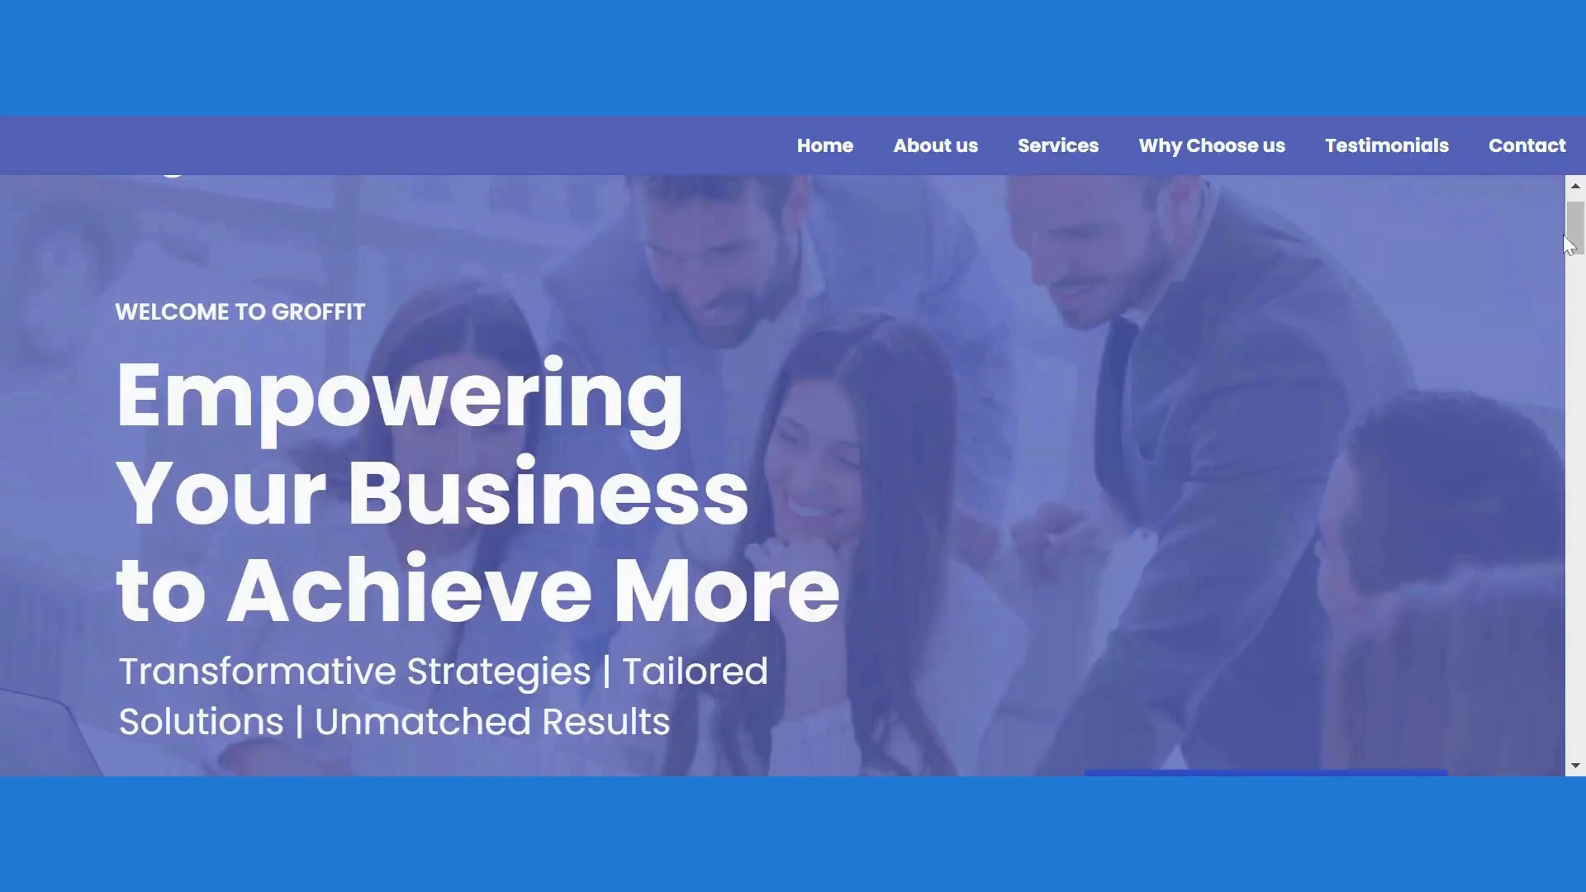
mouse_move(1580, 238)
mouse_down()
mouse_move(1579, 743)
mouse_move(1580, 231)
mouse_up()
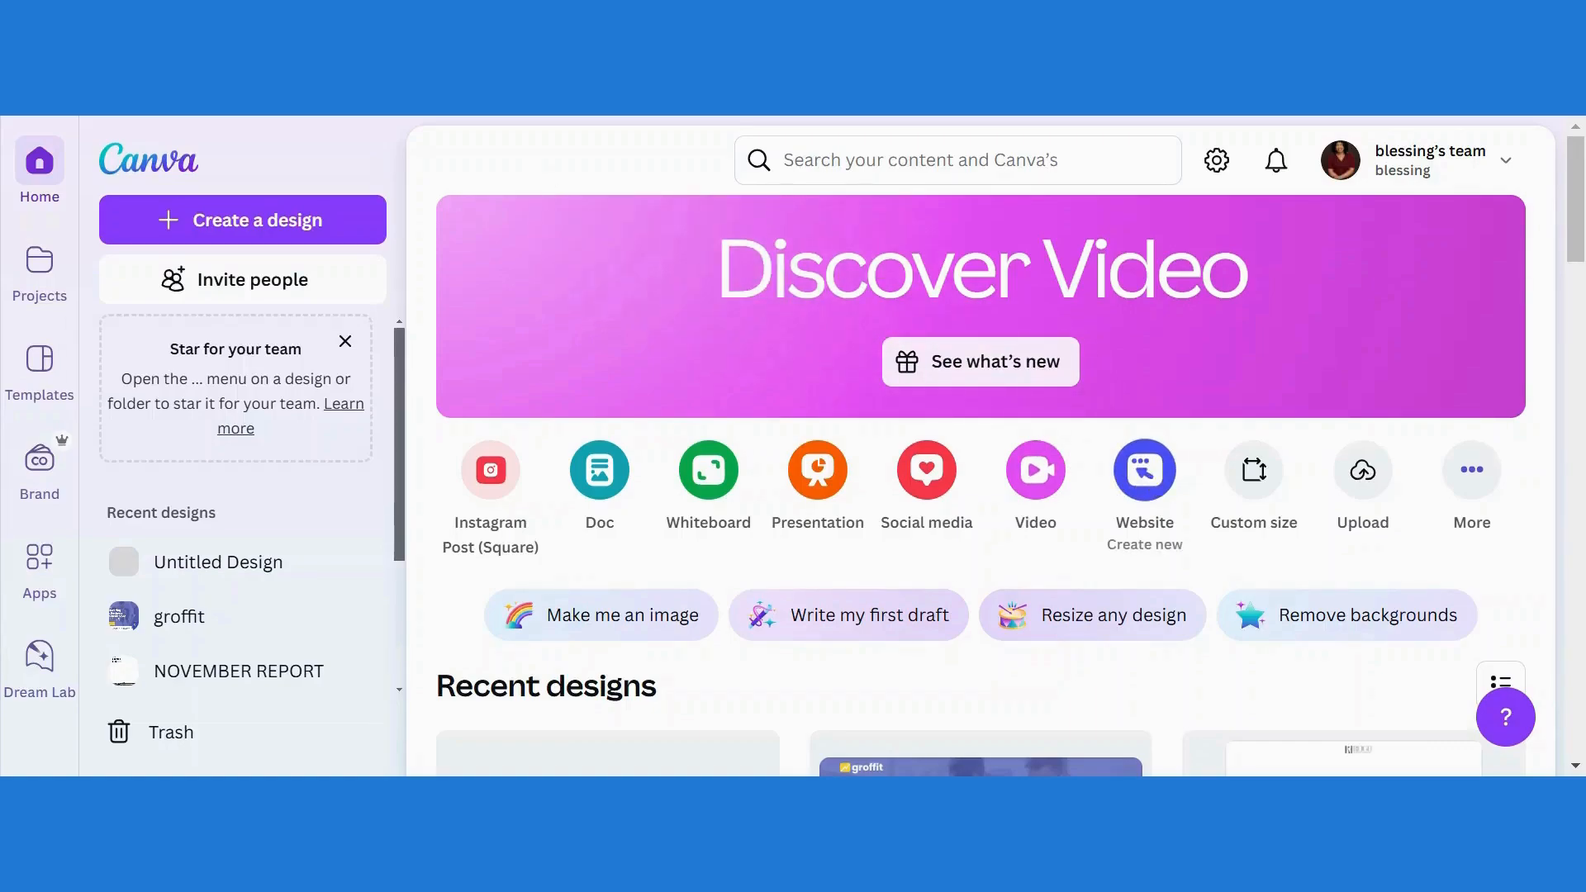
Step: Create a new blank website design and set its page background to the solid color #5765BE
click(1152, 475)
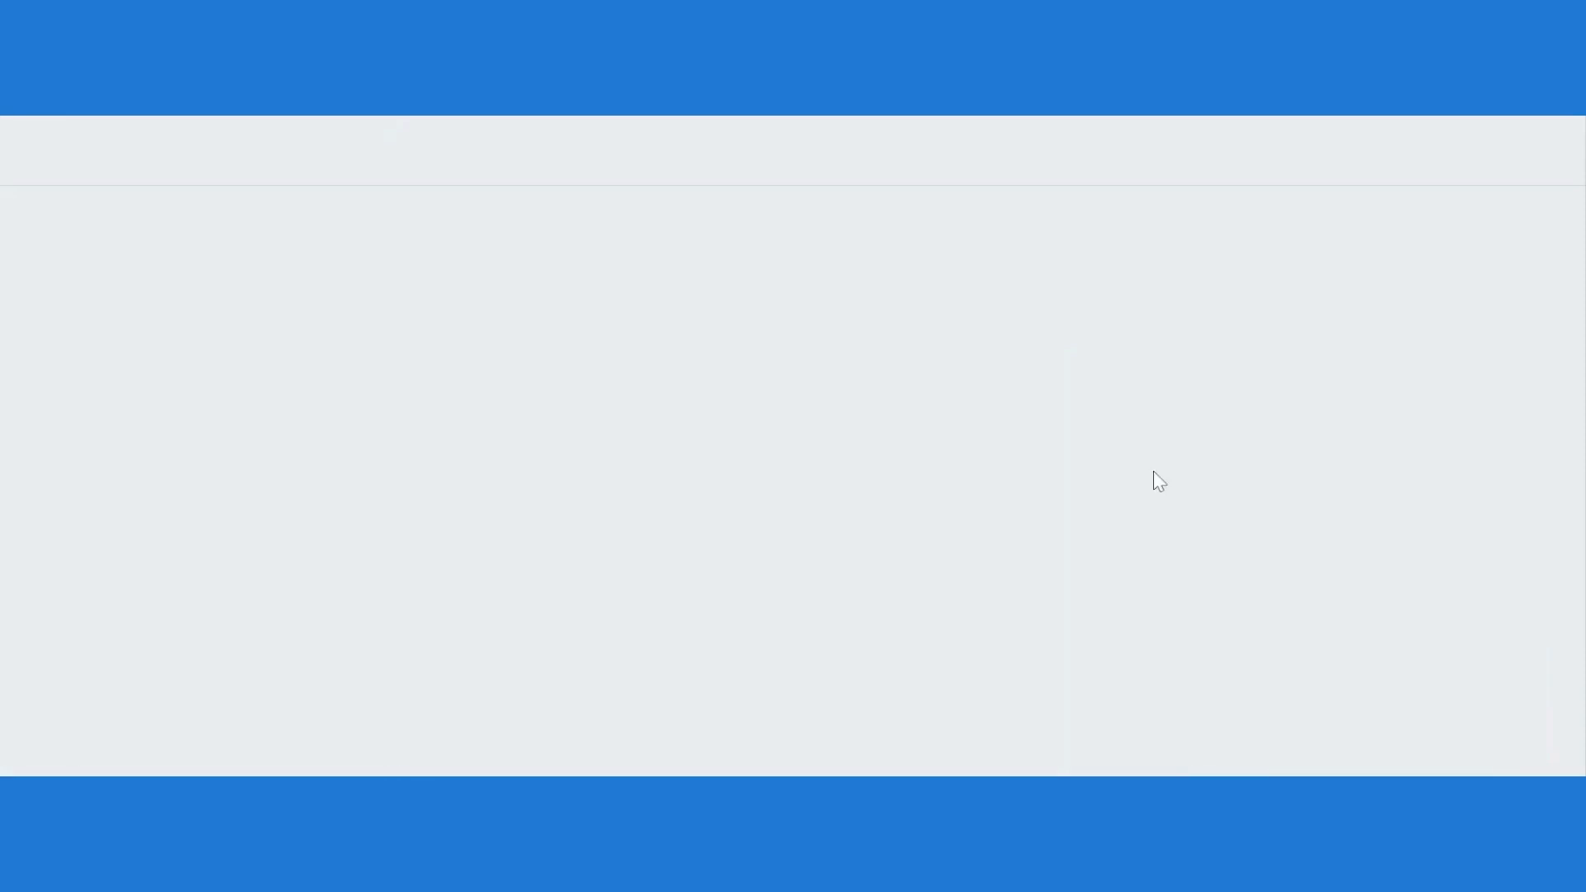
click(45, 320)
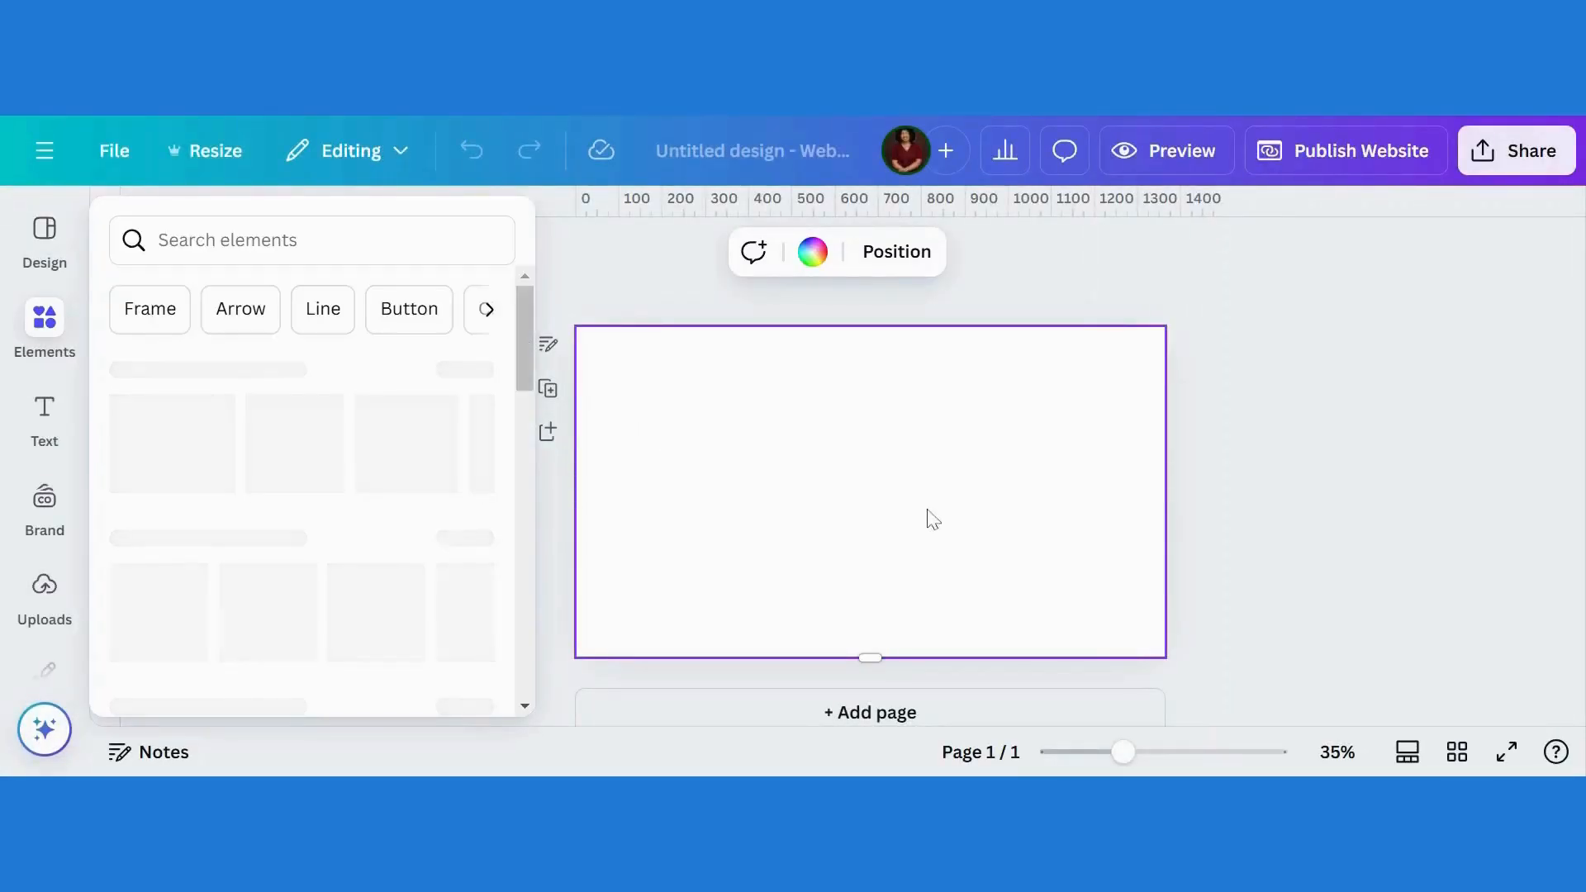
click(818, 252)
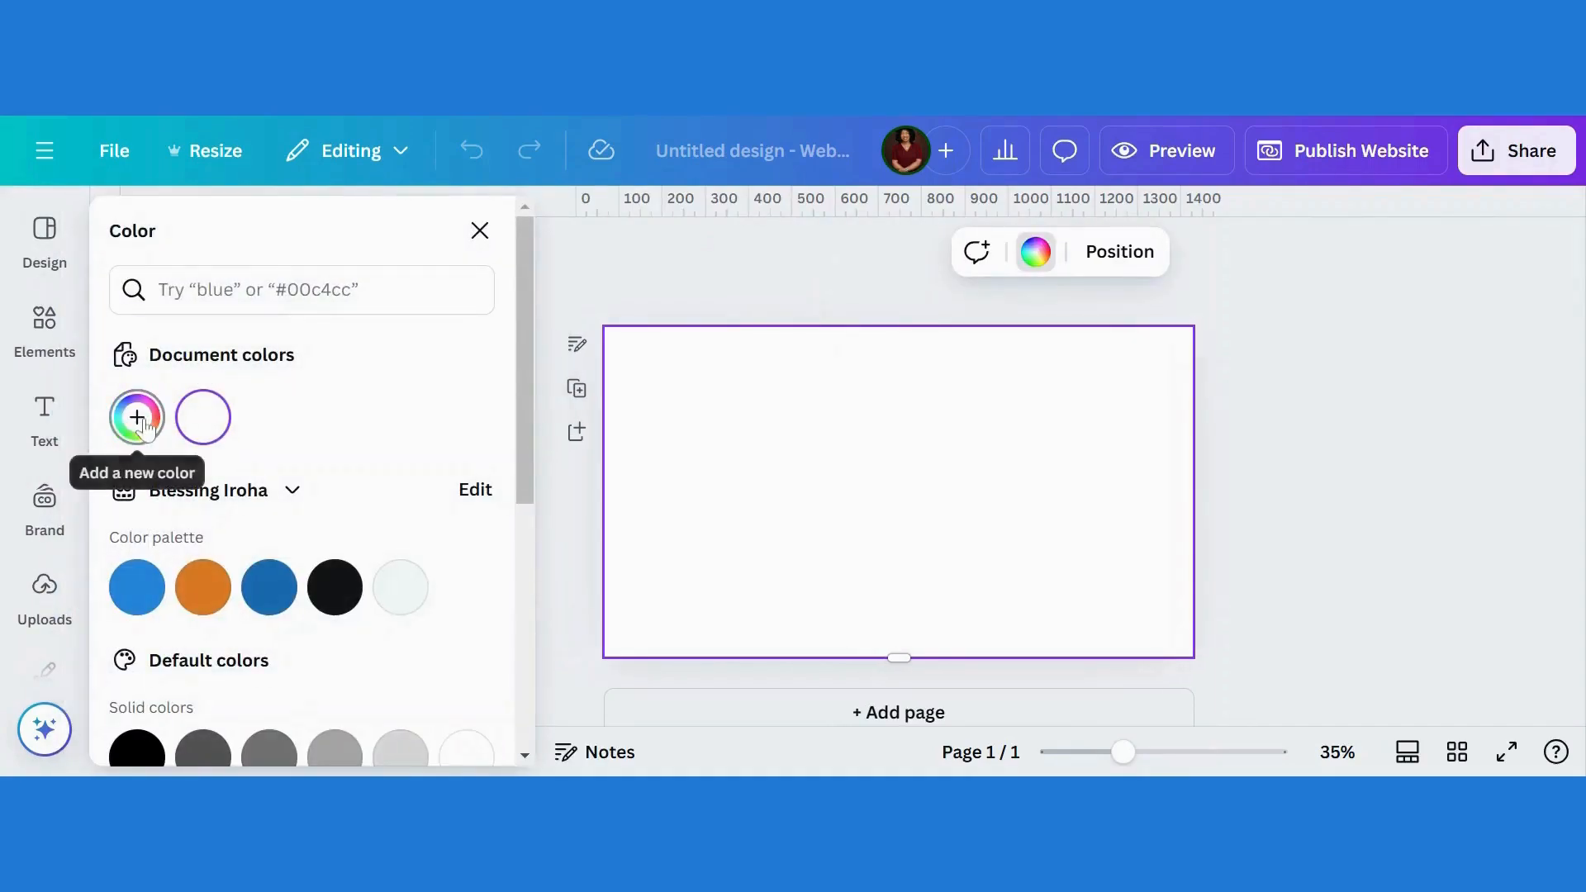
click(139, 419)
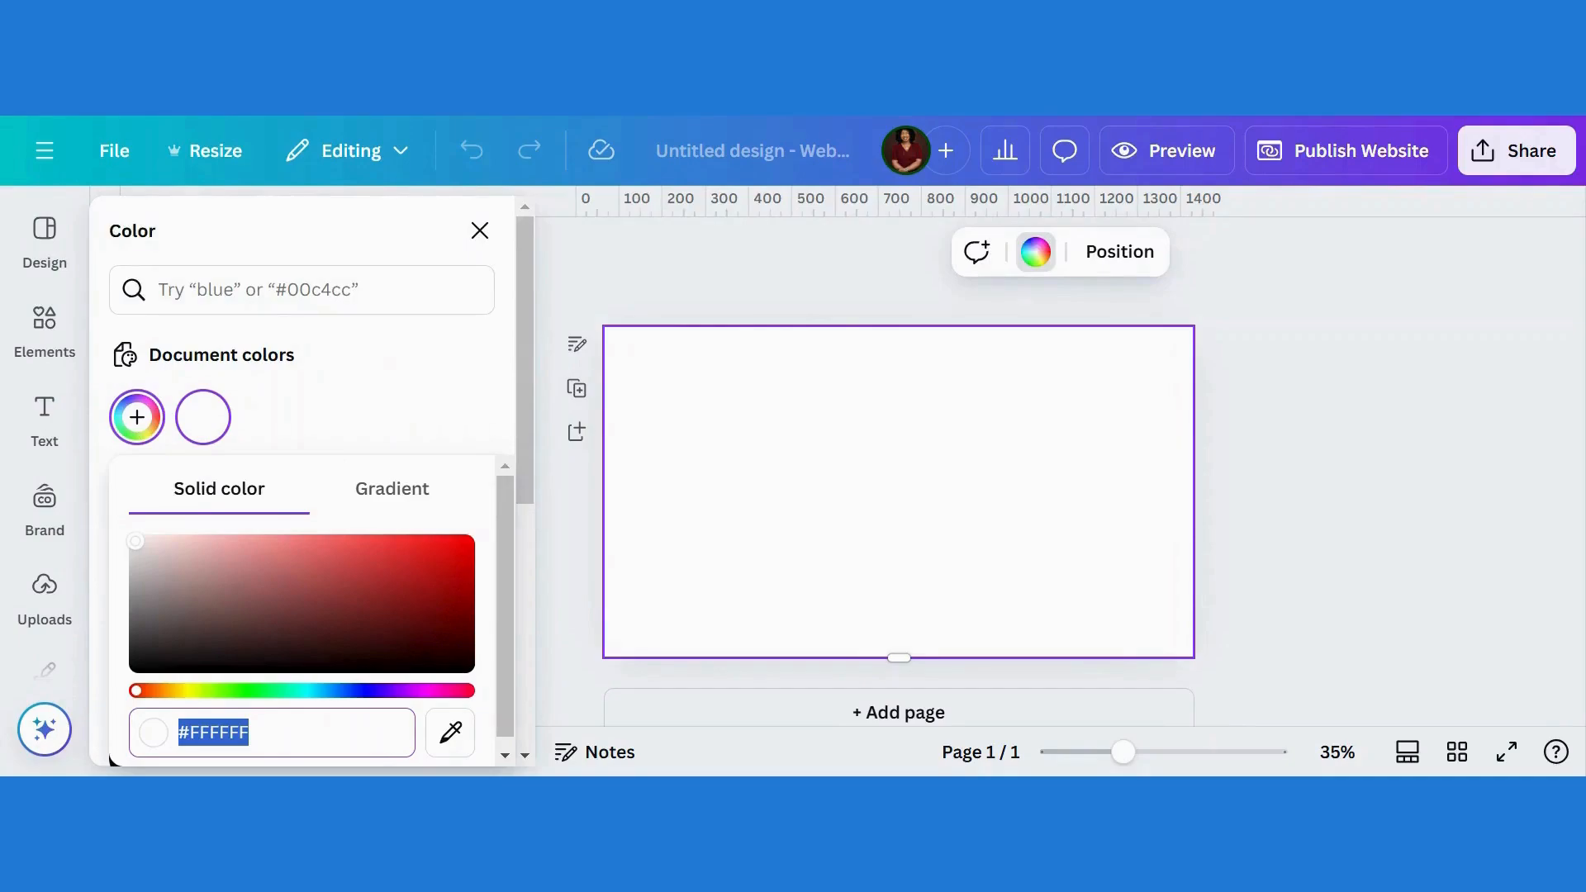
text(#57)
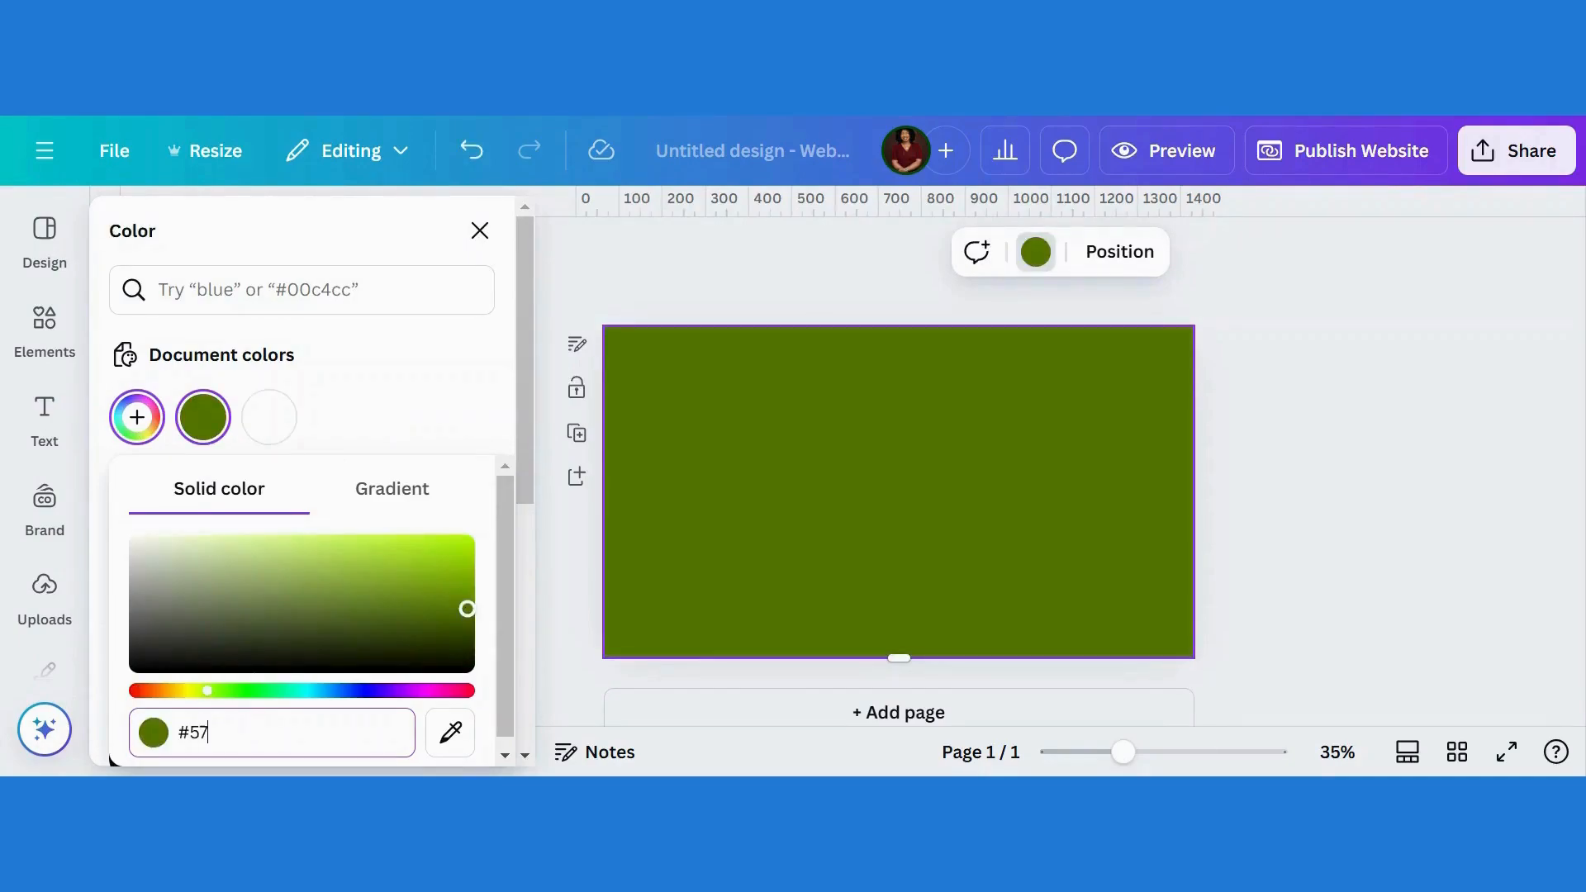
text(65)
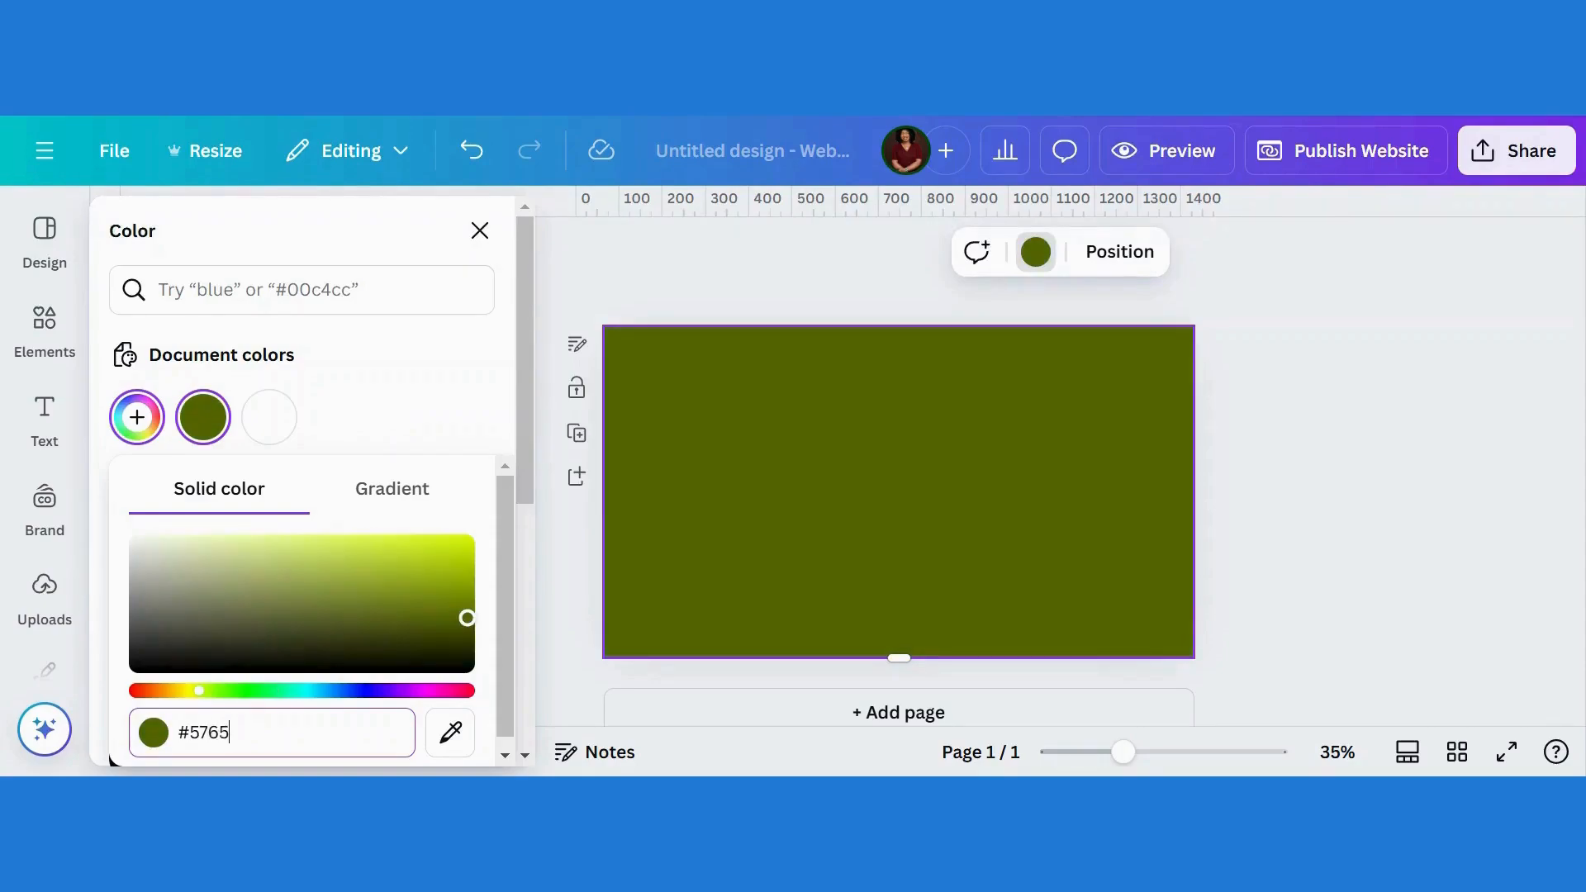
text(B)
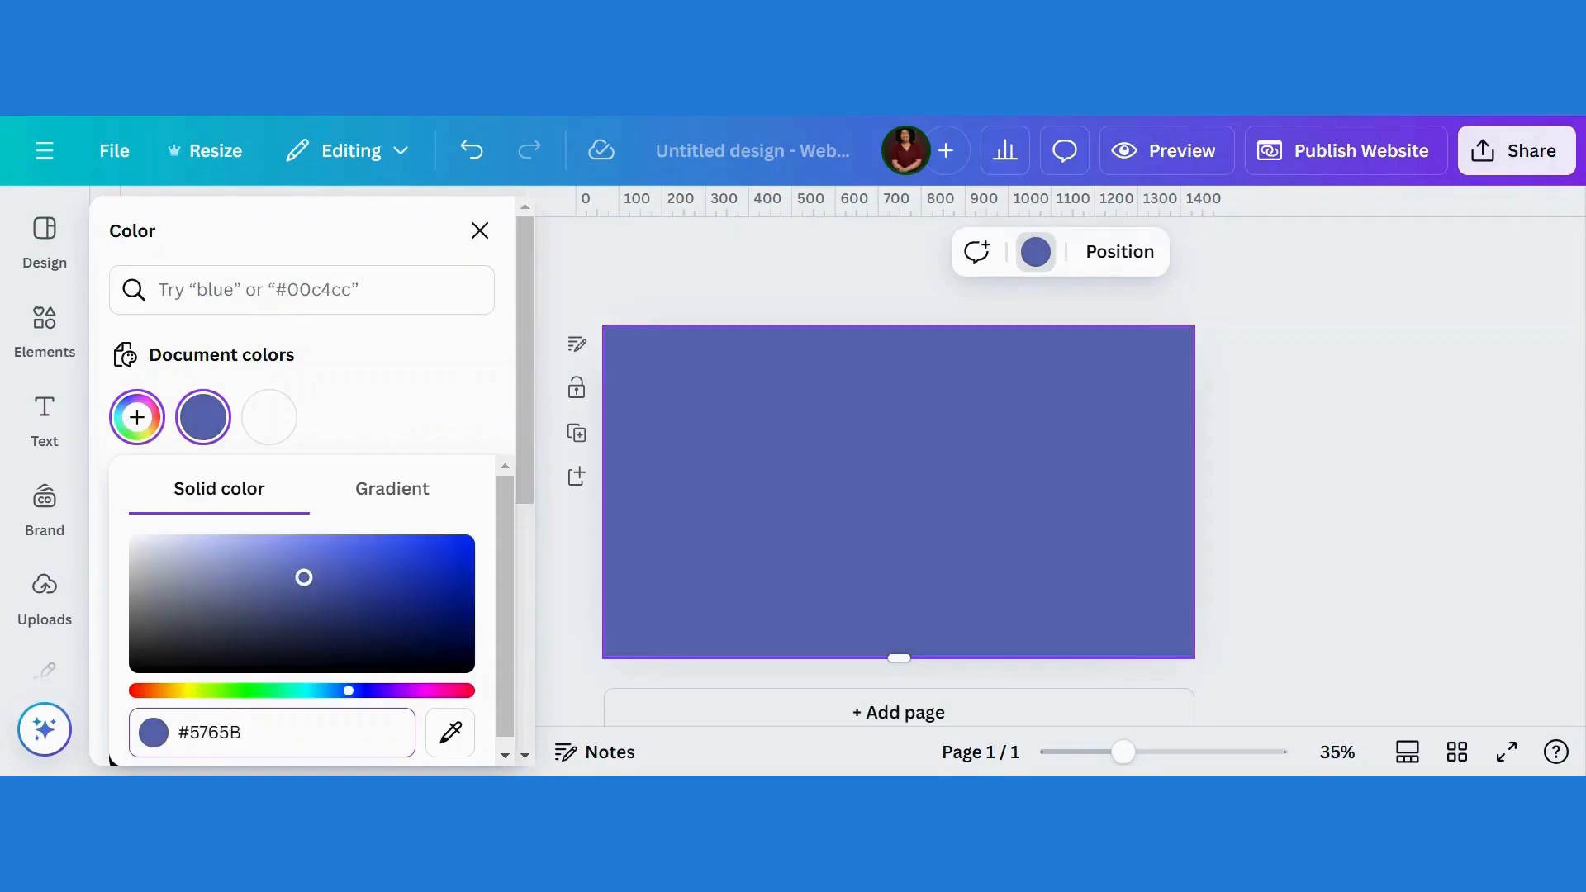
text(E)
click(1385, 475)
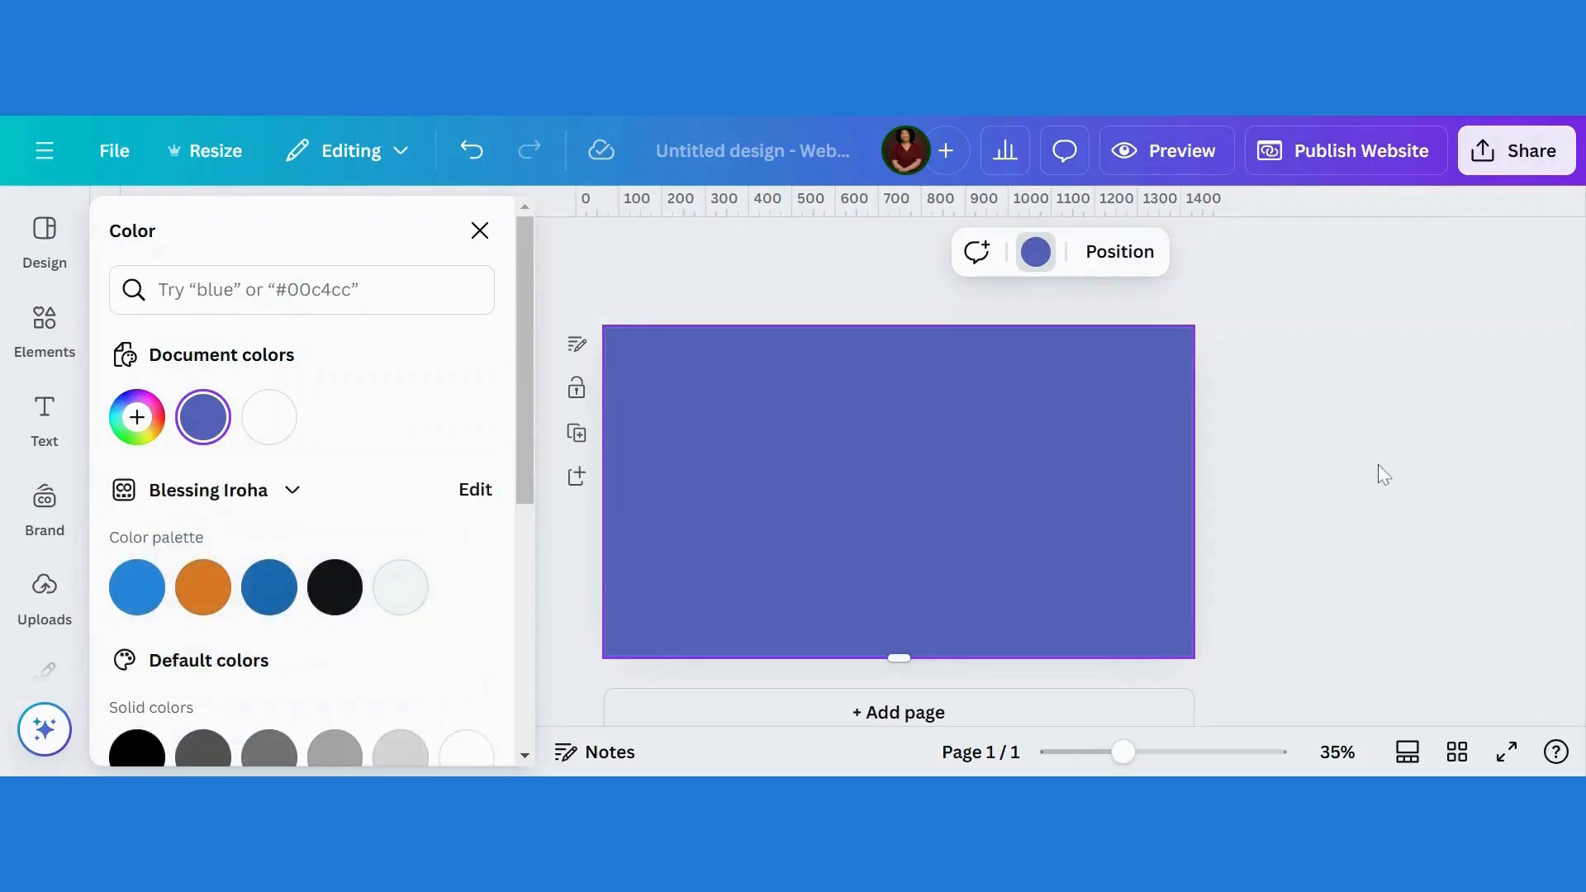
Step: Insert the recently used "Young Business Team" office meeting photo and make it the page background
click(45, 341)
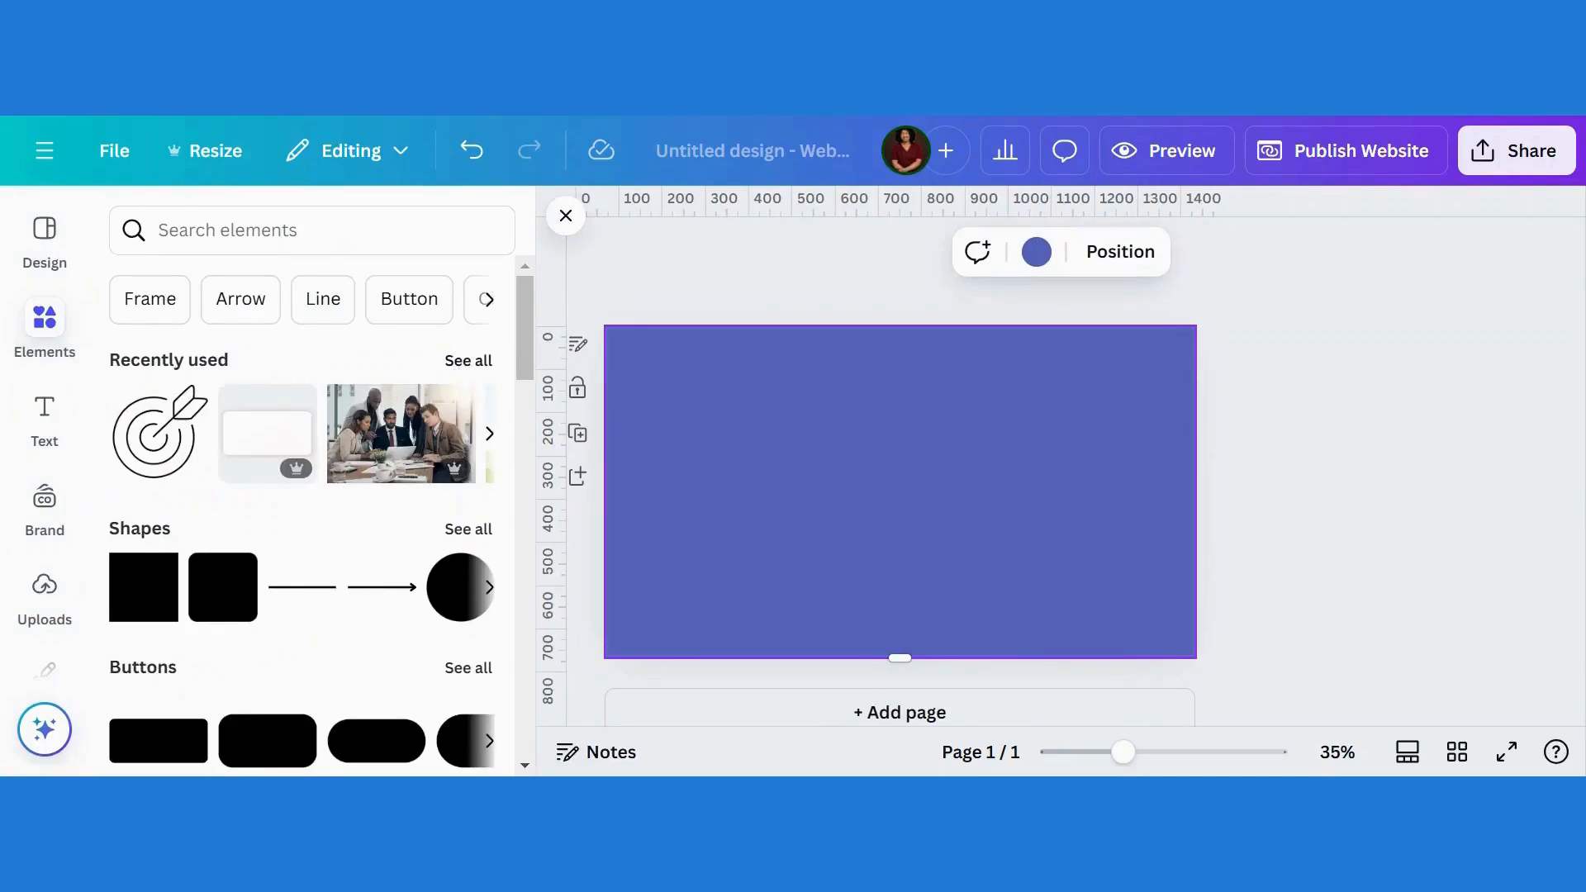
click(466, 361)
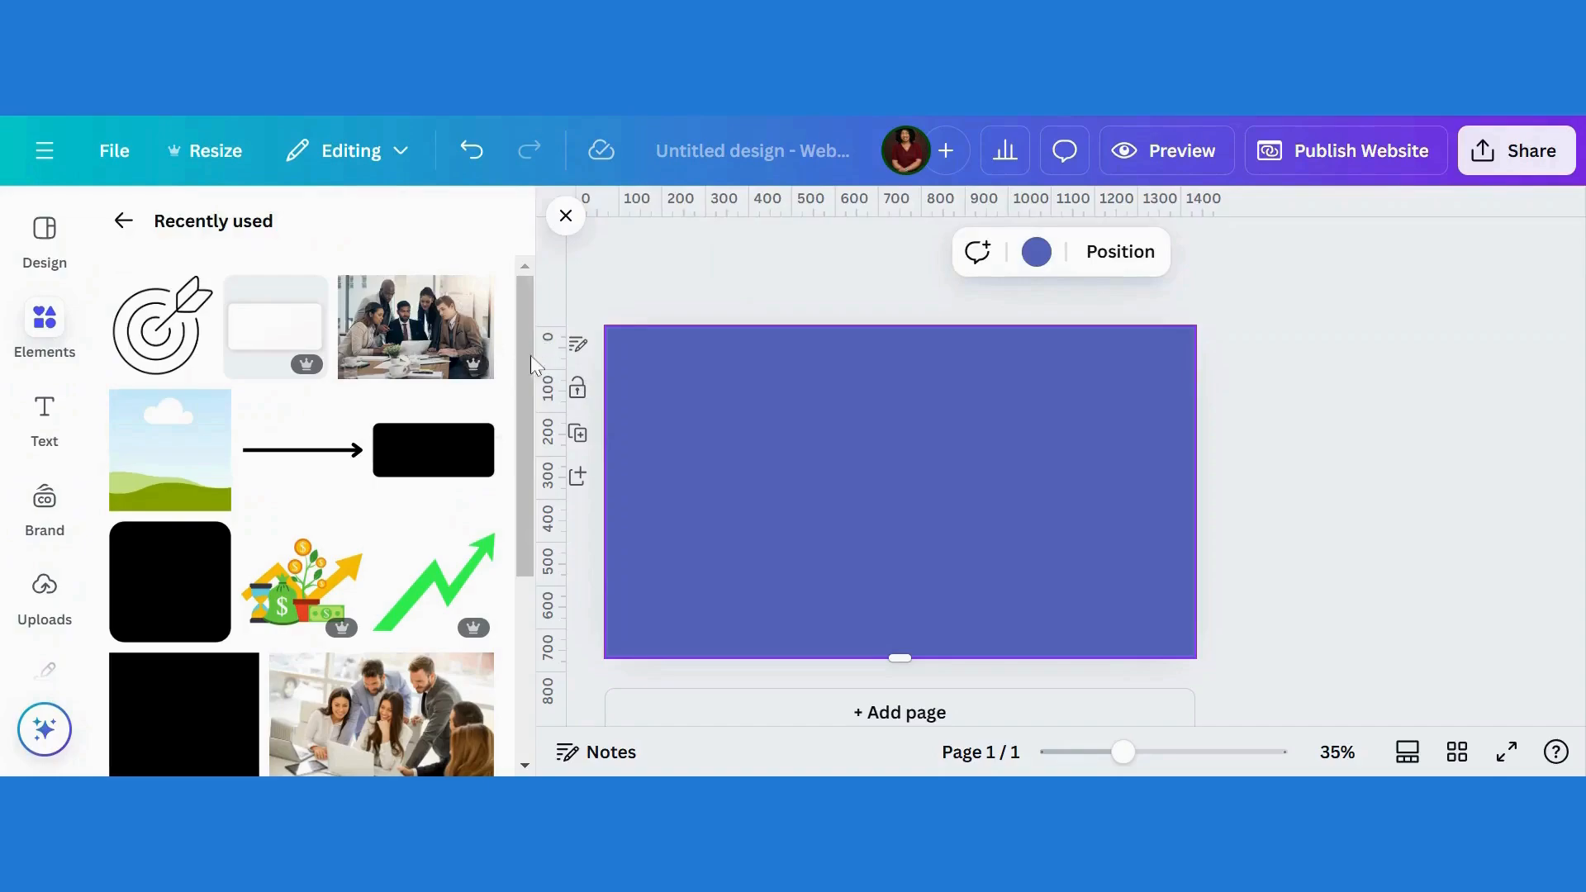
drag(527, 529, 527, 620)
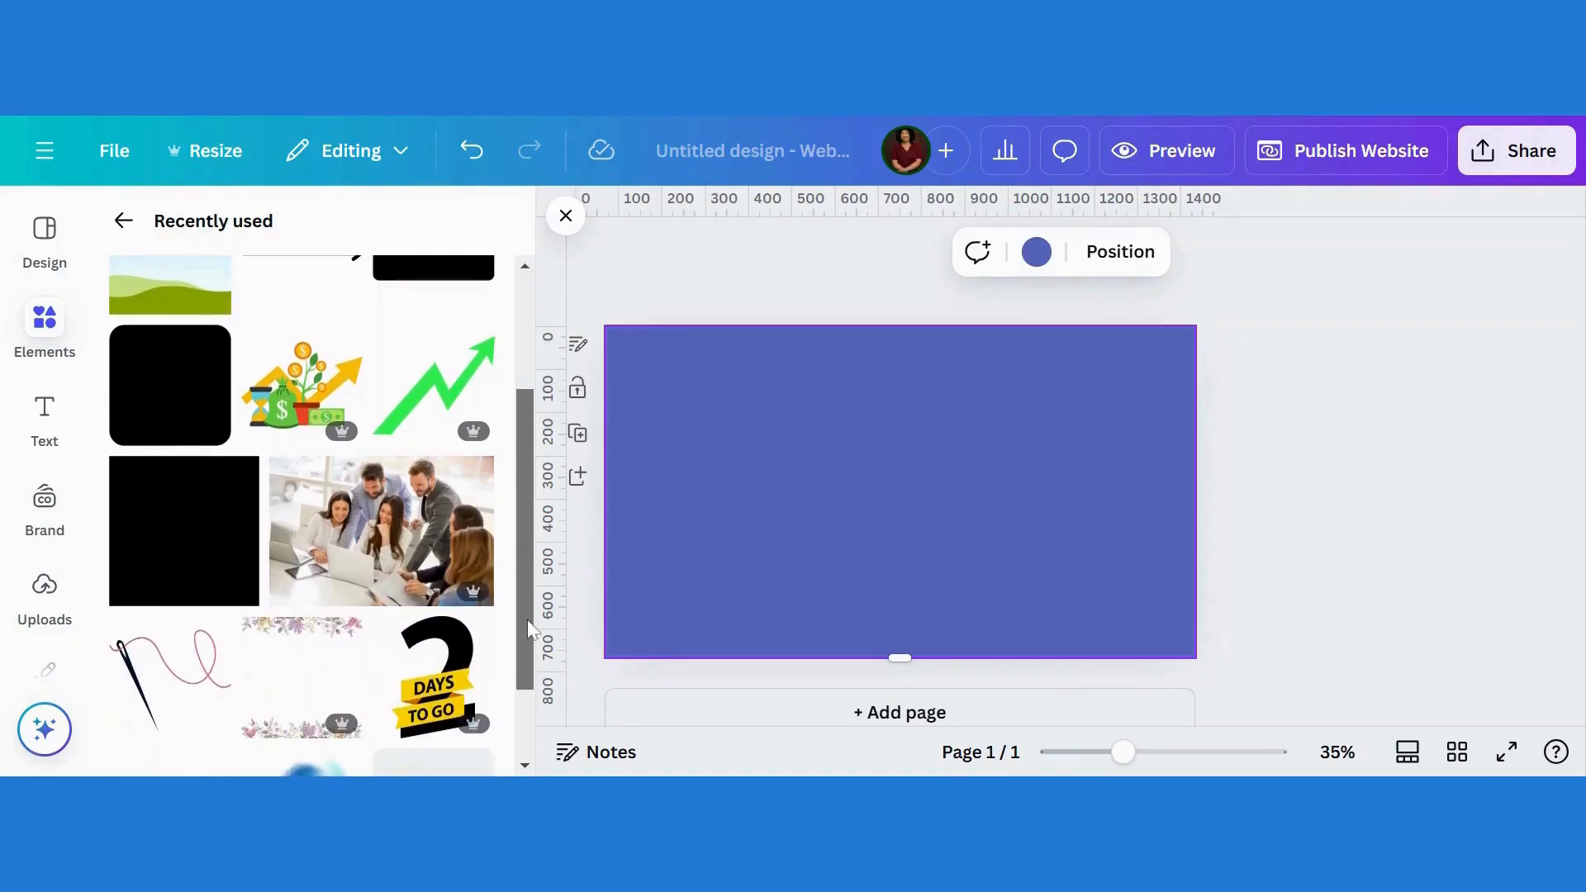
click(431, 529)
click(473, 478)
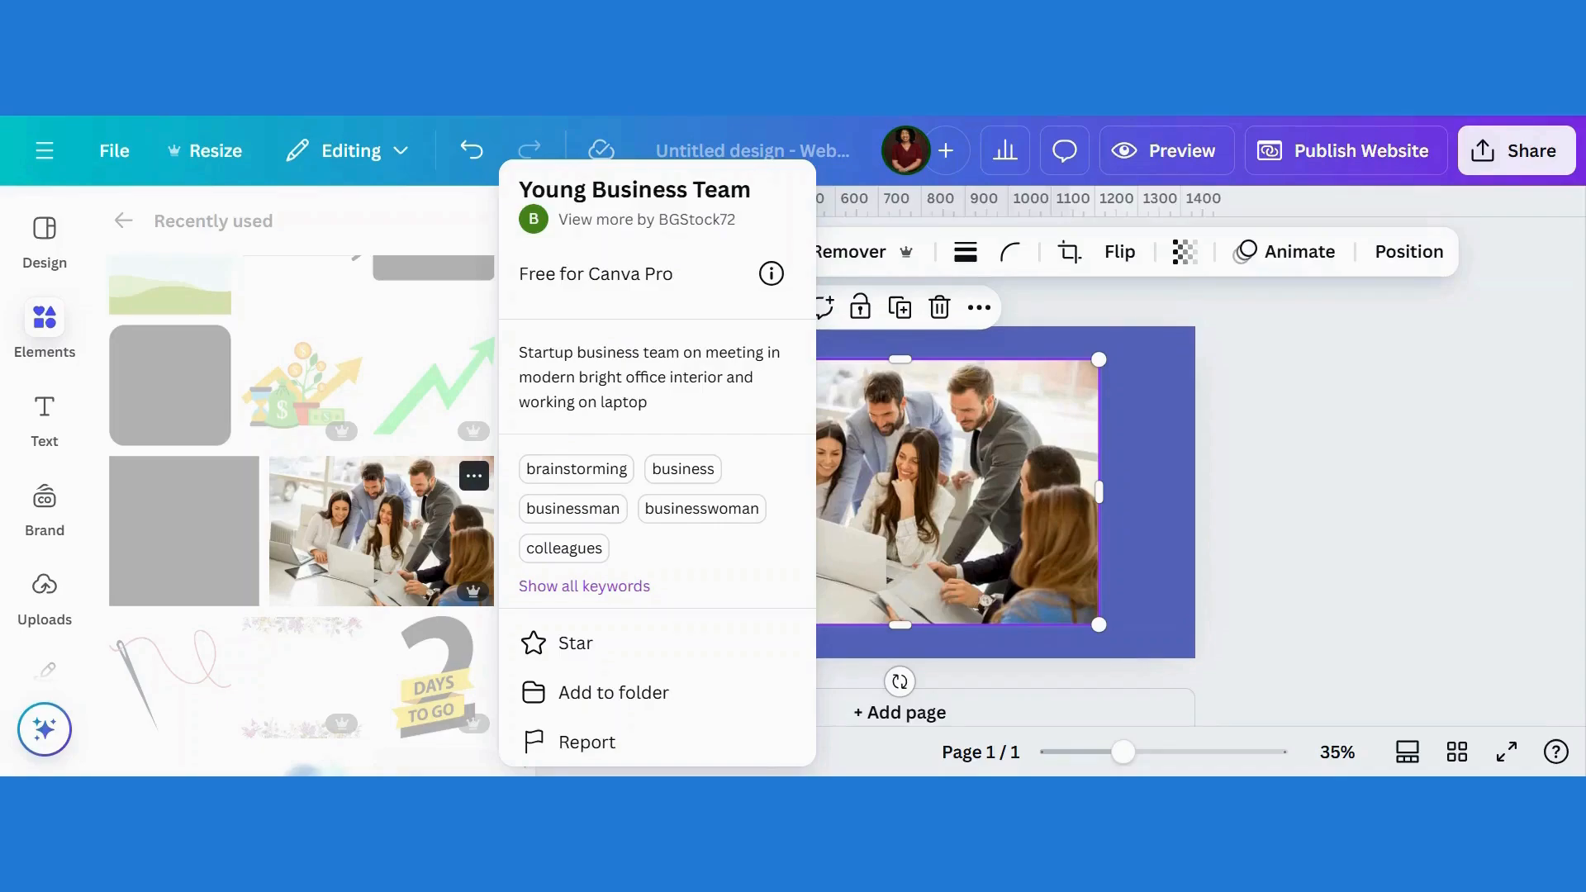
click(990, 469)
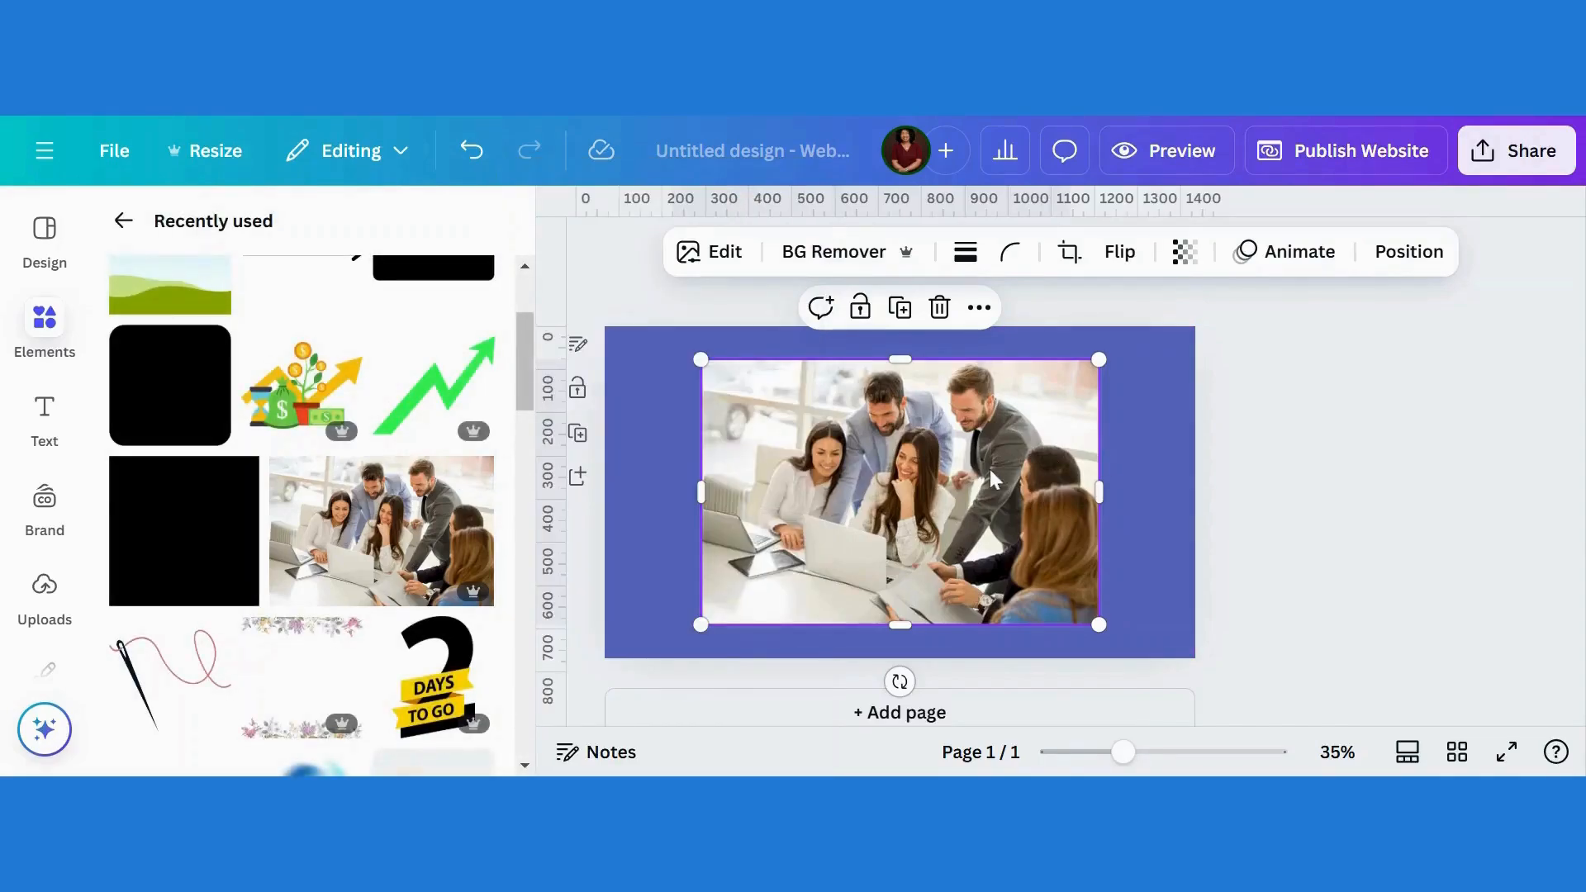
right_click(990, 470)
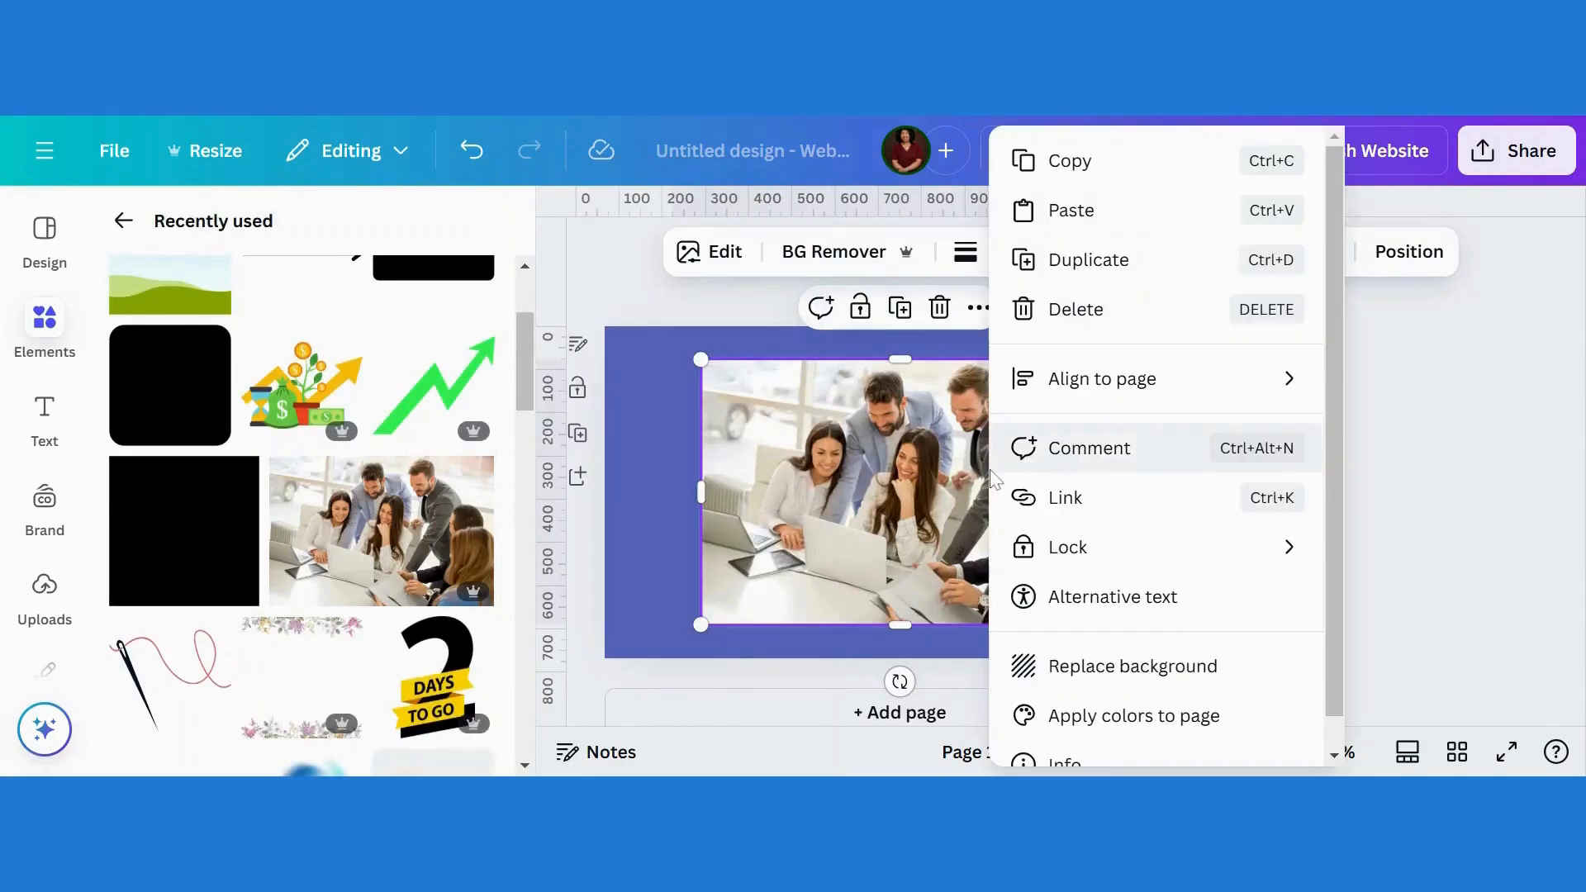
click(1144, 665)
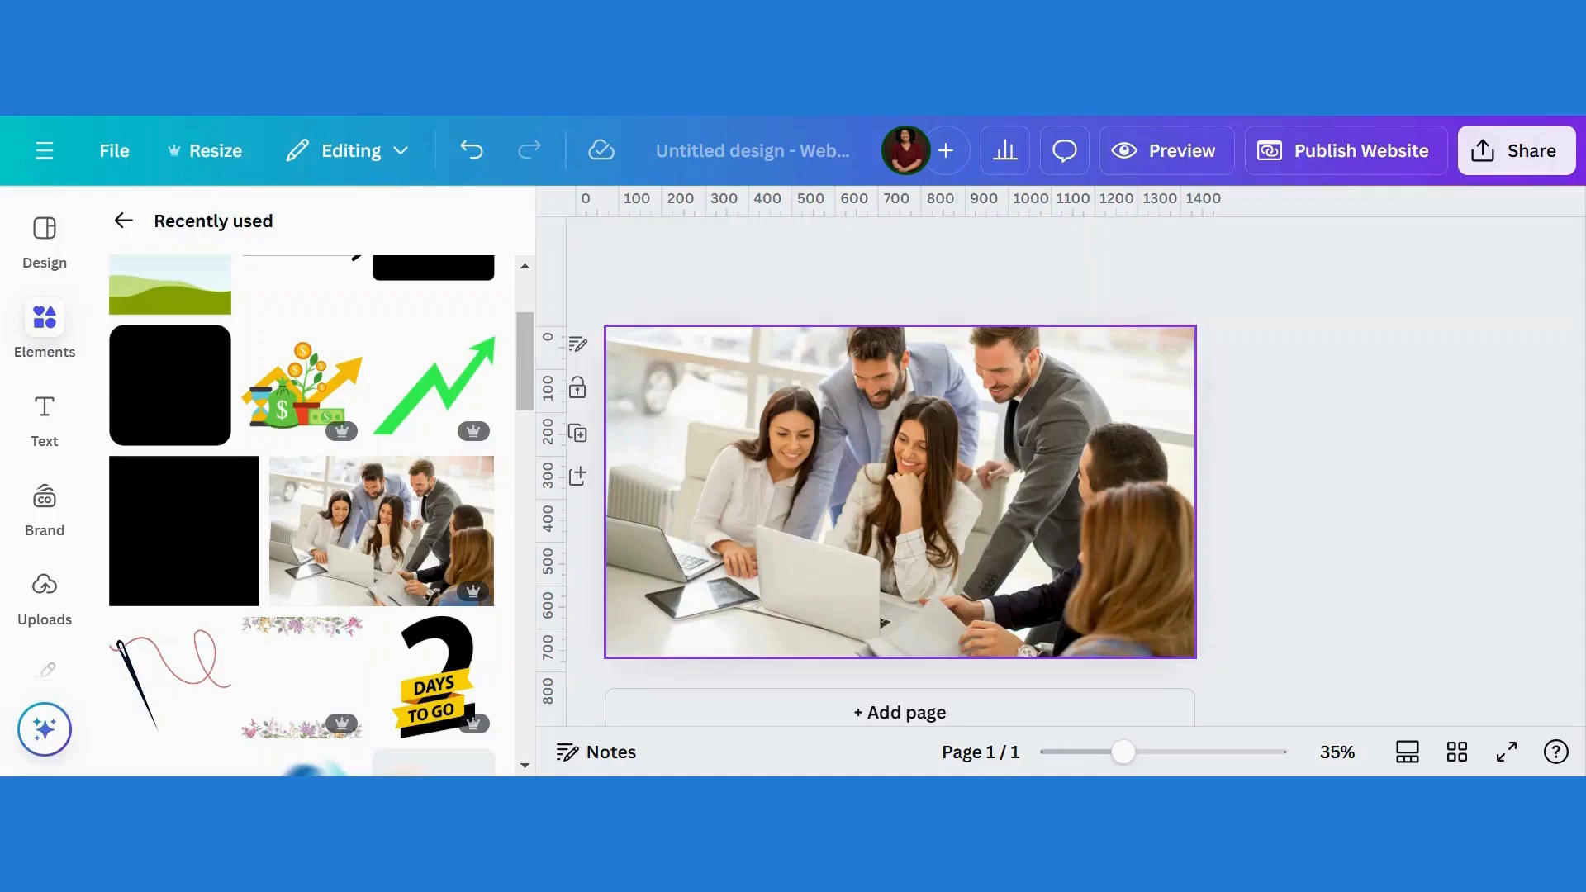
Step: Lower the background photo's opacity strongly so the blue page color tints it
right_click(879, 428)
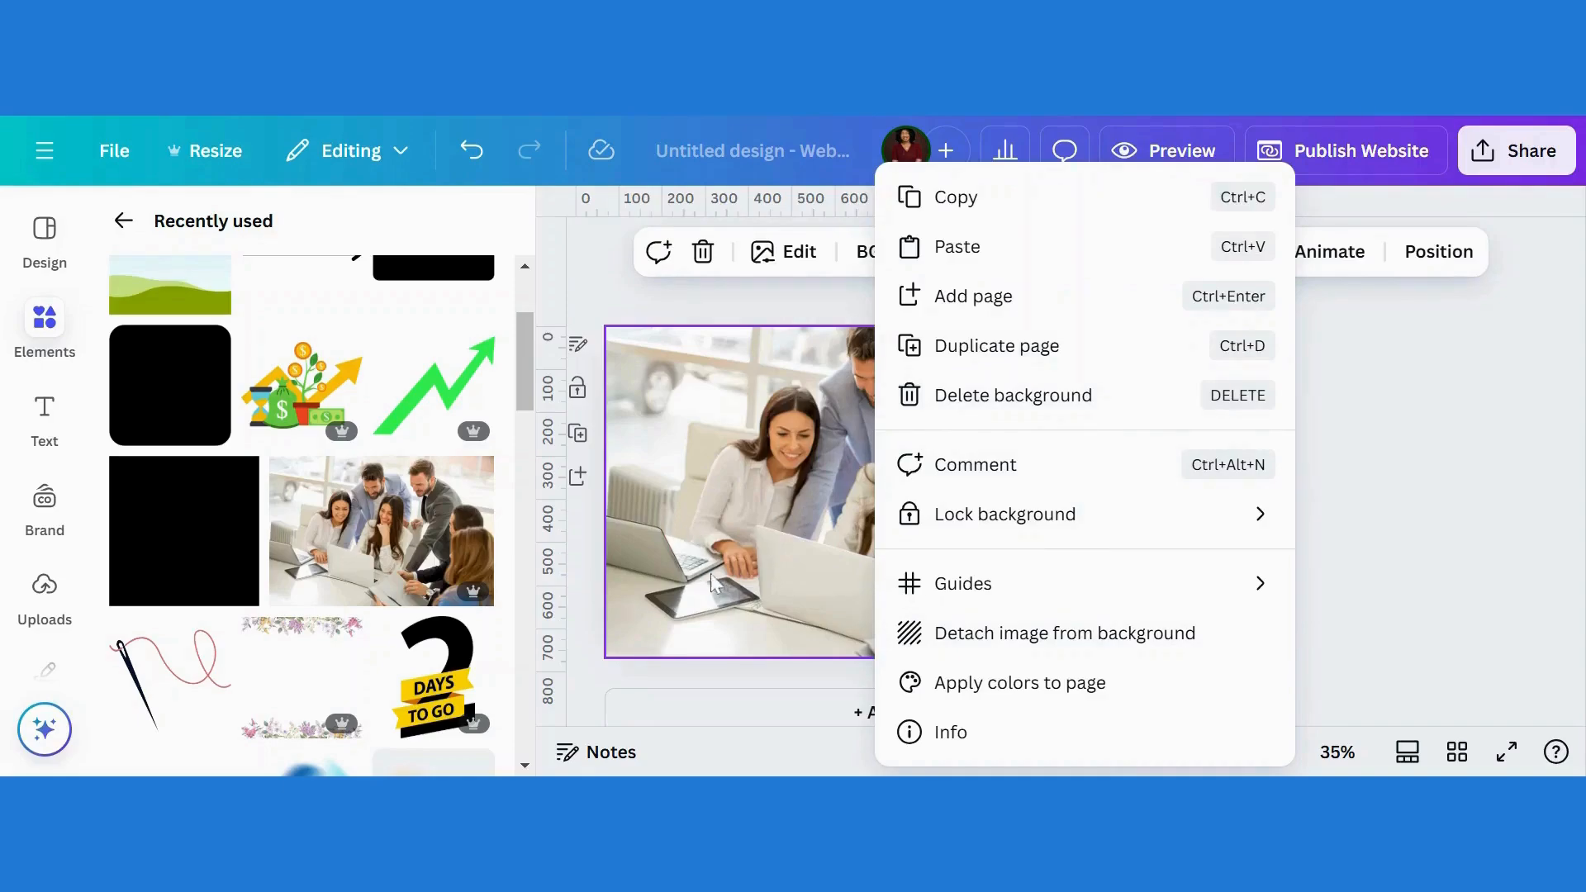
click(776, 576)
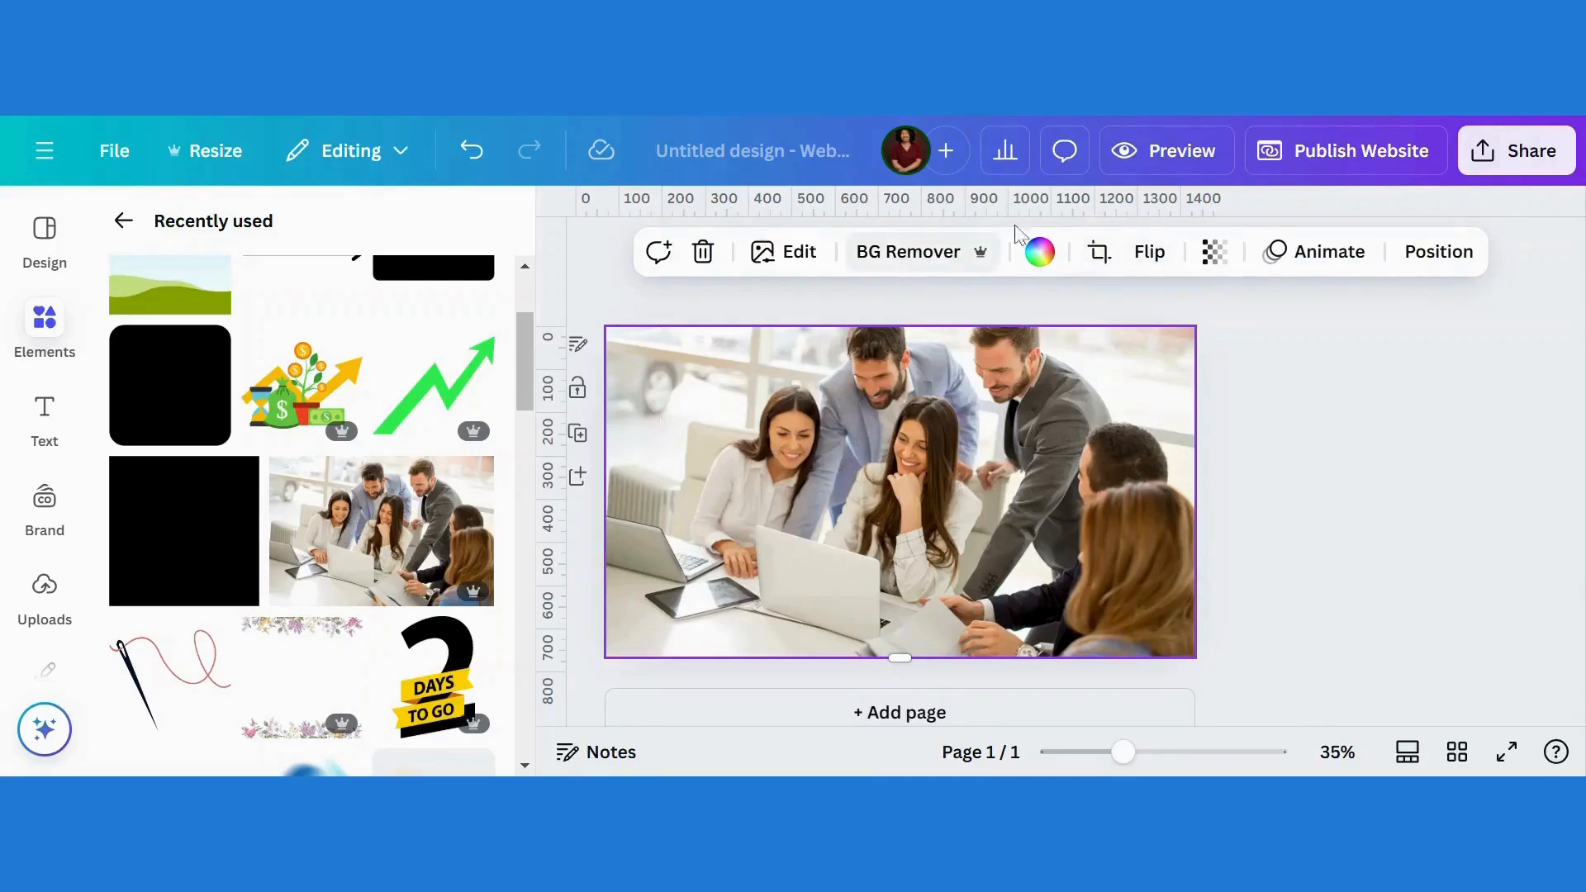
click(1215, 256)
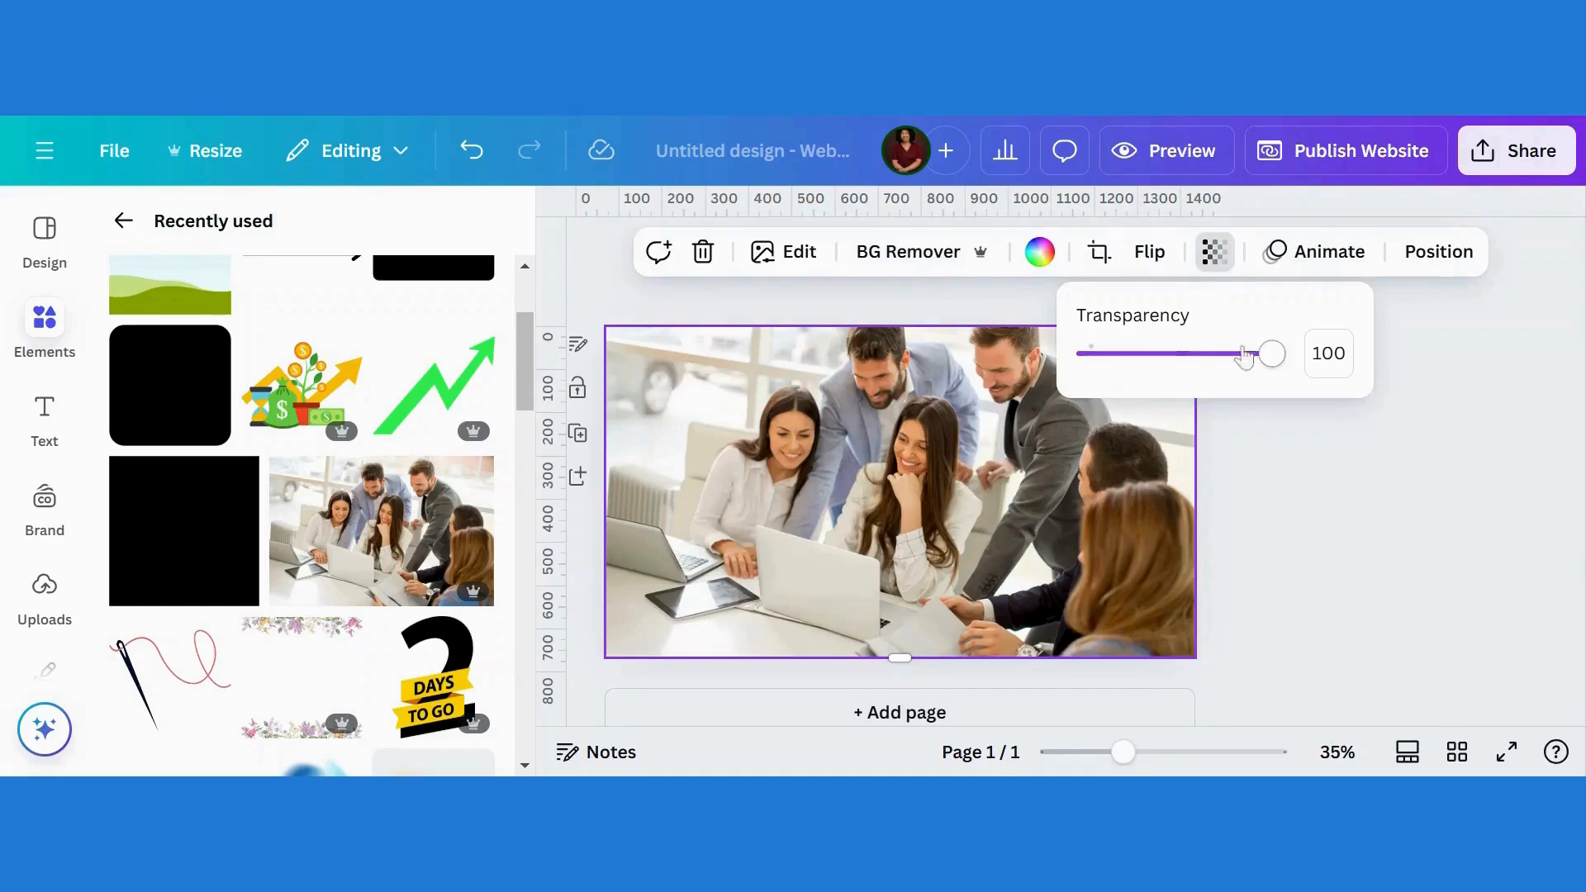
drag(1275, 364, 1124, 395)
click(1006, 512)
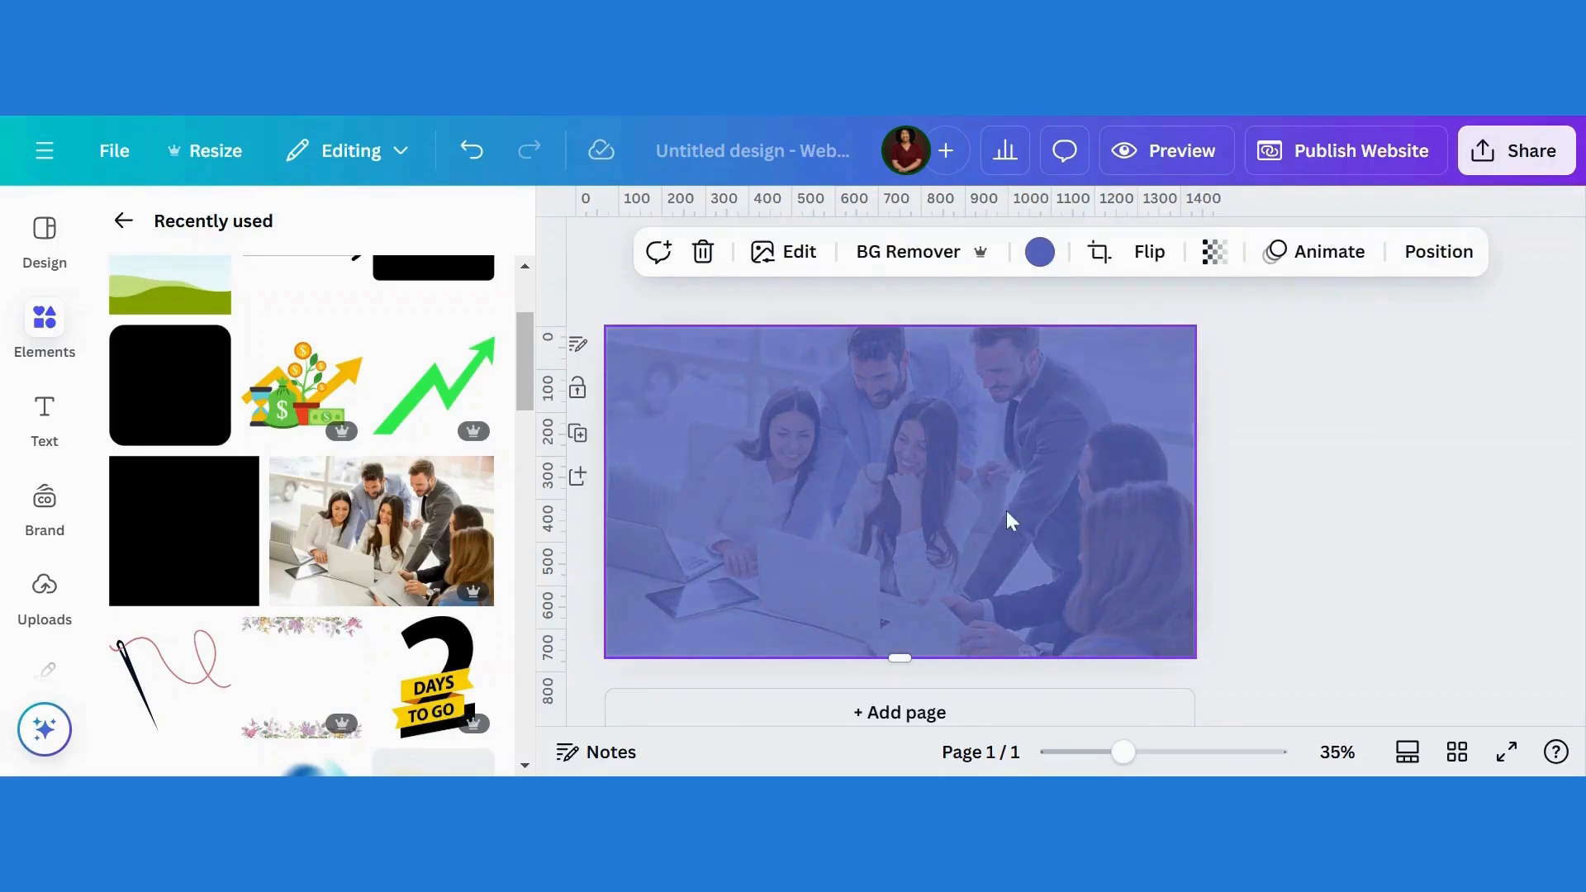
click(1350, 551)
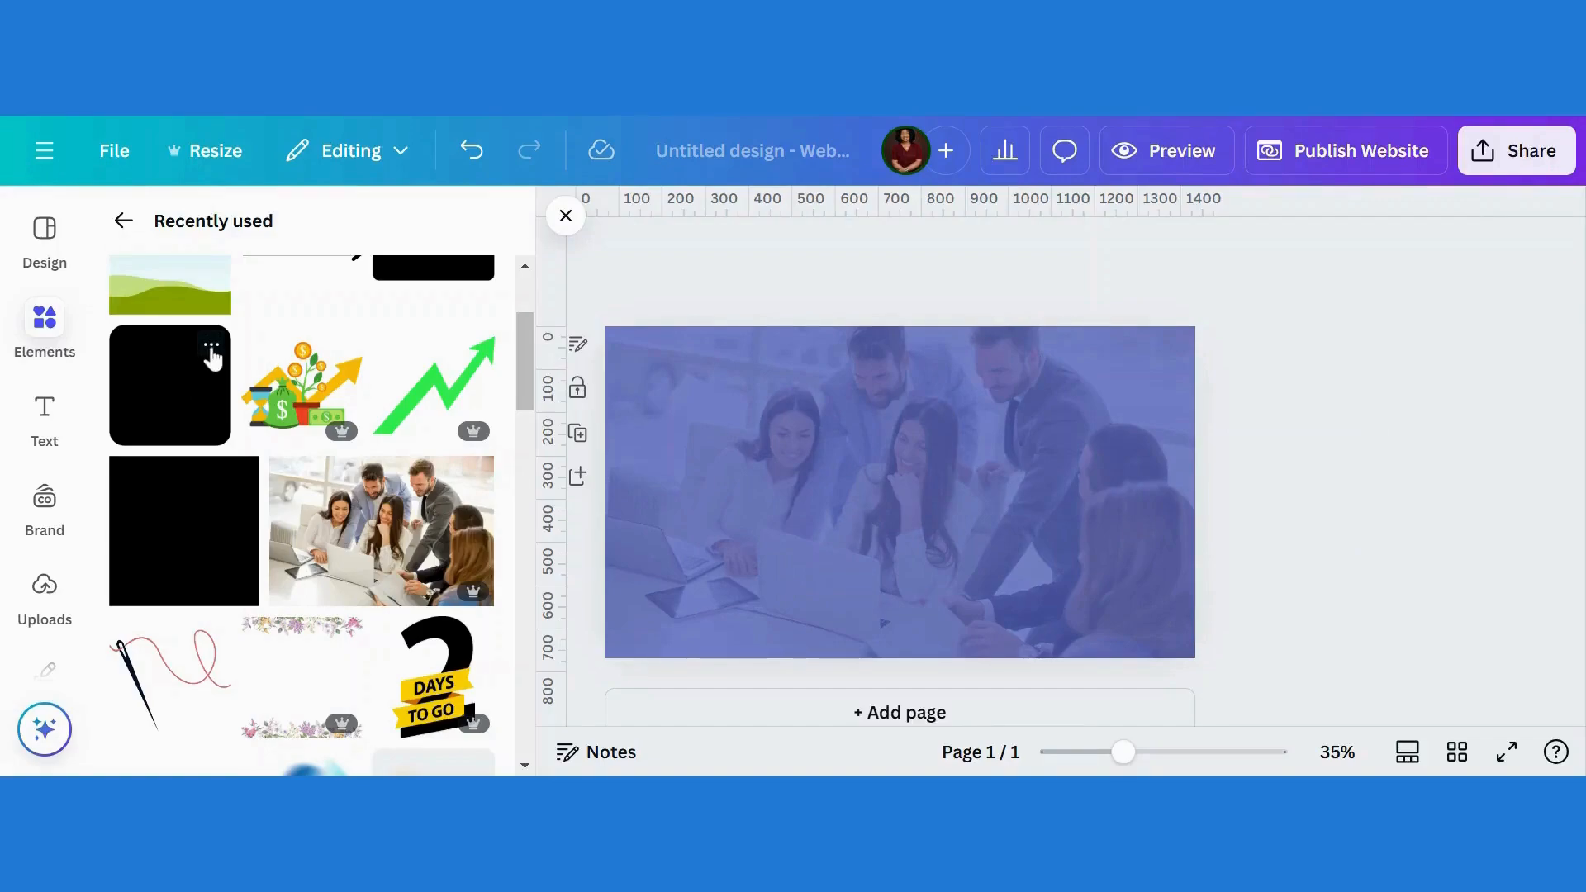
Step: Add the recently used rounded square shape to the page
click(212, 347)
click(159, 413)
click(162, 422)
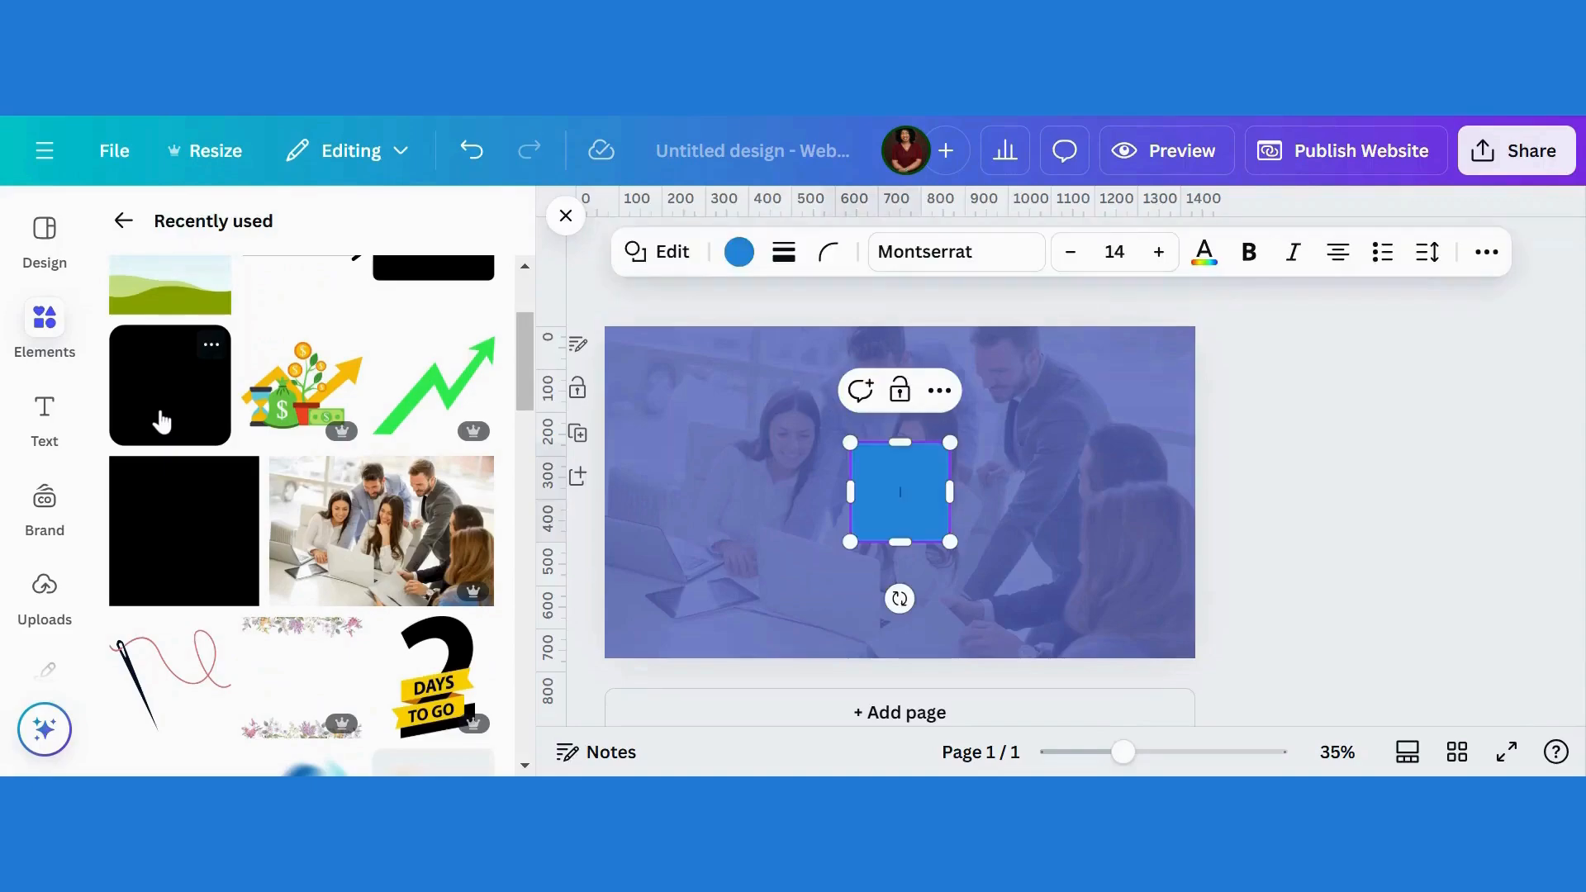
click(1043, 492)
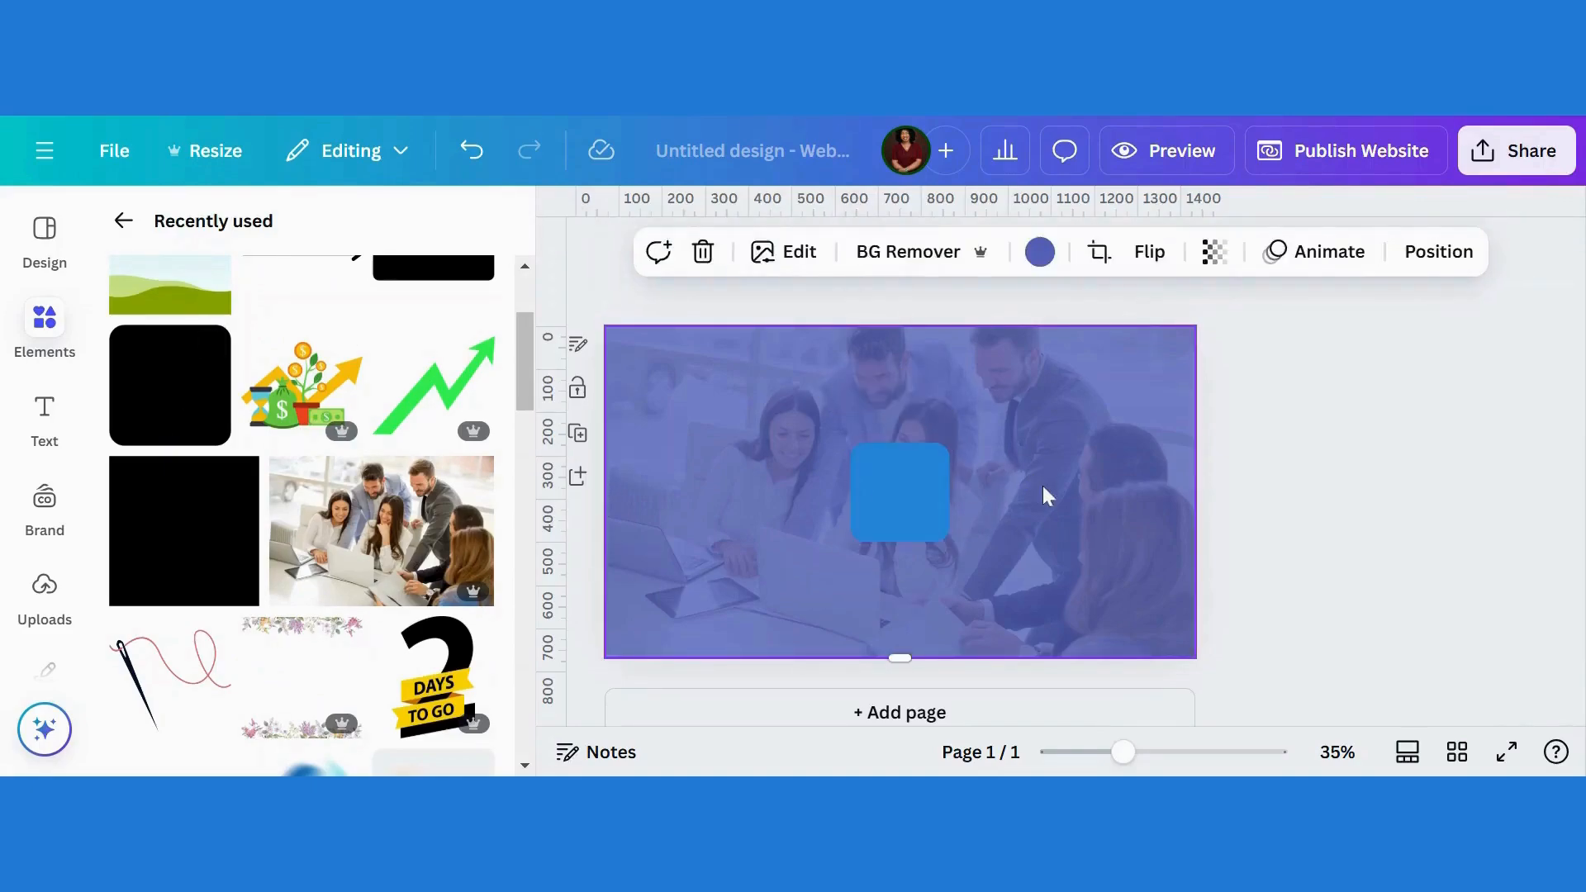
Step: Shrink the rounded square to about 80 px wide and move it to the page's upper-left area
click(903, 495)
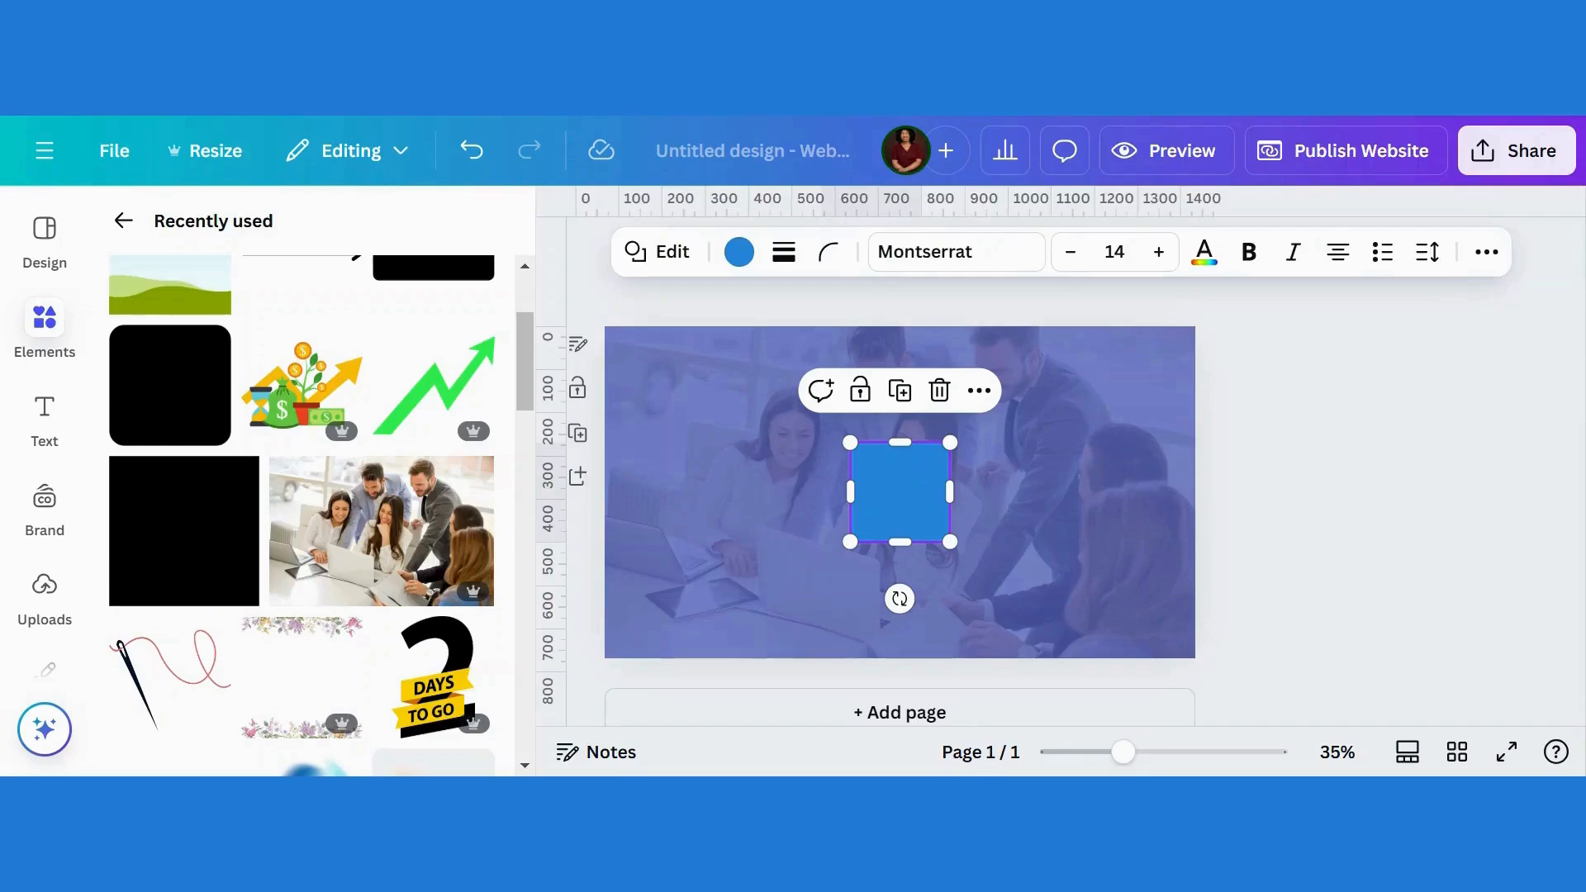
click(902, 491)
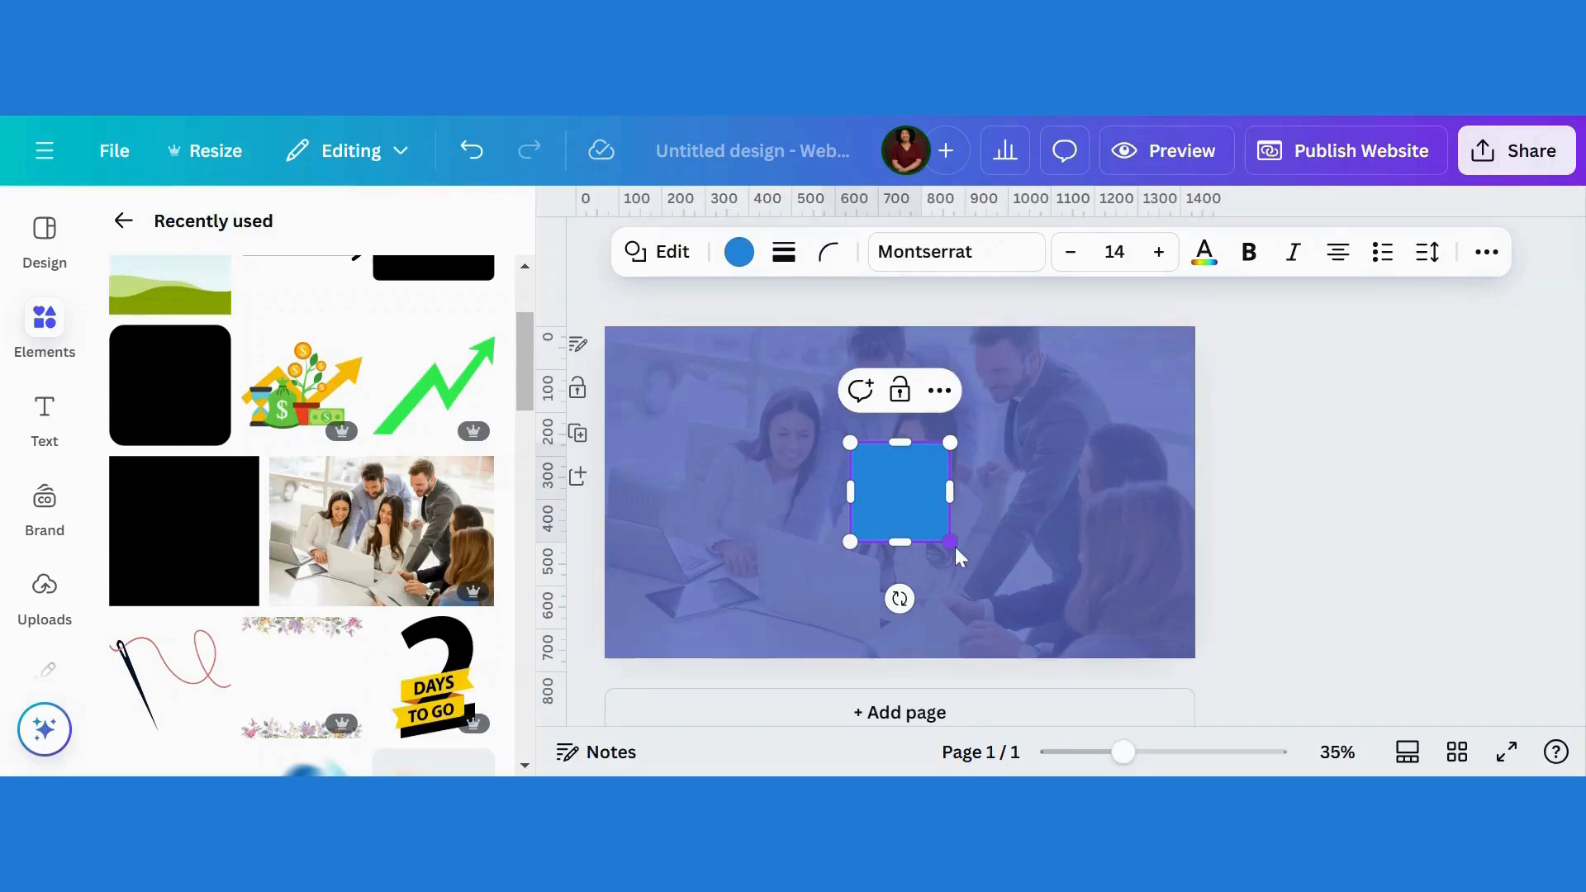
drag(952, 542, 867, 461)
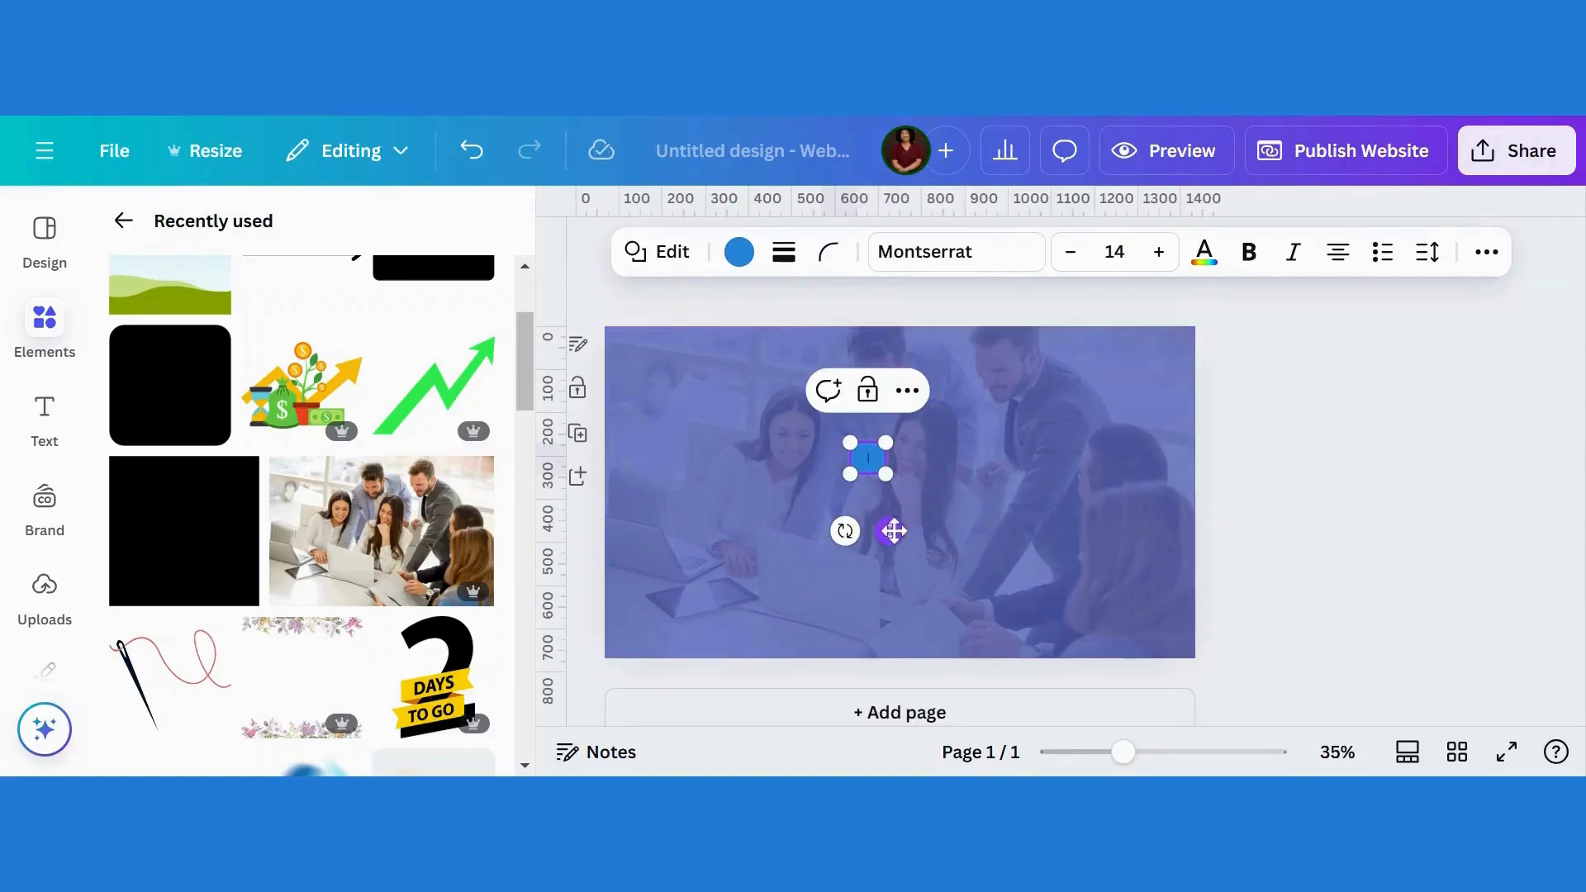
drag(892, 527, 691, 462)
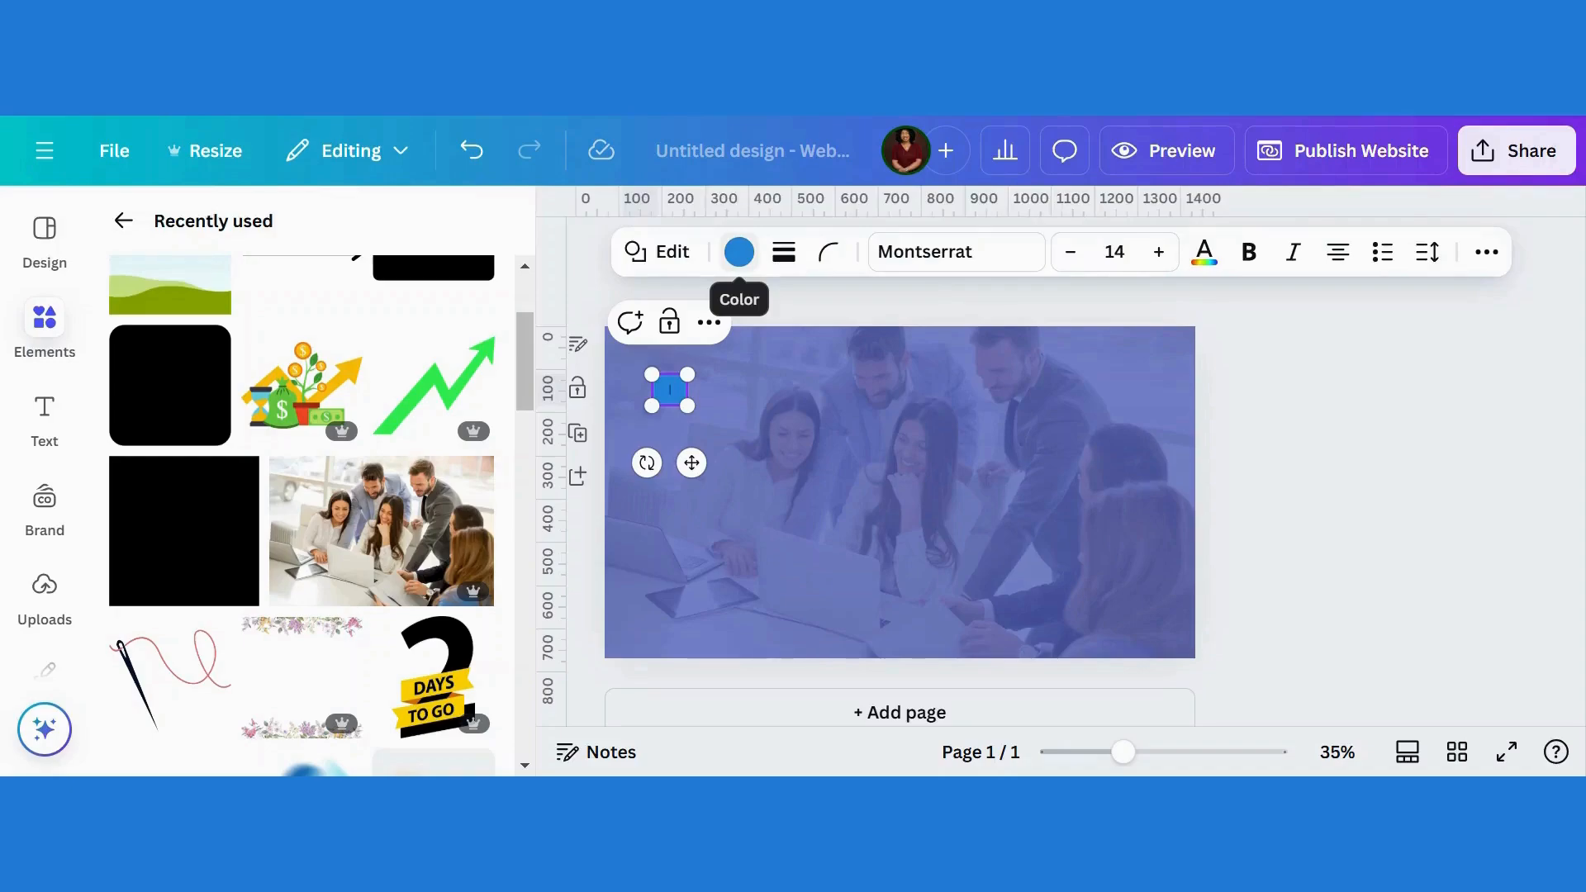
Step: Change the small rounded square's fill to the solid yellow #FCCF2C
click(738, 253)
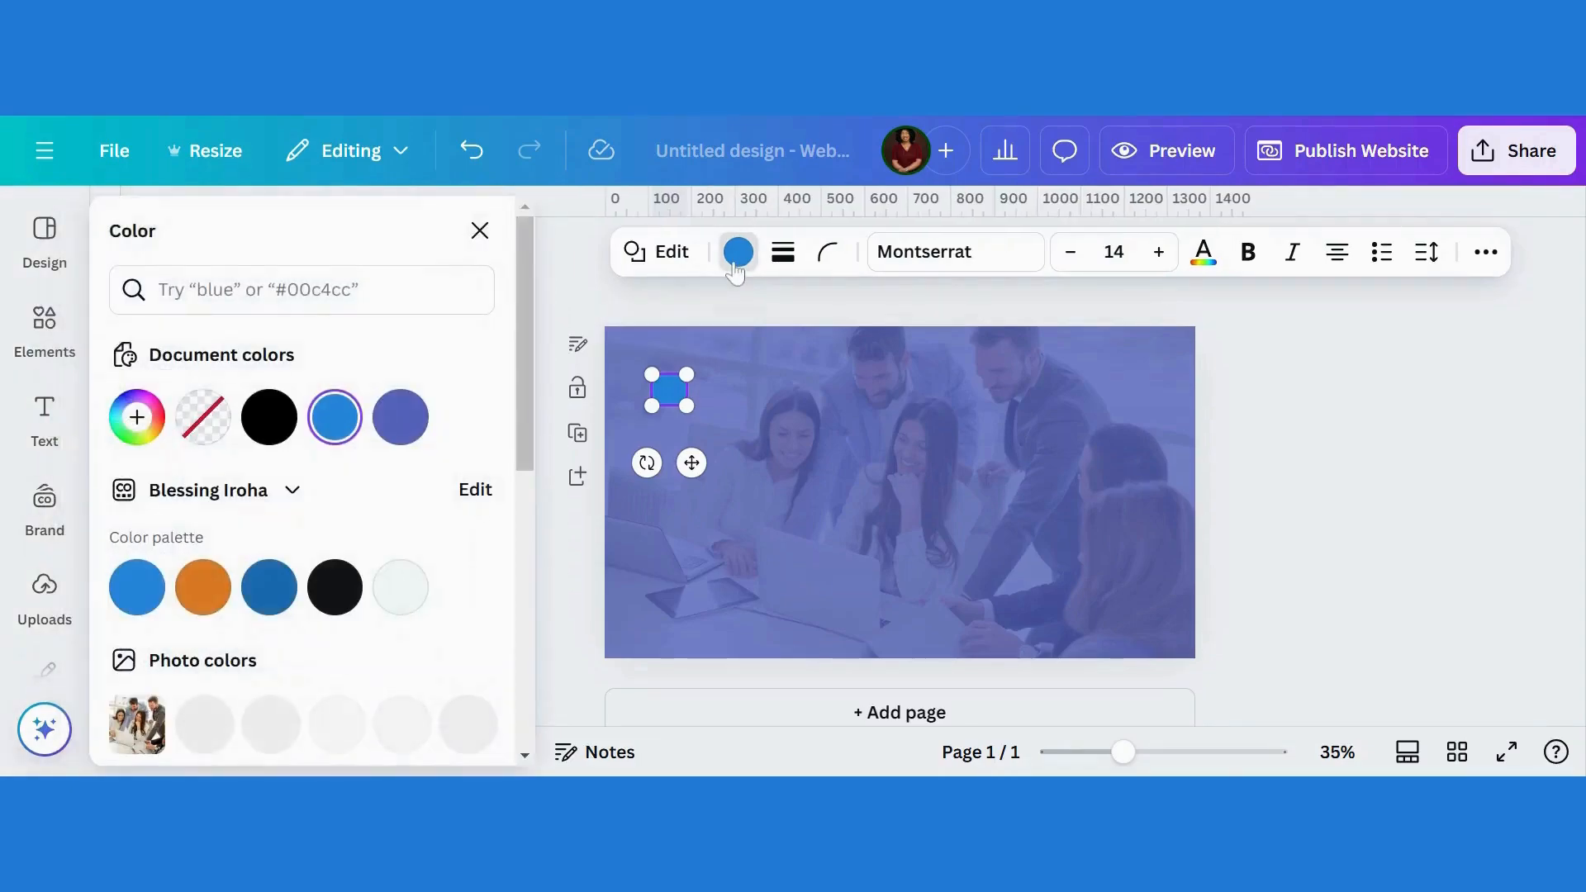
click(334, 418)
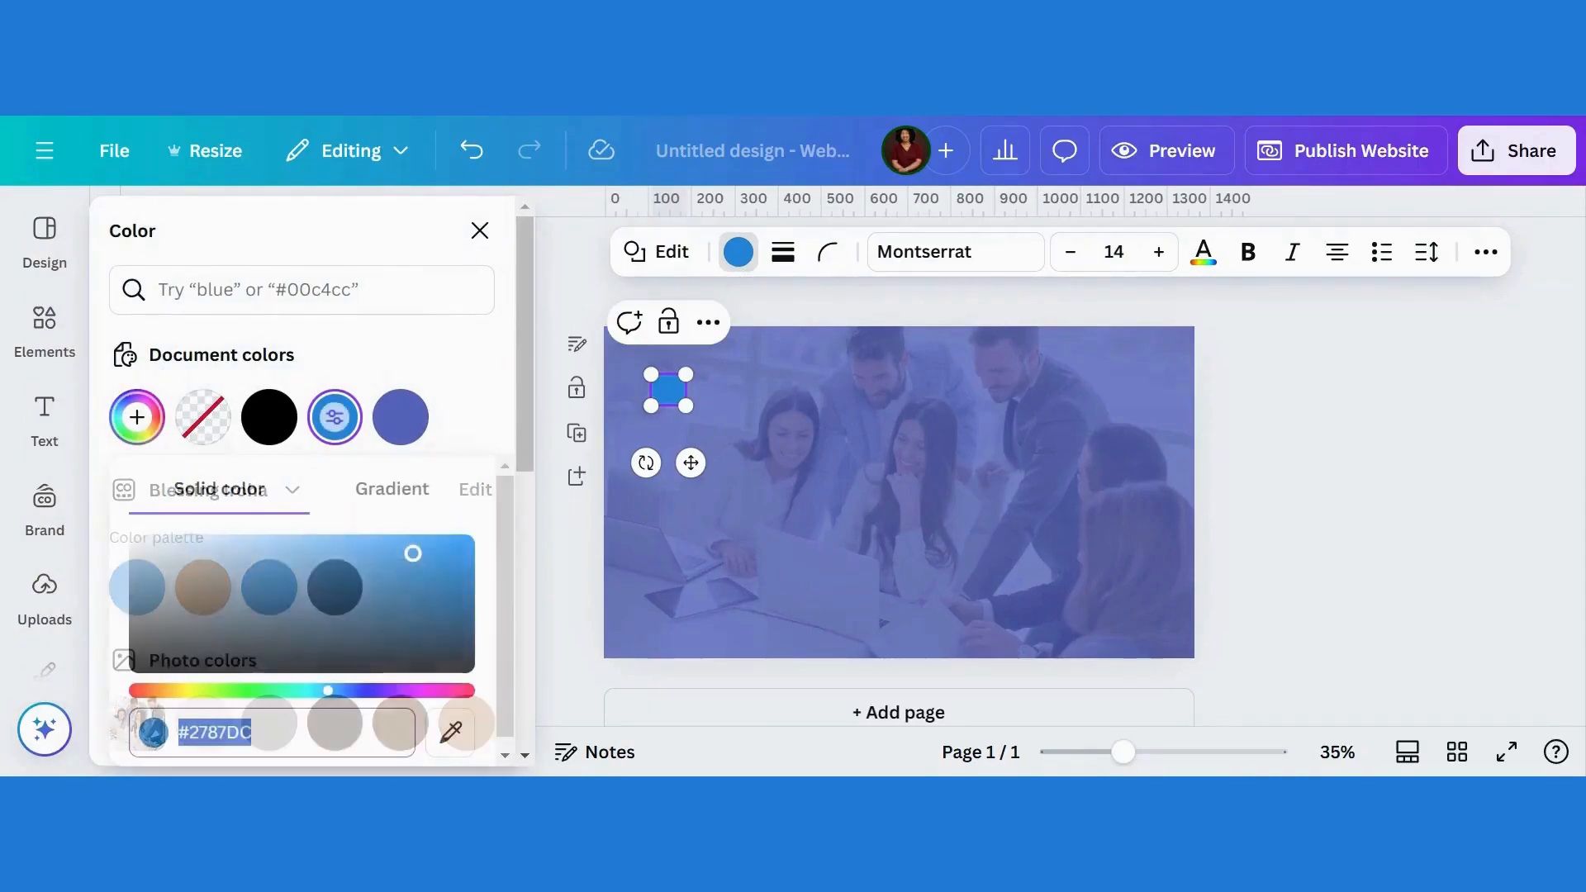
text(#FCC)
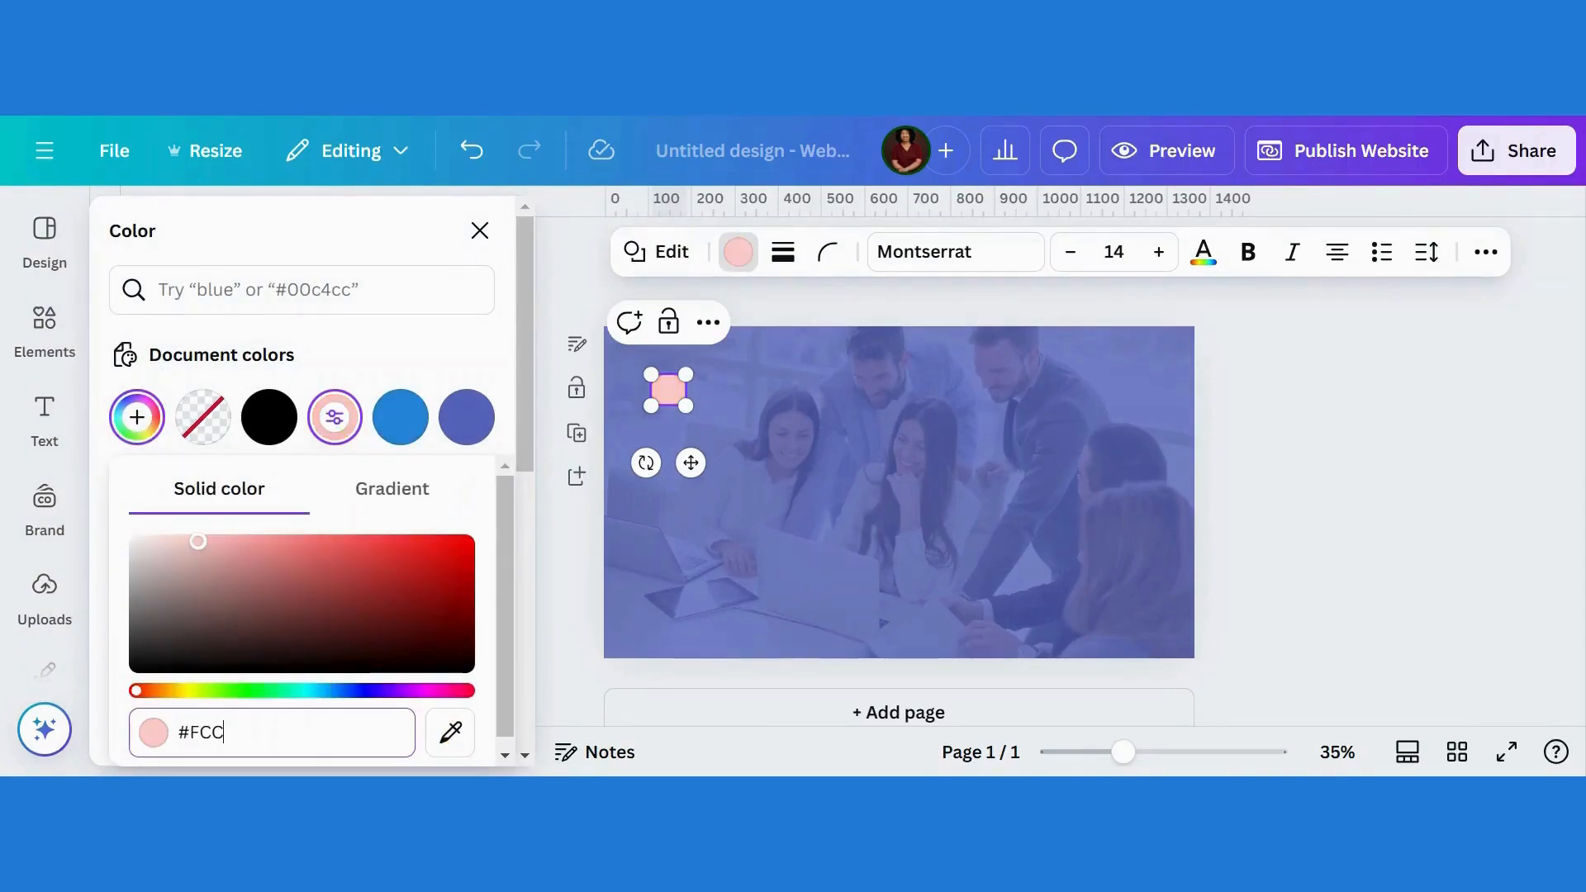
key(Return)
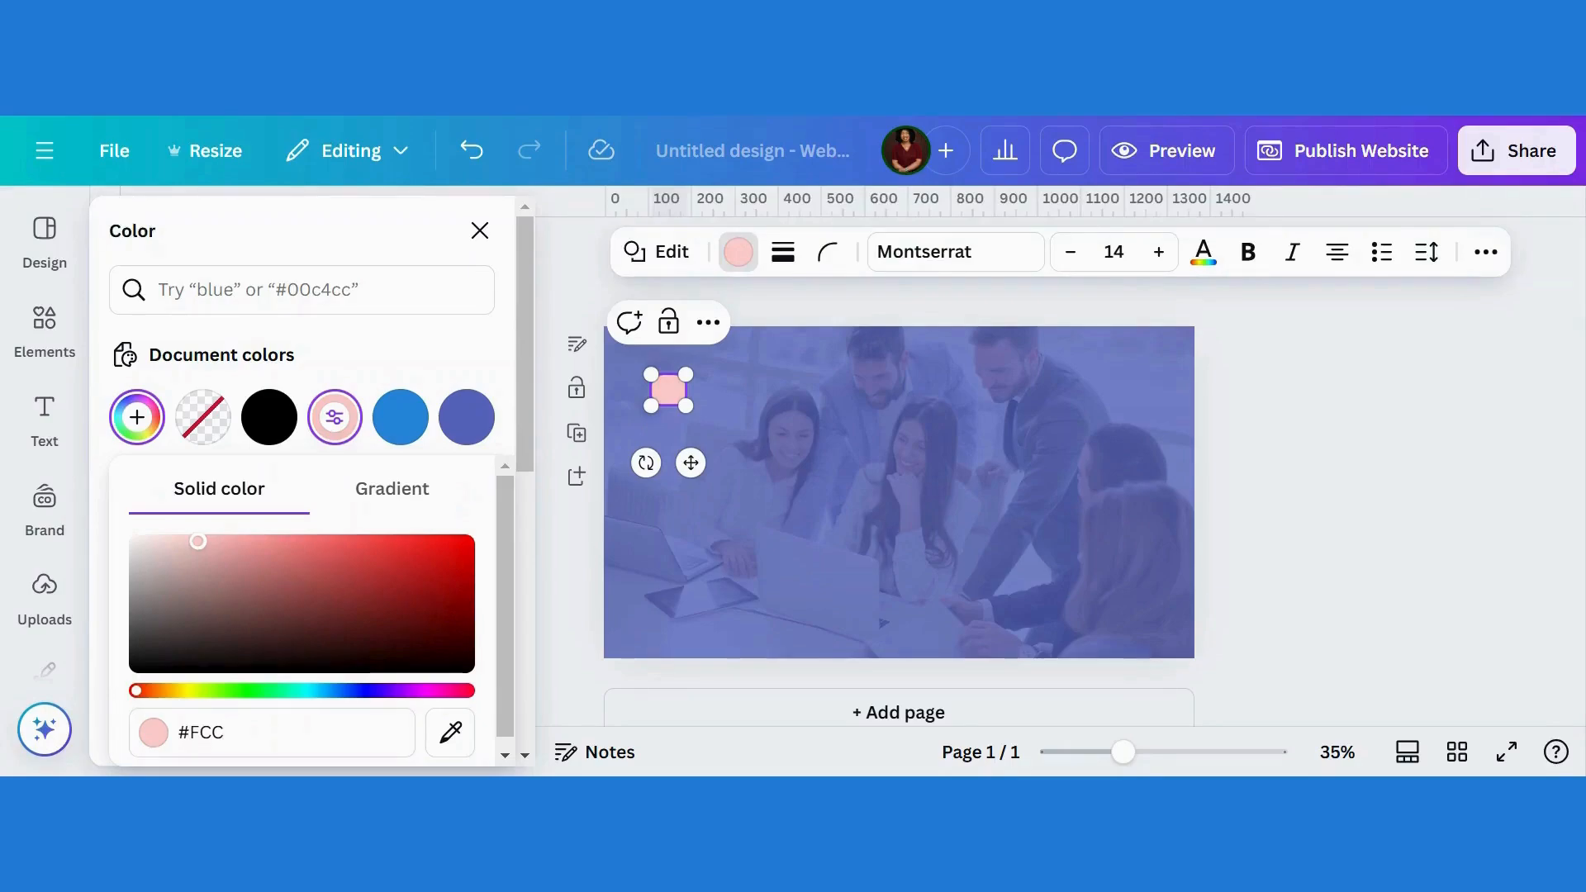
click(201, 732)
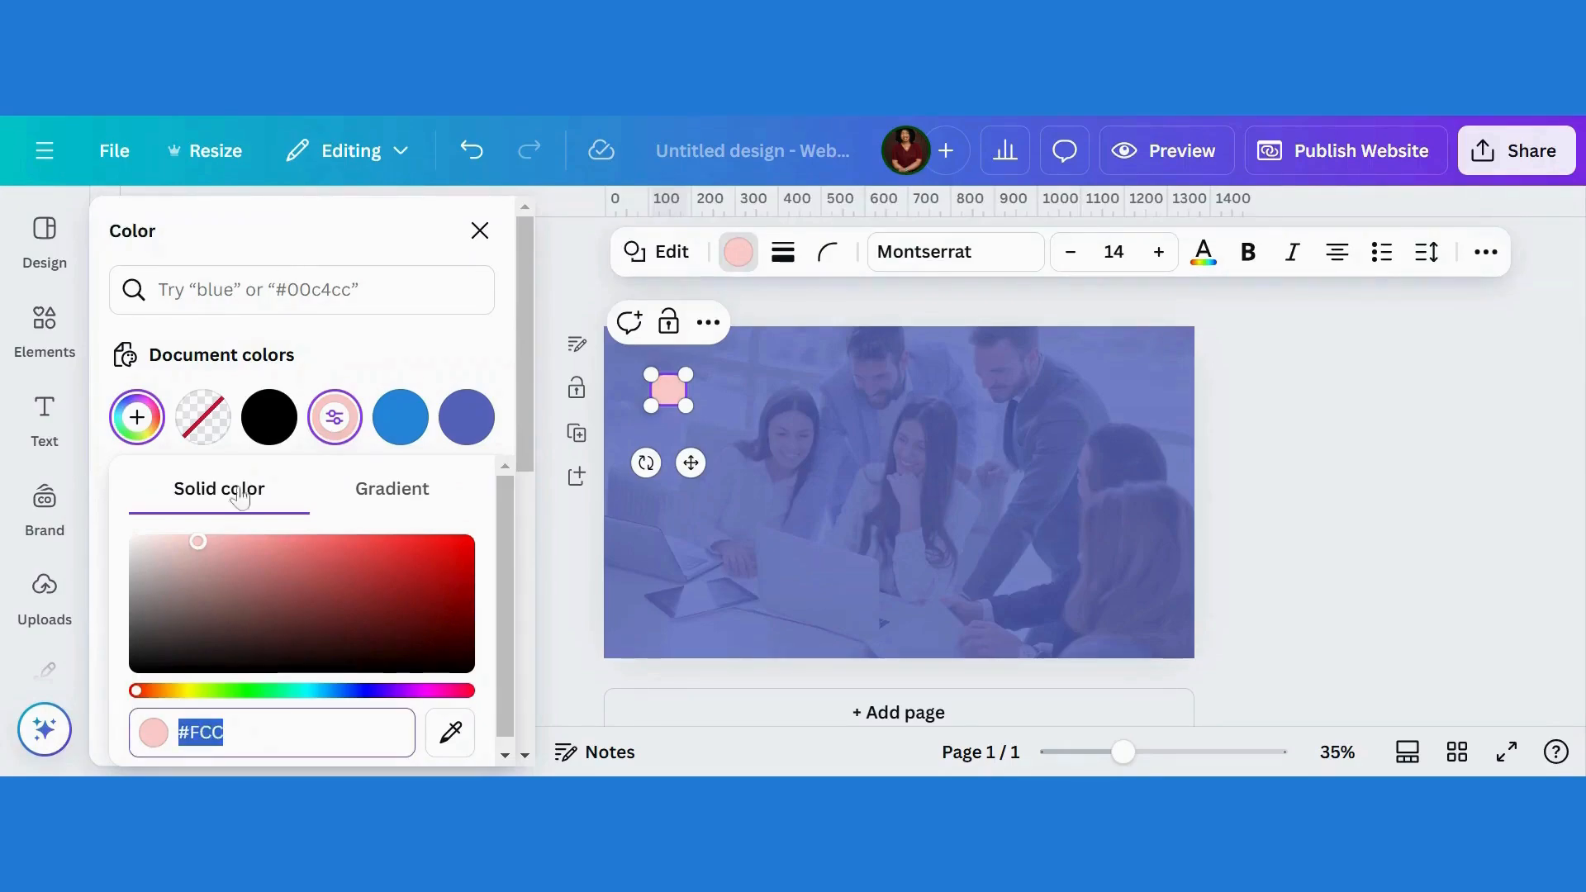
key(Right)
text(F)
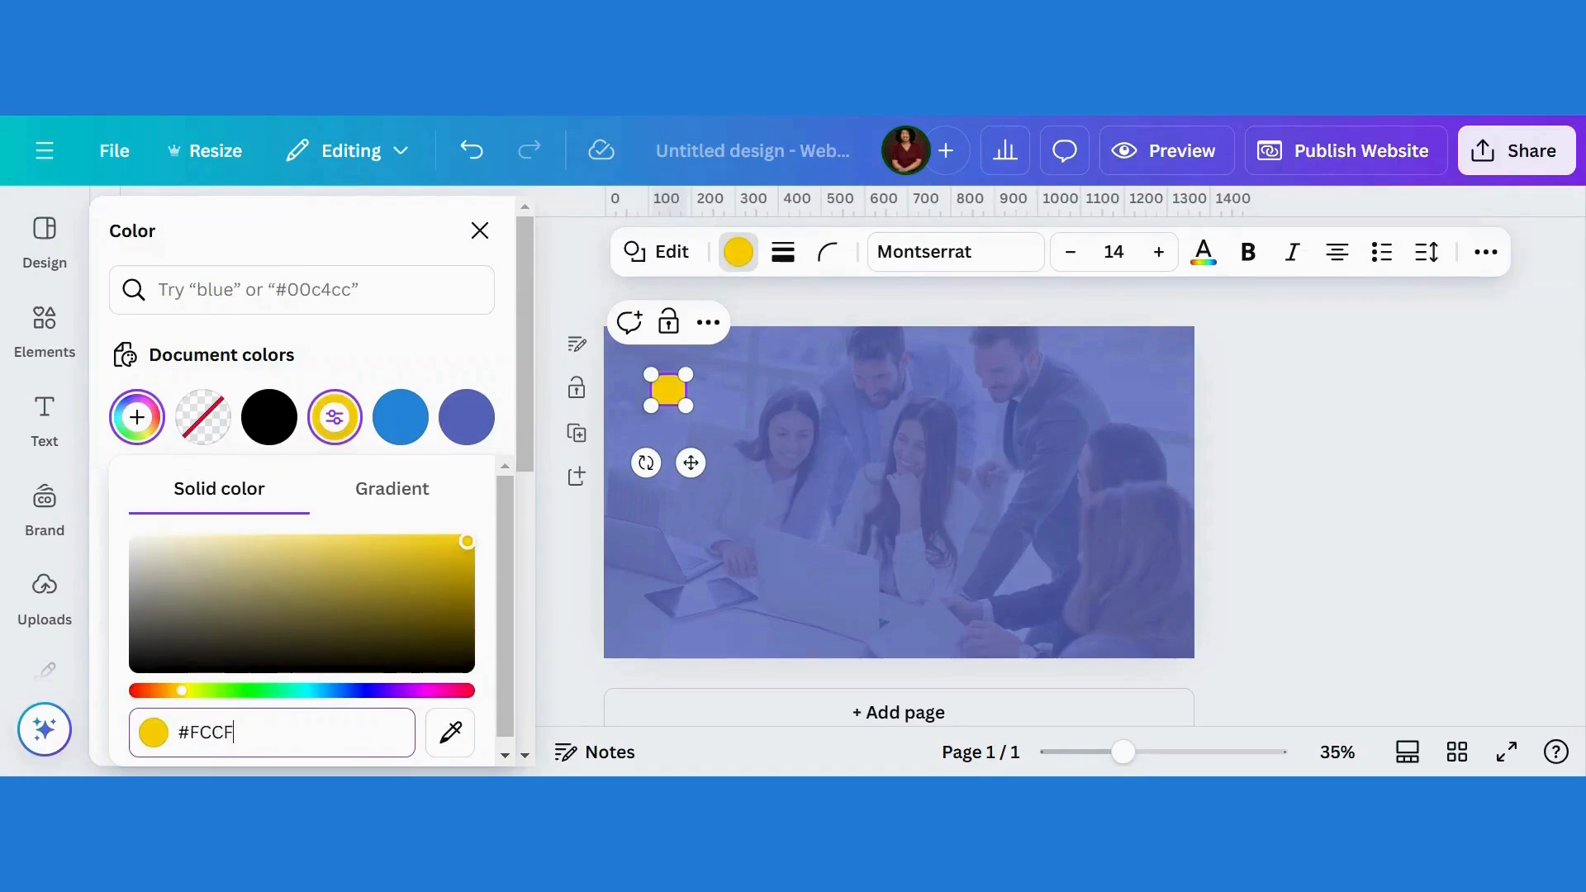
text(2C)
click(816, 442)
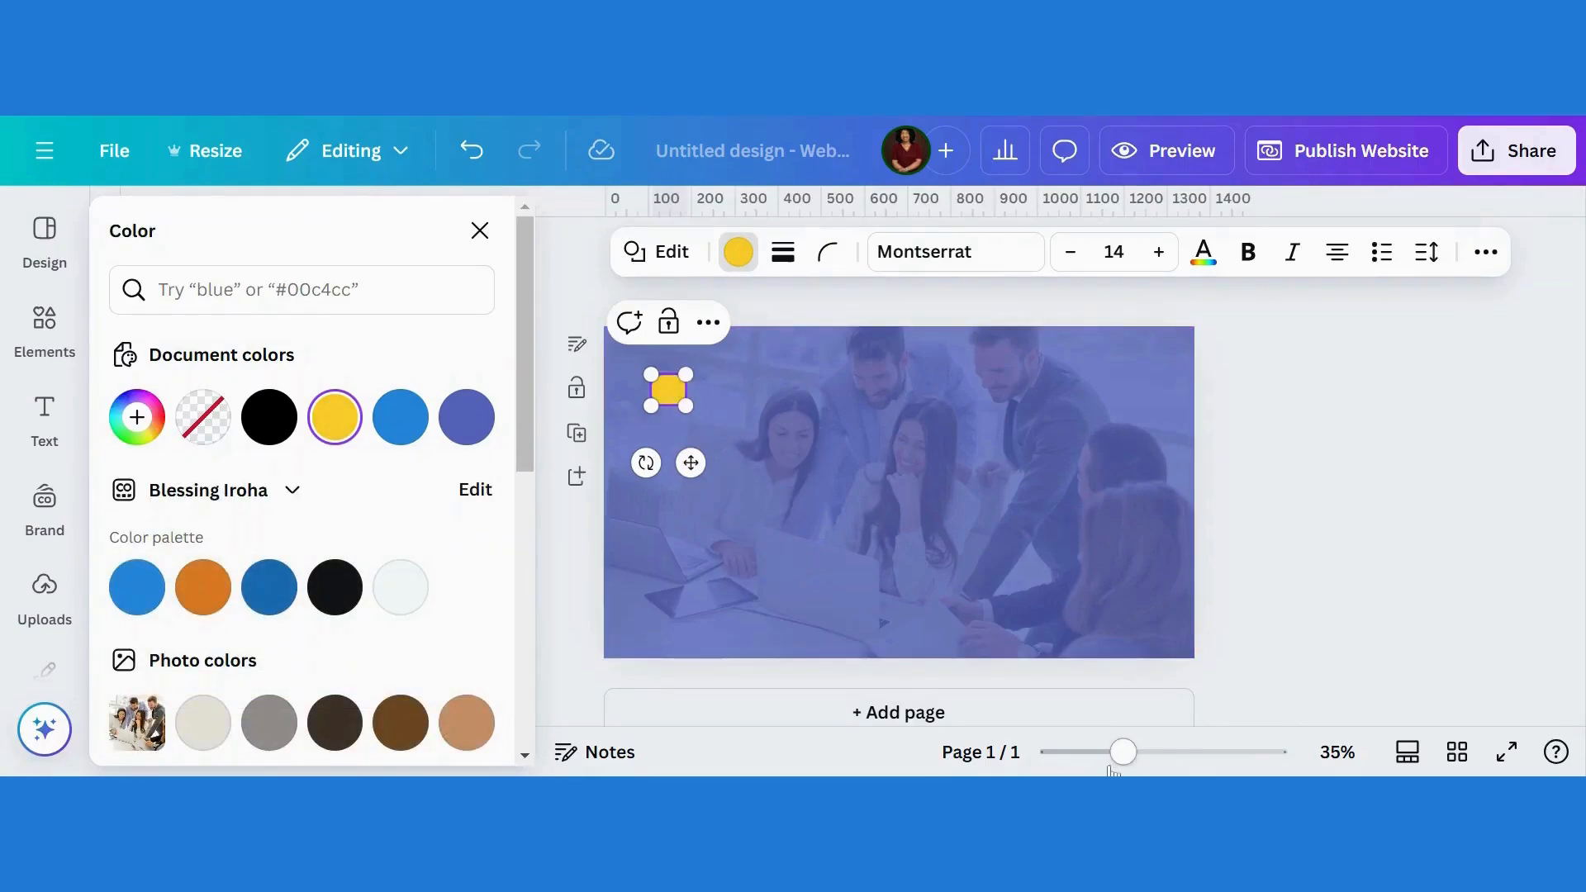
drag(1124, 752, 1150, 752)
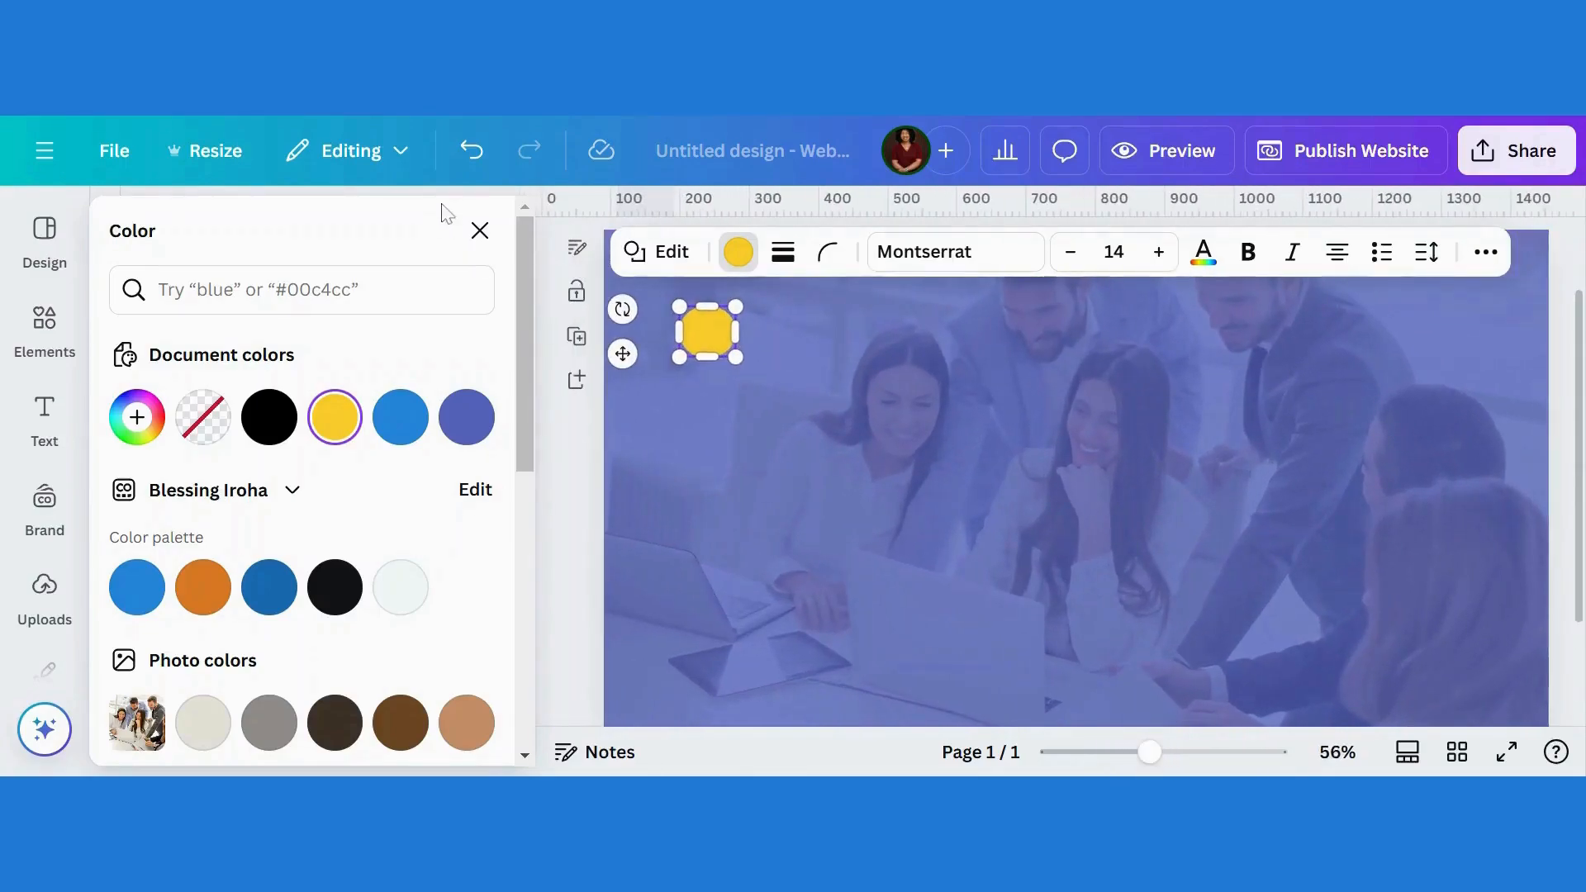
Step: Reduce the yellow square's corner rounding to 16
click(480, 234)
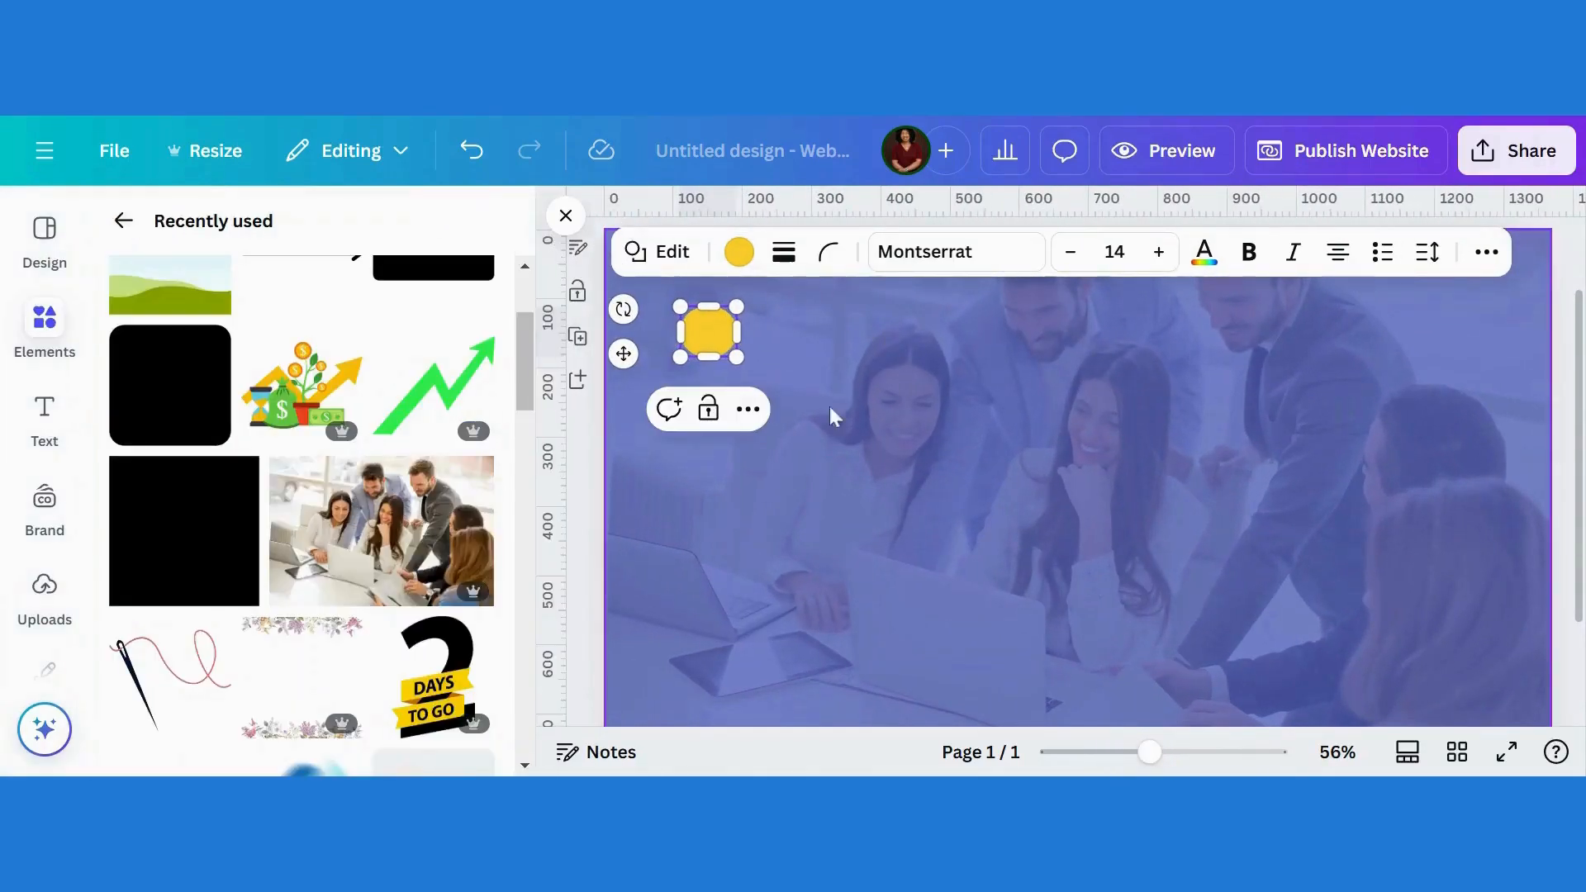
click(828, 252)
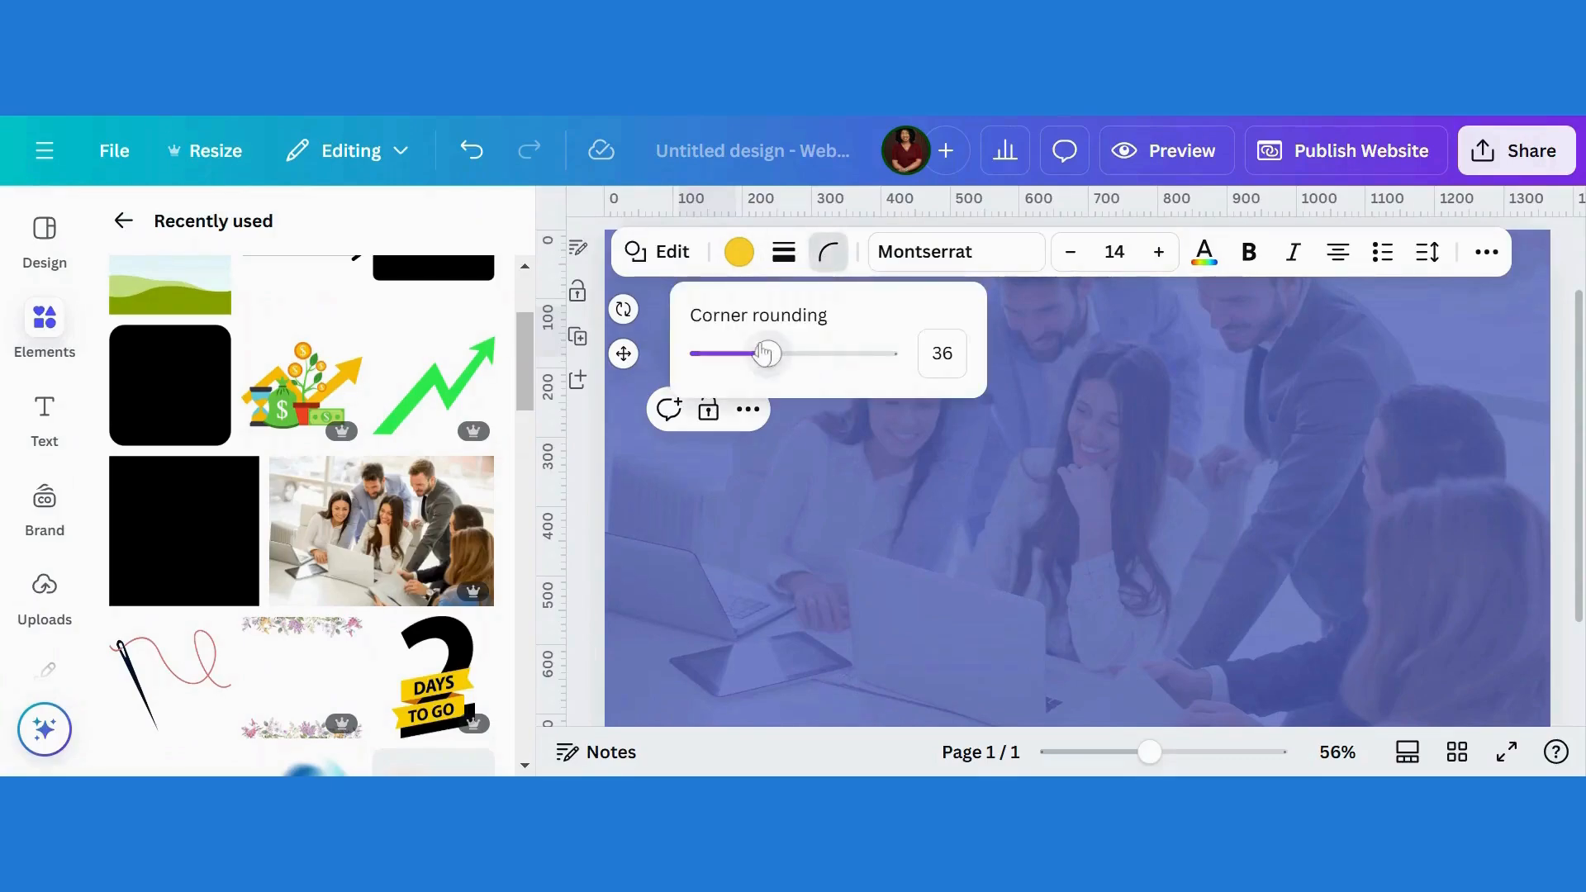
drag(768, 356, 731, 355)
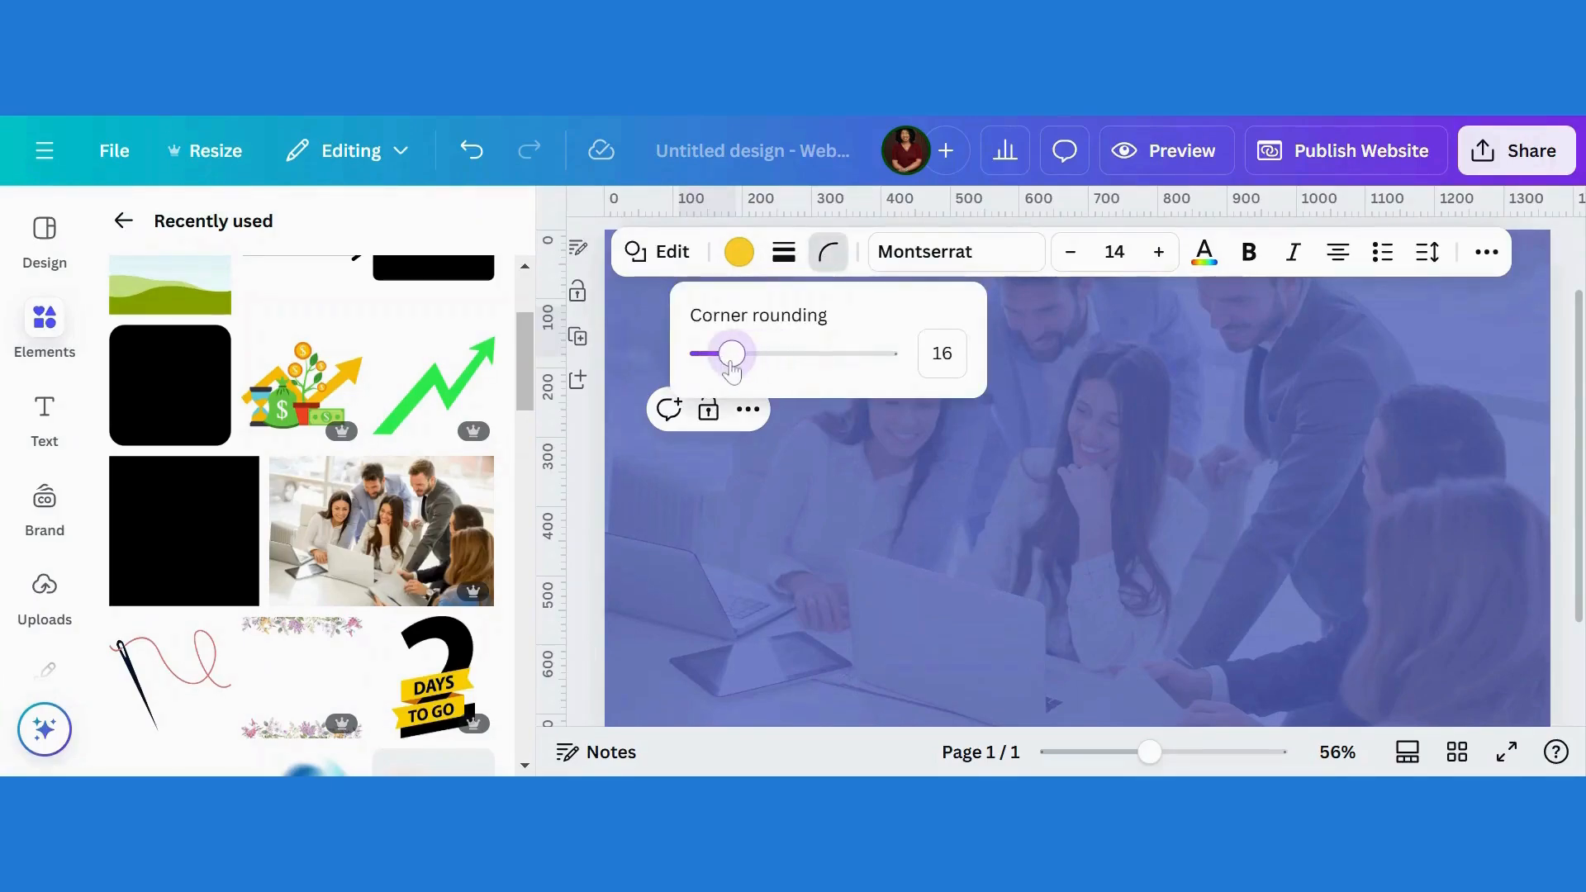
click(1302, 420)
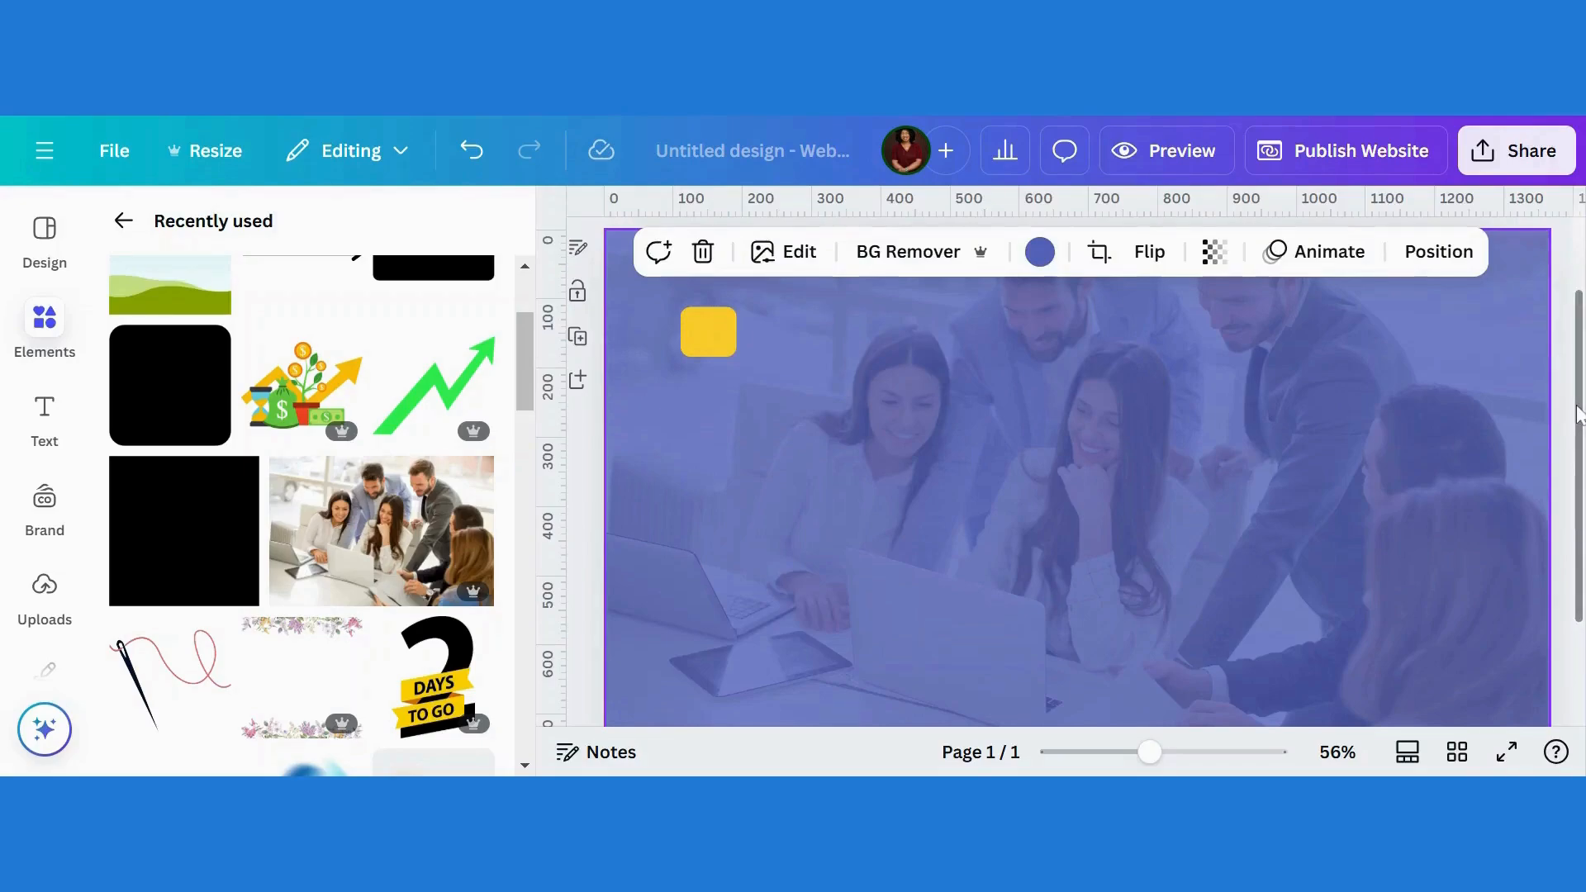
Step: Shrink the yellow square to about 65 px wide and move it closer to the page's upper-left corner
scroll(1578, 413, up, 2)
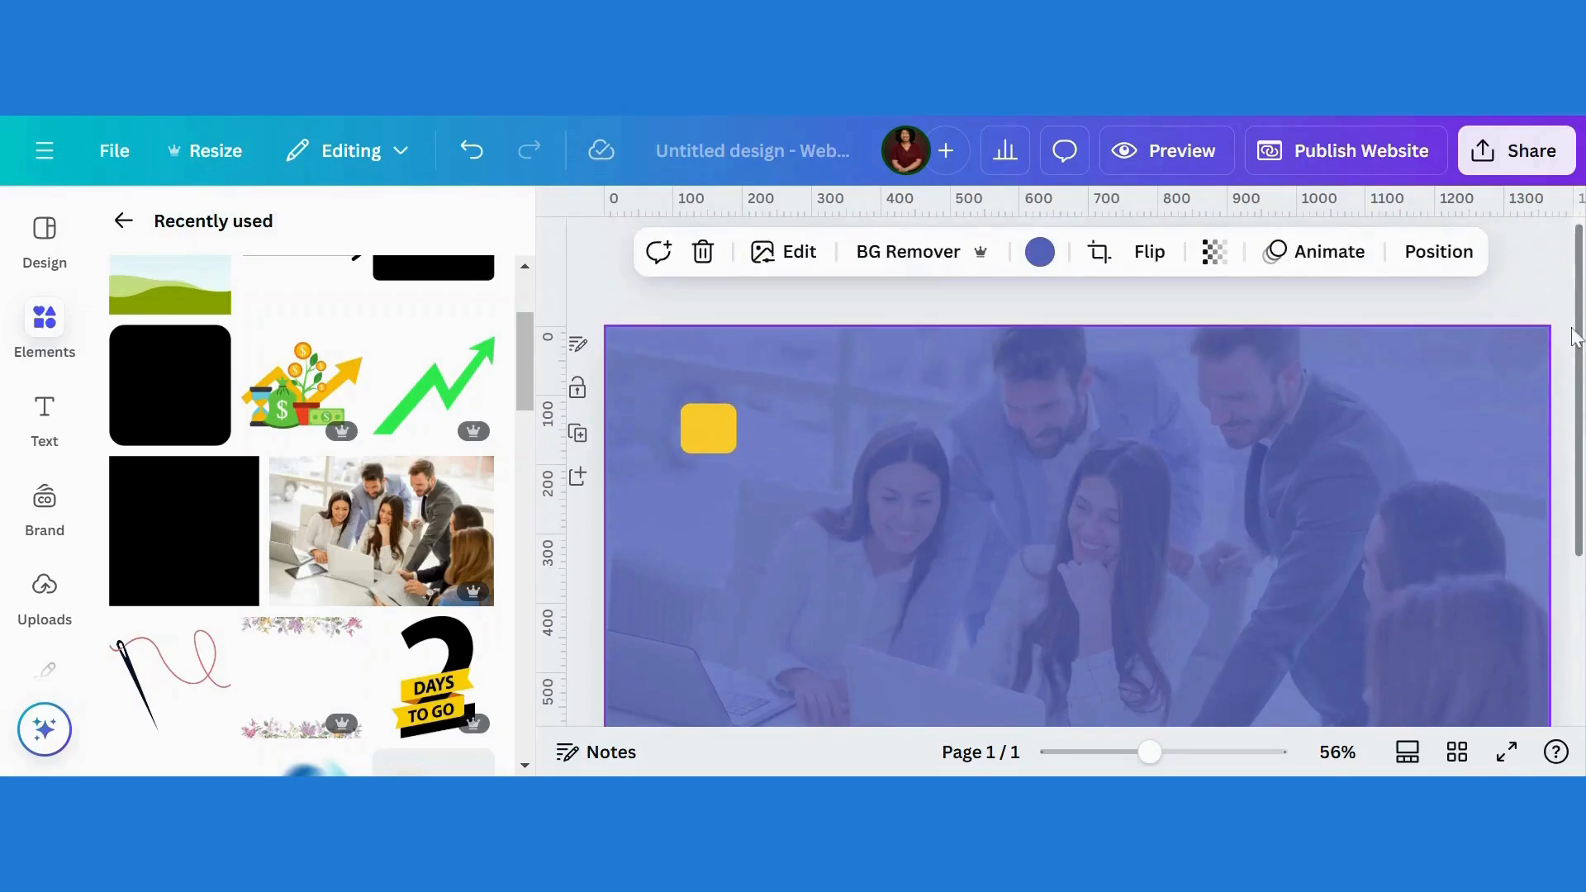
click(718, 440)
drag(735, 451, 727, 445)
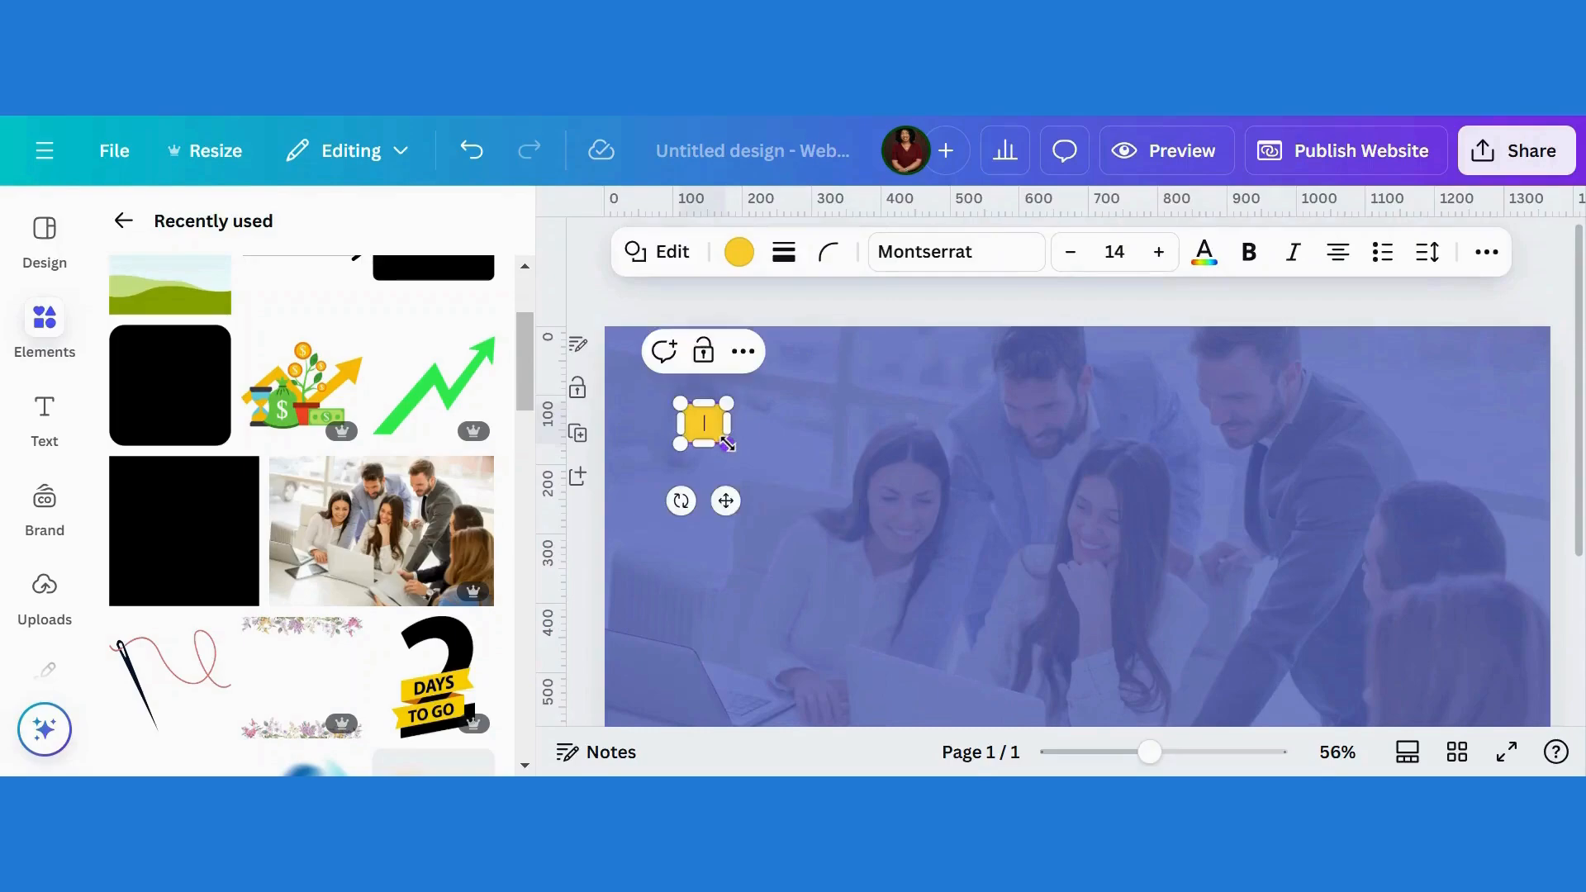
drag(727, 501, 697, 453)
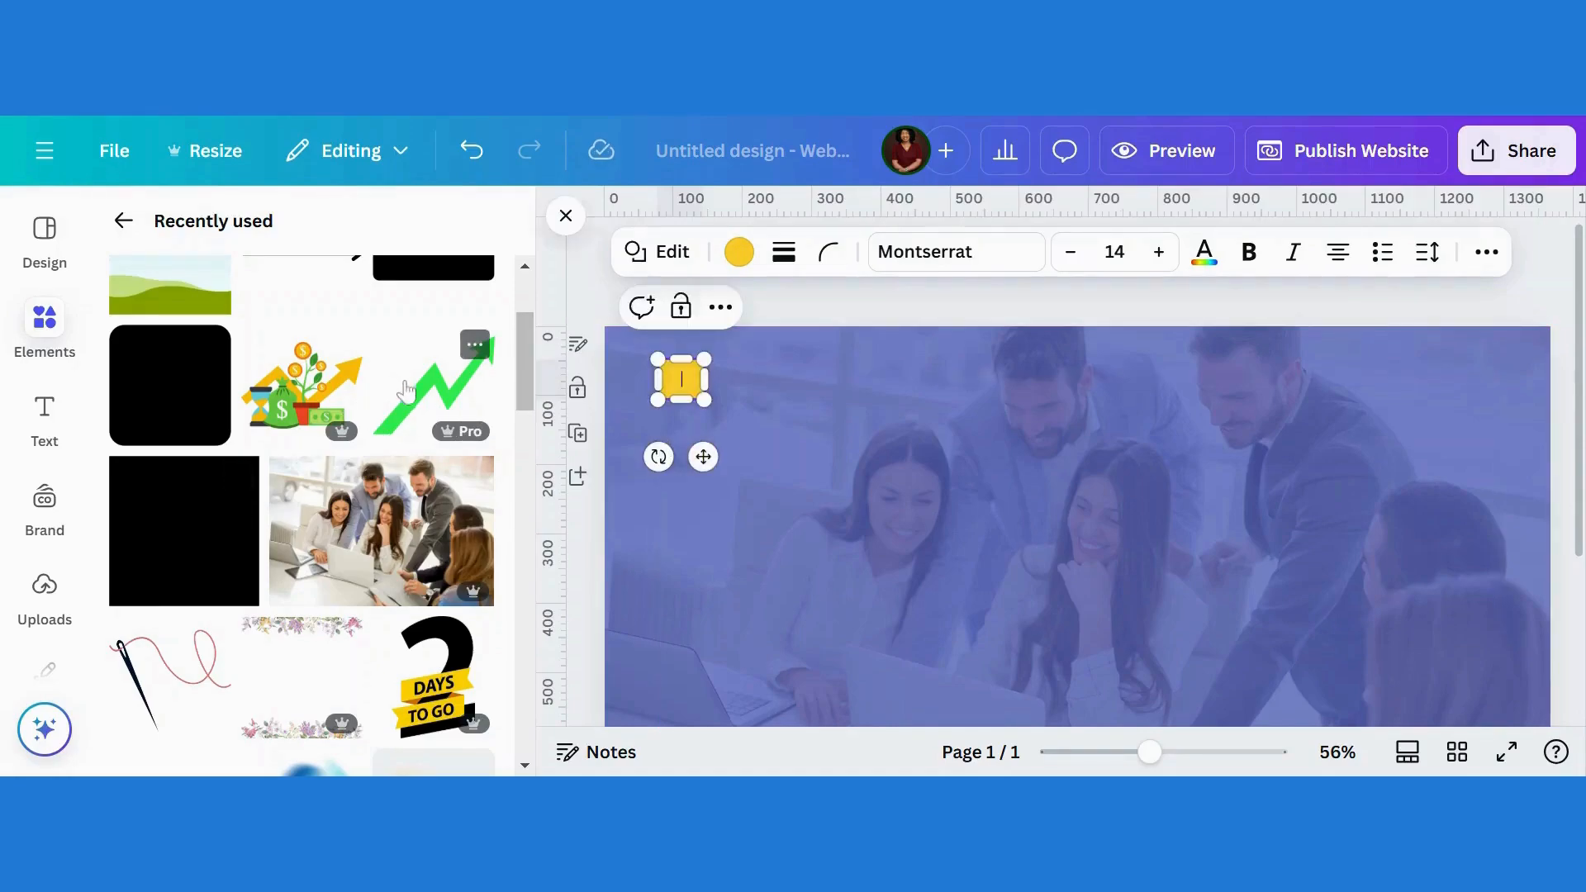
Step: Add the recently used green growth arrow illustration and shrink it to fit inside the yellow square
click(473, 347)
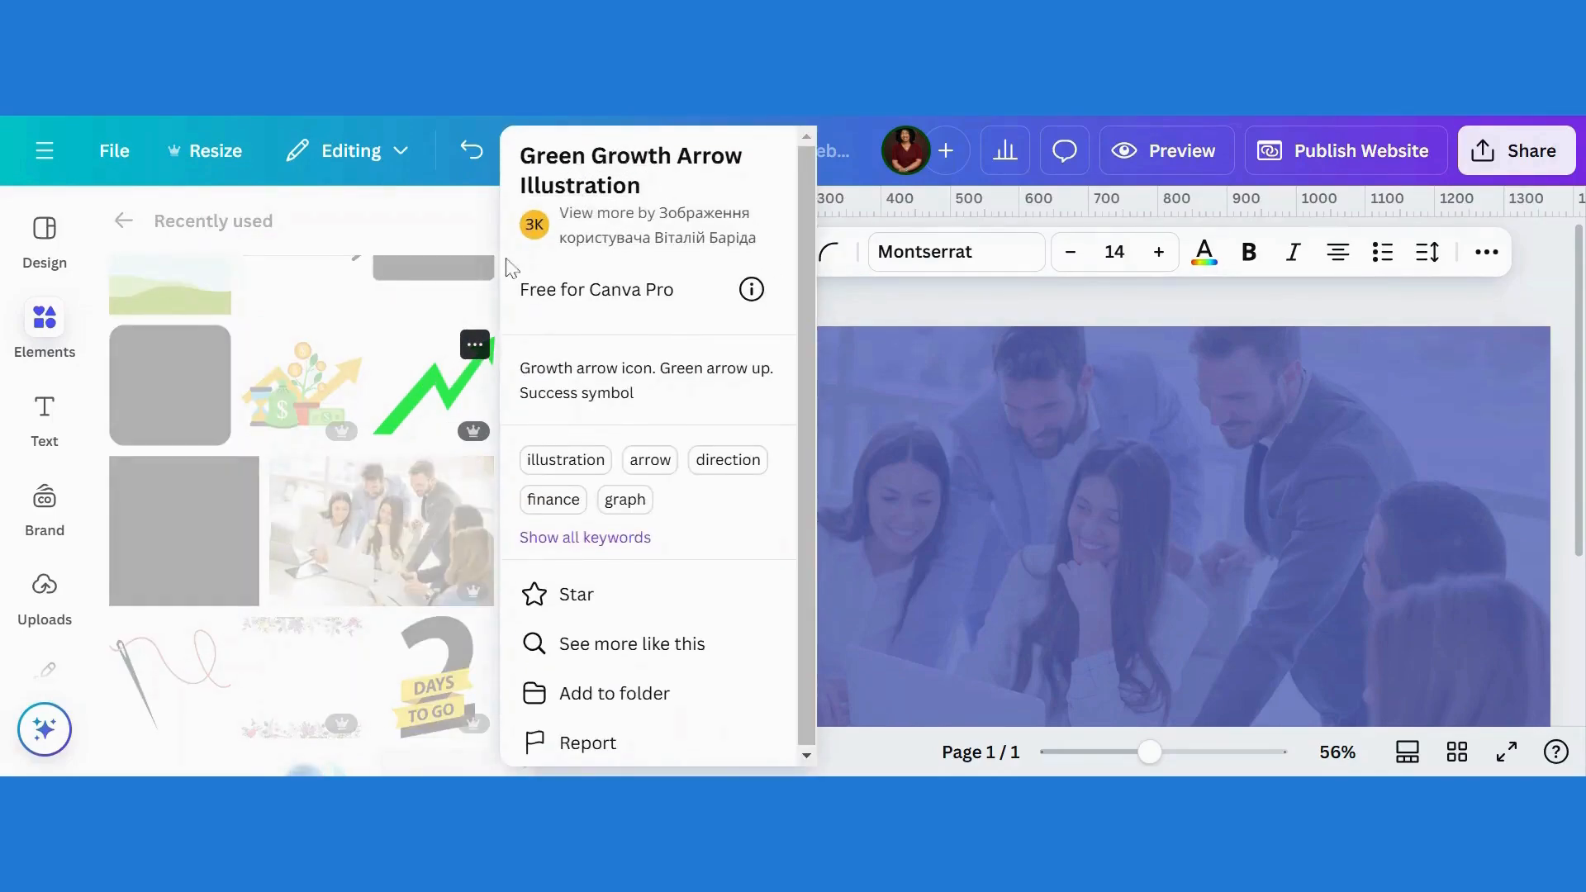
click(433, 406)
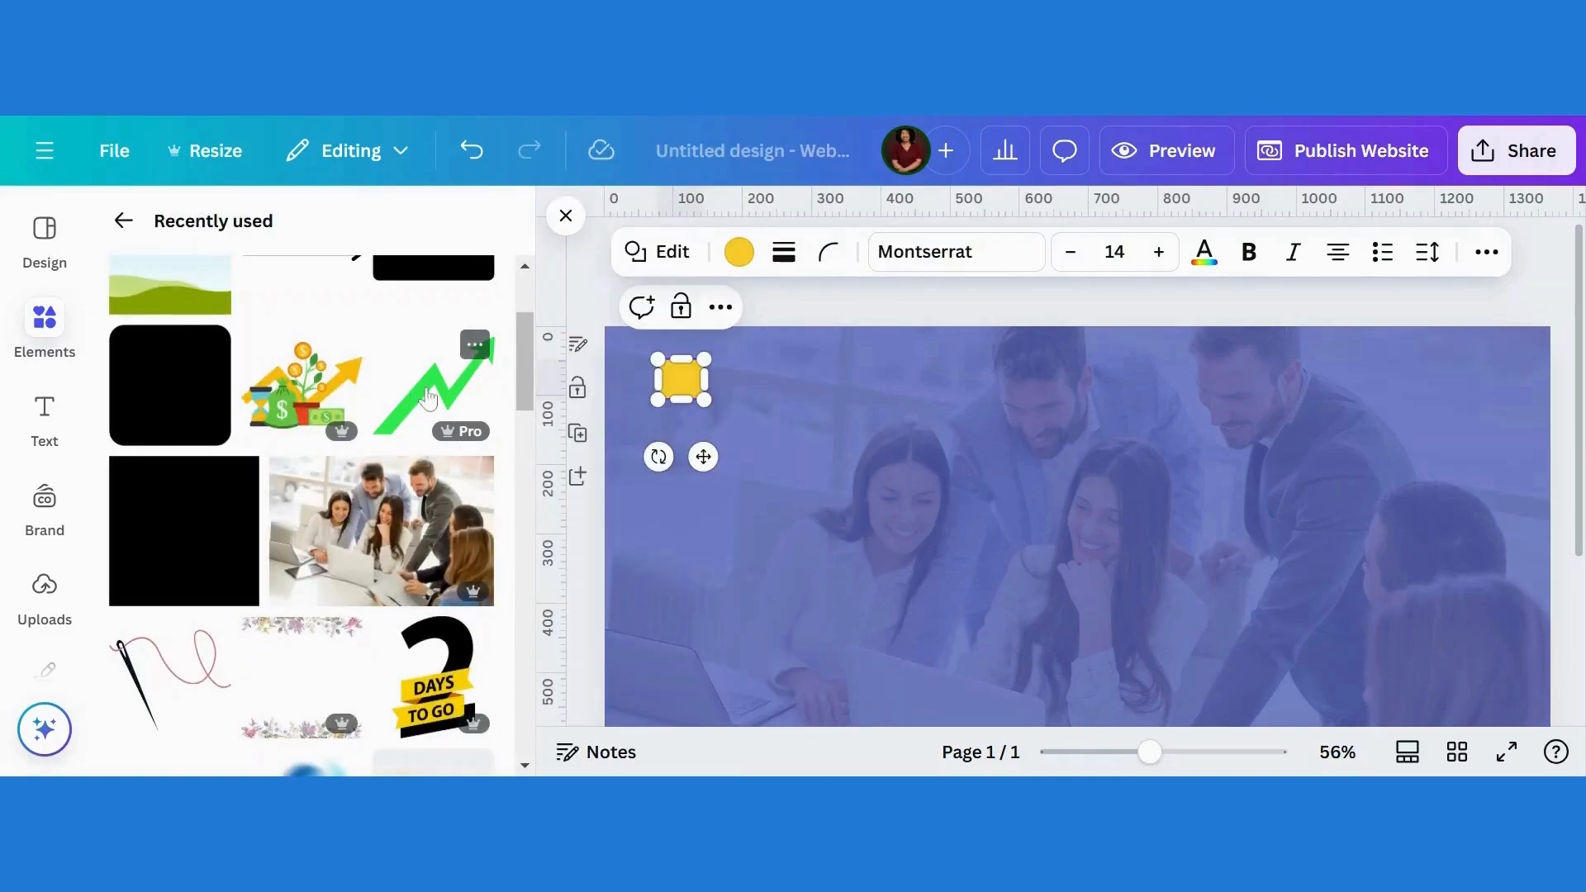
click(427, 396)
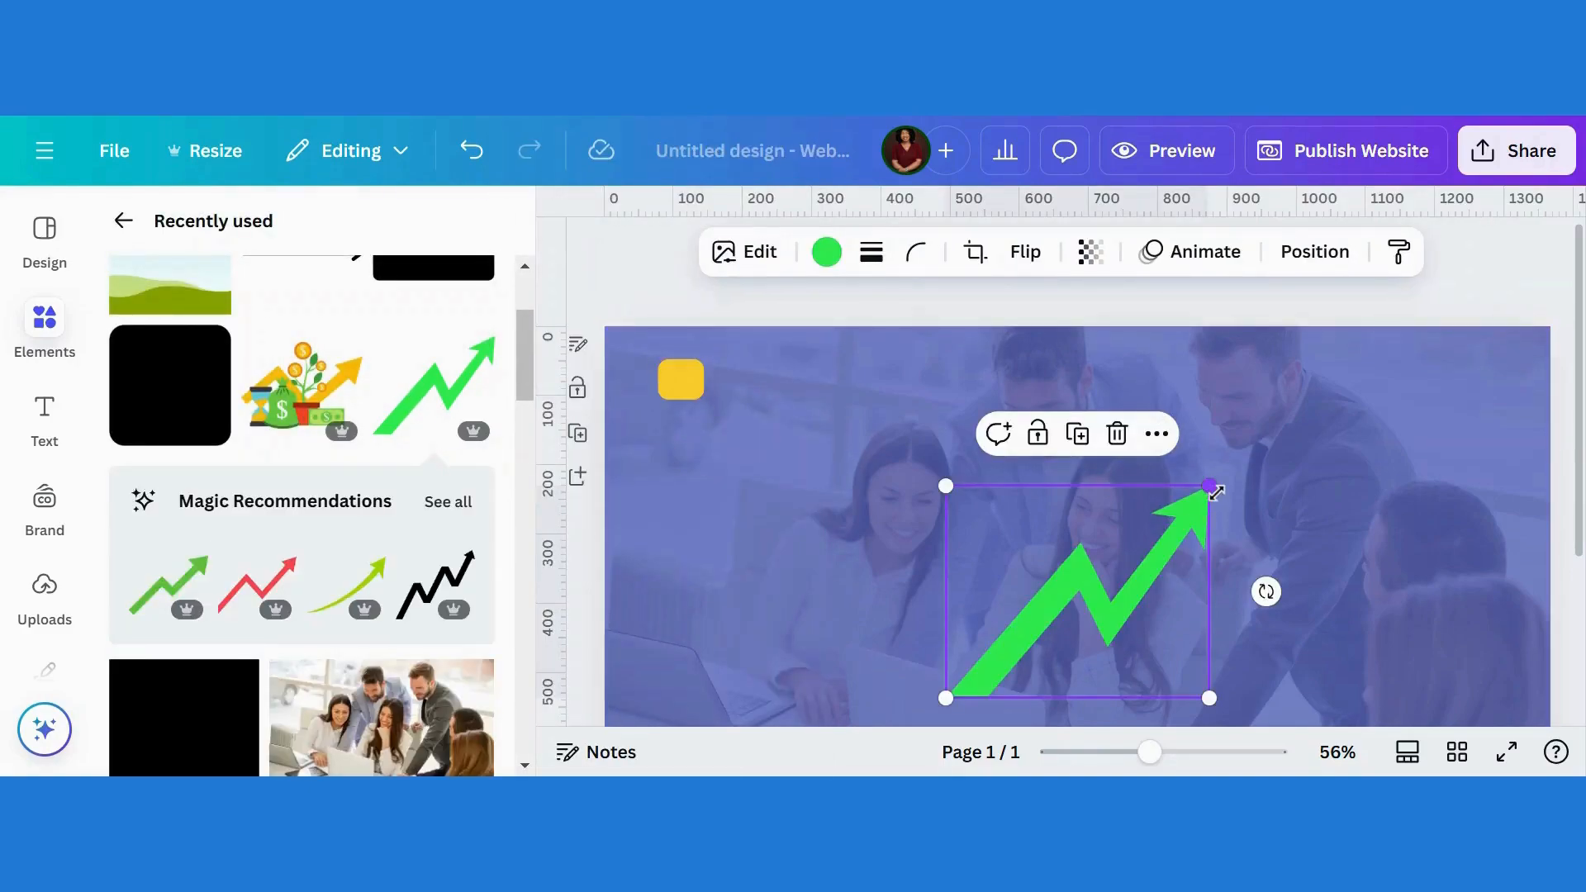
drag(1204, 495, 703, 447)
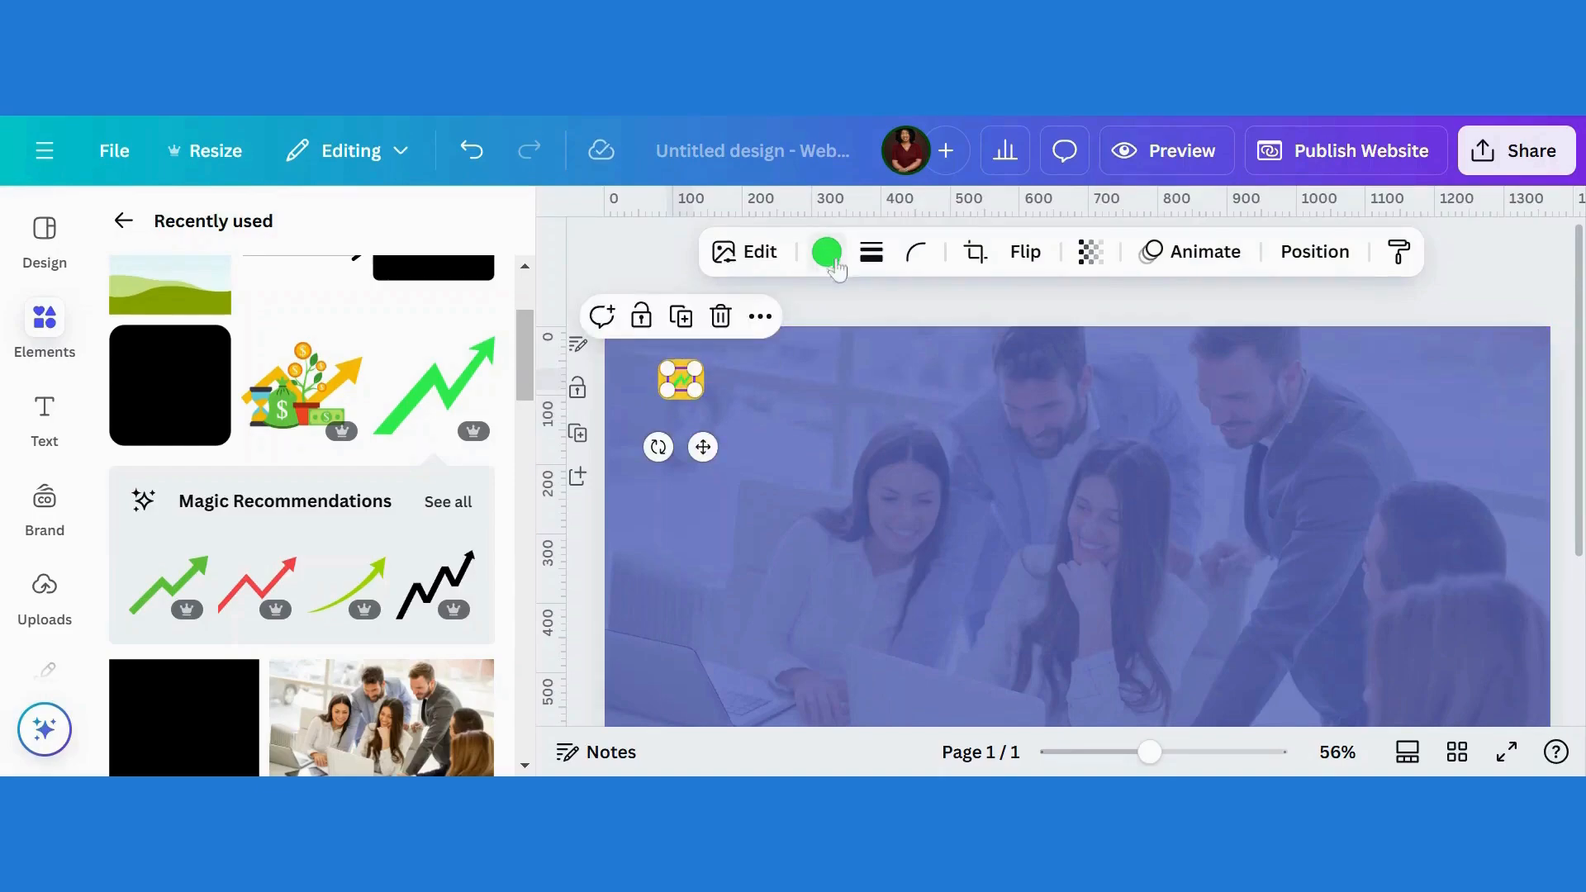
Step: Recolor the growth arrow from the default solid colors to white
click(826, 252)
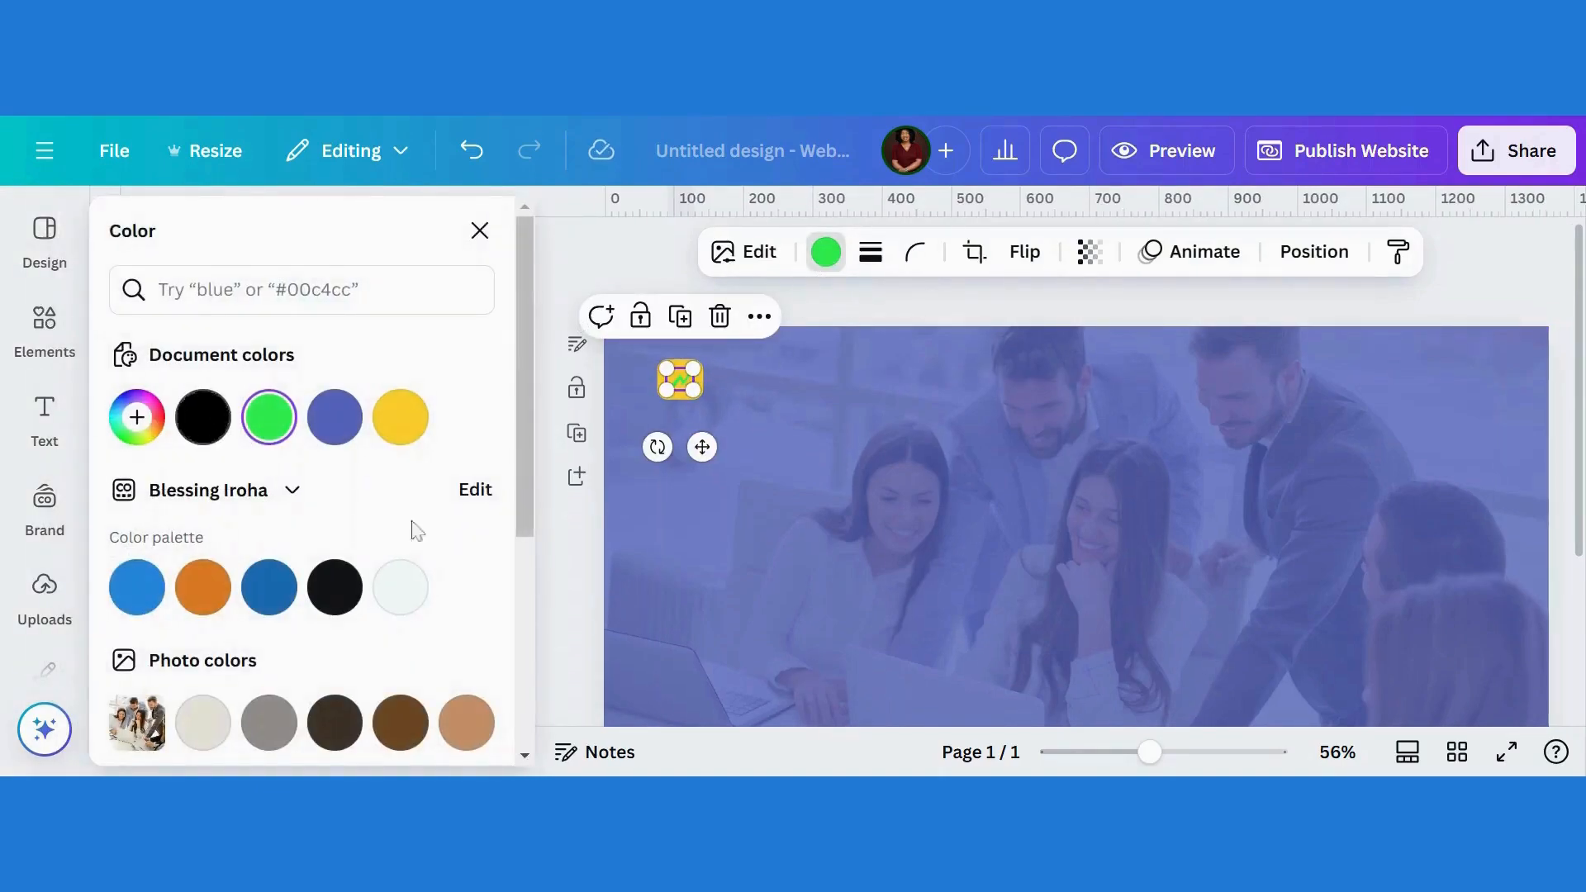
drag(526, 536, 529, 685)
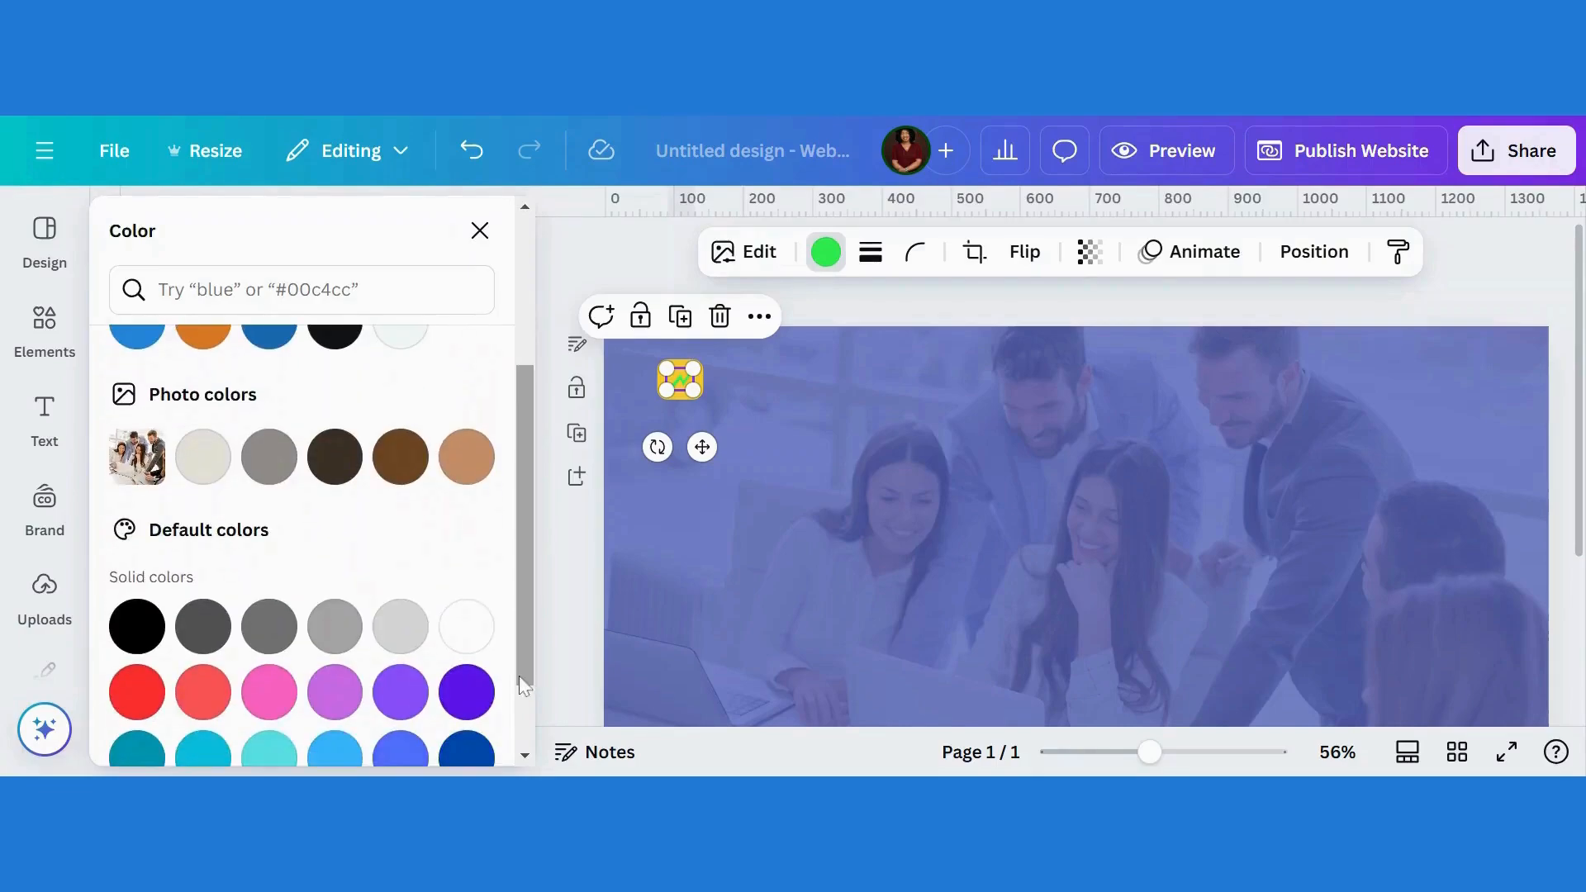
click(467, 628)
click(736, 442)
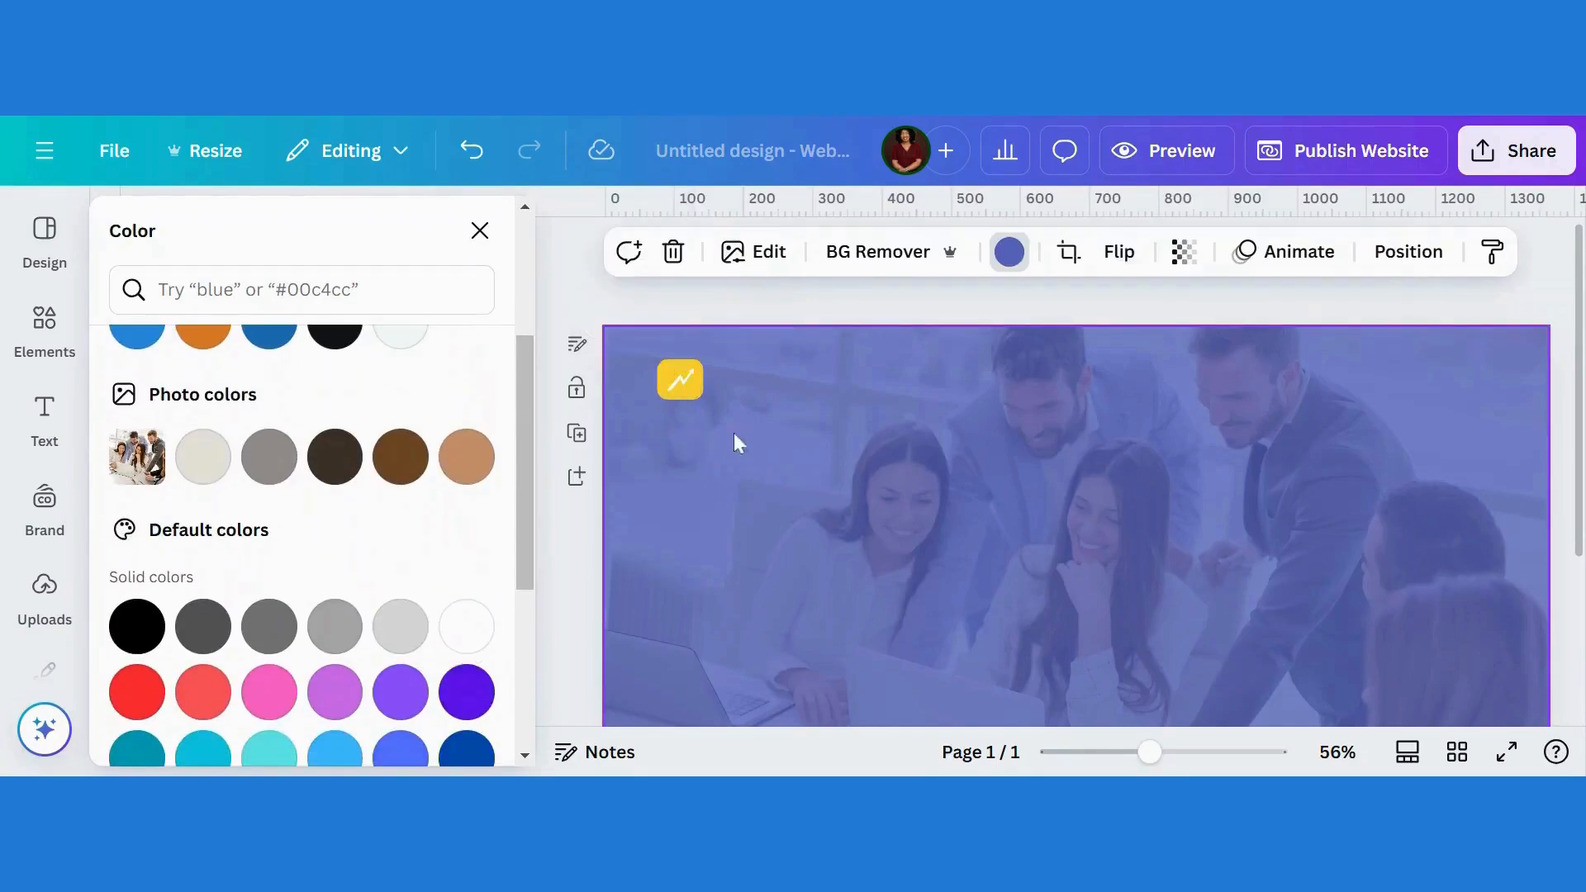
Step: Enlarge the white arrow slightly and center it on the yellow square
click(682, 384)
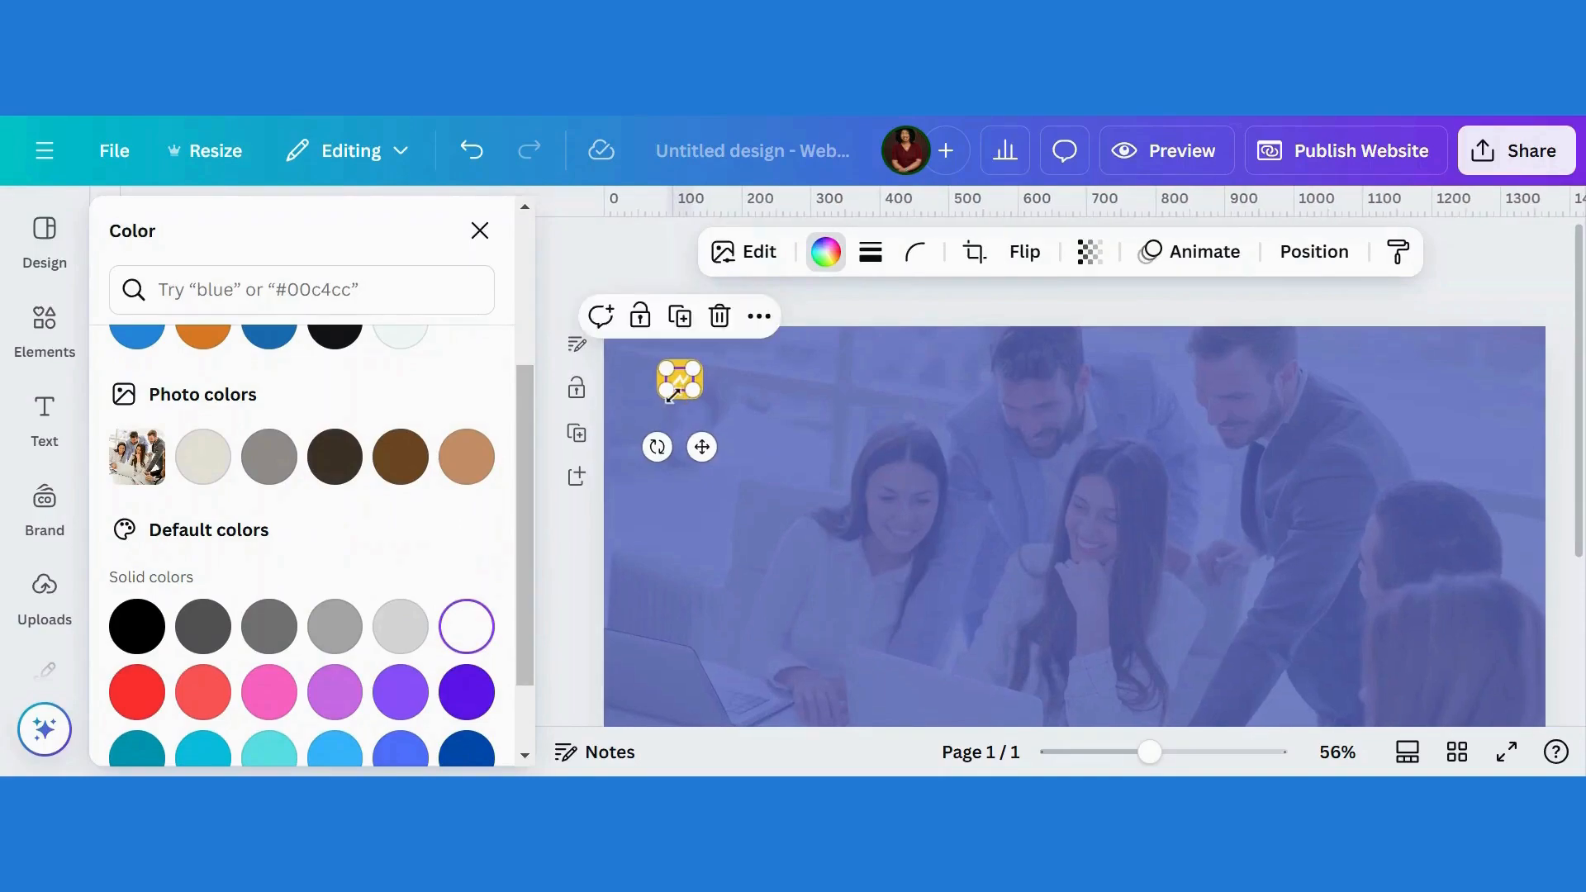
drag(664, 402, 702, 449)
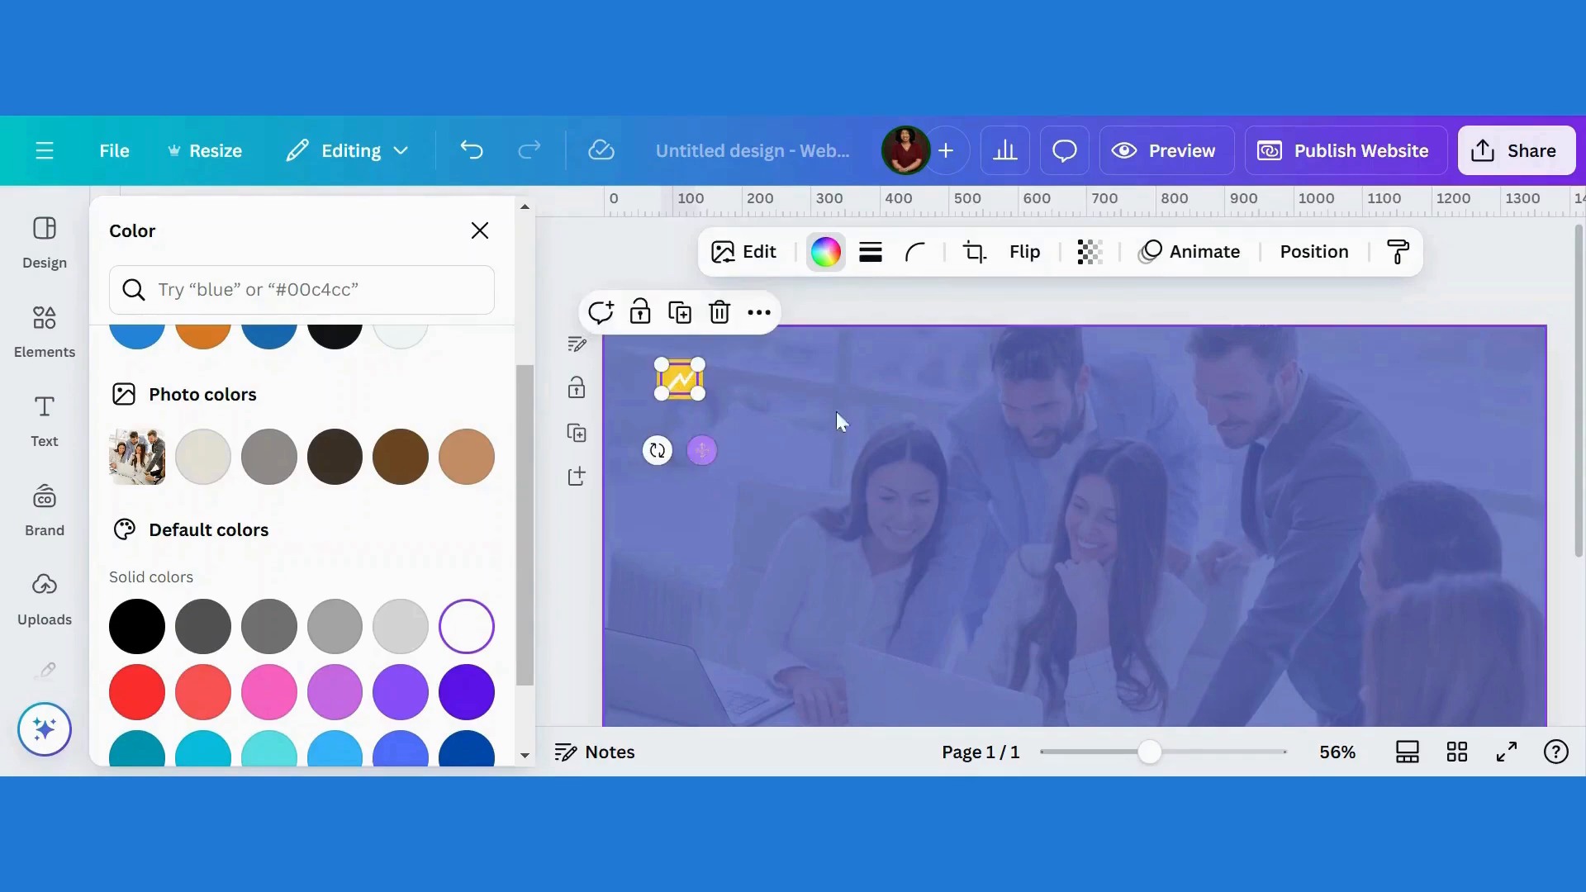
click(868, 415)
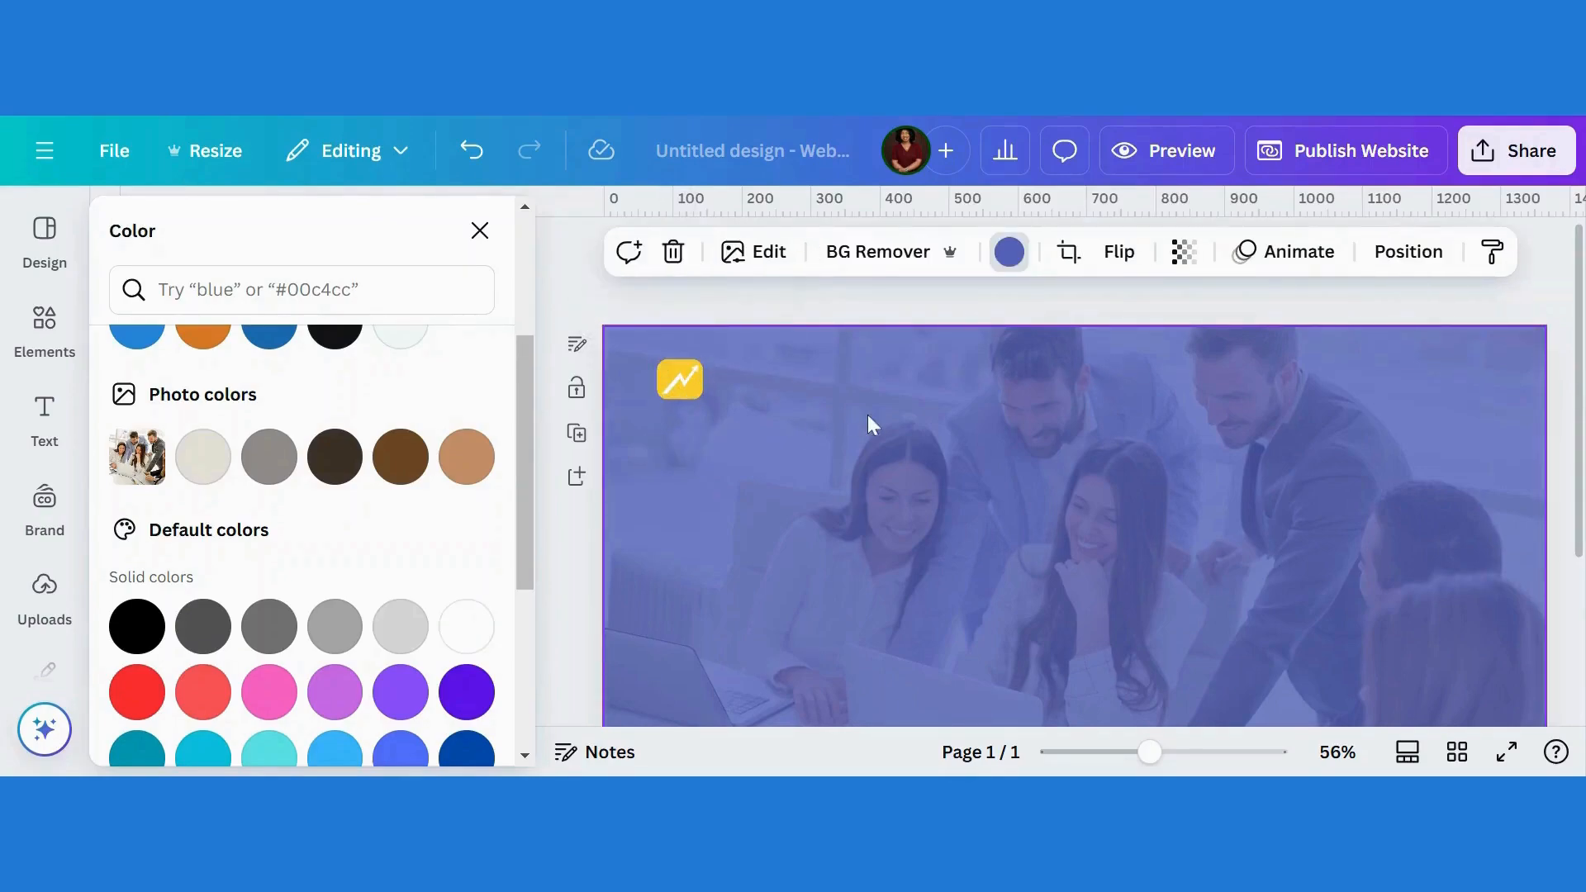
Step: Add a heading to the page with the text "groffit"
click(41, 428)
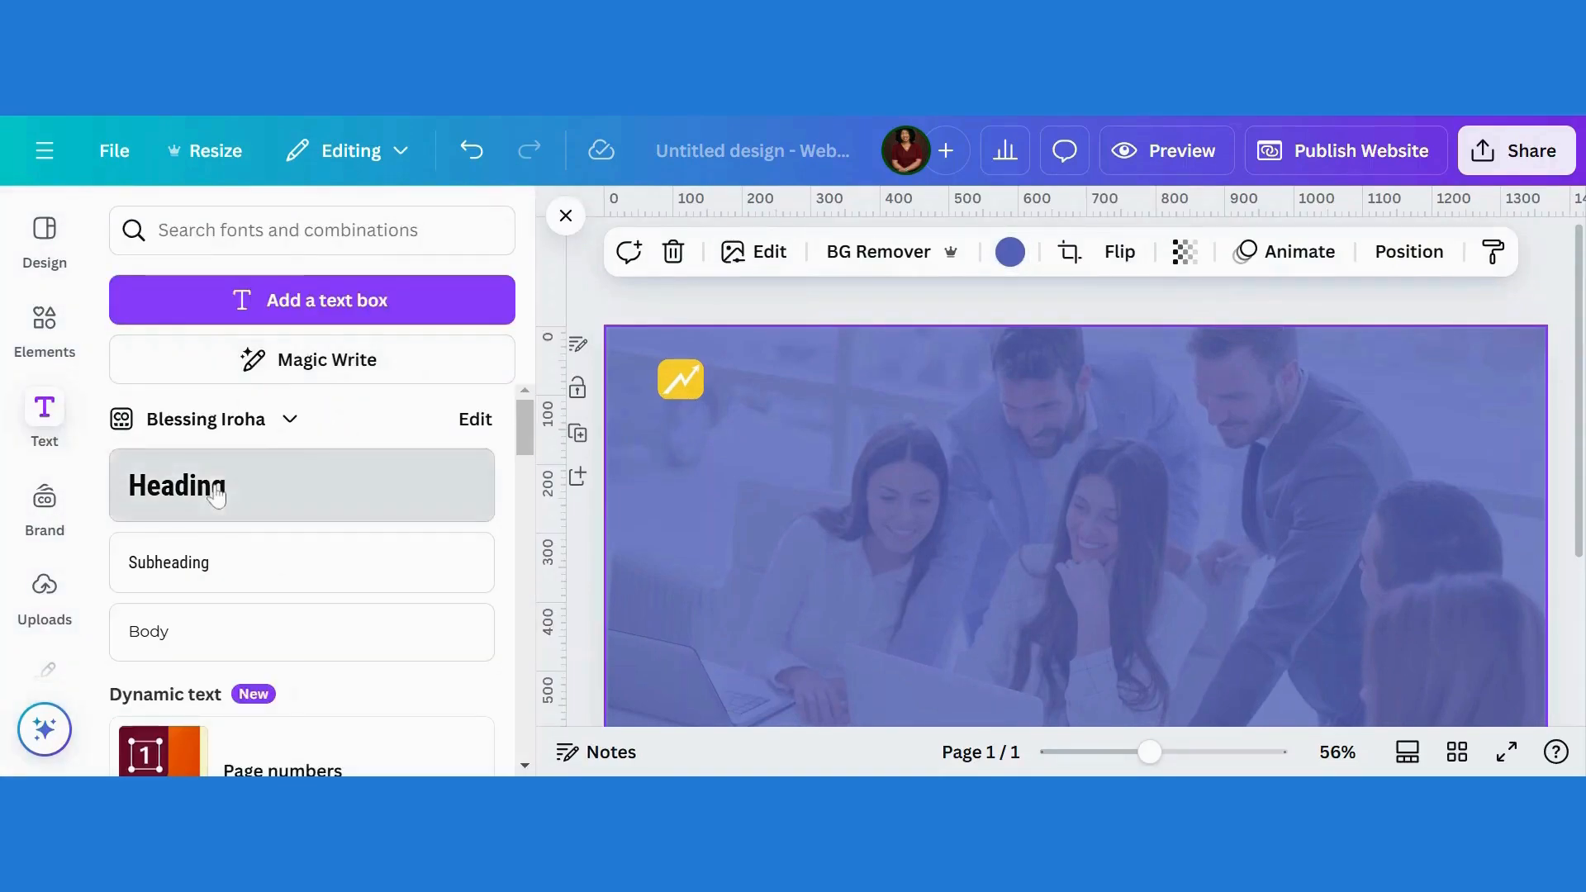
click(213, 487)
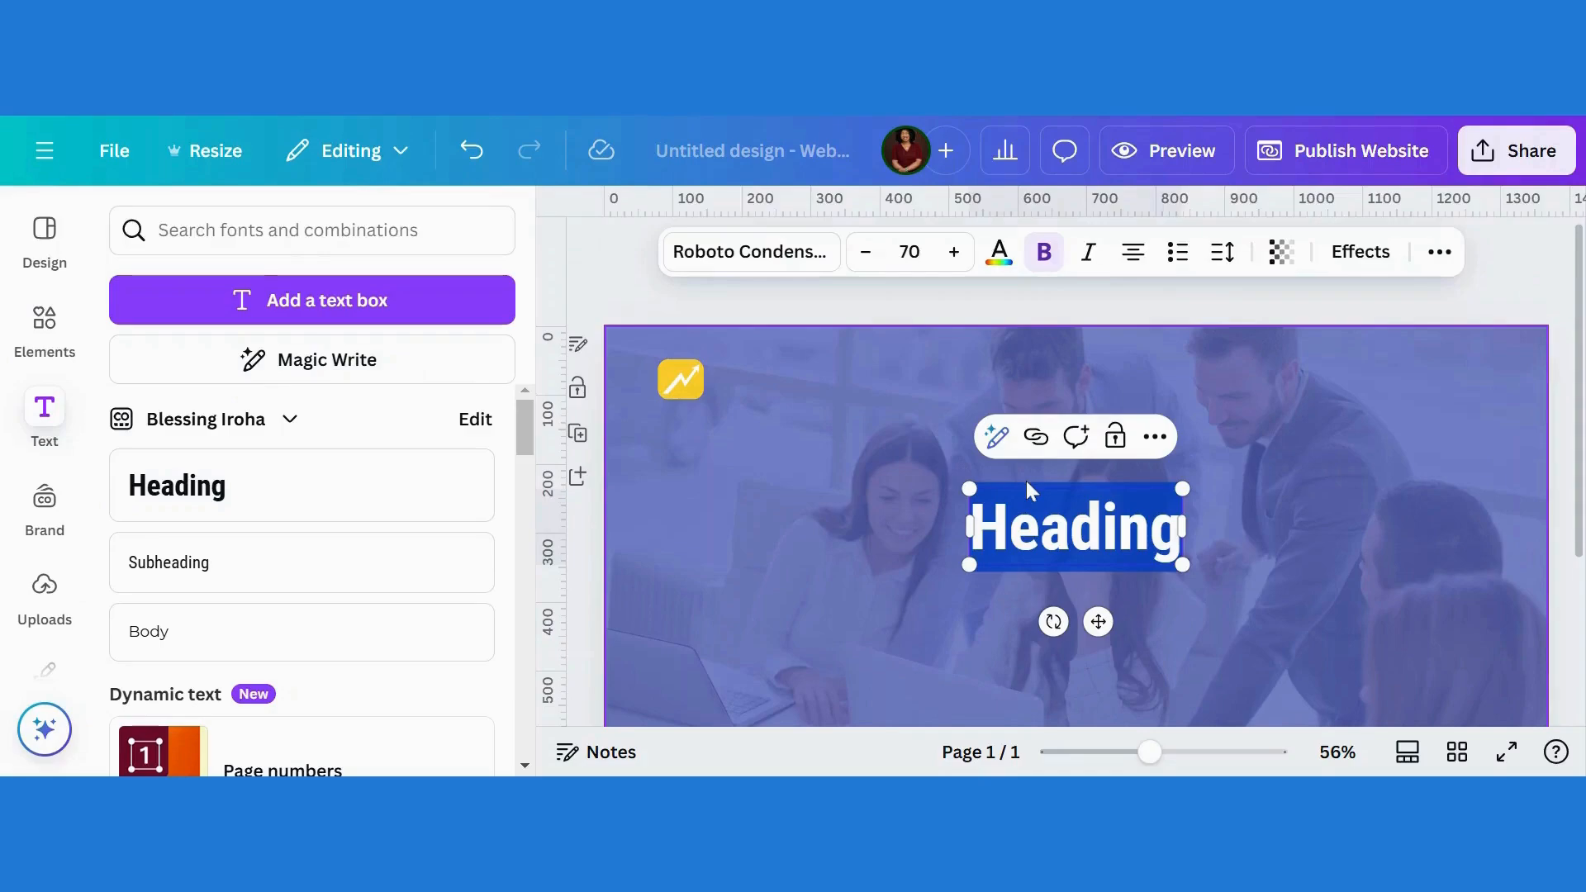
text(groffit)
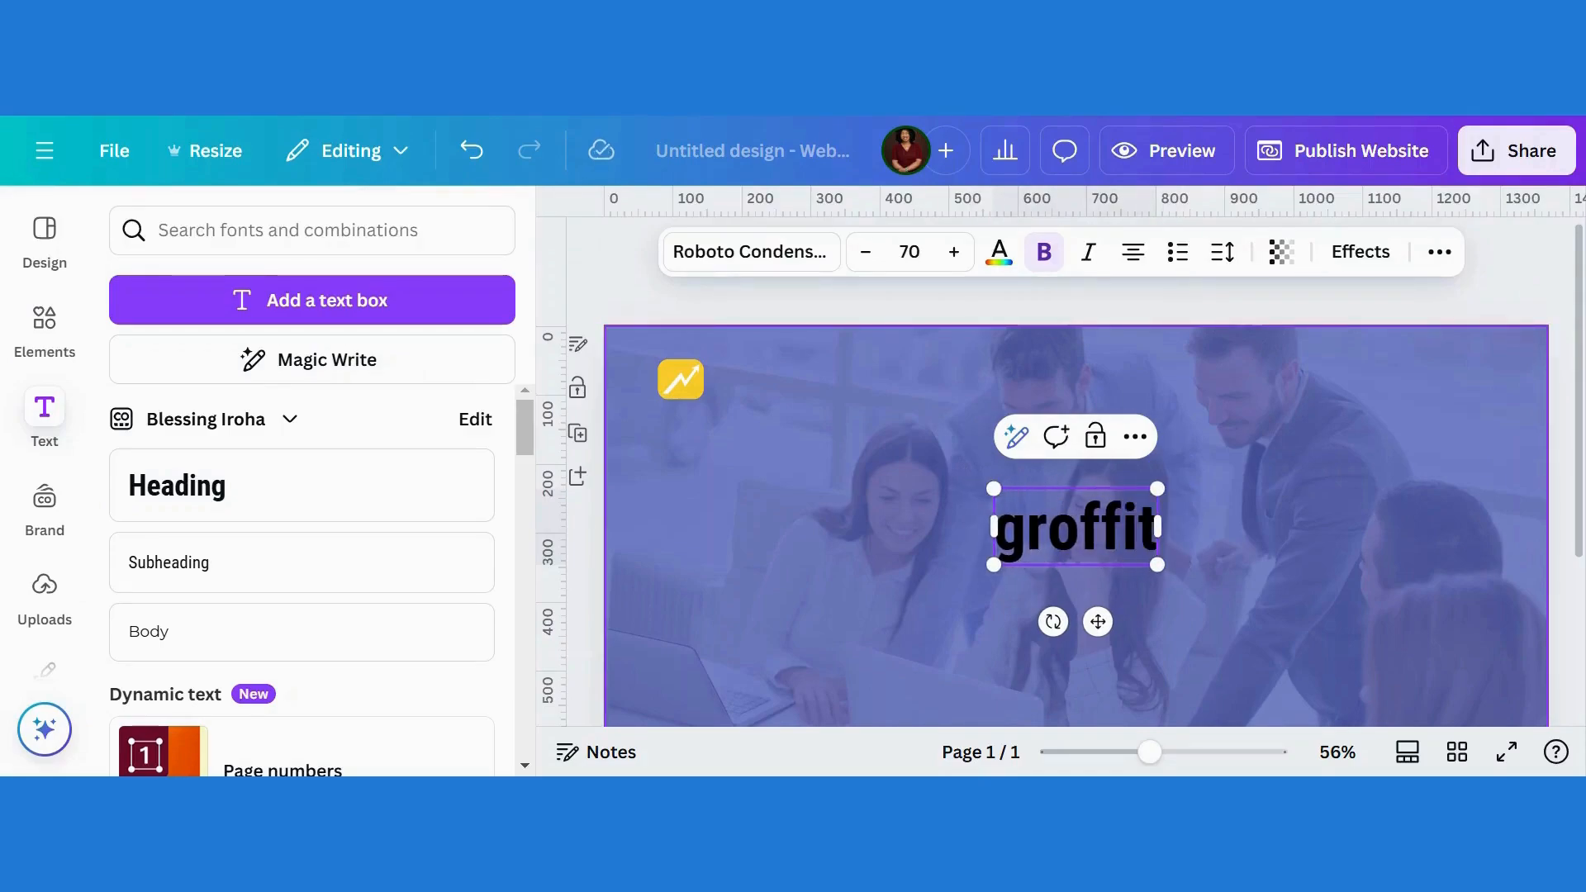
click(1266, 509)
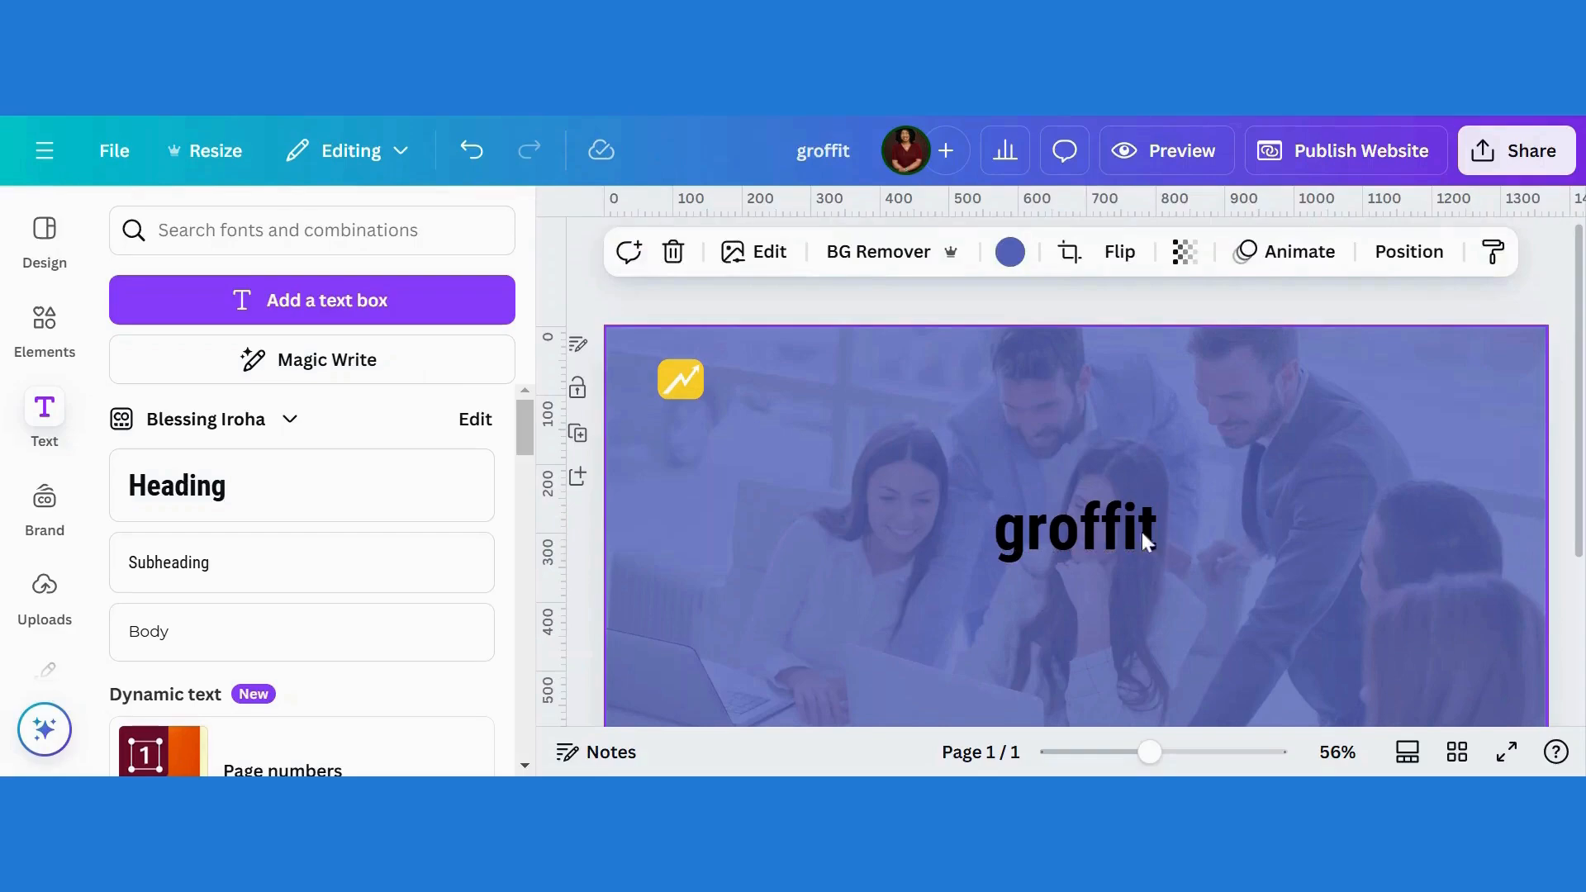
Step: Set the "groffit" heading's font size to 32
click(1101, 541)
click(909, 251)
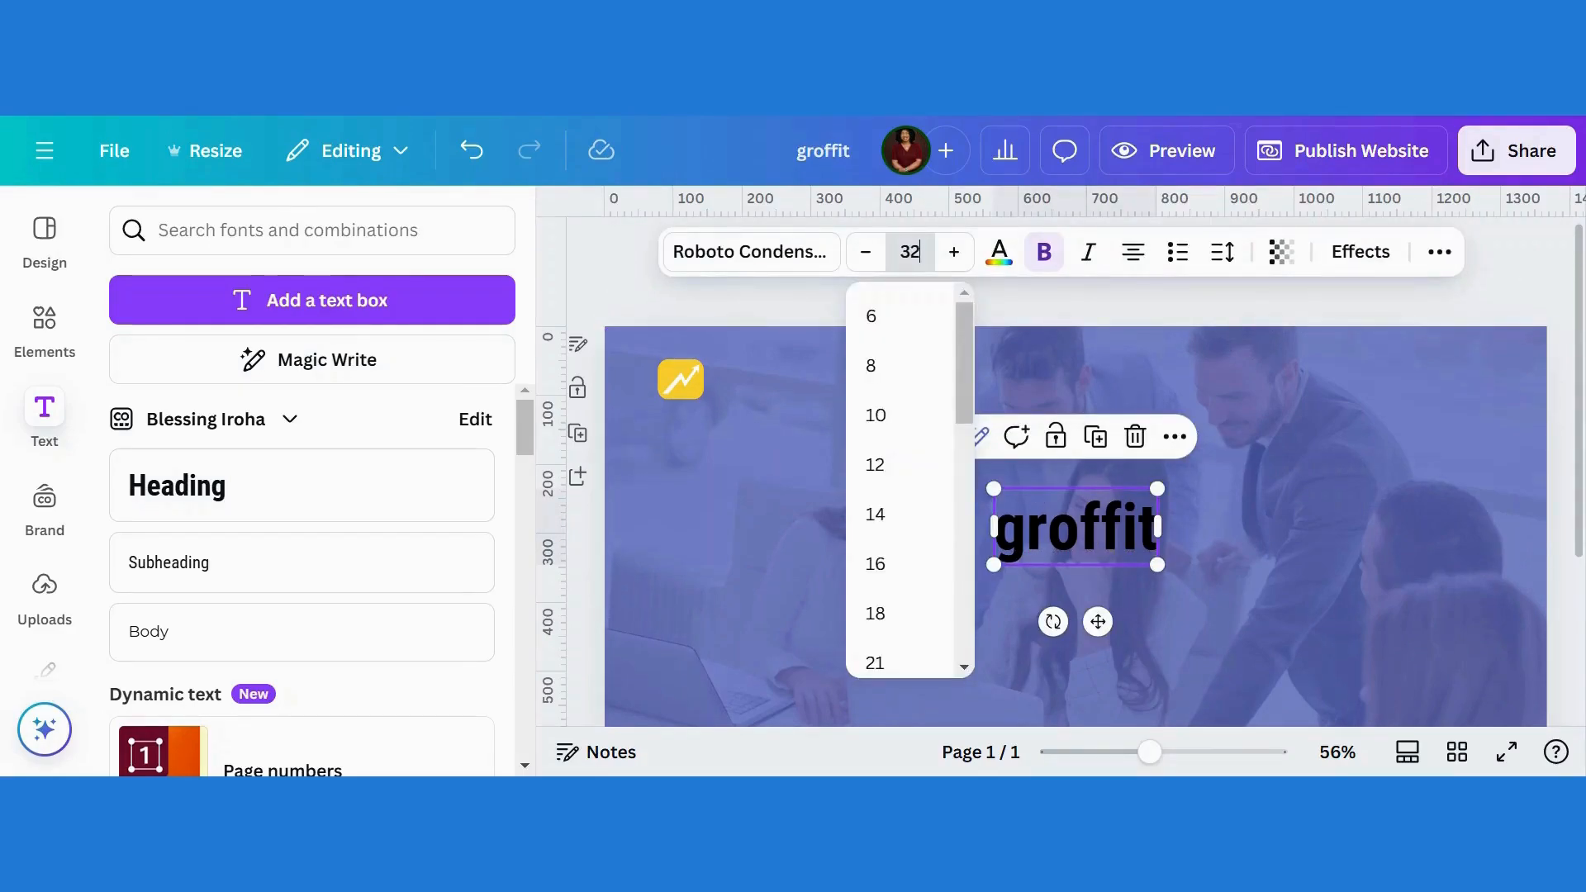
key(Return)
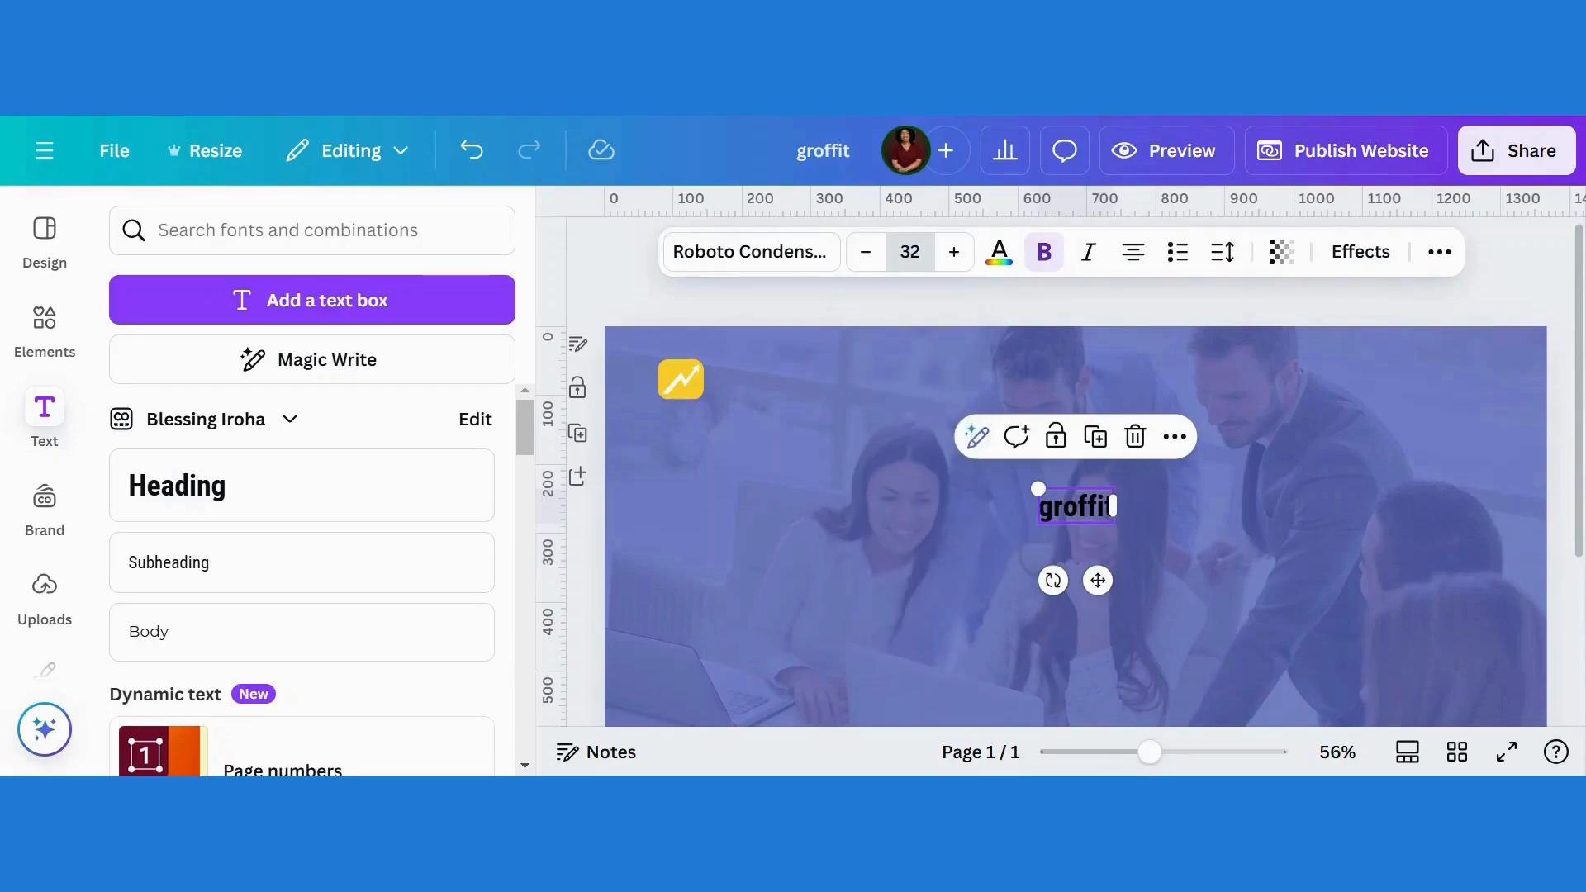
Step: Color the "groffit" text white and place it directly beside the yellow arrow icon
click(999, 252)
click(400, 418)
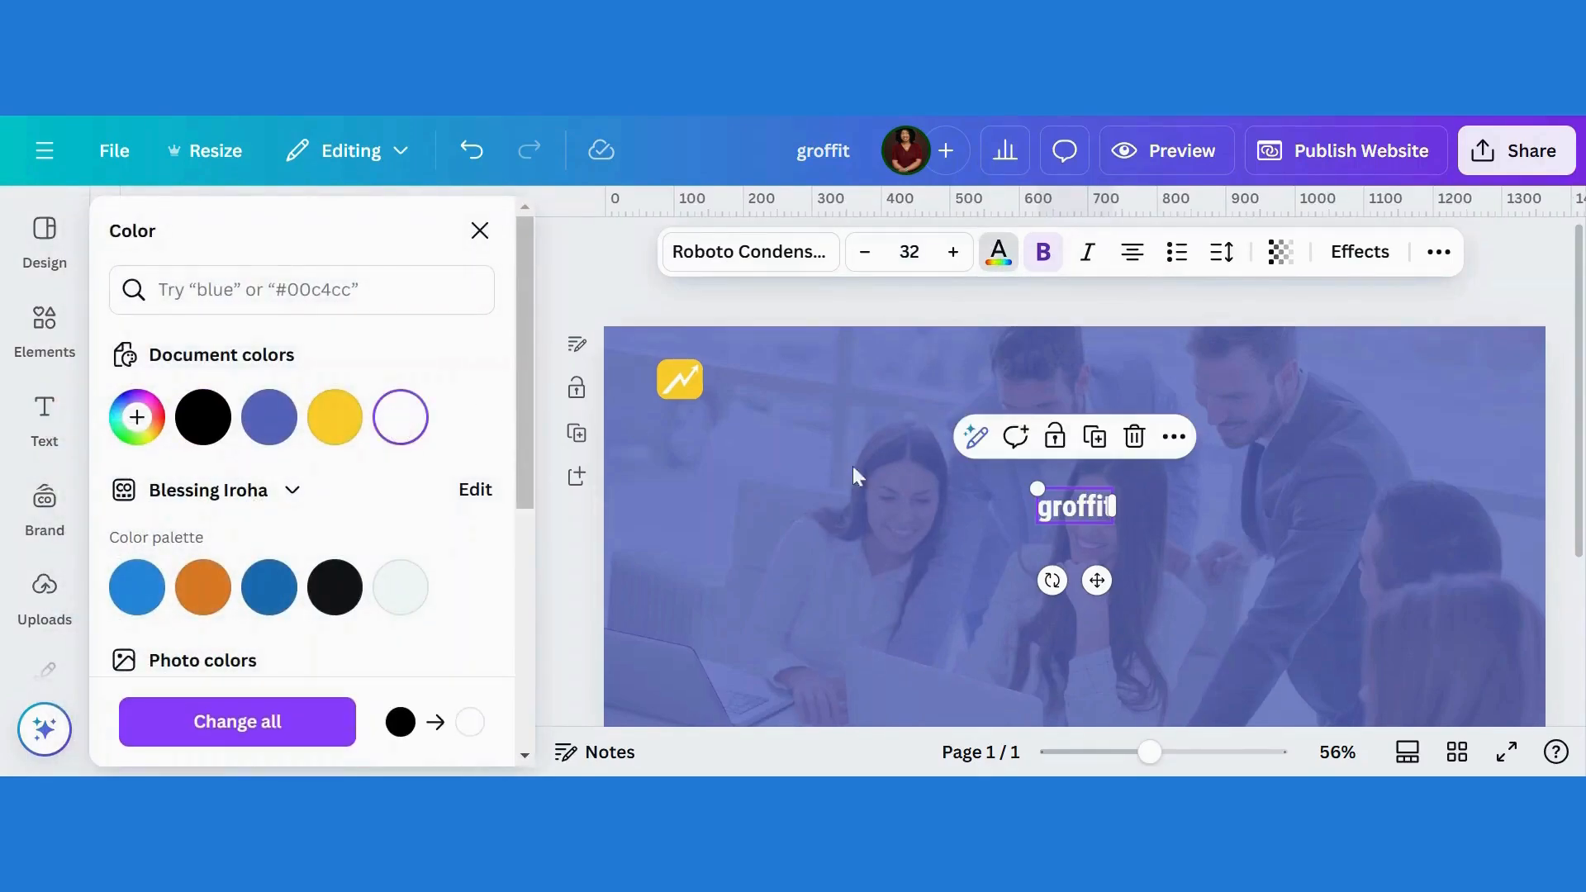
drag(1097, 580, 772, 450)
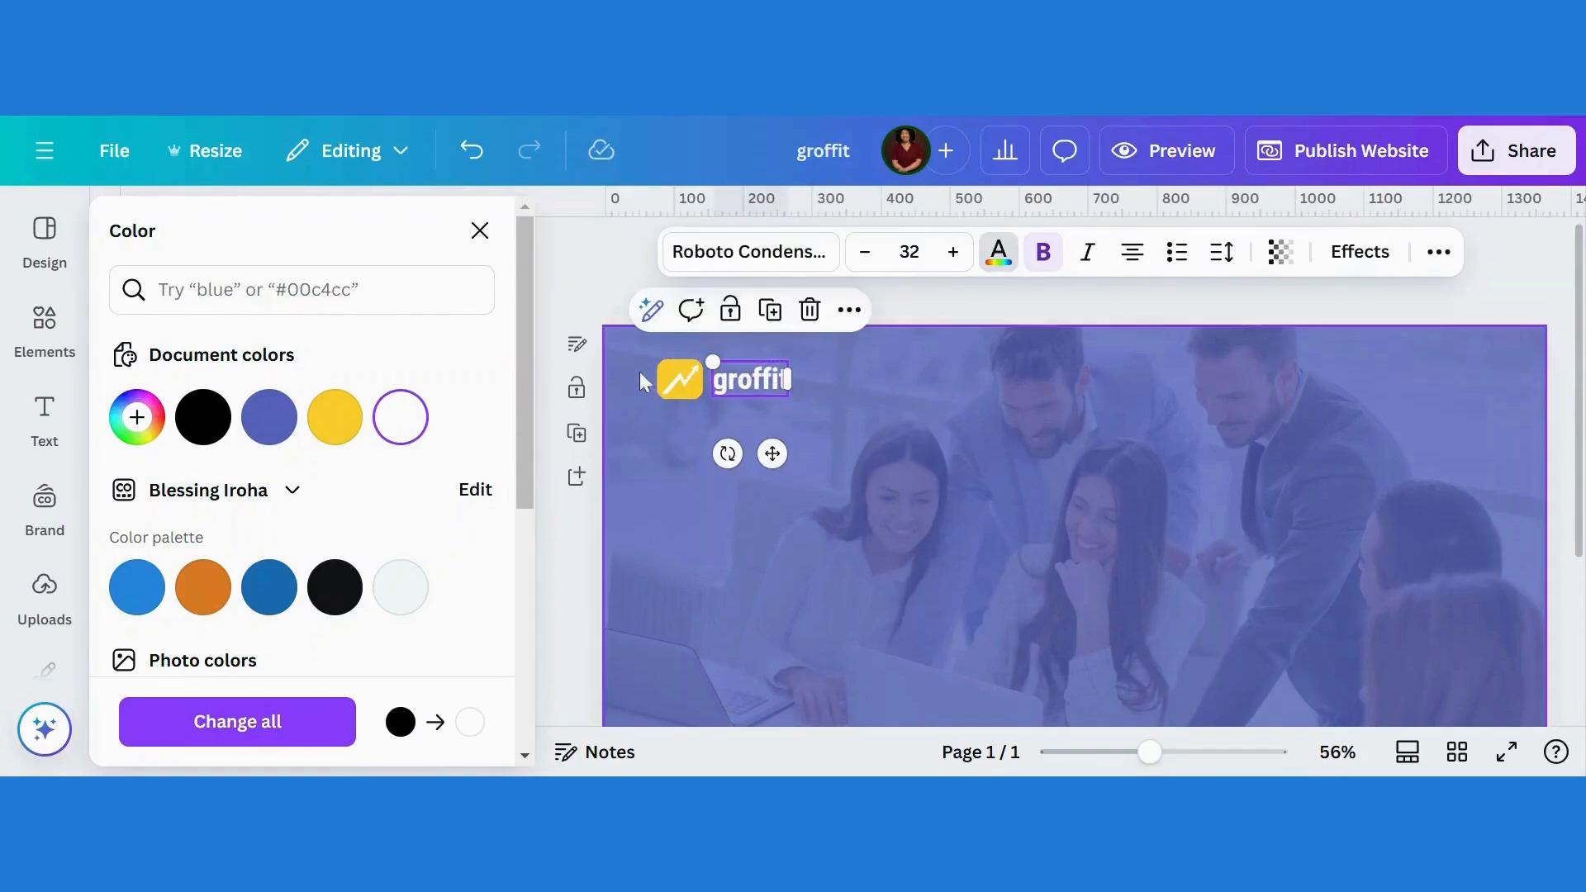
Step: Group the arrow with the yellow square and shrink the icon slightly to suit the "groffit" text
click(672, 401)
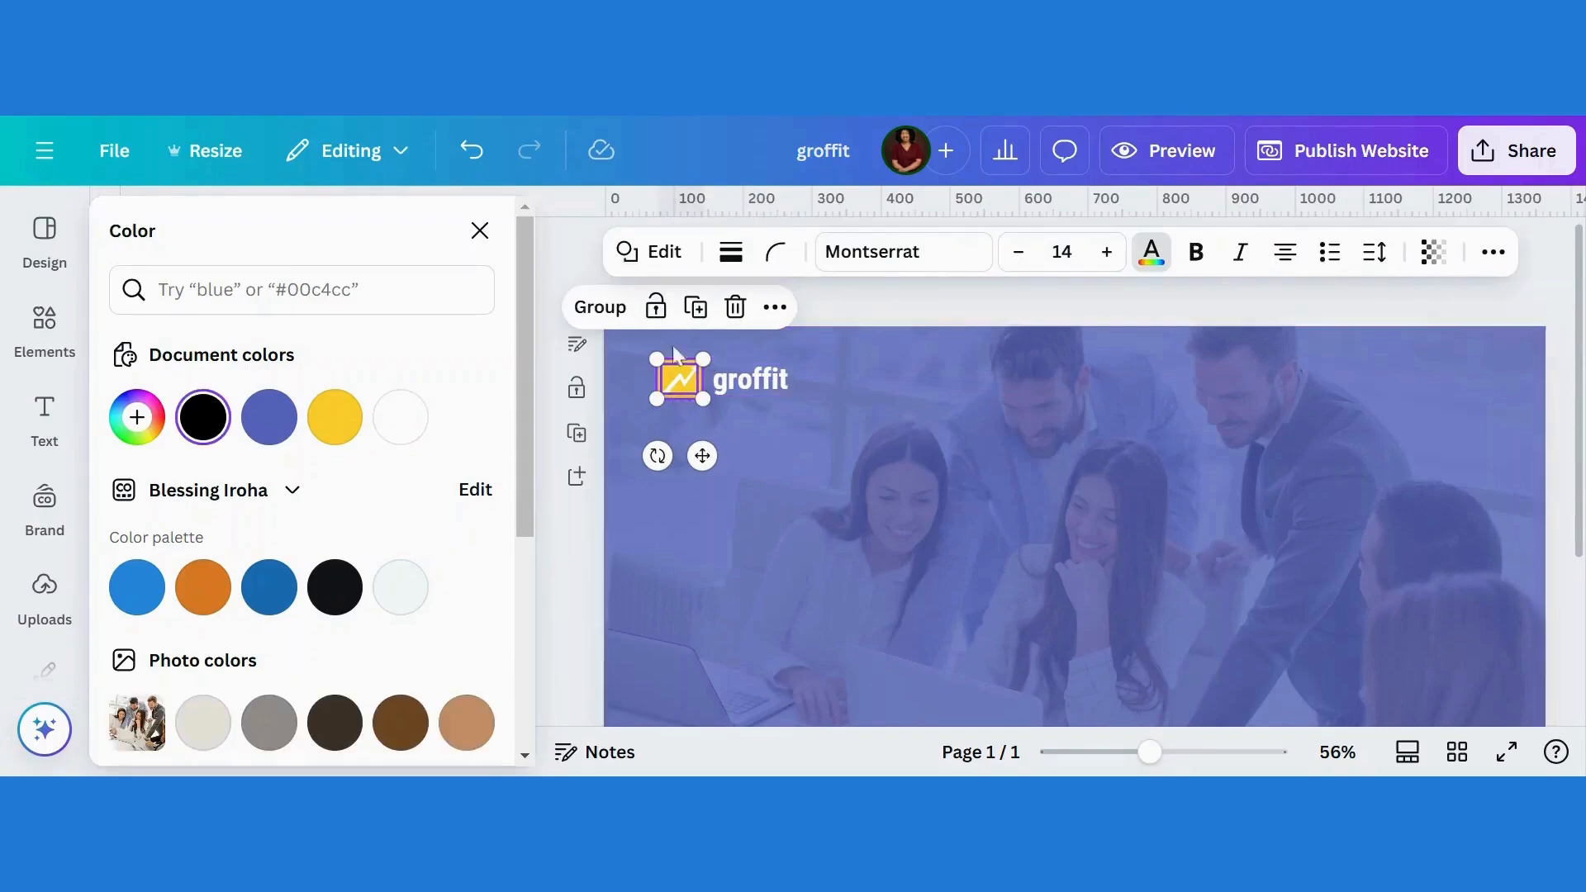
click(608, 310)
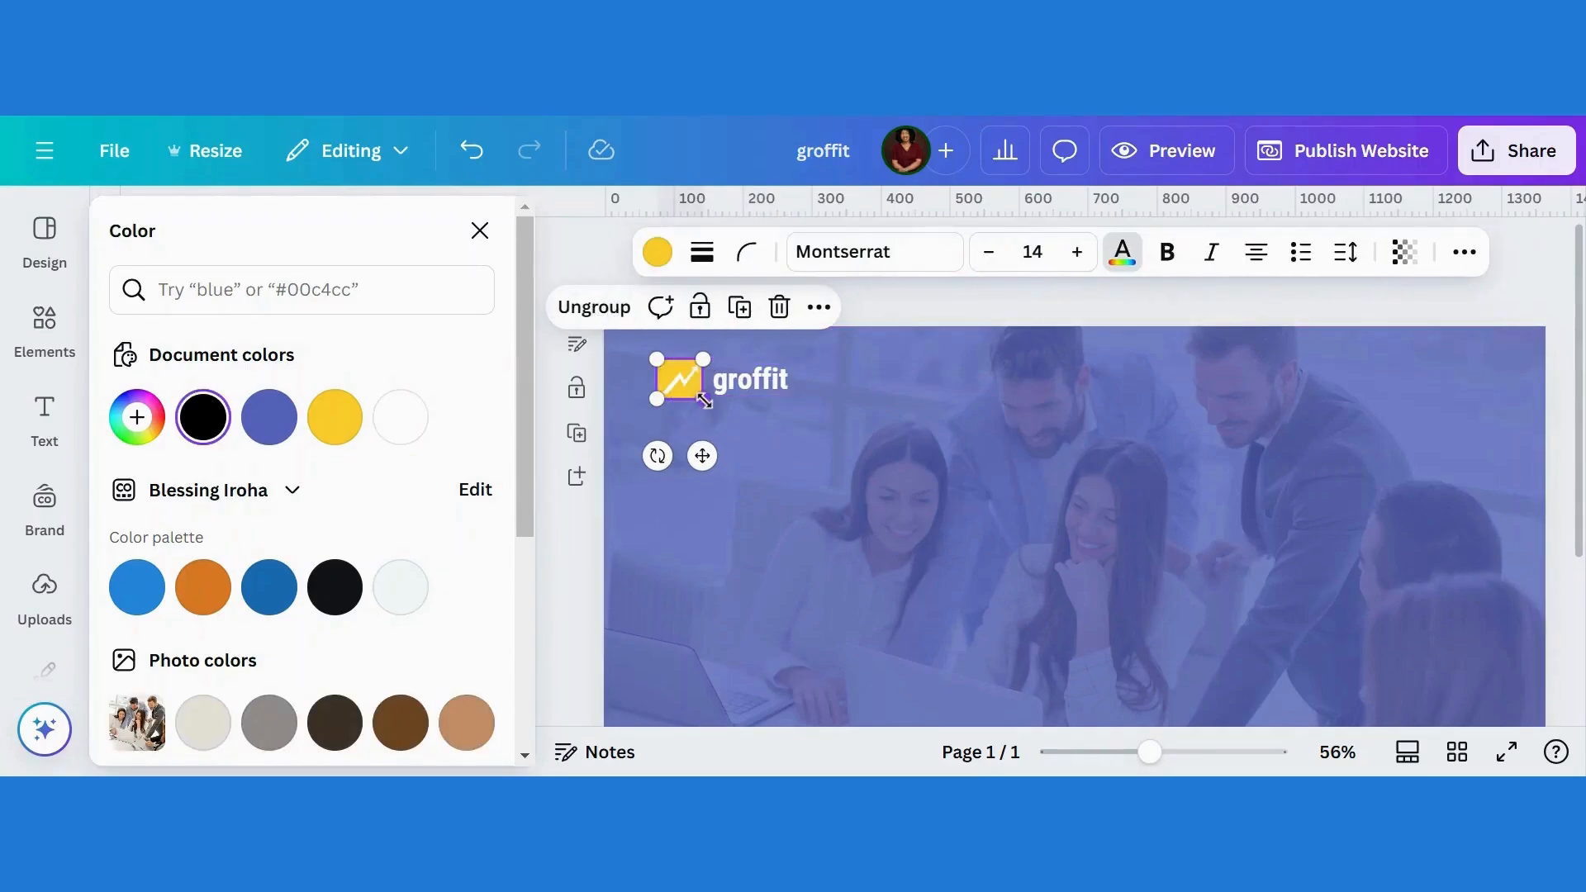
drag(705, 402, 734, 378)
click(739, 380)
Step: Align the icon and the "groffit" text to each other along their vertical middles
drag(635, 362, 785, 405)
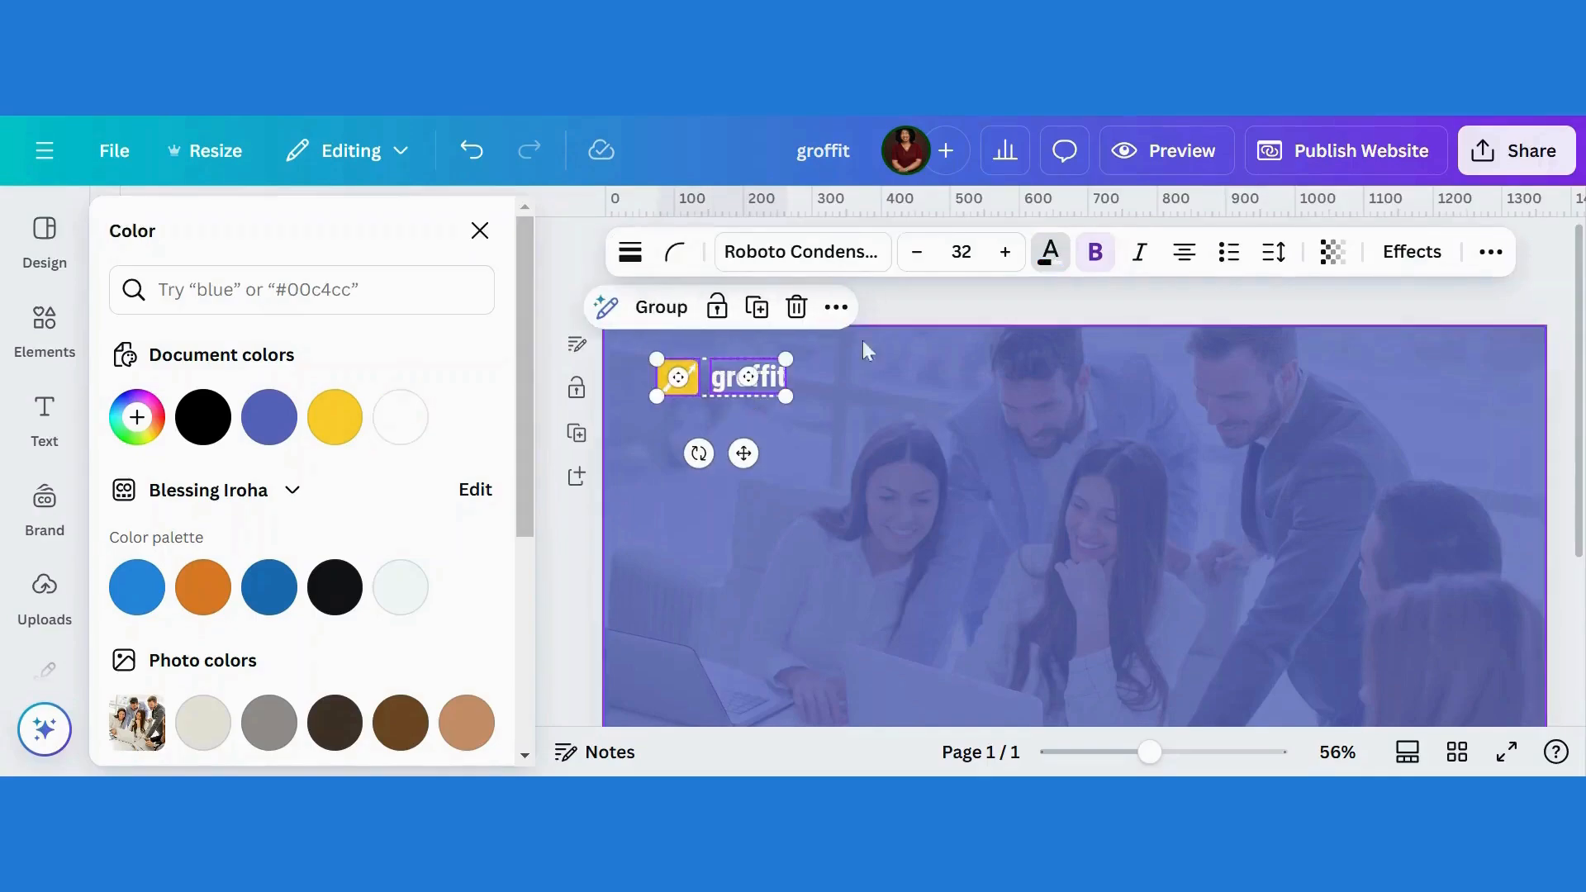
click(1491, 252)
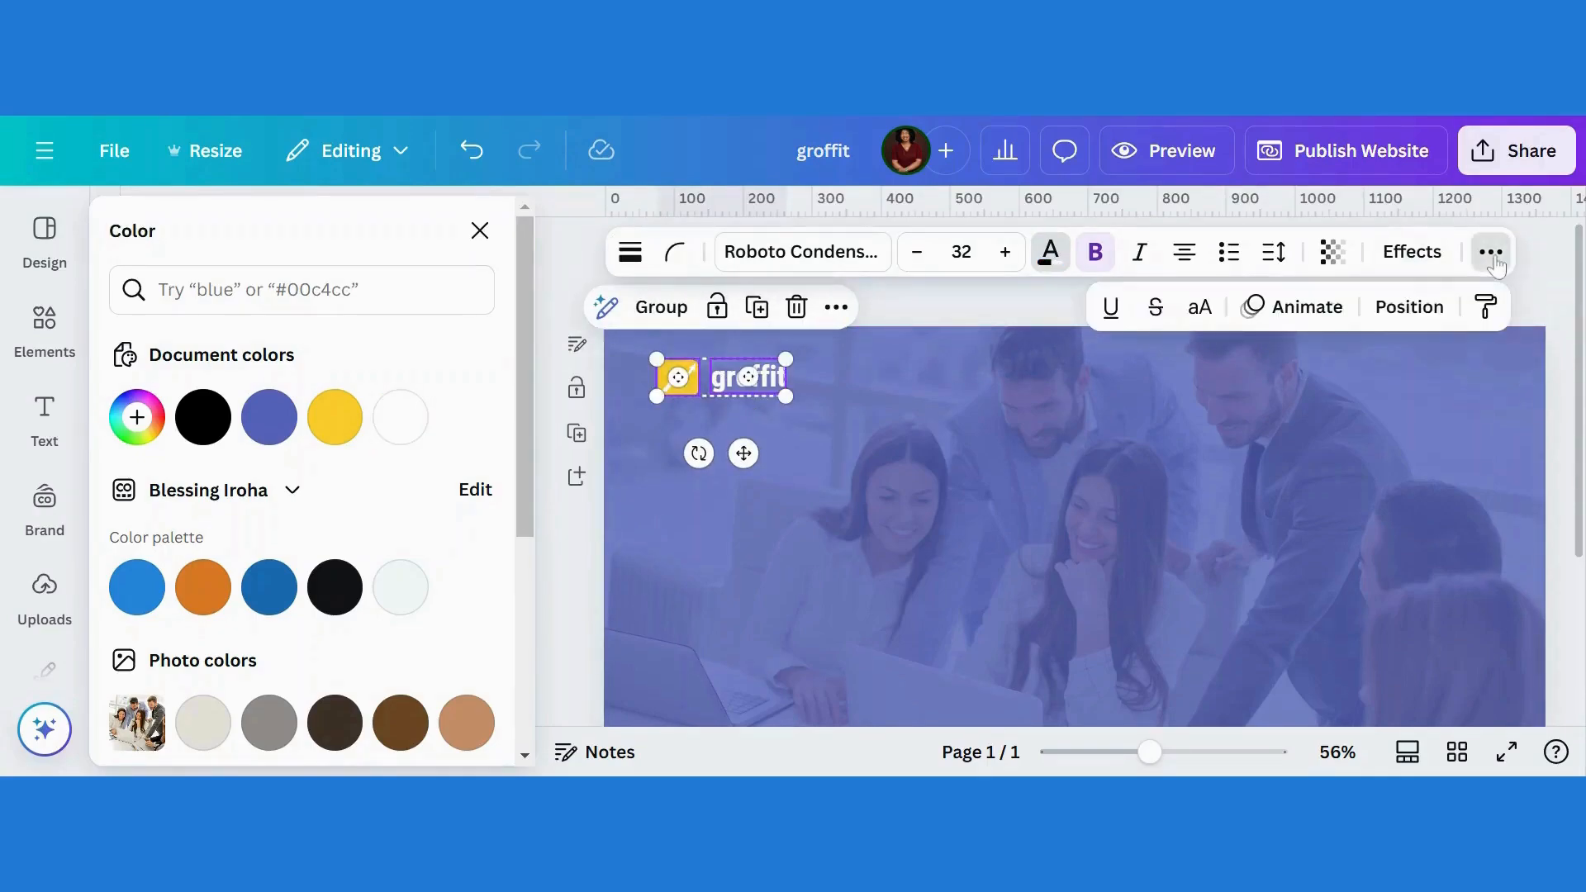
click(1409, 307)
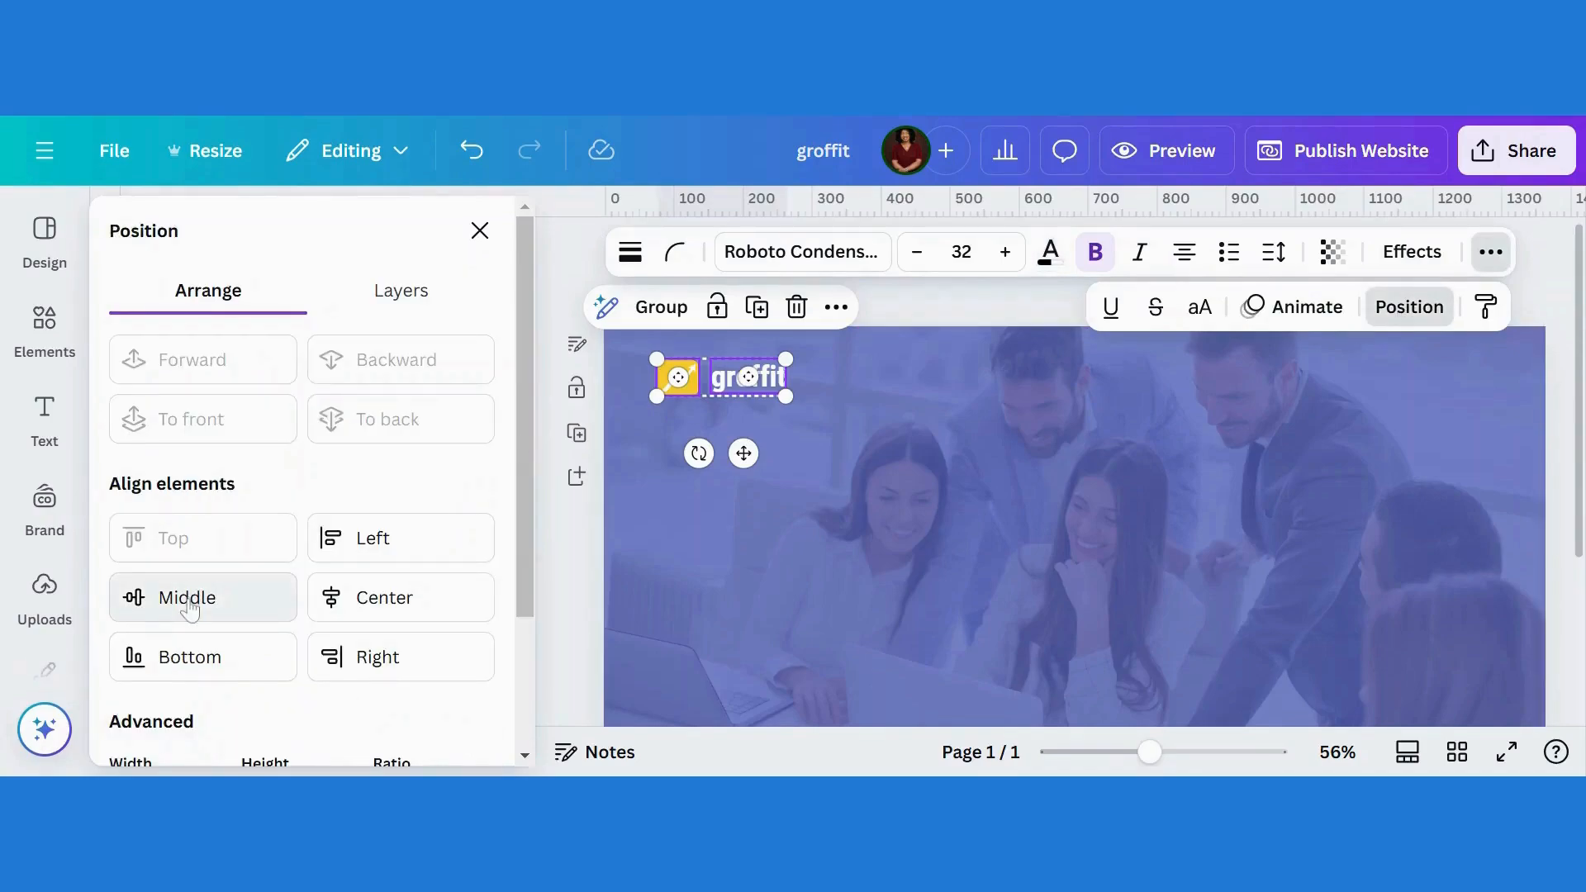
click(189, 610)
click(888, 375)
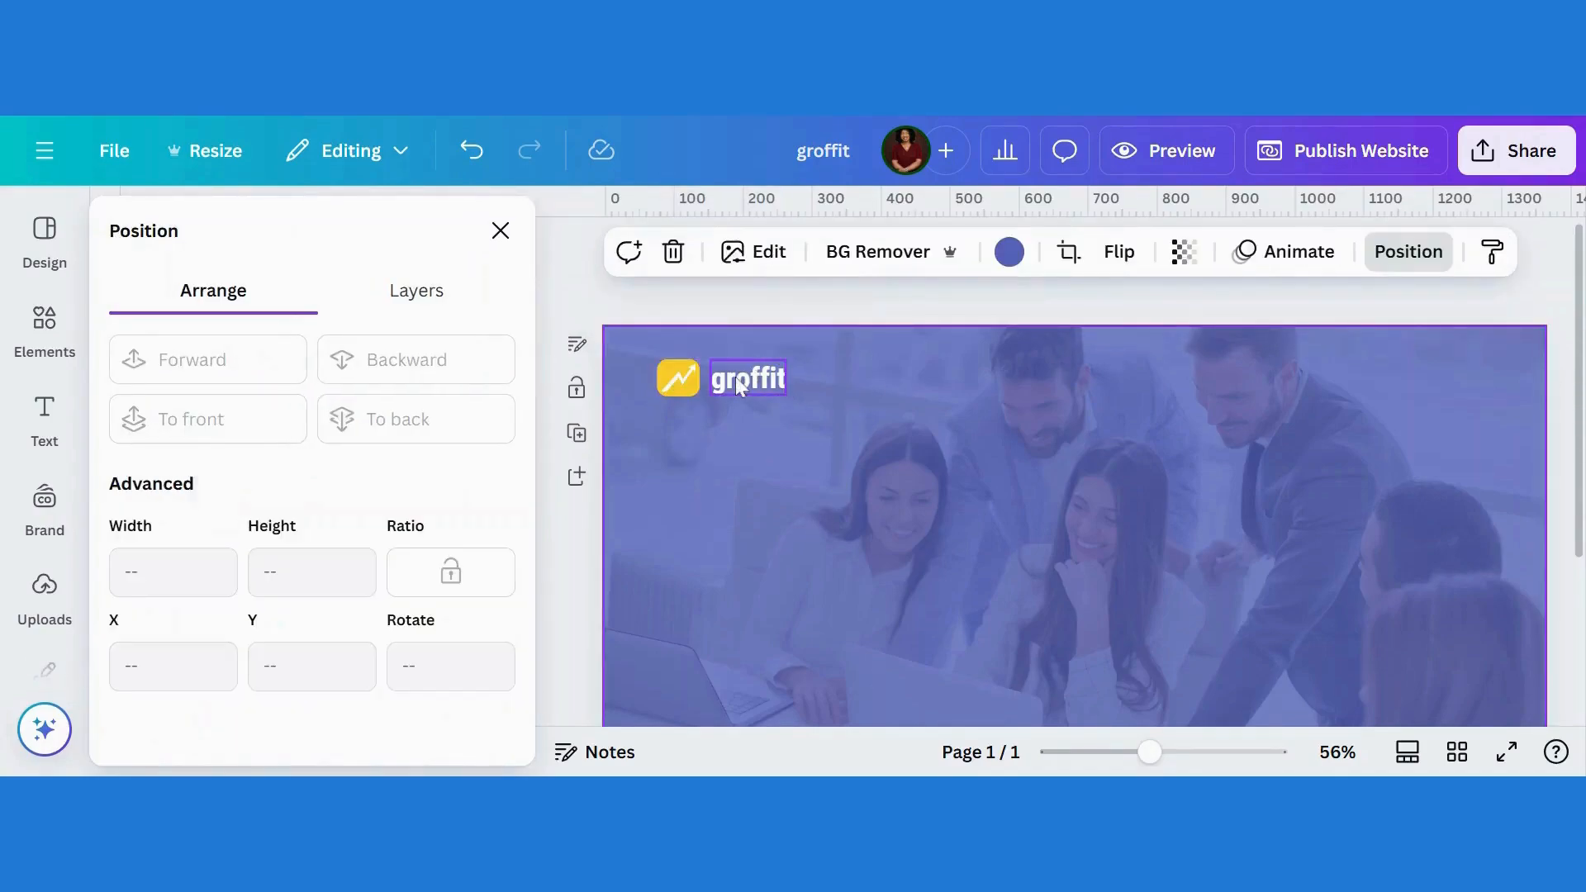
Step: Nudge the "groffit" text slightly closer to the icon and group both into one logo
click(735, 379)
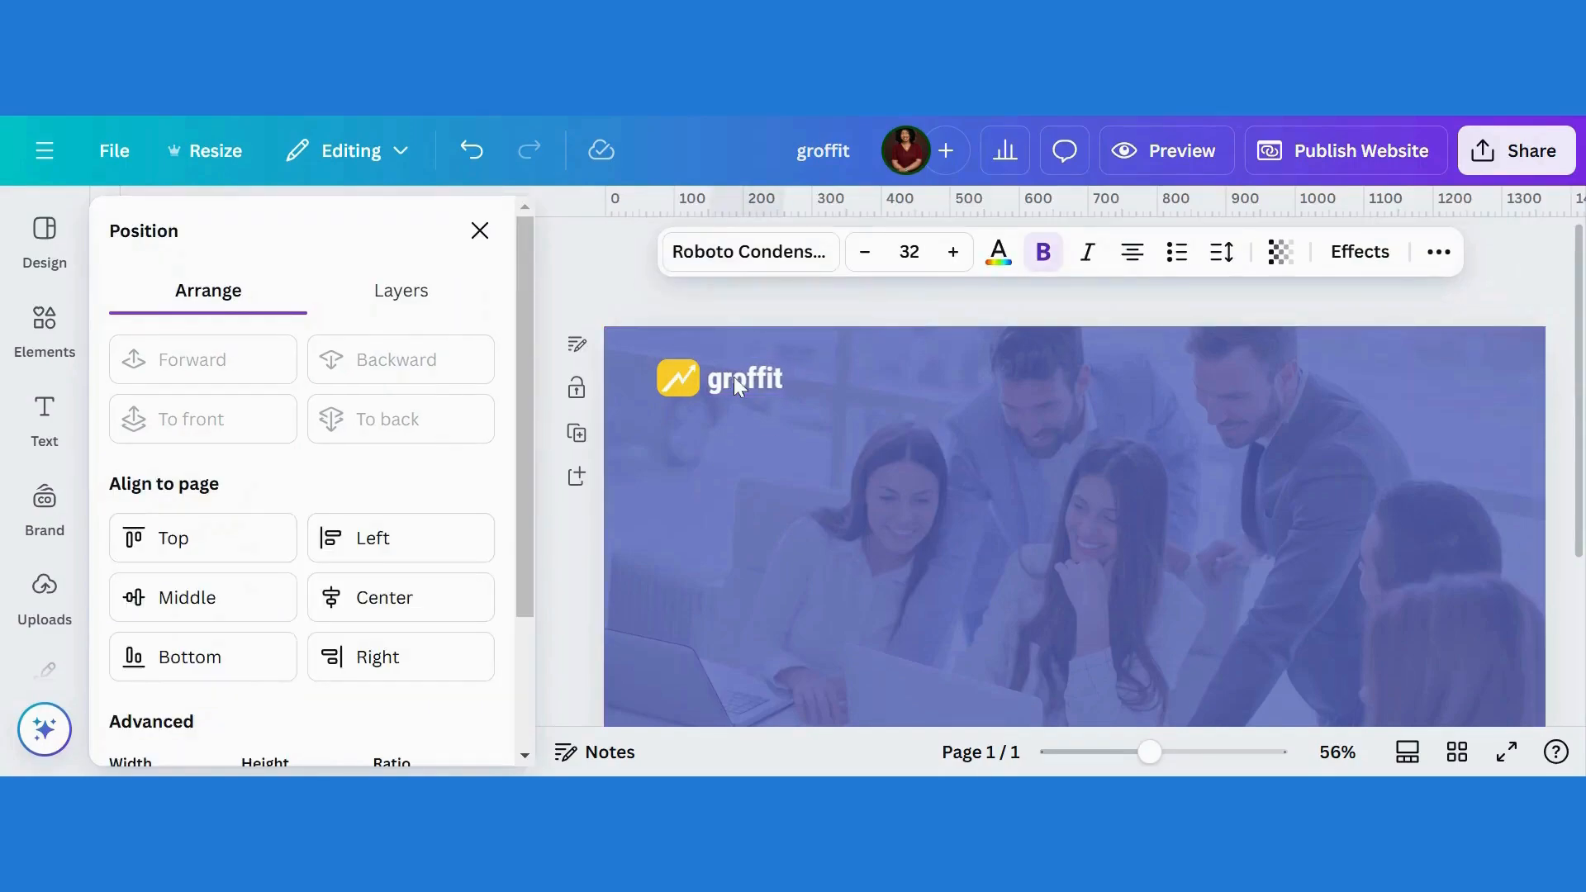
click(677, 378)
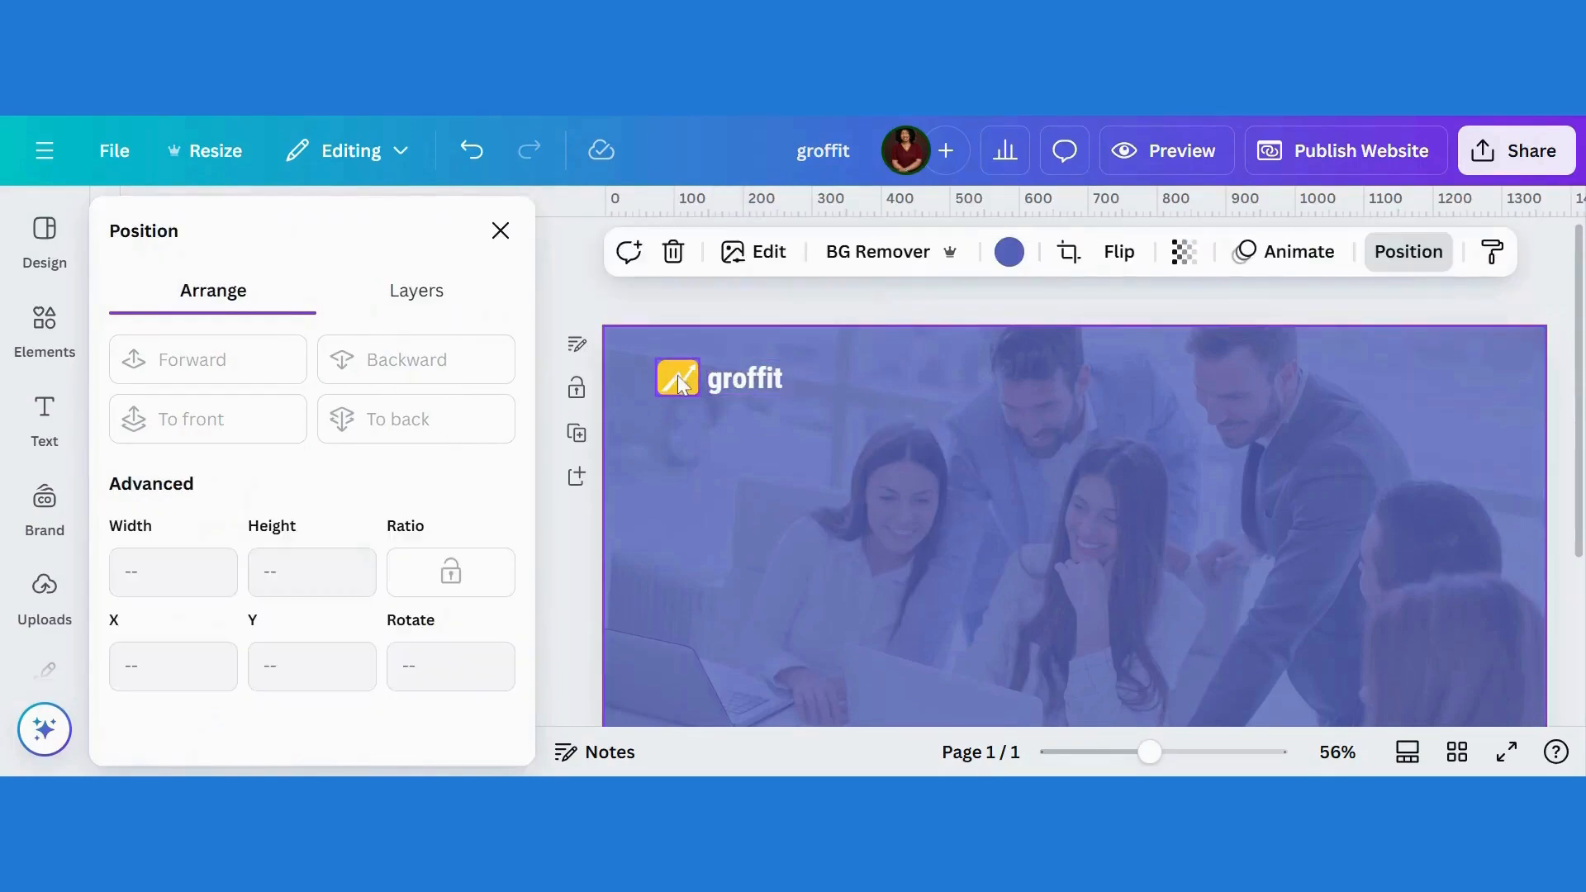
drag(628, 348, 771, 418)
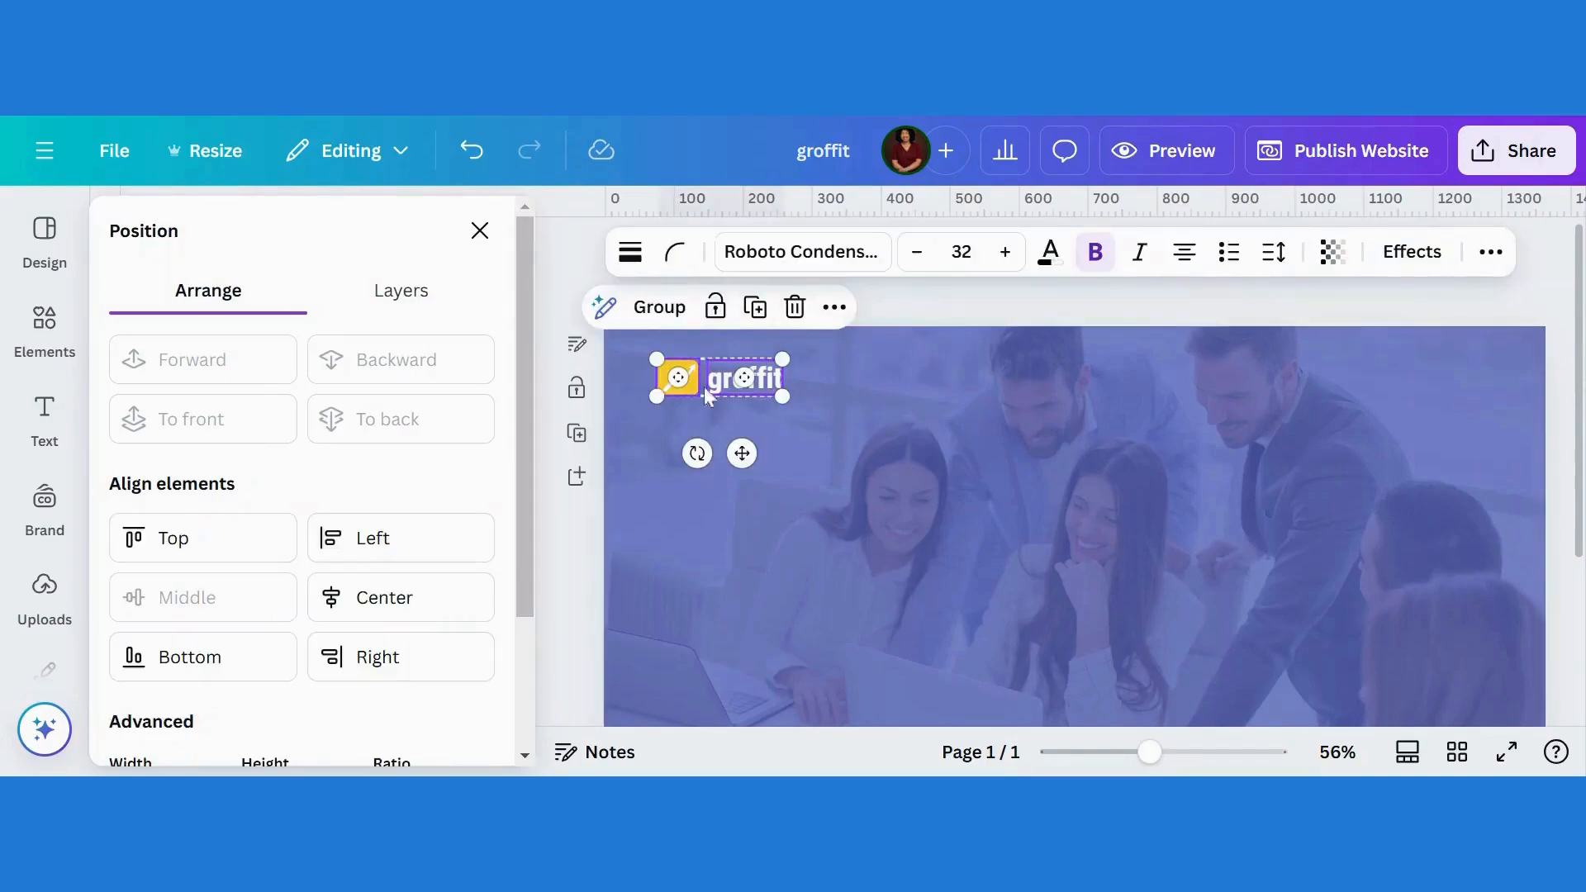
click(659, 307)
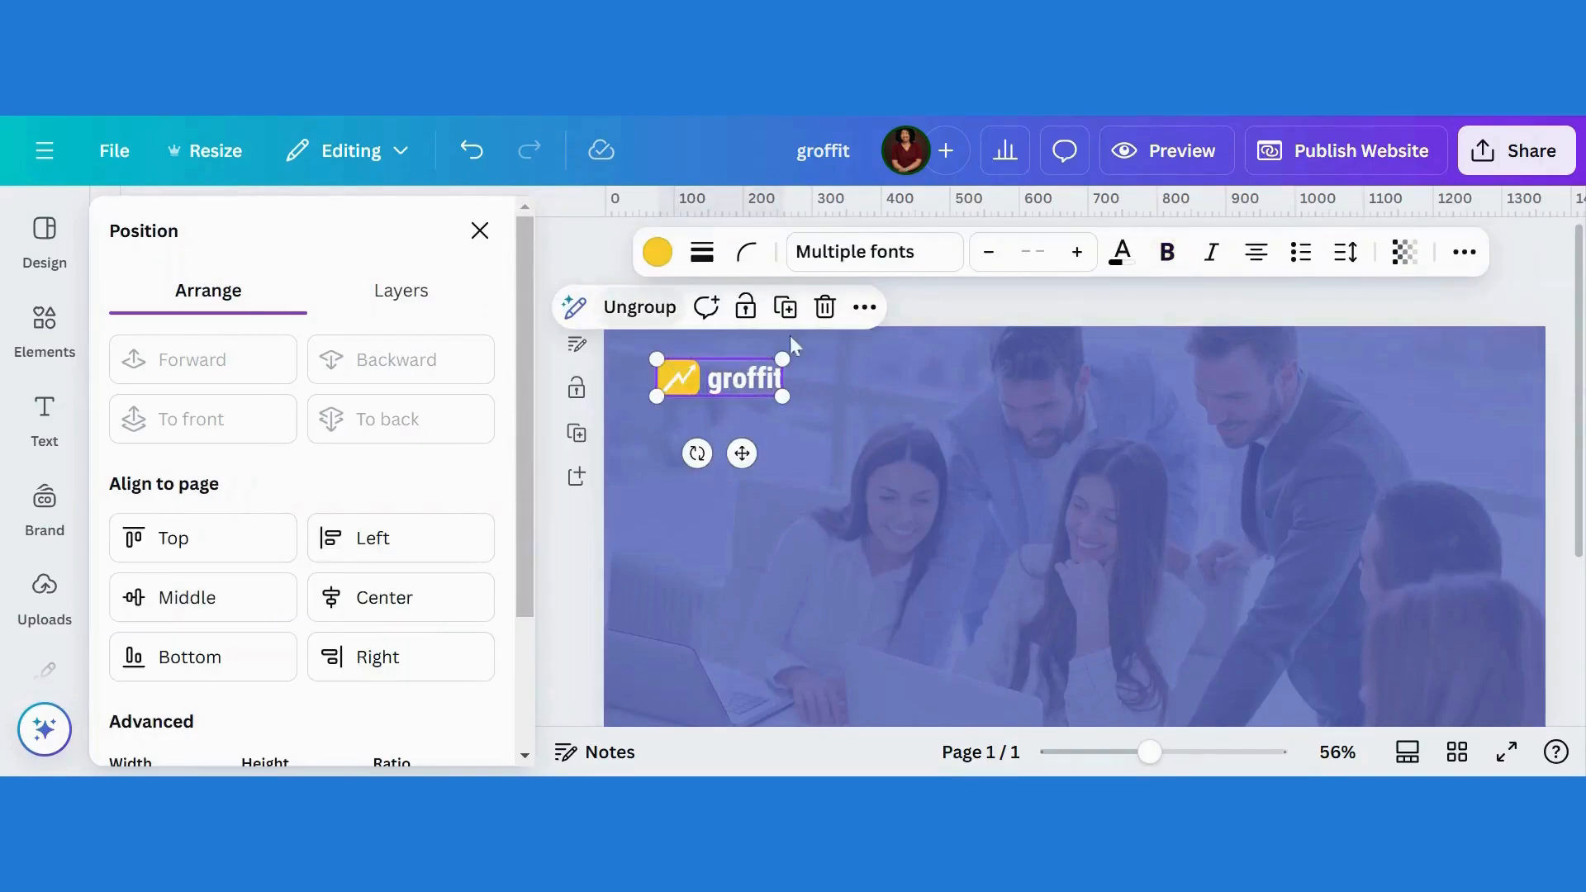
Step: Add a heading text box reading "Welcome to Groffit" to the hero section
click(1042, 501)
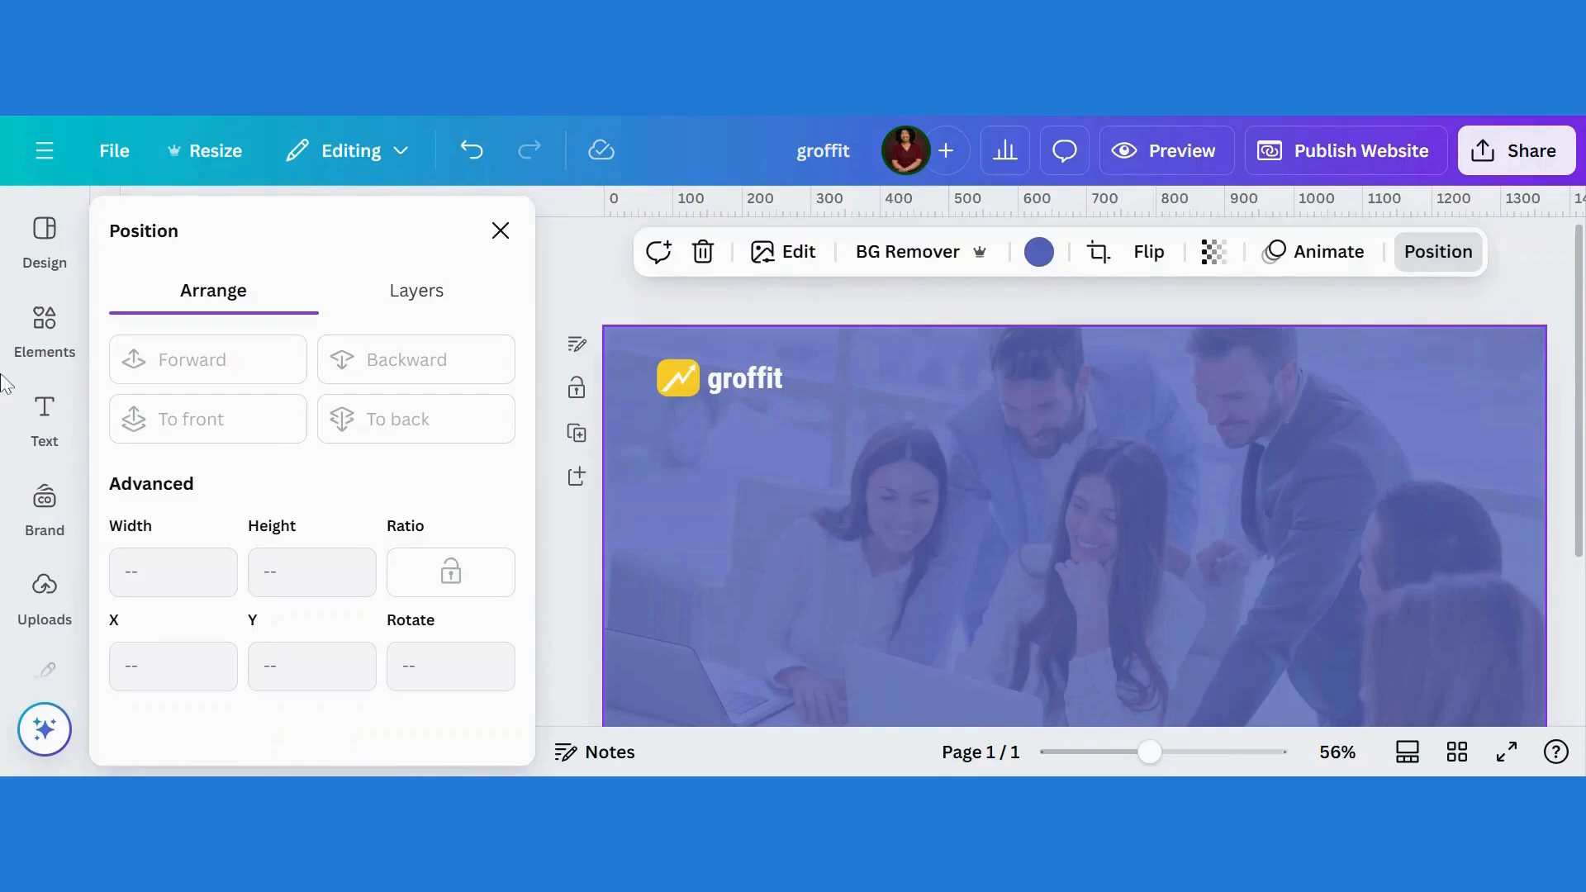
click(45, 413)
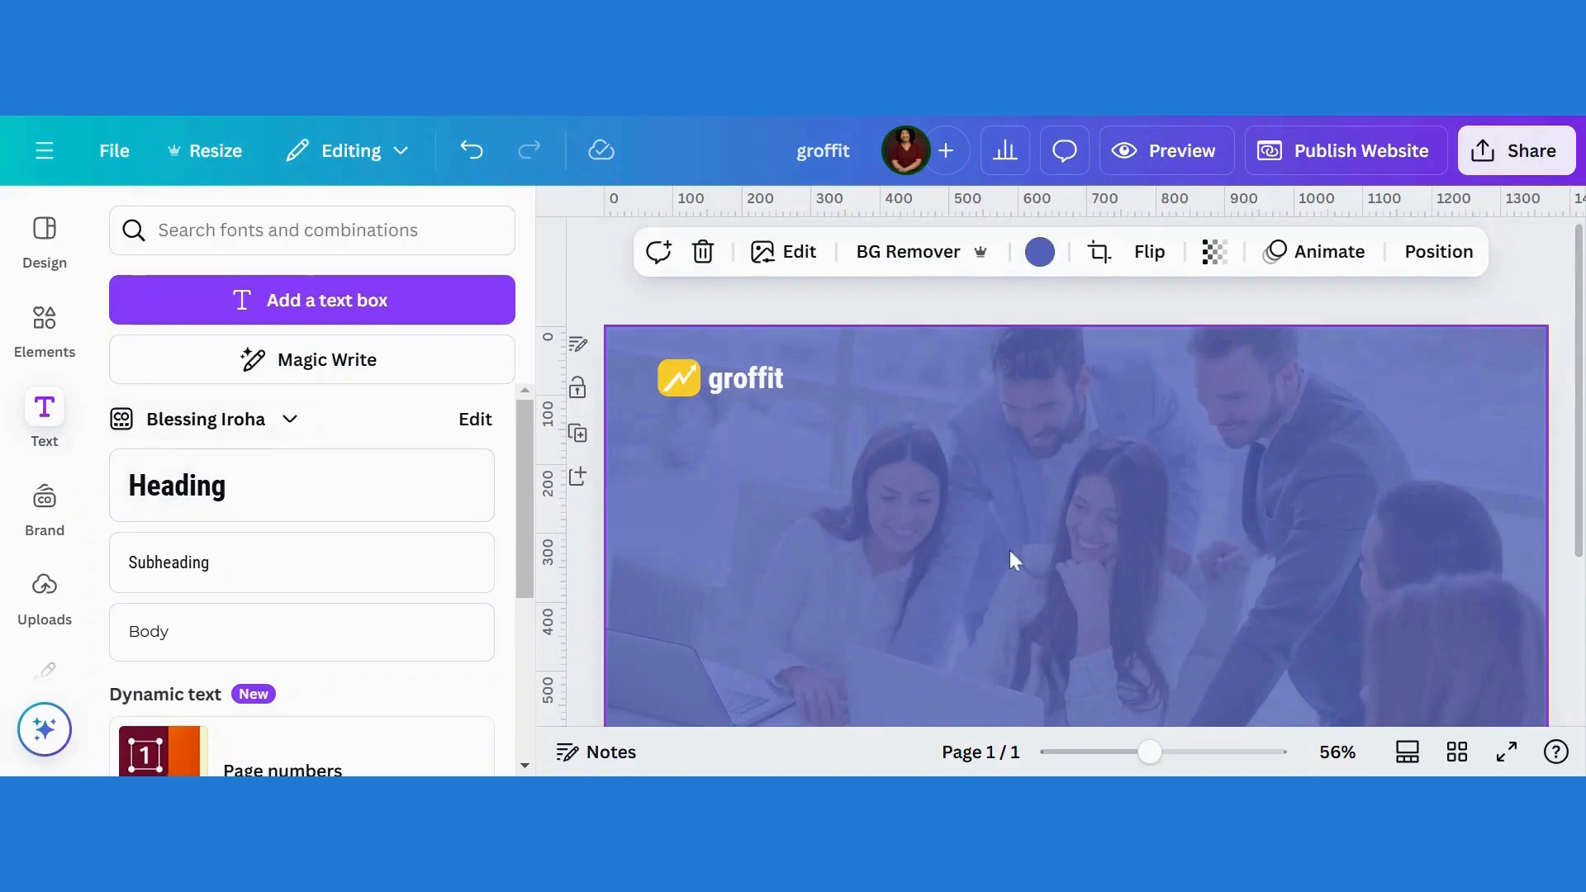
click(170, 519)
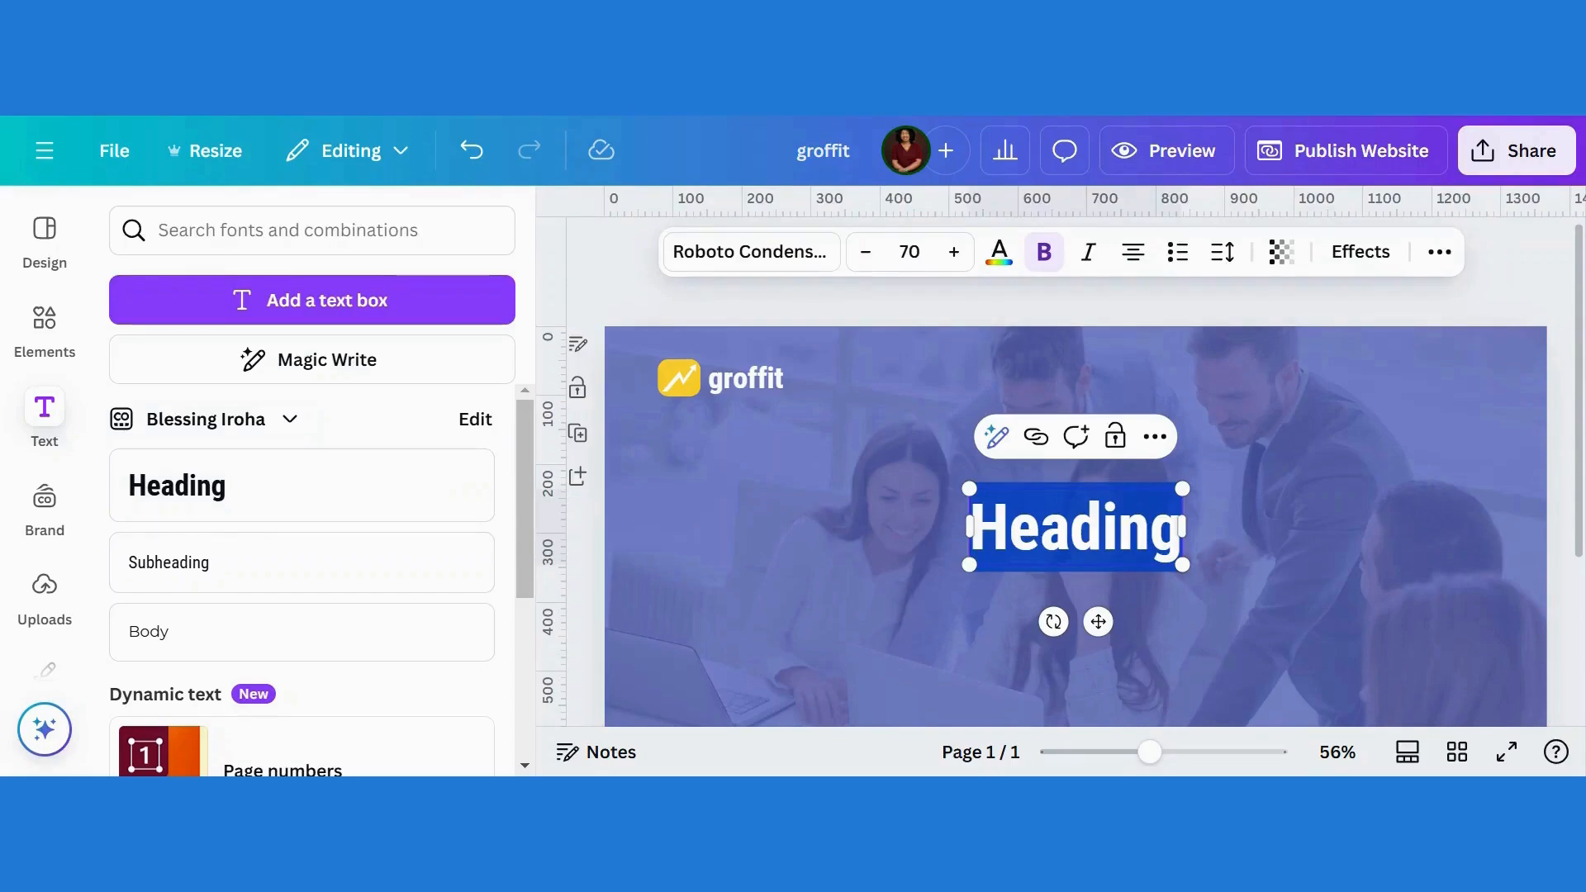
text(Welco)
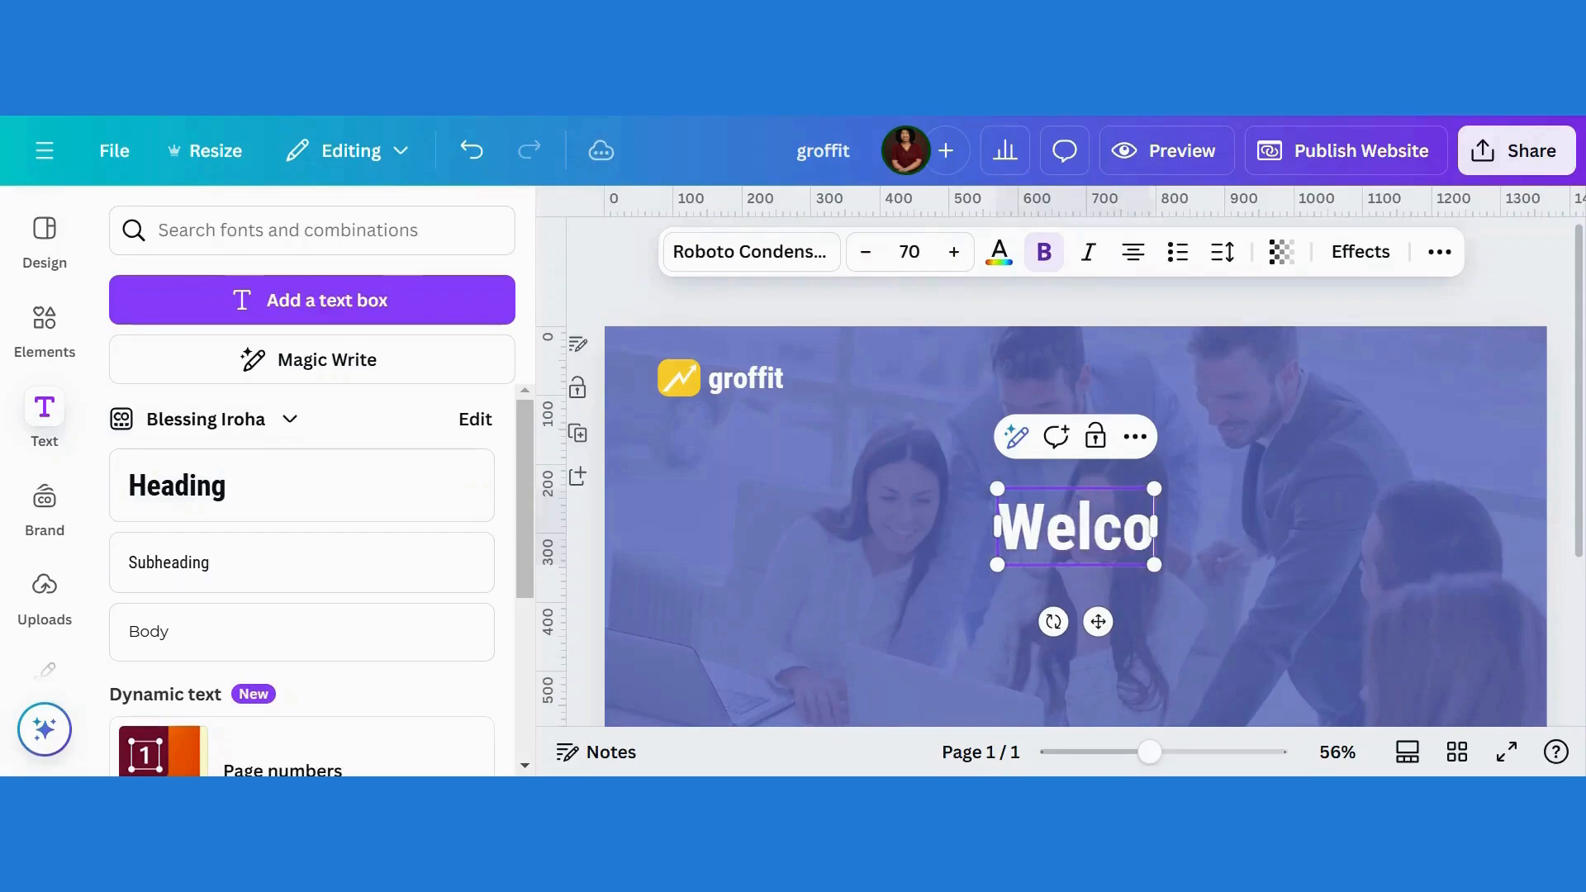
text(me to G)
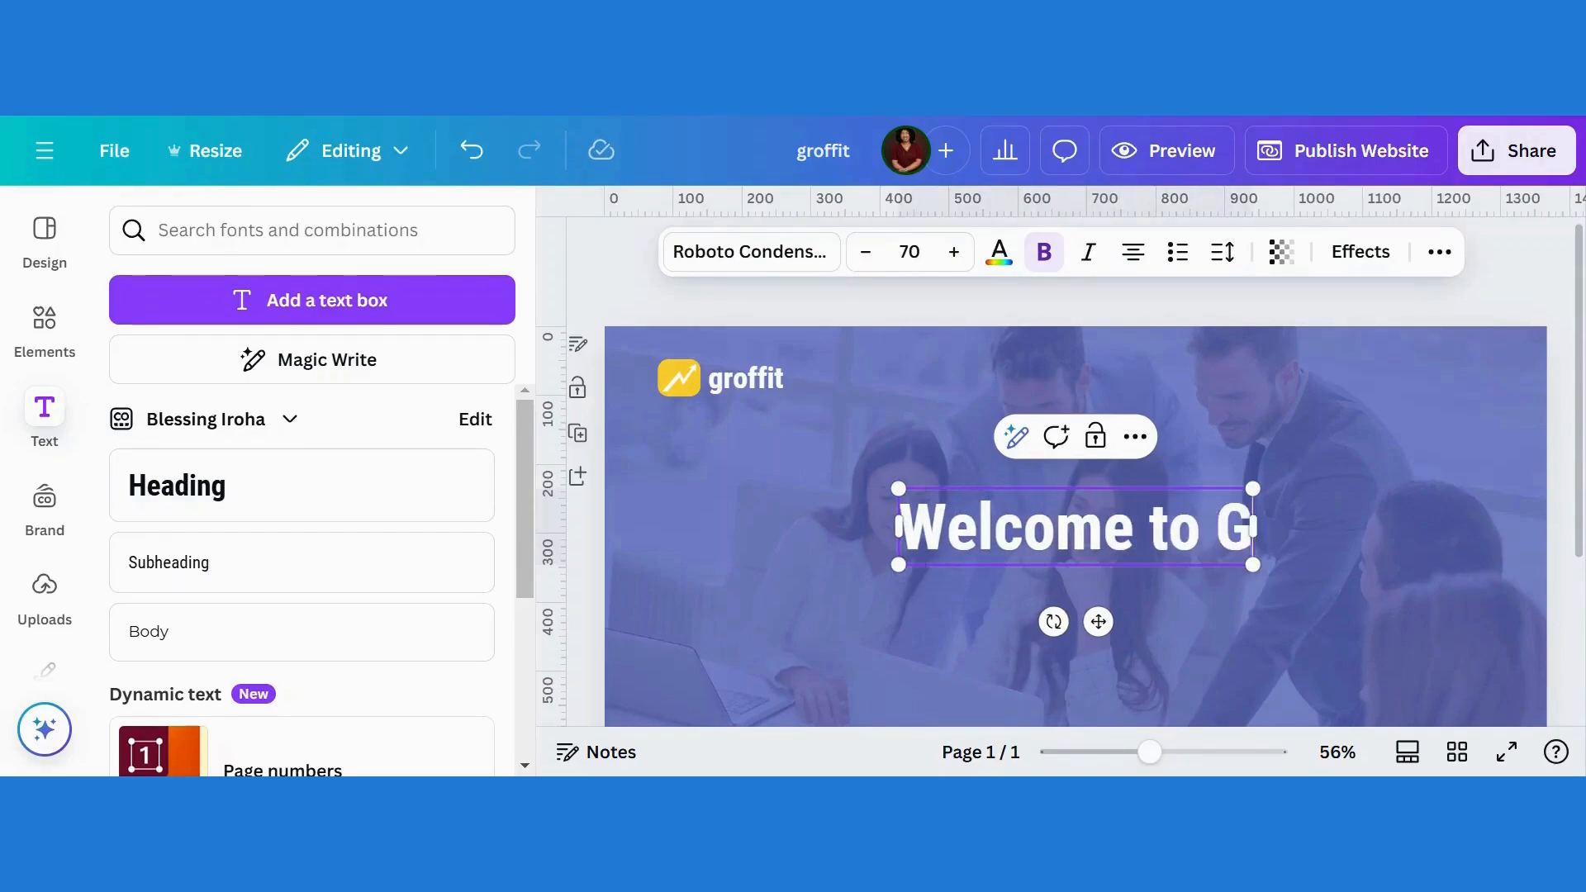
text(roffi)
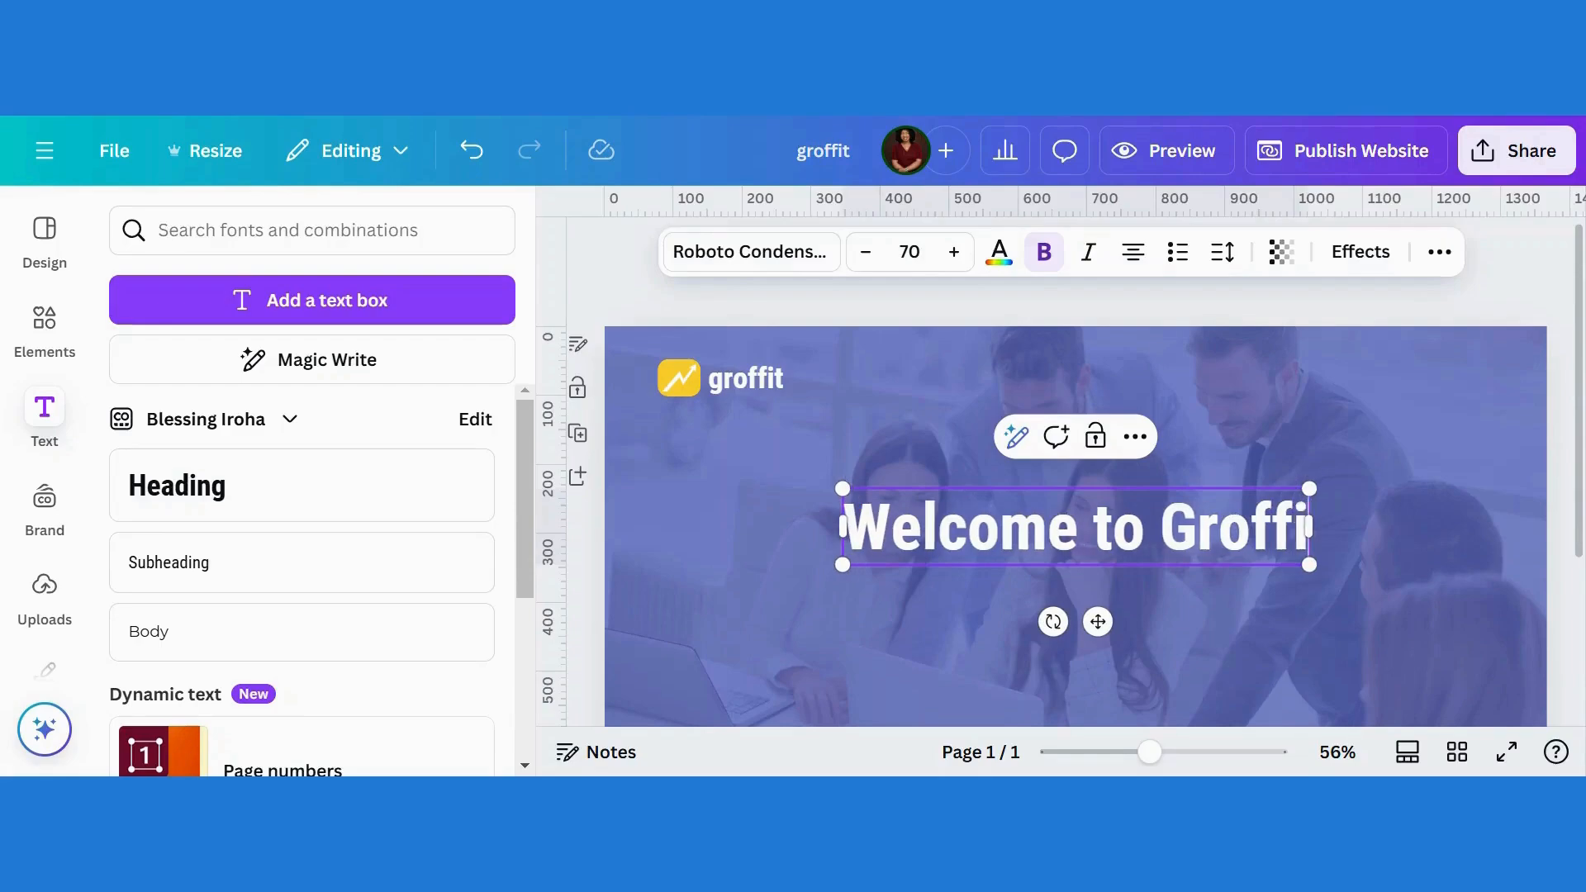
text(t)
click(1338, 603)
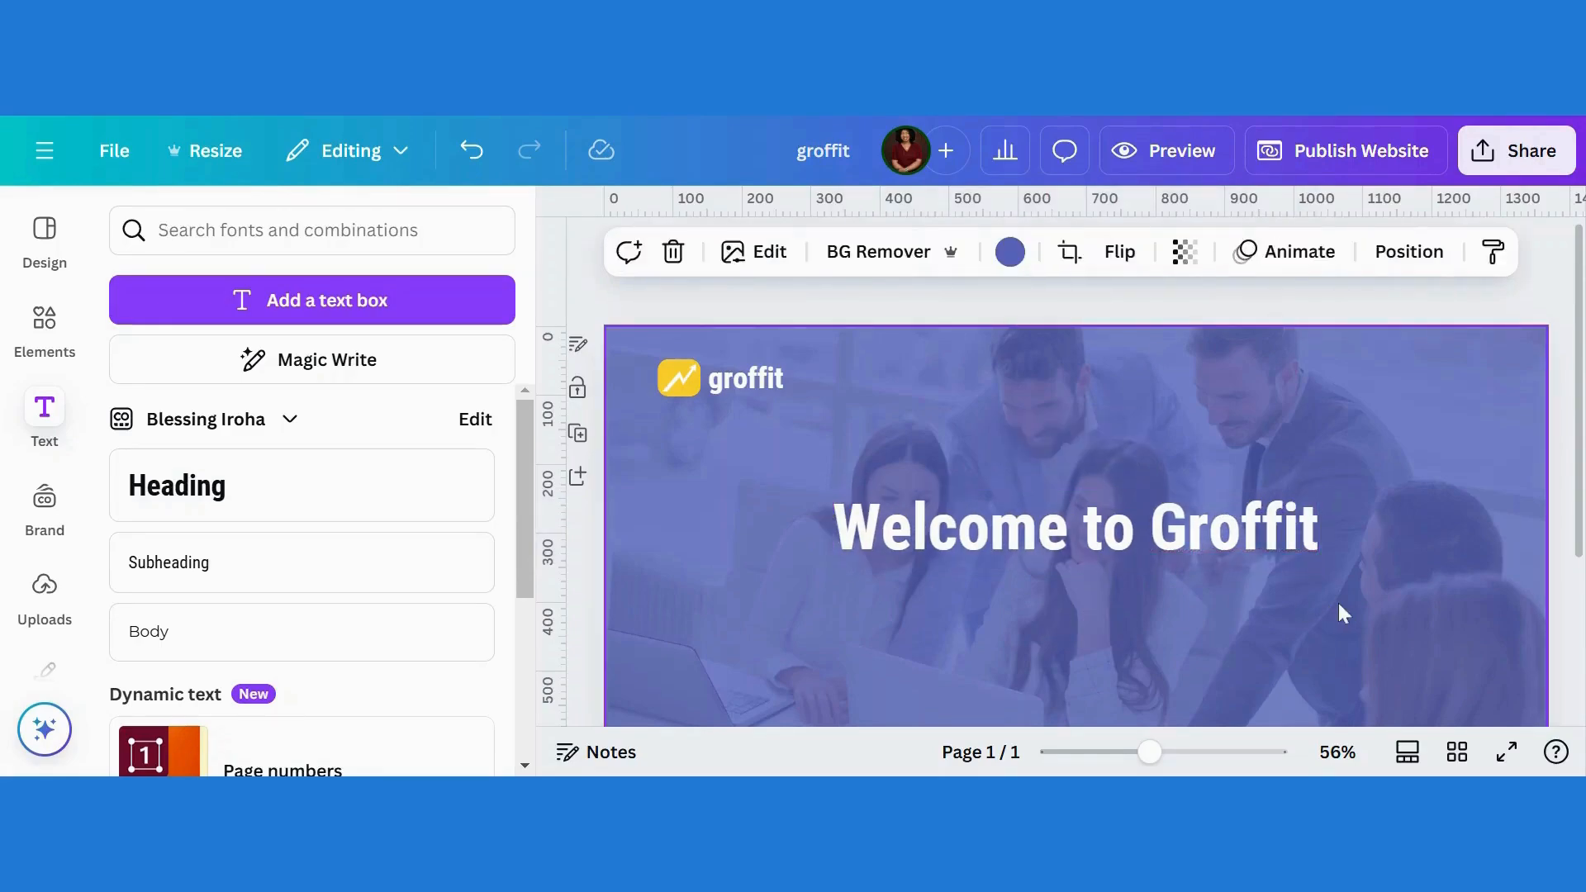
Step: Change the "Welcome to Groffit" text to the Poppins font and convert it to uppercase
click(1188, 545)
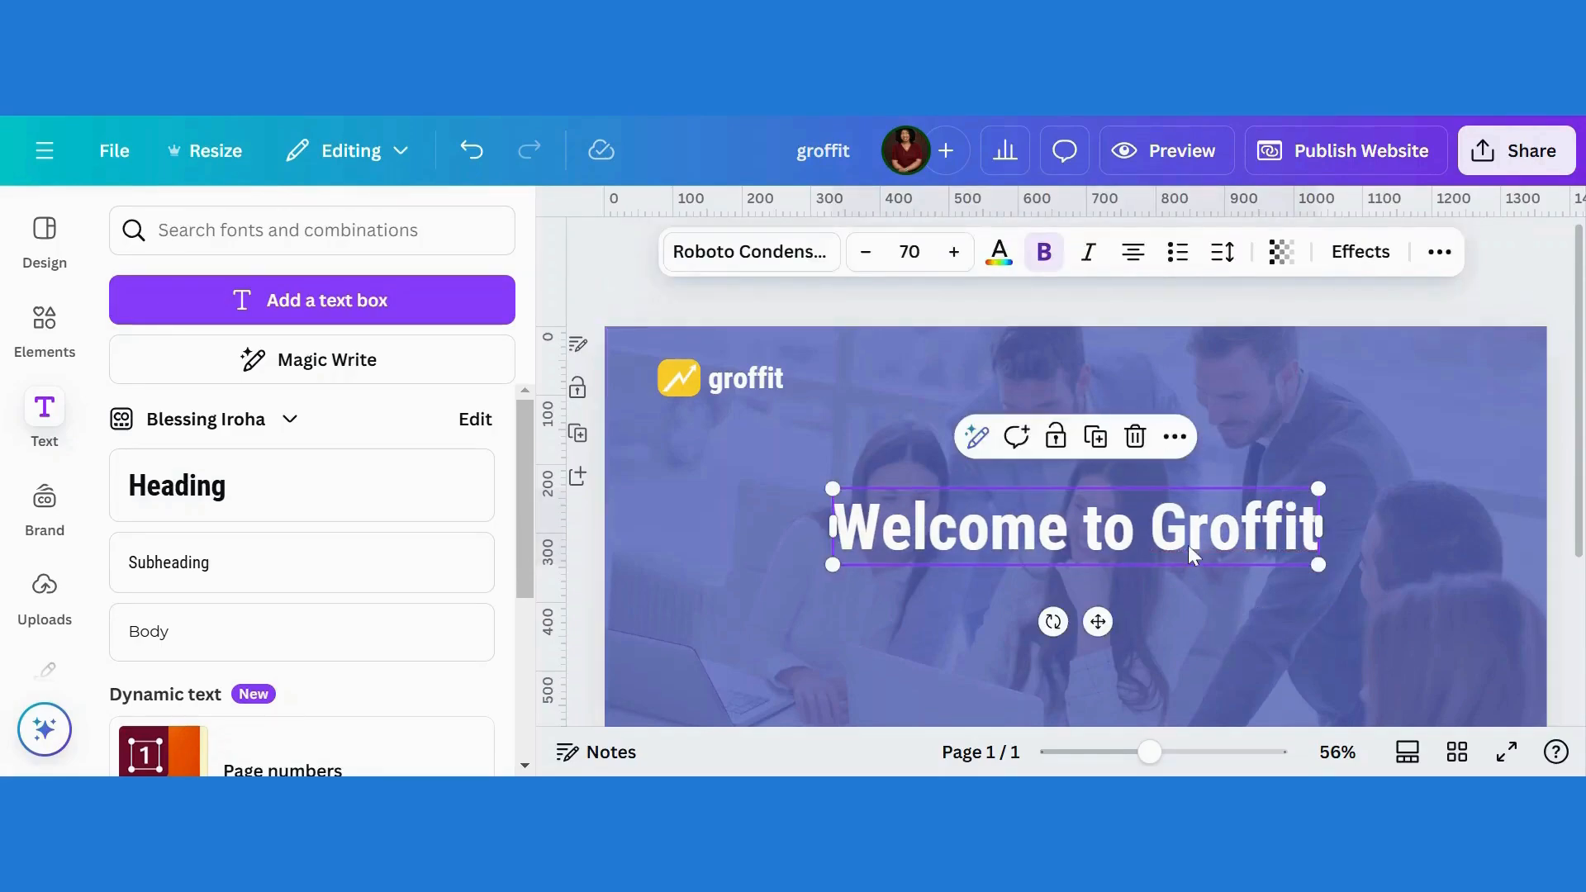
click(746, 252)
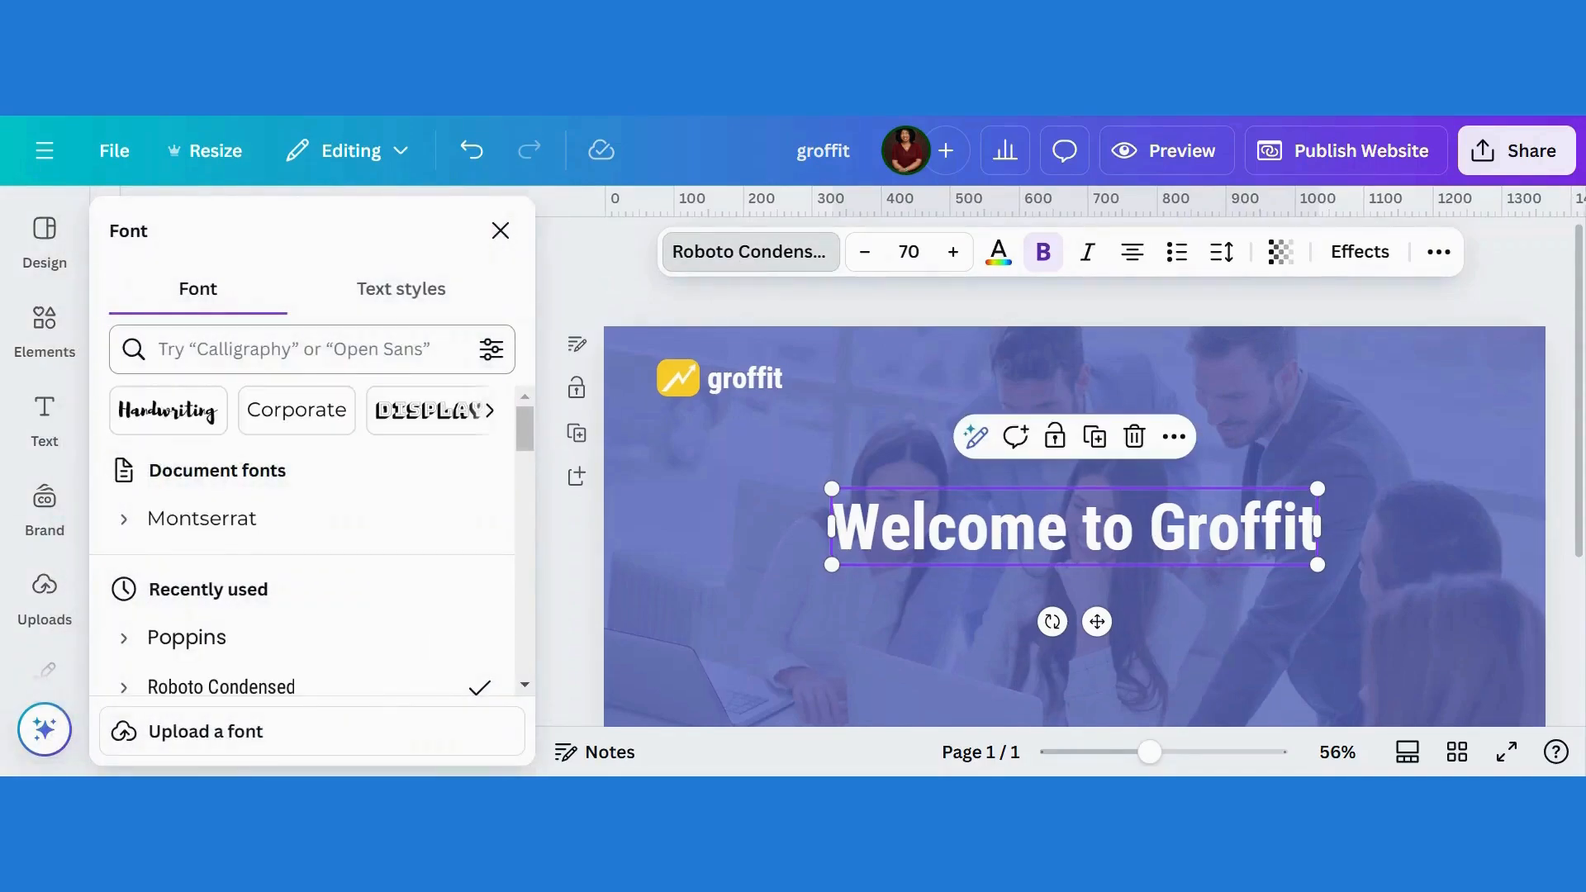
click(160, 348)
text(poo)
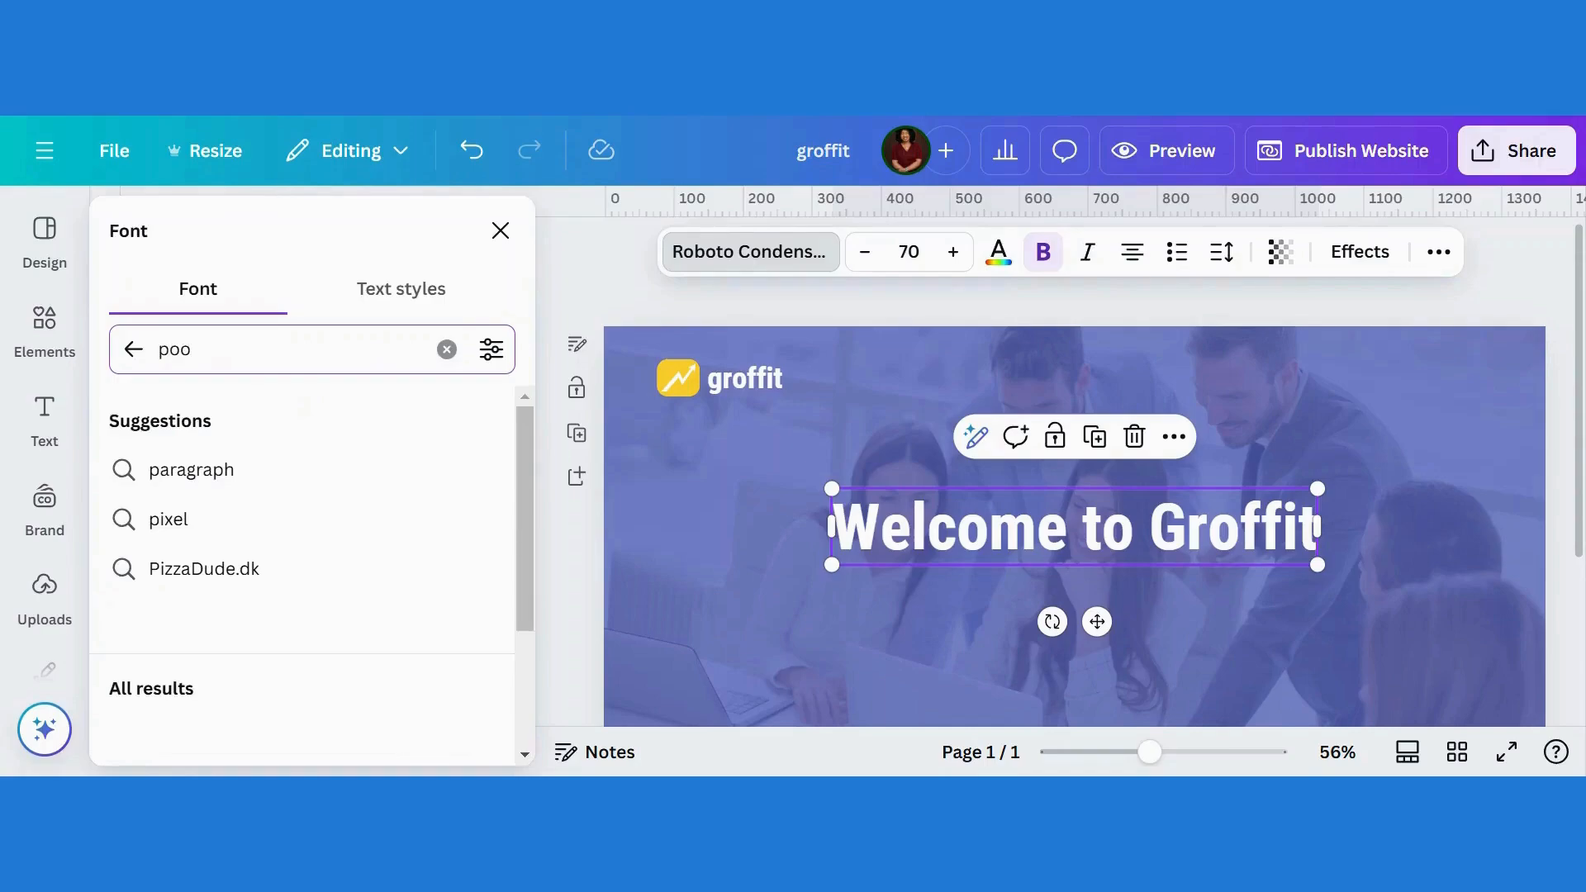
key(BackSpace)
text(ppins)
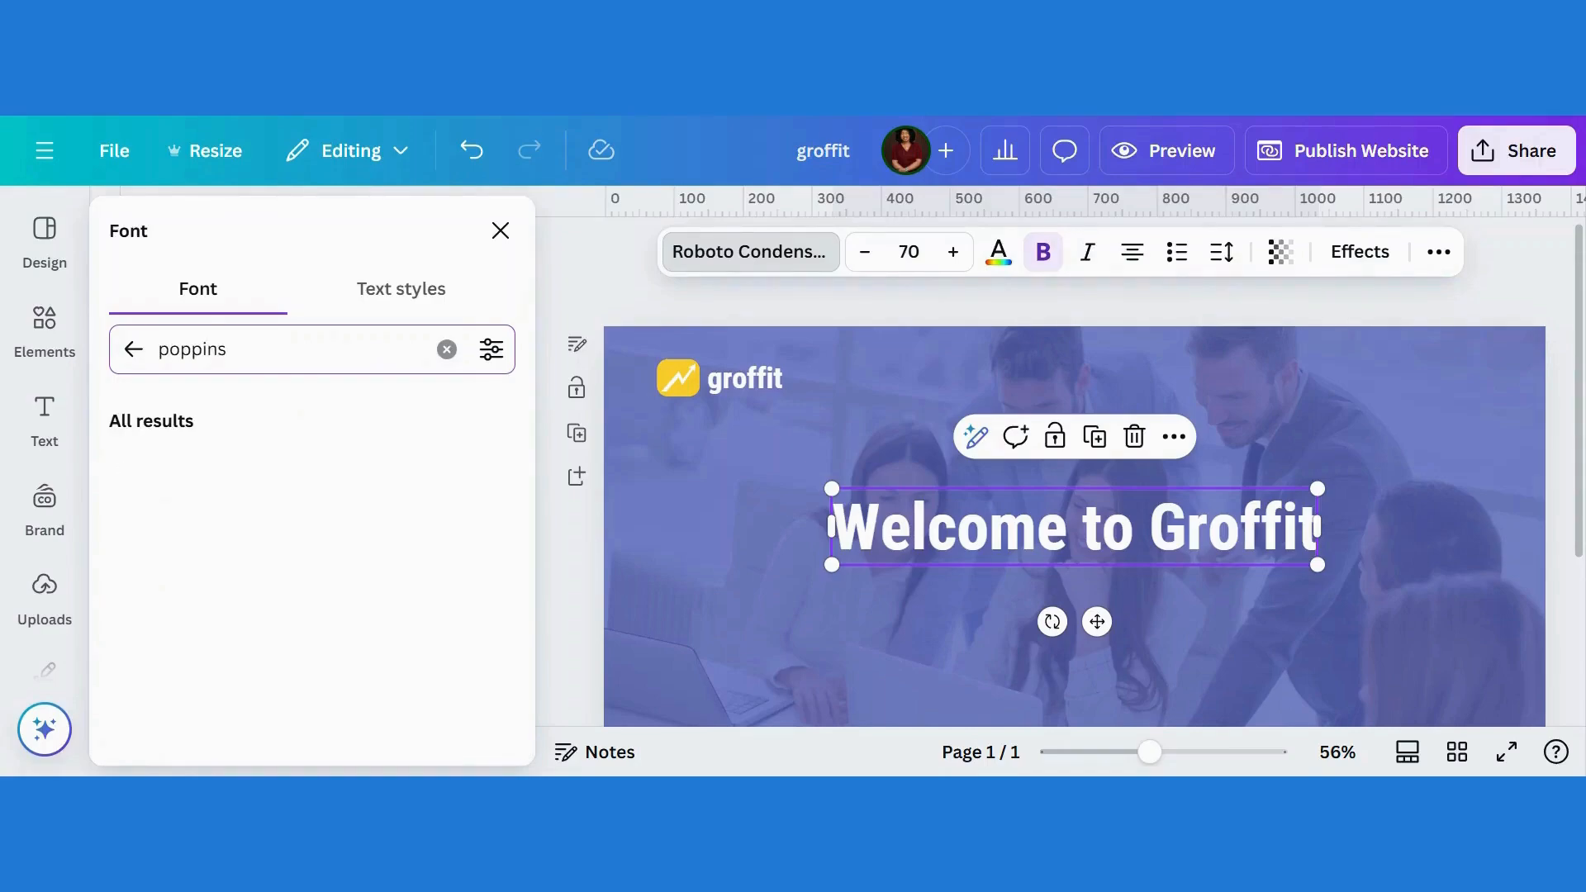
click(213, 494)
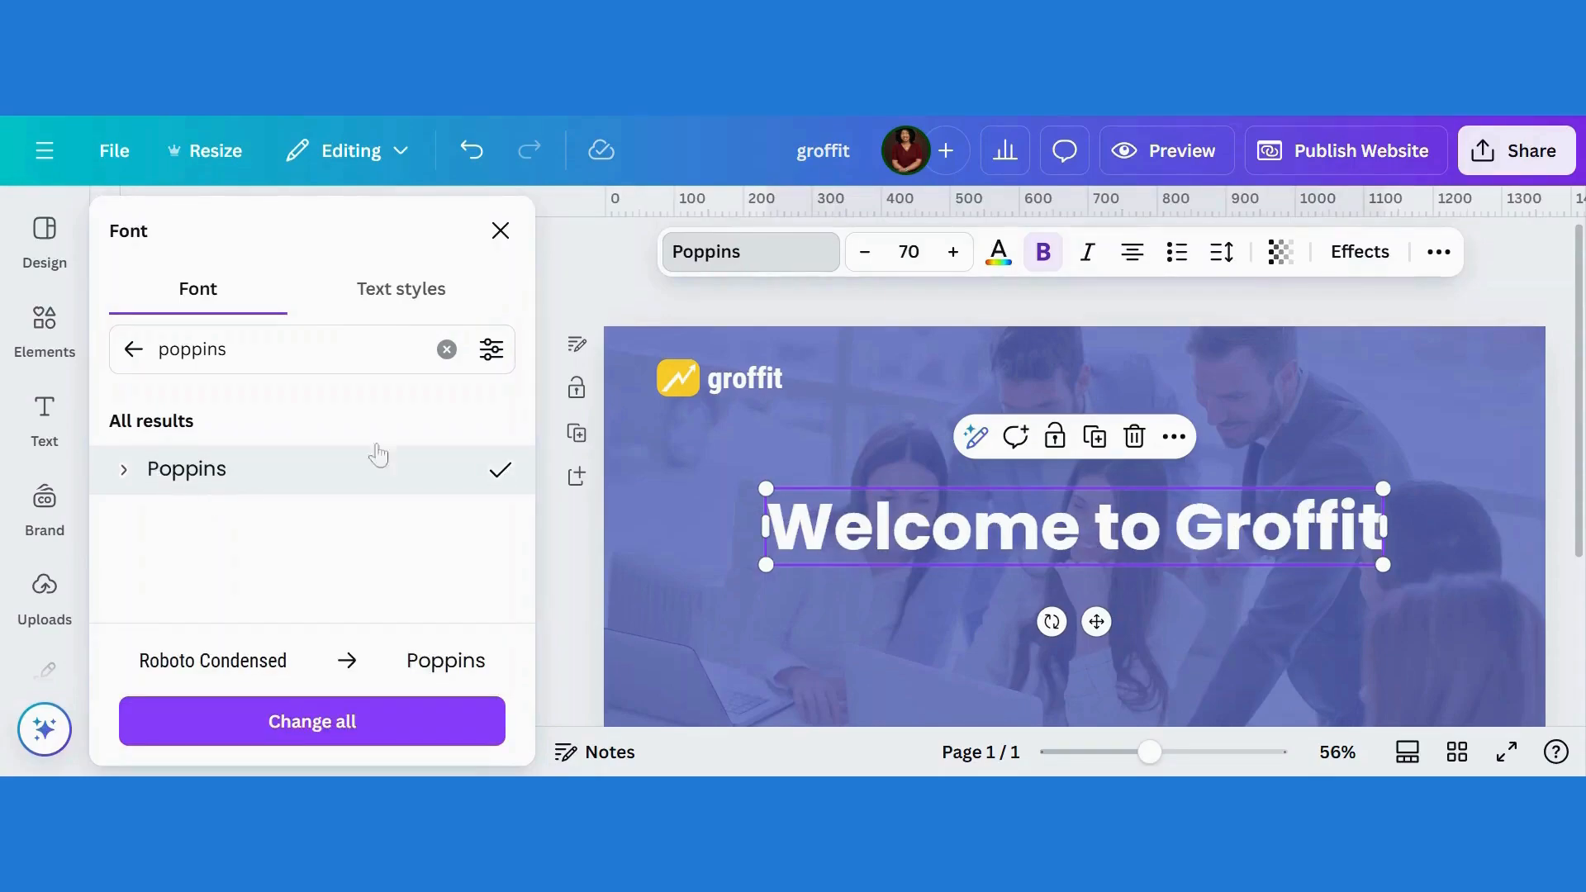
click(1438, 252)
click(1149, 307)
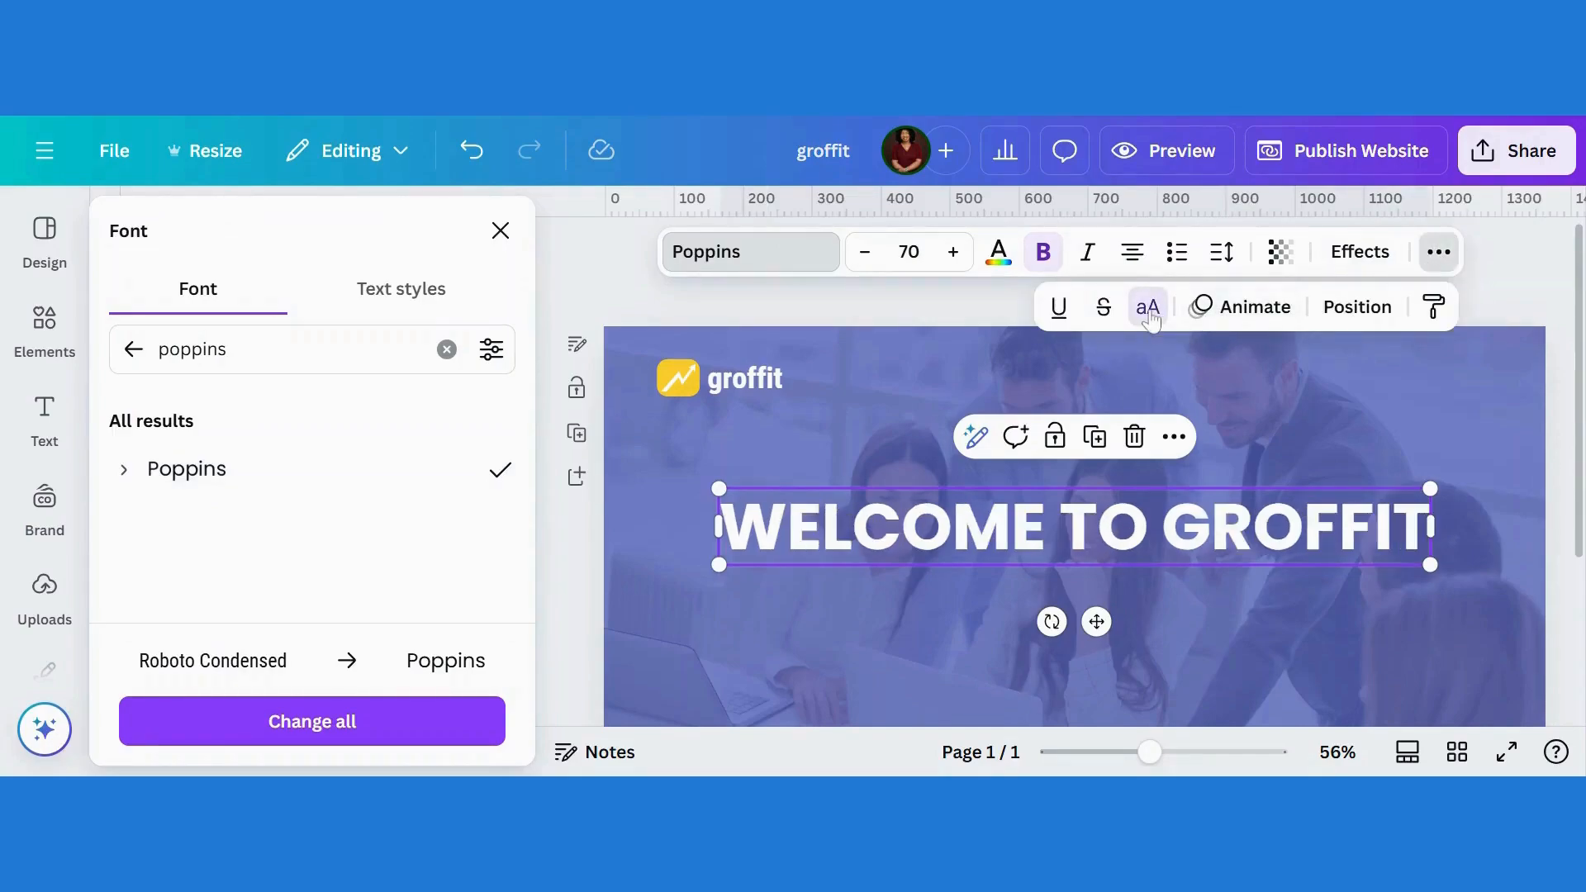
Step: Set the welcome text's size to 15 and place it below the logo, lined up with the logo's left edge
click(908, 252)
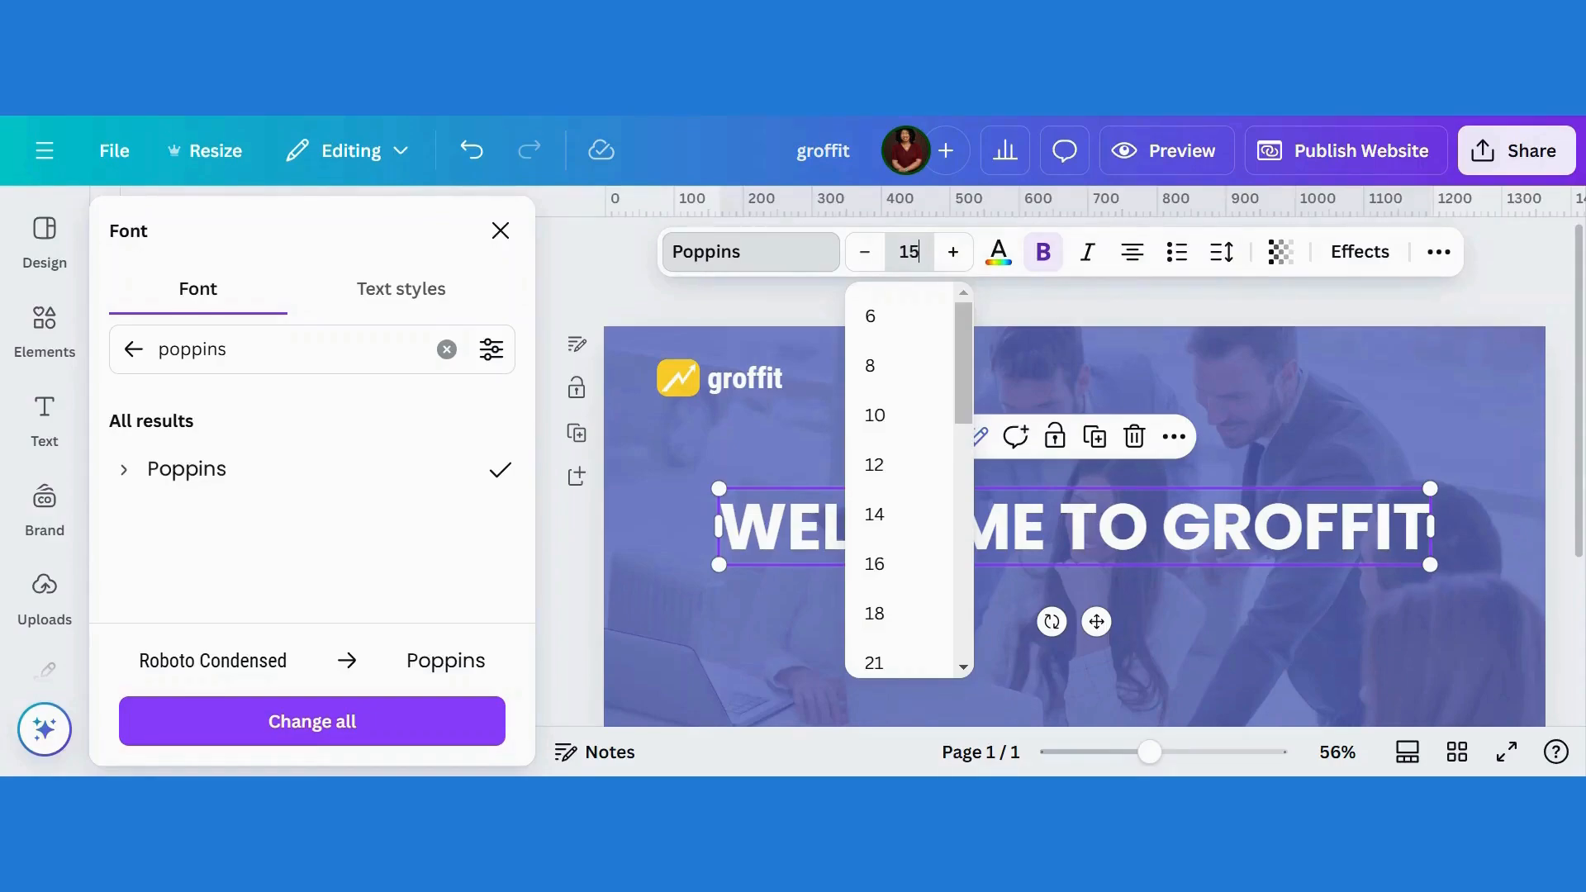
key(Return)
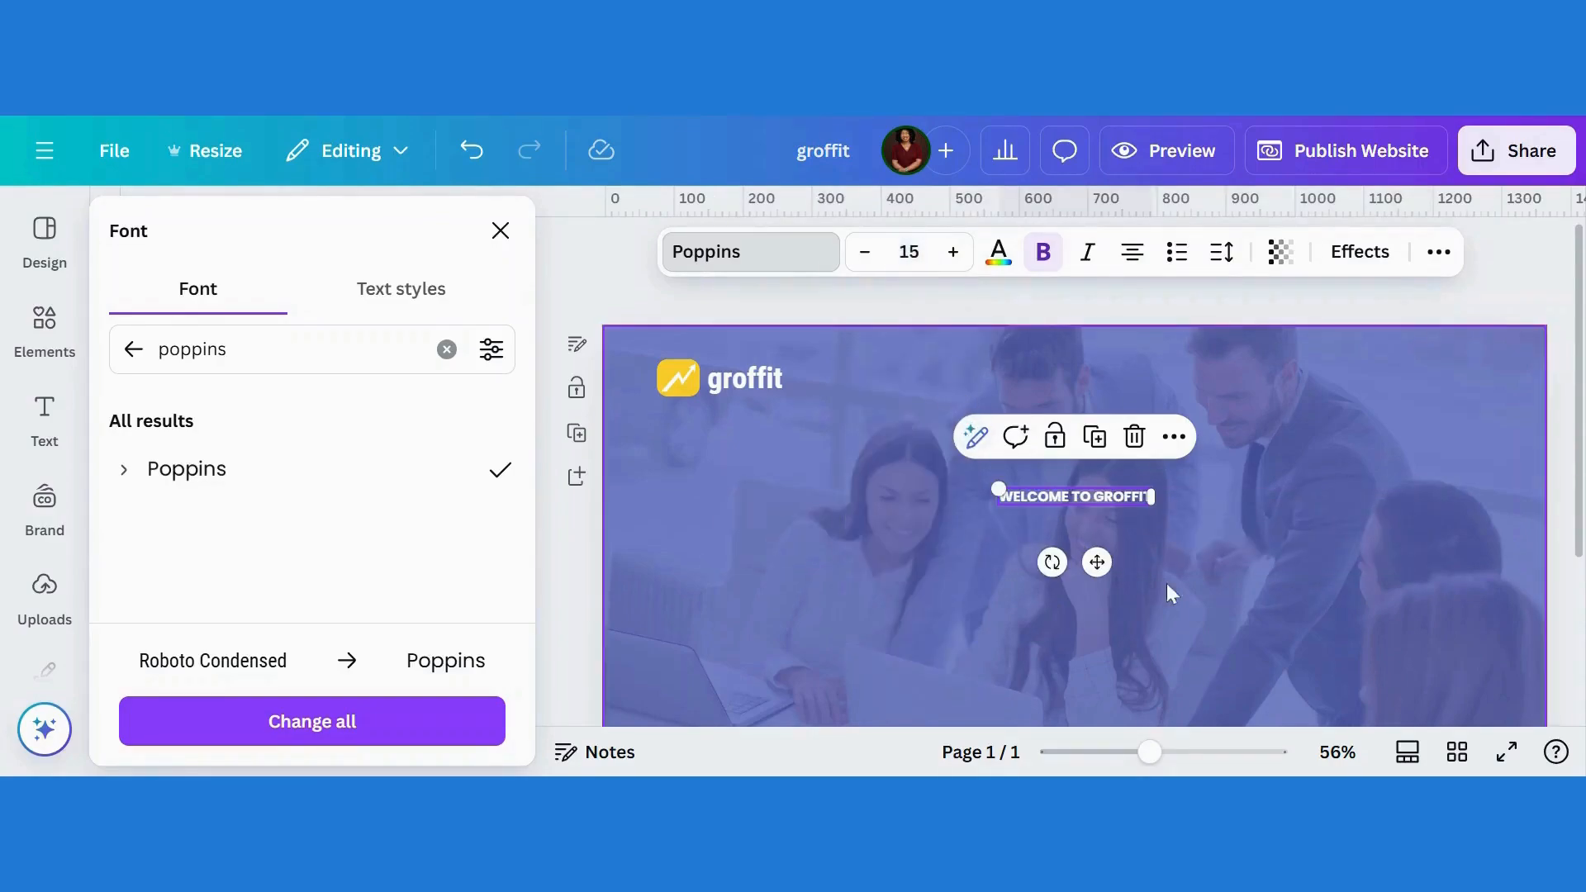
drag(1097, 562, 760, 522)
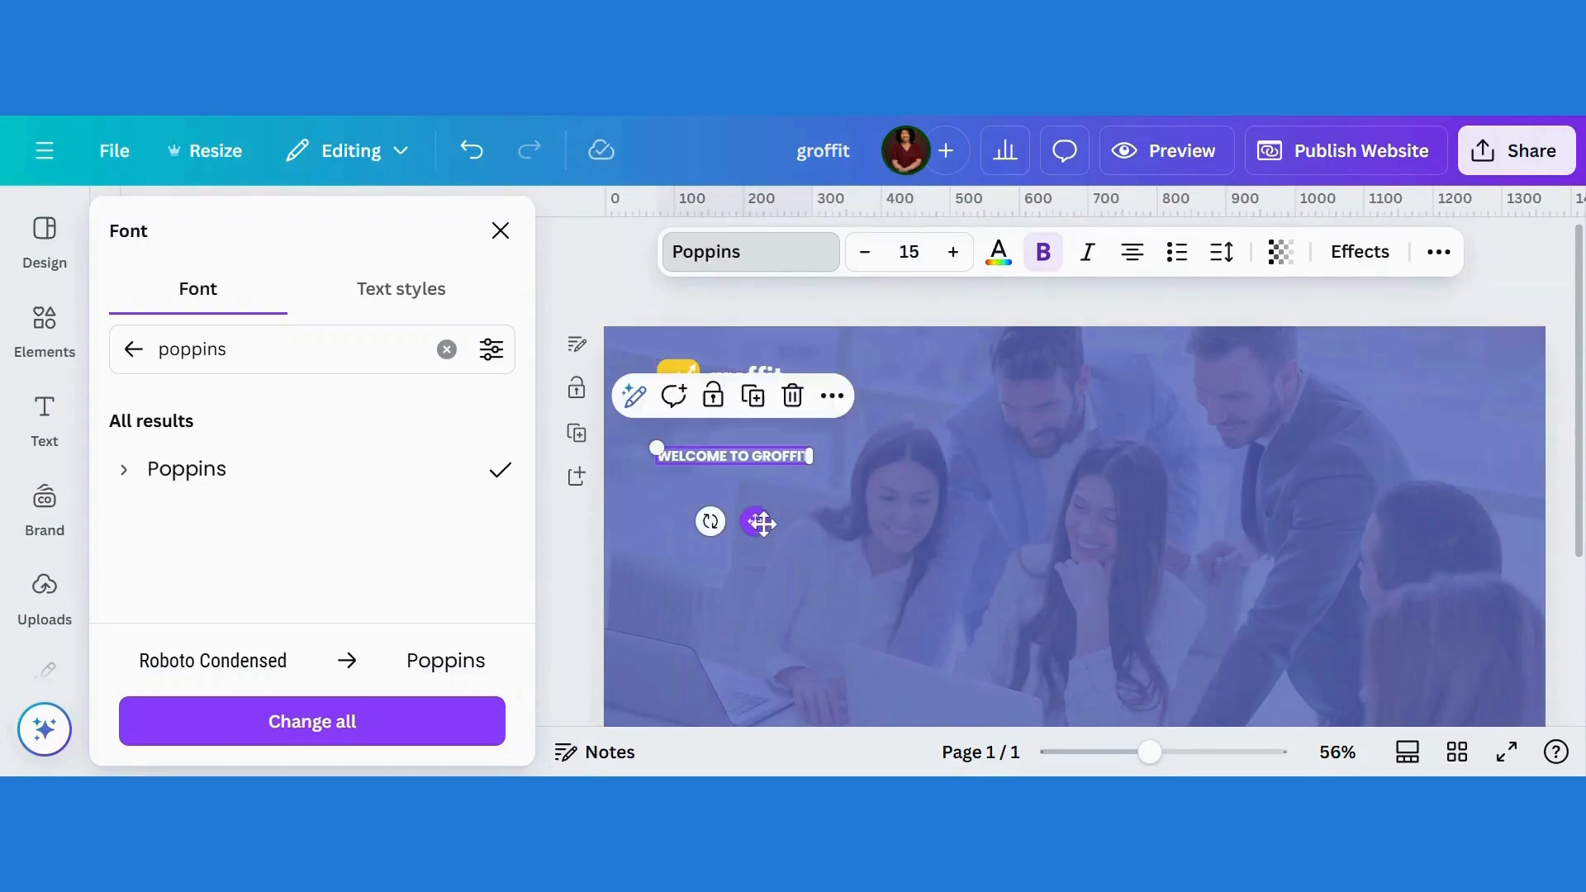
click(851, 568)
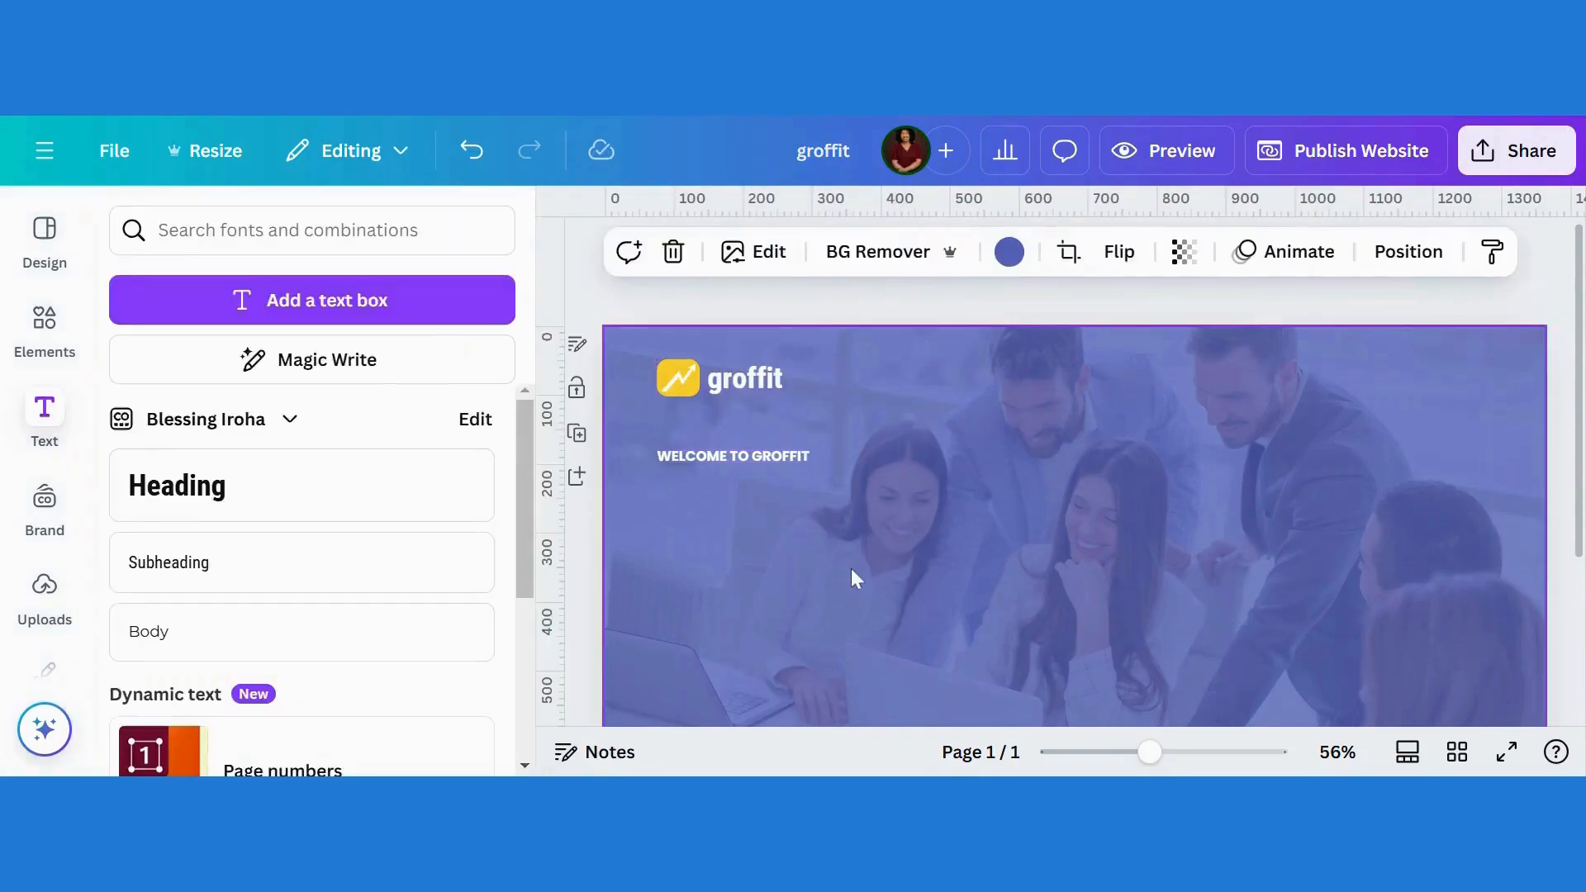
Step: Add a second heading reading "Empowering Your Business to Achieve More", broken over three lines
click(206, 524)
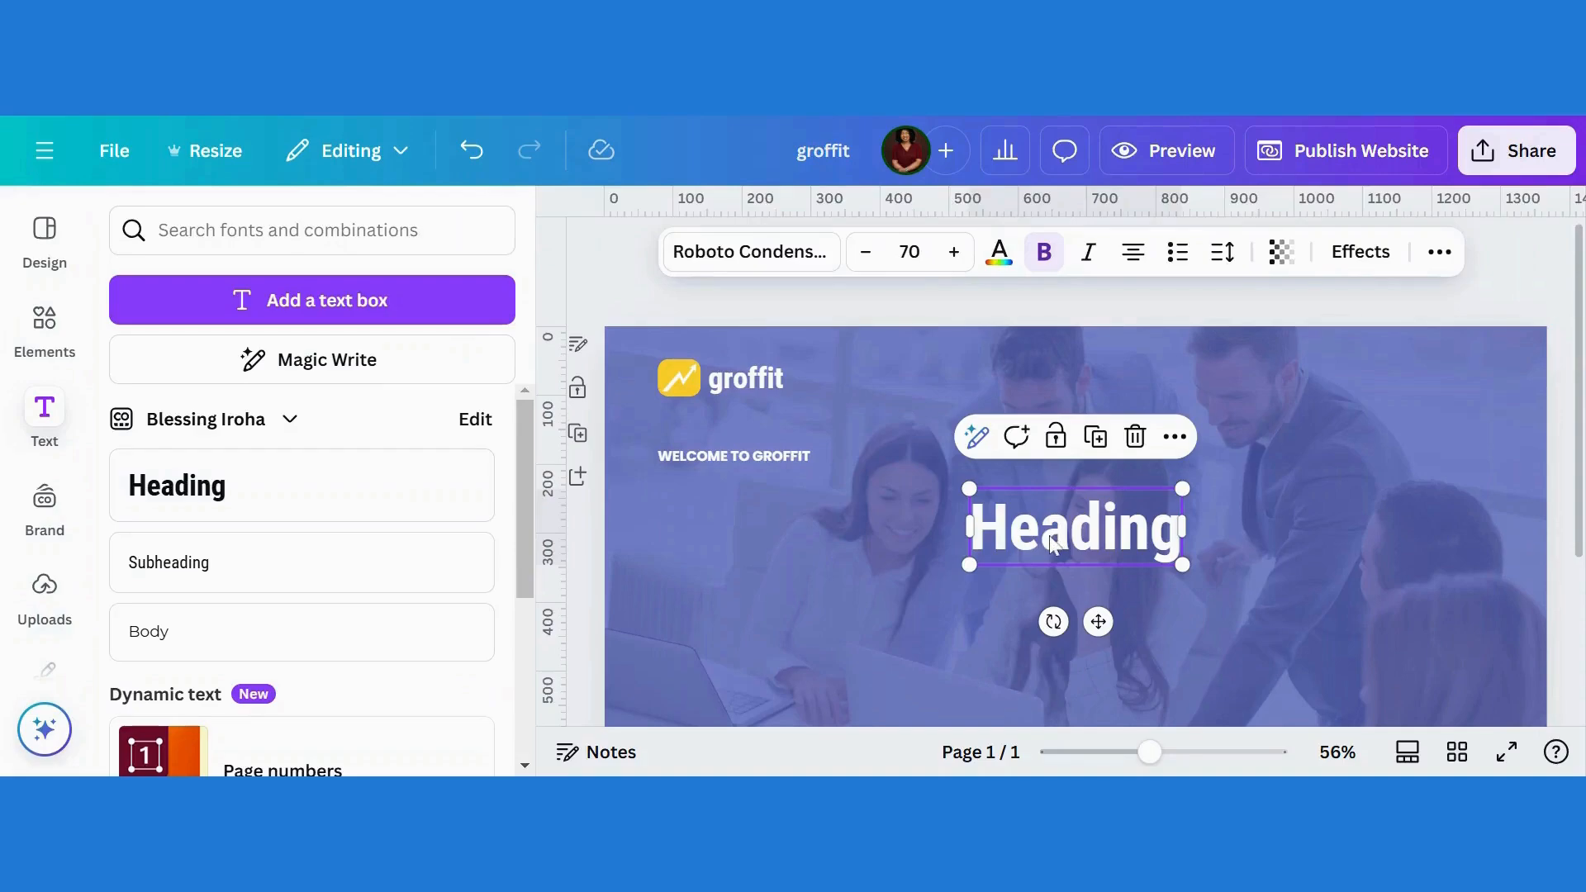
drag(972, 527, 1184, 526)
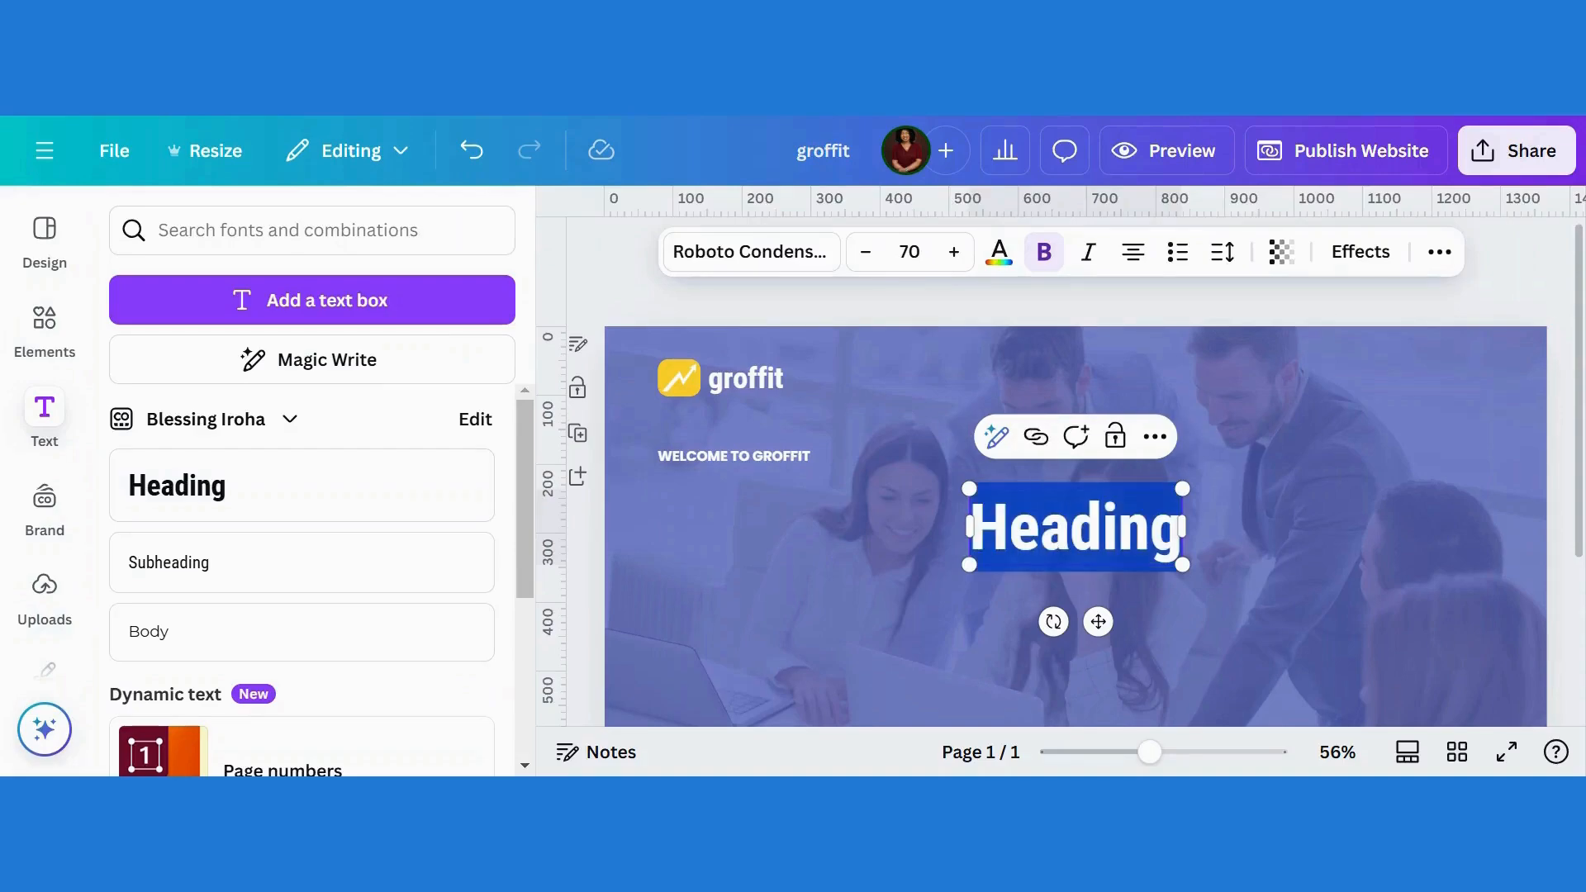
text(Empowering Your Business to Achieve More)
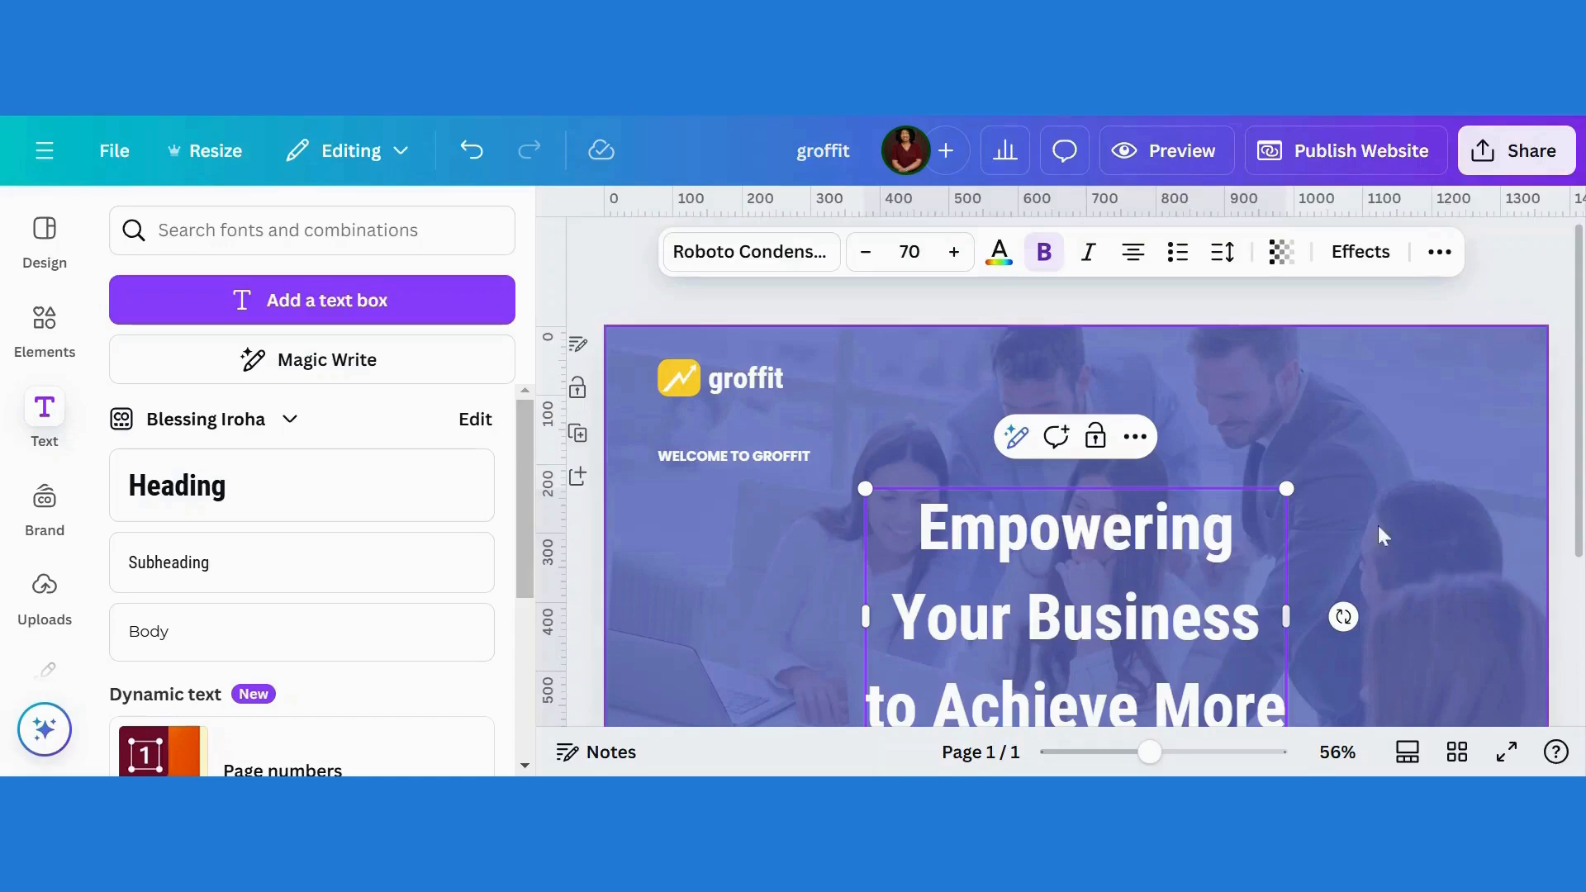
click(1398, 560)
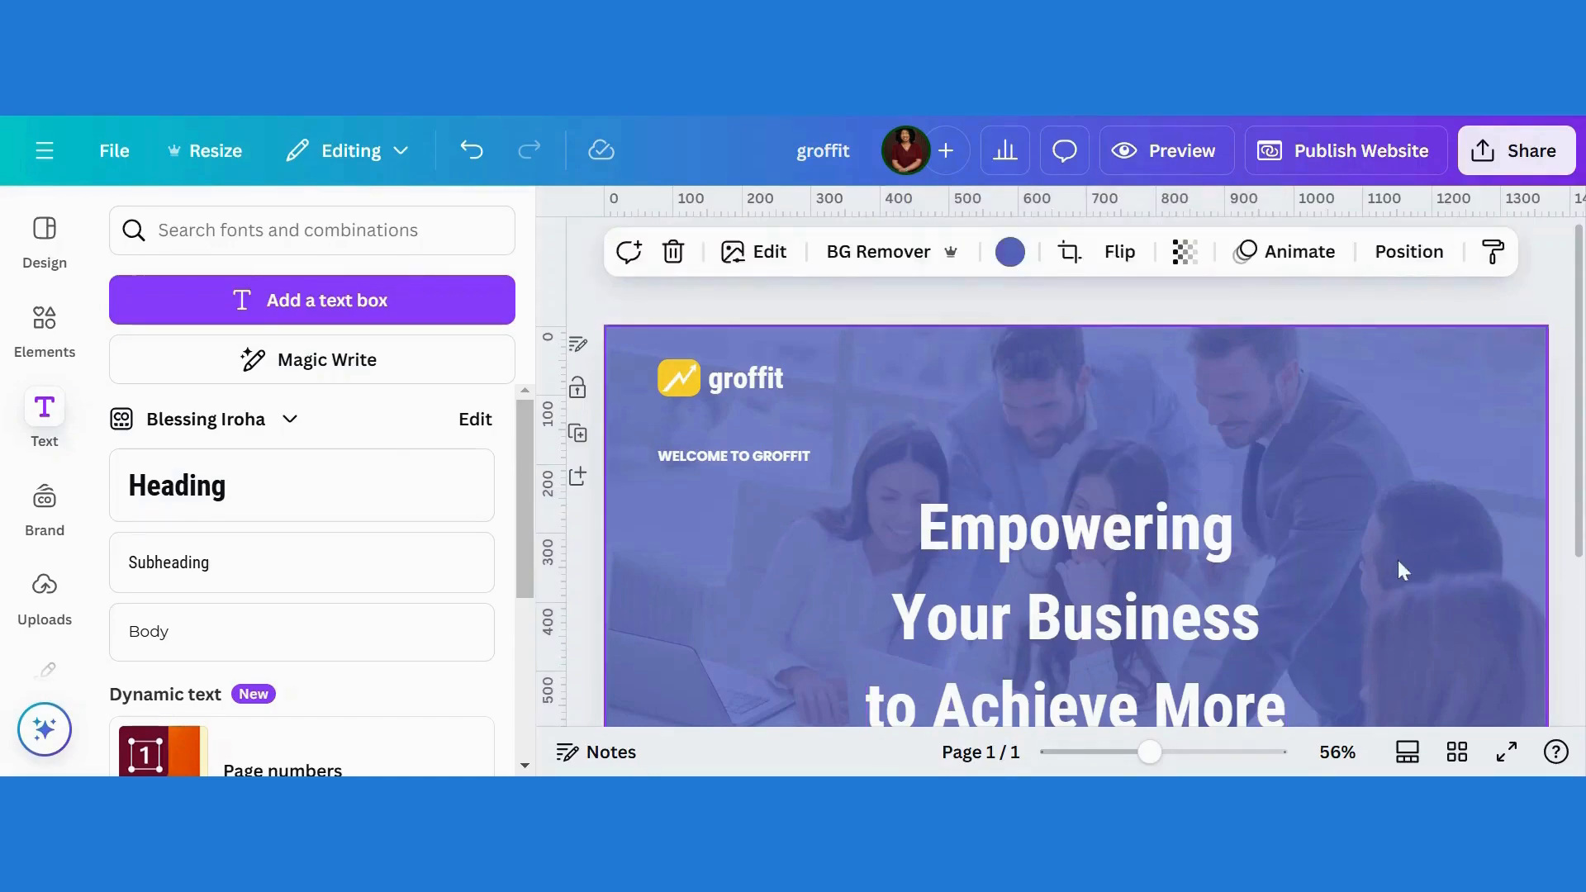
Step: Change the font of the "Empowering Your Business to Achieve More" heading to Poppins
click(1066, 621)
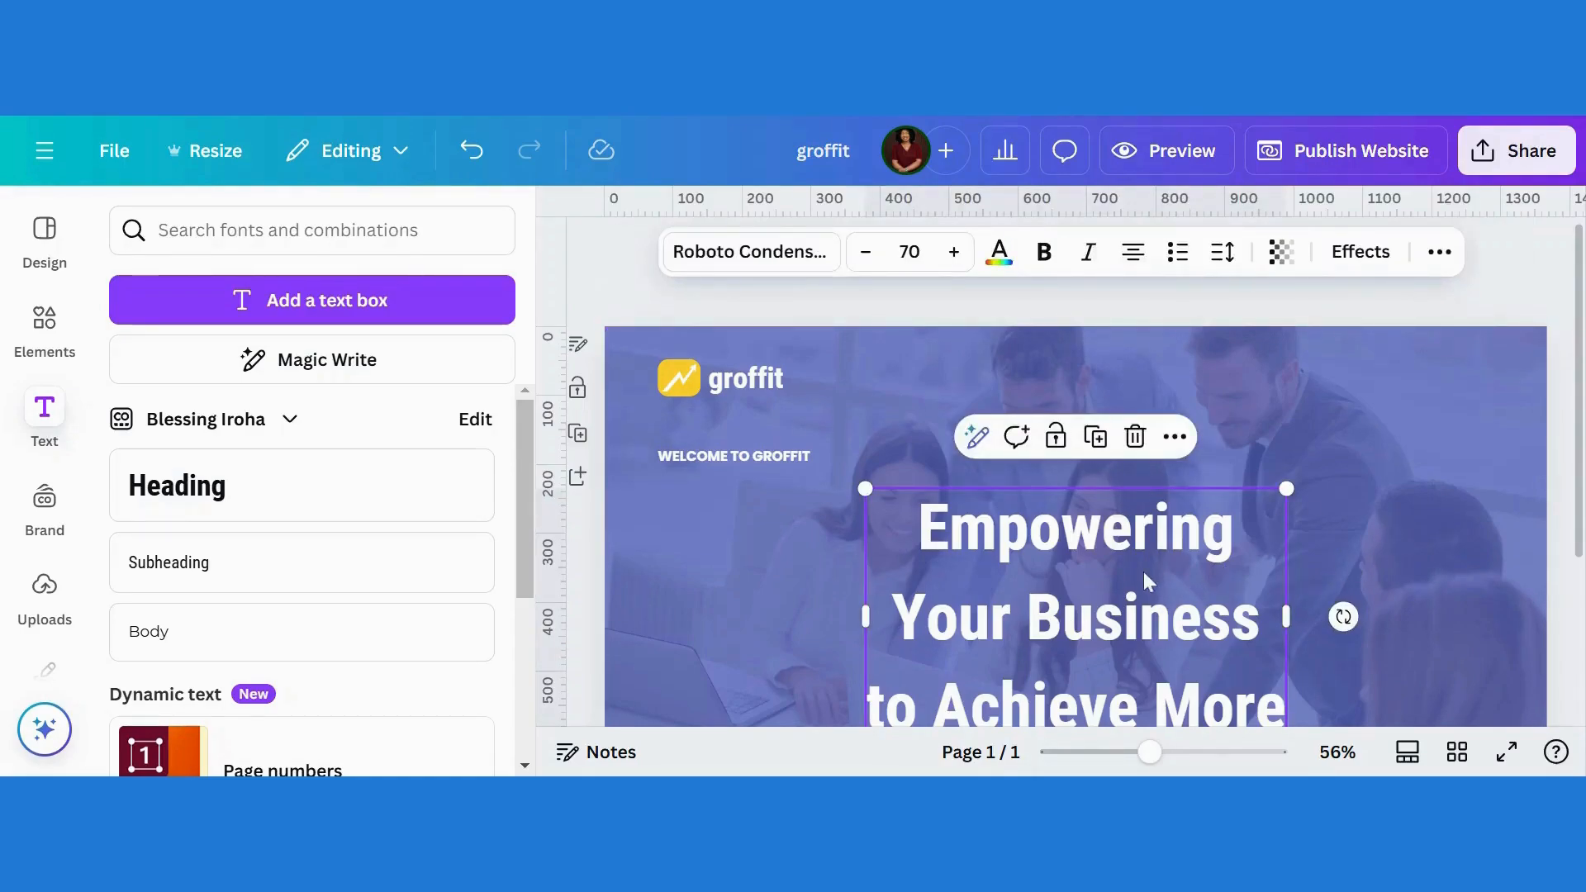
click(1386, 522)
click(1074, 616)
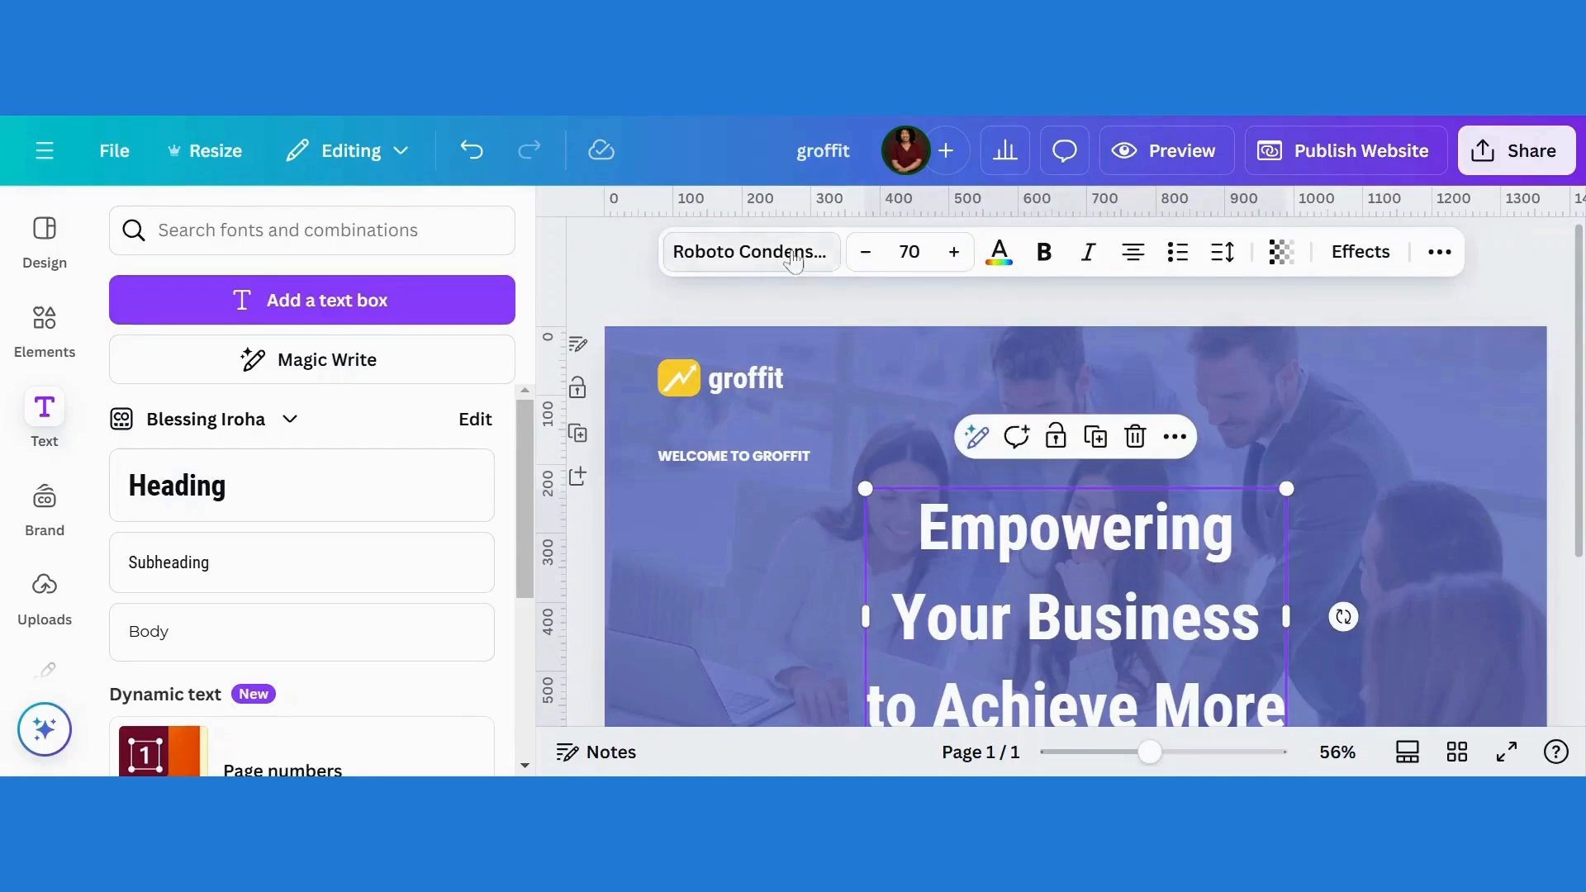
click(768, 255)
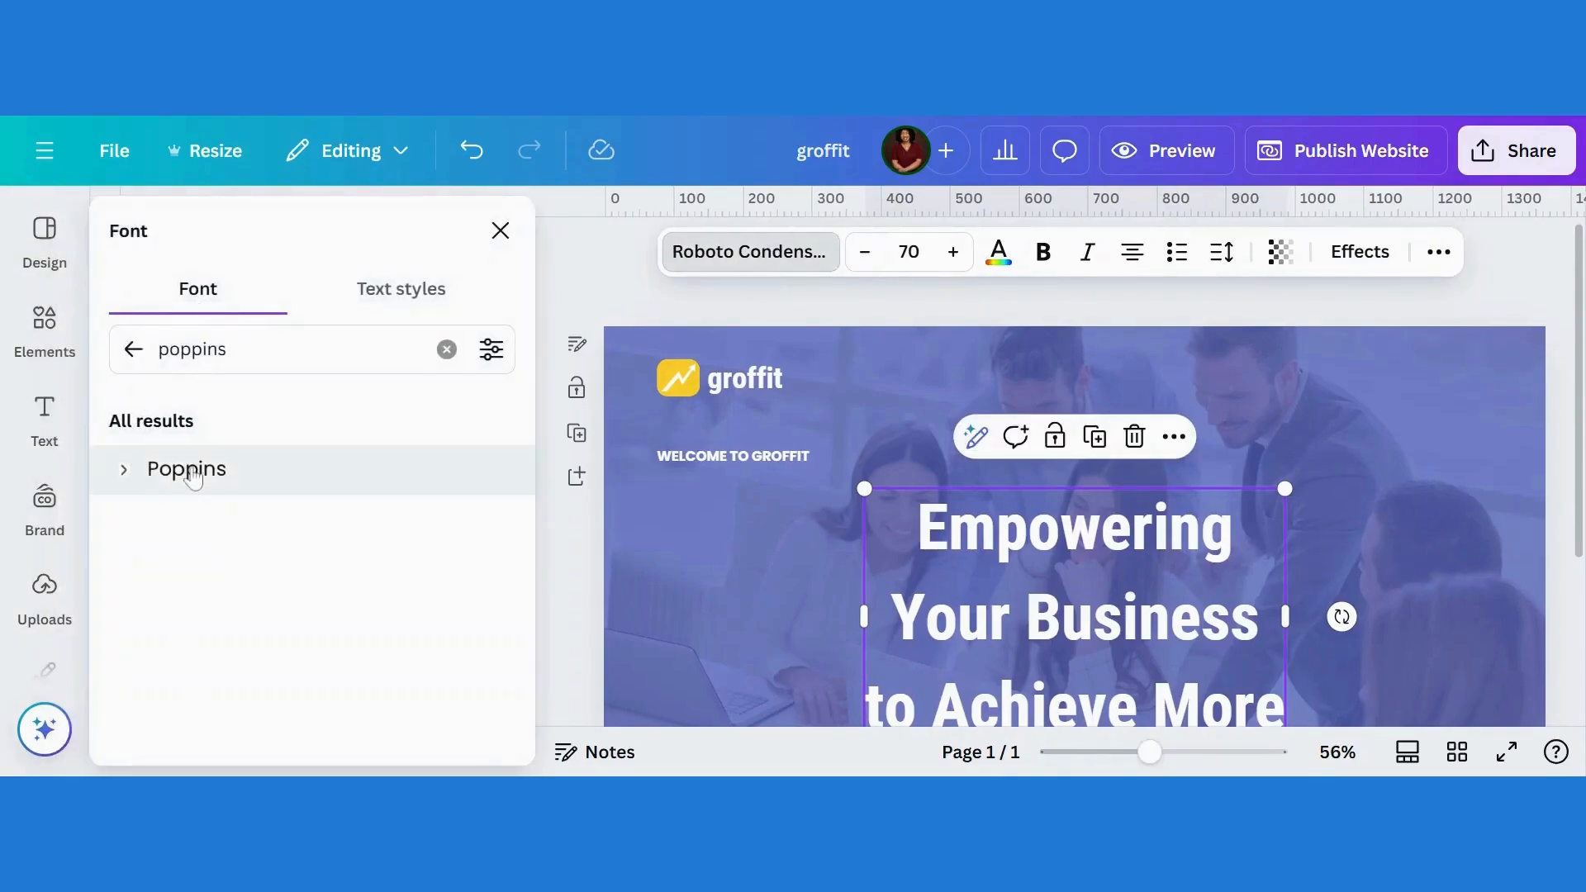
click(144, 476)
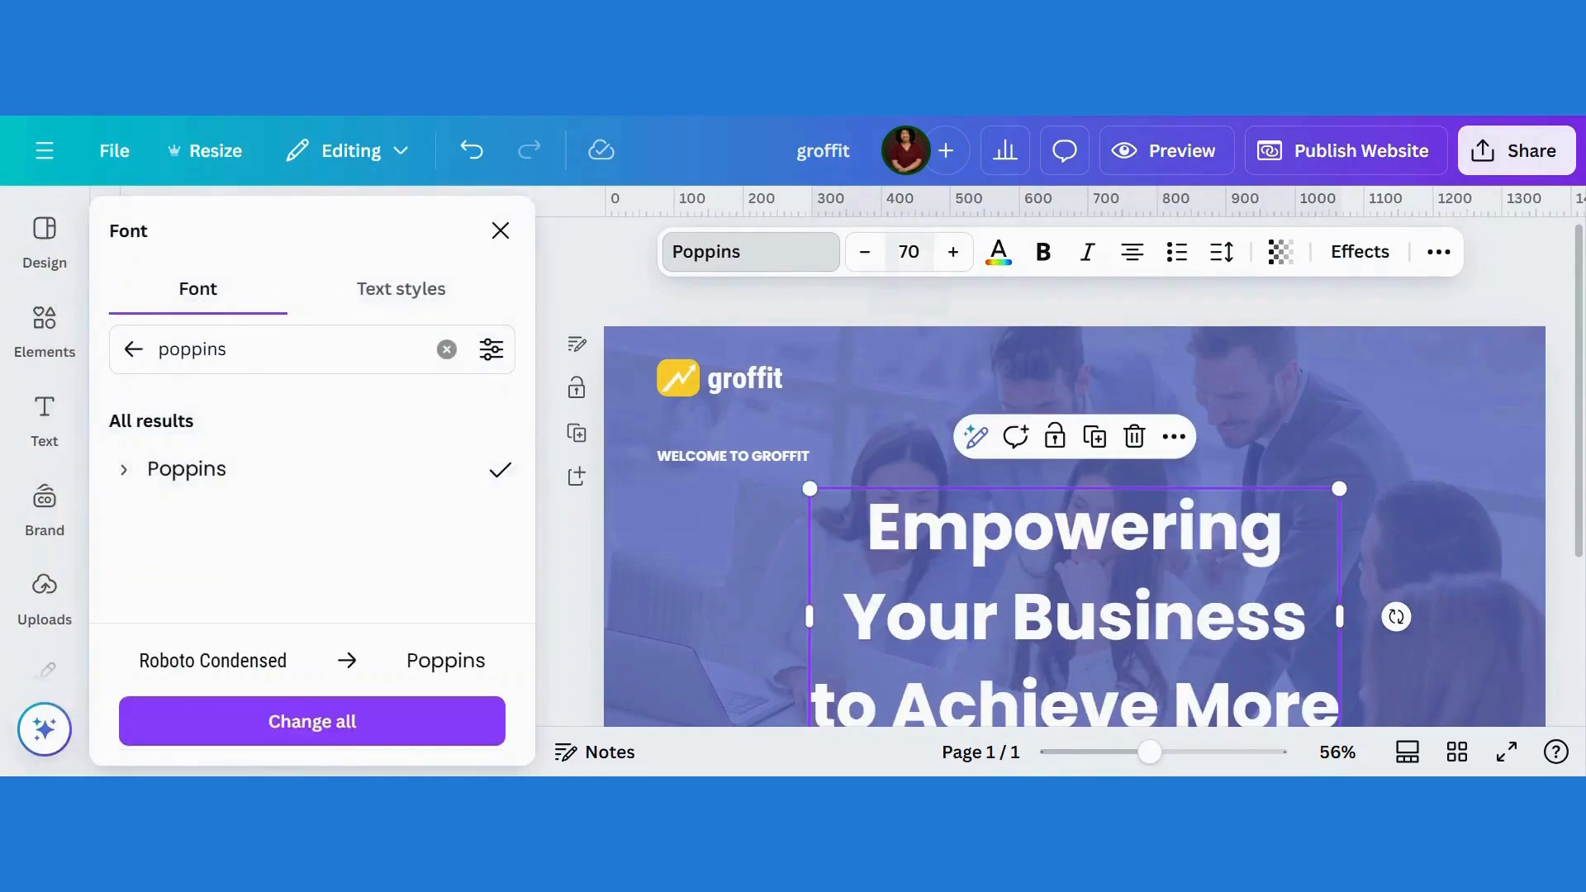
Step: Set the three-line heading's font size to 58 and align its text to the left
click(909, 252)
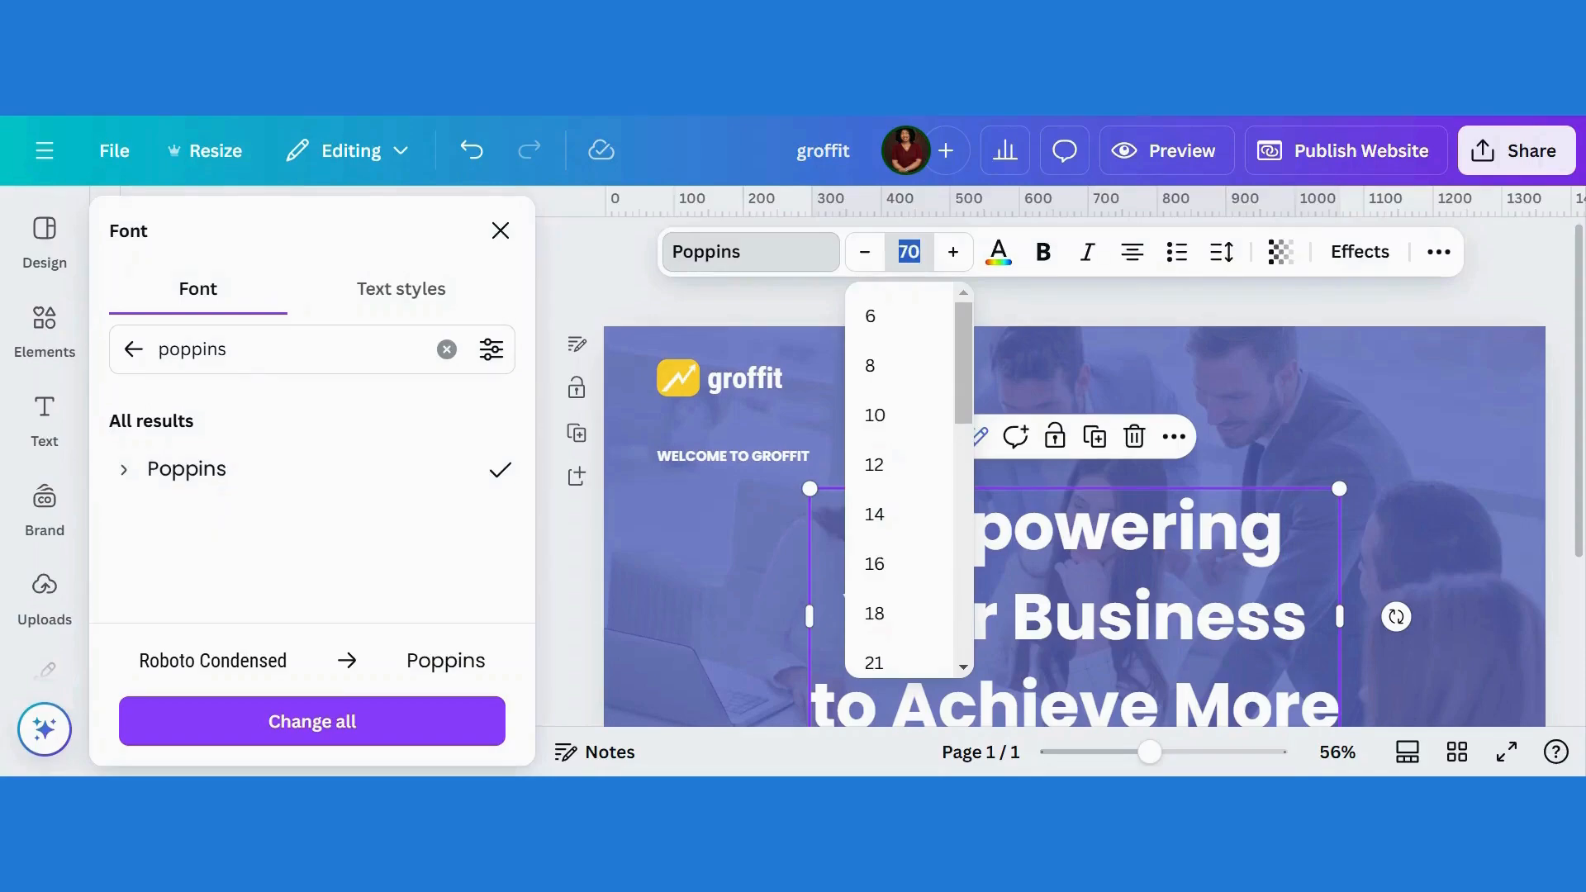
text(58)
key(Return)
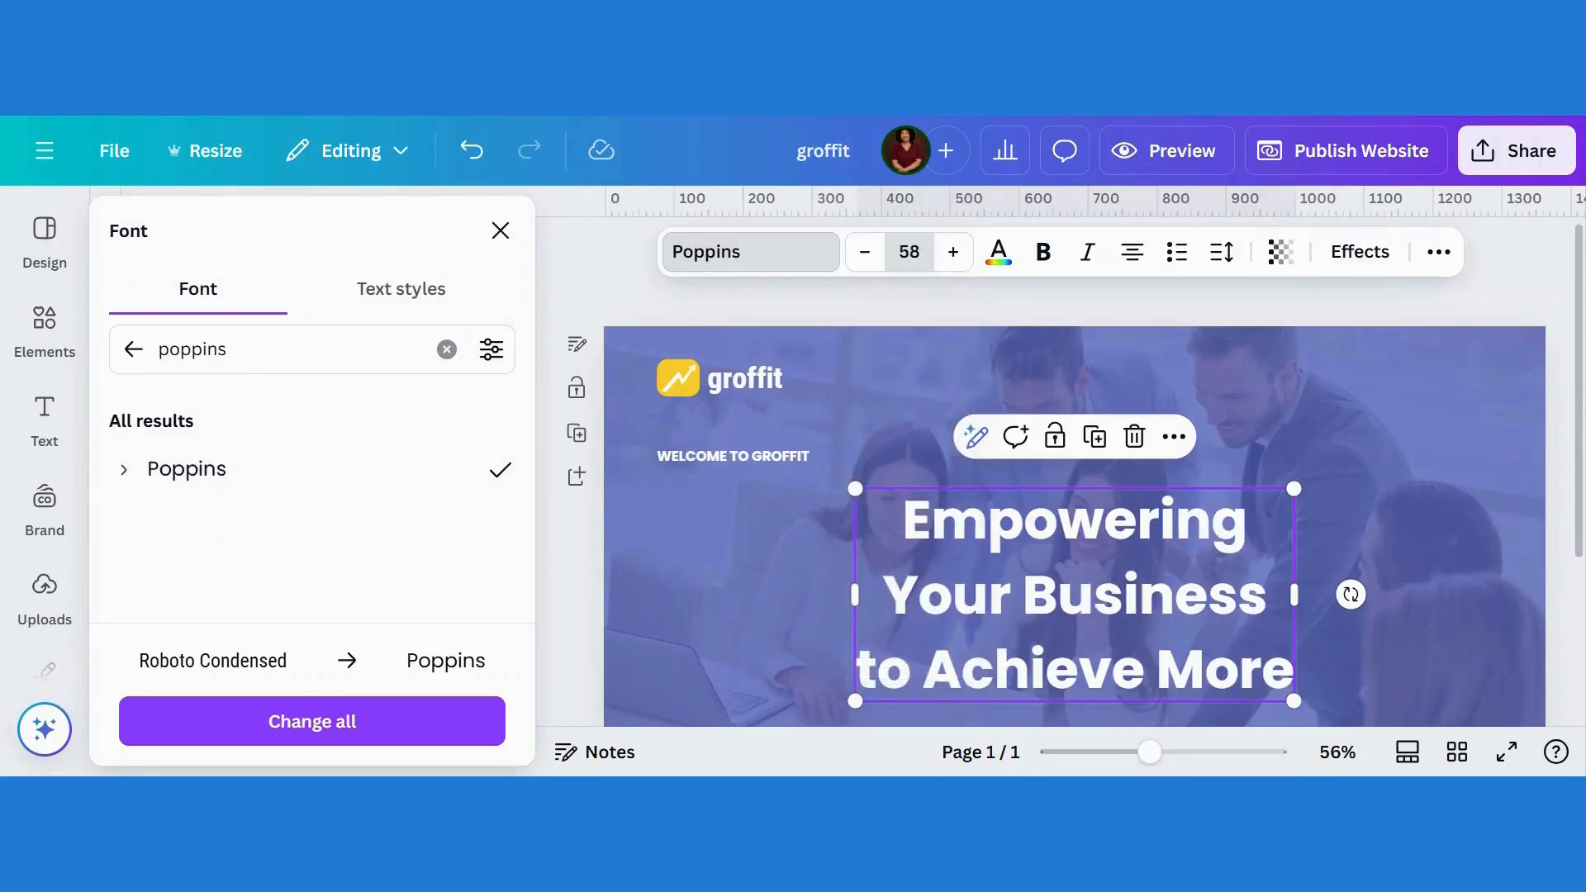
click(1132, 250)
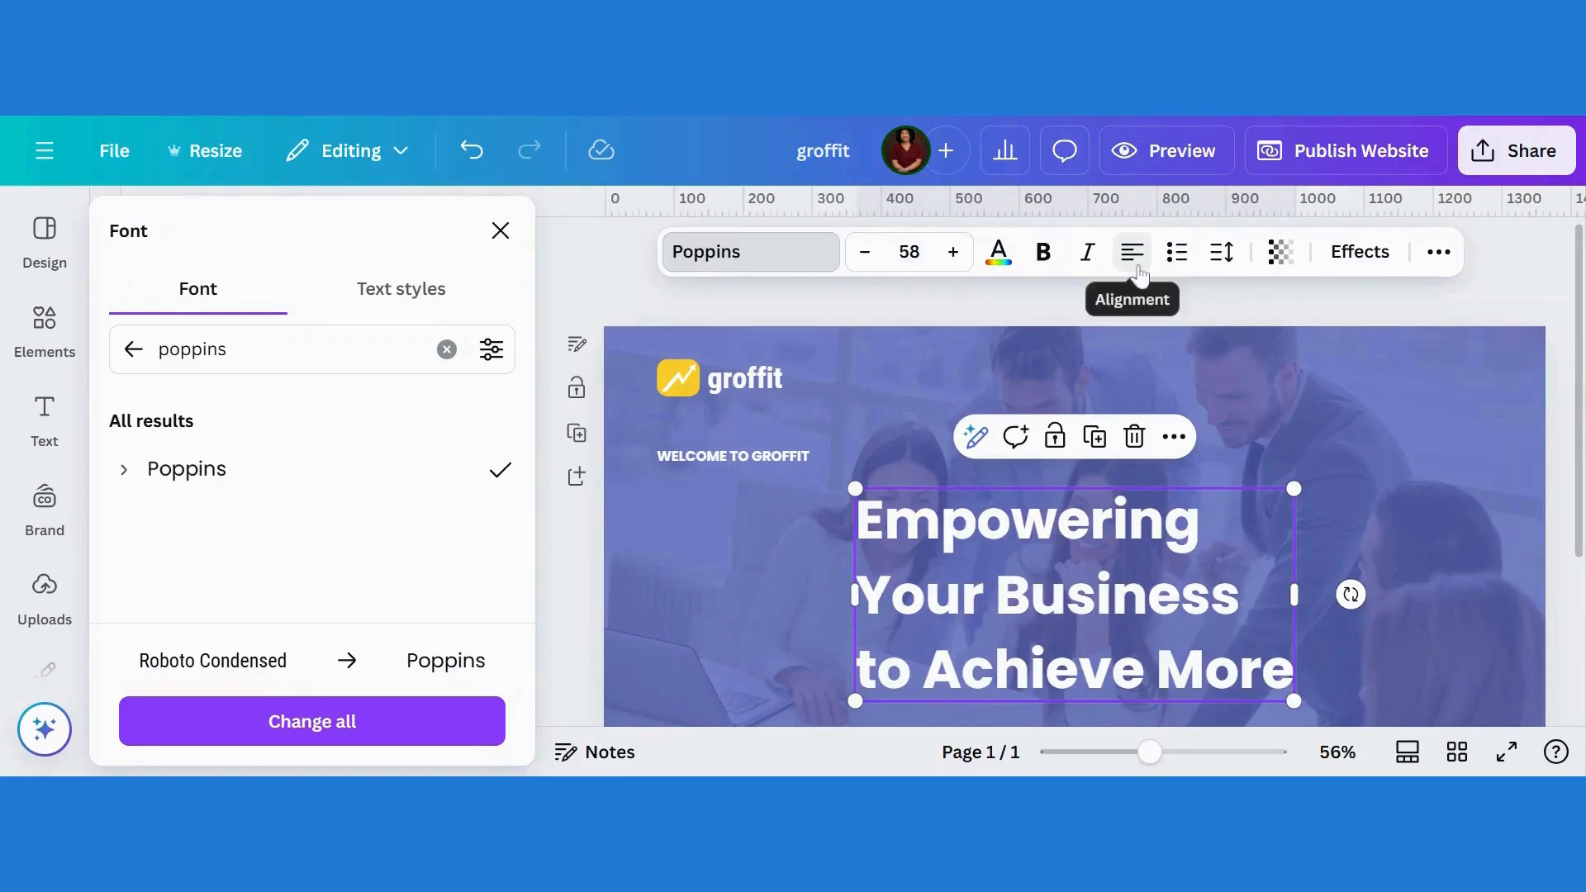
Step: Tighten the heading's line spacing to 1.1 and place it beneath the welcome text, flush with its left edge
click(1221, 252)
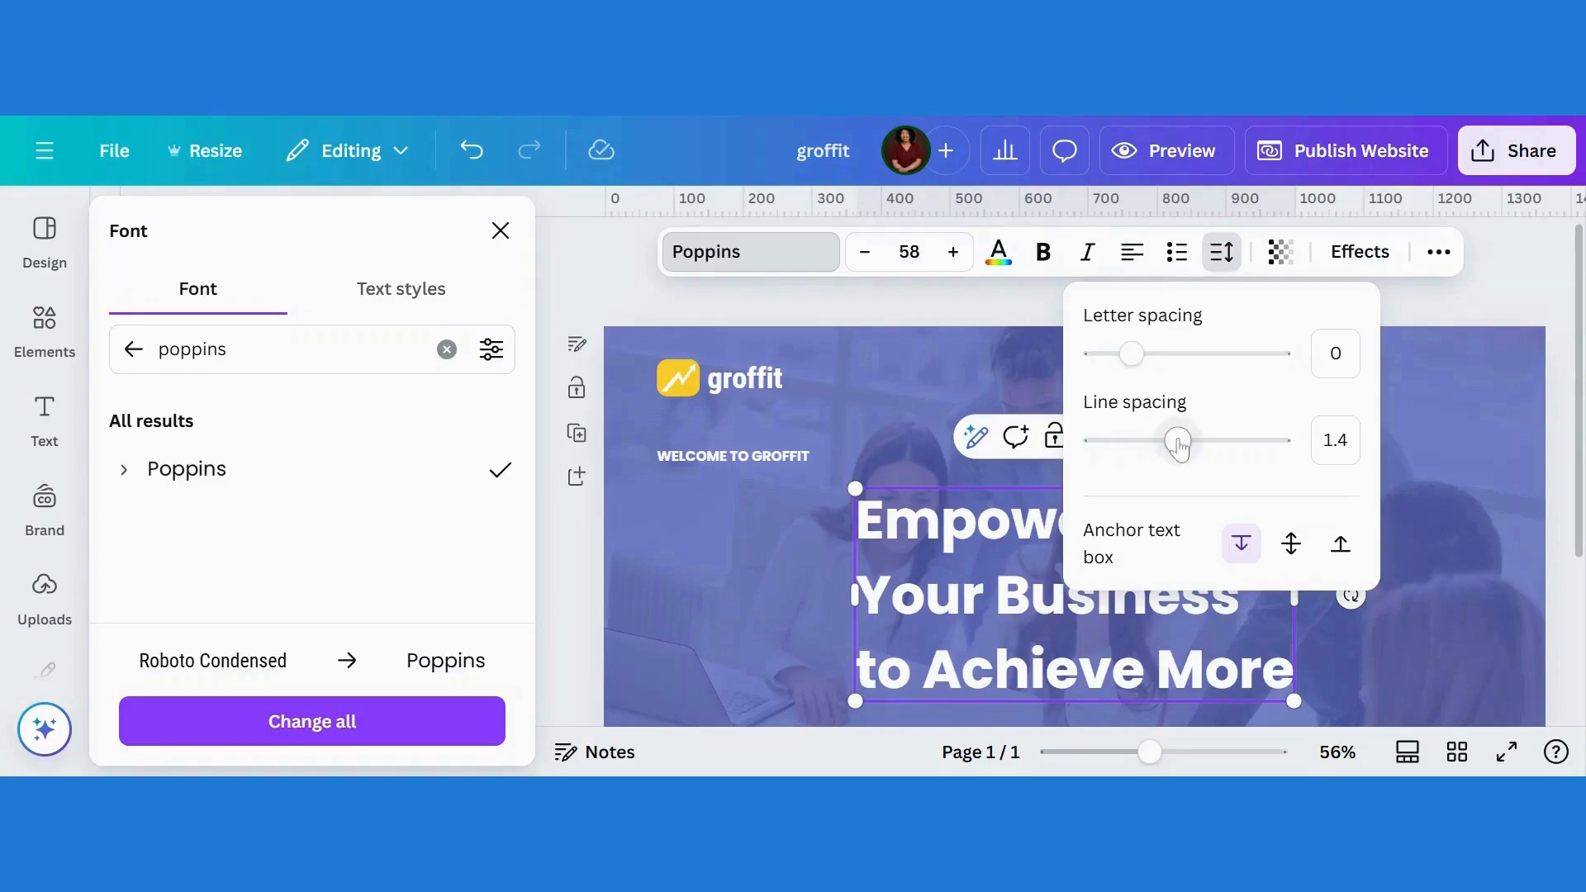
drag(1178, 446, 1151, 450)
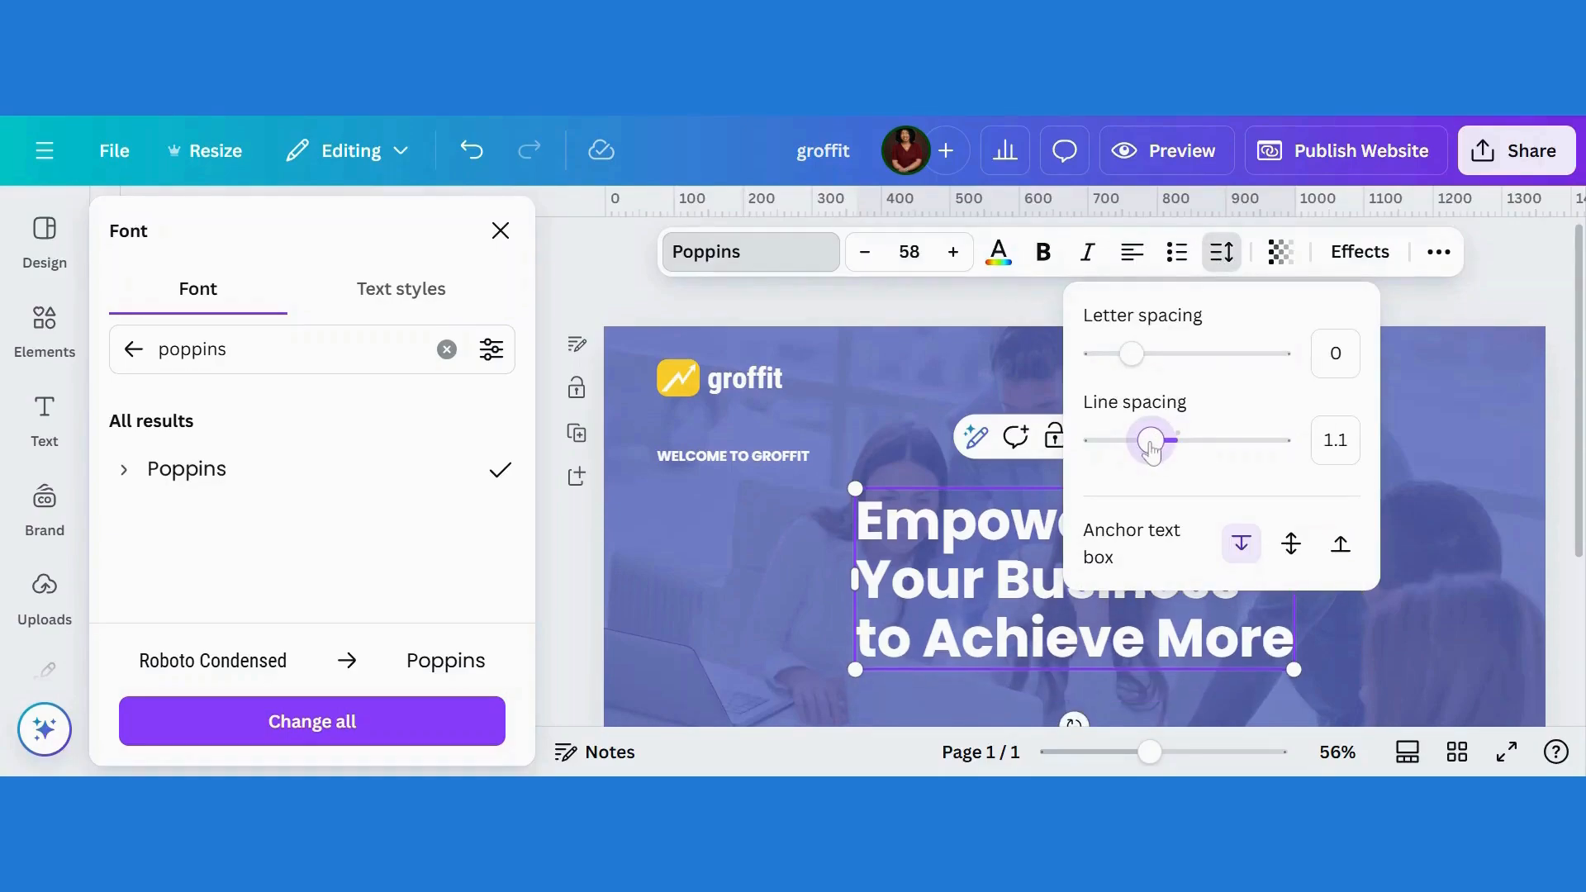
click(1416, 676)
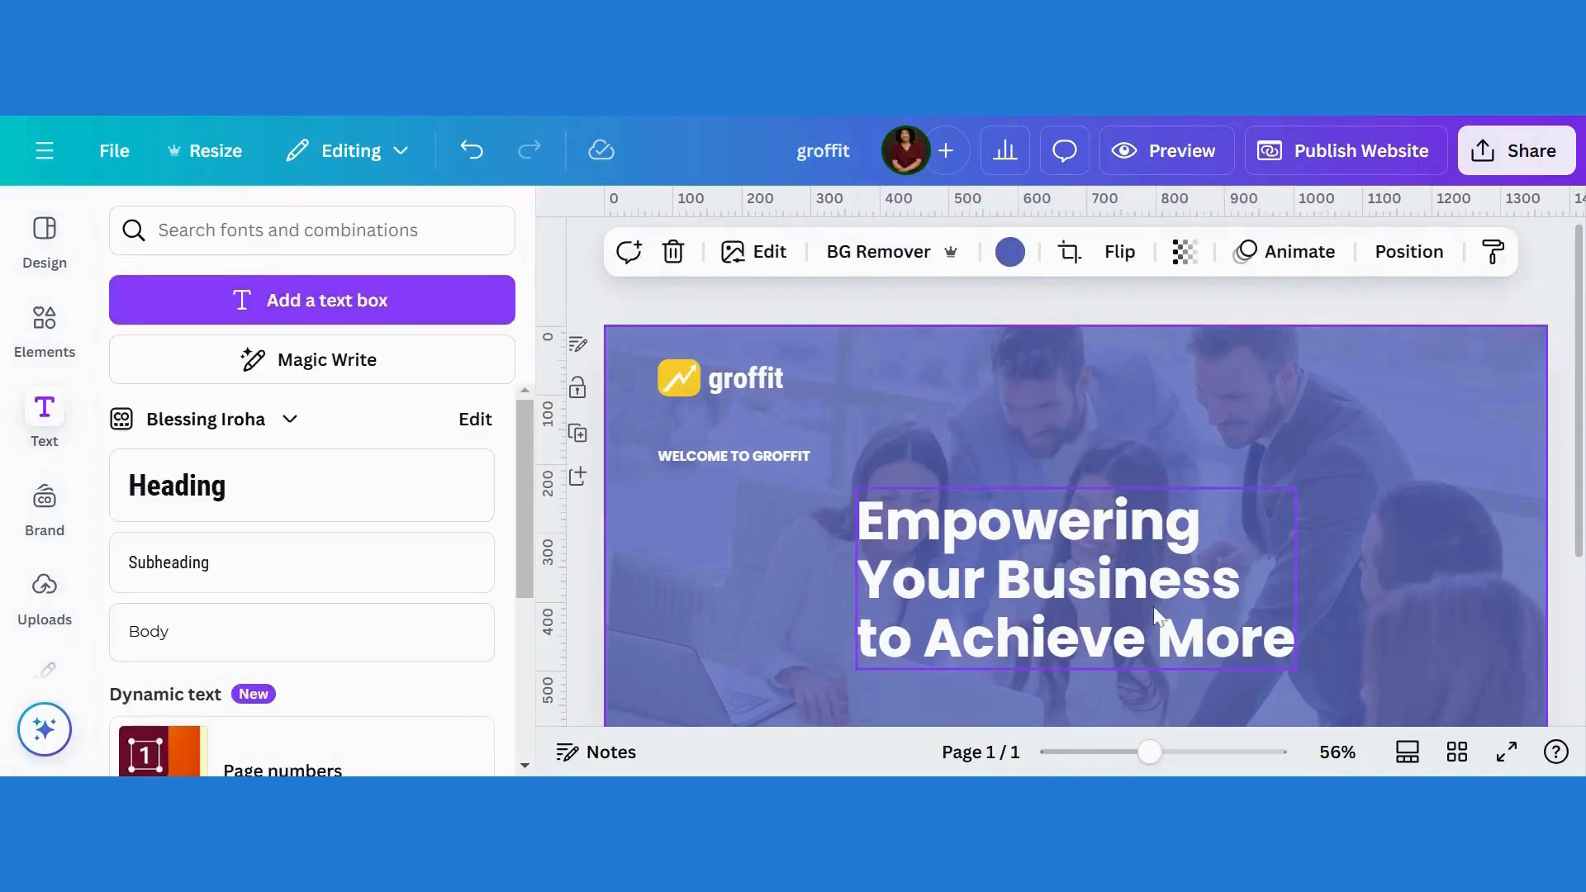
drag(1144, 610, 952, 596)
click(1267, 516)
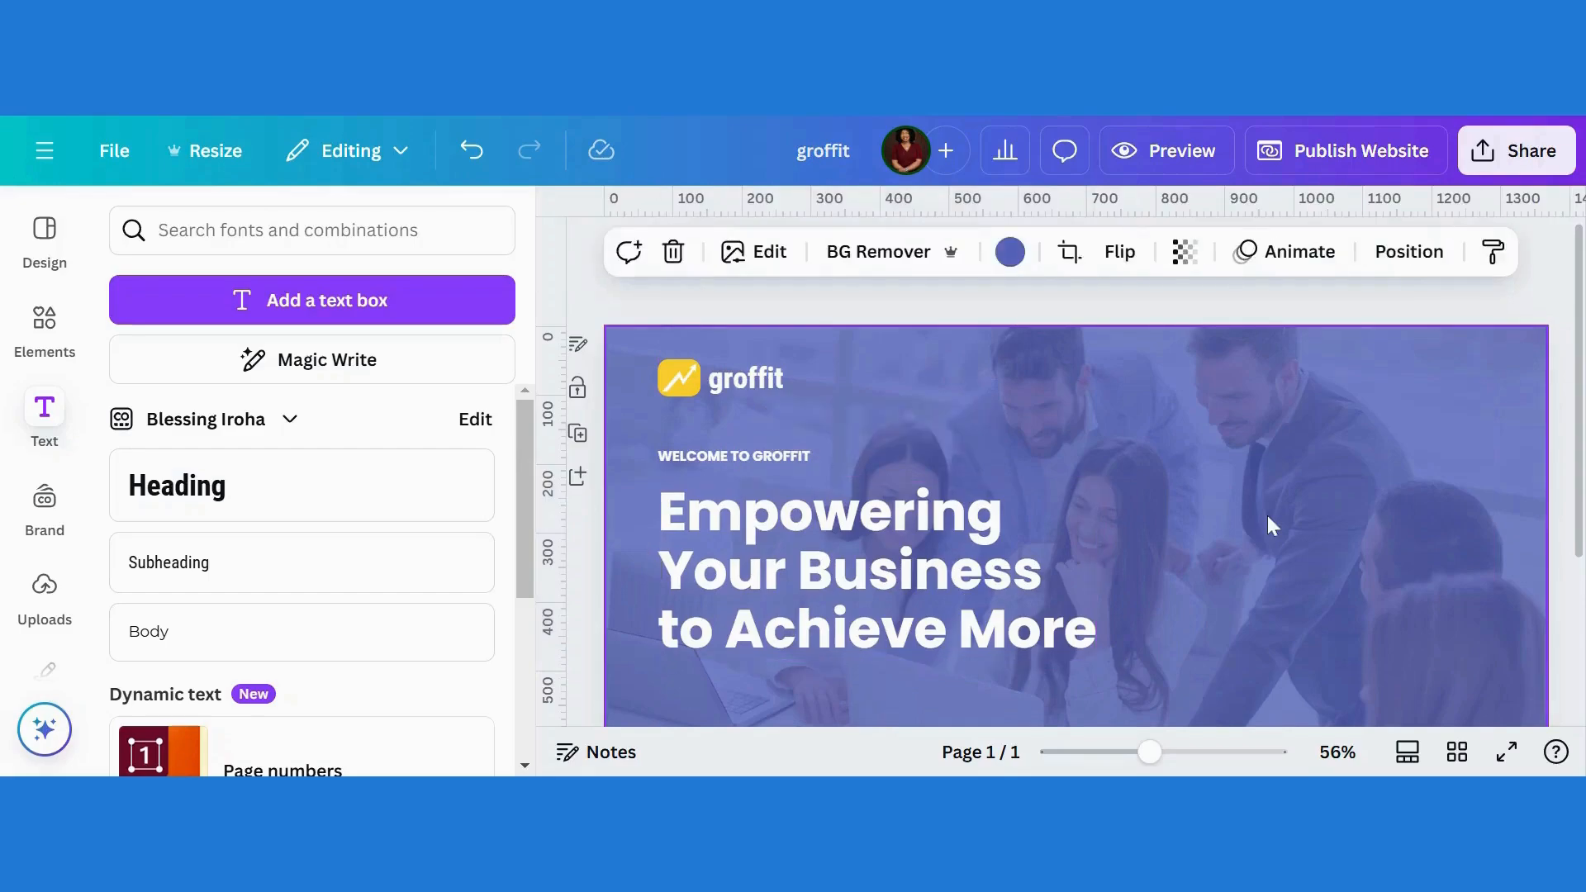
Step: Add a 12-column set of layout guides to the page
click(114, 151)
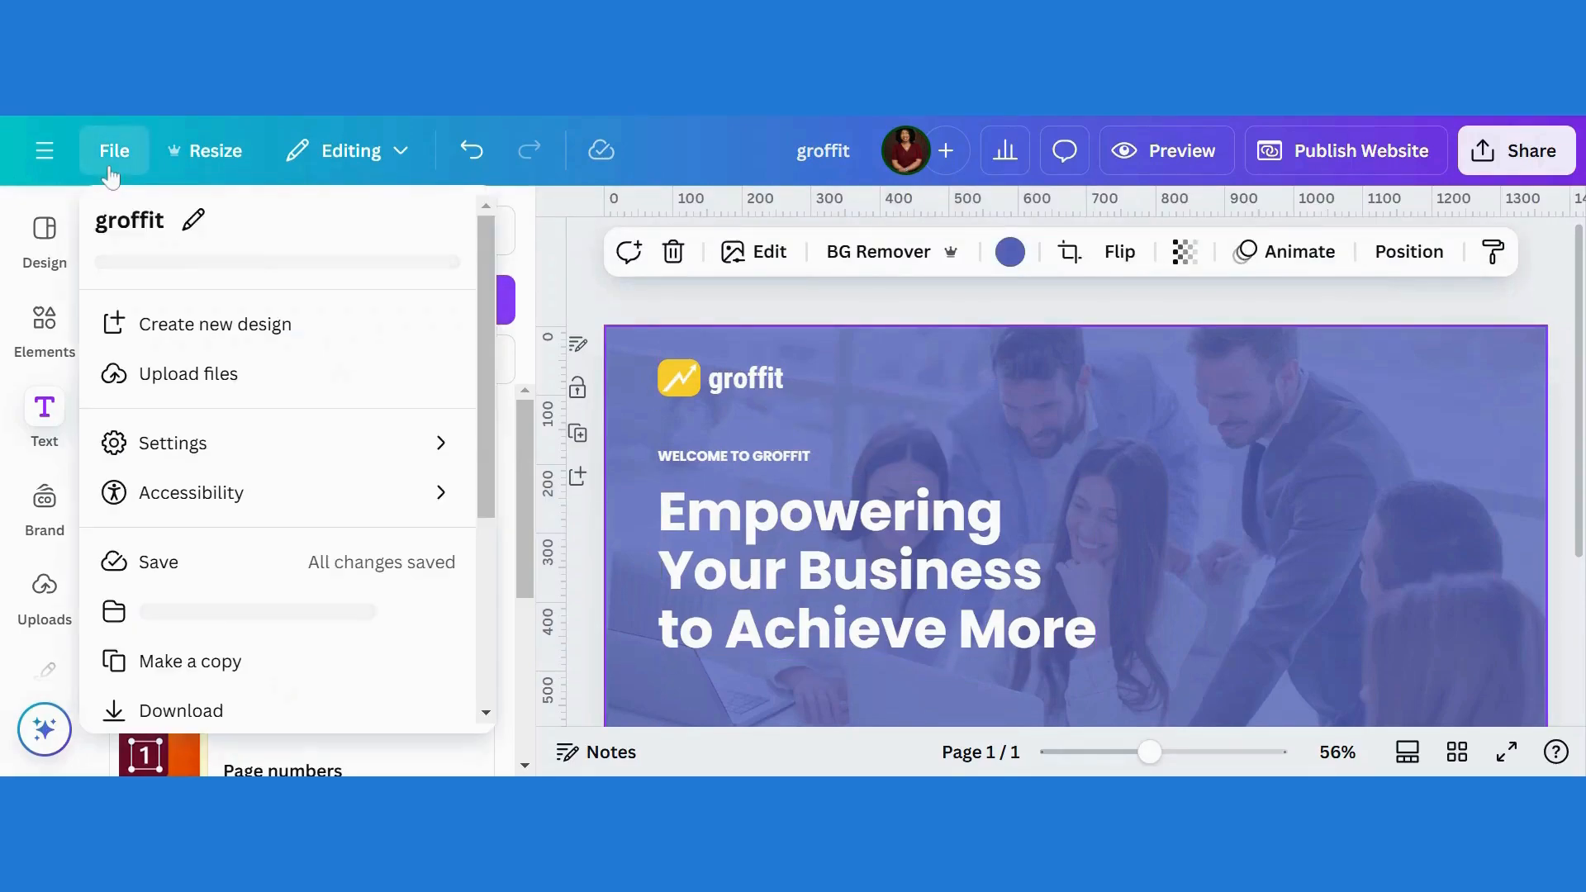
click(183, 450)
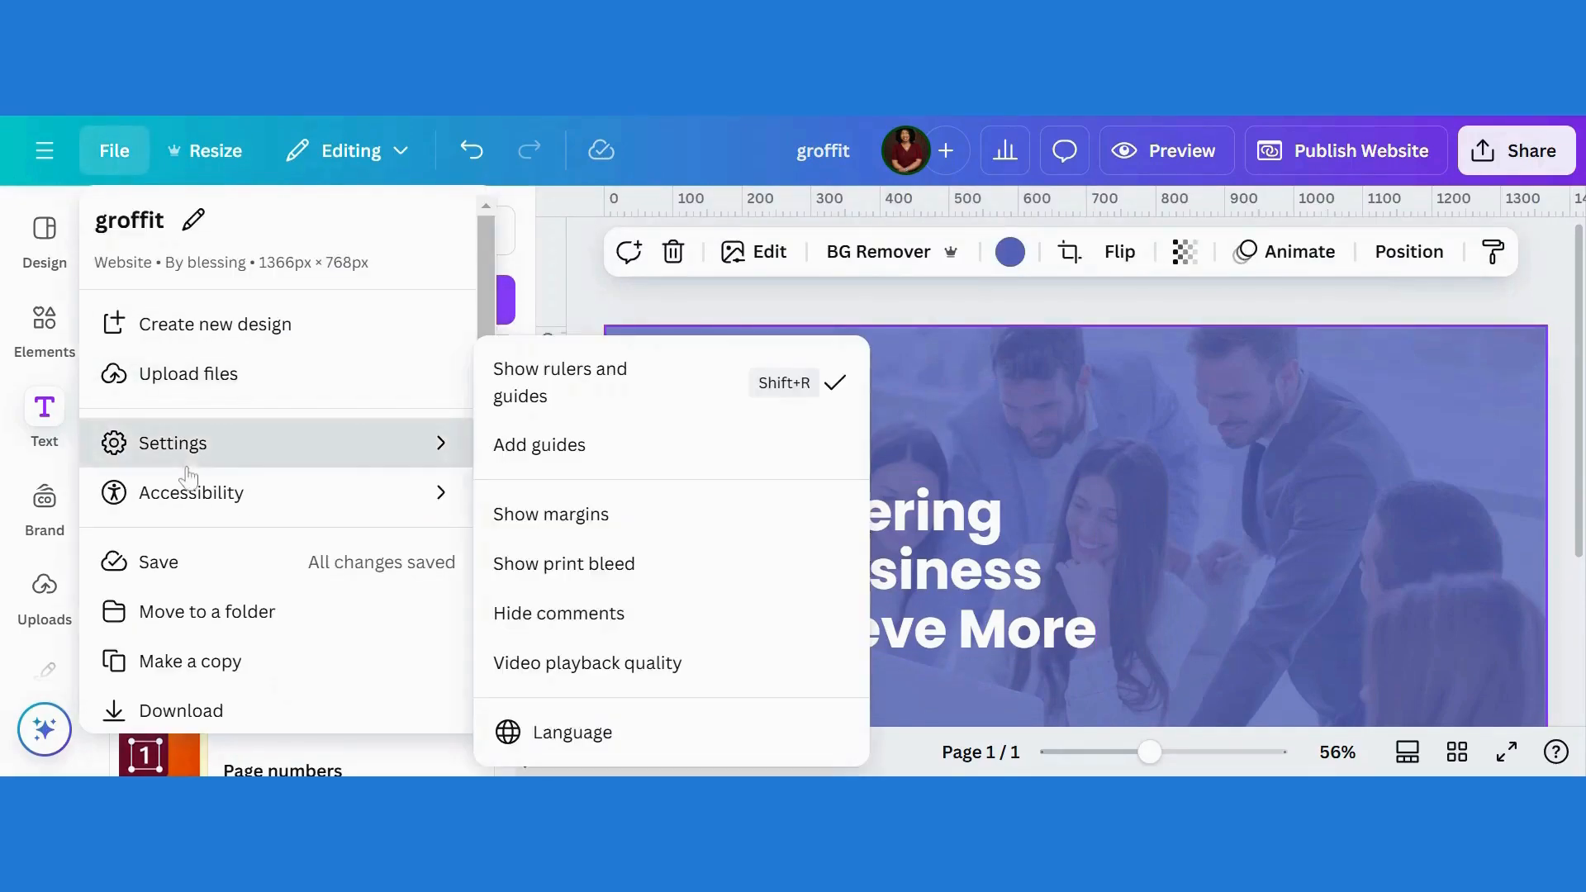
click(542, 443)
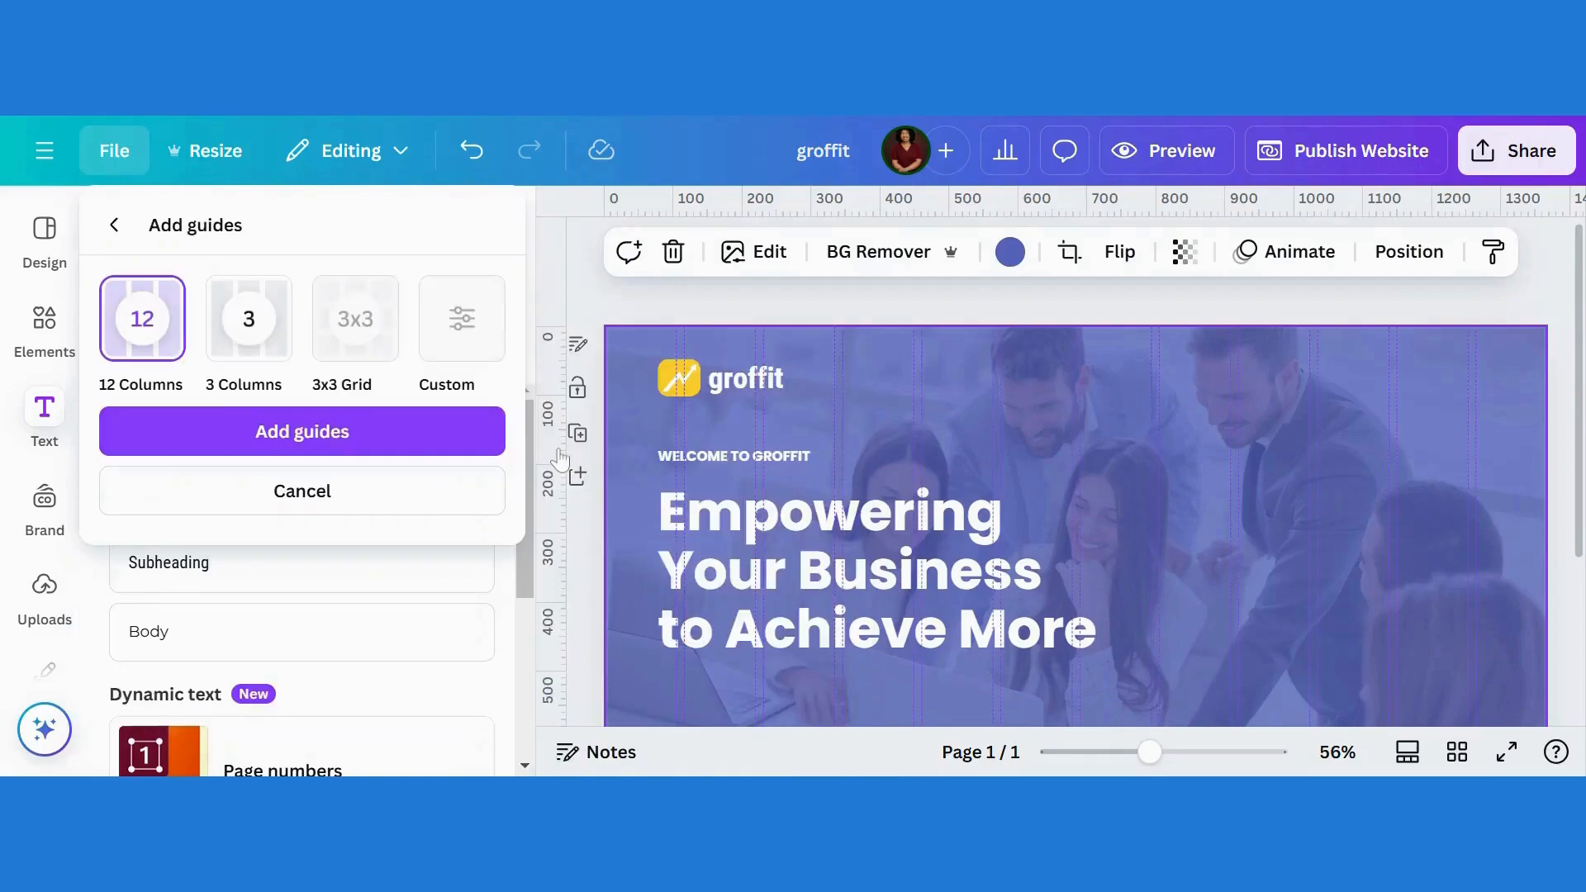
click(118, 237)
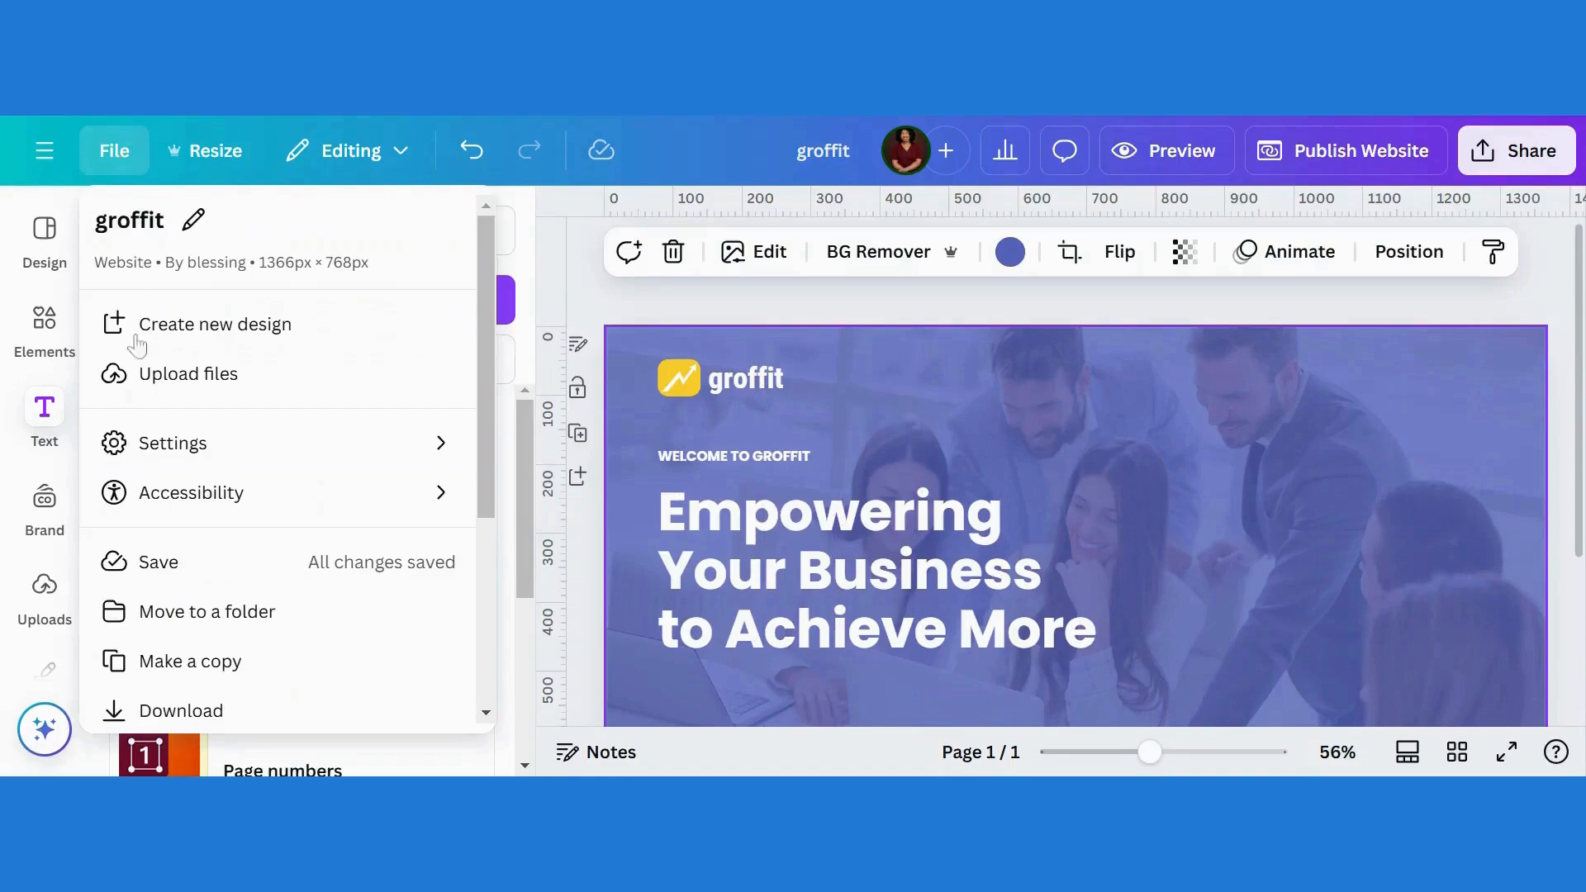
click(174, 463)
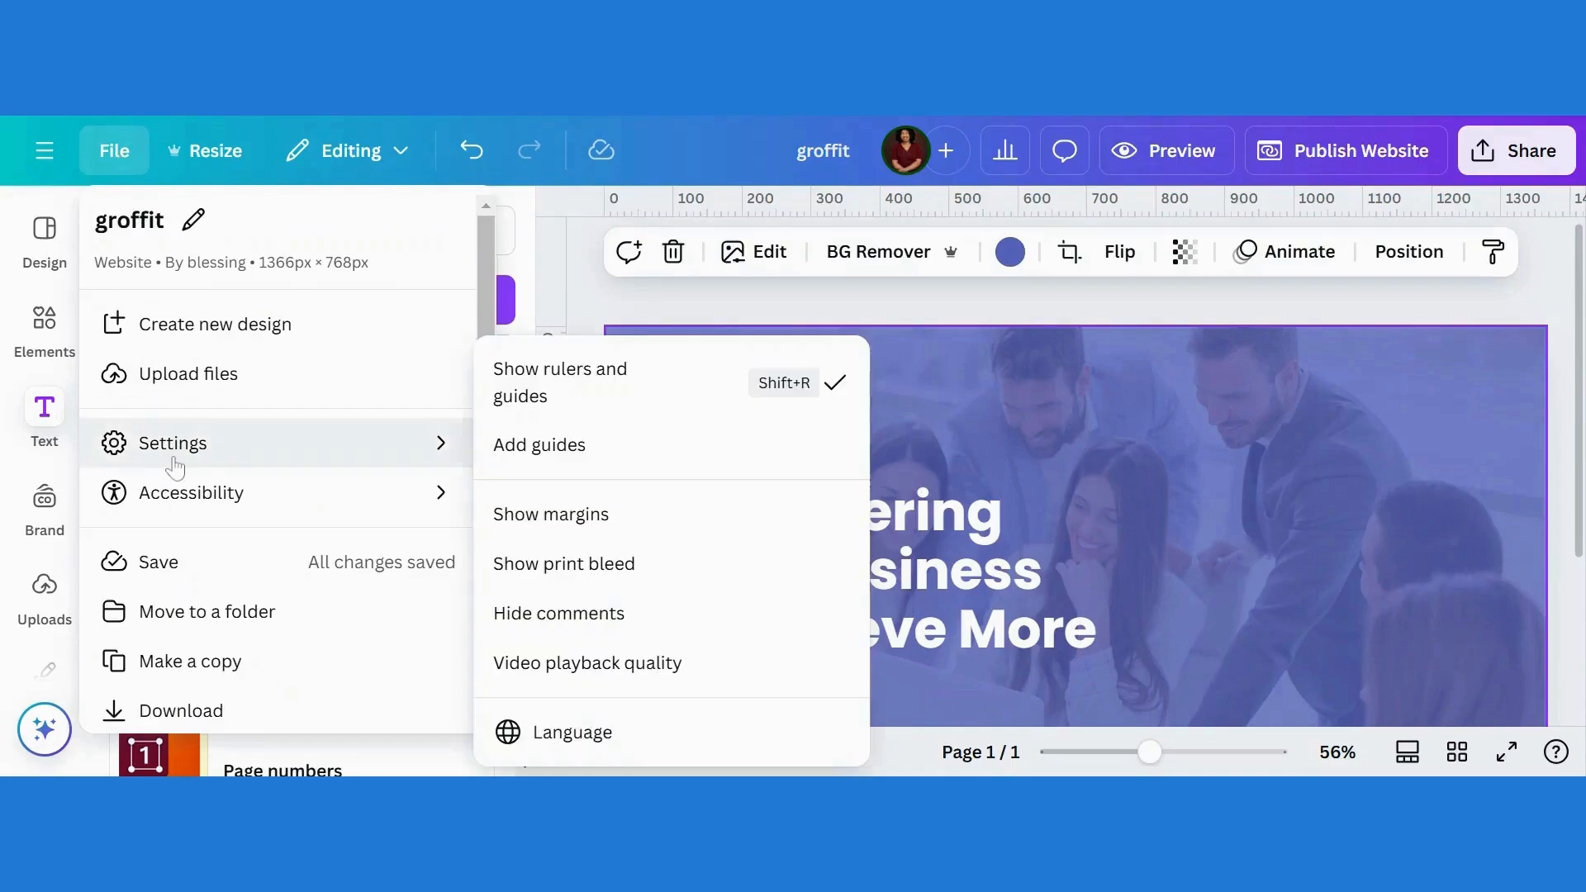
click(558, 461)
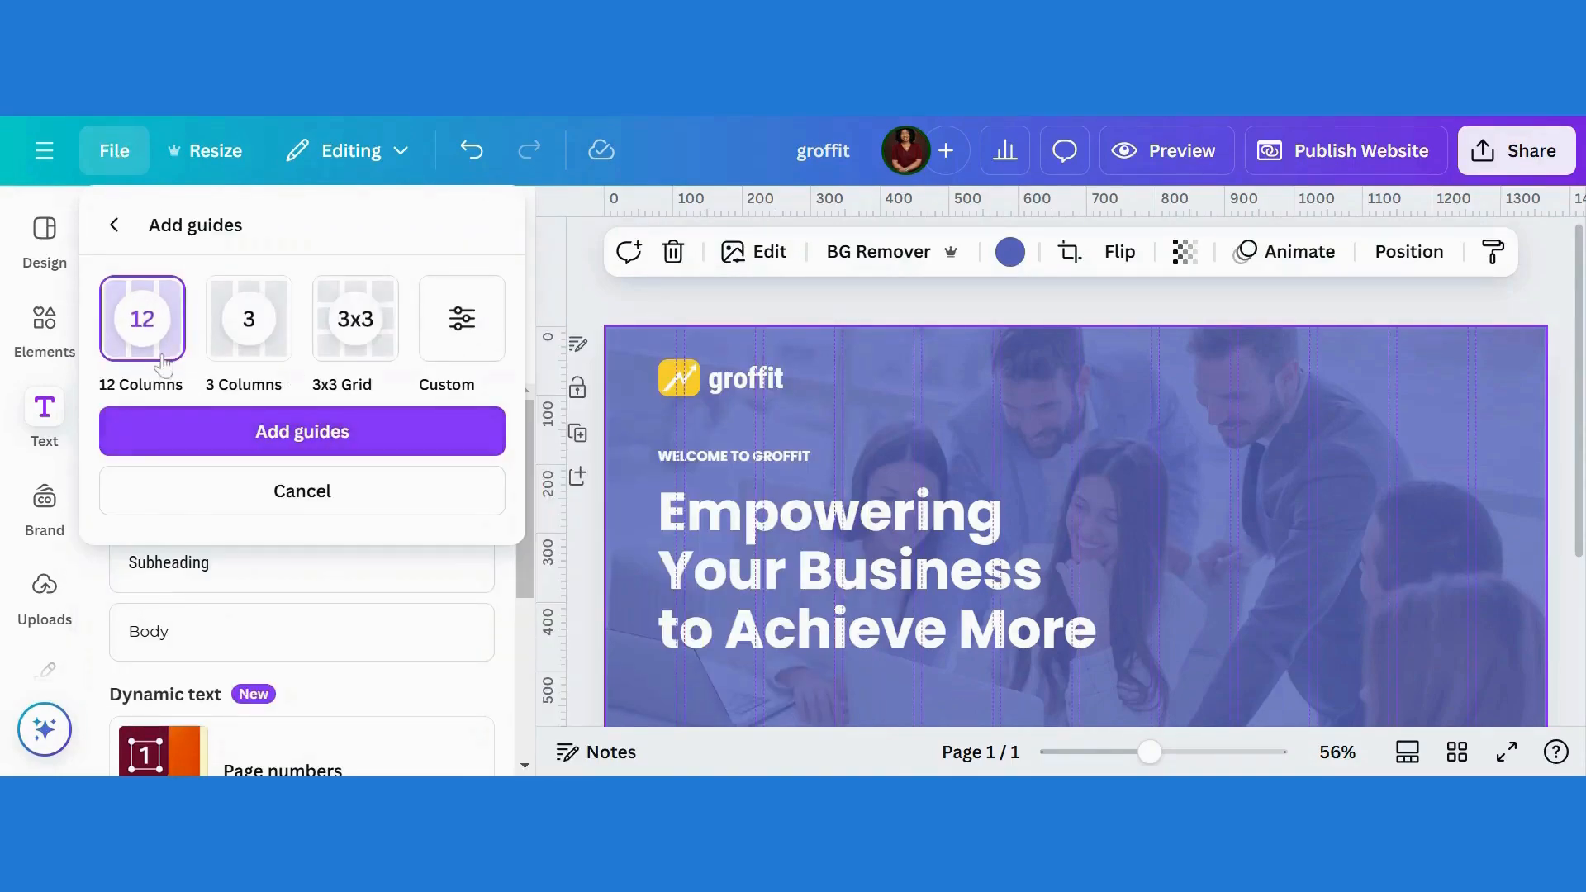
click(301, 434)
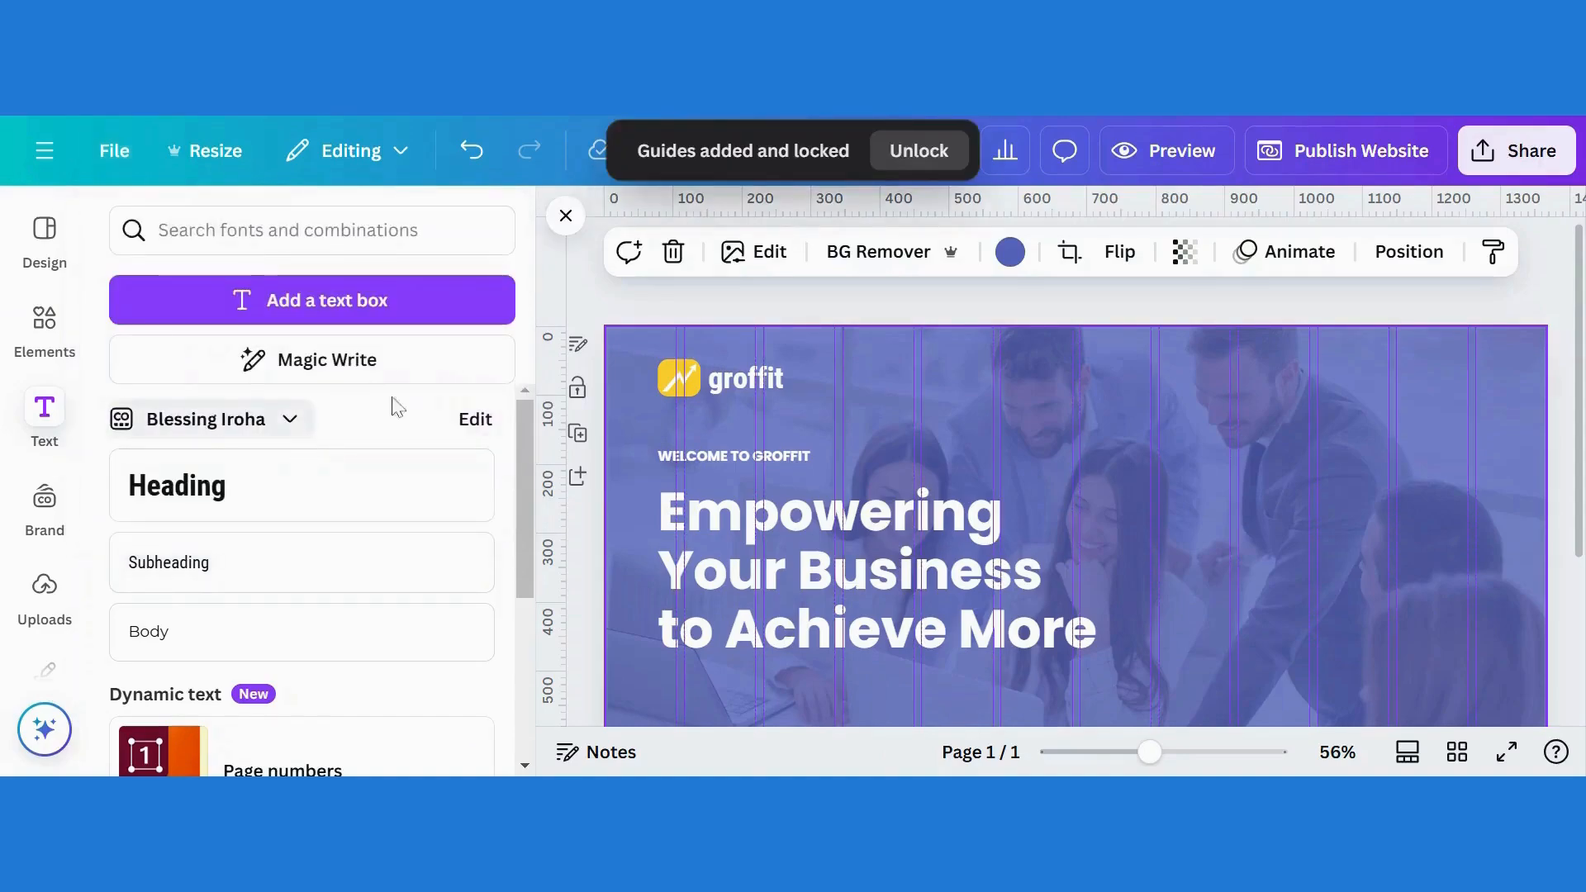
Step: Move the logo, welcome line and main heading together so their left edges align with the second column guide's start
scroll(1074, 496, down, 3)
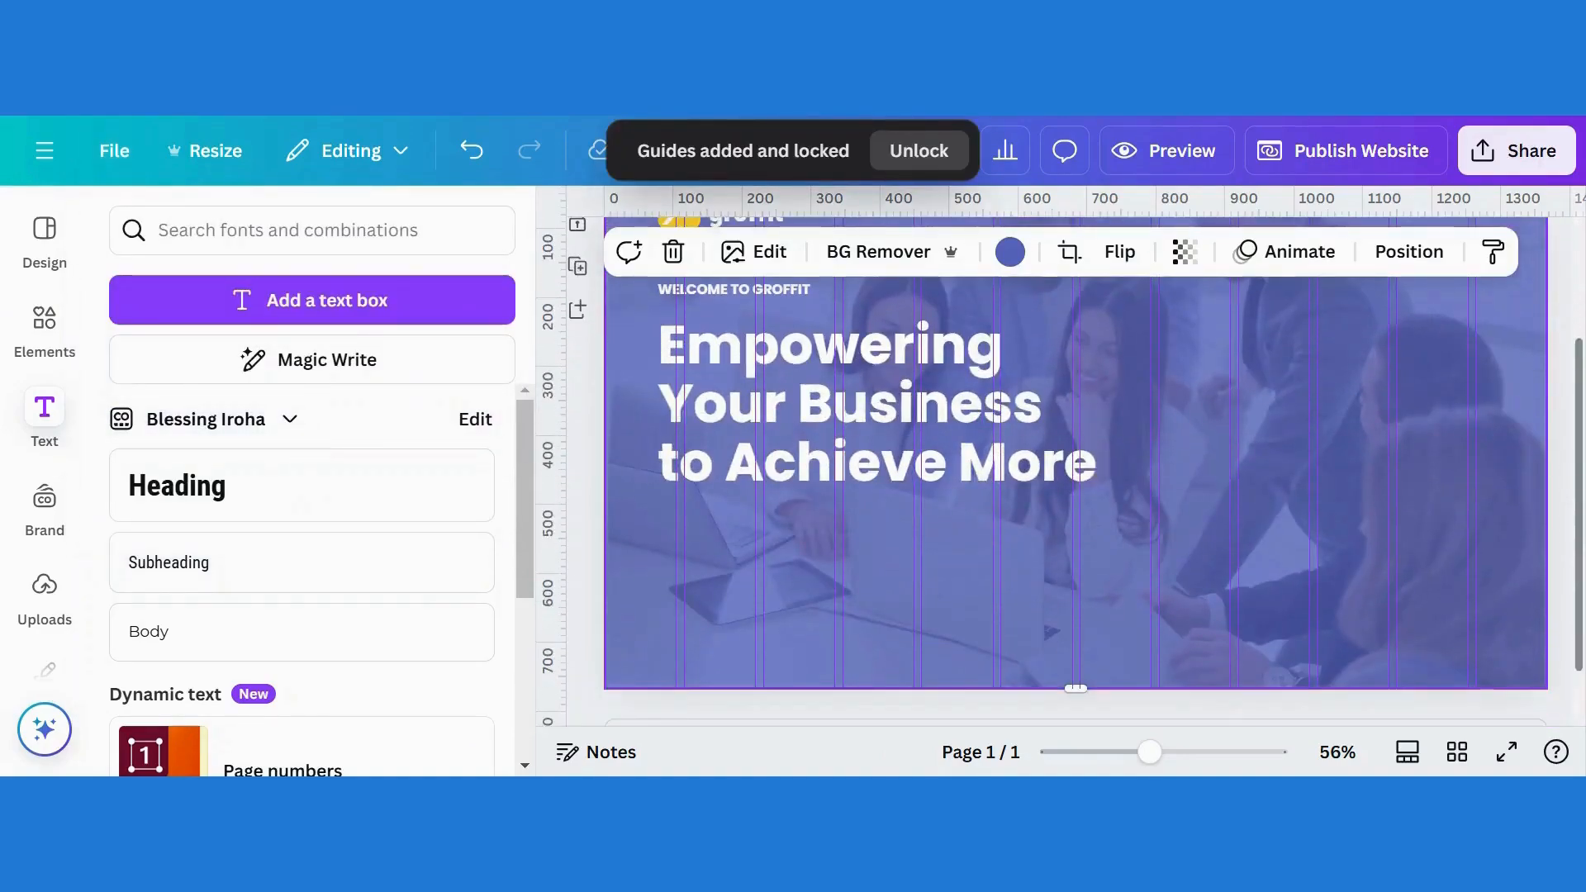
scroll(1074, 495, up, 1)
scroll(1074, 471, up, 1)
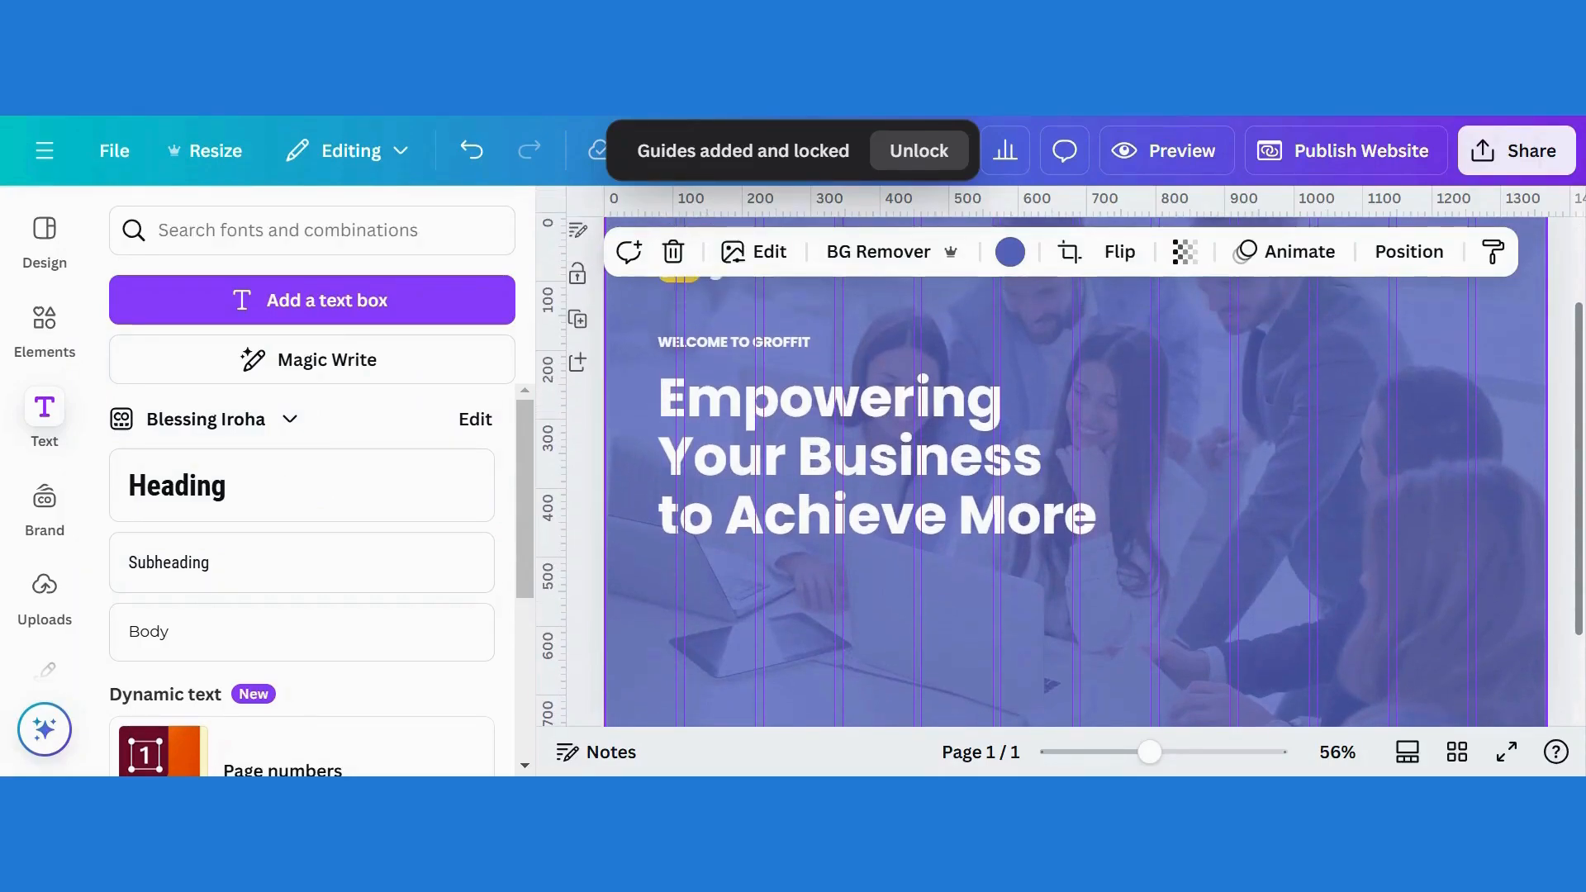
scroll(1578, 410, up, 2)
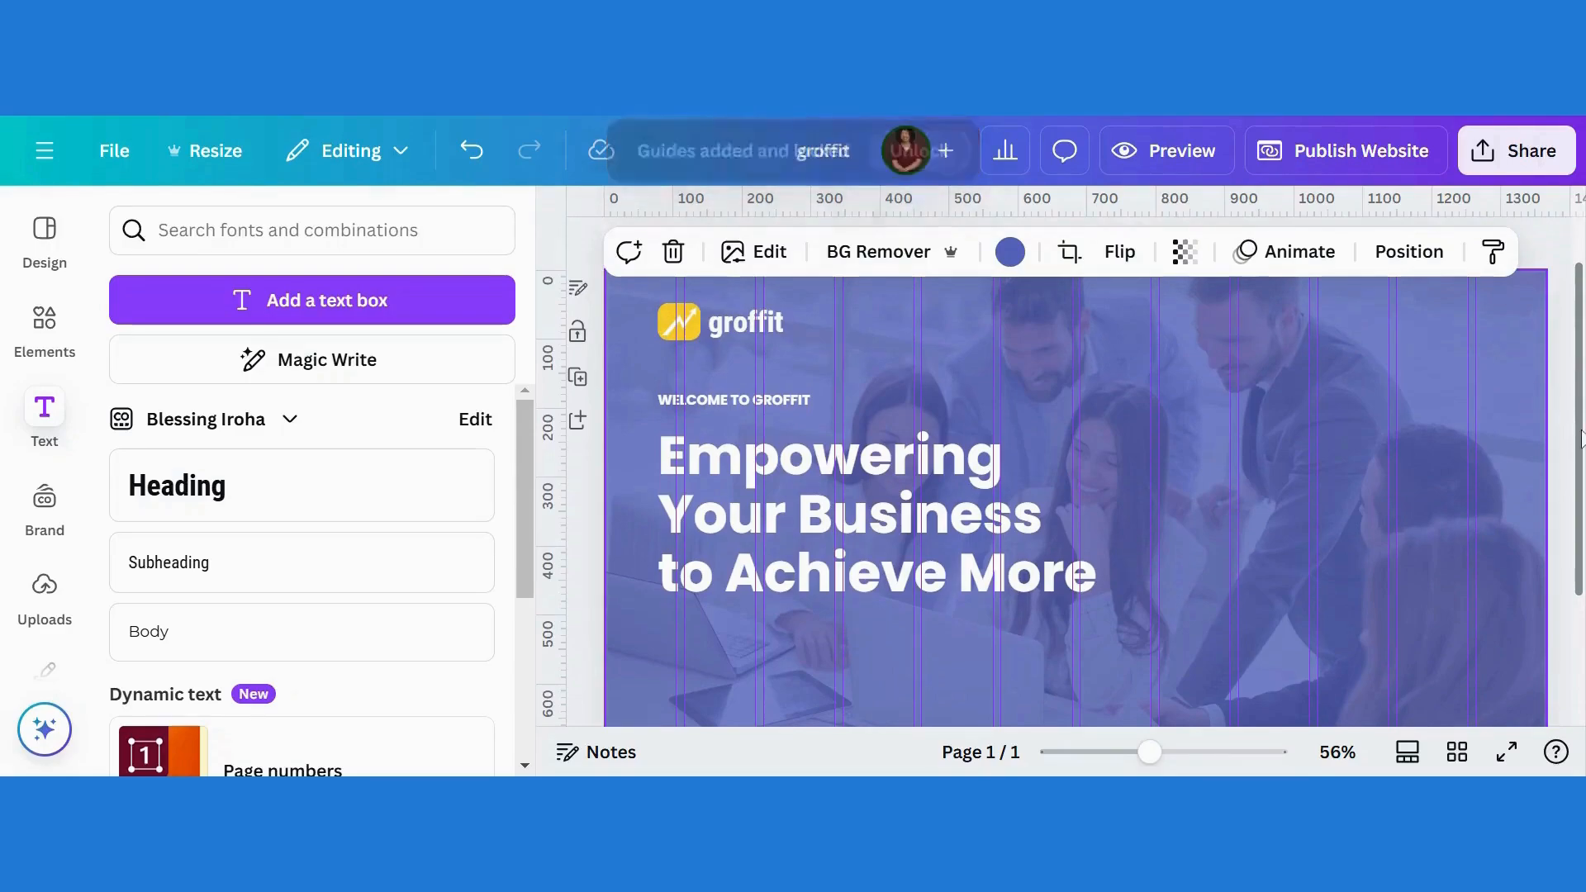
scroll(909, 372, up, 1)
drag(638, 330, 789, 623)
click(694, 524)
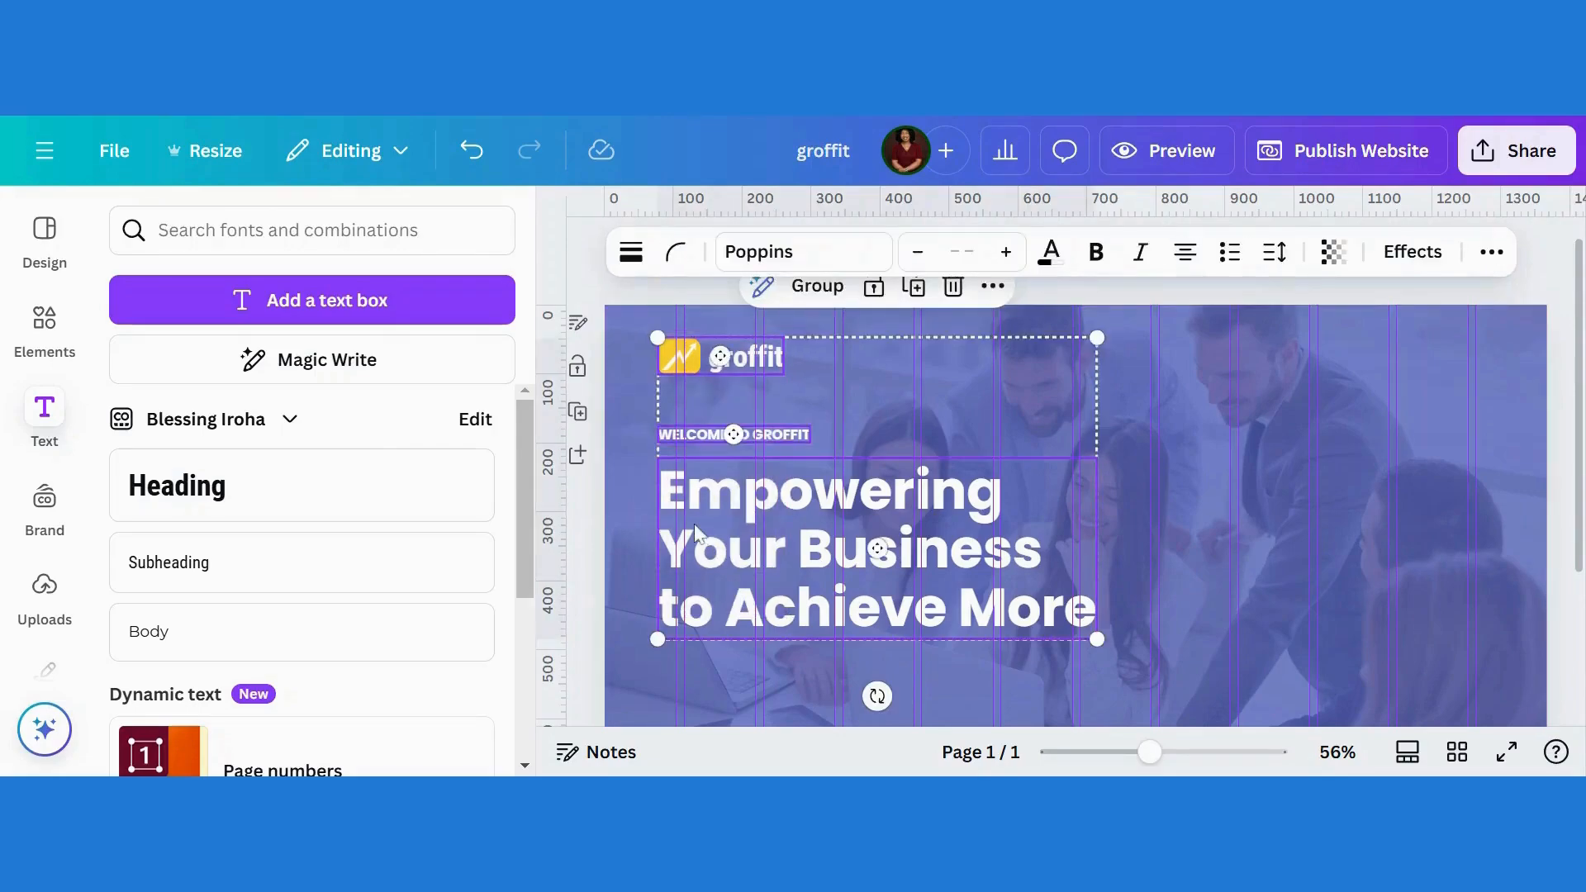
drag(694, 524, 712, 524)
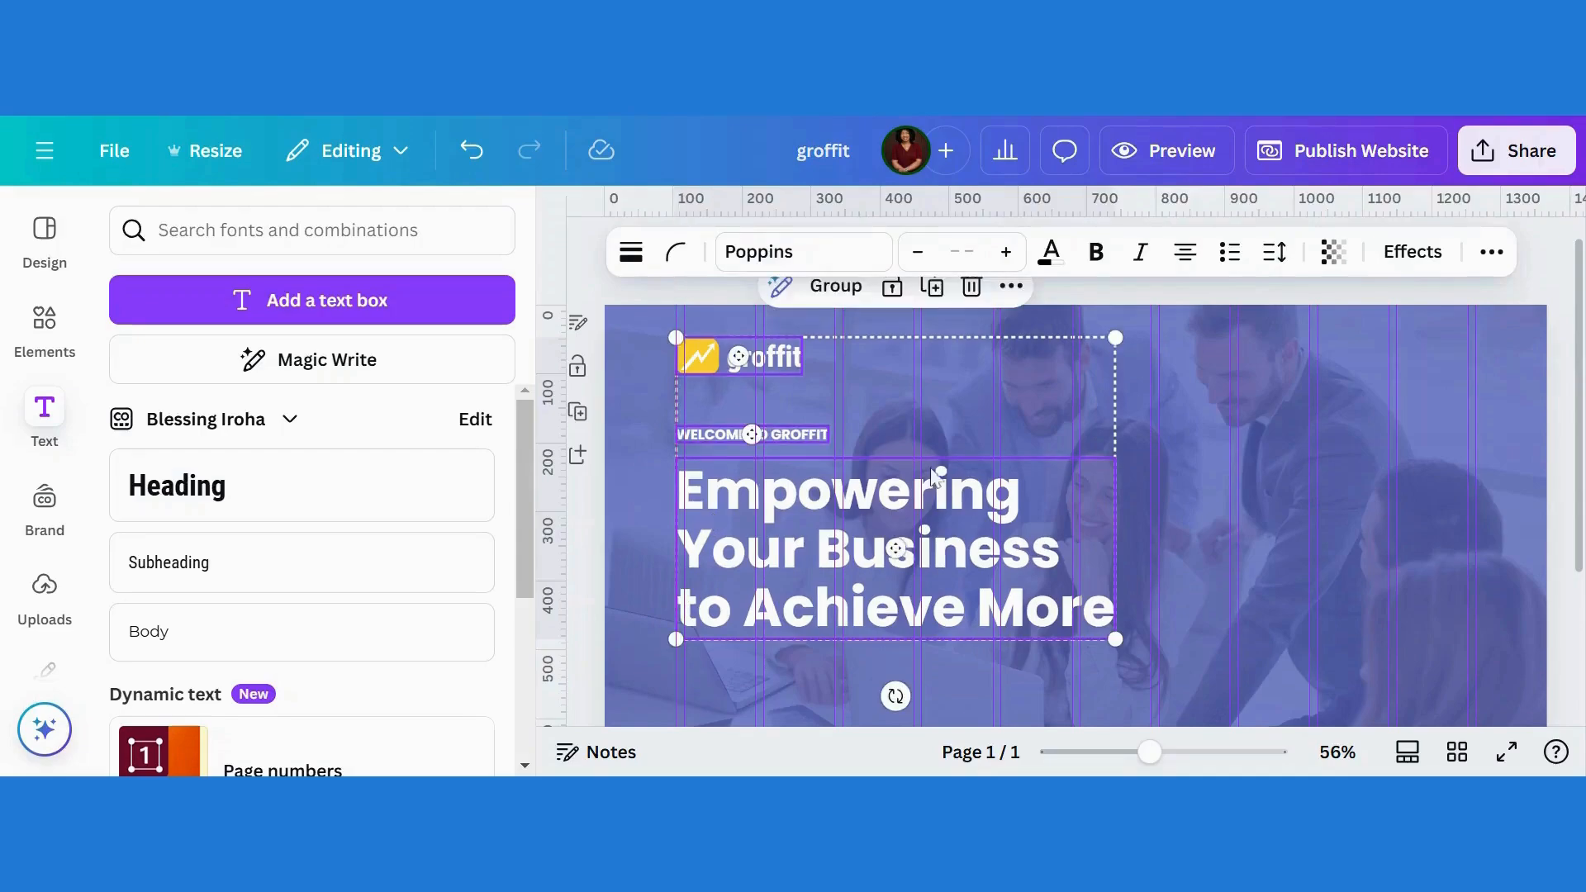
click(1309, 518)
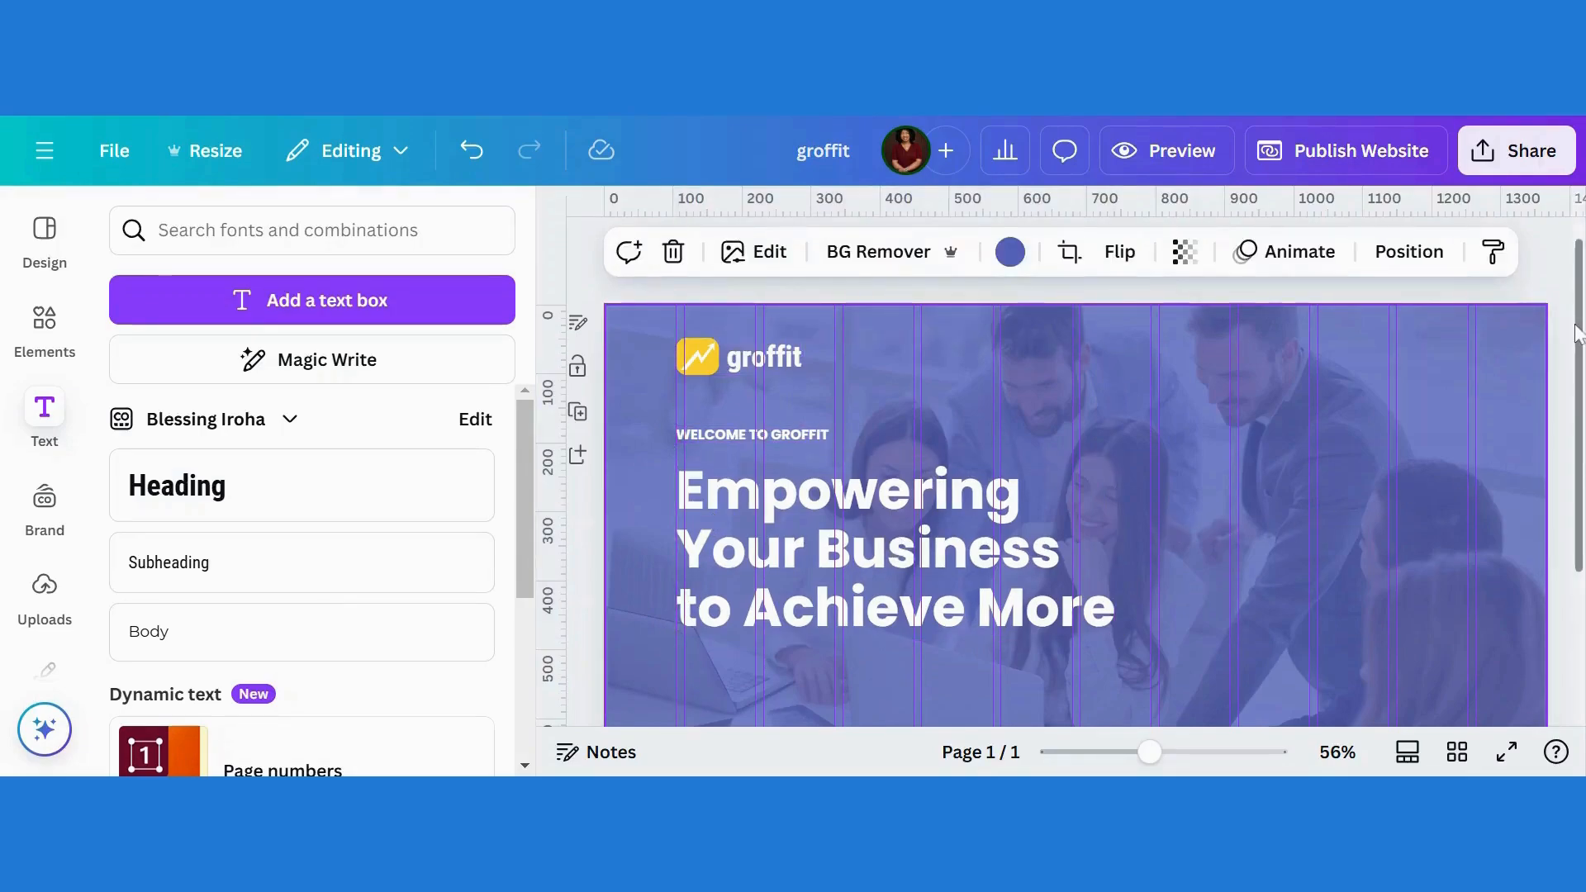
Step: Add a heading reading "Transformative Strategies | Tailored Solutions | Unmatched Results", scaled down to about size 38 and placed beneath the main heading
scroll(1578, 343, down, 2)
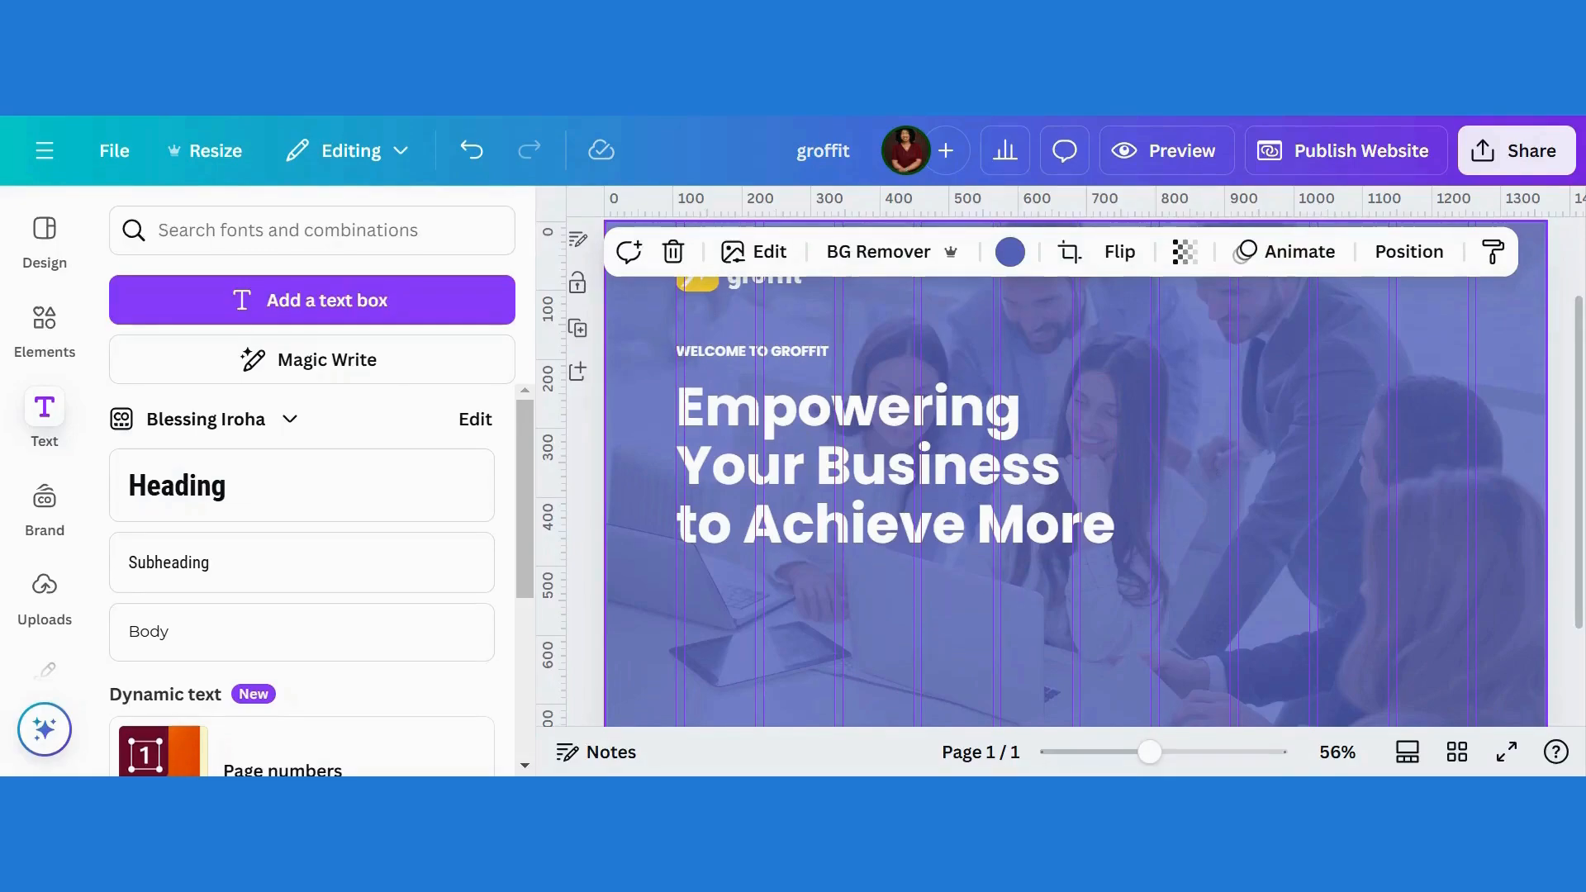
click(319, 494)
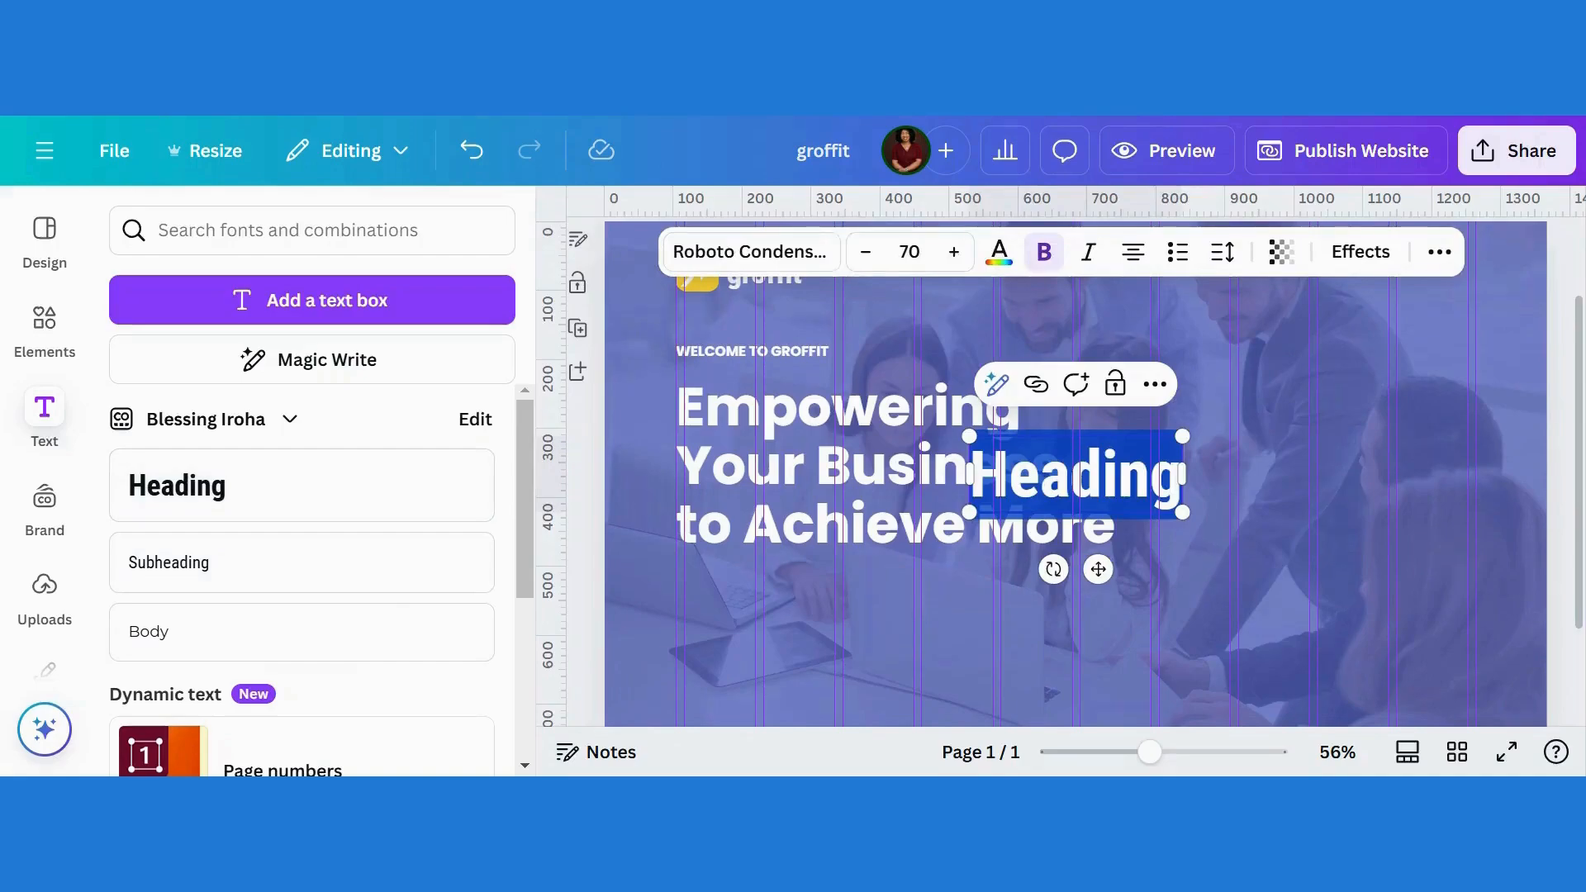
text(Transformative Strategies | Tailored Solutions | Unmatched Results)
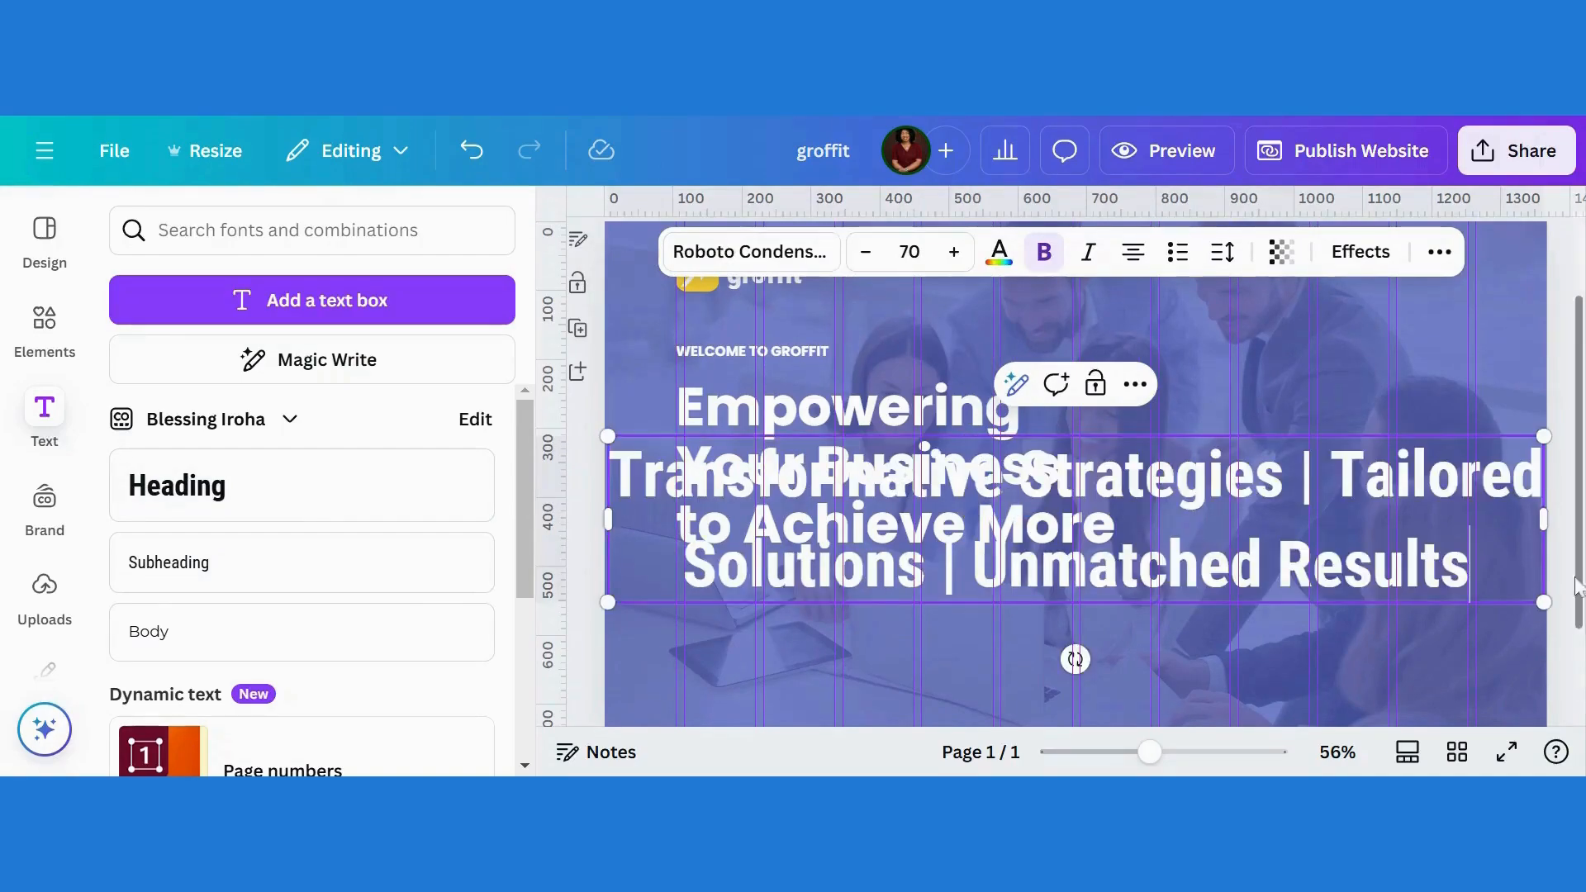
drag(1543, 602, 1123, 603)
click(1236, 463)
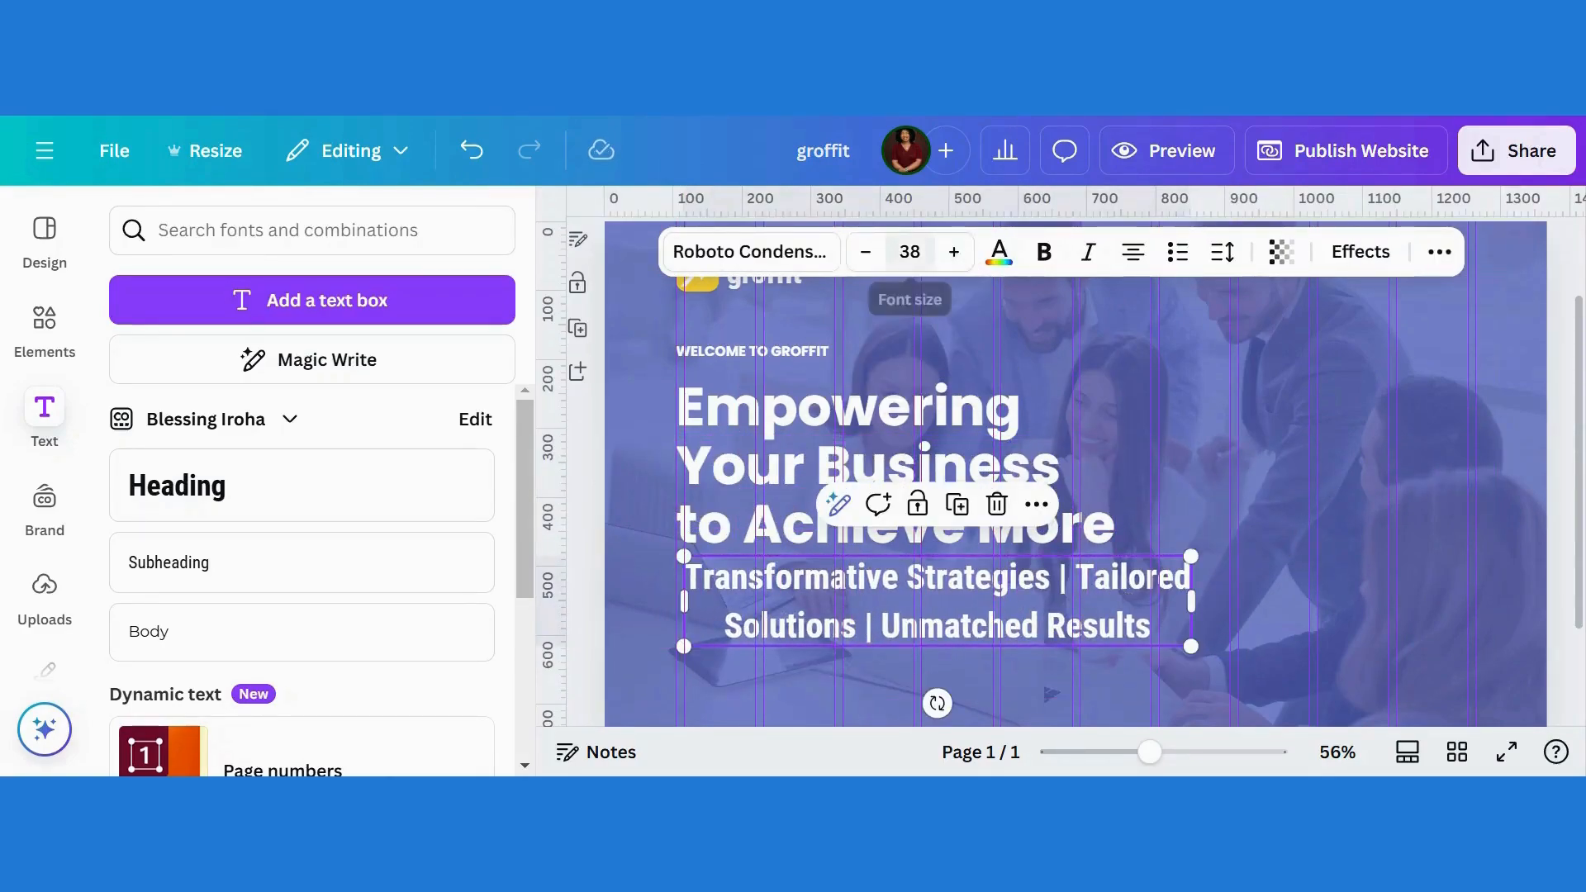
Step: Set the "Transformative Strategies" tagline's font size to 24 and its font to Poppins
click(910, 251)
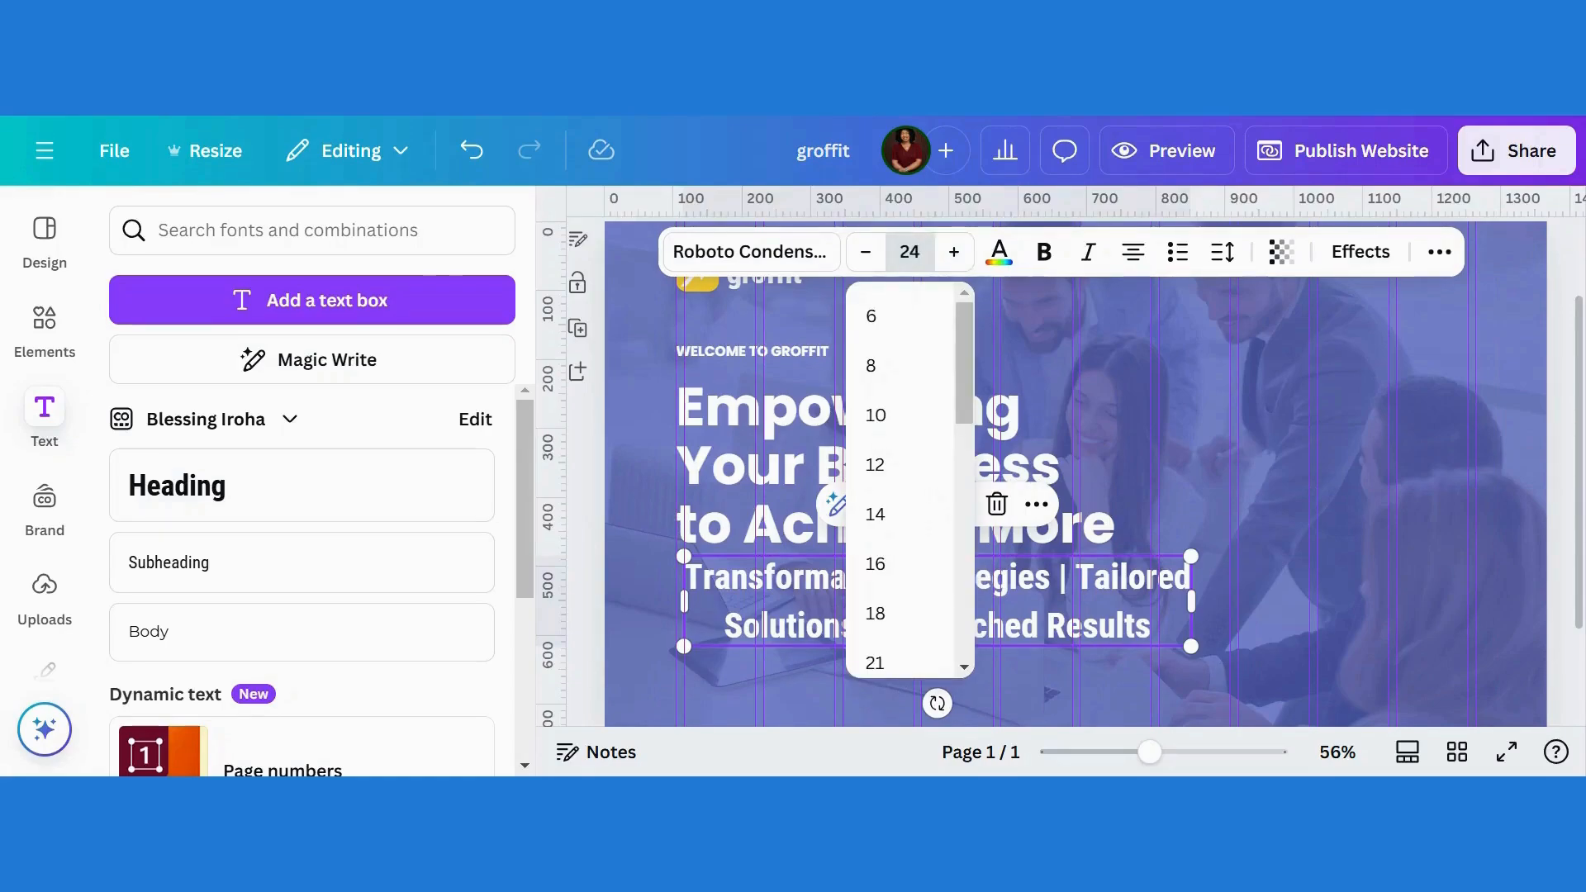
key(Return)
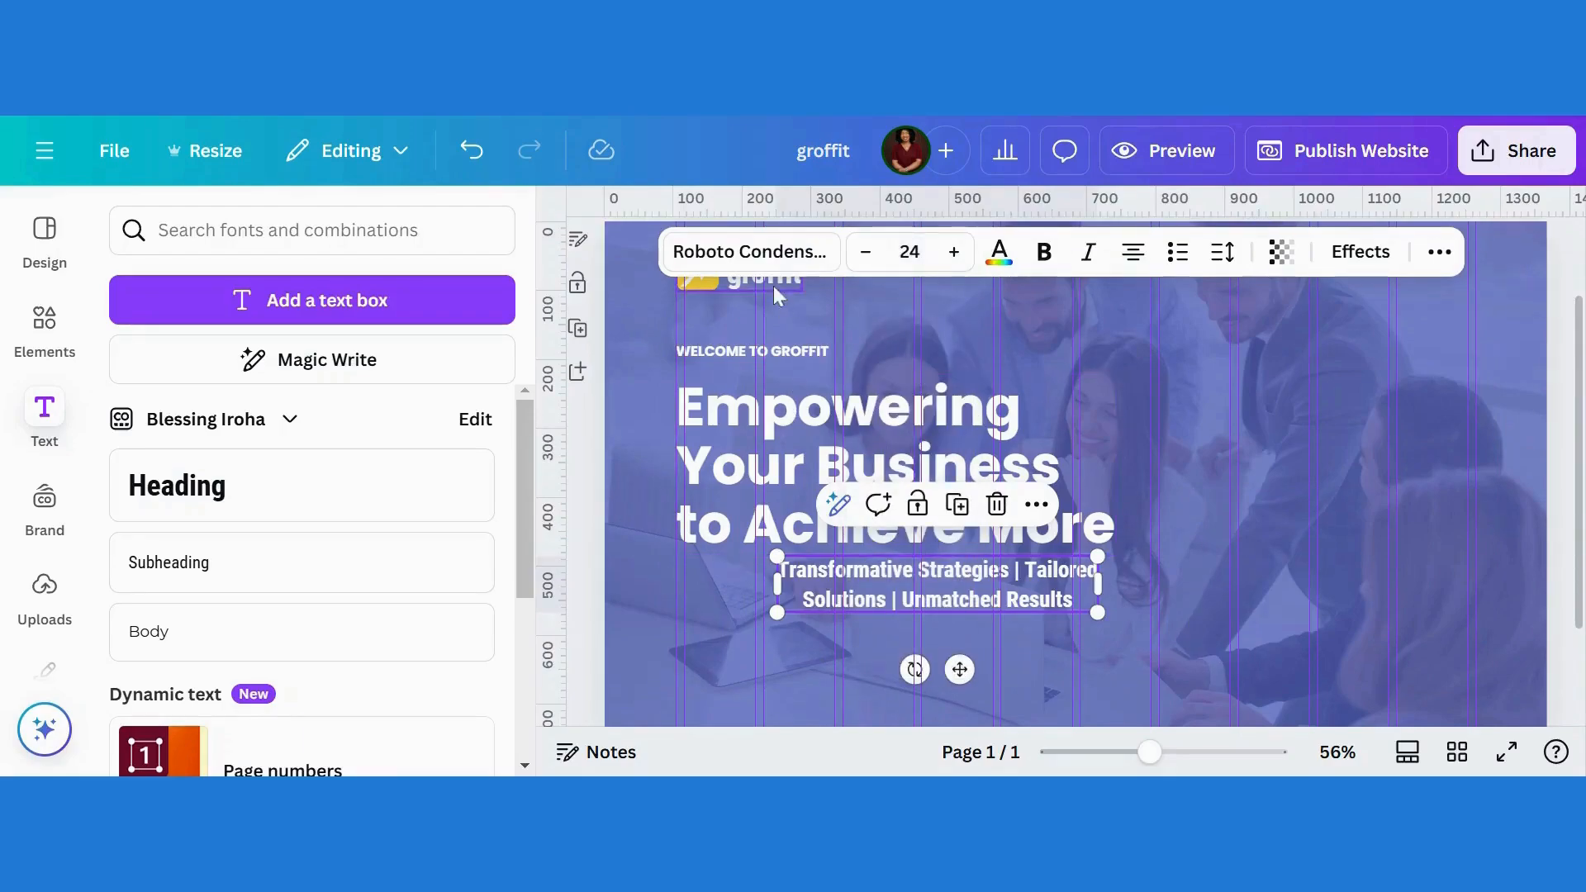
click(767, 259)
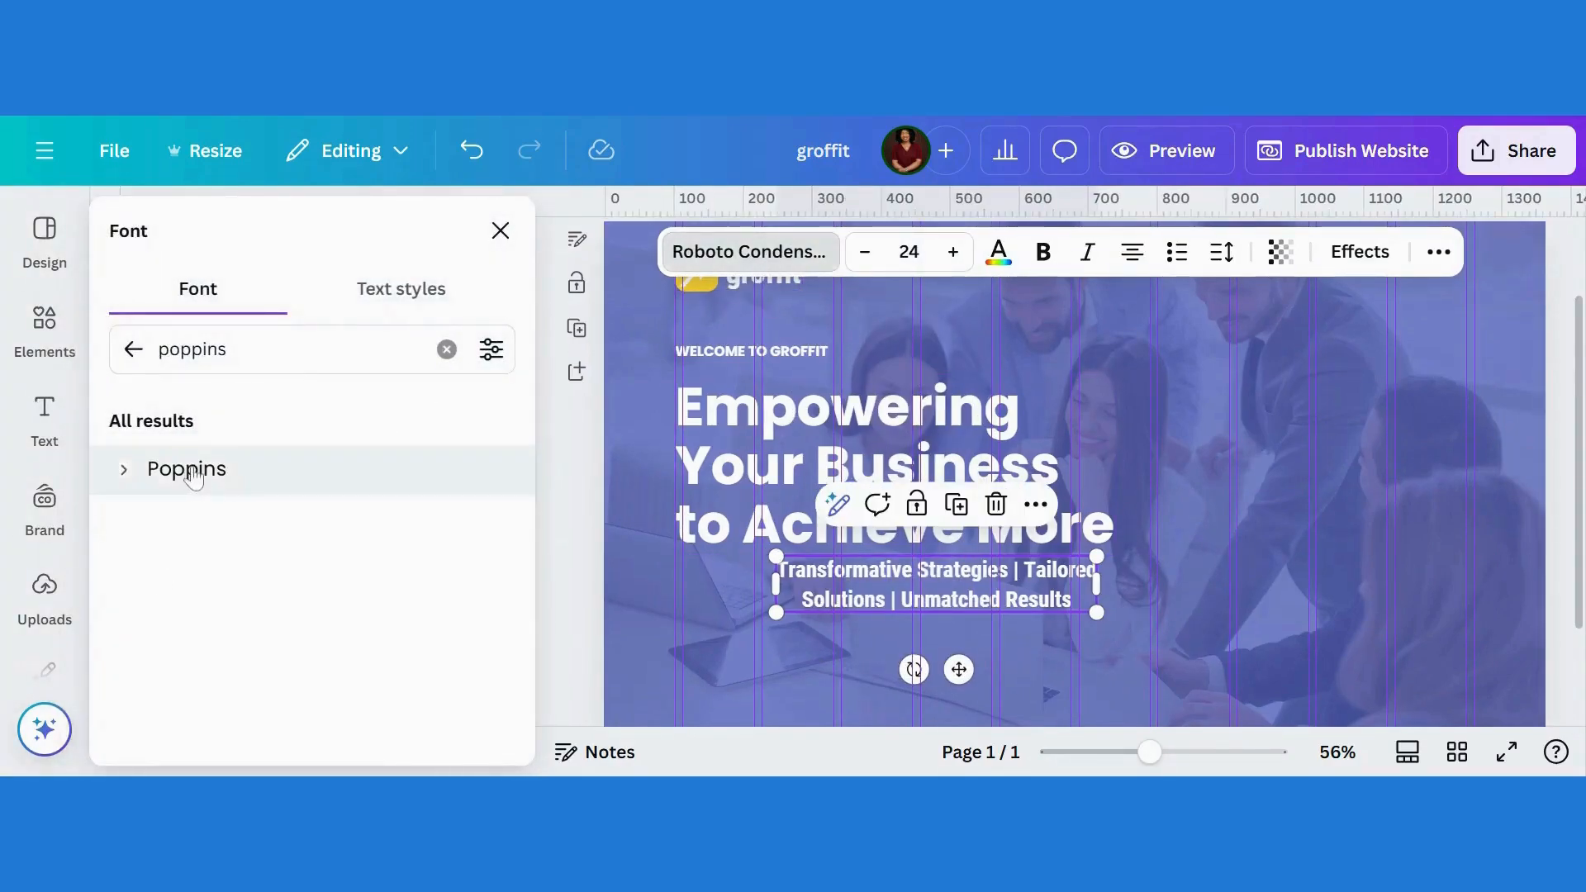
click(186, 470)
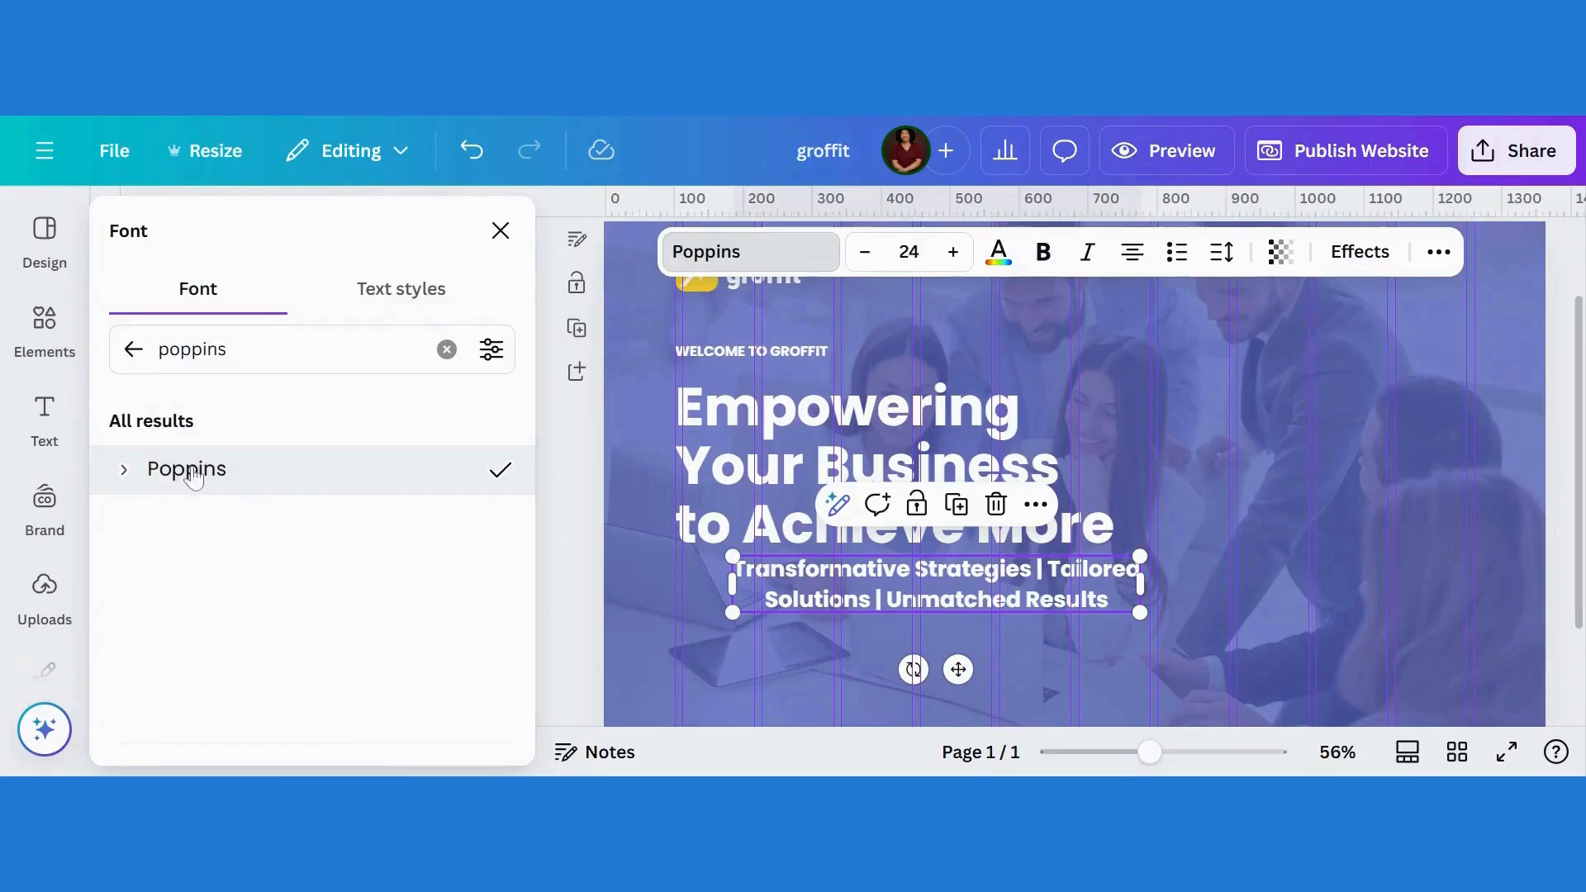
Step: Align the tagline's text to the left and move it flush with the main heading's left edge
click(1132, 252)
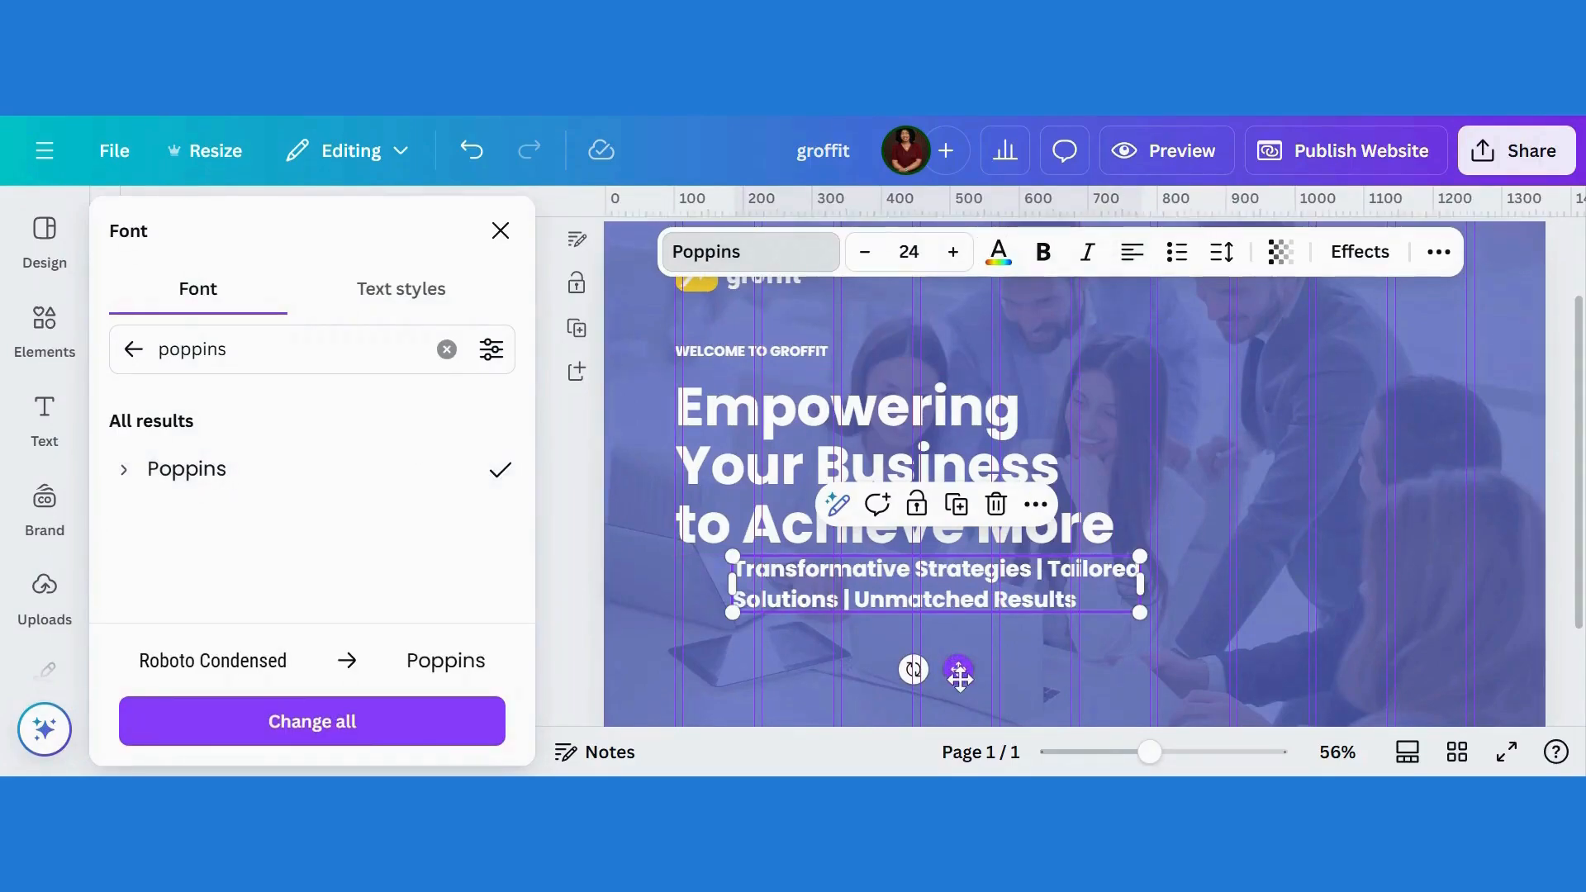
drag(959, 675, 901, 683)
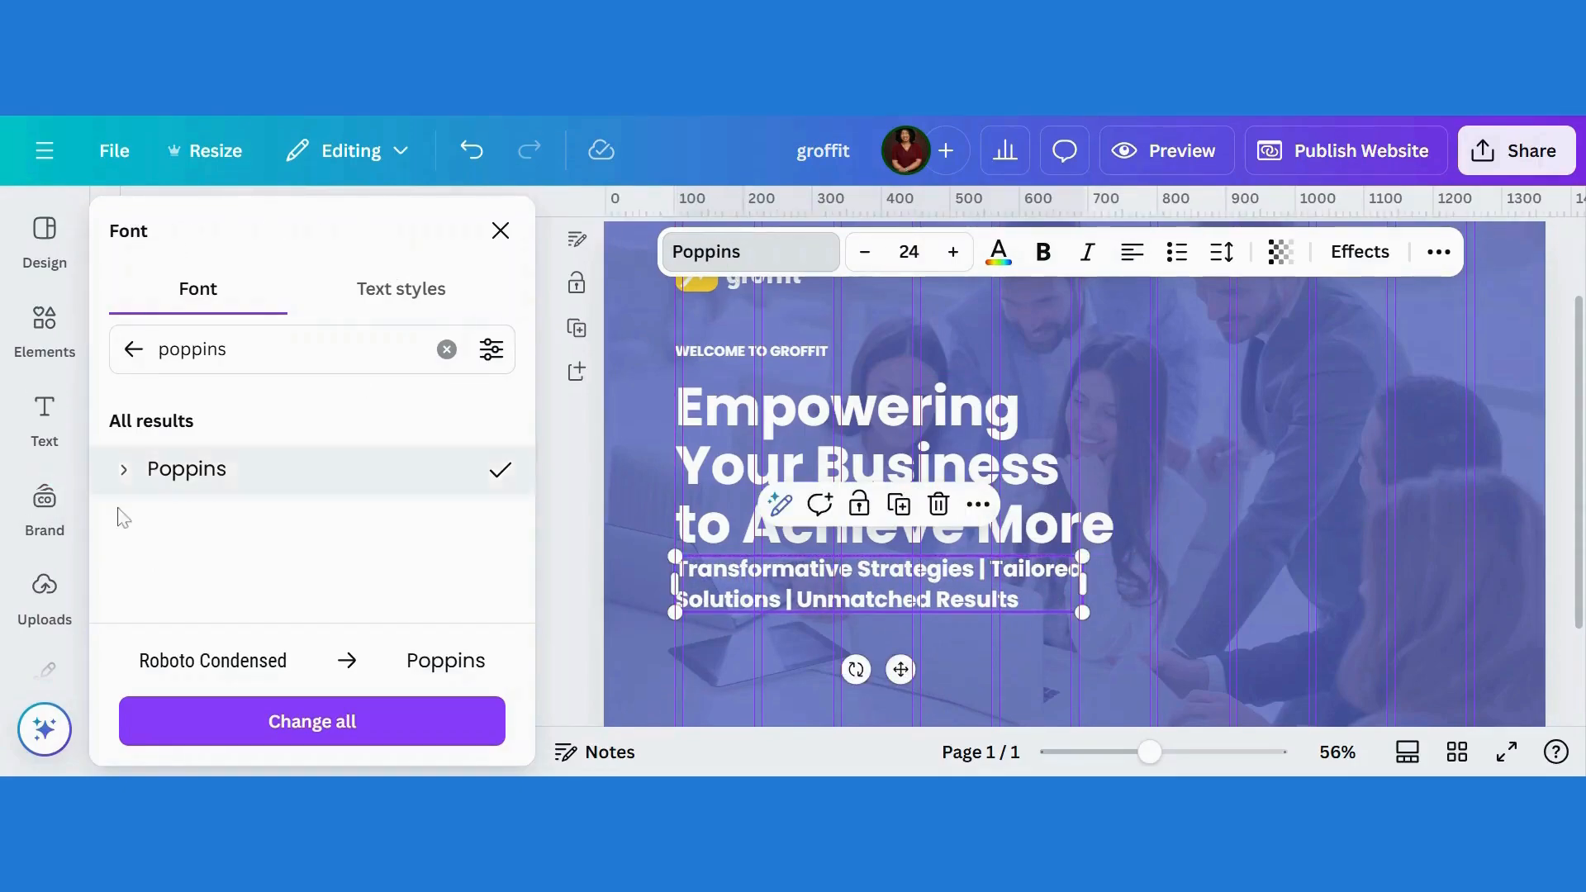
Step: Change the tagline's font weight to Poppins Regular
click(119, 471)
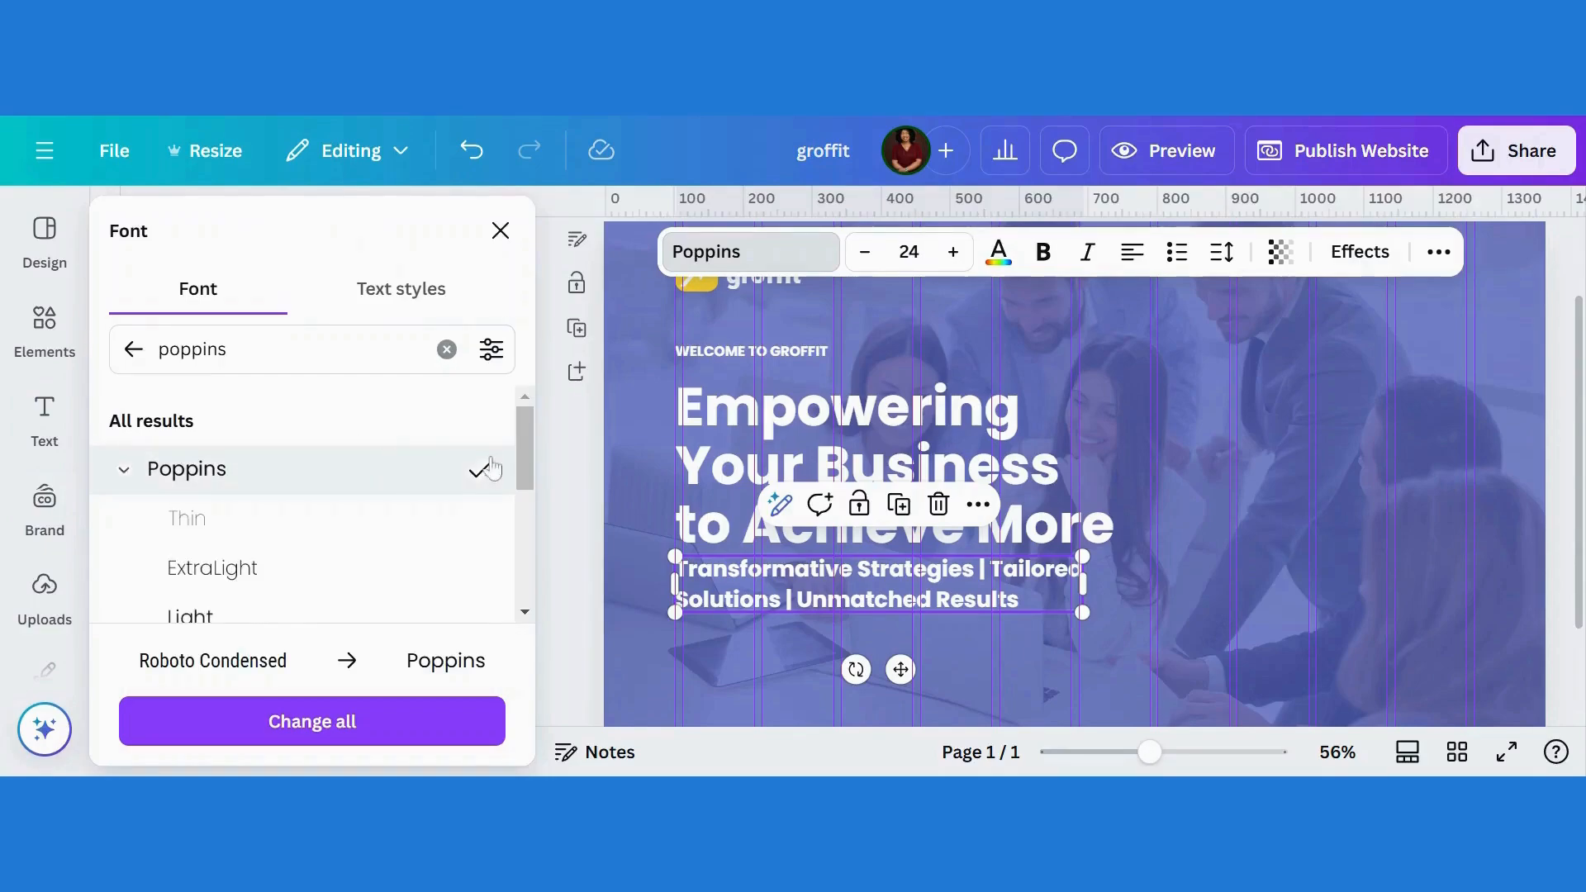
mouse_move(530, 469)
mouse_down()
mouse_move(532, 532)
mouse_move(533, 494)
mouse_up()
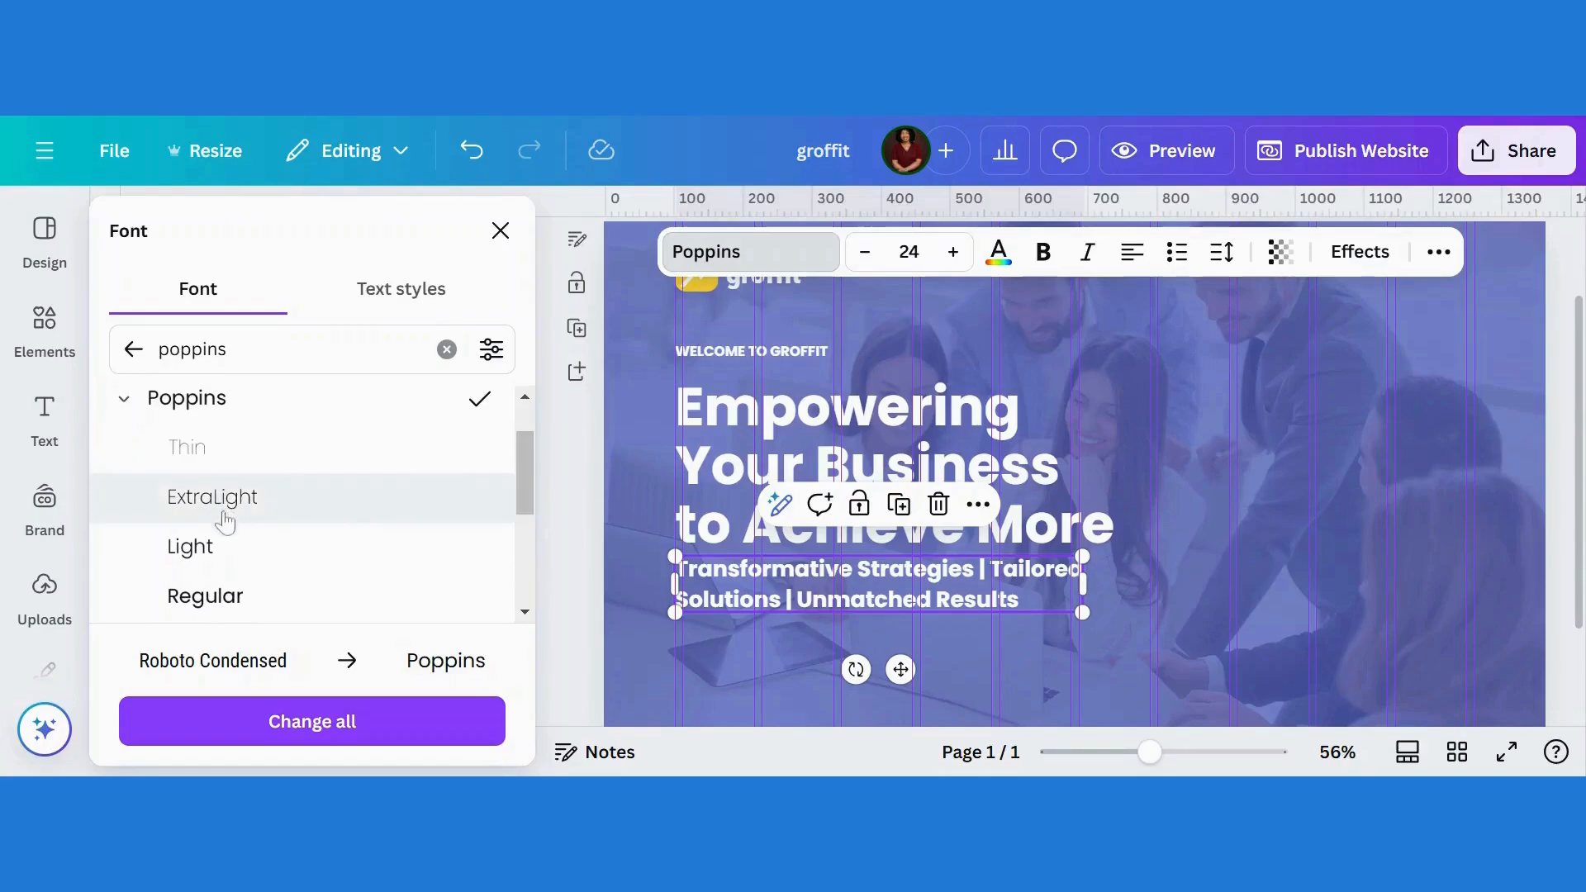
drag(517, 464, 525, 496)
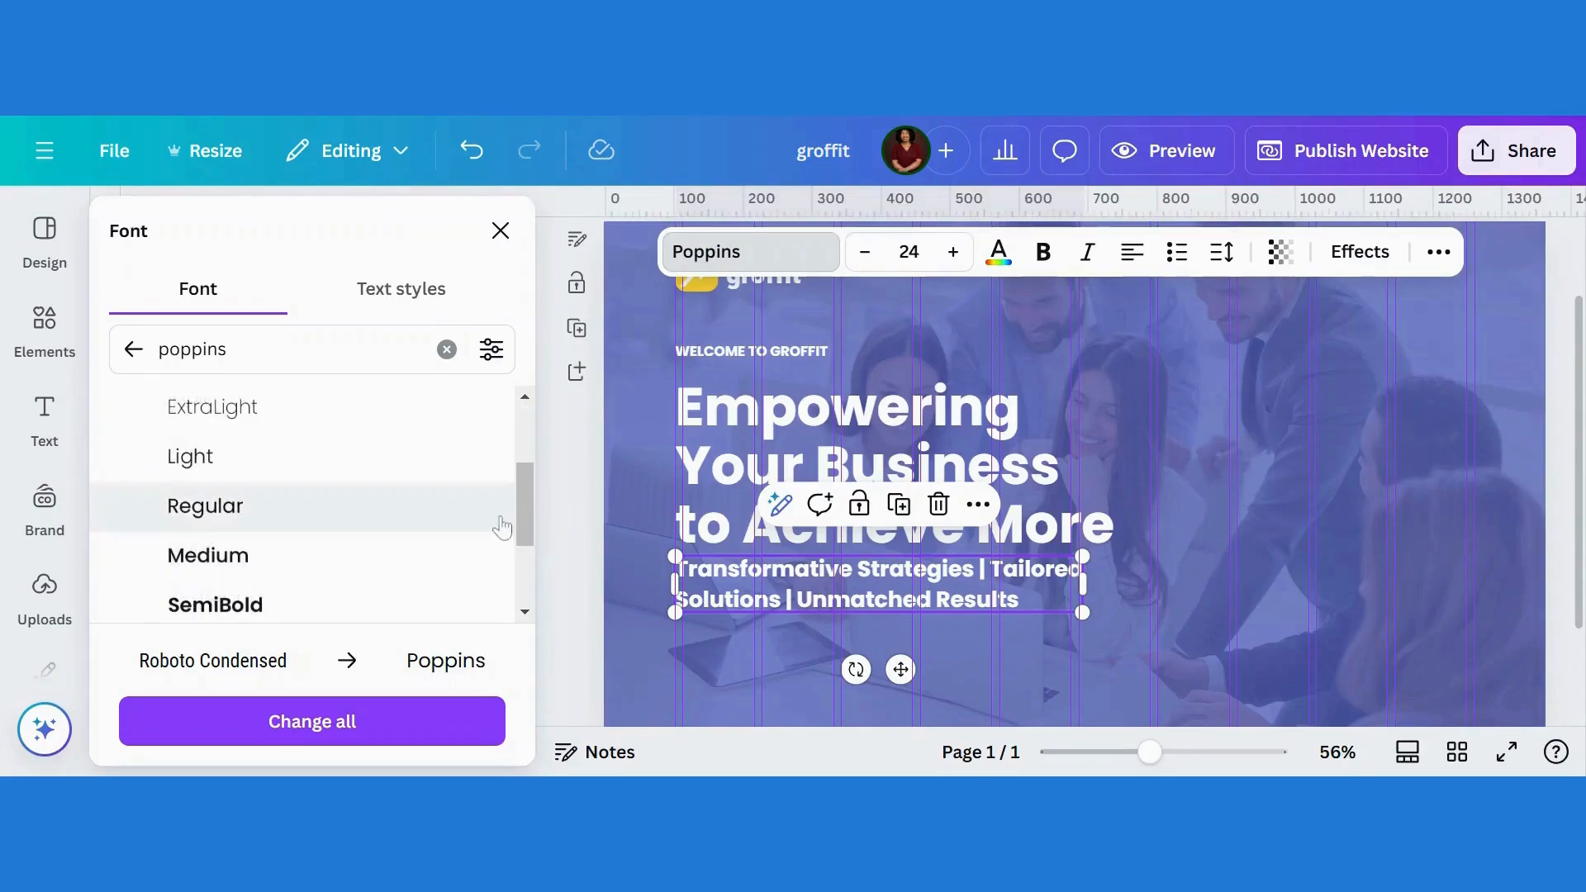
click(209, 507)
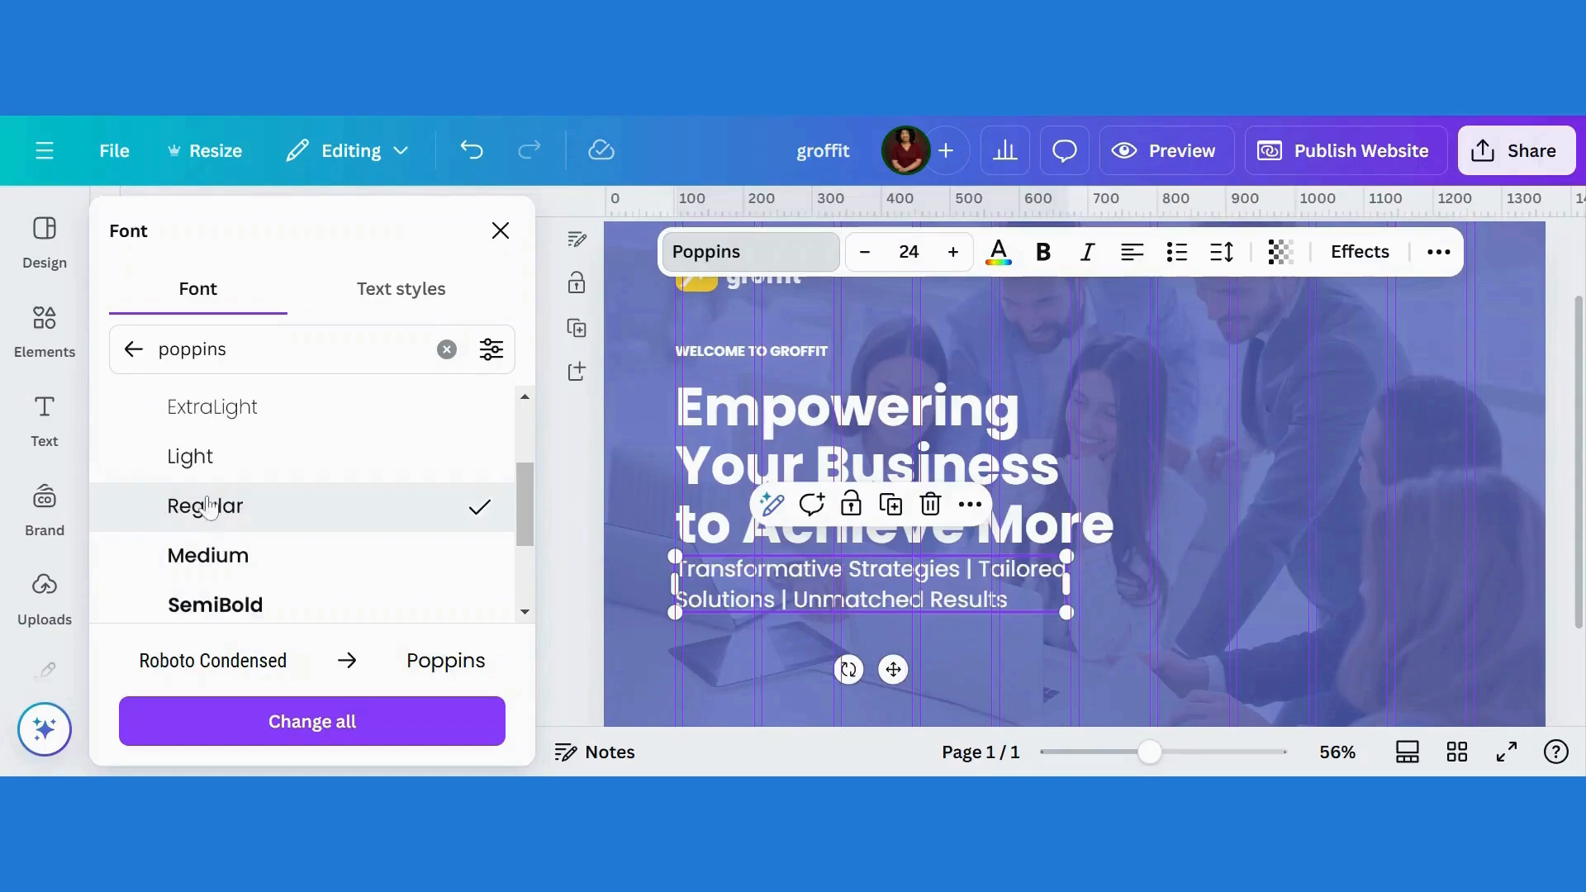
click(1219, 512)
Step: Change the "WELCOME TO GROFFIT" line's font weight to Poppins Medium
click(773, 347)
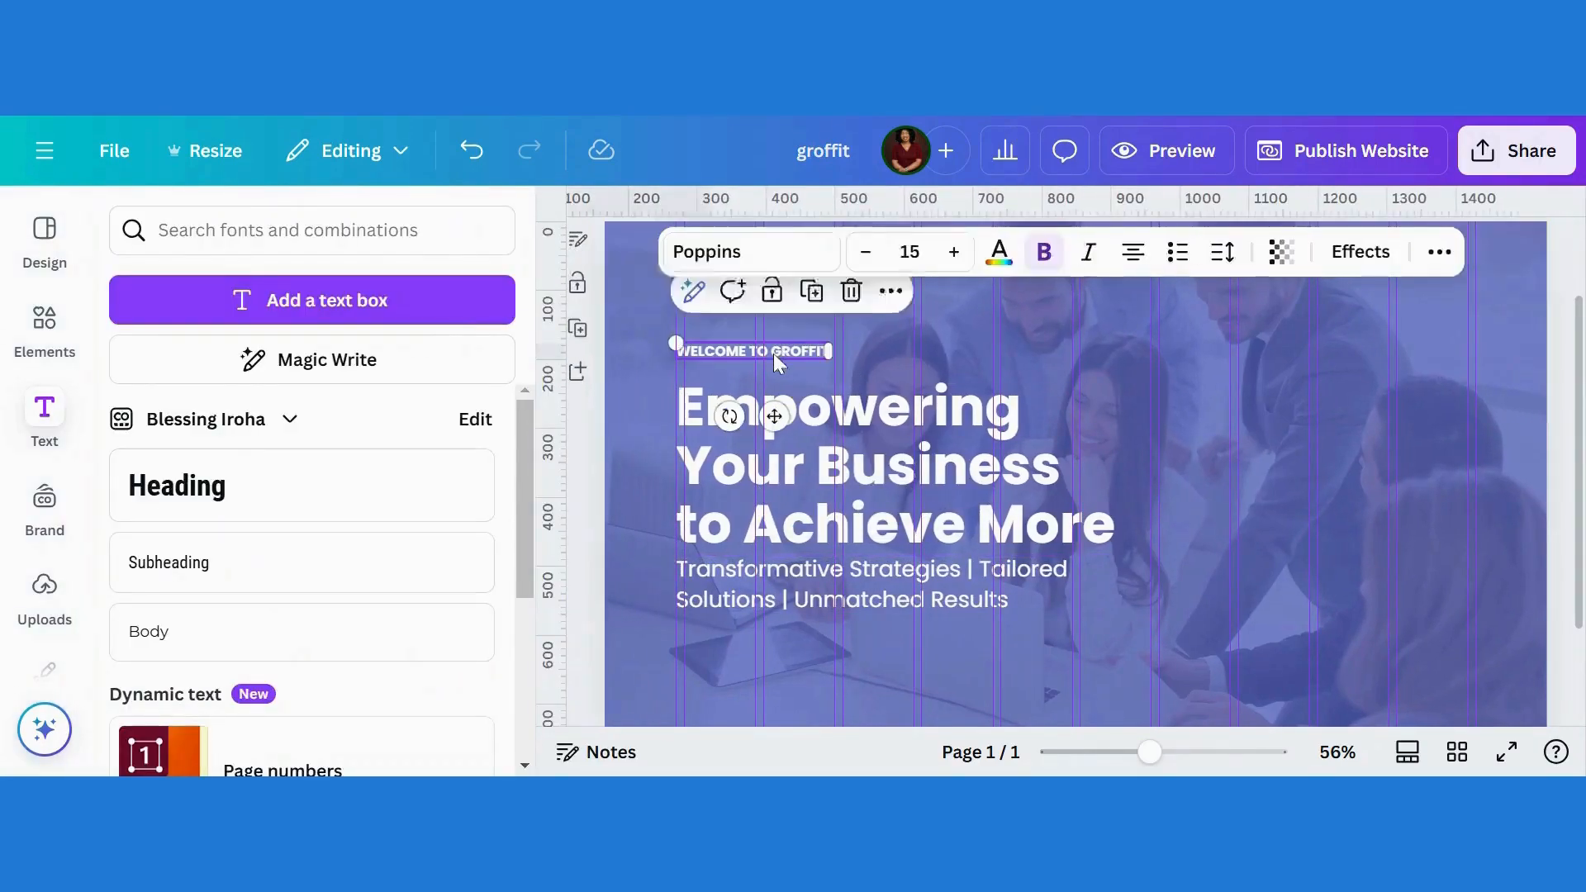
click(756, 257)
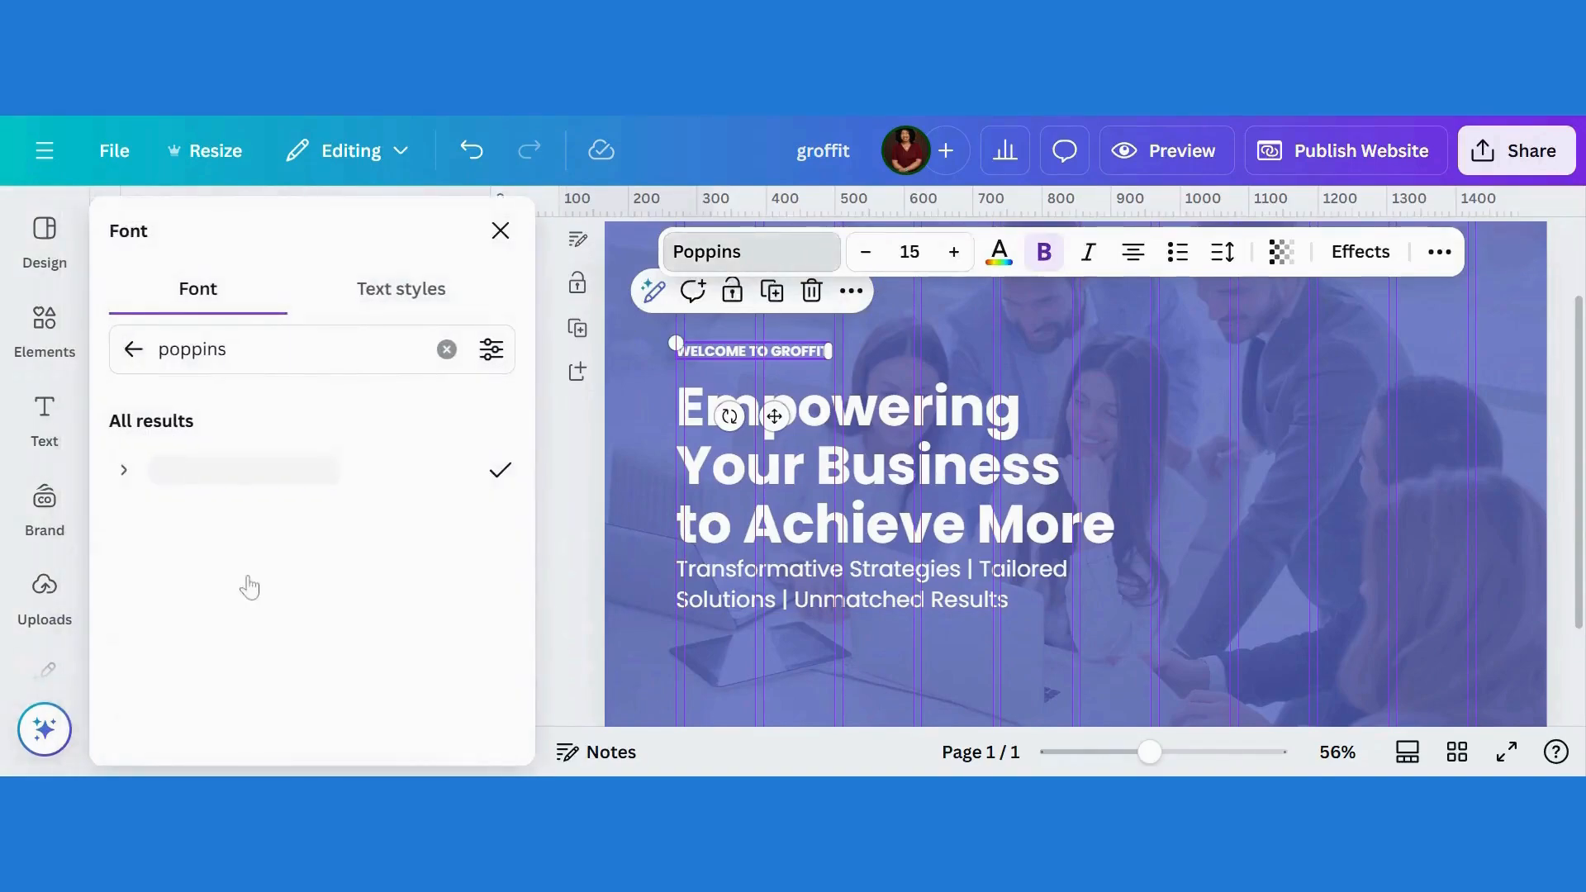
click(122, 479)
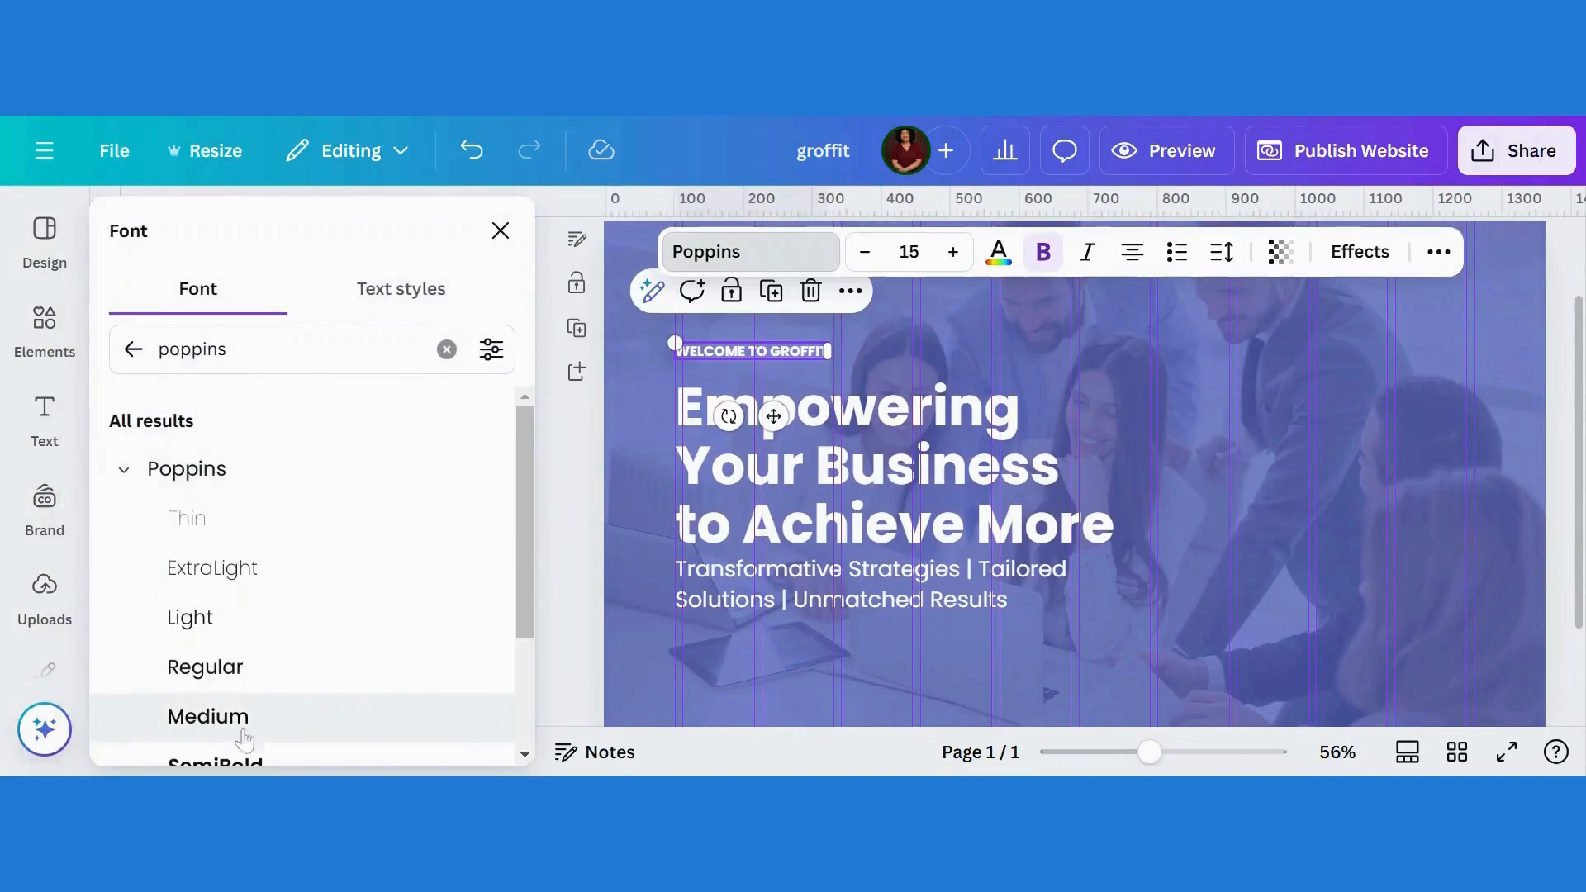
drag(517, 615, 519, 666)
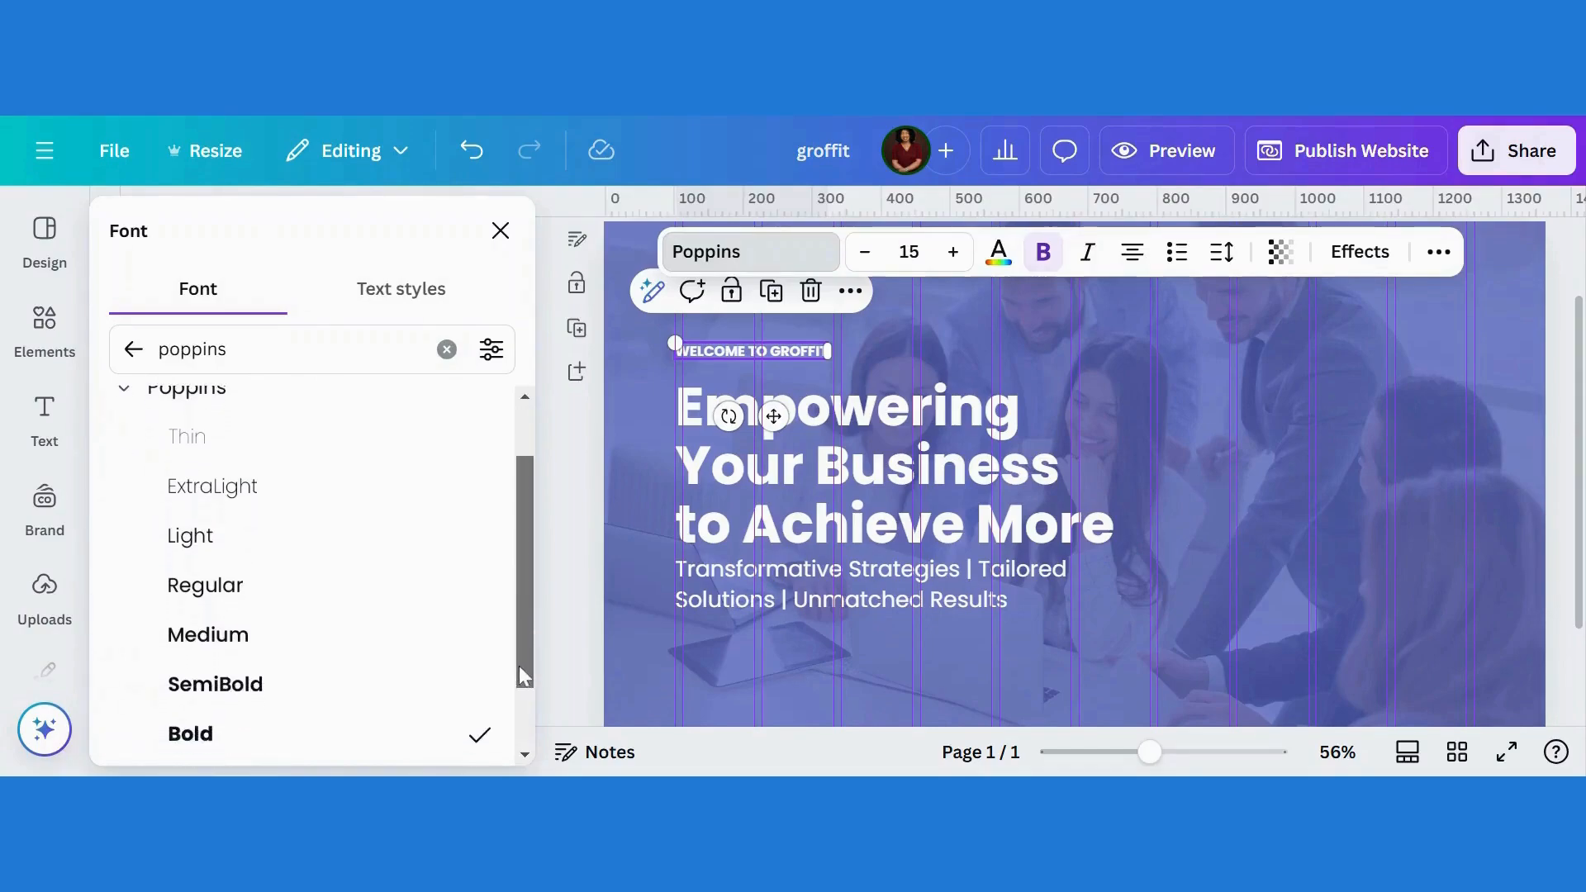
click(231, 703)
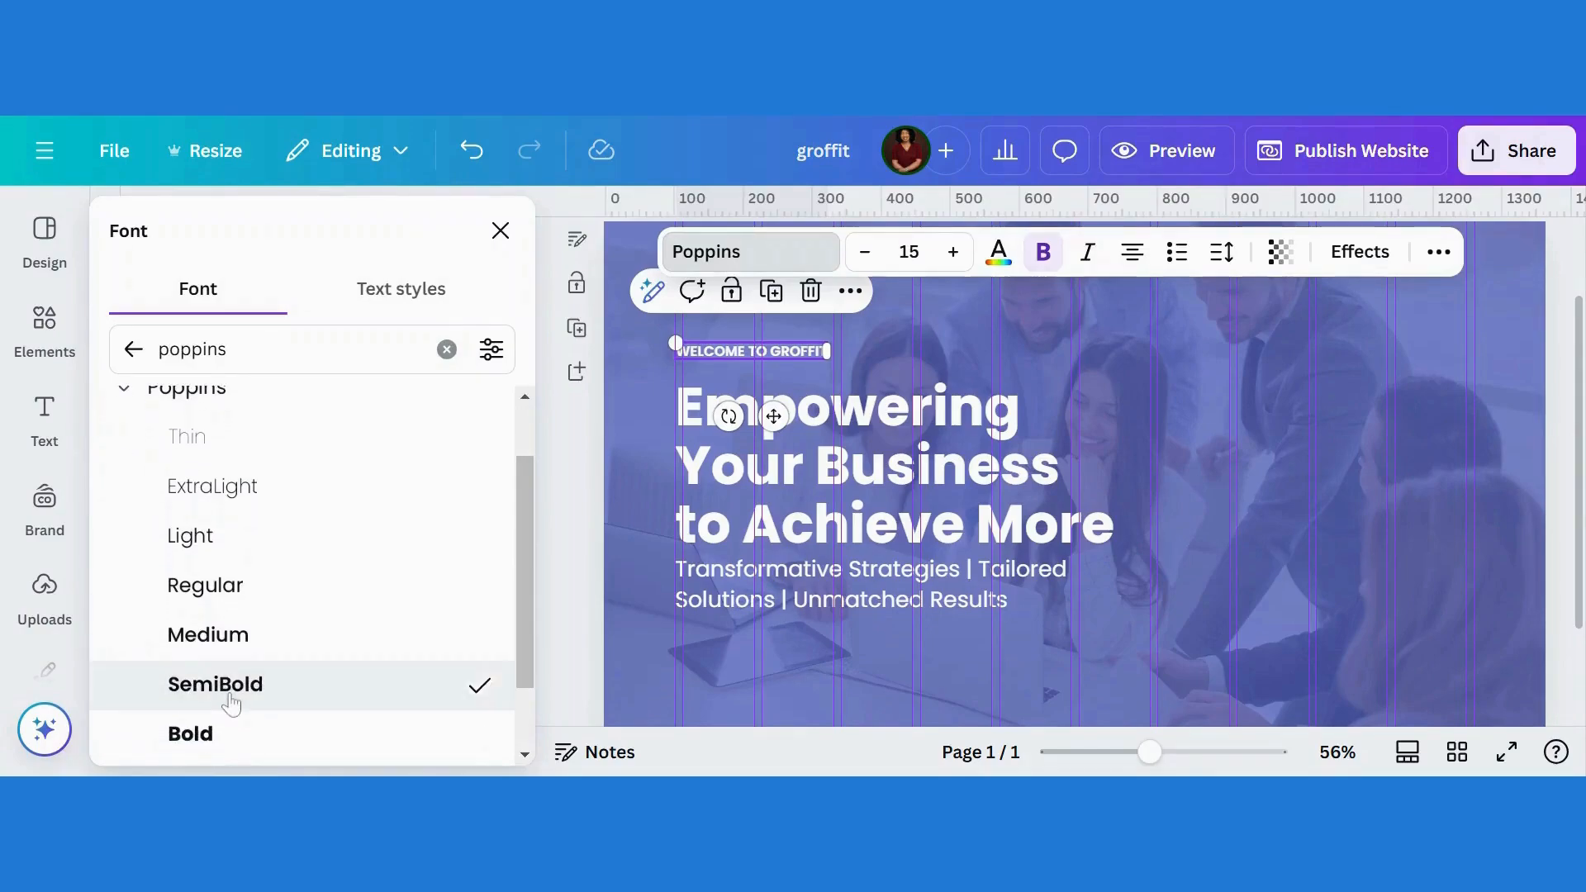
click(213, 638)
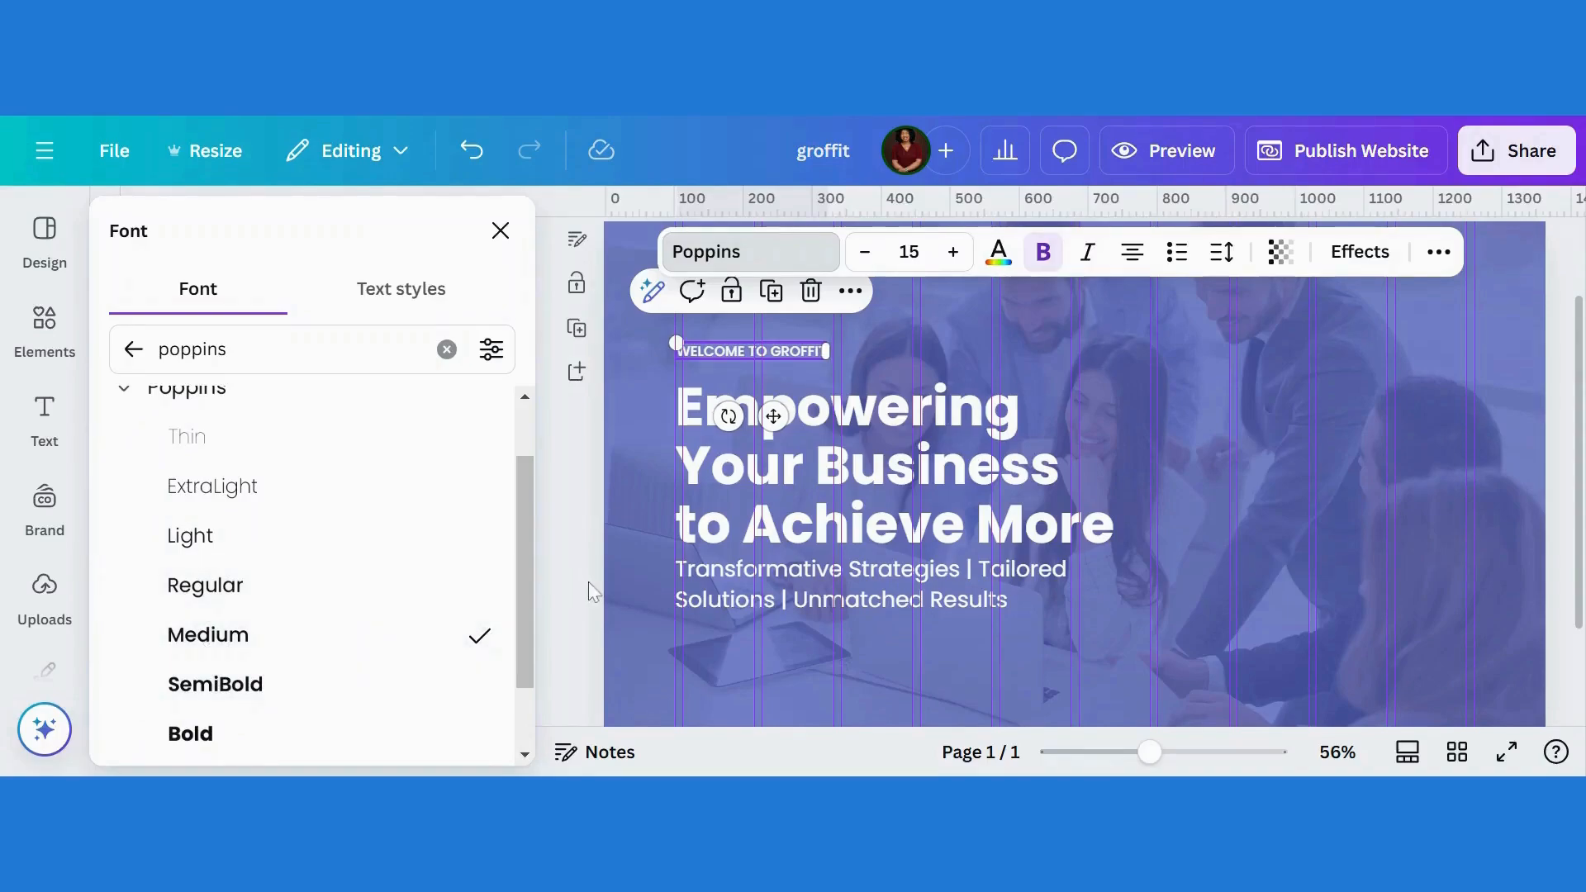
click(1127, 526)
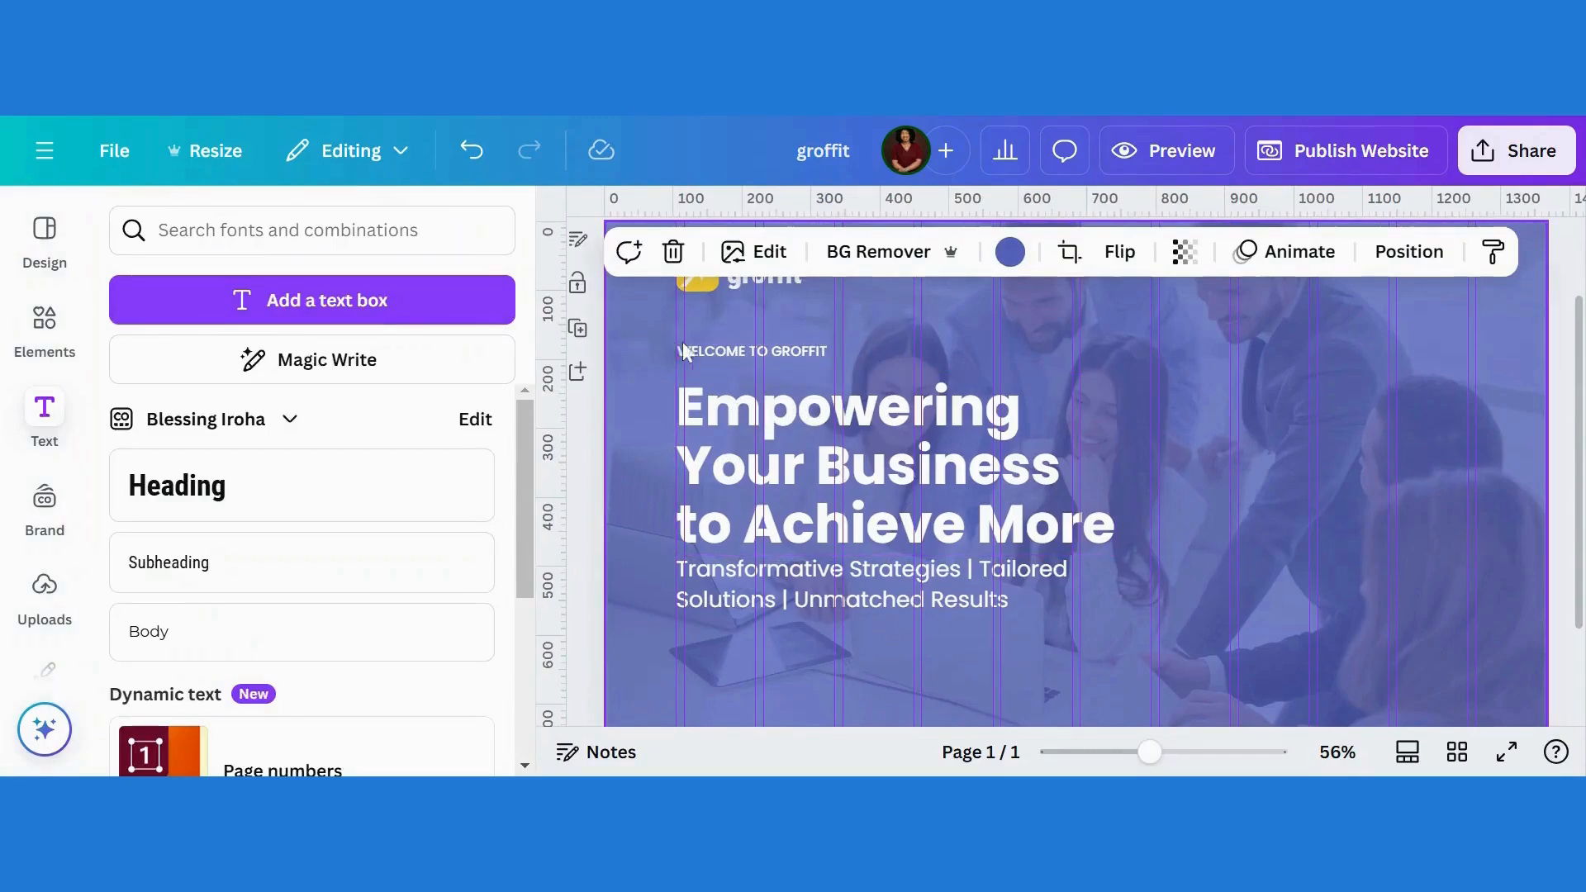
Step: Nudge the three-line main heading slightly upward, closer to the welcome line
click(752, 496)
key(Up)
key(Up)
key(Up)
key(Up)
key(Up)
key(Up)
key(Up)
key(Up)
key(Up)
key(Up)
key(Up)
key(Up)
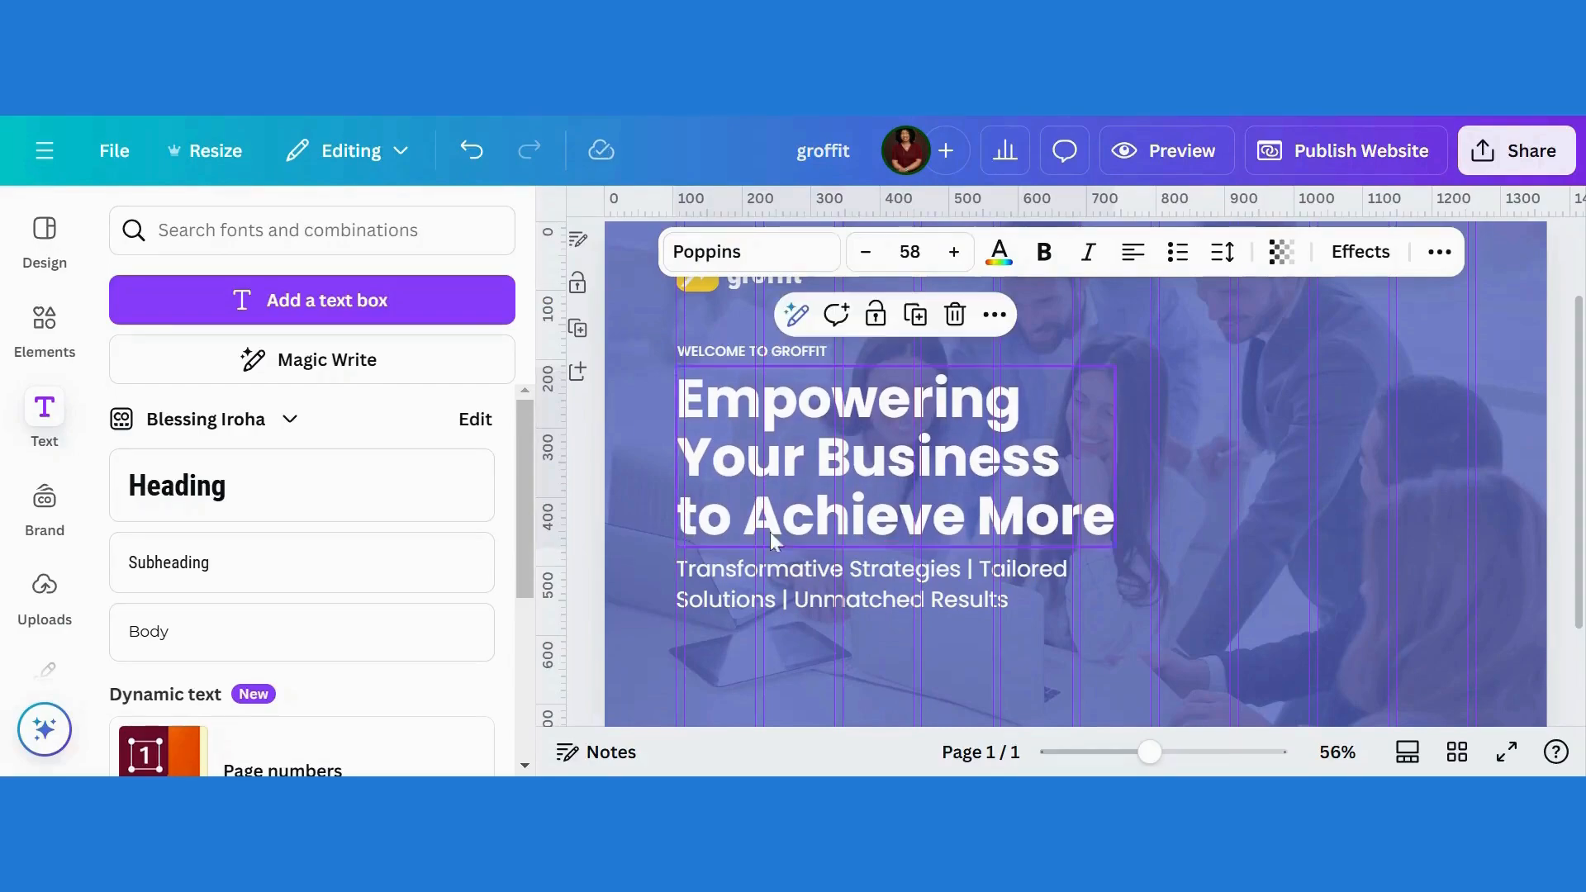
Step: Nudge the two-line tagline slightly upward, closer to the main heading
click(777, 569)
key(Up)
key(Up)
key(Up)
key(Up)
key(Up)
key(Up)
key(Up)
key(Up)
key(Up)
key(Up)
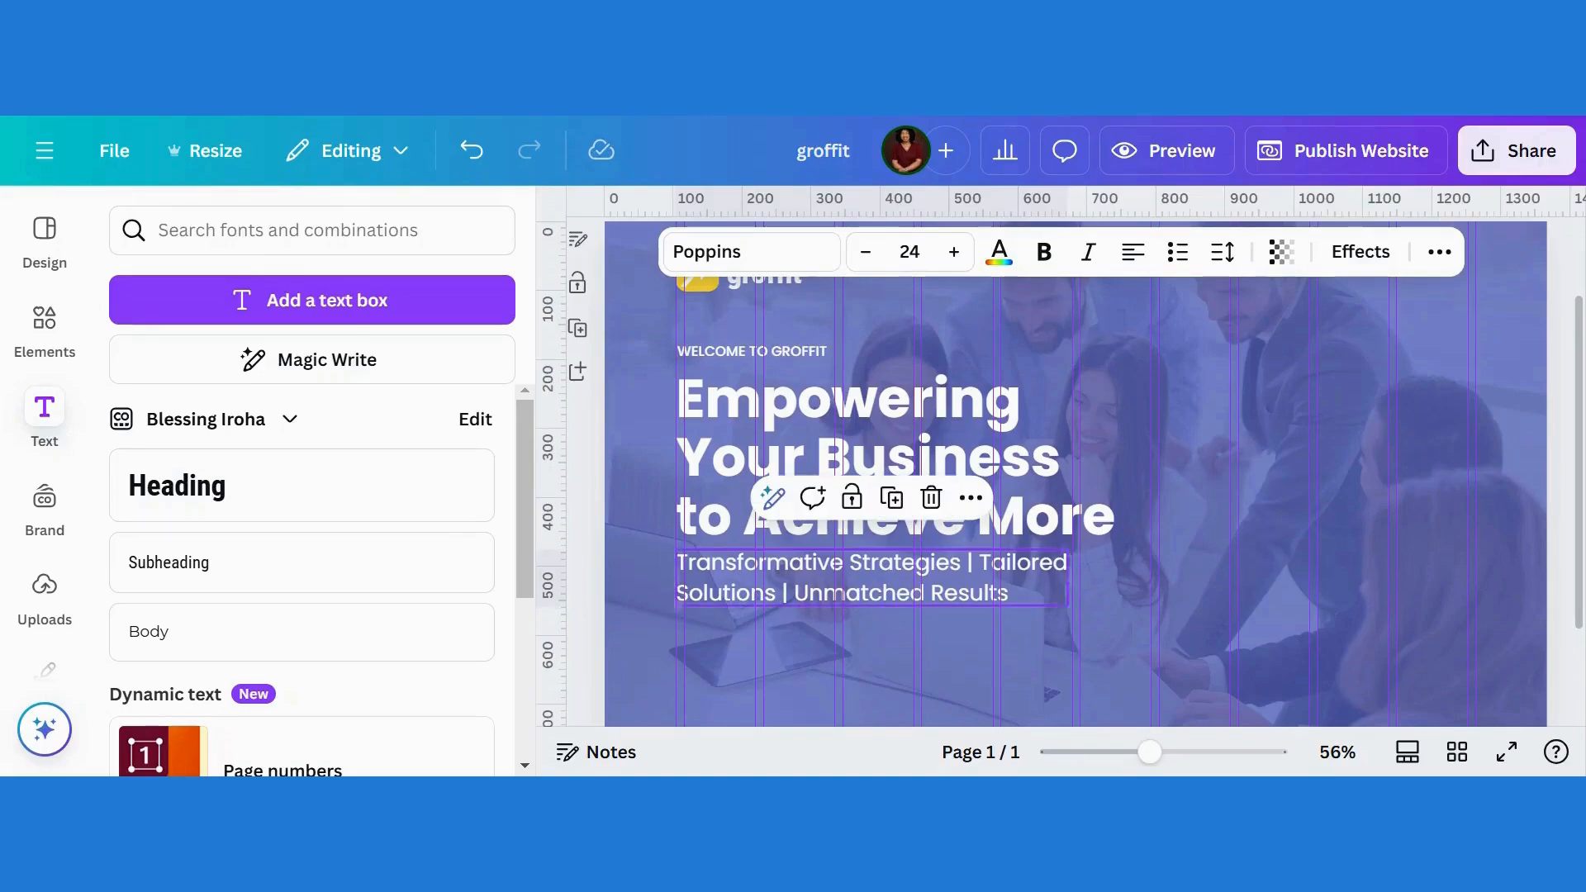
Step: Nudge the main heading up a few more increments toward the welcome line and deselect it
click(820, 405)
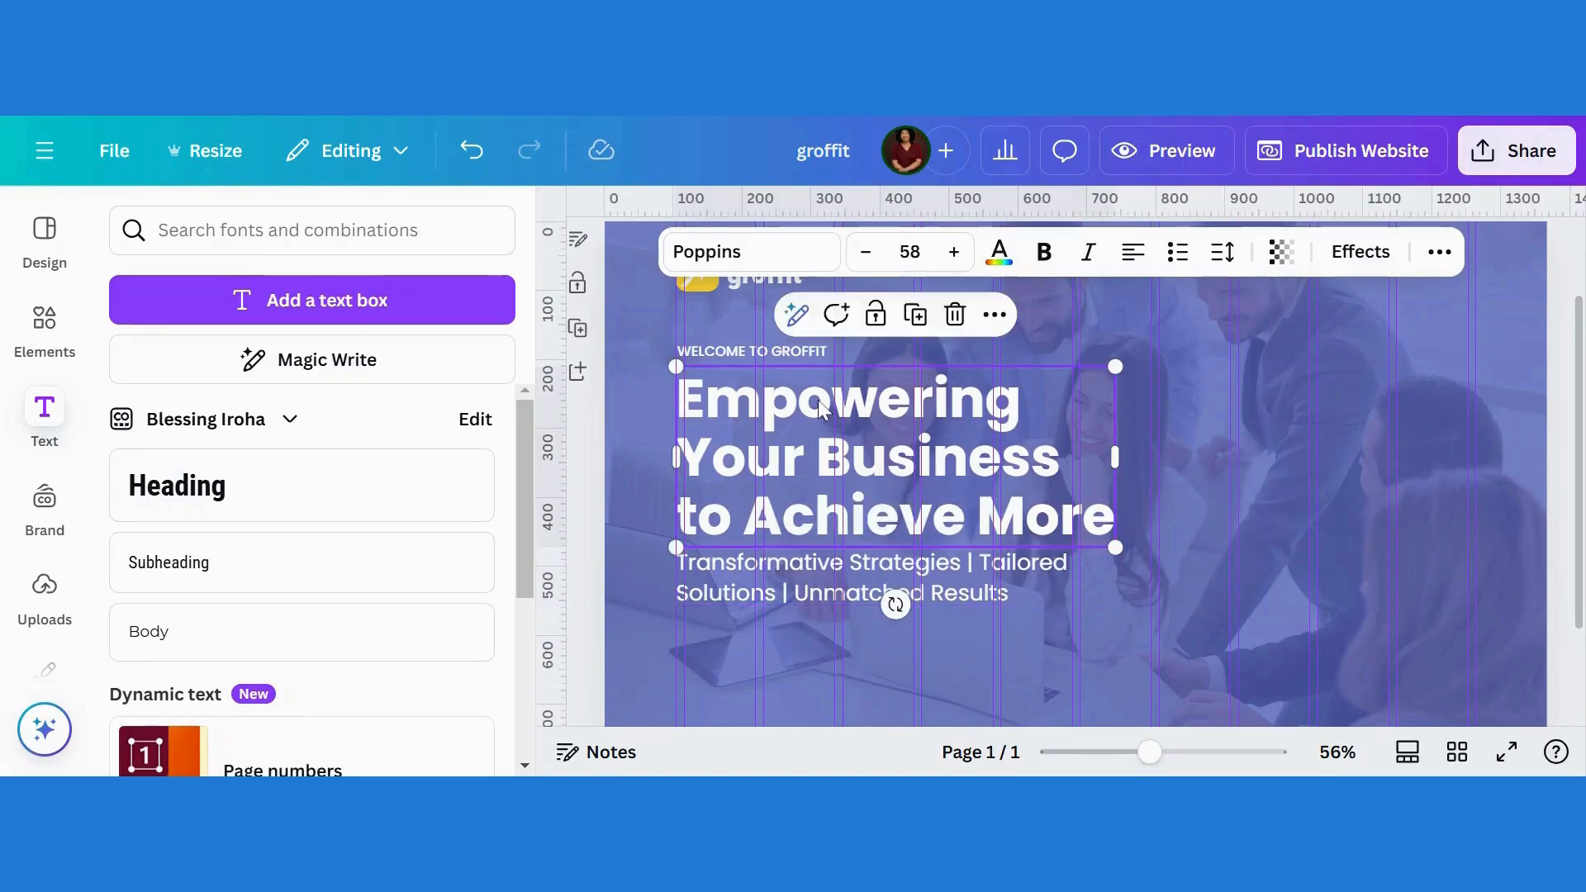
key(Up)
key(Up)
key(Up)
key(Up)
key(Up)
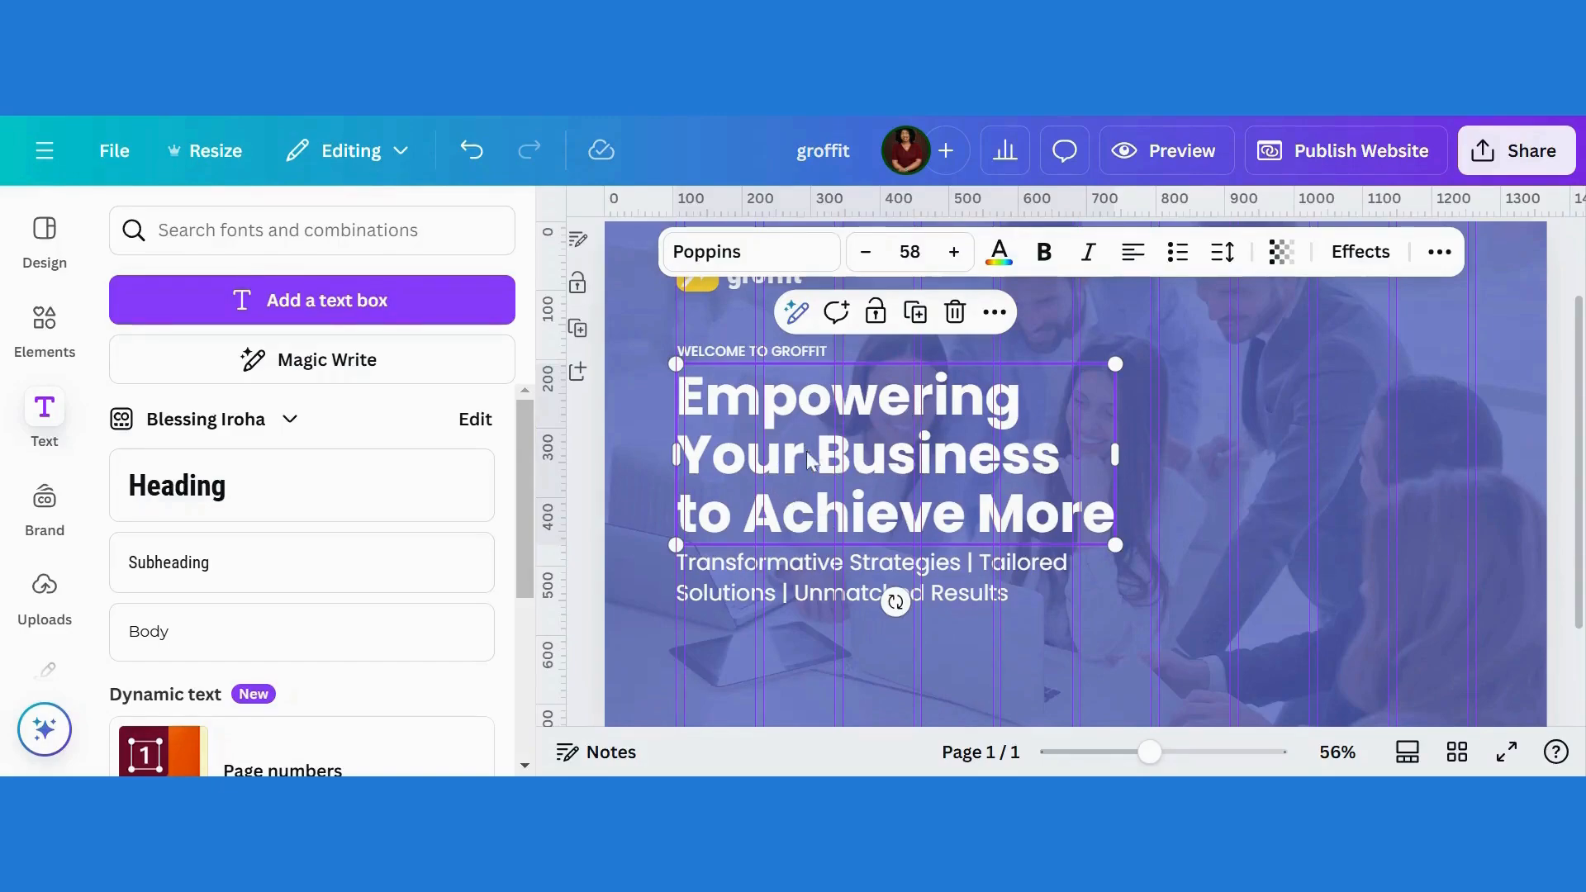
click(1160, 453)
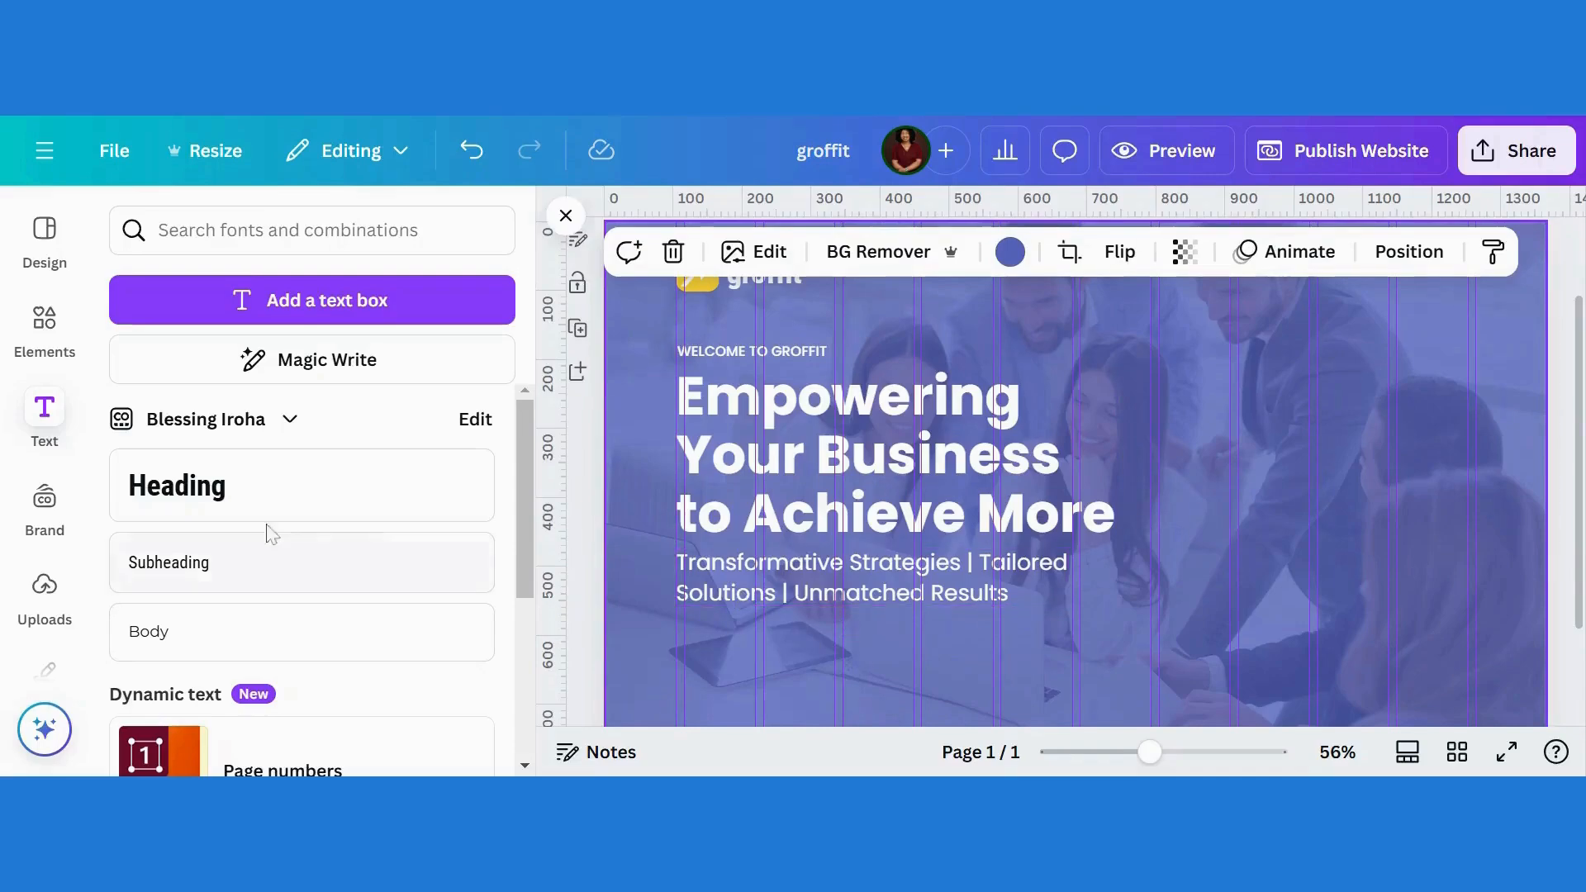
Step: Insert the rounded square from the recently used elements and resize it into a wide, flat button shape
click(45, 322)
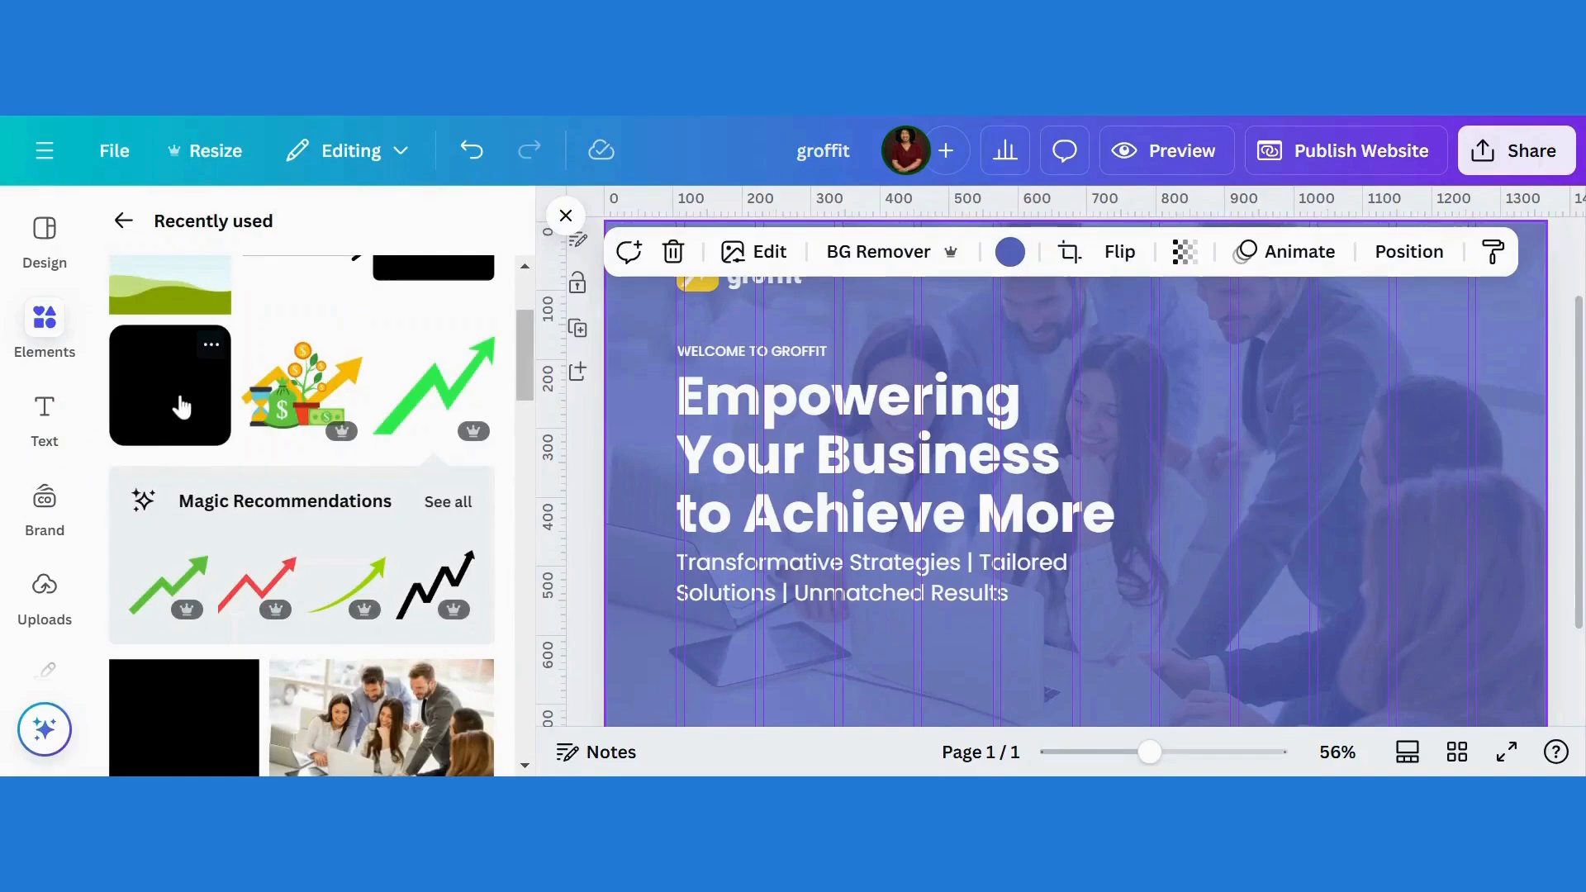
click(182, 406)
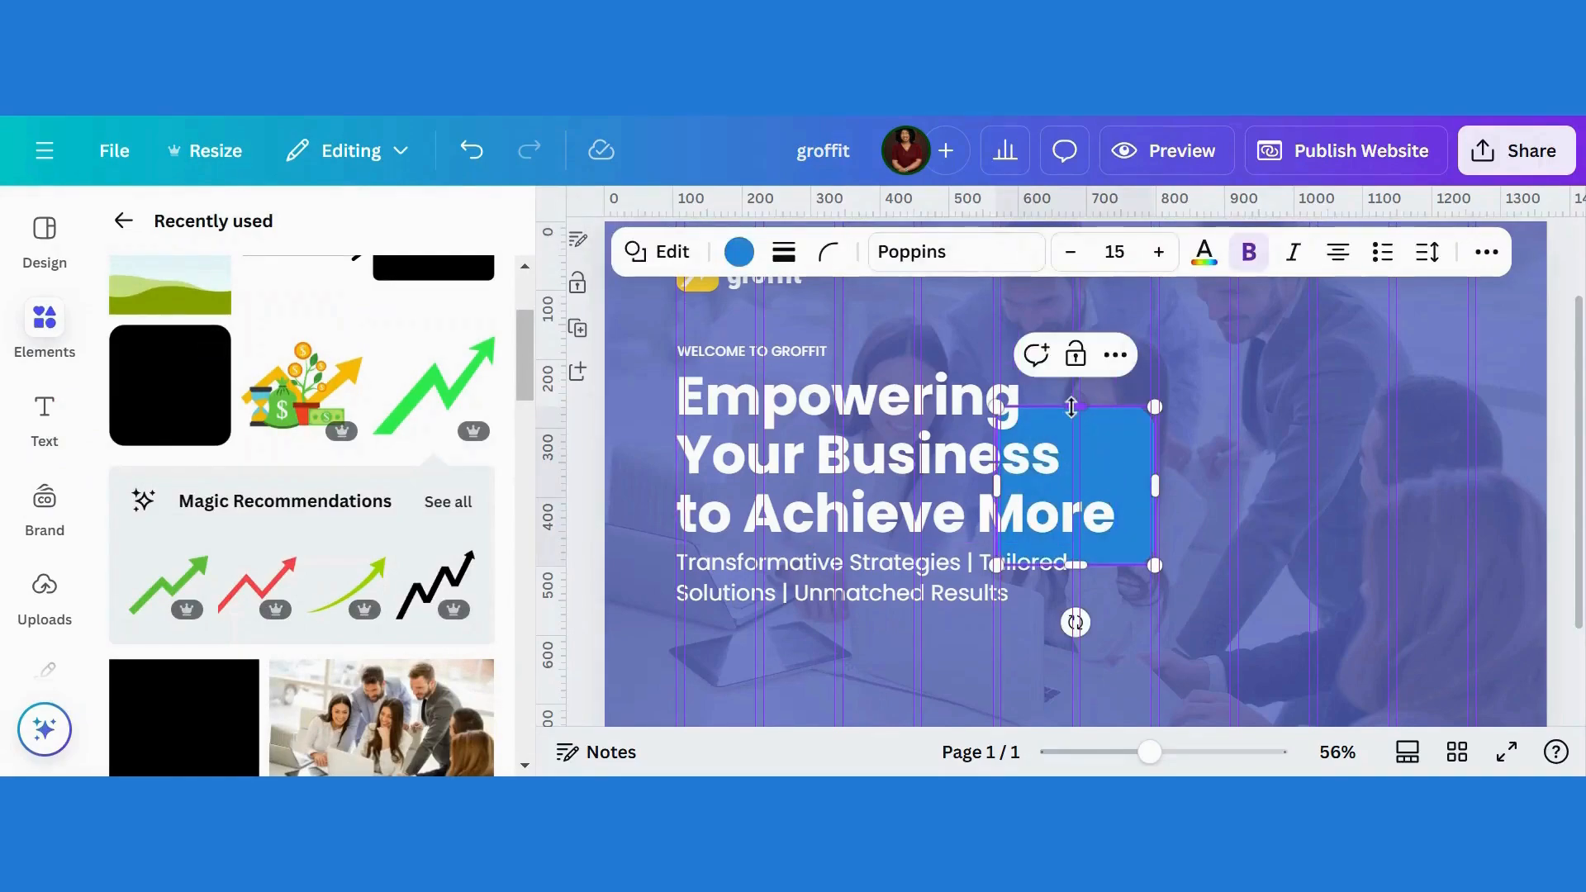
drag(1072, 407, 1112, 506)
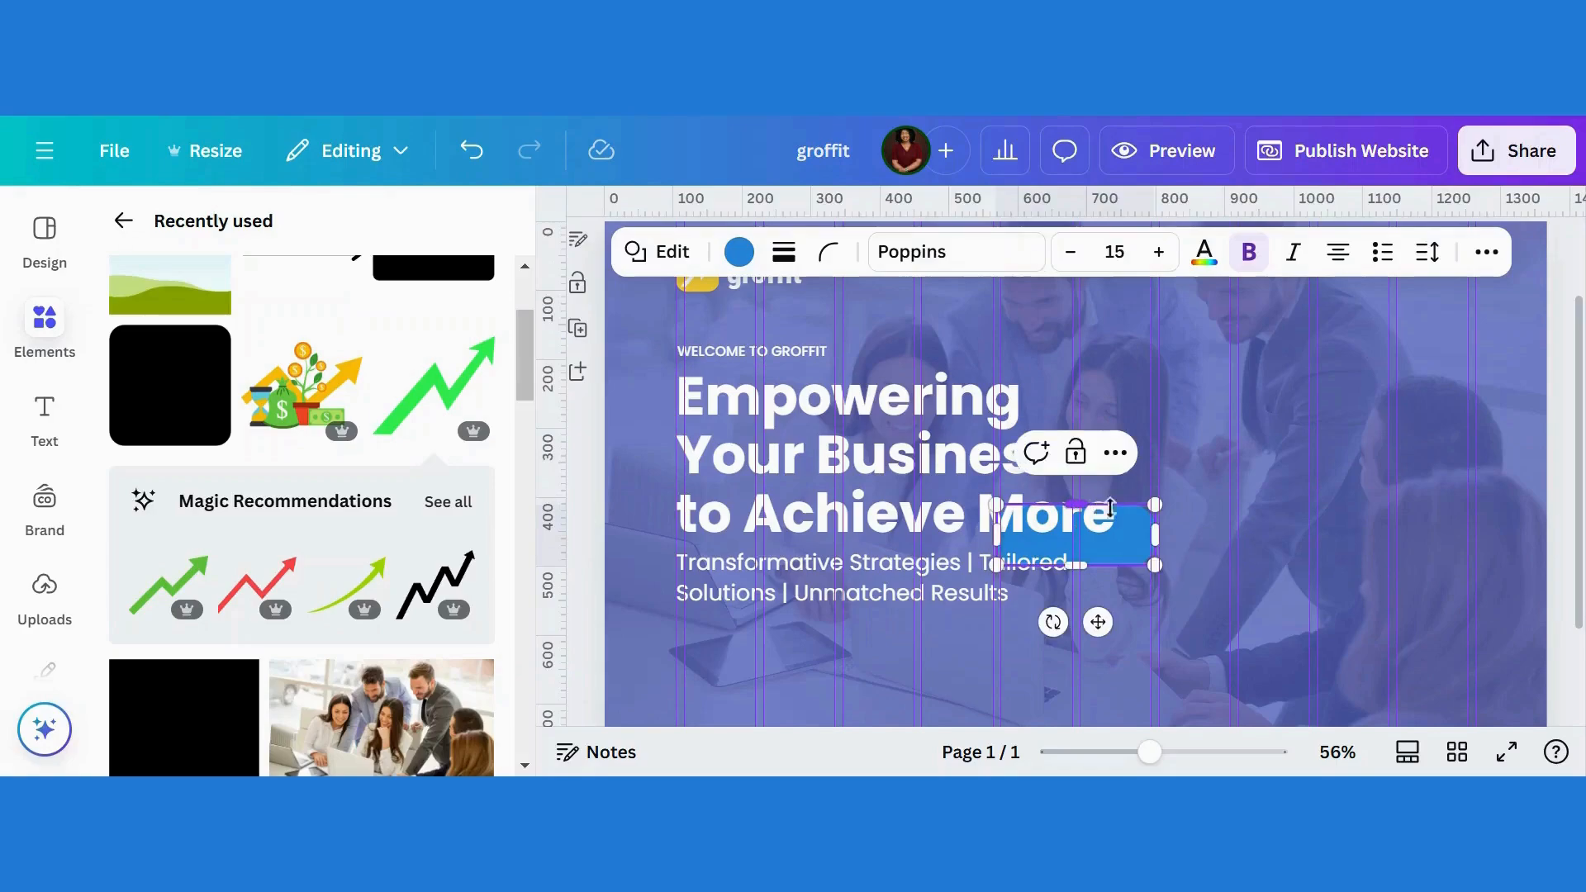
click(1167, 543)
click(1142, 541)
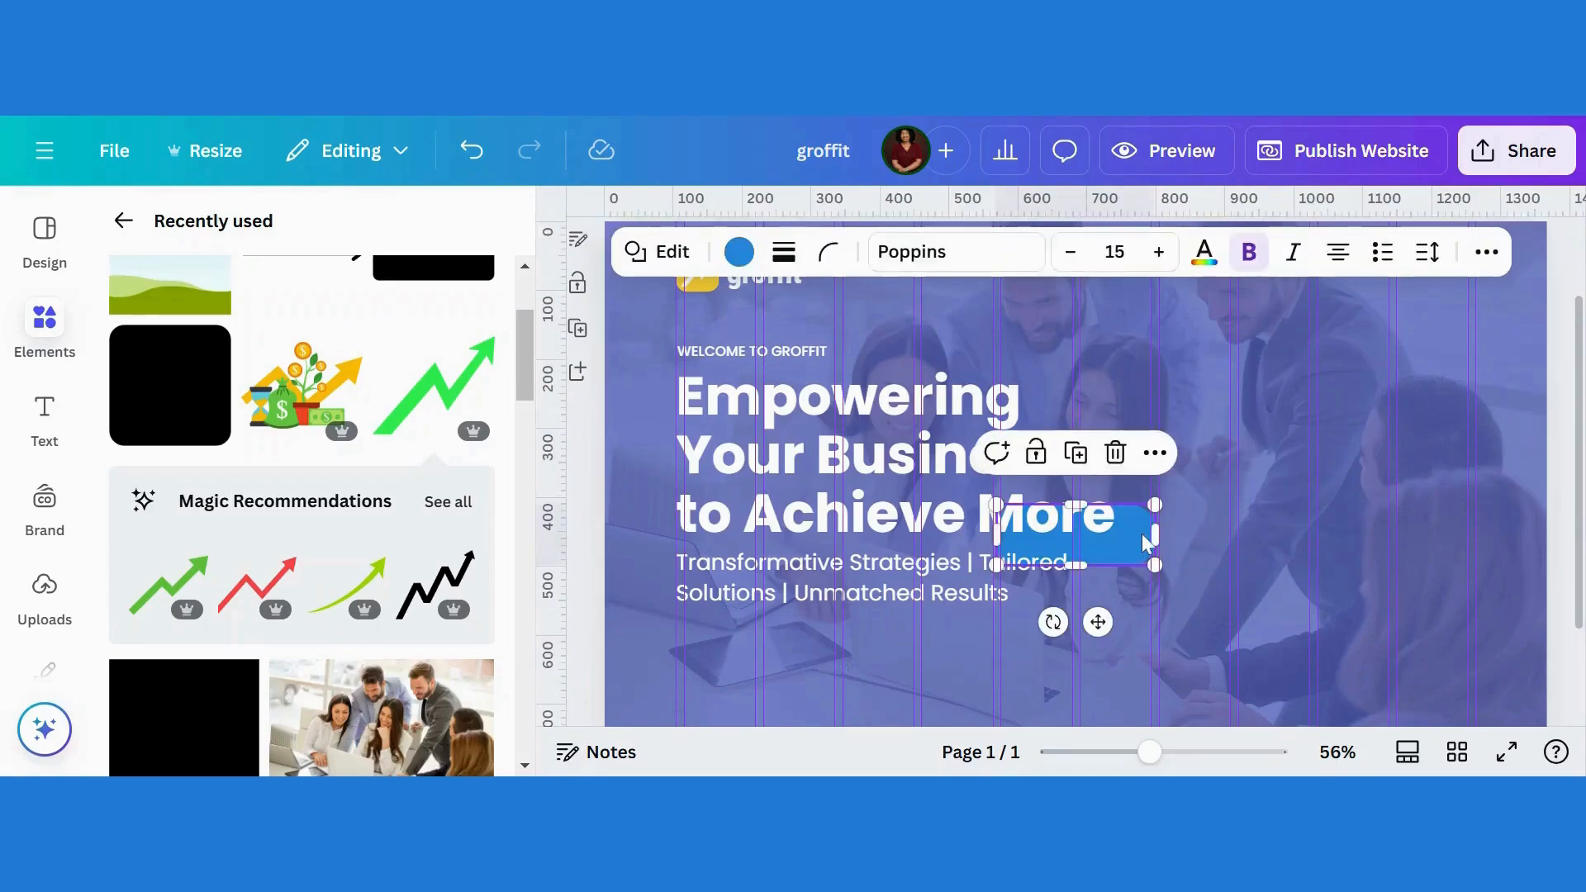
drag(1155, 534, 1282, 534)
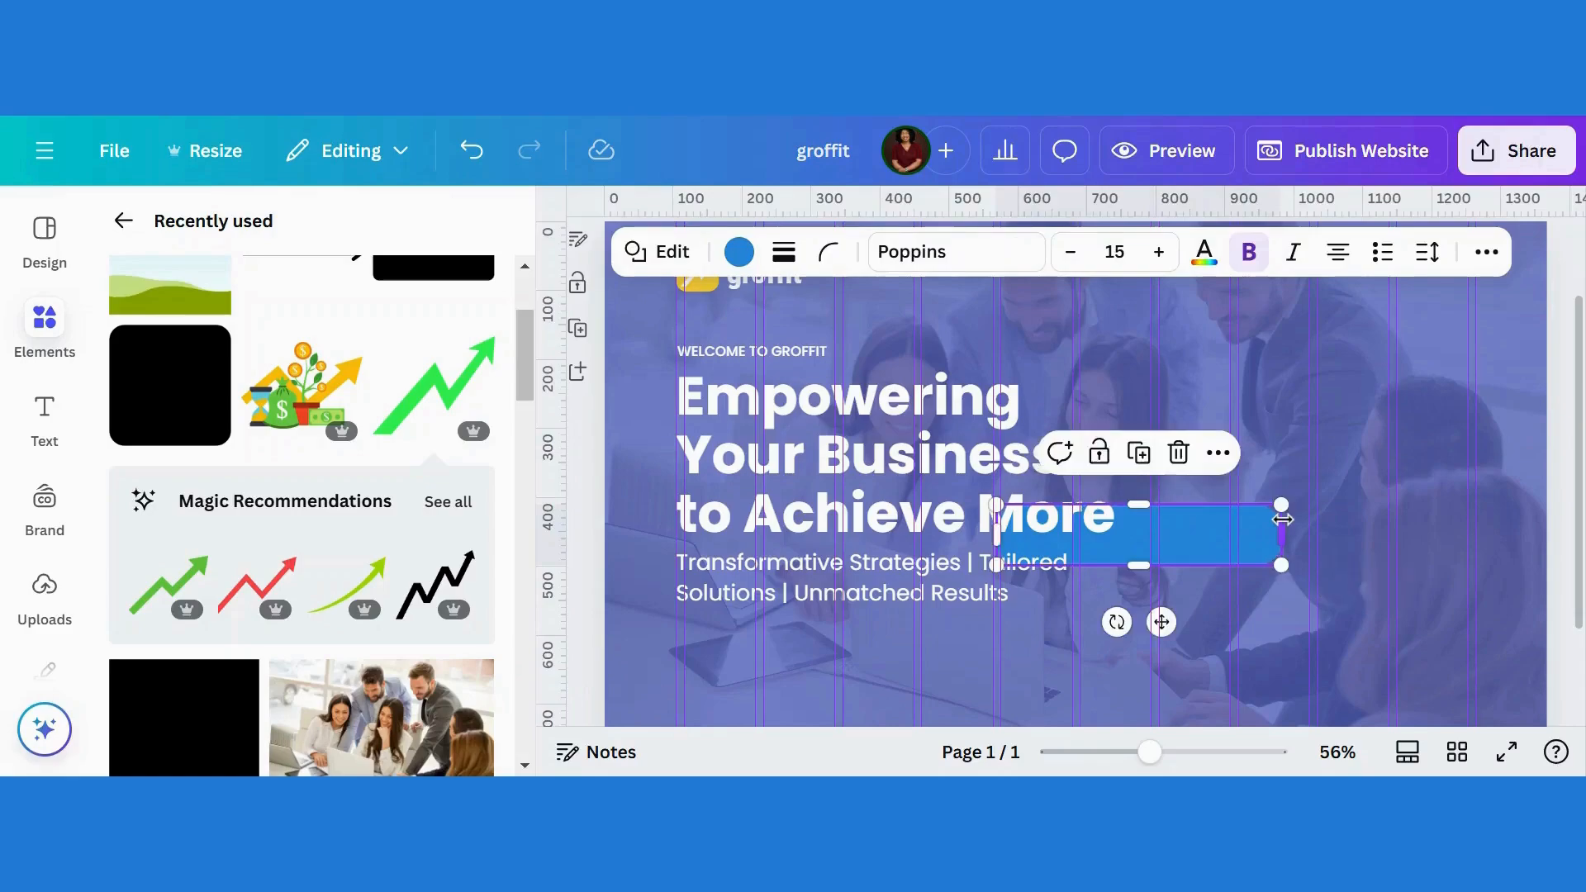
Step: Place the button shape directly beneath the tagline, flush with its left edge, and set its corner rounding to 10
drag(1165, 627, 851, 738)
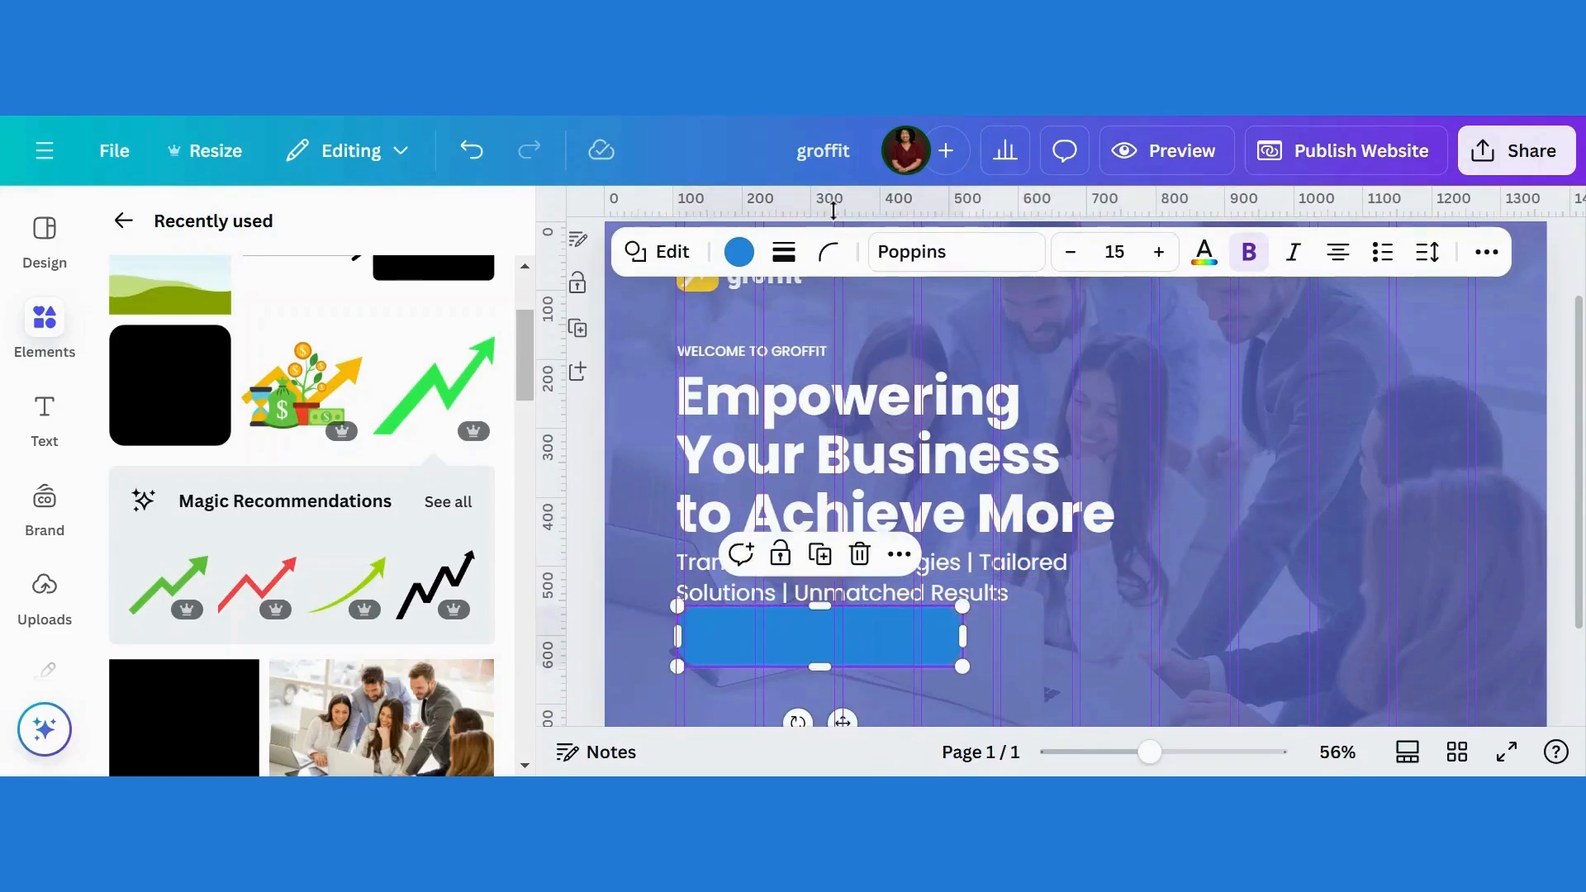
click(829, 252)
drag(768, 356, 720, 377)
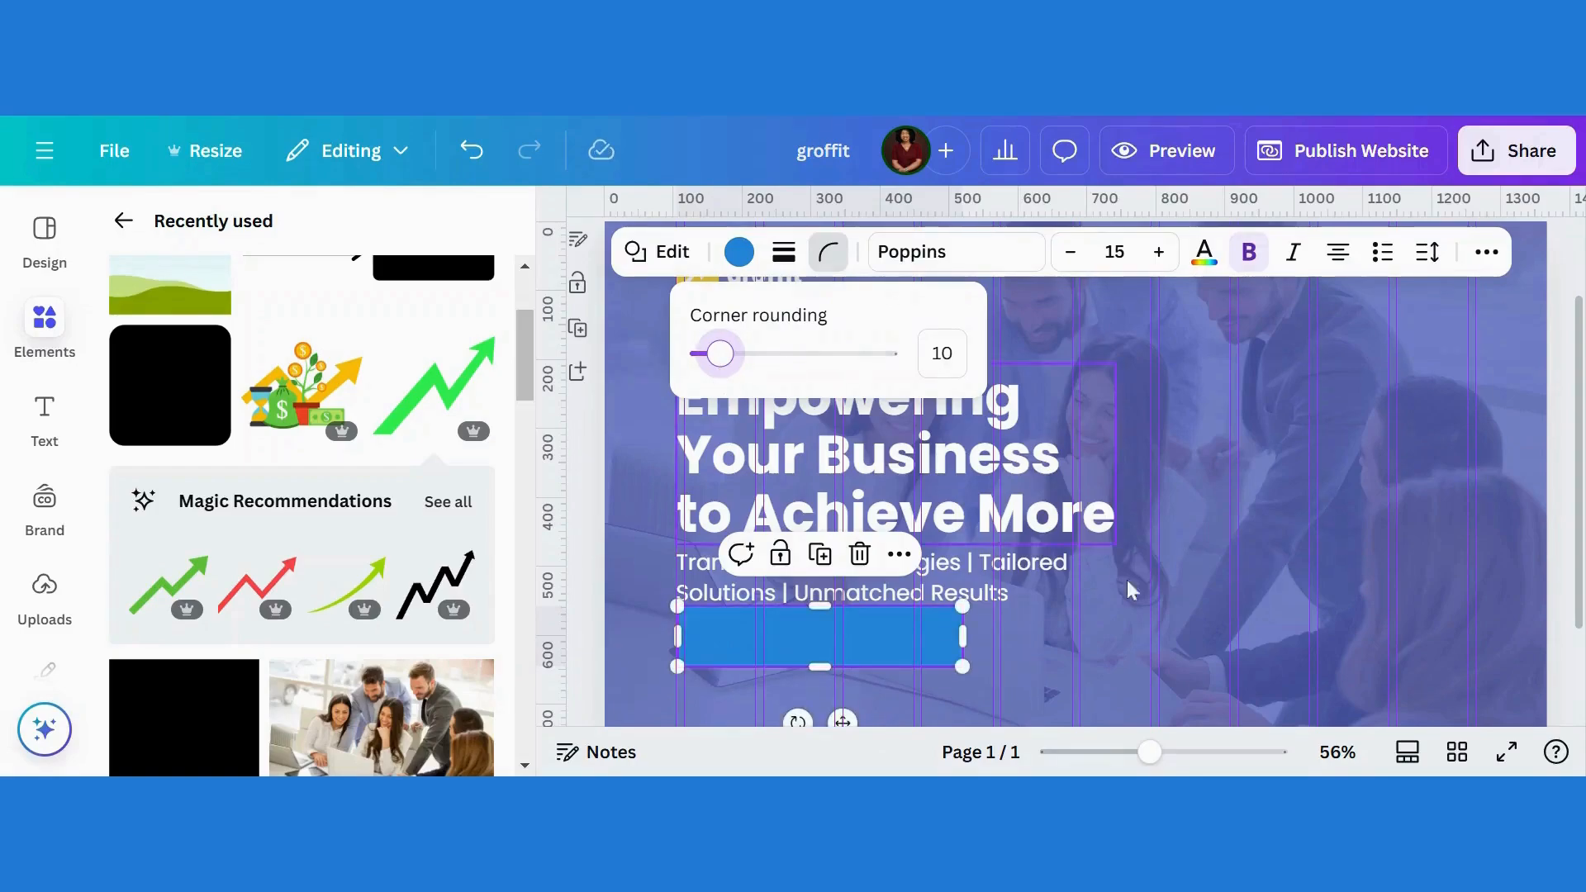
Step: Fill the button with the document's yellow and slightly reduce its height from the upper edge
click(741, 253)
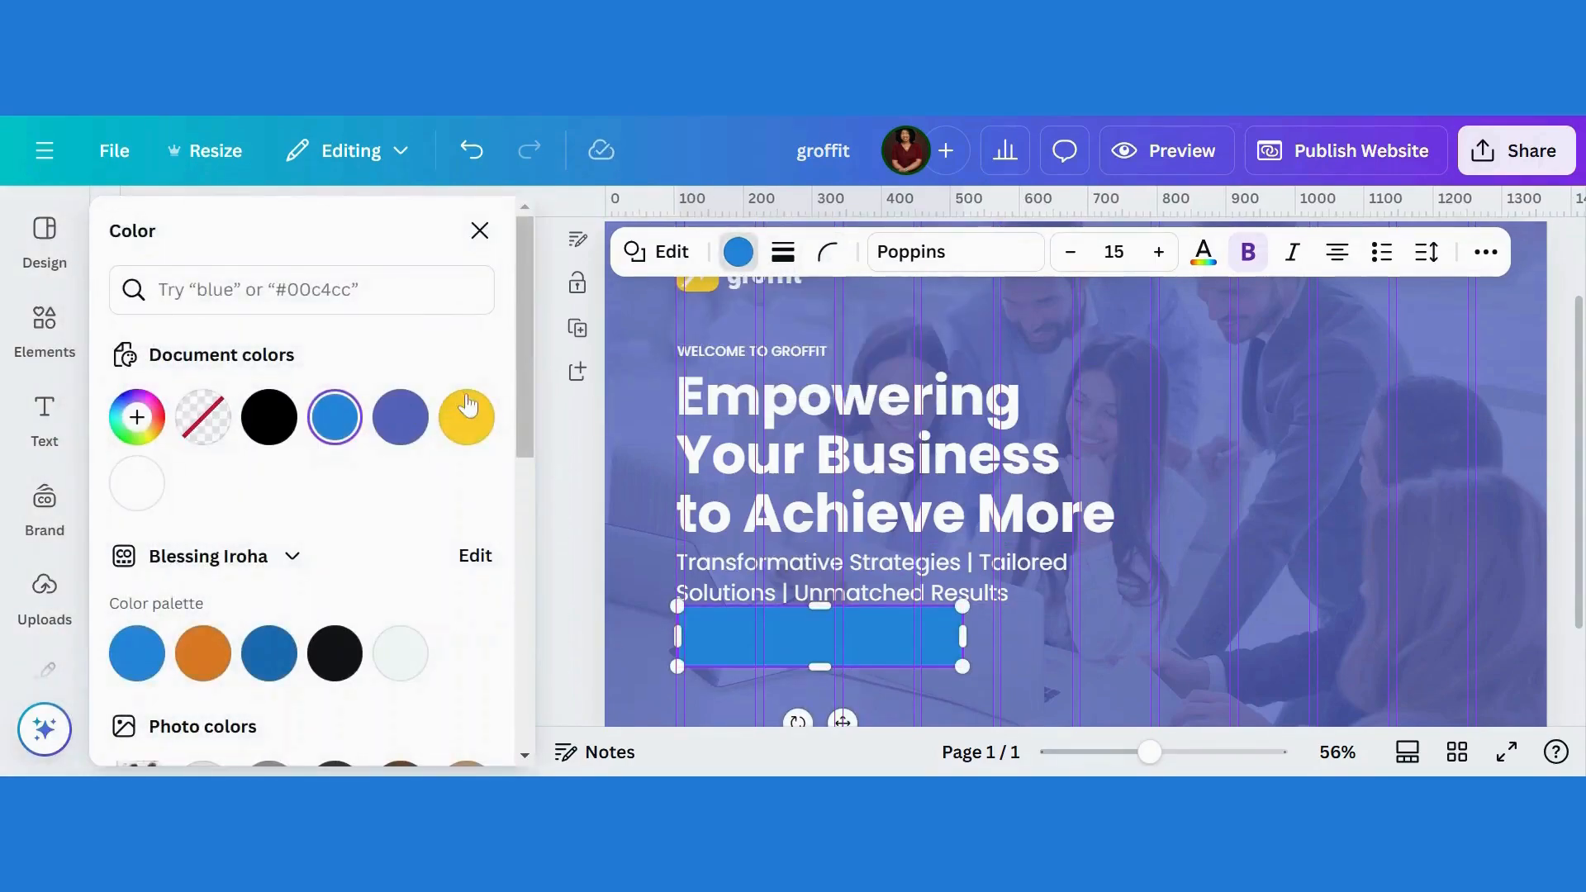
click(466, 417)
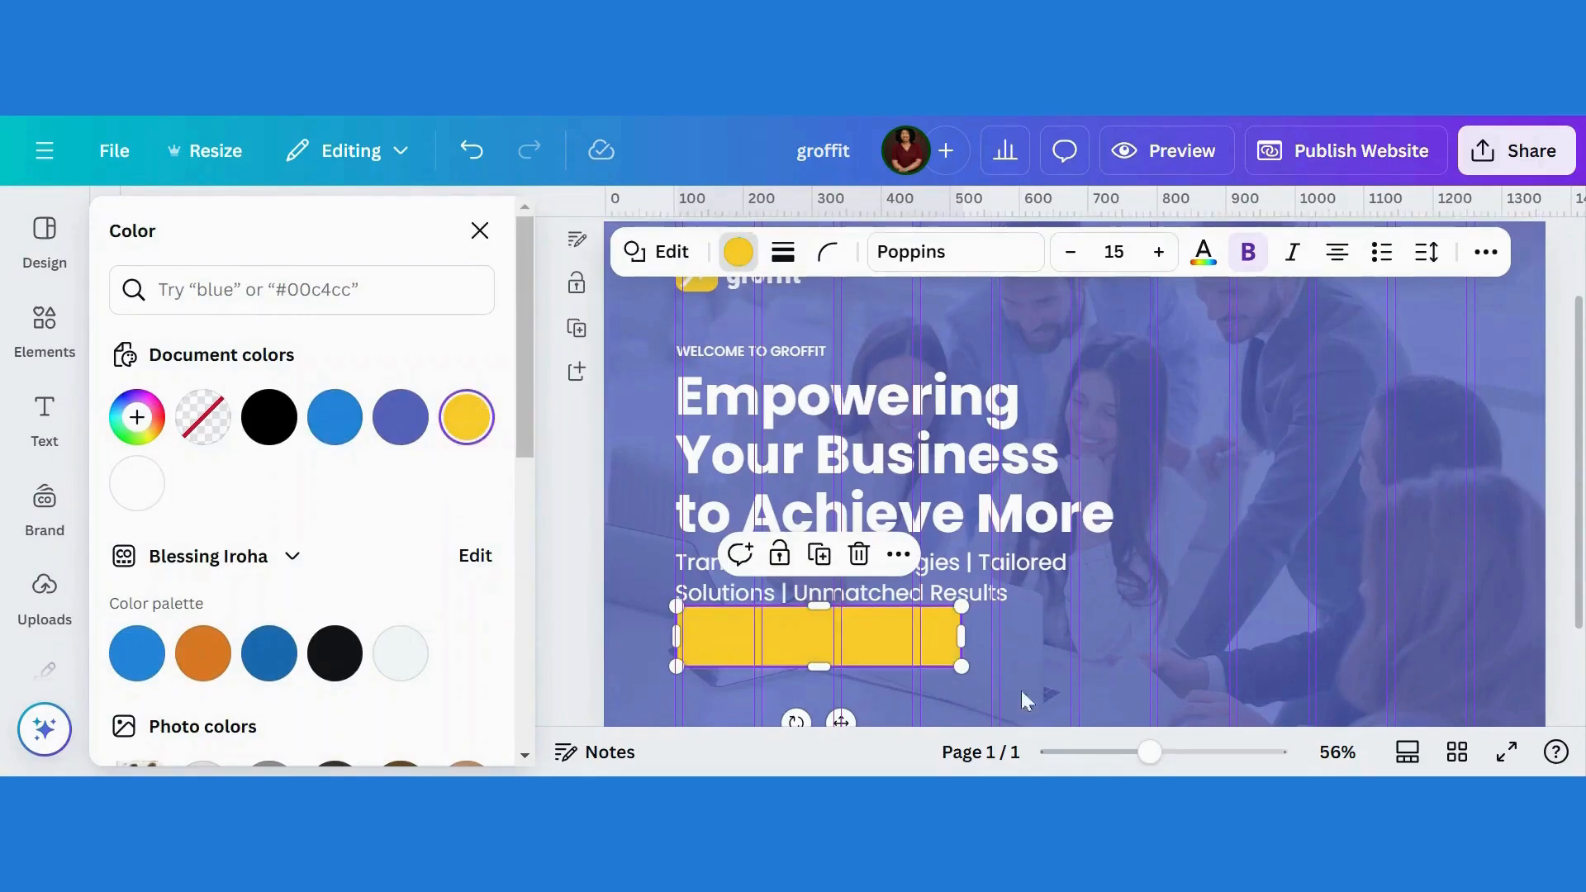
drag(812, 606, 812, 613)
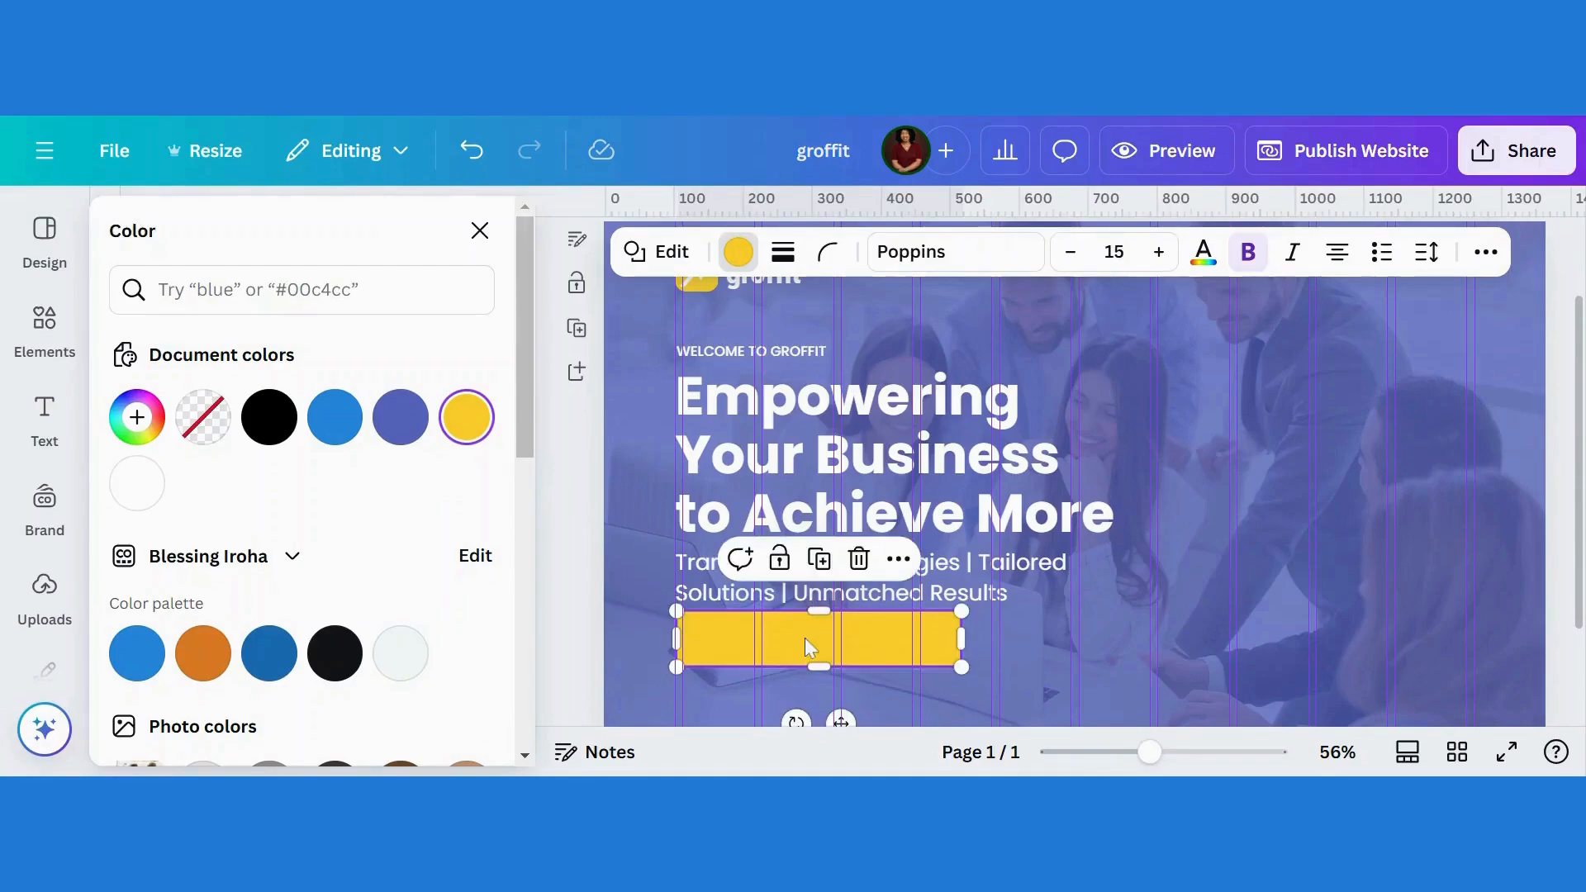
Step: Label the yellow button "VIEW OUR SERVICES"
double_click(805, 638)
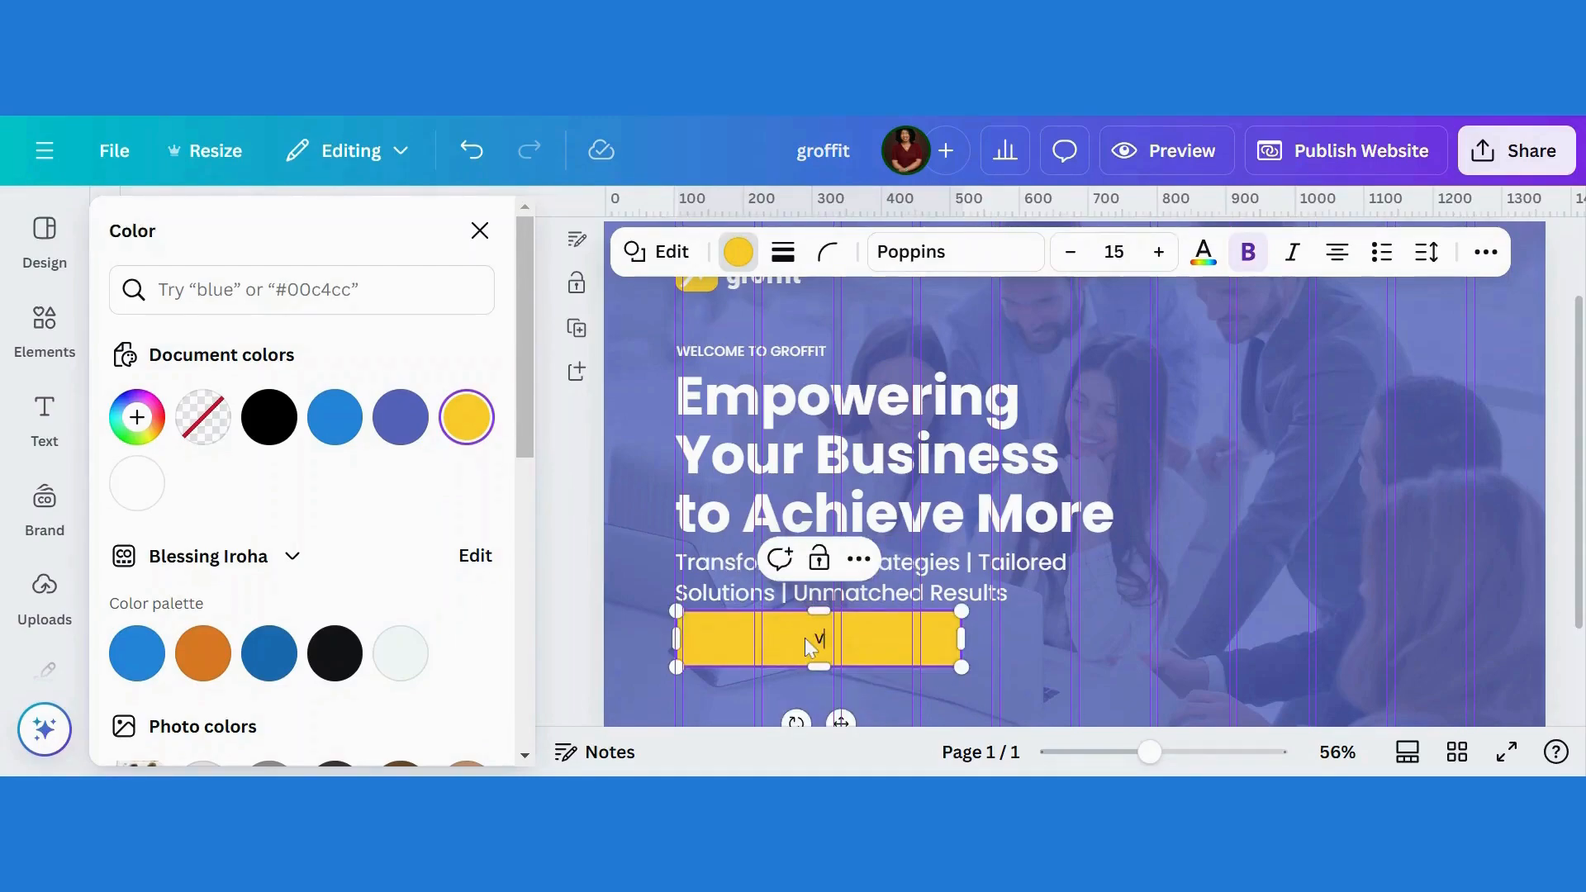
text(VIEW OUR SERVICES)
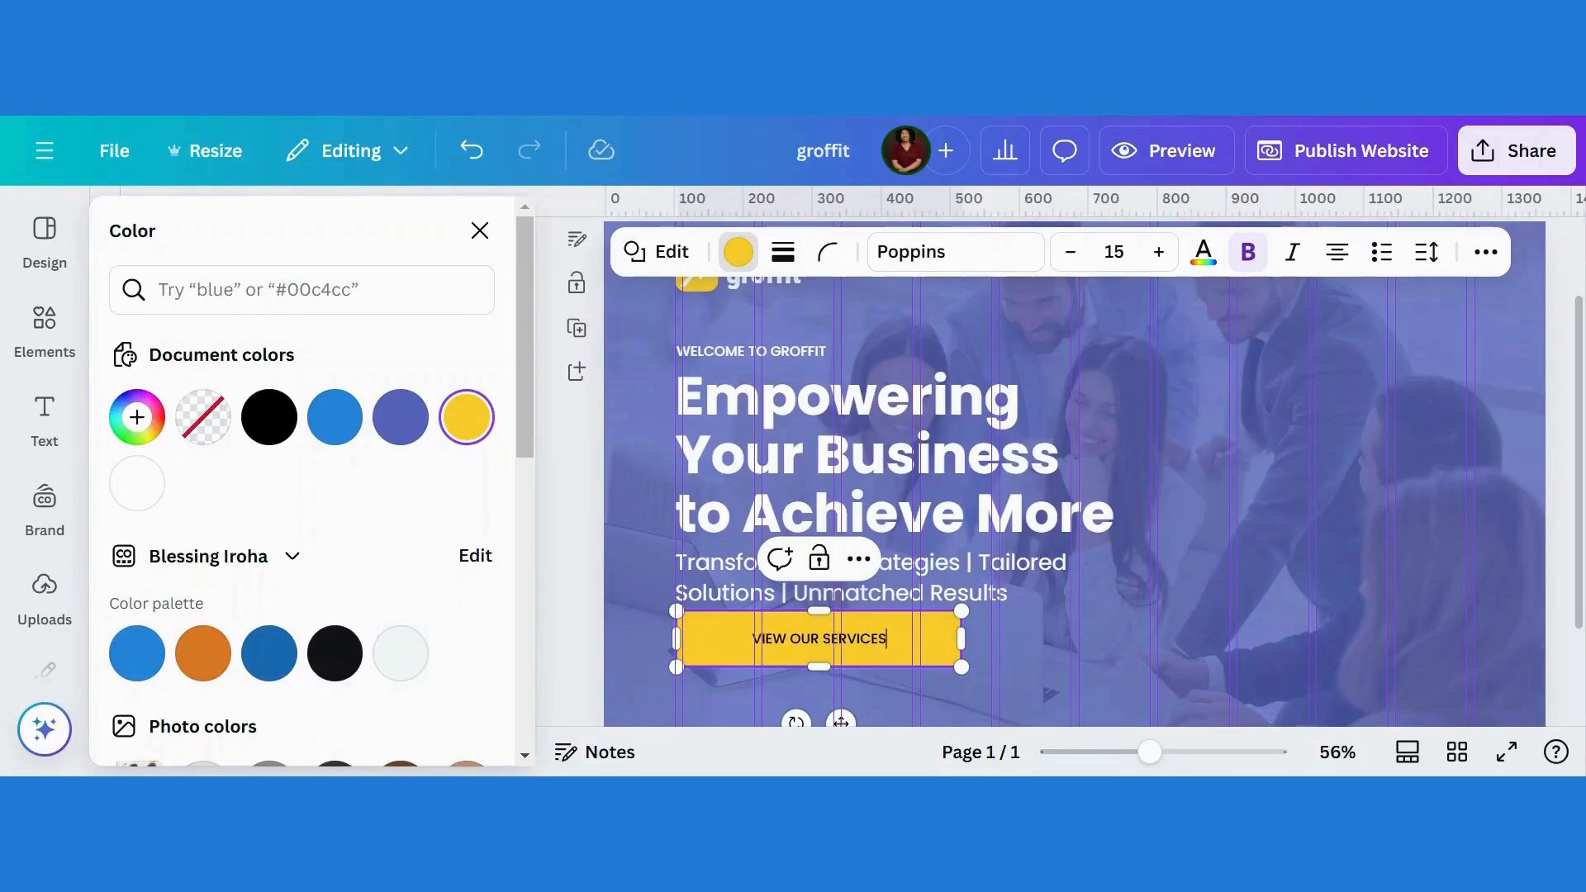
click(1217, 603)
Step: Try to change the button label's font weight to Poppins SemiBold
click(839, 641)
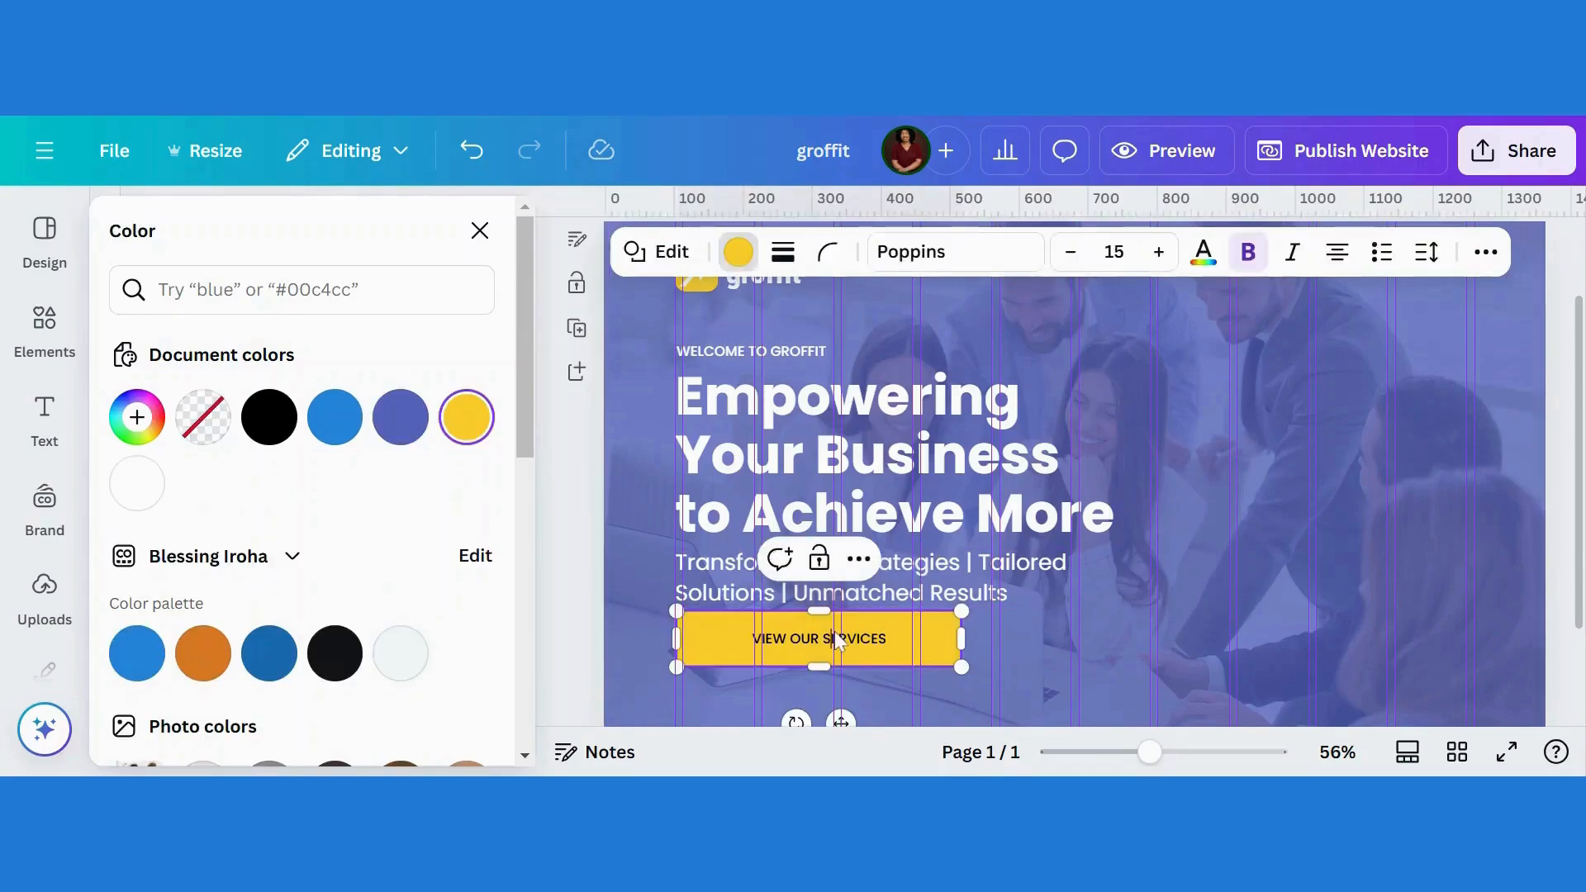
click(975, 252)
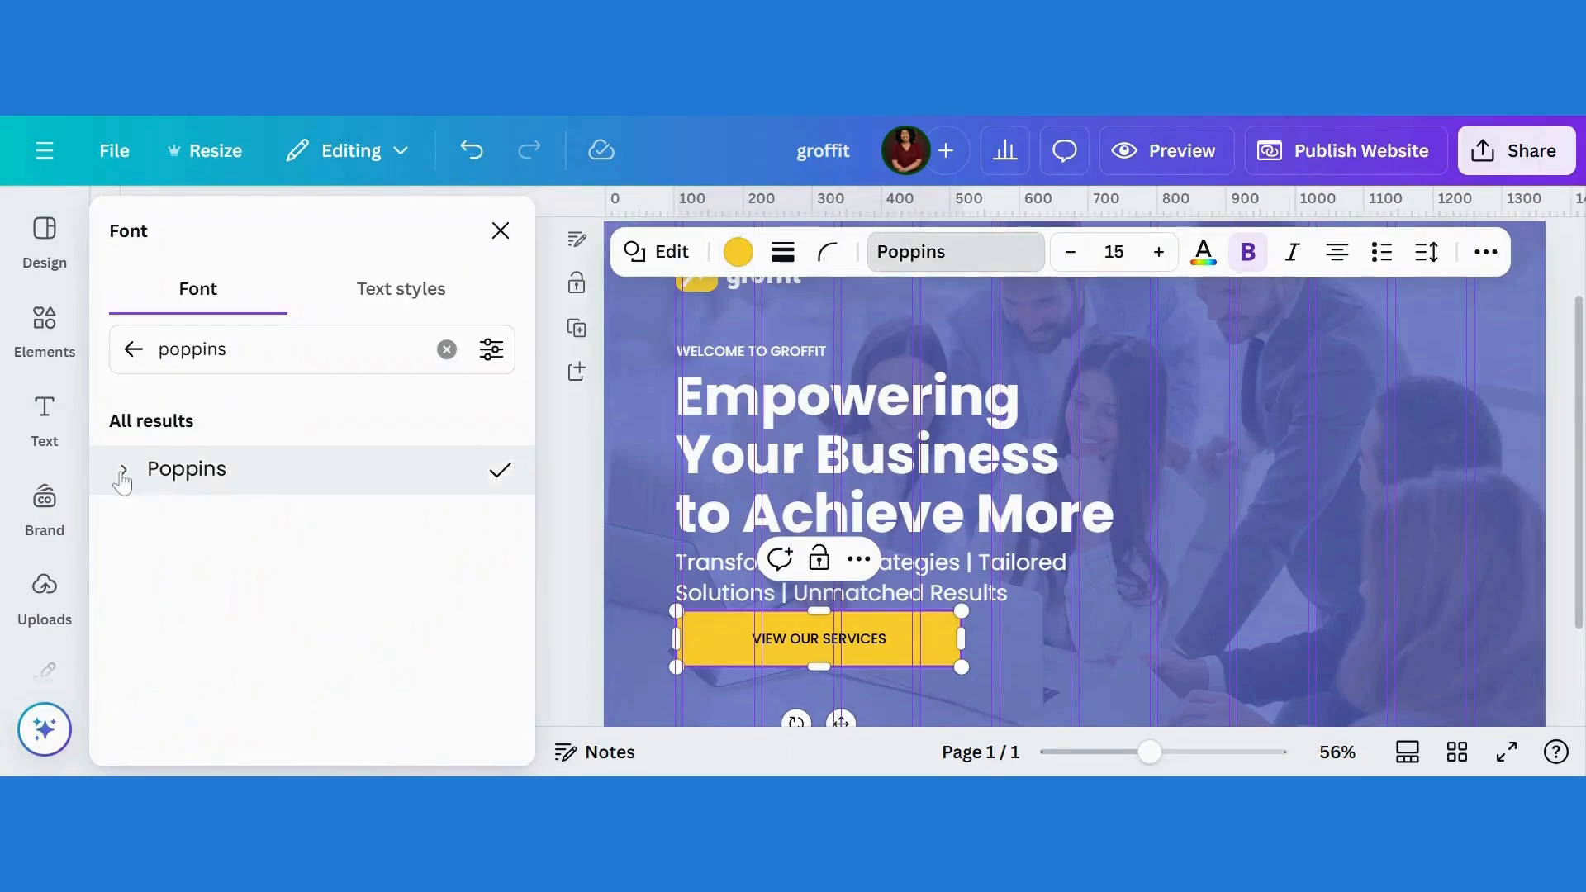
click(123, 470)
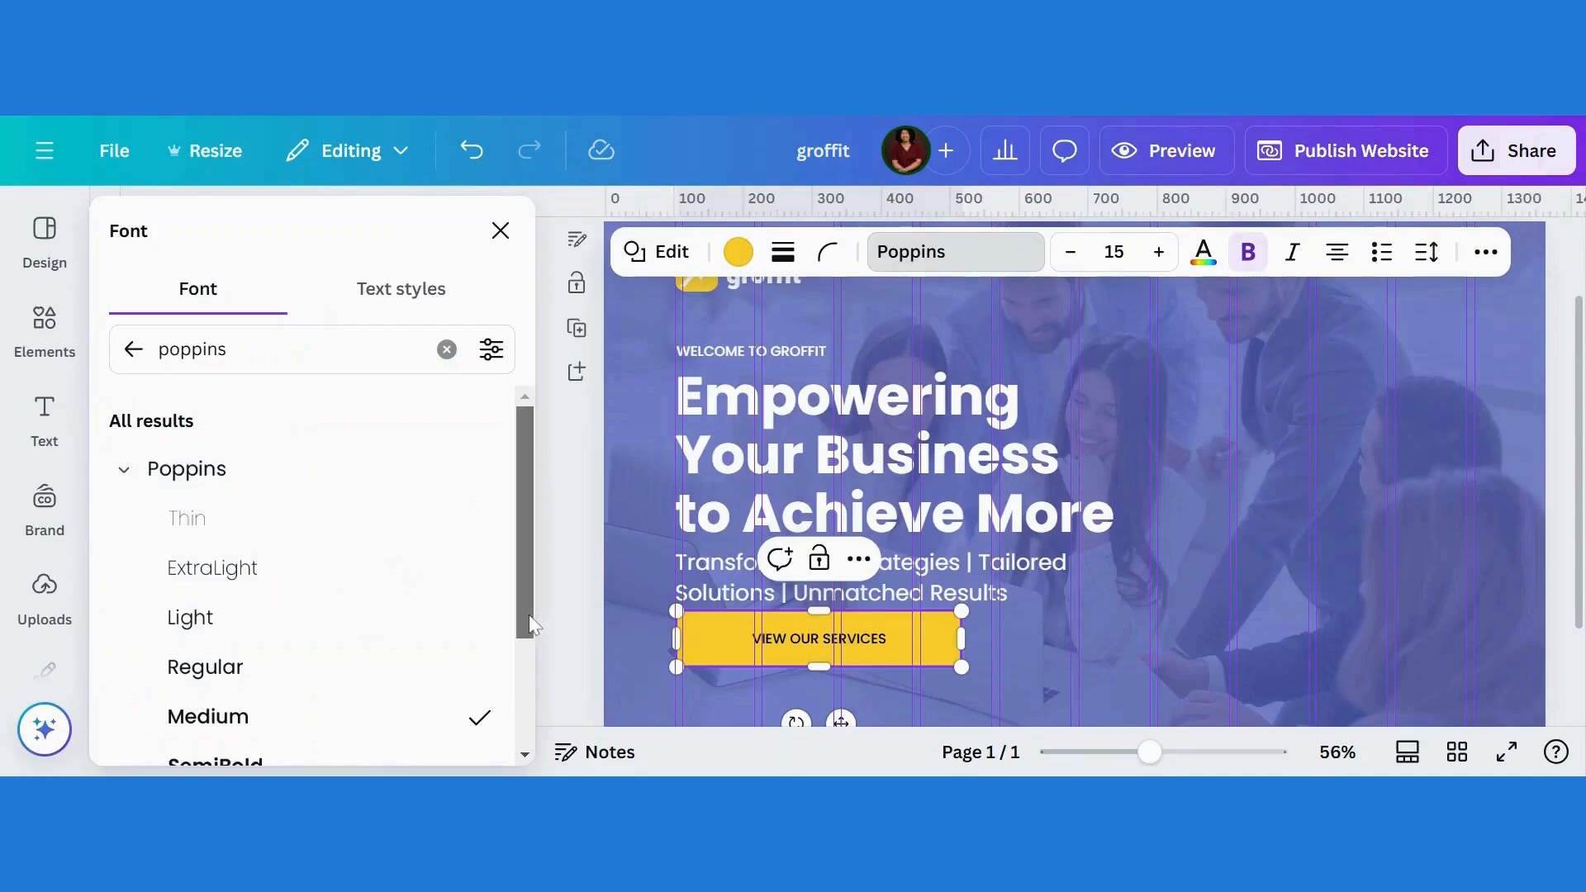
drag(529, 616, 525, 686)
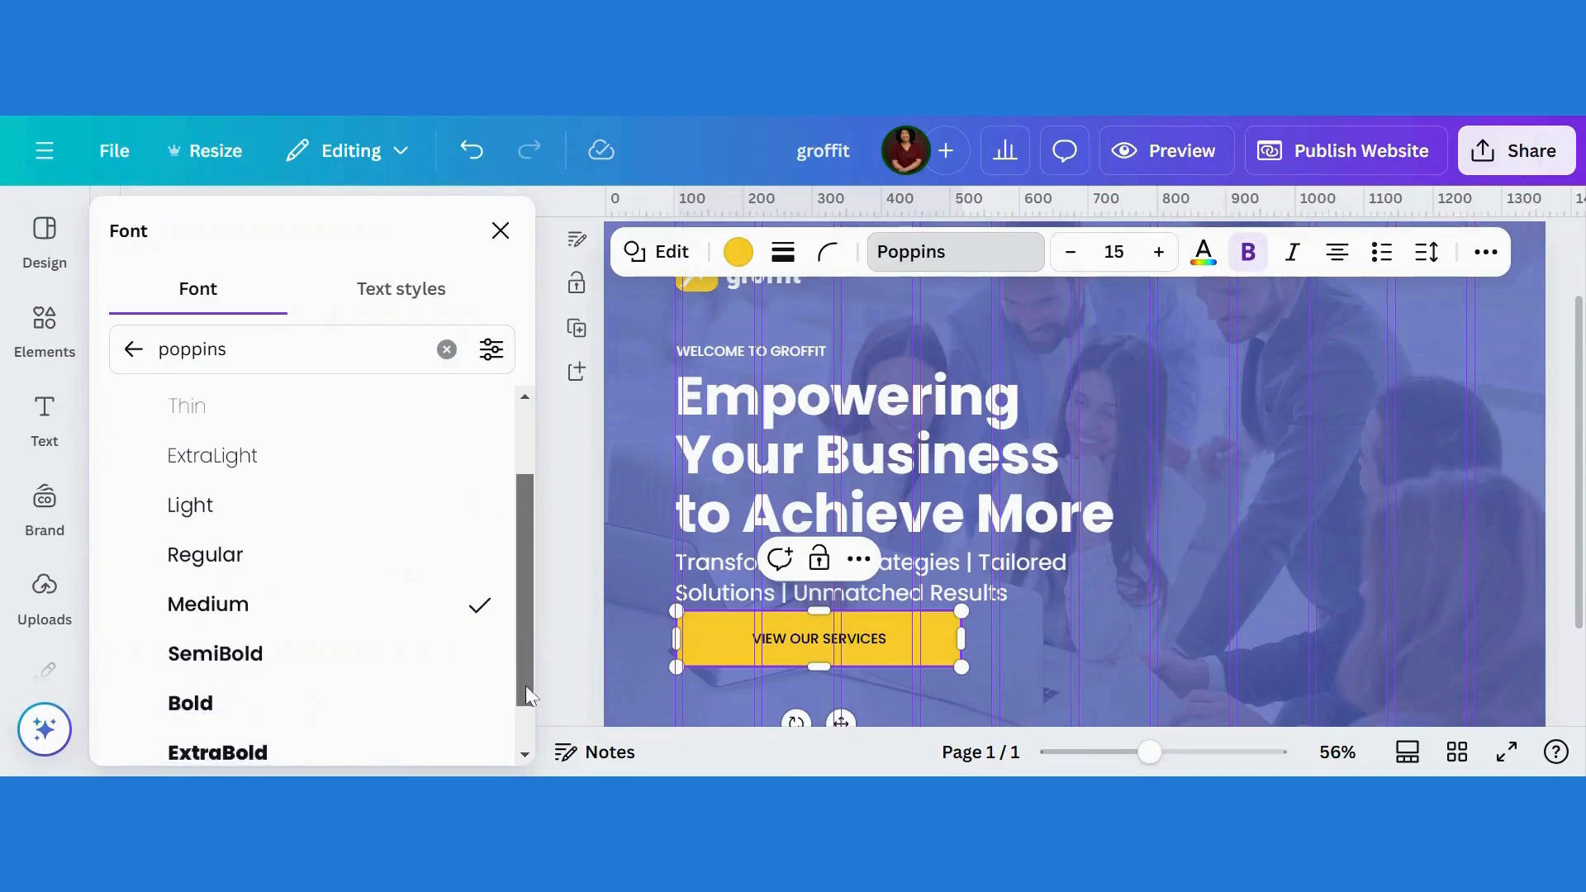
click(271, 661)
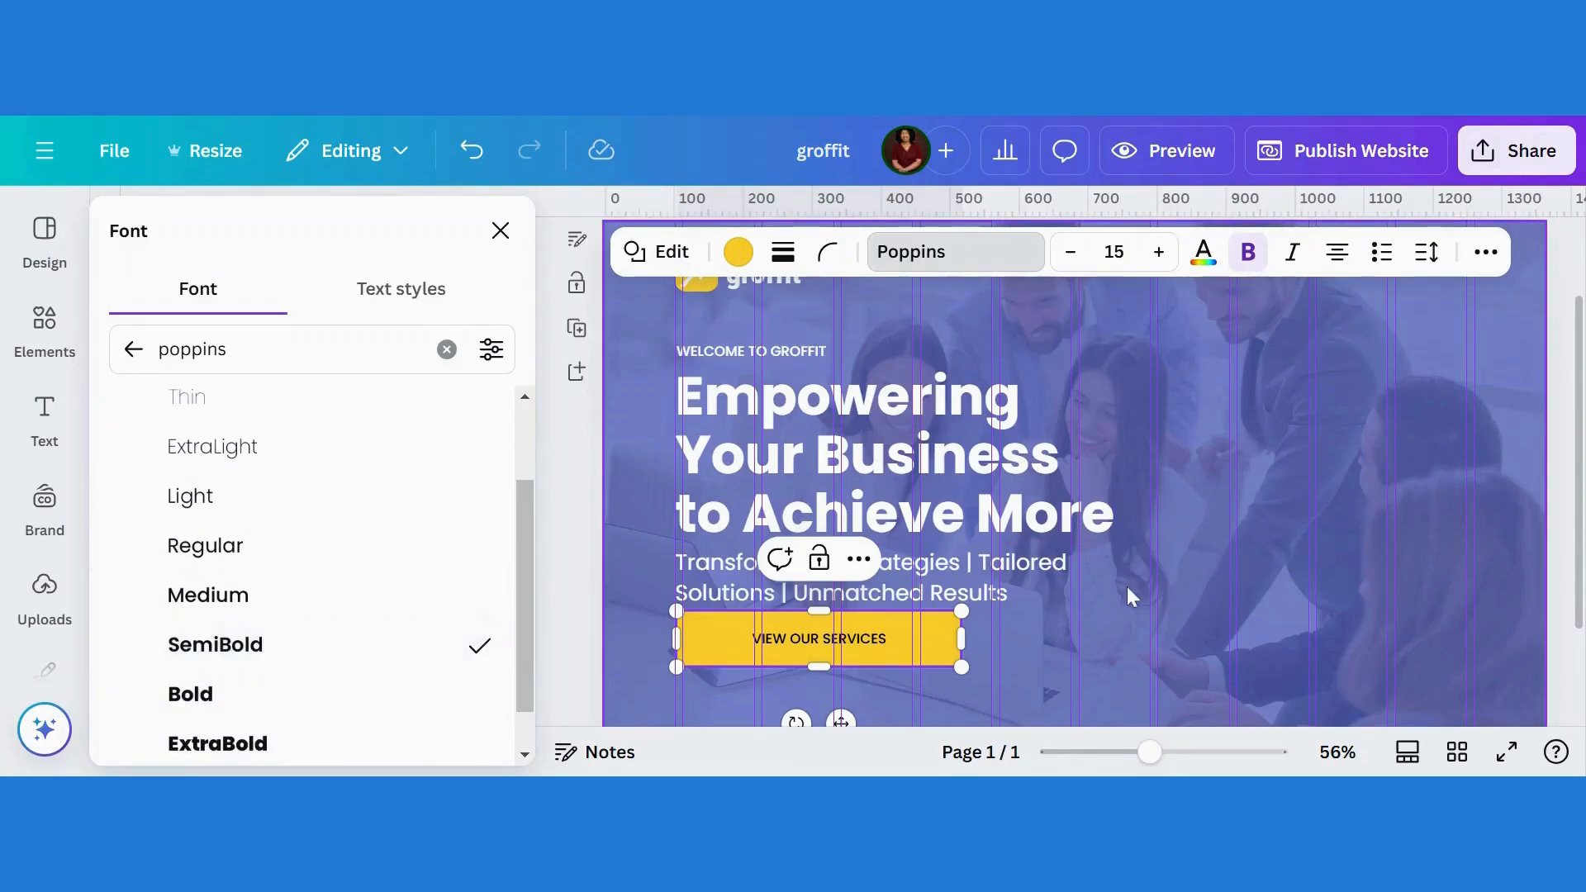
click(1038, 595)
Step: Reselect the button and apply the Poppins SemiBold weight to its label
click(830, 640)
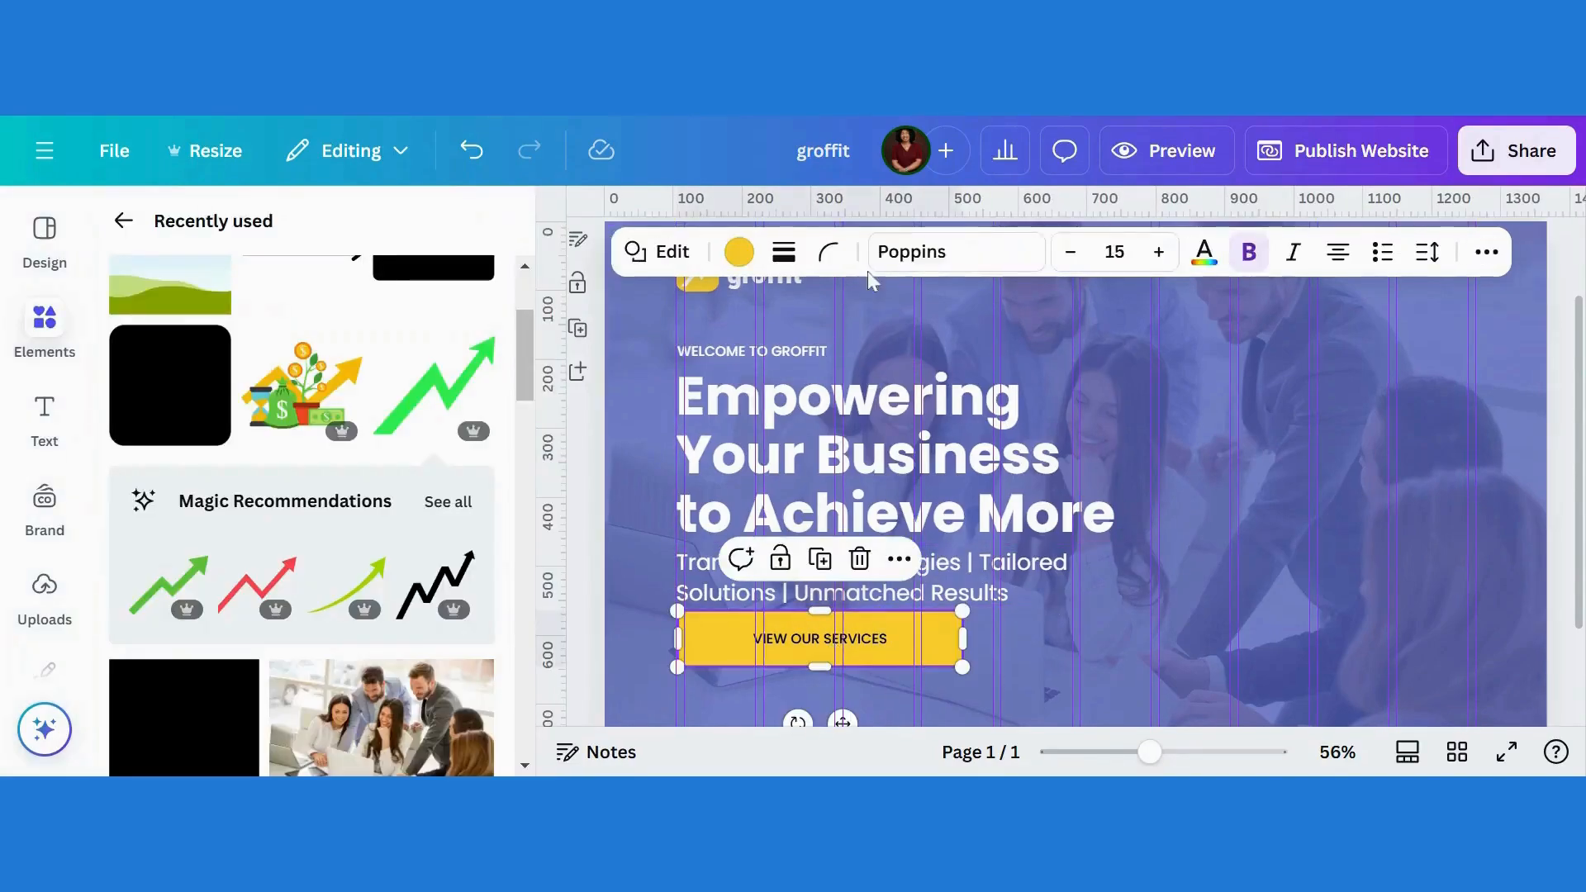
click(923, 263)
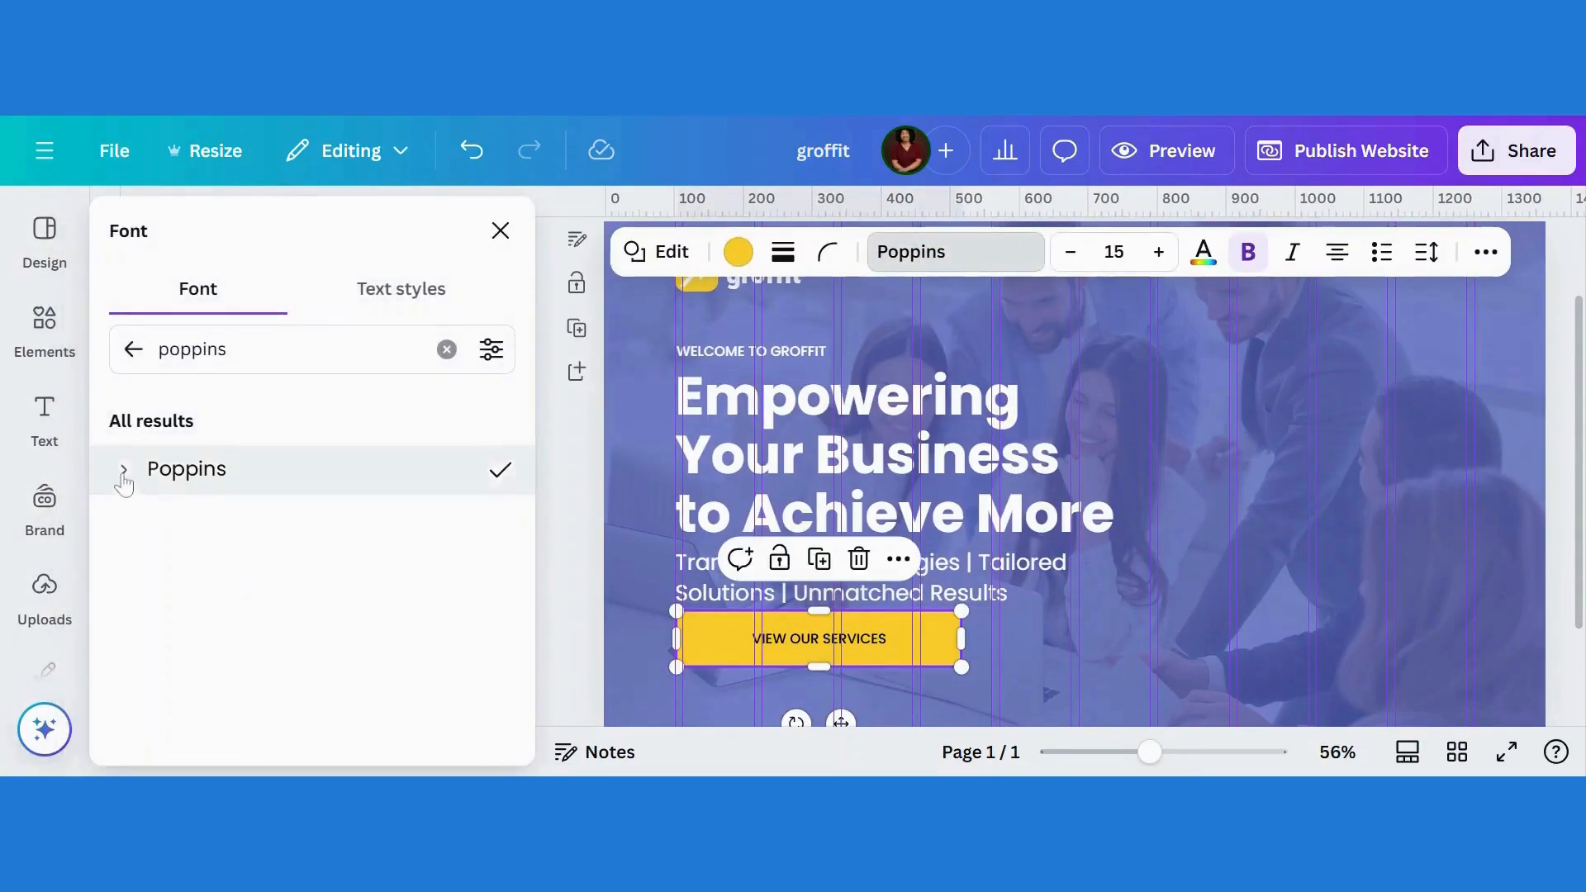
click(124, 472)
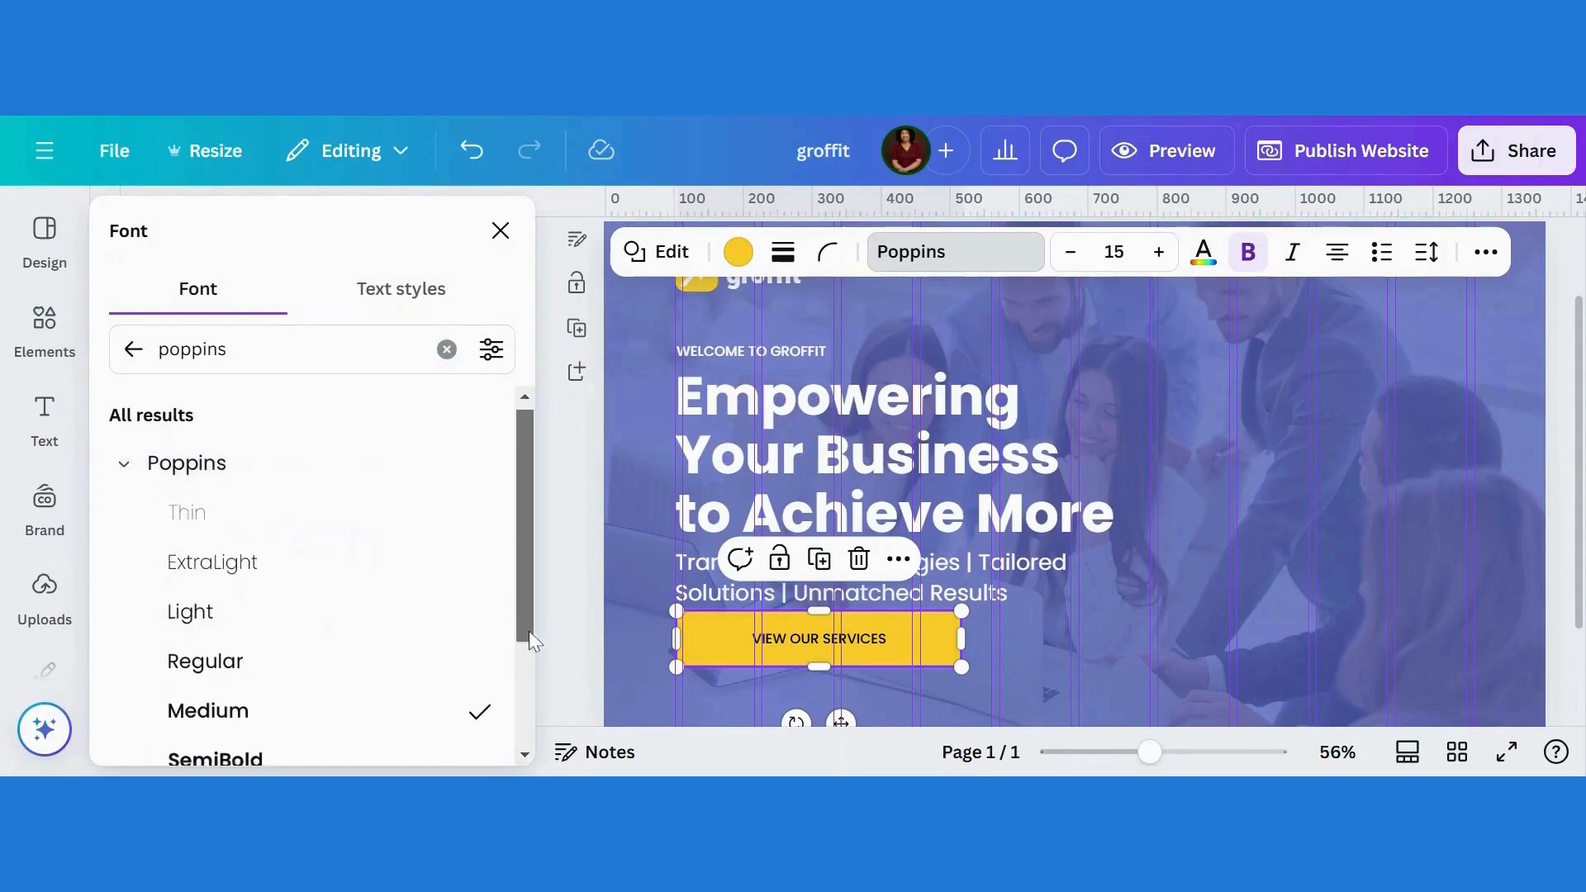
drag(531, 637, 535, 693)
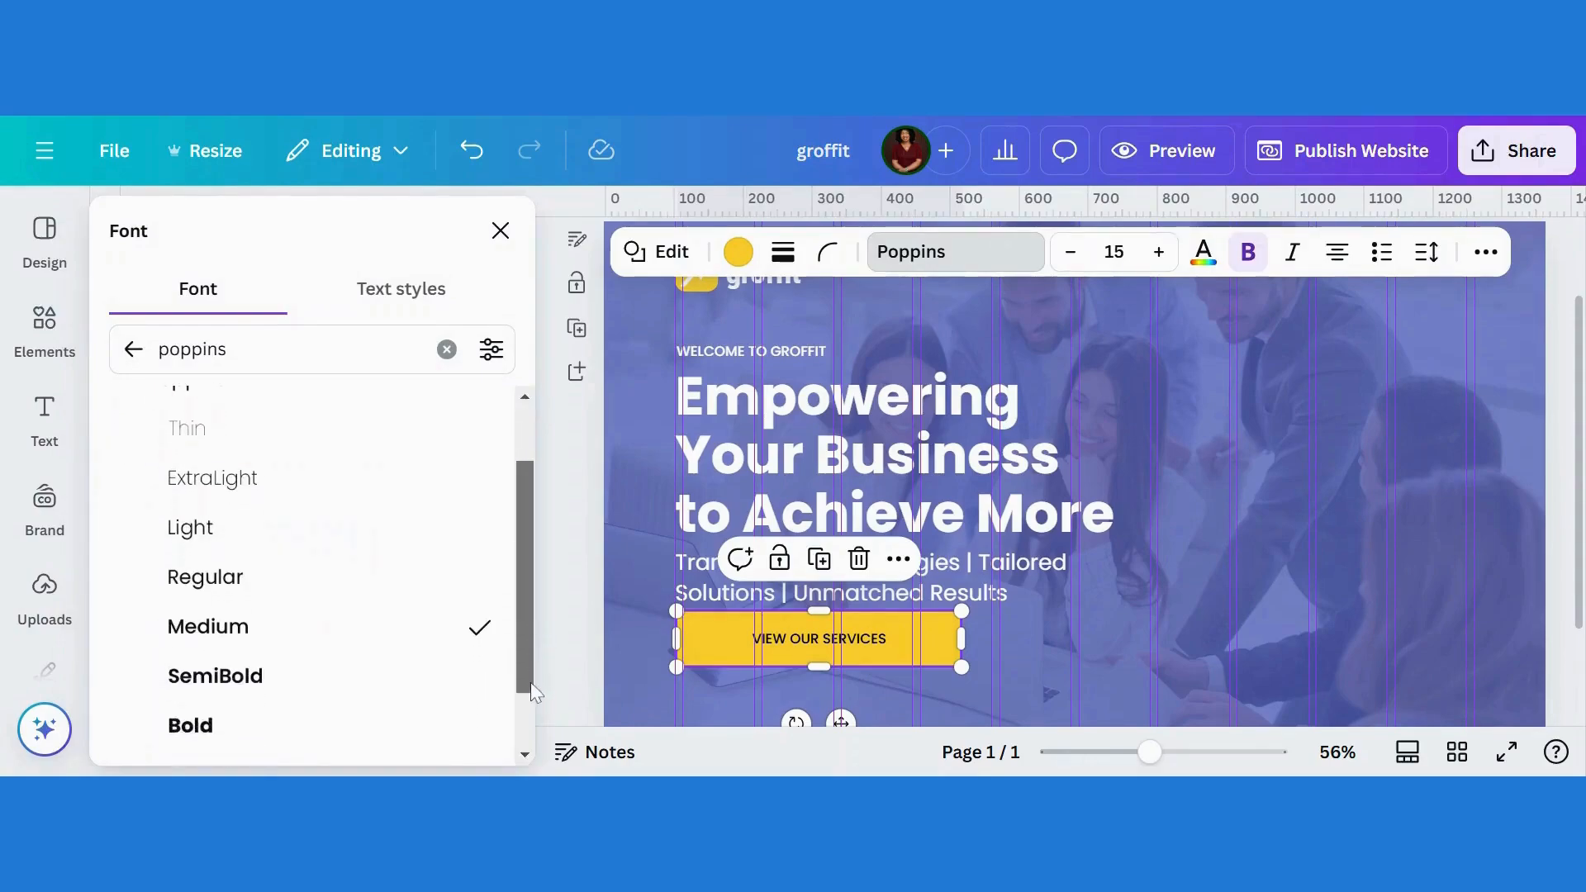
click(260, 676)
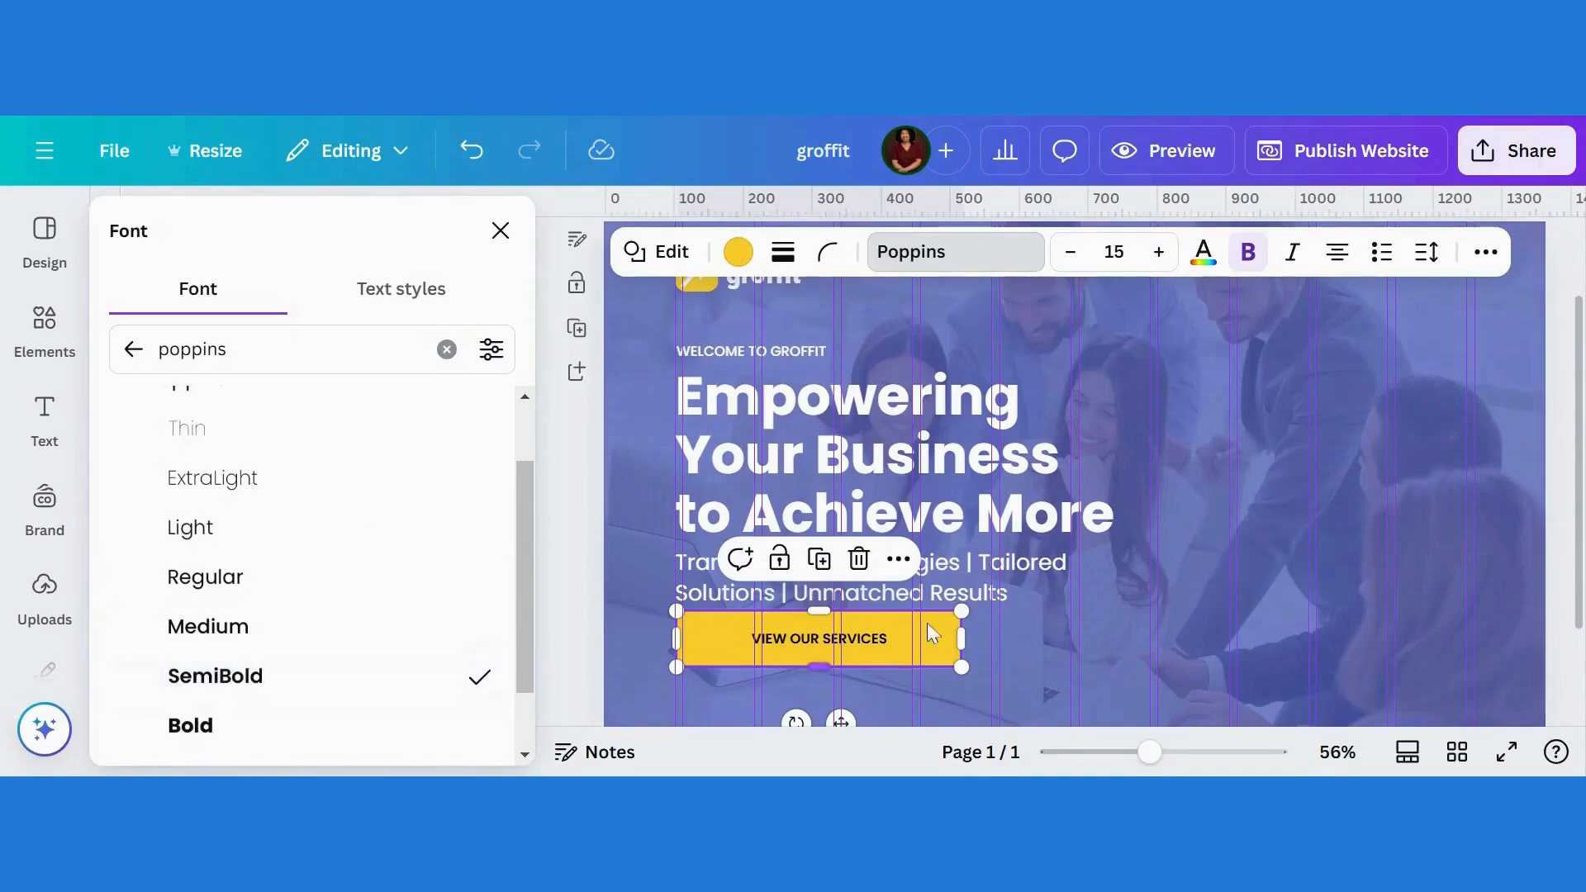
click(1156, 627)
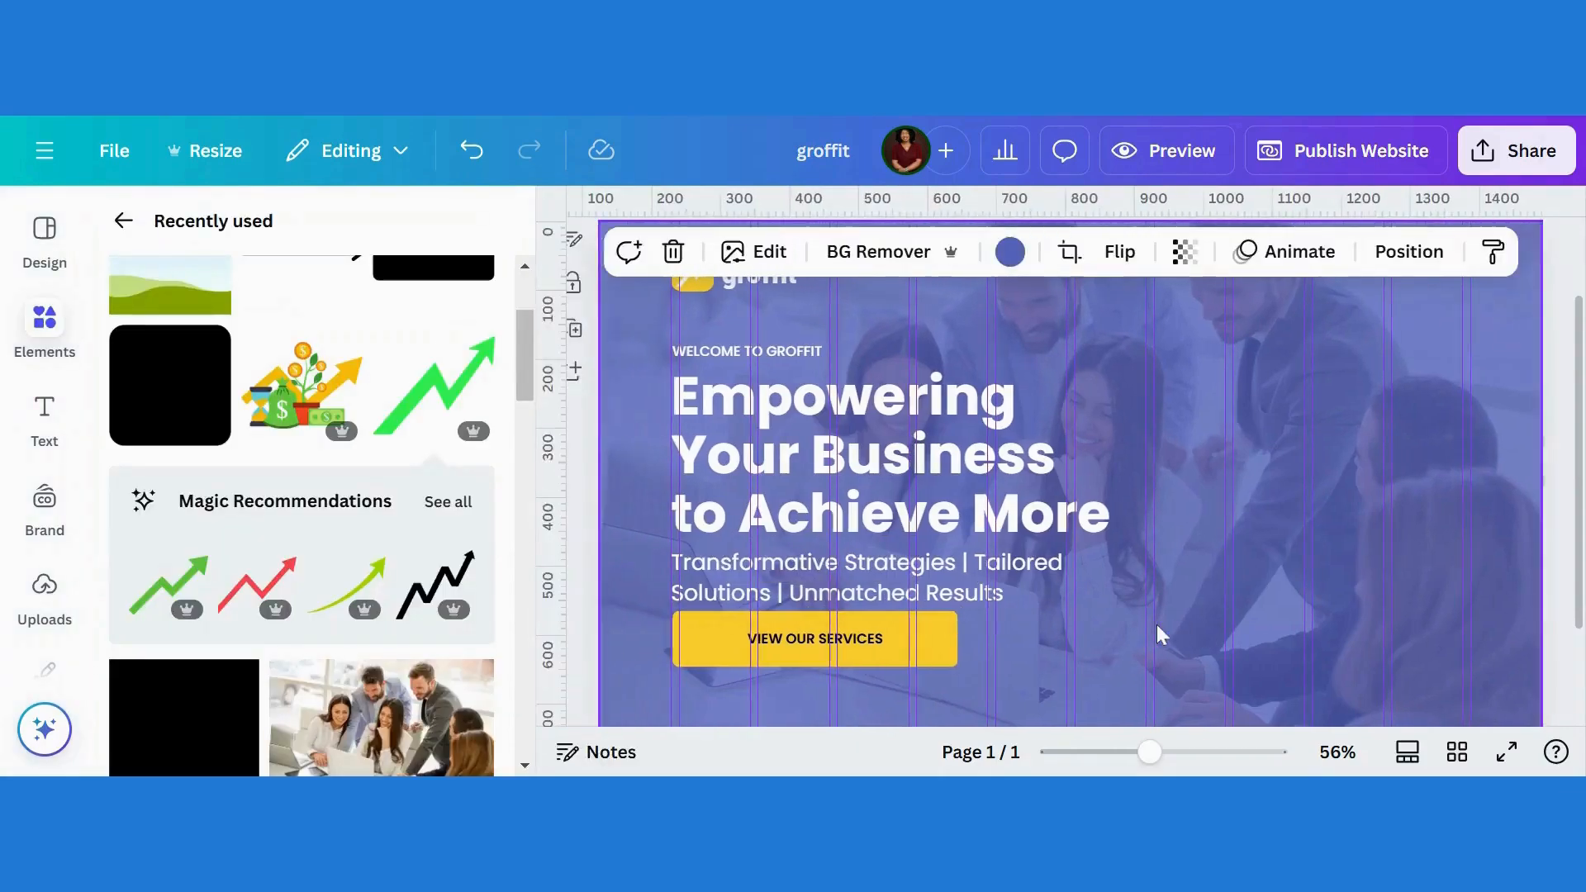
click(954, 655)
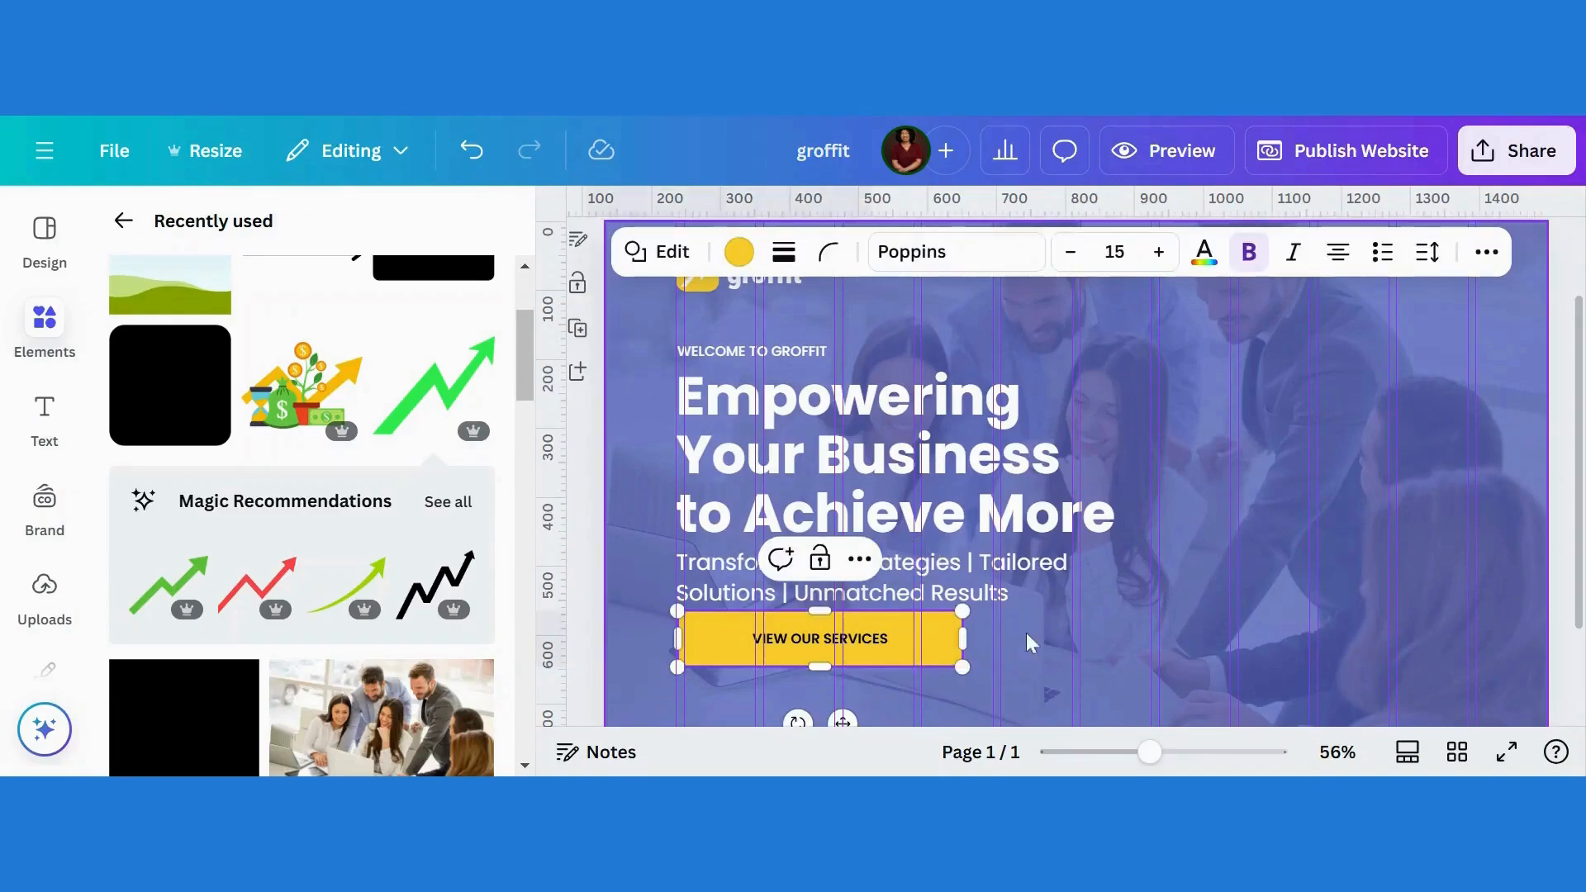
click(1036, 638)
click(957, 663)
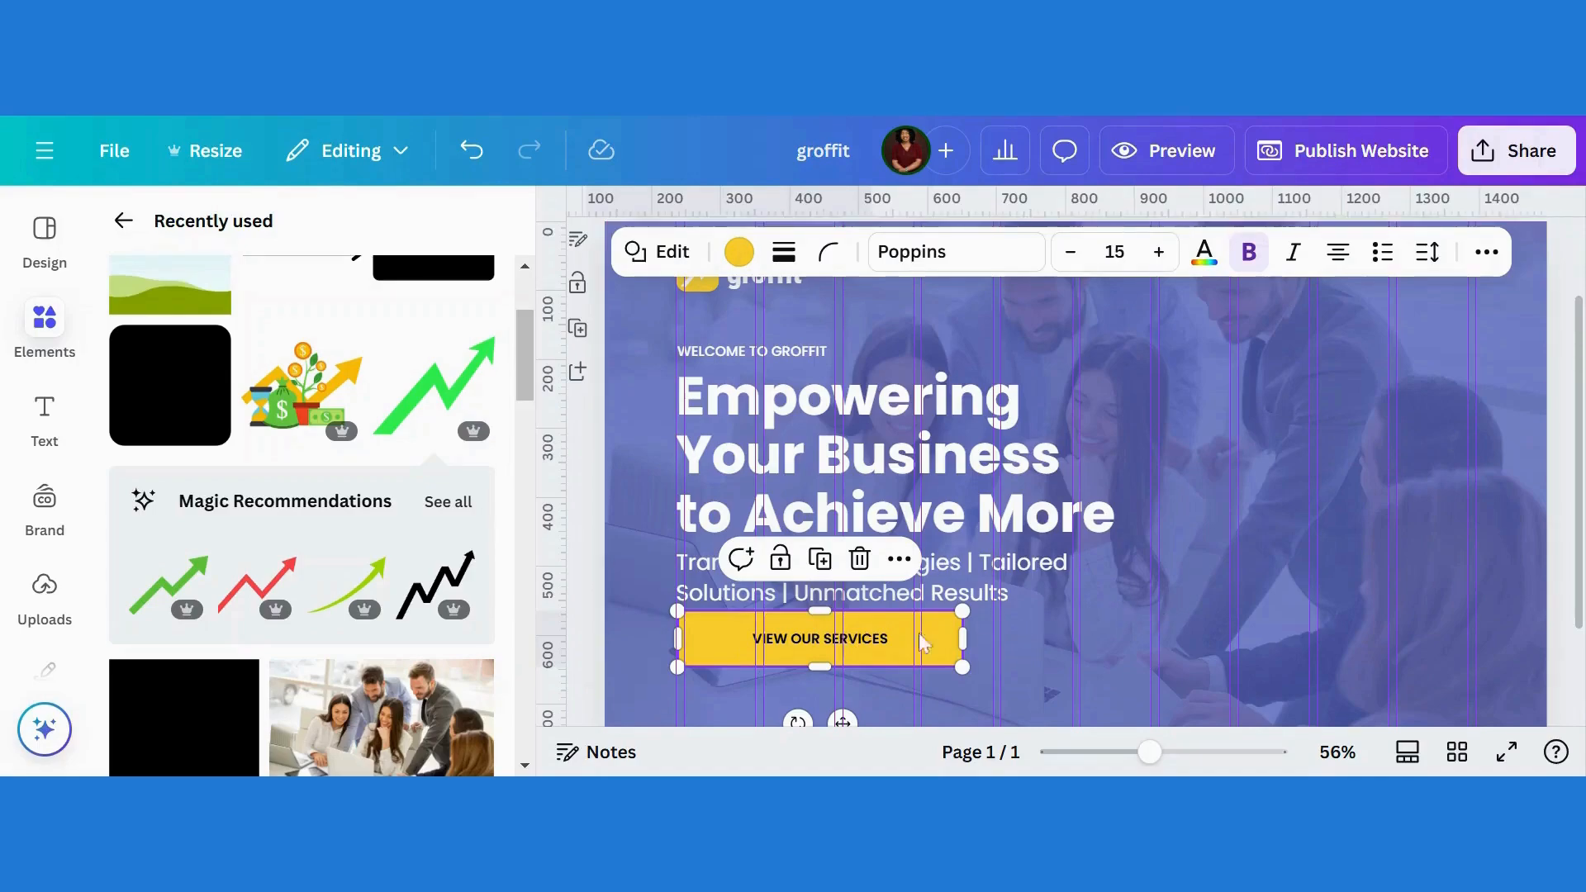
click(1117, 630)
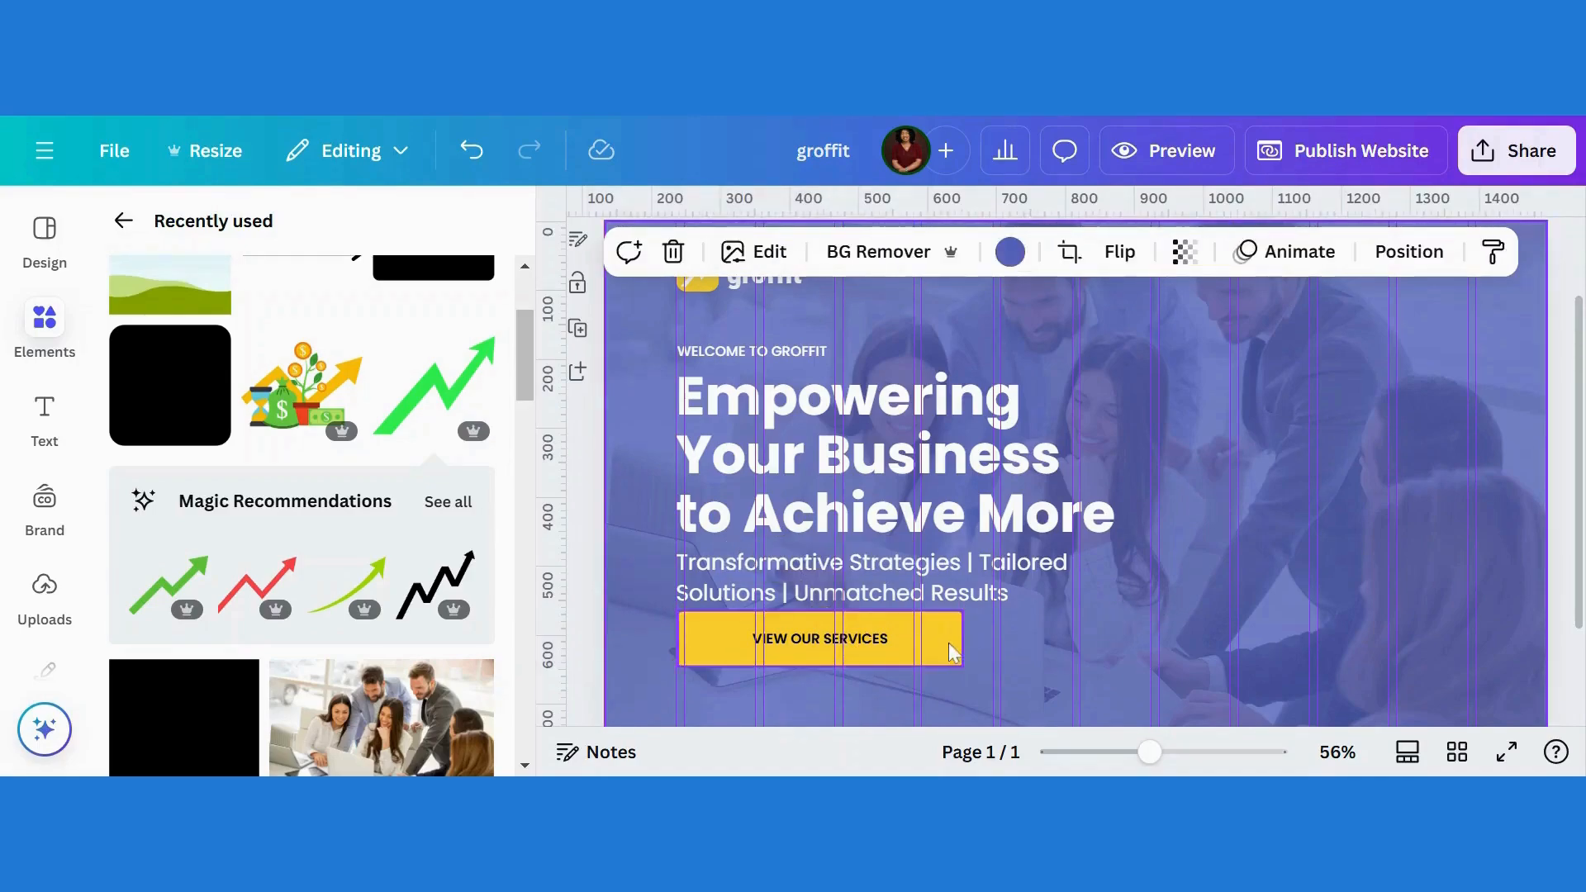
click(953, 654)
click(1109, 636)
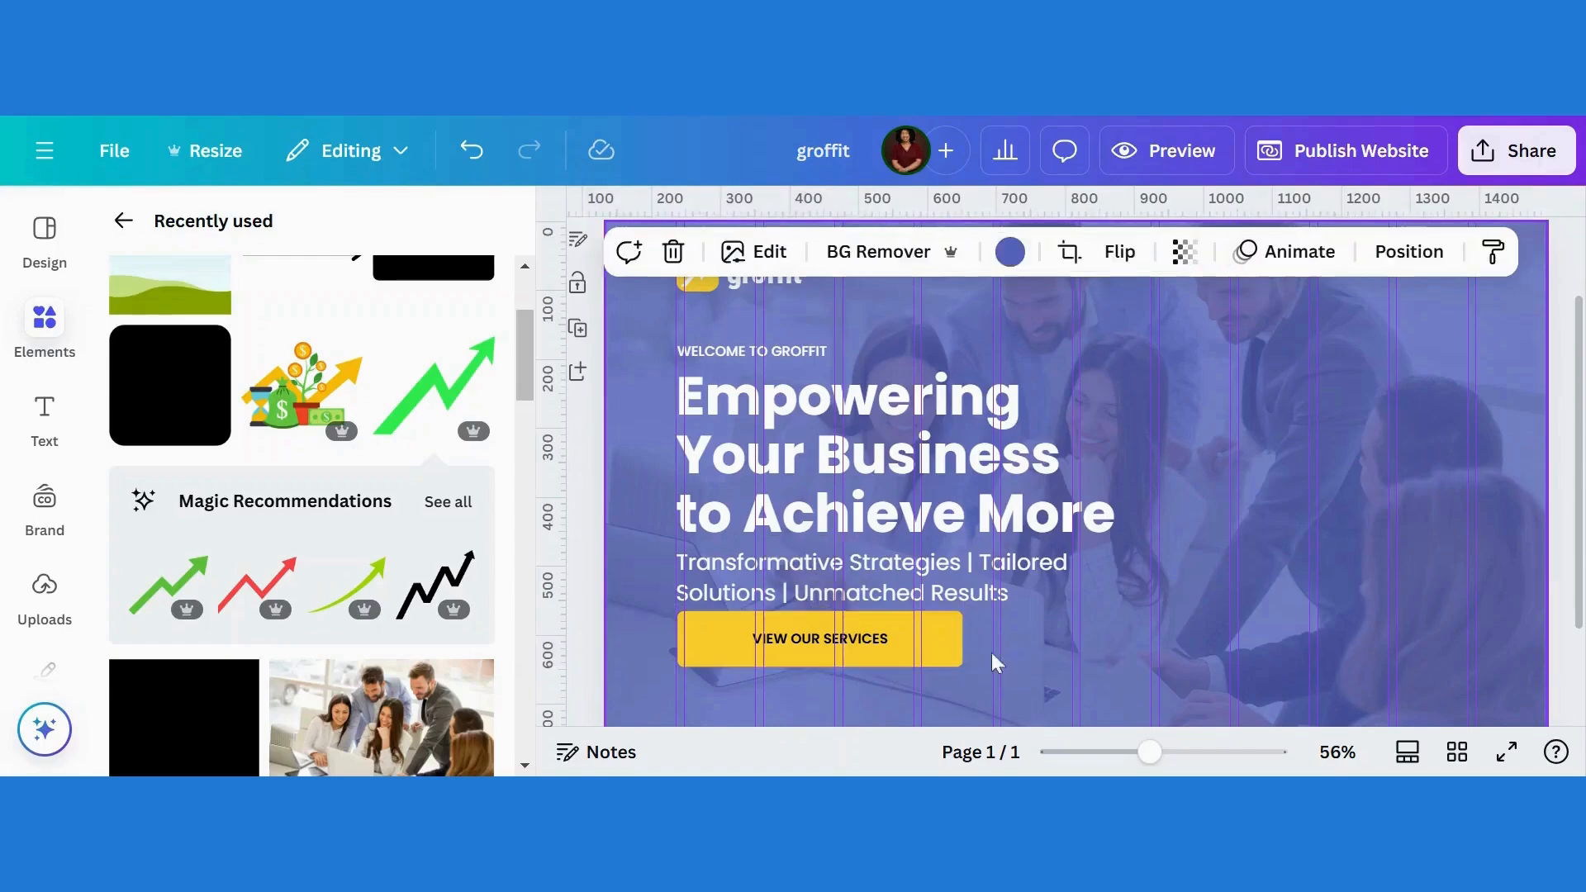
click(954, 658)
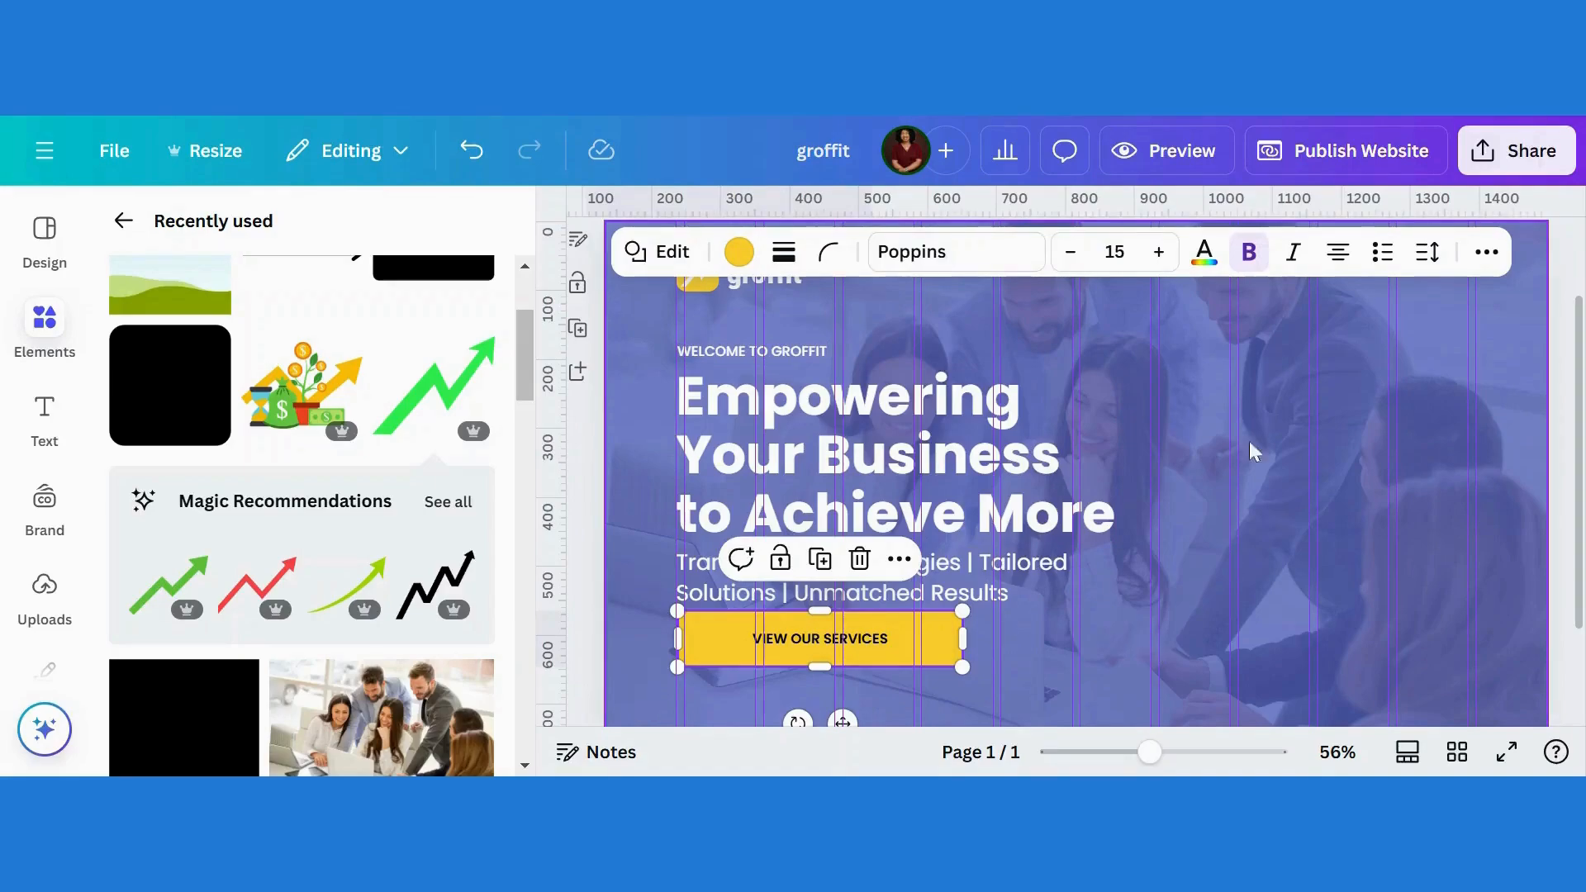
click(1258, 568)
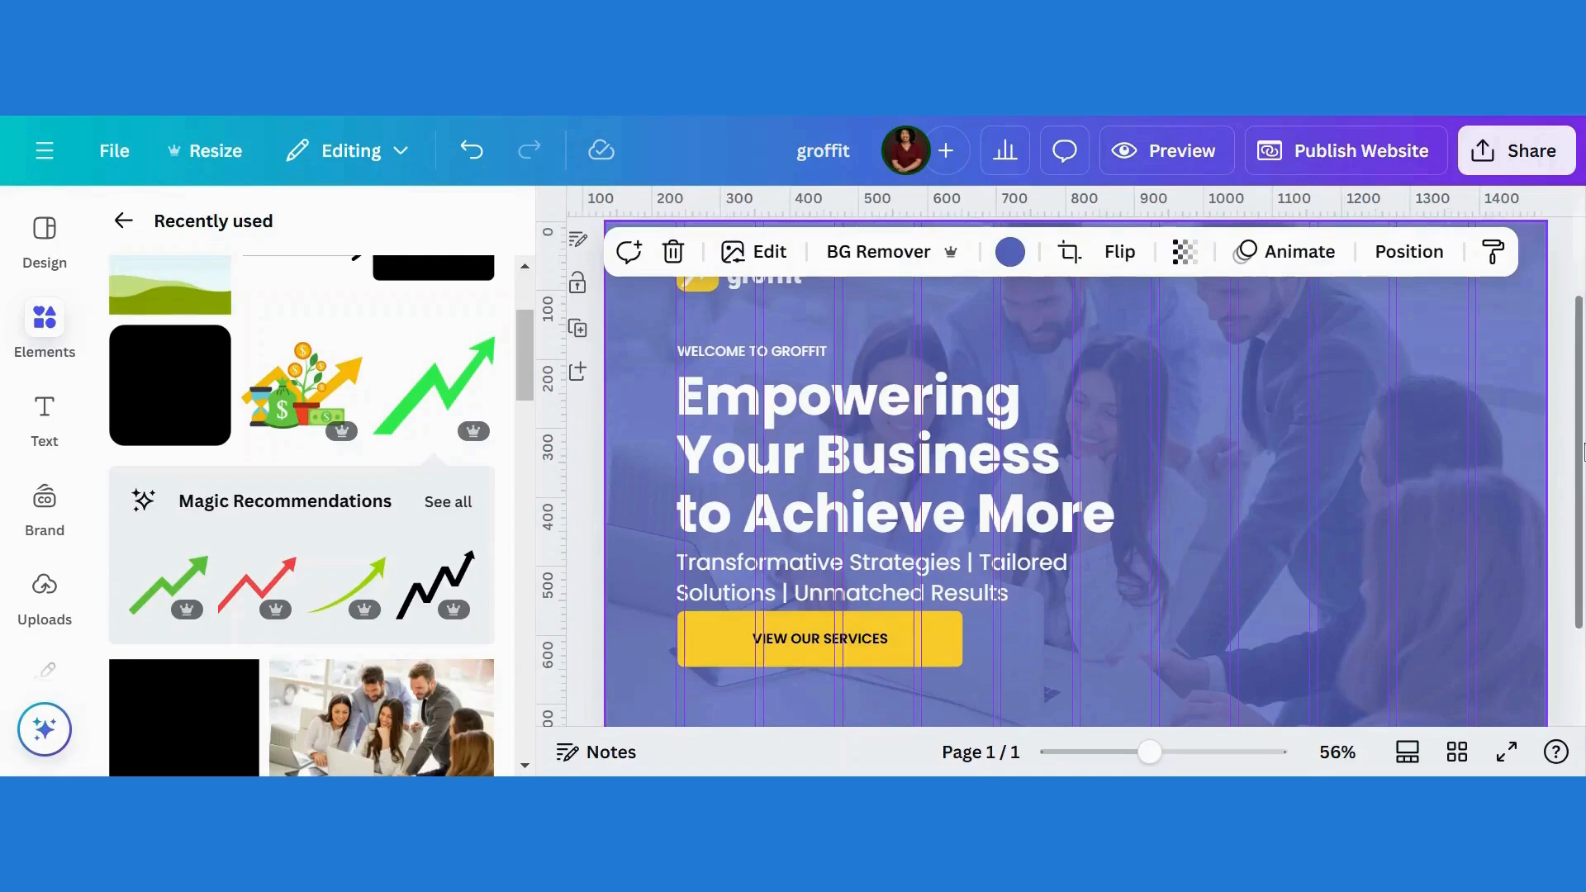
scroll(1076, 472, down, 1)
scroll(1075, 472, up, 2)
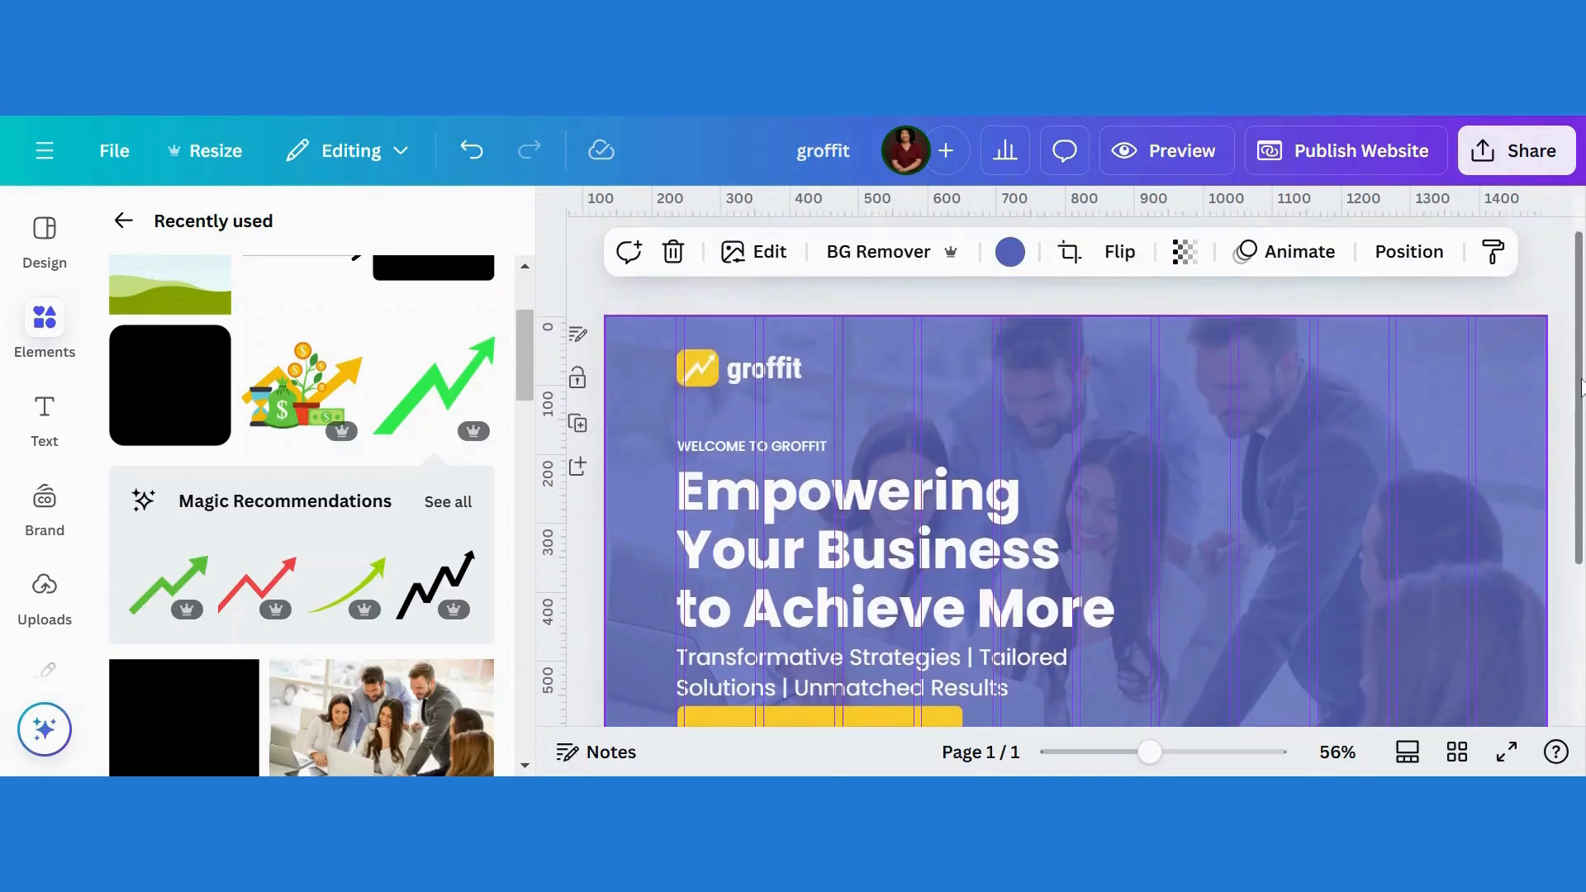
scroll(1076, 472, down, 2)
scroll(1192, 527, up, 2)
scroll(1192, 527, down, 3)
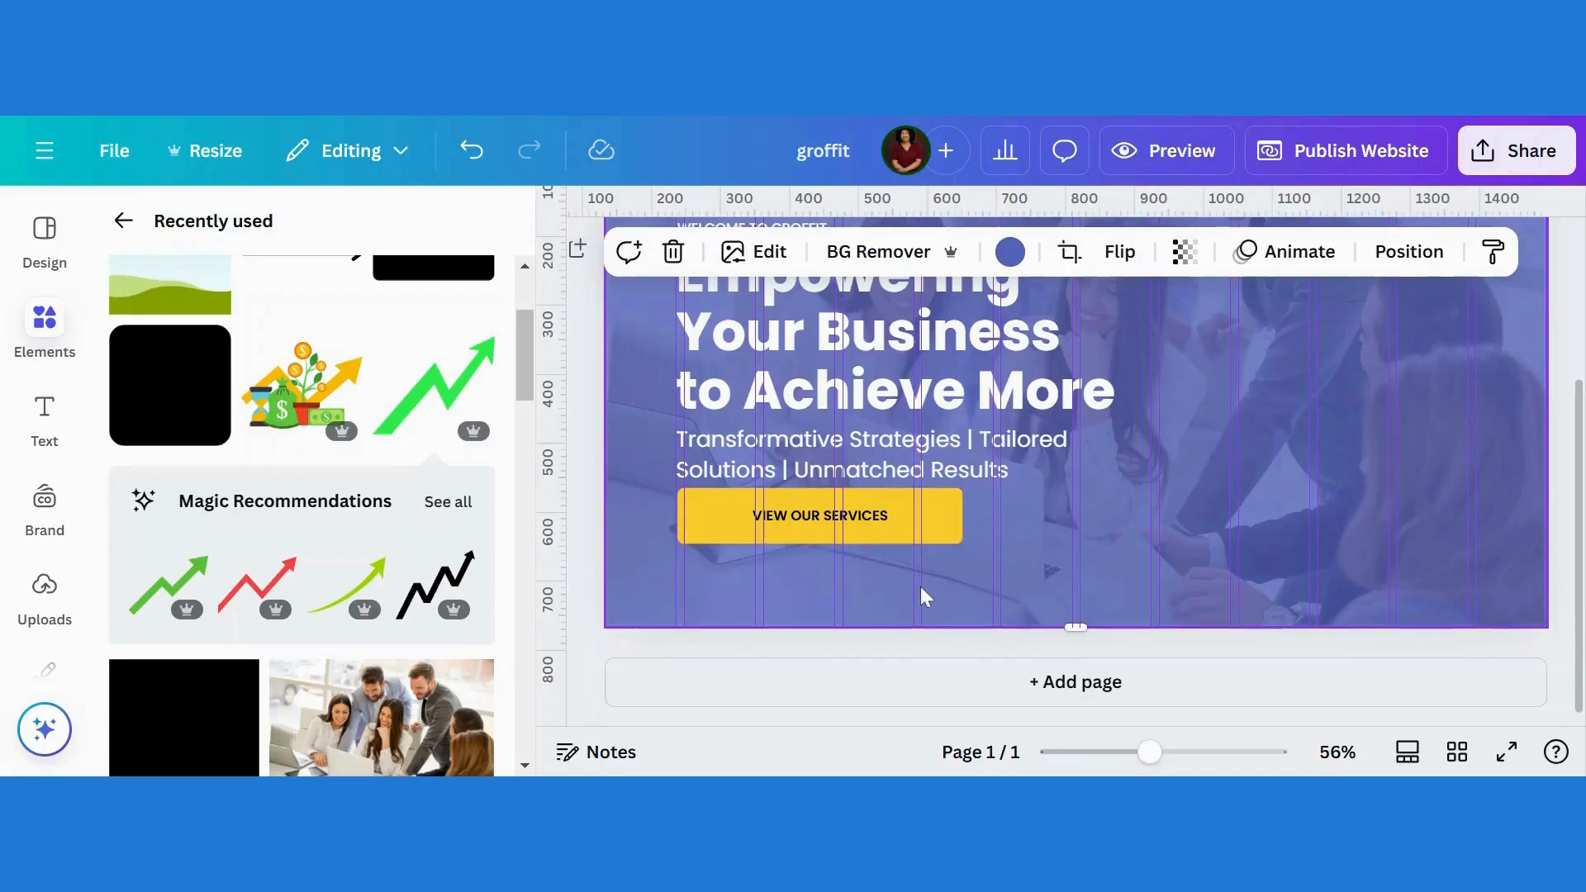
Step: Add a square over the lower part of the hero image and fill it with the document's white
key(r)
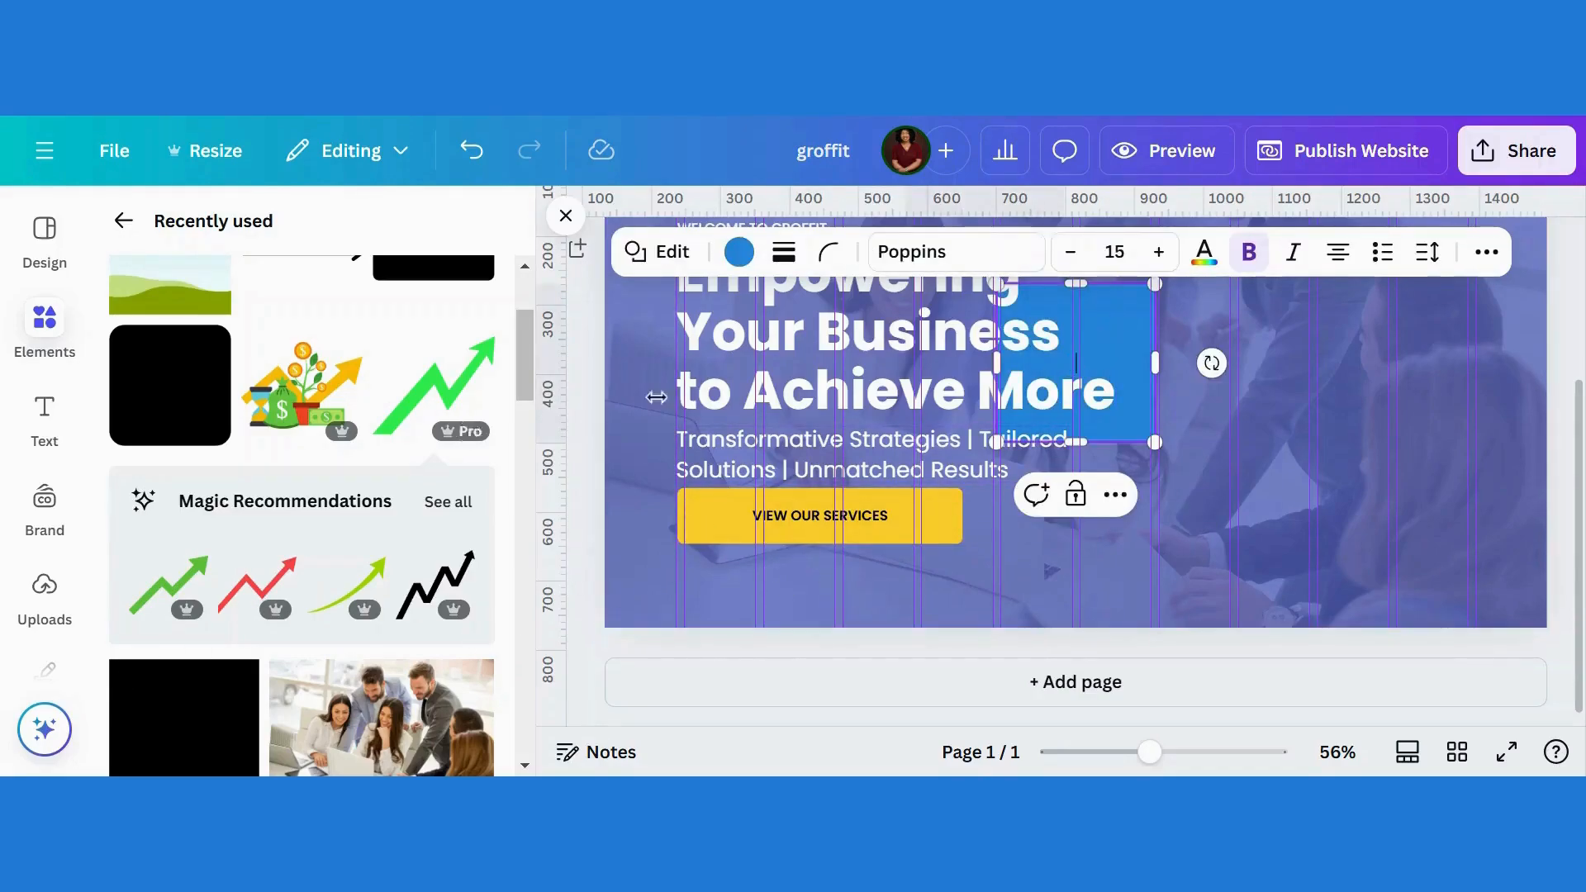
drag(1119, 344, 1201, 509)
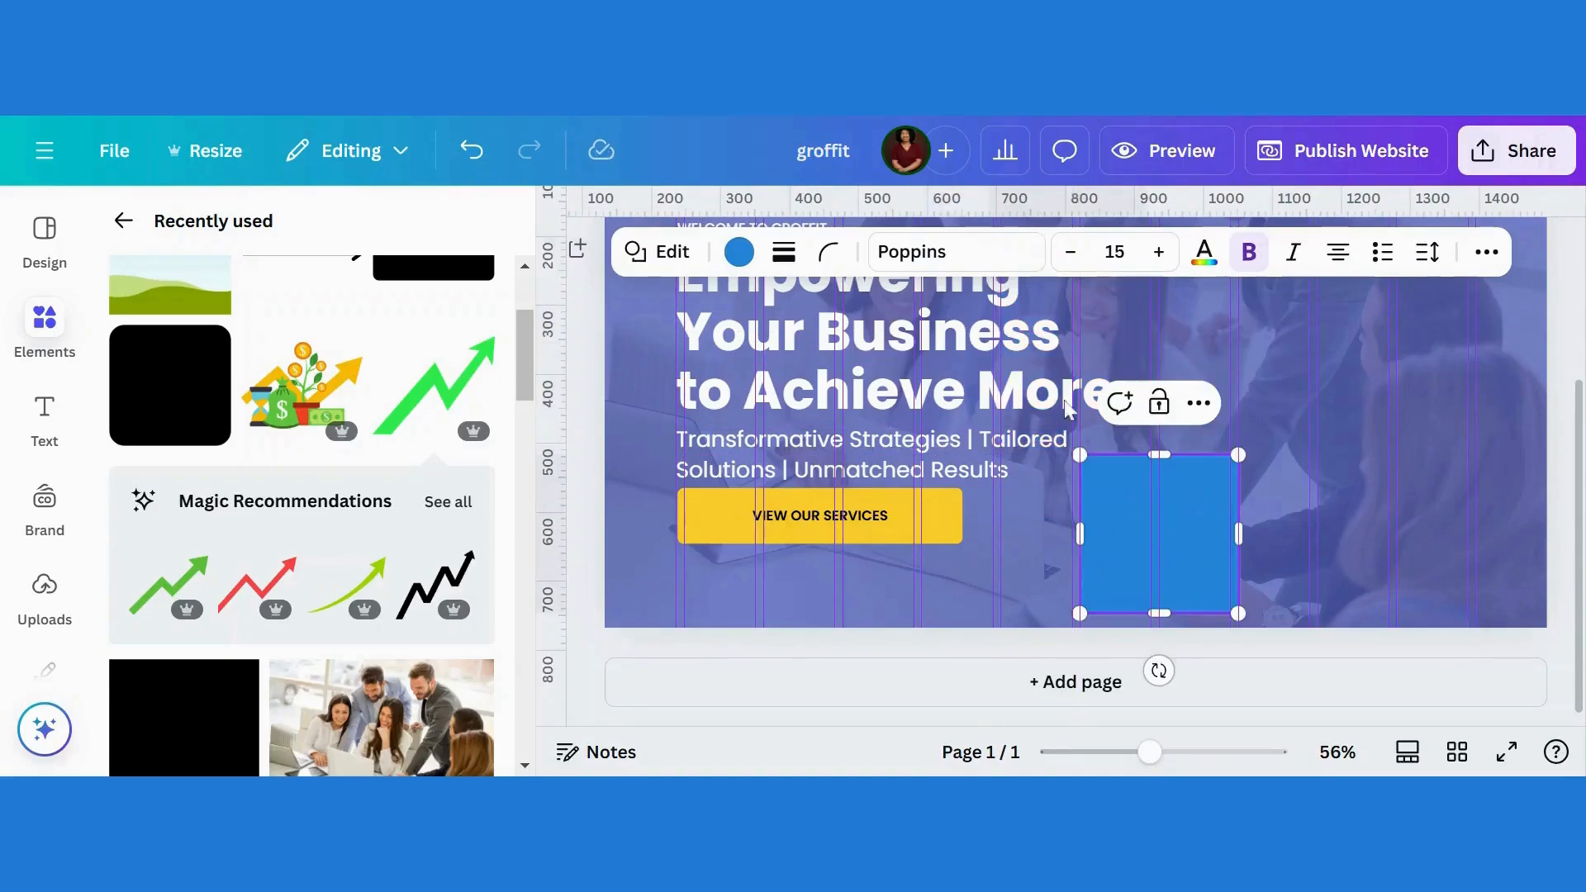
click(740, 252)
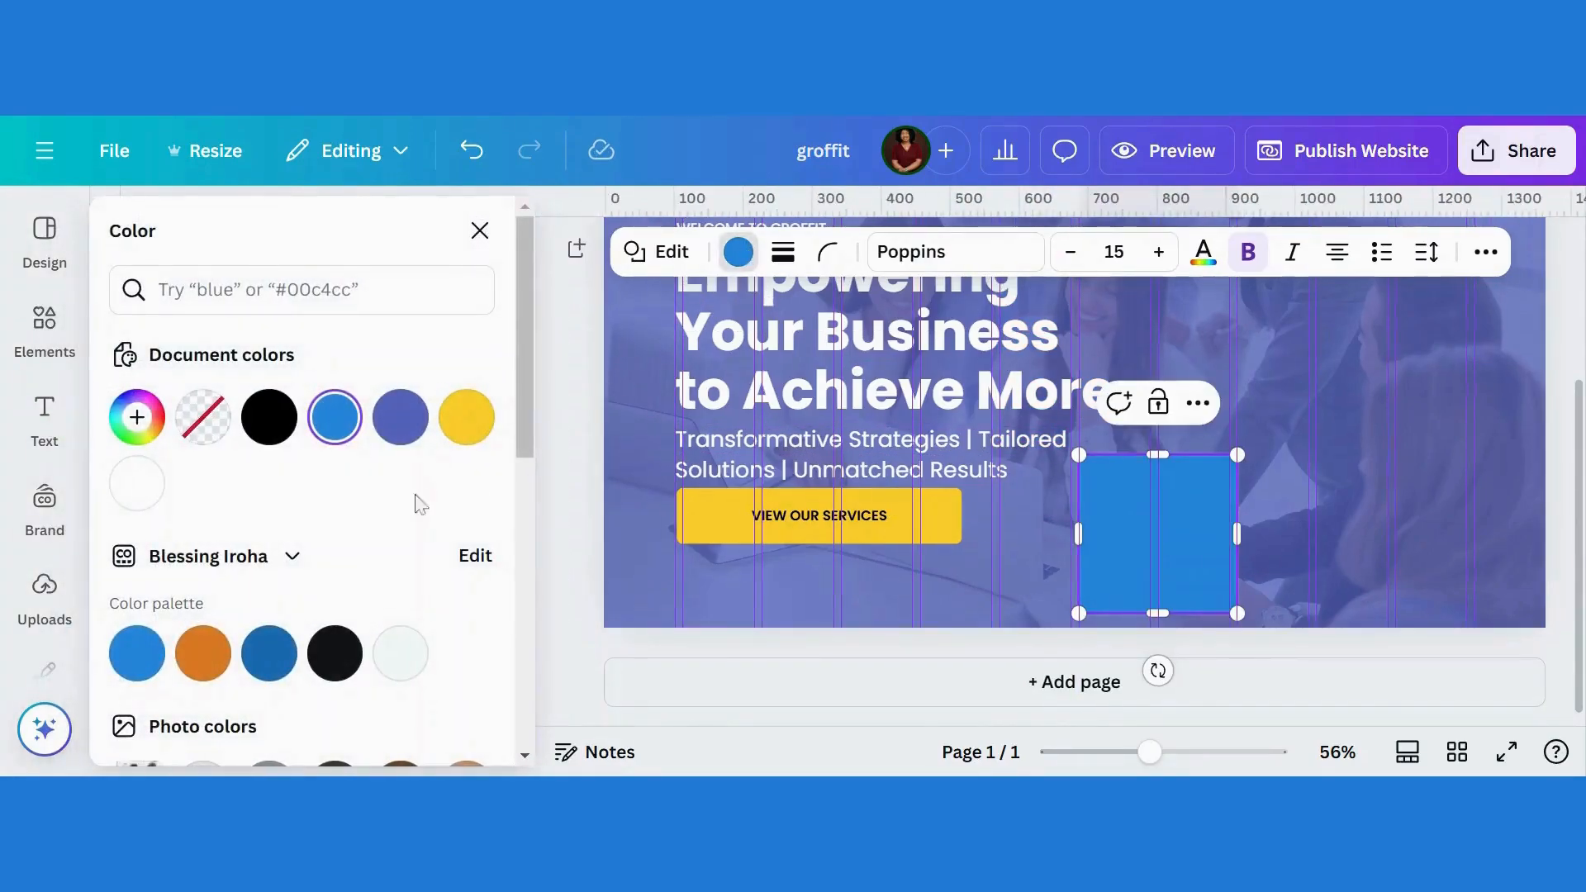
click(140, 486)
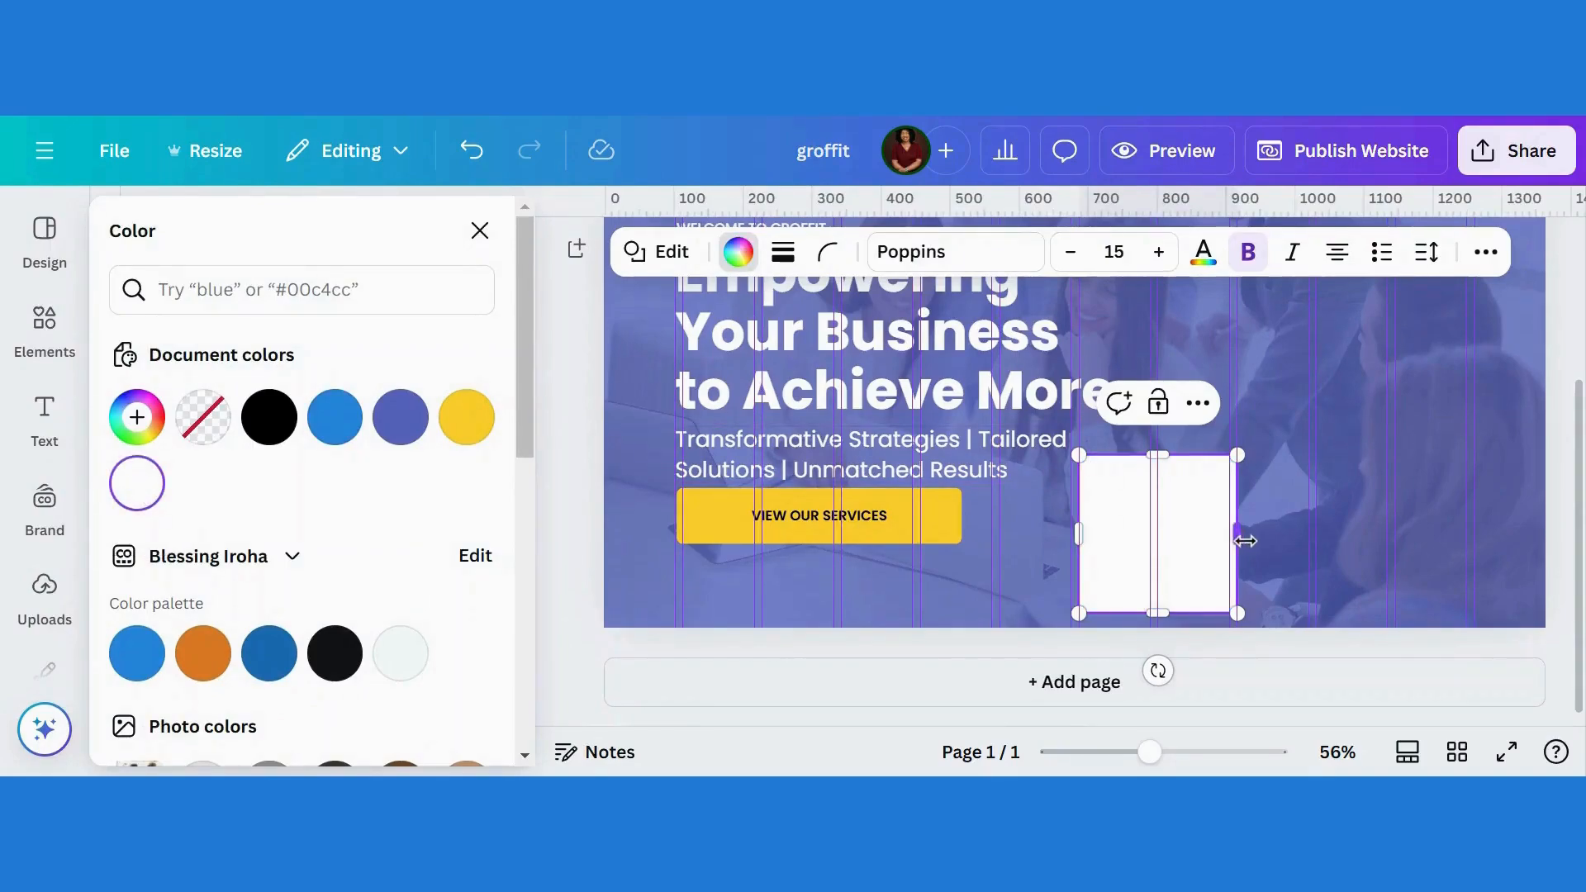
Step: Extend the hero section slightly downward and reshape the white square into a strip along its bottom, covering the first seven grid columns
drag(1245, 541, 1396, 535)
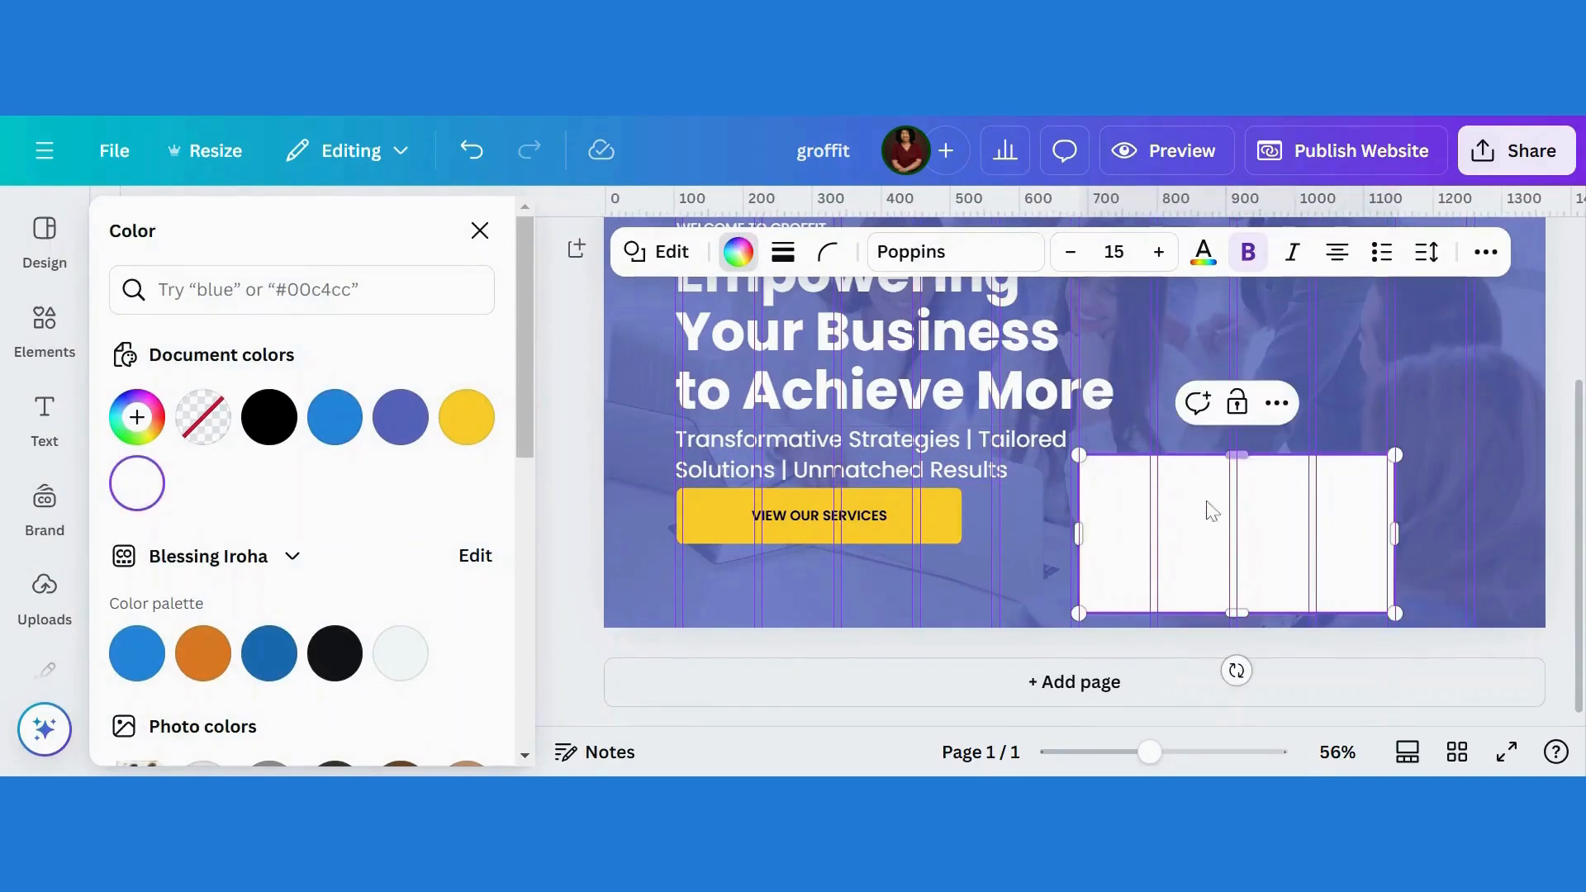
click(1004, 579)
drag(1083, 631, 1083, 664)
drag(1180, 547, 685, 629)
drag(915, 618, 1159, 627)
drag(873, 548, 875, 563)
click(792, 603)
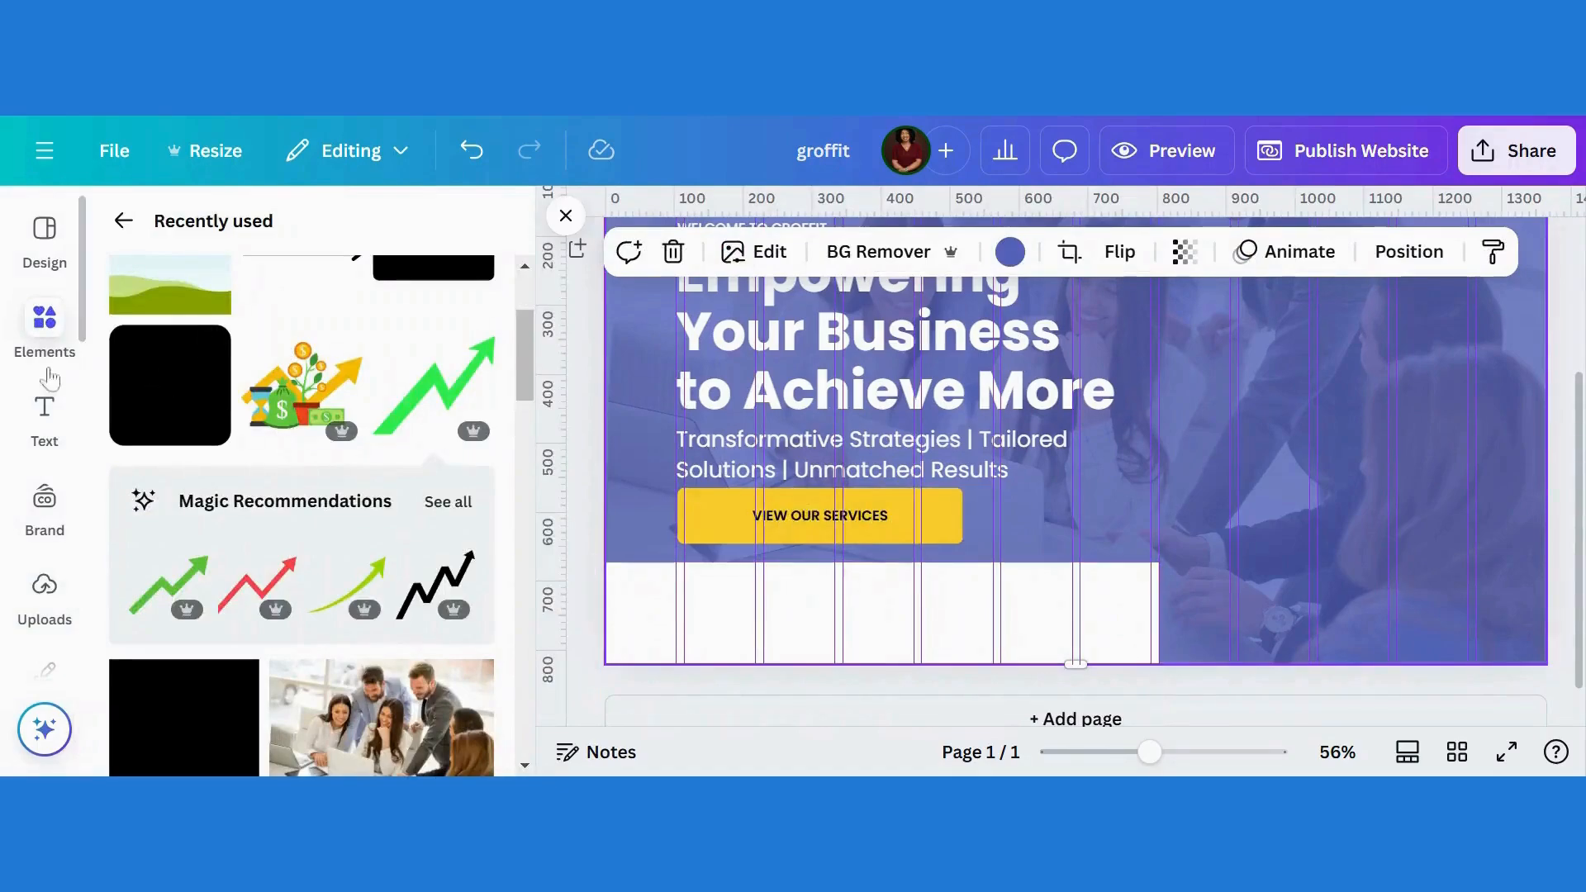
Step: Add a heading reading "Business Planning, Strategy & Execution" and scale it down to size 50.6
click(52, 409)
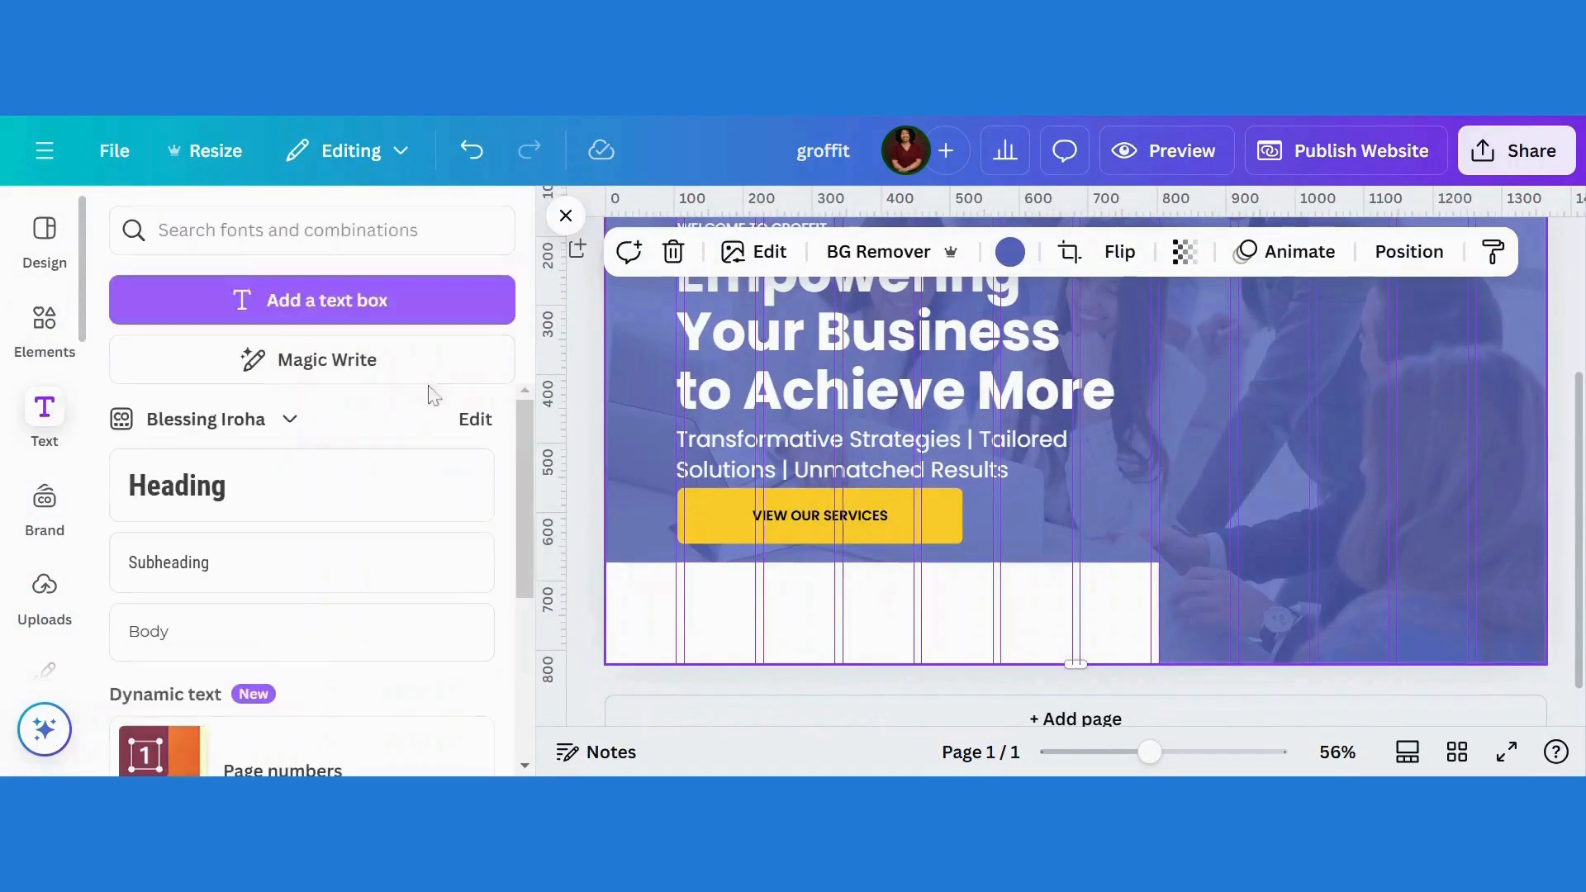
click(238, 499)
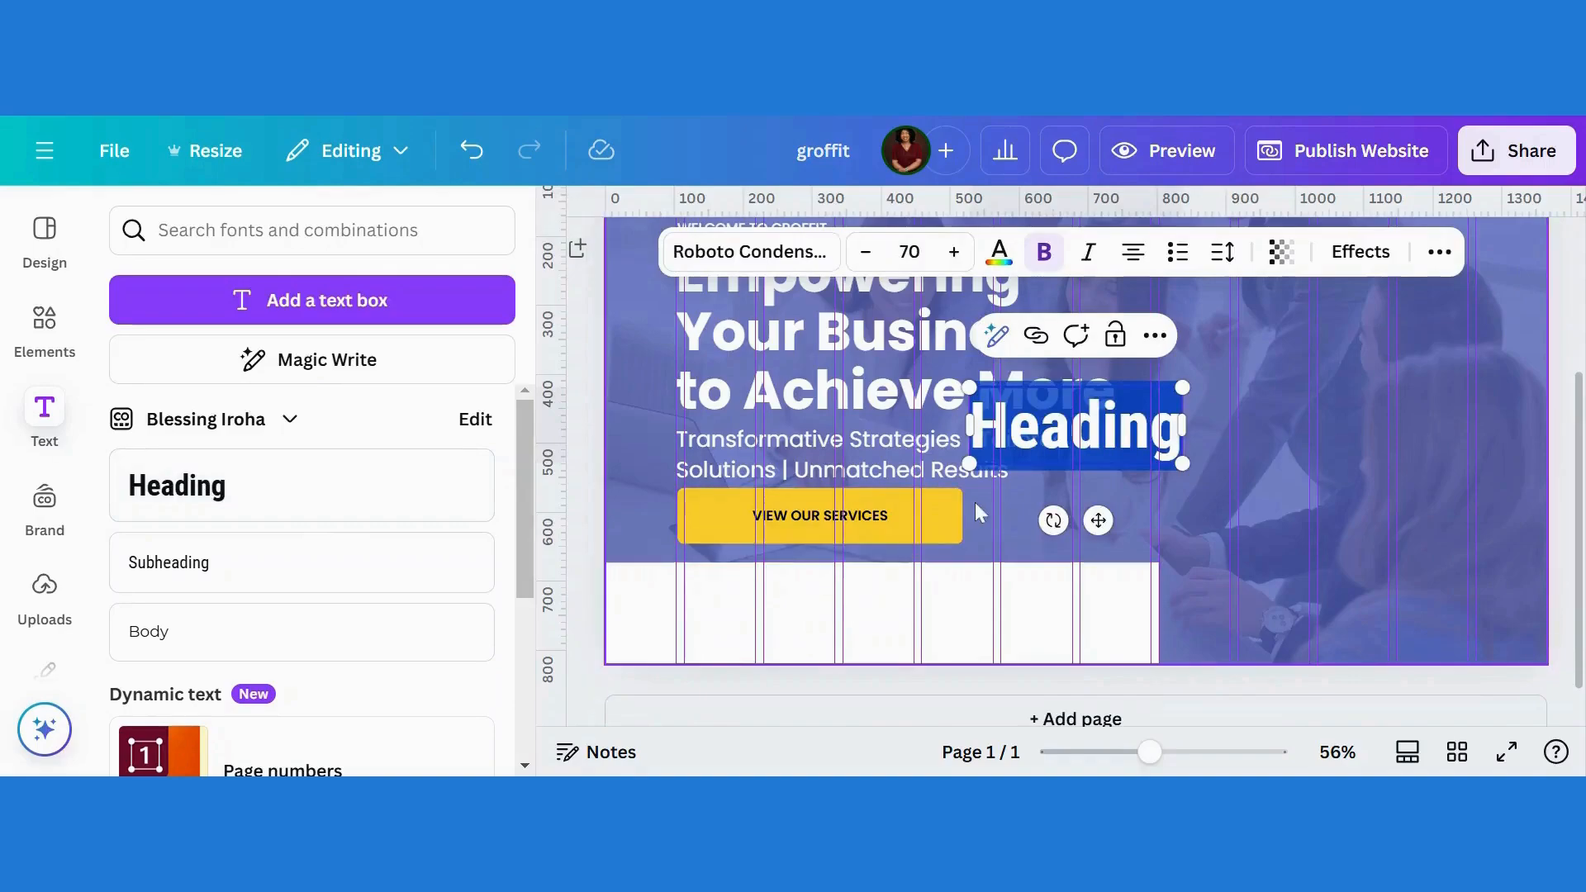
text(Business Planning, Strategy & Execution)
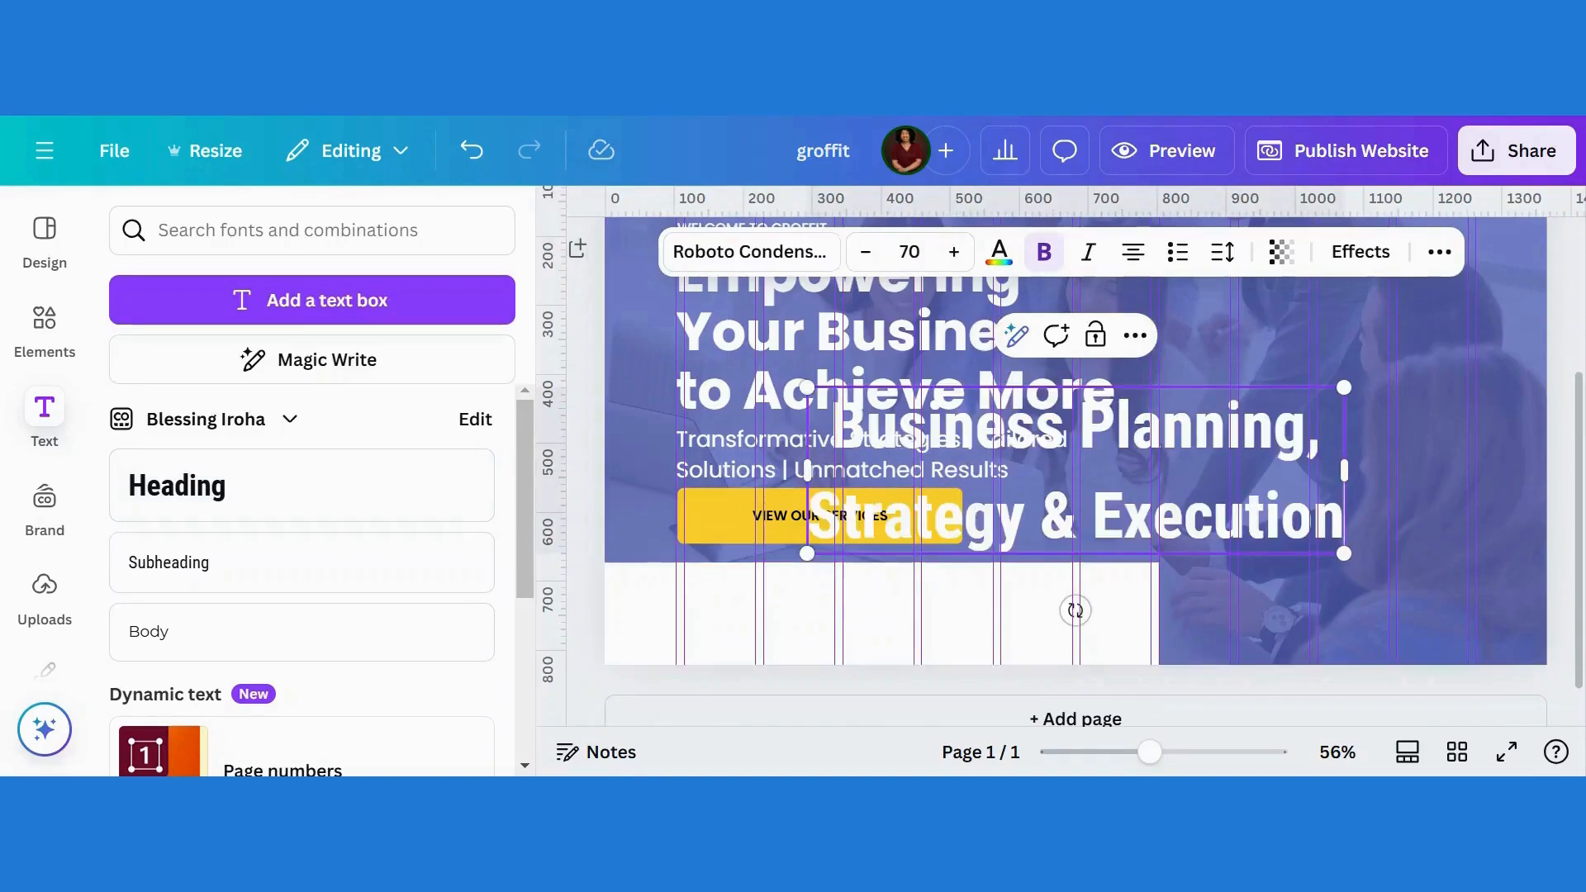
drag(1345, 386, 1195, 433)
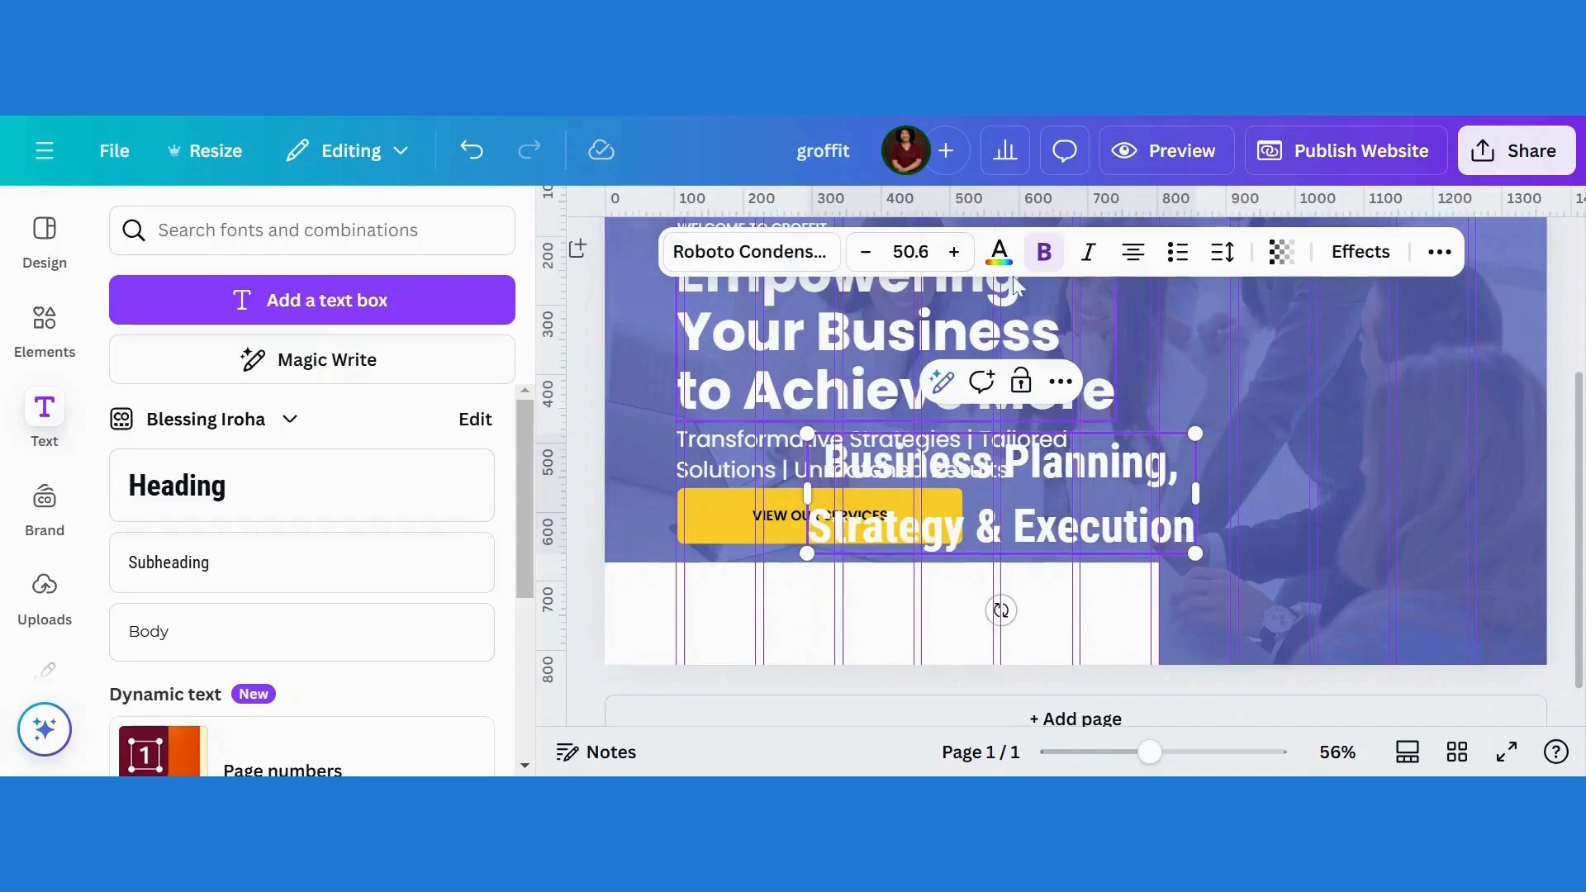
Step: Color the new heading black and move it down onto the white strip
click(1254, 413)
click(1173, 472)
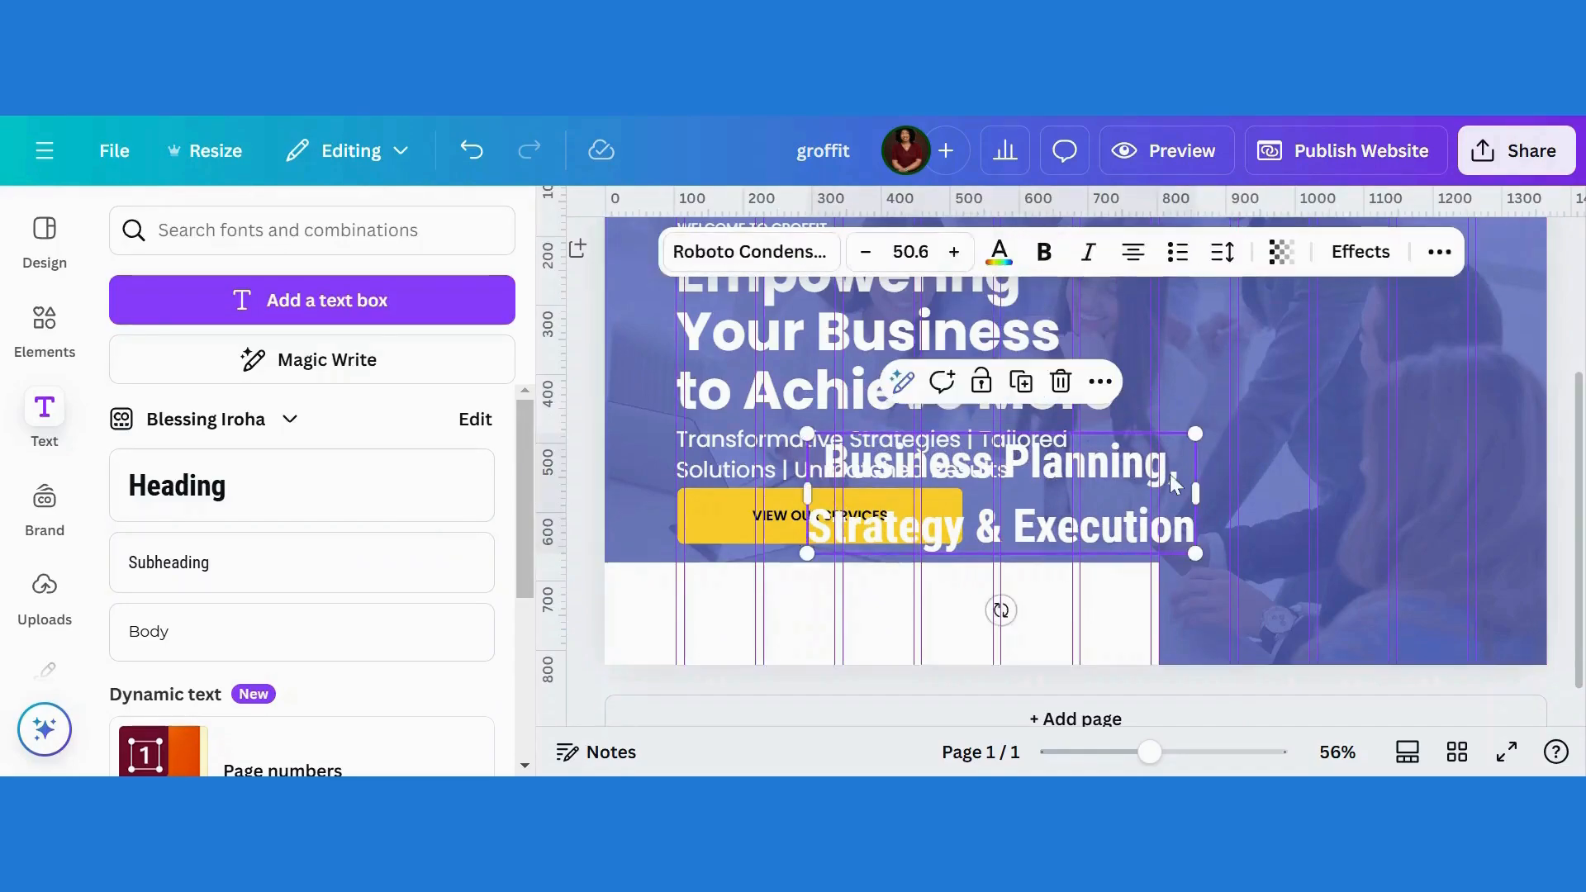
click(998, 252)
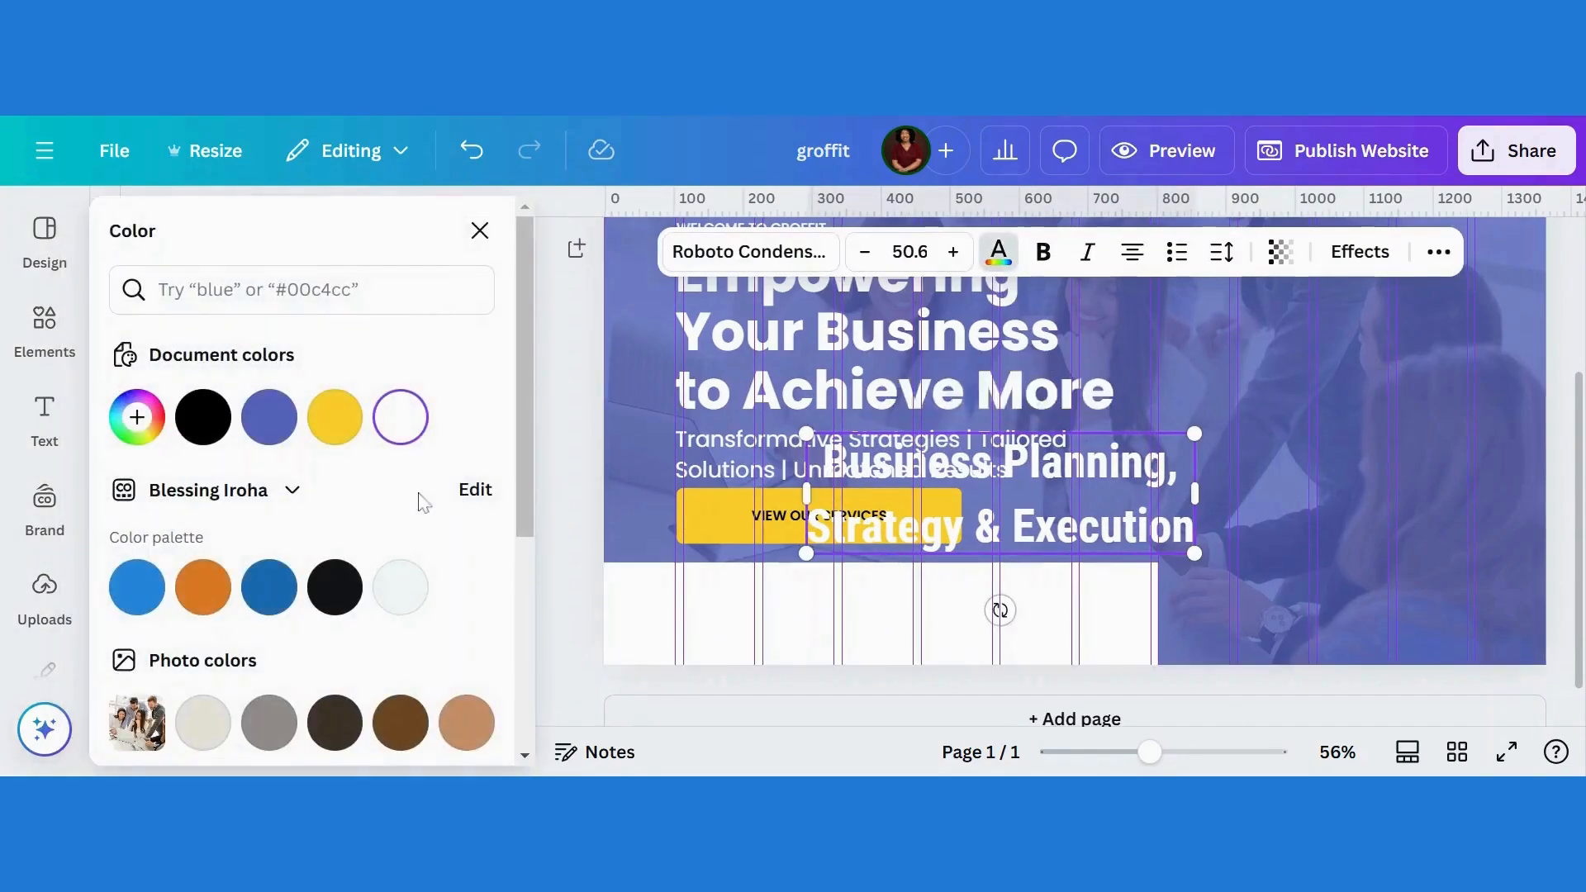
click(203, 420)
drag(1000, 496, 962, 606)
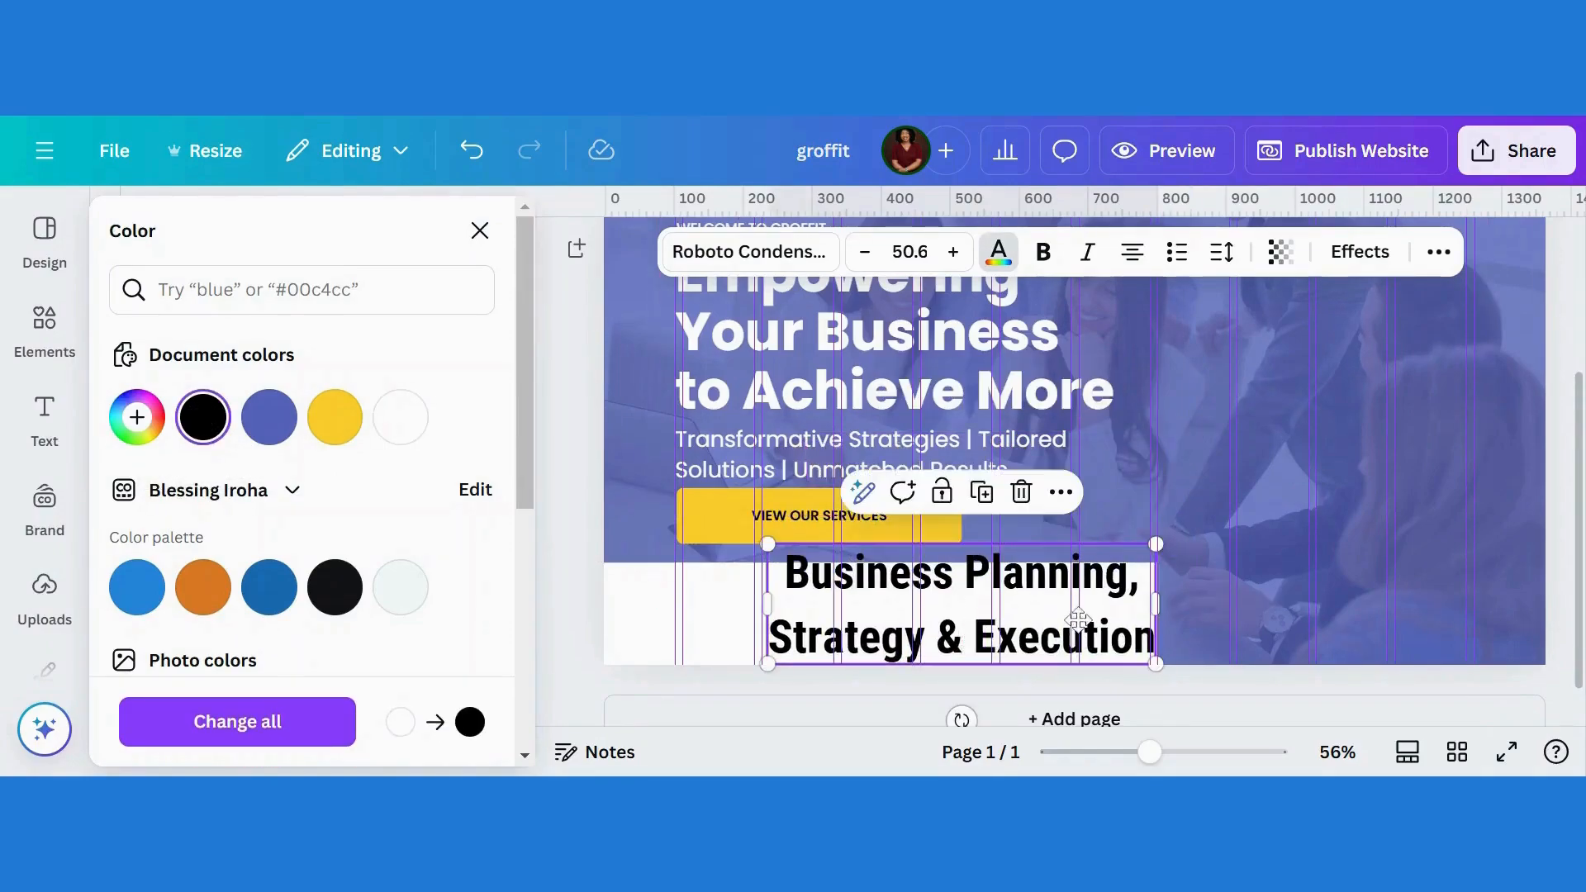
Step: Change the "Business Planning, Strategy & Execution" text's font to Poppins Medium
click(749, 252)
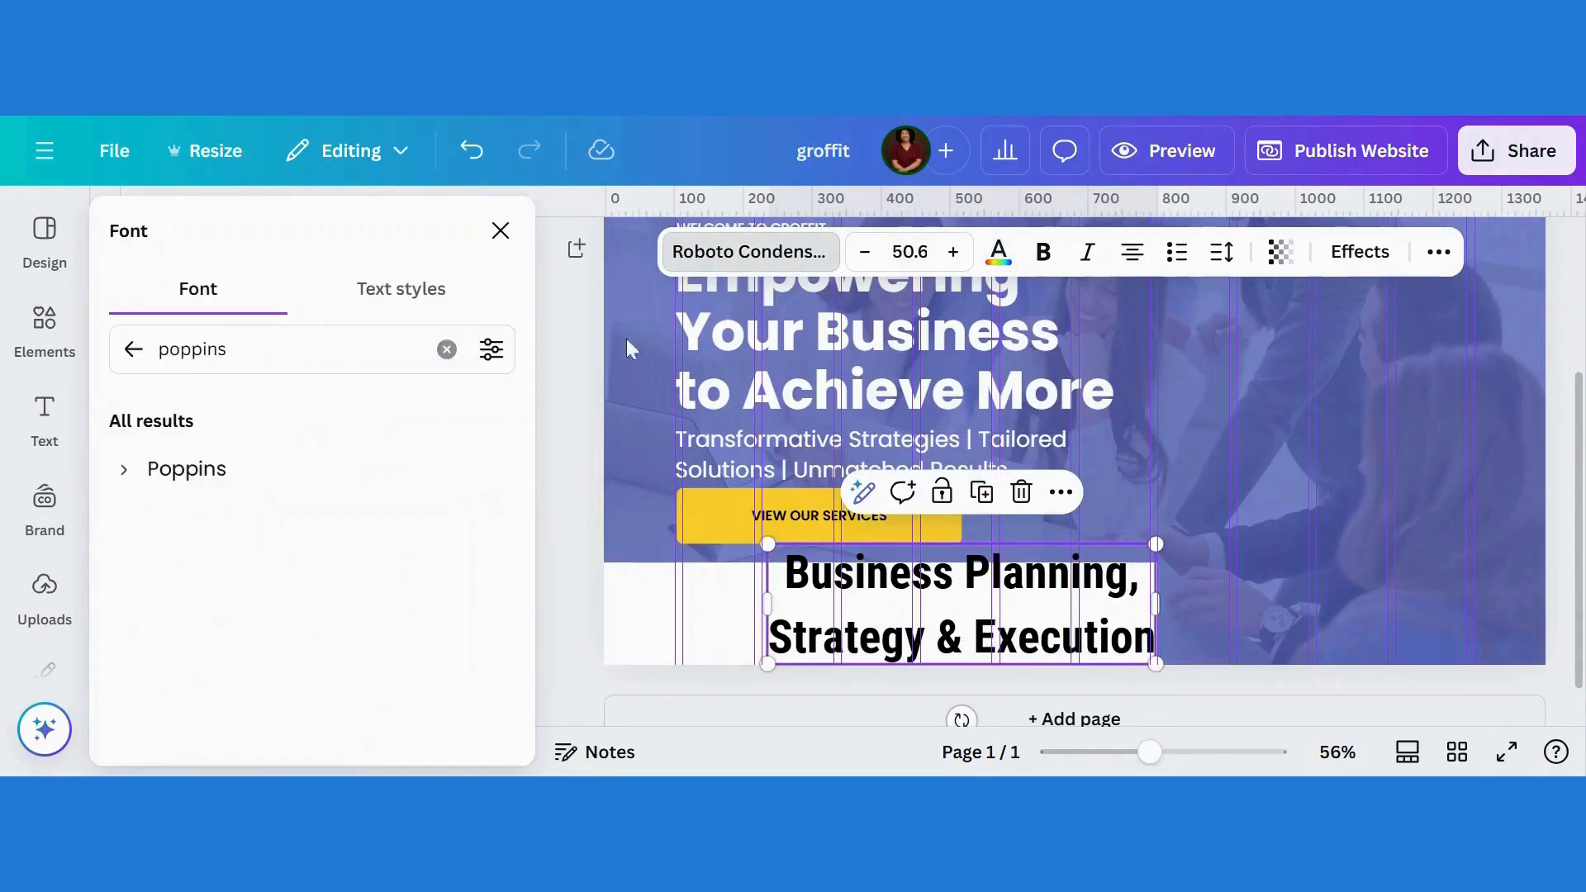
click(125, 474)
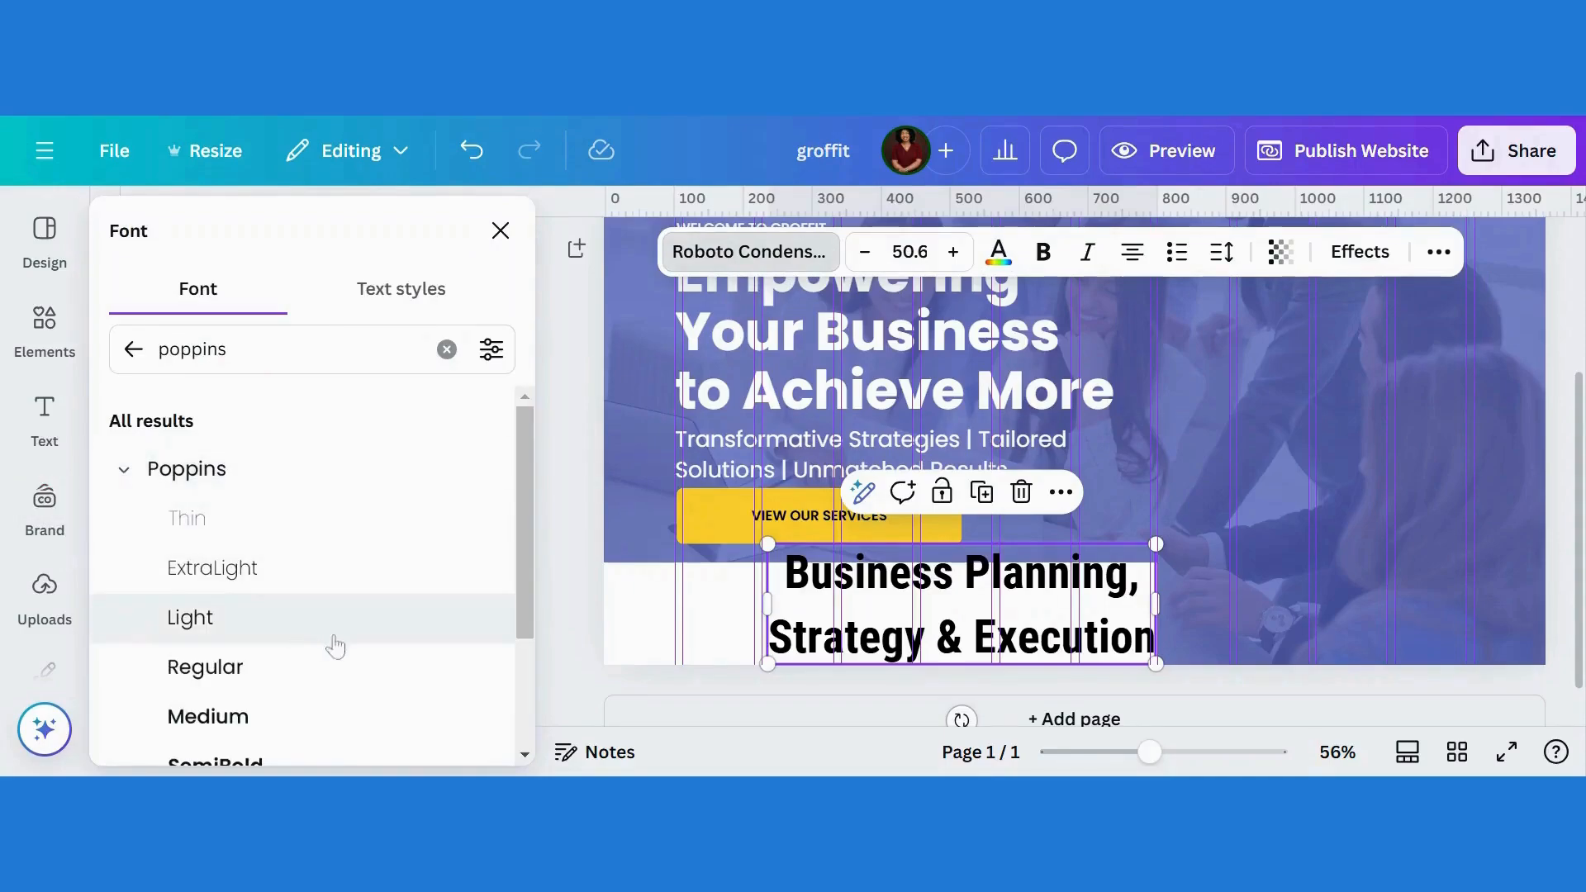
click(250, 732)
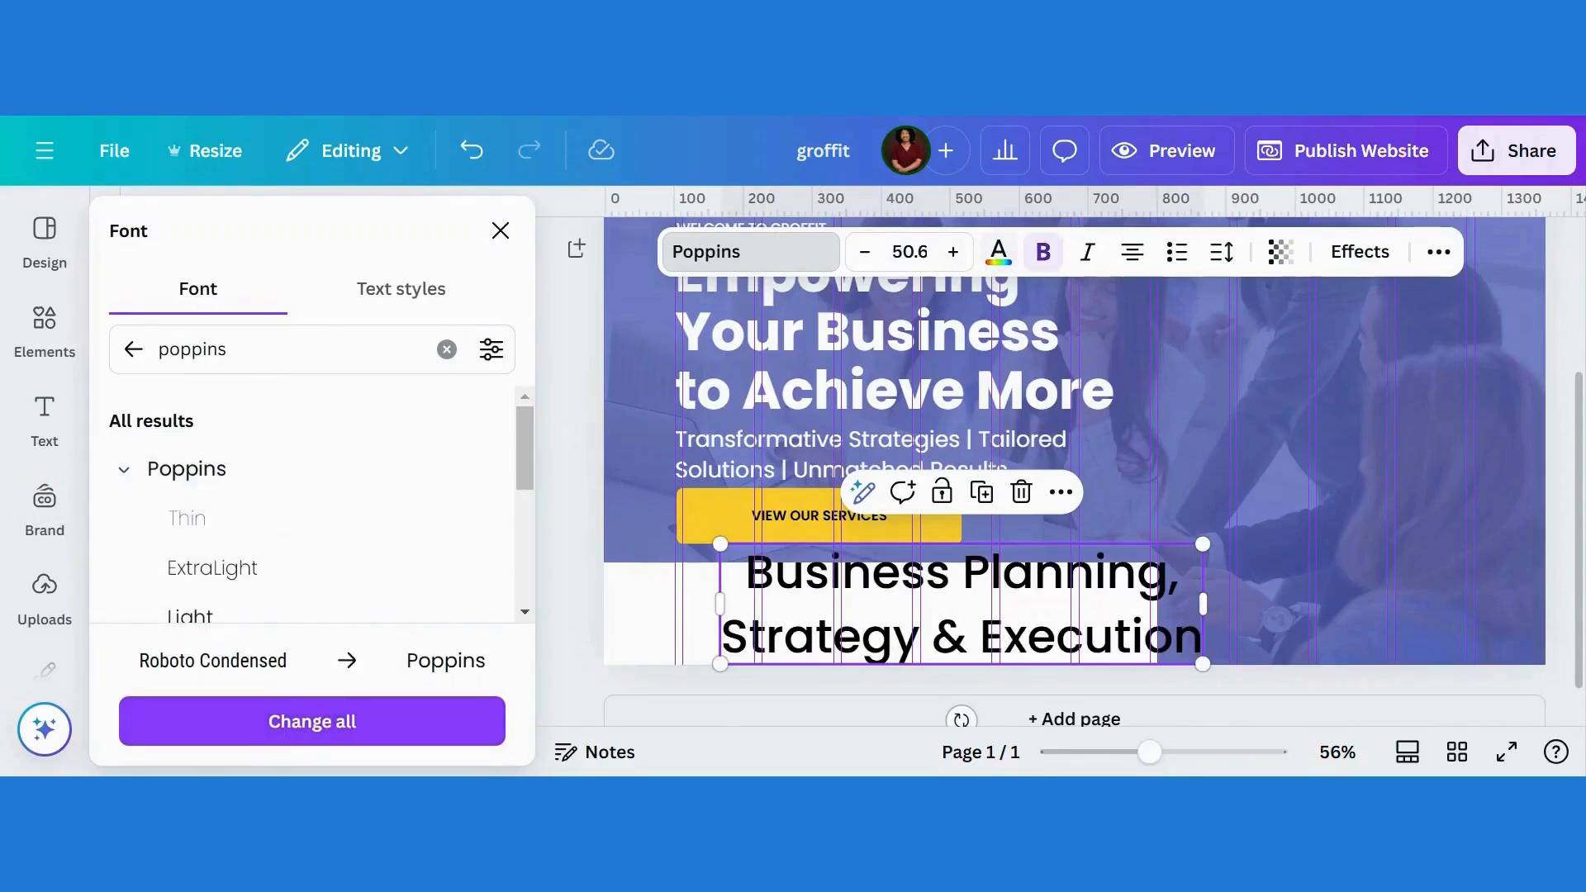
Step: Set the strip text's font size to 12, left-align it, and place it near the white strip's left end
click(898, 252)
key(ctrl+a)
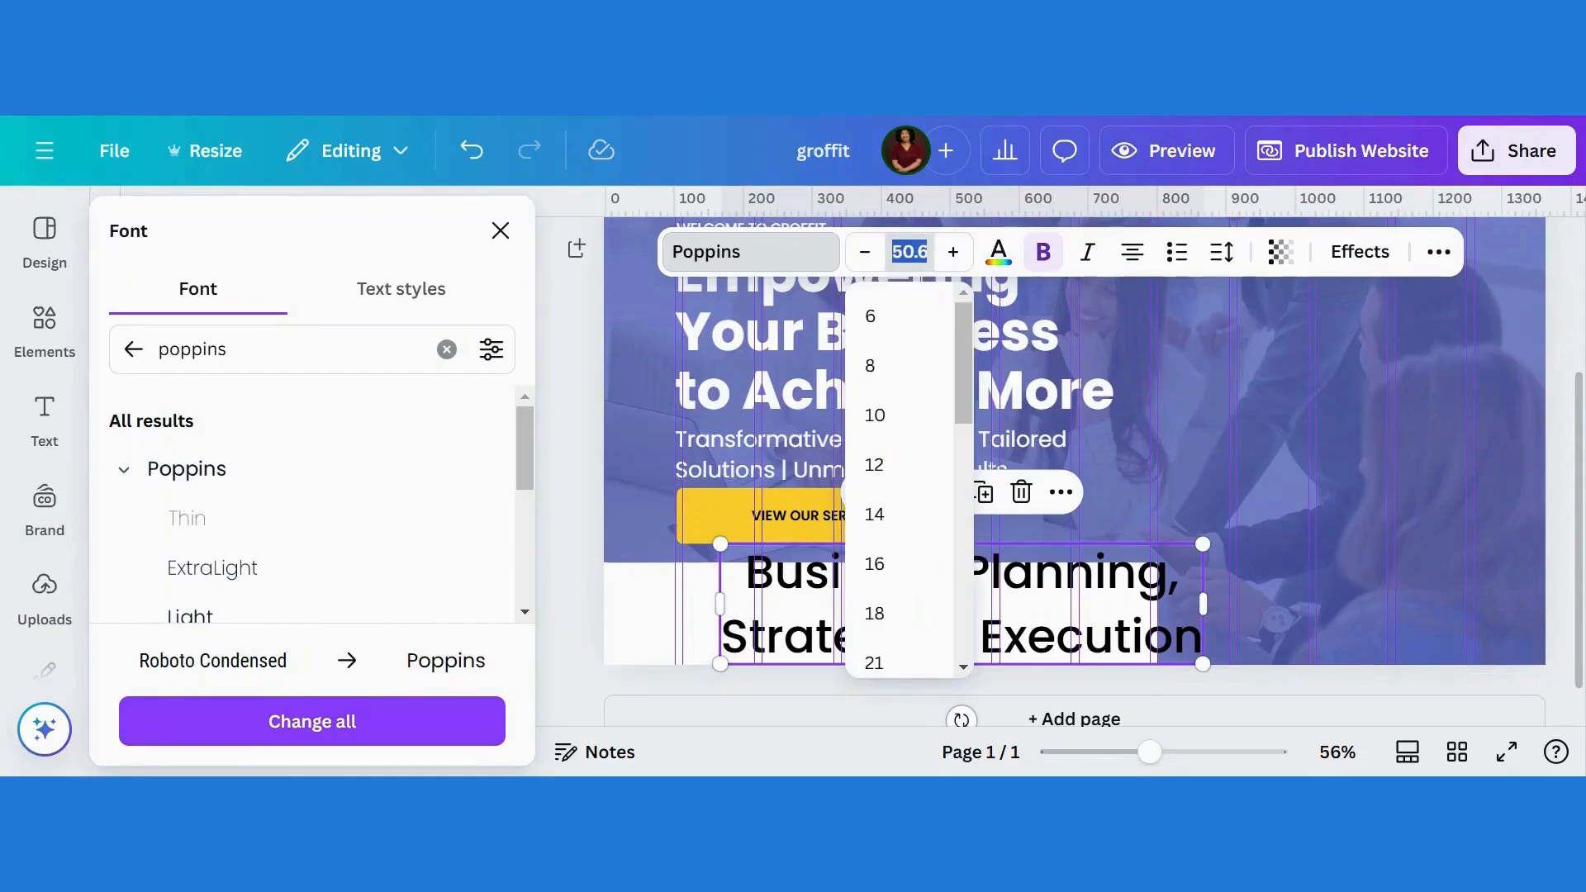
text(12)
key(Return)
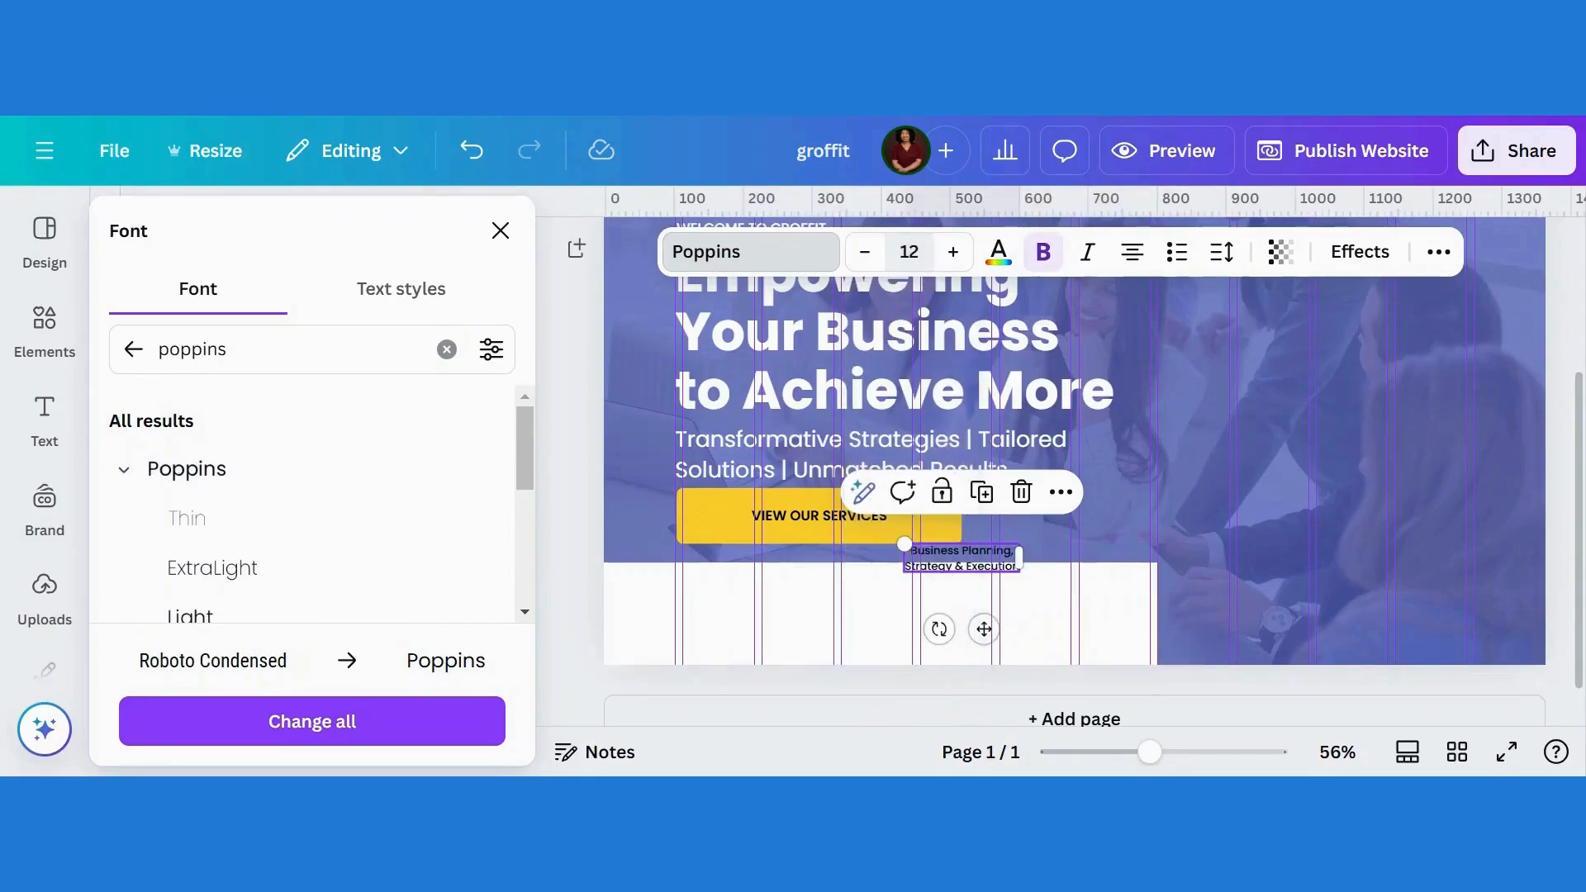
mouse_move(986, 630)
mouse_down()
mouse_move(884, 646)
mouse_move(801, 694)
mouse_move(805, 668)
mouse_move(785, 680)
mouse_up()
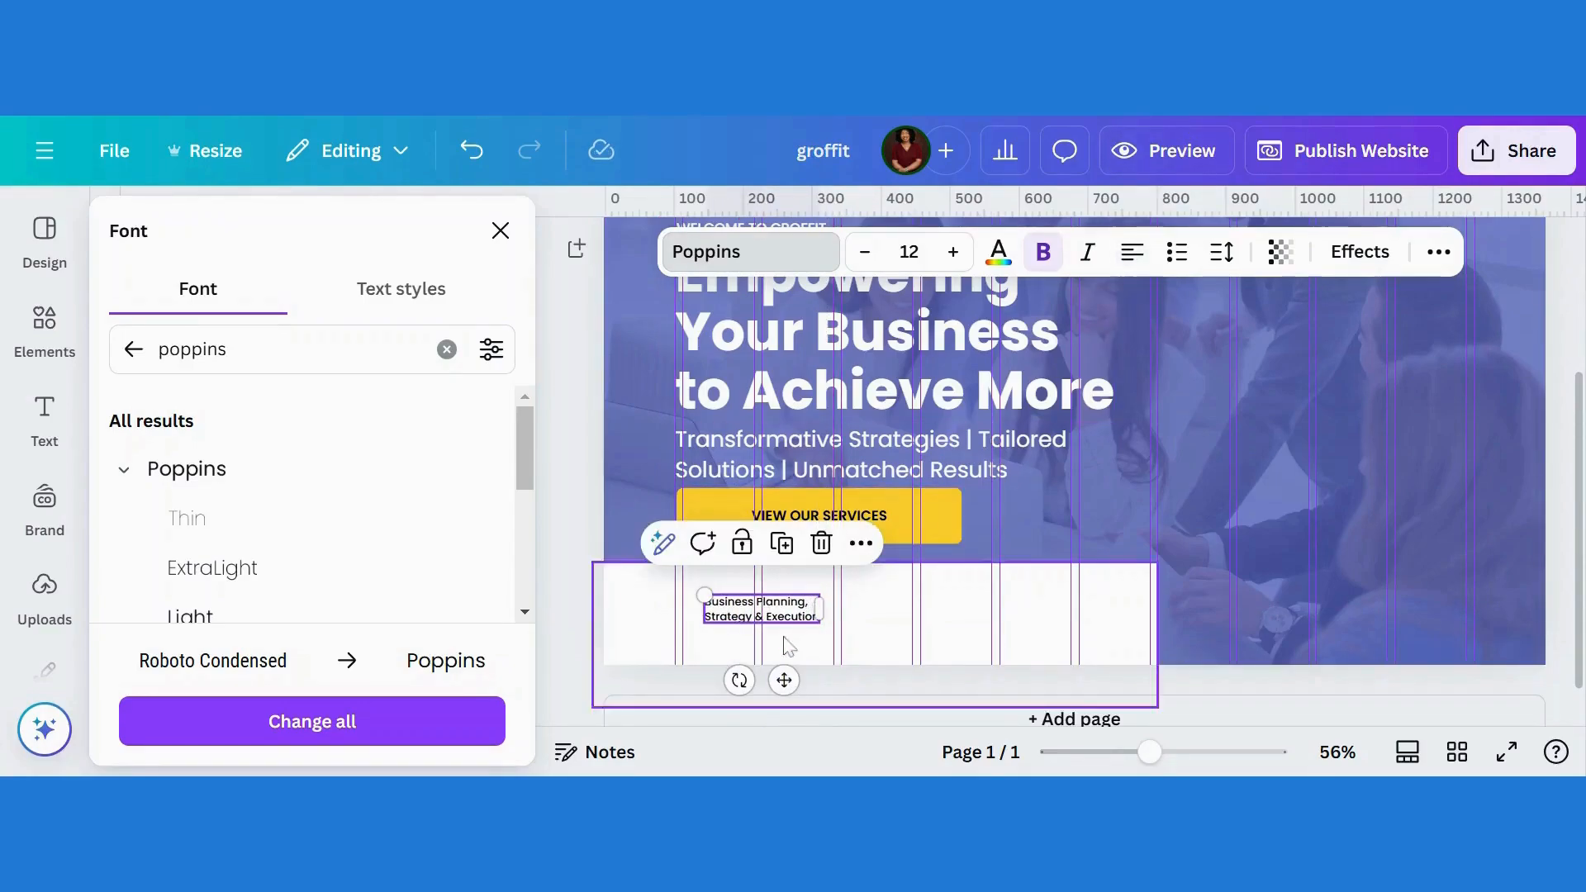
drag(784, 680, 786, 679)
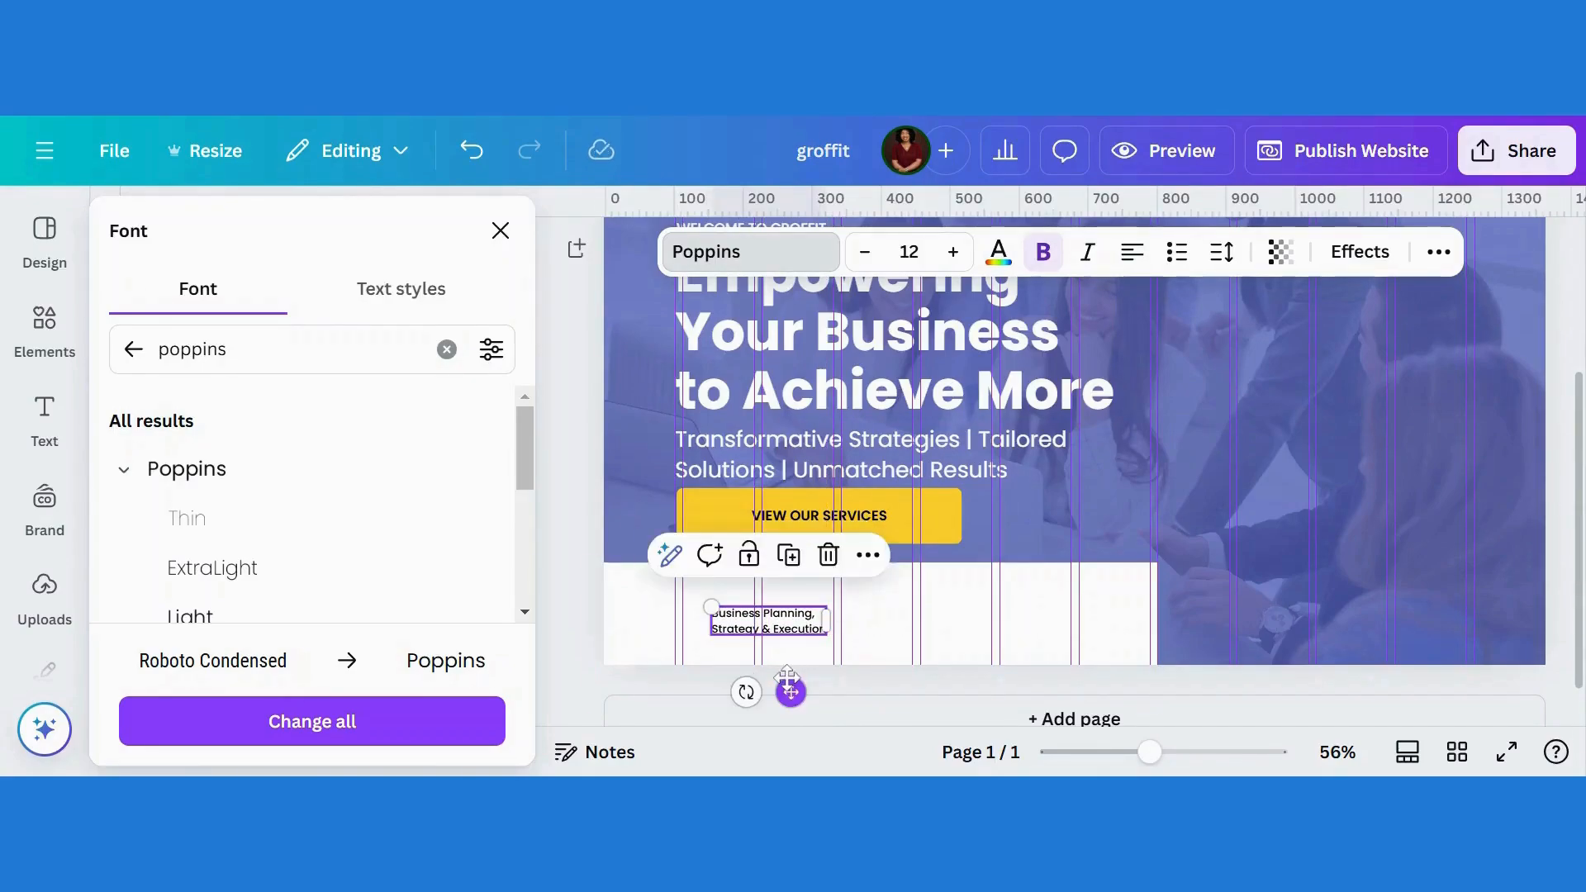
Step: Try tightening the strip text's line spacing to 1.24, undo the change and deselect the text
click(1220, 255)
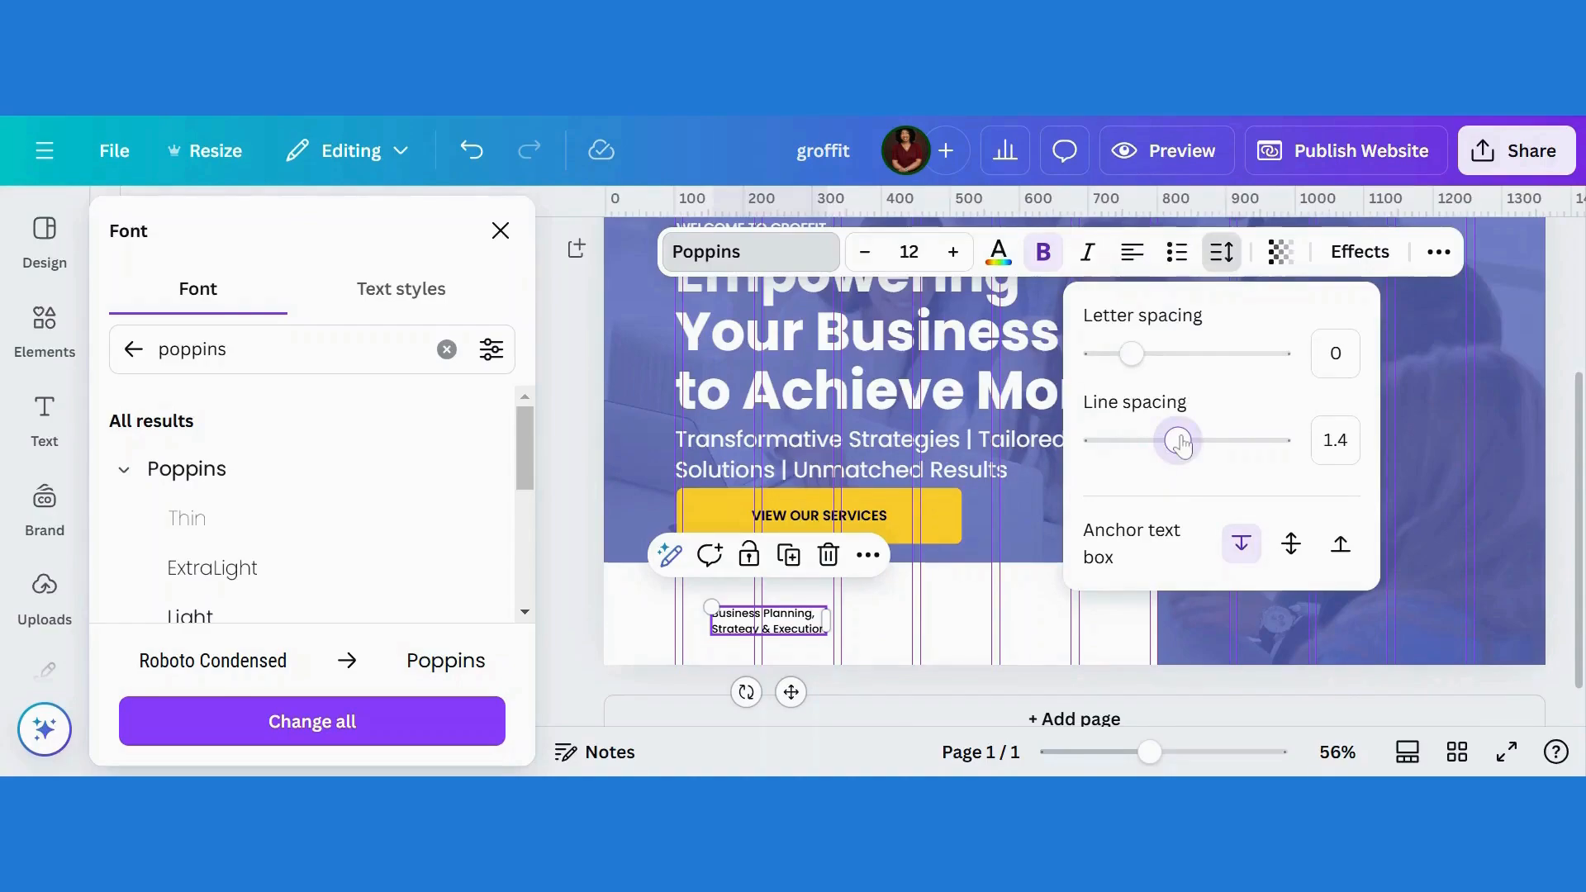
drag(1168, 446, 1163, 453)
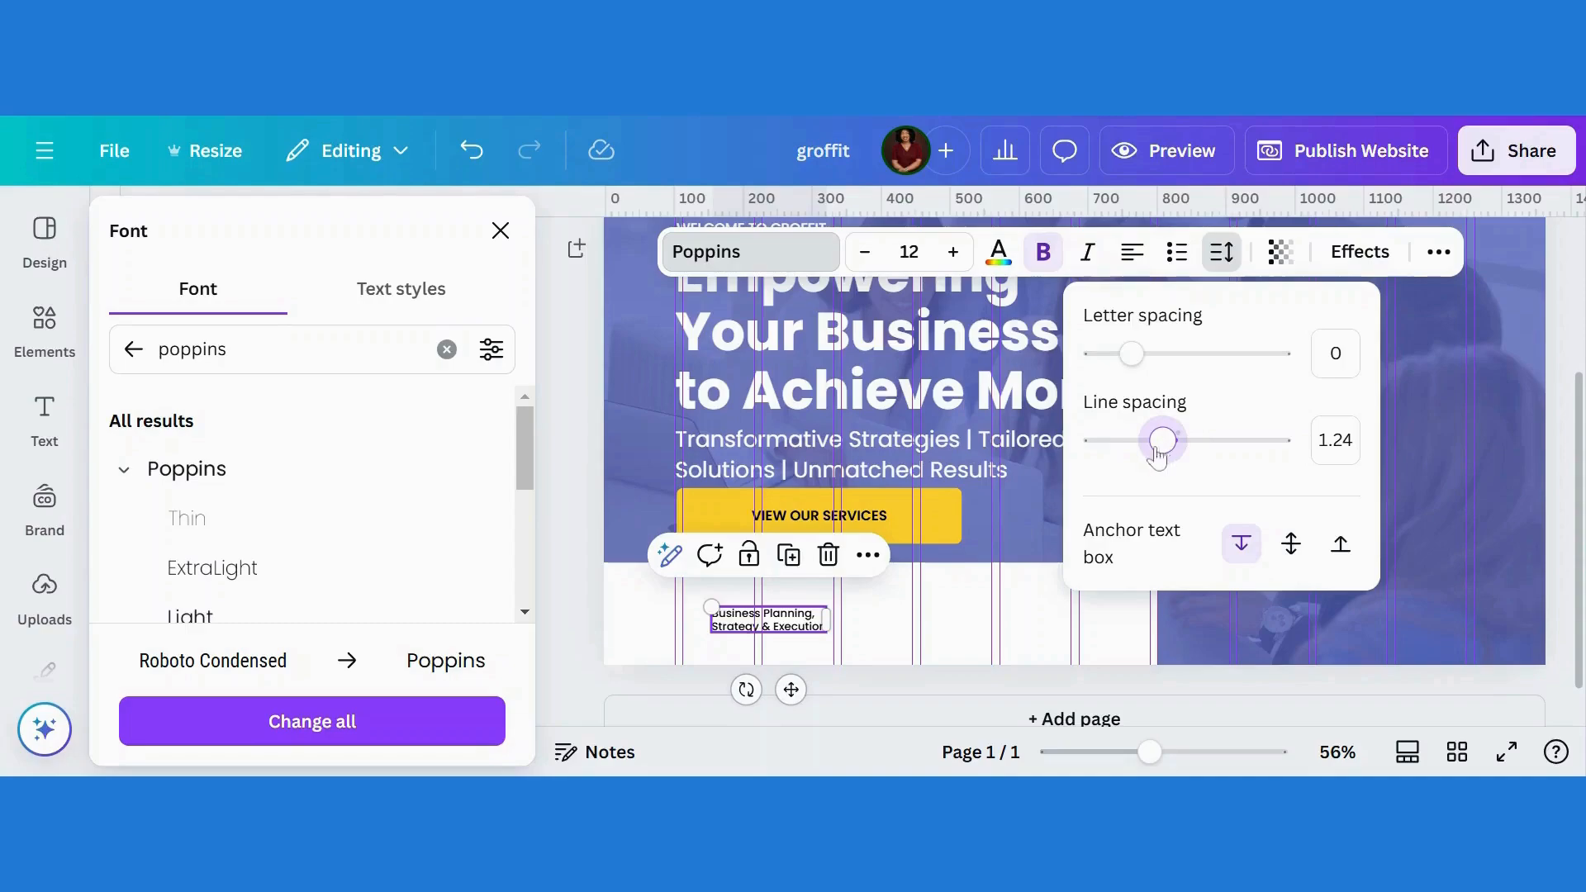
click(471, 150)
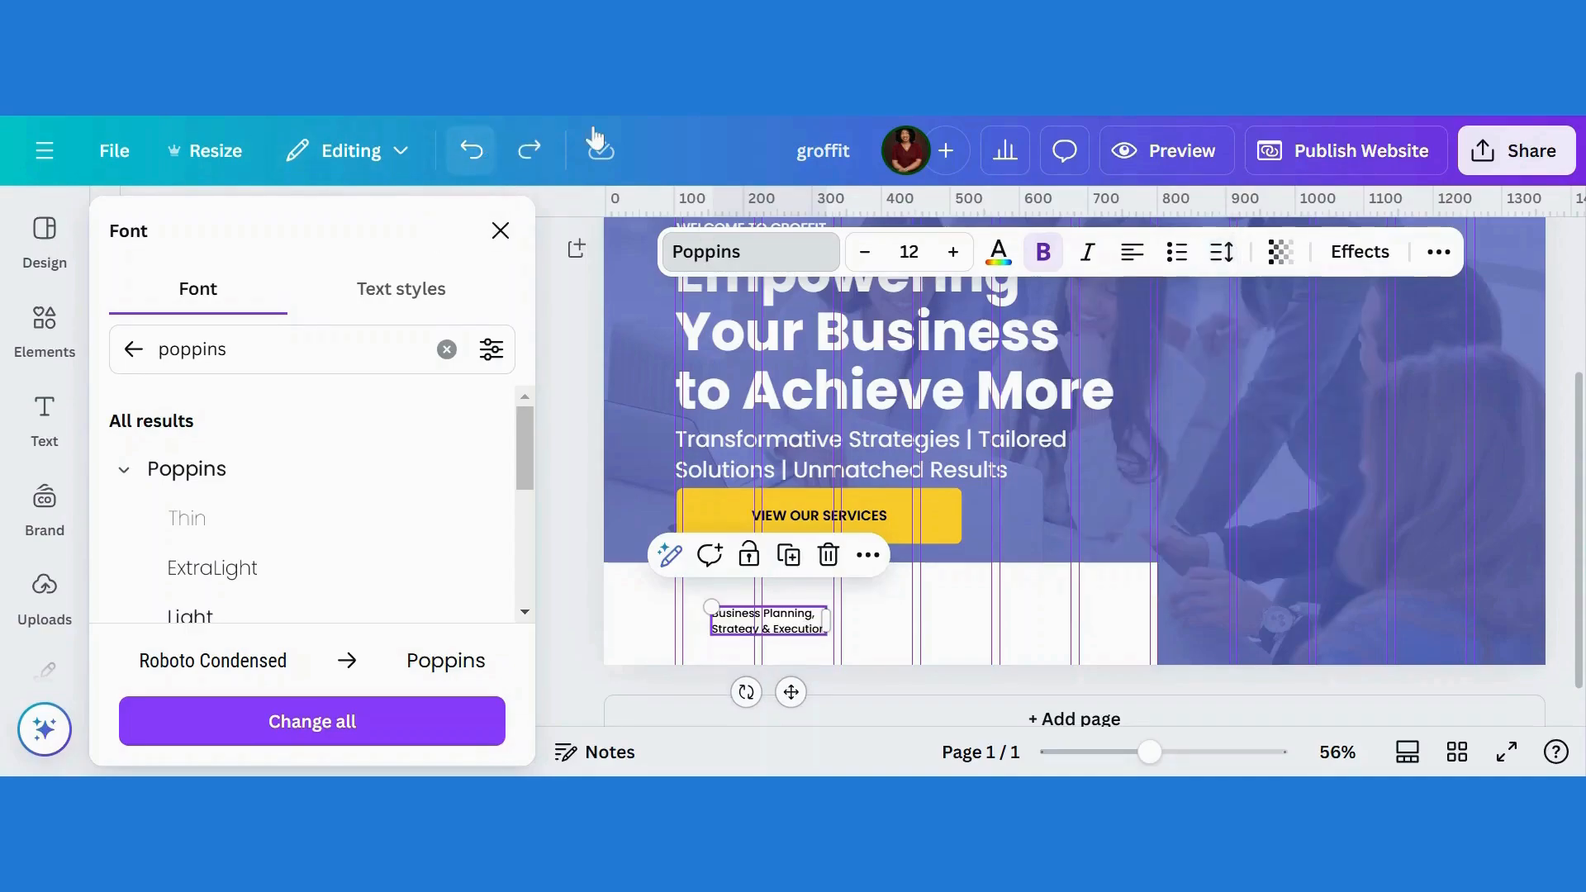
click(1335, 534)
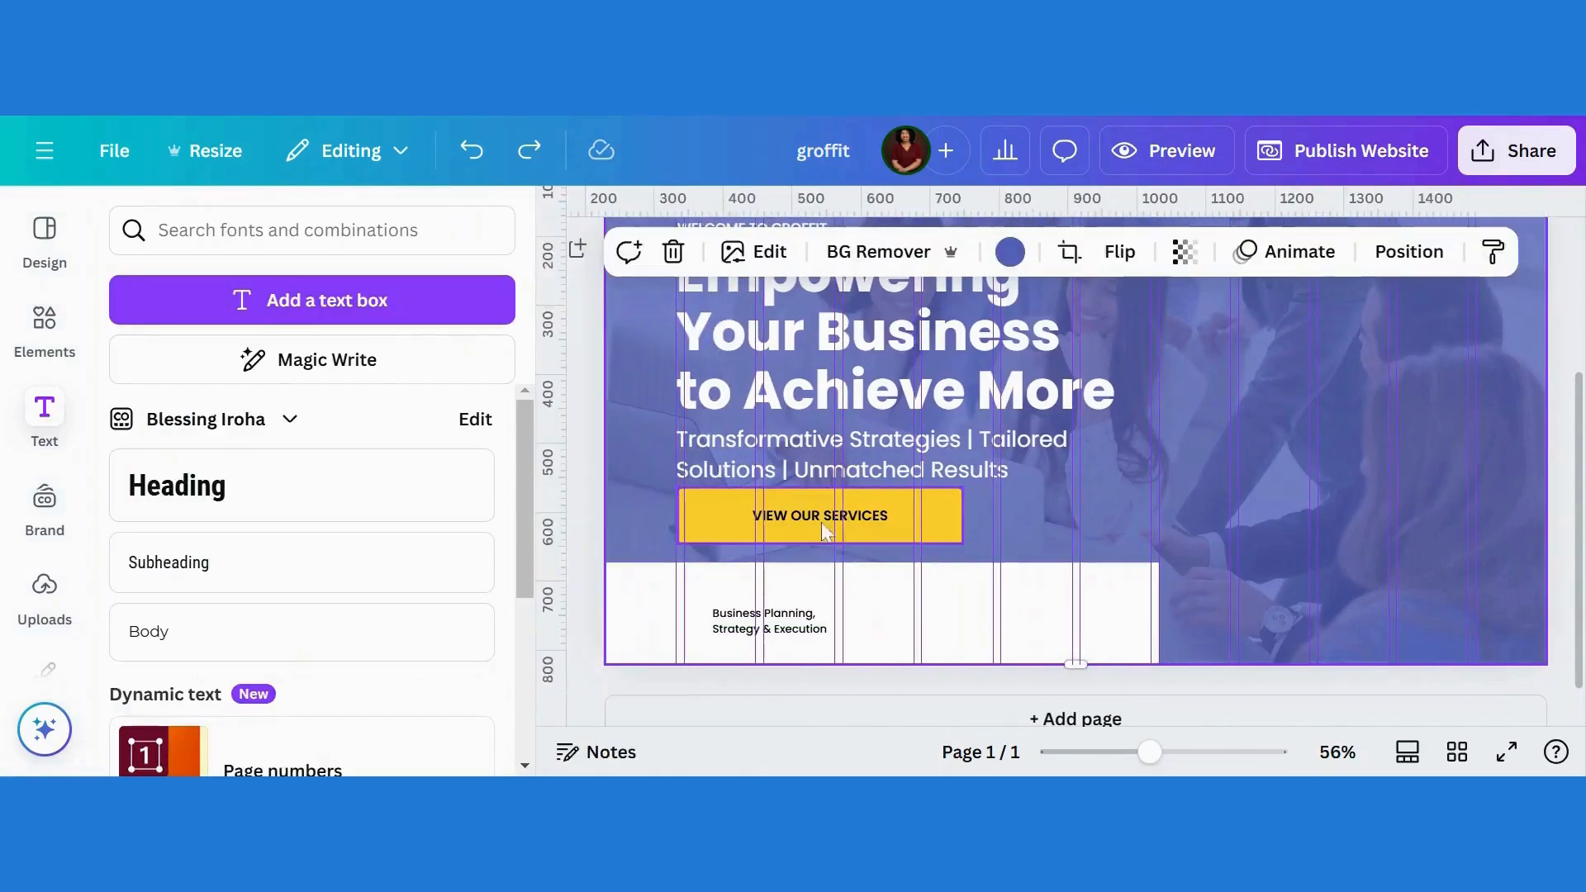
Step: Insert the checklist-style Plan Icon from the recently used elements
click(45, 322)
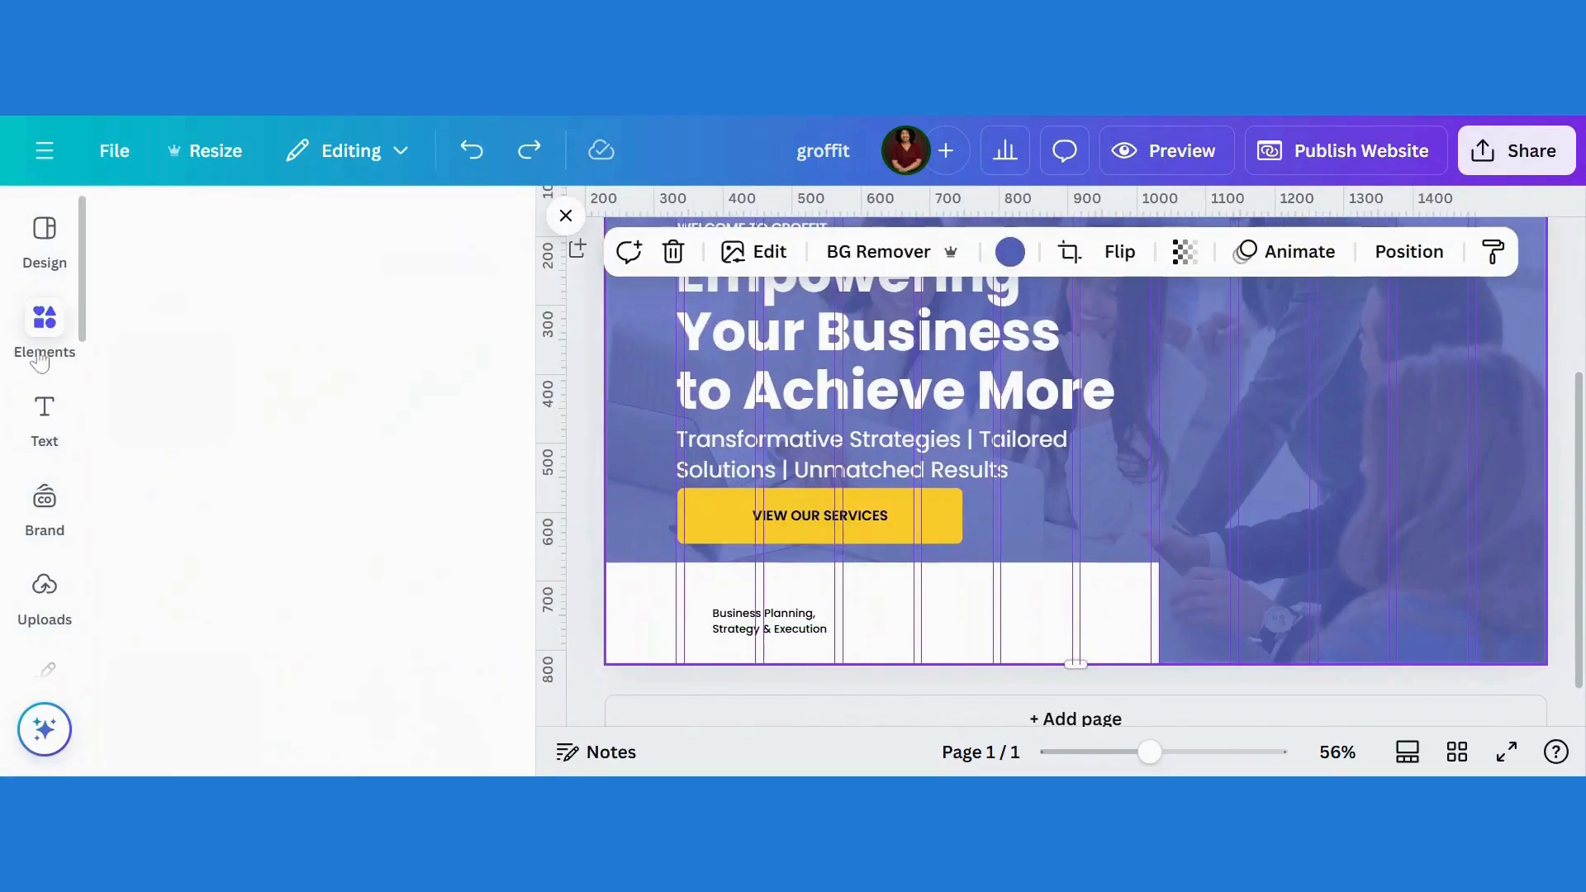
drag(529, 401, 528, 692)
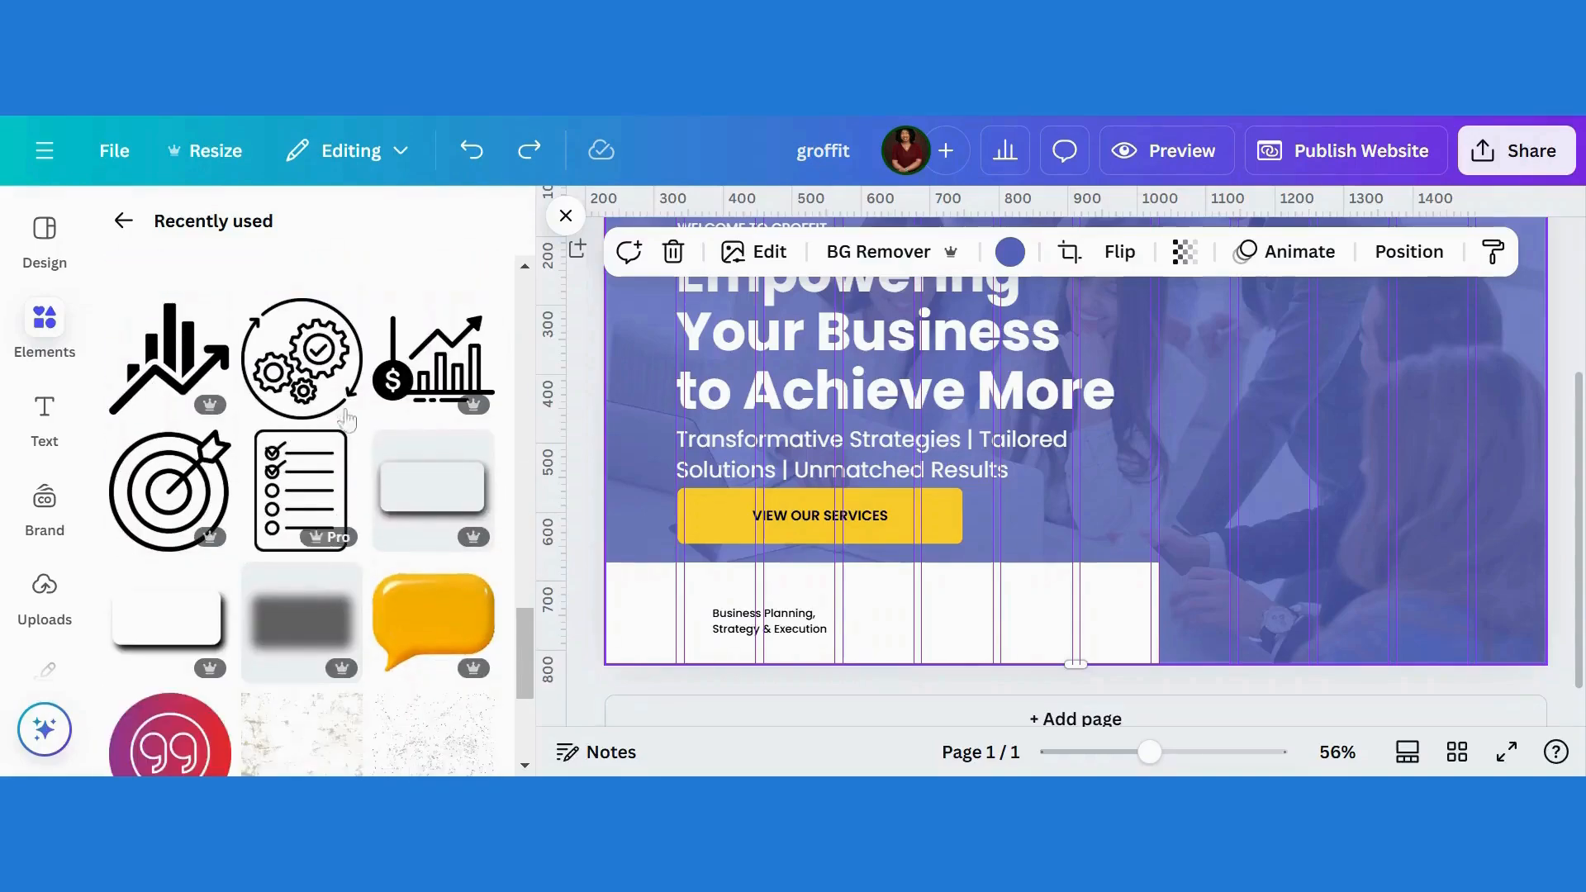
click(342, 452)
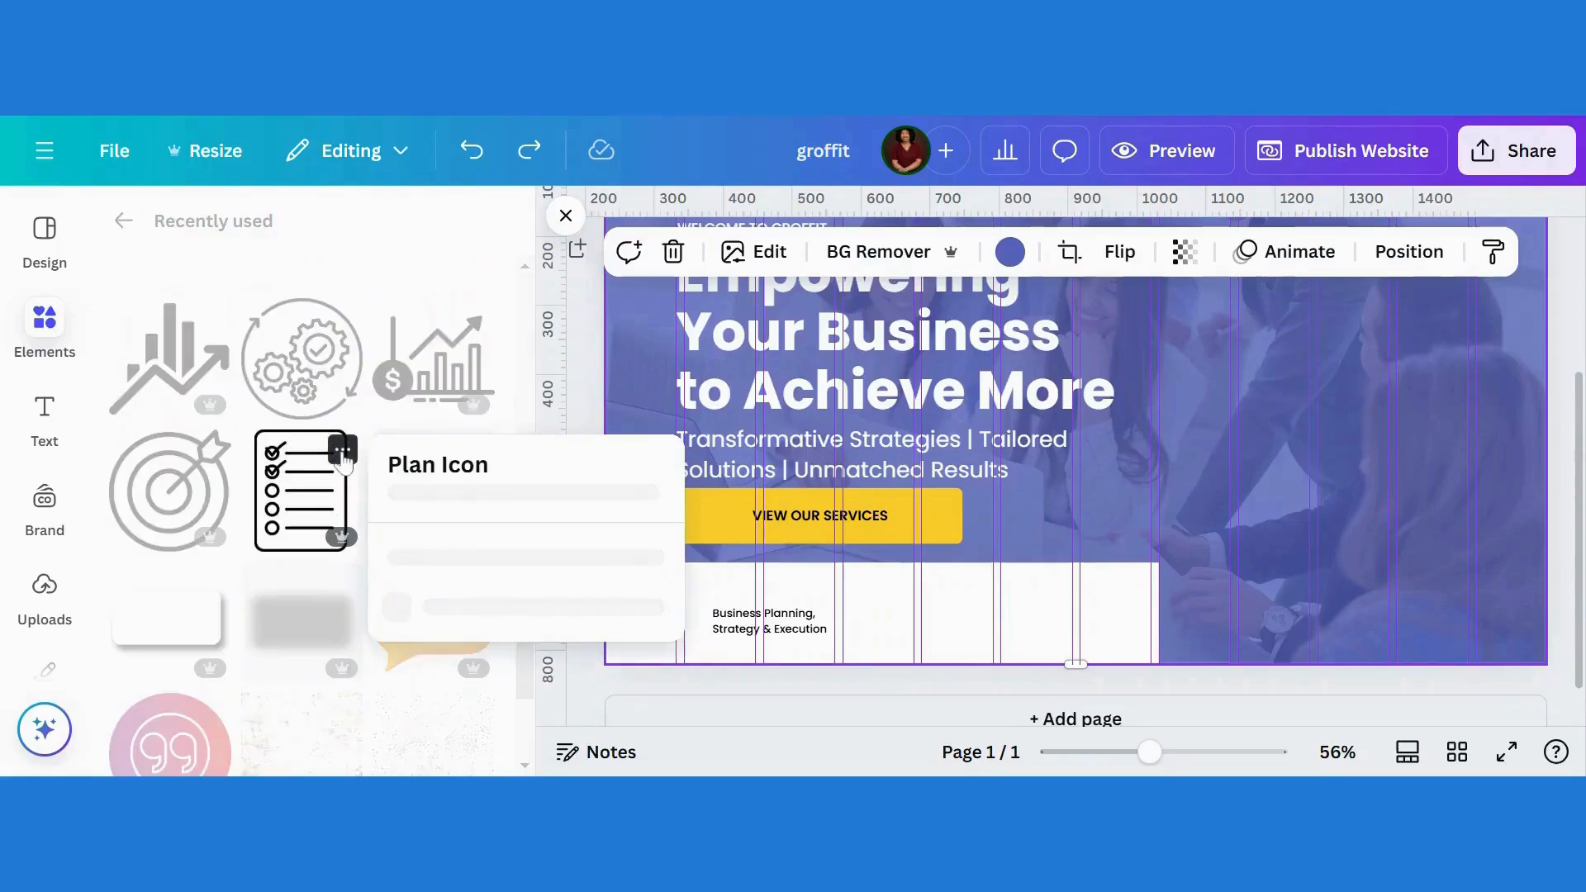
click(299, 468)
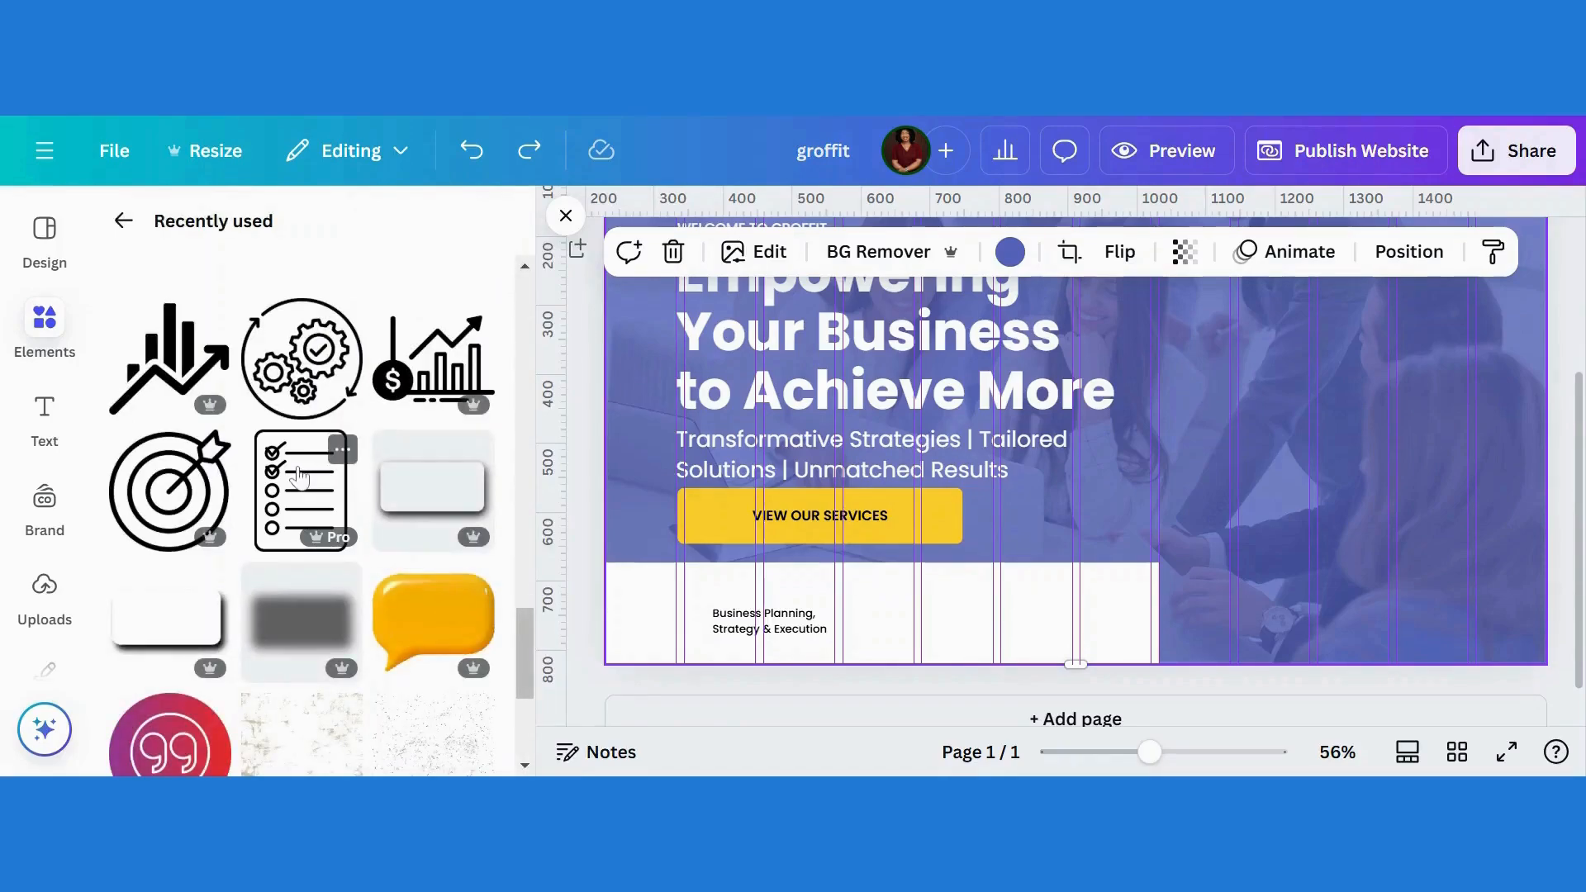
click(299, 477)
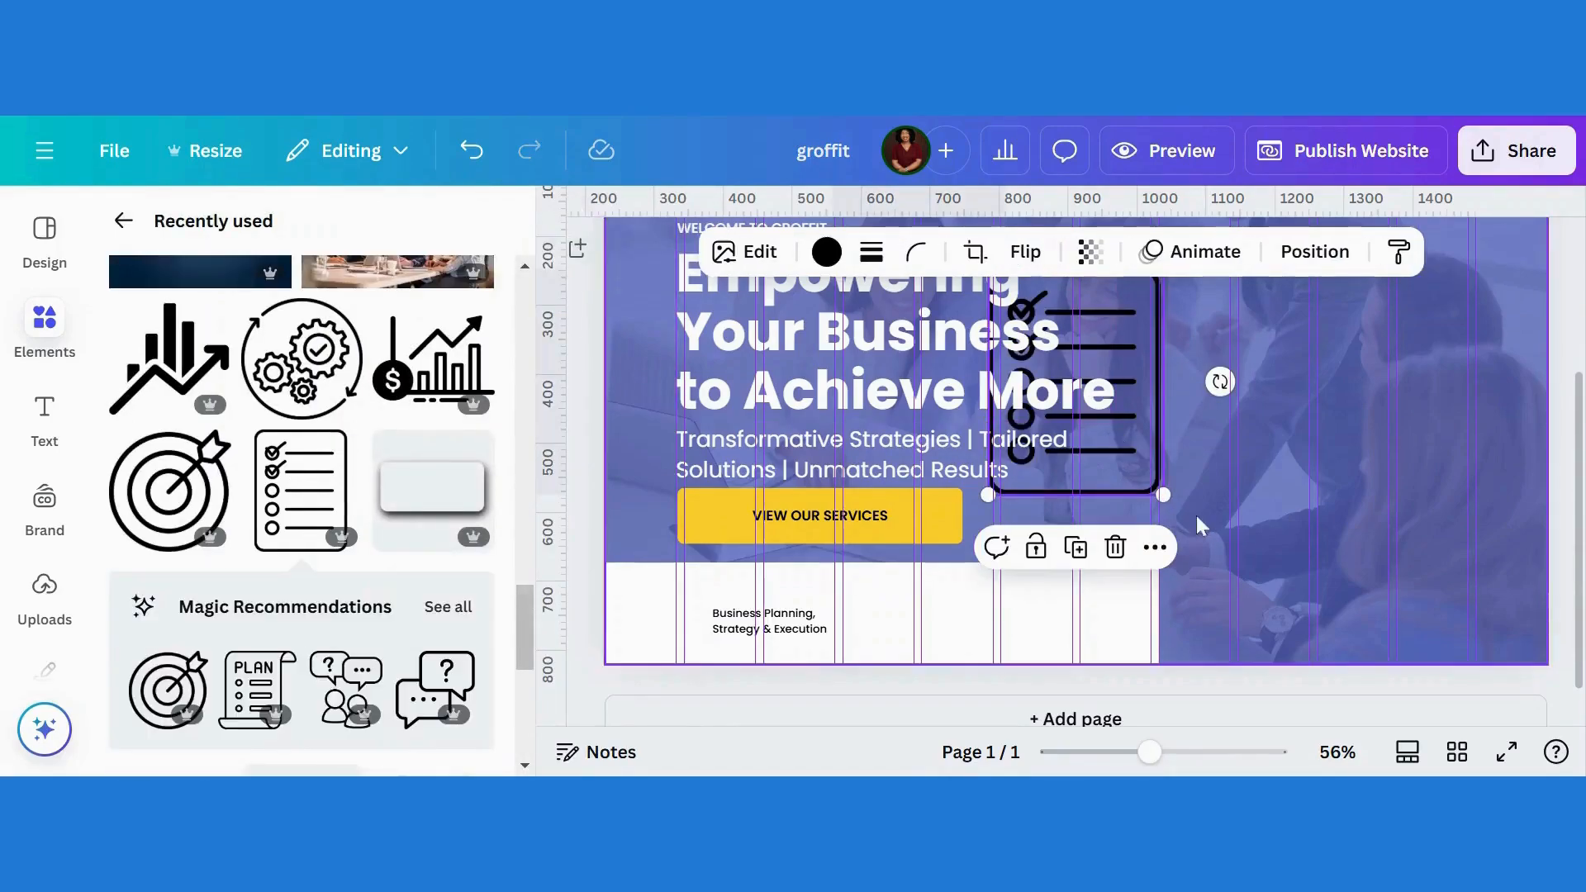
Step: Shrink the checklist icon to about two text lines high and place it on the first column guide, with the text directly beside it
drag(1148, 467, 960, 681)
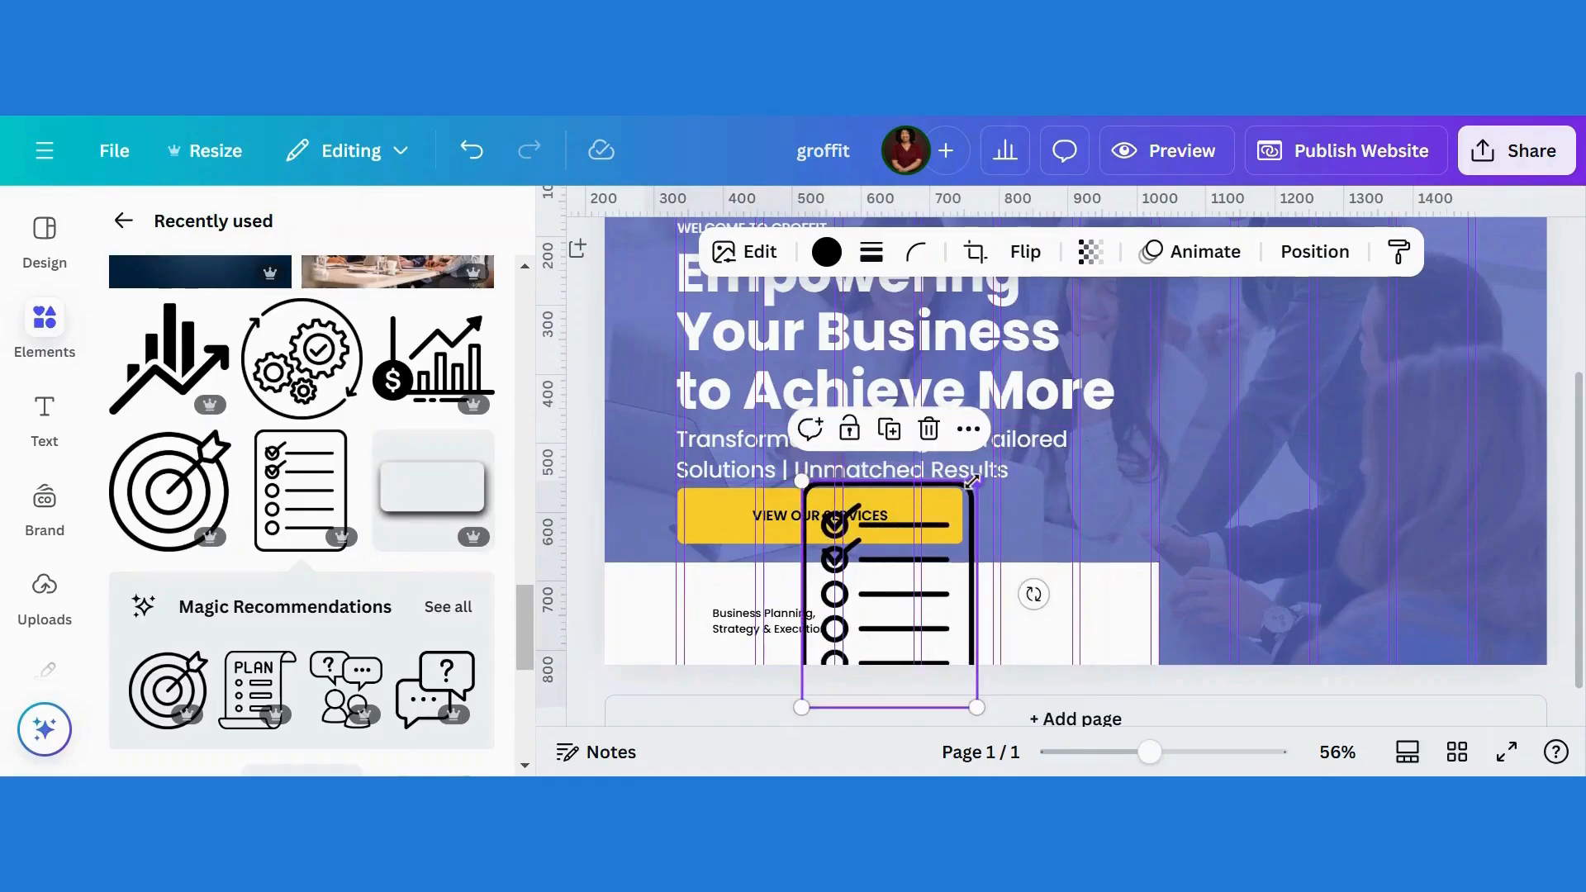
drag(909, 558, 903, 619)
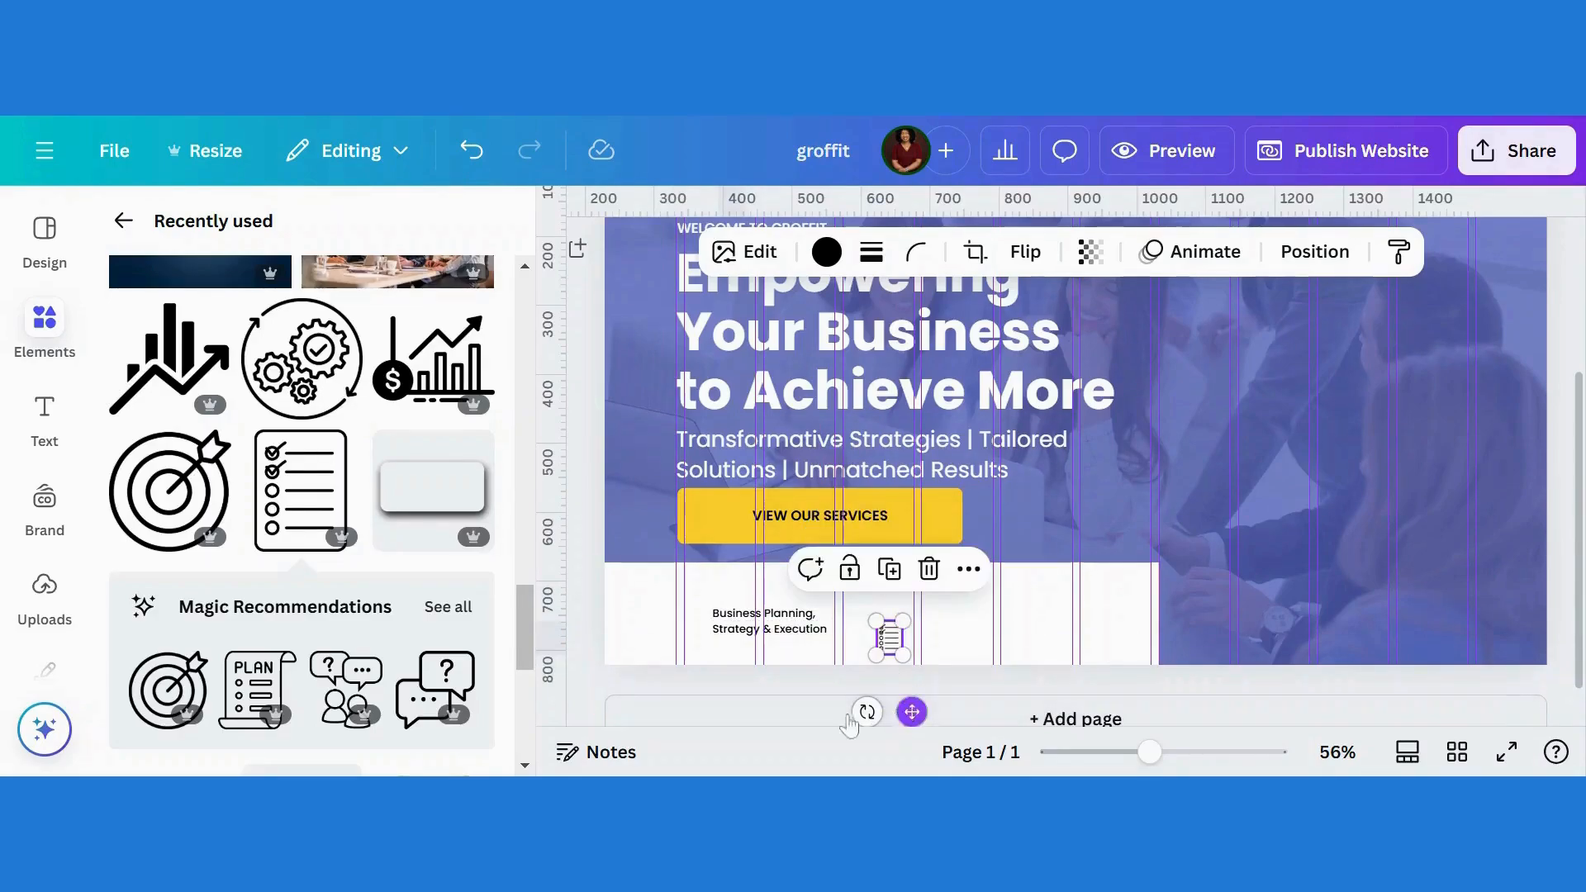
drag(912, 712, 705, 697)
drag(718, 622, 712, 619)
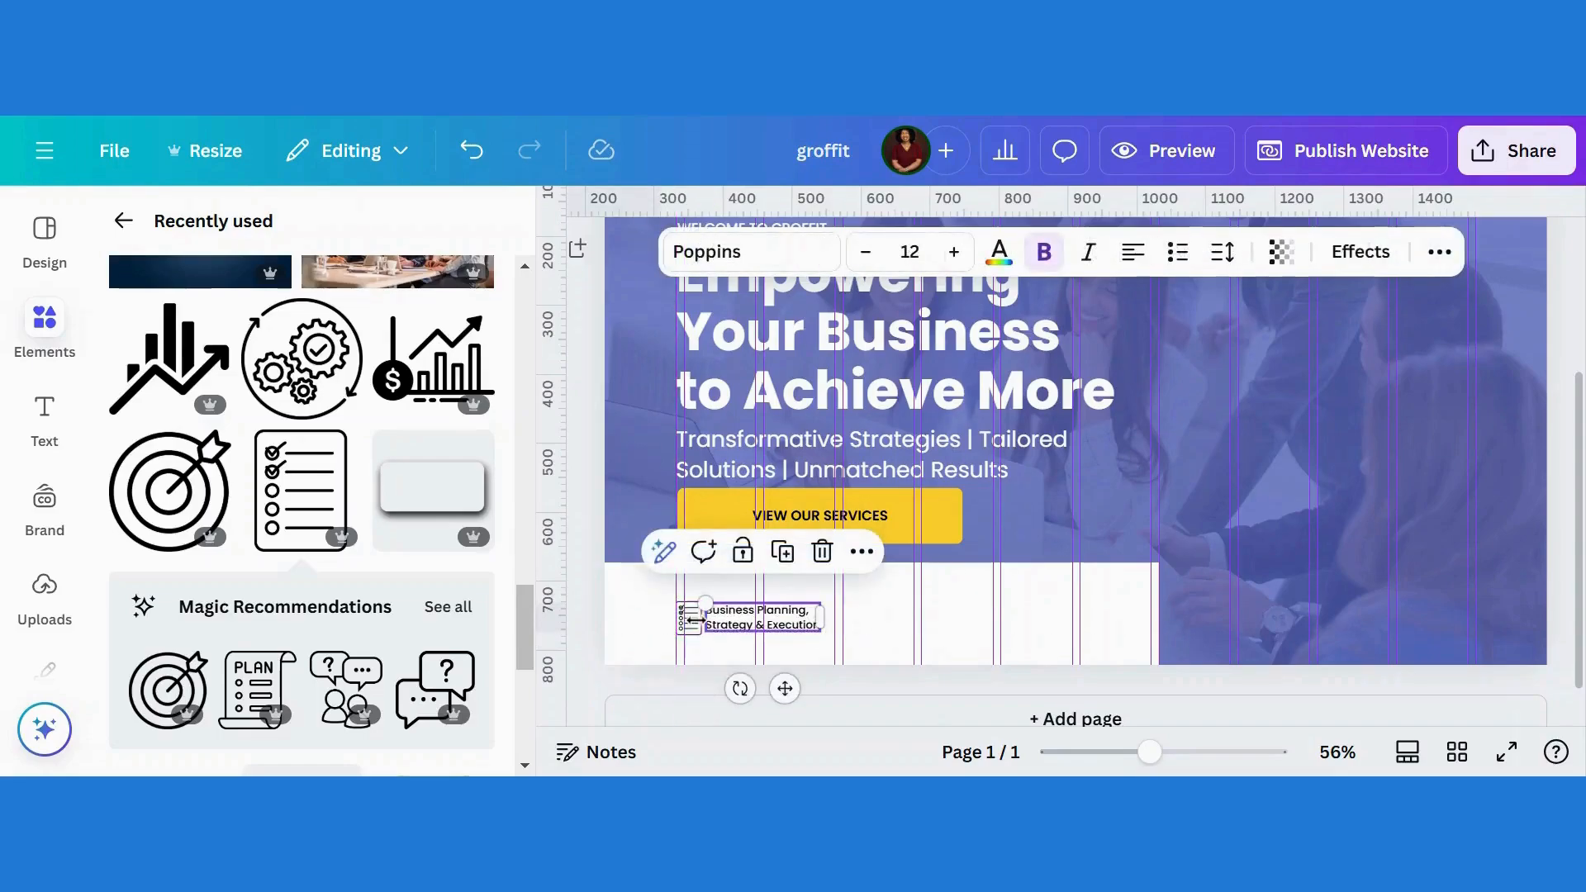
Step: Recolor the checklist icon with the document's blue-violet
click(689, 620)
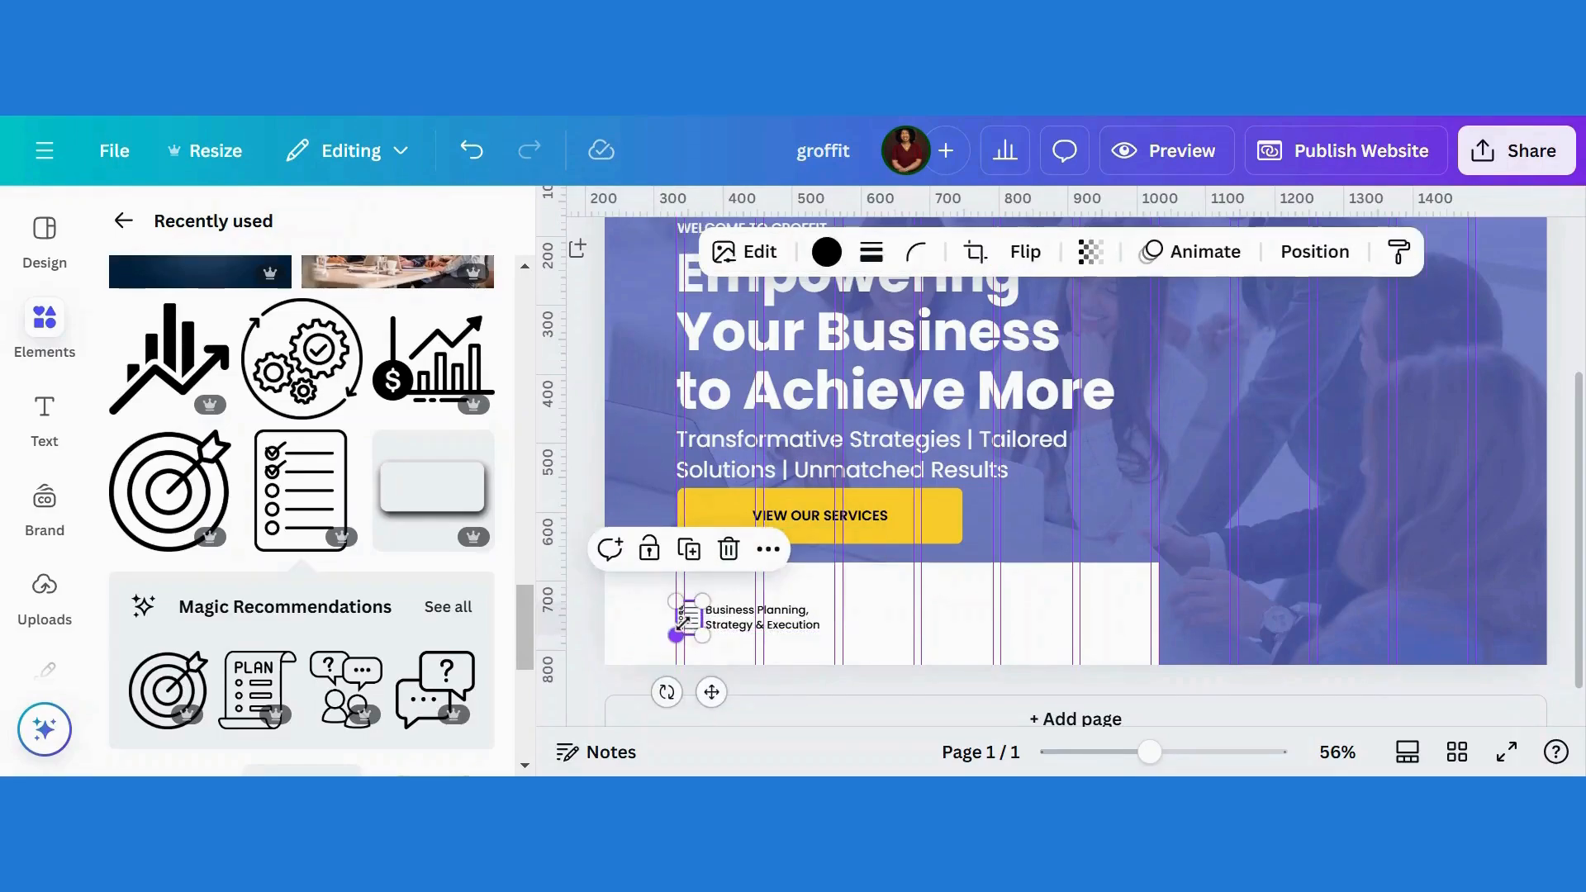
click(826, 252)
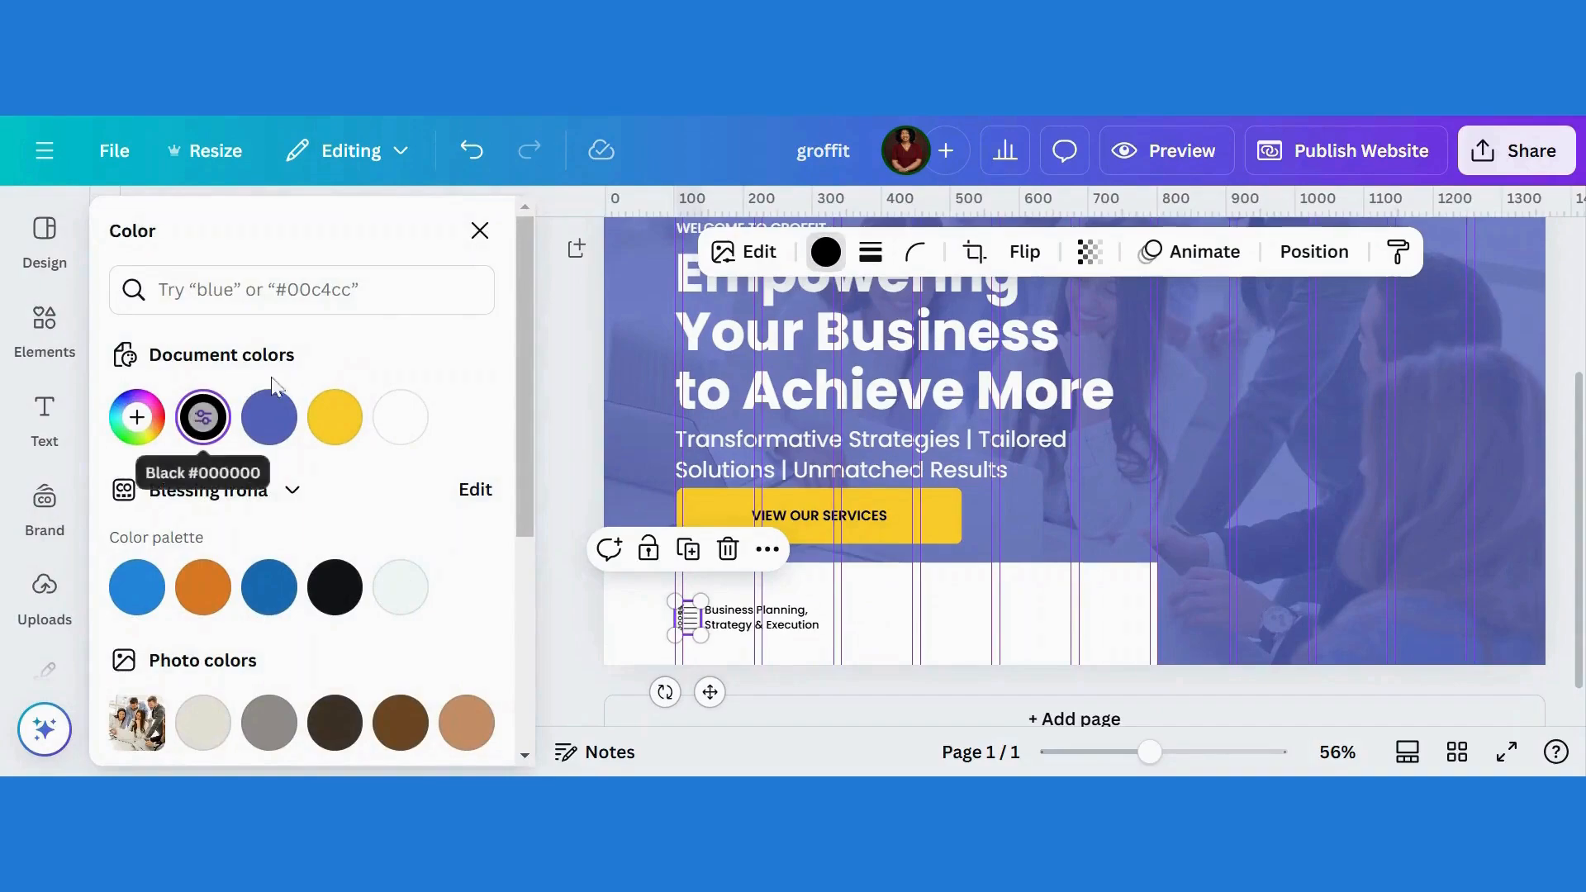
click(258, 428)
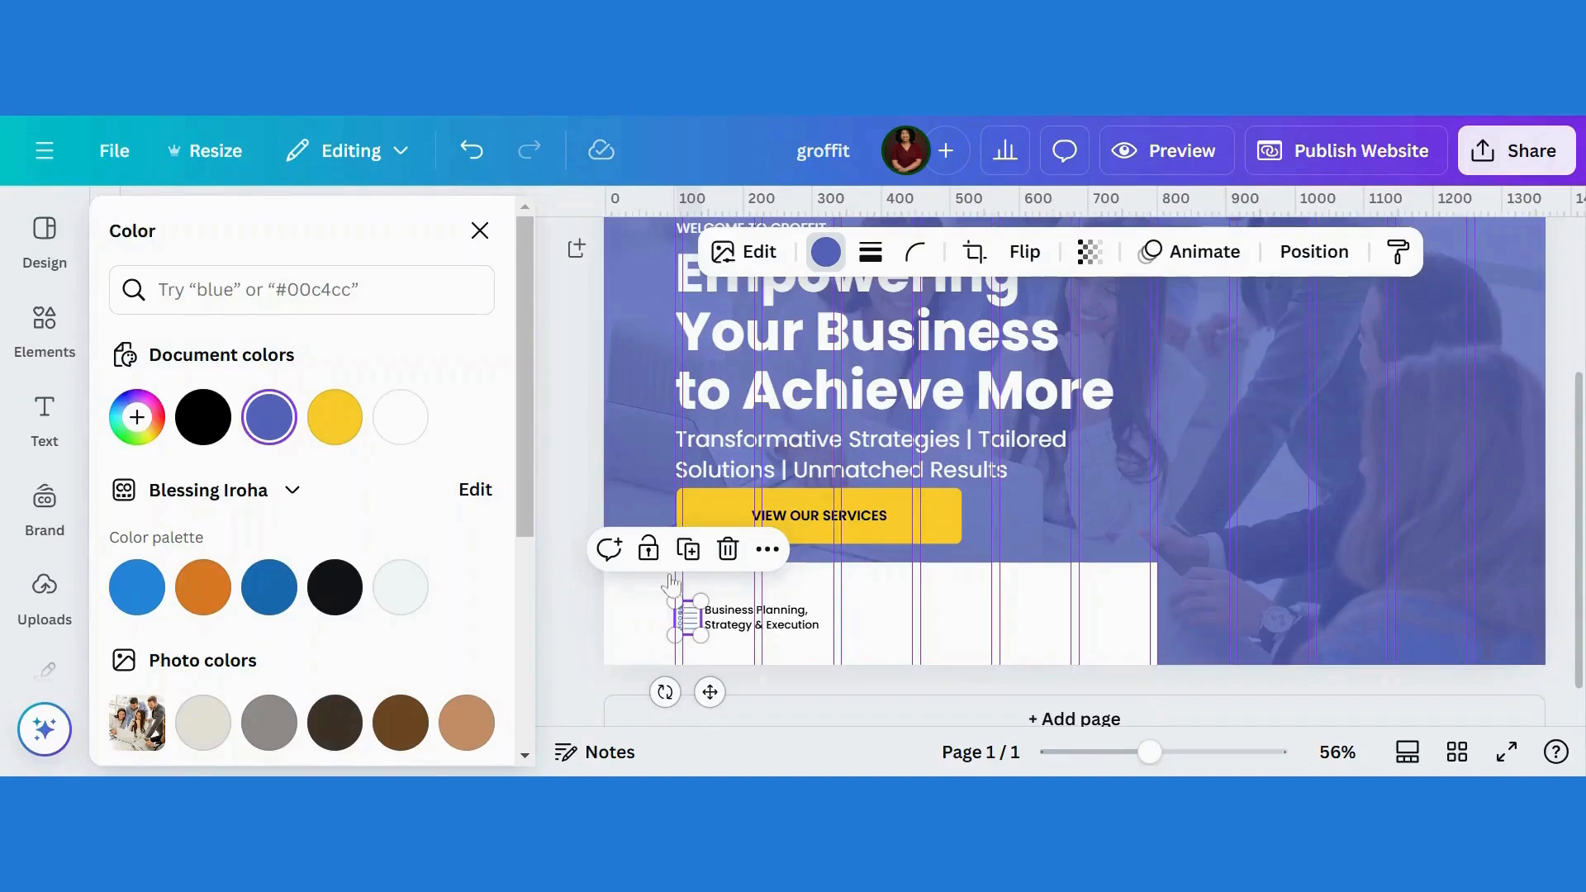
Step: Recolor the checklist icon with the custom blue #3450C8
click(138, 417)
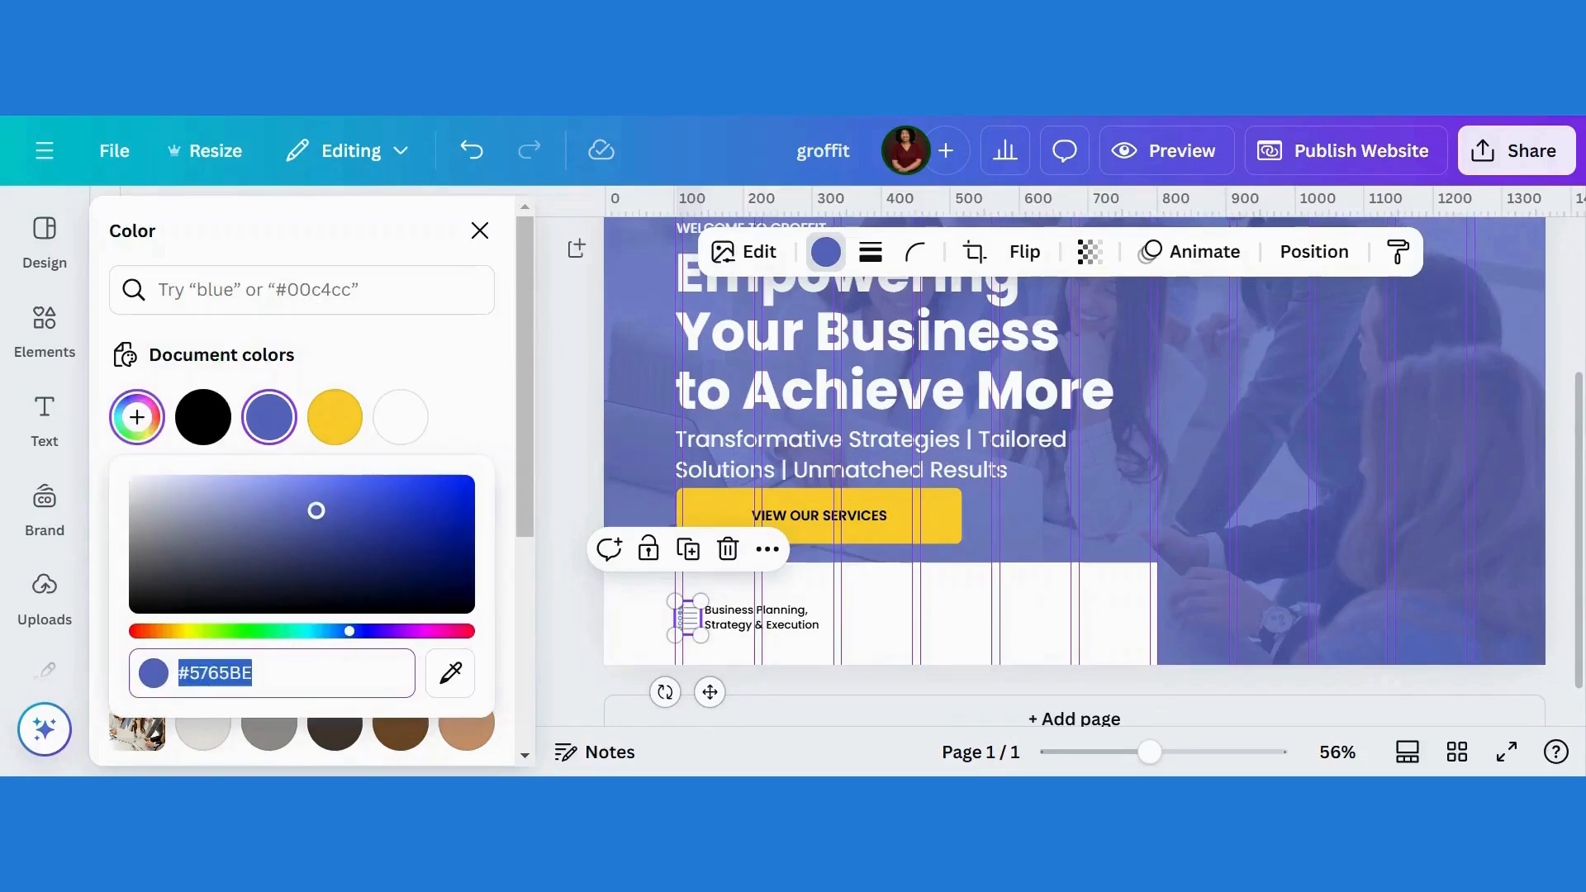
text(#34)
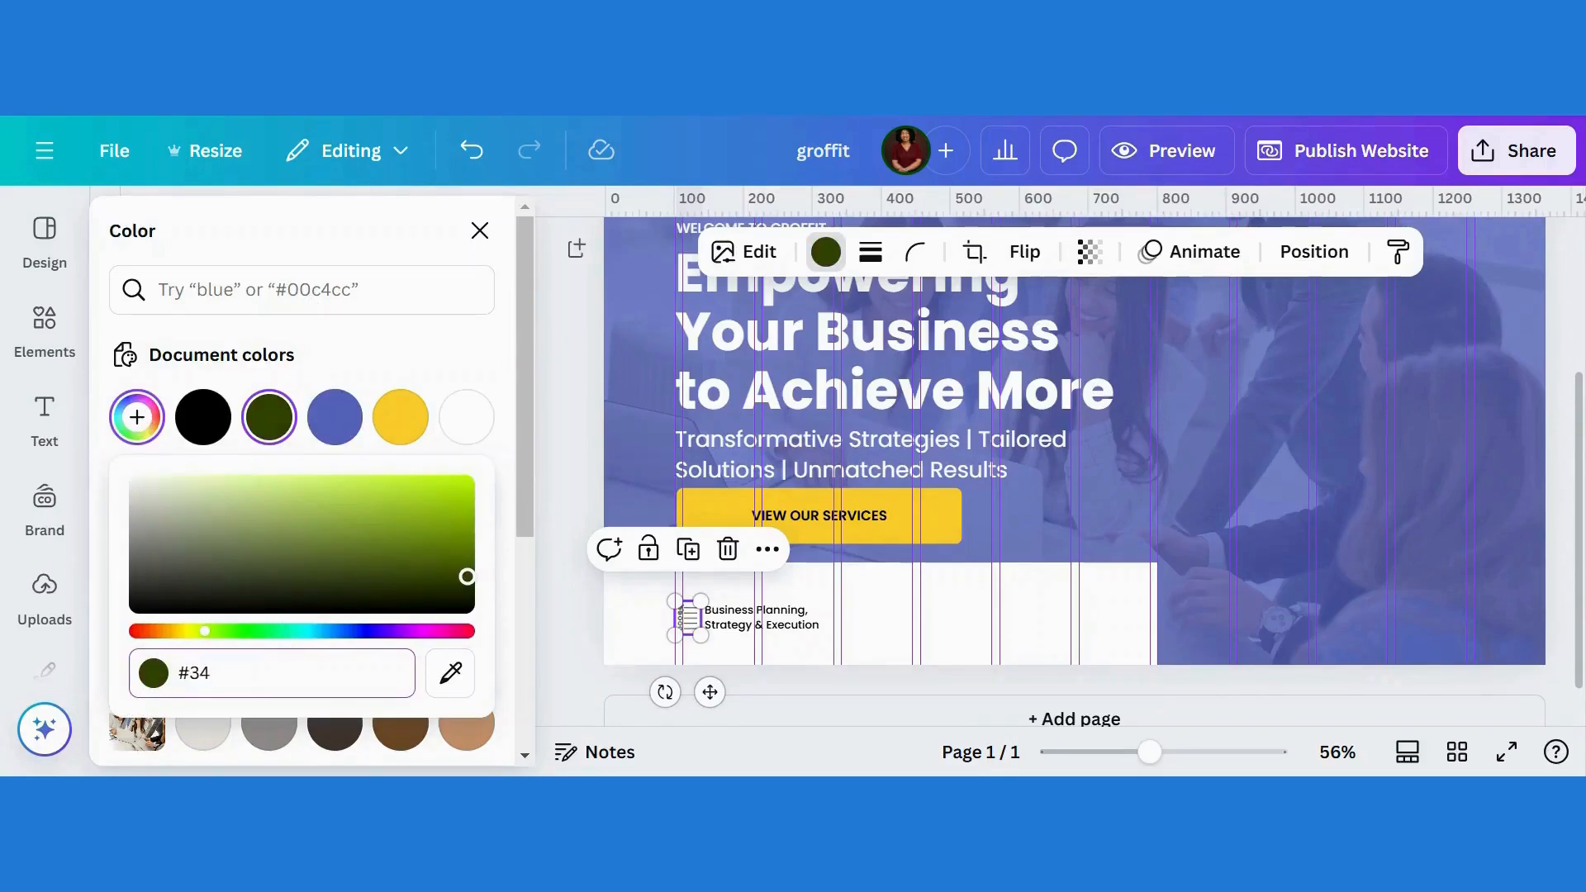
text(50C8)
key(Return)
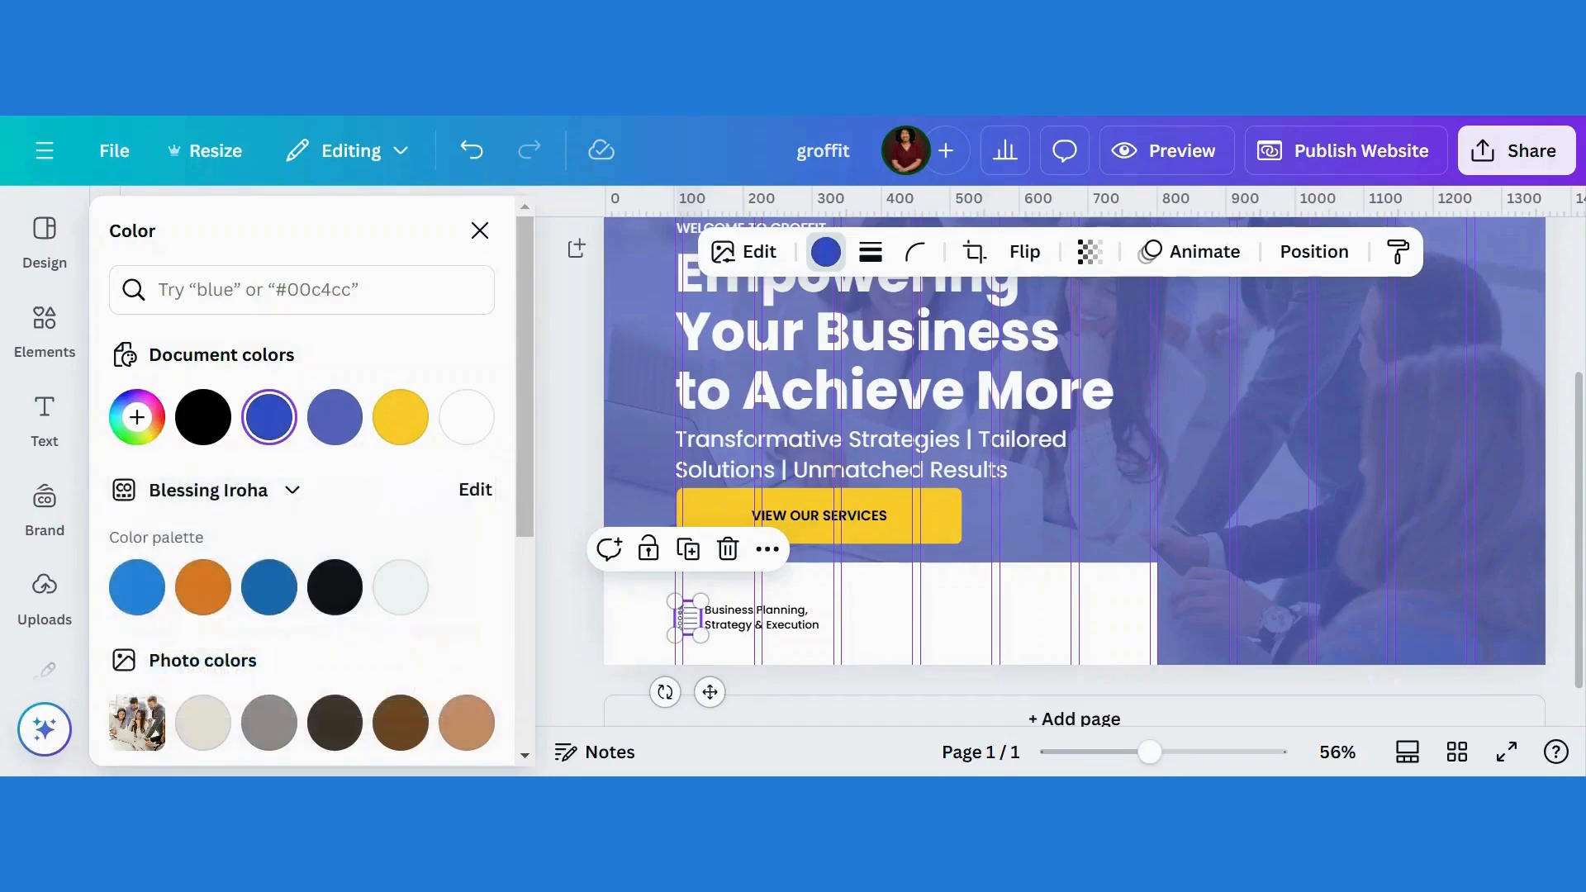
click(876, 641)
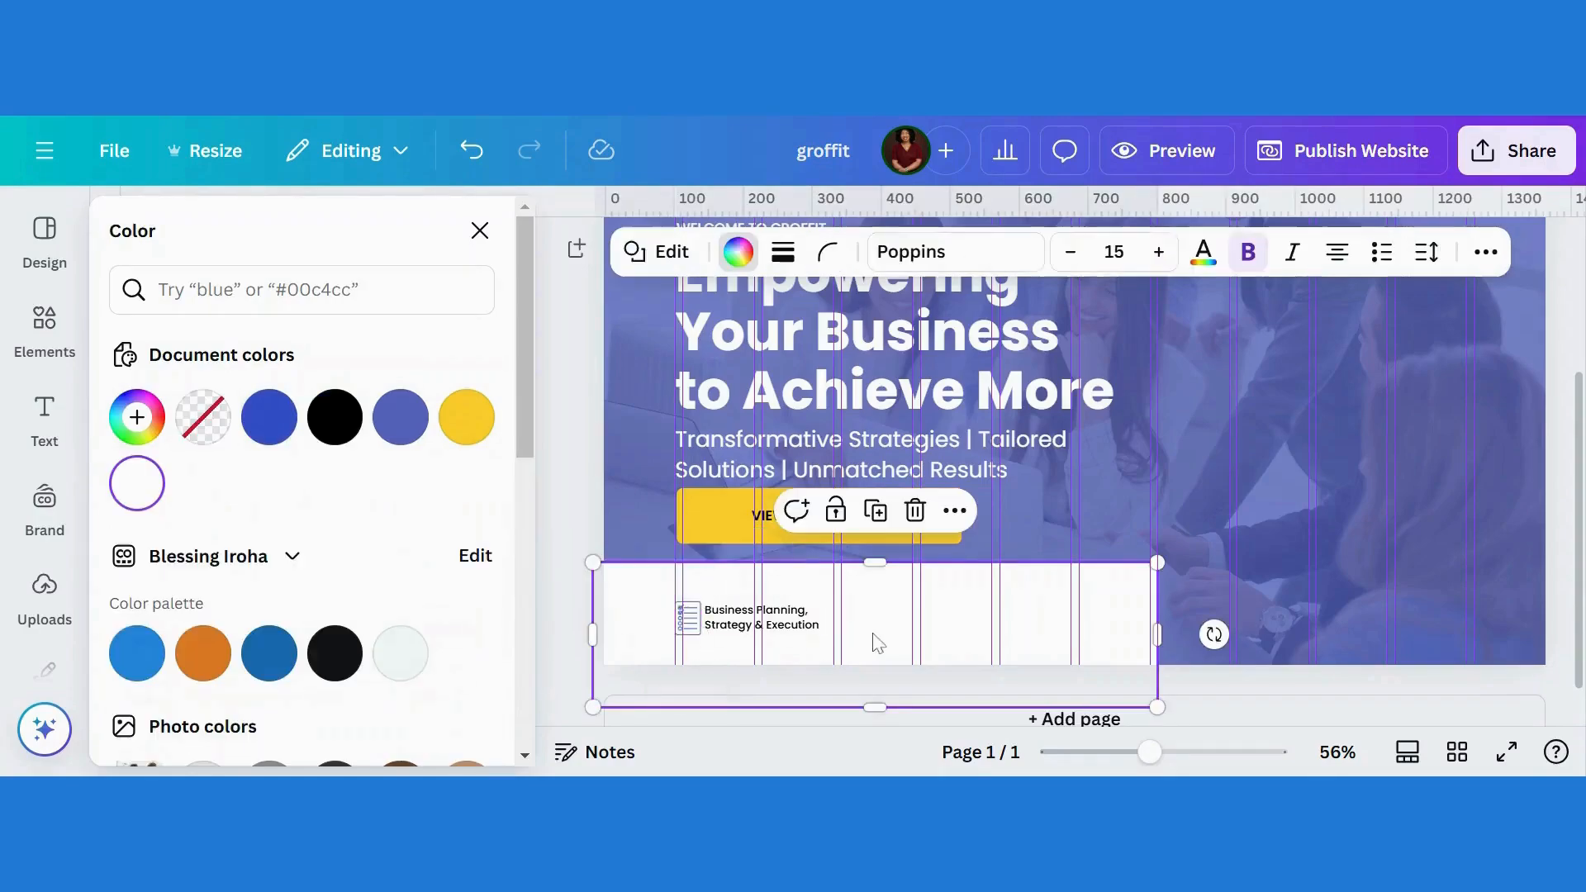
Step: Align the checklist icon and its "Business Planning, Strategy & Execution" text to their vertical middle and group them
click(693, 632)
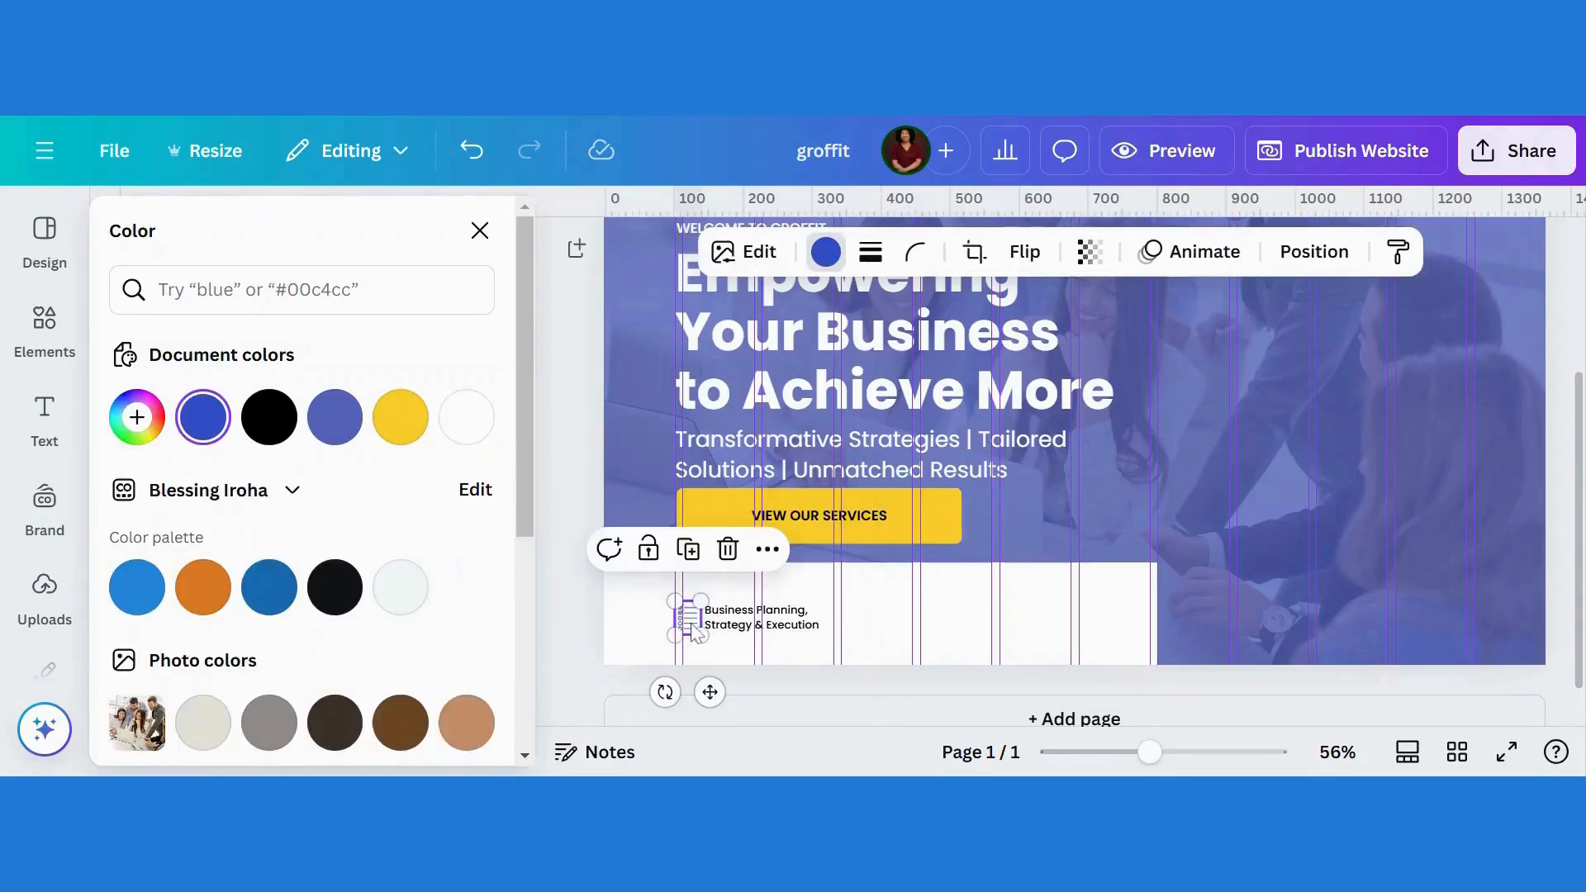
click(757, 628)
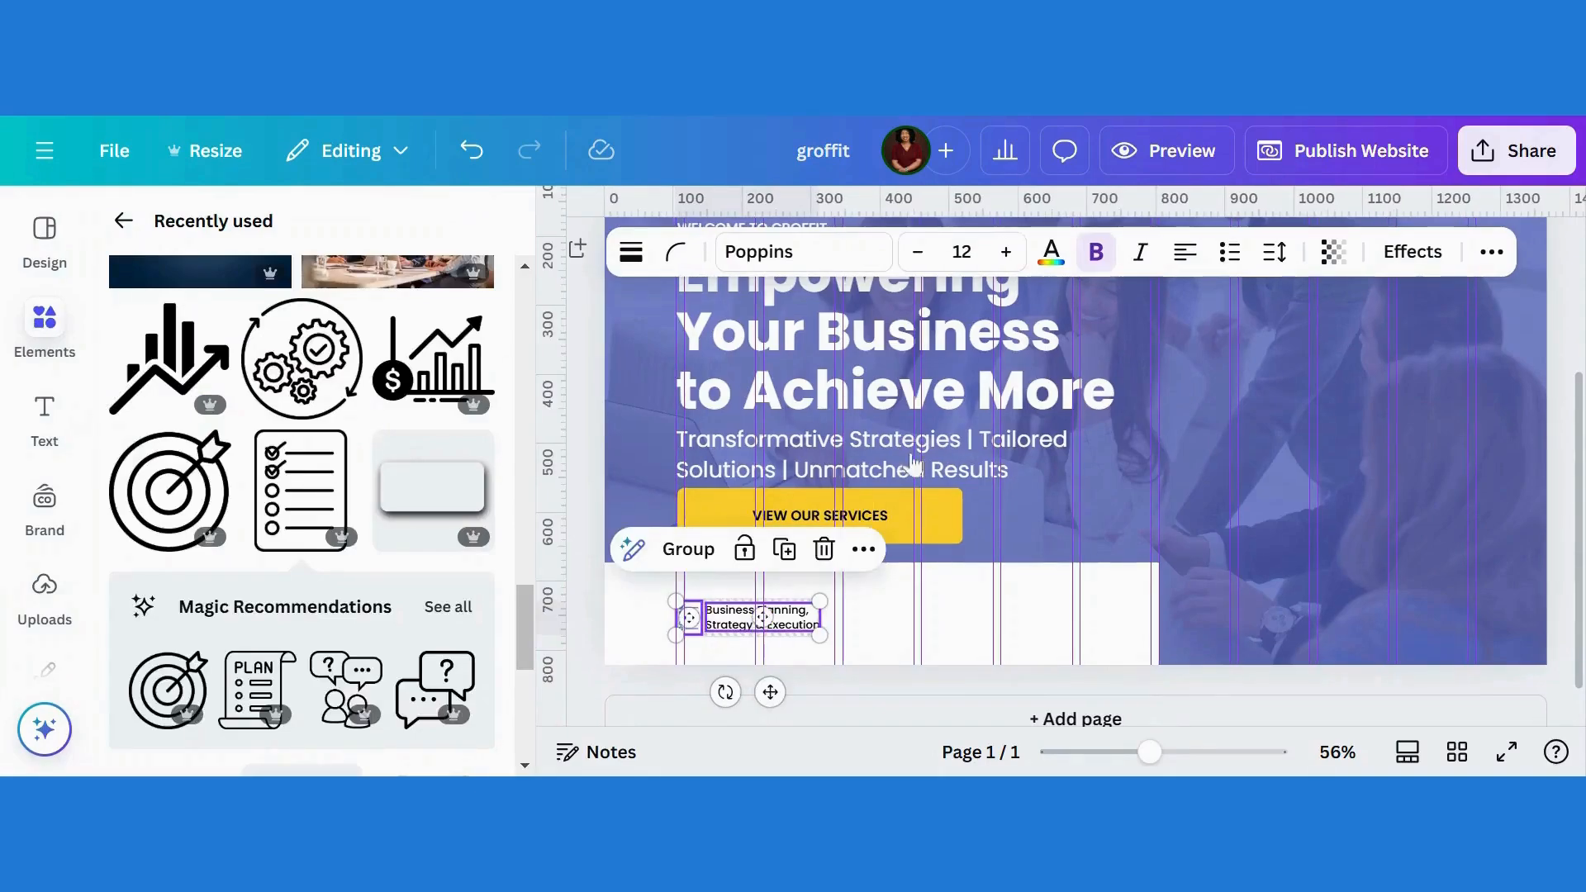
click(1490, 252)
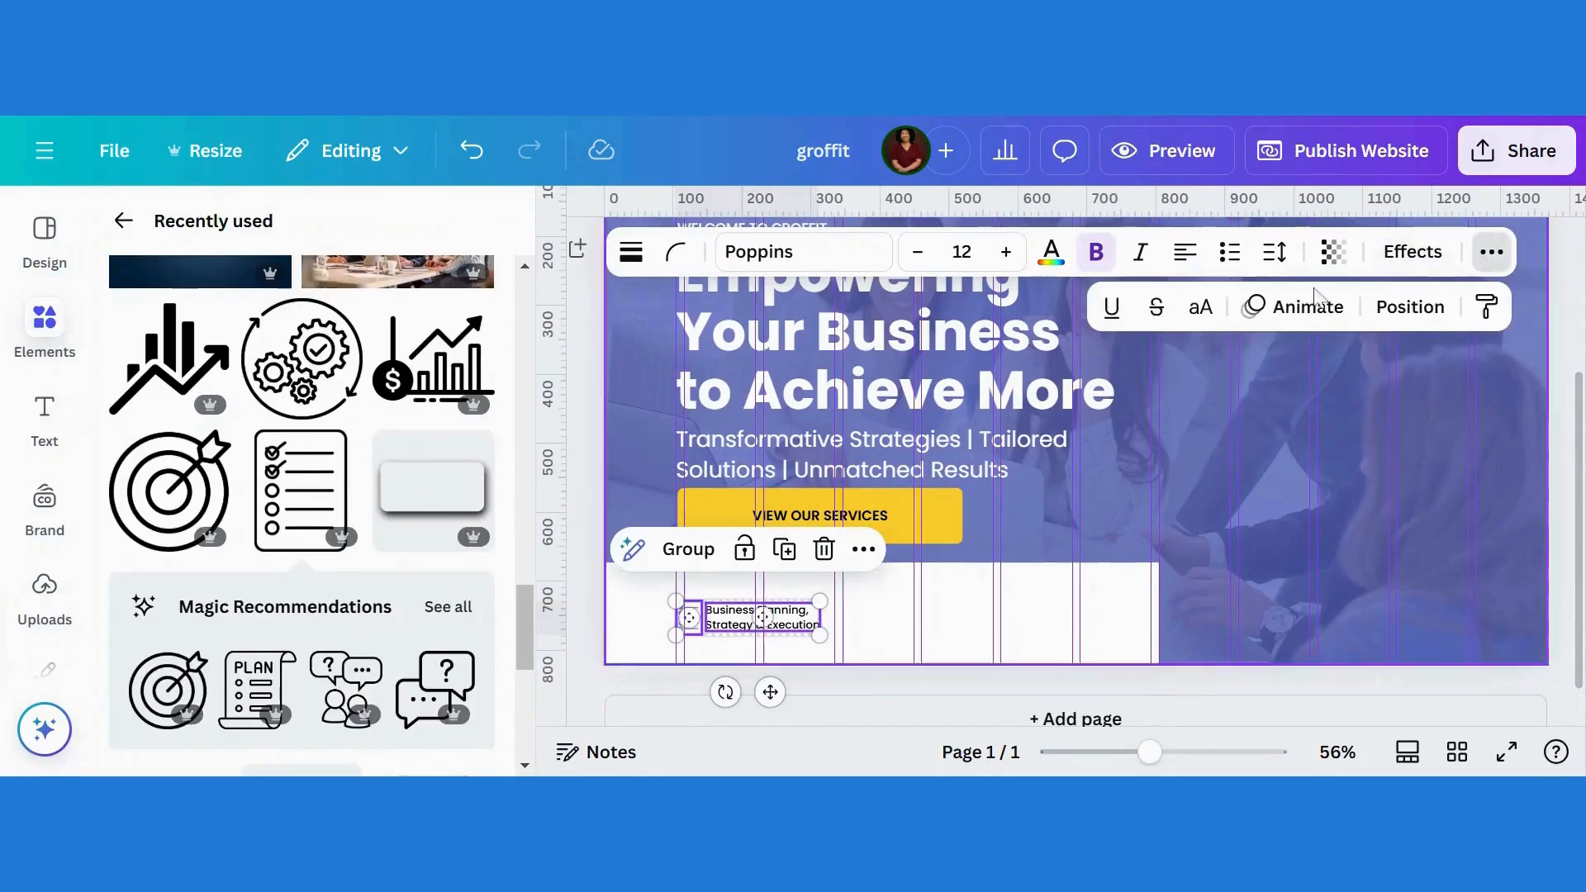
click(1410, 307)
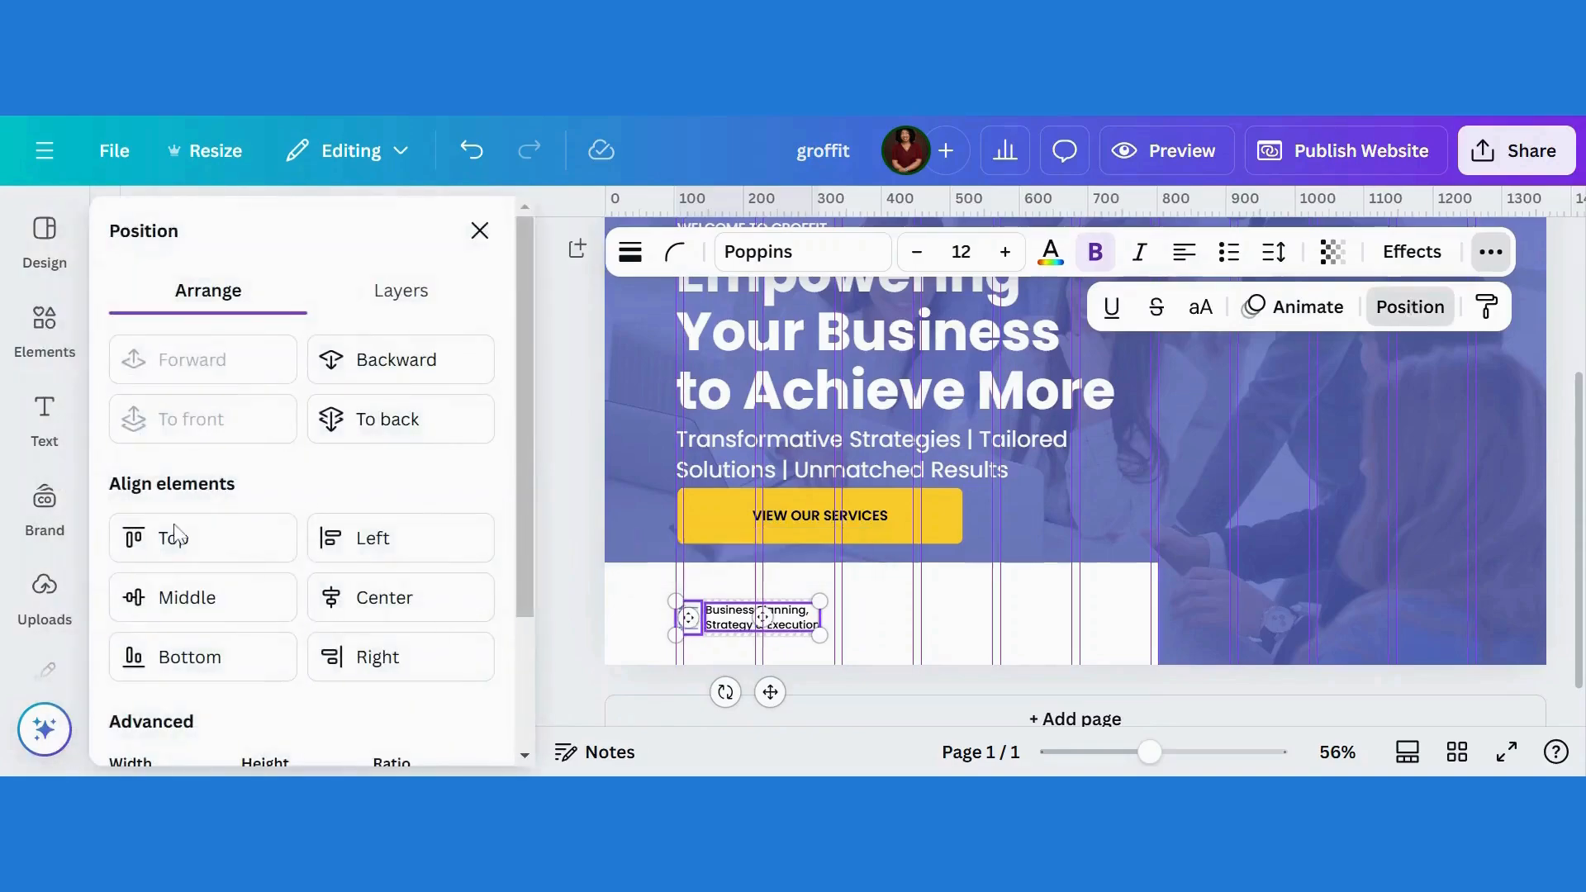
click(184, 601)
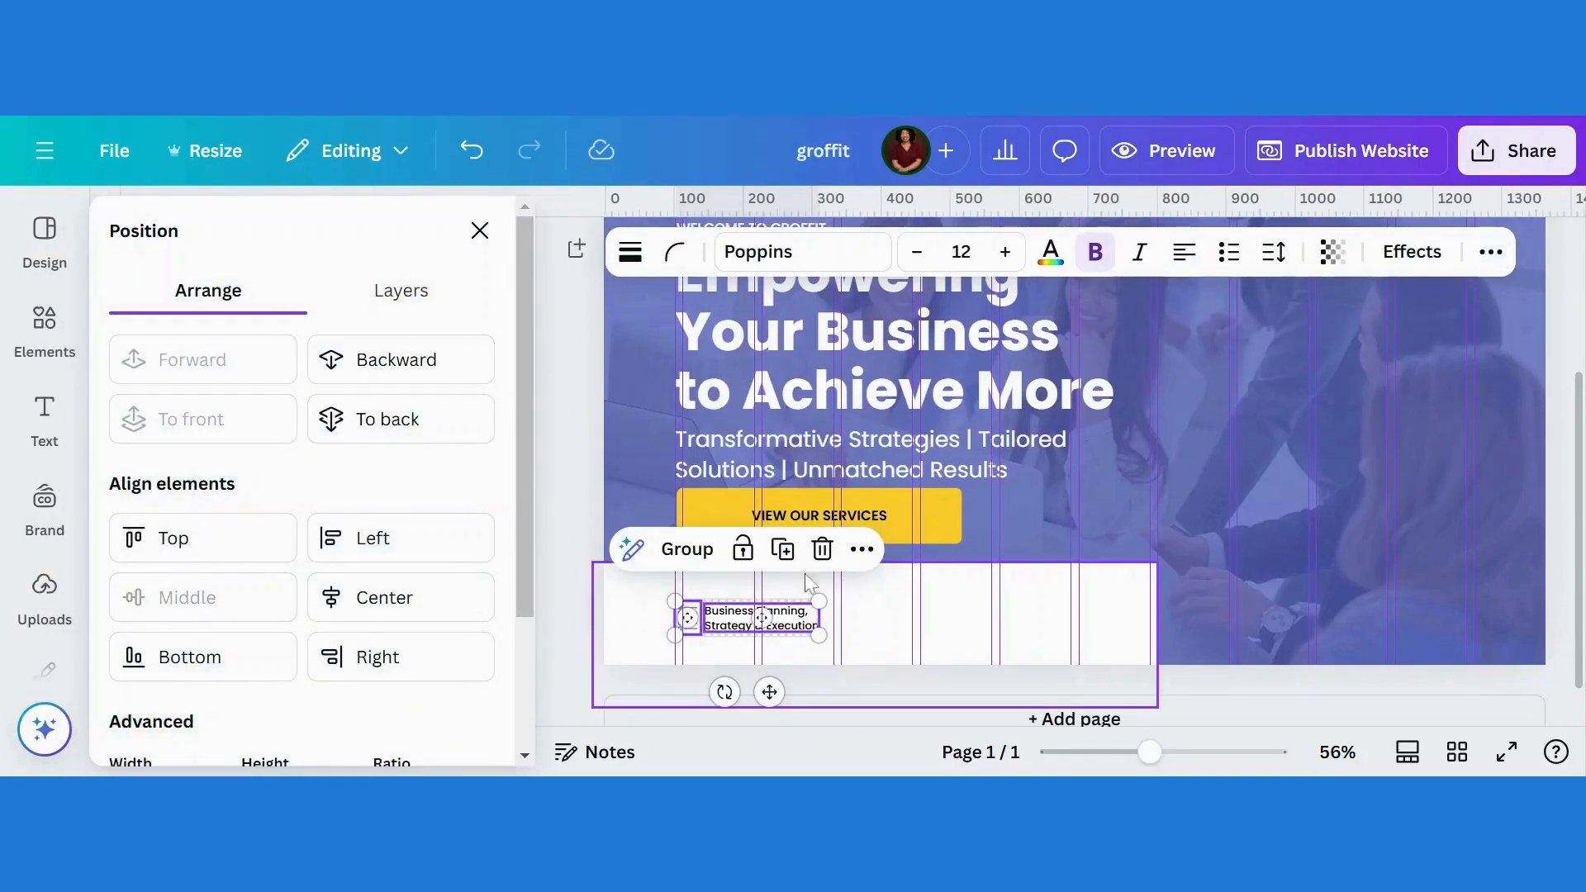
click(687, 552)
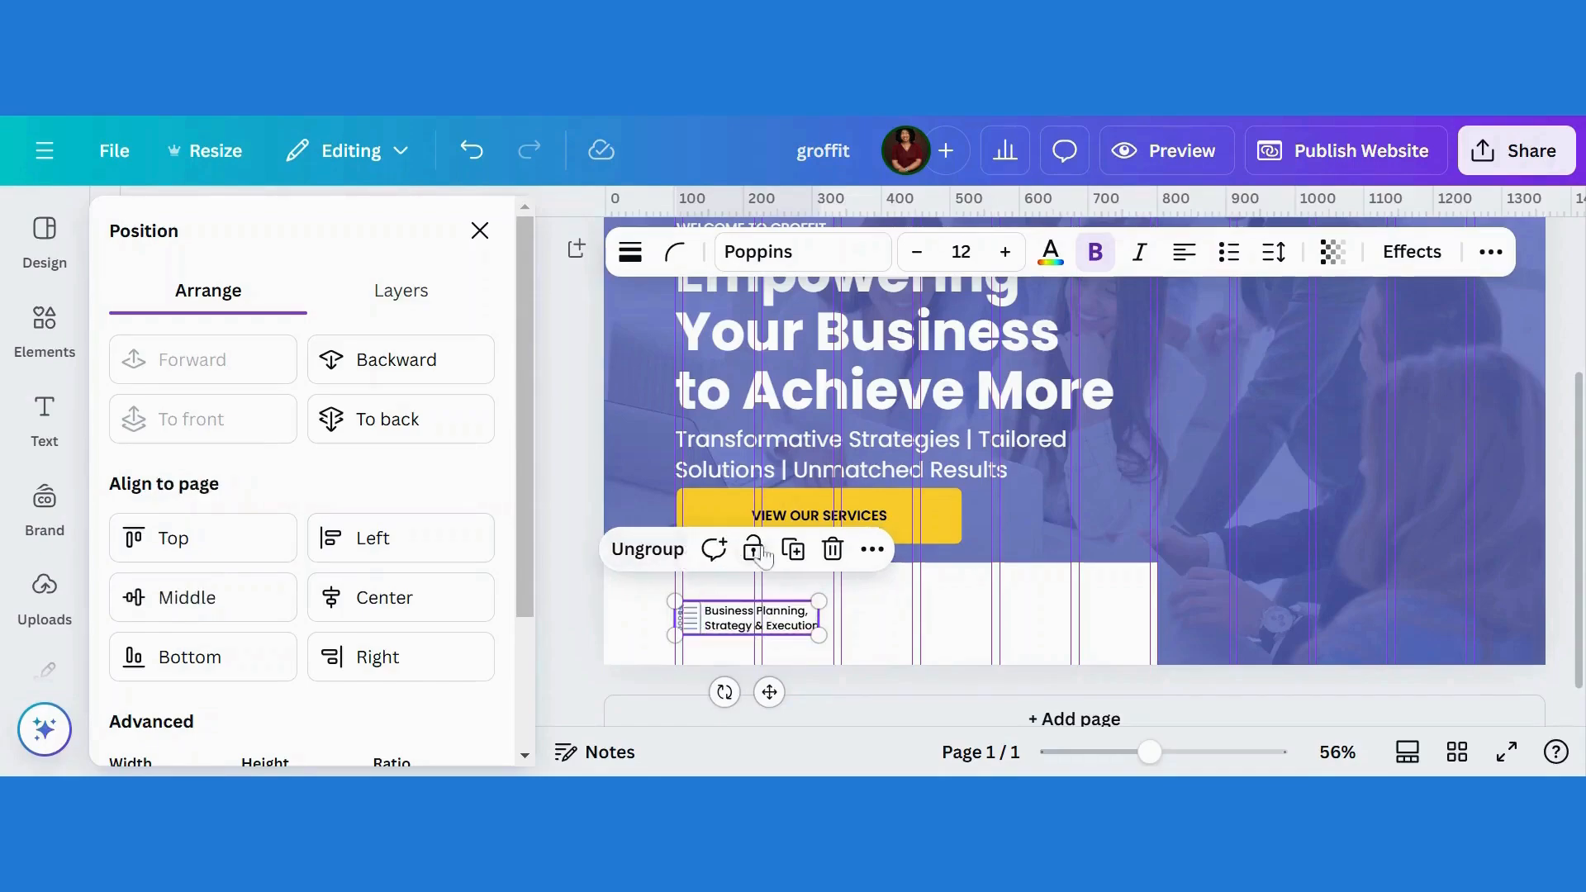
Step: Duplicate the icon-and-text group twice, spacing the copies evenly along the white strip on the column guides
click(793, 548)
drag(776, 638, 915, 636)
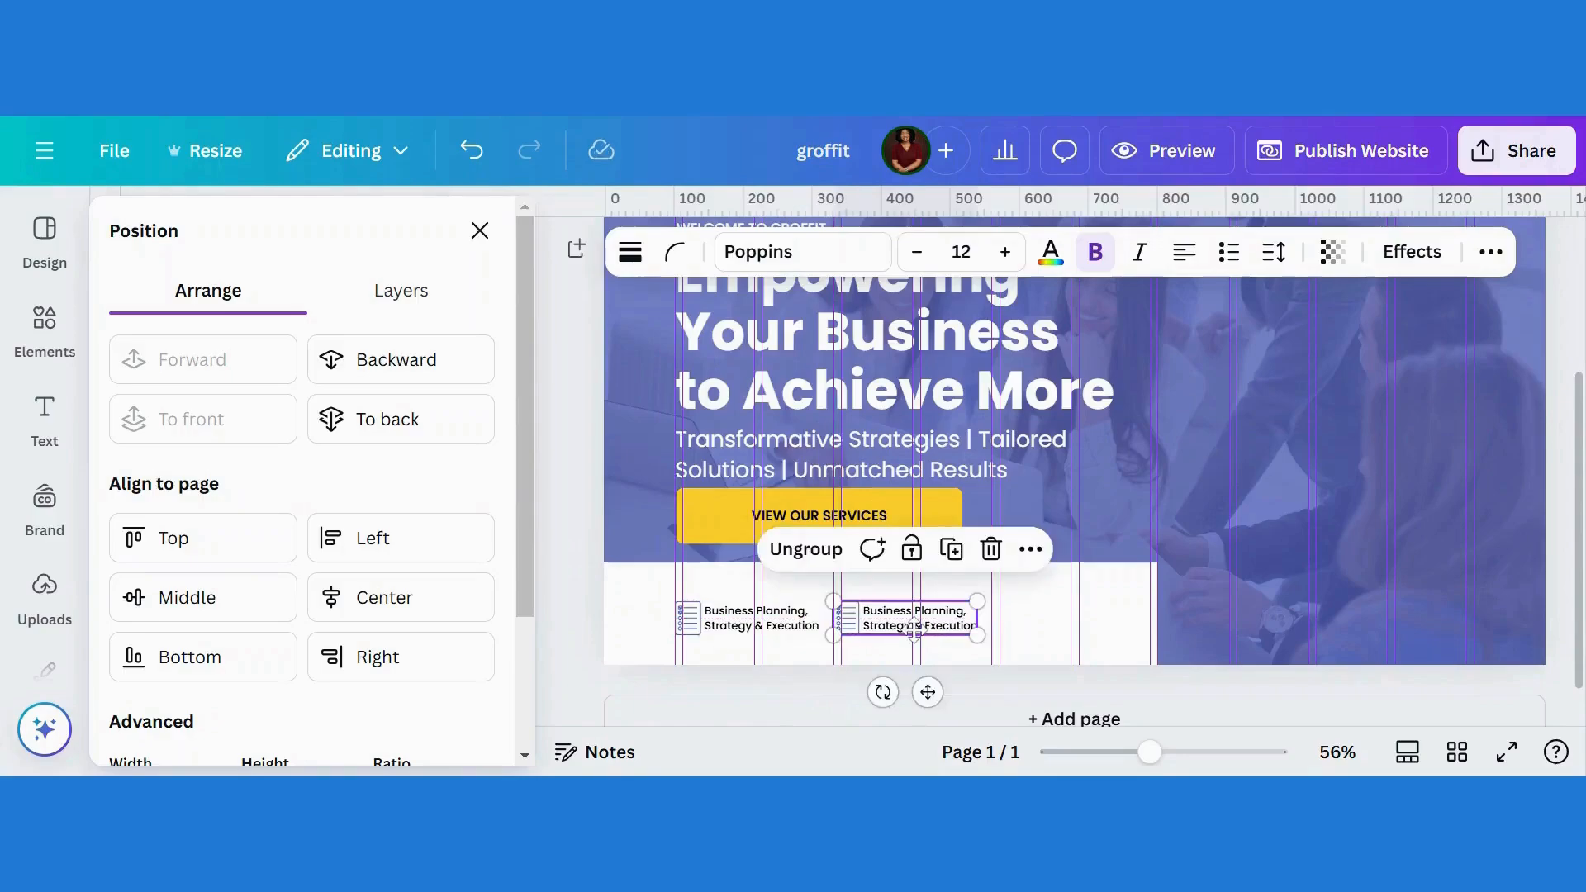
click(950, 549)
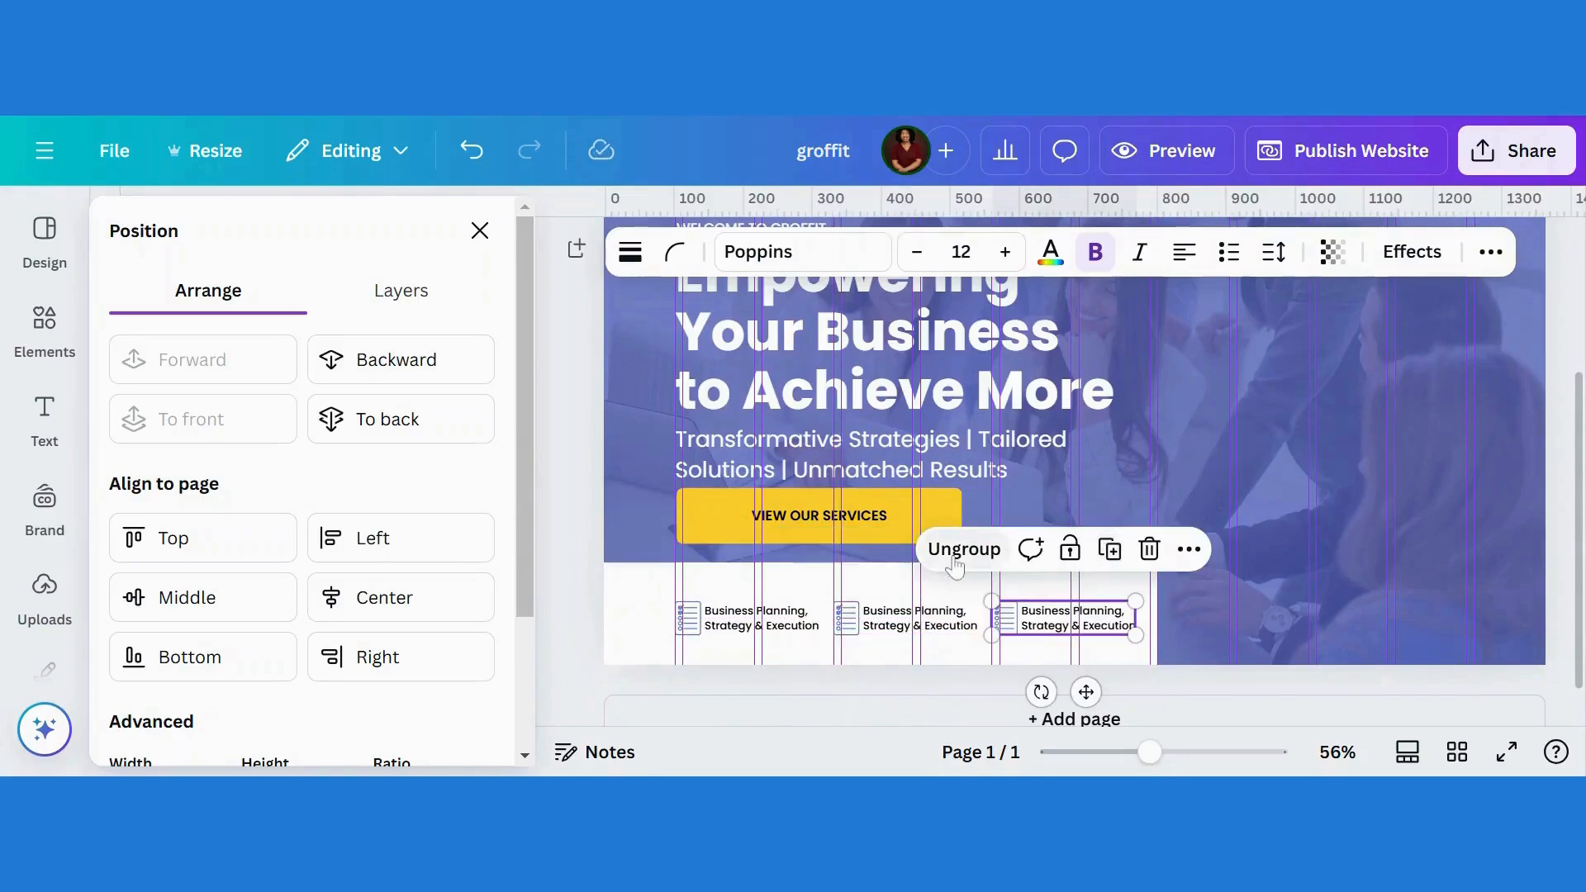
click(1273, 638)
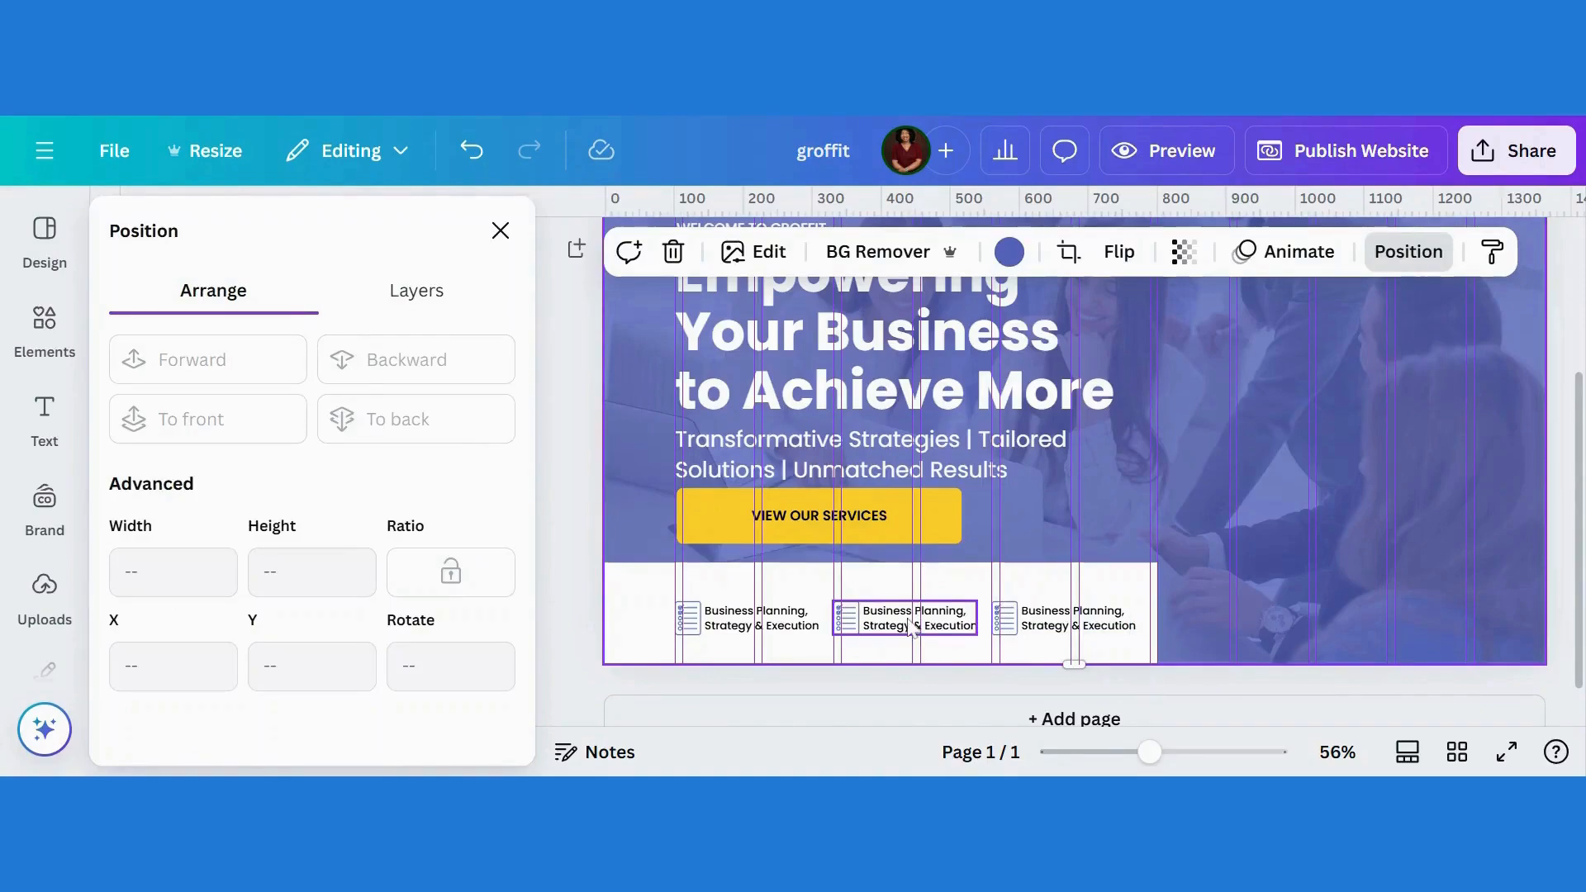
Step: Ungroup the second icon-and-text item in the white strip
click(912, 626)
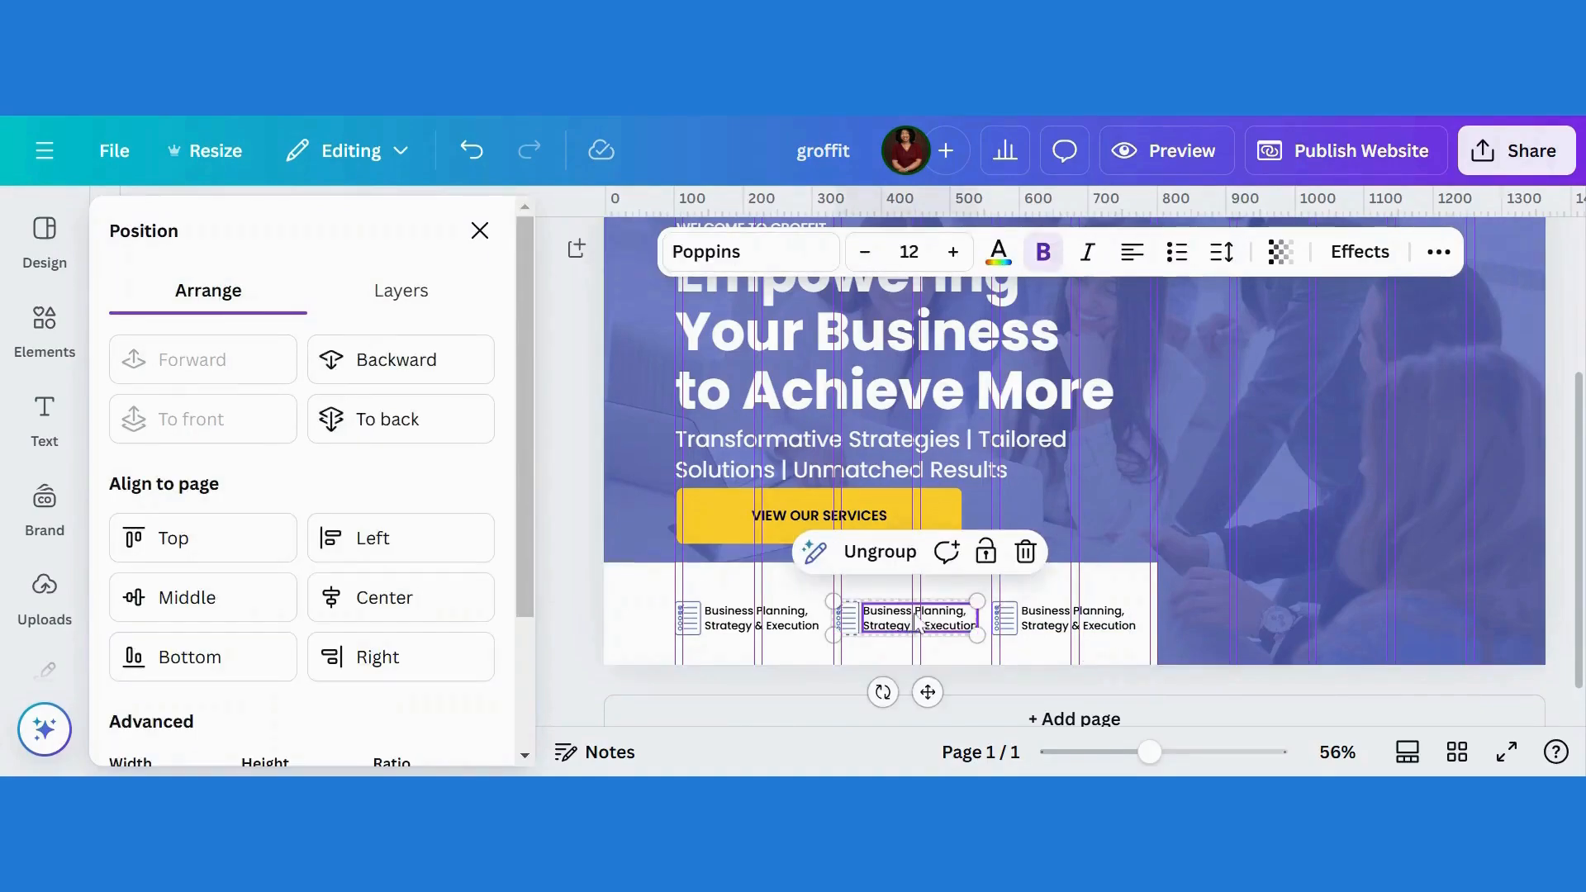
click(1295, 490)
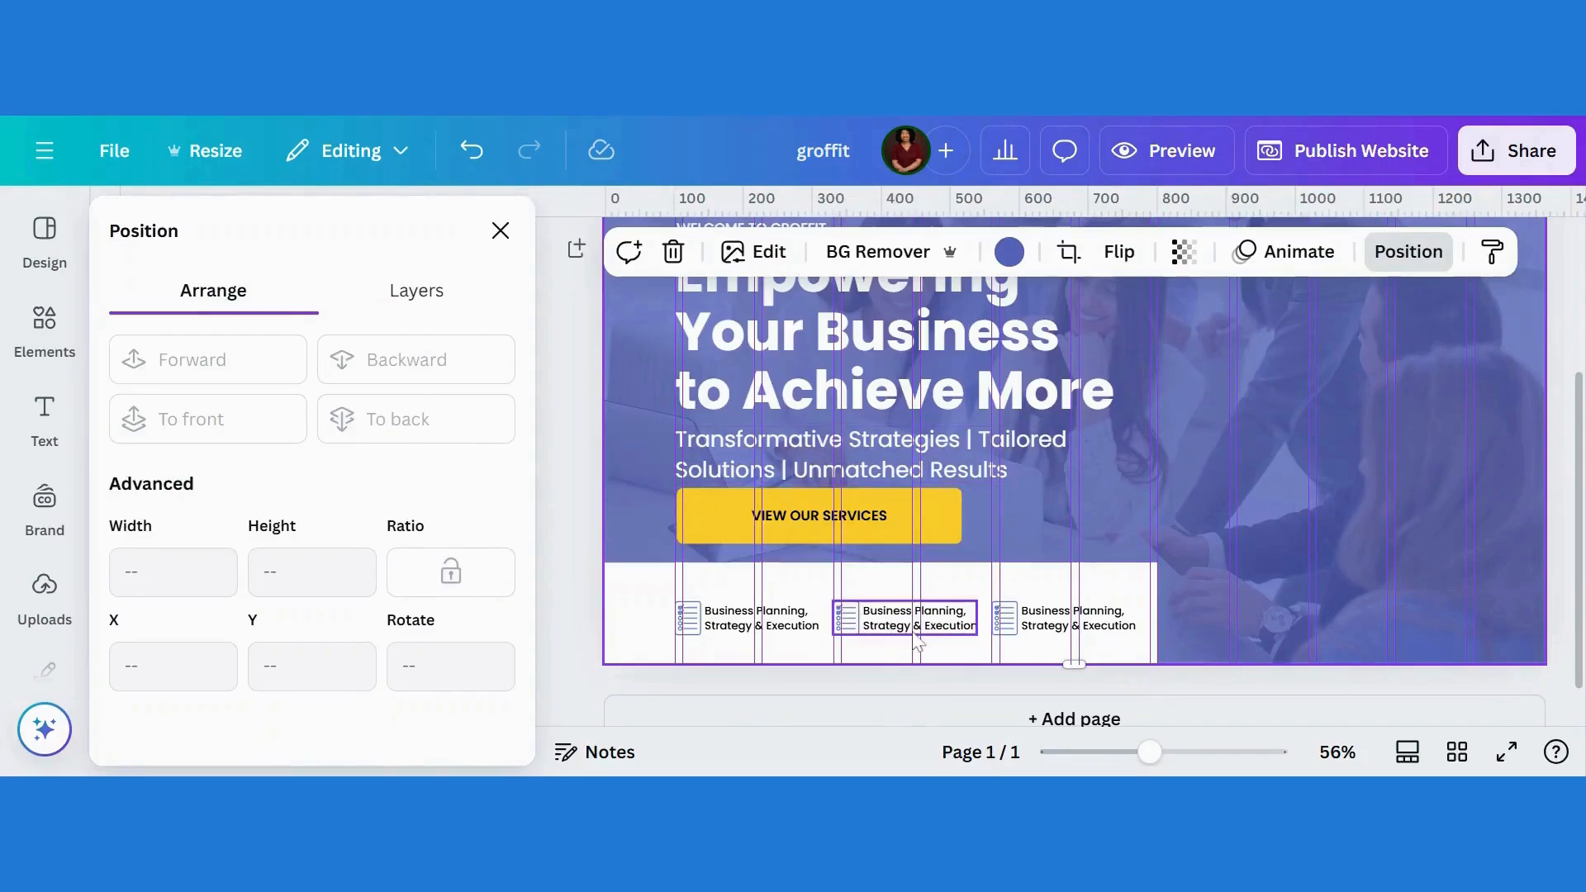
click(917, 641)
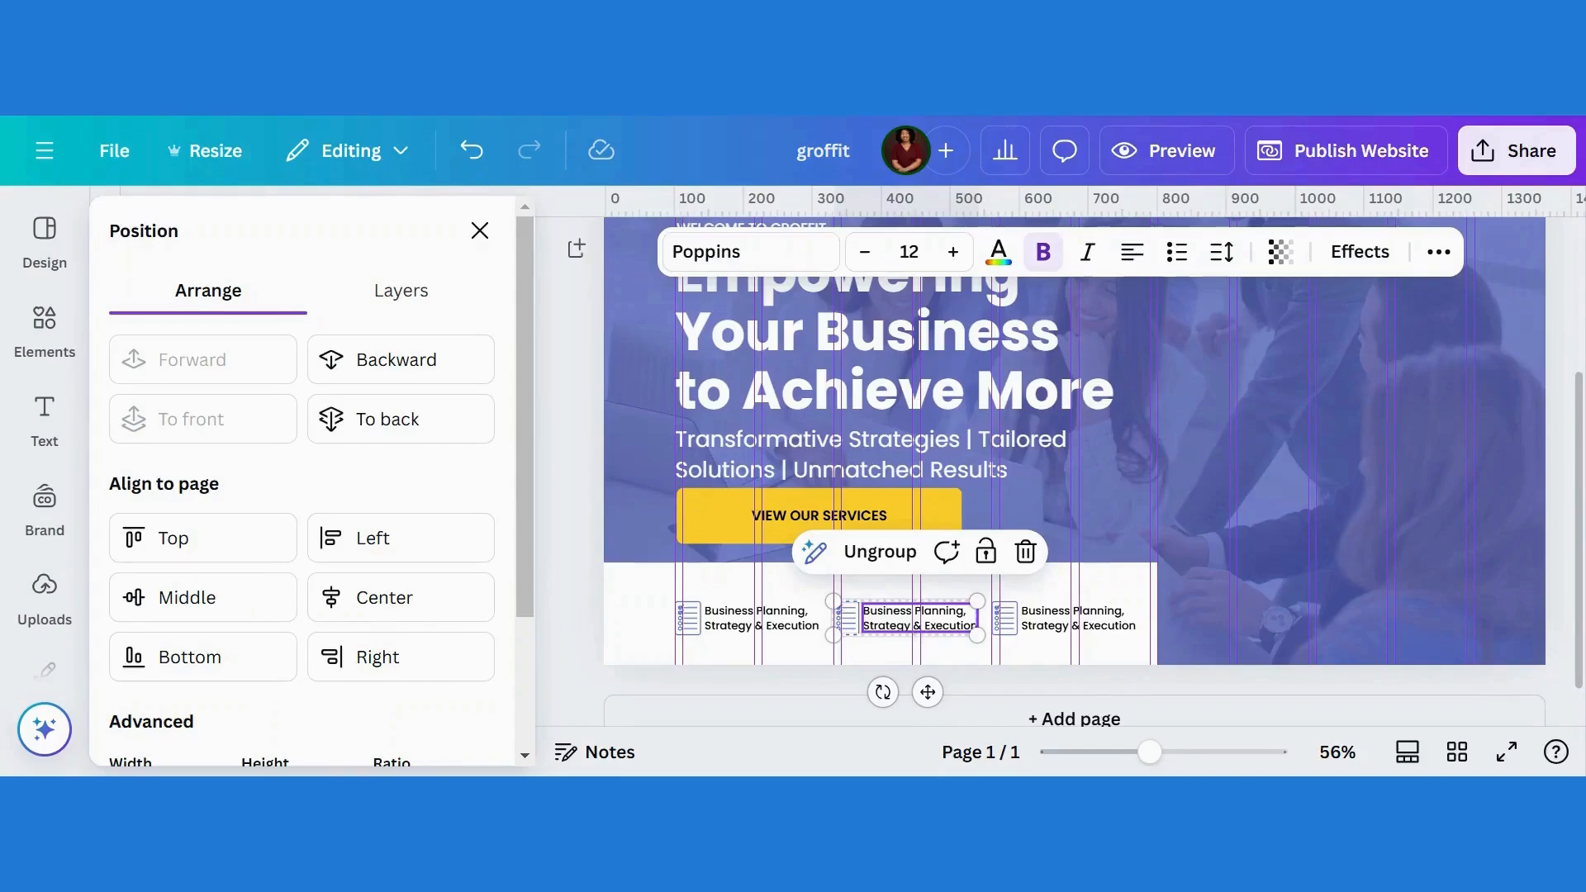
click(1314, 553)
click(917, 636)
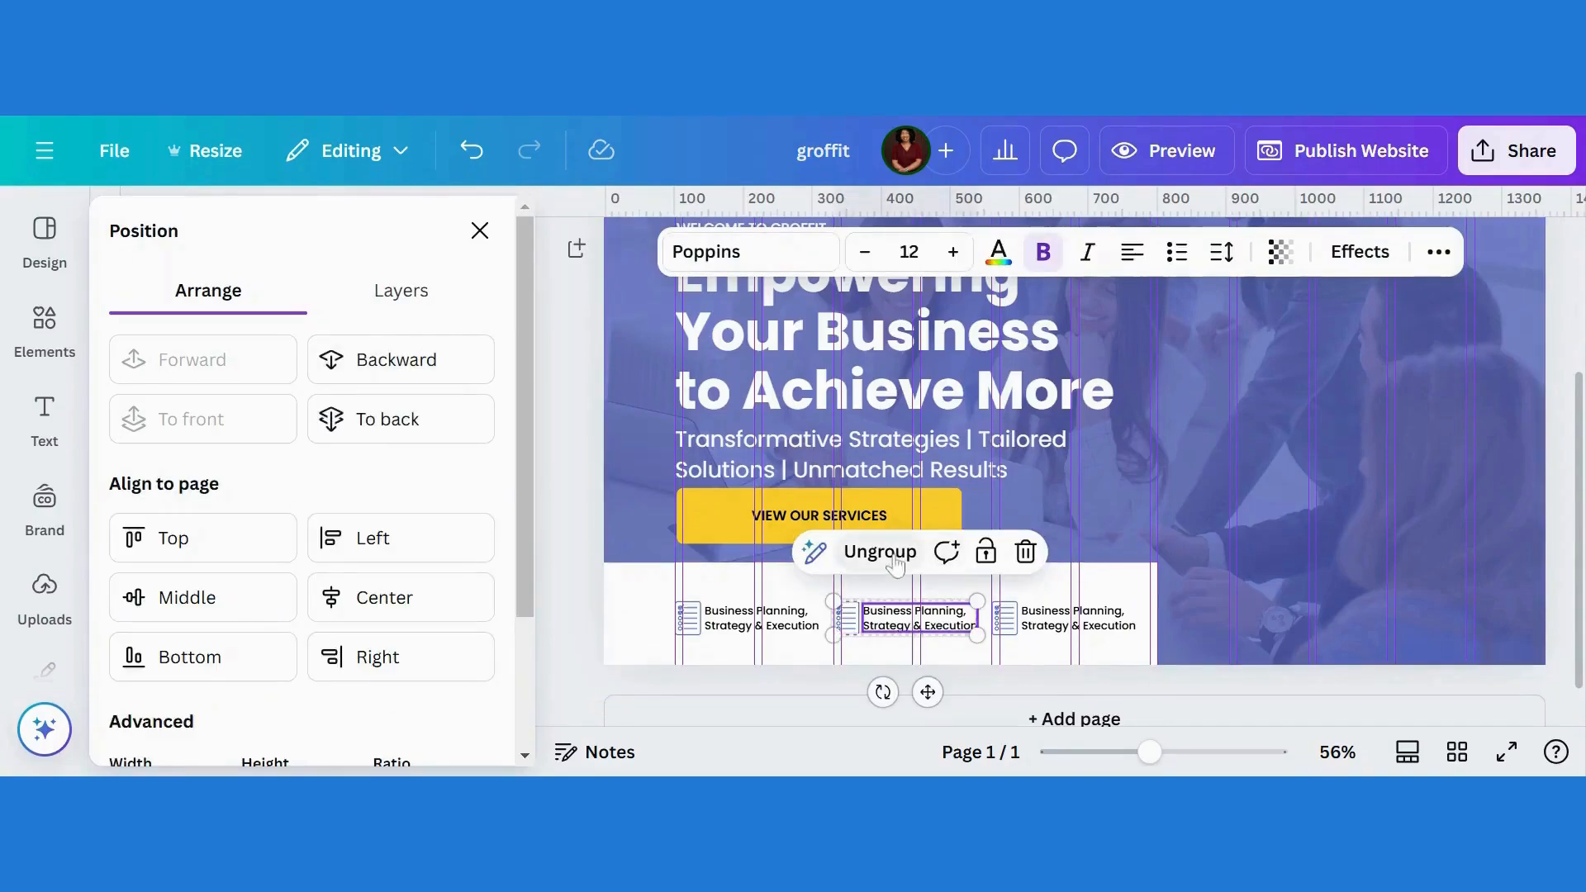
click(895, 560)
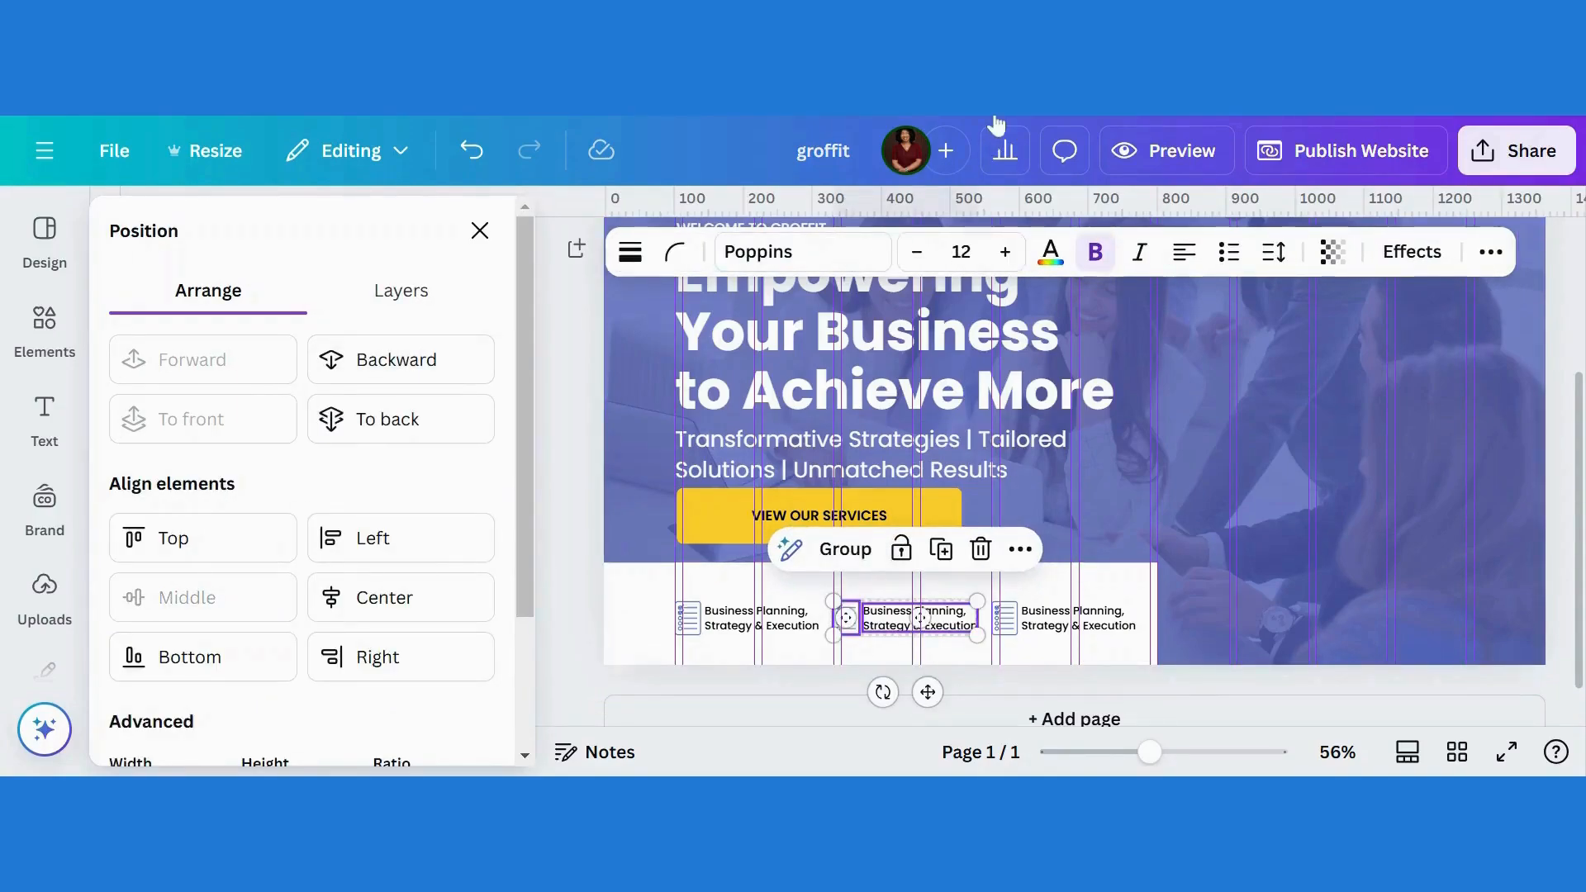
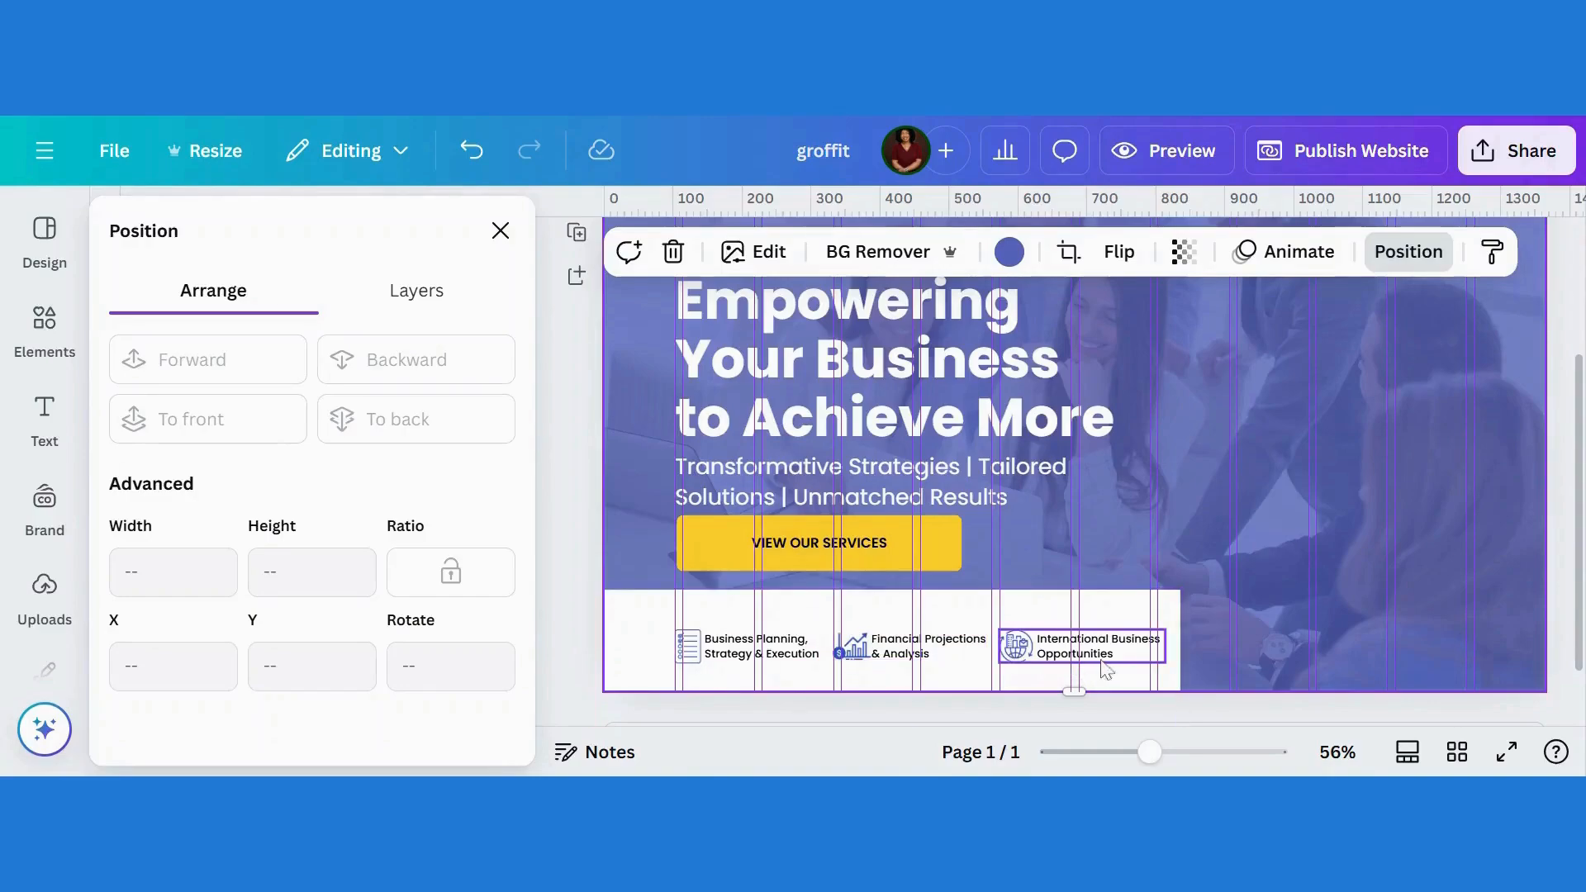
click(908, 659)
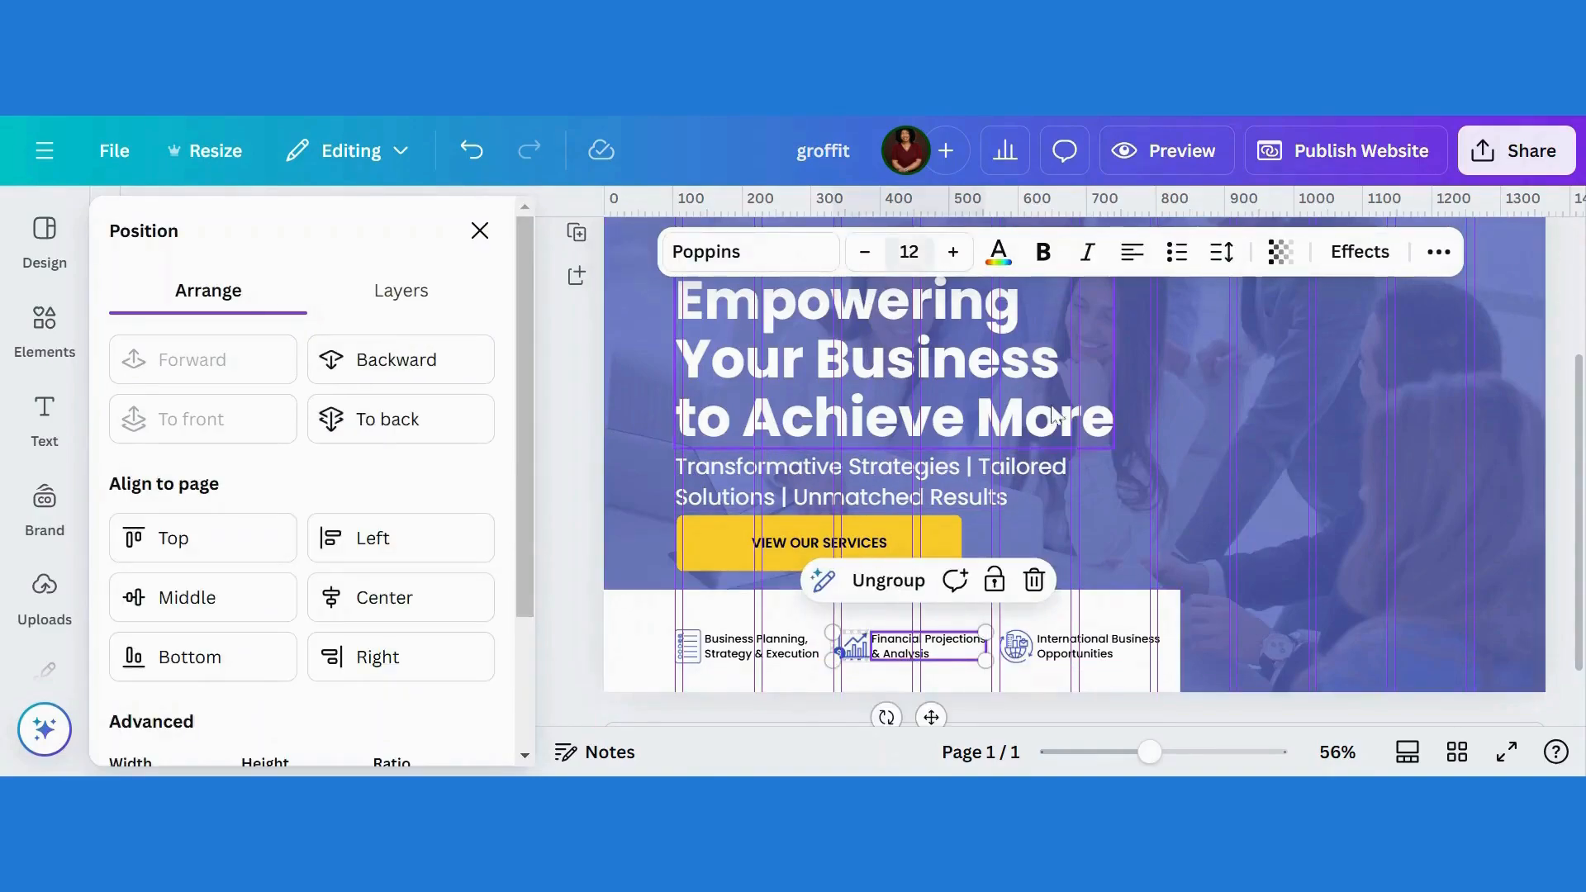
click(1093, 655)
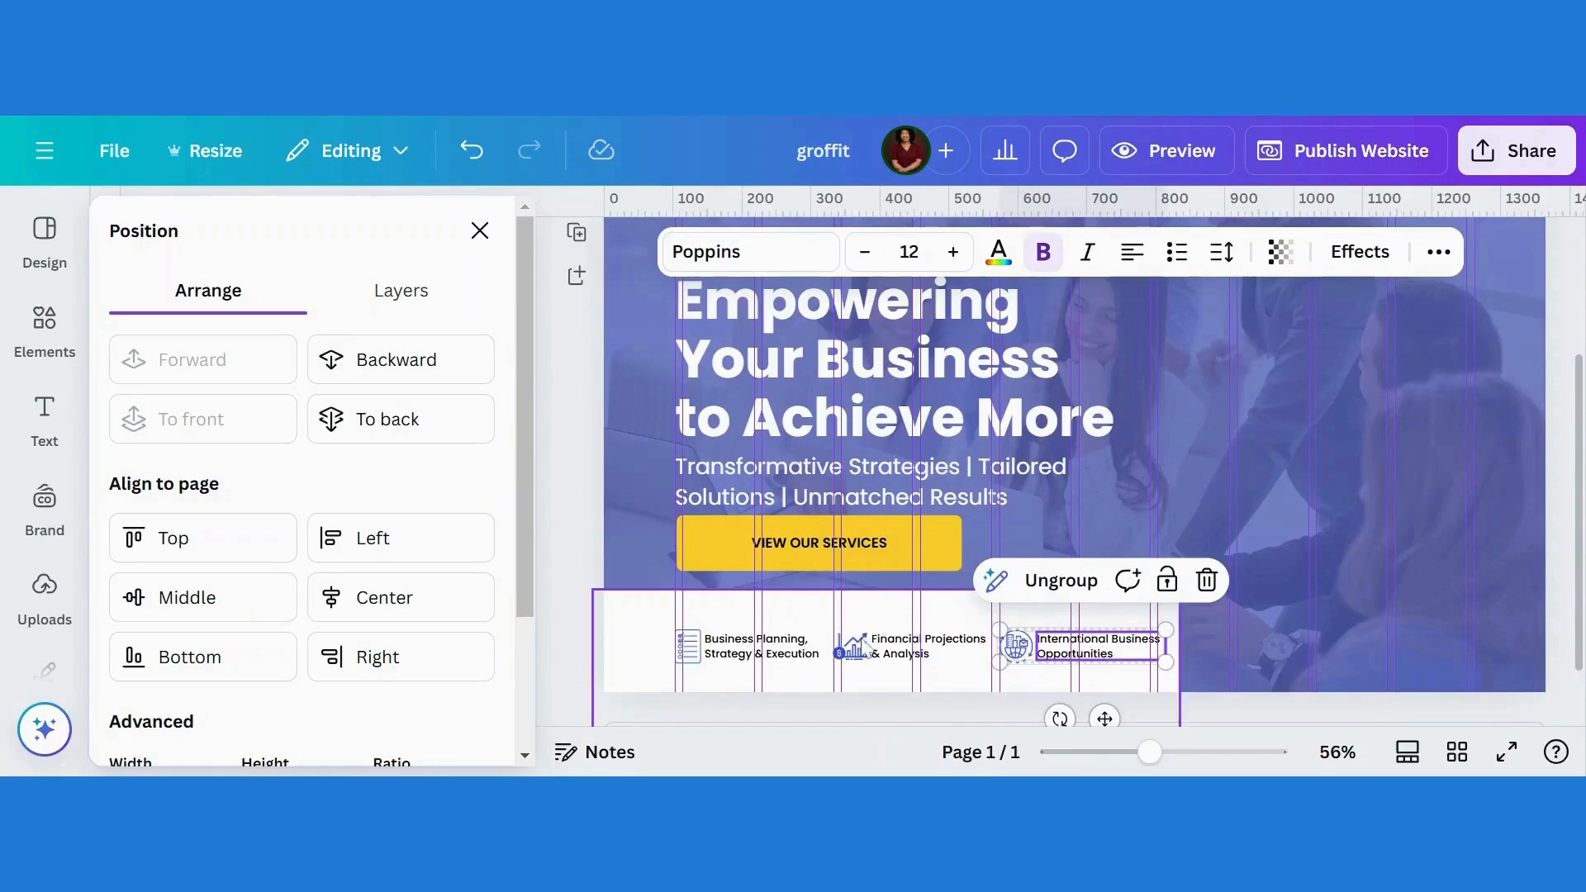
click(1361, 587)
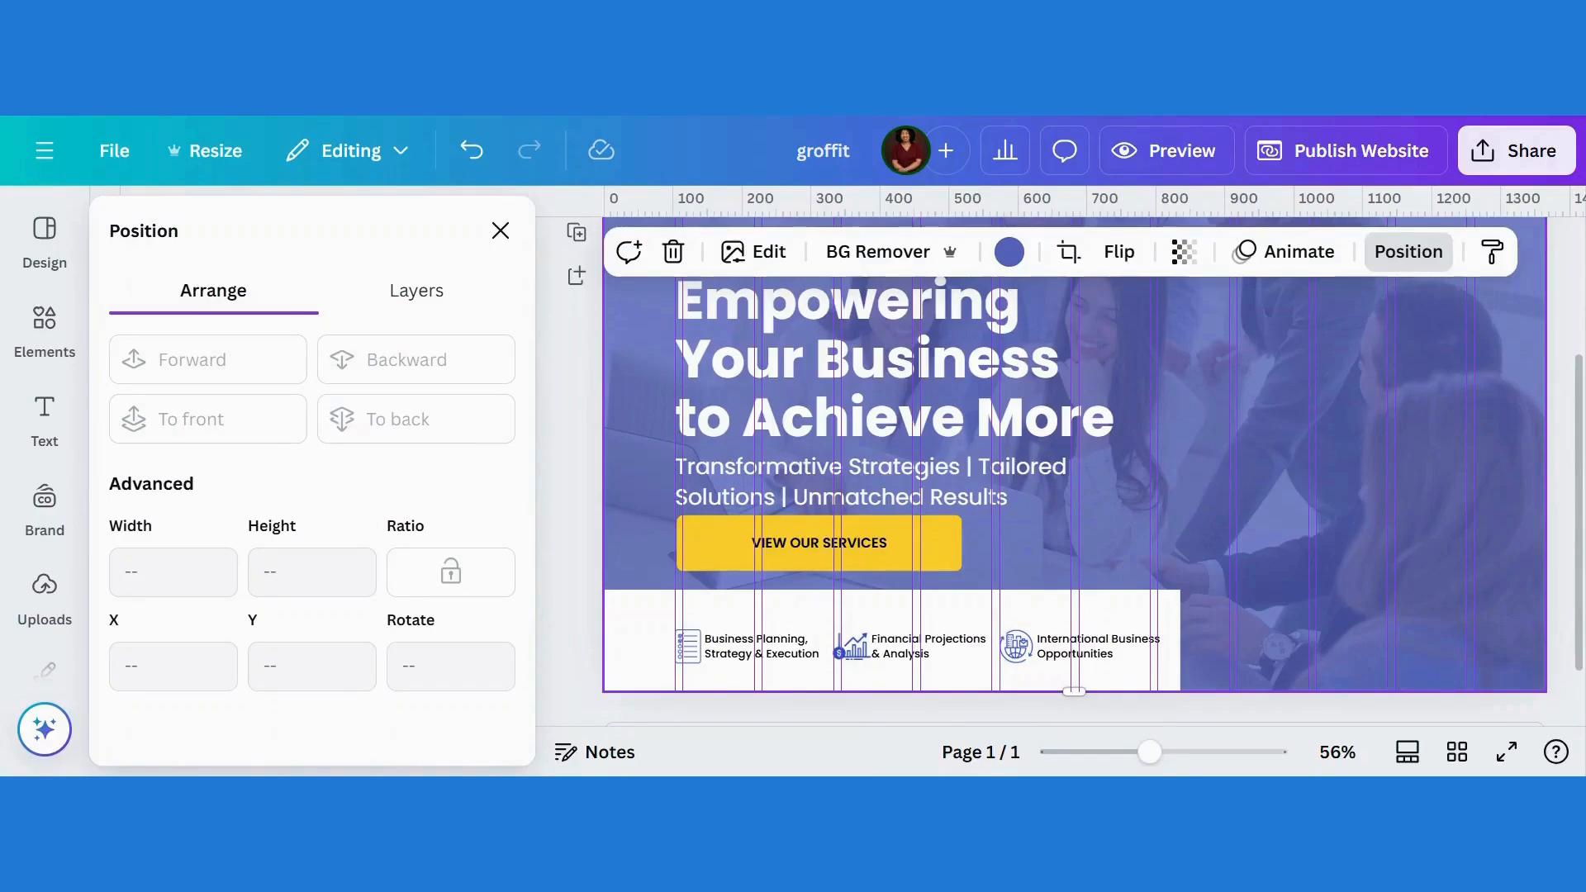
Step: Widen the yellow block at the hero's lower-right edge toward the strip and recolor it with the document's stronger blue
drag(1433, 580, 1440, 580)
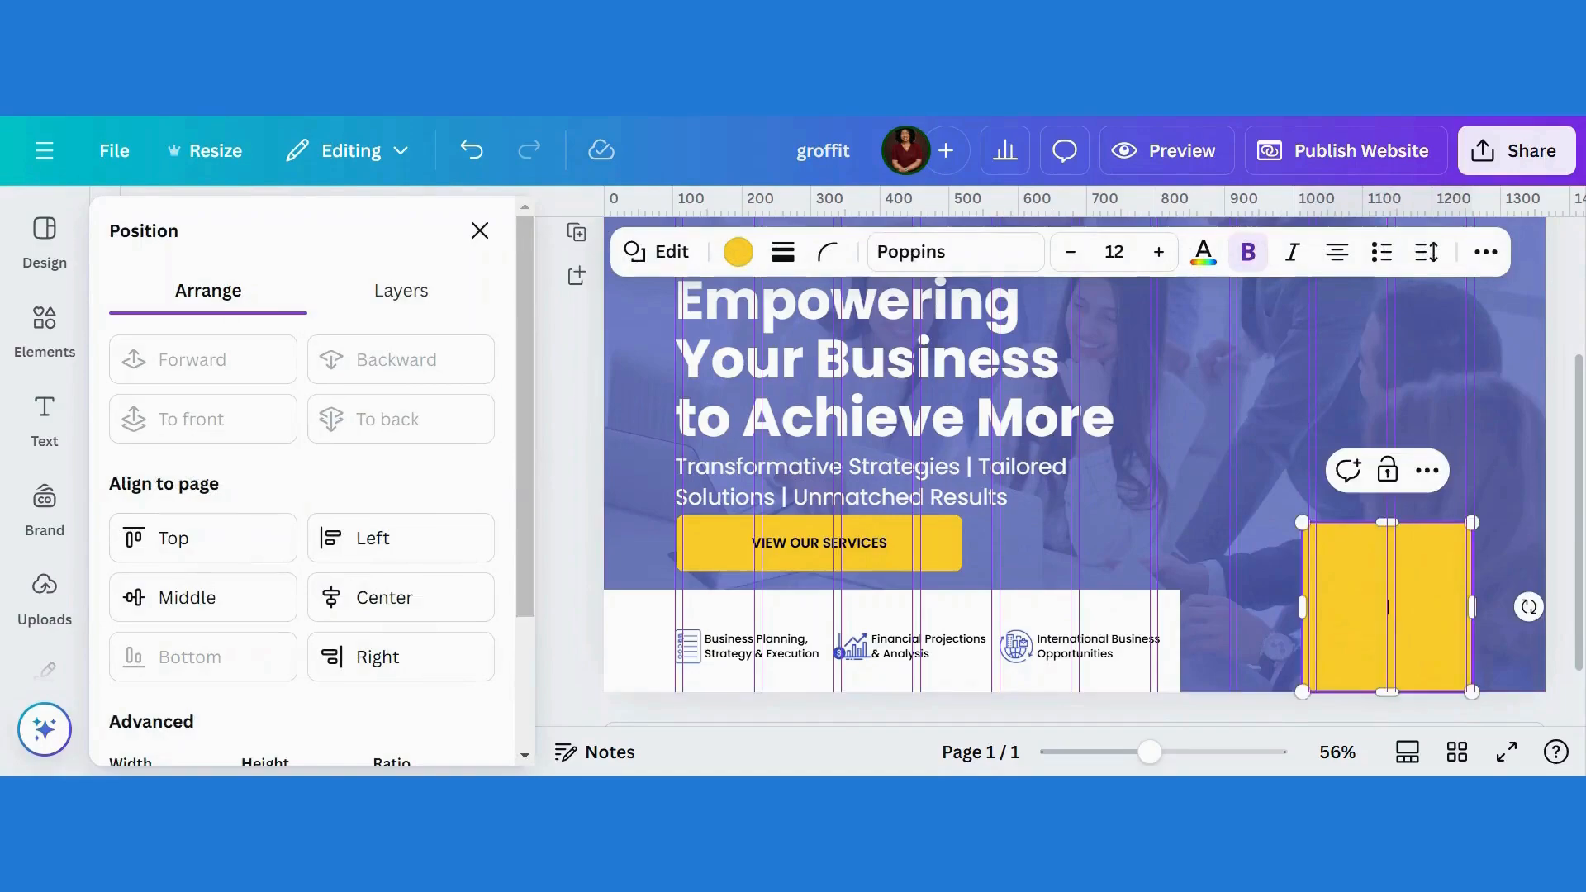
drag(1298, 603, 1276, 607)
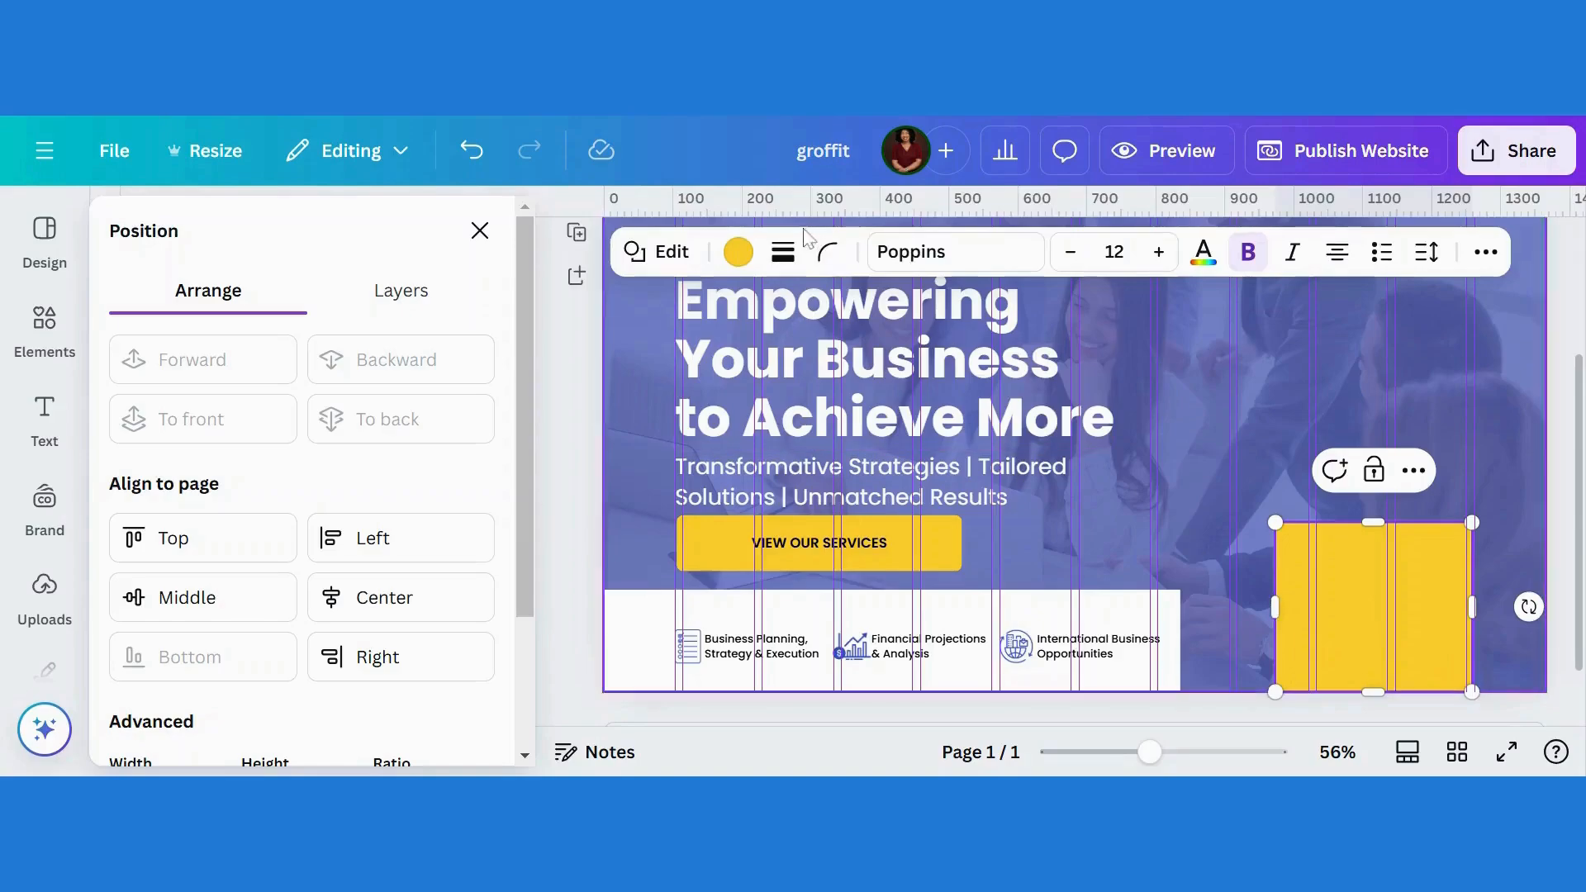
click(738, 255)
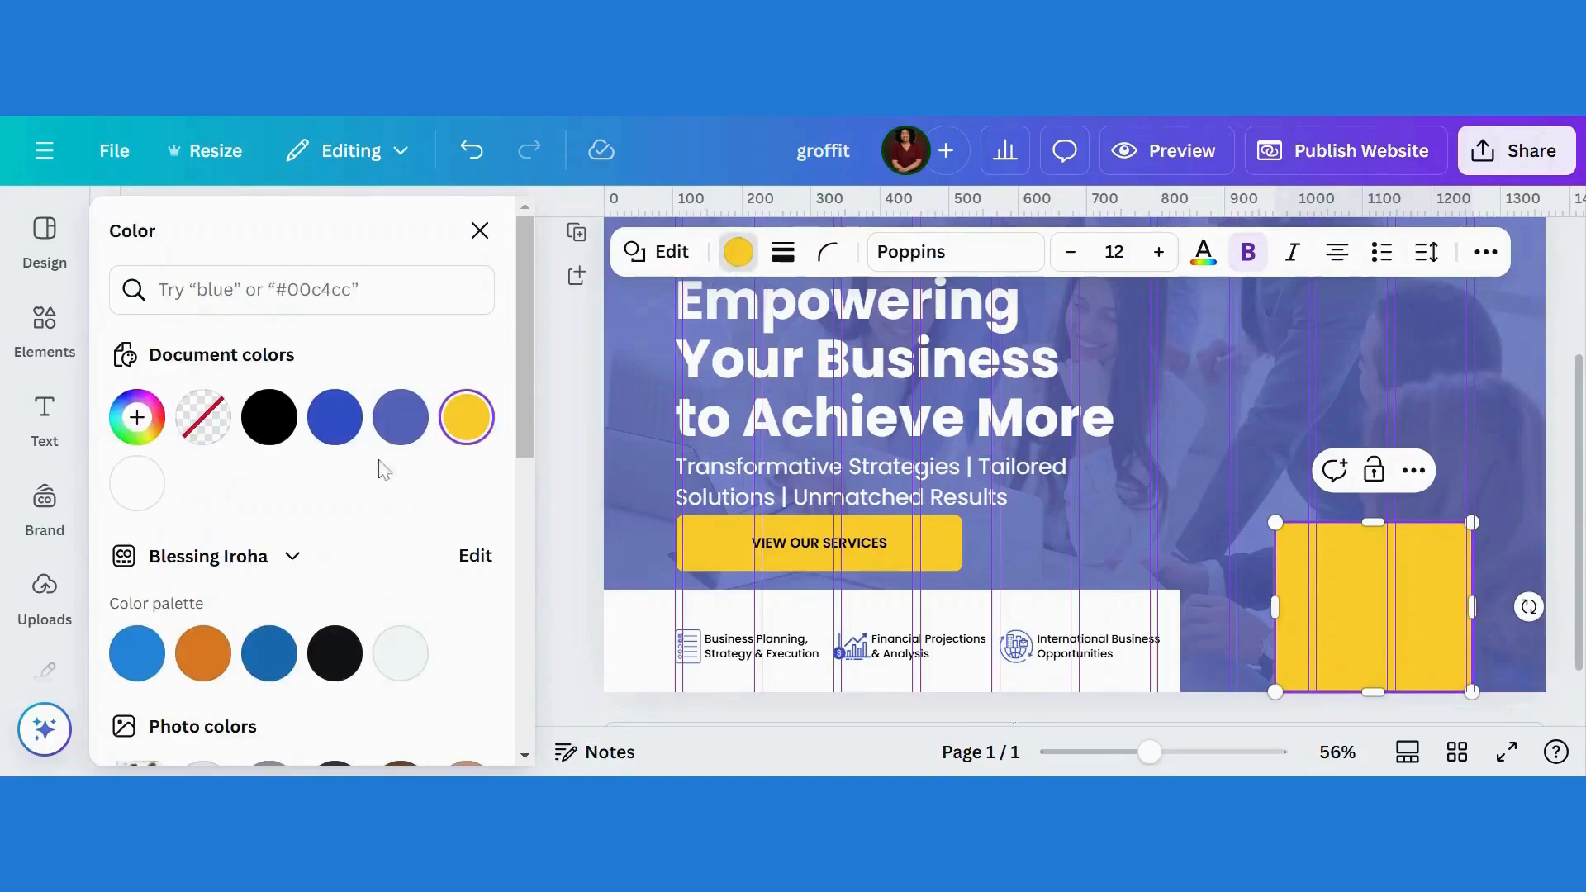
click(336, 418)
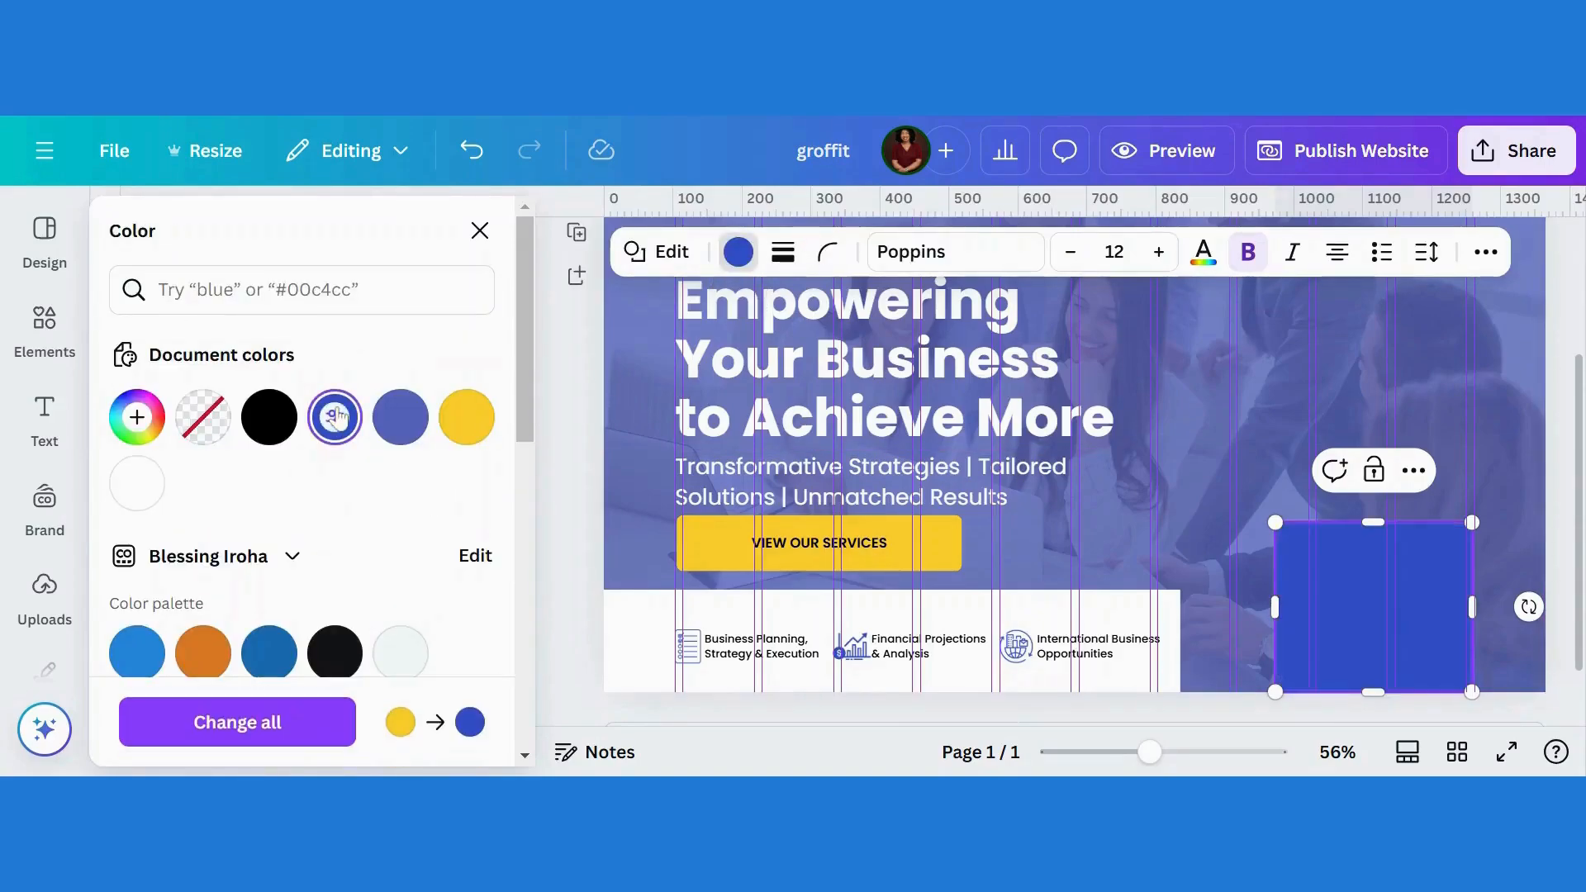
click(1516, 545)
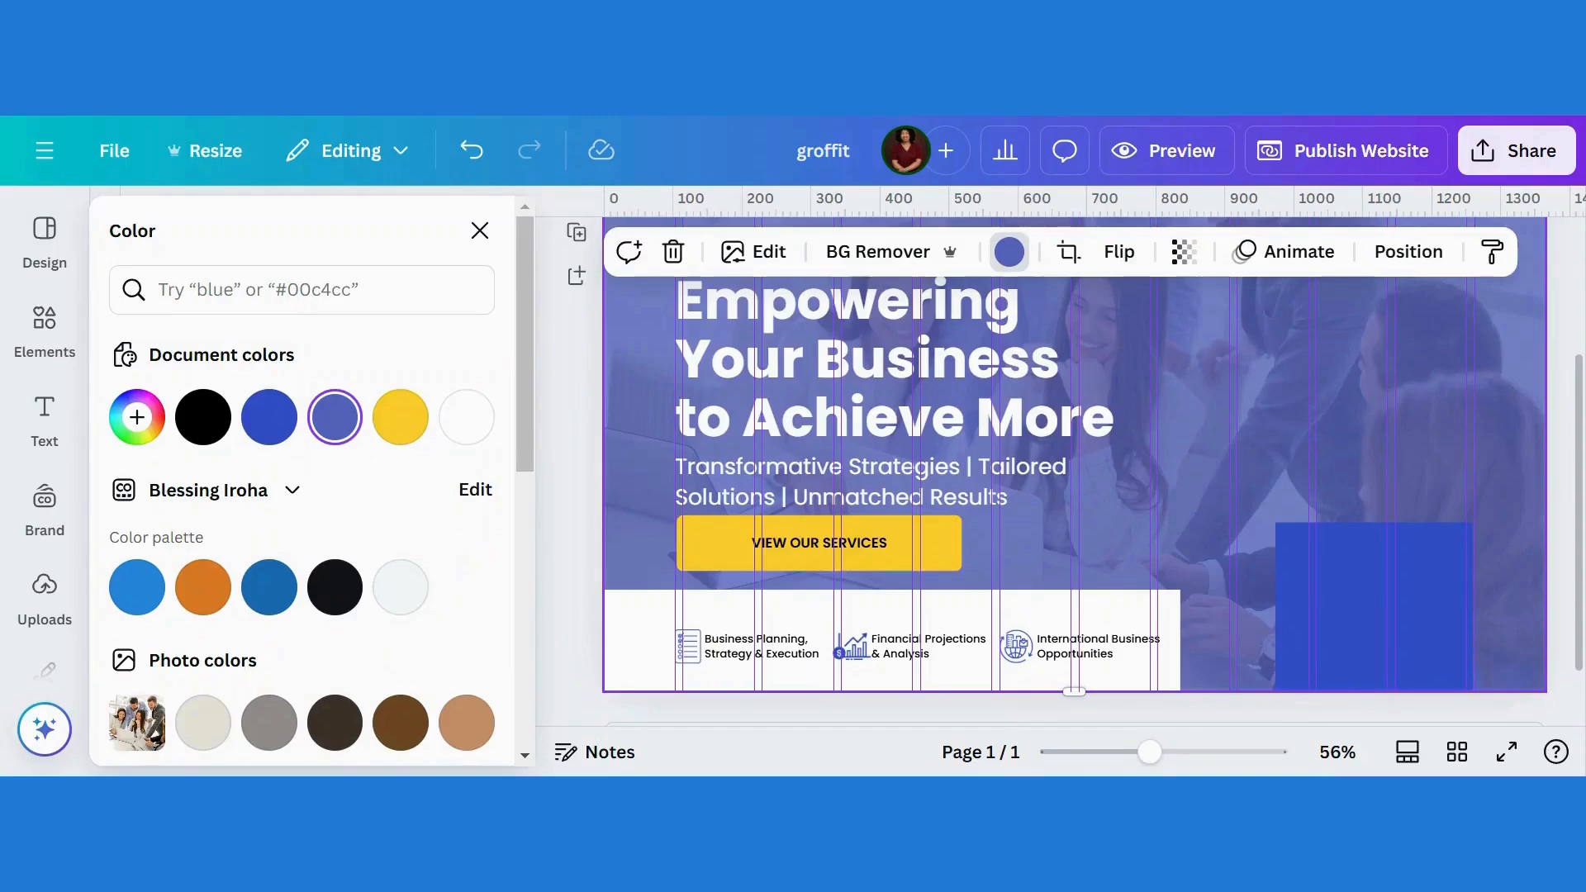
Step: Add a heading text box and paste in "Need Help? Call Us" with the contact phone number beneath
click(45, 413)
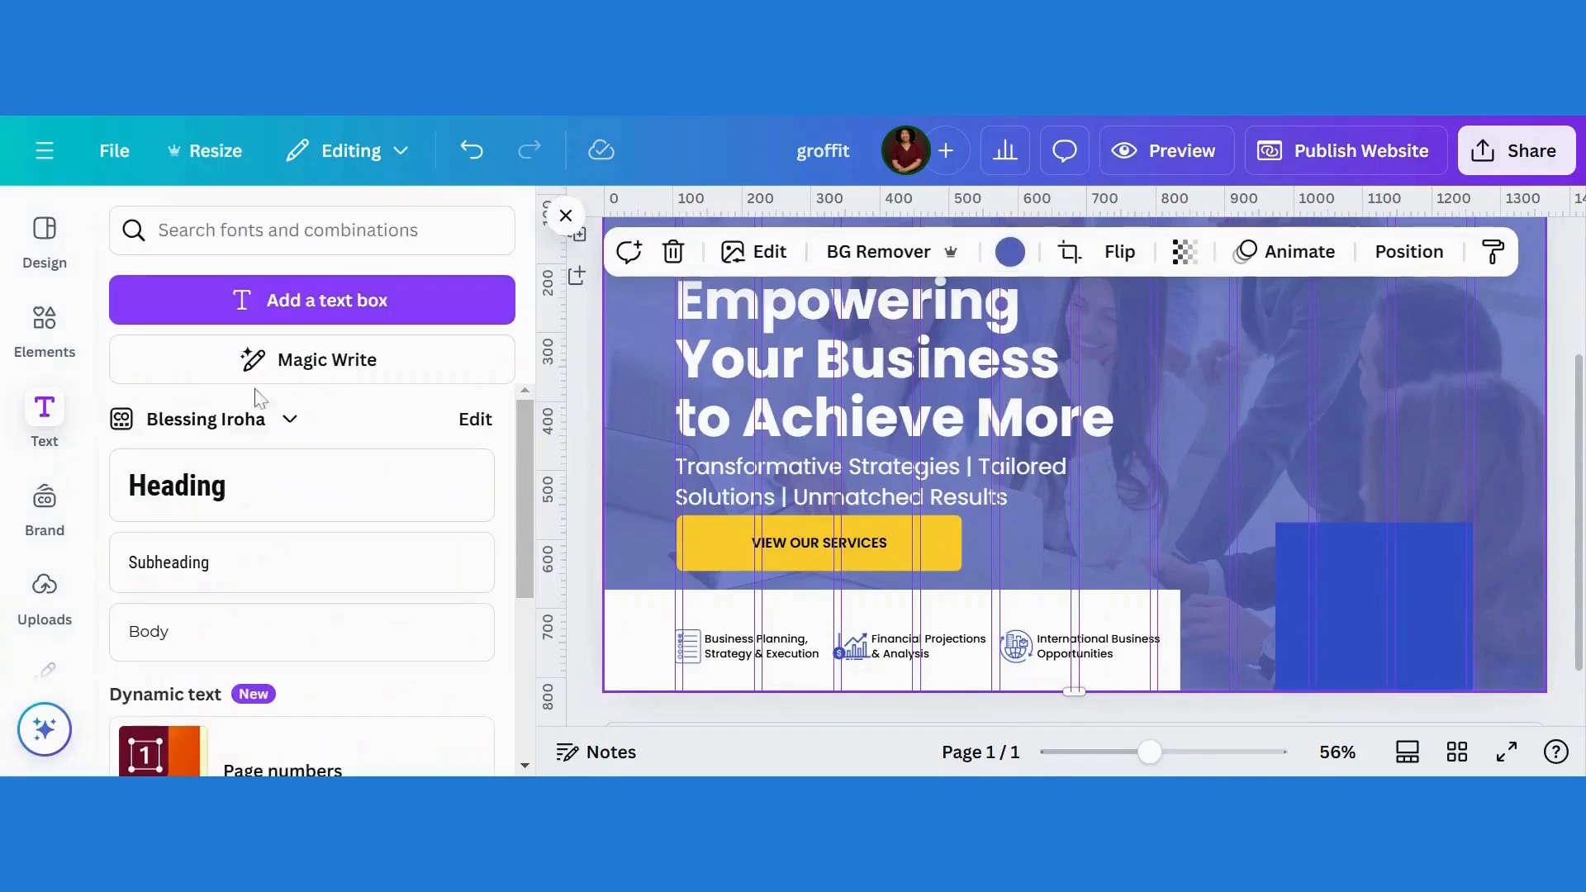
click(301, 485)
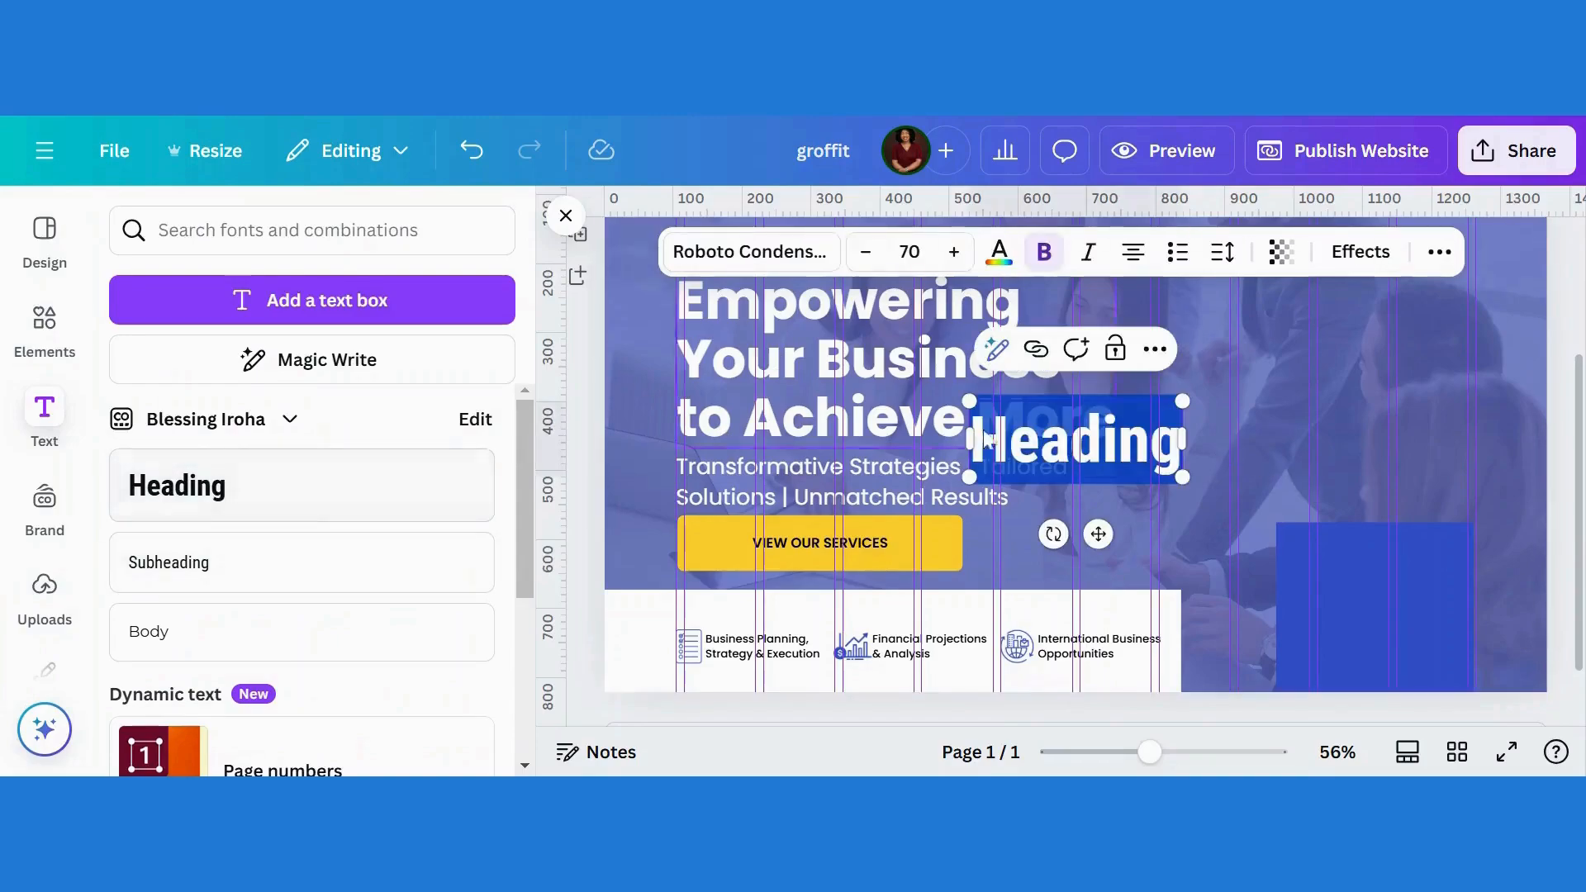
key(ctrl+v)
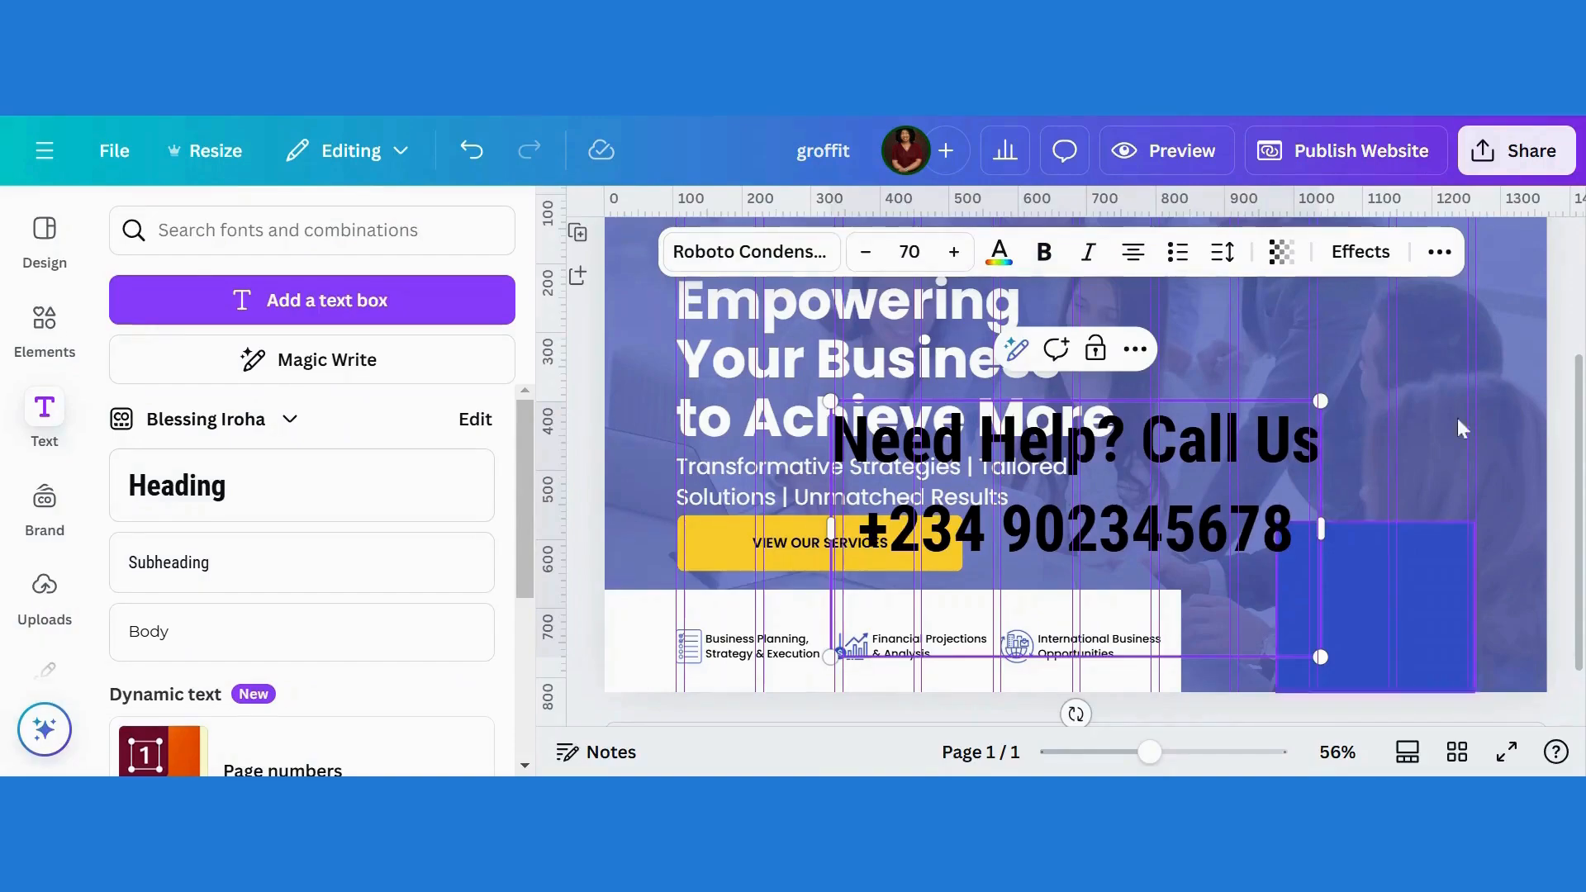
click(1438, 426)
Step: Duplicate the call-us text box and move the copy above and to the right of the original
click(1183, 526)
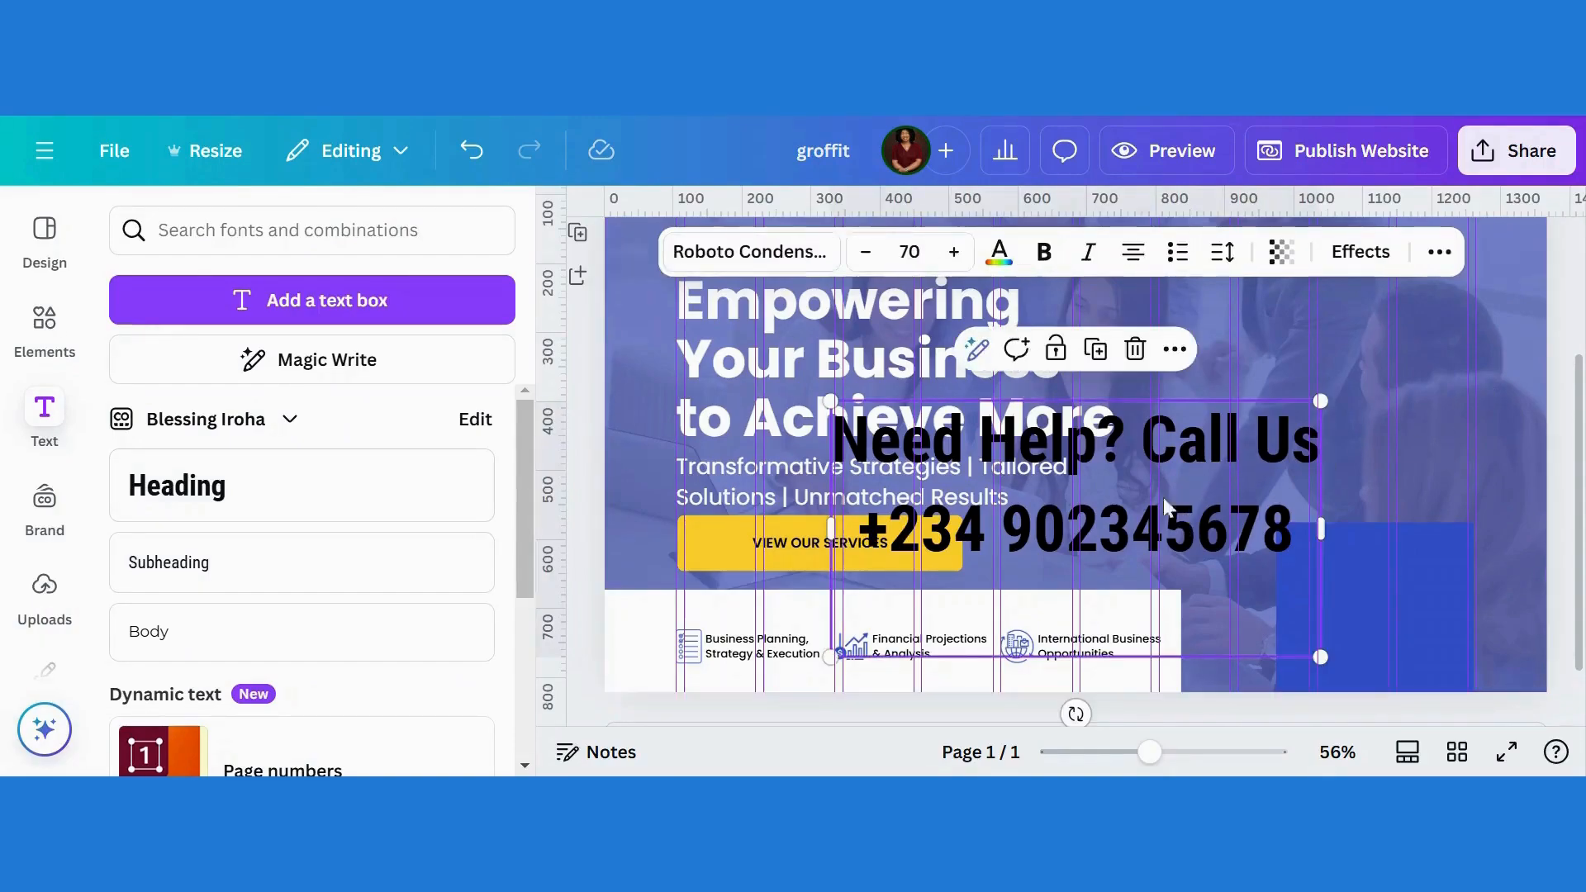
click(1096, 364)
drag(1111, 520, 1314, 356)
Step: Delete the phone number line from the lower call-us text box so it reads only "Need Help? Call Us"
click(917, 541)
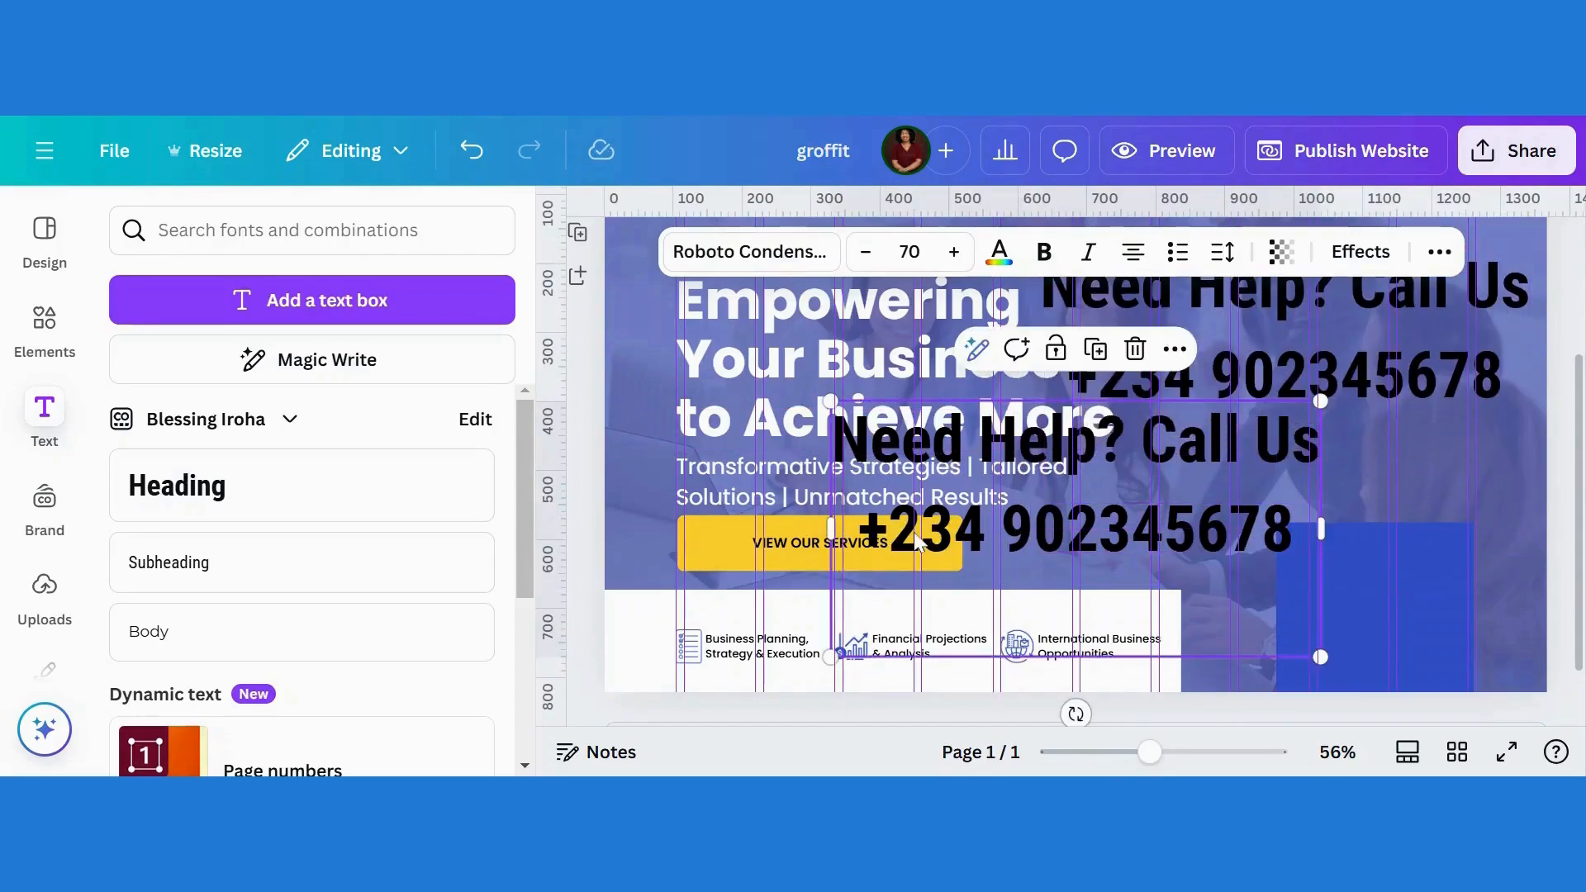
click(917, 541)
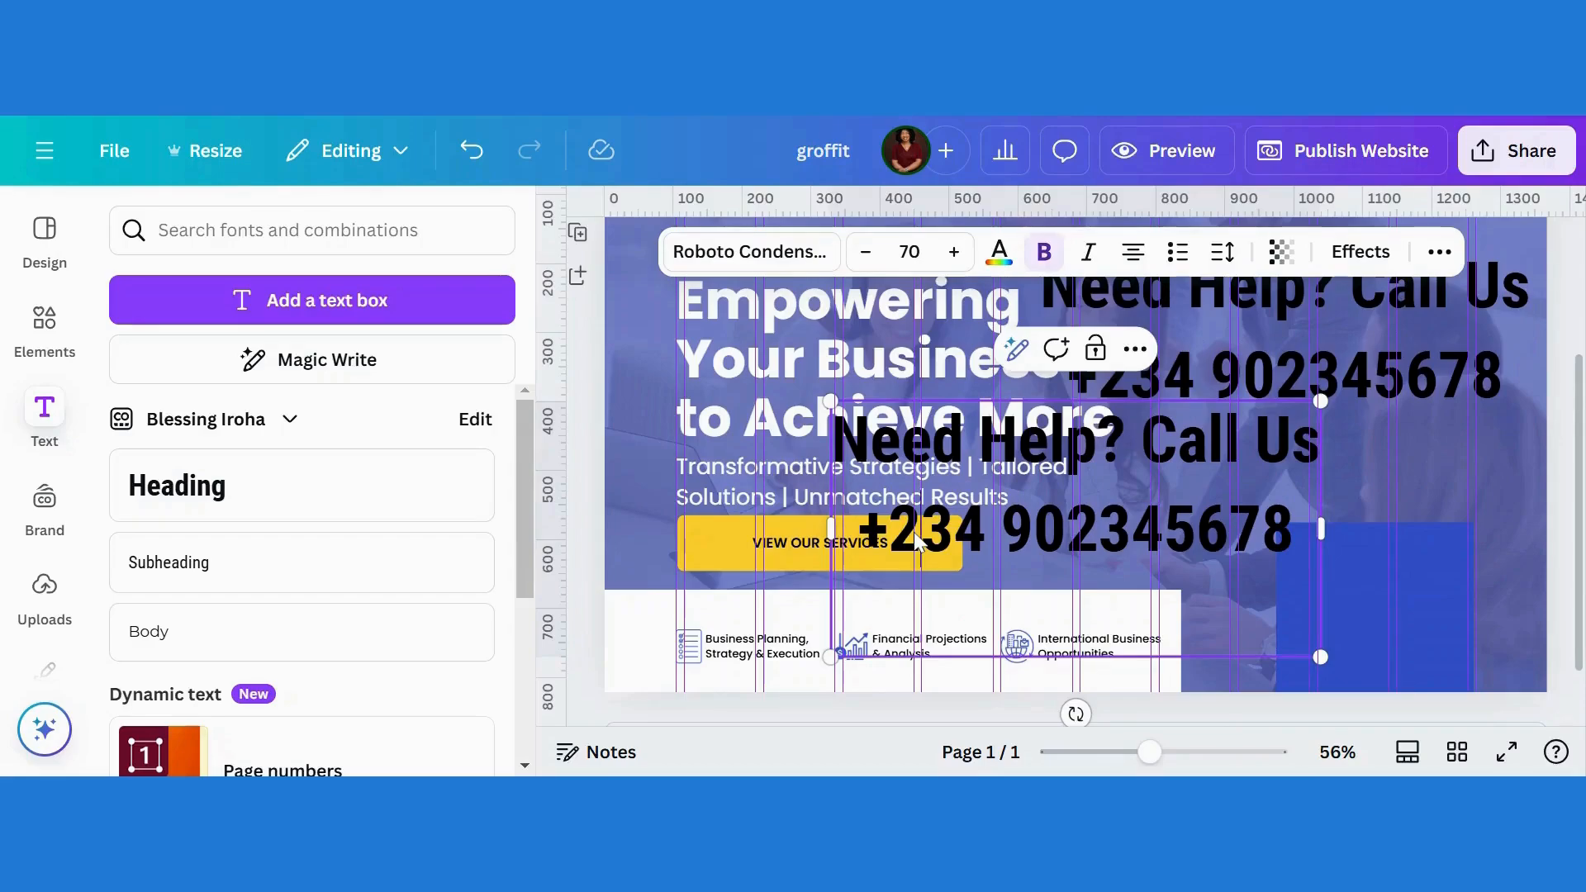
drag(917, 541, 1295, 542)
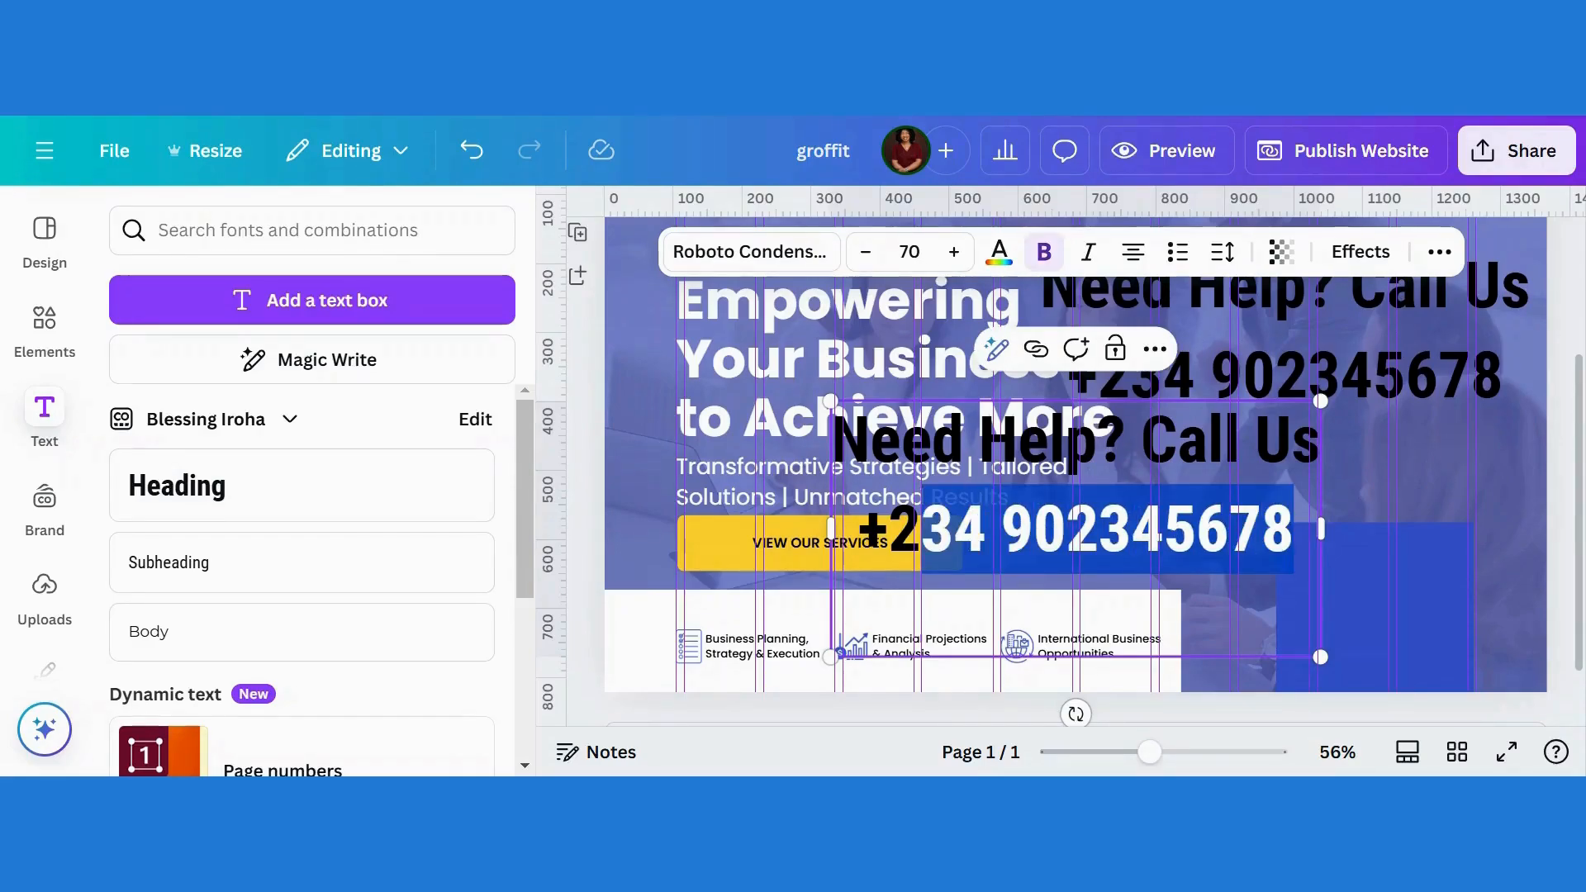
key(BackSpace)
key(BackSpace)
key(BackSpace)
key(BackSpace)
key(BackSpace)
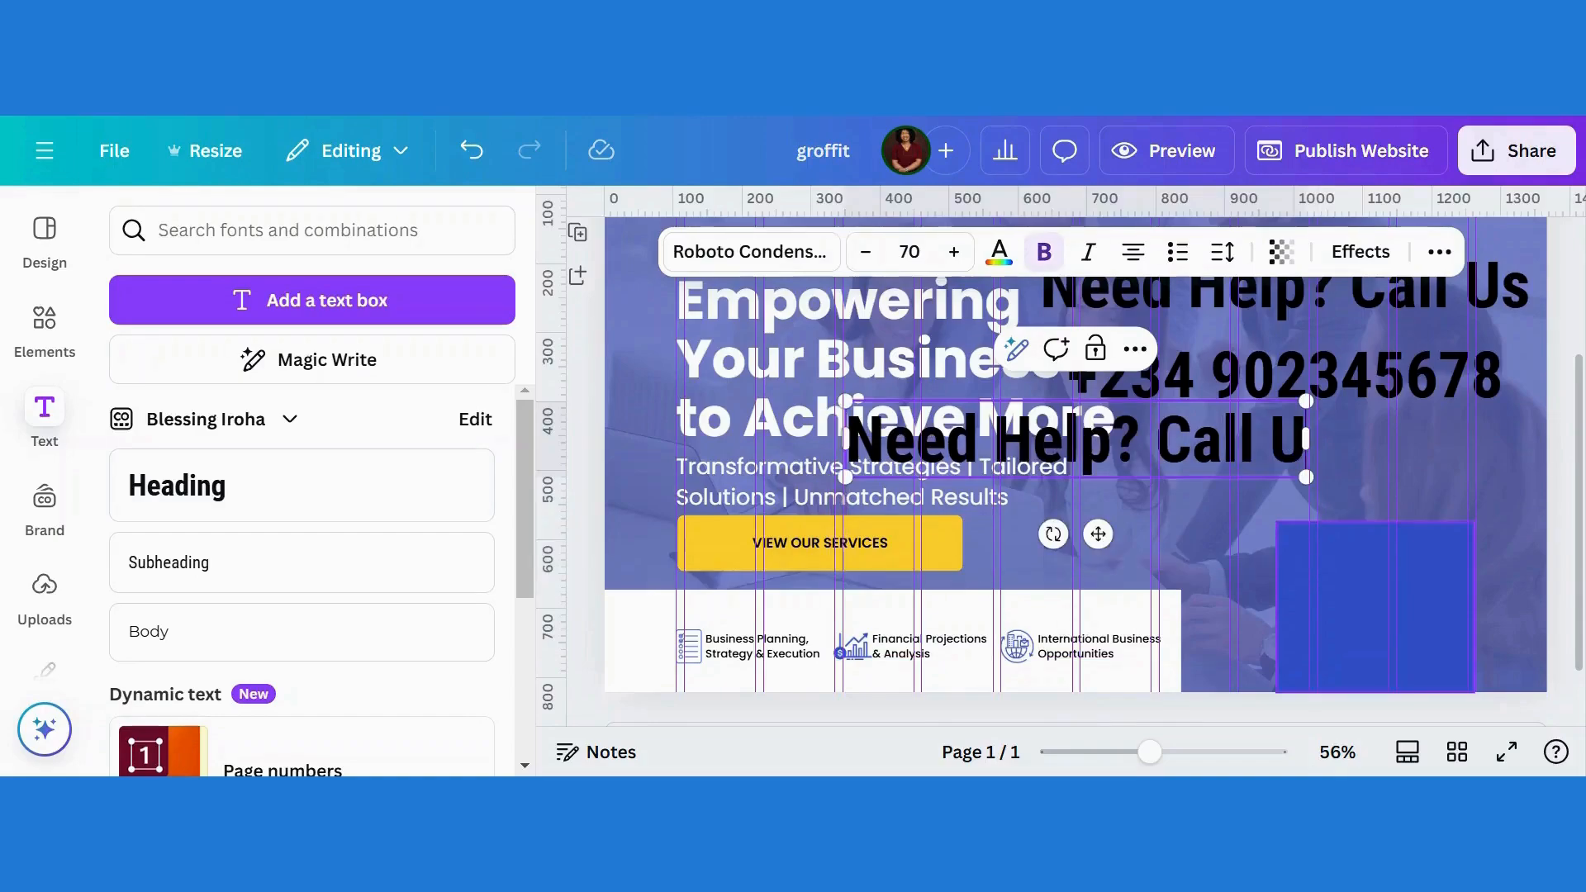
text(s)
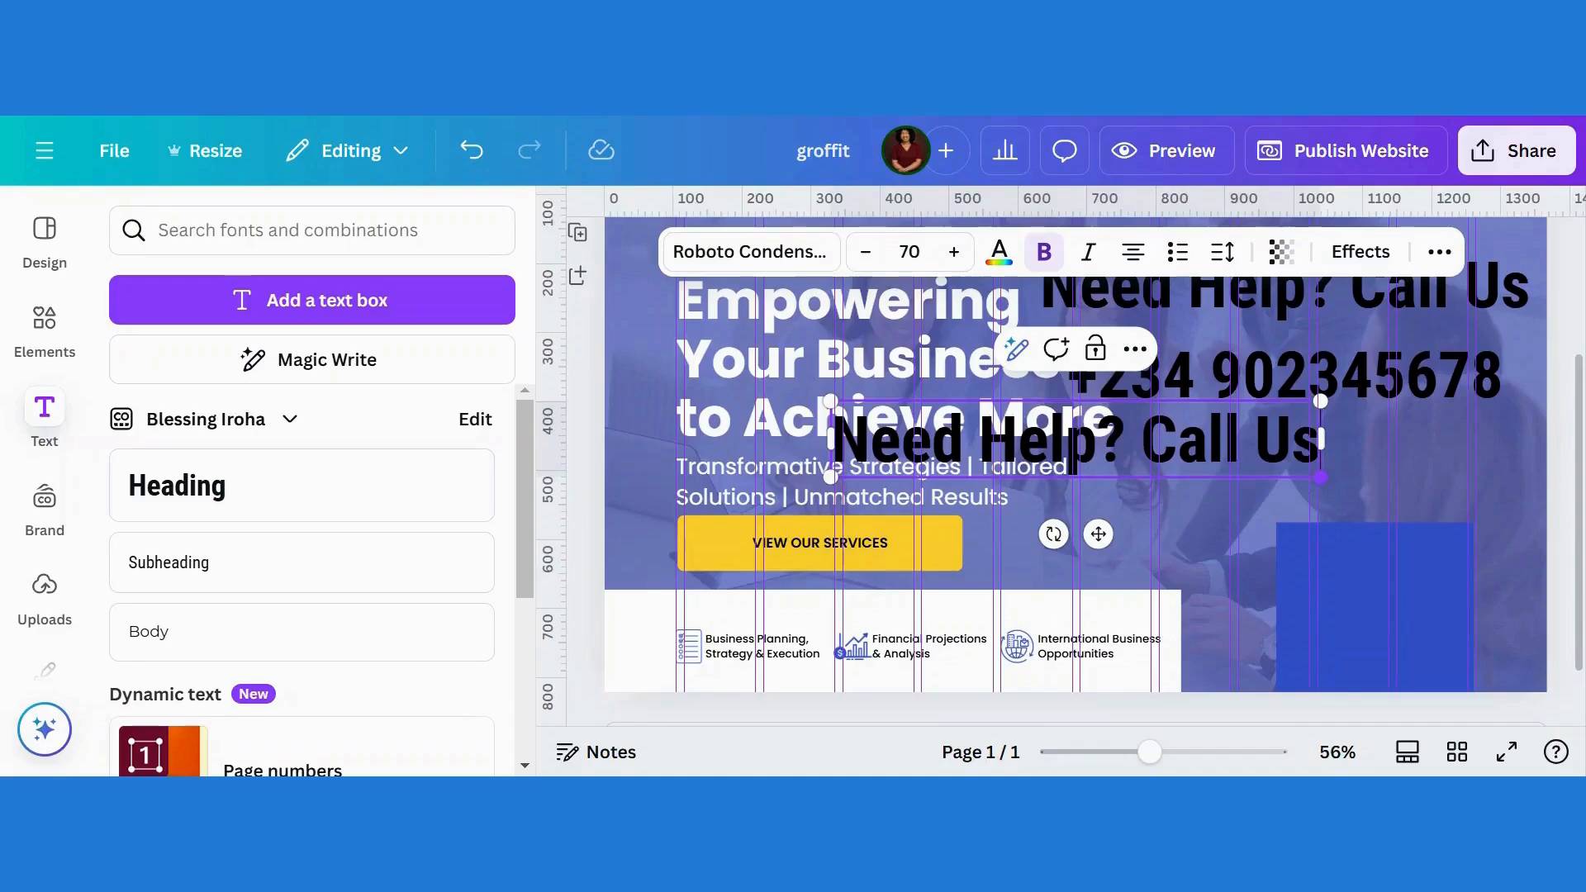
Step: Shrink the "Need Help? Call Us" text to about size 29.9, recolor it white and move it onto the blue block
drag(1322, 477, 1041, 431)
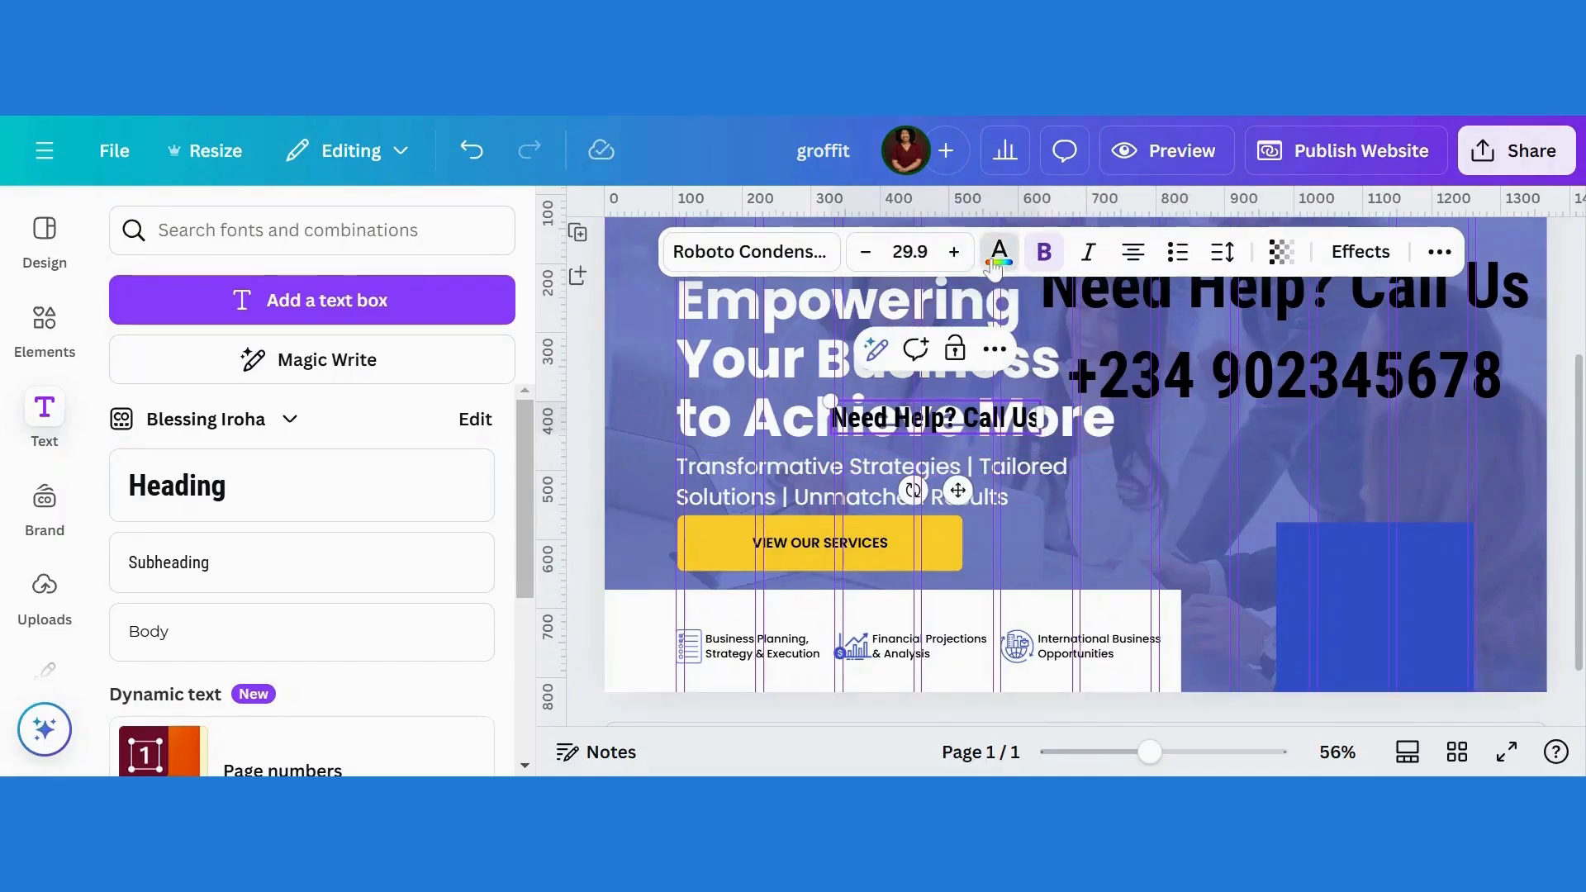
click(999, 252)
click(467, 418)
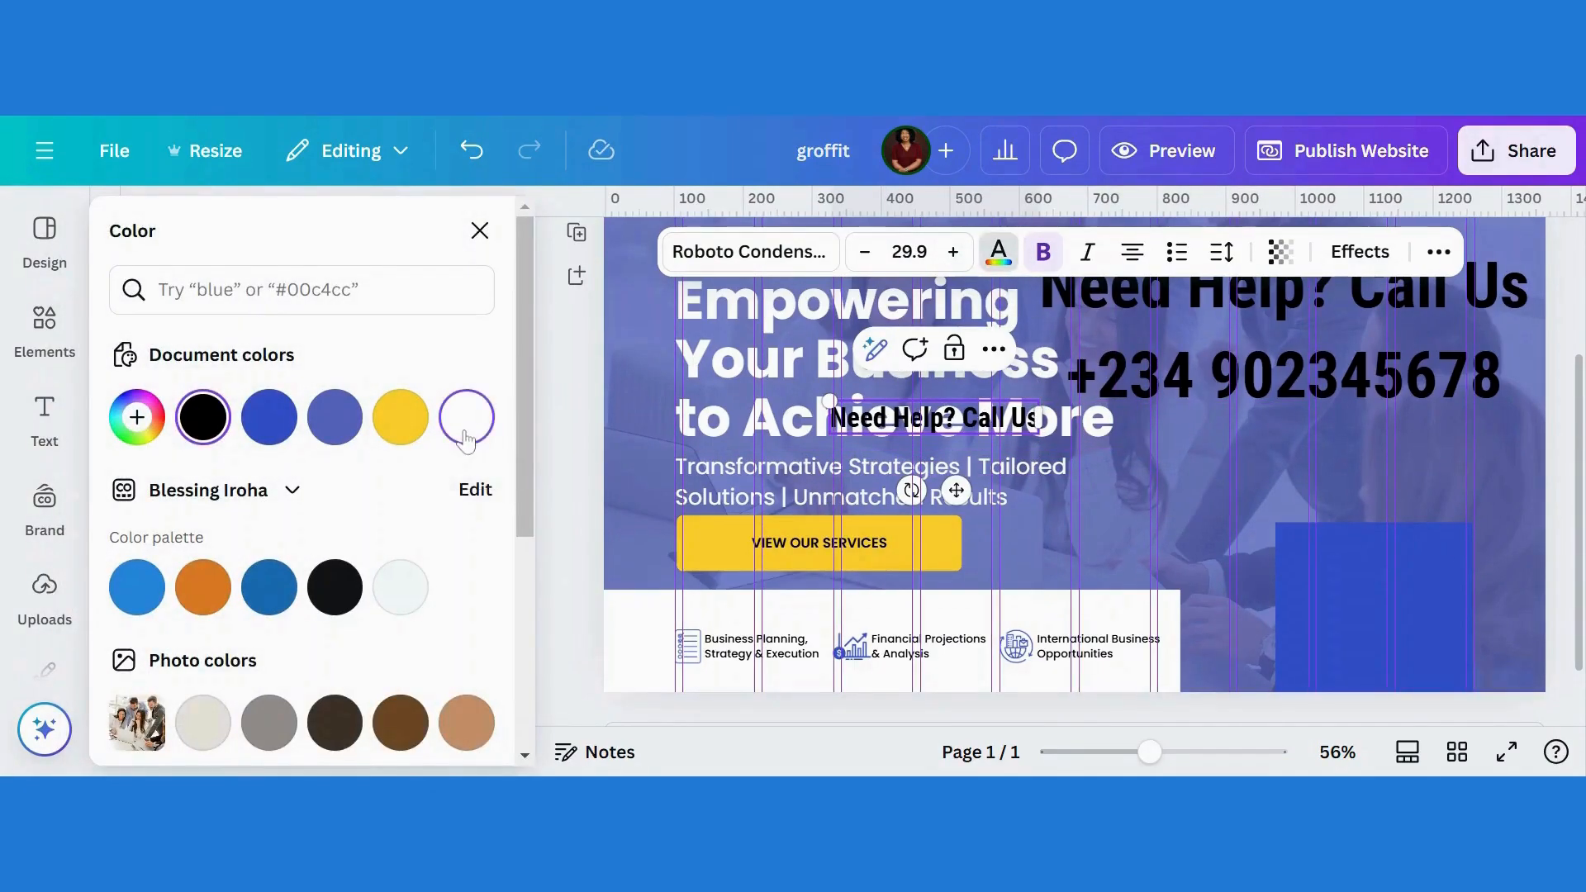
click(1153, 504)
click(973, 423)
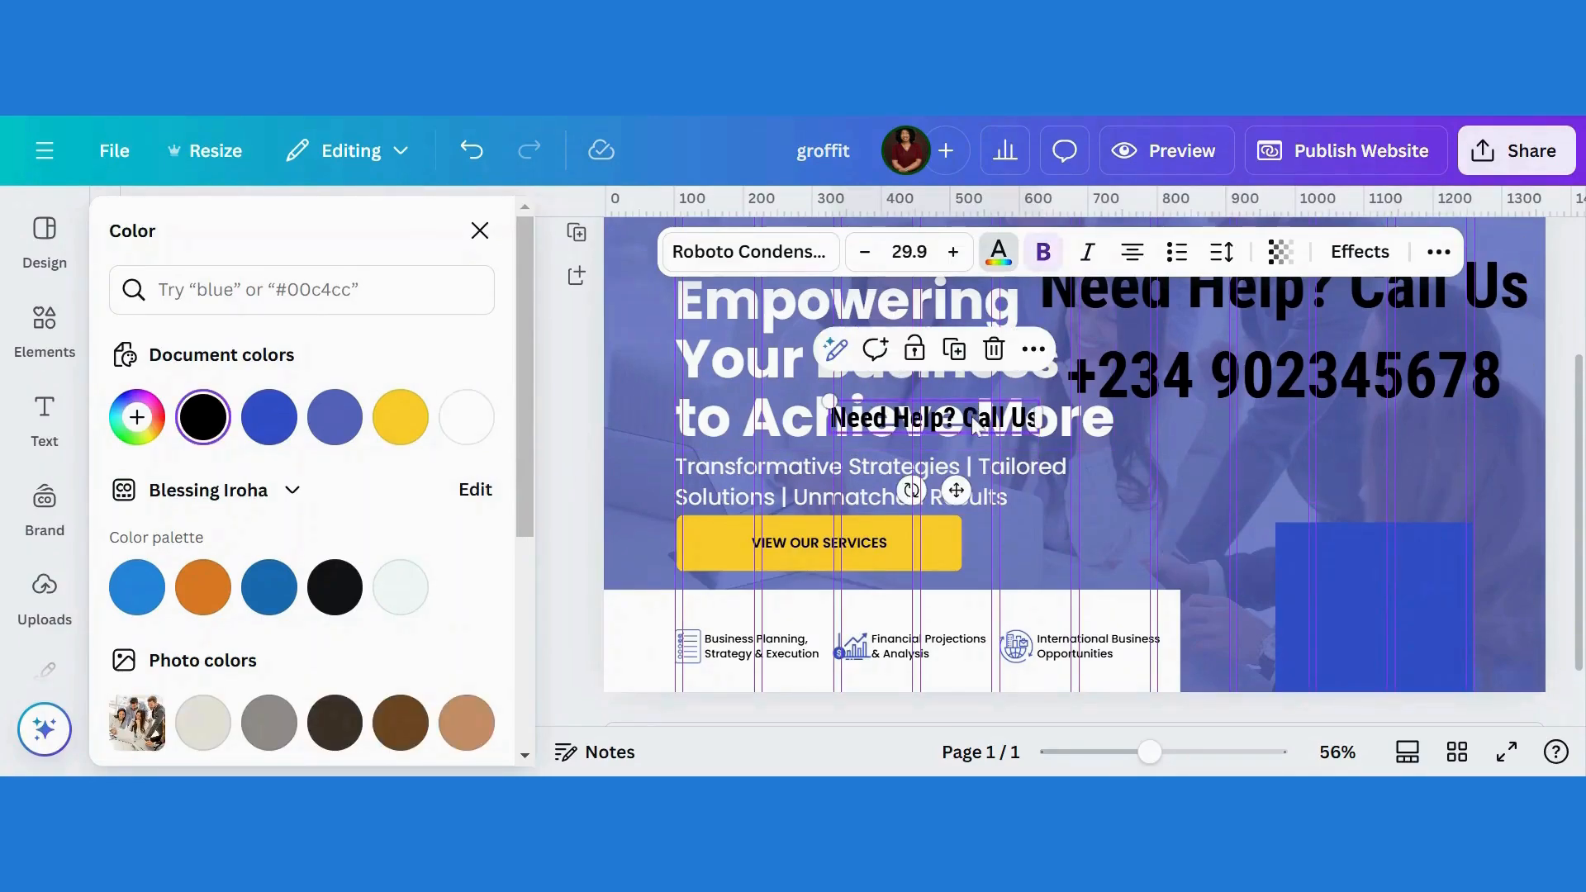
click(467, 417)
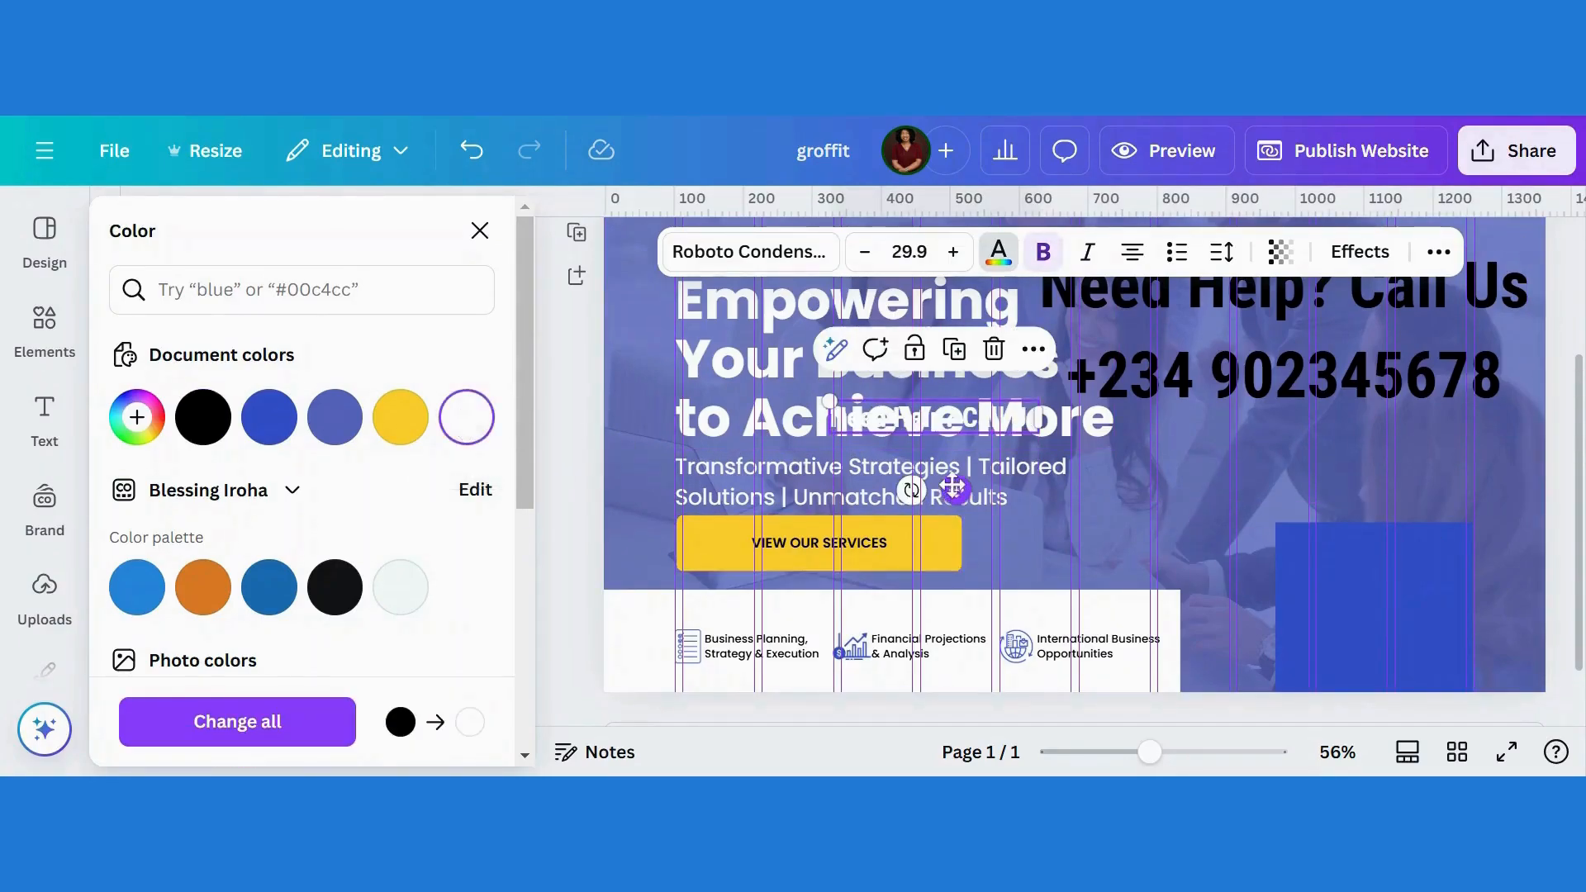
drag(954, 487, 1374, 647)
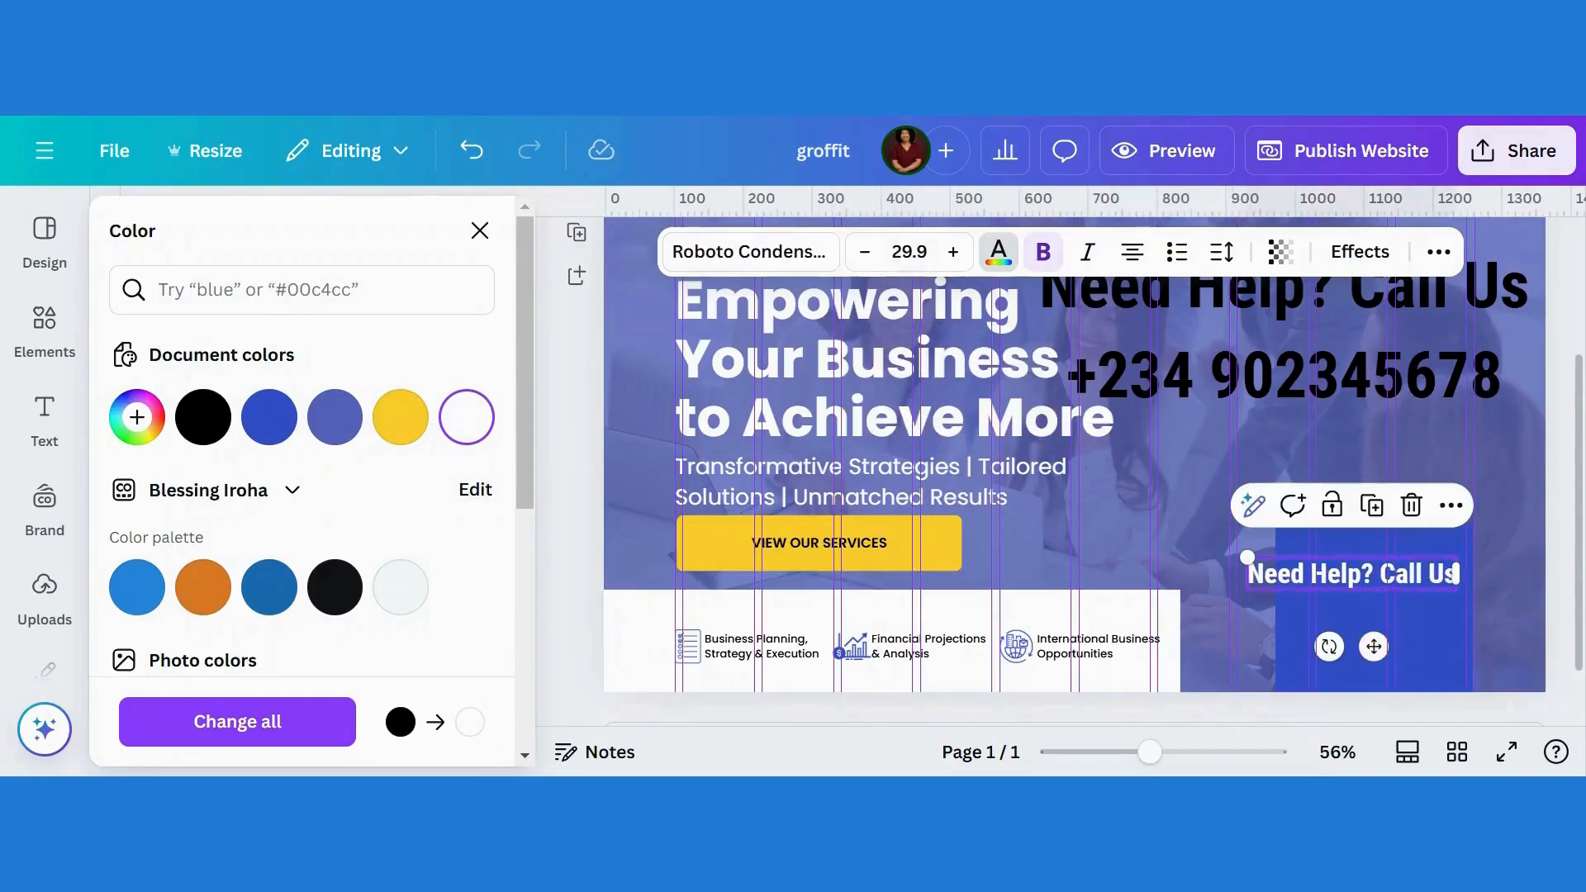
Step: Set the "Need Help? Call Us" text to Poppins Regular at size 14 and center it in the blue block's upper part
click(777, 257)
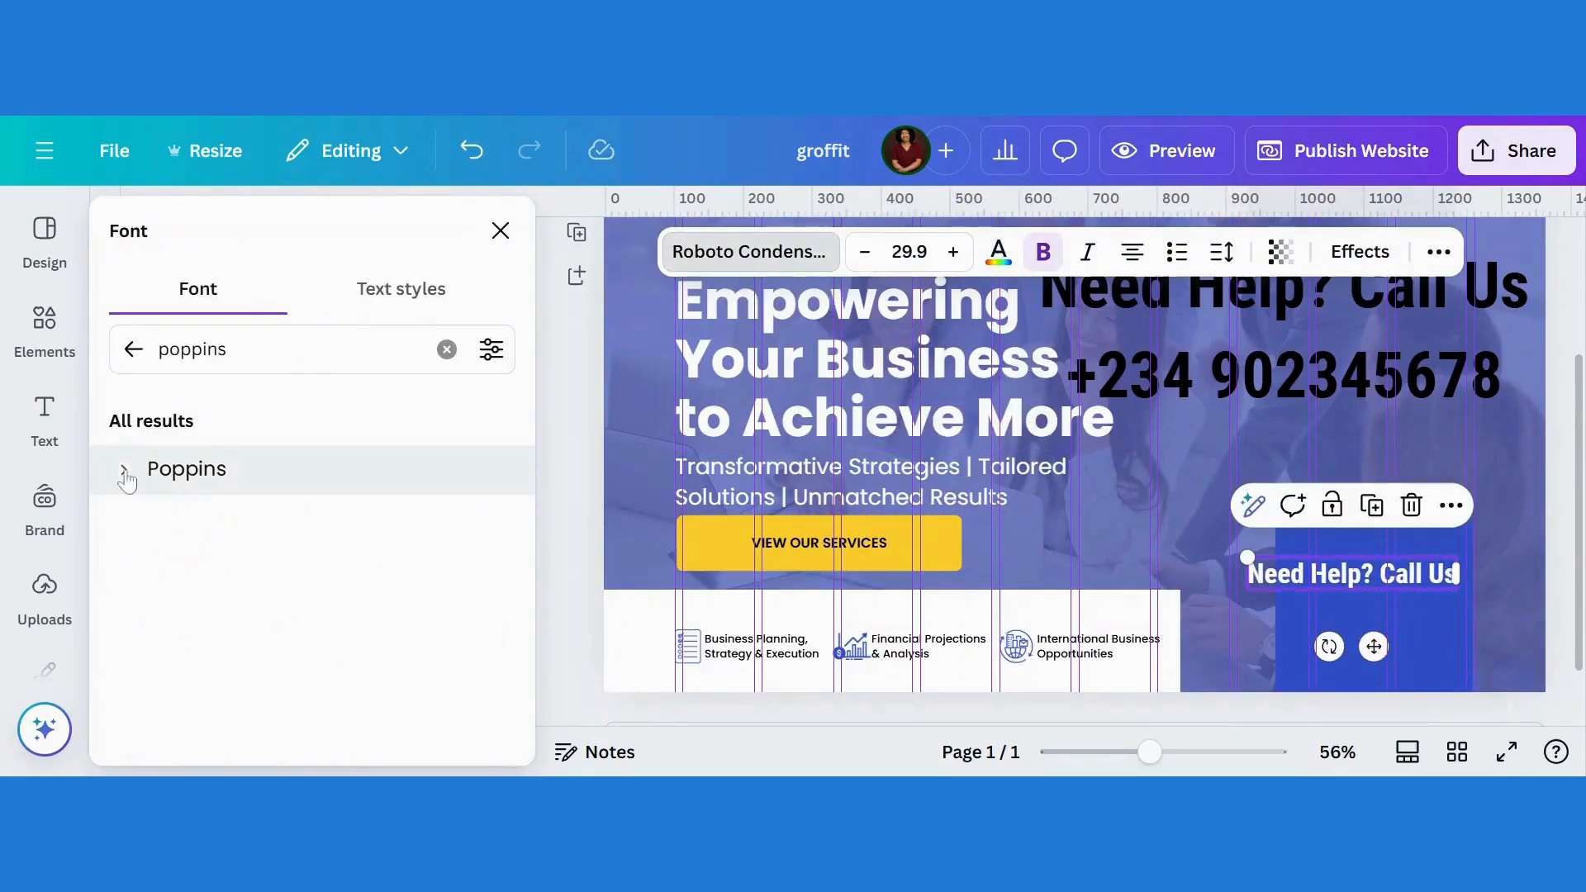
click(124, 471)
click(192, 669)
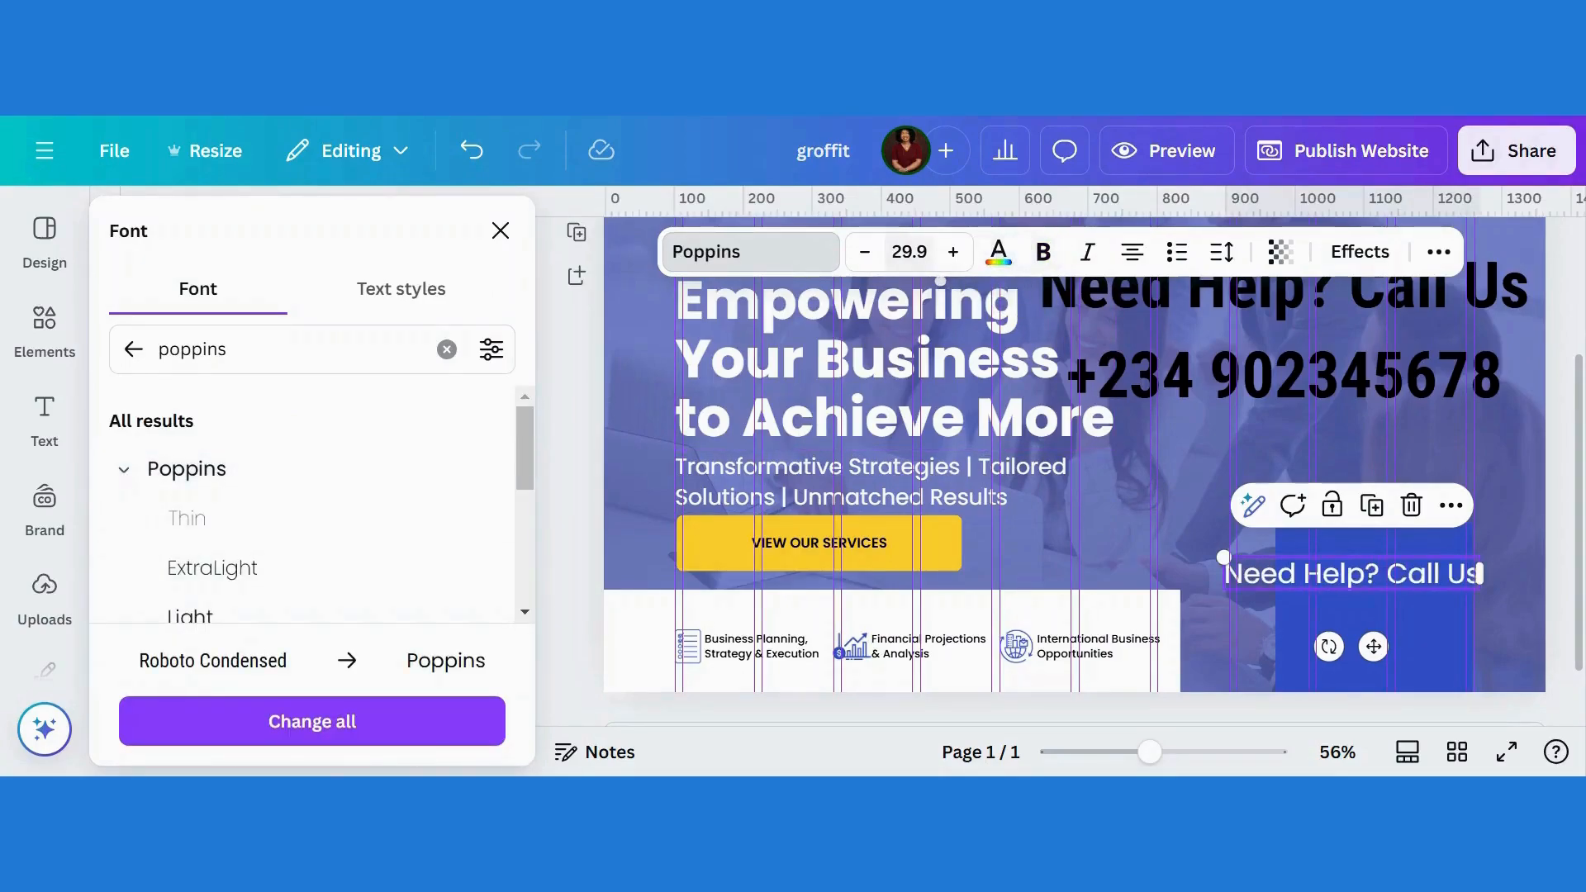
click(909, 252)
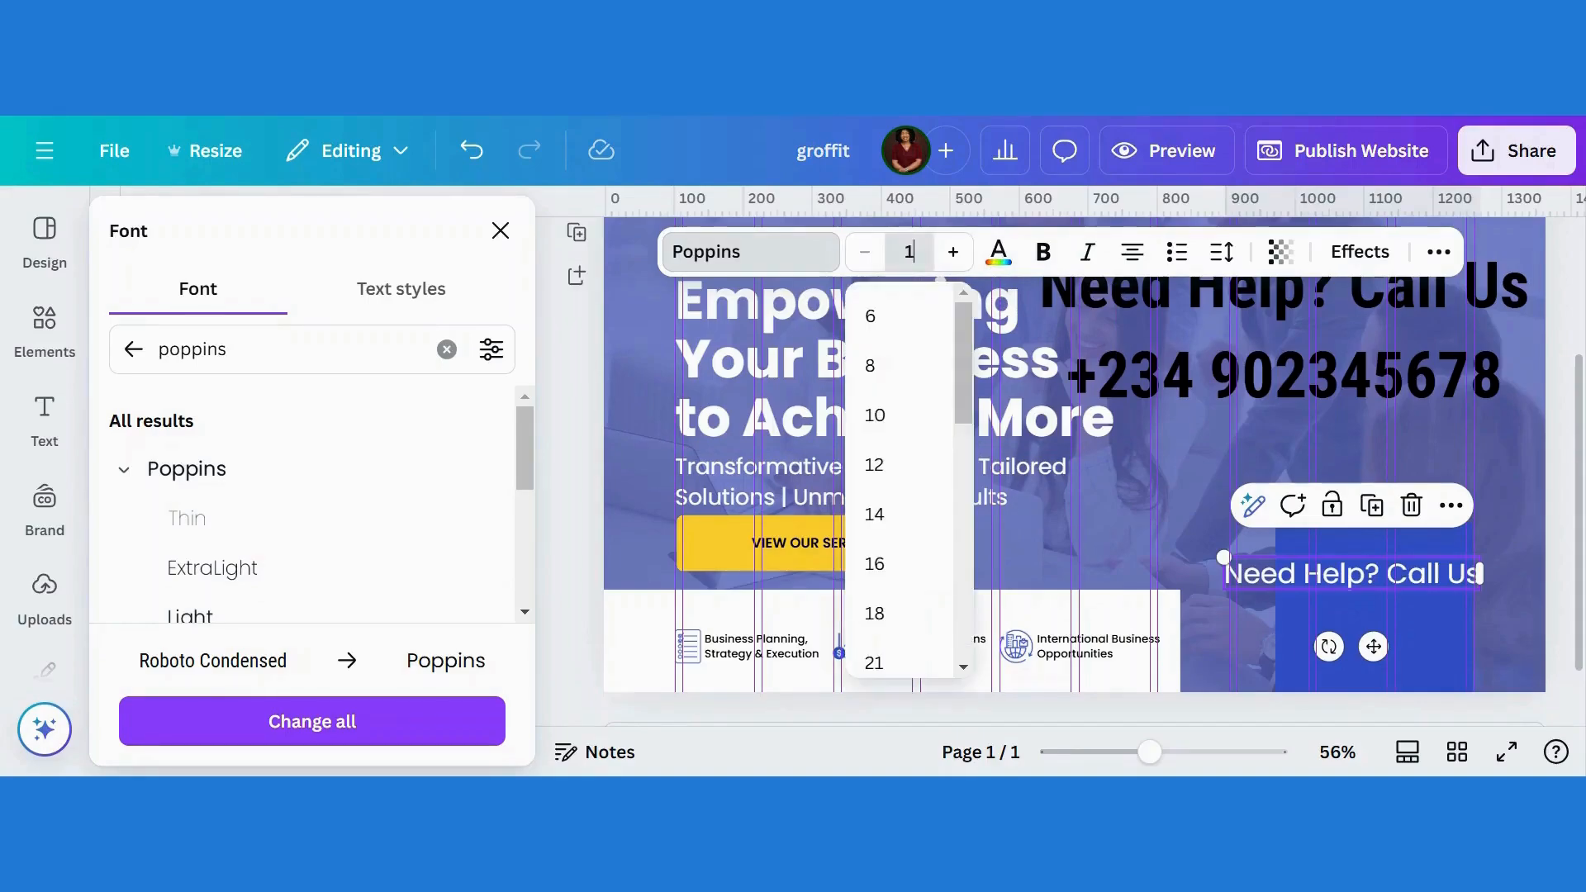
key(Return)
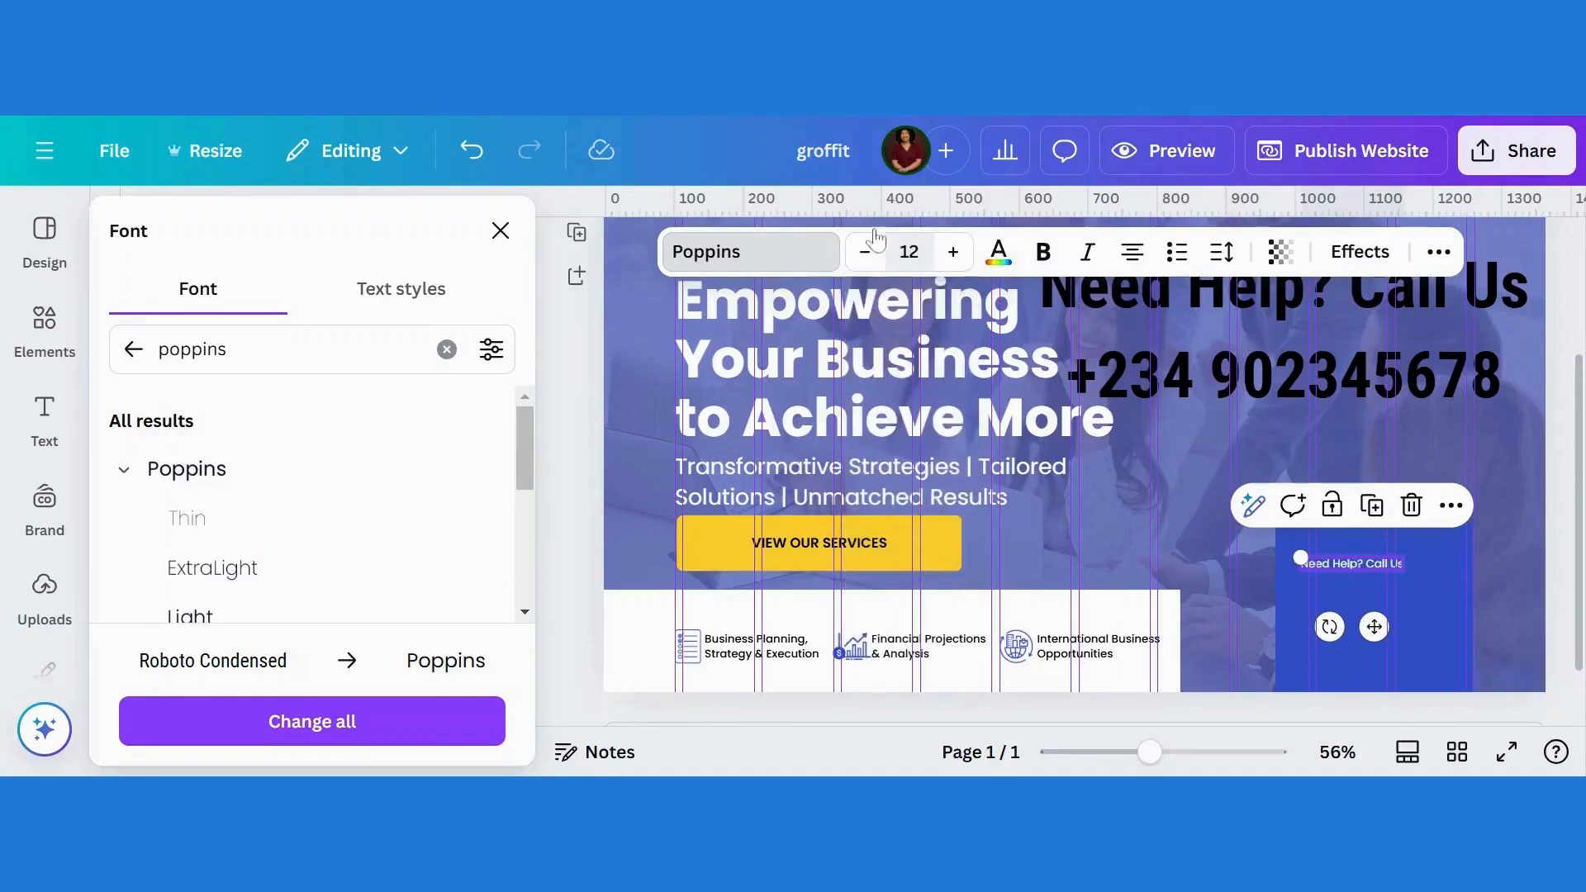
click(953, 252)
click(954, 252)
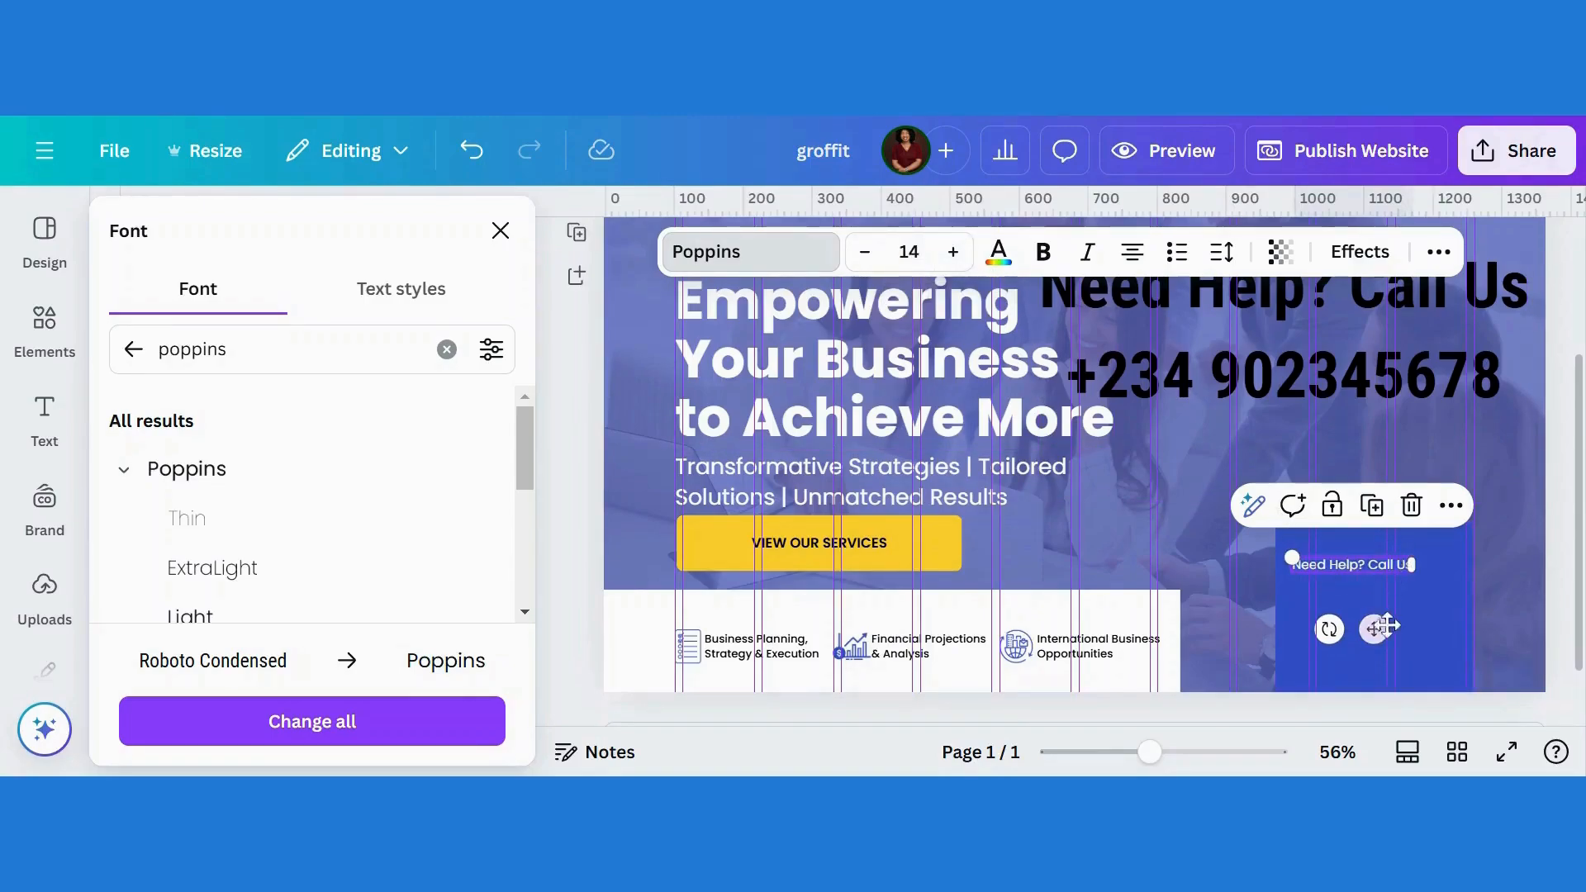
mouse_move(1374, 629)
mouse_down()
mouse_move(1413, 618)
mouse_move(1402, 635)
mouse_up()
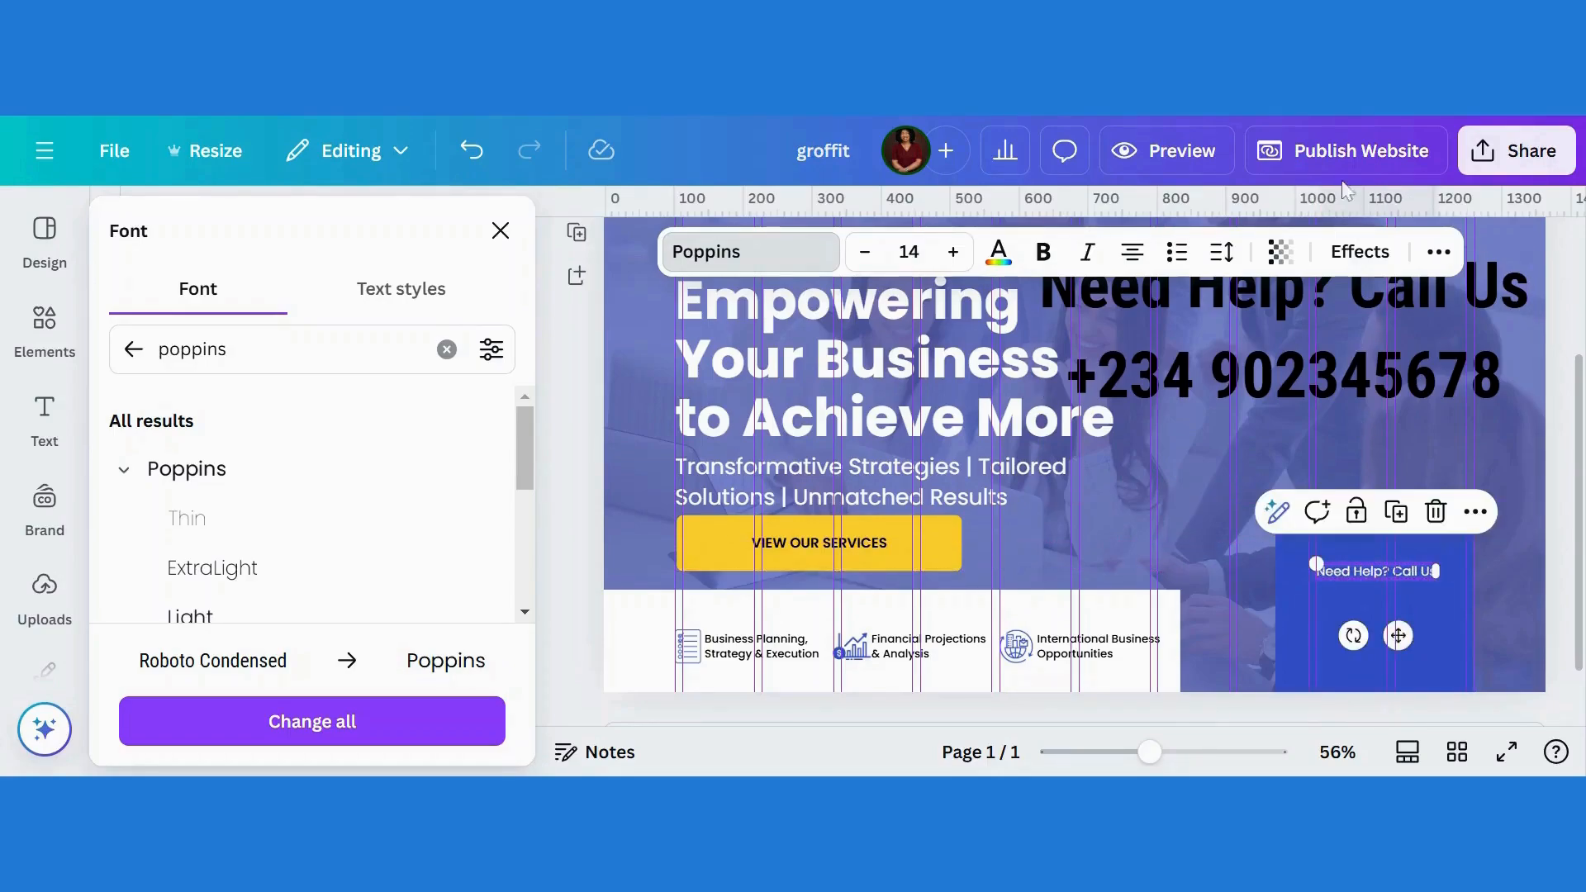
Step: Delete the "Need Help? Call Us" line and surplus blank lines from the copied text box, keeping only the phone number
click(1273, 375)
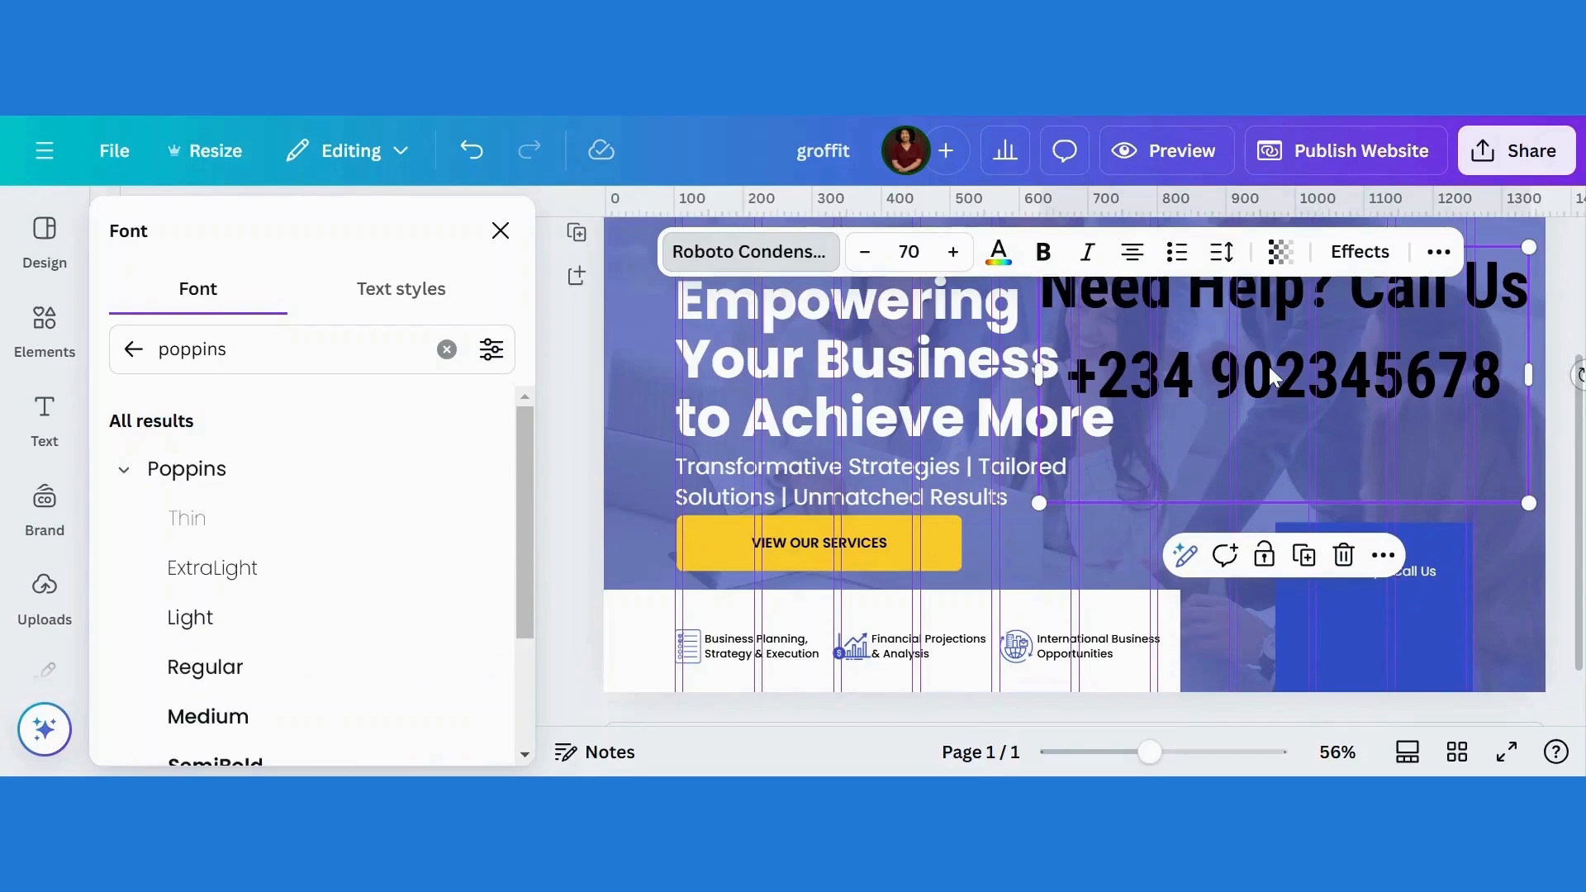
click(1272, 374)
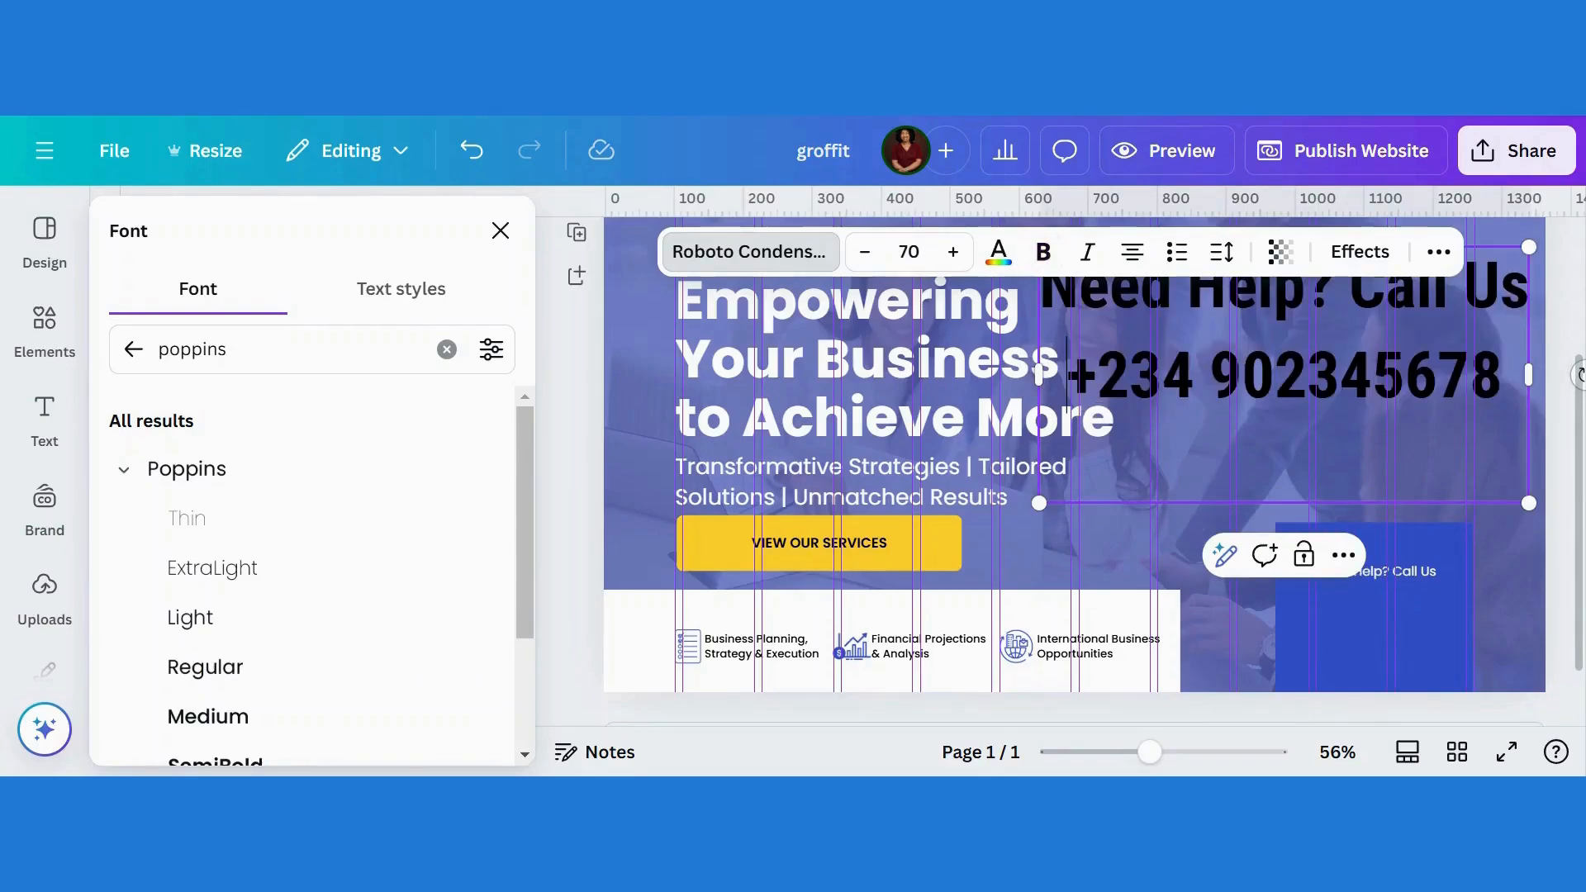
key(BackSpace)
key(BackSpace)
key(BackSpace)
key(BackSpace)
key(BackSpace)
key(BackSpace)
key(BackSpace)
key(BackSpace)
key(BackSpace)
key(BackSpace)
key(BackSpace)
key(BackSpace)
key(BackSpace)
key(BackSpace)
key(BackSpace)
key(BackSpace)
key(BackSpace)
key(BackSpace)
key(BackSpace)
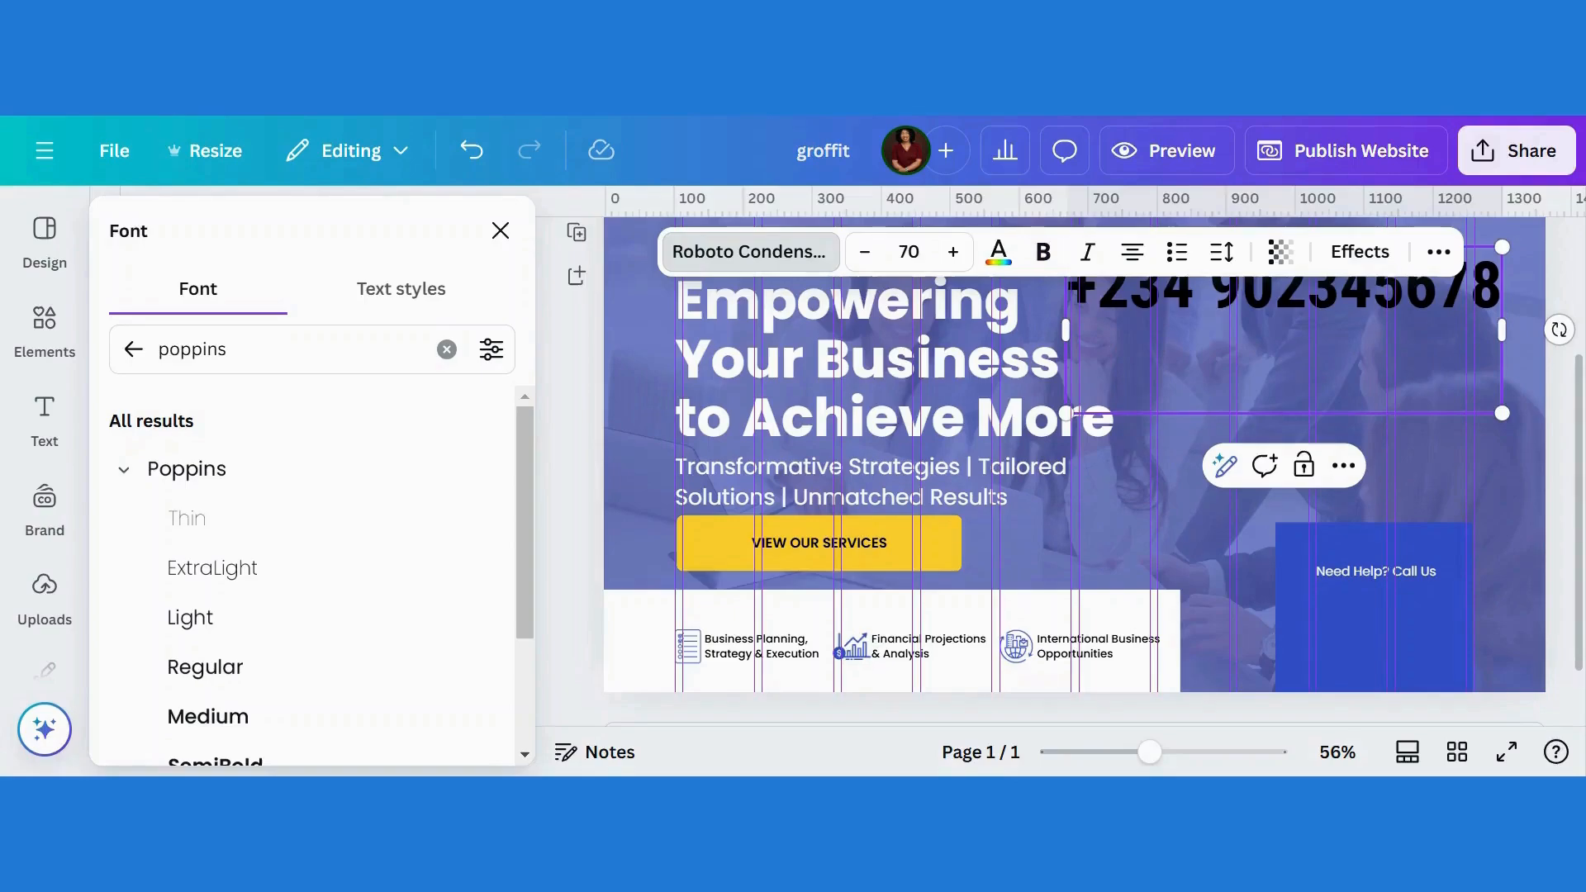
key(BackSpace)
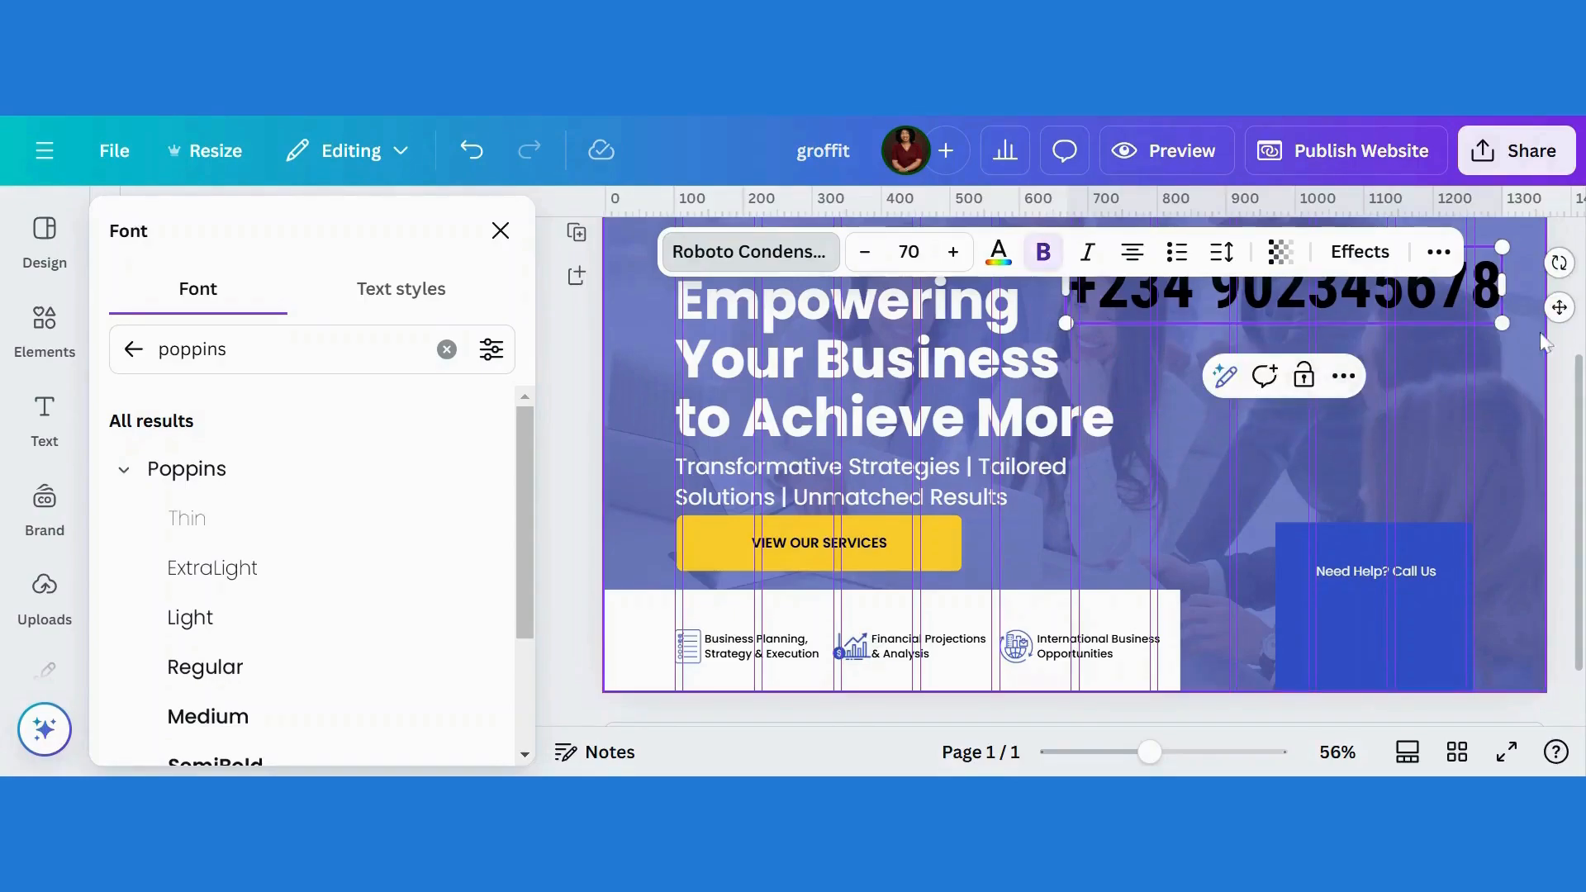
Step: Move the phone number text down to just above the blue block and recolor it white
drag(1555, 306, 1466, 491)
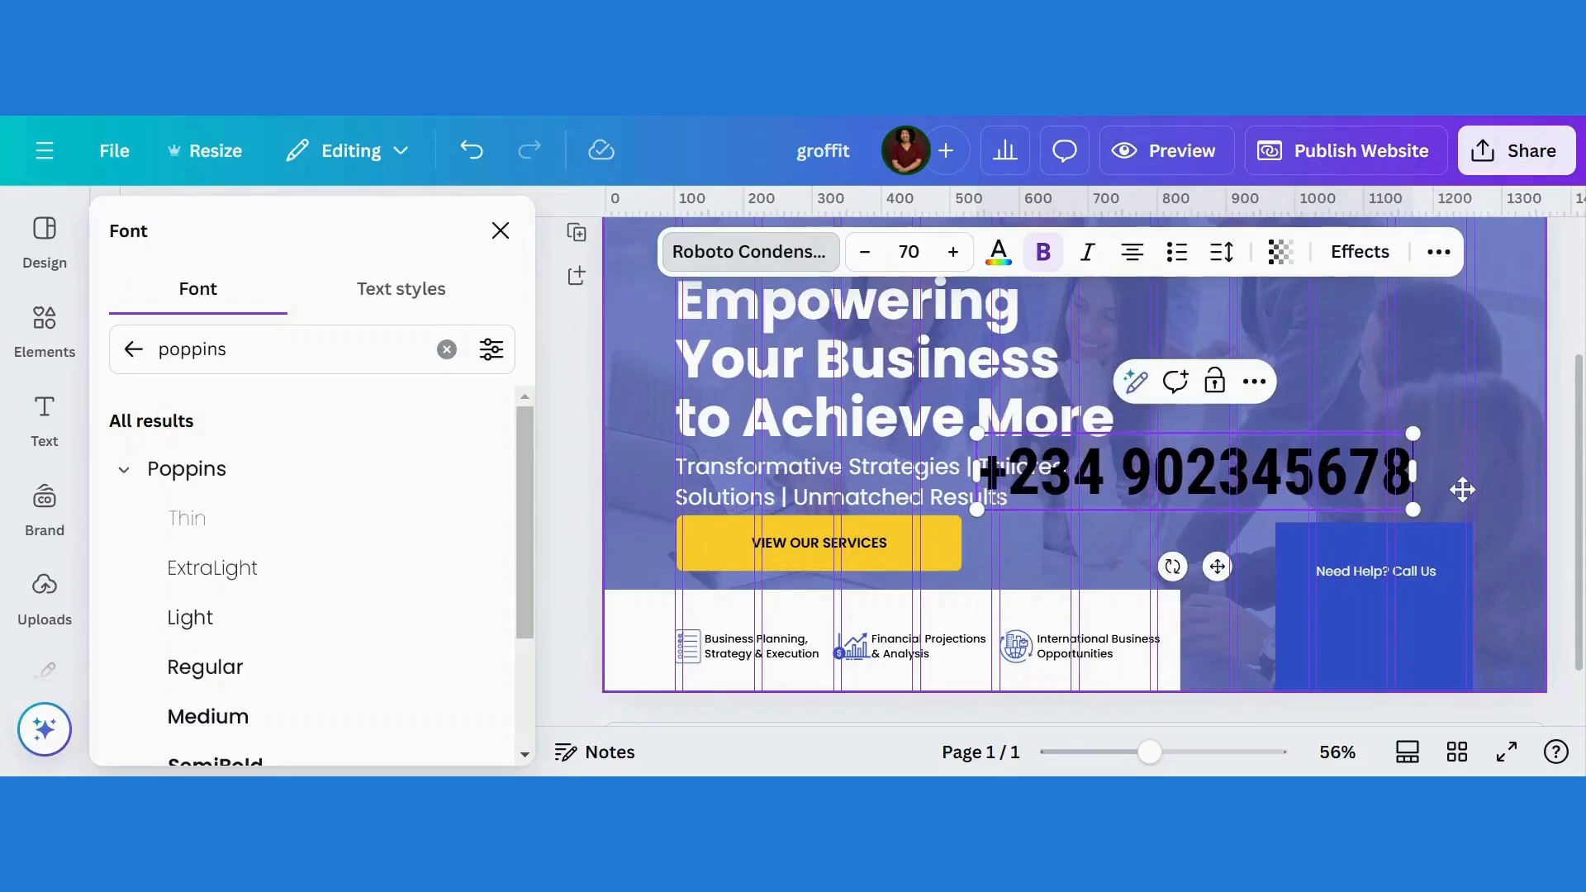
click(1419, 383)
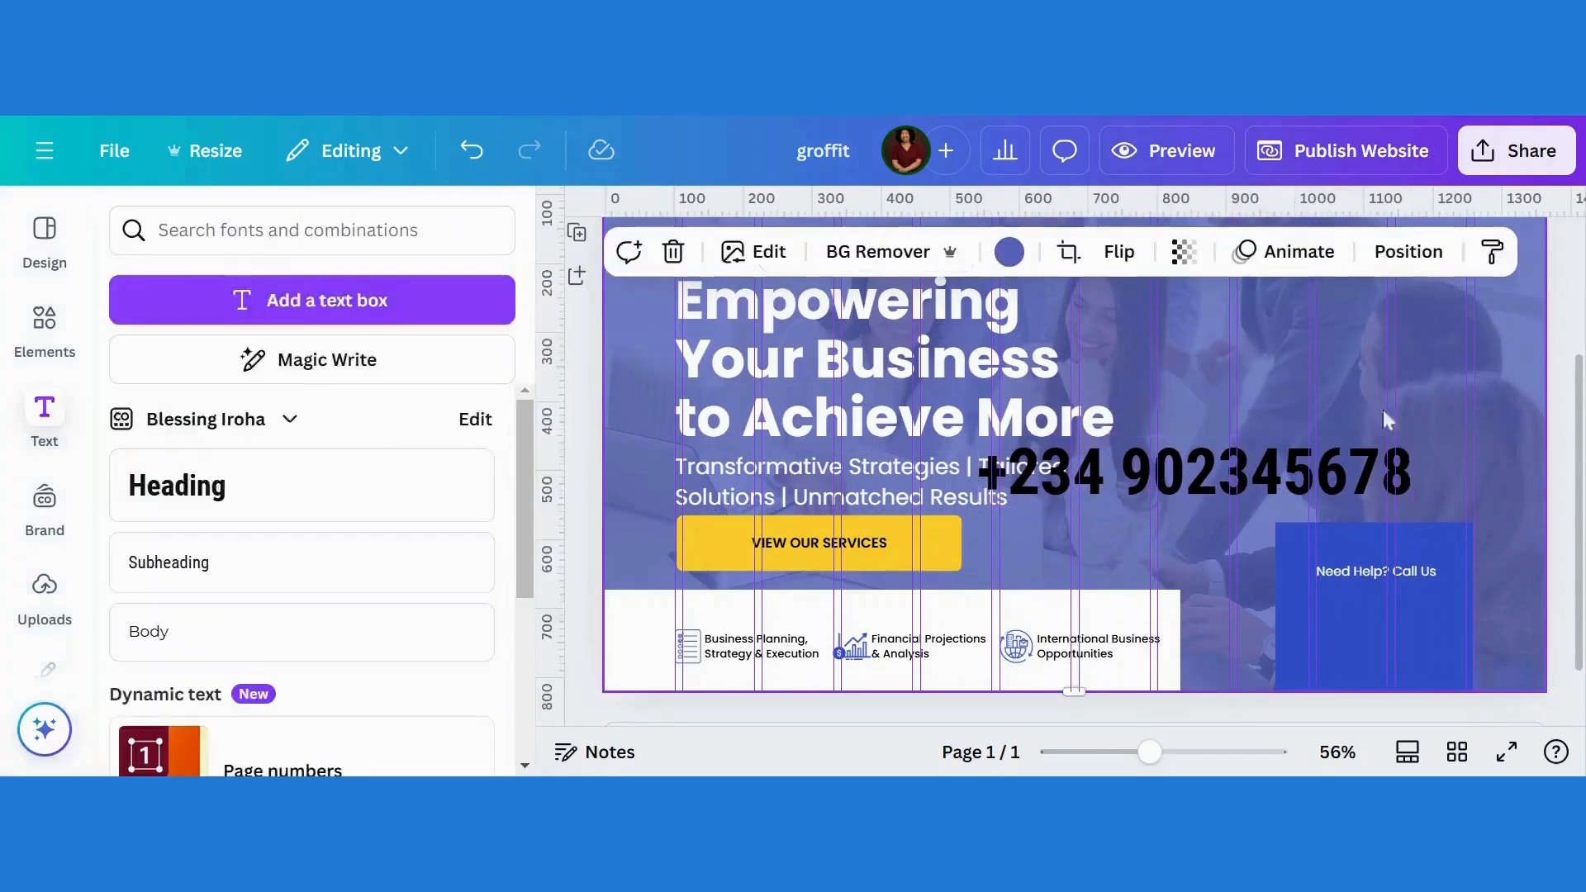
click(1324, 473)
click(1000, 252)
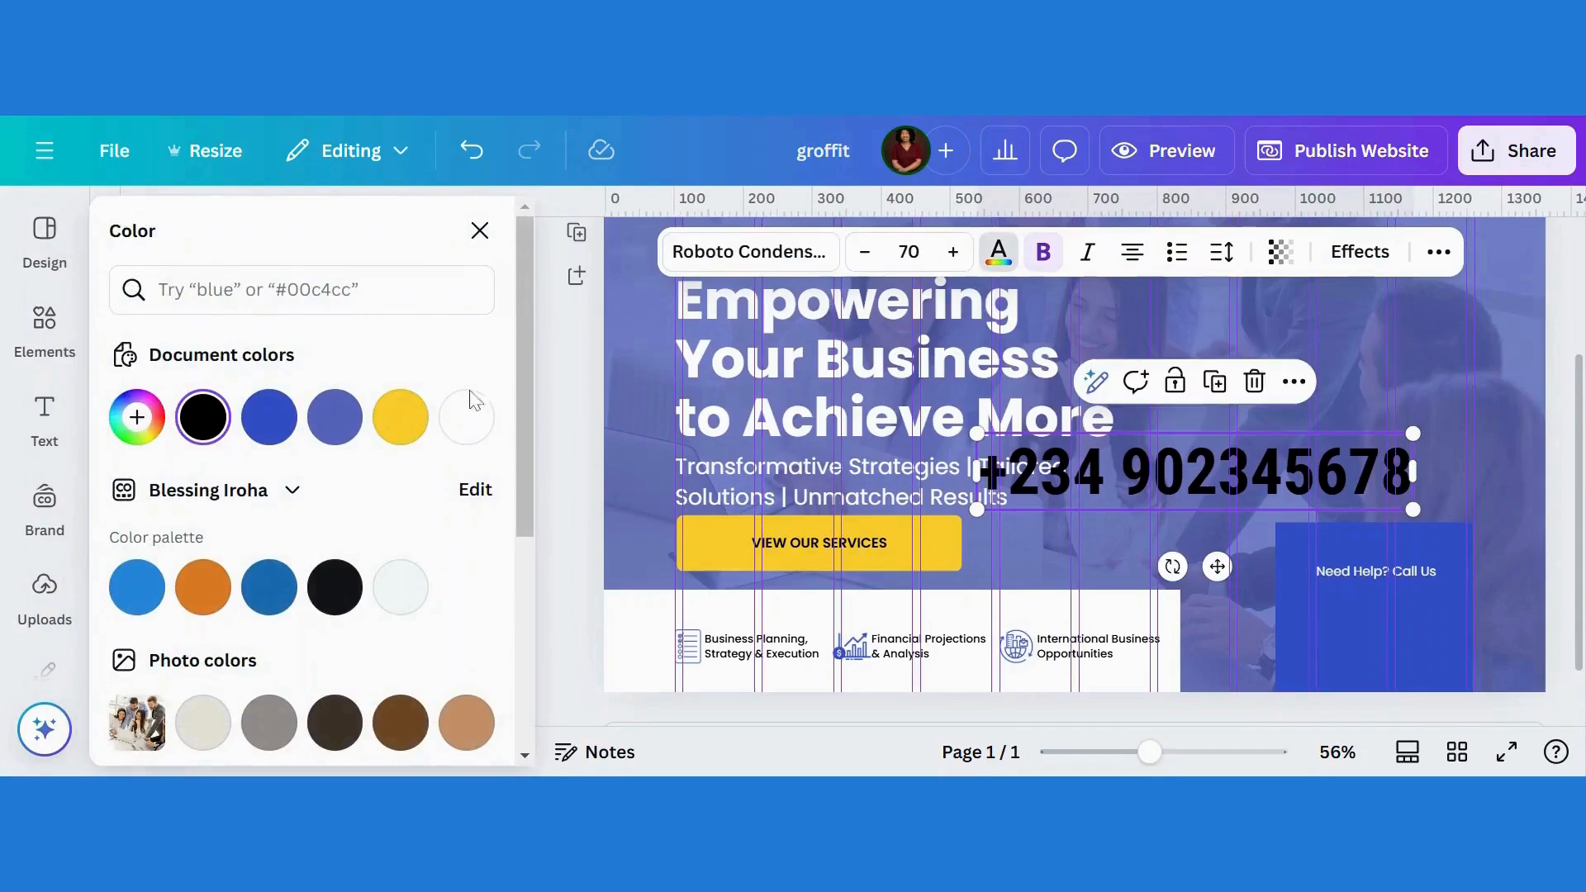
click(467, 417)
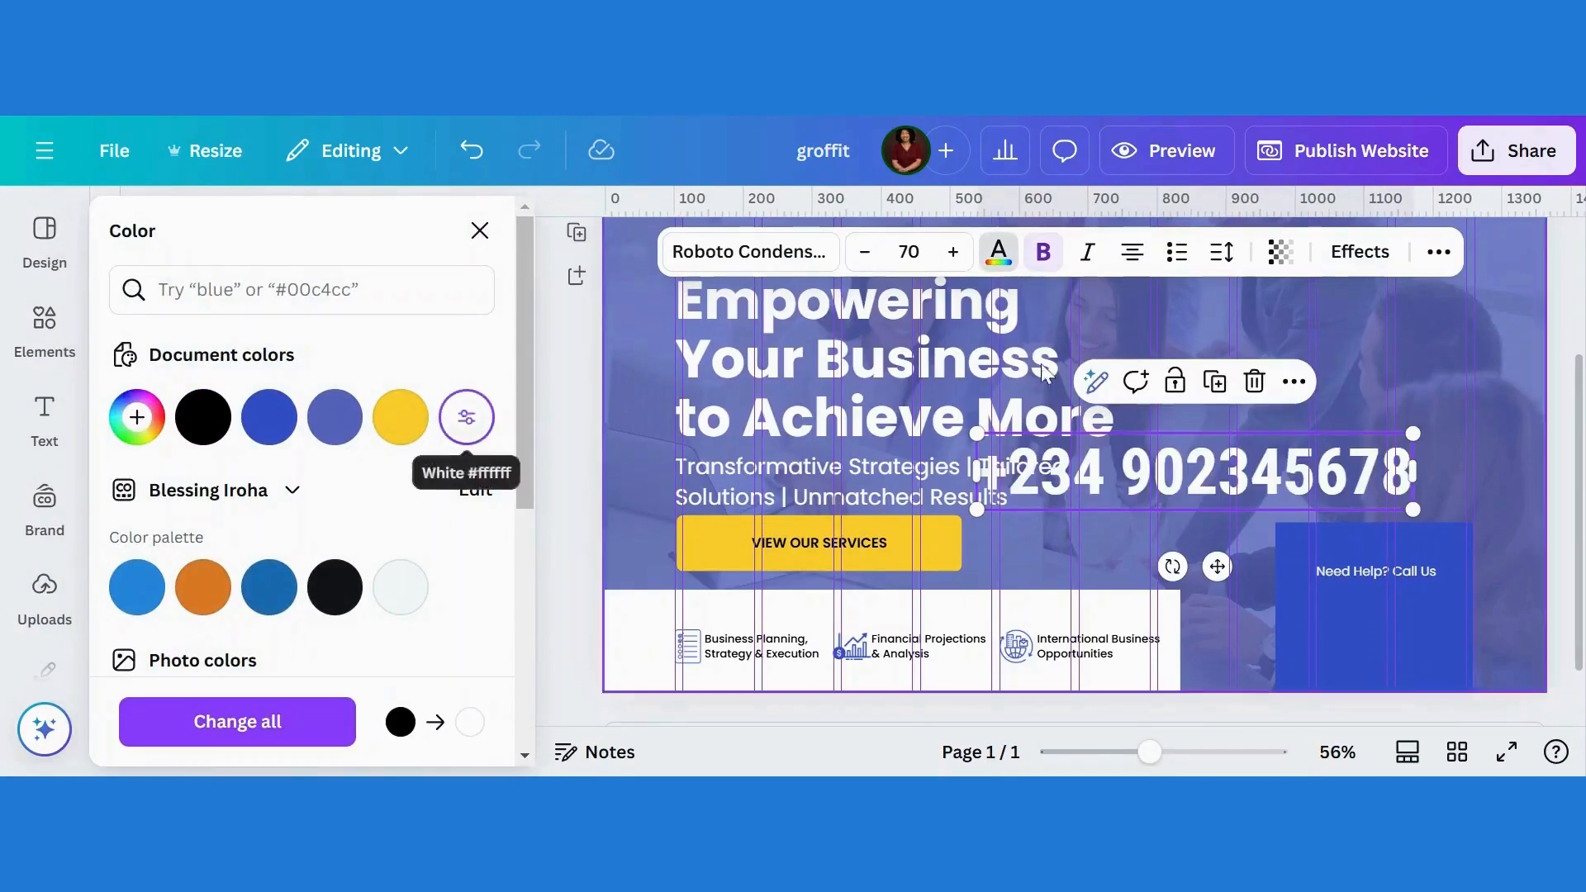
Step: Change the phone number's font to Poppins SemiBold
click(779, 263)
click(124, 469)
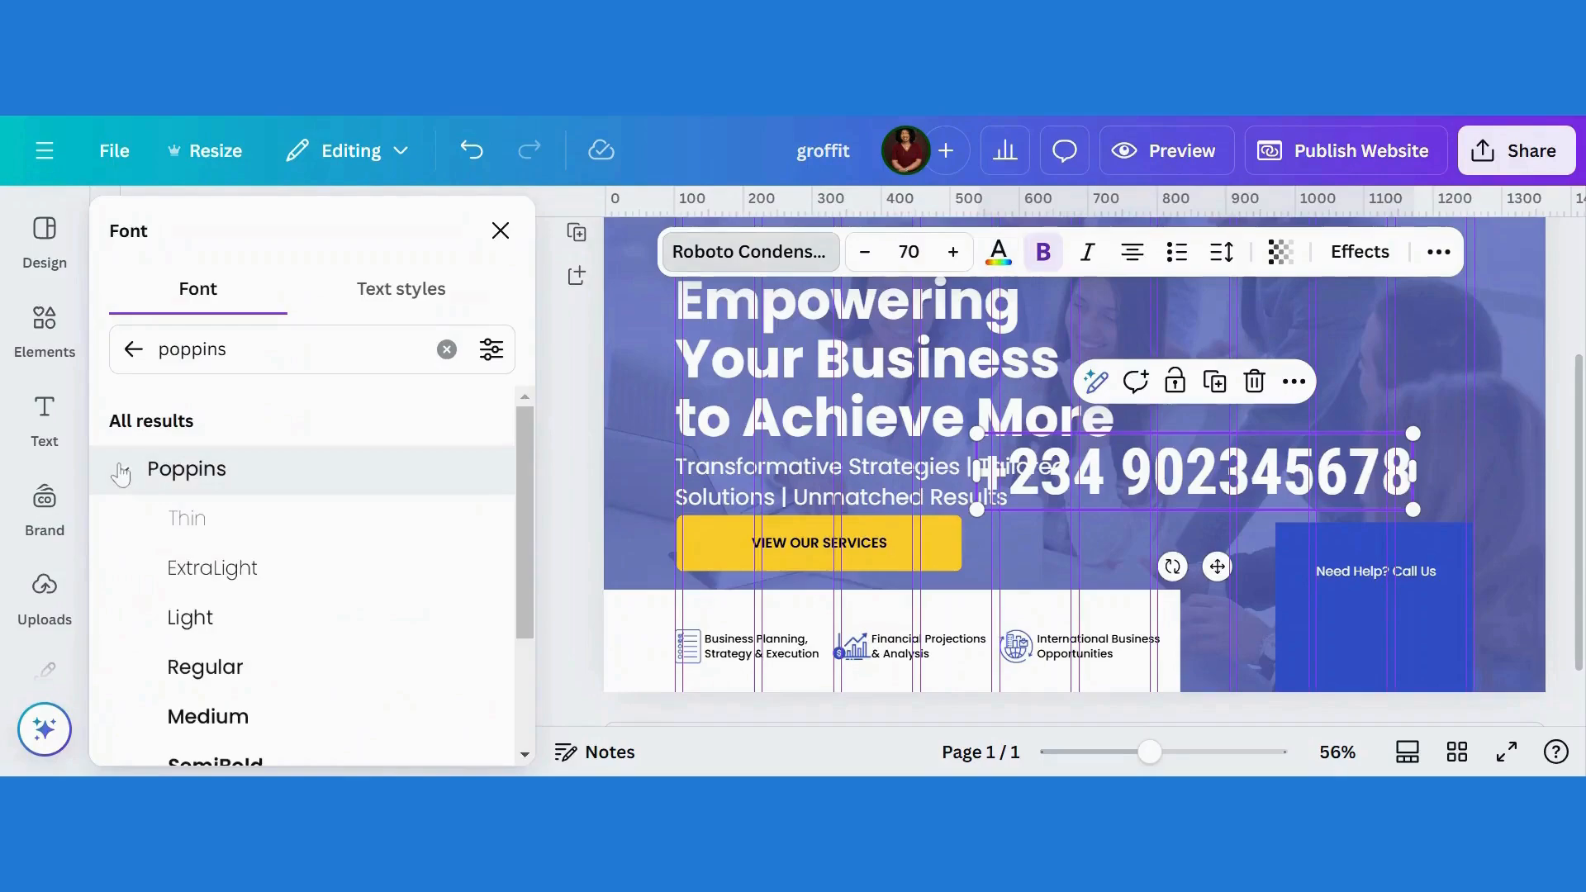
scroll(239, 653, down, 2)
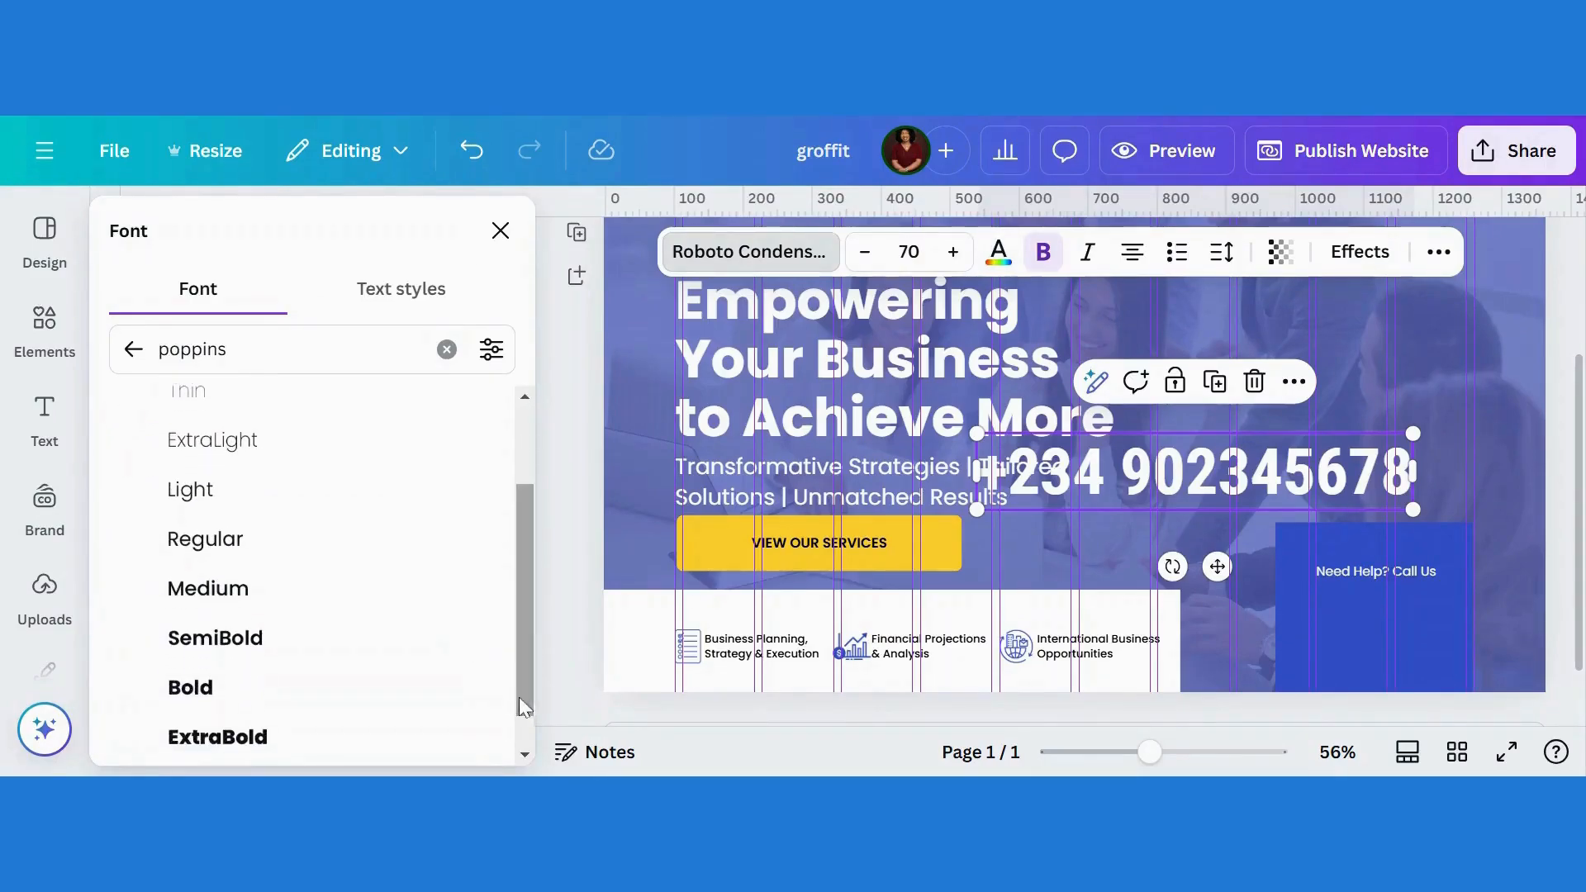
click(241, 648)
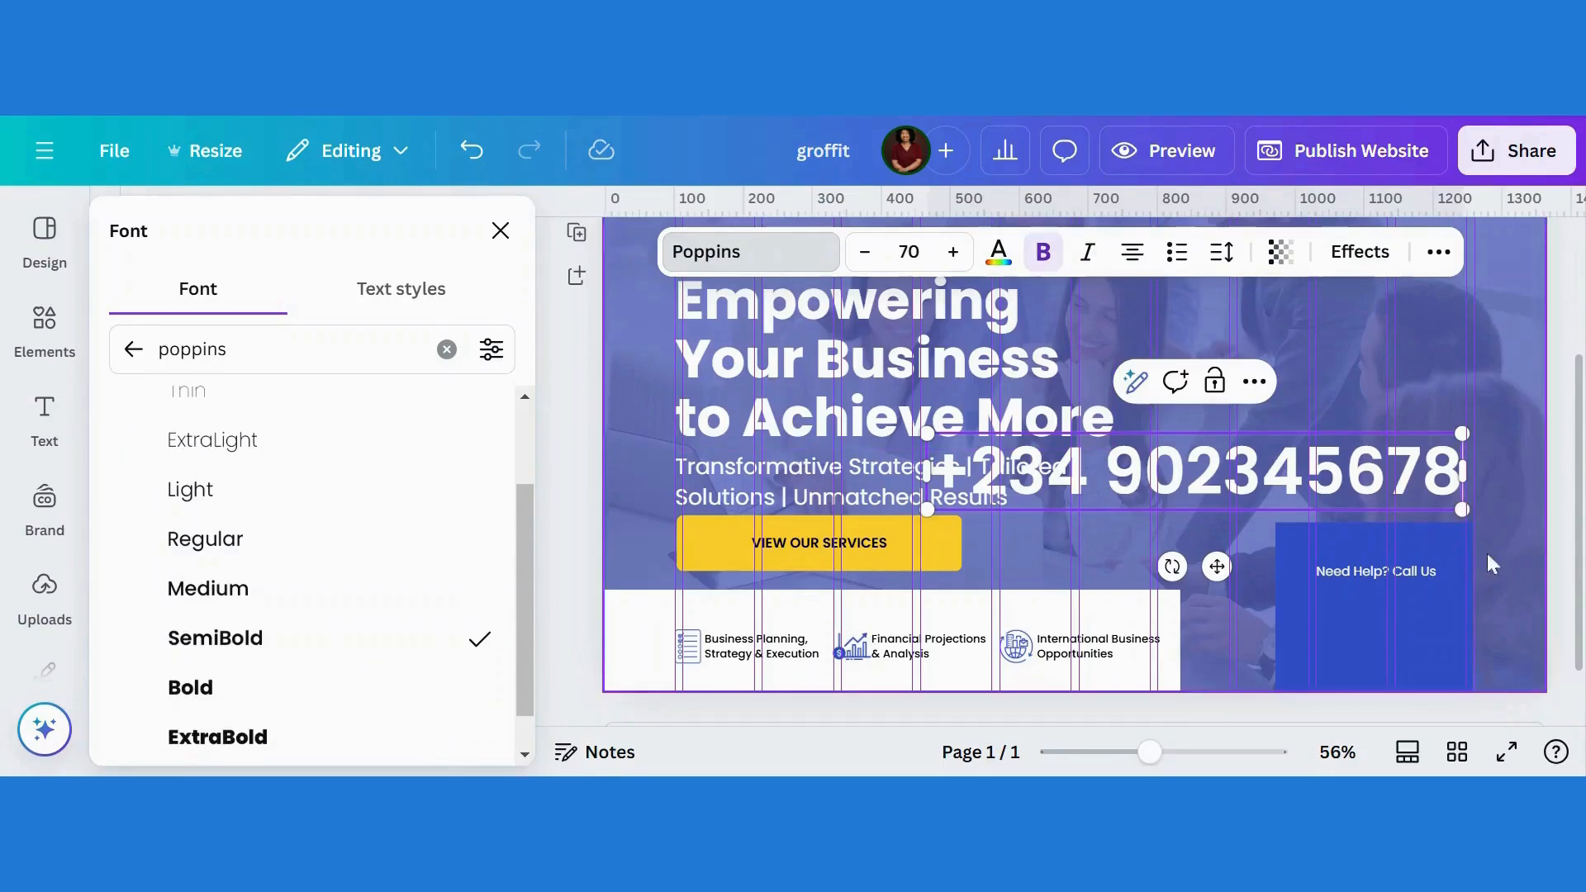
Step: Scale the phone number down to size 18 and place it beneath "Need Help? Call Us" on the blue block
drag(1463, 510, 1121, 459)
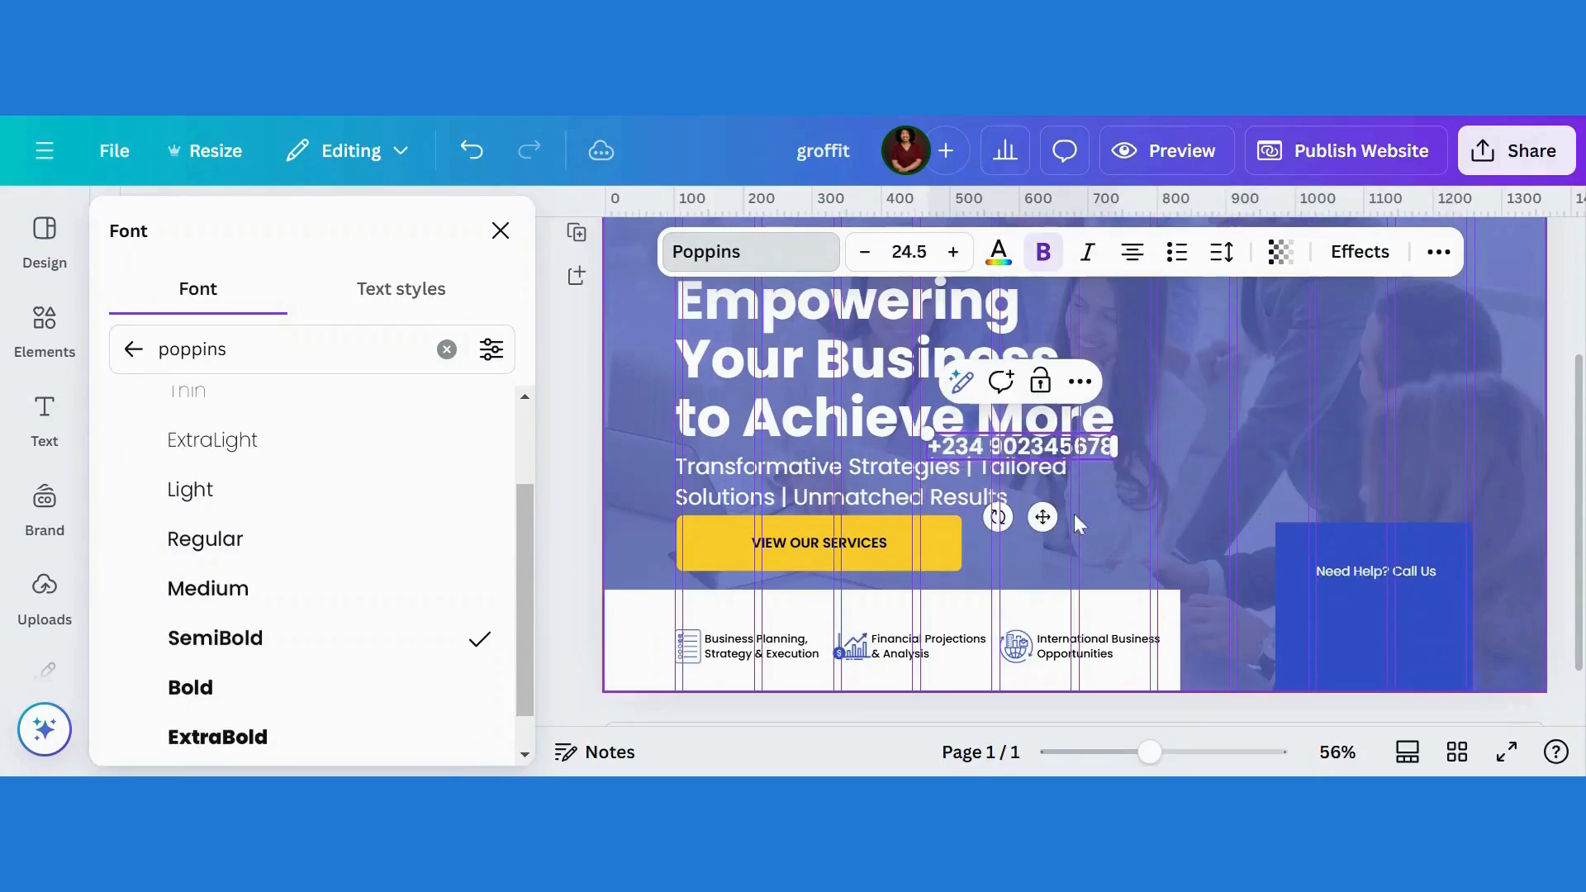
drag(1031, 518, 1371, 602)
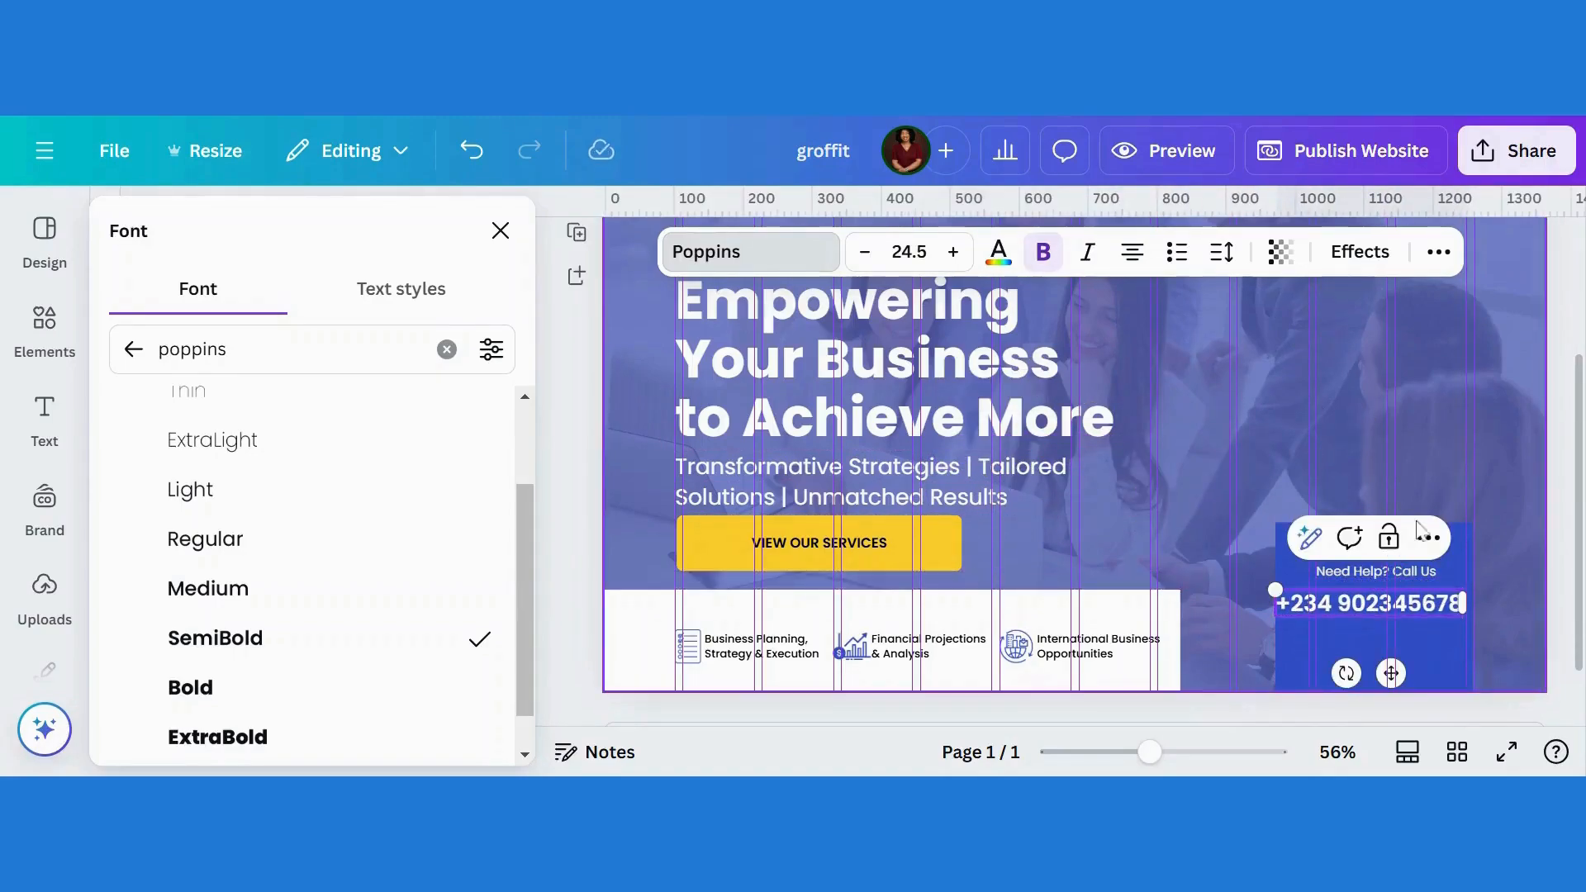
drag(1270, 591, 1325, 597)
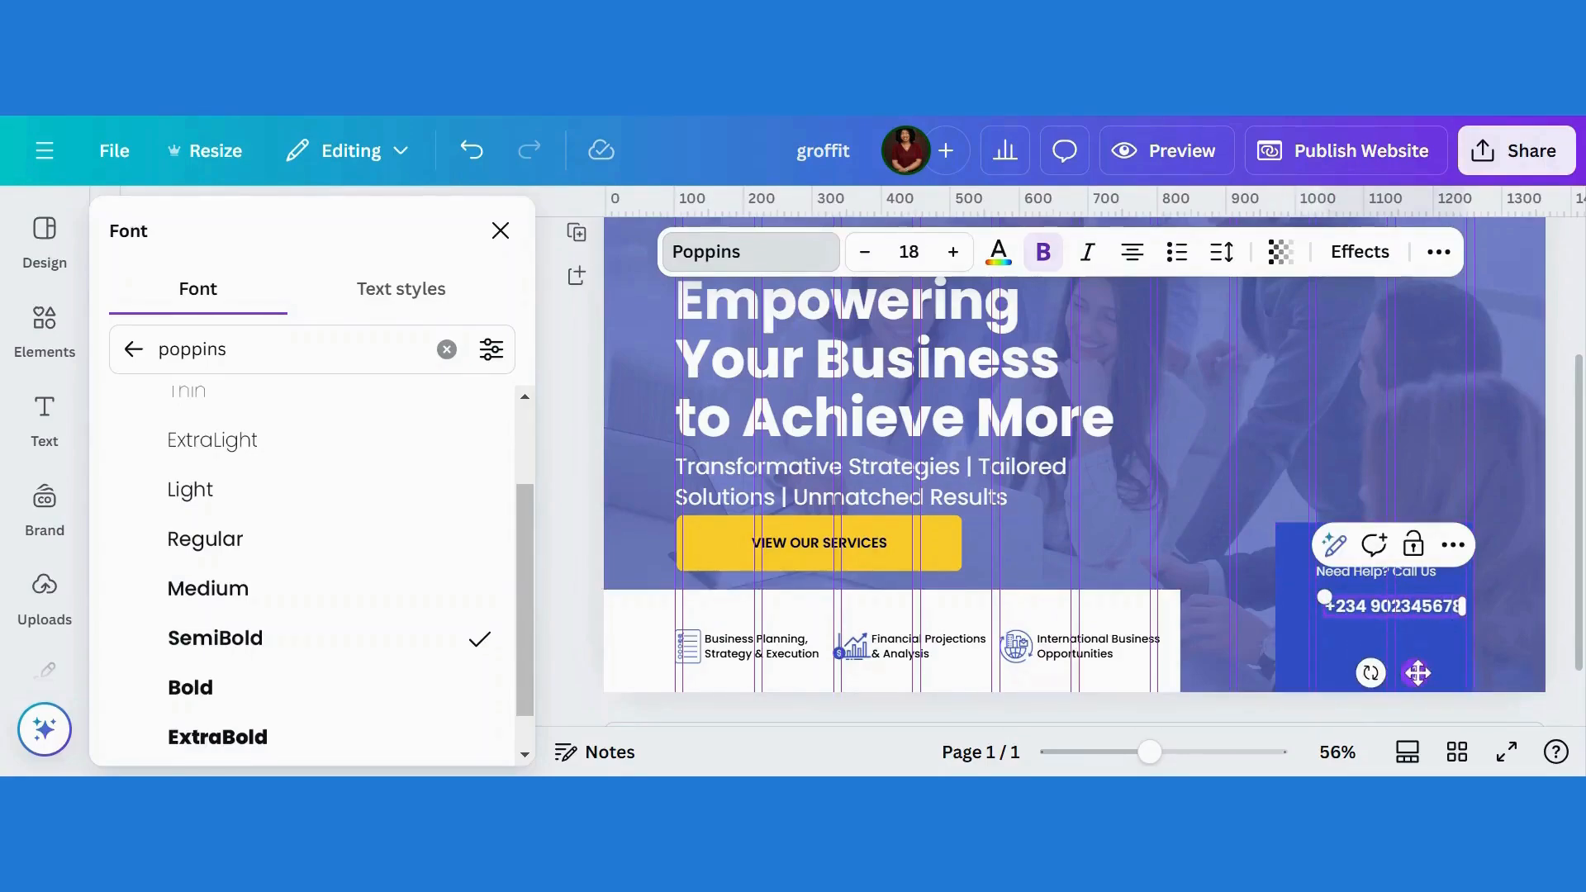
drag(1418, 673, 1400, 667)
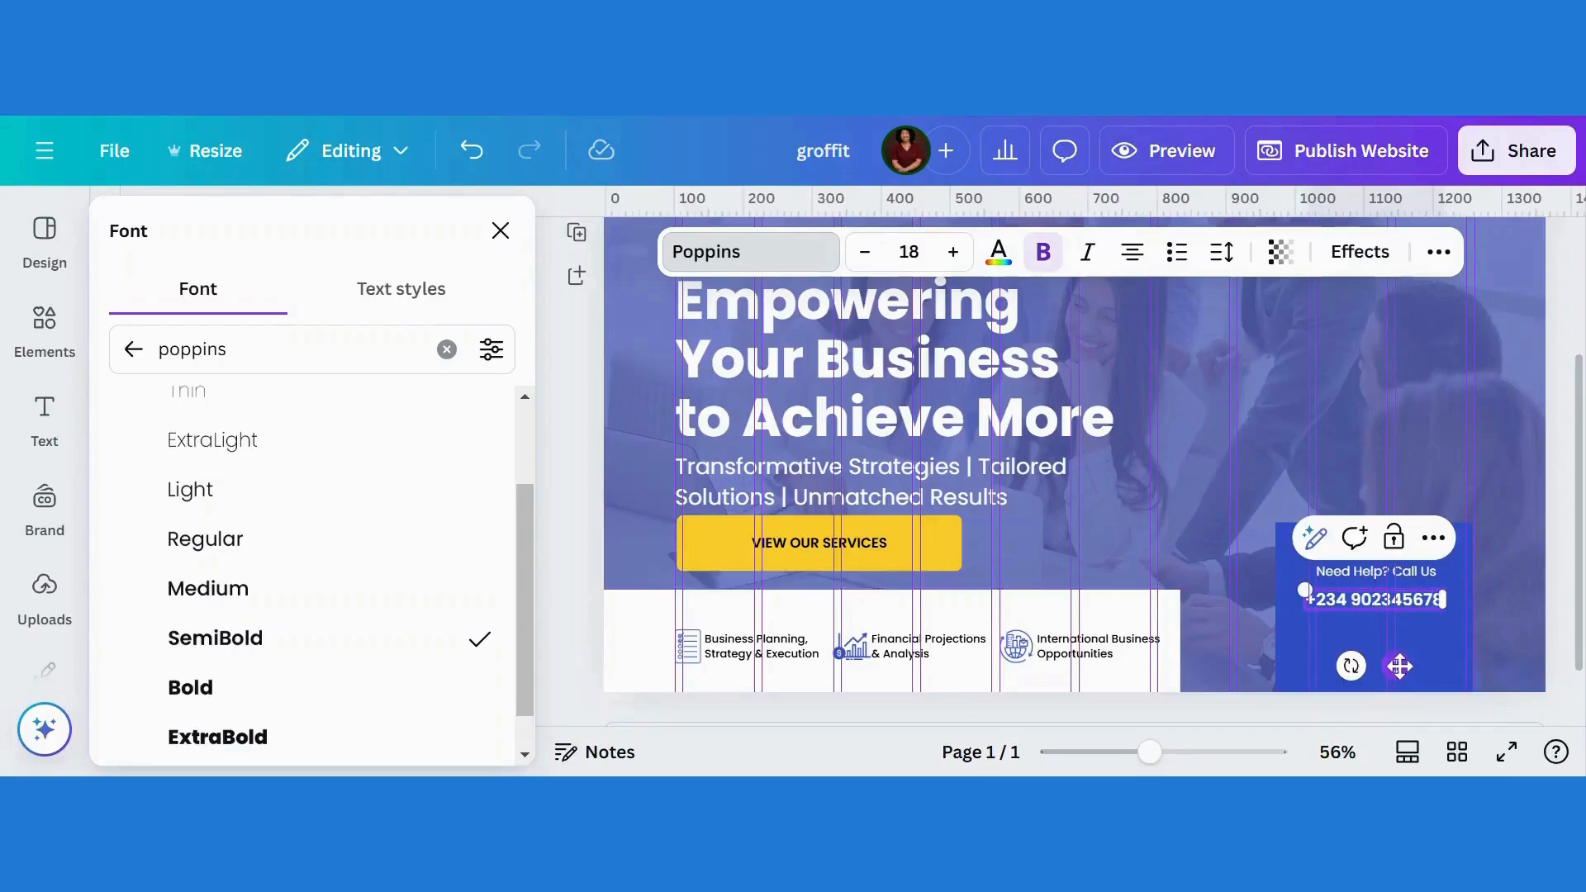
Step: Left-align the text in both the phone number and "Need Help? Call Us" boxes on the blue block
click(1132, 253)
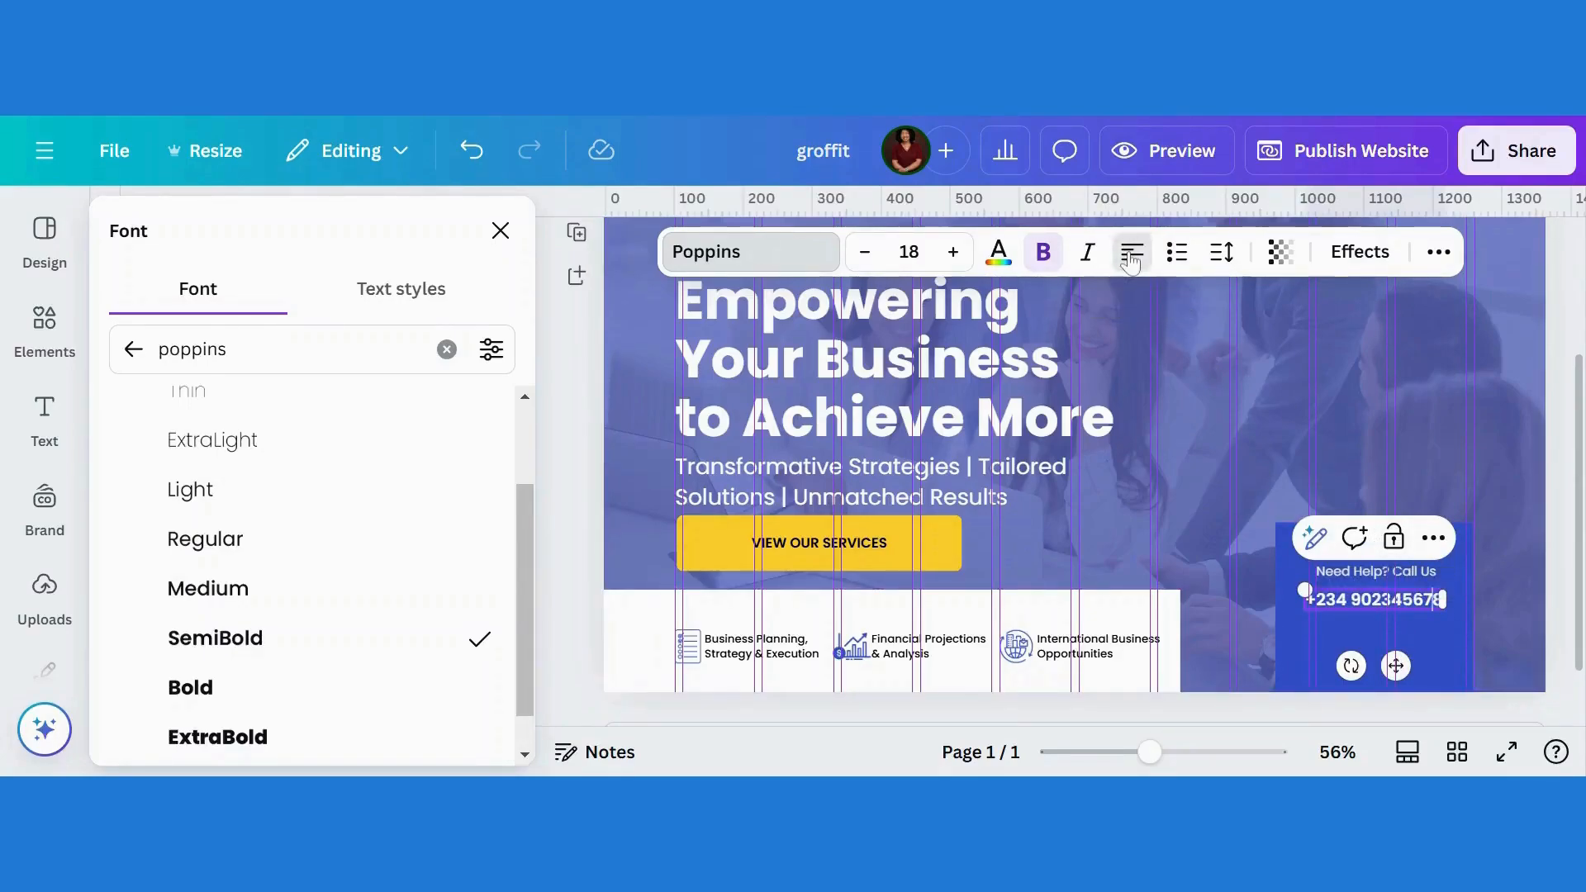
click(1407, 574)
click(1133, 253)
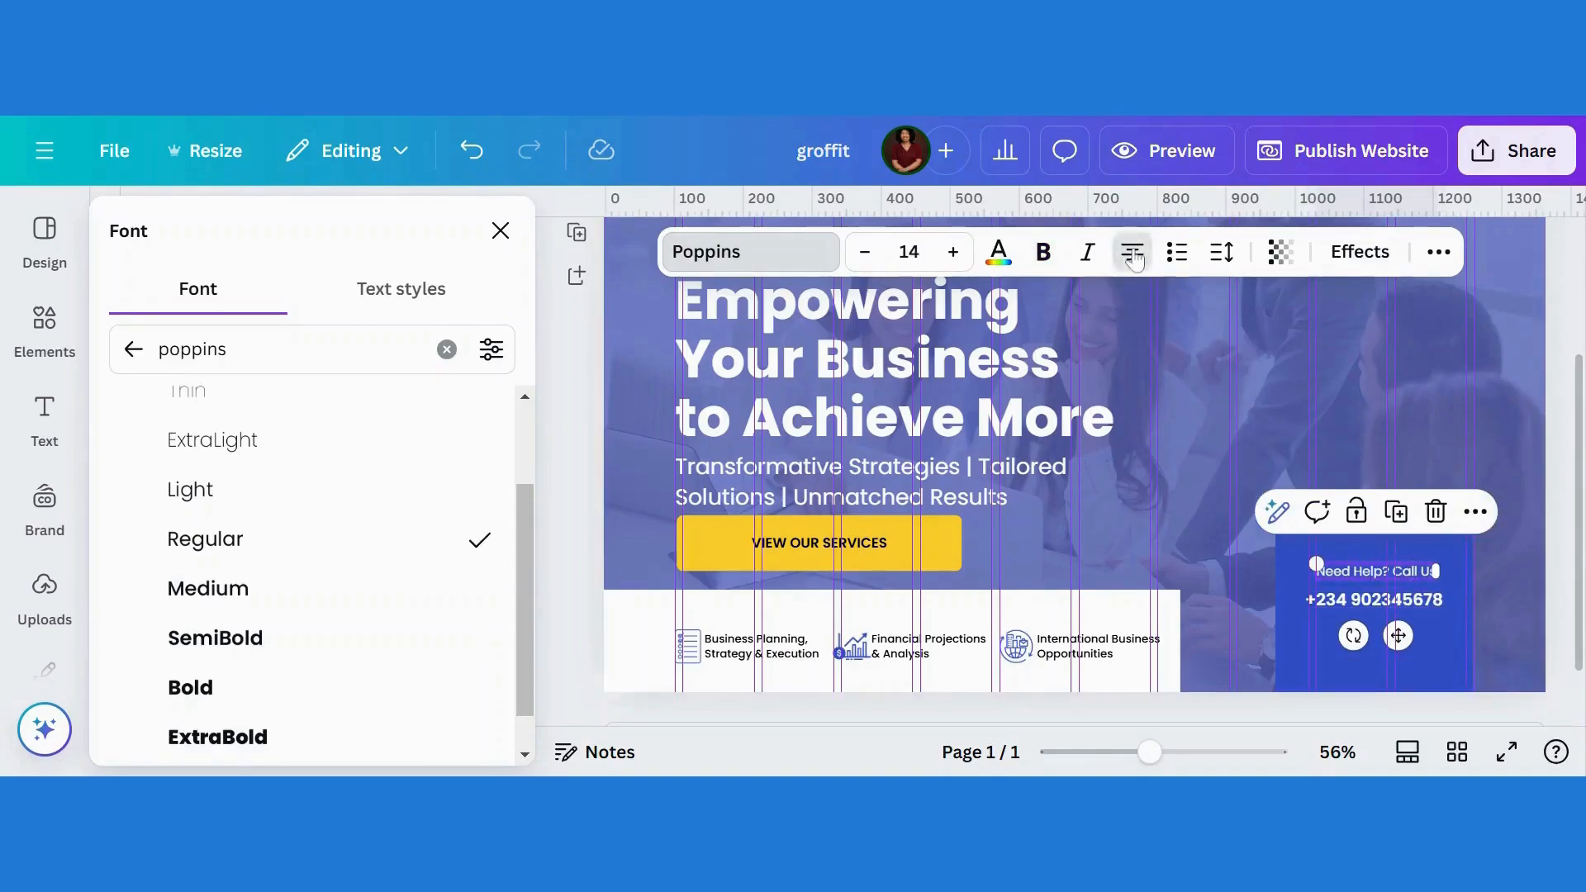
click(1132, 253)
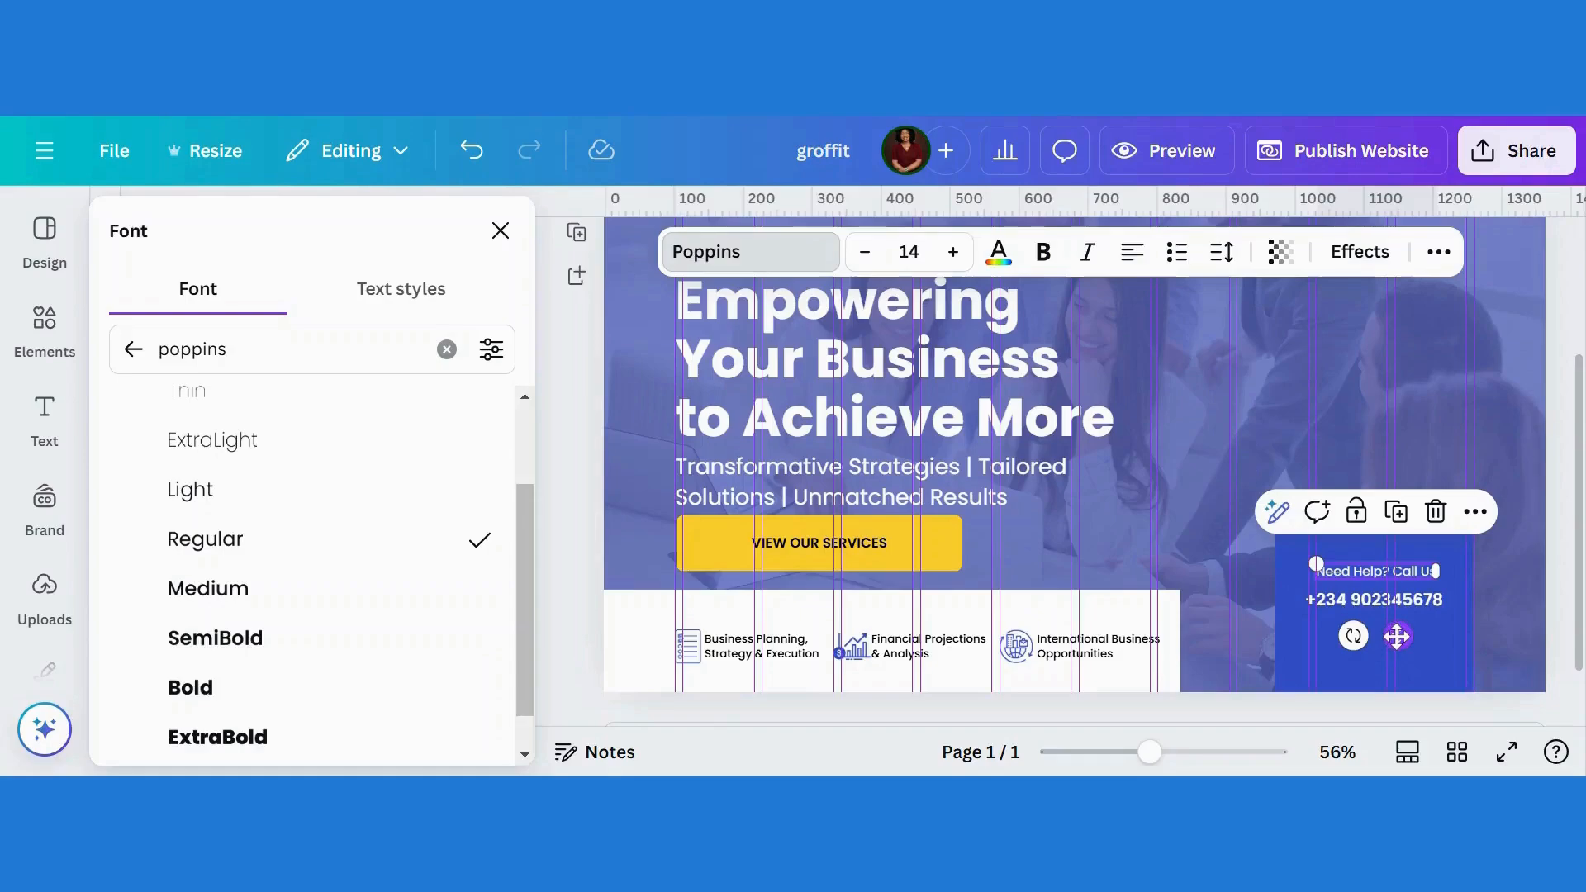
drag(1396, 636, 1396, 636)
click(1395, 606)
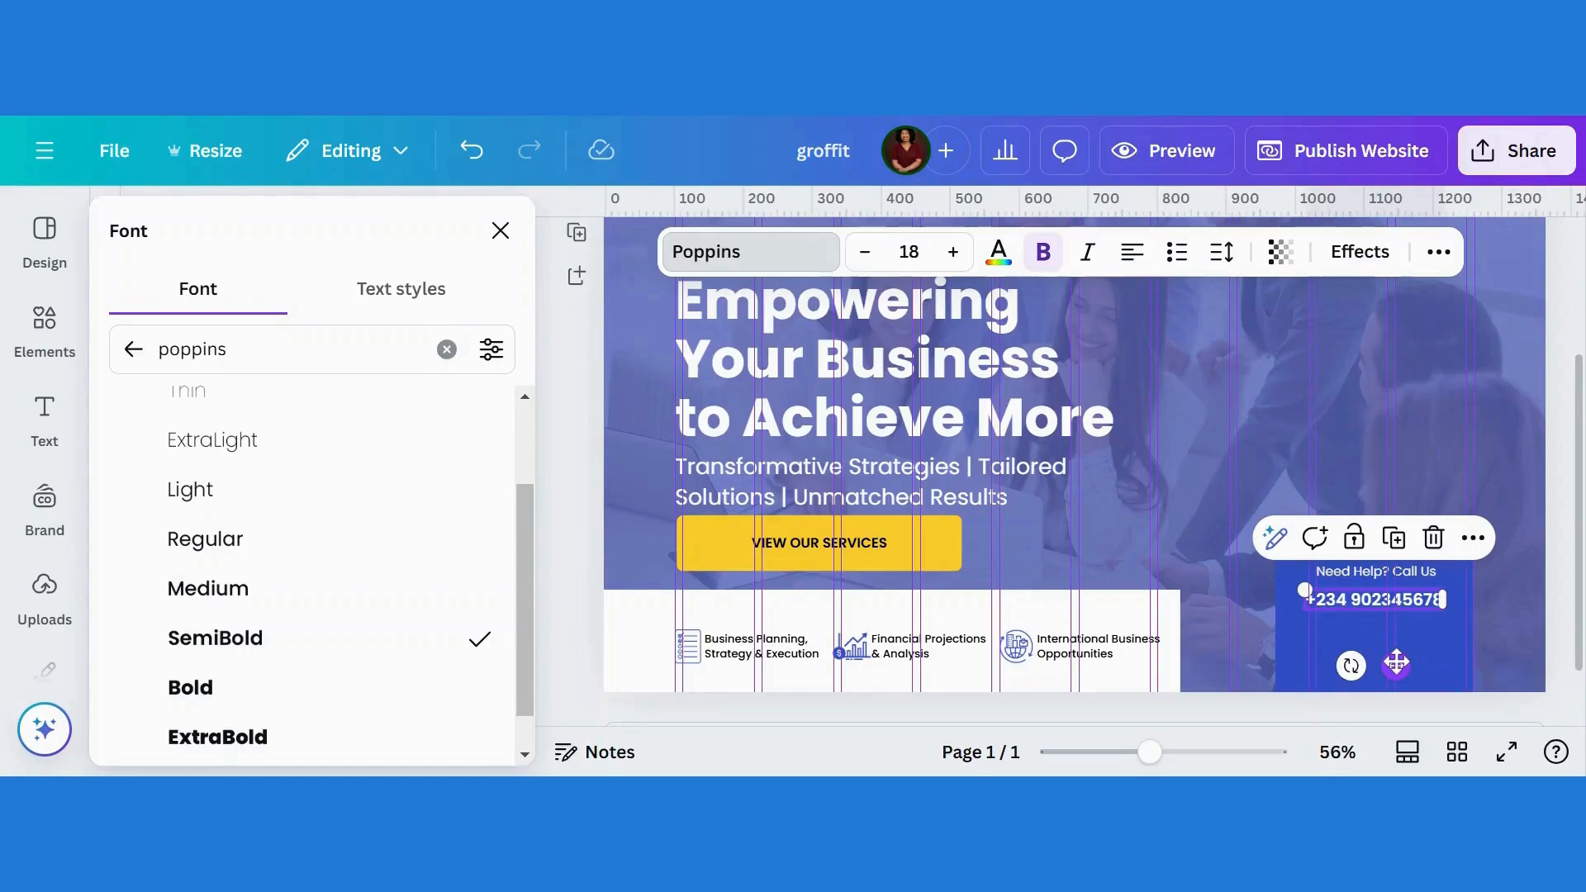
Step: Align the phone number with the start of "Need Help? Call Us" and move that line down, closer above the number
drag(1396, 662, 1407, 665)
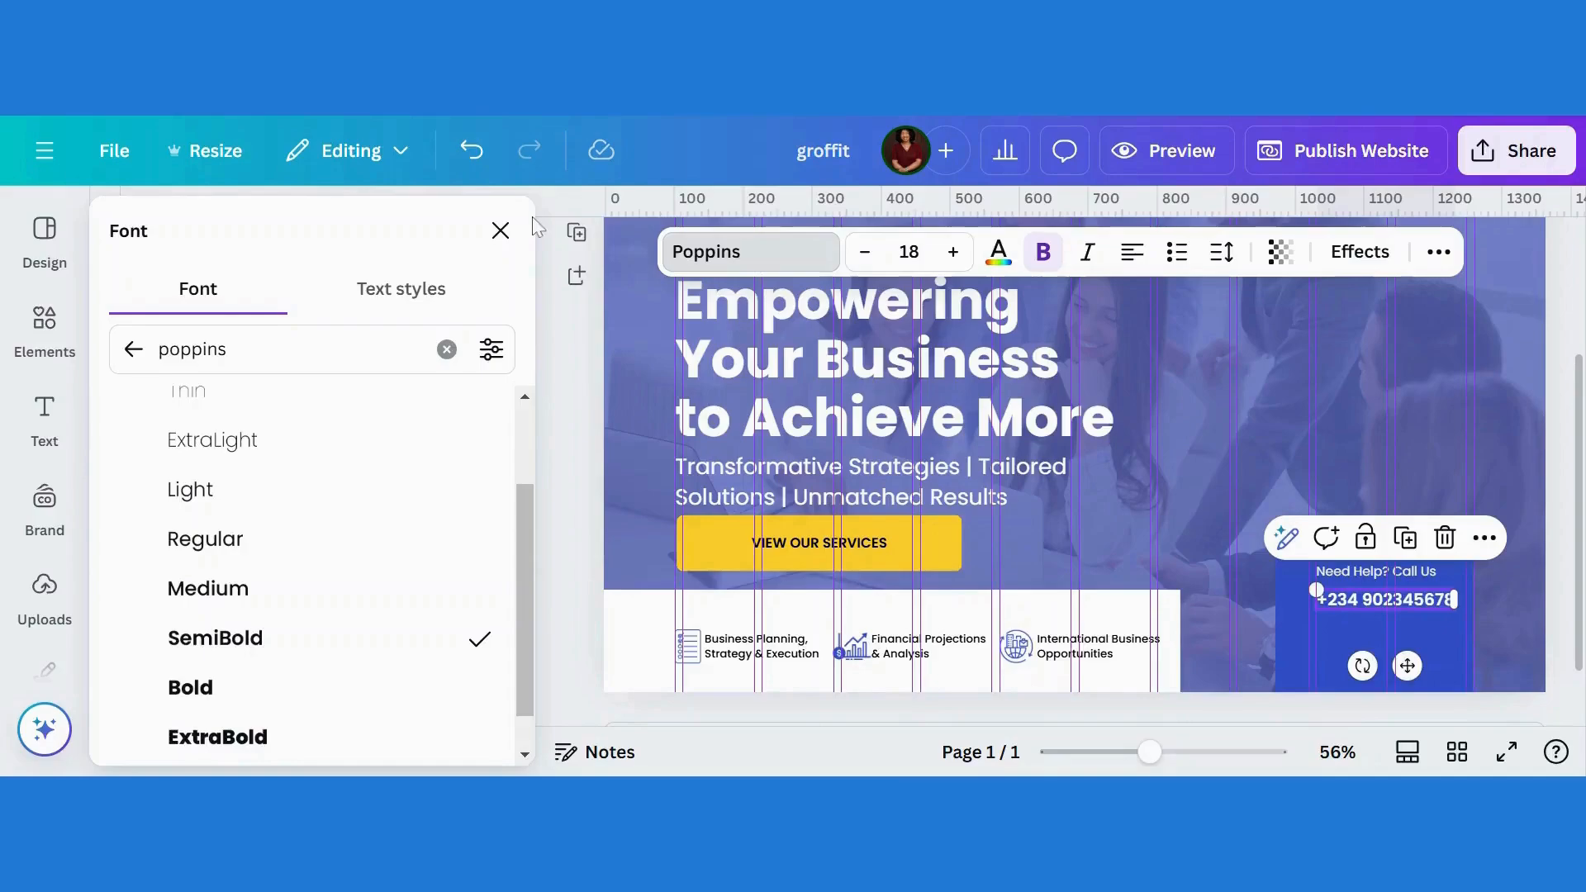
click(501, 233)
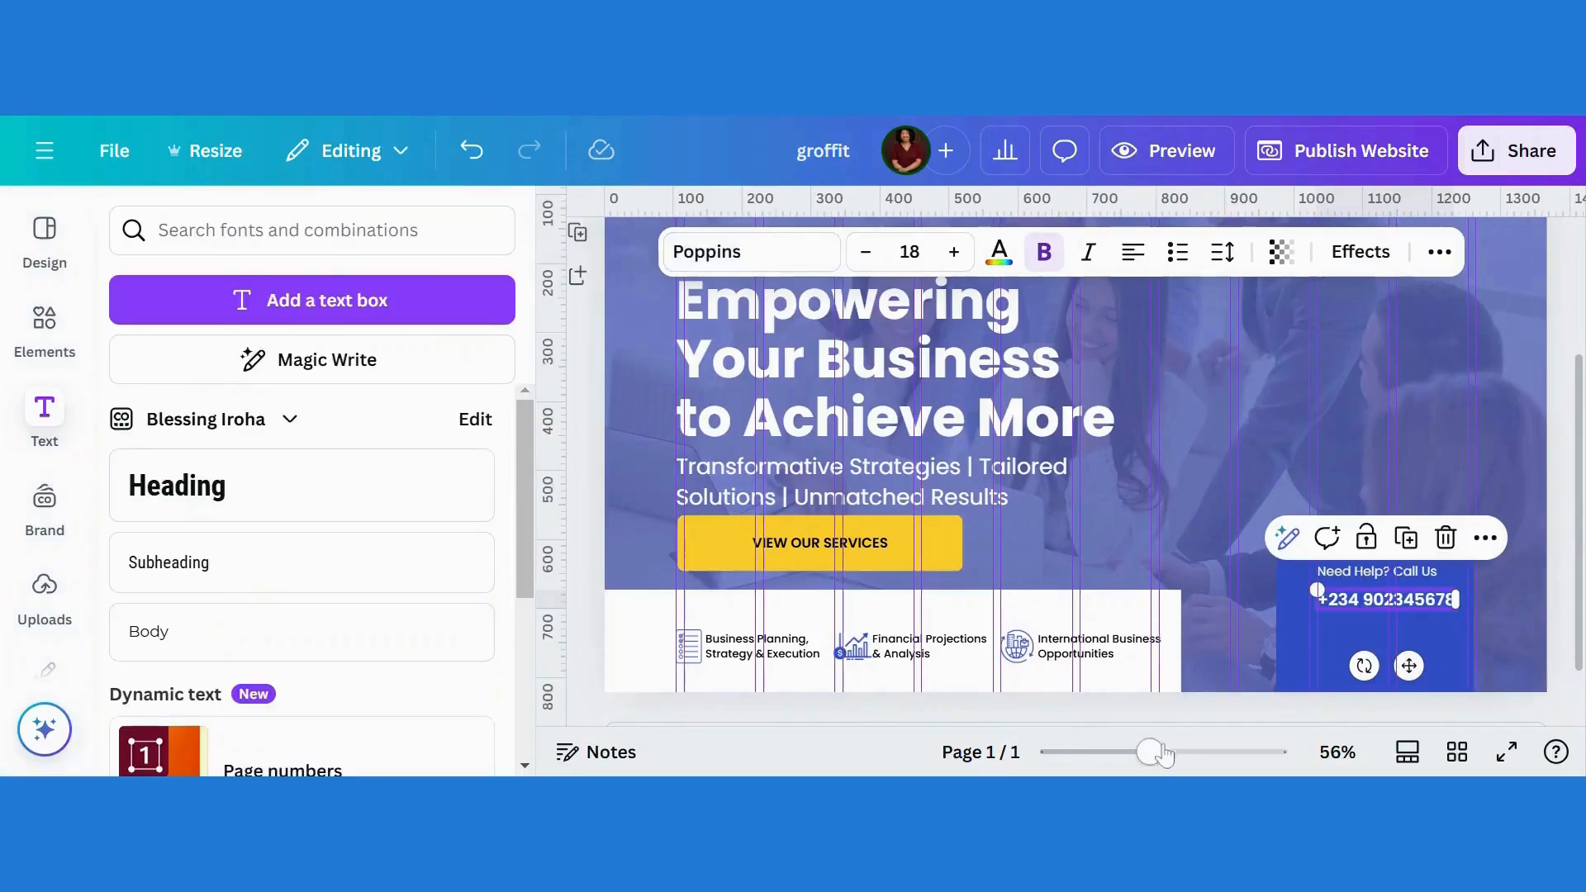
drag(1168, 762, 1187, 762)
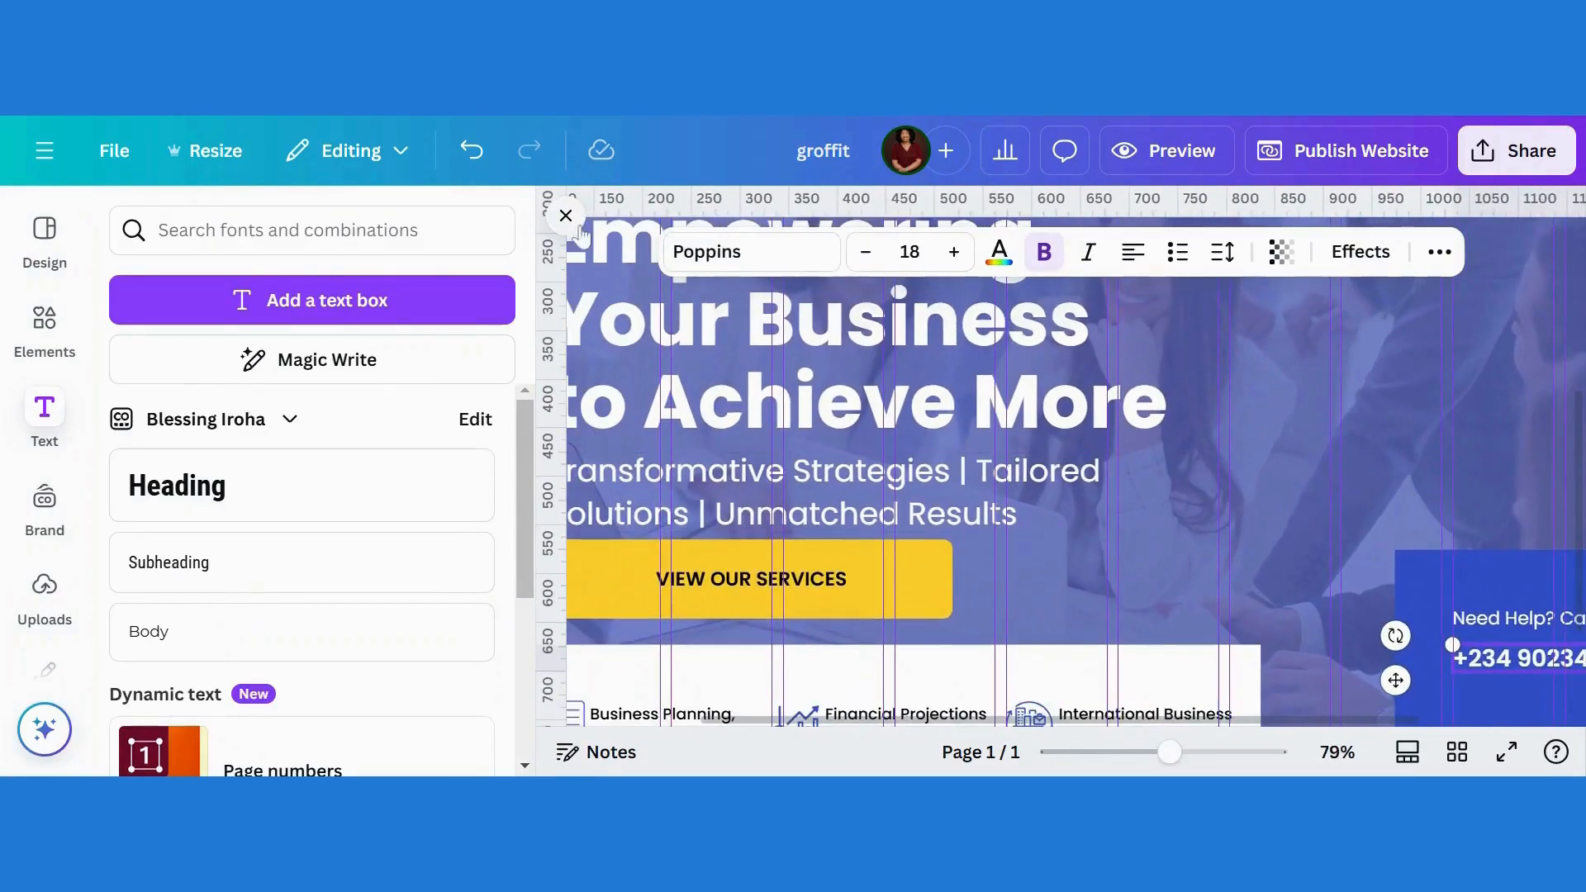
click(566, 216)
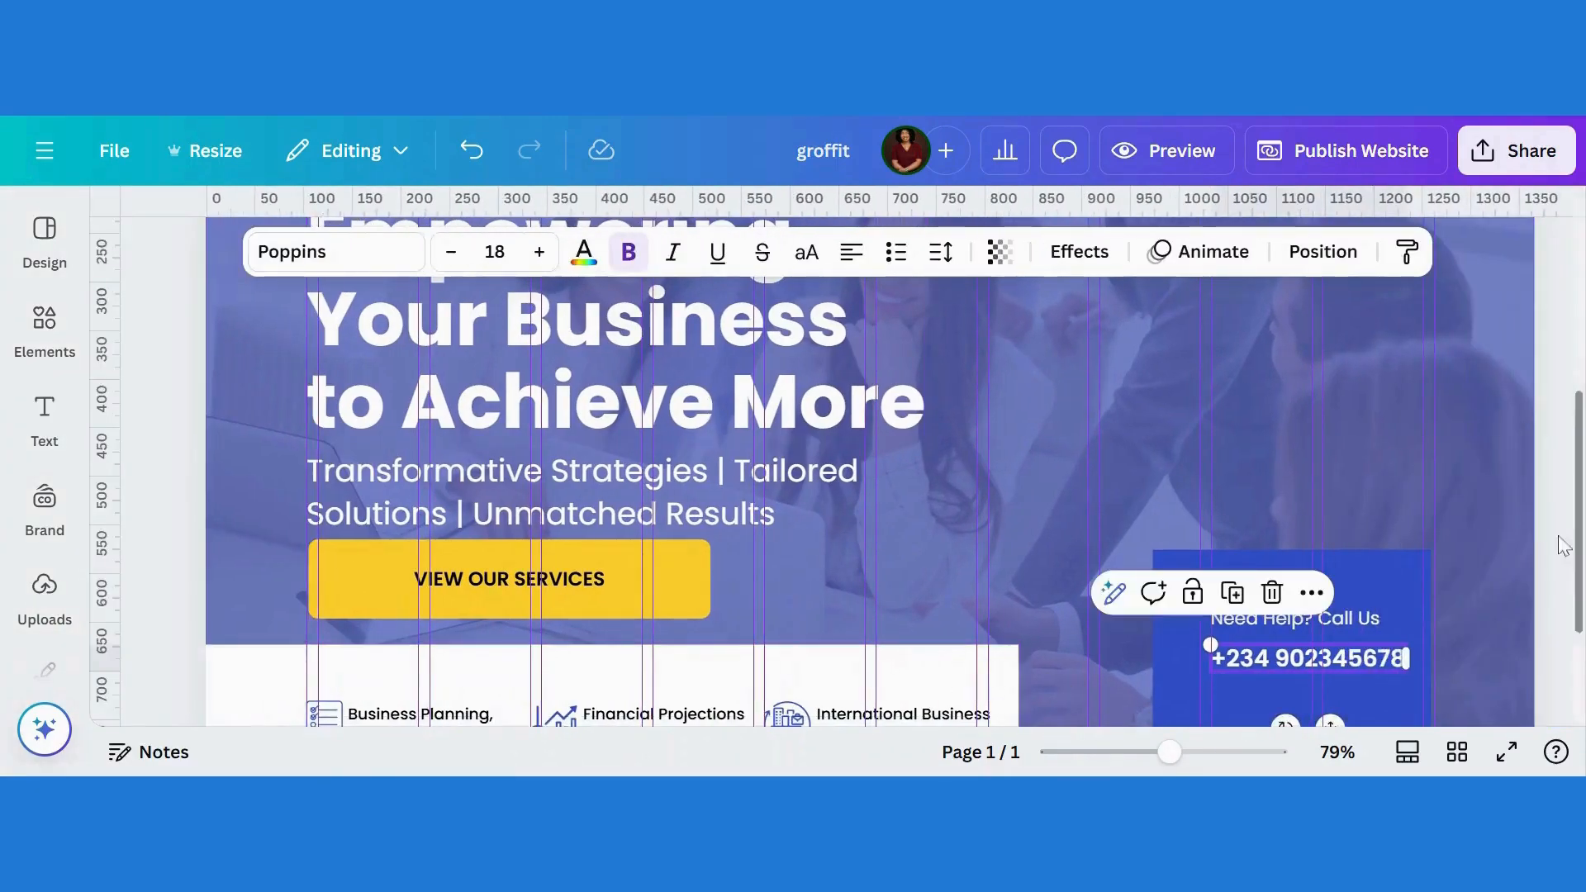
scroll(1331, 499, down, 3)
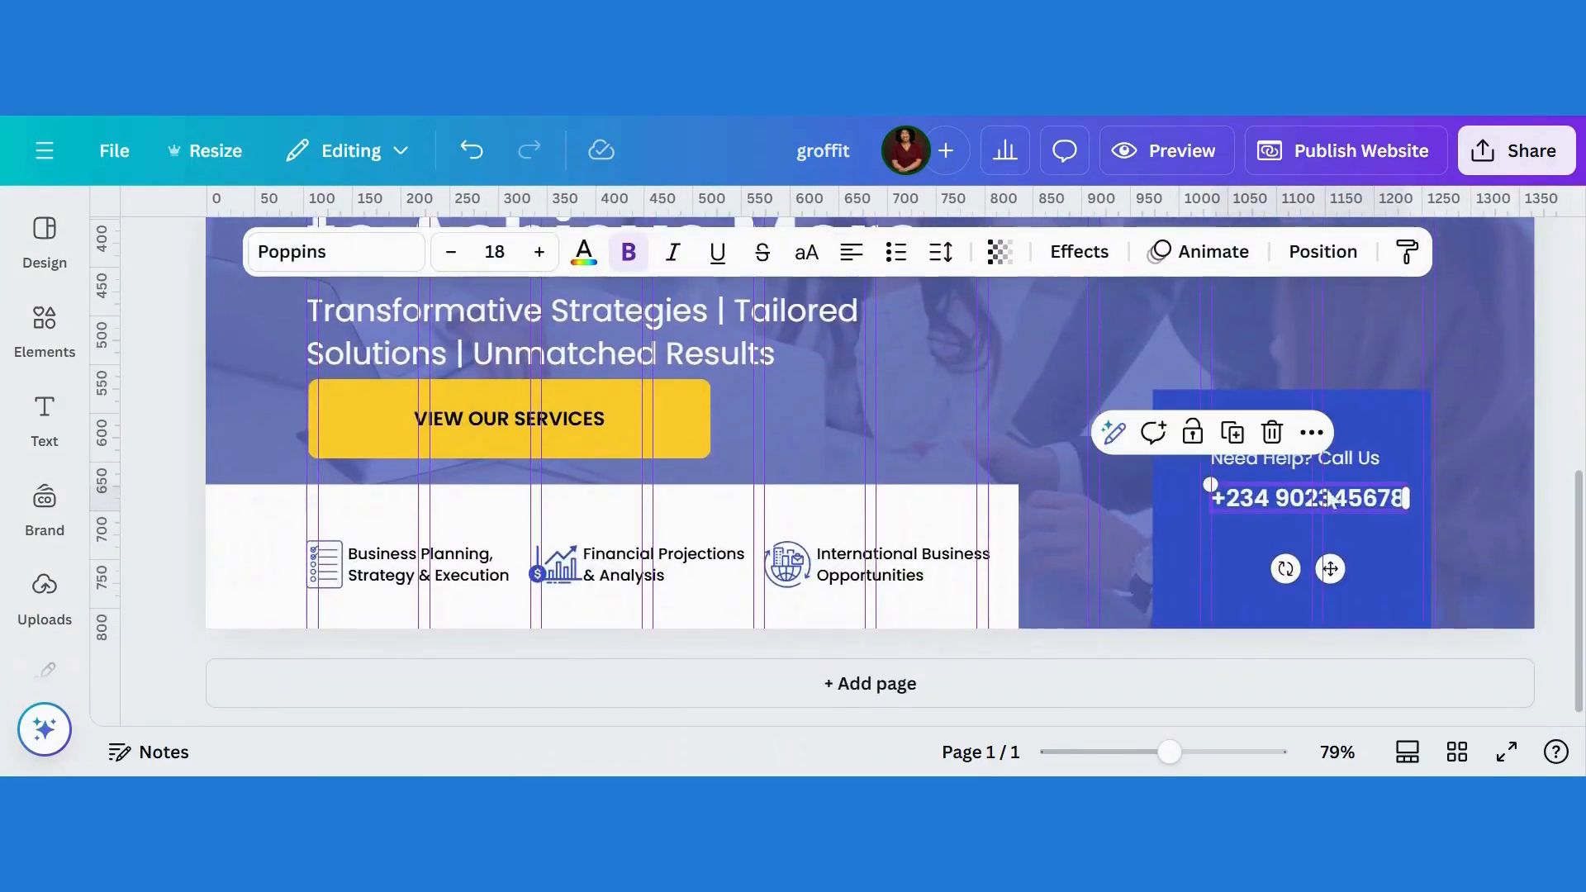
click(1350, 468)
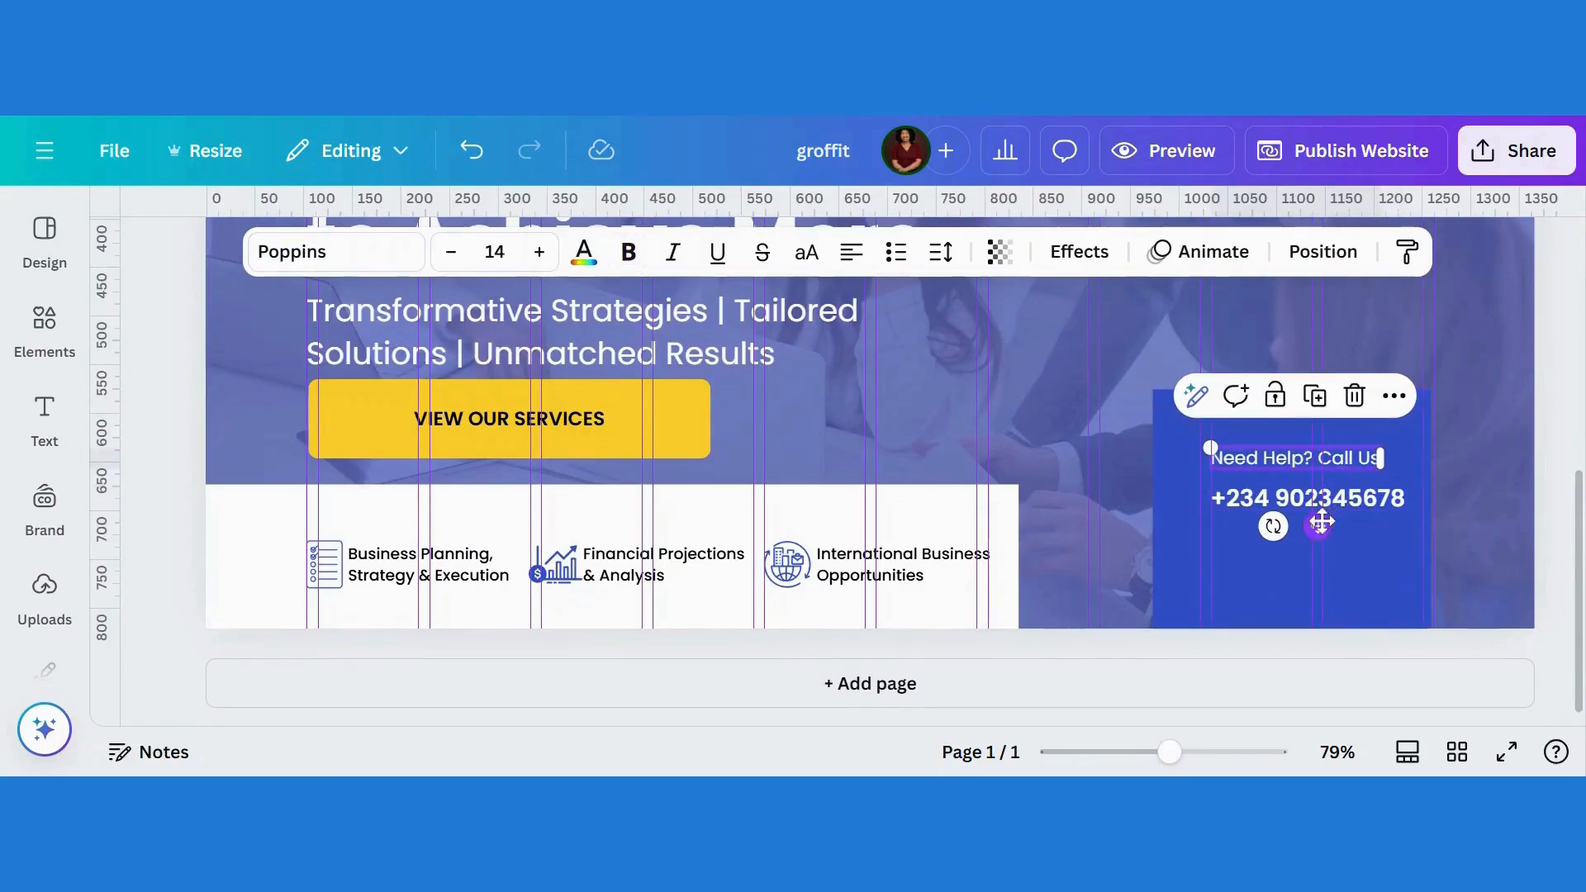
mouse_move(1322, 522)
mouse_down()
mouse_move(1342, 523)
mouse_move(1324, 535)
mouse_up()
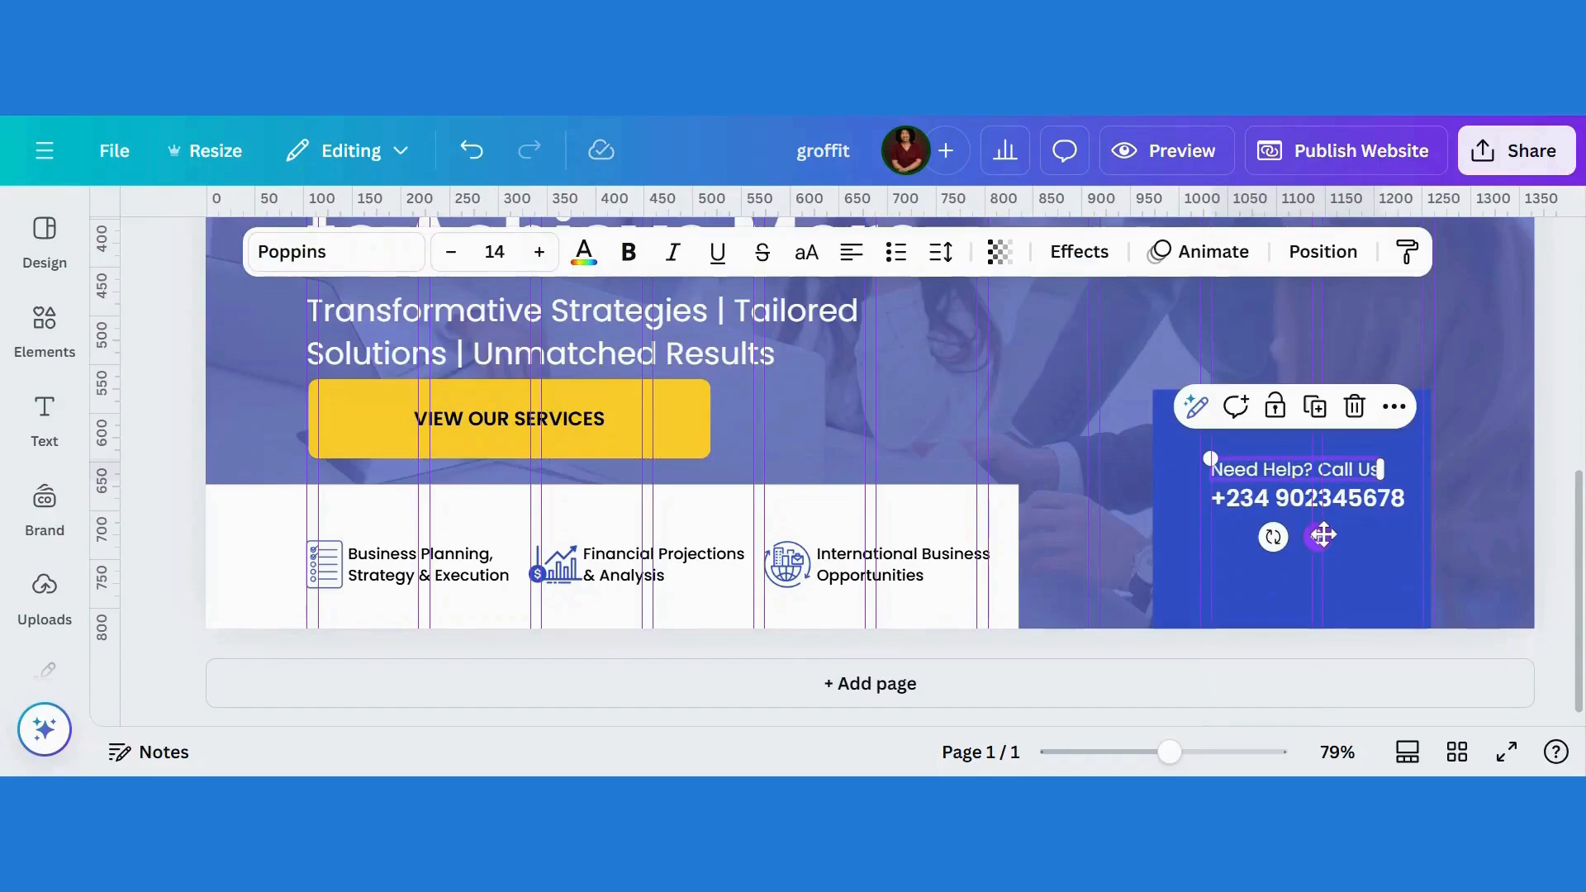
Step: Search the graphics for "cell phone icon" and add the round black phone icon with signal waves
click(48, 330)
mouse_move(520, 598)
mouse_down()
mouse_move(524, 631)
mouse_move(524, 615)
mouse_up()
click(190, 229)
text(phon)
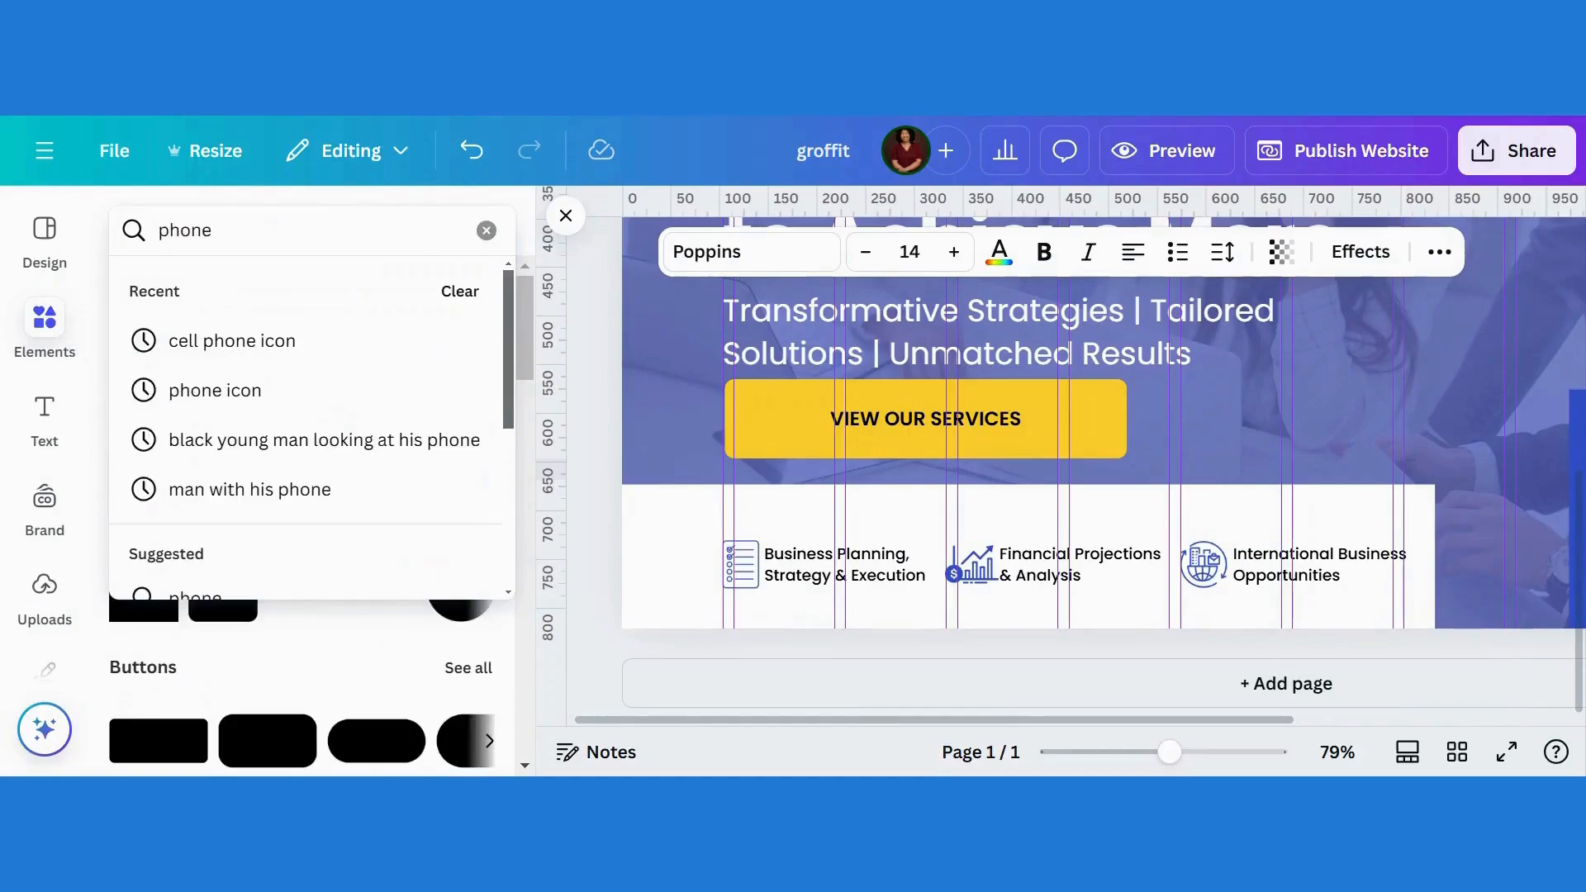
text(e)
click(232, 342)
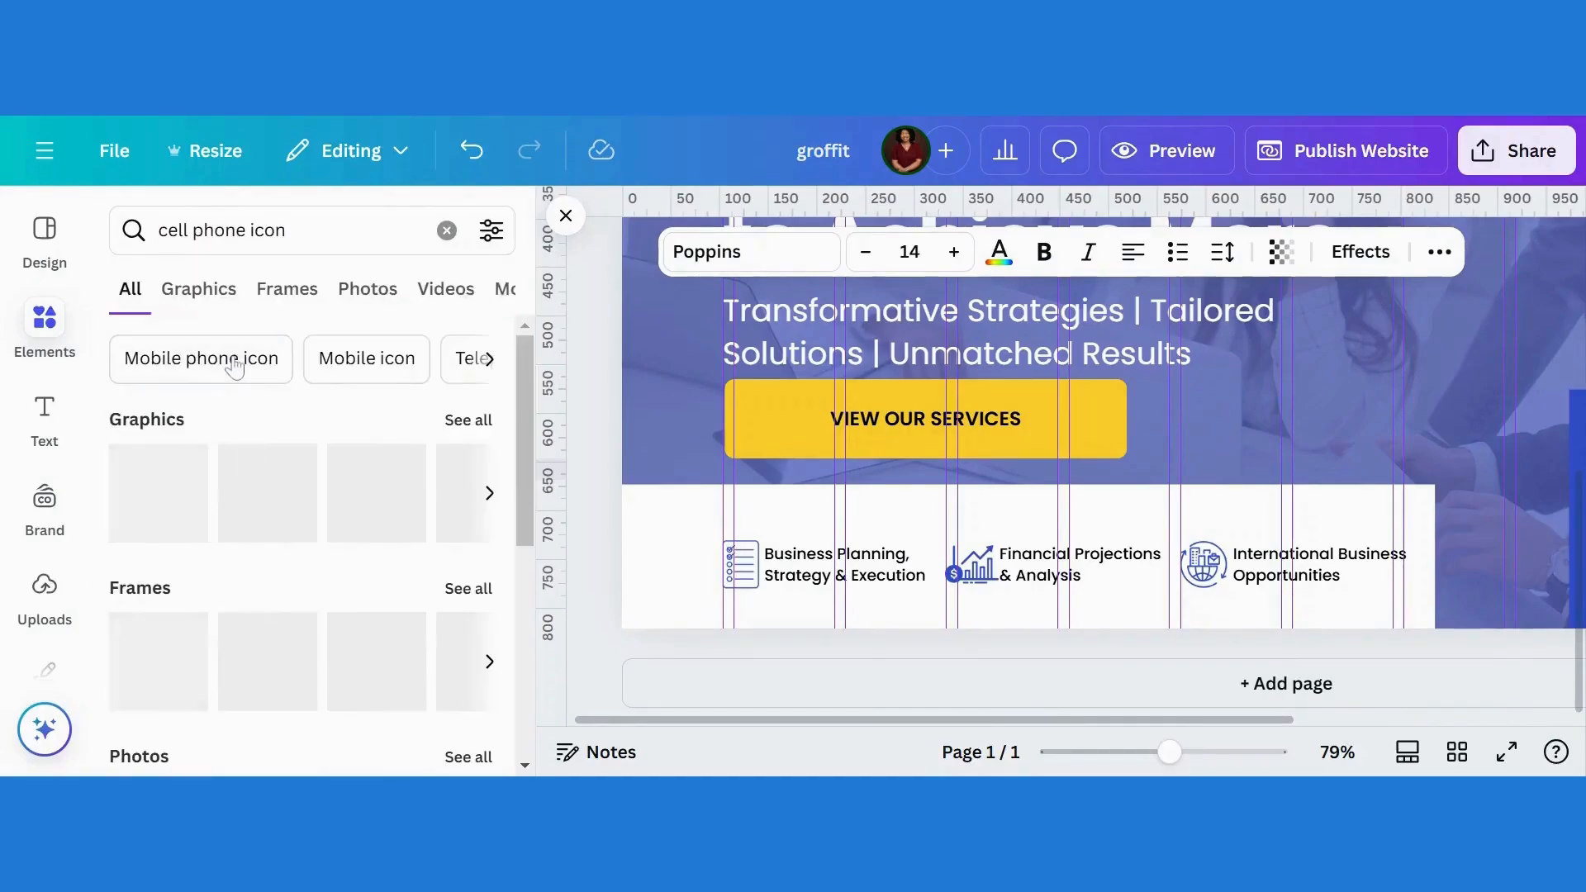
click(456, 422)
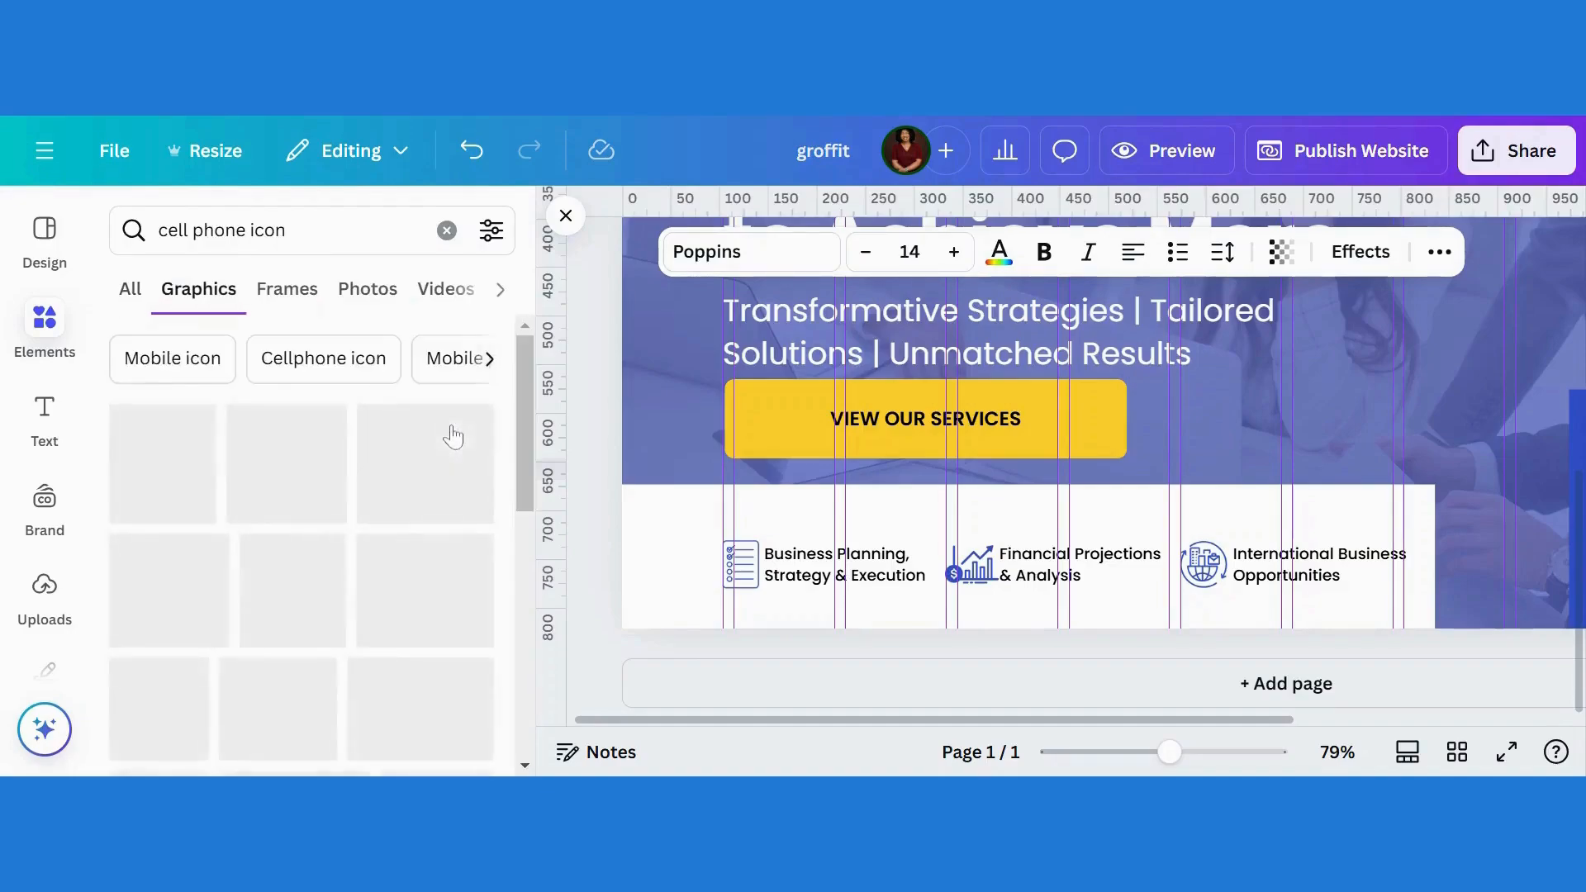
click(295, 611)
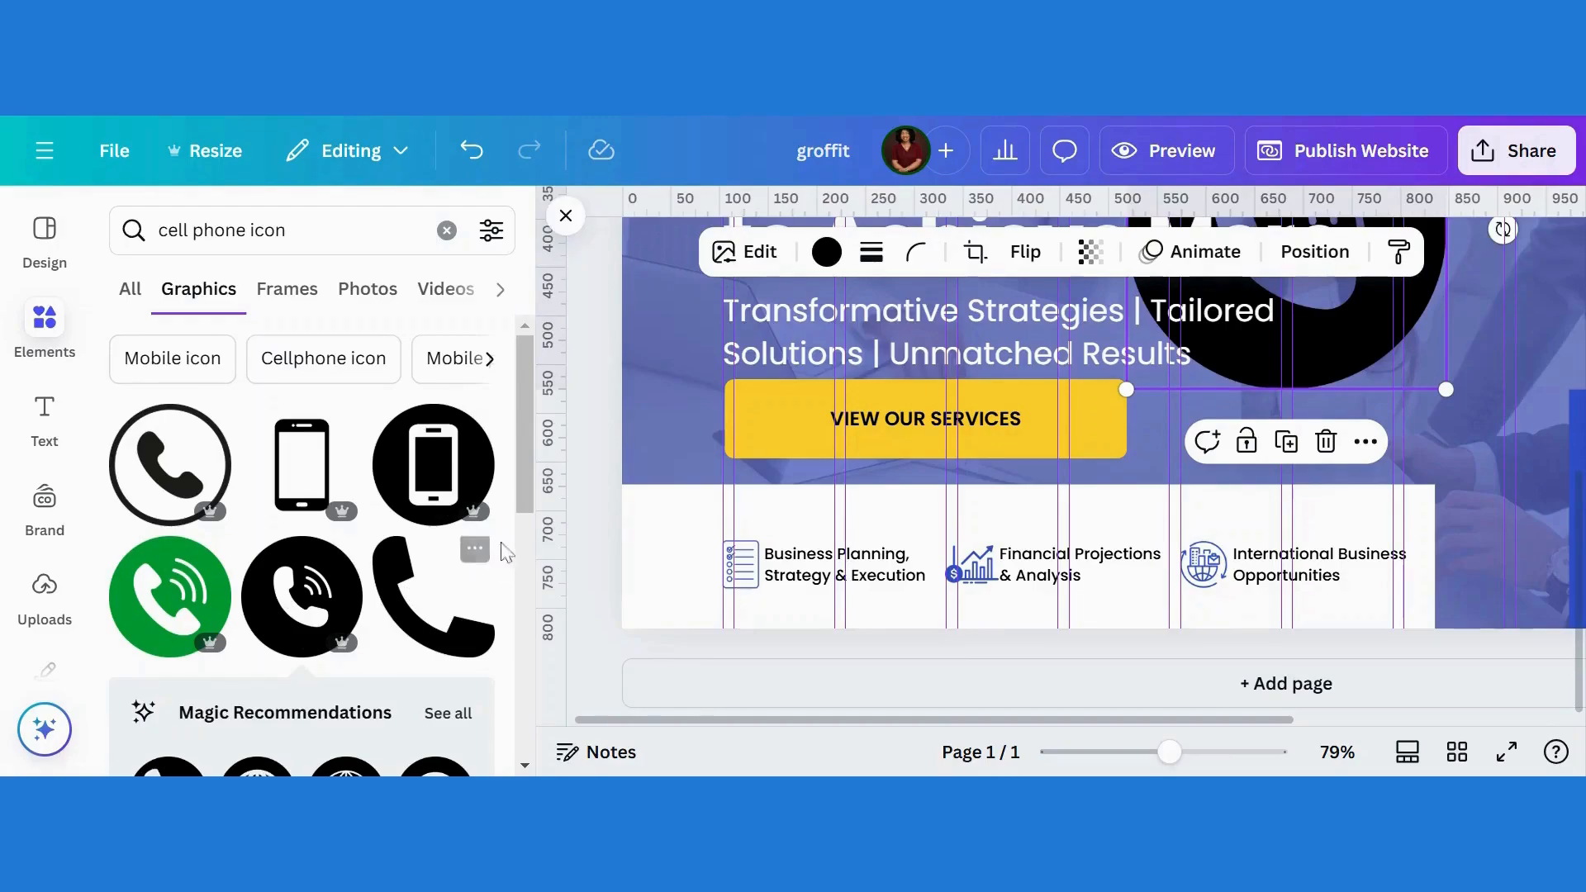
Step: Add the black handset graphic with signal waves, place it over the services strip, and delete the round phone icon
drag(525, 479, 537, 624)
scroll(536, 625, down, 5)
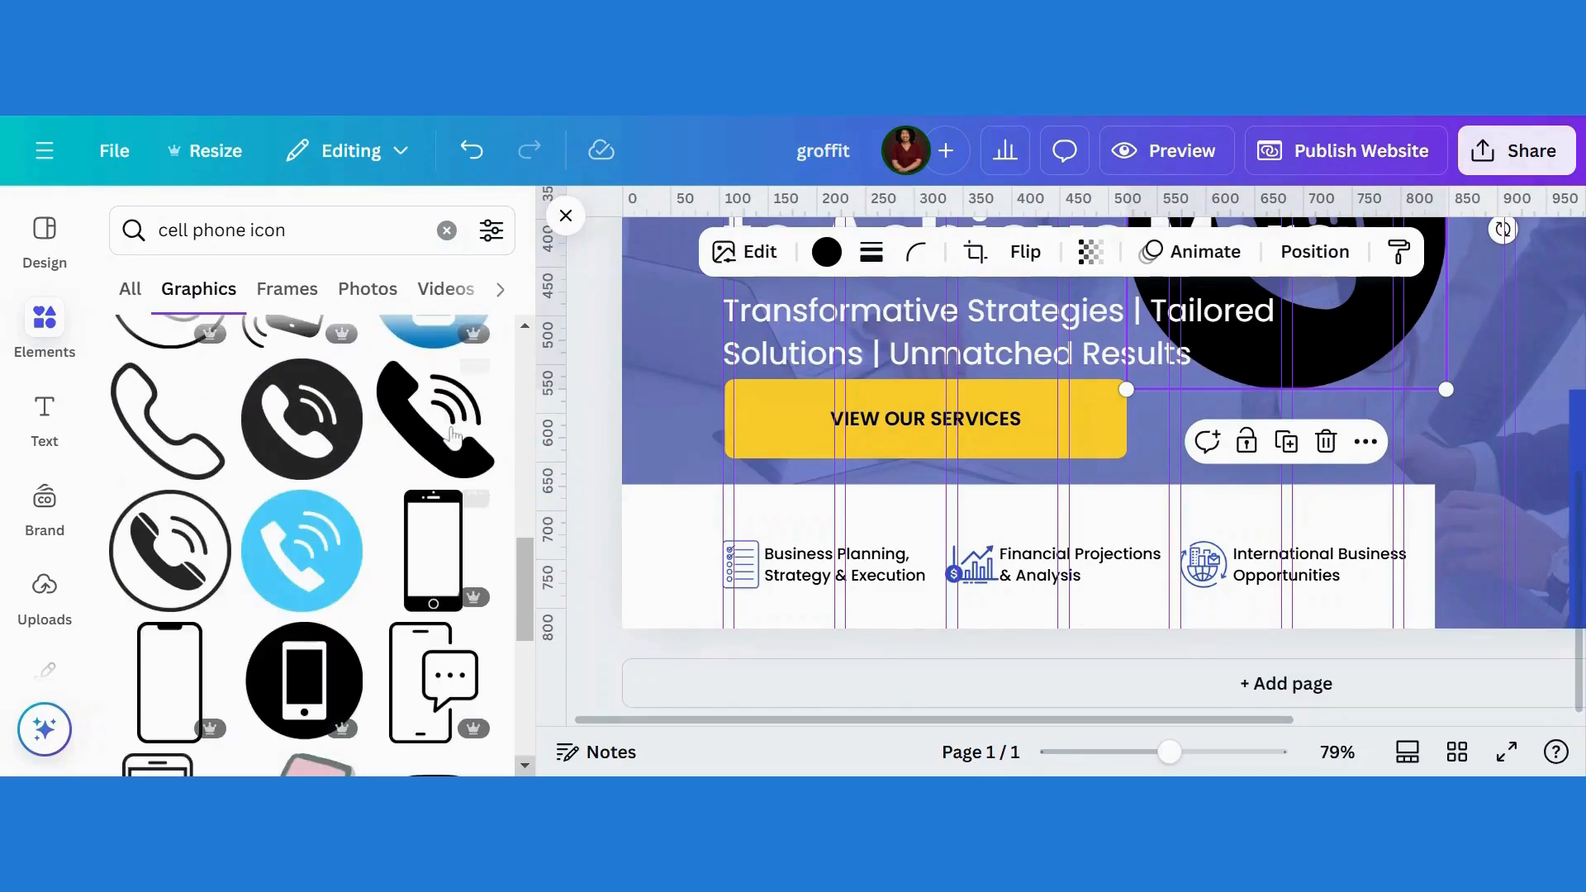
click(453, 438)
drag(1331, 357, 1245, 619)
click(1412, 286)
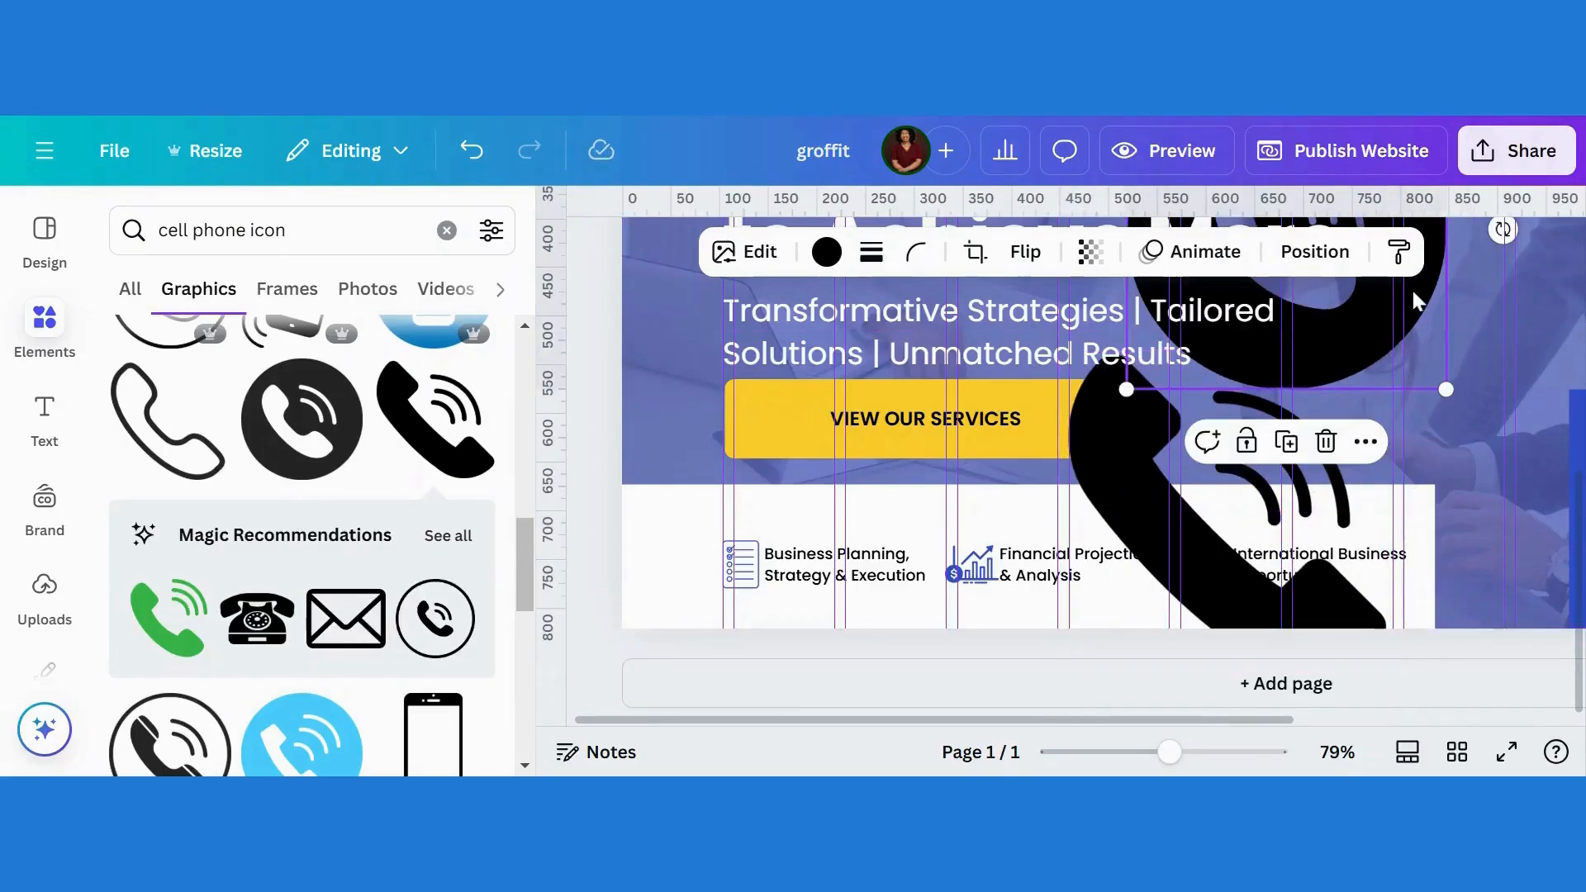
click(1323, 442)
click(1161, 578)
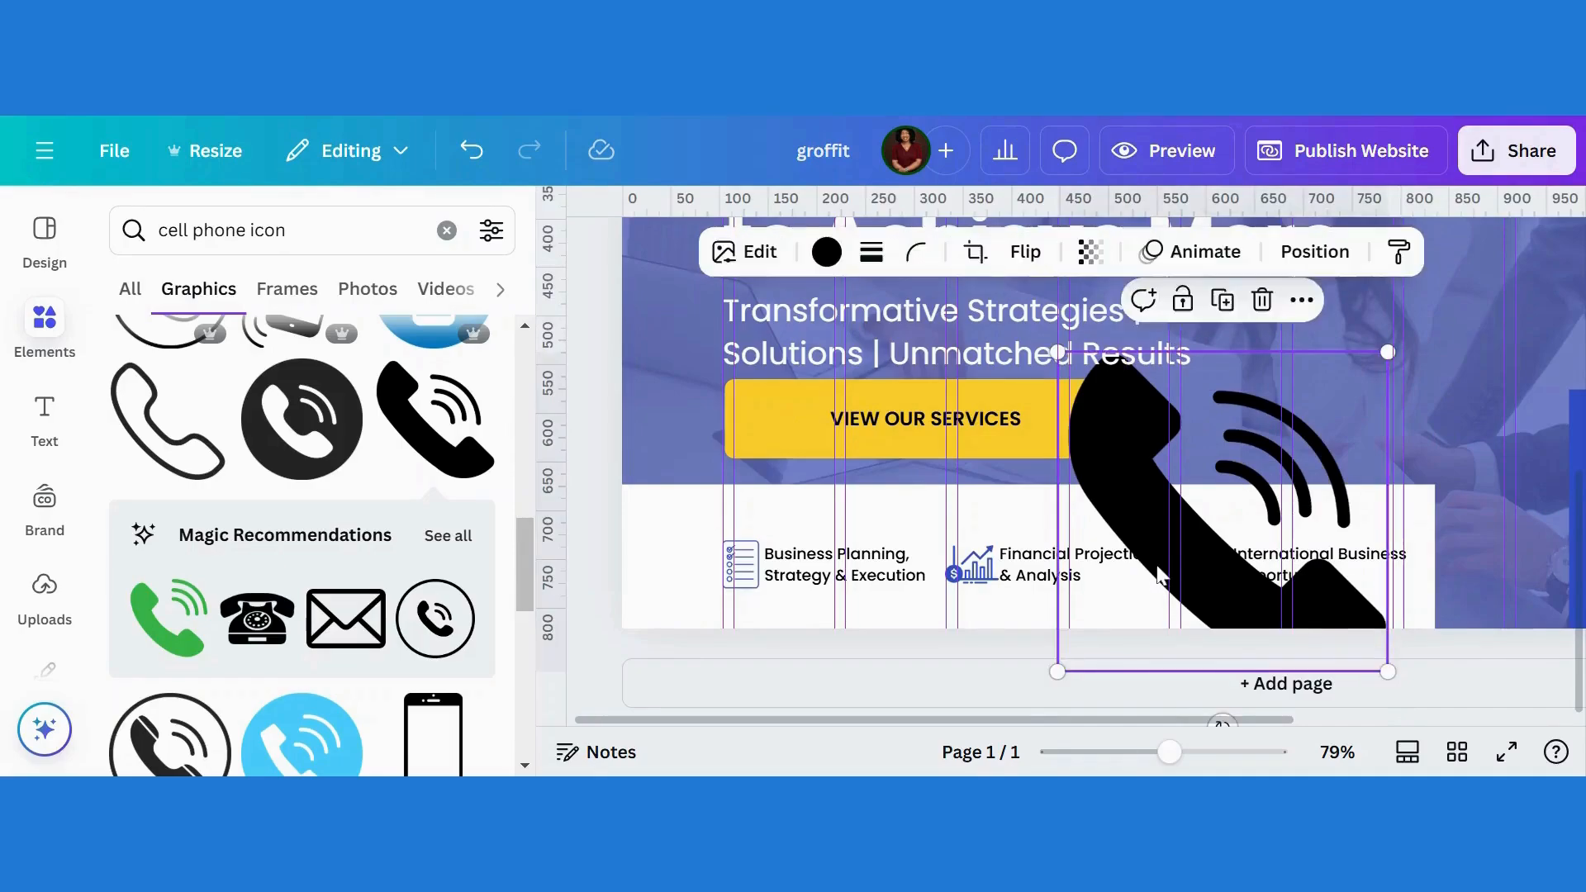
click(1391, 685)
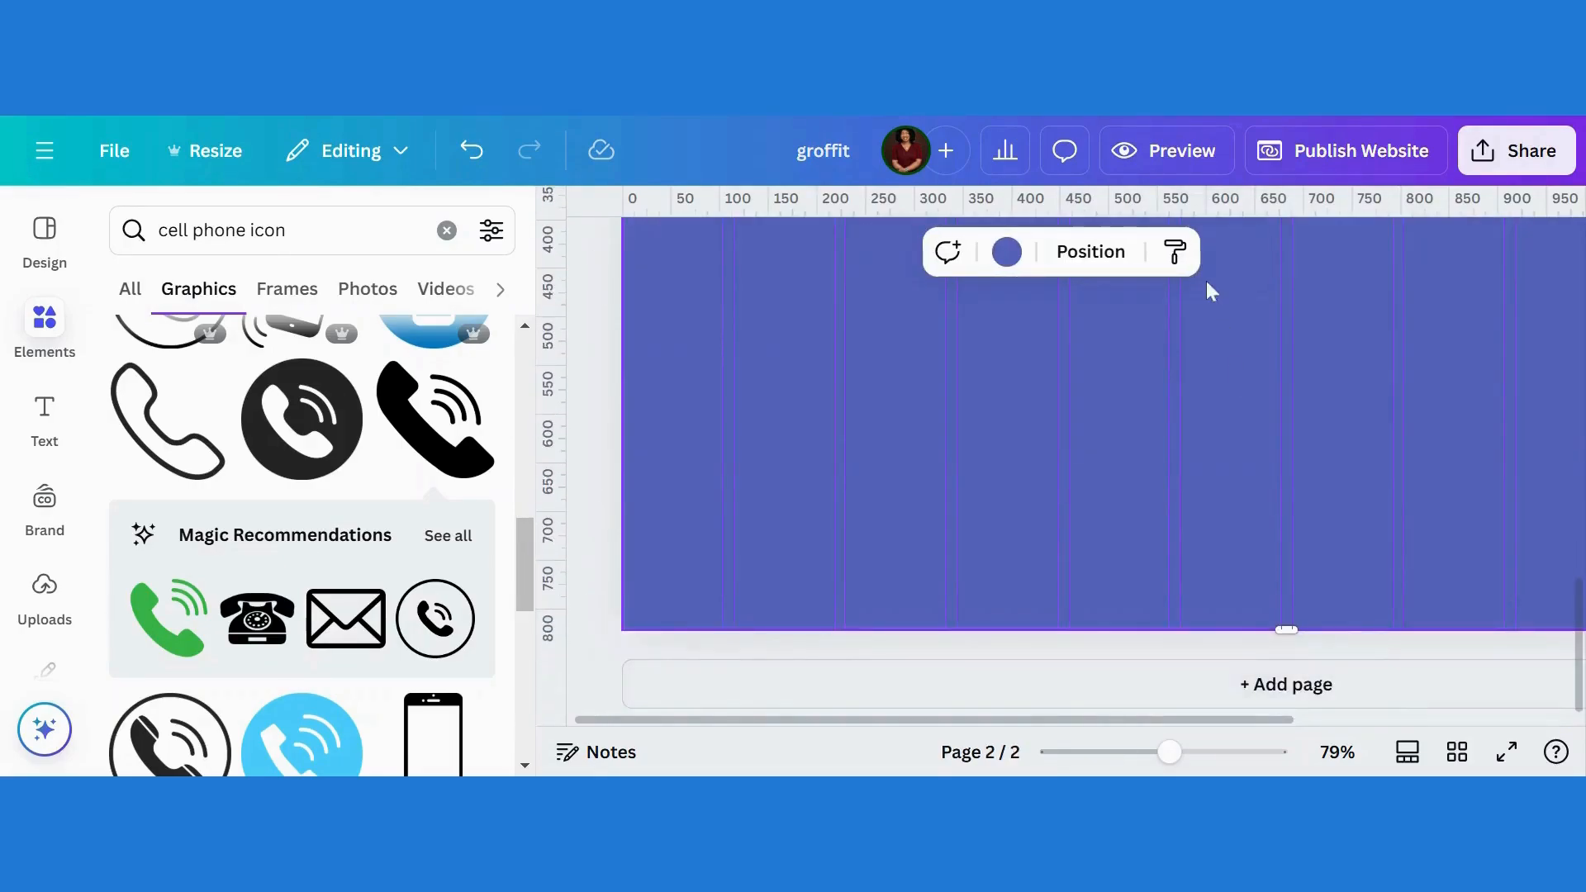
drag(1169, 756, 1111, 753)
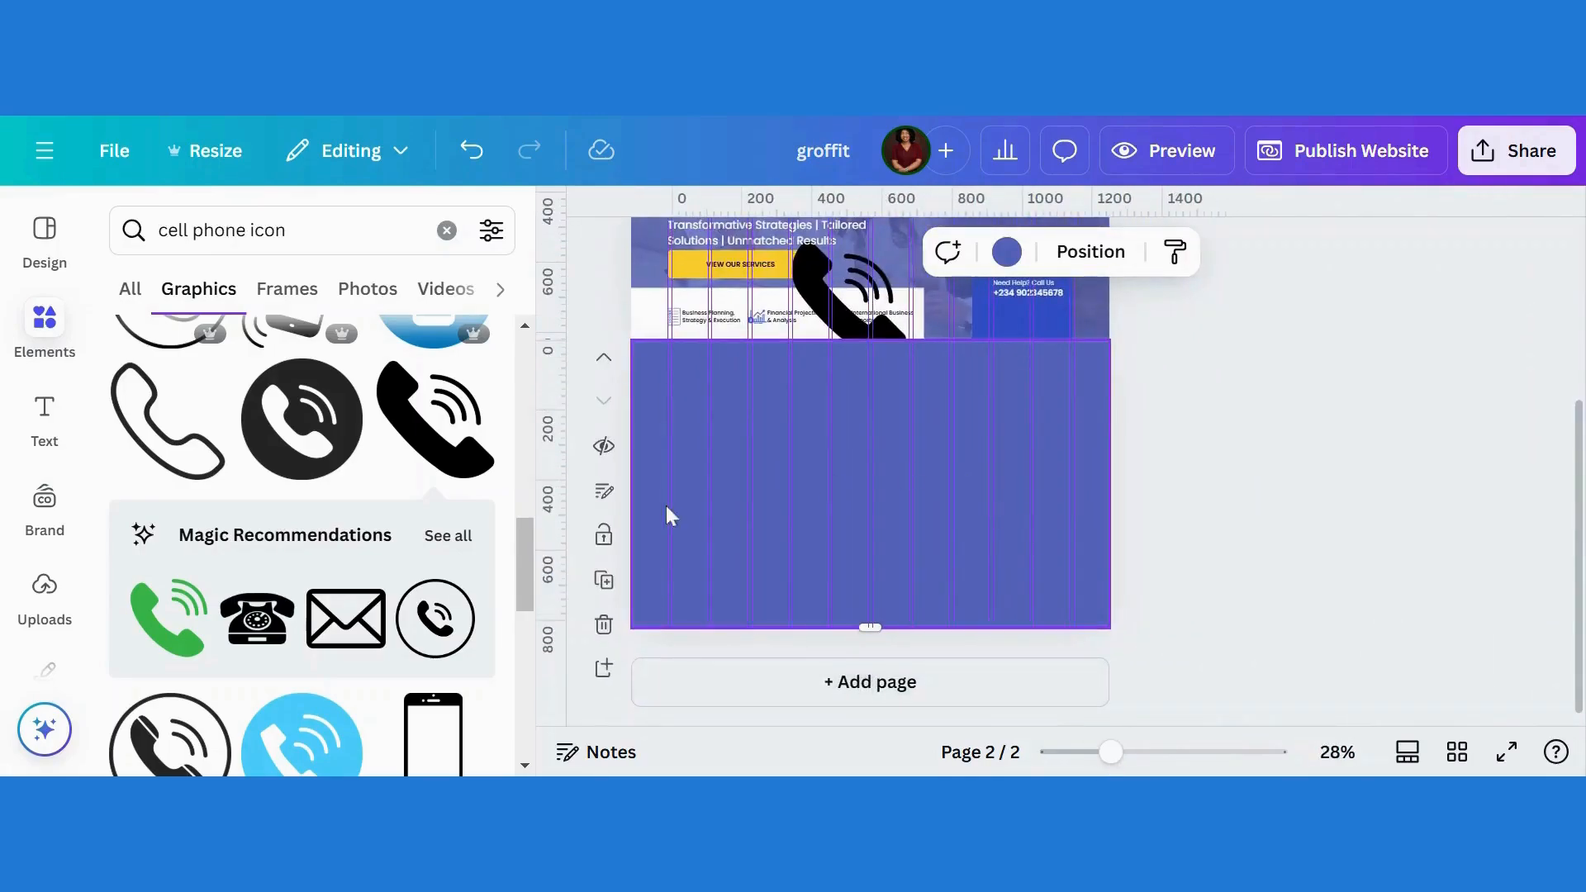
click(604, 623)
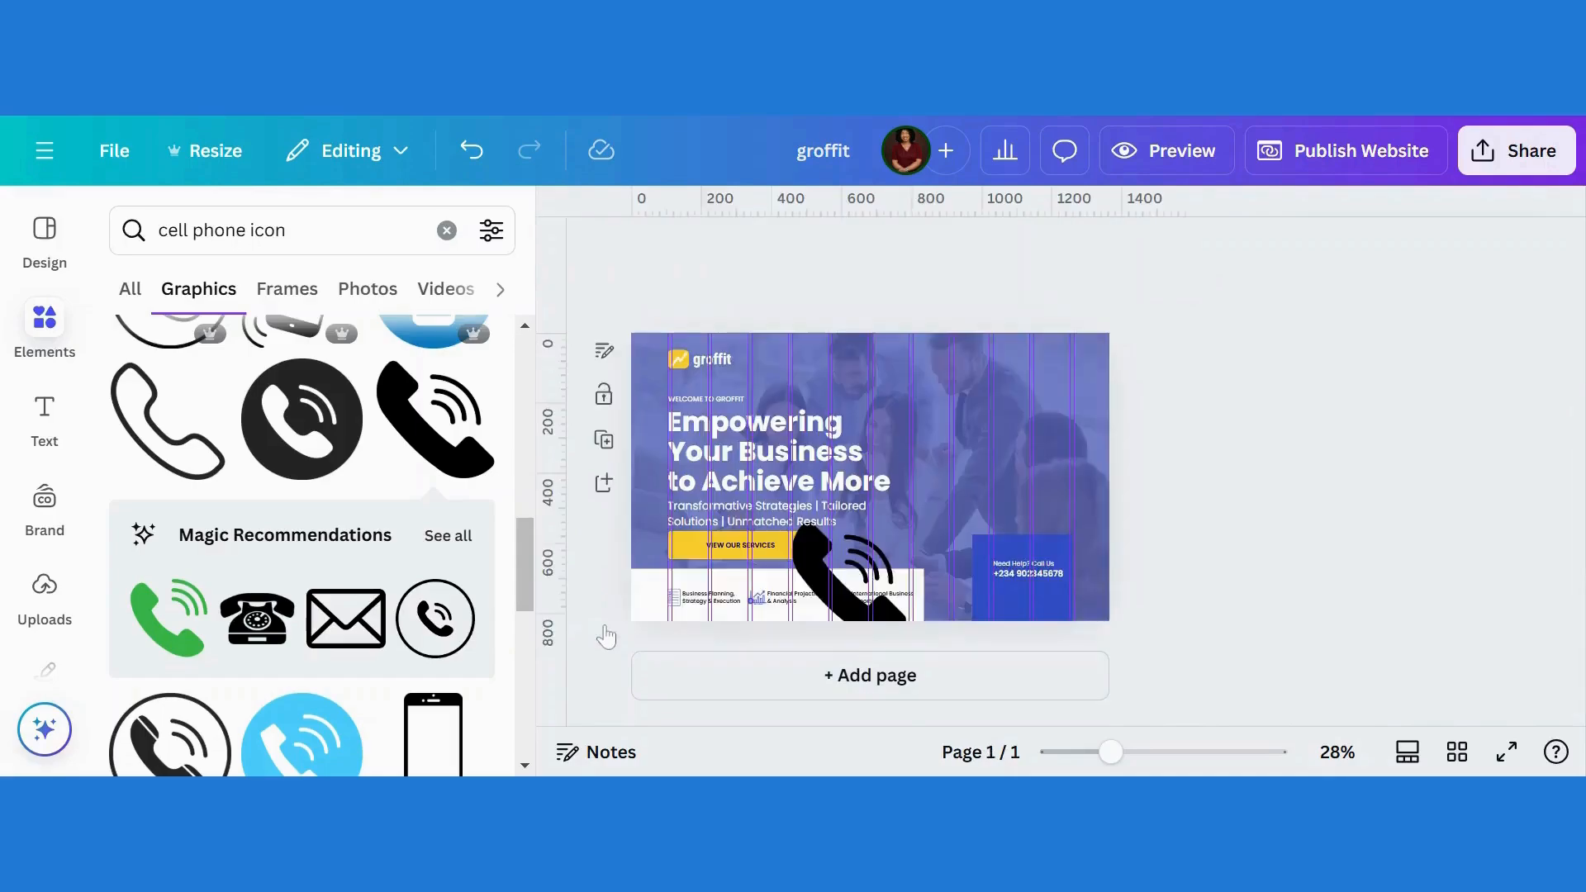
Step: Scale the handset icon down to about 60 × 58 px and place it on the blue block beside "Need Help? Call Us"
click(824, 595)
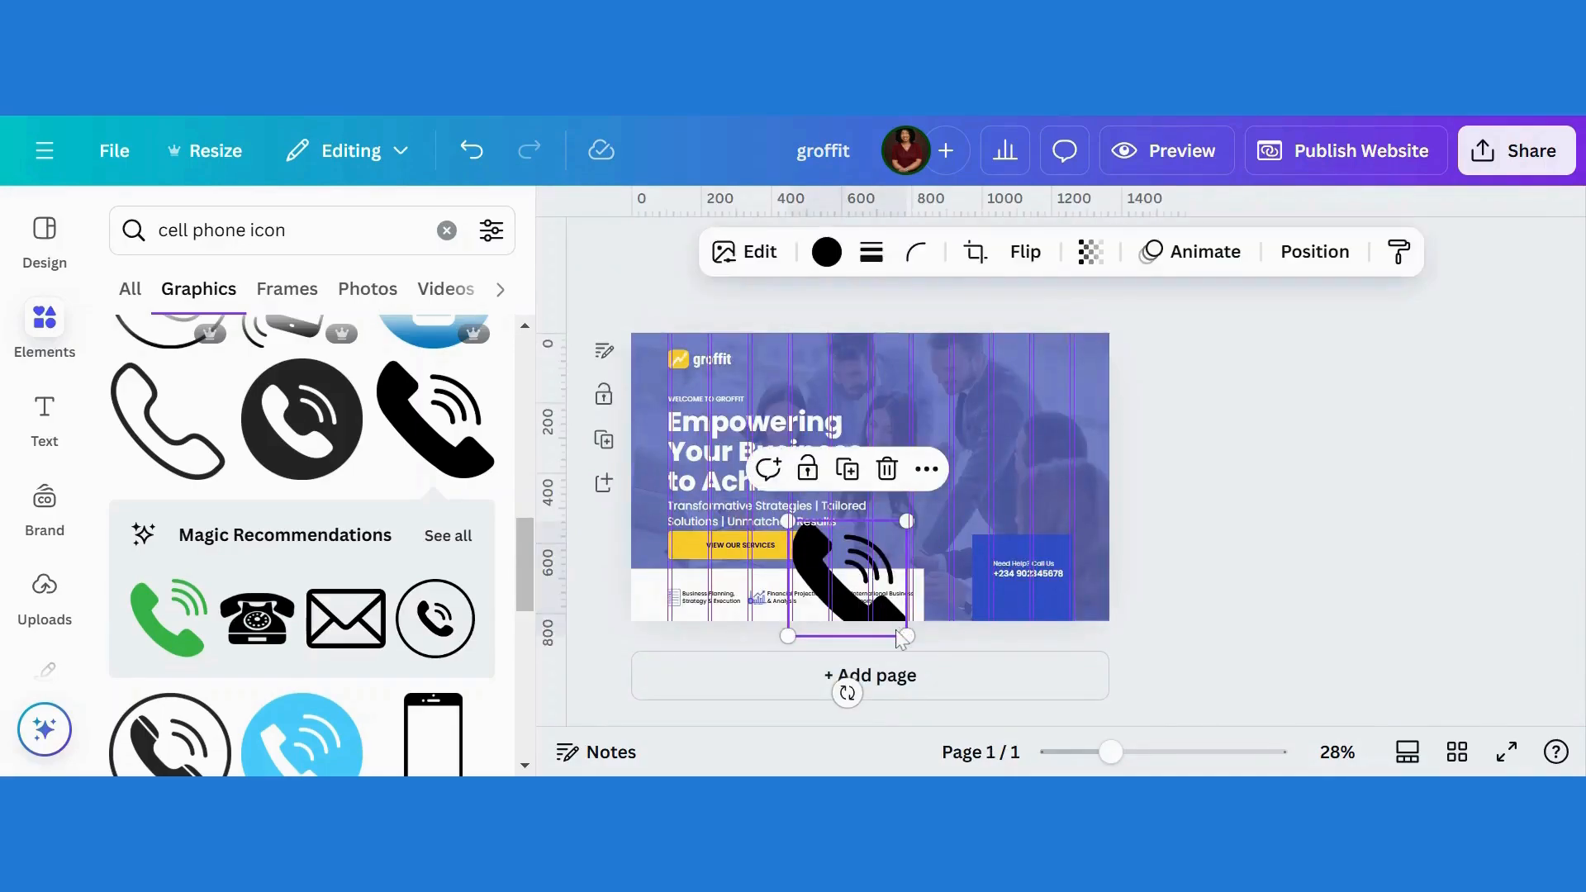
click(915, 645)
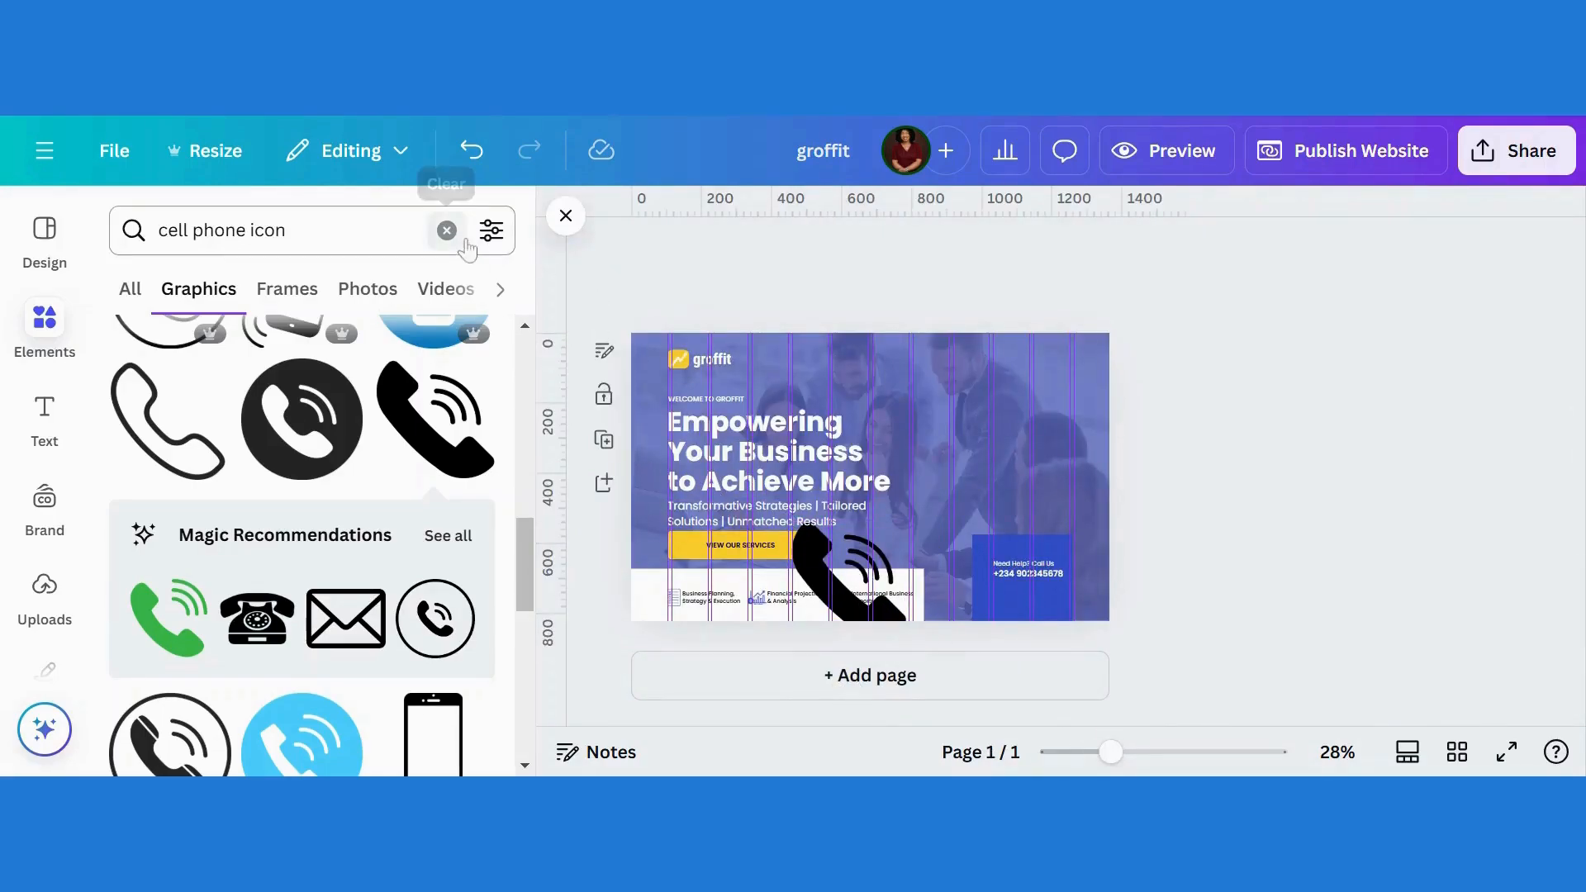
click(559, 217)
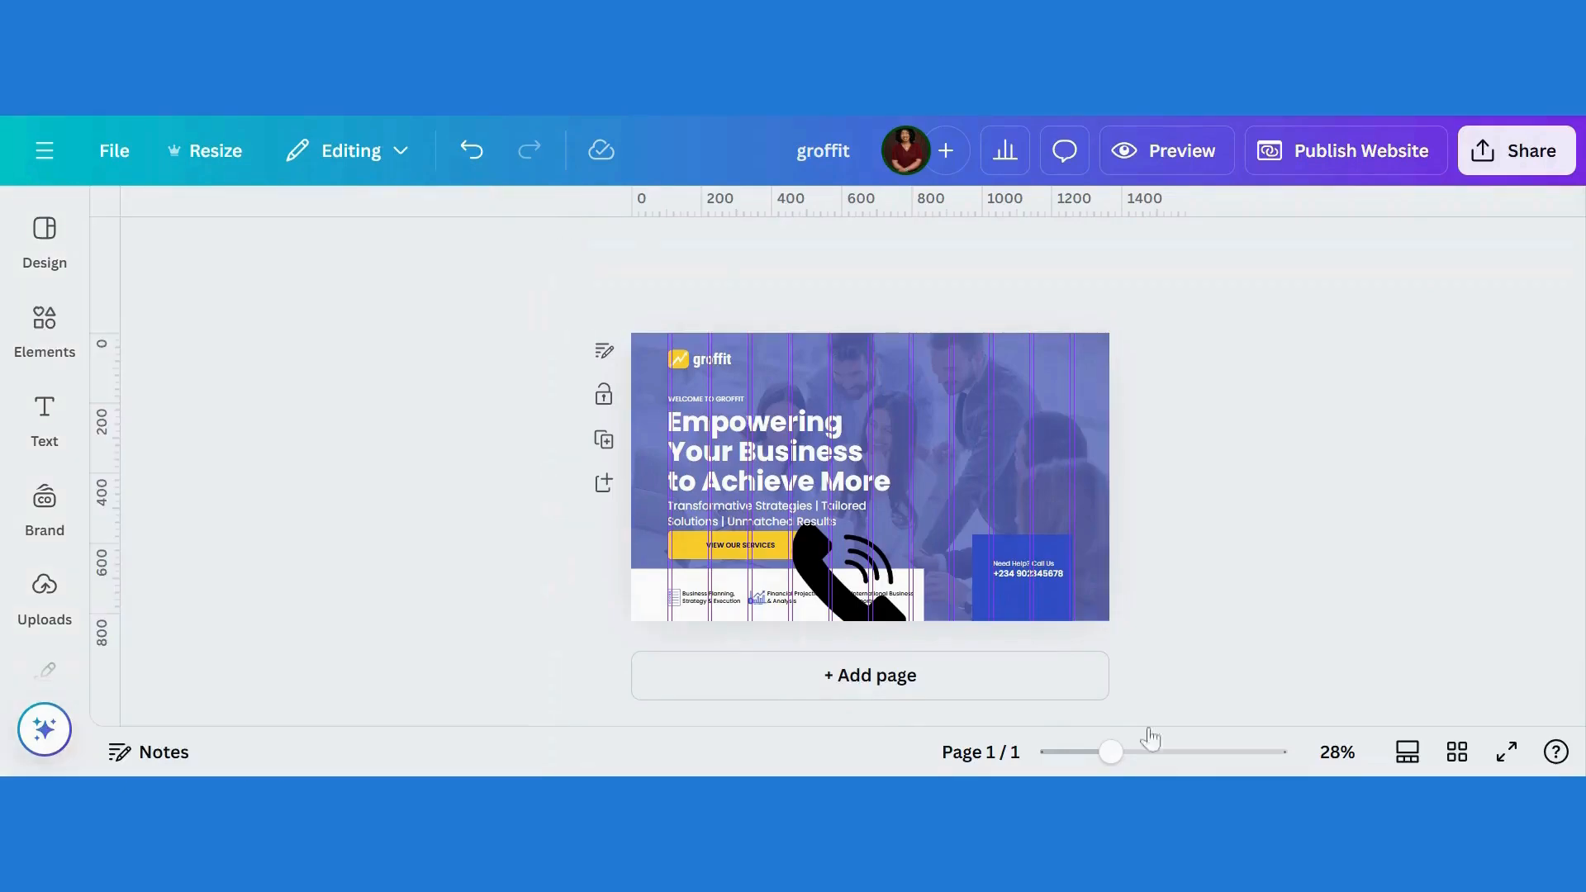
drag(1116, 754, 1135, 752)
click(872, 632)
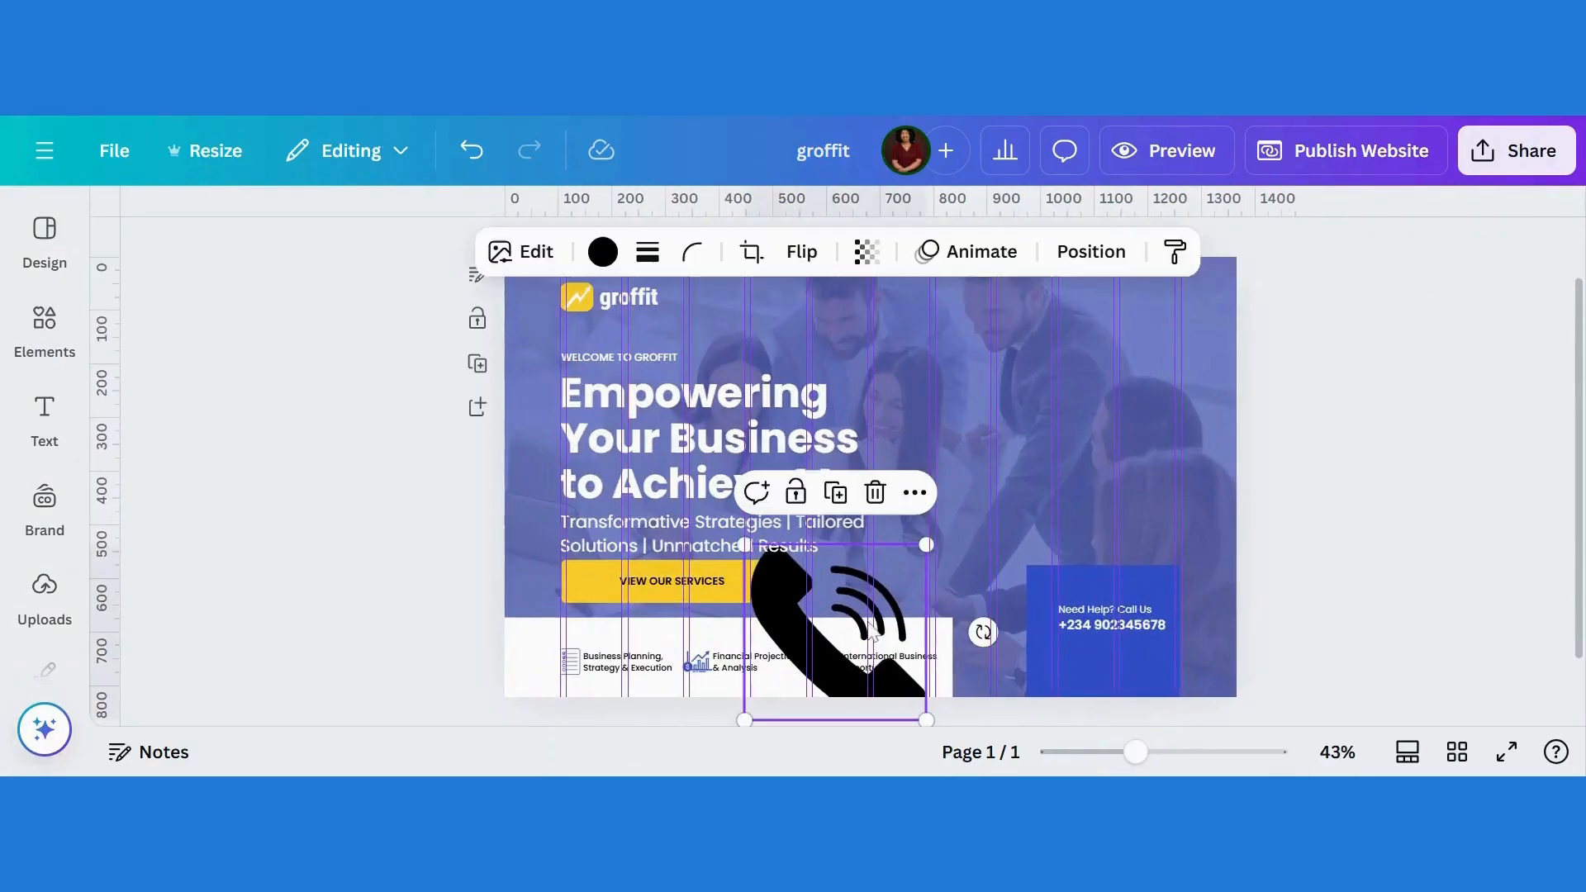
drag(872, 640, 1074, 689)
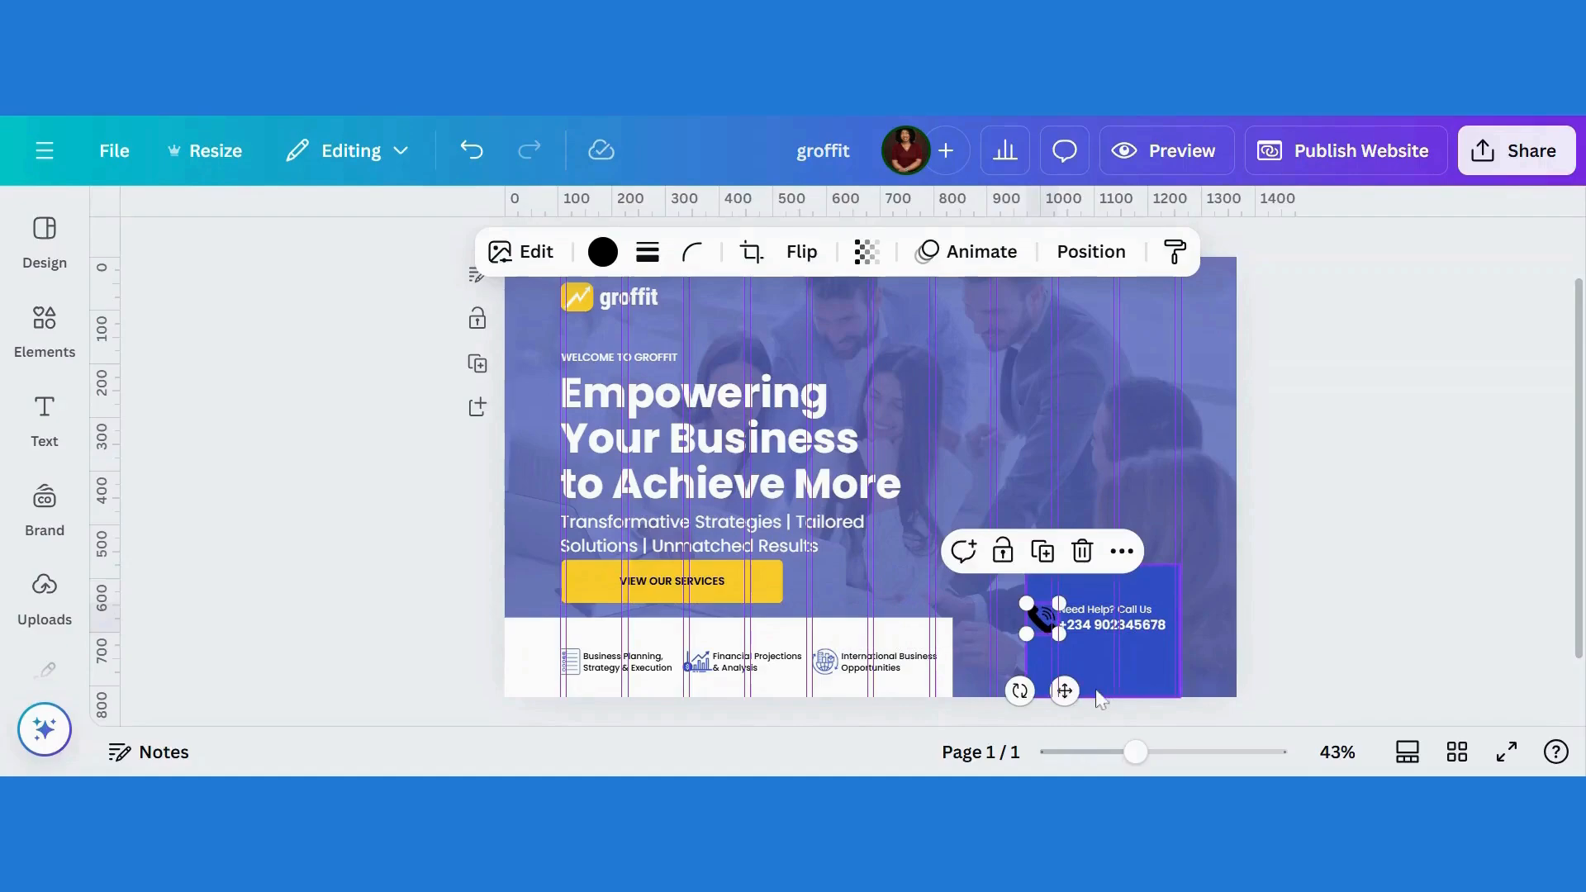
click(1089, 251)
scroll(526, 521, down, 3)
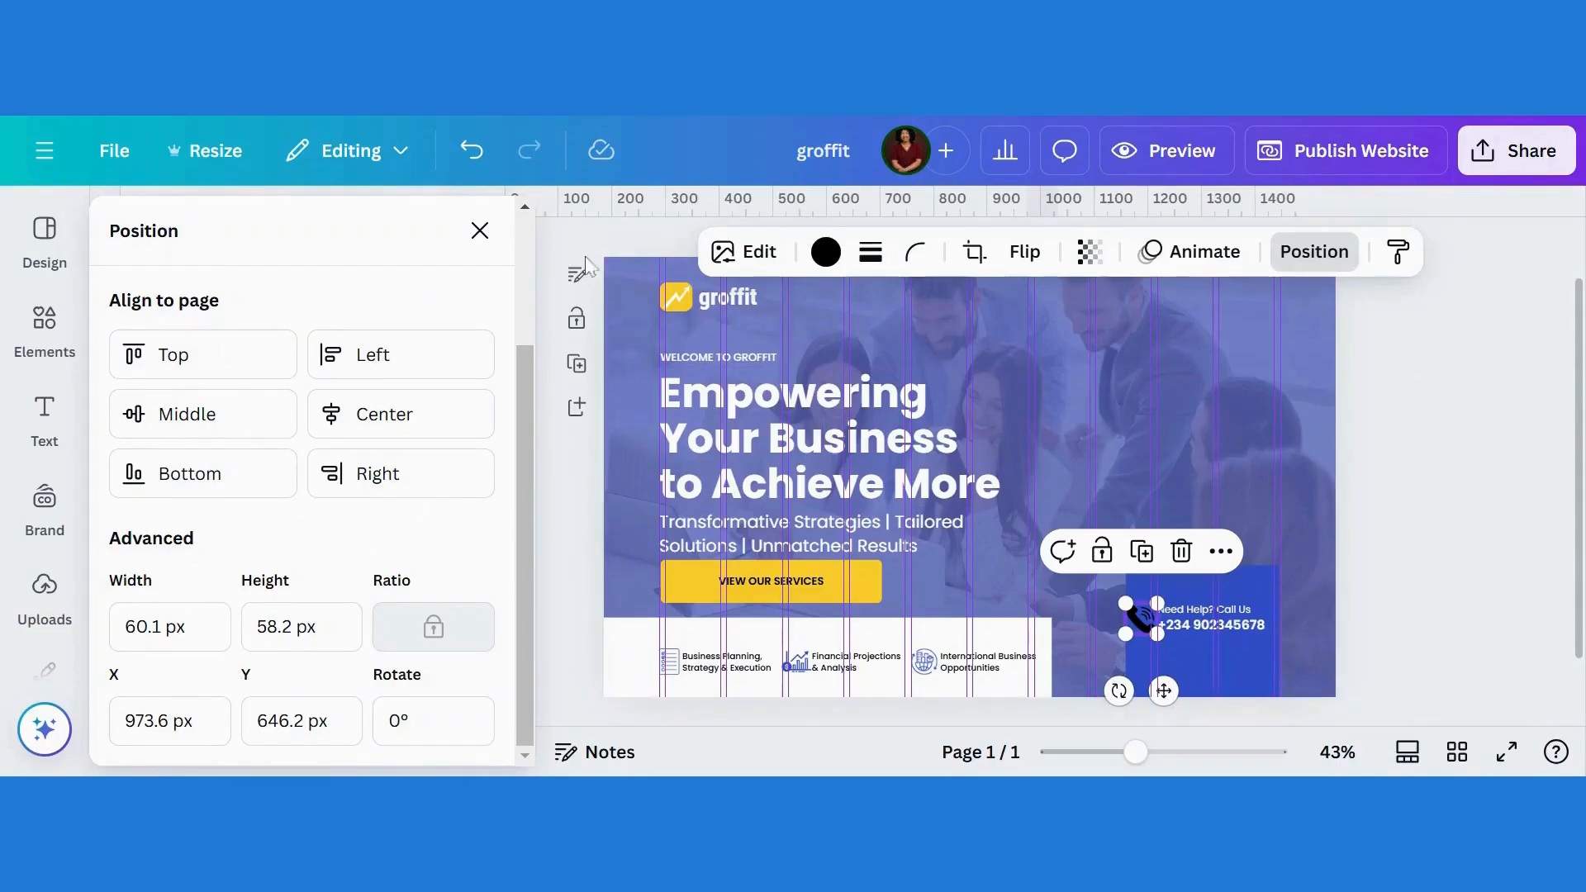
click(480, 232)
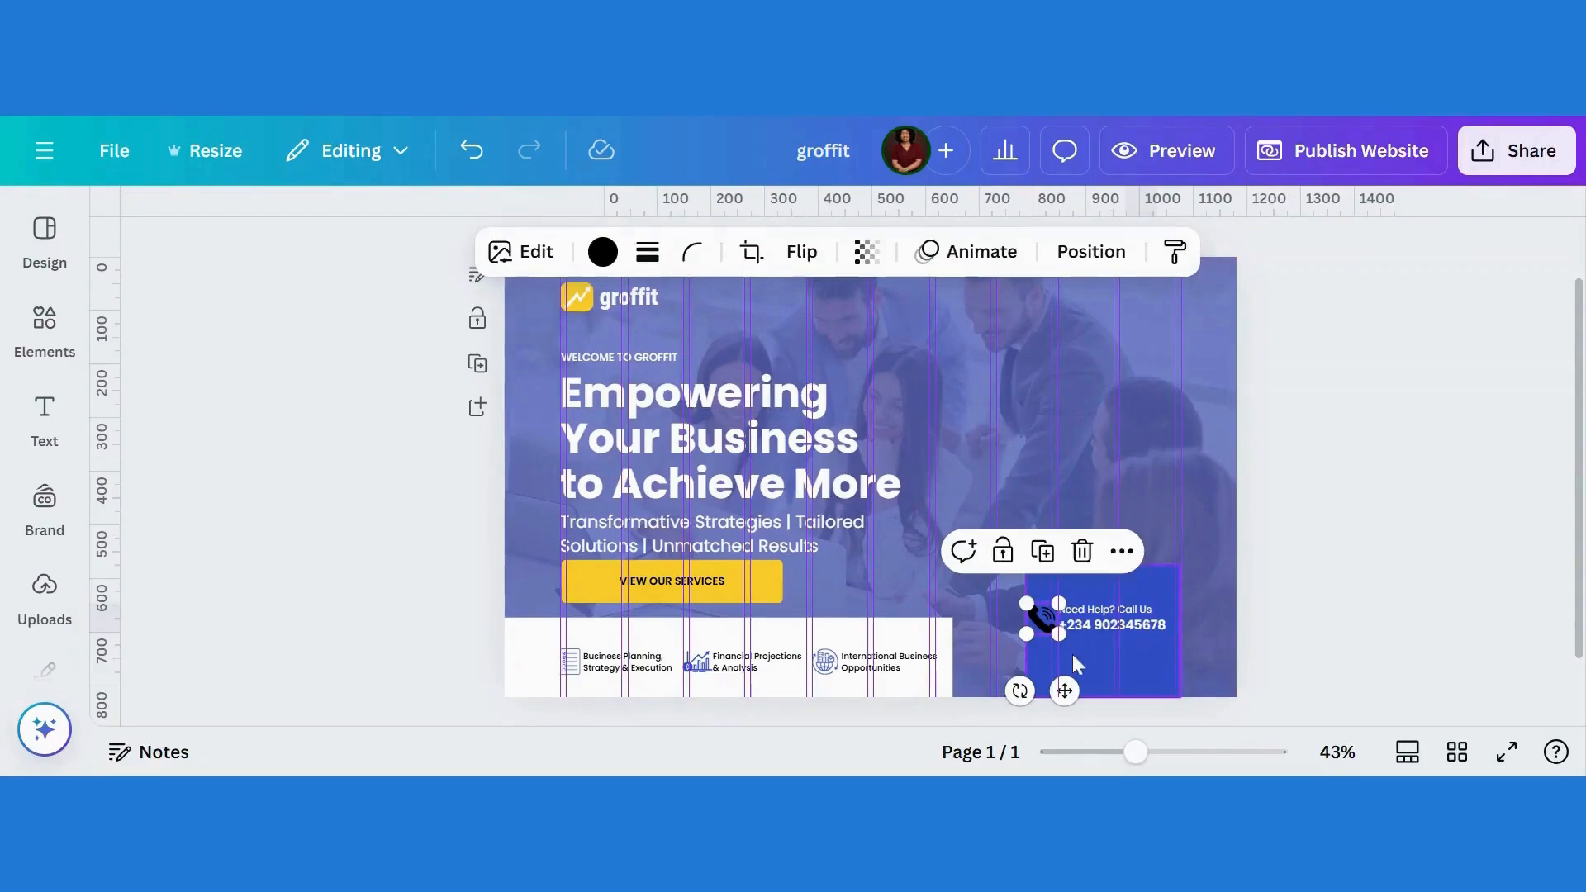
Step: Recolor the handset icon with the yellow document color
click(602, 251)
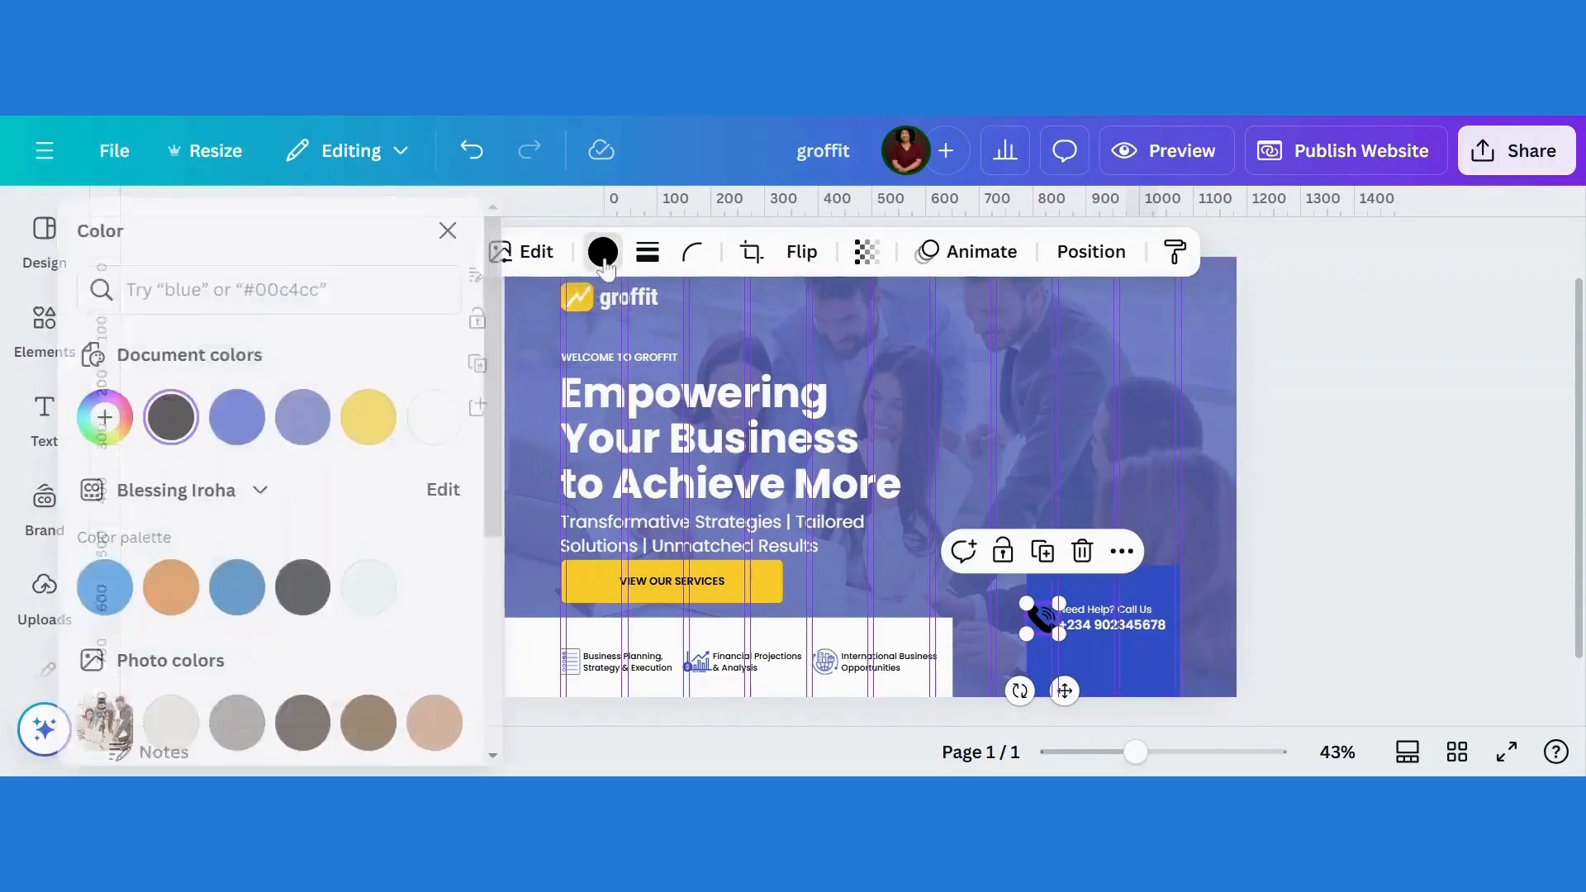
click(400, 417)
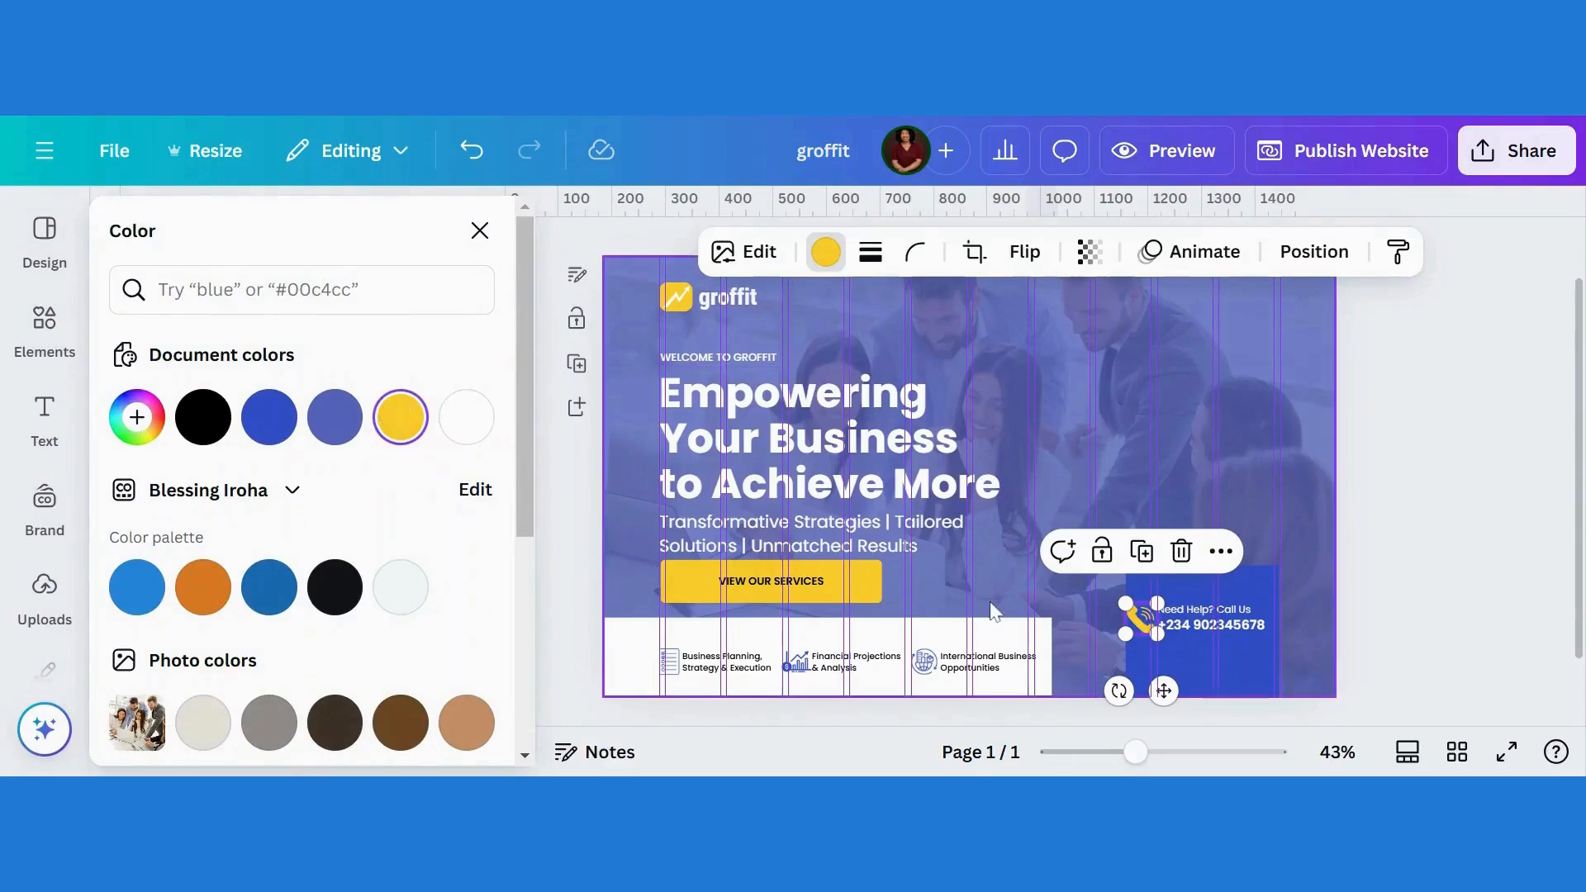
drag(1141, 760, 1151, 758)
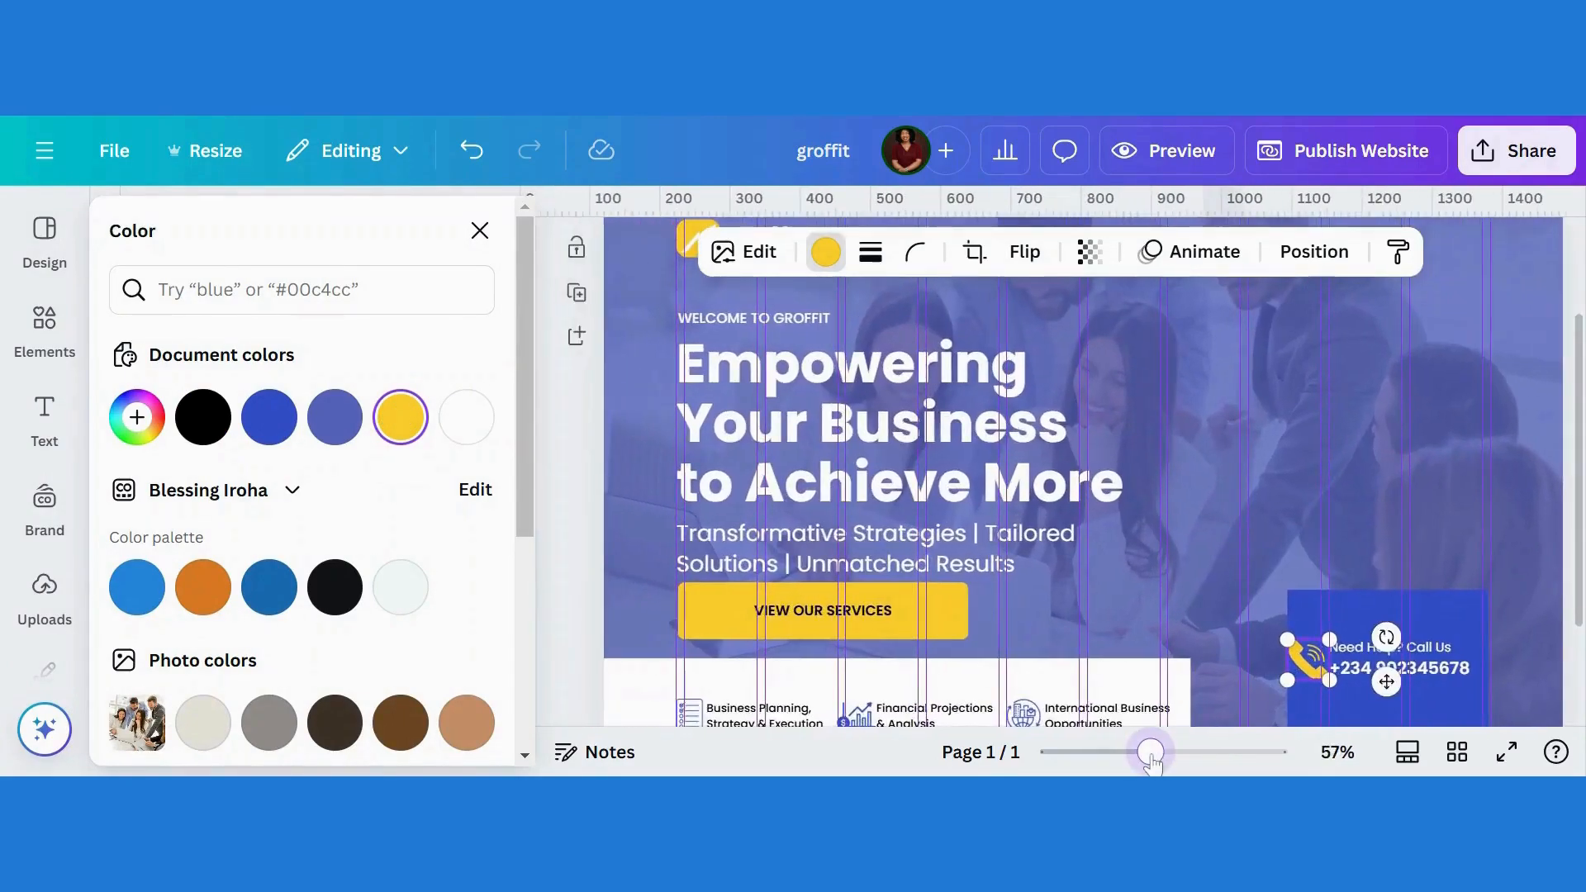
click(480, 231)
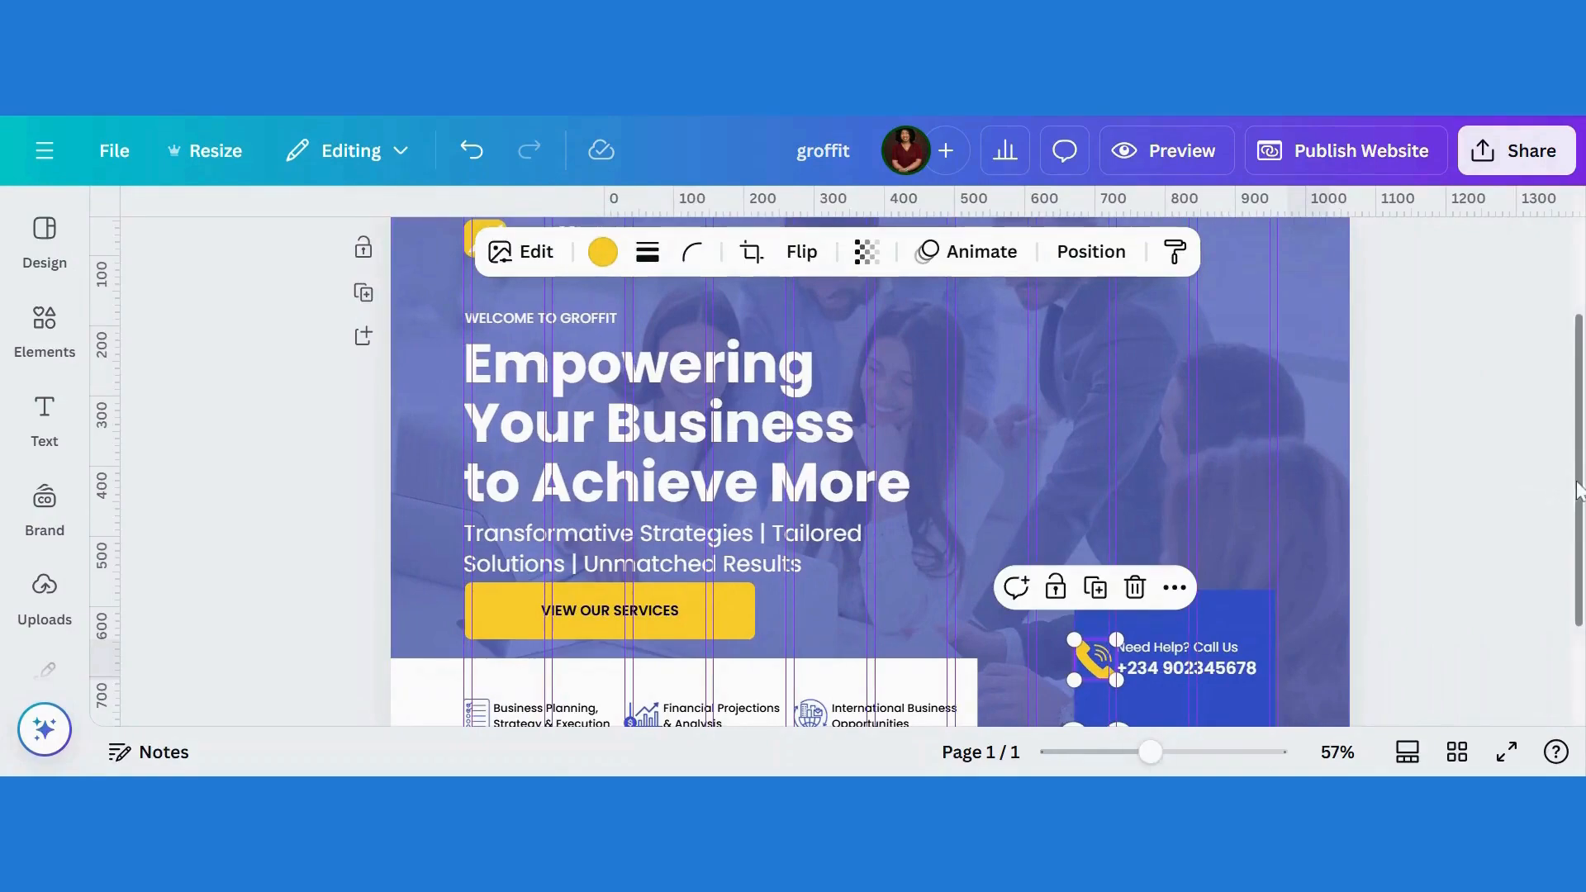
Step: Nudge the "Need Help? Call Us" and phone number texts together slightly right, away from the handset icon
drag(1573, 495, 1572, 579)
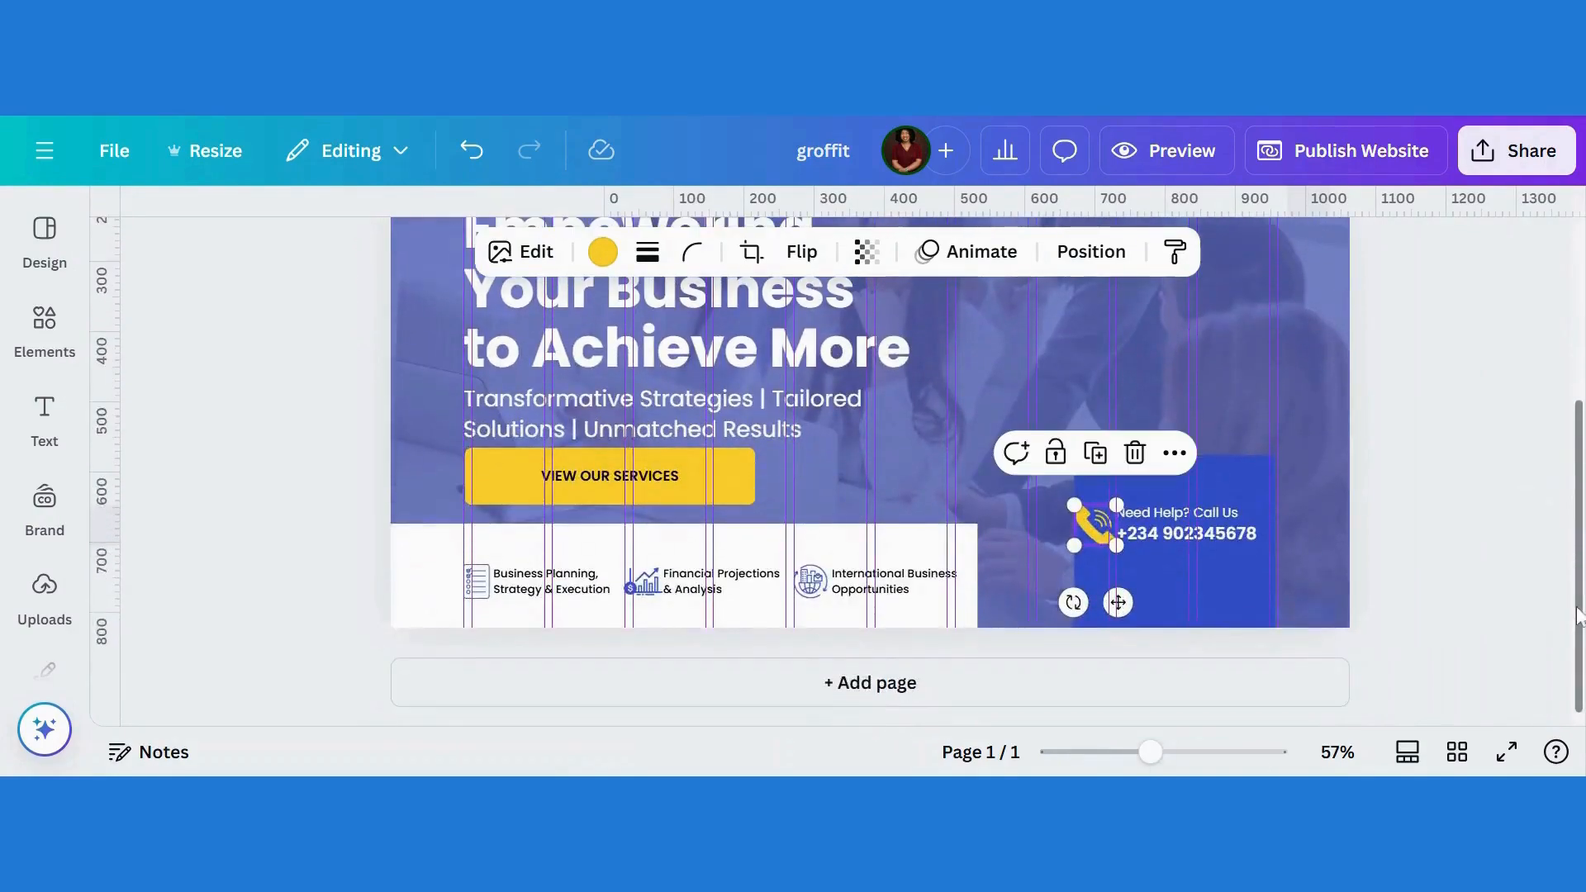
click(1219, 509)
click(1220, 508)
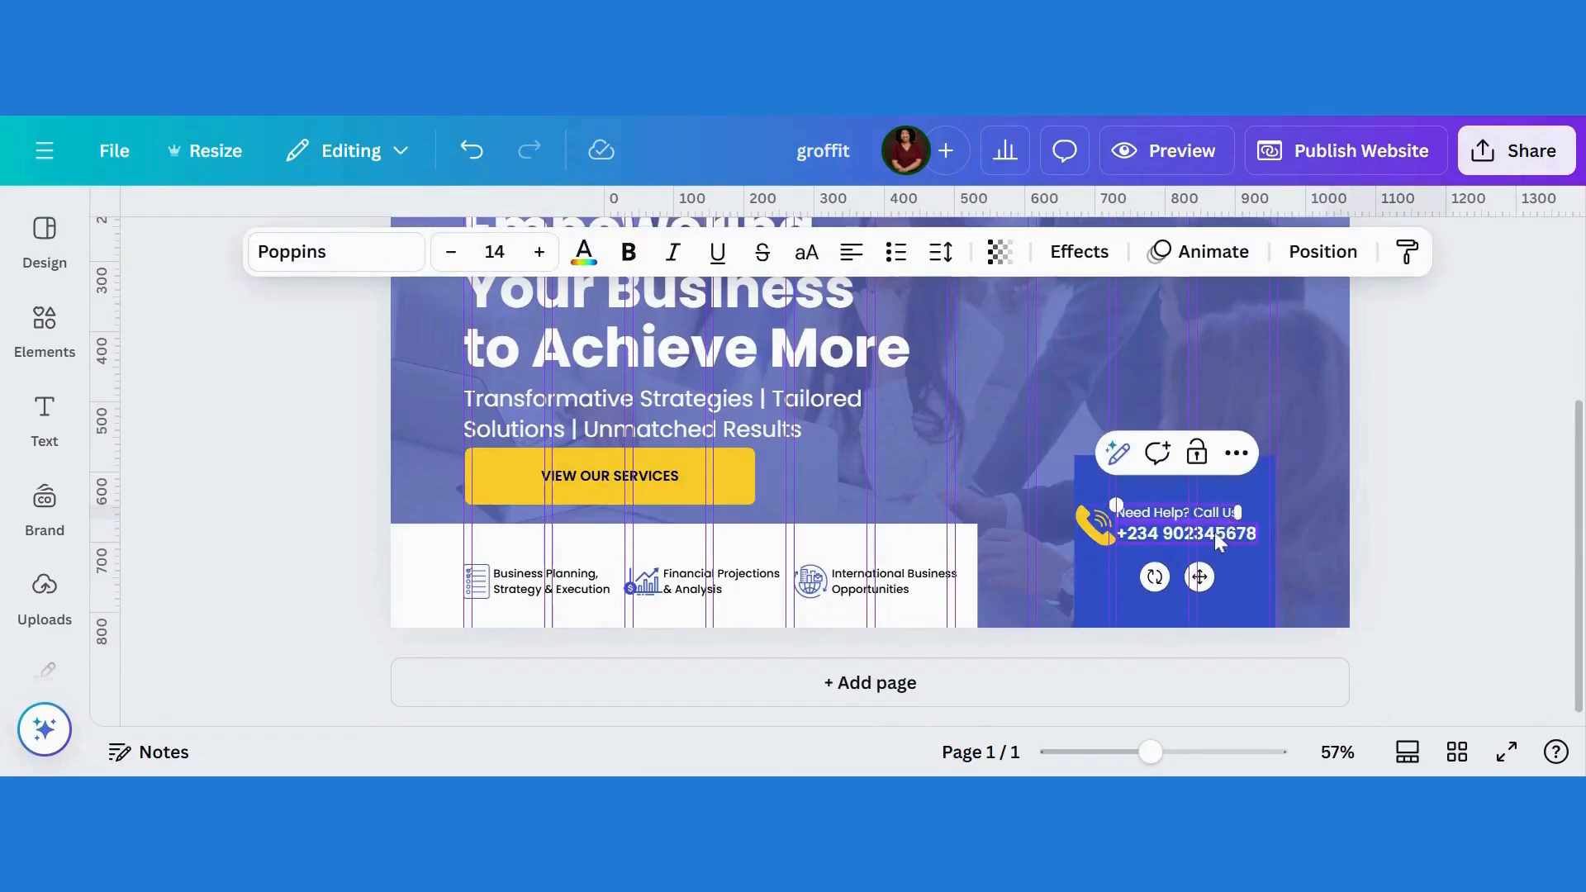
key(Escape)
key(Escape)
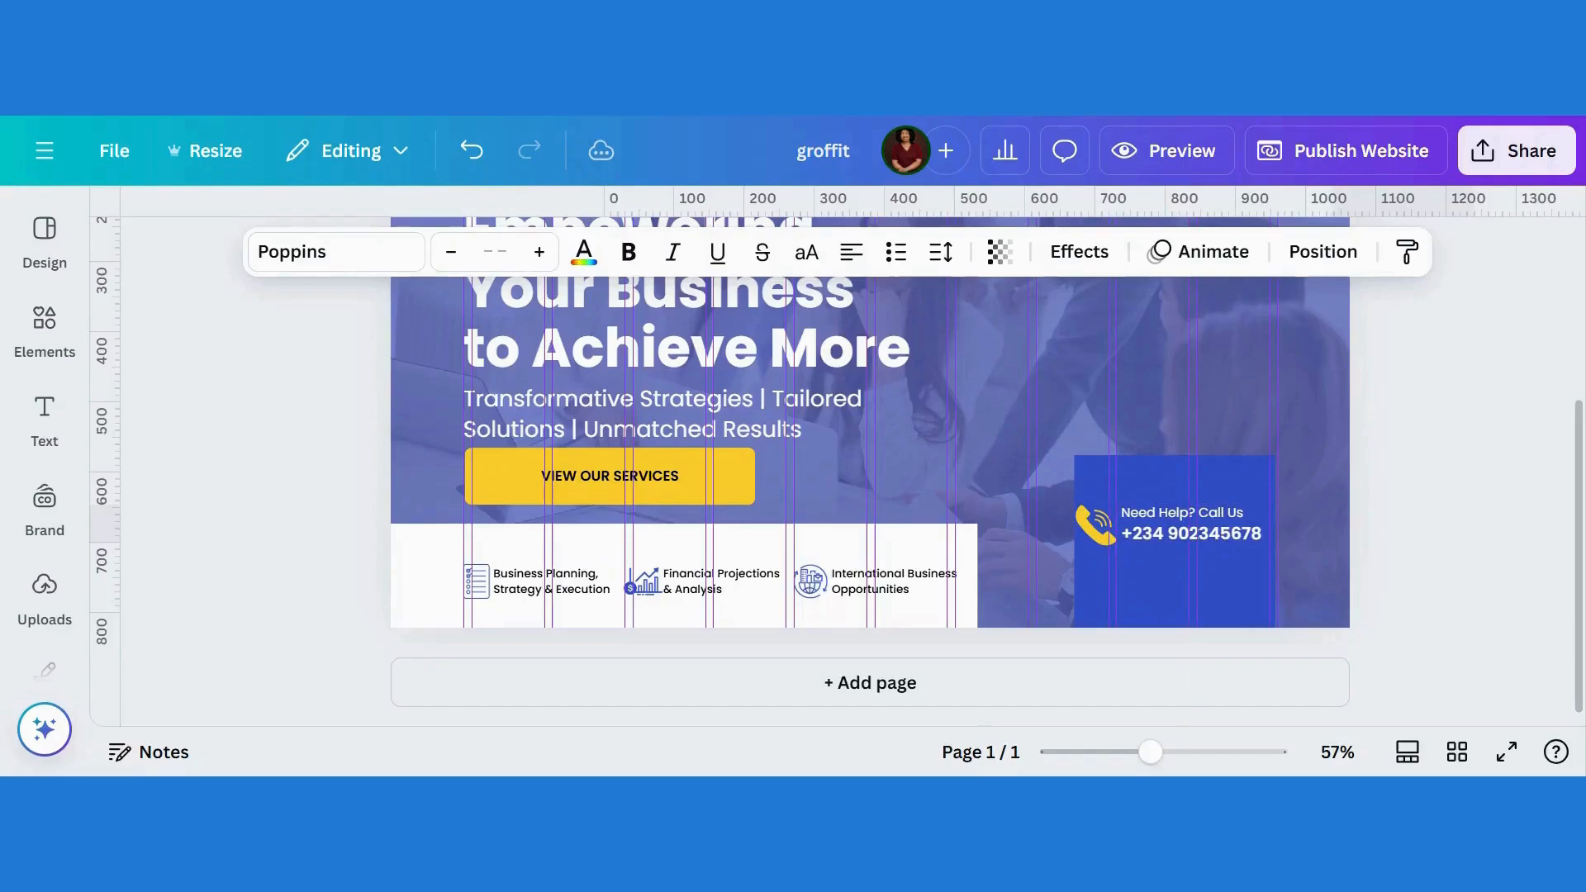
click(1215, 532)
Step: Nudge the handset icon right, shrink it slightly, and position it close beside the two text lines on the blue block
click(1095, 519)
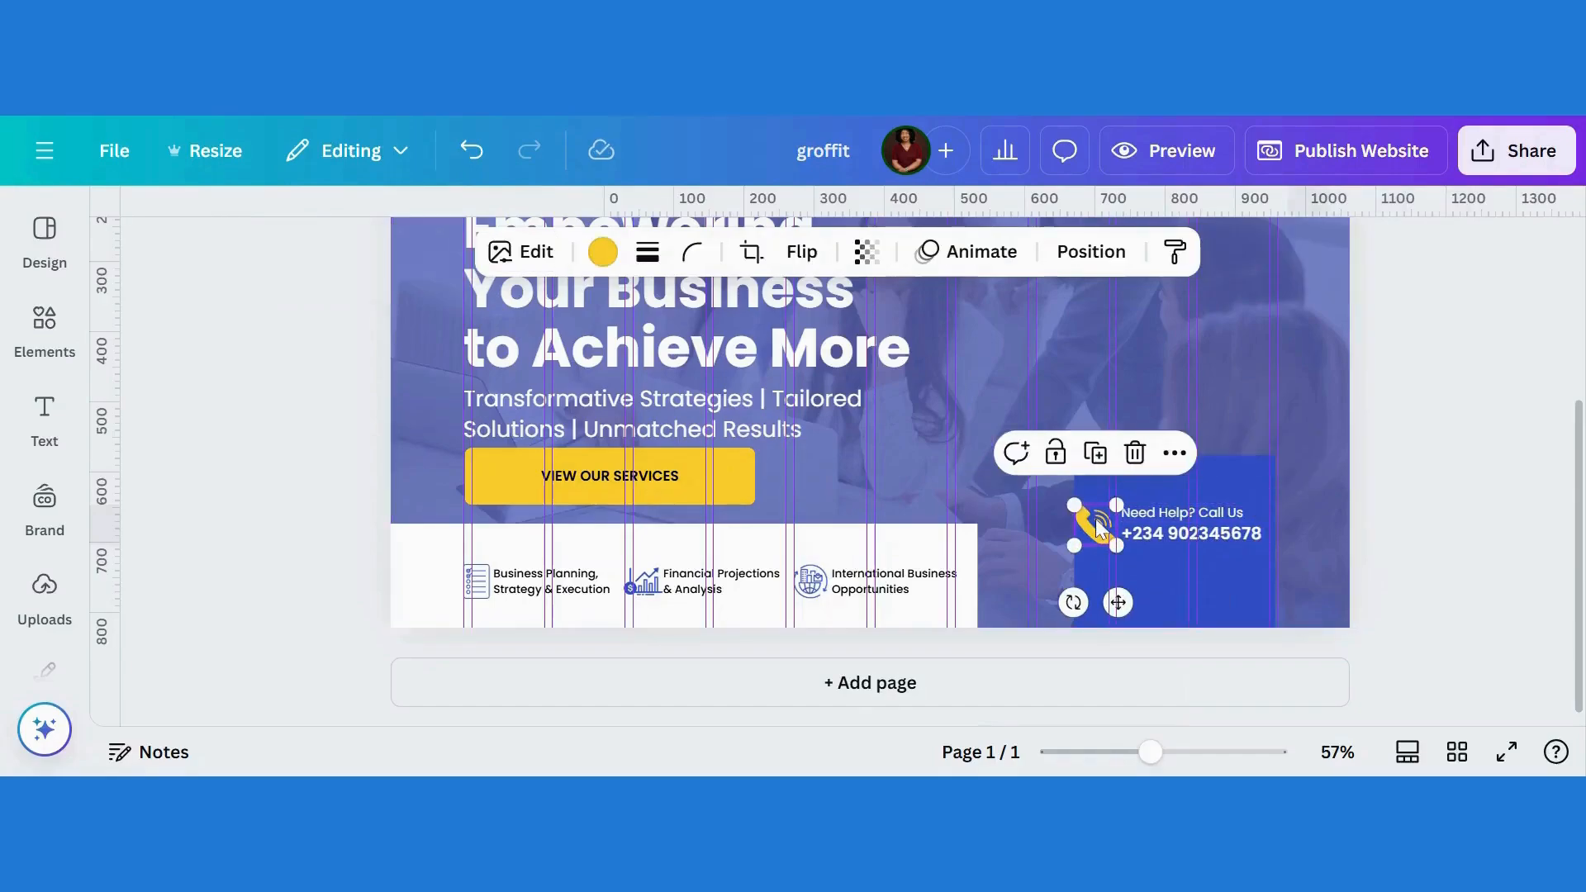
key(Right)
key(Right)
key(Right)
key(Right)
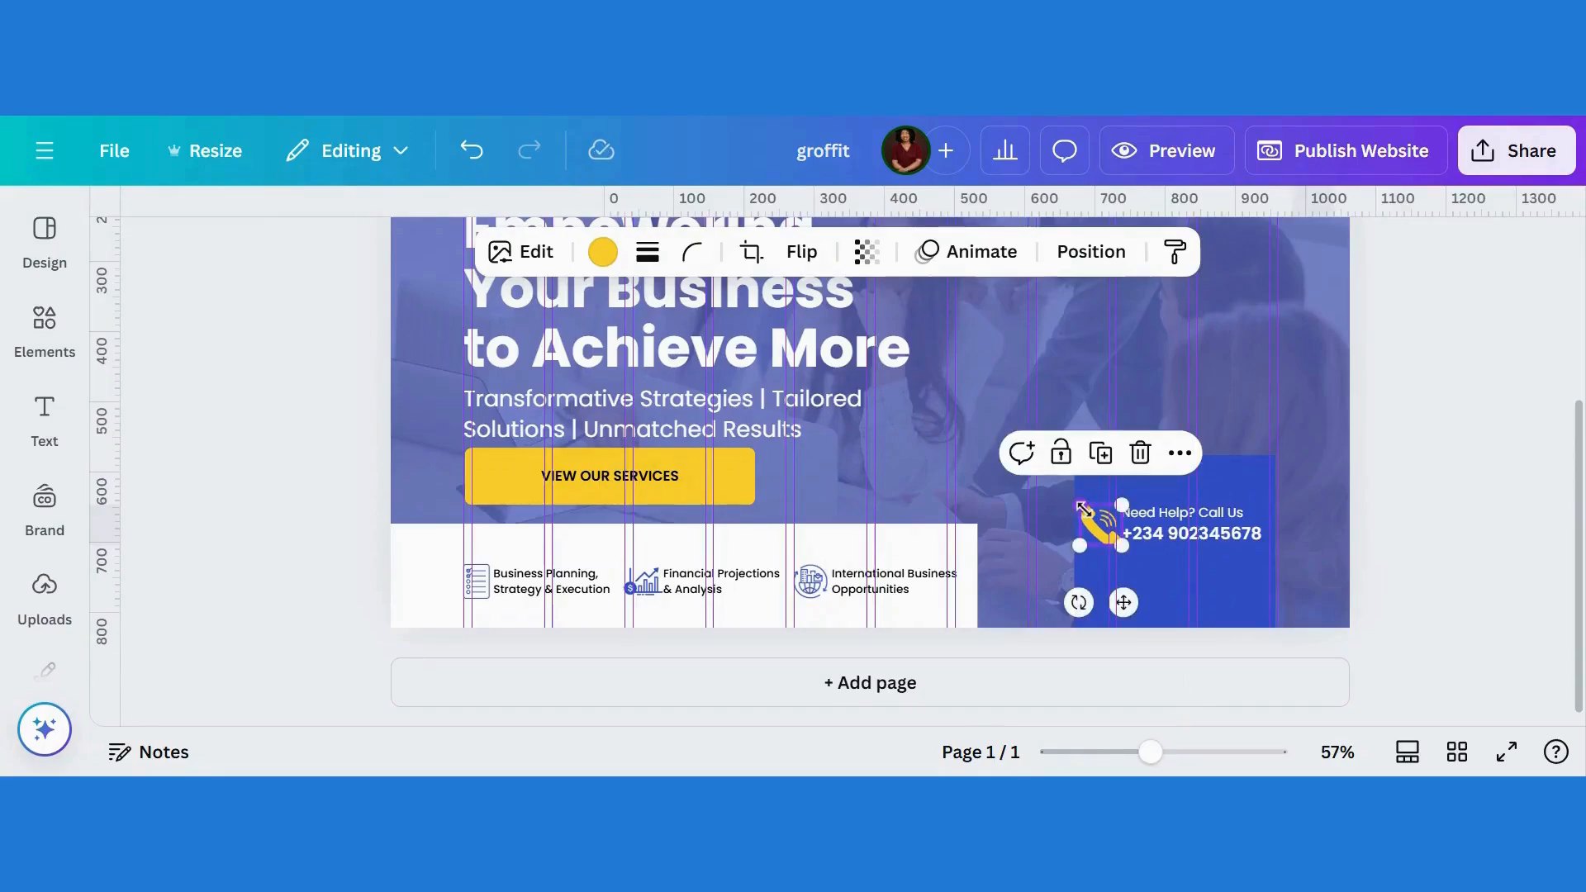
drag(1082, 507, 1088, 514)
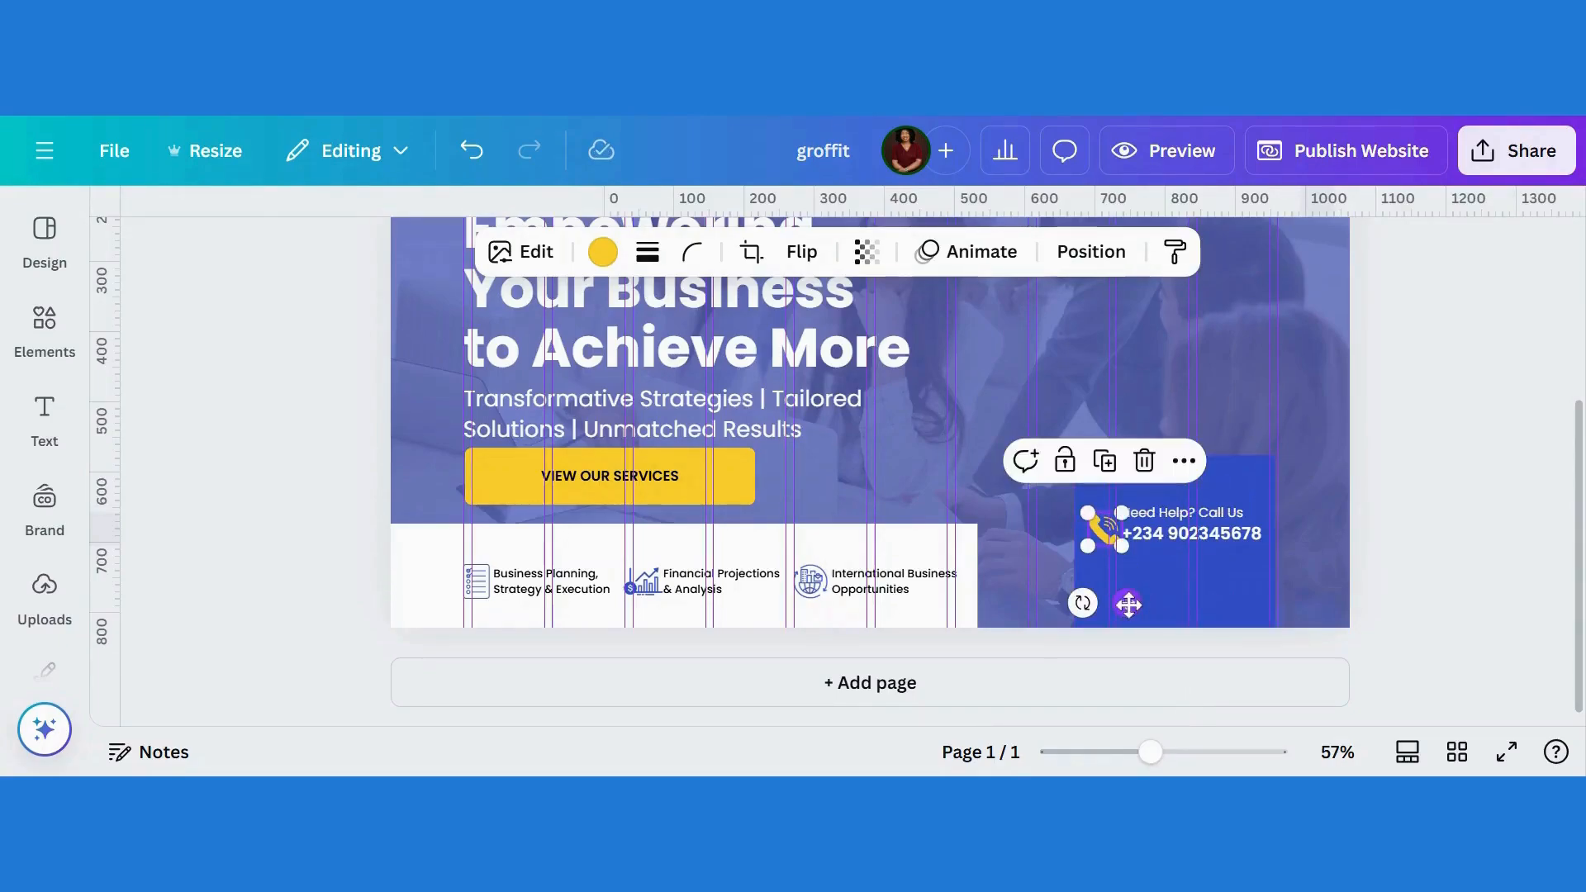
drag(1128, 602, 1125, 596)
click(1193, 512)
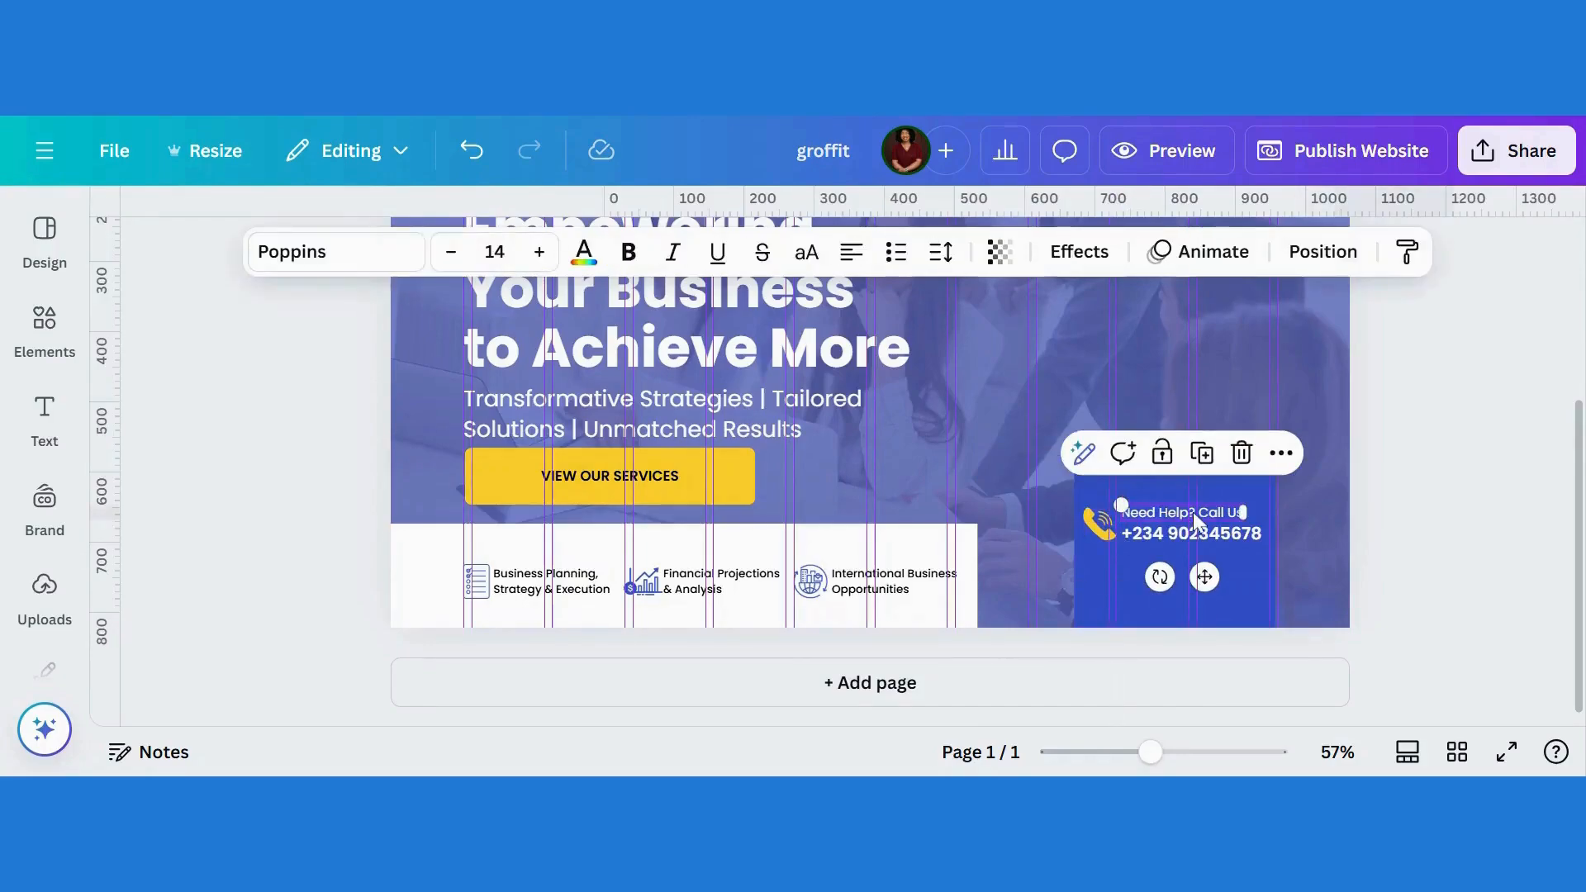
Step: Group the "Need Help? Call Us" text with the phone number line below it
shift+click(1193, 530)
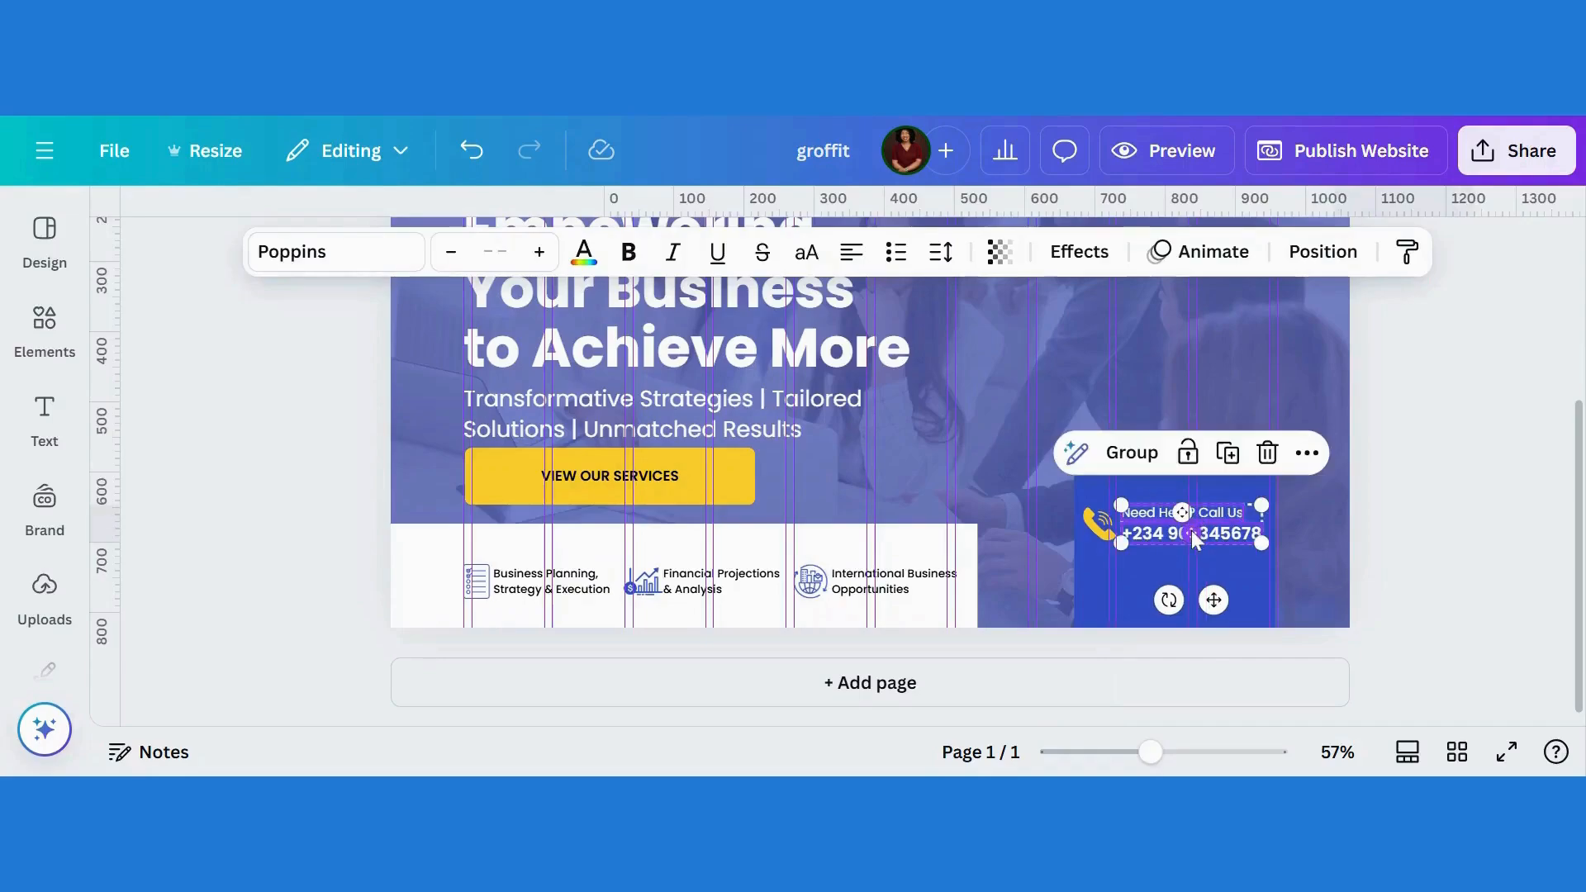
click(1321, 253)
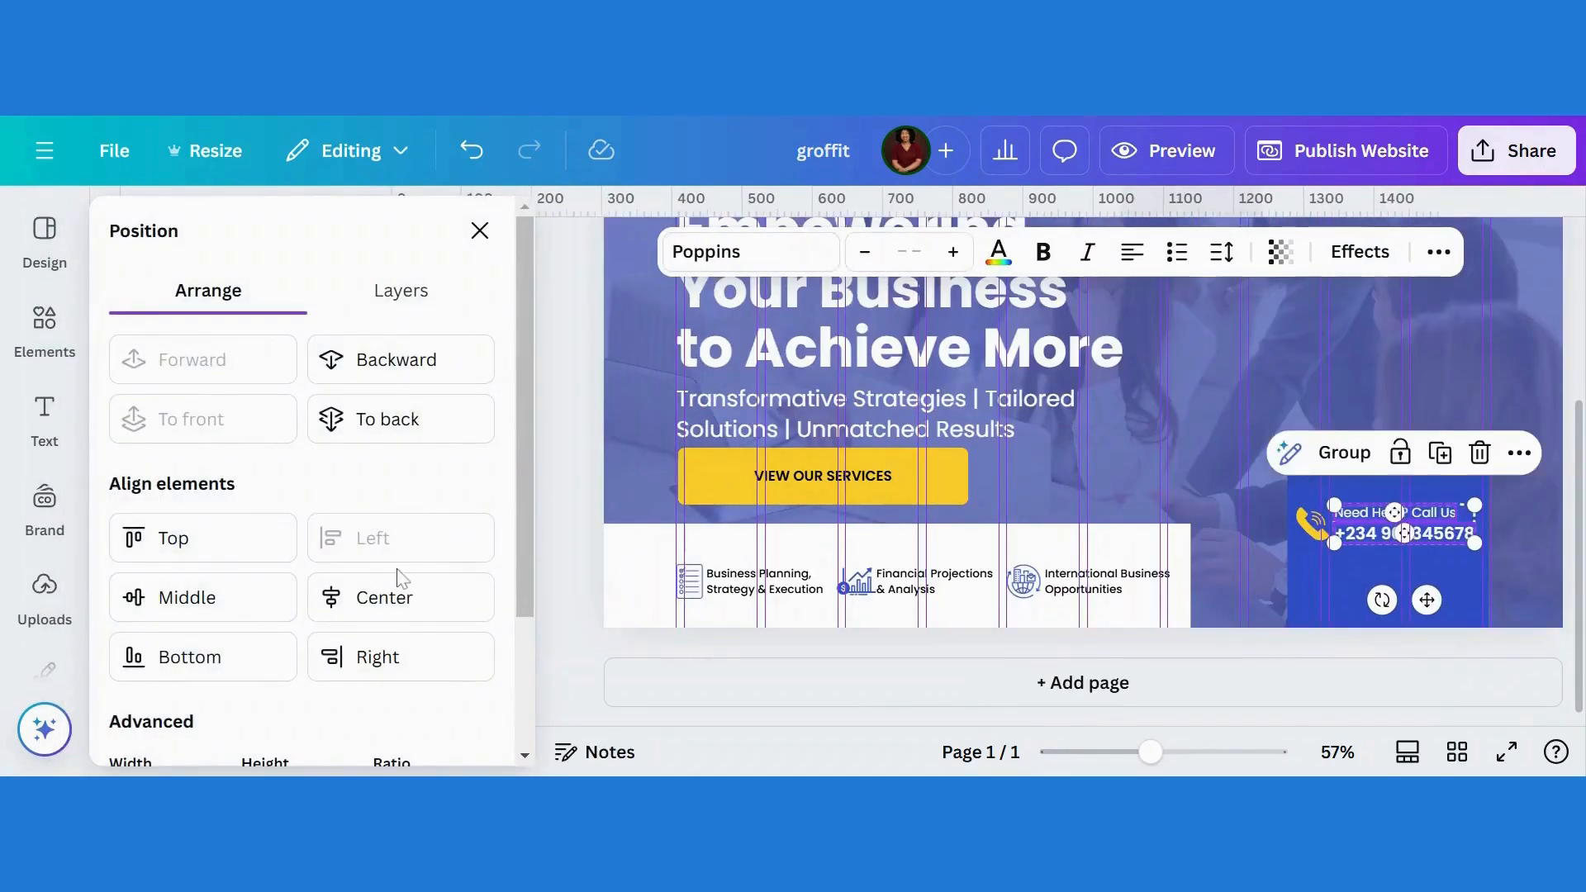
click(1342, 457)
Step: Align the handset icon and the call-us text group to their vertical middle and group them together
click(1327, 453)
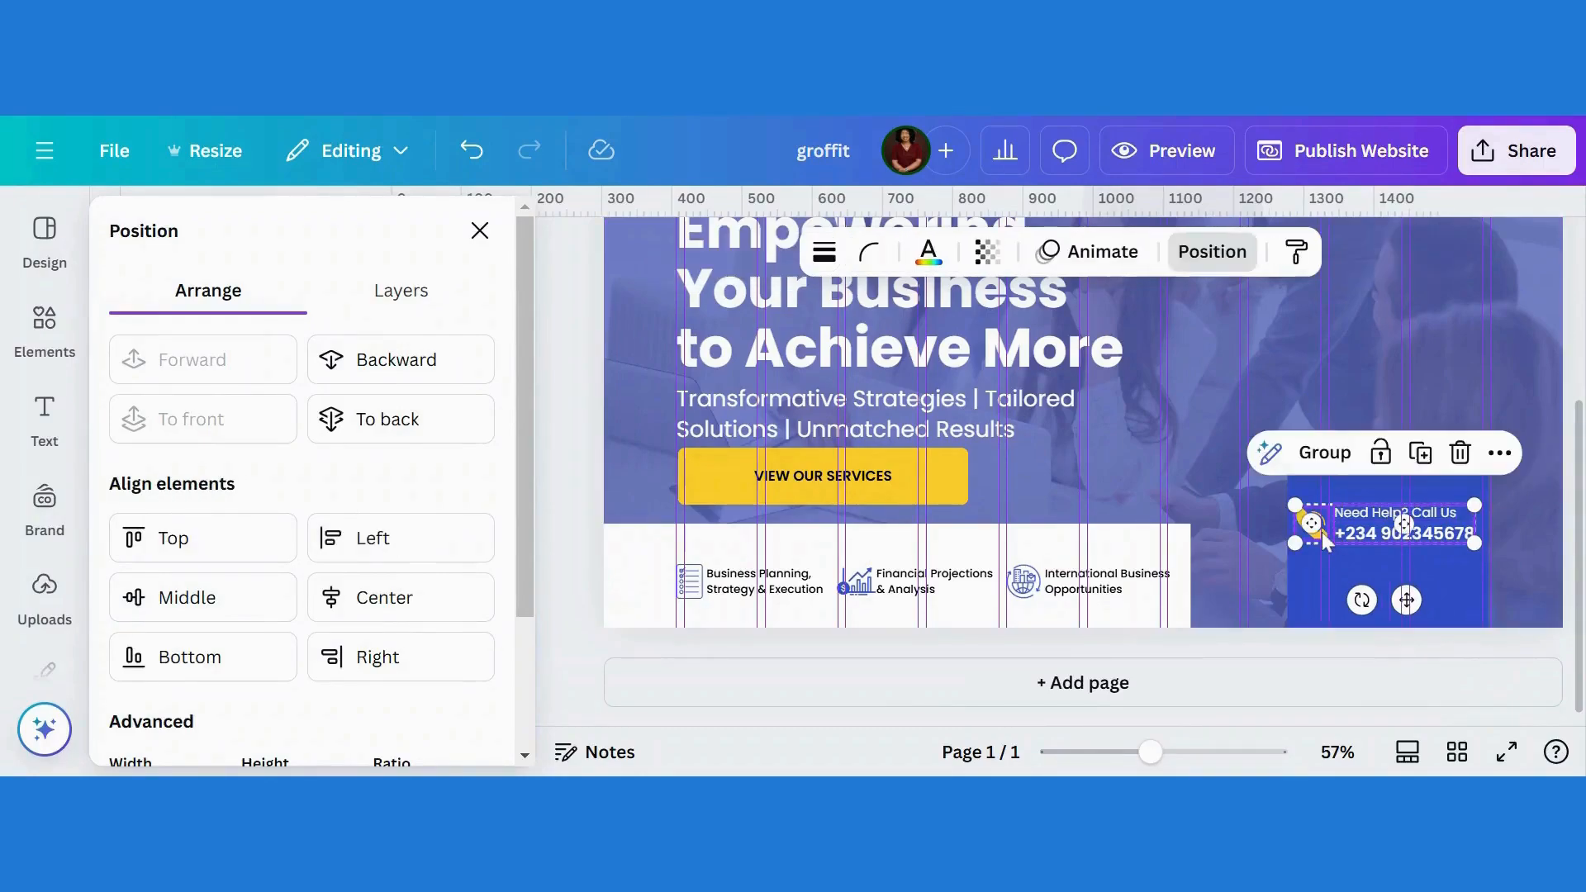
click(203, 604)
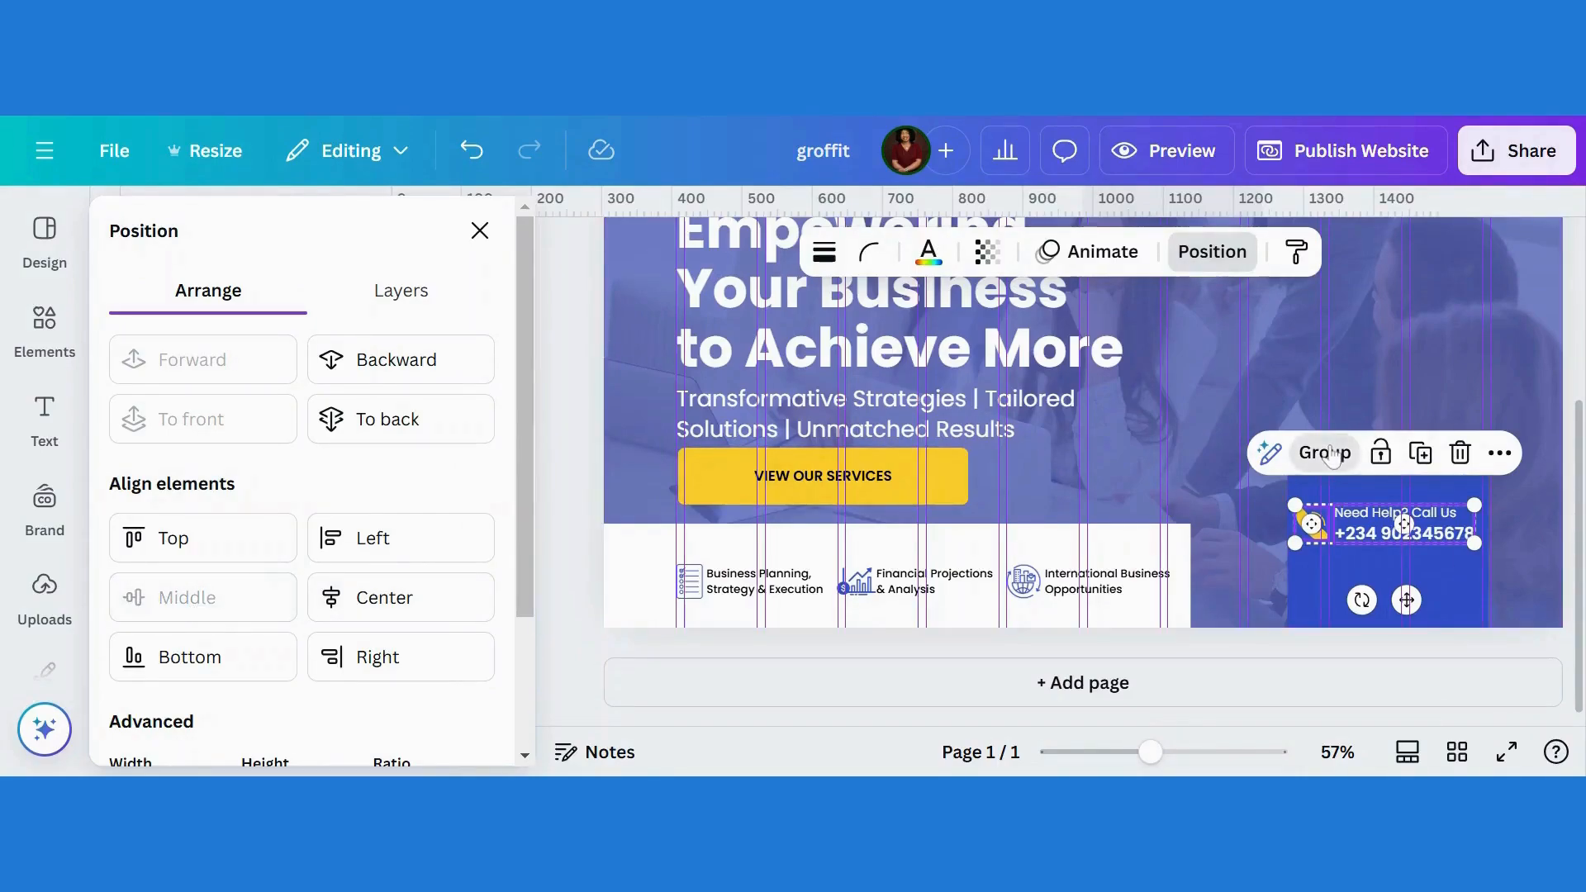
click(1330, 455)
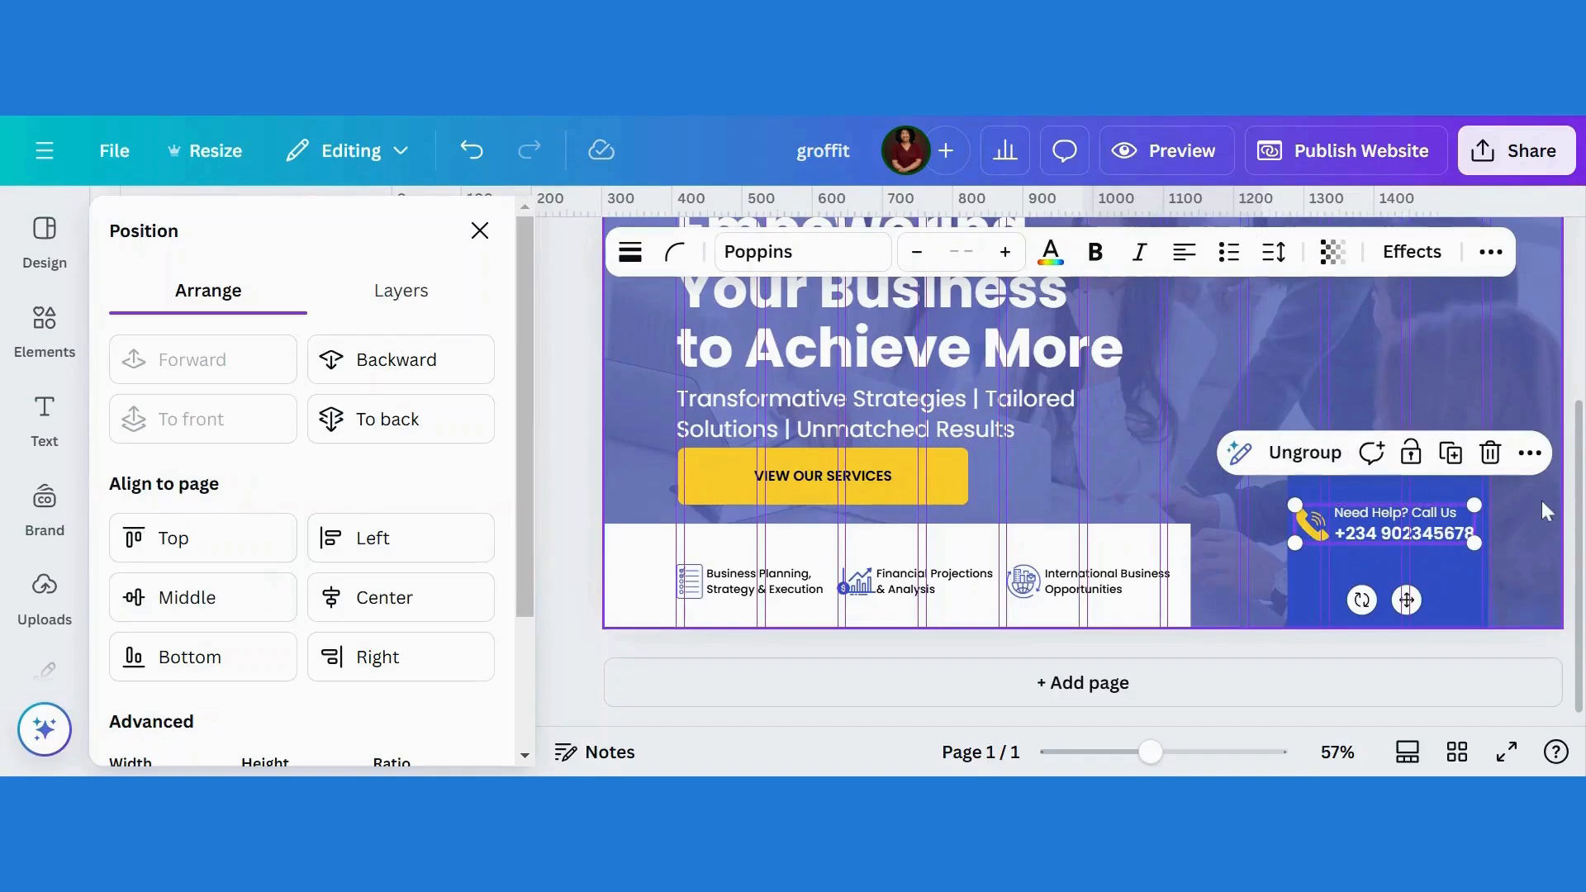
Step: Center the grouped handset icon and call-us texts horizontally on the blue block
shift+click(1391, 550)
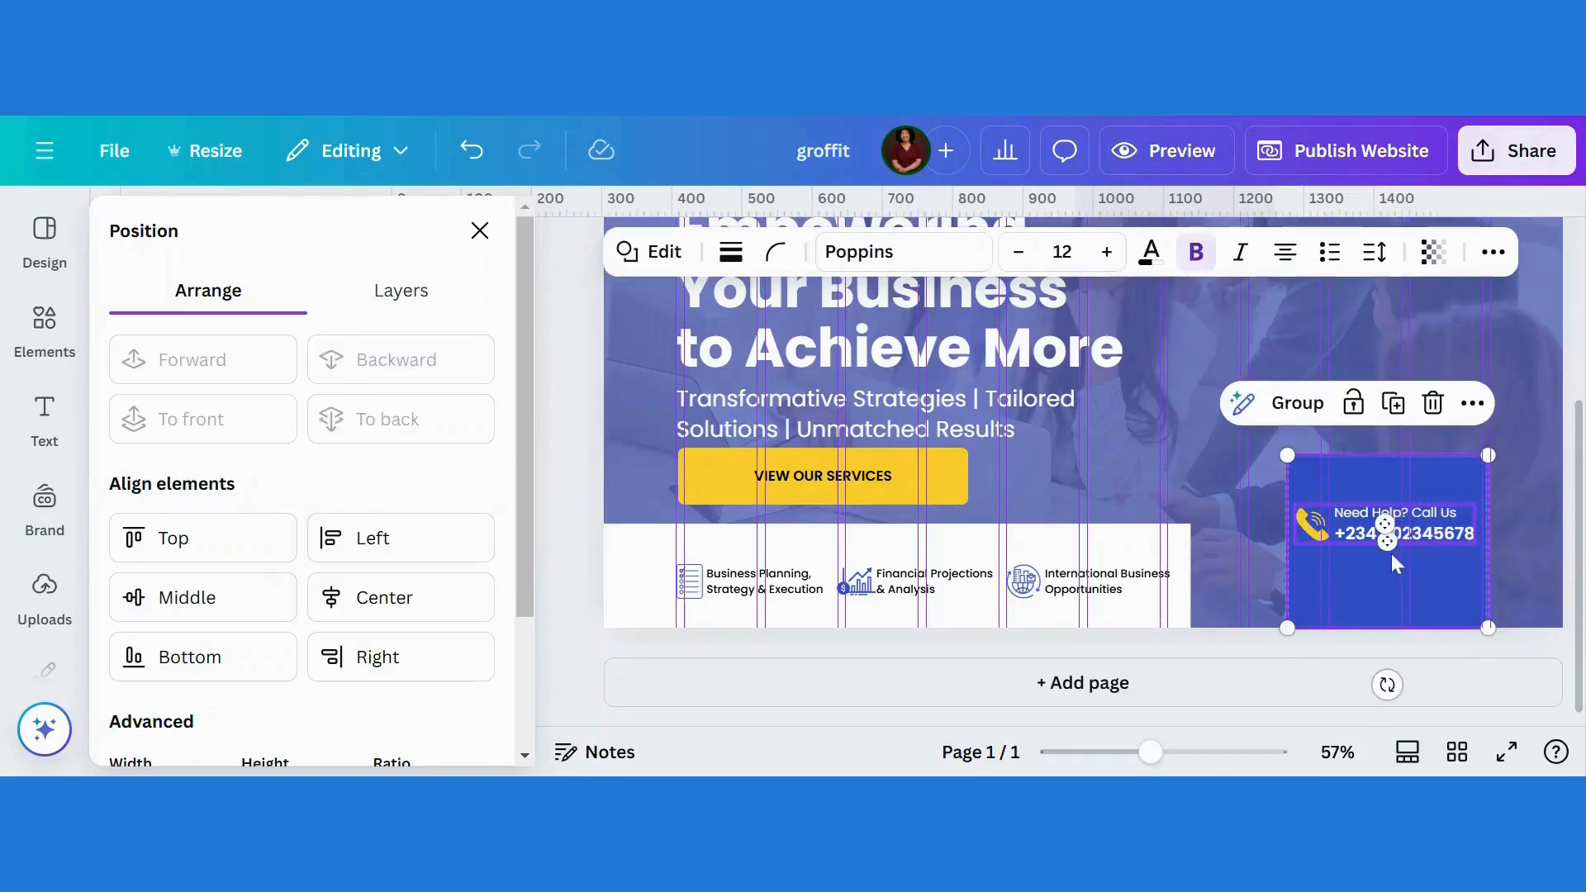
click(385, 610)
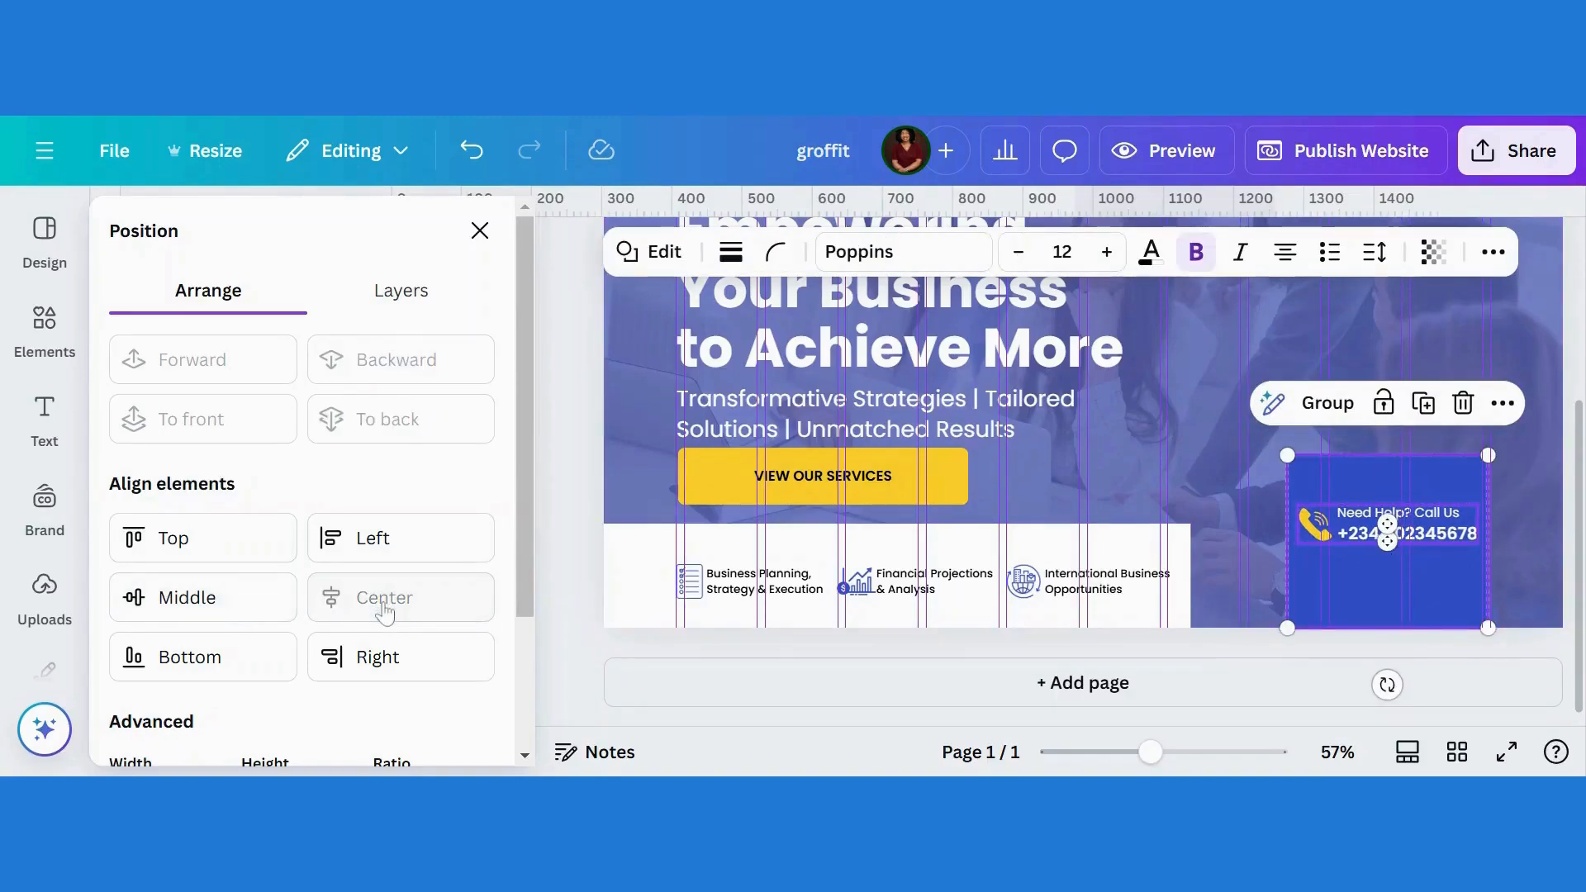
click(1507, 526)
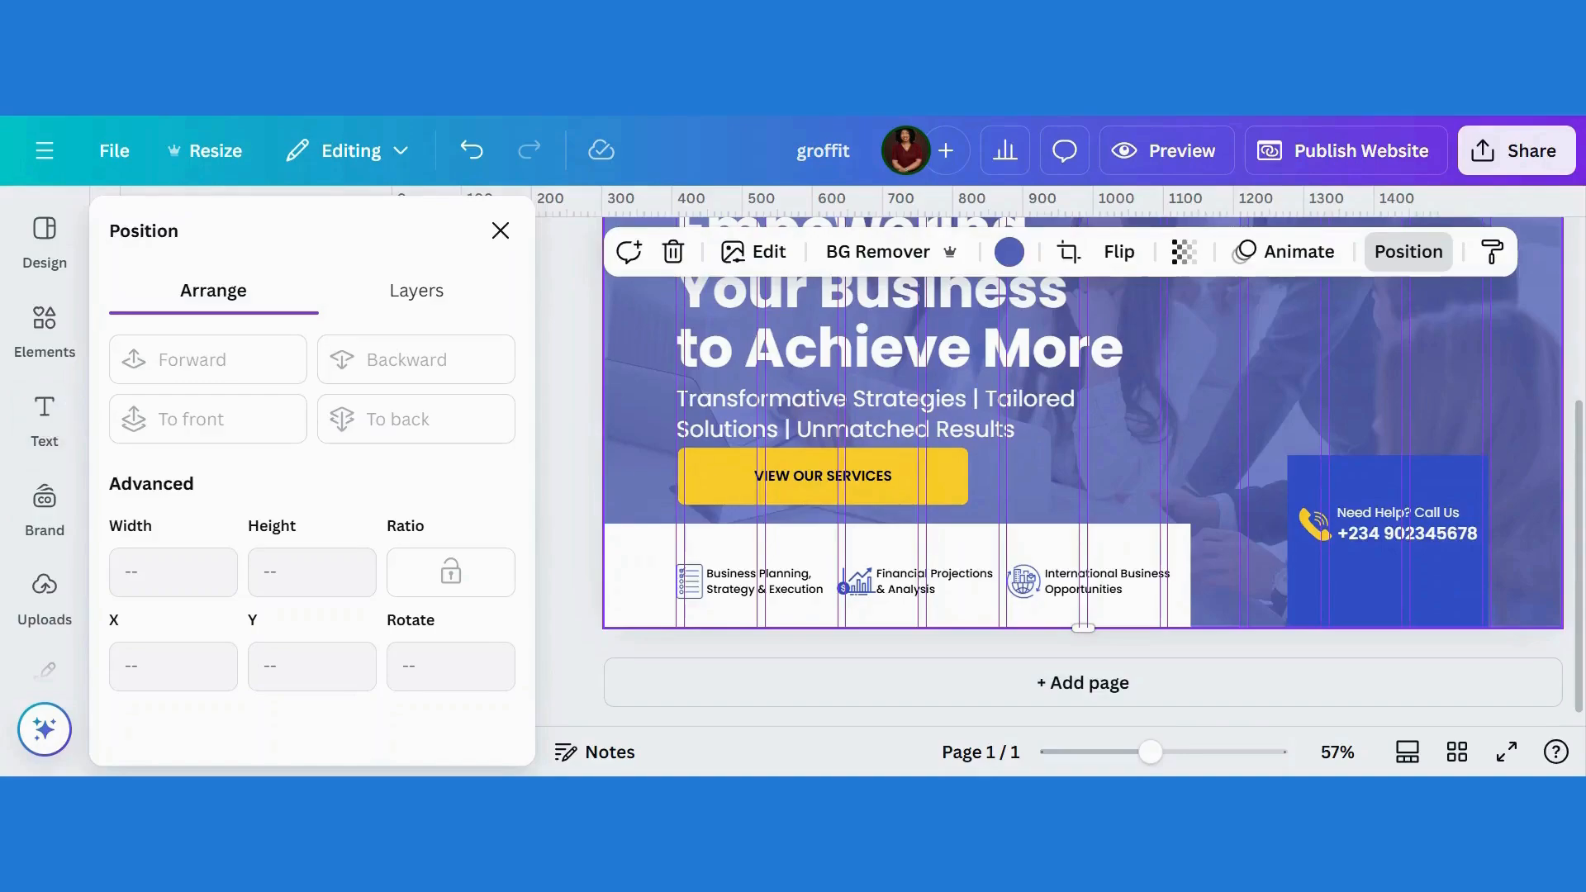
Step: Duplicate the hero heading onto the blue block and change the copy's text to "8am - 5pm" and "monday - friday" on two lines
click(931, 364)
click(931, 445)
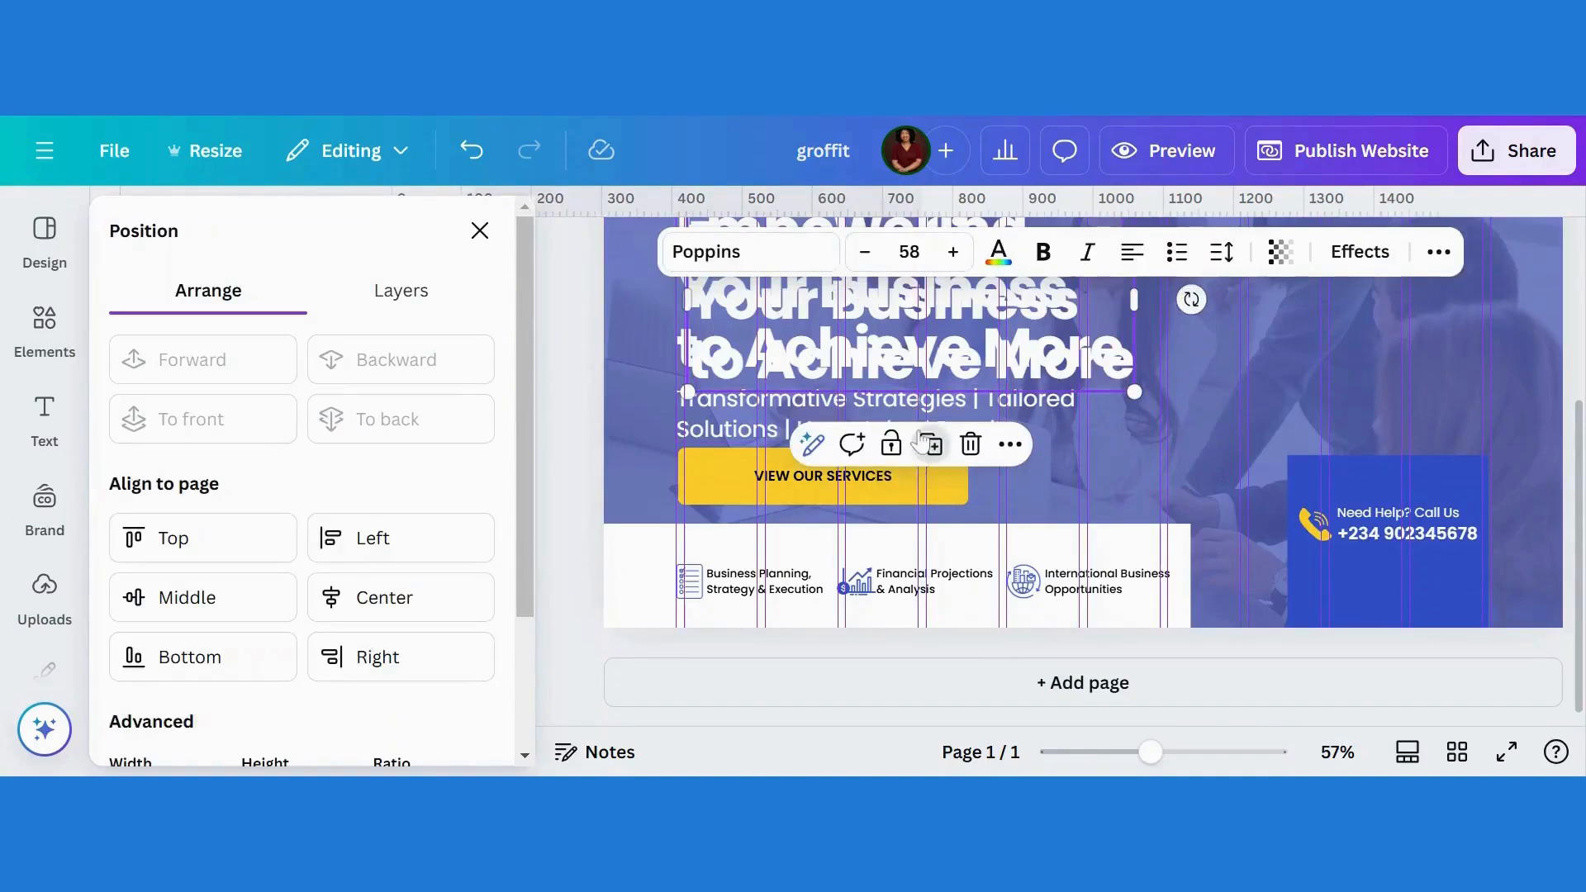
drag(961, 335, 1398, 530)
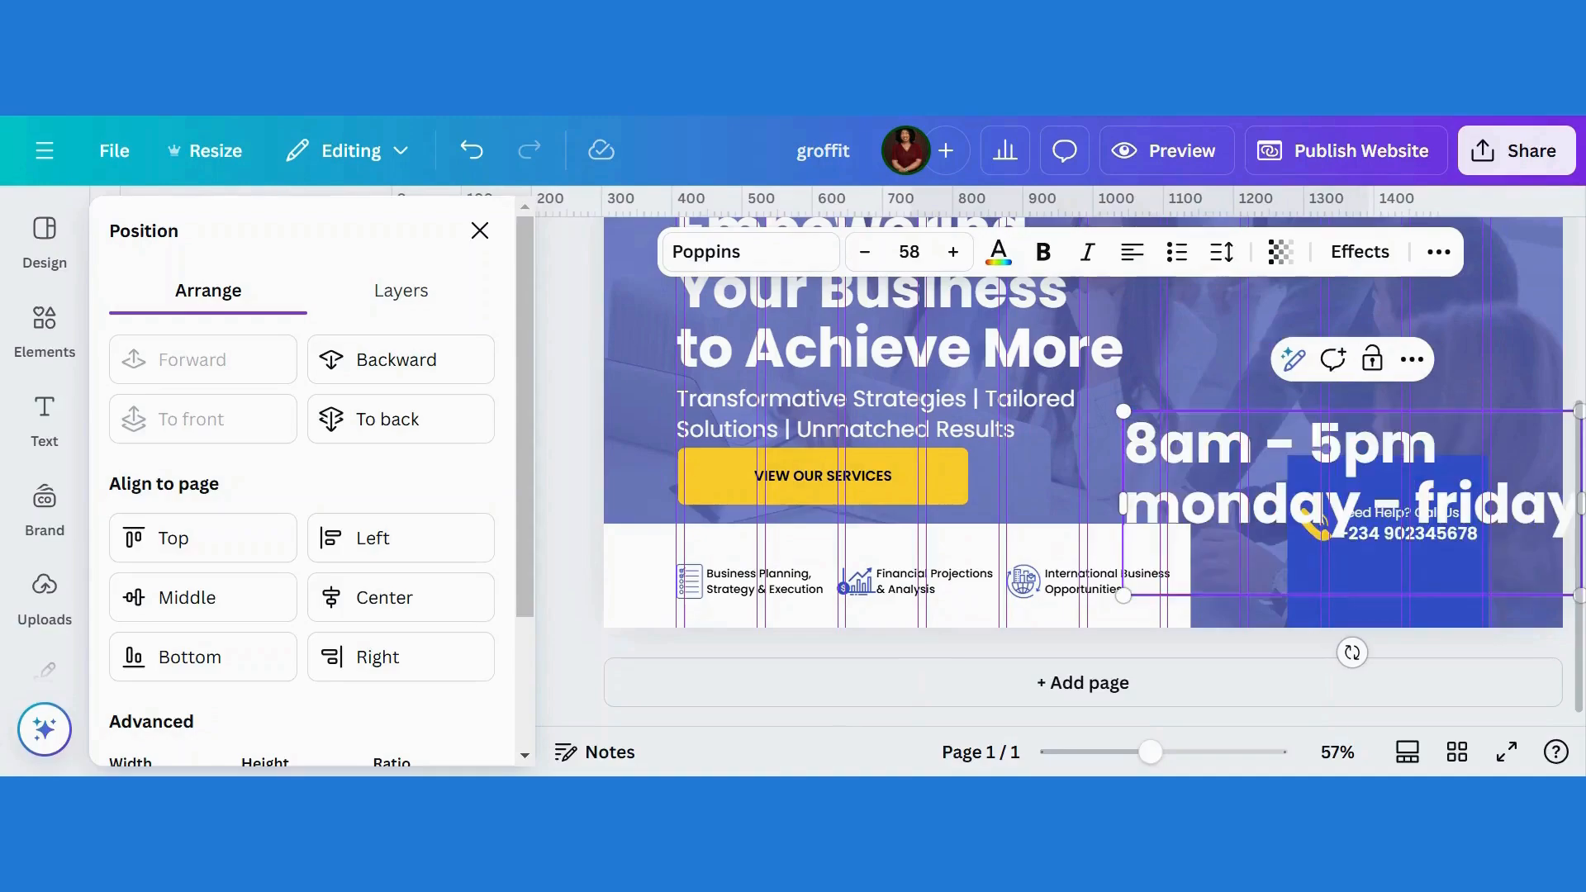
Step: Convert the opening-hours text "8am – 5pm monday – friday" to uppercase and centre-align it
click(1440, 254)
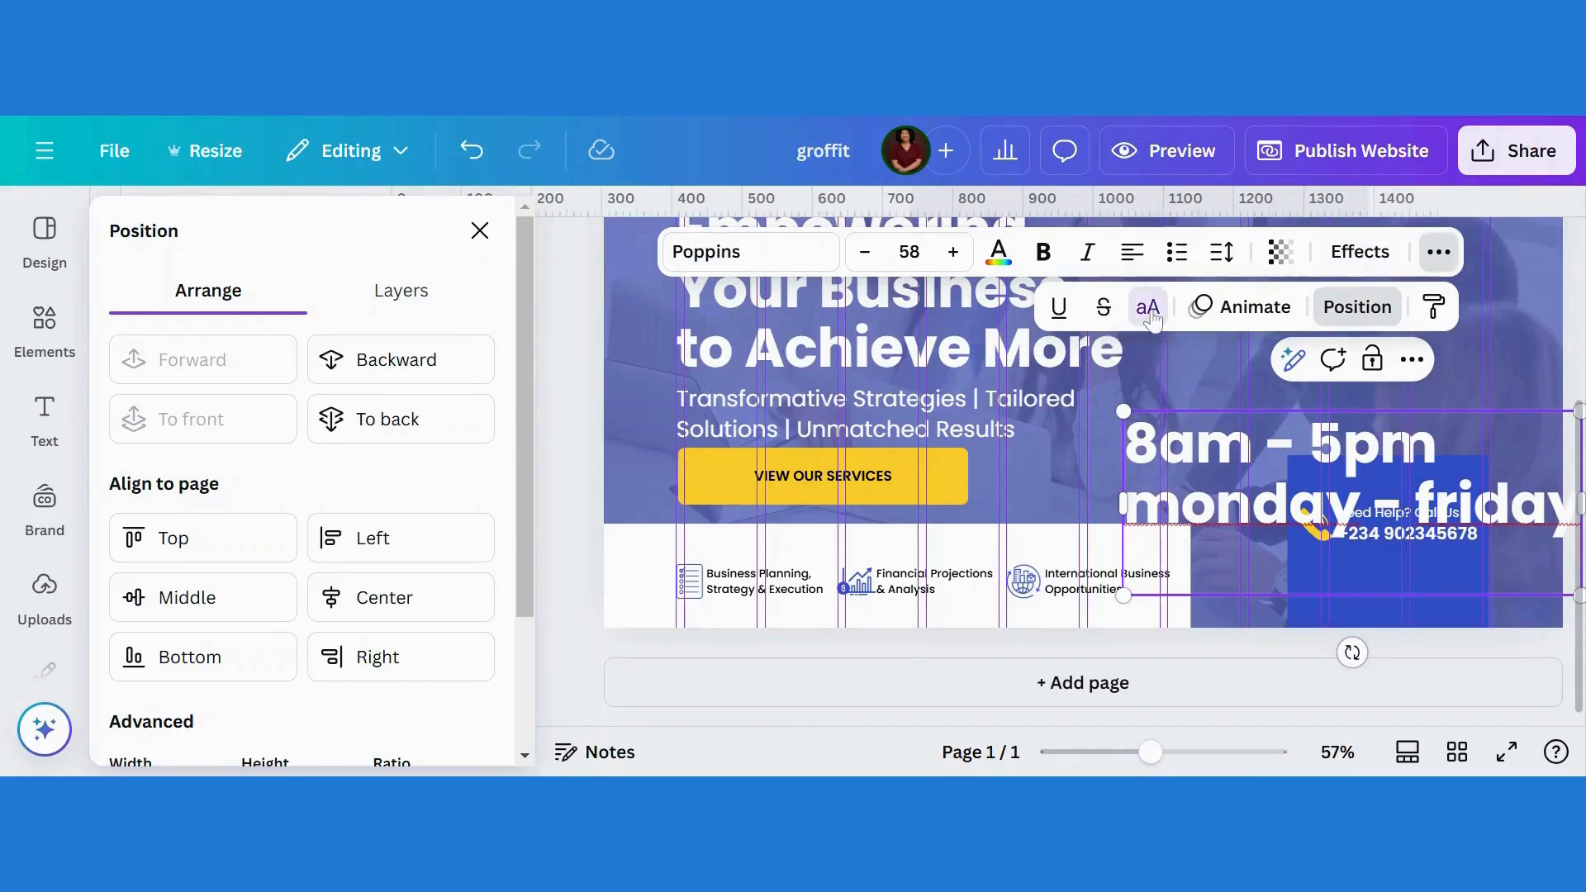
click(1482, 349)
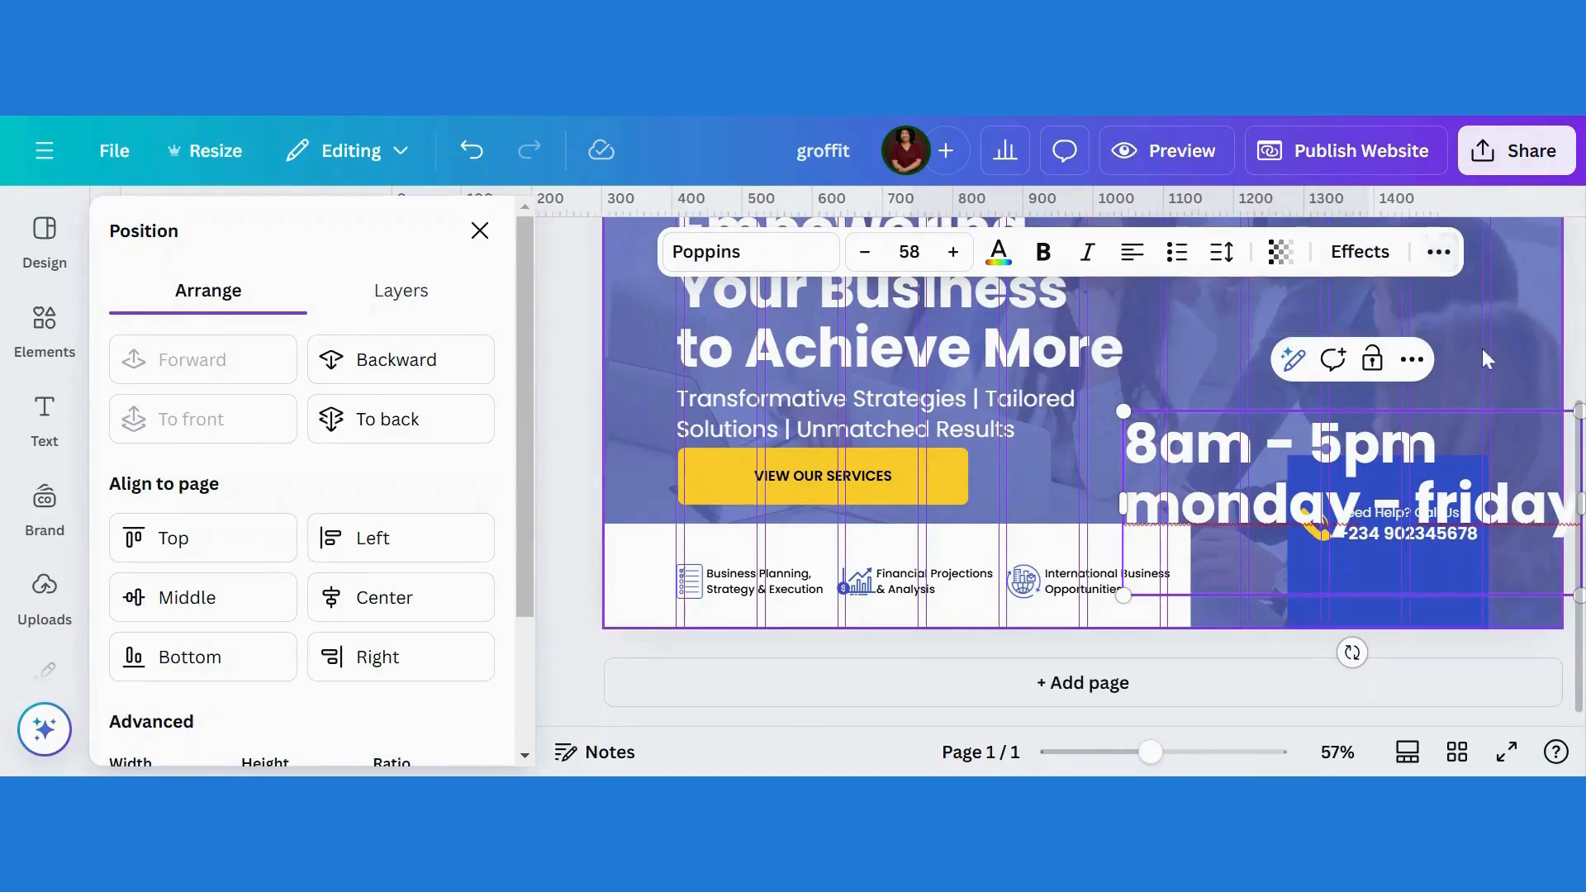
click(1392, 470)
click(1438, 252)
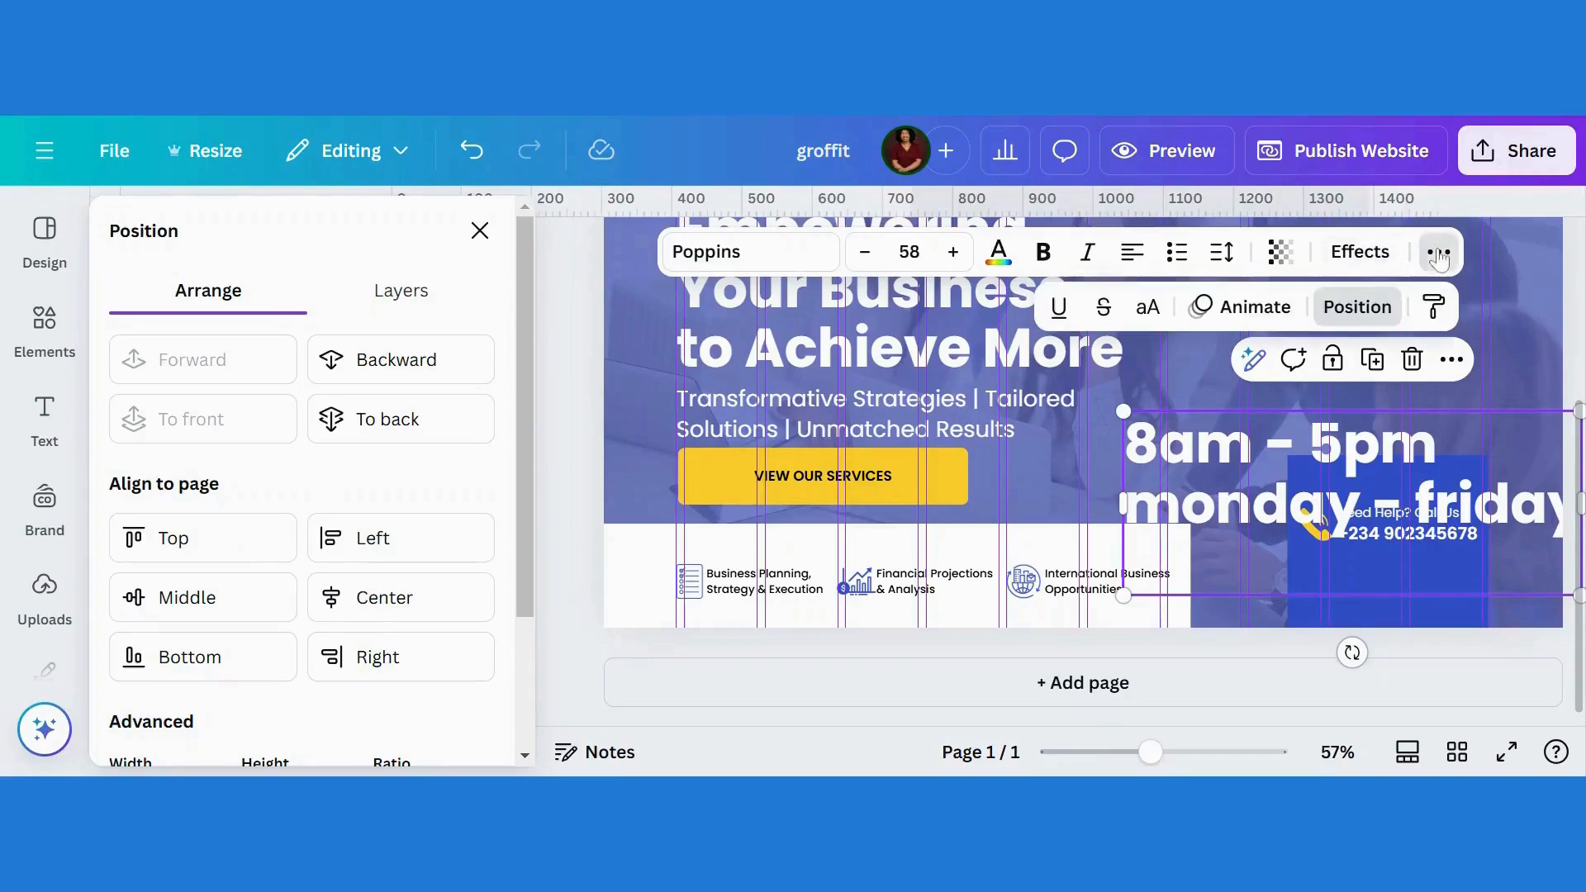
click(1148, 308)
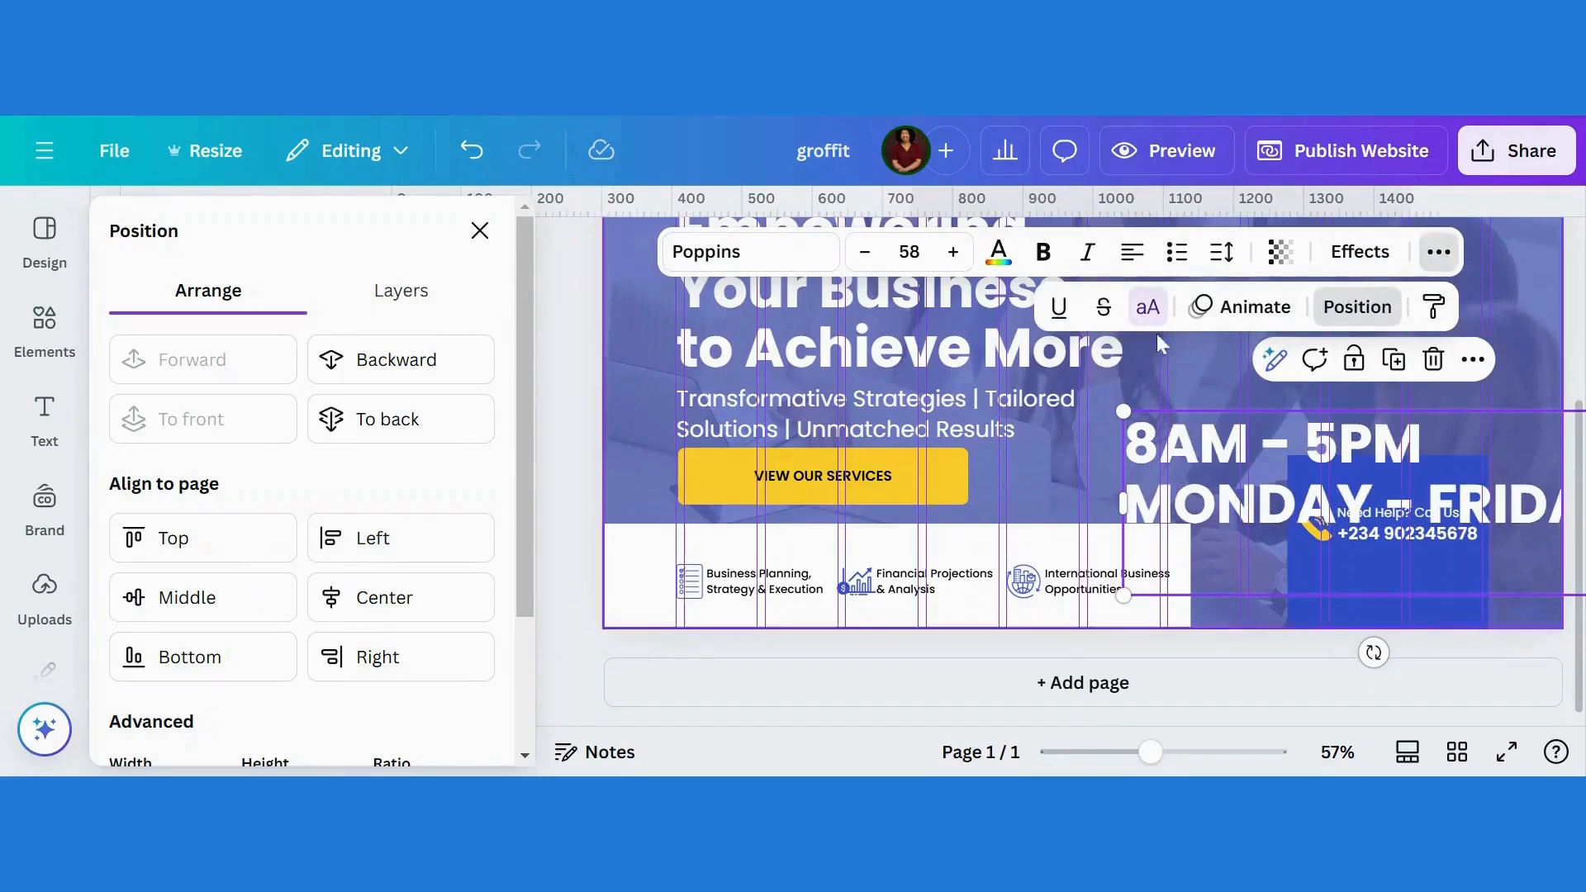
click(1133, 253)
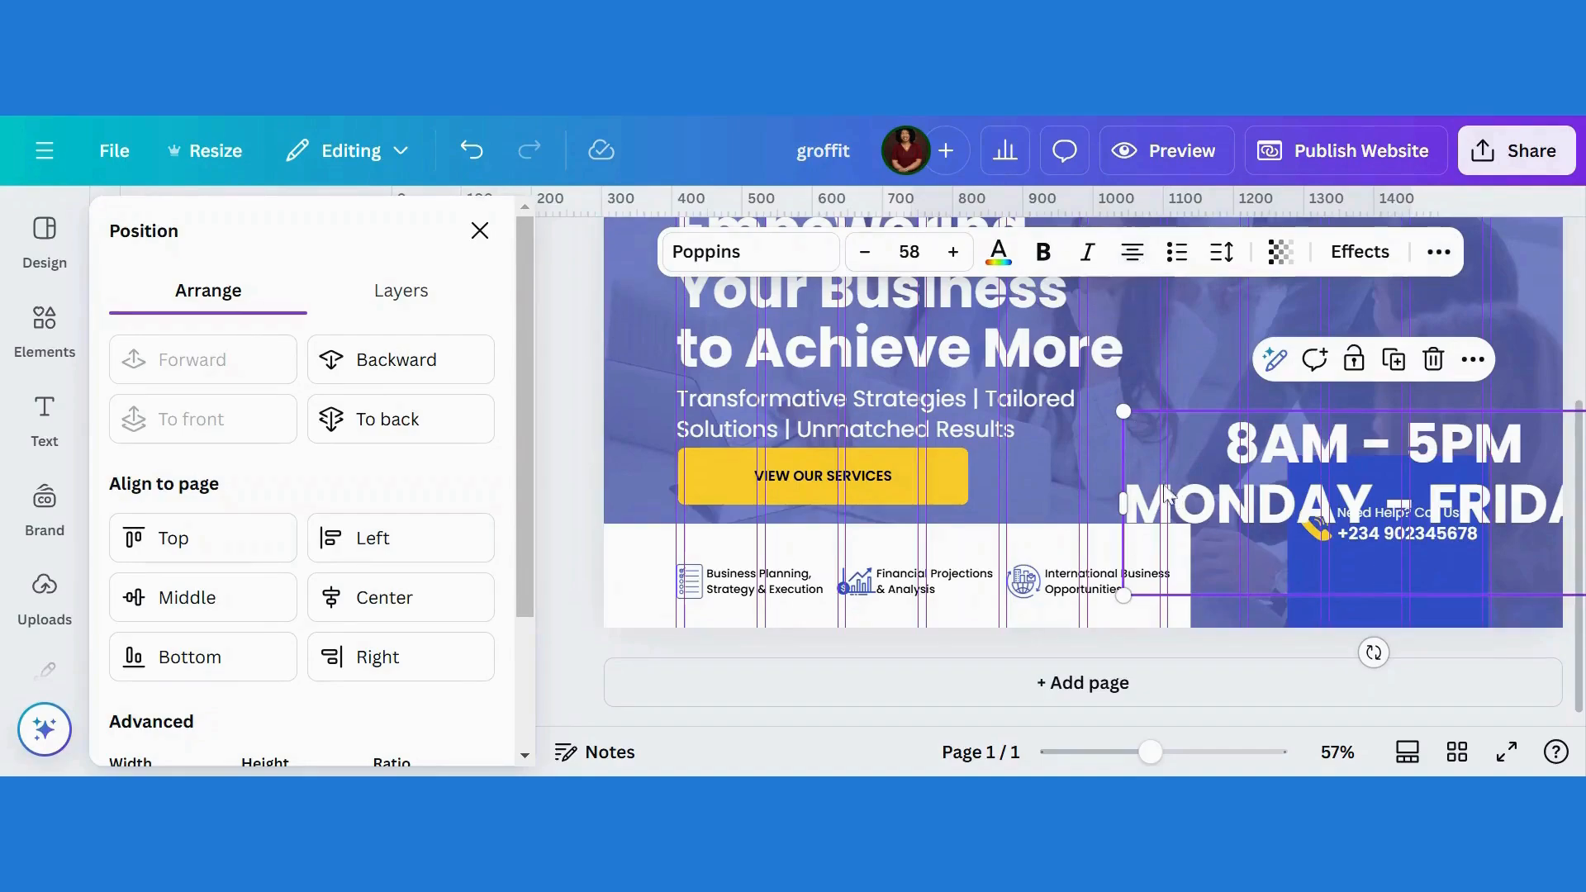
Step: Shrink the opening-hours text to font size 18 and place it below the phone number in the blue contact box
drag(1122, 409, 1377, 505)
drag(1511, 549, 1419, 581)
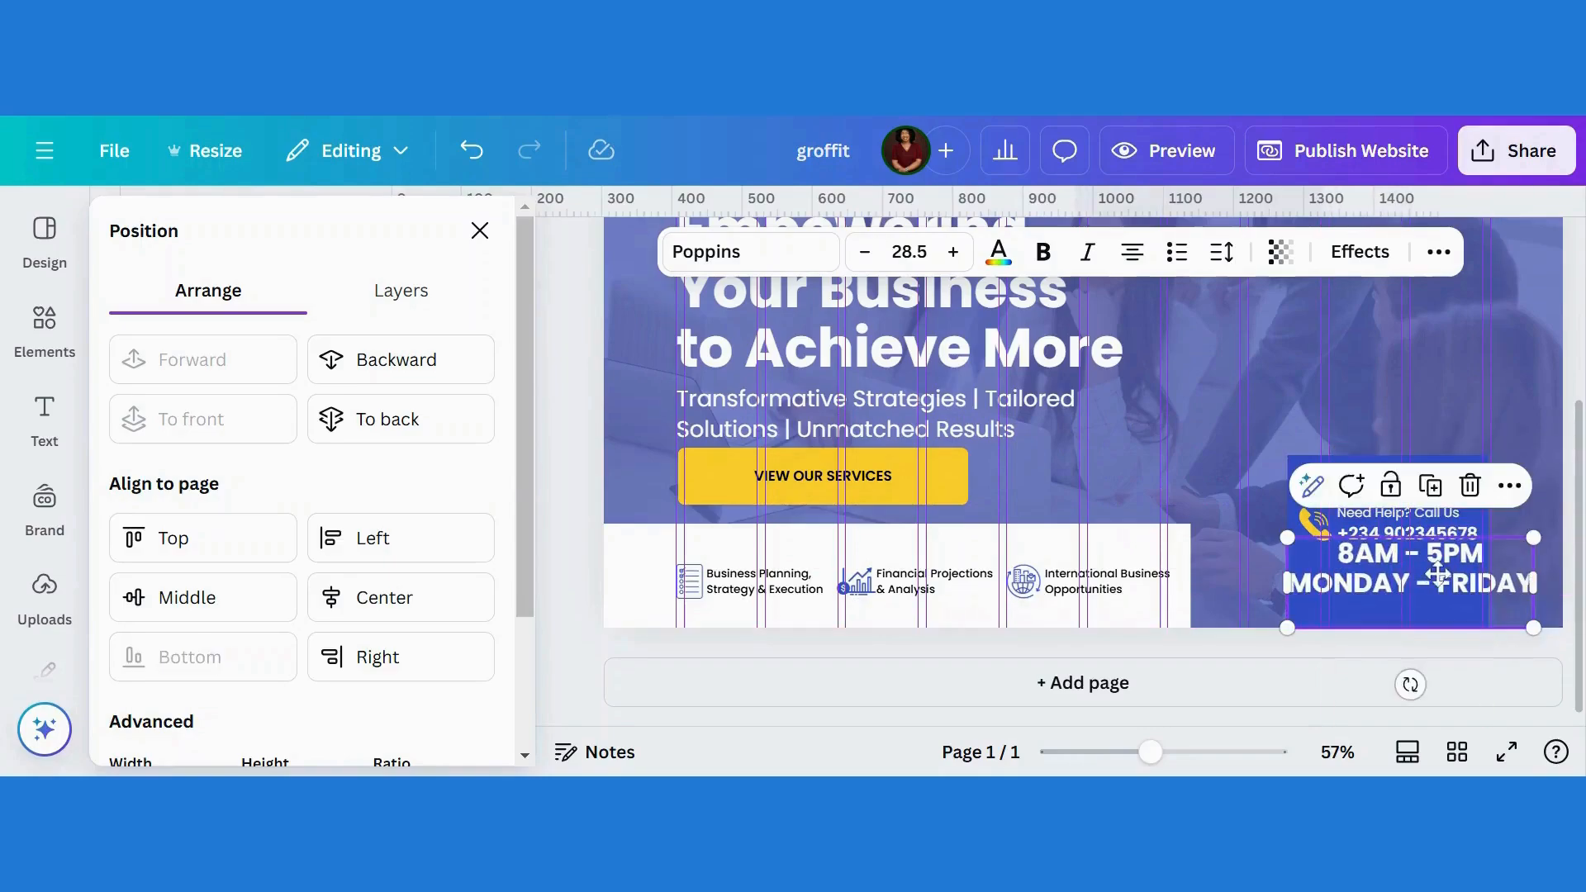
drag(1284, 537, 1359, 564)
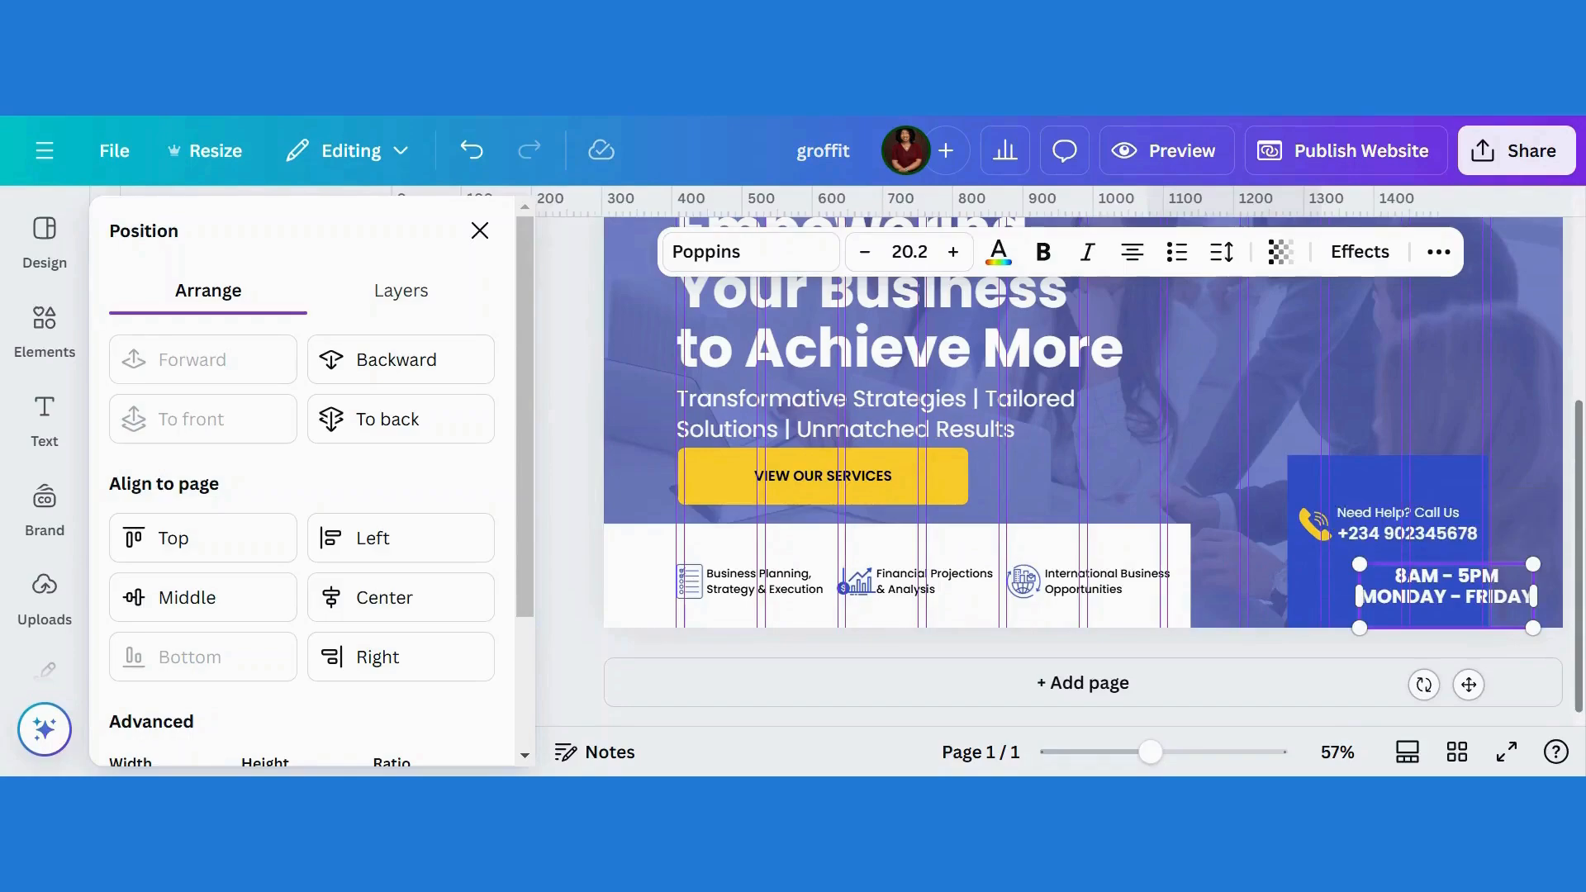
drag(1534, 630, 1434, 590)
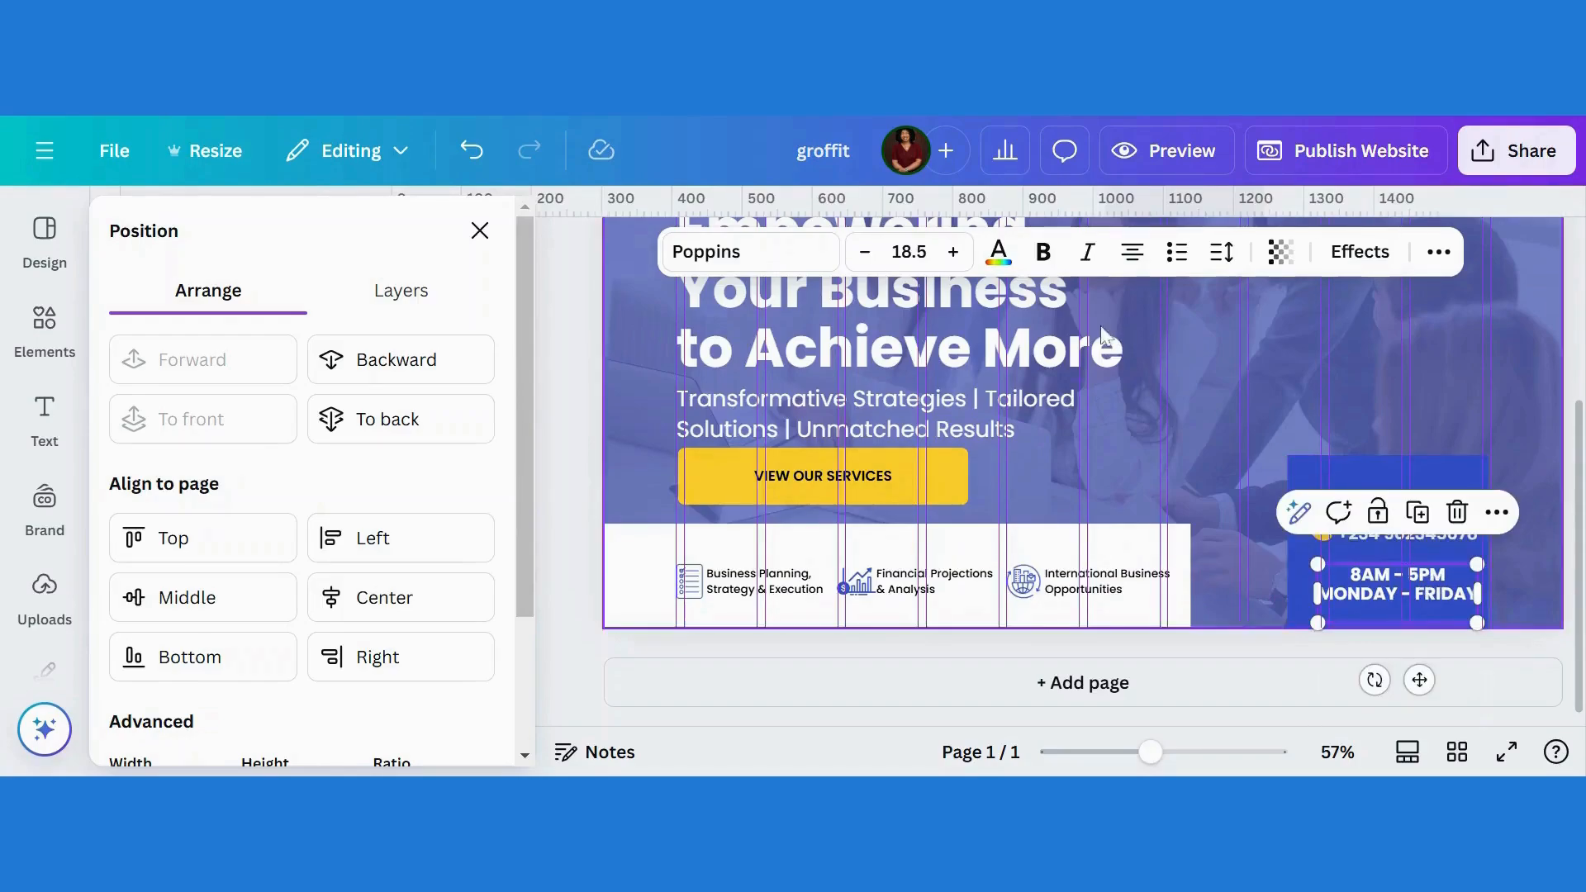
click(909, 252)
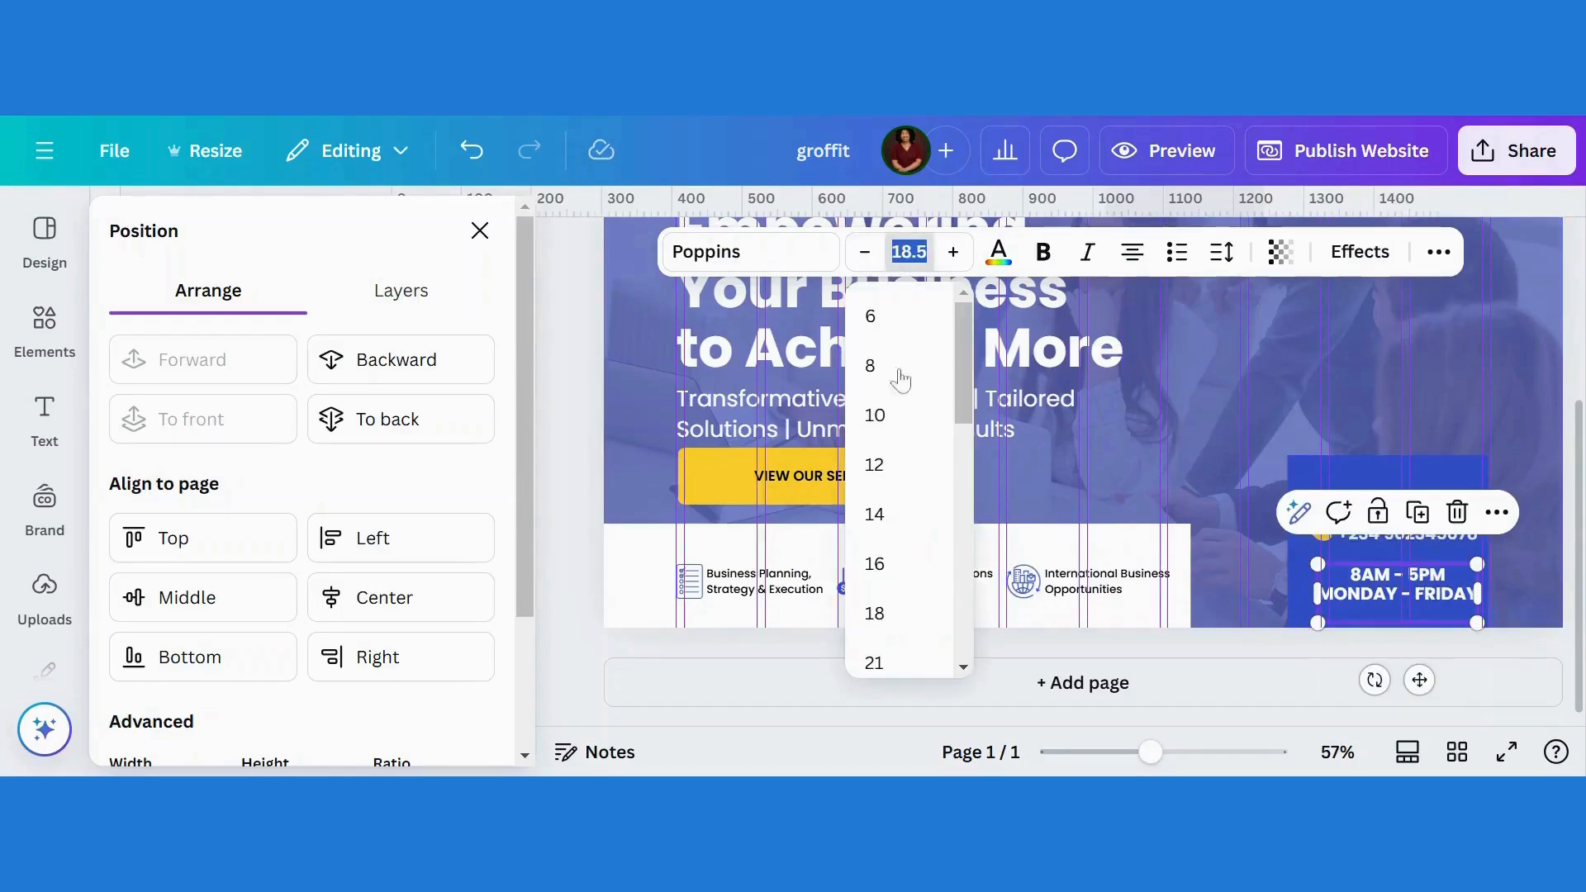
click(877, 614)
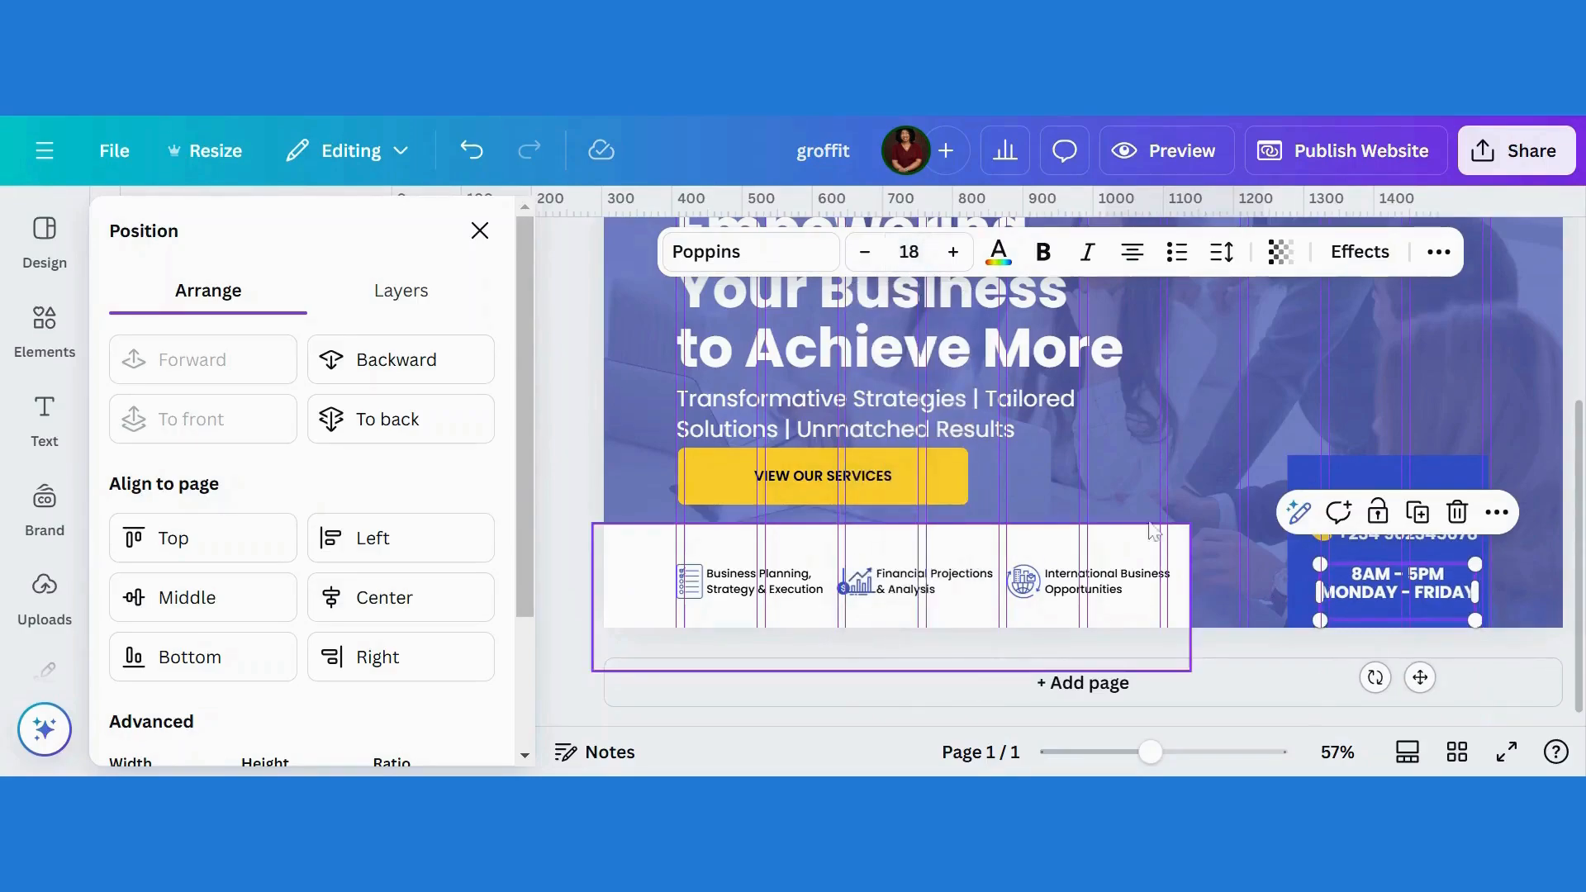
click(1523, 563)
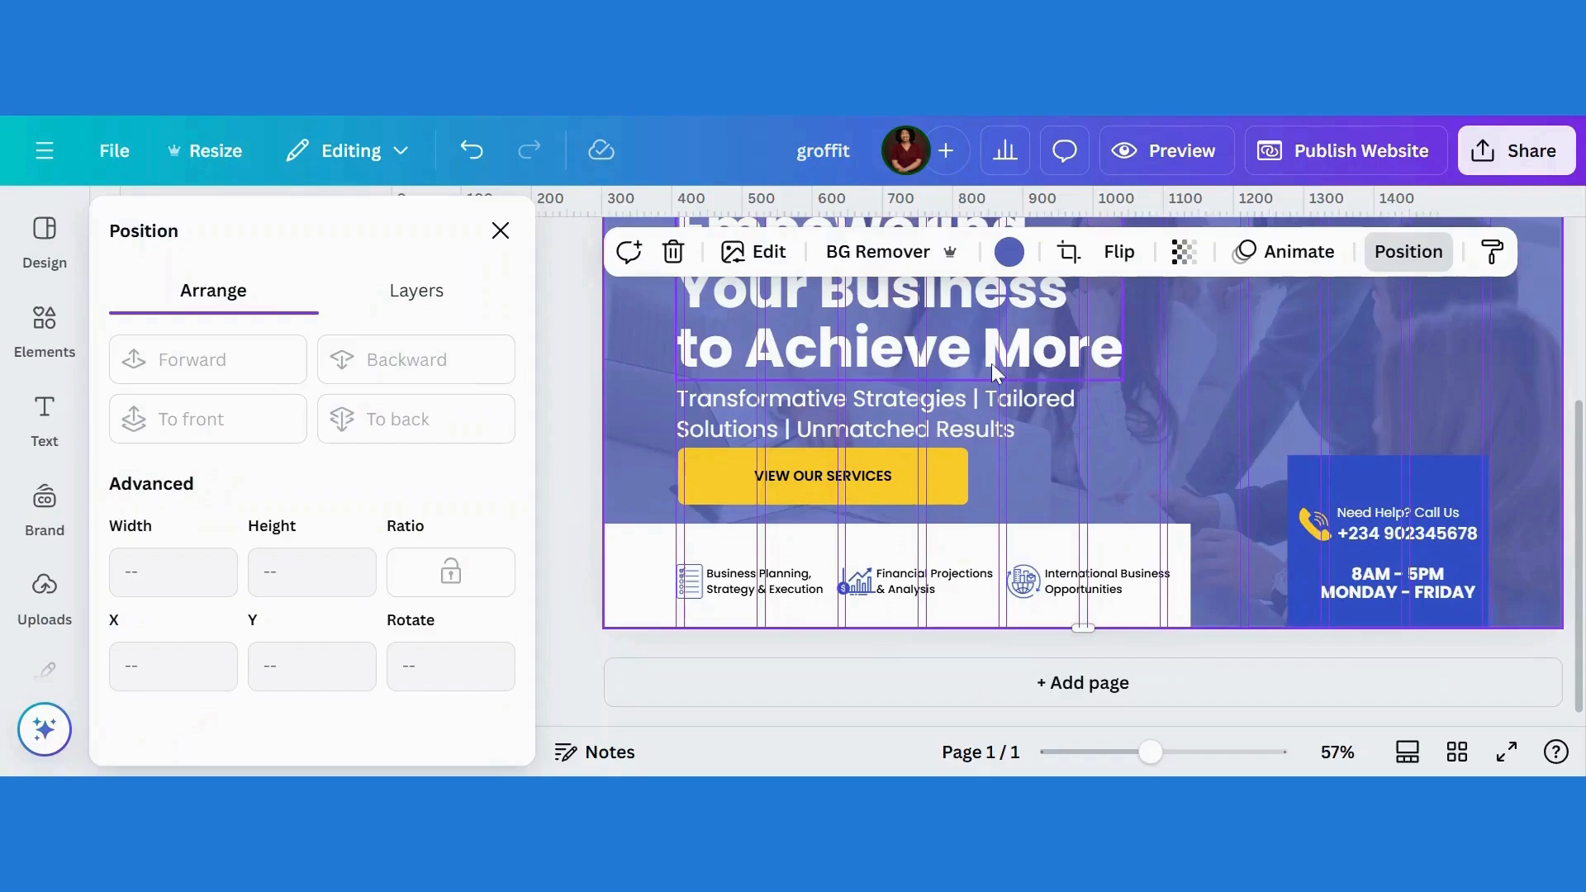
Step: Place a horizontal divider line between the phone number and the opening hours, with a line weight of 1
click(1188, 370)
drag(1108, 397, 1339, 615)
drag(1138, 553, 1328, 554)
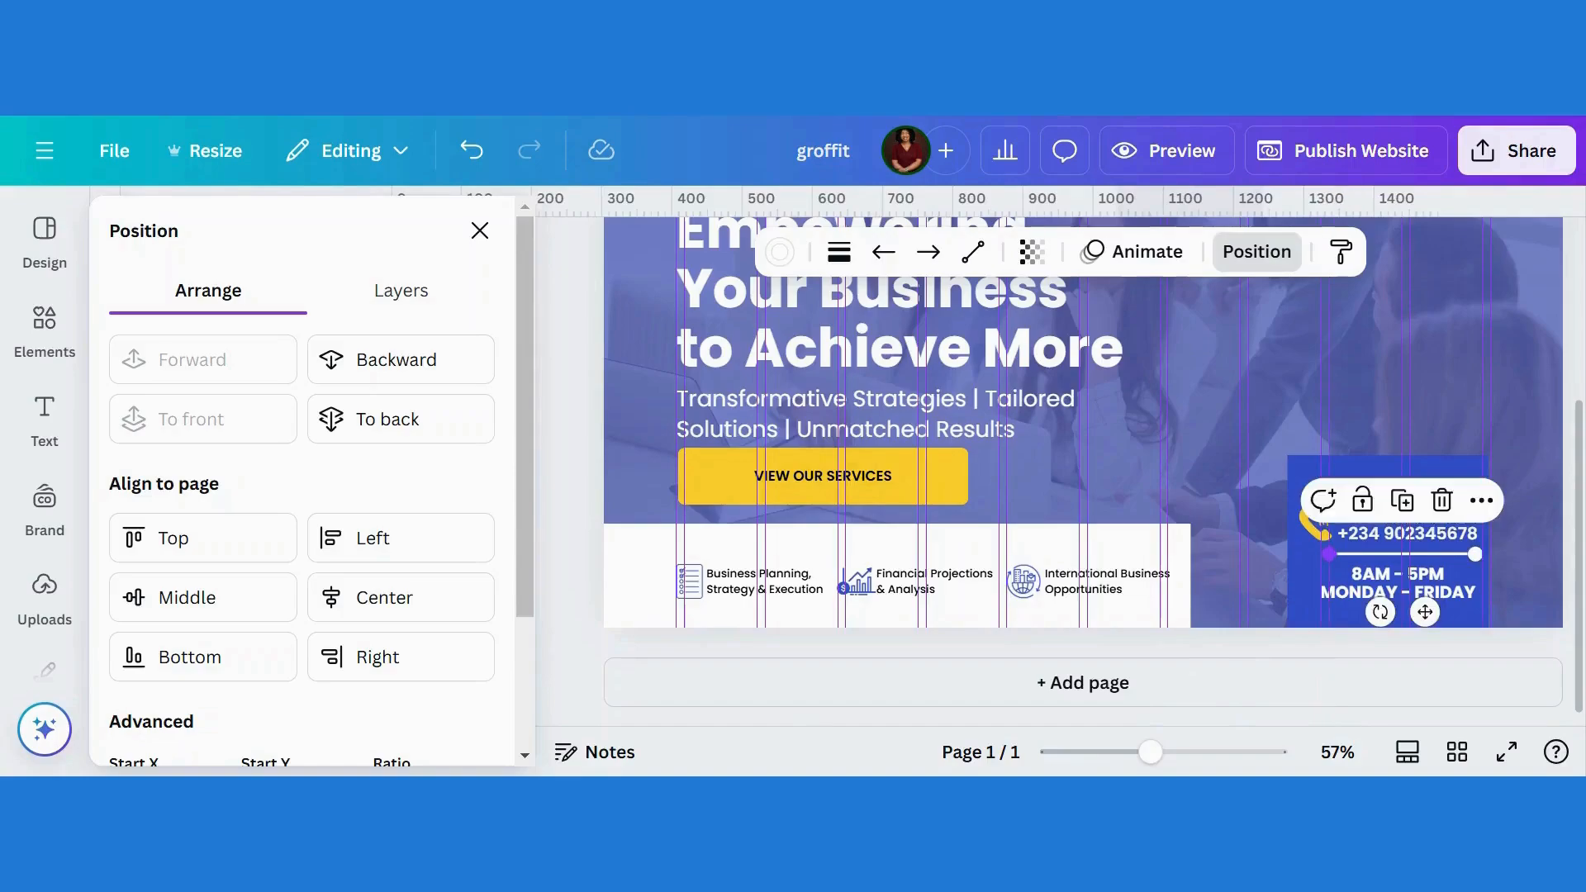
click(839, 252)
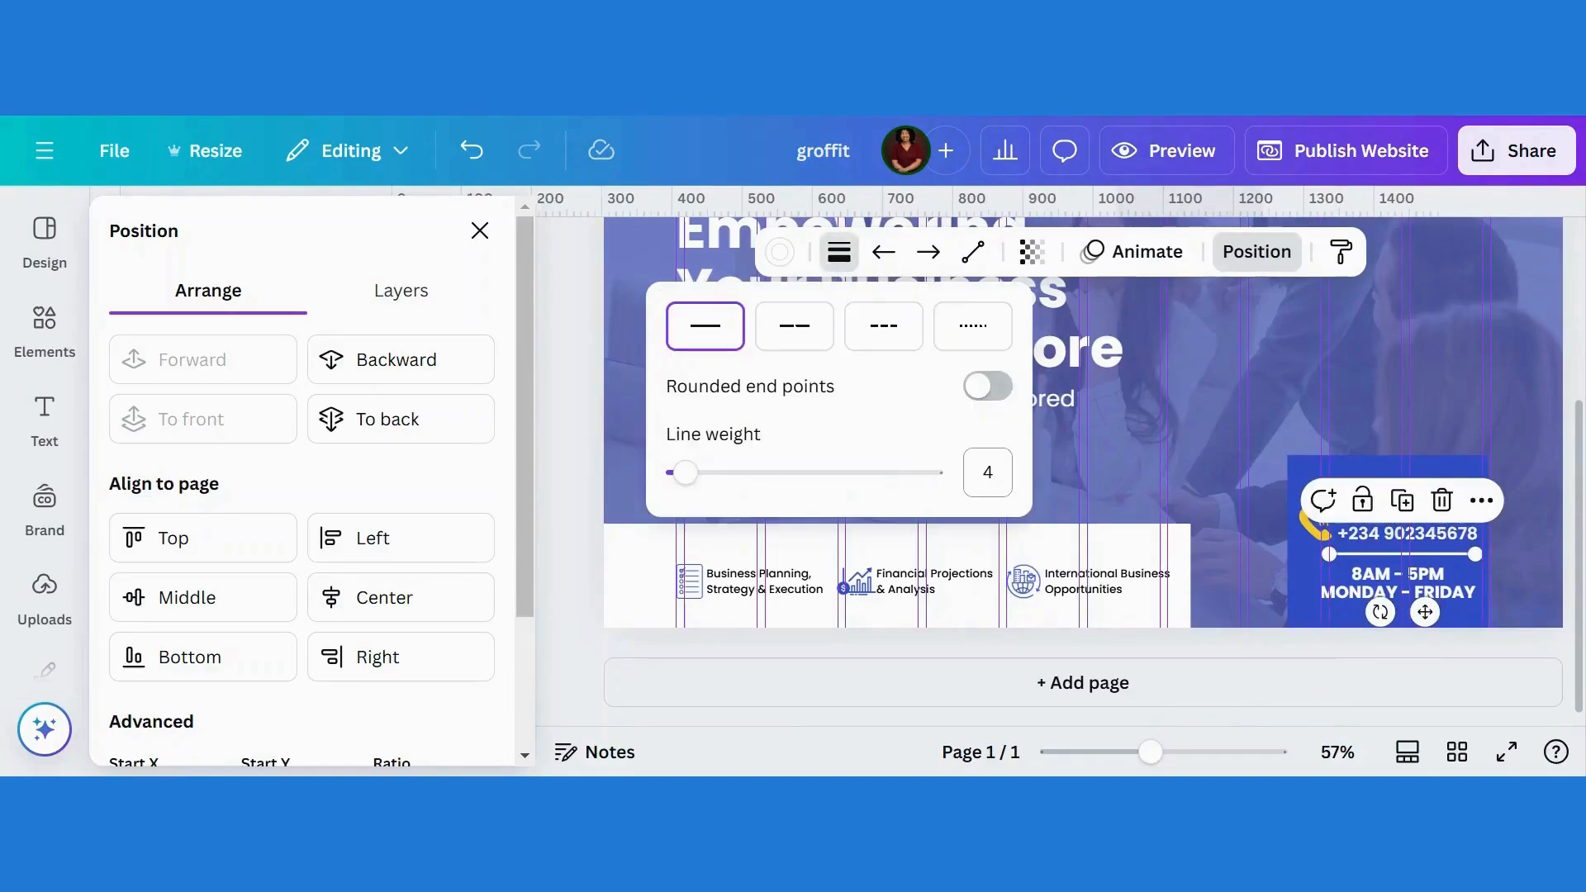
key(Return)
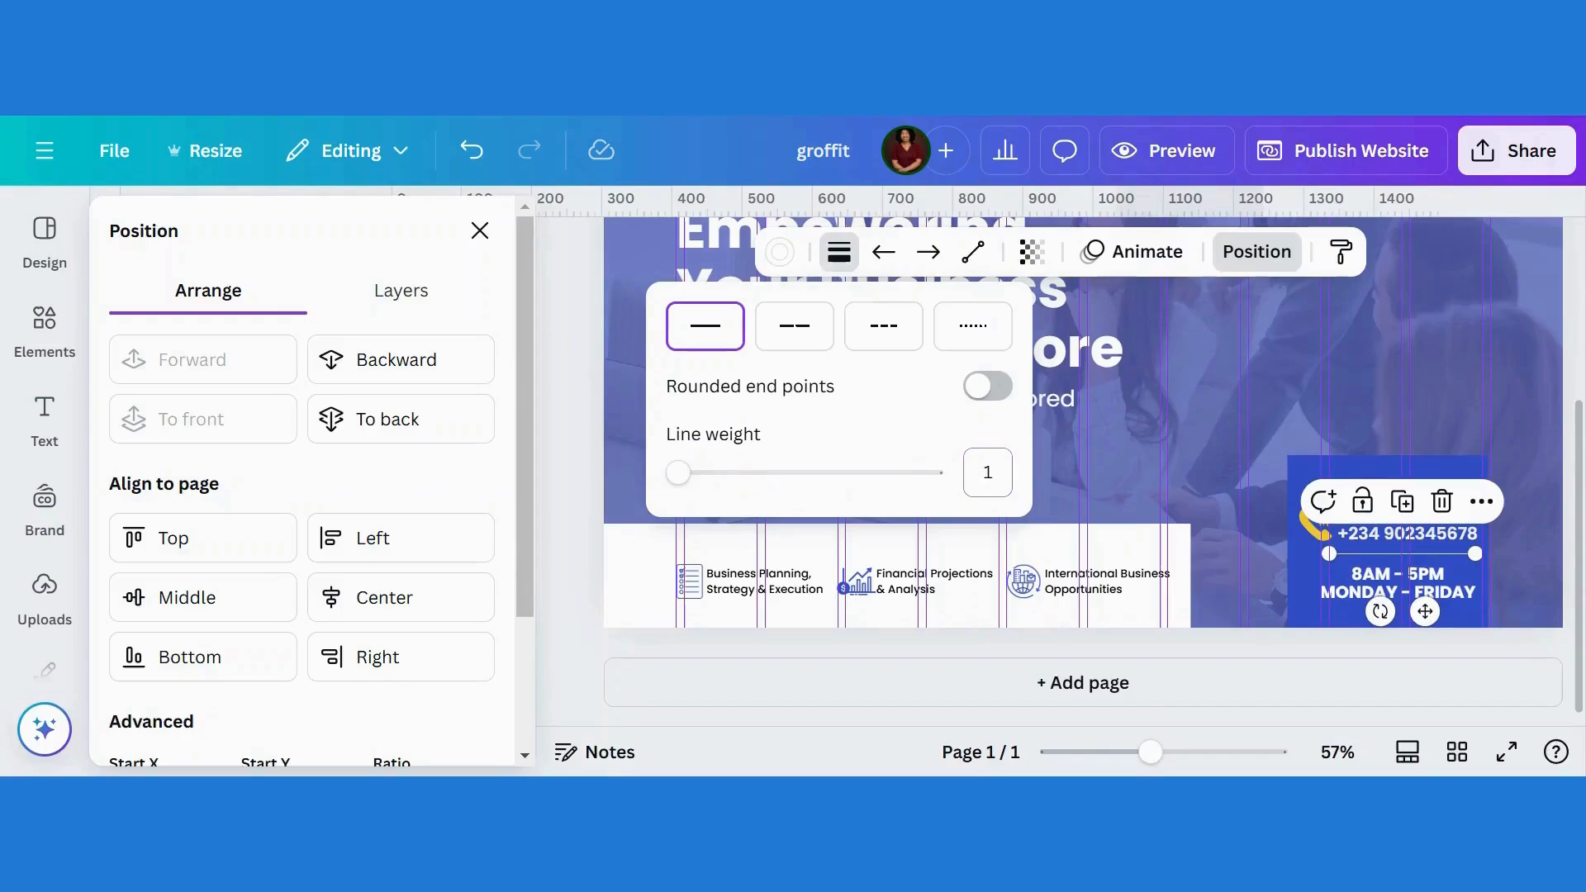
click(1424, 373)
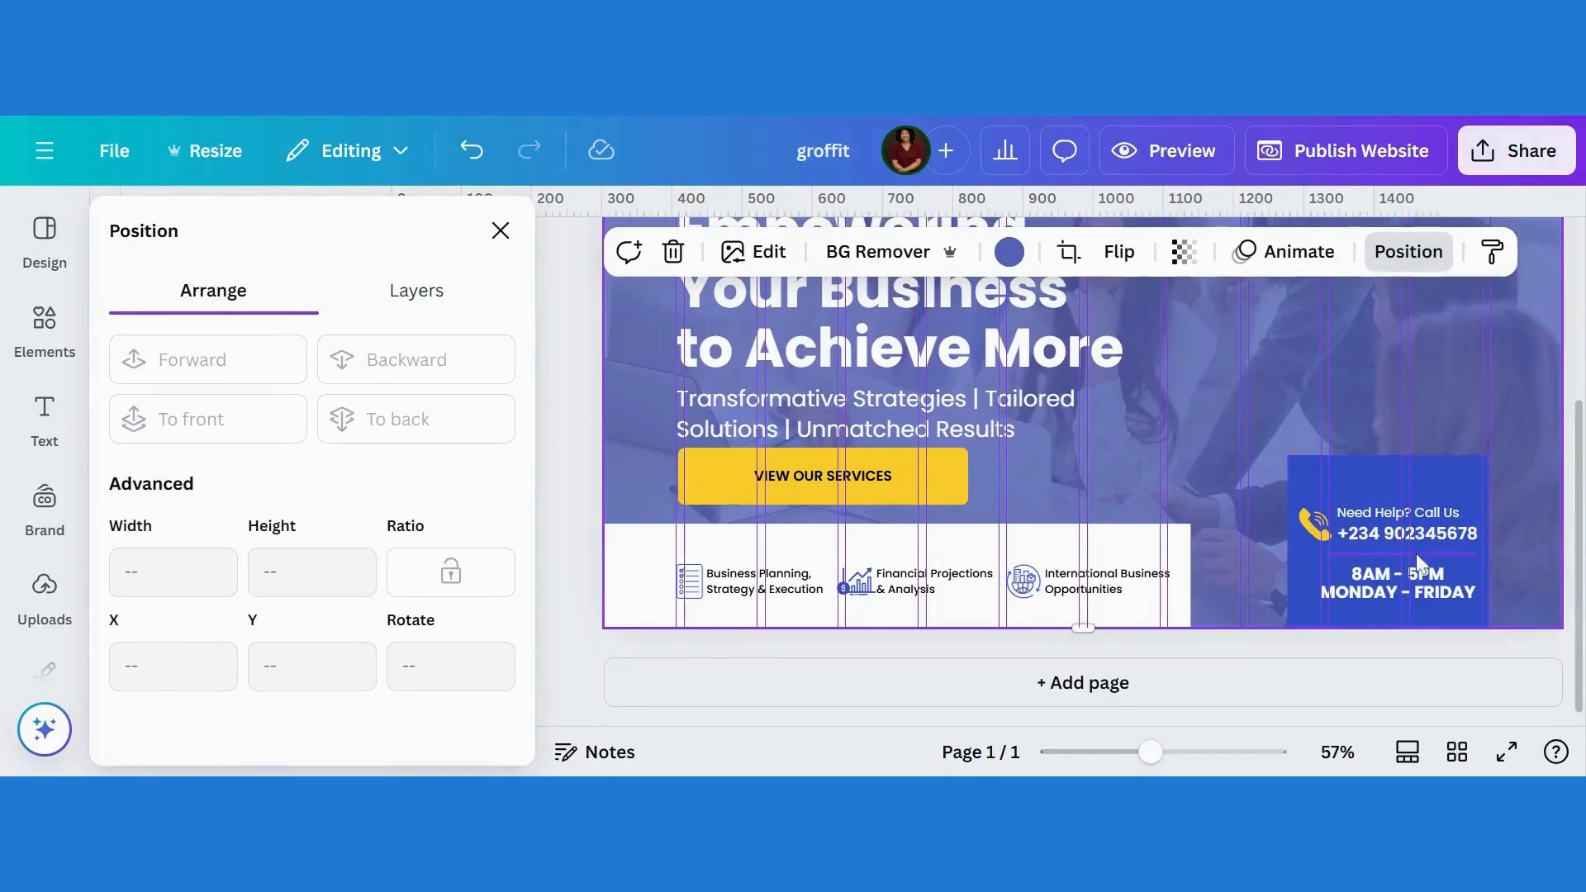
Step: Align the phone group, divider line and opening-hours text with the blue contact box on their horizontal centres
click(1372, 538)
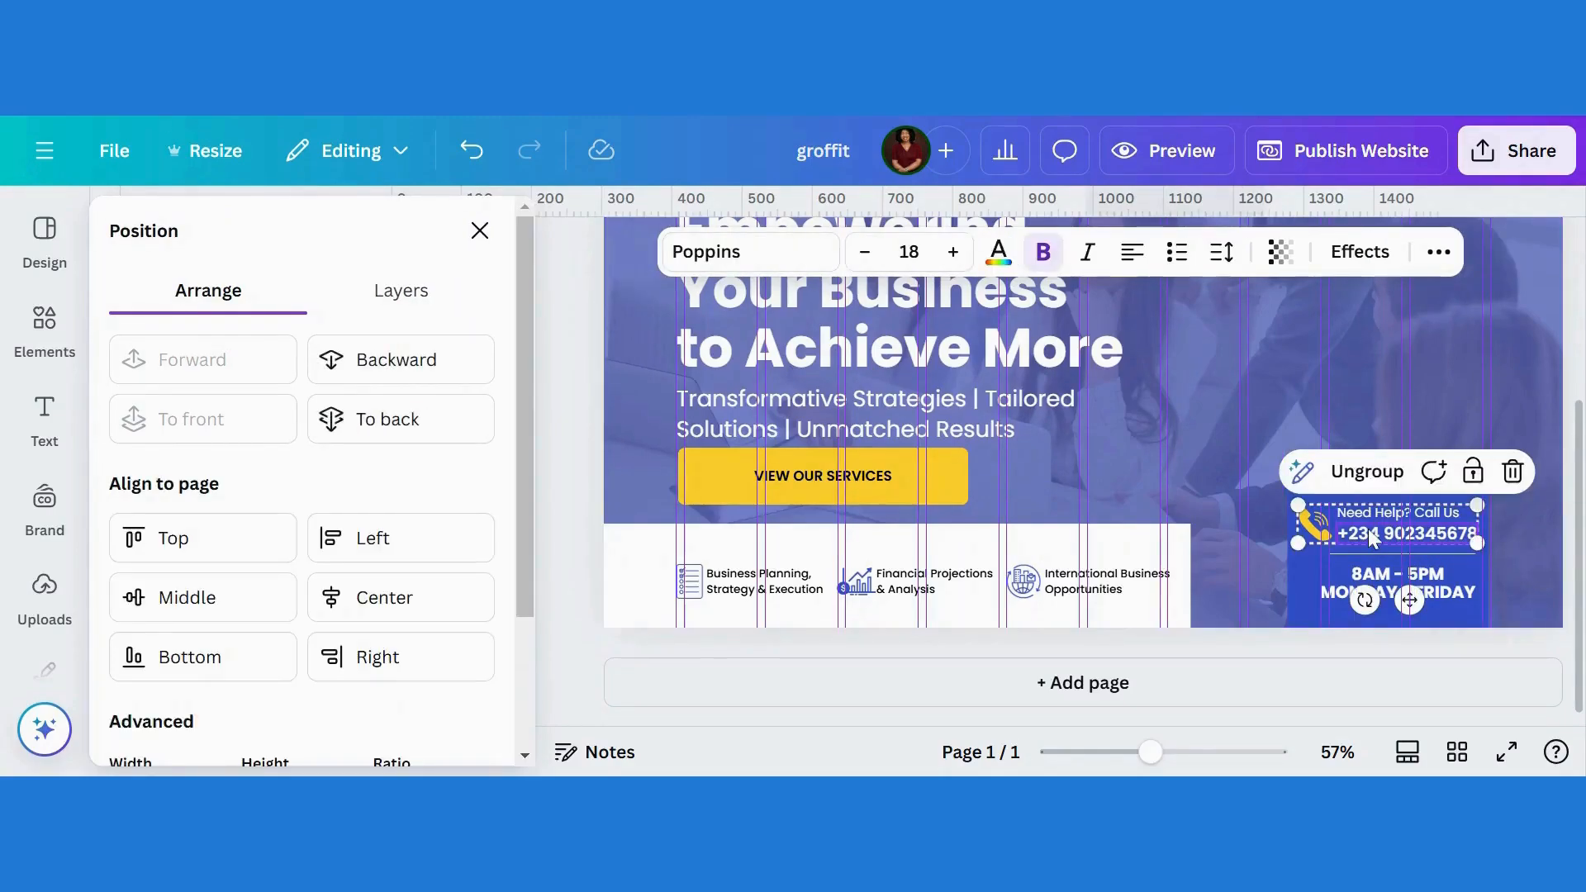
shift+click(1380, 554)
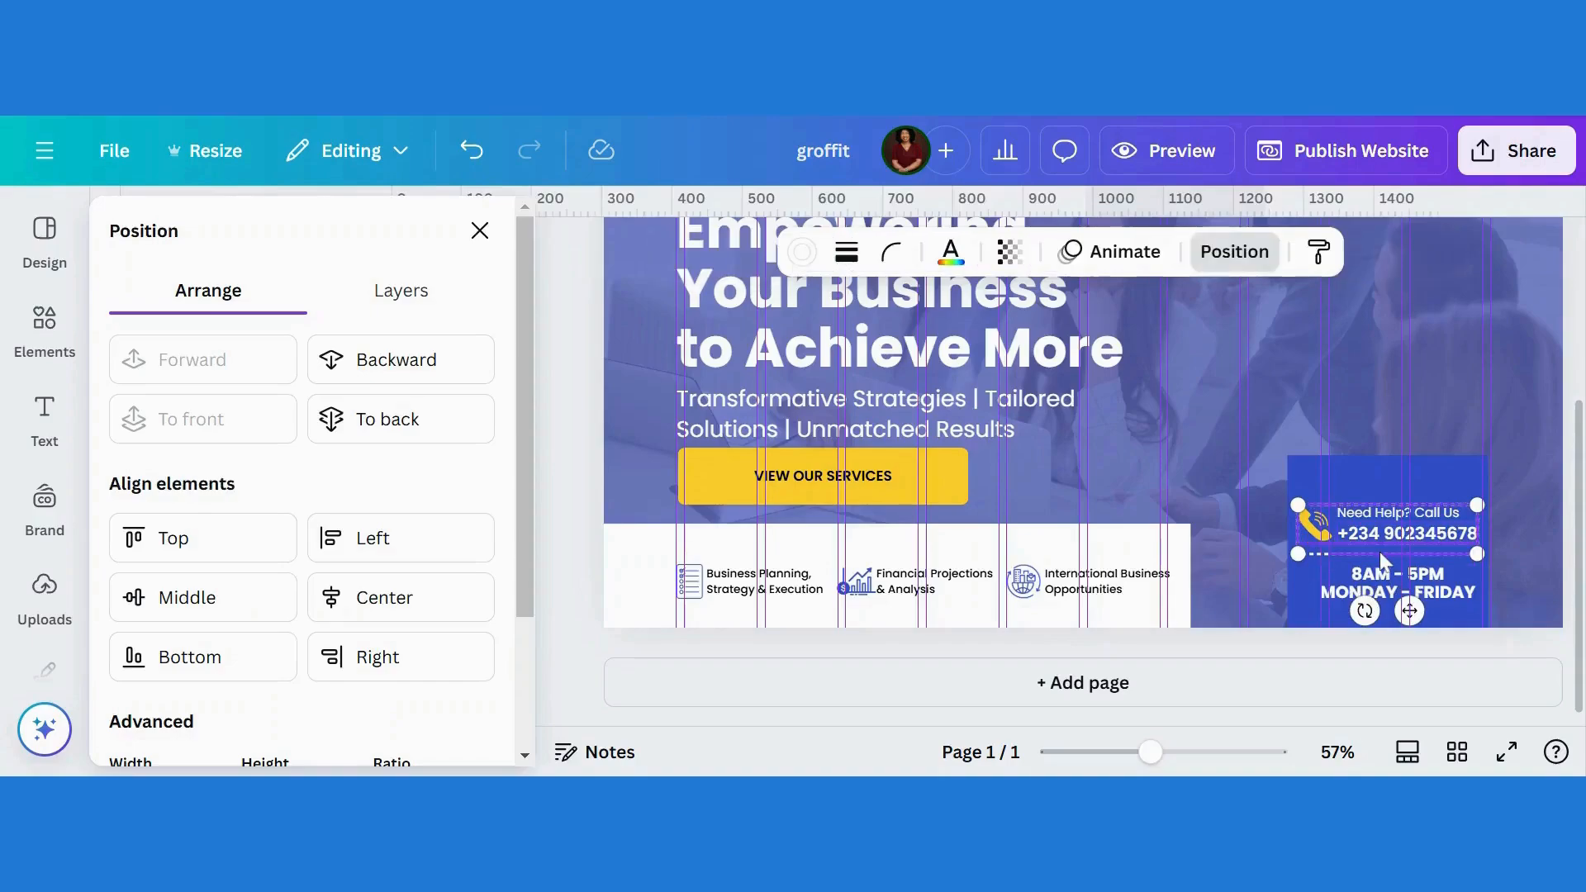
shift+click(1382, 553)
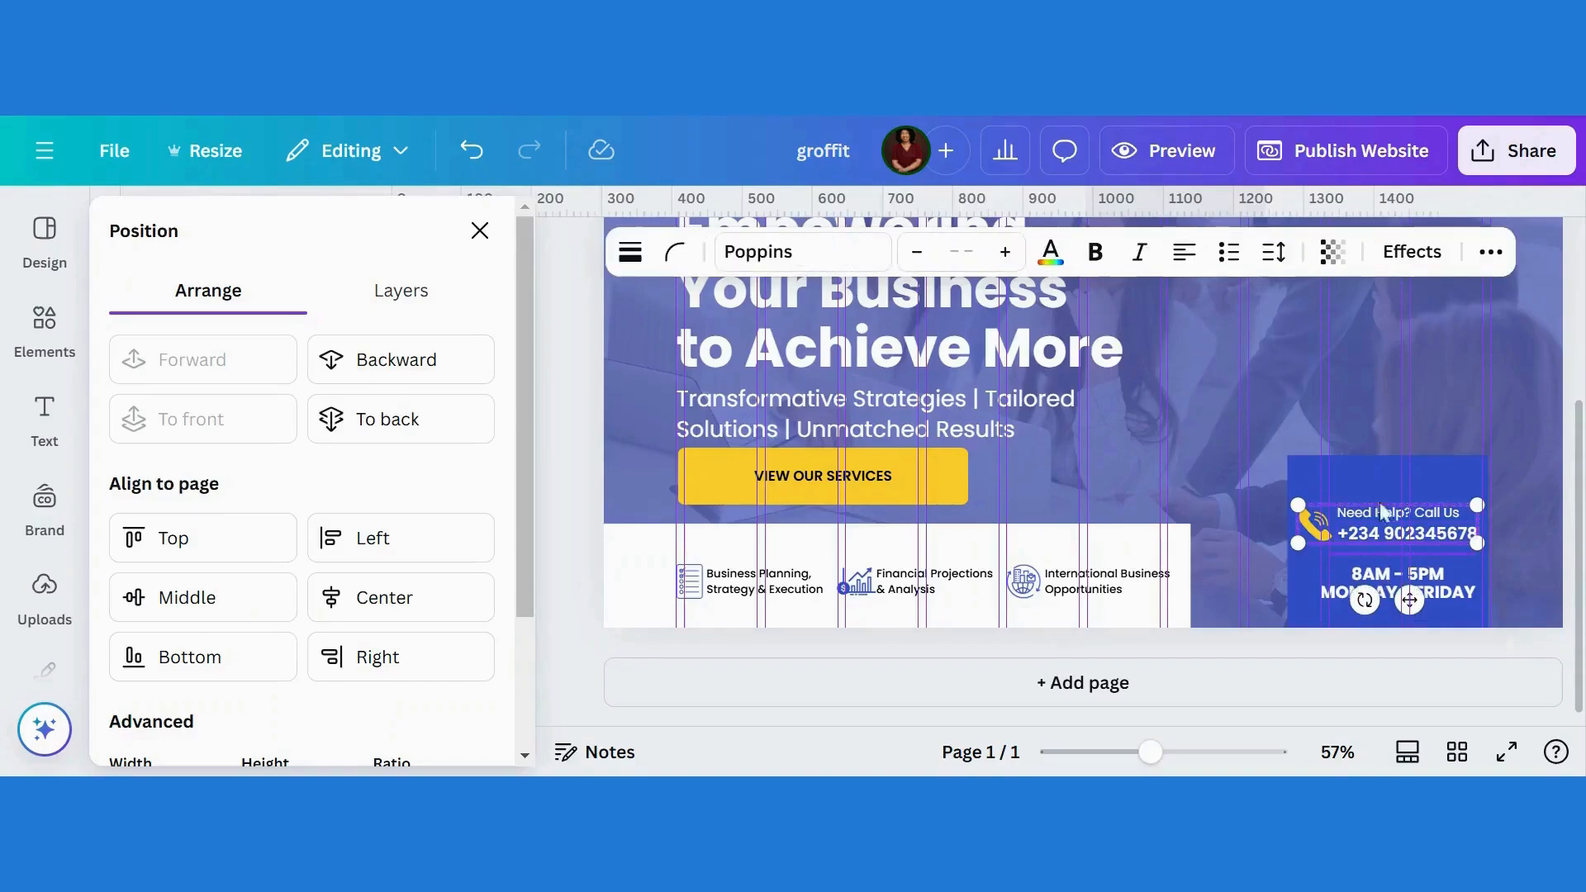
shift+click(1383, 562)
shift+click(1369, 593)
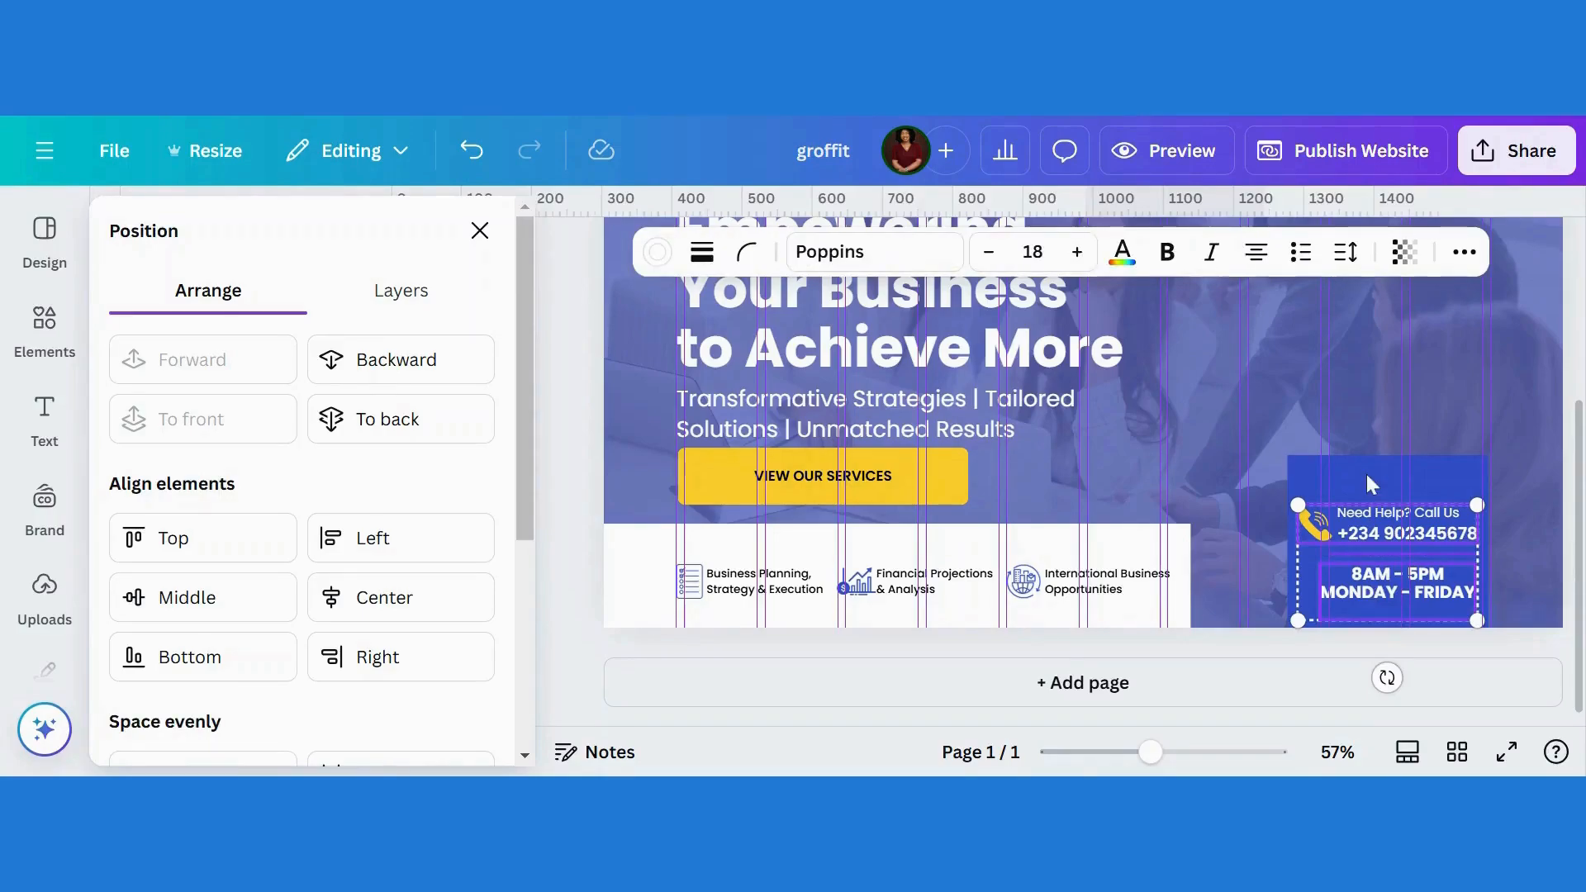
shift+click(1475, 502)
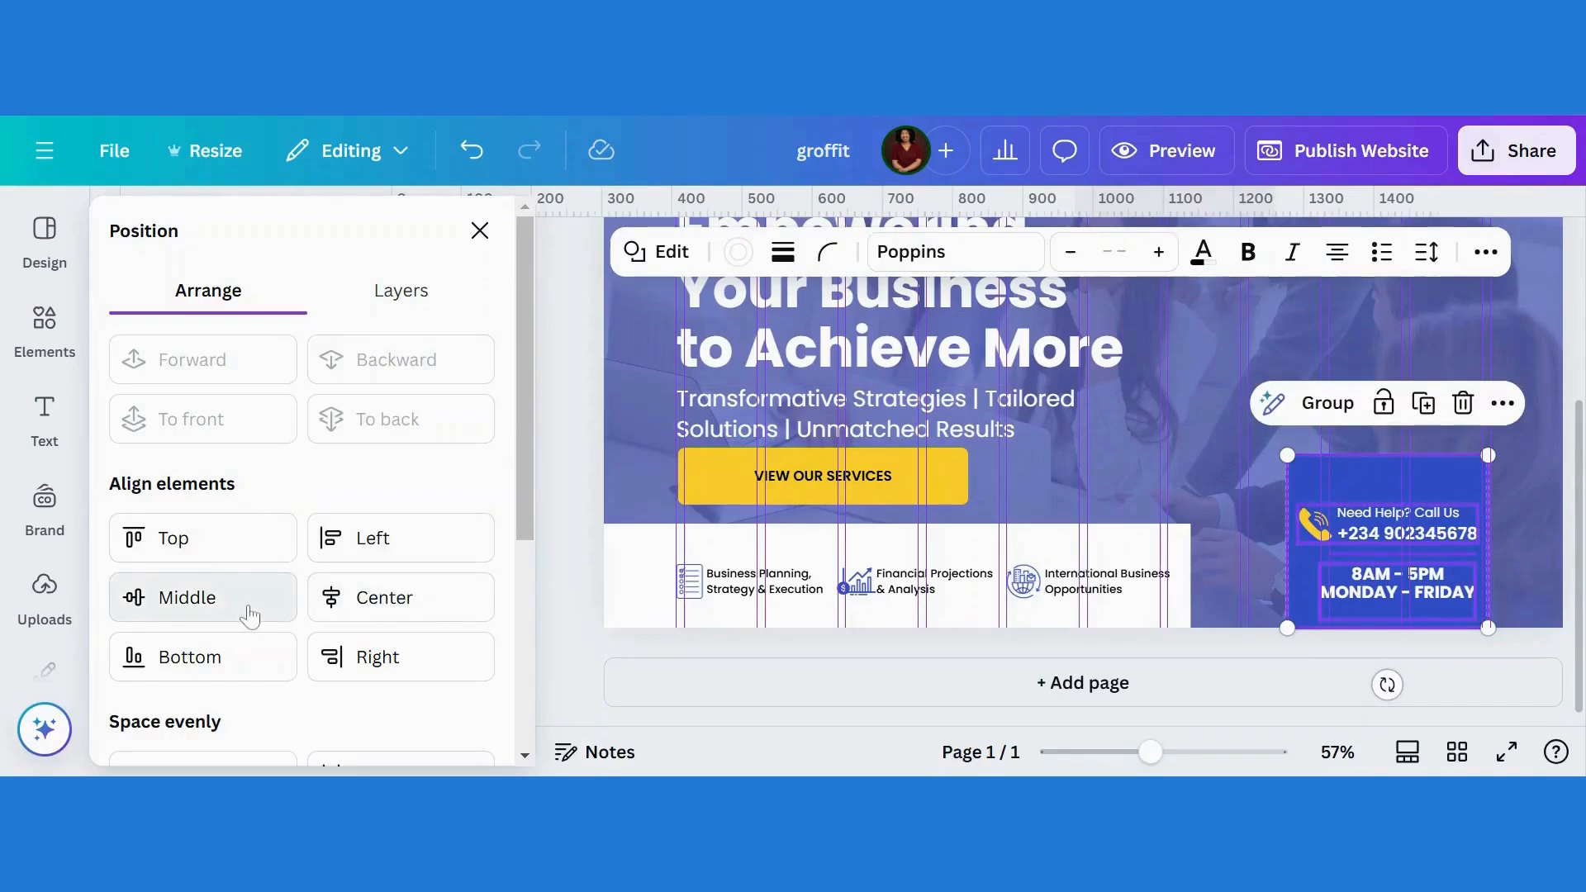
click(369, 600)
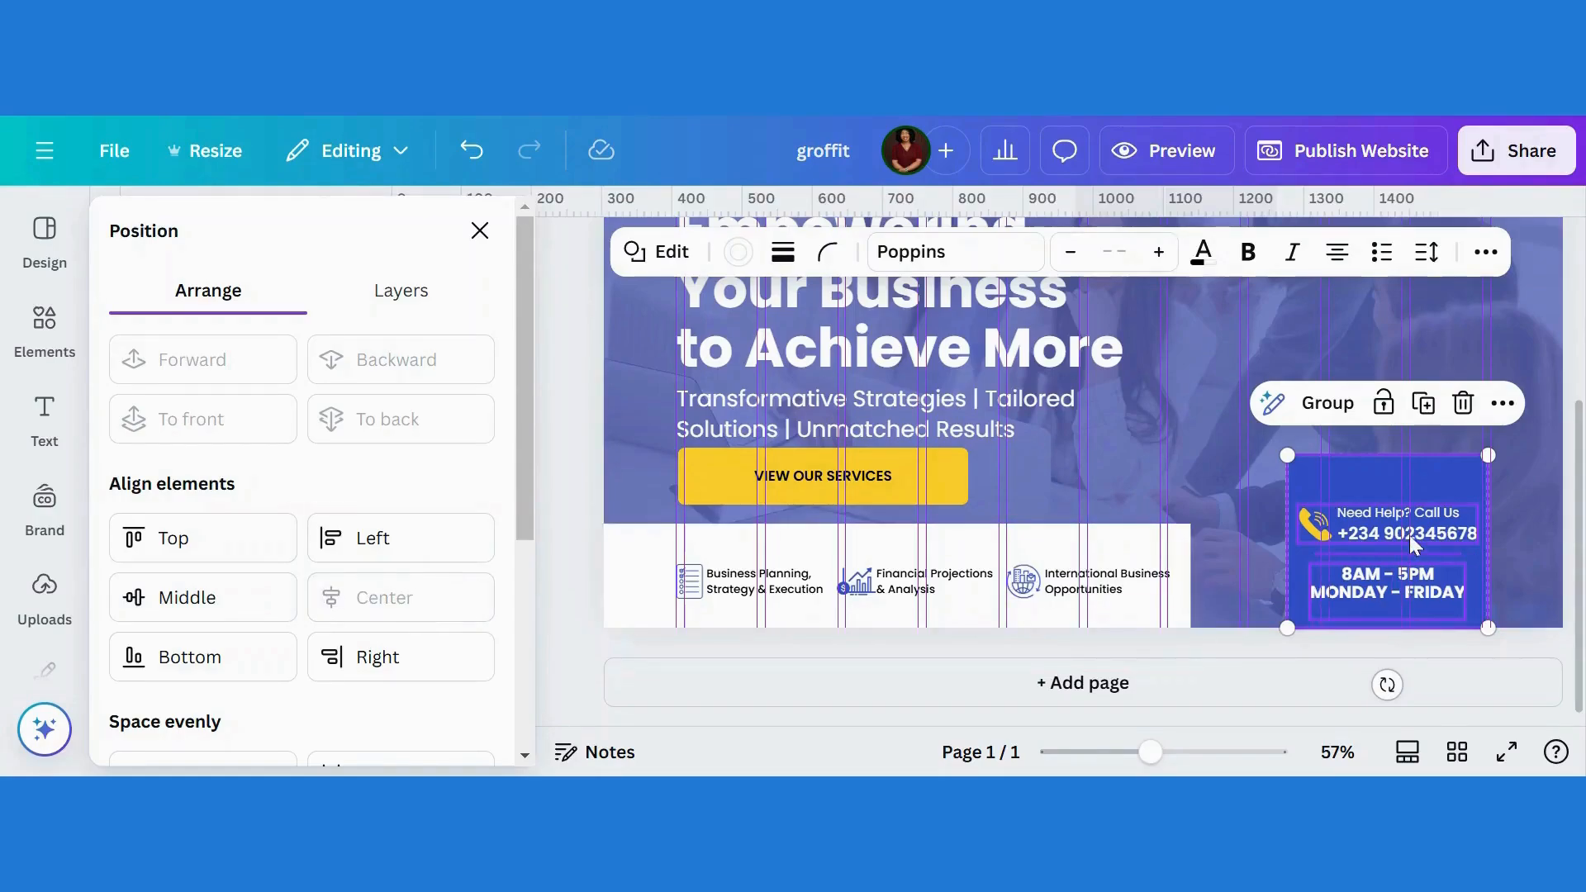
click(1540, 538)
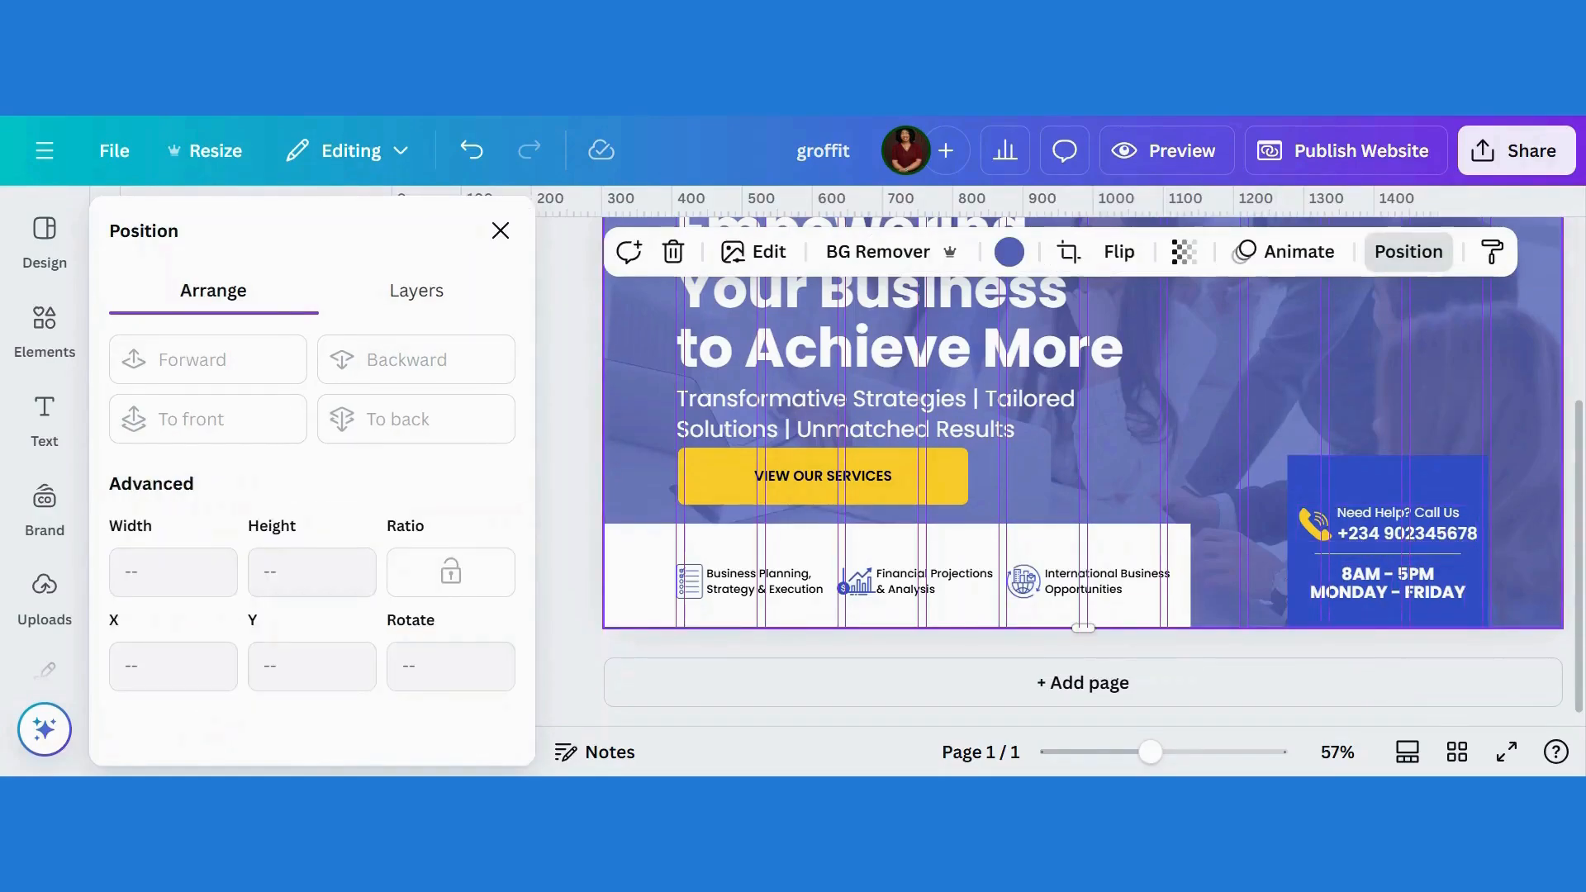
Step: Add a rectangle to the hero section and fill it with the colour #F1F1F1
scroll(1487, 510, up, 2)
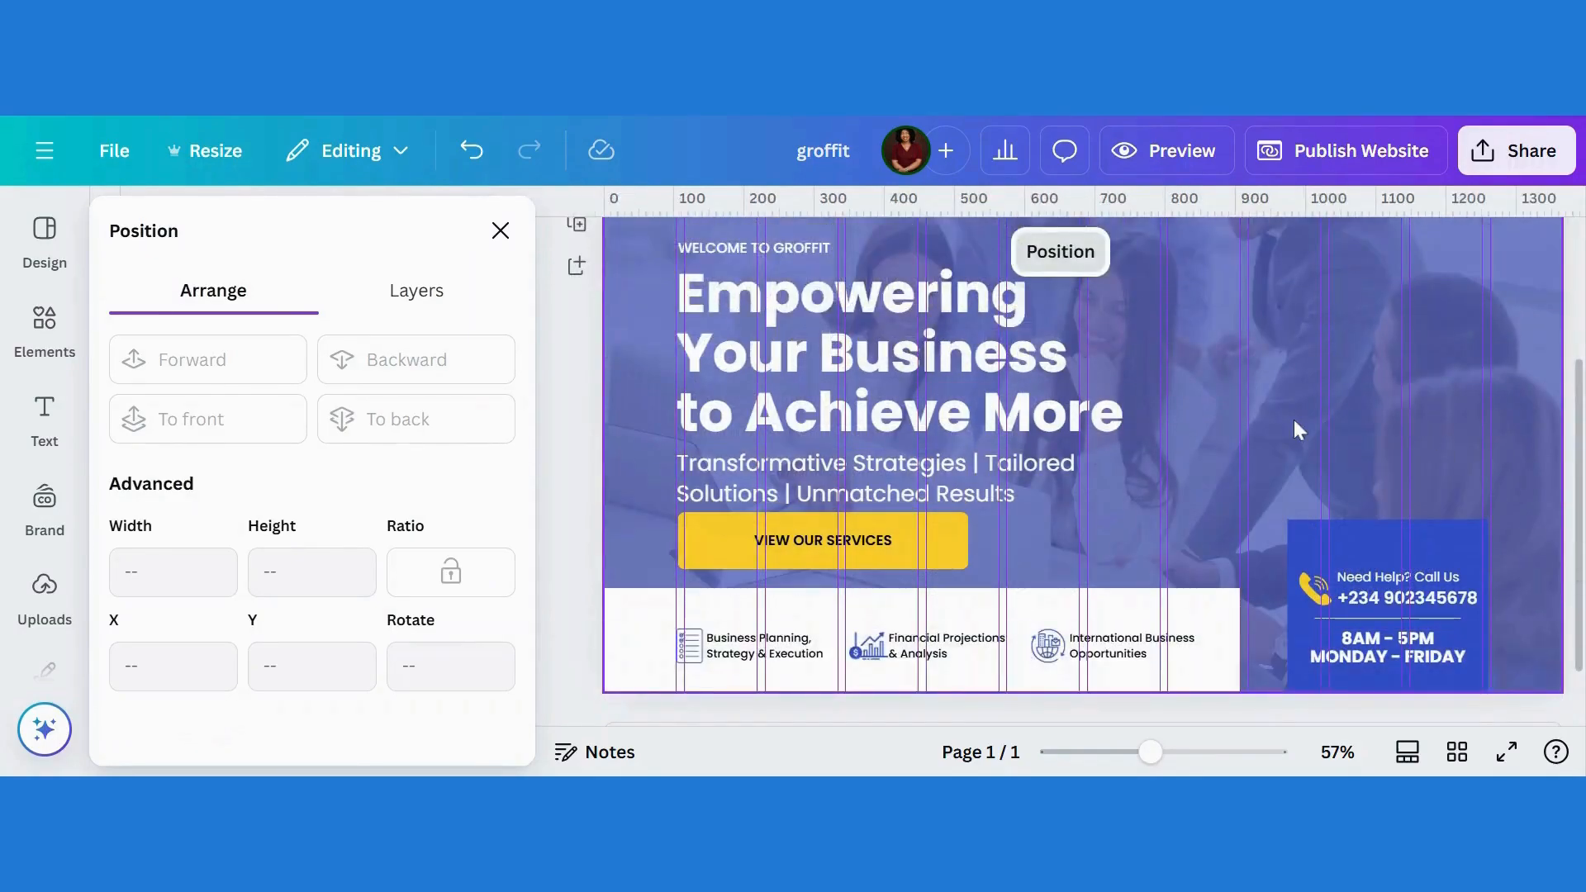
key(r)
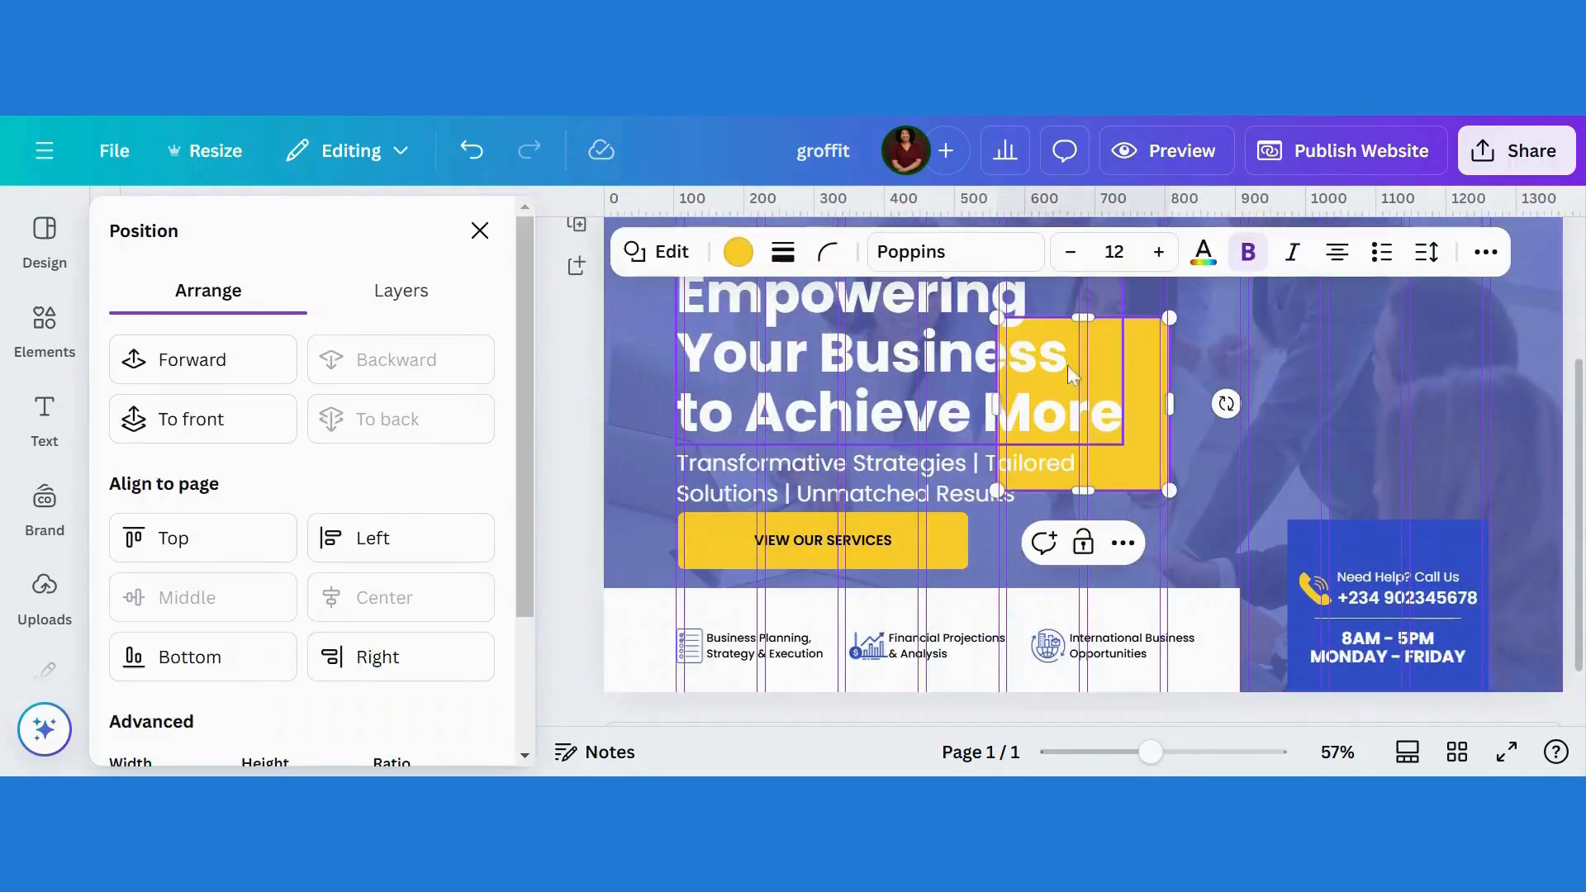
click(738, 251)
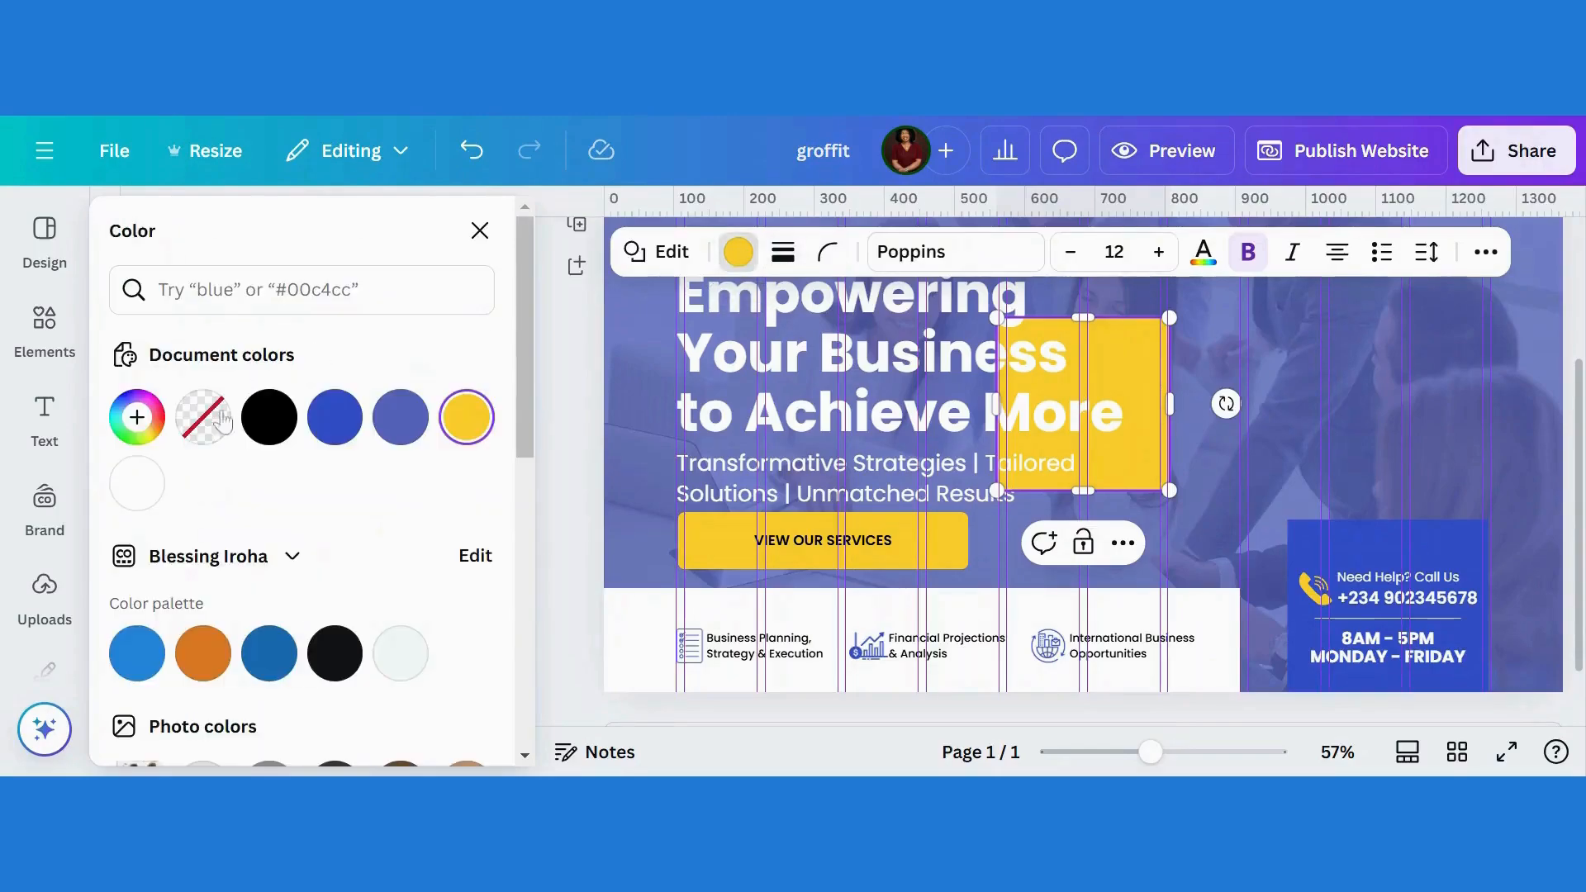
click(137, 418)
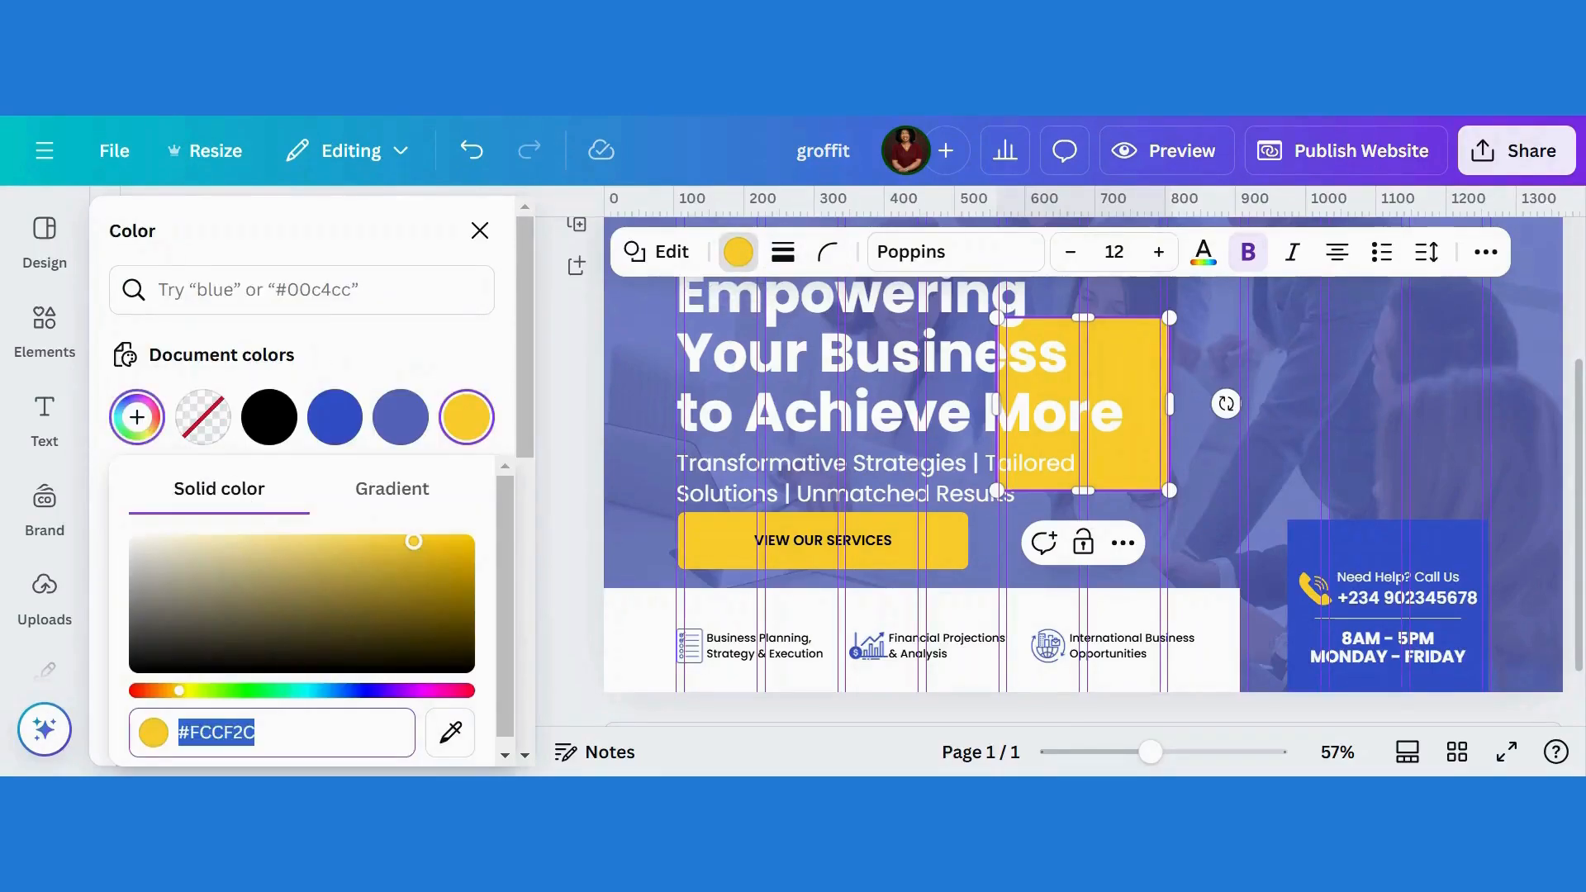
text(#F)
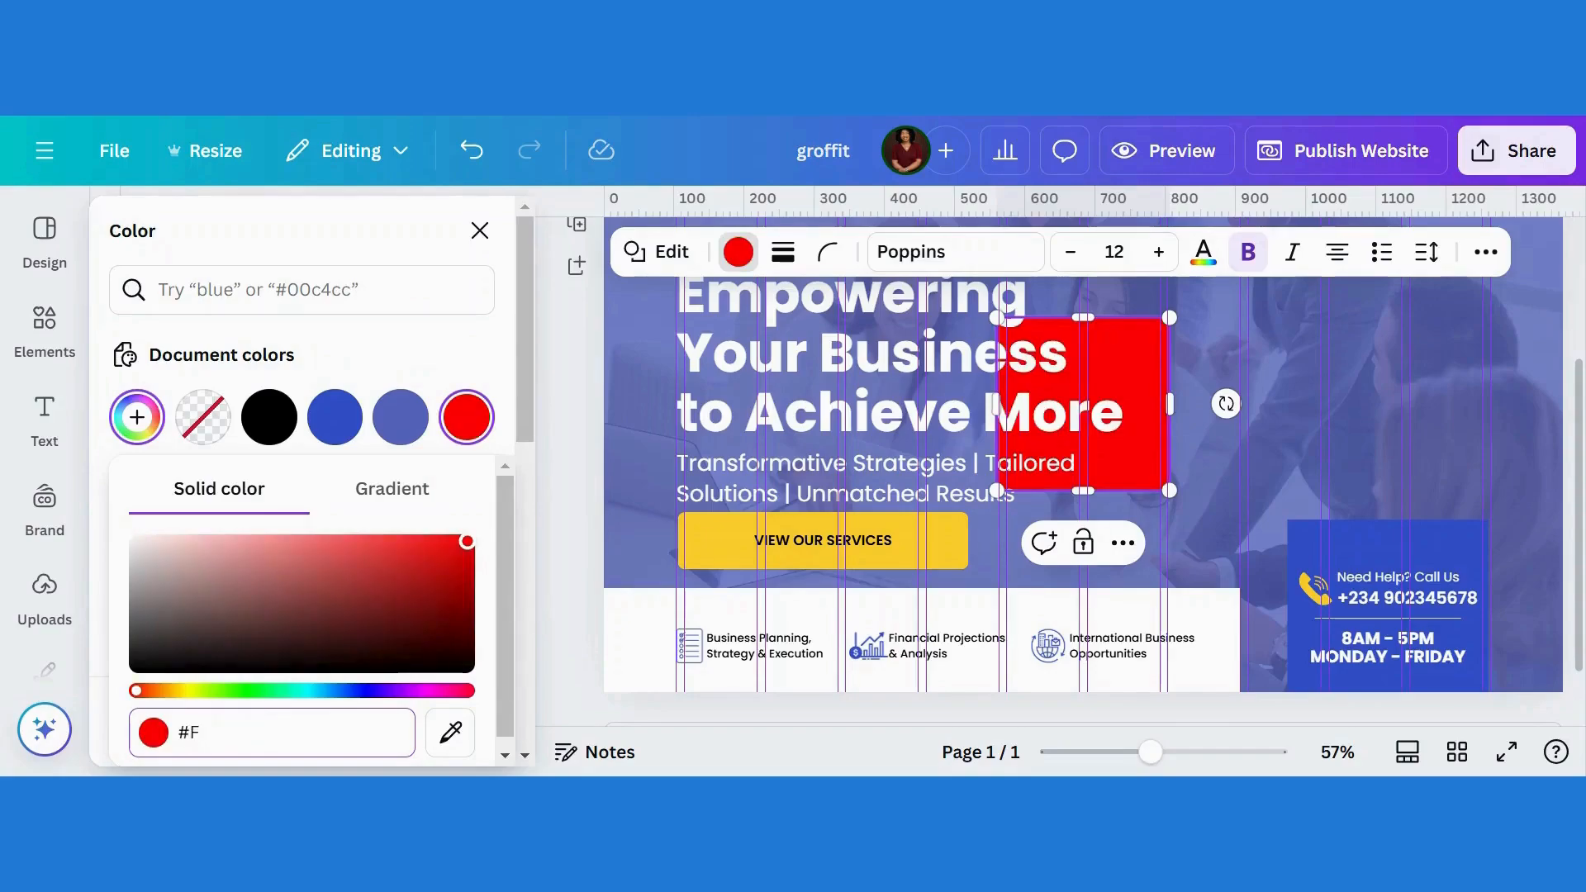
text(1F1F1)
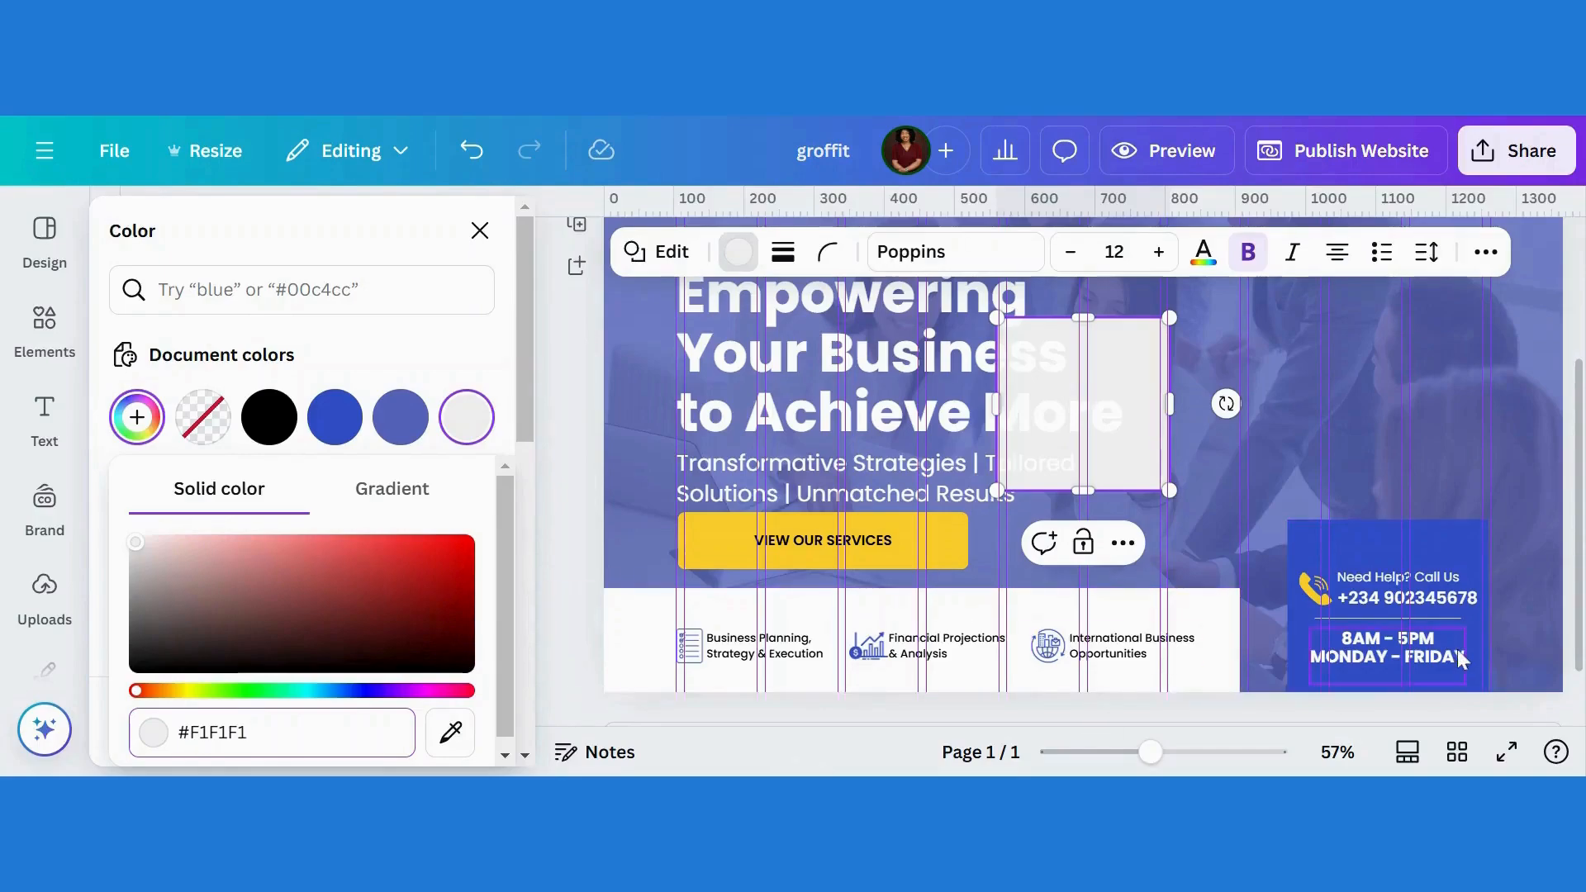
Step: Reshape the light grey rectangle into a low band running from the white services strip past the page's lower right edge
drag(1578, 515, 1578, 554)
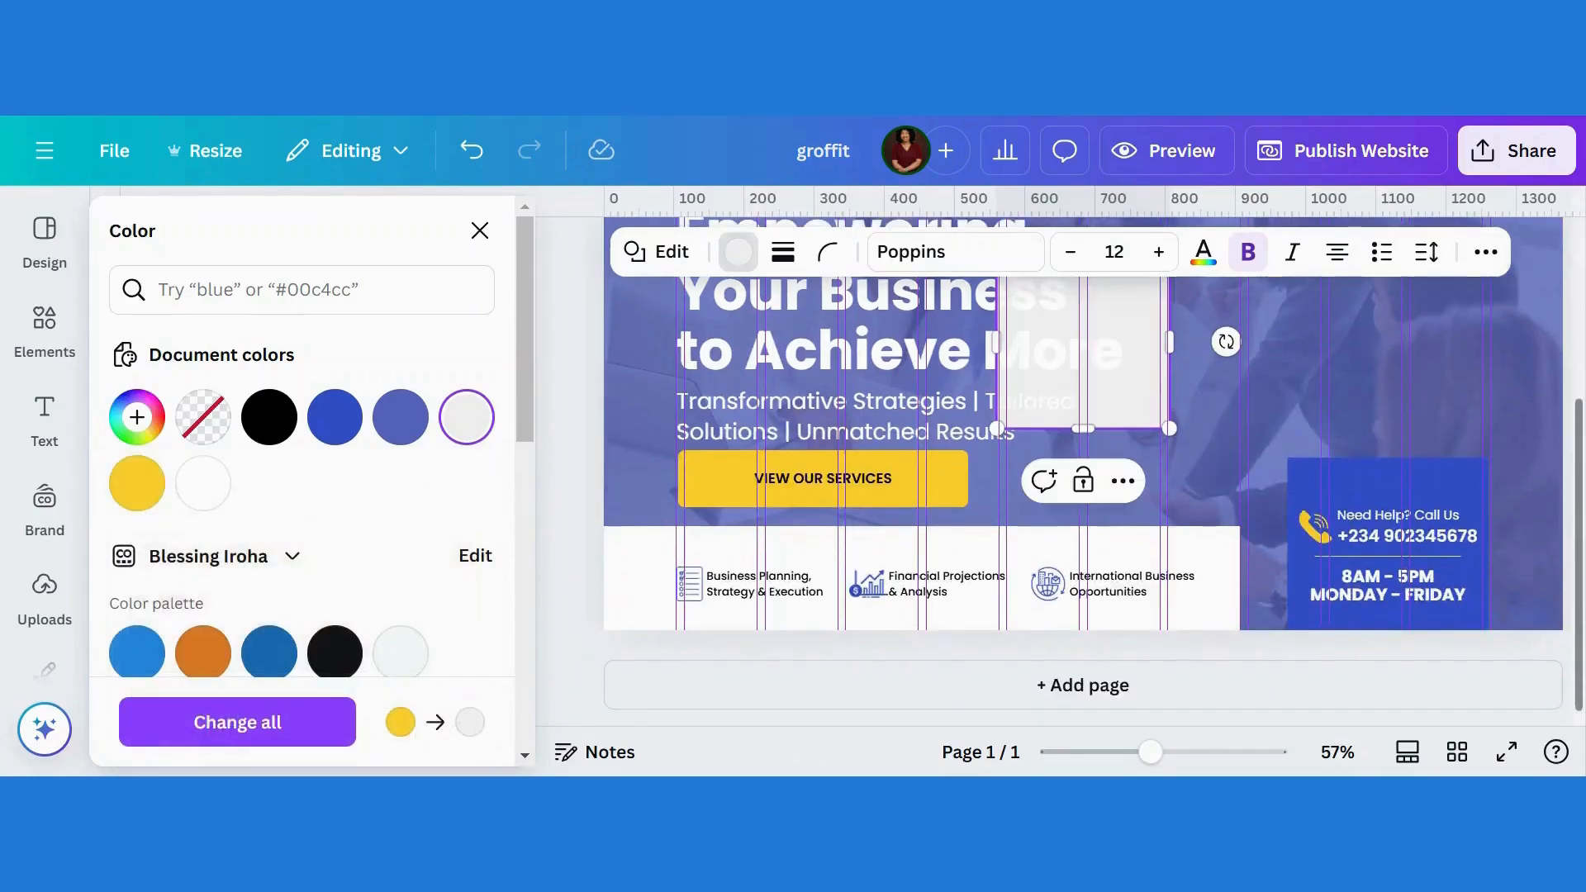
drag(1157, 382, 1346, 596)
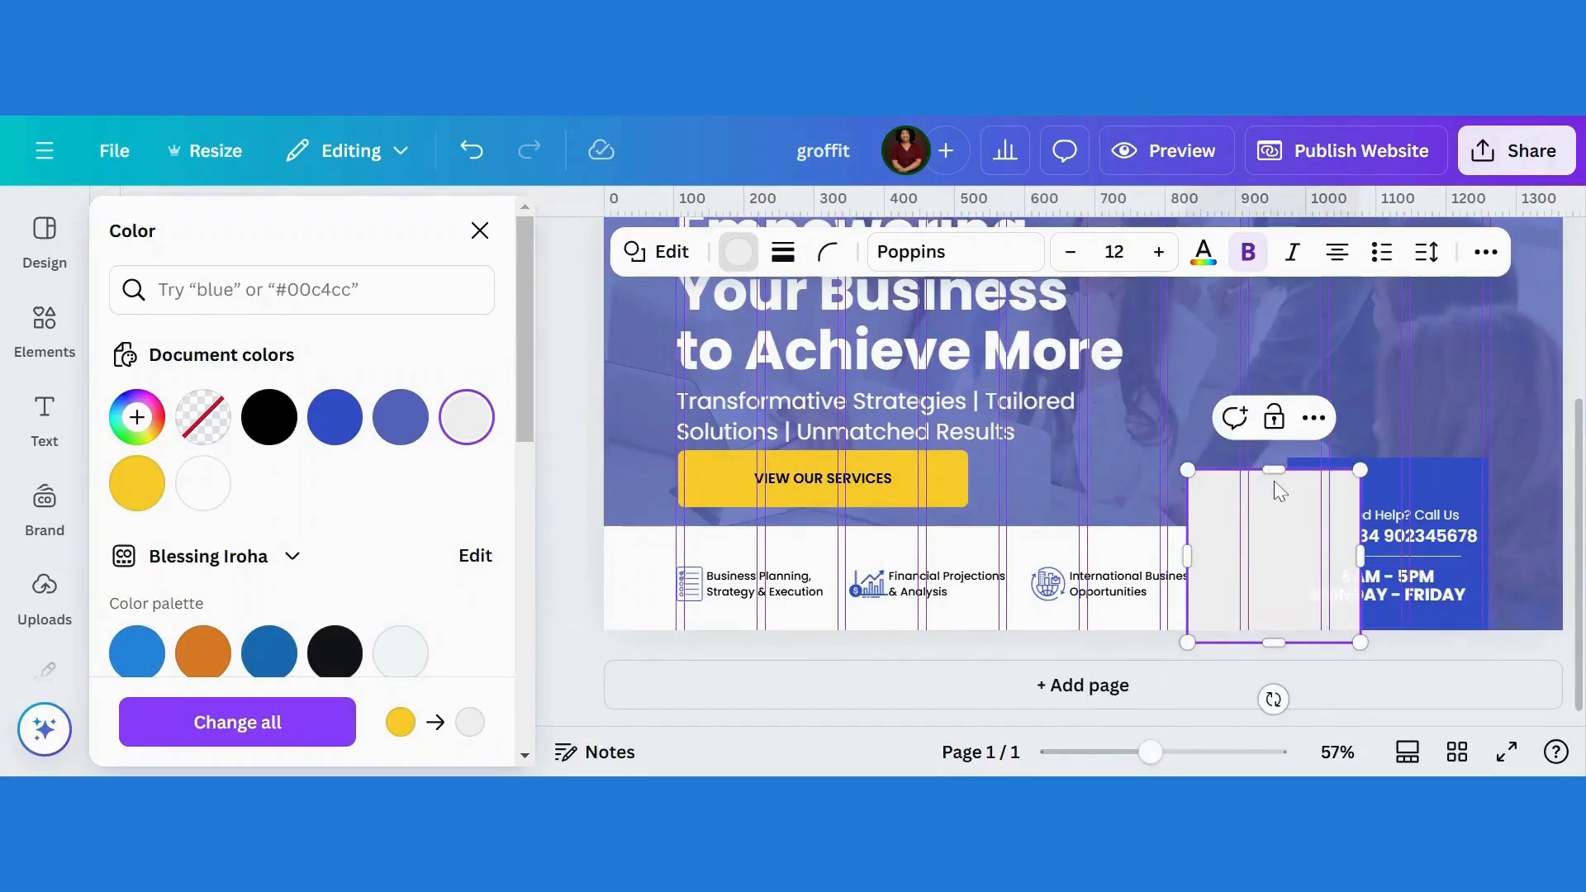
drag(1274, 464, 1274, 569)
drag(1369, 611, 1578, 611)
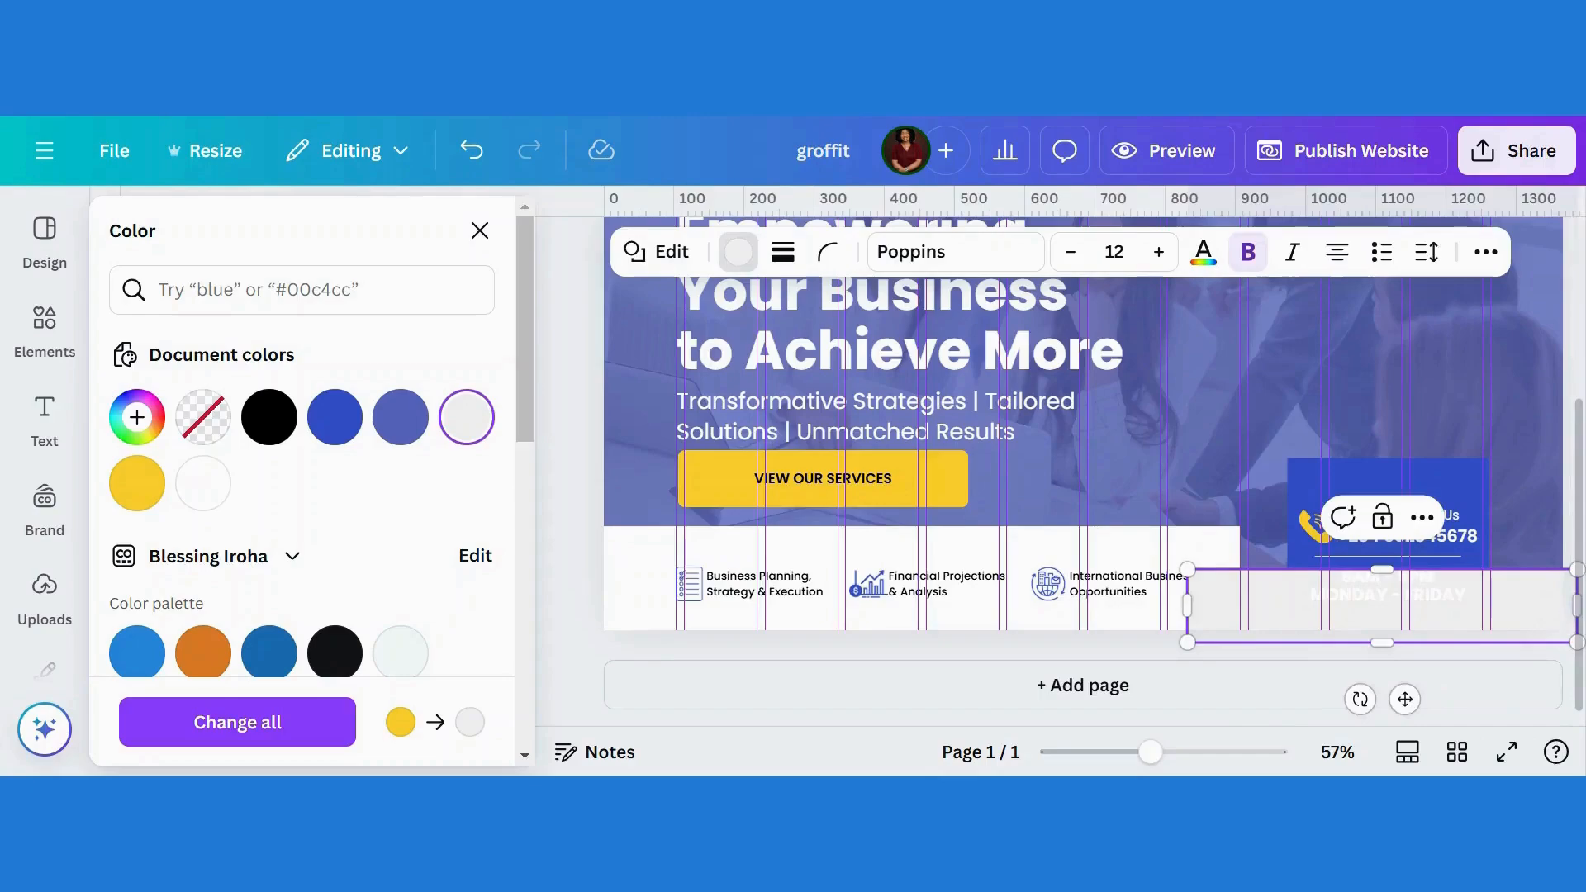
drag(1402, 700, 1433, 694)
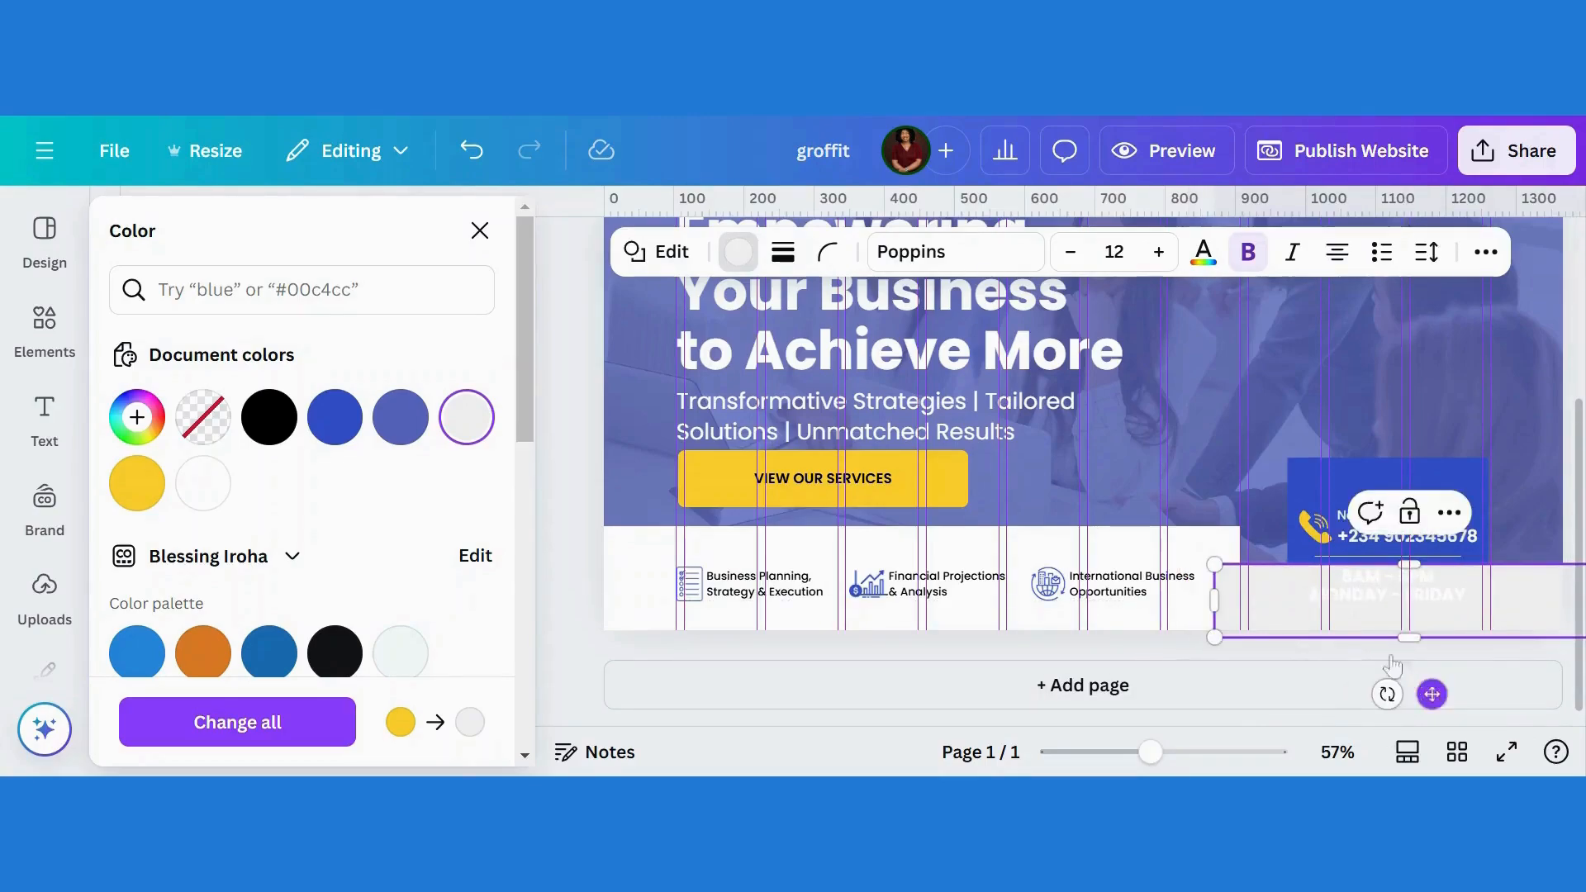
Step: Send the light grey band behind the blue contact box and the white services strip
click(1451, 514)
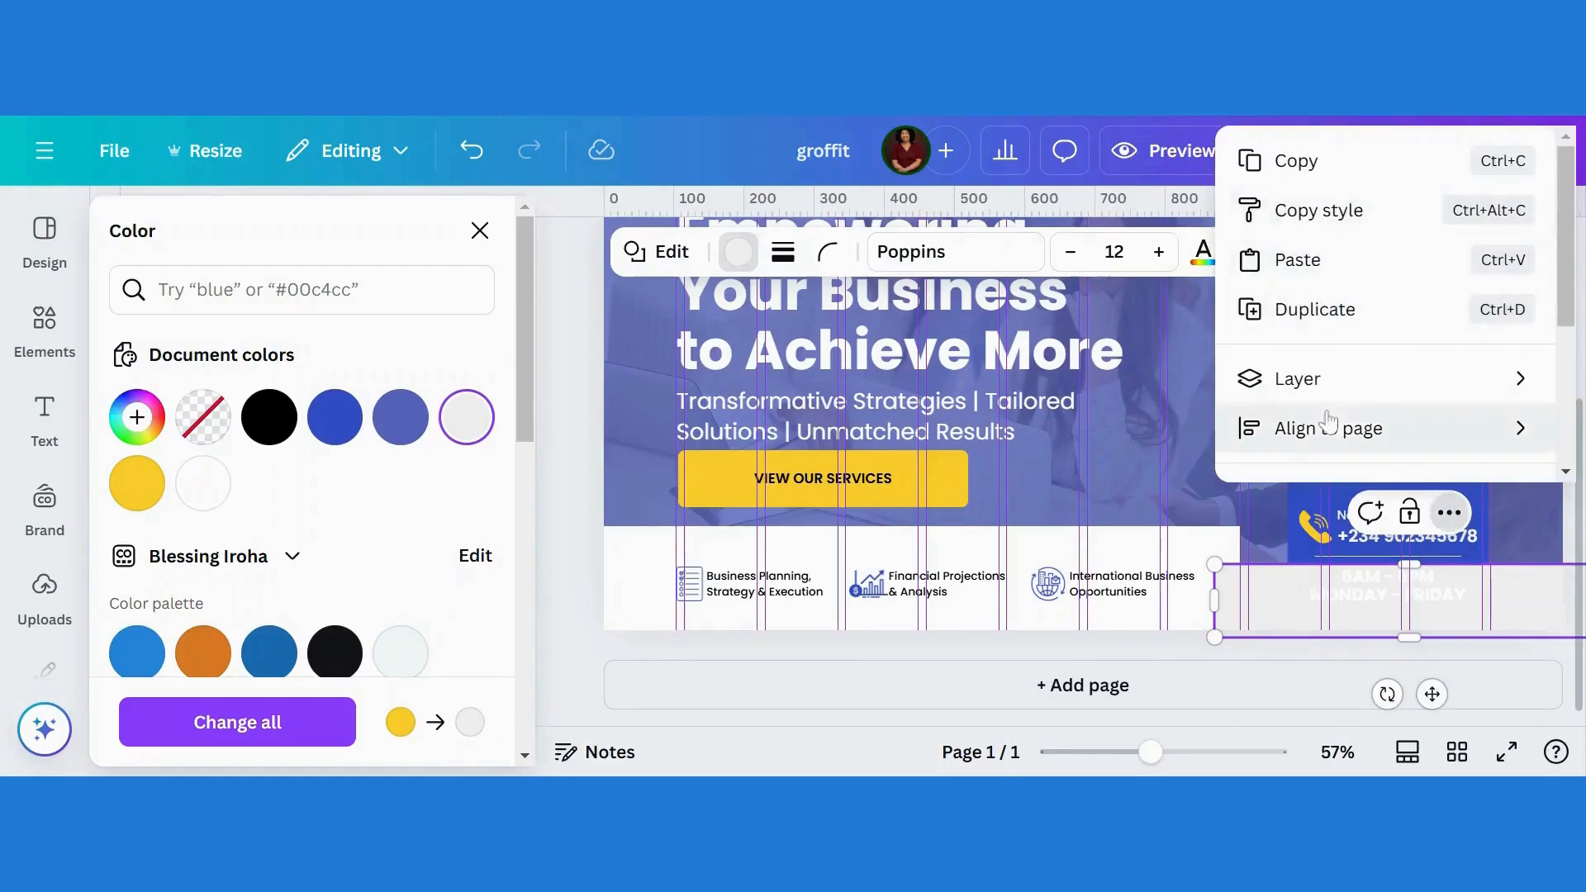
mouse_move(1317, 384)
click(927, 527)
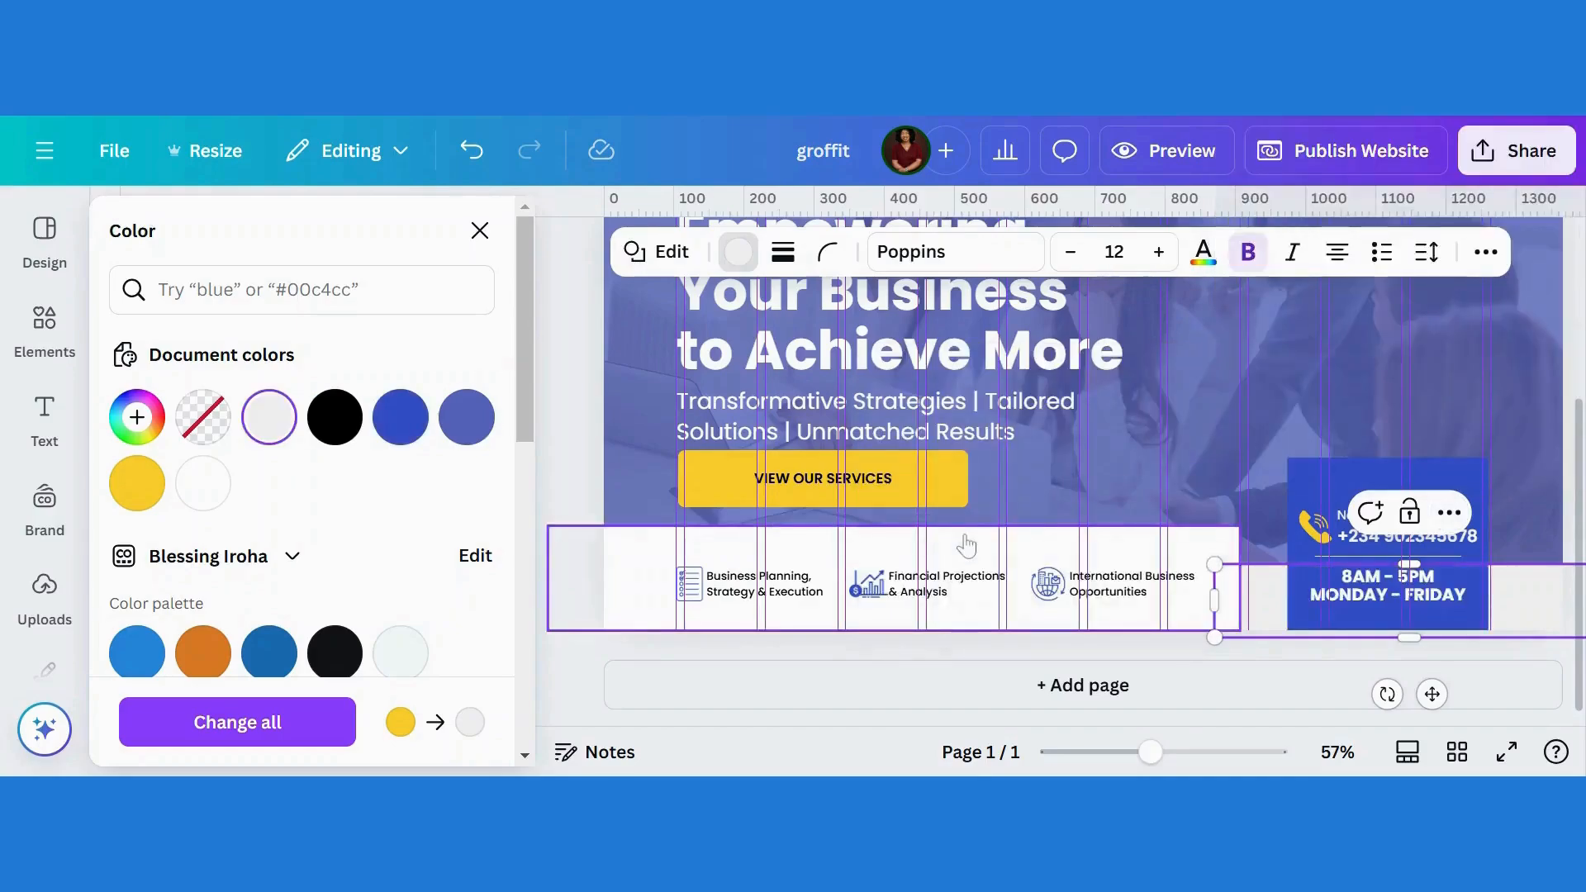
Step: Add a new page below the hero section
click(1090, 687)
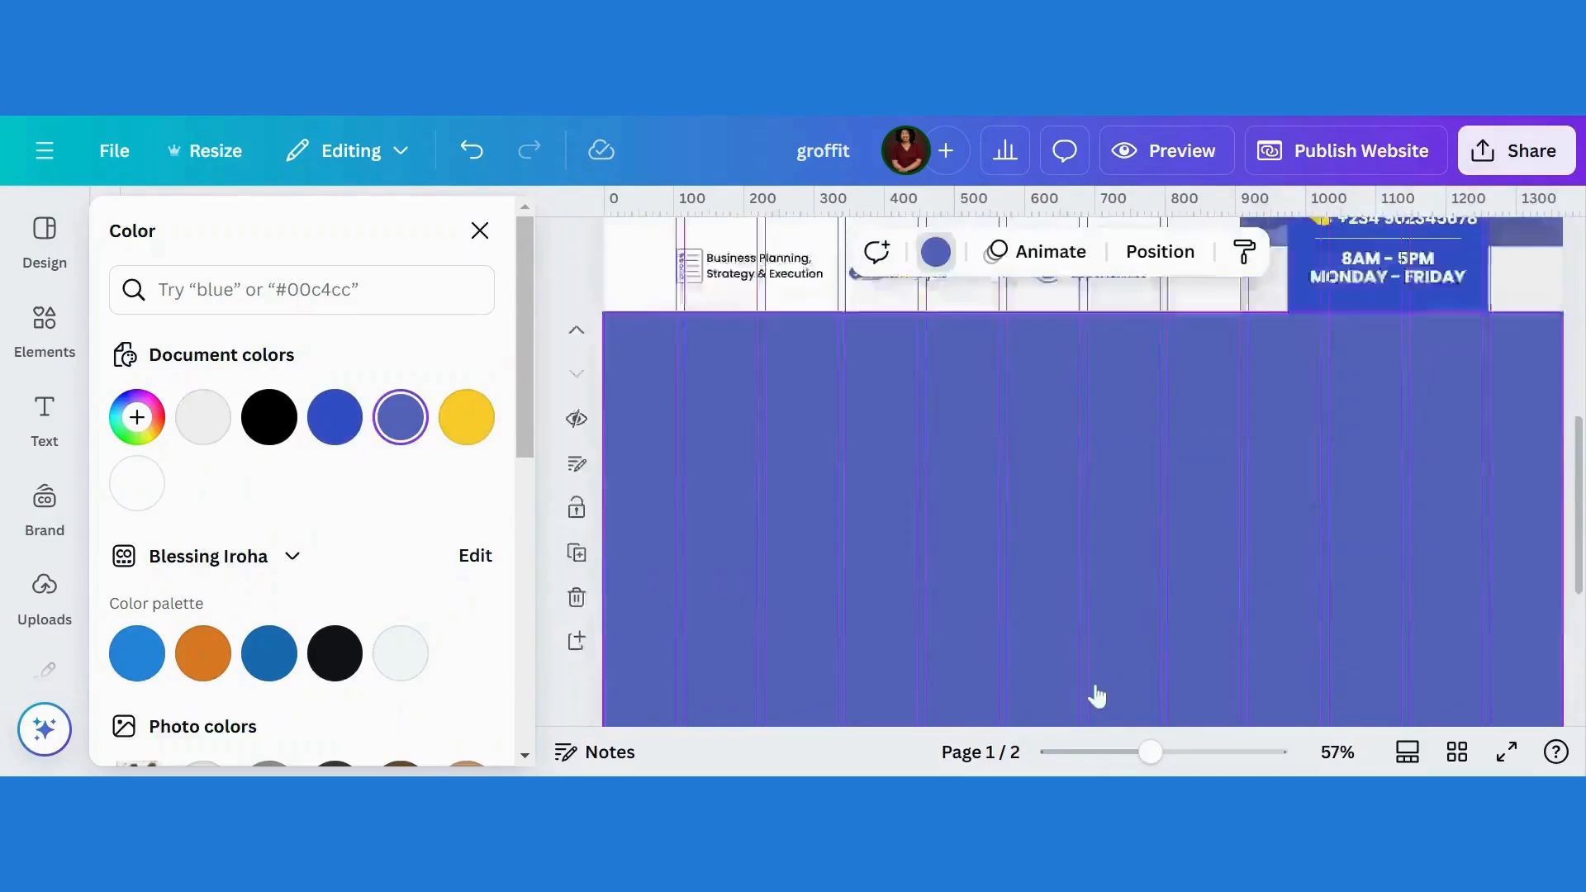
Step: Set the second page's background to the light grey document colour
click(208, 430)
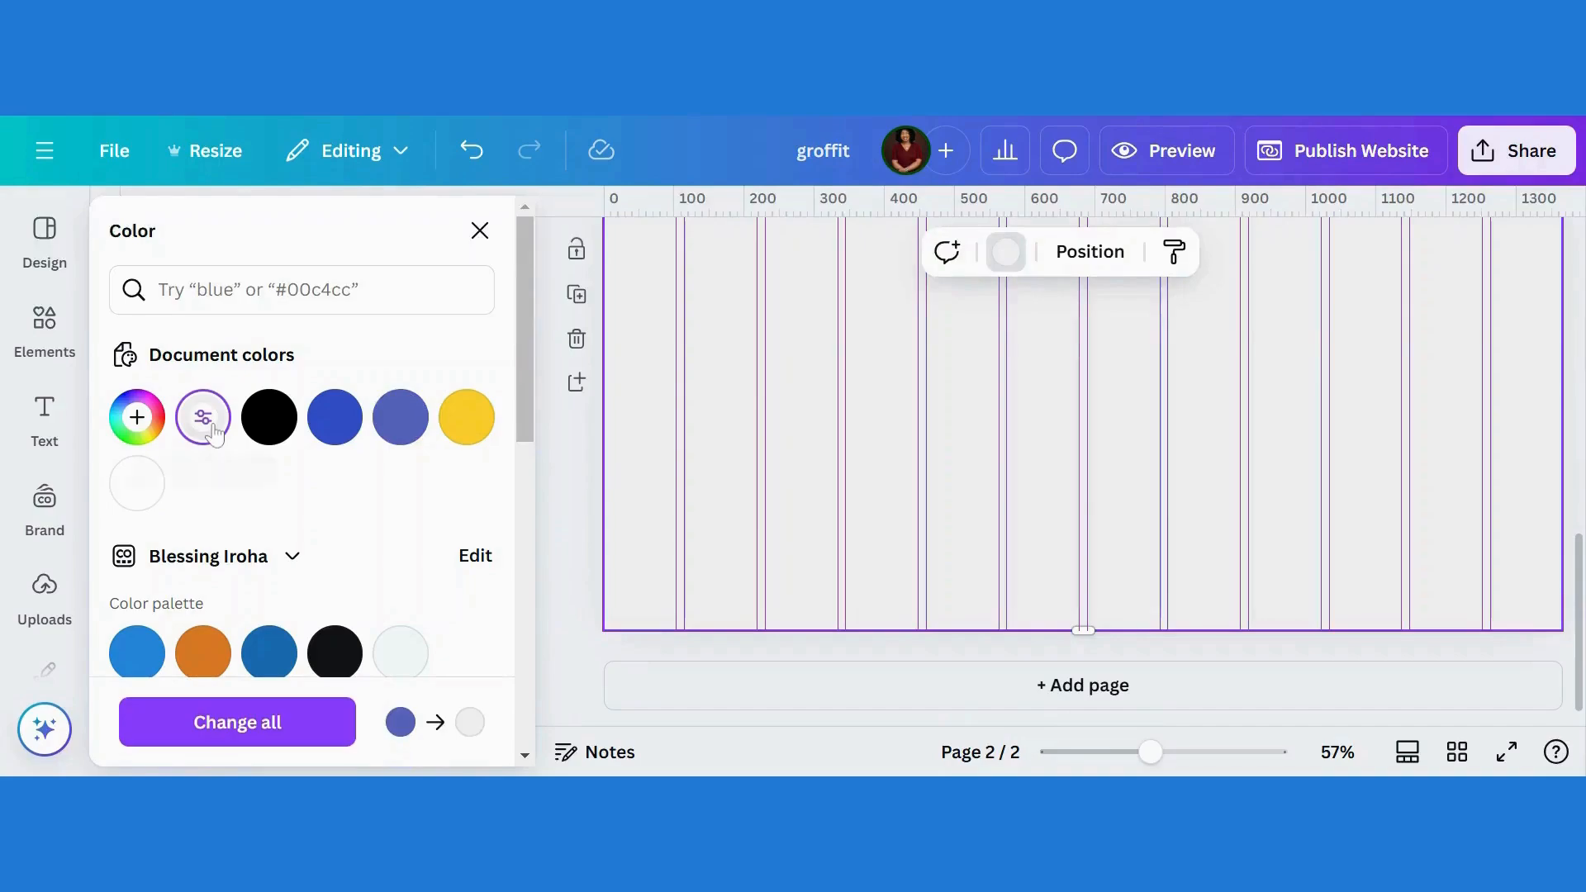
drag(1581, 578, 1580, 427)
scroll(966, 406, down, 2)
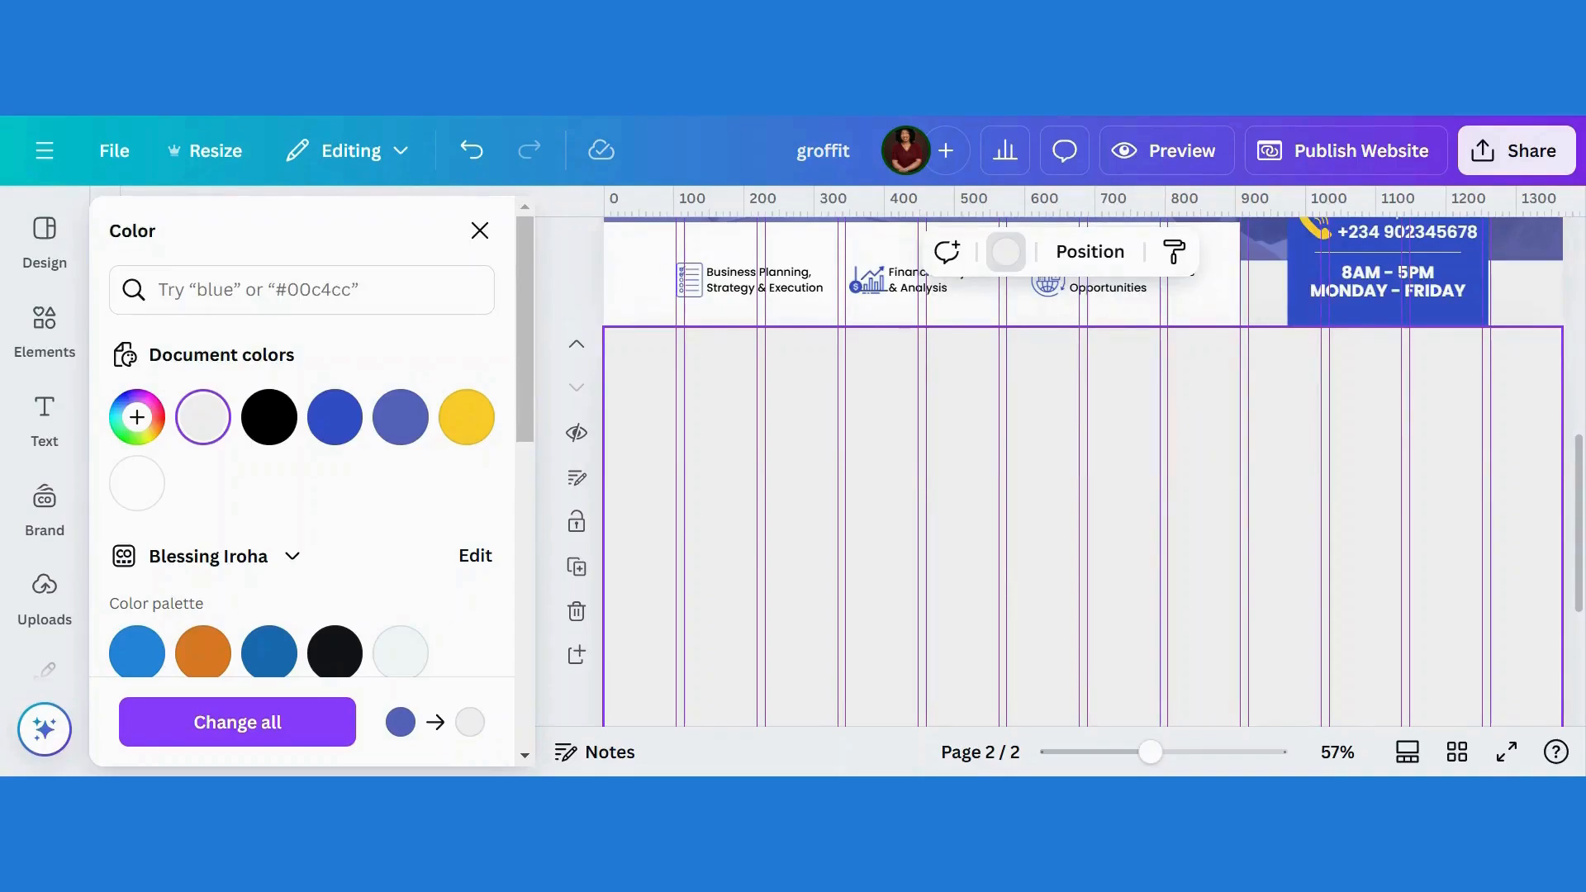
Step: Add a heading text to the second page reading "Who We Are"
click(45, 417)
click(369, 488)
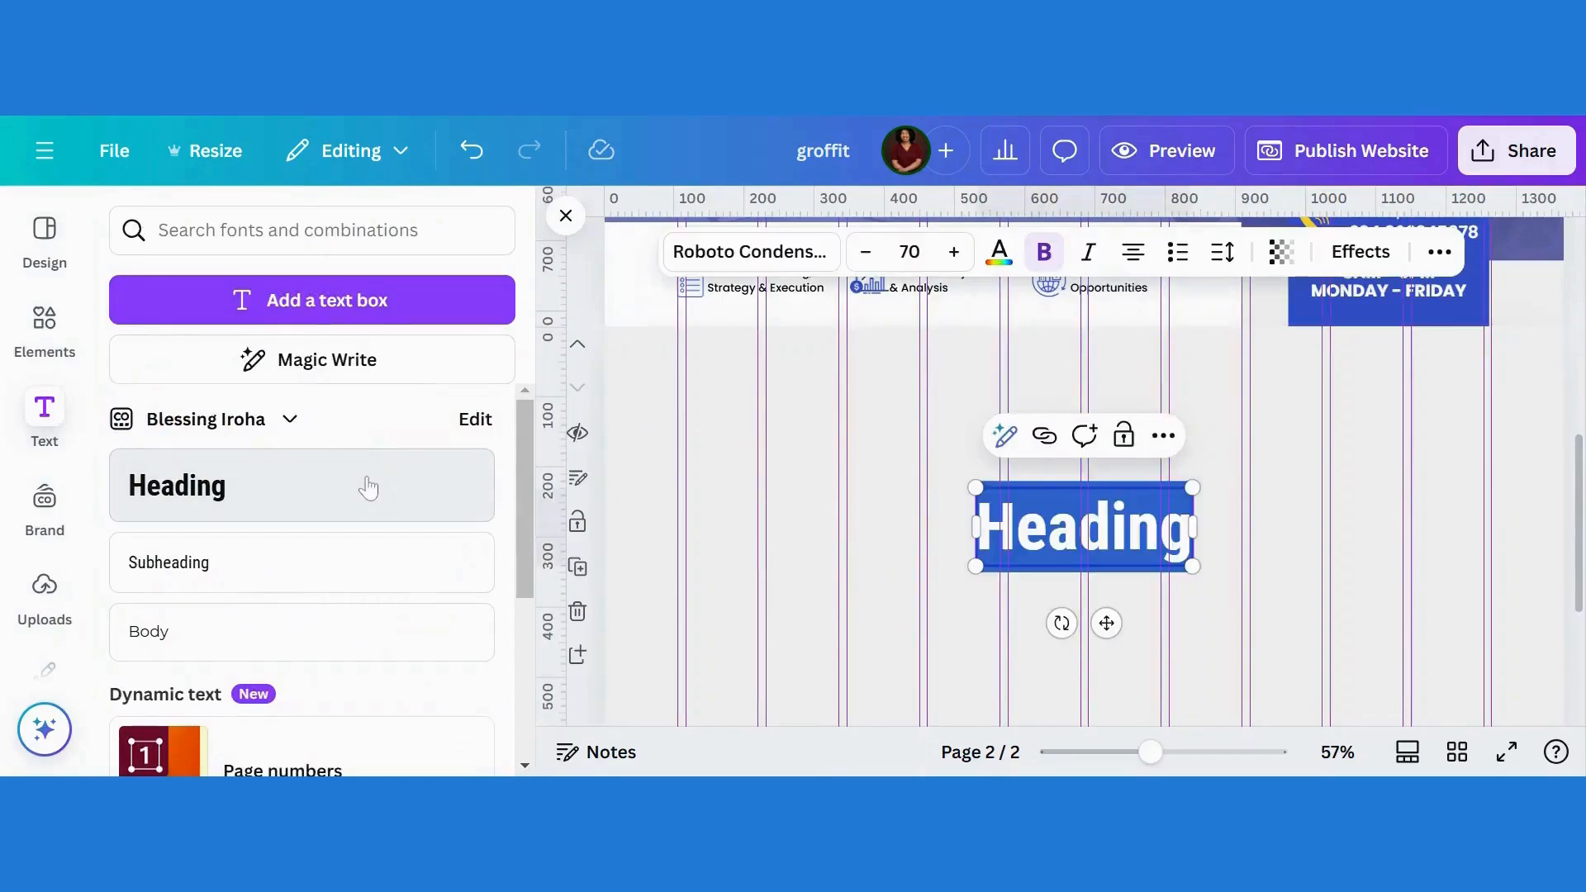
text(Who We Are)
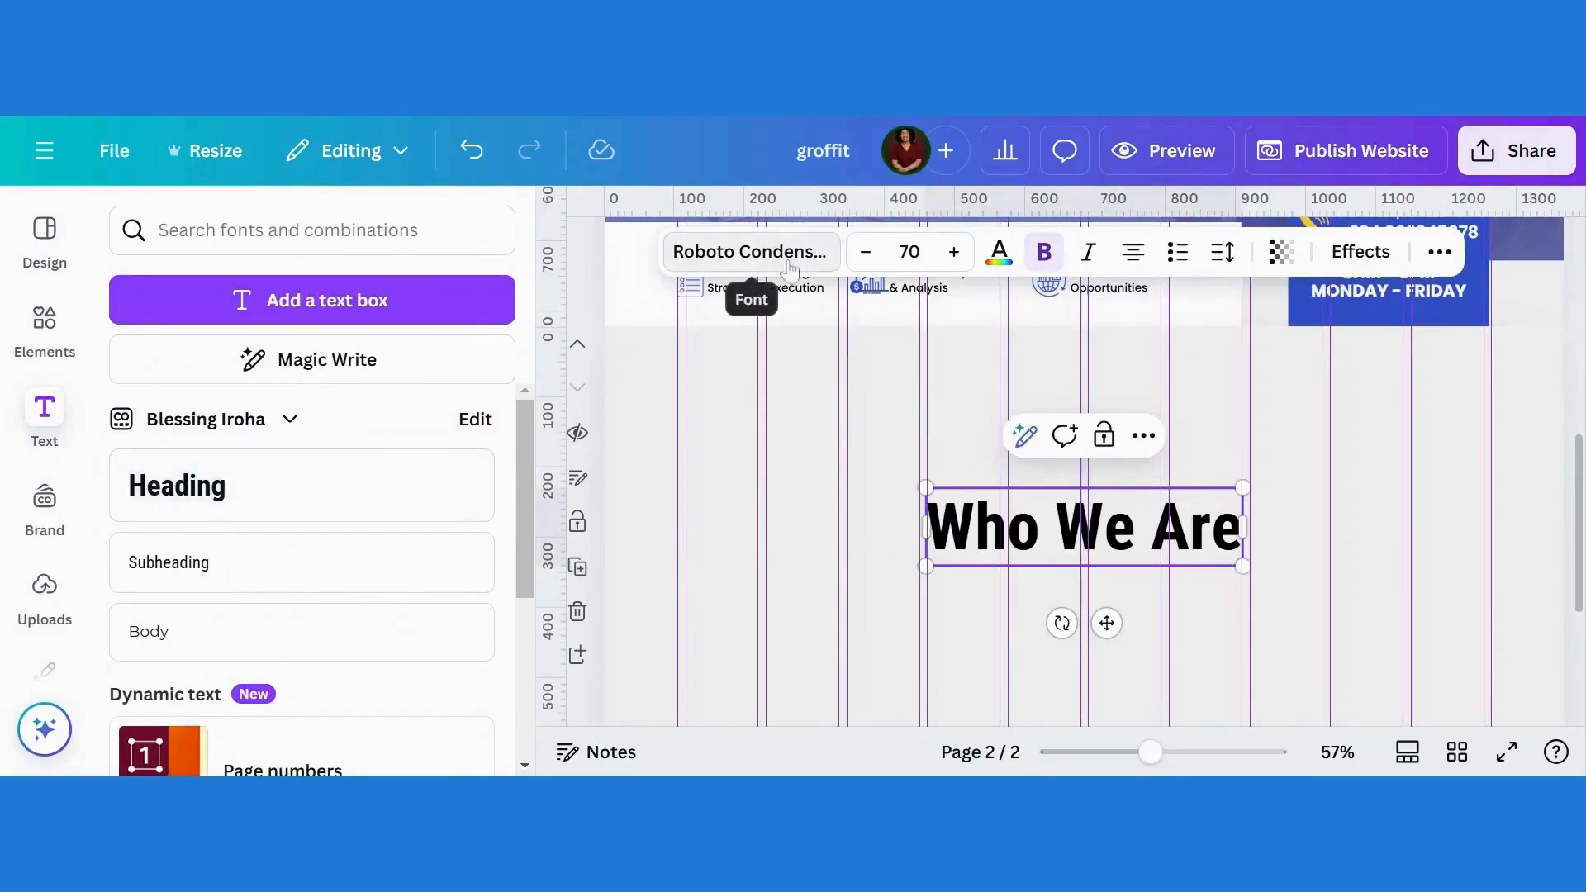
click(1363, 424)
click(1170, 537)
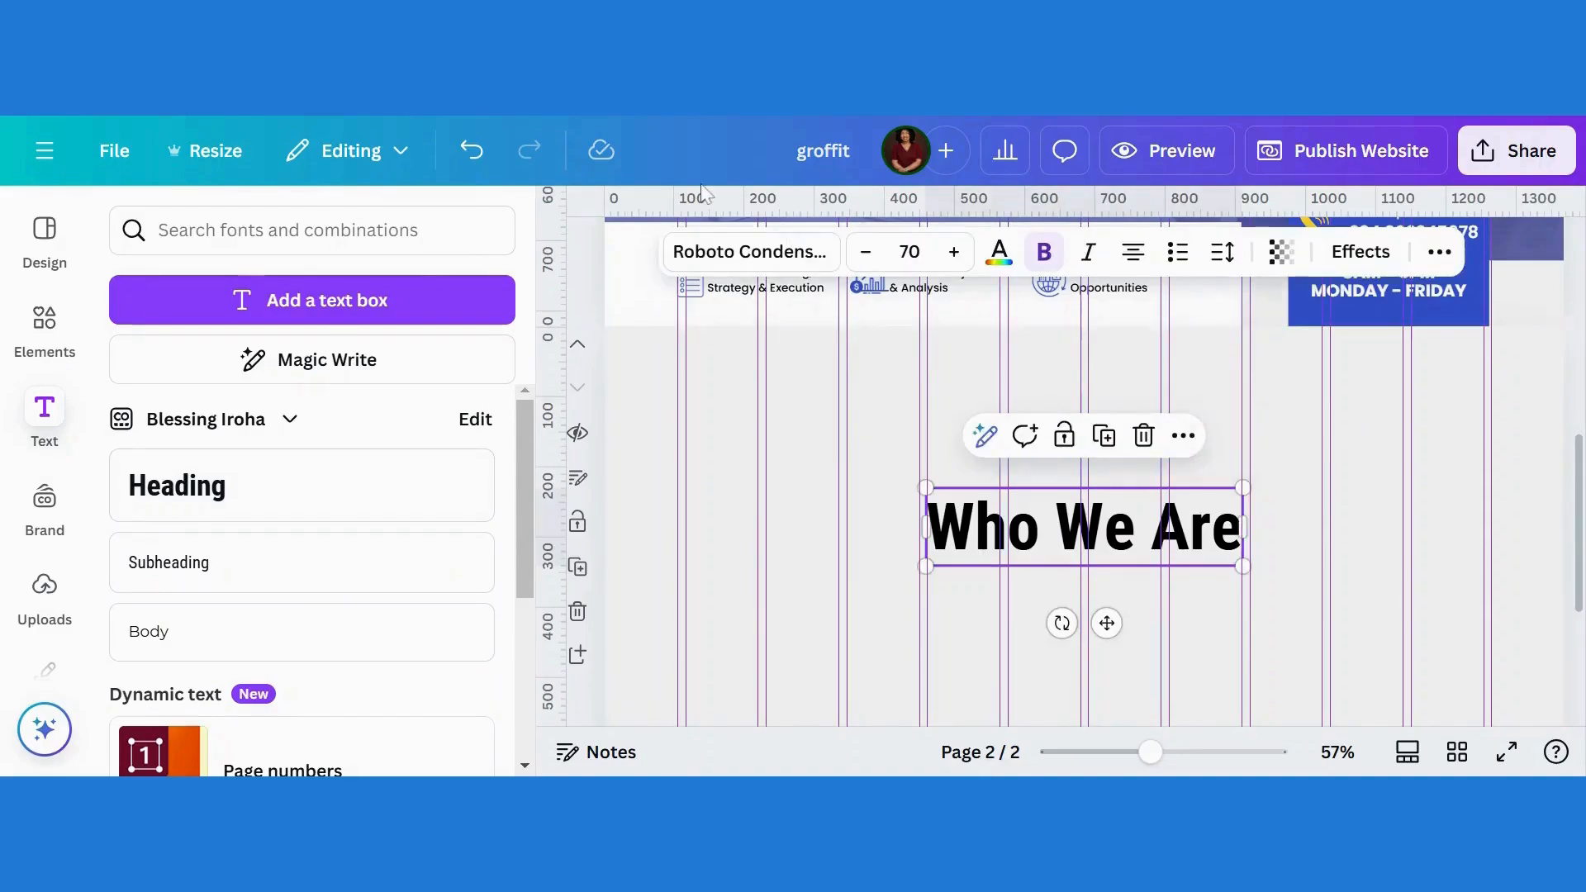
Step: Set the "Who We Are" heading's font to Poppins SemiBold
click(748, 252)
text(poppins)
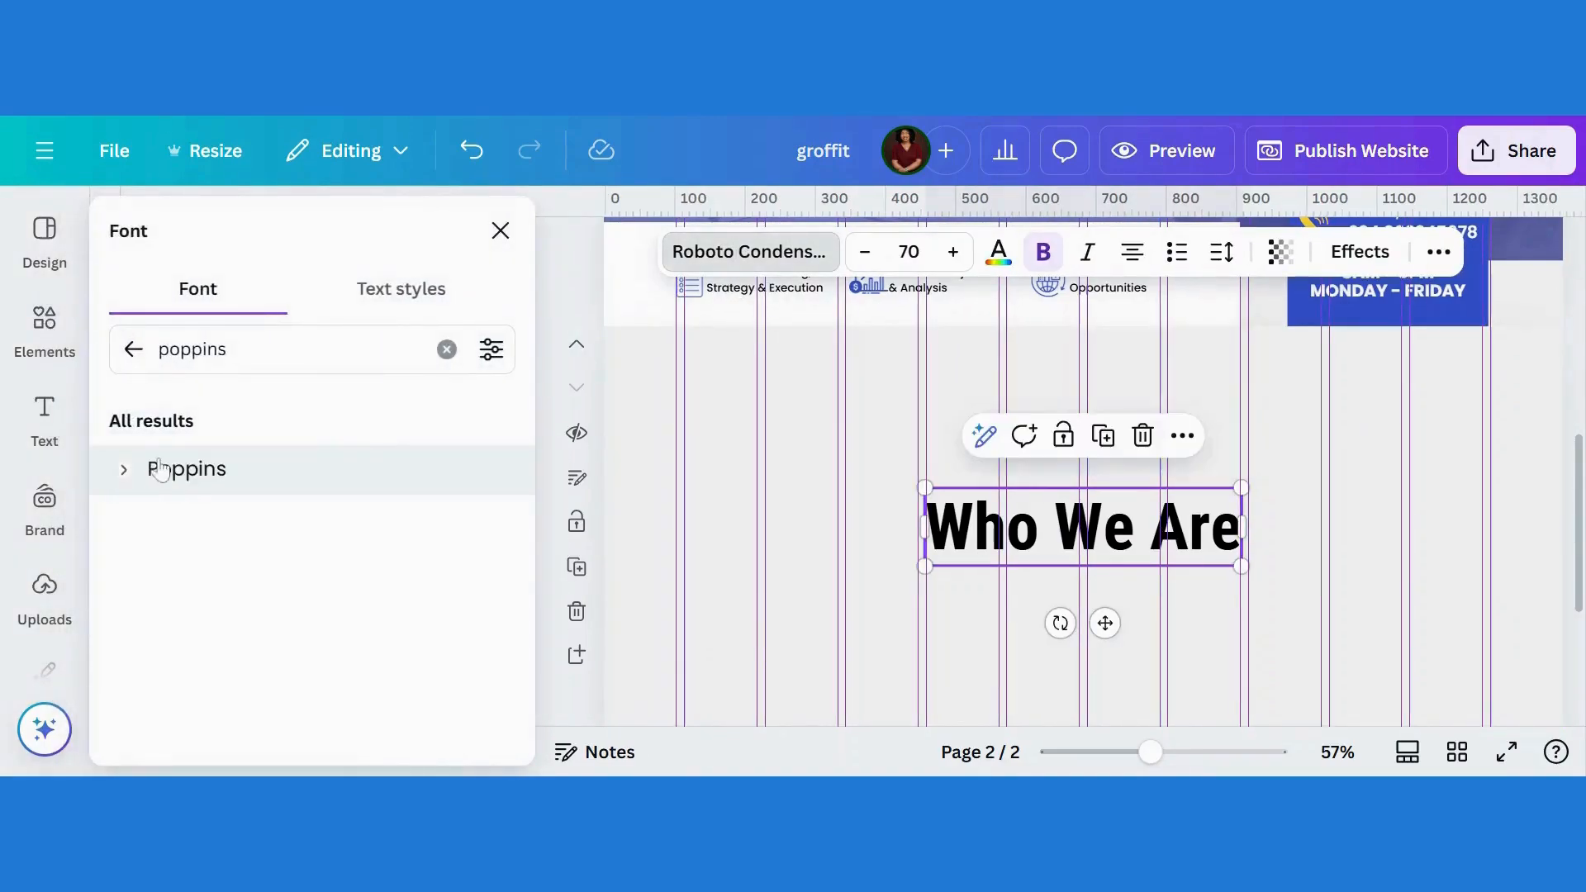
click(162, 470)
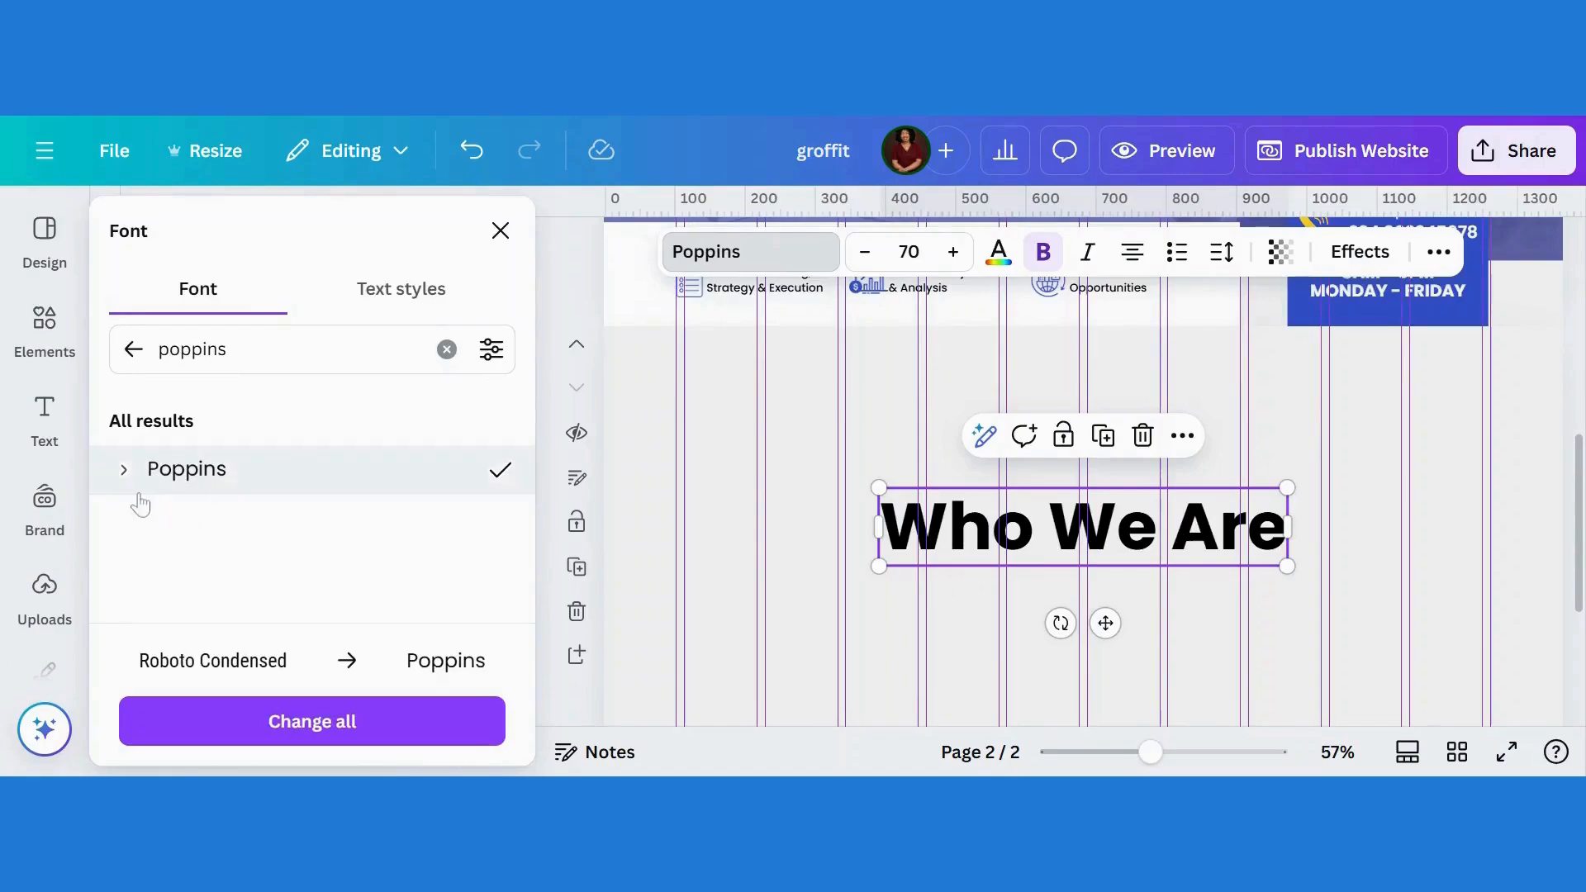
click(123, 471)
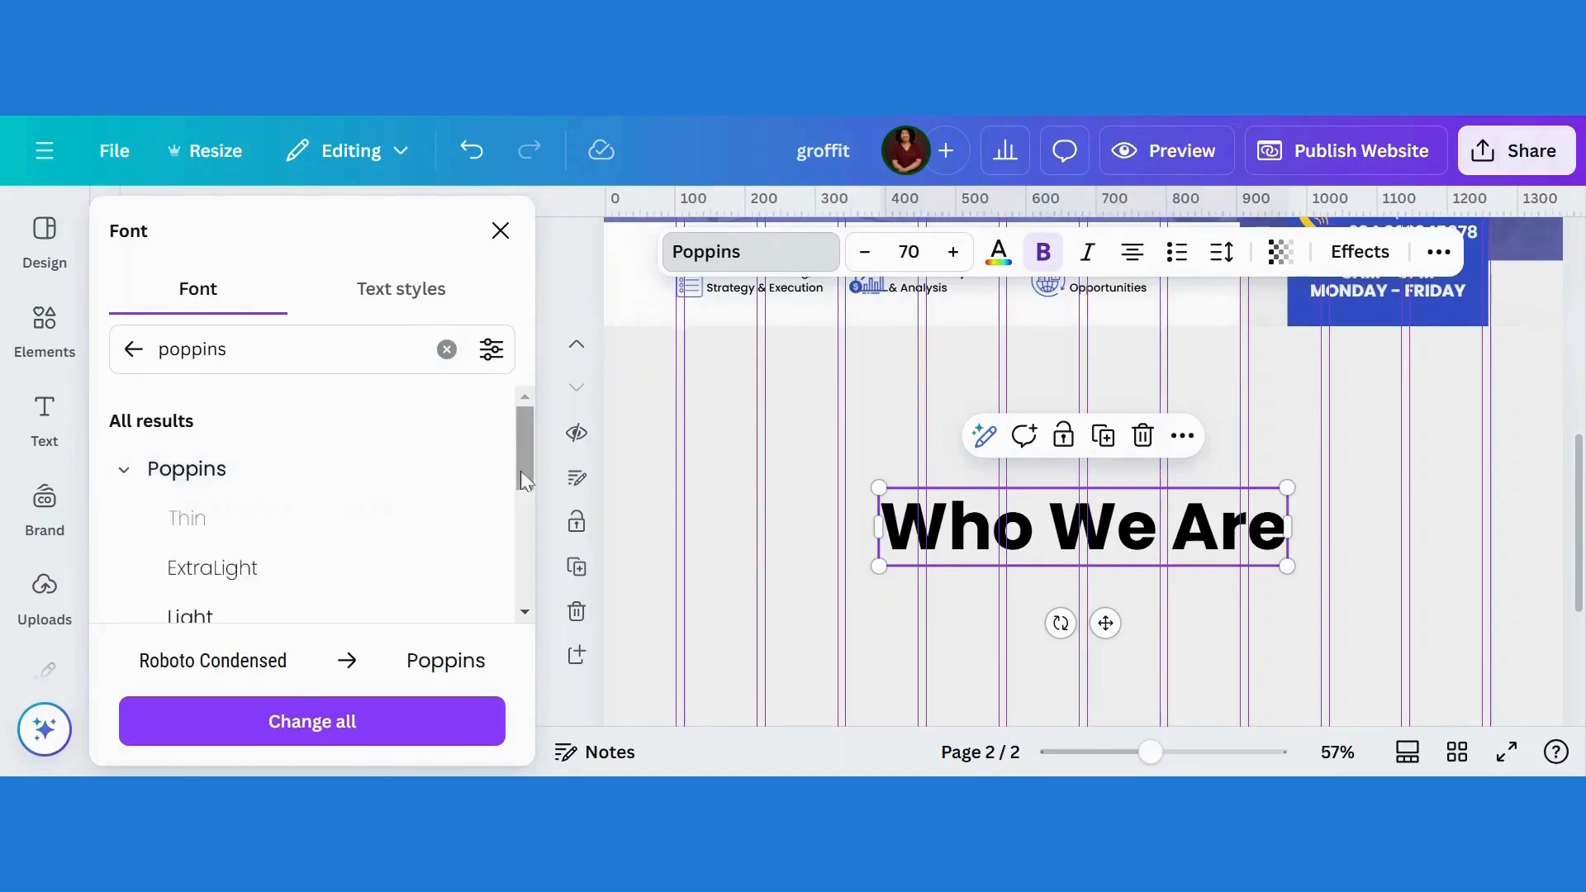
scroll(528, 562, down, 3)
scroll(528, 562, down, 1)
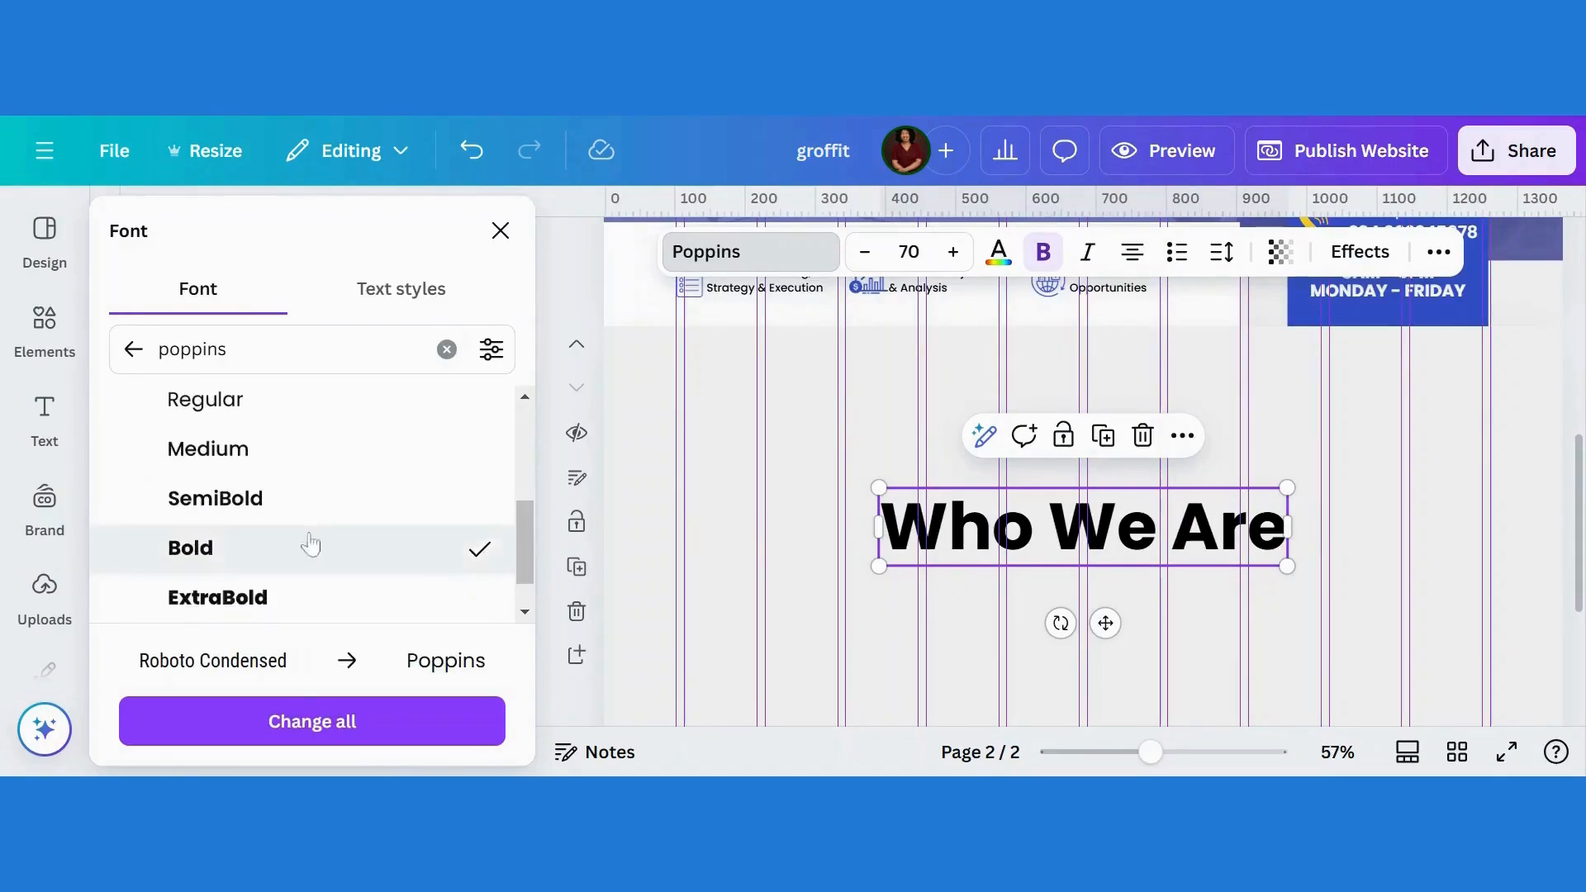
click(228, 497)
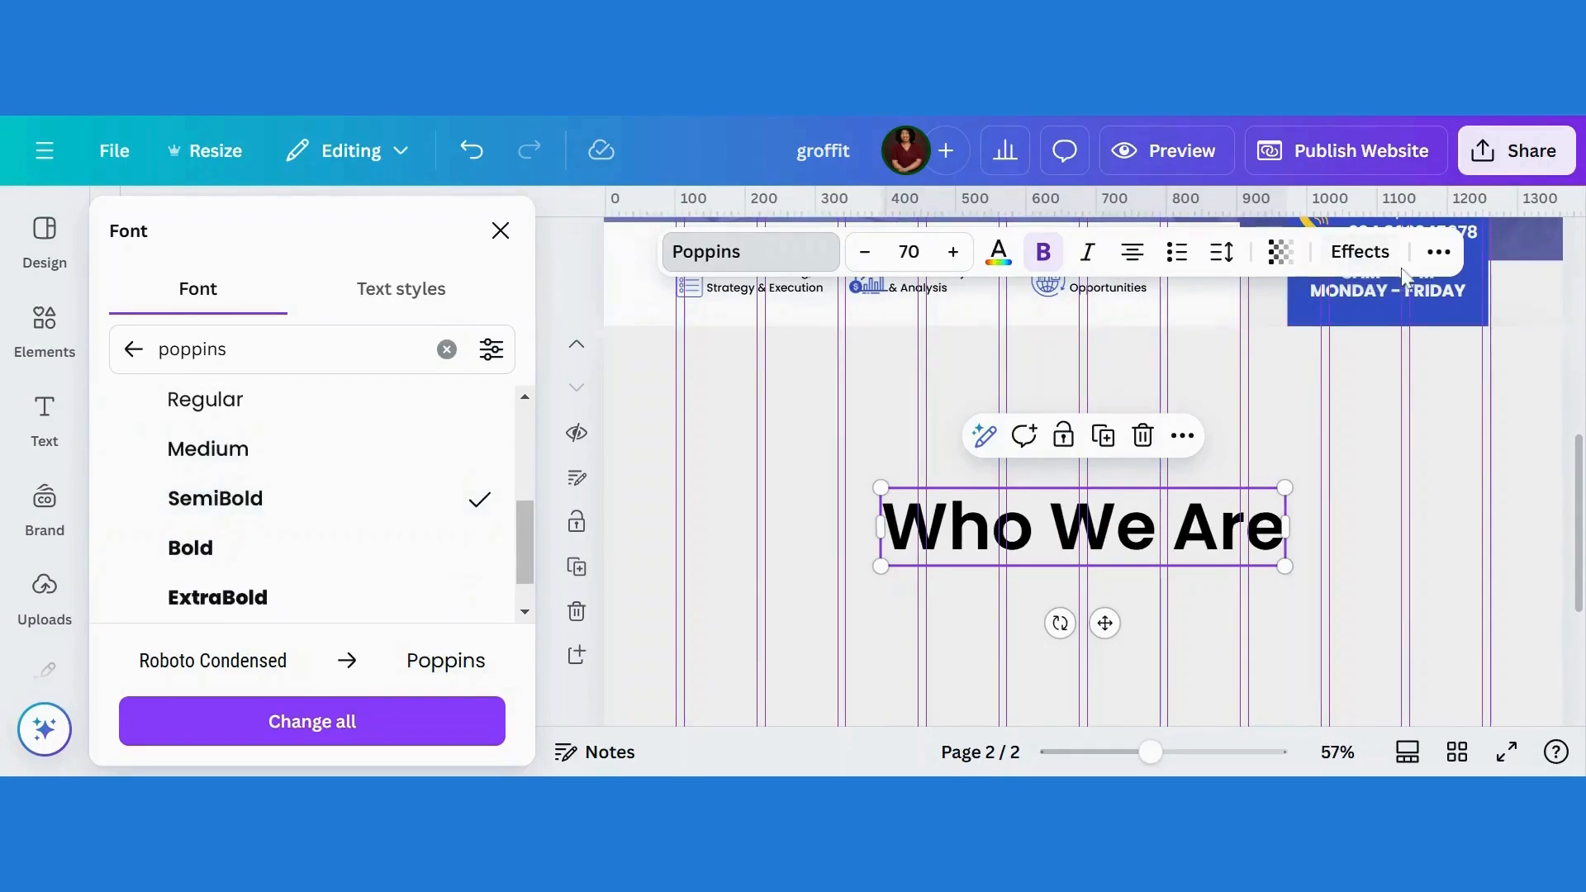
Step: Convert the "Who We Are" heading to uppercase and set its font size to 20
click(1439, 256)
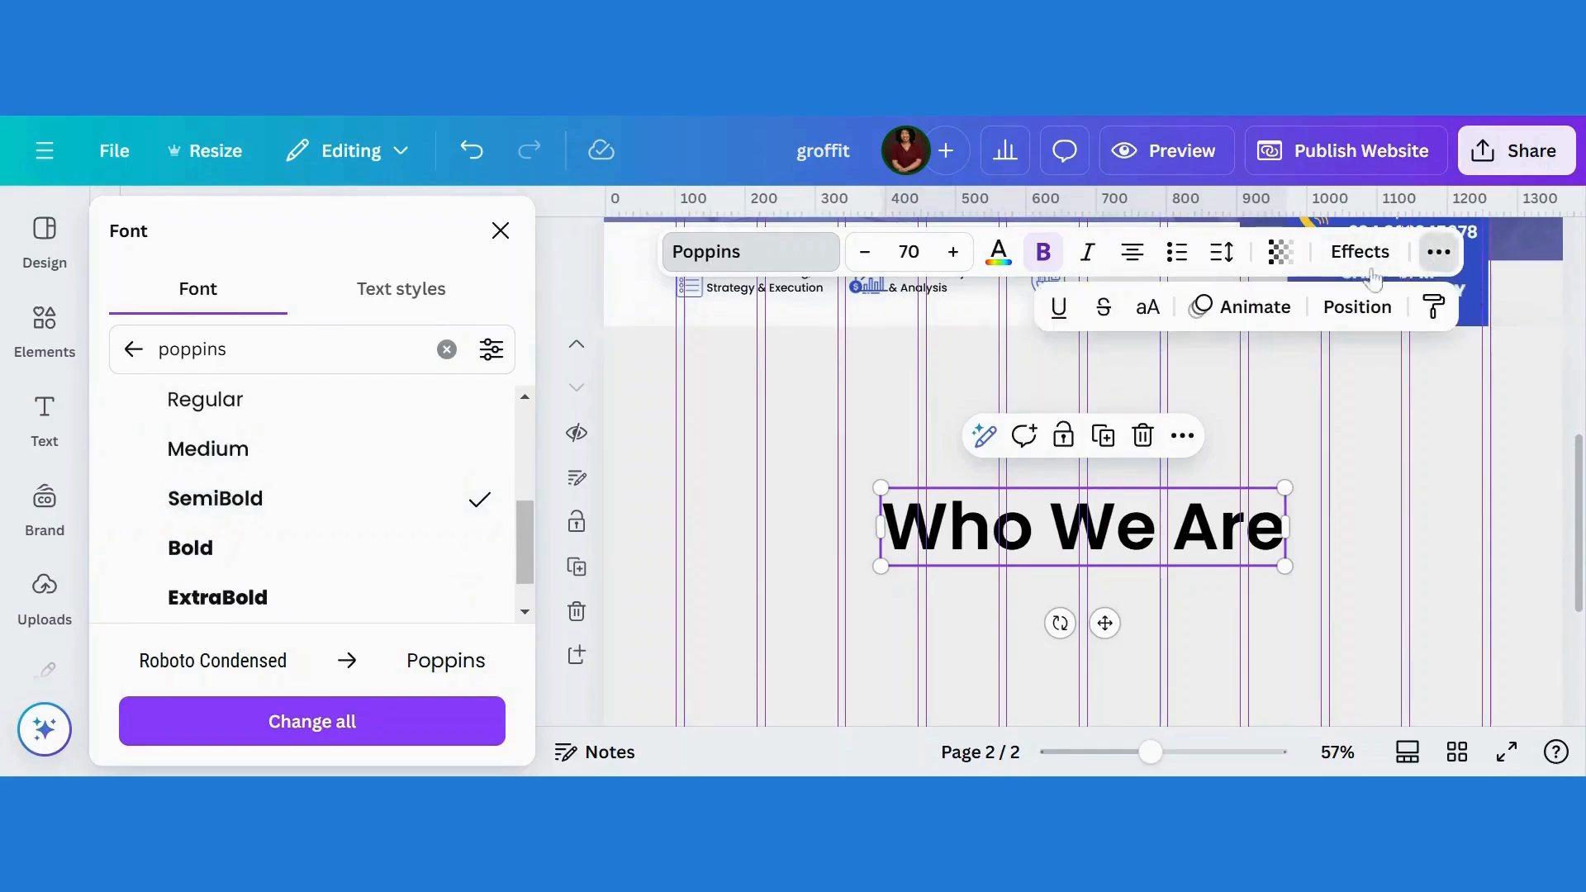
click(1149, 307)
click(909, 252)
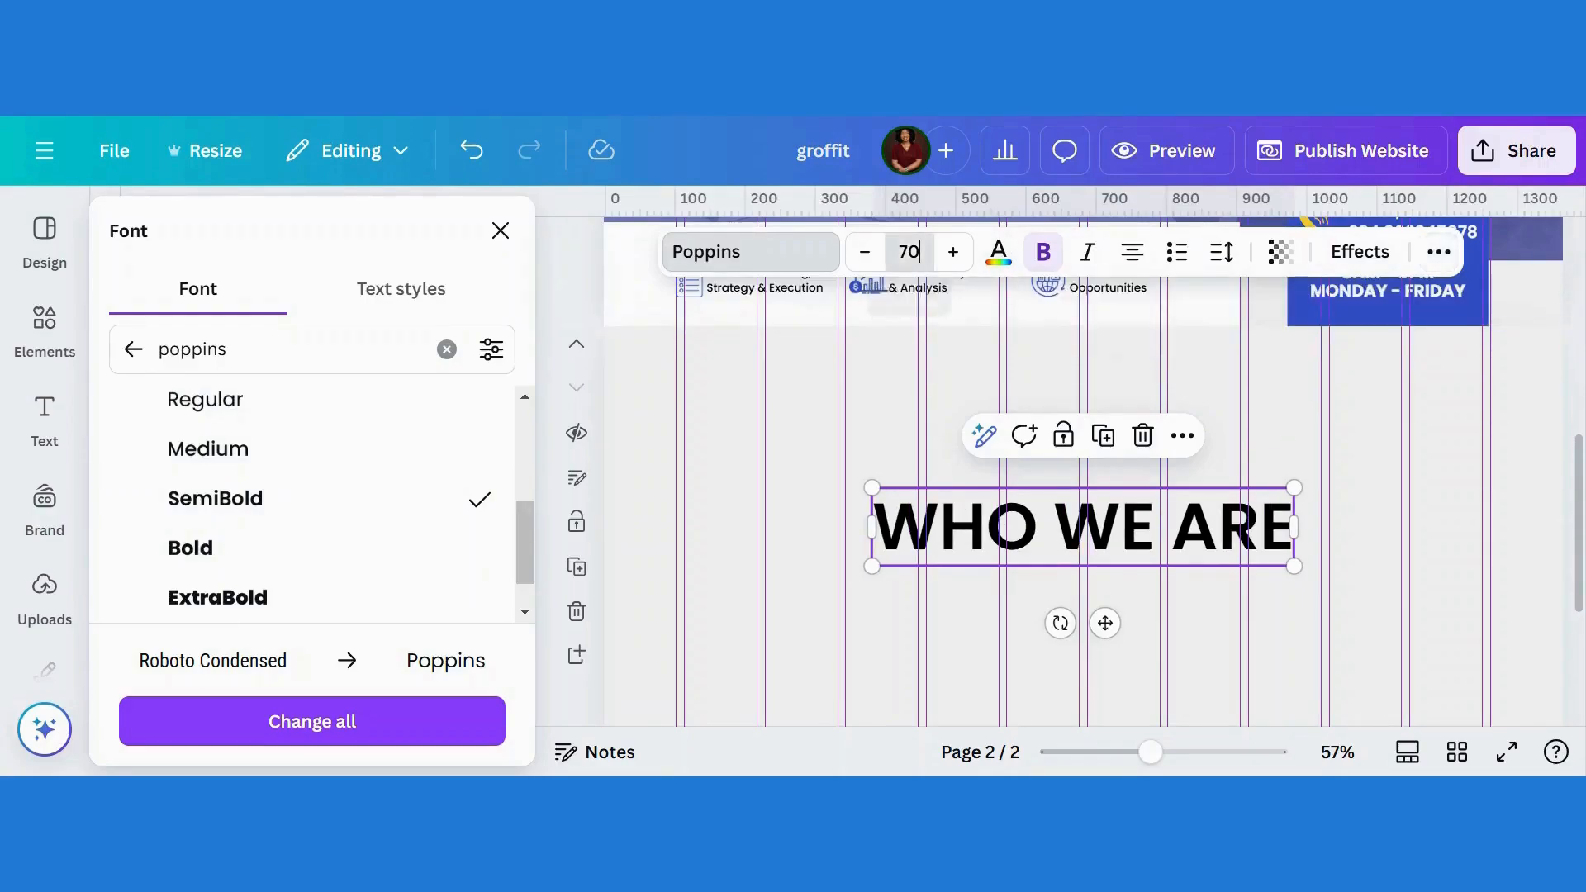
text(2)
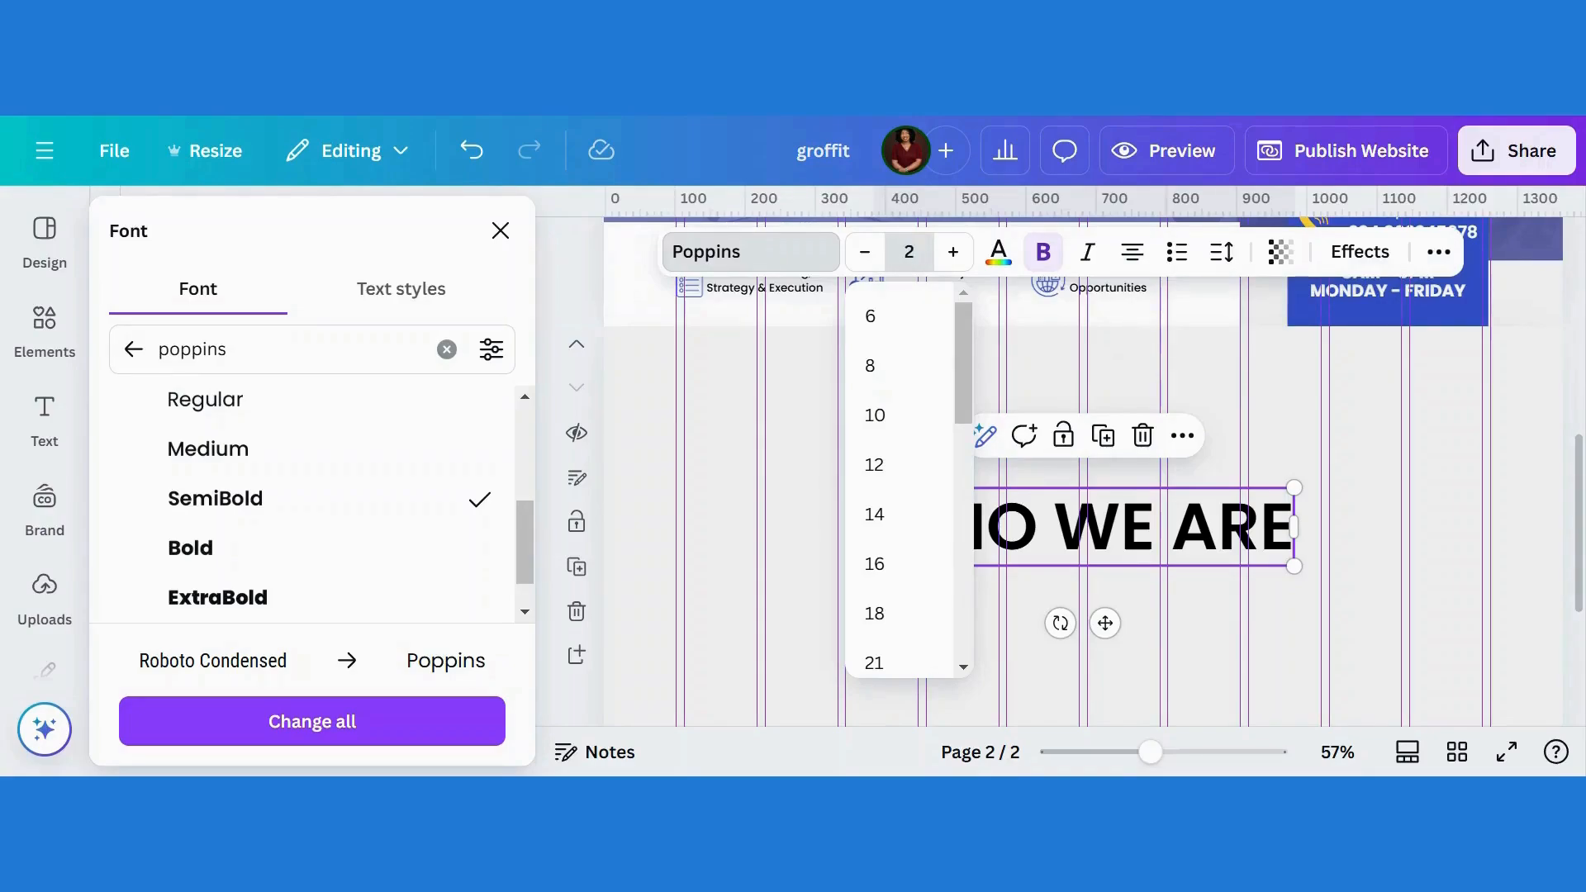
text(0)
key(Return)
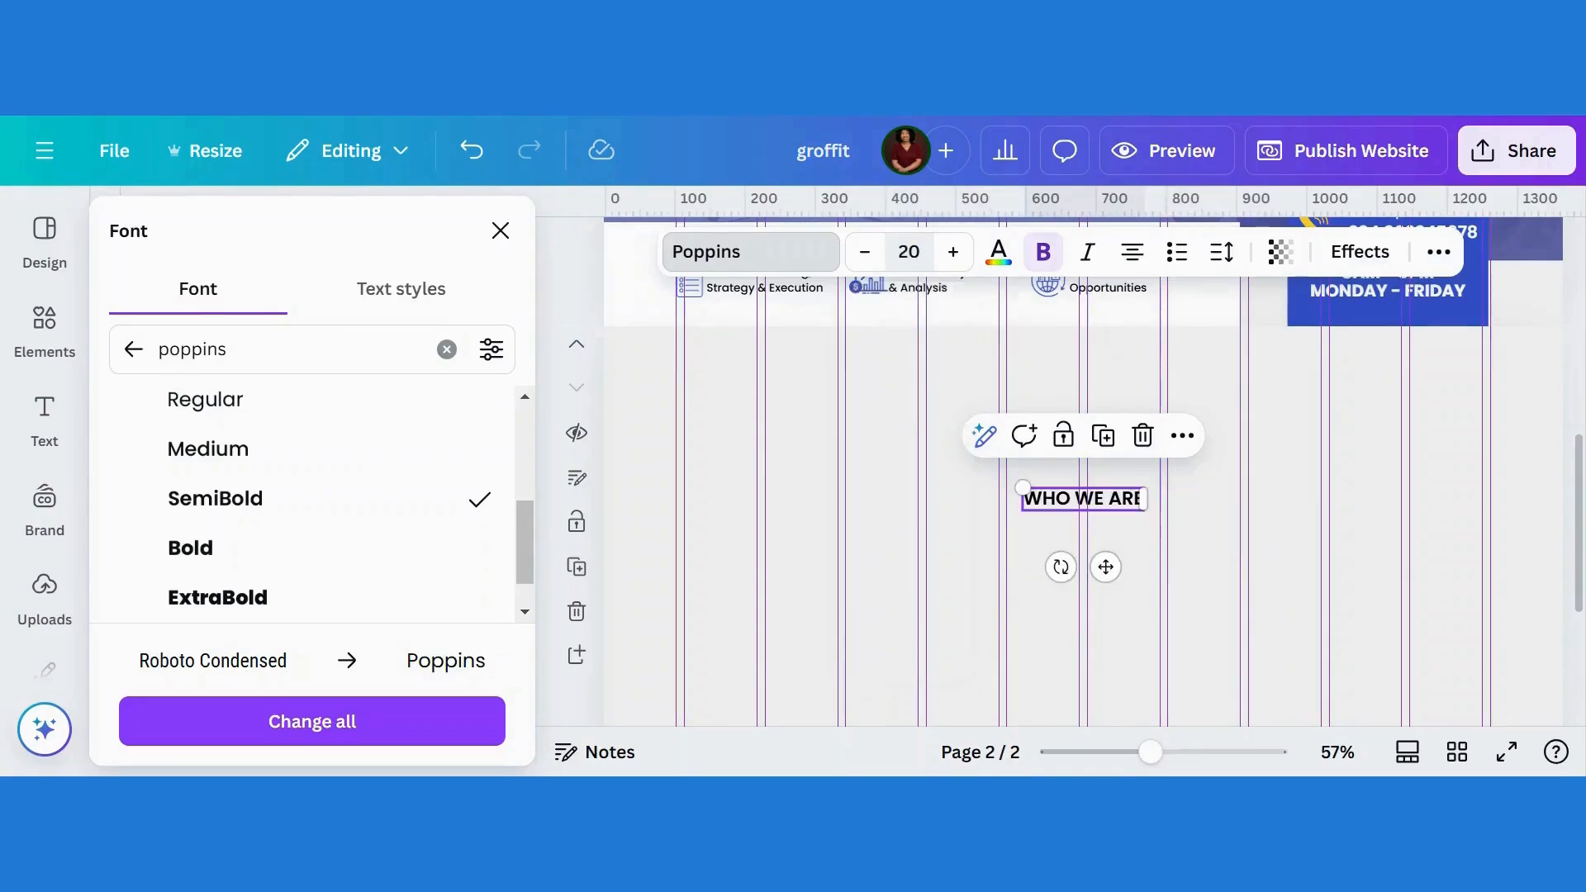
Step: Move the WHO WE ARE heading to the first column guide near the page's upper left and colour it the document's darker blue
mouse_move(840, 488)
mouse_down()
mouse_move(768, 492)
mouse_move(756, 462)
mouse_up()
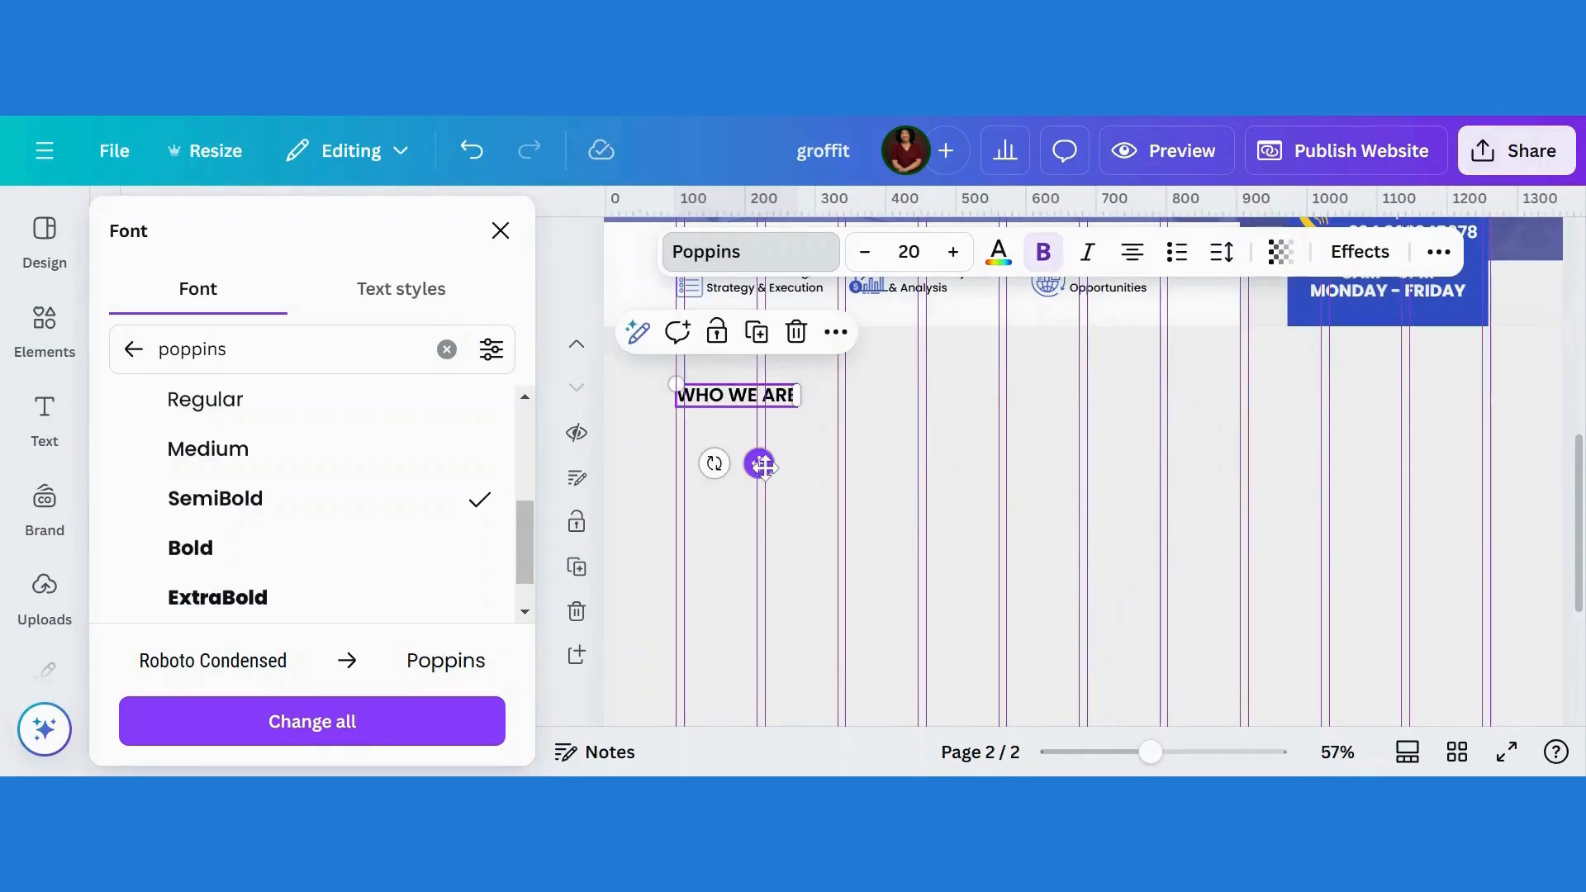
click(940, 531)
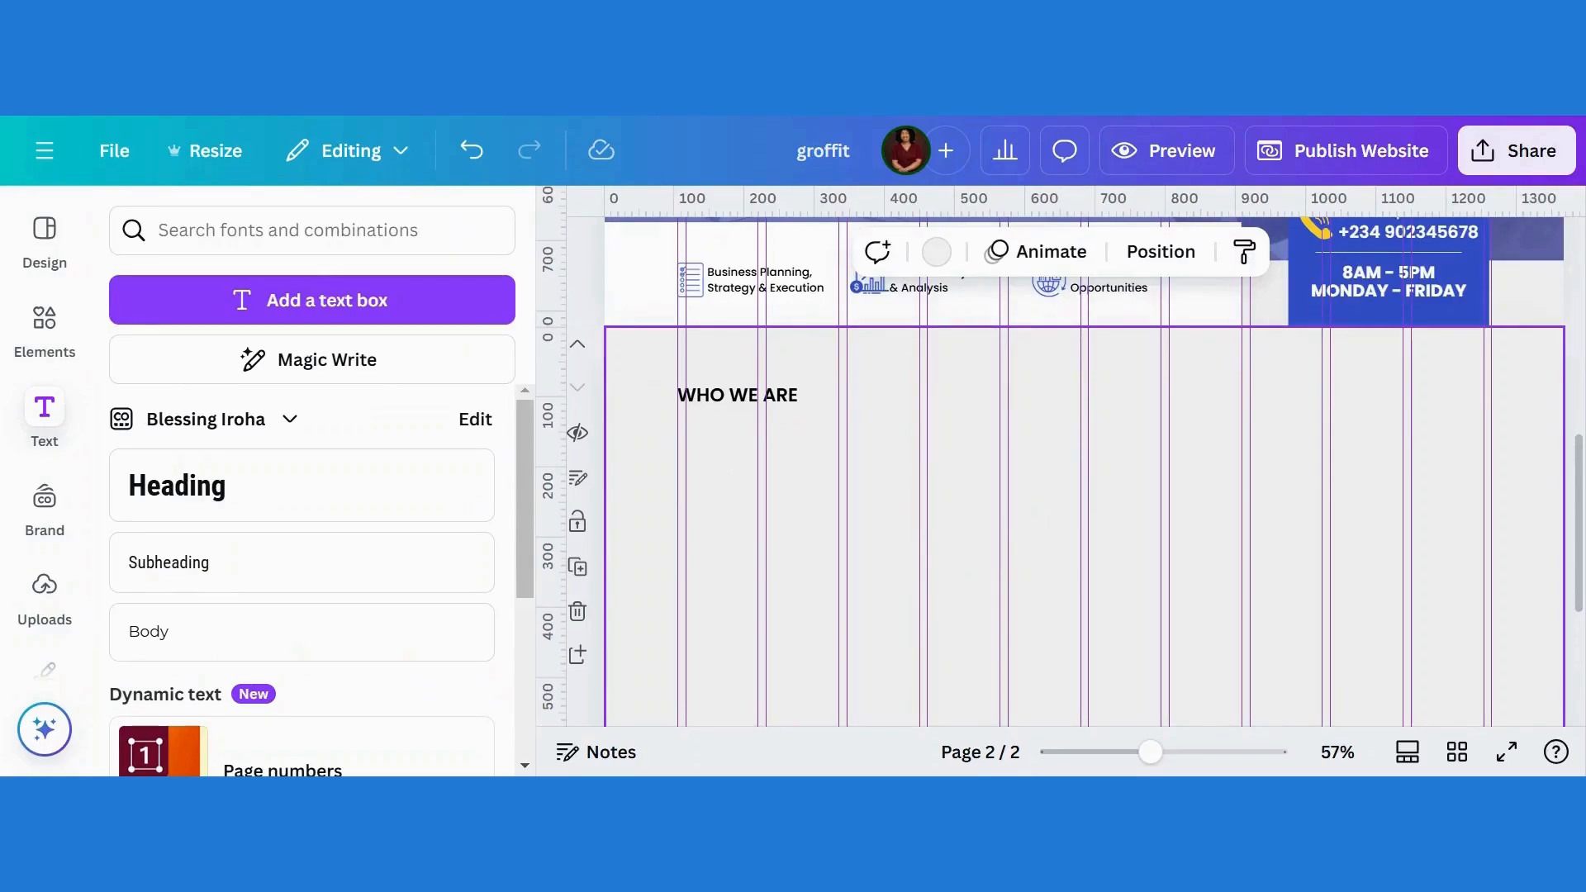
click(740, 397)
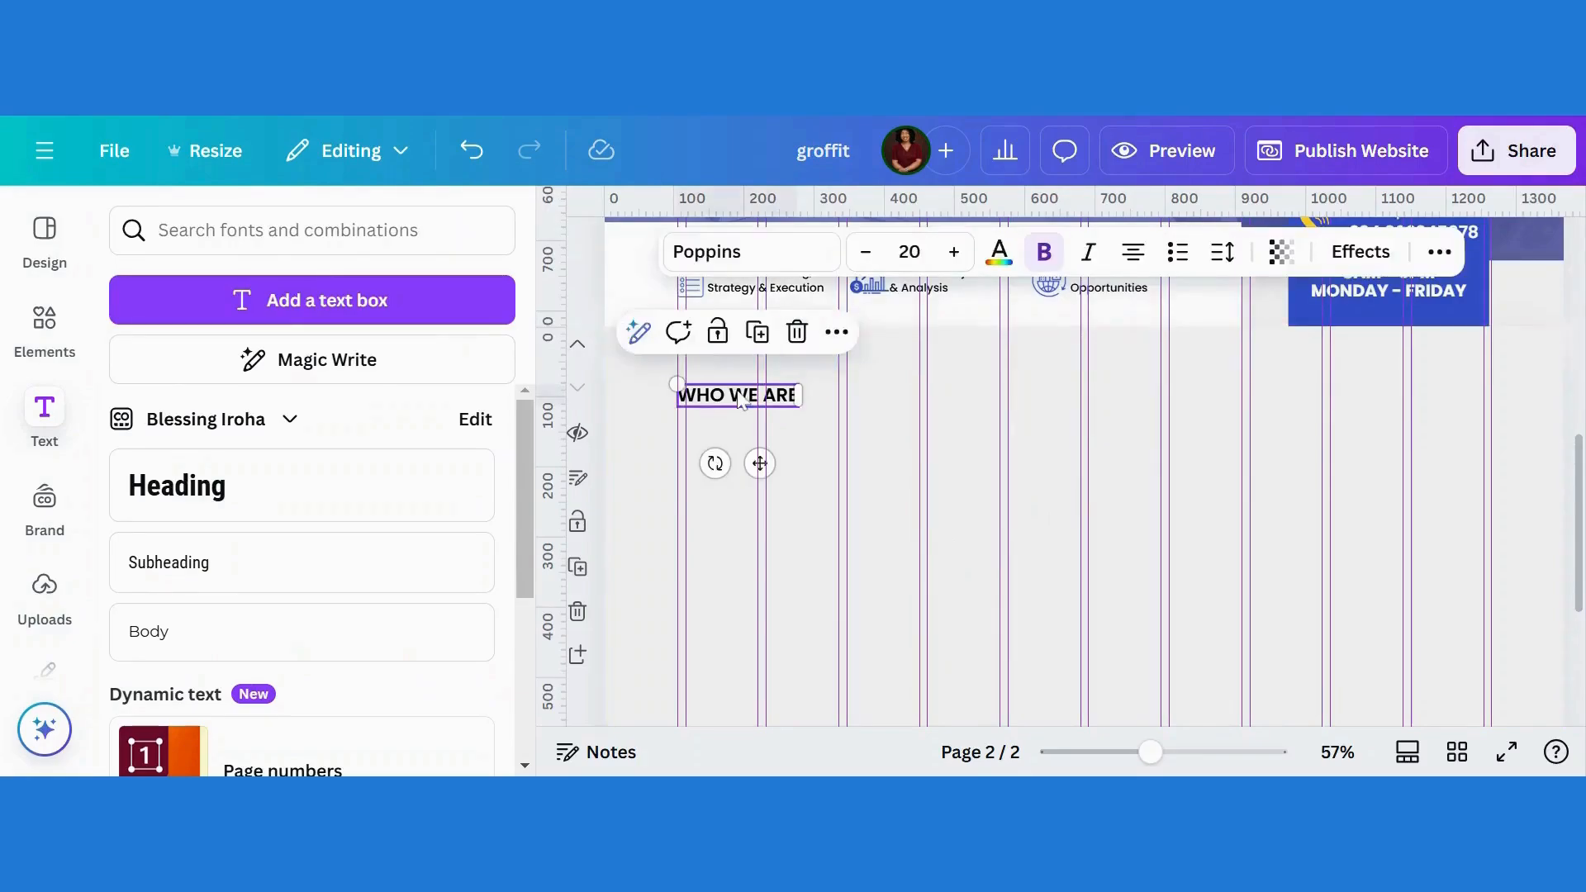
click(1000, 252)
click(269, 417)
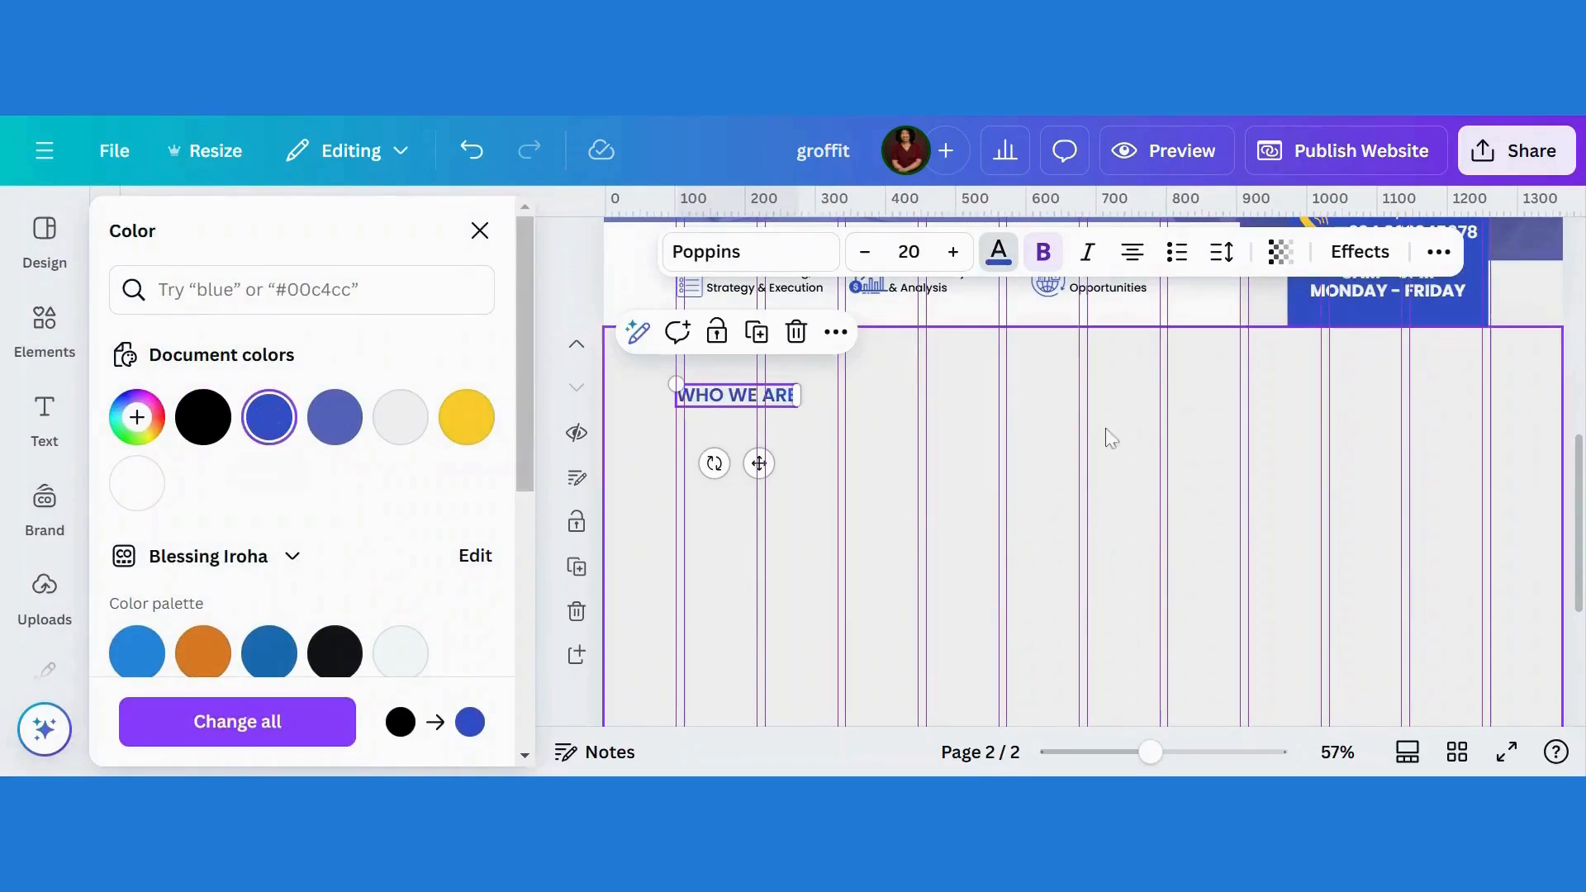
click(964, 491)
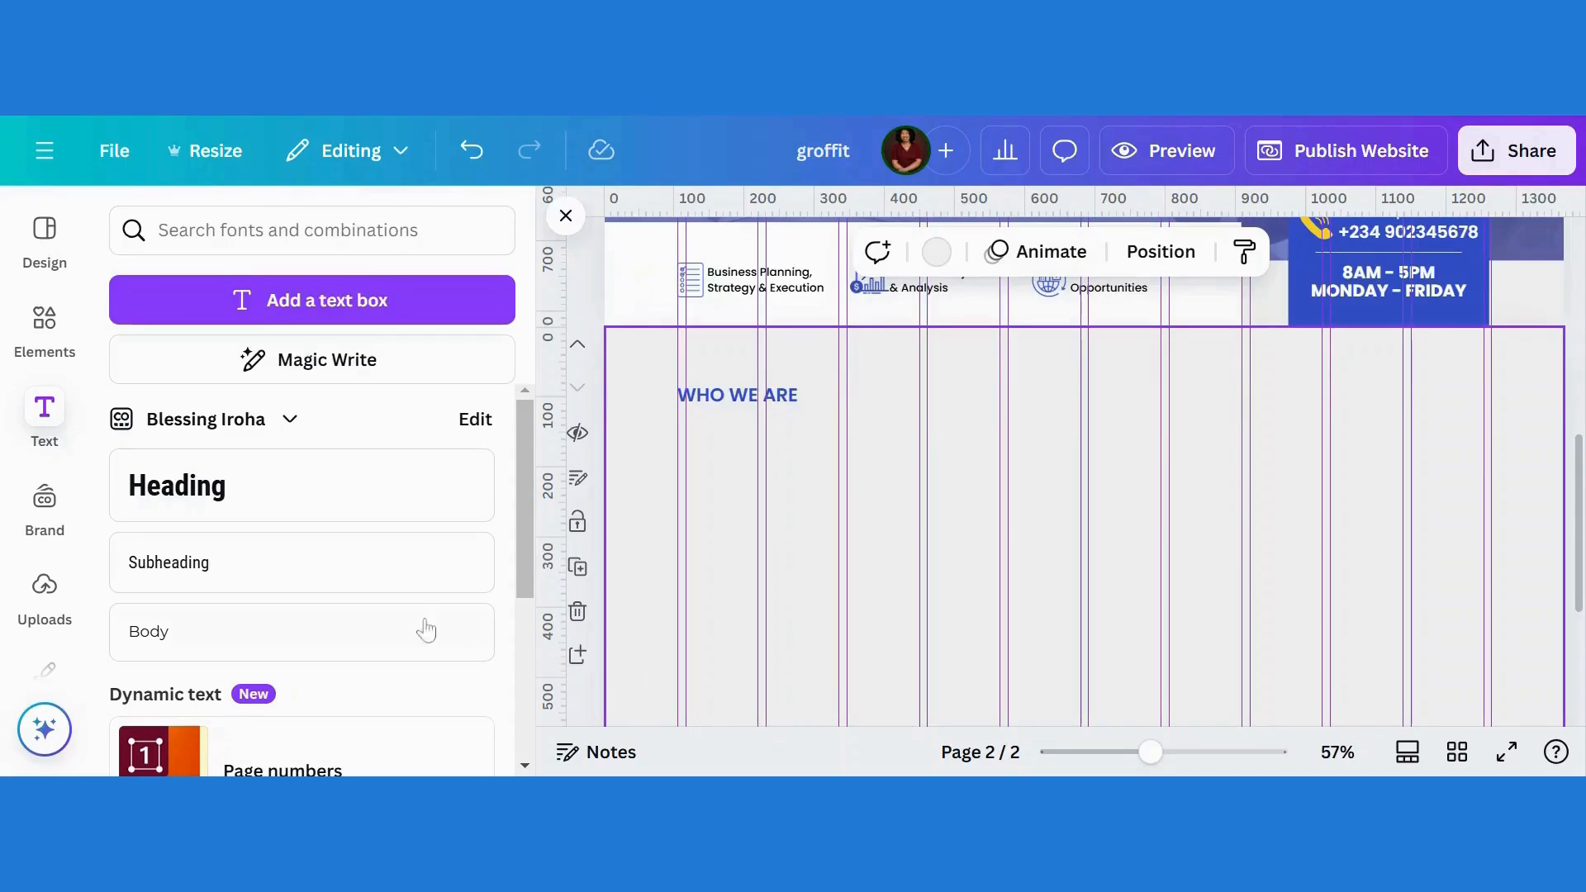
Step: Add a second heading reading "At Groffit, we are dedicated to helping businesses like yours thrive"
click(328, 491)
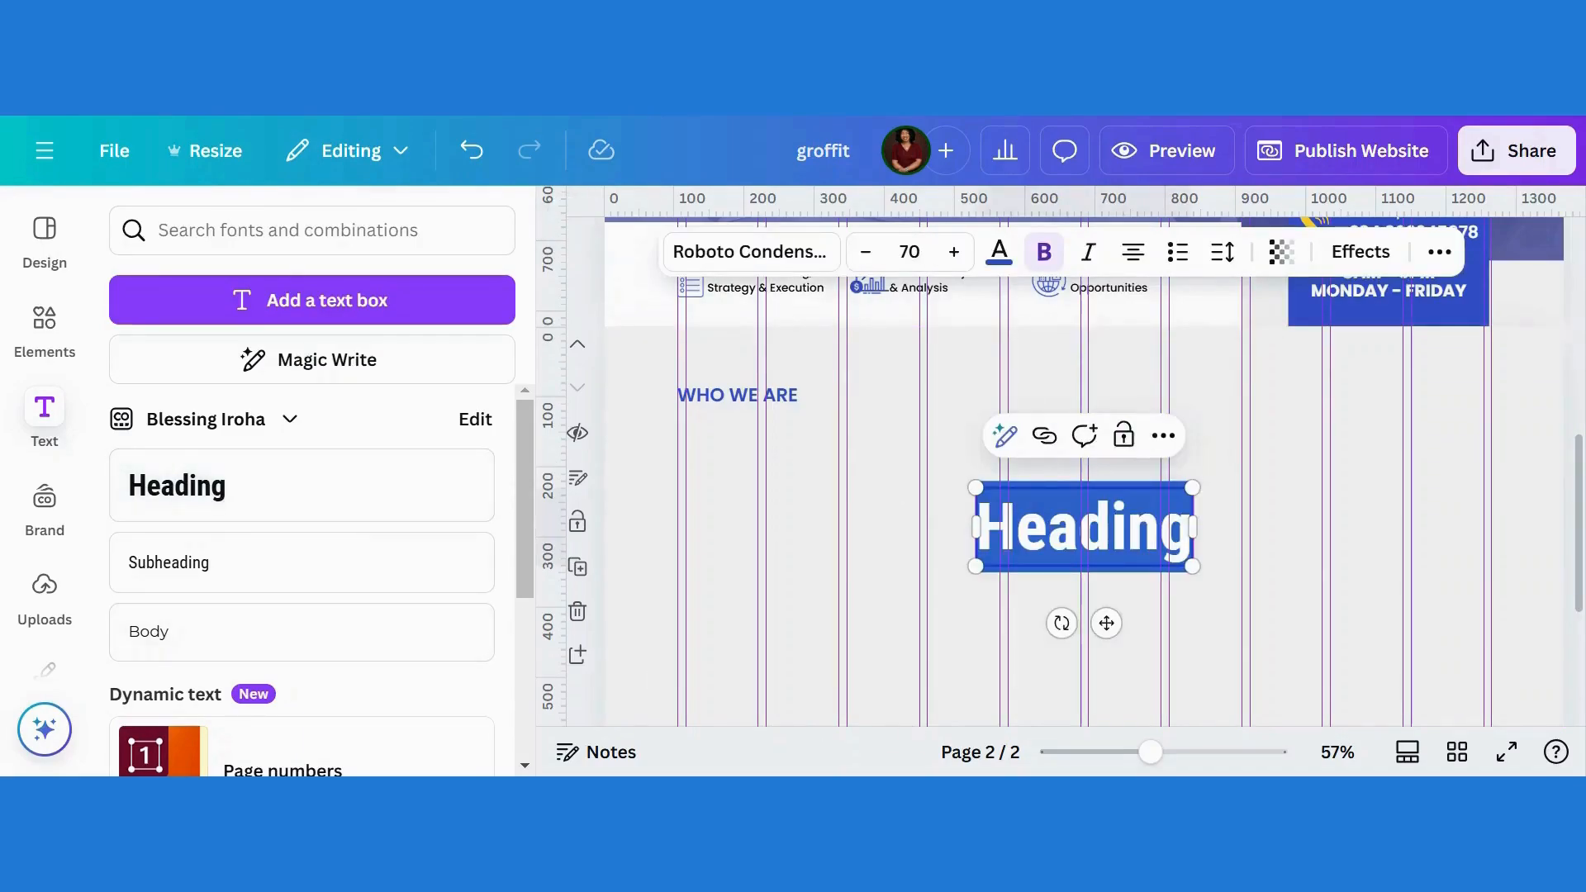
text(At Groffit, we are dedicated to helping businesses like yours thrive)
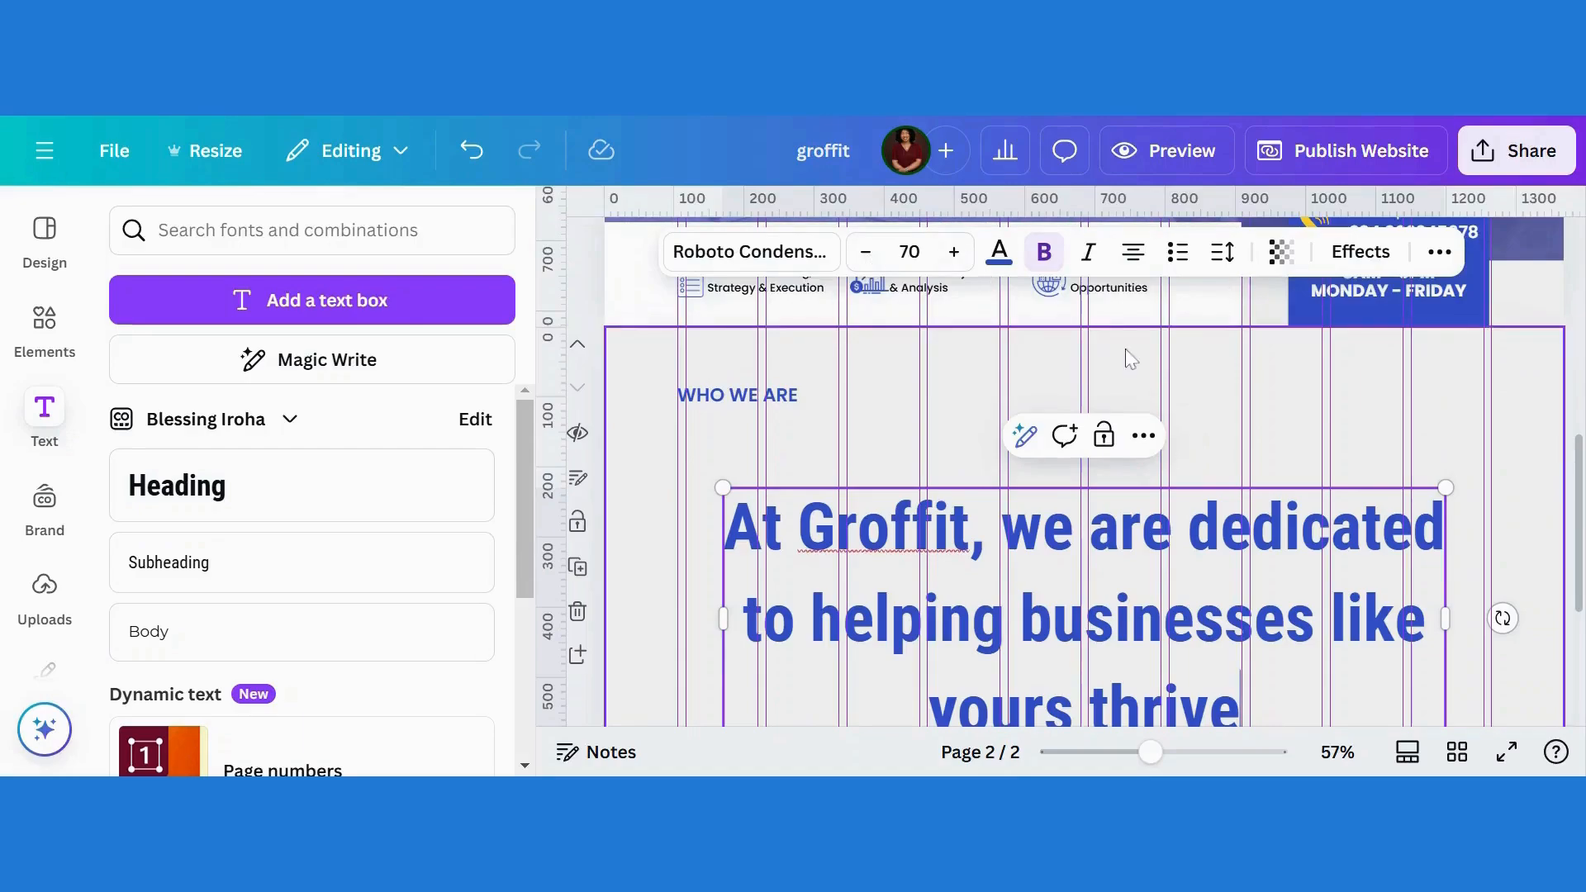
key(Escape)
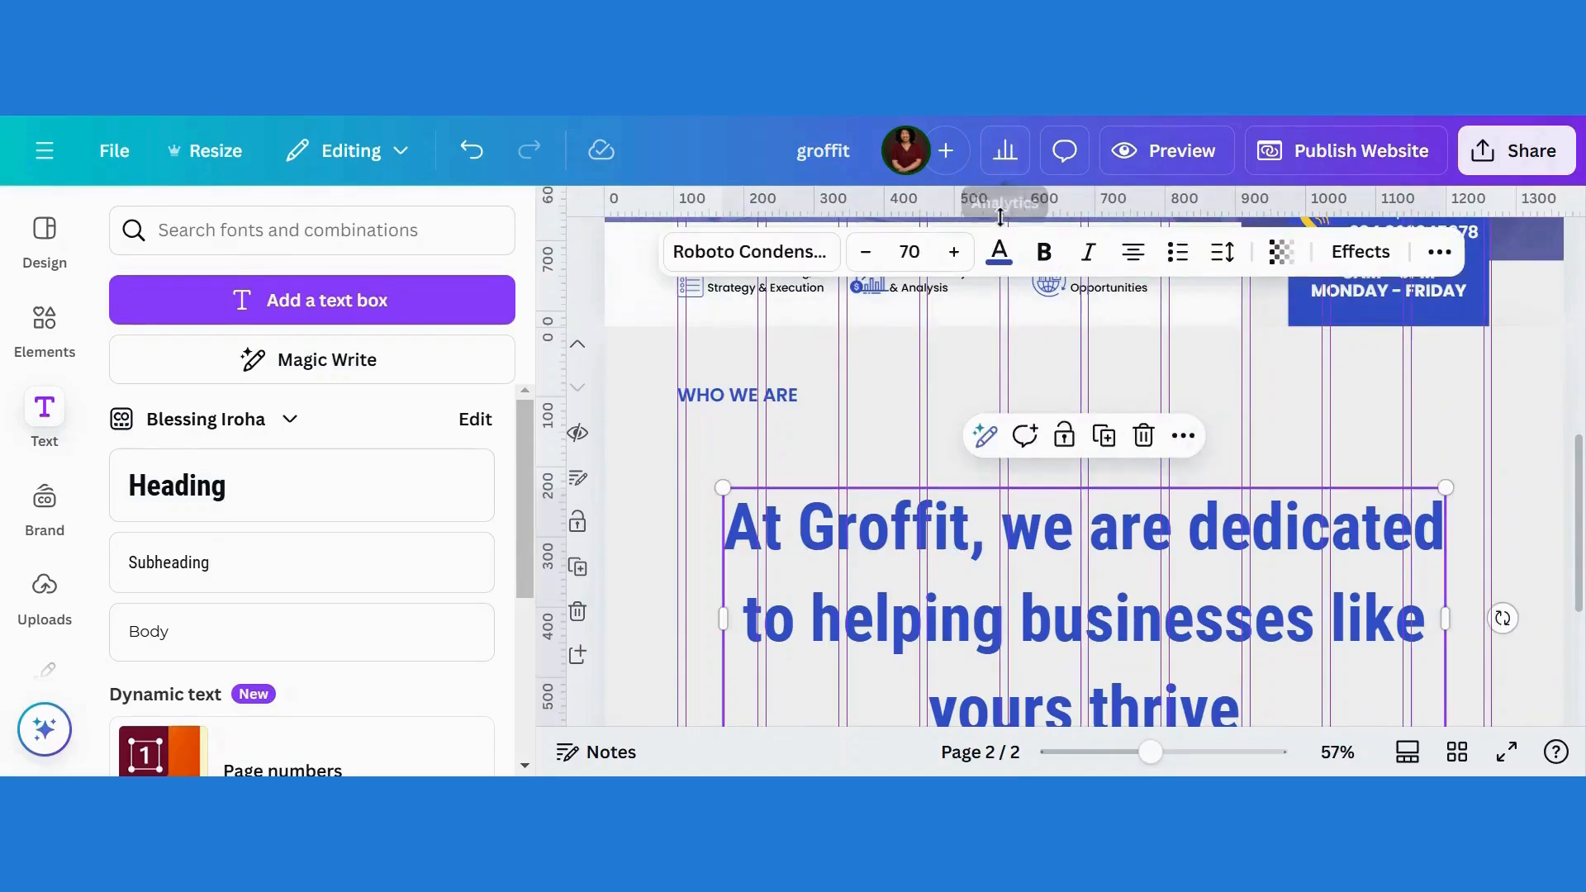
Step: Colour the Groffit statement black and align its text left
click(1000, 256)
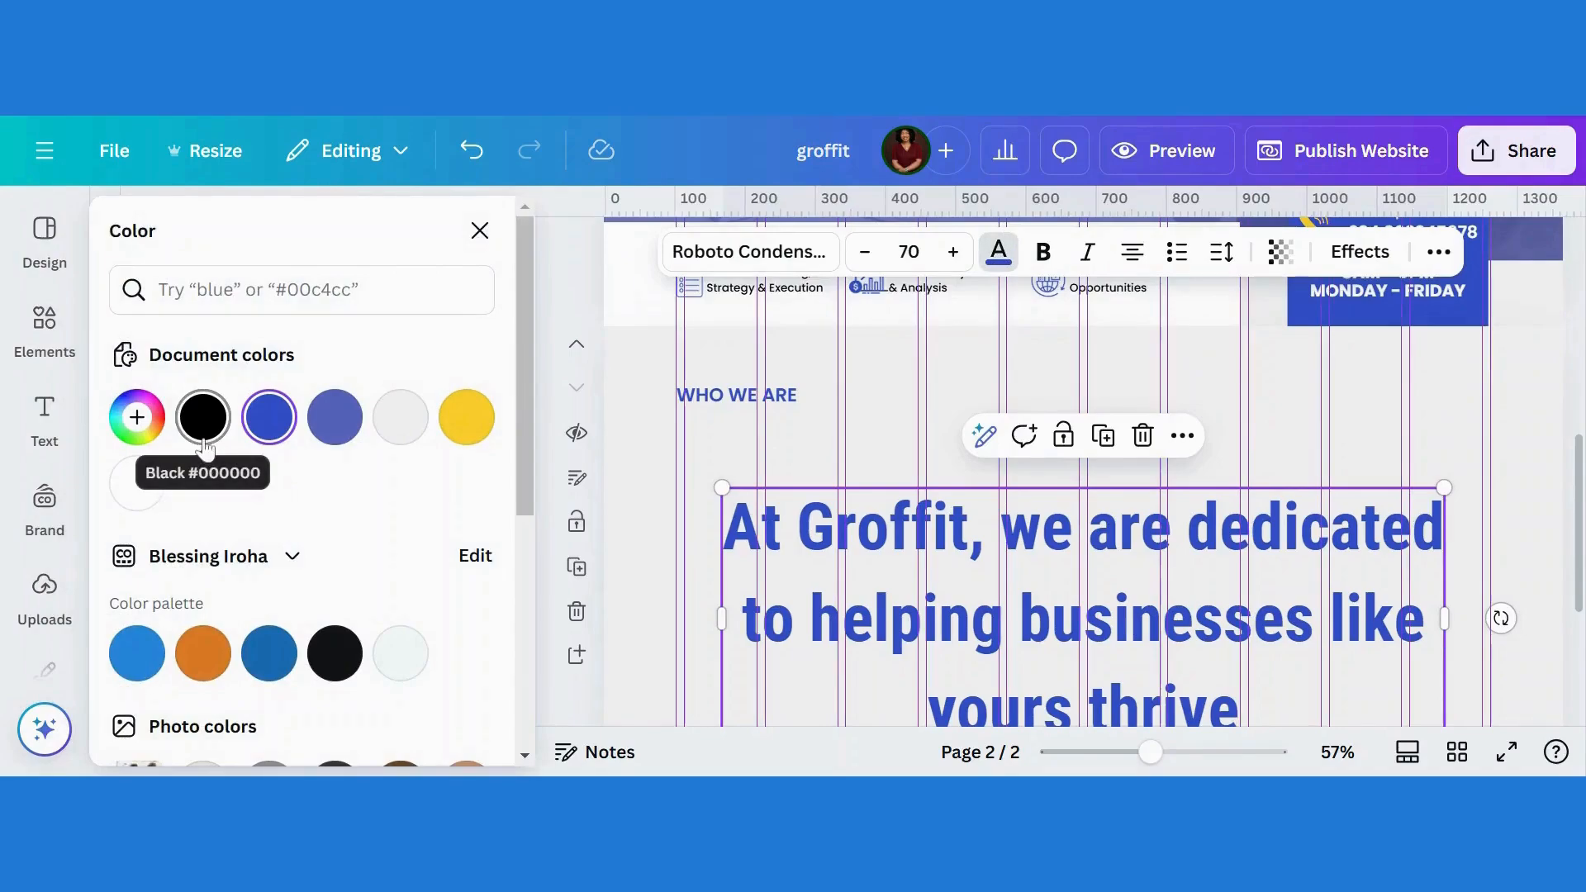
click(203, 437)
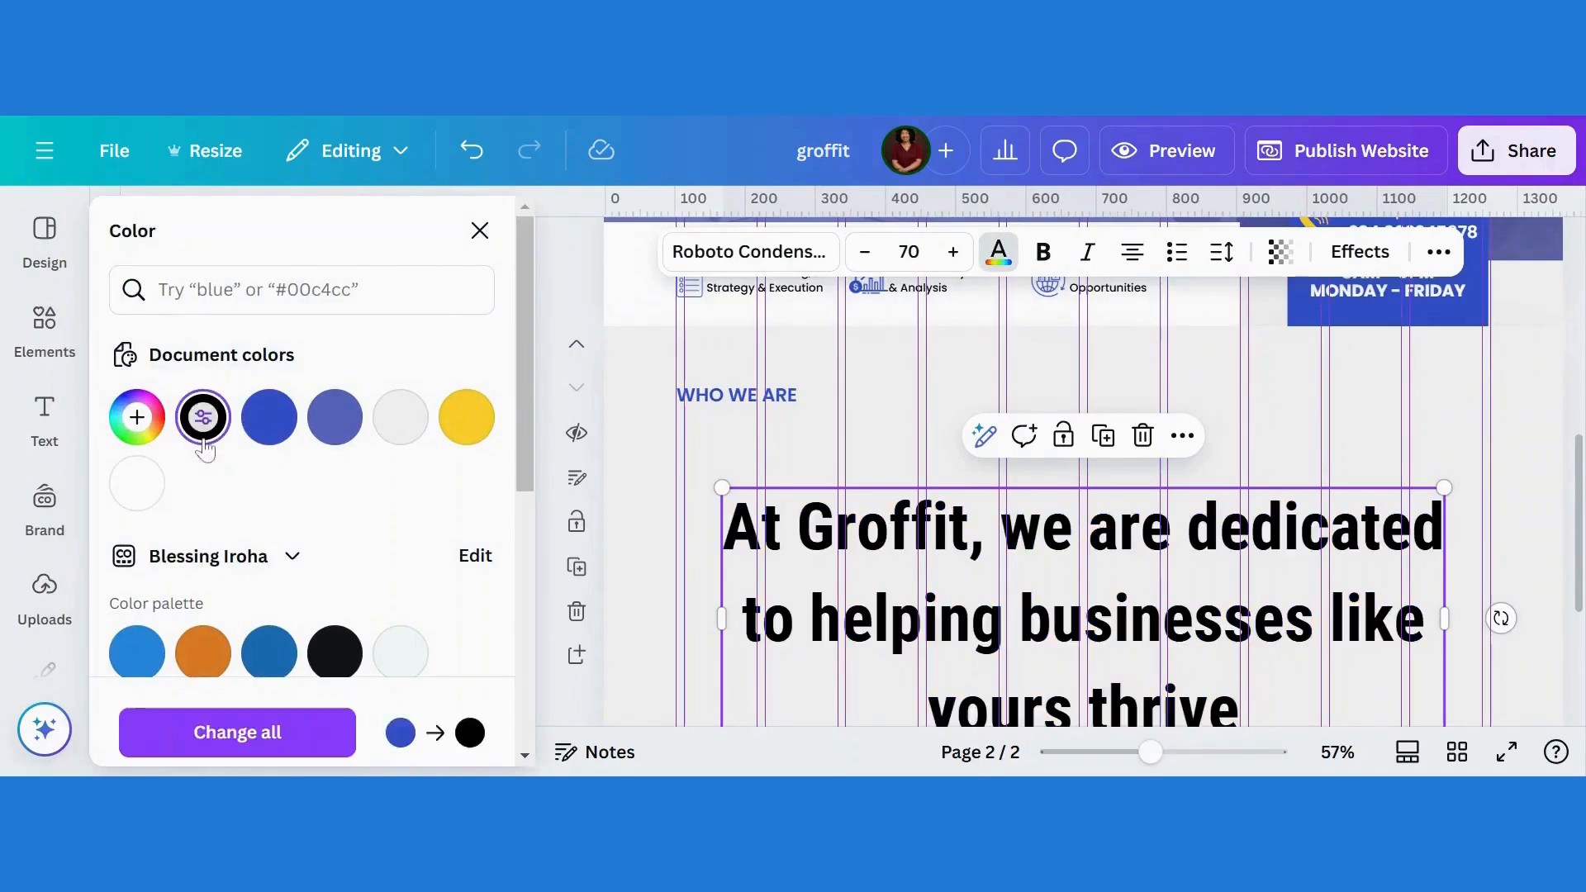
click(1131, 266)
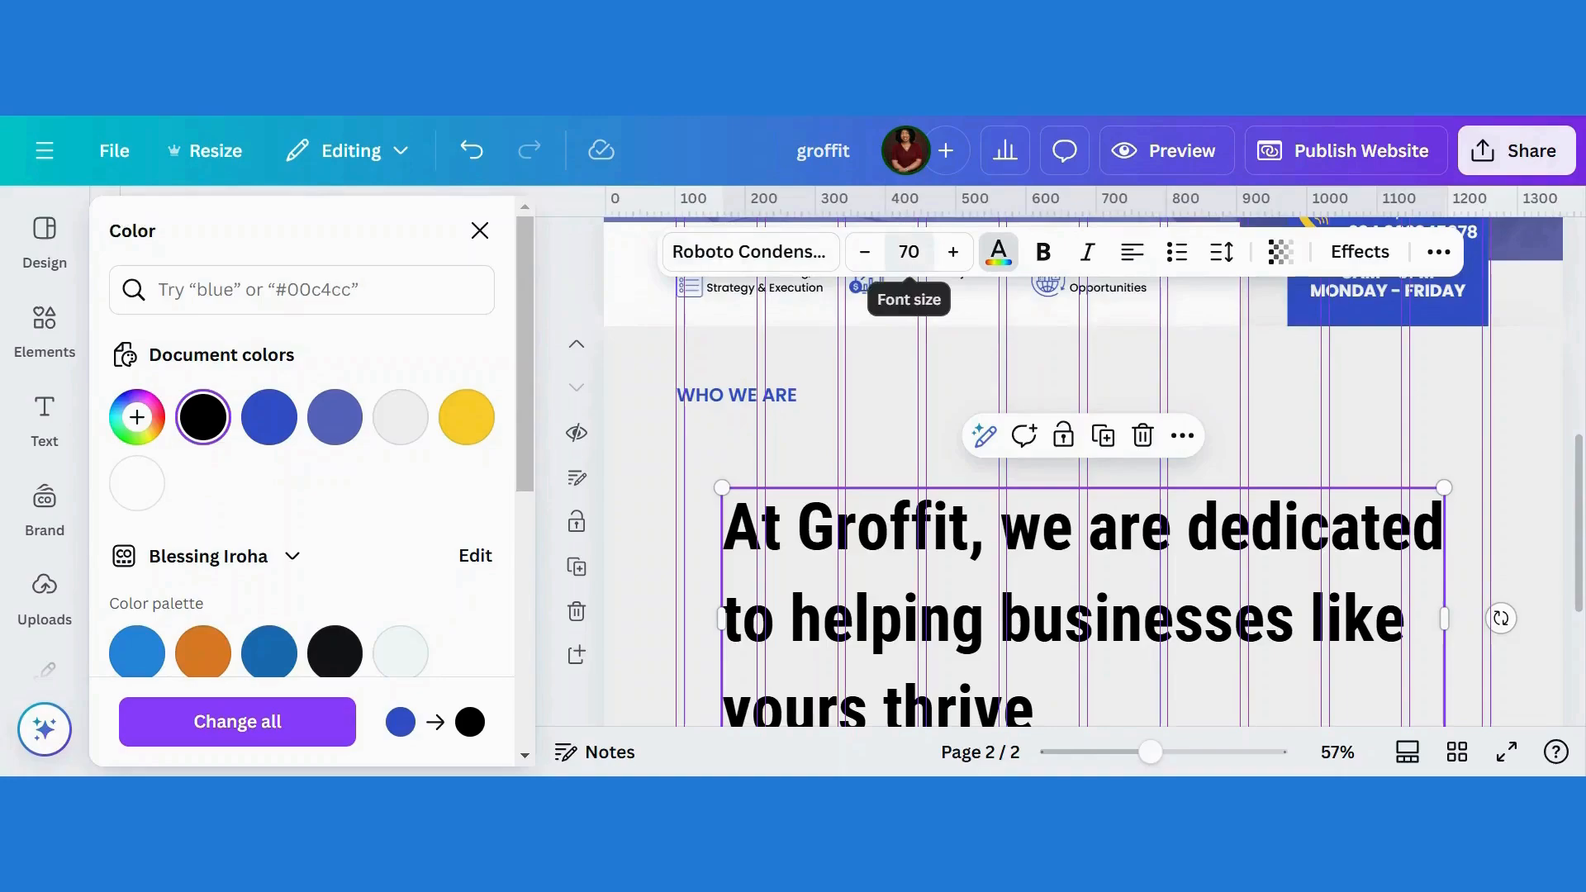
Step: Set the Groffit statement's font size to 30 and its font to Poppins Medium
click(909, 252)
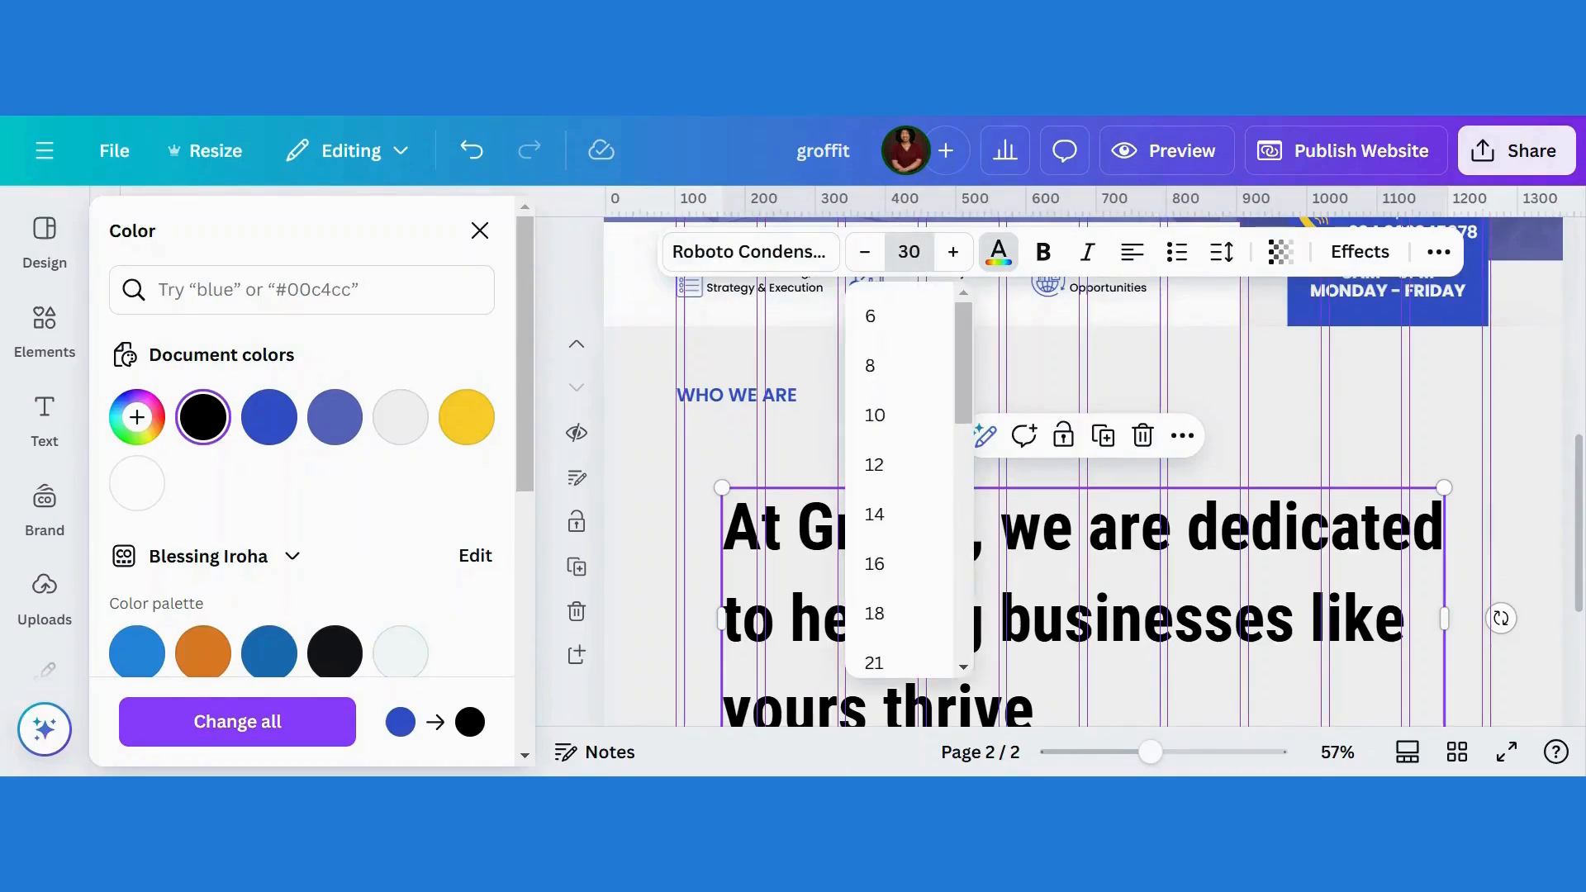
text(30)
key(Return)
click(750, 254)
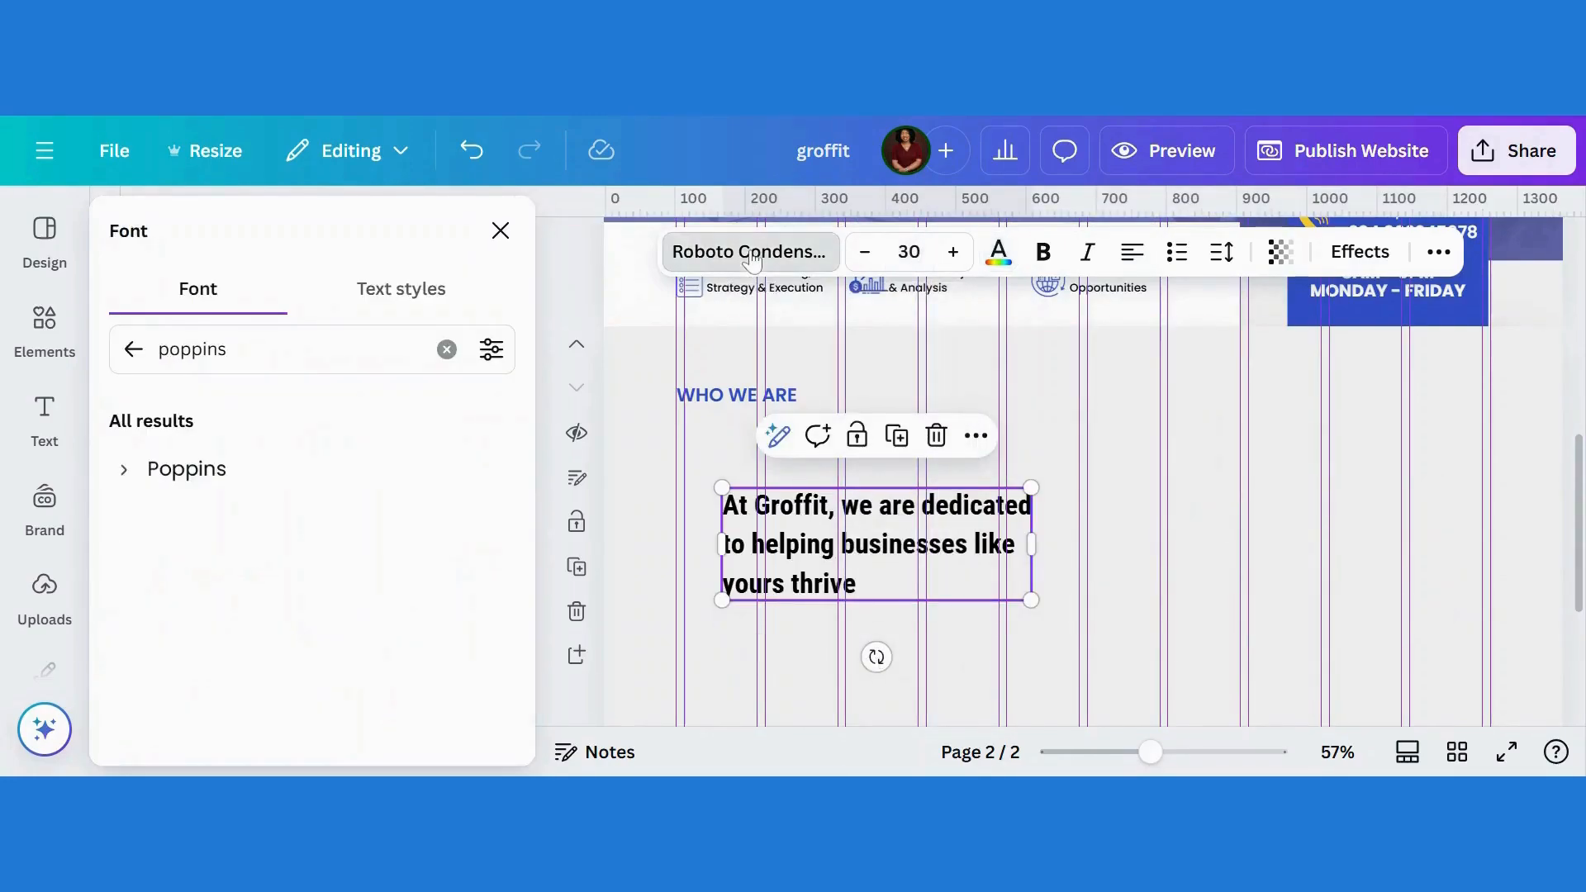
click(126, 471)
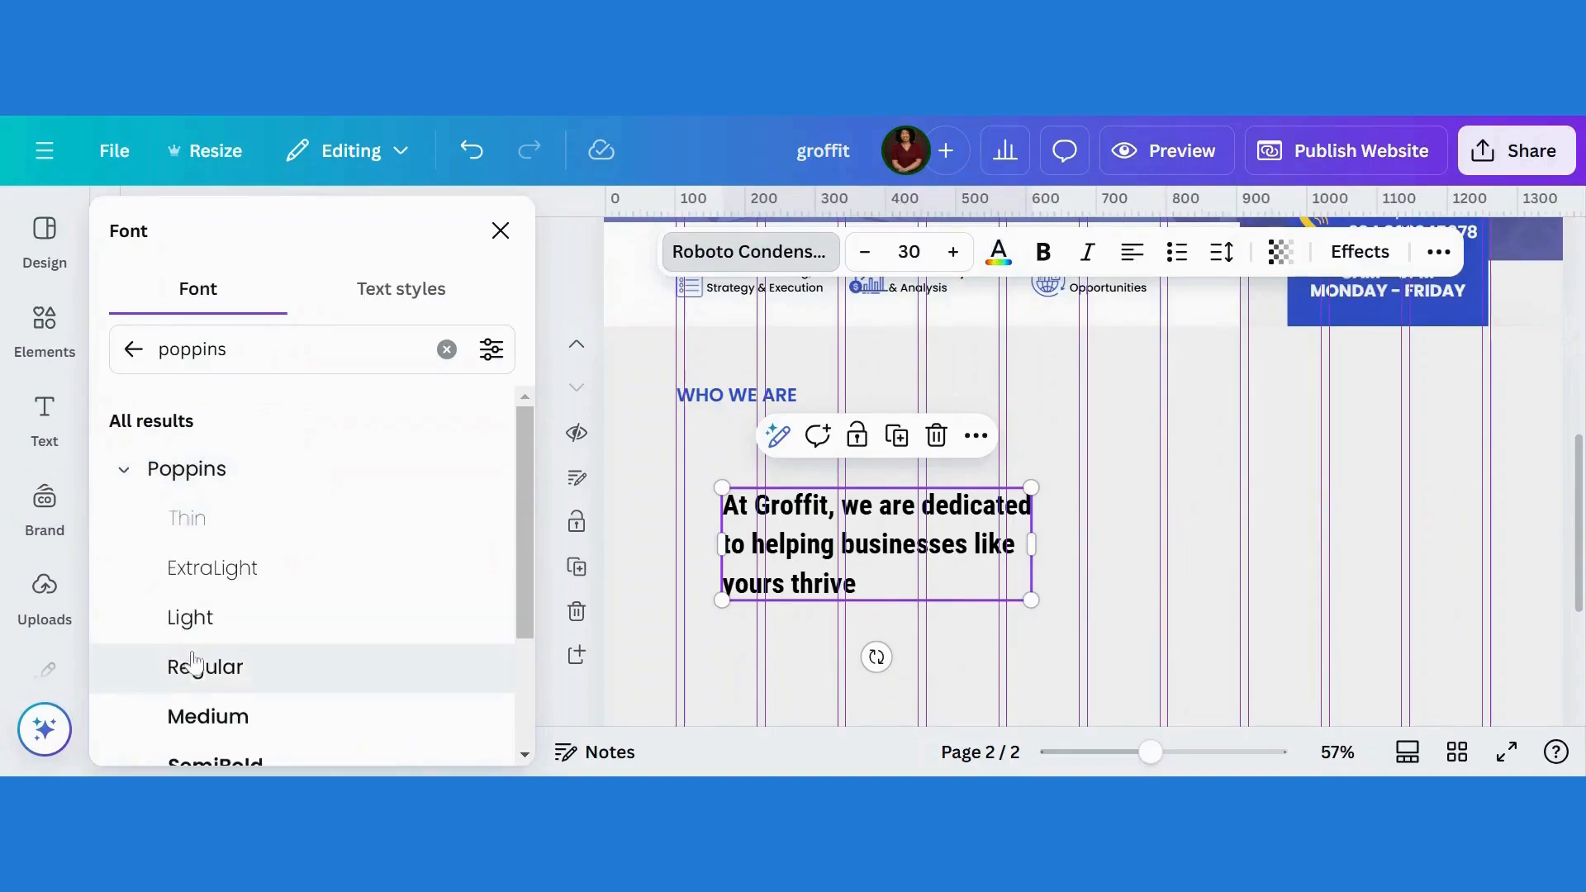
click(207, 715)
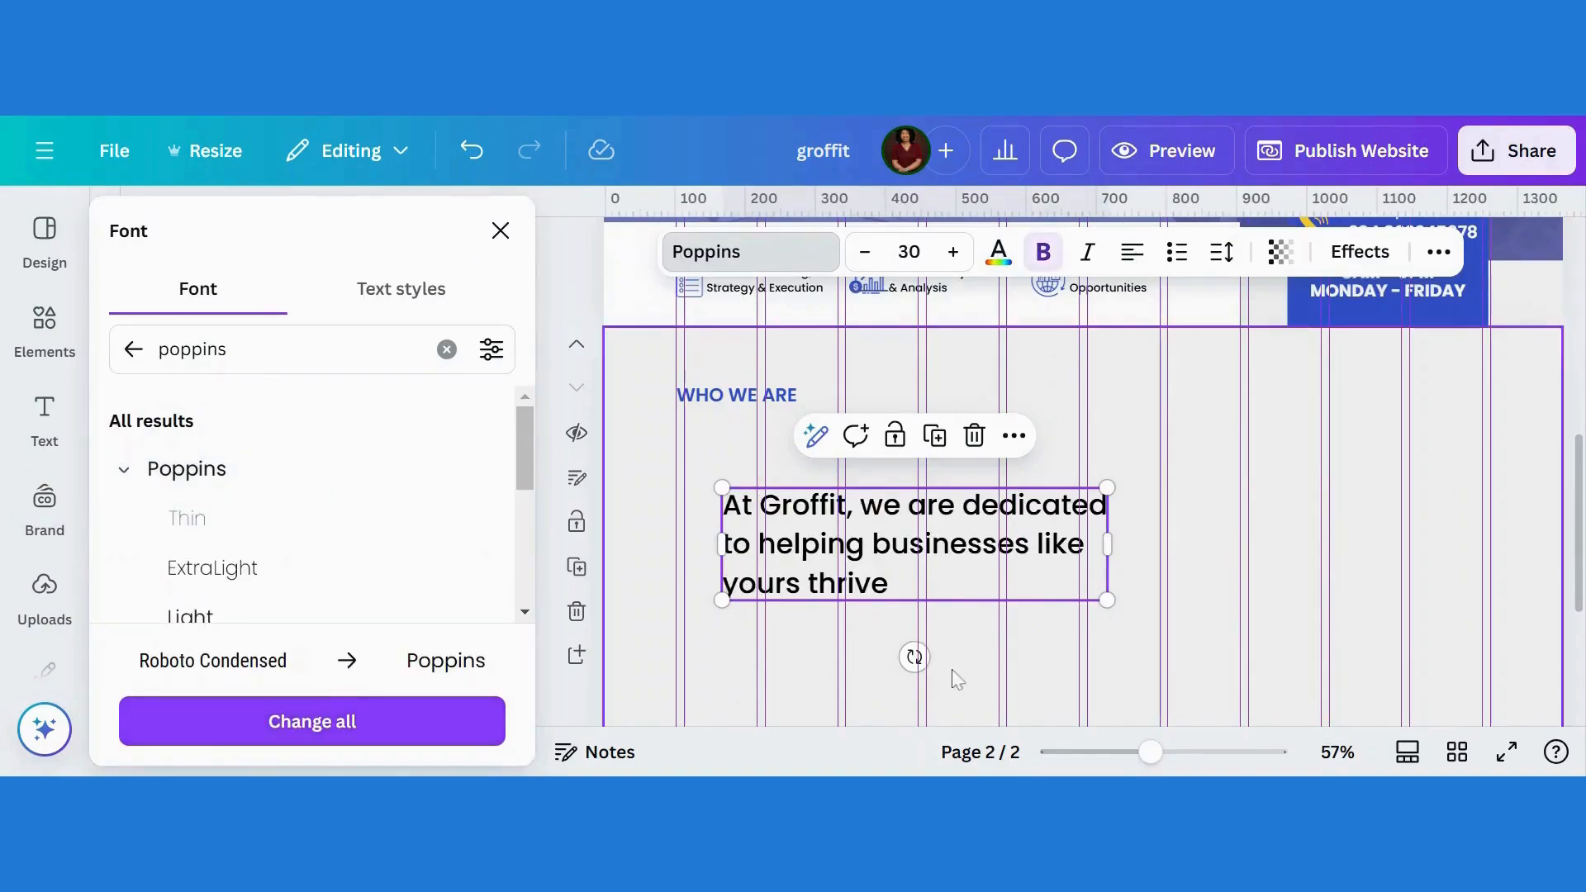
click(1242, 597)
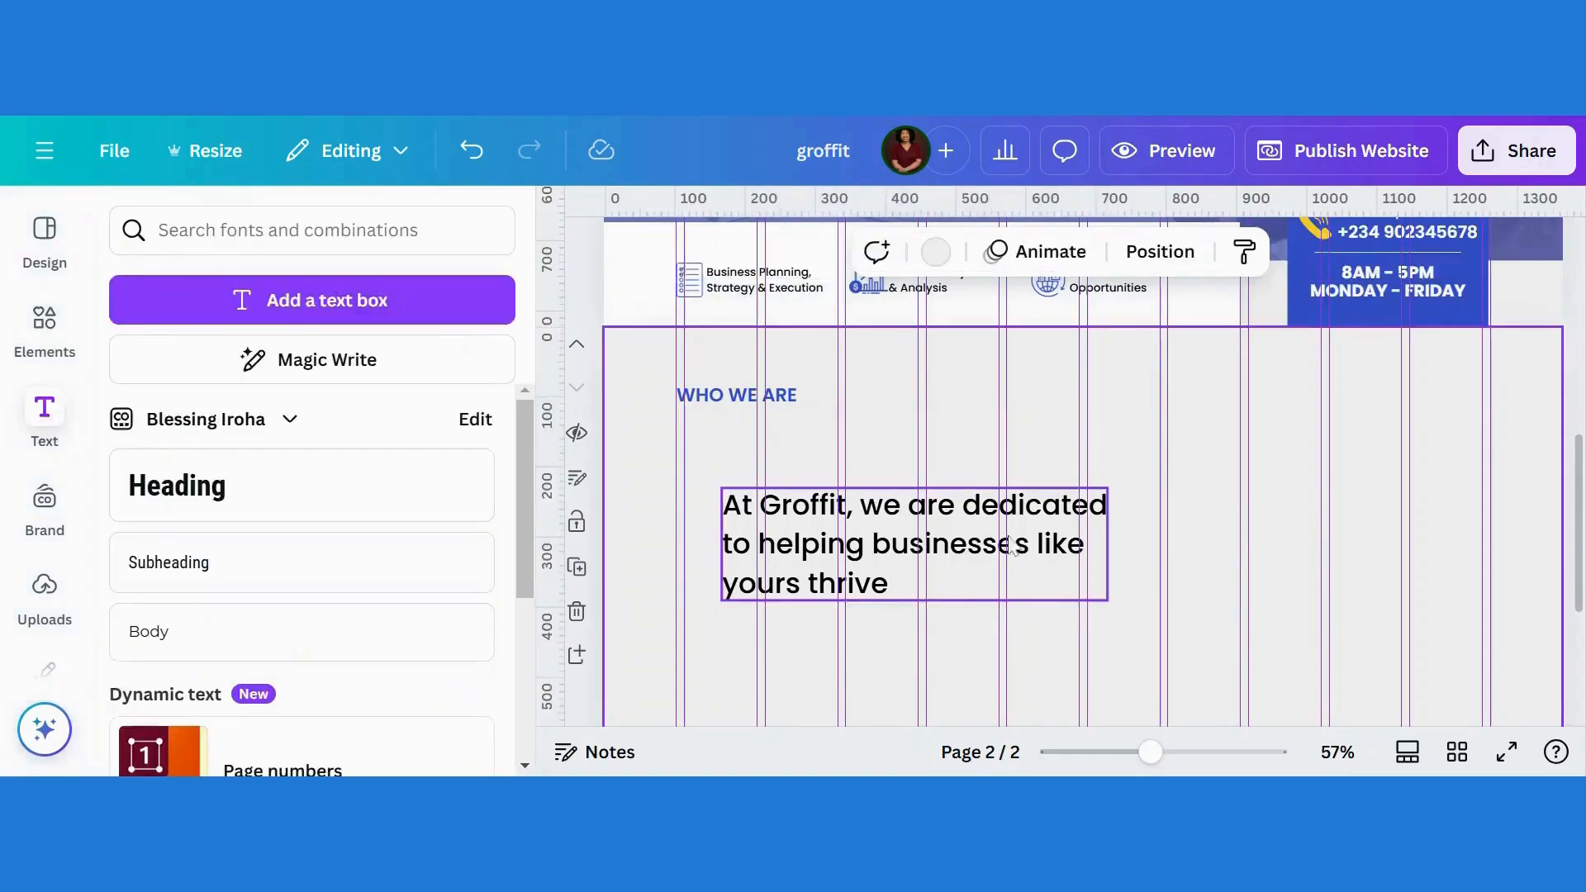
Step: Move the Groffit statement directly below WHO WE ARE, aligned to its left edge, and give it a heavier Poppins weight than Medium
drag(998, 531, 947, 466)
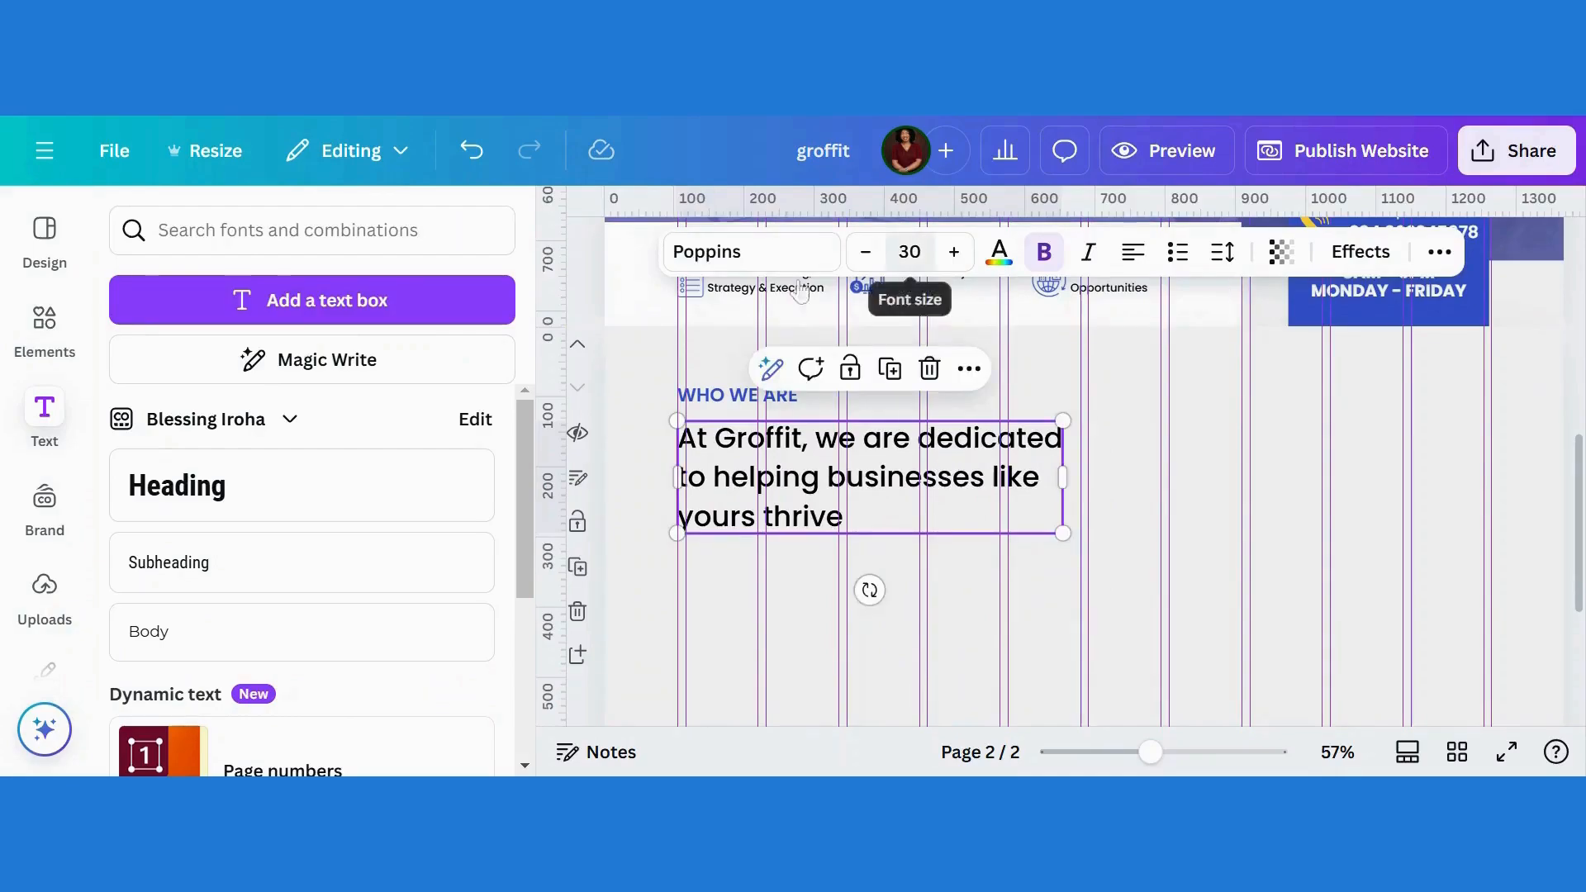
click(788, 256)
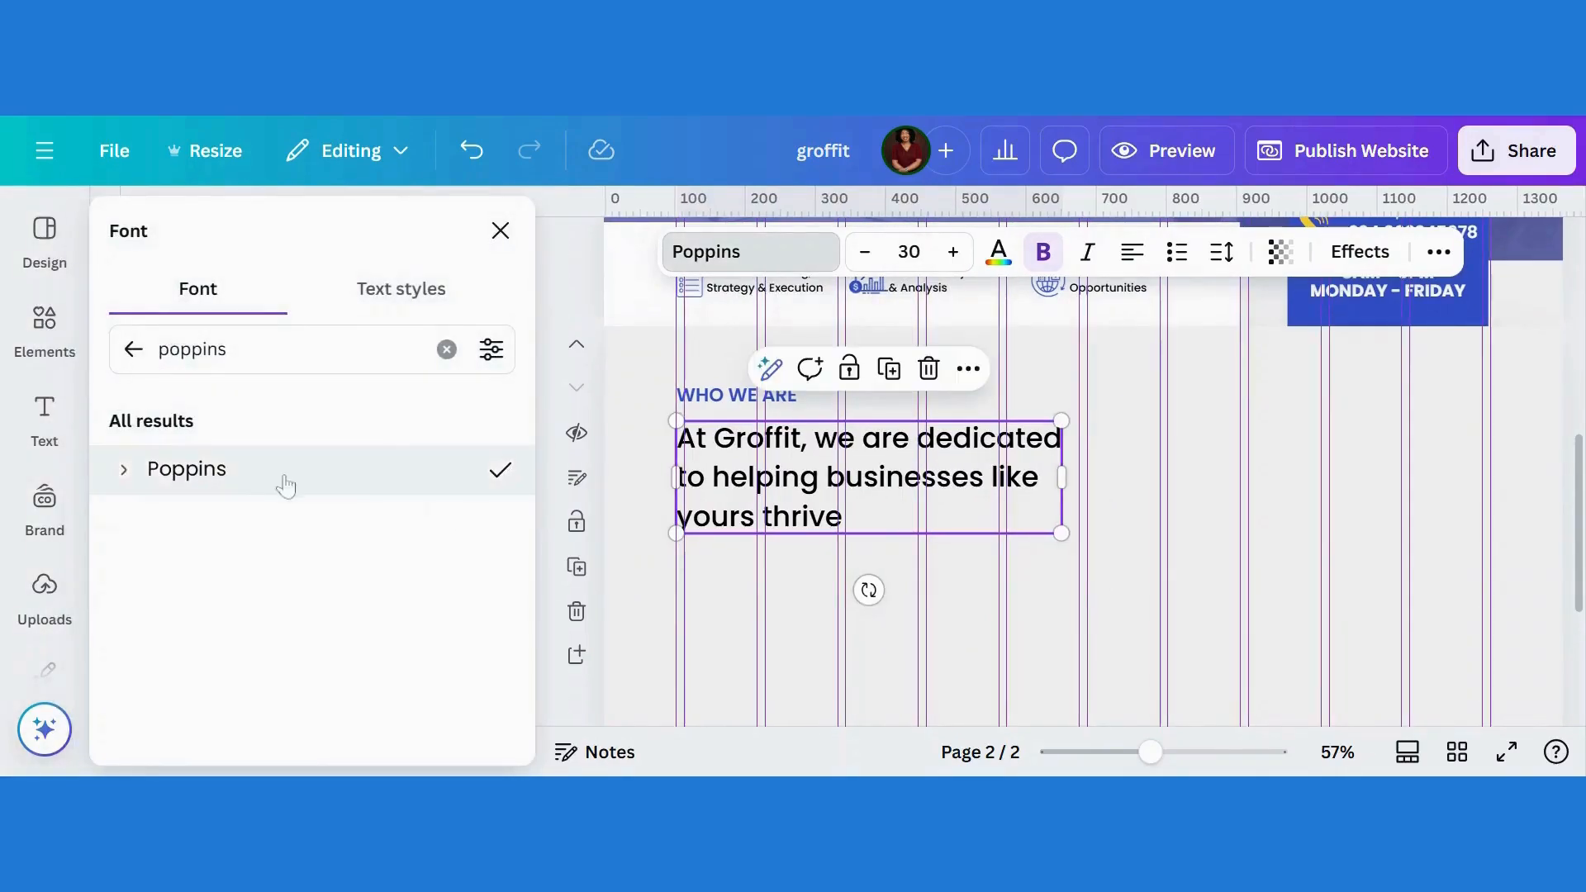
click(123, 471)
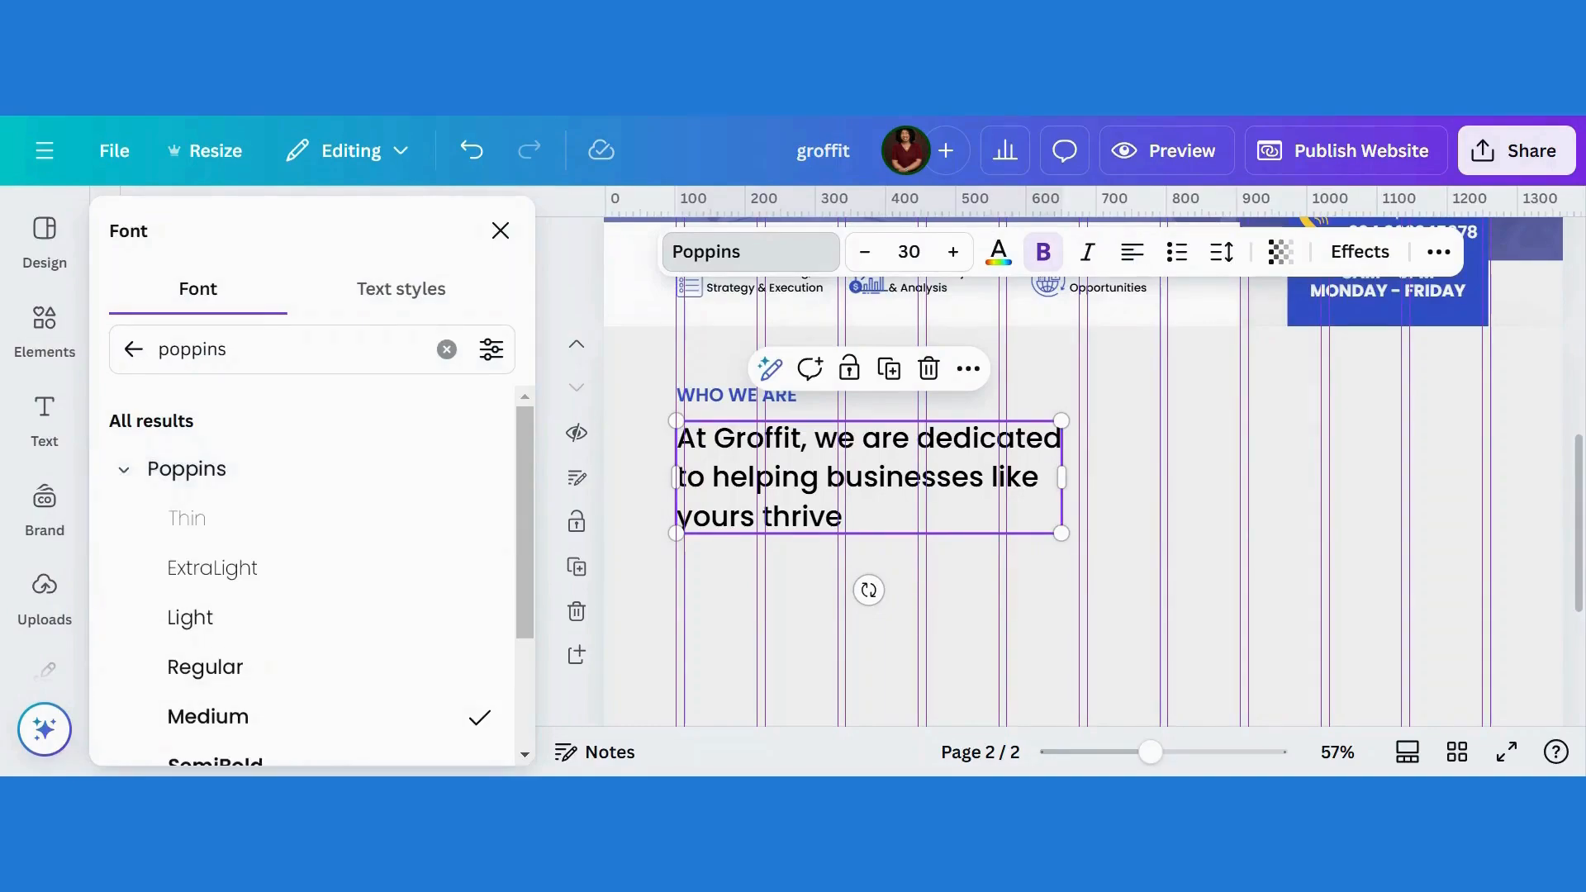
click(1262, 479)
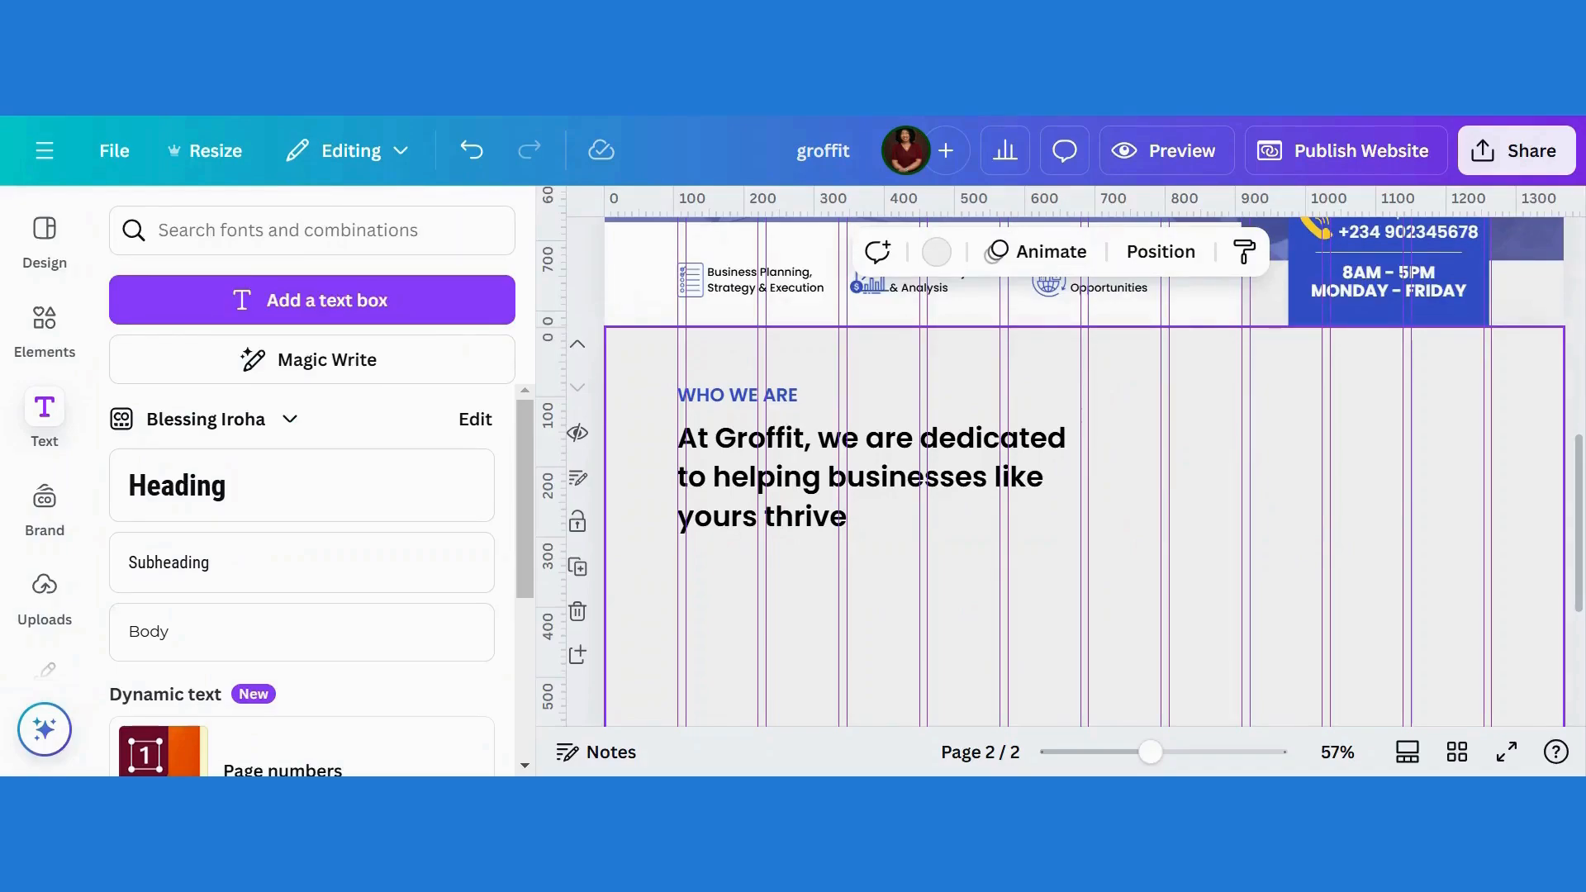
Step: Add a left-aligned heading text box with the pasted paragraph that starts "With years of experience and a results-driven approach"
click(220, 489)
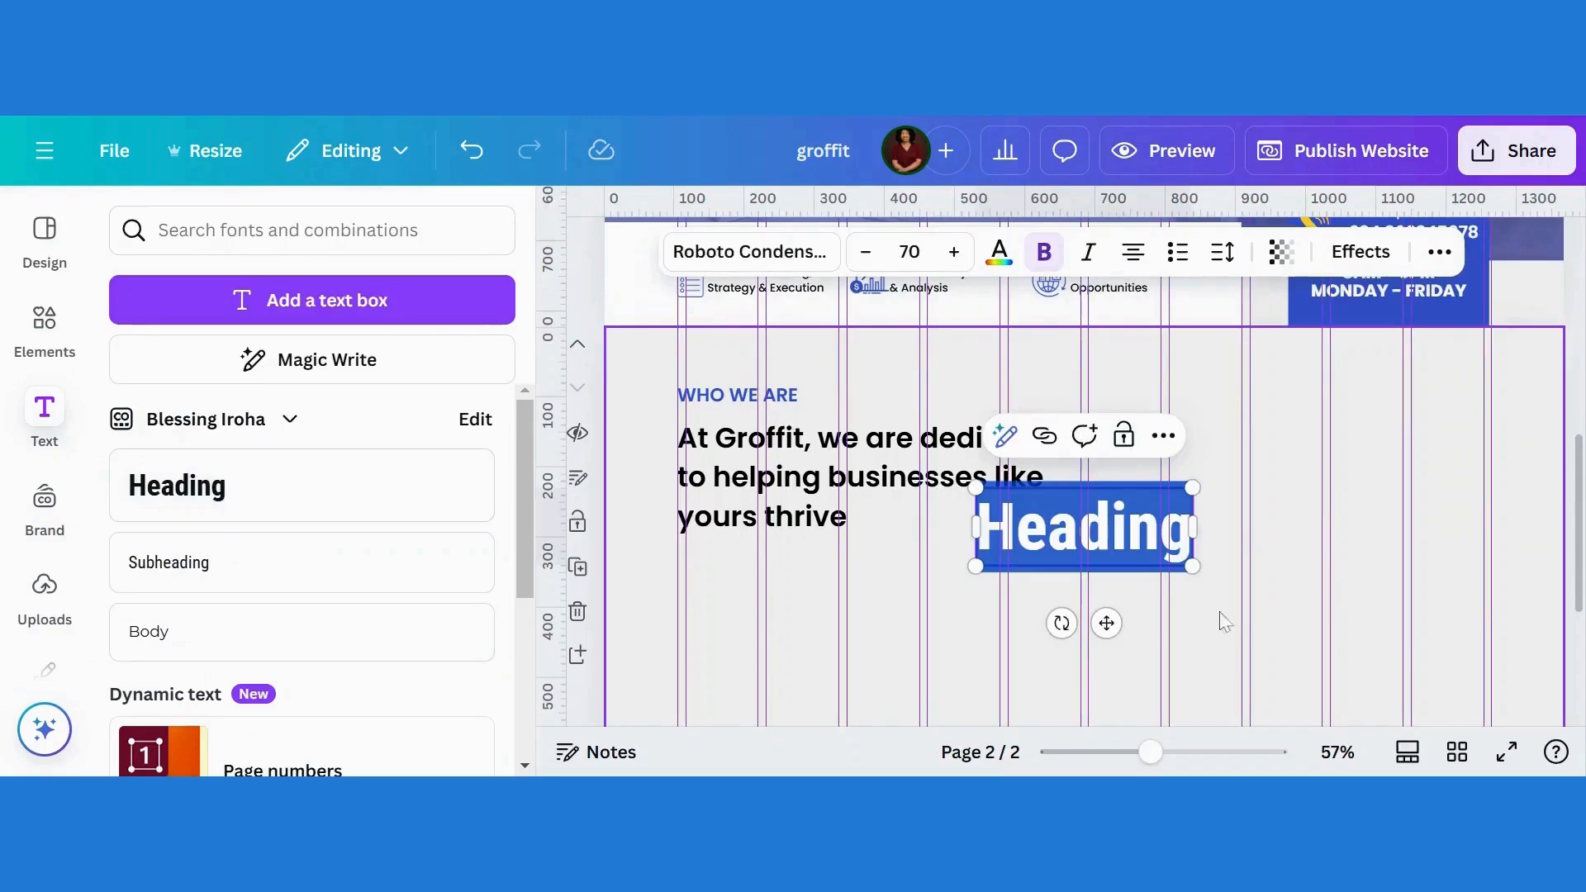
key(ctrl+v)
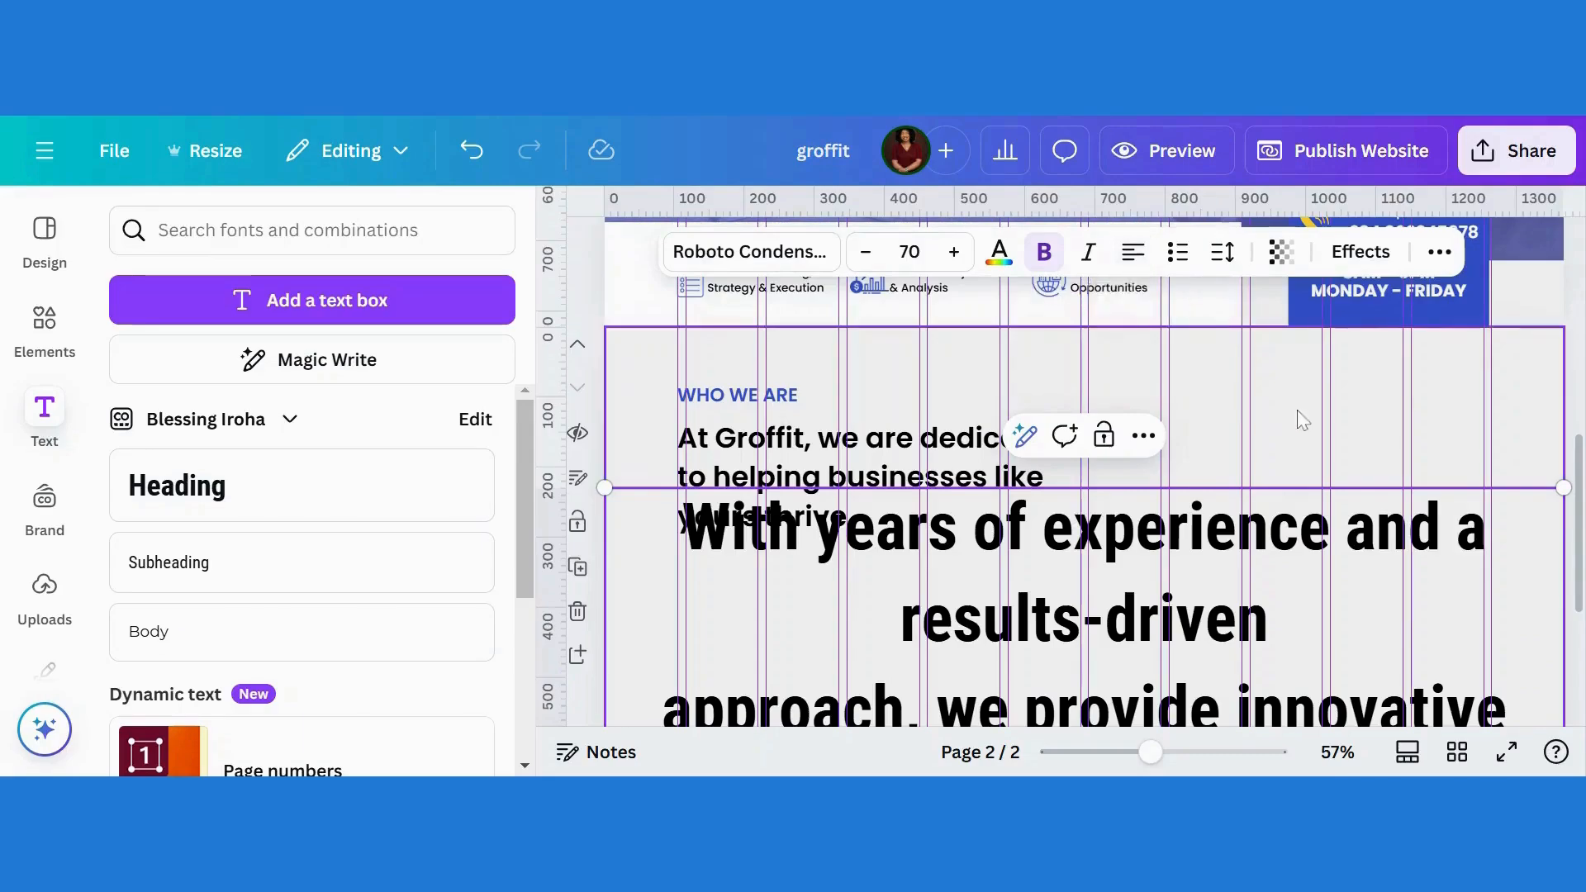
click(1134, 253)
click(1137, 260)
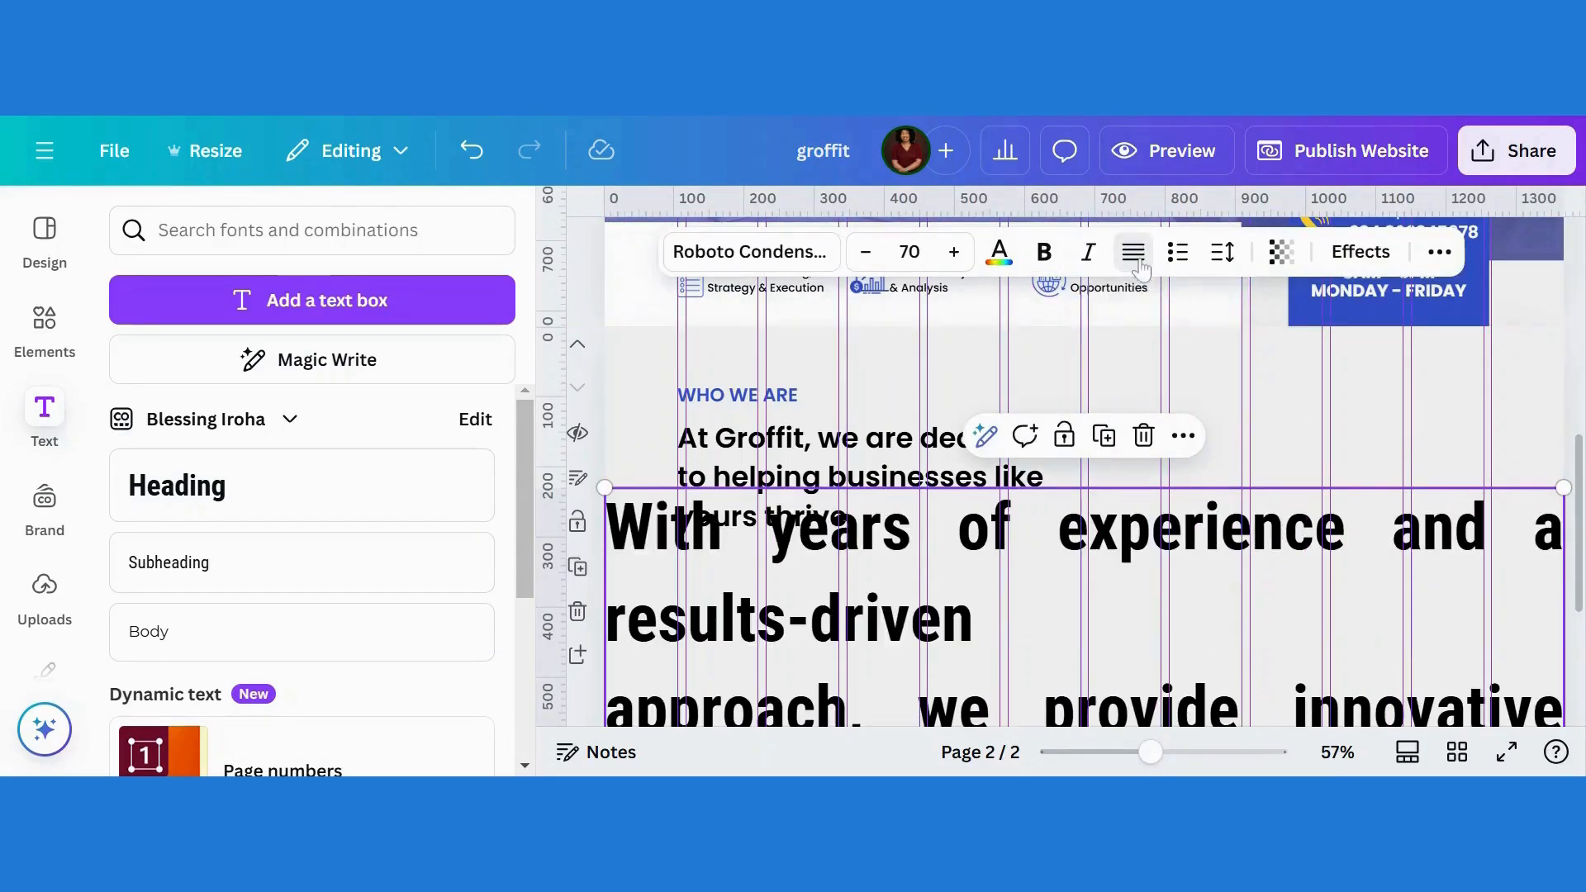
click(1135, 256)
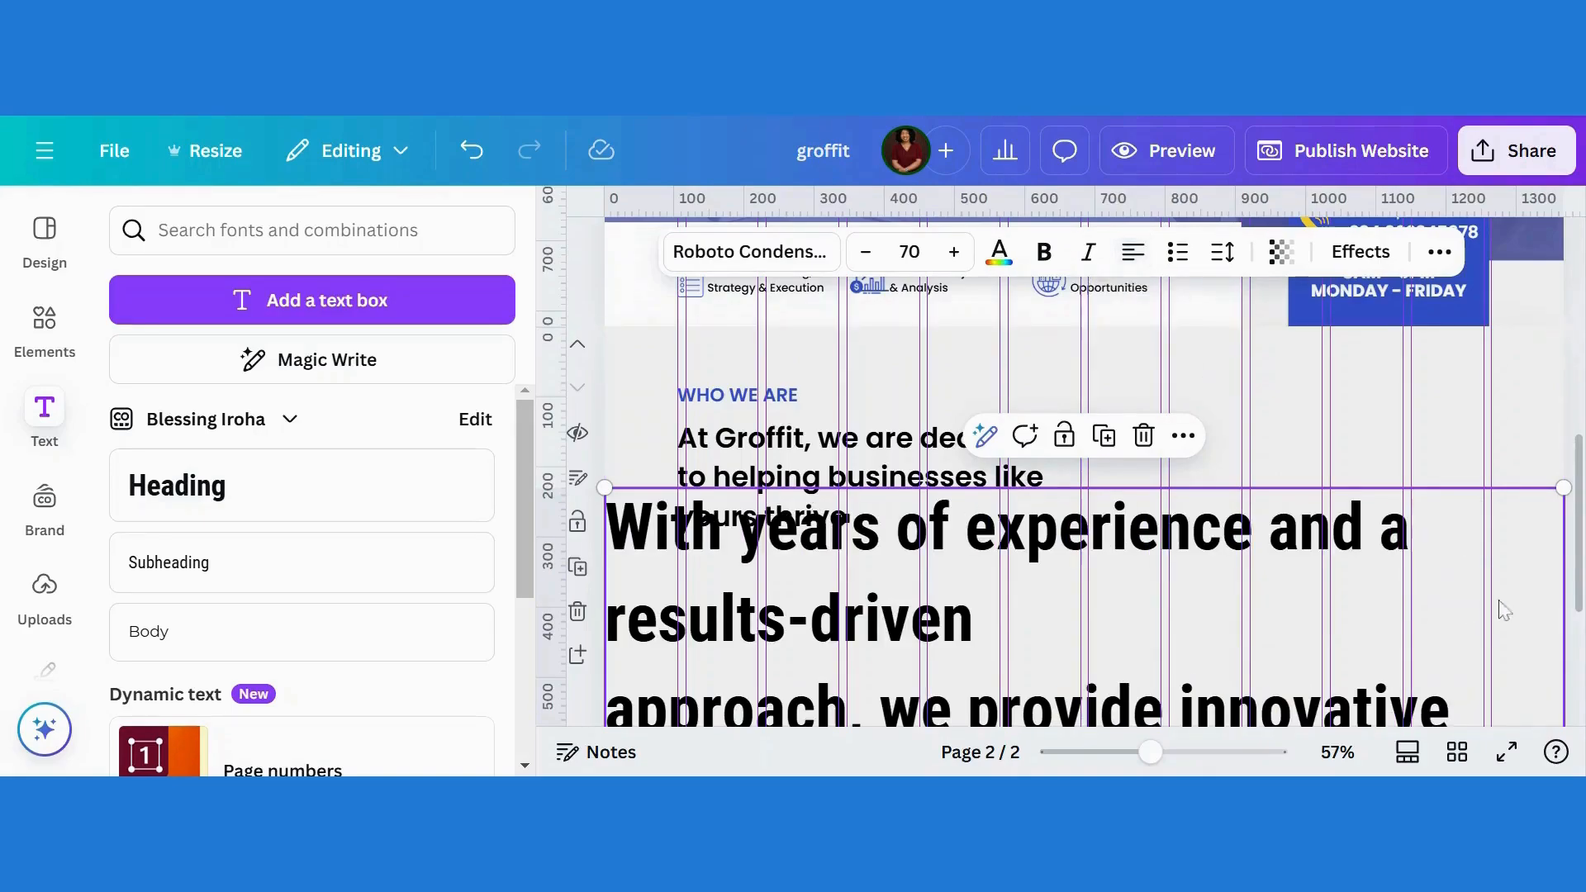
Step: Set the experience paragraph's font size to 16 and place it directly below the Groffit statement, aligned to its left edge
drag(1564, 491, 1198, 641)
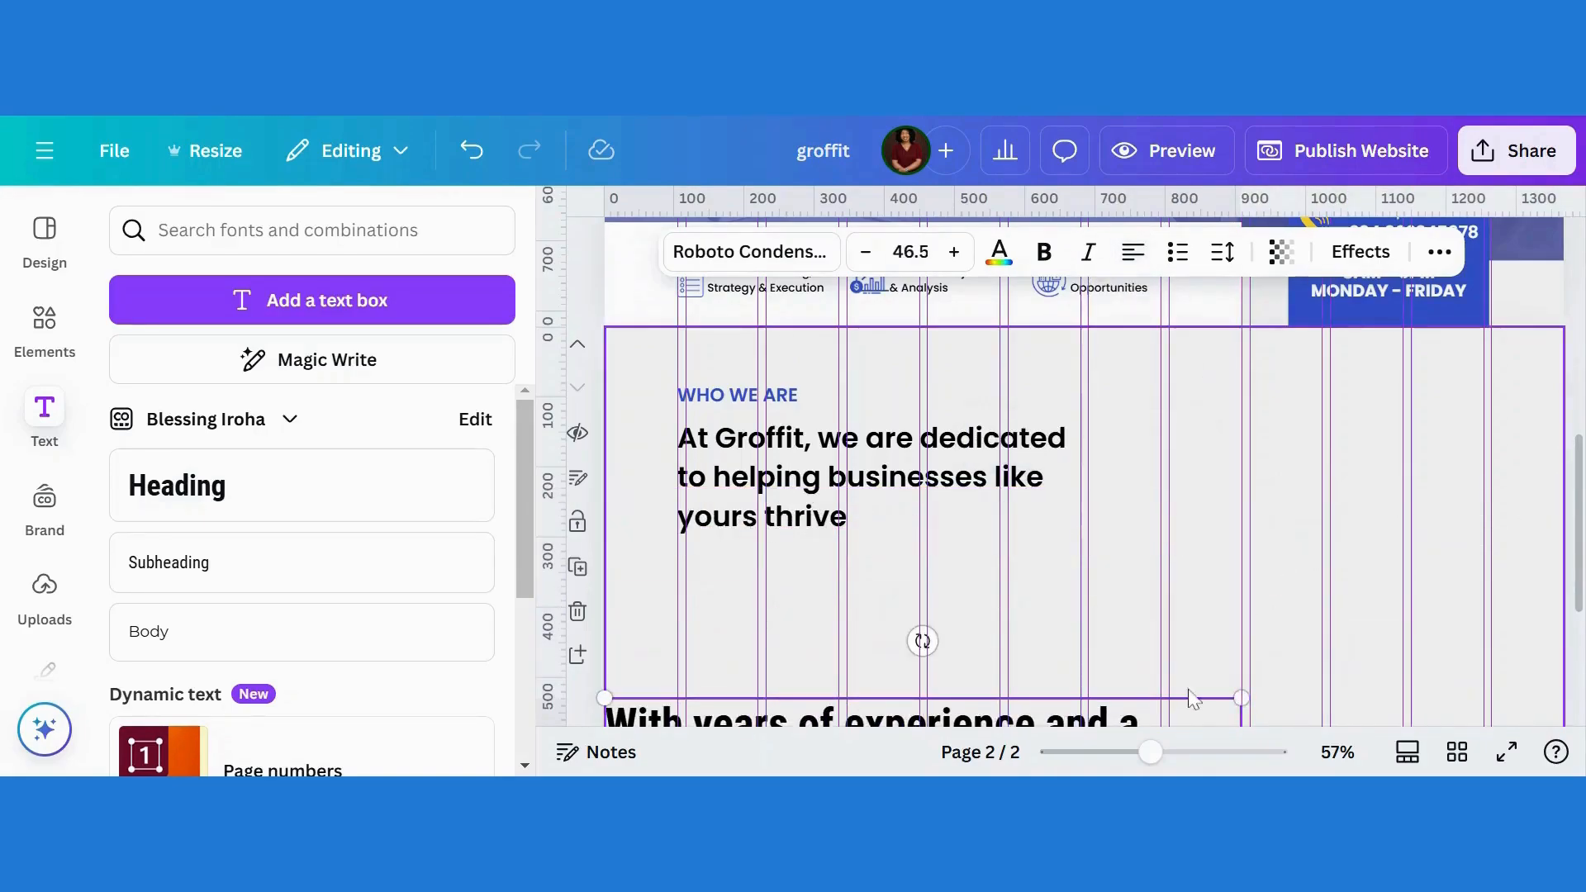
drag(1188, 708, 1264, 471)
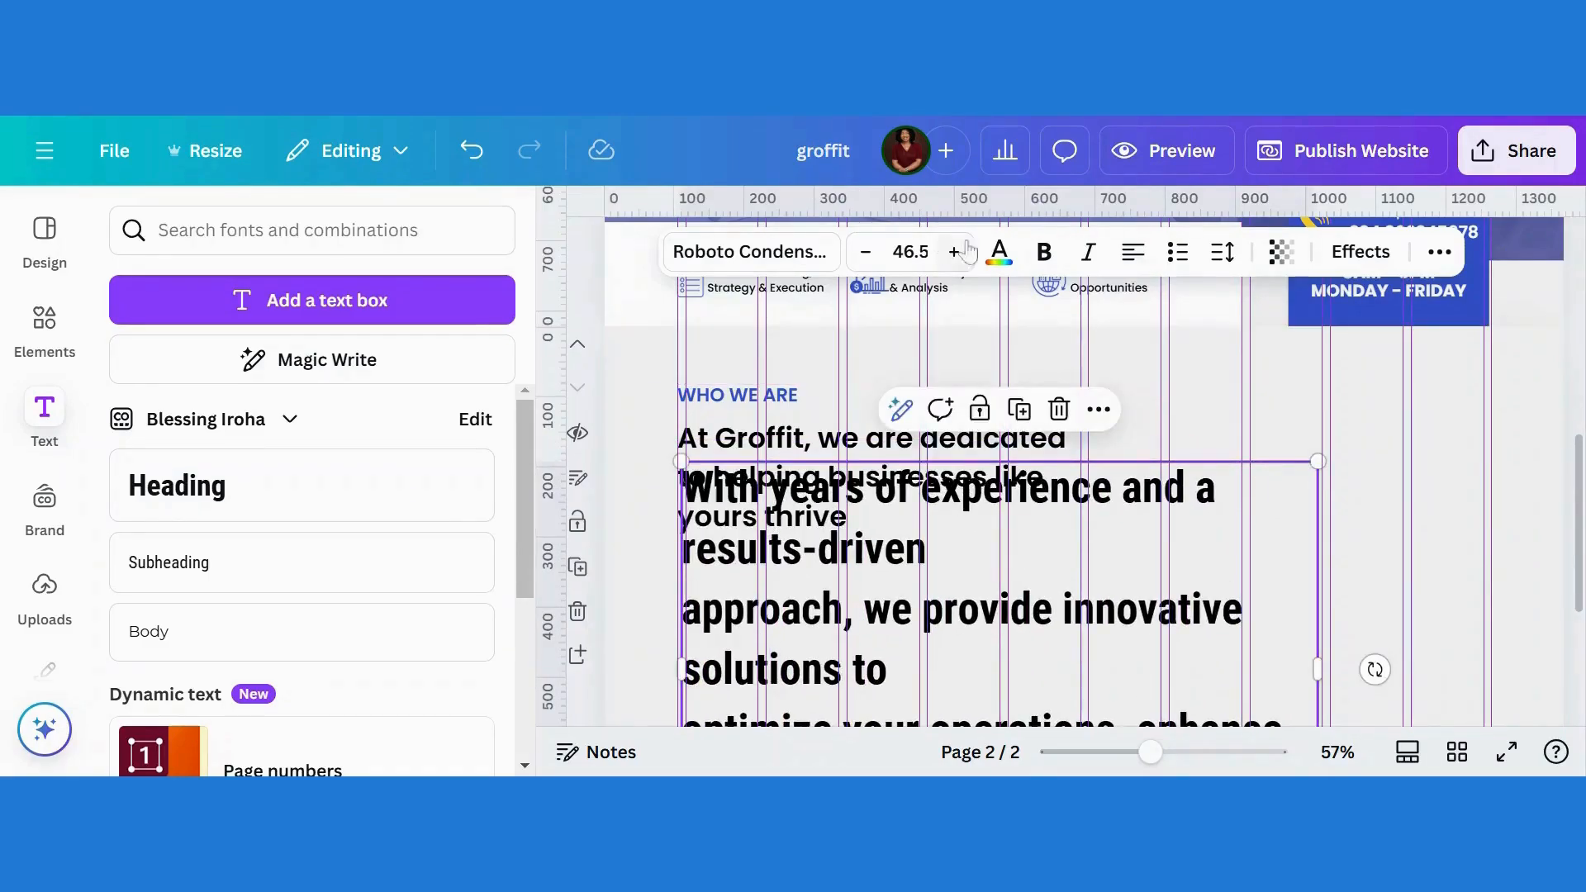
click(909, 252)
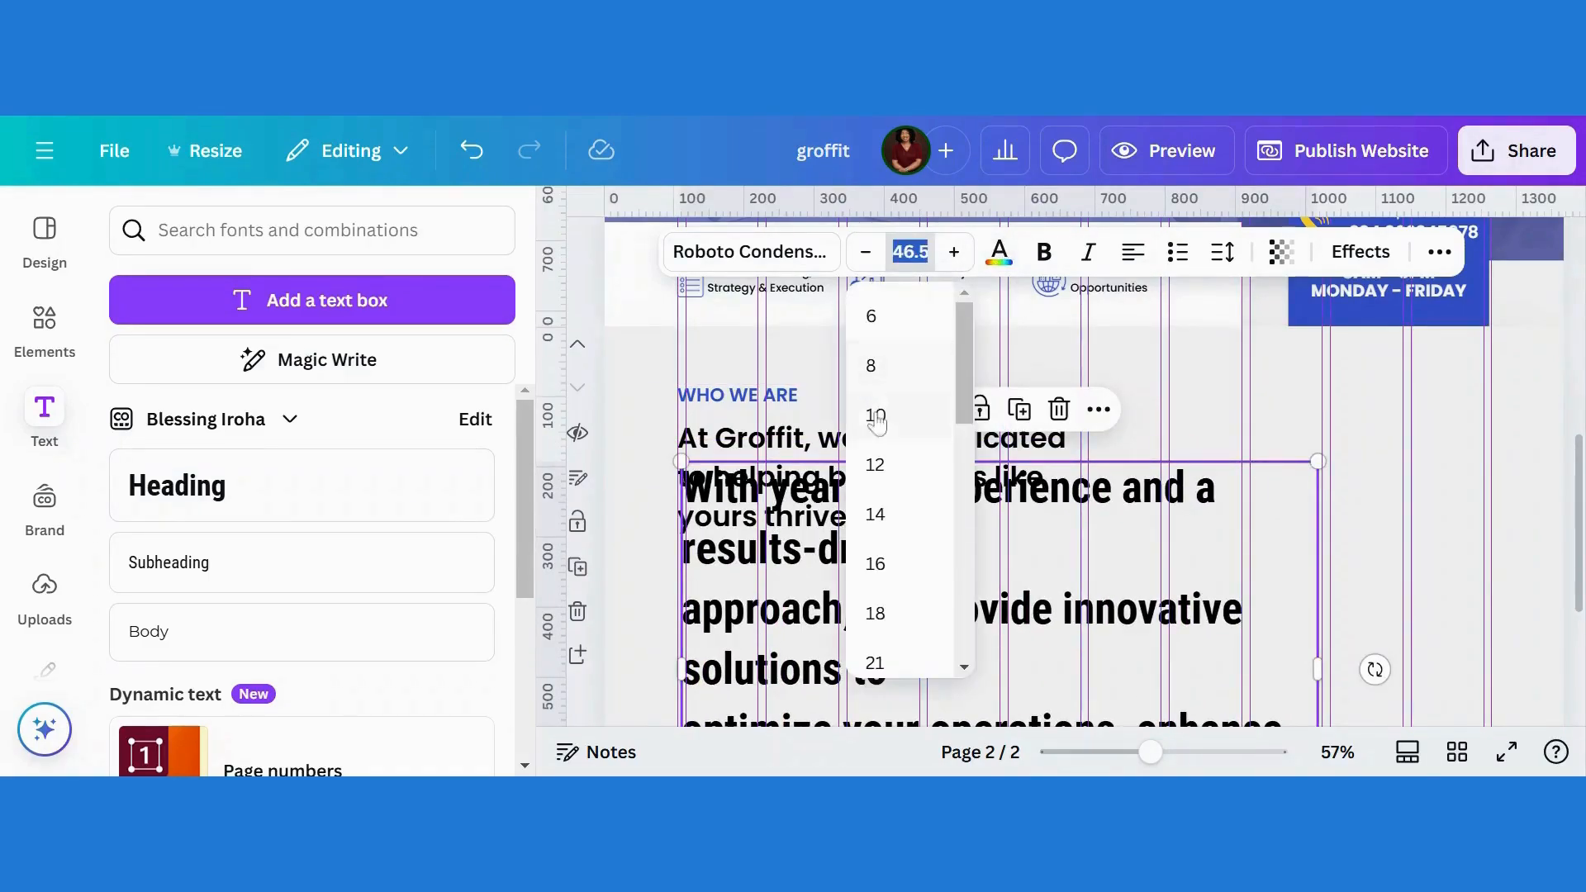
click(876, 564)
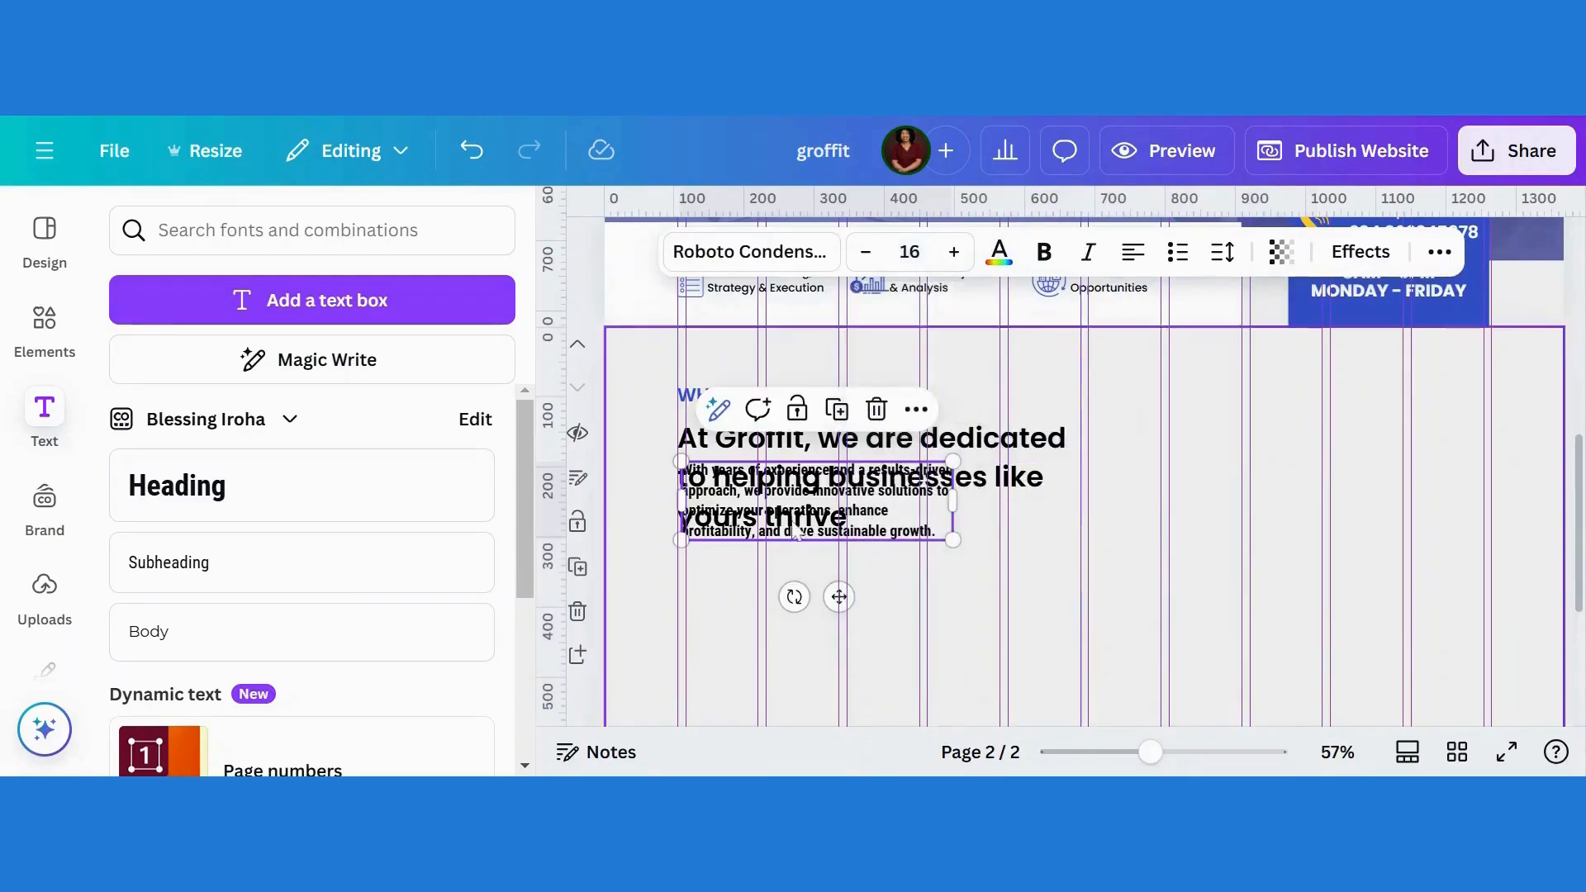
drag(863, 500, 860, 582)
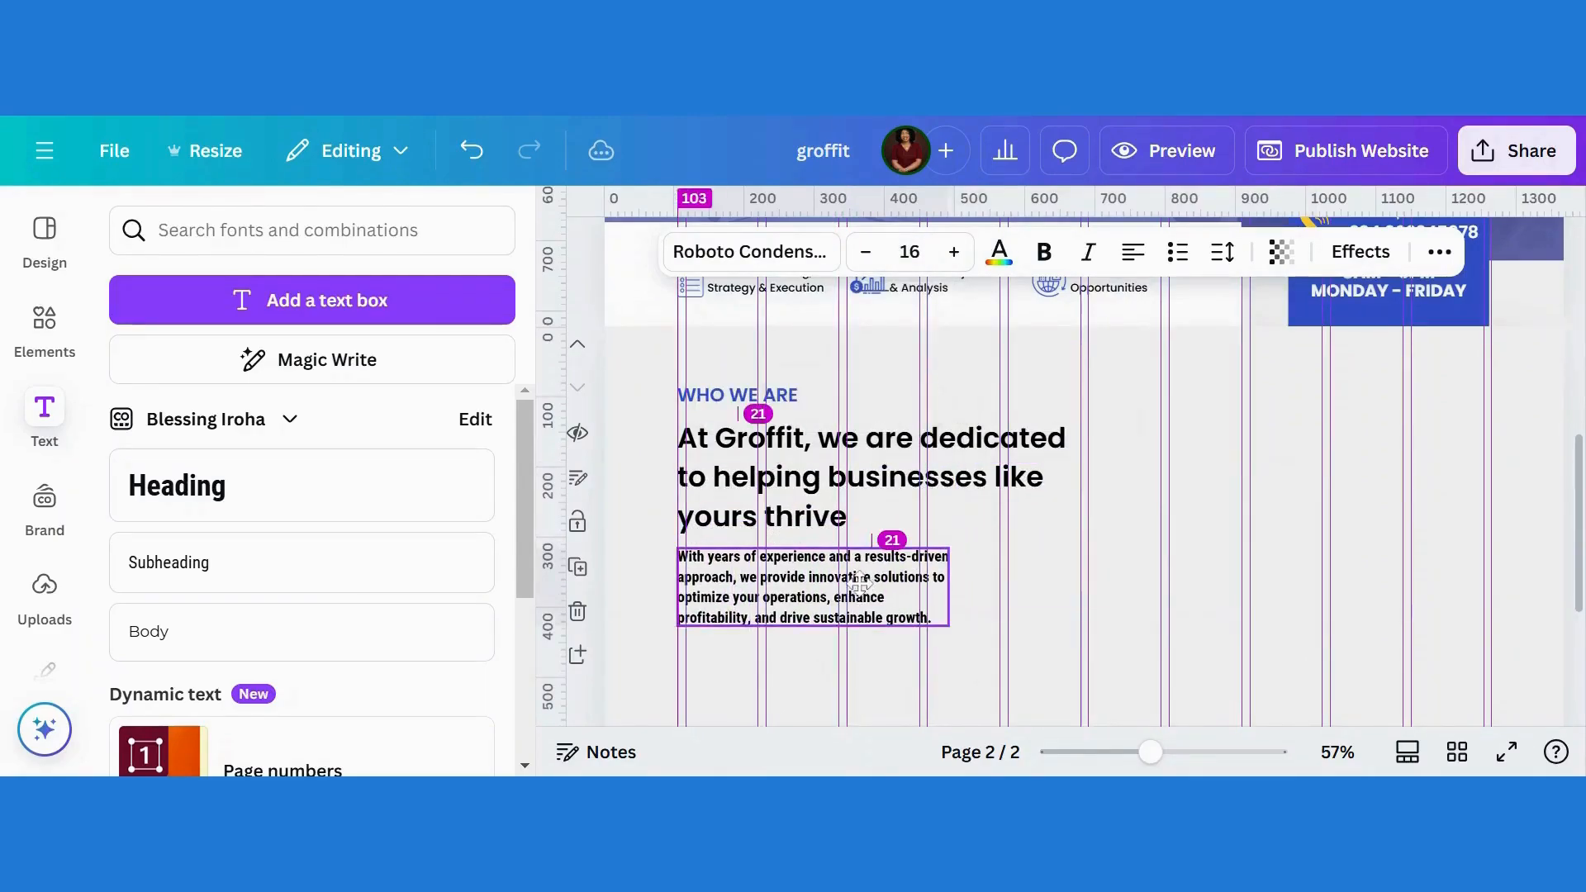
Step: Set the experience paragraph's font to Poppins Light and fine-tune its position below the Groffit statement
click(749, 252)
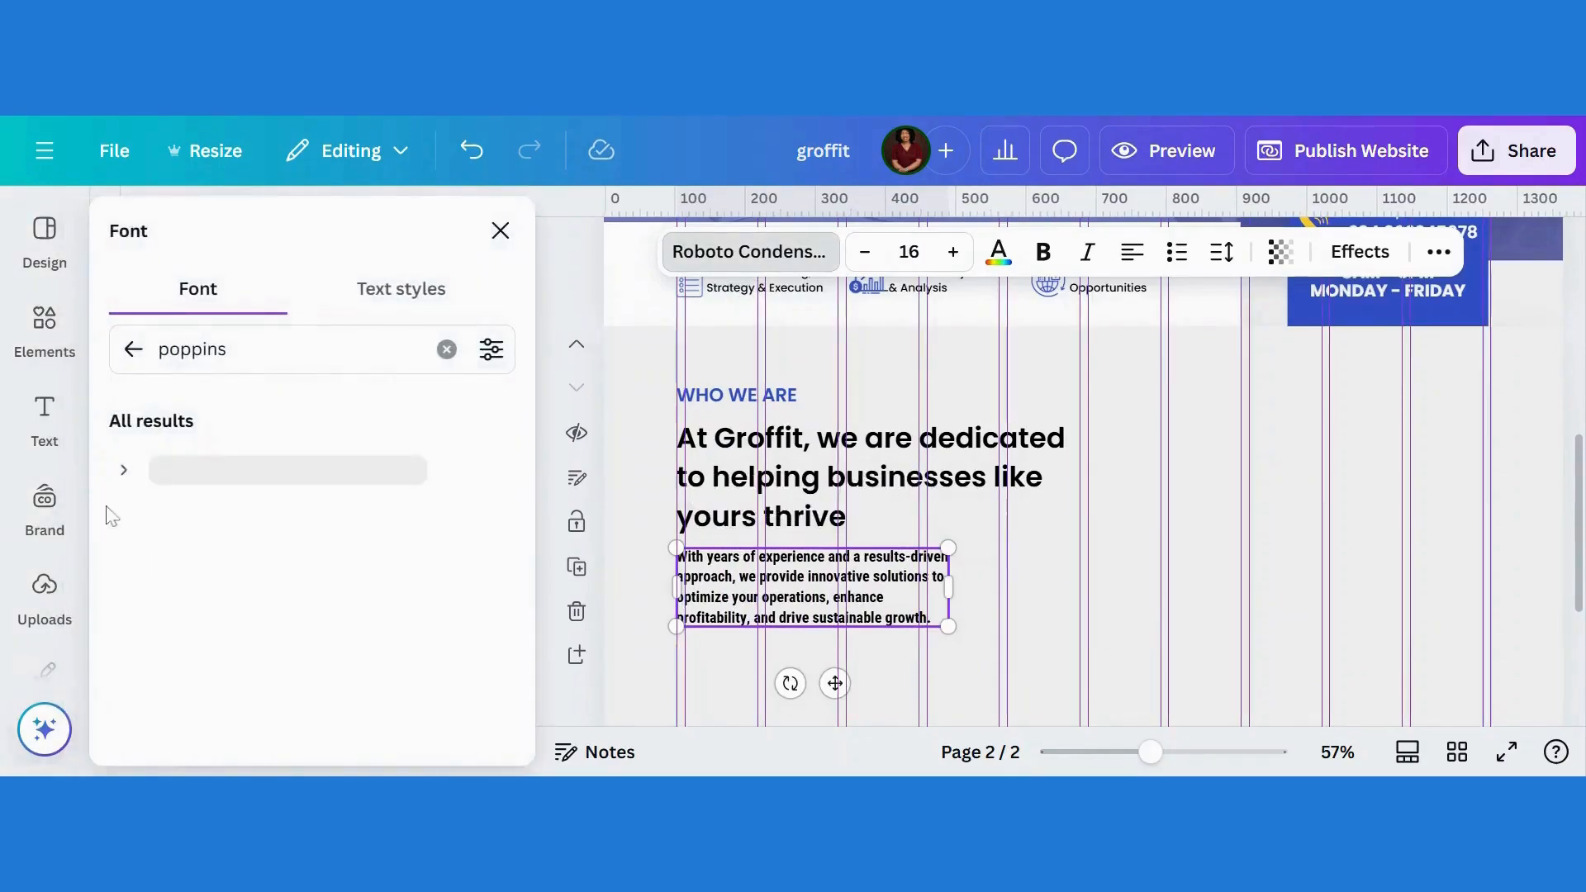
click(123, 470)
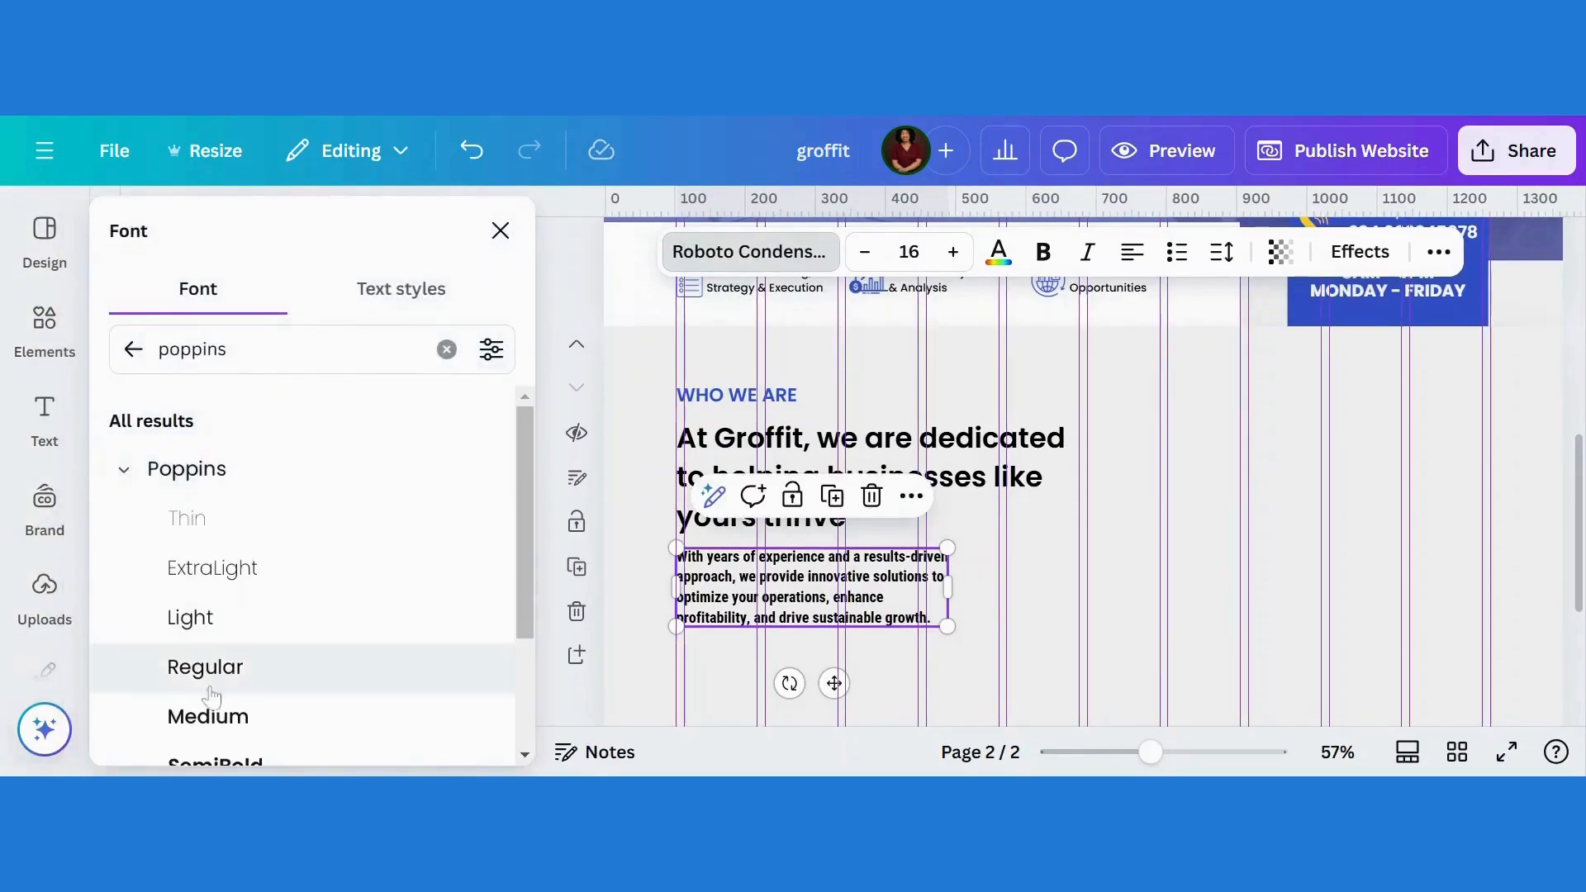
click(207, 620)
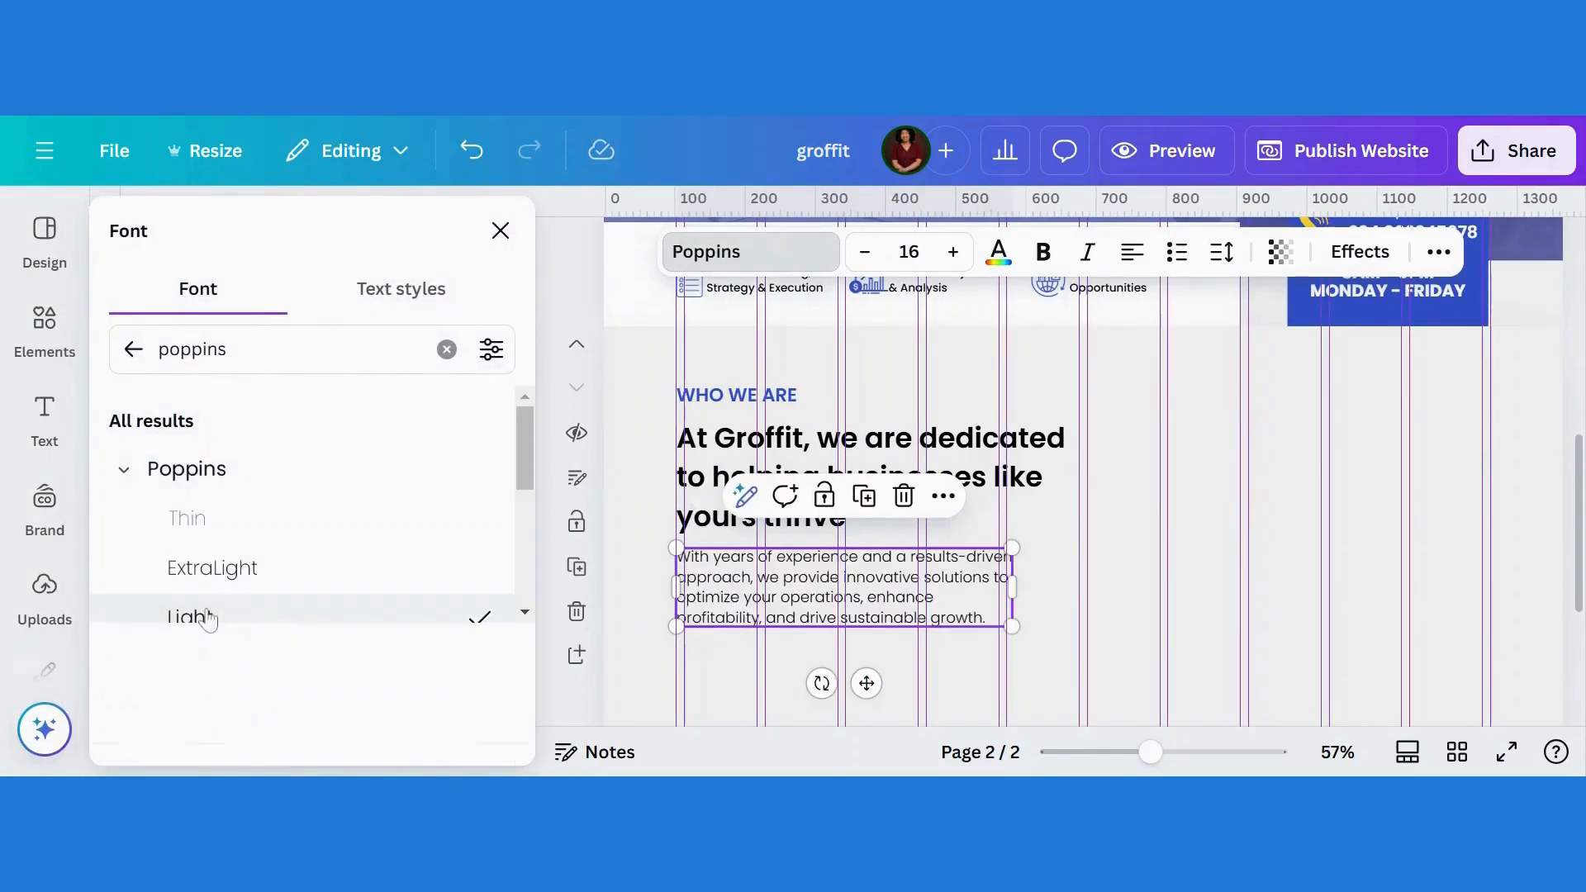
click(1149, 619)
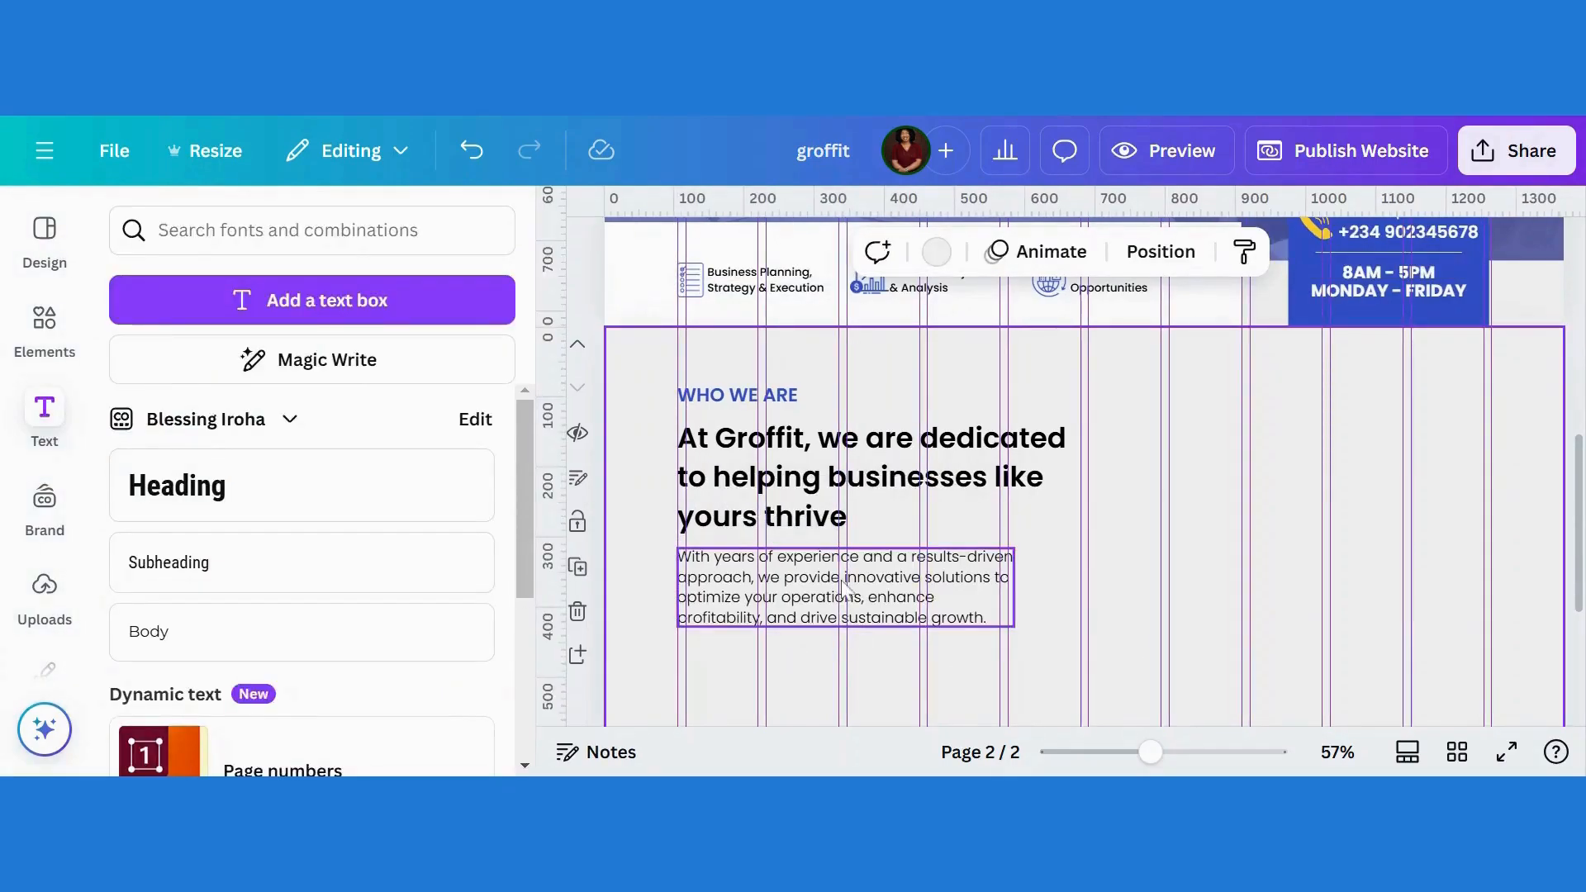
click(845, 588)
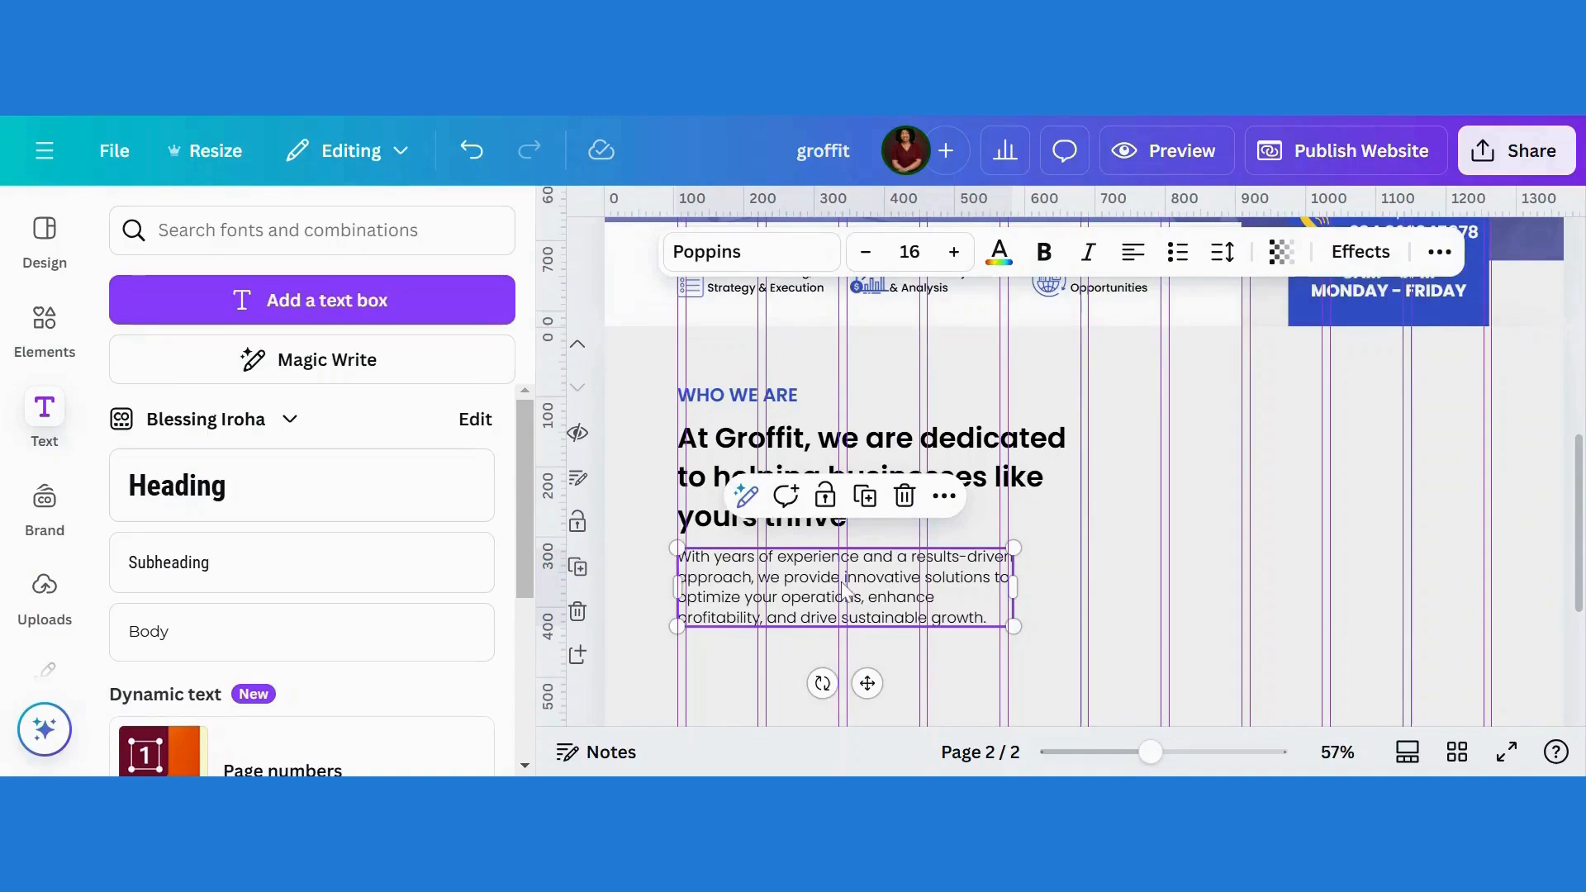
drag(845, 589, 841, 584)
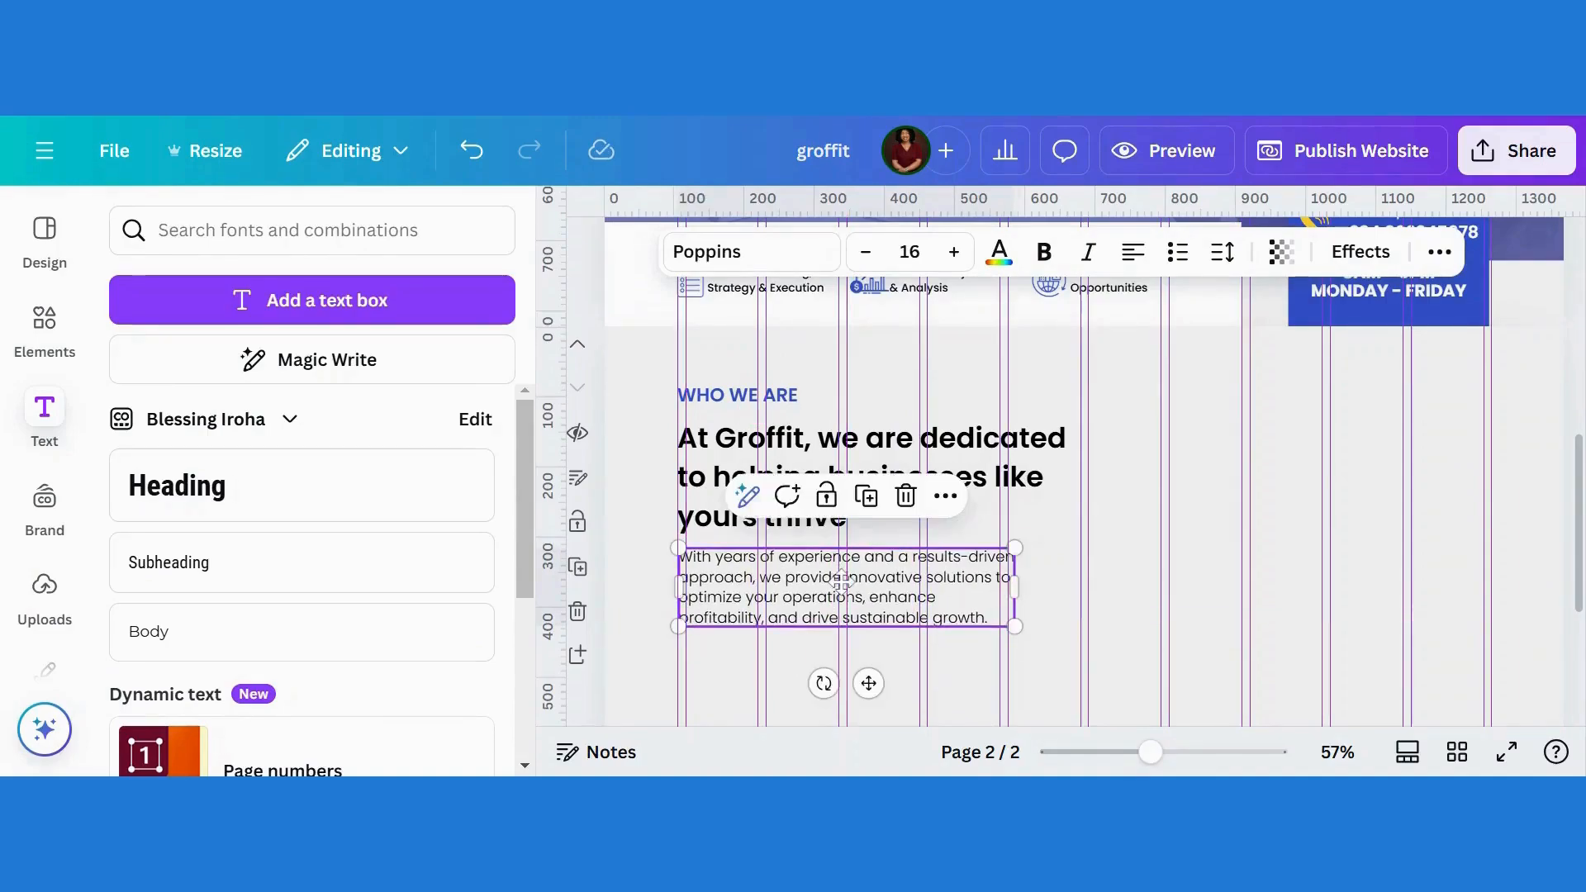
click(1396, 524)
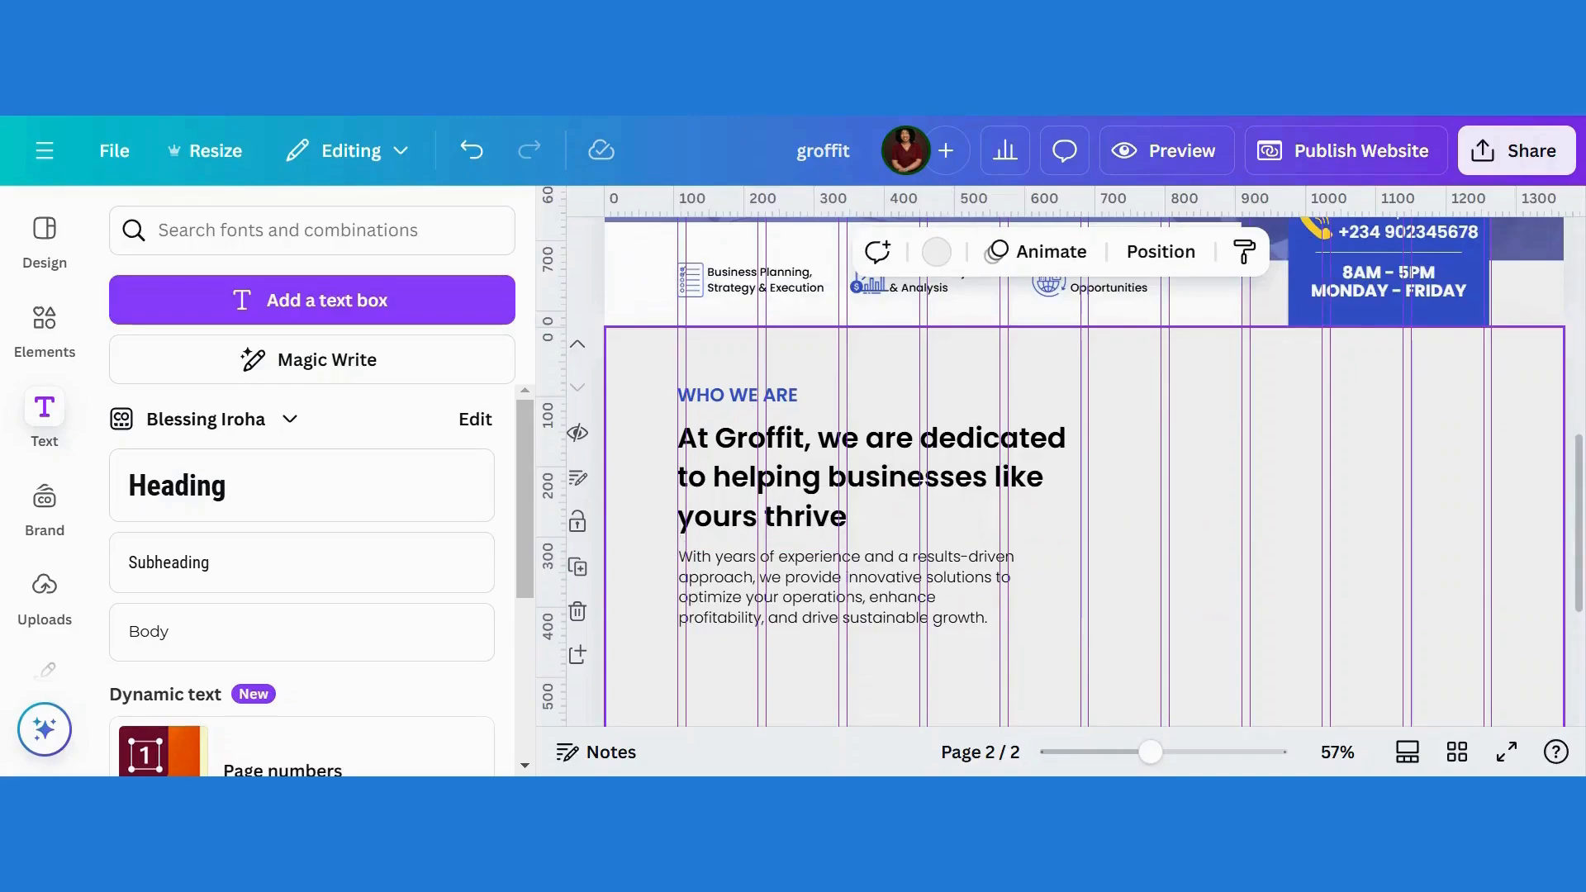
Step: Add the light purple arrowhead from the recently used elements, shrink it to bullet size and place it below the paragraph's left edge
scroll(1089, 423, down, 3)
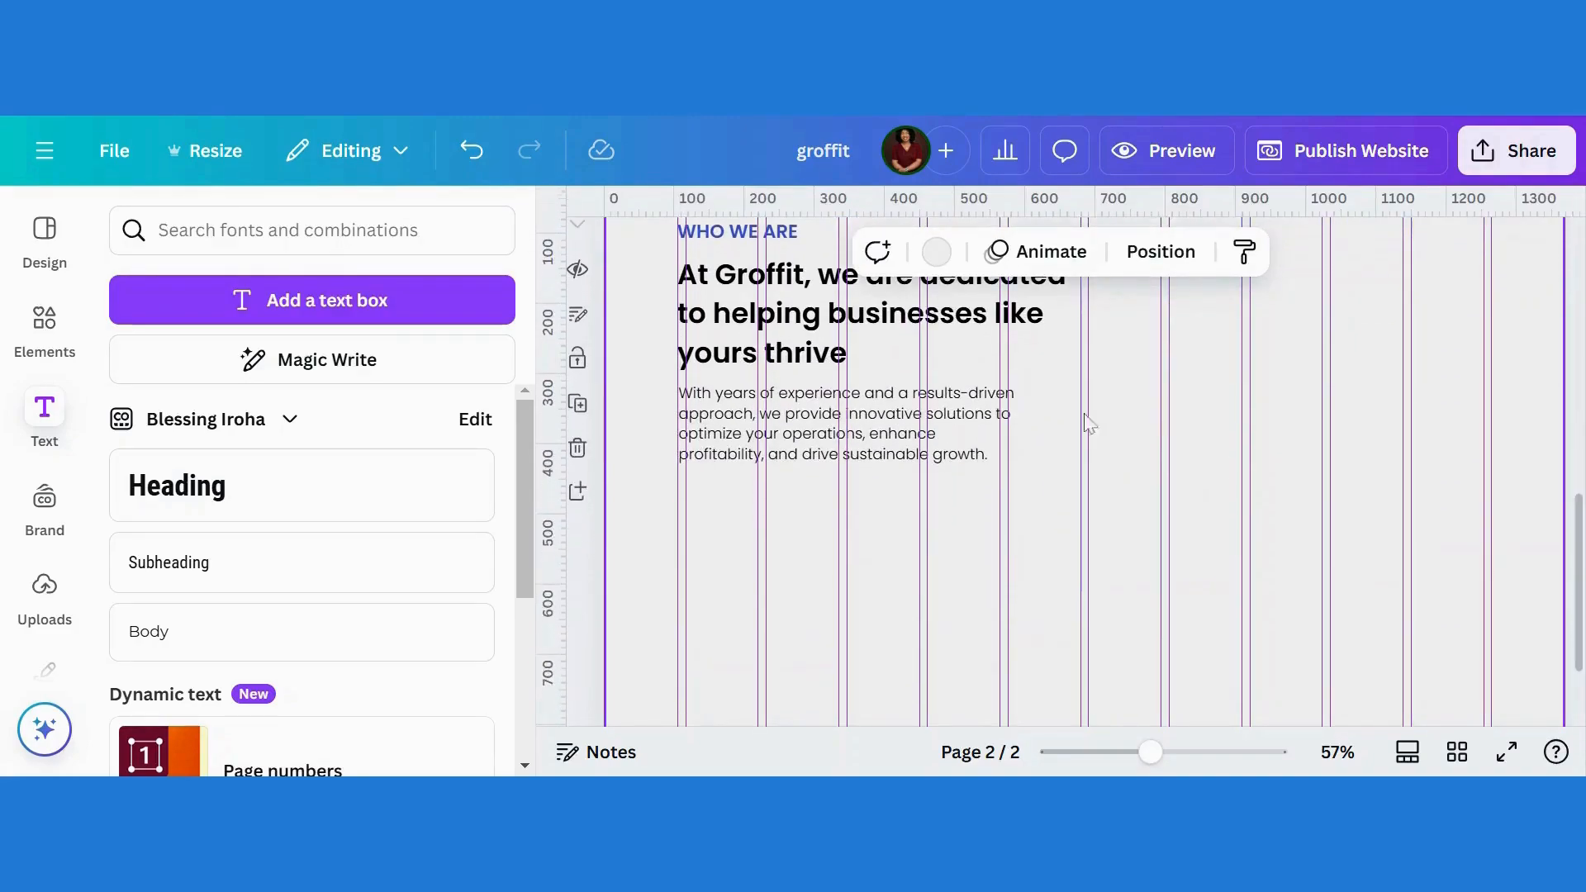
click(45, 326)
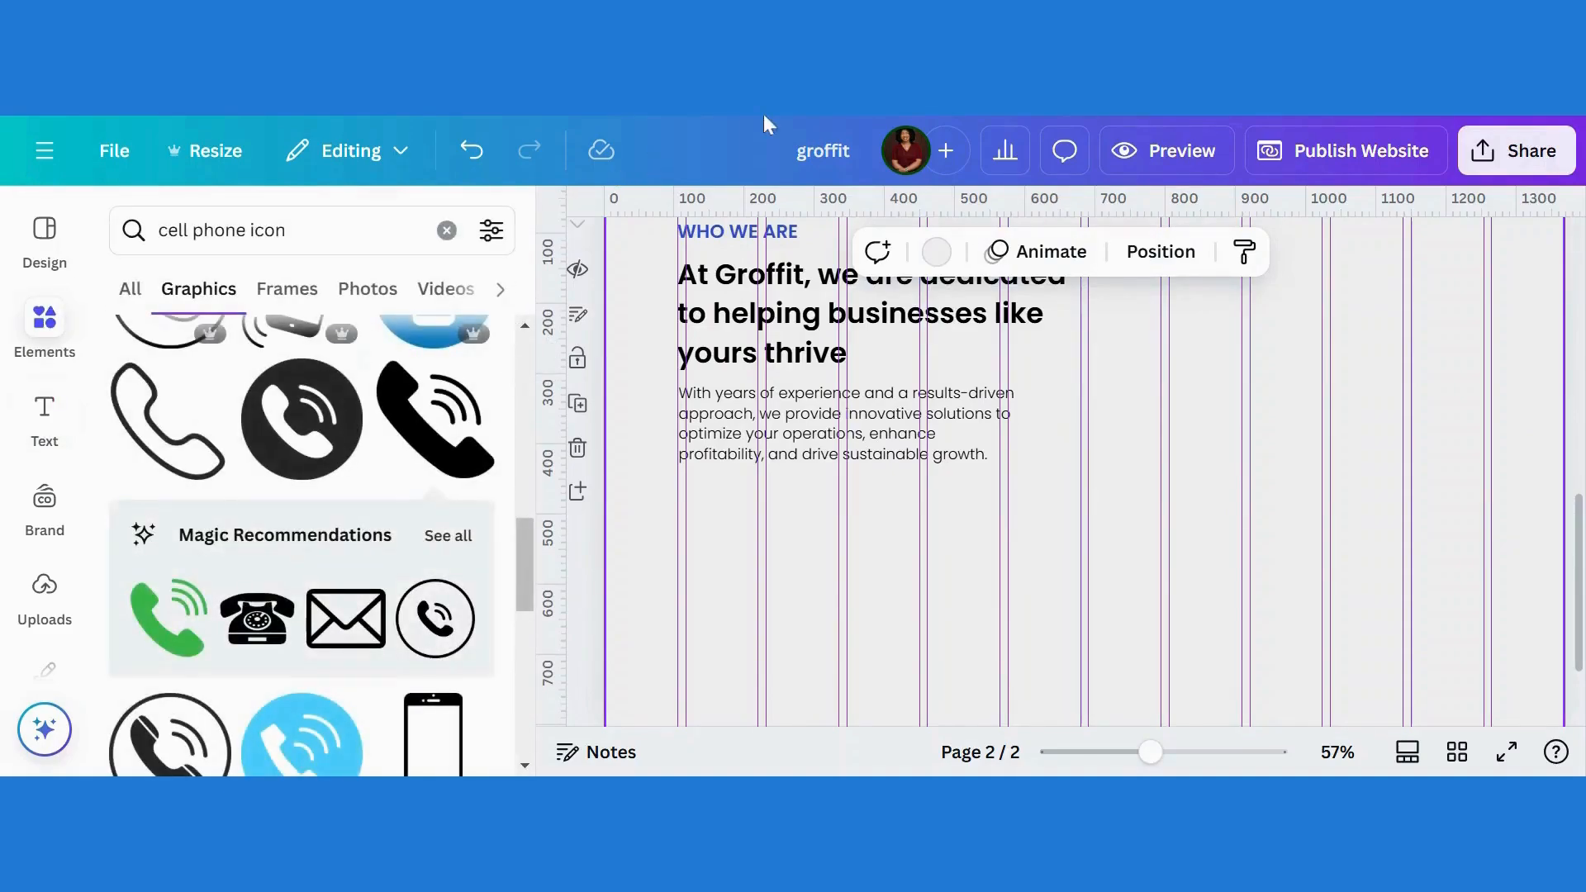
drag(522, 564, 518, 469)
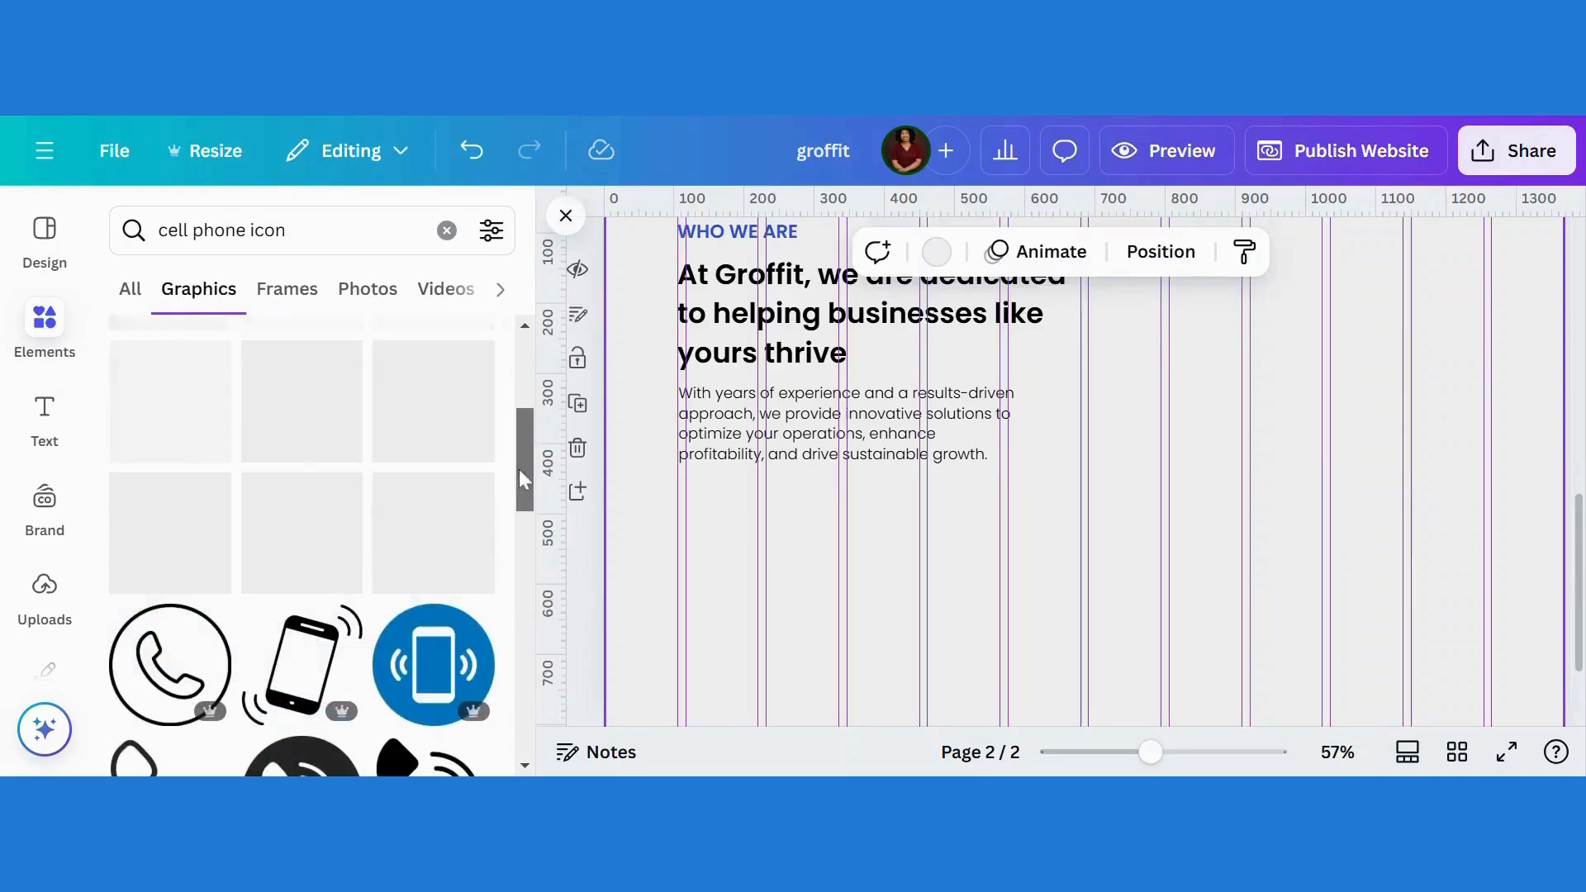
click(443, 232)
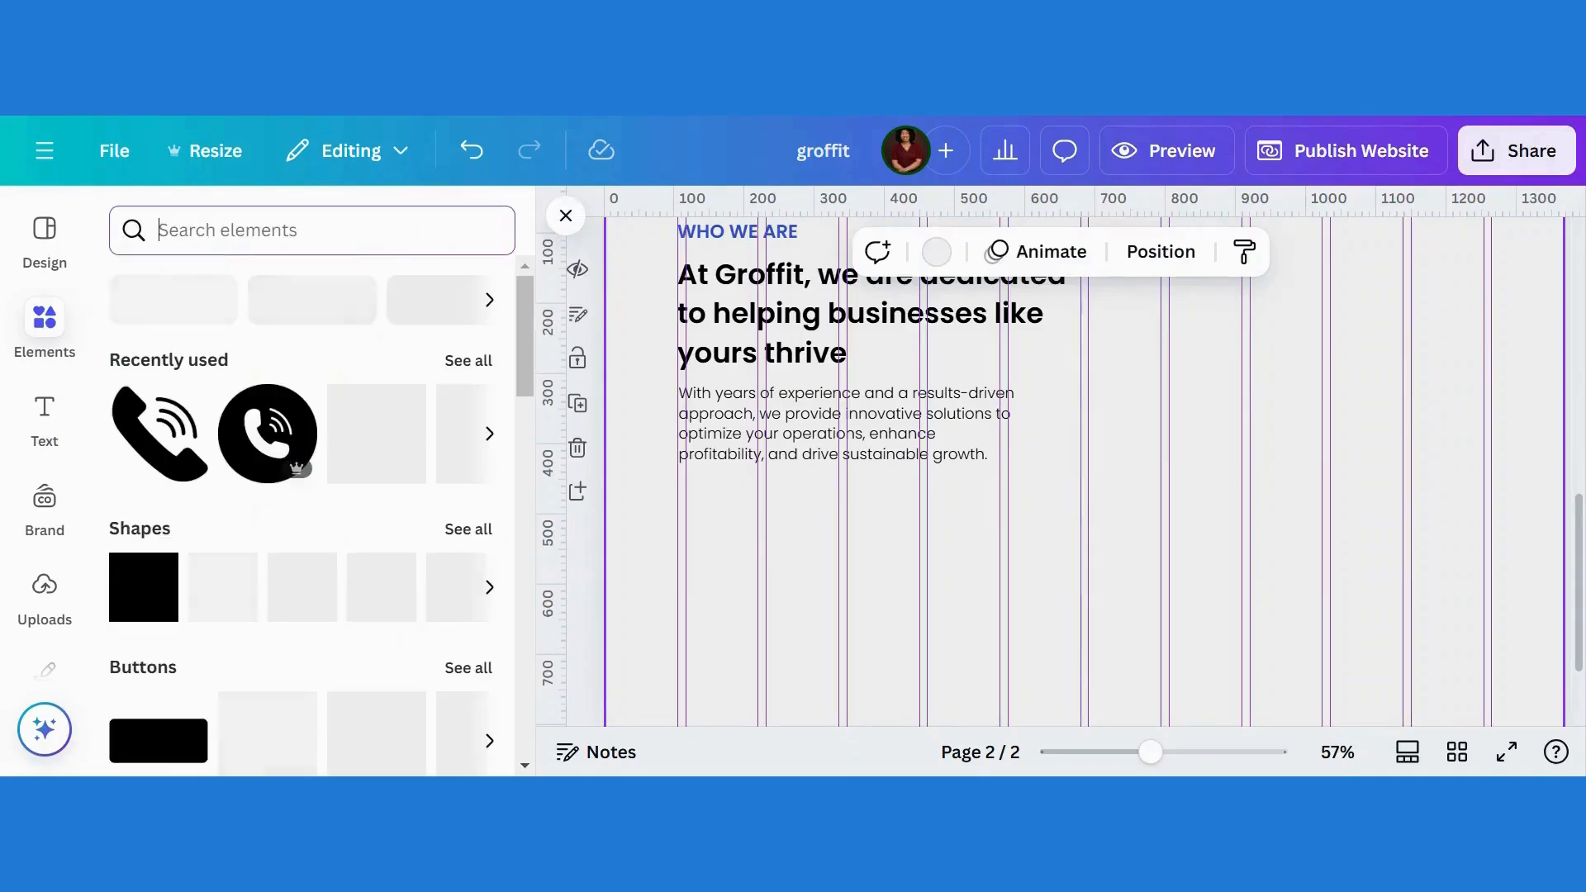
click(475, 362)
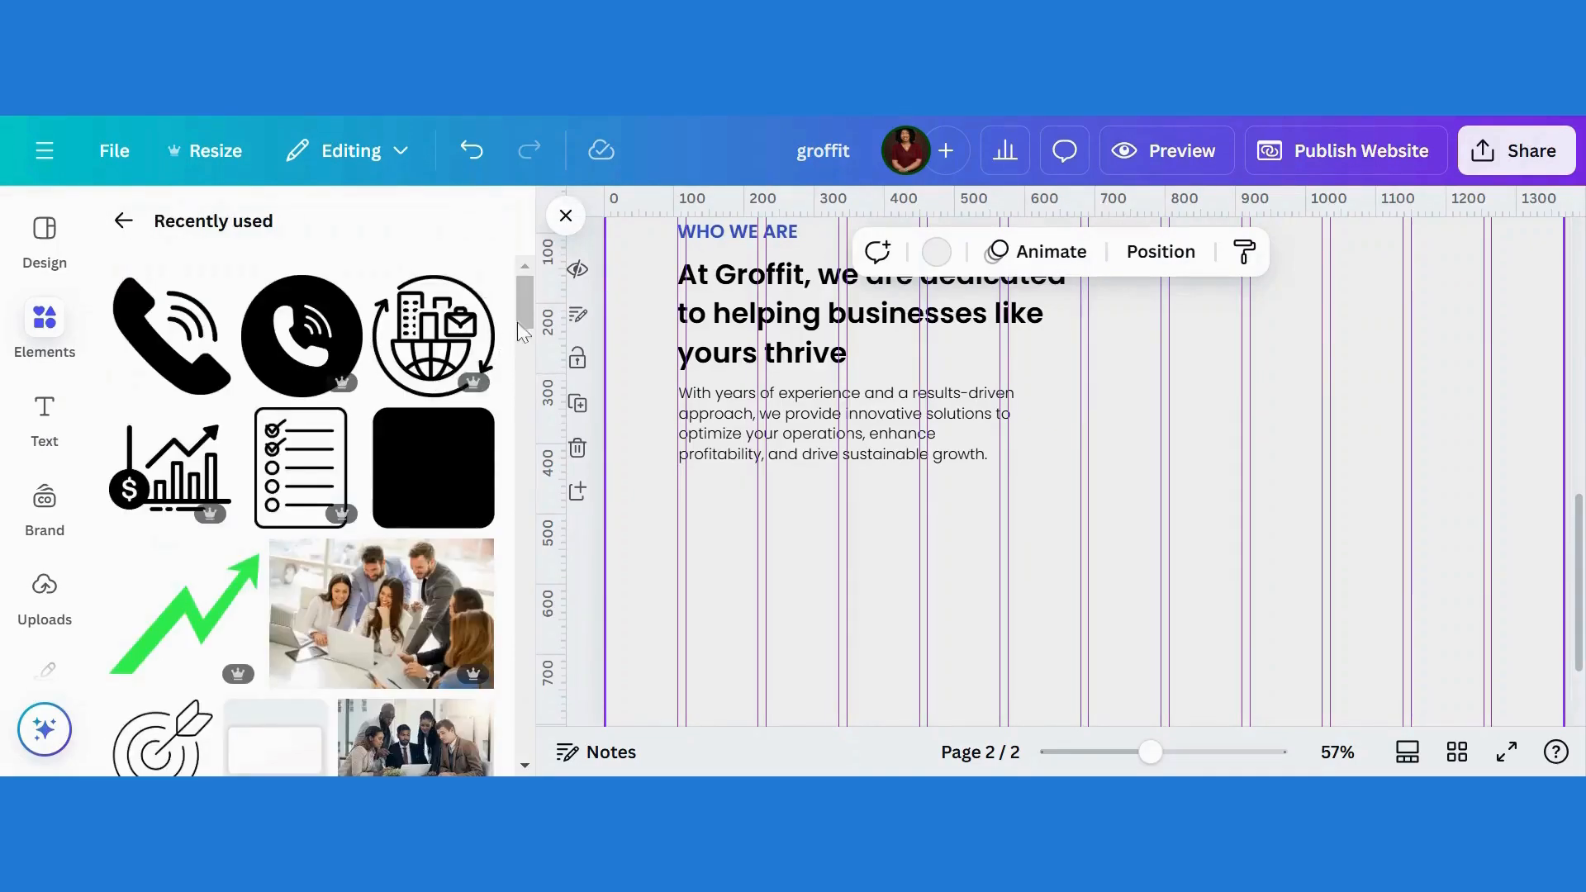
drag(526, 318, 521, 634)
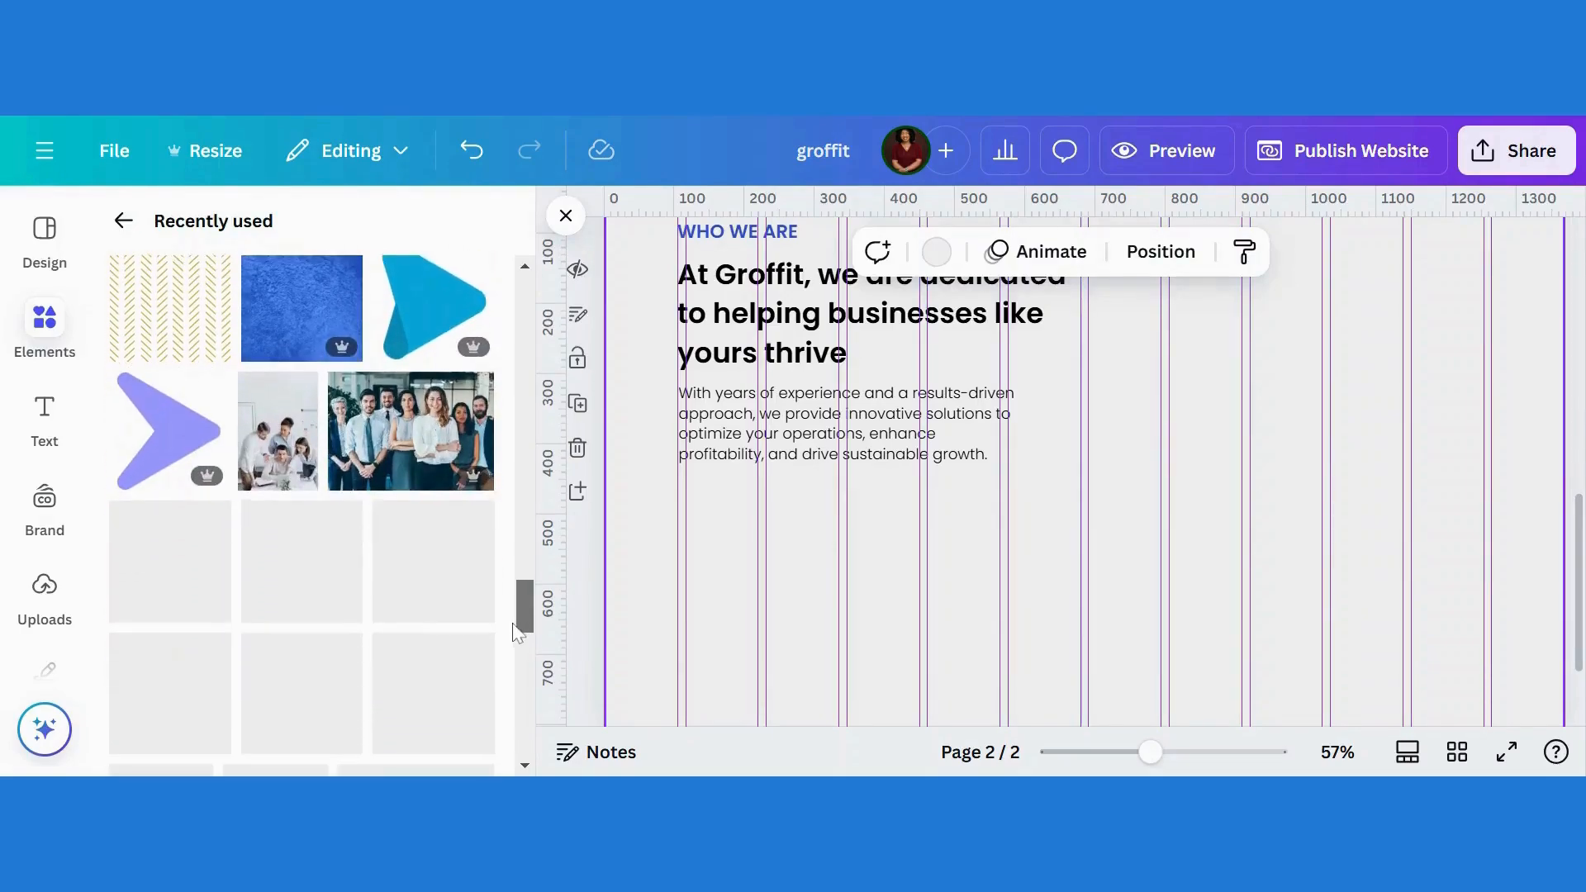
click(163, 421)
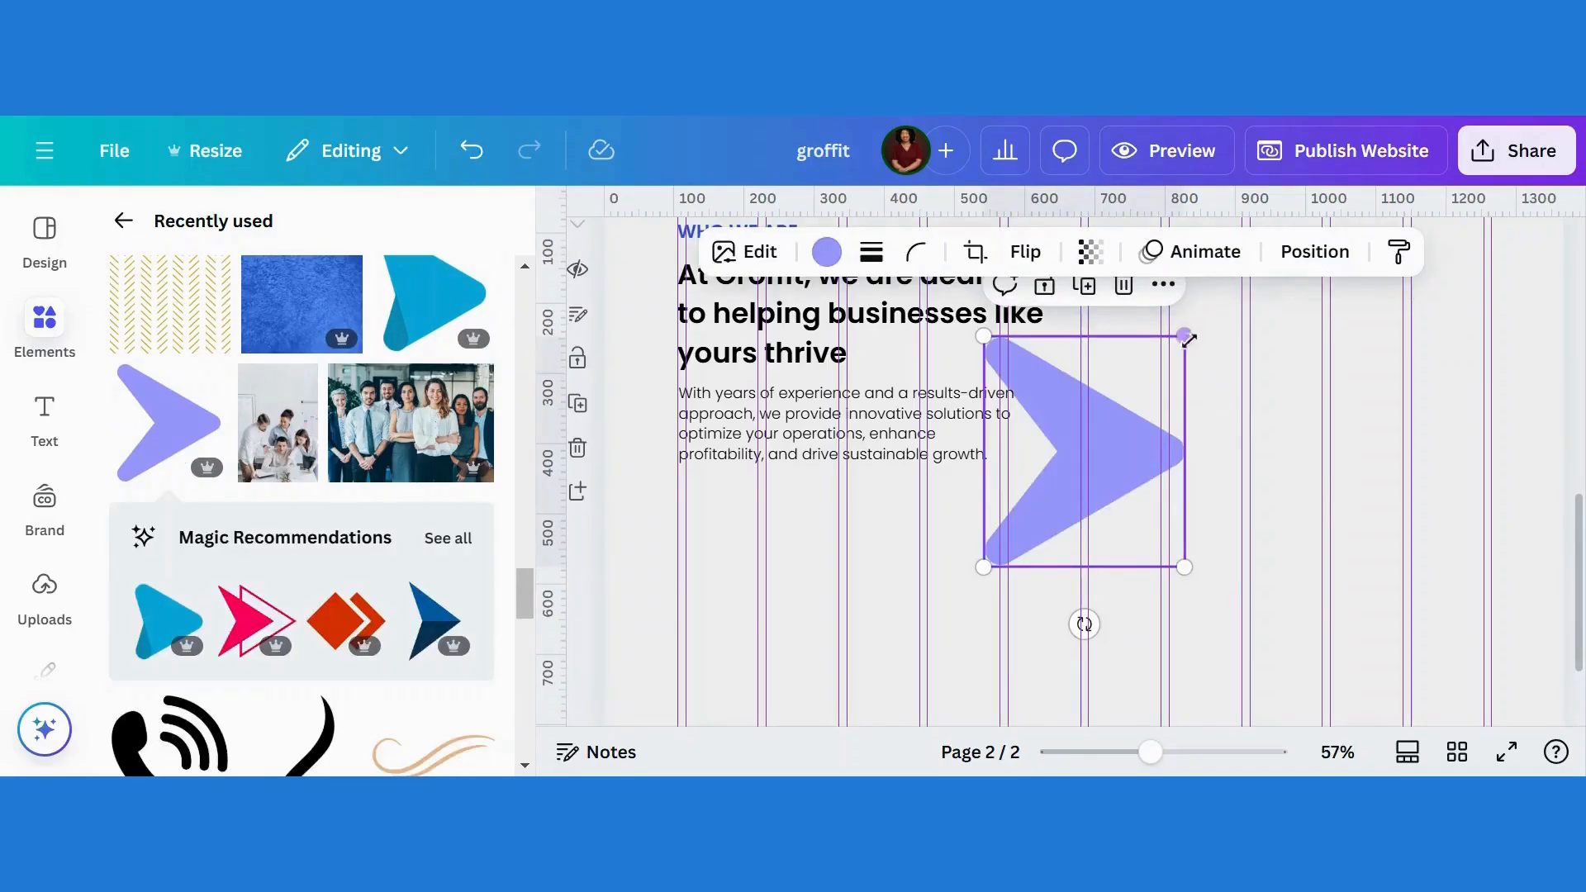
drag(1185, 334, 1032, 552)
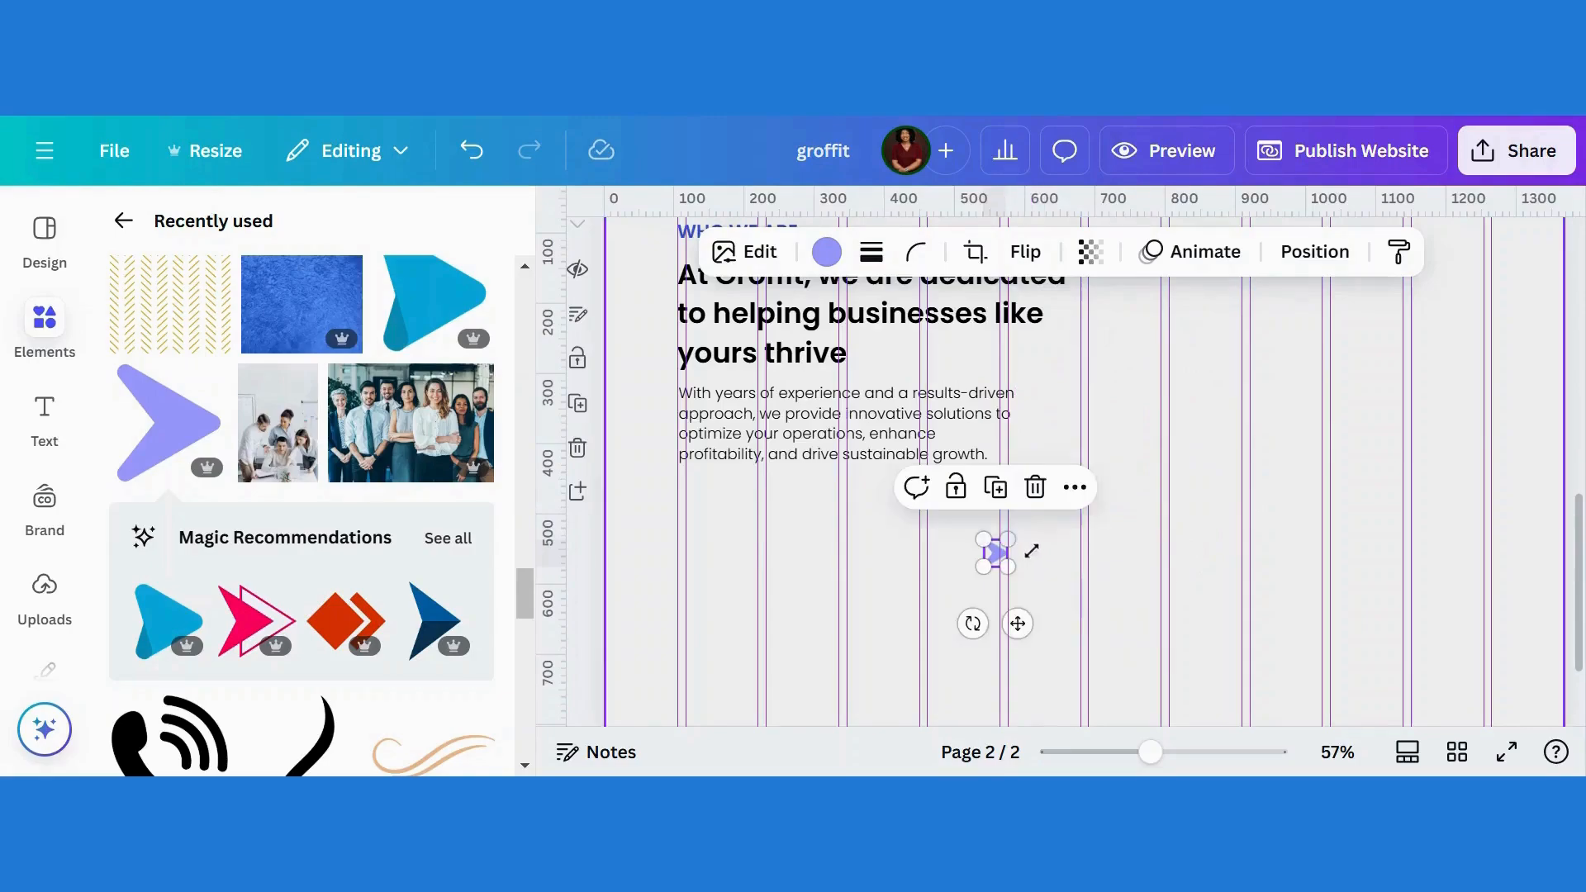
mouse_move(1018, 623)
mouse_down()
mouse_move(718, 611)
mouse_move(708, 578)
mouse_up()
Step: Duplicate the experience paragraph below the original and replace the copy's text with "Expertise in diverse industries"
click(903, 417)
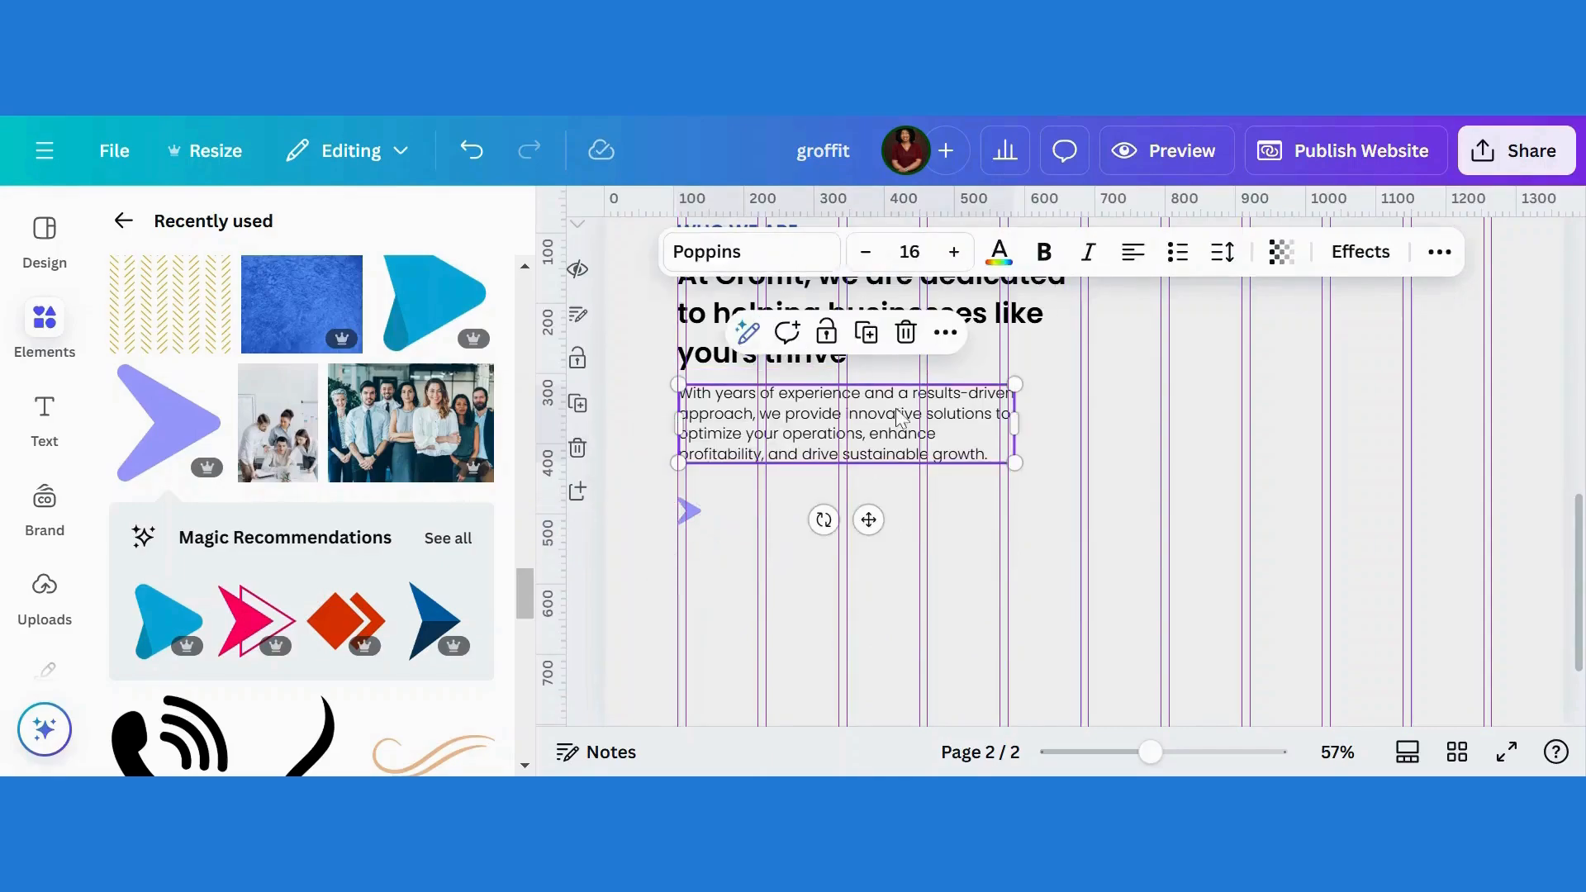
click(868, 347)
drag(851, 409, 1150, 605)
click(1012, 558)
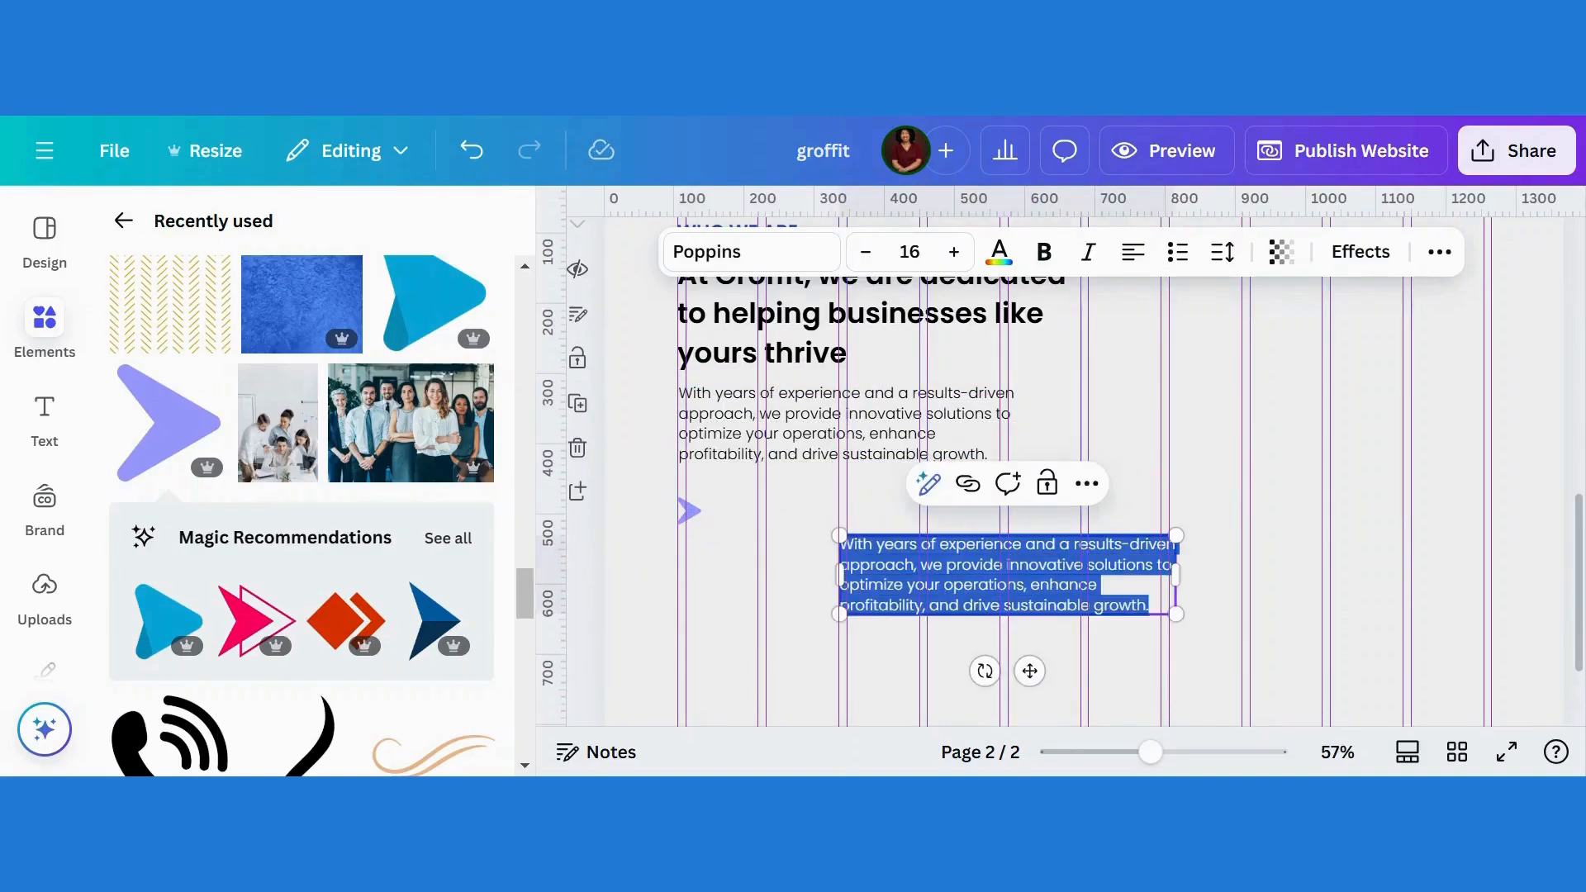
text(Expertise in diverse industries)
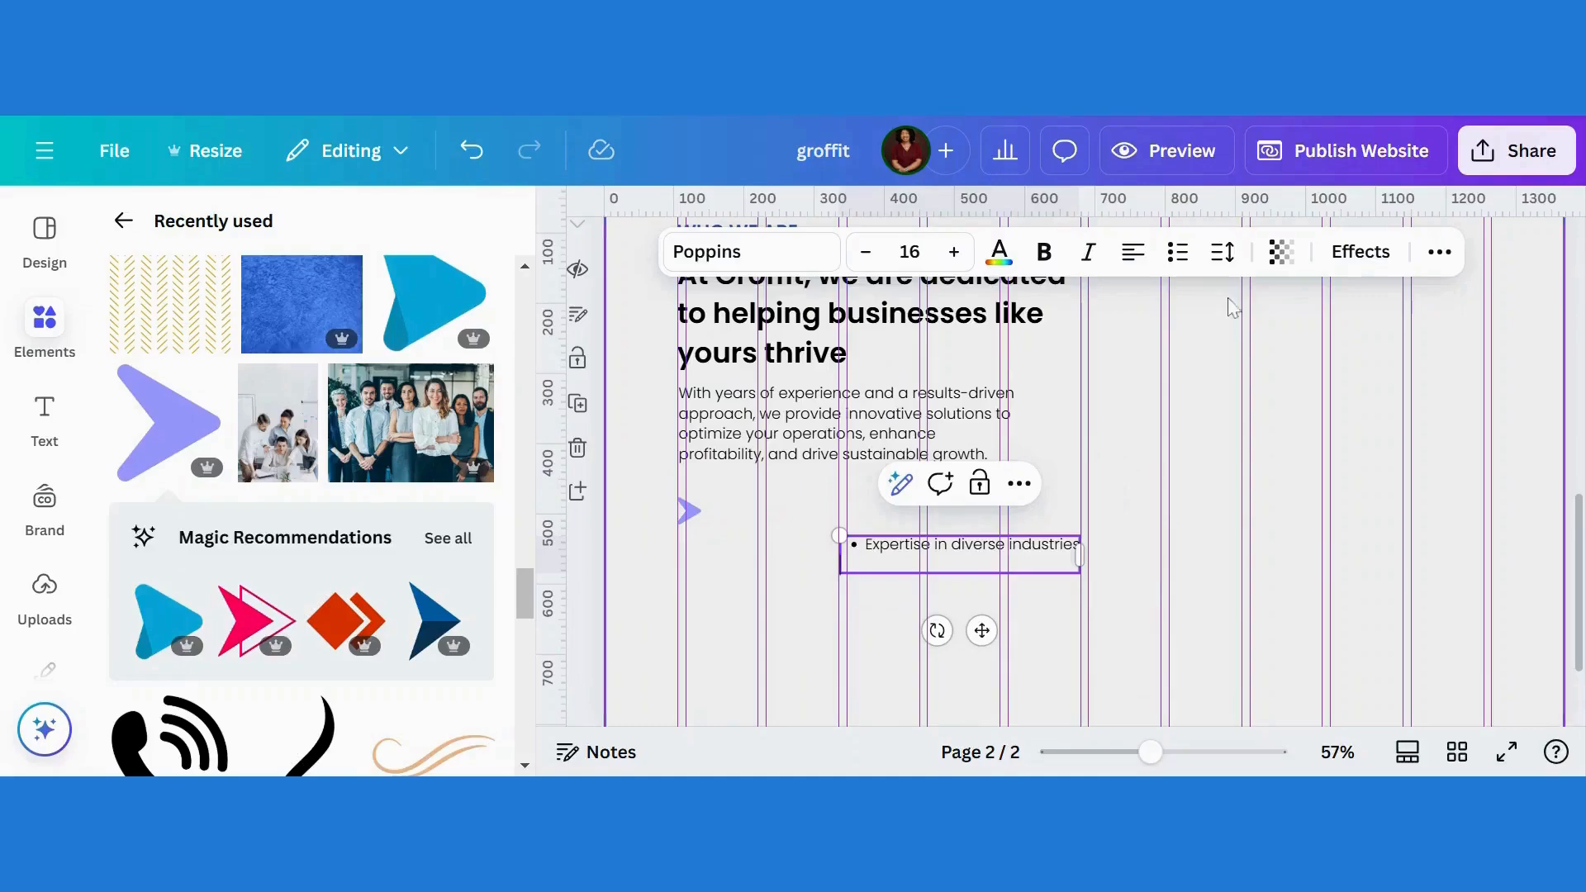
Step: Remove the list bullet from the "Expertise in diverse industries" text and place it just to the right of the arrowhead
click(1178, 254)
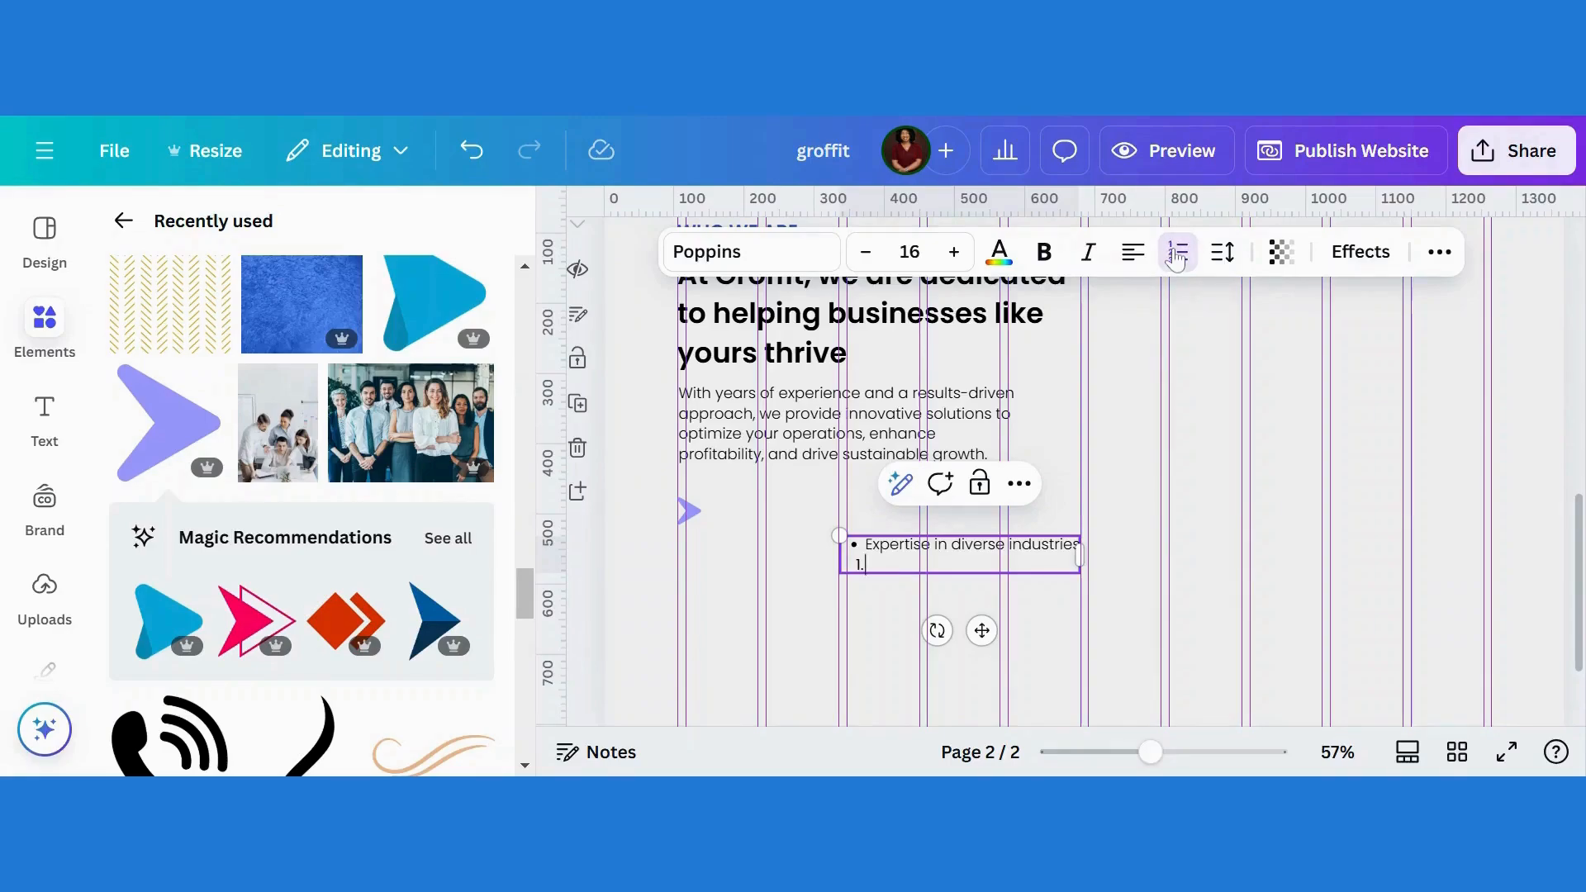
click(1175, 258)
click(1219, 446)
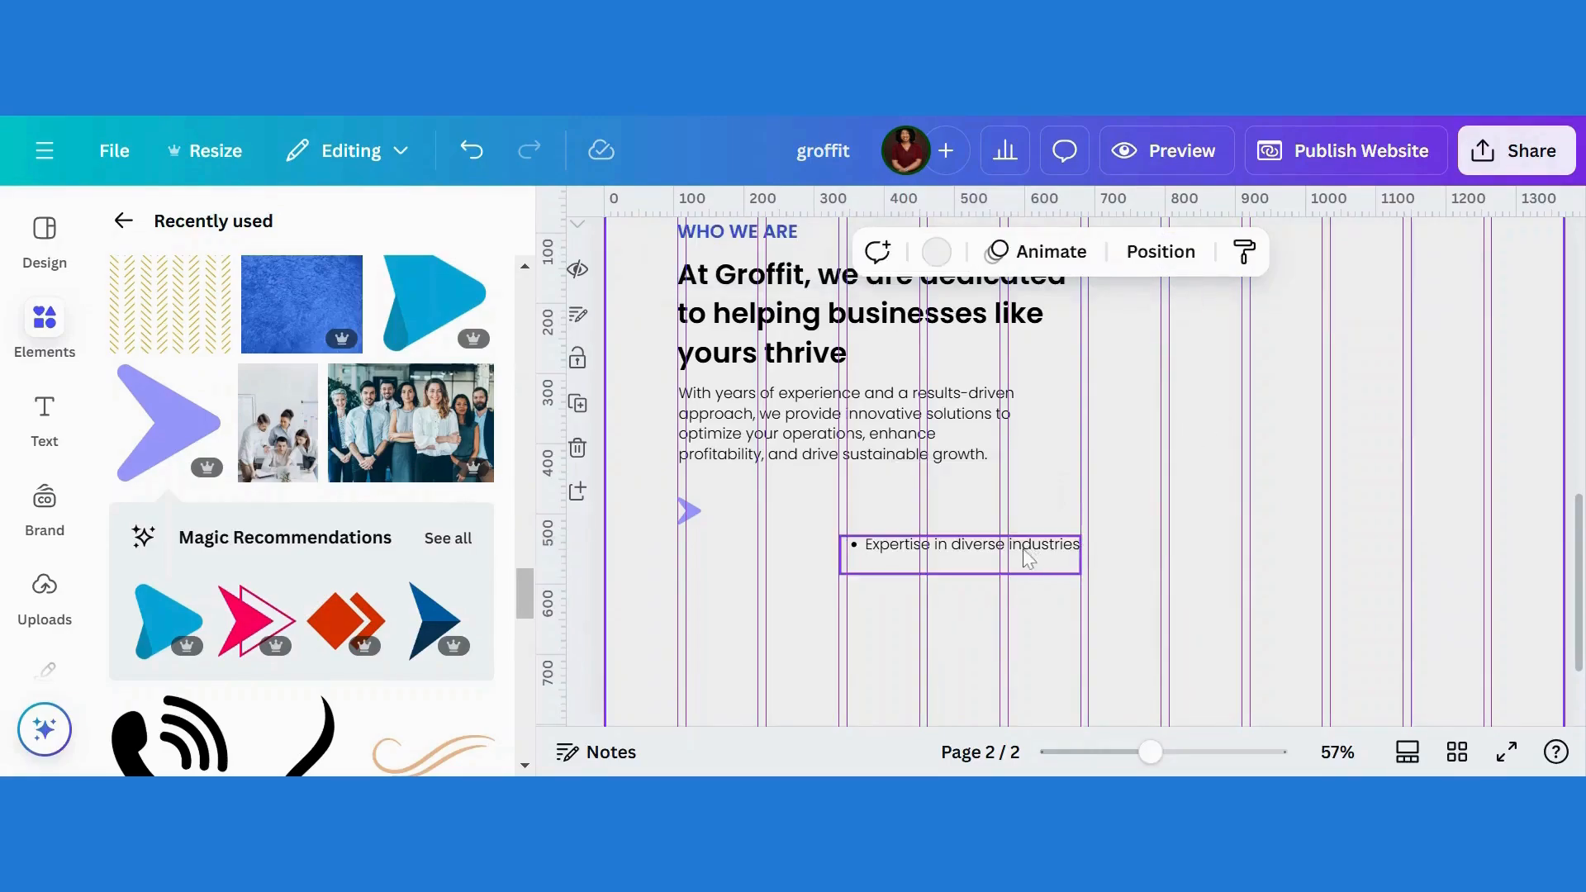
click(1027, 560)
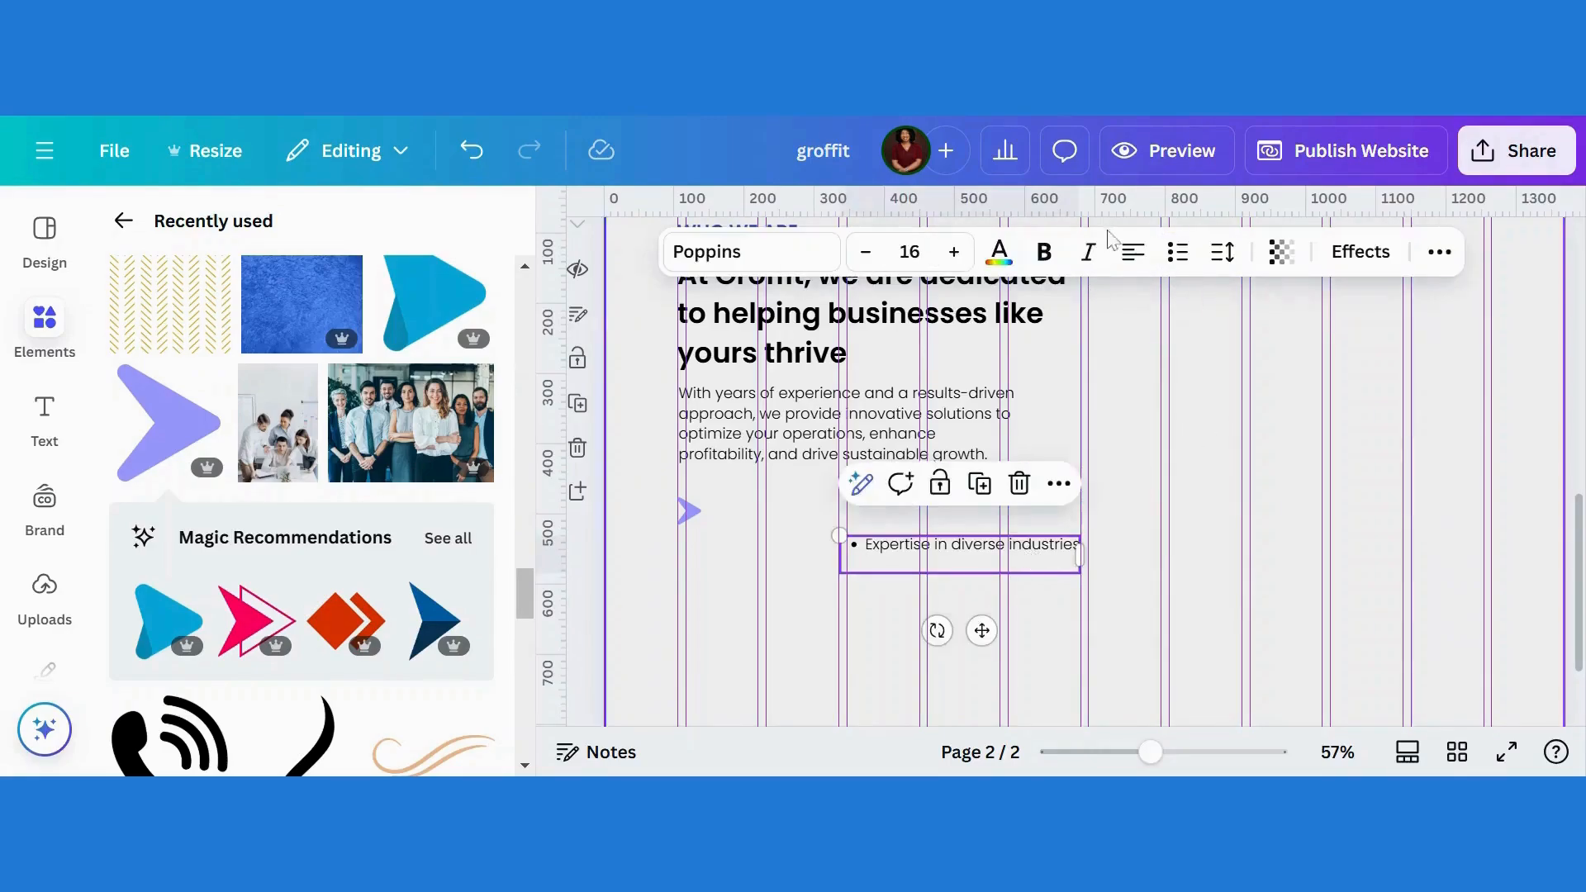
click(1187, 258)
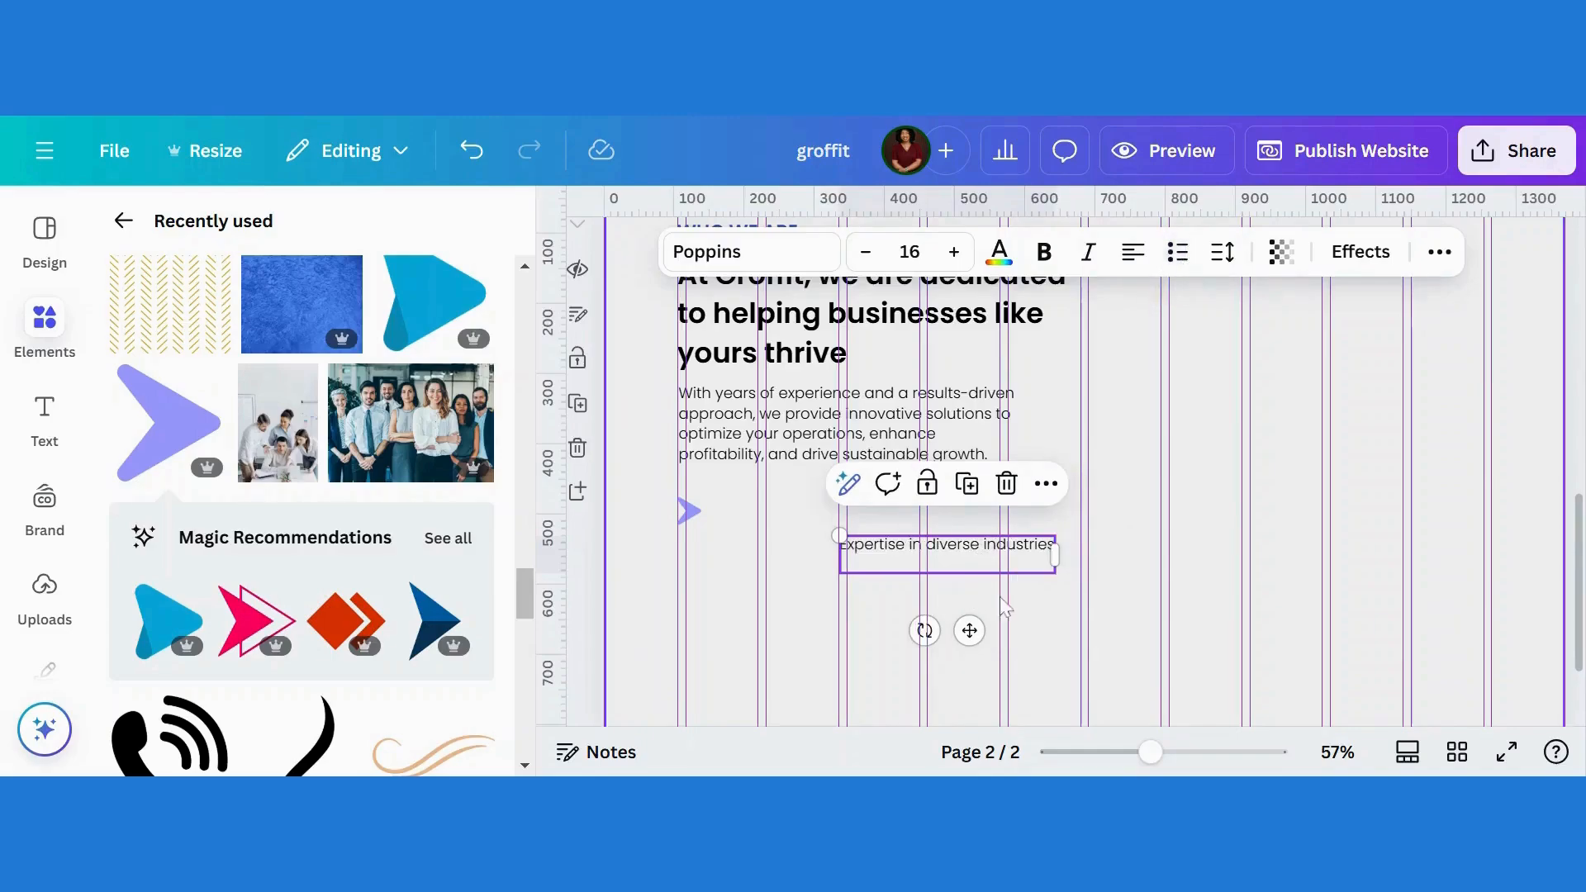
drag(969, 630, 842, 600)
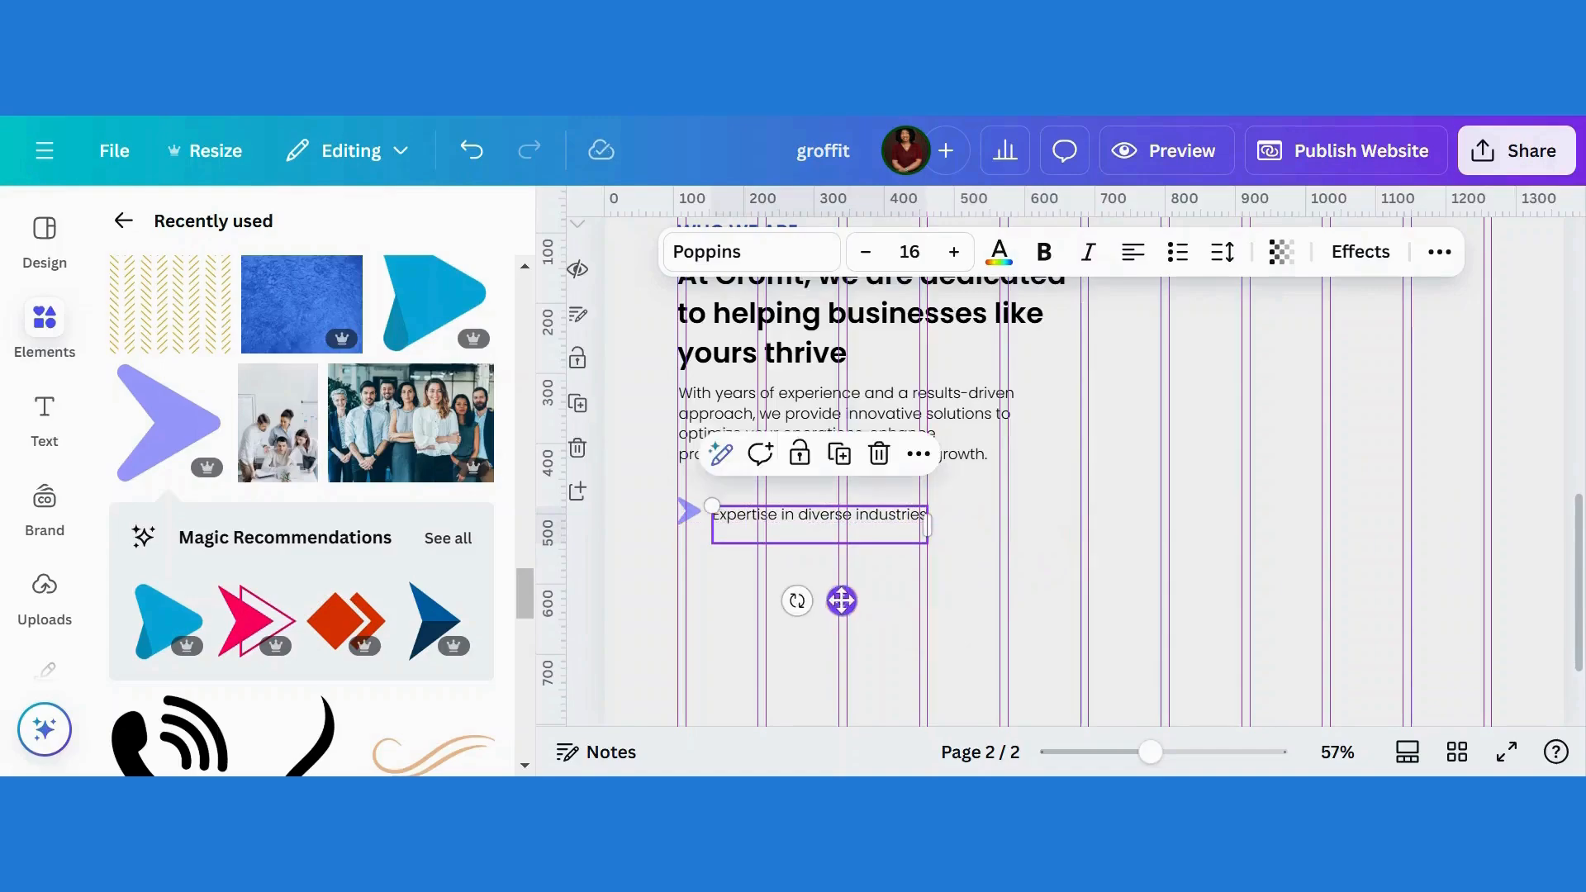
Step: Recolour the arrowhead beside "Expertise in diverse industries" with the muted indigo document colour
click(692, 515)
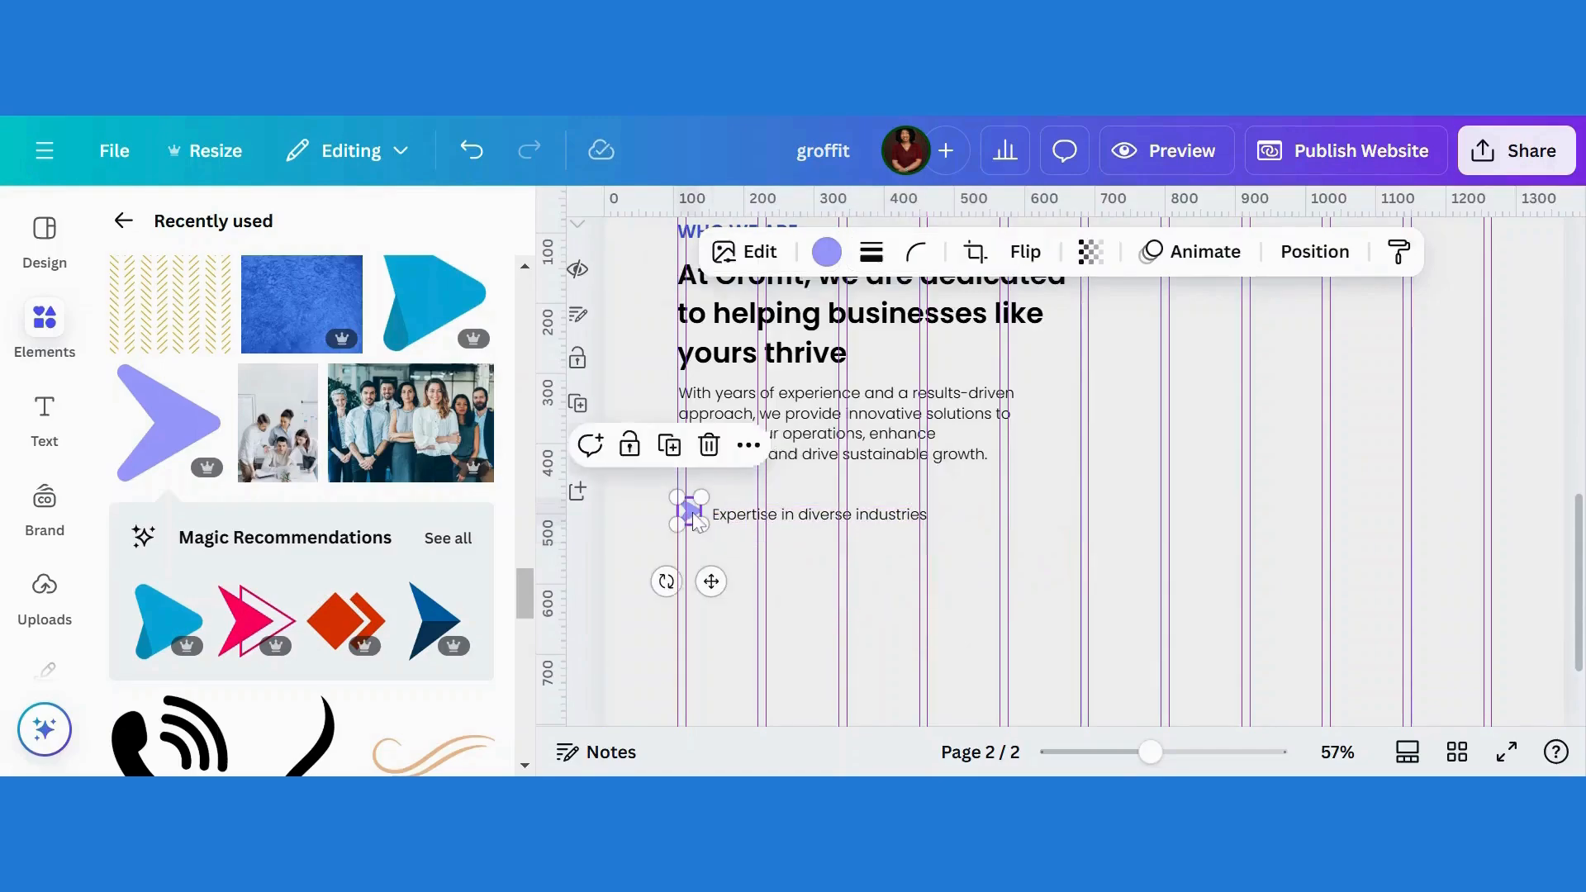
click(827, 252)
click(333, 416)
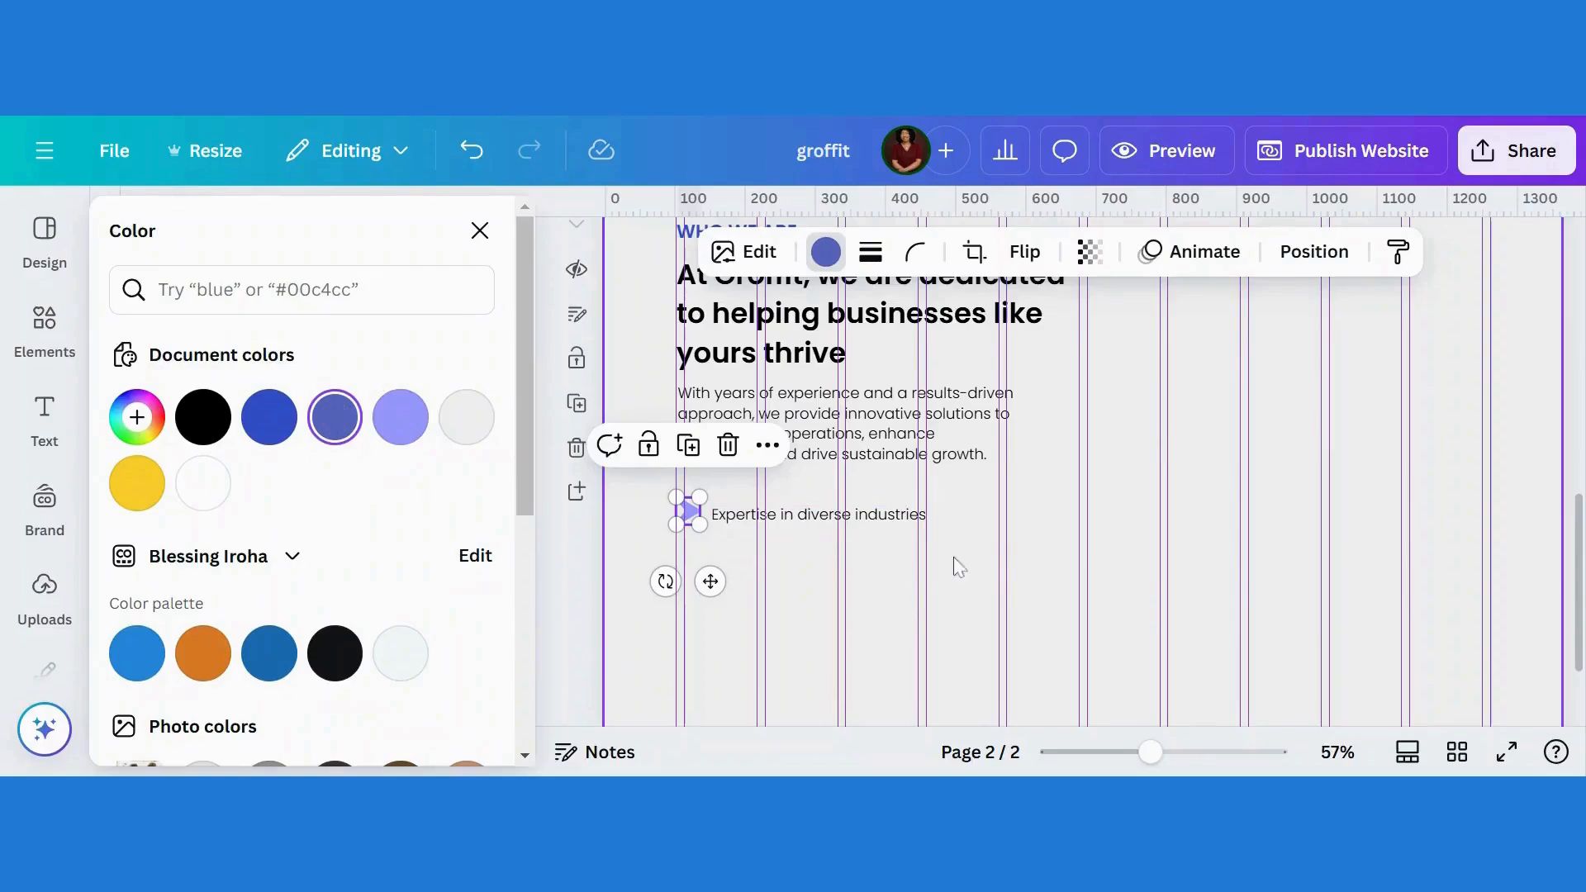
click(791, 514)
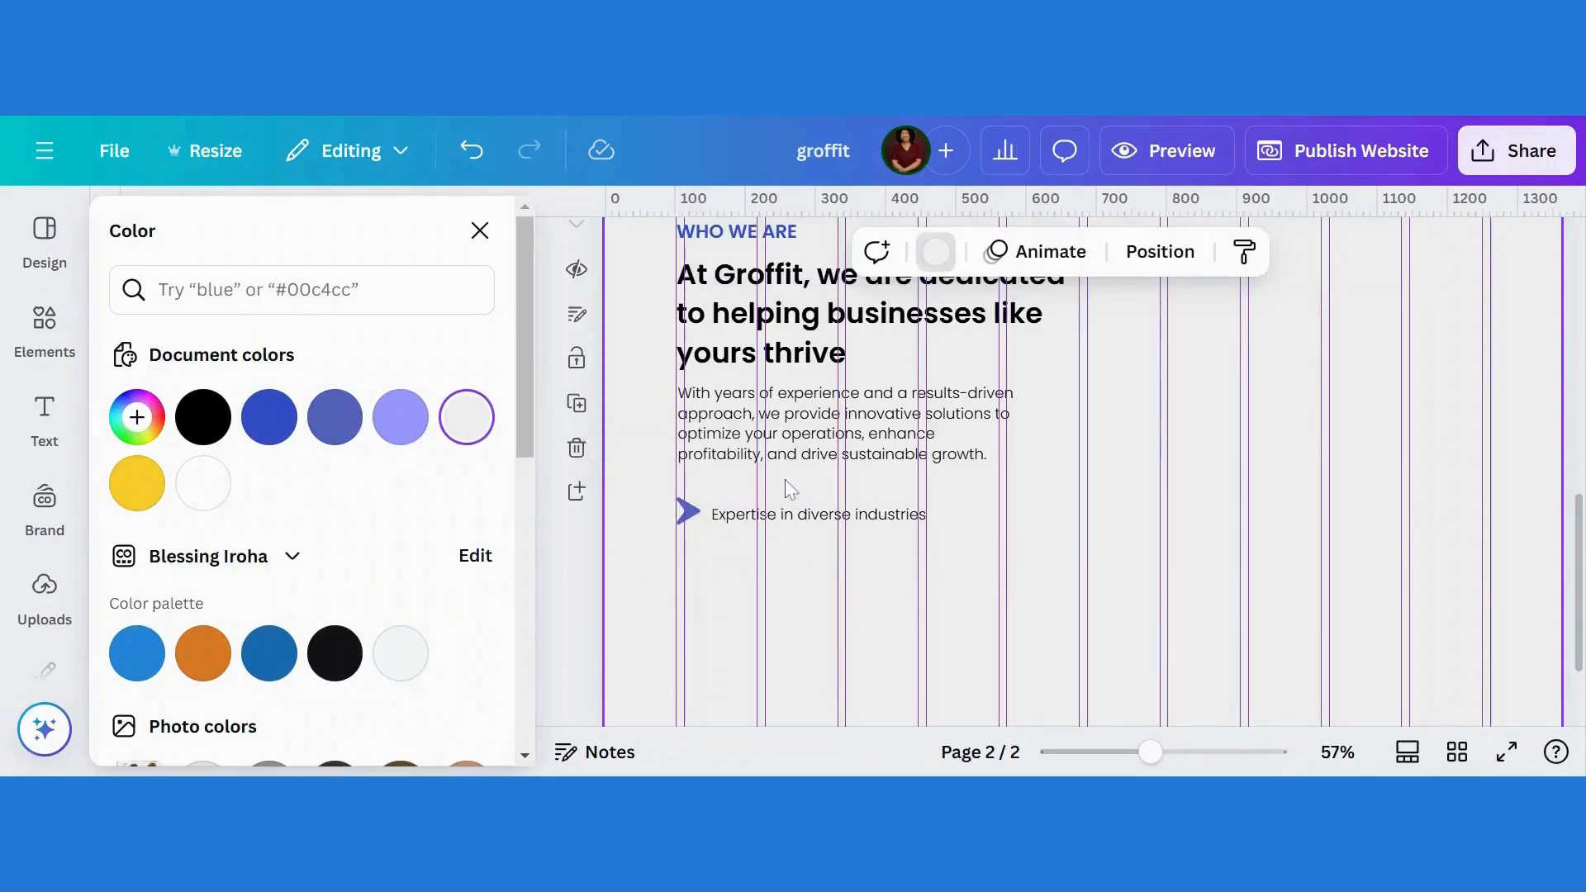
Step: Remove the empty line under "Expertise in diverse industries" and centre the text vertically on its arrowhead
click(794, 528)
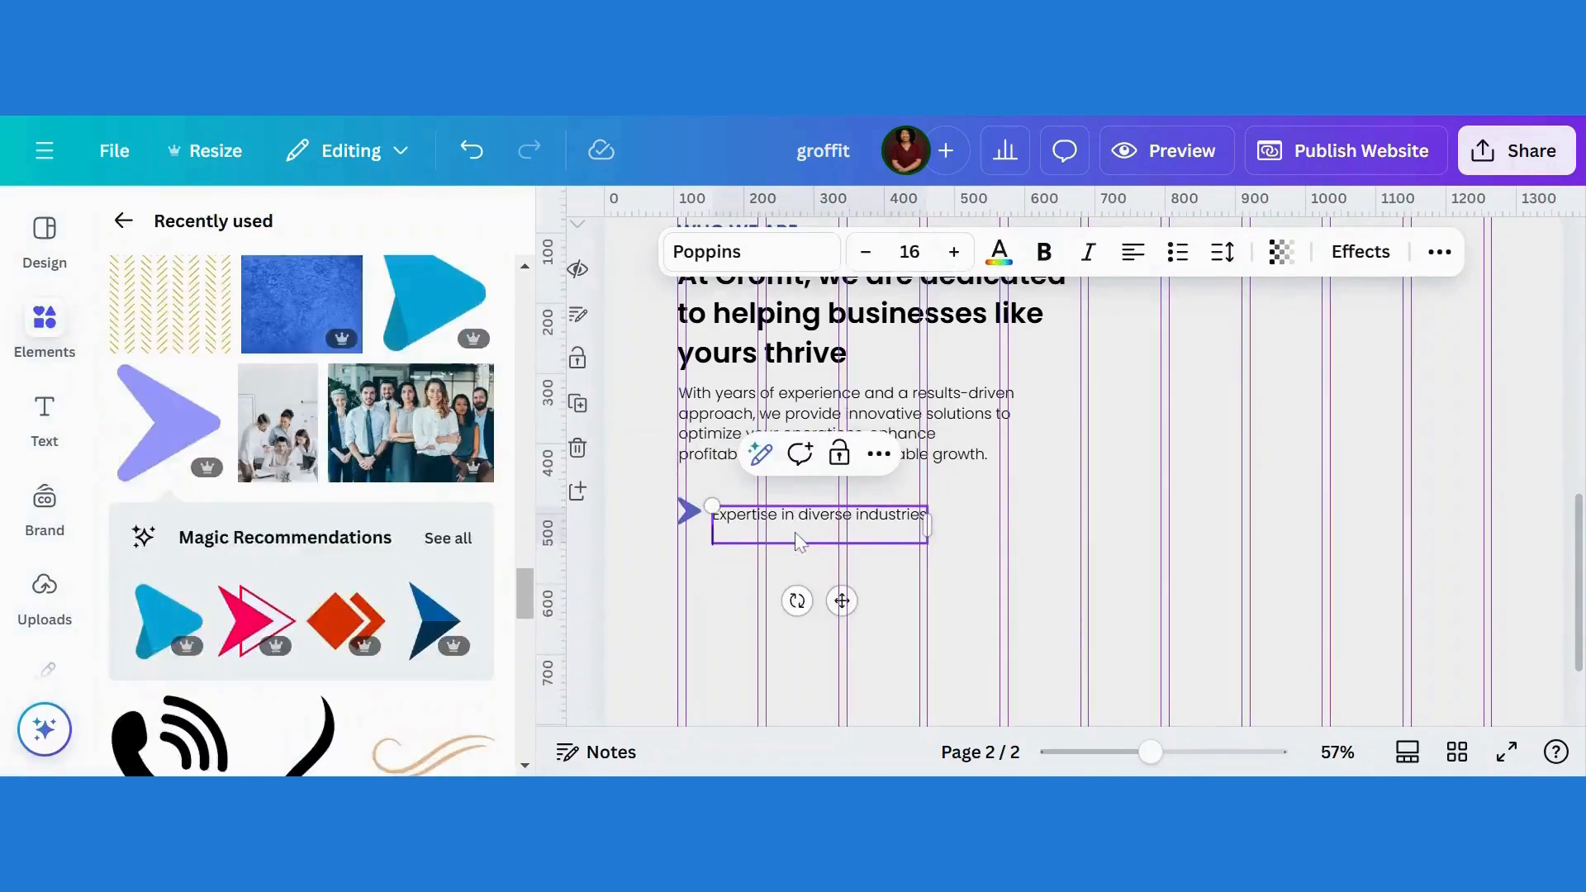
key(BackSpace)
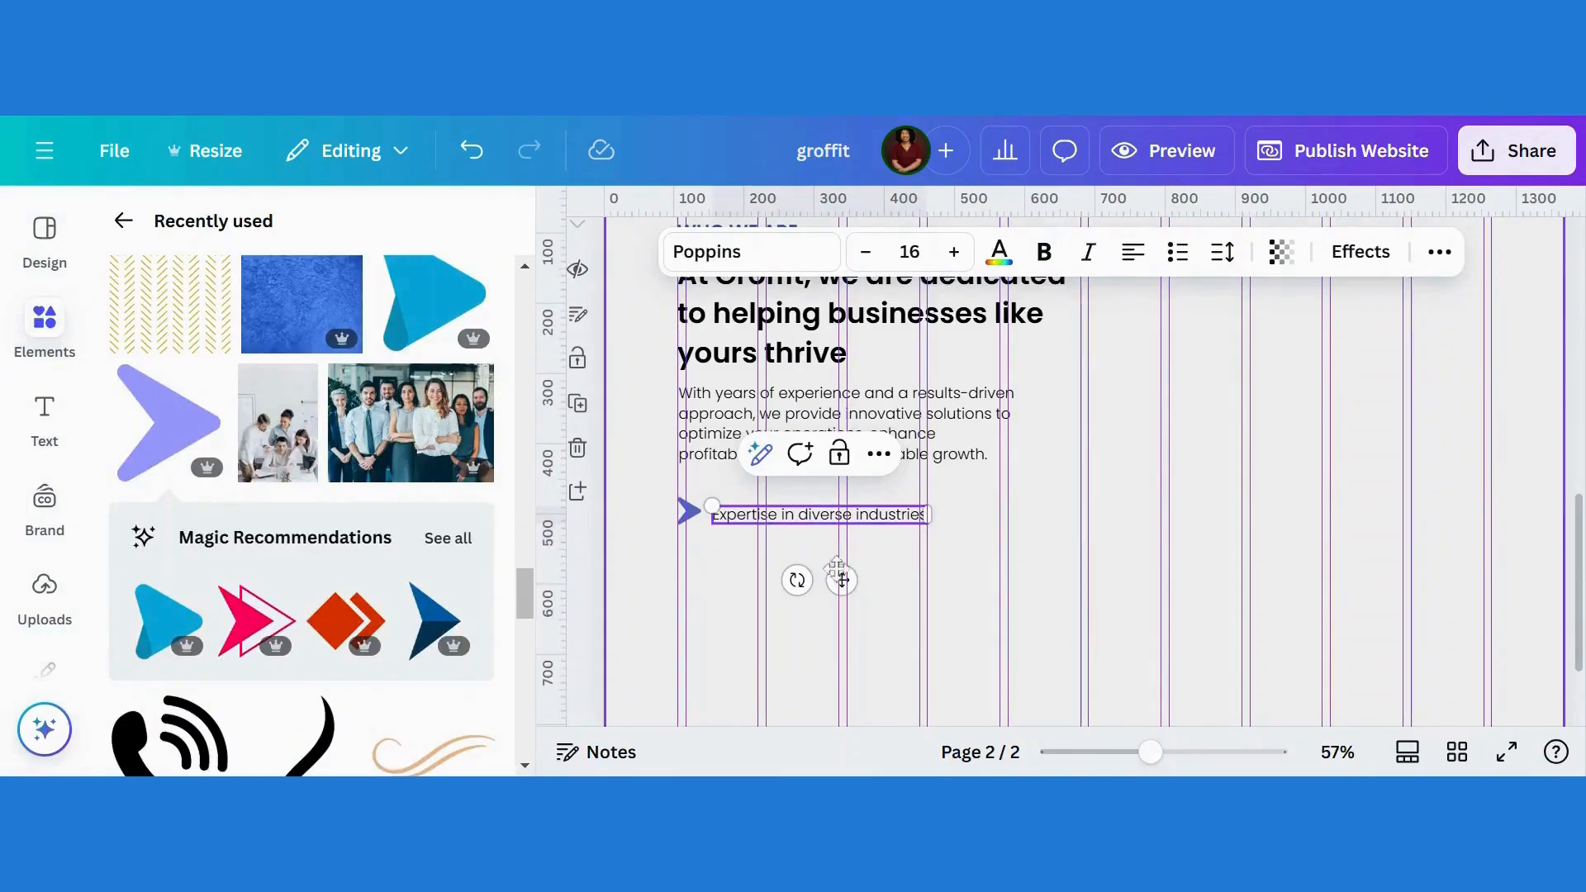
drag(841, 579, 844, 578)
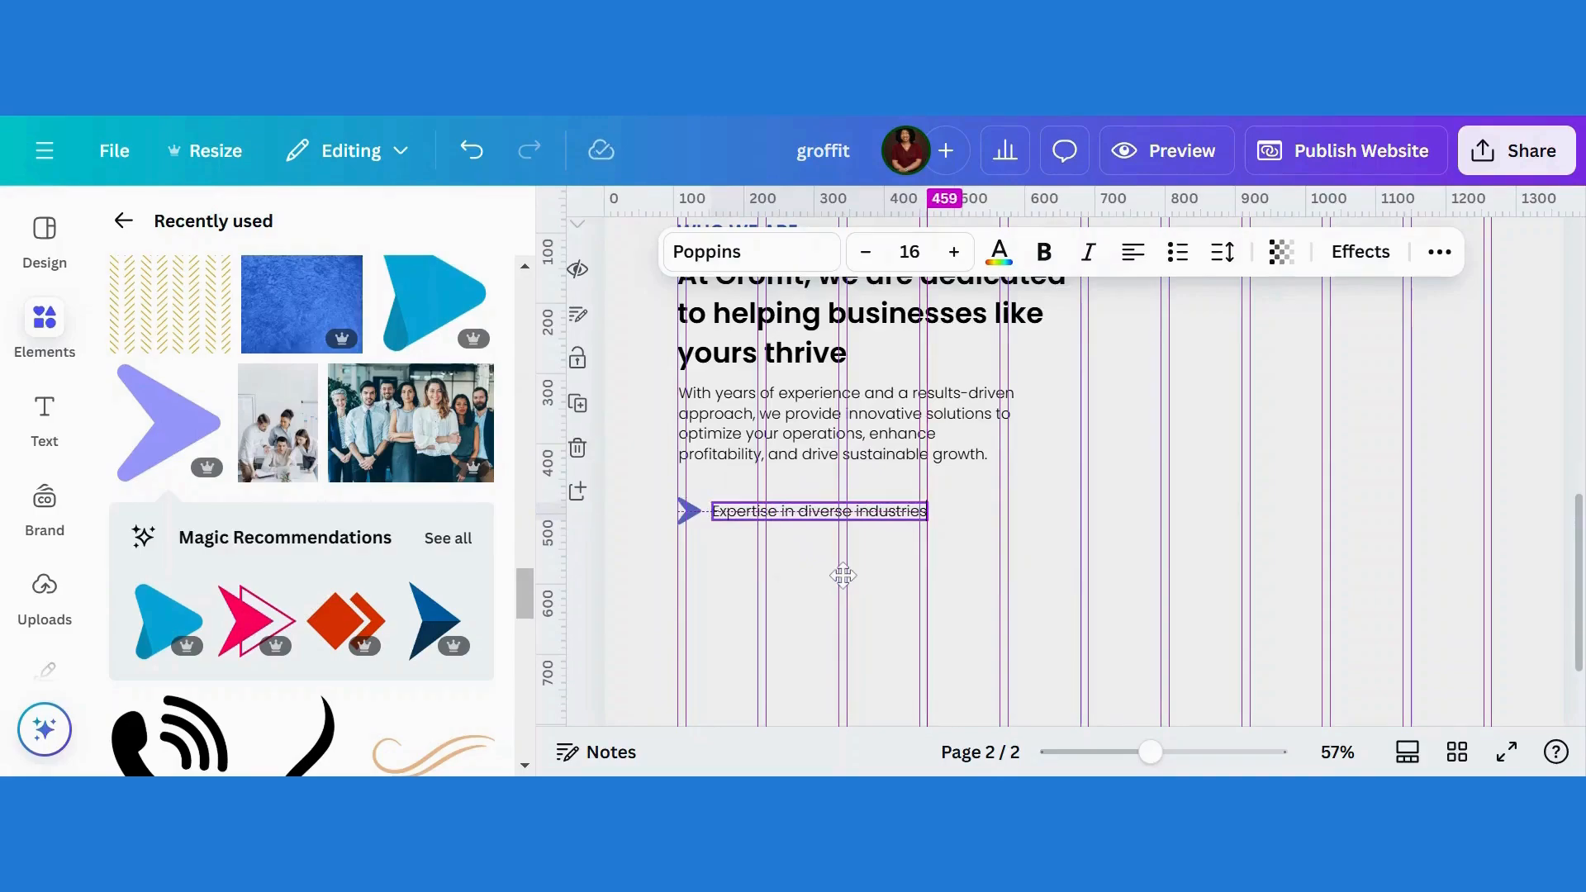
drag(844, 575, 843, 576)
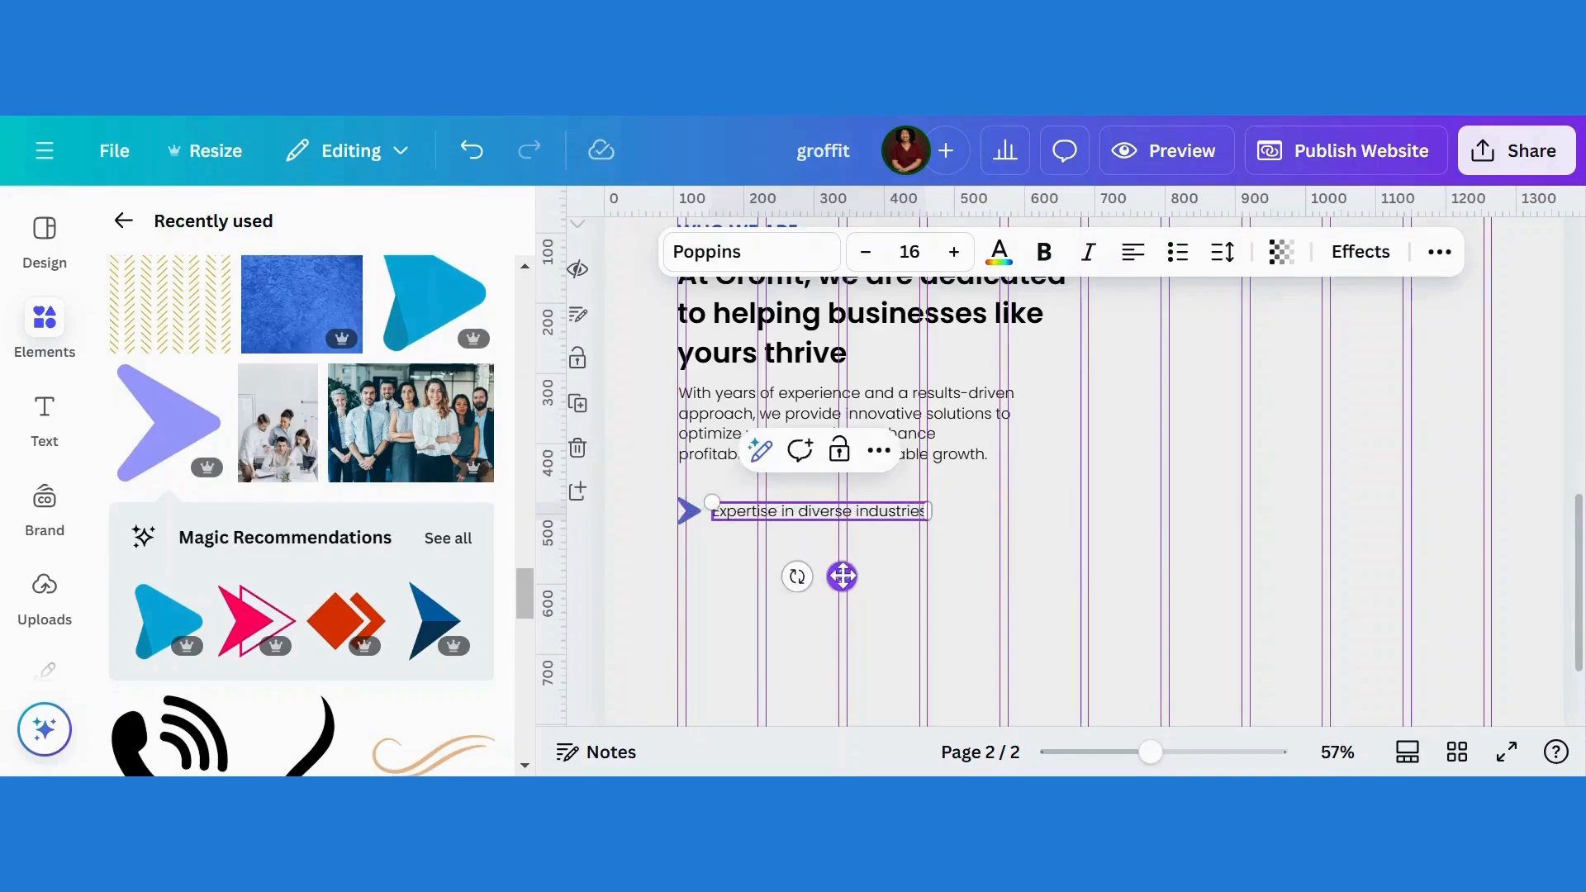
Step: Group the arrowhead with its text and duplicate it twice below, as "Personalized approach for every Client" and "Proven track record of success"
shift+click(686, 511)
click(777, 446)
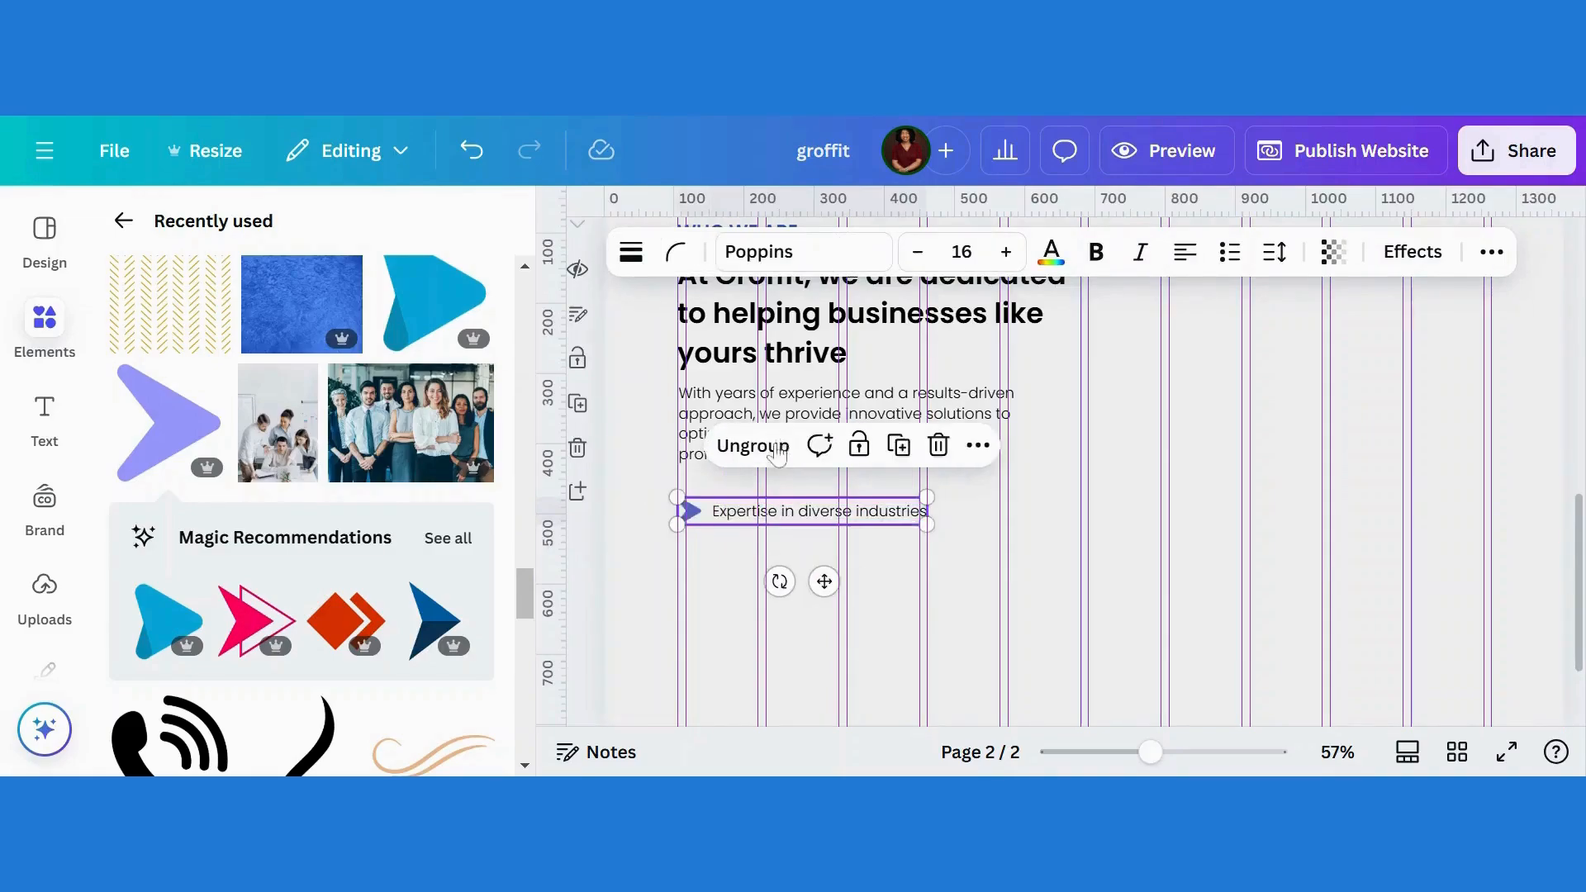
click(859, 456)
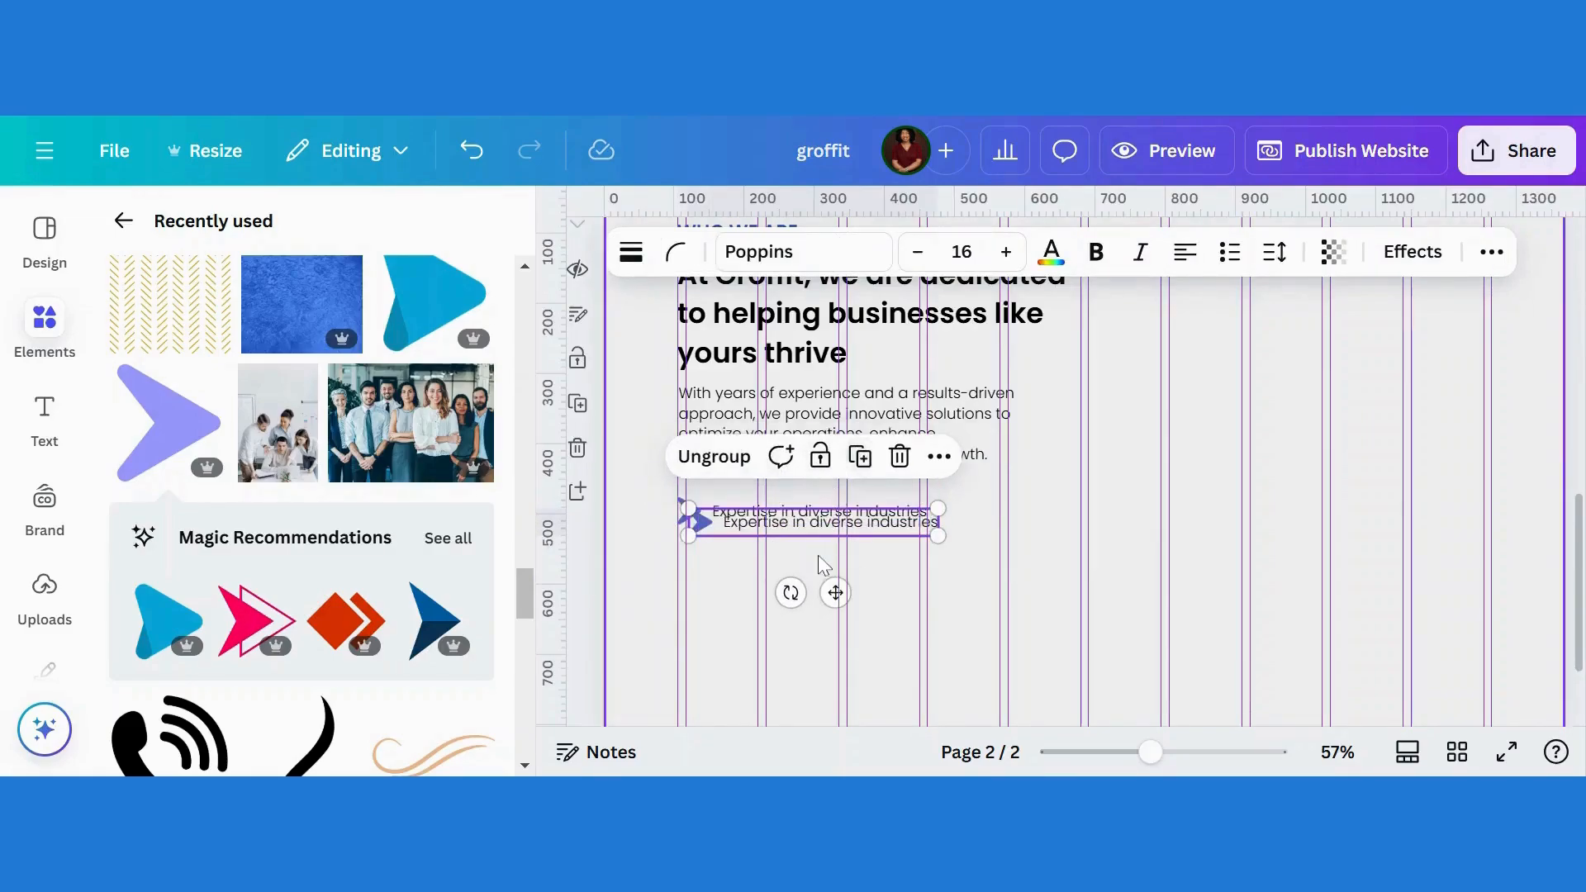
drag(835, 592, 824, 624)
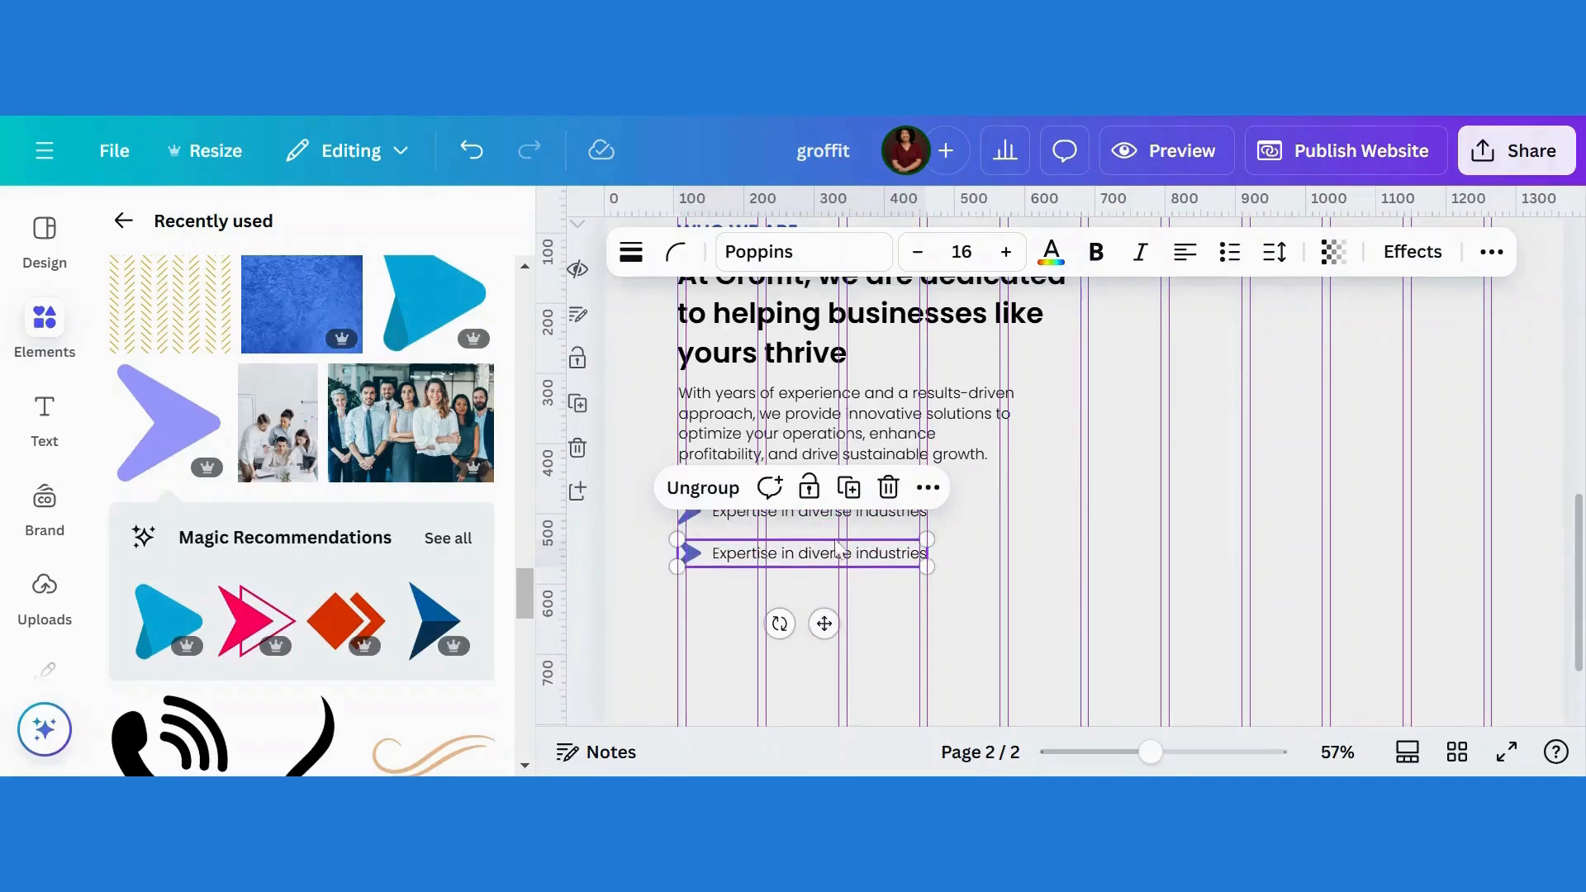
click(848, 487)
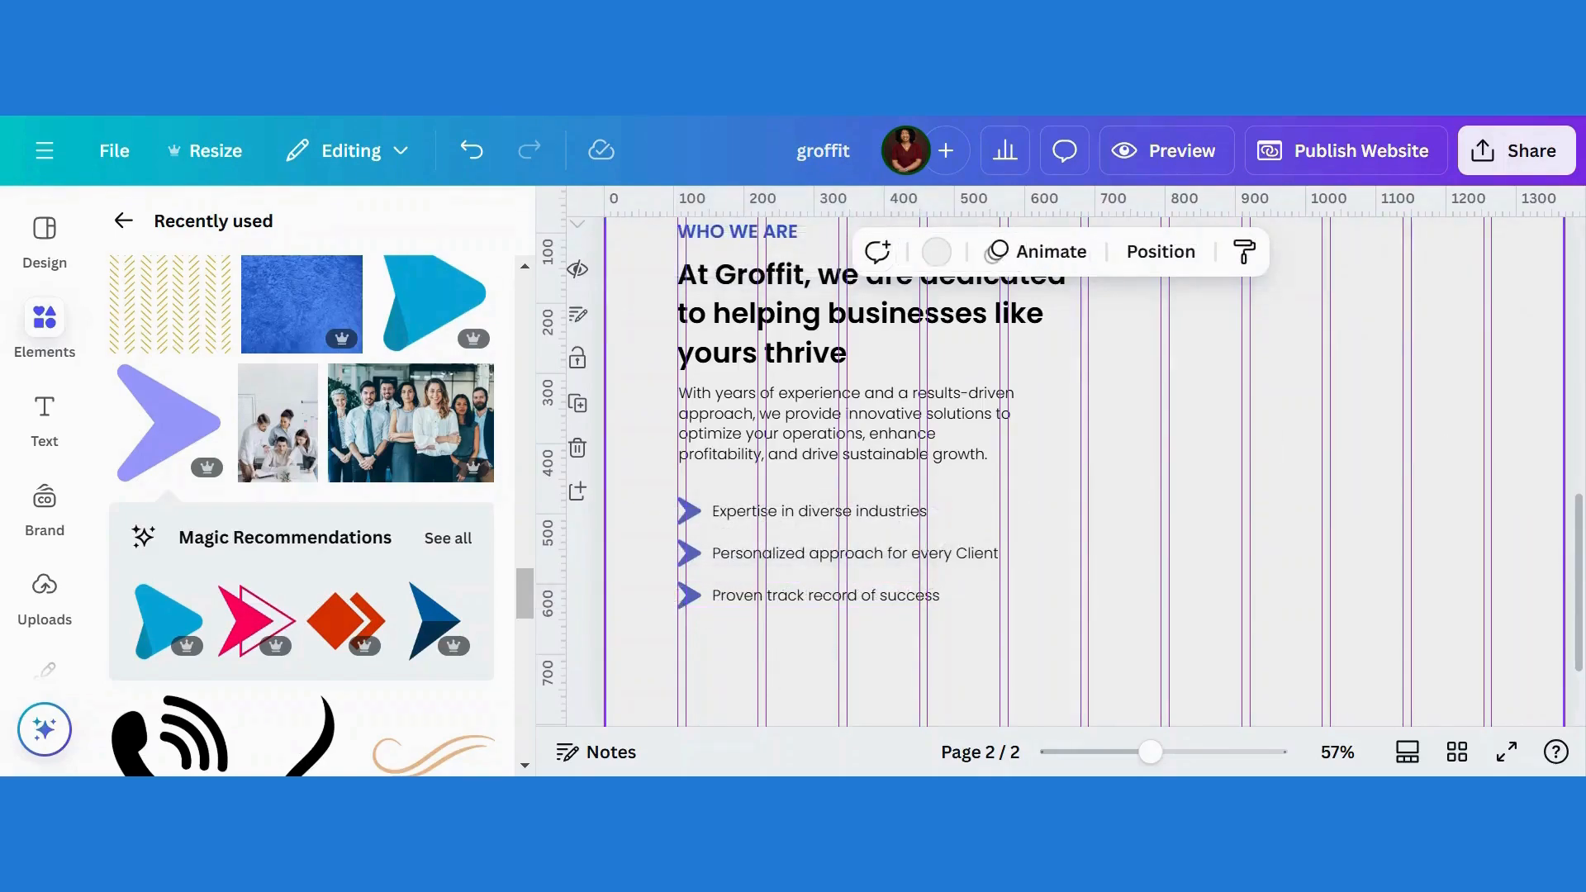
Step: Add the blue rounded arrowhead from the recently used elements, enlarge it and recolour its light blue face with the muted indigo document colour
scroll(1513, 570, up, 3)
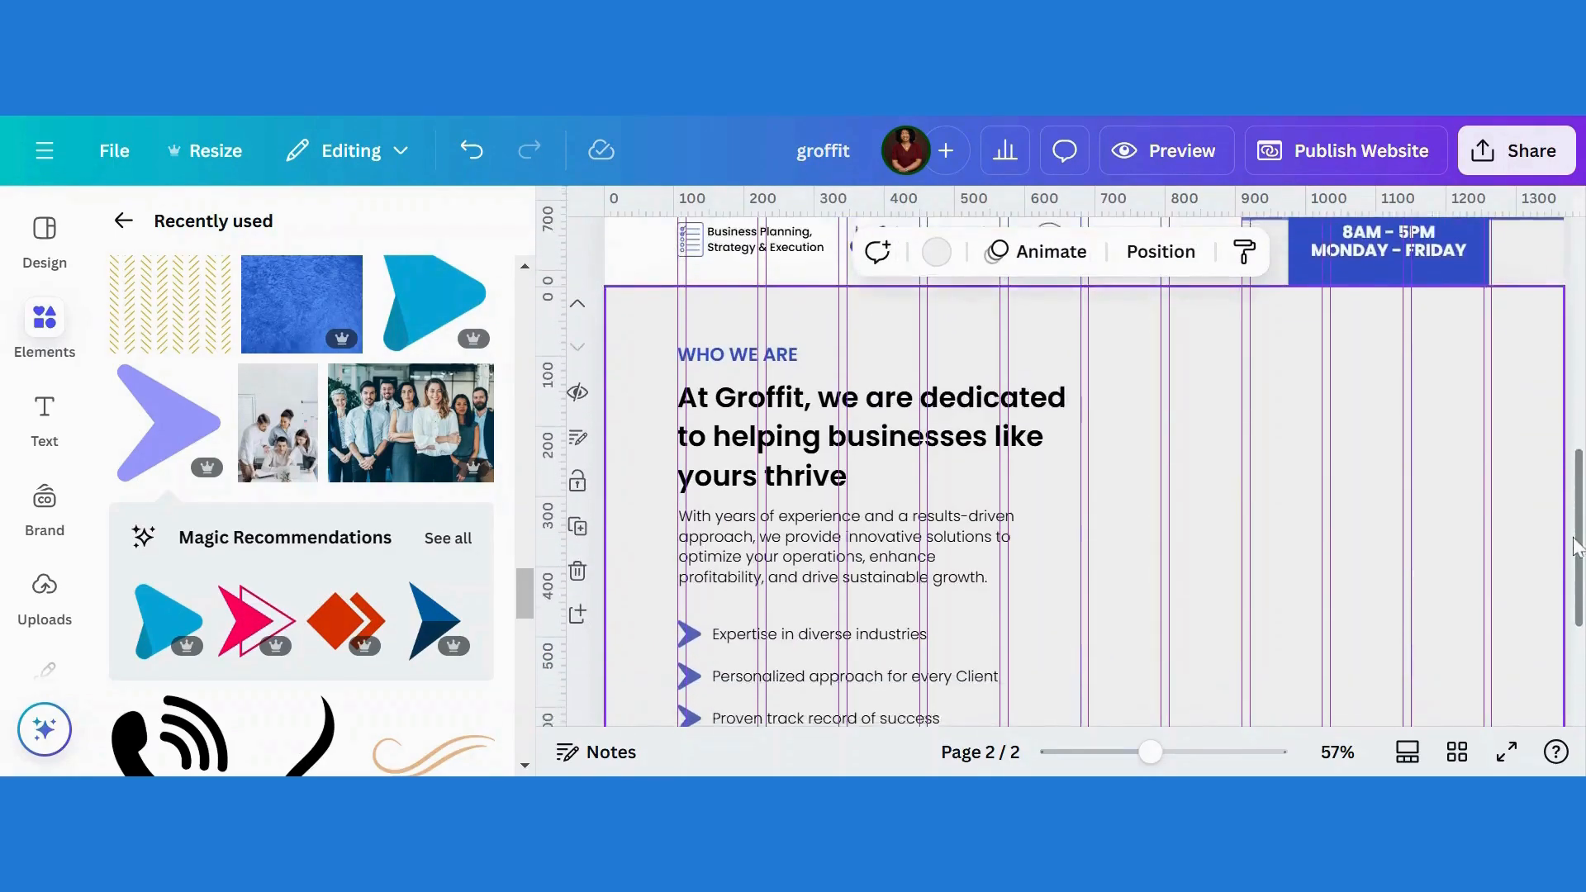
scroll(1512, 569, down, 1)
click(438, 289)
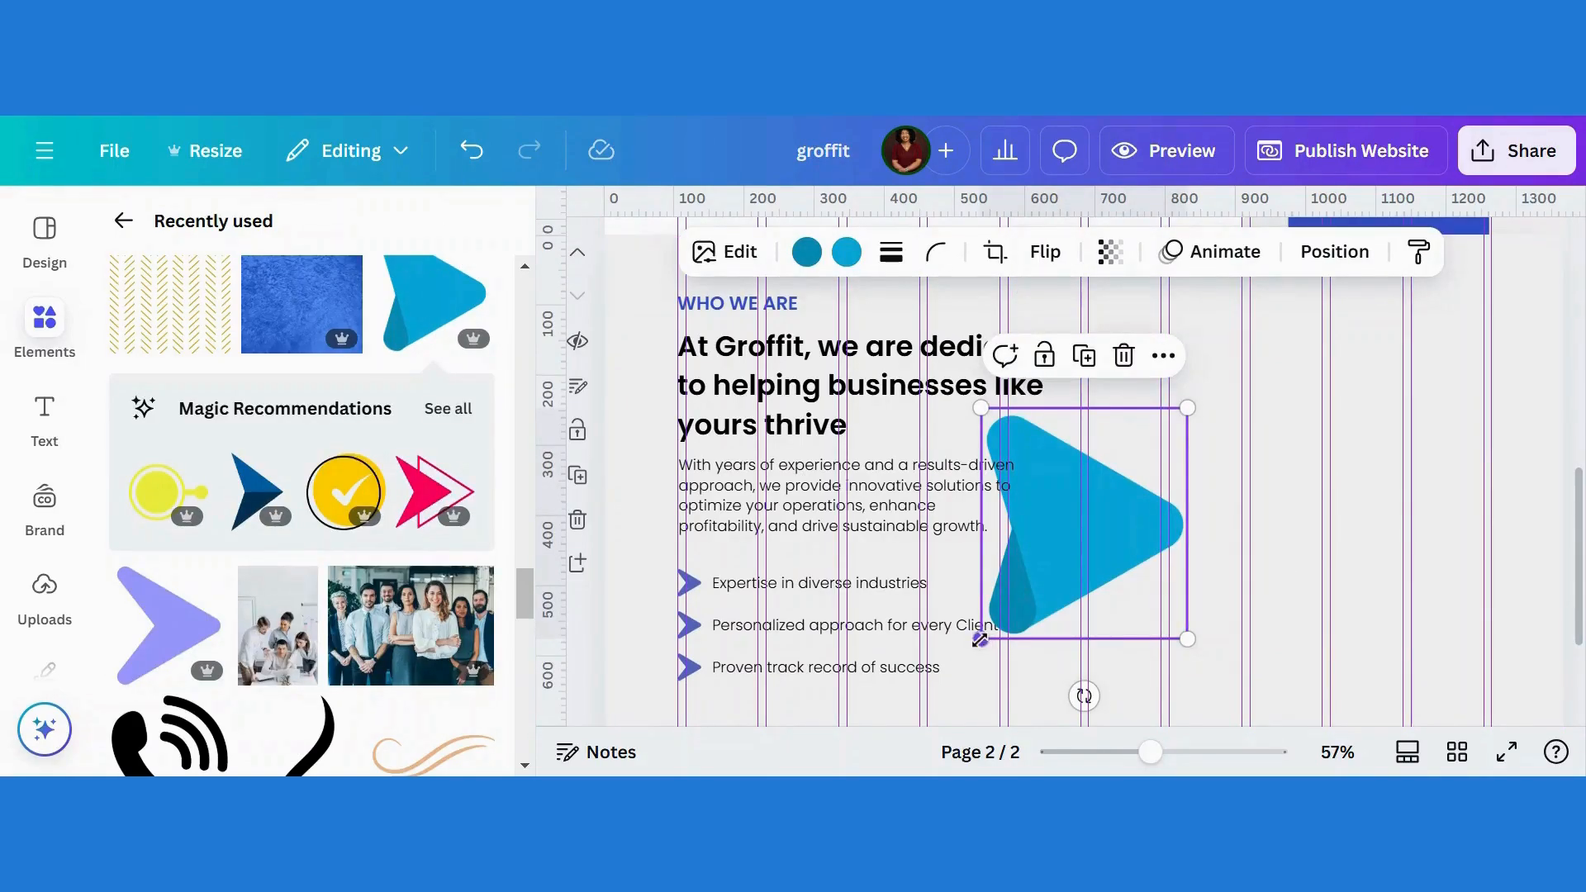
drag(981, 638, 744, 756)
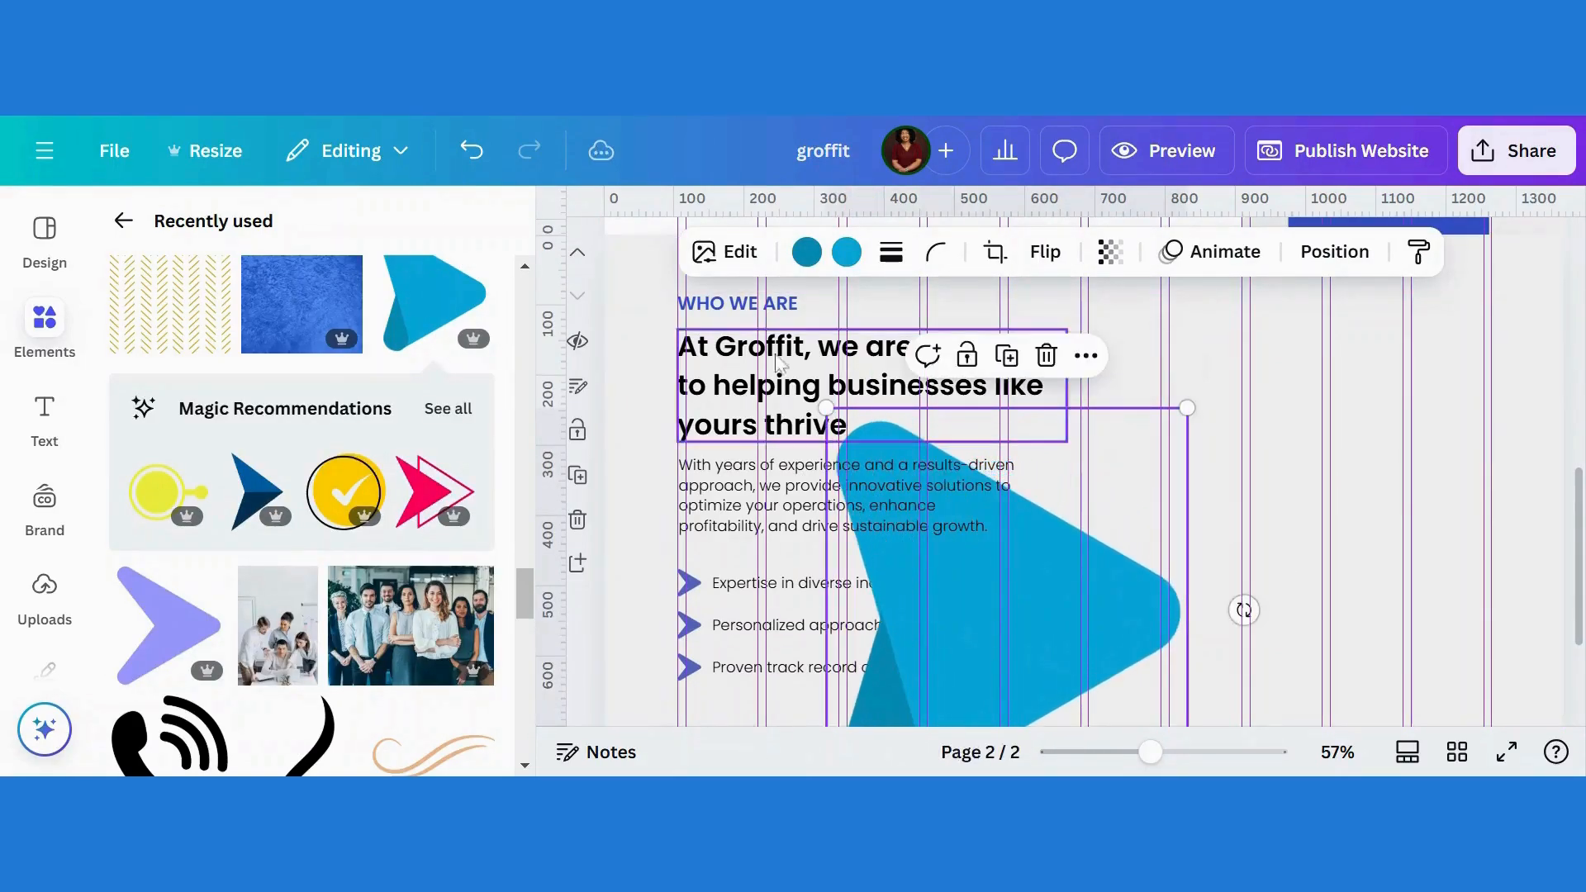
click(847, 252)
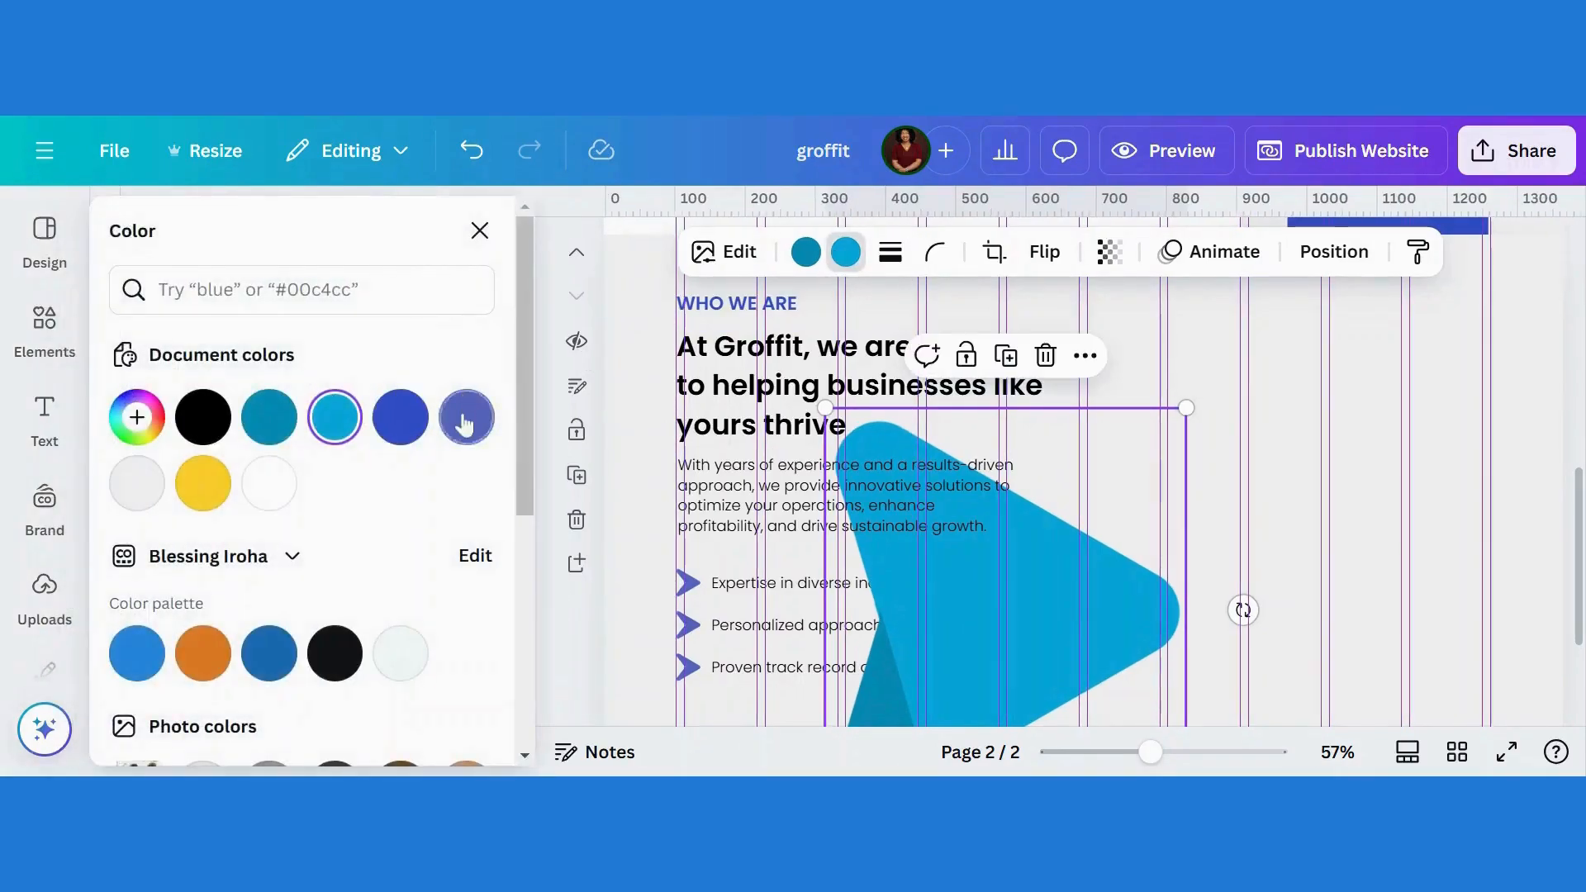
click(463, 431)
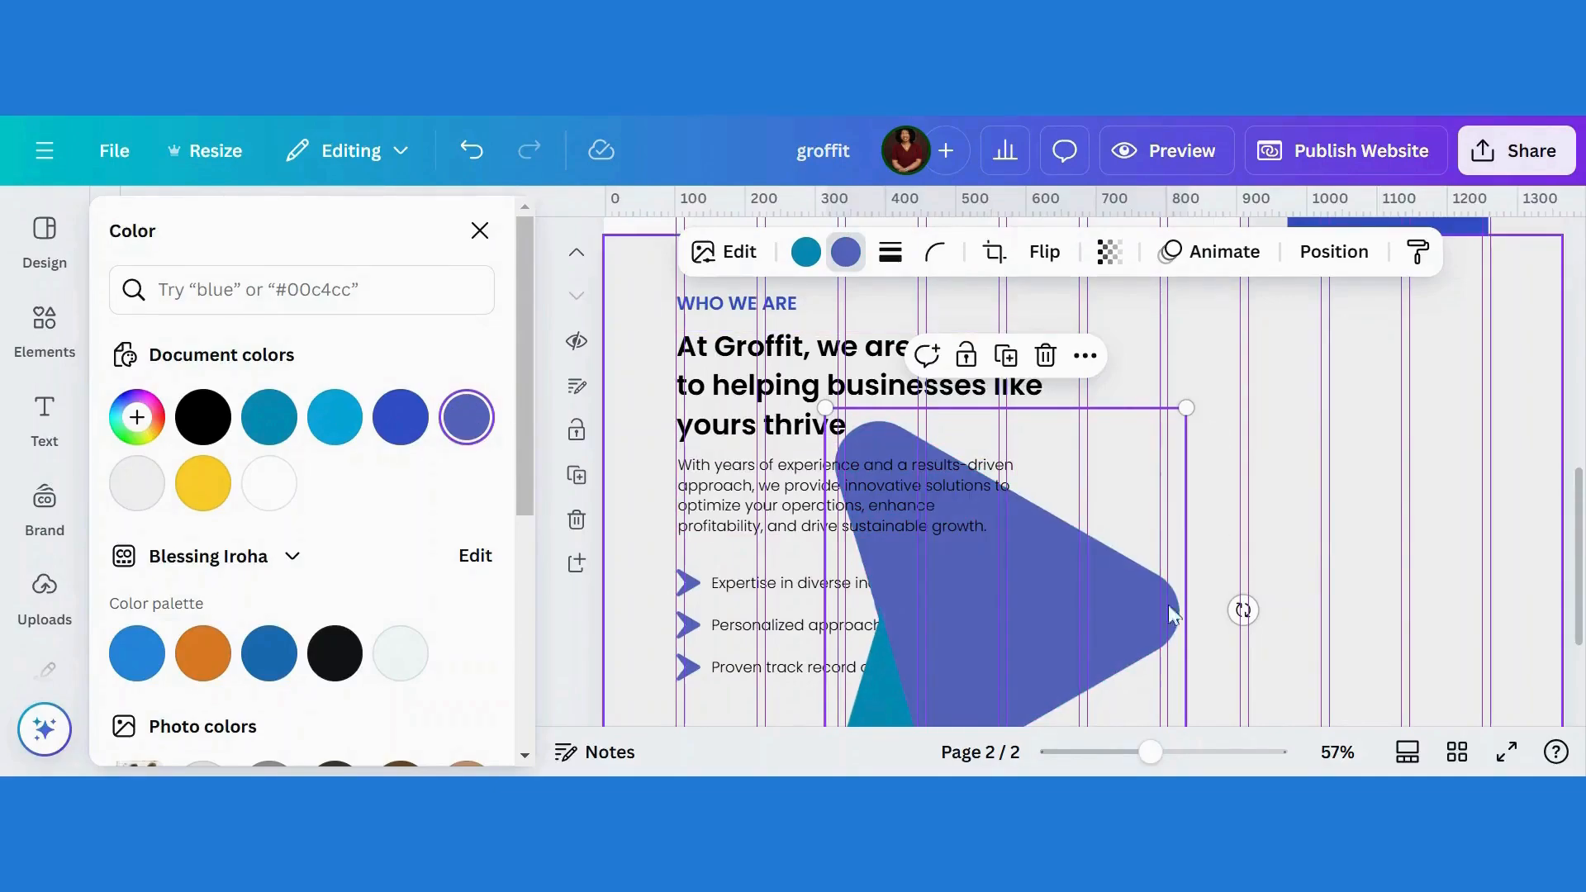
Step: Enlarge the indigo rounded arrowhead further and place it over the second page's upper-left corner, running off the left edge
drag(1186, 408, 1245, 337)
drag(1145, 513, 816, 311)
drag(816, 311, 798, 316)
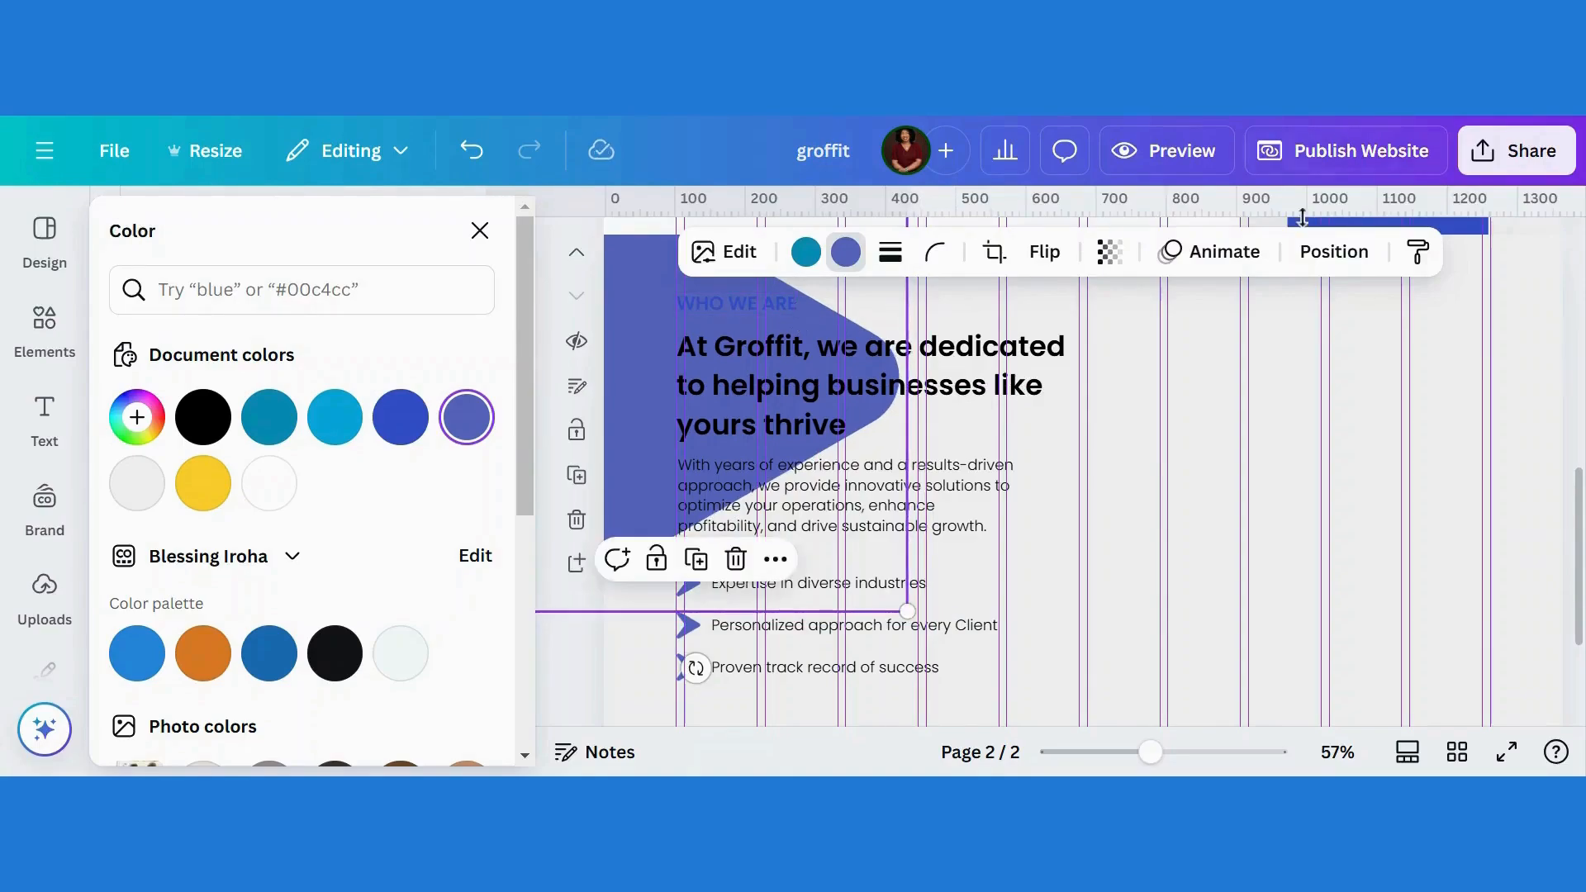
Step: Set the large indigo arrowhead's transparency to 8
click(1109, 252)
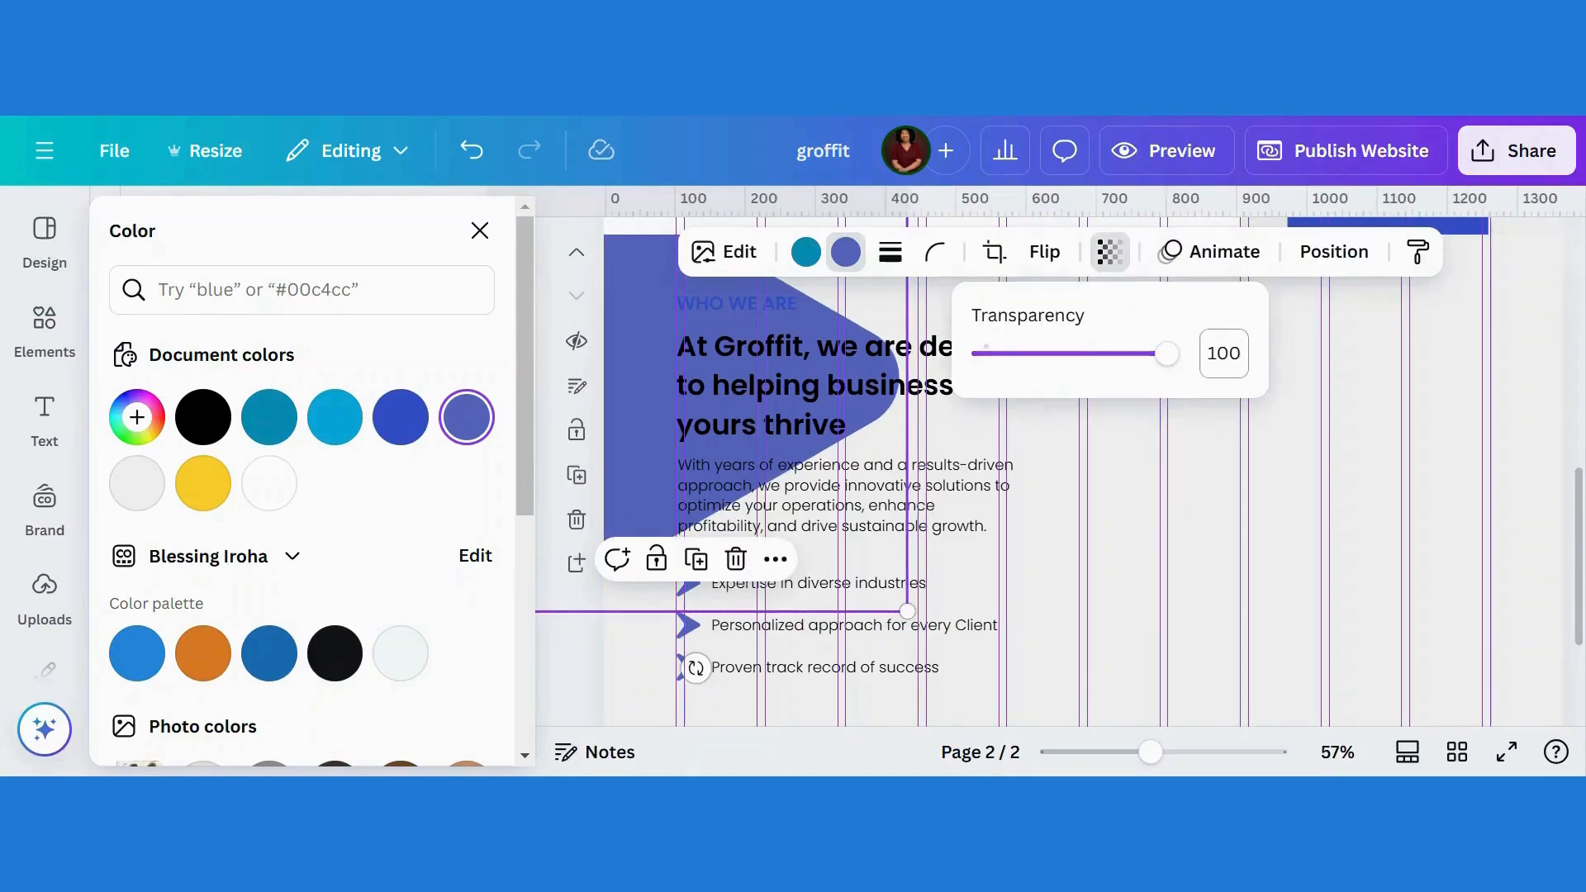
drag(1167, 354, 998, 353)
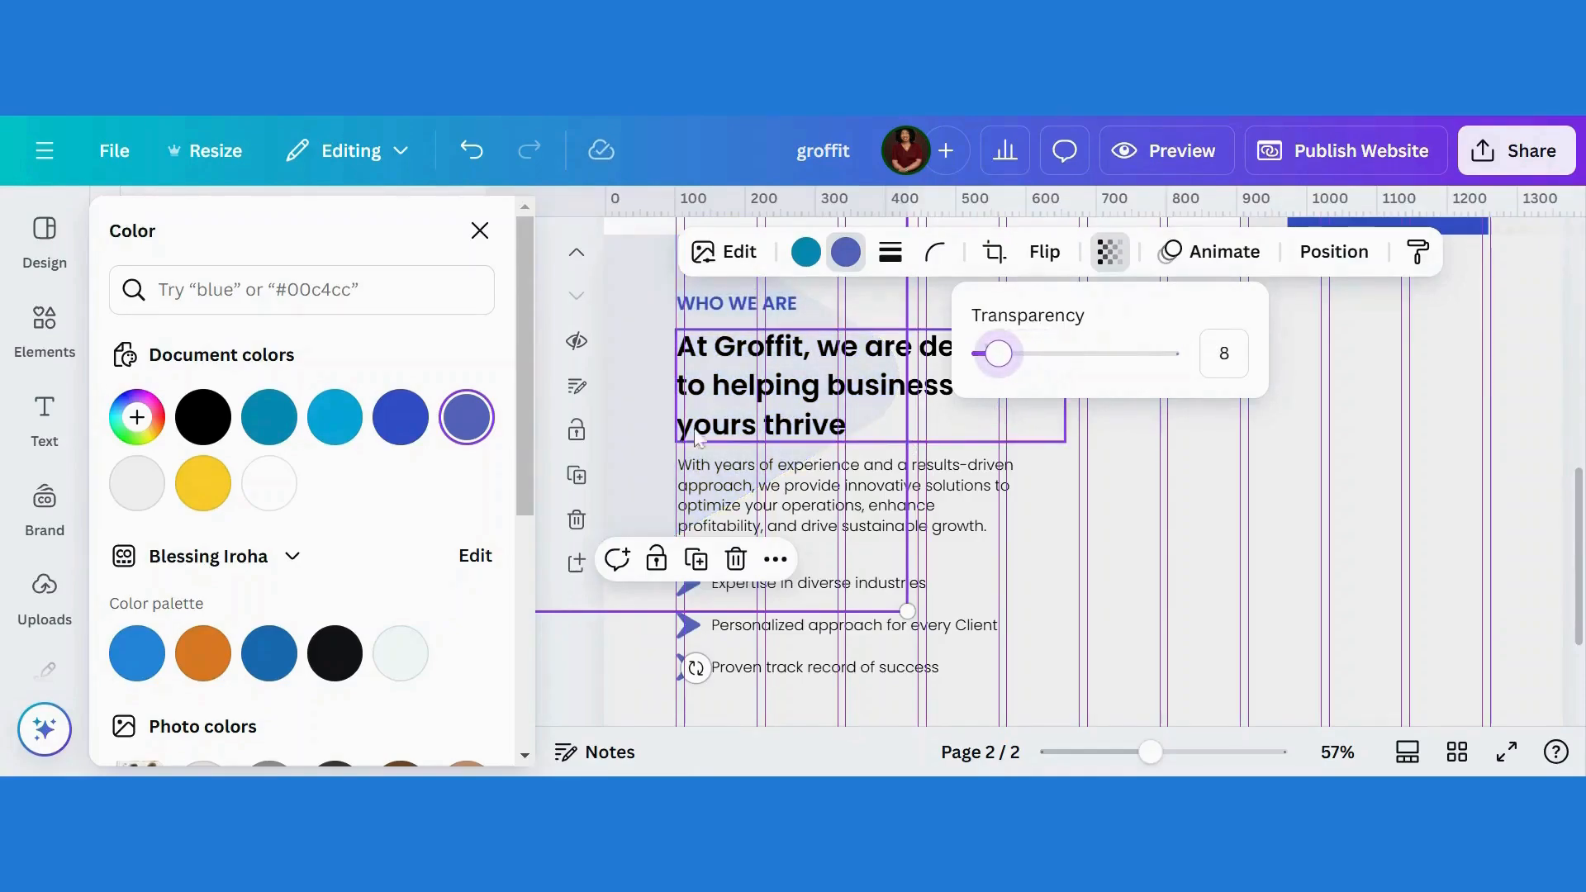
click(626, 400)
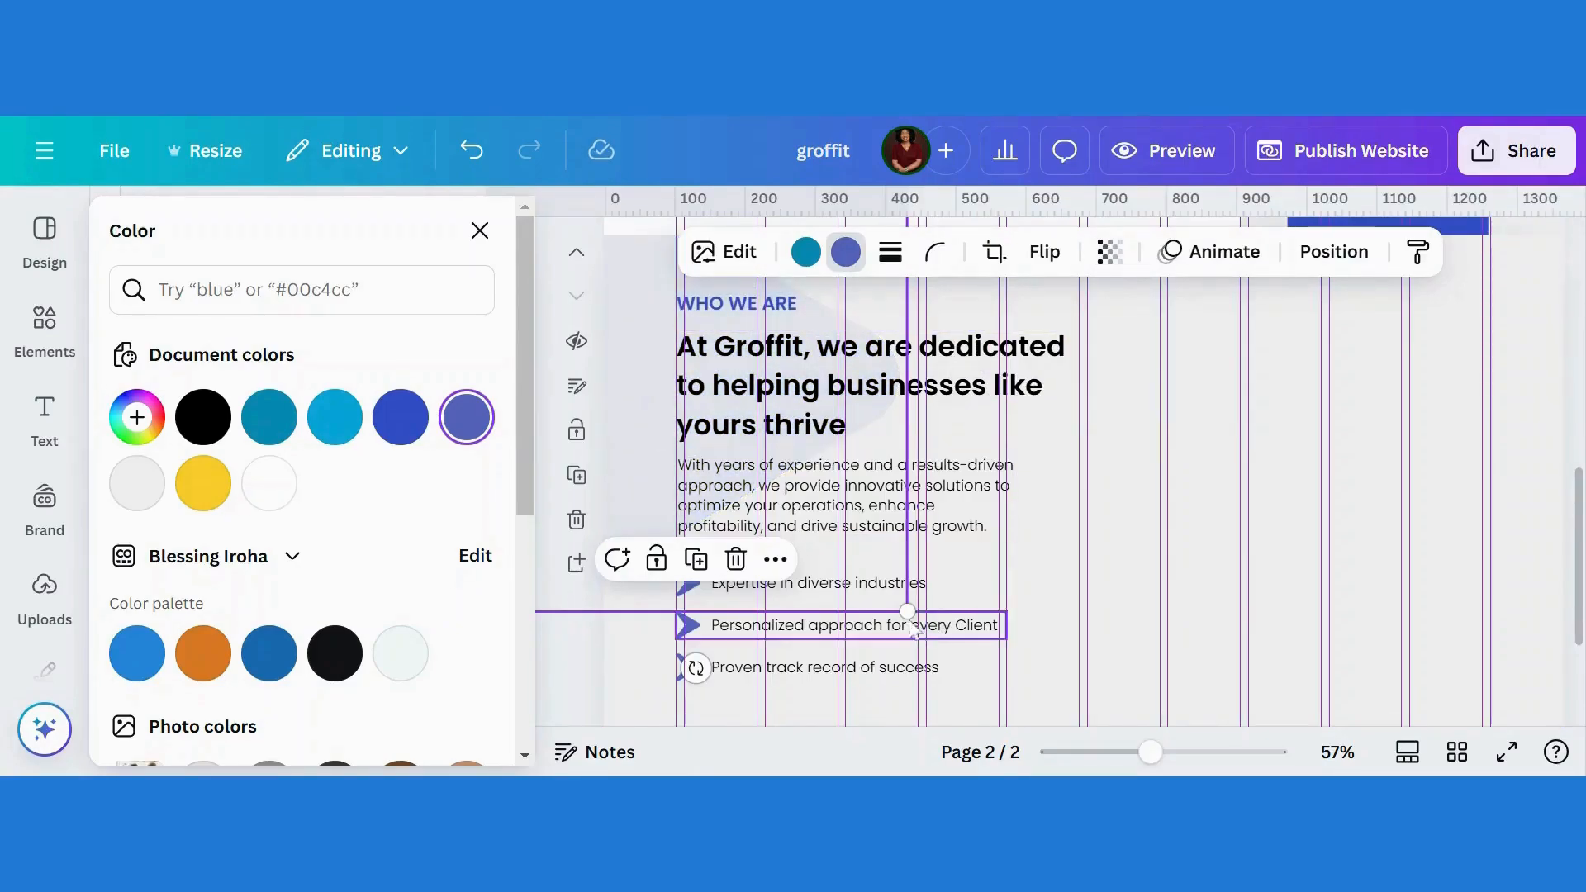
Step: Enlarge the faded arrowhead to reach down to the last bullet point and send it to the back
drag(913, 628, 964, 684)
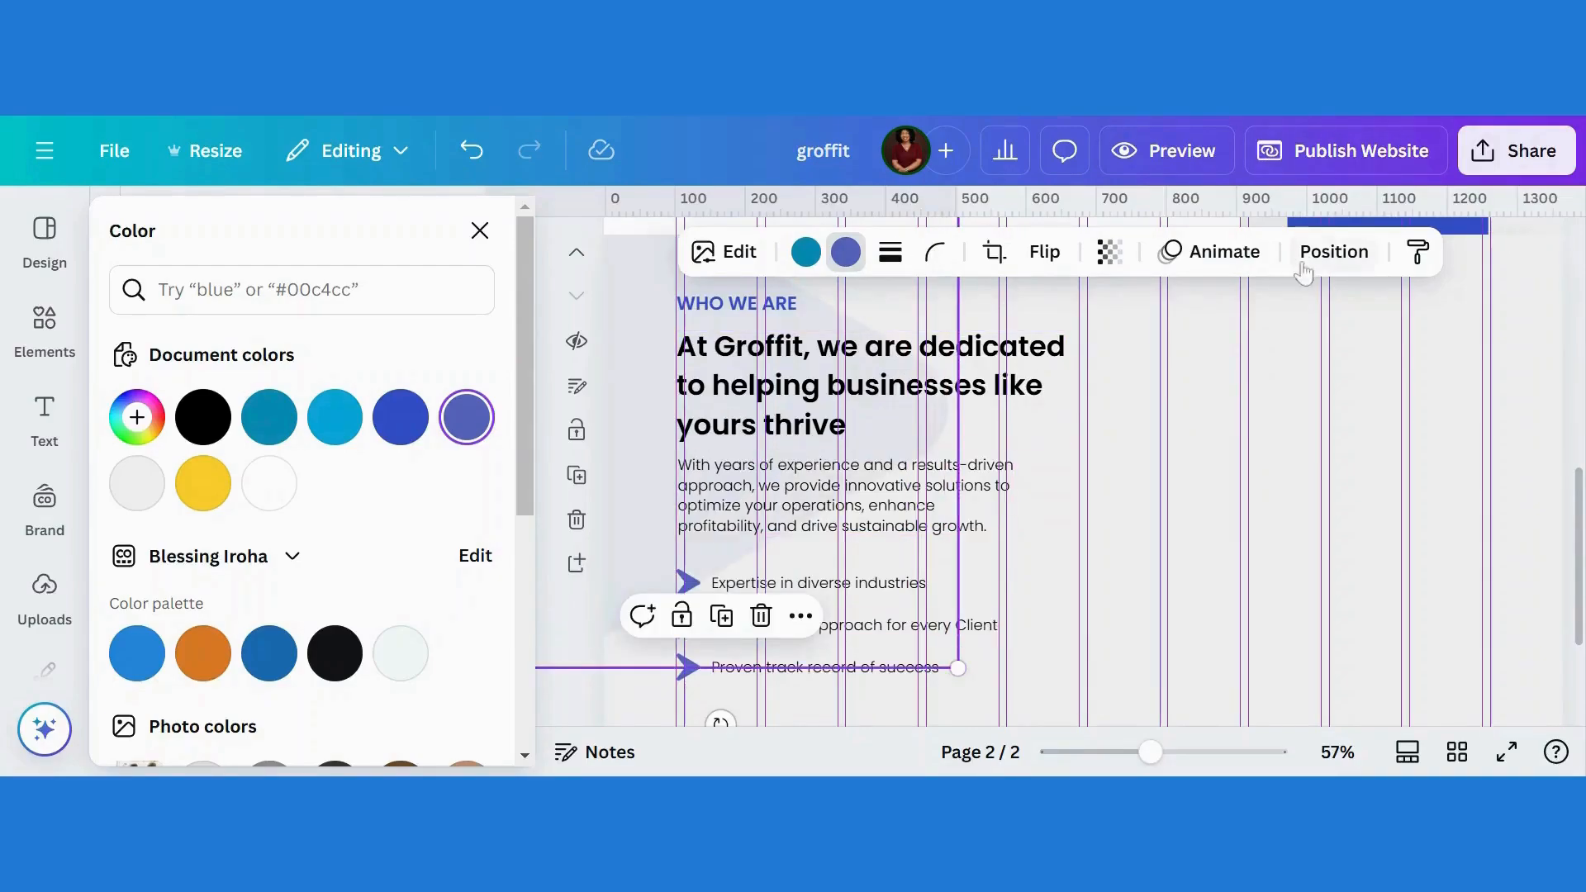
click(1334, 252)
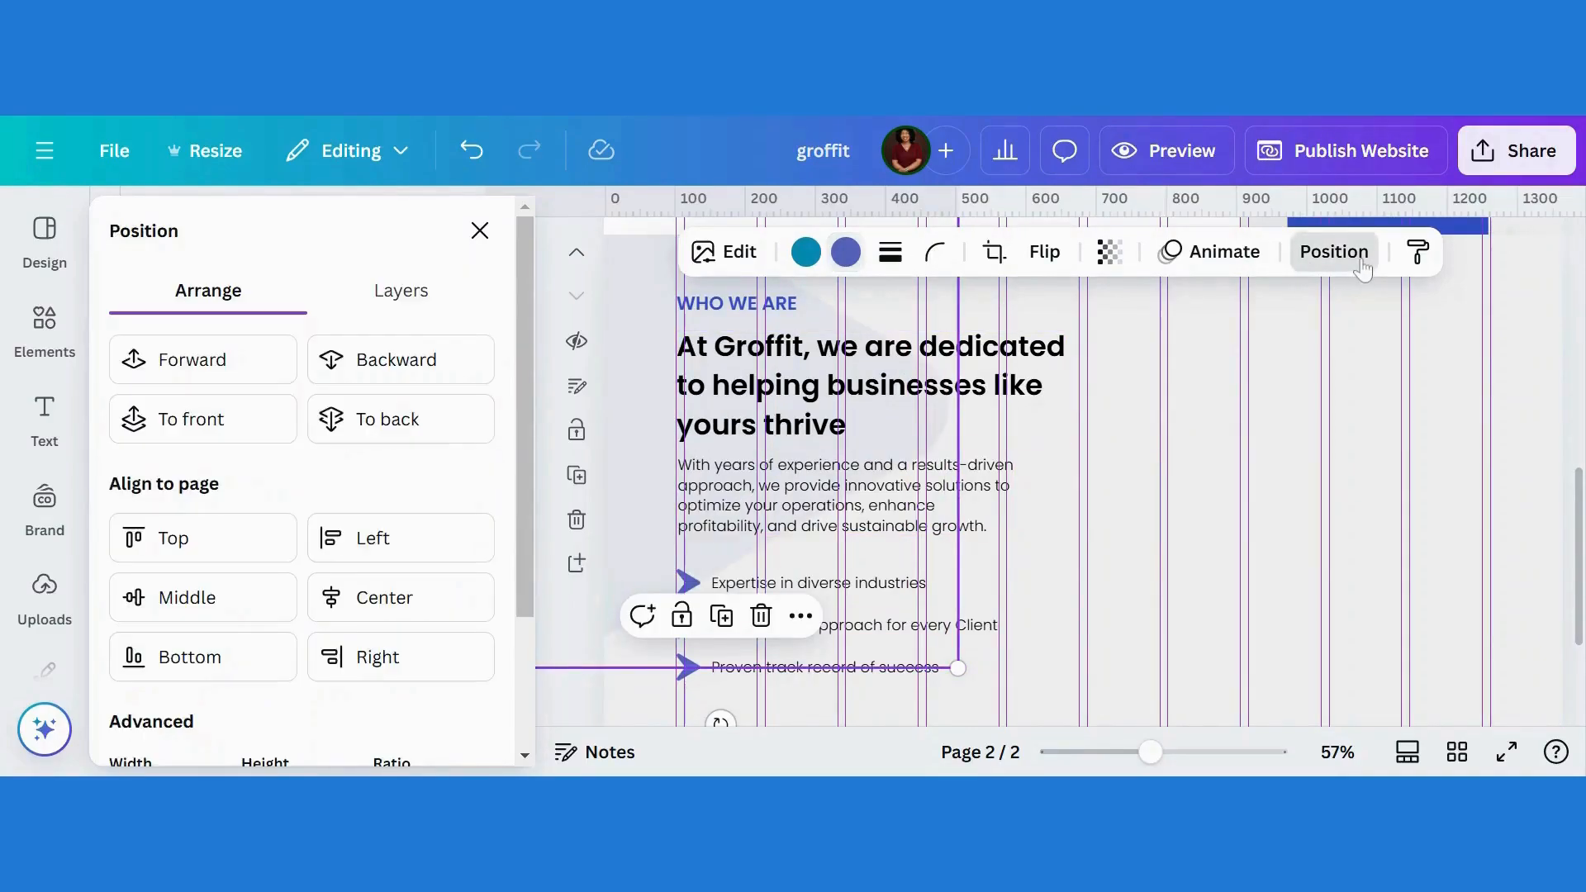
click(388, 419)
click(1459, 580)
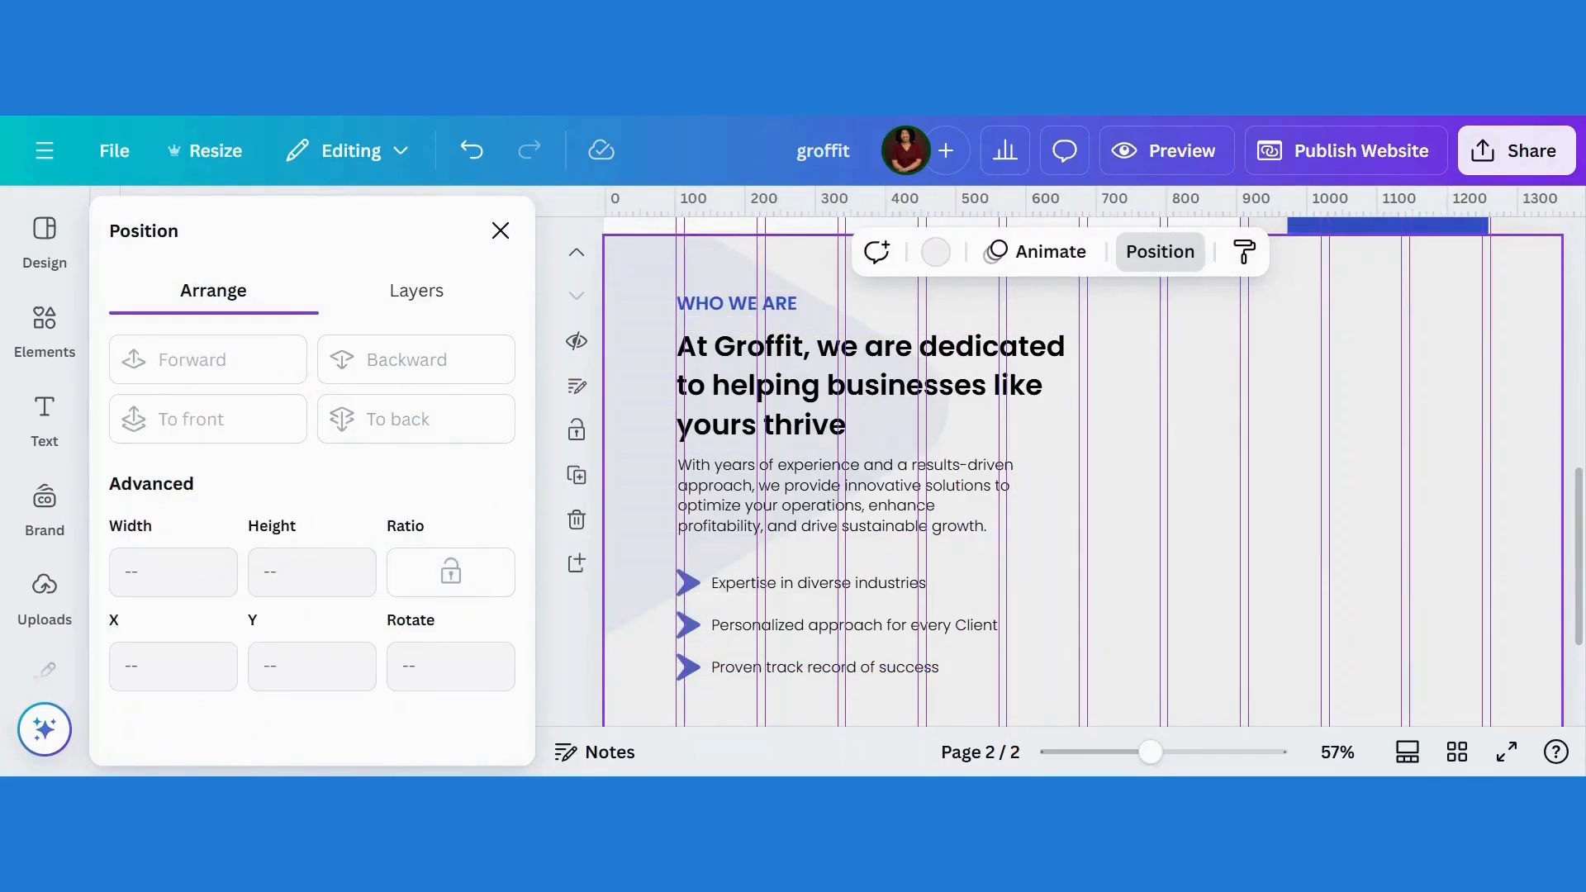
Step: Add a square picture frame to the second page and place it beside the text against the right margin
mouse_move(1580, 546)
mouse_down()
mouse_move(1581, 483)
mouse_move(1579, 568)
mouse_move(1580, 544)
mouse_up()
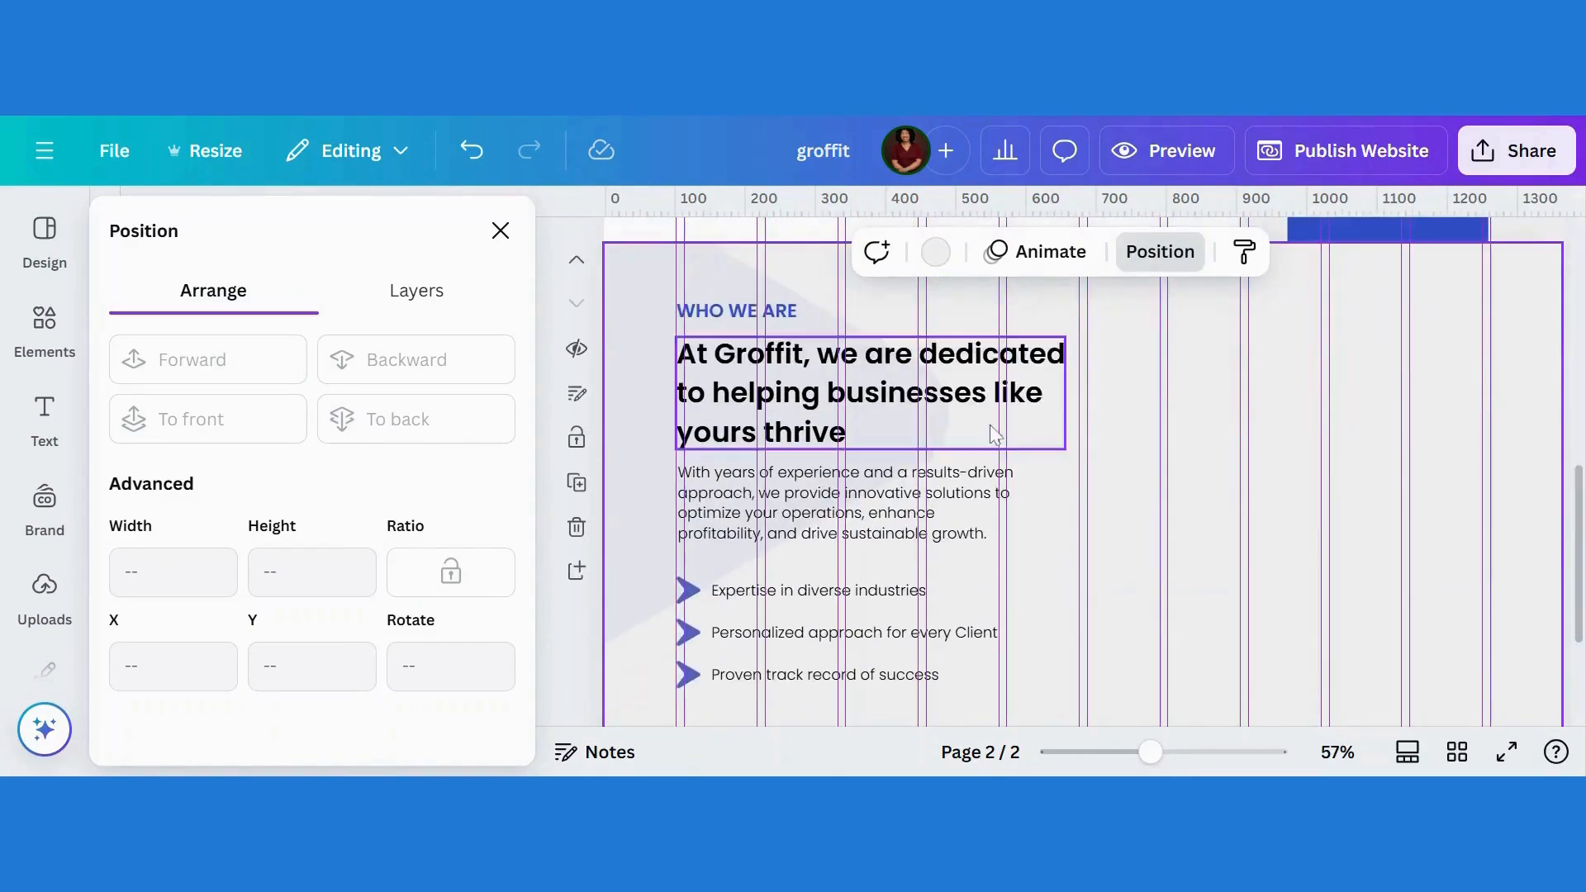
click(45, 323)
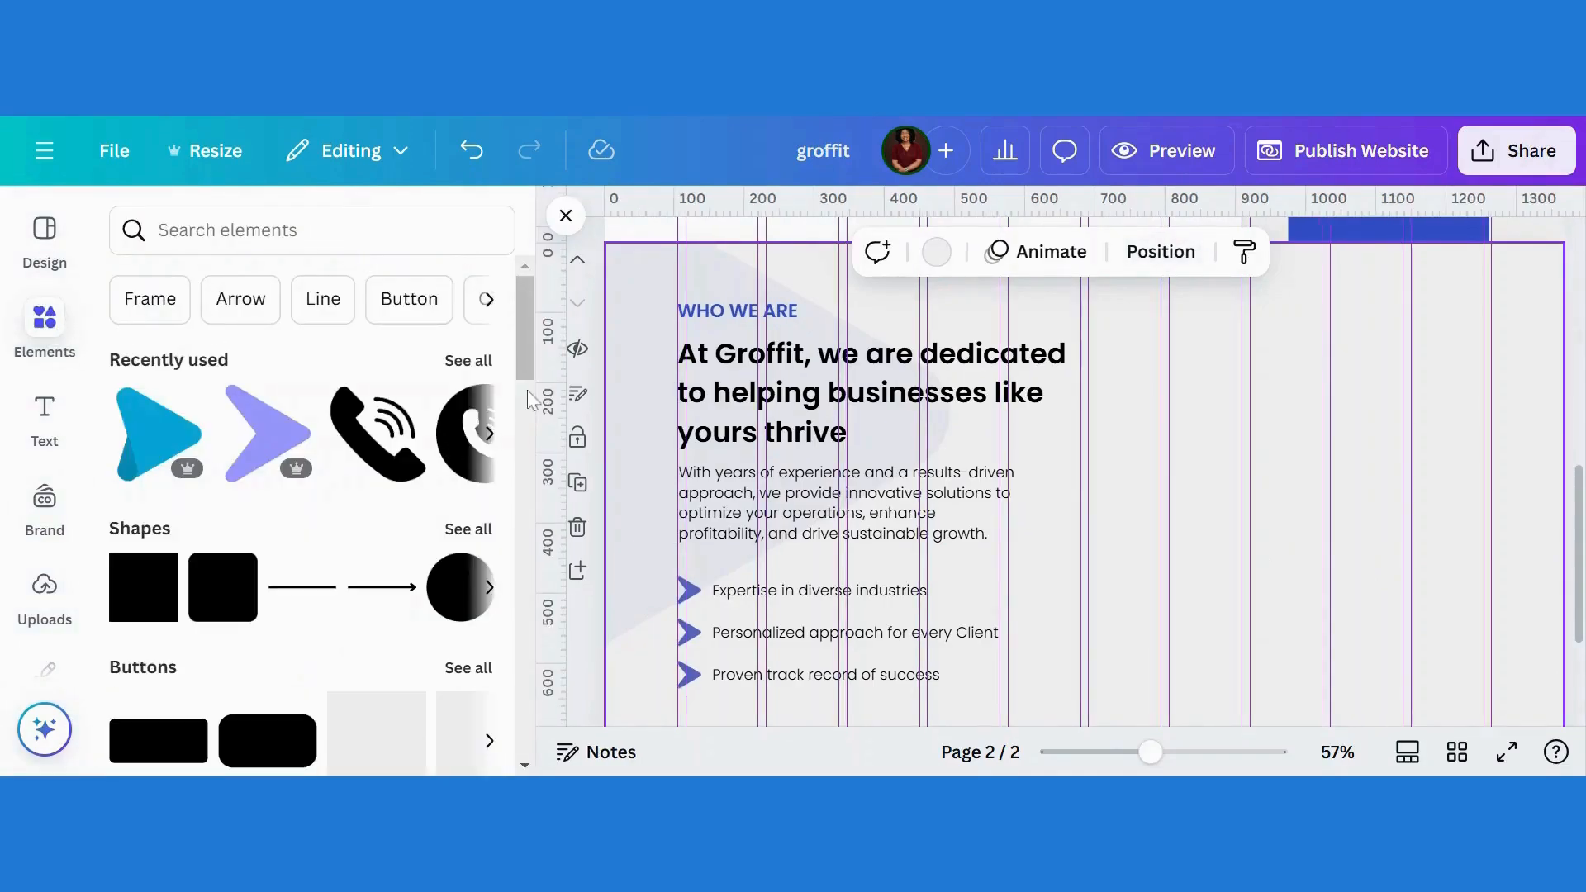
drag(531, 400, 568, 727)
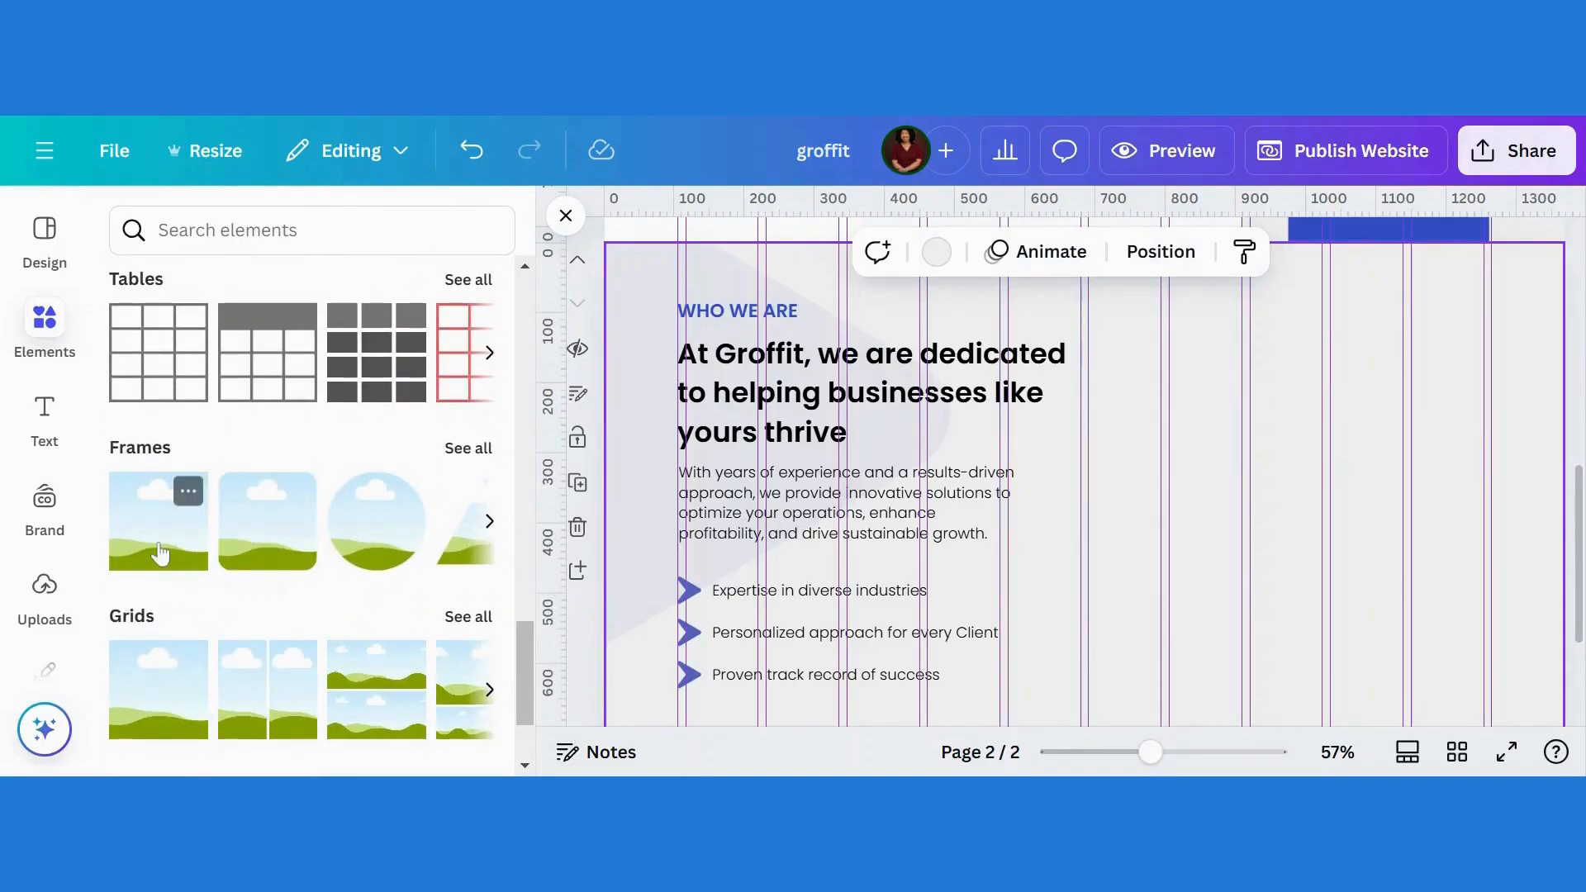
drag(937, 421, 939, 423)
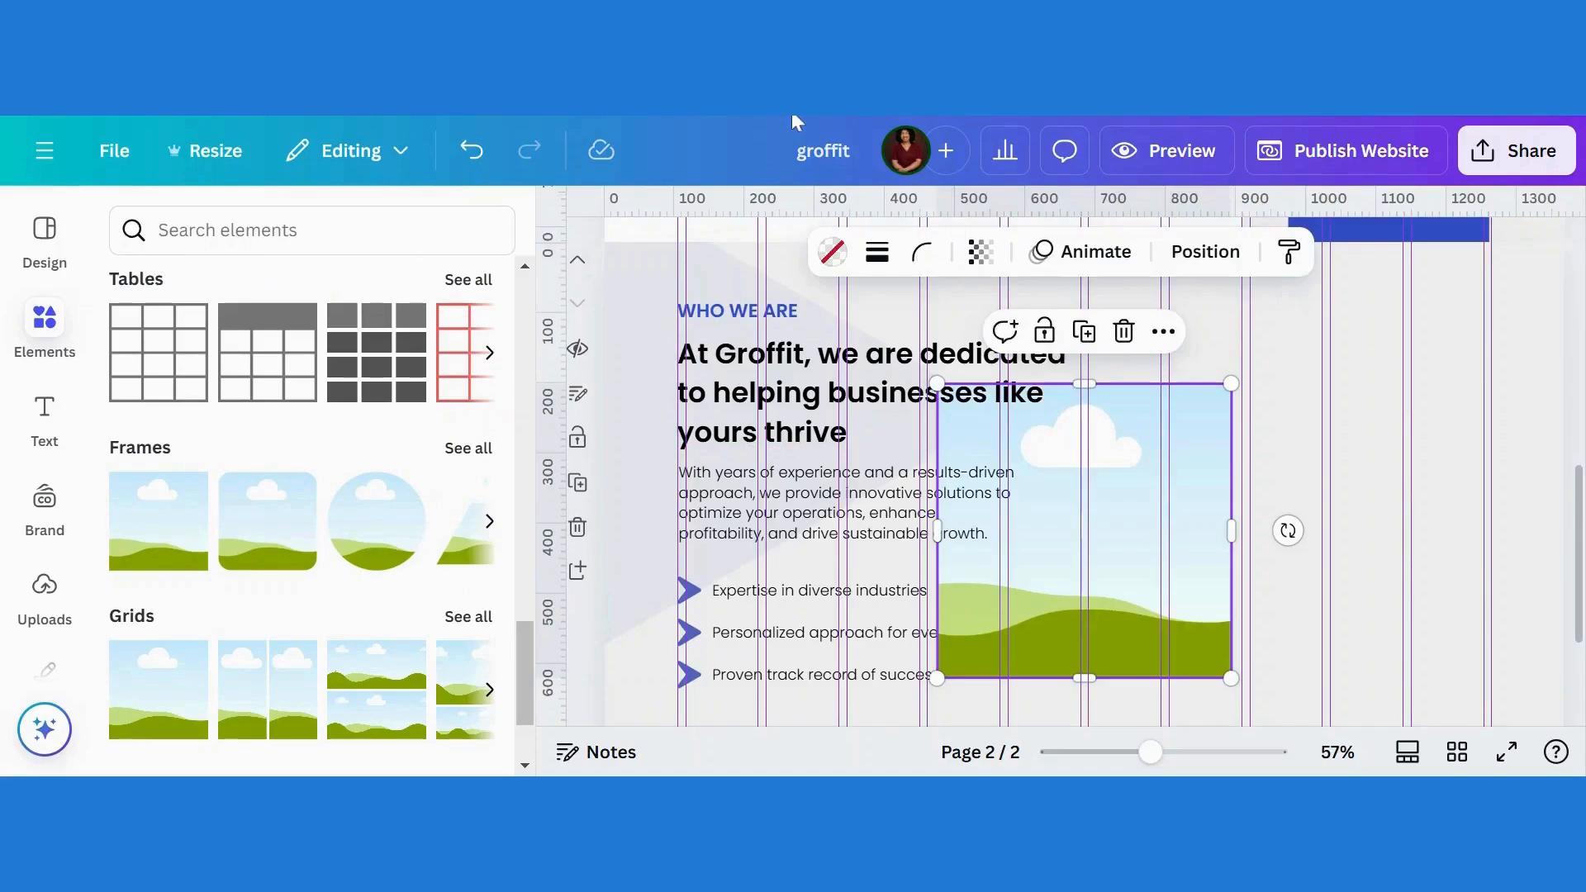
drag(1090, 560, 1349, 528)
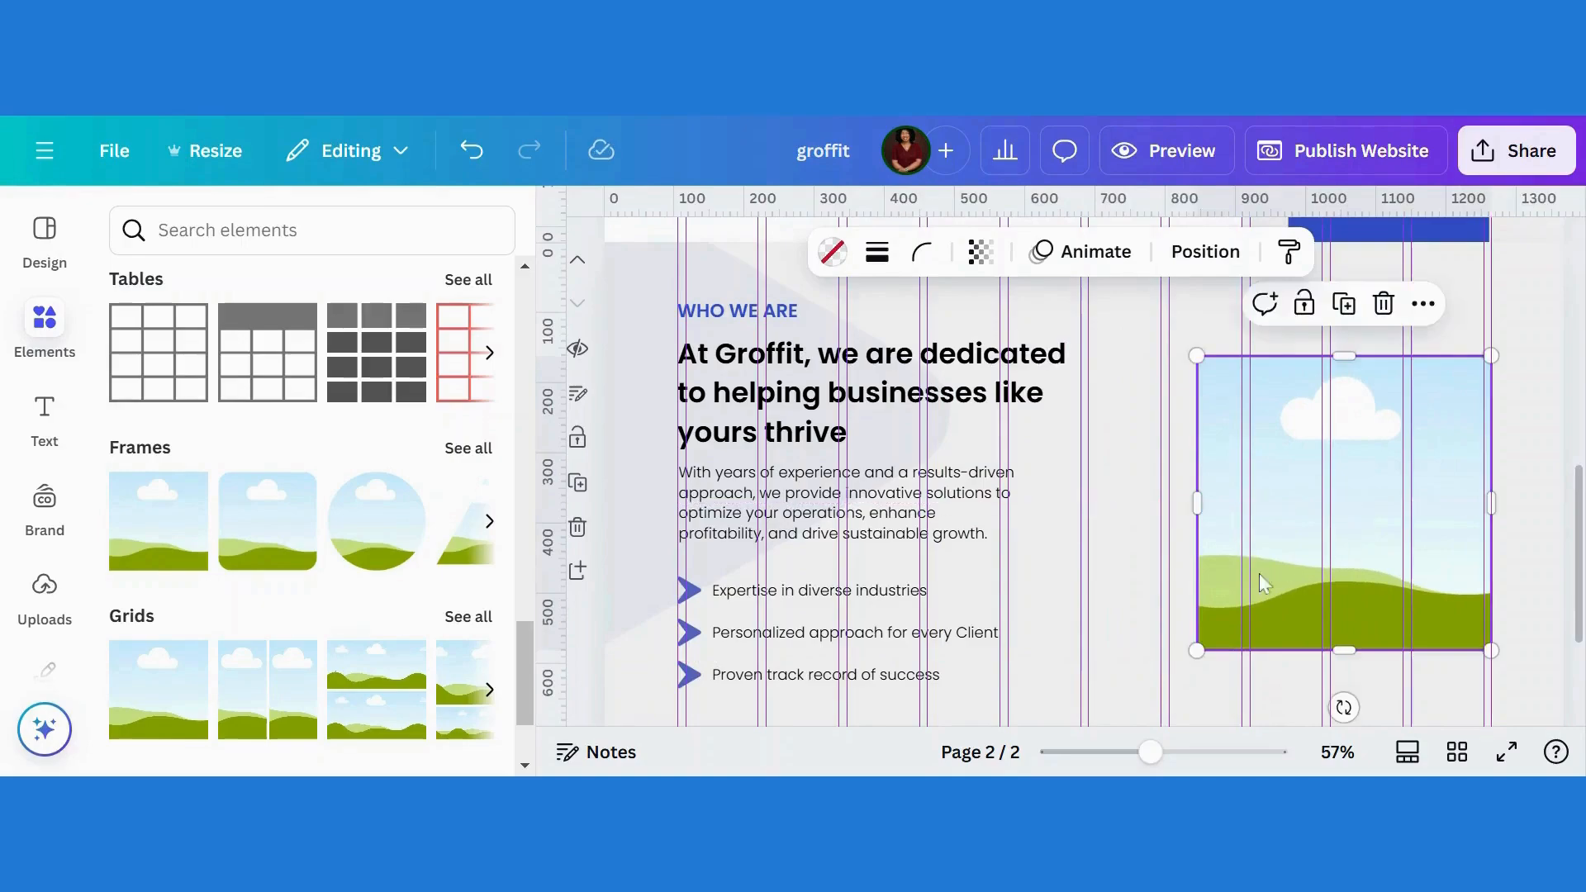
Step: Resize the frame into a portrait rectangle level with the text block, align it to the right margin and set its corner rounding to 20
drag(1194, 650, 1158, 689)
drag(1283, 550, 1272, 487)
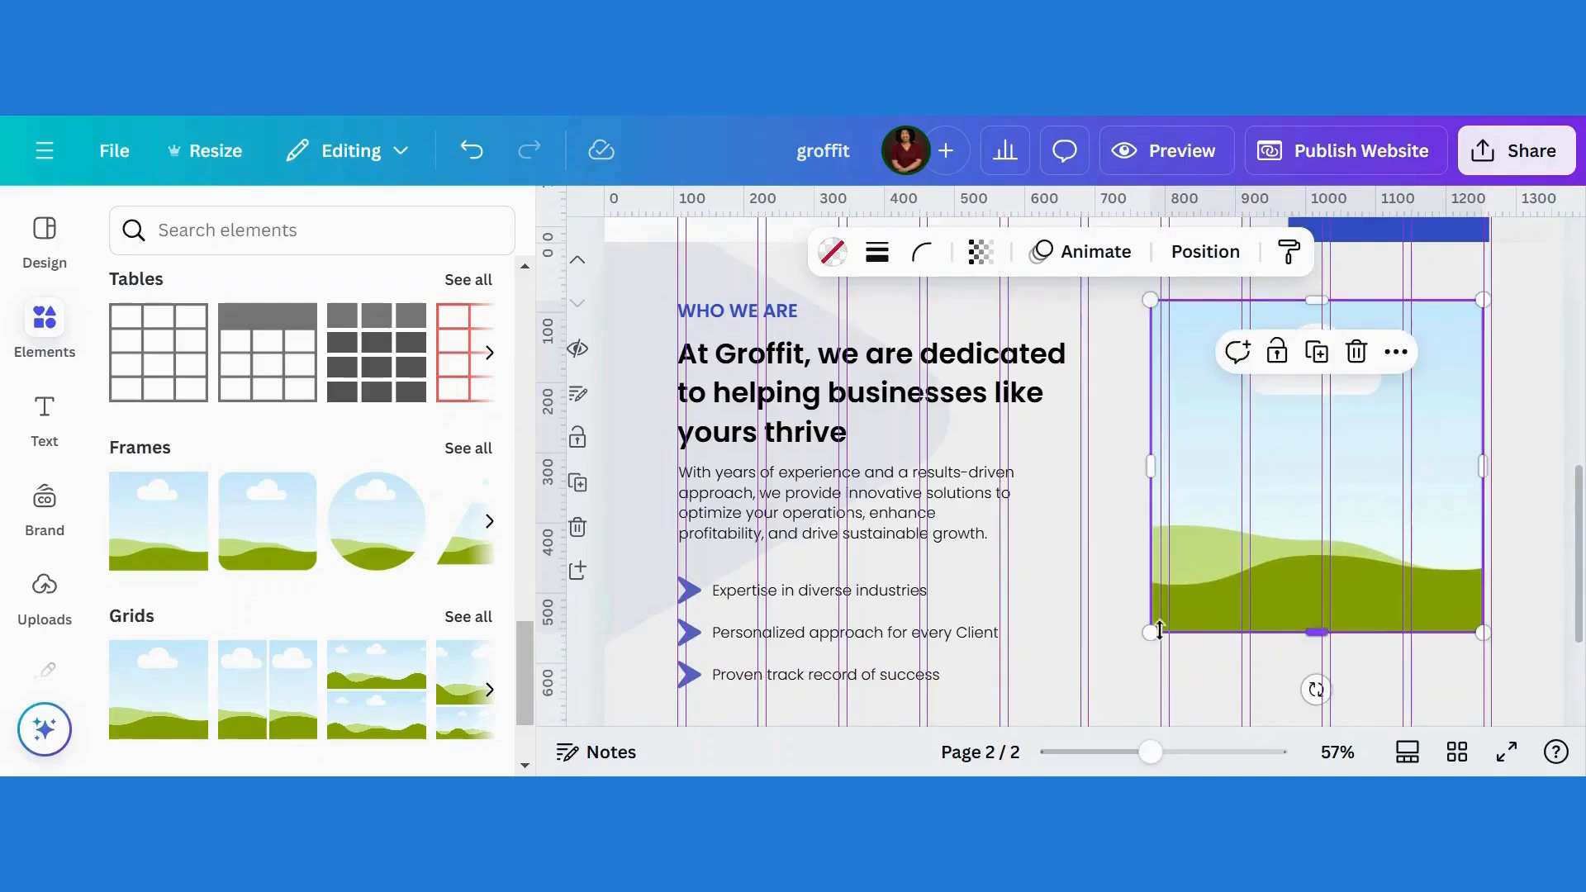
drag(1159, 629, 1130, 687)
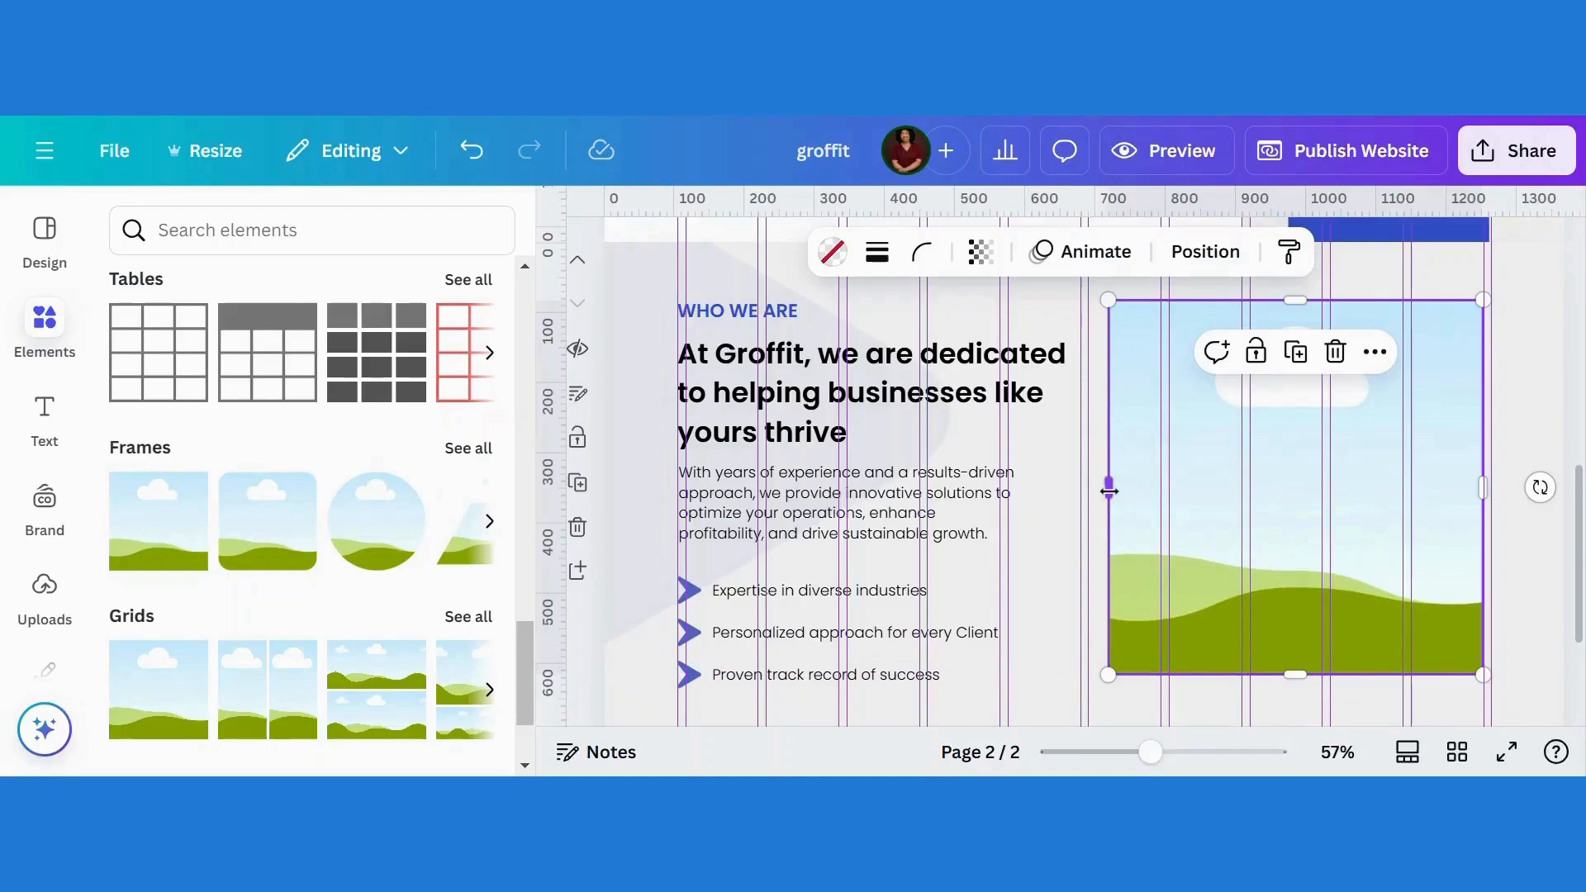
drag(1108, 492, 1154, 496)
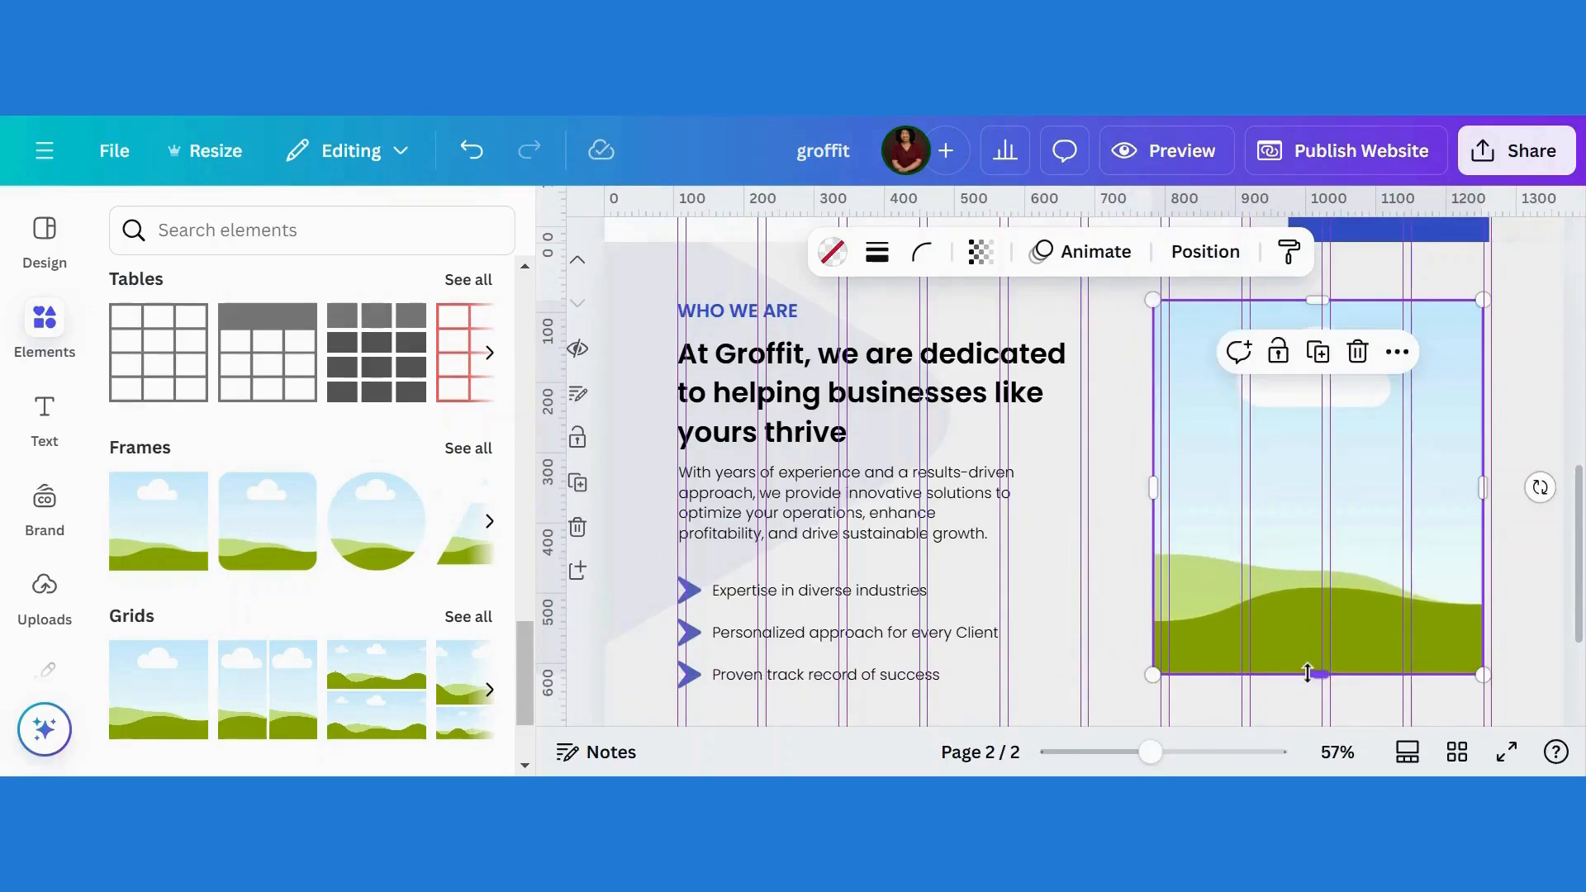
drag(1308, 673, 1313, 691)
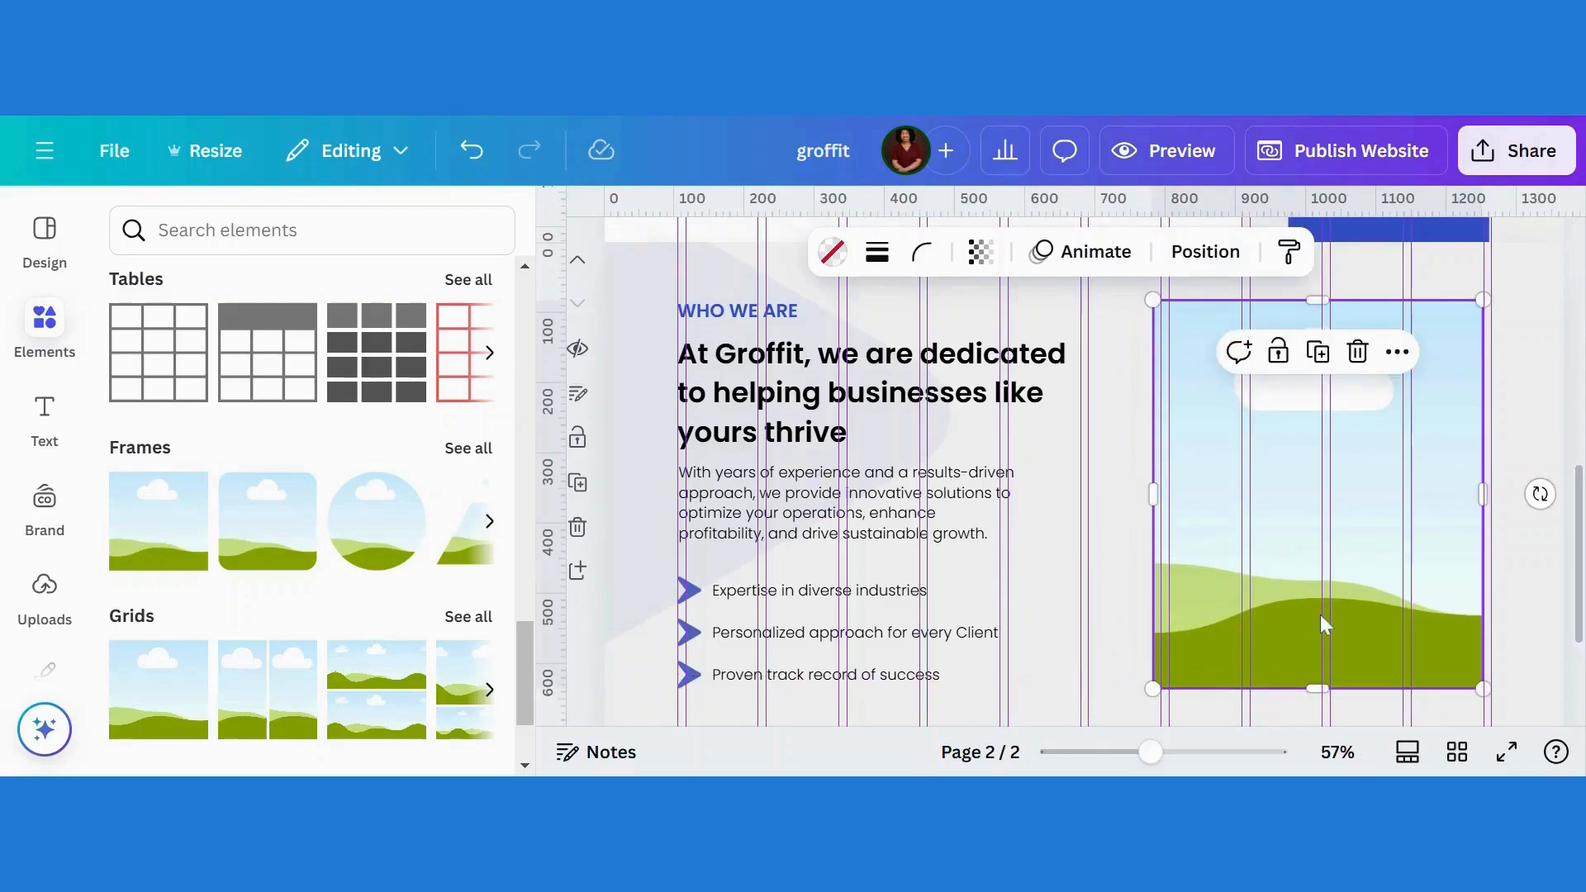
drag(1324, 627, 1325, 623)
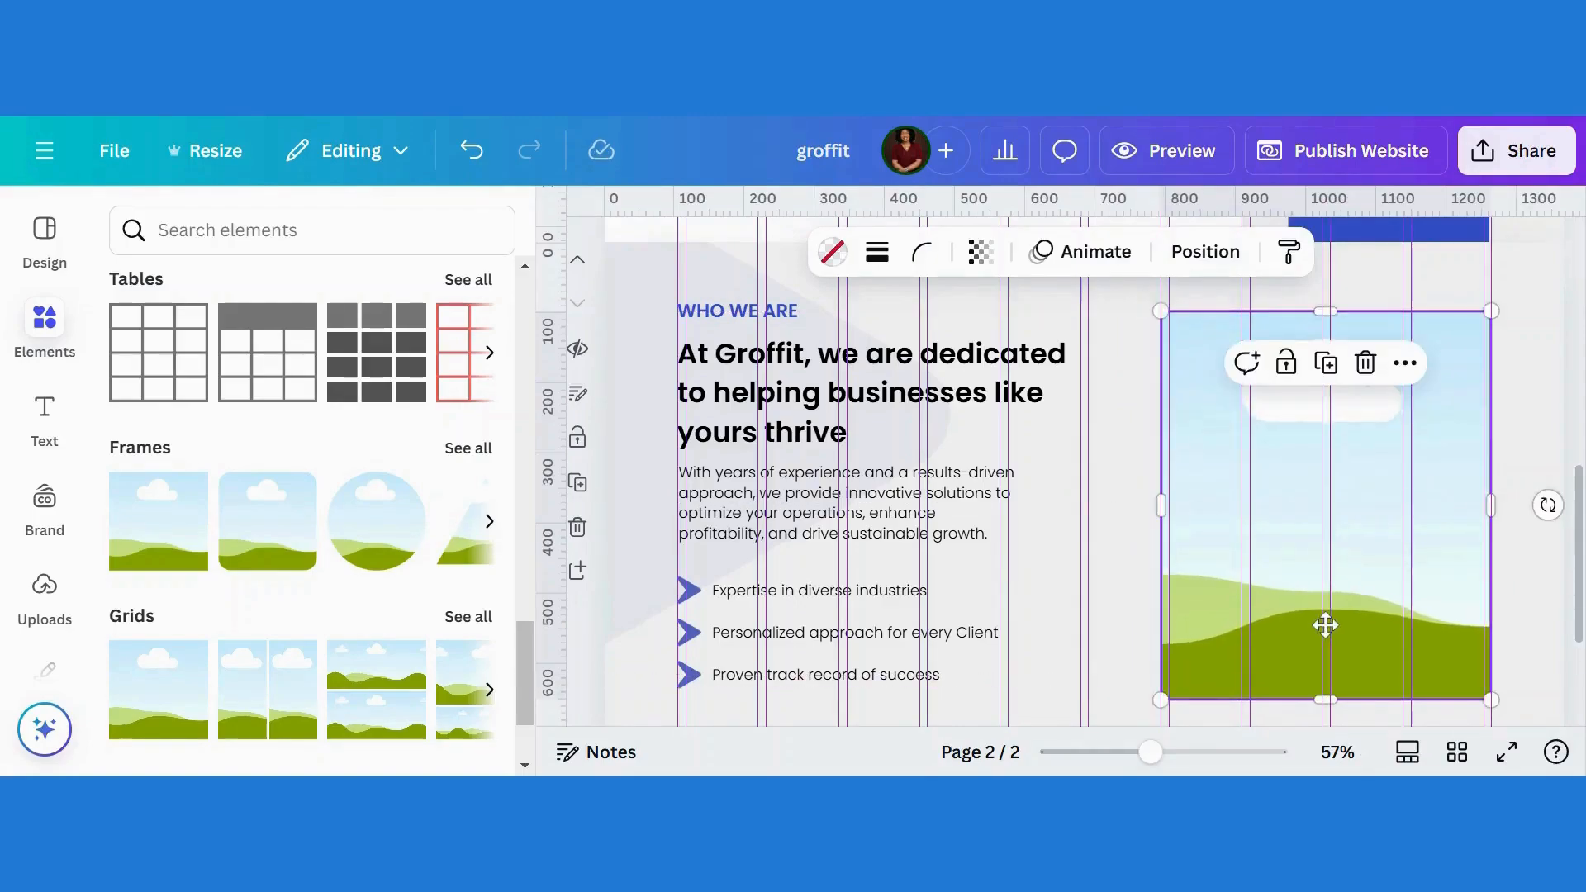
click(924, 254)
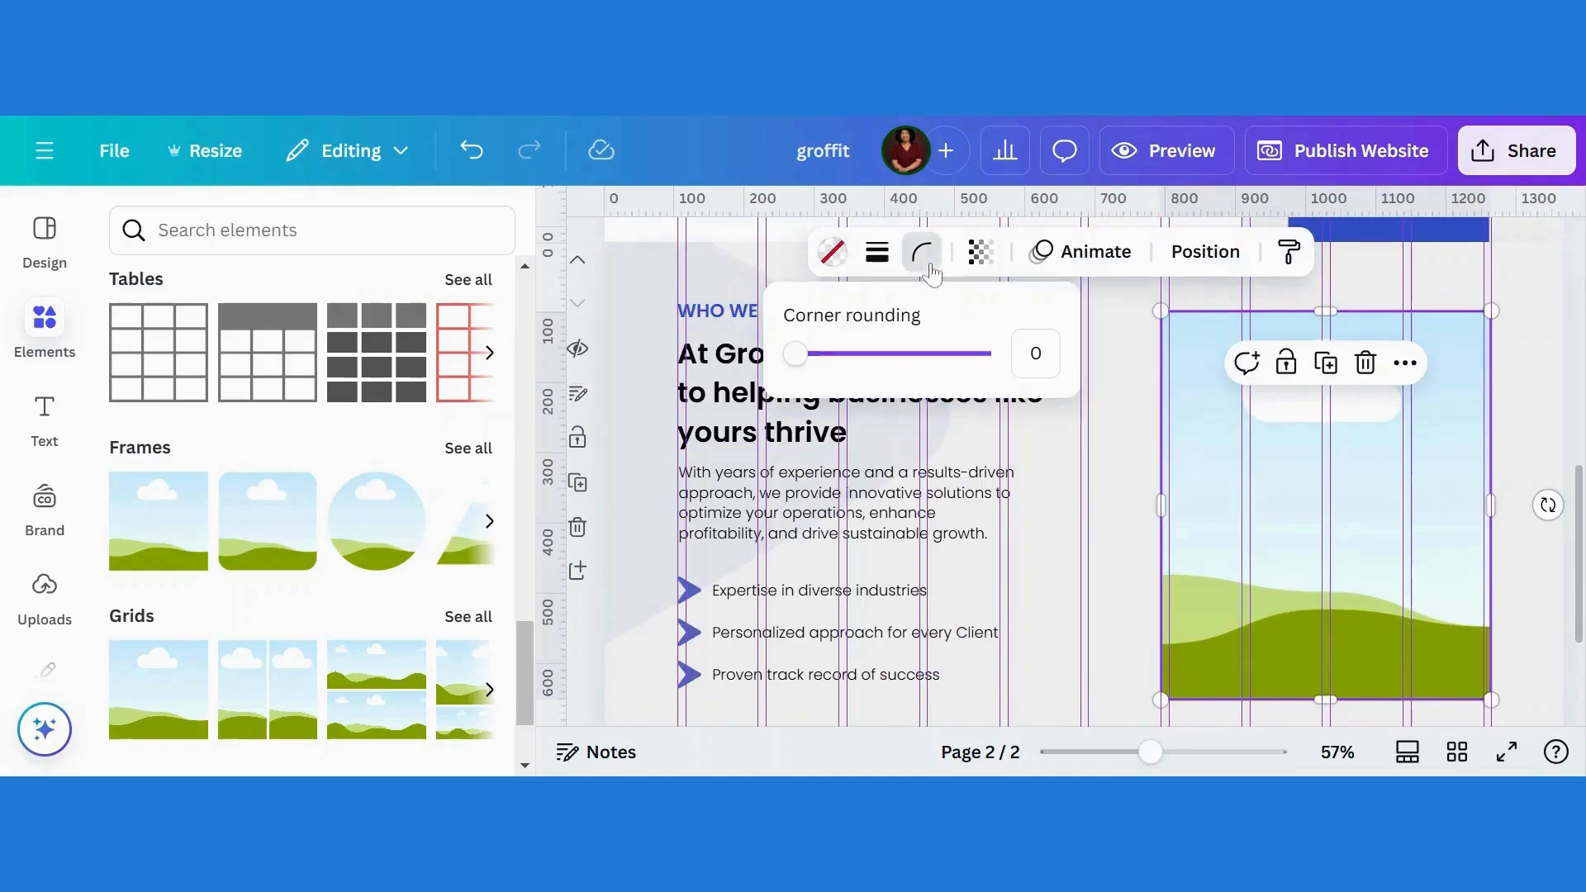
drag(793, 355, 833, 376)
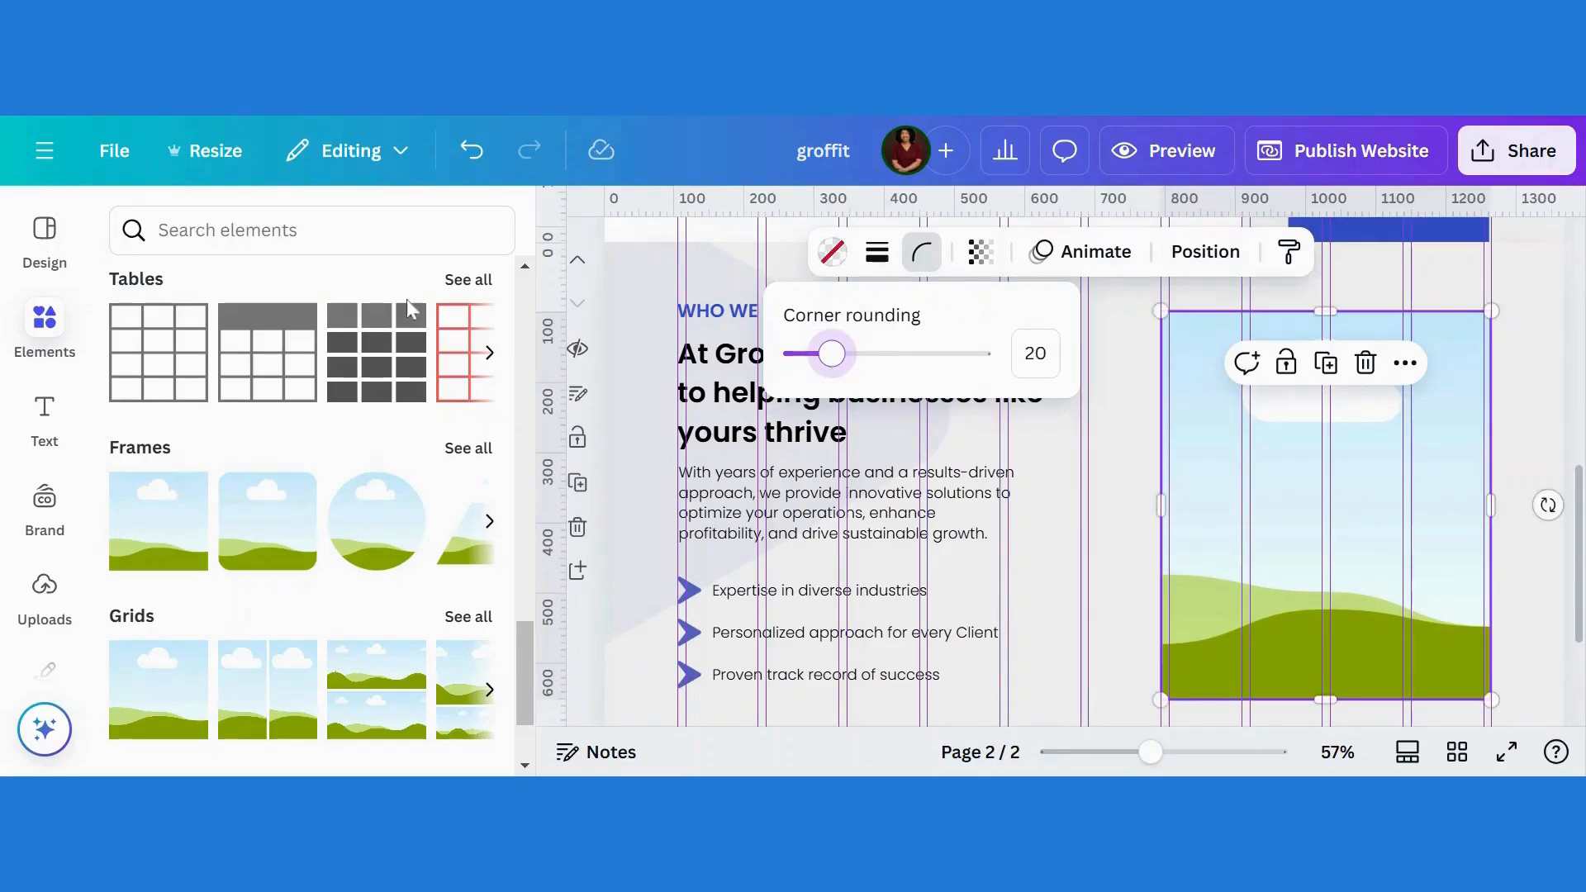
Step: Add the recently used photo "Office Team Having a Meeting in the Room" and drop it into the rounded frame
drag(519, 674, 519, 434)
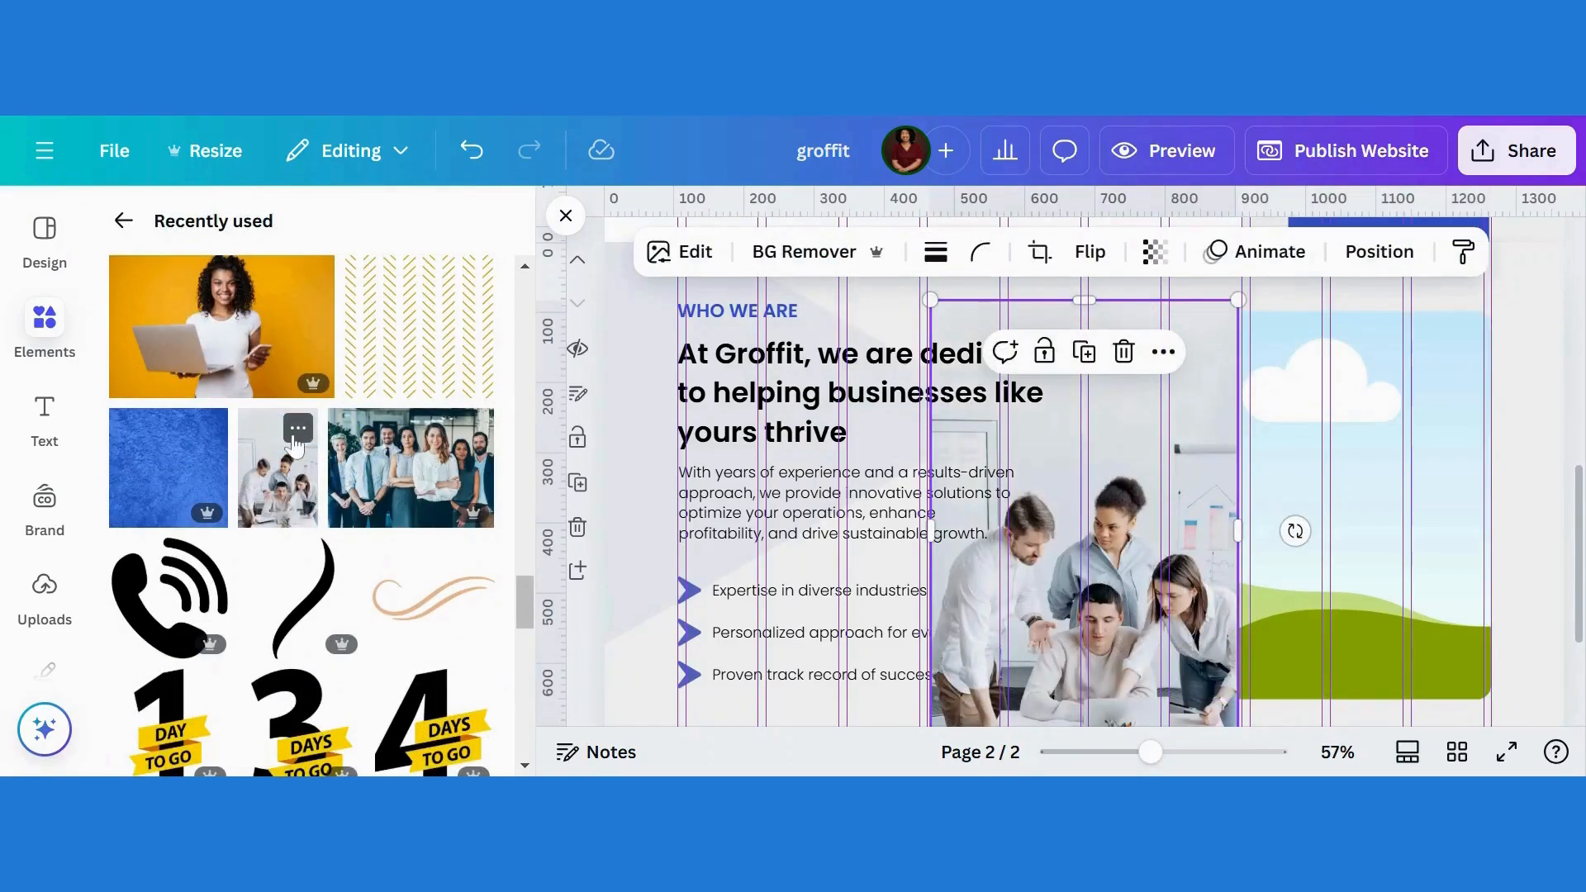
click(296, 437)
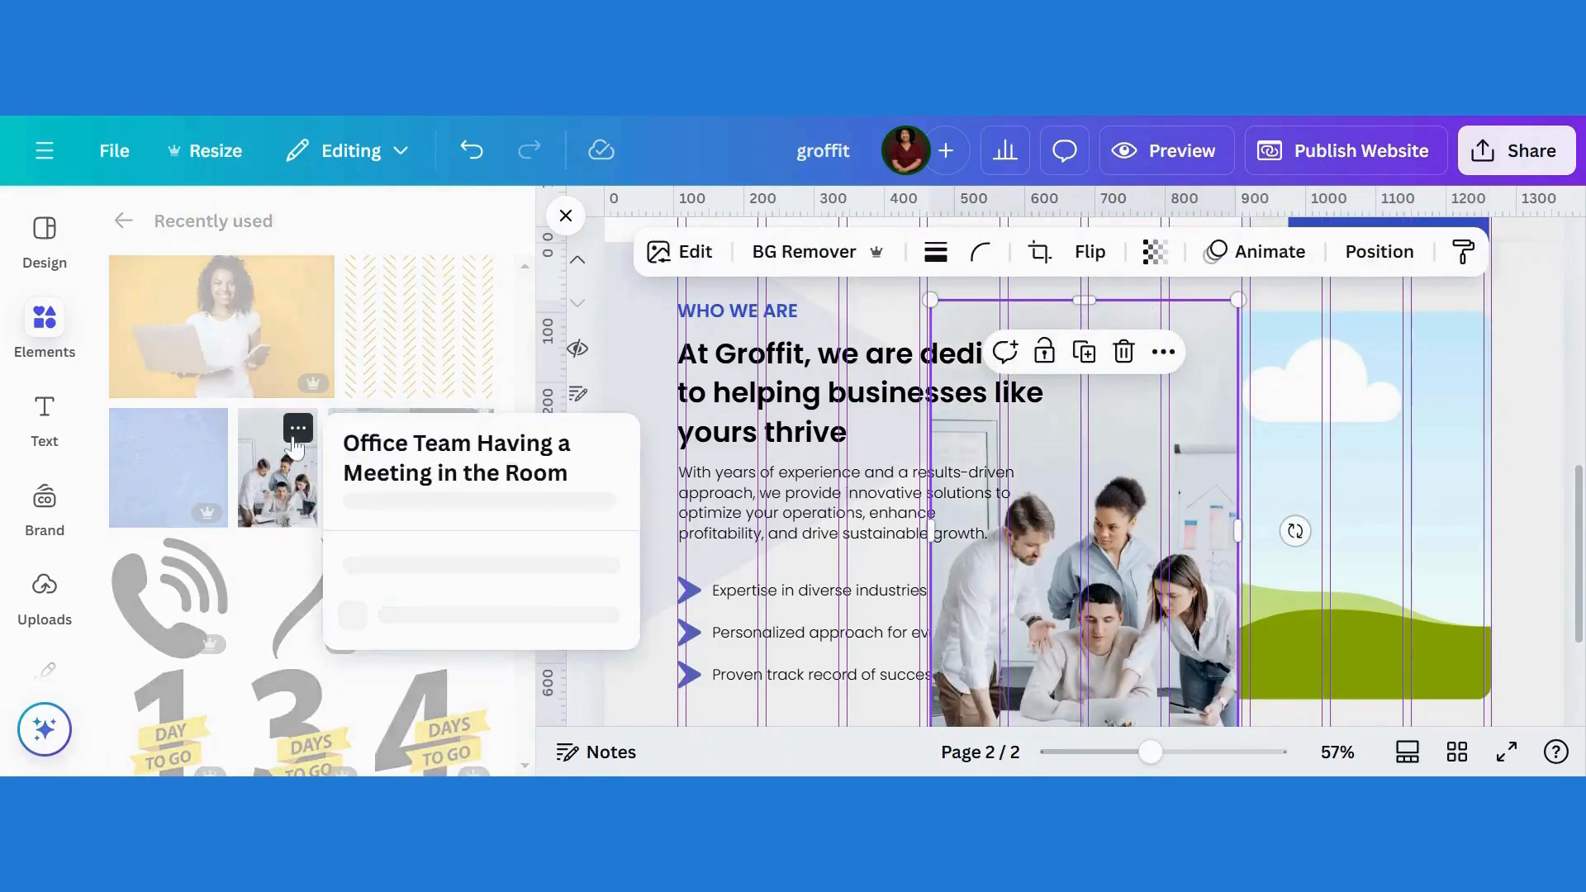
click(1063, 504)
drag(1063, 504, 1332, 483)
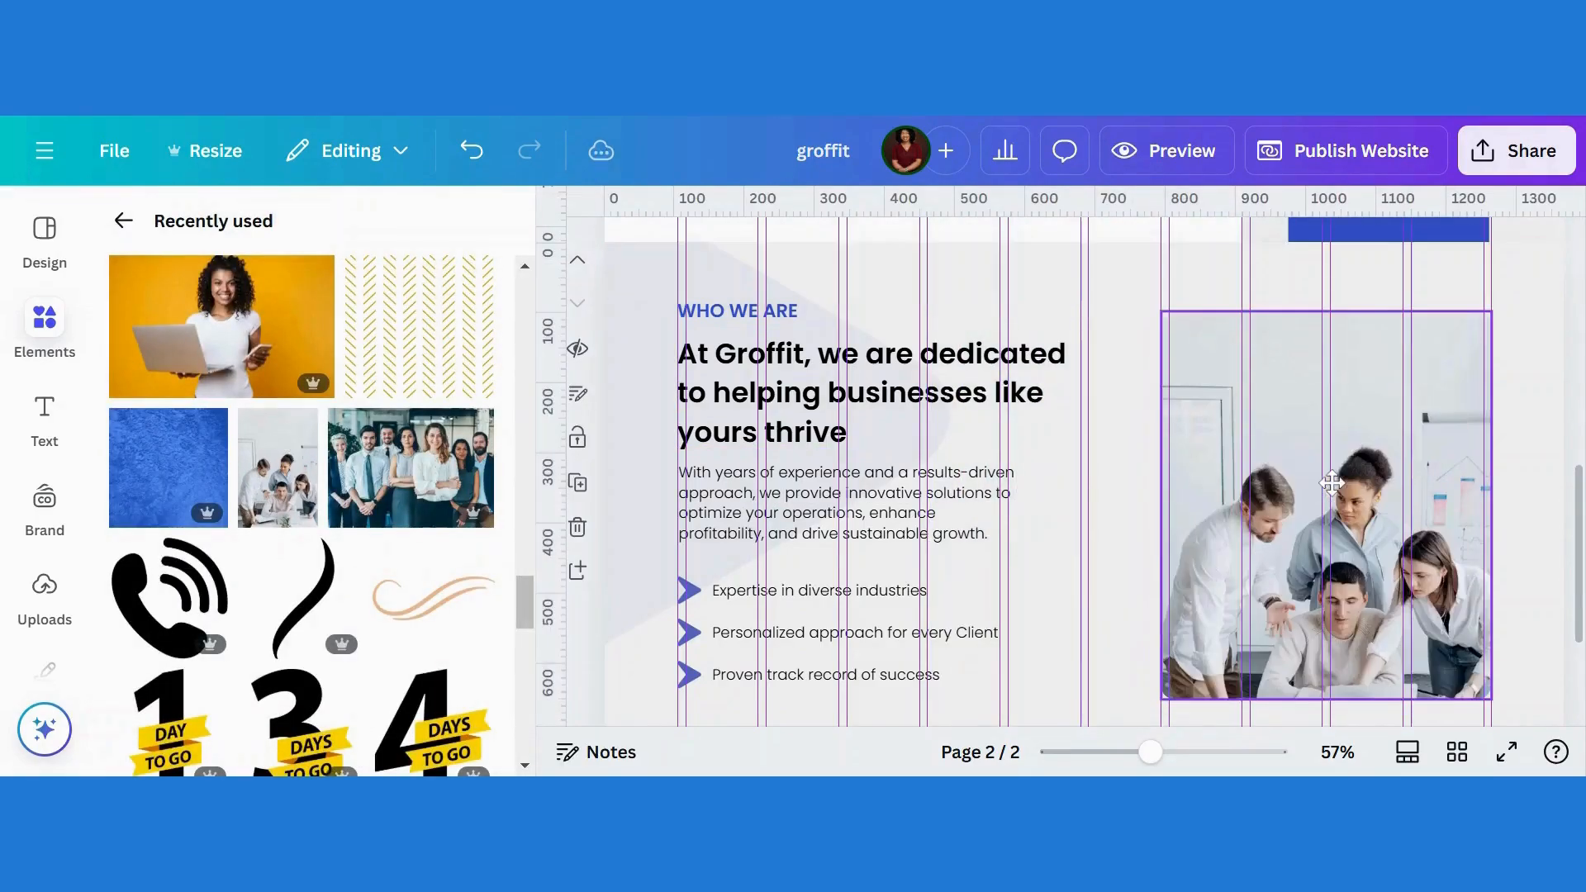
Step: Reposition the team photo upward inside its frame so the laptop and table show along the frame's lower edge
click(1331, 552)
double_click(1332, 552)
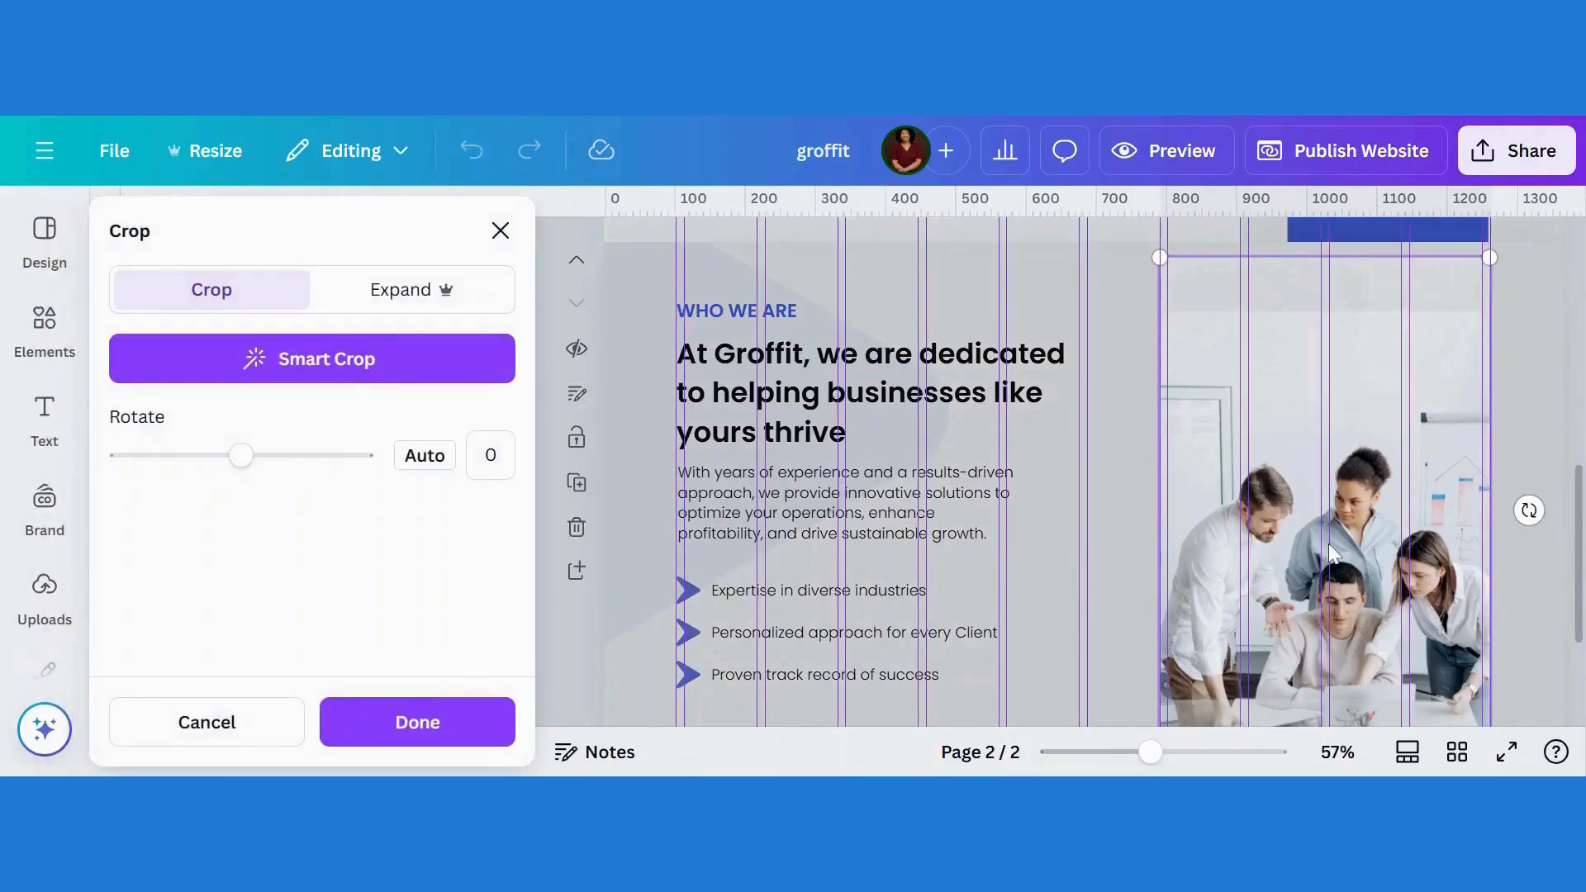
drag(1322, 500, 1322, 436)
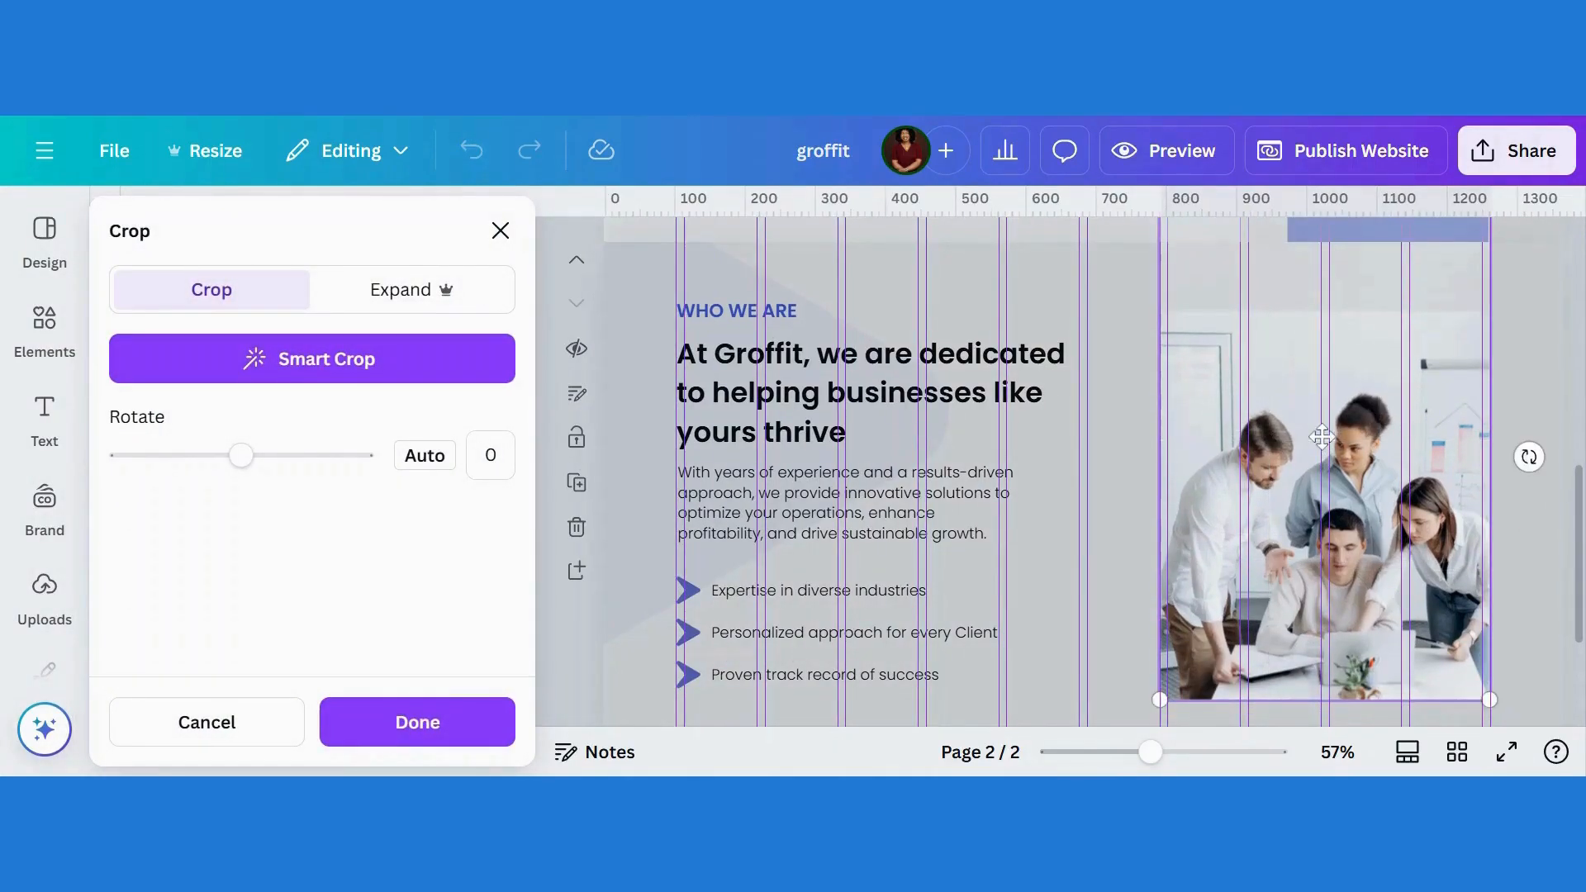
click(399, 731)
click(1549, 427)
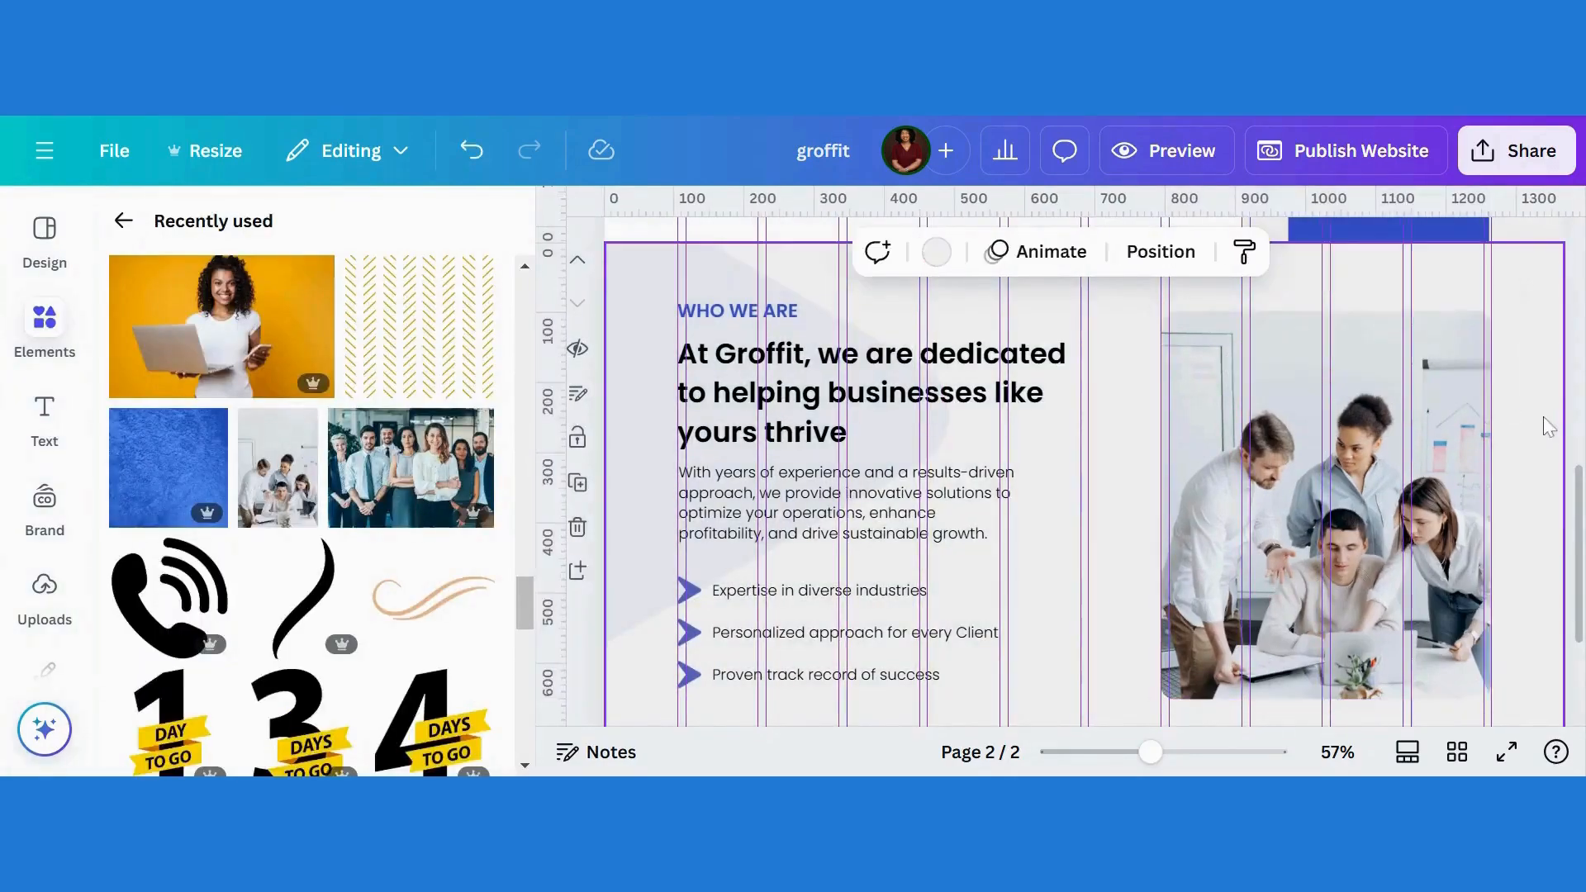
Step: Give the framed team photo a solid white (#ffffff) border with a weight of 4
scroll(1580, 528, down, 3)
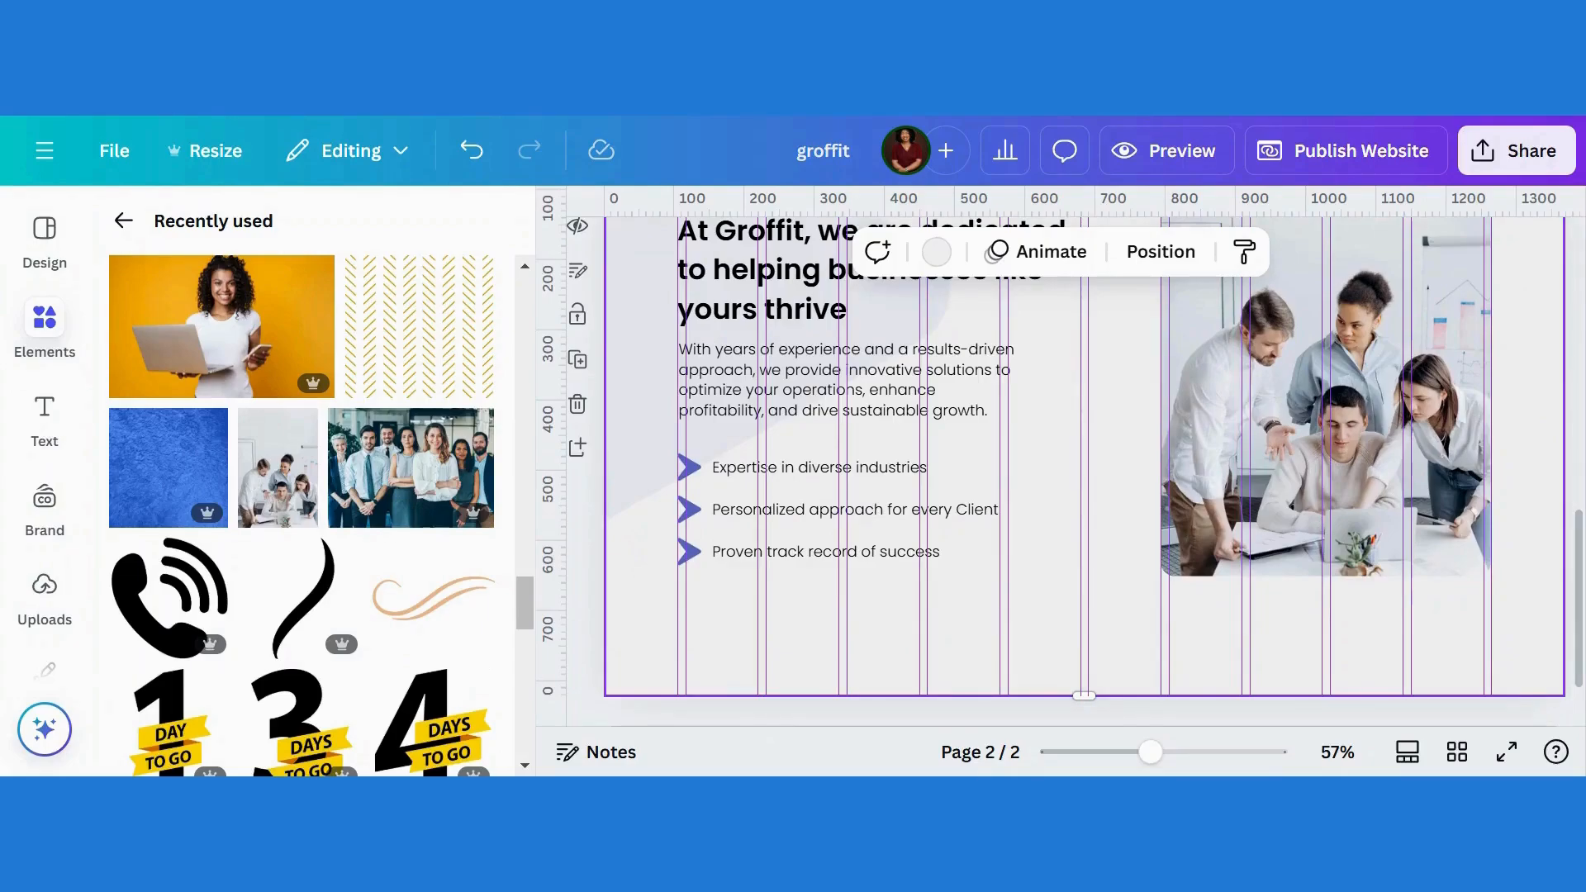
click(1258, 322)
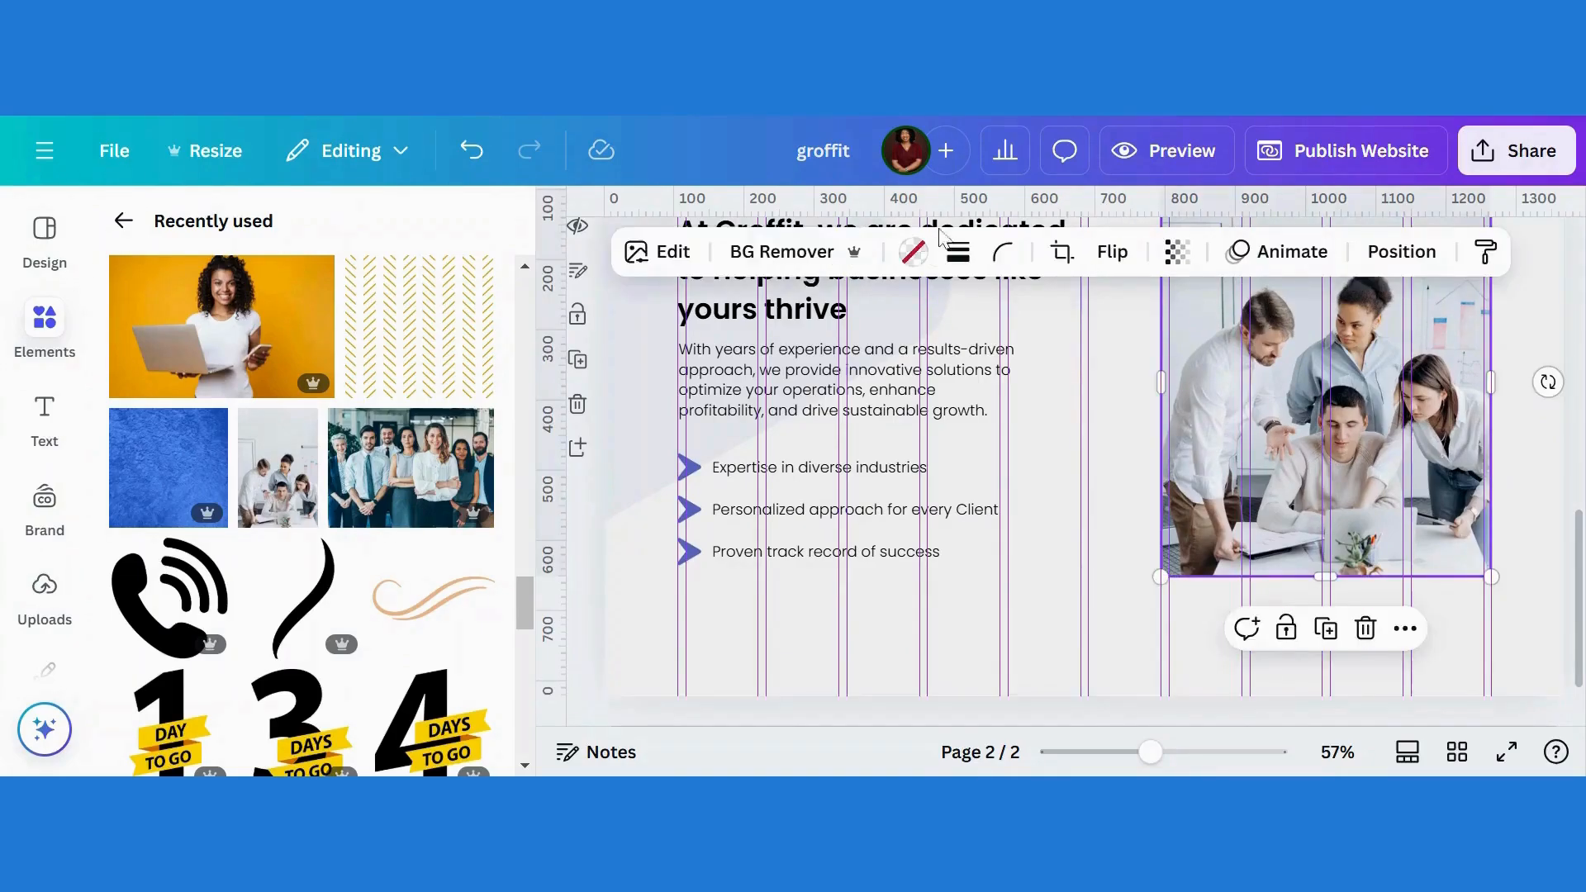
click(959, 253)
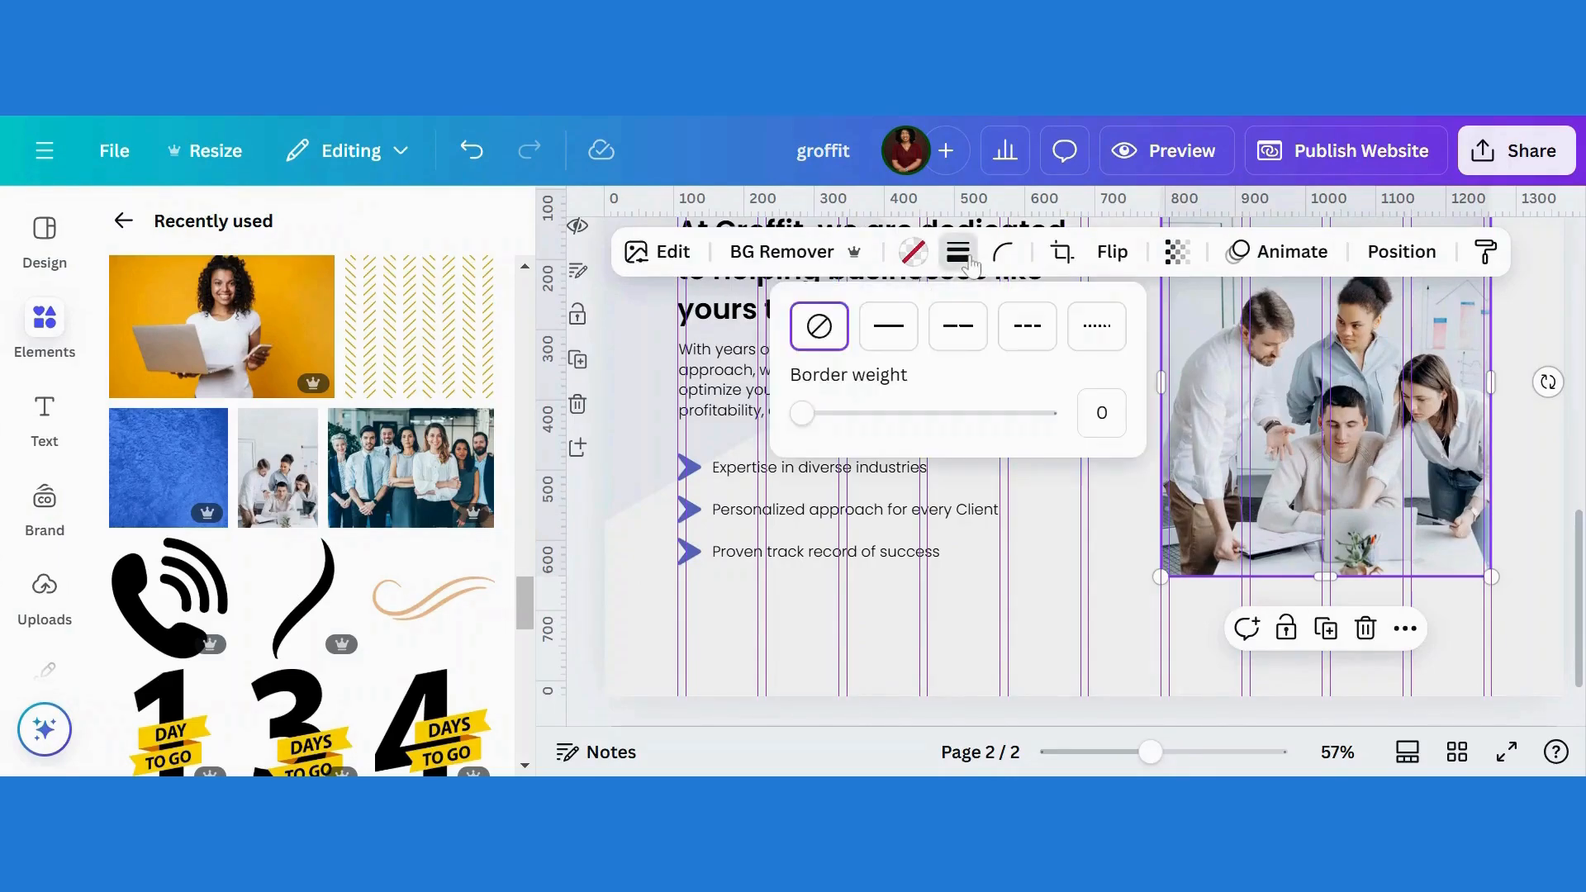
click(883, 329)
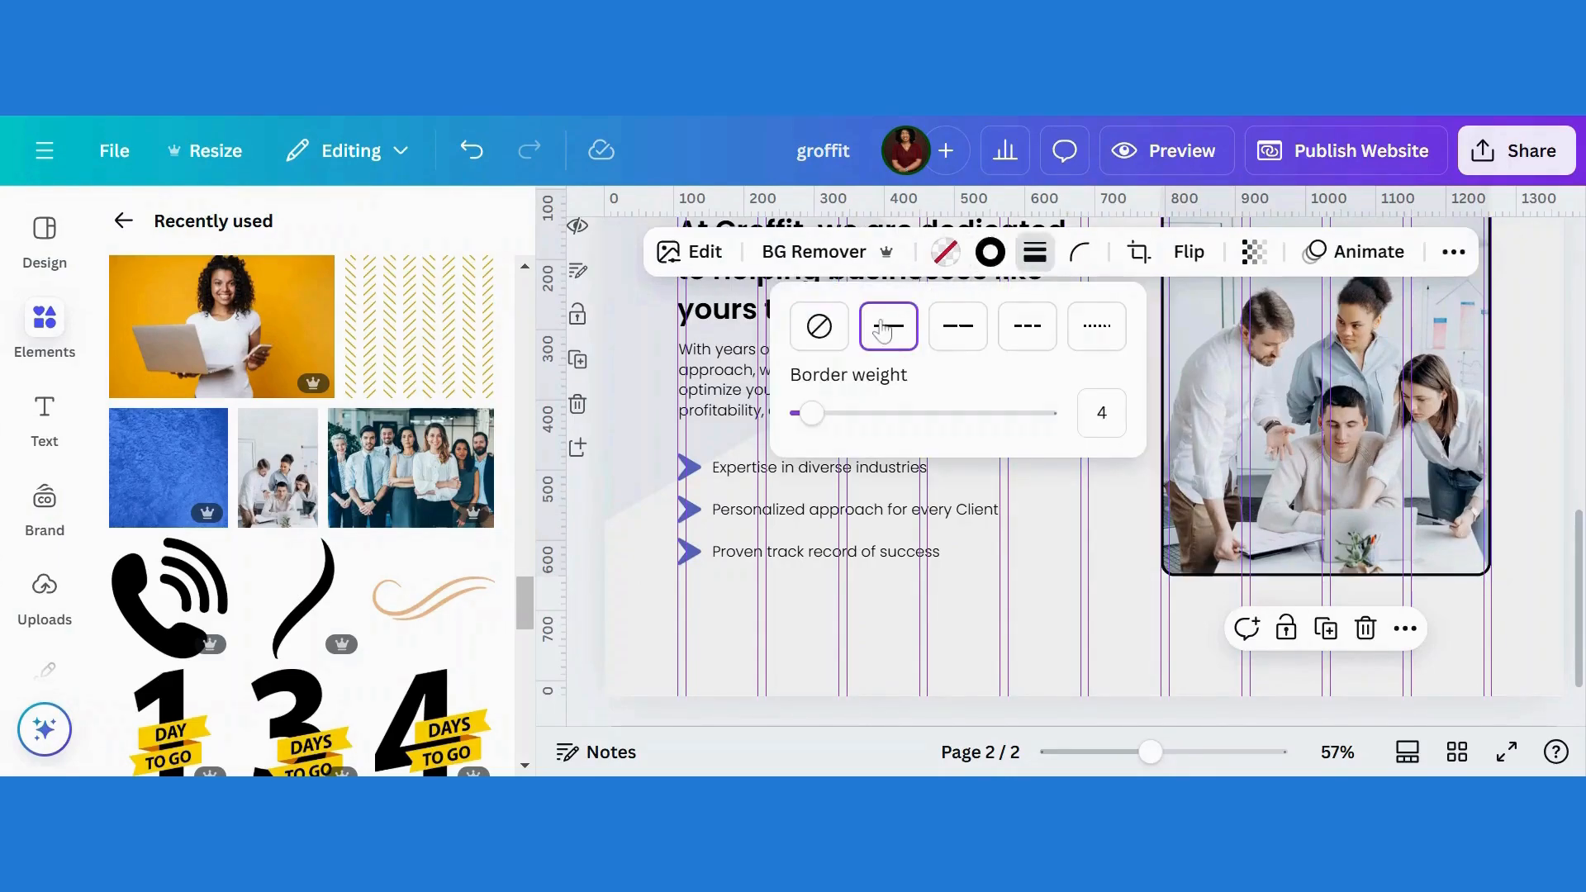
click(990, 252)
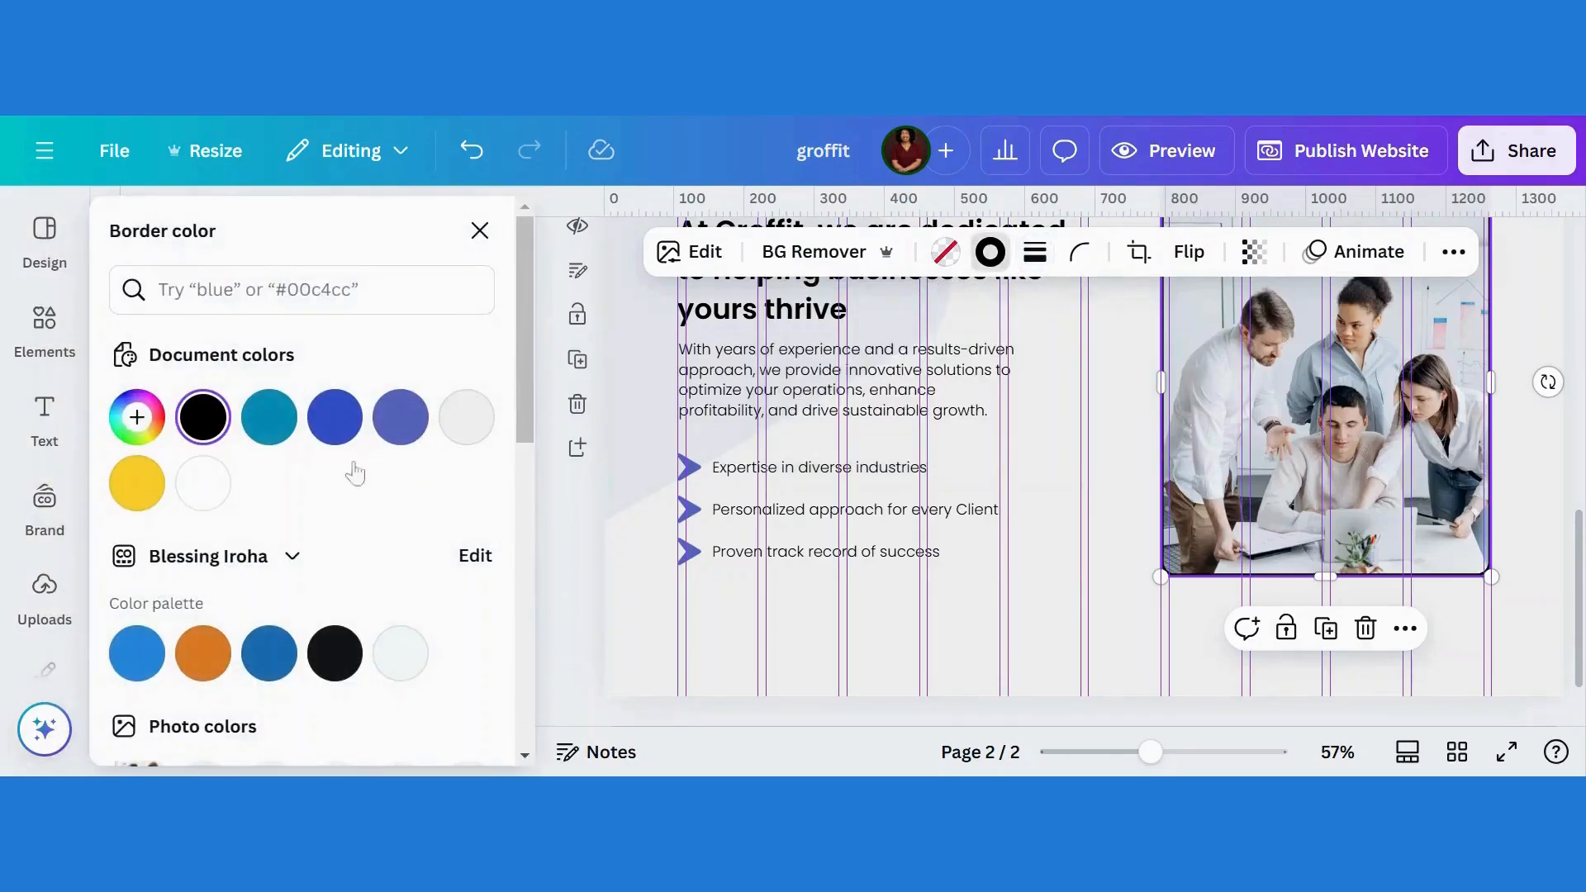
click(204, 484)
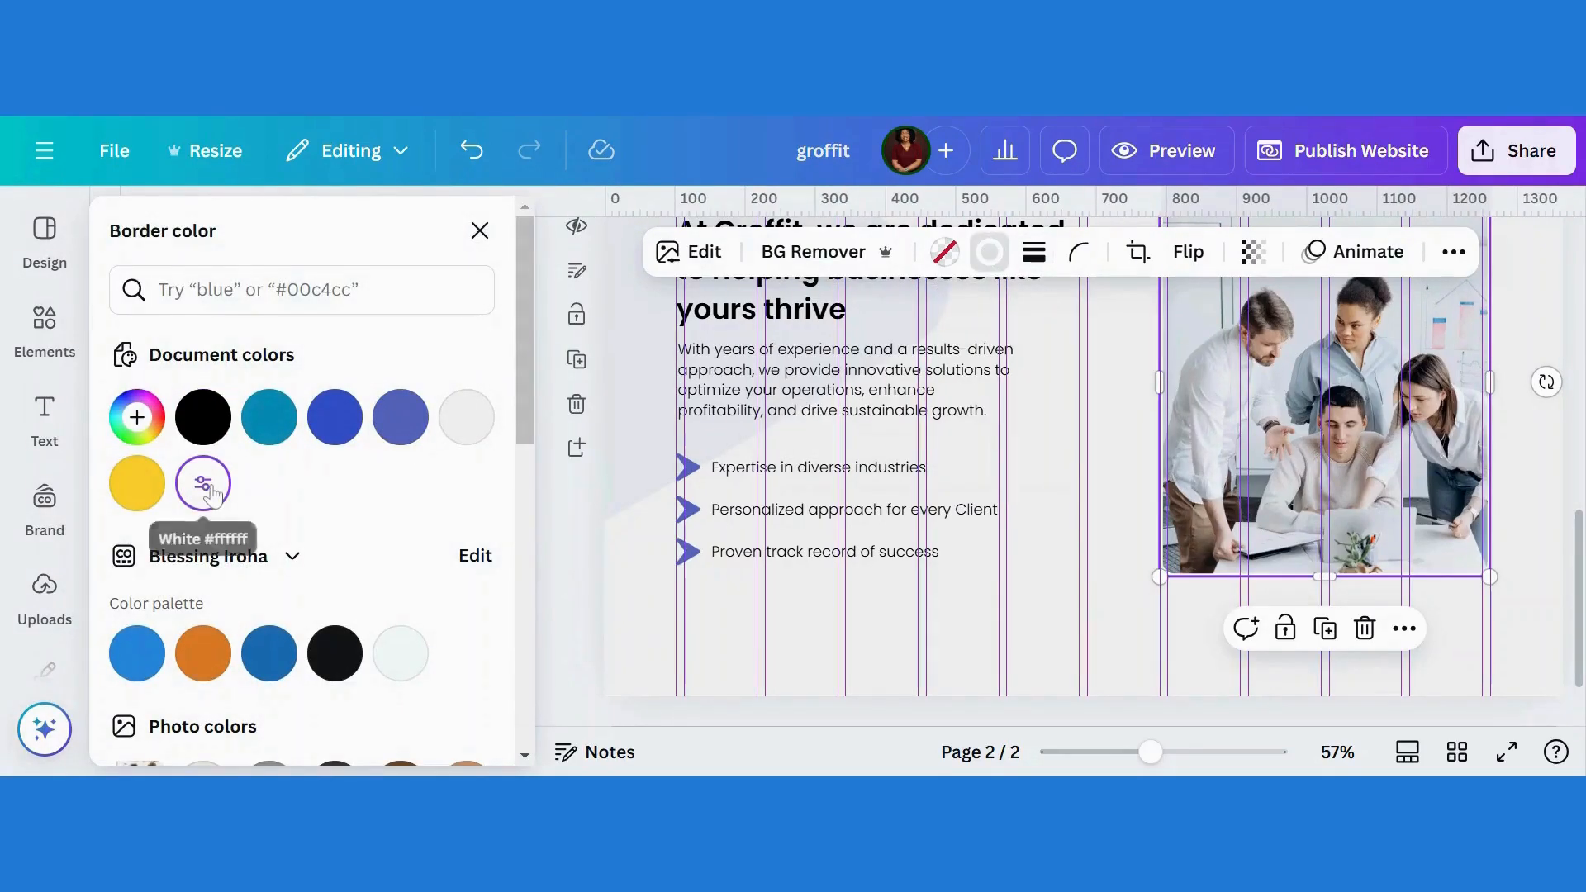
click(1119, 586)
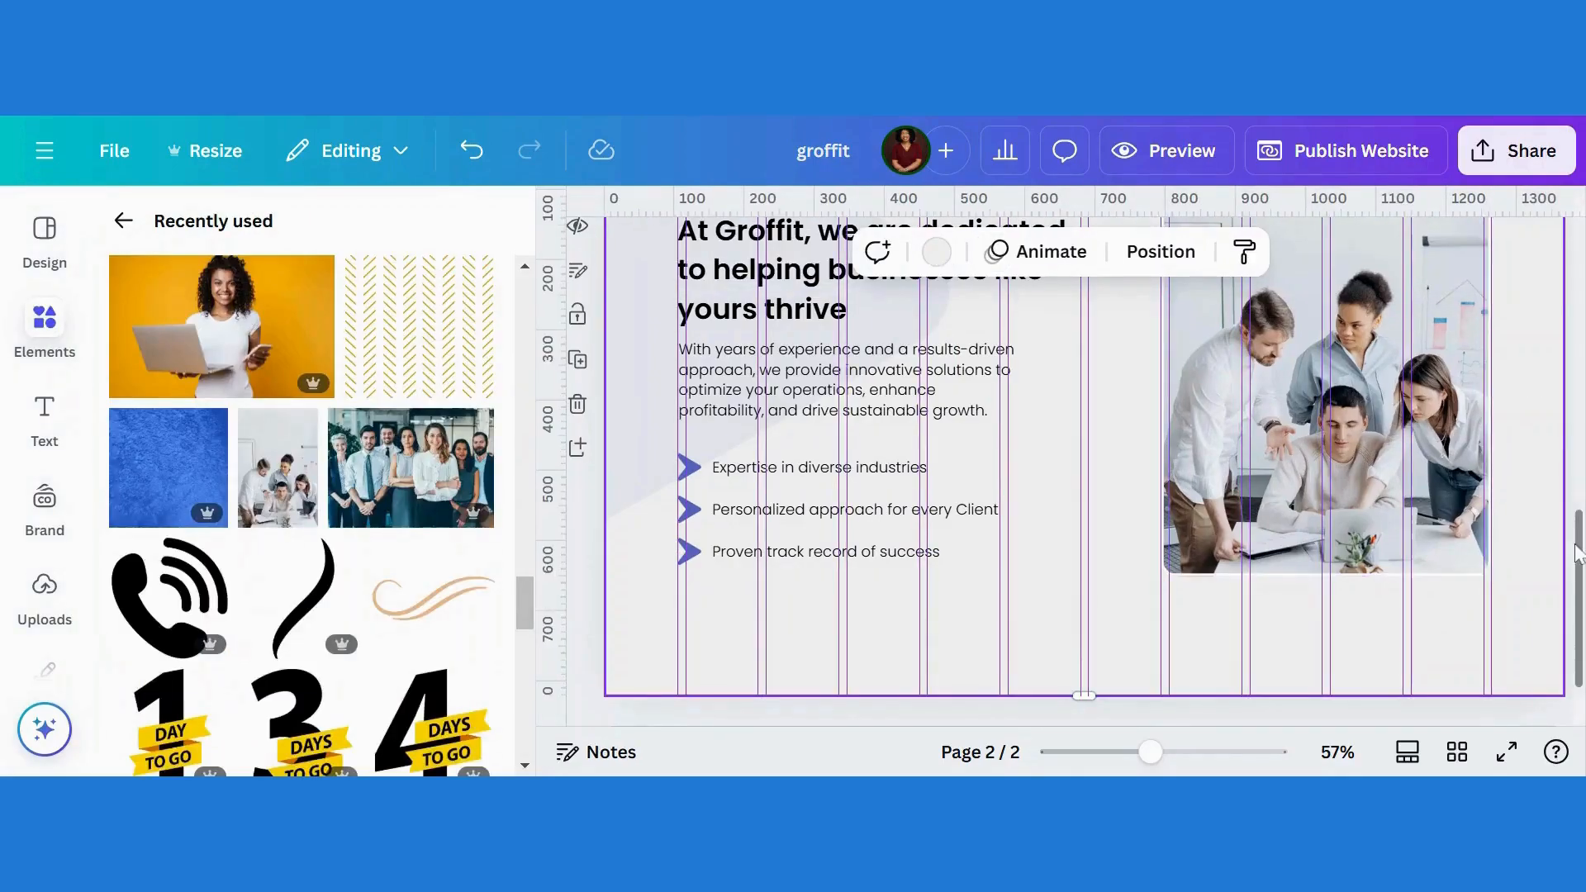
Step: Shorten the second page by trimming part of the empty space below the team photo
mouse_move(1575, 546)
mouse_down()
mouse_move(1578, 456)
mouse_move(1578, 571)
mouse_up()
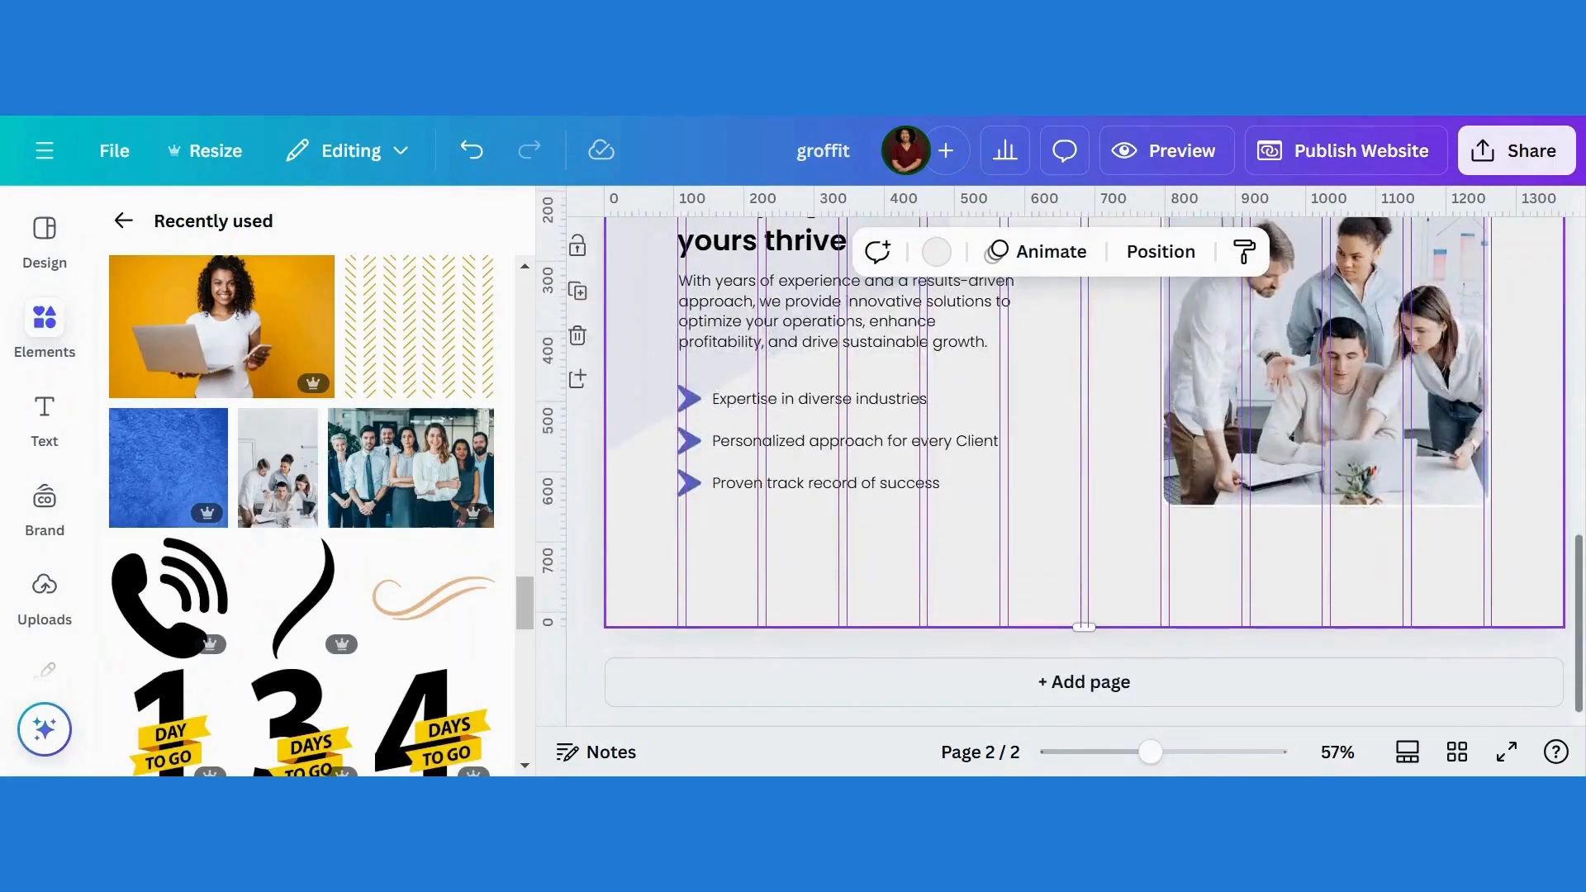
scroll(1561, 523, up, 4)
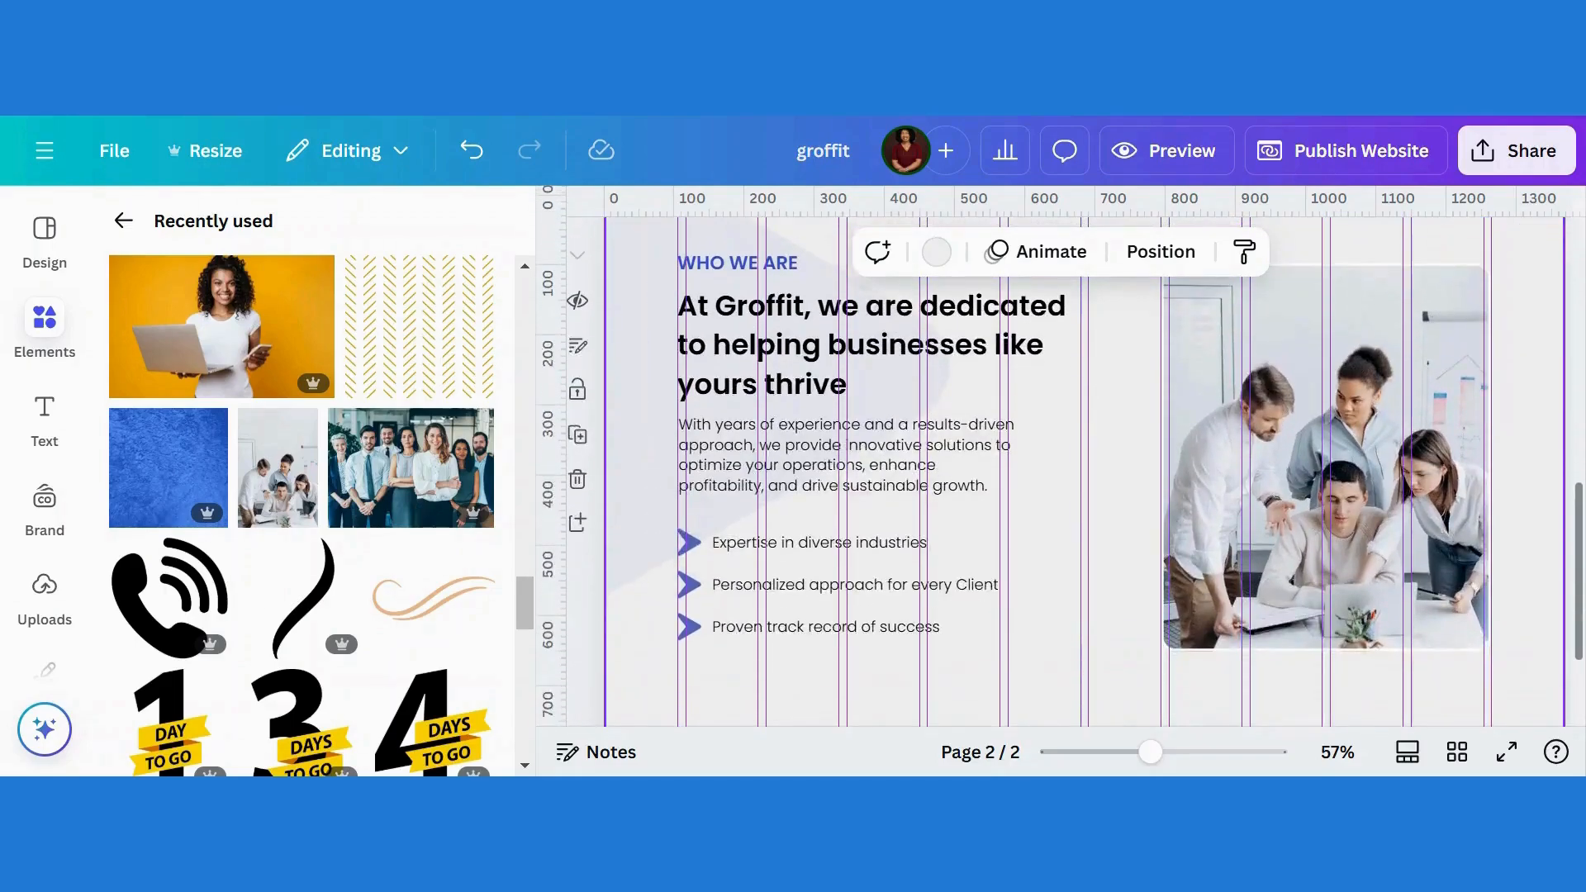
scroll(1561, 528, down, 4)
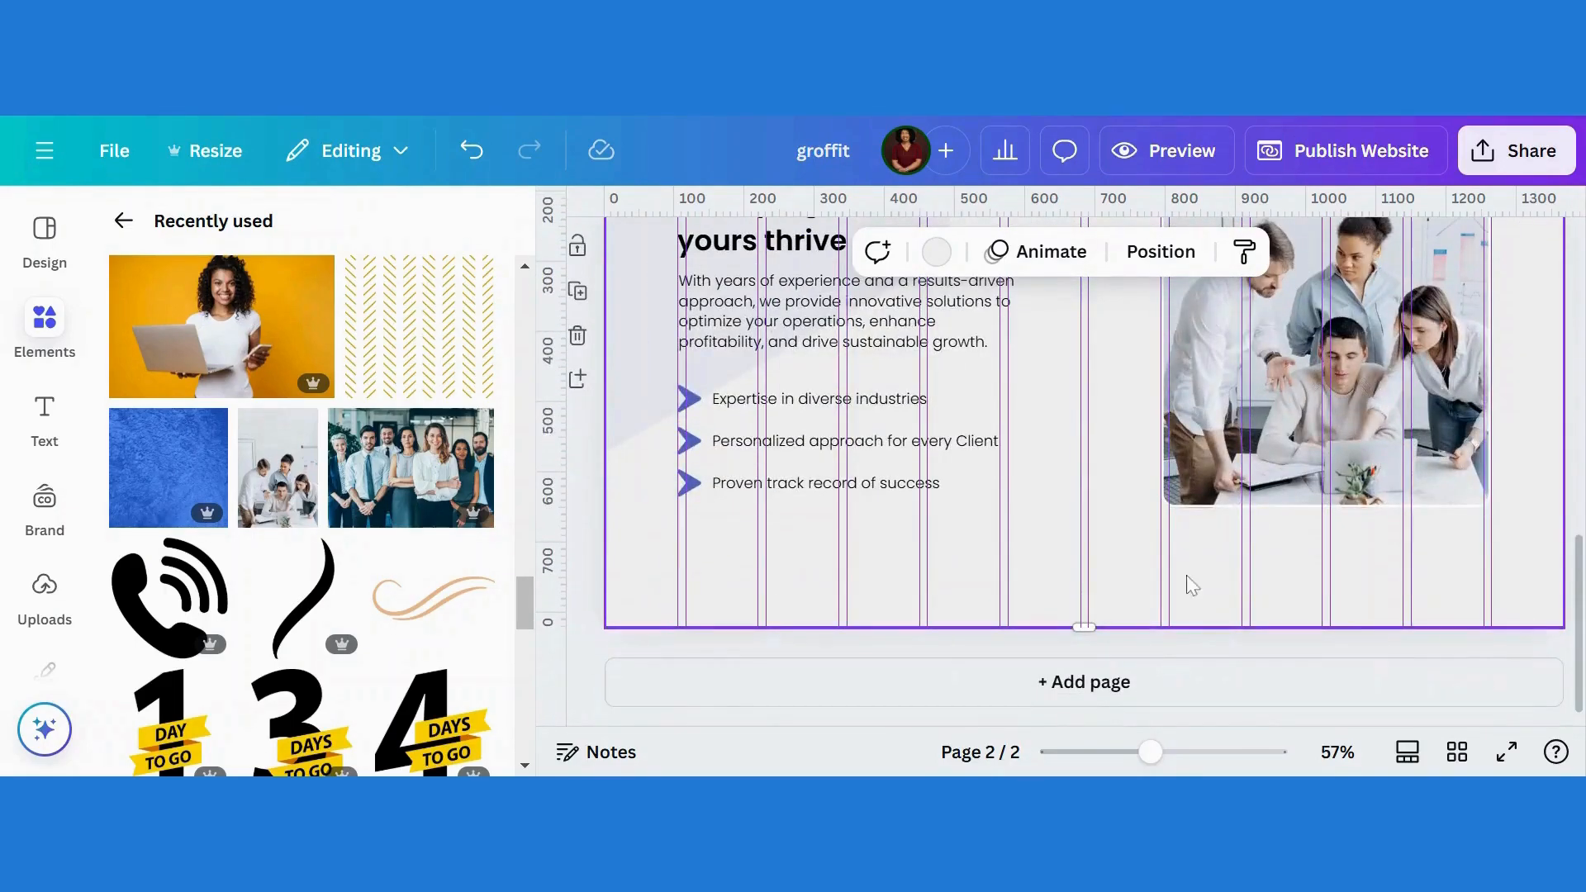
mouse_move(1083, 630)
mouse_down()
mouse_move(1087, 560)
mouse_move(1095, 609)
mouse_up()
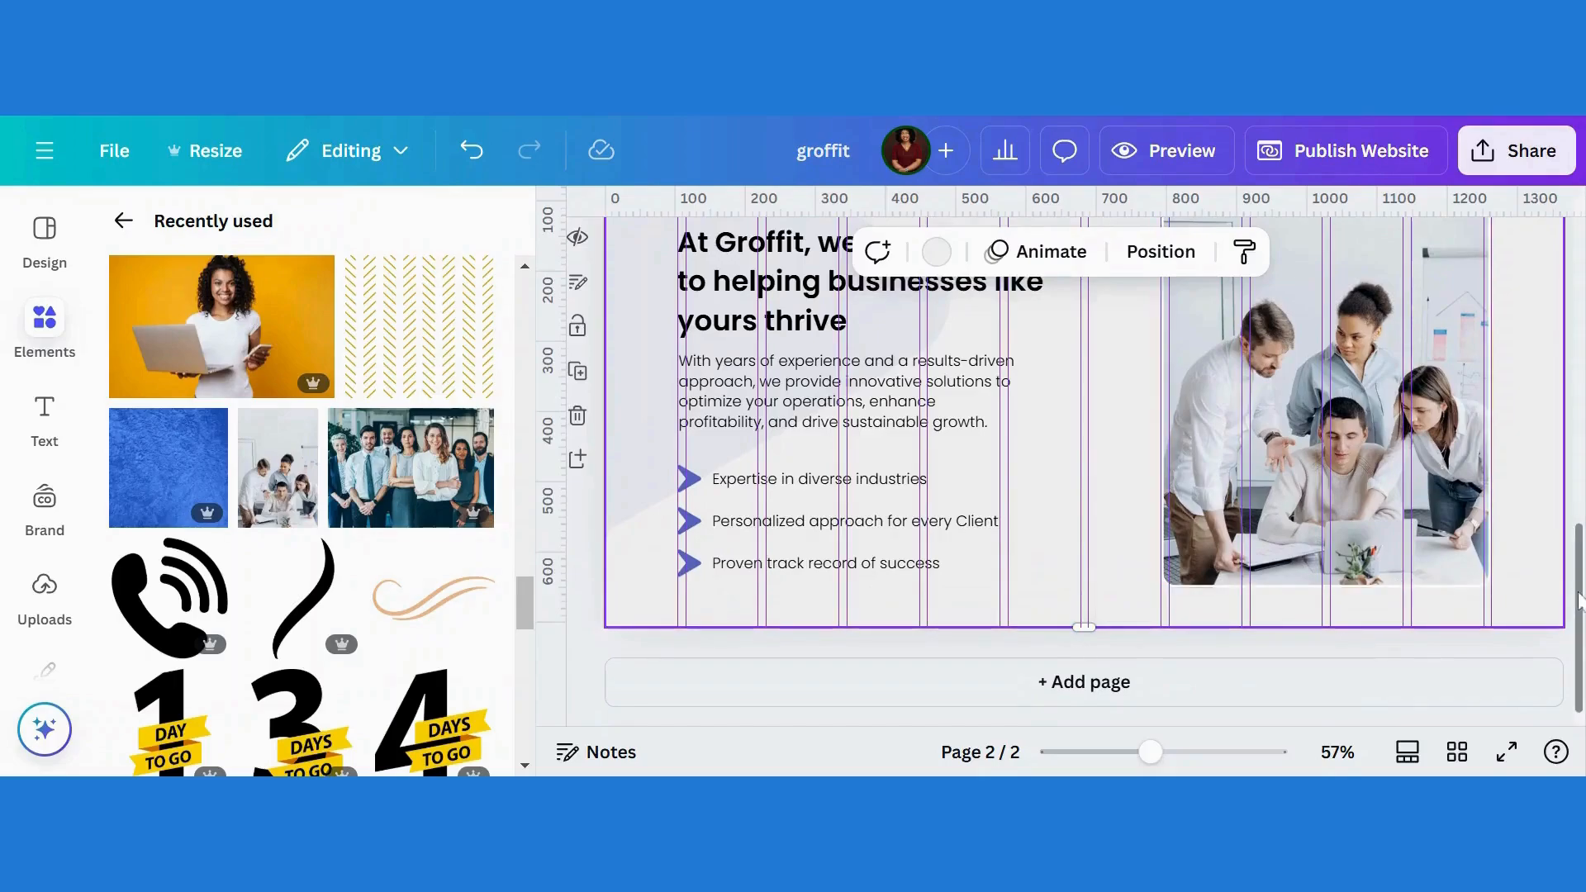
mouse_move(1579, 601)
mouse_down()
mouse_move(1578, 513)
mouse_move(1578, 619)
mouse_move(1578, 527)
mouse_move(1578, 601)
mouse_up()
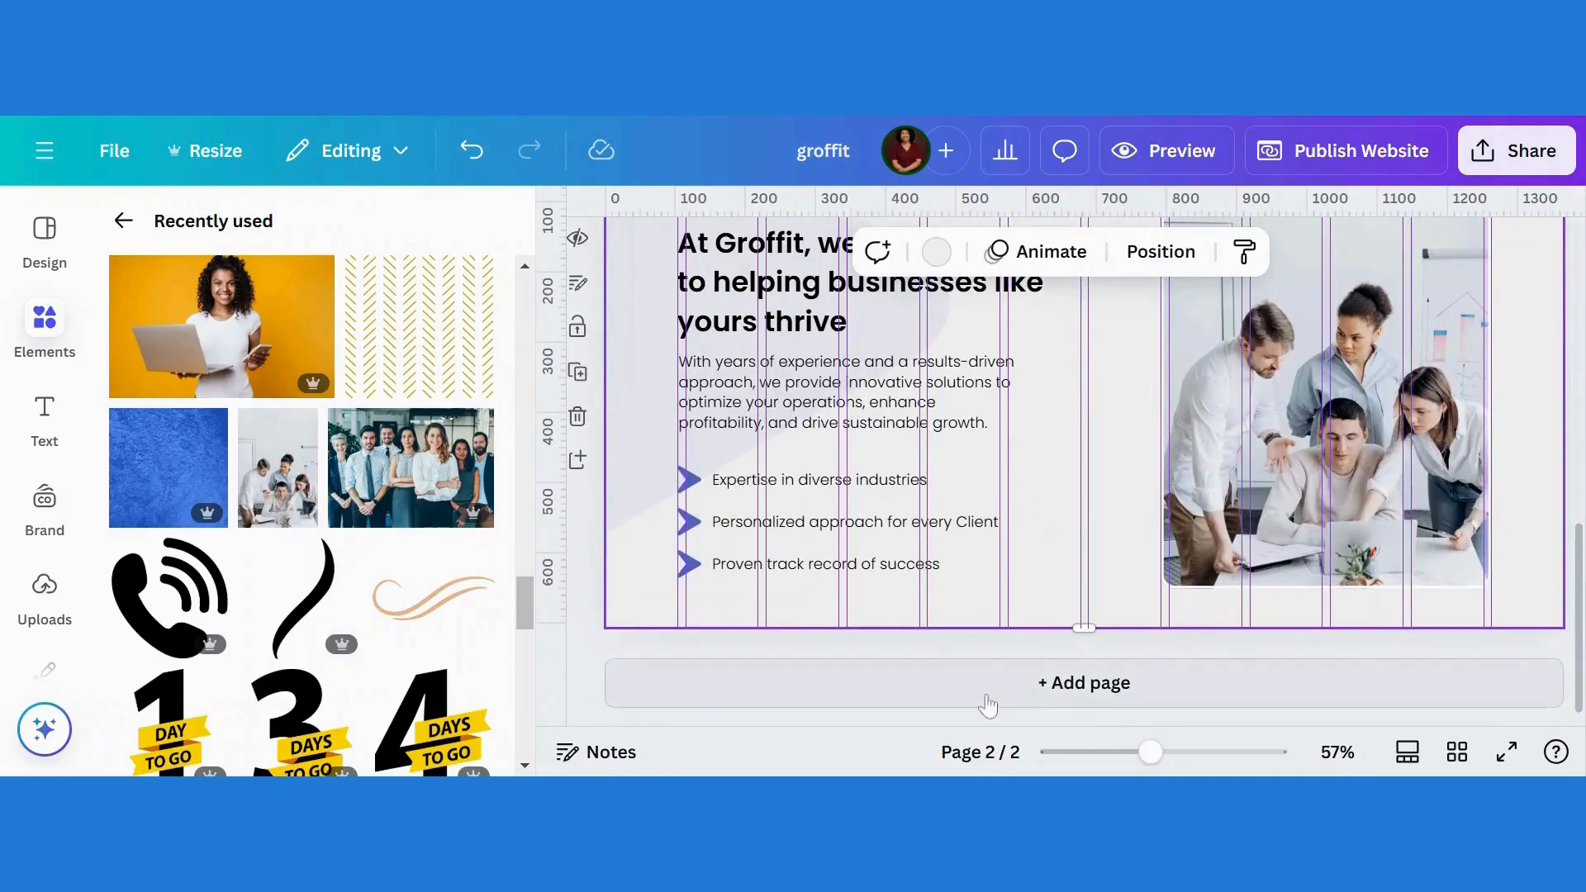
Step: Add a third page and set its background colour to white
click(1051, 685)
click(1006, 252)
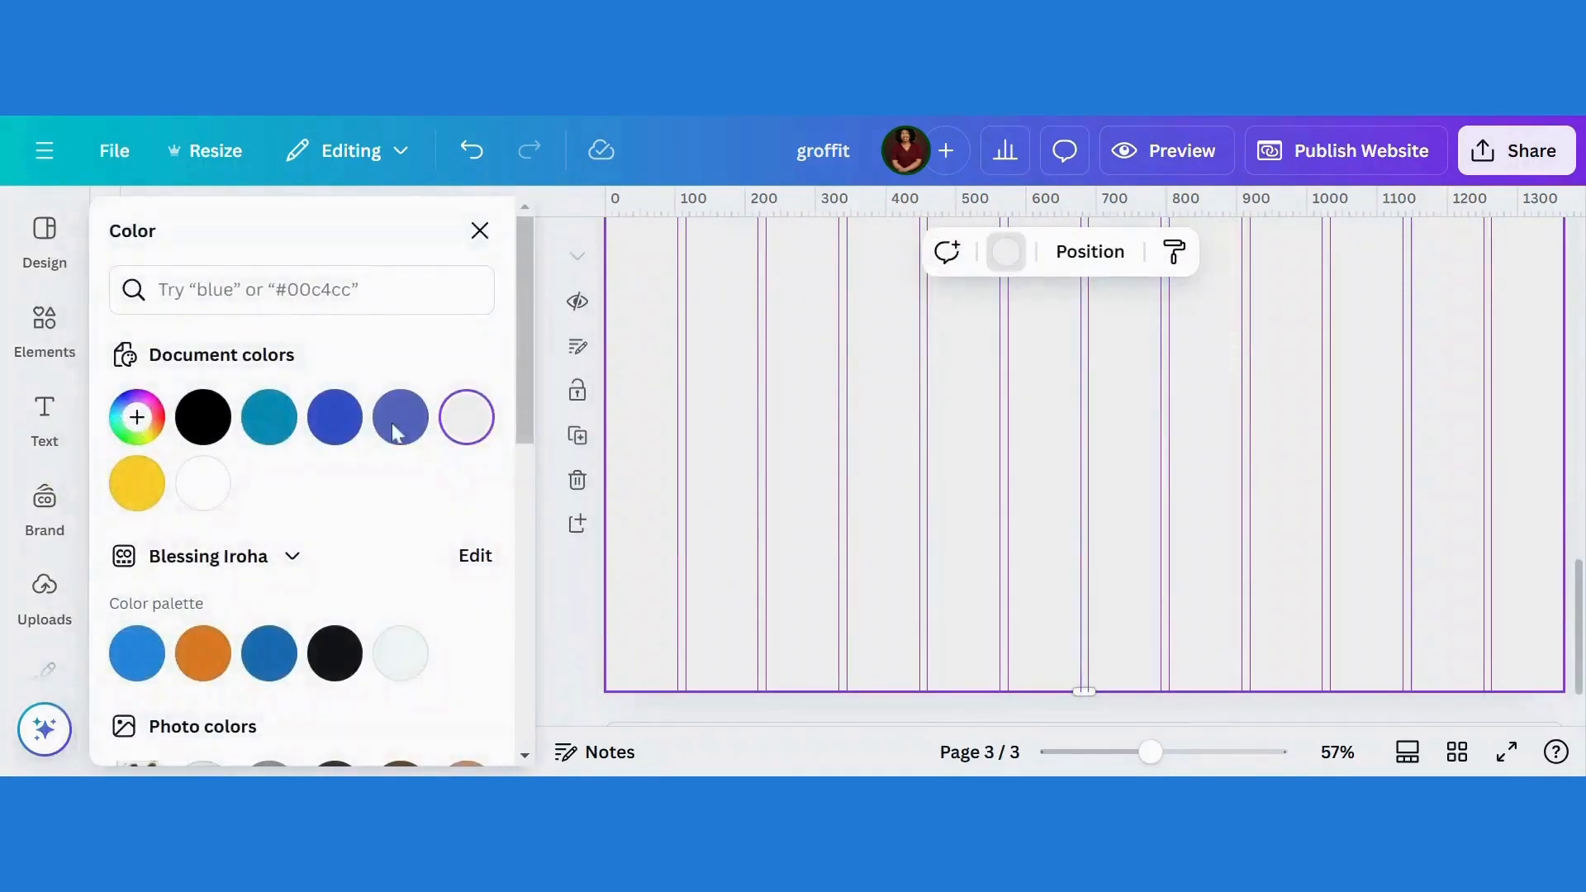
click(202, 489)
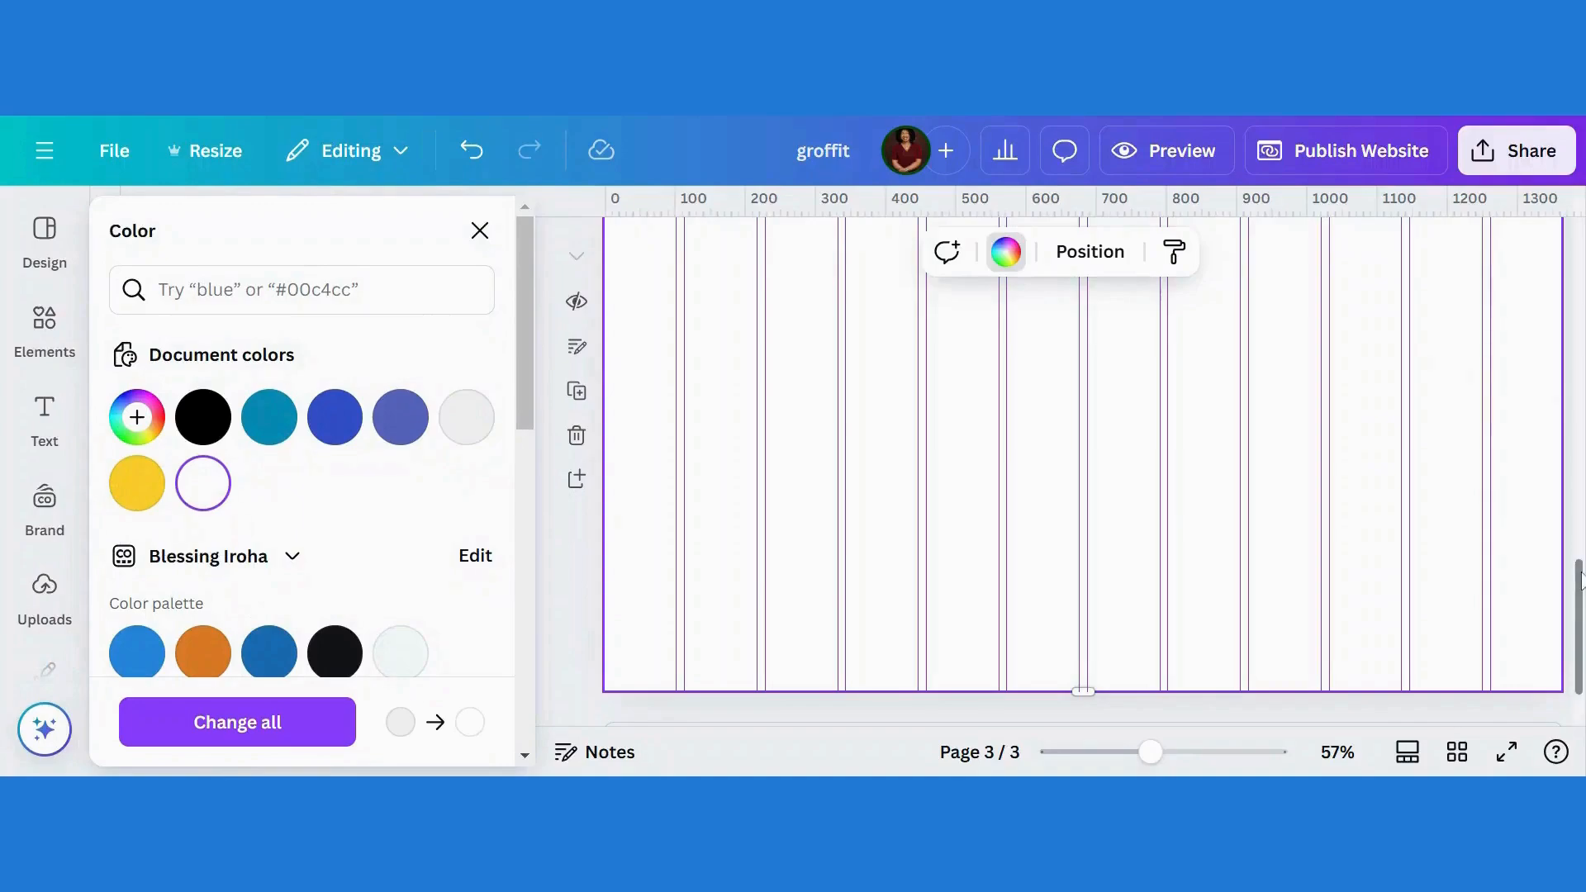
Step: Duplicate the second page's "WHO WE ARE" label and main heading together and place the copies near the upper part of the third page
drag(1580, 549, 1580, 417)
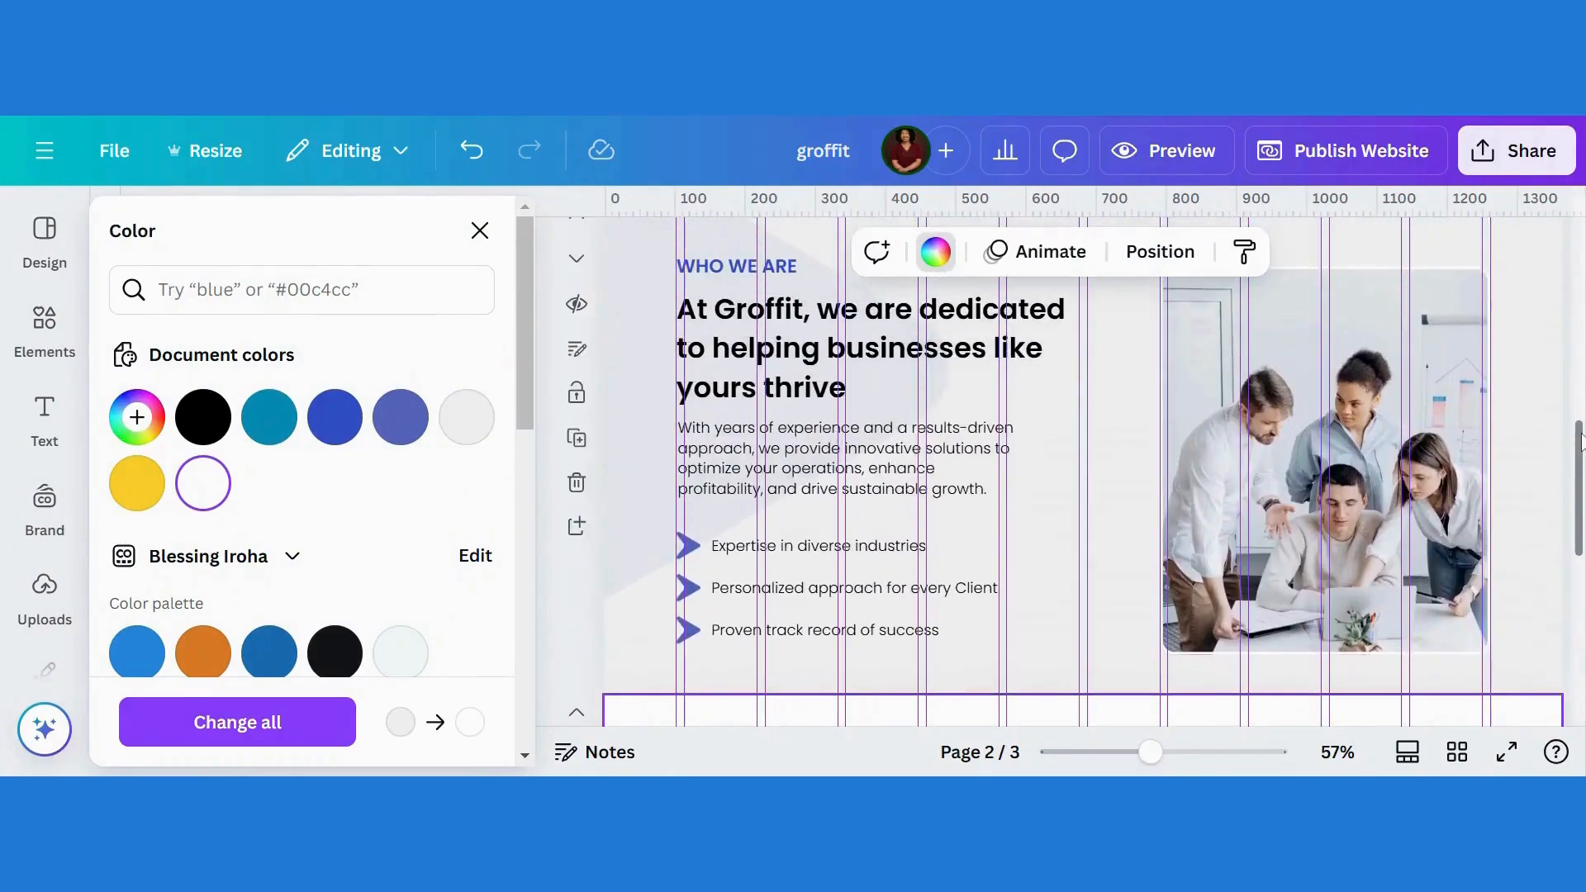
click(802, 313)
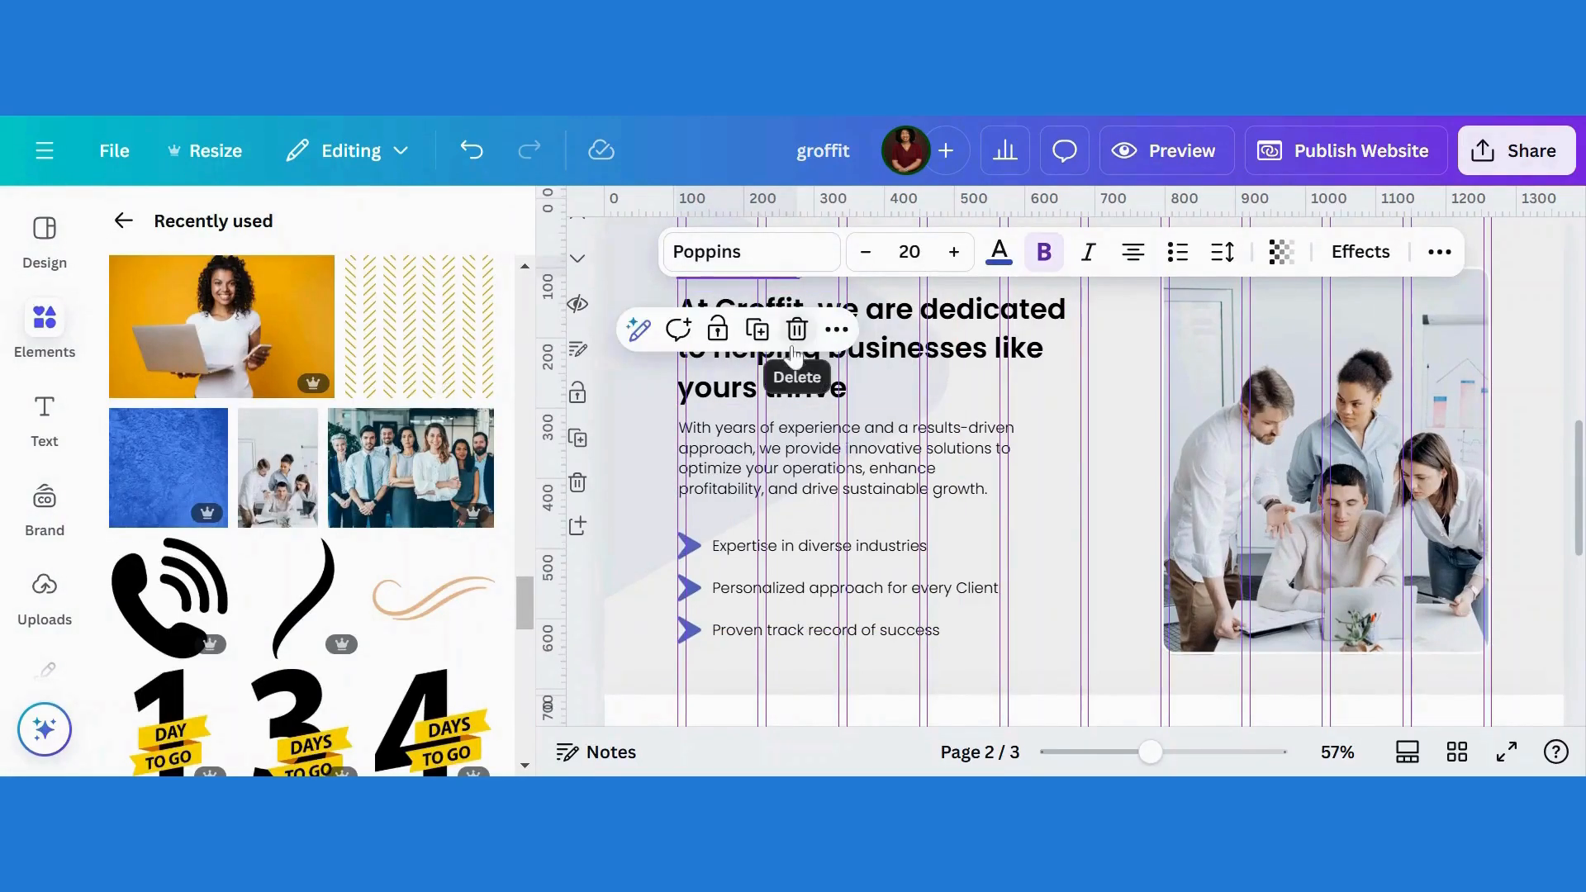
shift+click(914, 347)
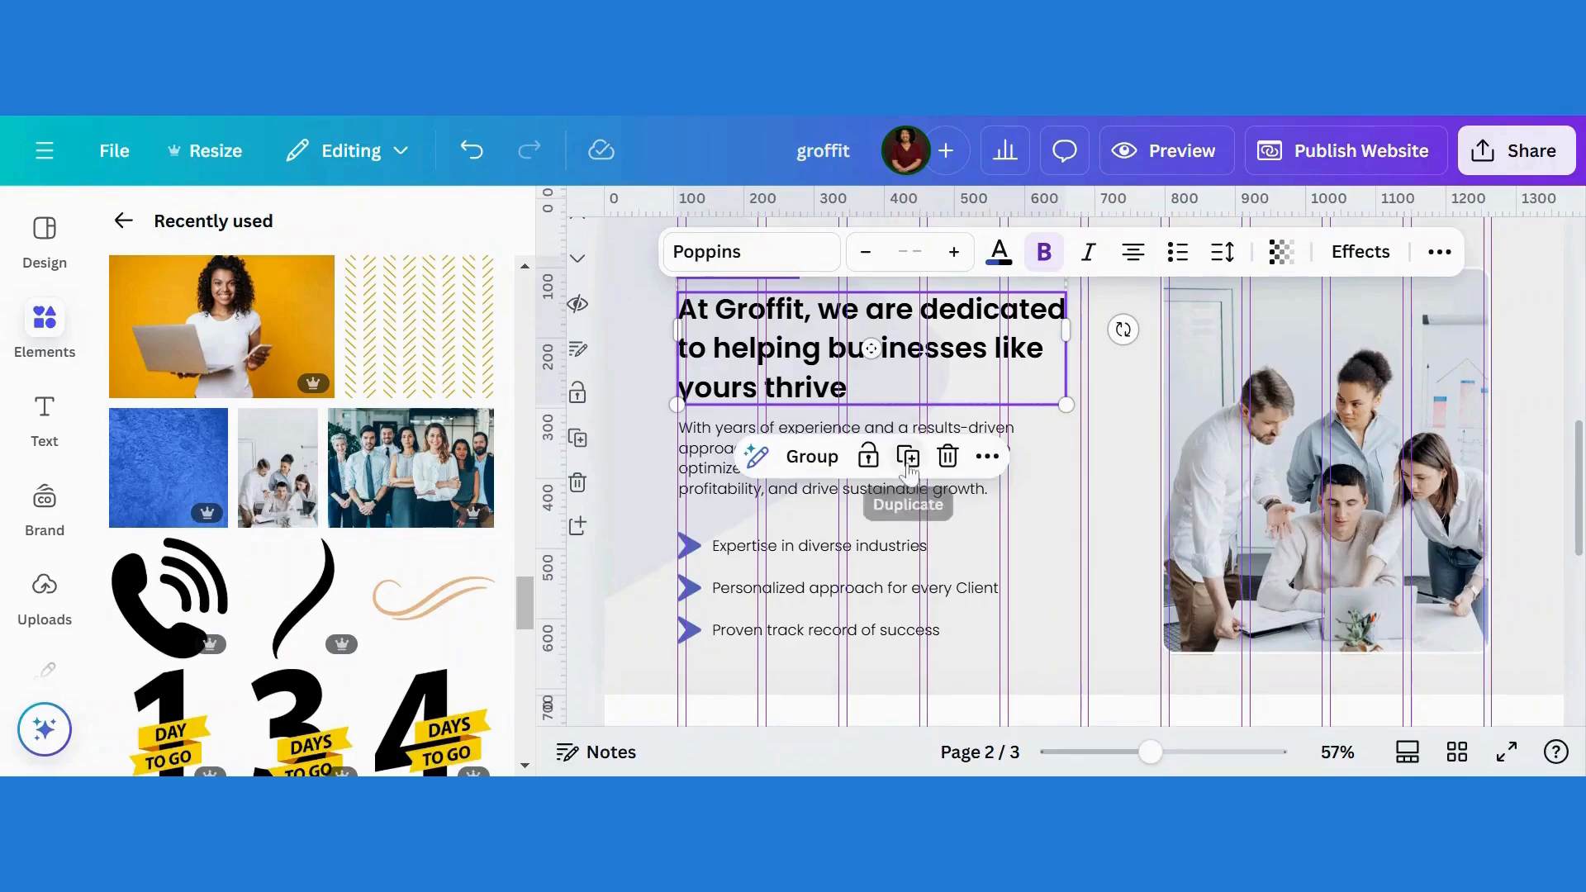
click(908, 456)
drag(908, 456, 1059, 835)
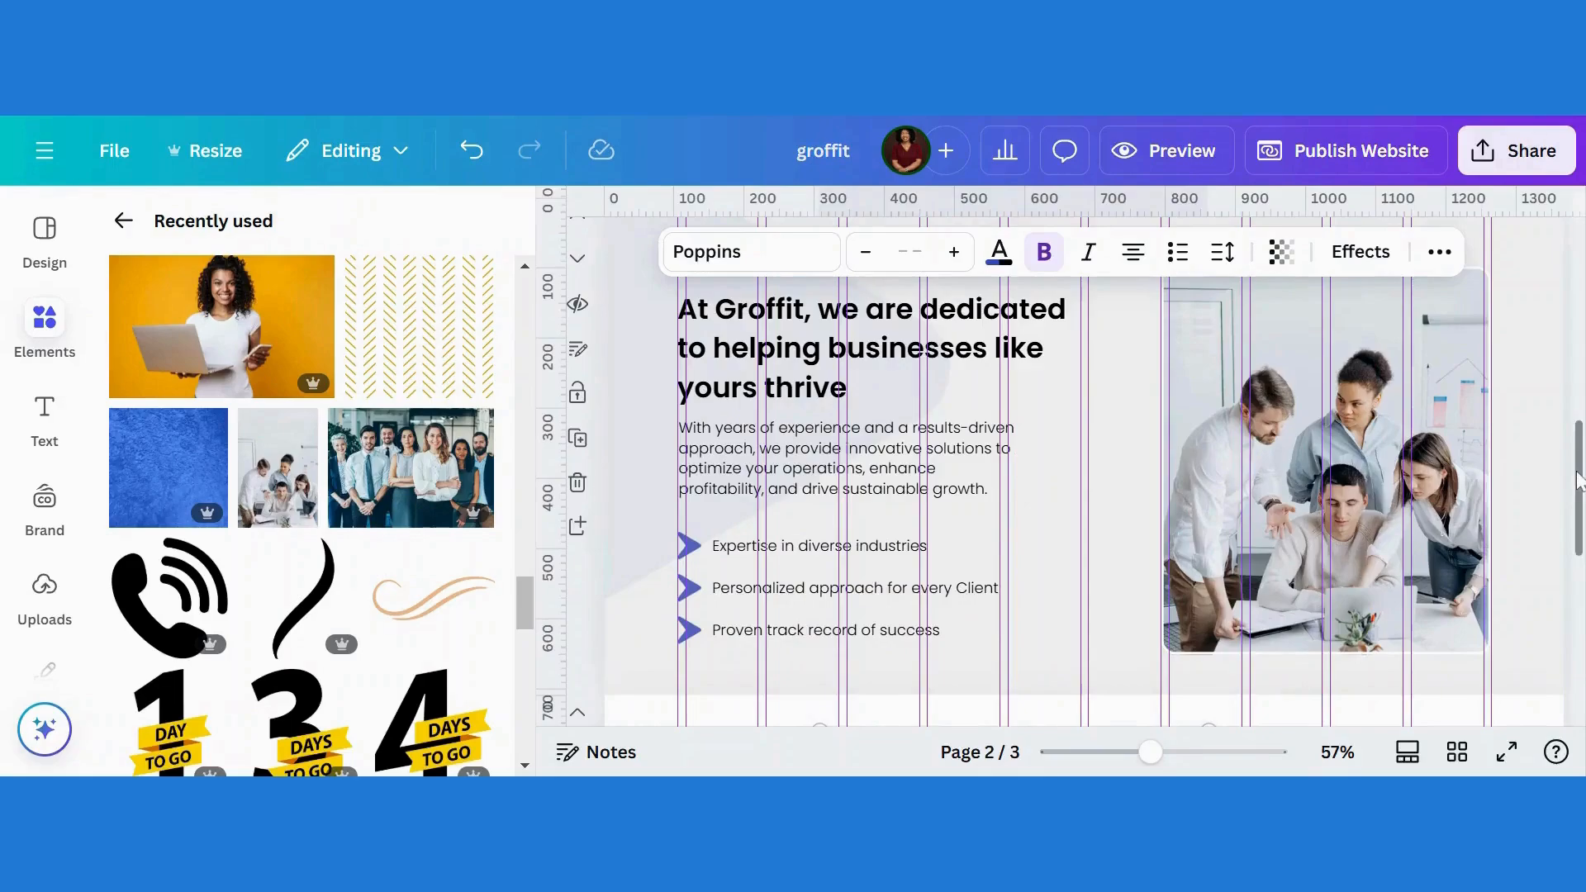
scroll(1157, 495, down, 4)
drag(1057, 484, 1147, 510)
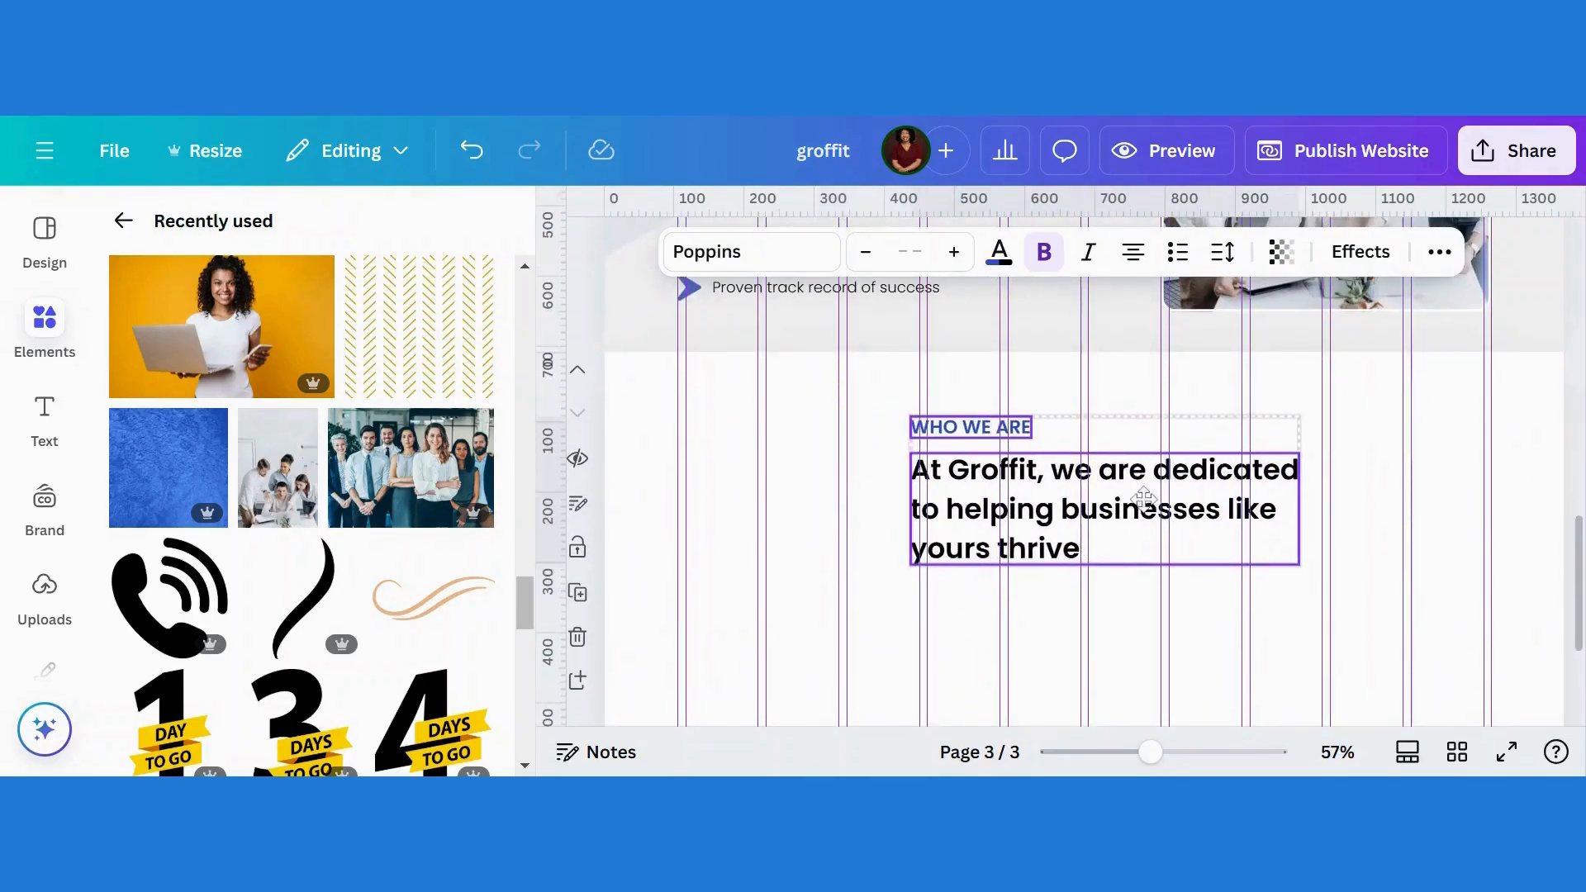
click(1369, 471)
Step: Centre the copied label and heading horizontally on the third page, and set the heading's text alignment to centred
click(975, 427)
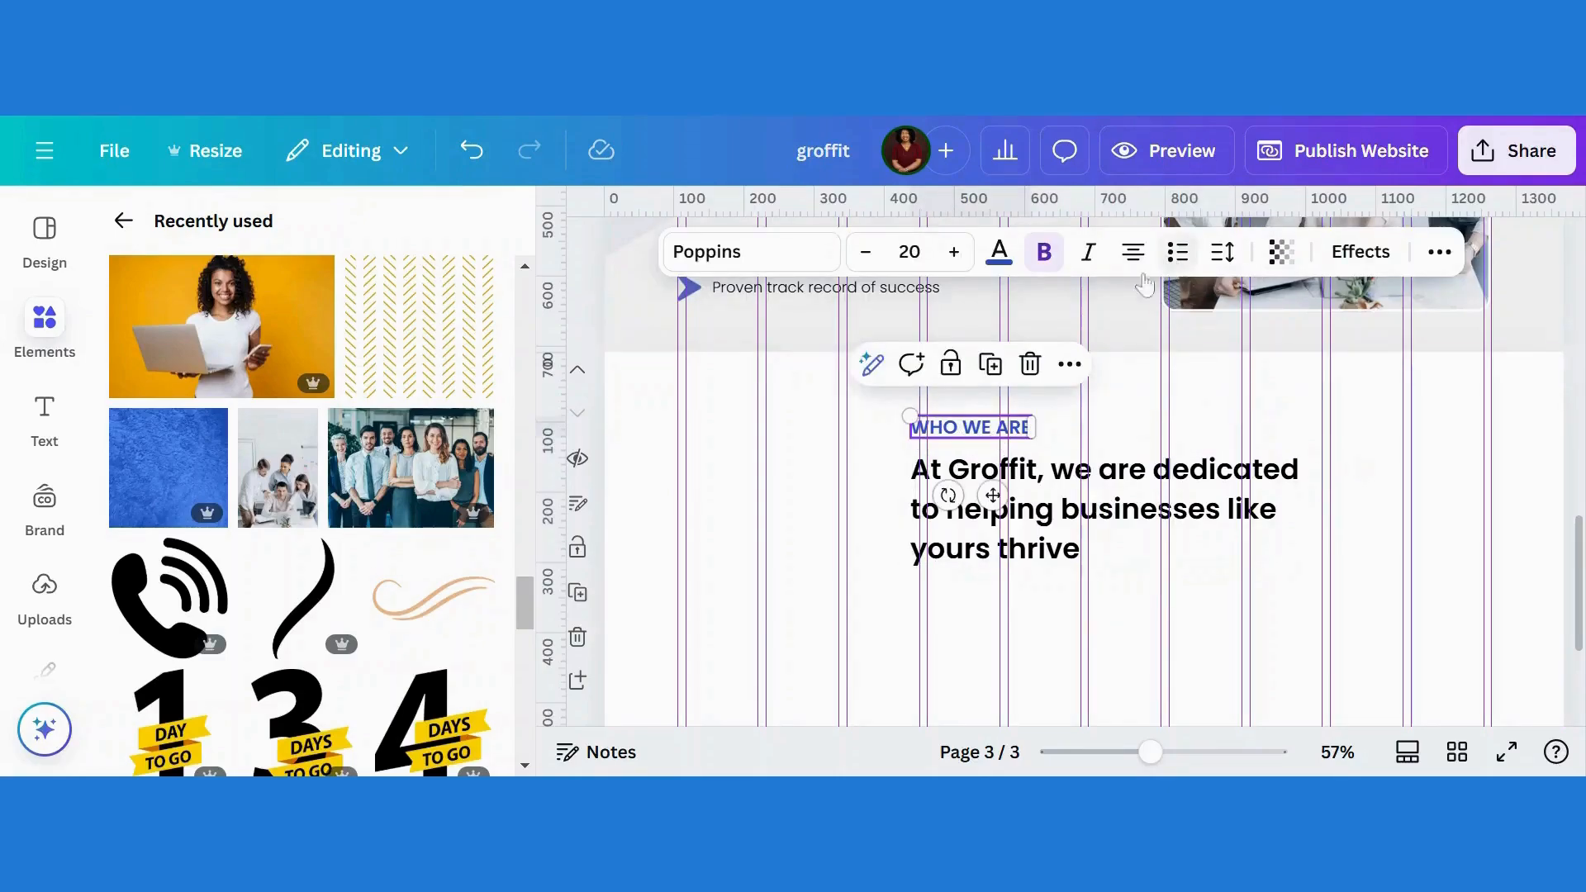
click(1439, 252)
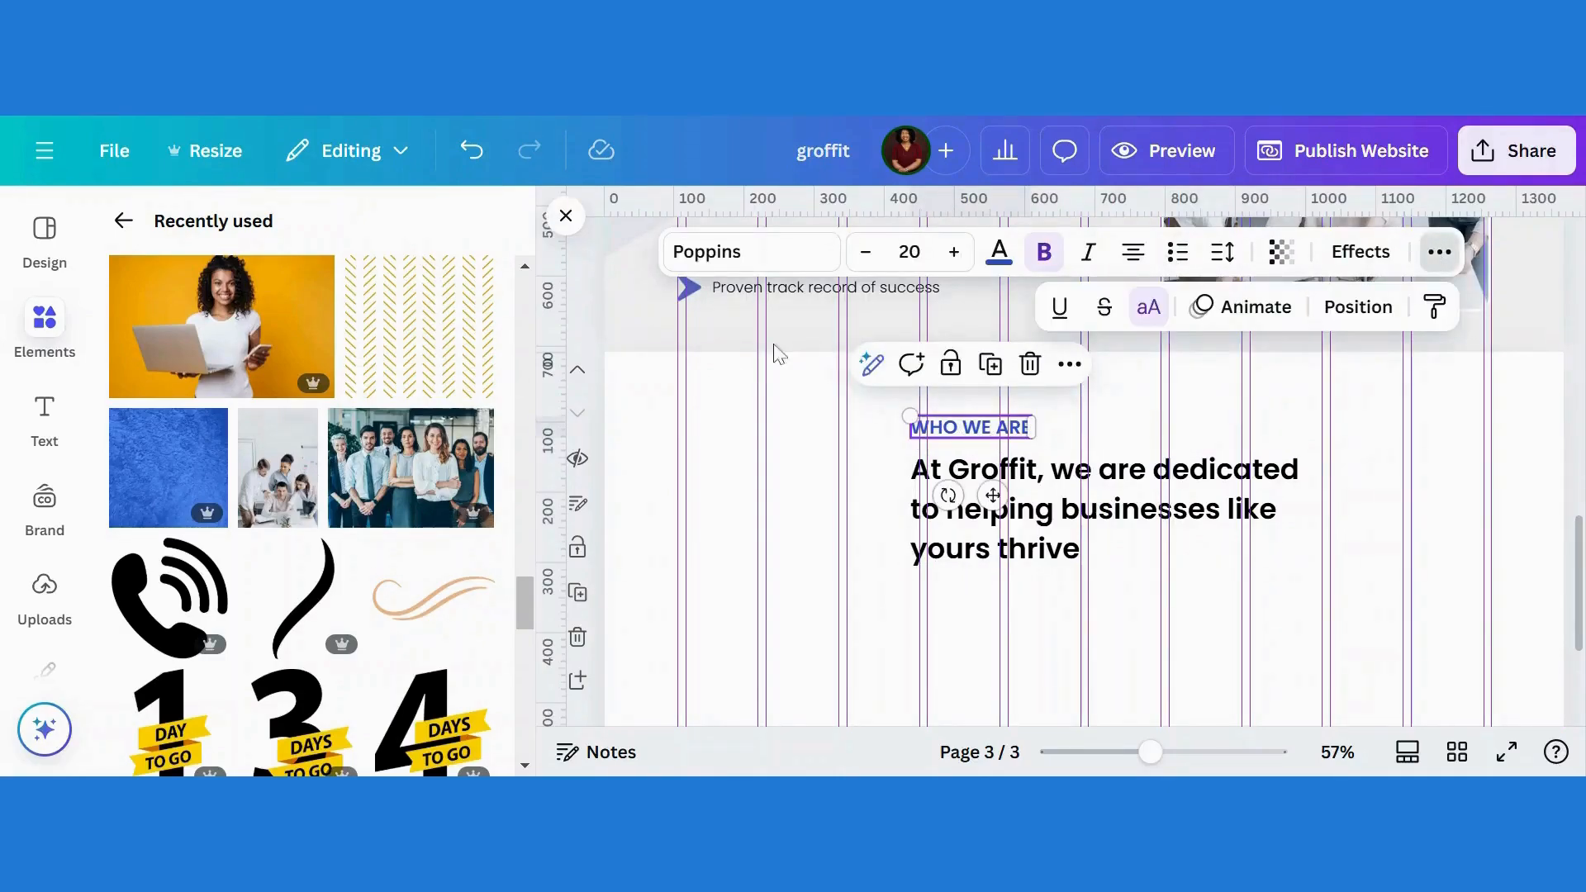
click(1358, 307)
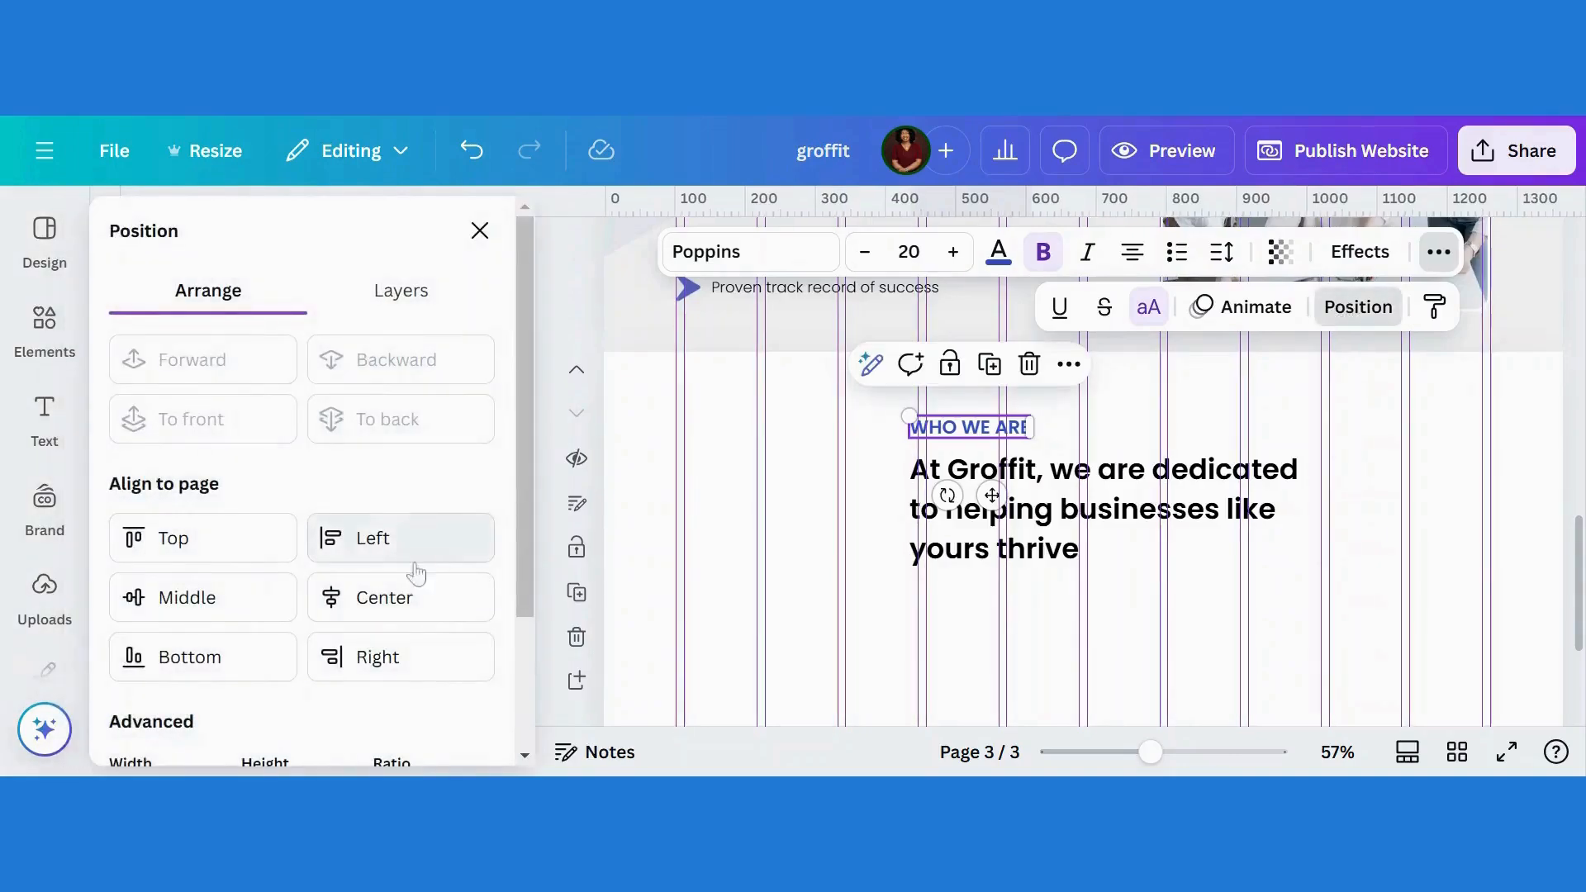
click(402, 609)
click(1223, 535)
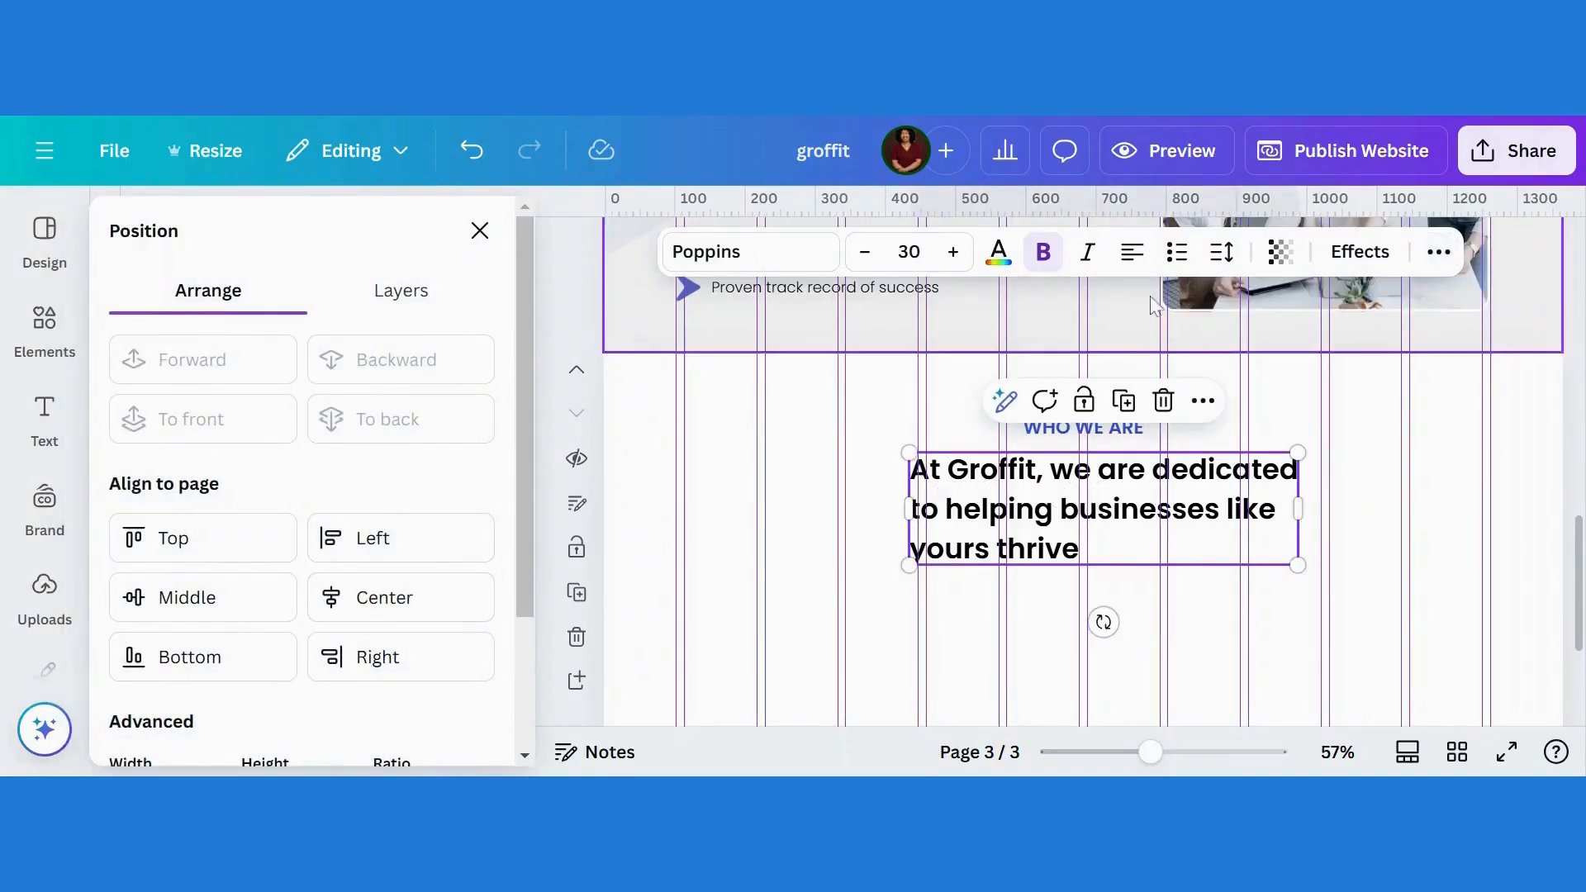
click(1125, 256)
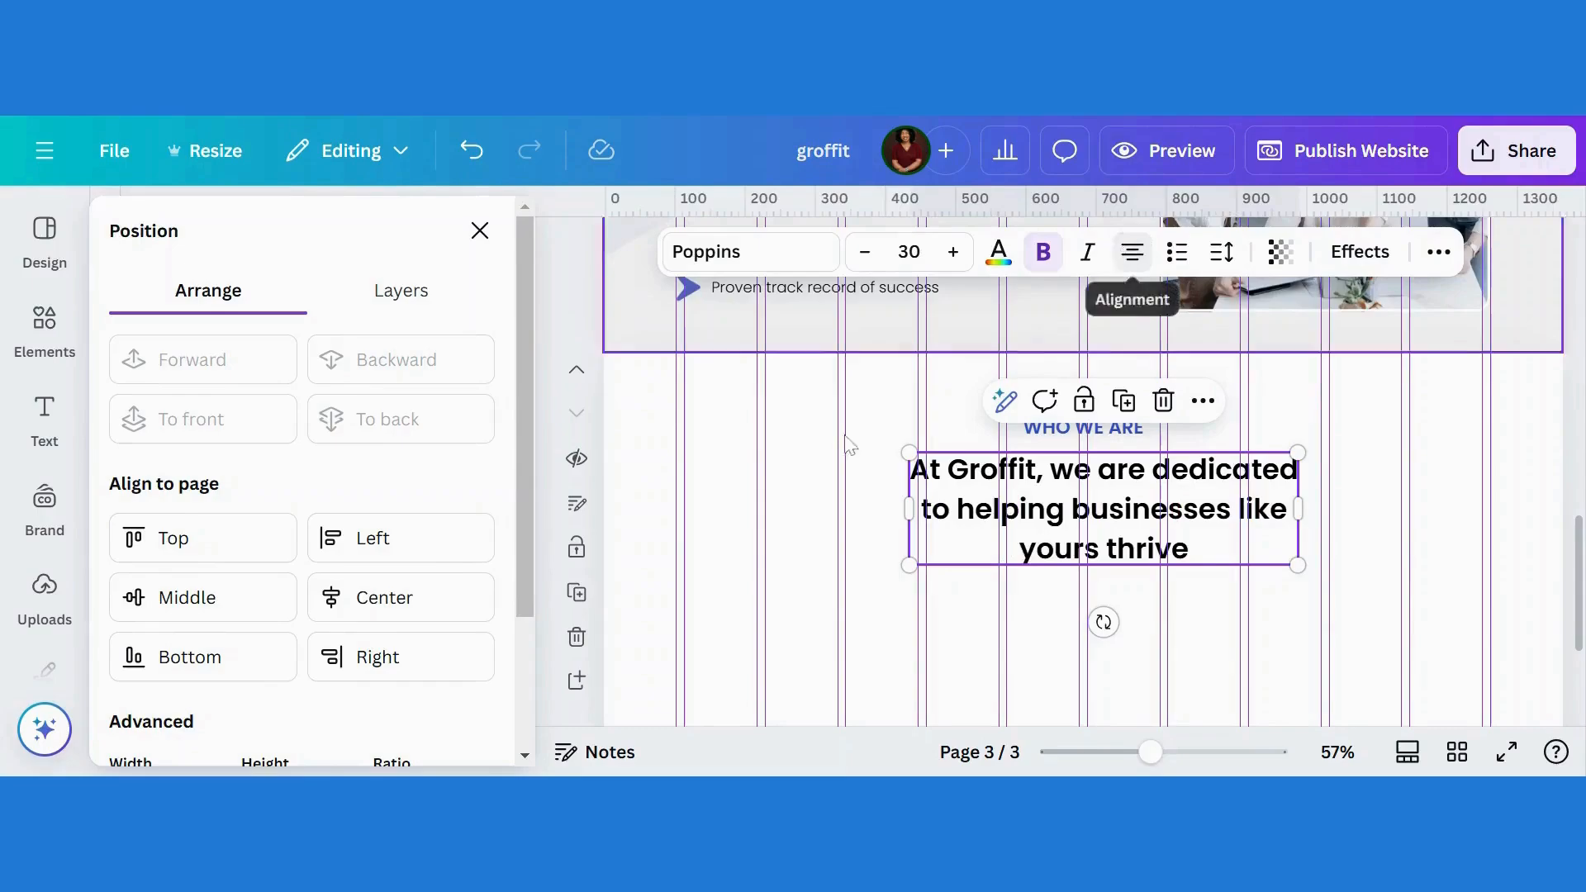
click(373, 606)
Step: Widen the heading box on both sides and replace its text with "We offer a range of consulting solutions designed to help your business excel"
drag(1283, 521, 1479, 499)
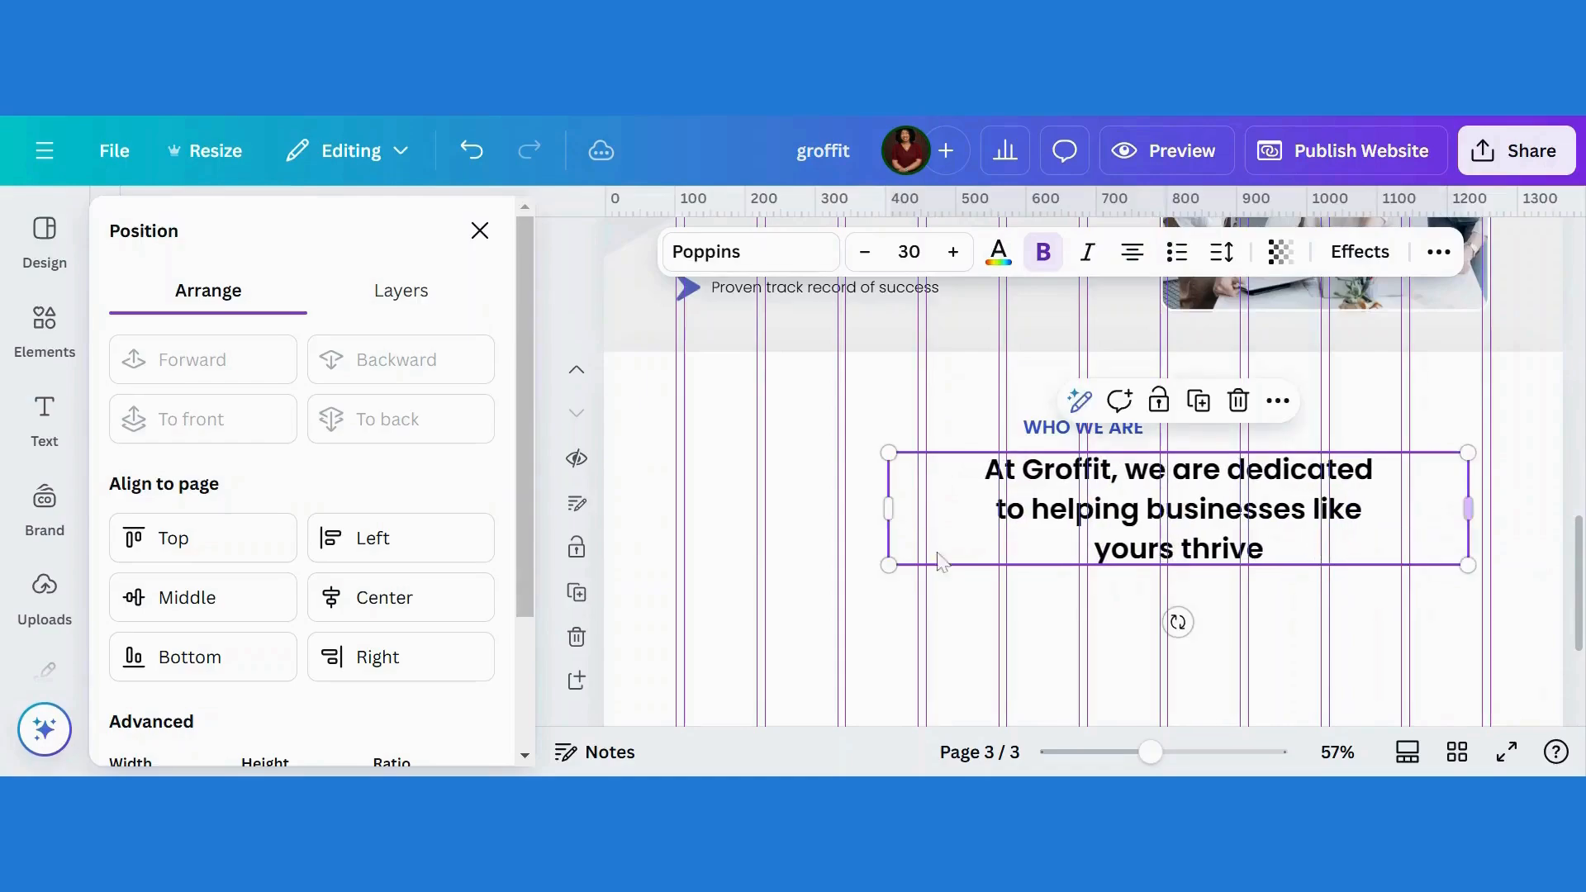
drag(885, 510, 757, 508)
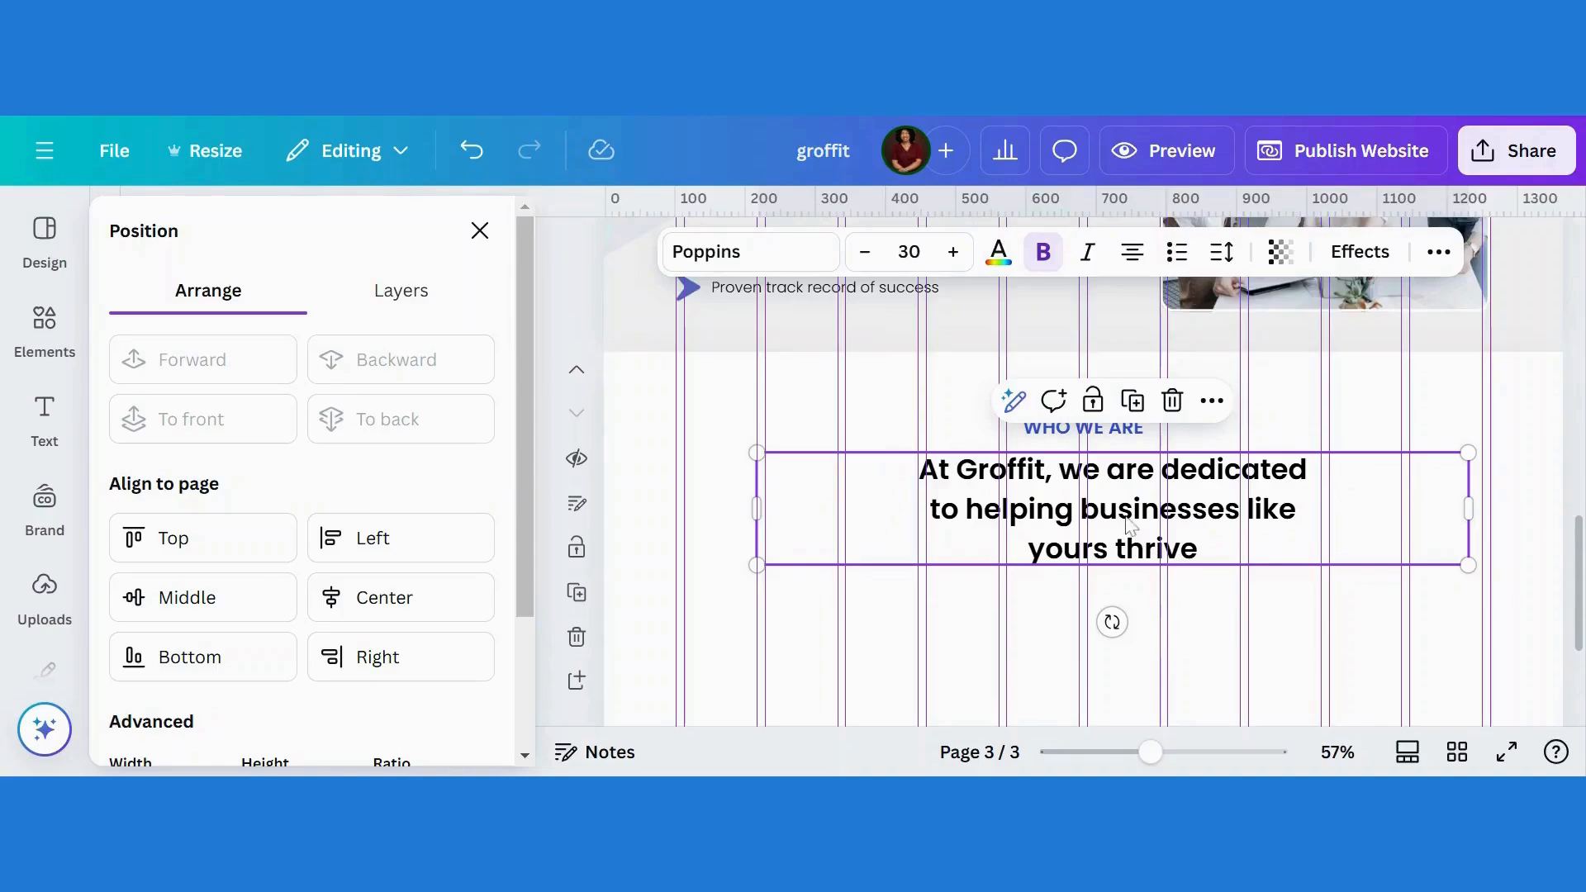
drag(1129, 522, 921, 469)
key(ctrl+a)
text(We offer a range of consulting solutions designed to help your business excel)
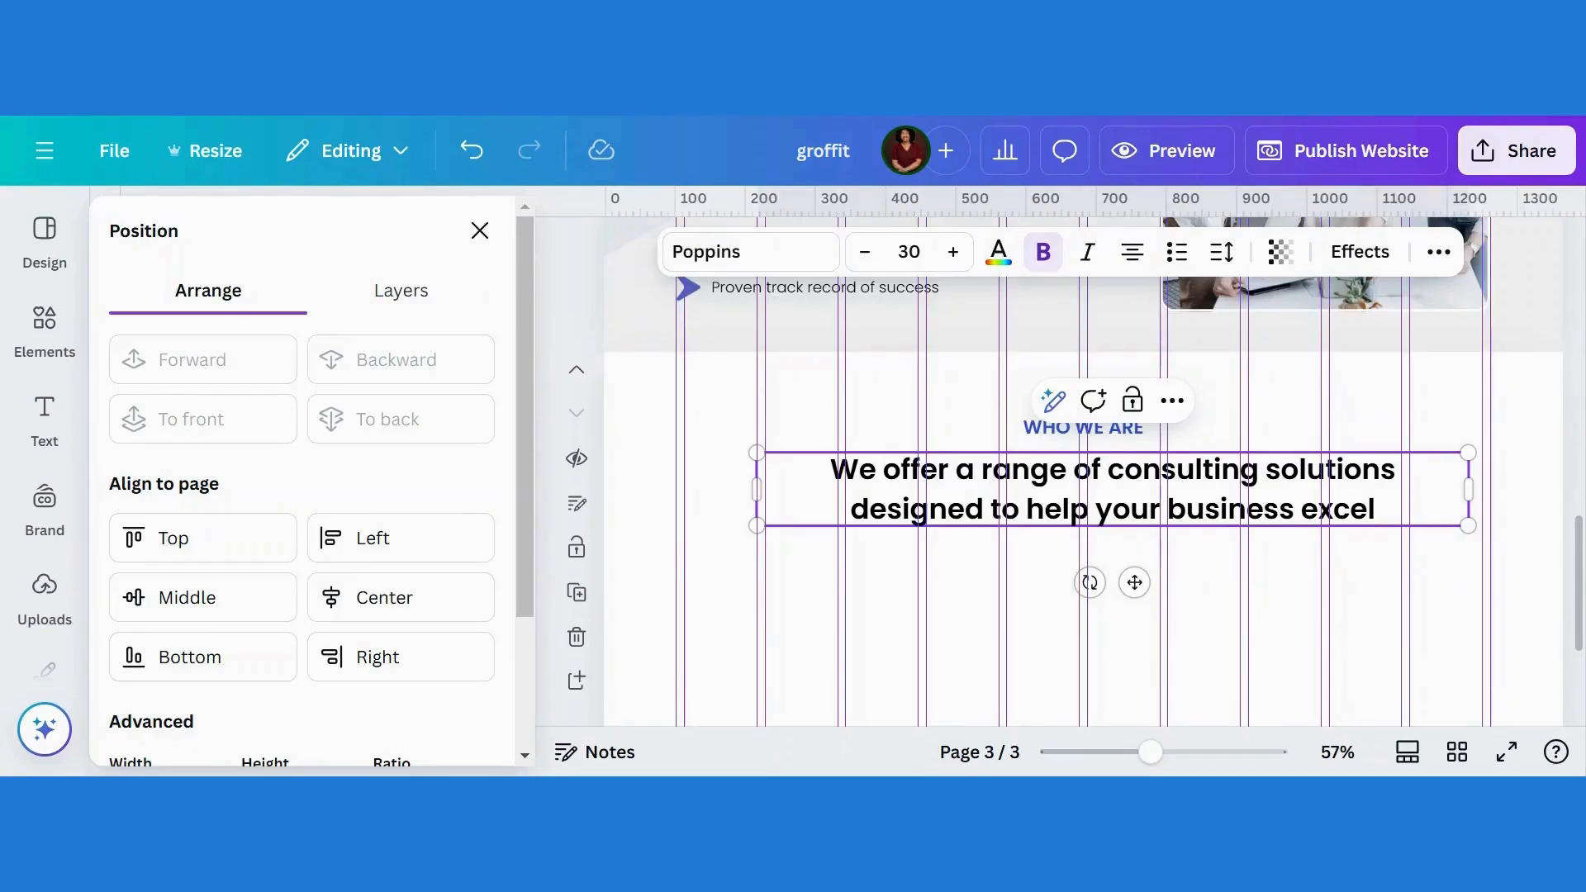
click(1237, 649)
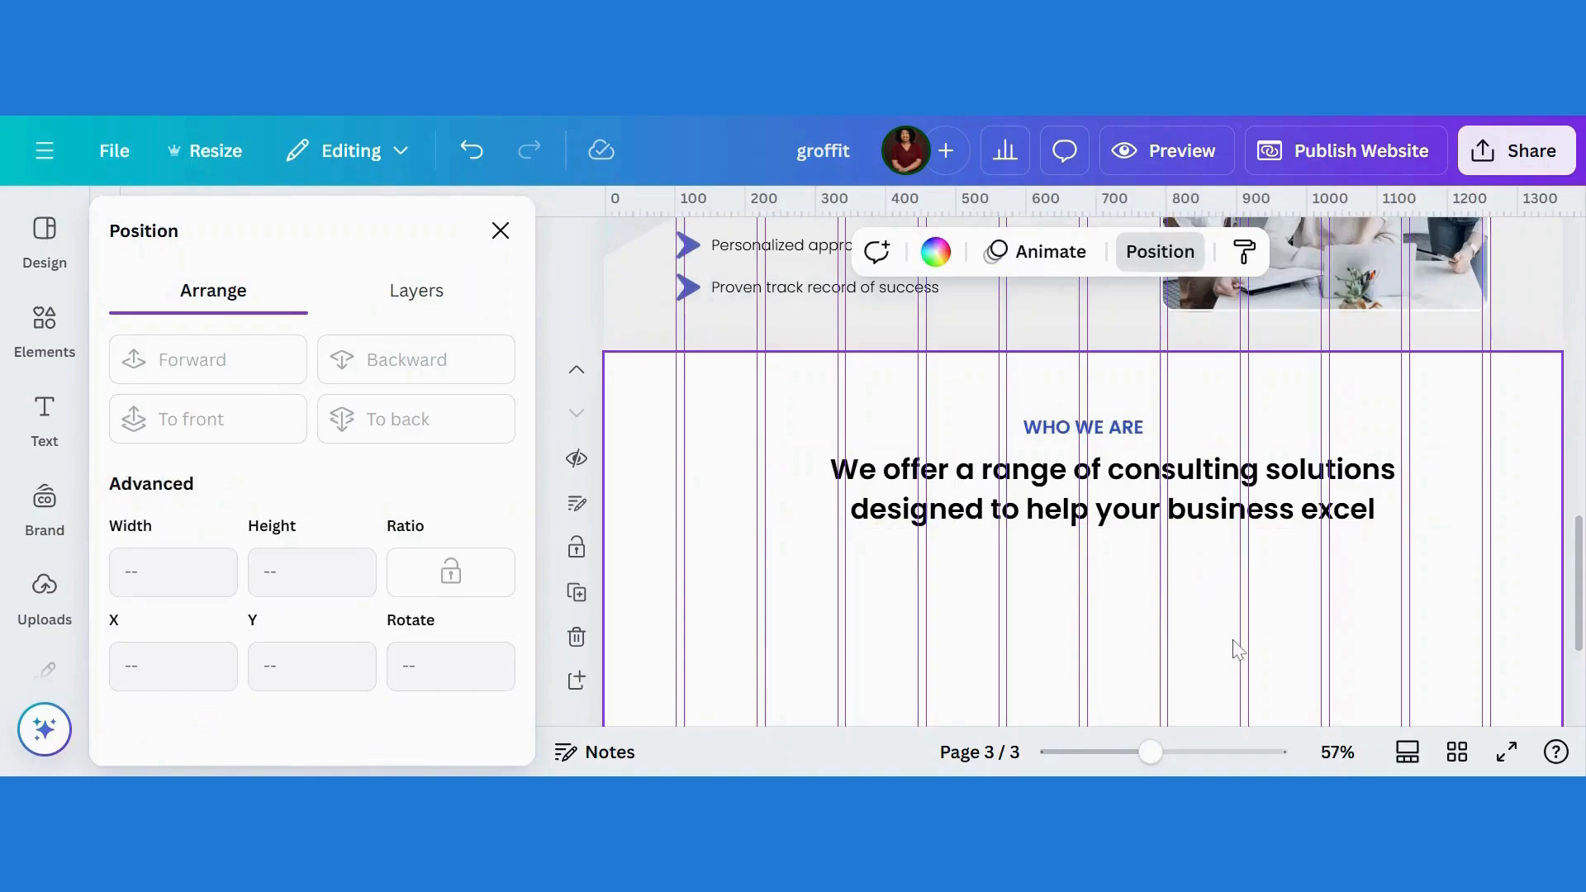
Step: Centre the widened consulting solutions heading horizontally on the third page
click(1013, 499)
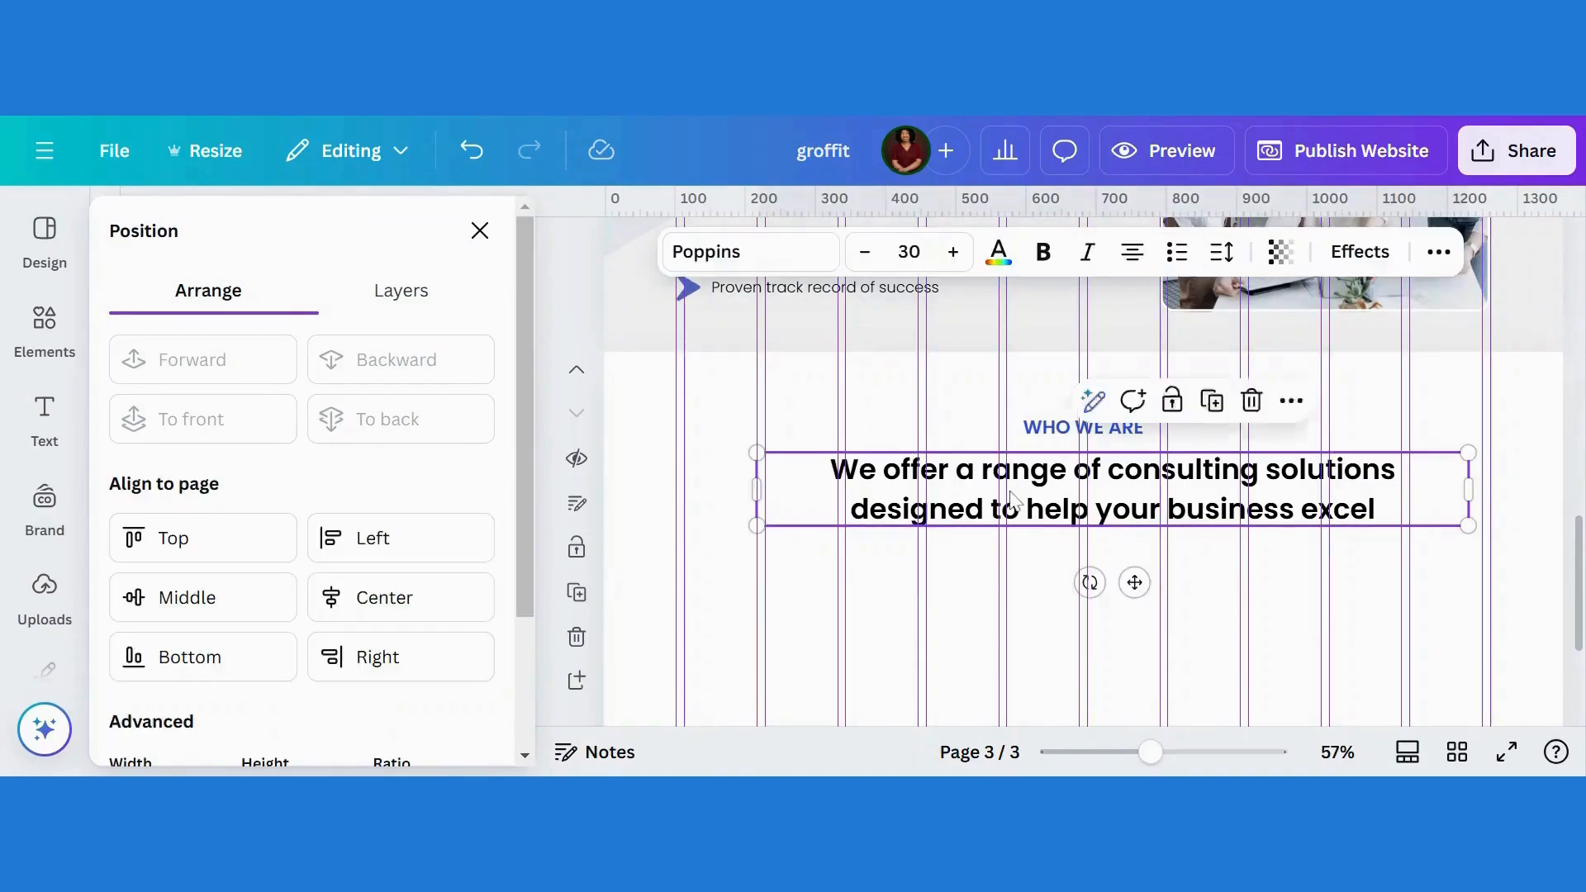
click(385, 594)
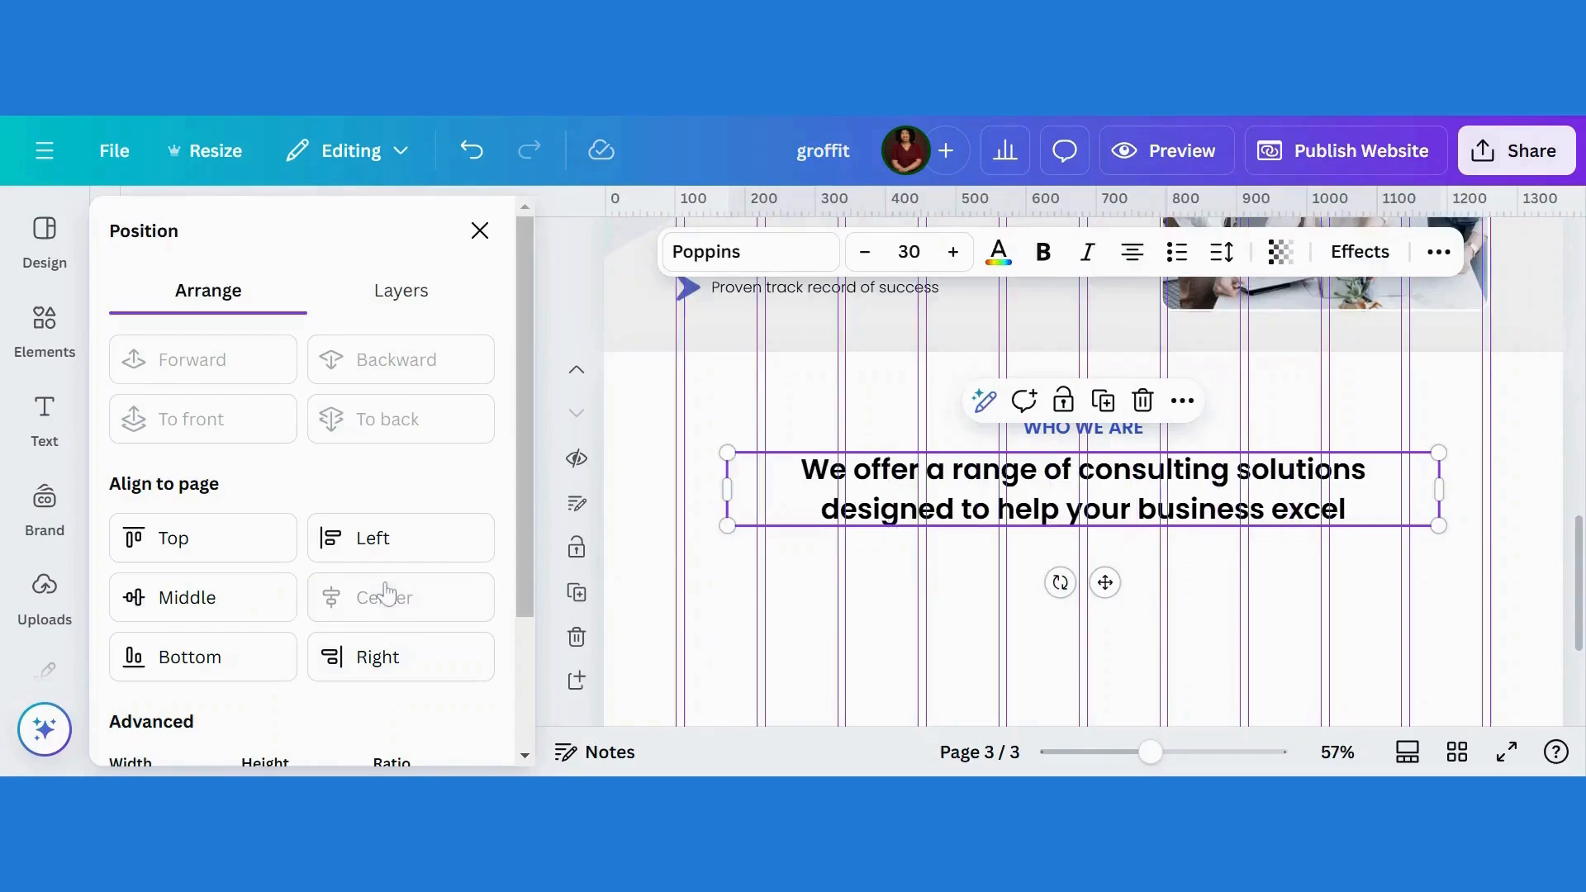
click(1051, 436)
click(1278, 560)
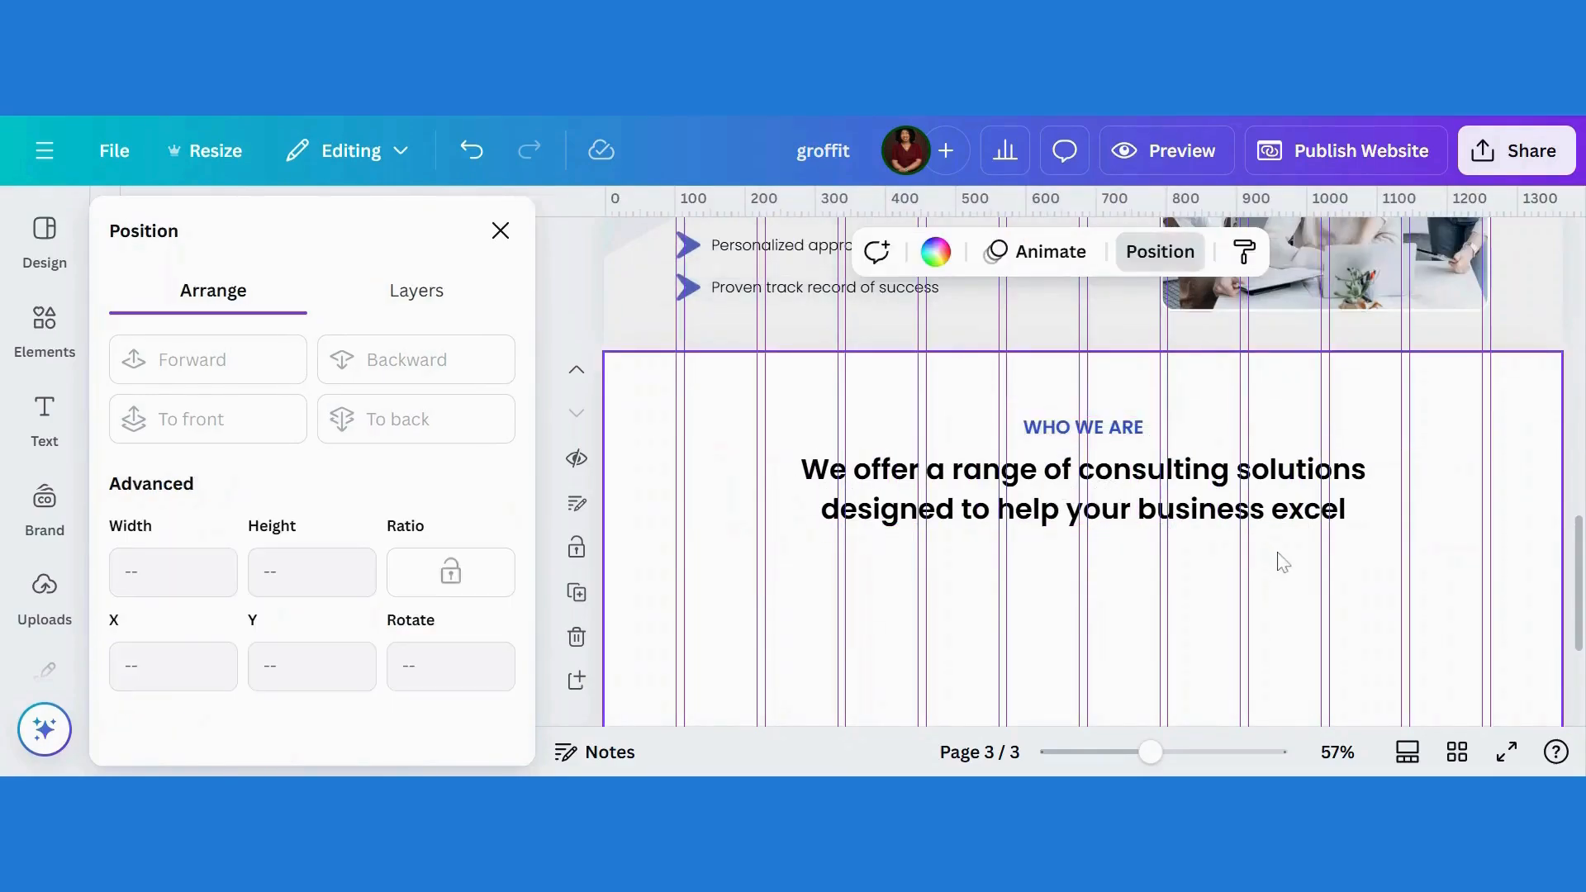
scroll(1580, 533, down, 3)
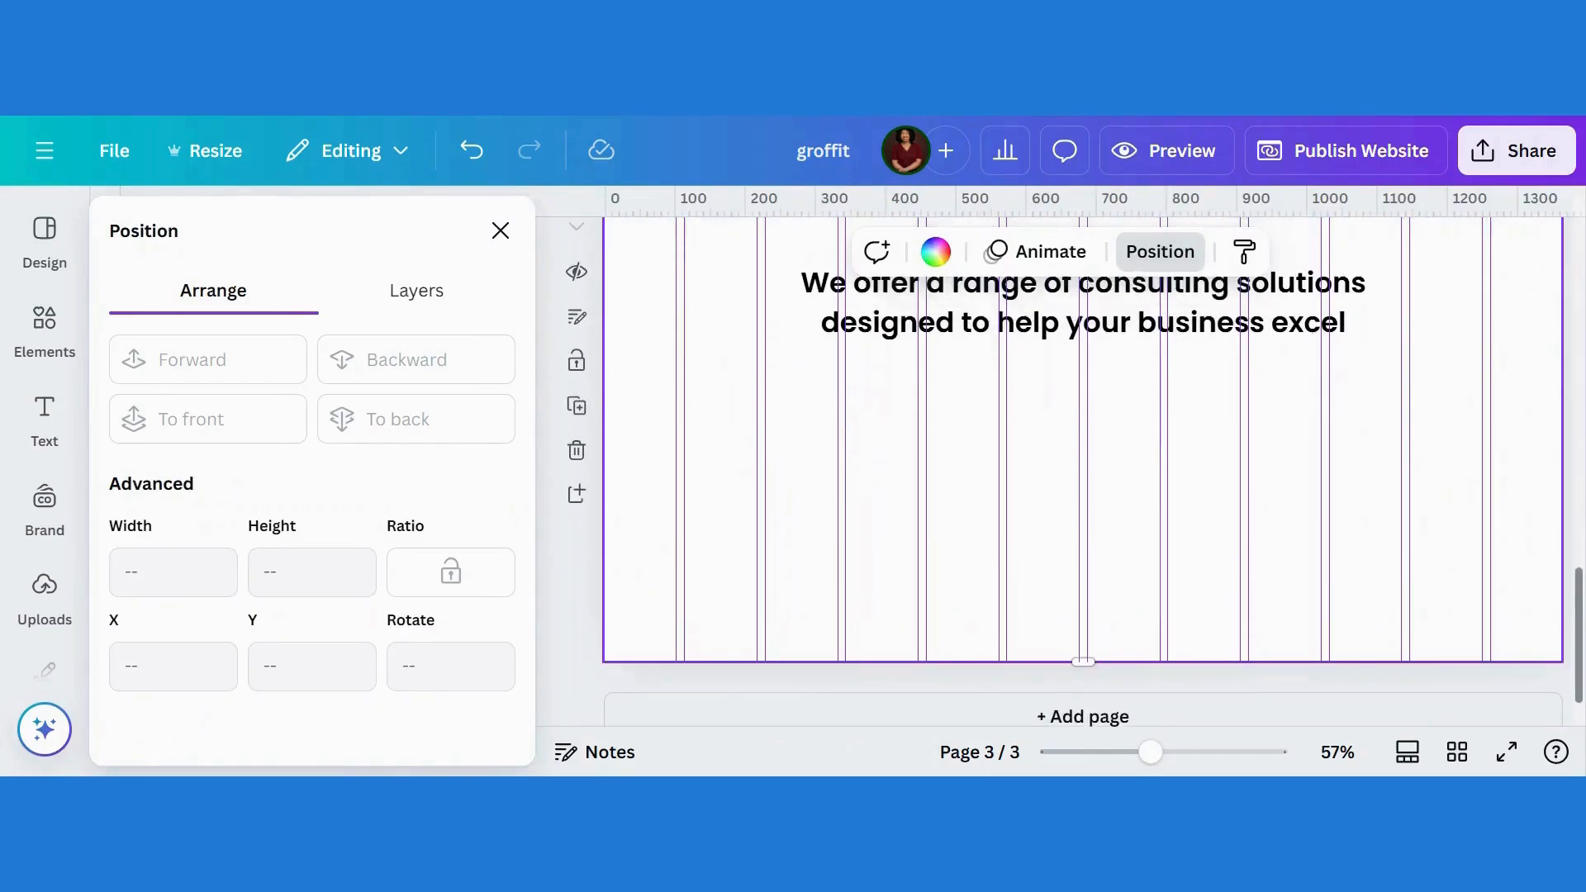
Step: Add the recently used white drop-shadow rounded rectangle to the third page and place it as a card below the heading, on the page's left side
click(46, 322)
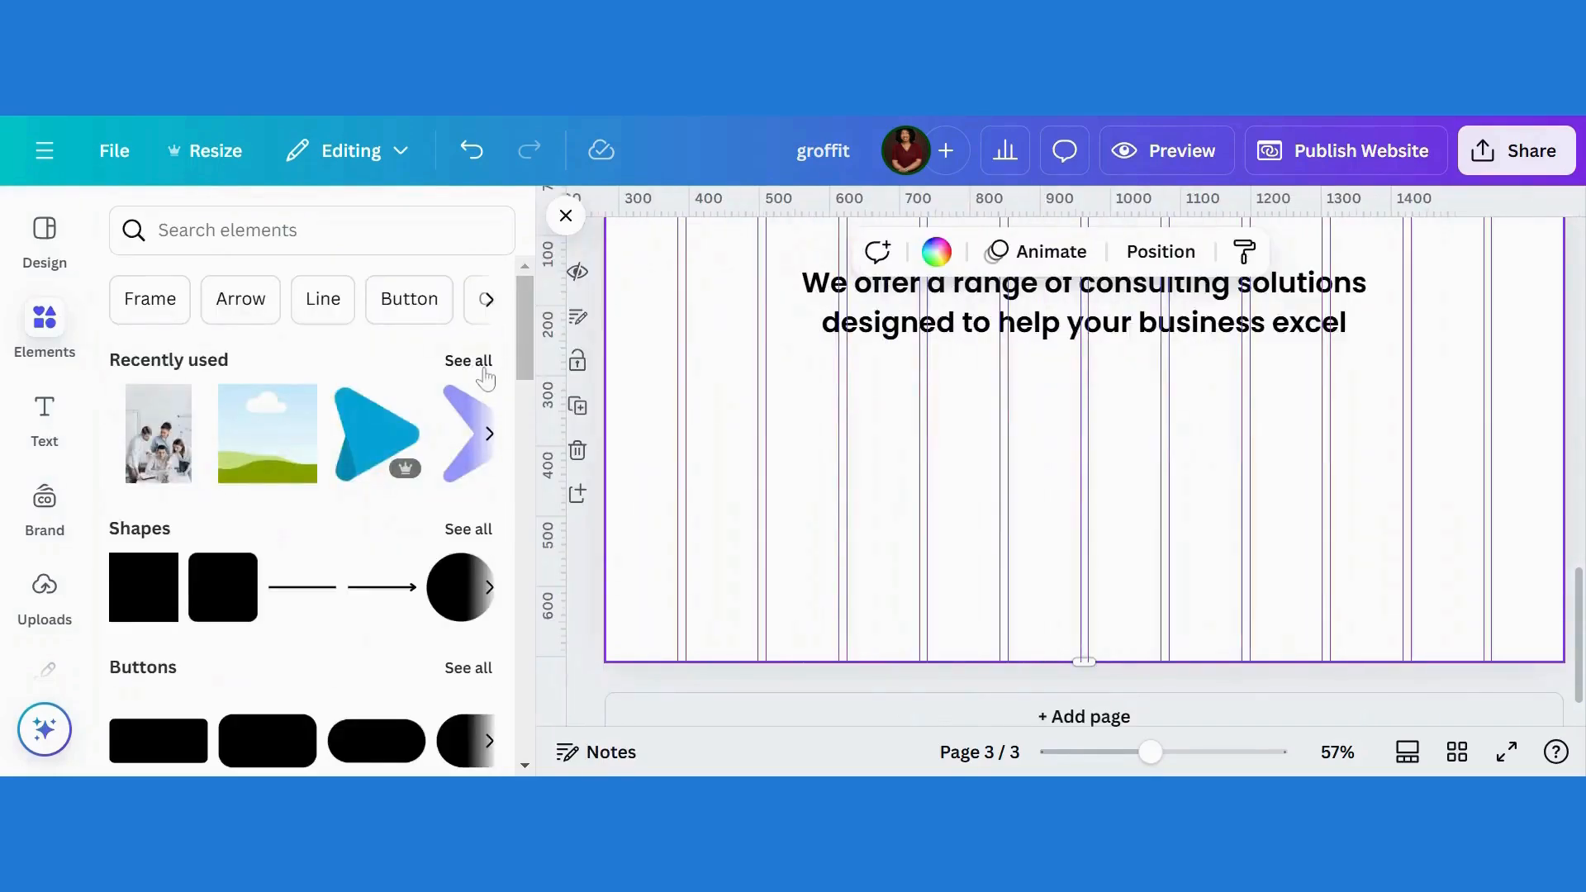
click(486, 363)
drag(531, 326, 533, 393)
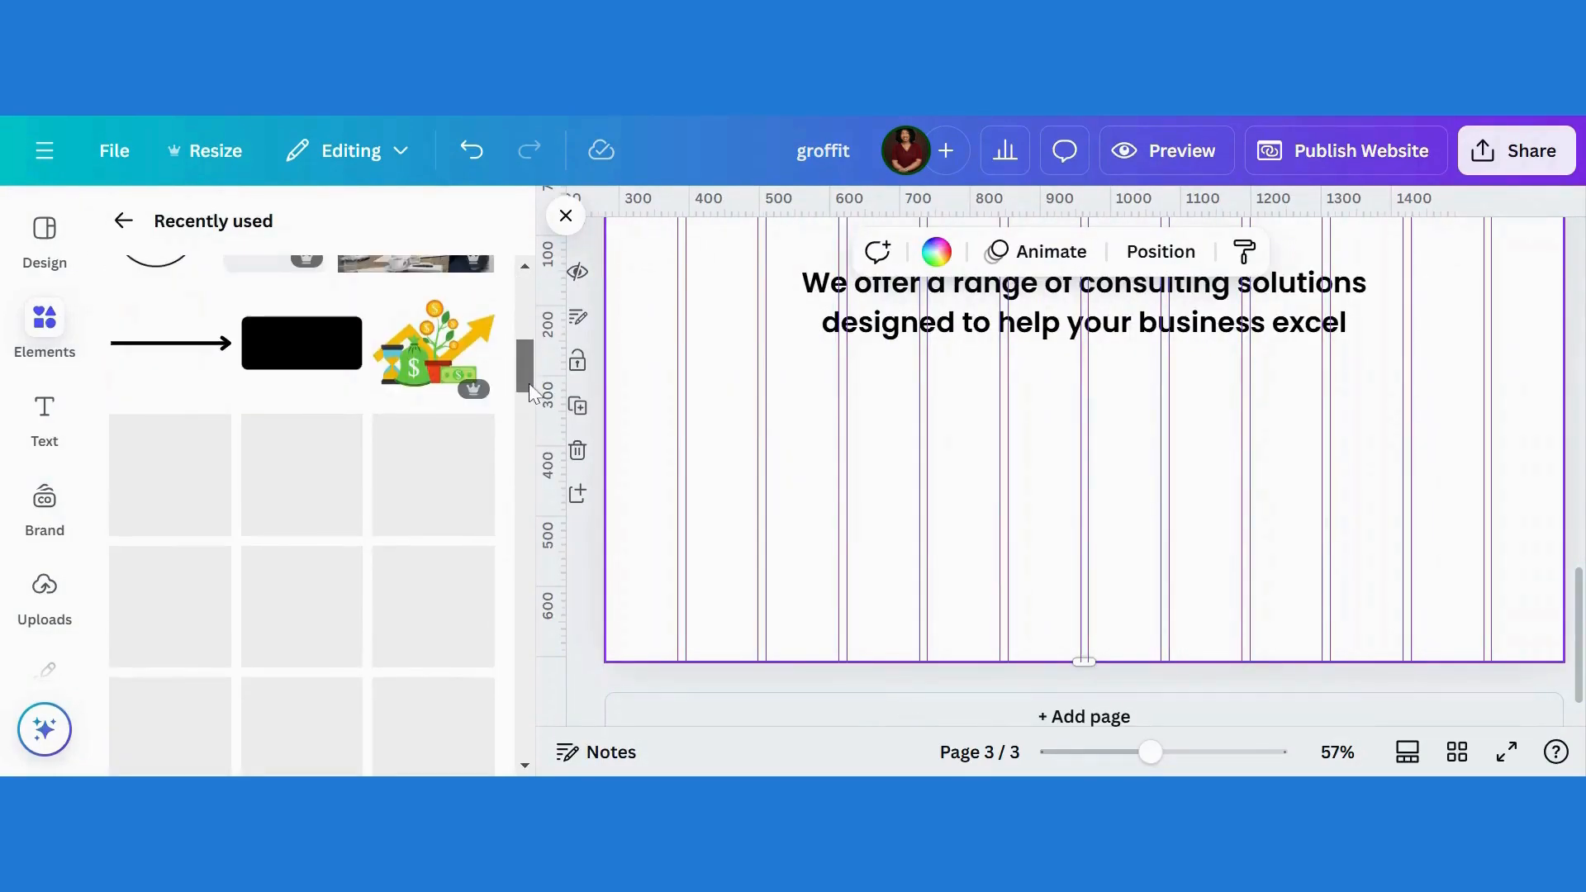
scroll(533, 392, up, 2)
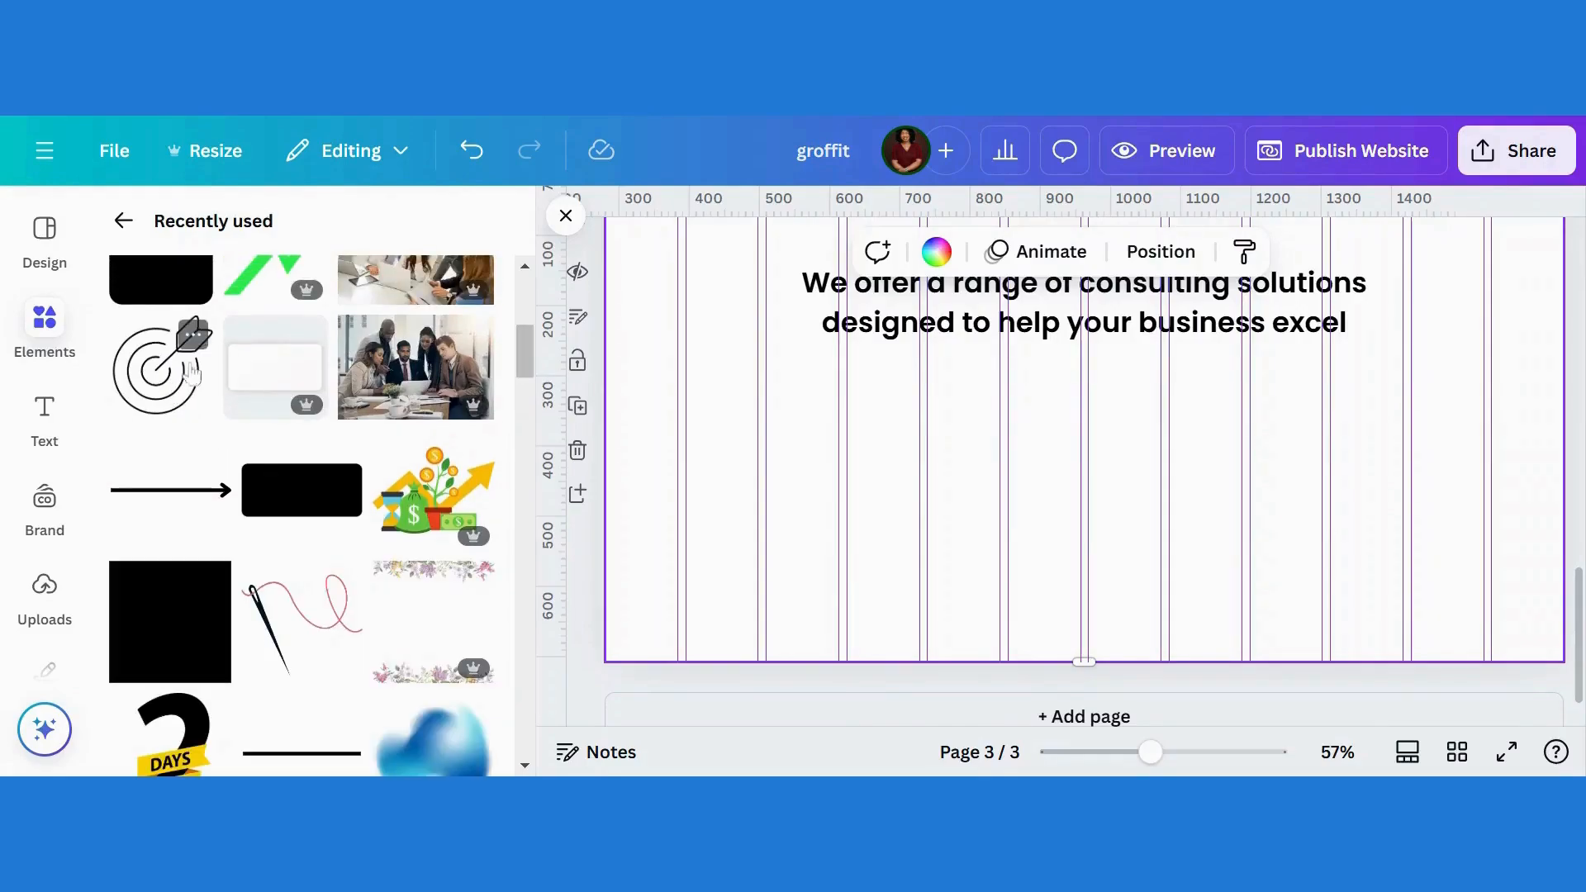
click(267, 372)
drag(1086, 404, 837, 433)
click(307, 335)
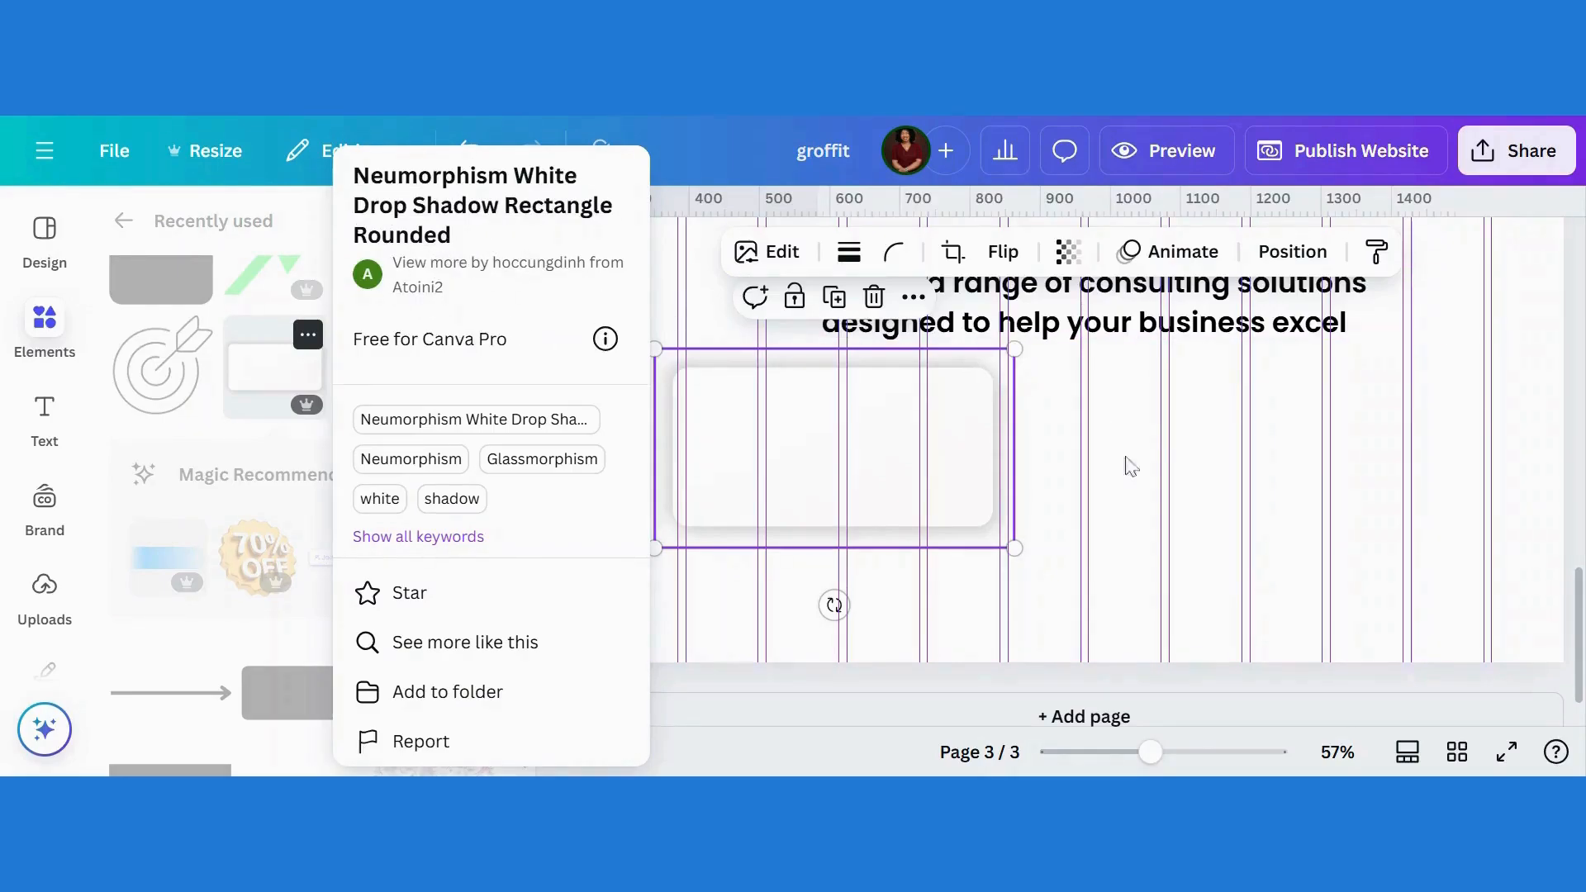
click(1147, 521)
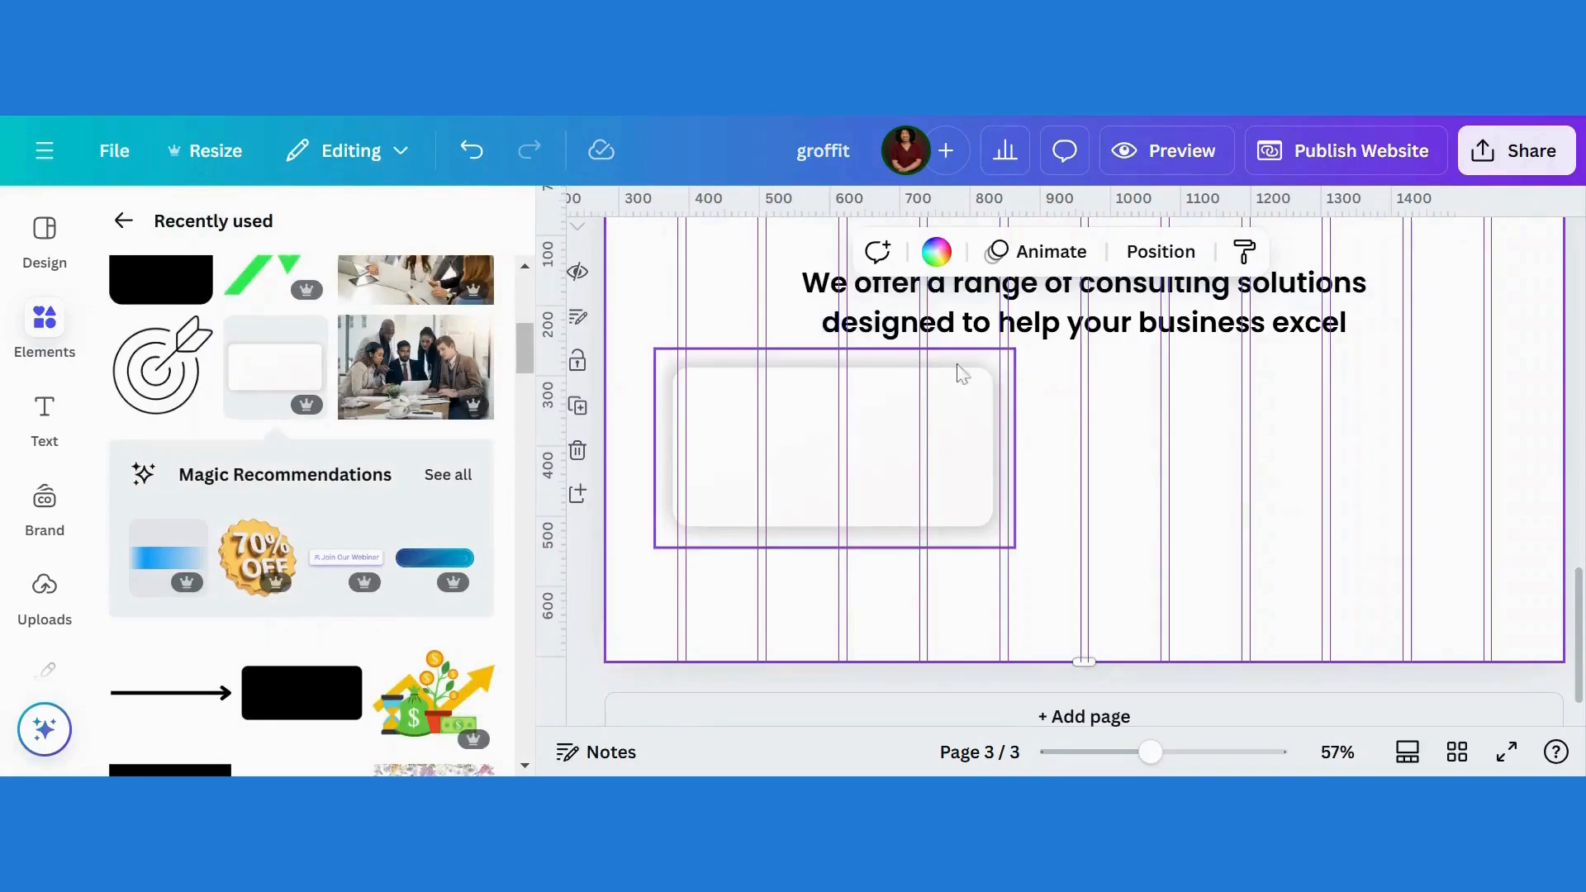
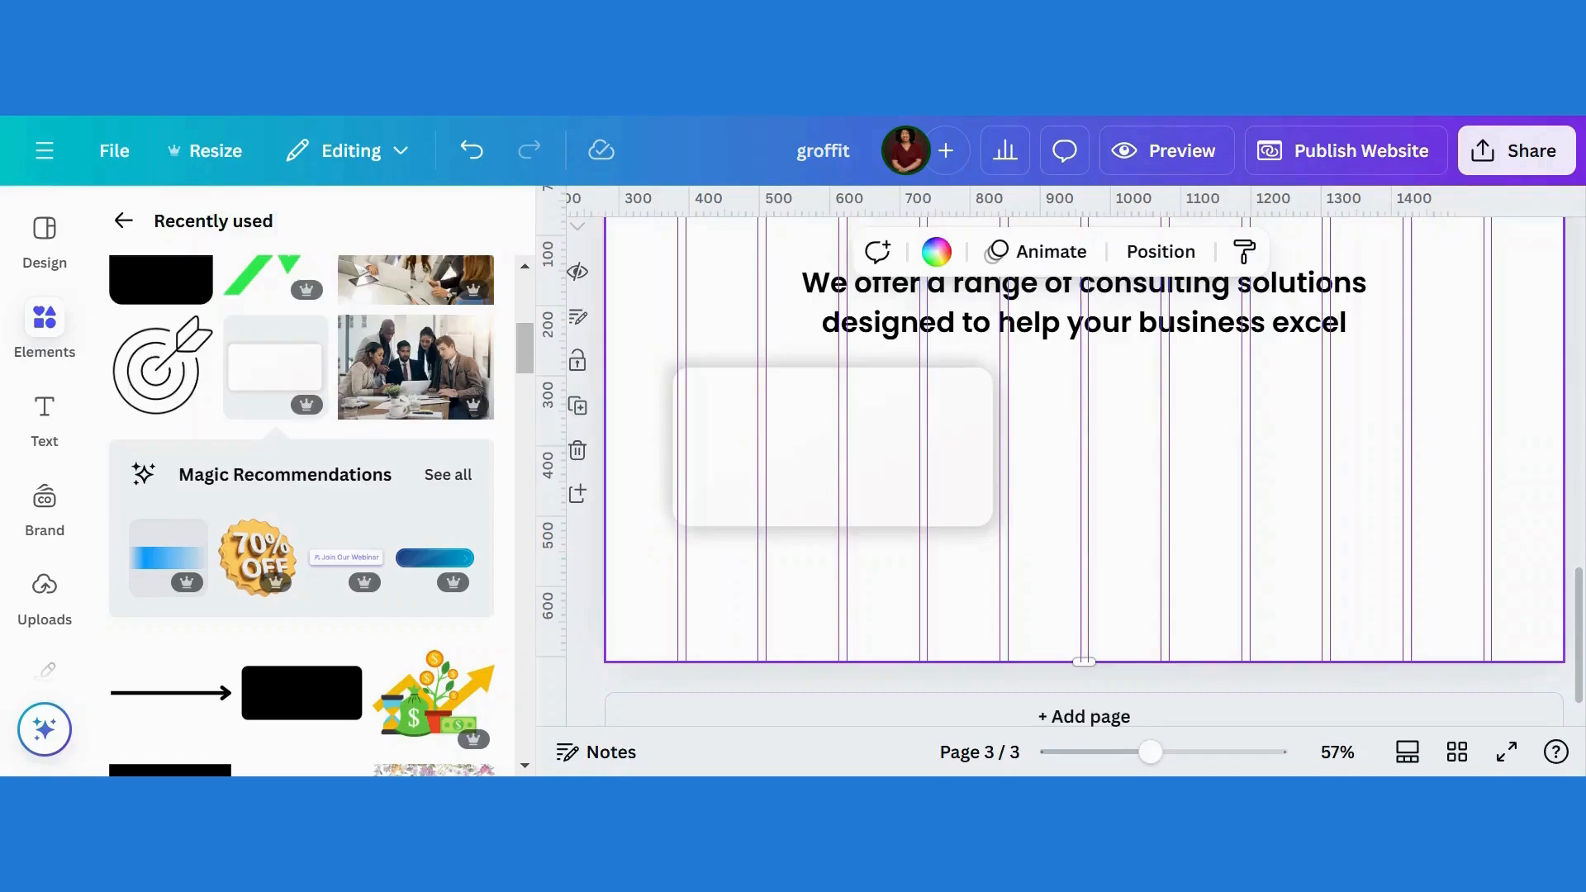
Step: Add a heading text box reading "Business Strategy" and scale it down to a font size of about 30.8
click(45, 412)
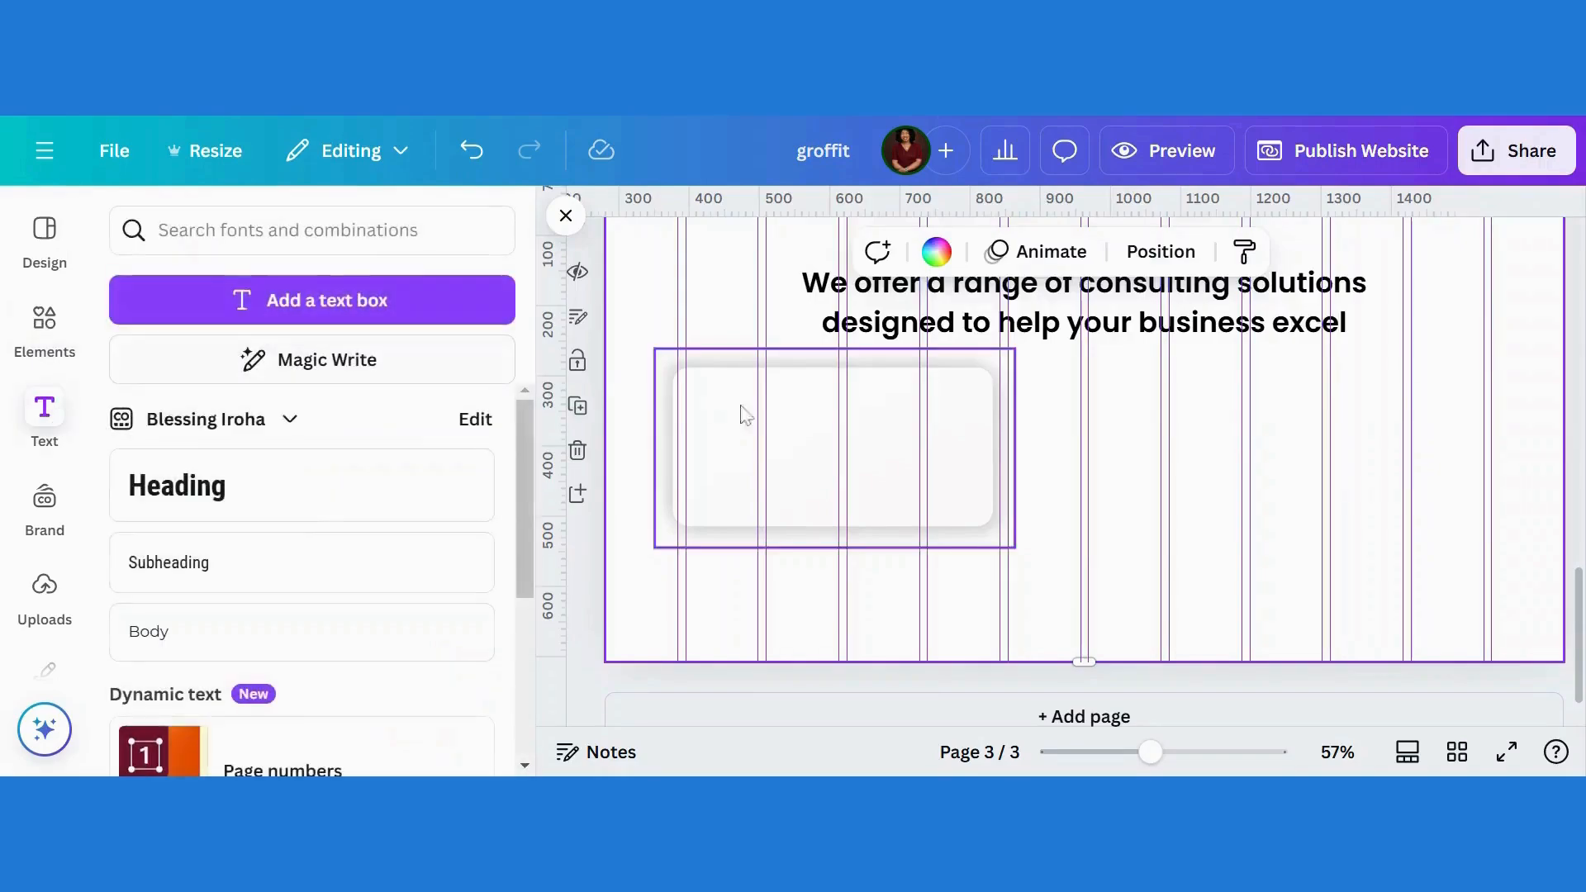
click(242, 472)
text(Business Strategy)
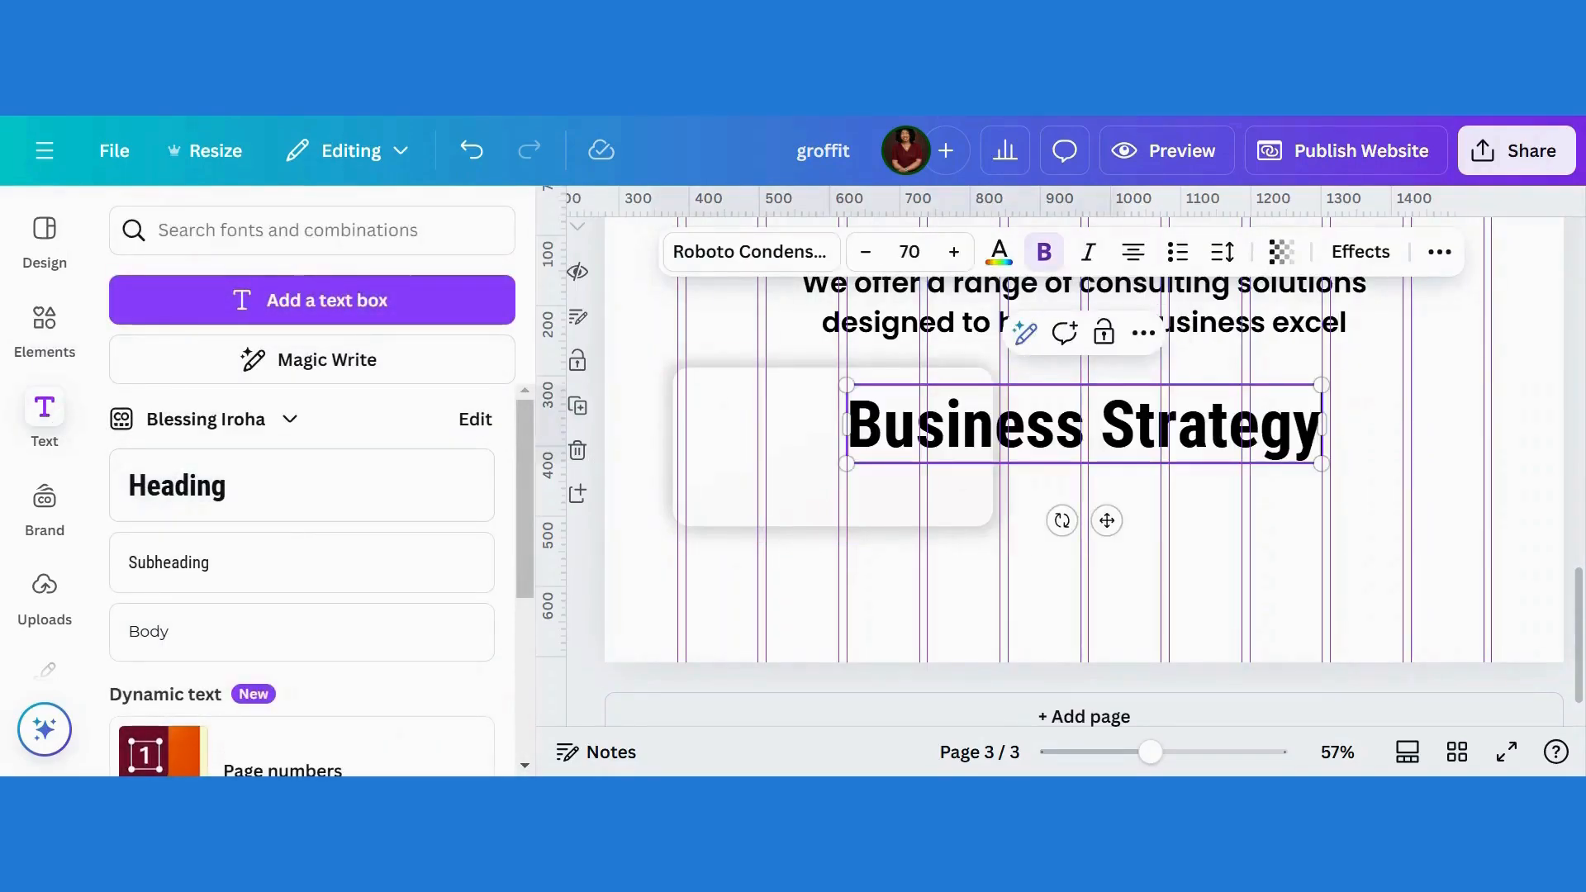
drag(1322, 464, 1059, 421)
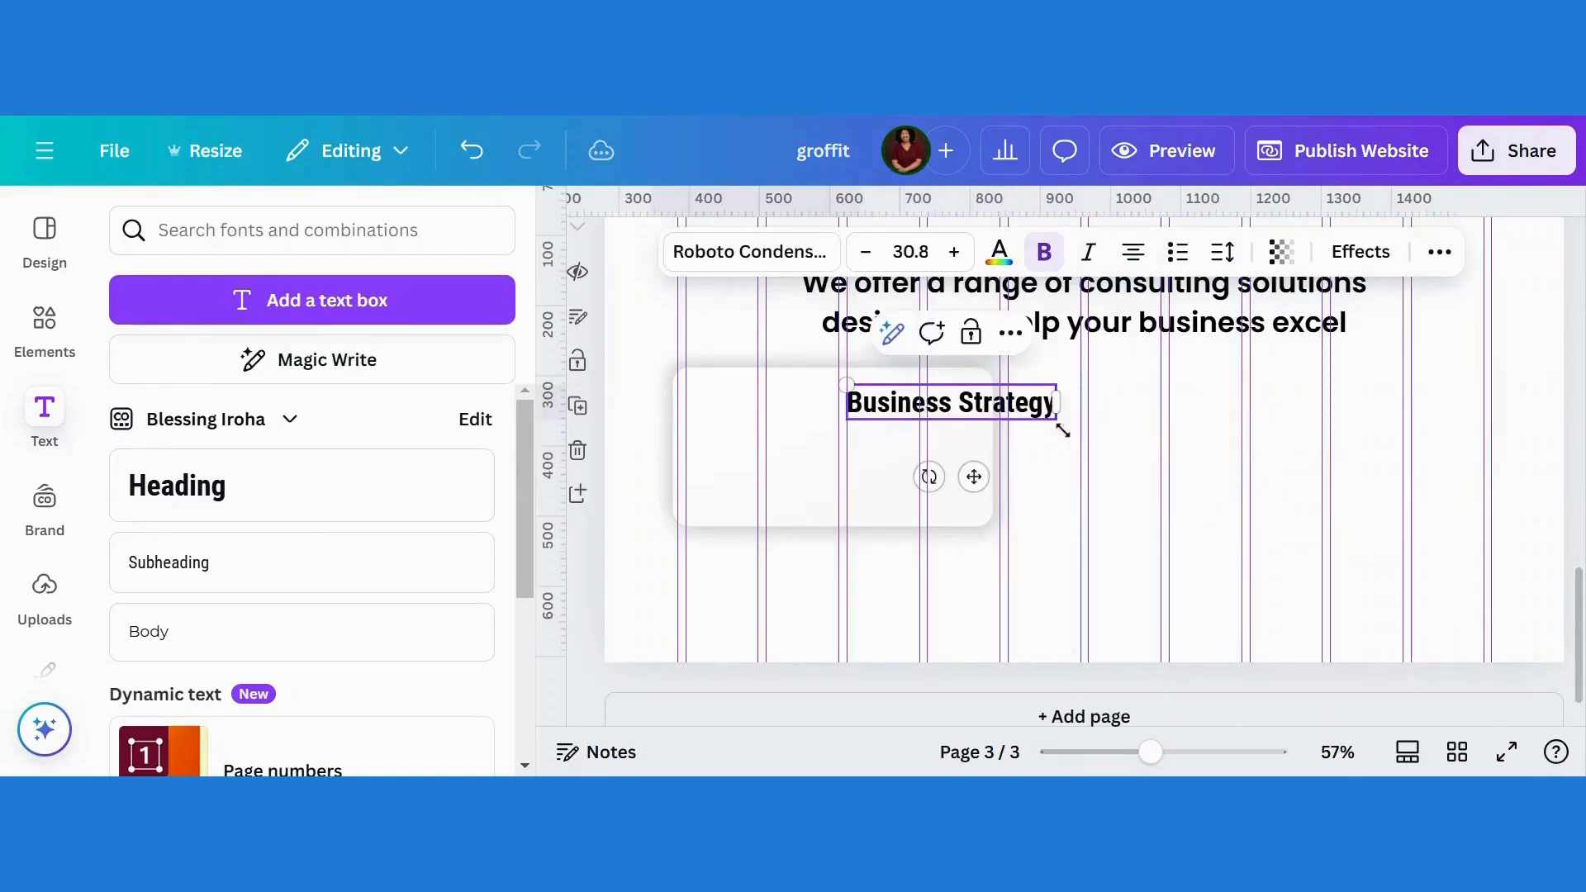
Step: Set the "Business Strategy" title in Poppins at size 18 and position it in the upper part of the white card
click(789, 257)
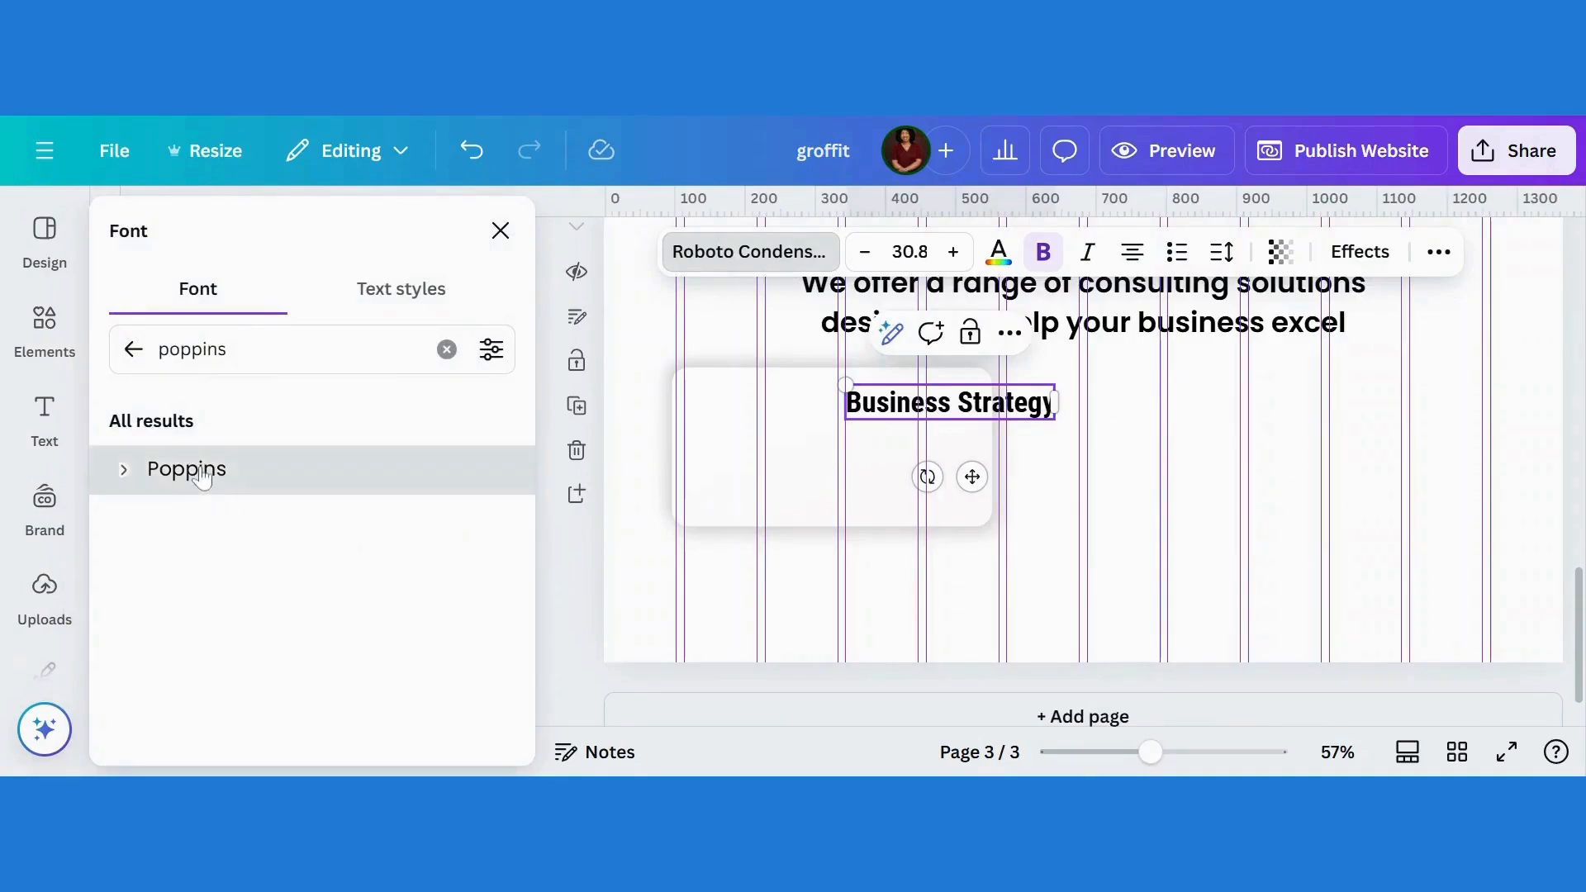
click(353, 467)
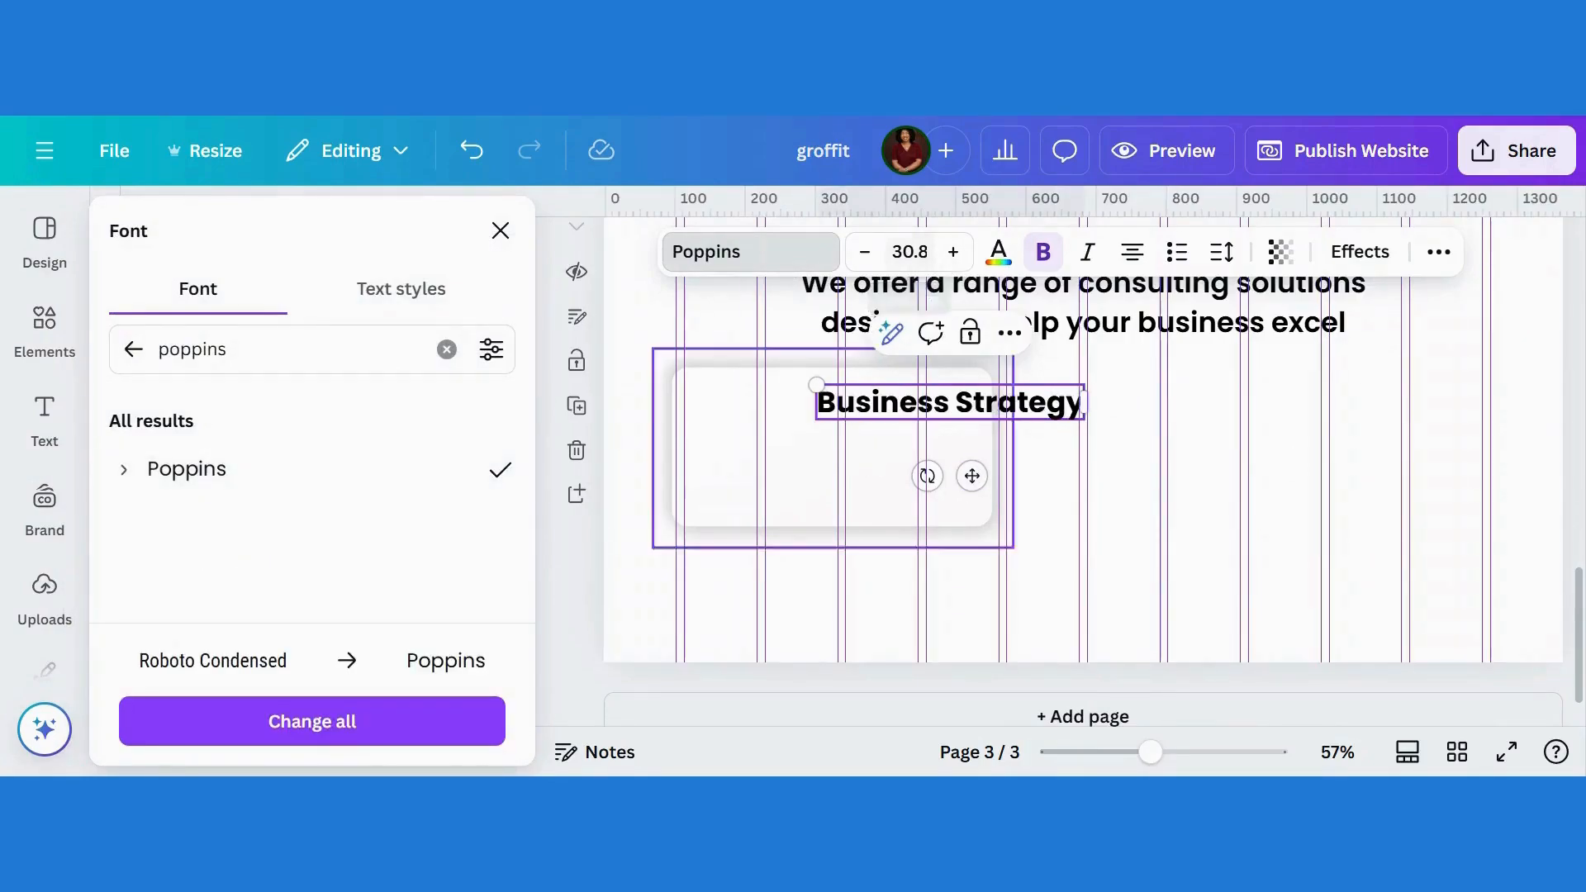
drag(972, 476, 860, 504)
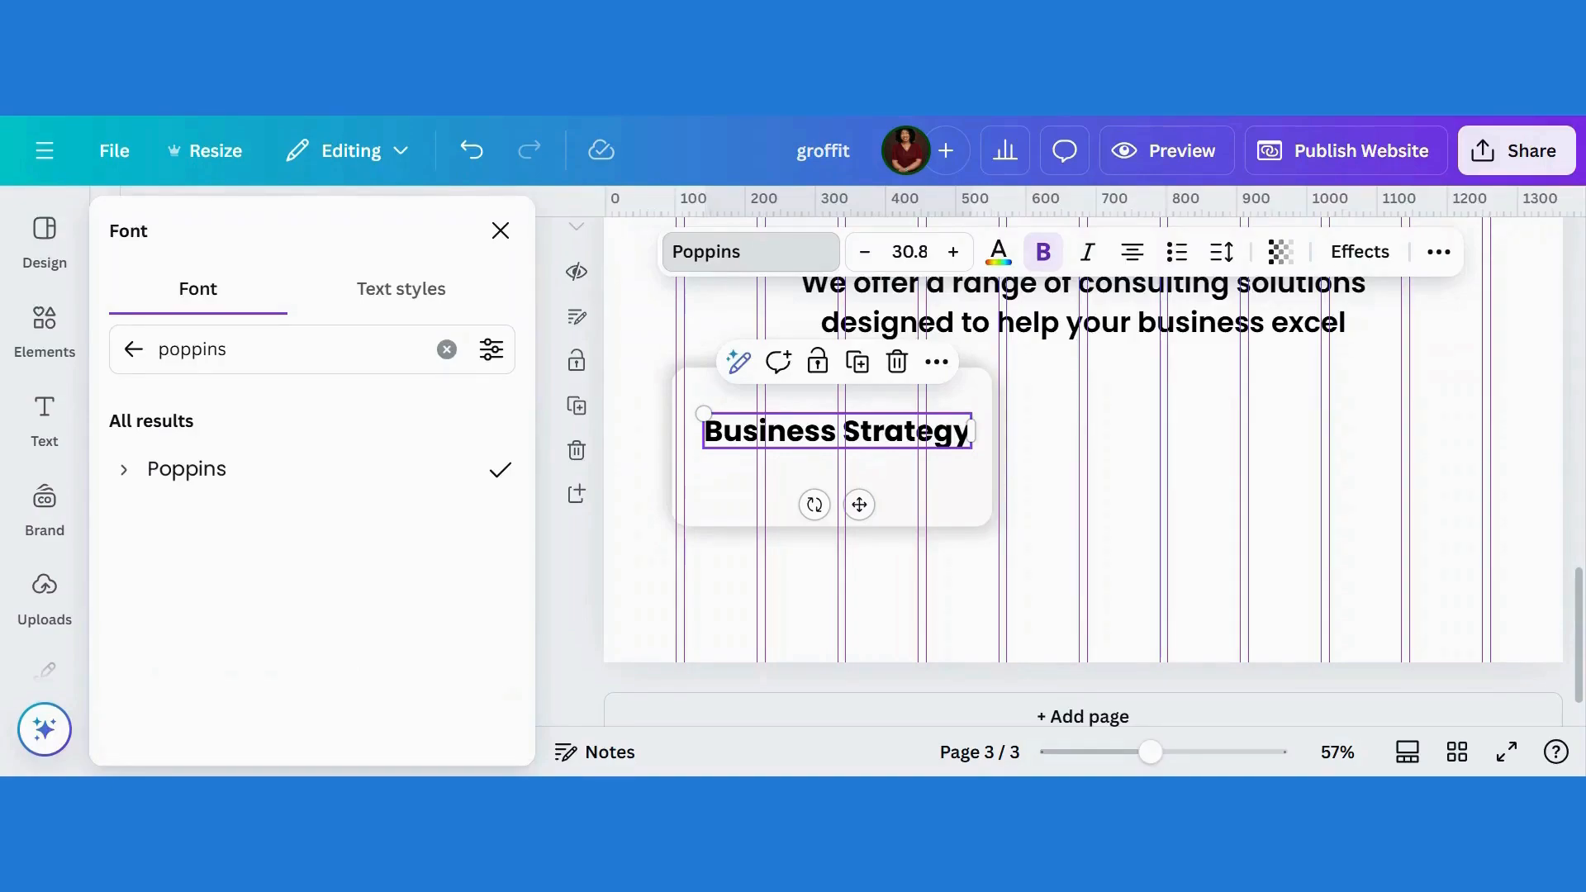
click(909, 252)
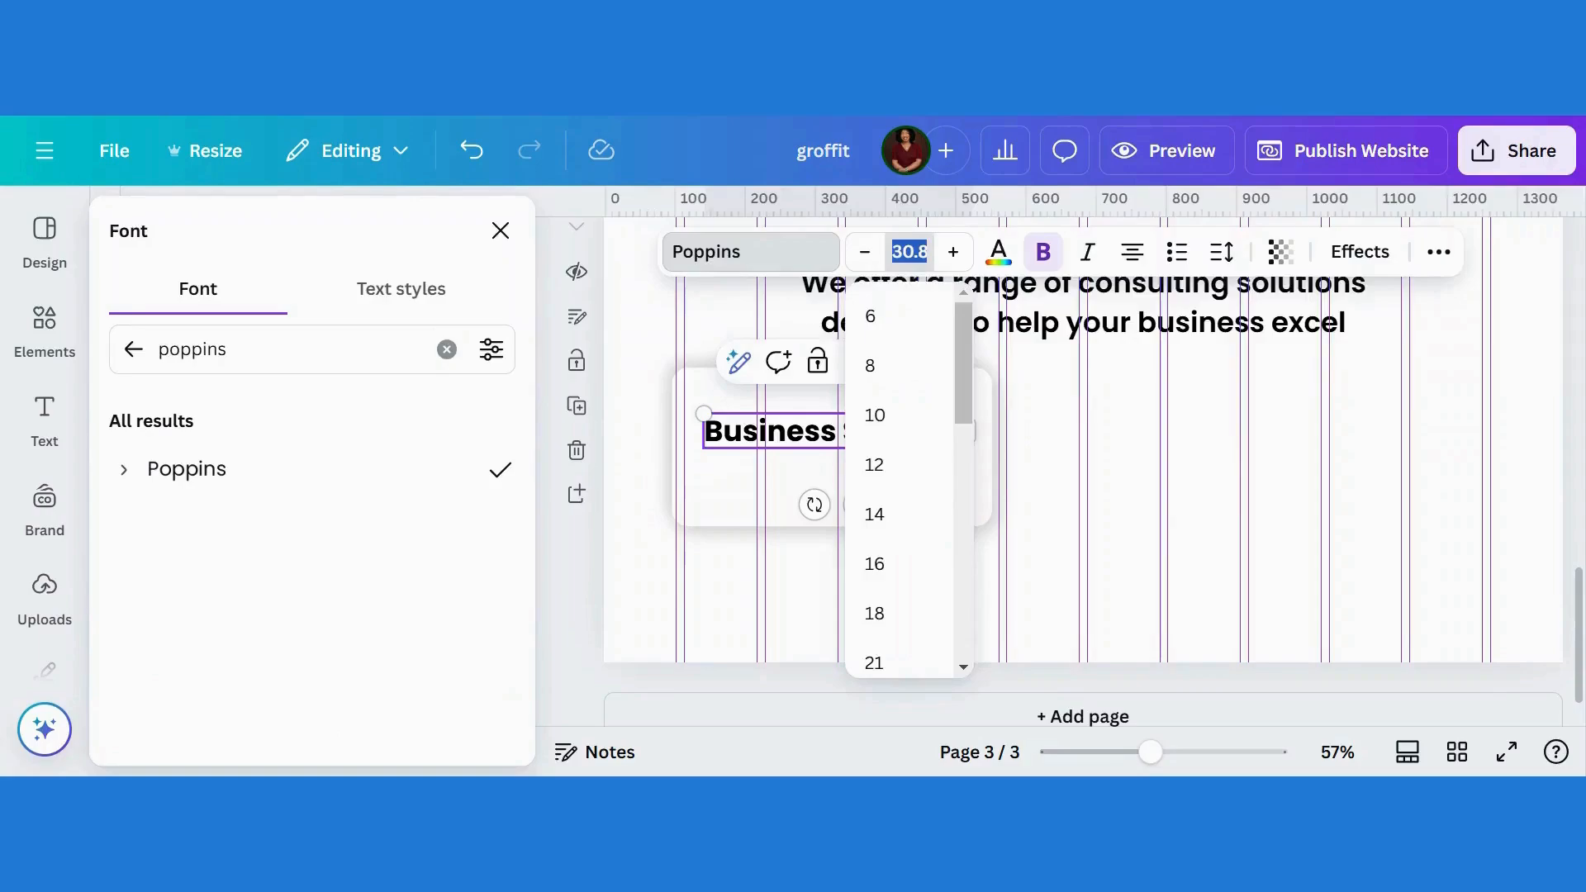
click(882, 614)
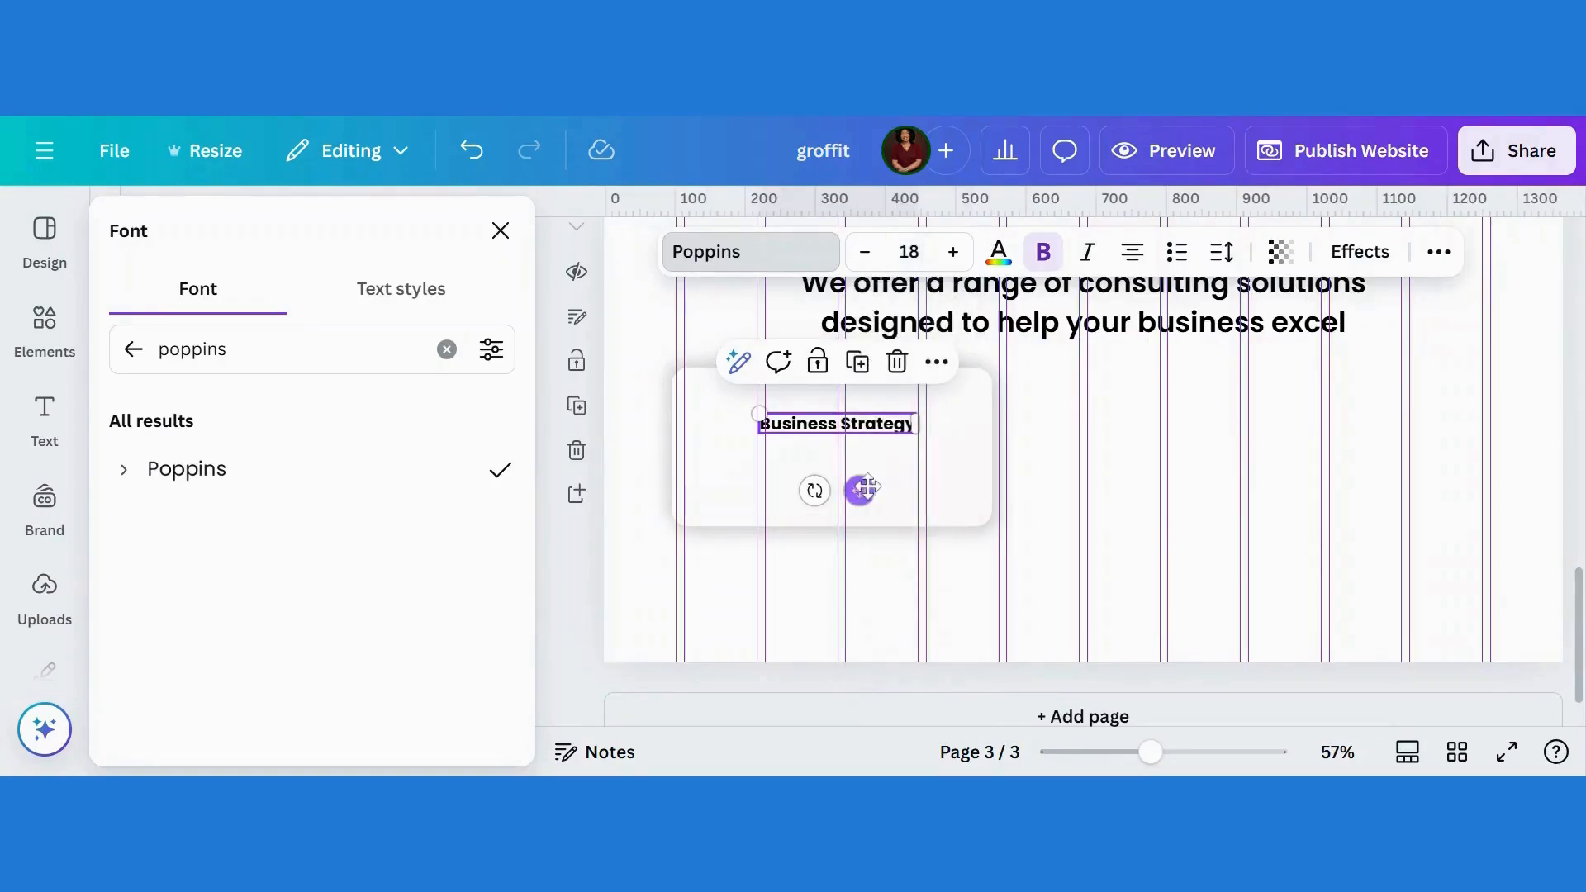
drag(861, 488, 856, 491)
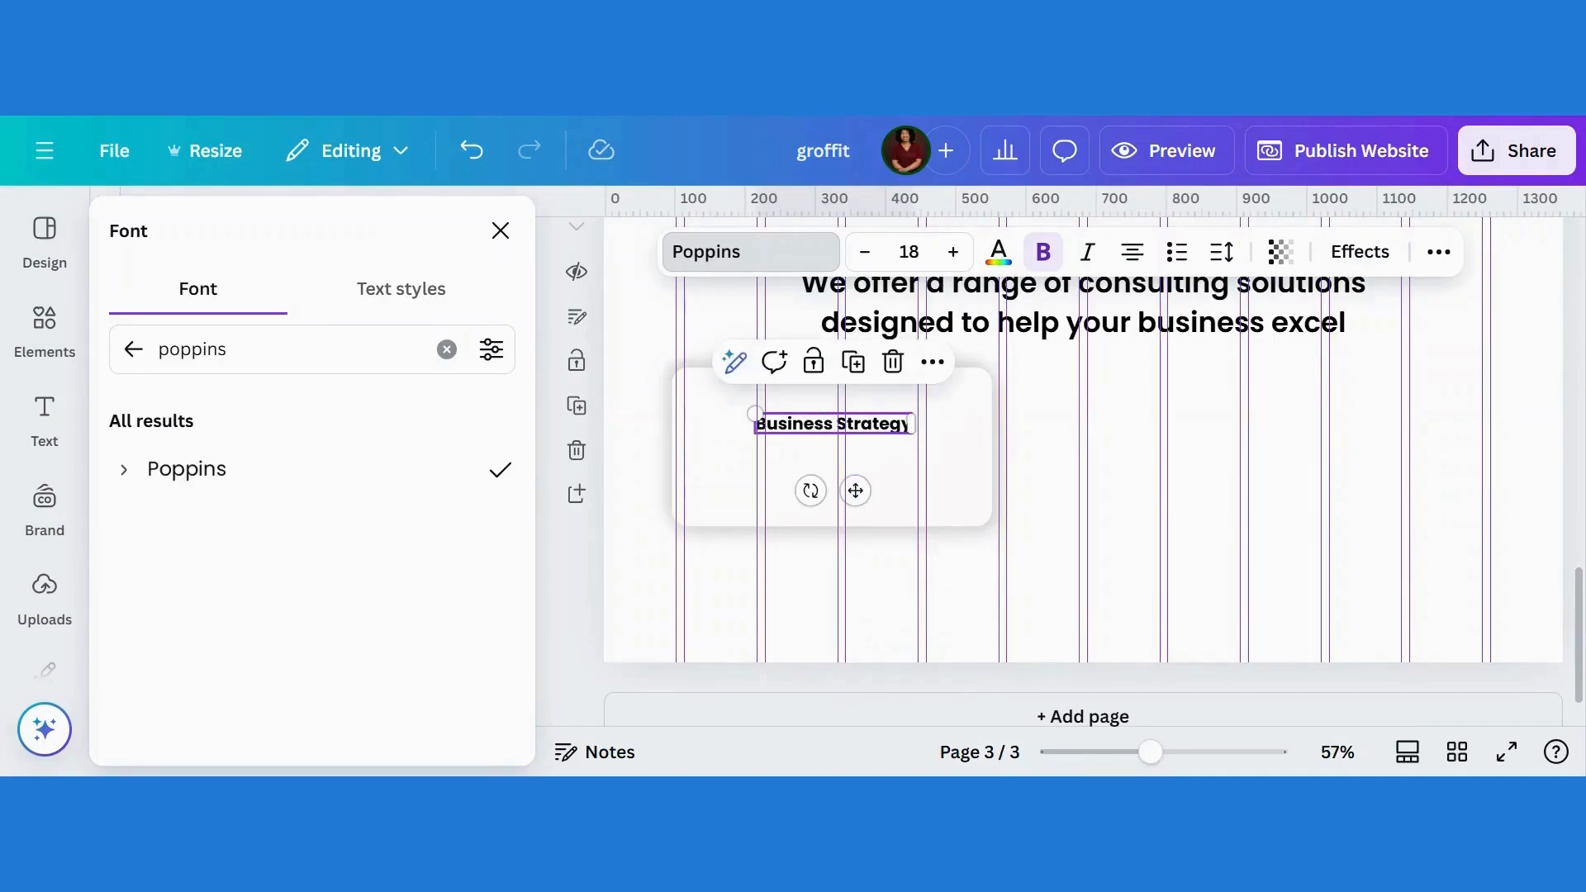
Step: Add the description "Develop actionable strategies to achieve your long-term goals." in Poppins size 18 and place it under the title inside the card
click(764, 483)
text(Develop actionable strategies to achieve your long-term goals.)
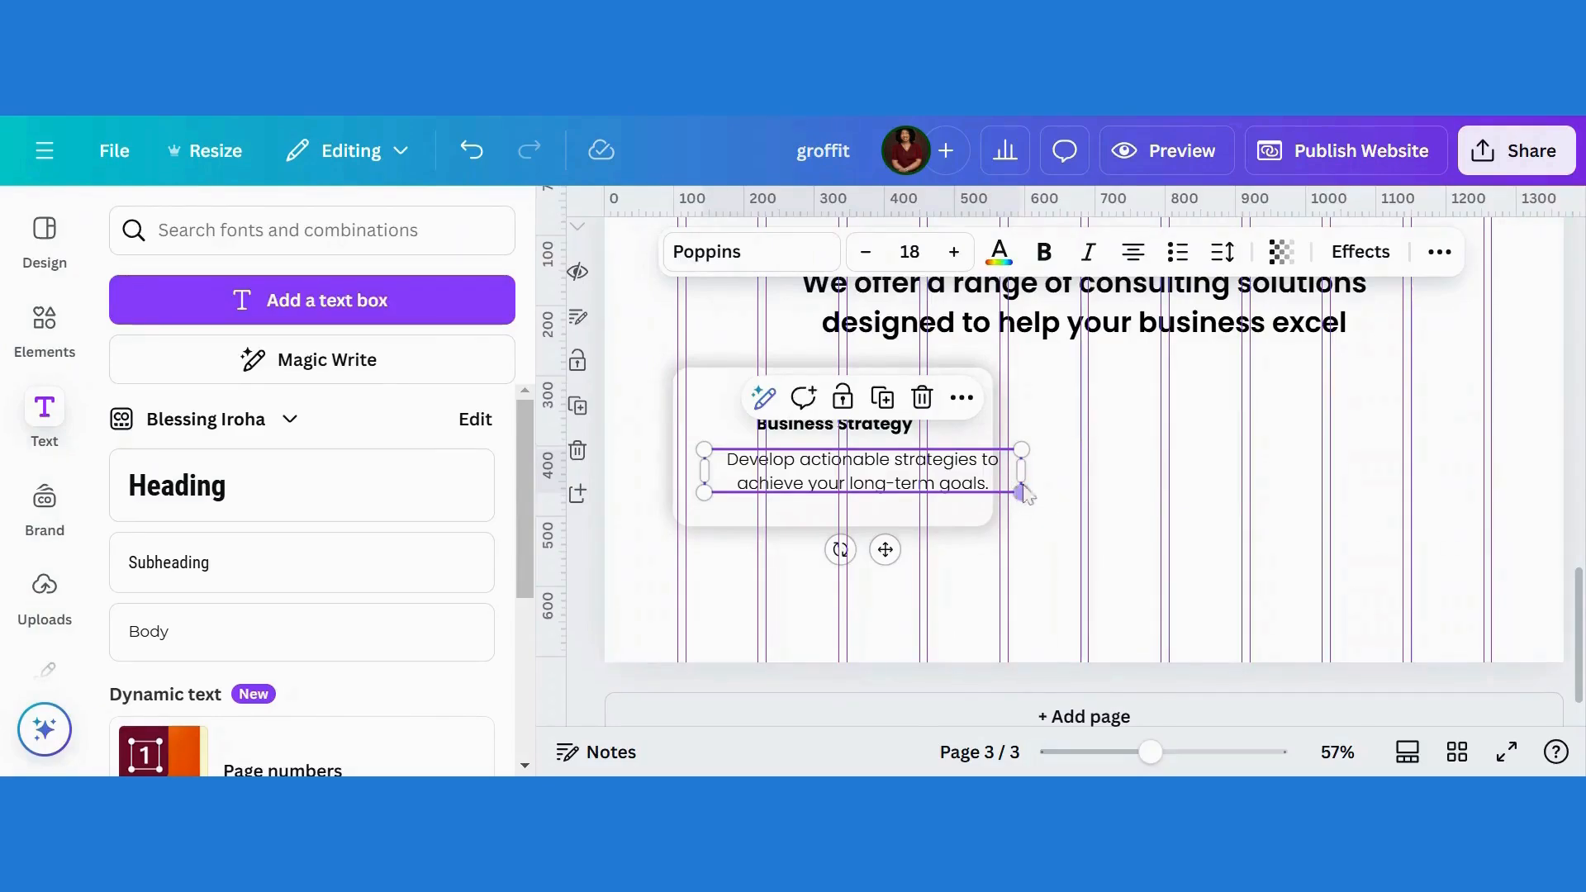
double_click(988, 479)
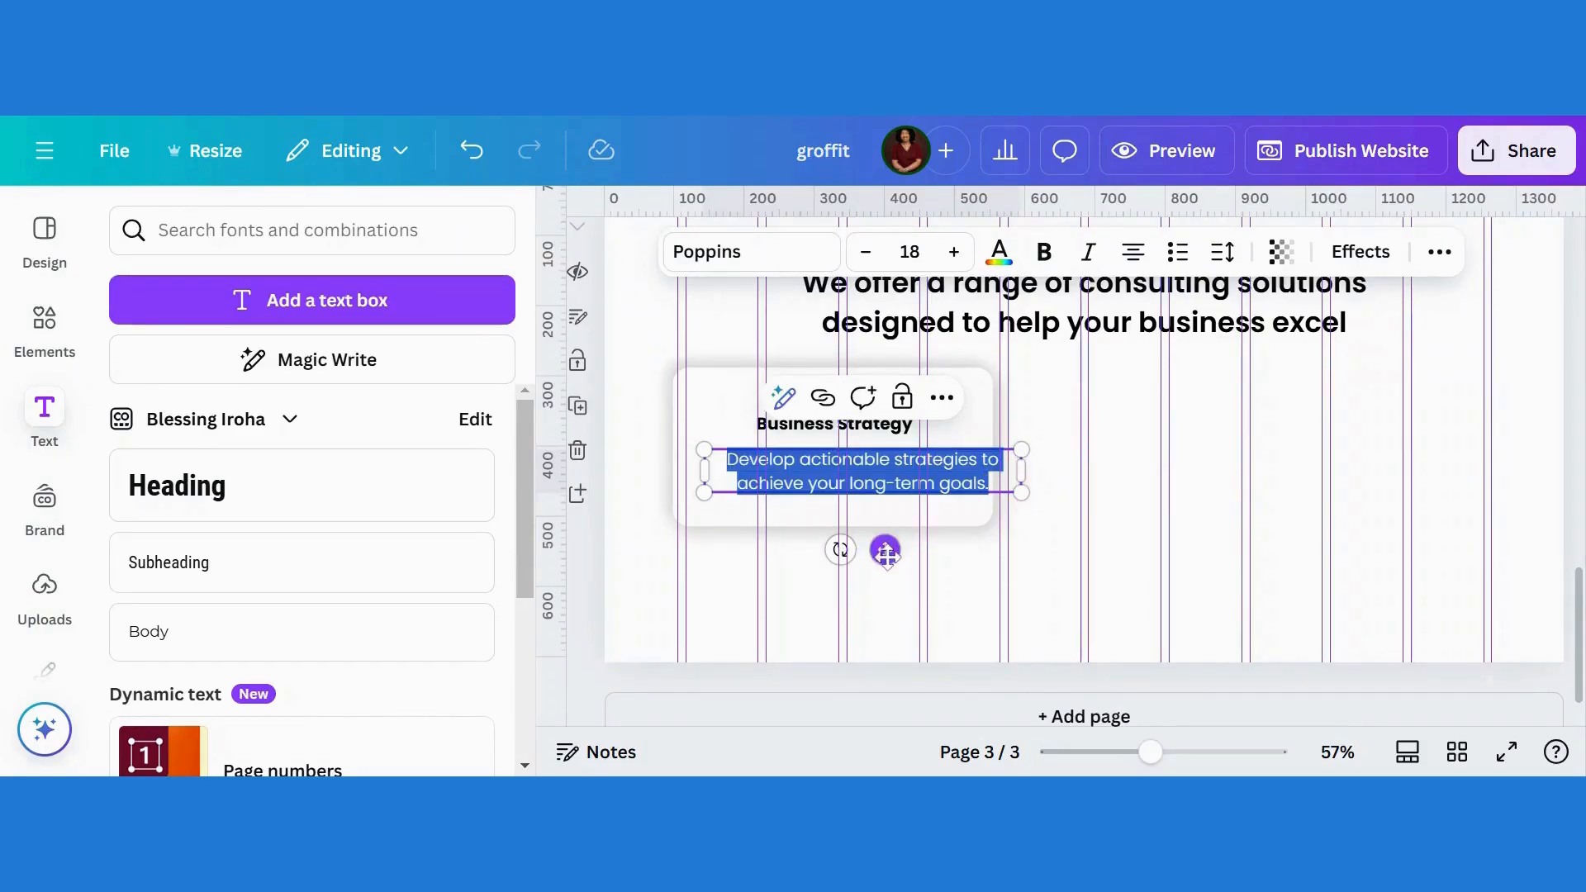
drag(886, 551, 863, 550)
click(1194, 492)
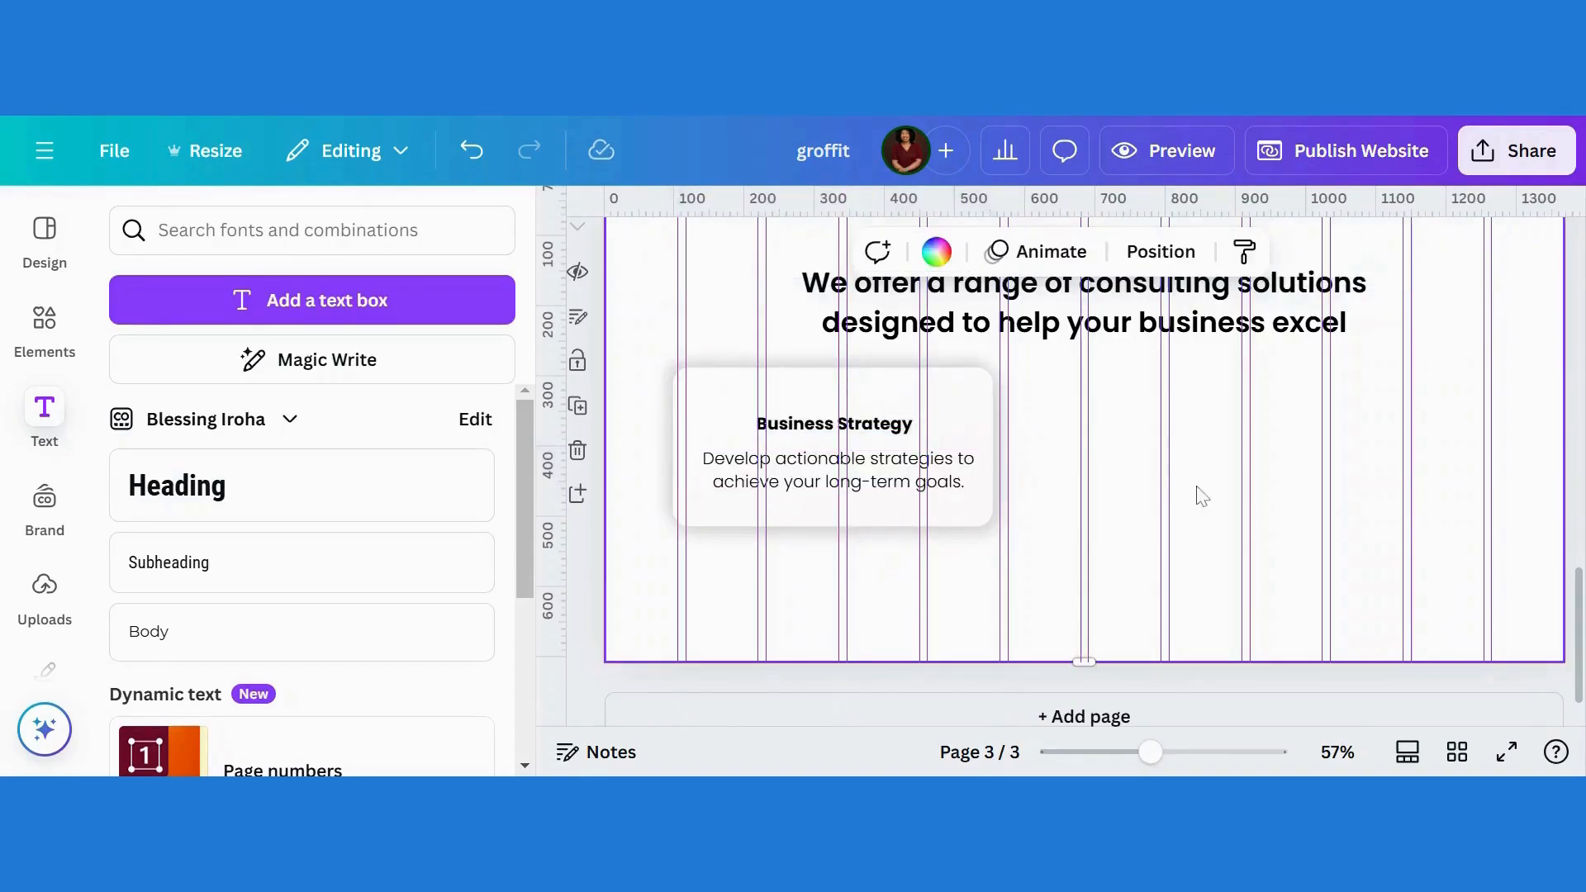
Step: Select the card's title and description together and align them to each other's horizontal centre
click(877, 478)
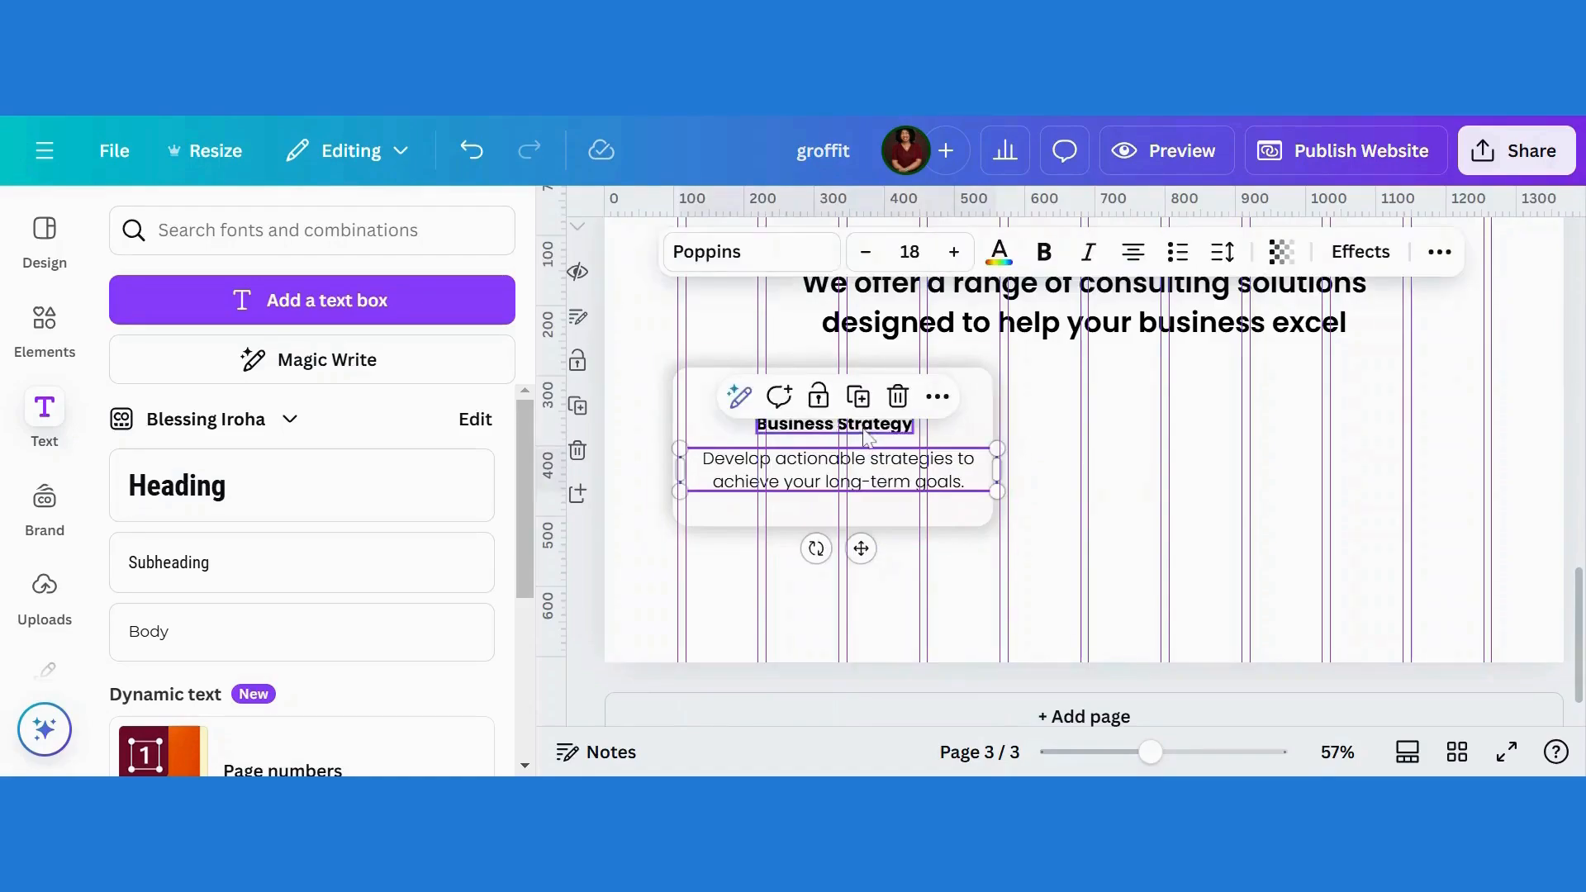
shift+click(900, 430)
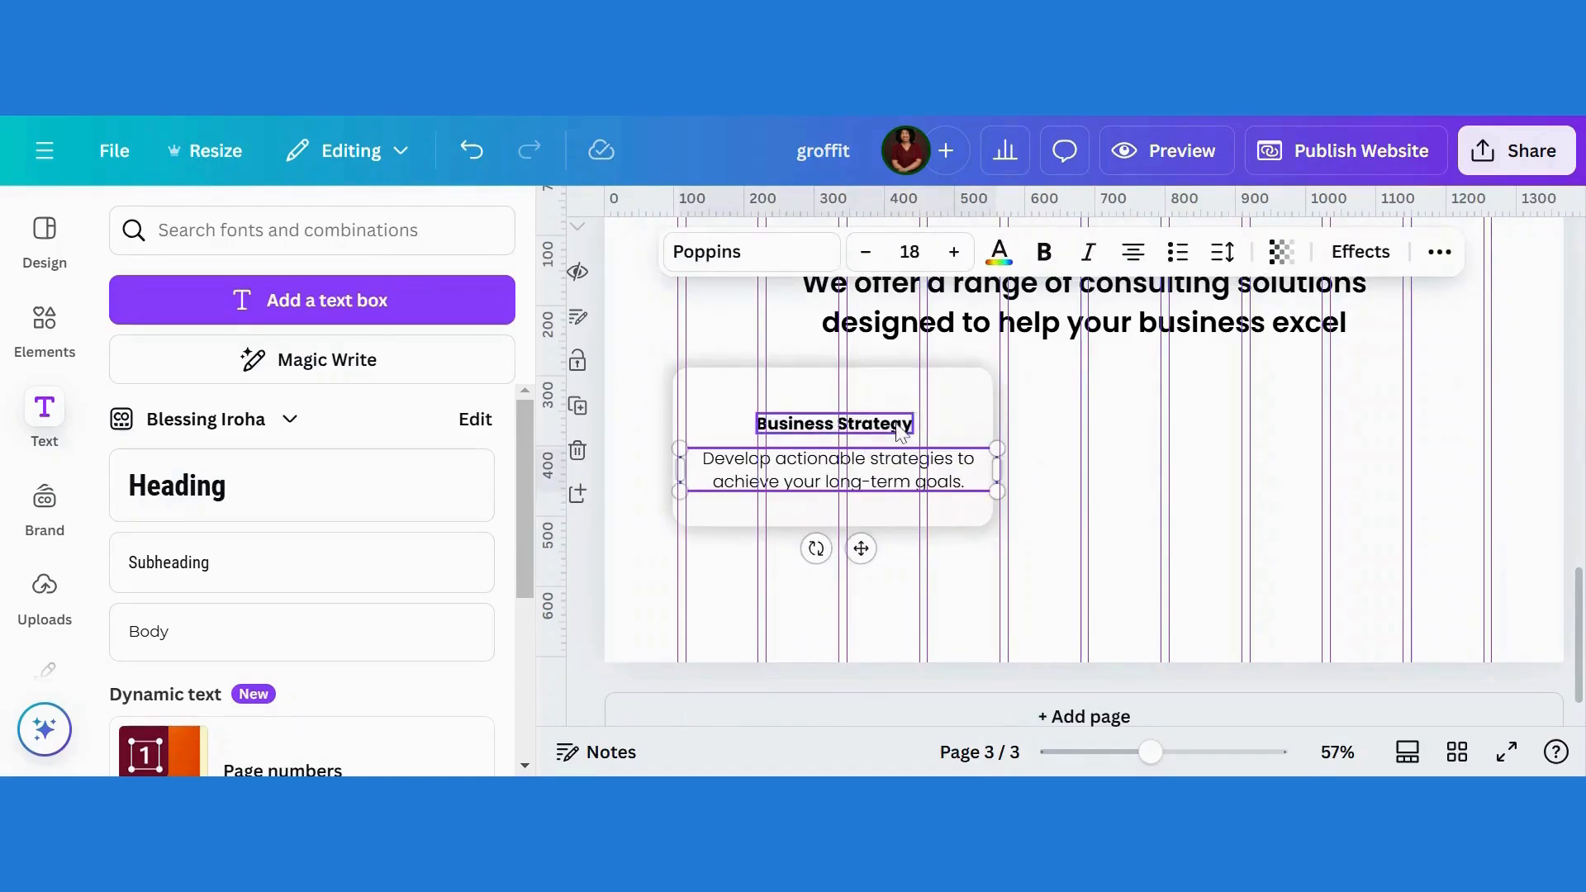
click(1439, 251)
click(1336, 307)
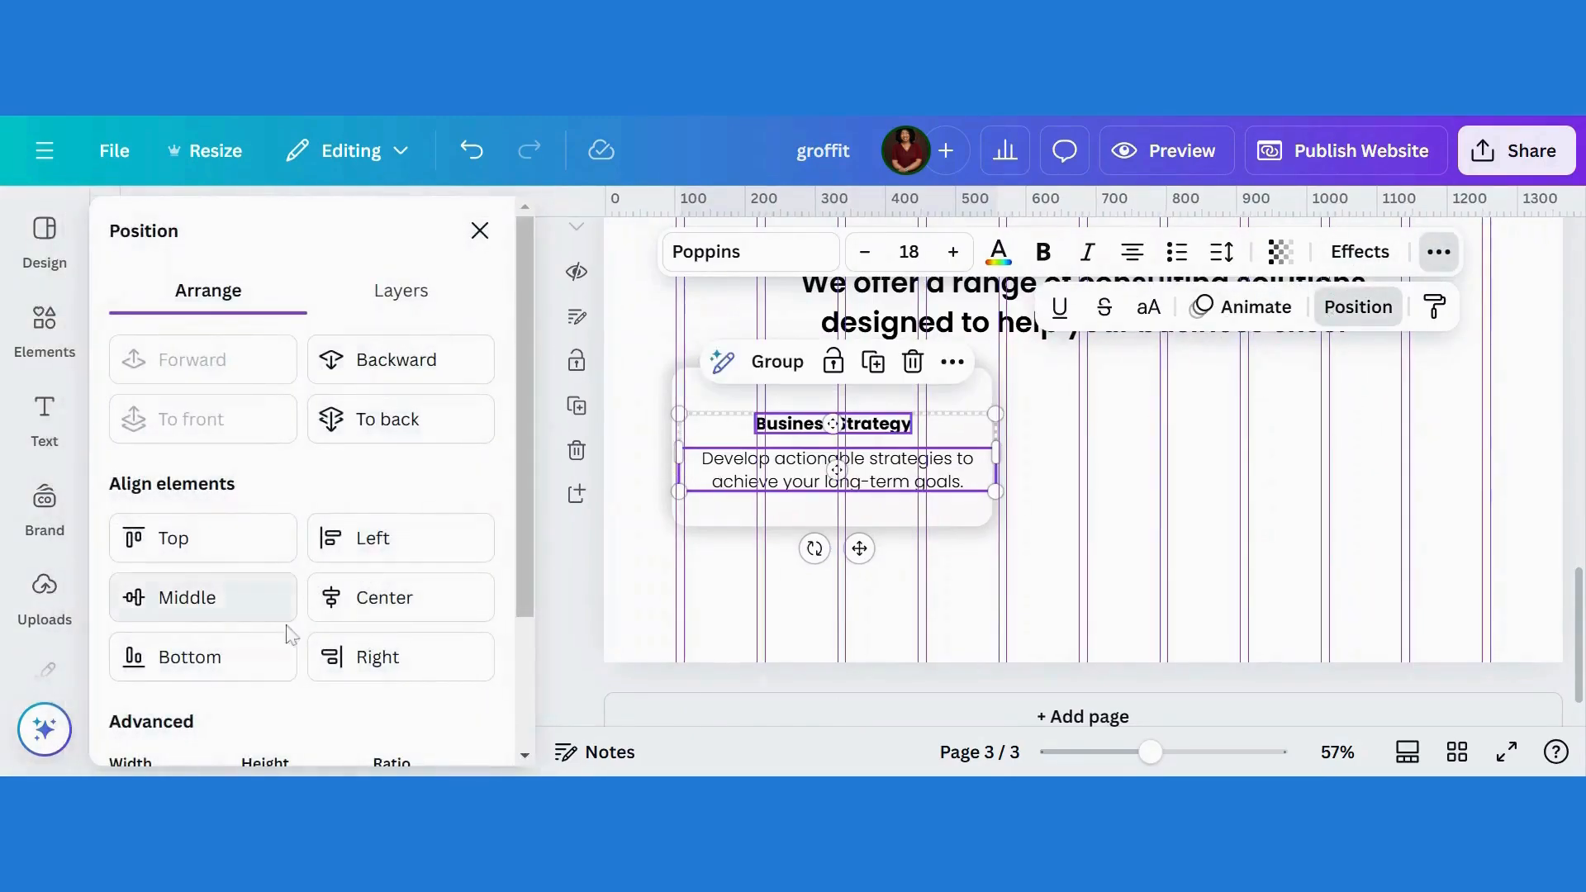
click(382, 601)
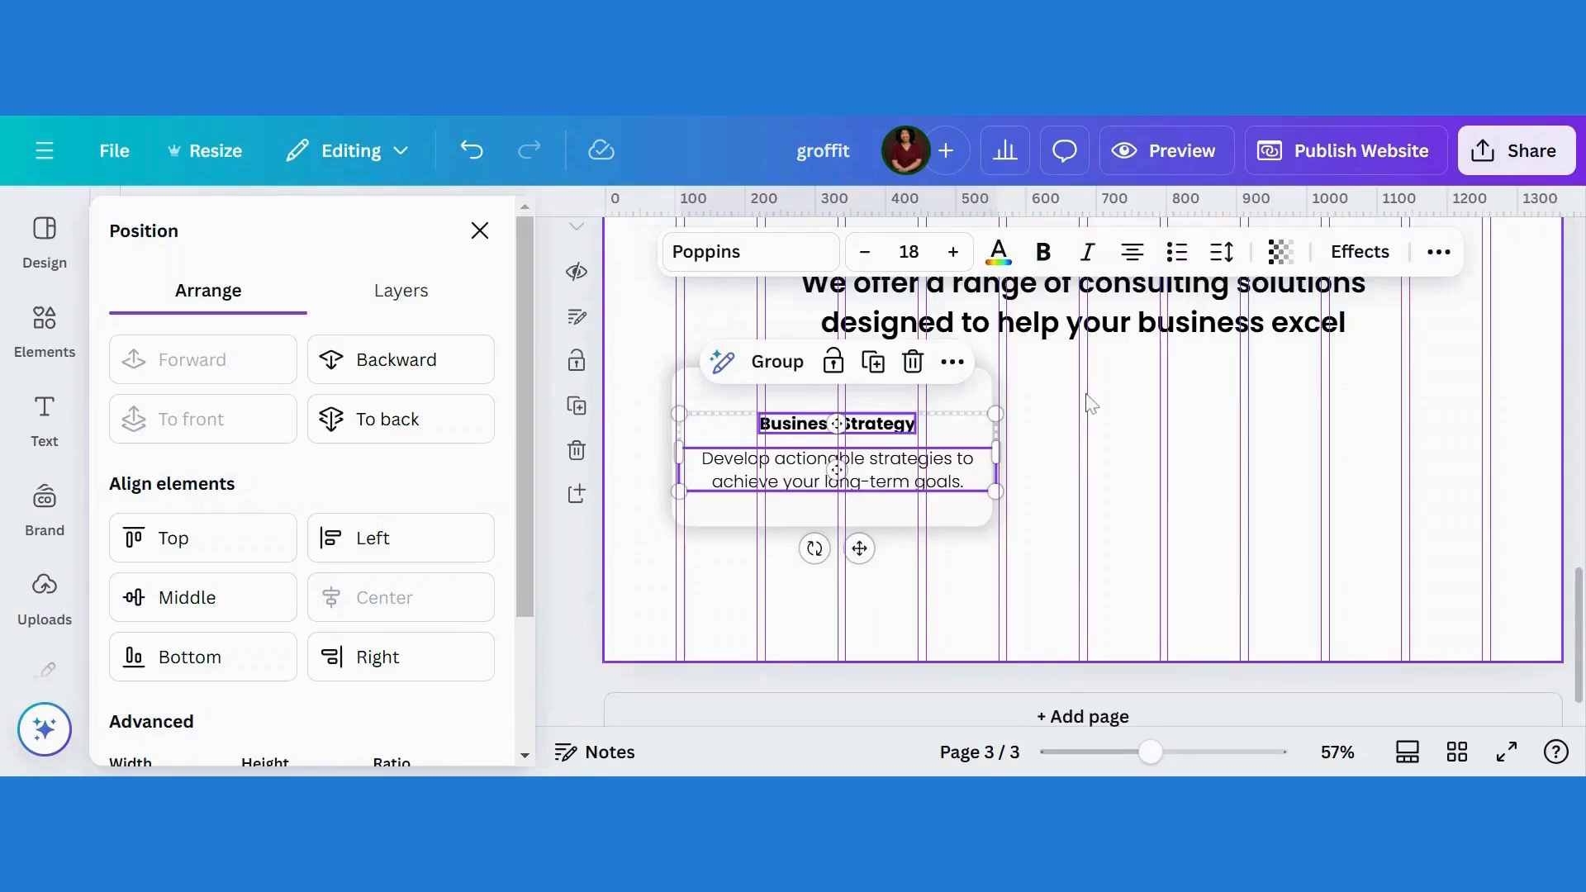
Step: Select the white card with its title and description and align all three on their horizontal centre
drag(1086, 388, 856, 487)
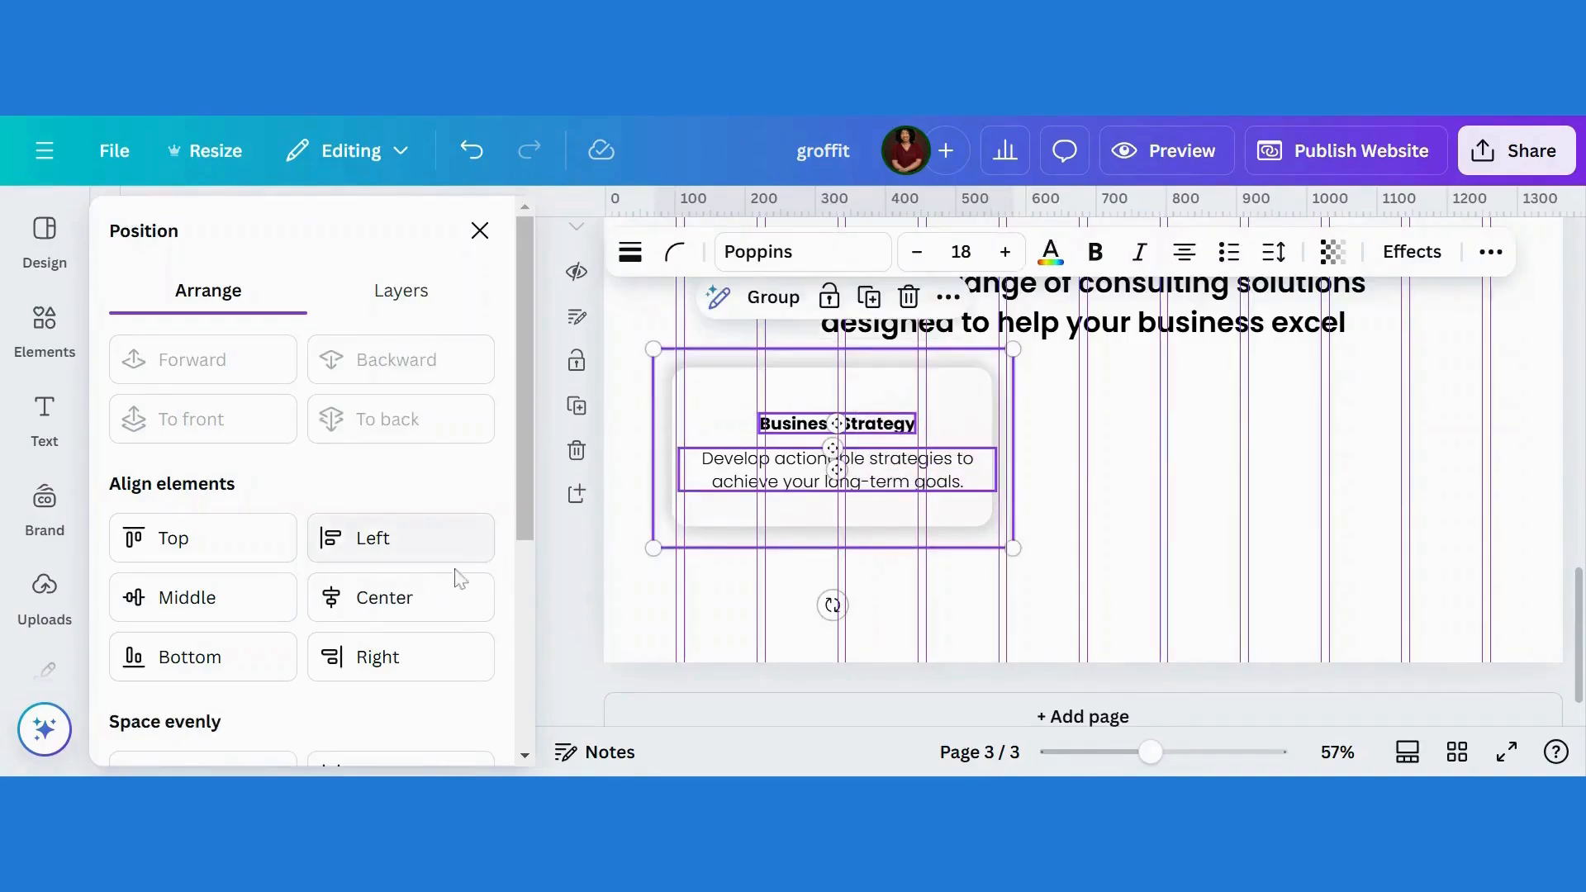
click(405, 599)
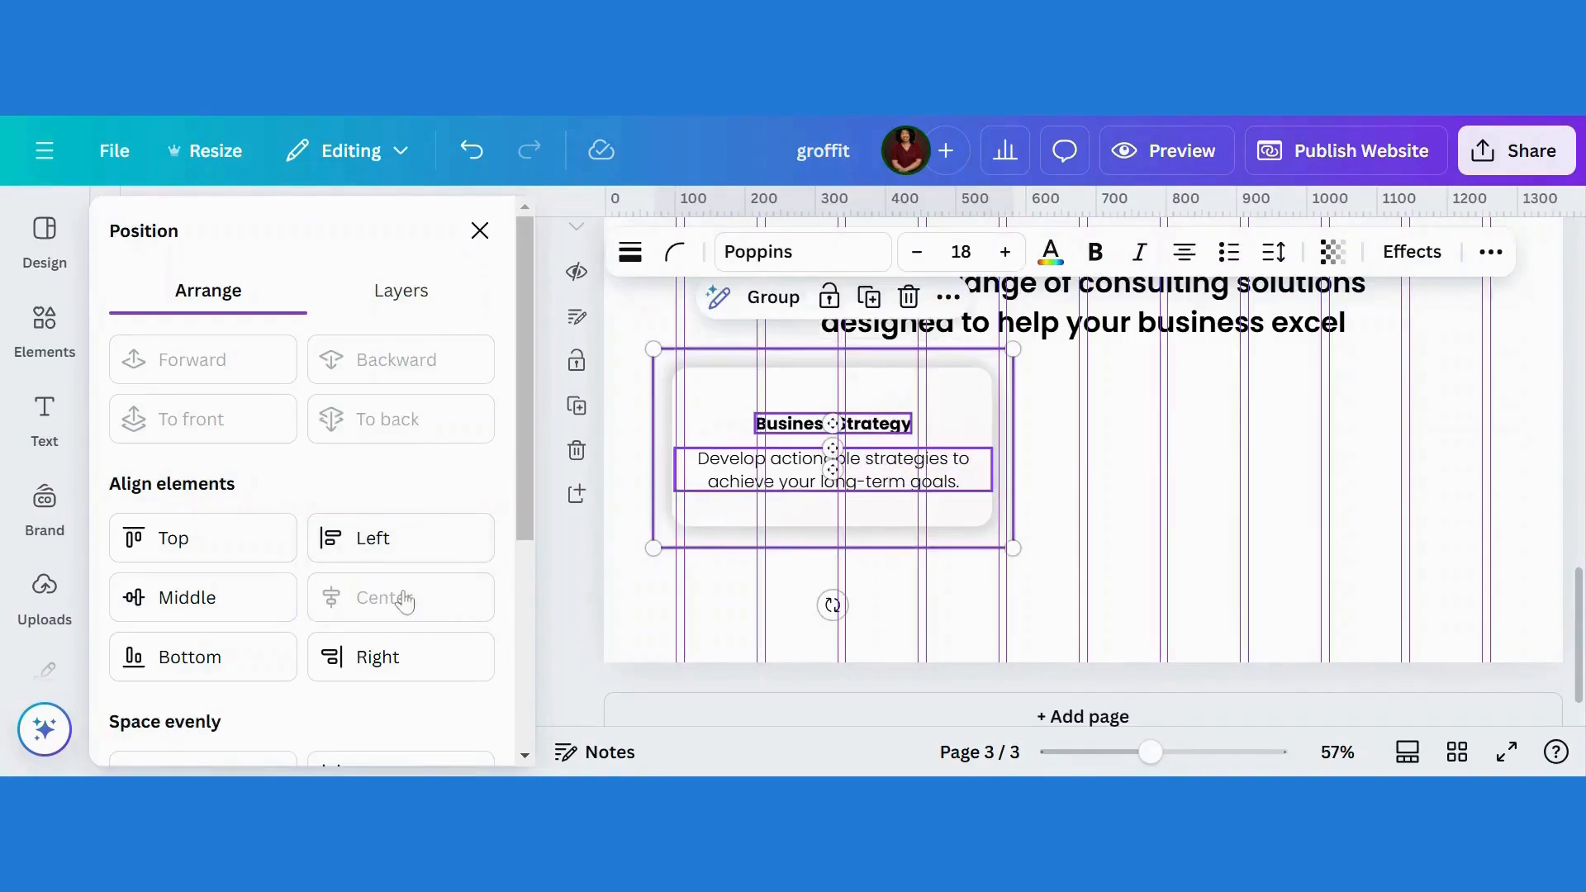
click(1195, 480)
Step: Nudge the "Business Strategy" title slightly down, closer to the description
click(895, 425)
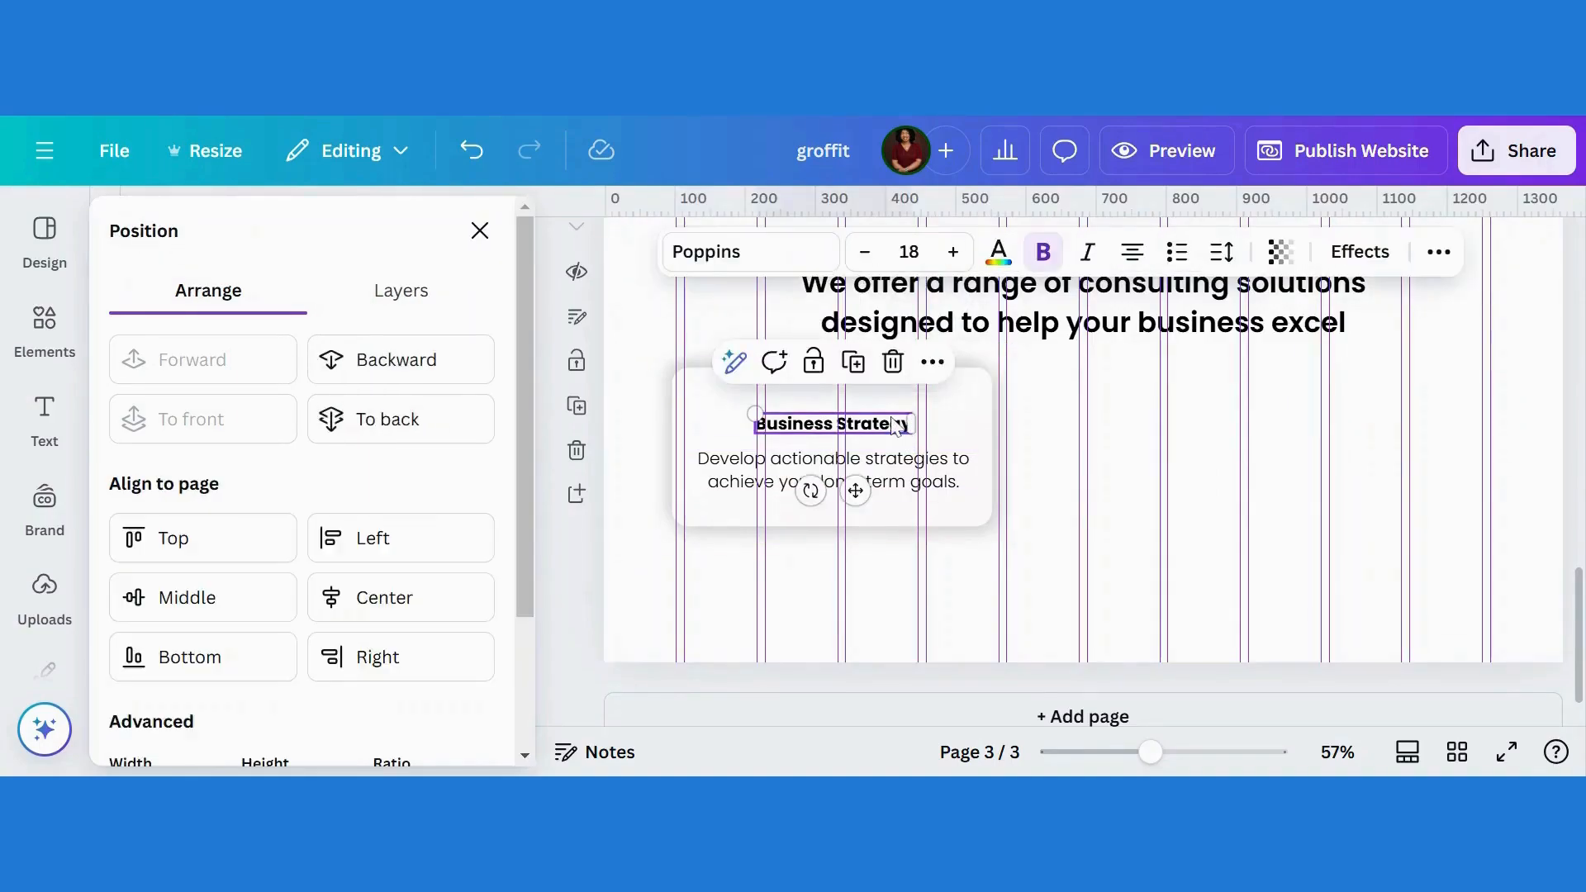
click(894, 425)
key(Down)
key(Down)
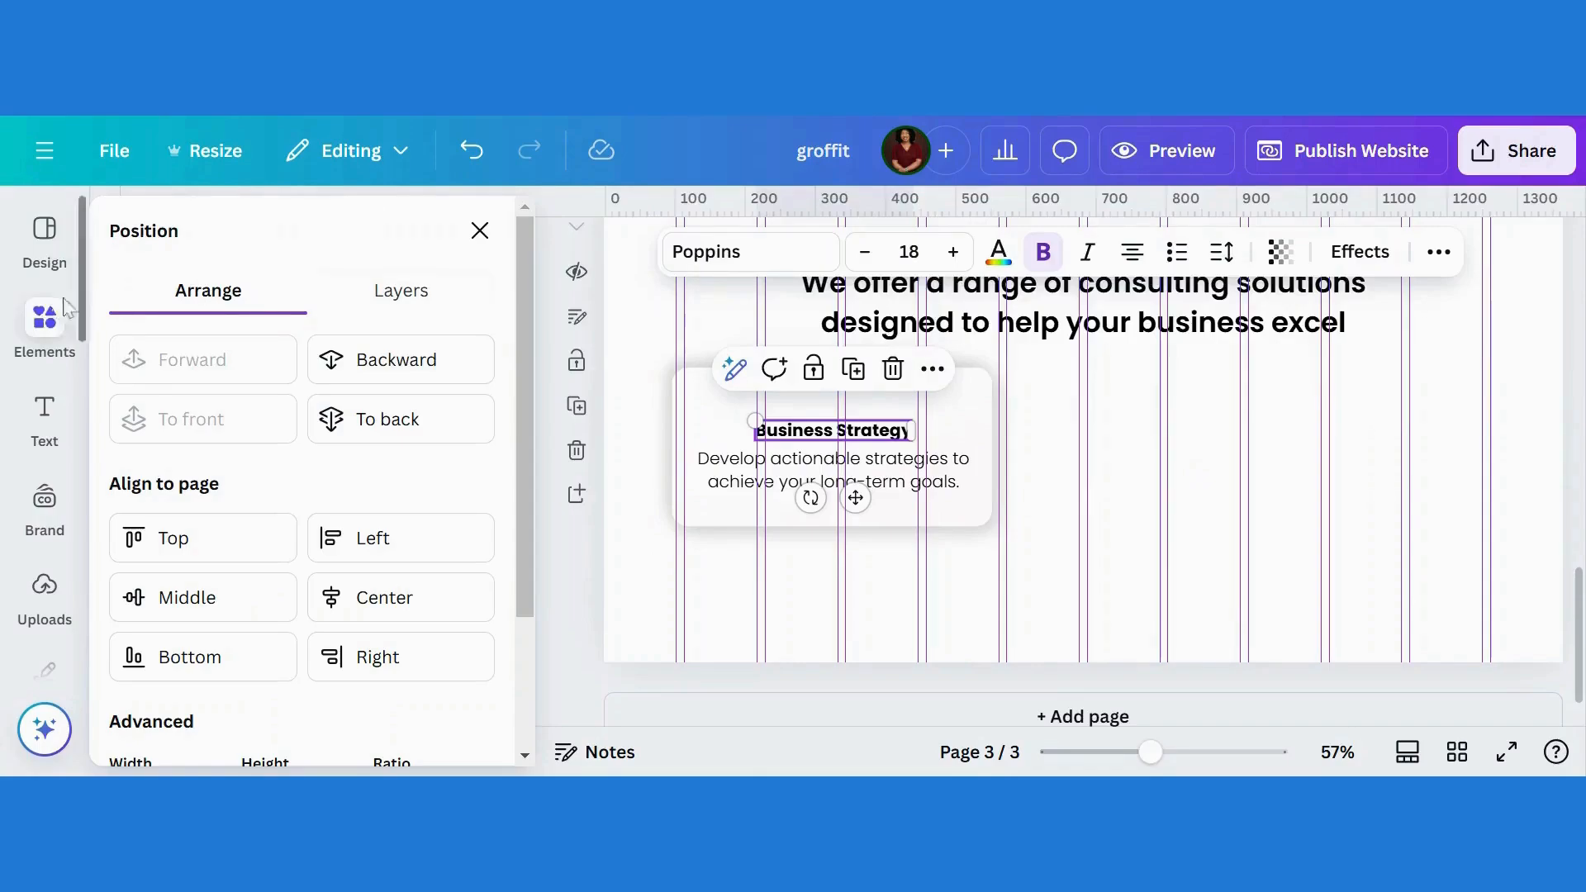
Step: Add the recently used checklist icon and place it above the "Business Strategy" title inside the card
click(44, 326)
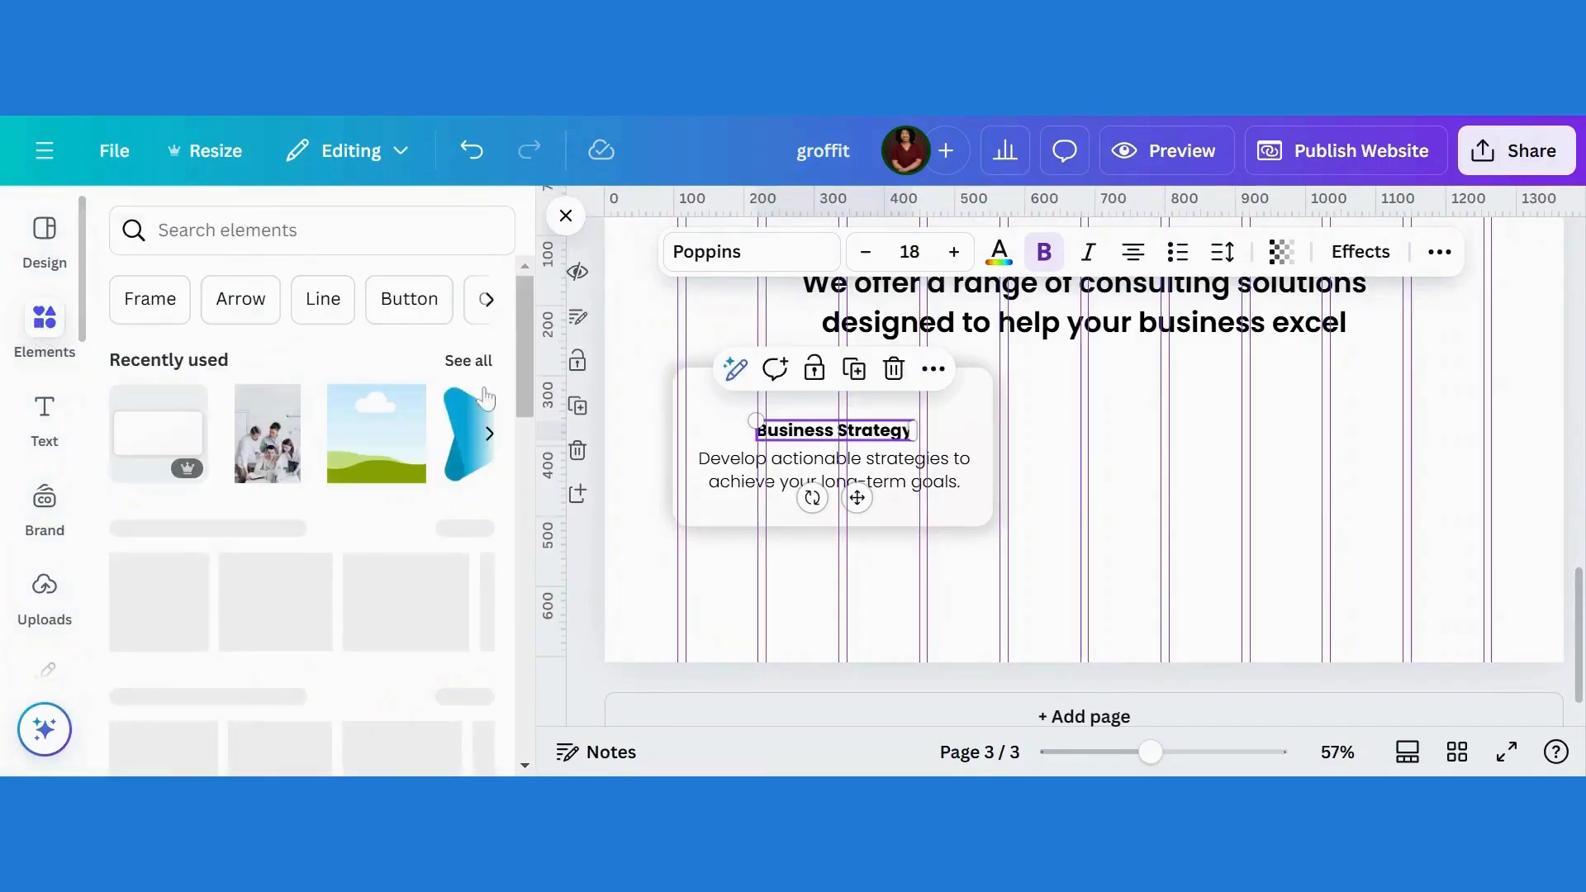
click(468, 361)
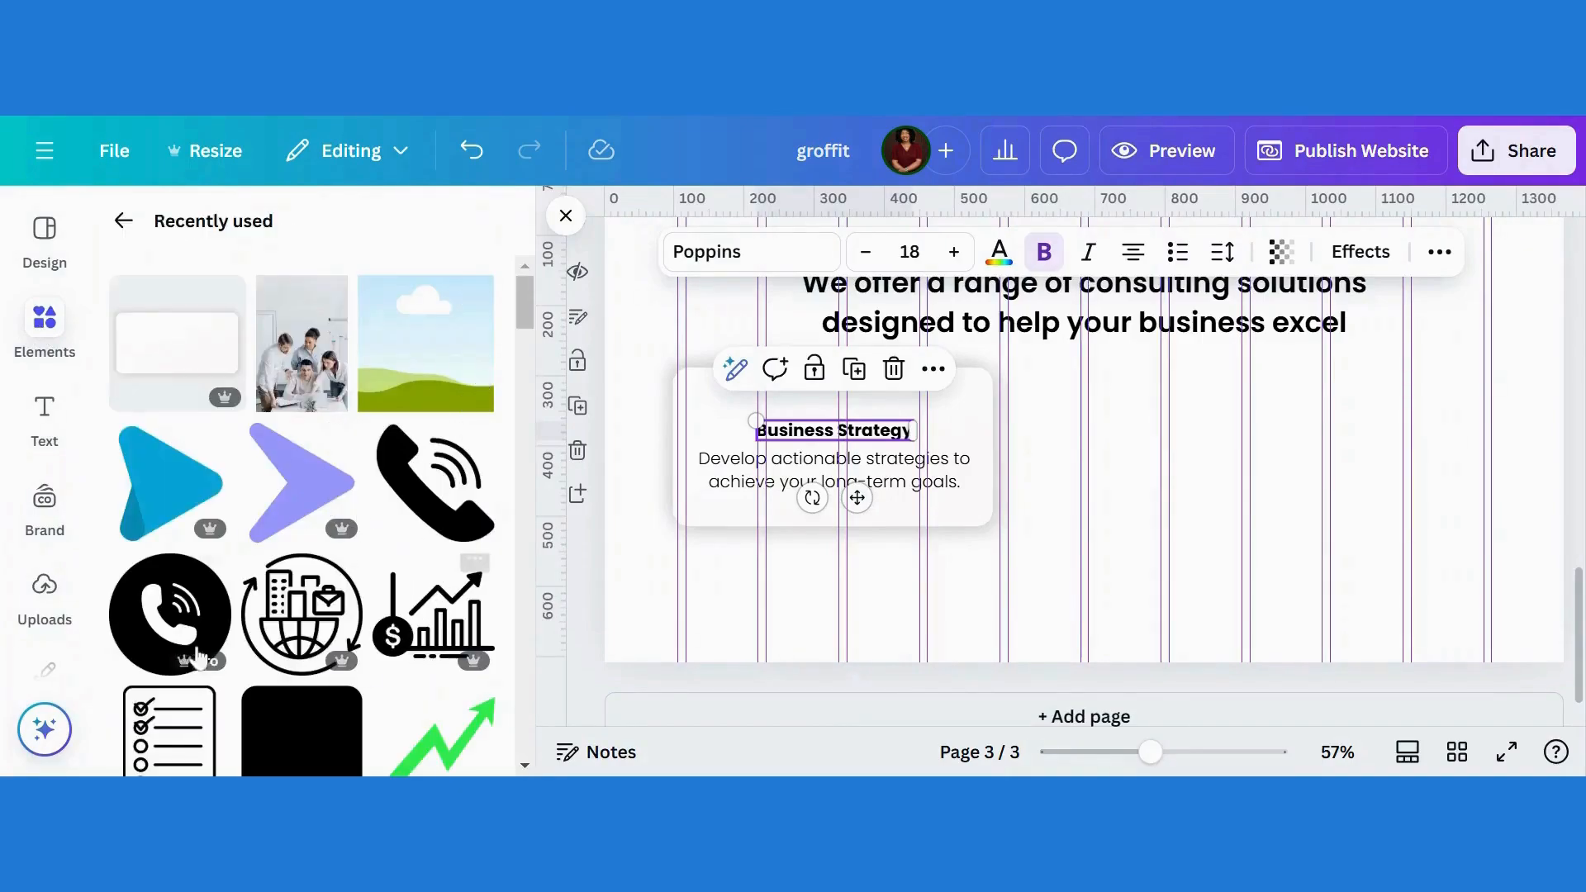
click(199, 702)
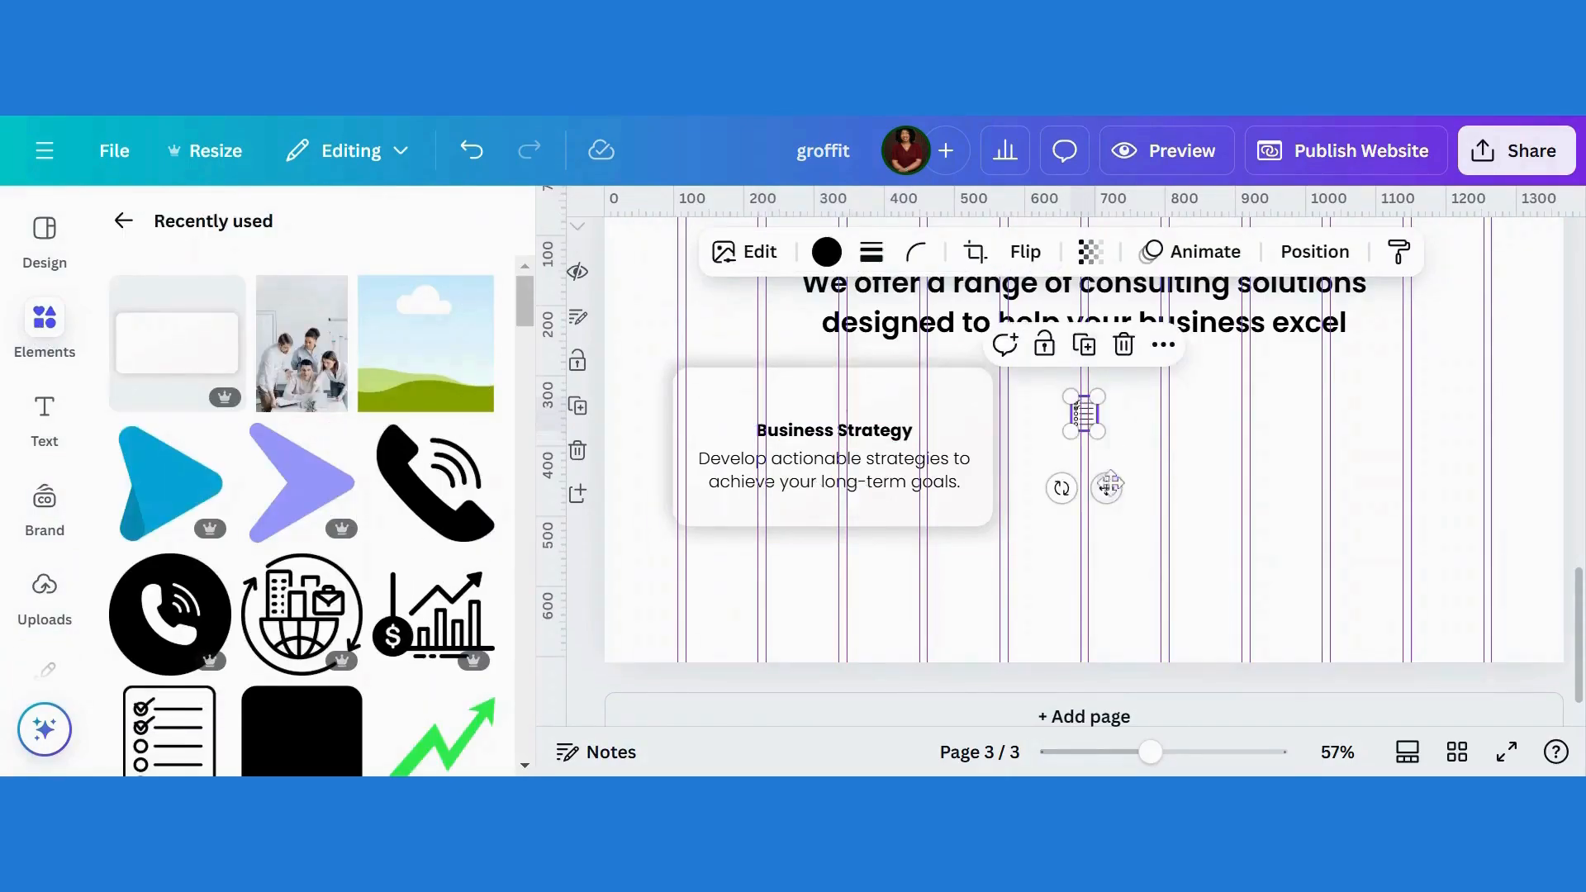
drag(1107, 487, 797, 496)
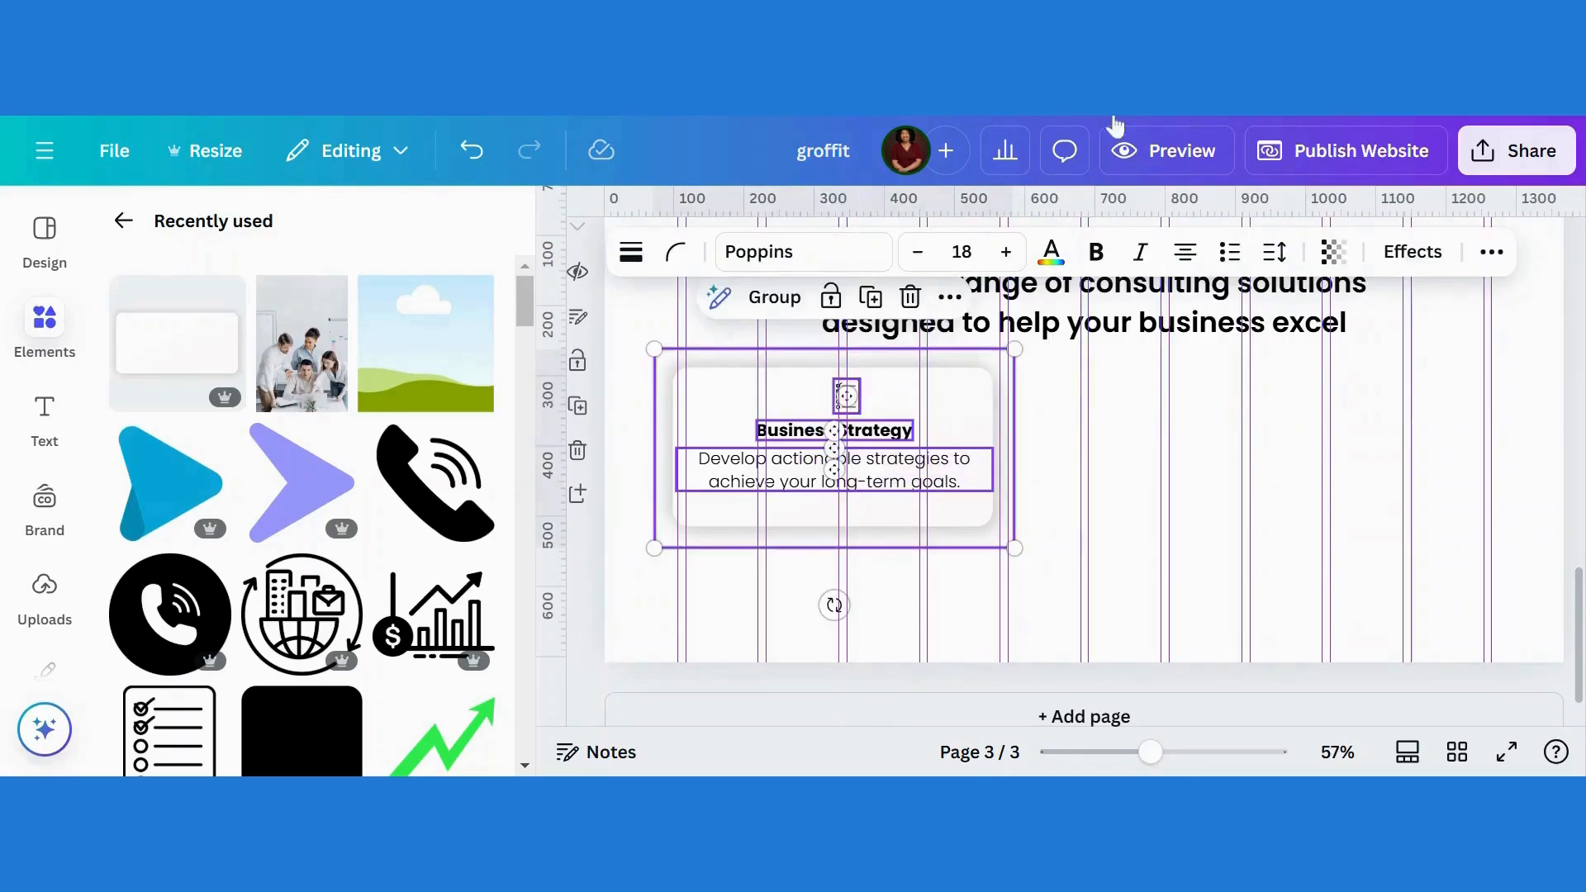
Step: Align the checklist icon, title, description and card on their horizontal centre
click(1492, 253)
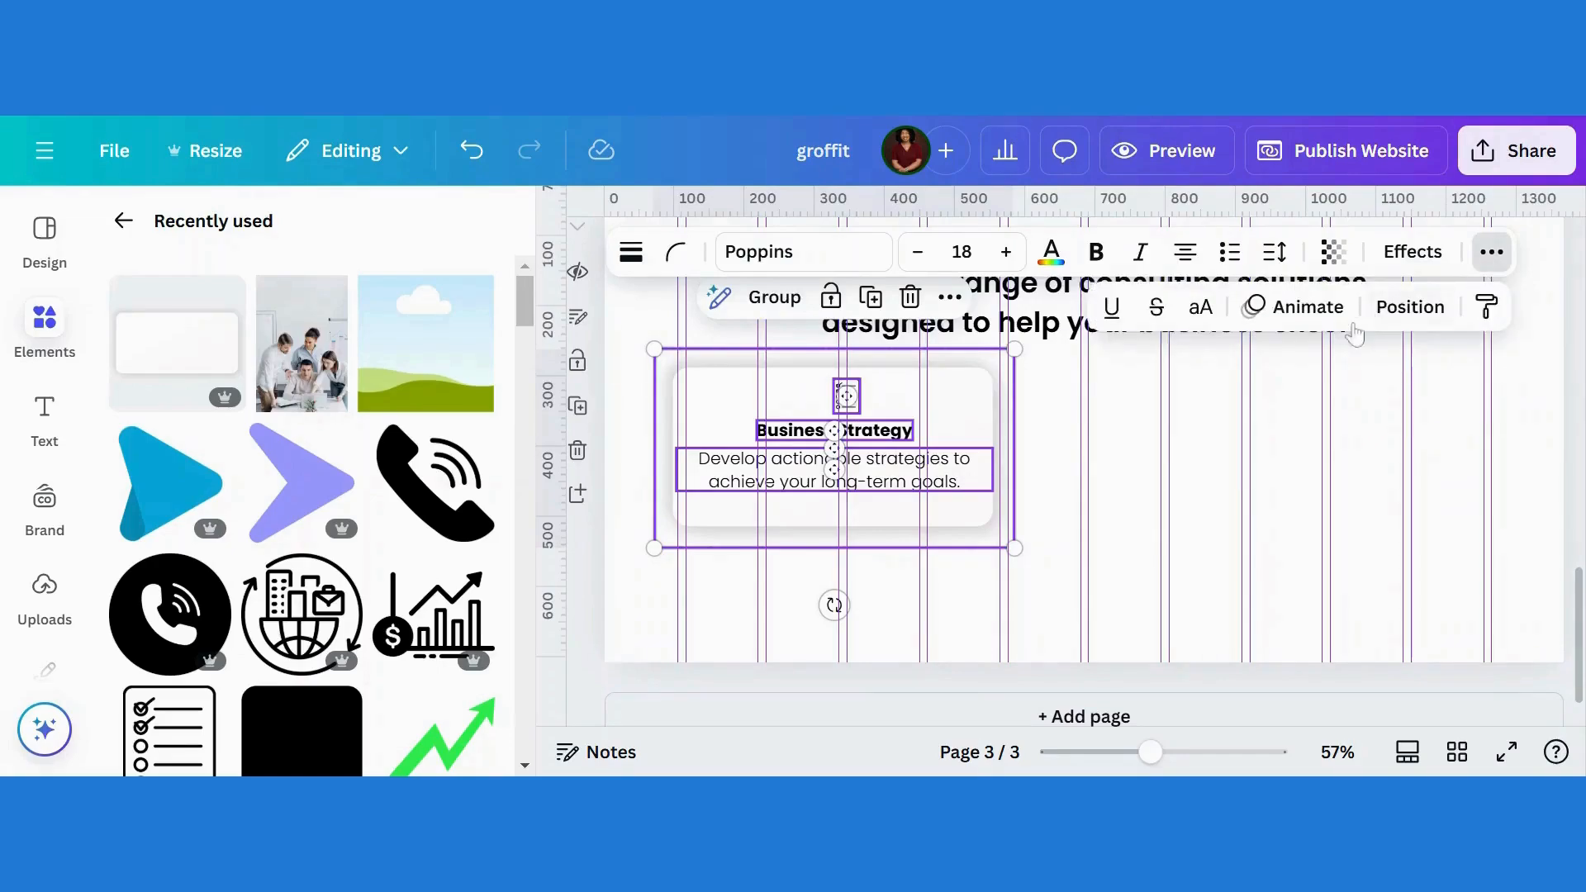
click(1410, 307)
click(351, 608)
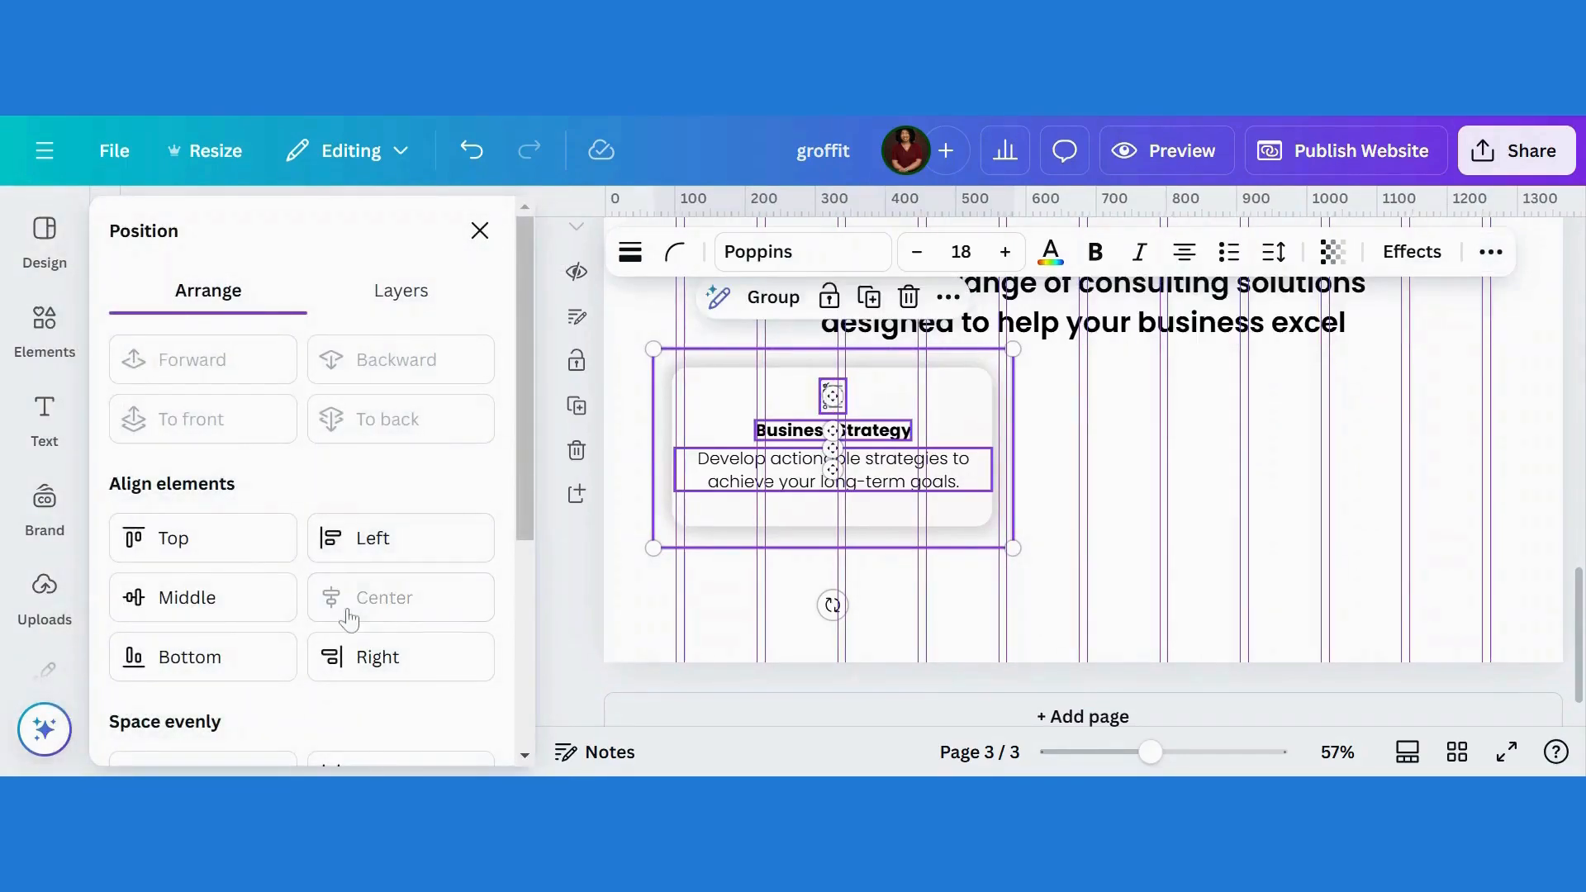
click(1112, 507)
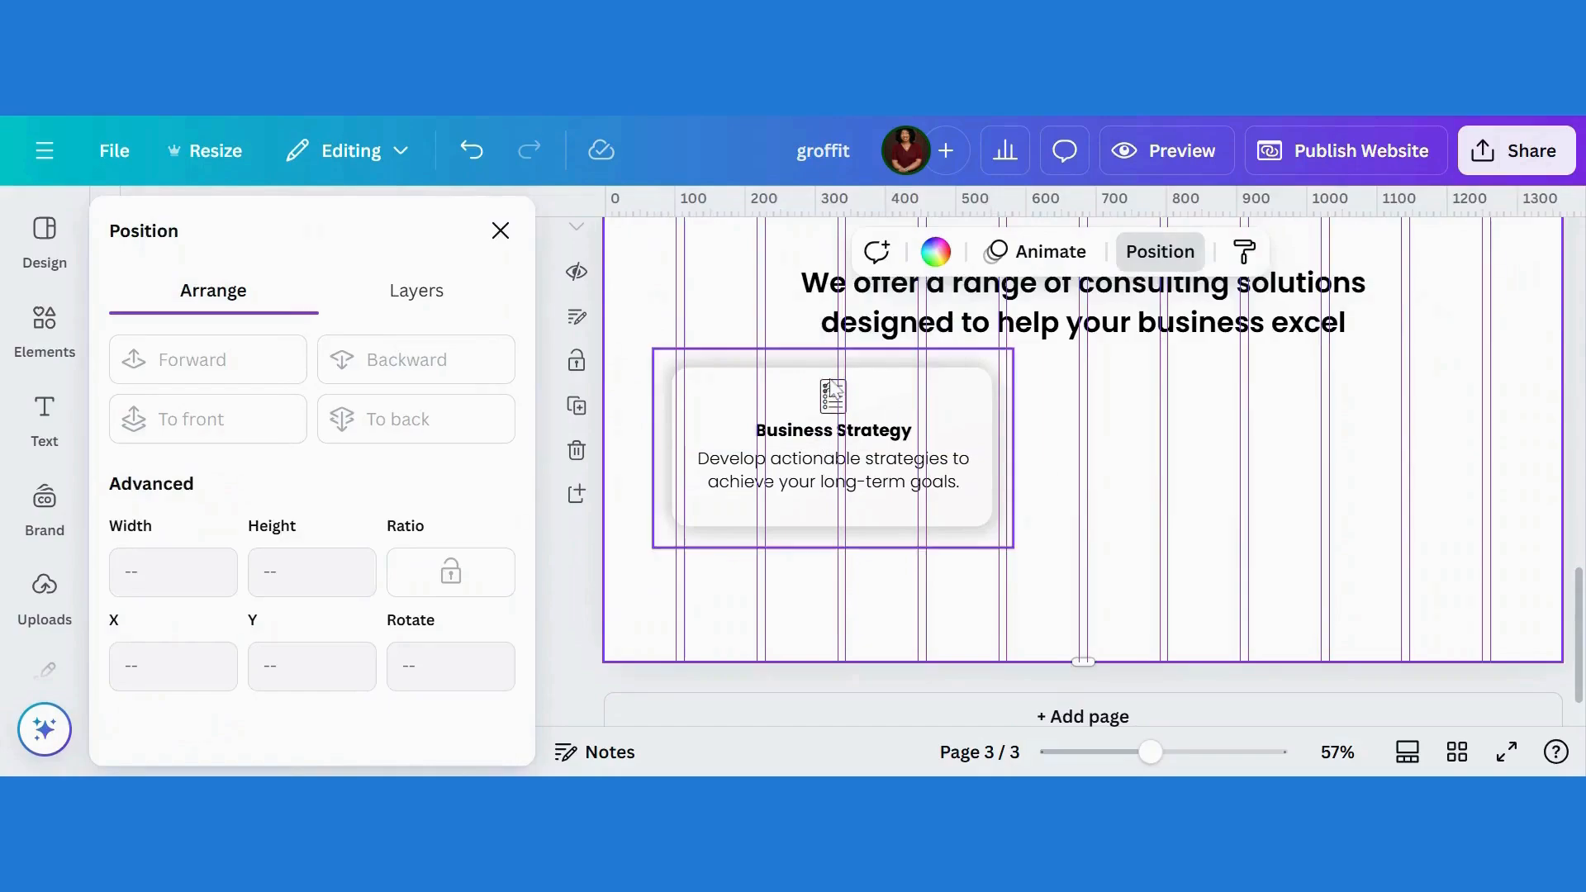
Step: Recolour the card's checklist icon with the royal blue from the document colours
click(832, 396)
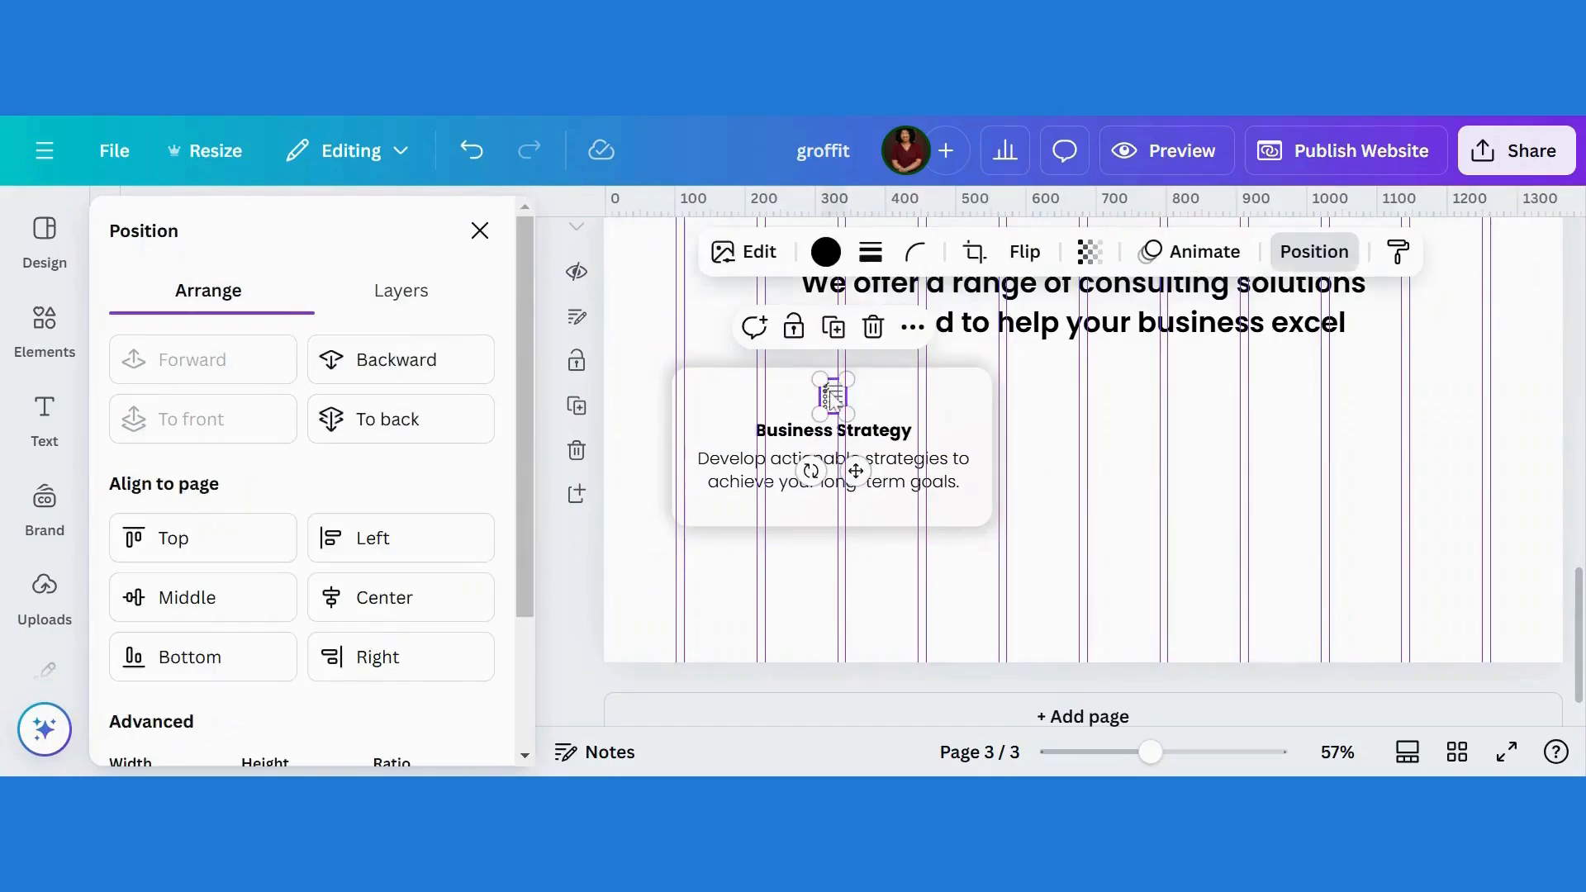
click(825, 252)
click(335, 417)
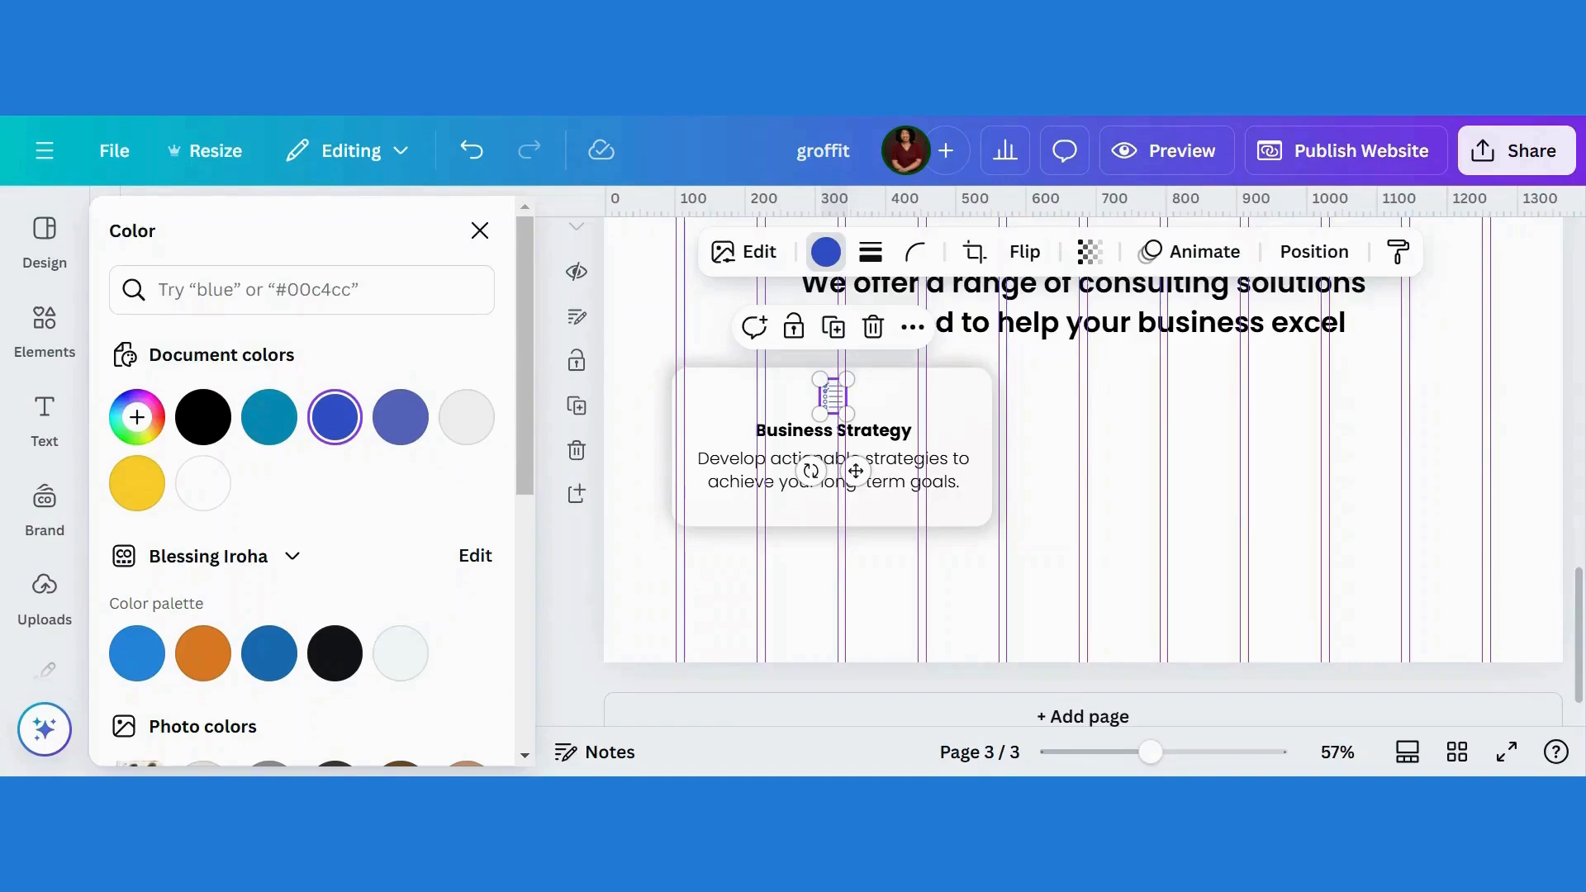
Step: Group the "Business Strategy" card's elements, duplicate the group and place the copy beside the original in the same row
click(1279, 548)
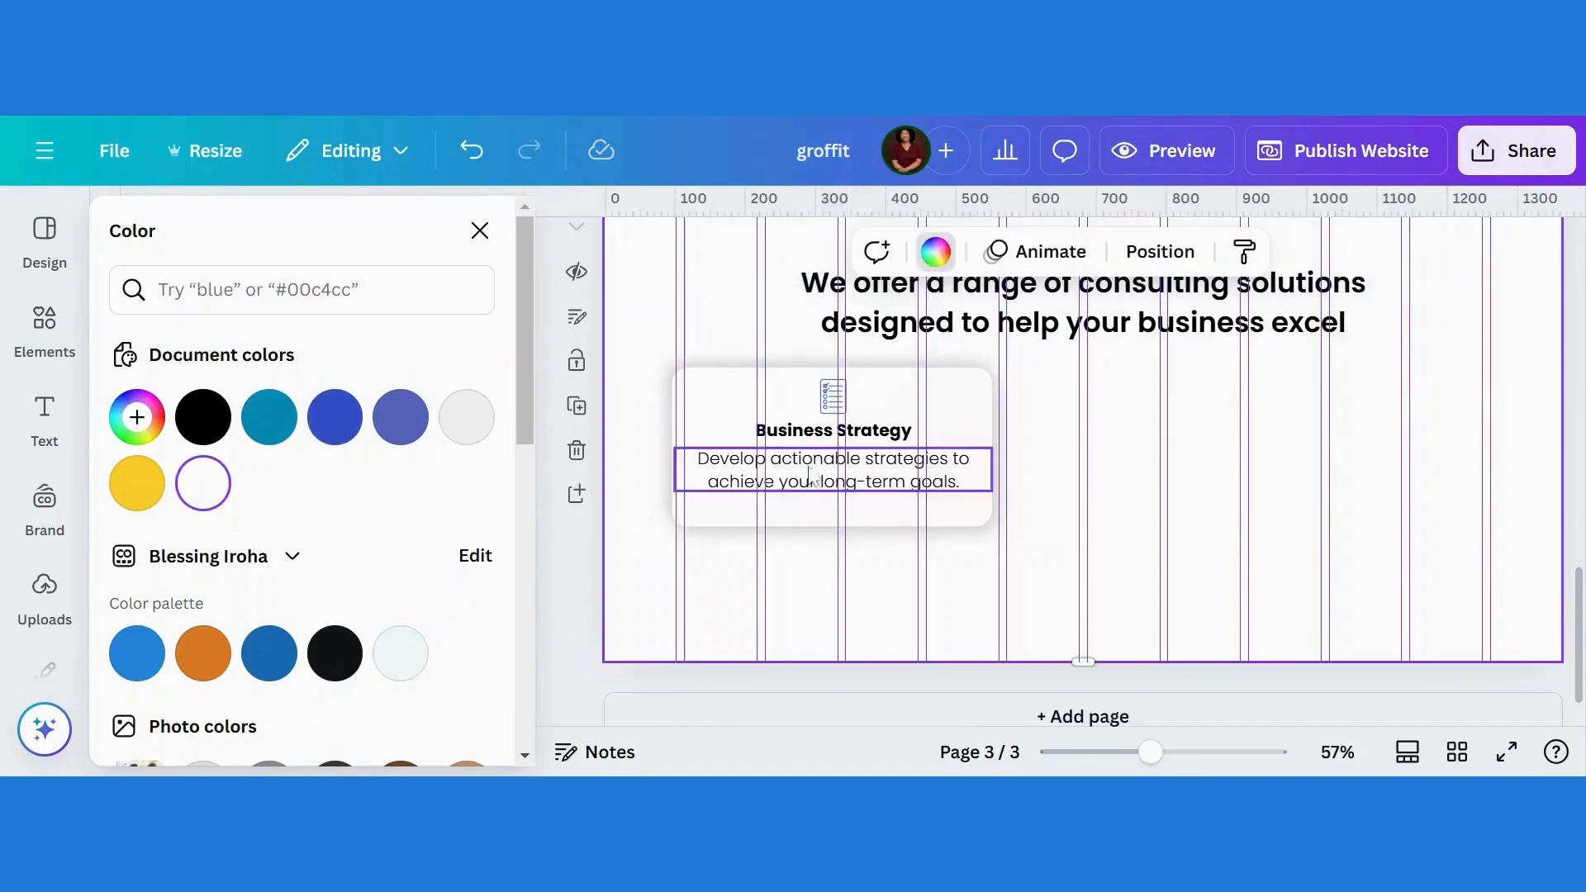
drag(746, 419, 892, 548)
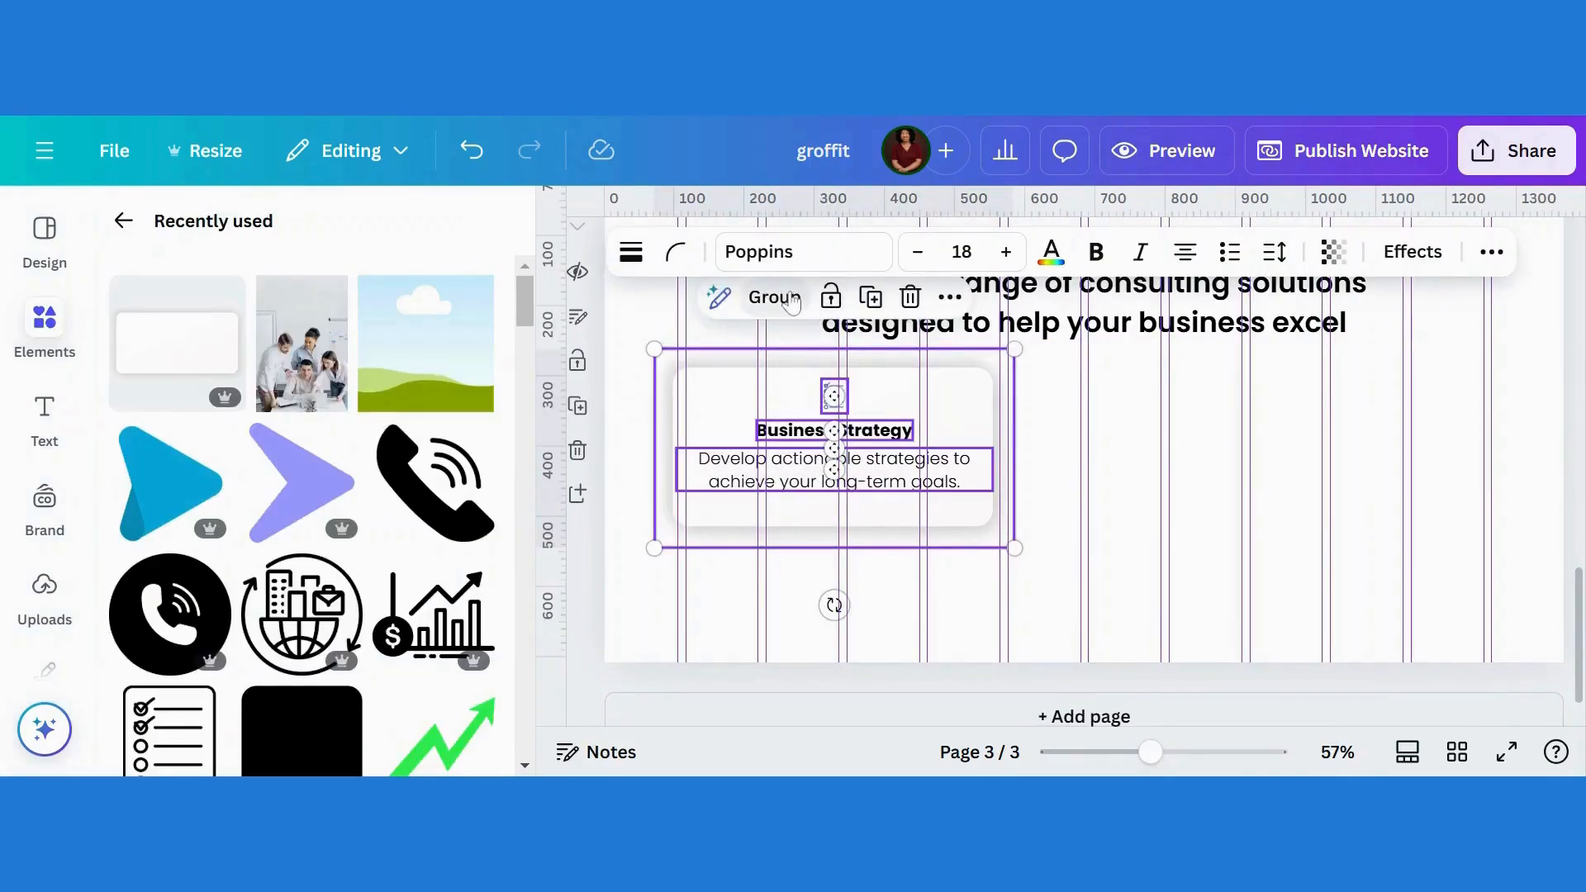
click(791, 302)
click(903, 297)
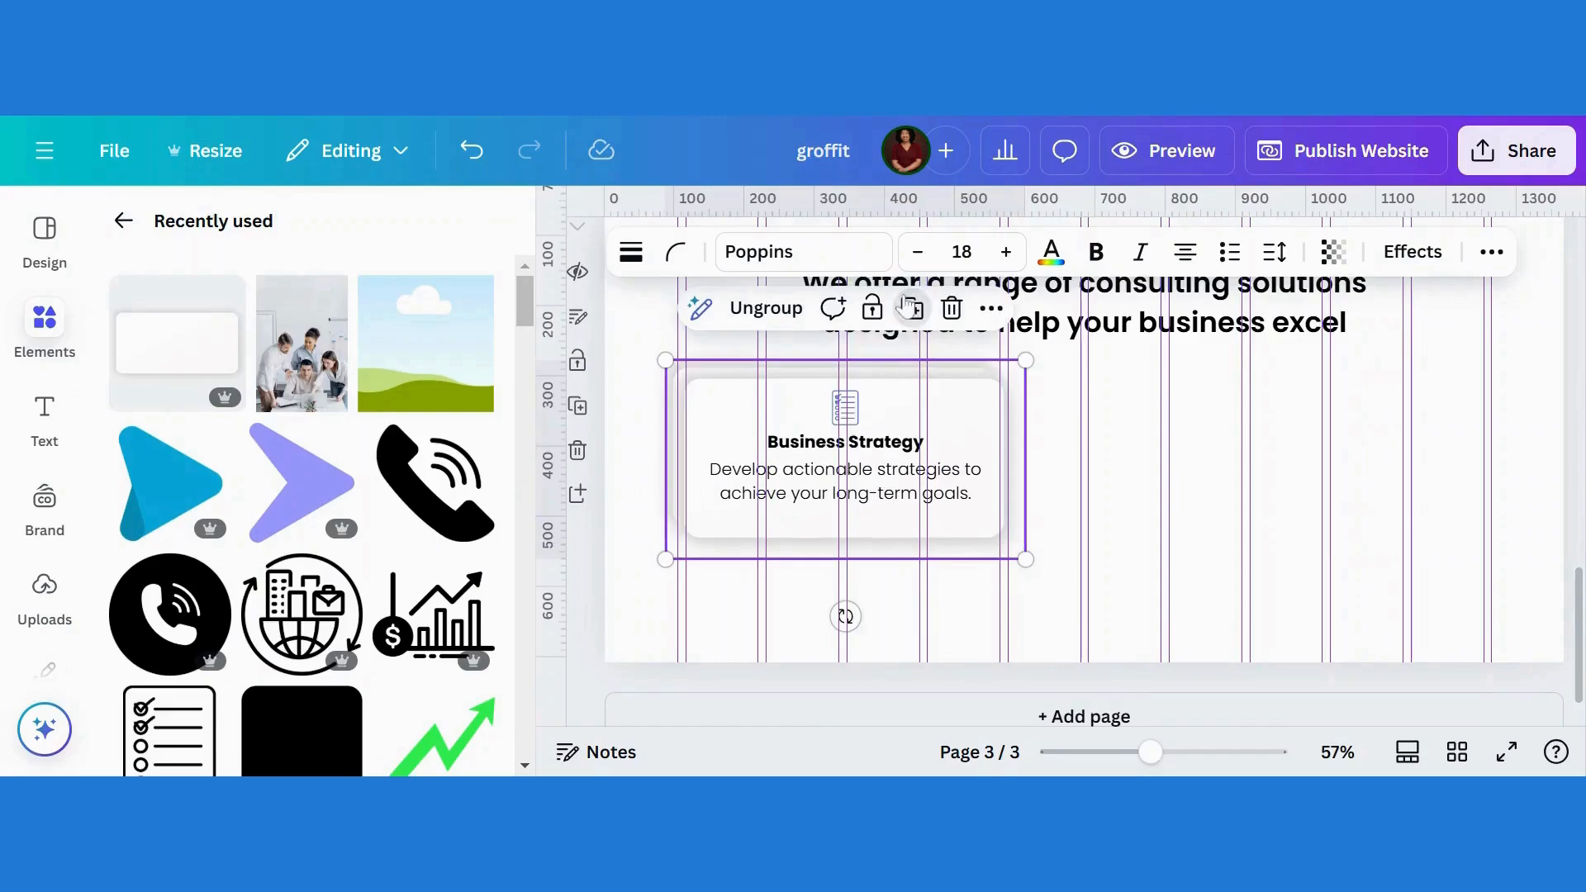
drag(921, 461, 1336, 450)
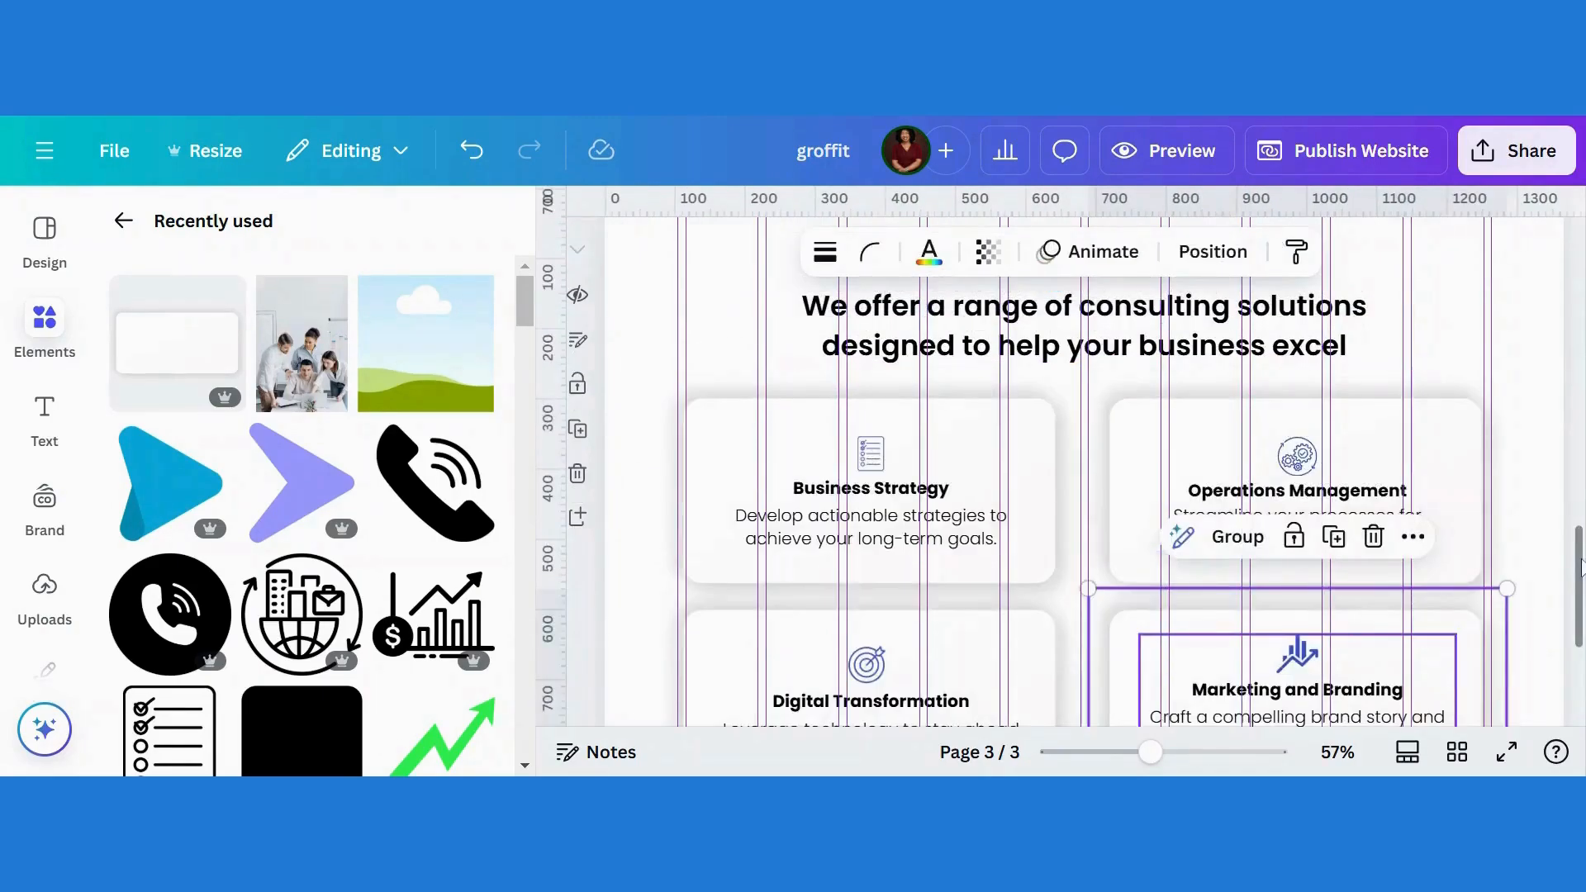
Step: Review the layout of the four consulting service cards on the third page
drag(1582, 568, 1581, 627)
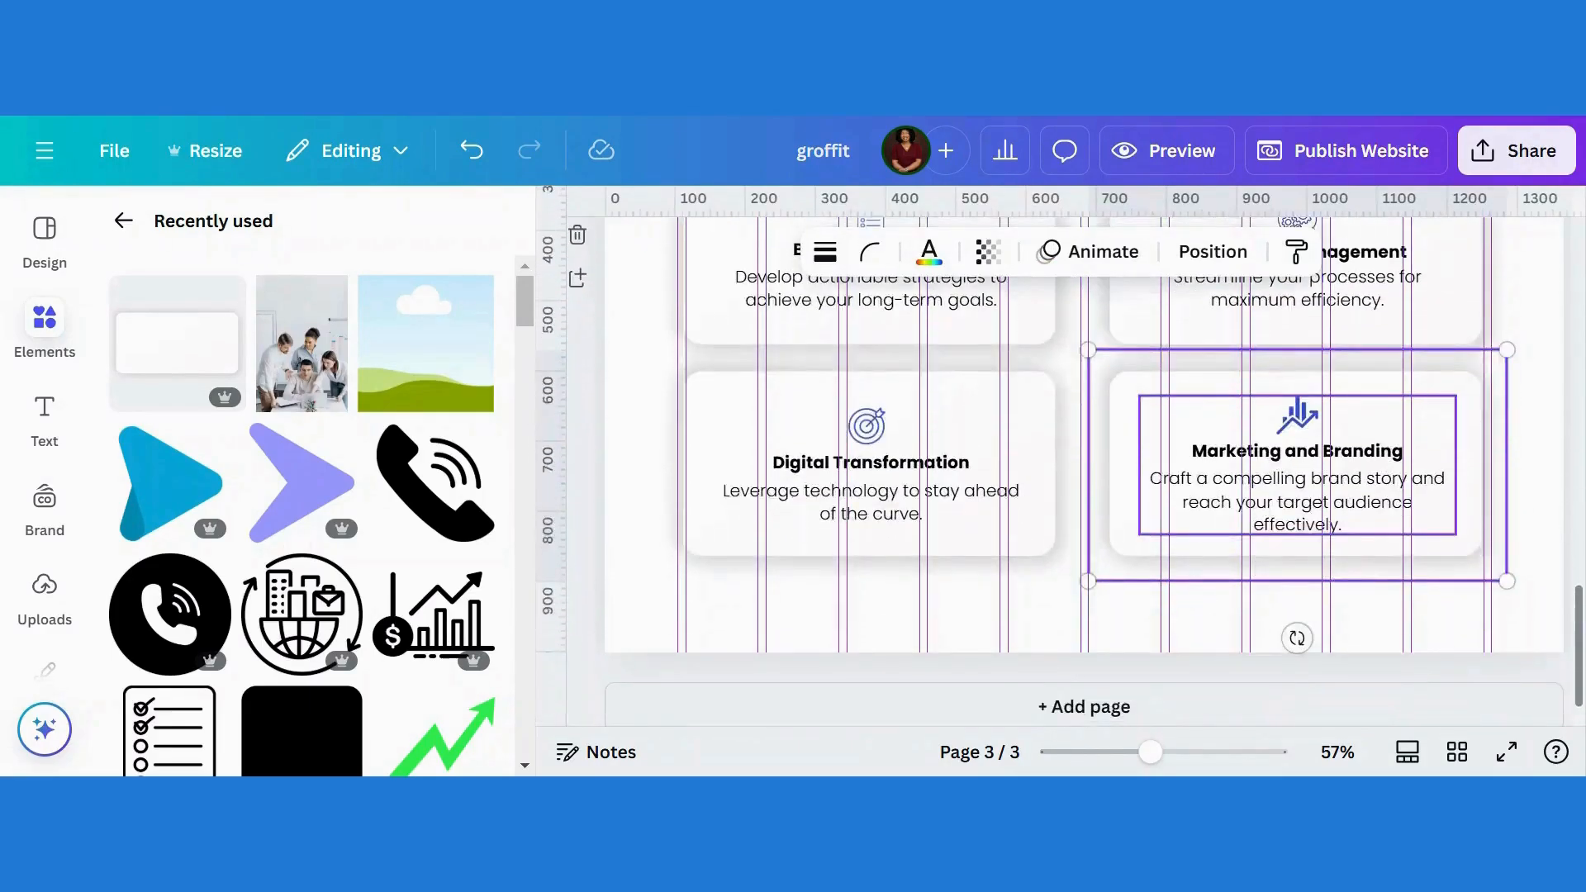
scroll(1061, 471, up, 5)
scroll(1061, 471, down, 2)
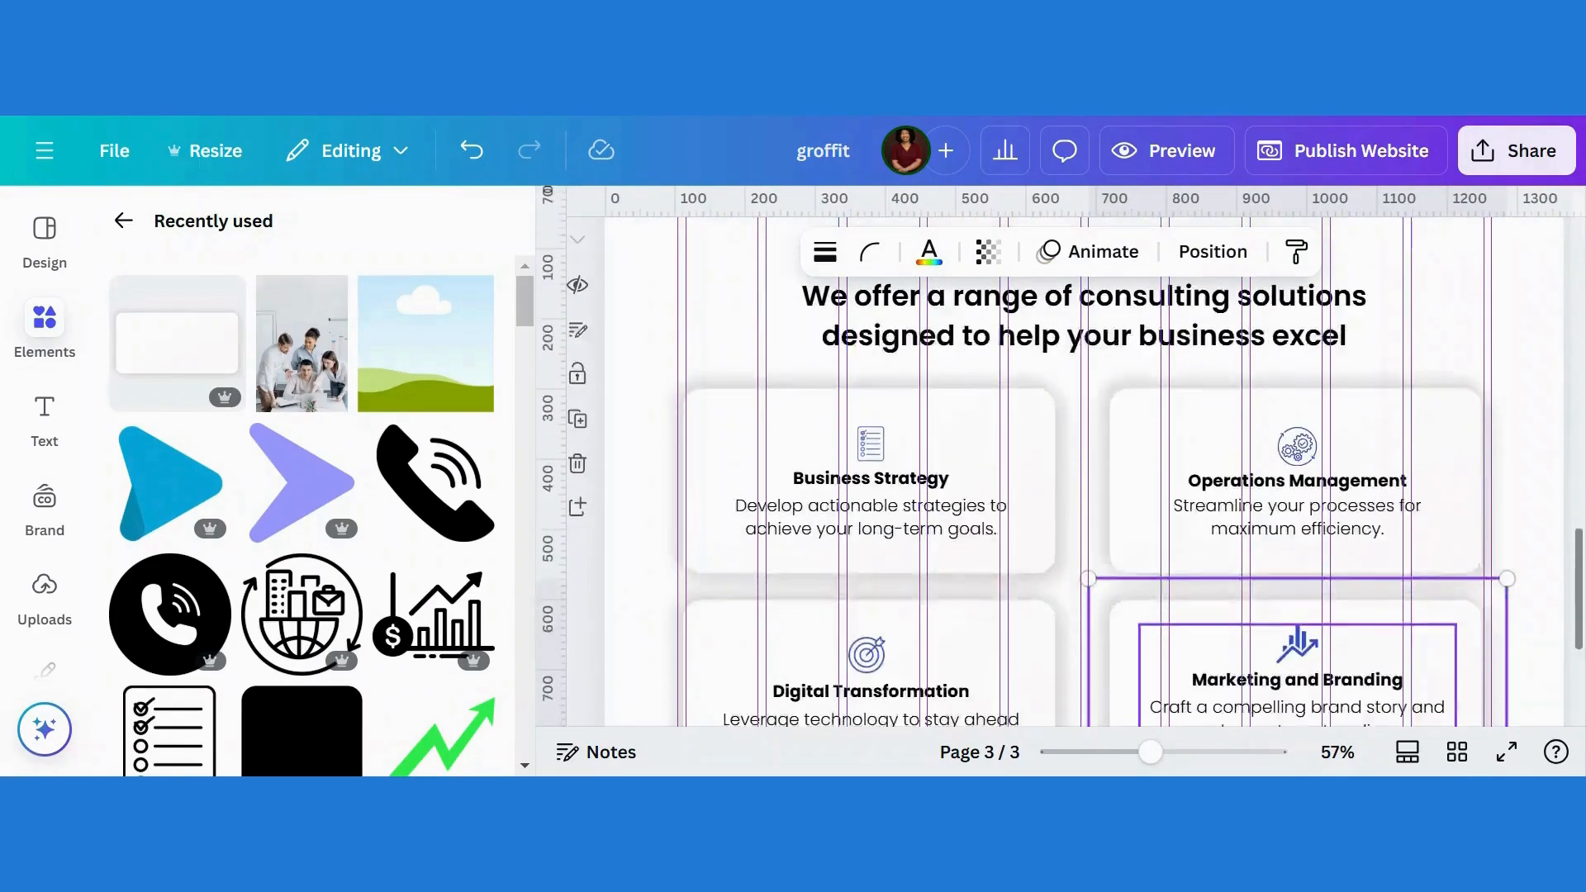
scroll(1568, 498, down, 2)
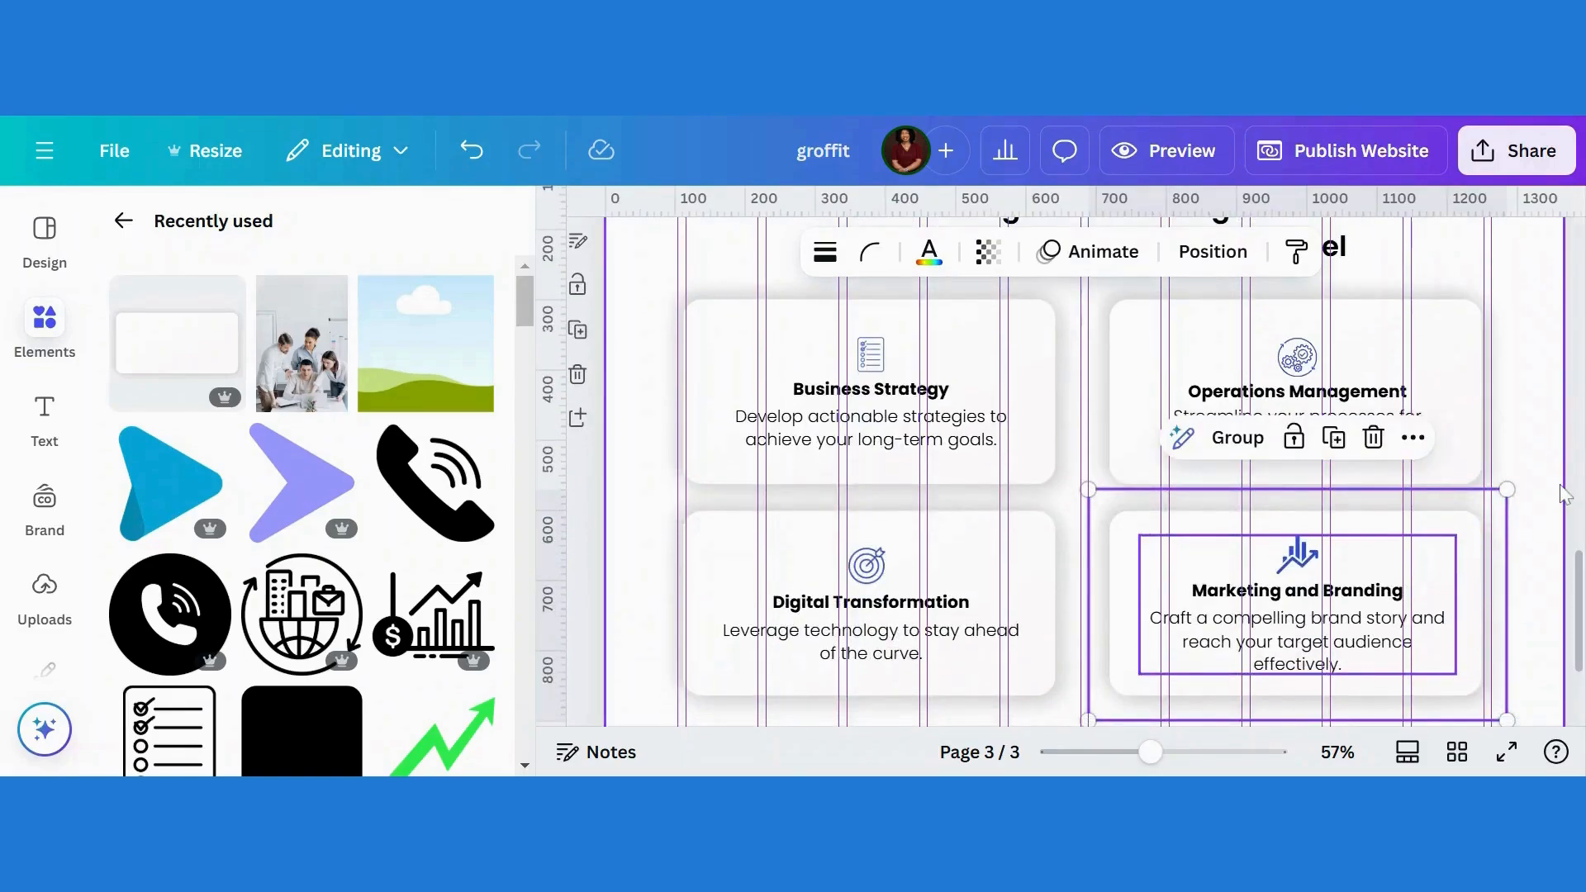
click(1564, 494)
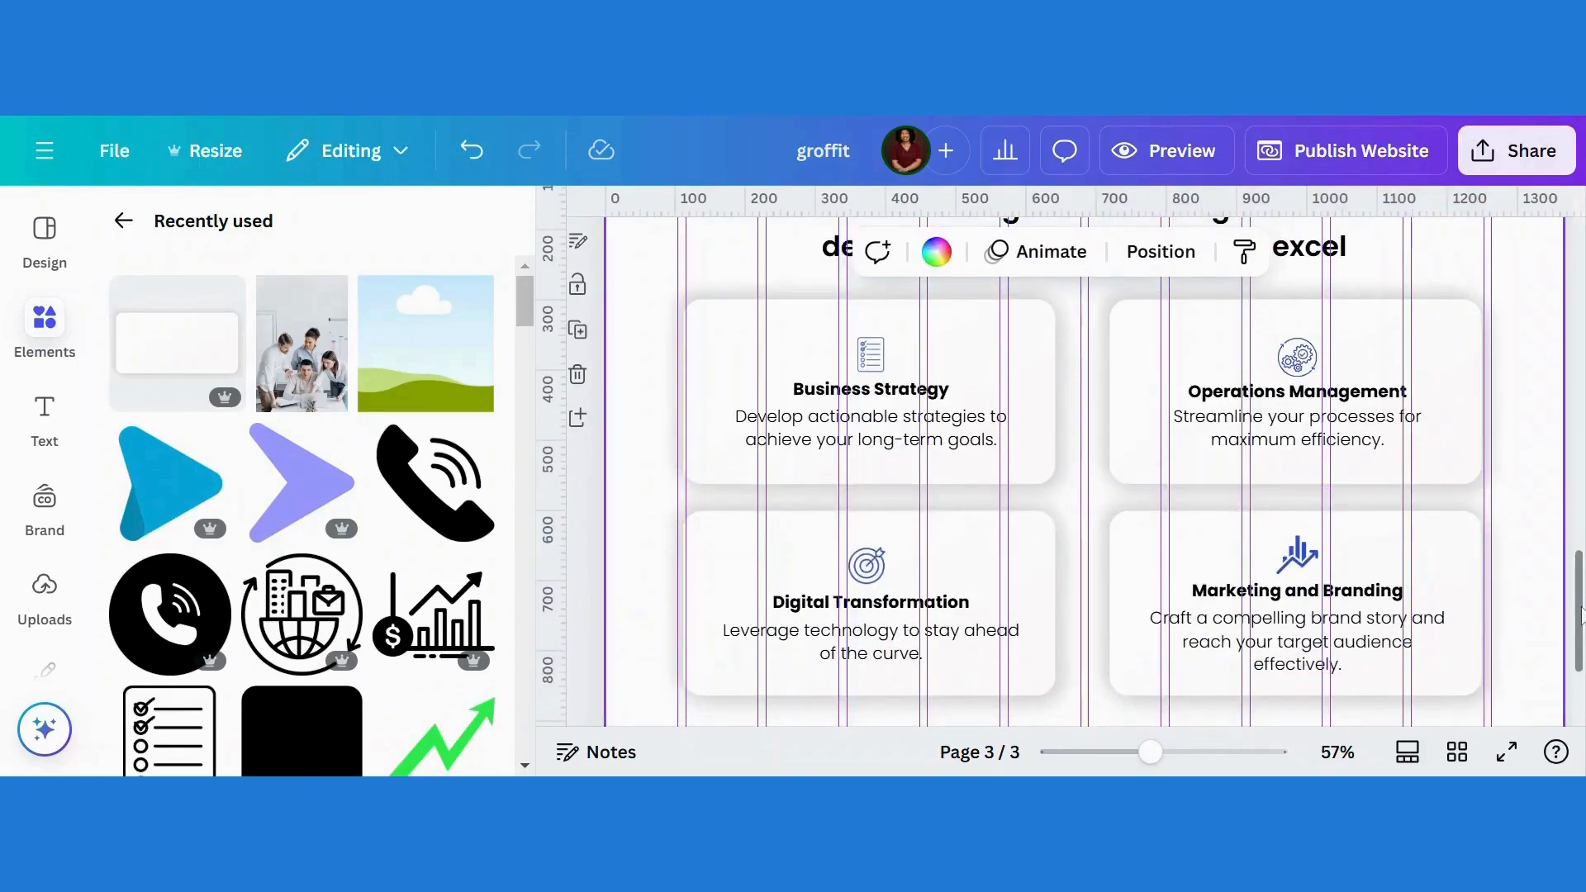
mouse_move(1580, 607)
mouse_down()
mouse_move(1579, 540)
mouse_move(1580, 589)
mouse_up()
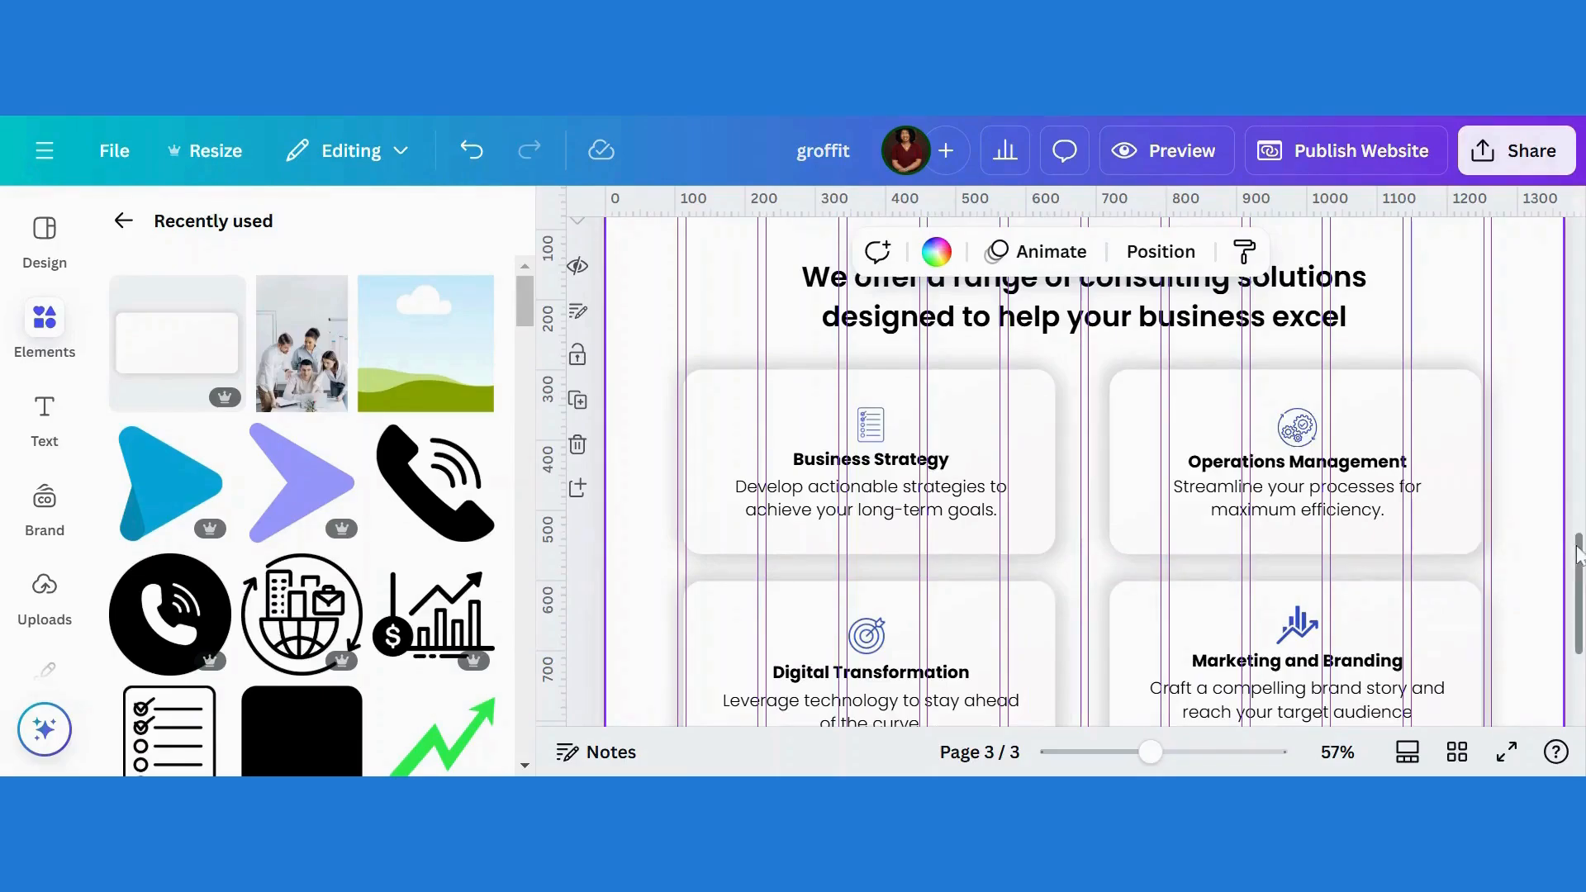
Step: Preview the website from its first page in the desktop and mobile views, then close the preview
drag(1582, 578, 1582, 266)
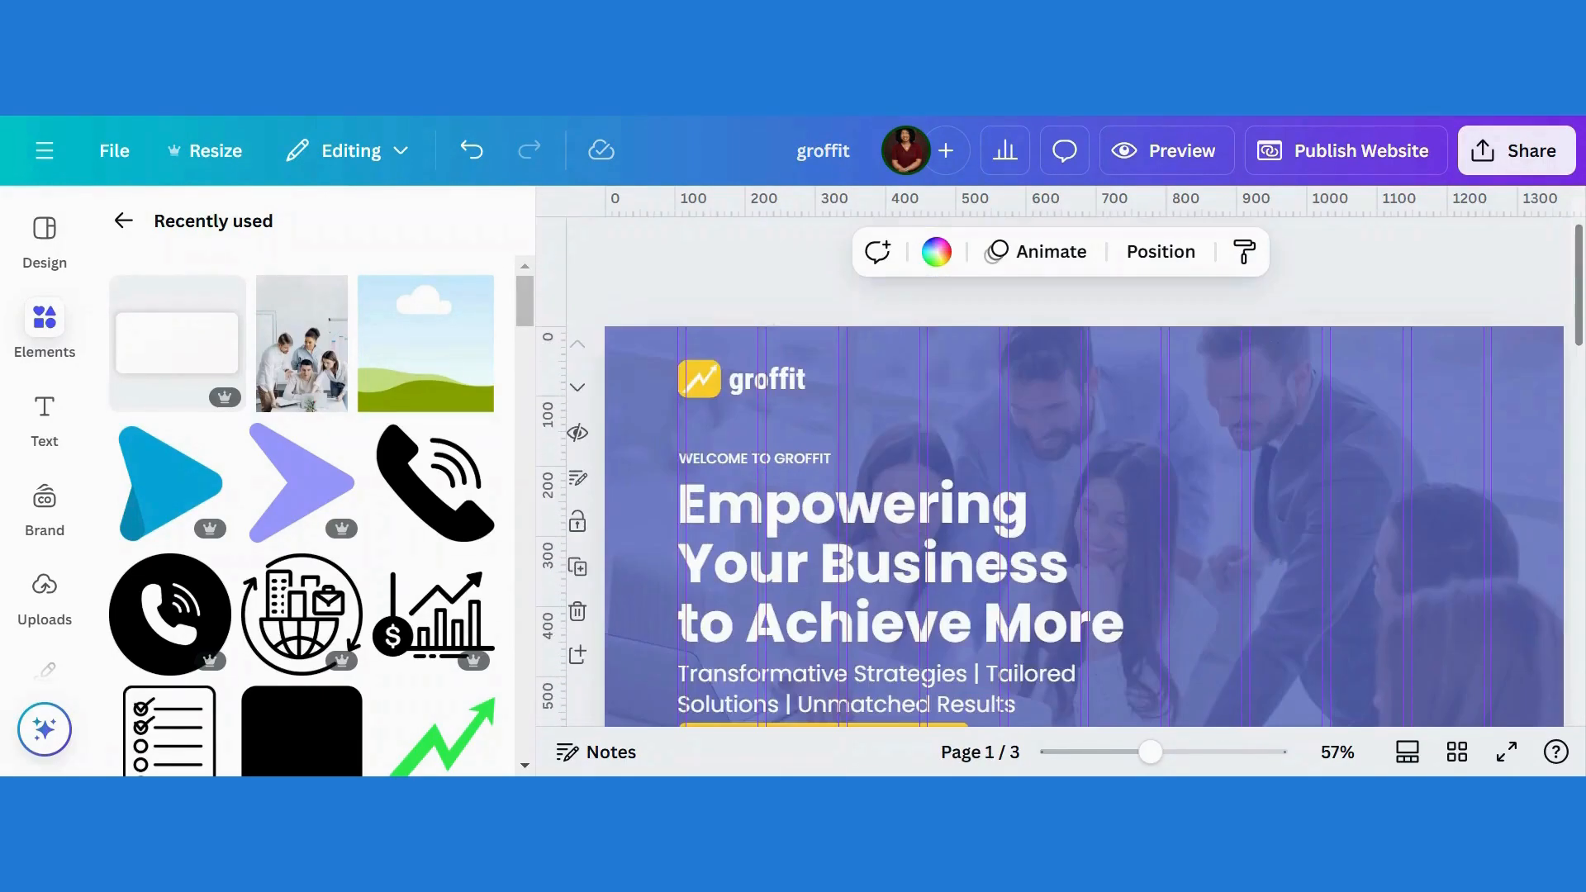
click(1180, 153)
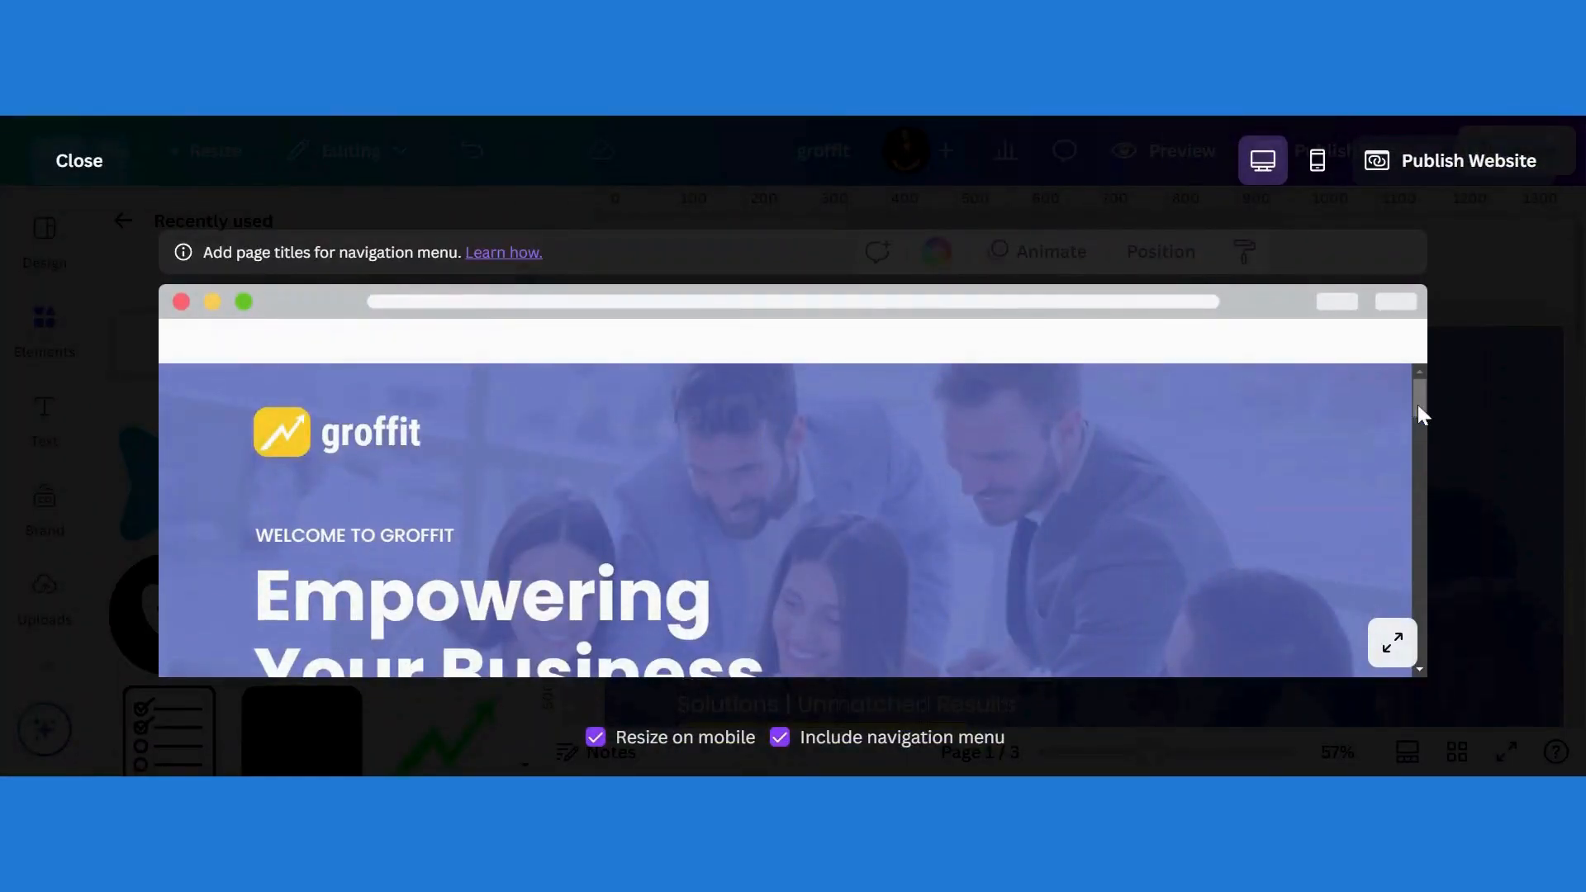
drag(1418, 405, 1455, 377)
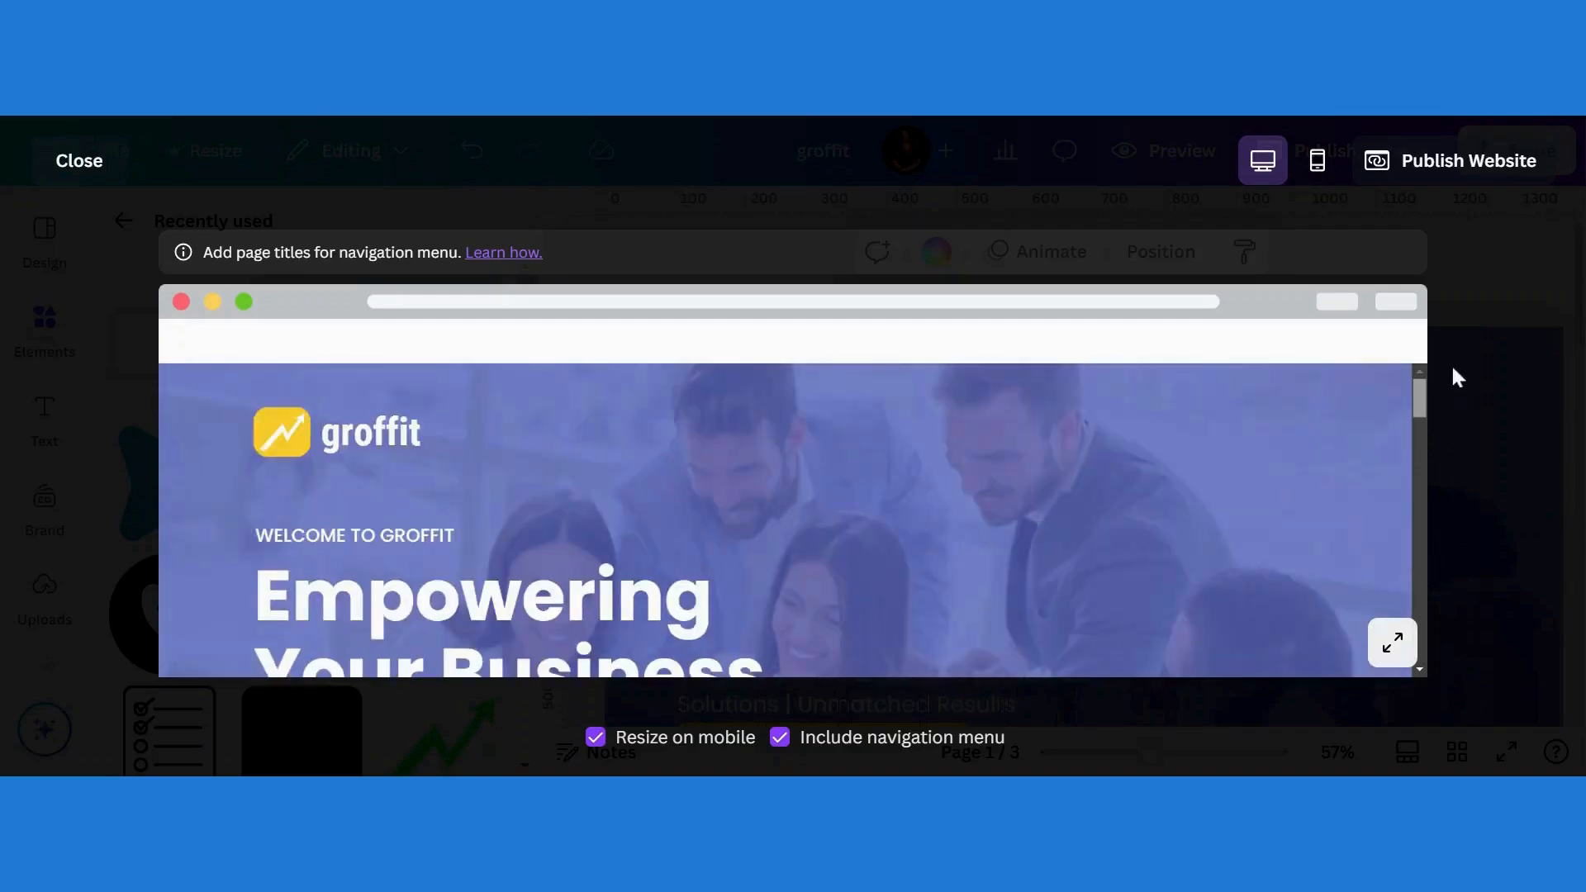
click(1319, 162)
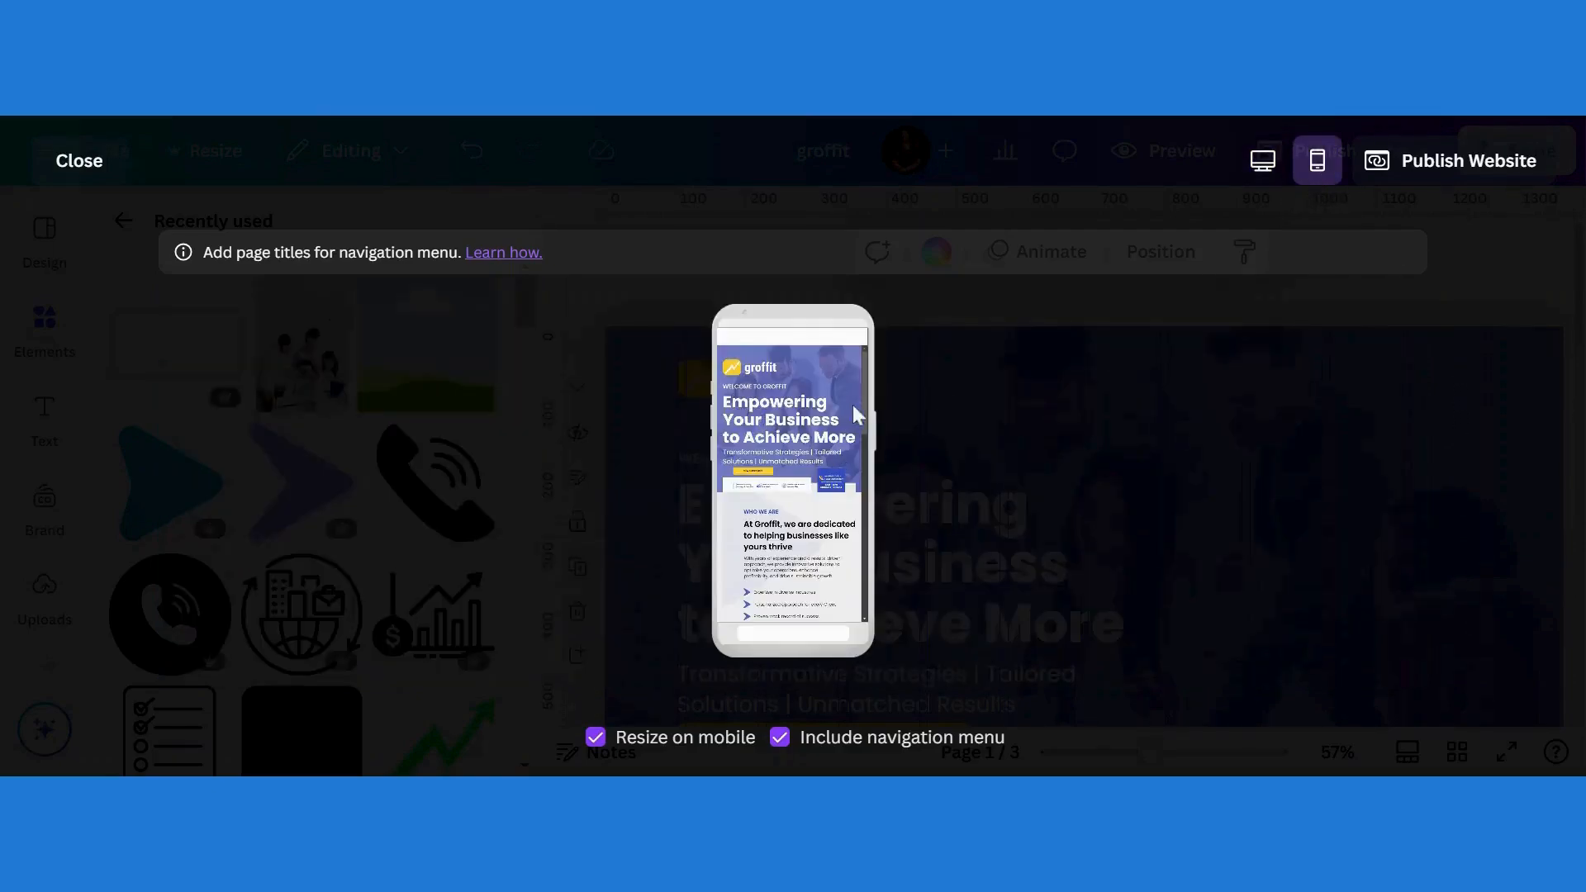
mouse_move(866, 418)
mouse_down()
mouse_move(876, 600)
mouse_move(866, 356)
mouse_move(876, 596)
mouse_move(859, 408)
mouse_up()
mouse_move(864, 403)
mouse_down()
mouse_move(863, 449)
mouse_move(866, 407)
mouse_up()
mouse_move(865, 417)
mouse_down()
mouse_move(867, 455)
mouse_move(886, 416)
mouse_up()
click(1264, 168)
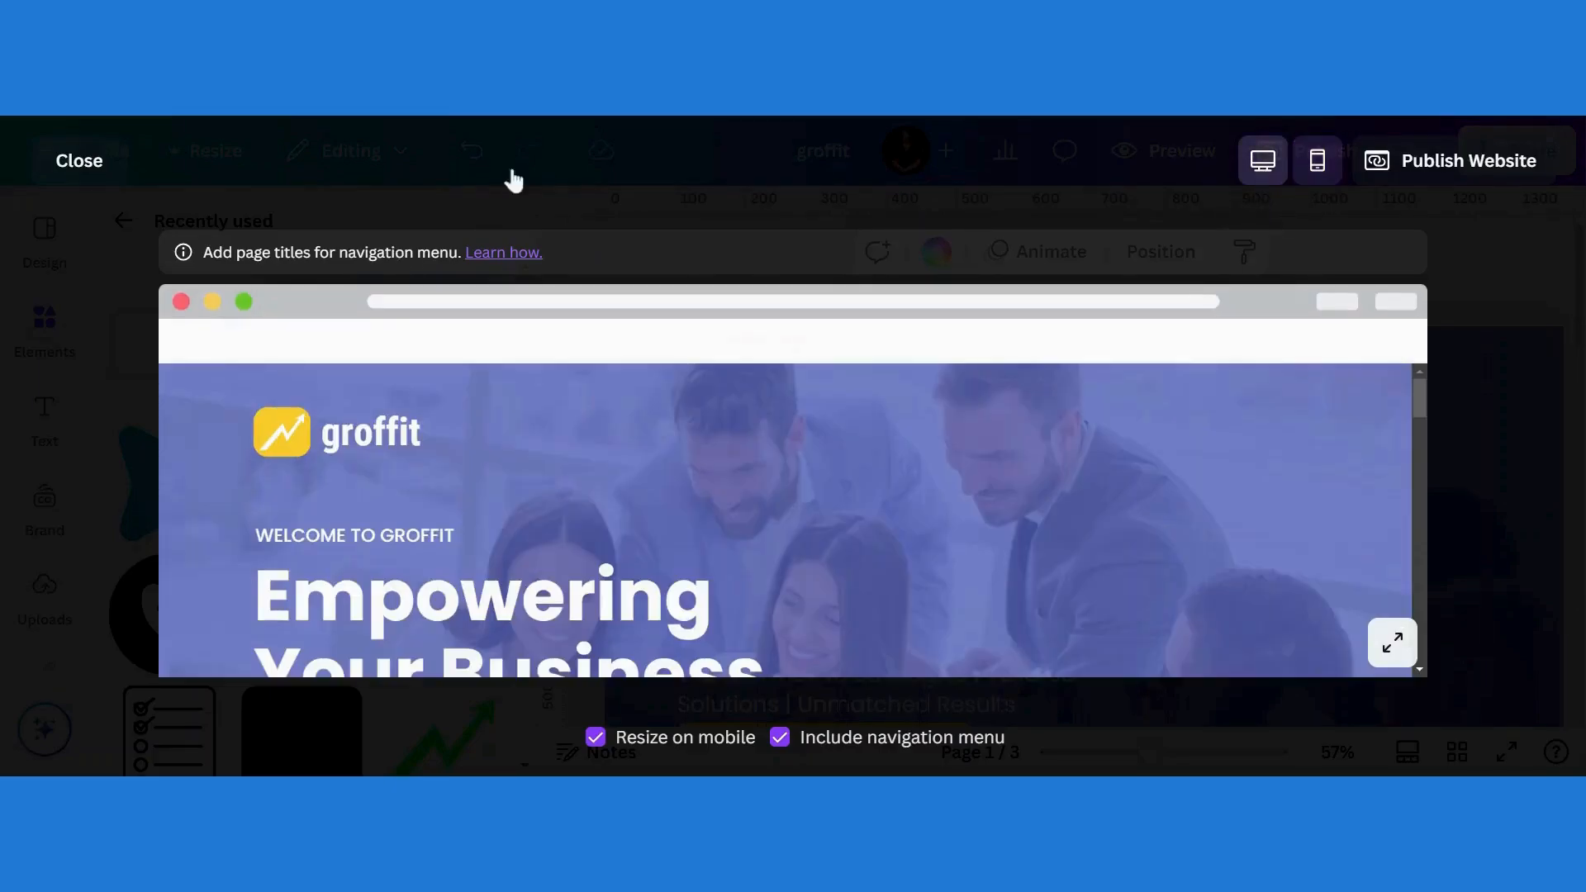
click(86, 174)
Step: Set the font size of the "Empowering Your Business to Achieve More" heading on the first page to 57
click(916, 543)
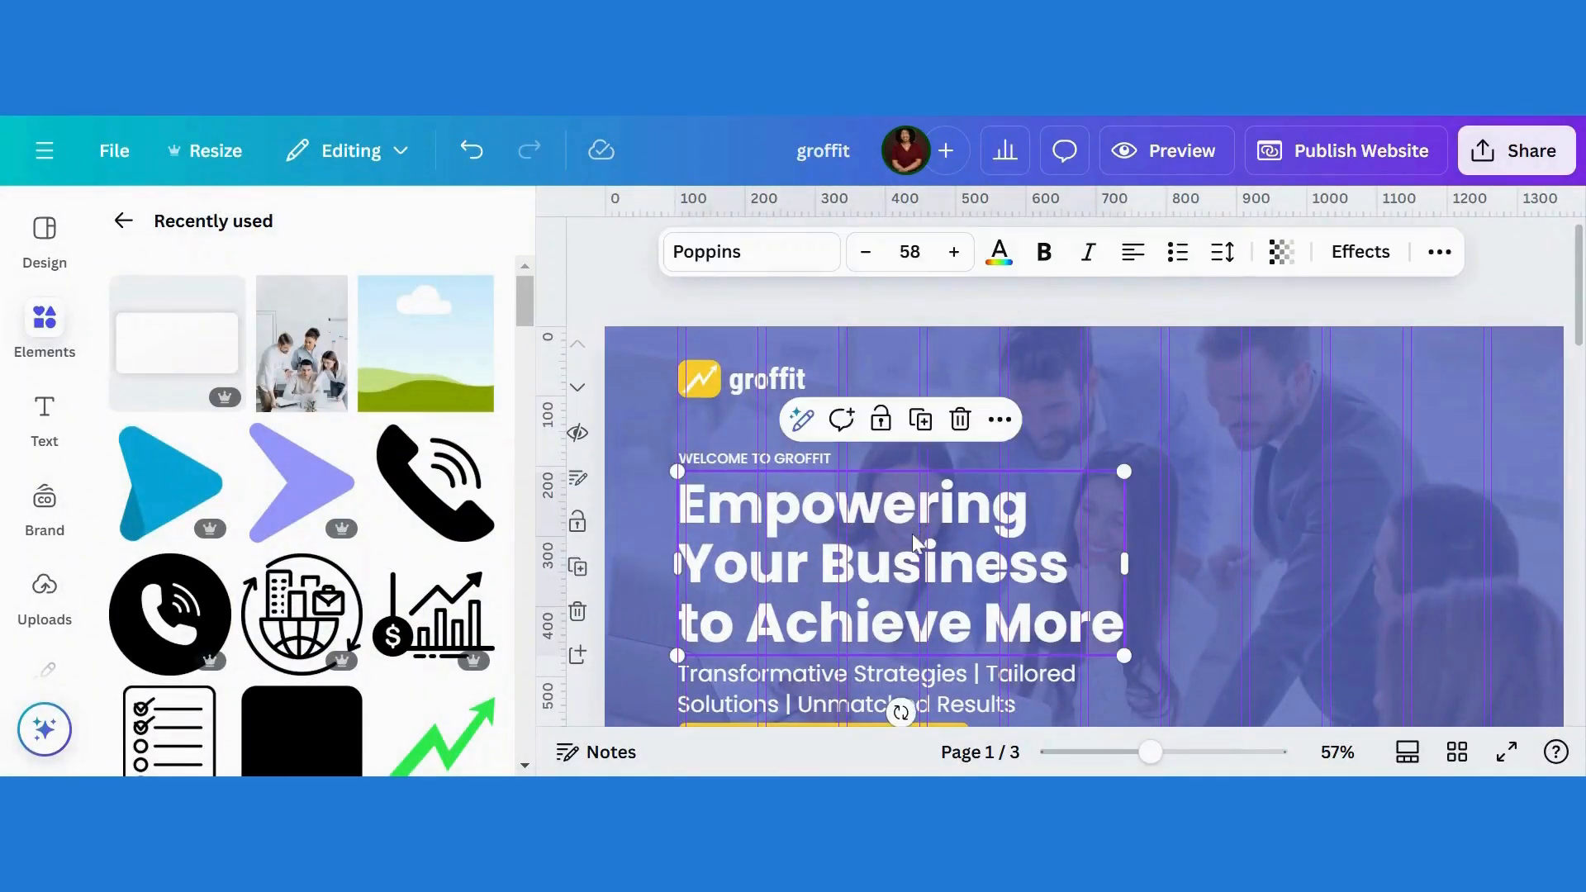
click(910, 252)
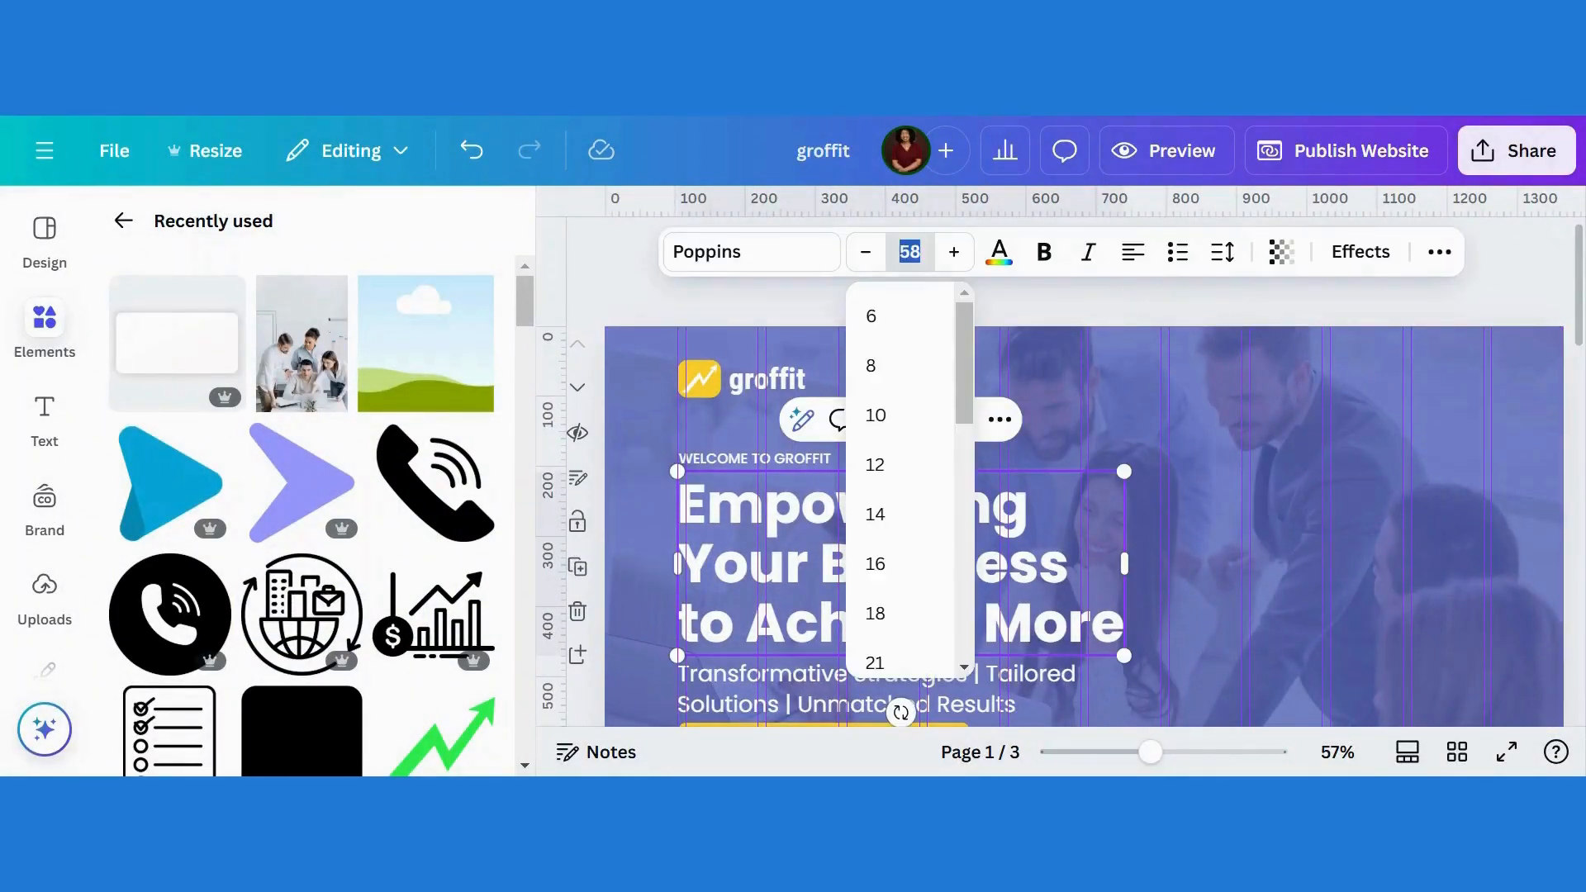
text(5)
key(Return)
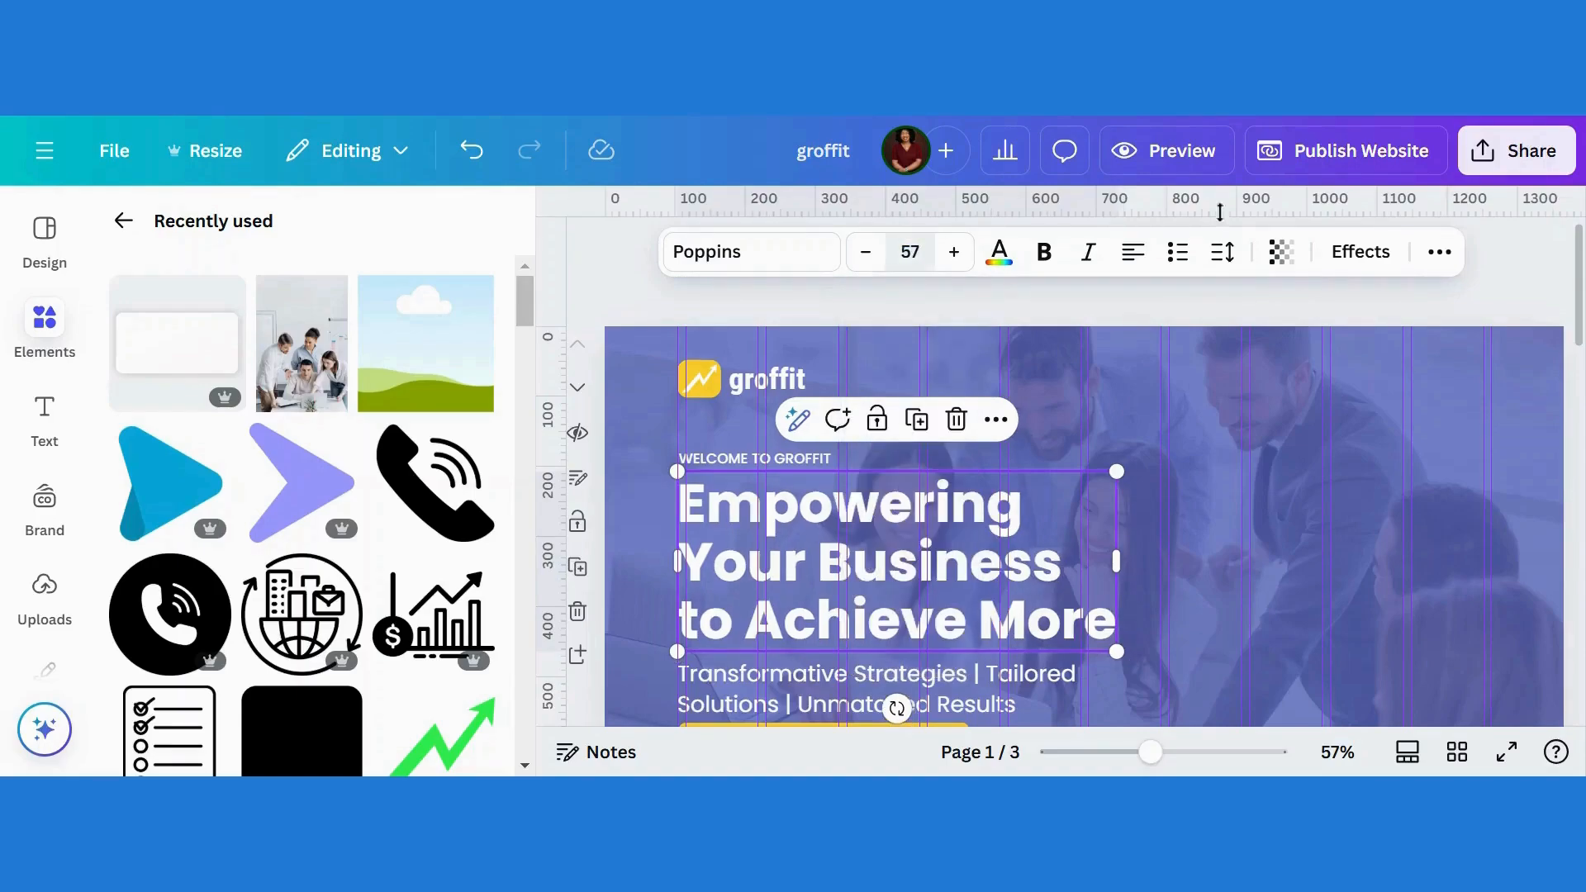
Step: Nudge the yellow "VIEW OUR SERVICES" button slightly down, away from the subheading above it
scroll(1578, 301, down, 5)
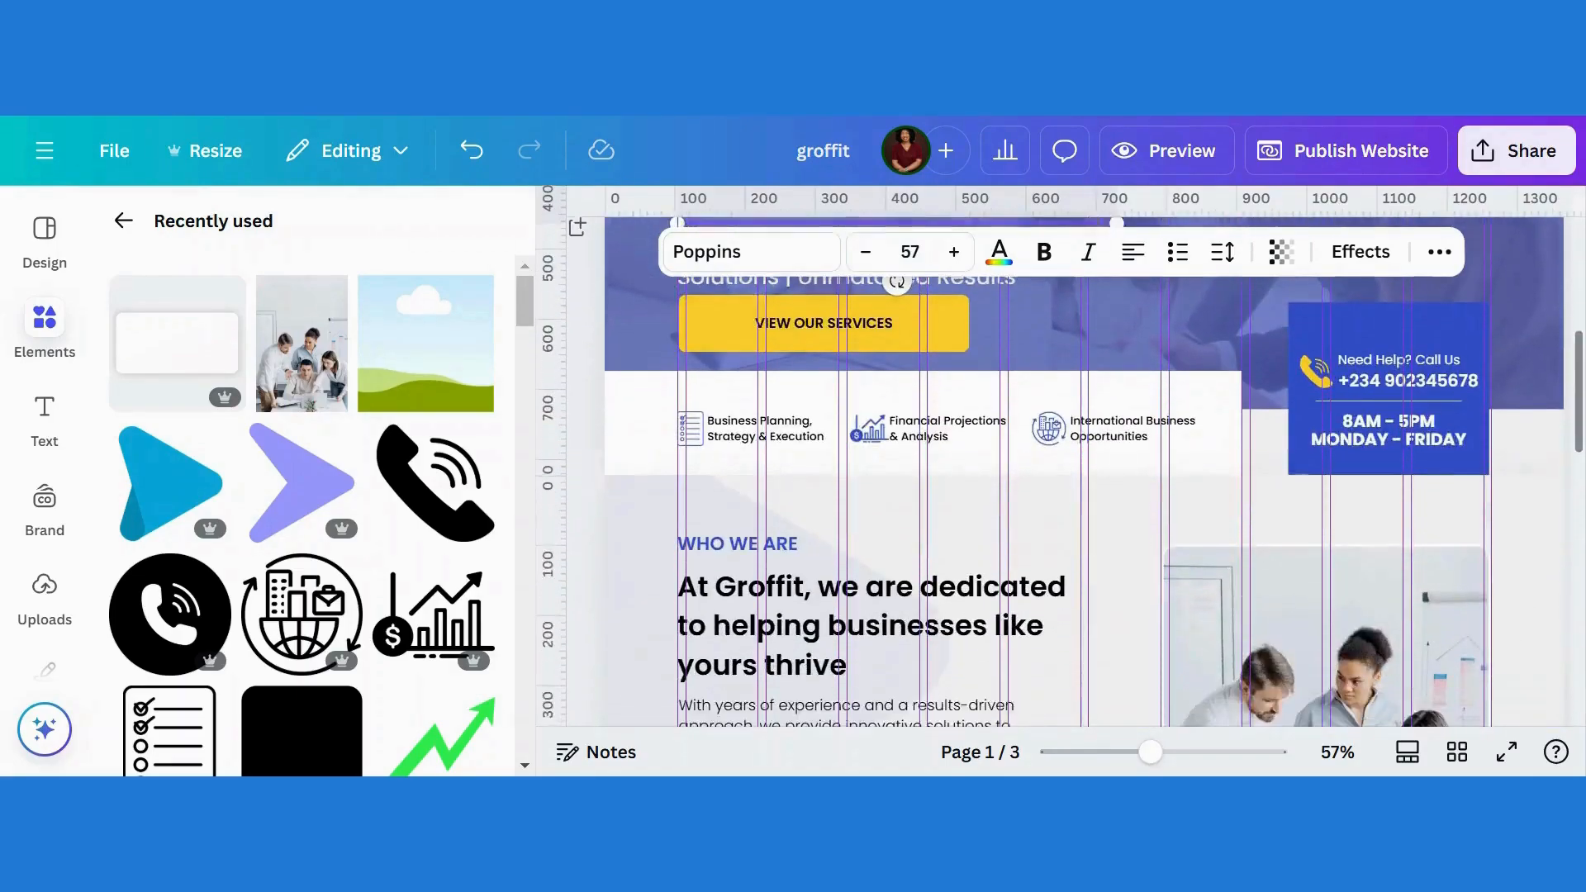
scroll(1059, 459, up, 2)
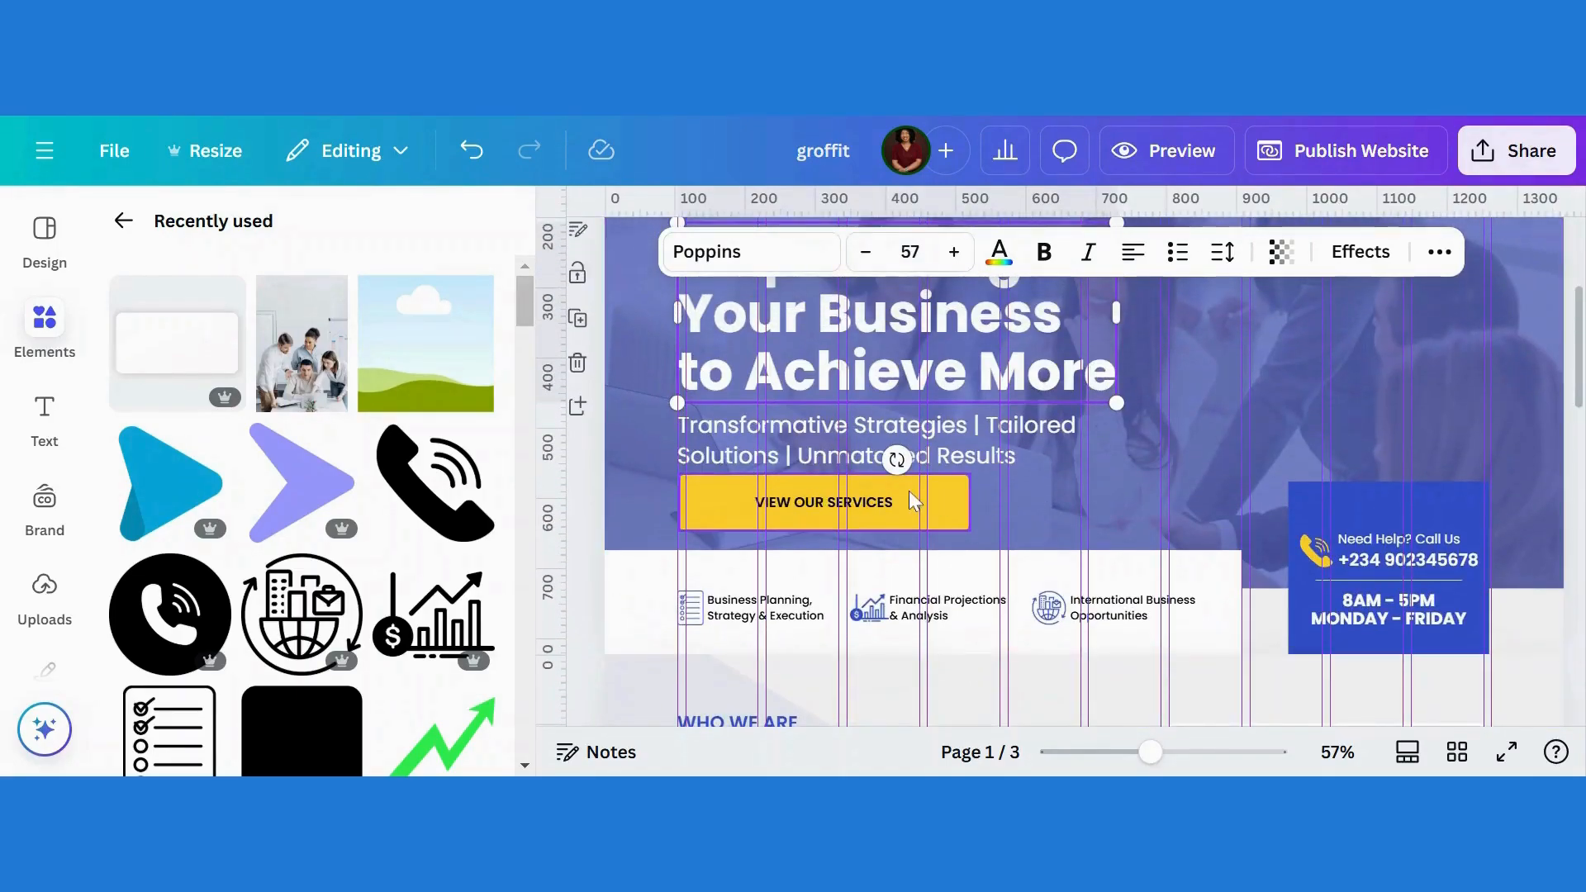
click(911, 496)
key(Down)
key(Down)
key(Down)
key(Down)
key(Down)
key(Down)
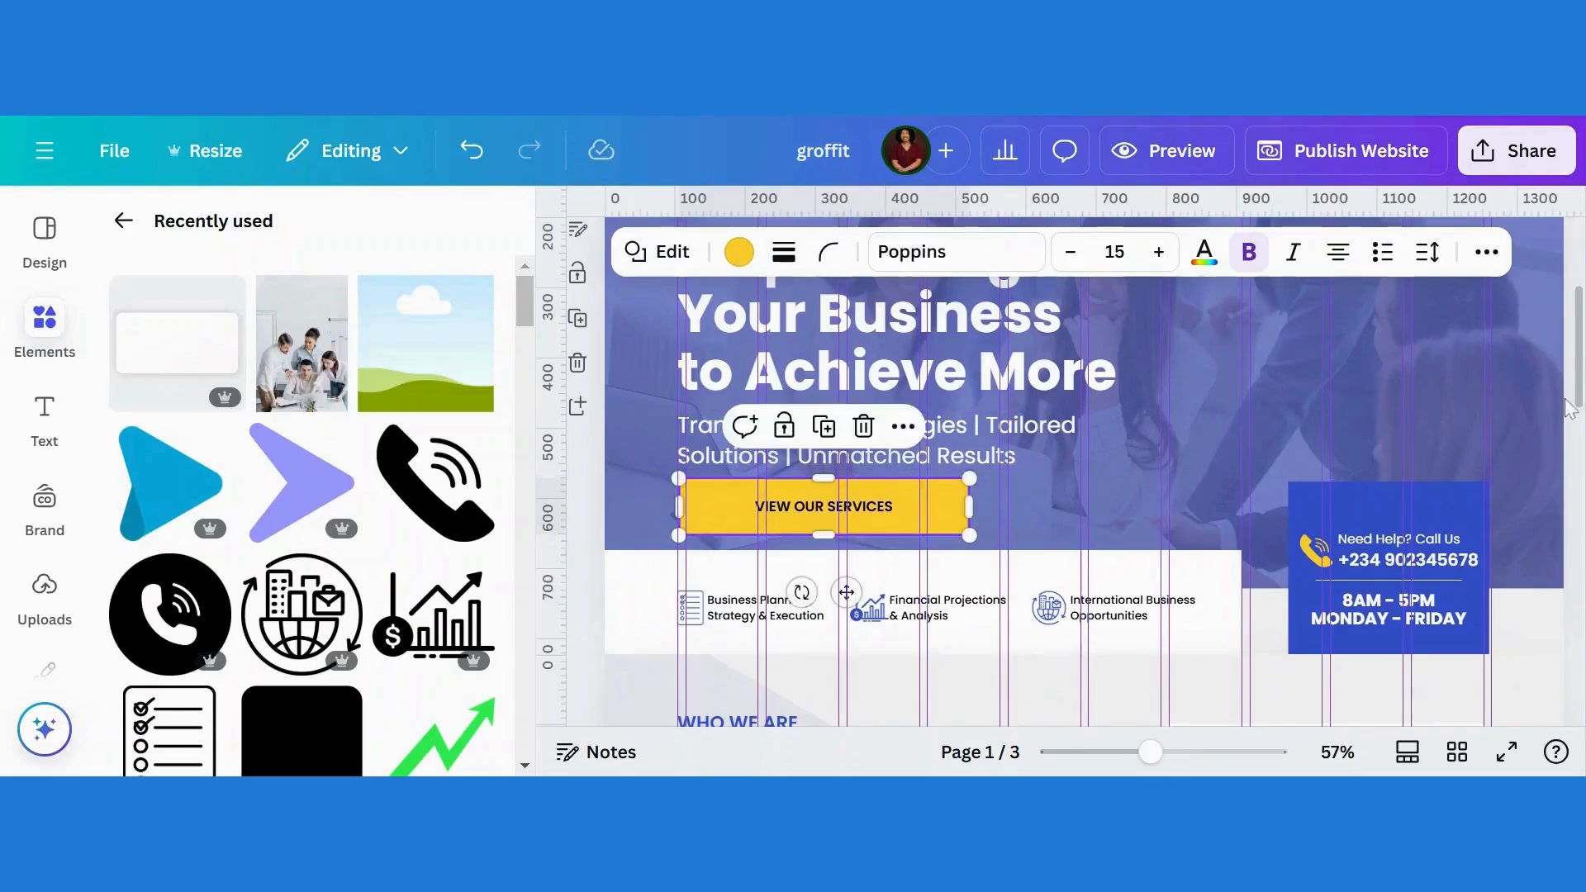
Step: Add a new blank page after the third page
scroll(1084, 469, down, 5)
scroll(1083, 470, down, 15)
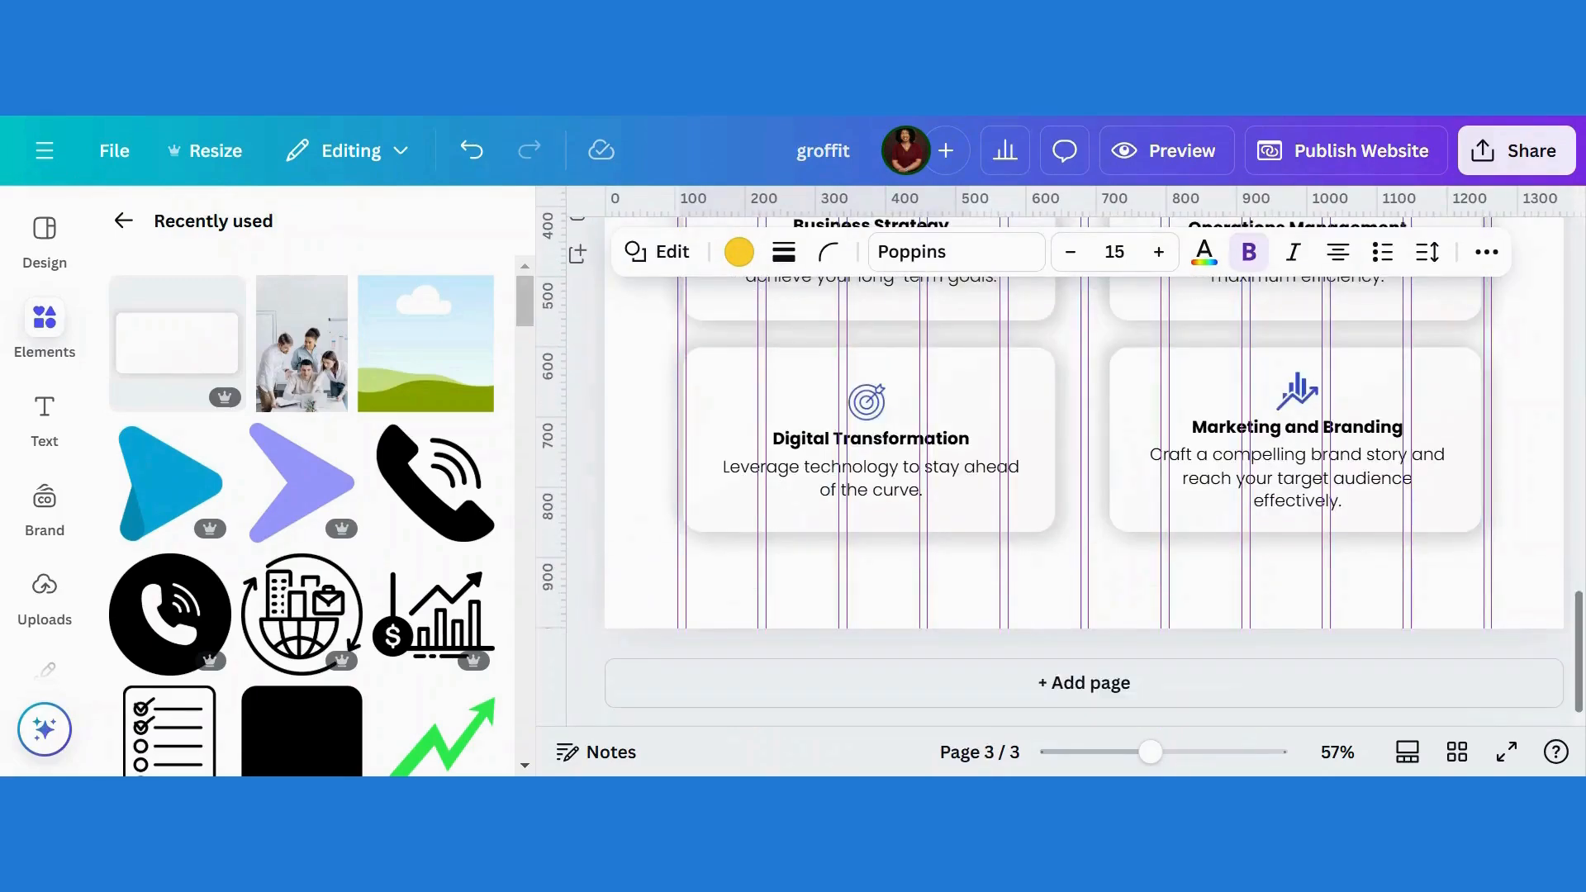
click(1102, 684)
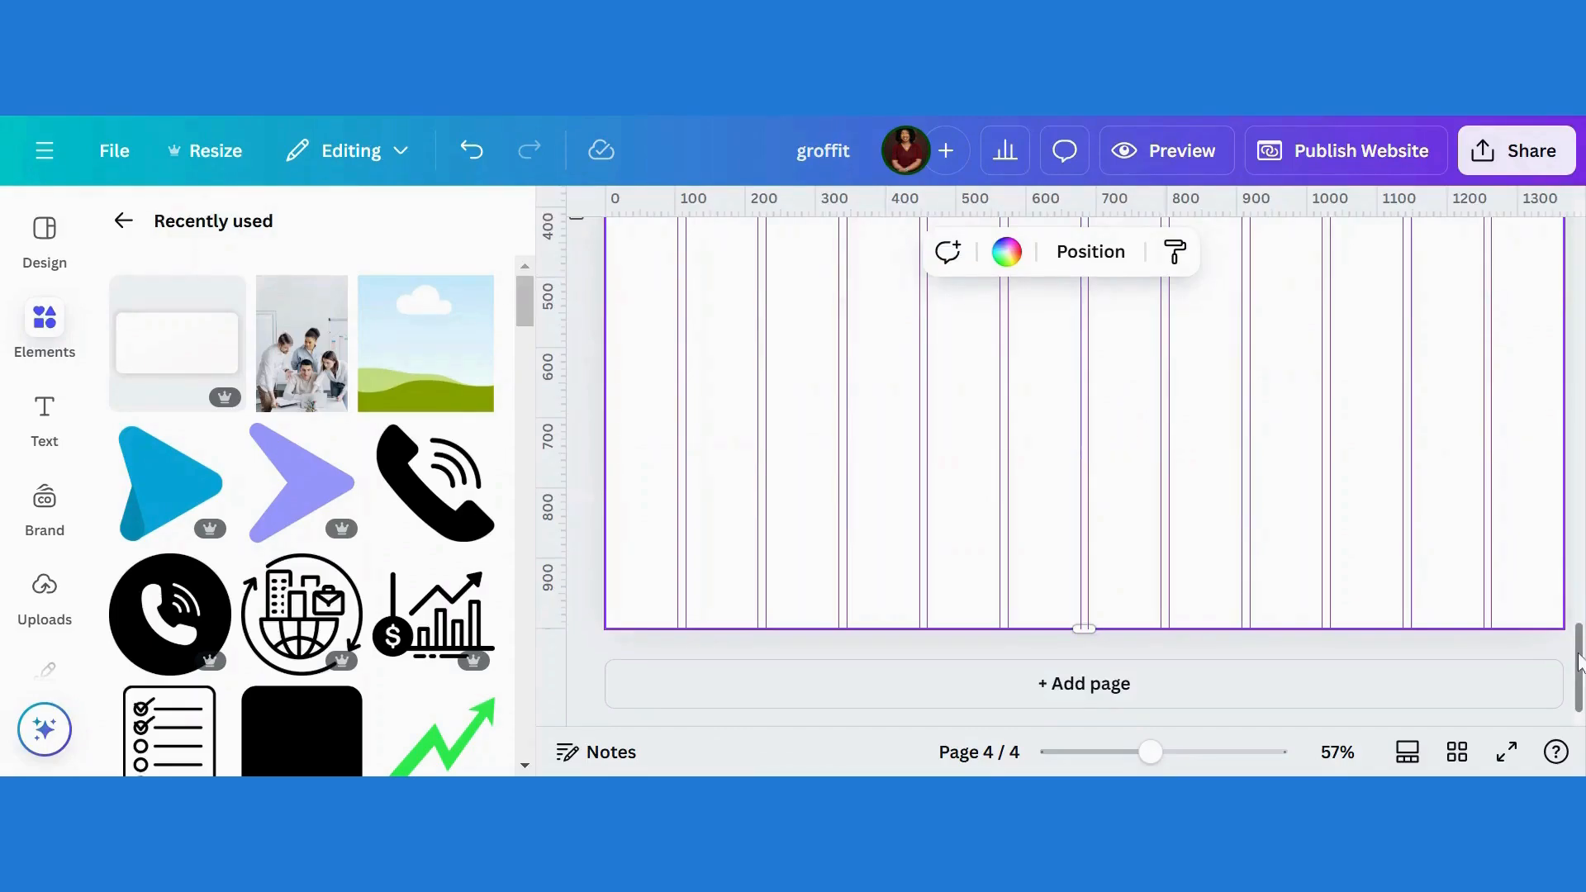
drag(1581, 661, 1582, 593)
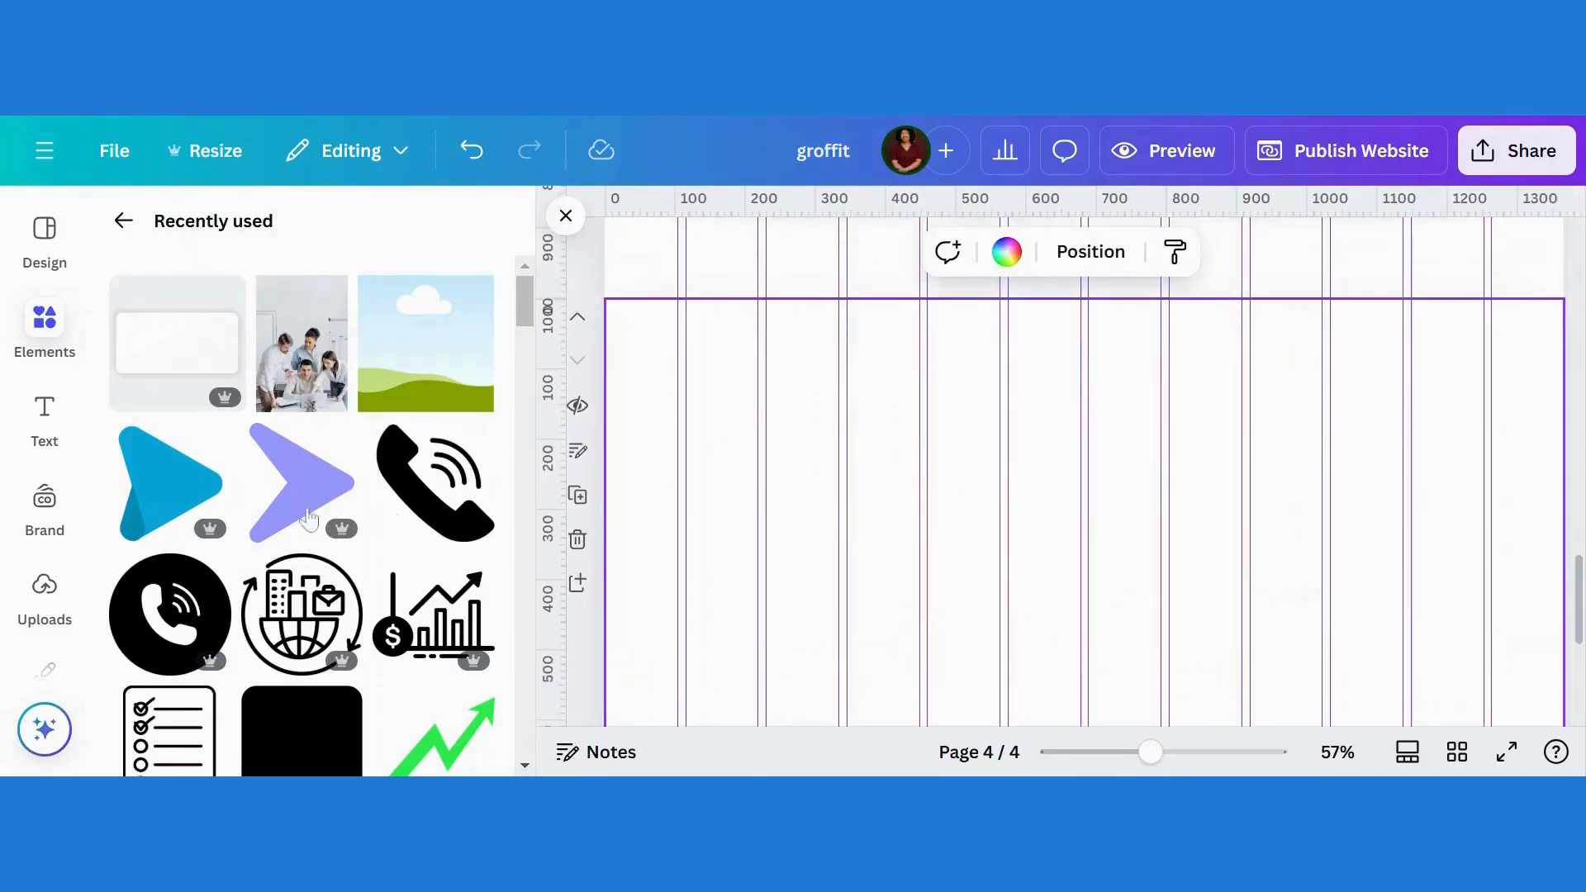
Step: Insert a single-image grid on the fourth page and narrow it to cover the page's left half
click(123, 220)
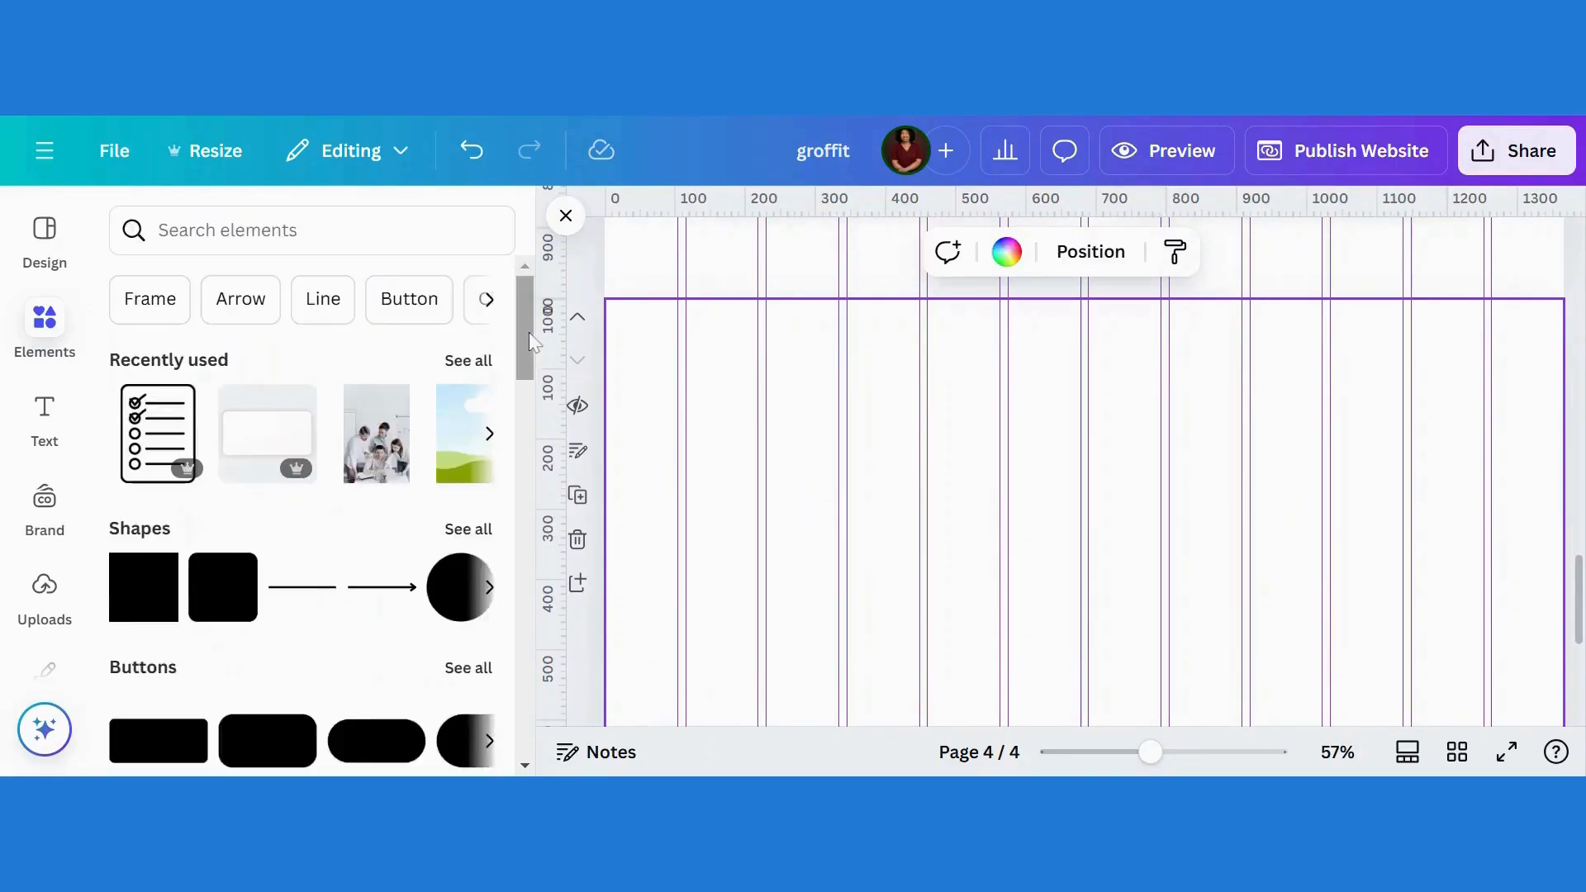
drag(528, 332, 551, 670)
scroll(480, 661, down, 1)
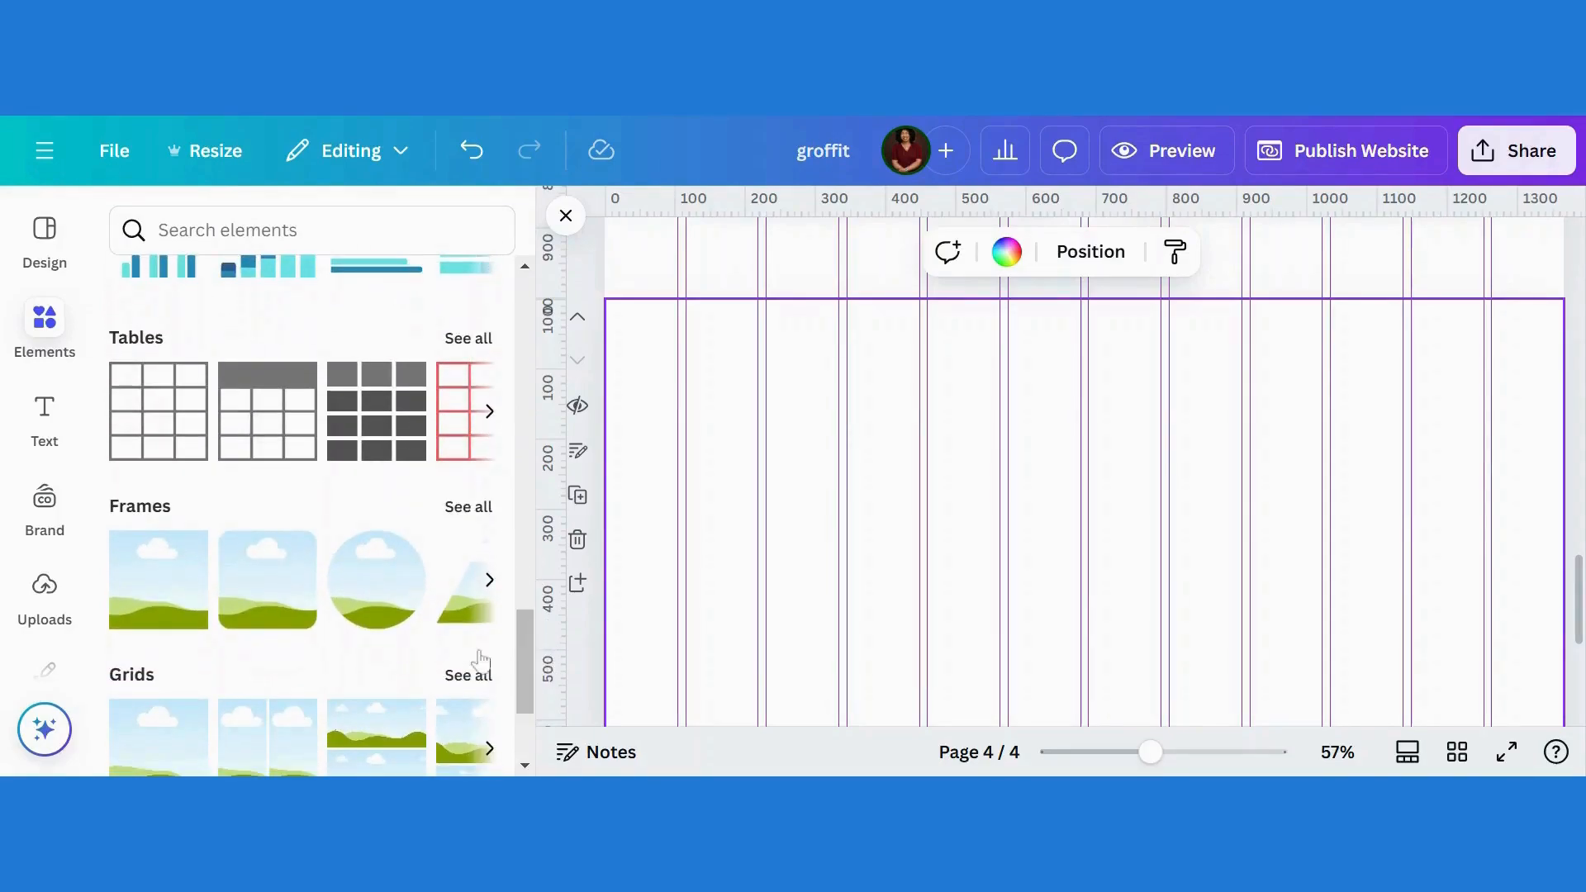
click(160, 743)
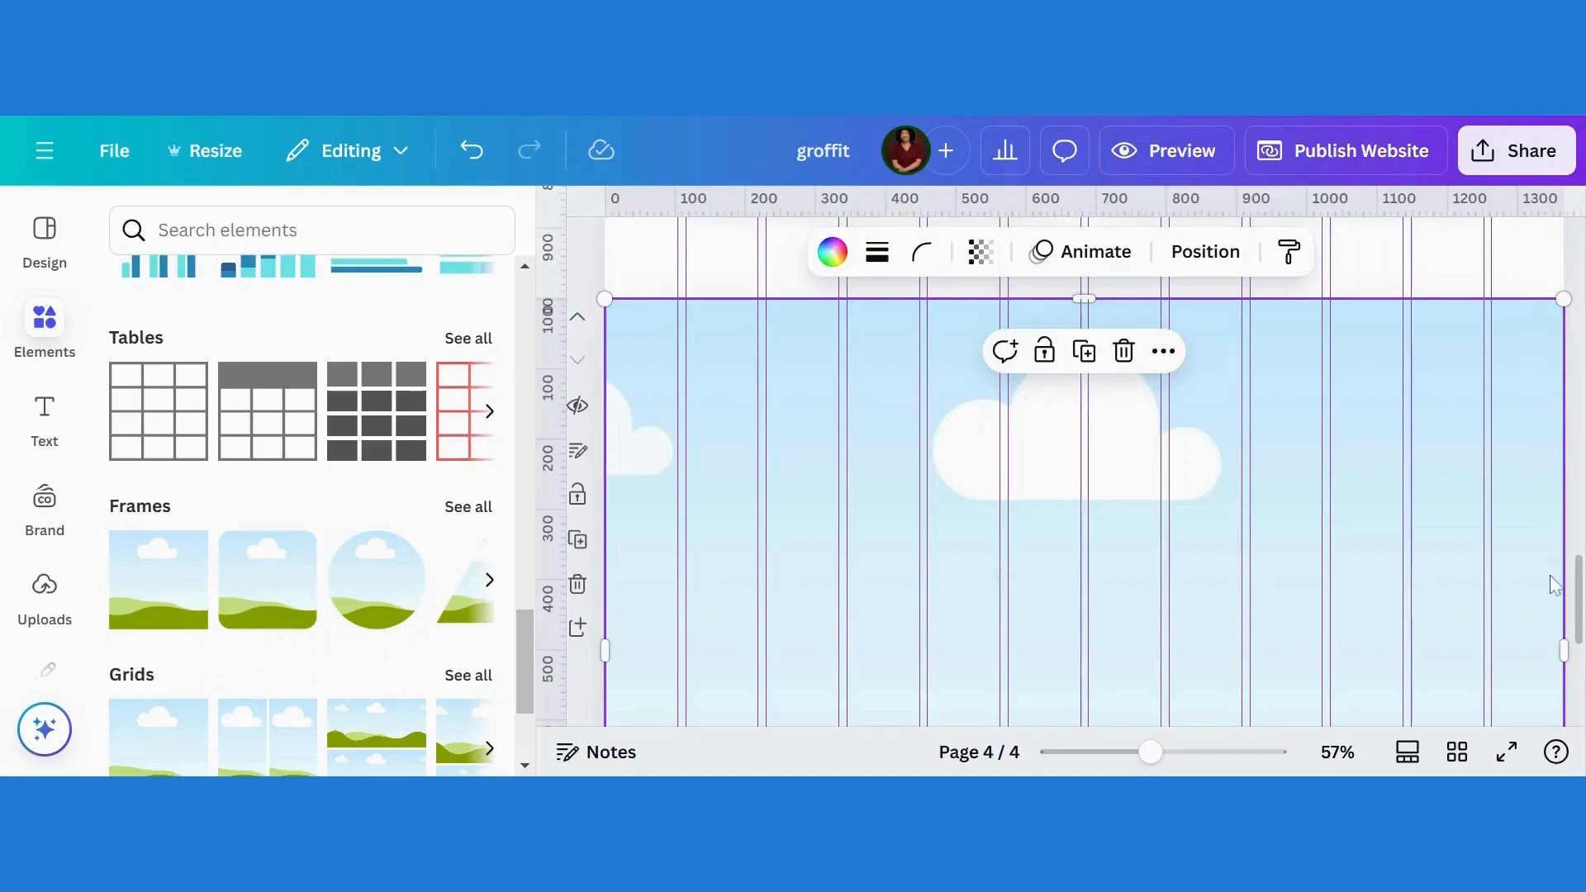
drag(1564, 652, 1084, 675)
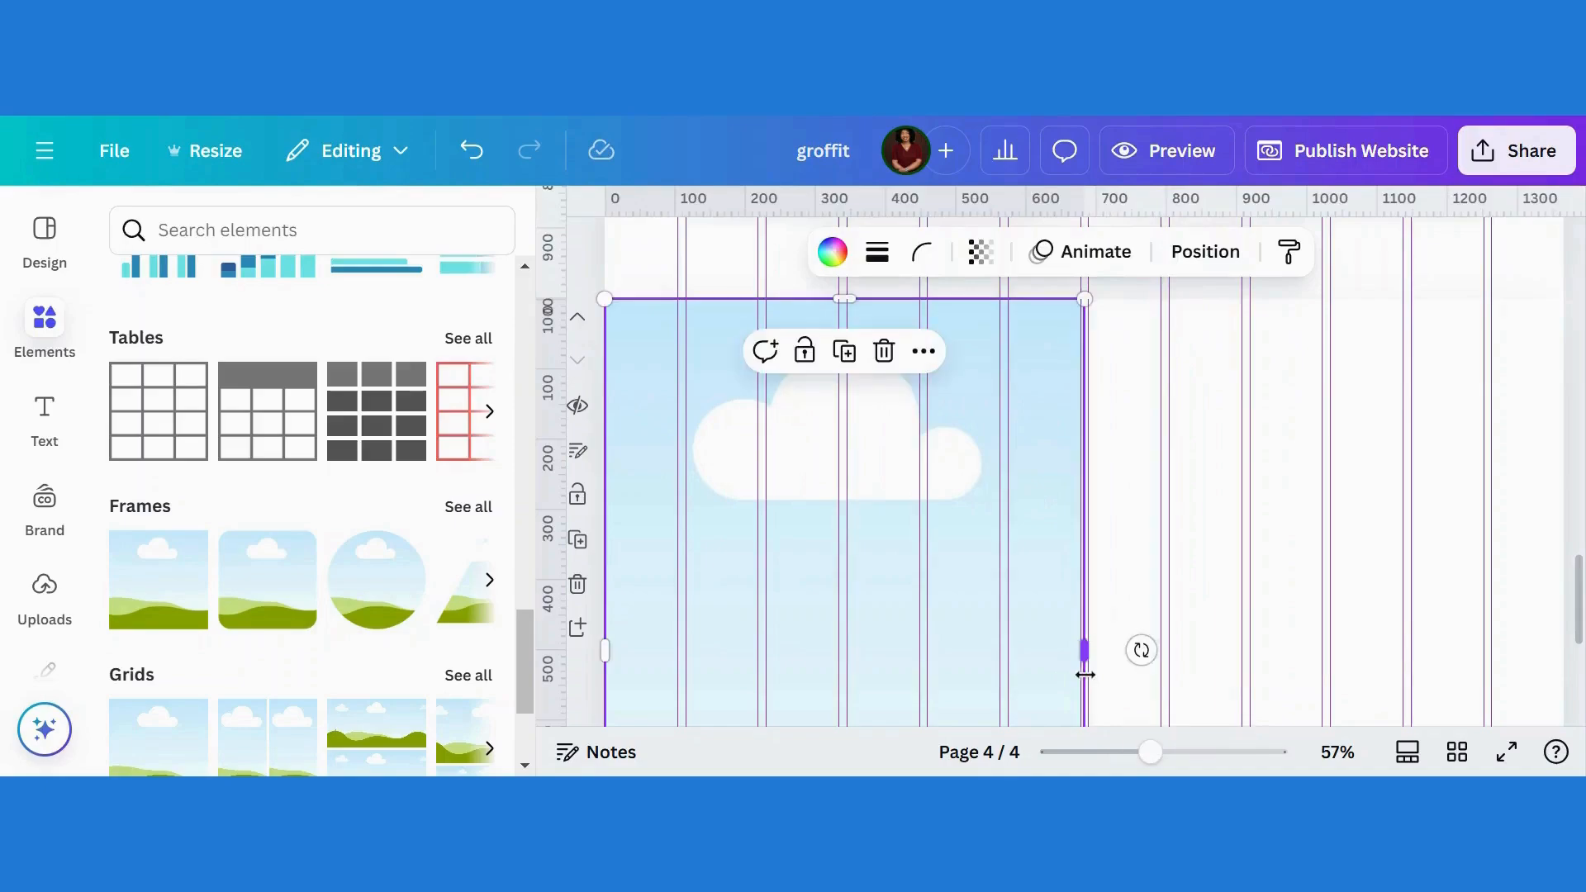
Step: Set the fourth page's background to the muted violet-blue from the document colours
scroll(1578, 574, down, 5)
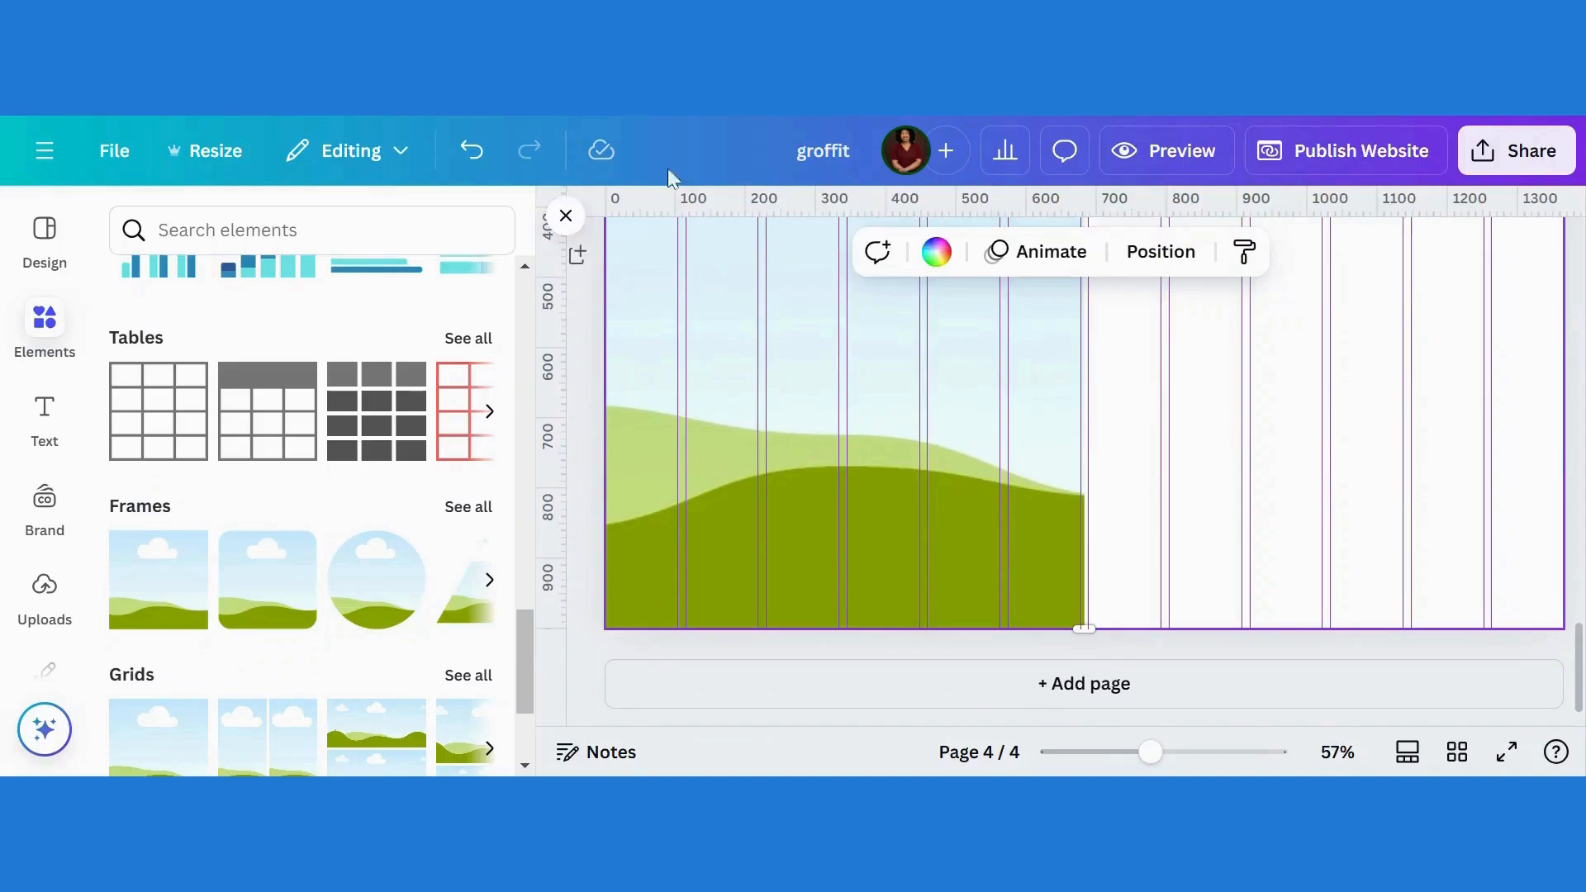
click(937, 252)
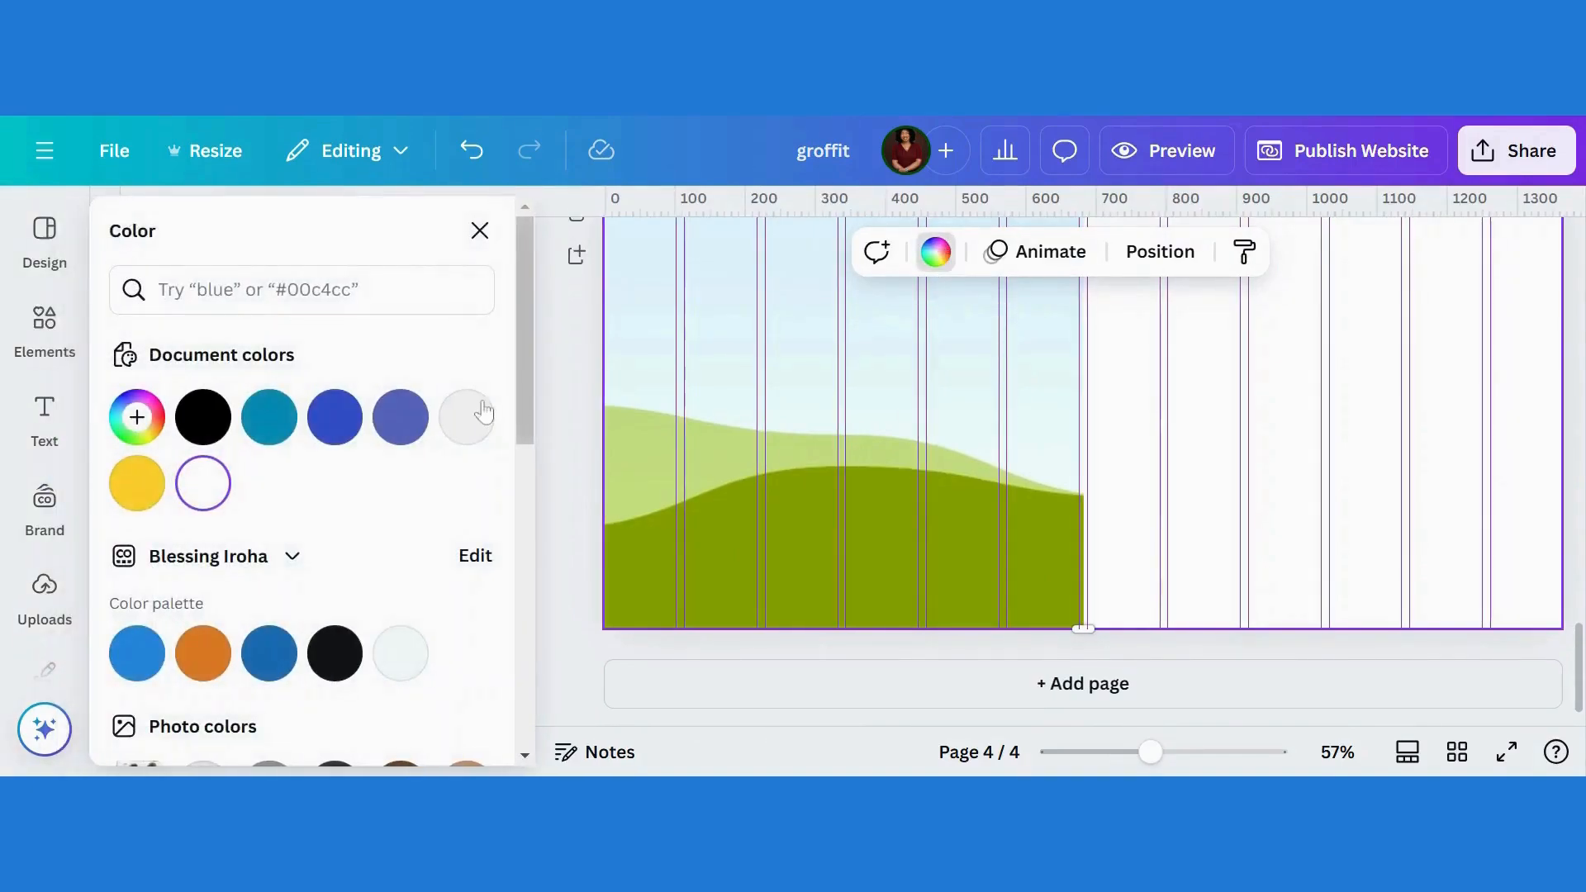
click(399, 417)
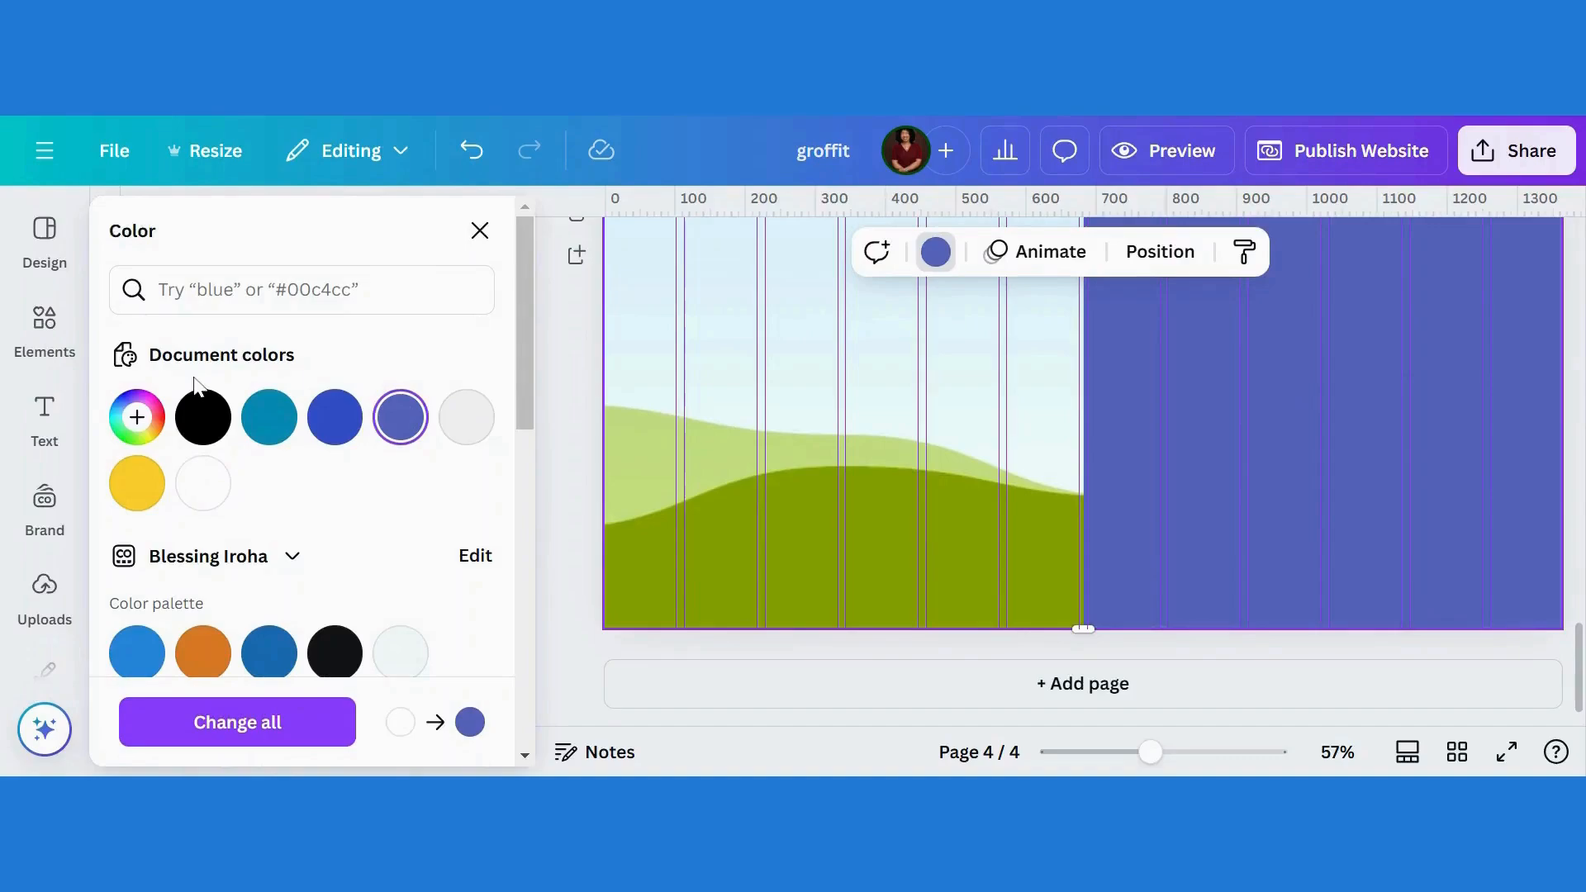
Step: Add the recently used photo of the clipboard with business charts and set it as the fourth page's background
click(45, 351)
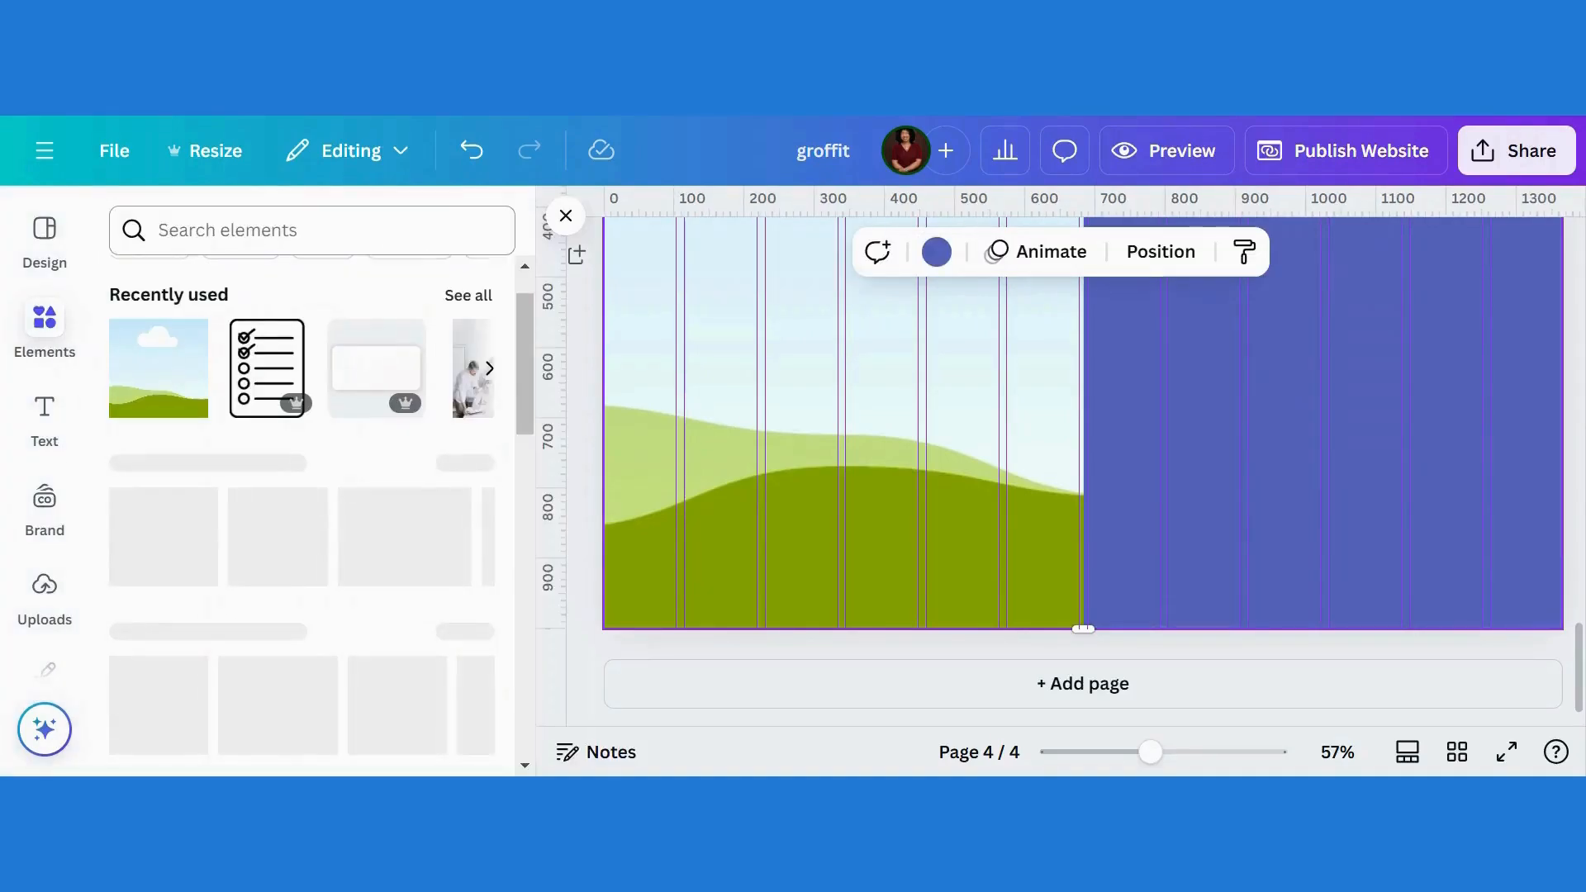
click(465, 298)
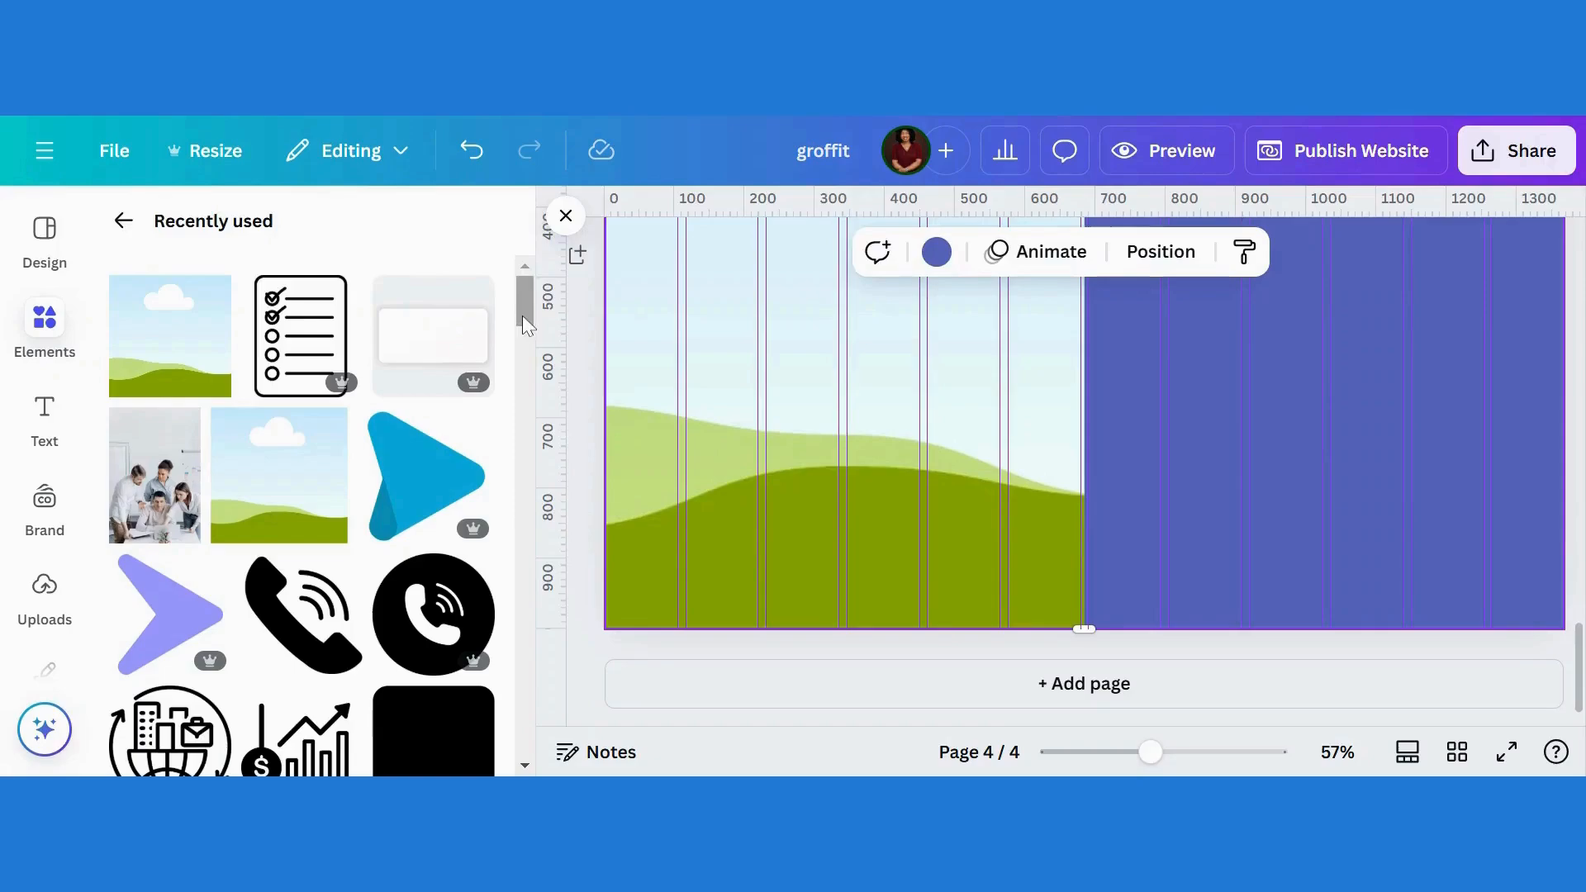
drag(522, 302, 537, 487)
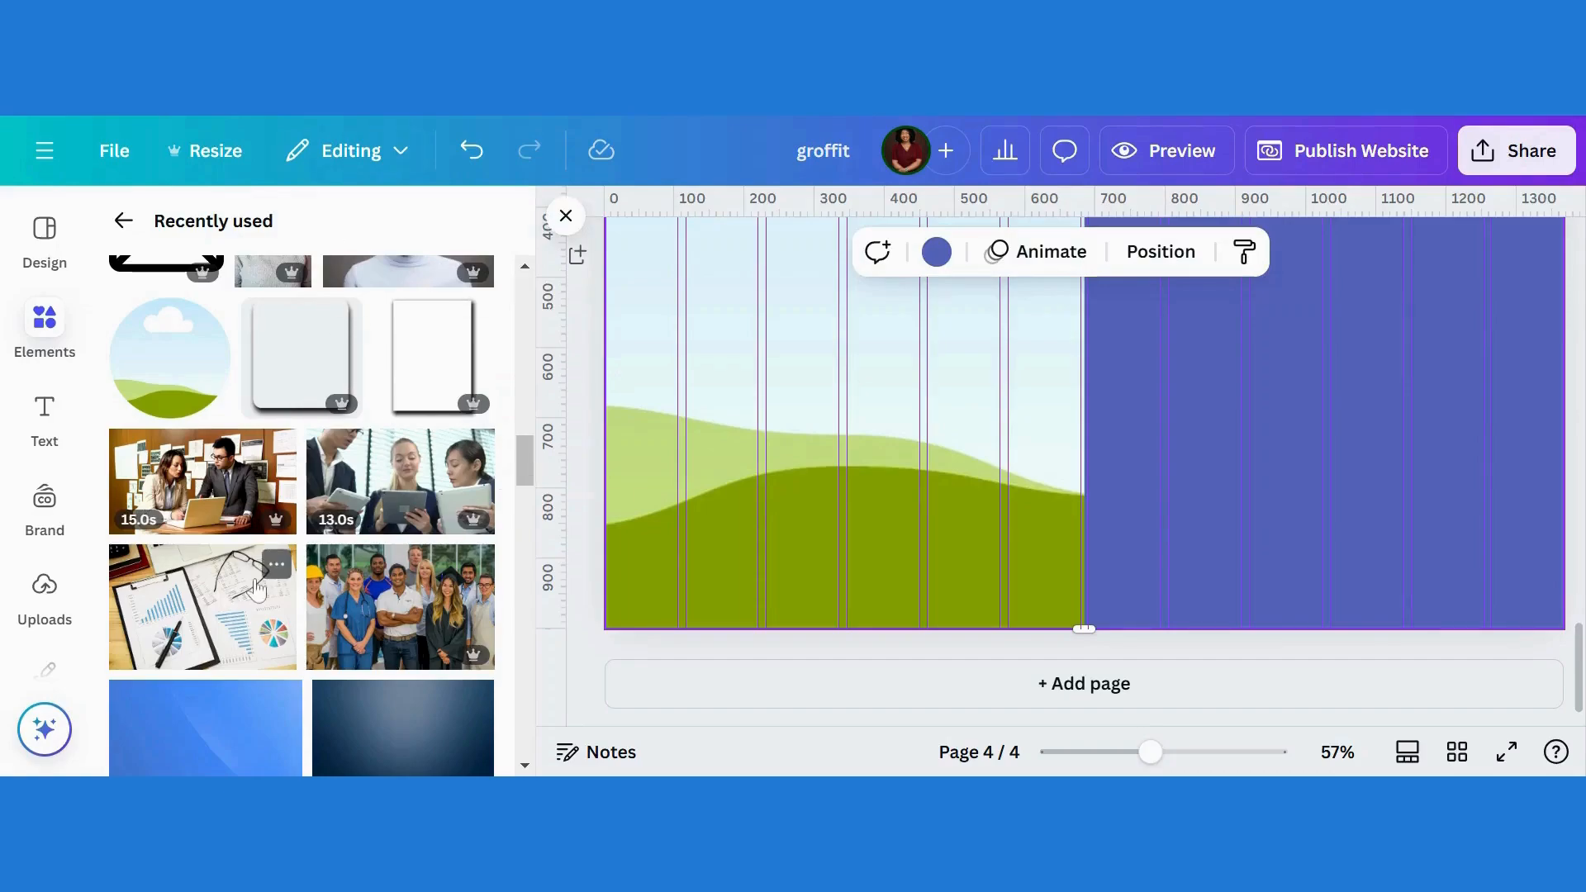
drag(764, 473, 1074, 388)
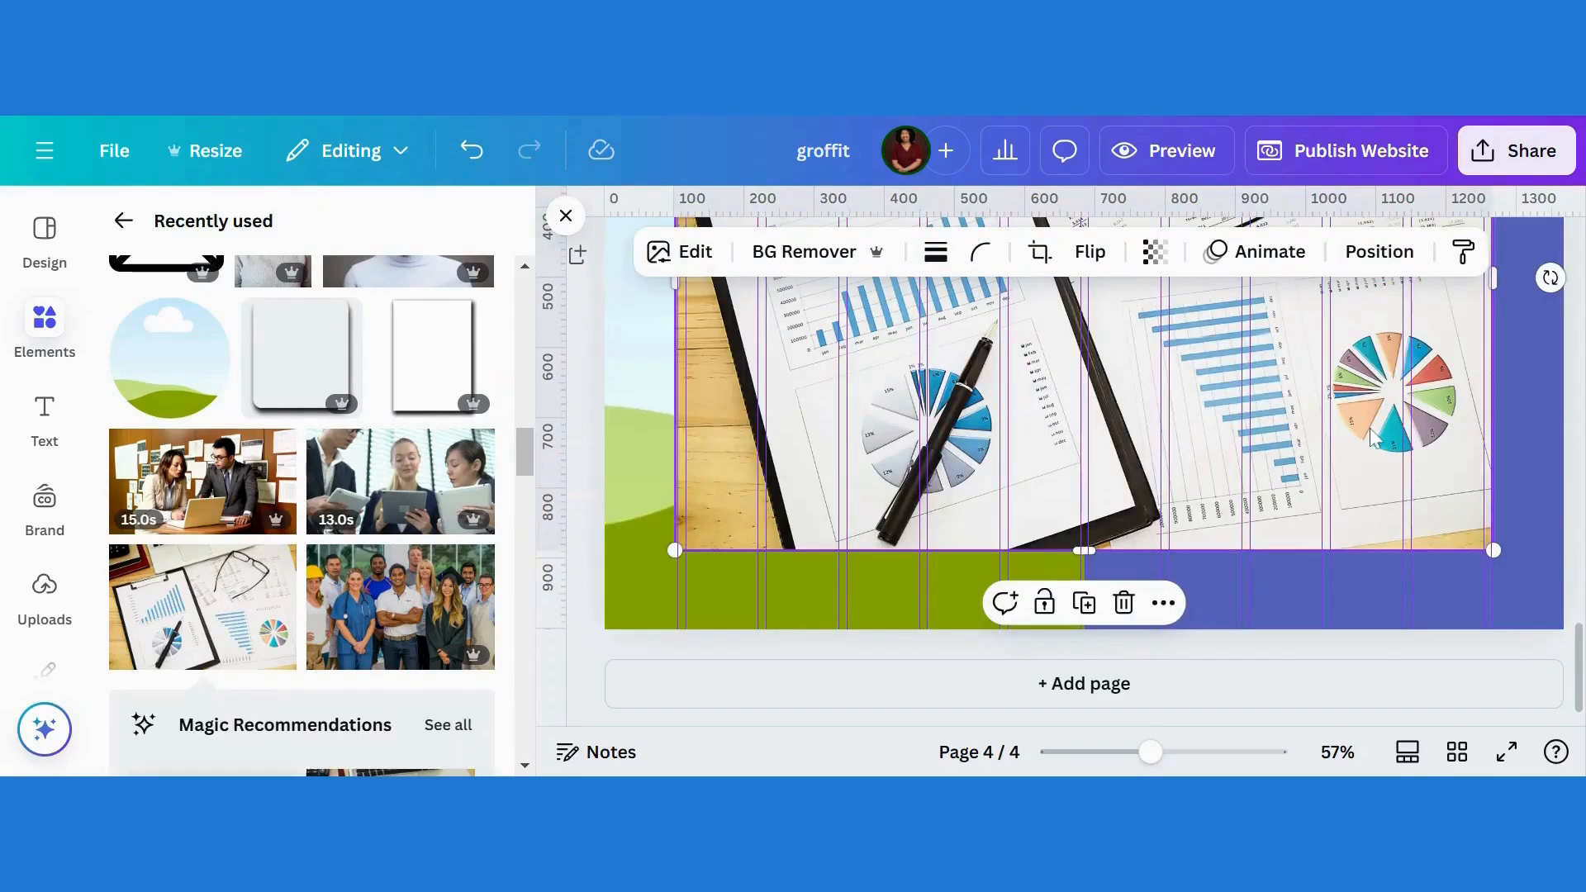
right_click(1371, 438)
click(1182, 758)
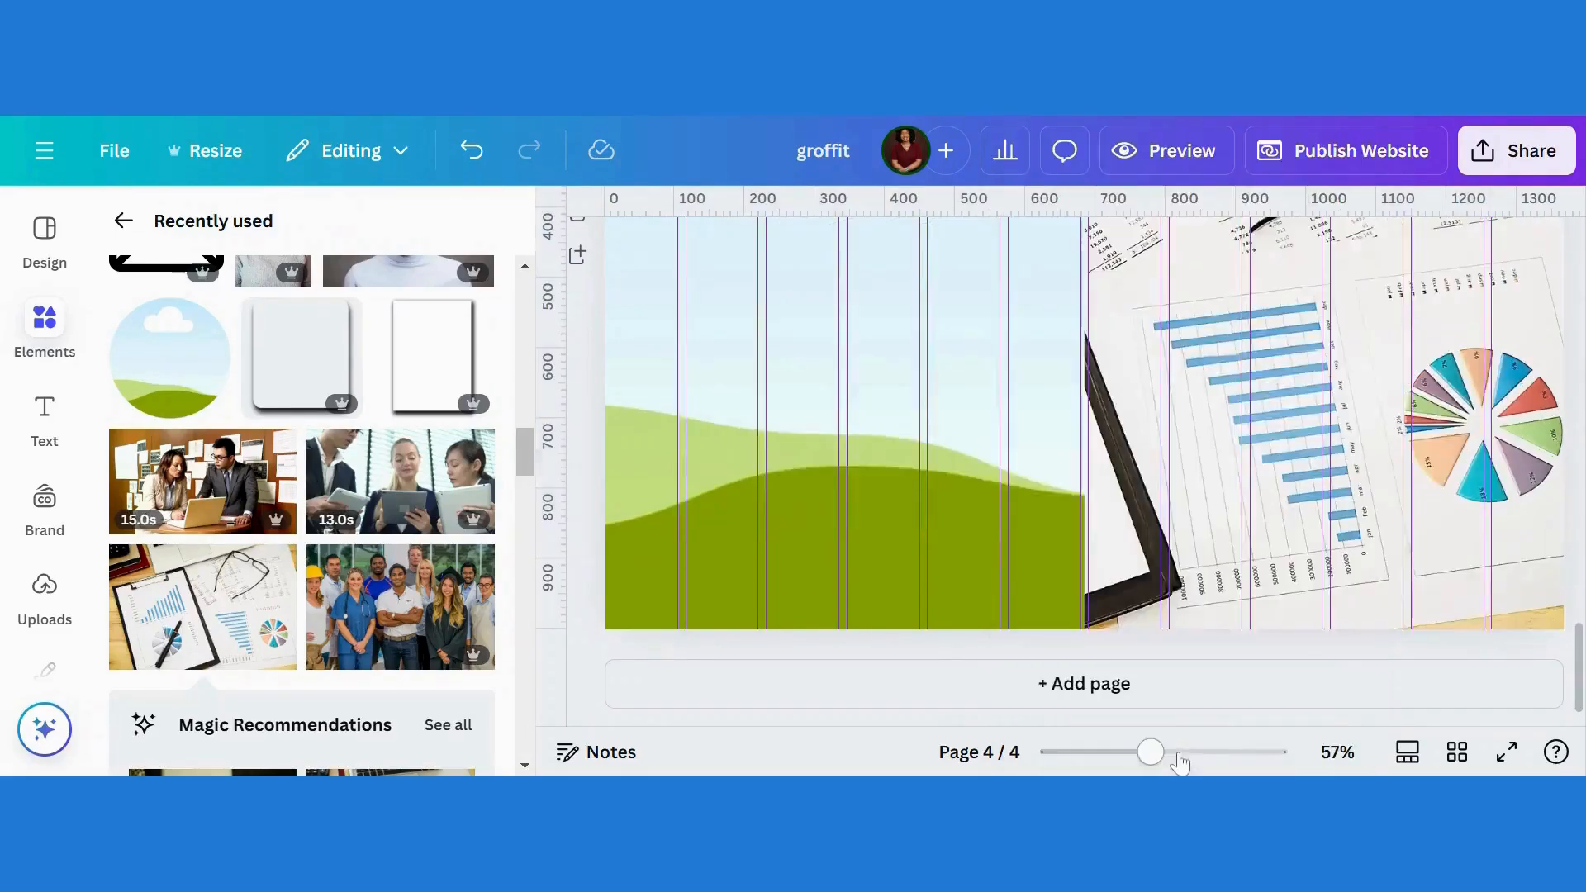
Step: Lower the opacity of the fourth page's background photo so the violet-blue background colour tints it
click(1427, 452)
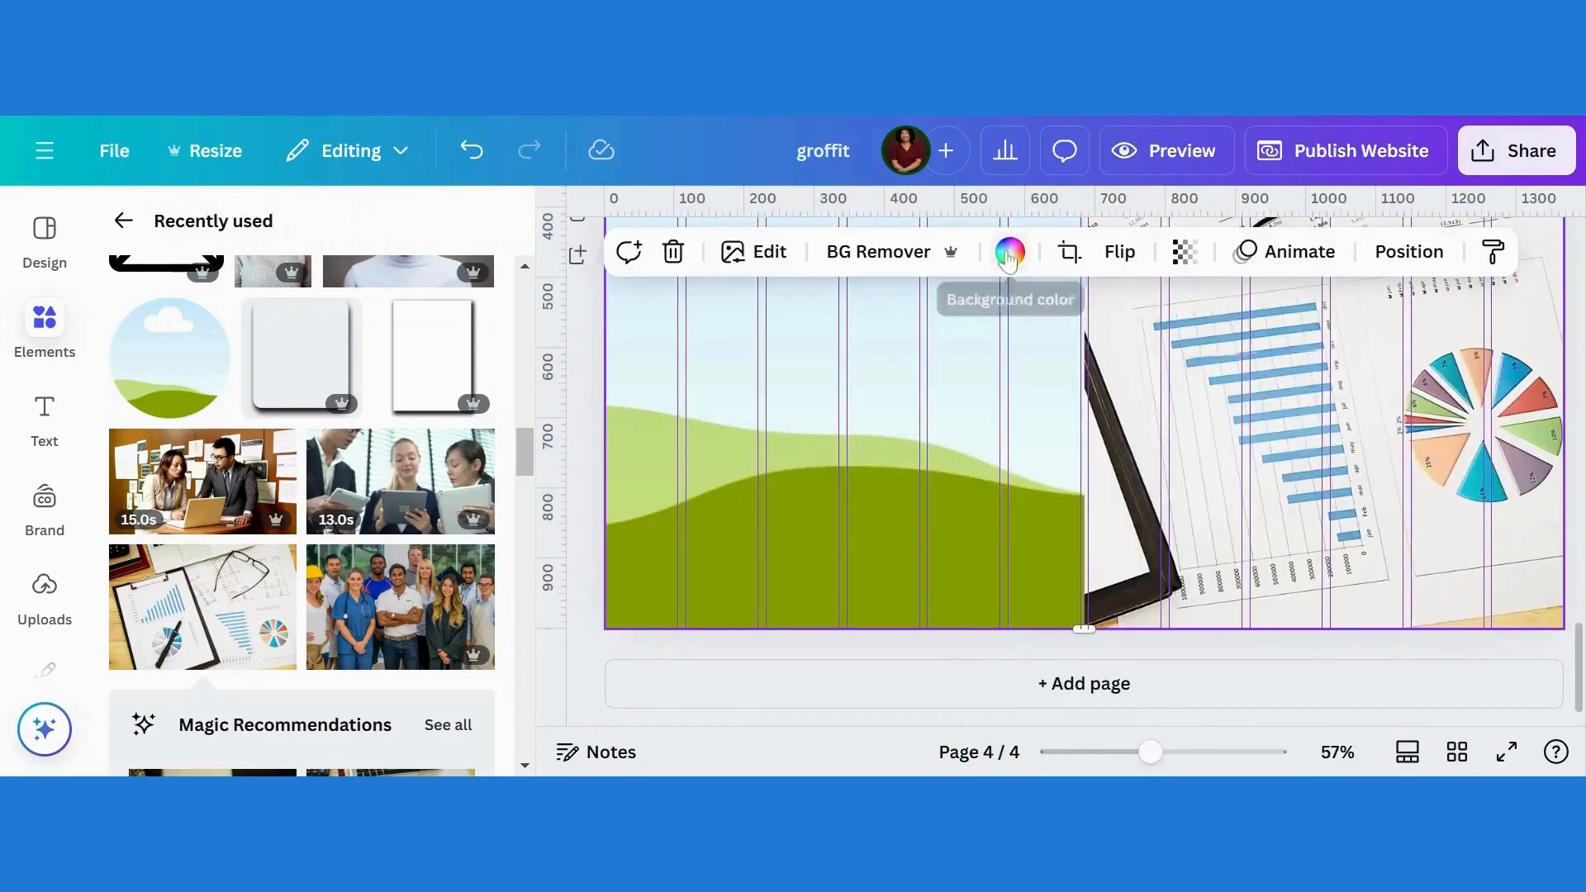
click(1187, 252)
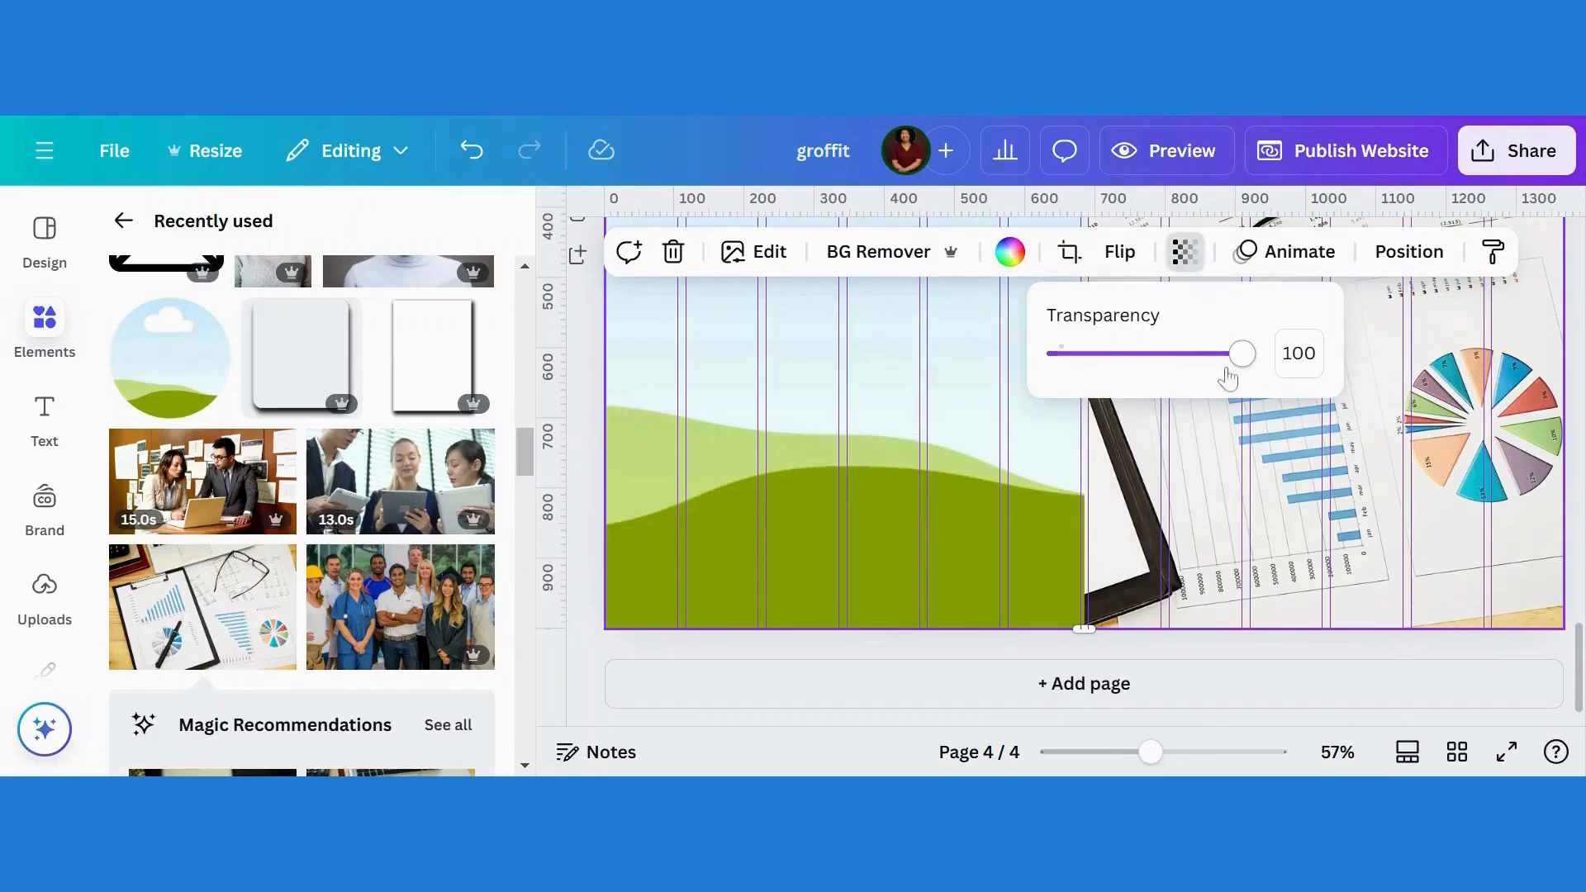
drag(1239, 355, 1097, 394)
click(1385, 463)
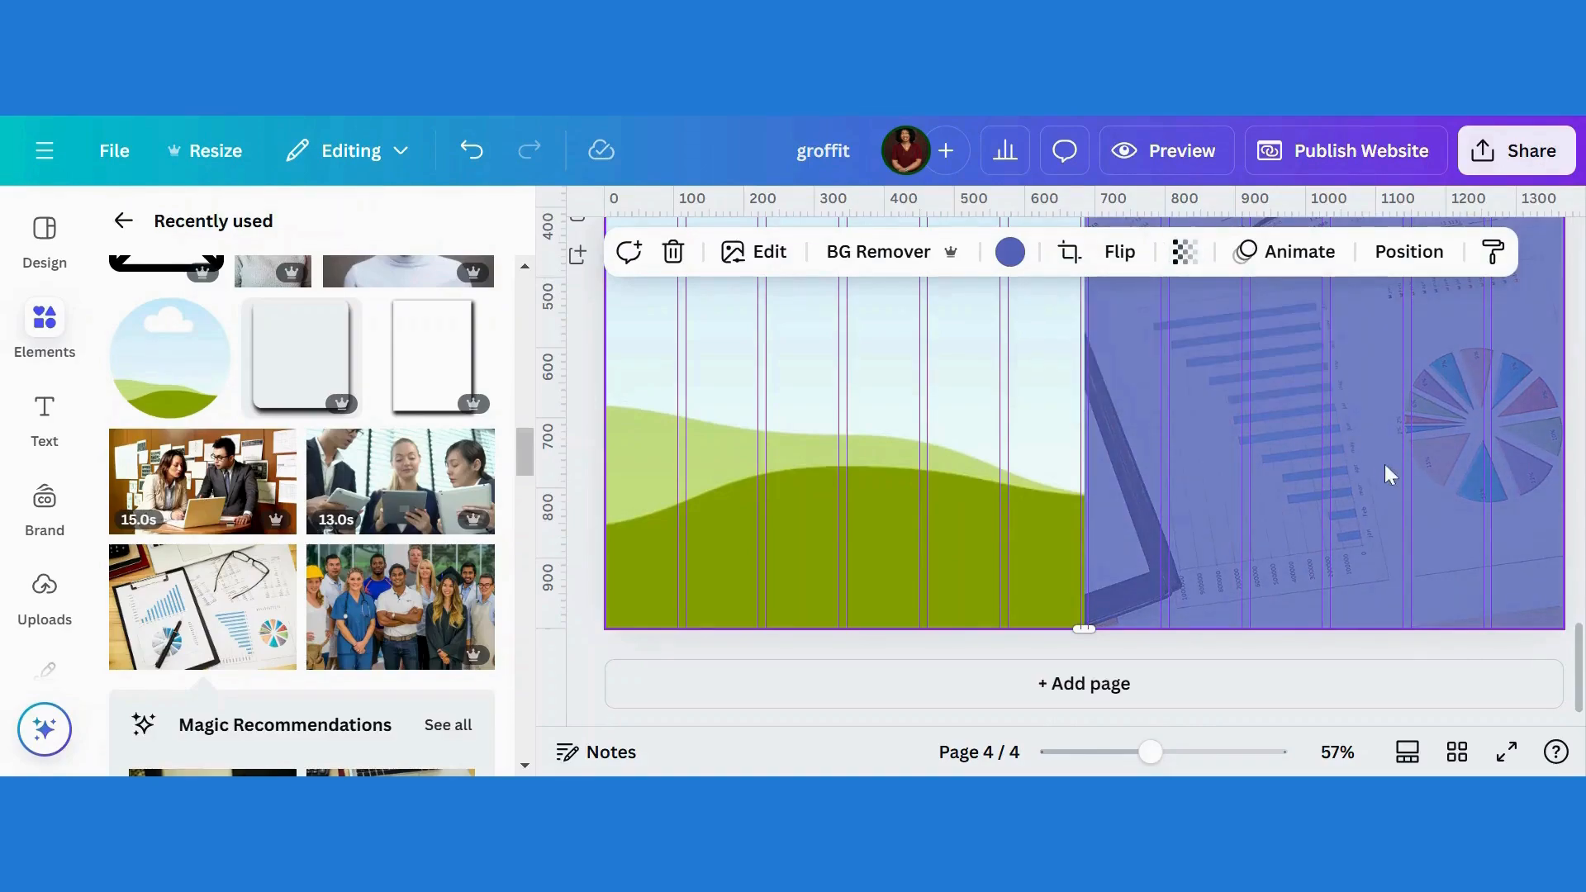
Step: Copy the heading "We offer a range of consulting solutions designed to help your business excel" from the third page onto the fourth page
drag(1580, 681, 1579, 479)
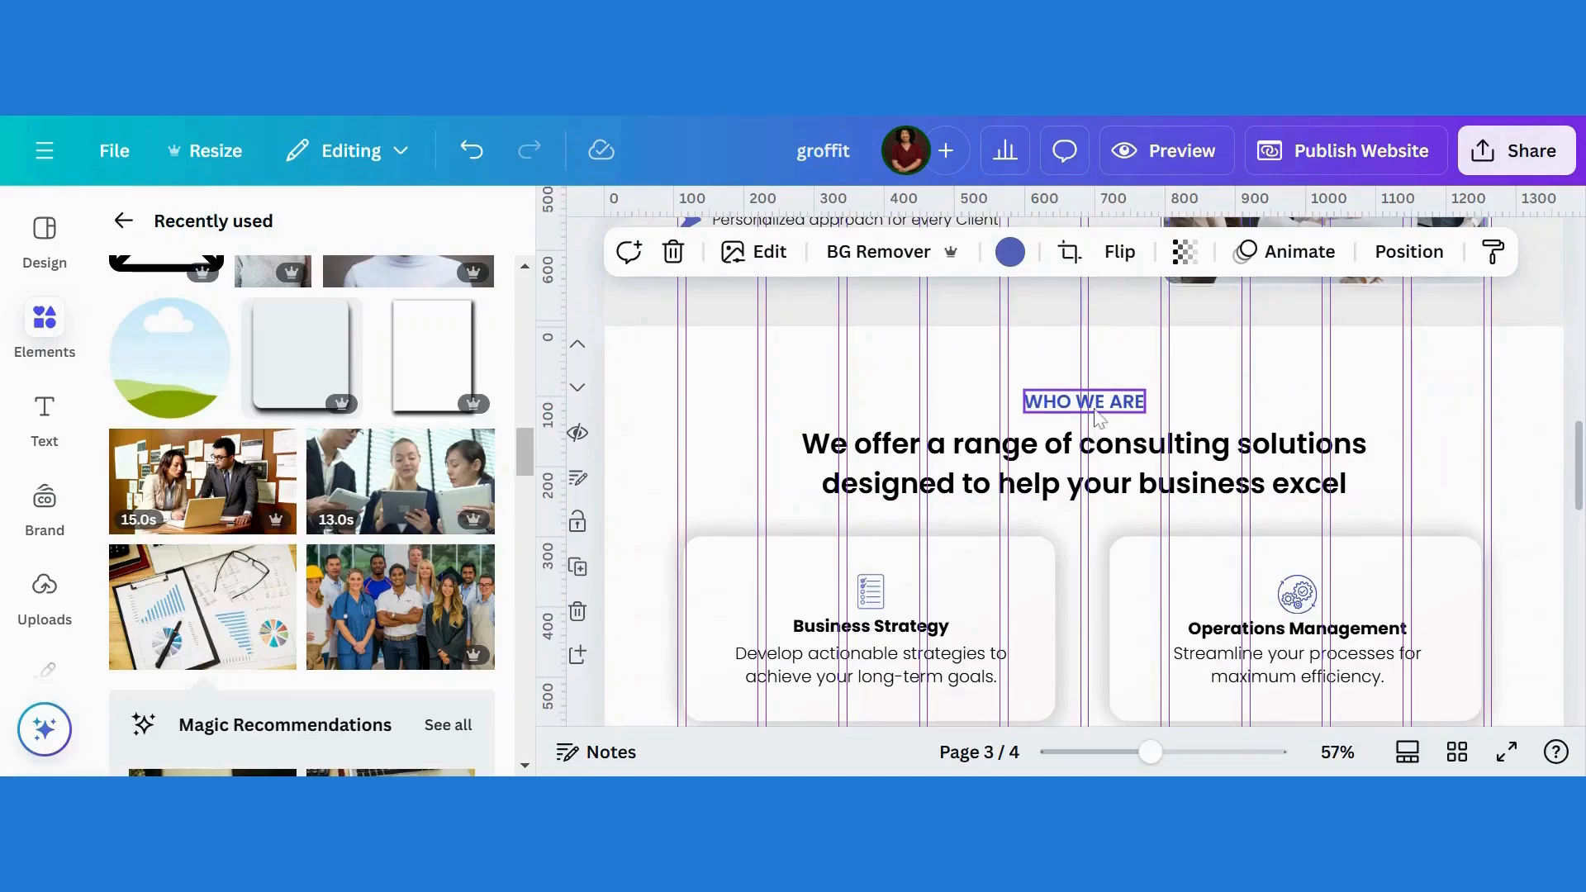
click(1092, 477)
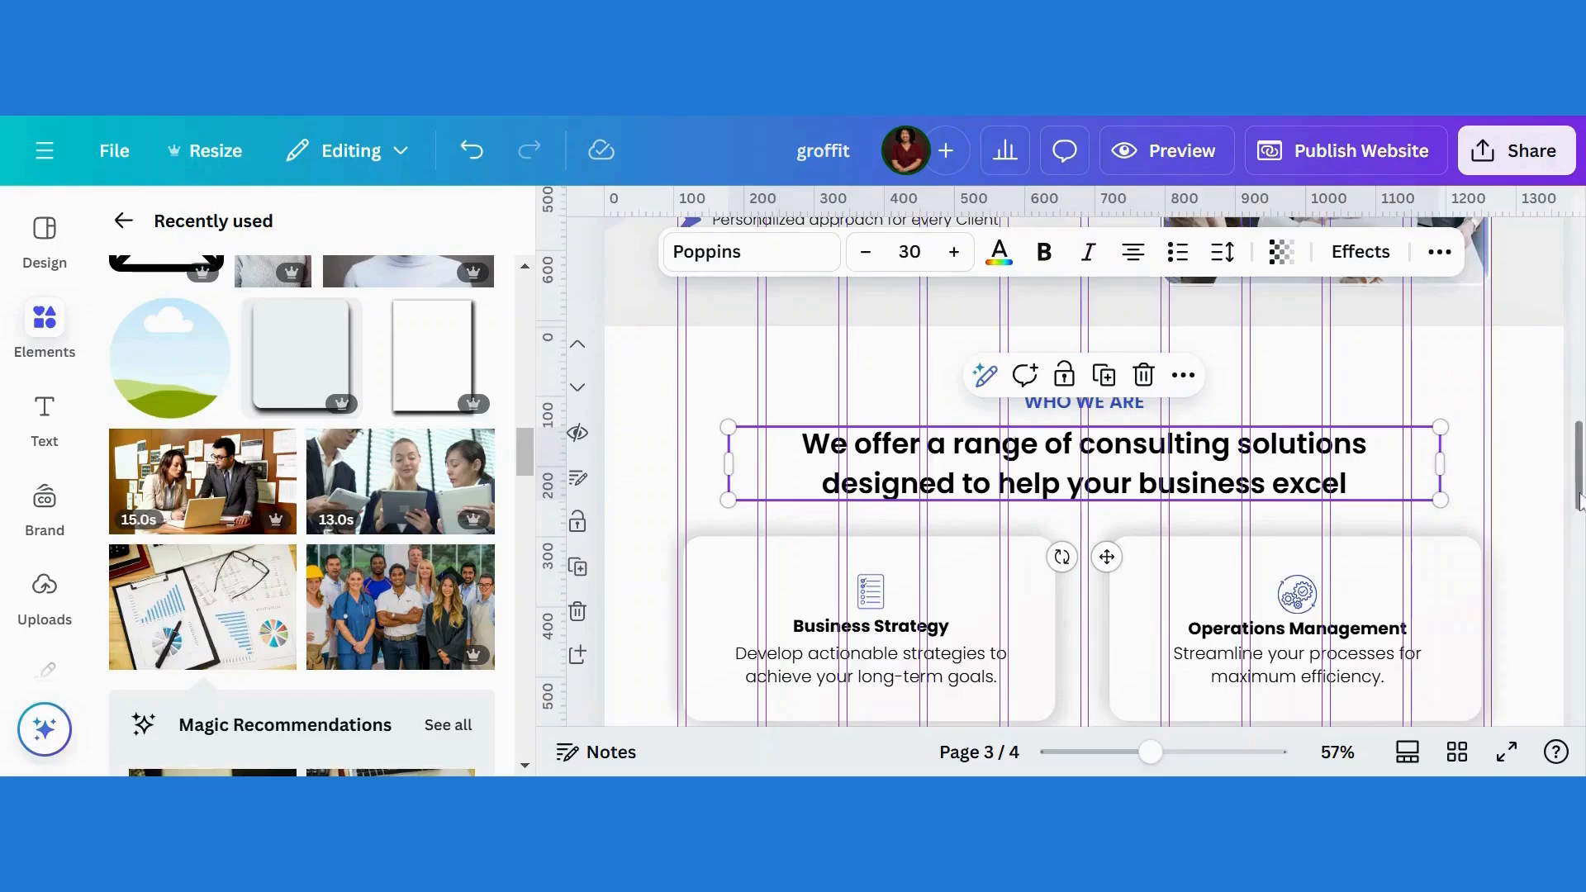
scroll(1416, 612, down, 8)
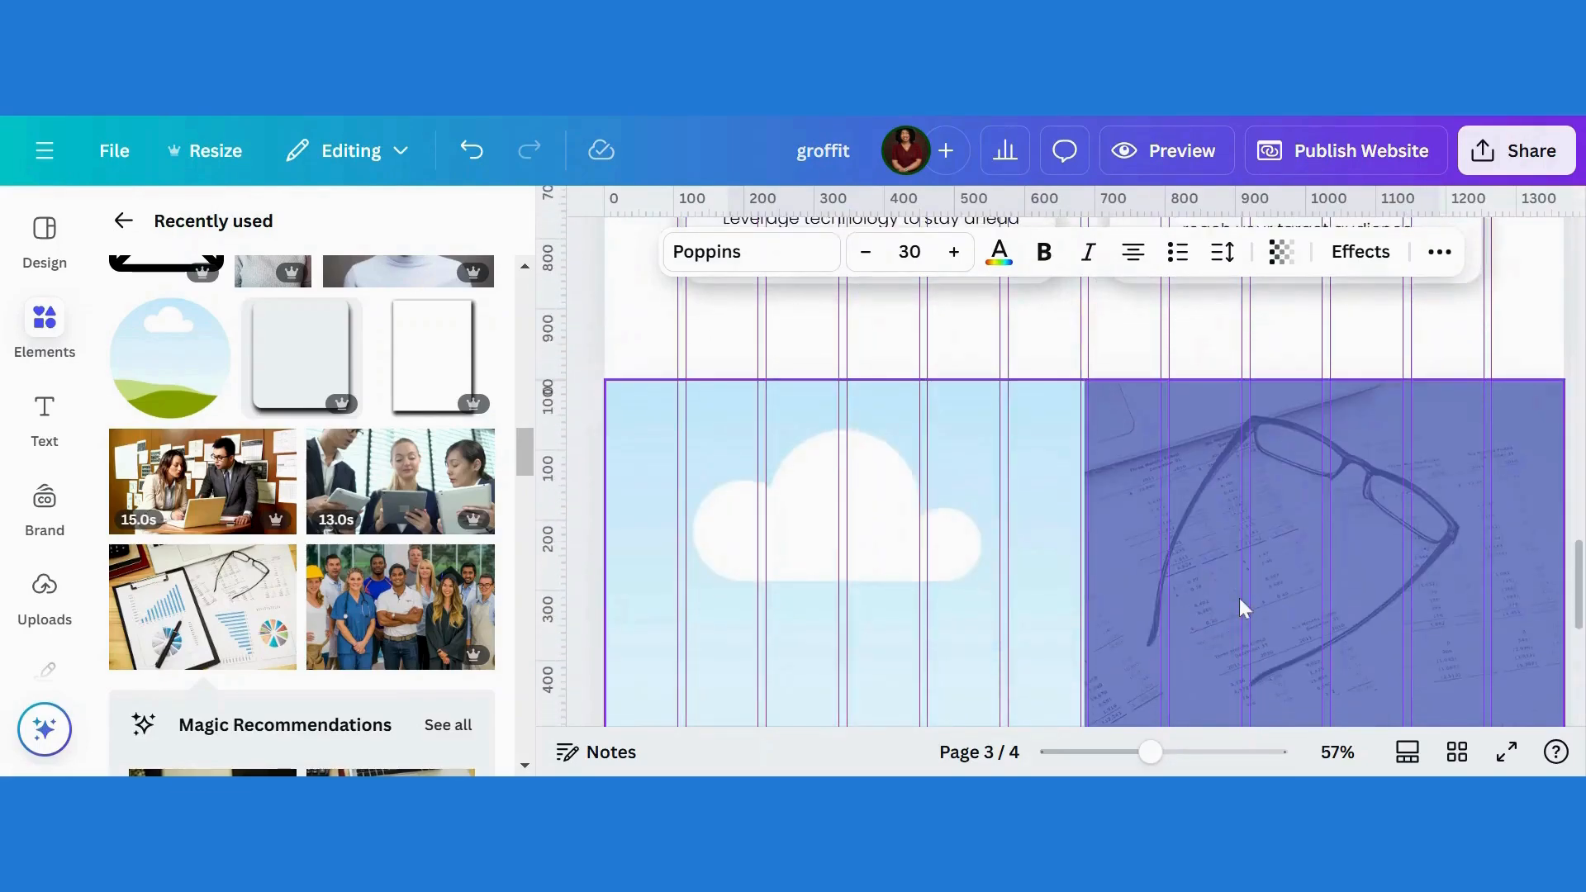
click(1244, 609)
key(ctrl+v)
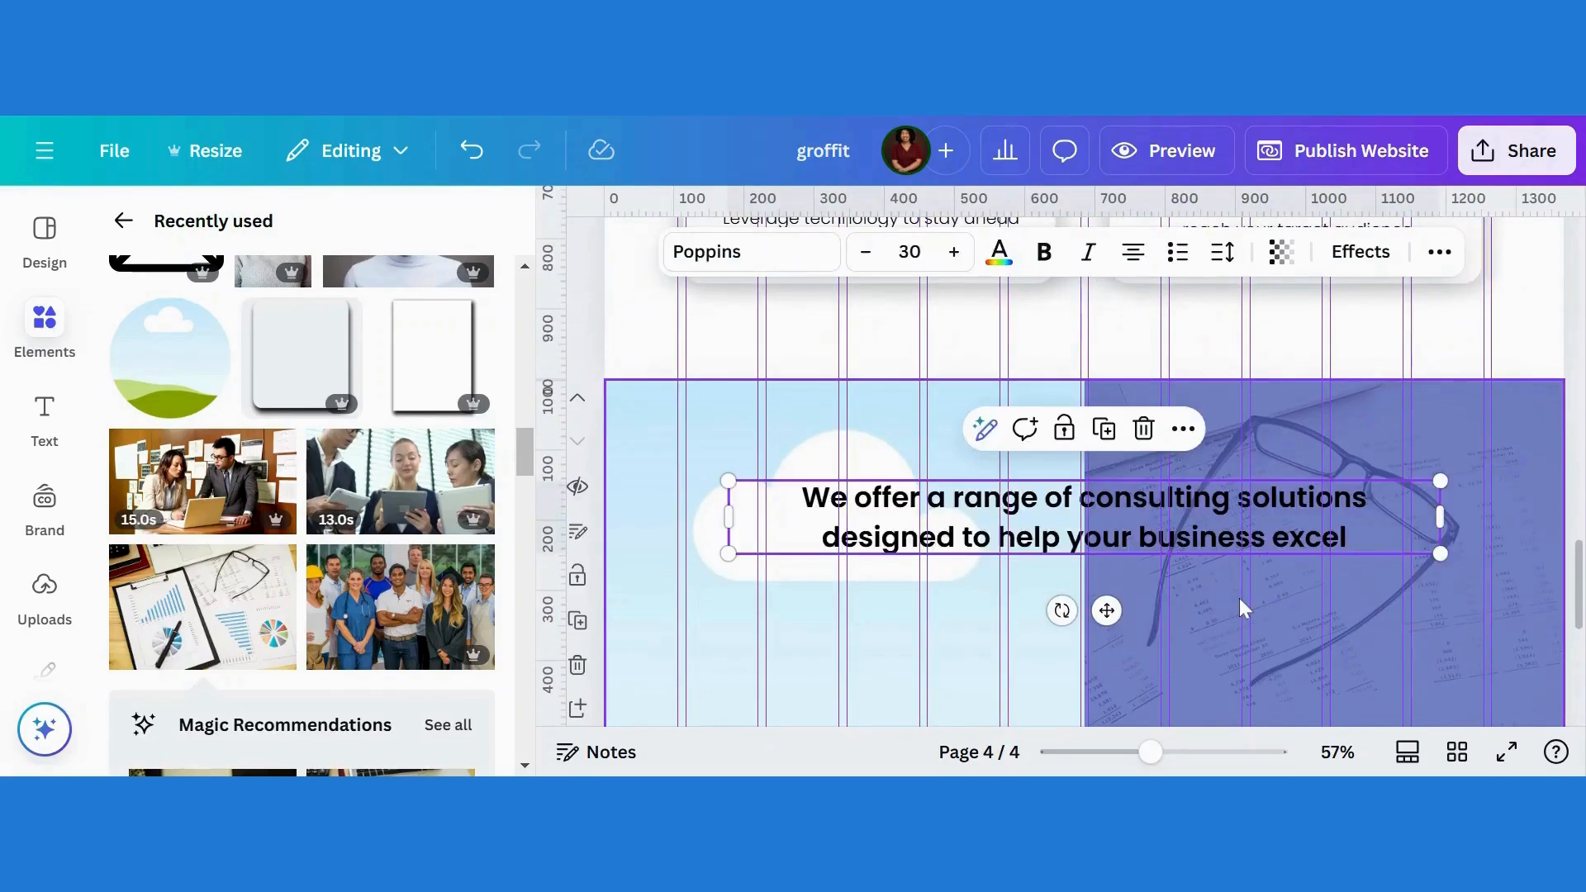
Step: Make the copied heading white and replace its text with "From strategy to delivery, on time every time."
click(997, 254)
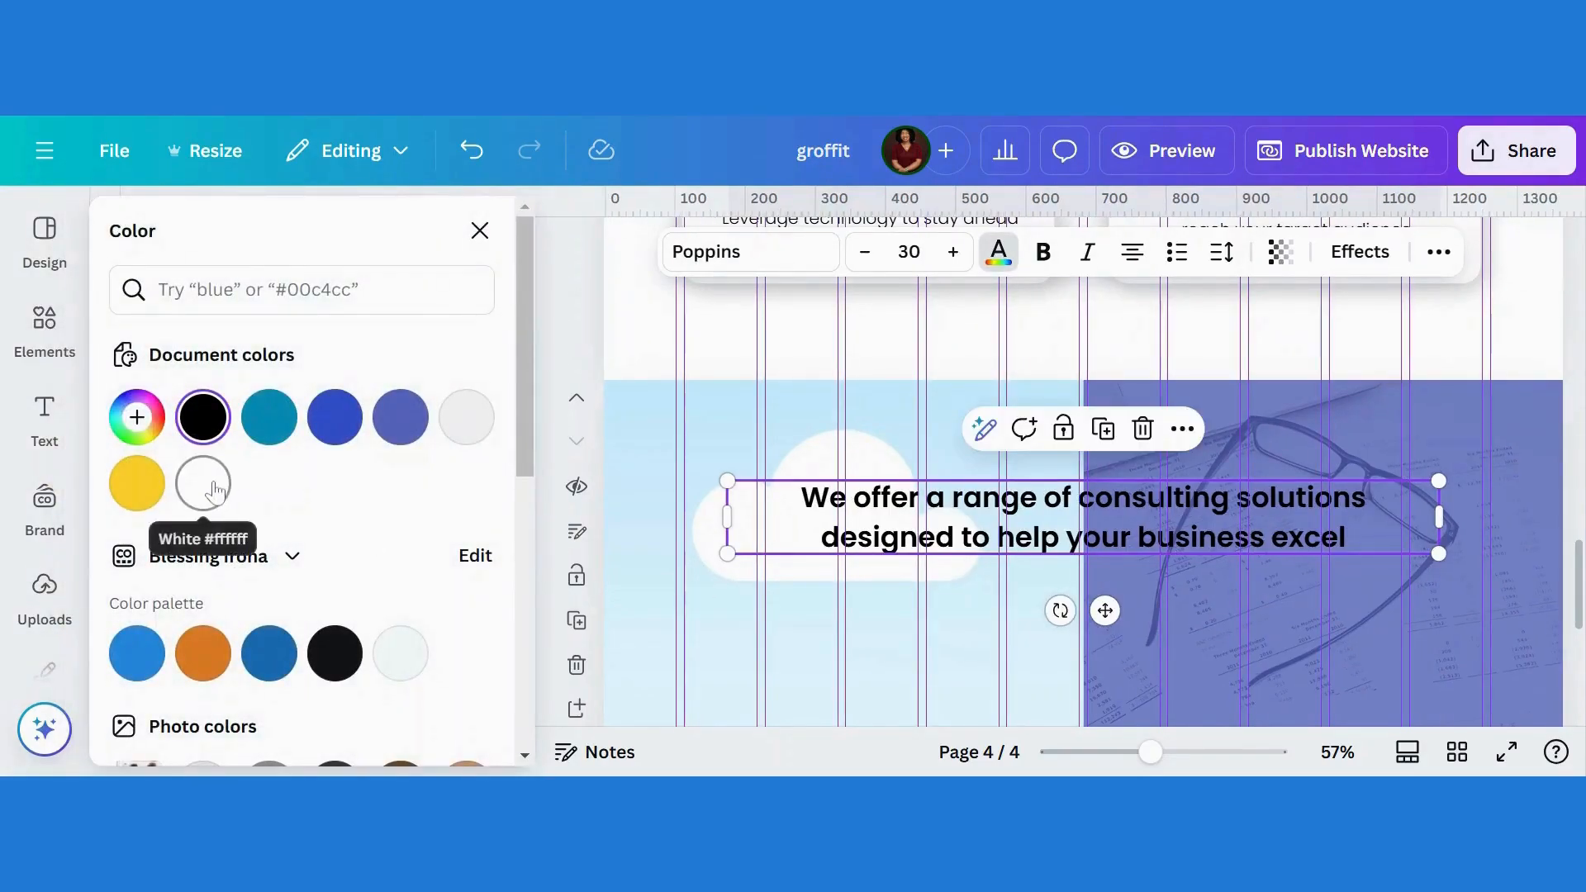
click(214, 491)
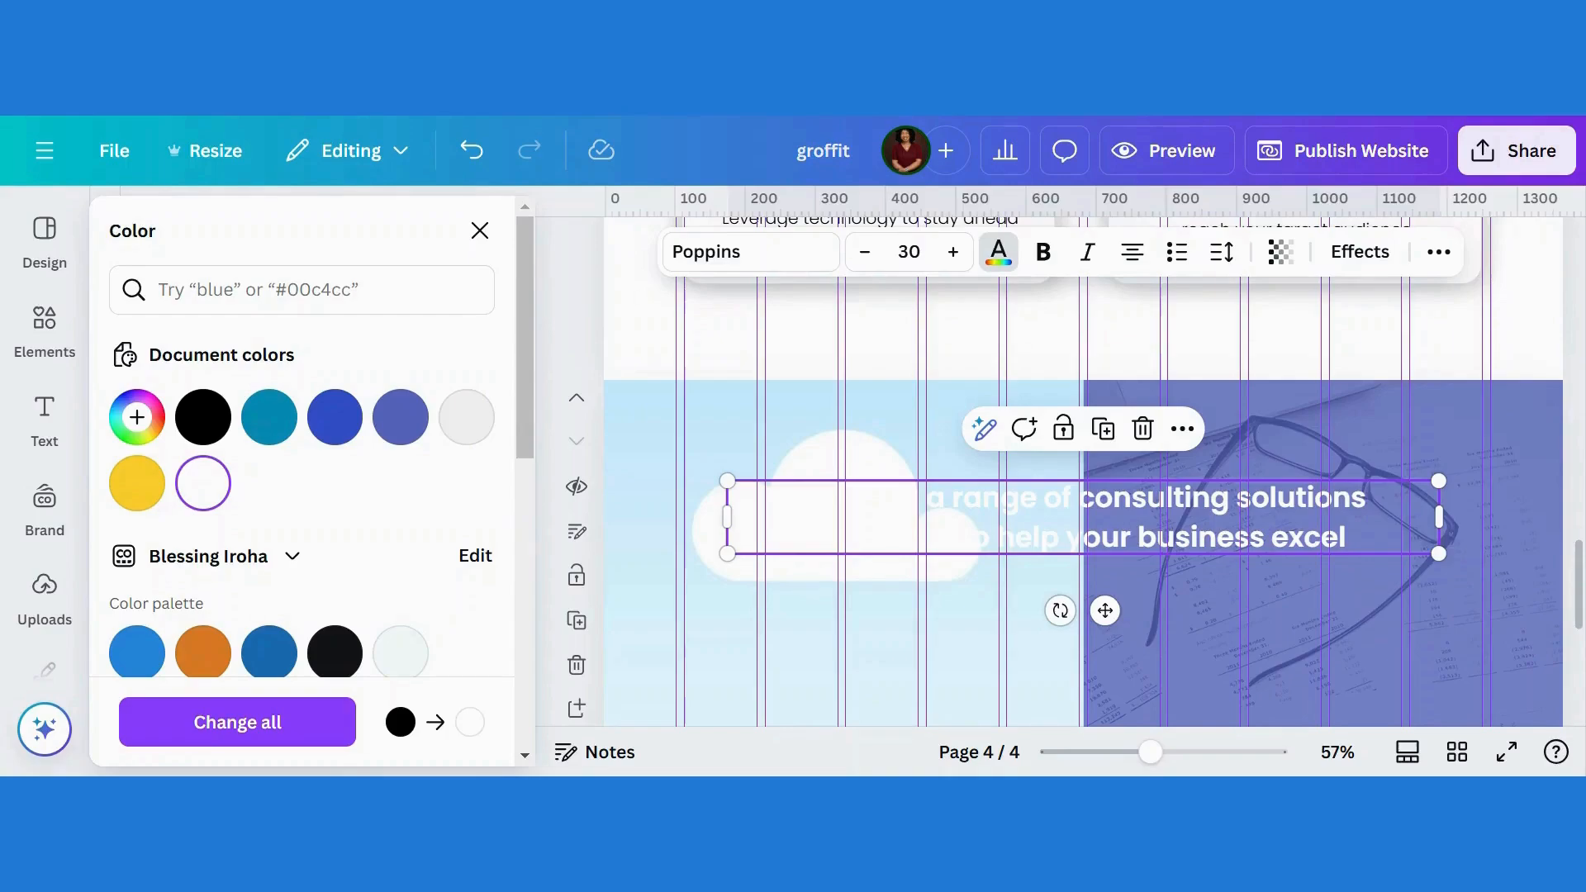
click(1236, 511)
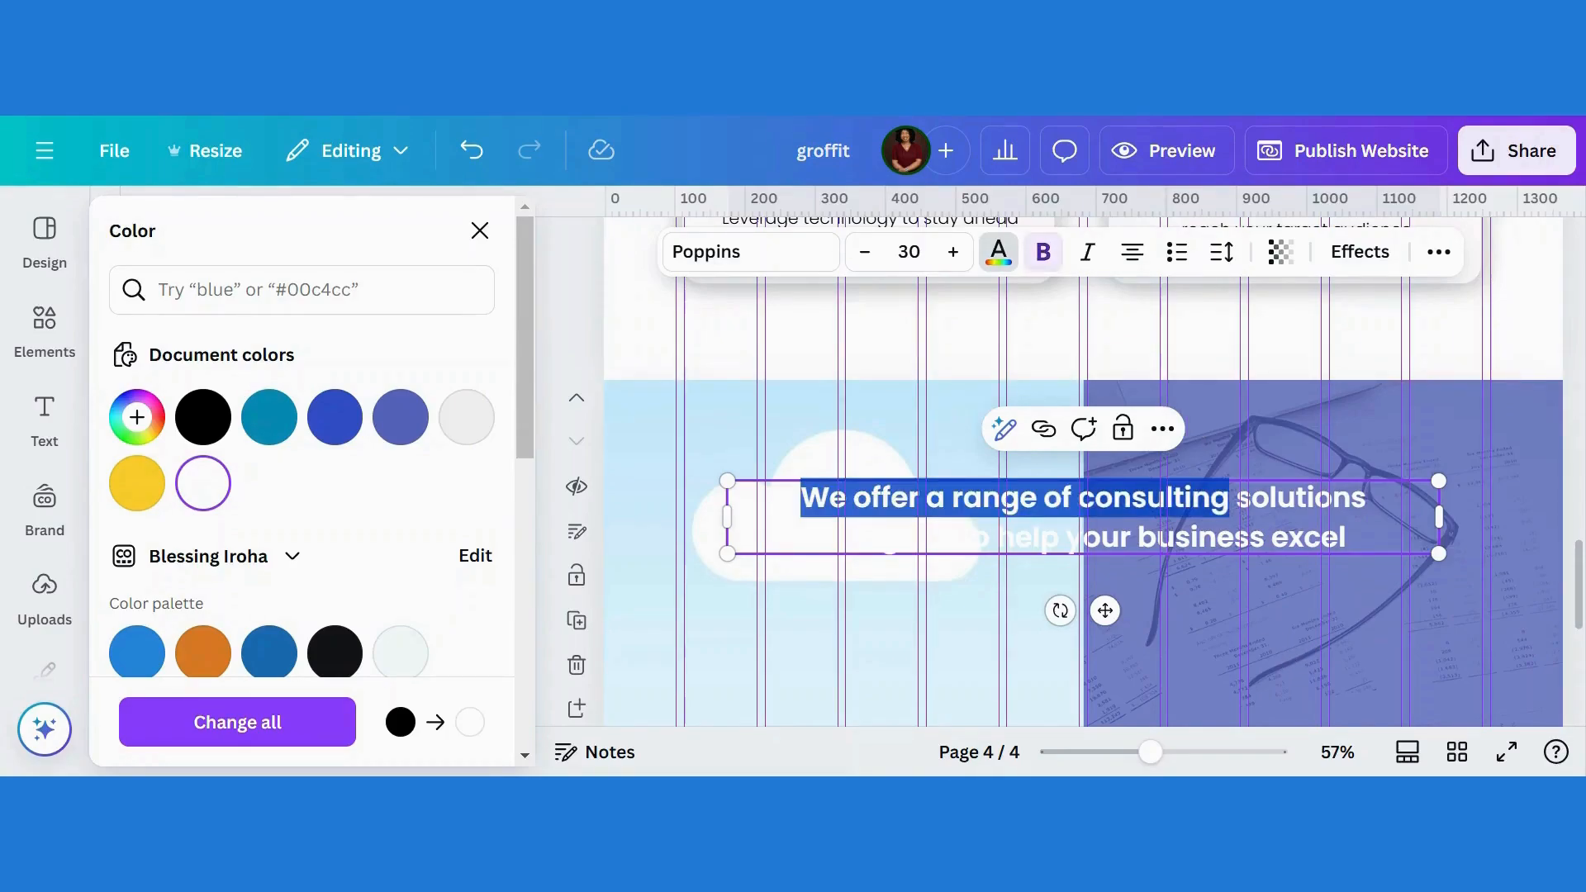
key(ctrl+a)
text(From strategy to delivery, on time every time.)
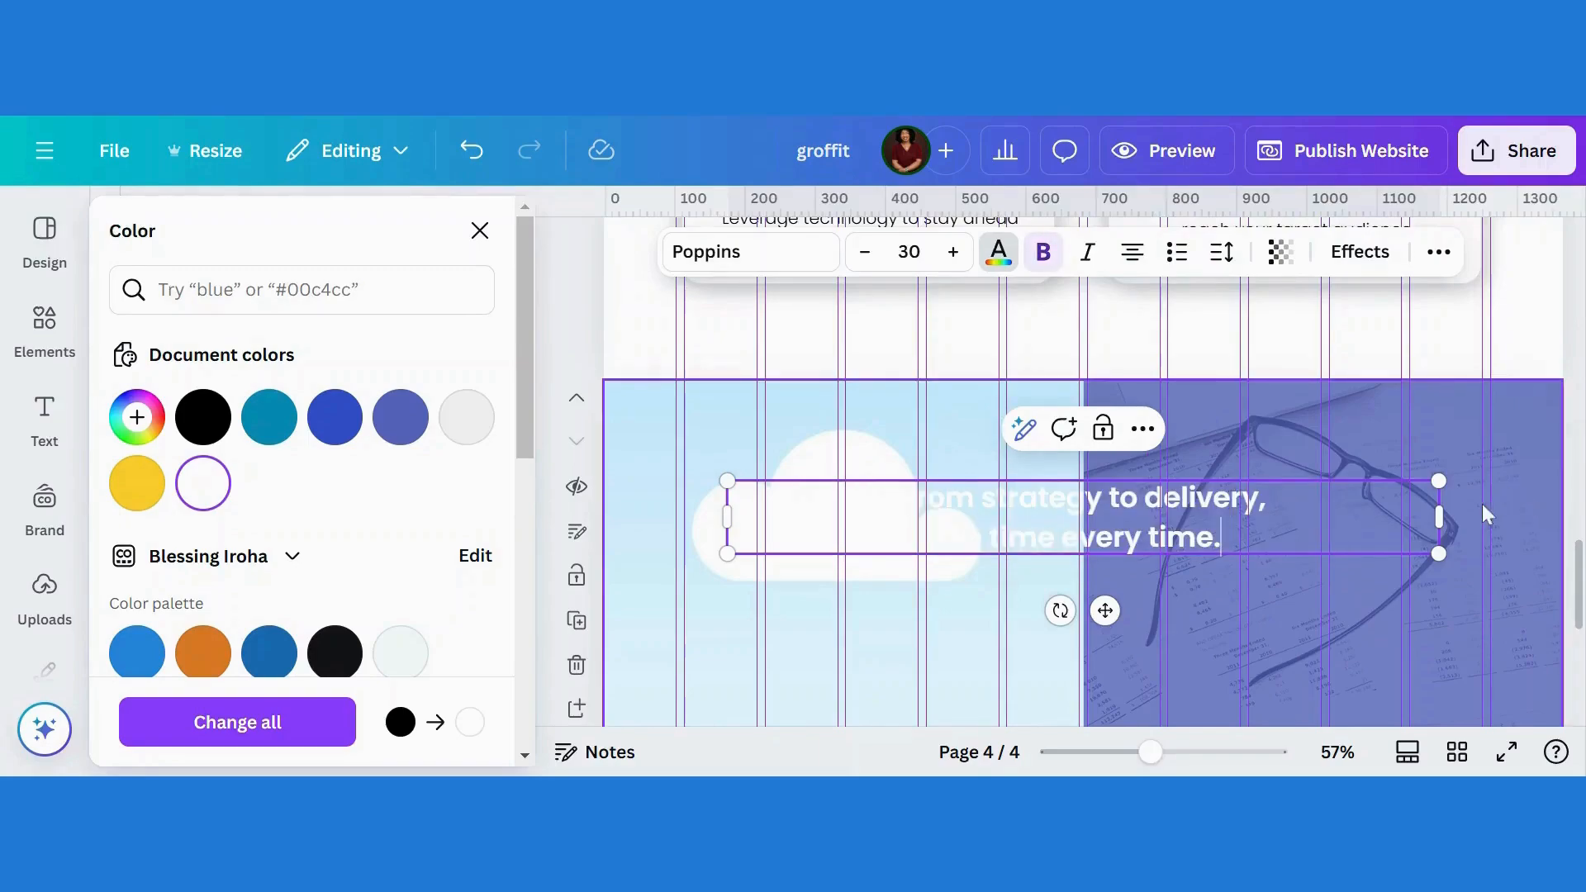
Step: Left-align the fourth page's heading and fit it on two lines near the top of the tinted photo half
drag(725, 520, 1117, 513)
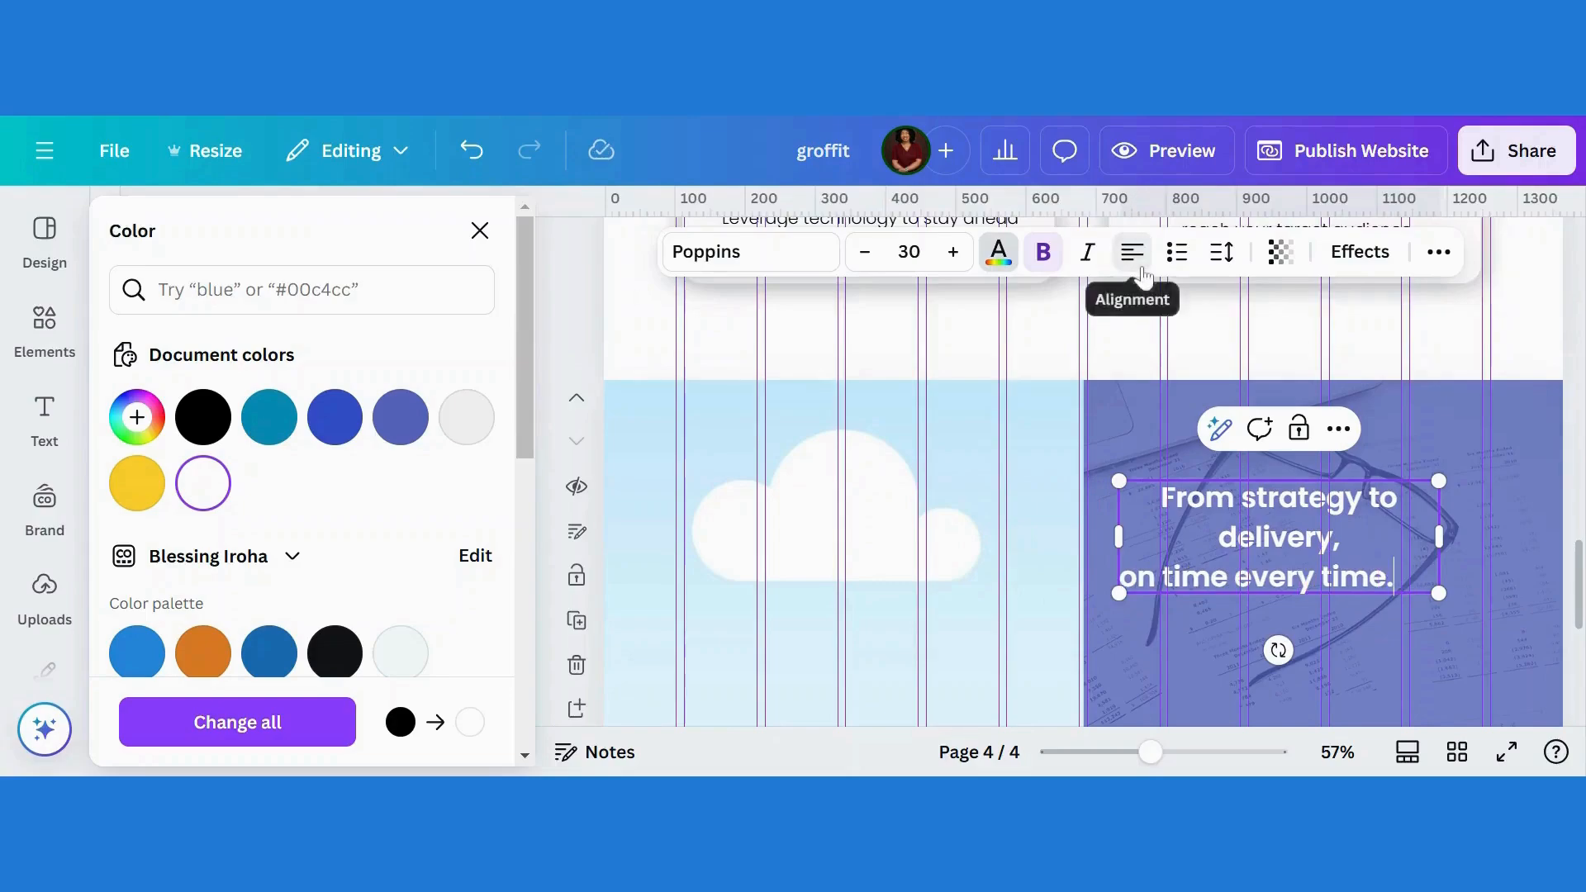
click(1517, 588)
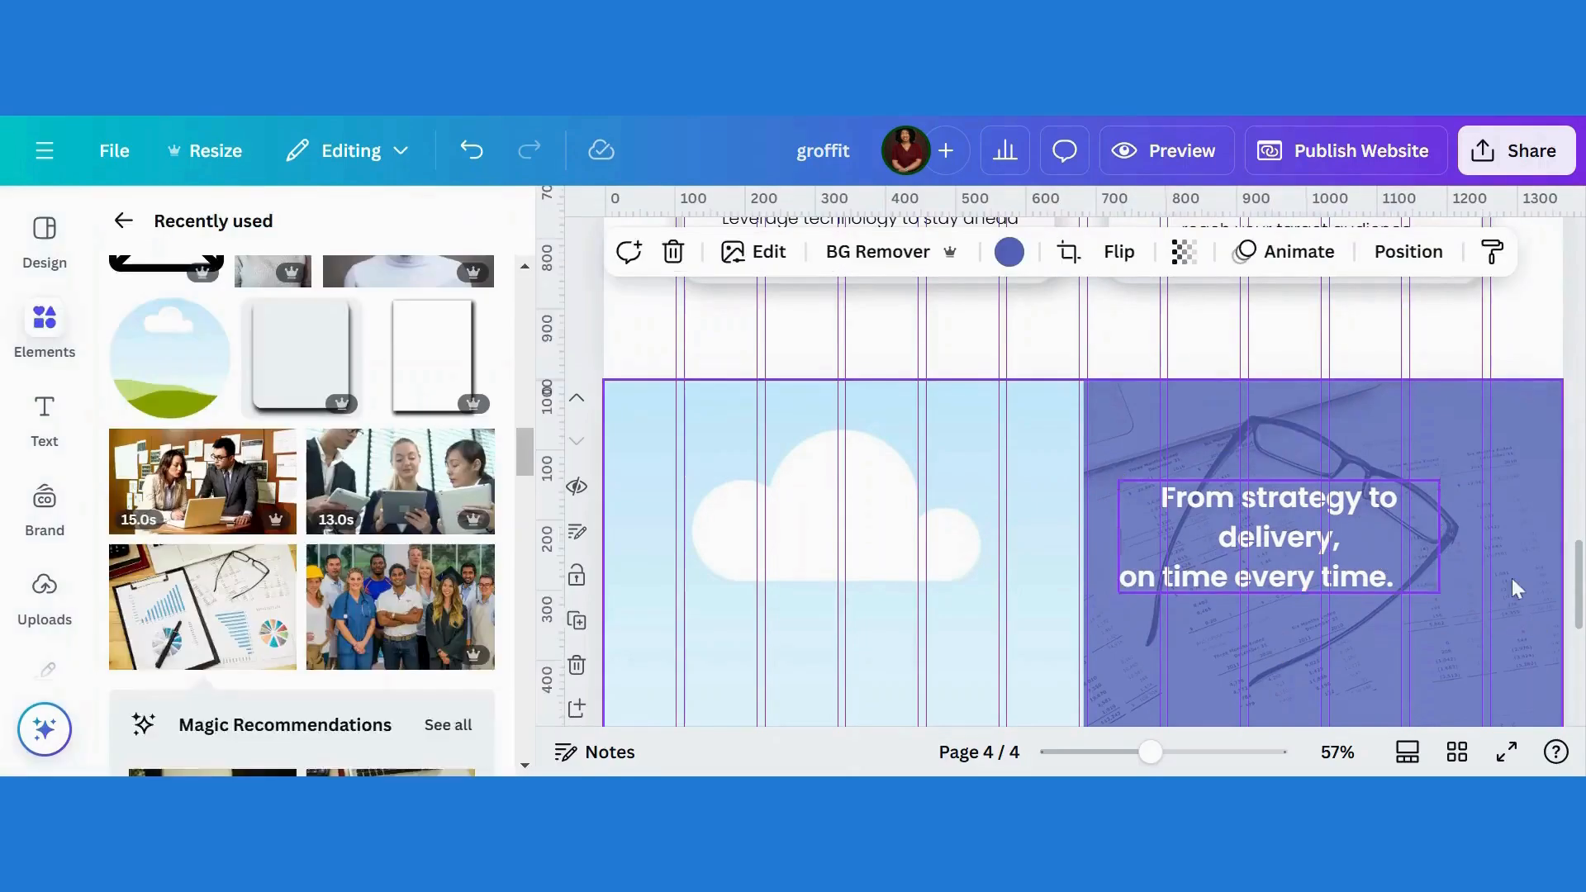
click(1384, 569)
click(1145, 269)
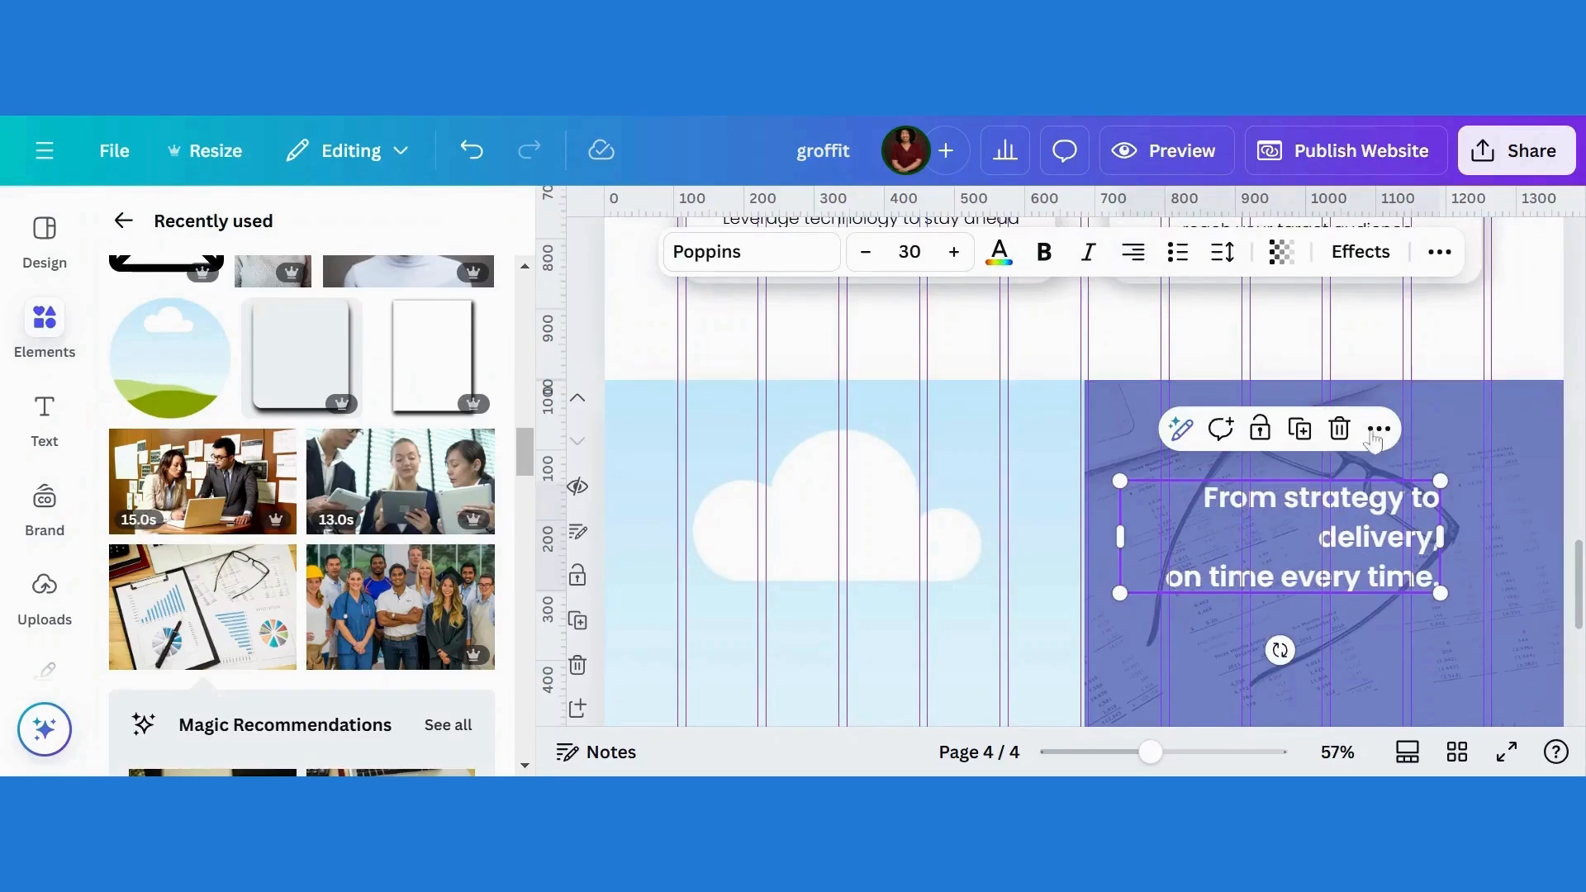
click(1142, 274)
click(1141, 274)
click(1142, 274)
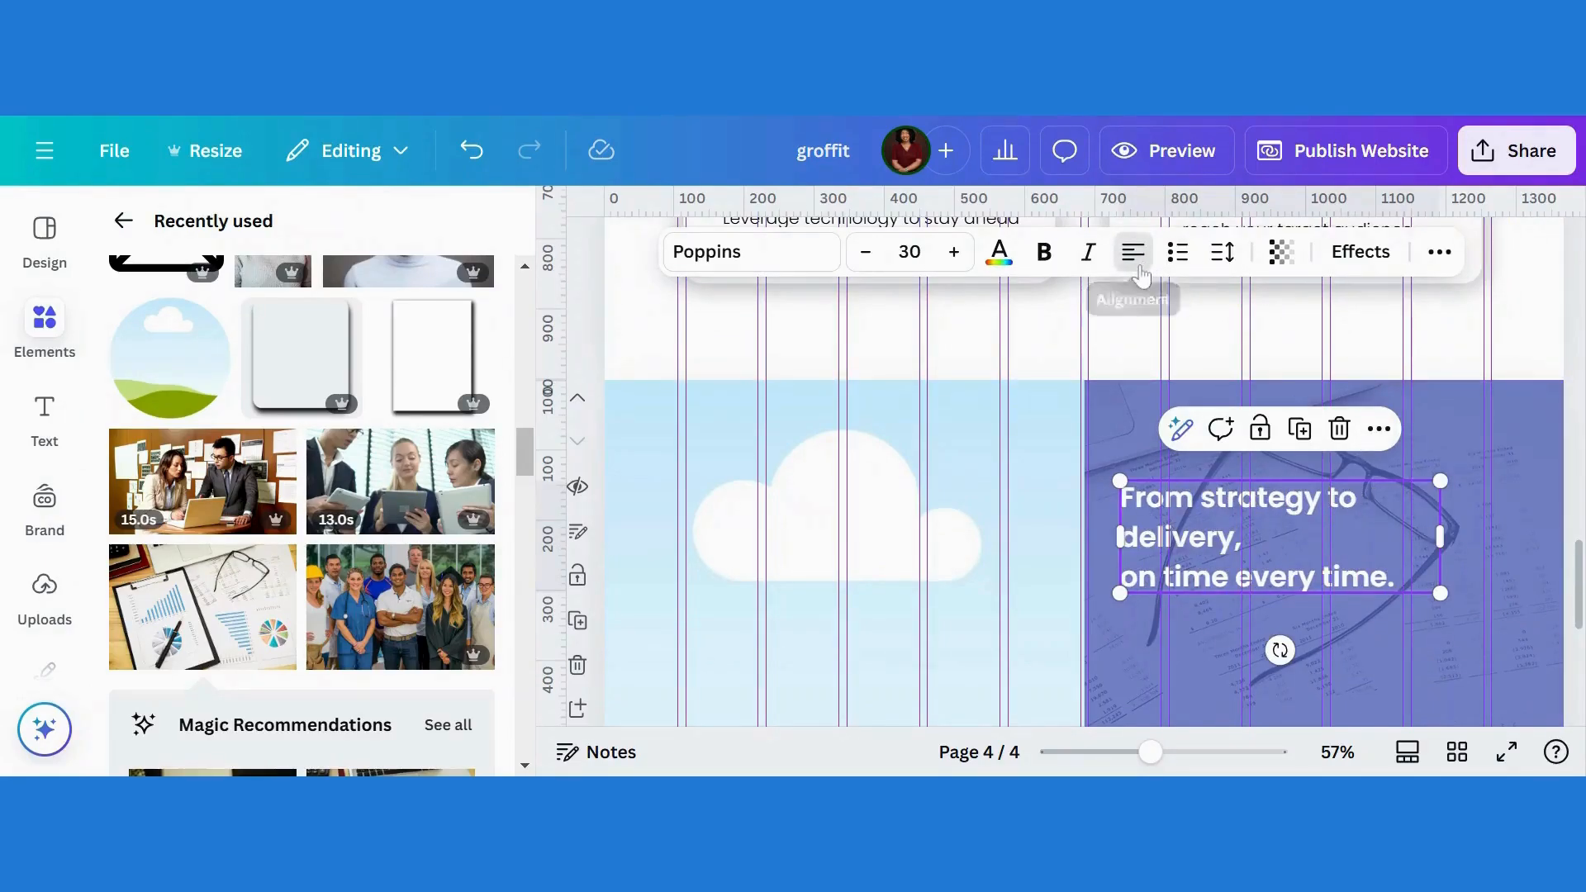
click(1141, 273)
click(1141, 274)
click(1142, 273)
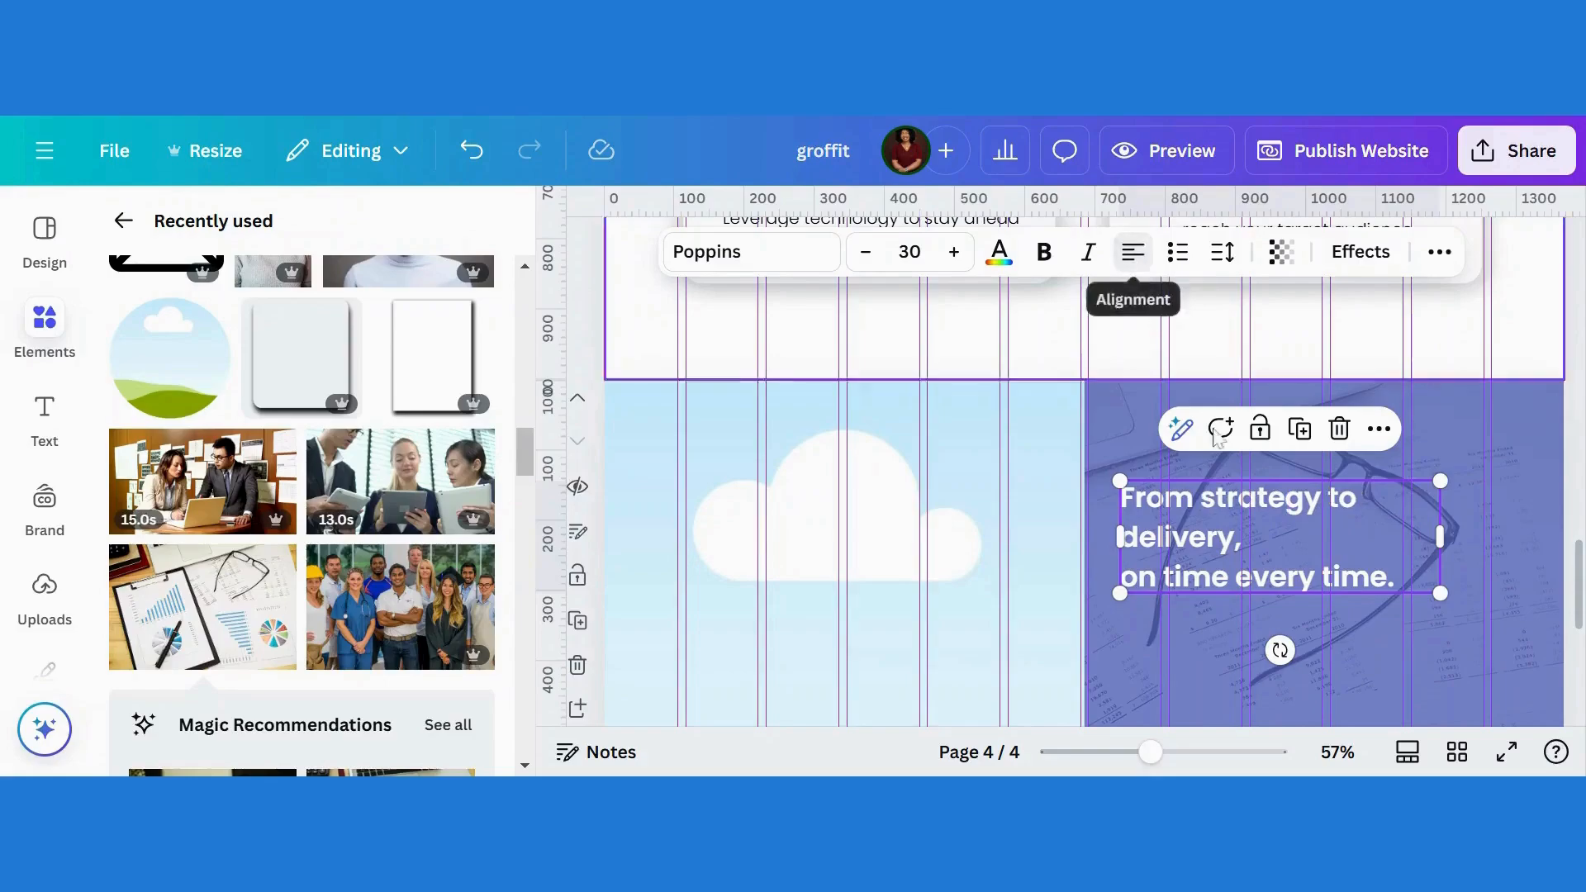
drag(1476, 512, 1516, 515)
drag(1340, 607, 1324, 570)
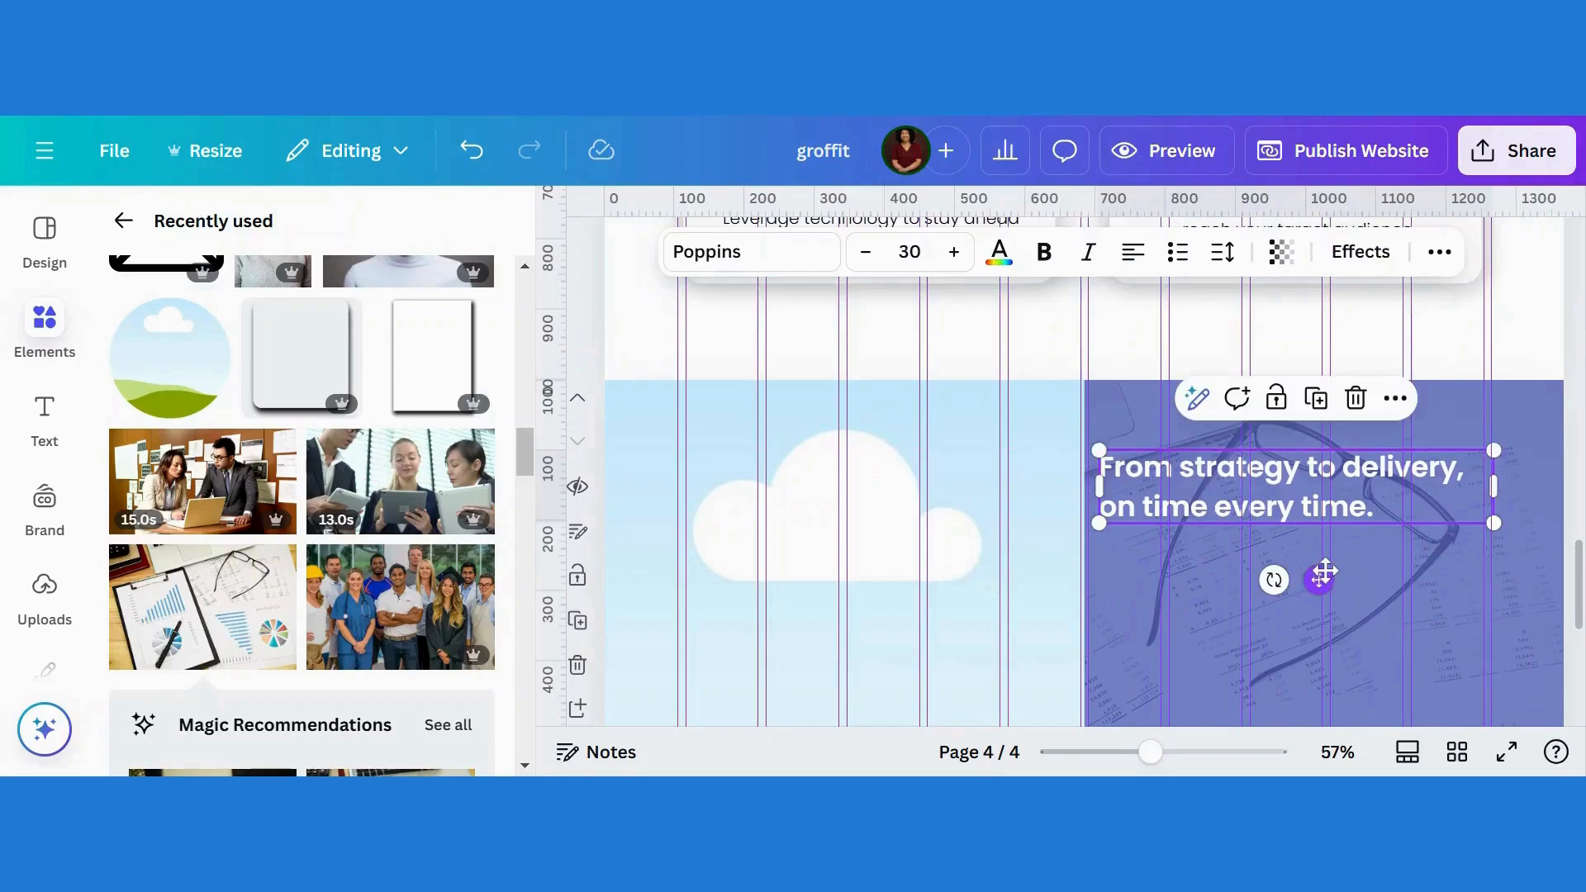
Step: Shorten the third page slightly to reduce the empty space below its service cards
click(1143, 336)
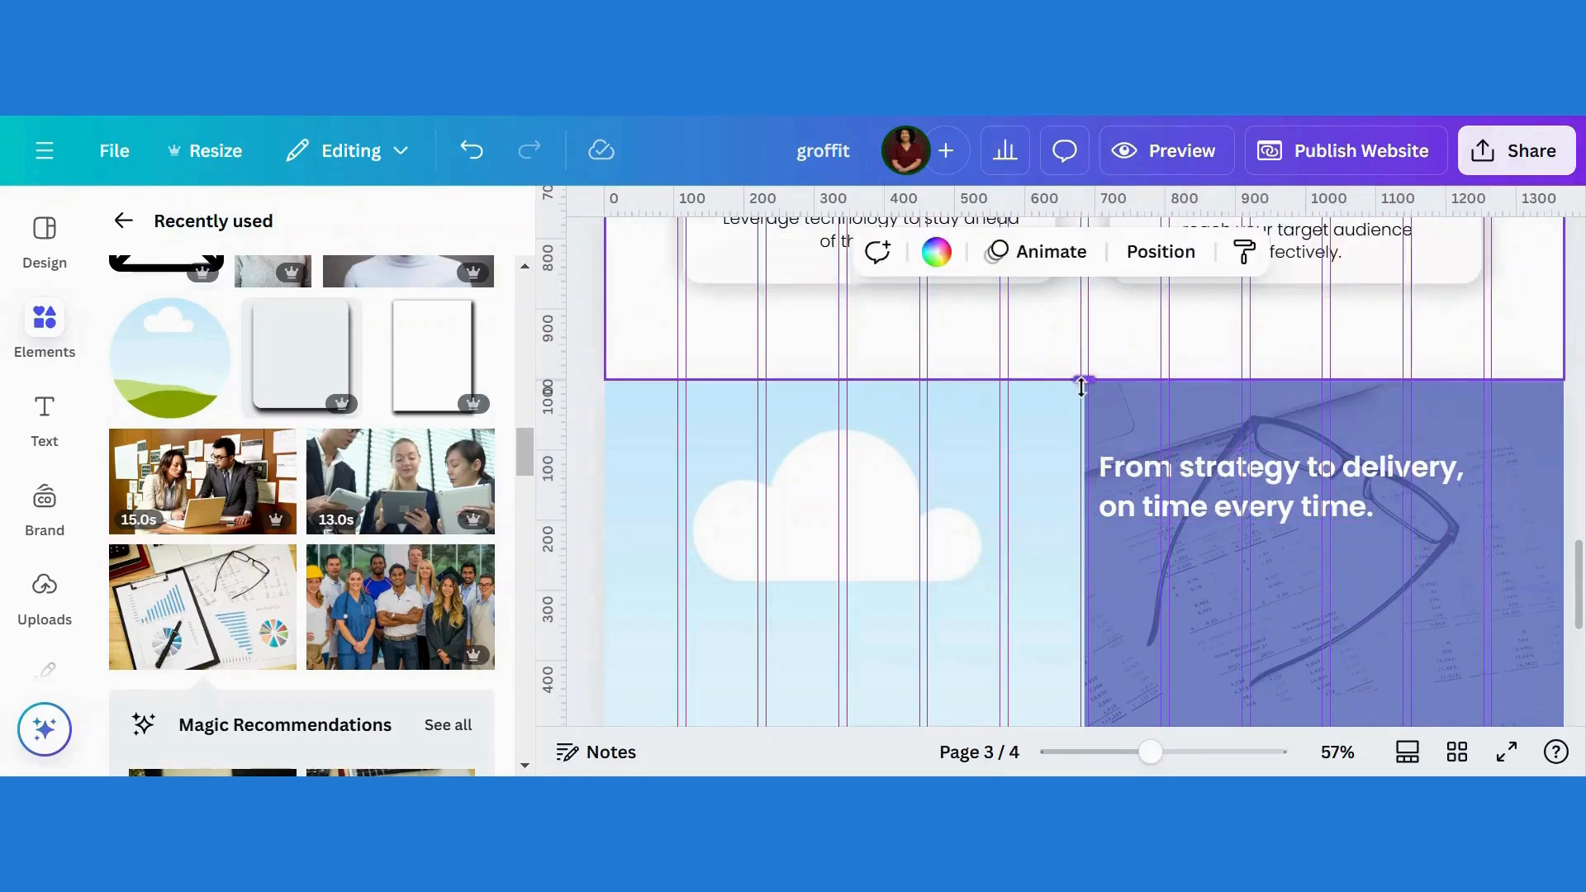
drag(1082, 386, 1079, 341)
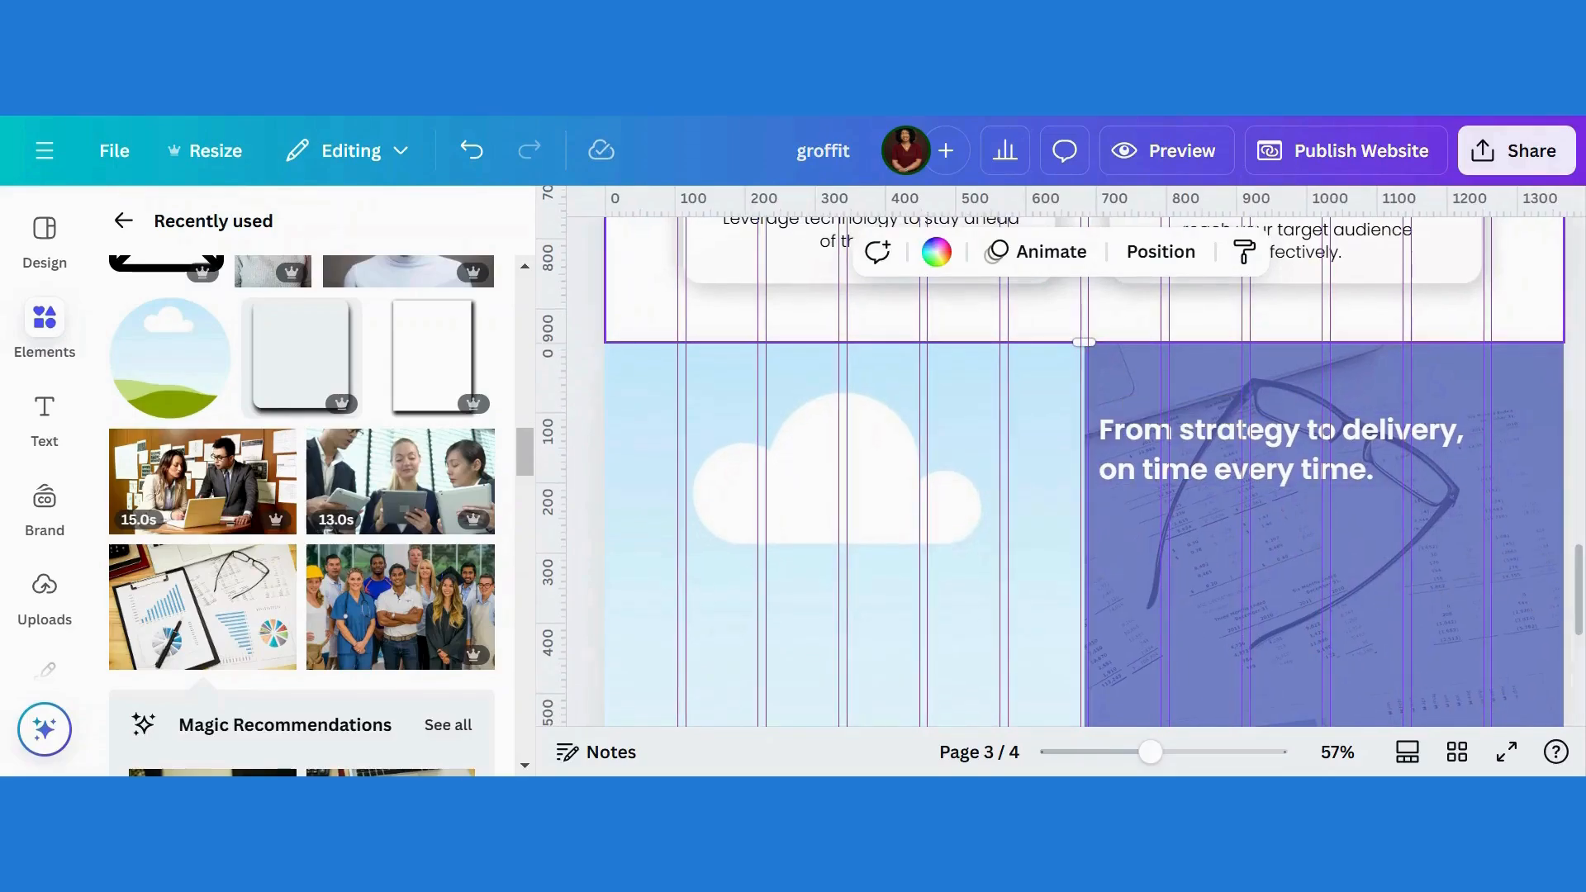
Step: Add the recently used video of two colleagues at a laptop and place it into the fourth page's image grid
click(217, 471)
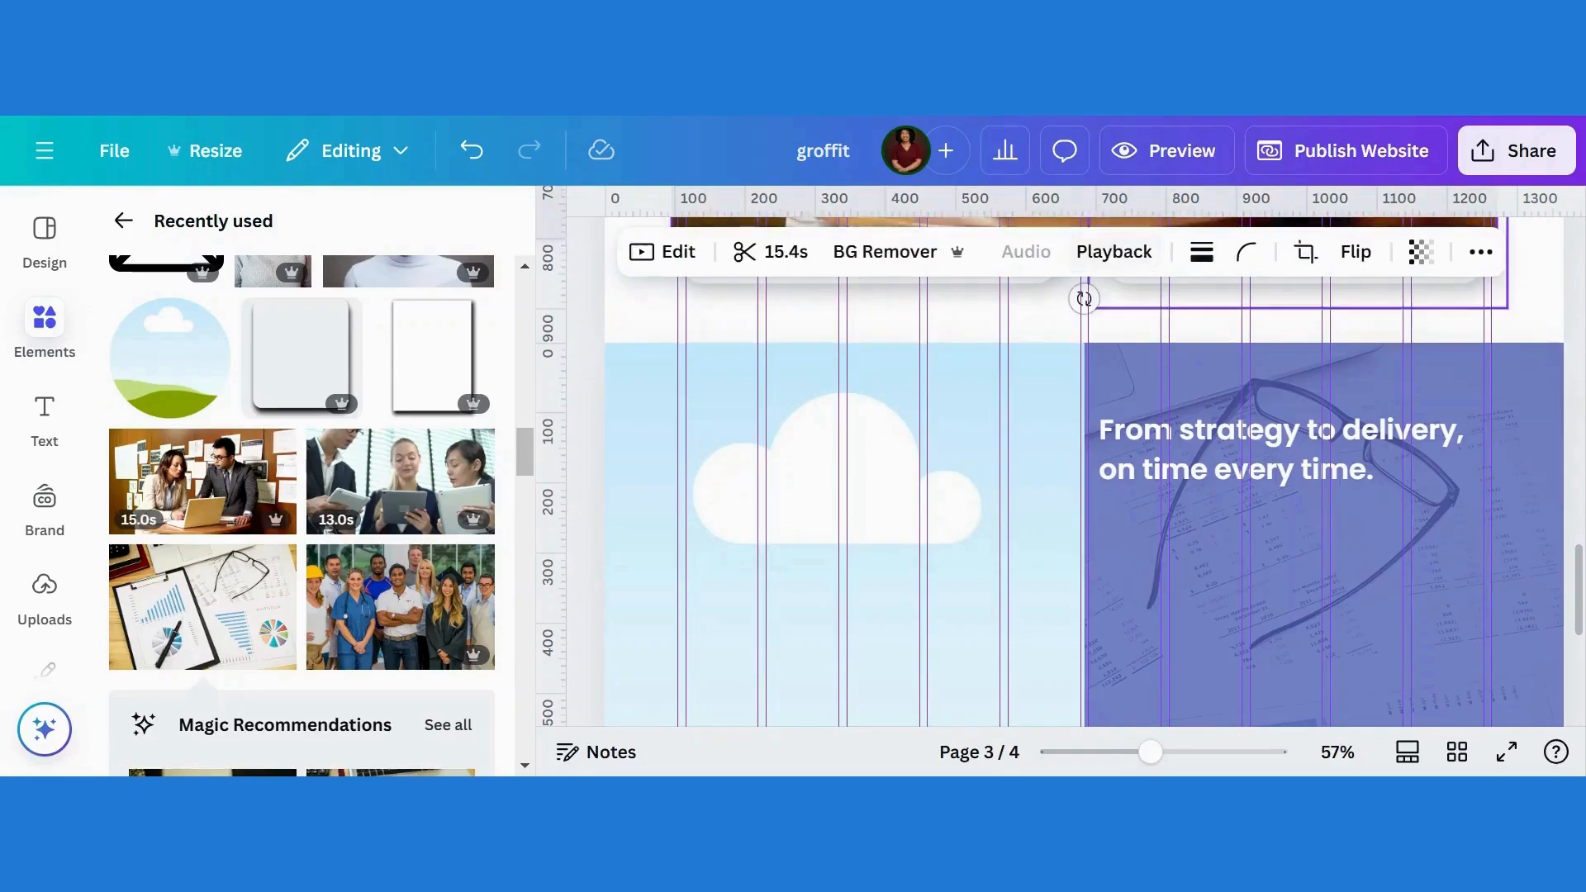
scroll(1012, 314, up, 2)
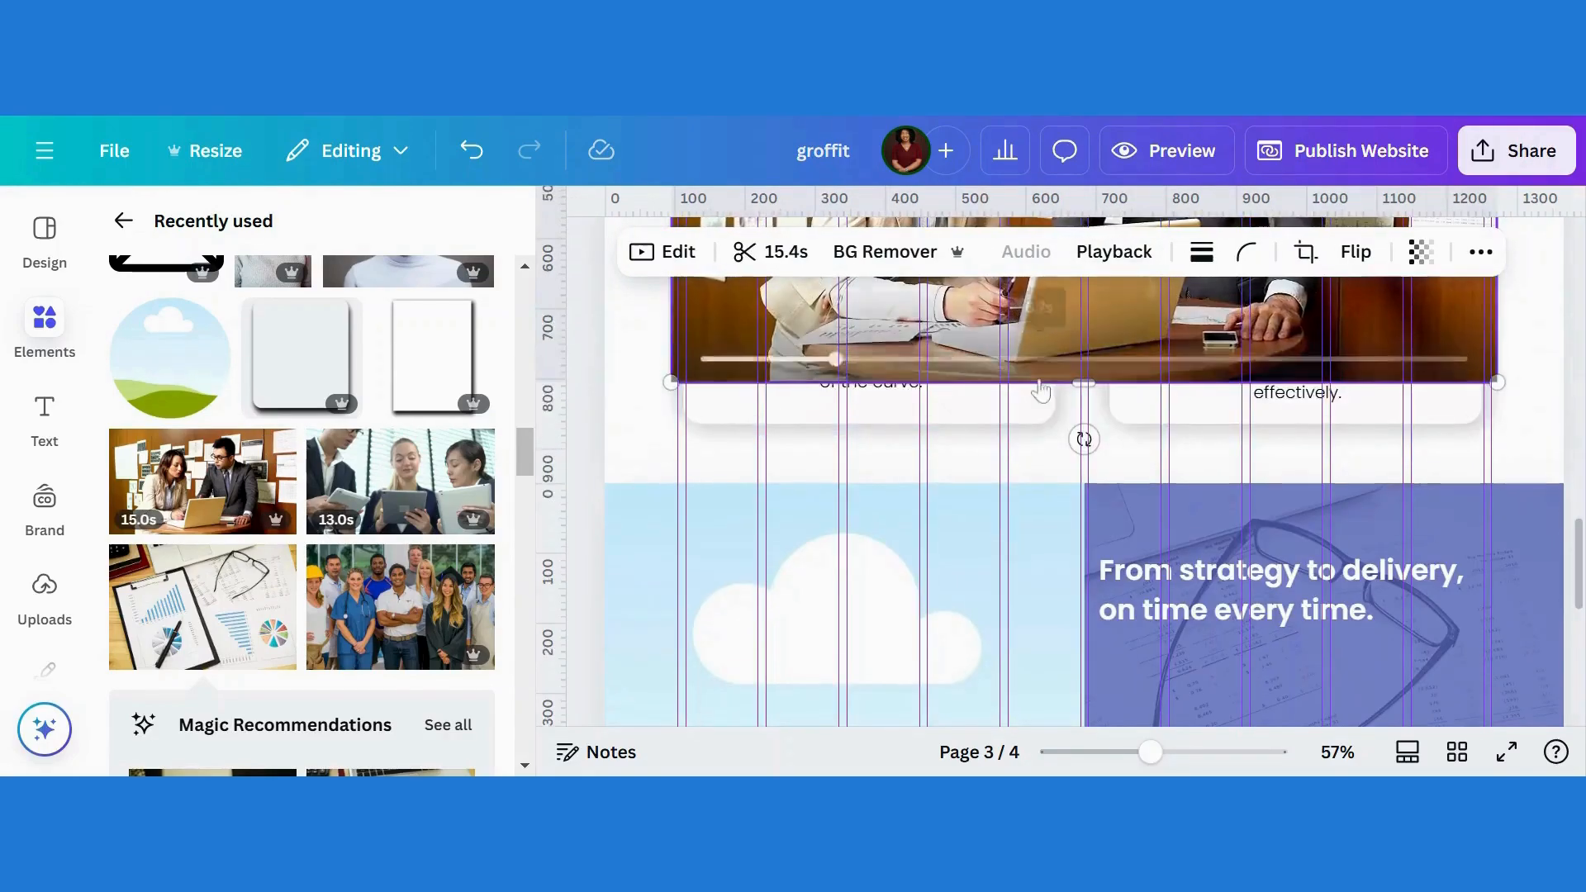
drag(1012, 314, 842, 603)
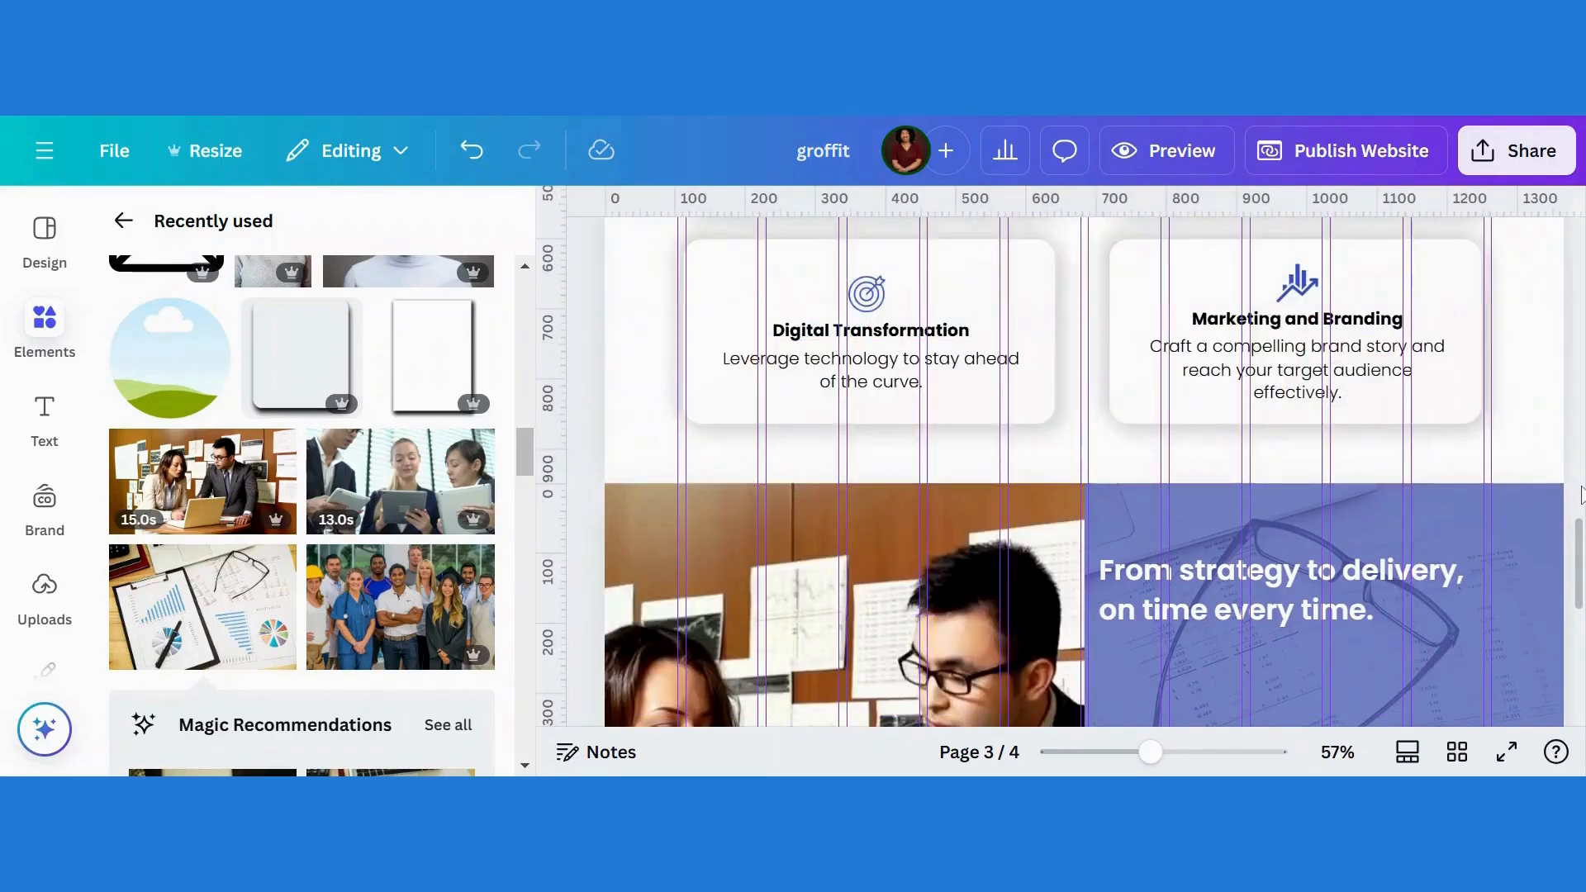
Step: View the details of the recently used video of two colleagues at a laptop
scroll(1583, 539, down, 5)
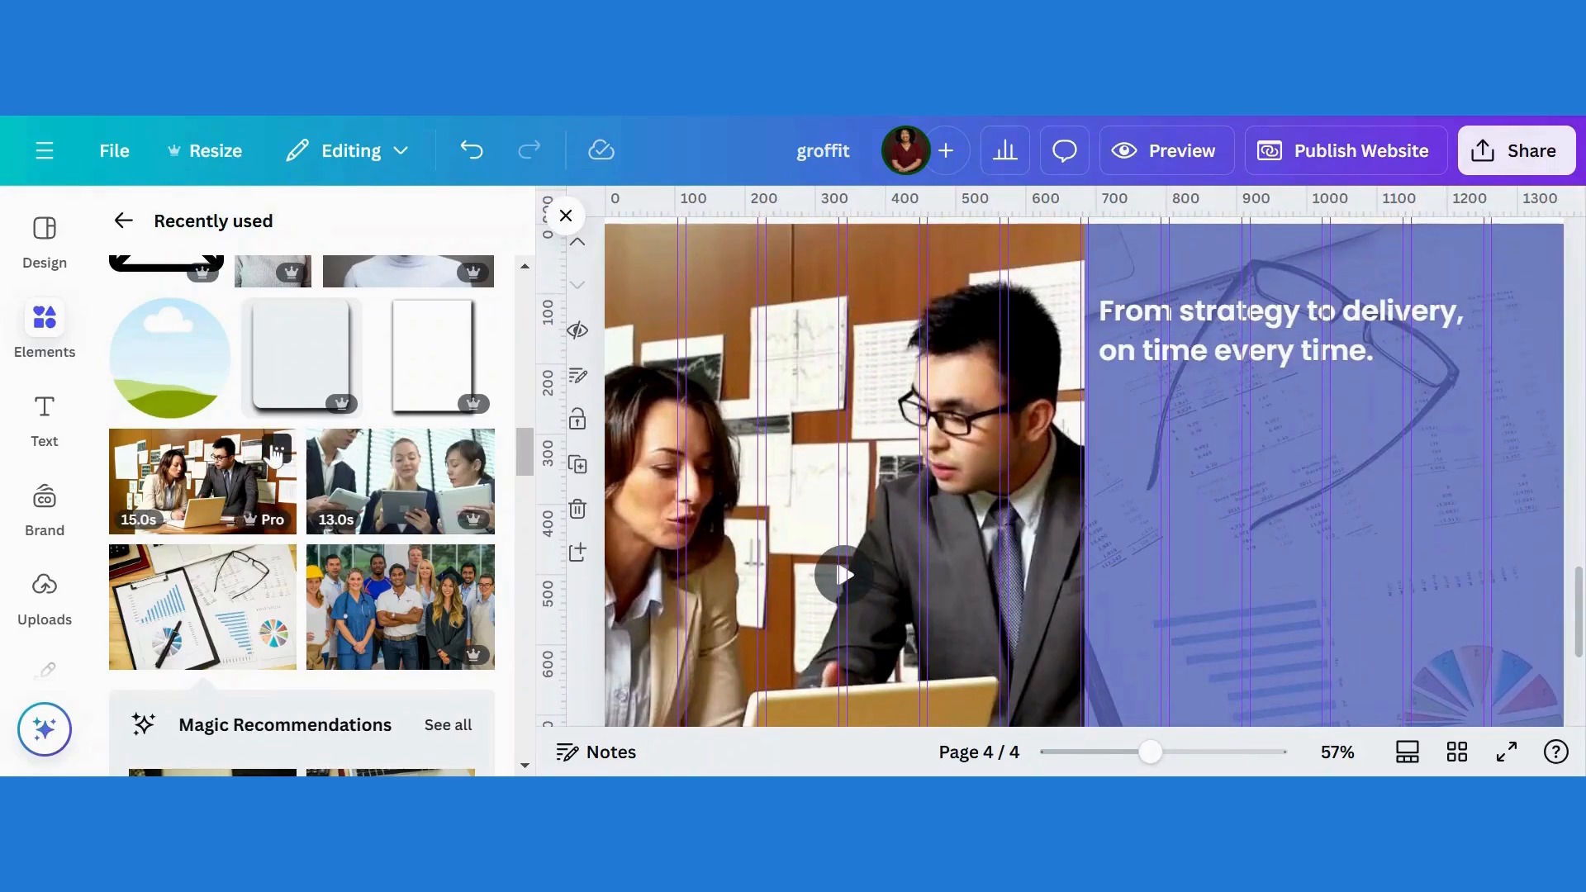
click(277, 449)
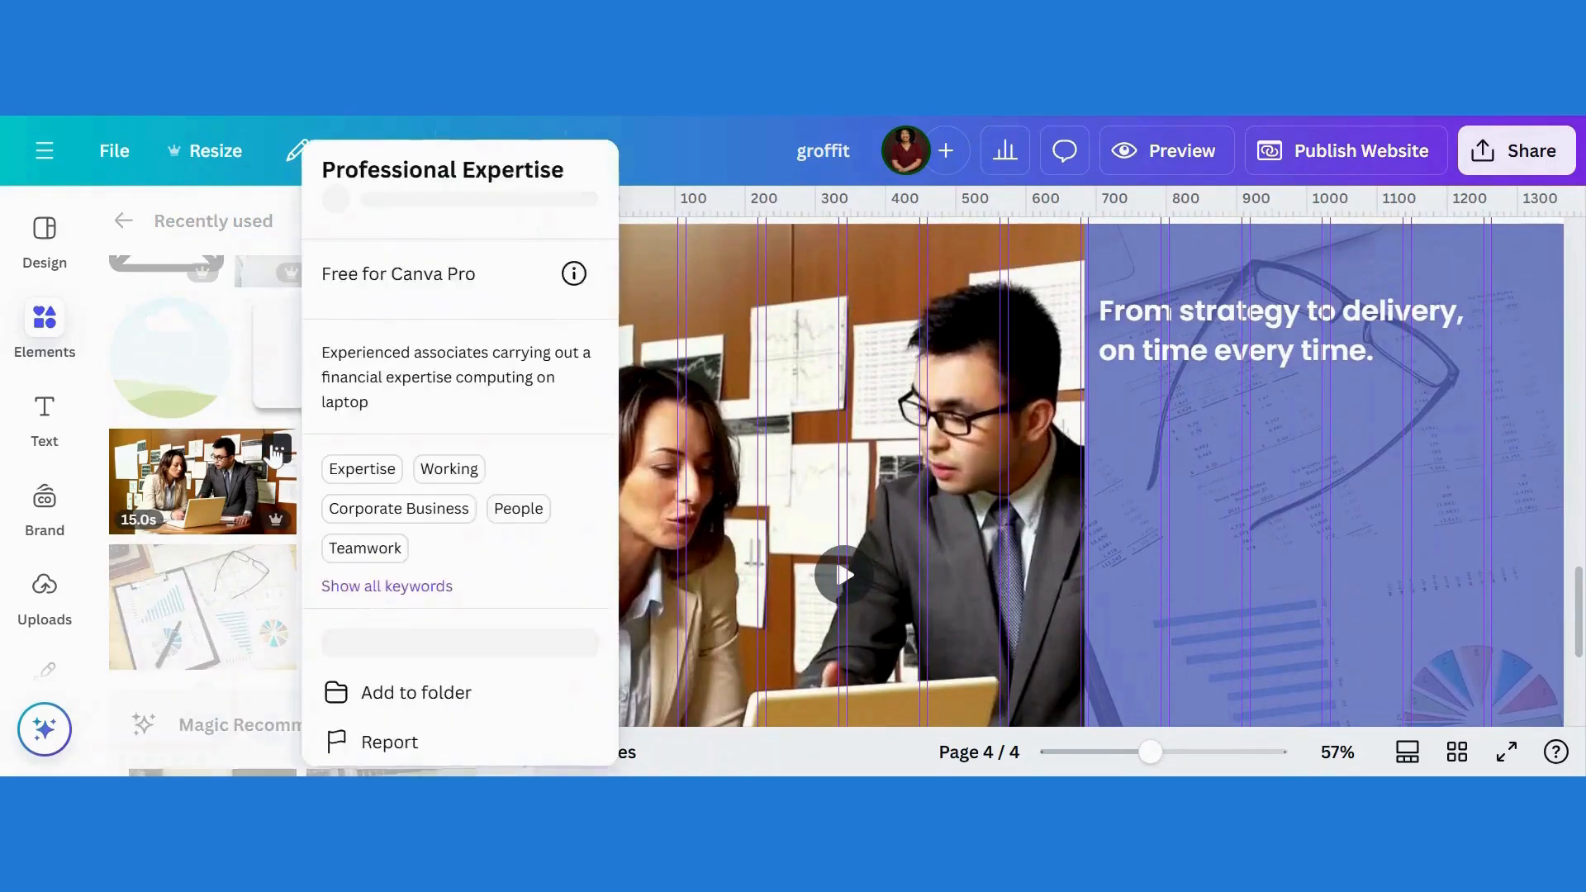
click(909, 450)
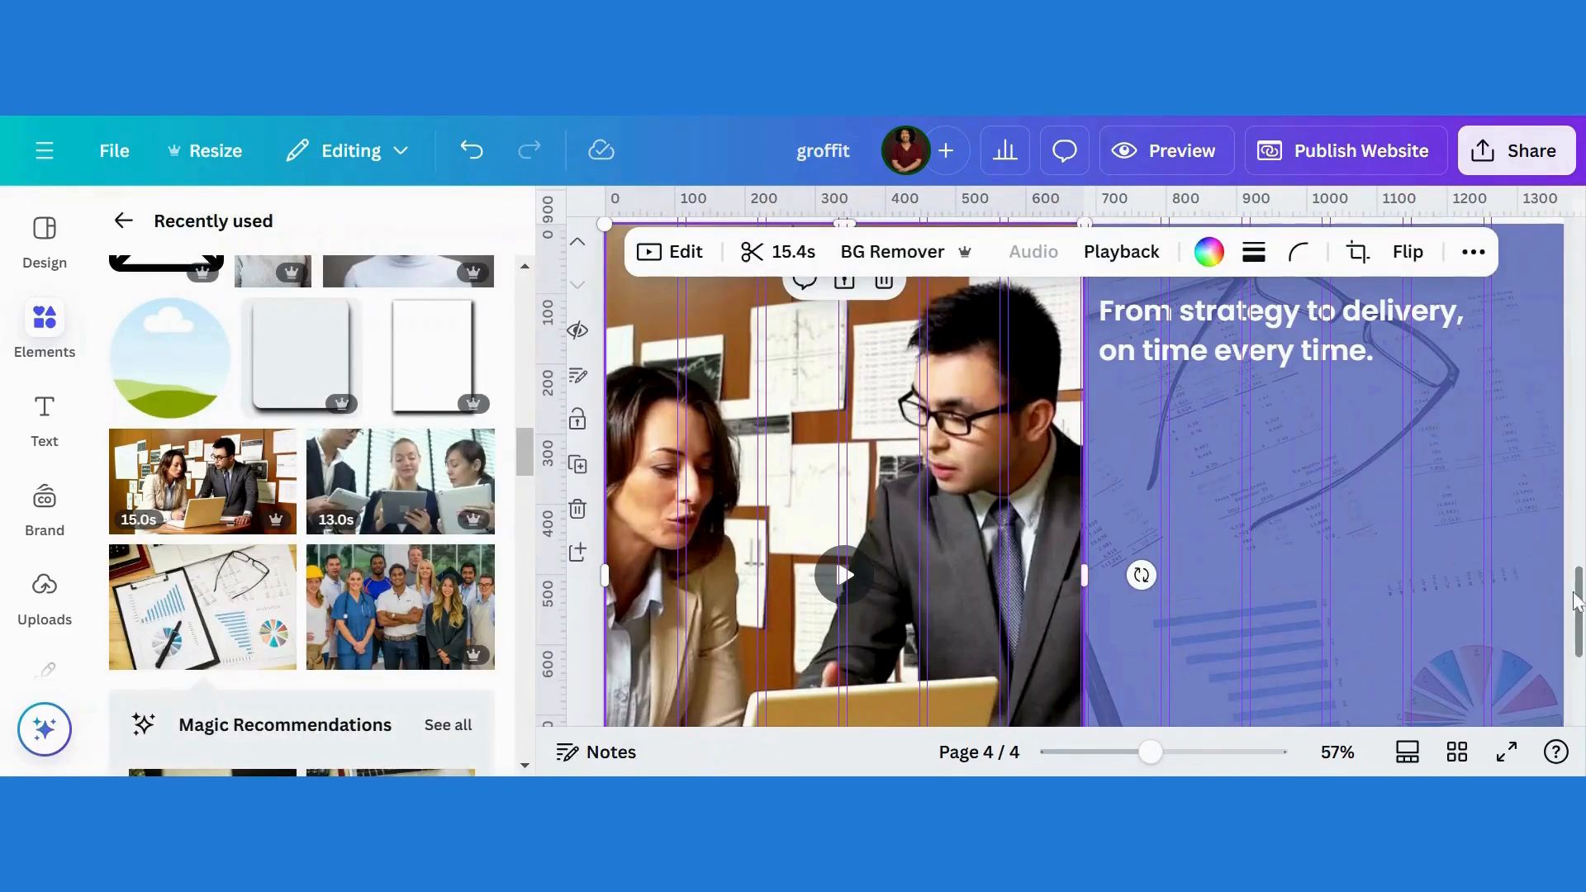
Step: Collapse the recently used elements to give the fourth page more working space
mouse_move(1581, 617)
mouse_down()
mouse_move(1582, 581)
mouse_move(1581, 619)
mouse_up()
click(566, 216)
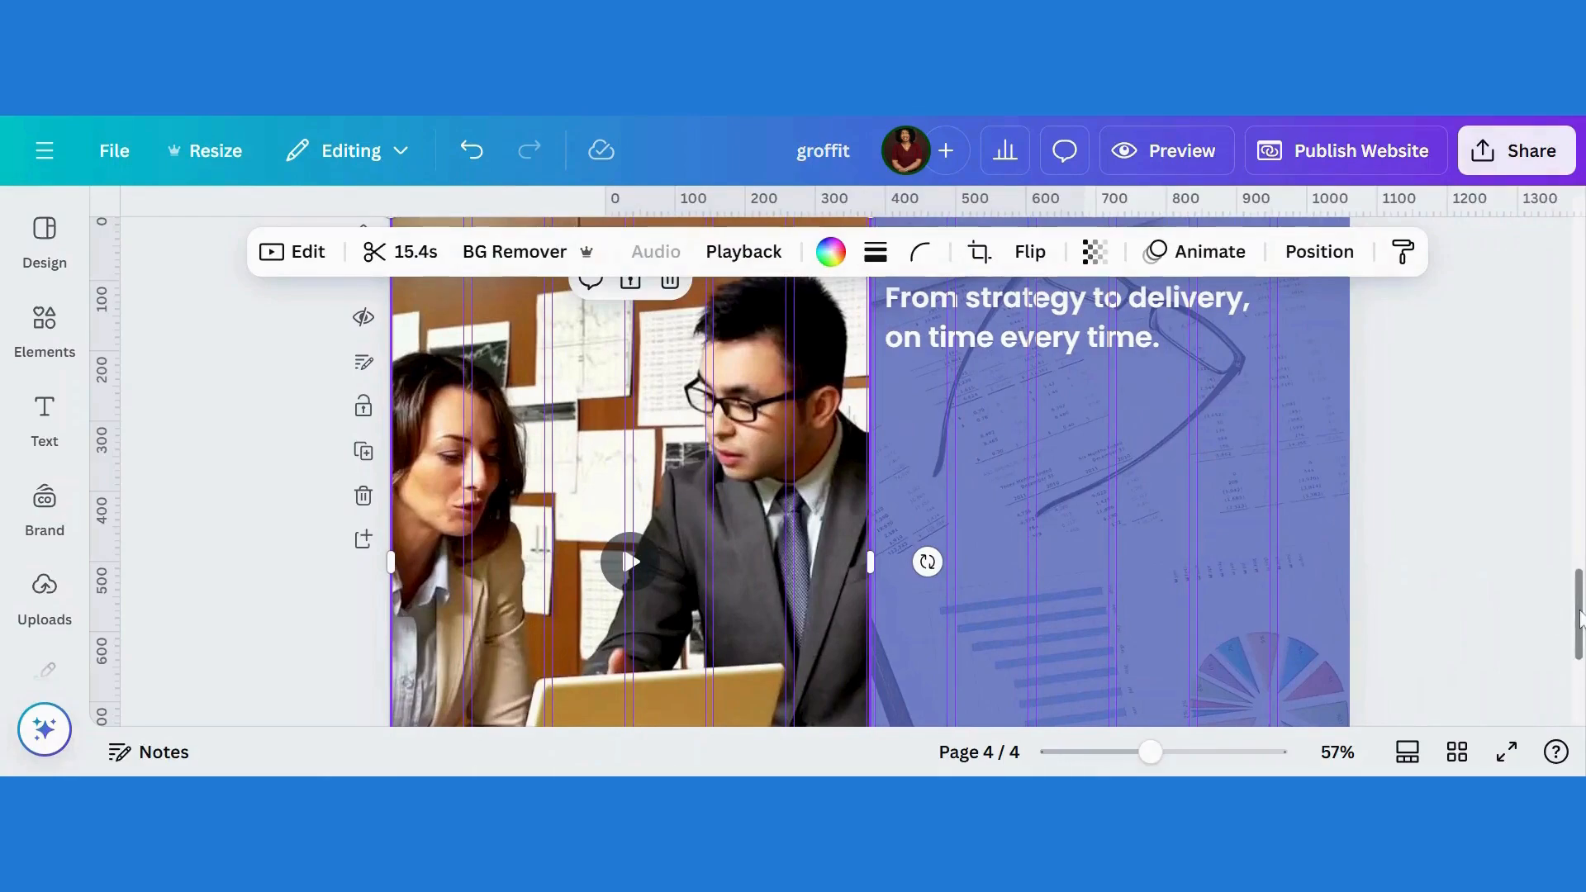
mouse_move(1582, 618)
mouse_down()
mouse_move(1581, 591)
mouse_move(1582, 615)
mouse_up()
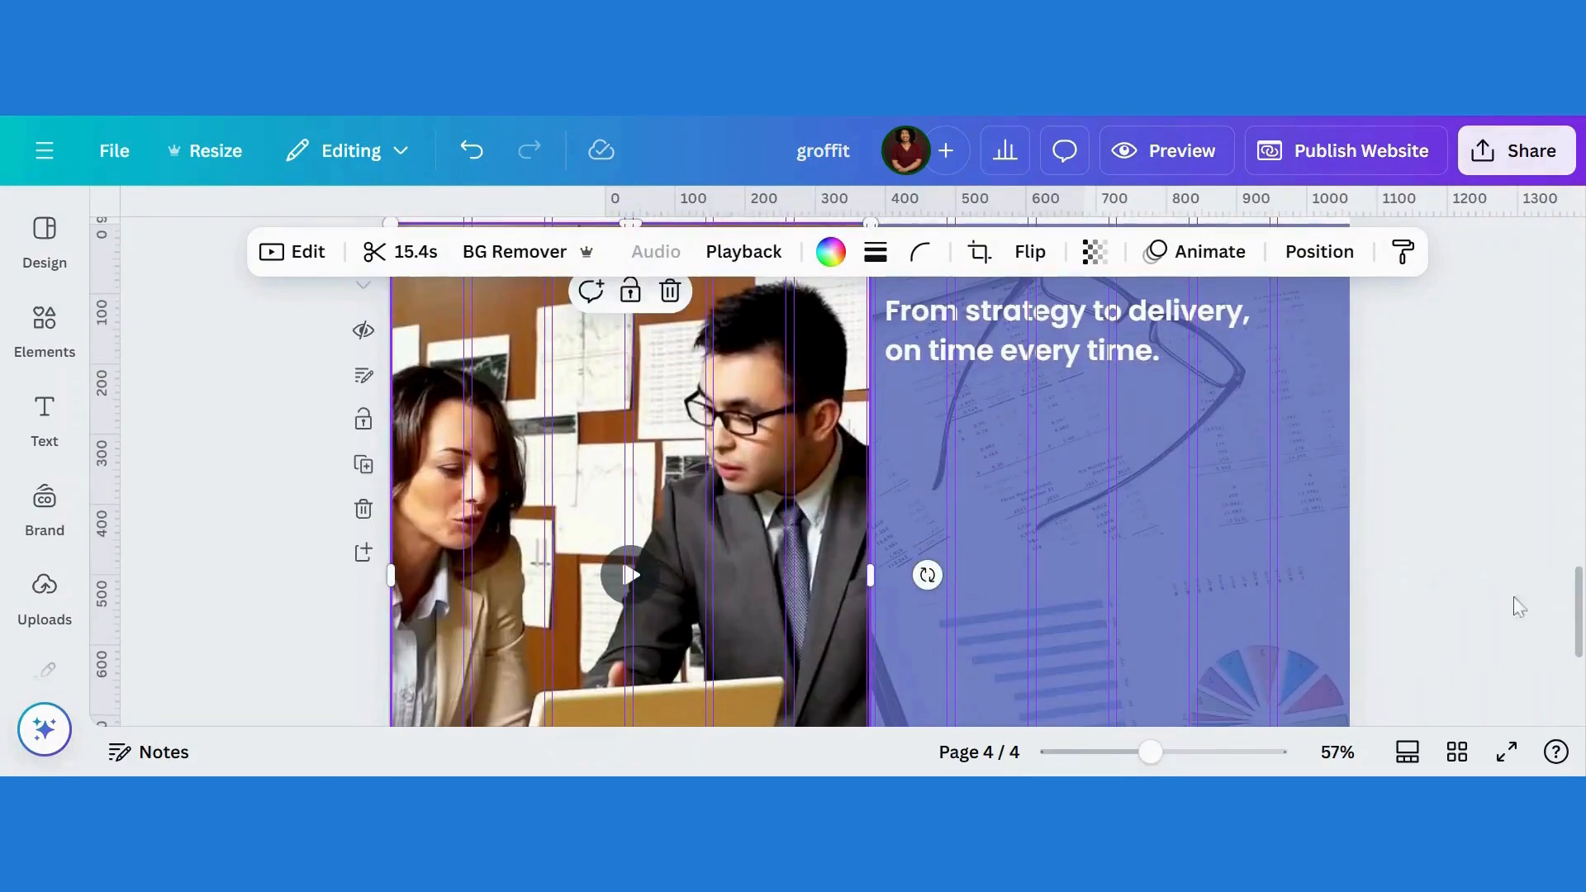
click(980, 456)
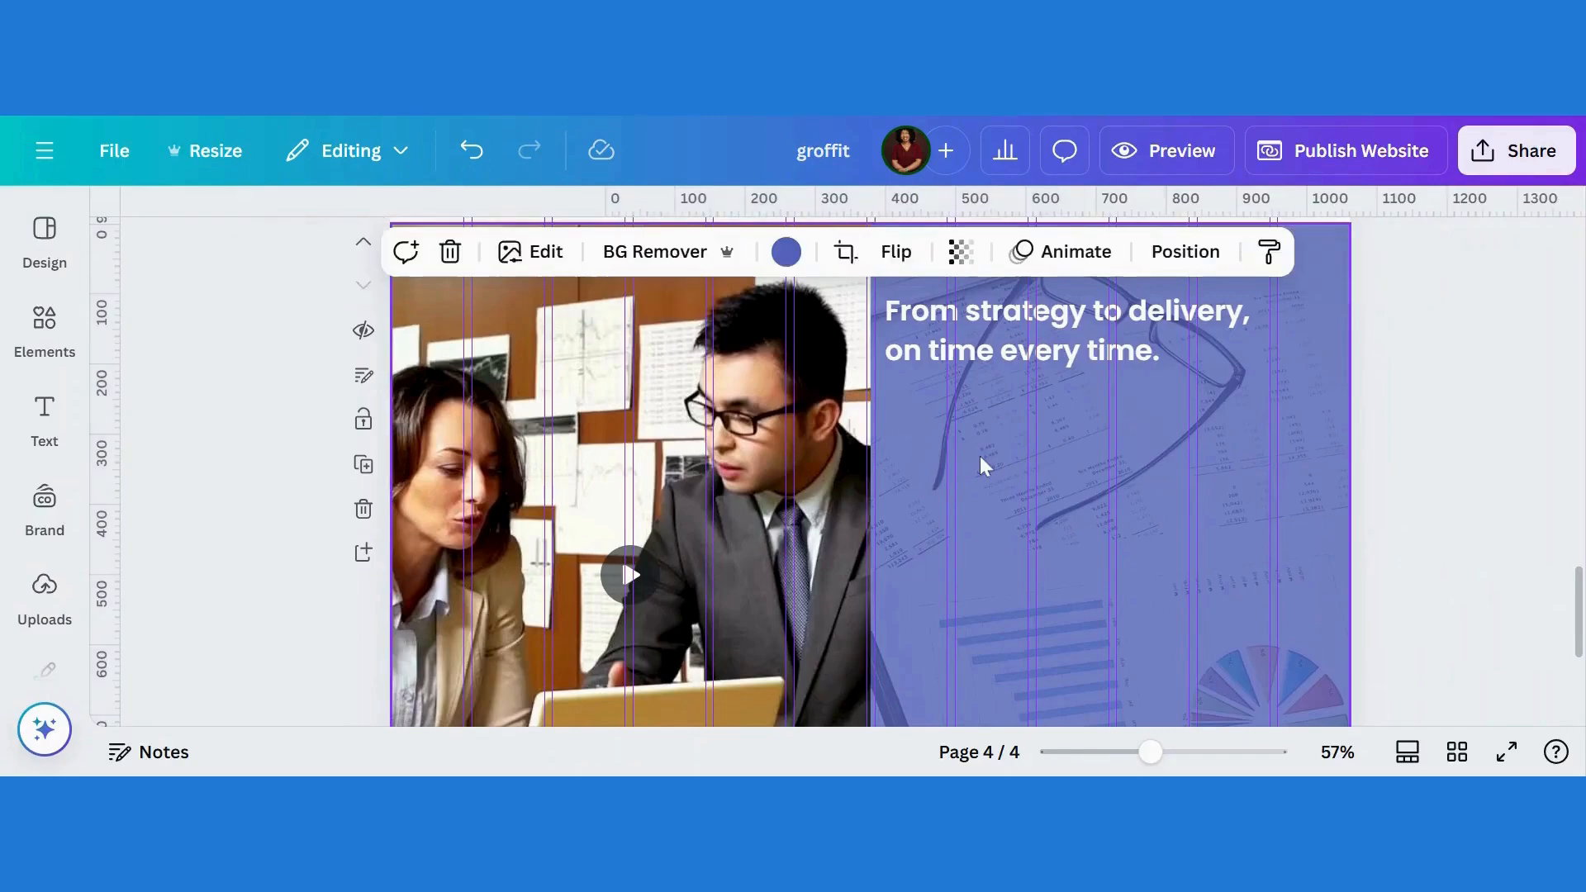
Step: Copy the three icon-and-text service items from the first page onto the tinted photo half of the fourth page
drag(1578, 628, 1578, 338)
click(539, 479)
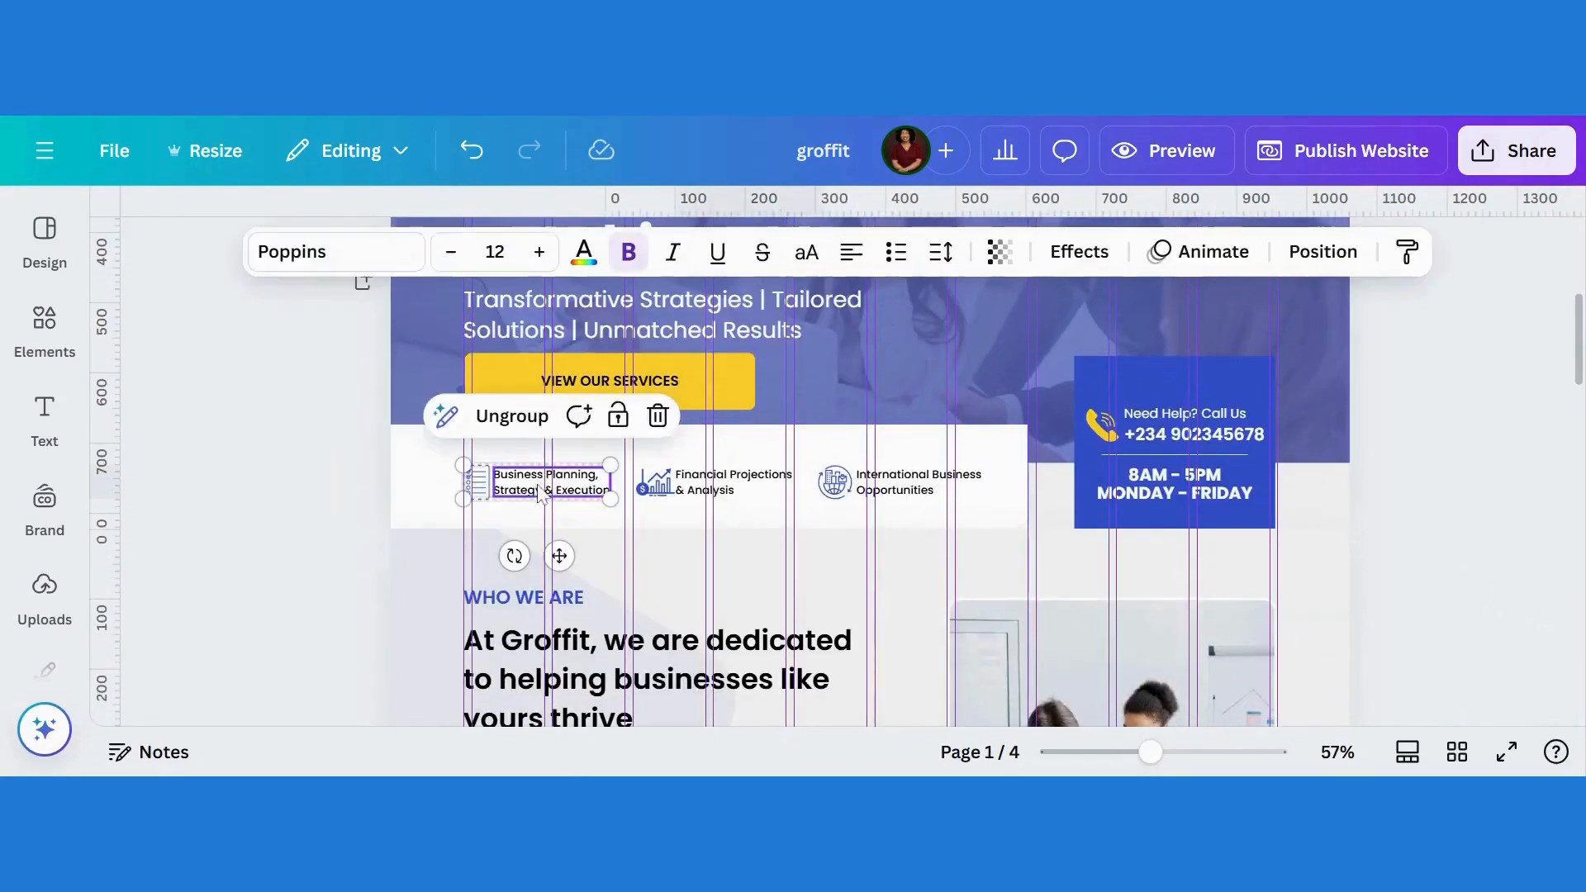
shift+click(678, 489)
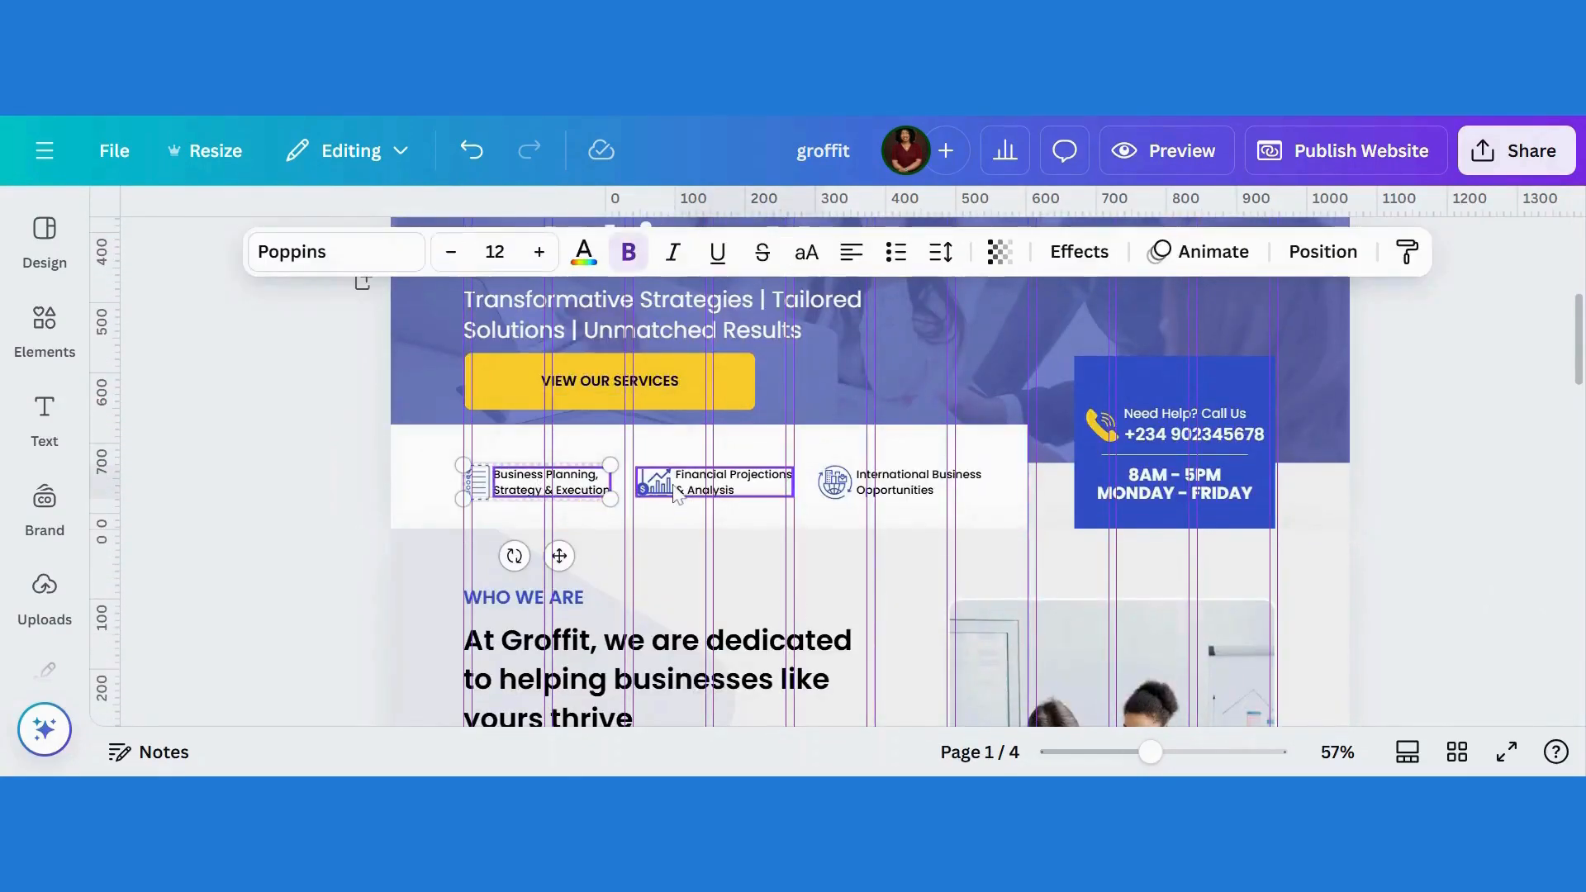
shift+click(871, 486)
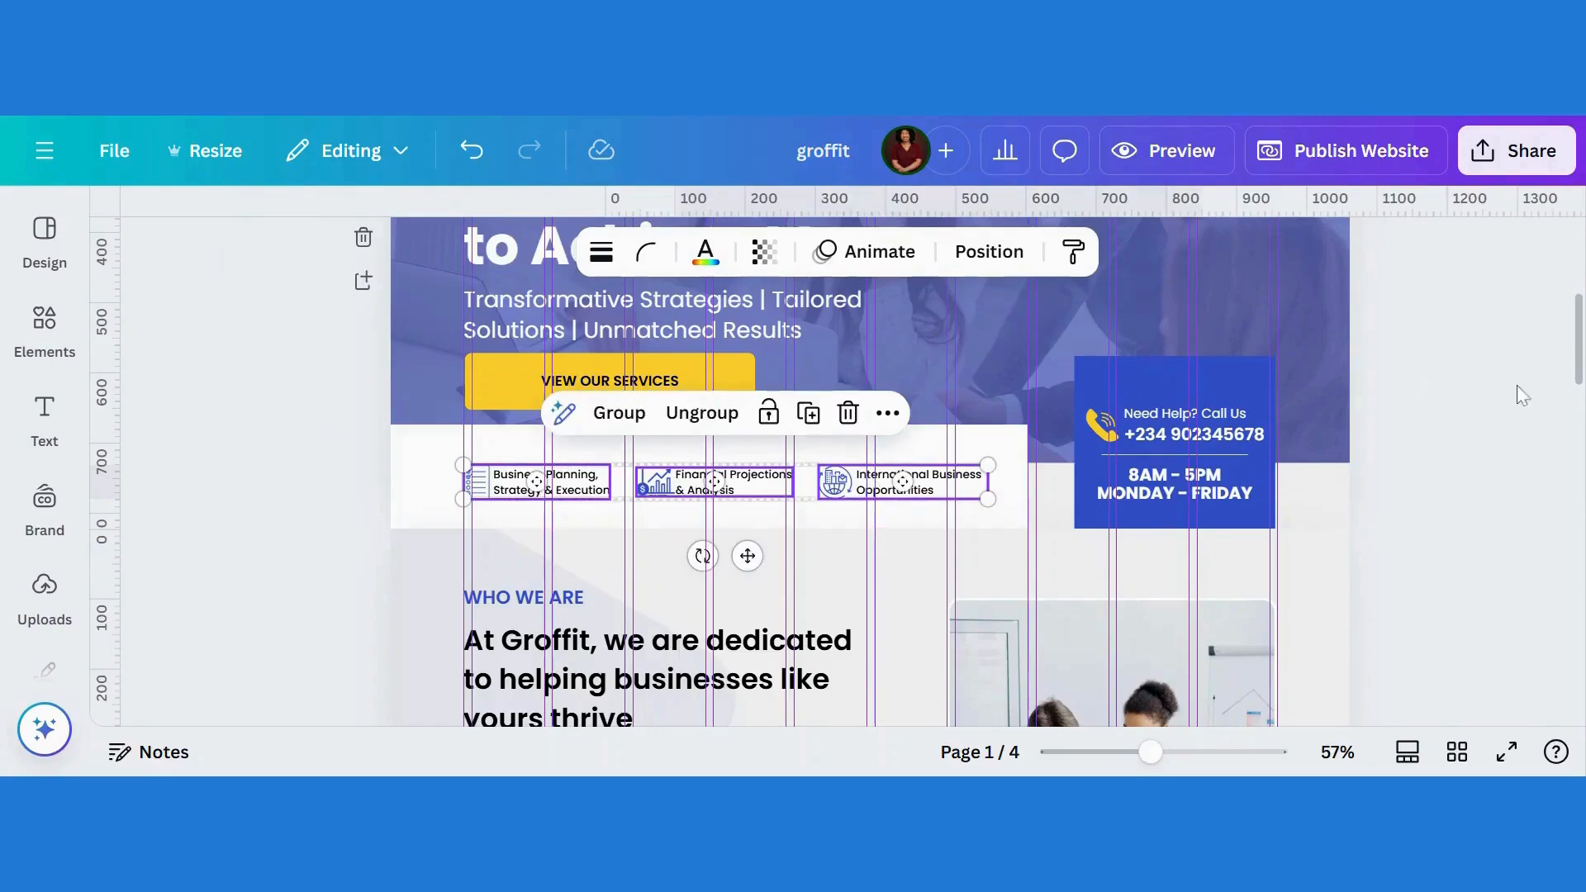
drag(1578, 390, 1578, 669)
click(1142, 610)
key(ctrl+v)
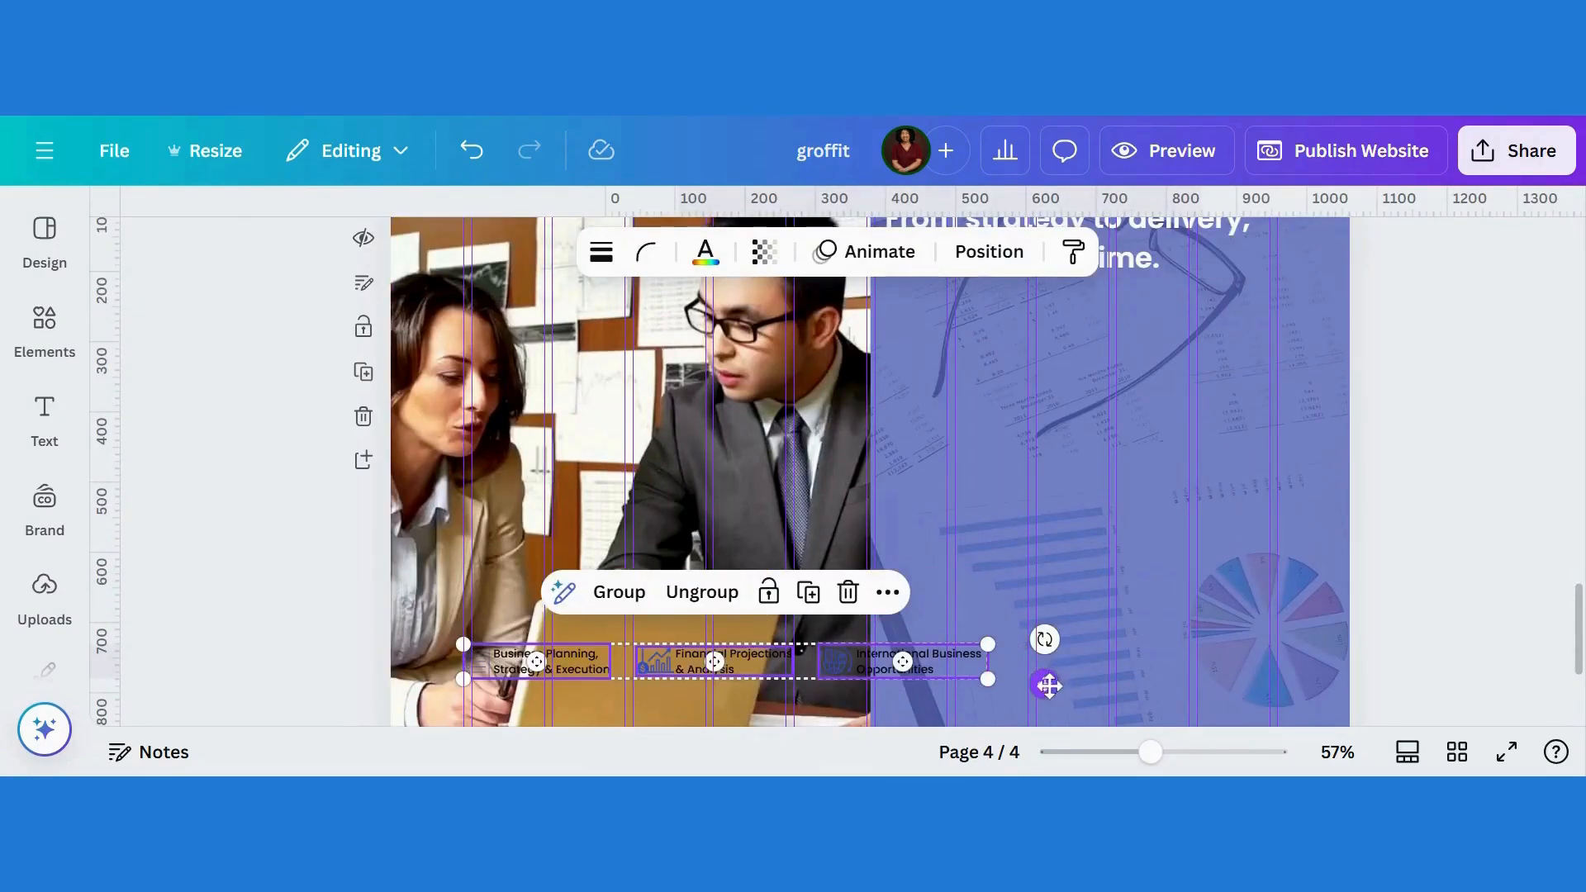
drag(1045, 685, 1462, 489)
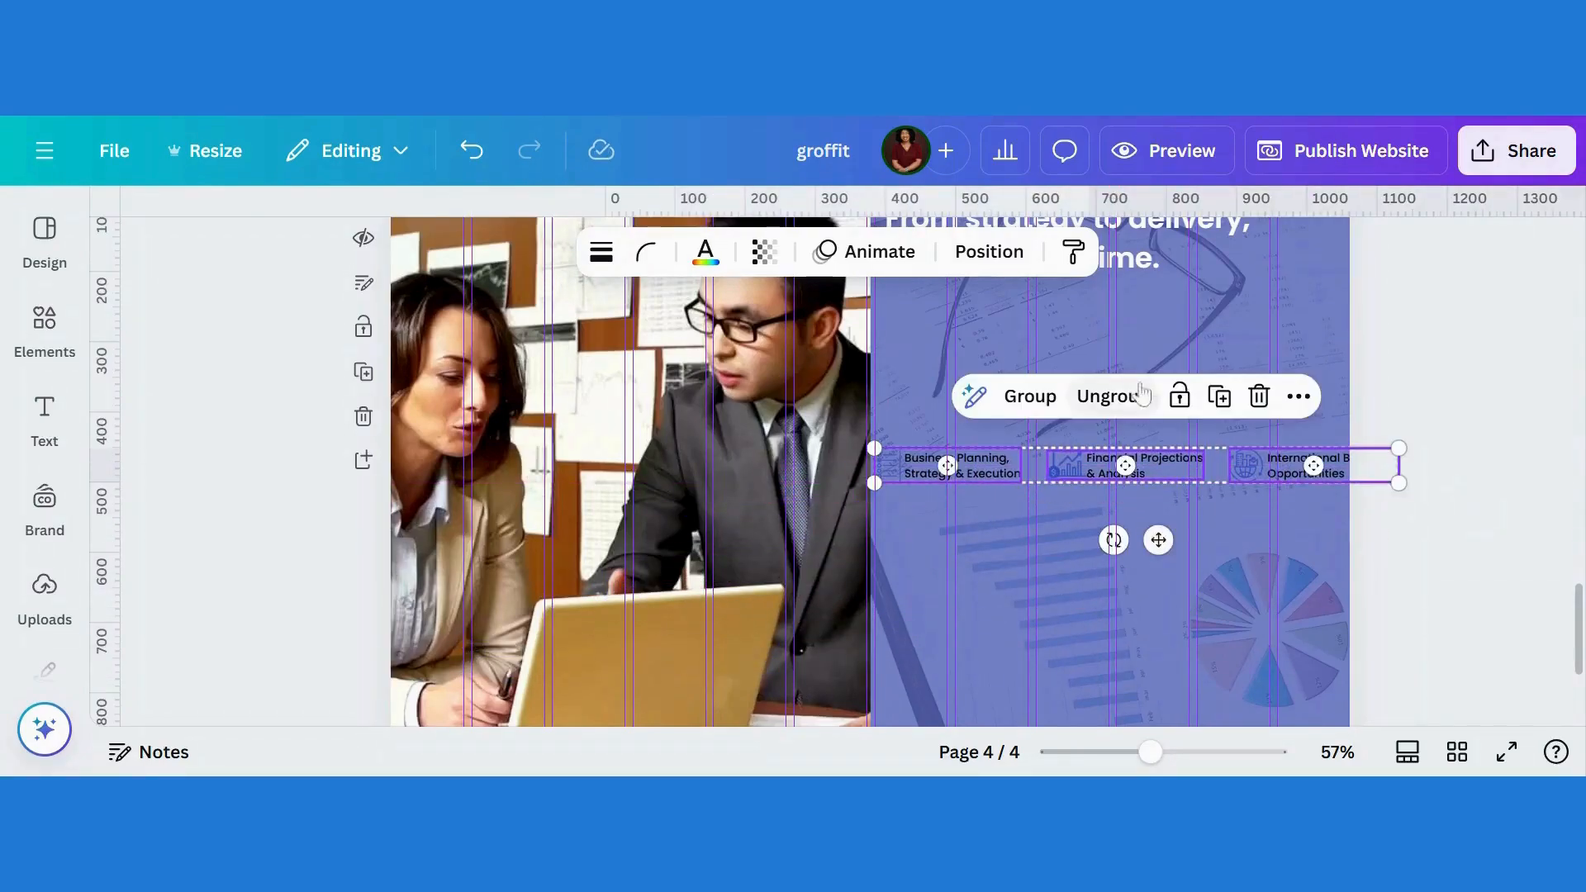
Step: Move the Financial Projections and International Business items lower on the tinted half, and the Business Planning item up below the heading
click(1055, 527)
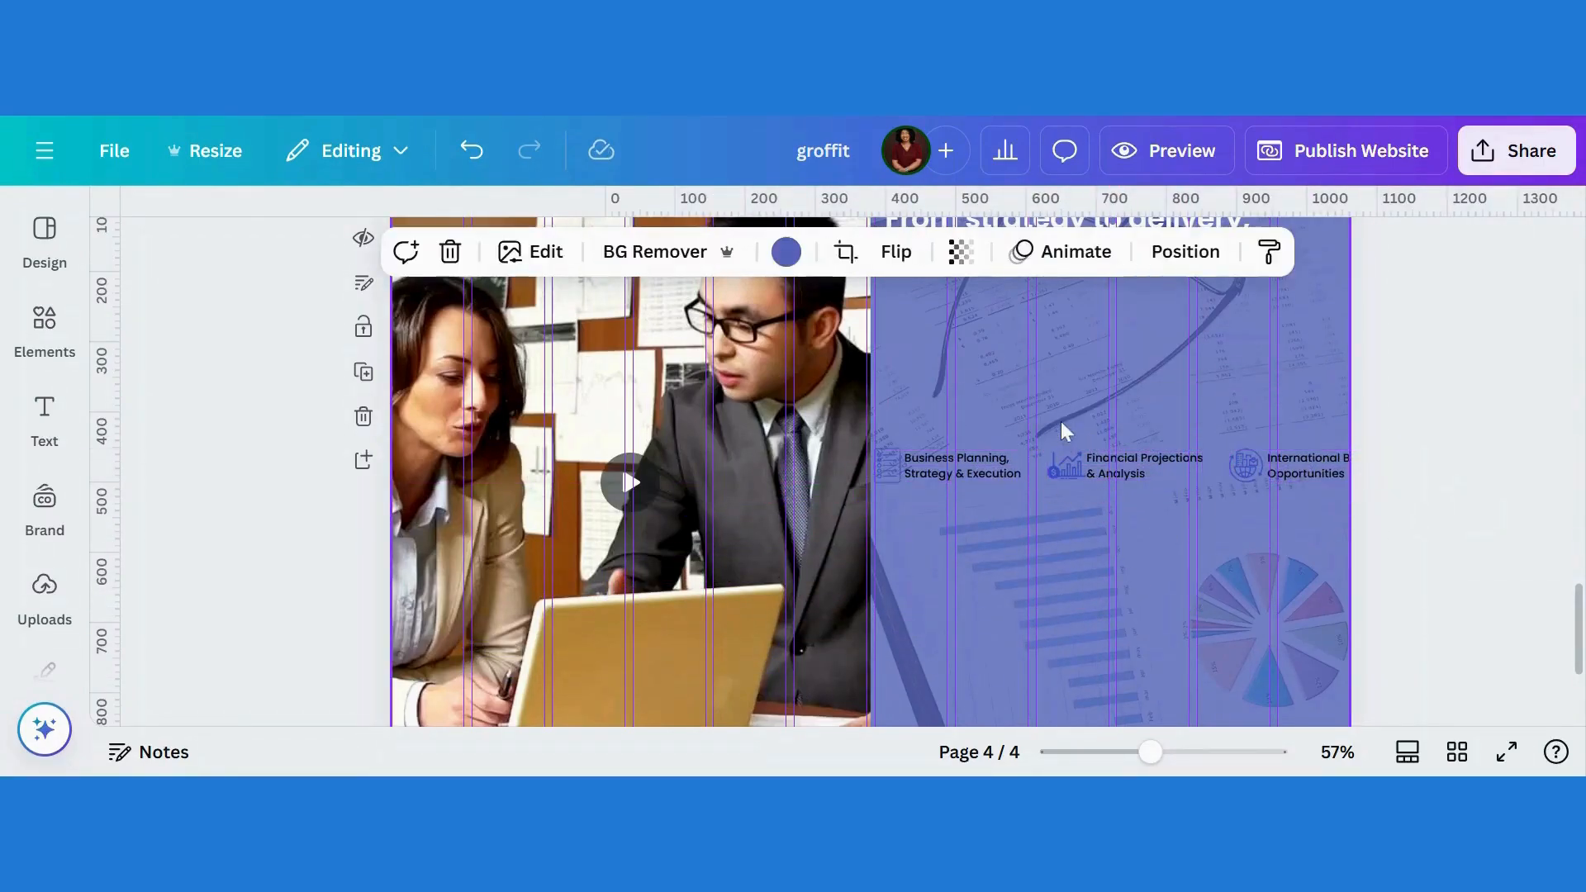
drag(1283, 500, 1145, 637)
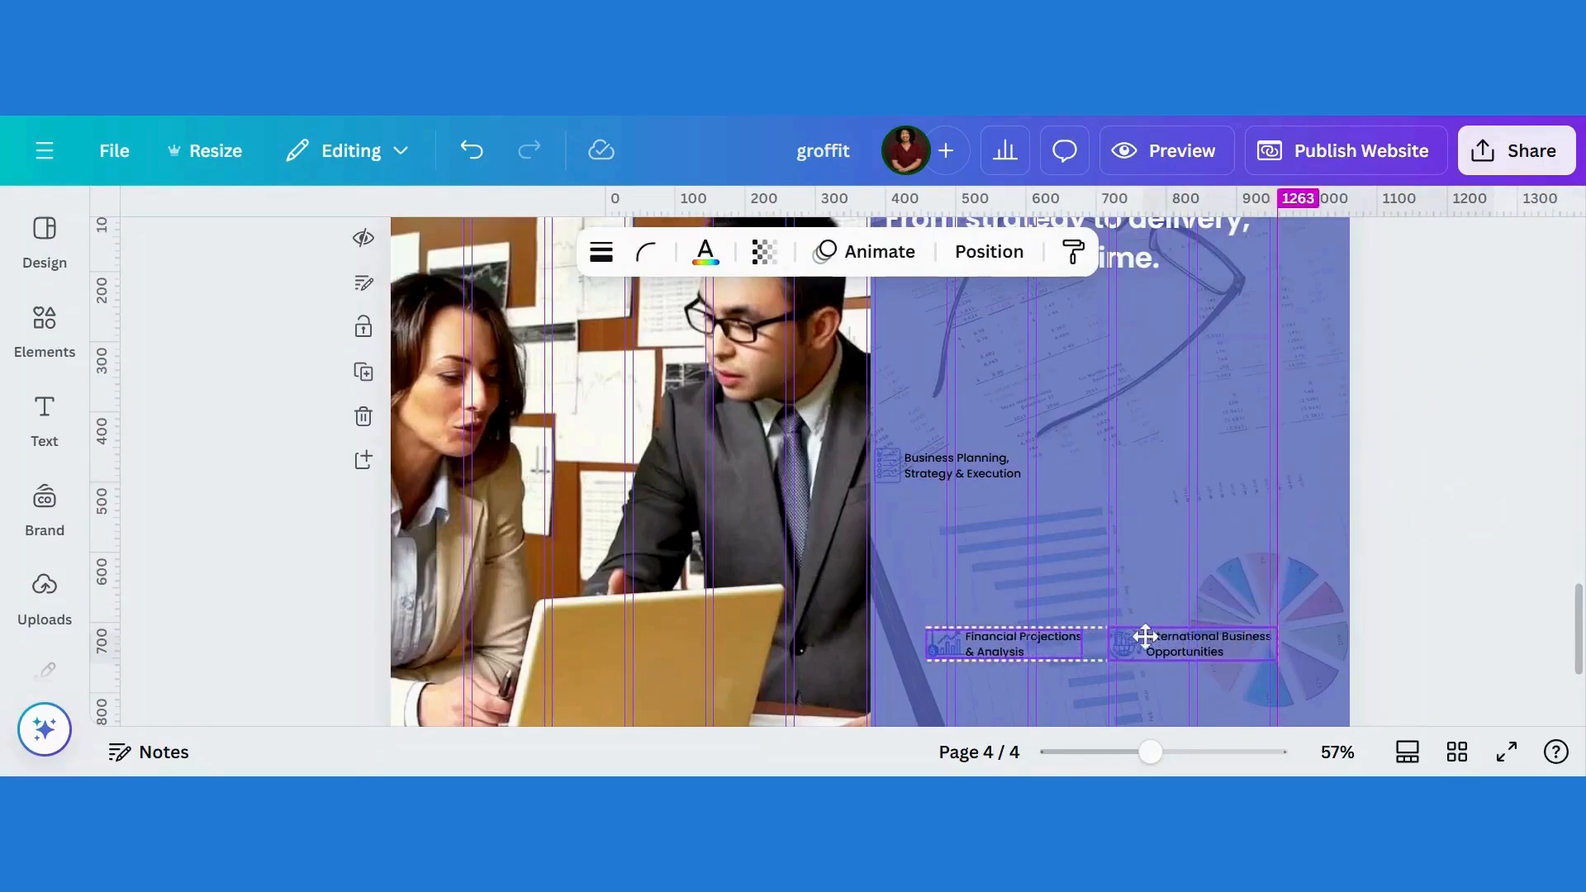
click(958, 459)
drag(959, 456, 1051, 339)
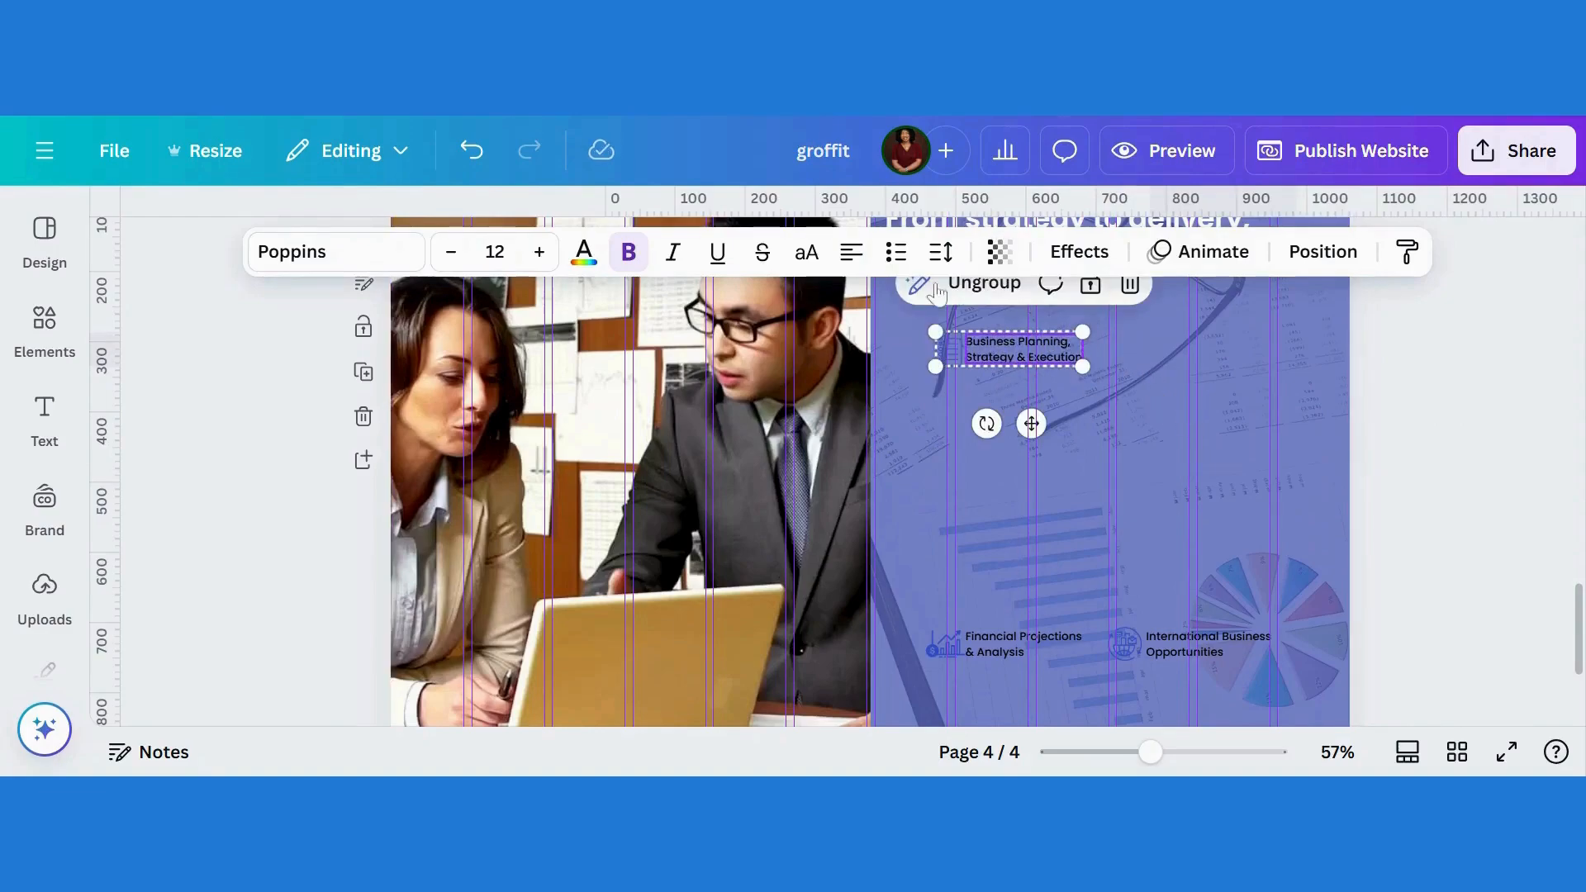
click(1173, 382)
Step: Set the Business Planning item's text to white and open its icon's colour options
click(1049, 345)
click(584, 256)
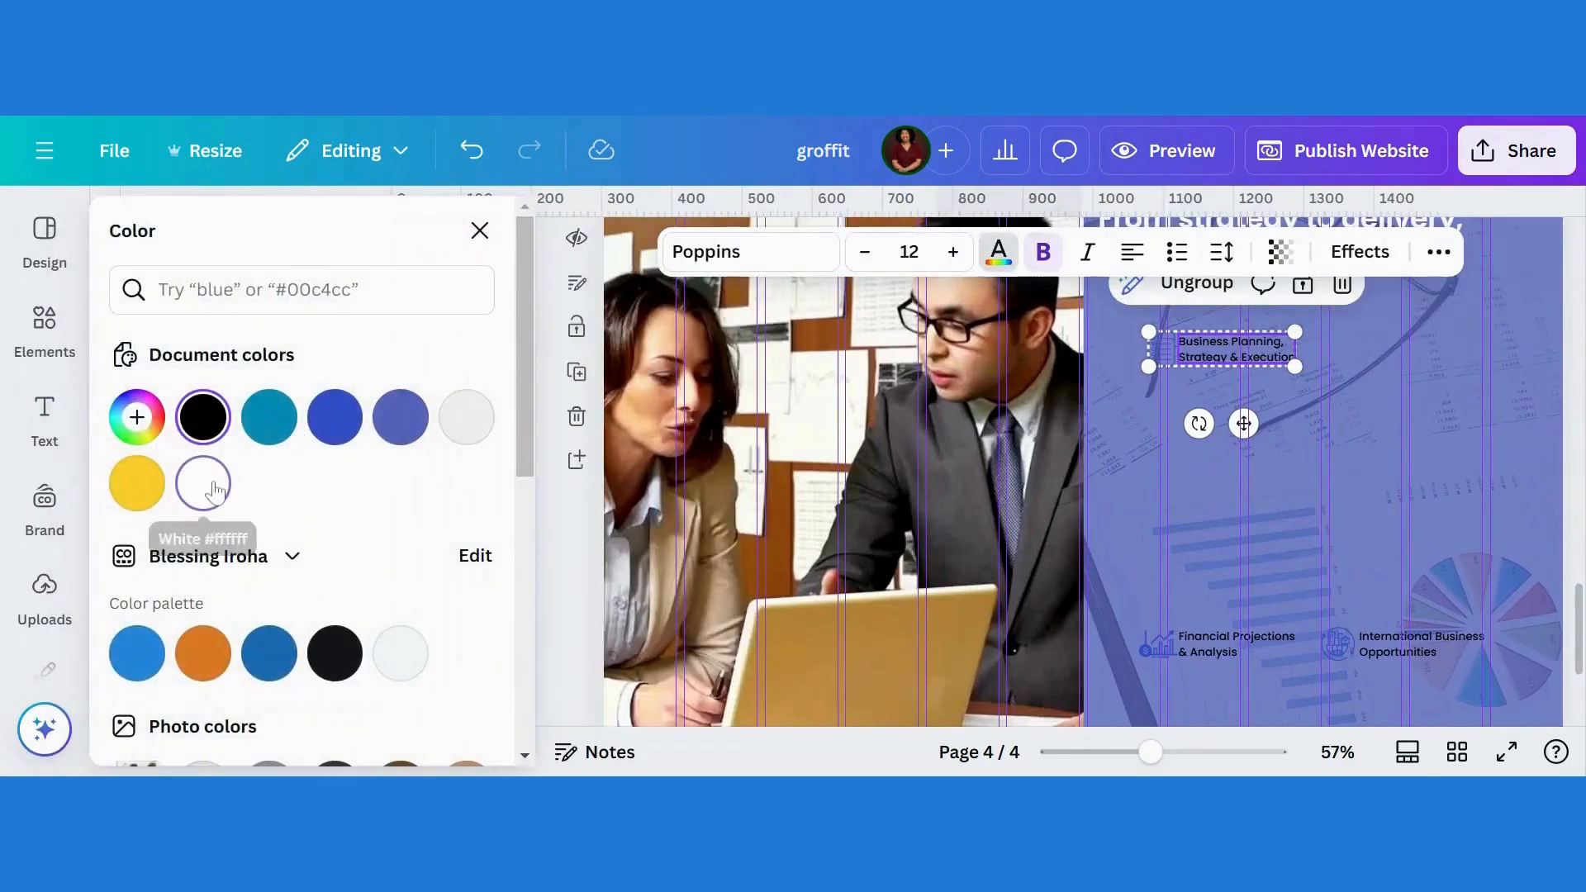
click(216, 489)
click(1170, 344)
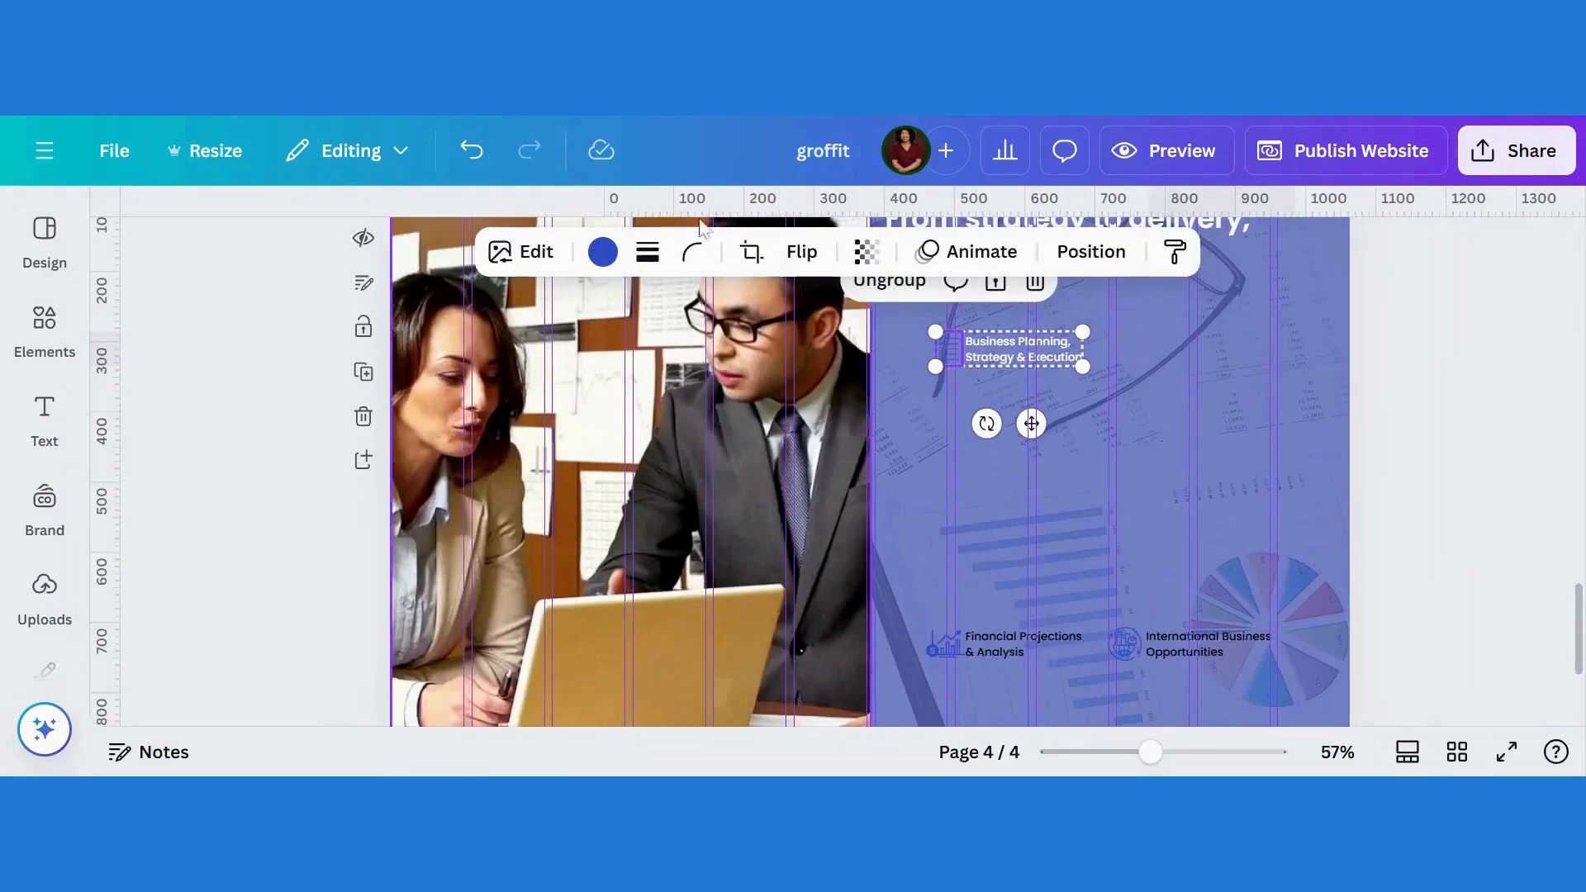
click(603, 253)
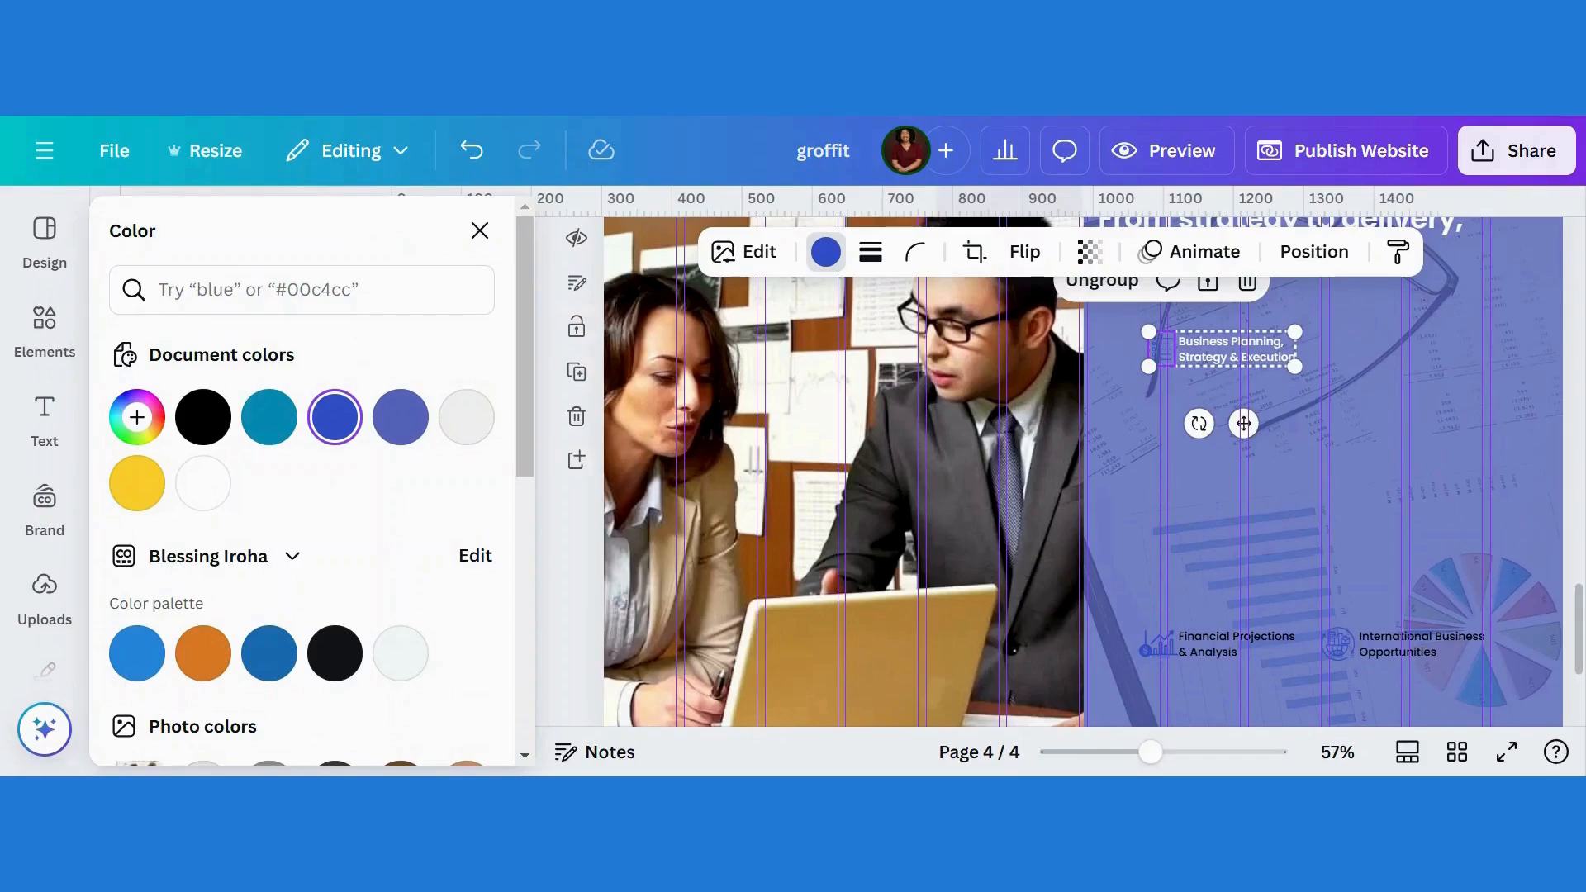
Step: Move the Business Planning item lower to clear space for a paragraph under the heading
drag(1243, 423, 1252, 560)
drag(1580, 654, 1581, 609)
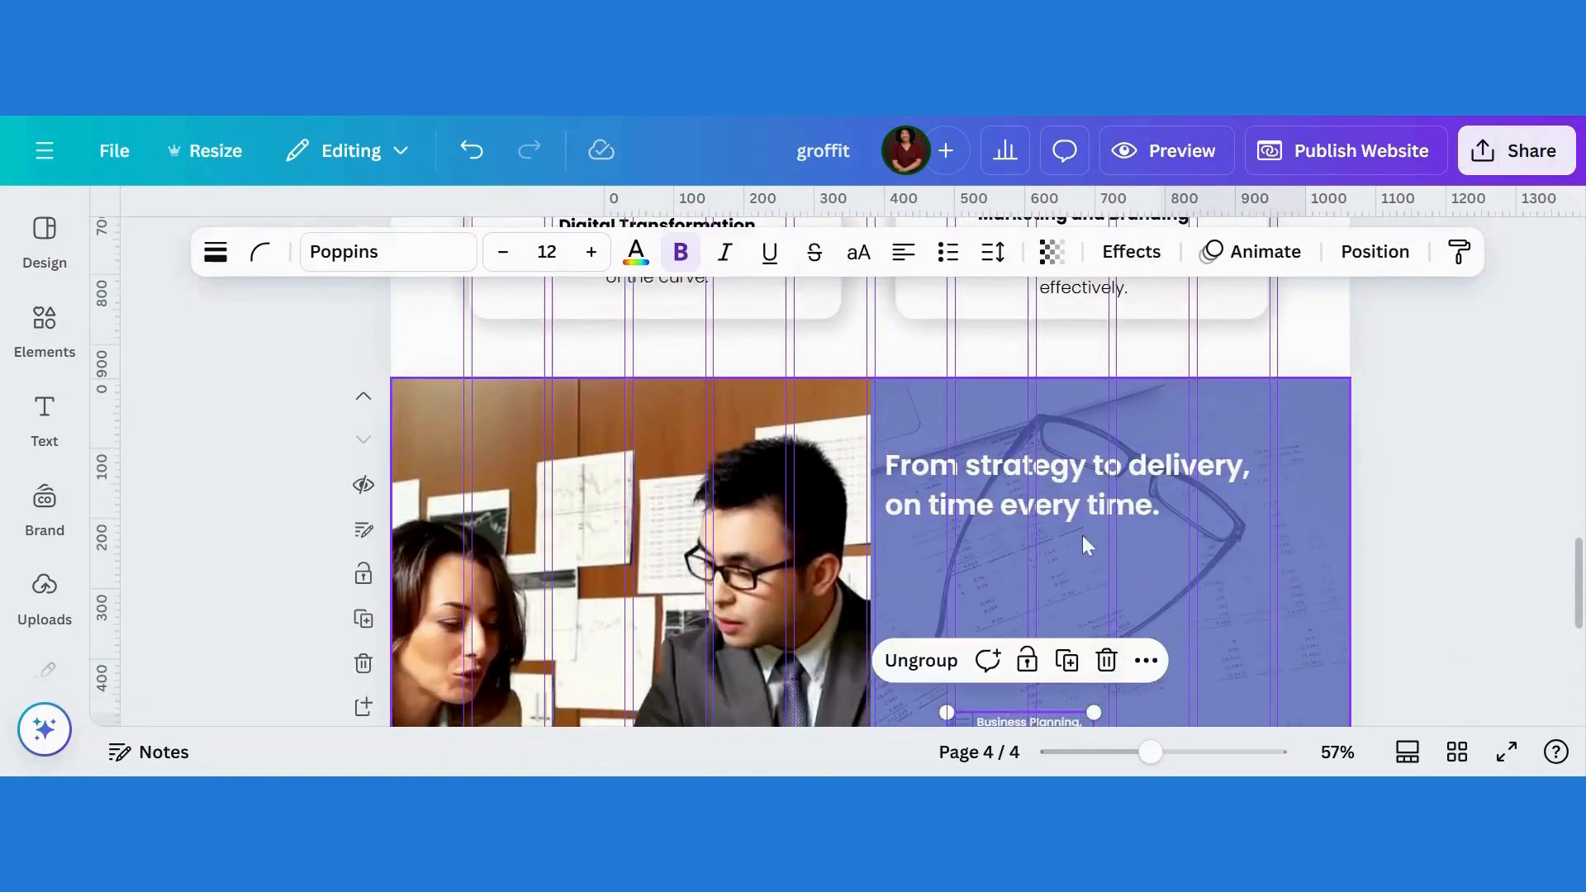
click(1079, 568)
click(44, 322)
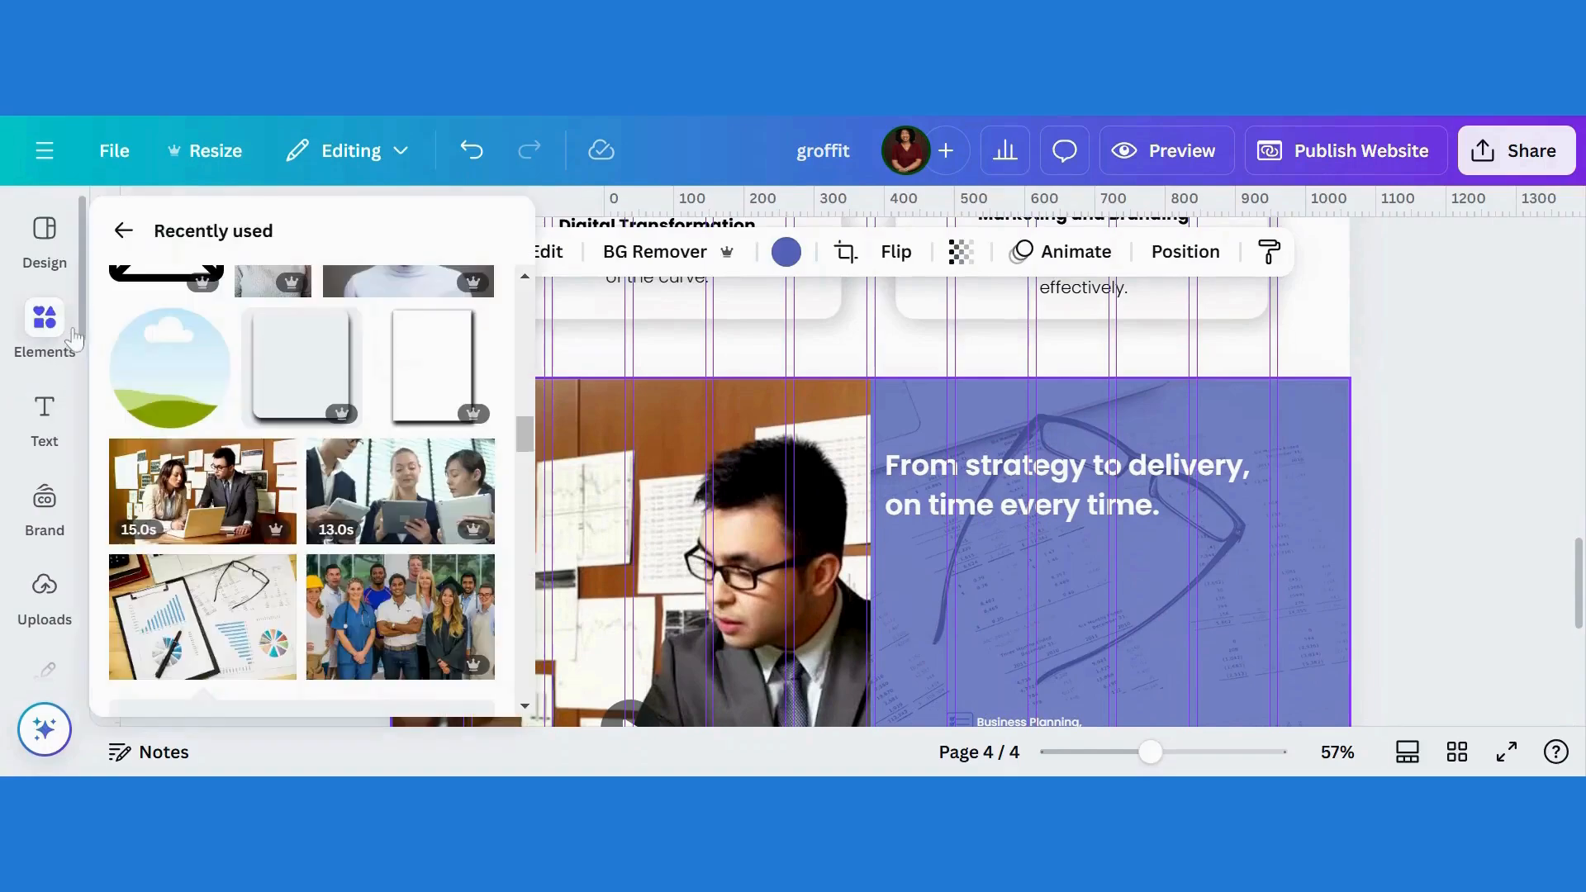
scroll(76, 331, down, 5)
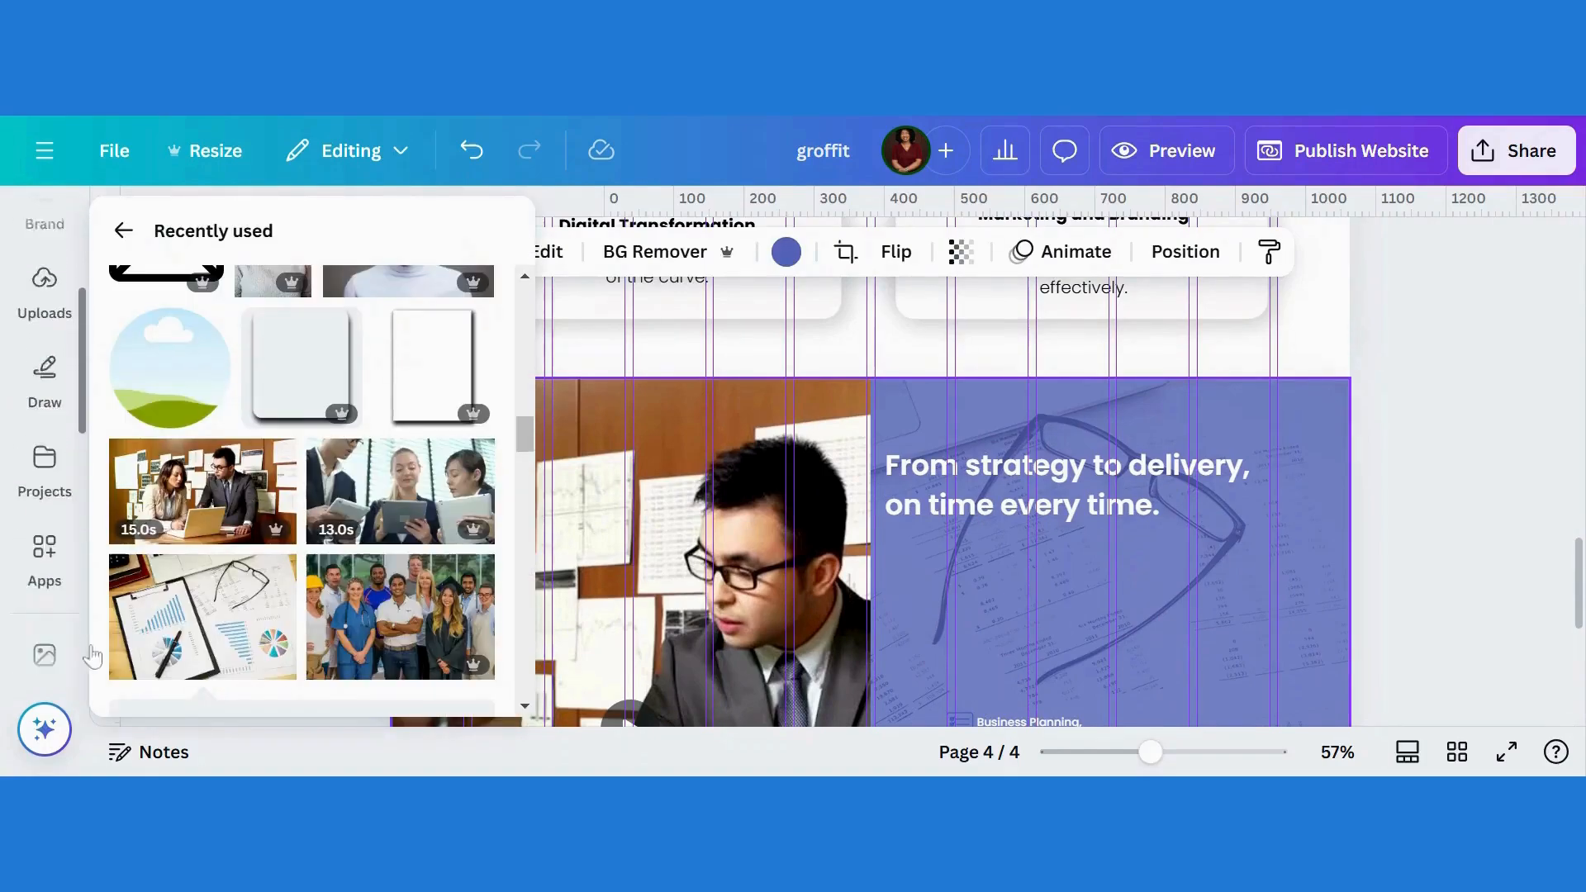
click(45, 578)
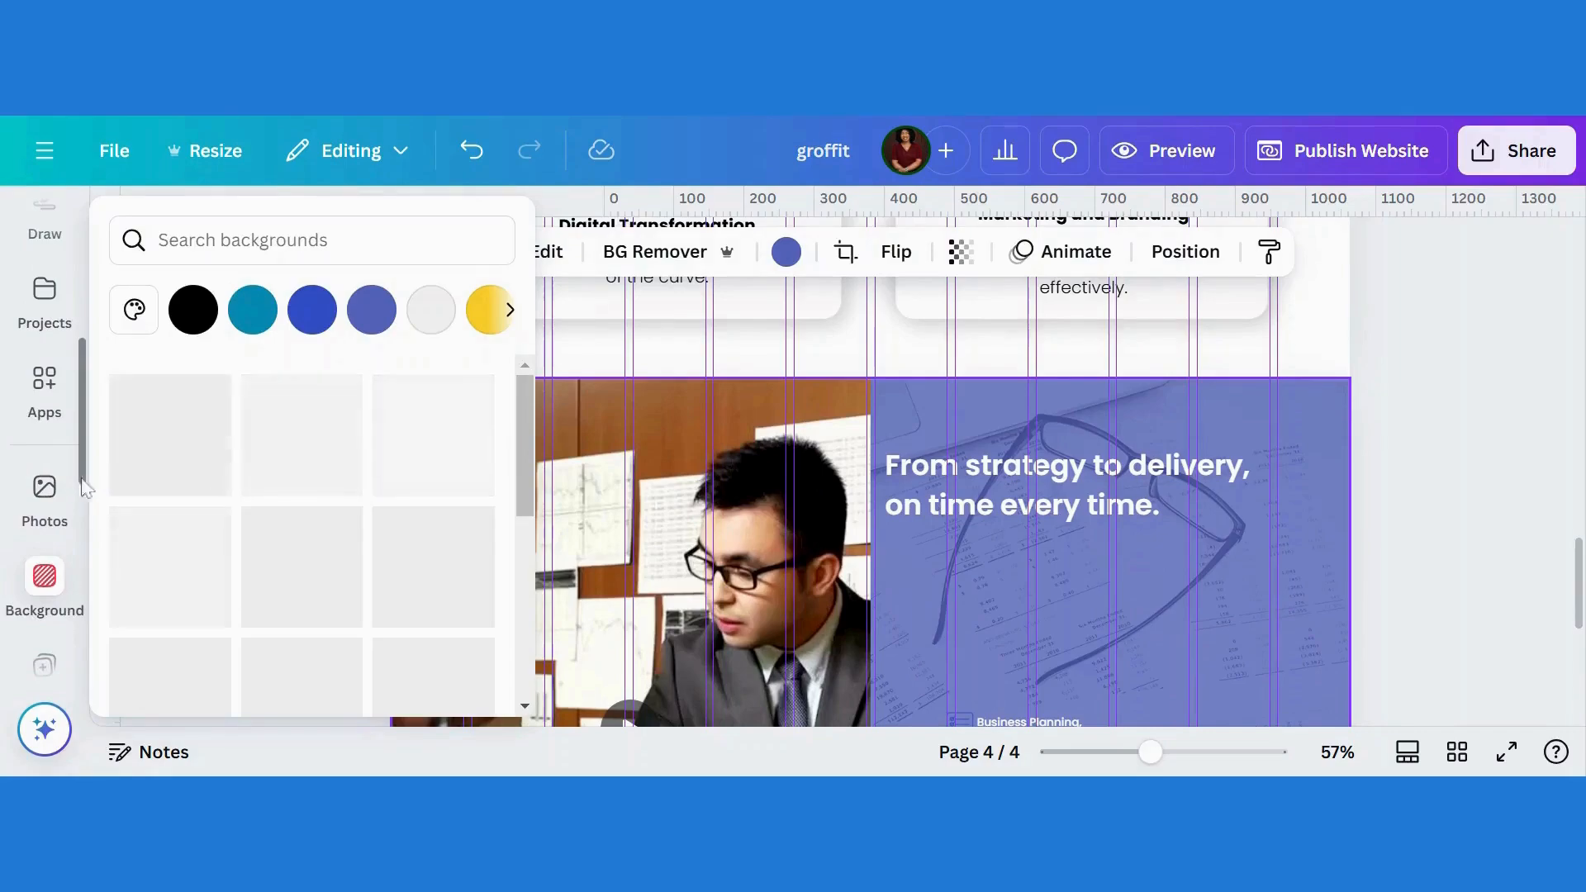
scroll(82, 702, down, 3)
scroll(91, 712, down, 1)
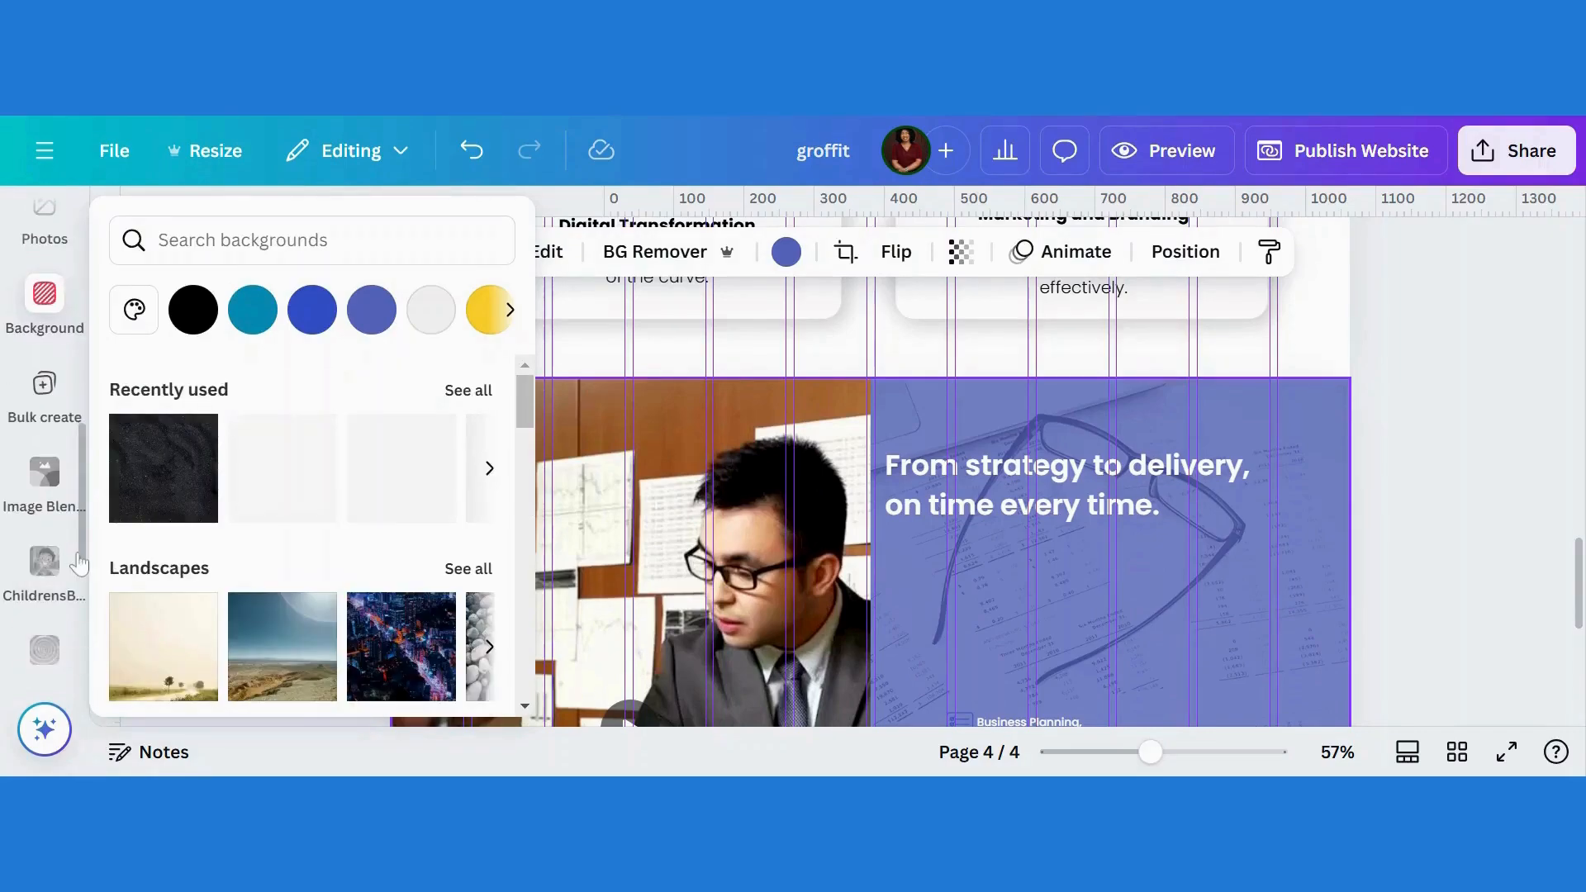
scroll(82, 562, down, 2)
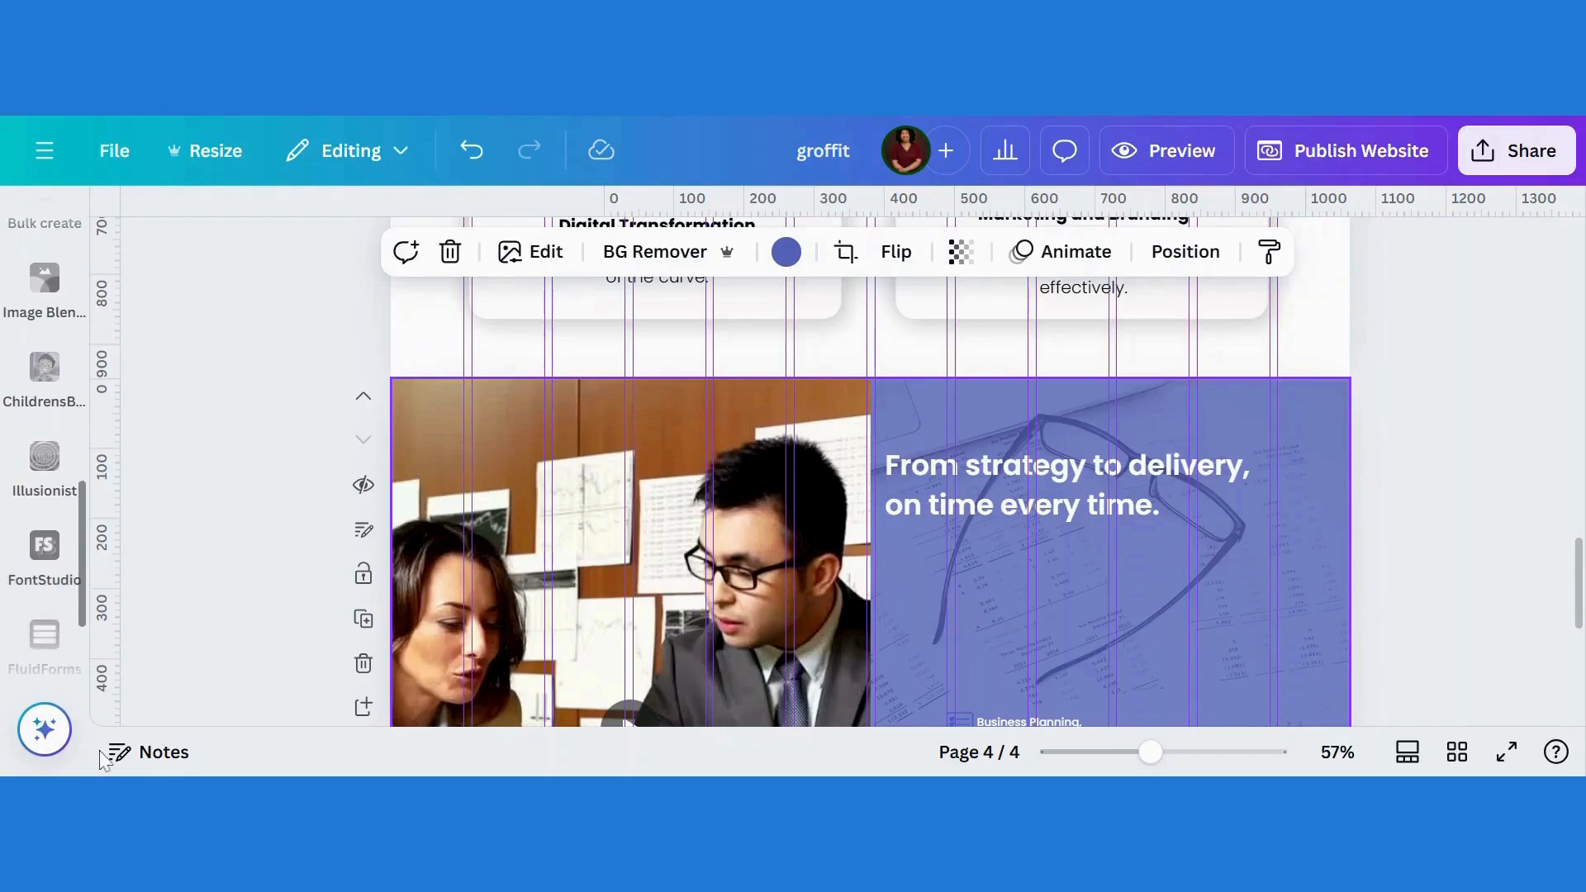
Step: Search the available apps for lorem and open the Lorem Ipsum app
scroll(74, 371, up, 5)
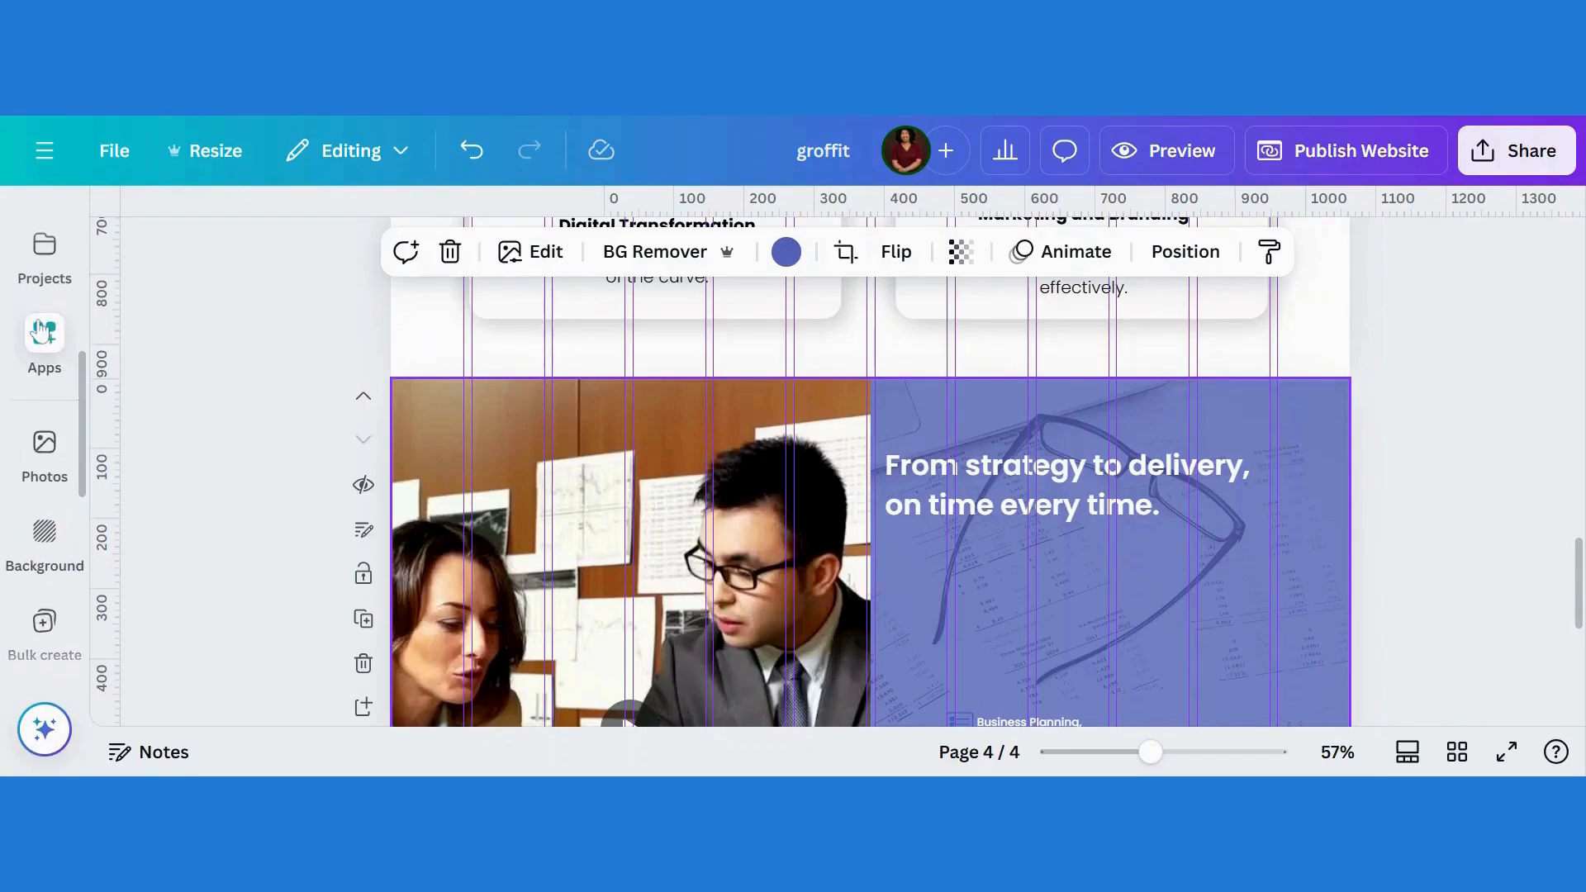
click(41, 331)
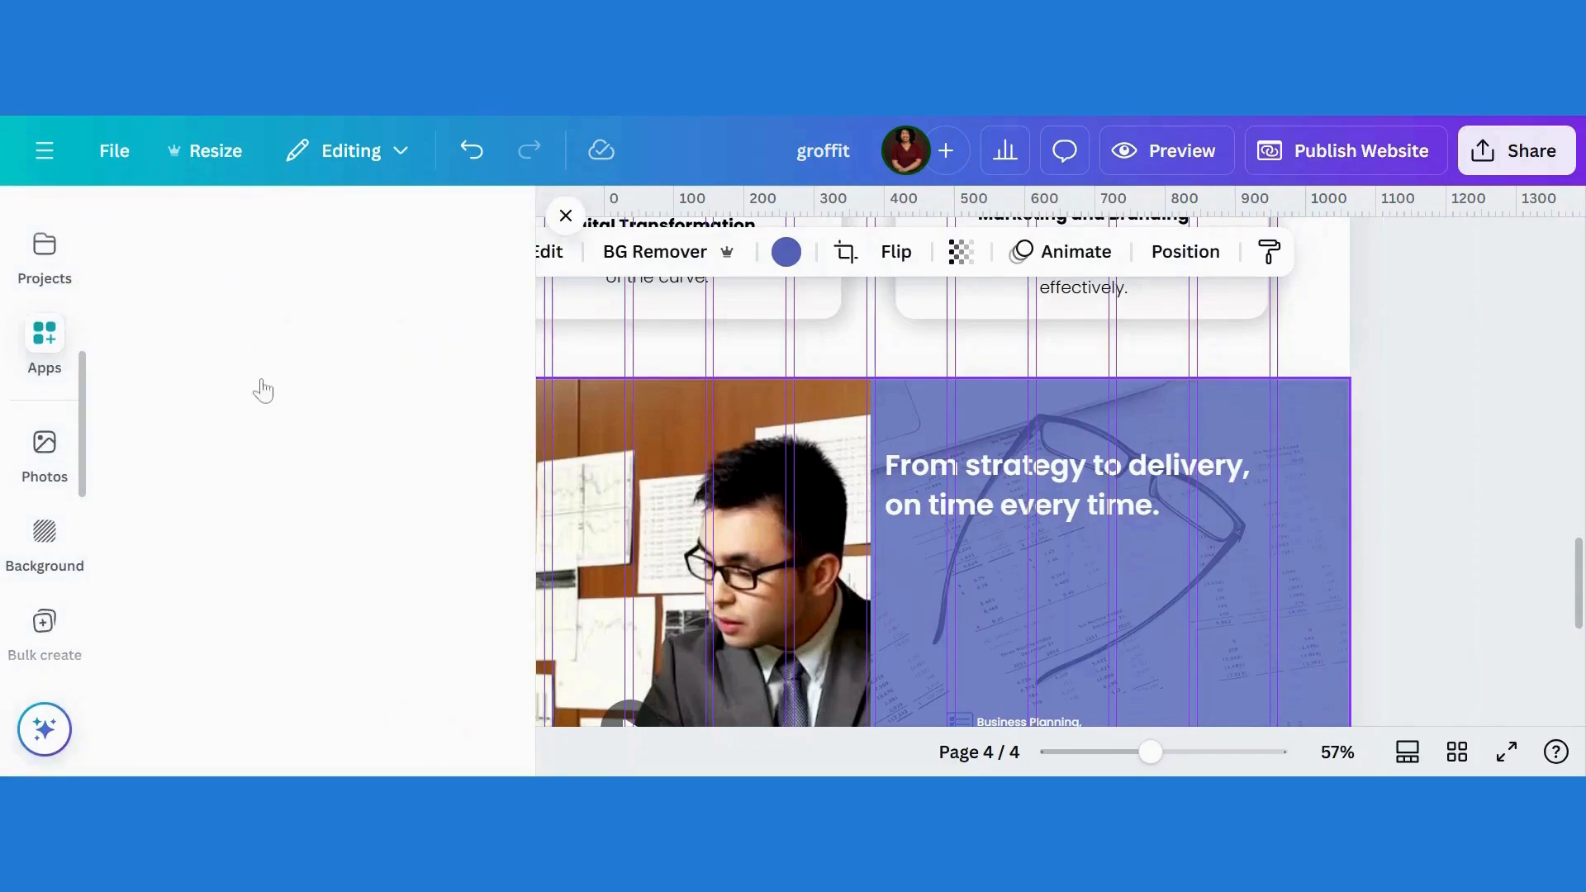
click(252, 248)
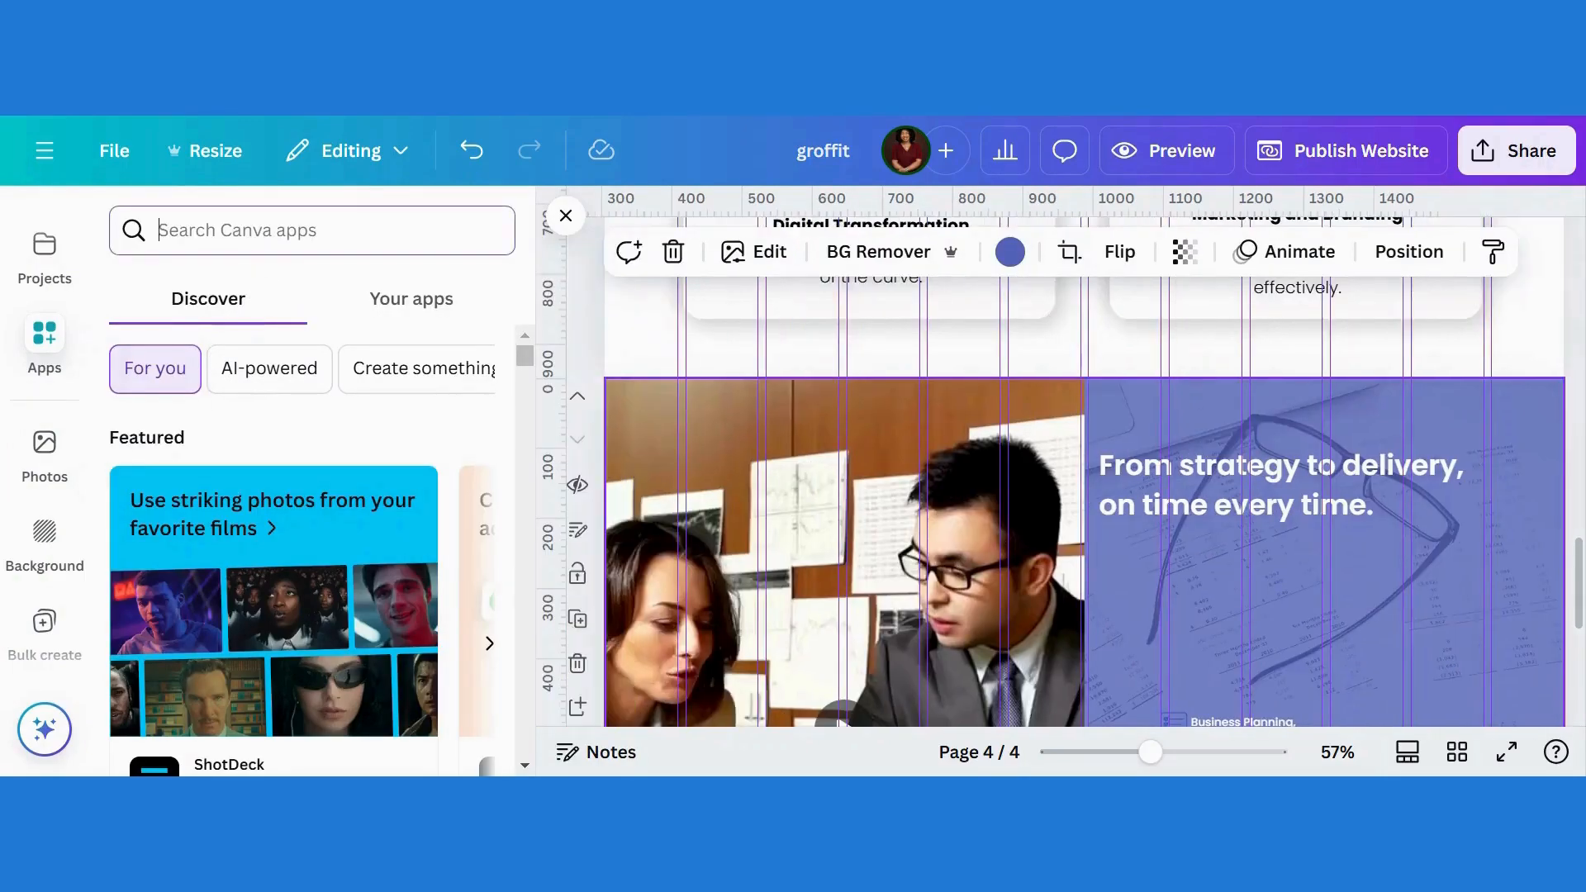
text(lo)
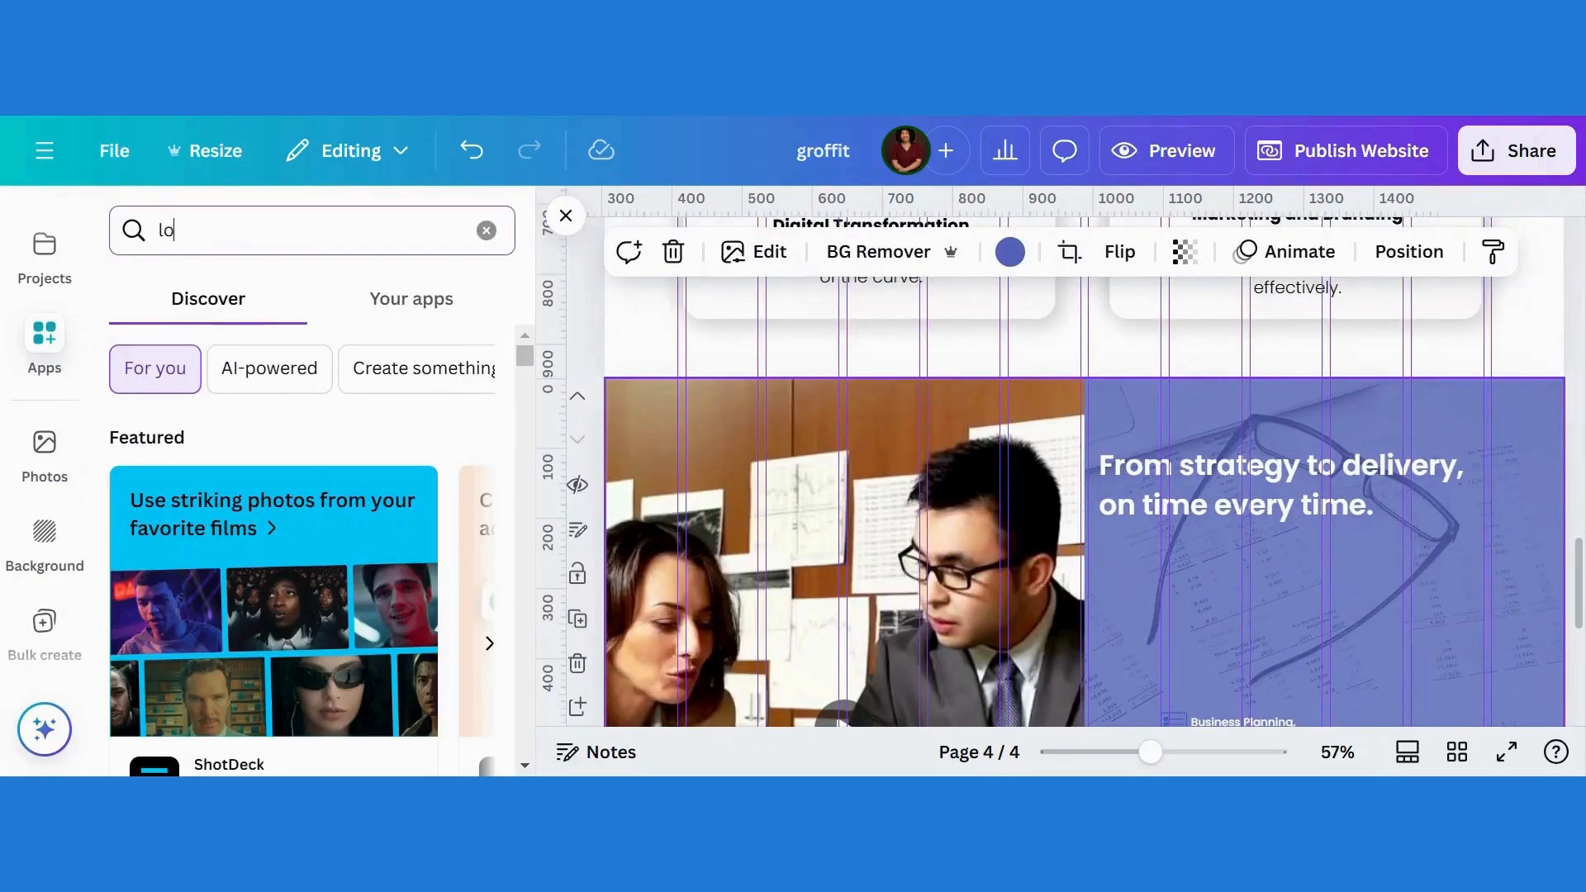
text(rem)
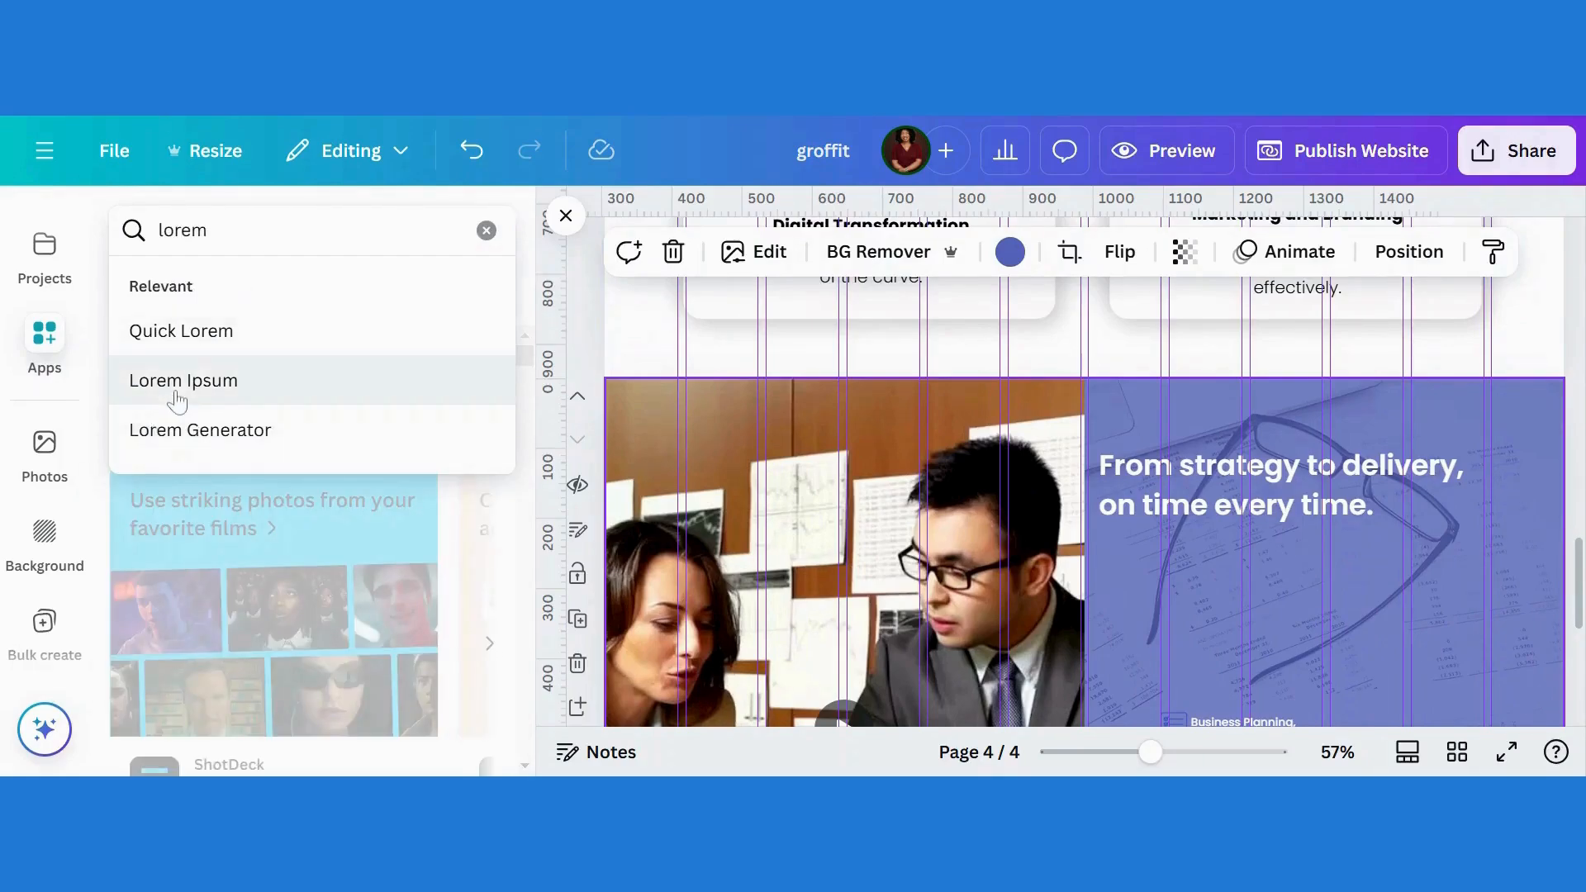
click(176, 382)
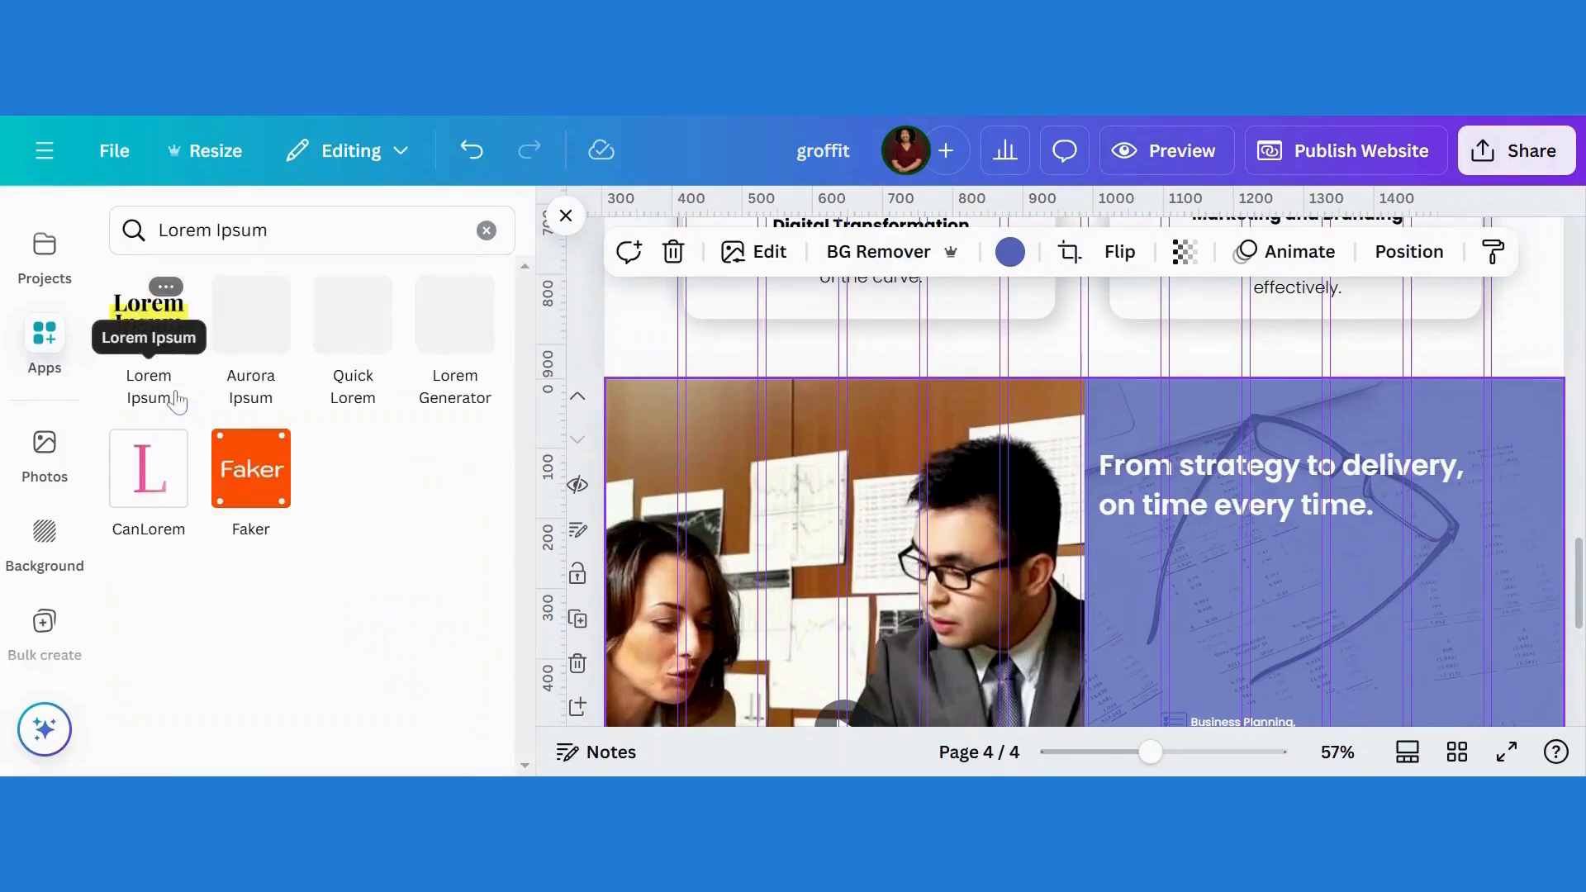
click(150, 350)
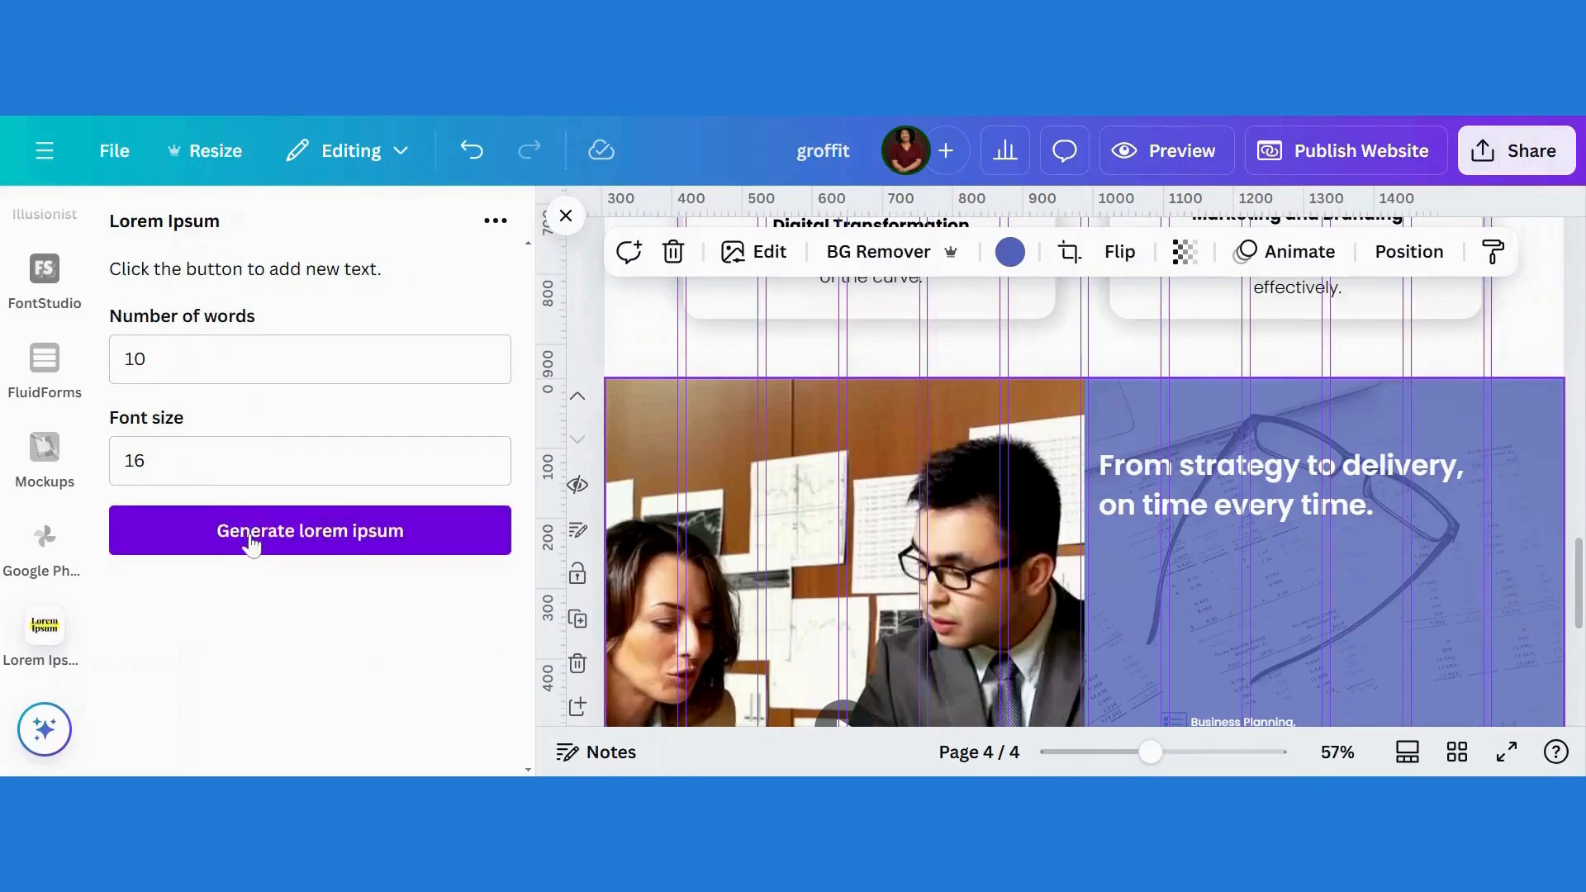
Step: Generate a 20-word lorem ipsum paragraph on the fourth page
click(252, 545)
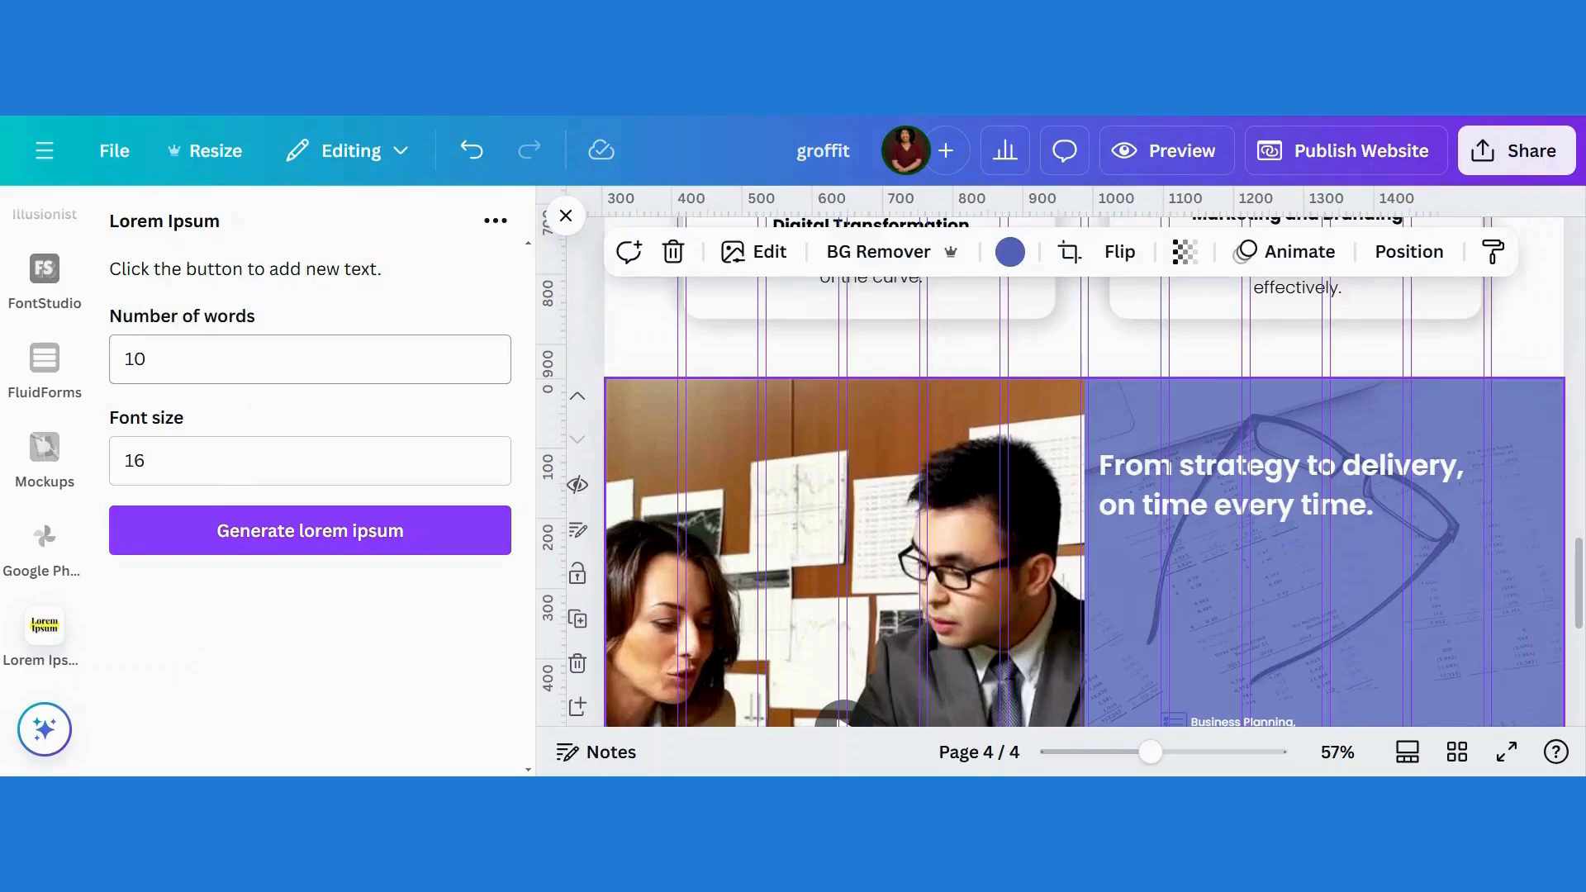
key(BackSpace)
key(BackSpace)
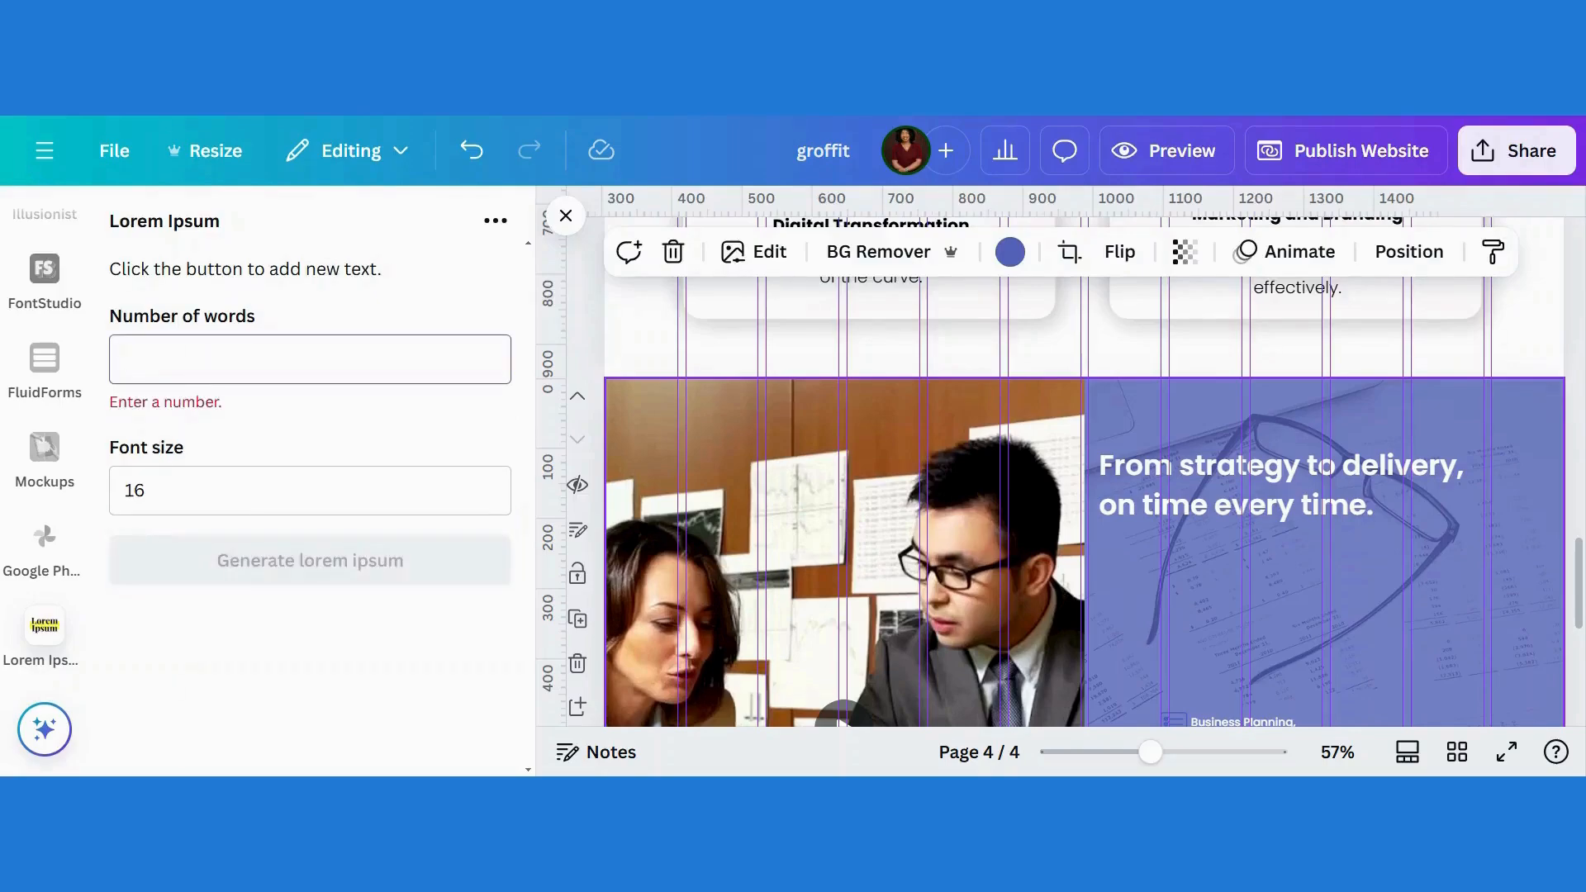
text(20)
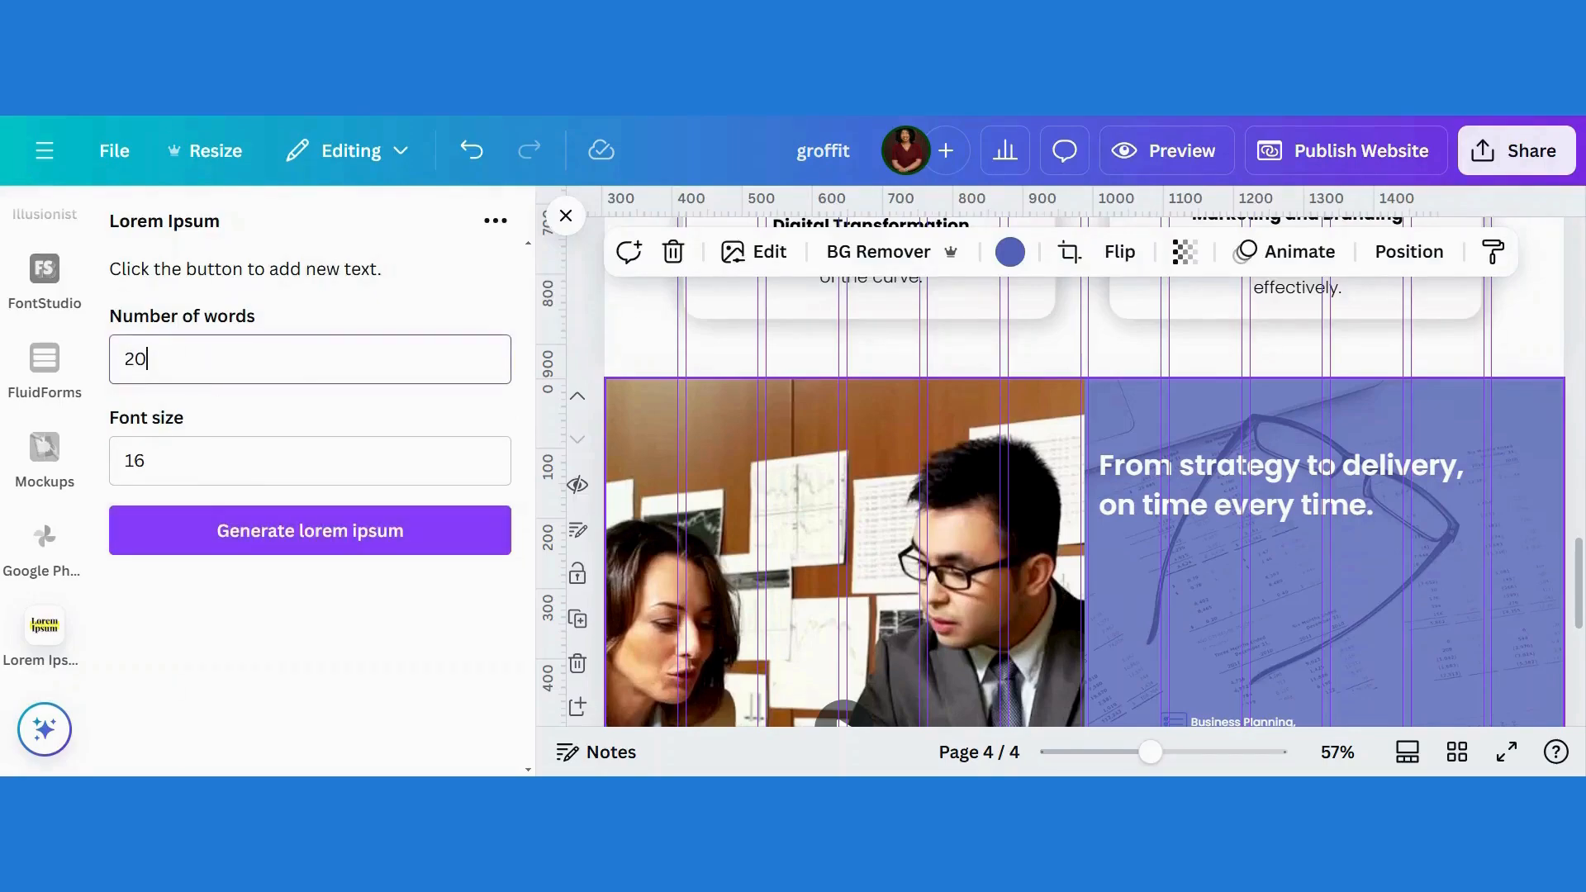
click(257, 549)
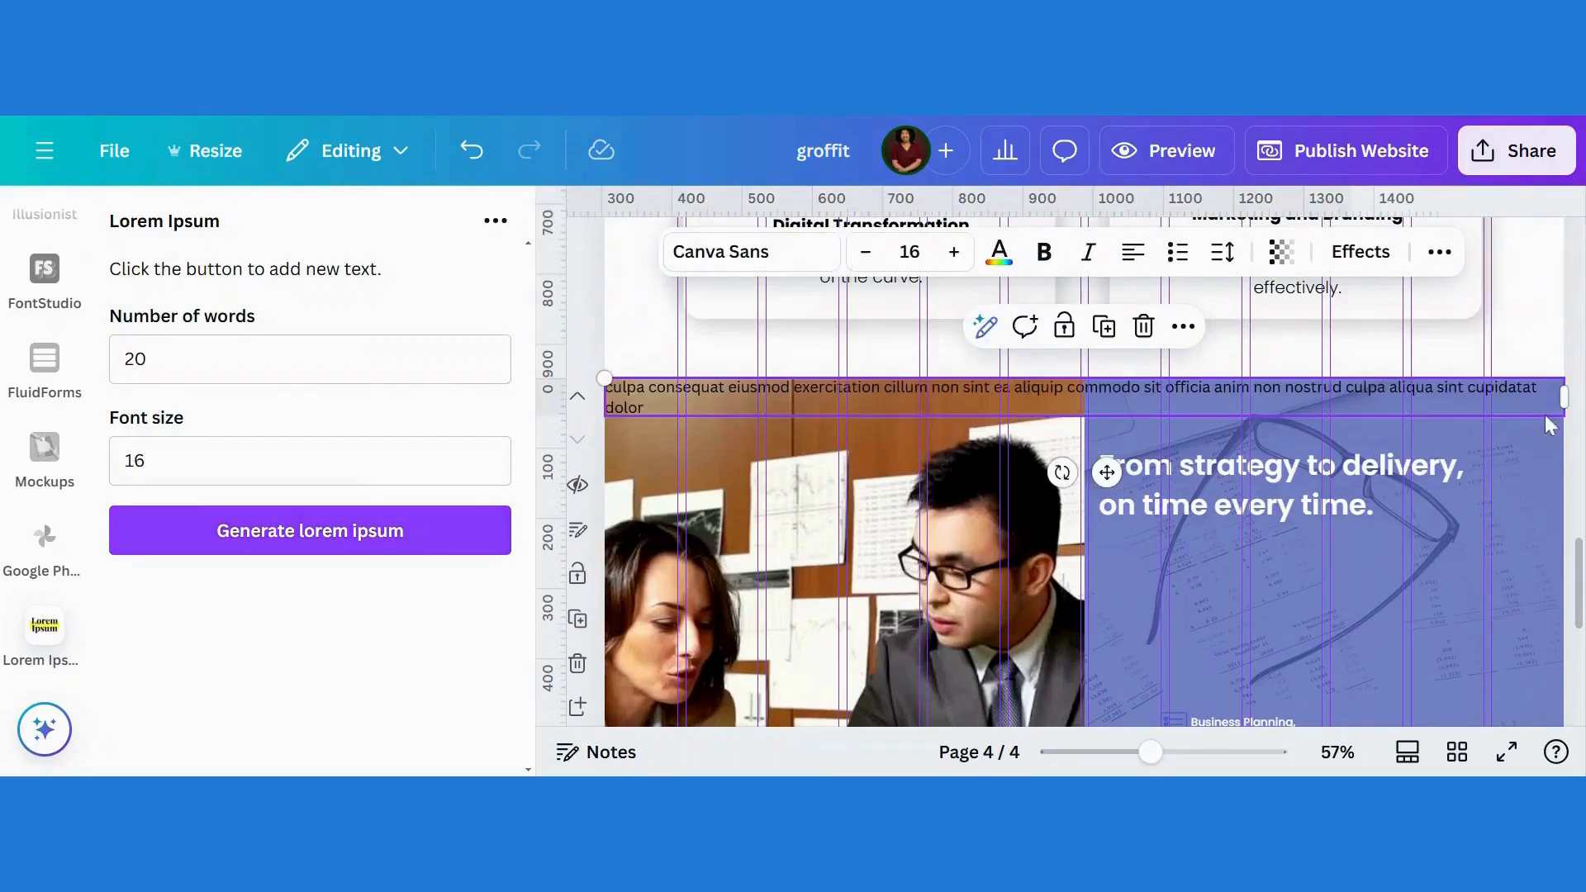
Step: Place the lorem ipsum paragraph directly beneath the heading on the tinted half, narrowed to roughly the heading's width
drag(1566, 395, 1029, 453)
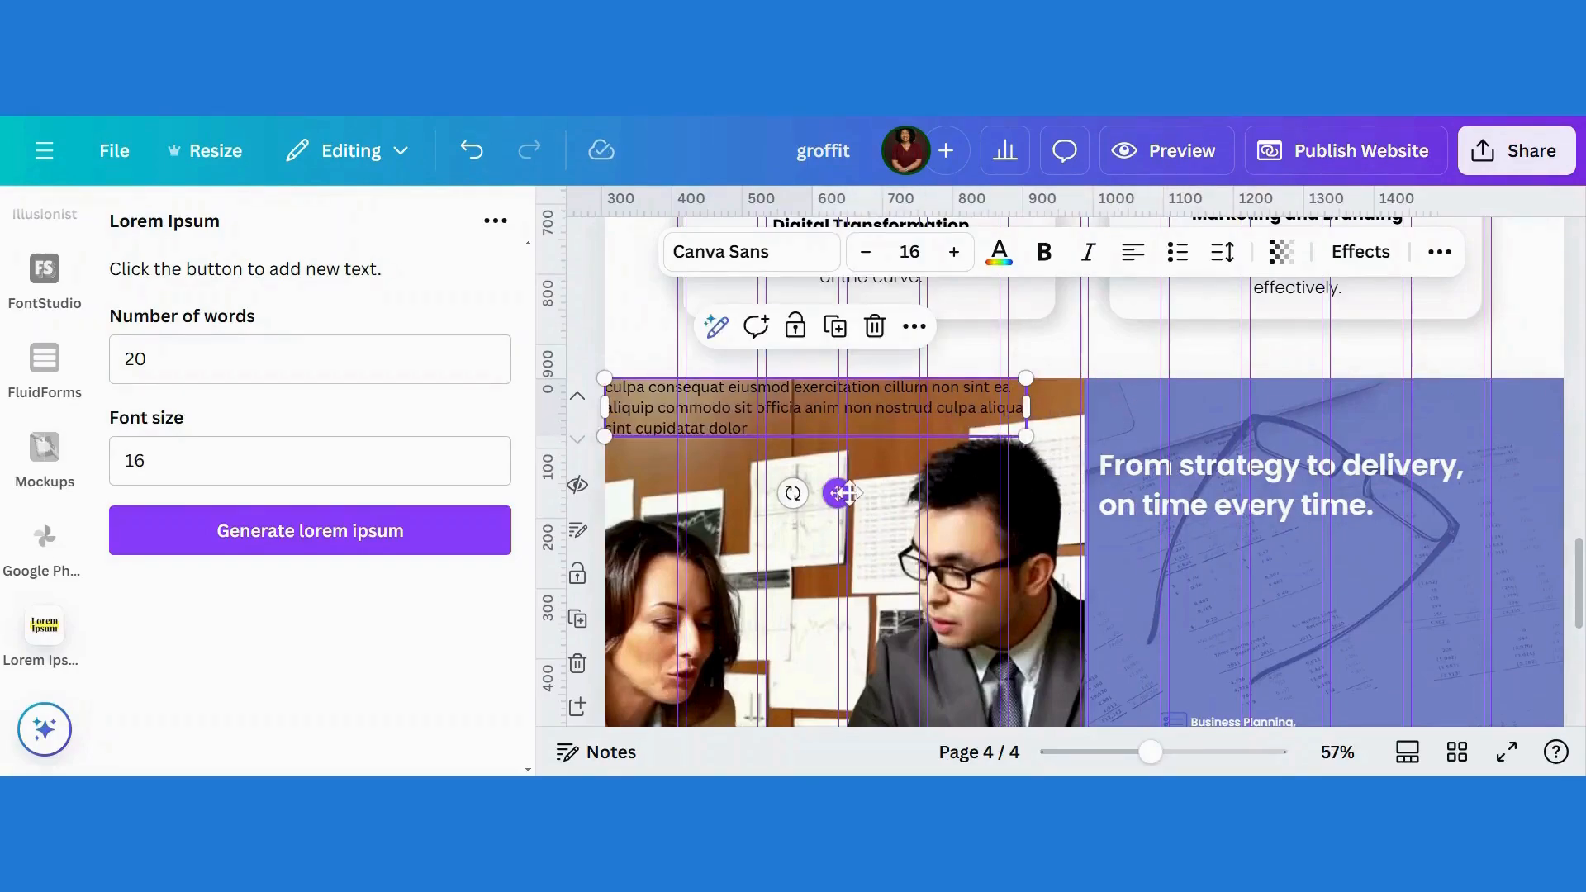
drag(837, 493, 1344, 656)
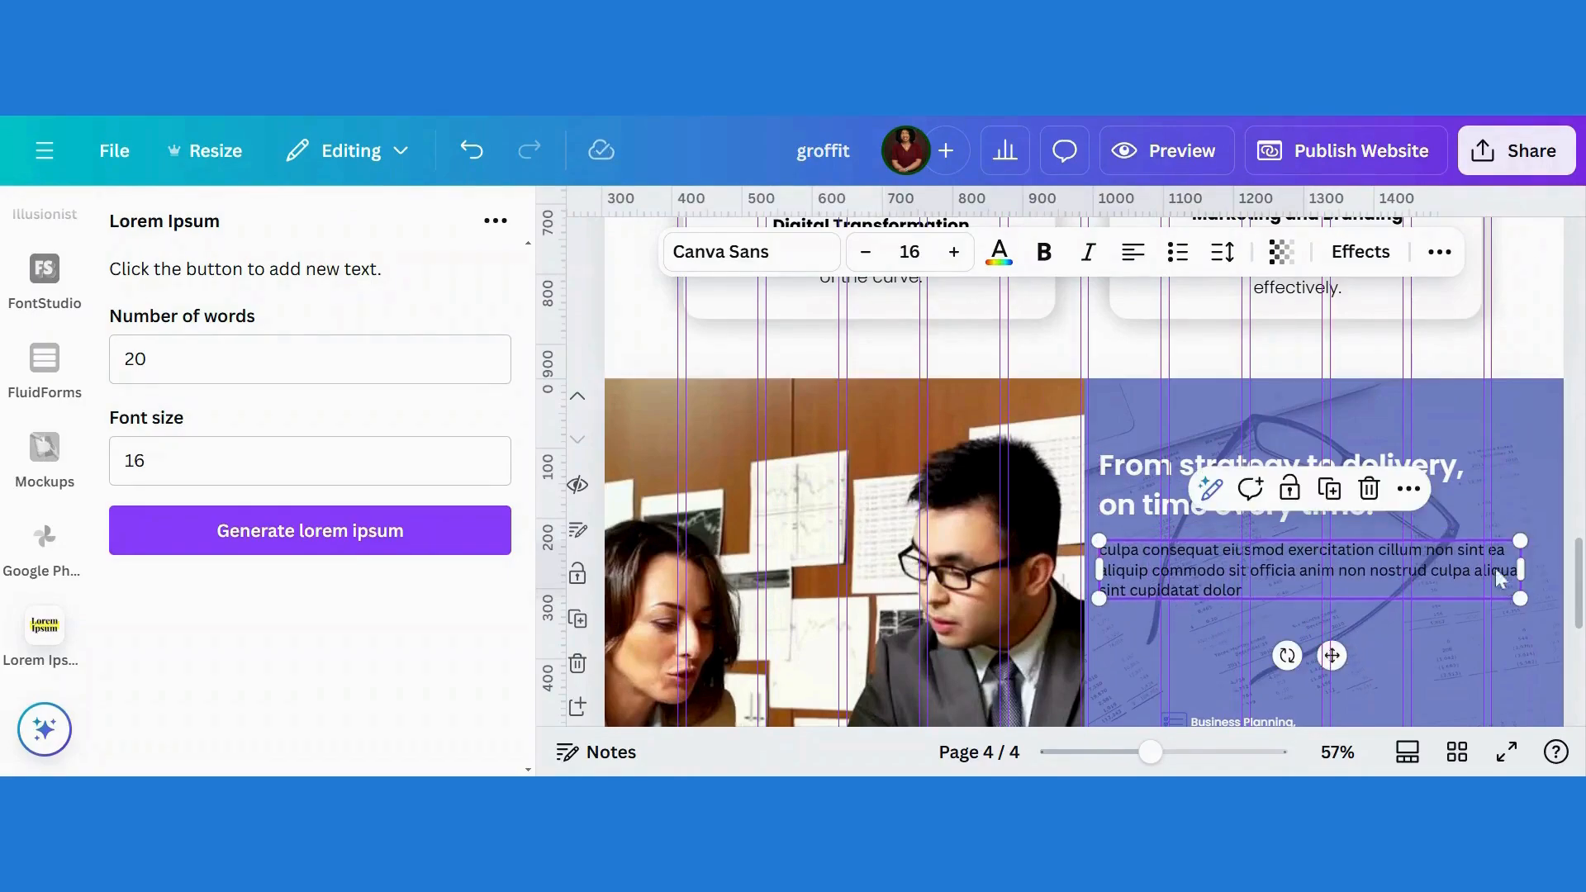
drag(1529, 581, 1448, 600)
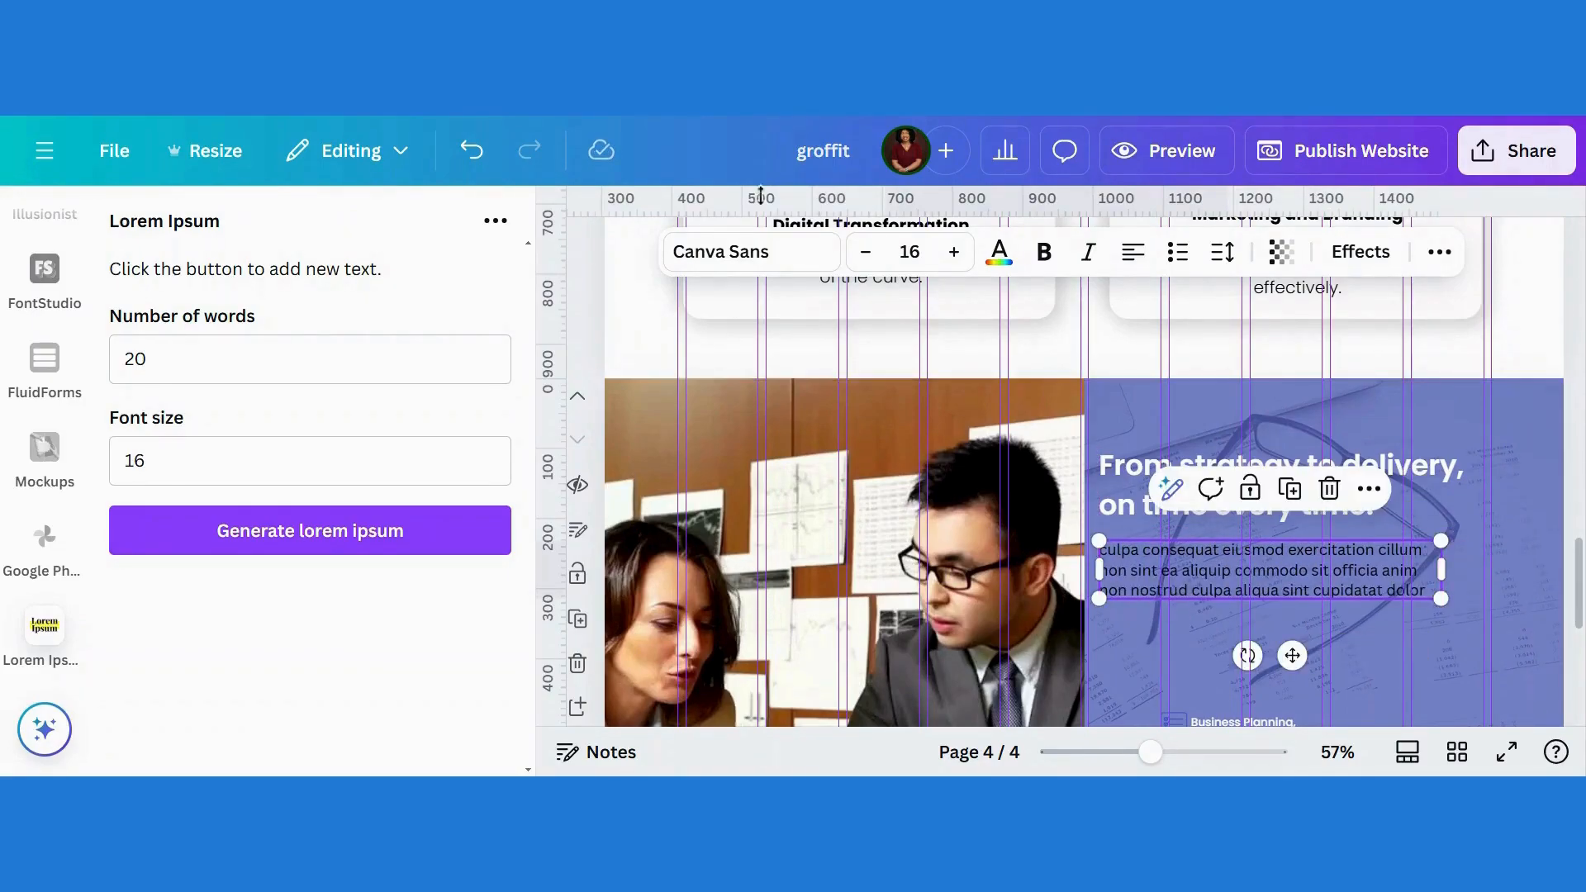
Step: Format the lorem ipsum paragraph in Poppins Light with white (#ffffff) text
click(754, 259)
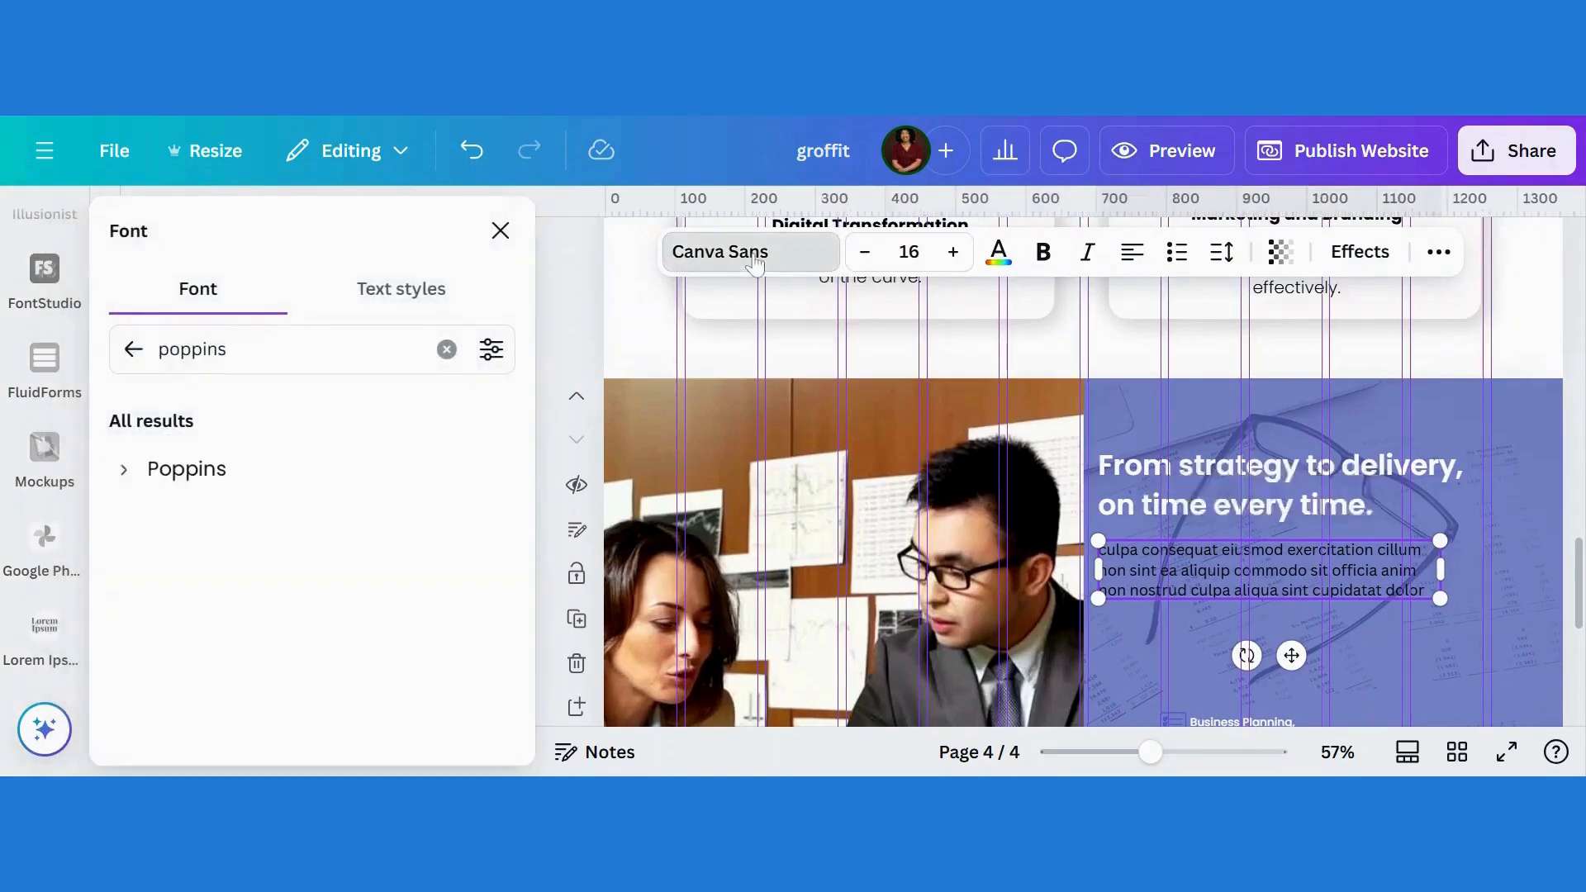
click(124, 471)
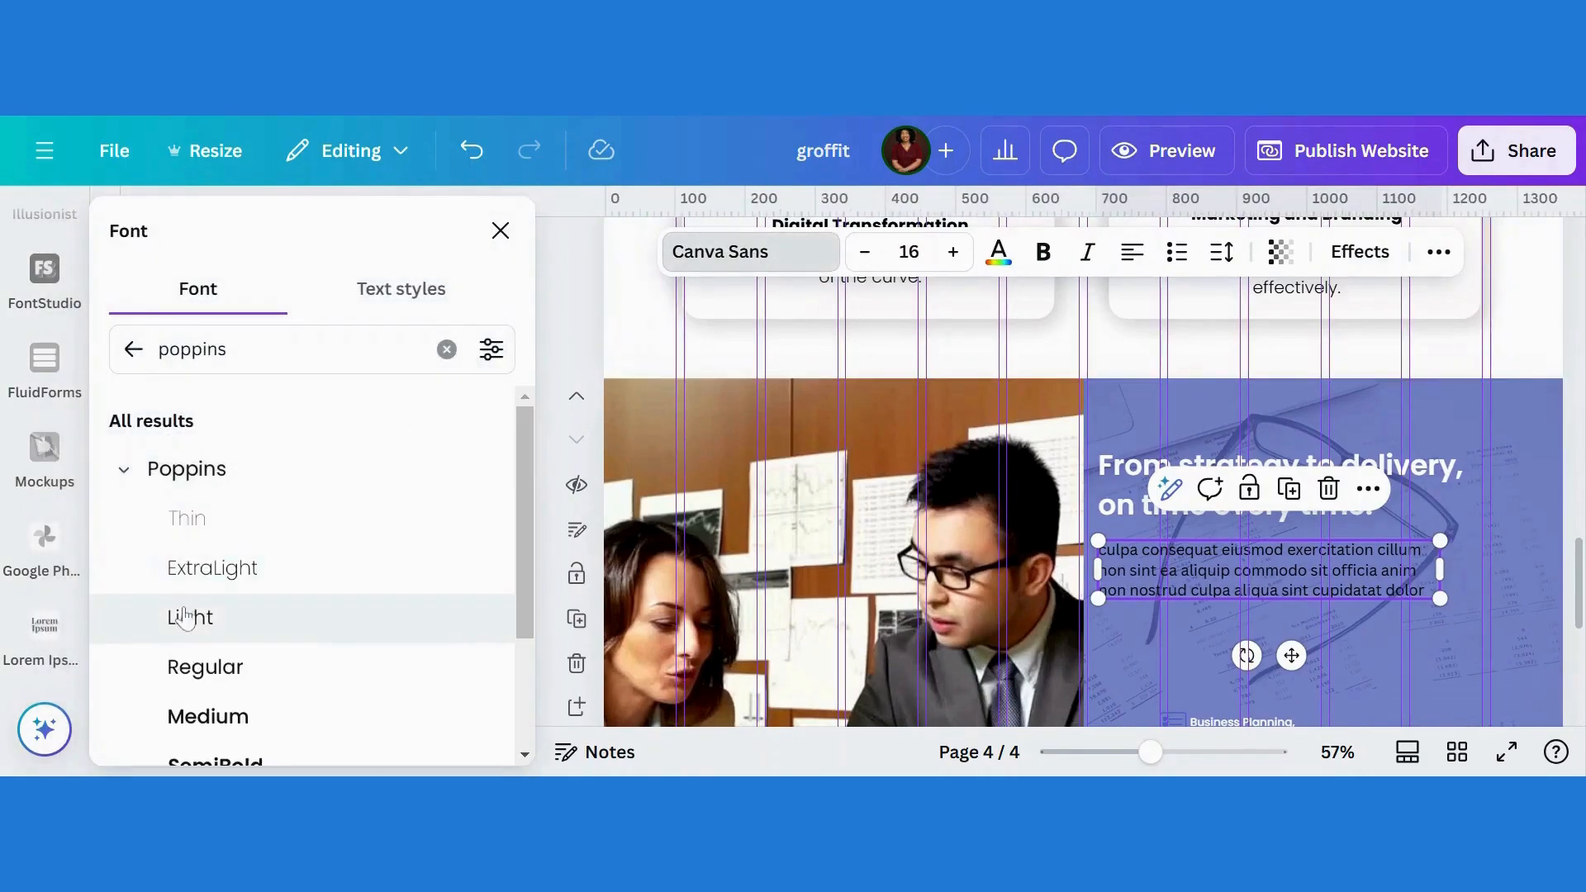
click(188, 616)
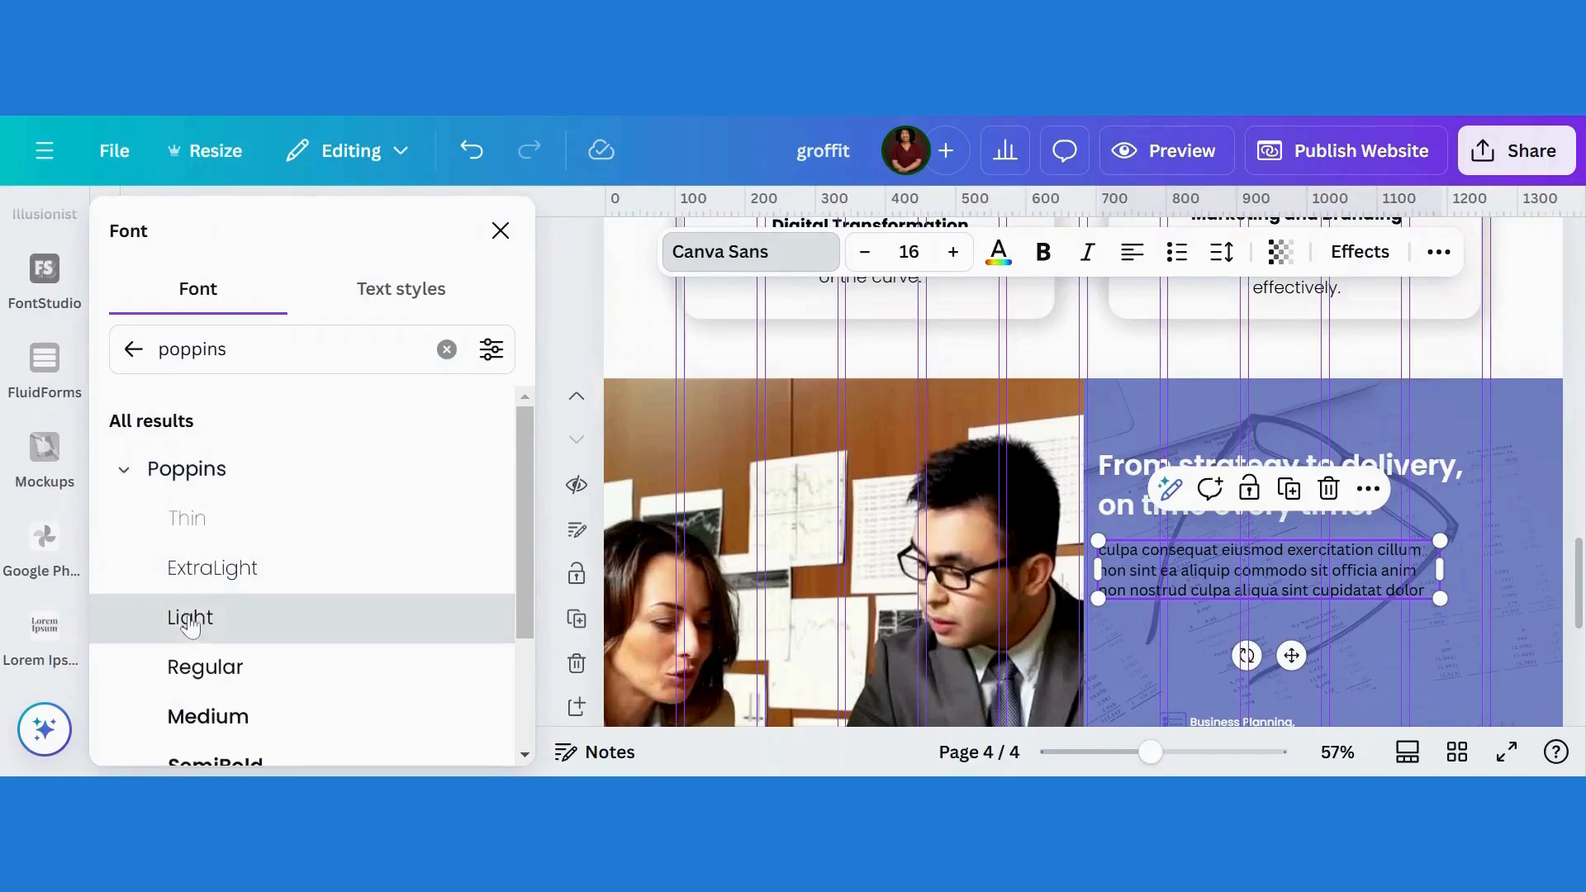
click(999, 252)
click(203, 483)
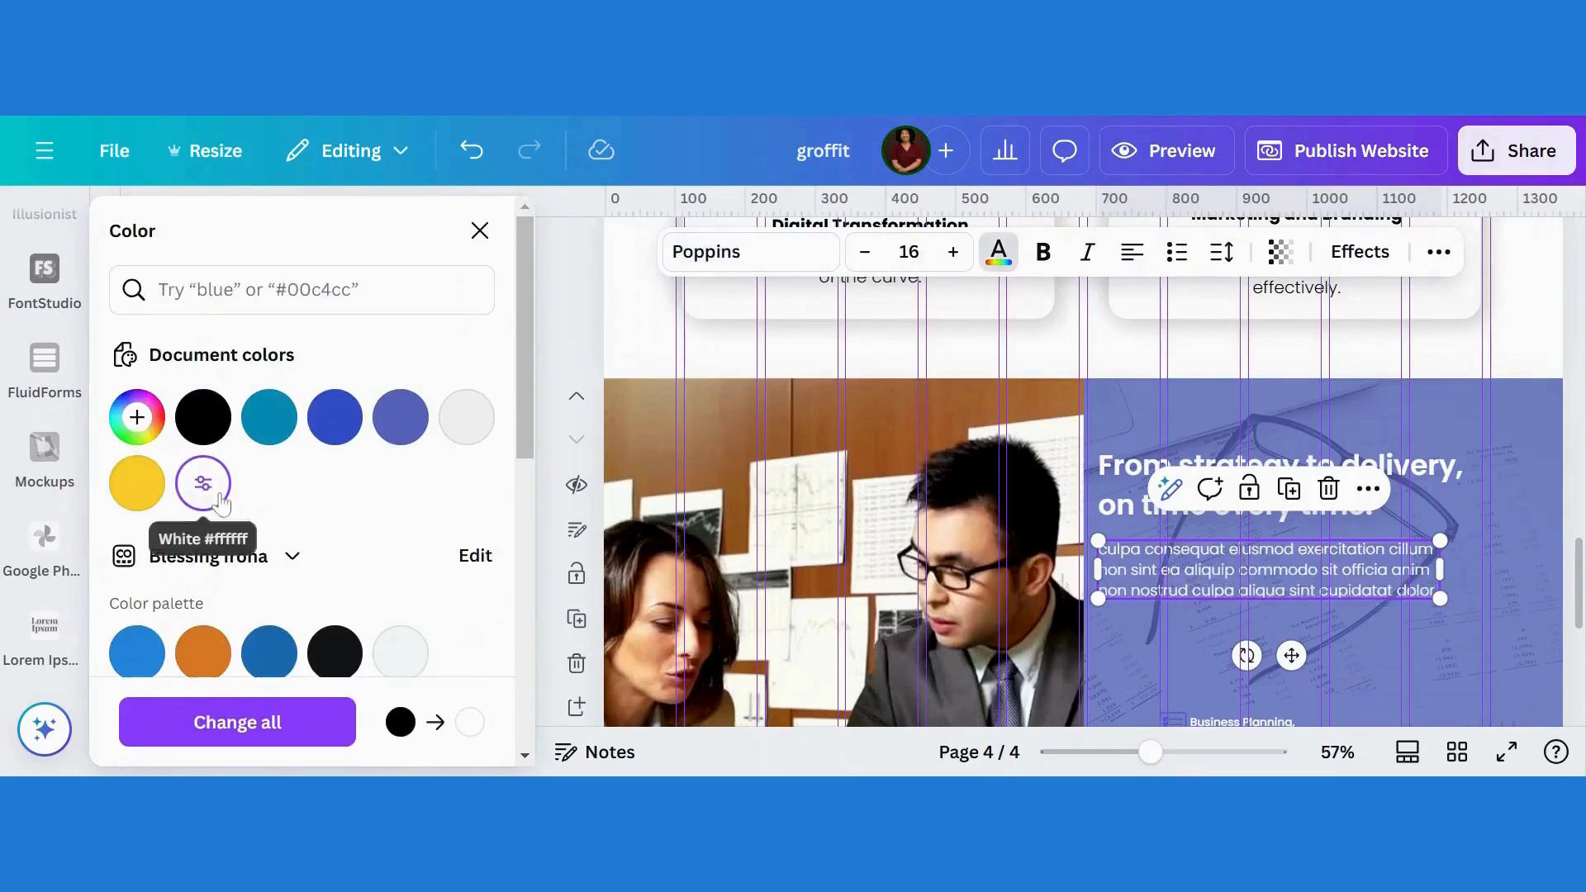
drag(1296, 659, 1292, 653)
Step: Move the Business Planning item down to just above the Financial Projections item
drag(1578, 565, 1578, 627)
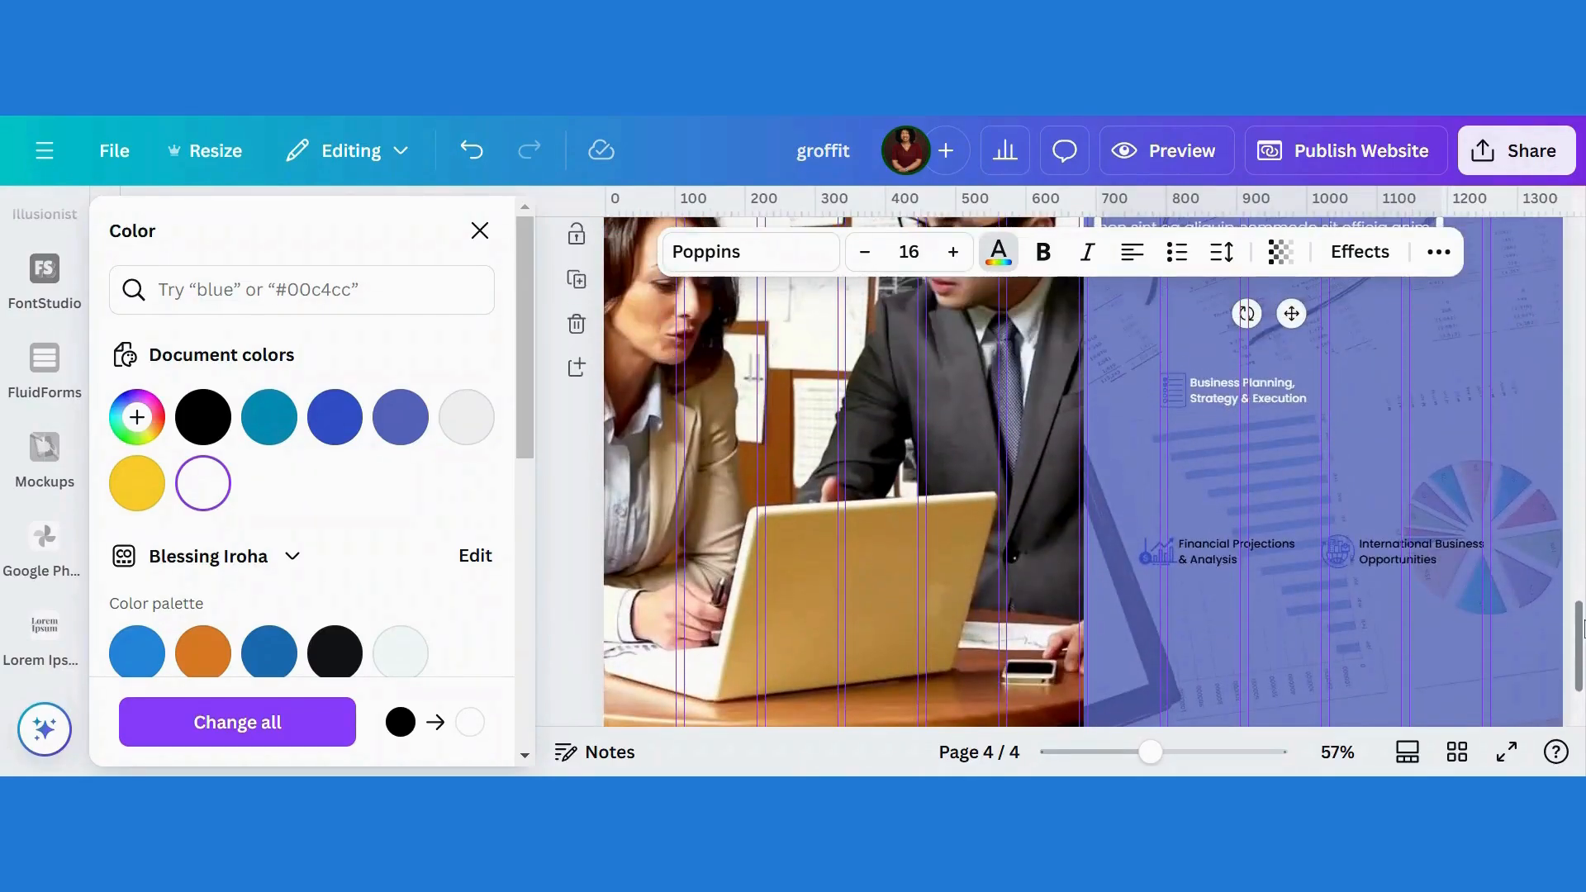
click(1173, 393)
drag(1173, 393, 1190, 501)
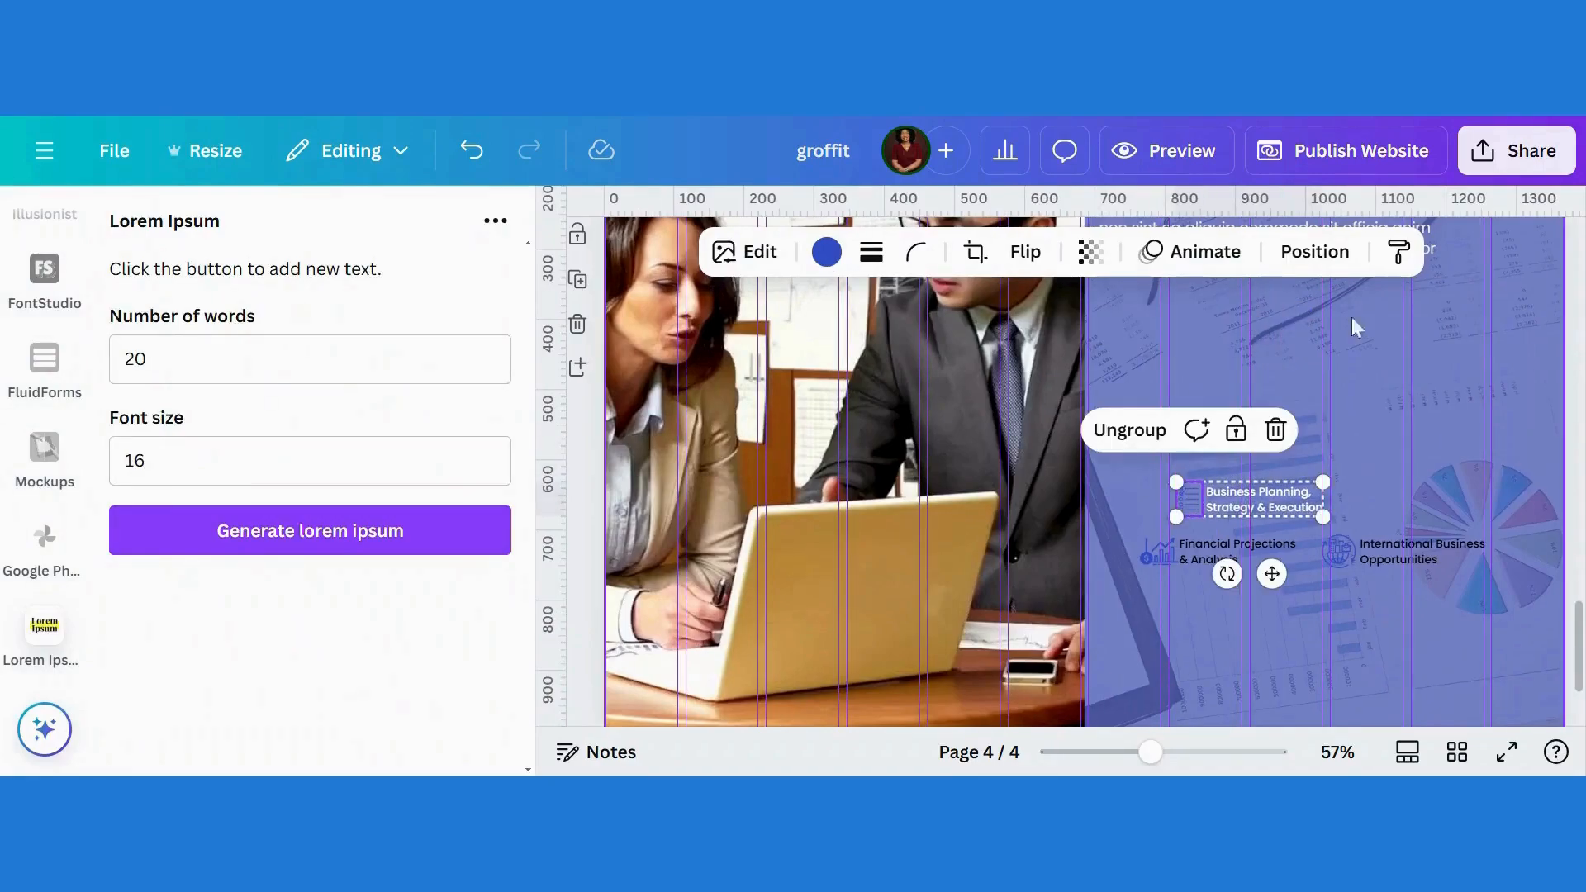
click(1355, 368)
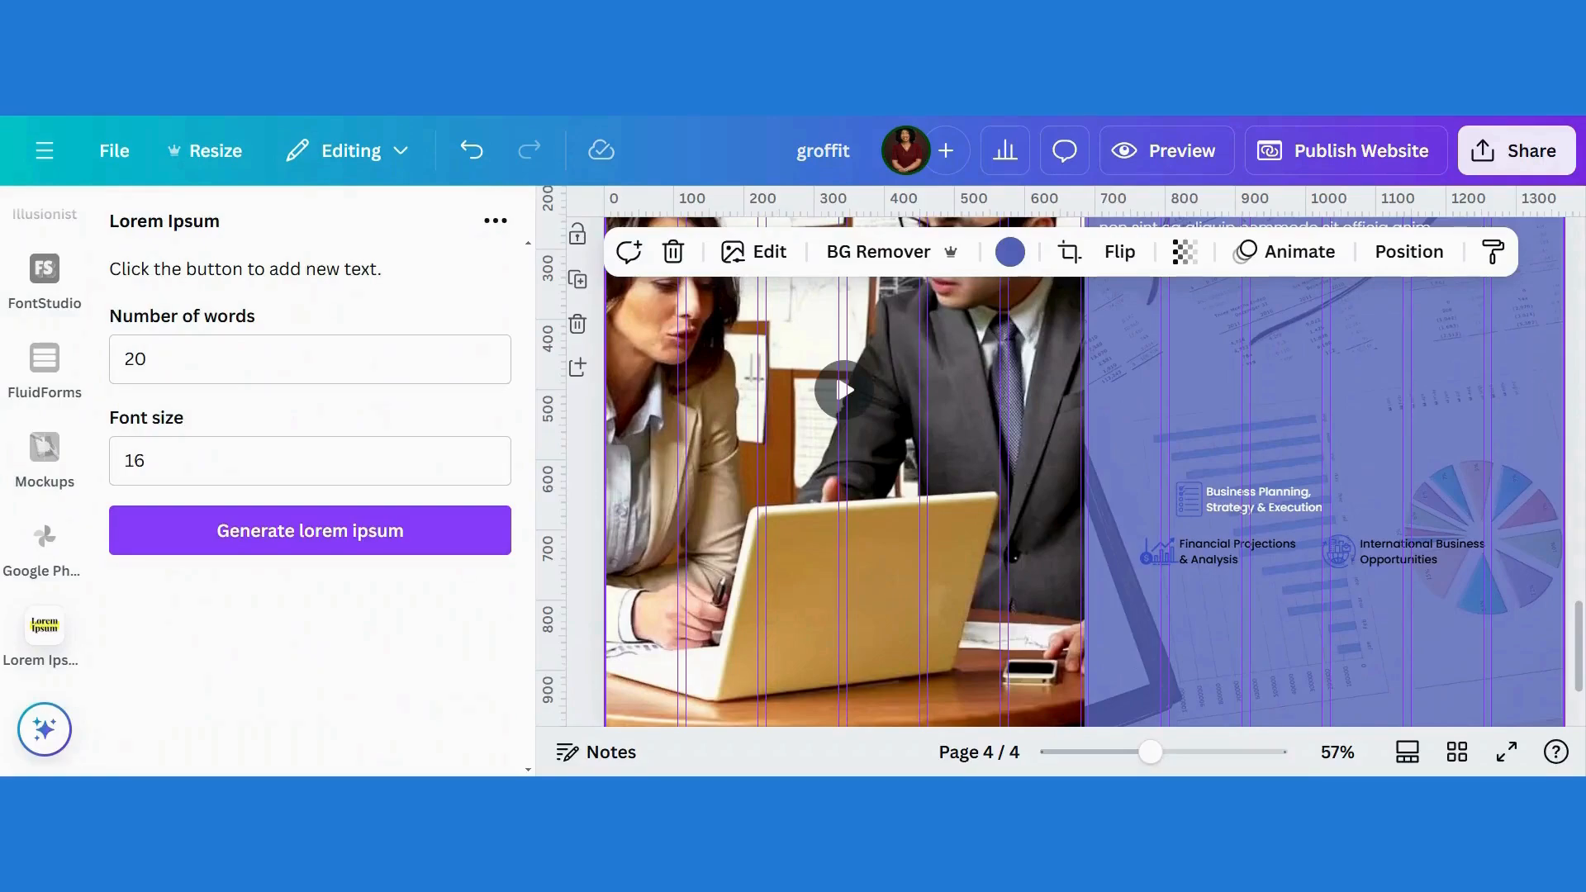
Step: Add a rectangle shape, widen it, and place it beneath the lorem ipsum paragraph on the tinted half
key(r)
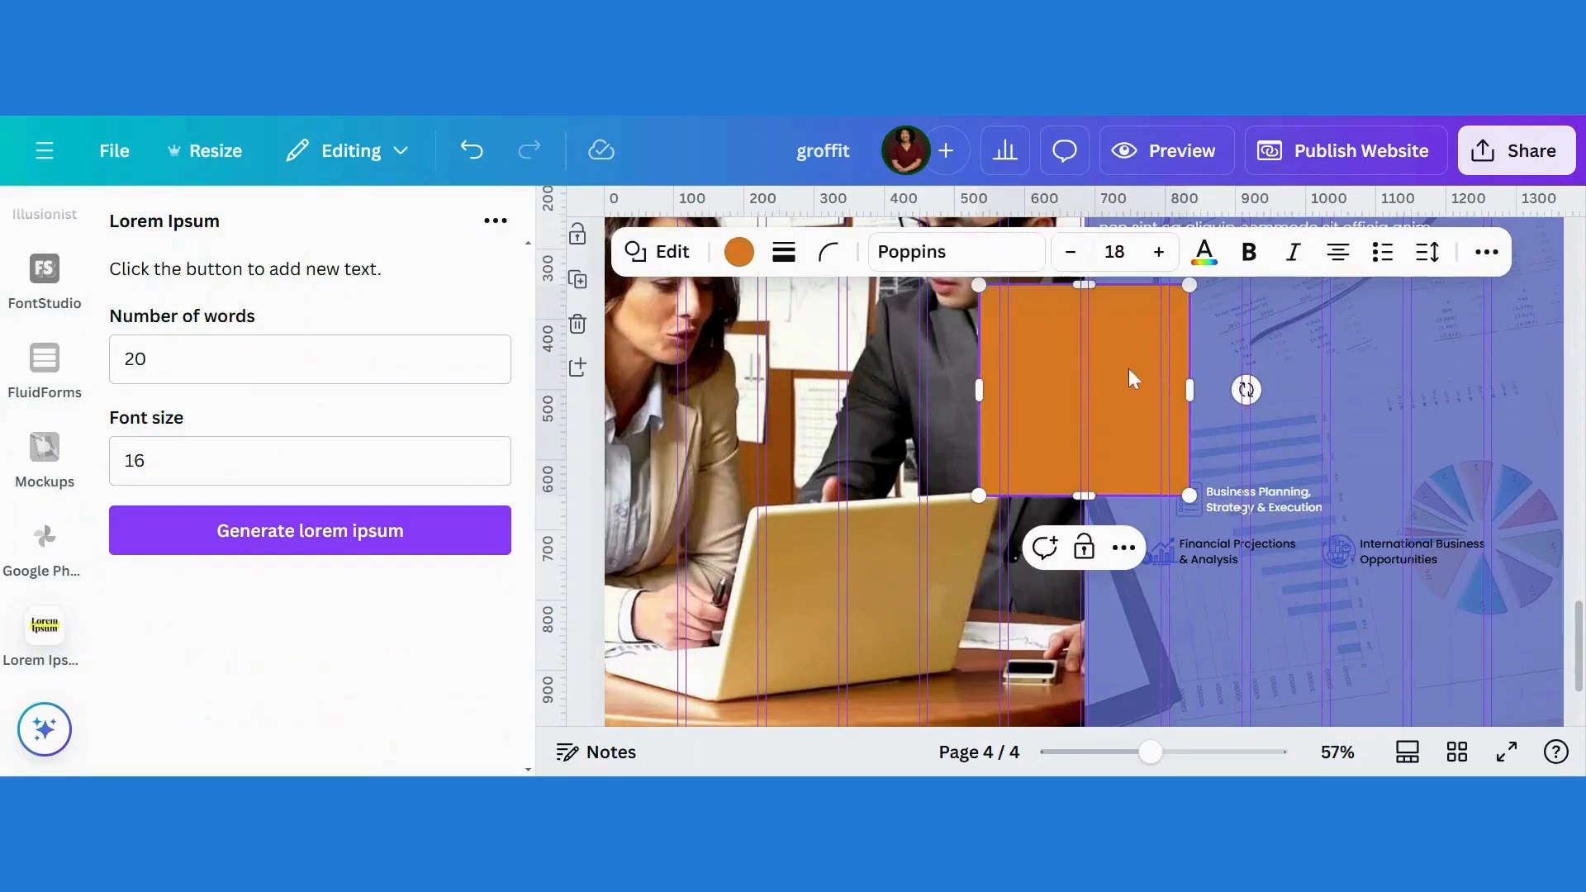
drag(1189, 395, 1361, 394)
drag(1583, 622, 1582, 577)
drag(1298, 595, 1385, 584)
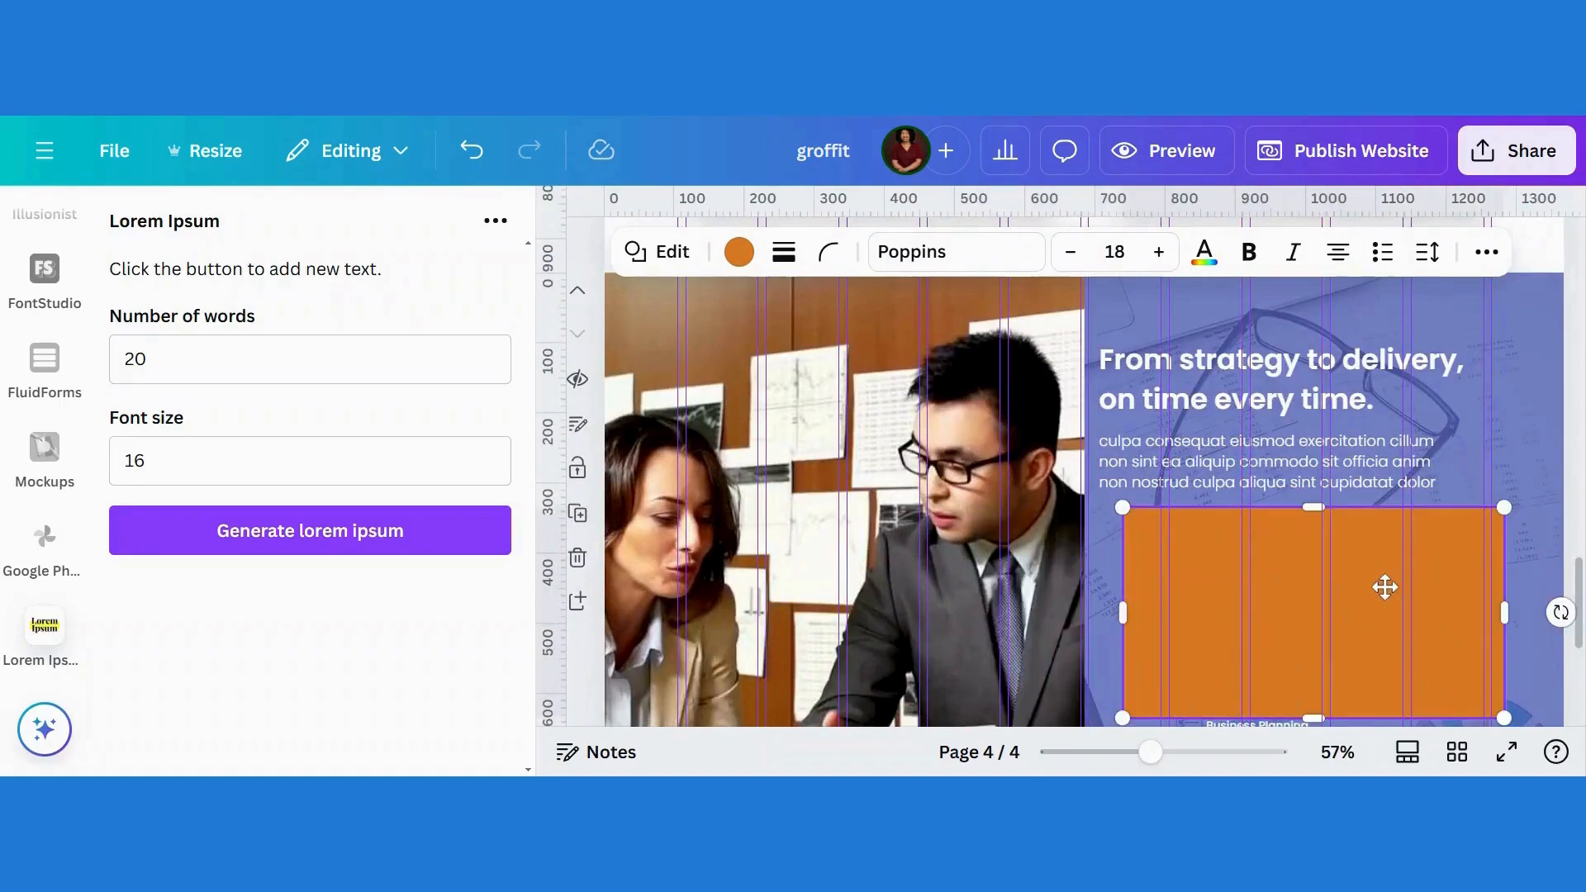
Step: Shift the heading and the lorem ipsum paragraph together so their text lines up with the orange rectangle's near edge
click(1339, 366)
shift+click(1359, 446)
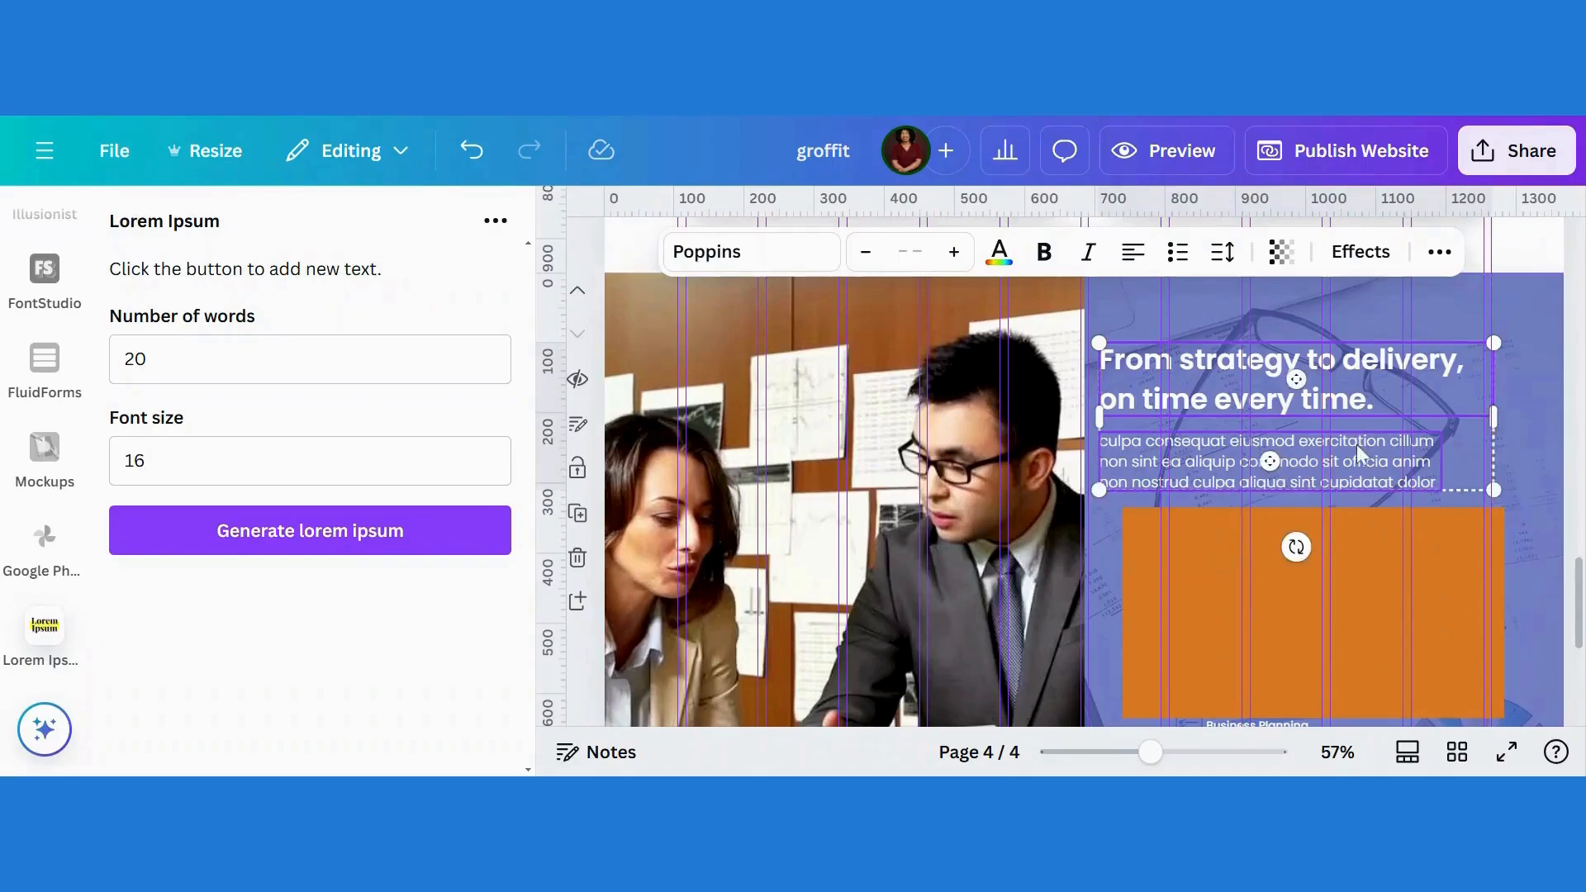
drag(1357, 446, 1291, 461)
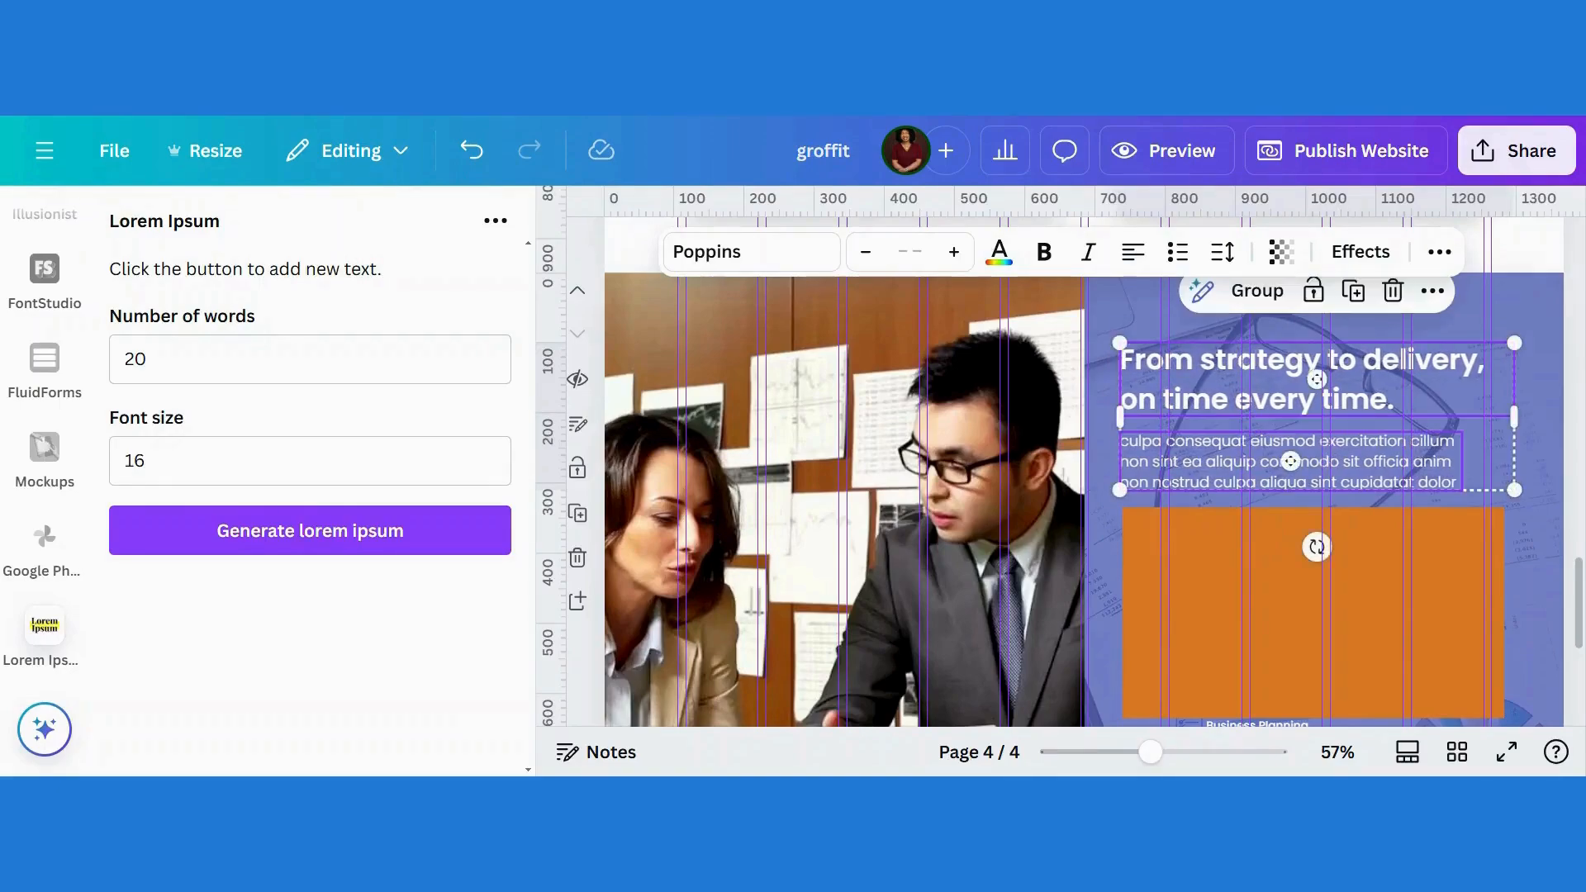
Step: Fill the orange rectangle with white and reduce its height to roughly half by raising its lower edge
click(1456, 602)
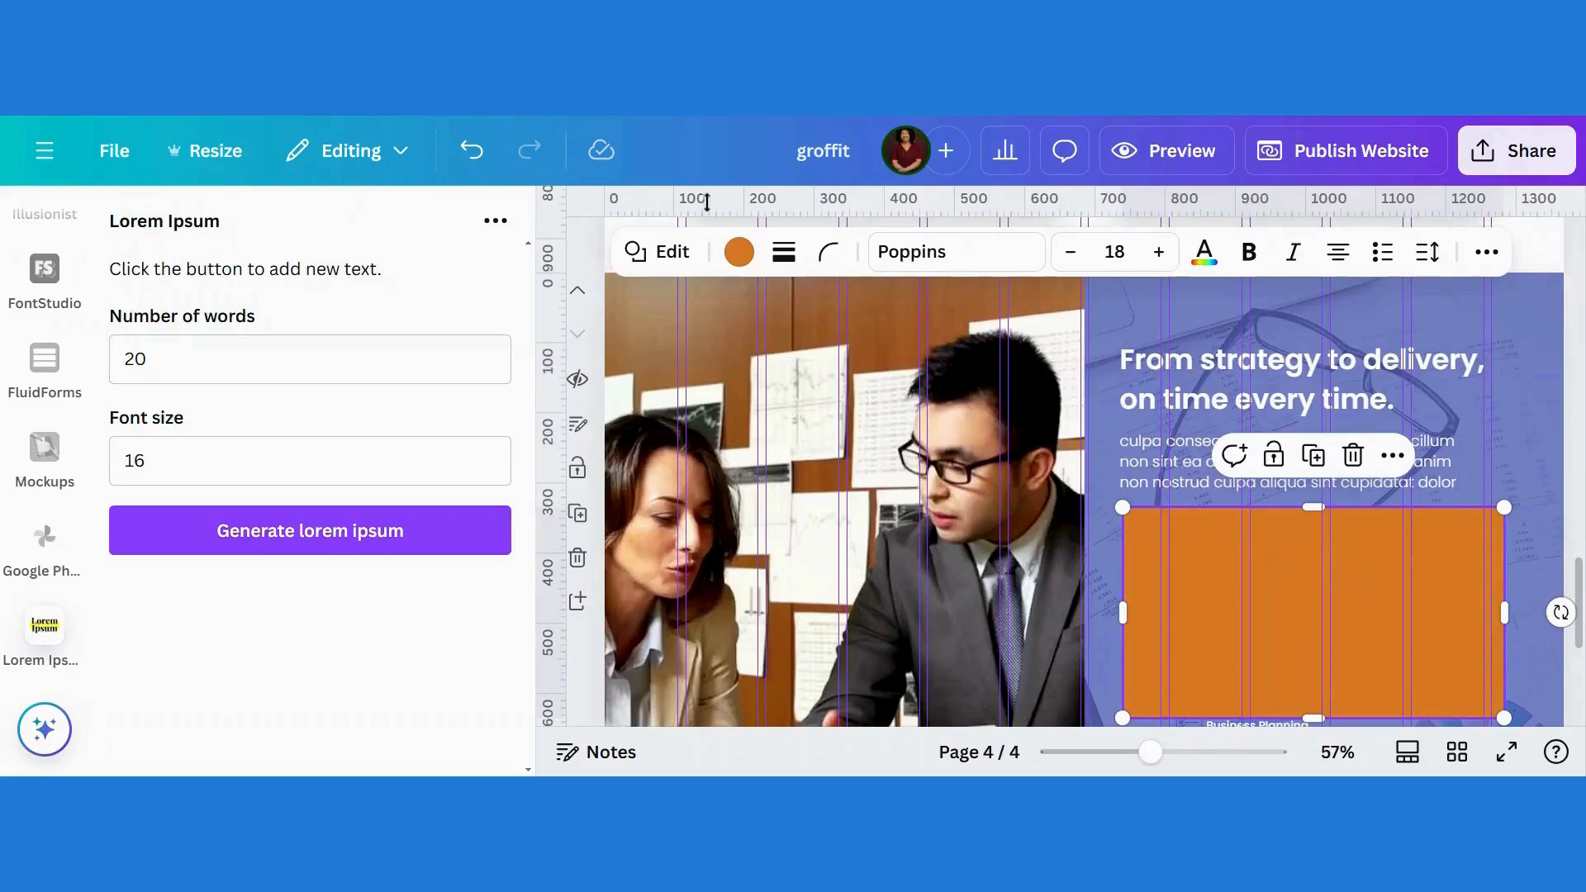
click(739, 254)
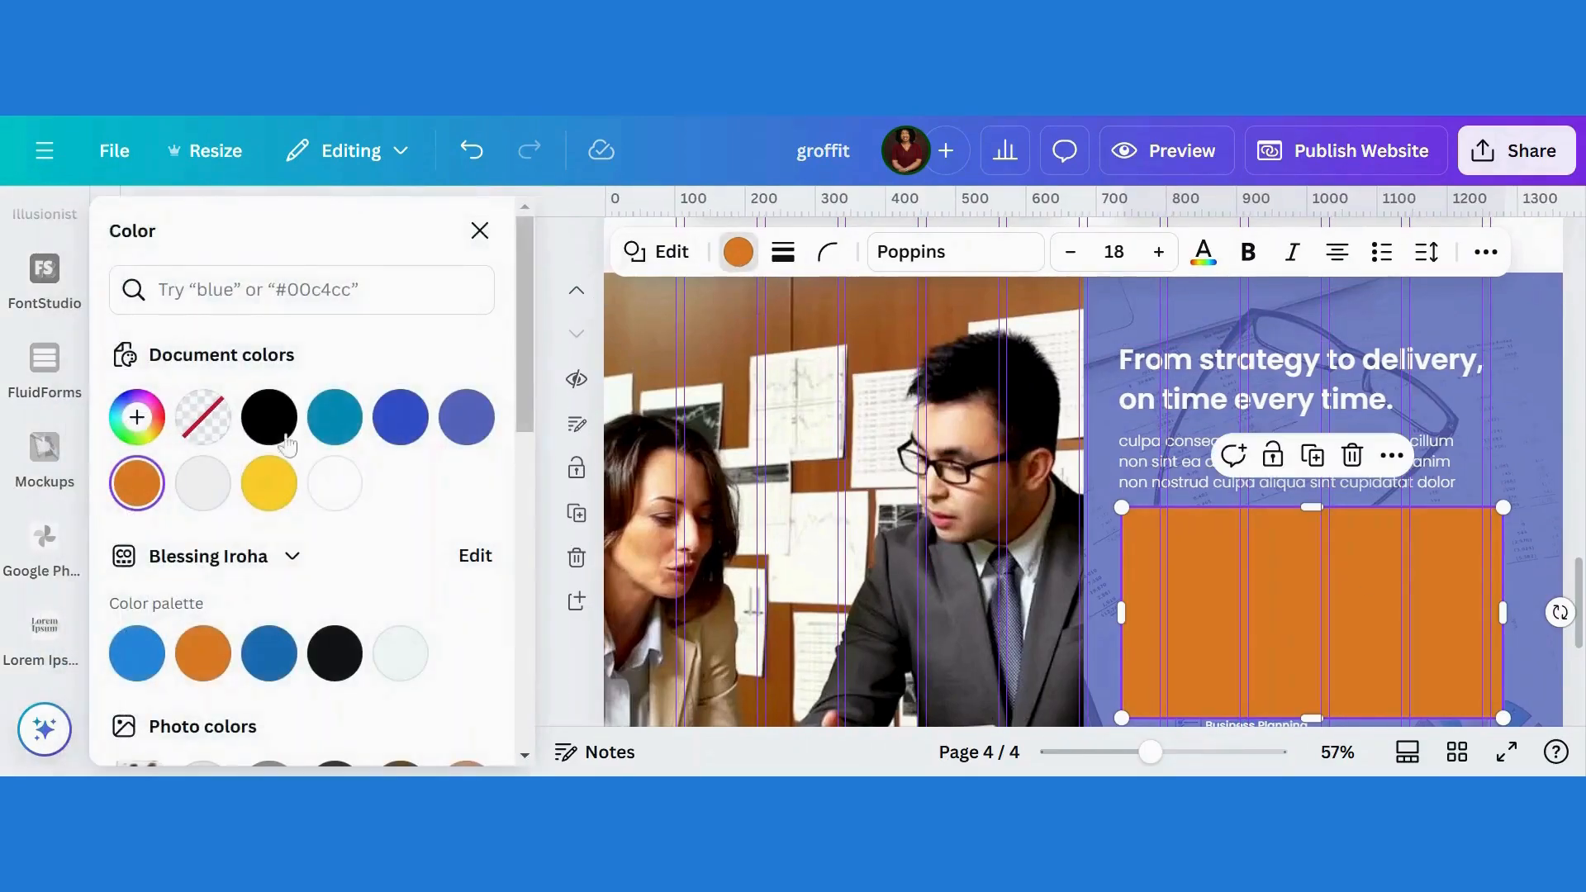
click(338, 488)
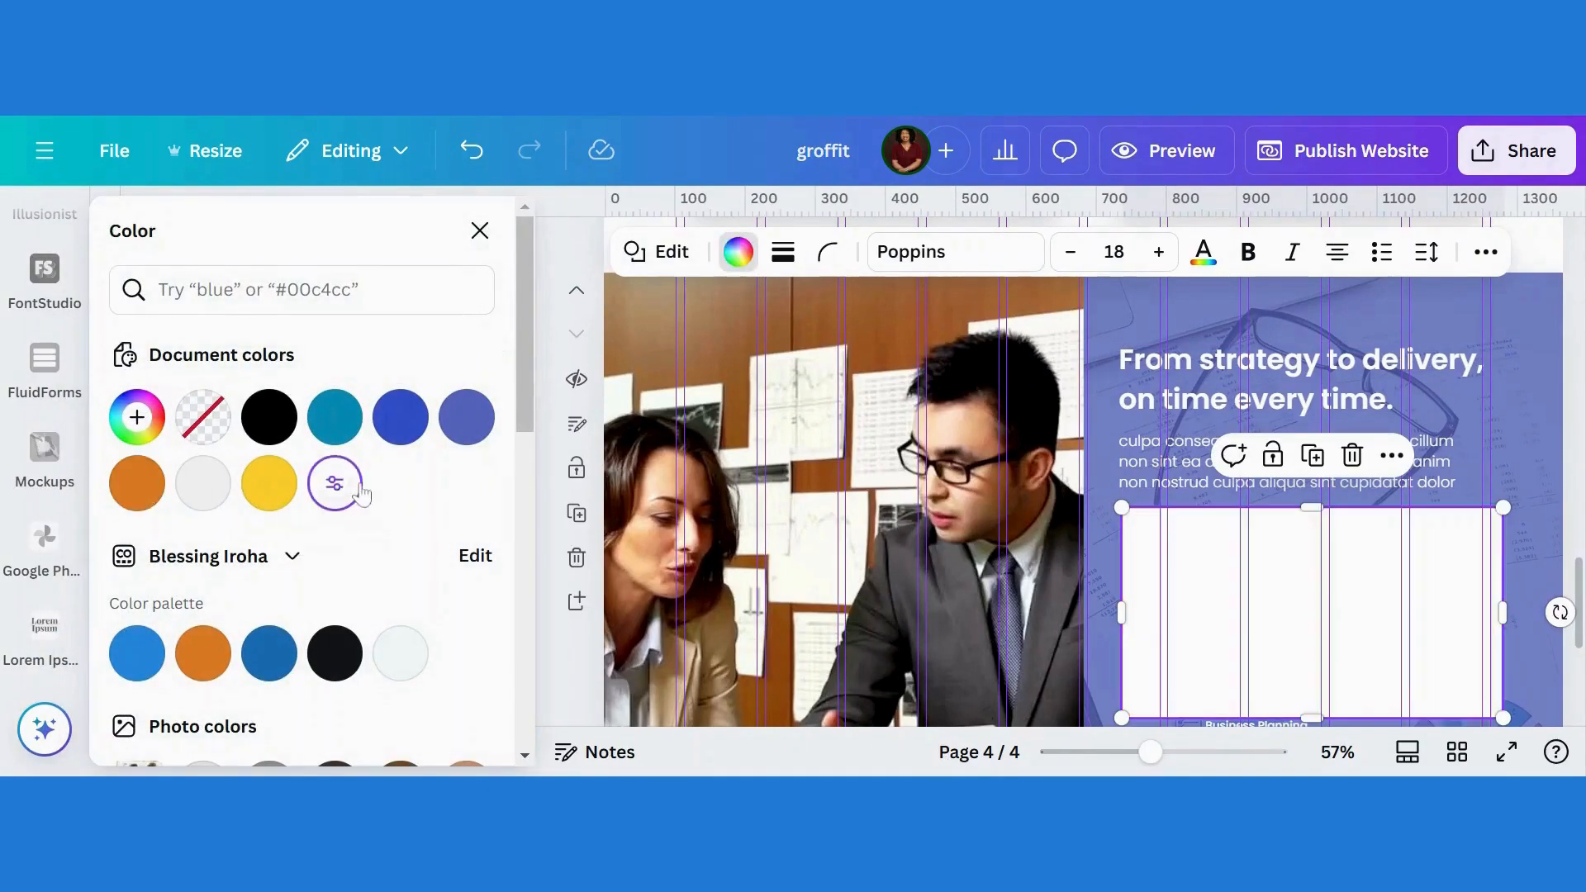
drag(1312, 678, 1308, 624)
Step: Select the Business Planning item beneath the white rectangle
click(1287, 725)
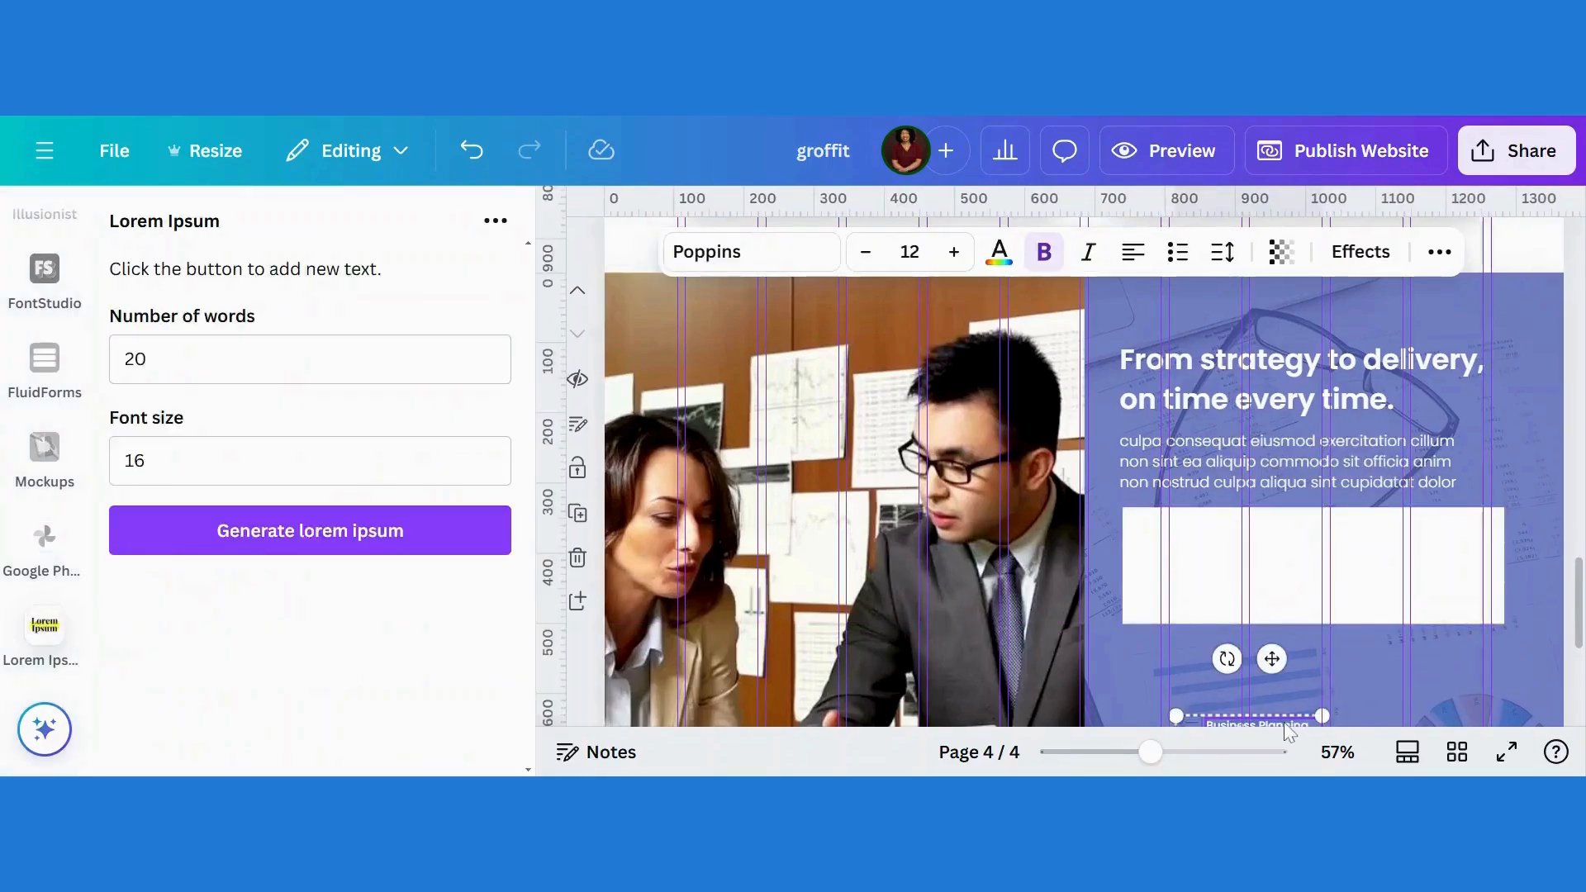
Step: Move the Business Planning, Strategy & Execution item onto the white rectangle and set its text colour to black
drag(1287, 731, 1294, 581)
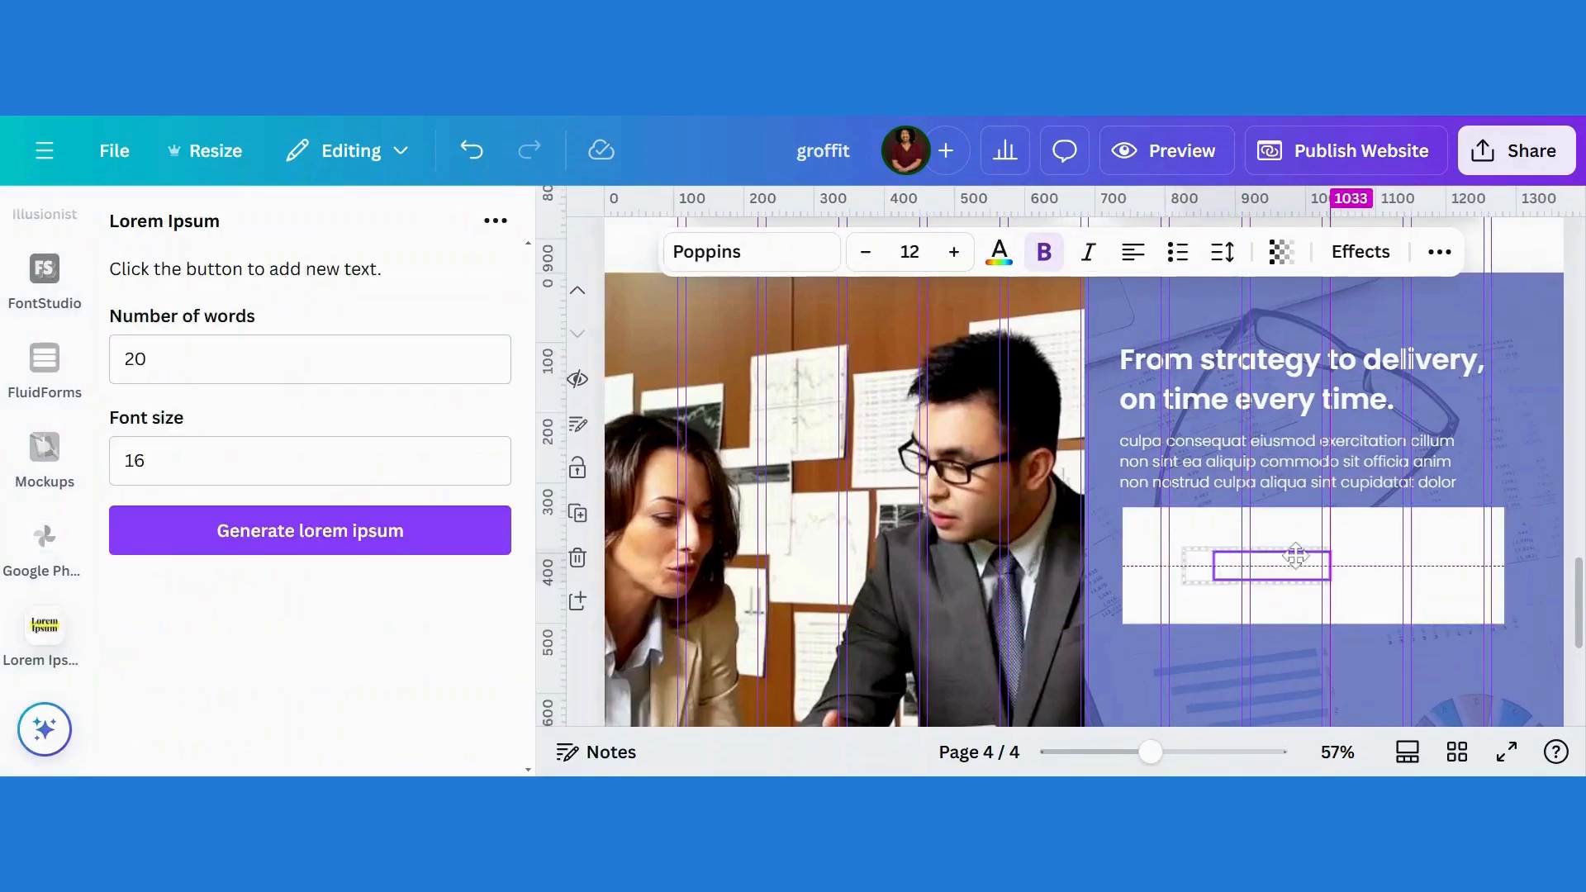
click(999, 252)
click(203, 417)
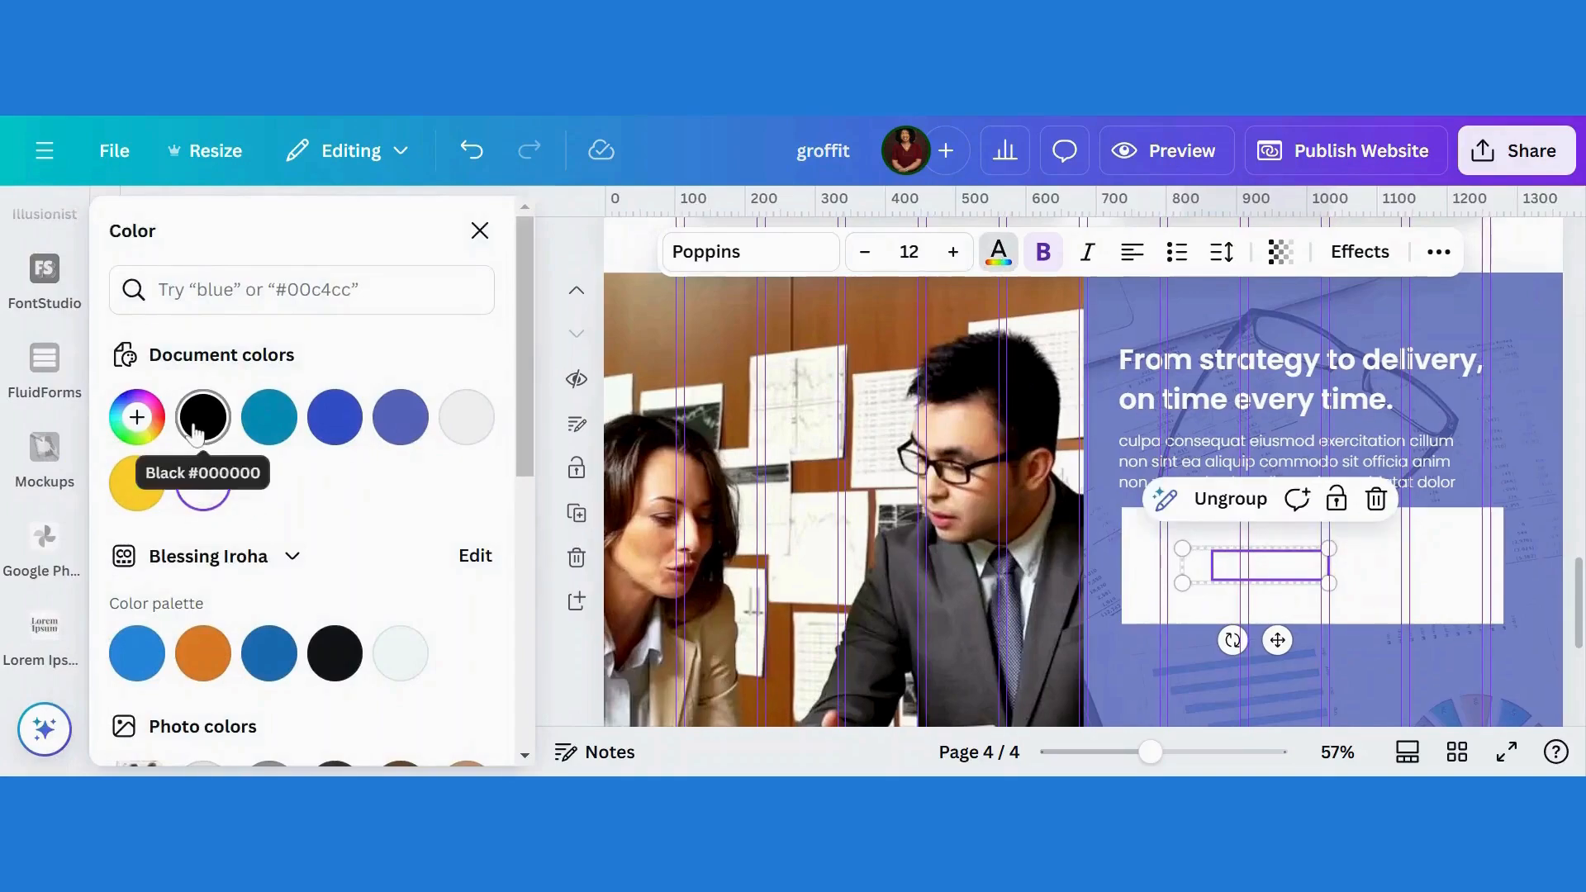
Step: Send the white rectangle to the back so it sits behind the Business Planning item
click(1456, 578)
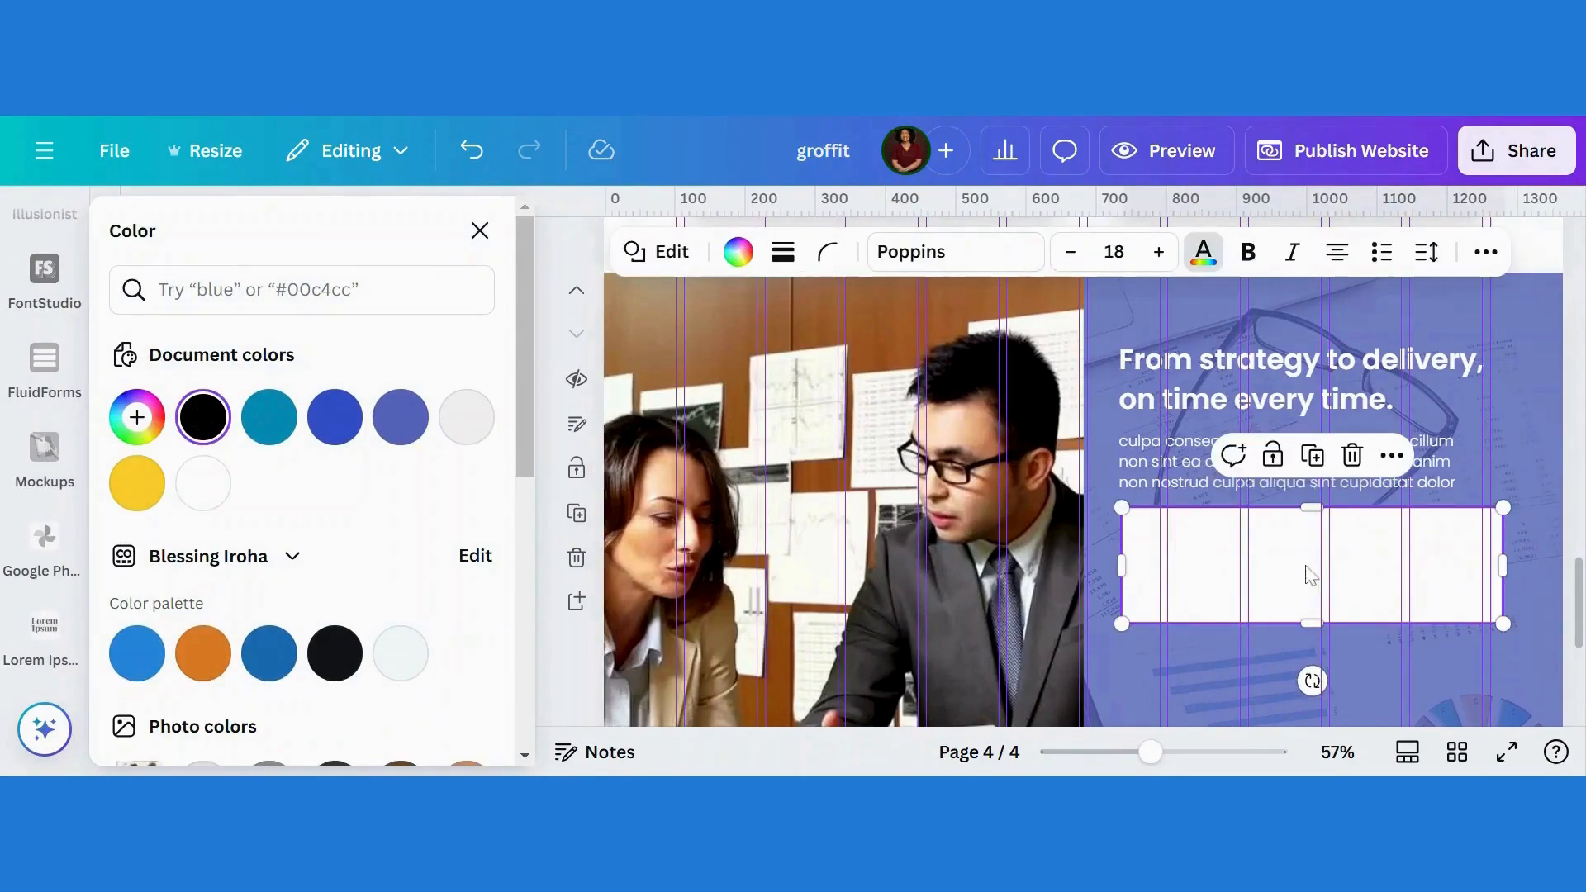
double_click(1290, 576)
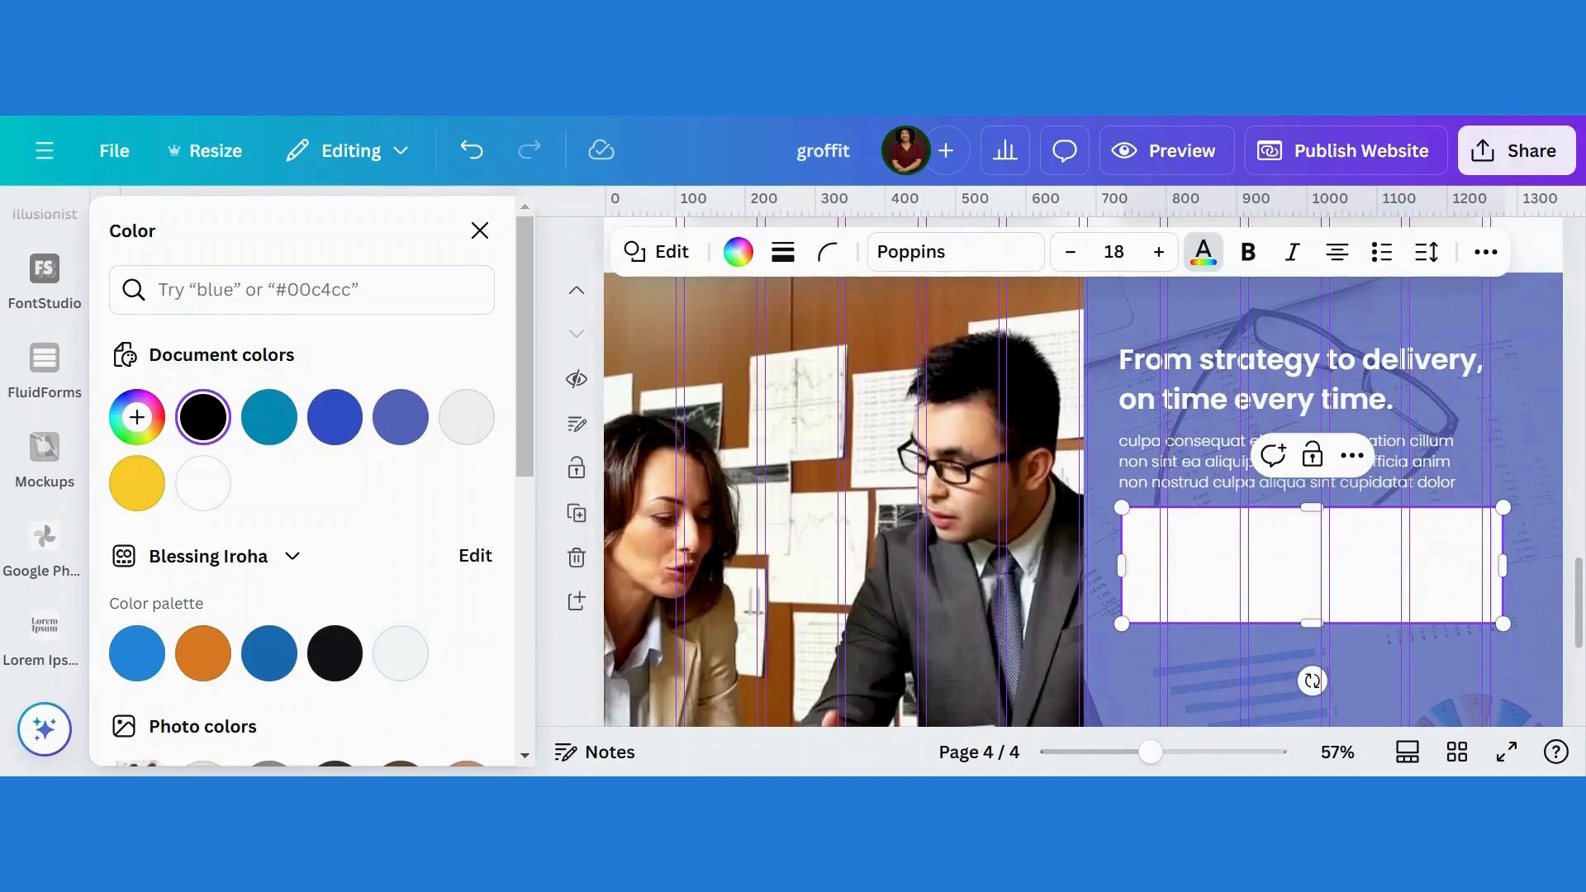
click(1517, 443)
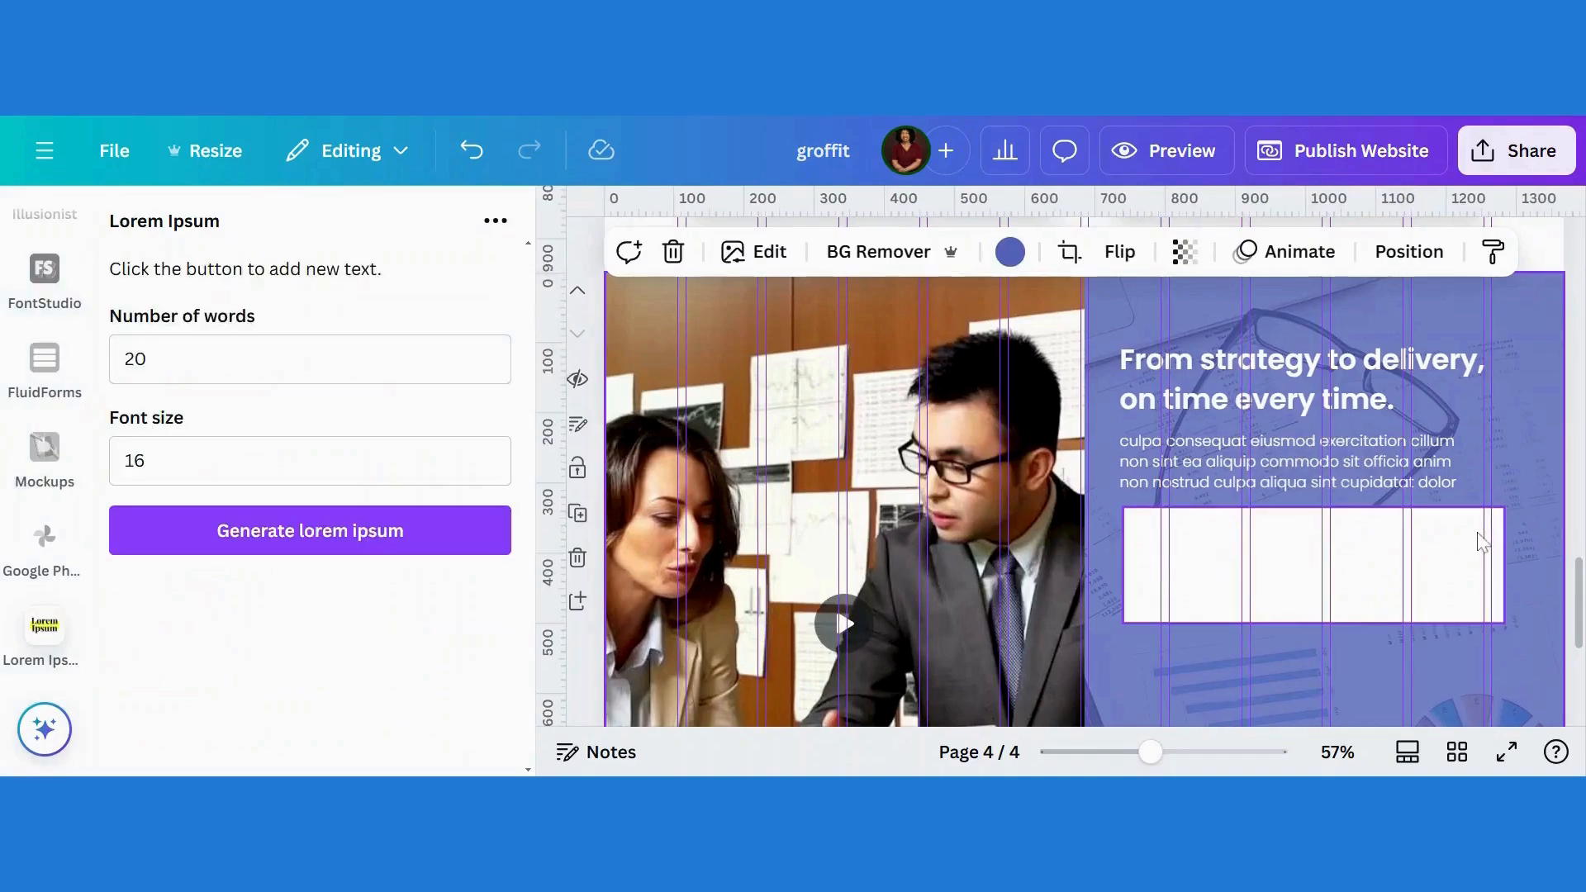
click(1483, 543)
click(1487, 252)
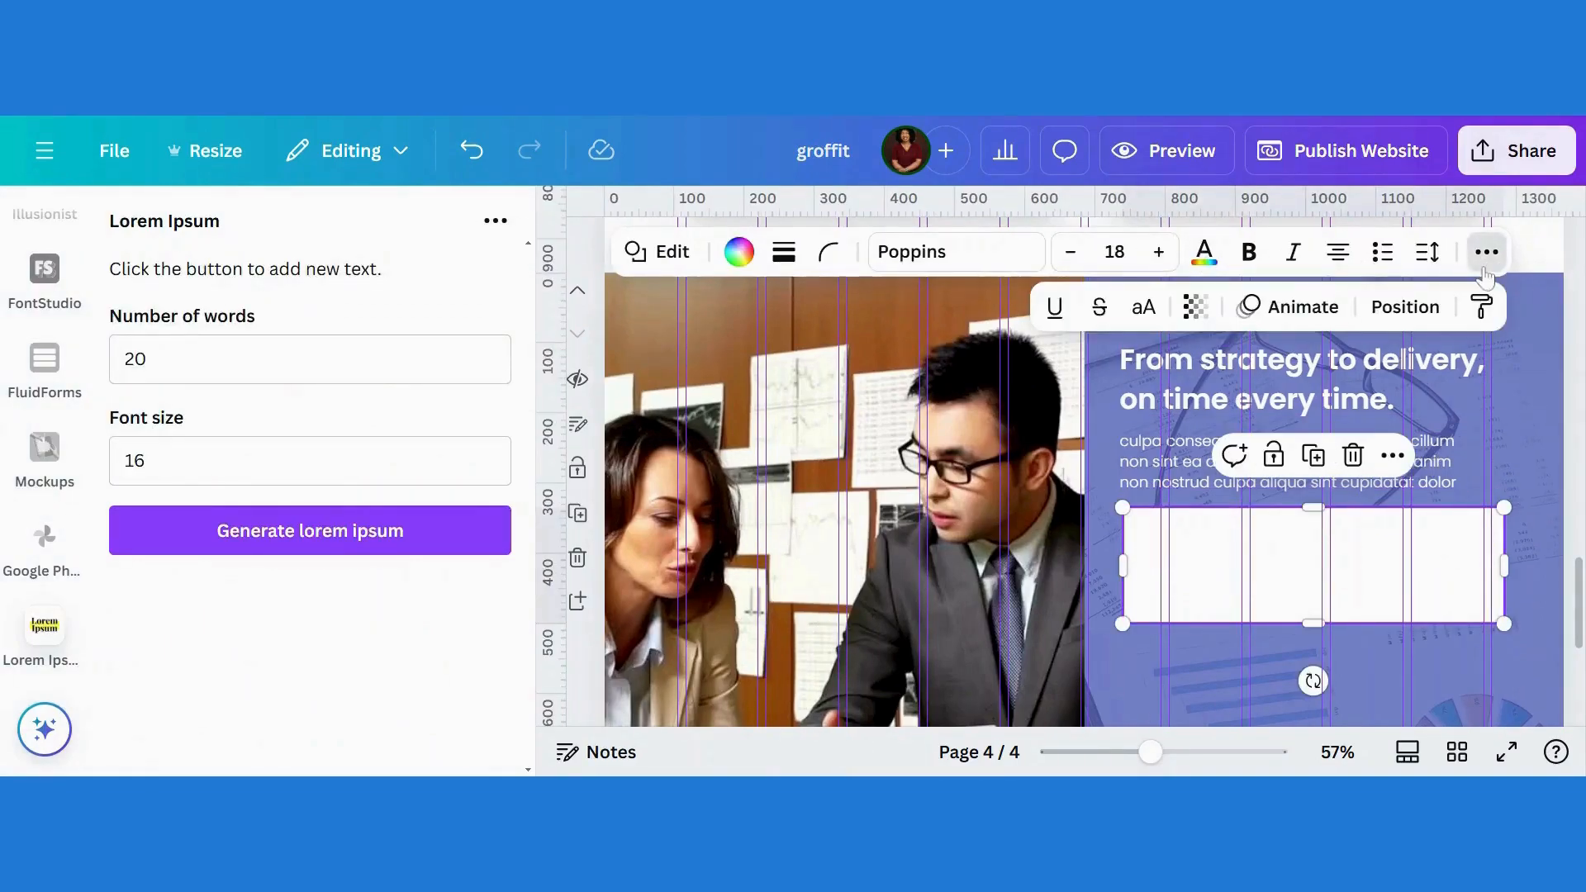
click(1406, 306)
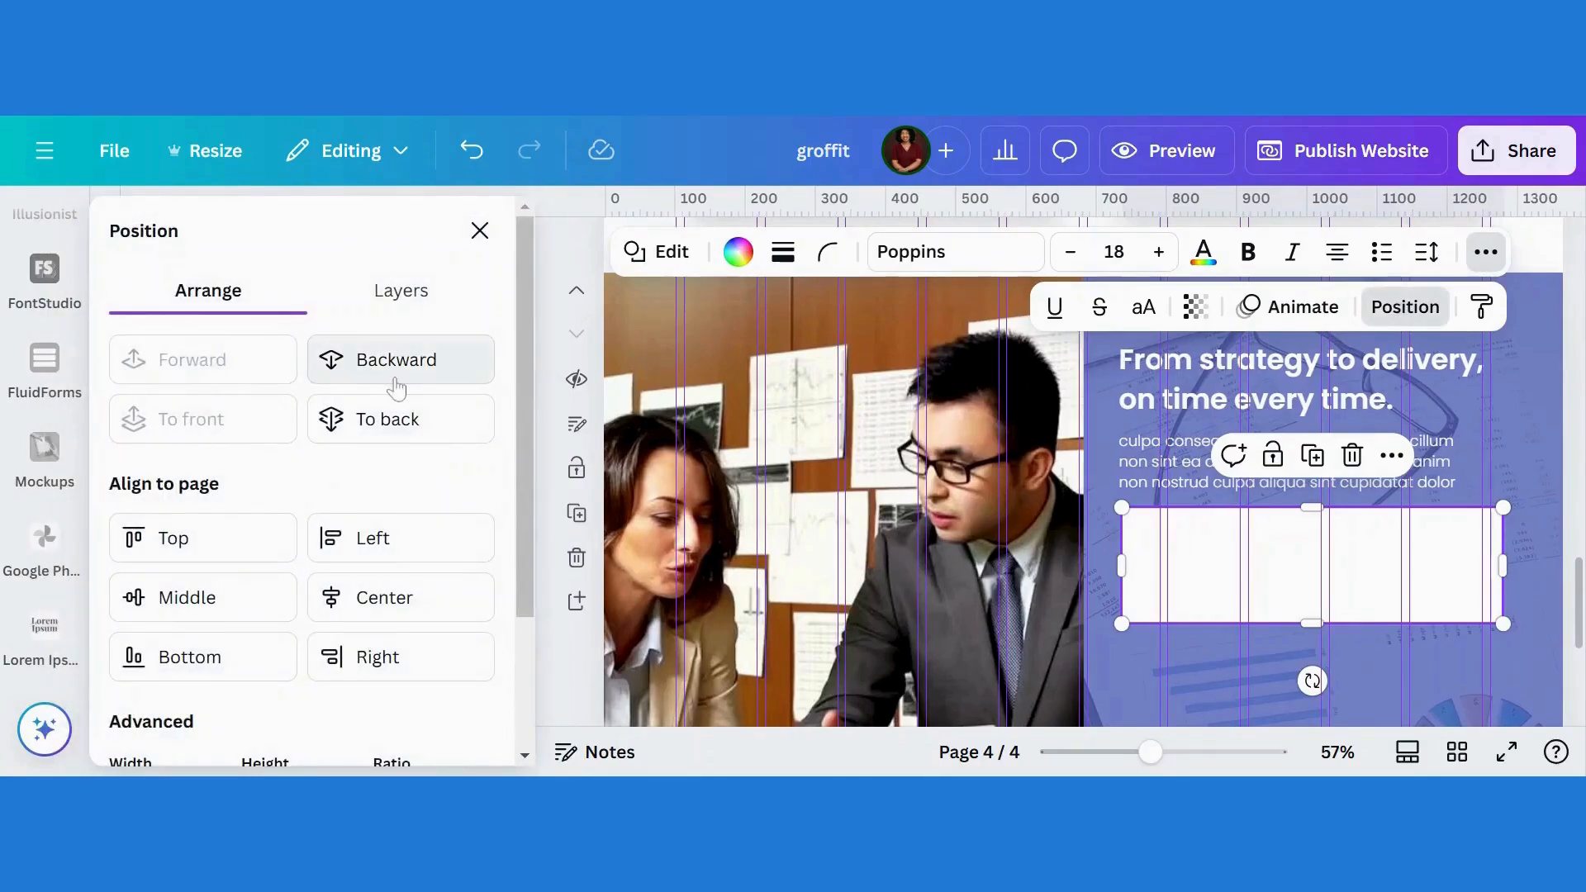
click(392, 420)
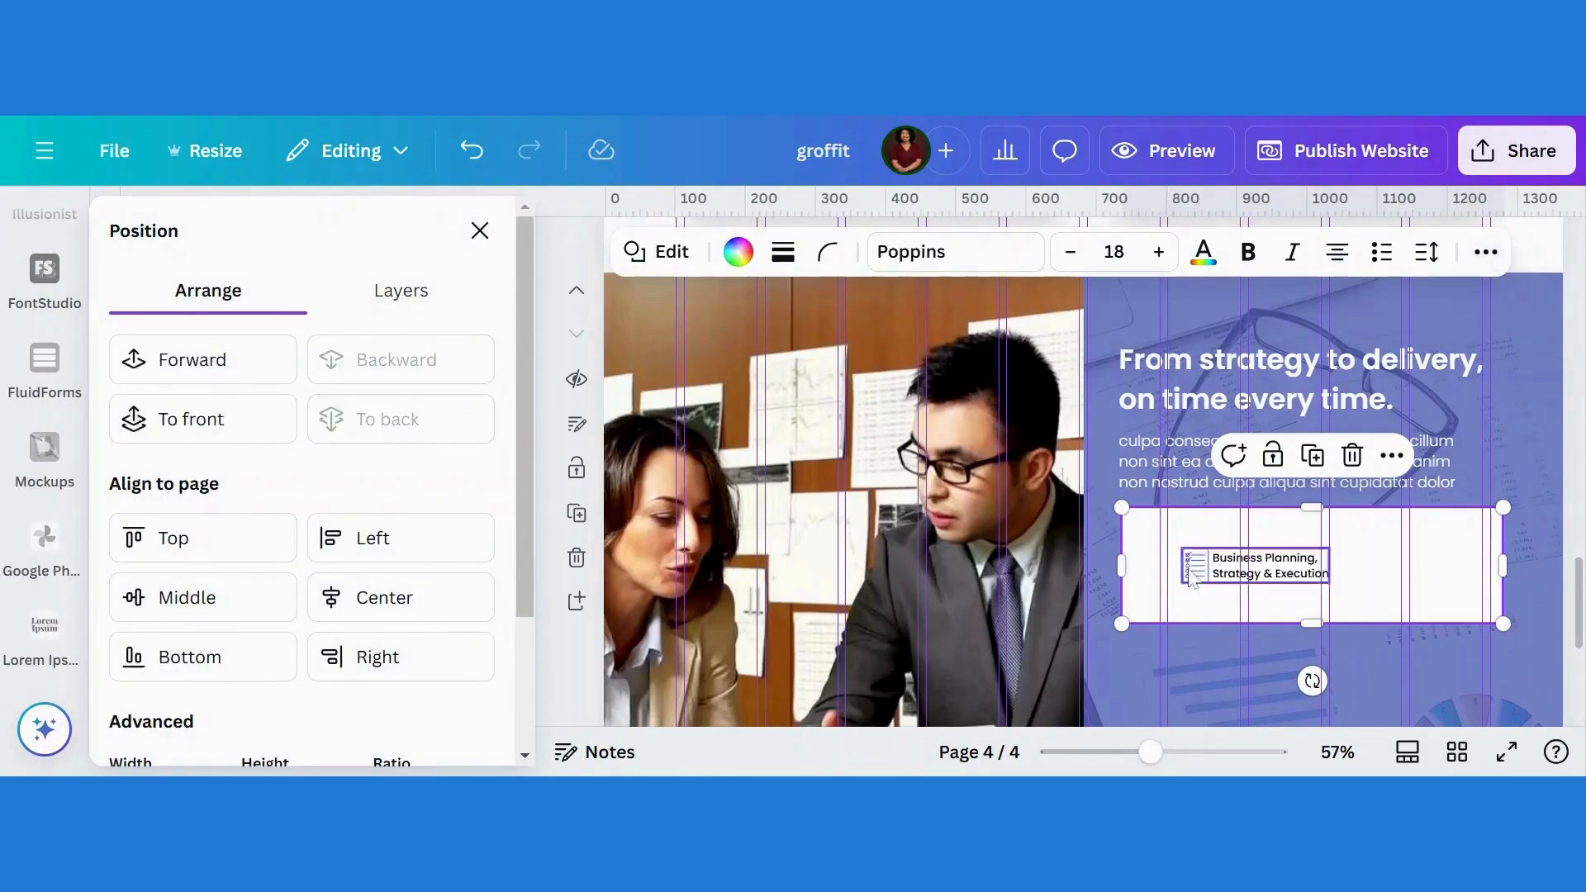
Step: Enlarge the Business Planning icon-and-text group to a font size of 25.7 and position it inside the white card
click(1254, 581)
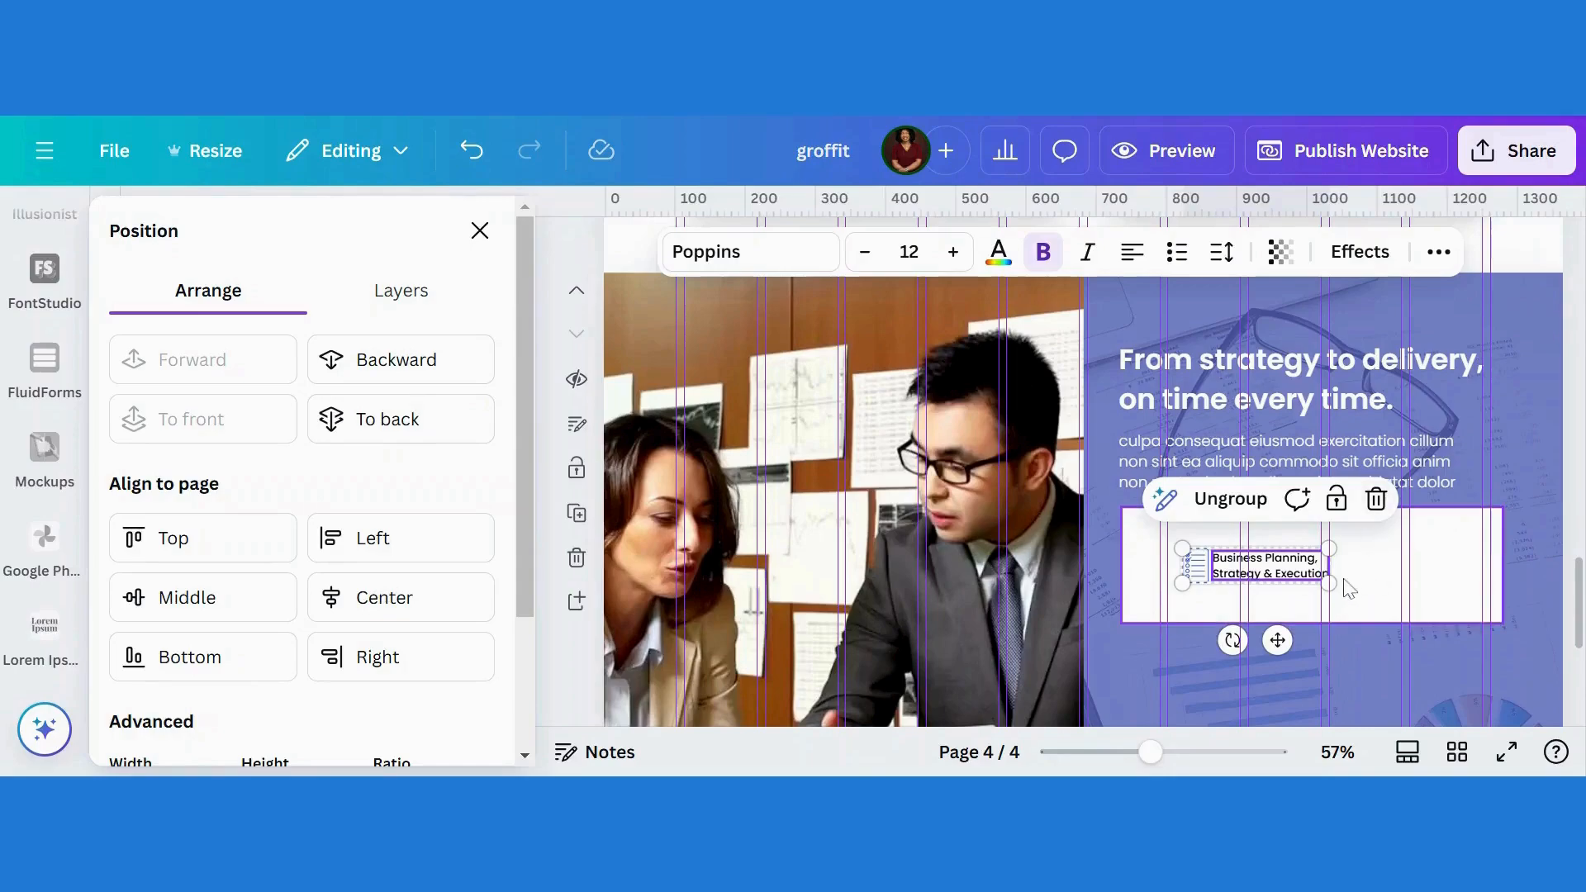
drag(1330, 584, 1475, 617)
drag(1349, 674, 1326, 651)
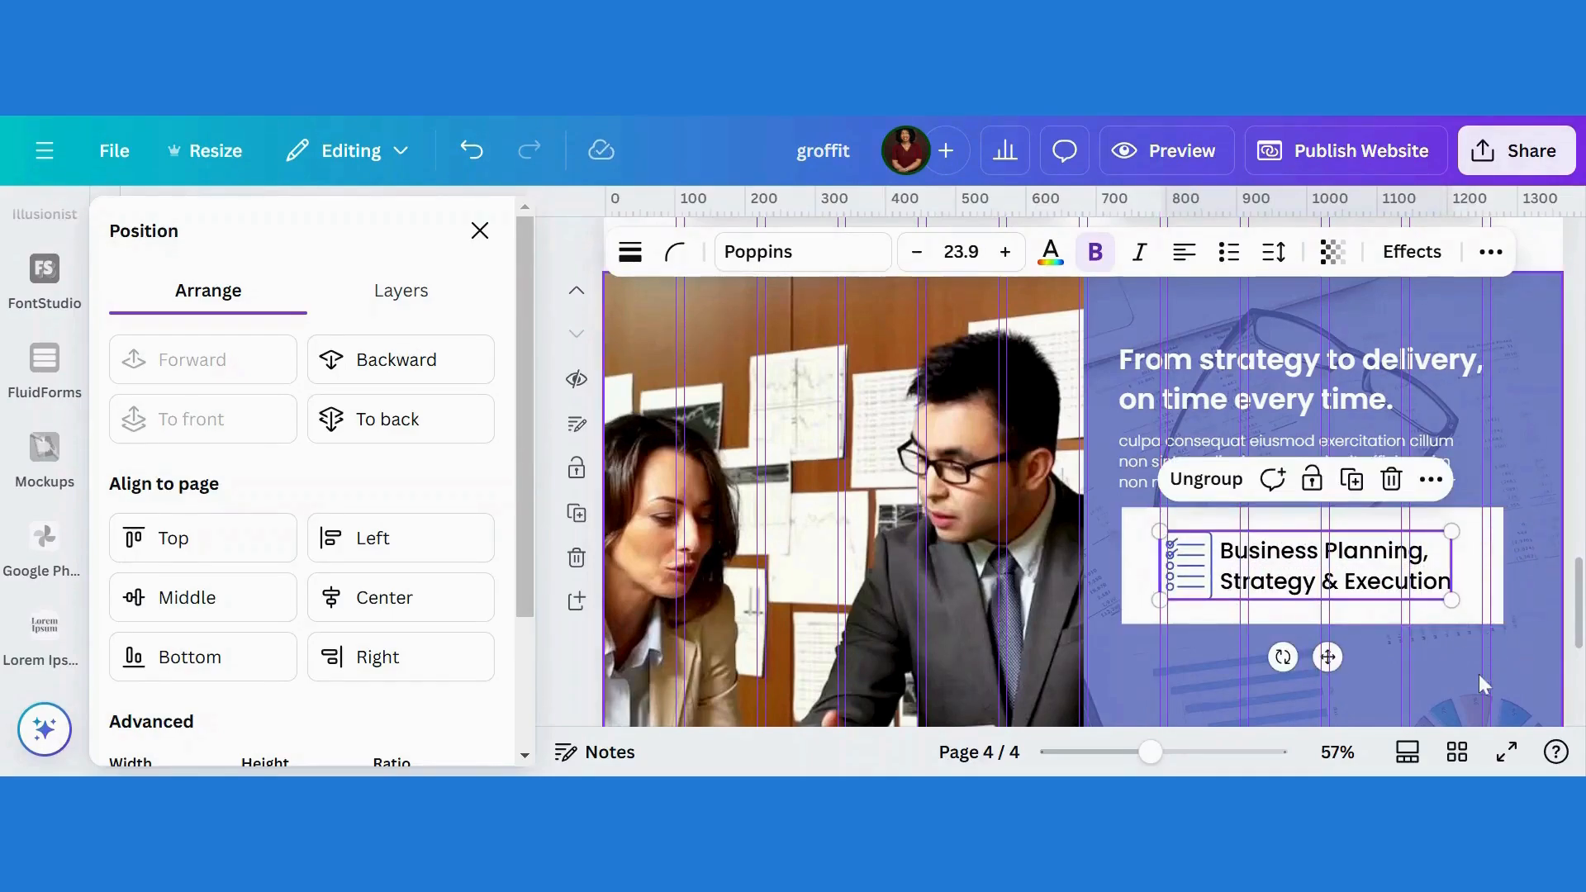
click(1479, 674)
click(1394, 580)
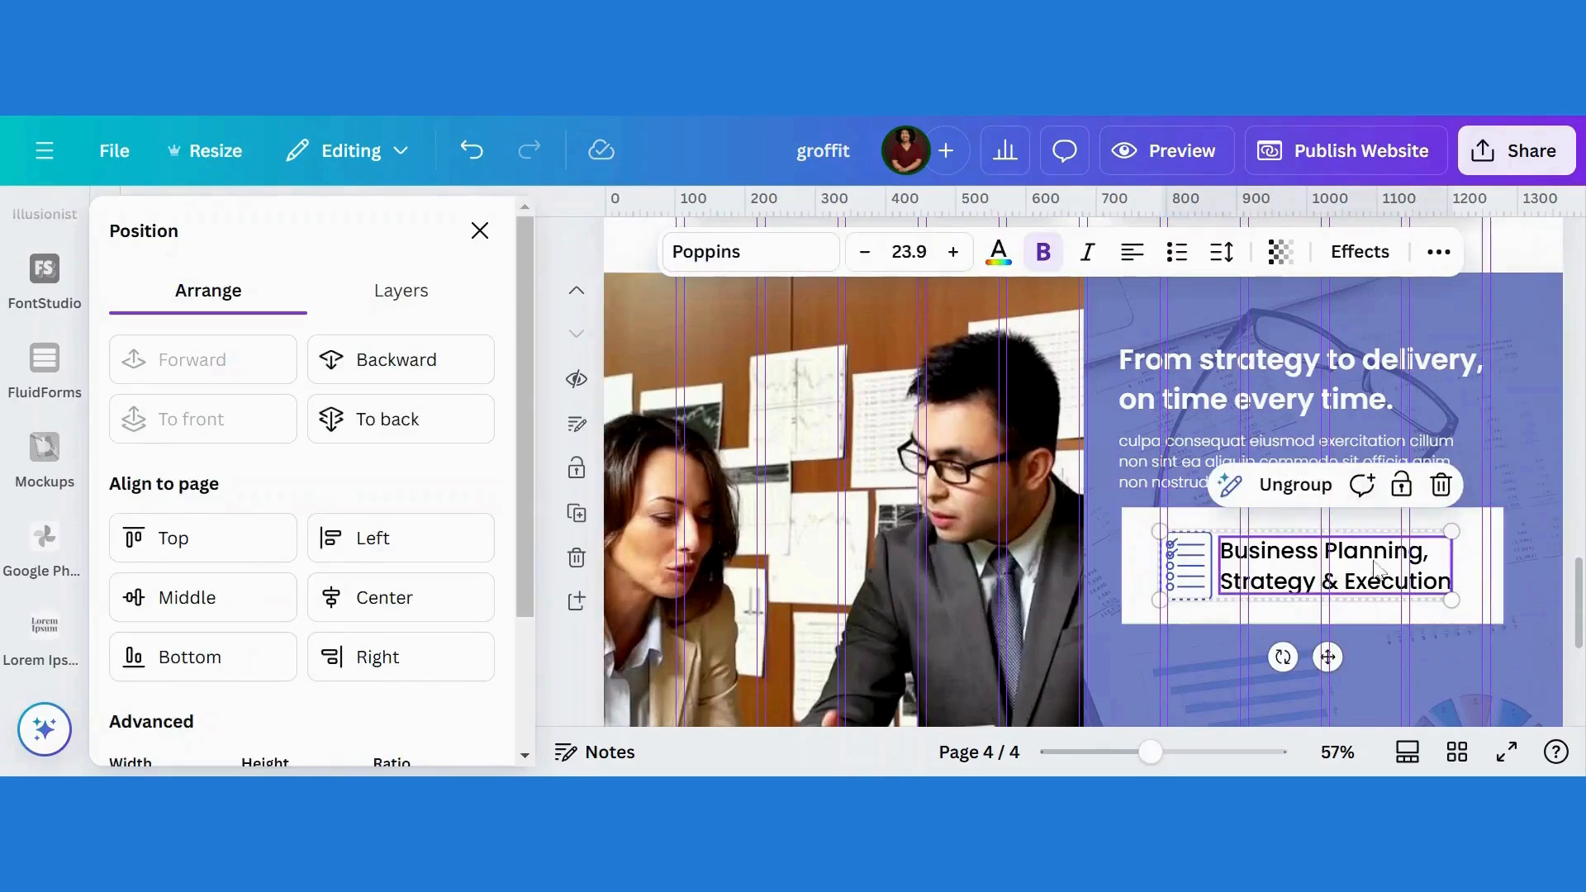
drag(1450, 598, 1474, 606)
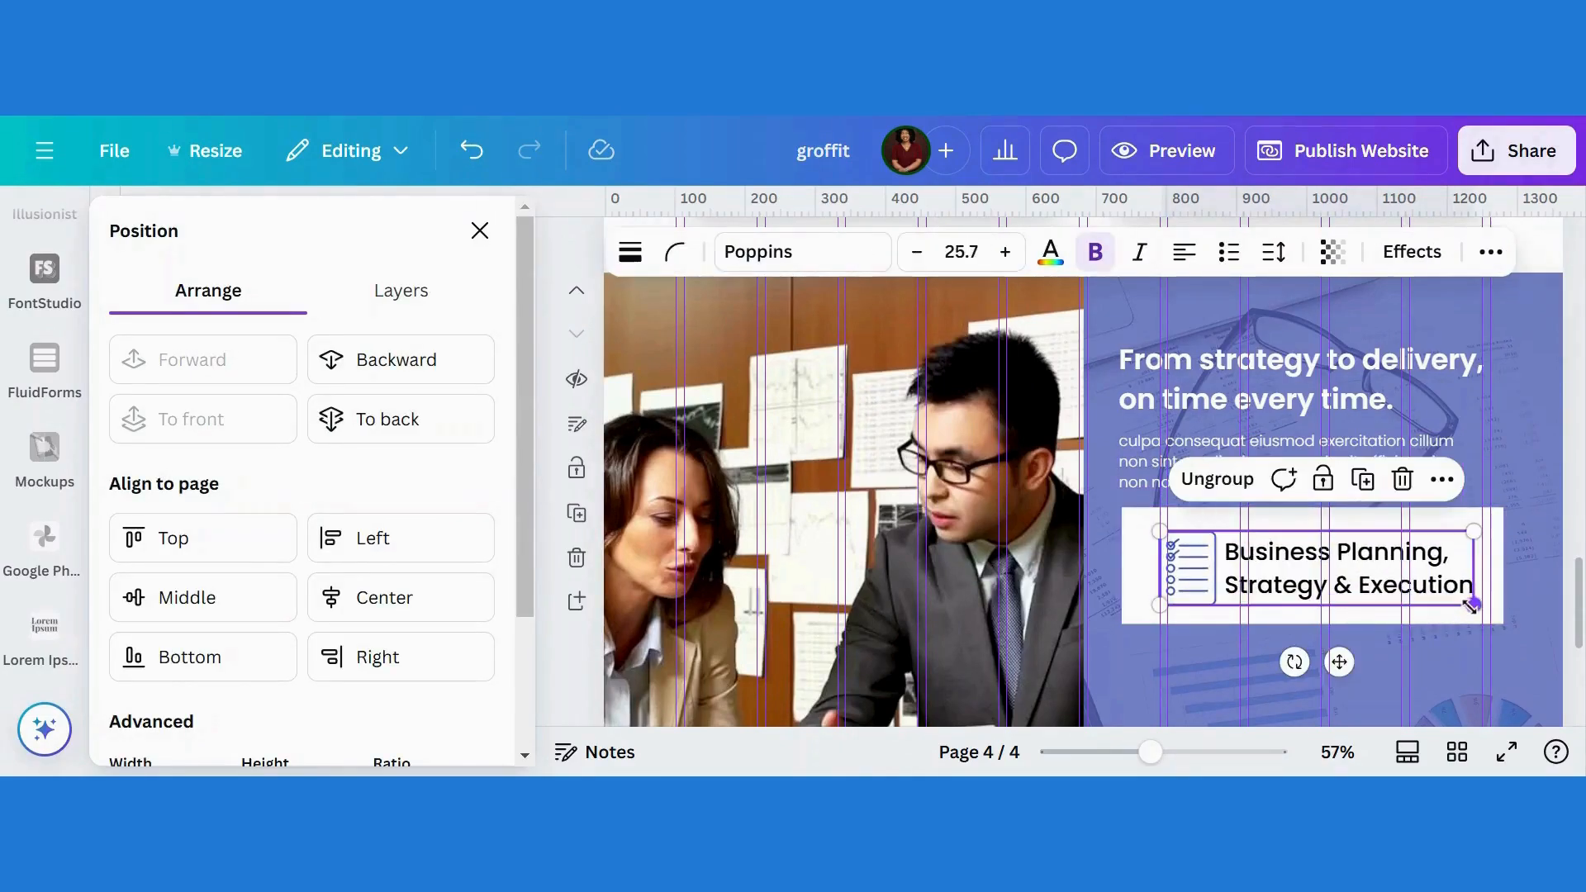
Step: Ungroup the Business Planning item and shift the checklist icon towards the left edge of the white card
click(1339, 486)
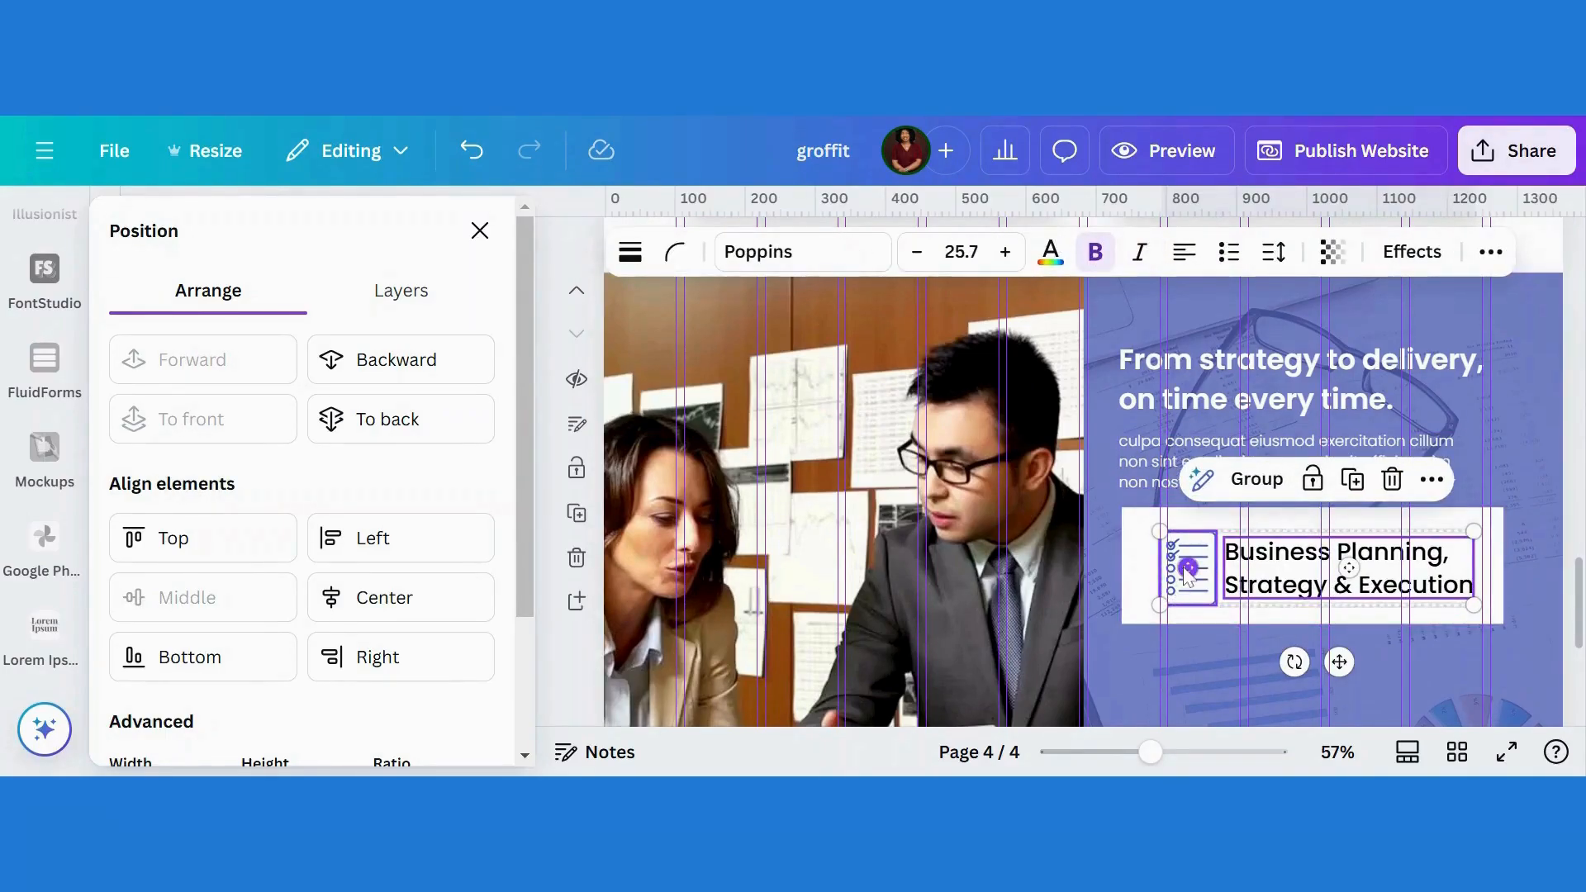
click(1220, 618)
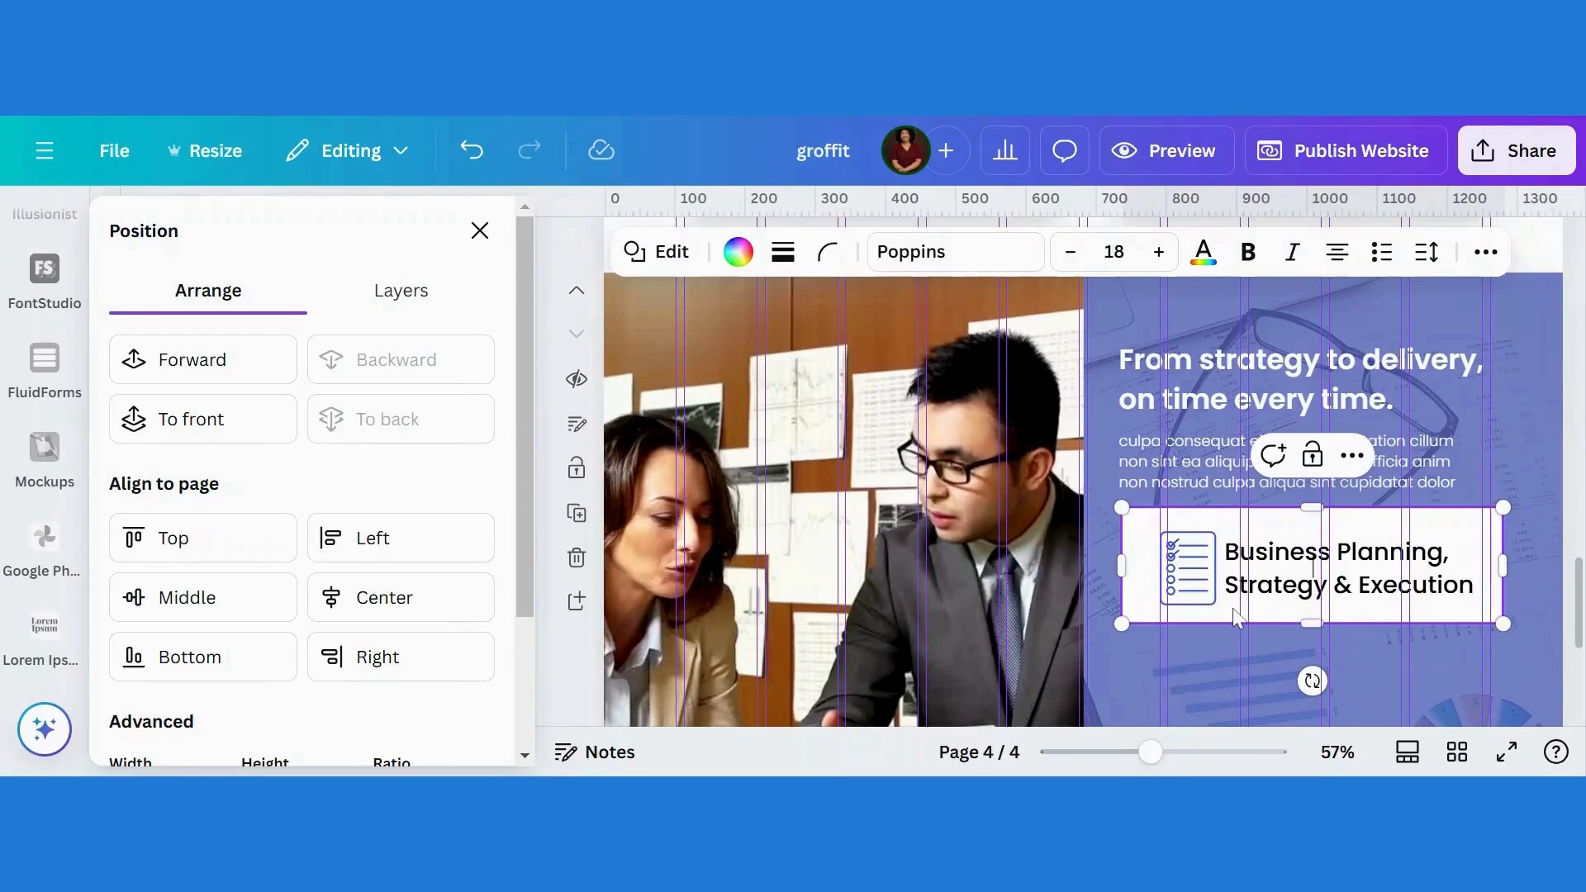
click(1200, 592)
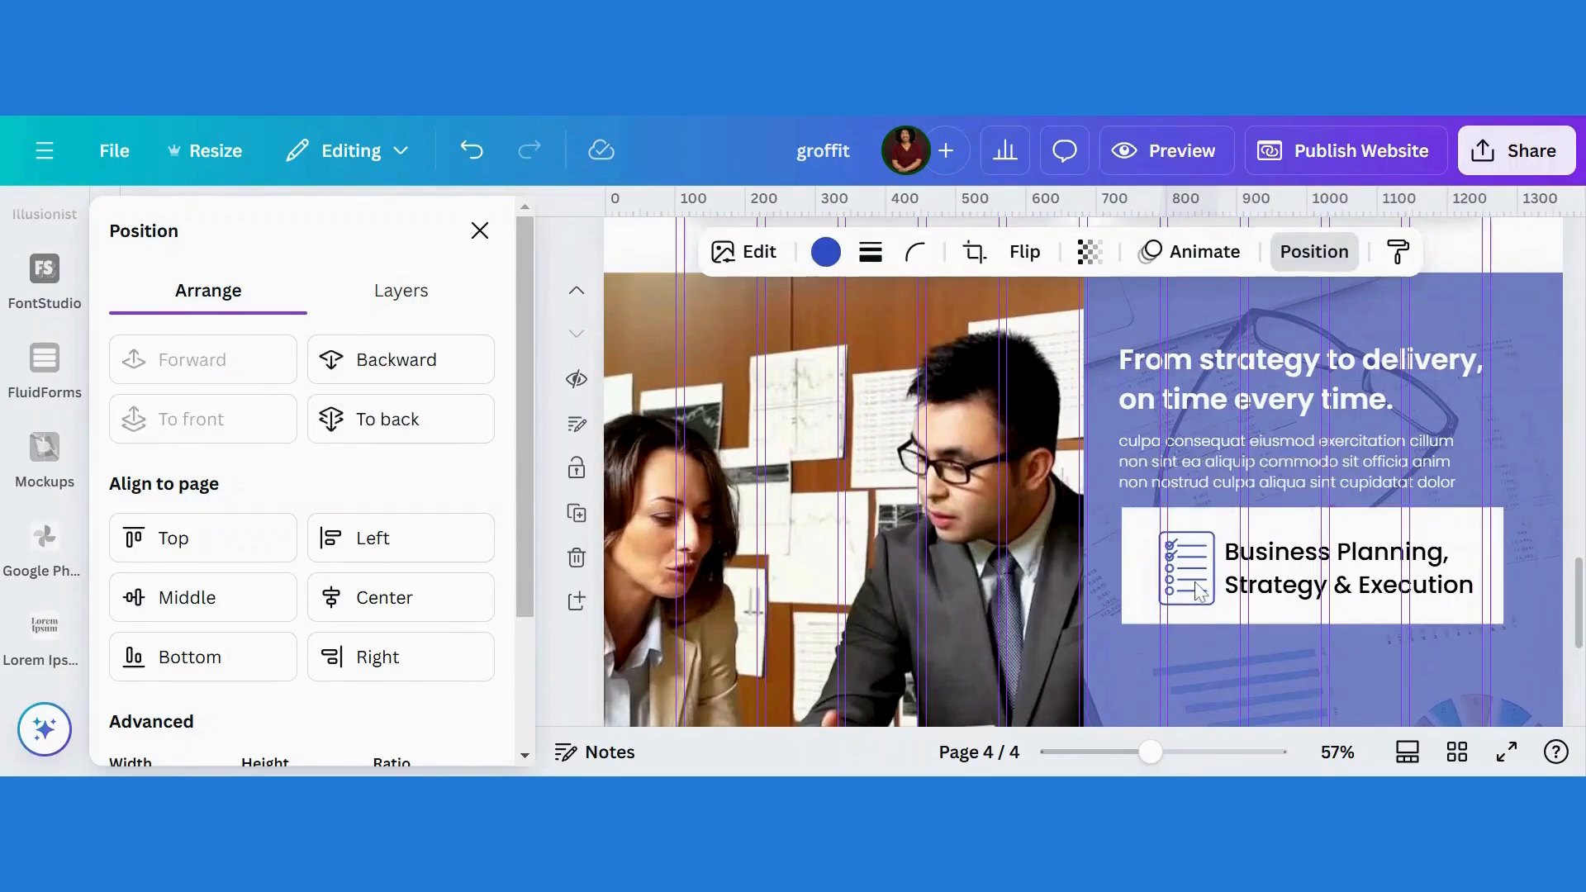
key(Left)
key(Left)
key(Left)
key(Left)
key(Left)
key(Left)
key(Left)
key(Left)
key(Left)
key(Left)
key(Left)
key(Left)
key(Left)
key(Left)
key(Left)
key(Left)
key(Left)
key(Left)
key(Left)
key(Left)
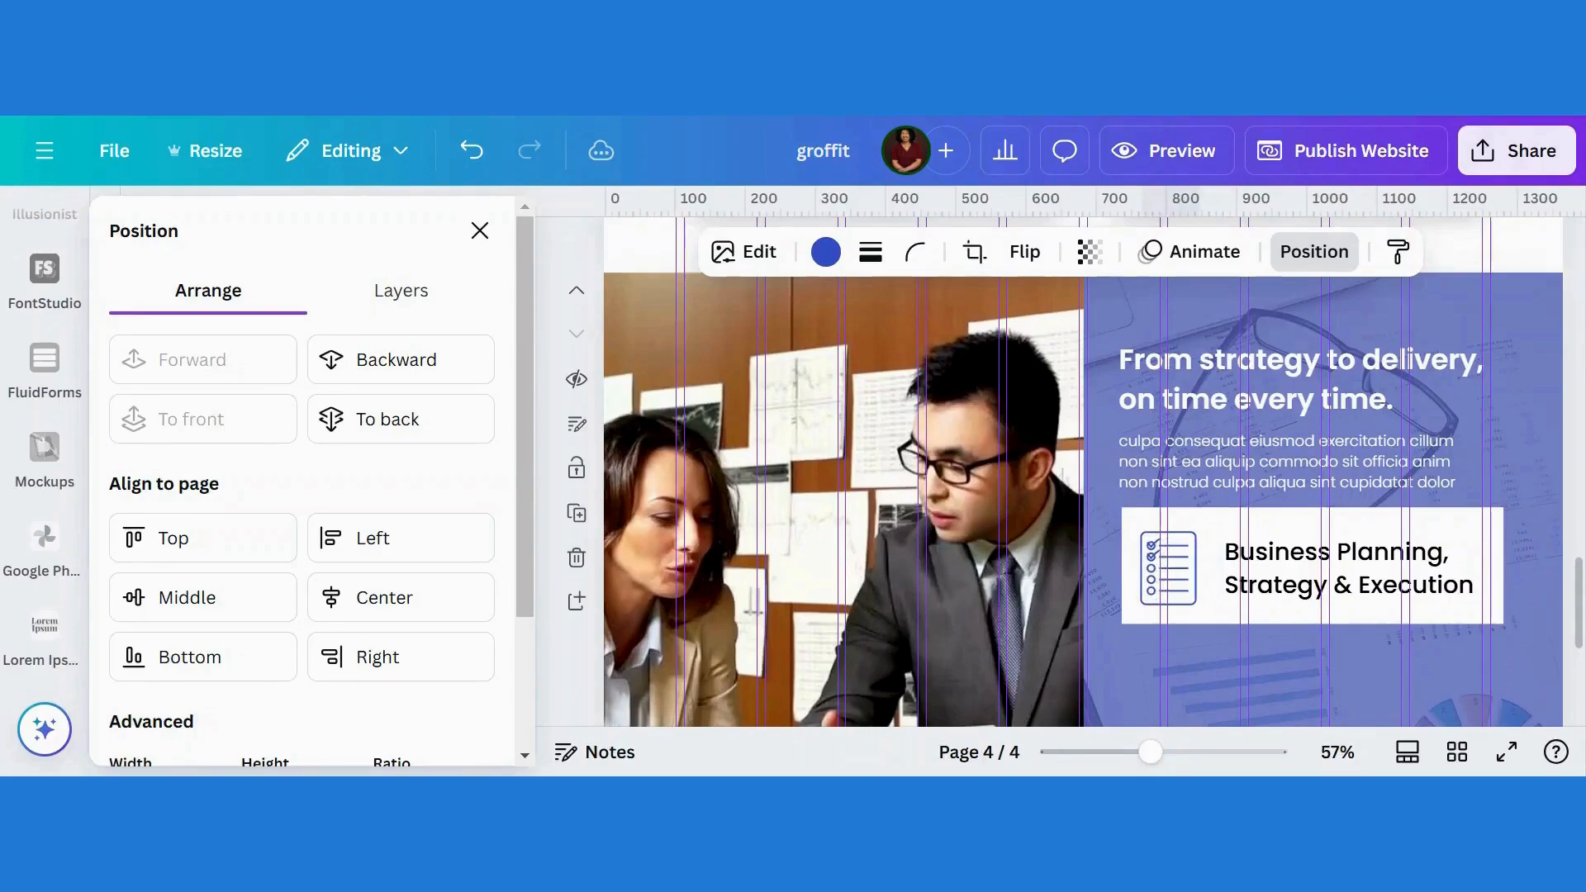
key(Up)
Step: Nudge the Business Planning, Strategy & Execution heading upwards inside the white card
click(1296, 563)
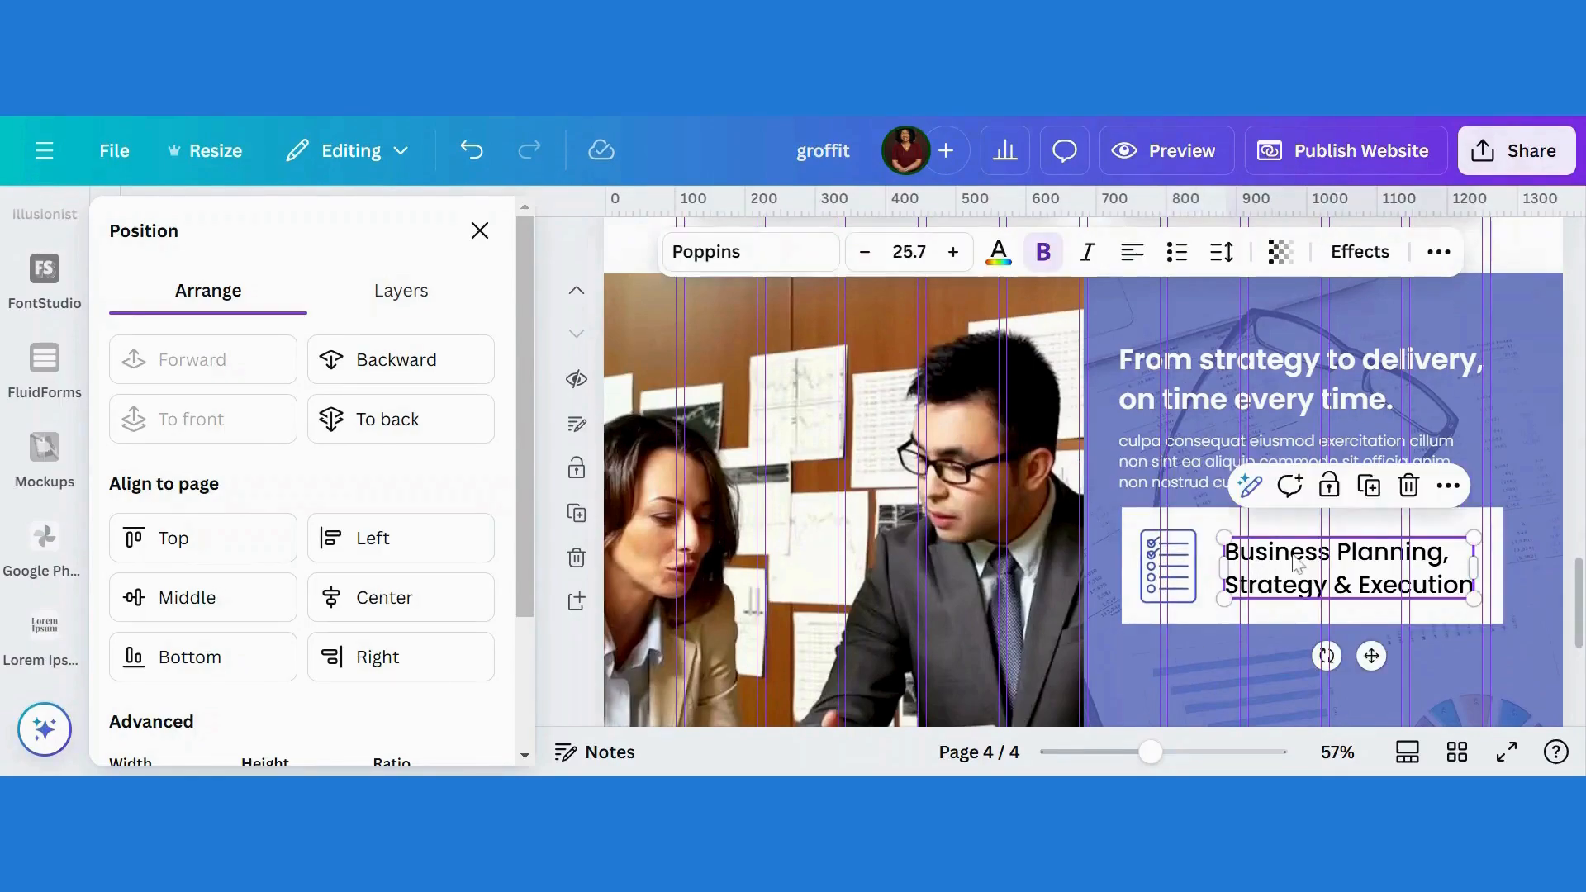
key(Up)
key(Up)
key(Up)
key(Up)
key(Up)
key(Up)
key(Up)
key(Up)
key(Up)
key(Up)
key(Up)
key(Up)
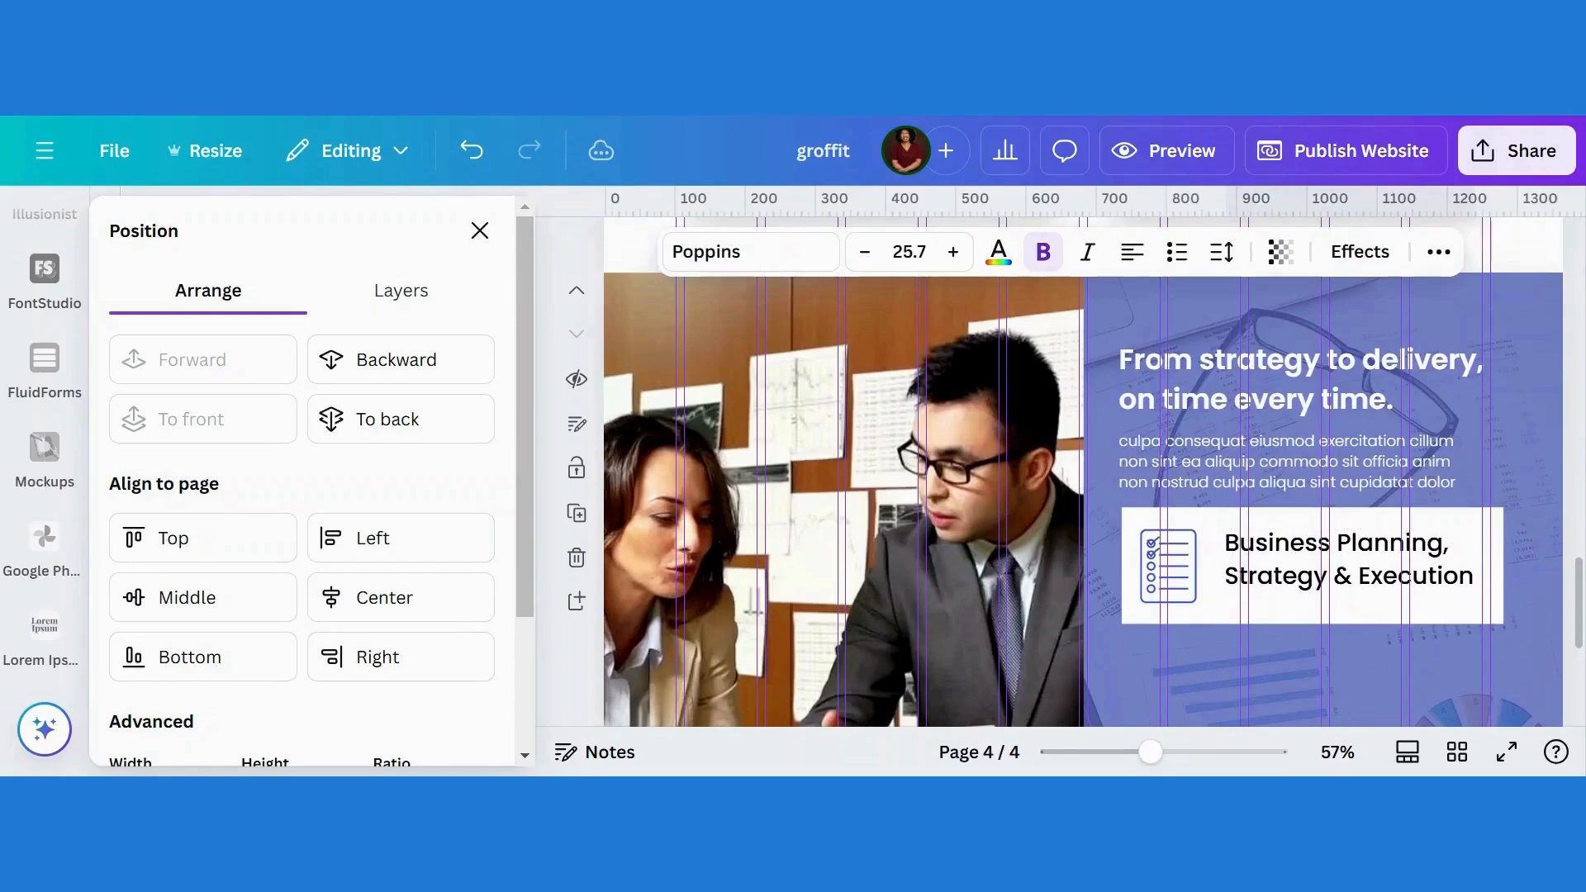
Step: Reduce the heading's line spacing and extend the white card downwards to make room for a description
click(1222, 252)
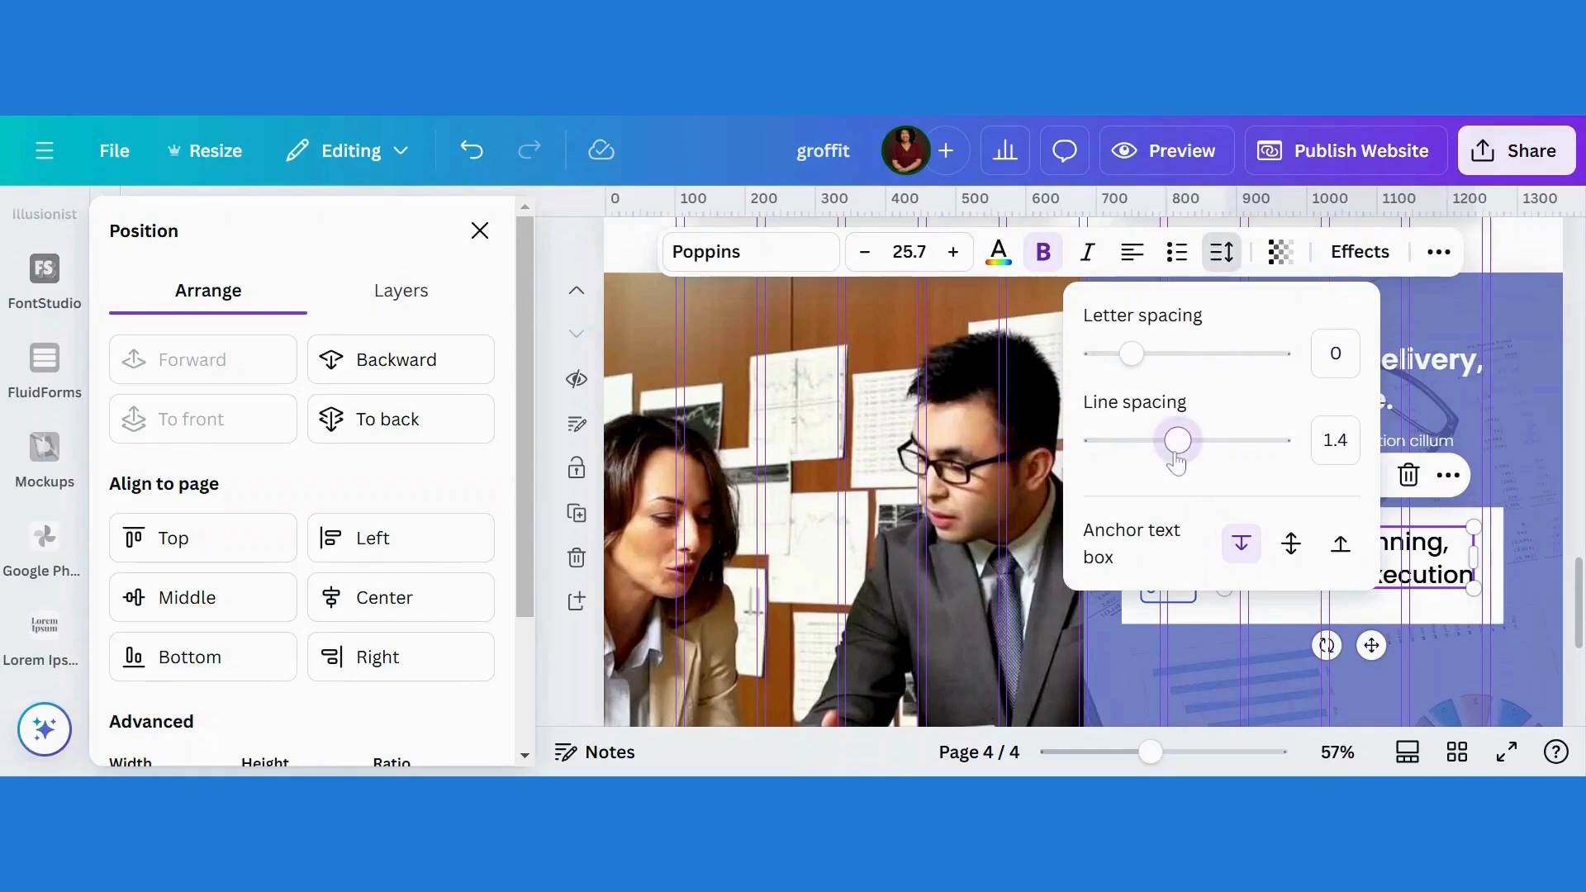
drag(1176, 461, 1160, 464)
click(1339, 608)
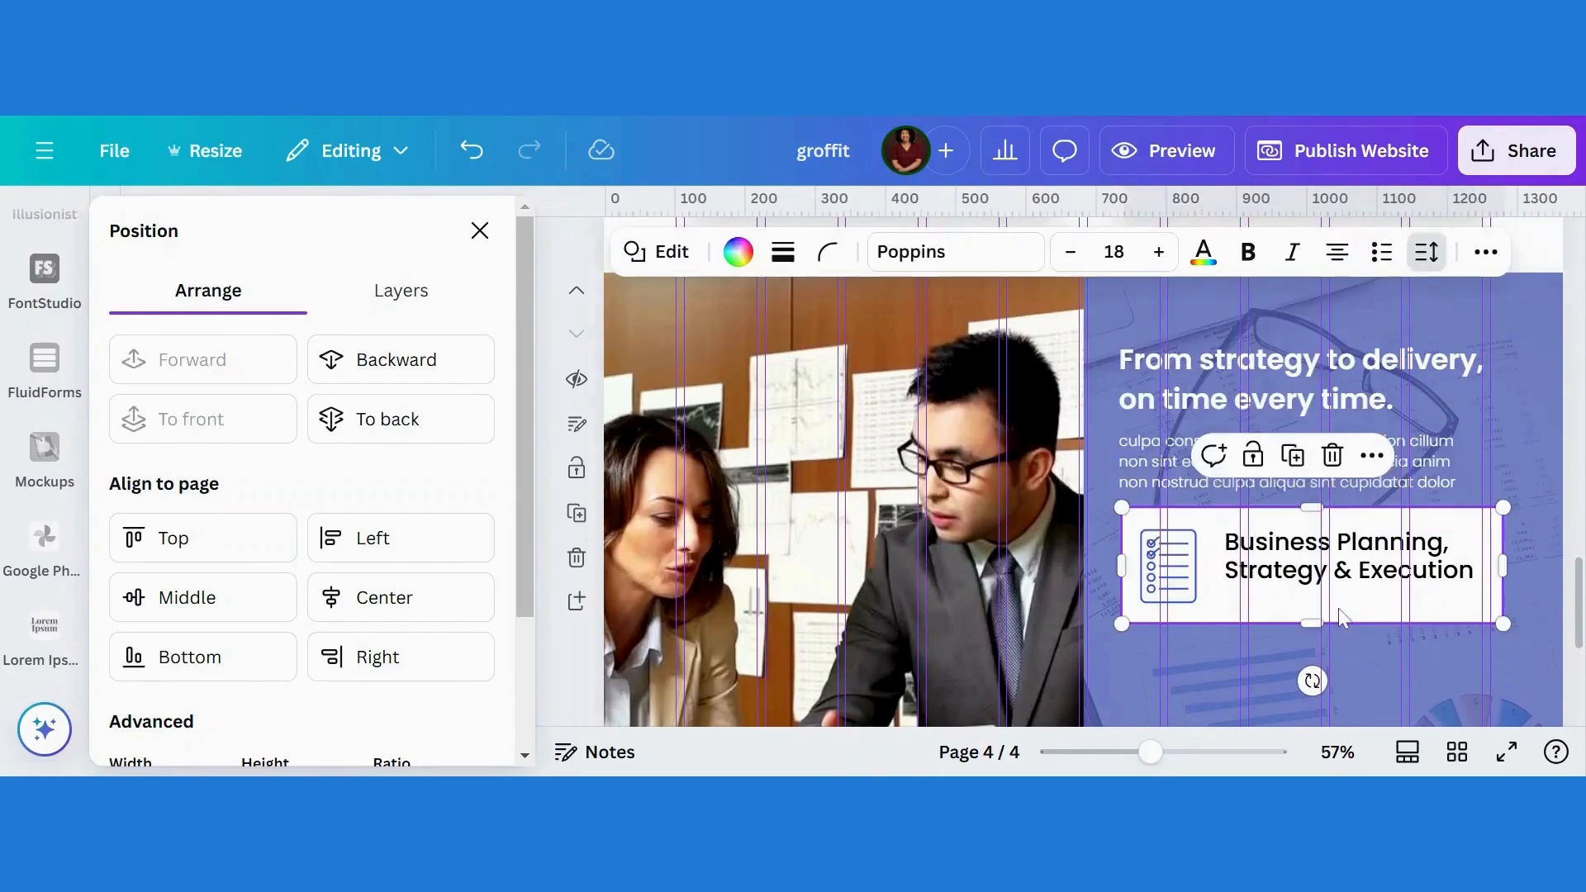
drag(1310, 634, 1308, 682)
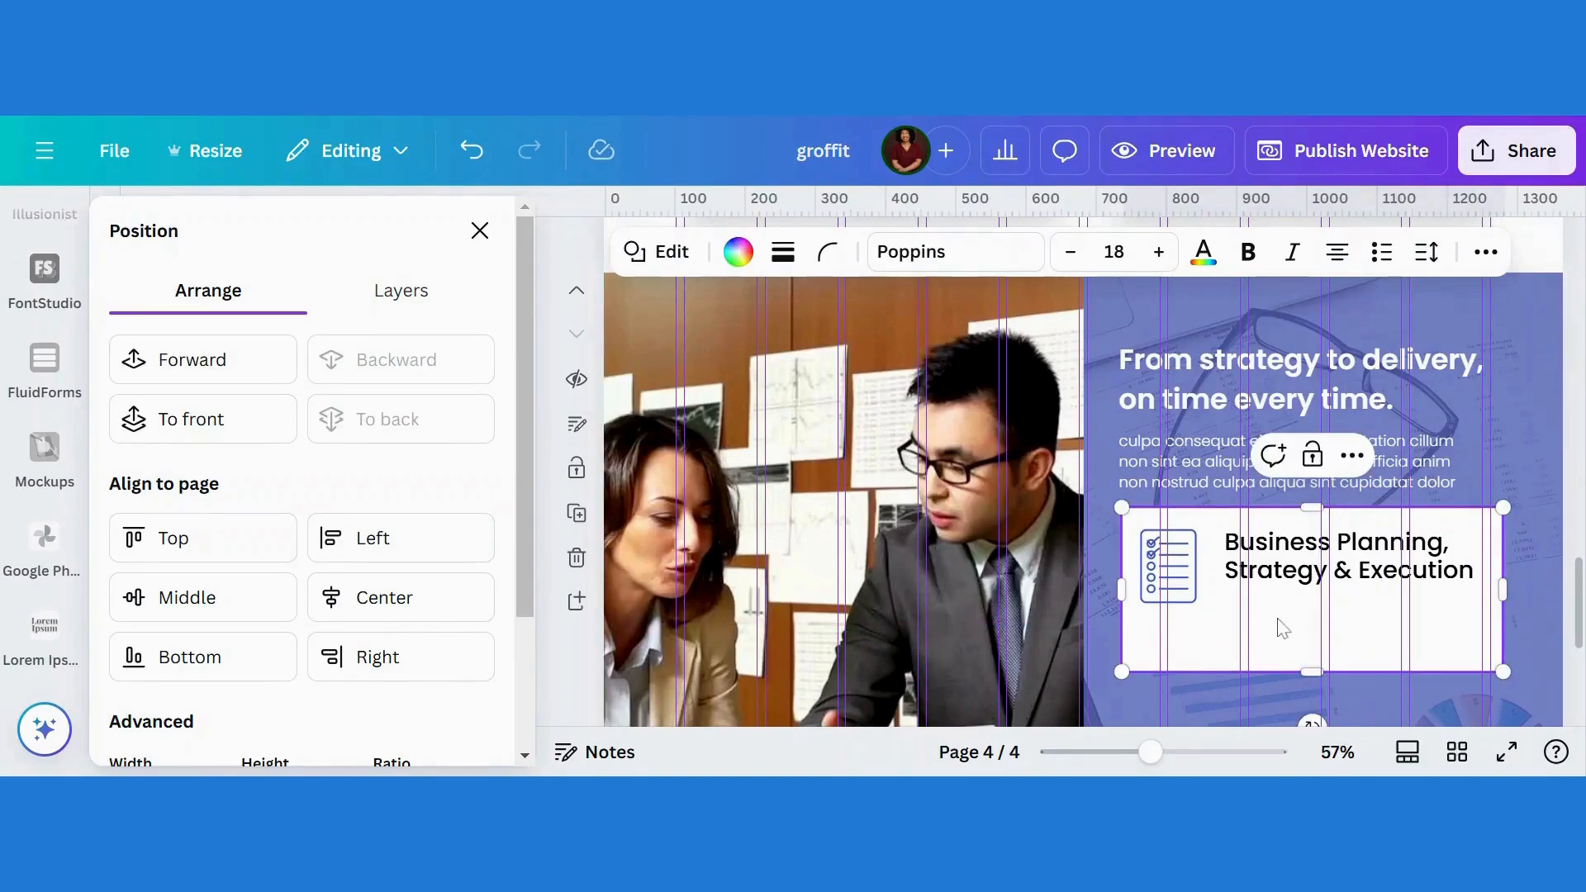
Step: Duplicate the intro paragraph into the lower part of the white card and set the copy's text colour to black
scroll(1550, 684, down, 1)
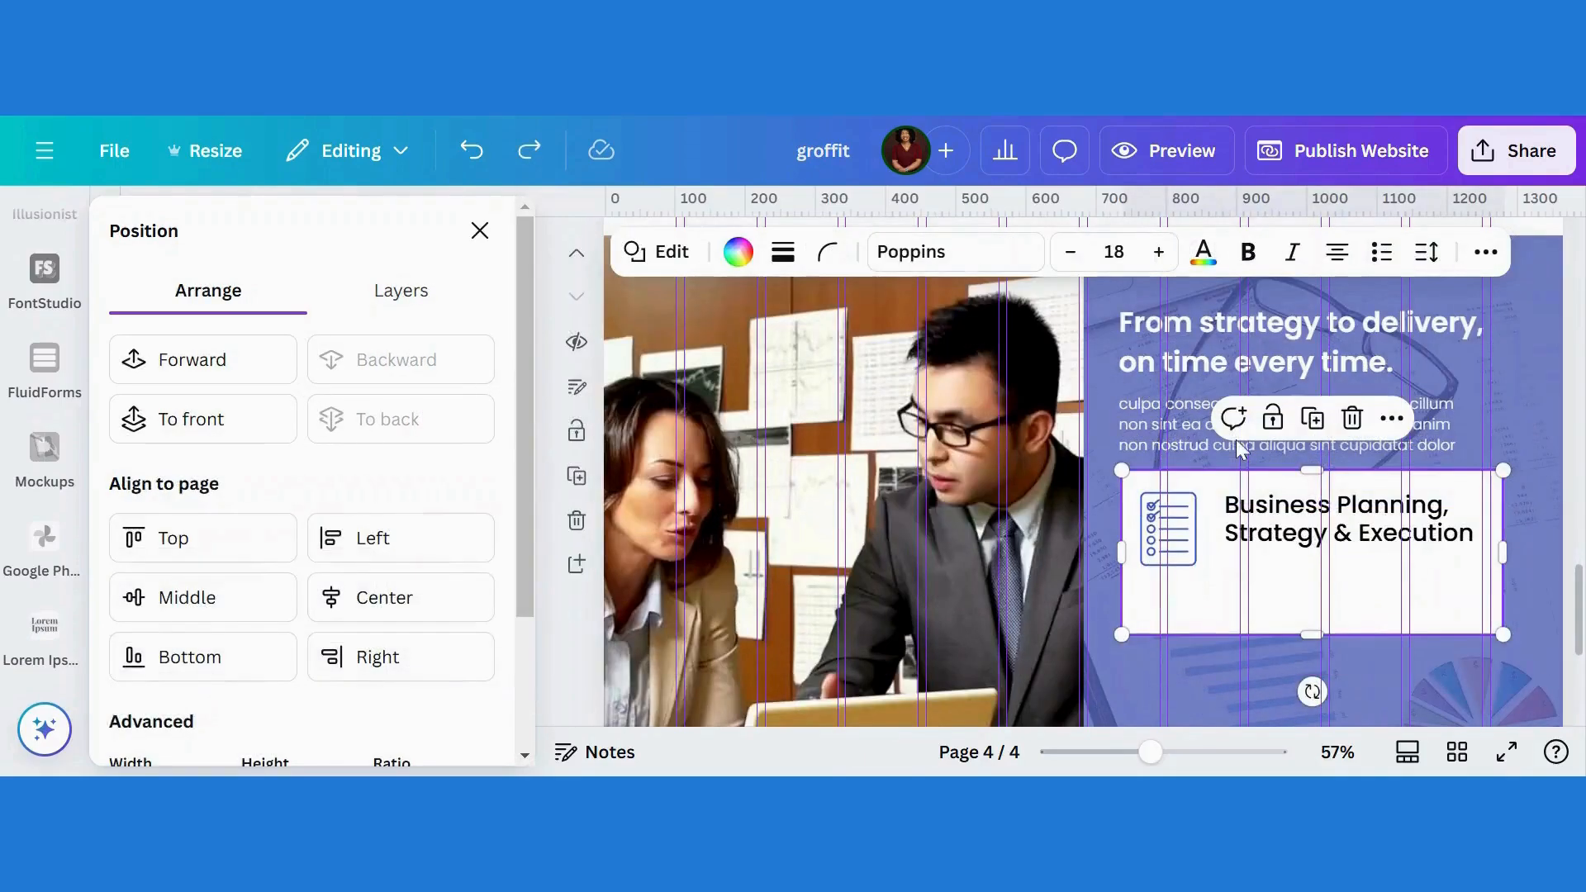
click(1162, 448)
click(1311, 344)
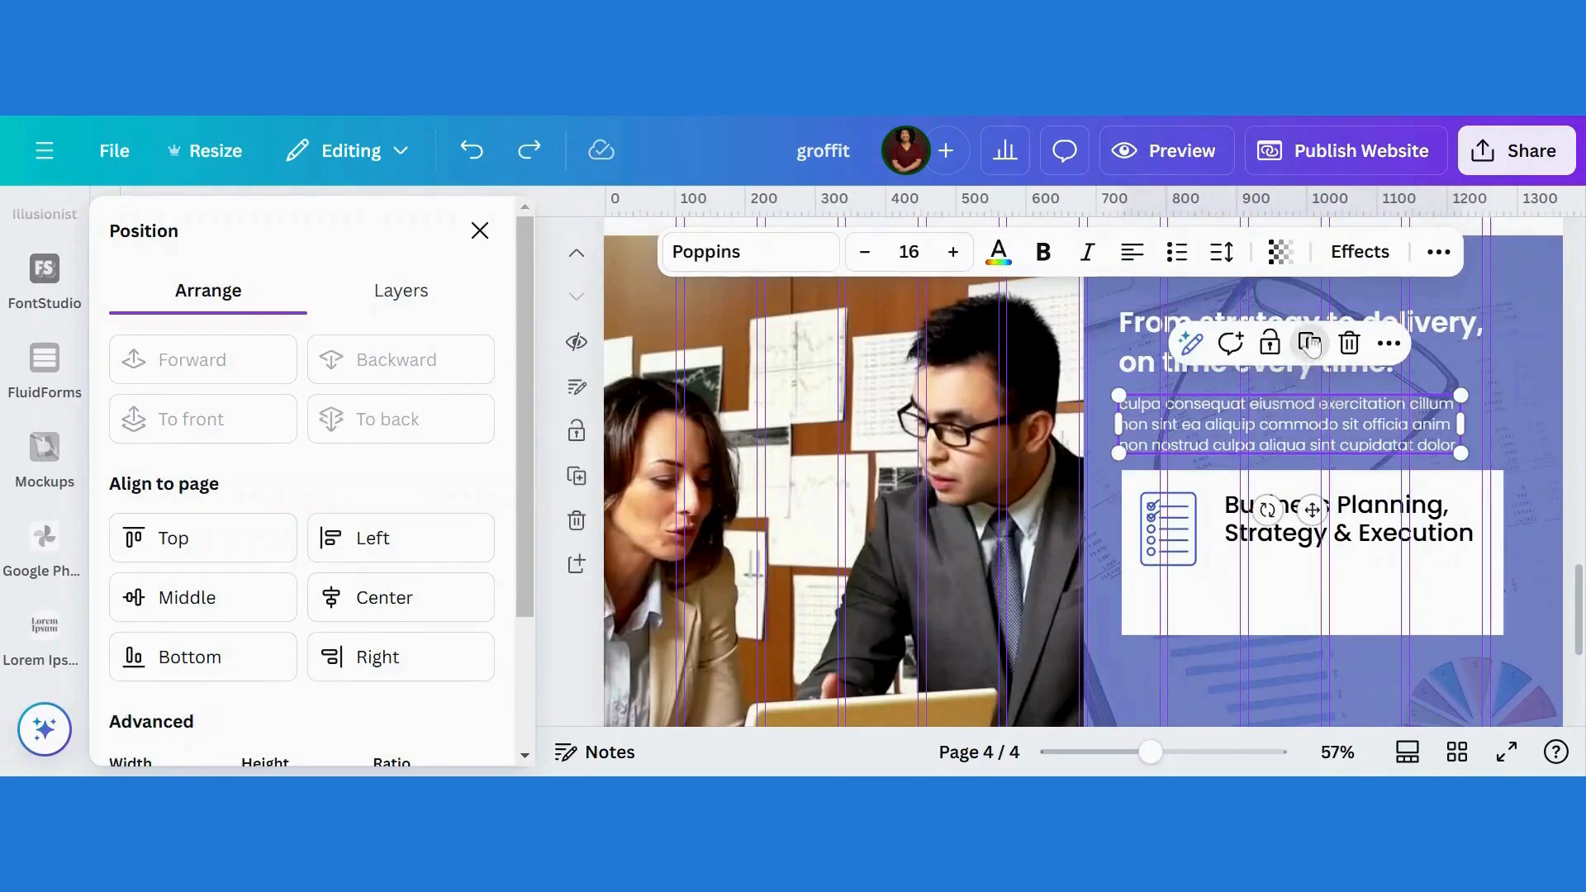
click(999, 251)
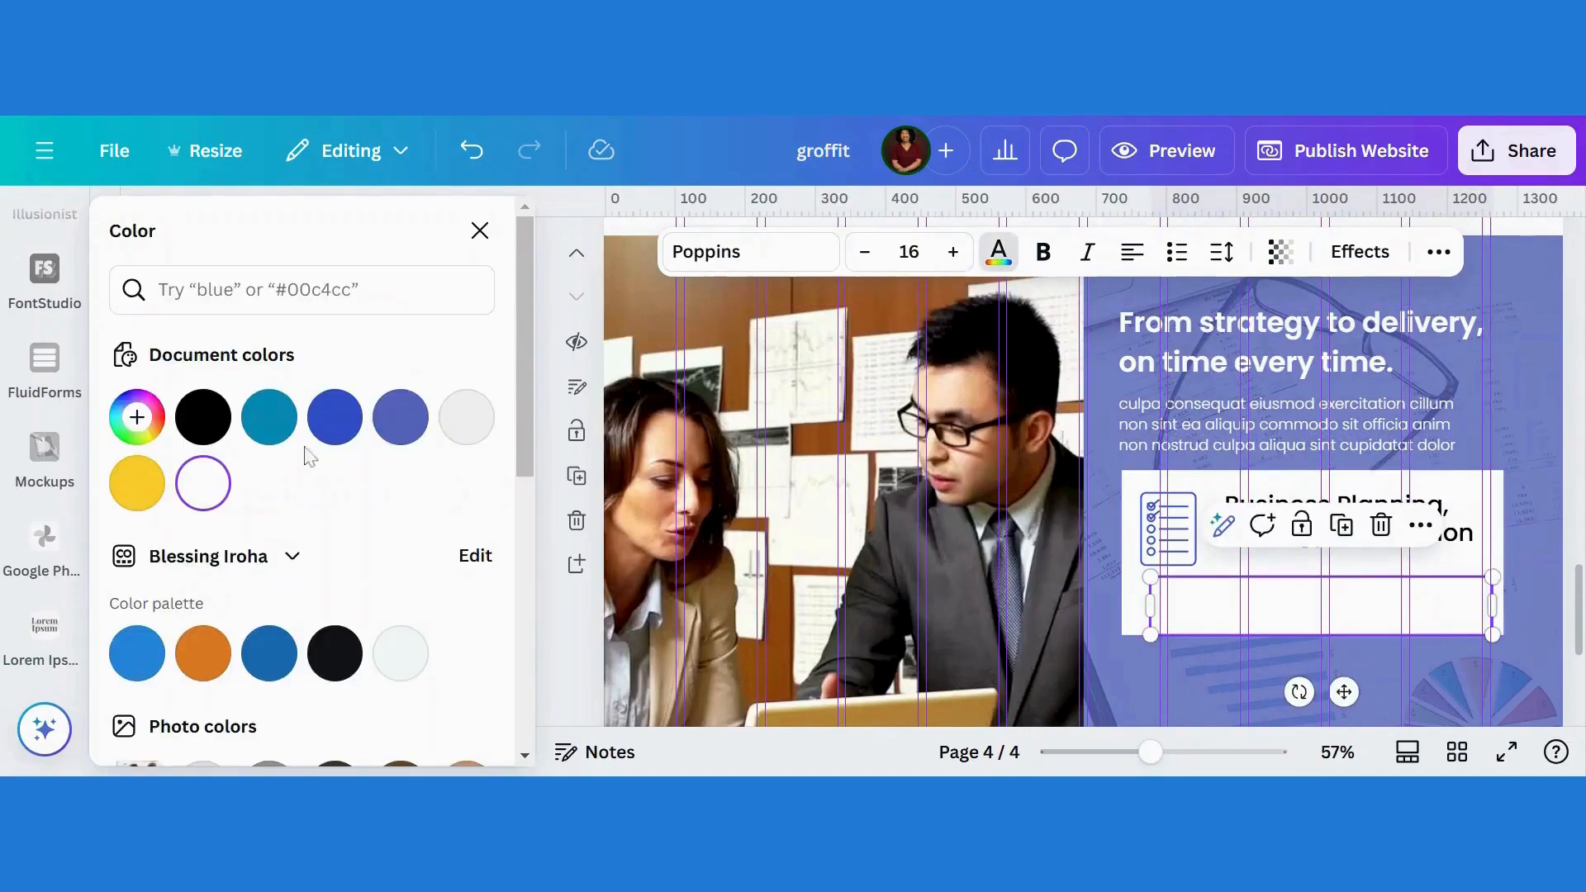
click(202, 417)
Step: Replace the copied text with "Porta semper magna elementum vel auctor tempus", narrow its box and place it under the card heading
double_click(1259, 601)
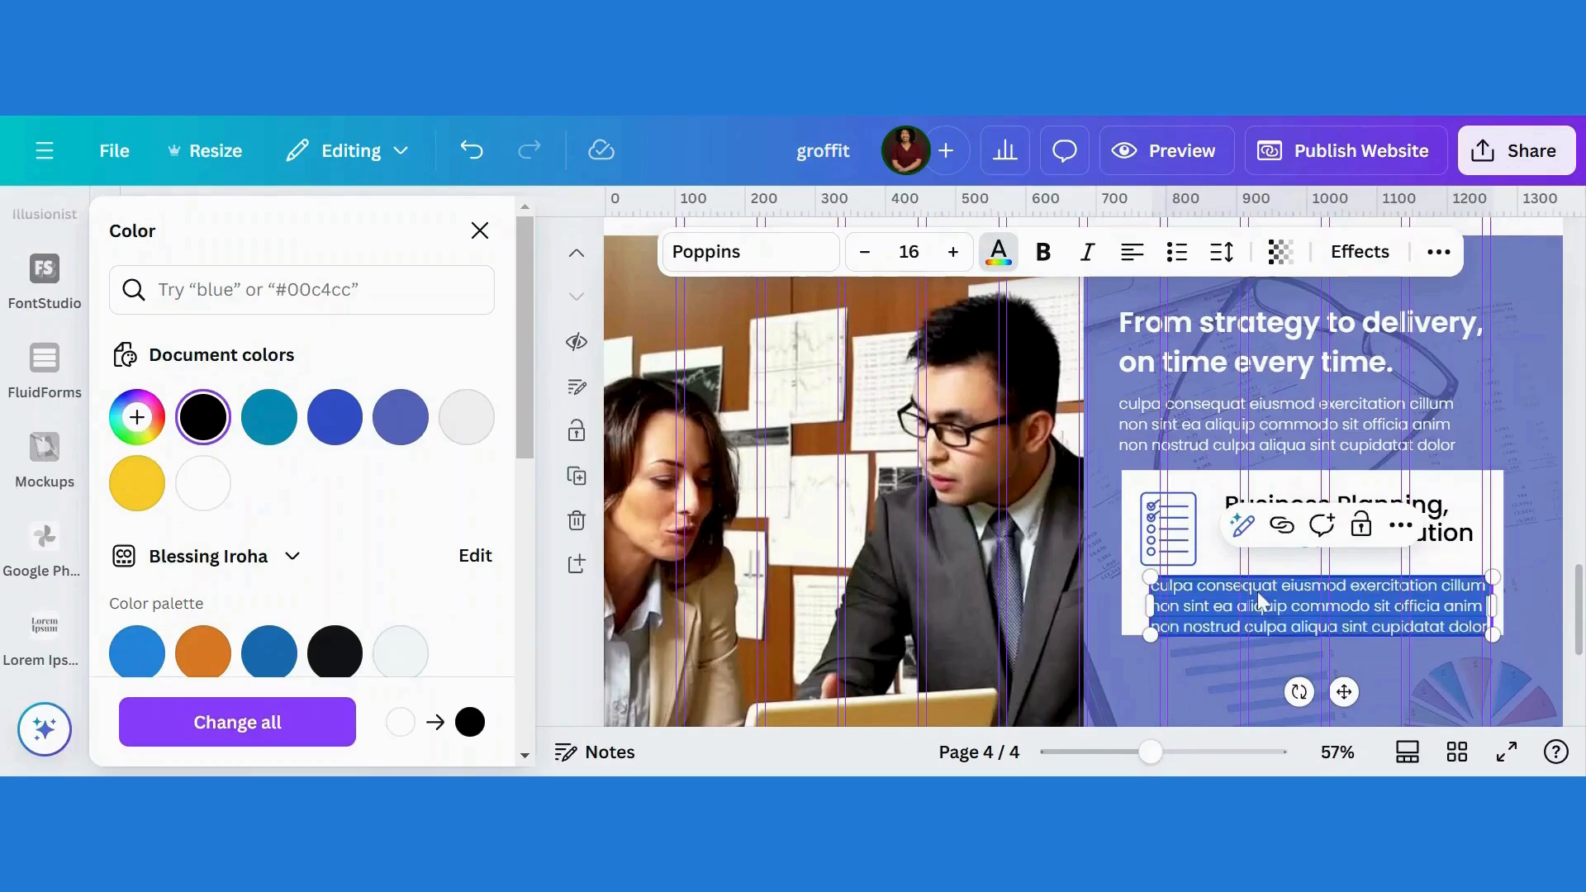
text(Porta semper magna elementum vel auctor tempus)
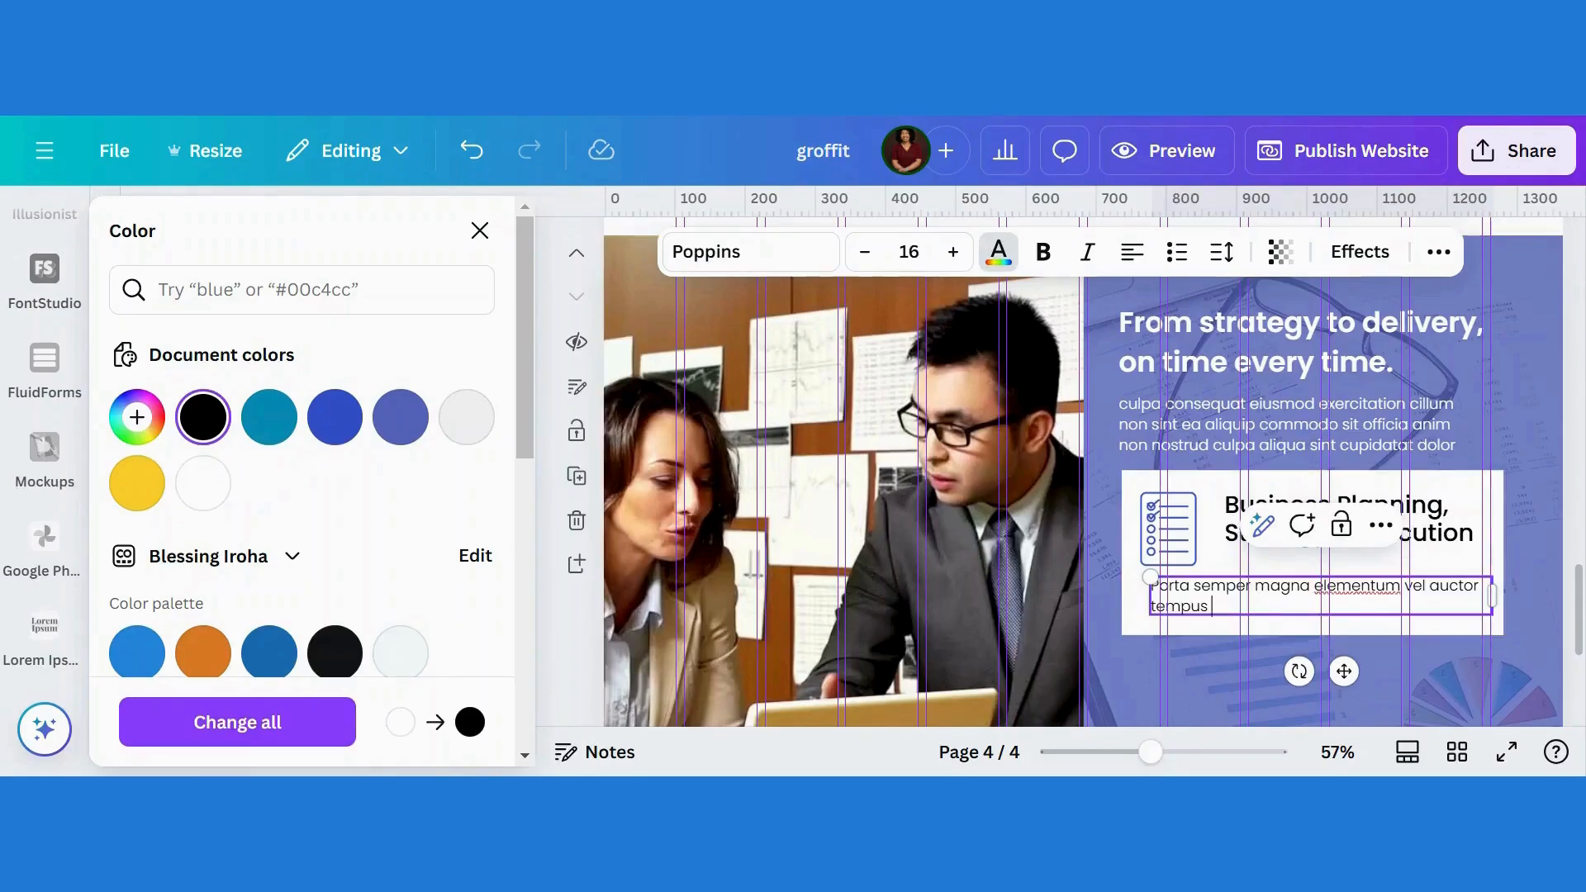
drag(1492, 595, 1429, 595)
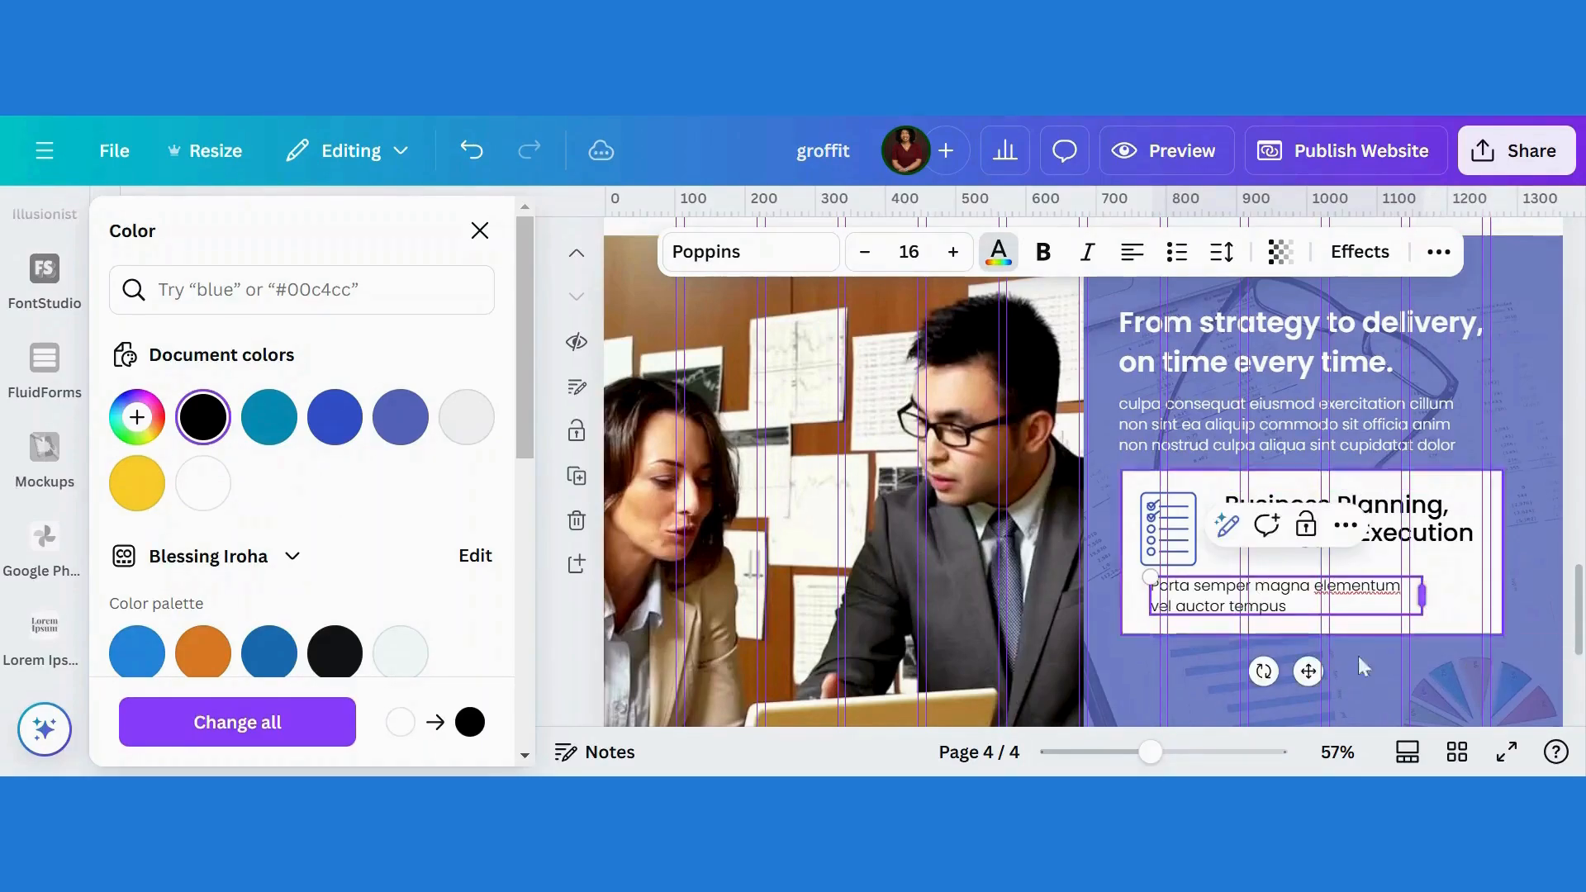
drag(1315, 666, 1389, 643)
click(1390, 624)
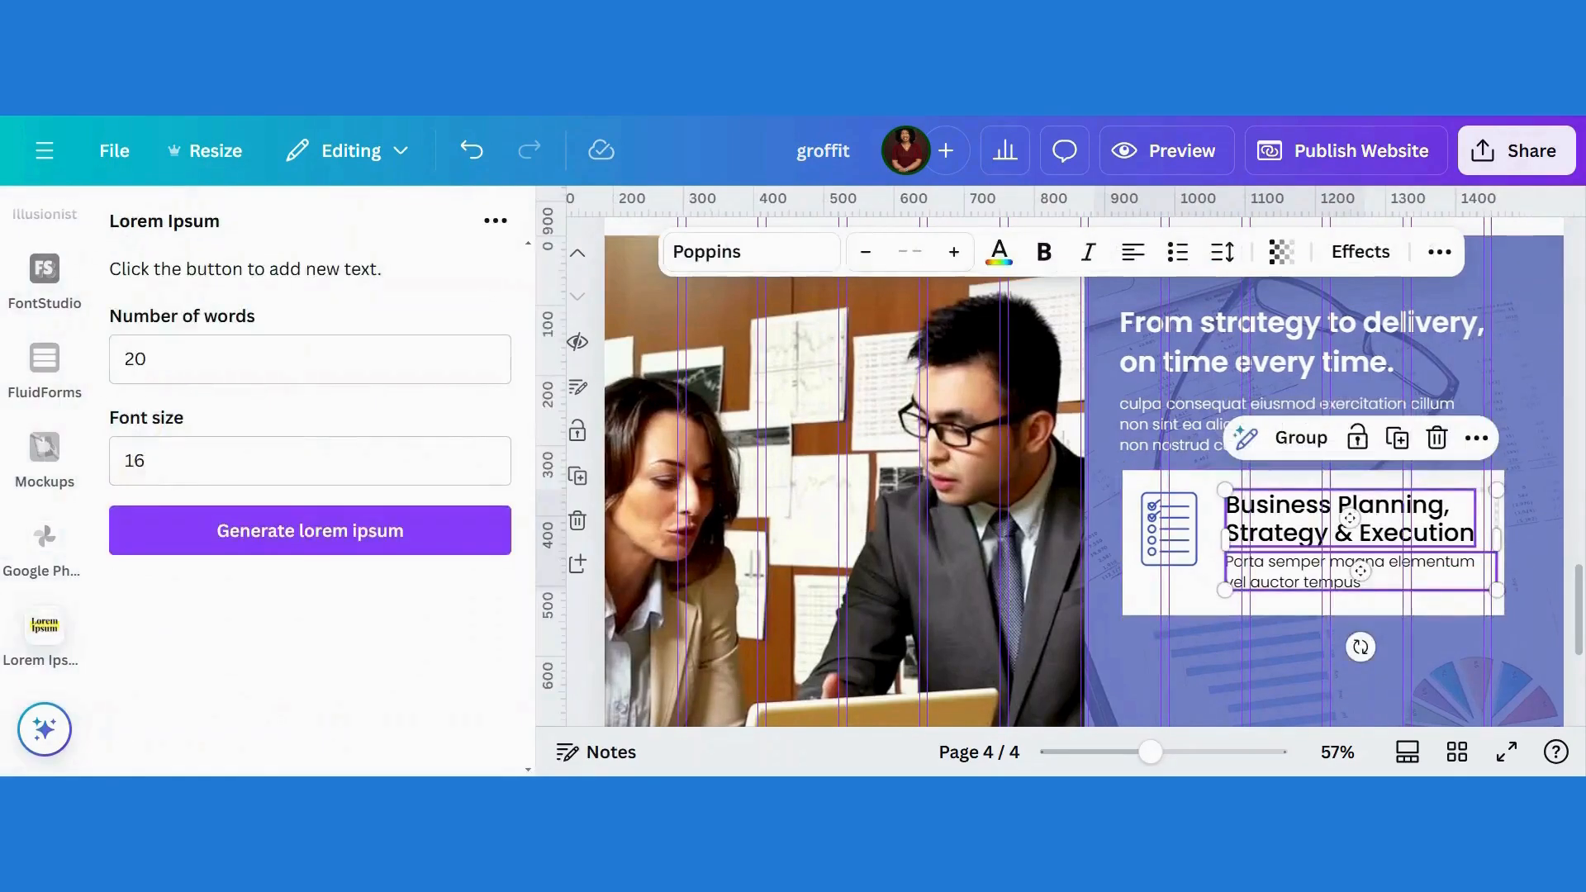
Step: Group the card heading with its description and vertically centre the checklist icon against that group
click(1302, 438)
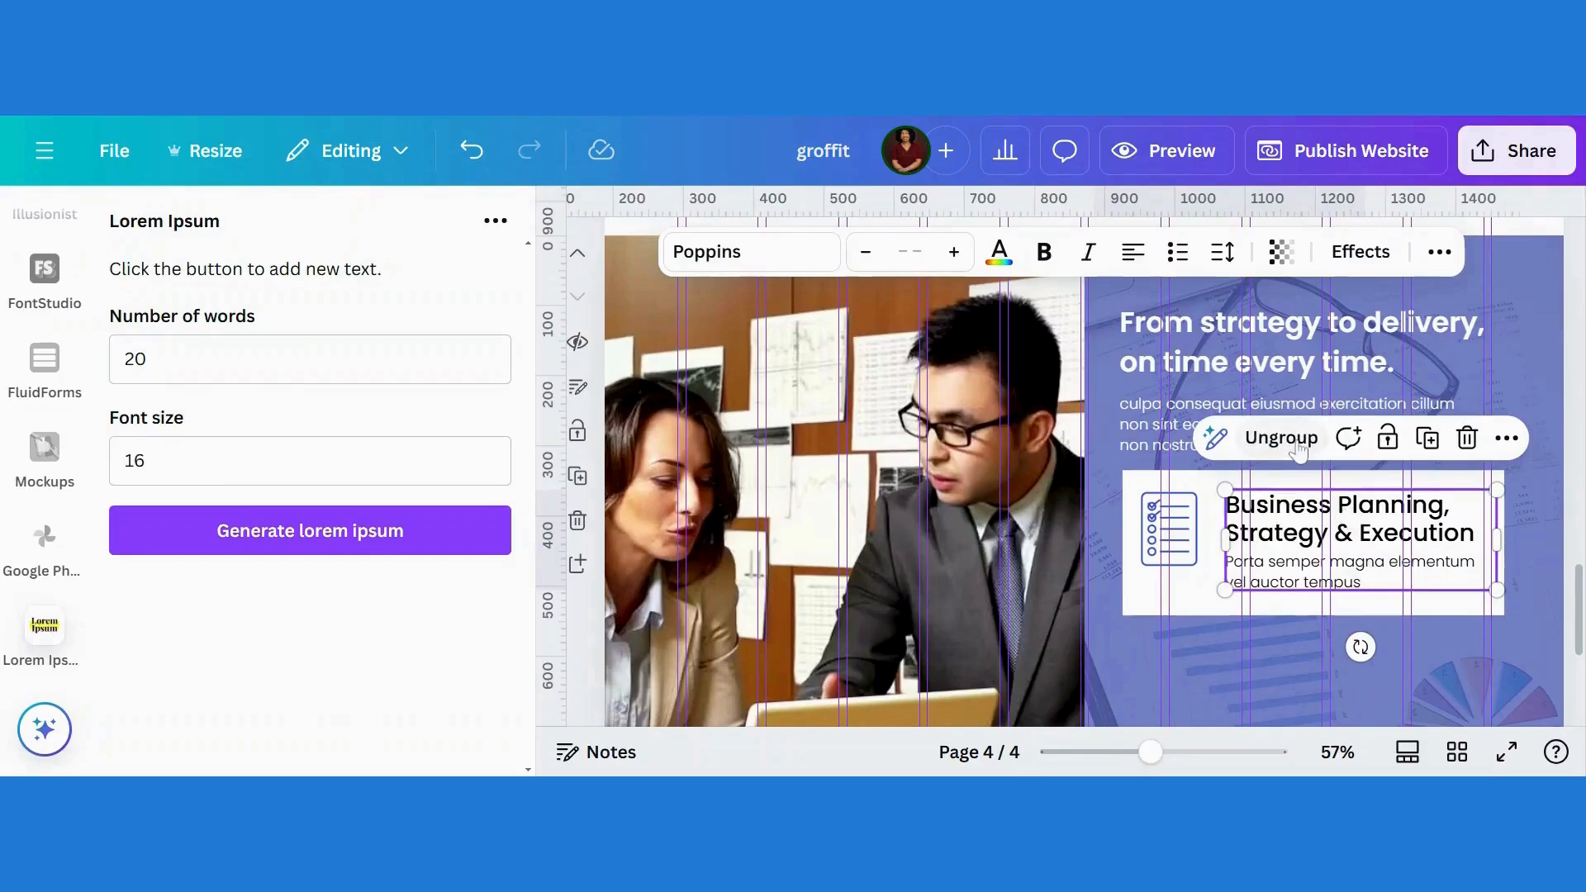
shift+click(1198, 535)
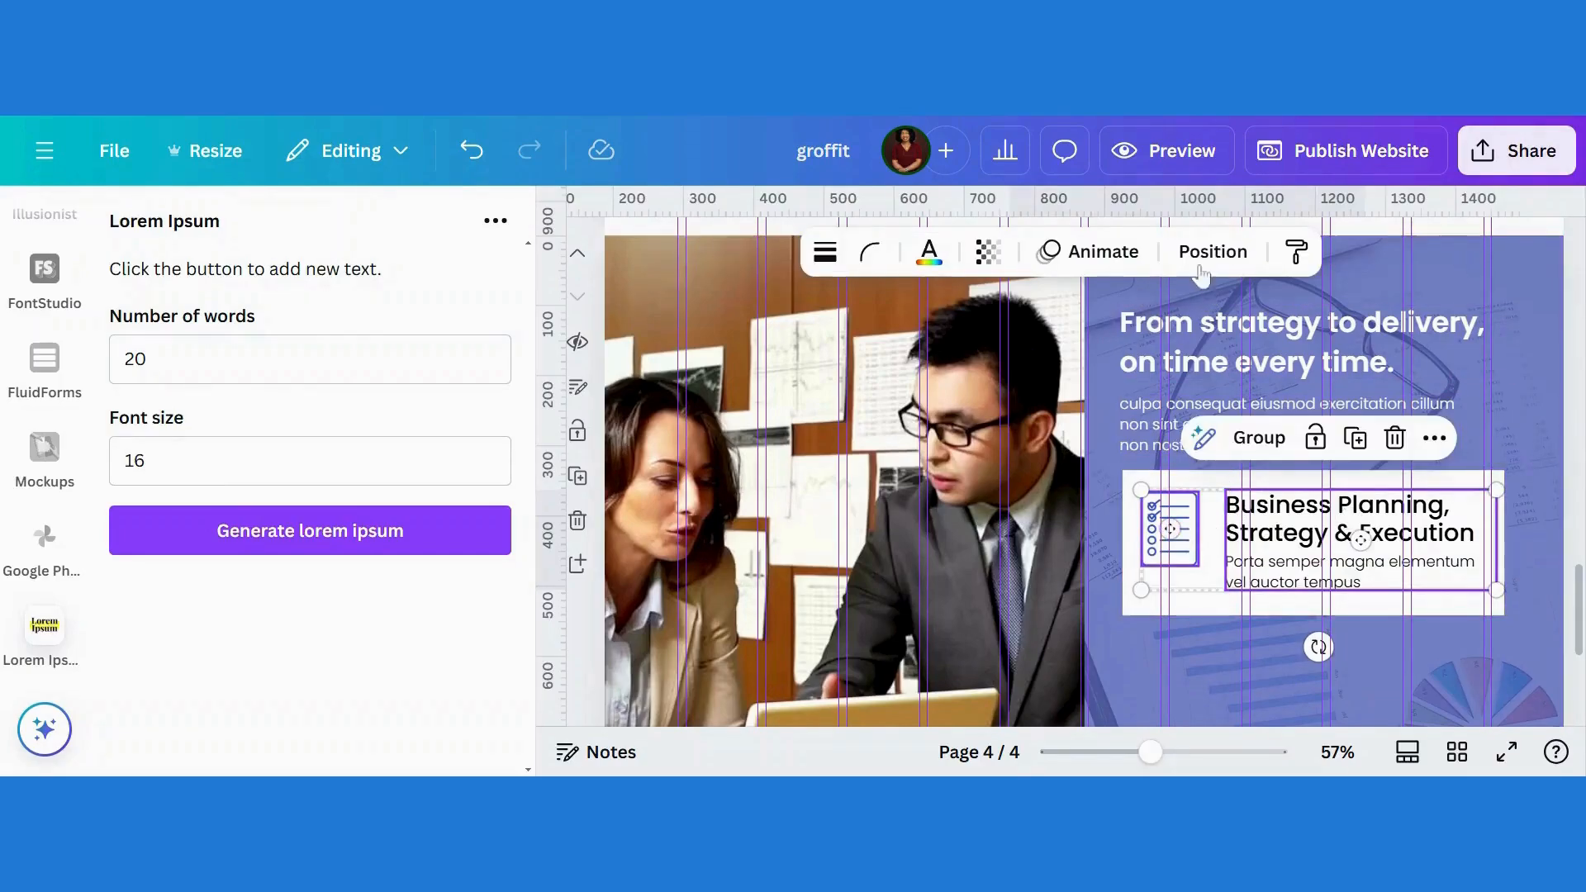
click(1202, 258)
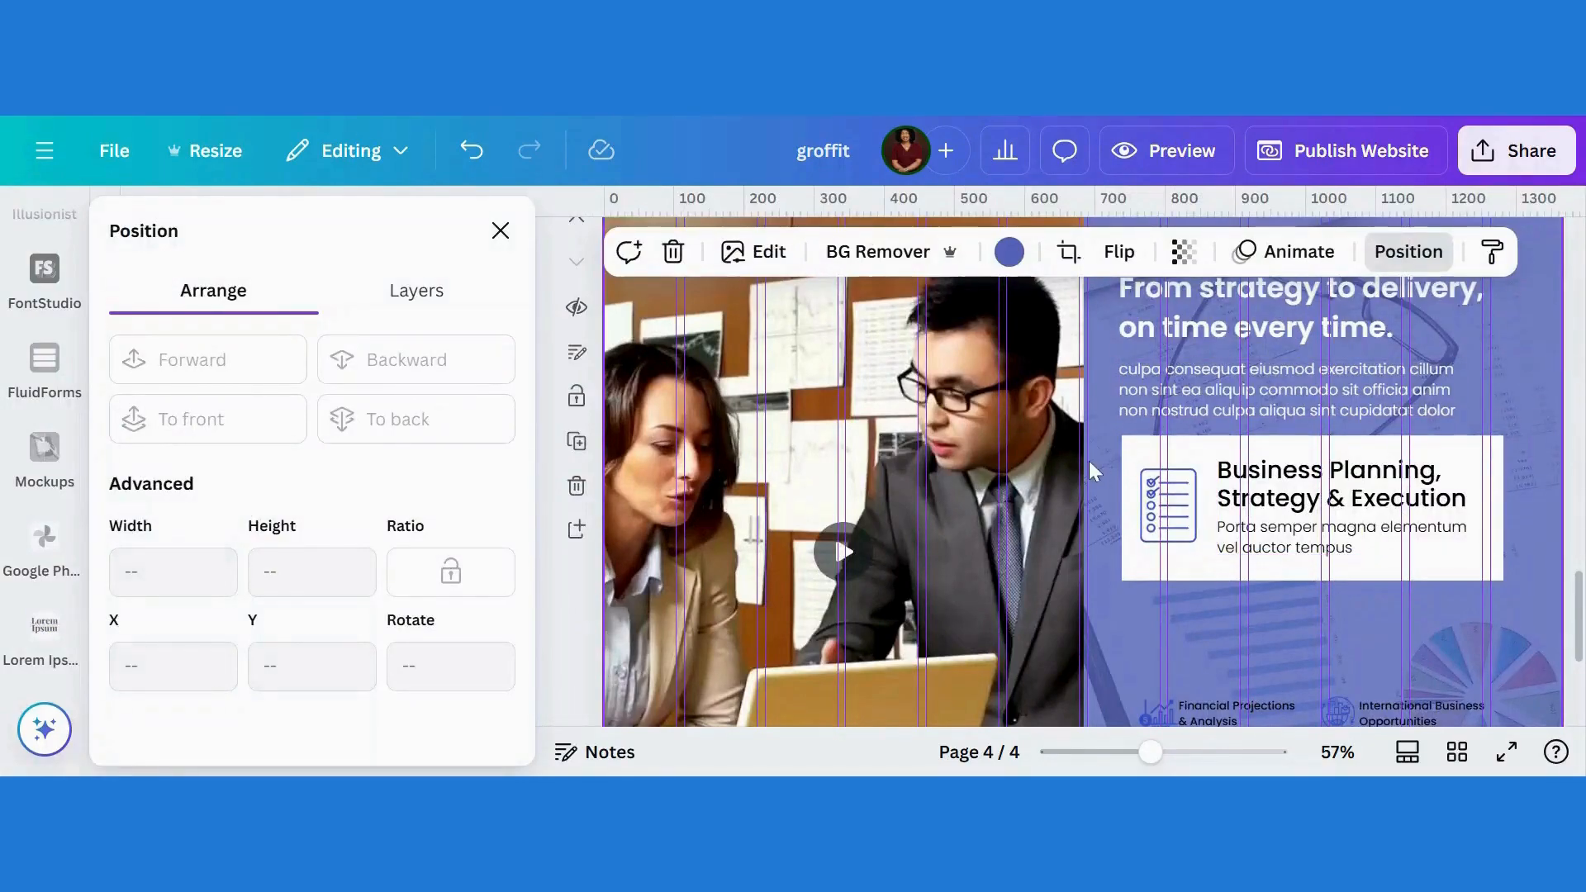
Step: Group the white card with its icon and text, and place a duplicate of the card just below it
drag(1117, 465, 1294, 561)
click(1252, 384)
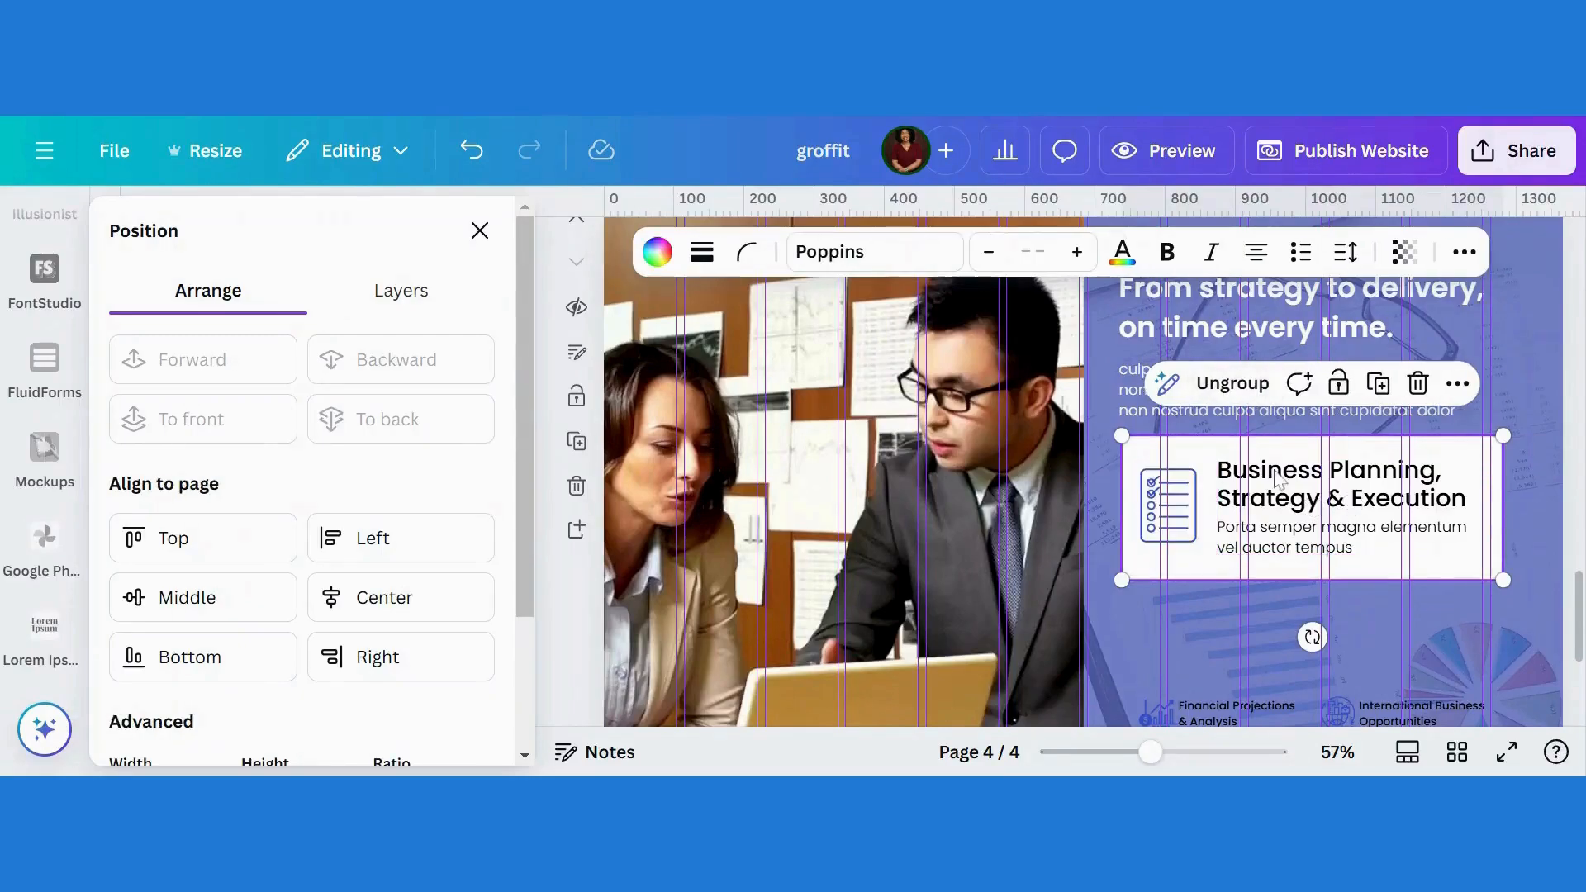
drag(1357, 481, 1366, 545)
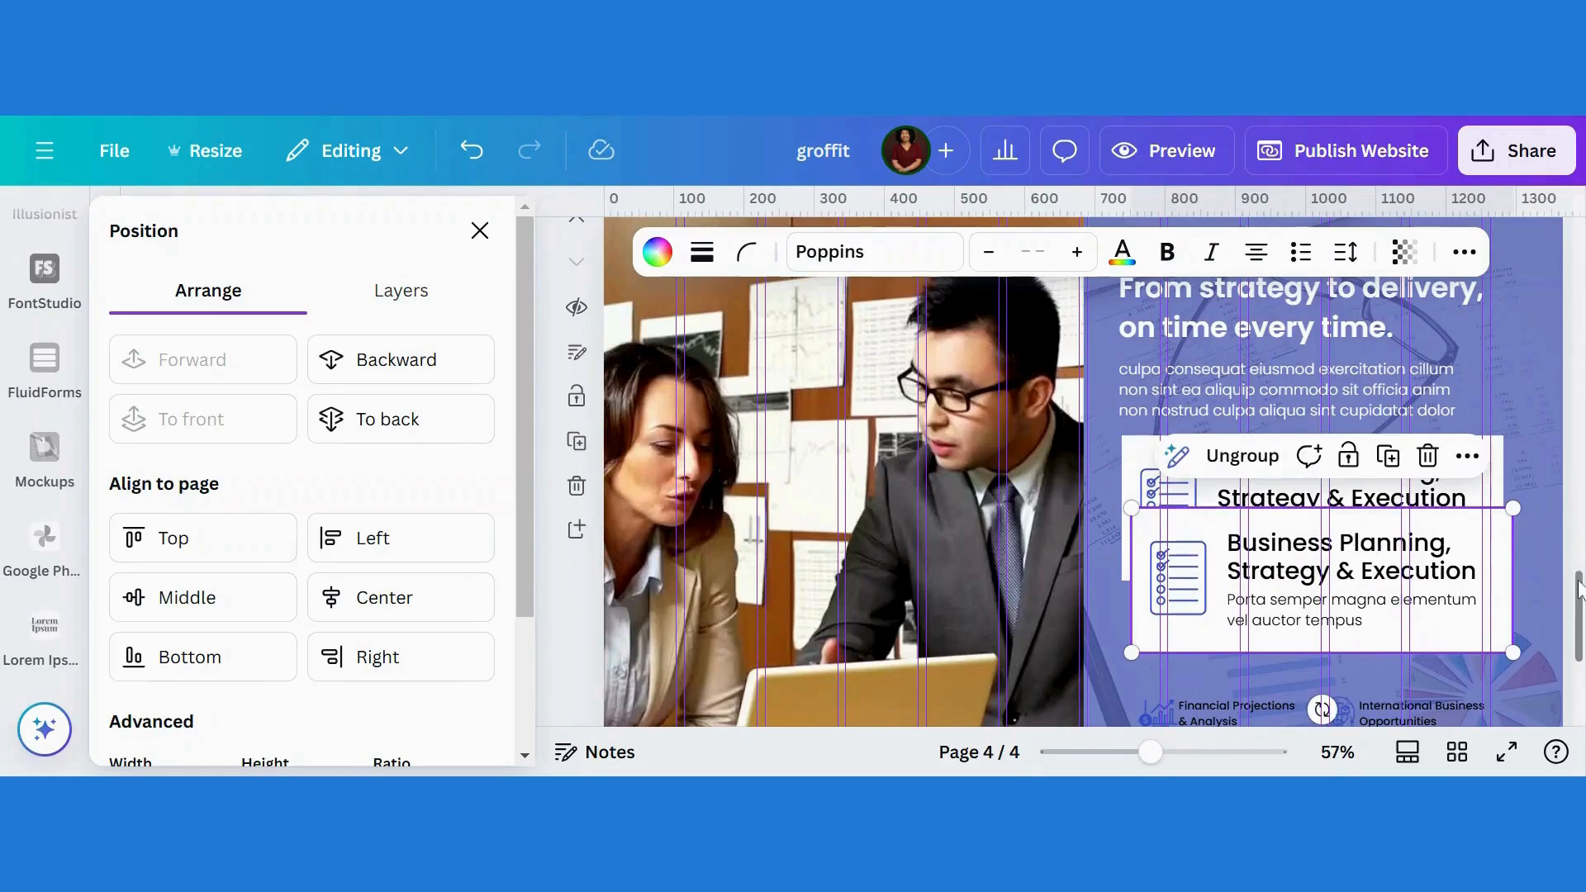
Step: Delete the small International Business Opportunities item below the cards
scroll(1581, 607, down, 3)
click(1413, 453)
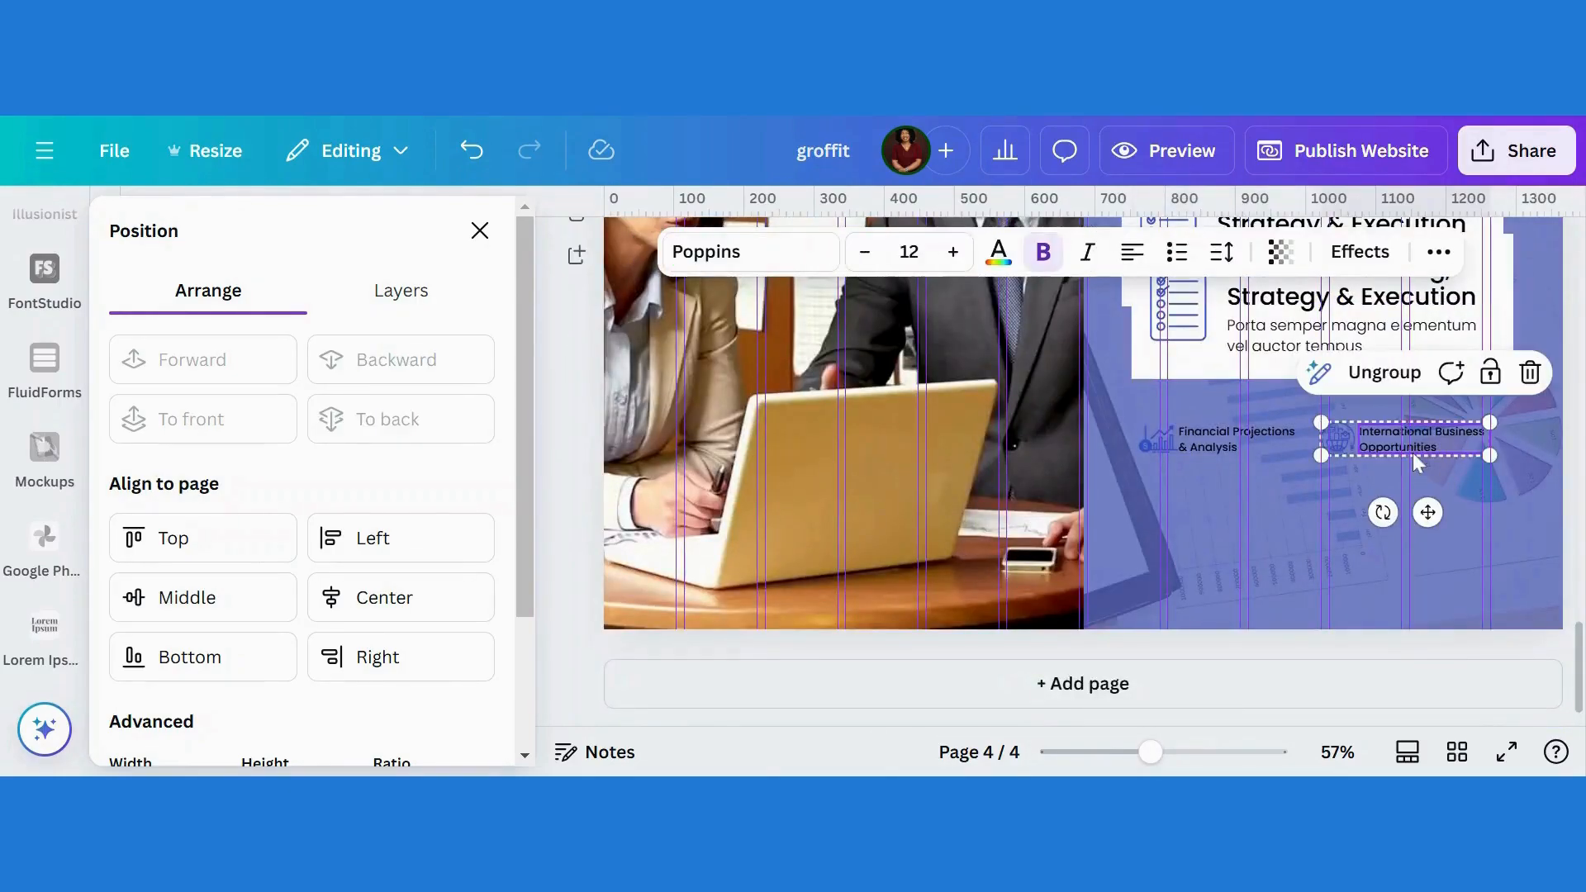
click(1531, 373)
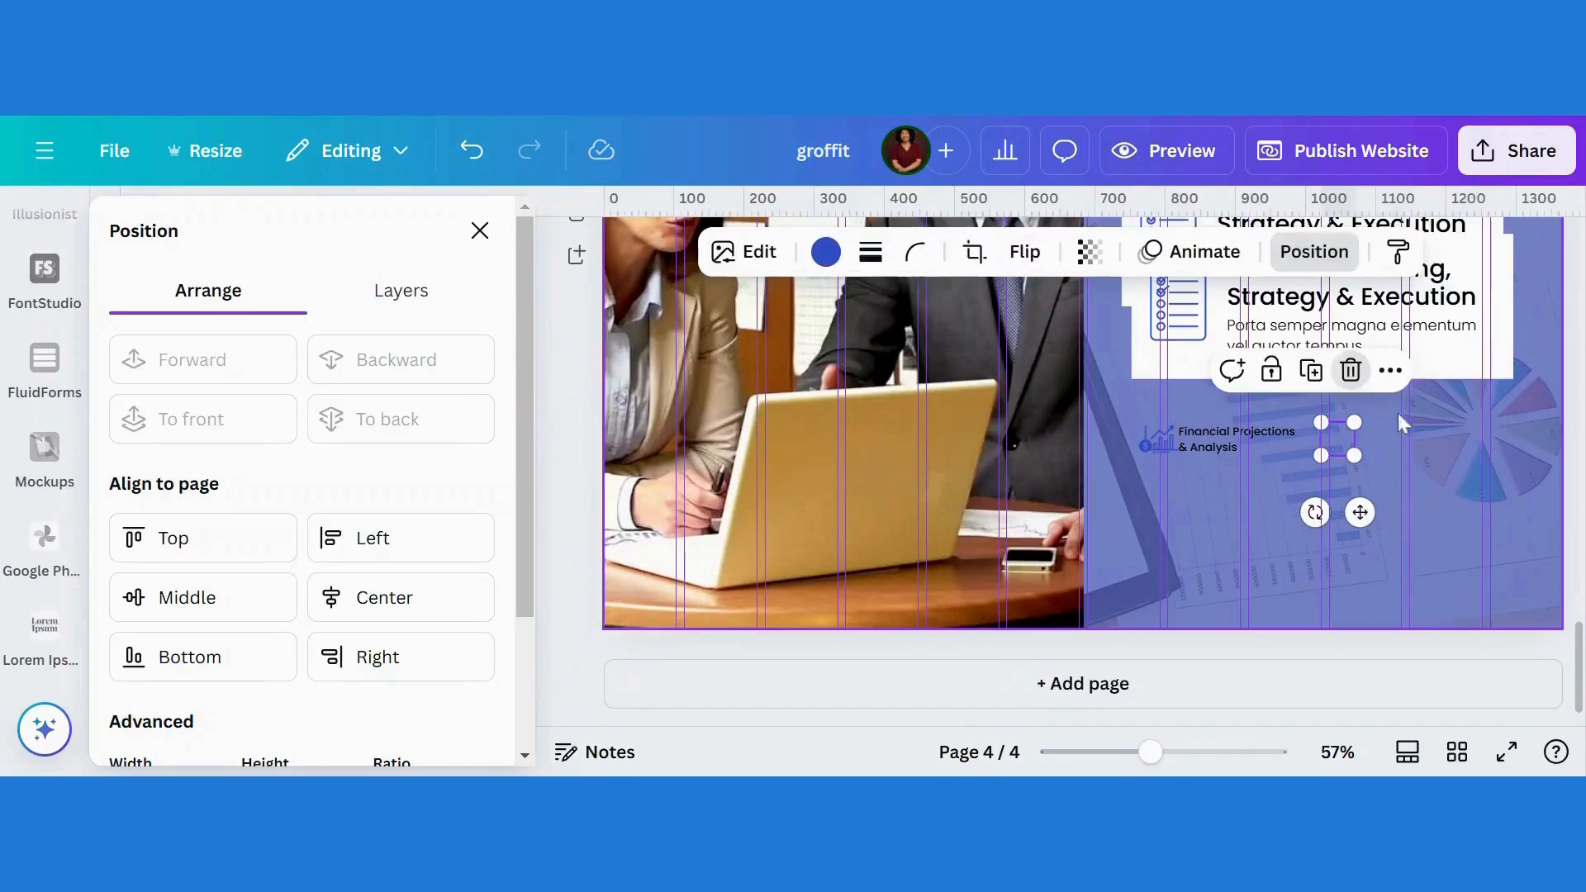
Step: Delete the leftover small icon, then move the Financial Projections item lower so the duplicate card sits just below the first card
click(1377, 371)
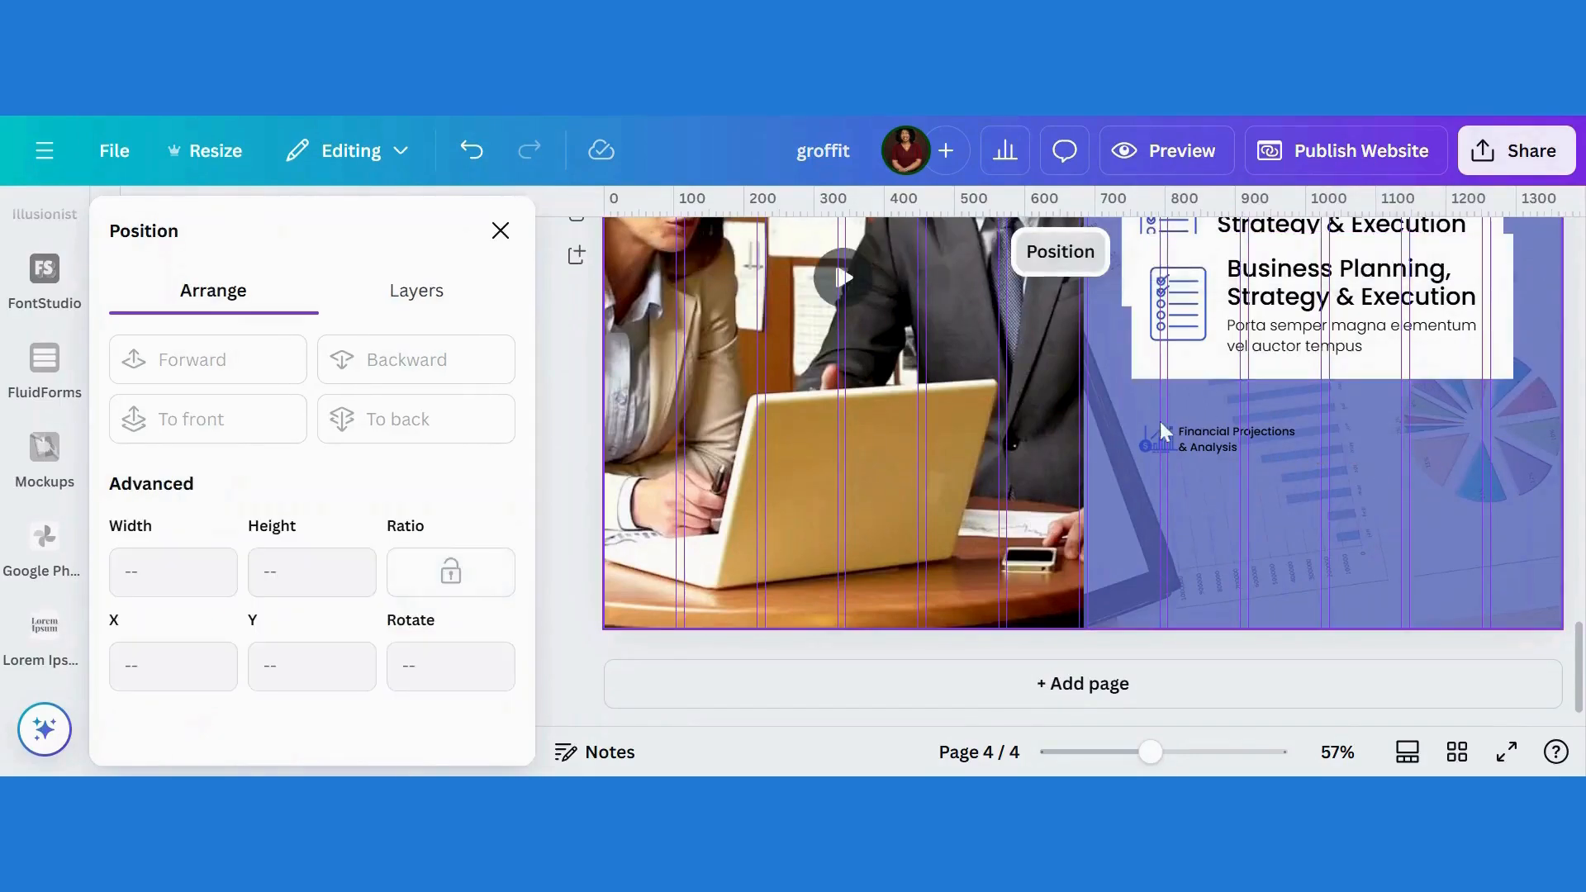
drag(1159, 443, 1280, 545)
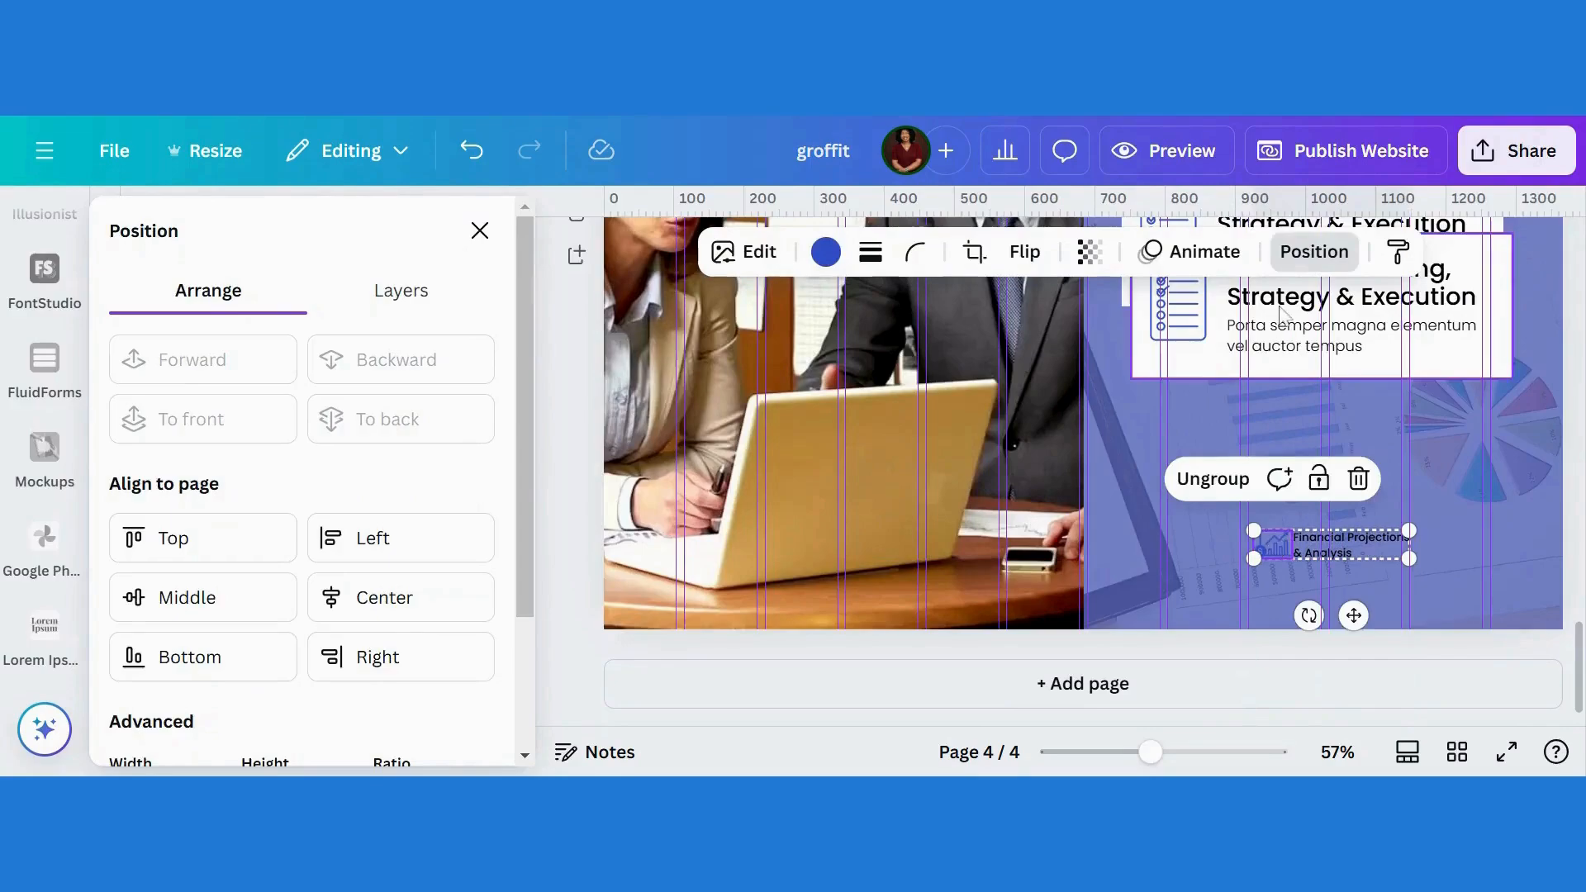
drag(1284, 313, 1268, 399)
Step: Ungroup the duplicate card into its separate icon, heading, description and white background
double_click(1298, 366)
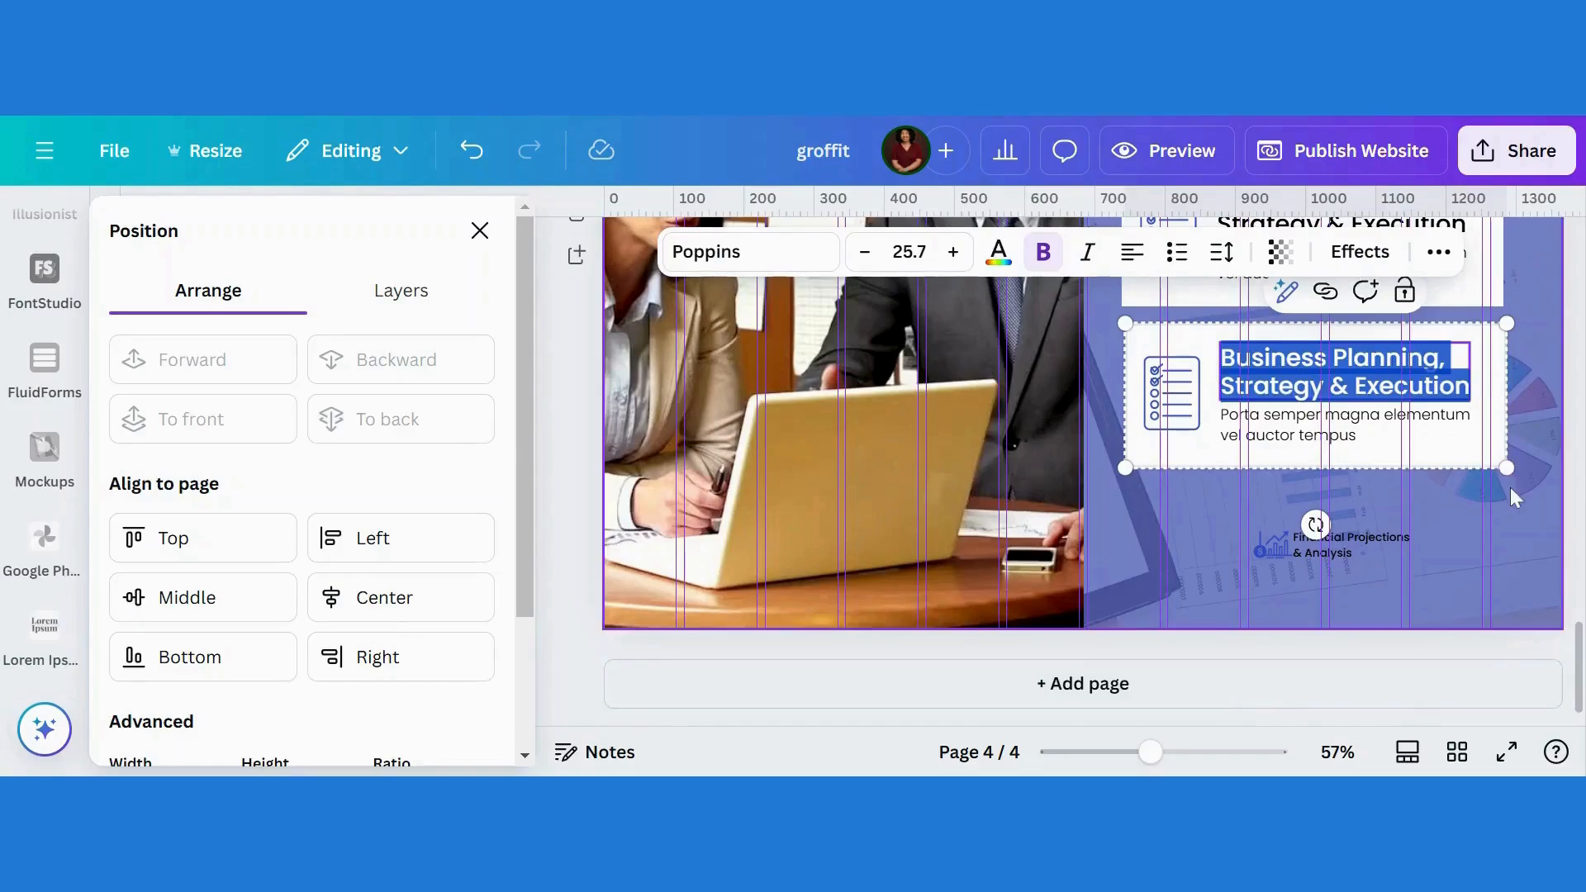
click(1510, 487)
click(1384, 398)
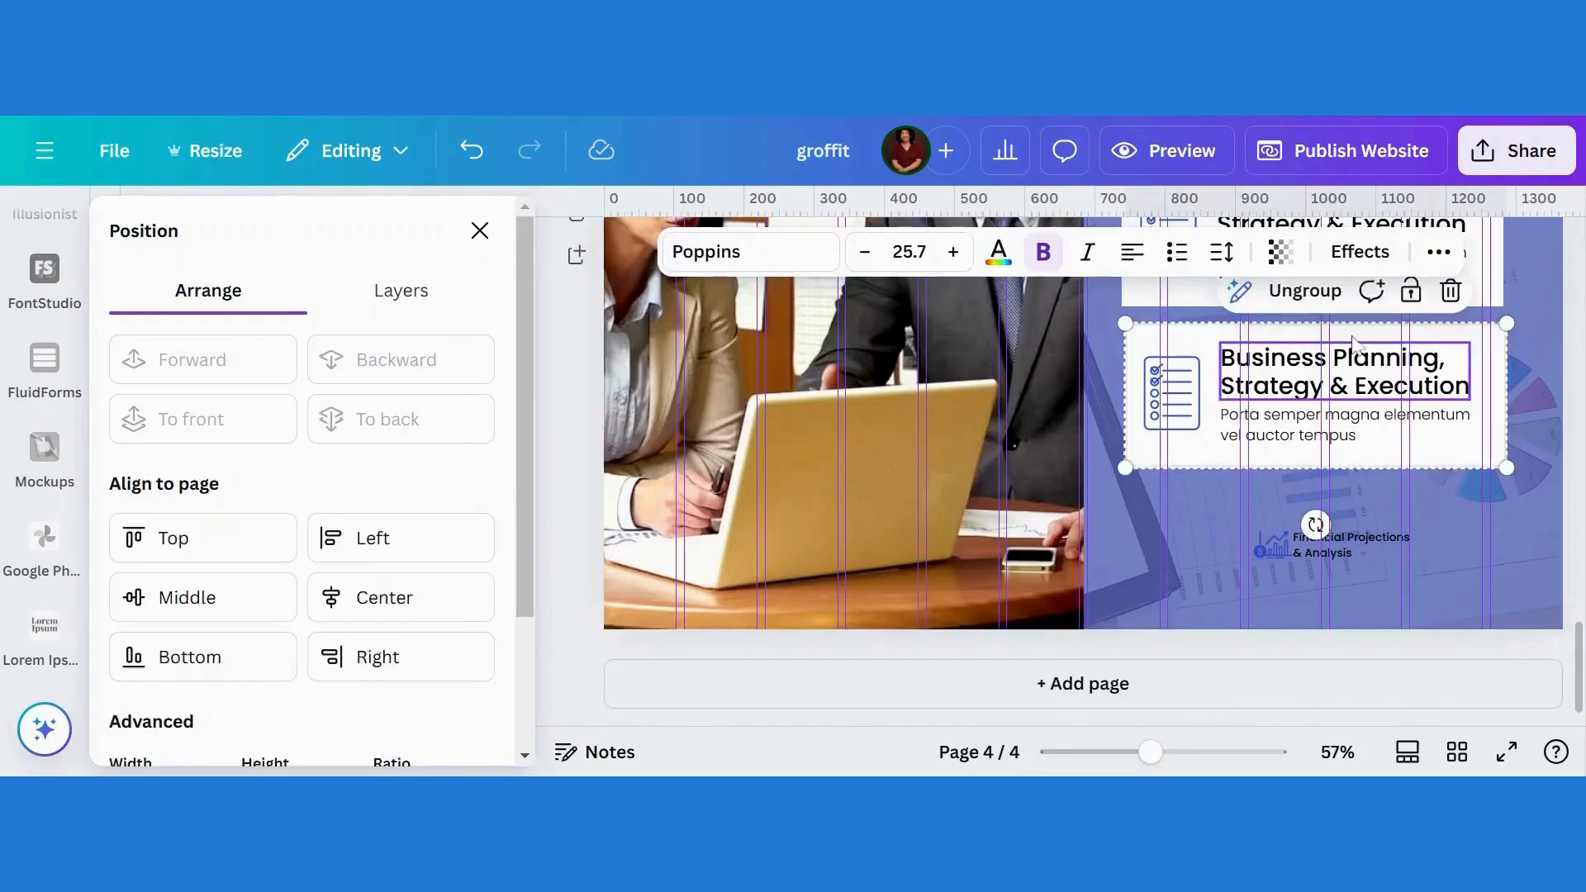
click(1305, 290)
click(1491, 515)
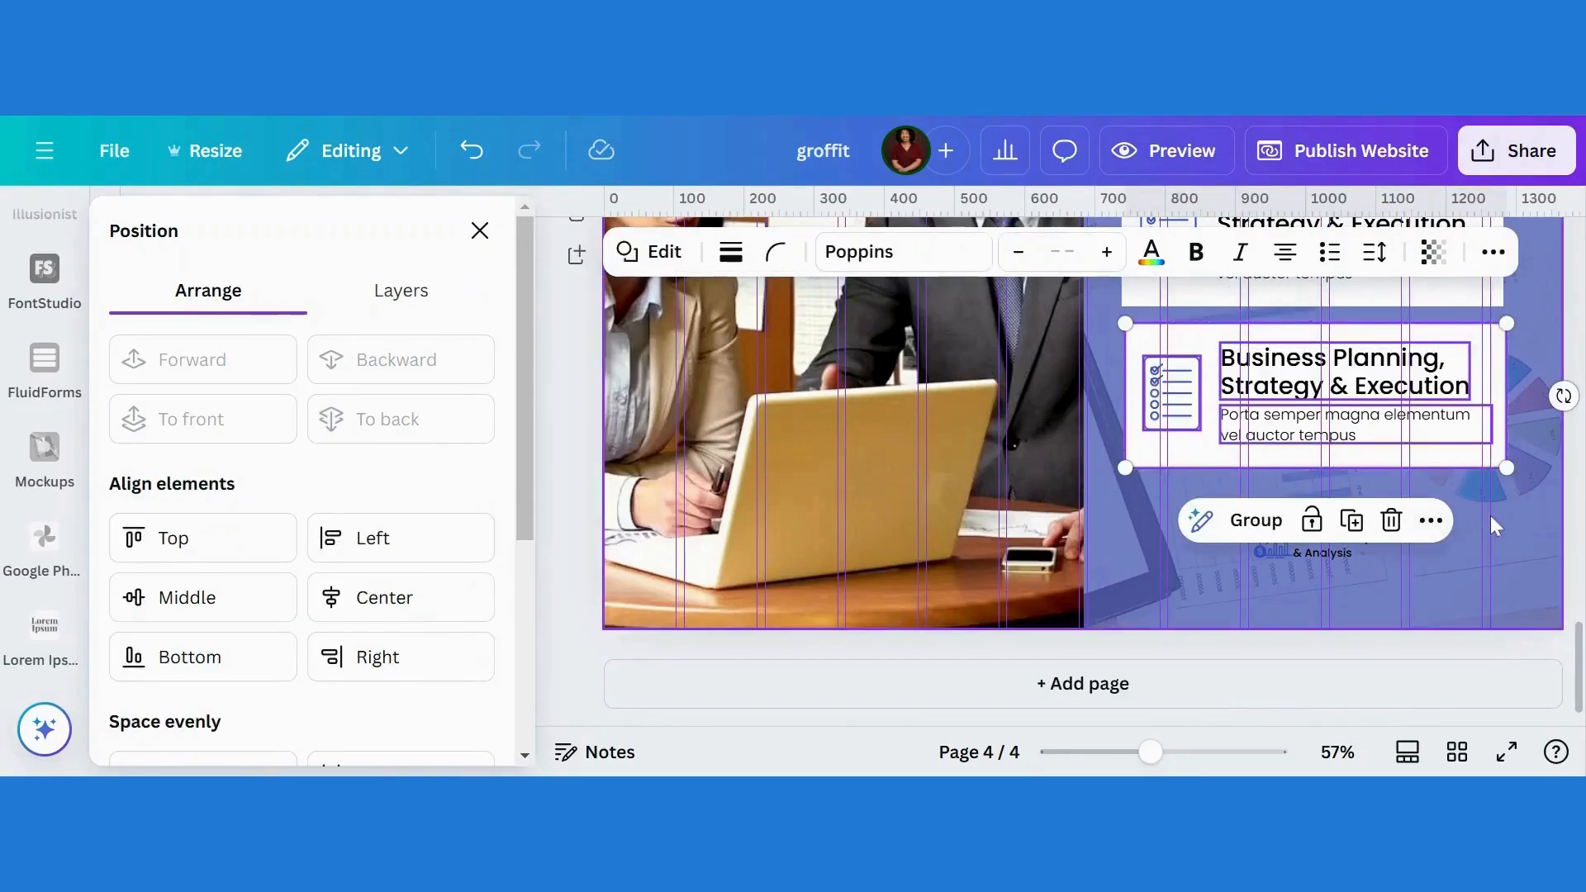
Step: Cut the text from the small item below and use it as the second card's heading: "Financial Projections & Analysis"
click(1337, 549)
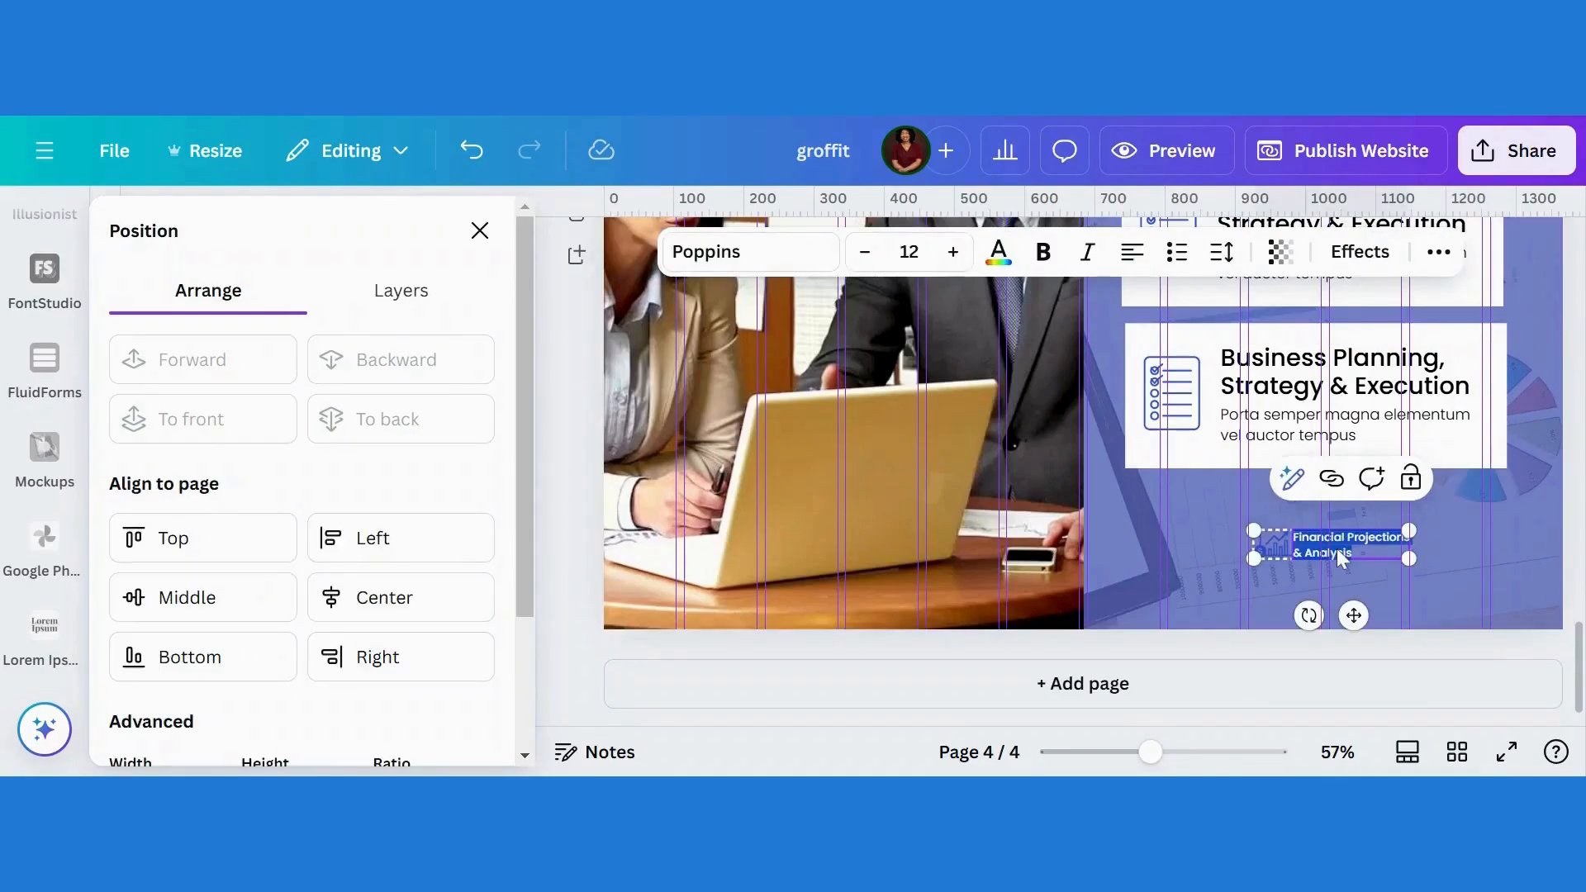
key(BackSpace)
double_click(1318, 360)
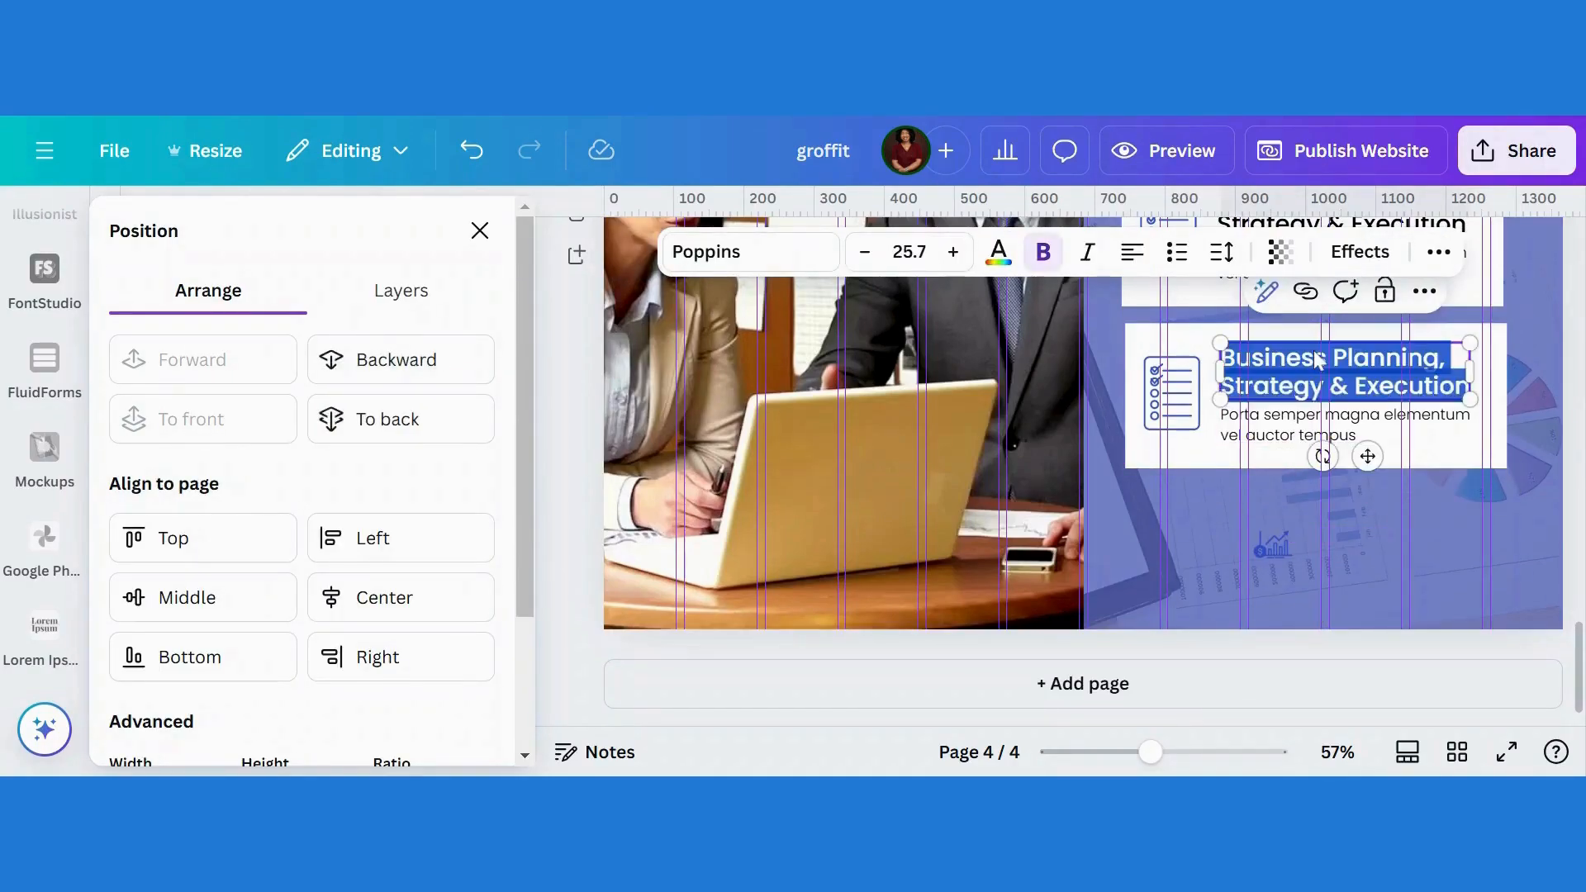
text(Financial Projections & Analysis)
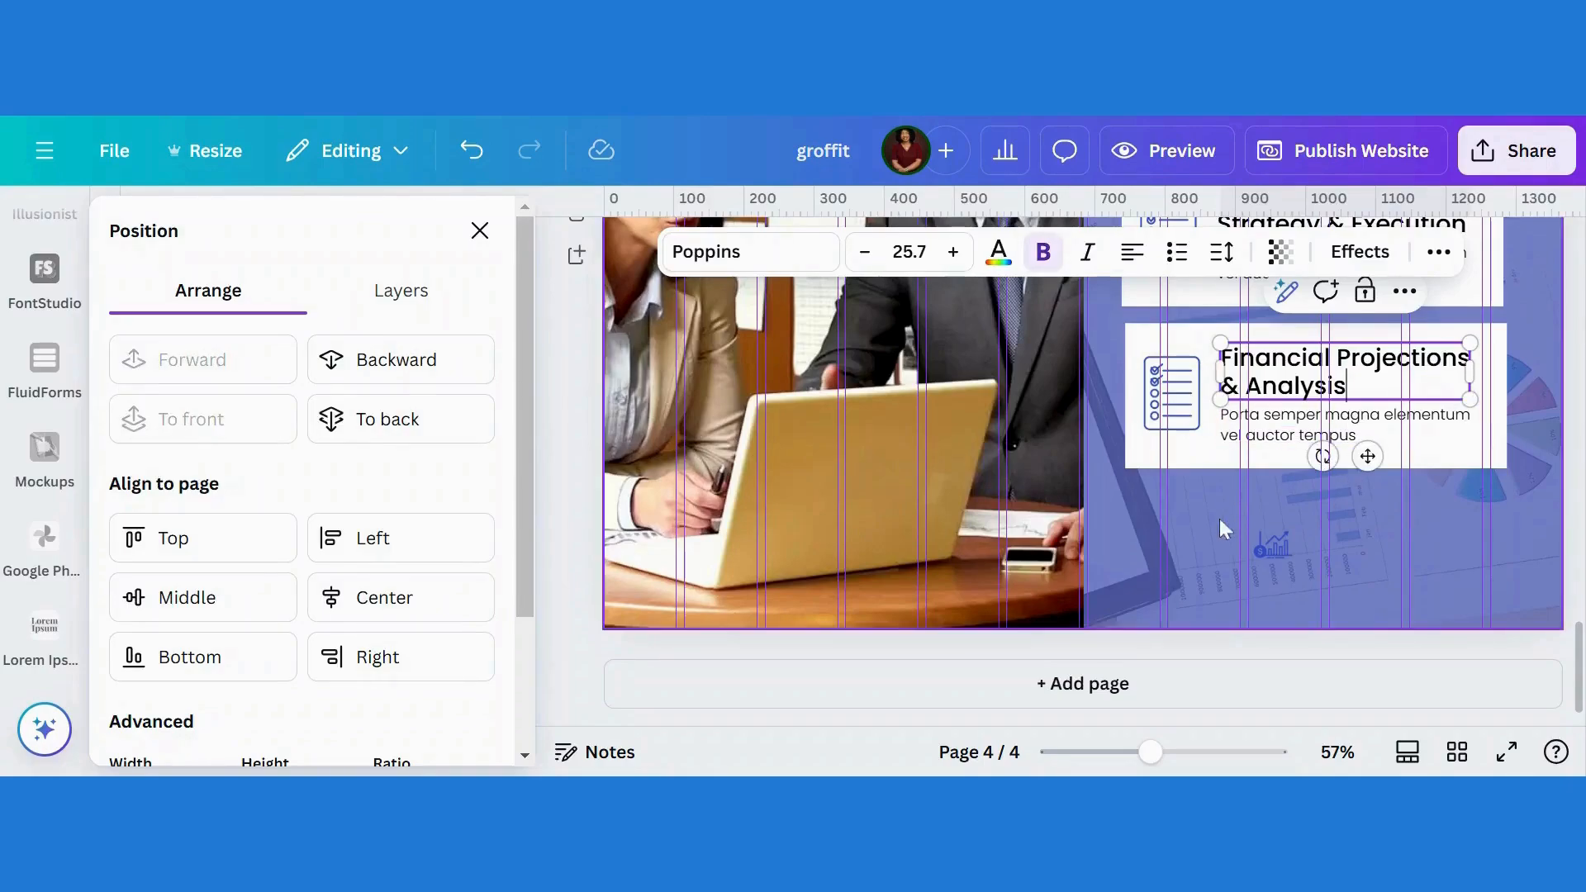
Step: Ungroup the small chart icon item and delete the checklist icon from the second card
click(1284, 548)
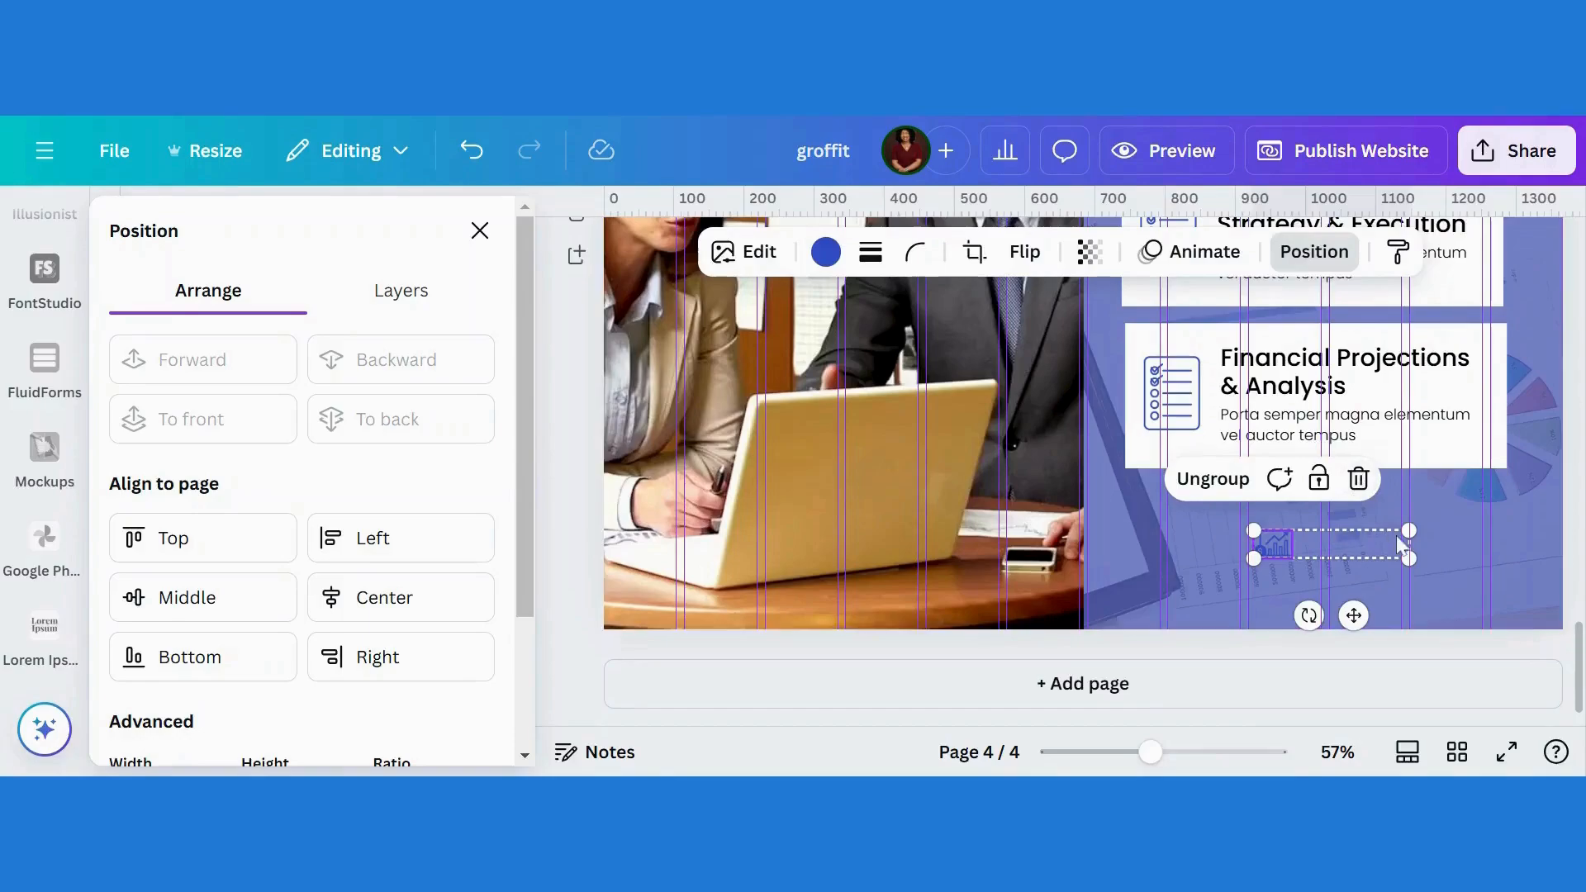
click(1213, 479)
click(1306, 549)
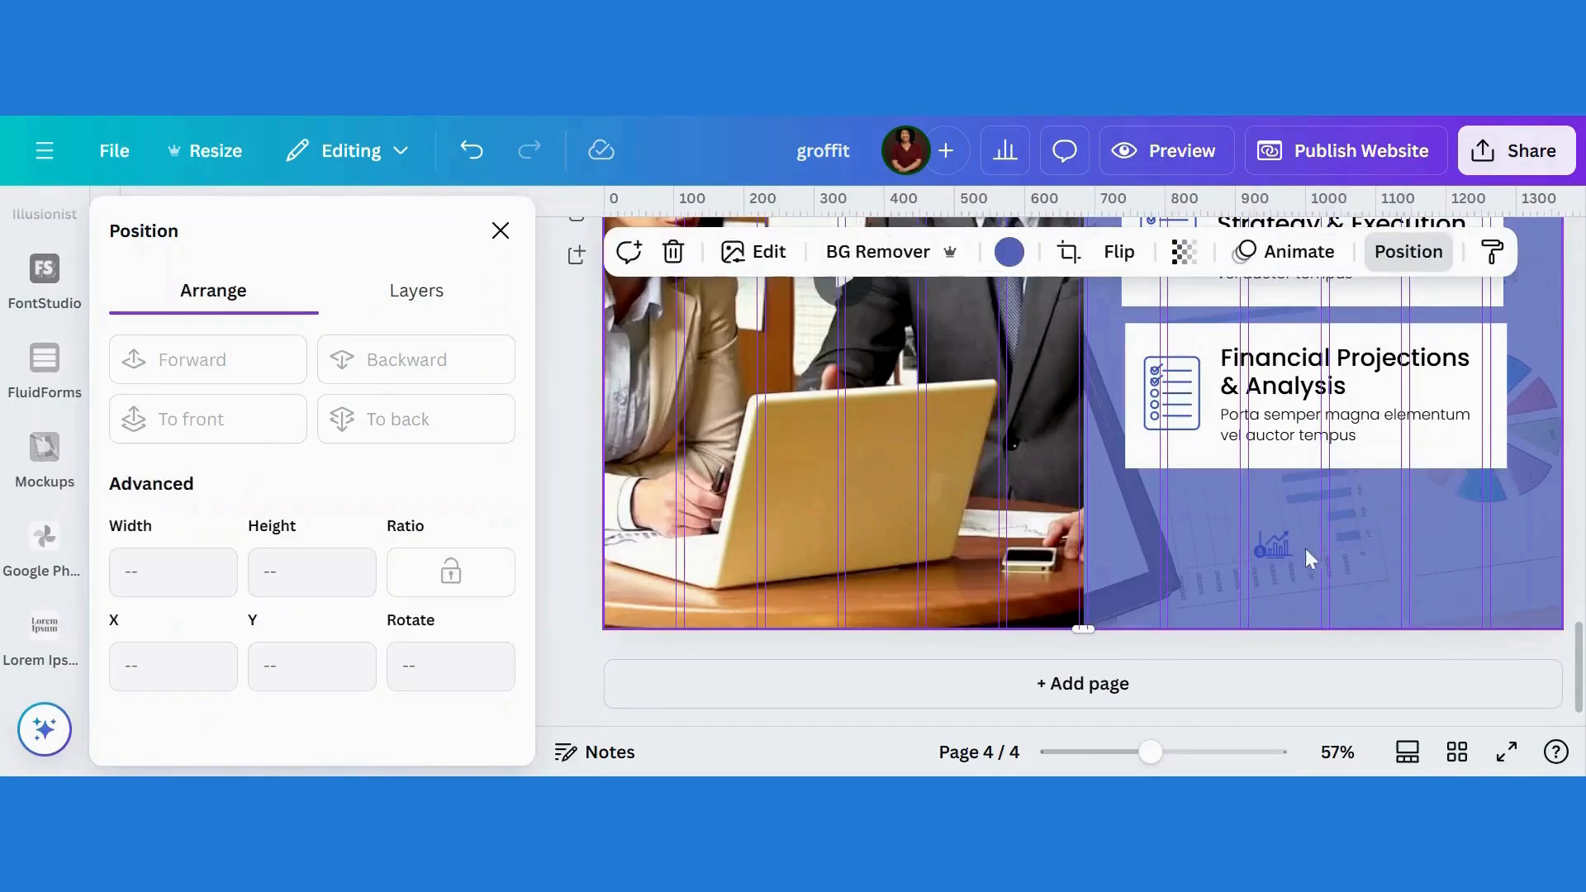
click(1172, 392)
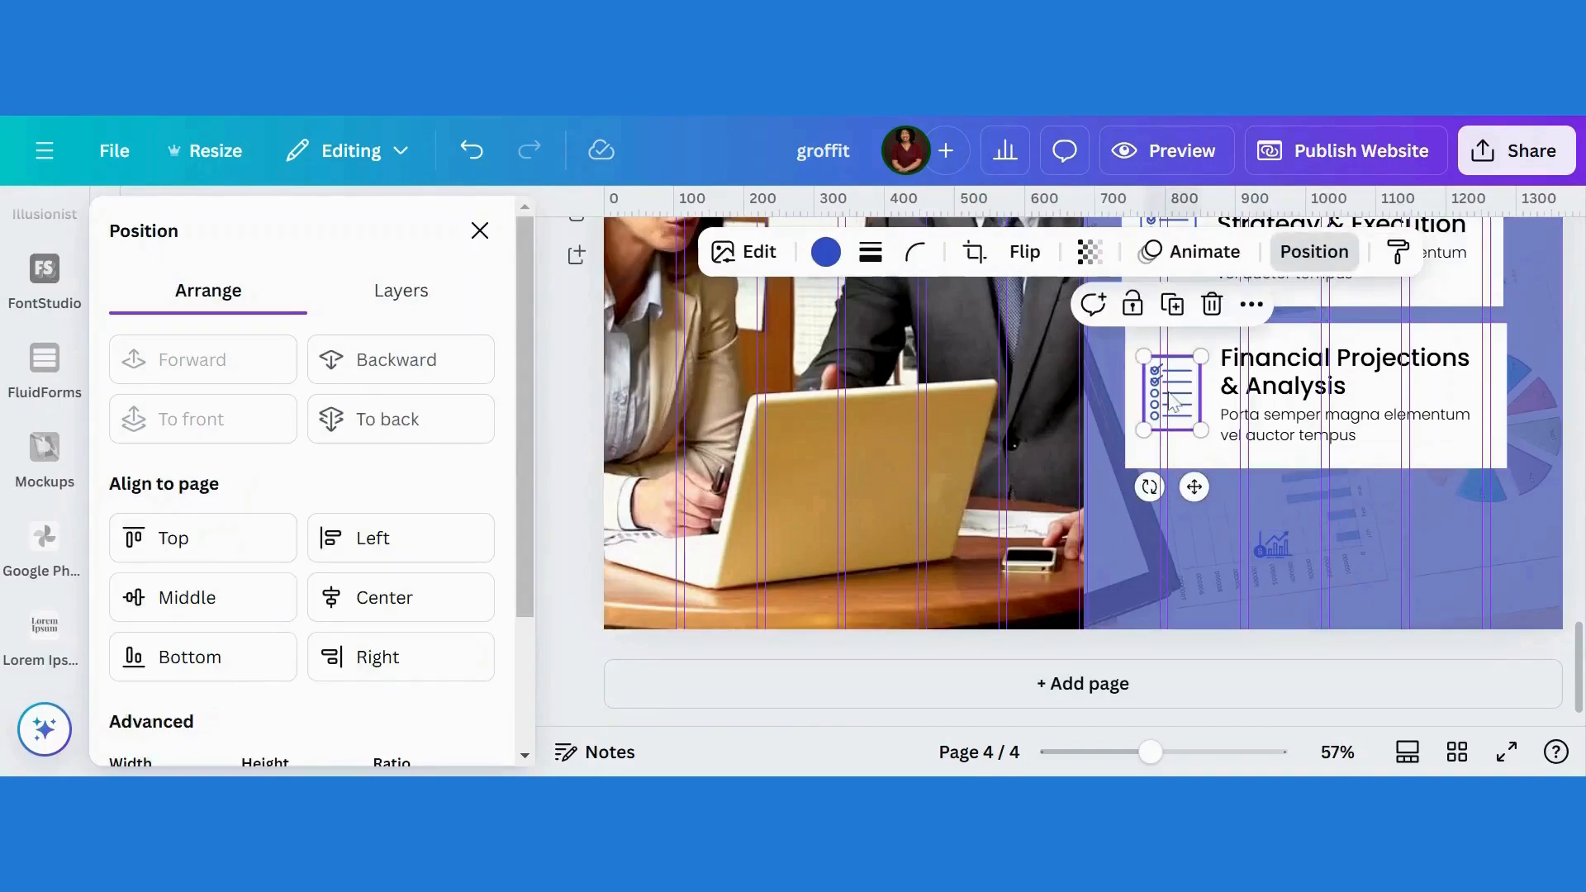
click(1212, 304)
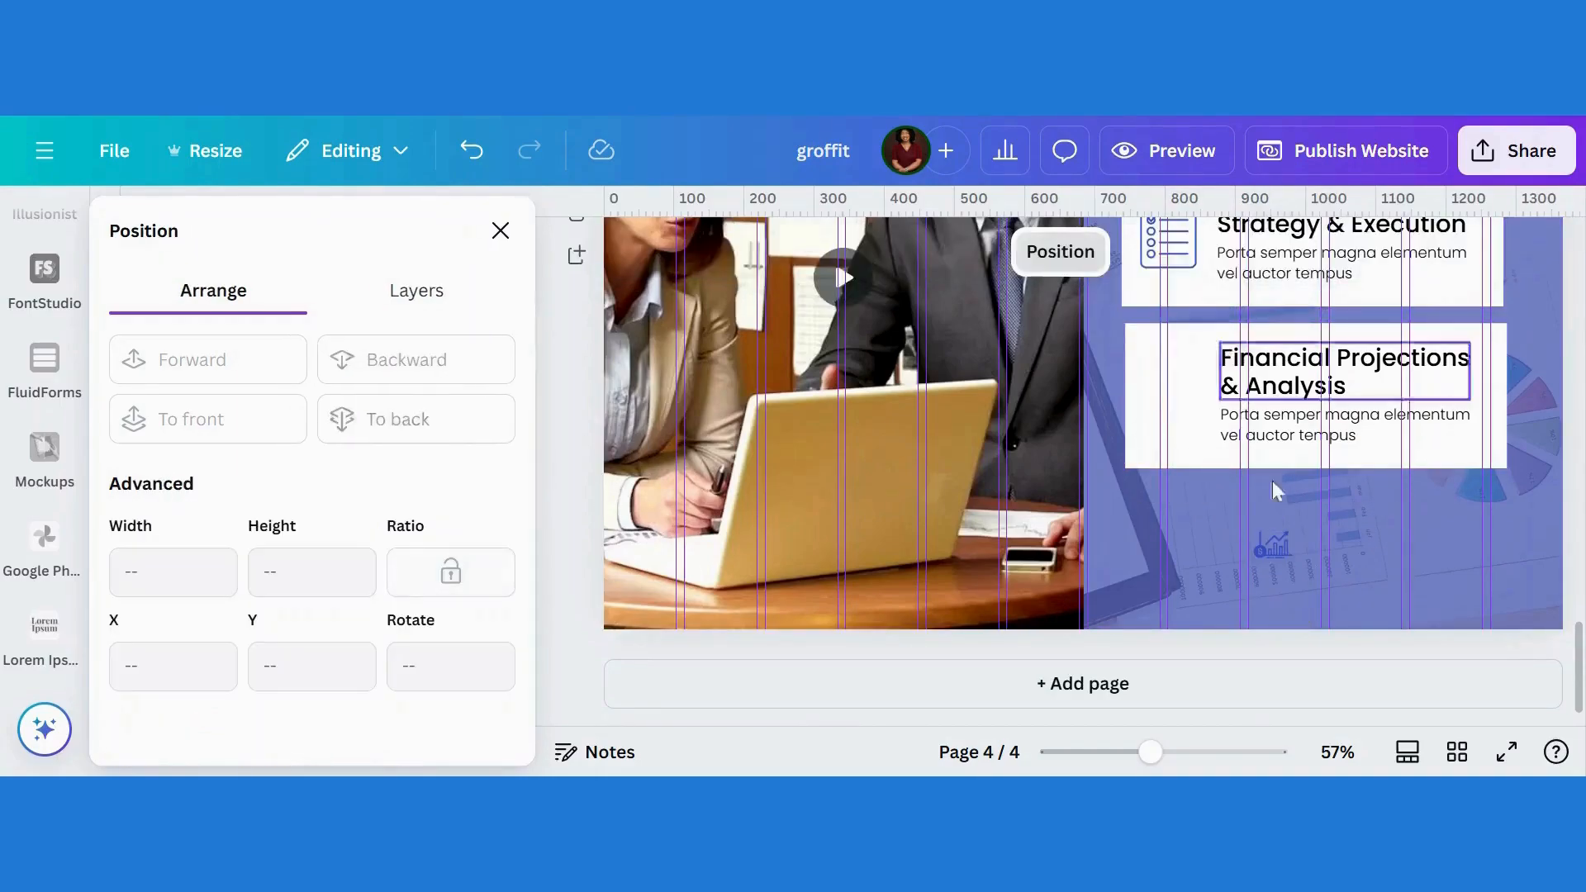
Step: Place the chart icon beside the second card's heading, bring it to the front and enlarge it
click(1286, 541)
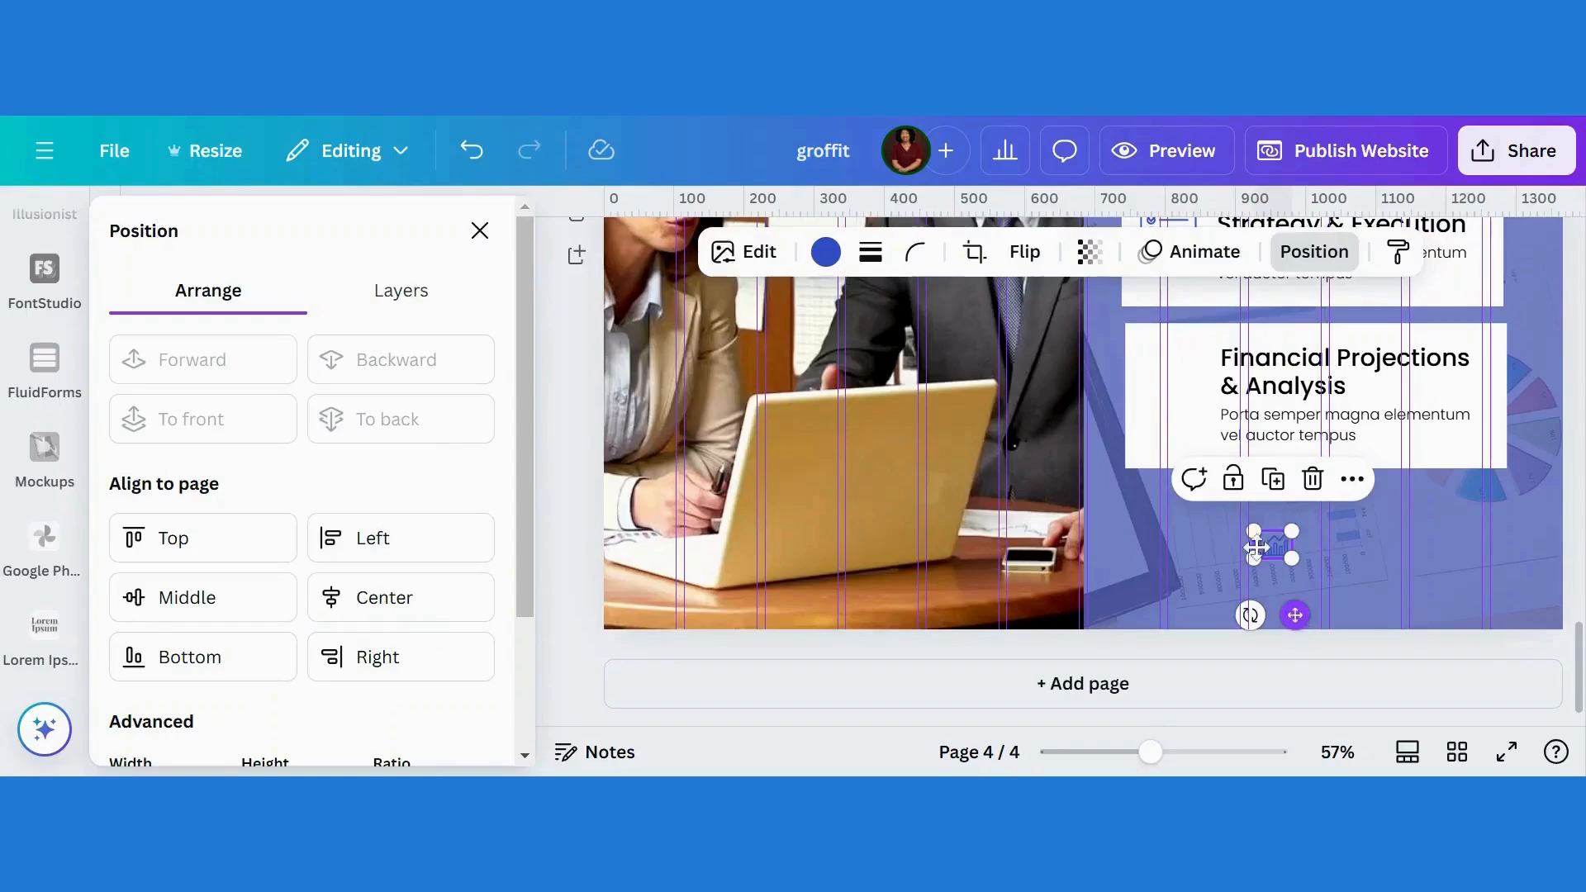
drag(1257, 548, 1163, 383)
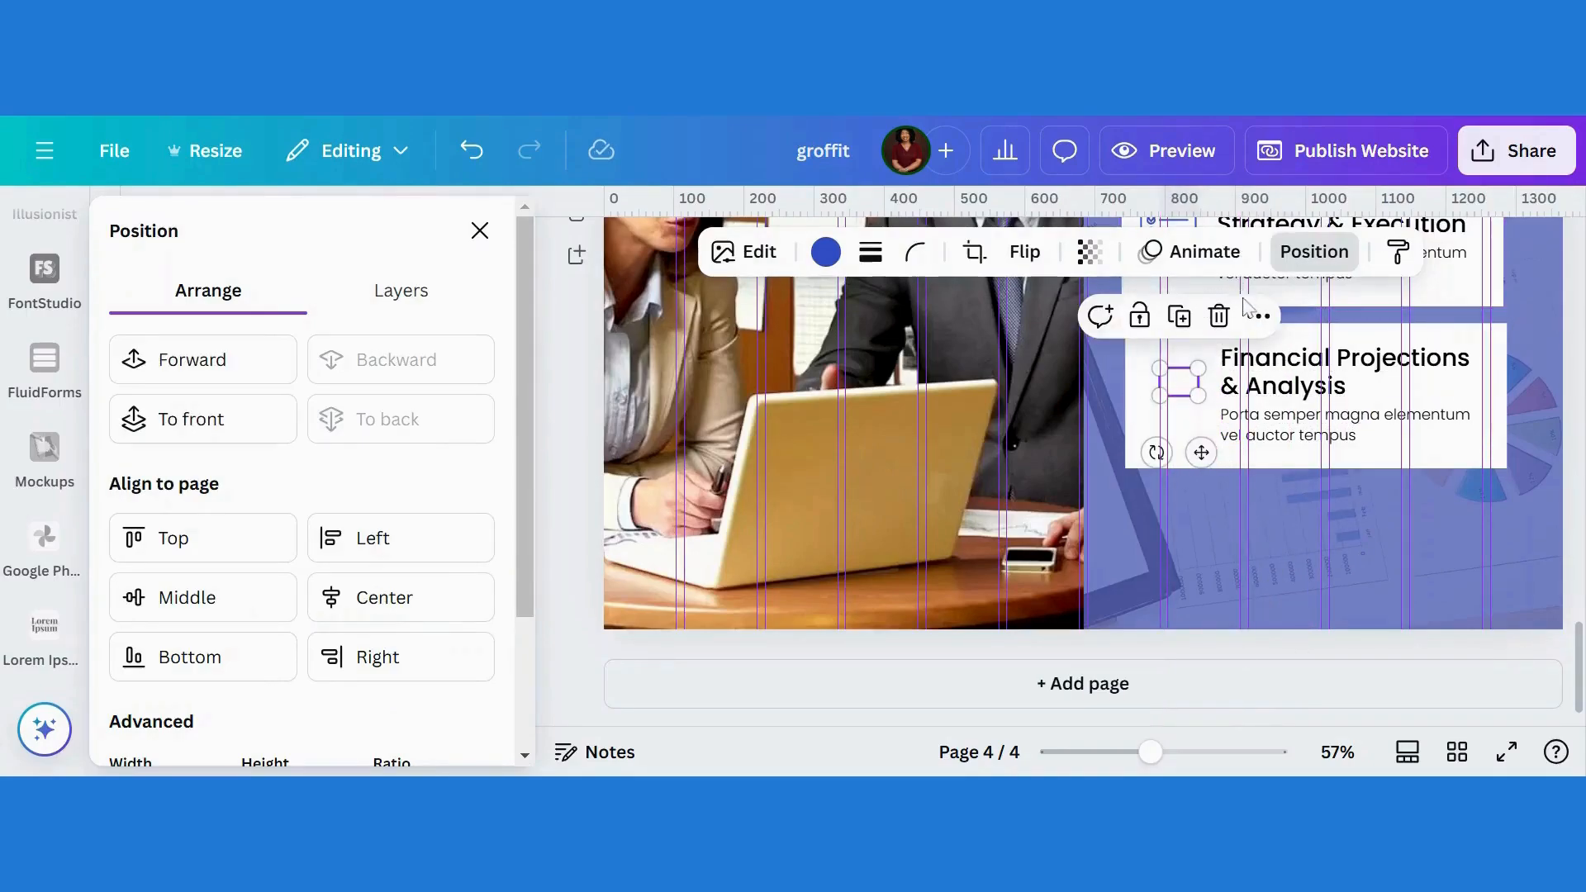
click(202, 419)
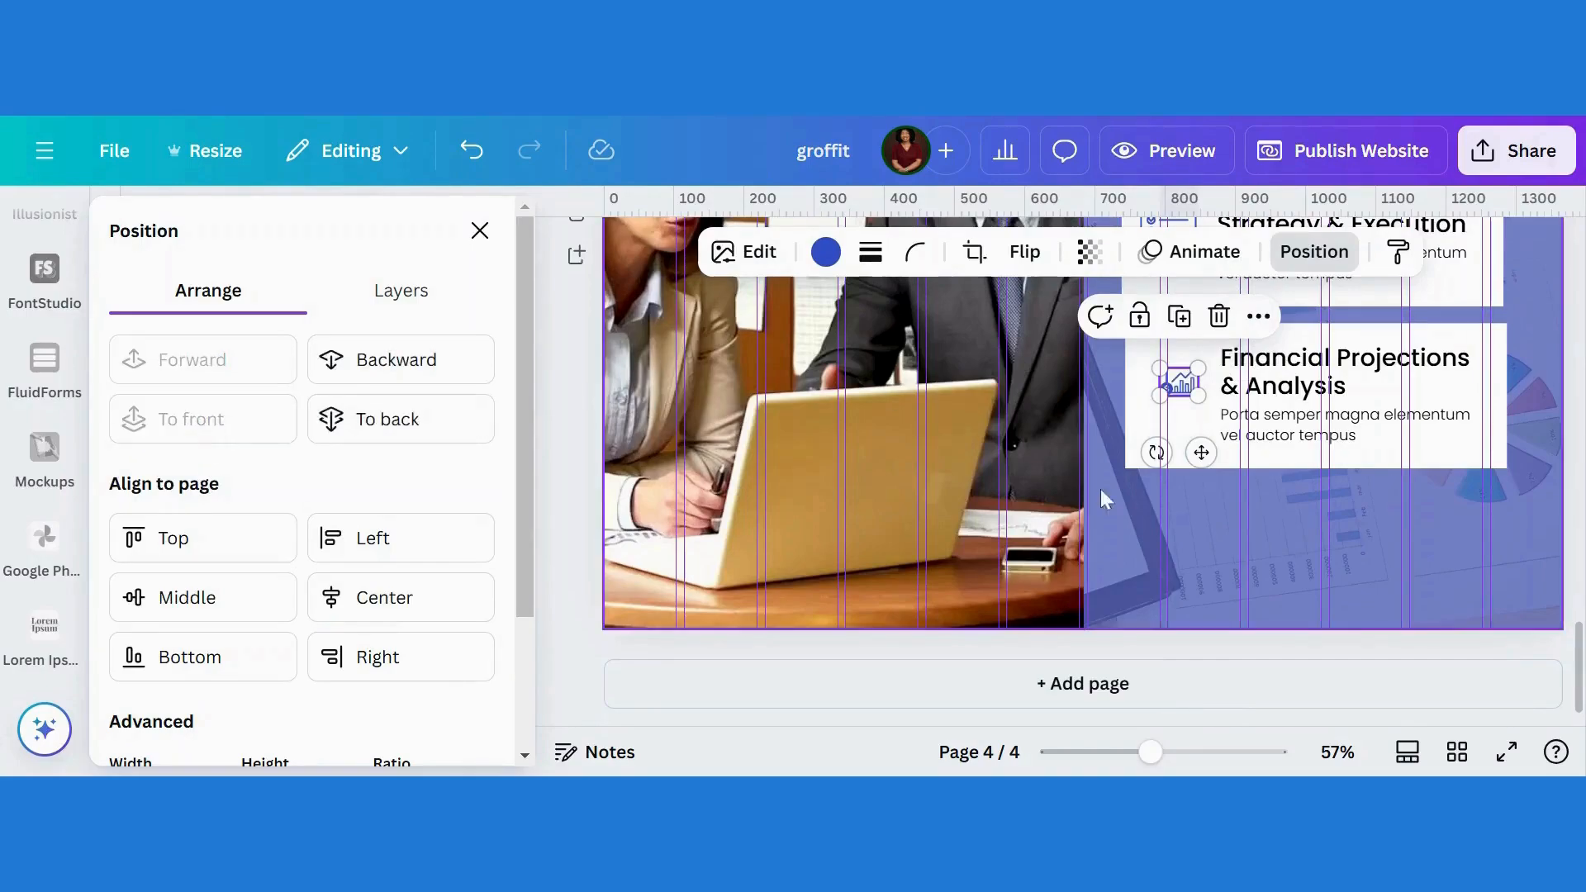
drag(1198, 395, 1206, 430)
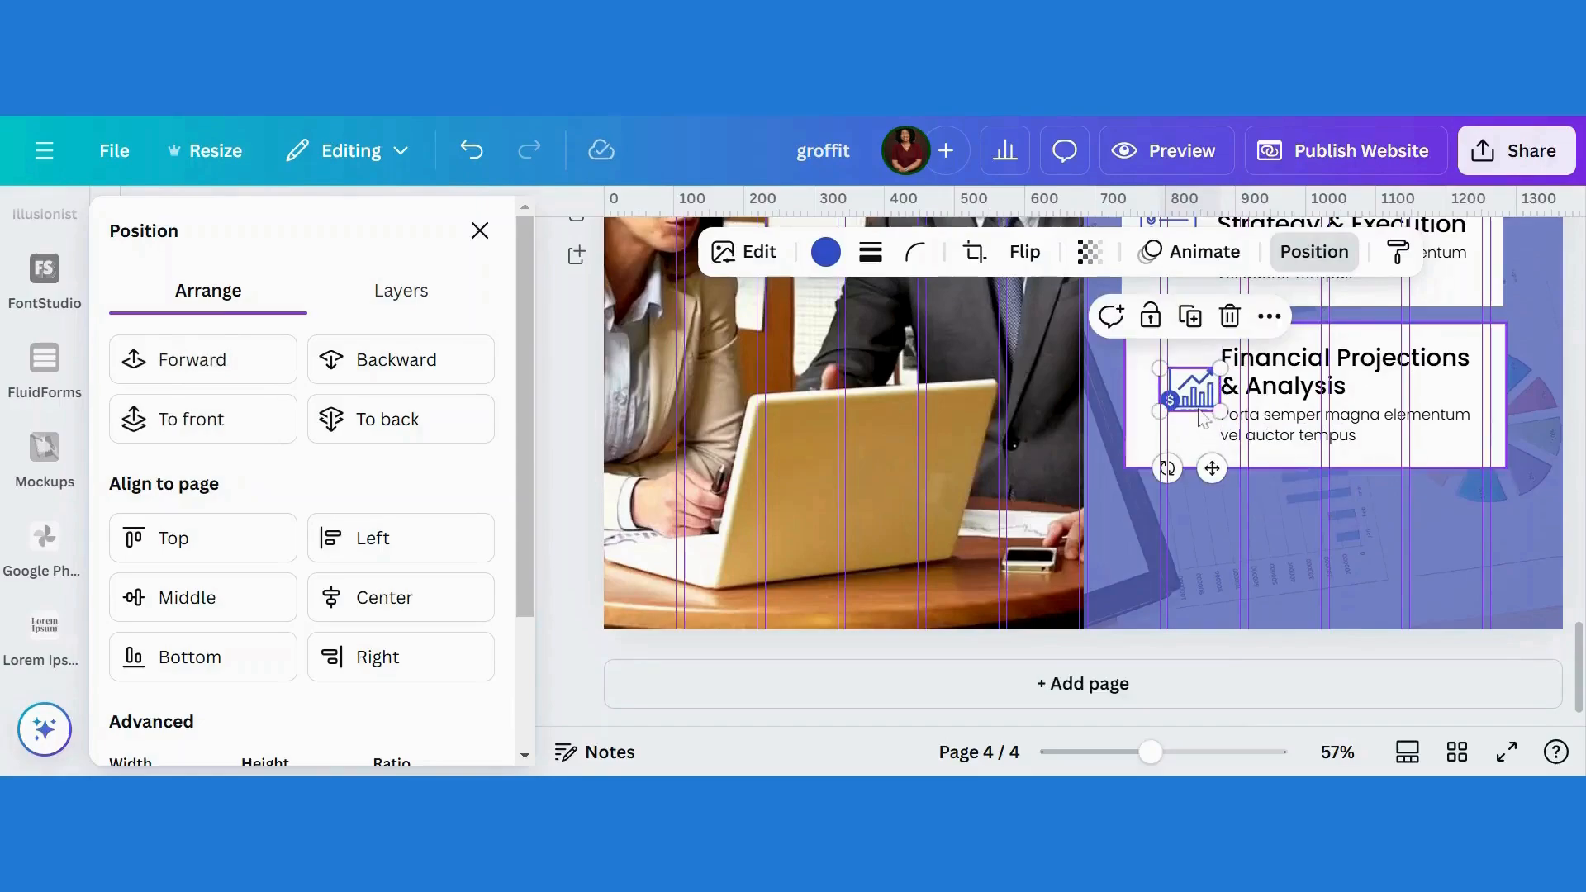
Step: Nudge the chart icon left until it clears the heading and lines up with the checklist icon in the card above
scroll(1215, 462, up, 2)
key(Left)
key(Left)
key(Left)
key(Left)
key(Left)
key(Left)
key(Left)
key(Left)
key(Left)
key(Left)
key(Left)
key(Left)
key(Left)
key(Left)
key(Left)
key(Left)
key(Left)
key(Left)
key(Left)
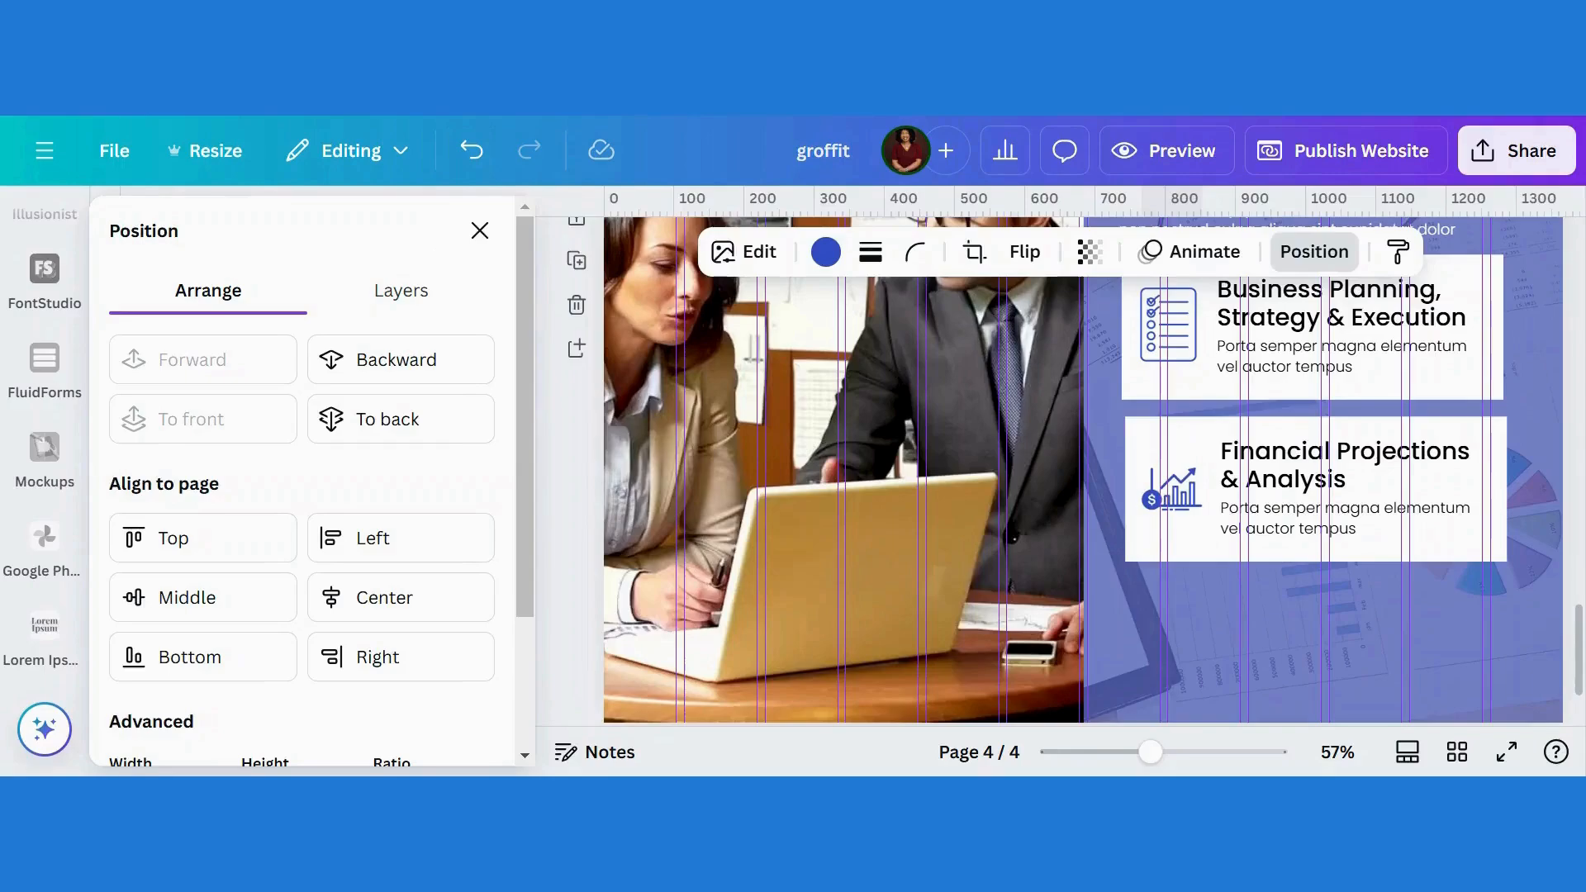
key(Left)
key(Left)
key(Left)
key(Left)
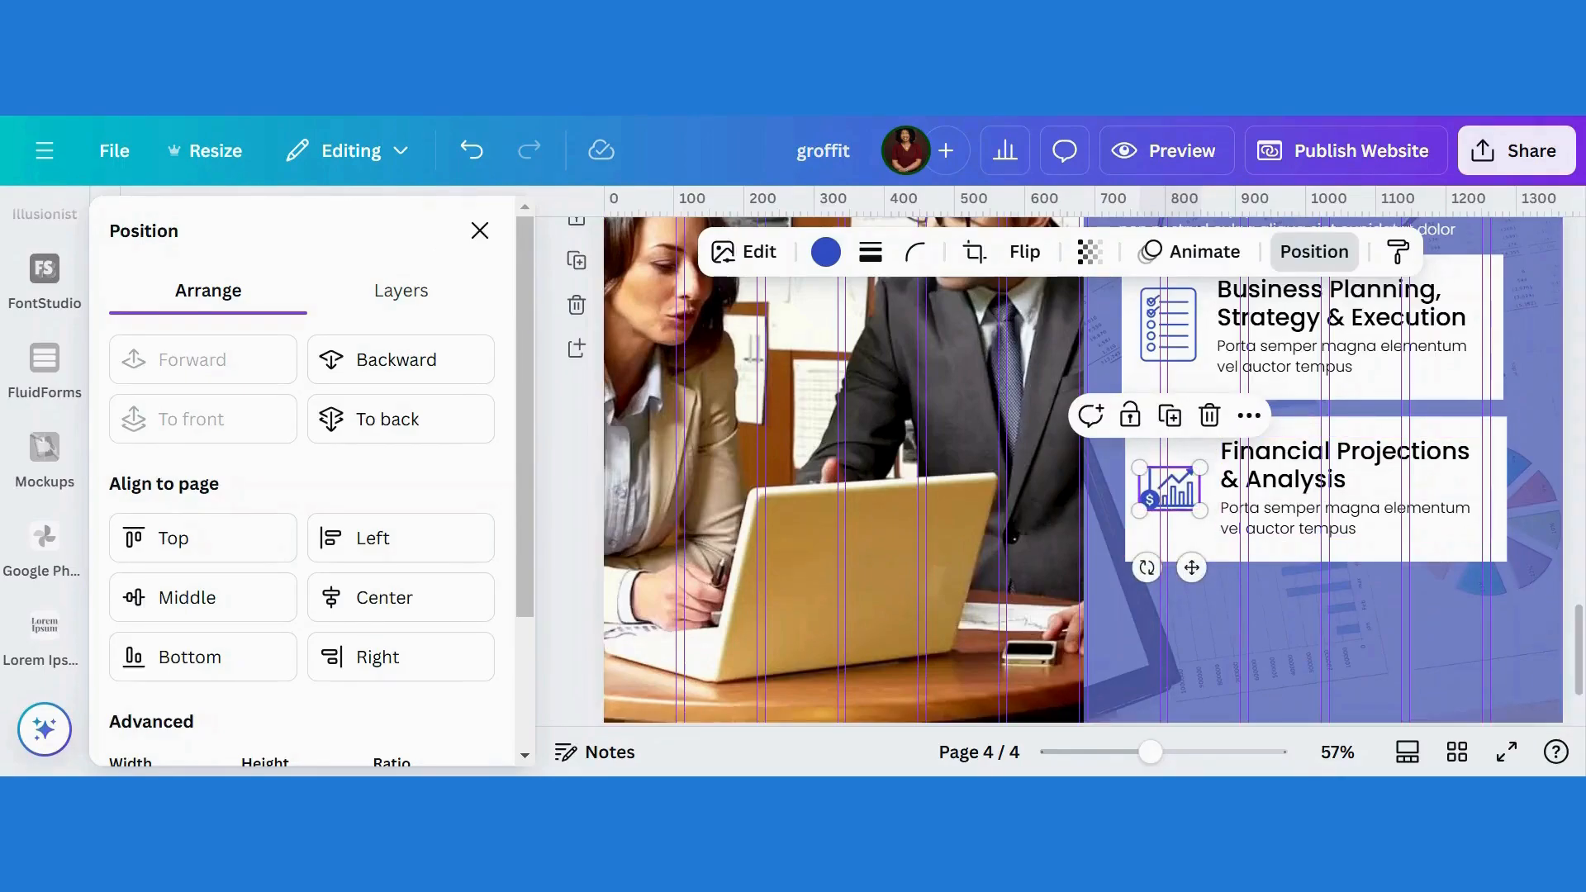
Step: Reduce the height of page 4 by raising its bottom edge closer to the second card
mouse_move(1578, 638)
mouse_down()
mouse_move(1577, 580)
mouse_move(1578, 655)
mouse_up()
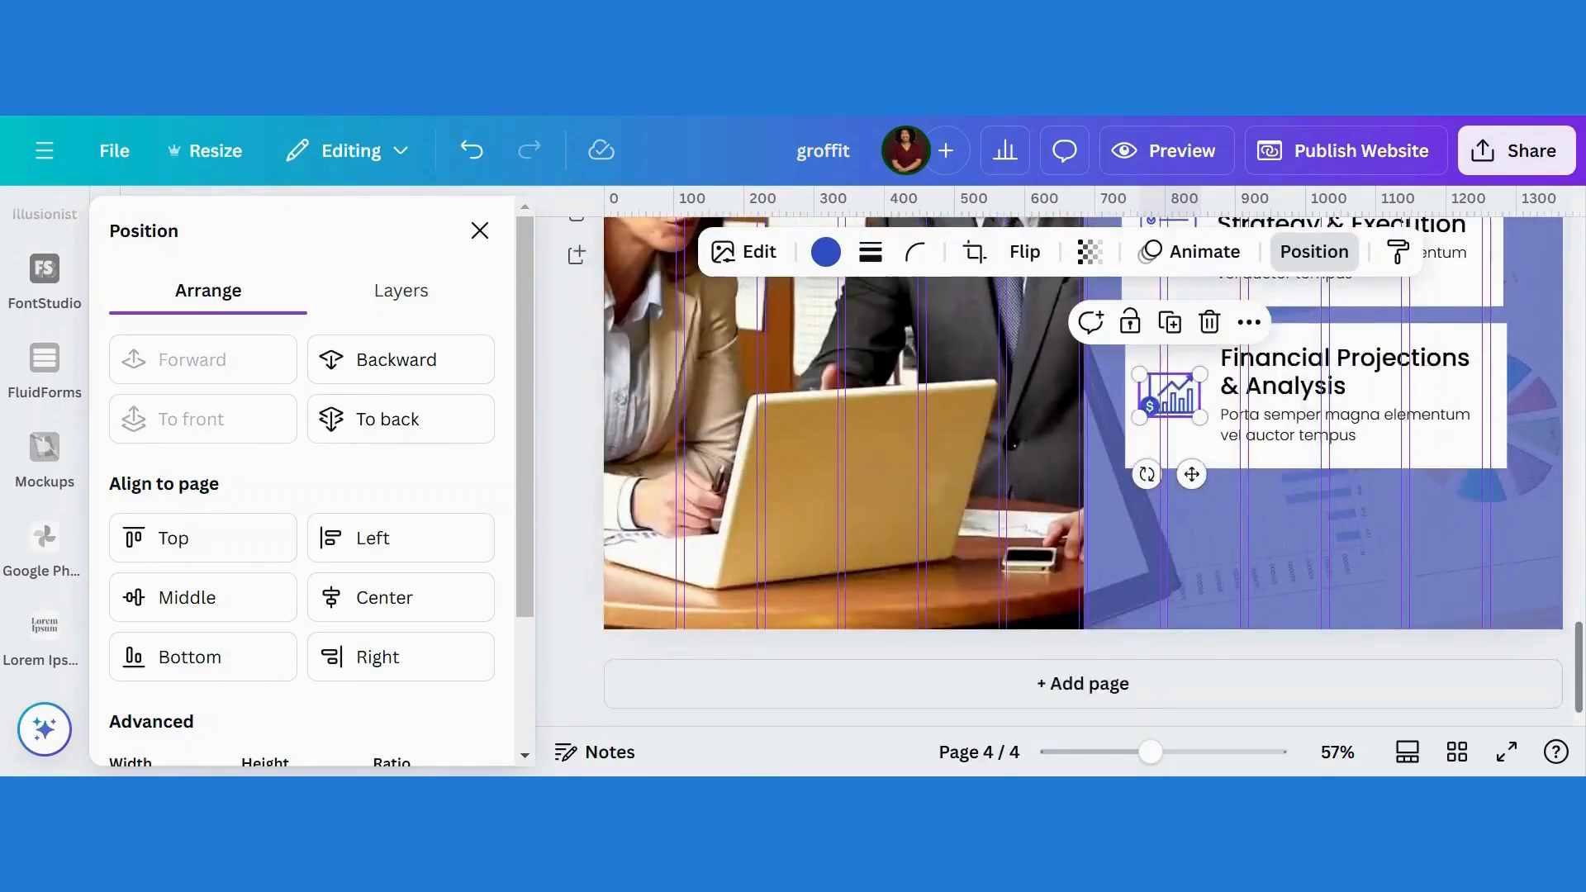
click(1203, 605)
drag(1090, 627, 1092, 594)
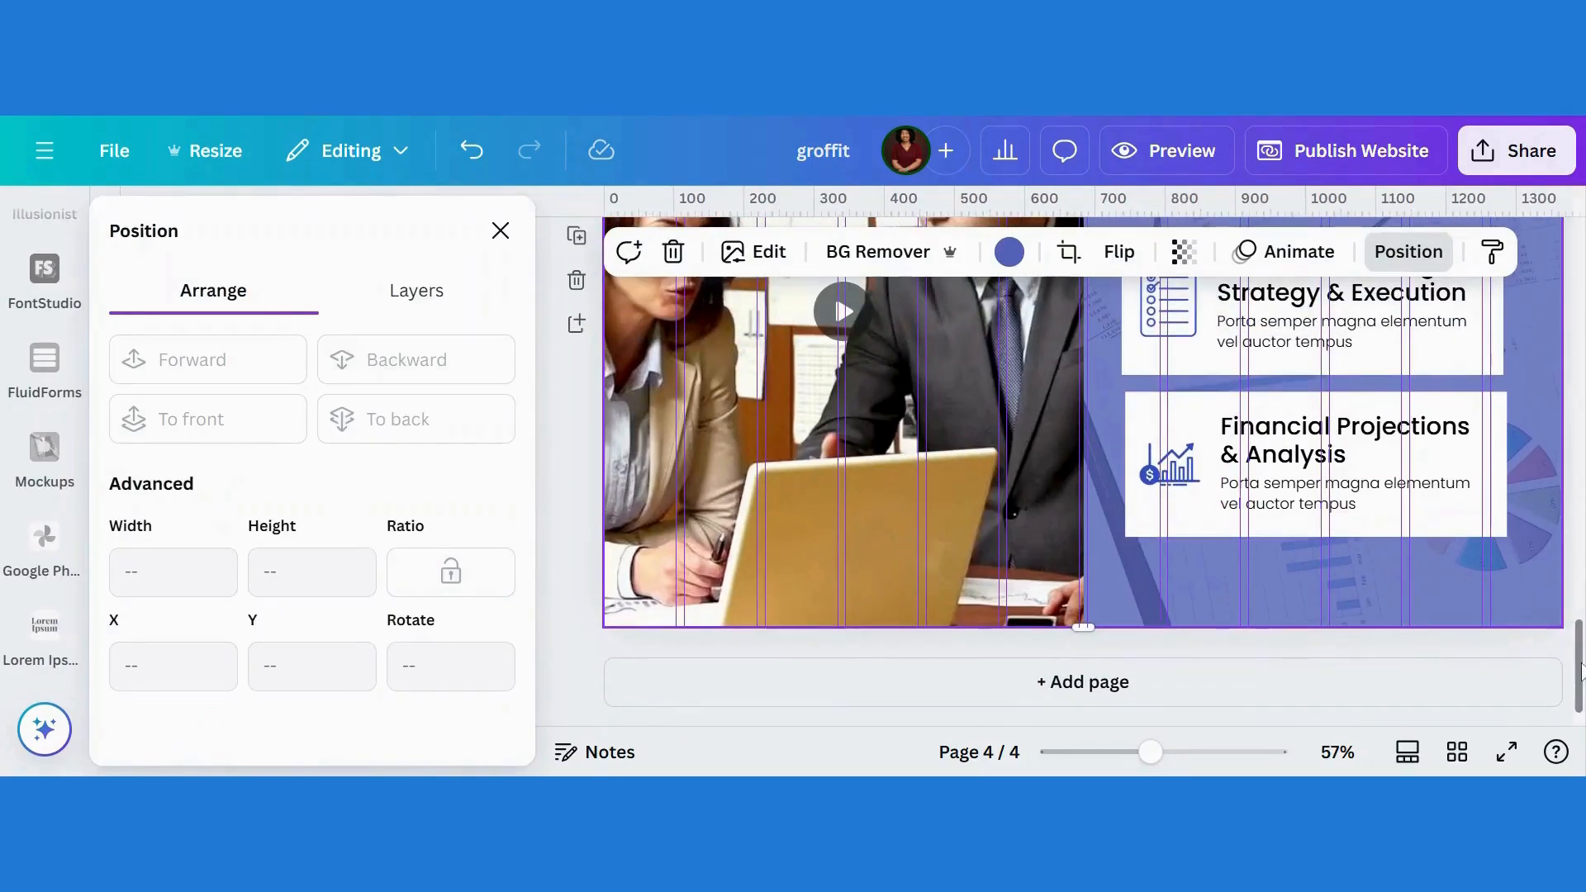
Step: Preview the website in desktop and mobile layouts, checking its sections down to the service cards, and return to the editor
drag(1580, 670, 1581, 612)
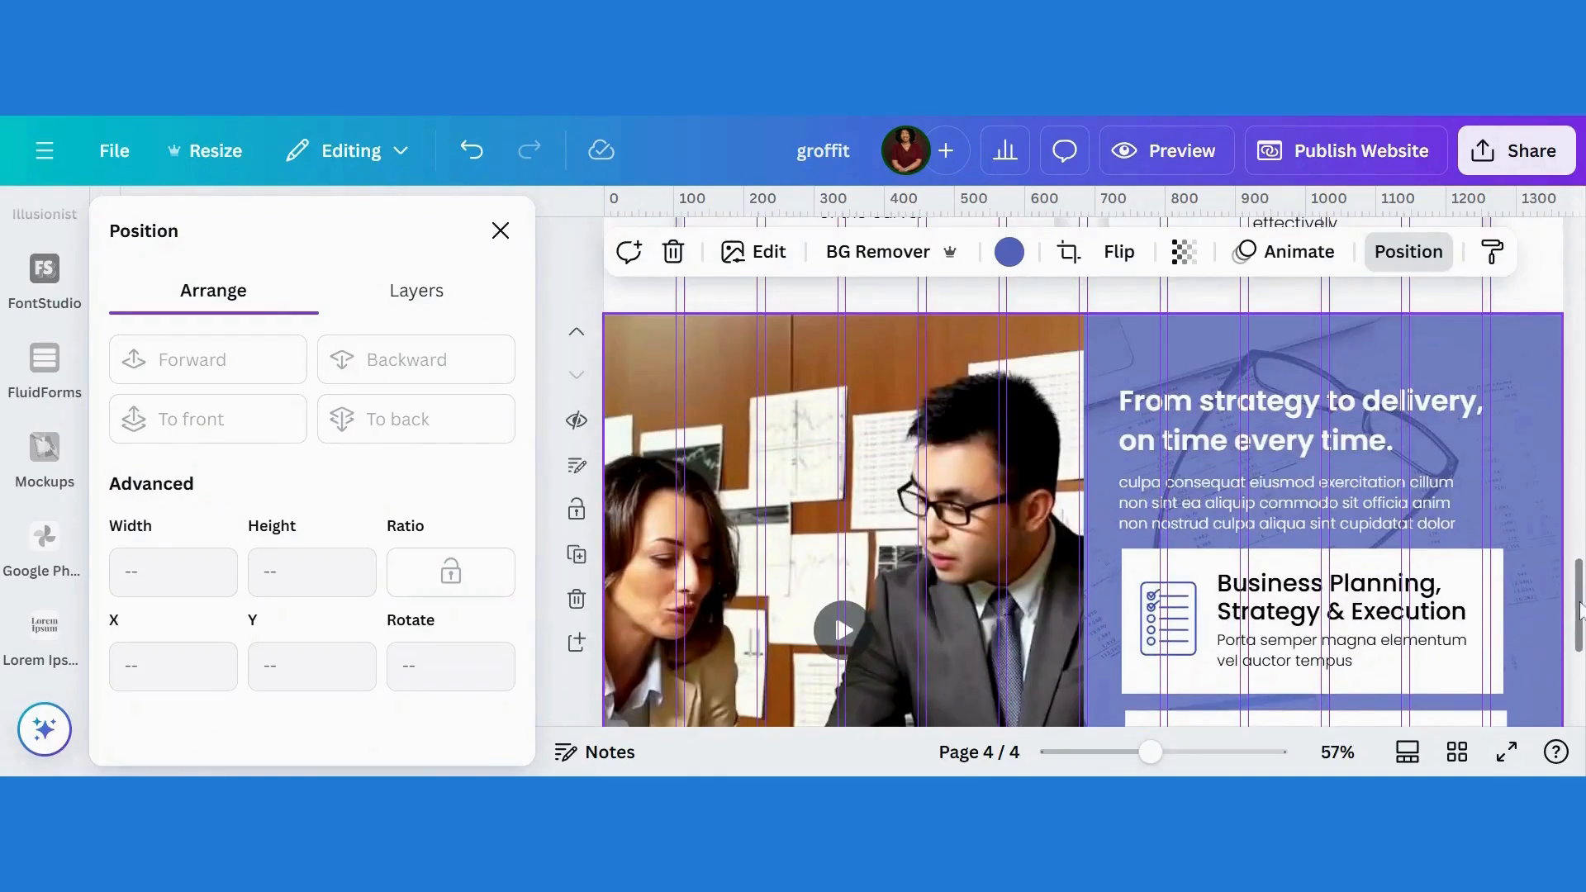
click(1160, 160)
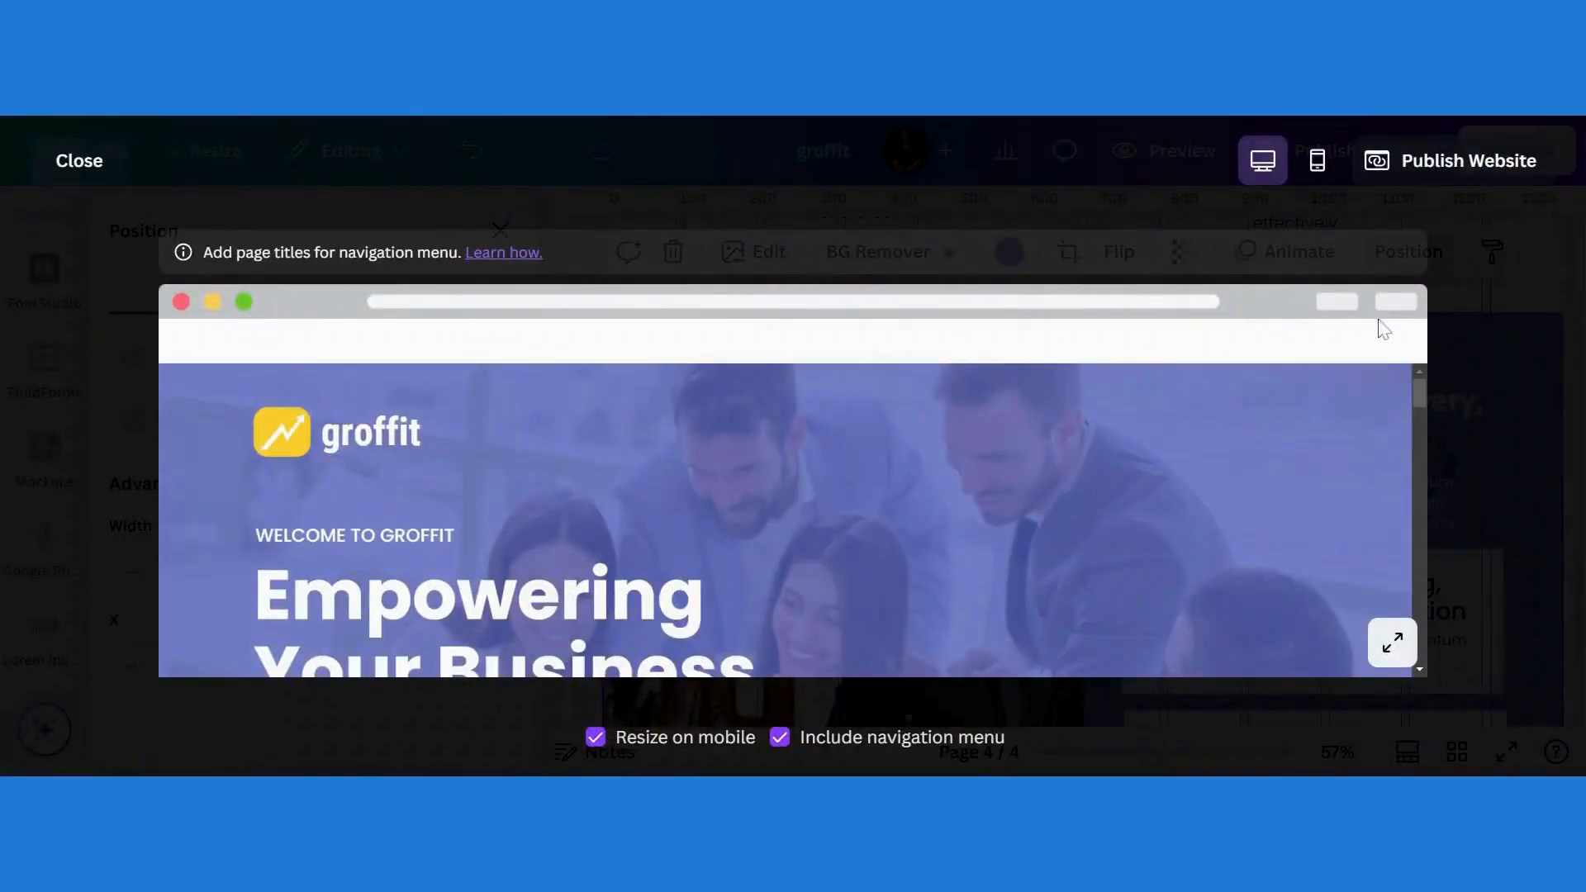
drag(1418, 384, 1441, 619)
click(1318, 160)
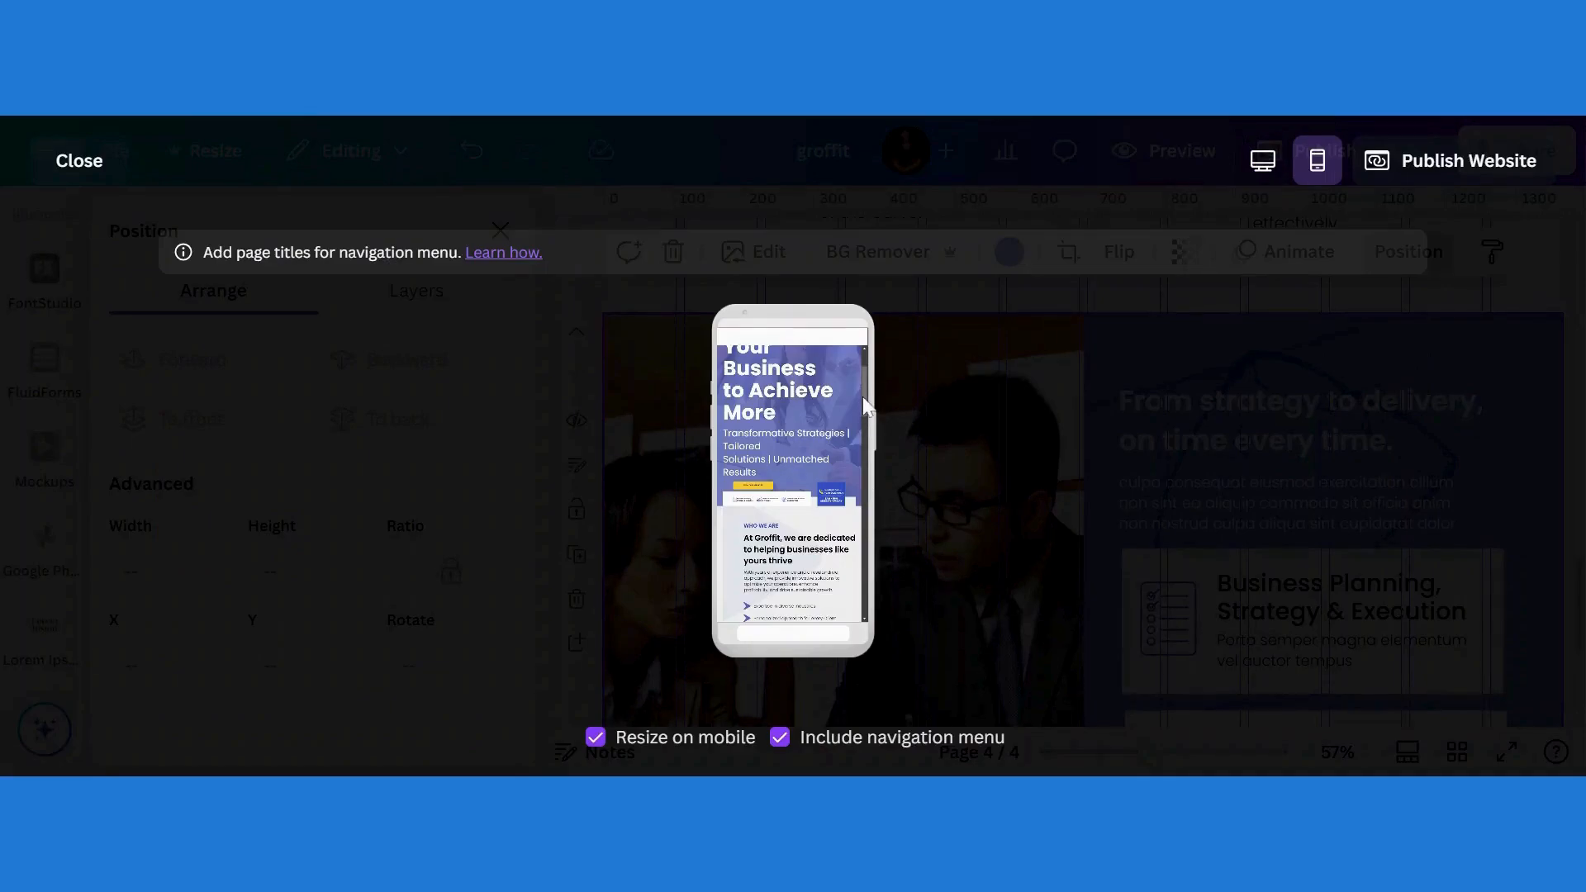
mouse_move(862, 398)
mouse_down()
mouse_move(864, 370)
mouse_move(878, 609)
mouse_move(884, 504)
mouse_move(860, 382)
mouse_up()
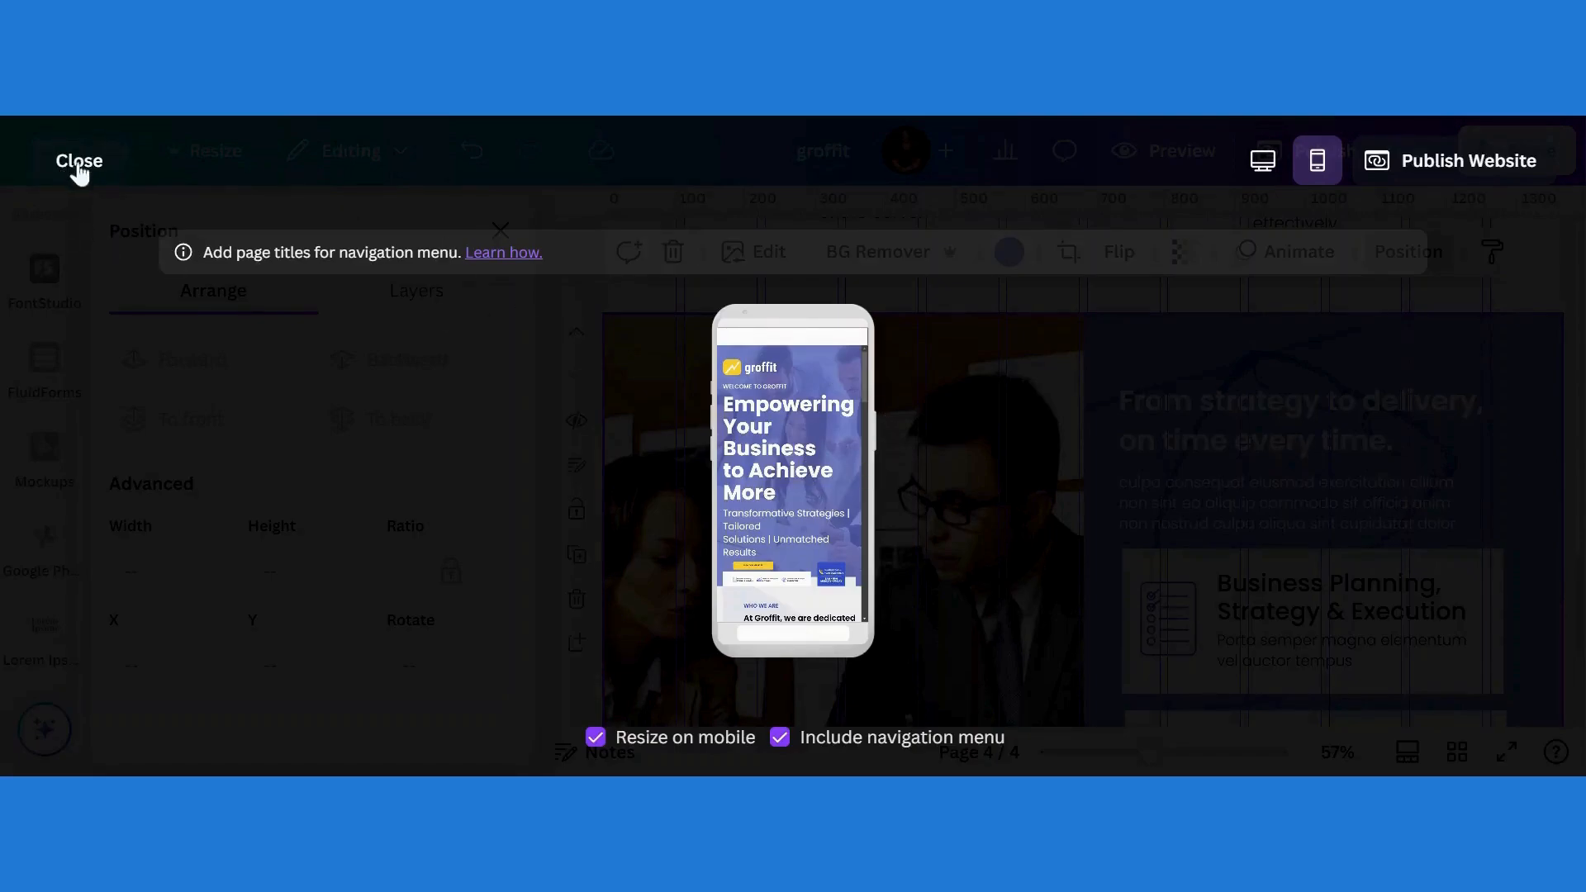
drag(865, 405, 881, 644)
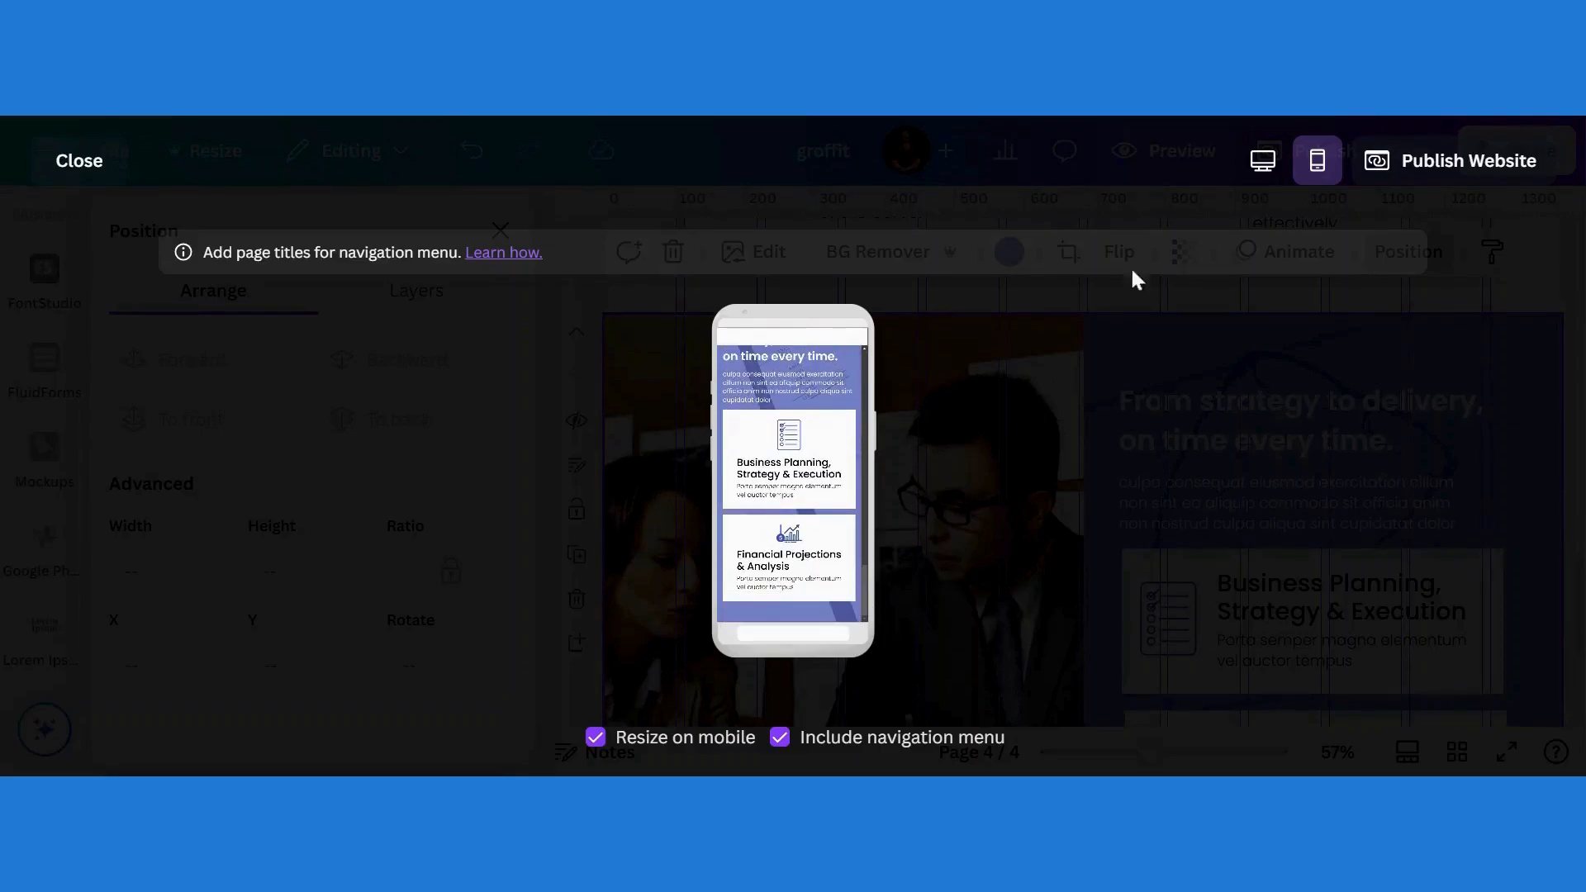
click(79, 163)
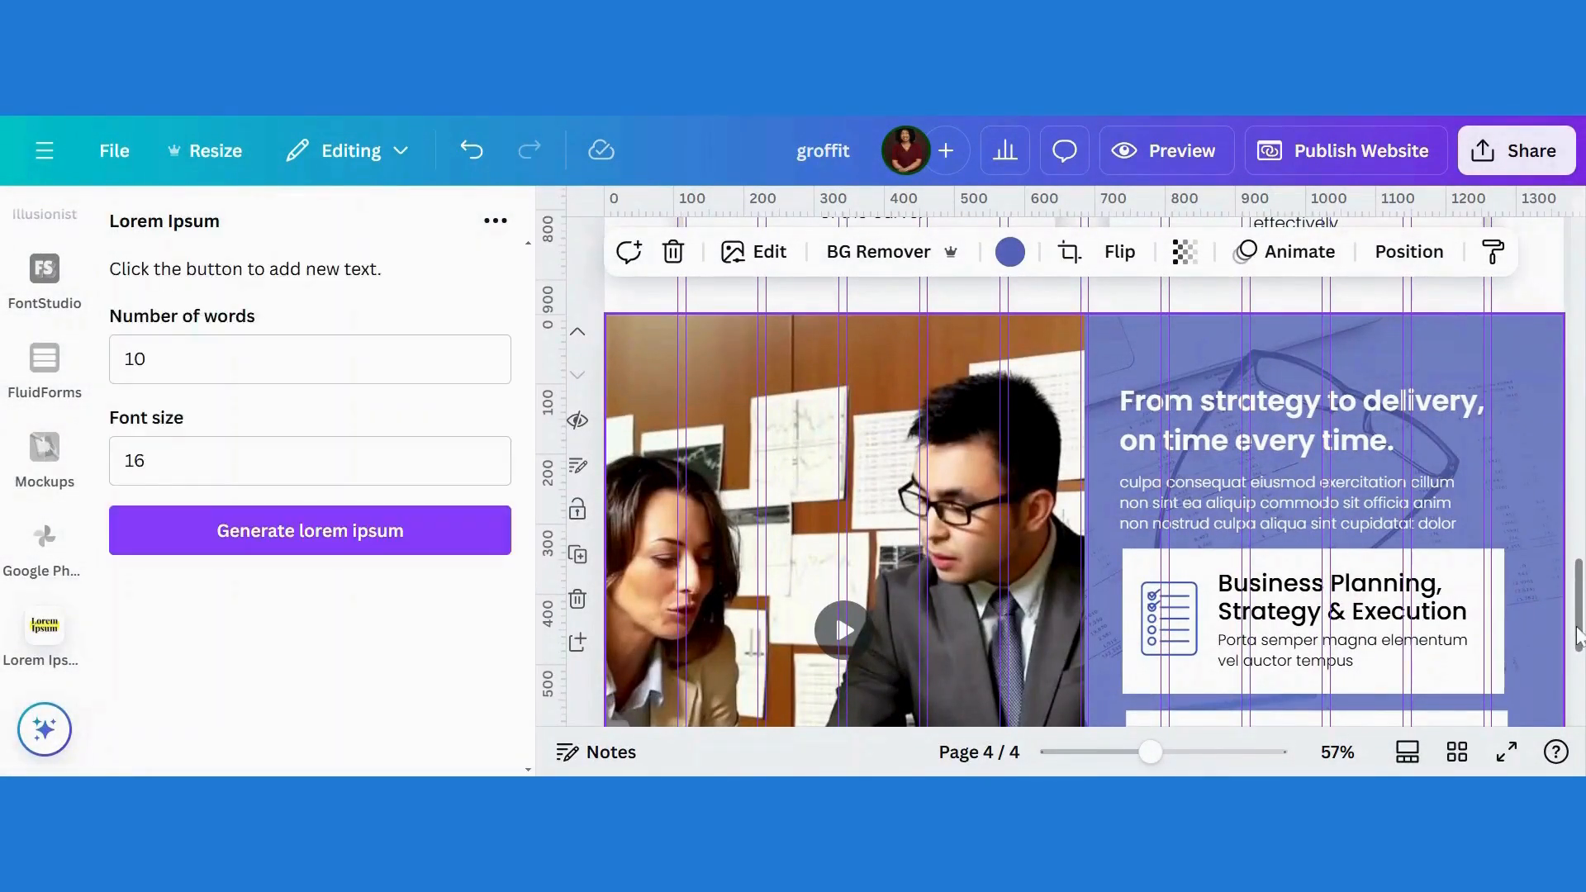
Step: Add a new page after page 4 and set its background colour to white
click(565, 219)
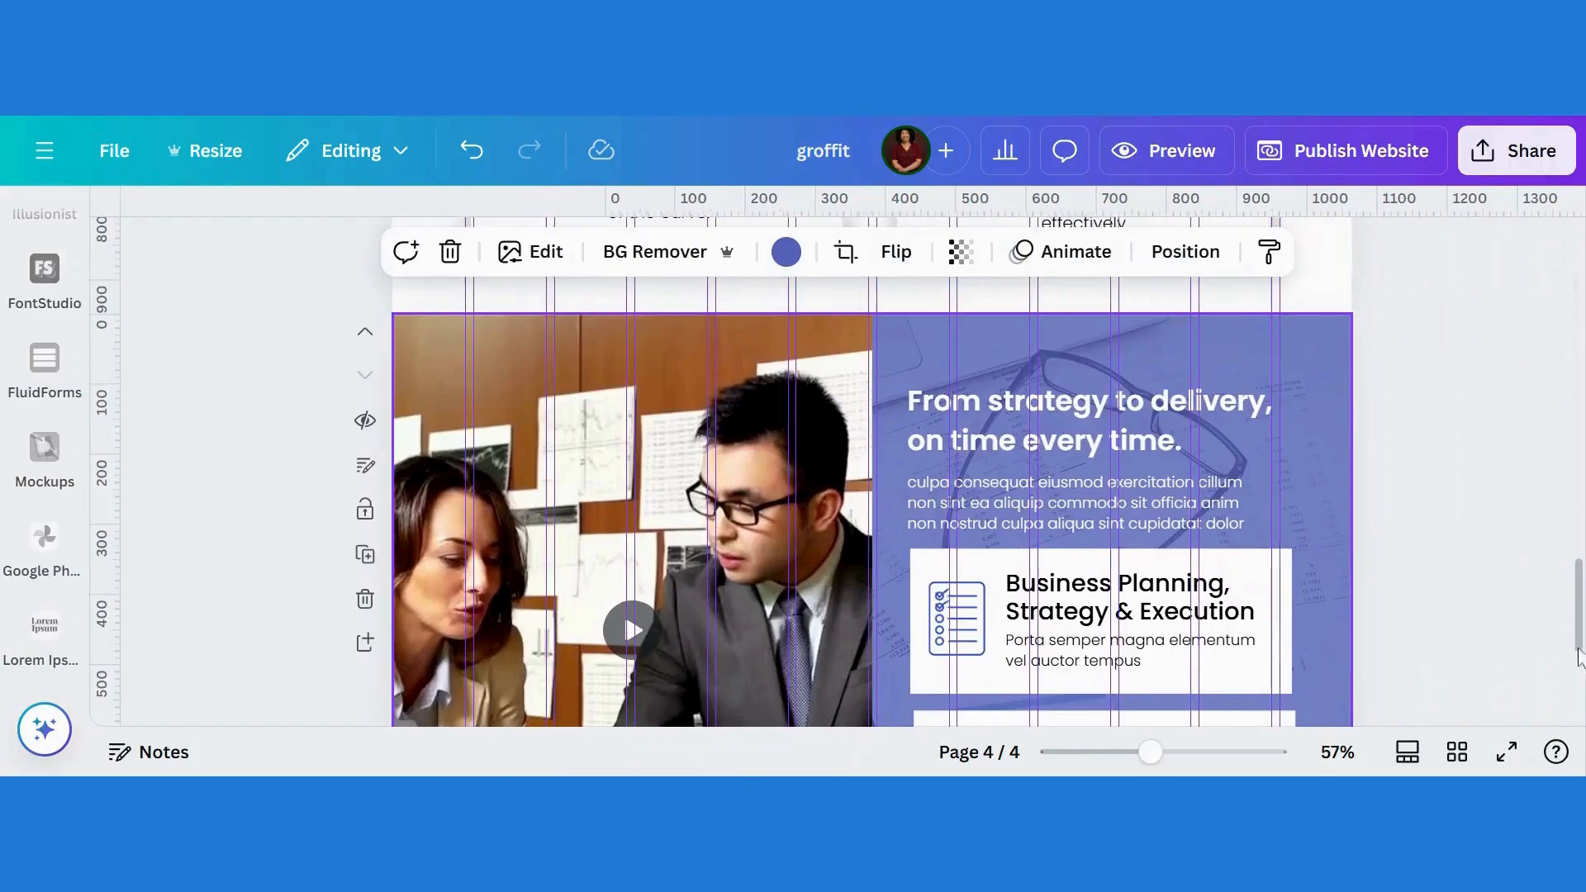
drag(1578, 616, 1578, 673)
click(919, 684)
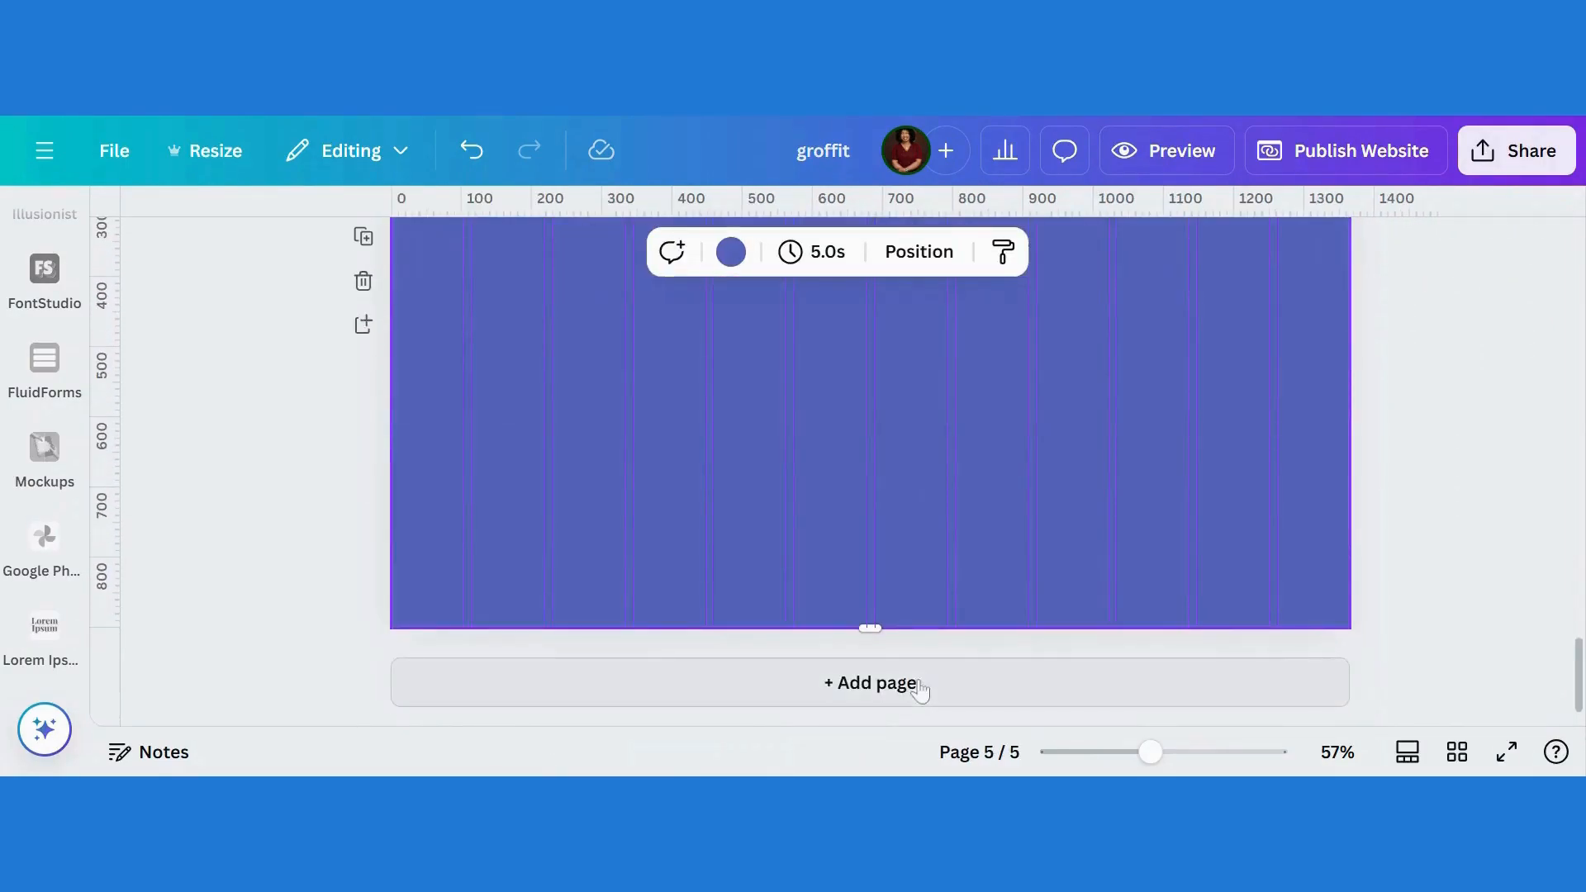
click(731, 252)
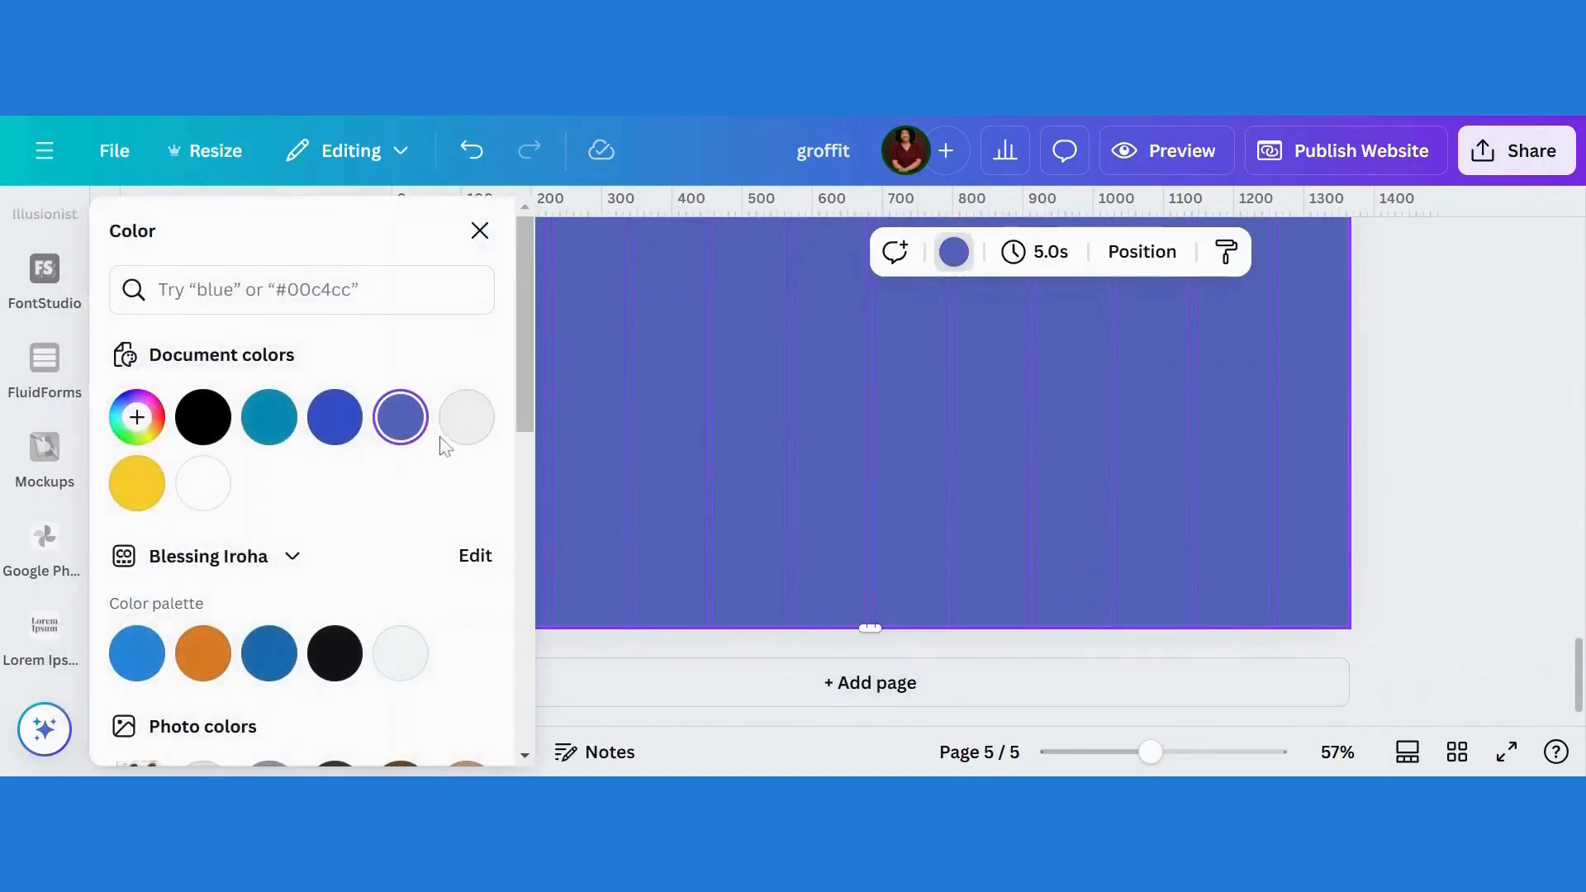
click(203, 483)
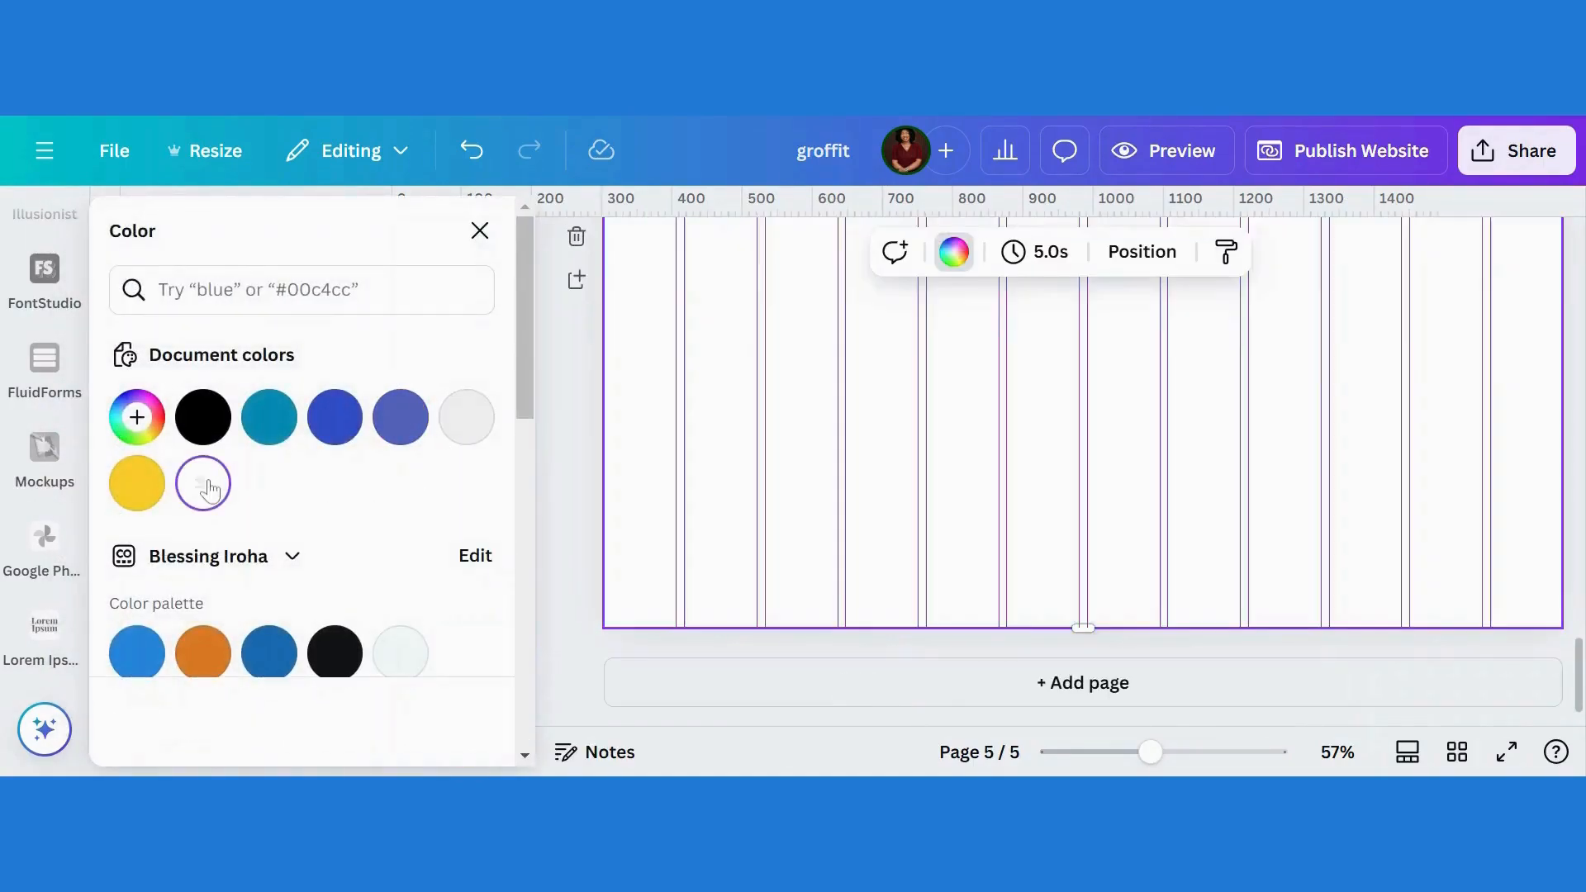
click(479, 232)
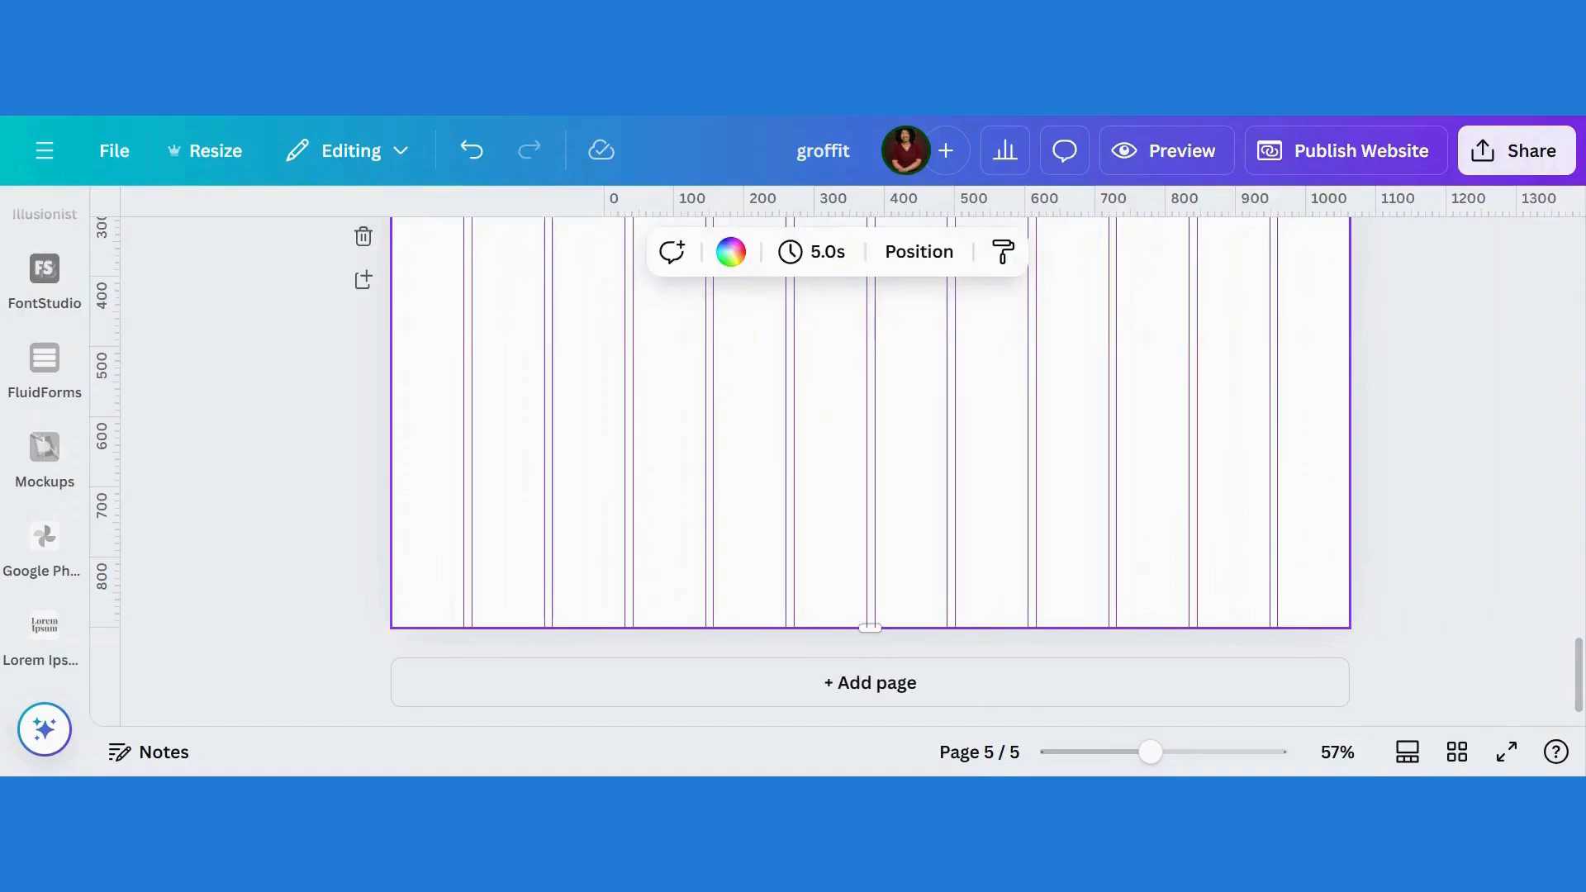
Step: Copy the "WHO WE ARE" label and the consulting solutions heading from page 3 and paste them onto page 5
drag(1580, 670, 1564, 417)
drag(796, 362, 884, 496)
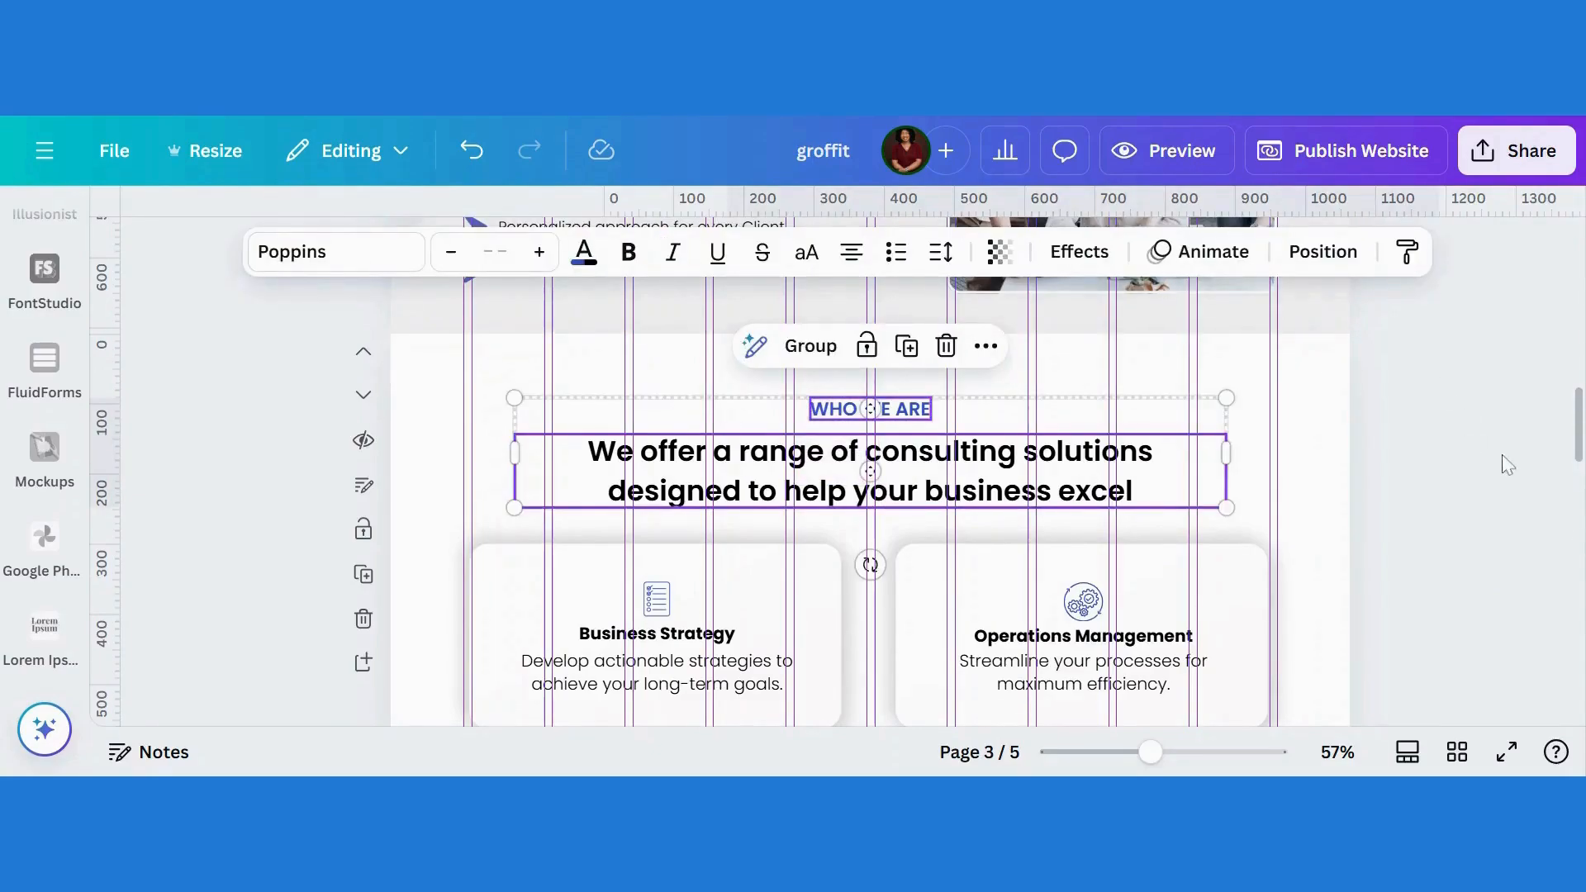
drag(1575, 446, 1574, 647)
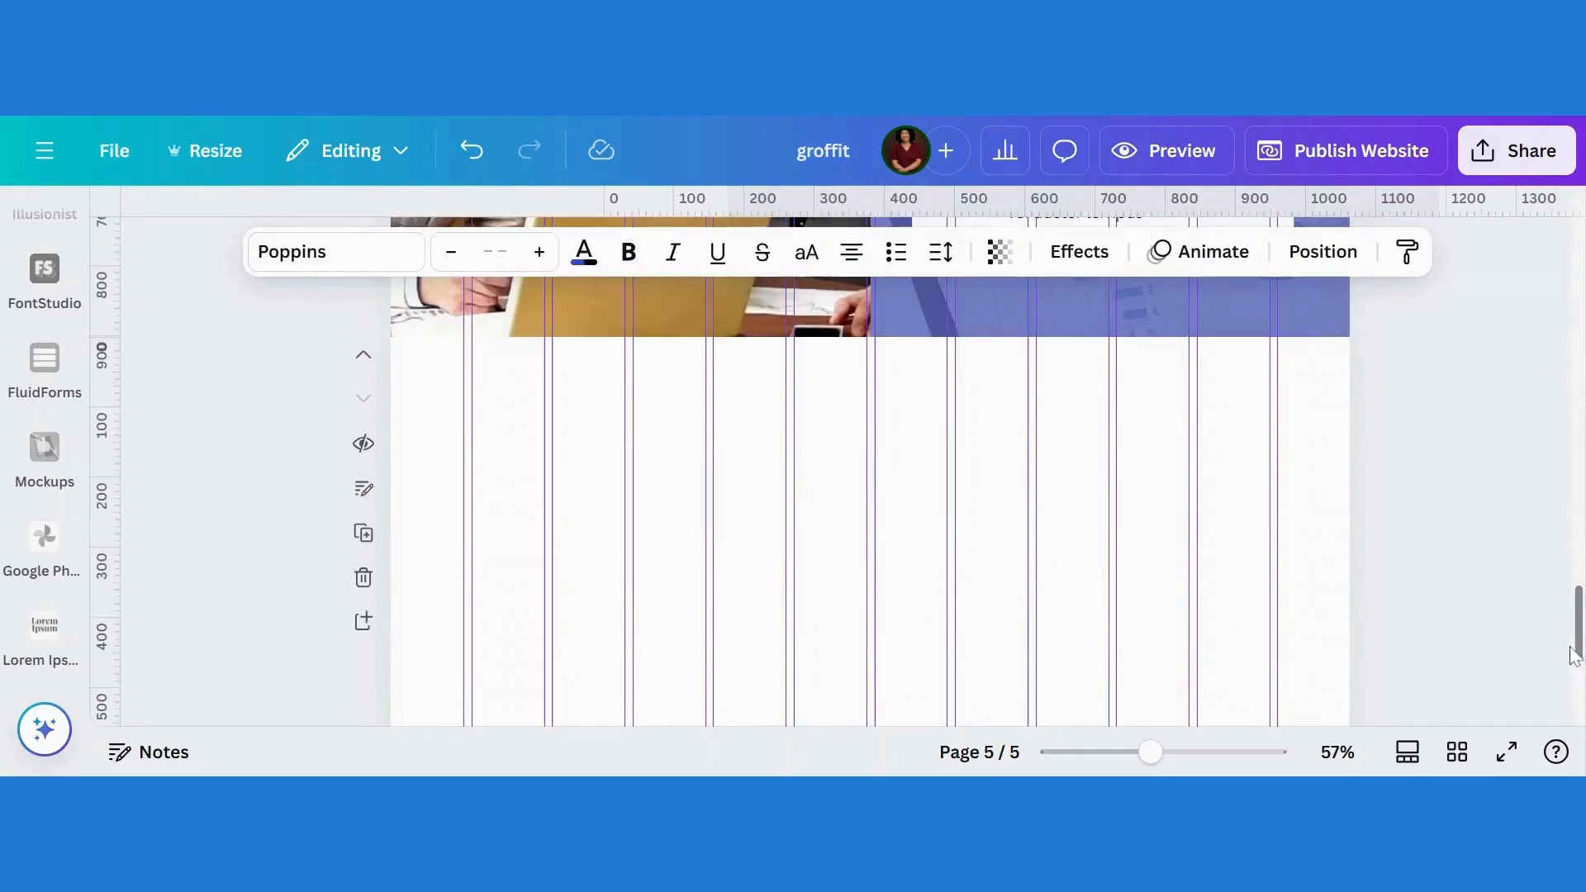
click(1004, 560)
text(WHO WE ARE We offer a range of consulting solutions designed to help your business excel)
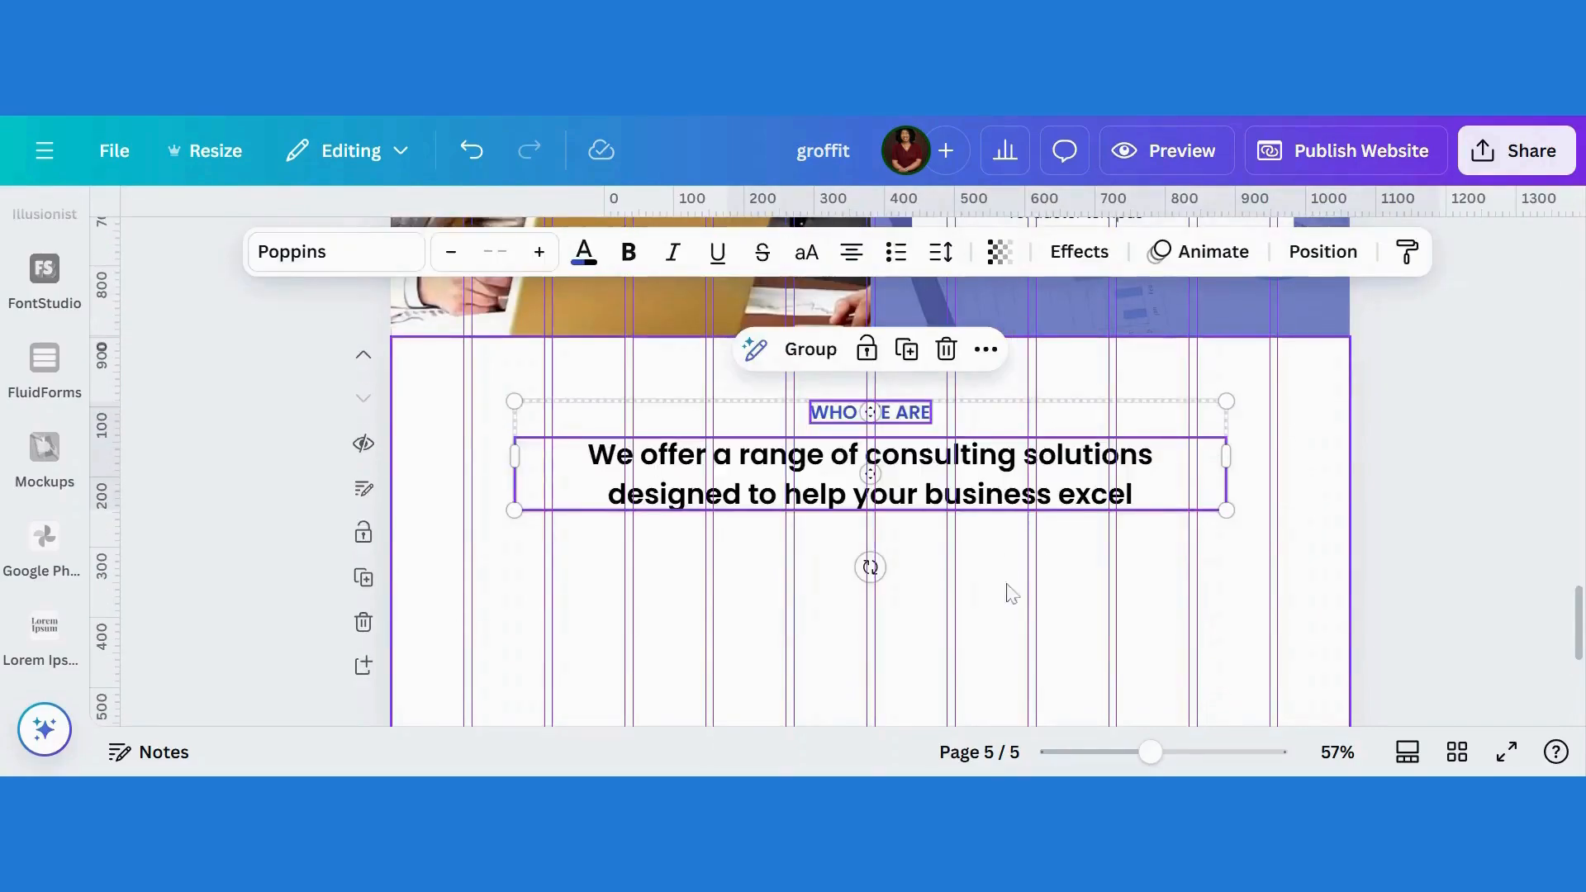
click(1049, 630)
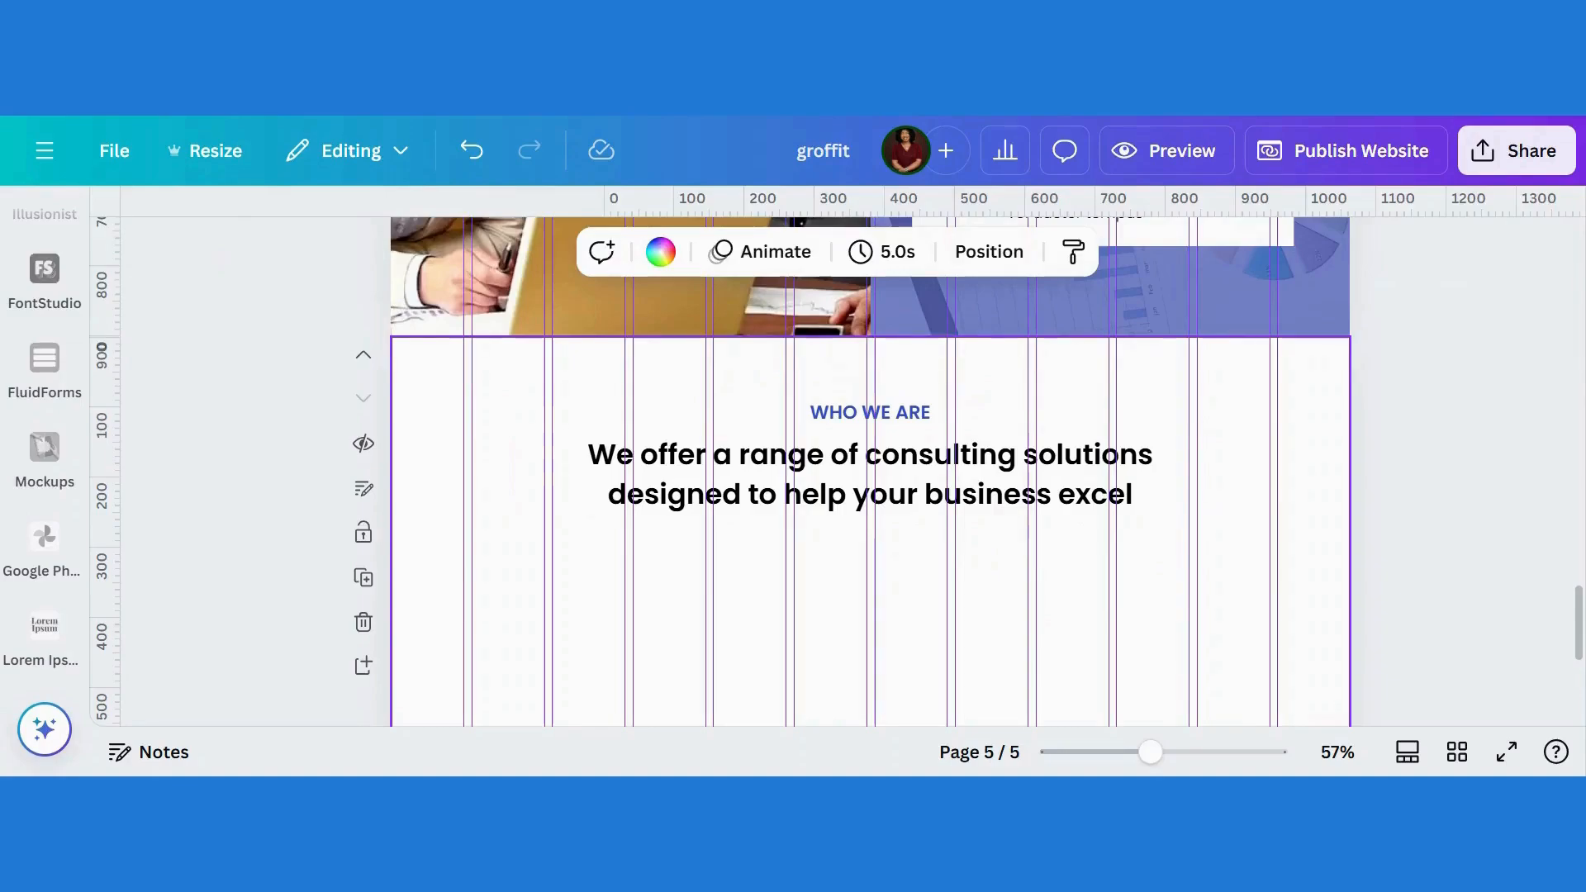
Step: Change page 5's label to "WHAT OUR CLIENTS SAY" and its heading to "Impactful testimonials from Satisfied clients"
double_click(839, 415)
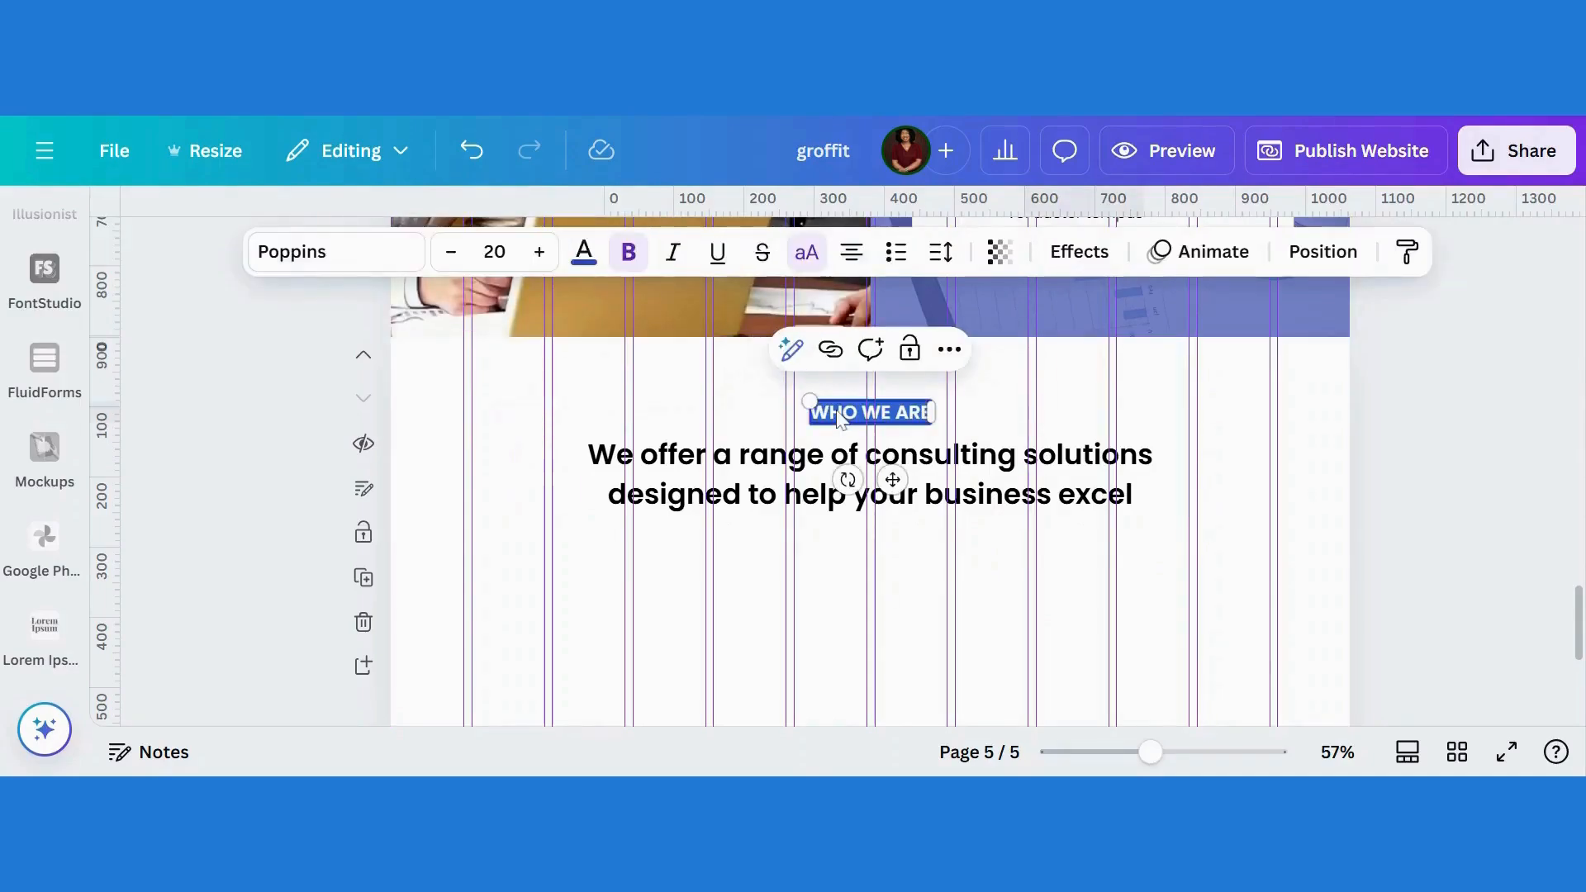
text(WHAT OUR CLIENTS SAY)
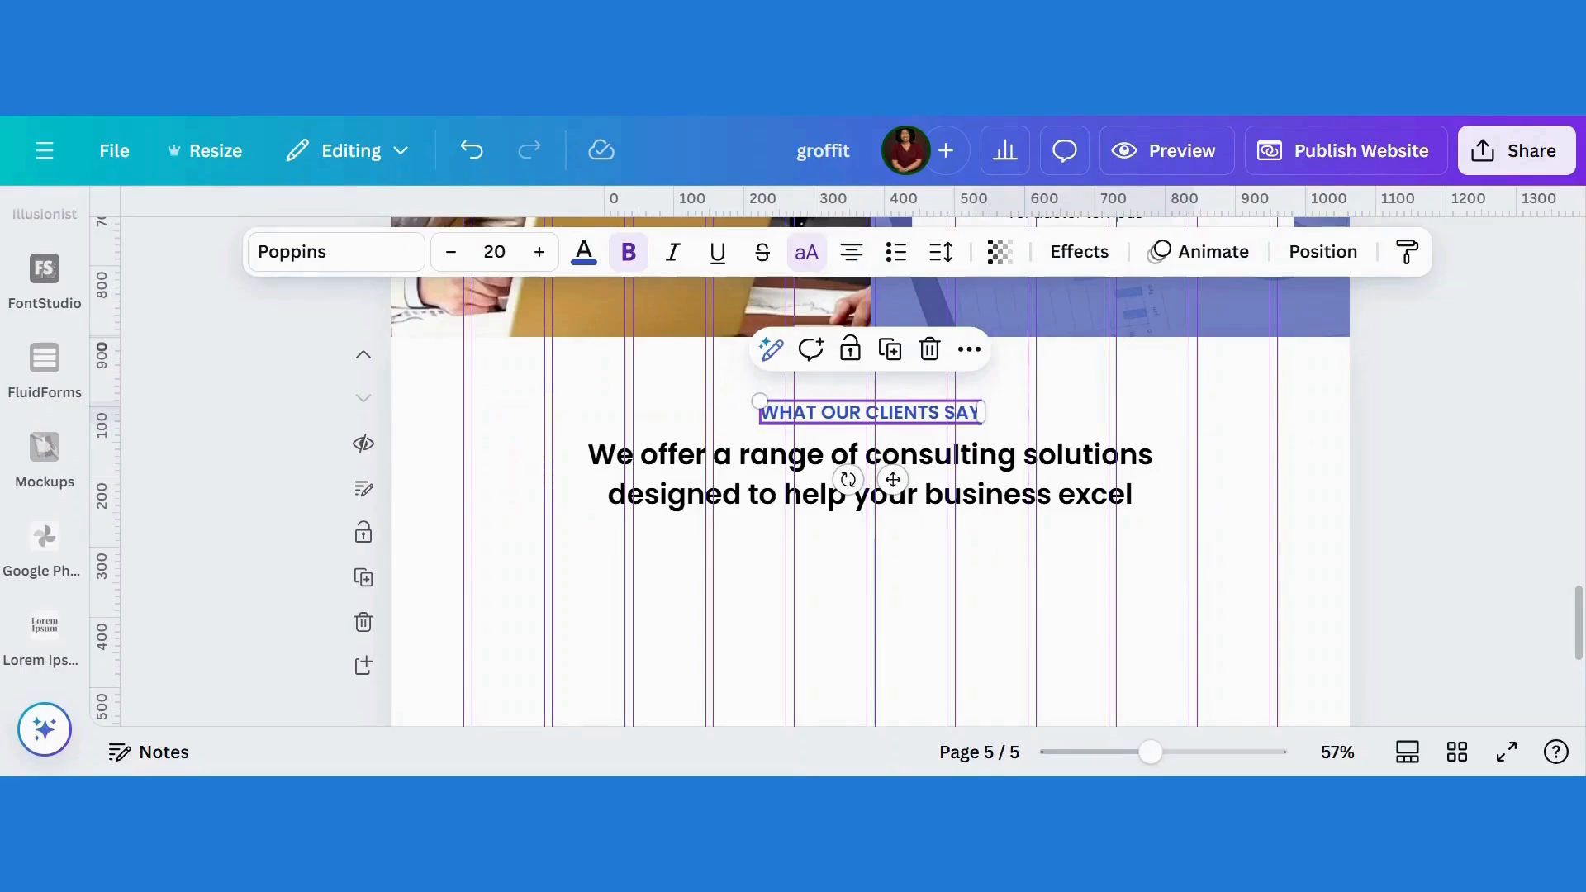
click(699, 461)
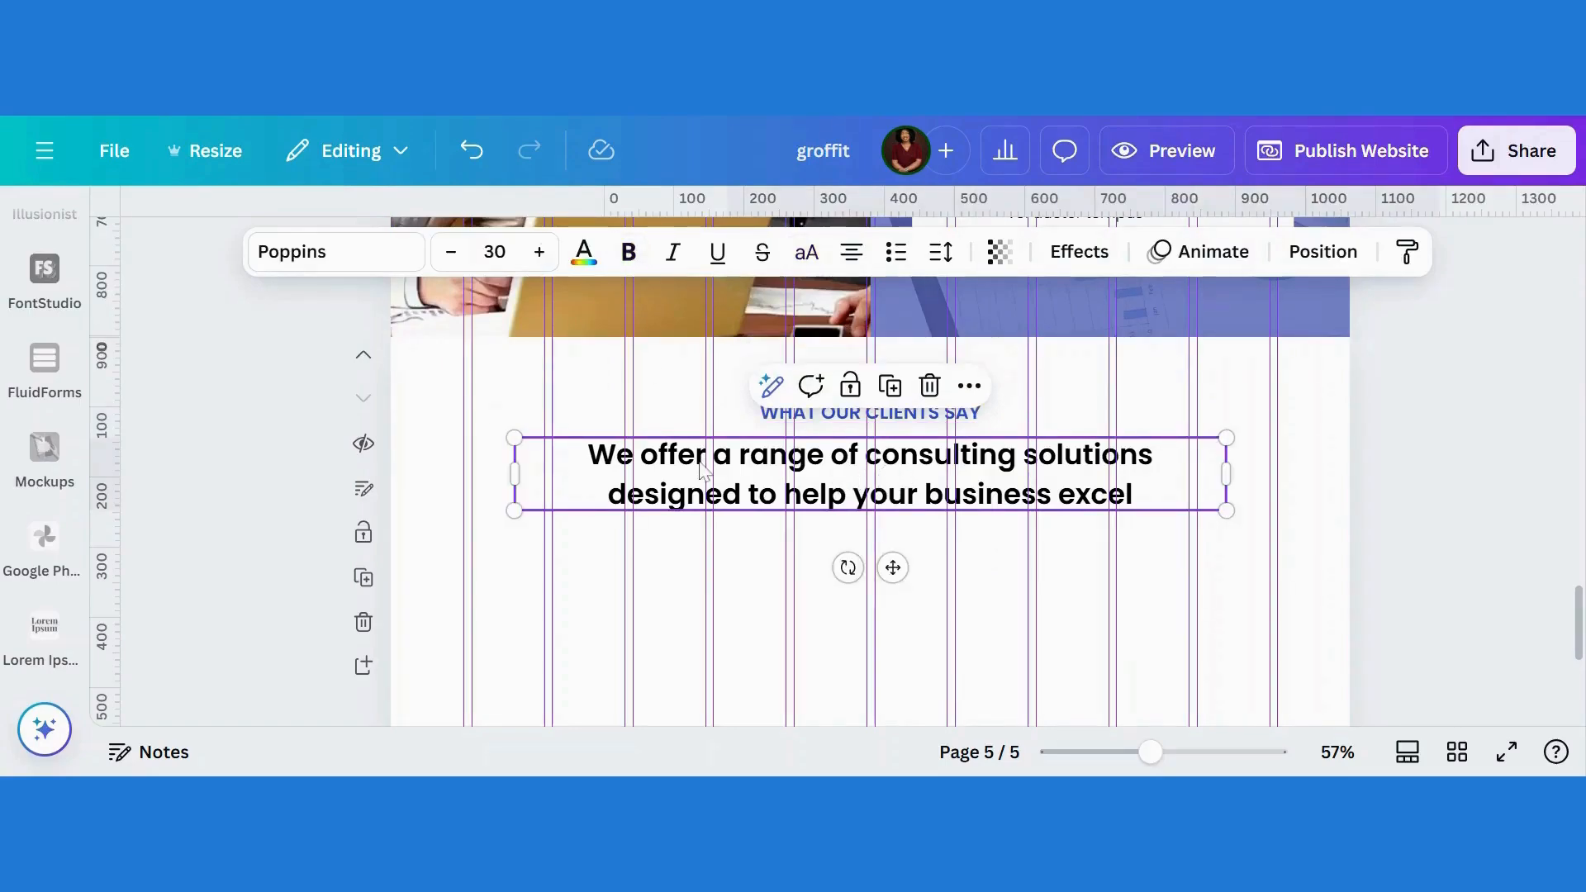
click(699, 461)
text(Impactful testimonials from Satisfied clients)
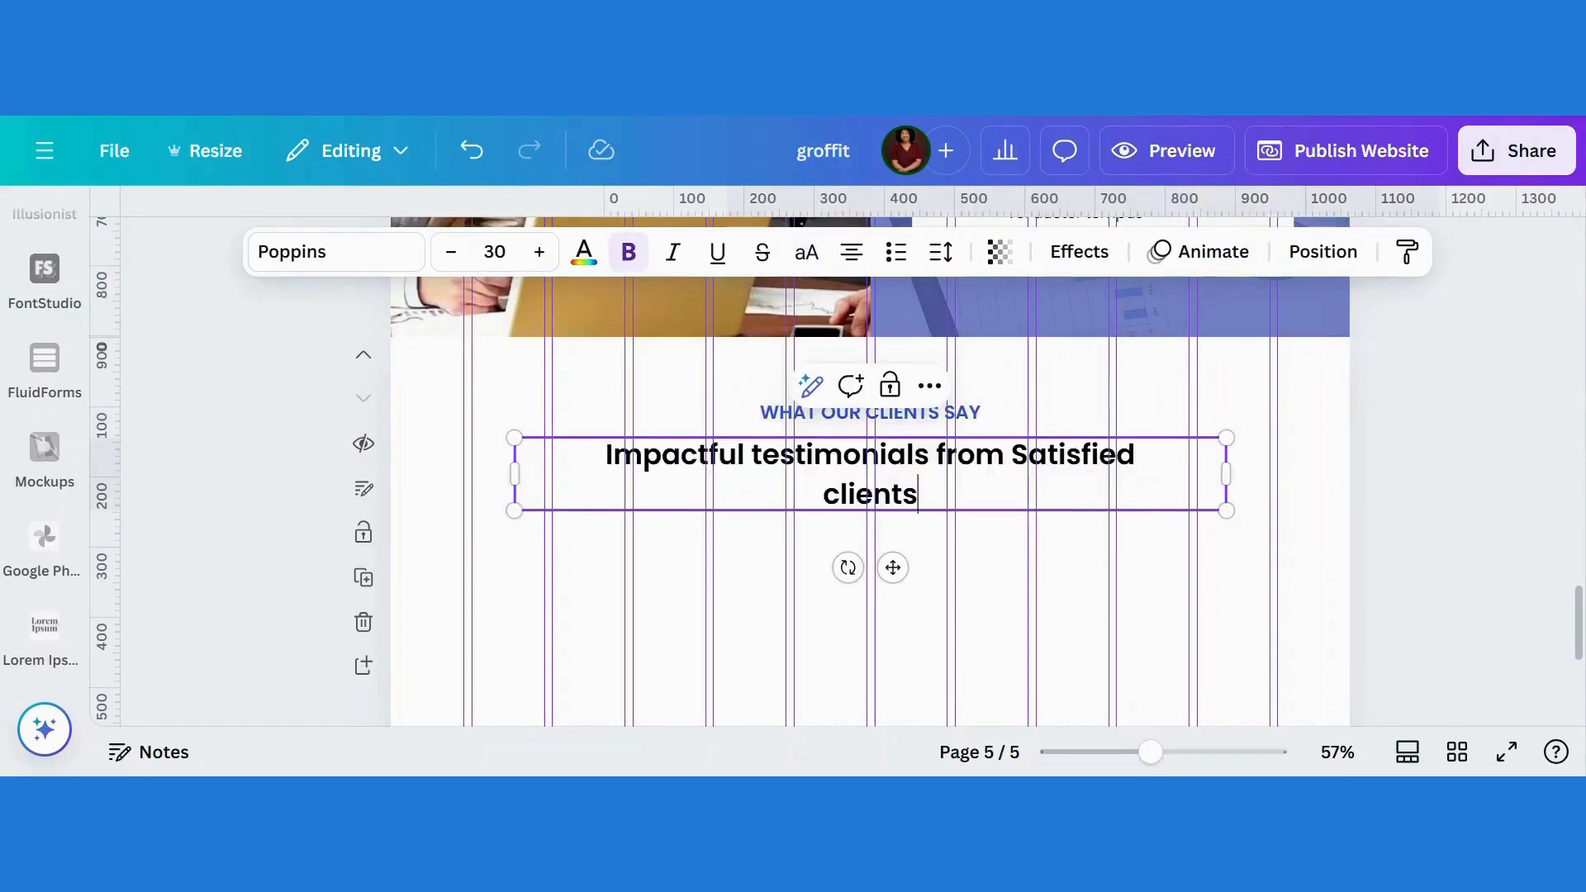
click(1138, 632)
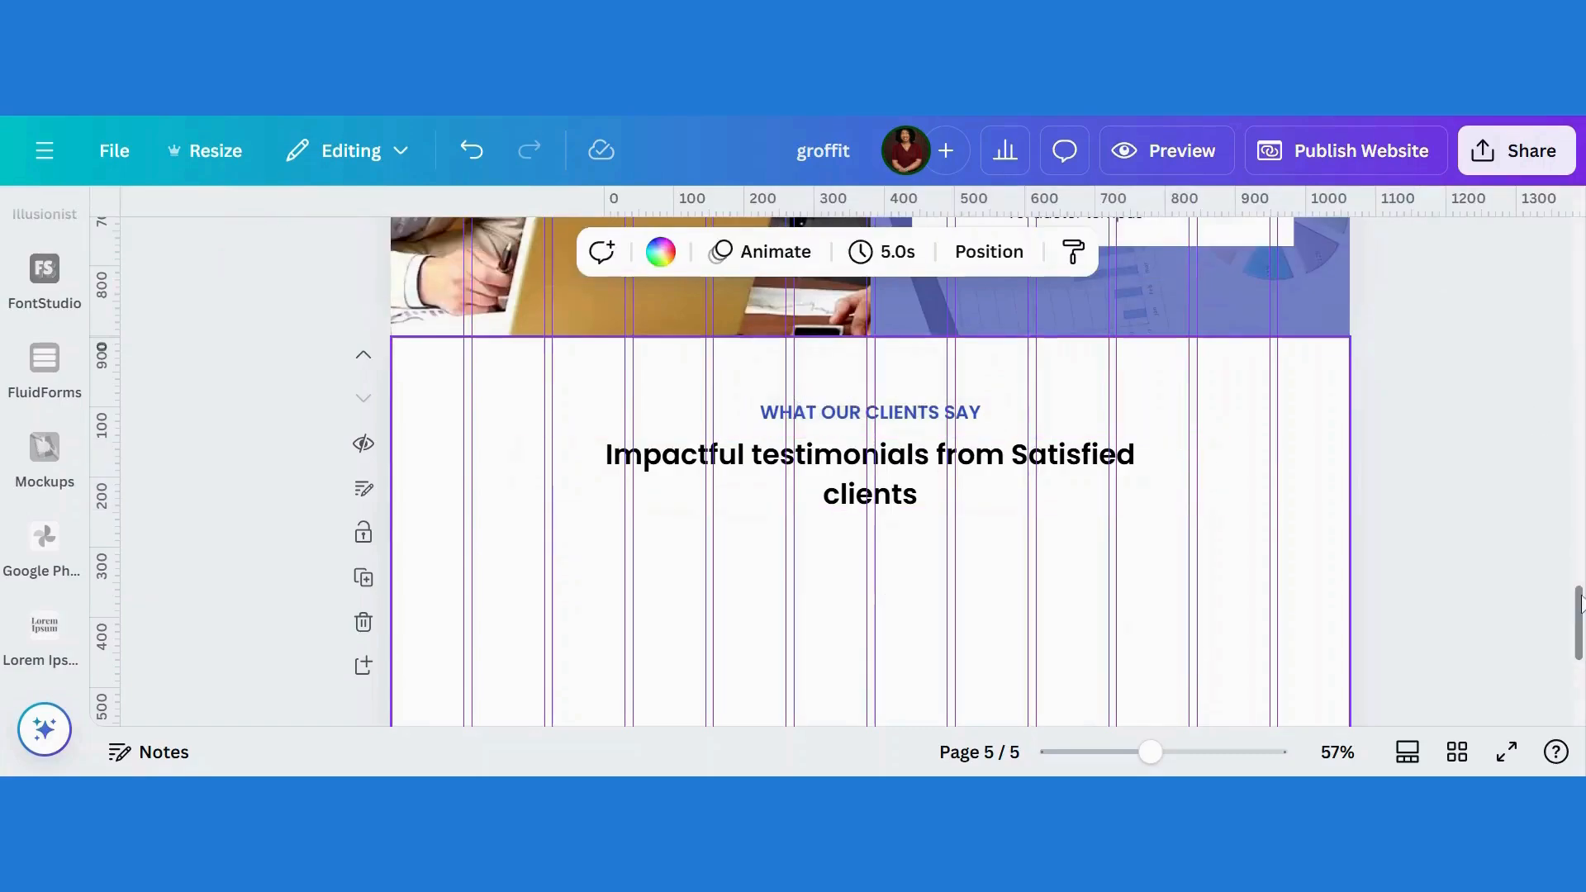
Step: Insert the rounded Drop Shadow card graphic from the recently used elements onto page 5
scroll(1579, 612, down, 2)
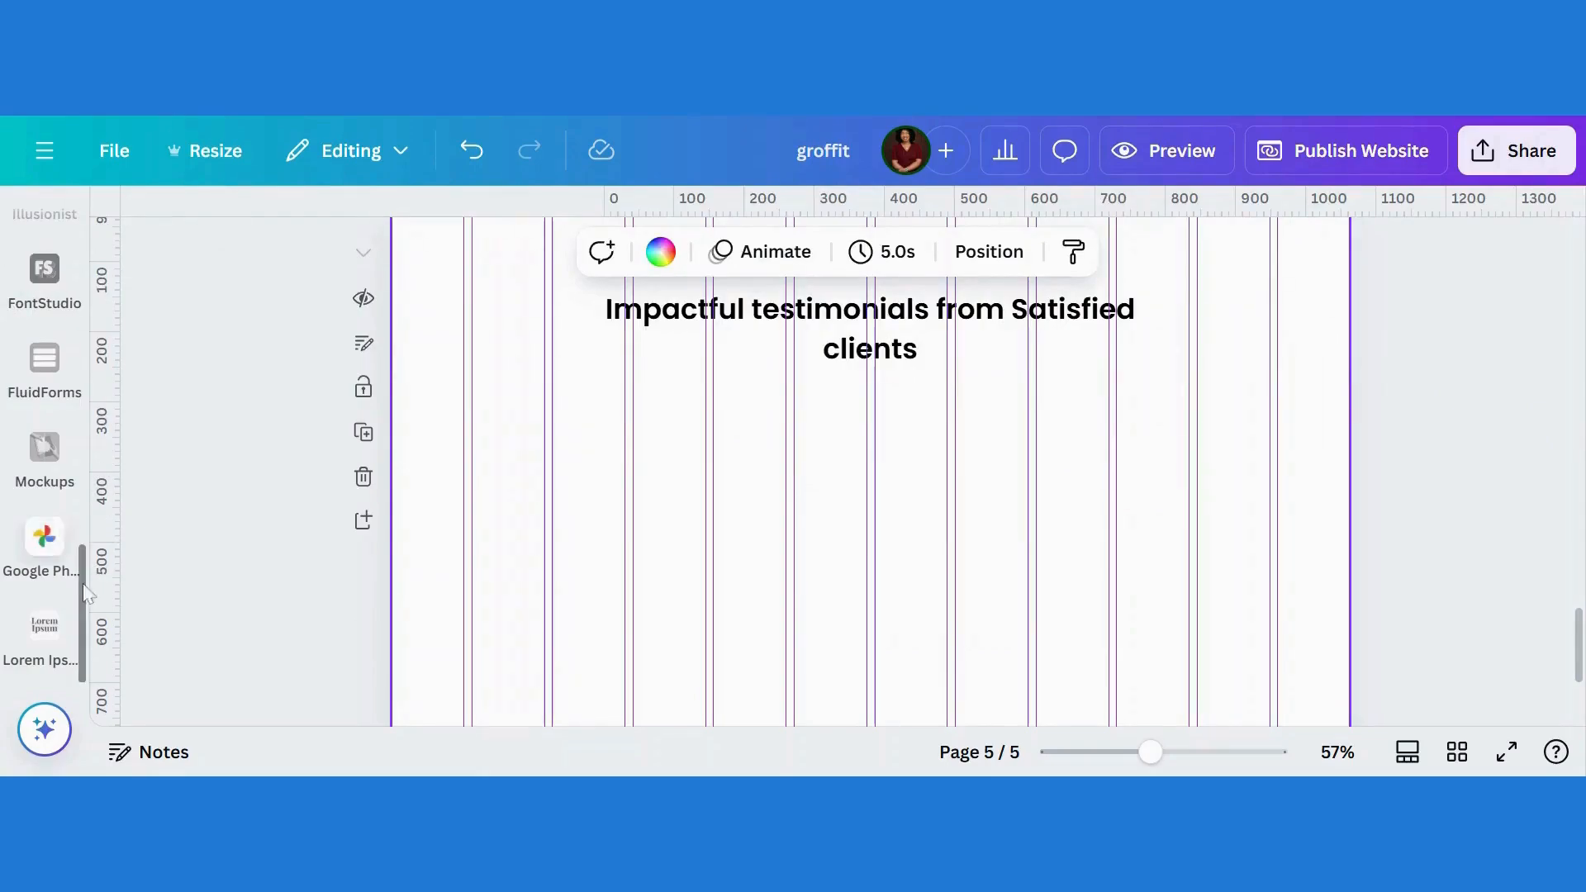
scroll(85, 589, up, 5)
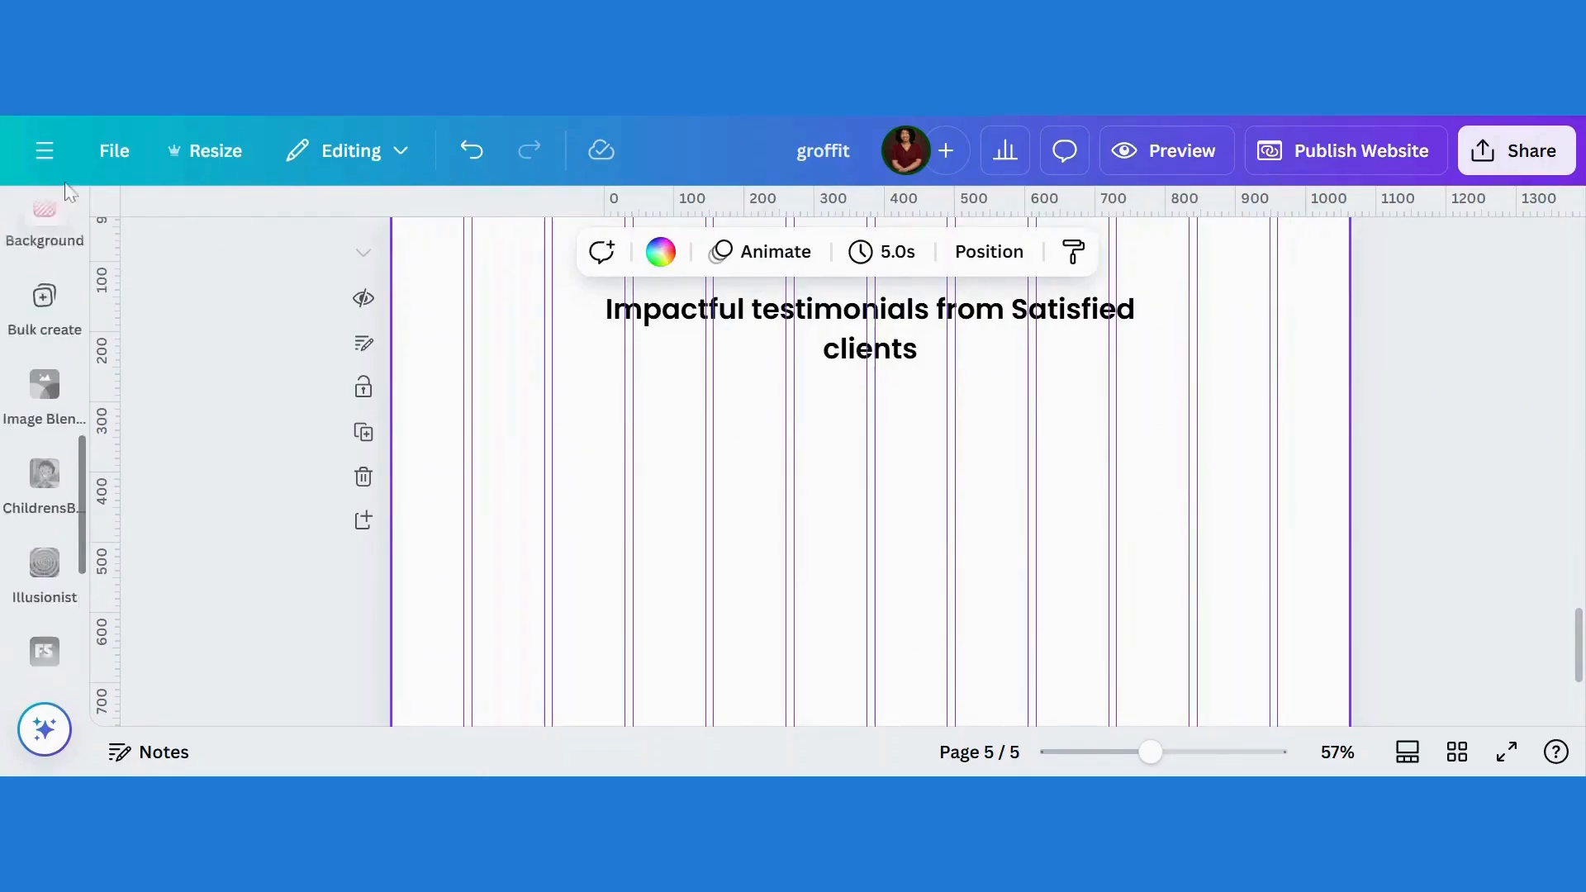
scroll(85, 436, up, 3)
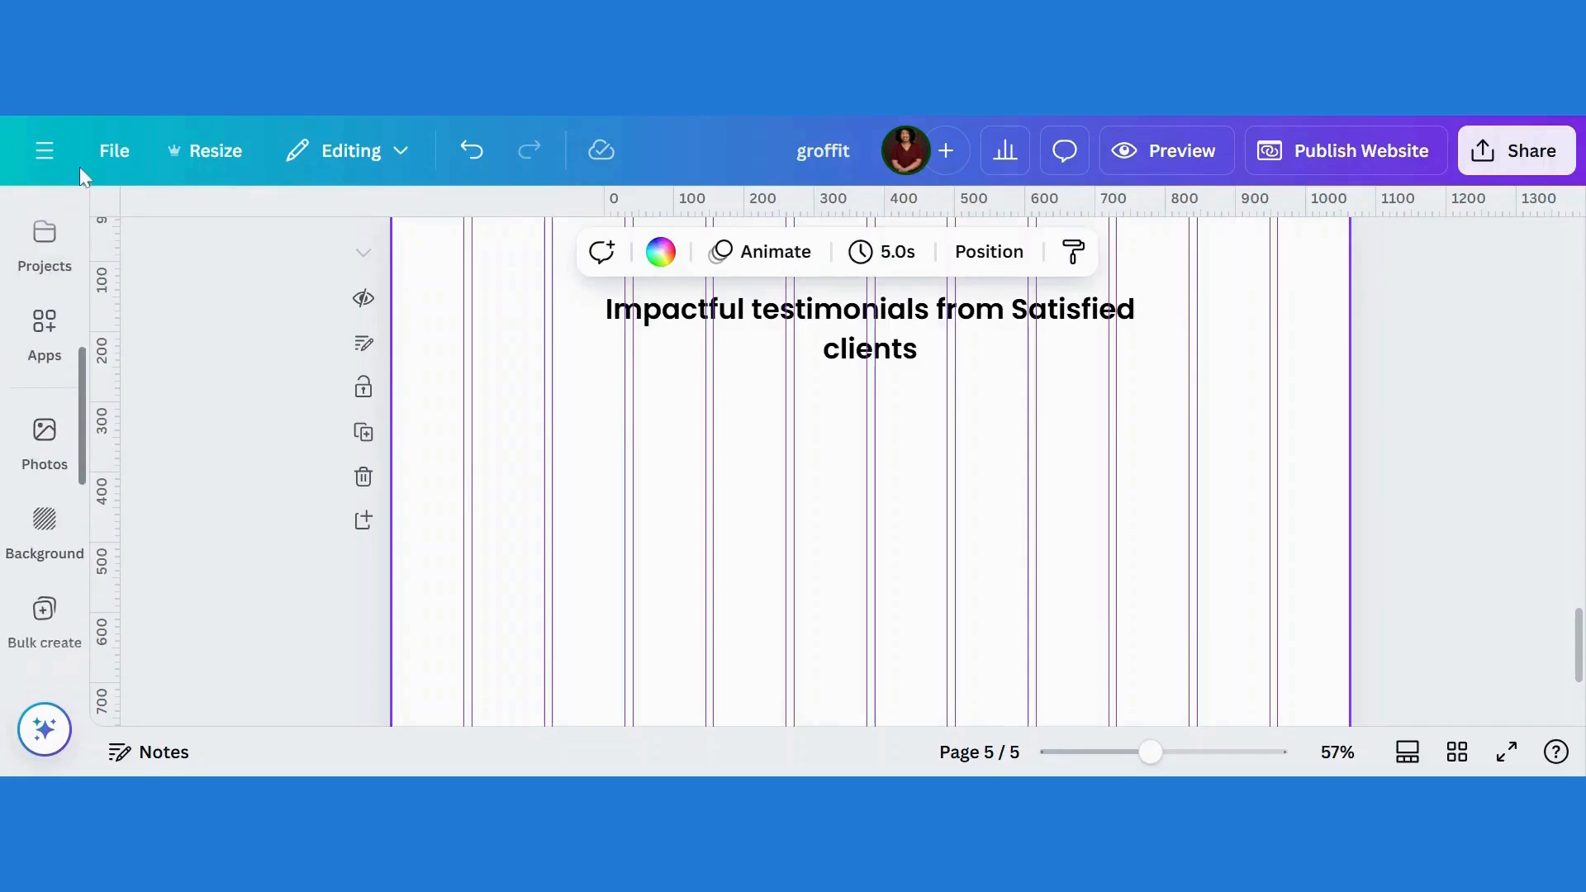
click(42, 319)
scroll(80, 276, up, 1)
scroll(78, 267, up, 2)
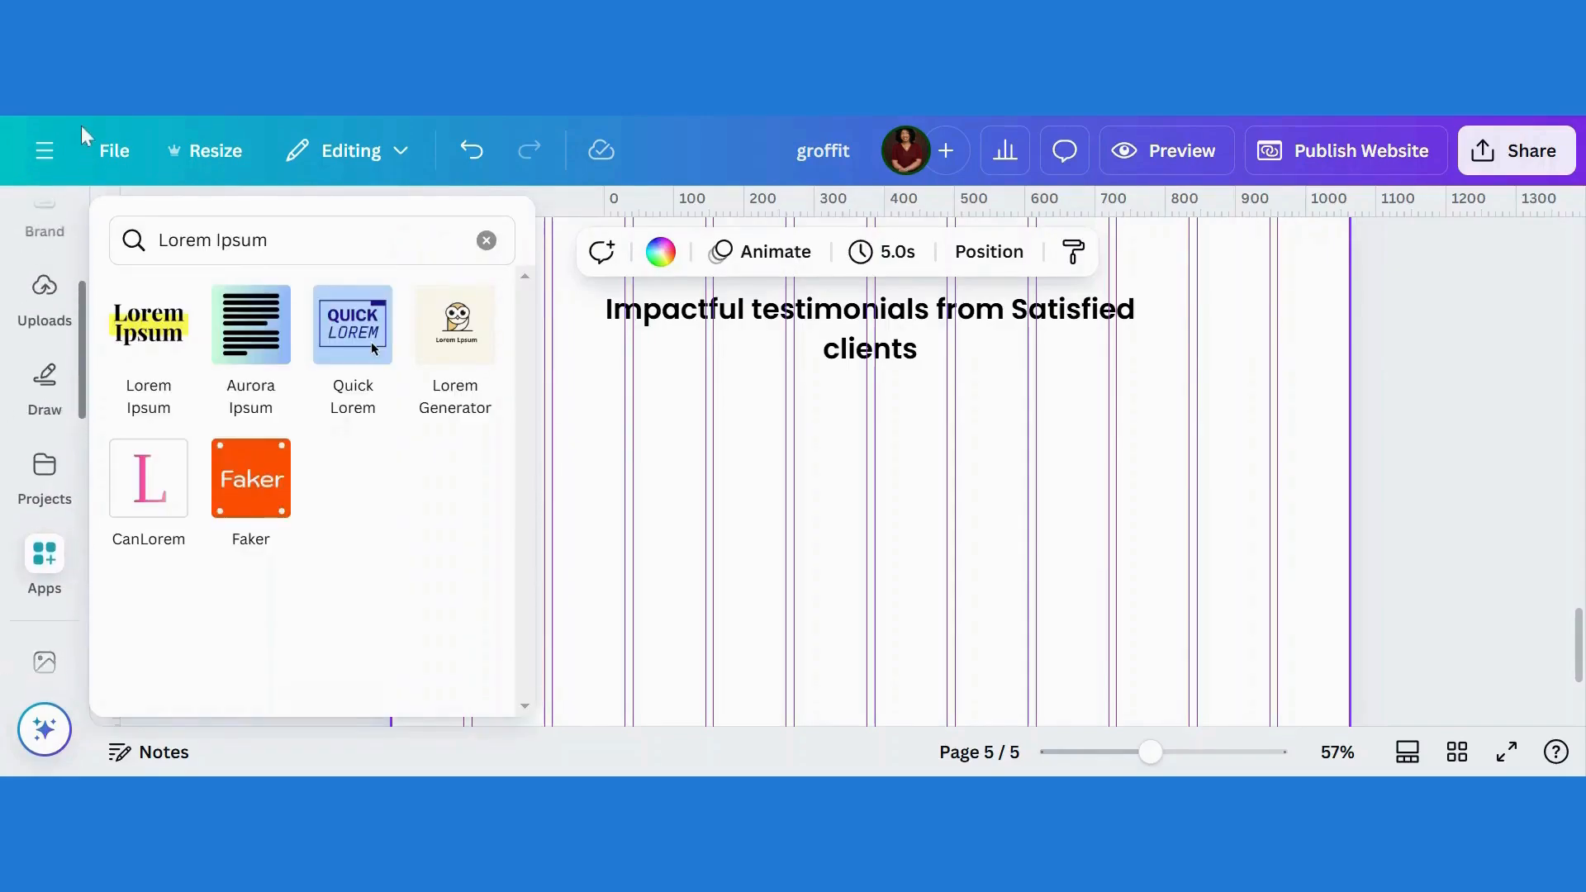
scroll(82, 331, up, 3)
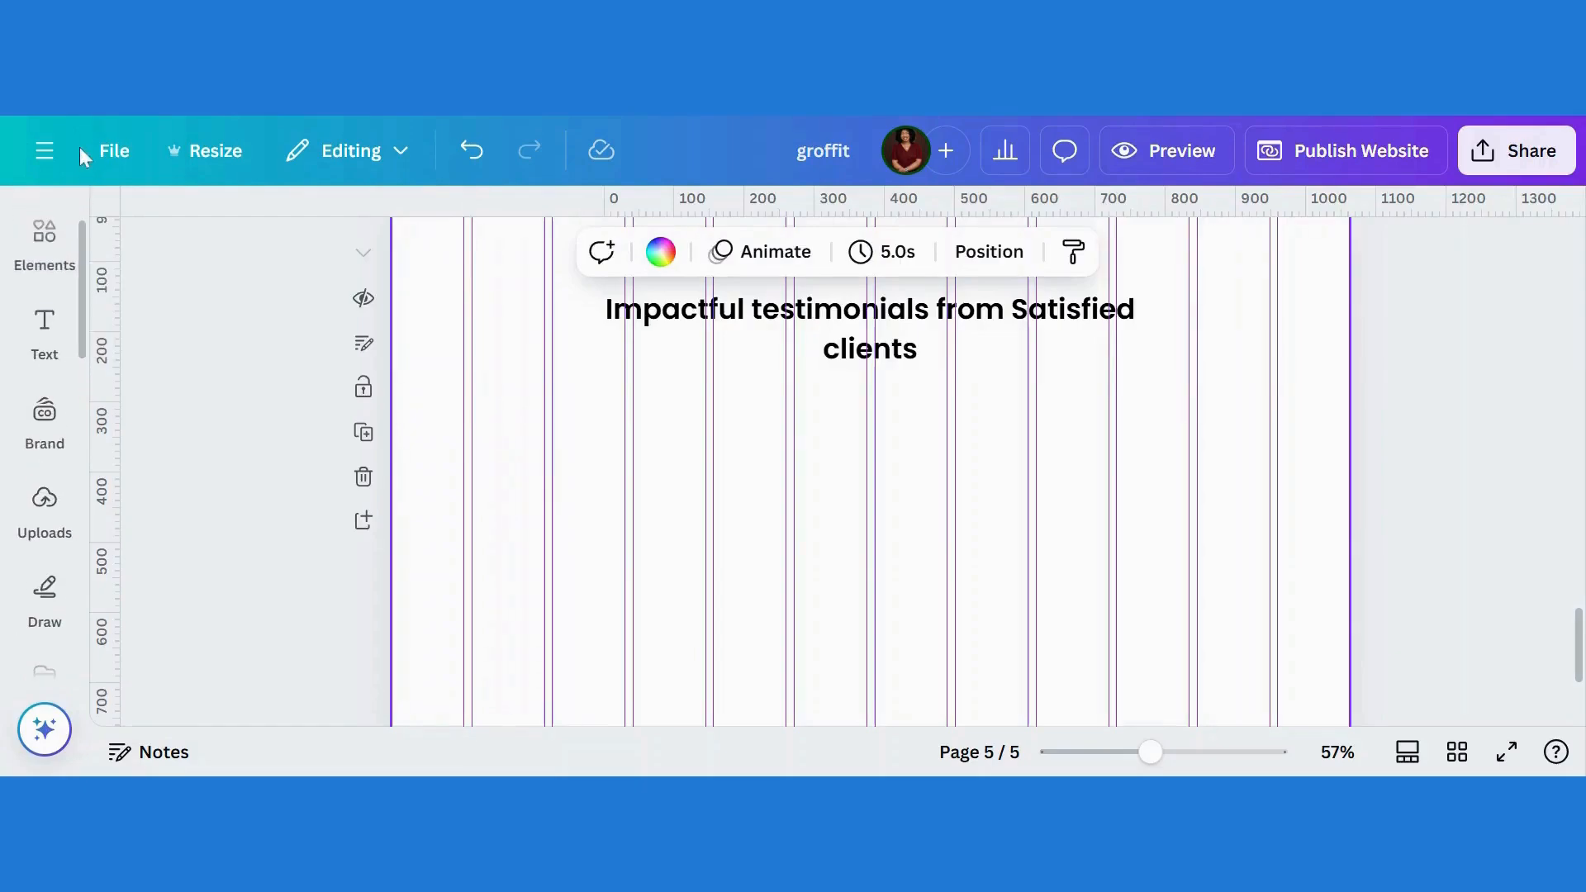
click(53, 235)
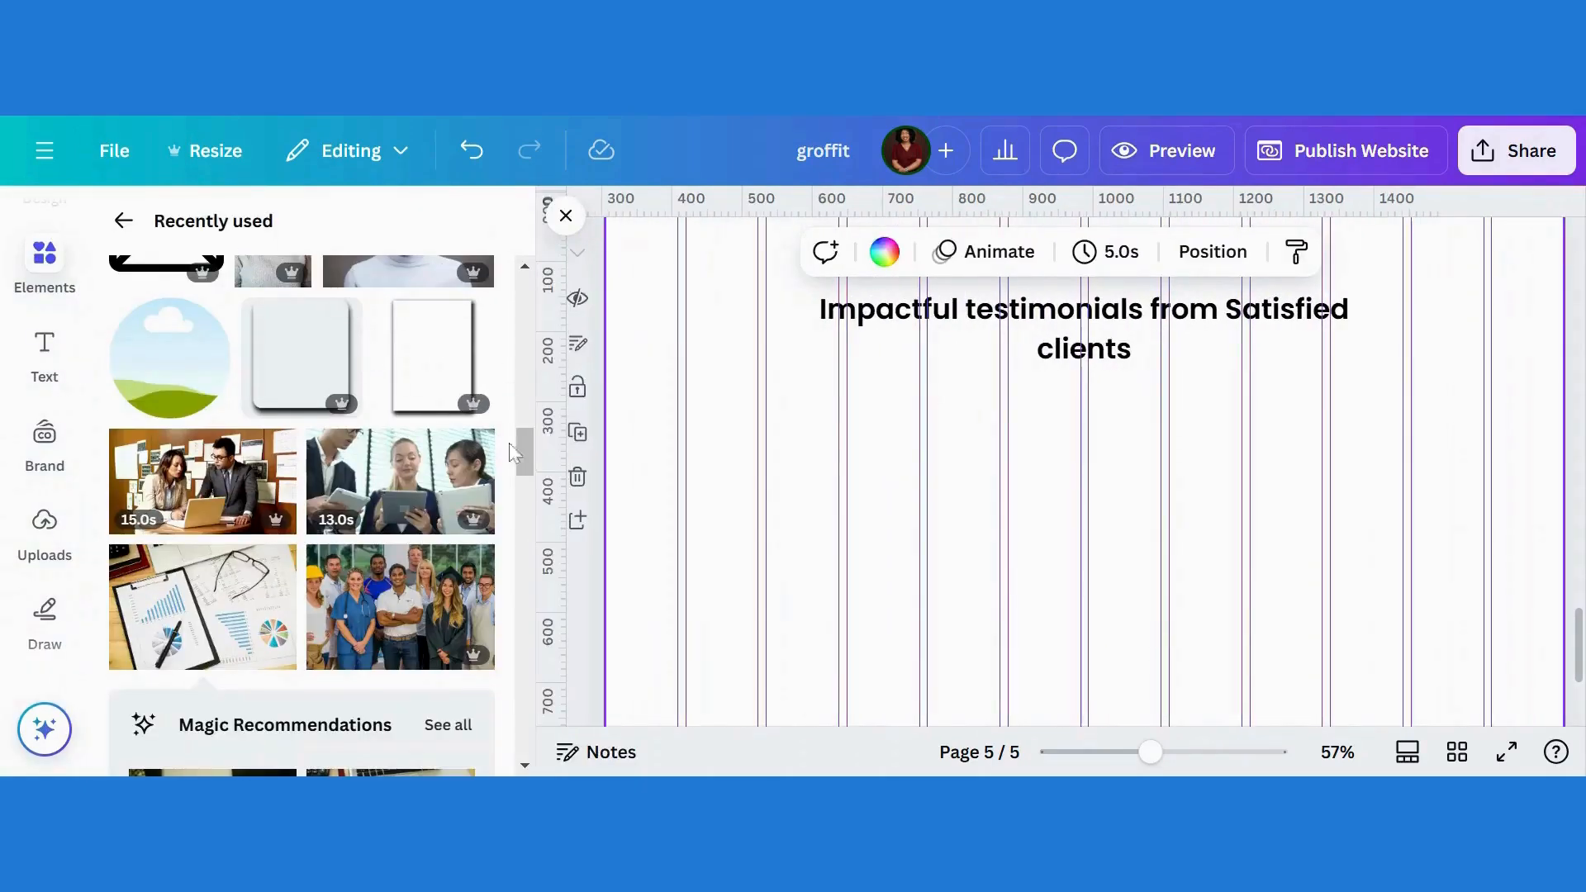
mouse_move(522, 452)
mouse_down()
mouse_move(522, 413)
mouse_move(517, 444)
mouse_up()
mouse_move(285, 434)
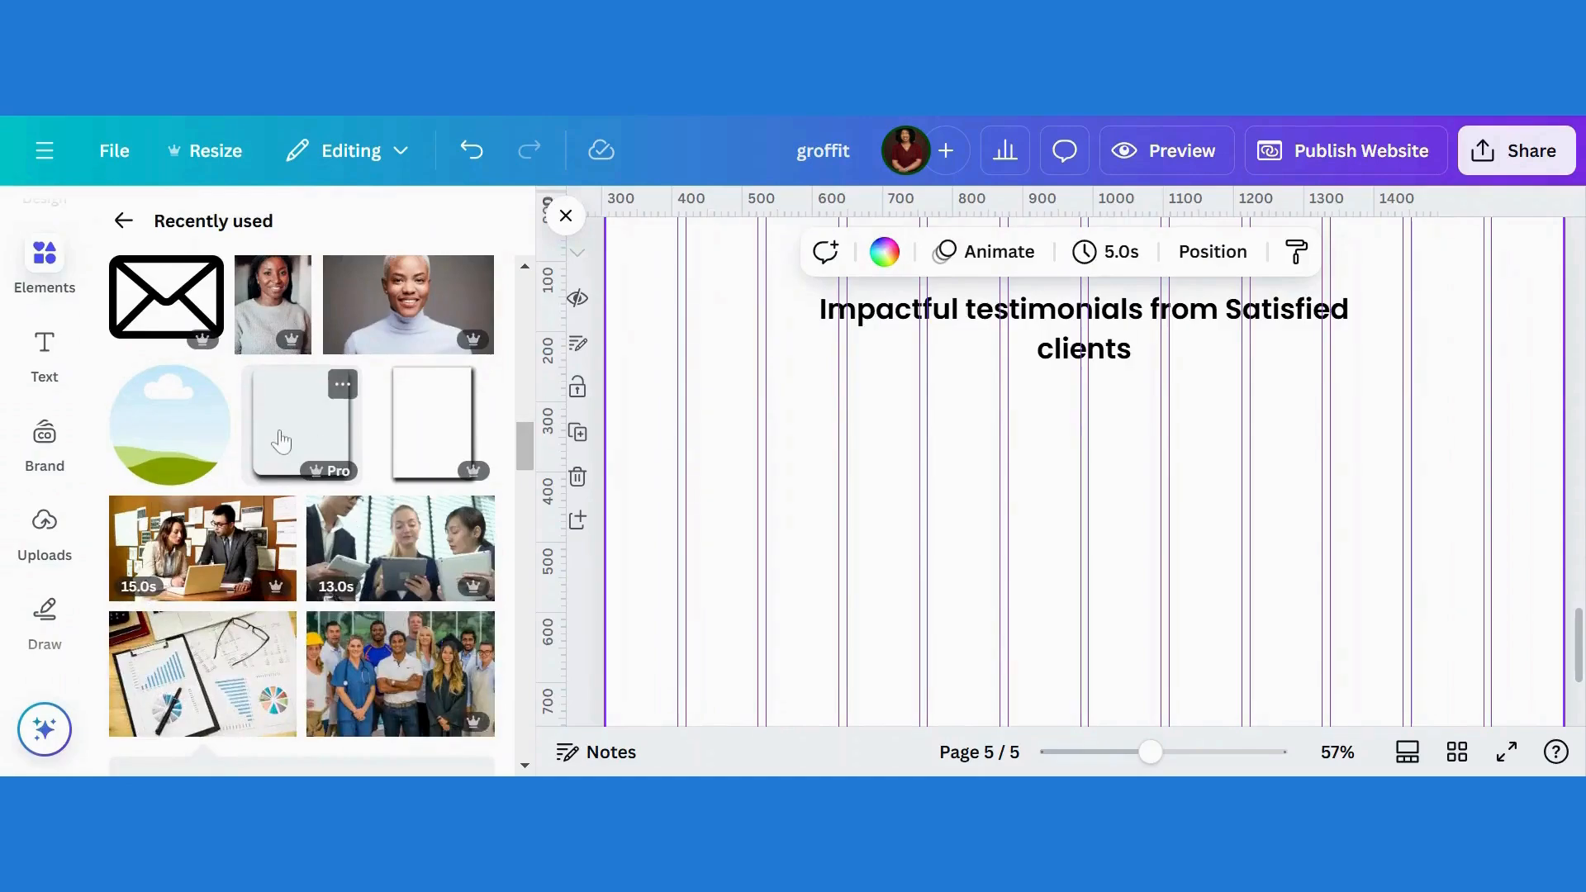
click(296, 428)
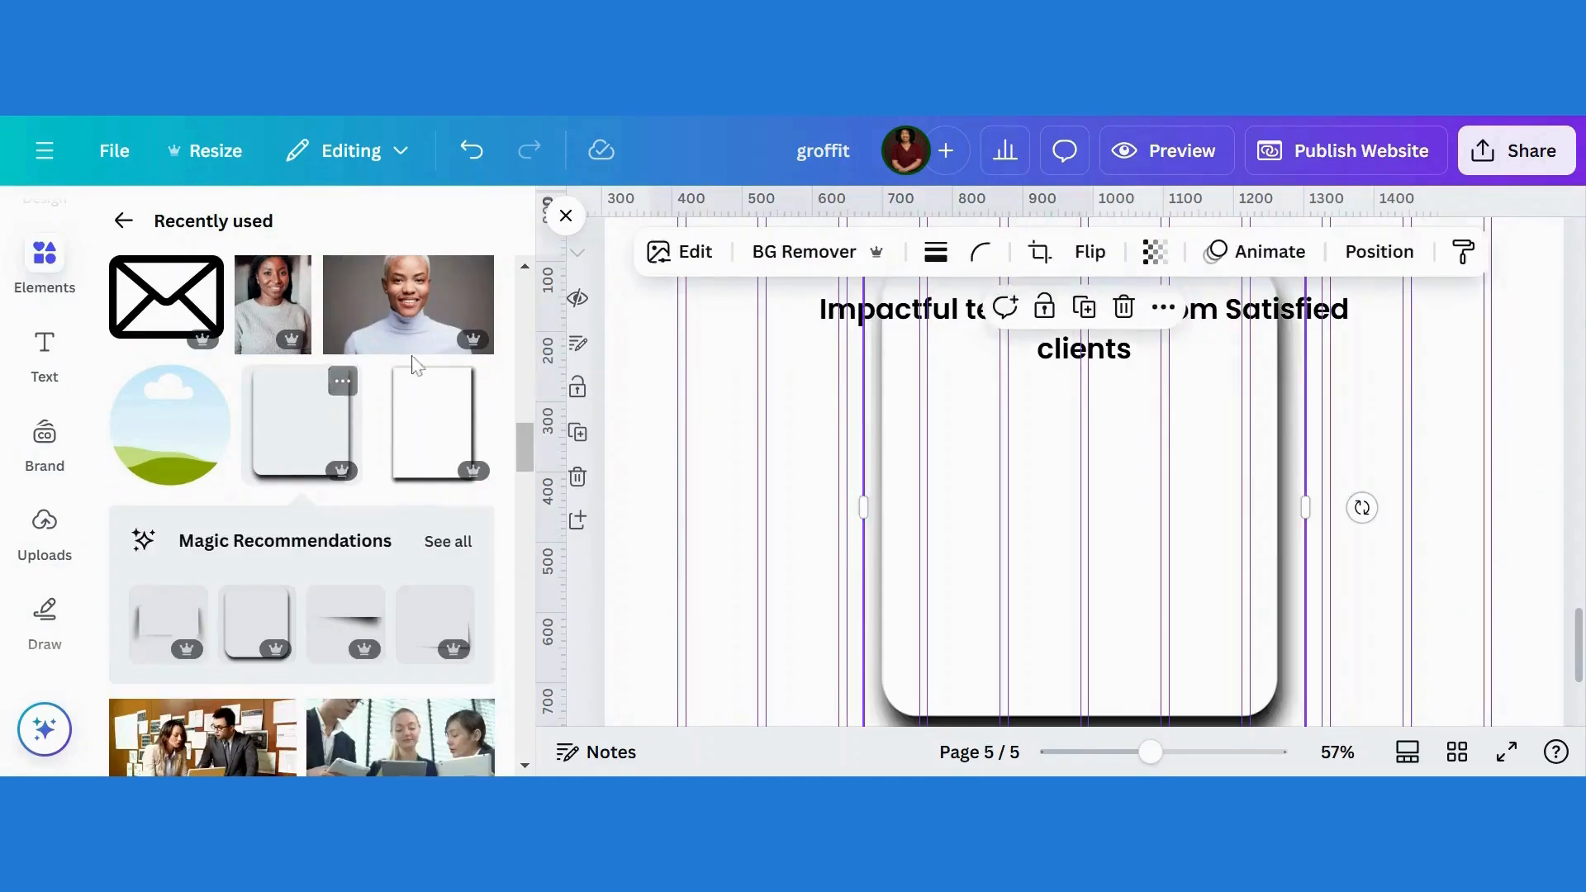
click(343, 387)
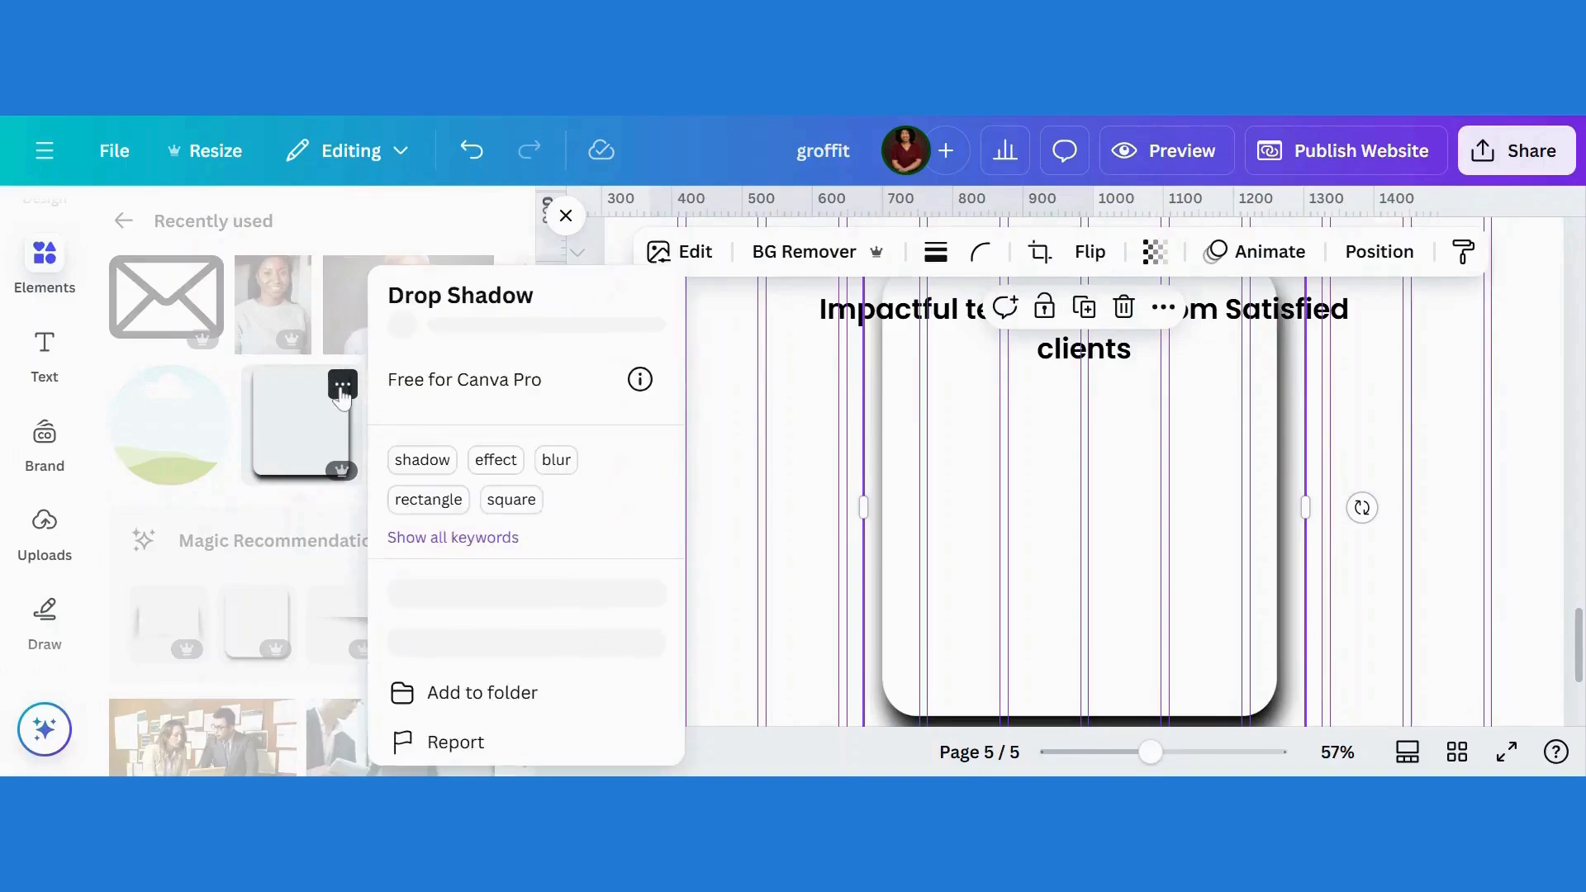
click(1087, 579)
Step: Move and resize the shadow card so it sits below the heading and spans the first four grid columns inside the page margin
drag(1087, 584, 873, 683)
drag(1088, 358, 989, 471)
drag(863, 561, 885, 486)
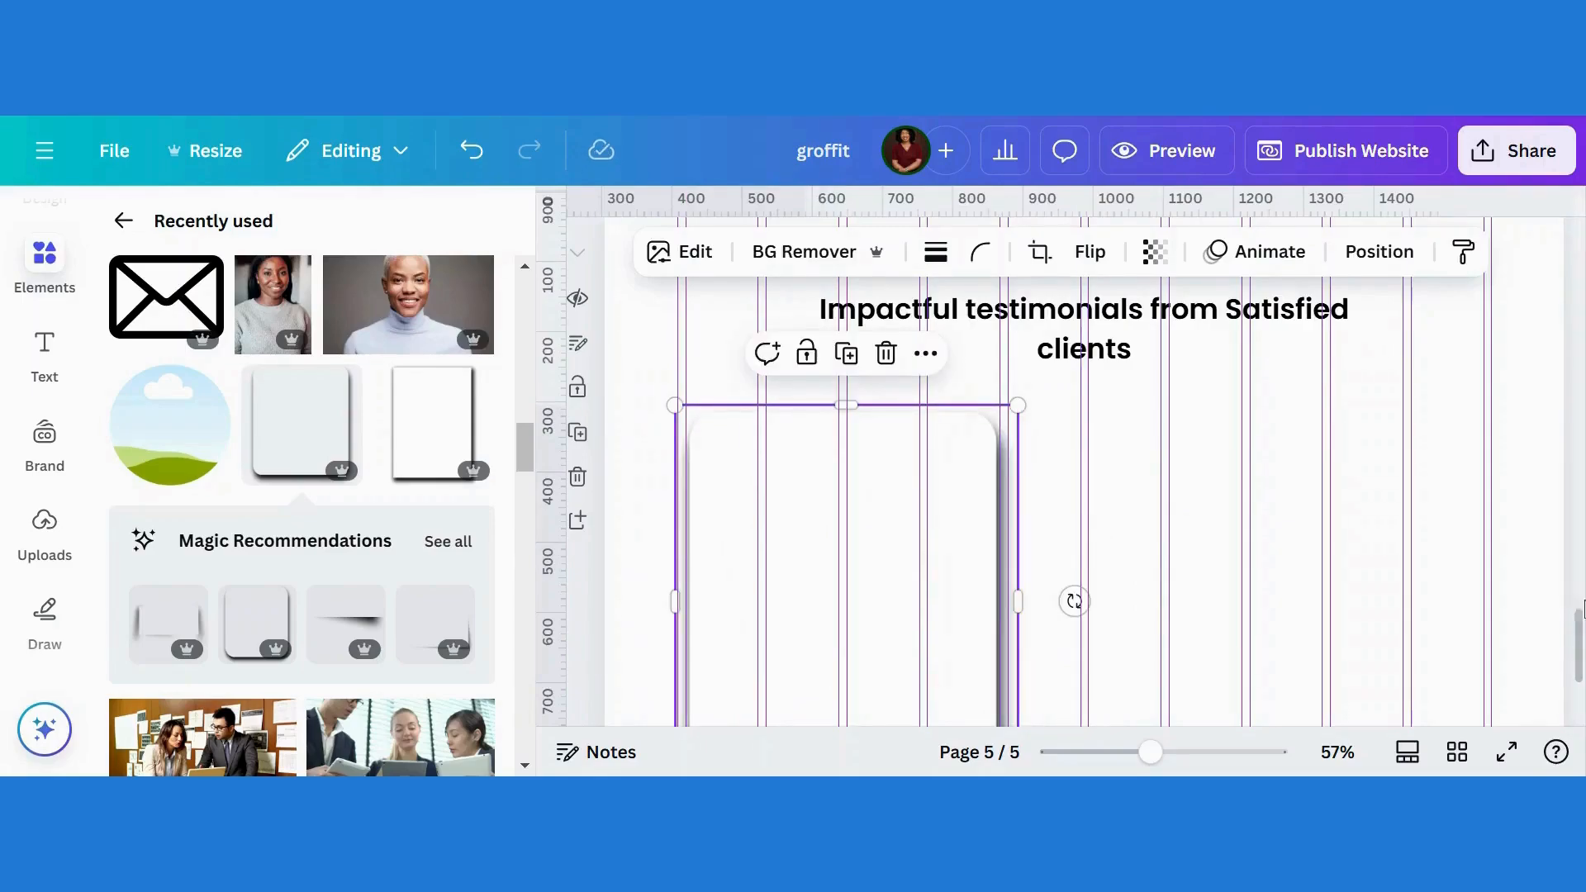
scroll(1579, 636, down, 3)
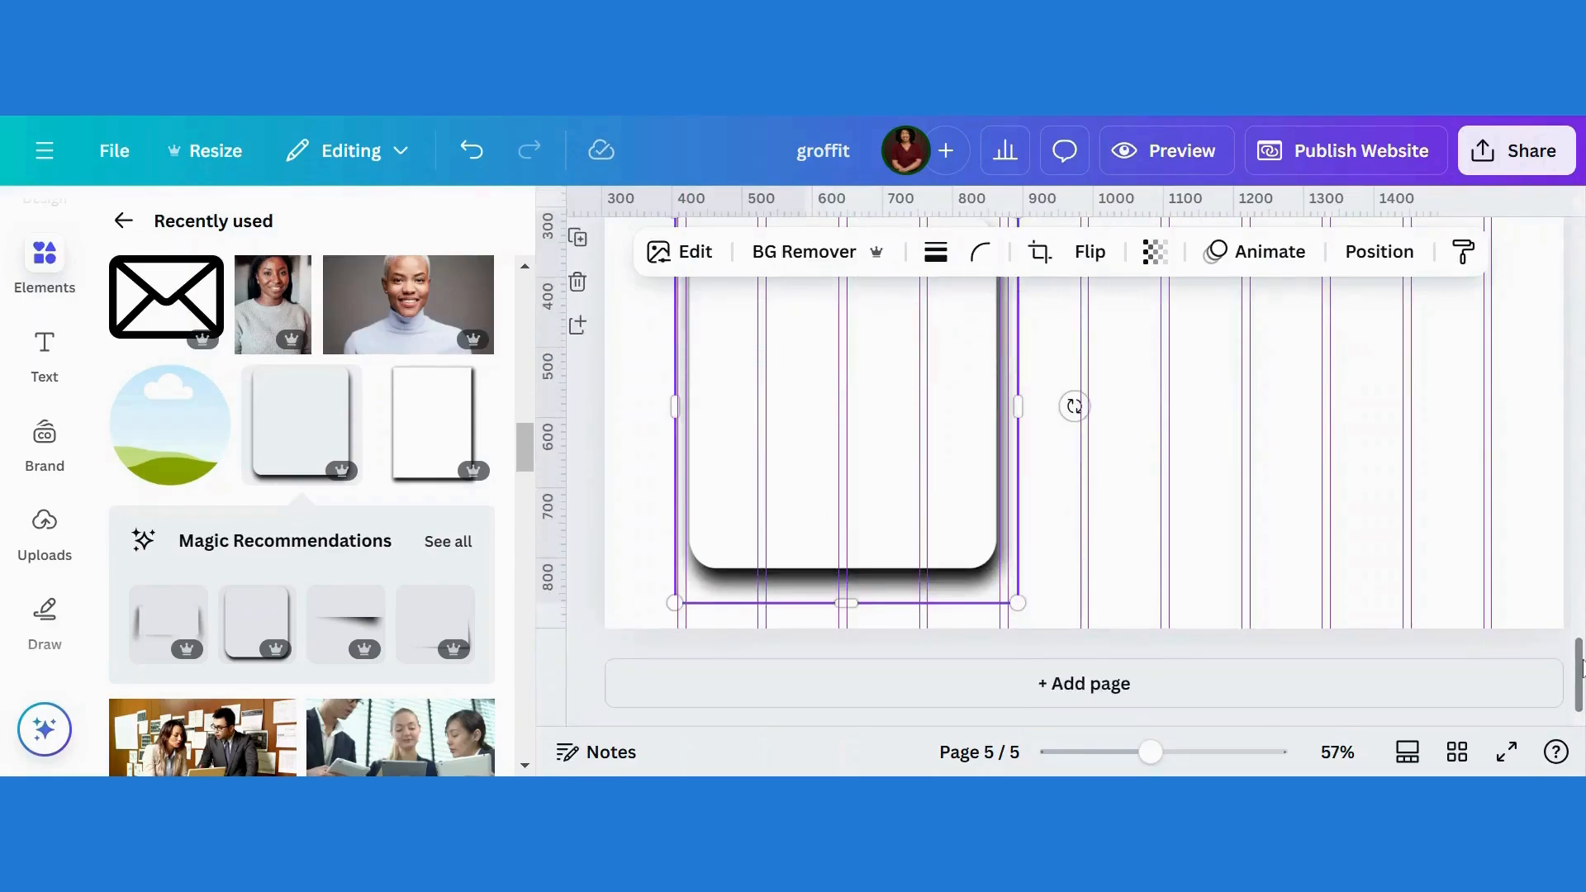
scroll(1580, 636, up, 2)
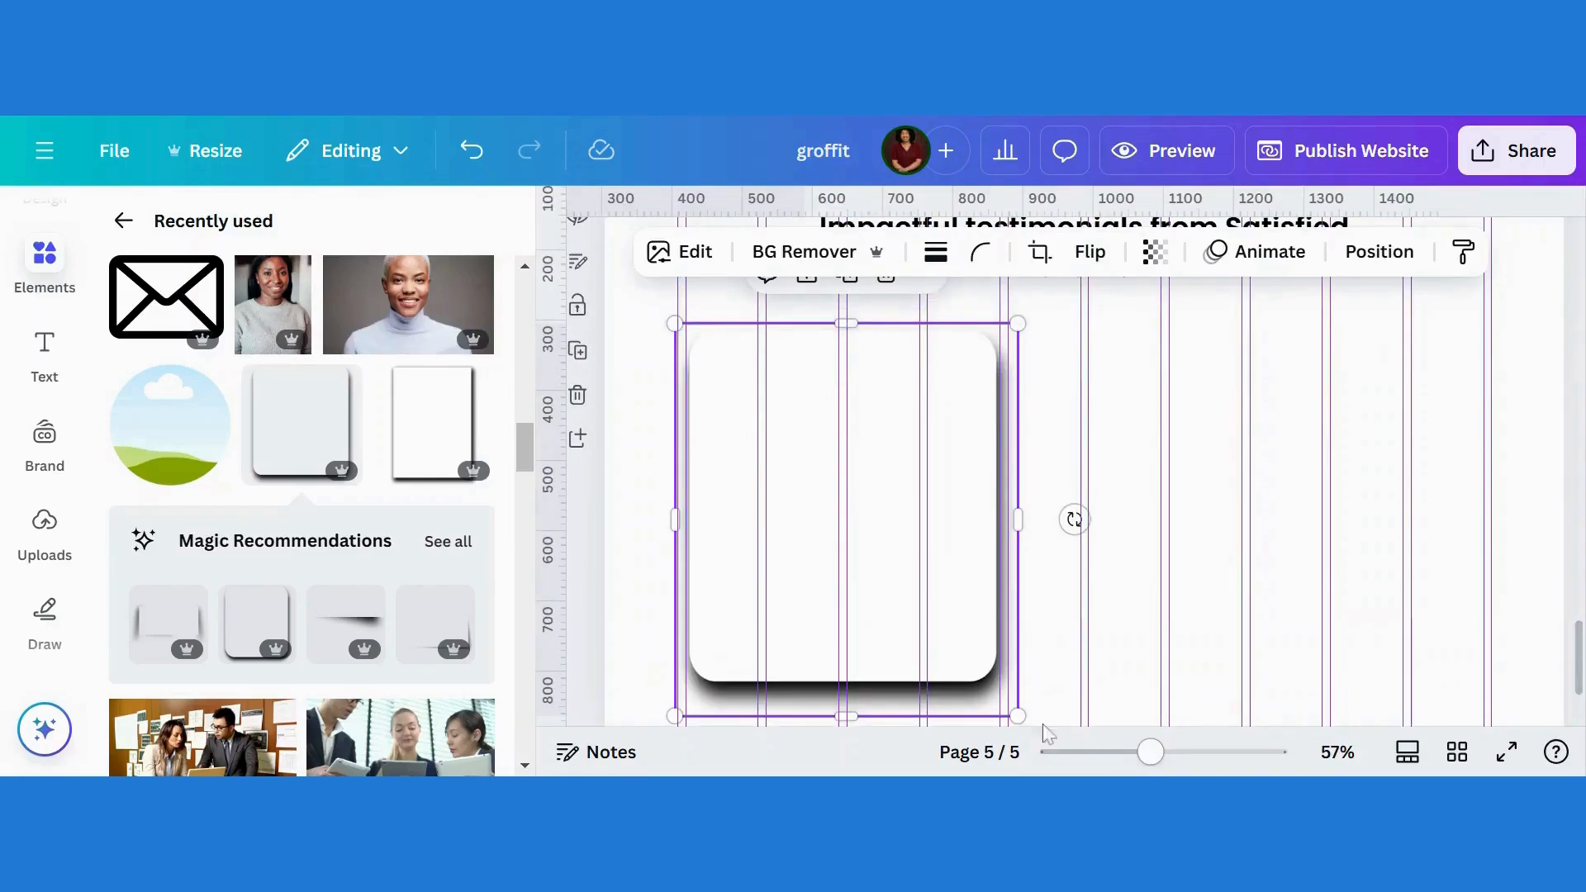
drag(1018, 716, 1001, 693)
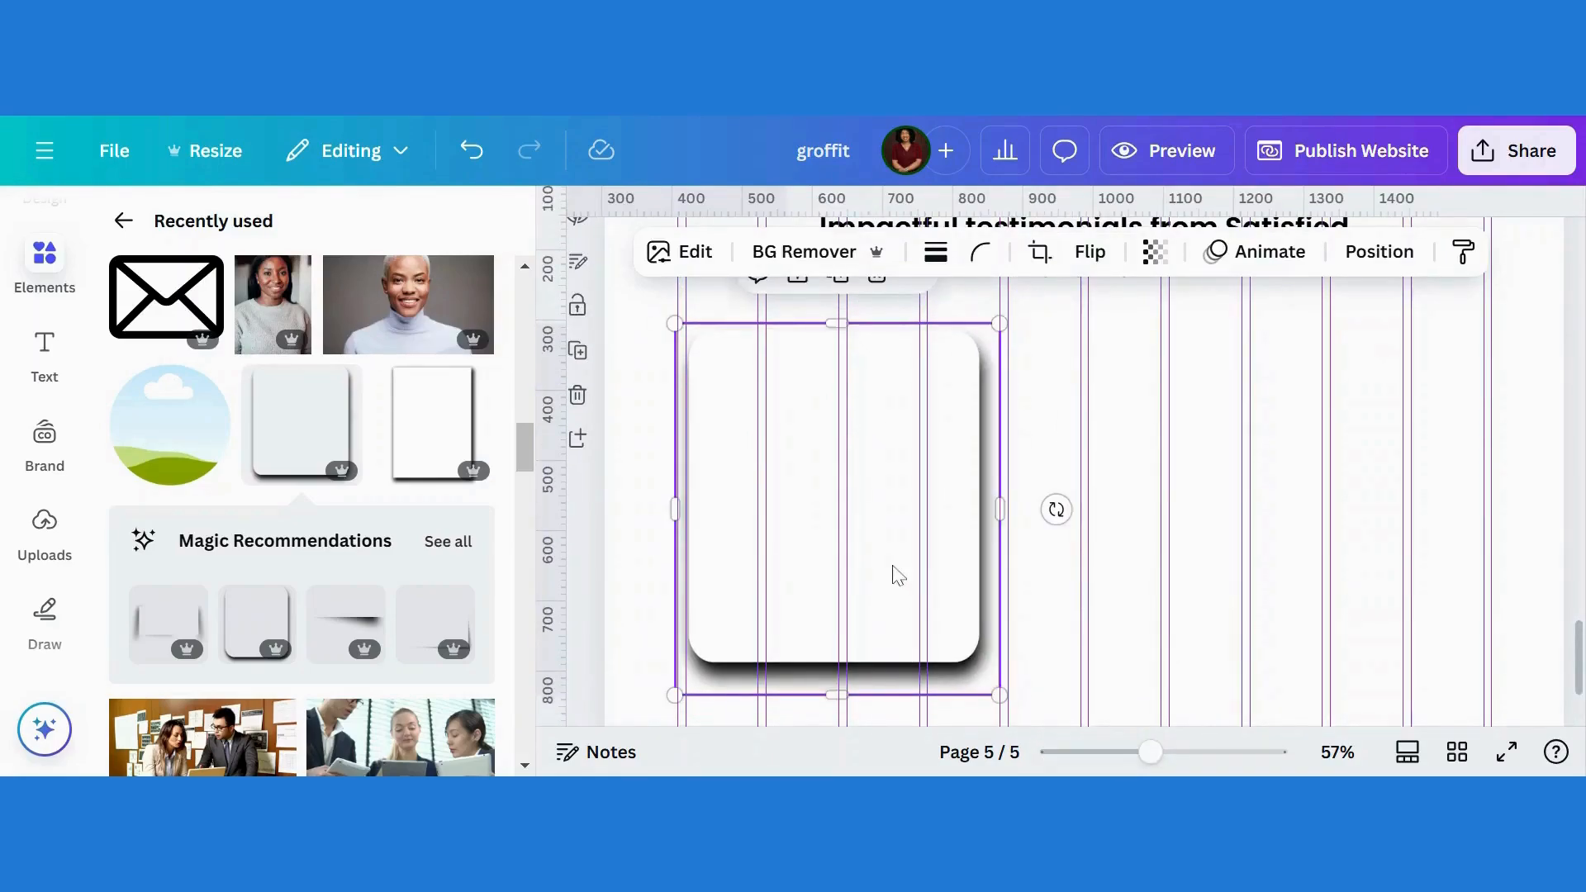
drag(898, 576, 884, 550)
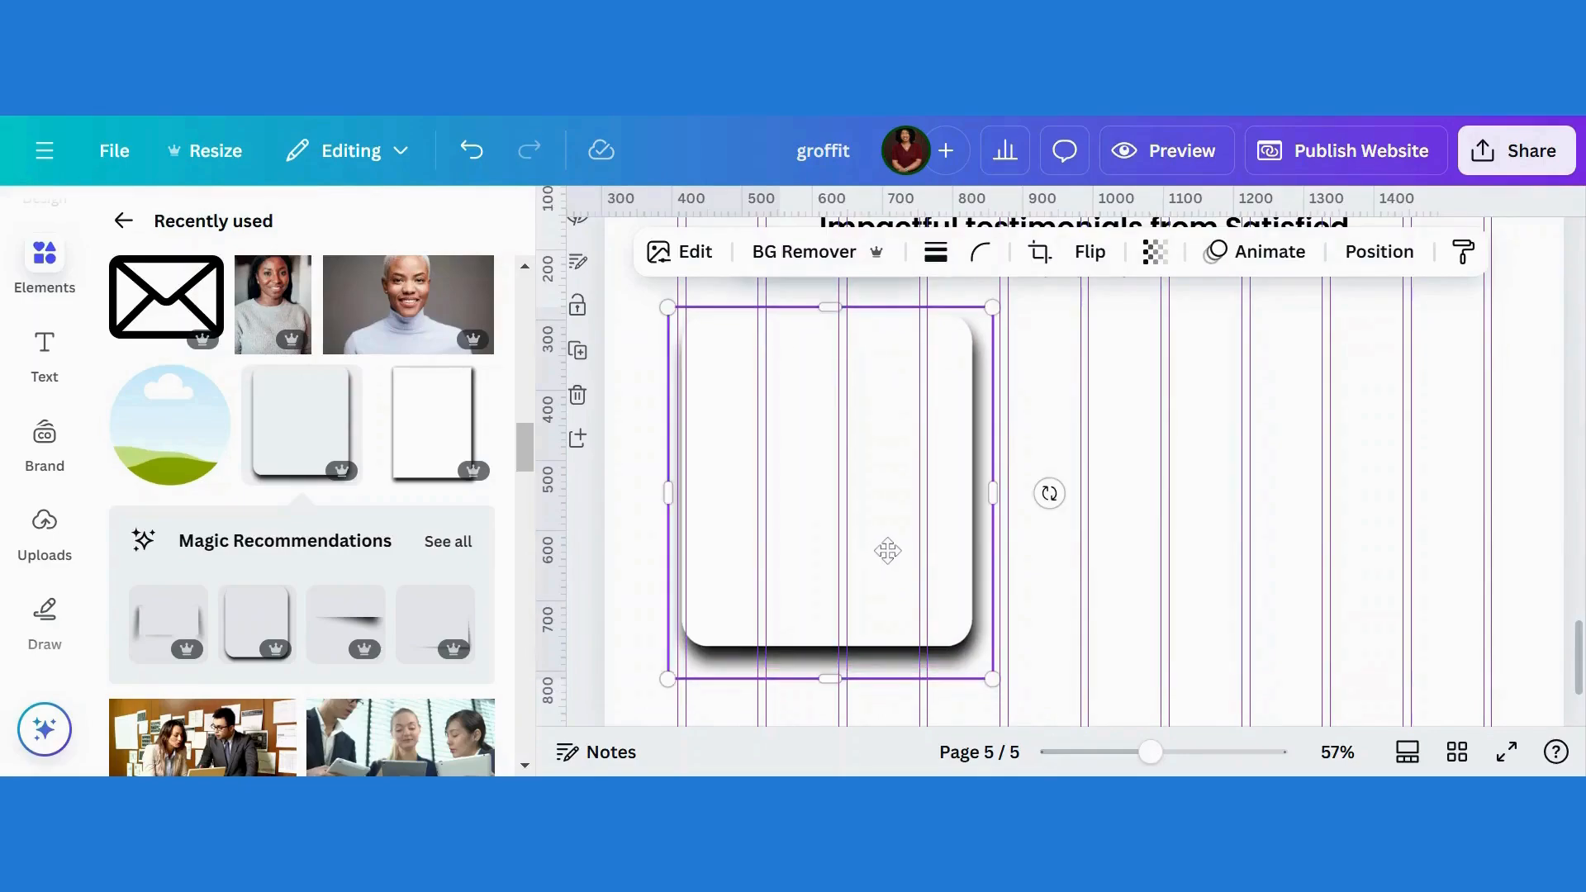
drag(994, 681, 1025, 718)
click(1220, 463)
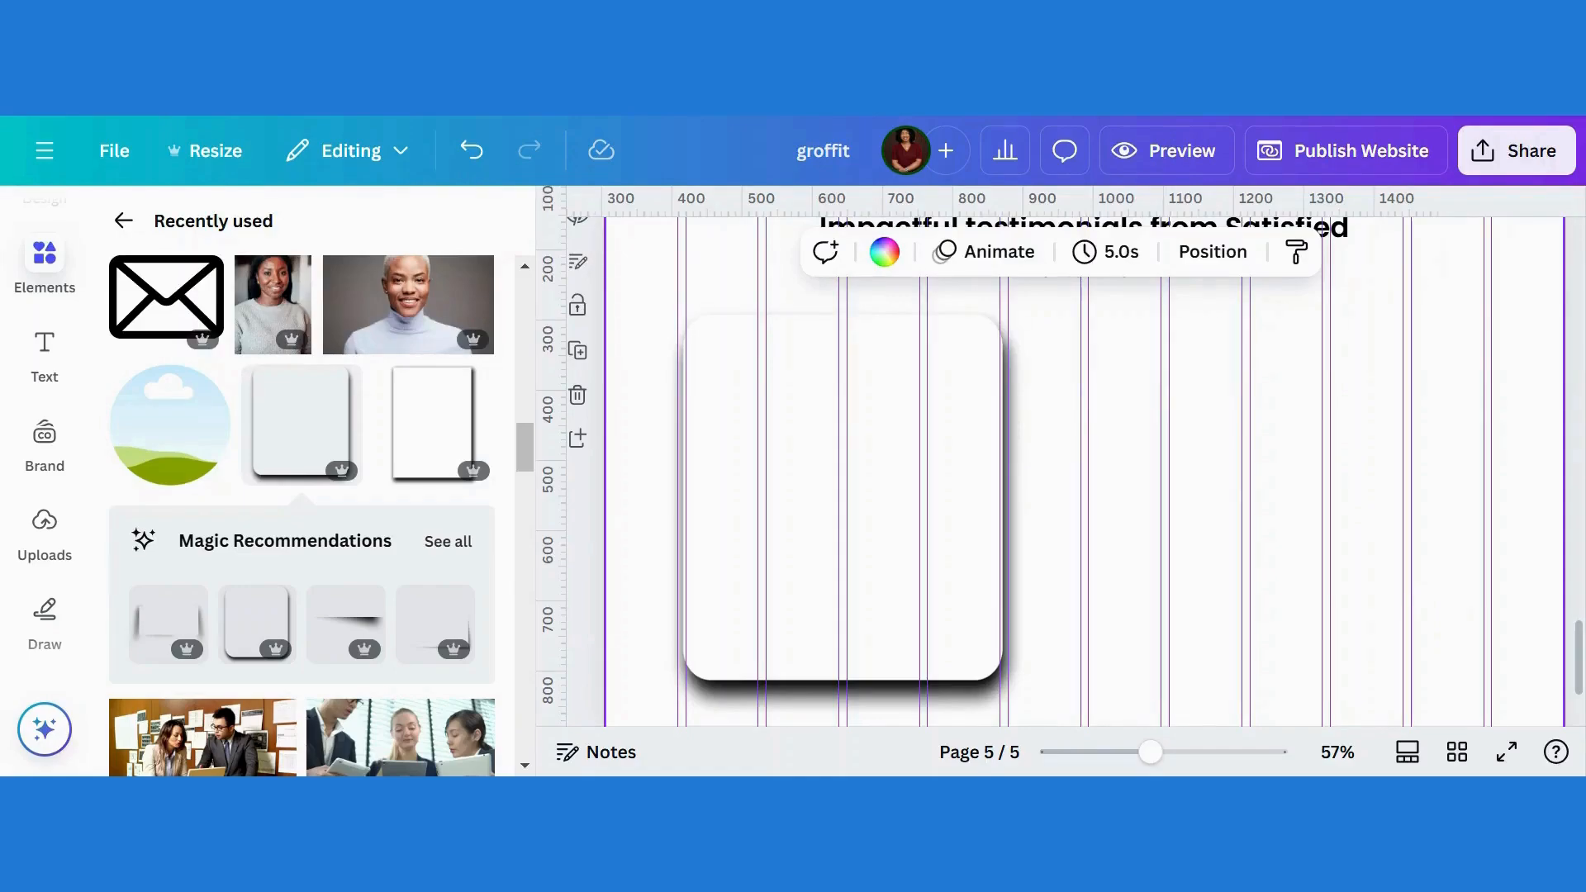
Step: Add a heading text box to page 5 and paste in the copied client testimonial starting "Working with Groffit transformed"
click(45, 347)
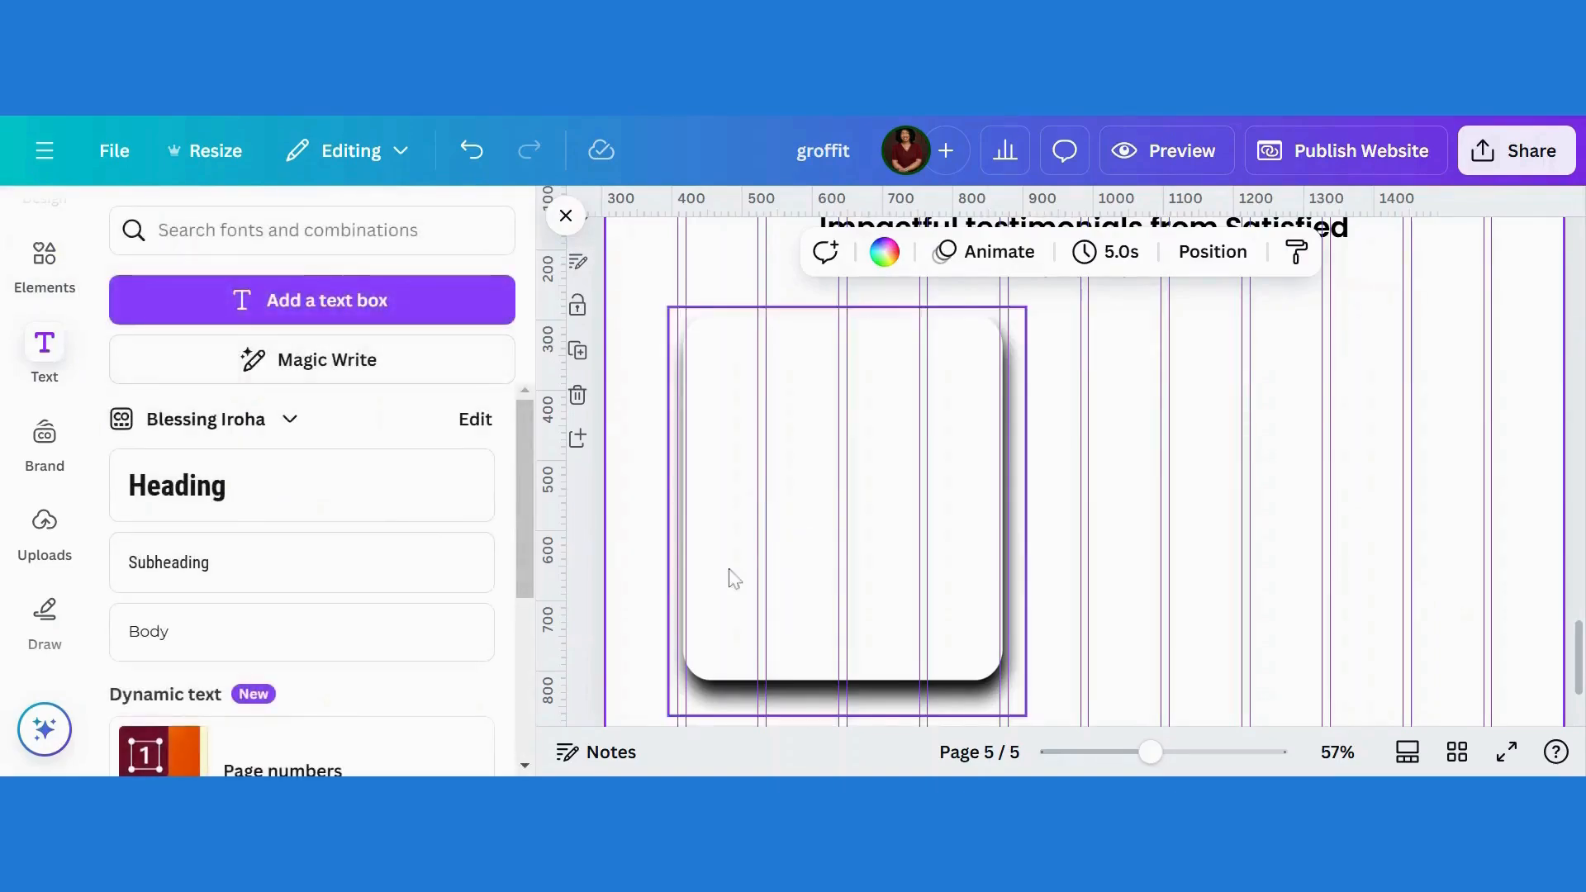
click(248, 487)
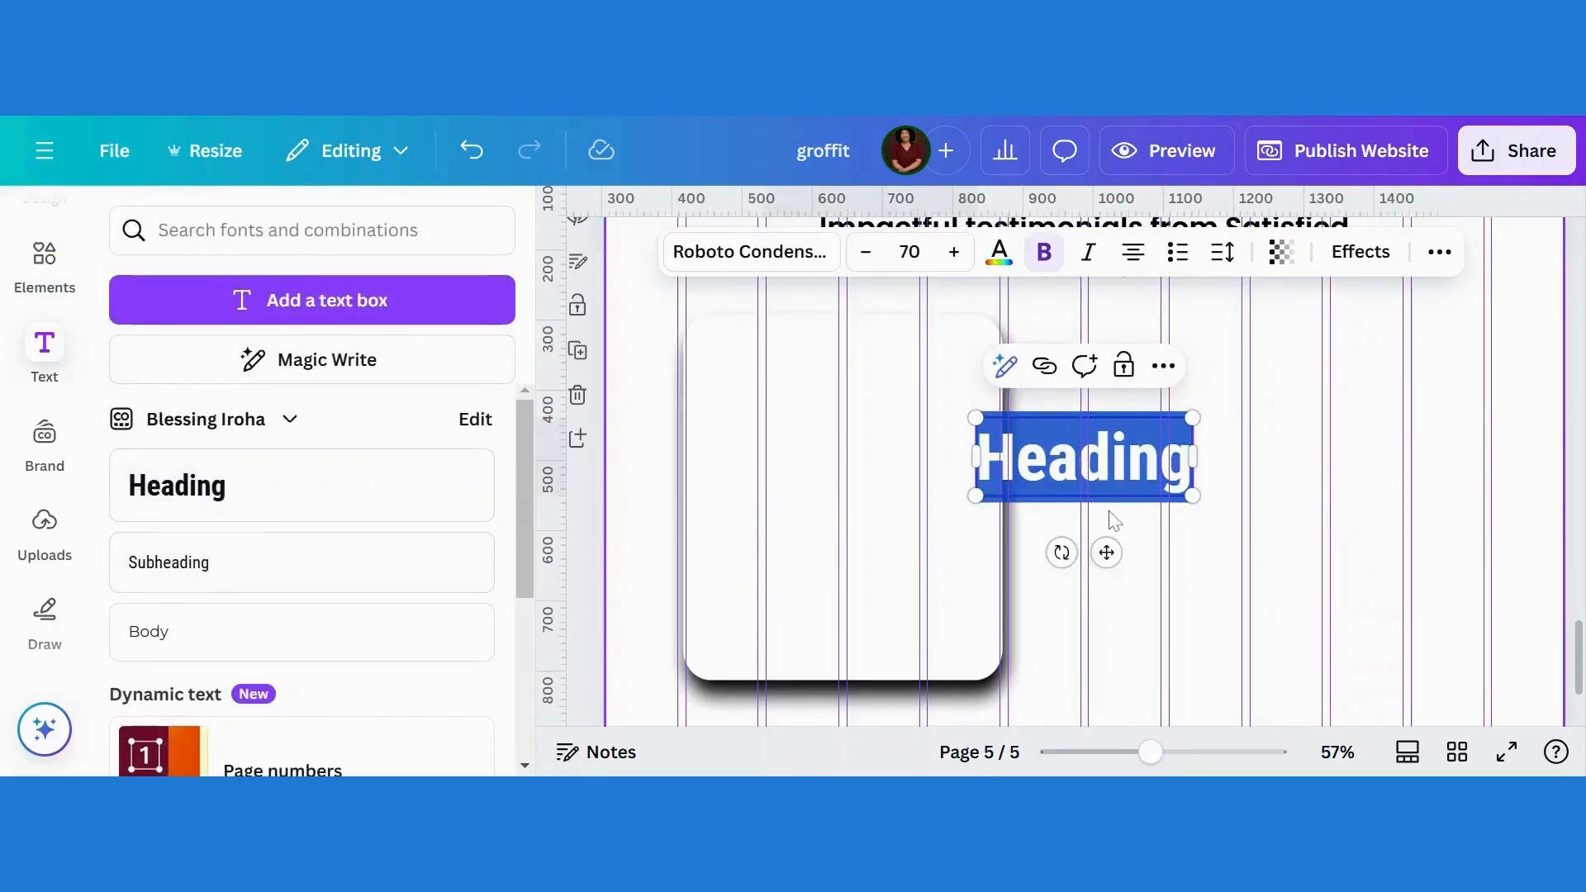
key(ctrl+v)
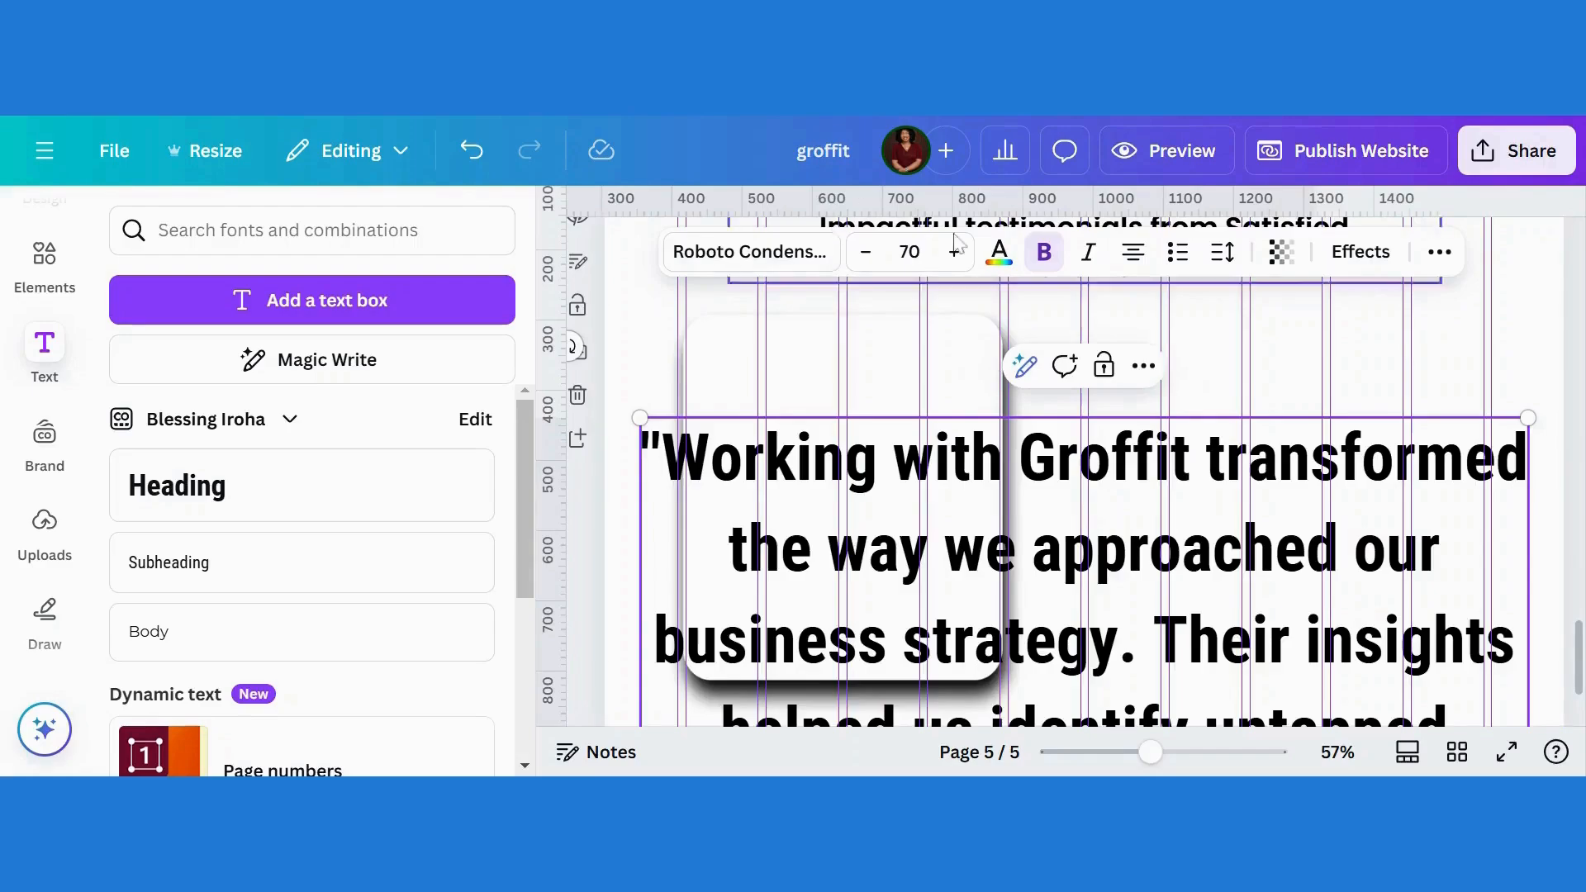
Step: Set the entire testimonial text to the Poppins Light font
click(739, 252)
text(poppins)
click(182, 479)
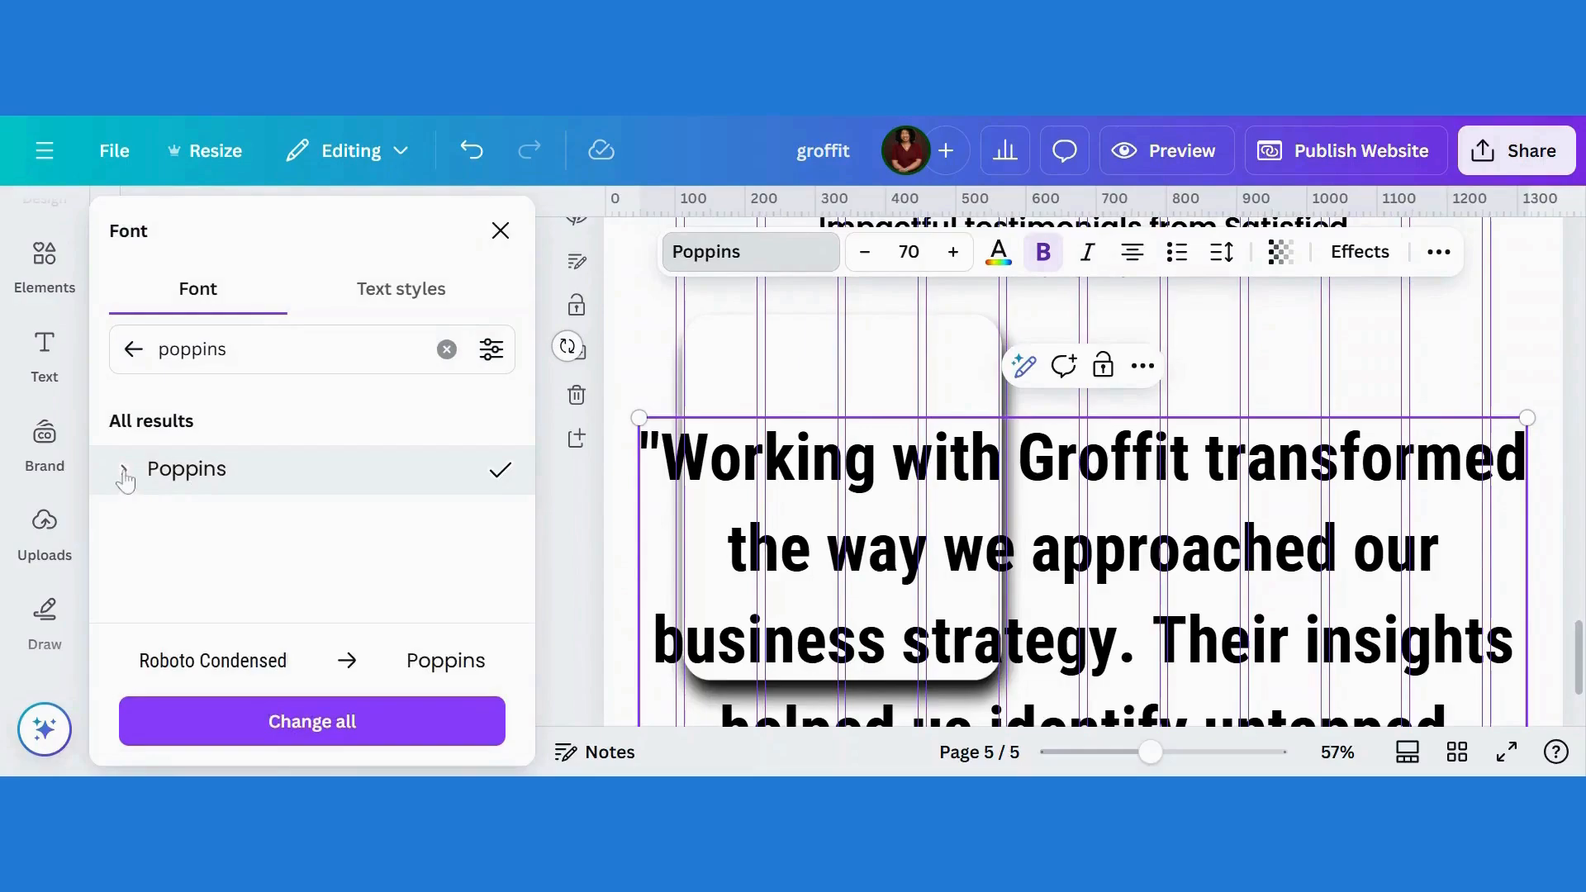
click(123, 470)
drag(522, 459, 526, 502)
click(222, 494)
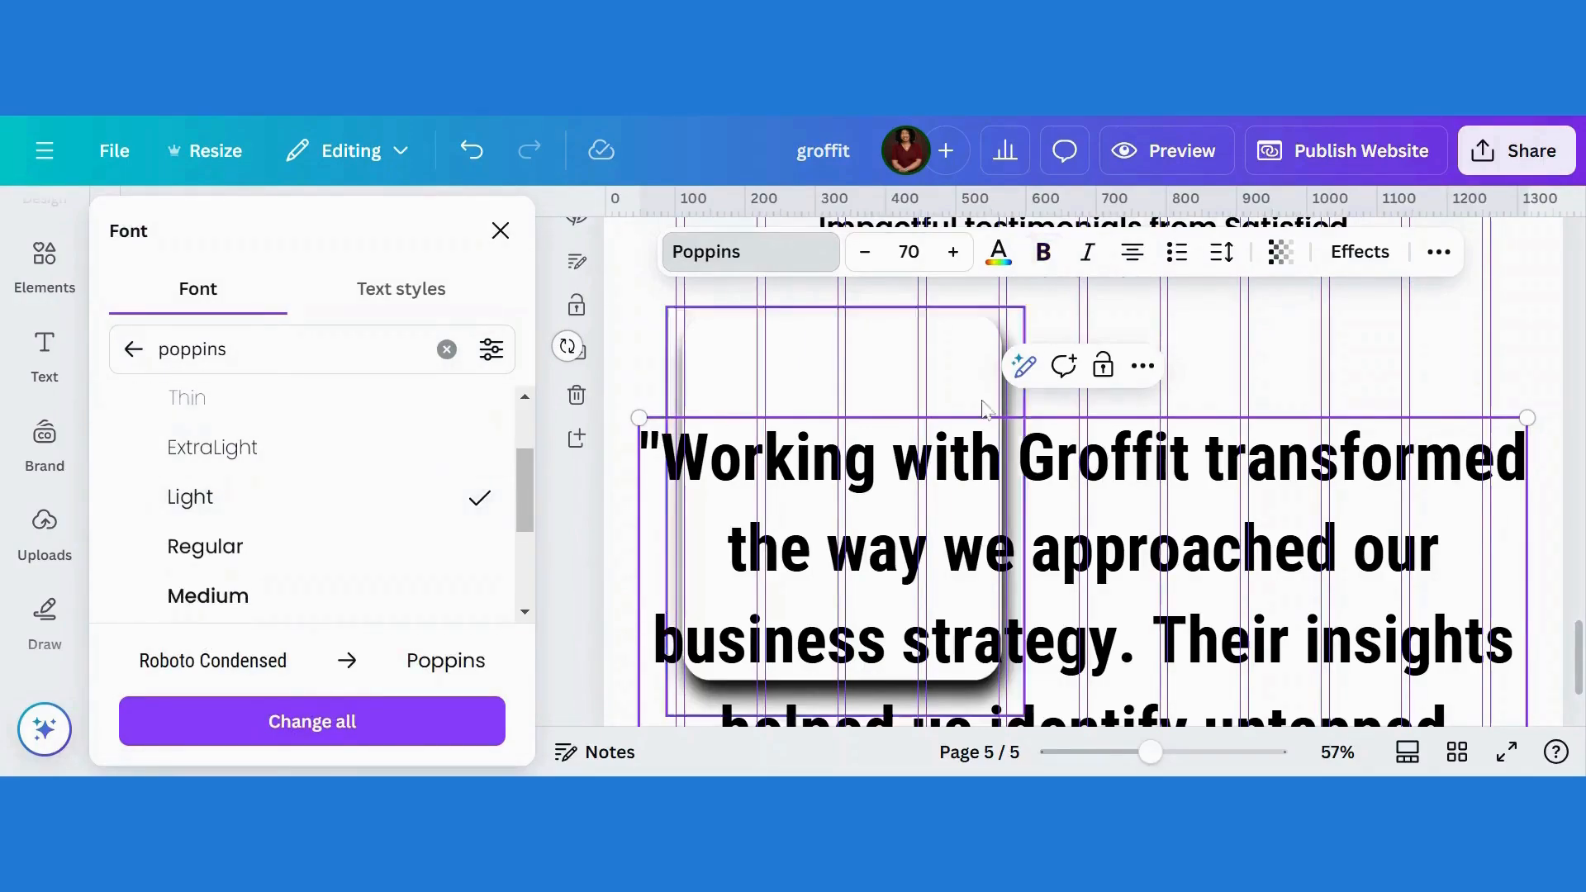
click(1265, 352)
click(1163, 487)
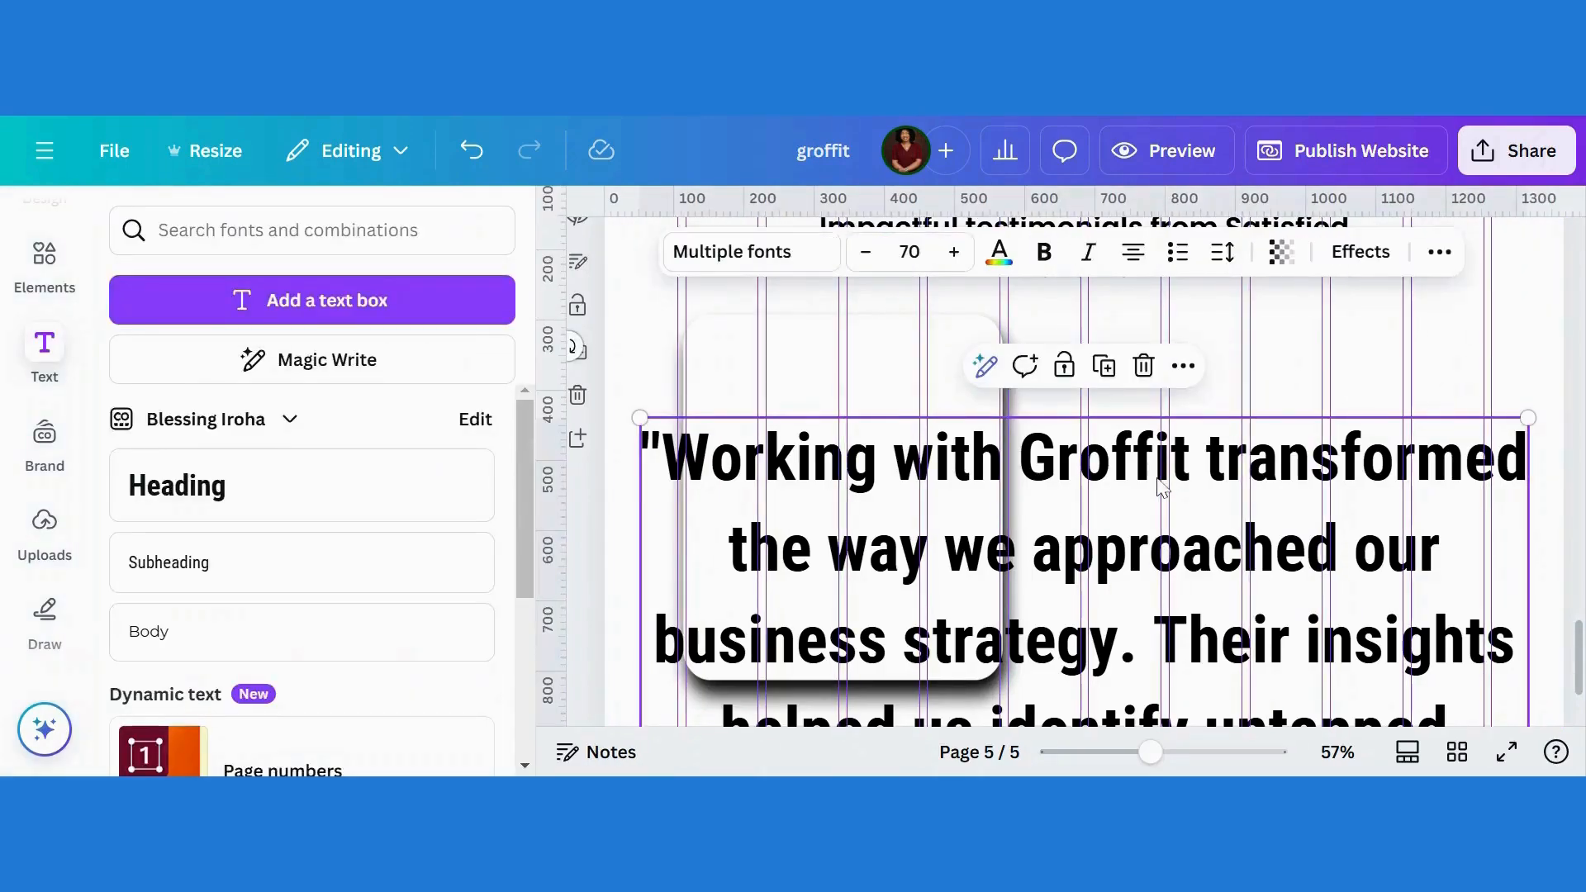
click(727, 252)
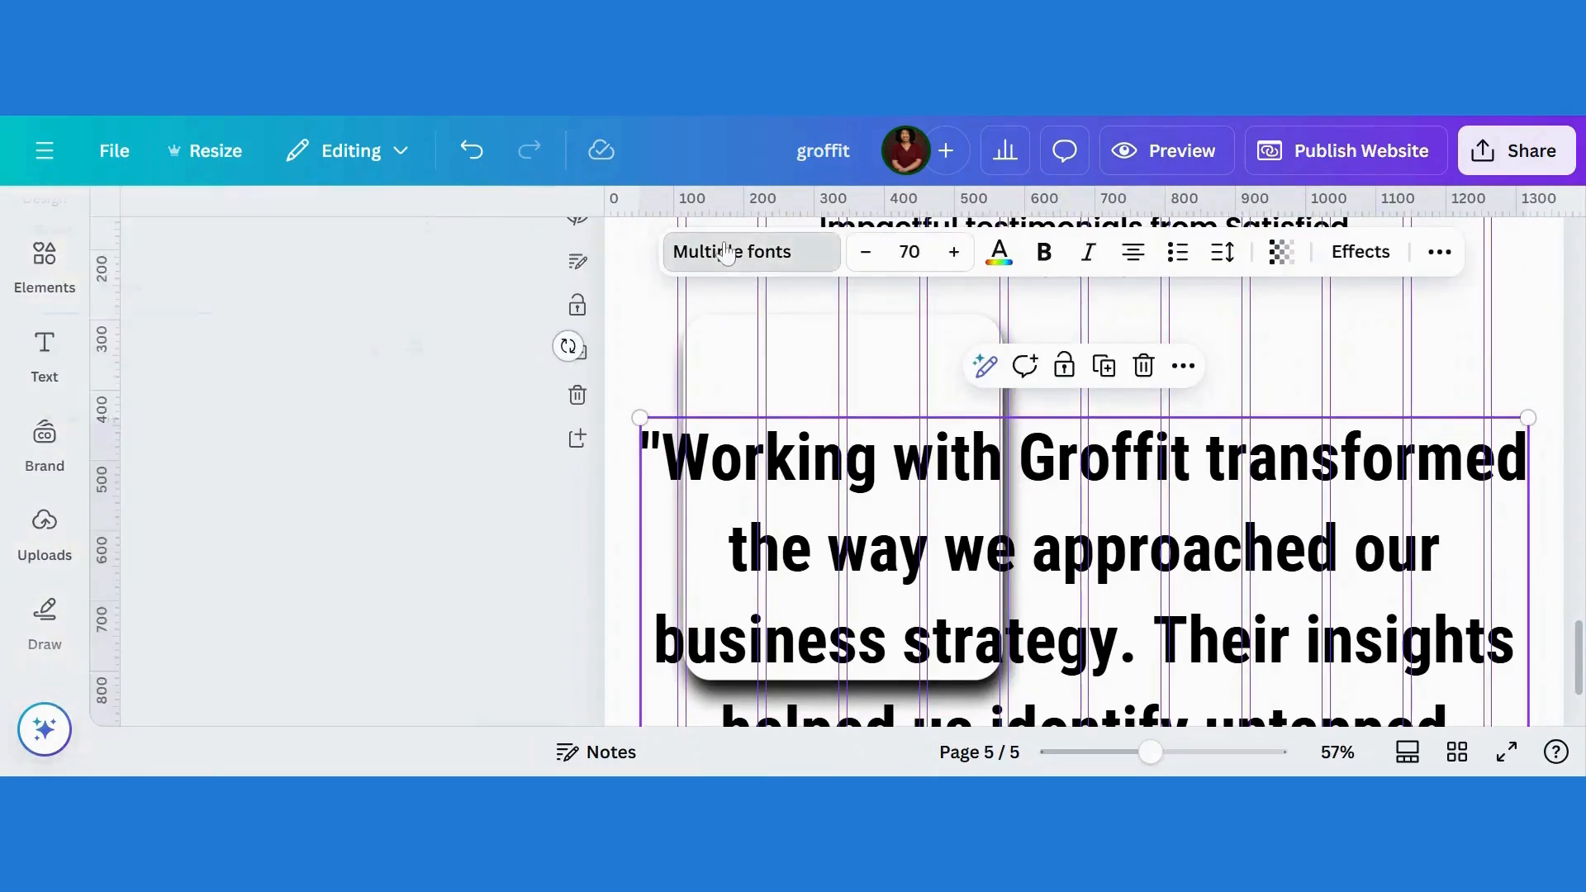
click(128, 471)
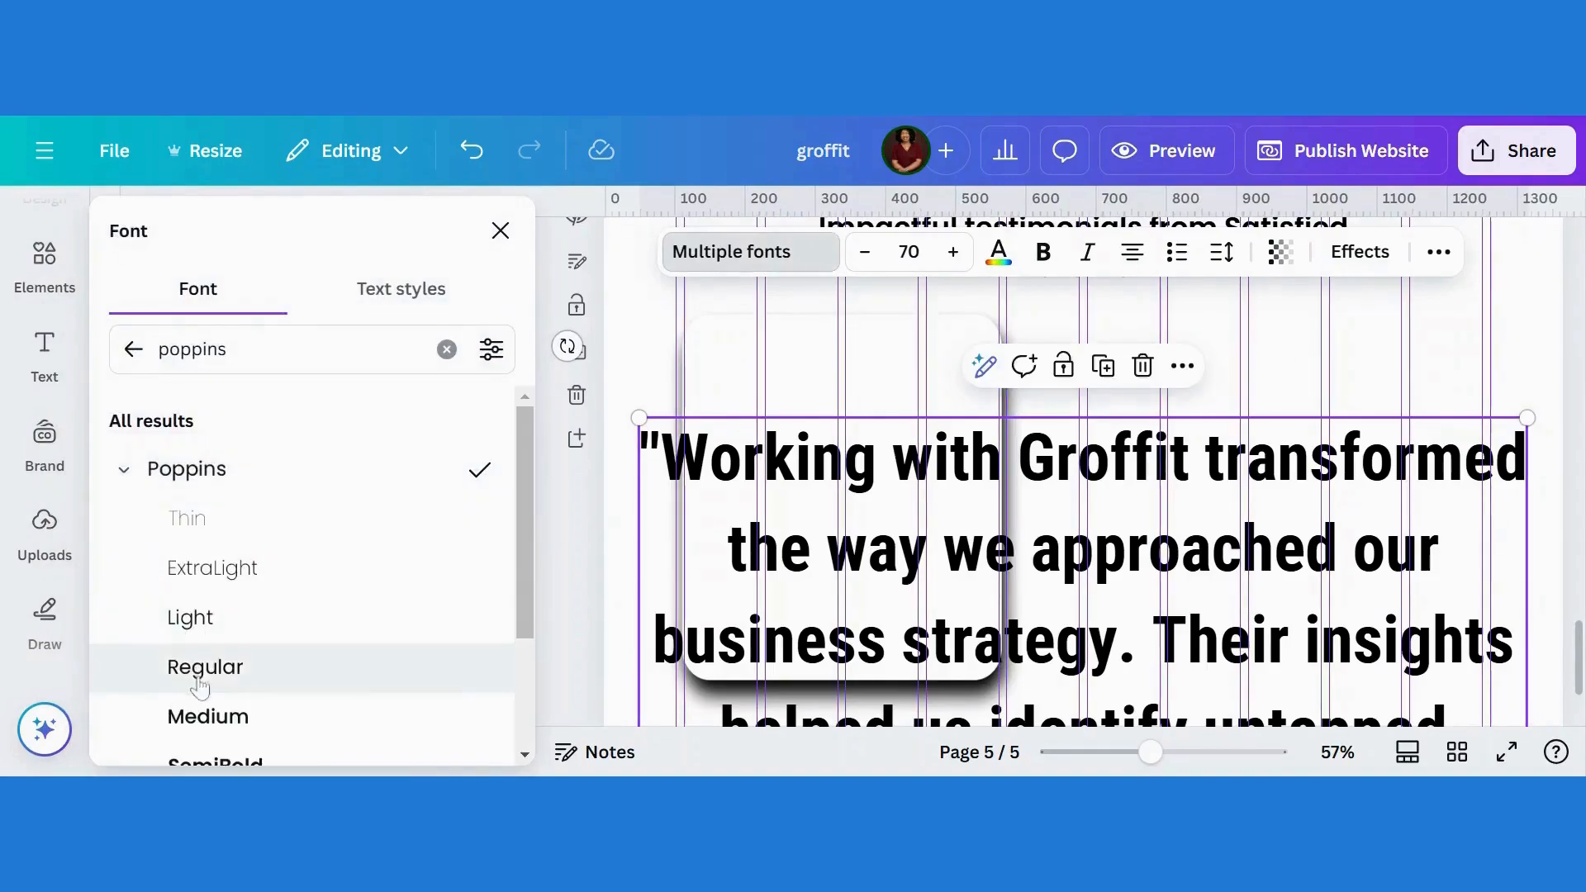
click(198, 618)
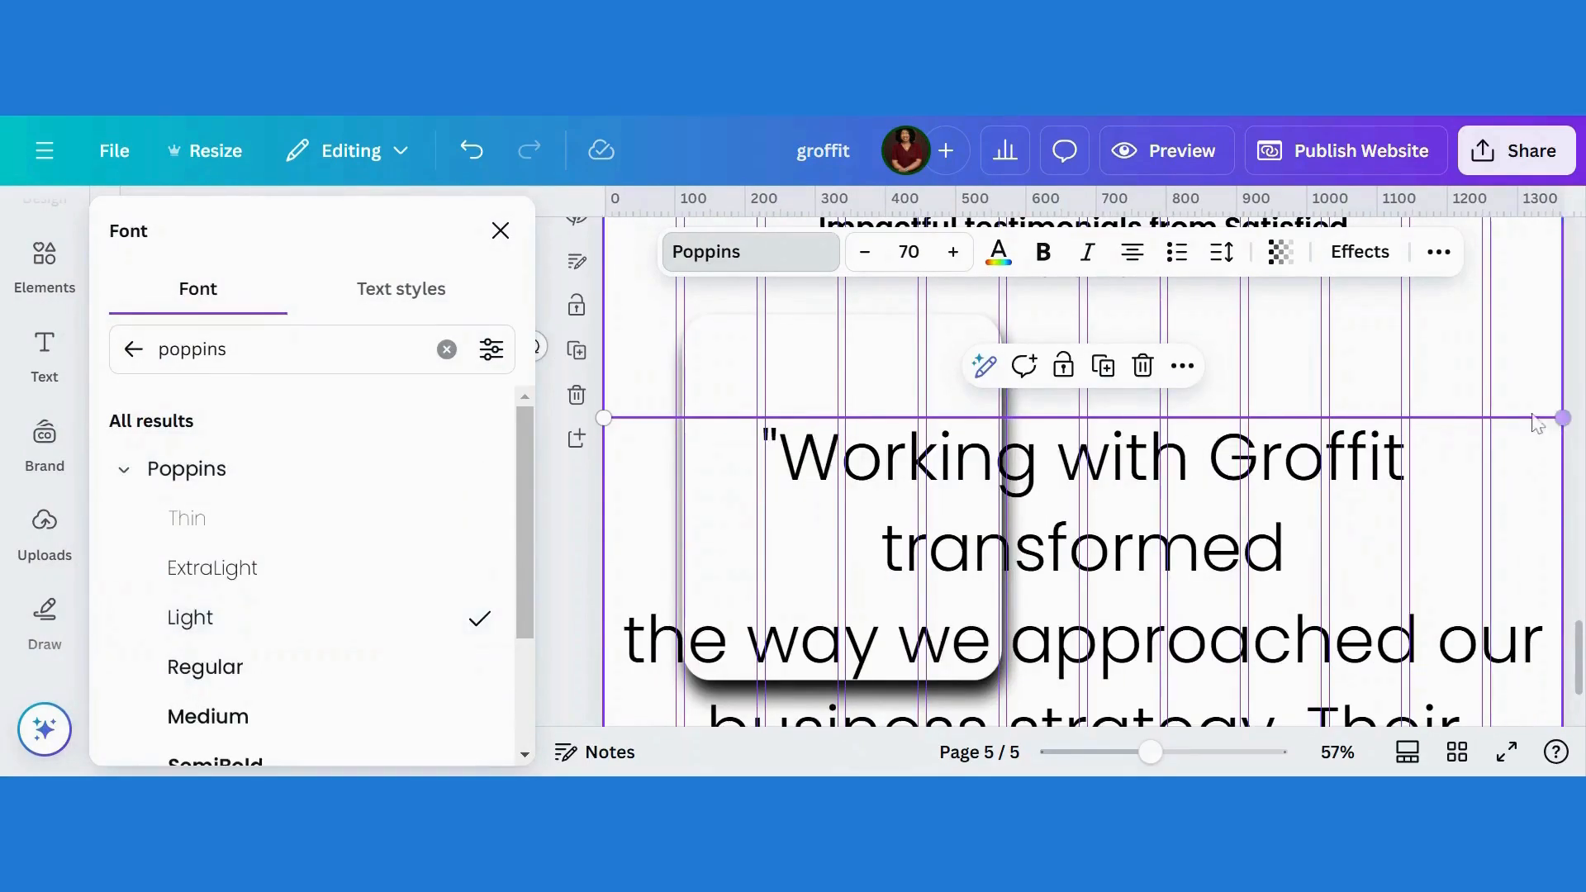
Step: Scale down the testimonial text box, move it up over the shadow card, and set its font size to 16
drag(1563, 419, 1151, 556)
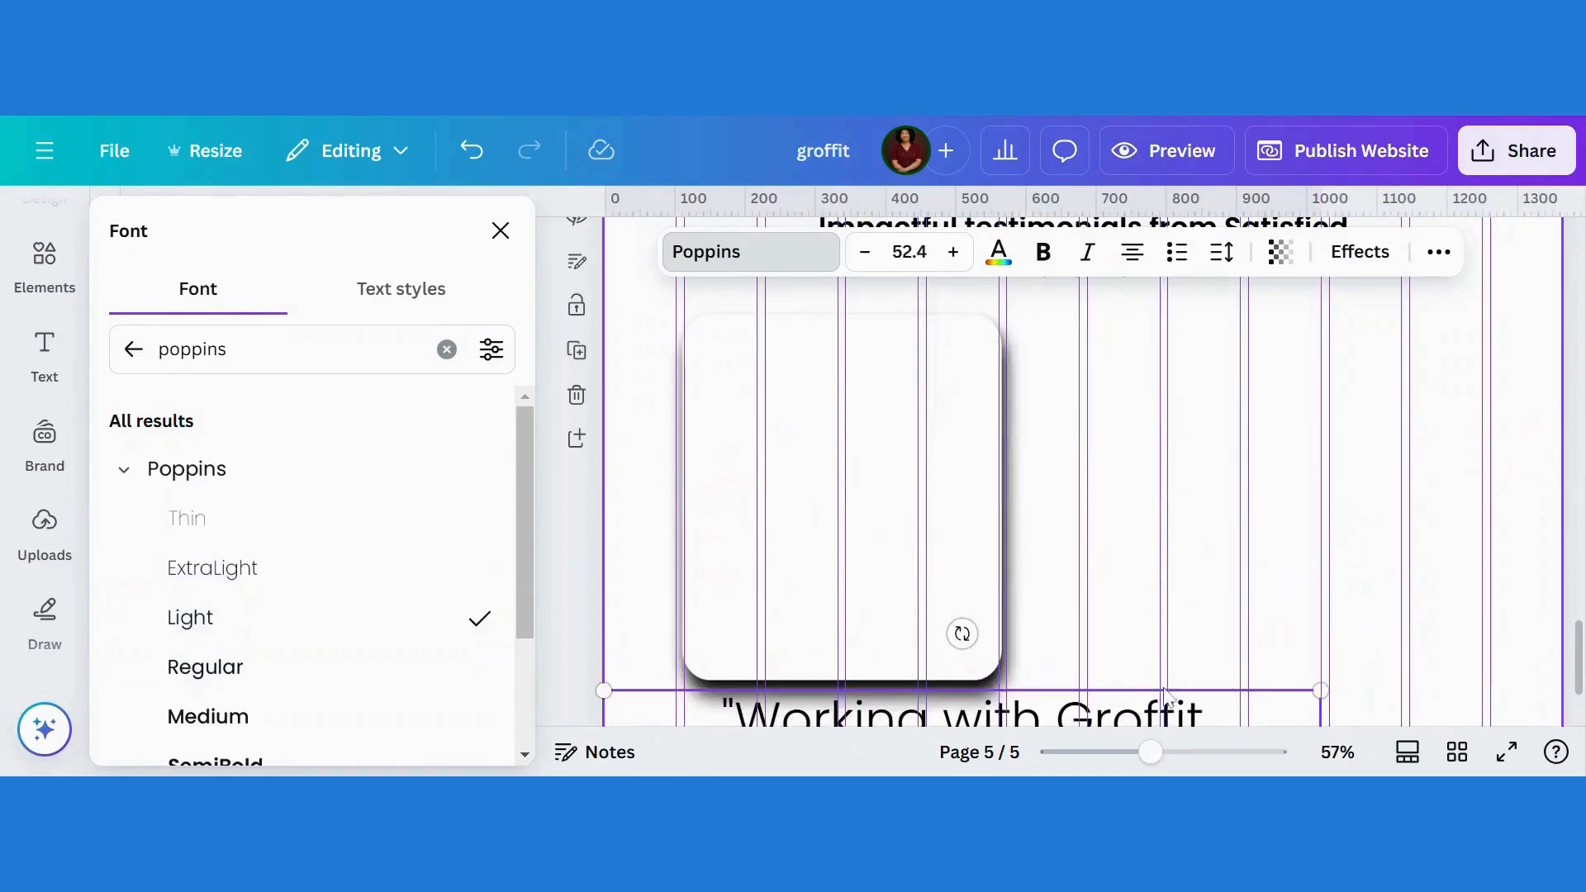
drag(1166, 708, 1229, 229)
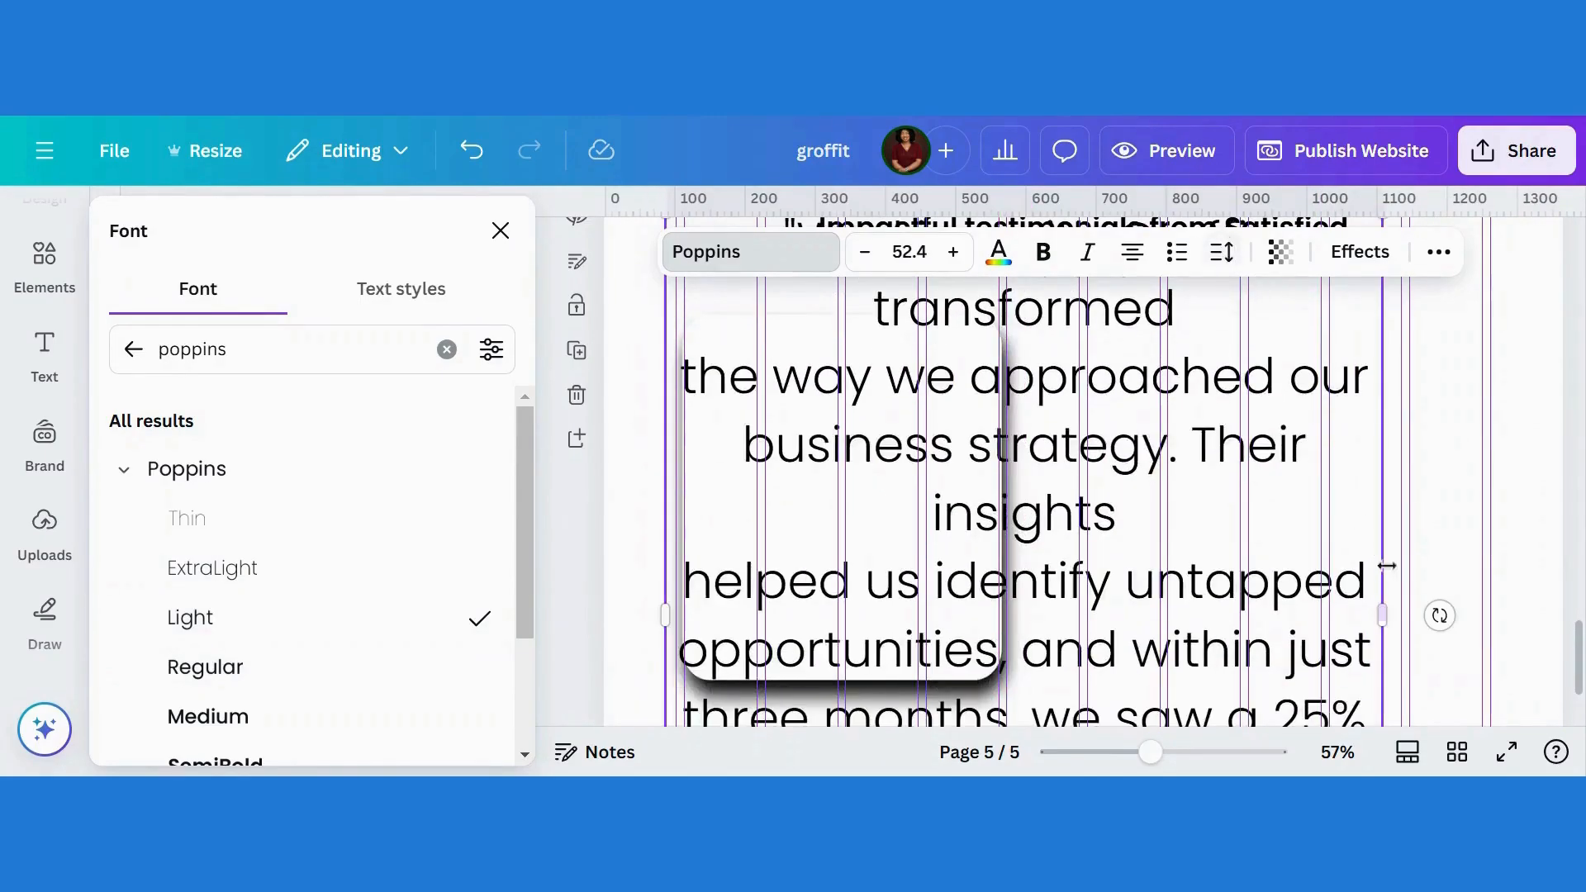
drag(1307, 358, 1307, 414)
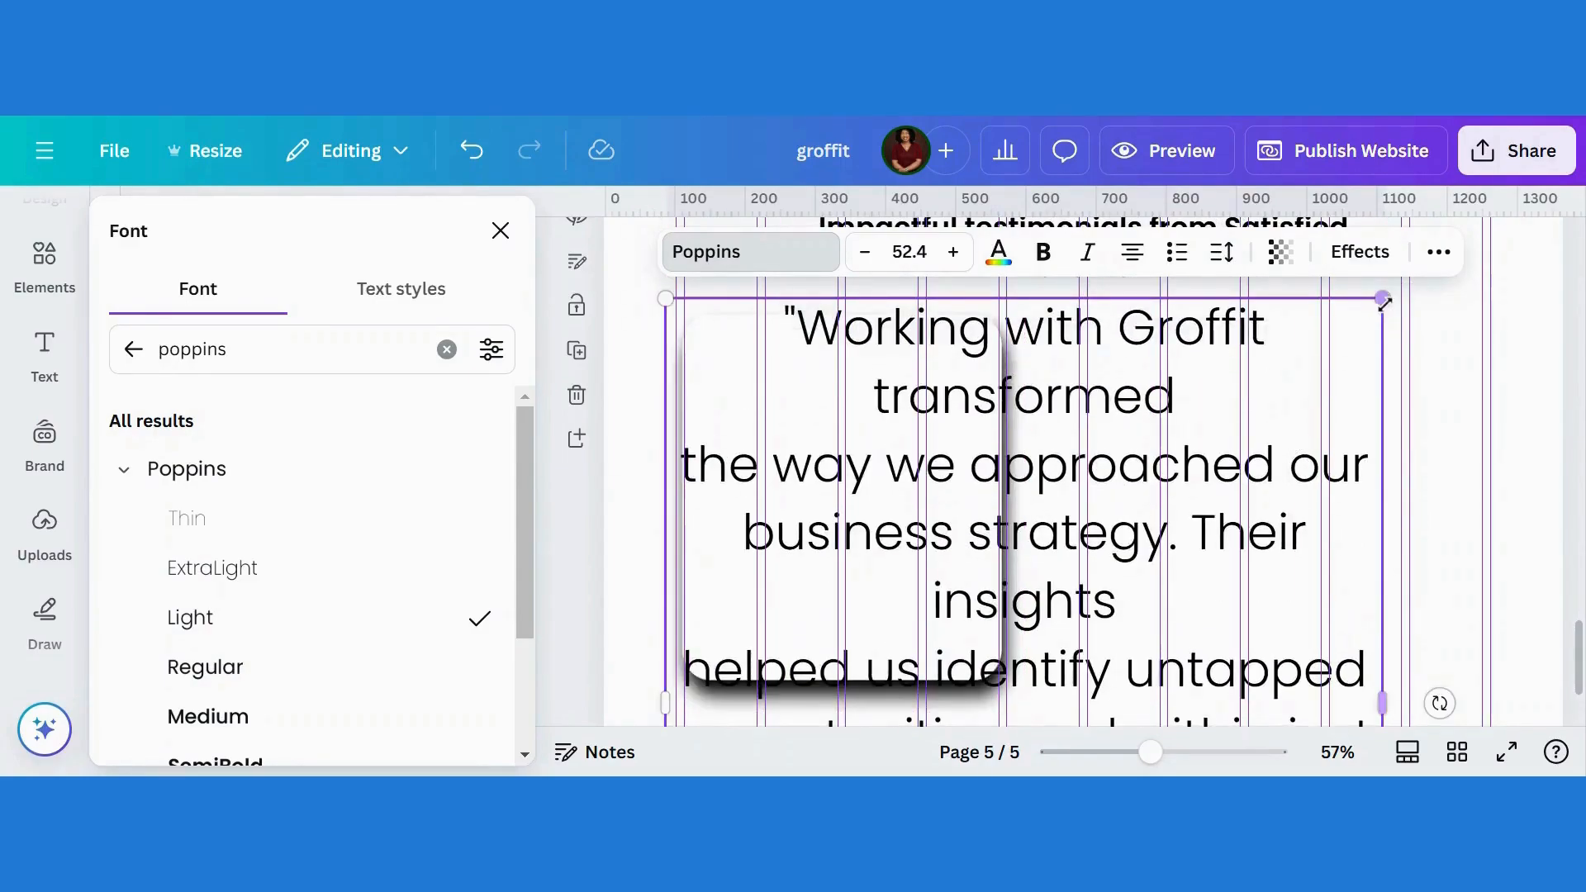
drag(1382, 298, 1028, 537)
drag(1033, 662, 1124, 410)
click(909, 252)
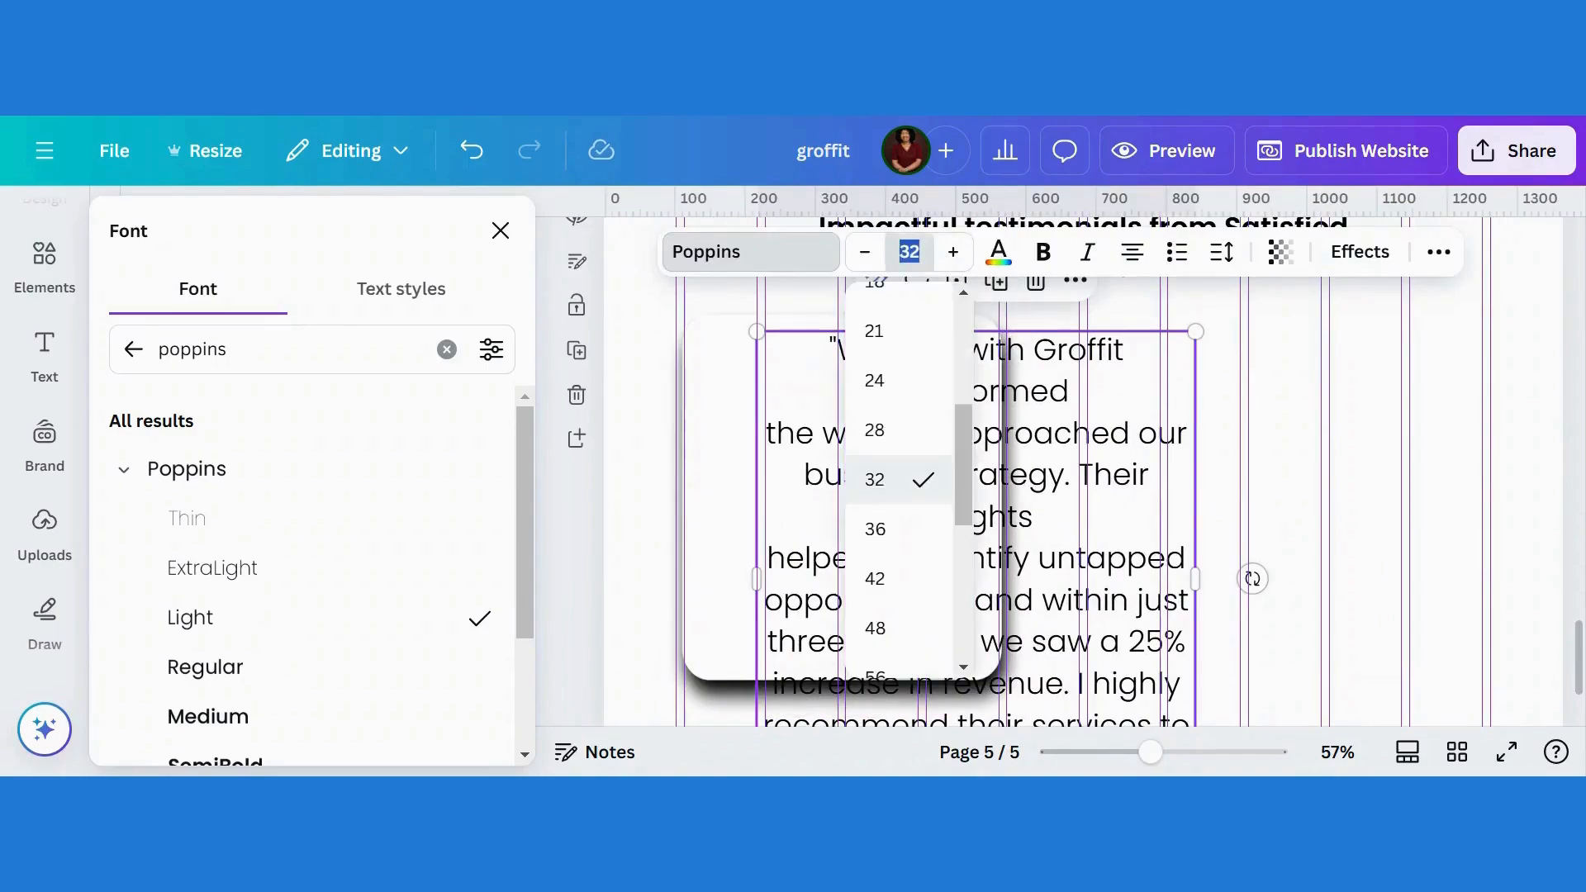
scroll(904, 496, up, 4)
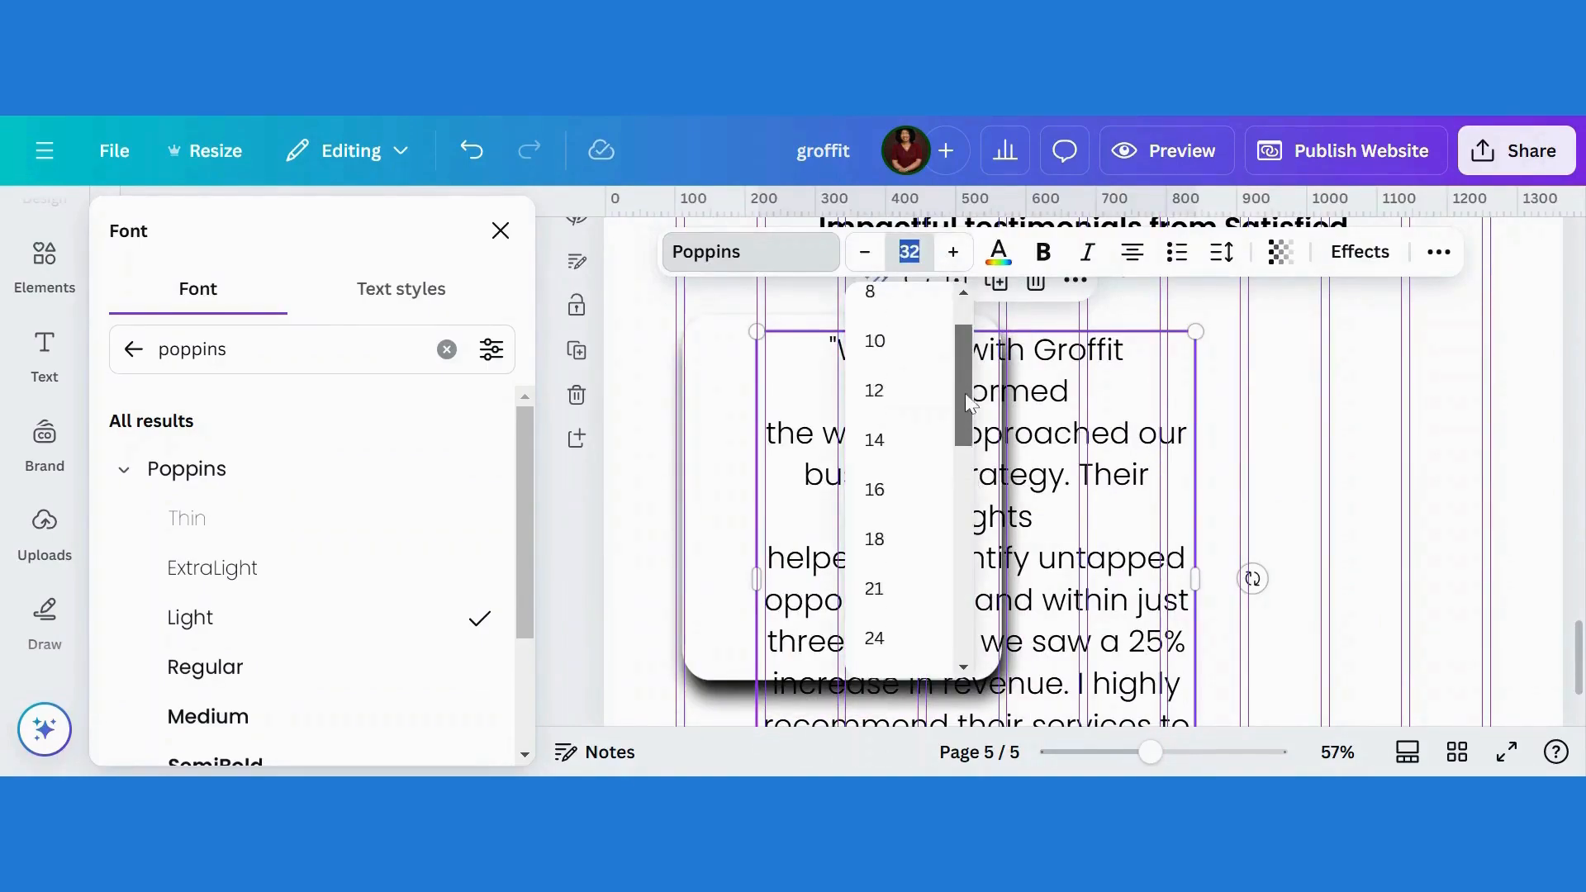
click(882, 563)
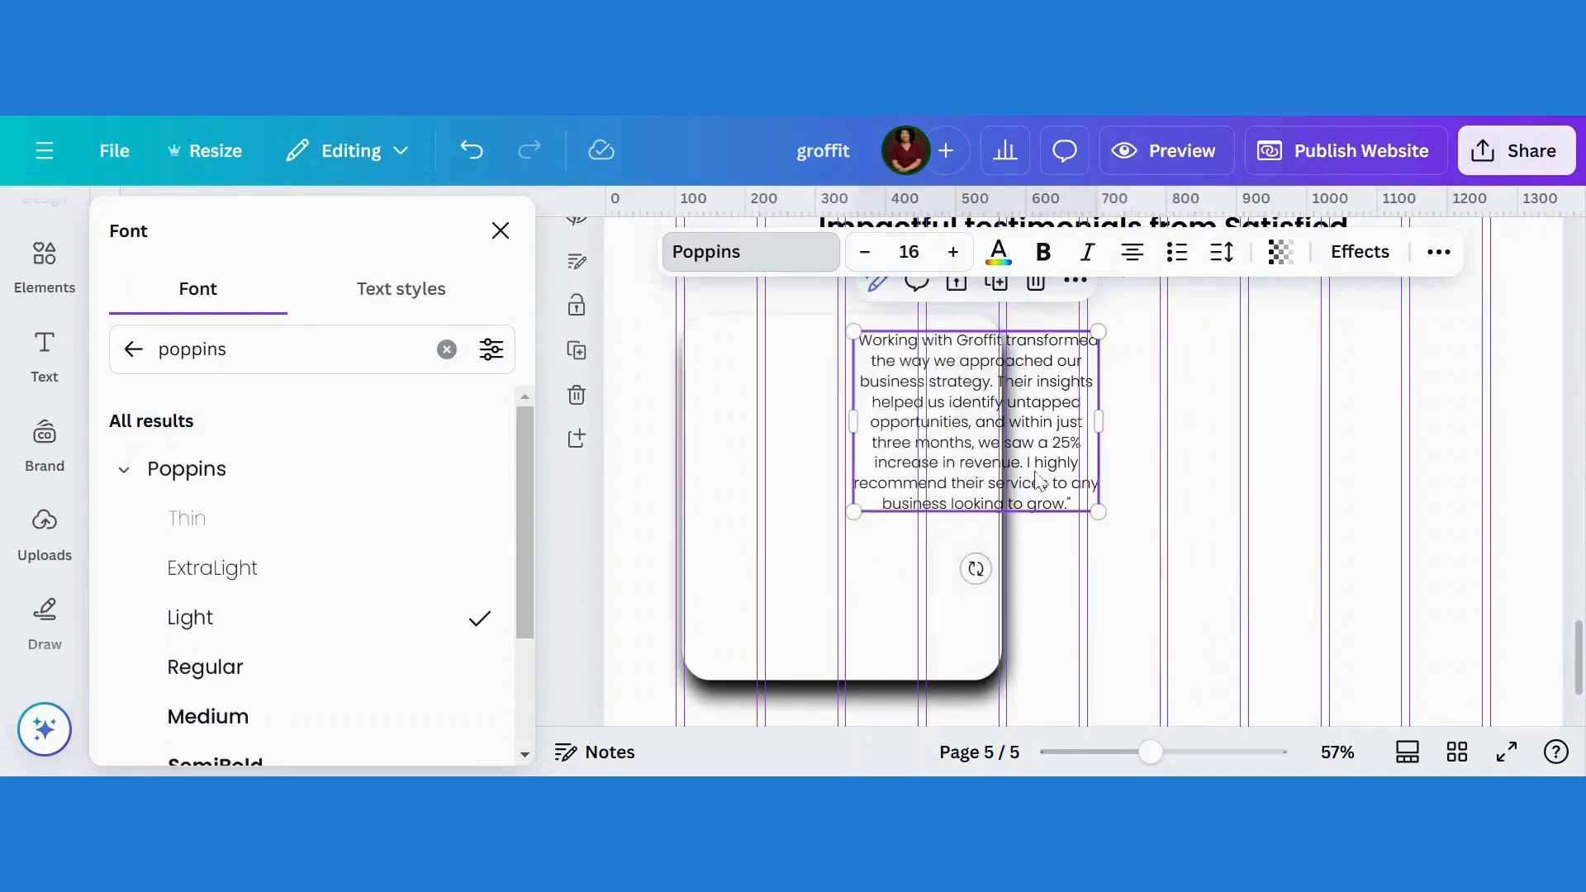
Step: Center the testimonial text horizontally over the upper part of the shadow card and make it italic
drag(950, 492, 884, 479)
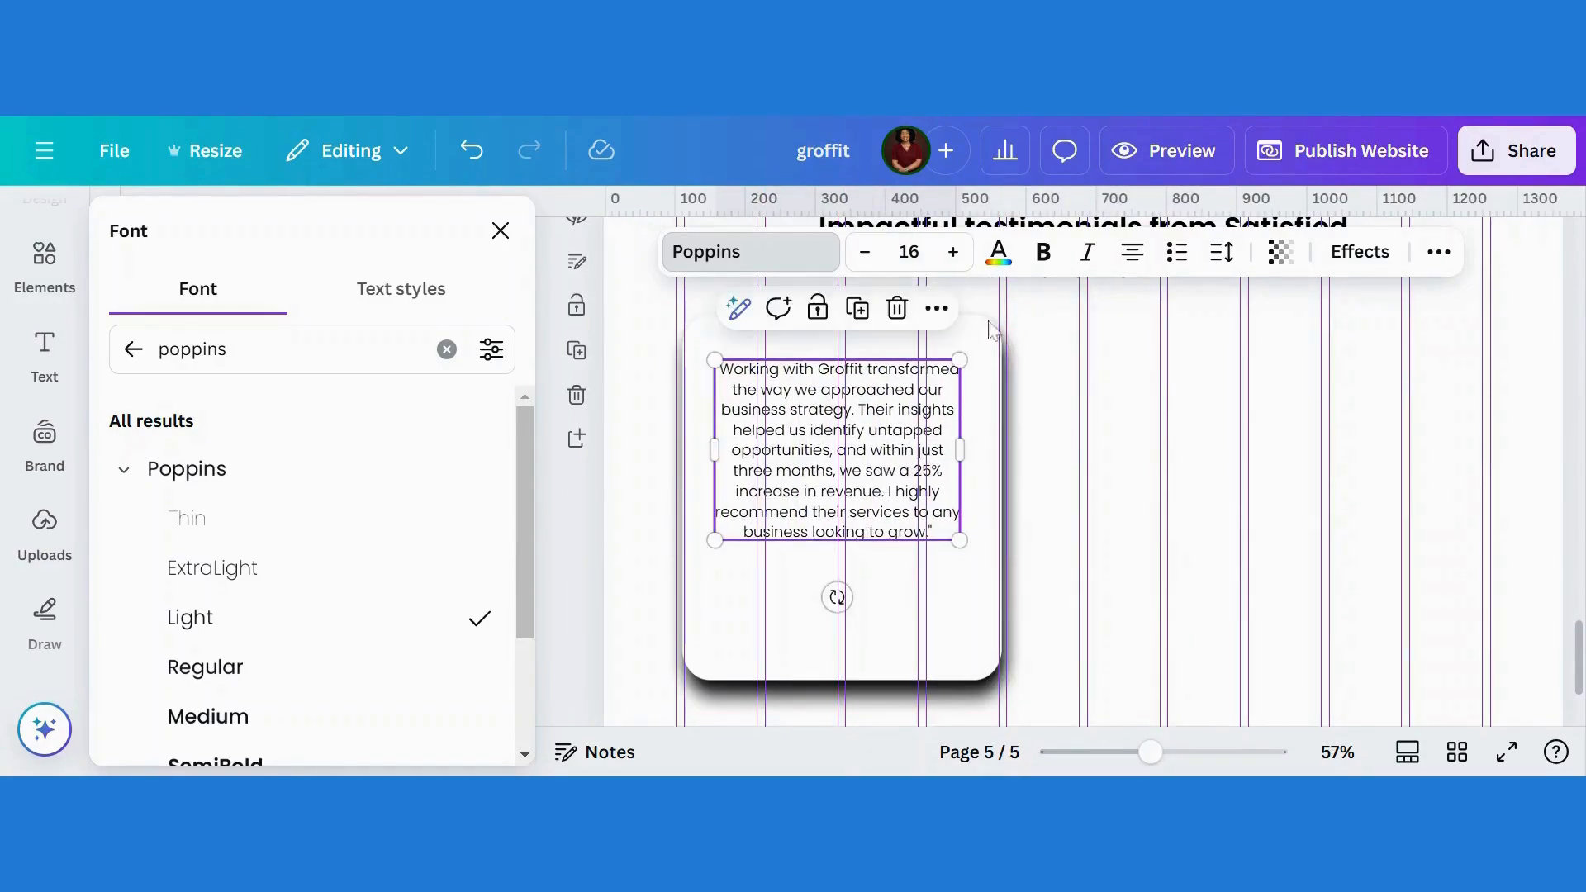
click(1087, 260)
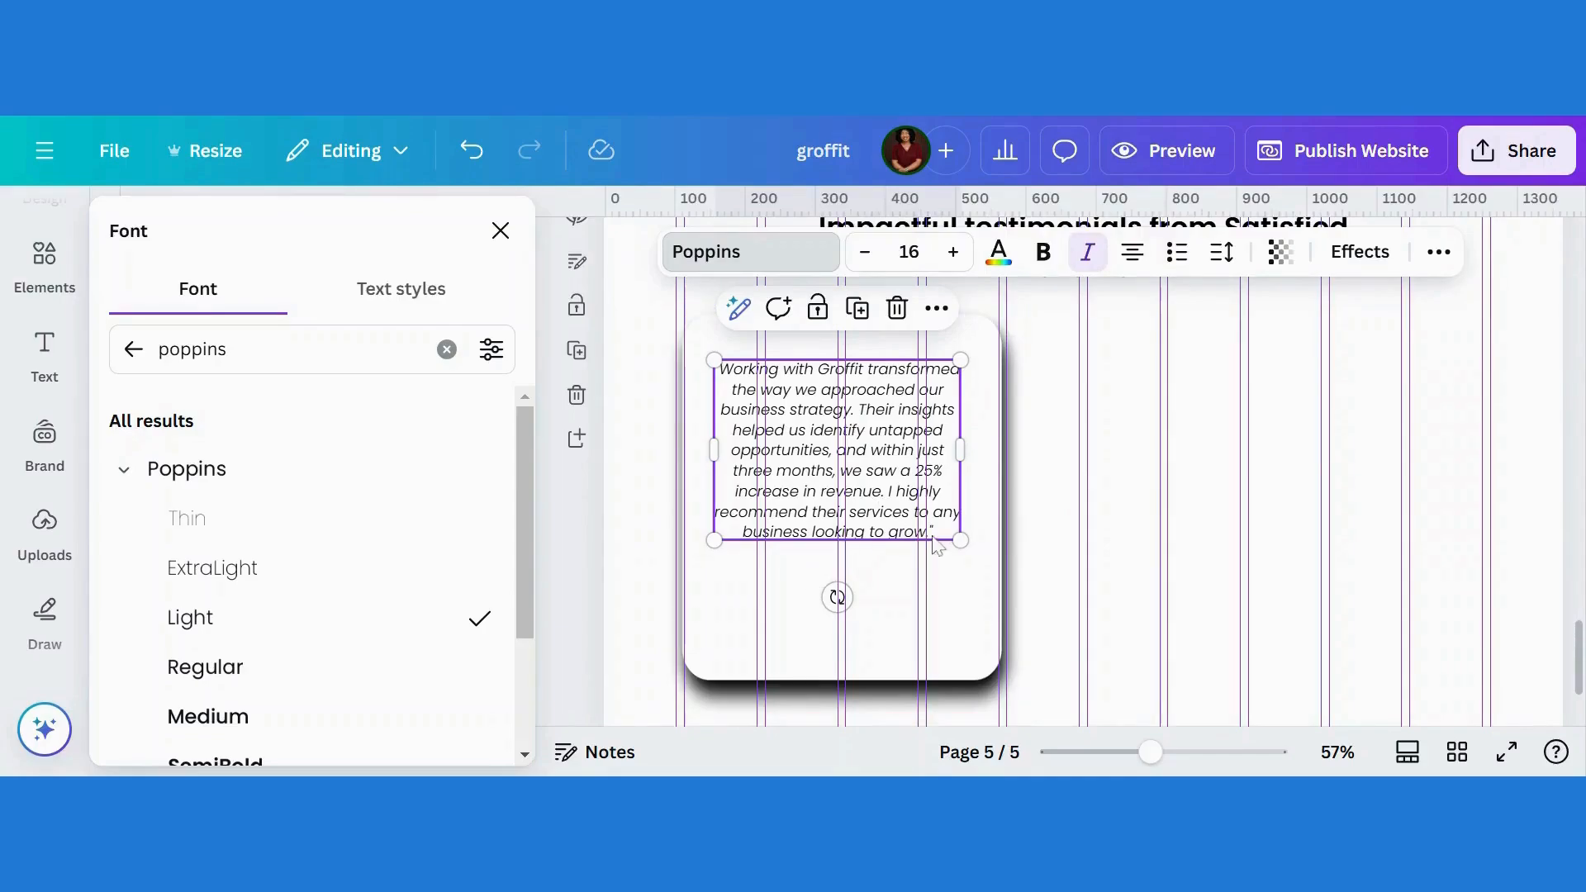
drag(819, 455, 821, 460)
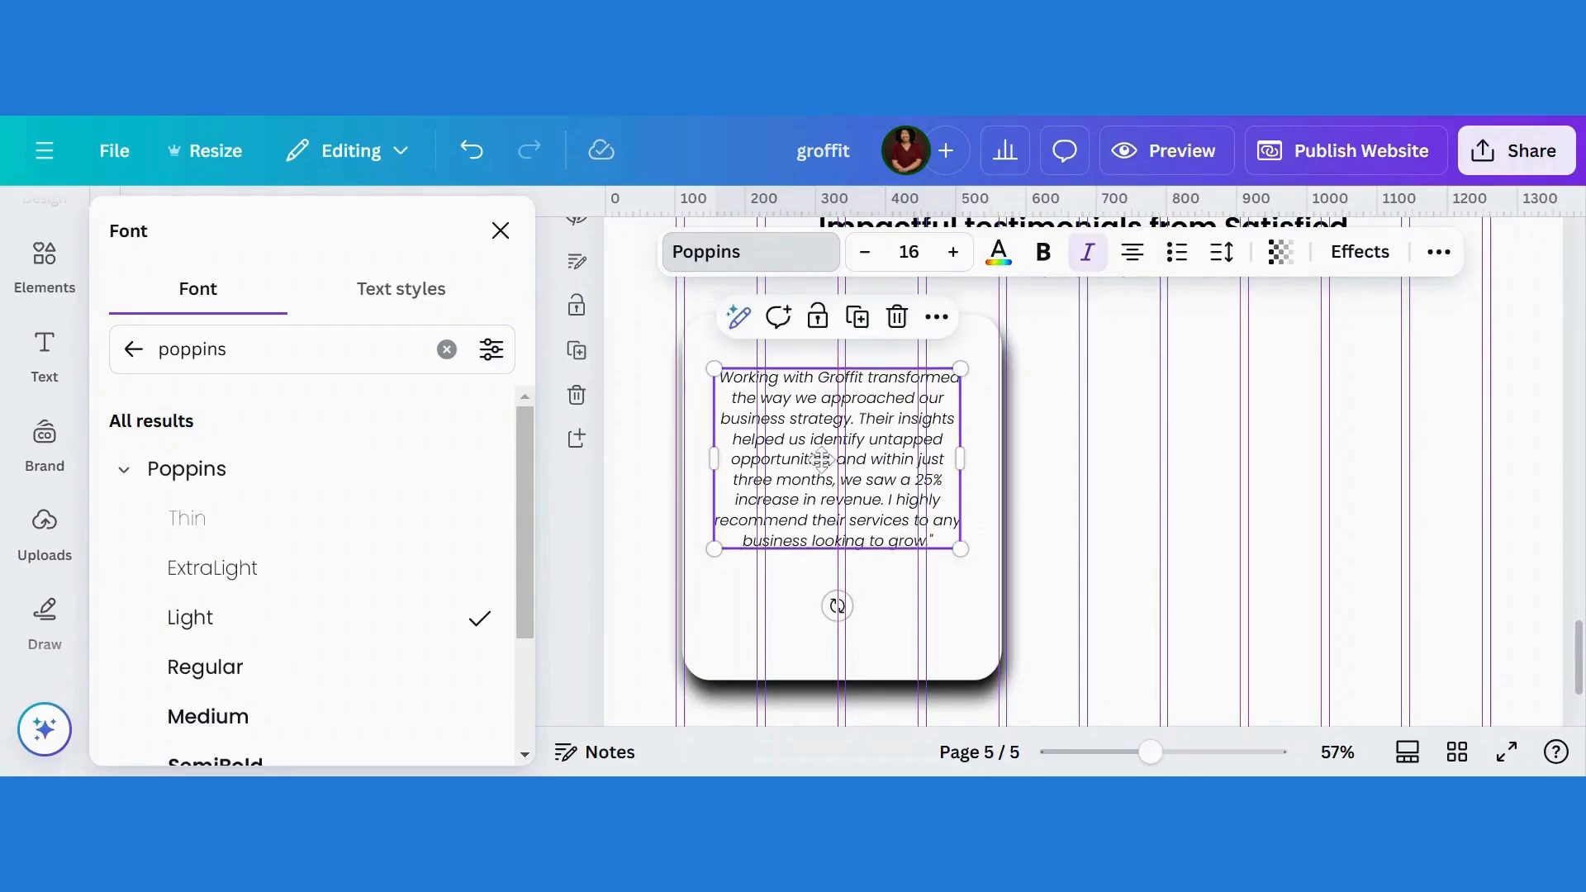
Step: Add the recently used circular frame, shrink it, and place it below the testimonial text near the card's lower-left corner
click(48, 289)
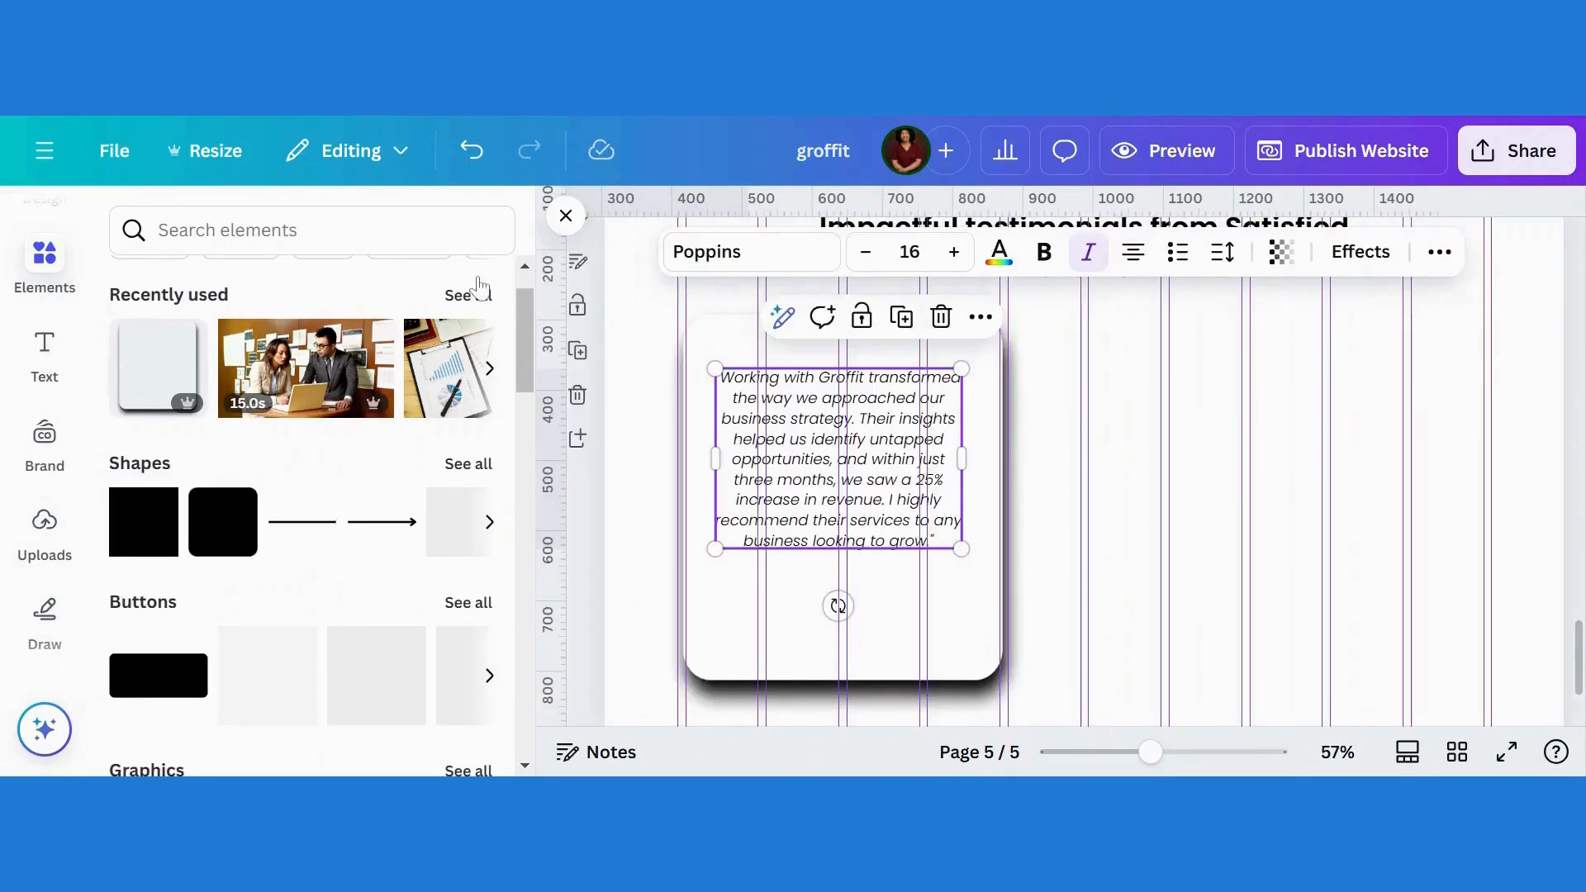
click(469, 295)
drag(527, 281, 514, 452)
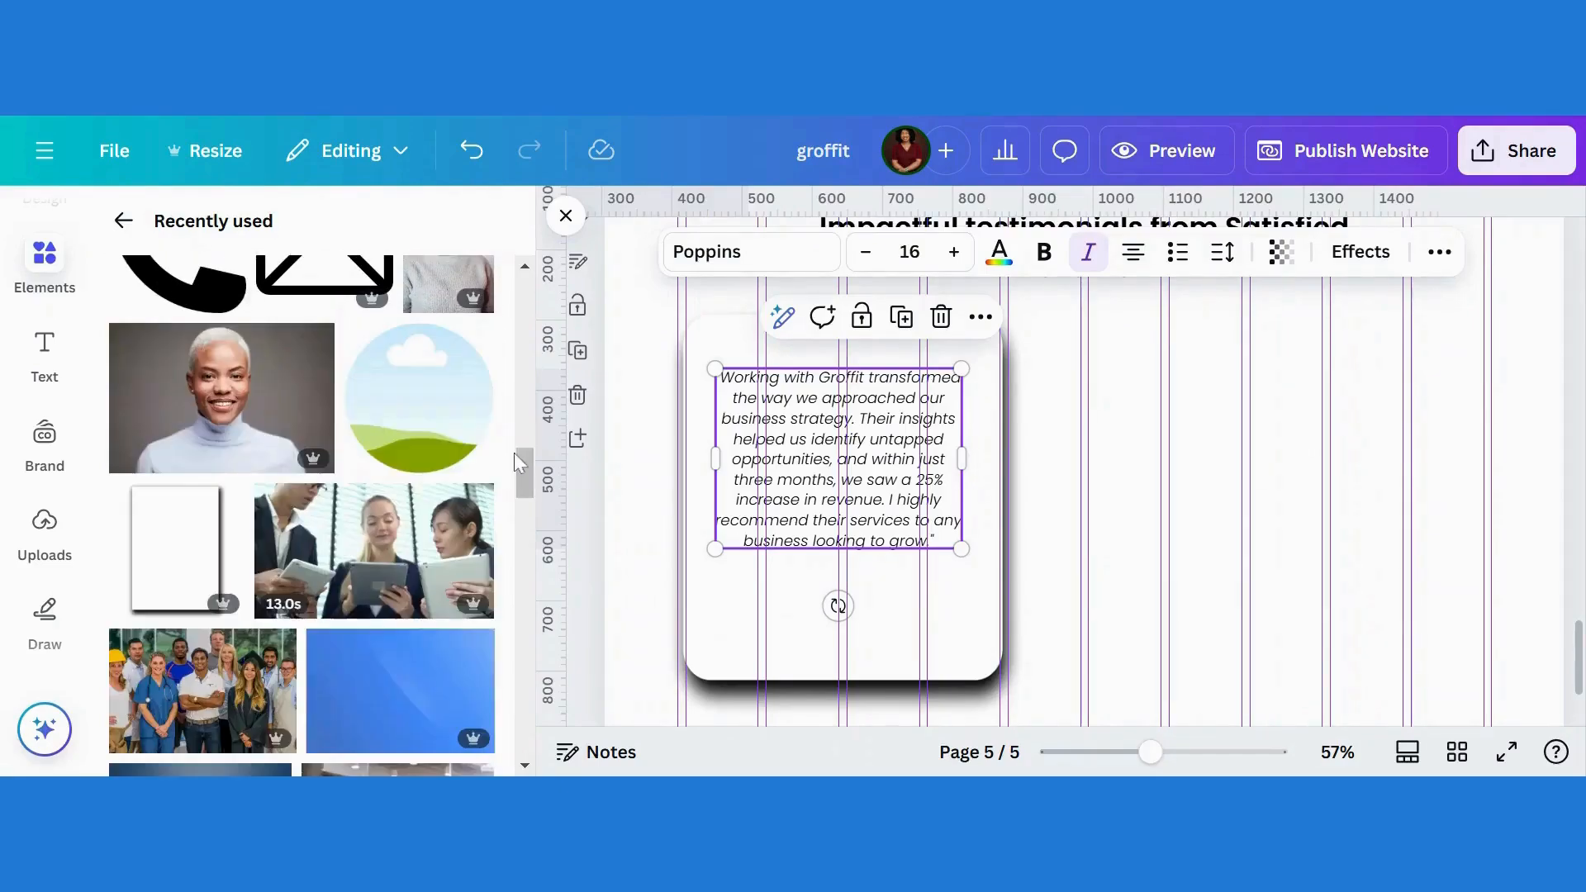
click(385, 411)
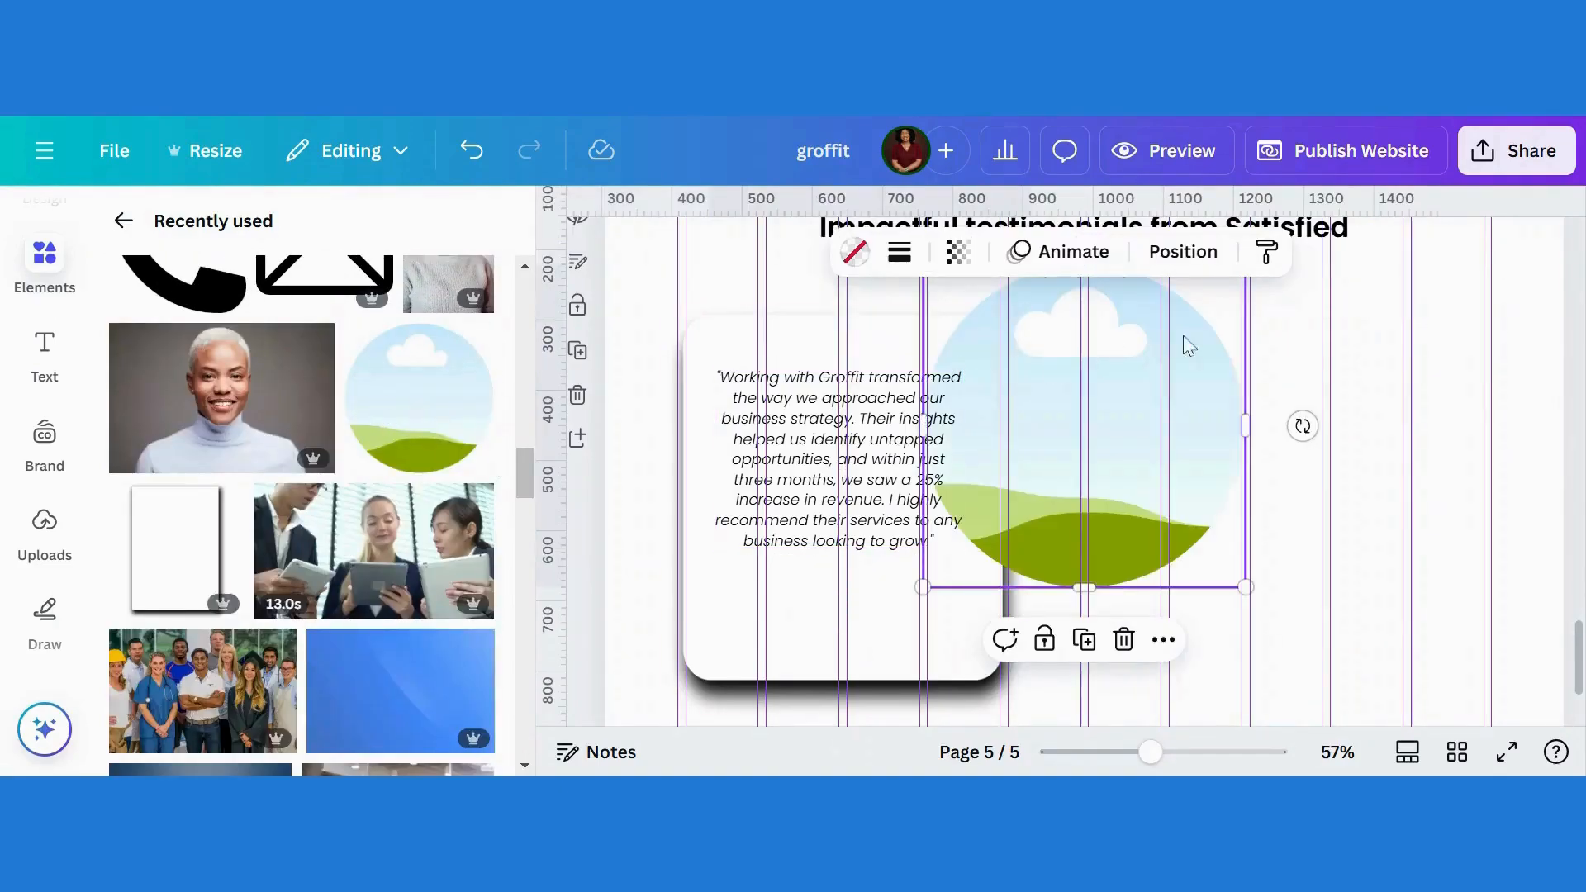
drag(1153, 508, 932, 567)
drag(1036, 666, 763, 702)
drag(779, 639, 748, 588)
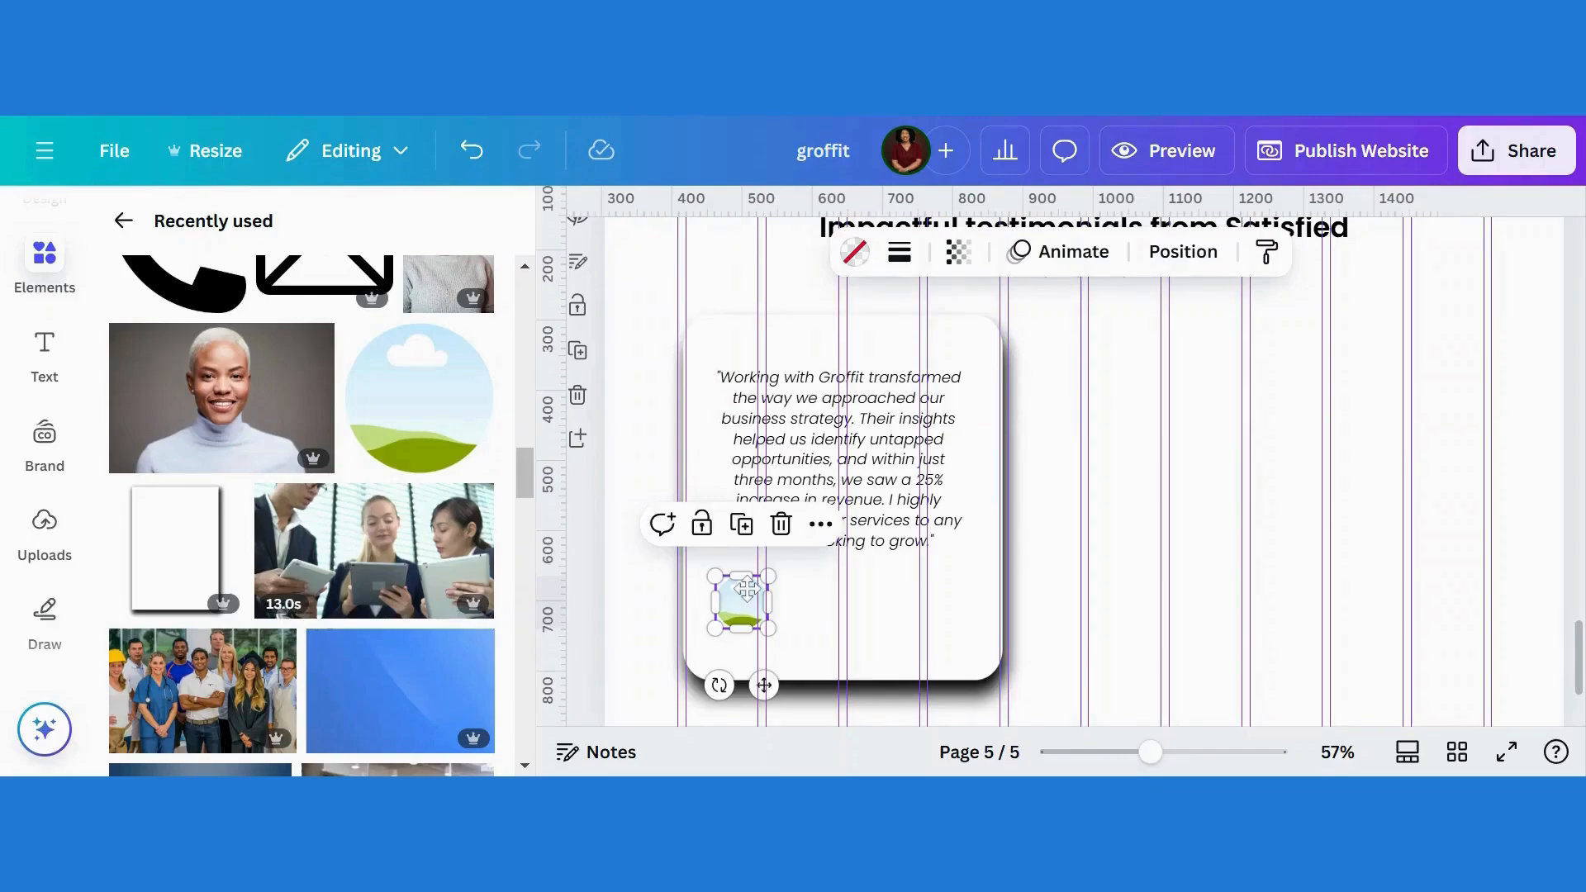
Step: Fill the small circular frame with the recently used portrait of the smiling woman in a light turtleneck
click(851, 653)
click(758, 604)
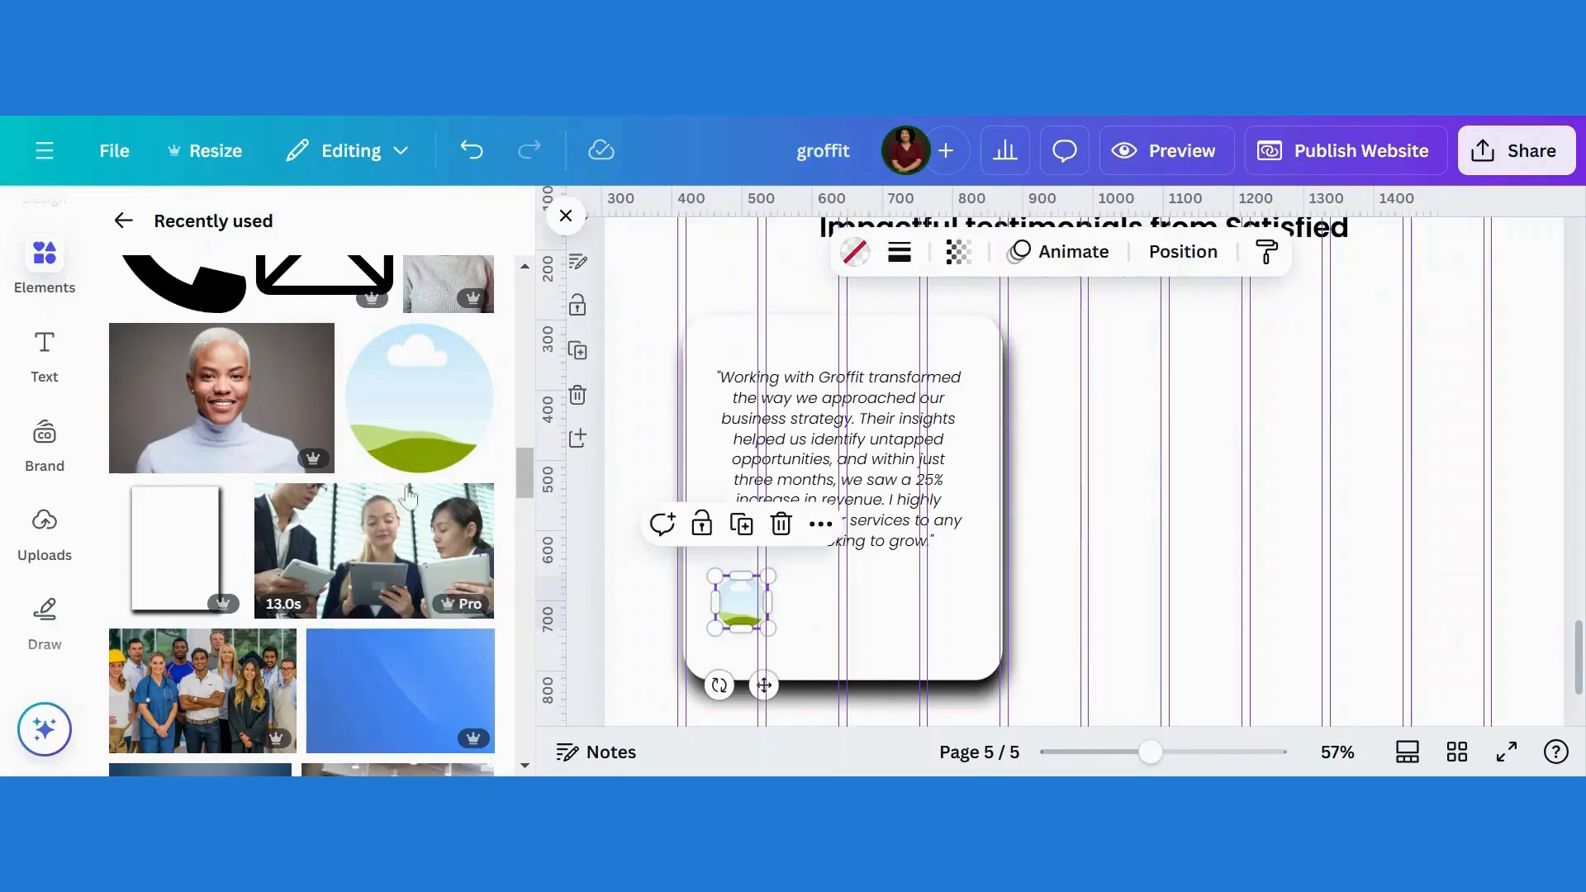
click(240, 415)
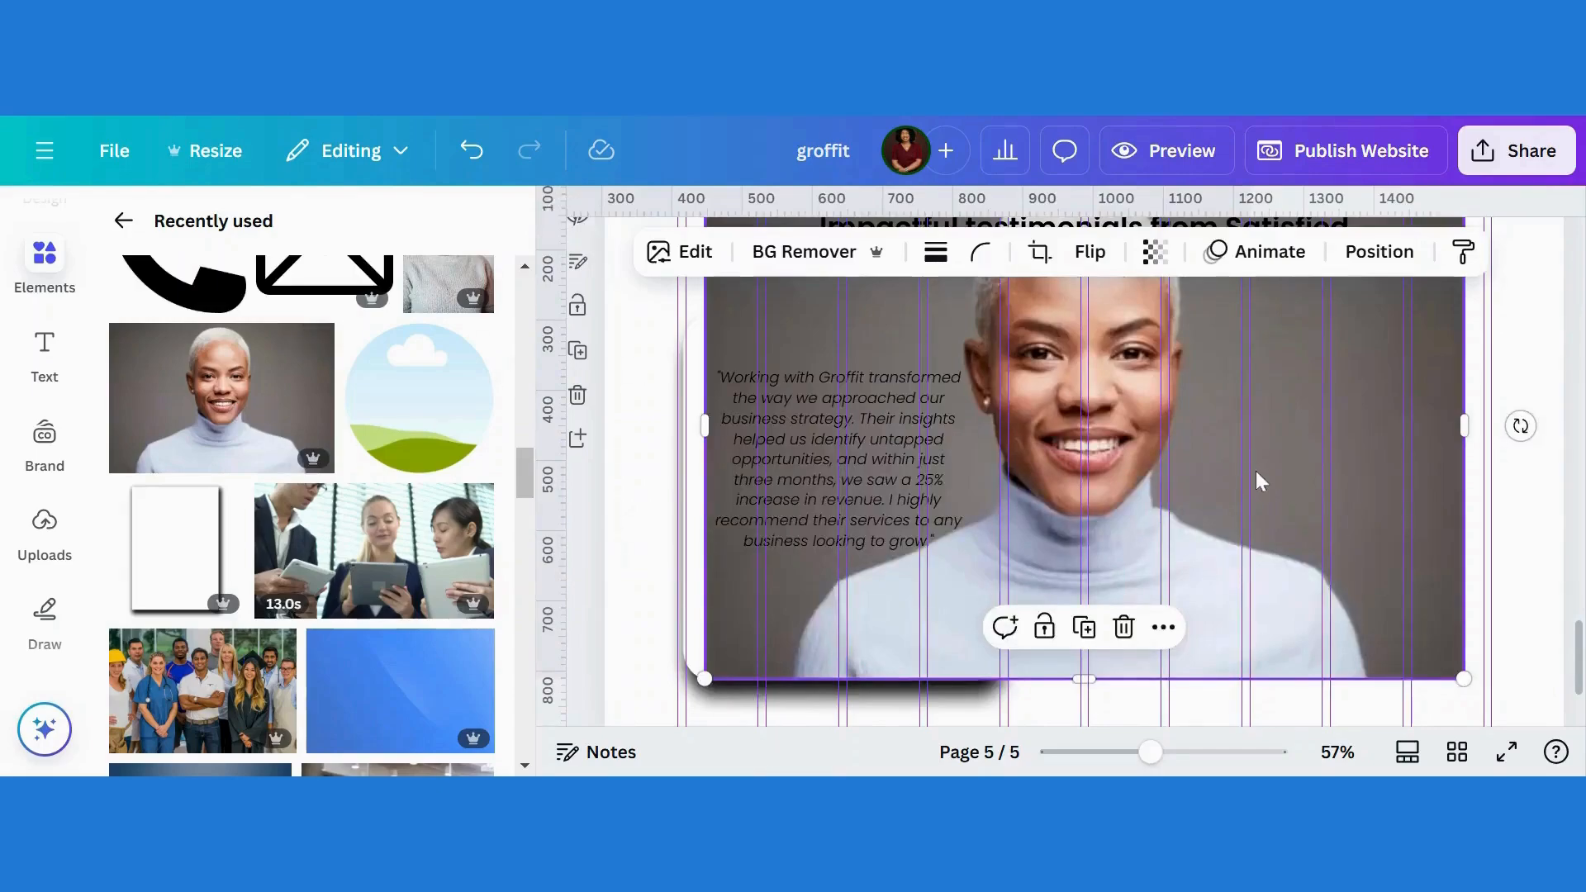
drag(1256, 471, 752, 622)
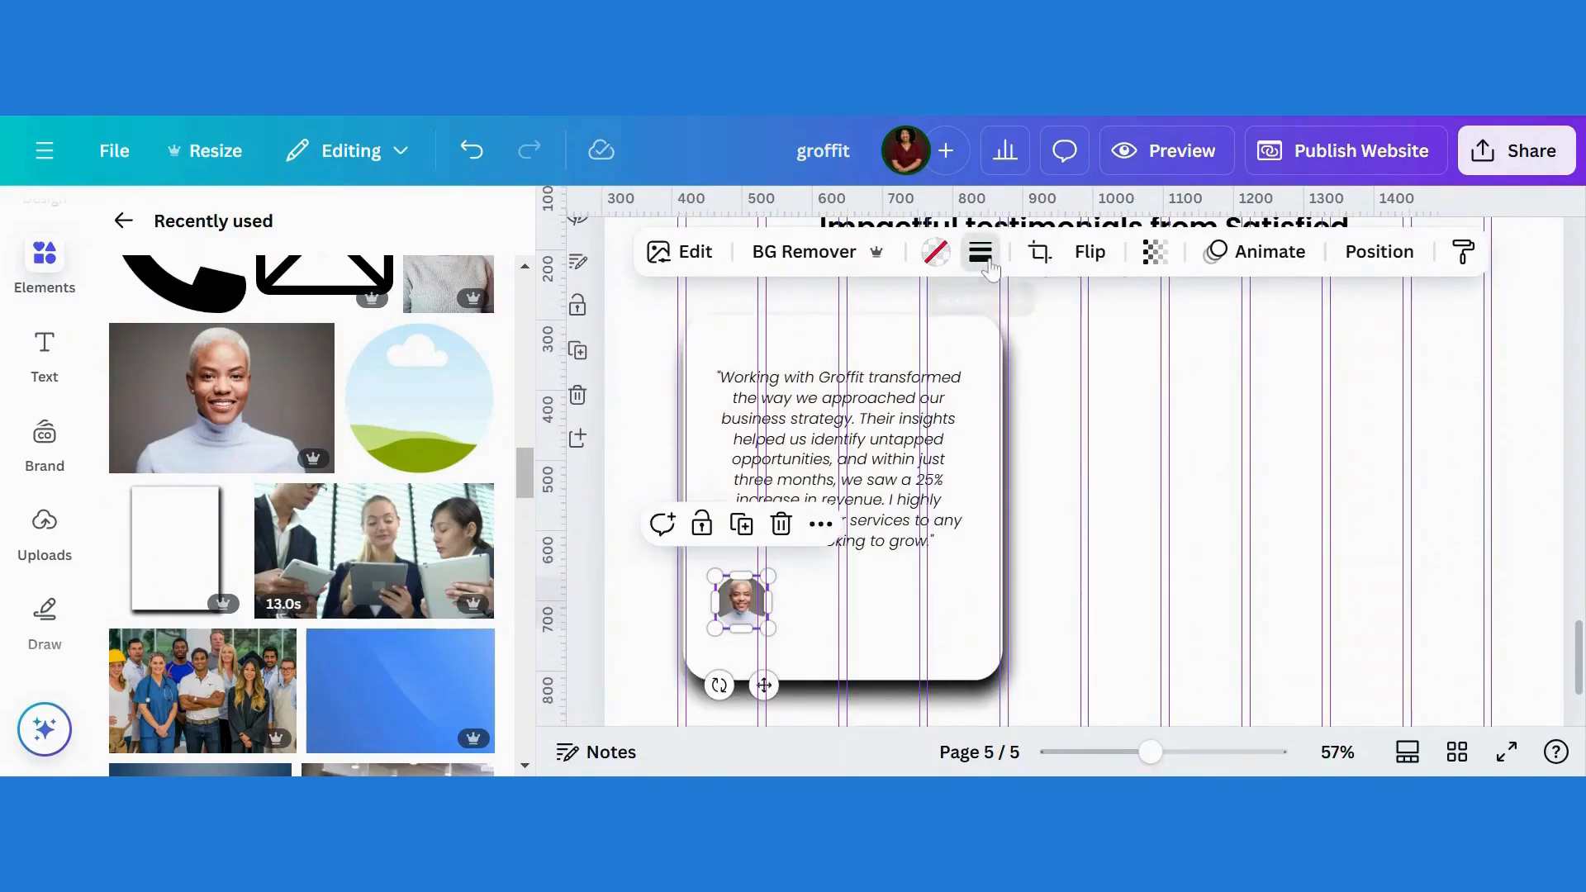
Step: Give the circular portrait a solid border with weight 2 and nudge it slightly down and left
click(981, 252)
click(910, 325)
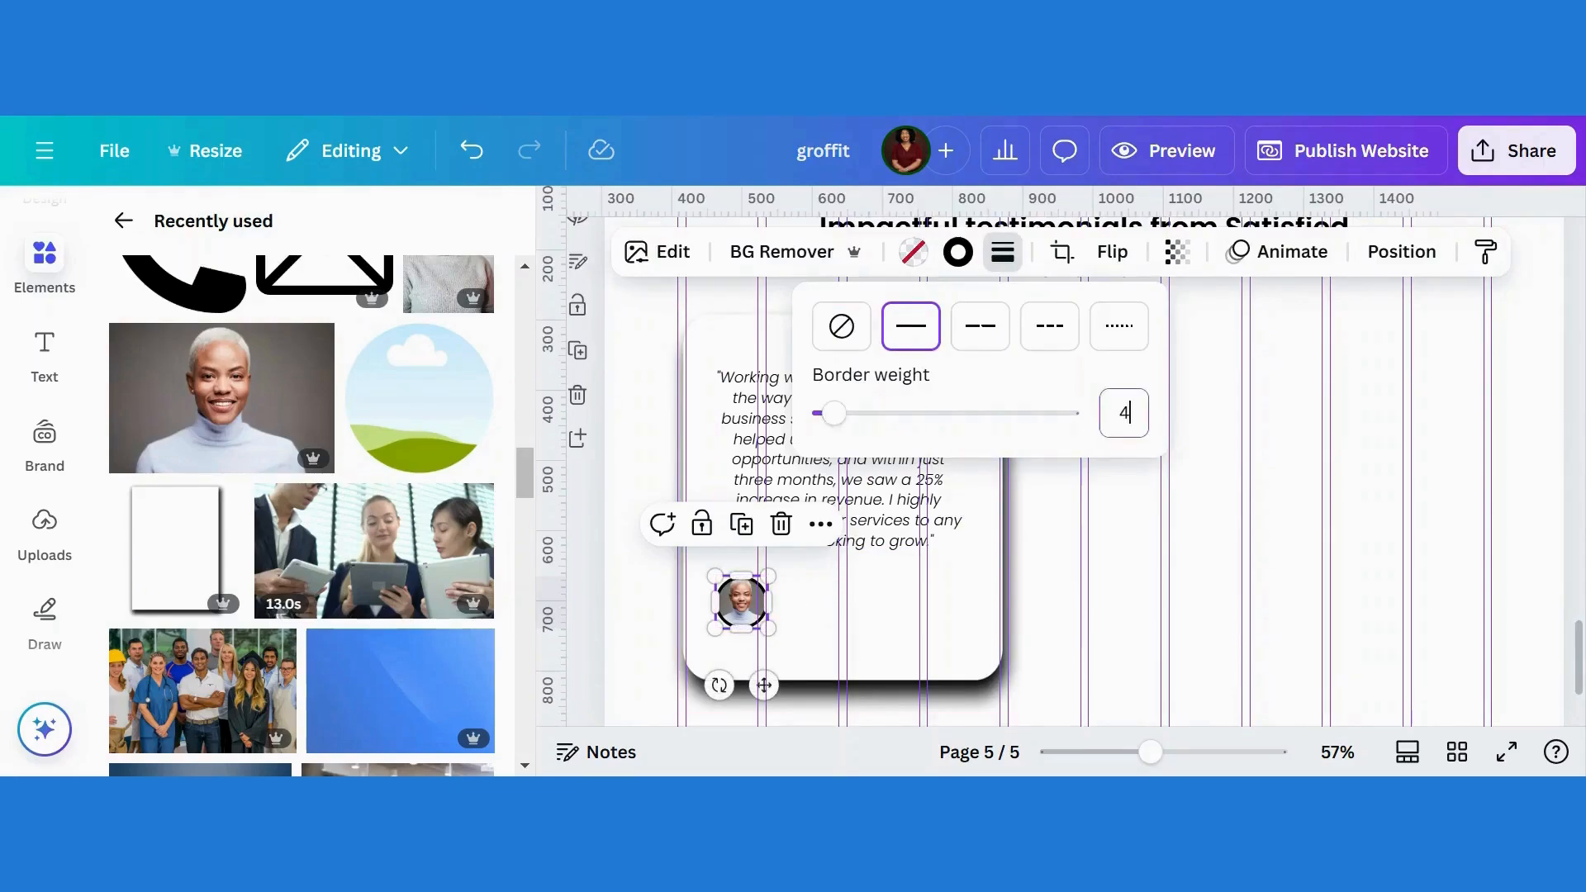
text(2)
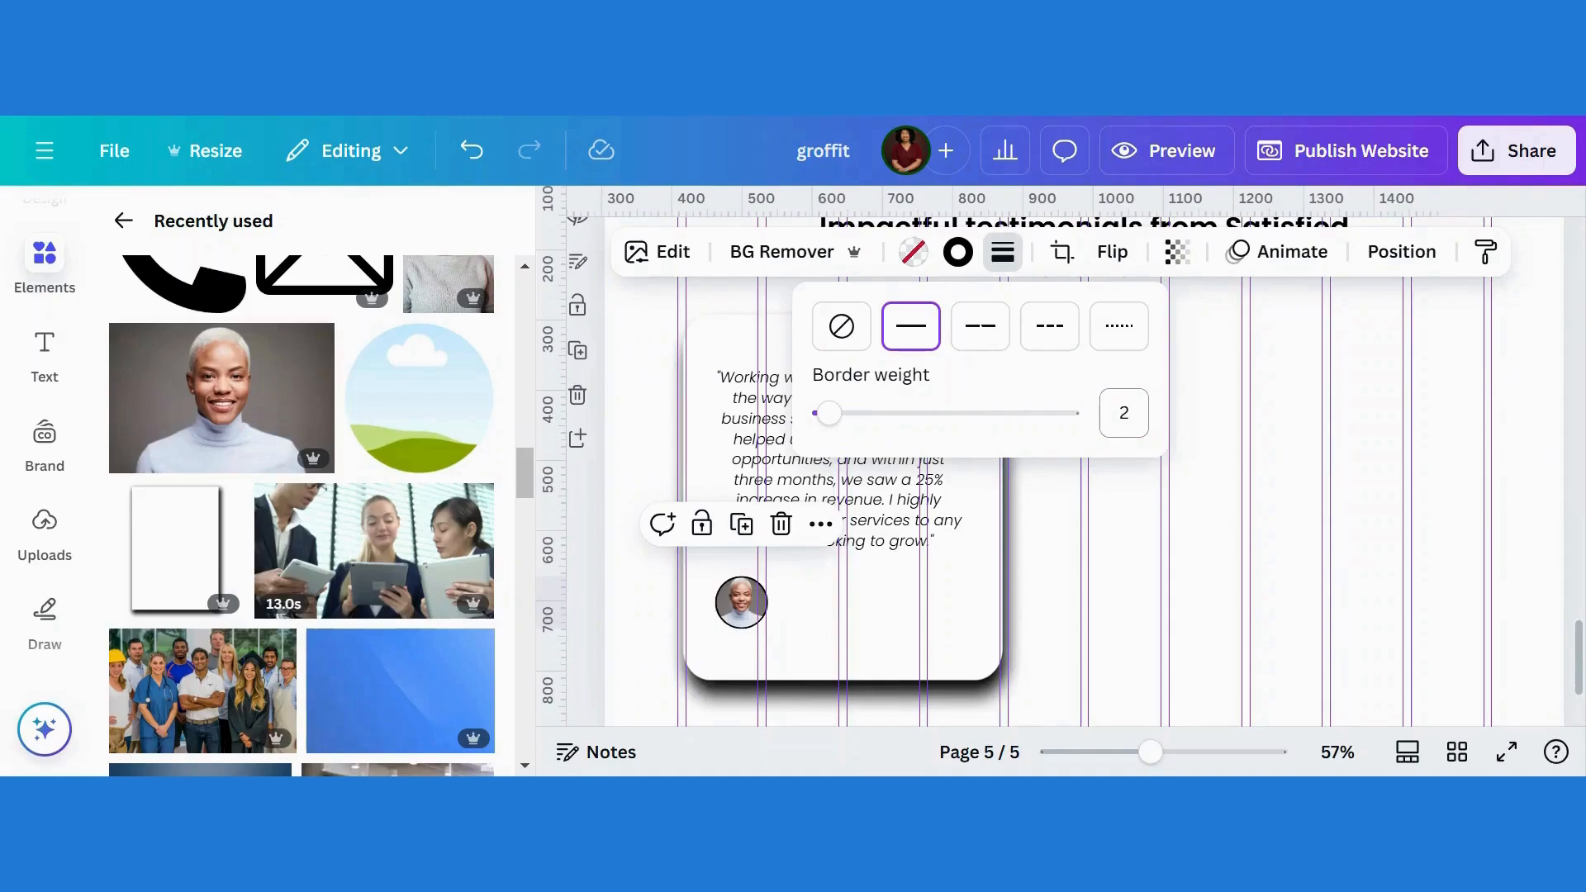
click(881, 605)
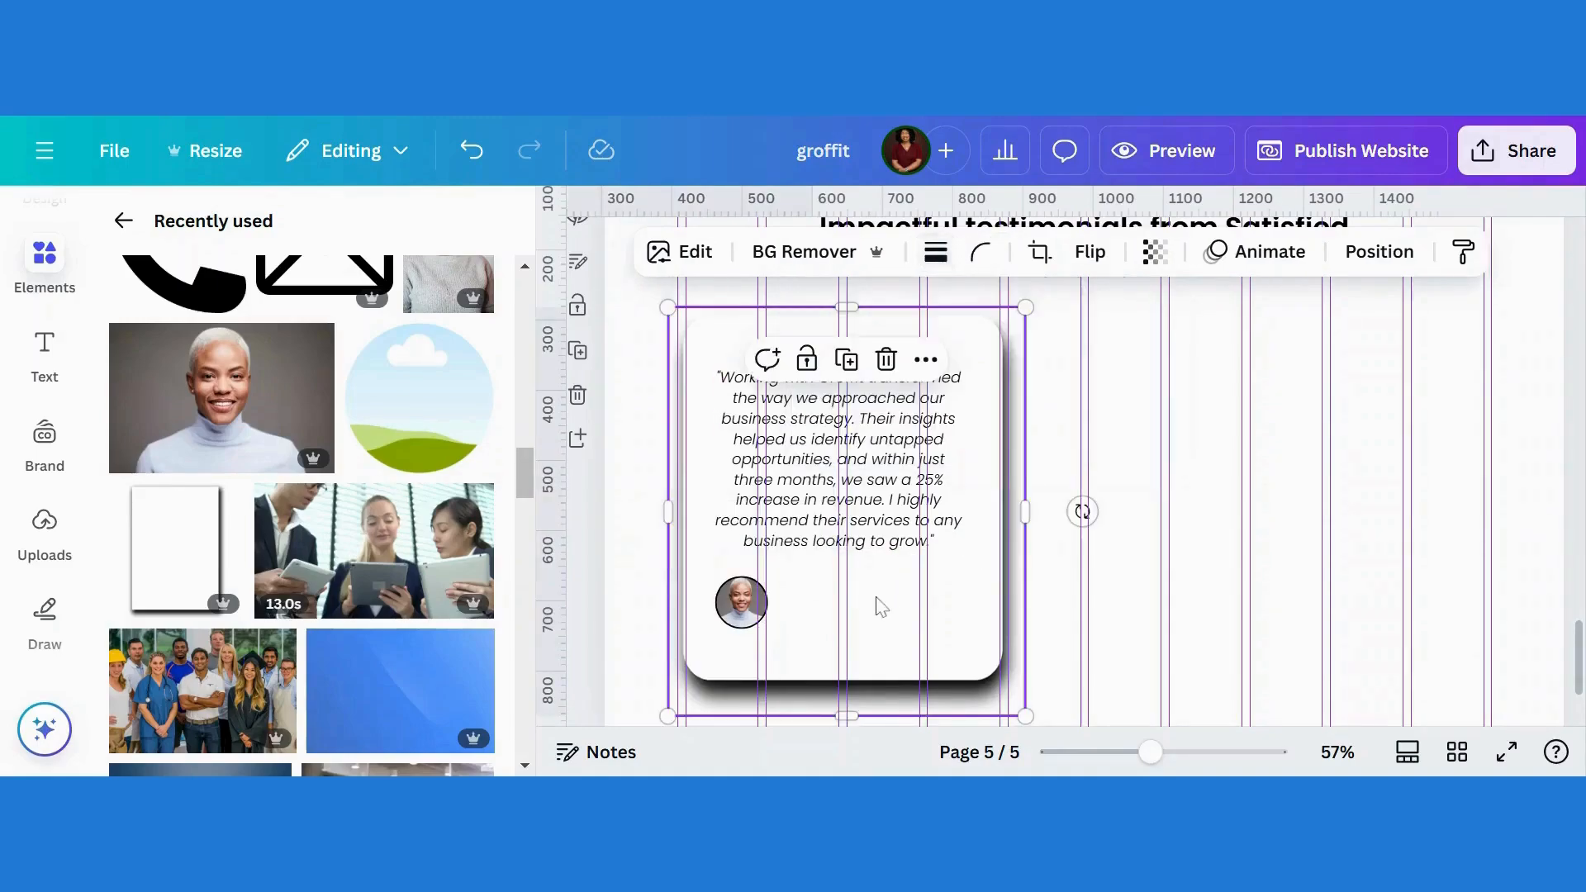
click(752, 610)
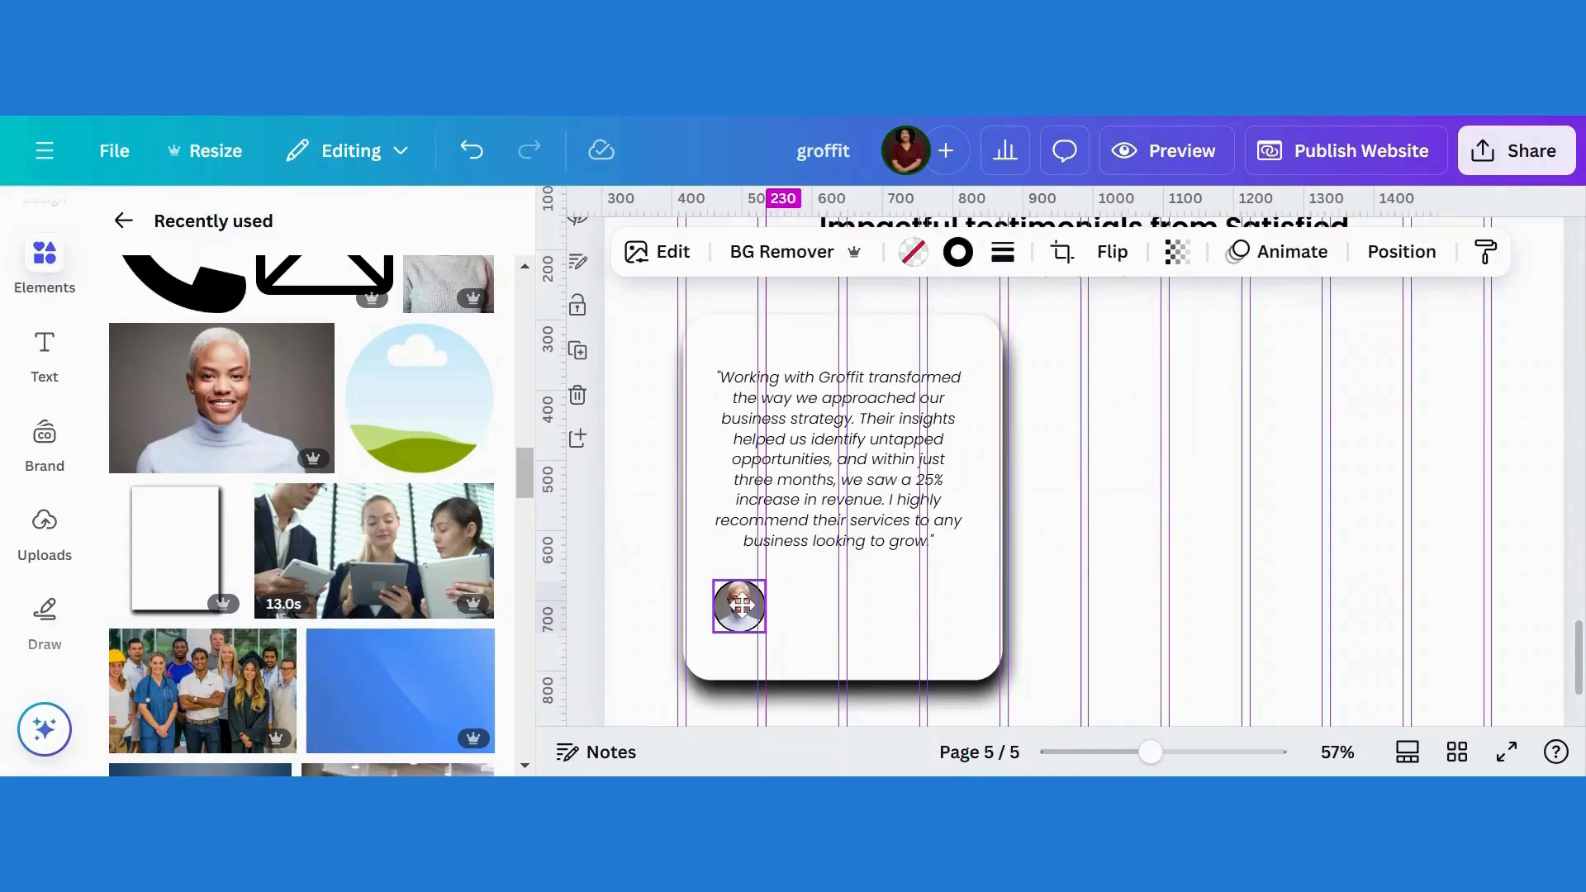
Step: Paste the client's name and job title text onto the card and place them beside the portrait
click(869, 619)
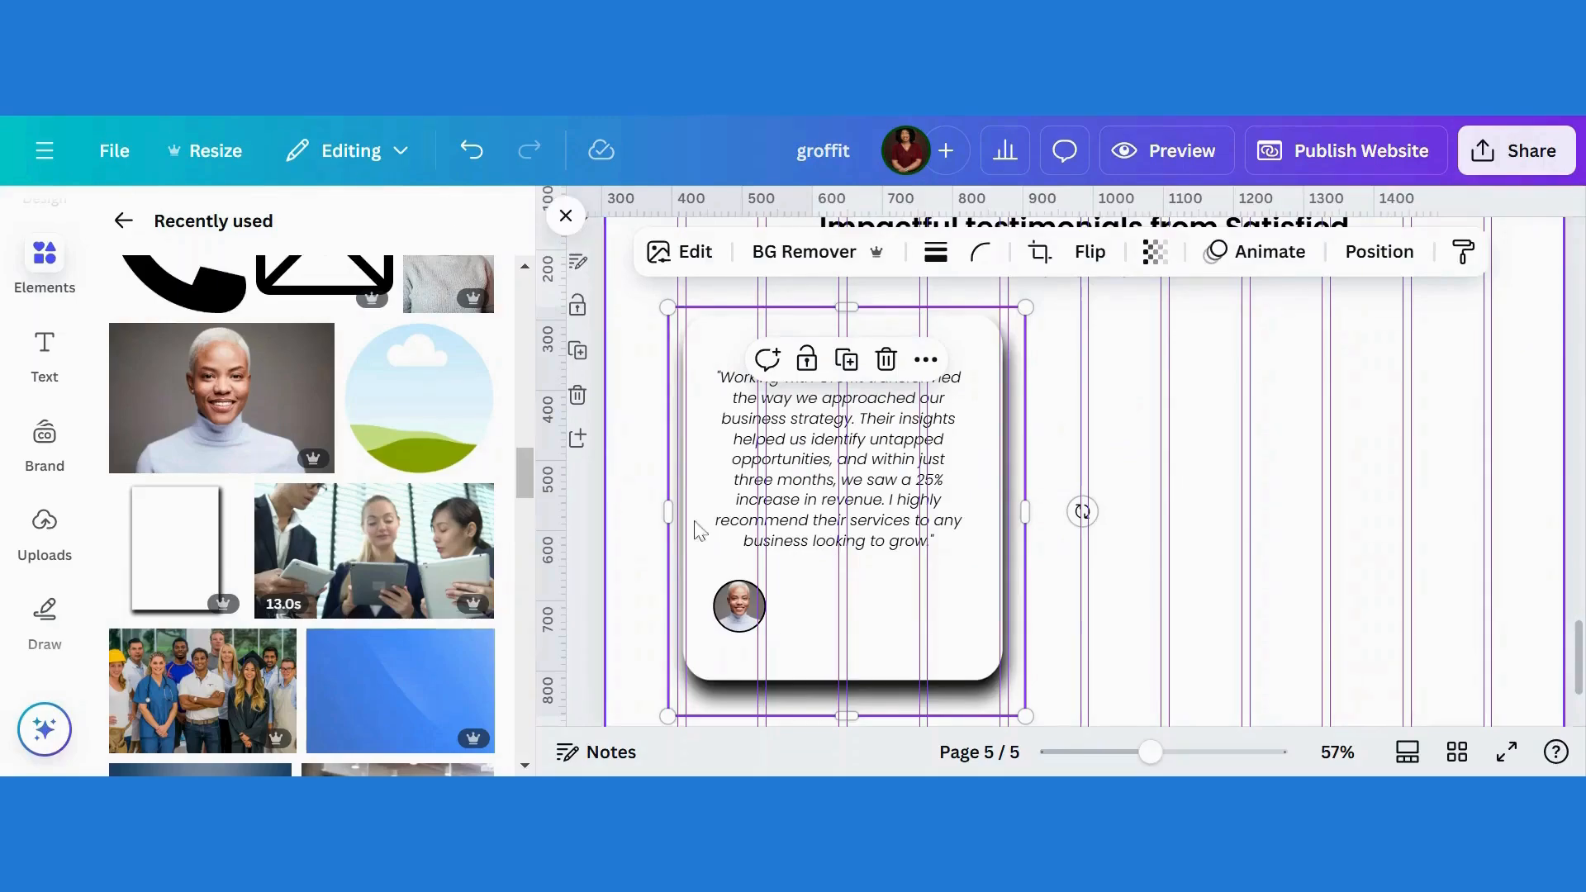
click(851, 611)
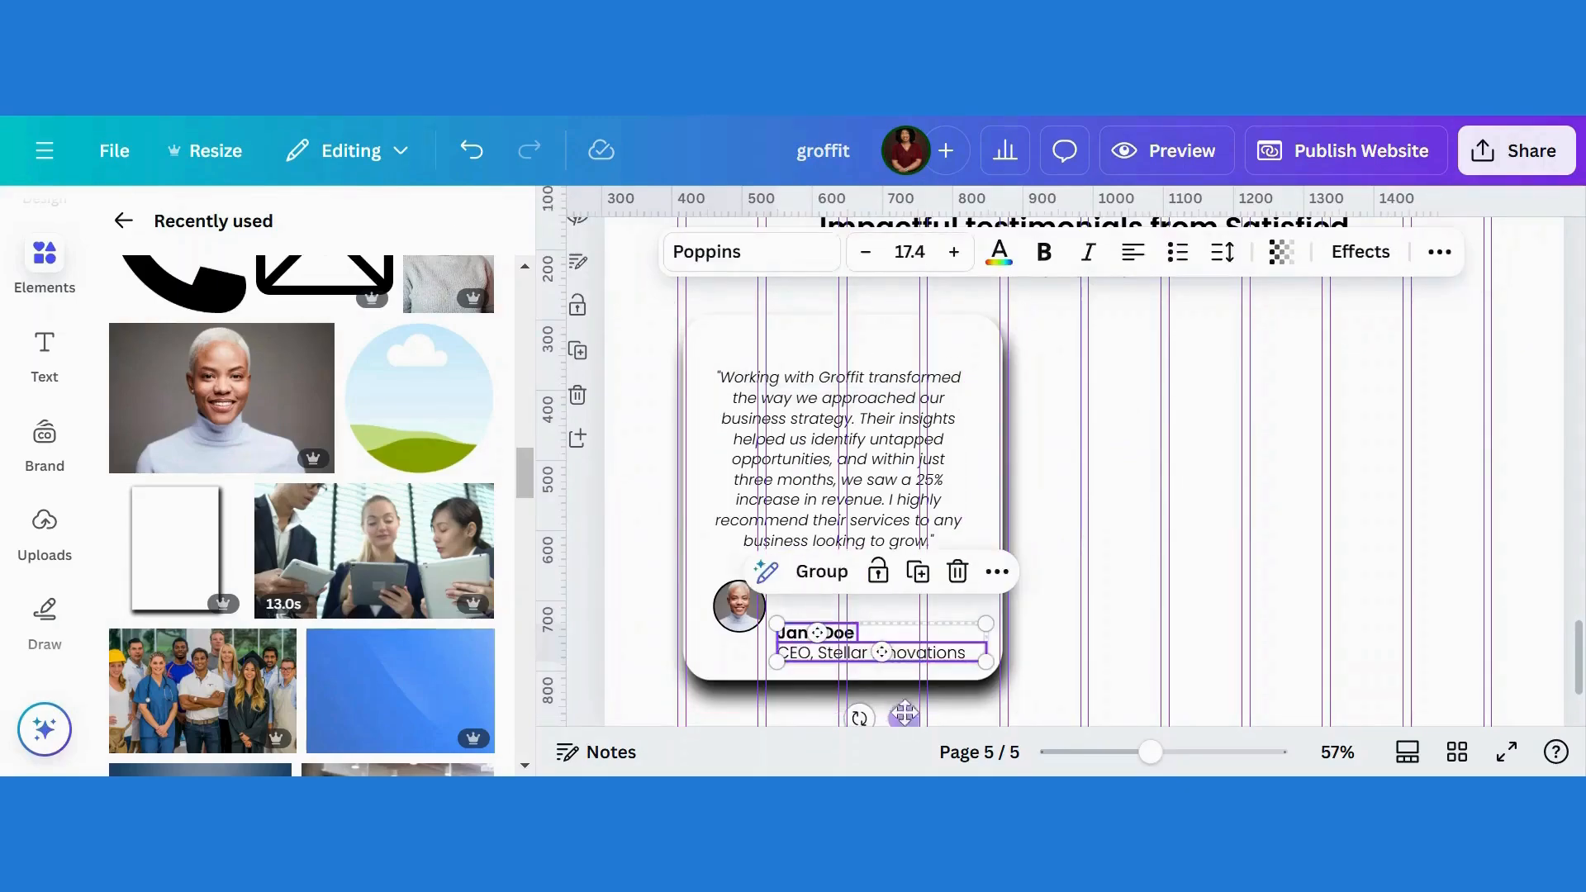
drag(913, 708, 913, 689)
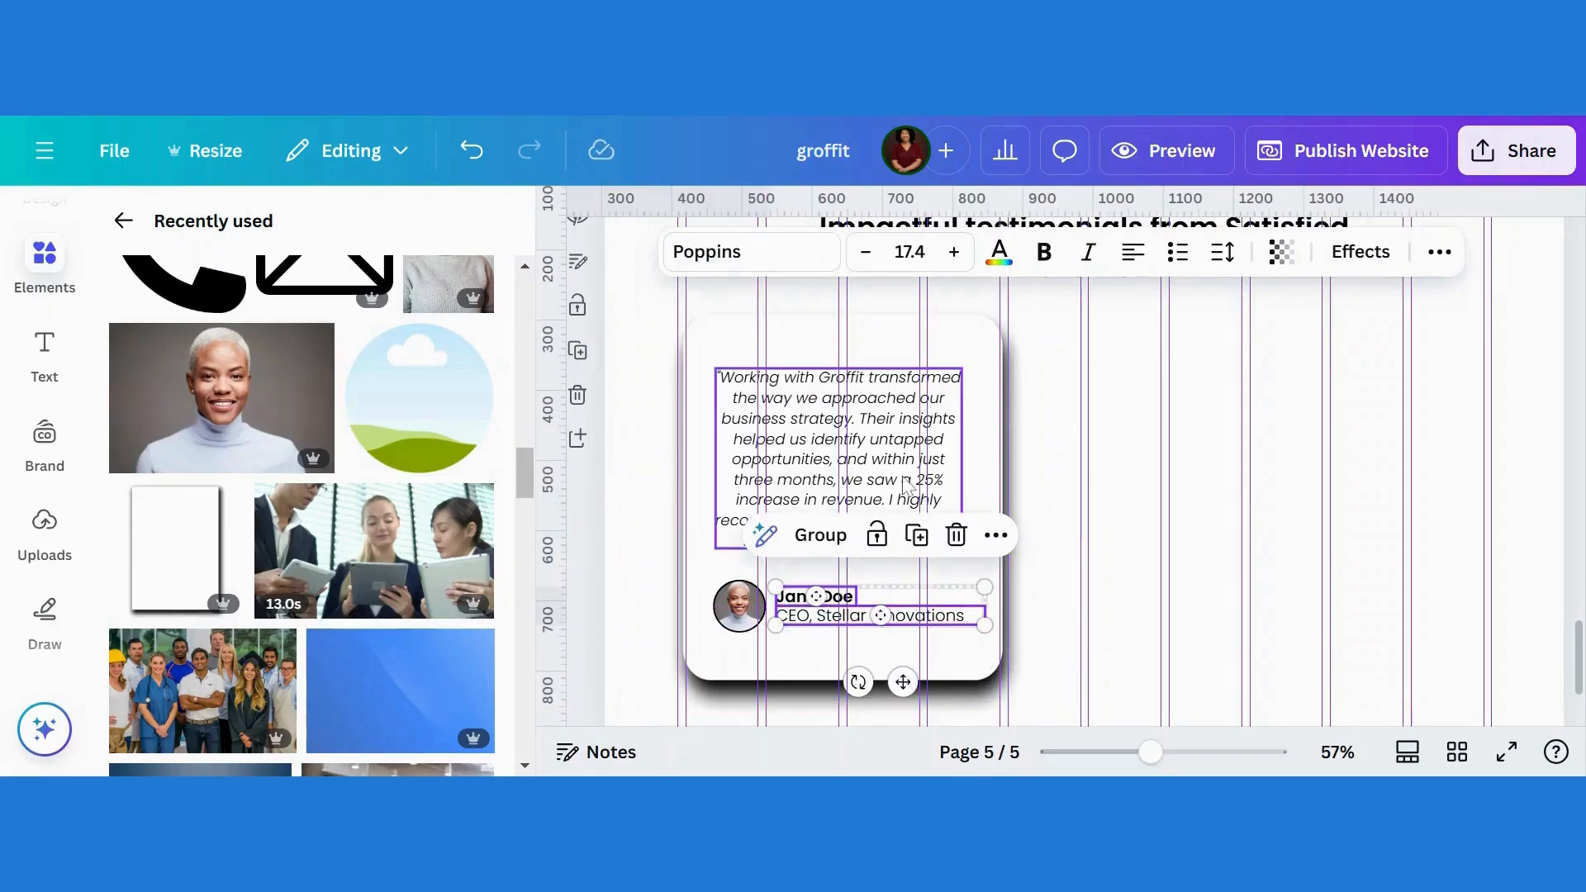
Step: Increase the testimonial text's font size to 18 and move it up slightly, keeping it centered on the card
click(839, 496)
click(954, 252)
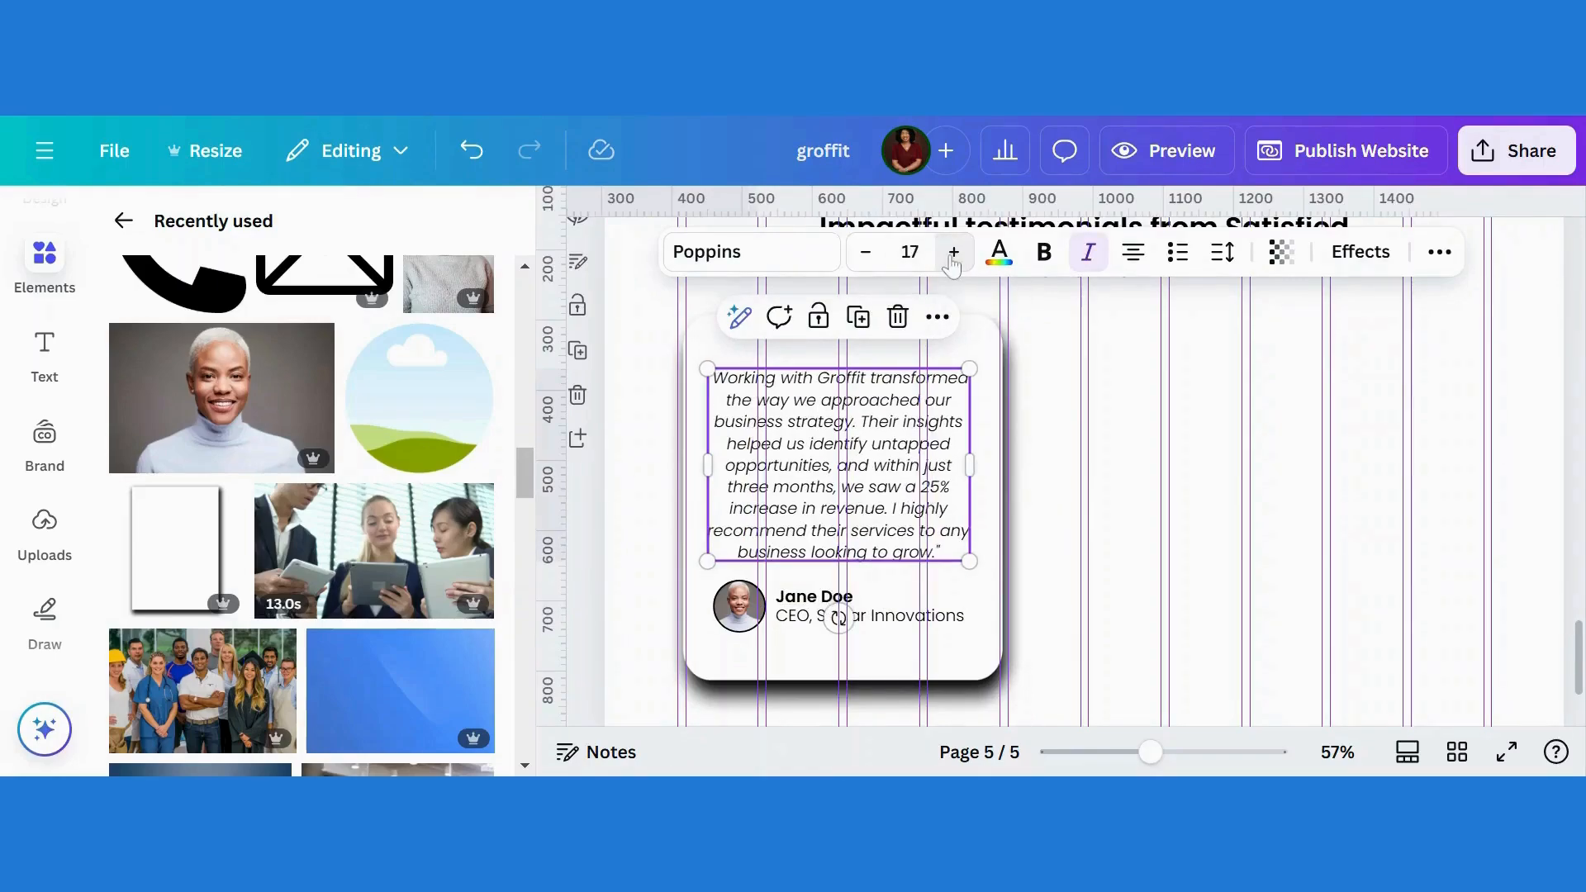
click(953, 252)
drag(863, 454, 862, 444)
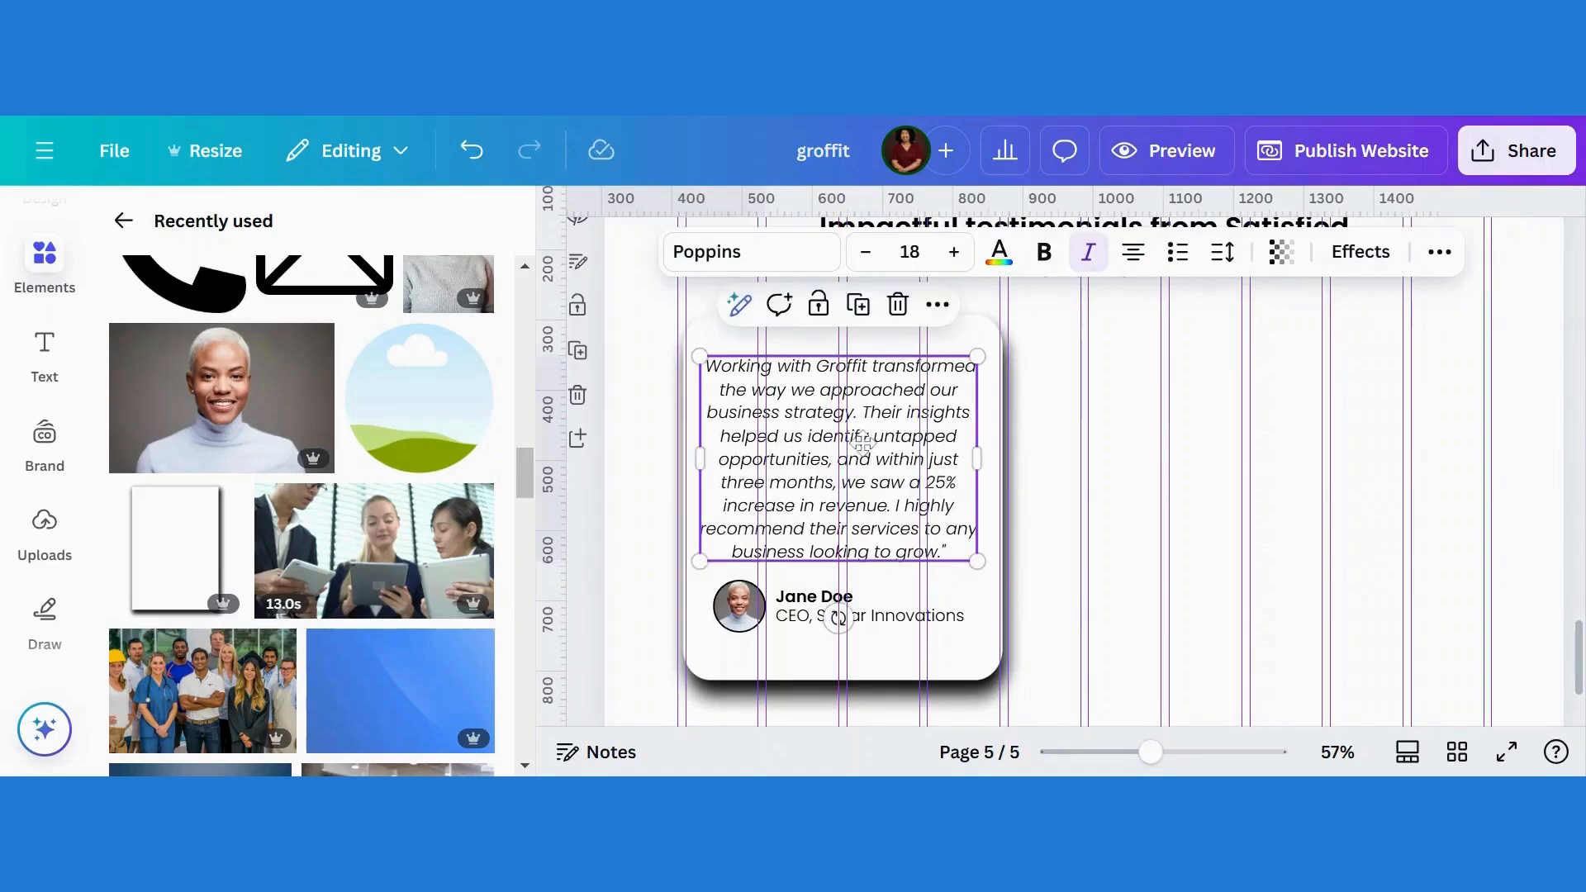
Step: Group the client's name with the job title and show the alignment options for that group and the portrait
click(809, 599)
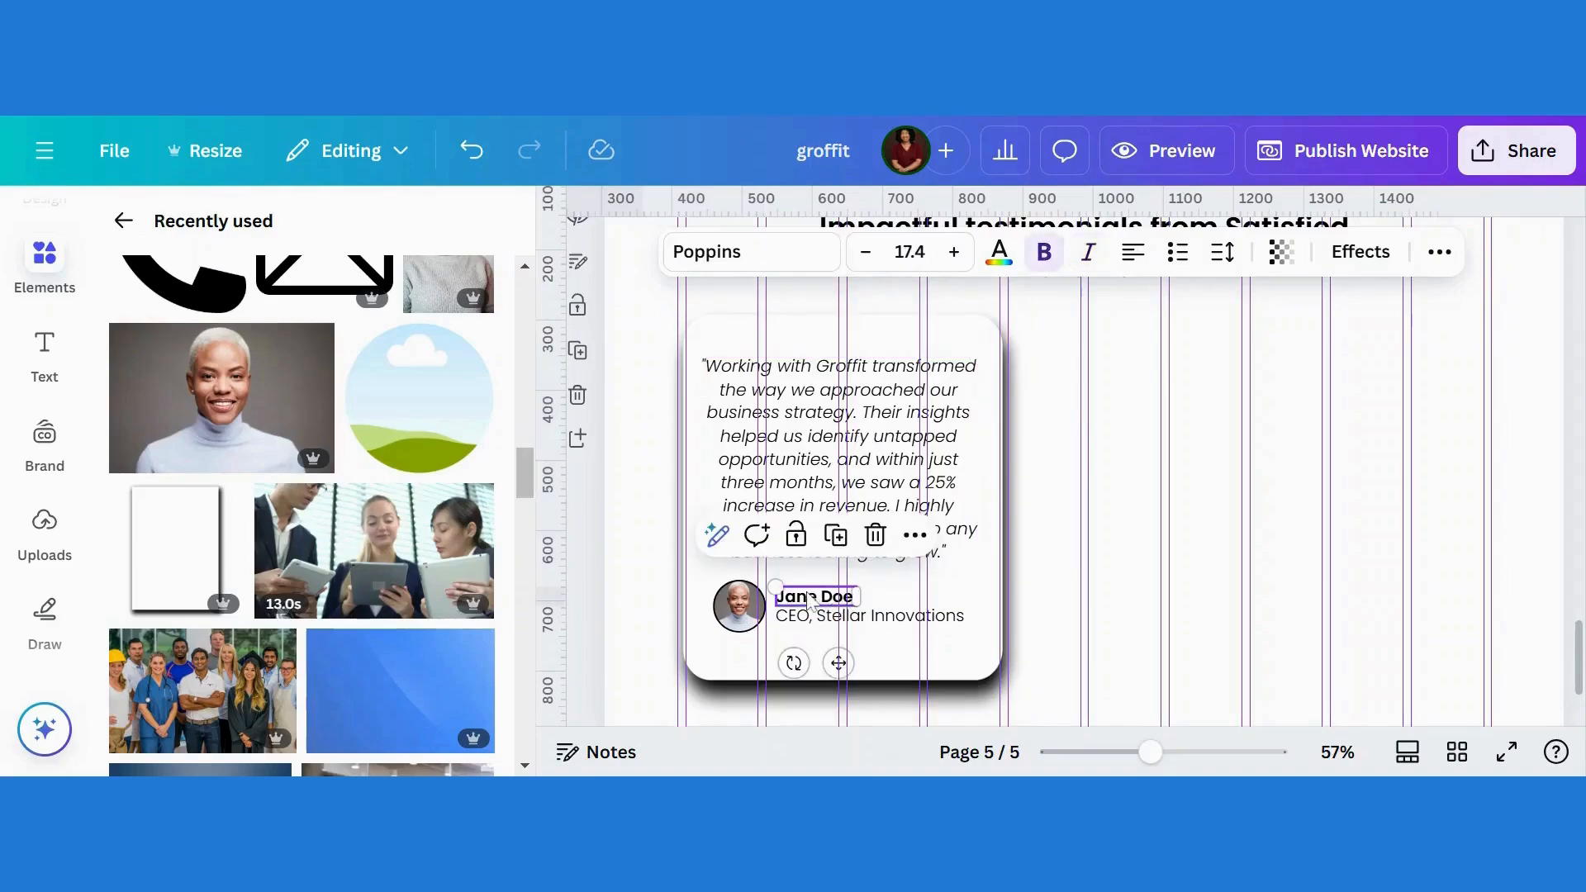
shift+click(805, 617)
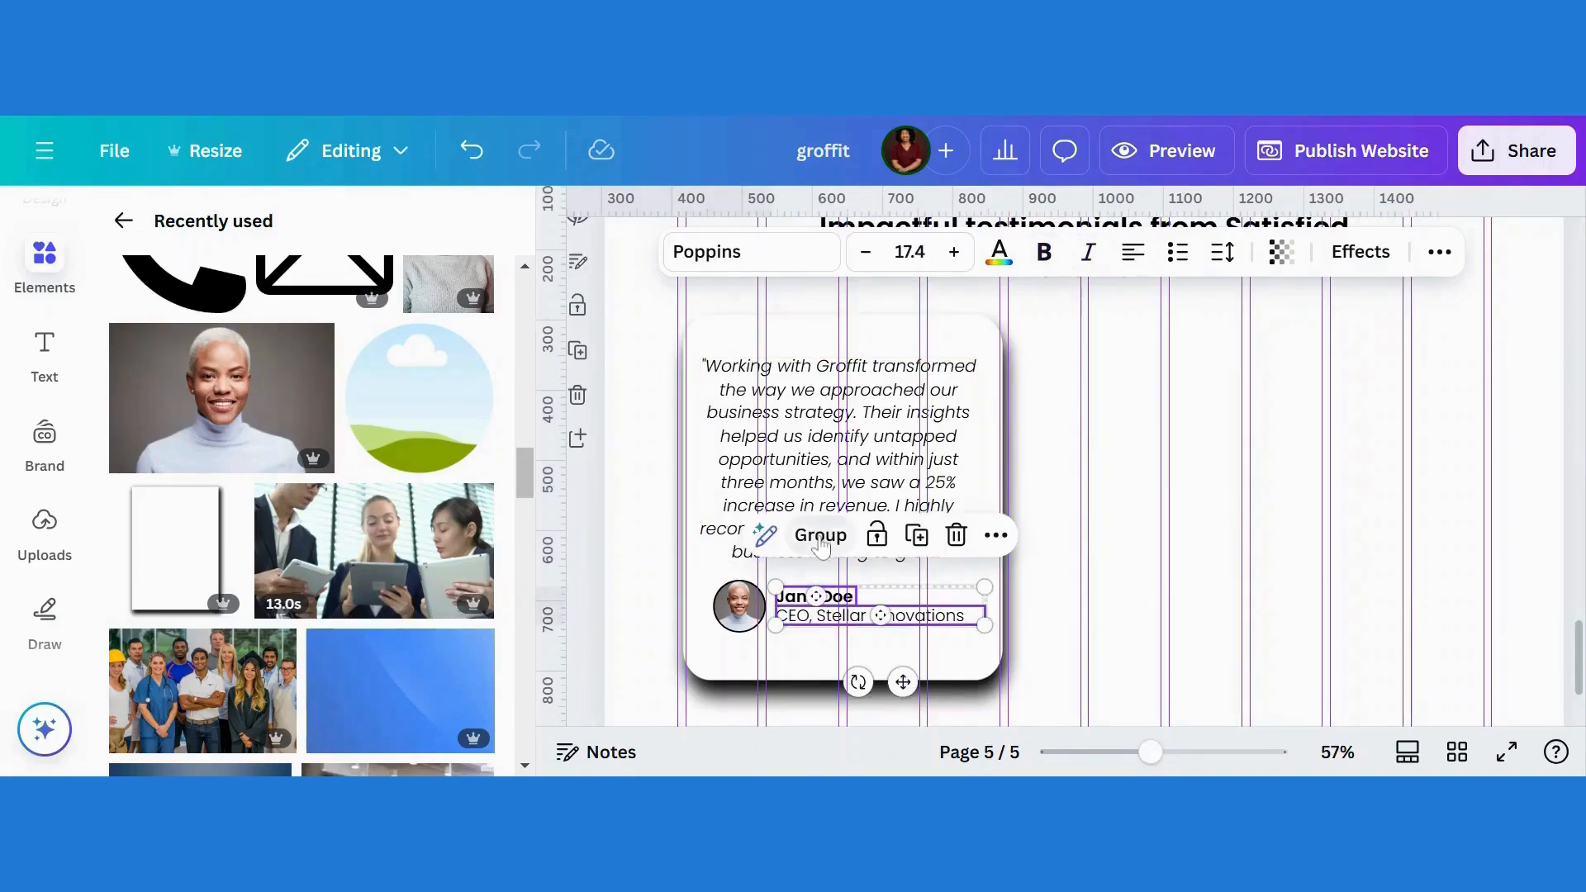
click(809, 536)
shift+click(748, 615)
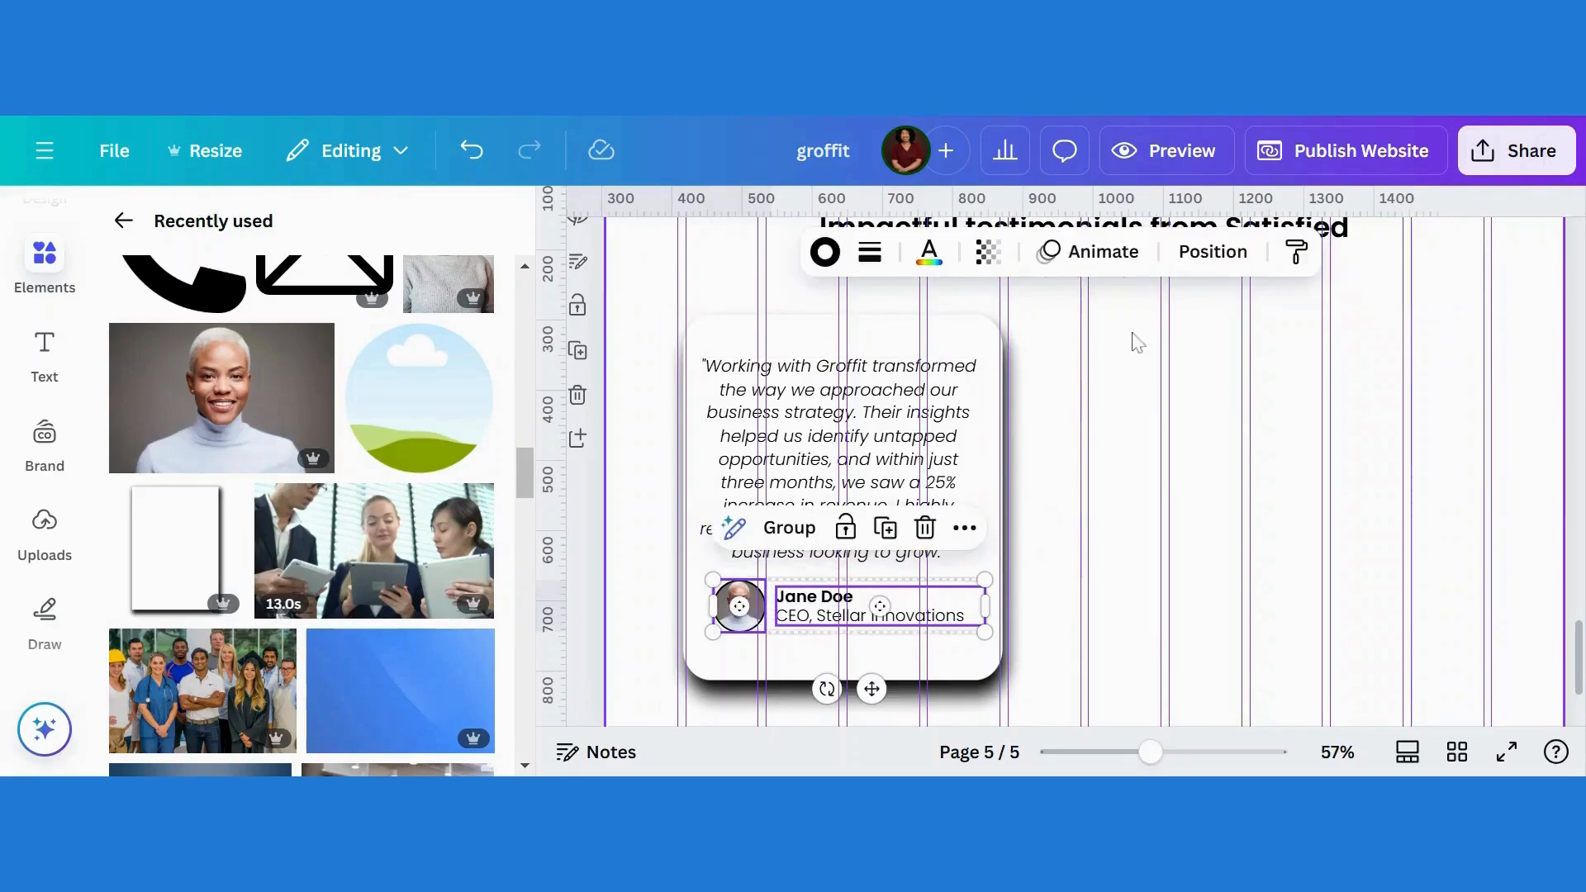
click(1207, 271)
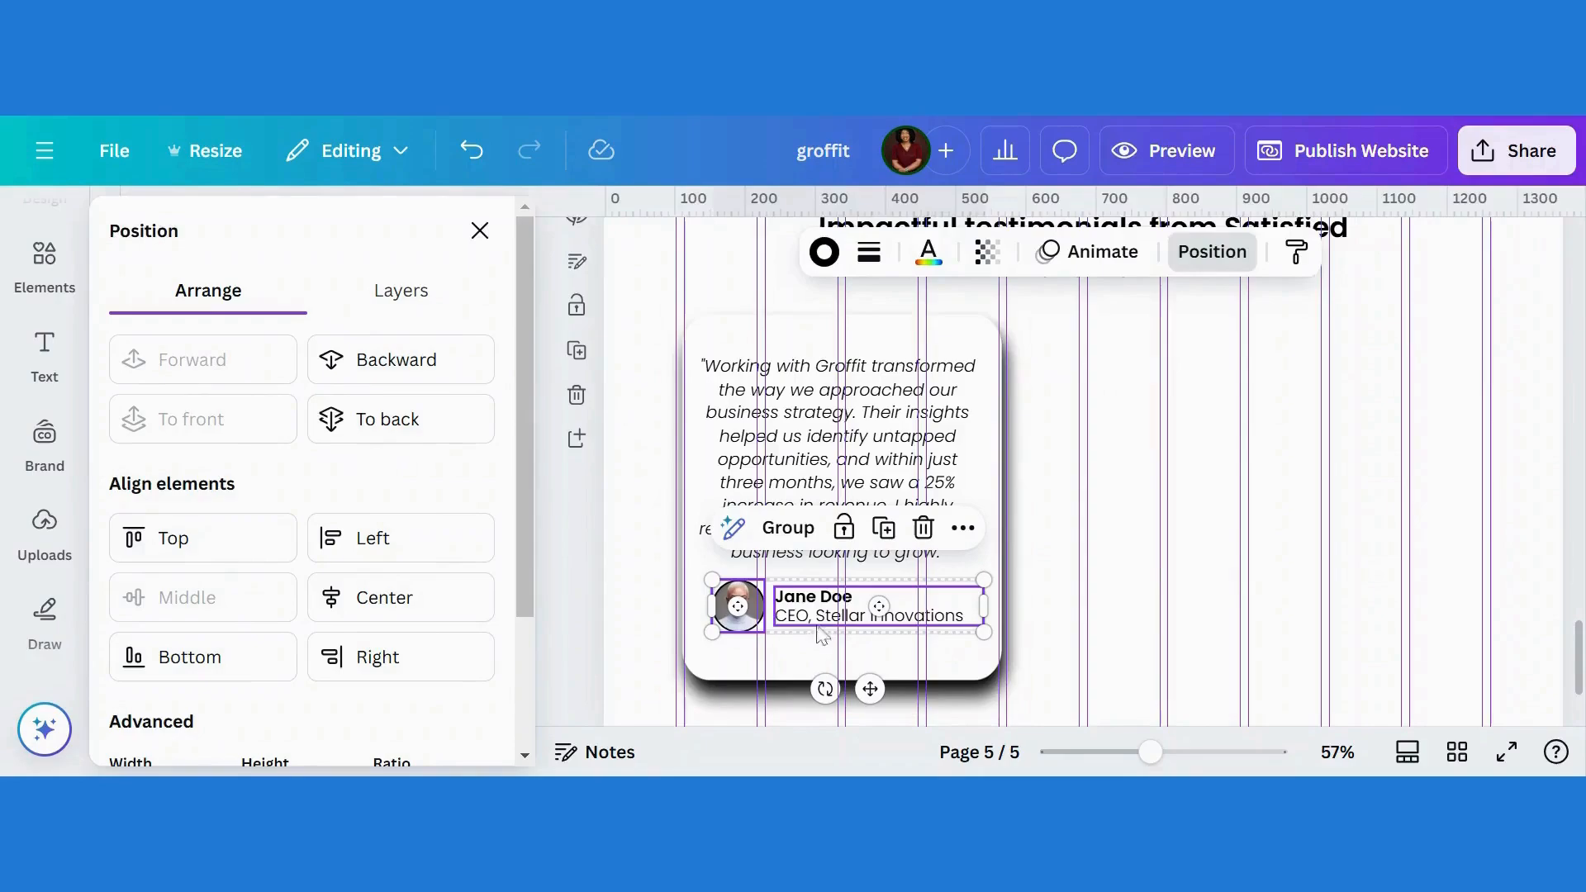
Step: Move the portrait with the client details, and the testimonial text, slightly down to balance the spacing inside the card
drag(828, 603, 822, 605)
click(820, 405)
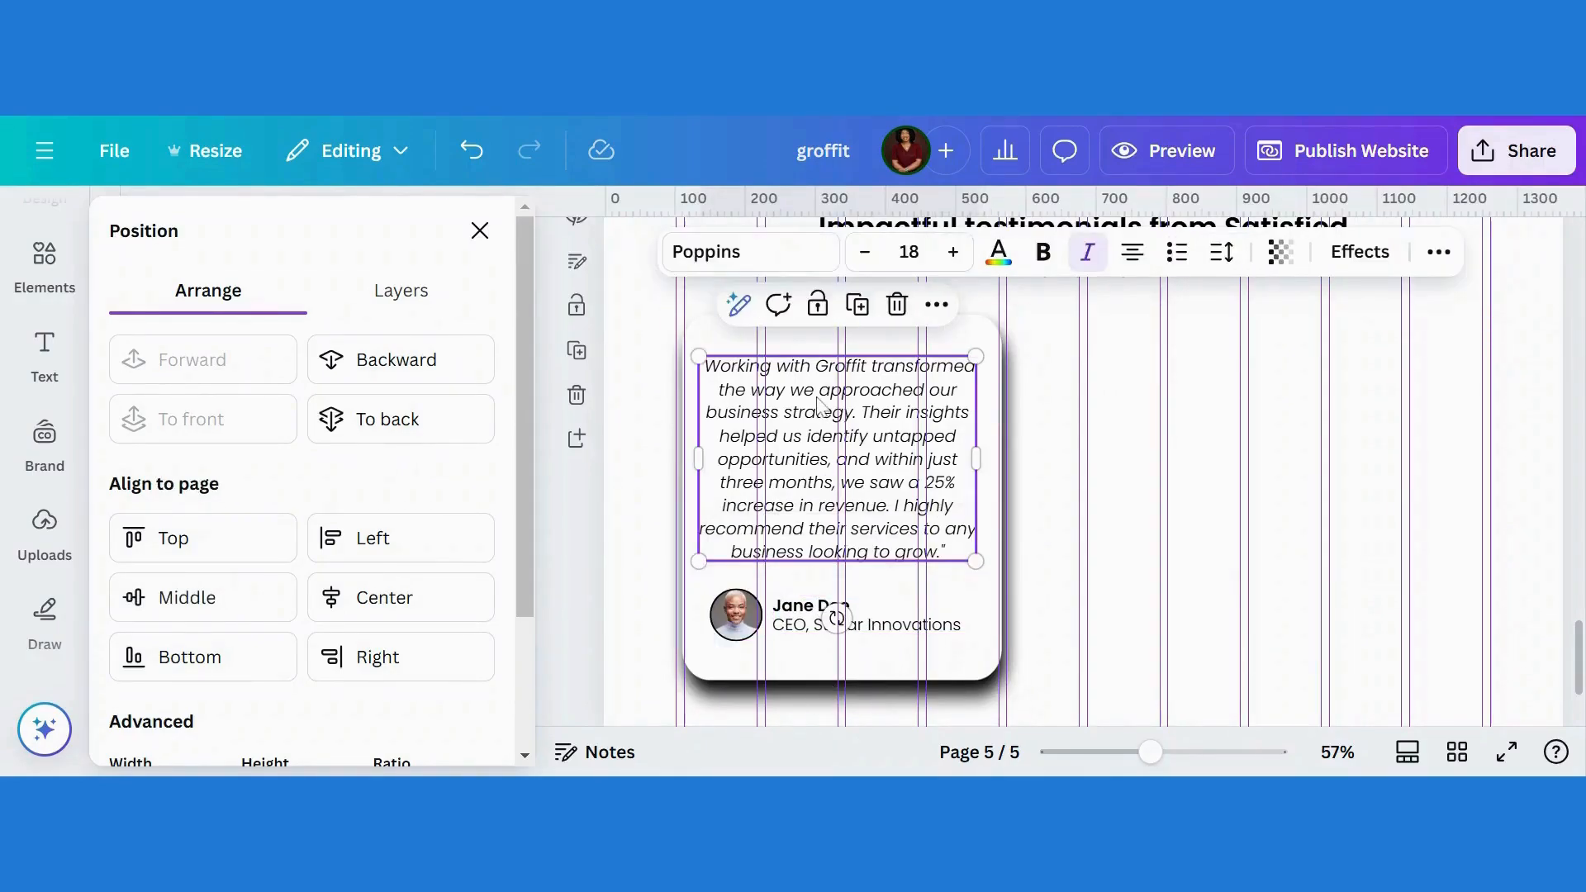
drag(818, 405, 822, 403)
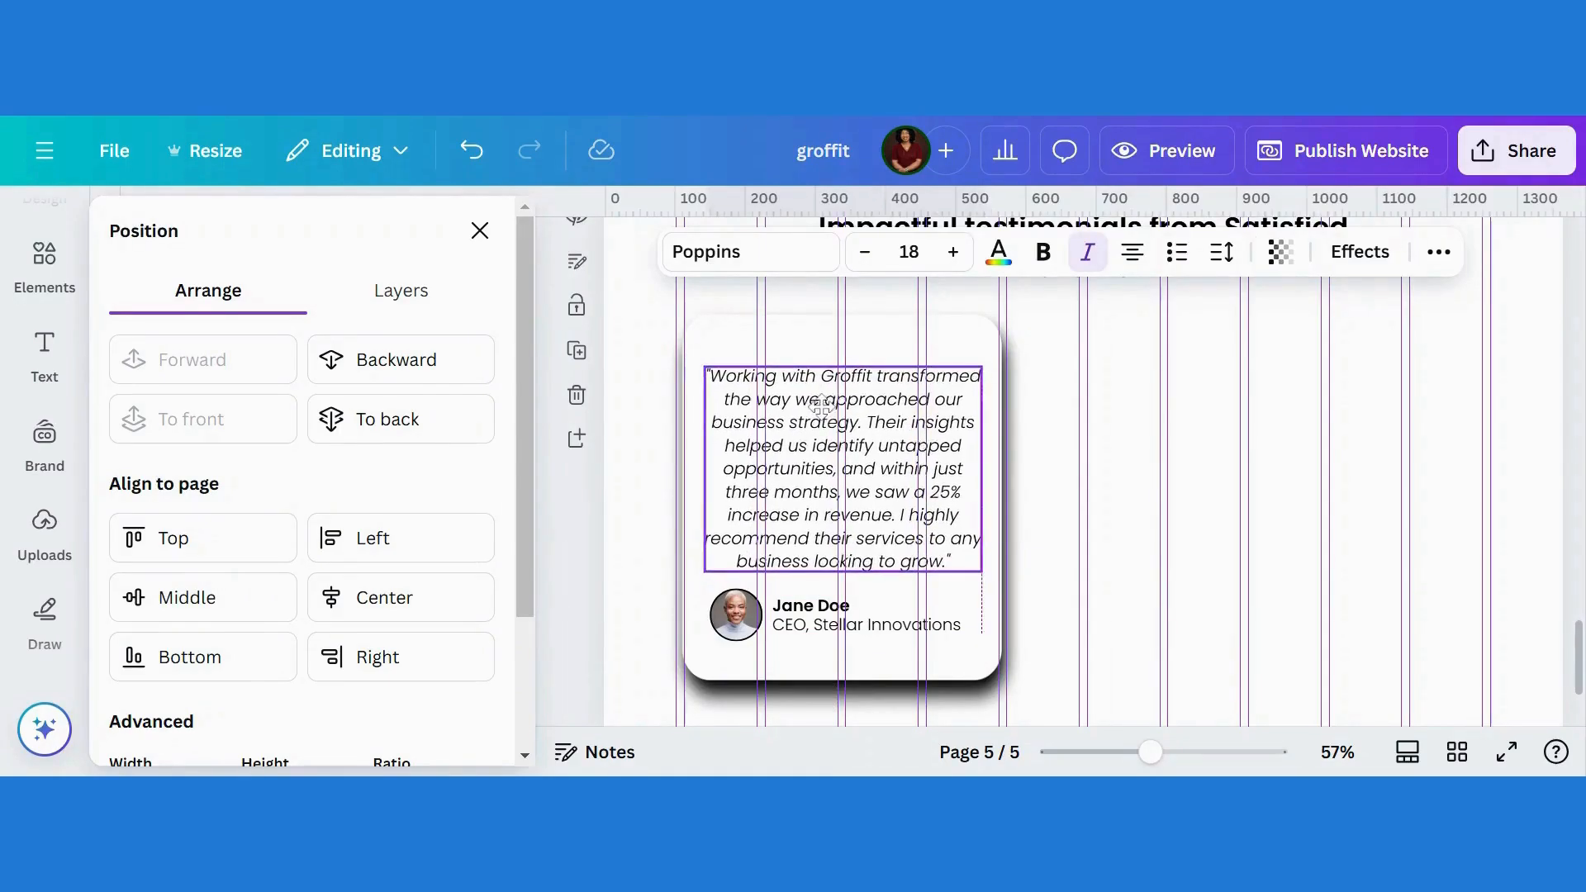
Step: Group all elements of the testimonial card, duplicate the group, and place the copy beside the original
click(1118, 408)
drag(1108, 389, 741, 678)
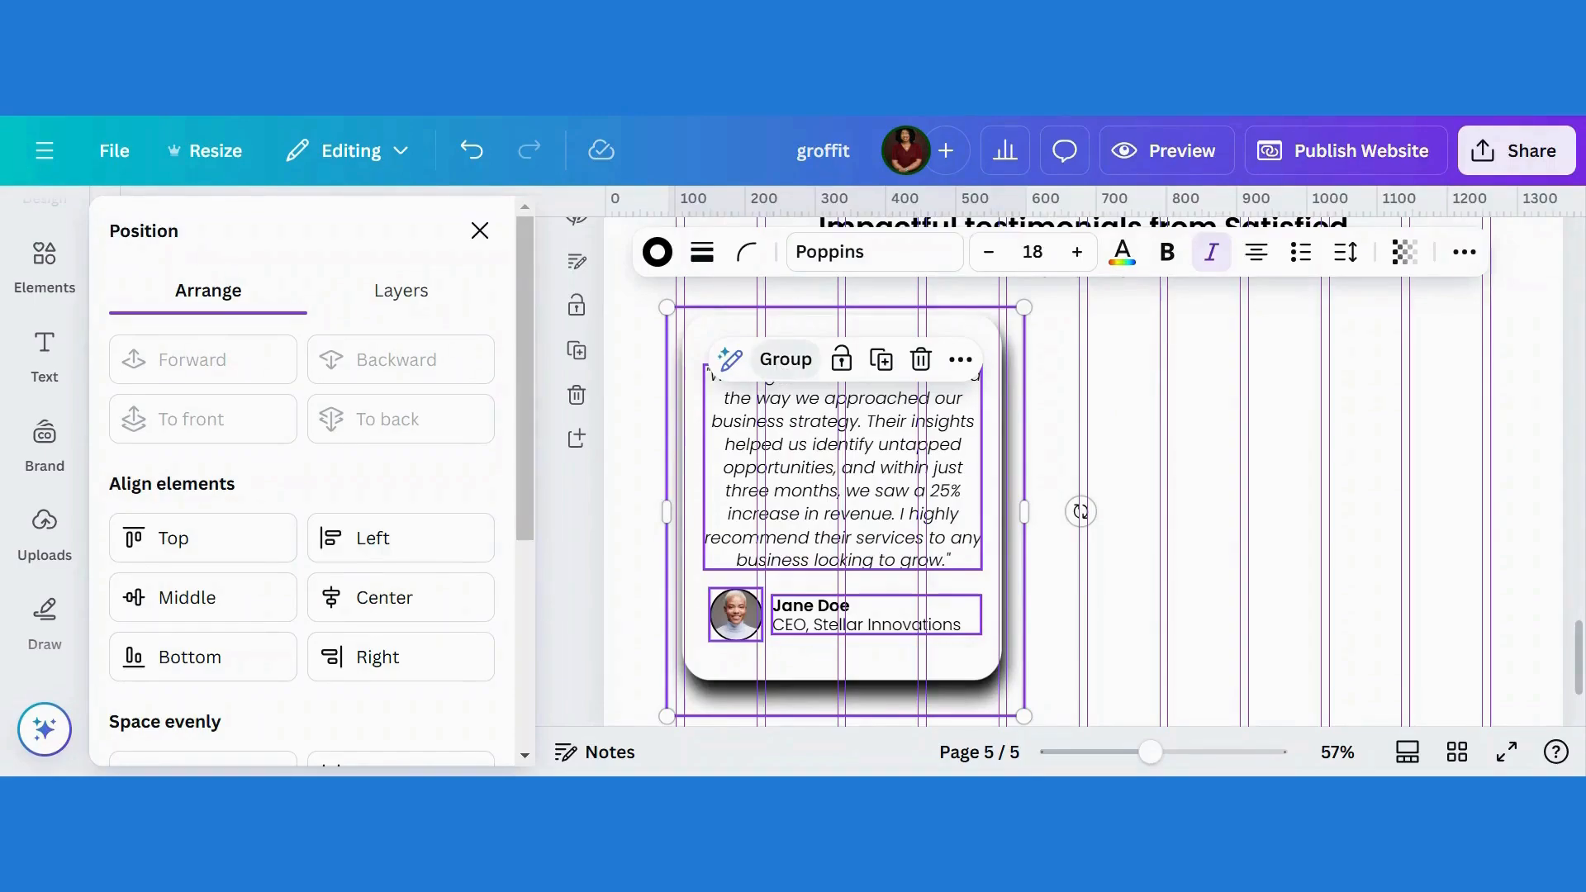
click(786, 359)
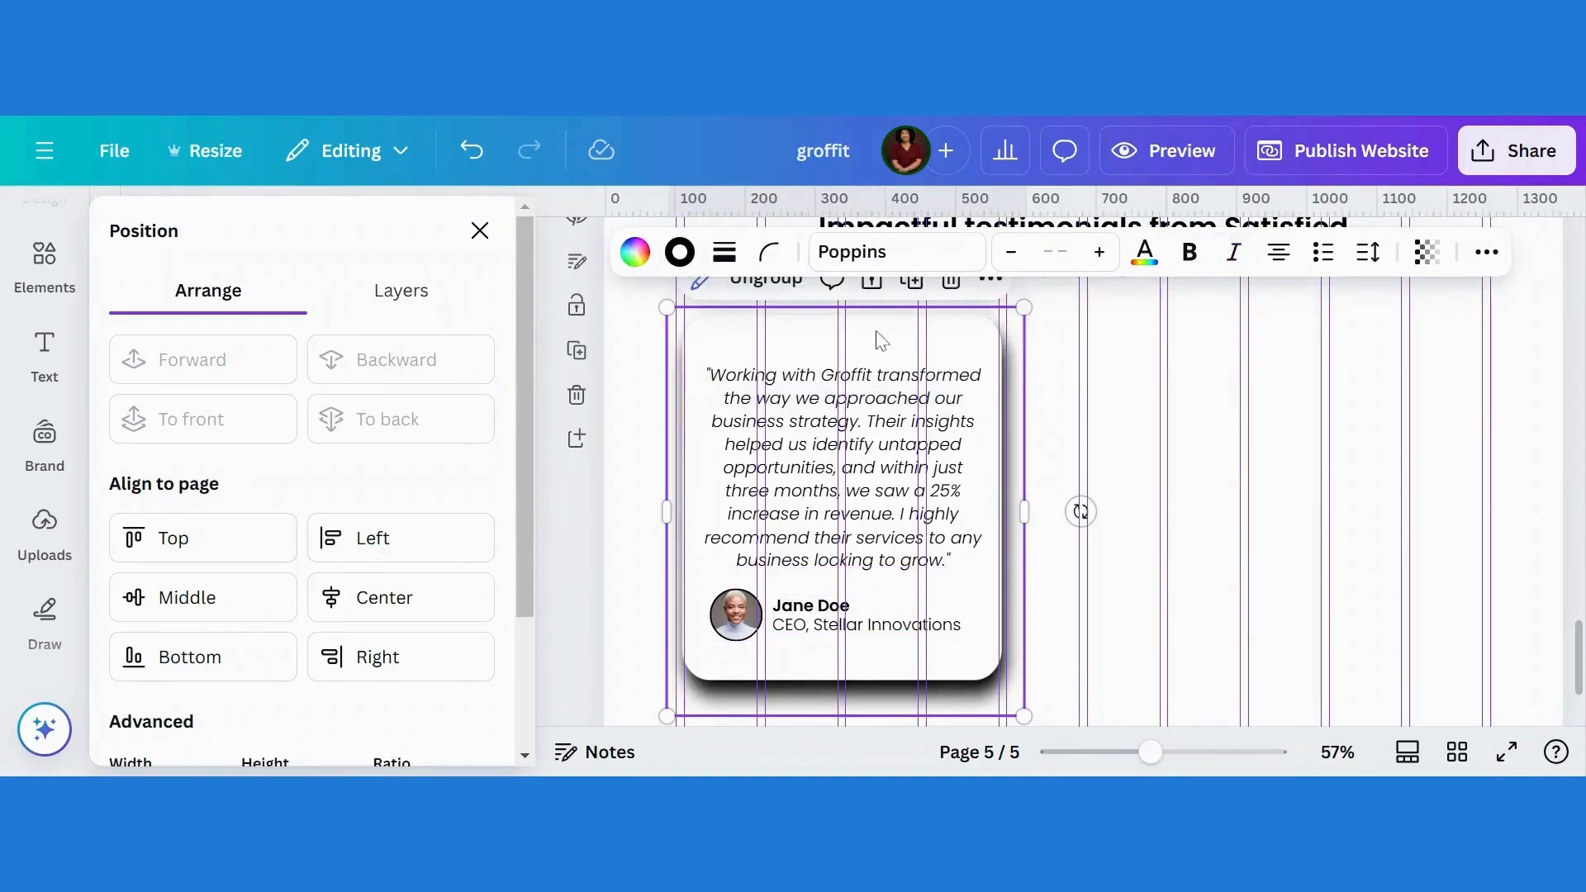
click(912, 281)
drag(899, 476, 1342, 457)
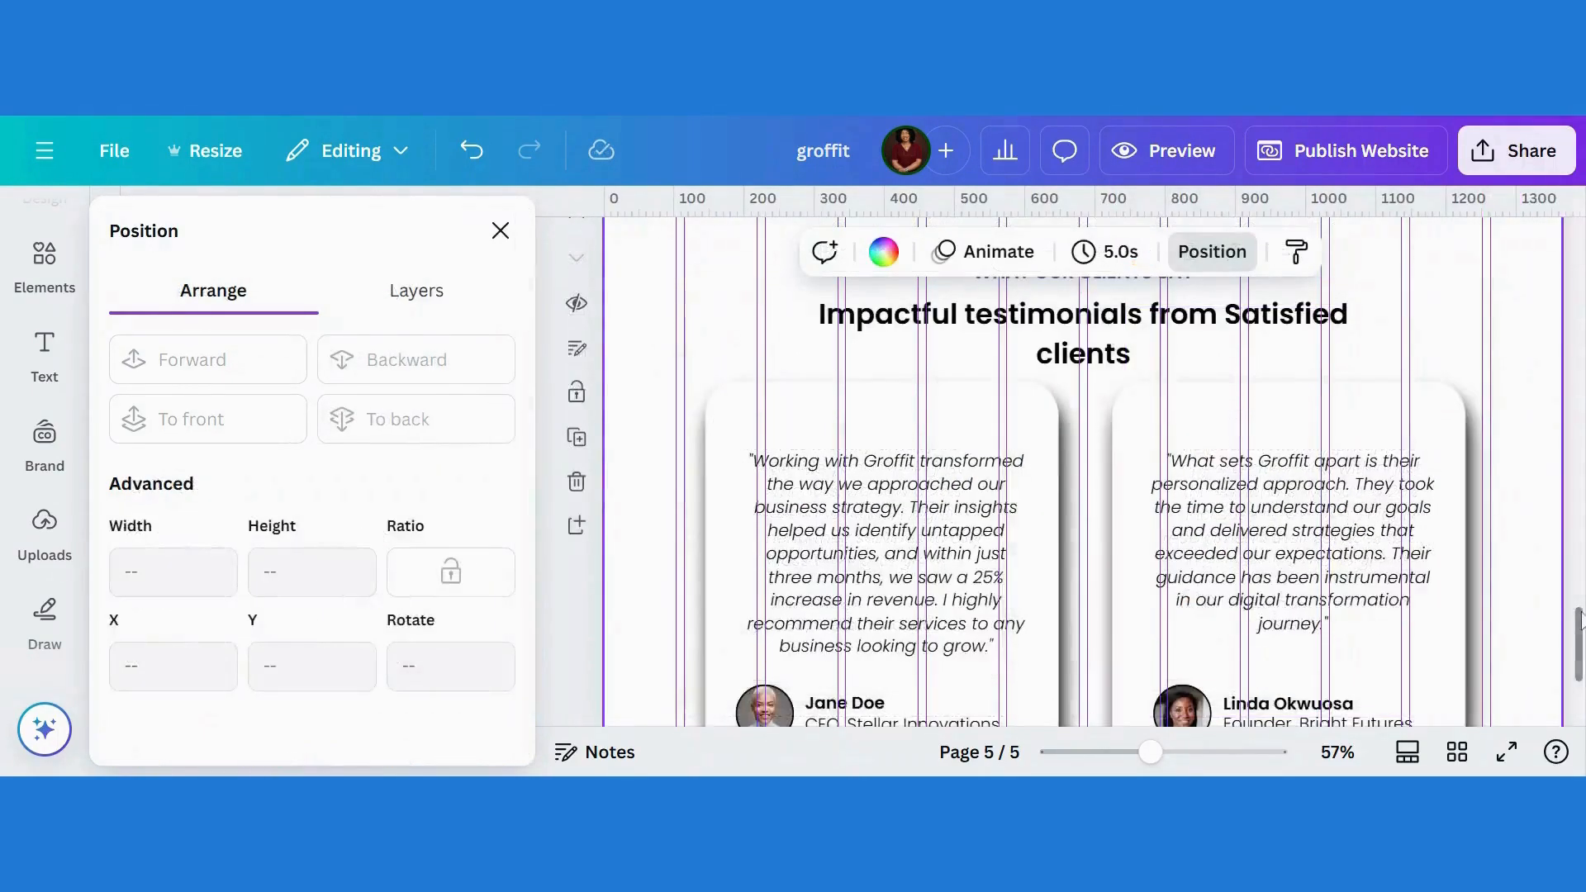
Step: Set the first testimonial card background's transparency to 35 and copy its style to the second card's background
scroll(1580, 632, down, 2)
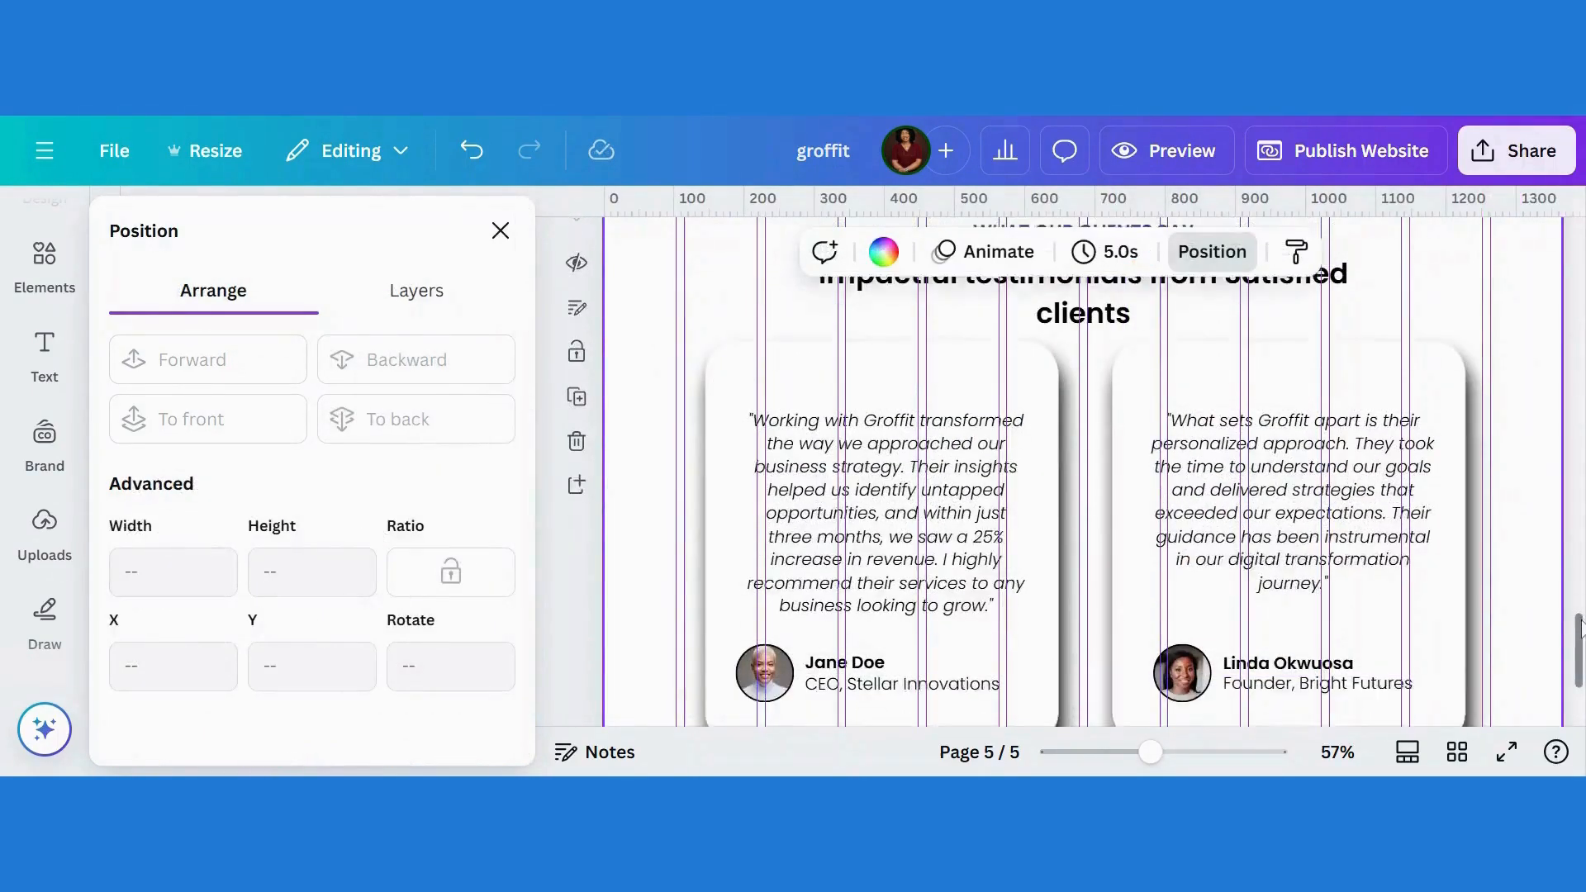
scroll(1580, 632, up, 1)
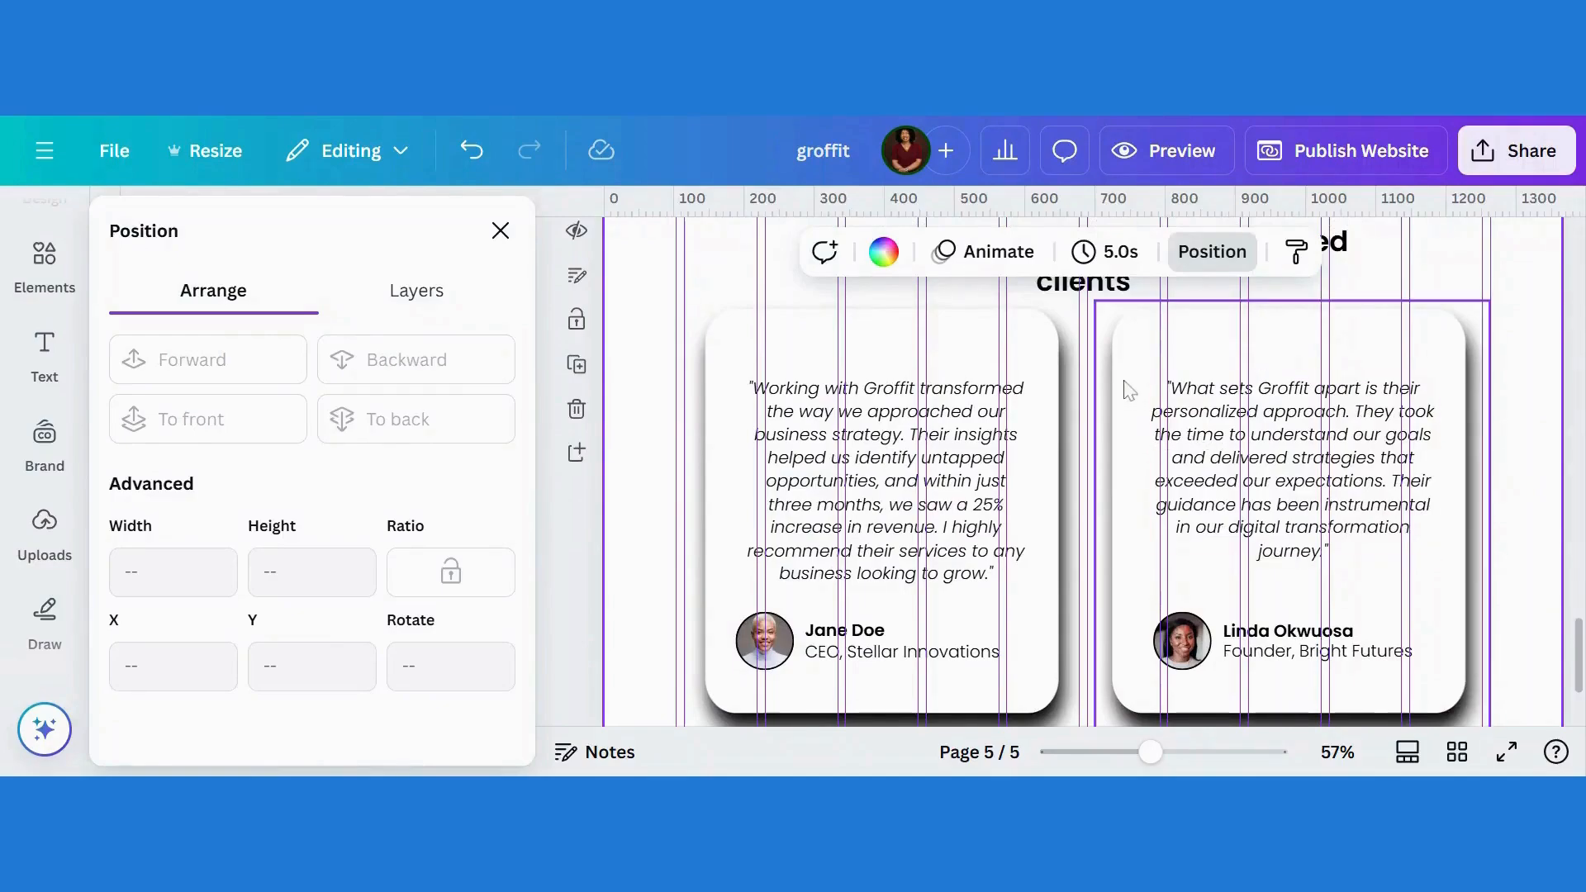
click(1027, 363)
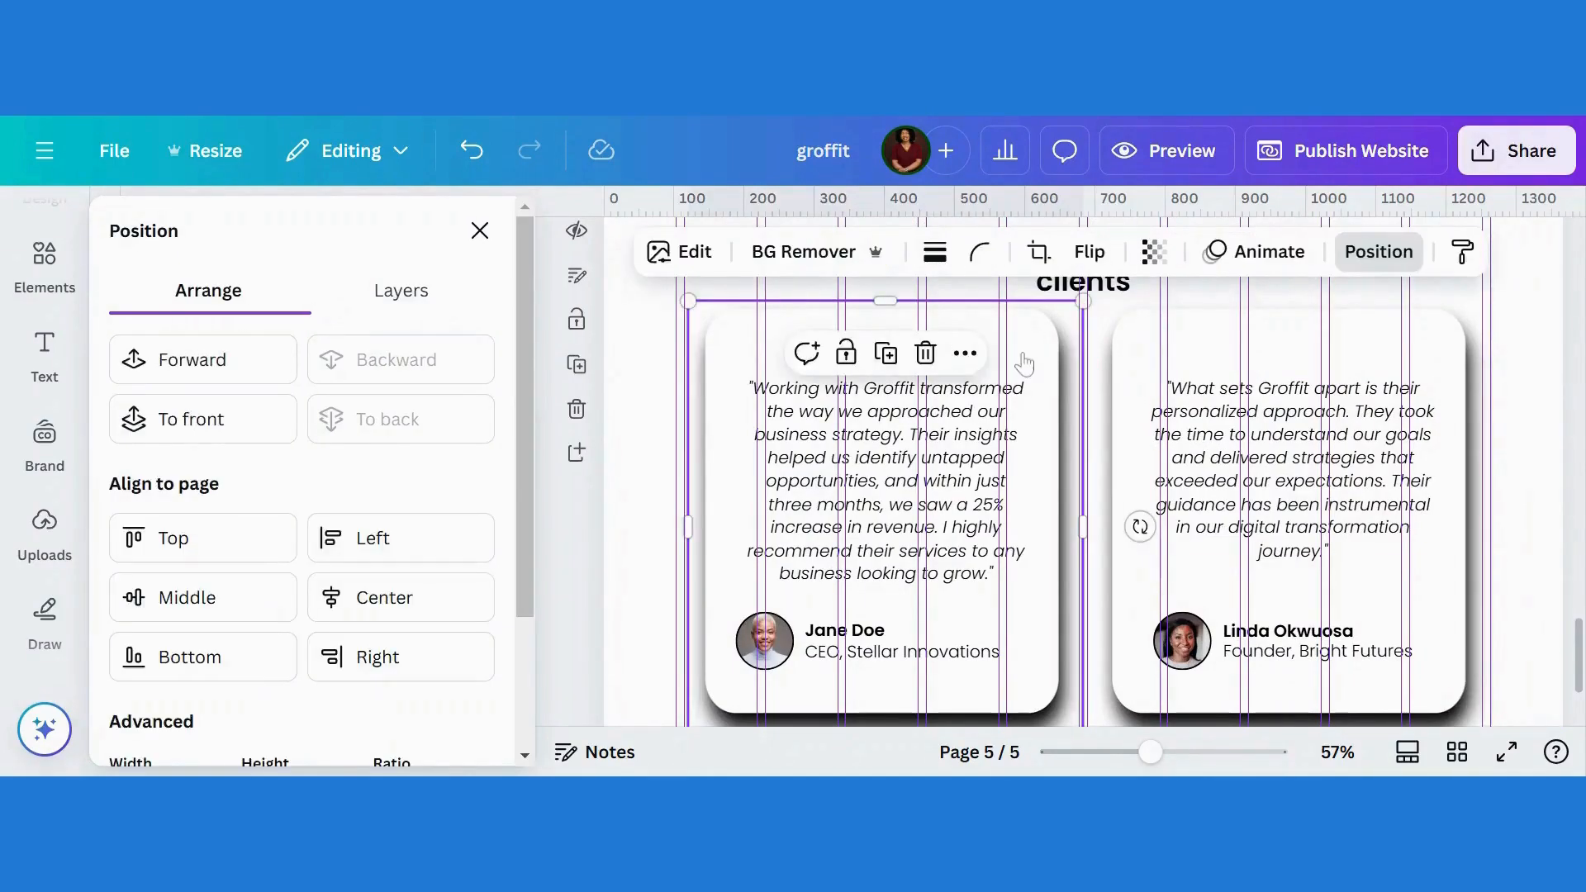
click(1148, 252)
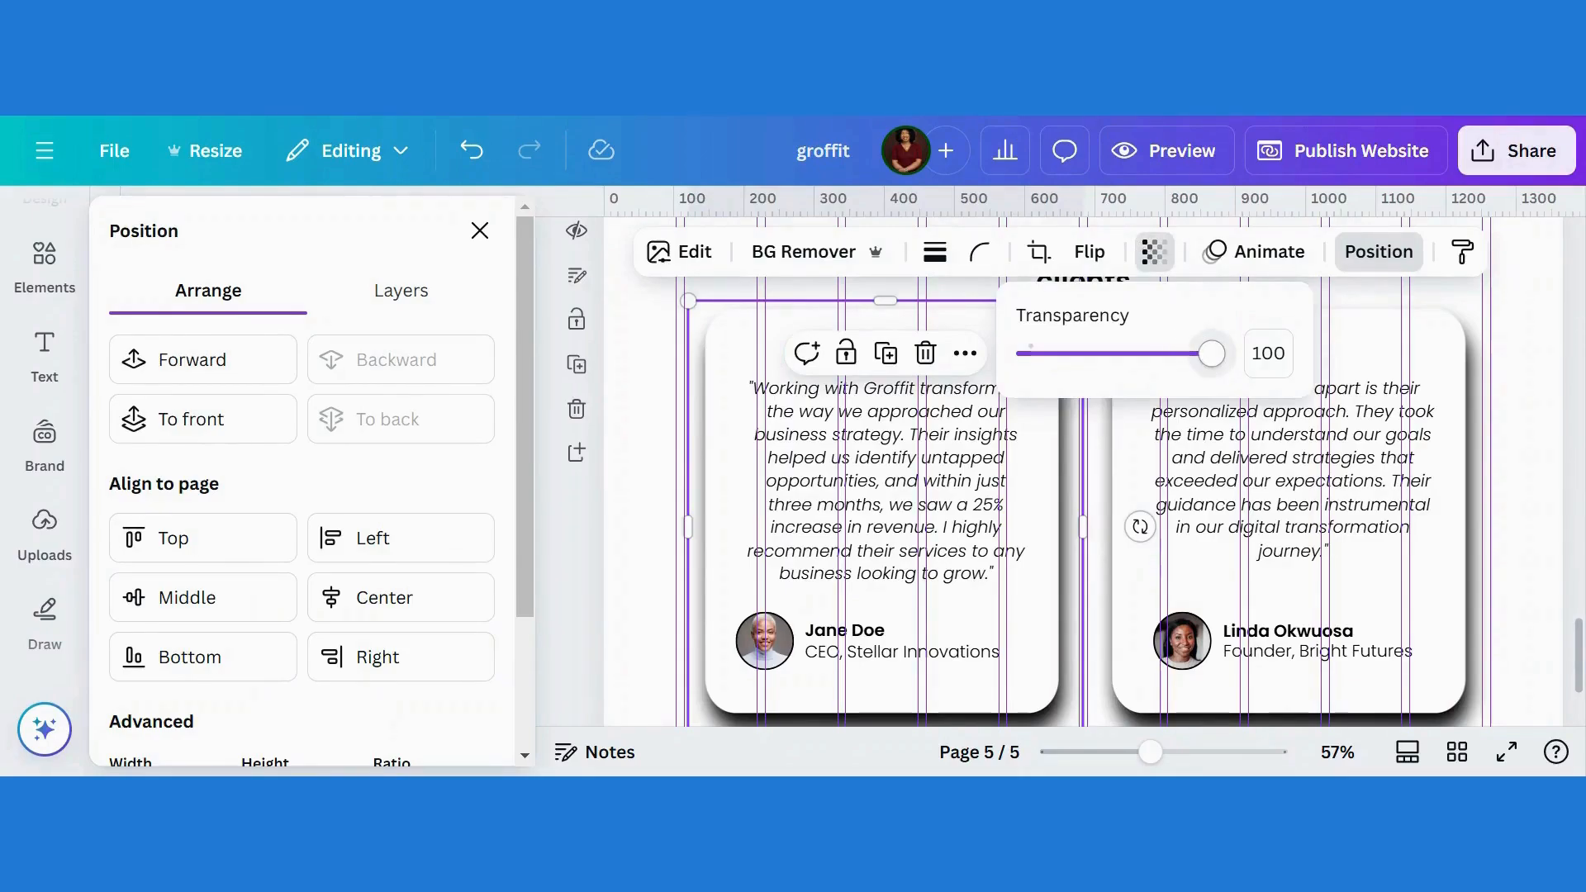
drag(1212, 354, 1092, 373)
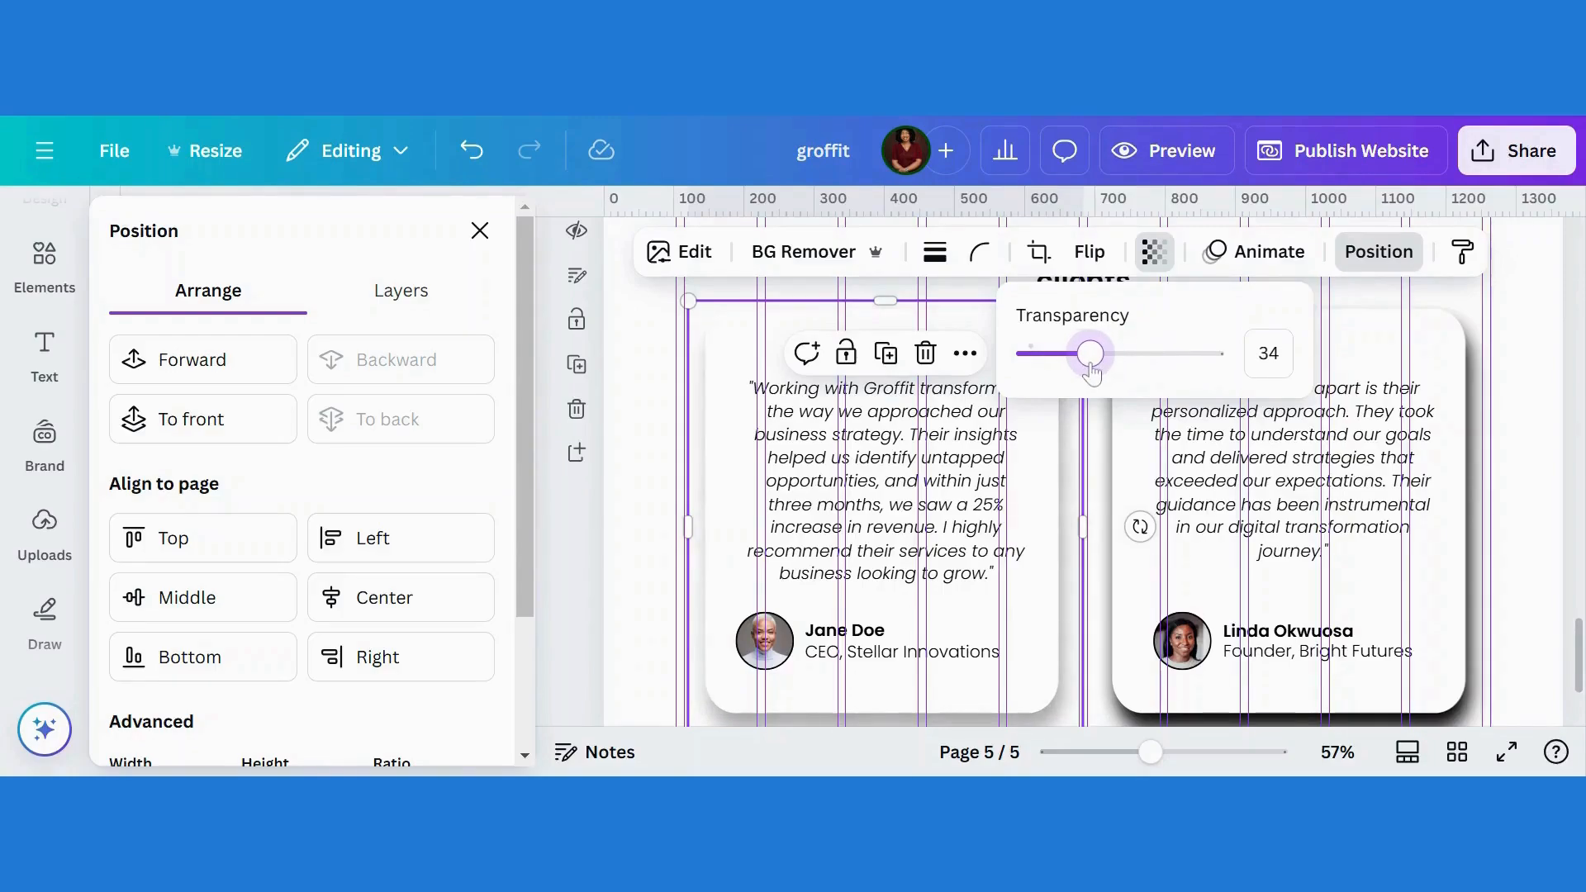
click(1269, 354)
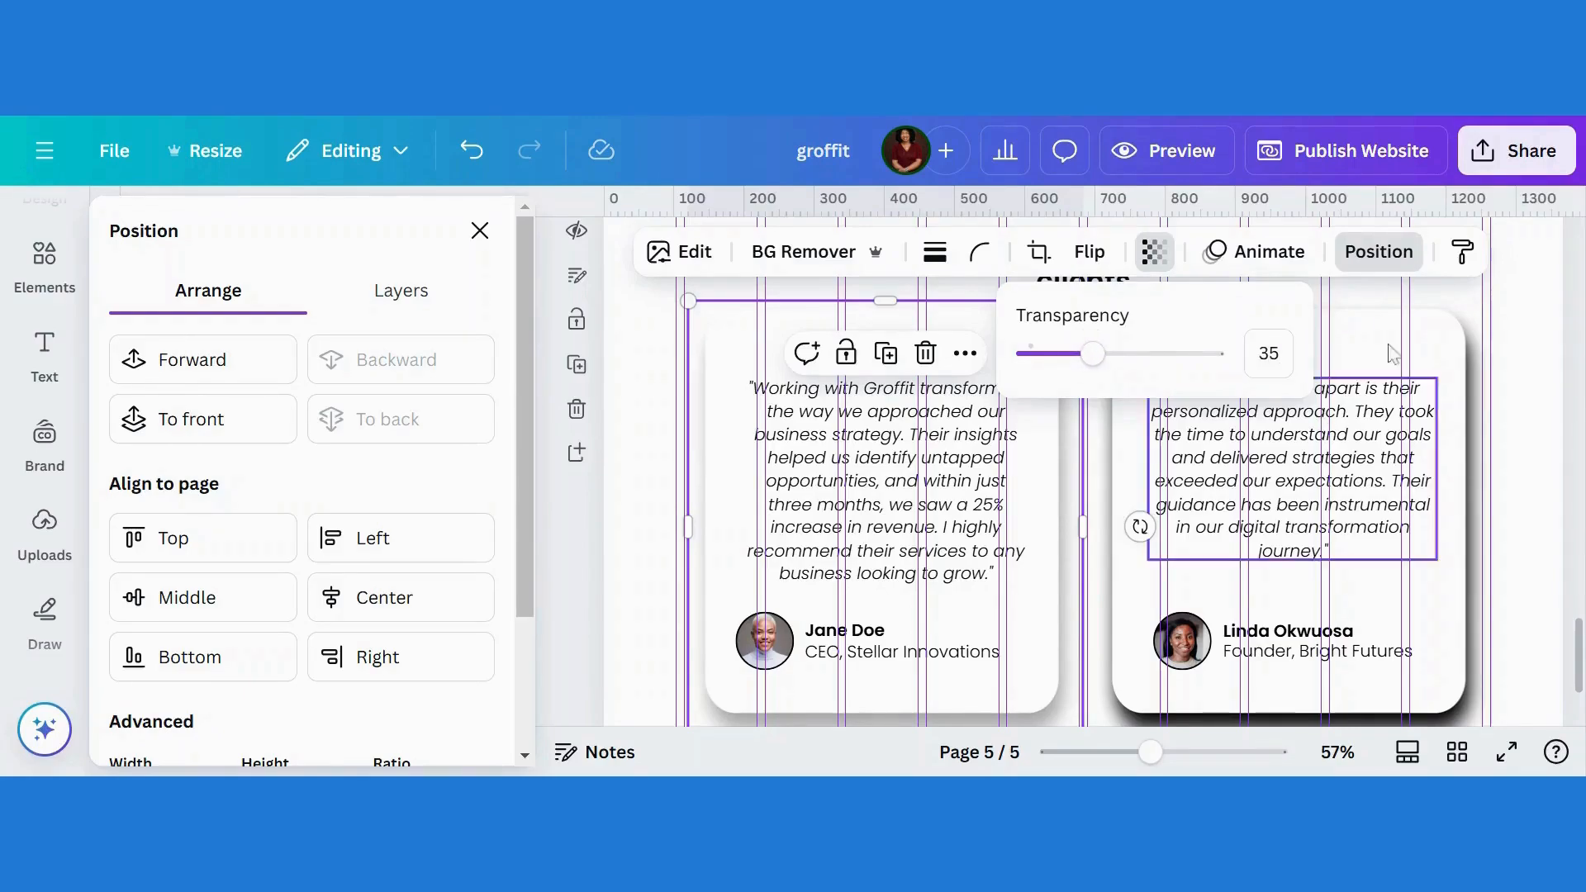
click(1462, 251)
click(1416, 327)
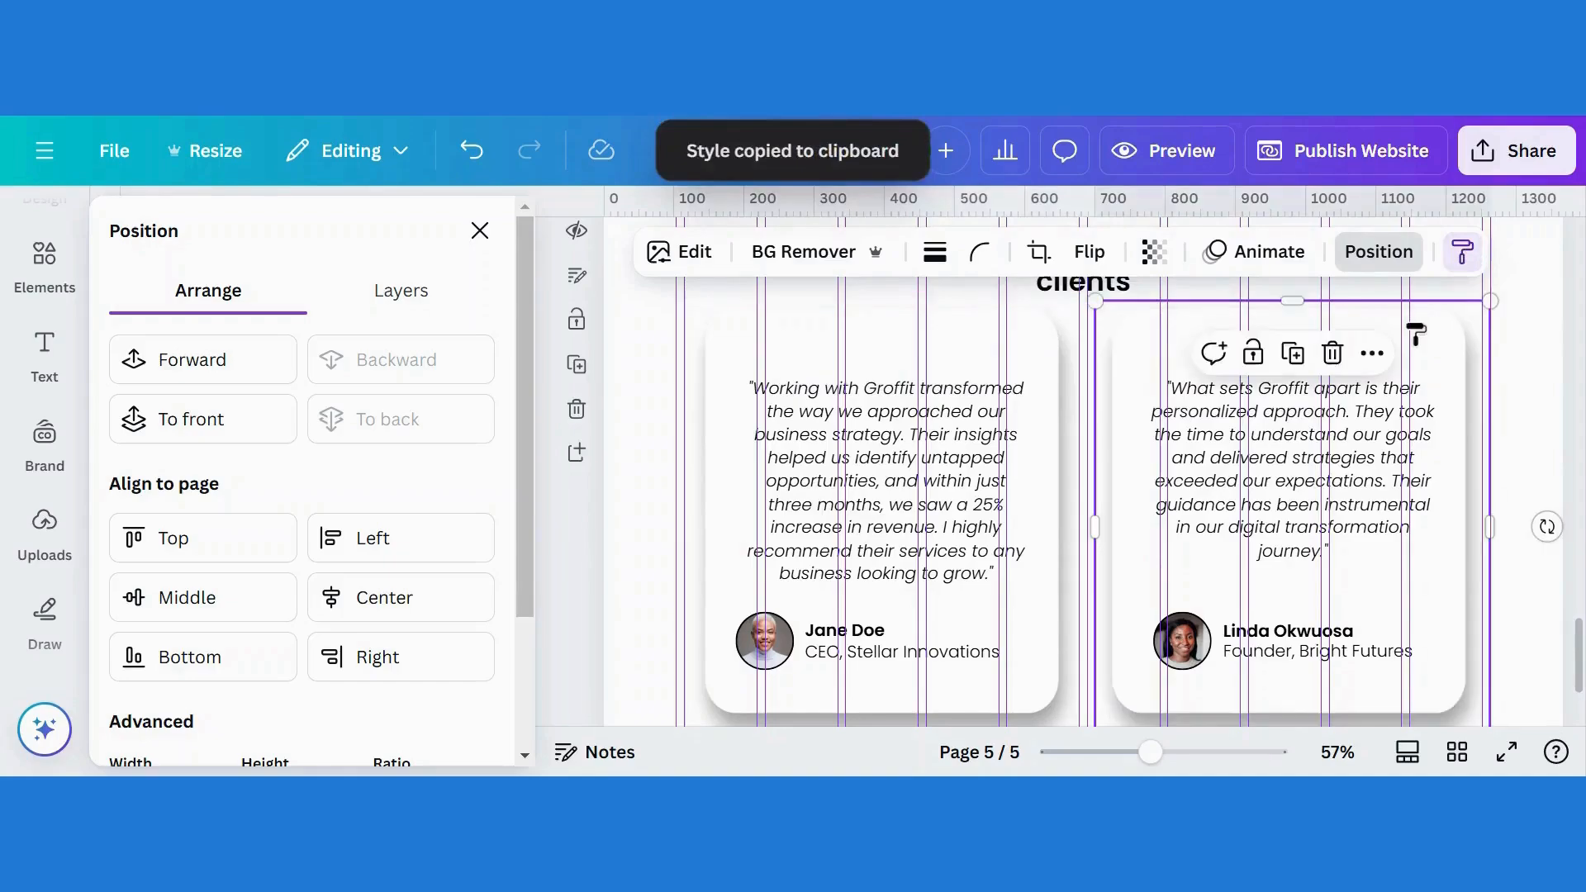
click(1566, 449)
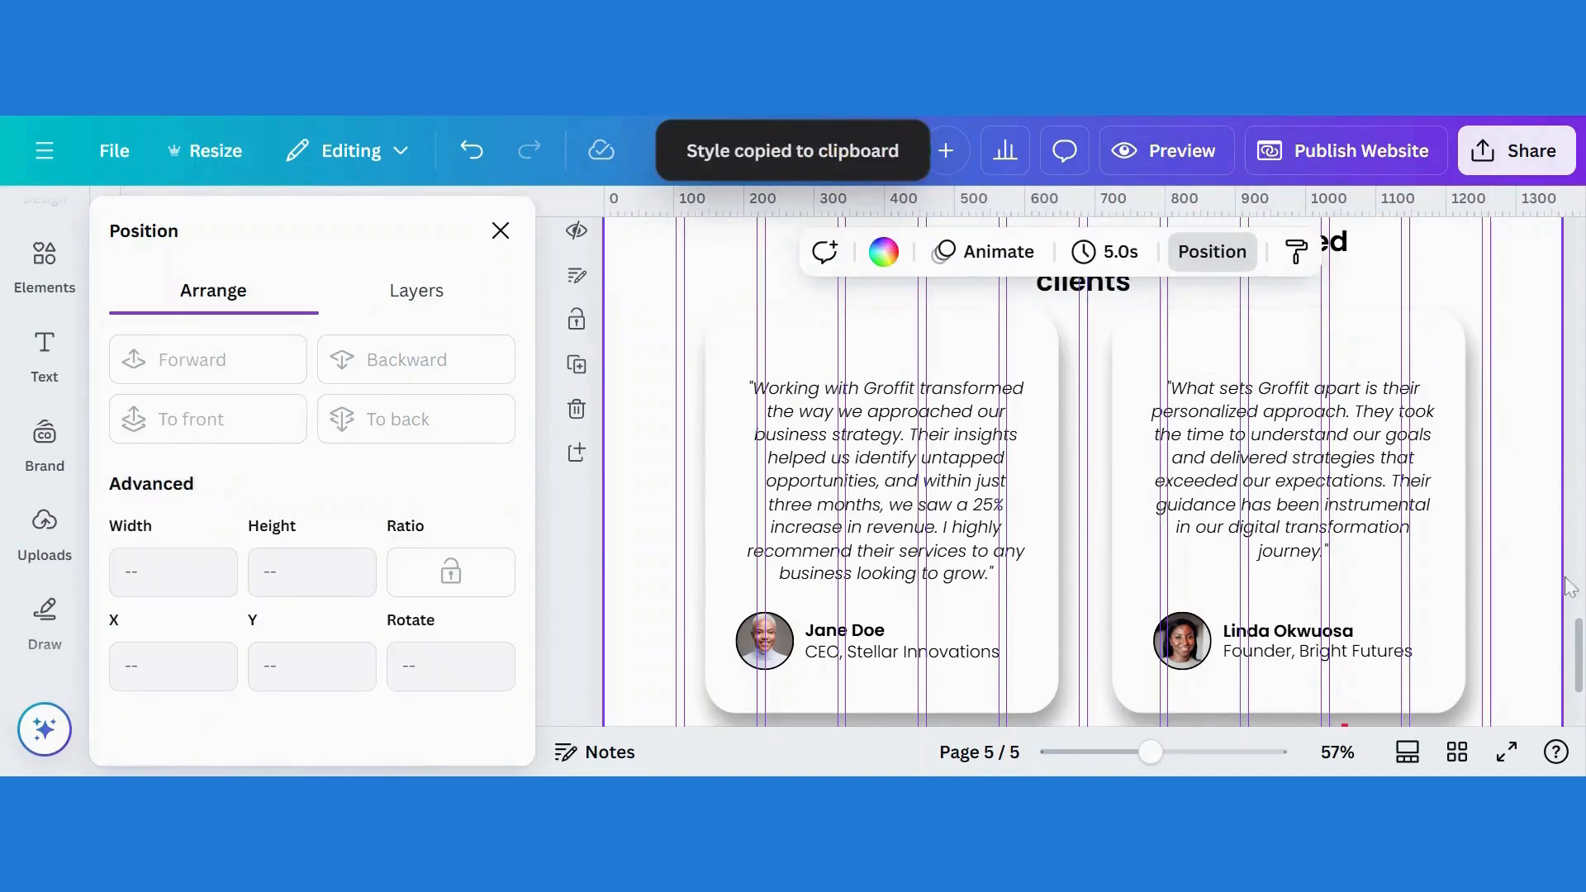
scroll(1576, 642, down, 2)
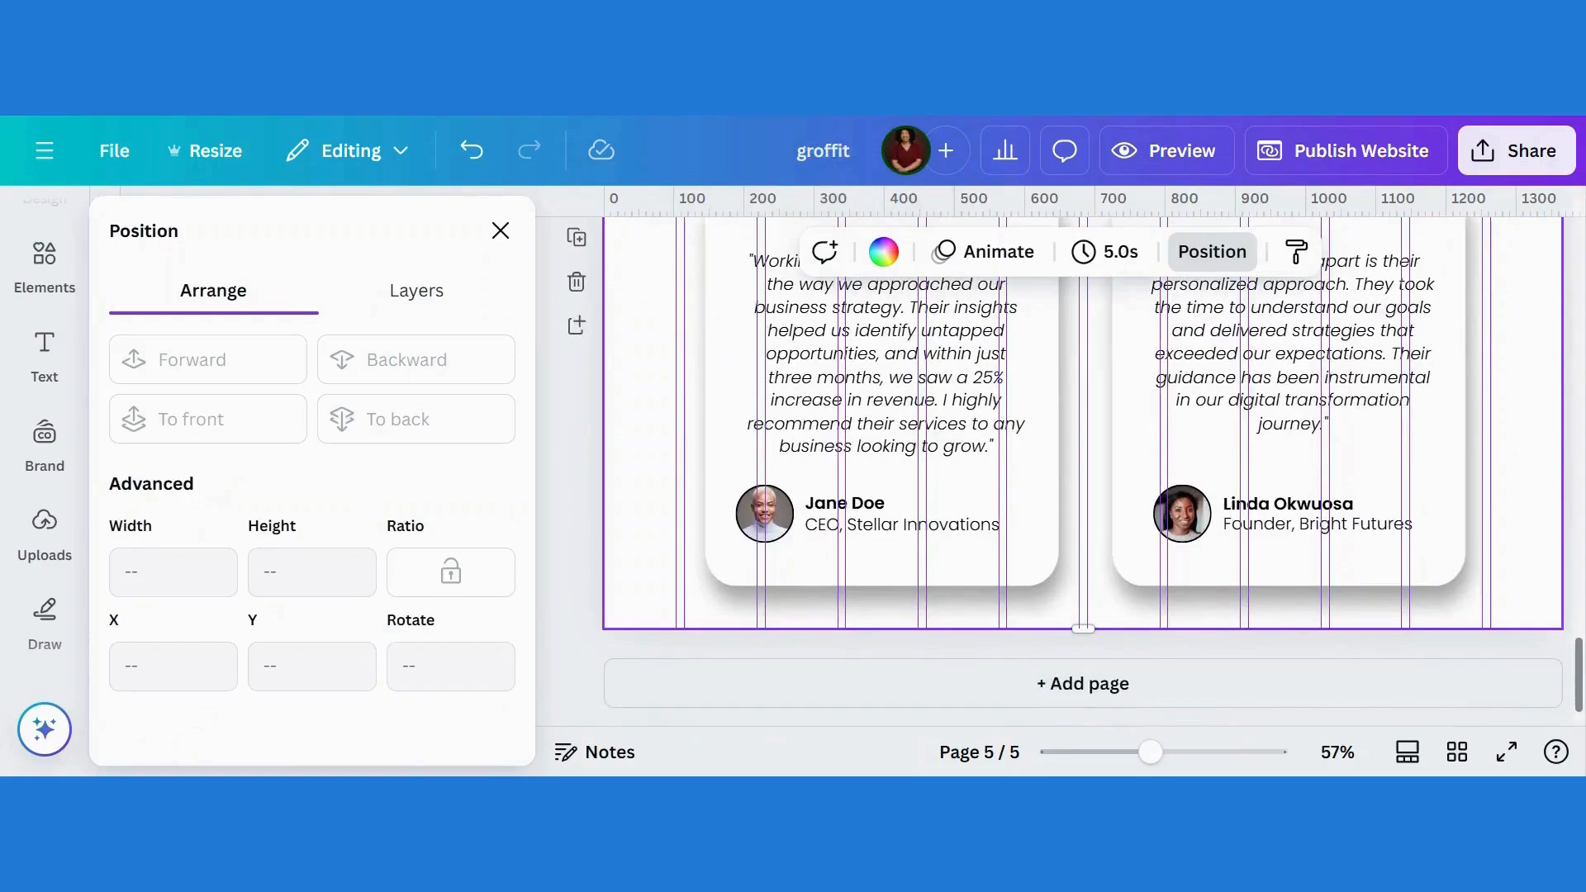
click(1061, 696)
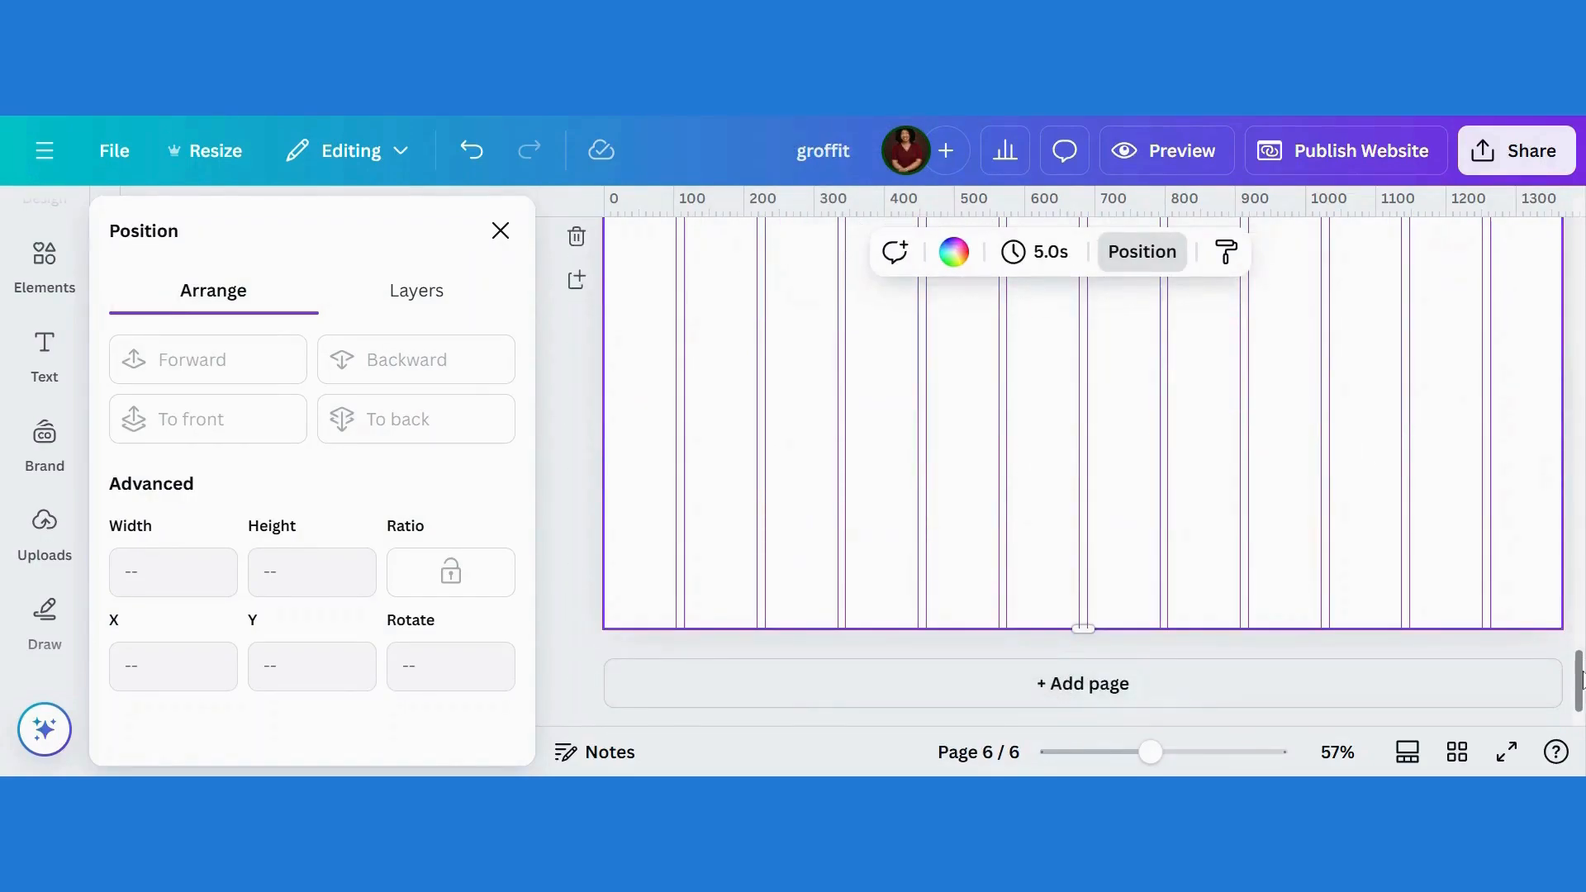
scroll(1580, 684, up, 3)
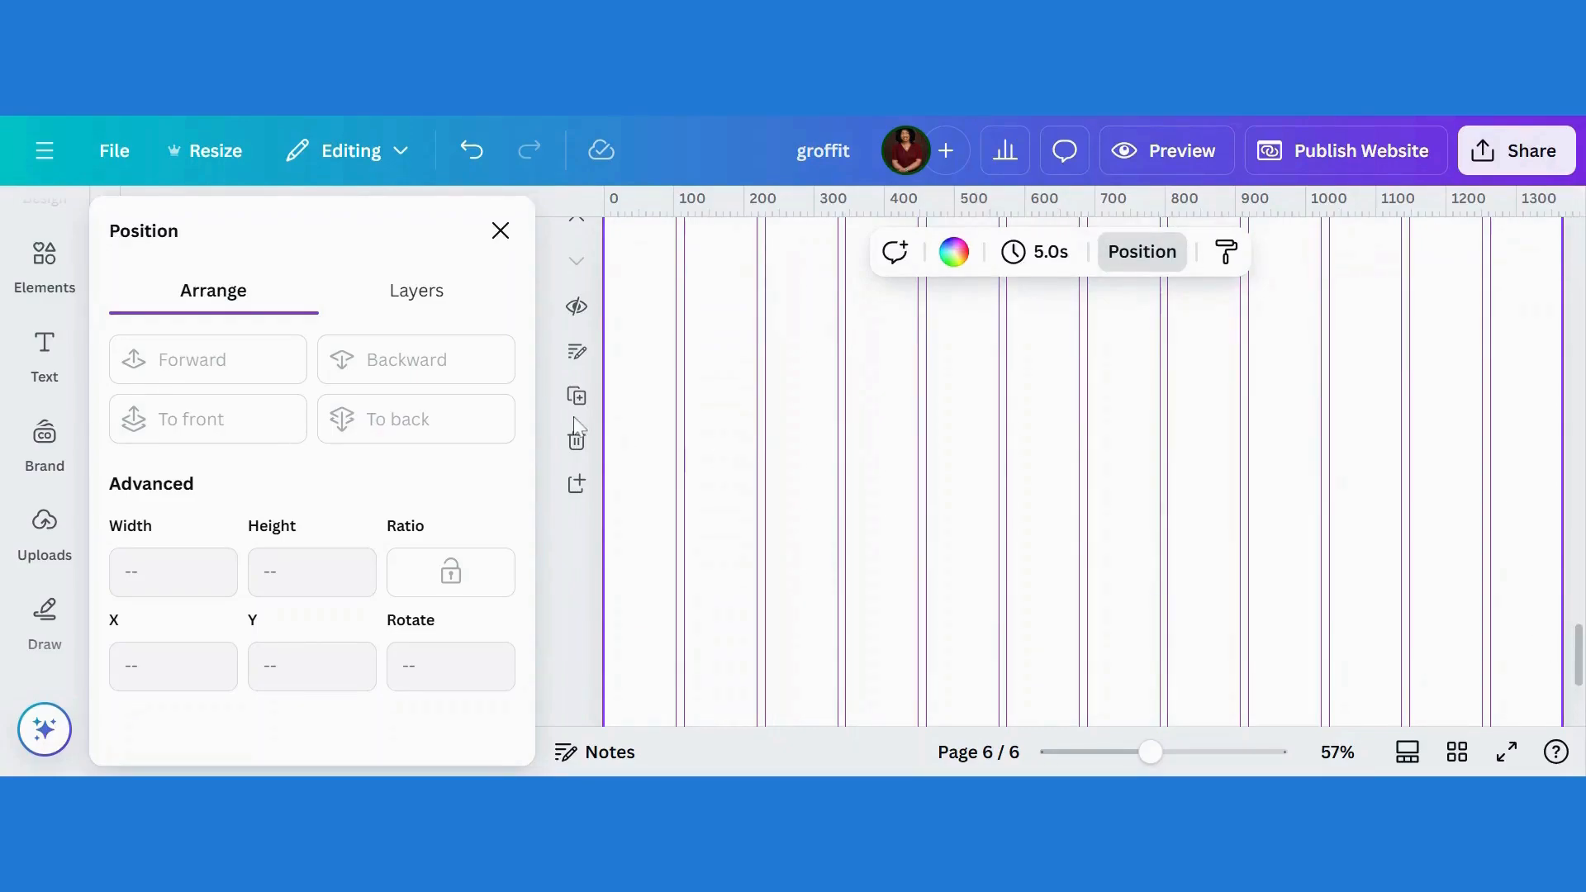
click(577, 441)
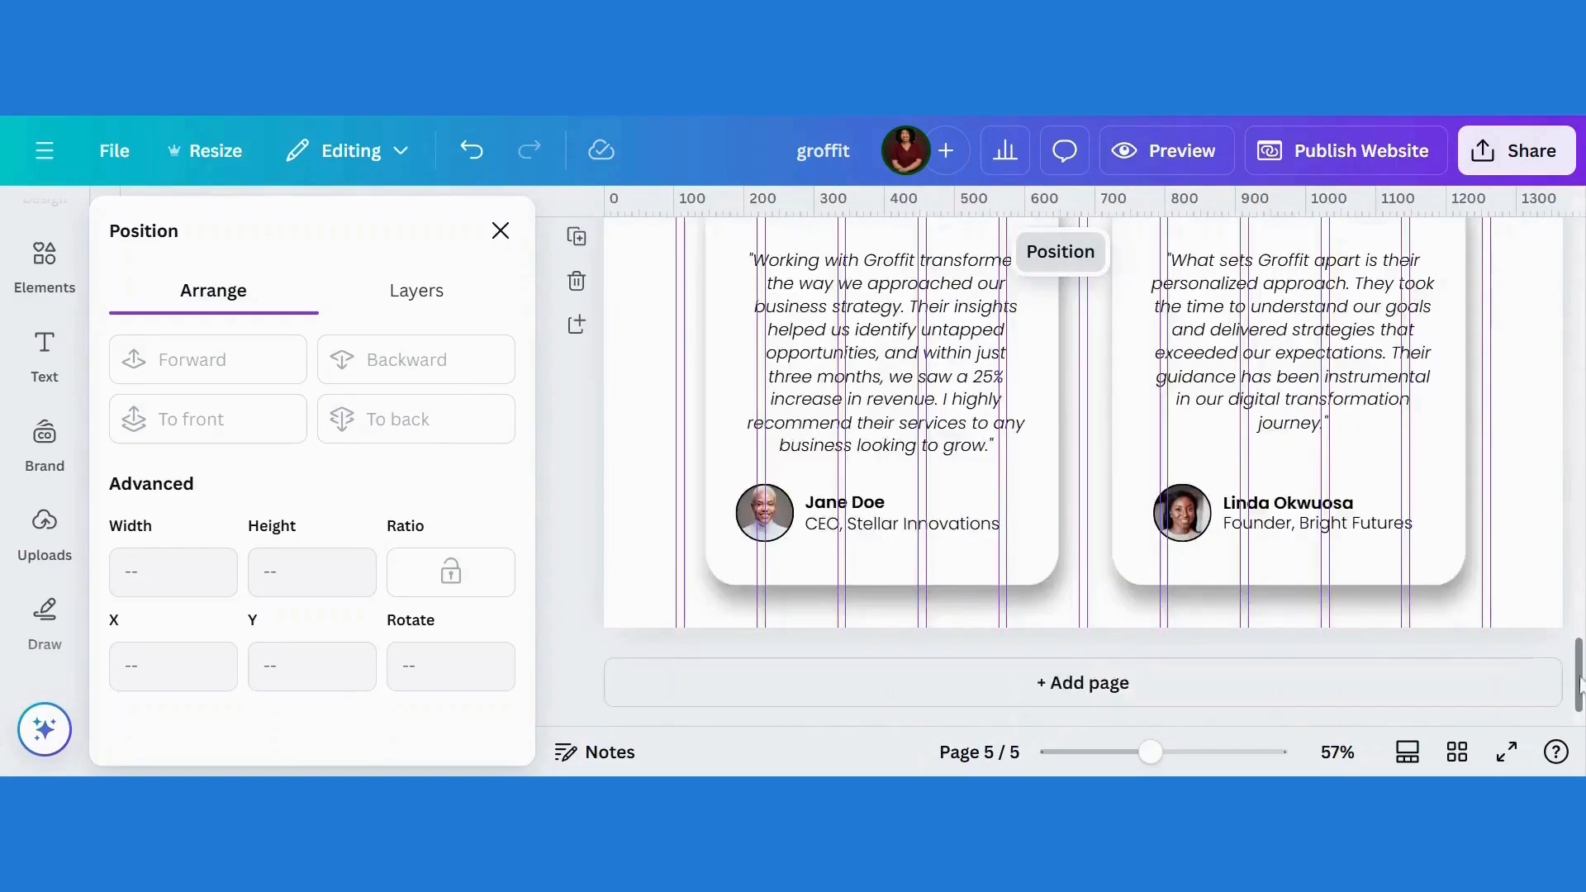
Step: Duplicate page 4, the "From strategy to delivery, on time every time." section, and move the copy below the testimonials as the last page
scroll(1578, 694, up, 10)
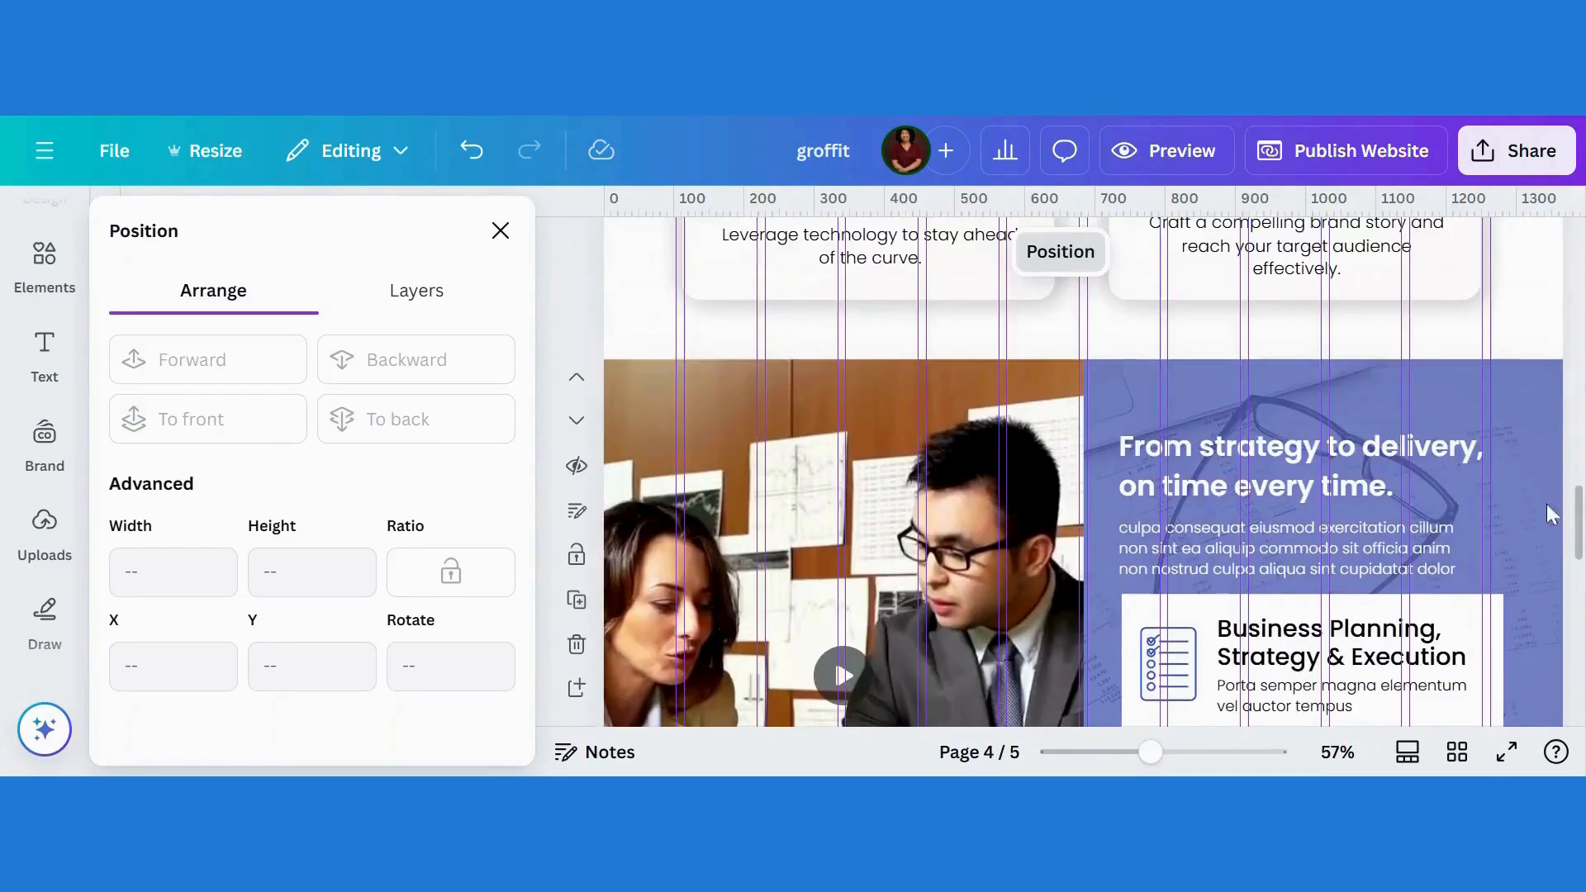
click(1484, 416)
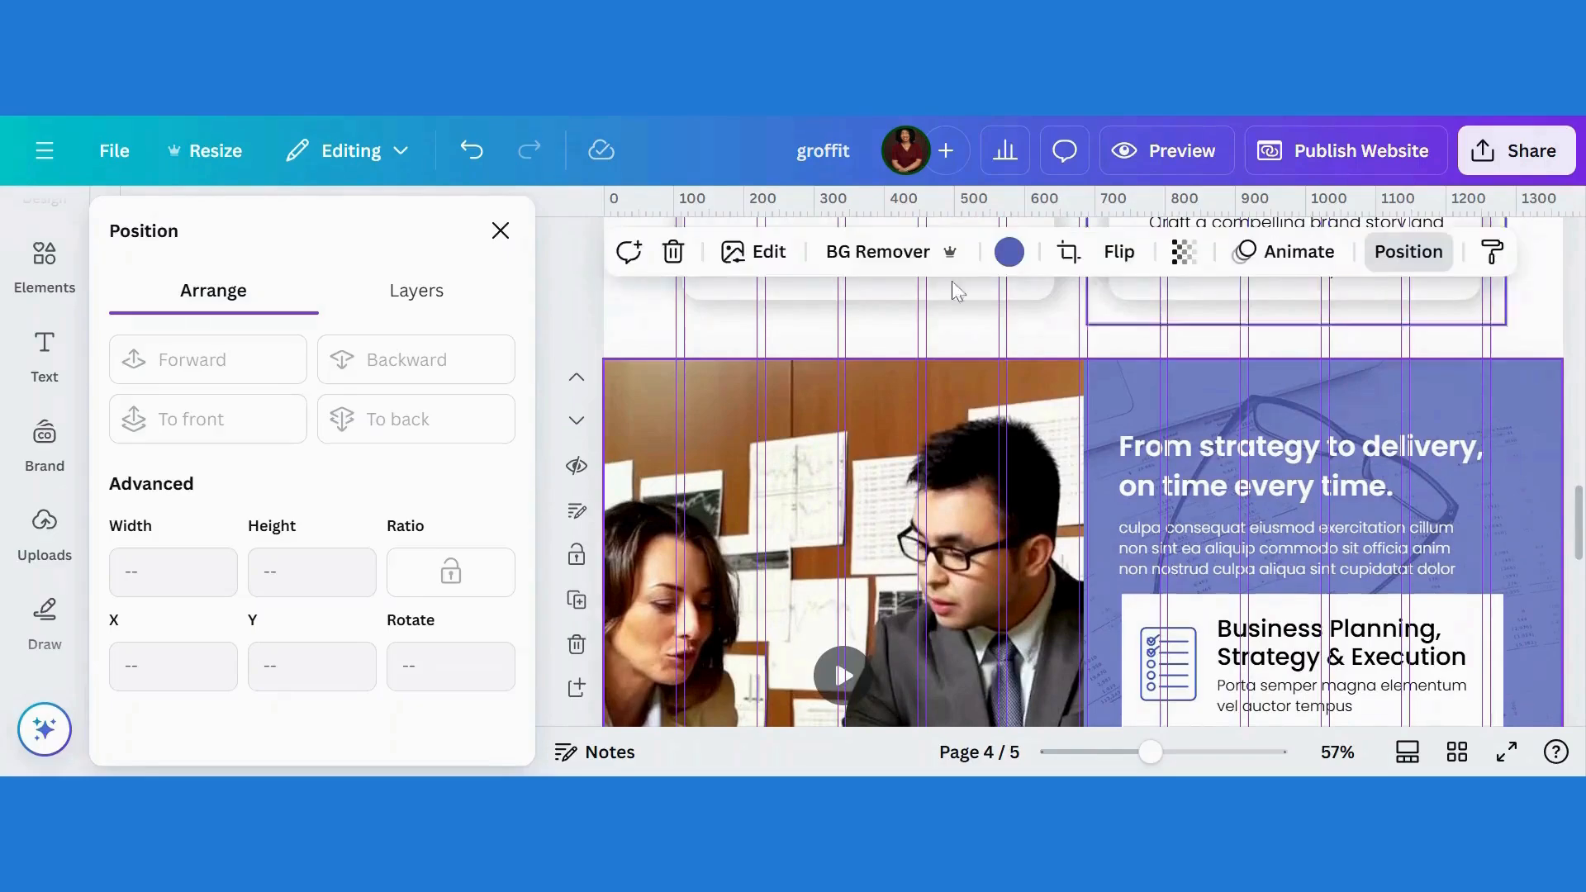
click(577, 599)
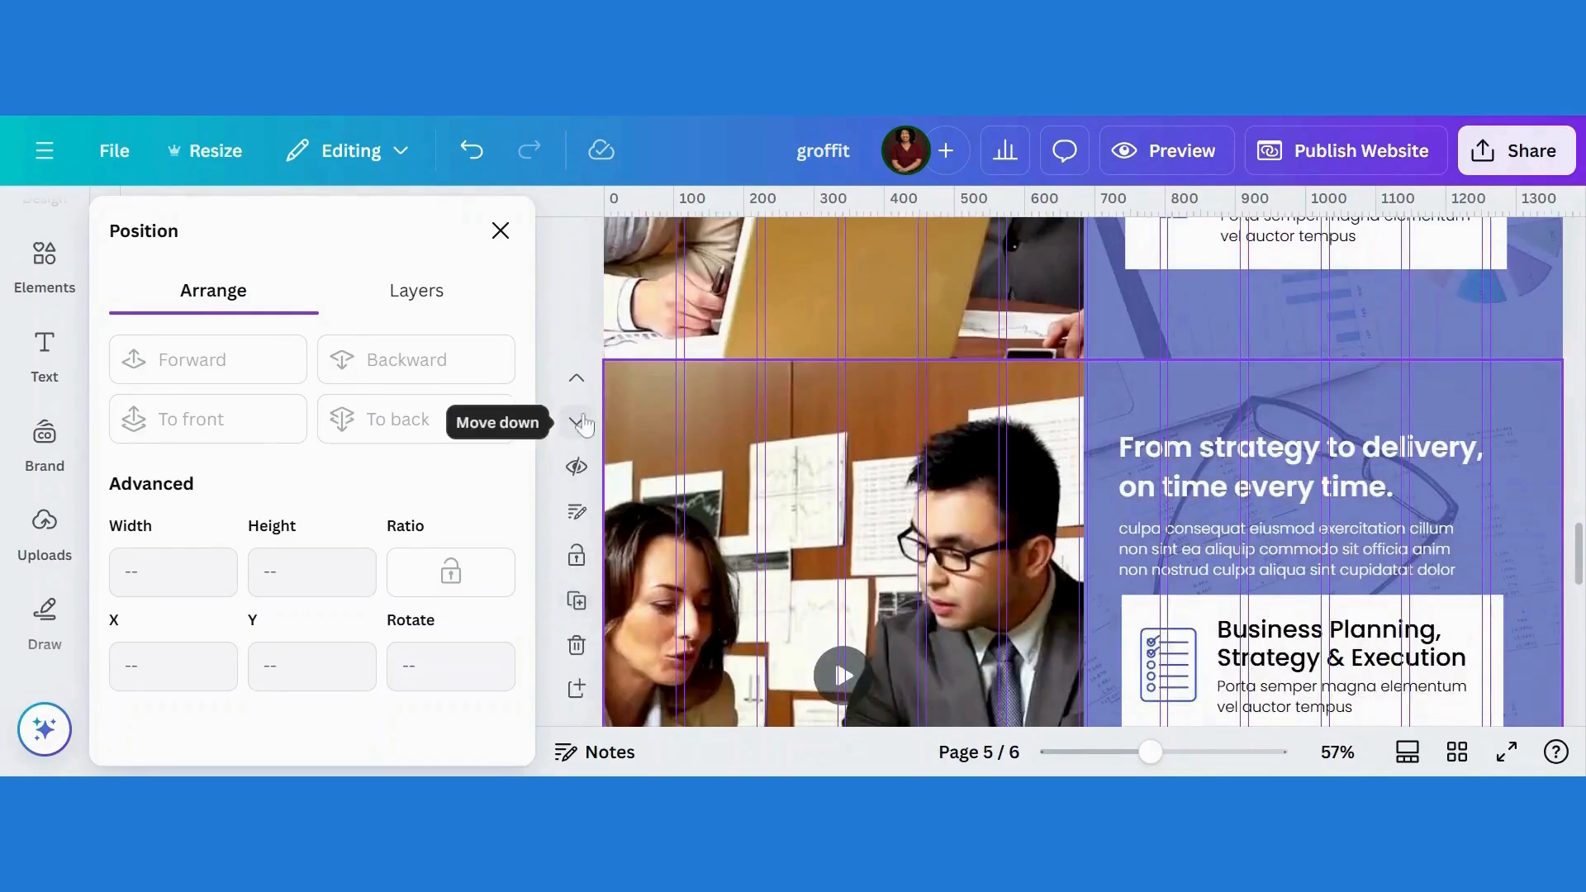
click(578, 423)
Step: Delete the video grid and the two white service cards with their icons and texts from page 6
click(941, 442)
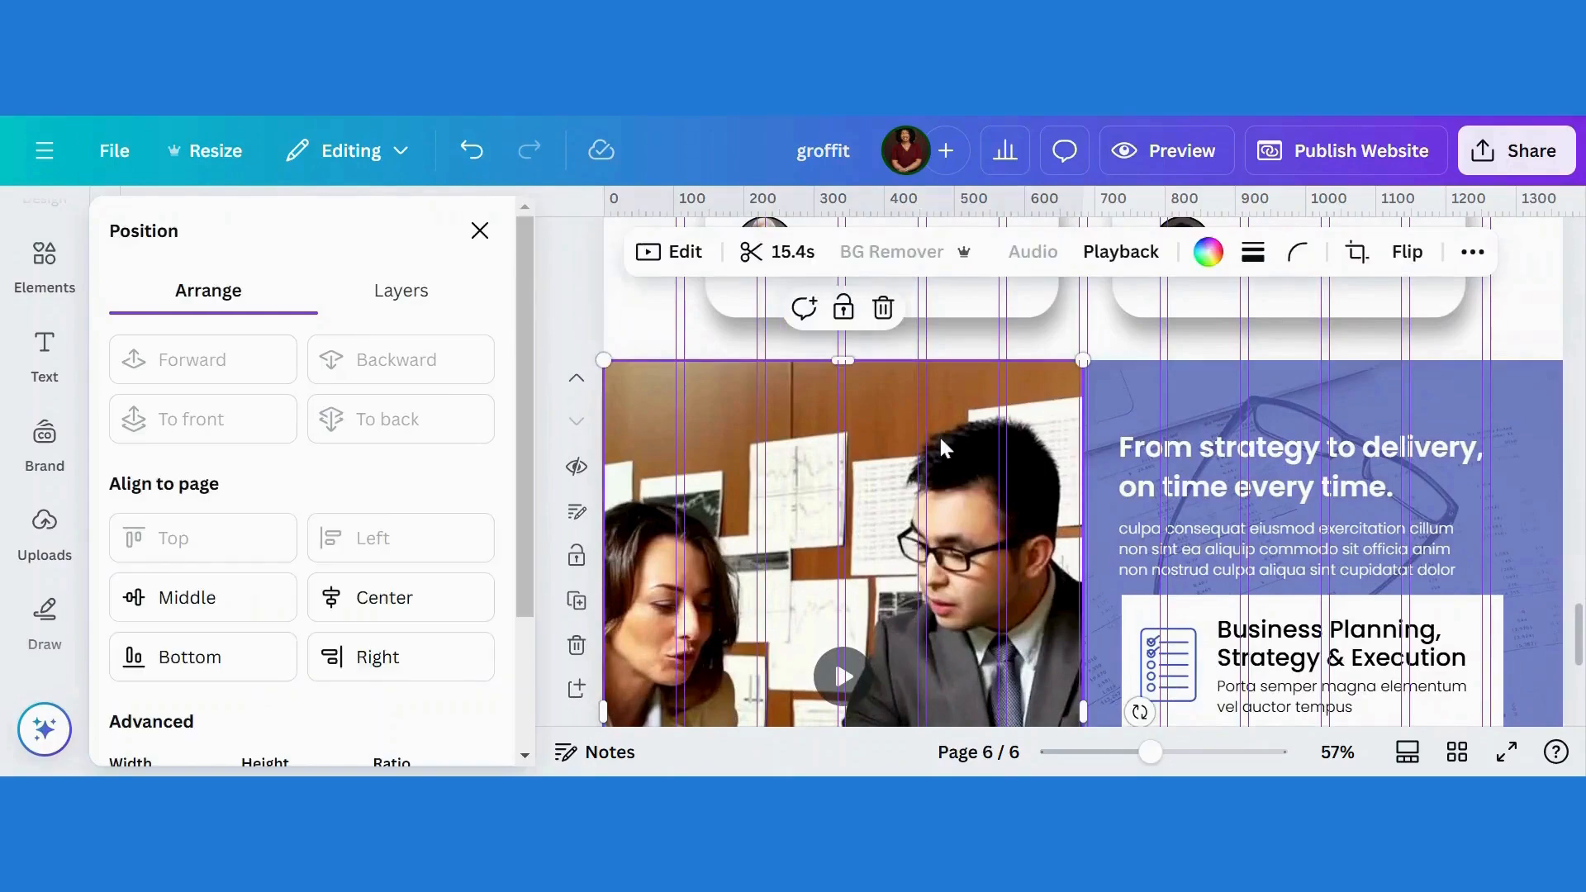
click(883, 309)
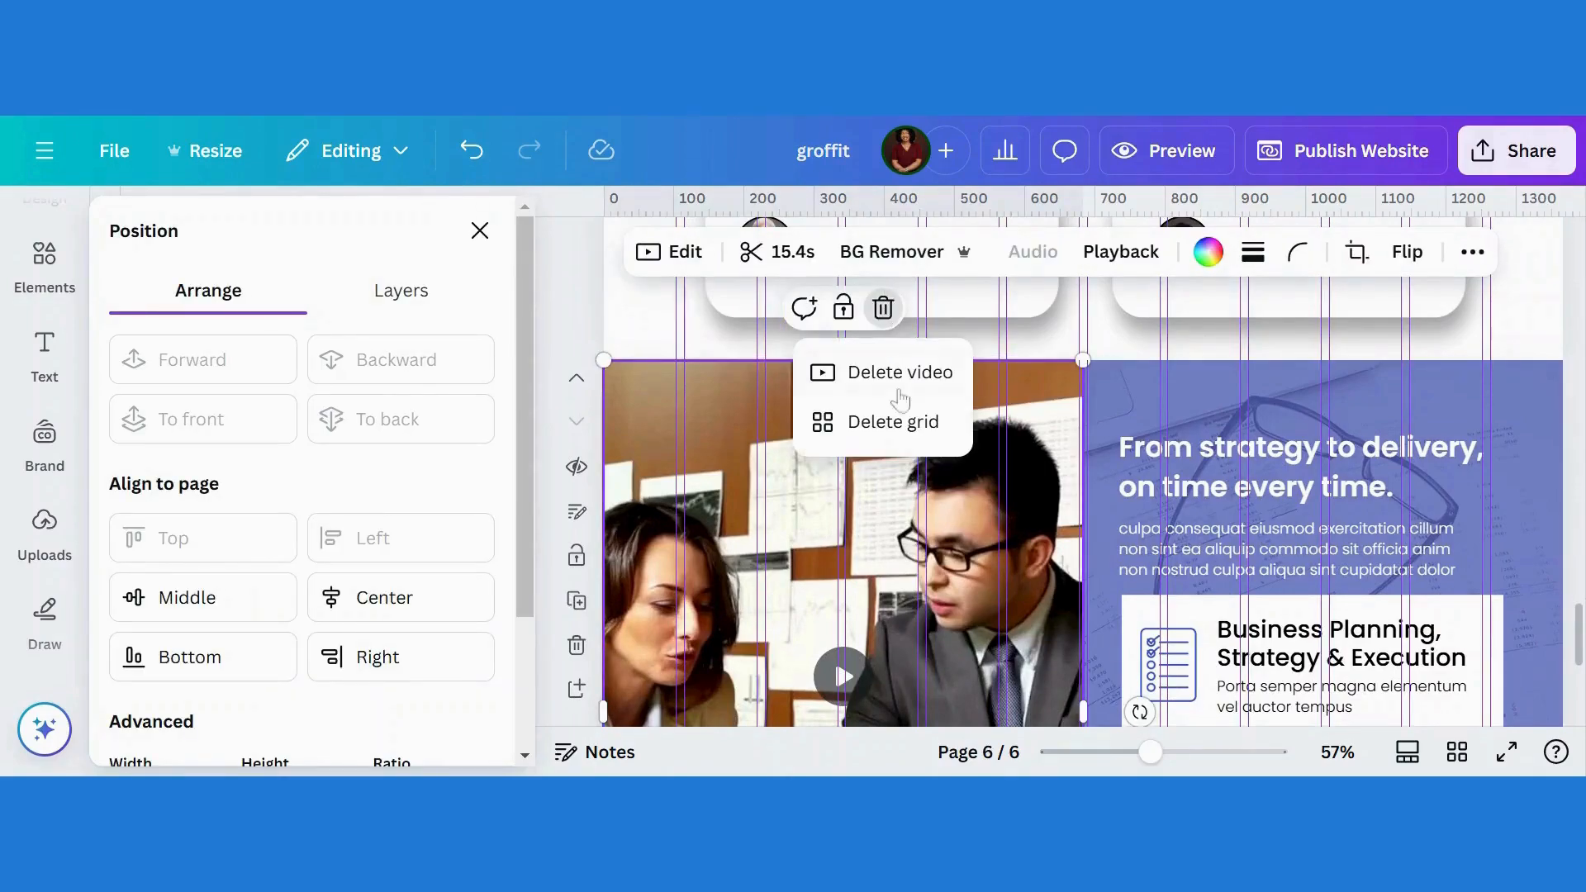
click(896, 423)
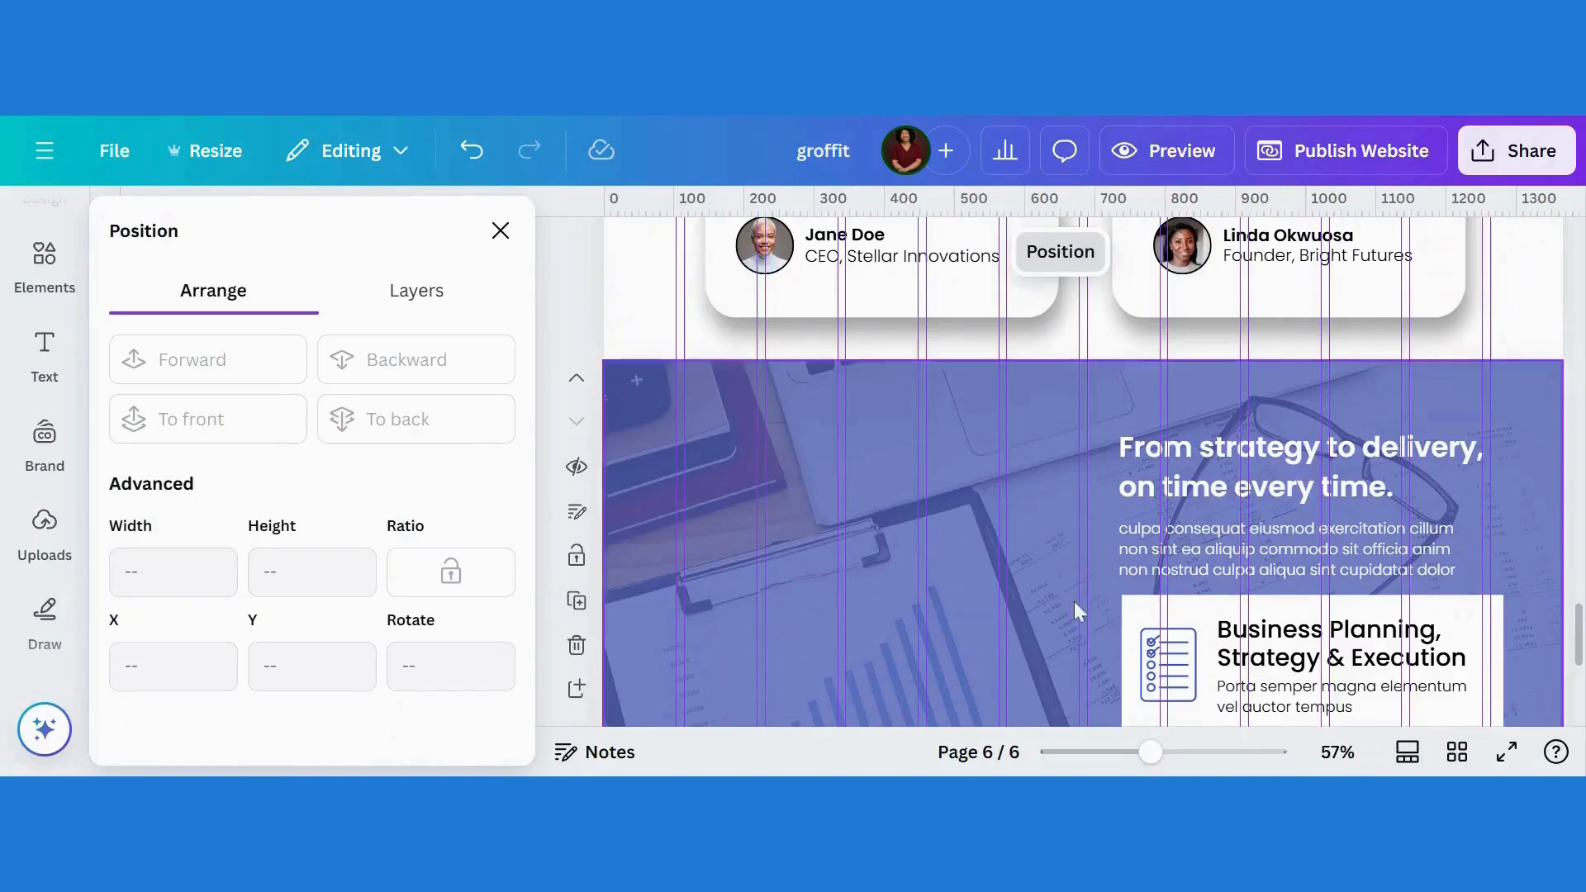
scroll(995, 339, down, 3)
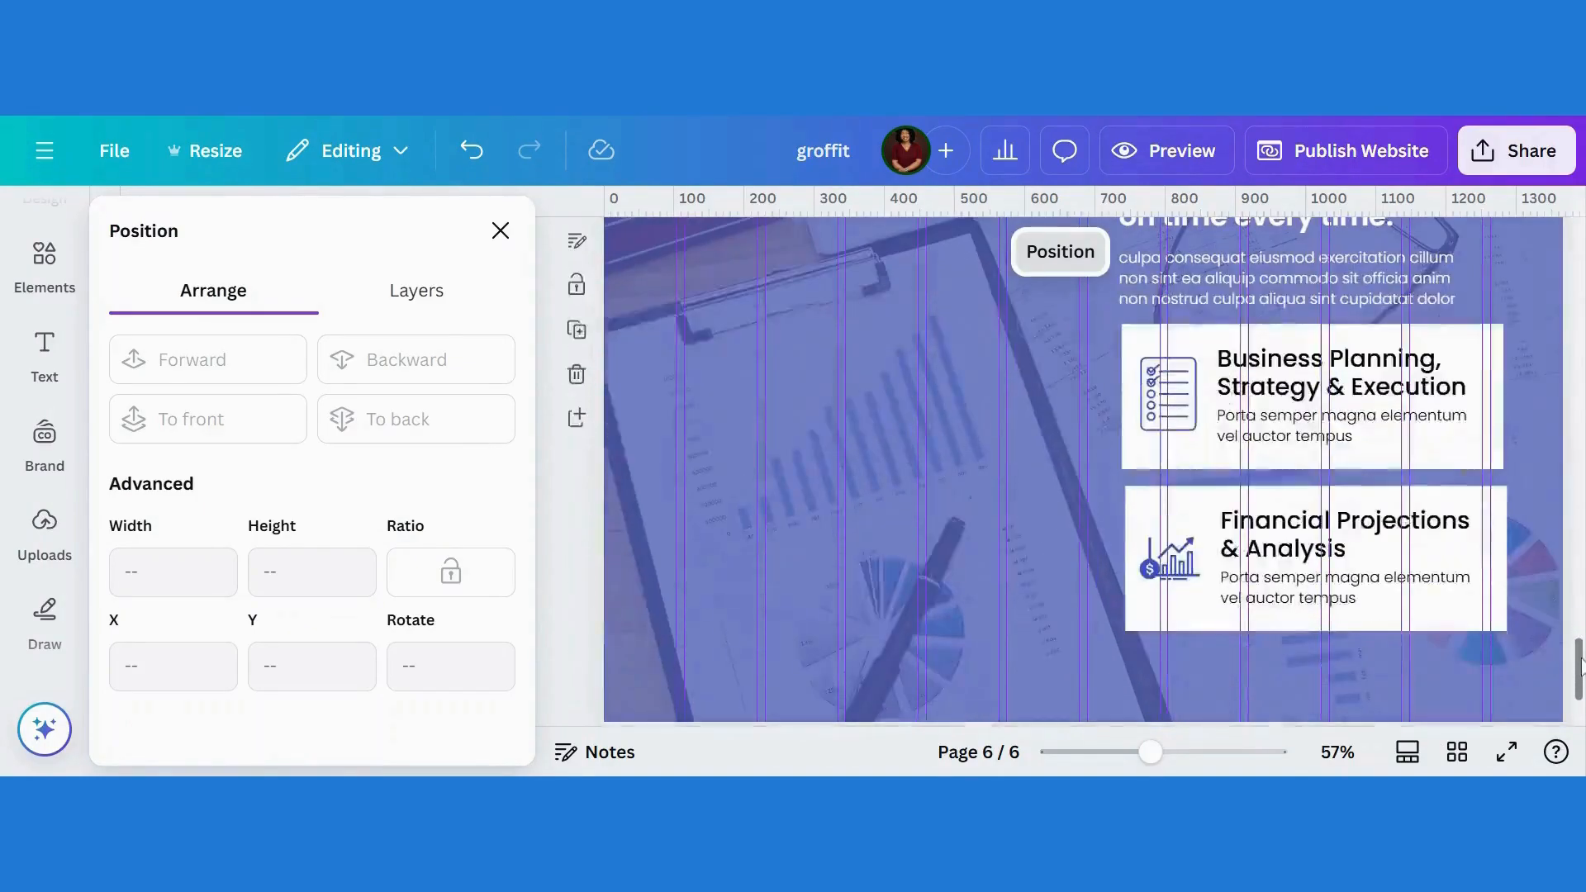
drag(1087, 358, 1314, 600)
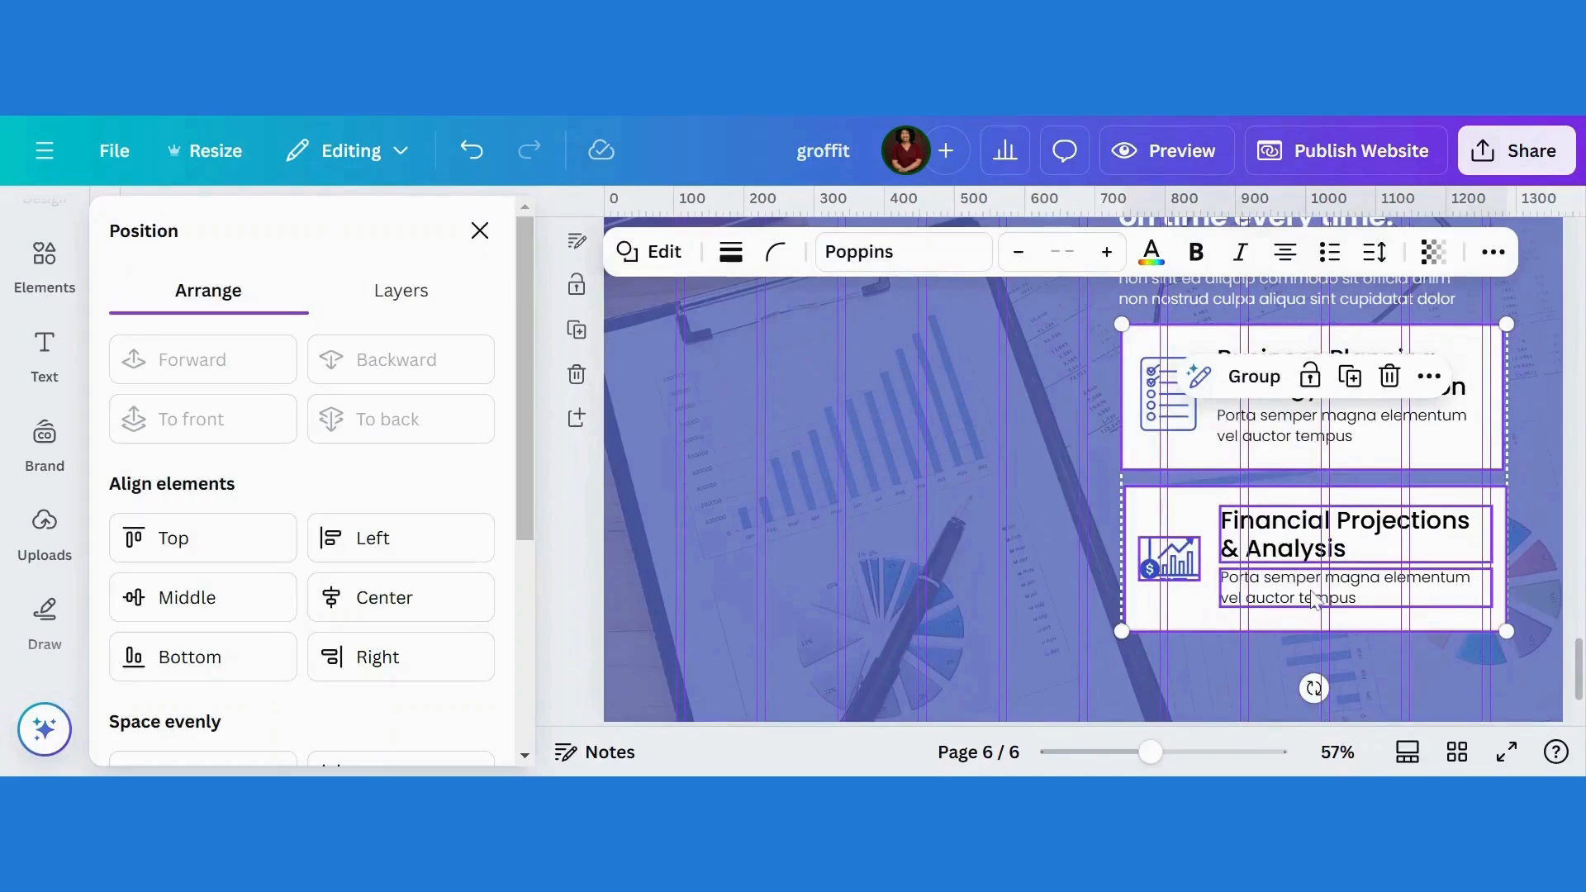
key(Delete)
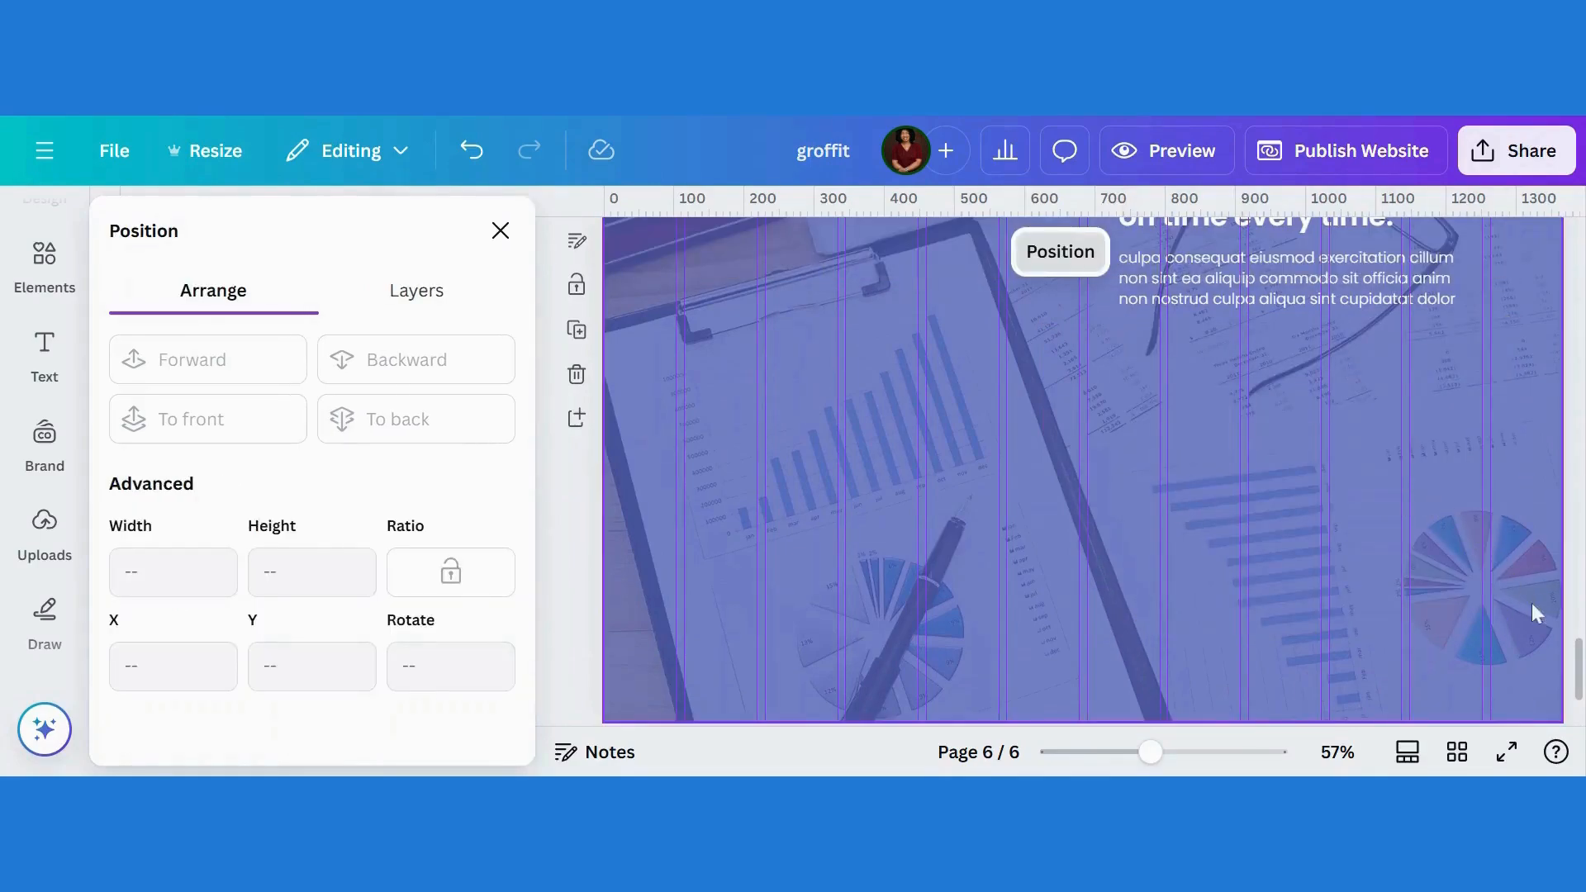
Step: Move the heading and its paragraph on page 6 together to the left half of the page, lined up with the left margin guide
scroll(1579, 690, up, 3)
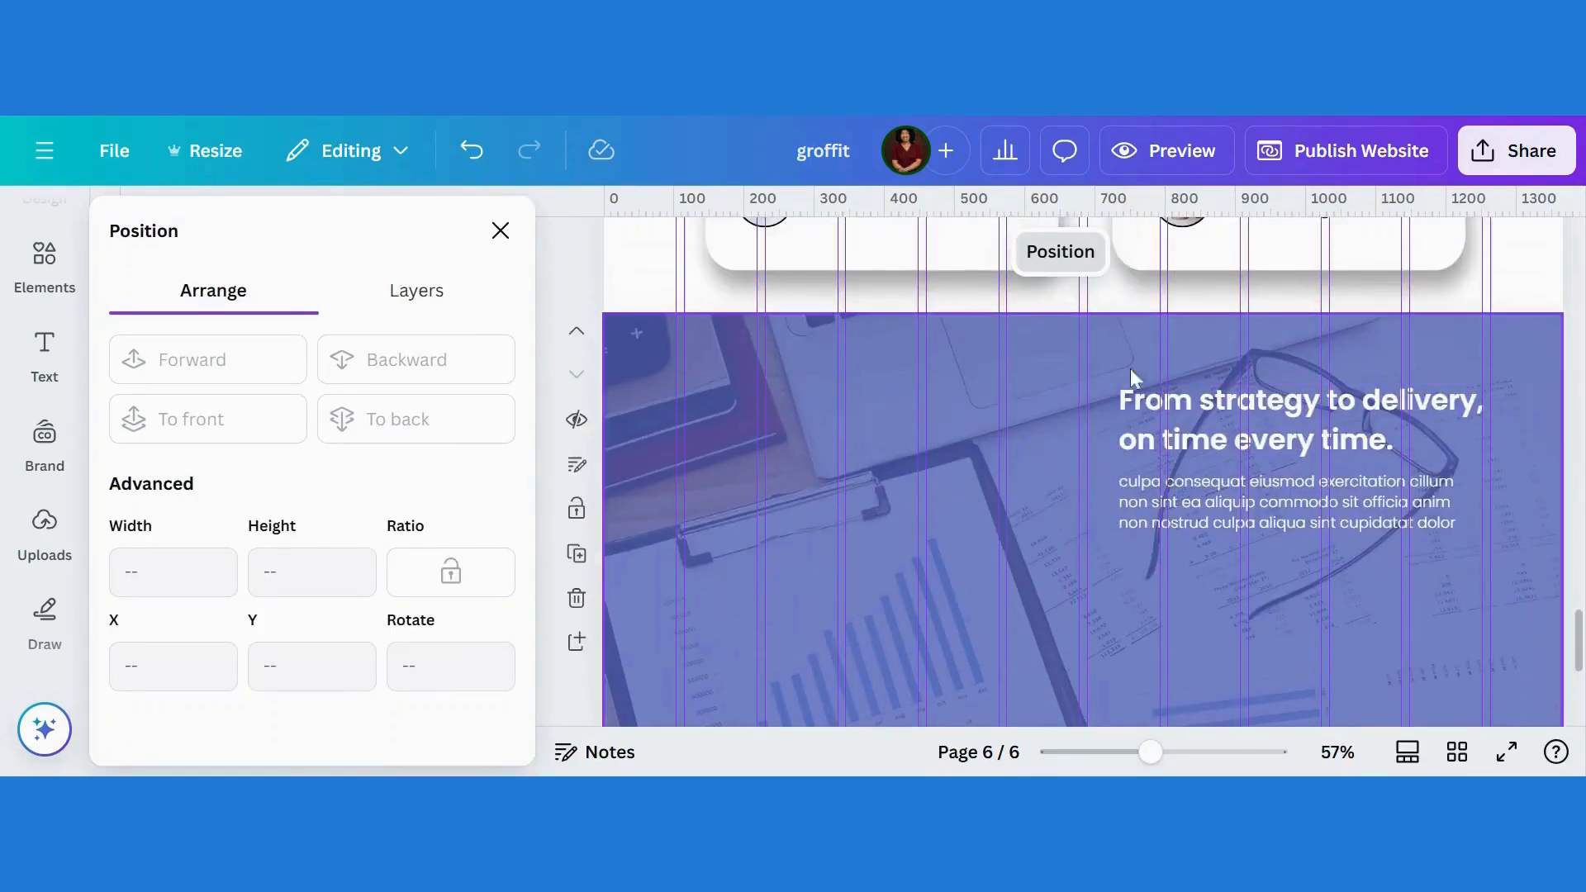
click(1139, 404)
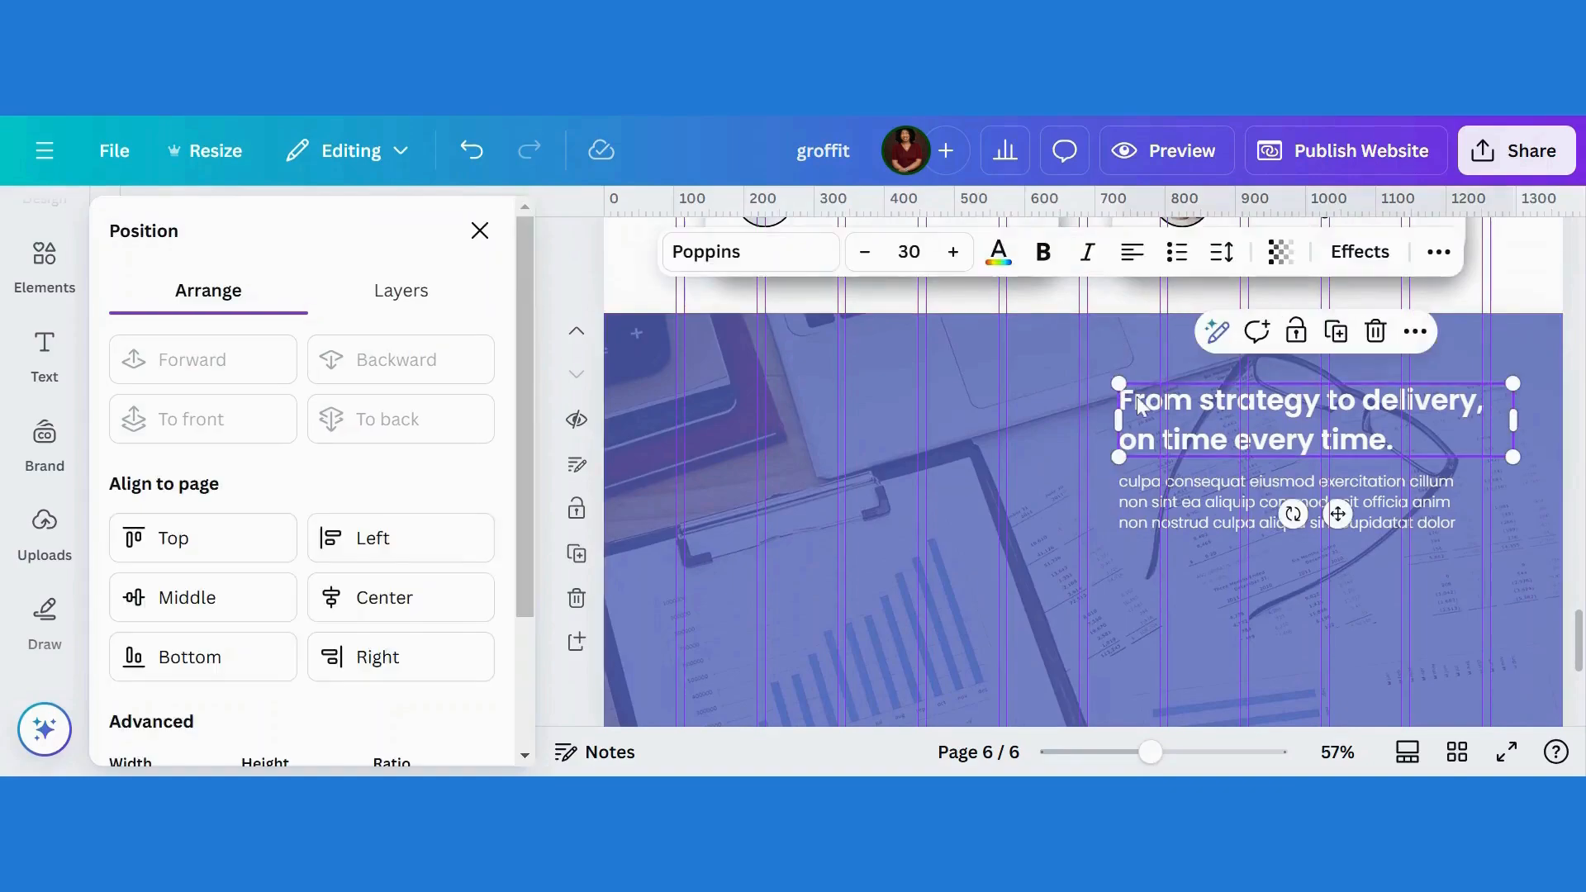
shift+click(1160, 506)
drag(1177, 431, 746, 585)
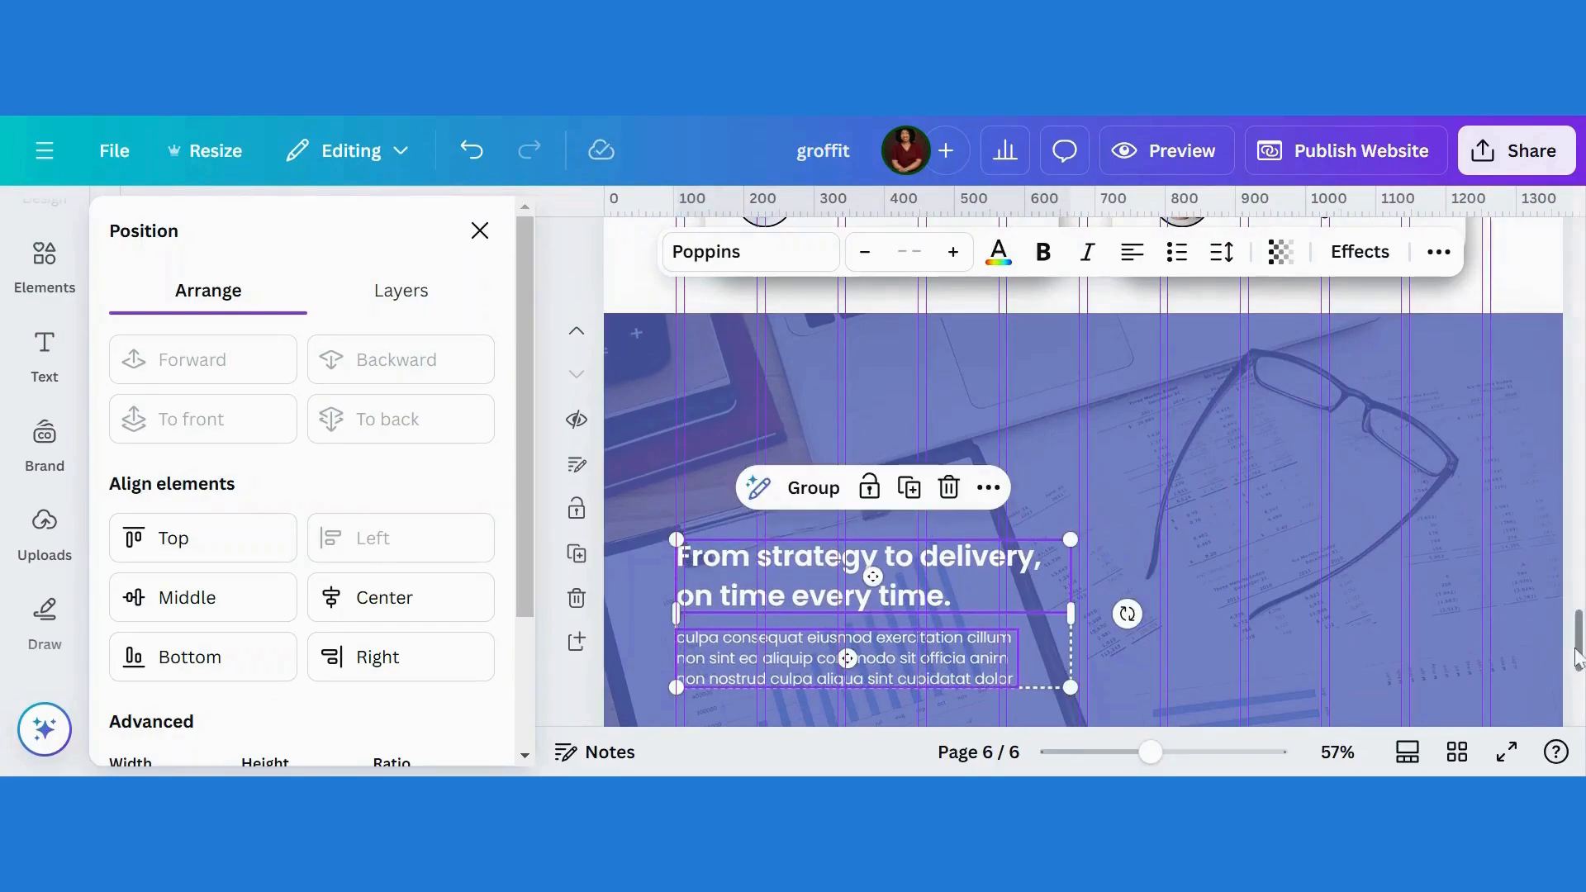
click(1177, 564)
Step: Duplicate the page 6 heading, place the copy above the original, and replace its text with "contact us"
click(950, 578)
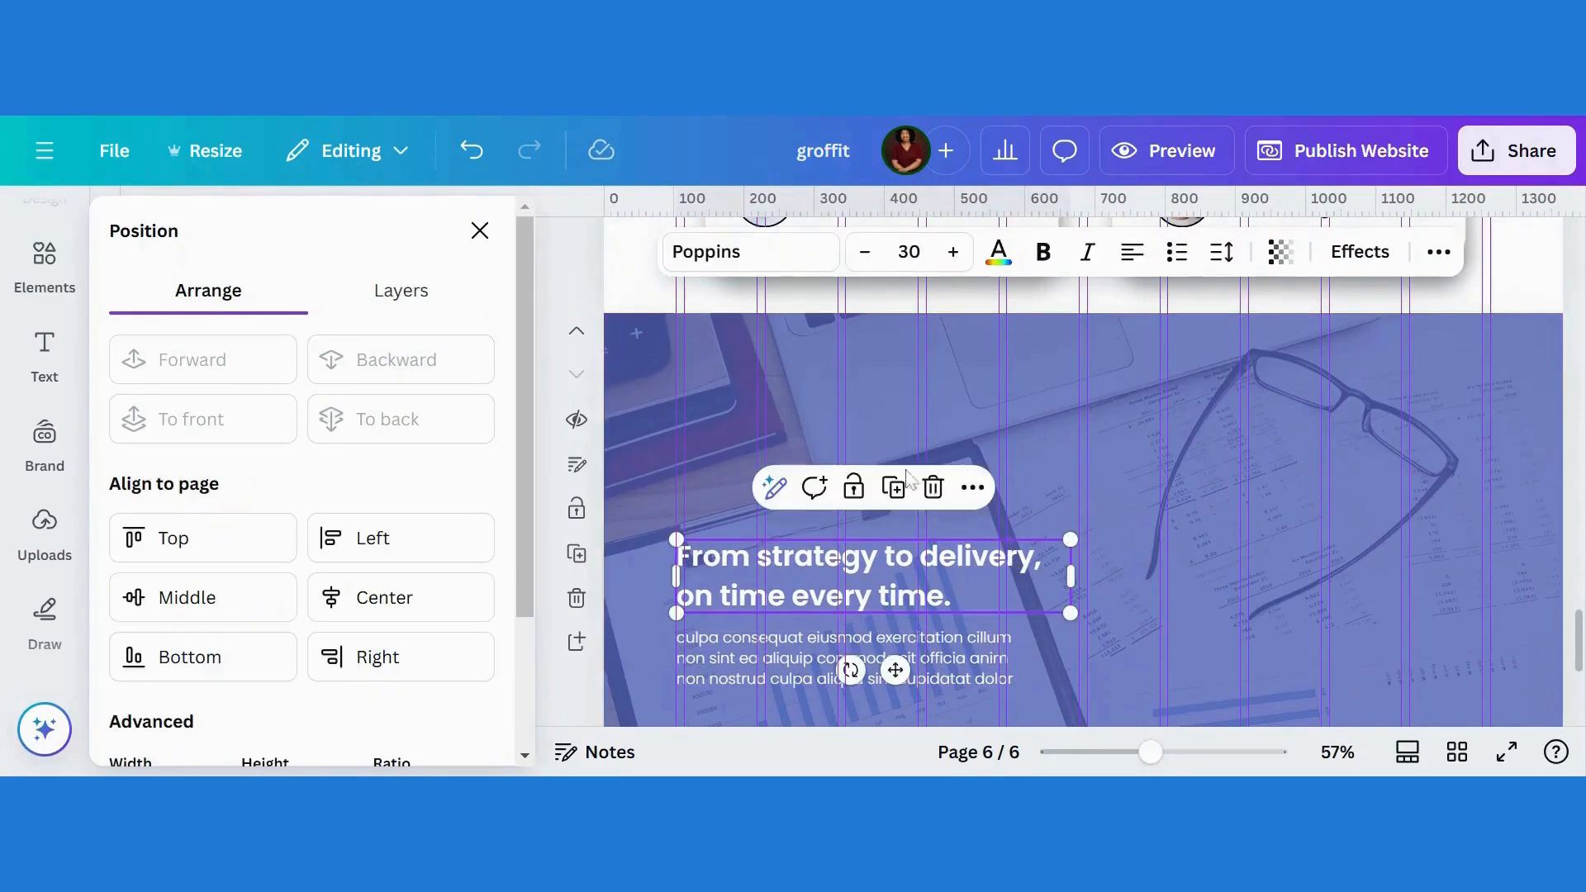
click(894, 488)
drag(893, 610, 942, 508)
click(872, 512)
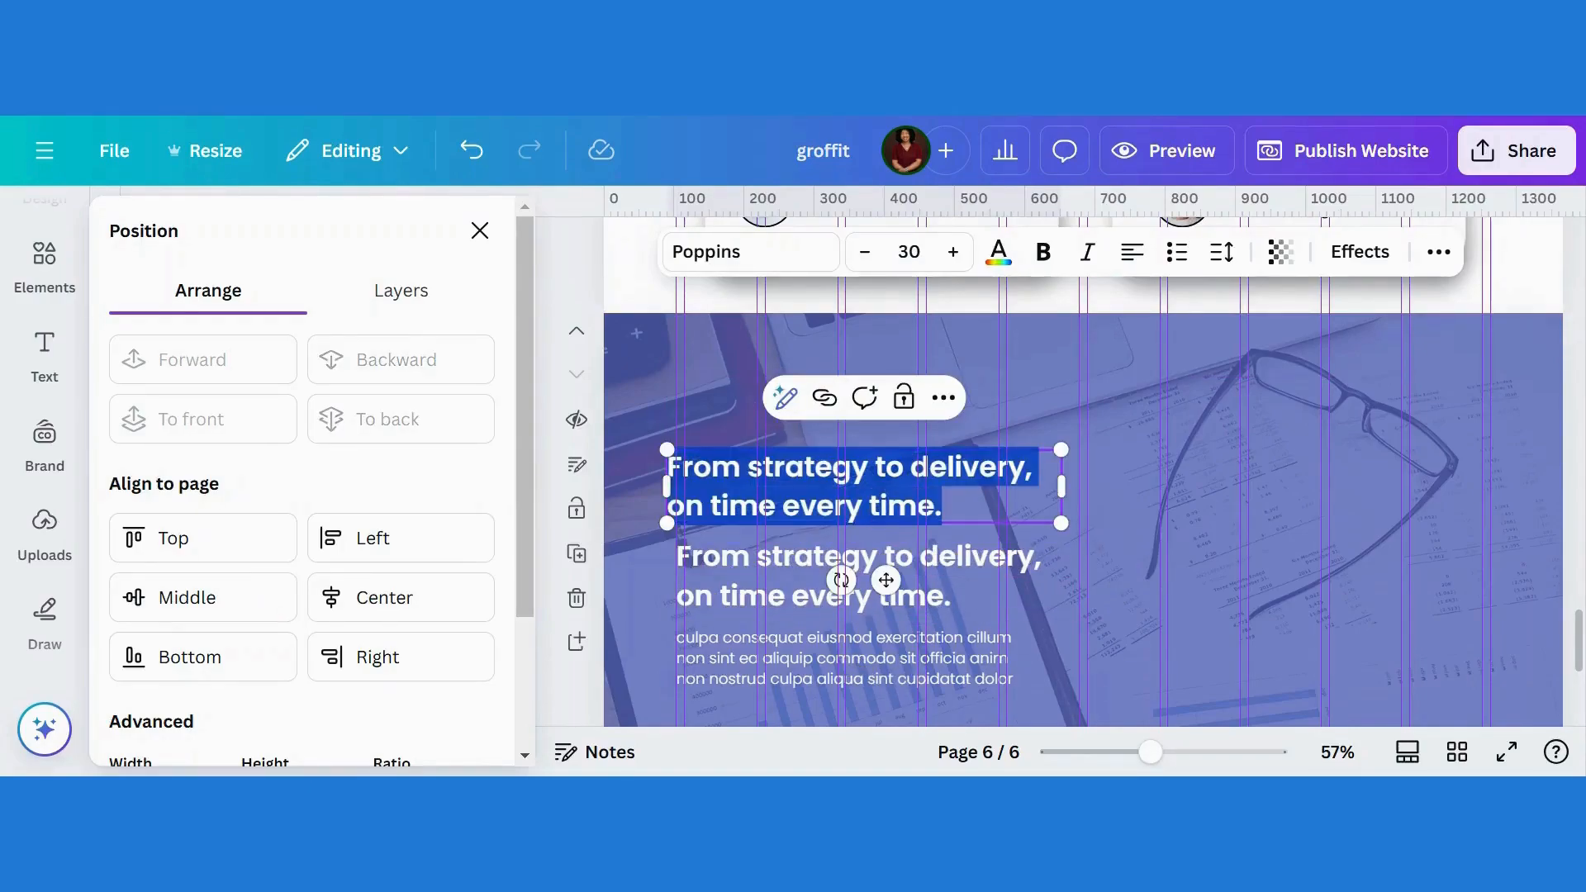
text(conta)
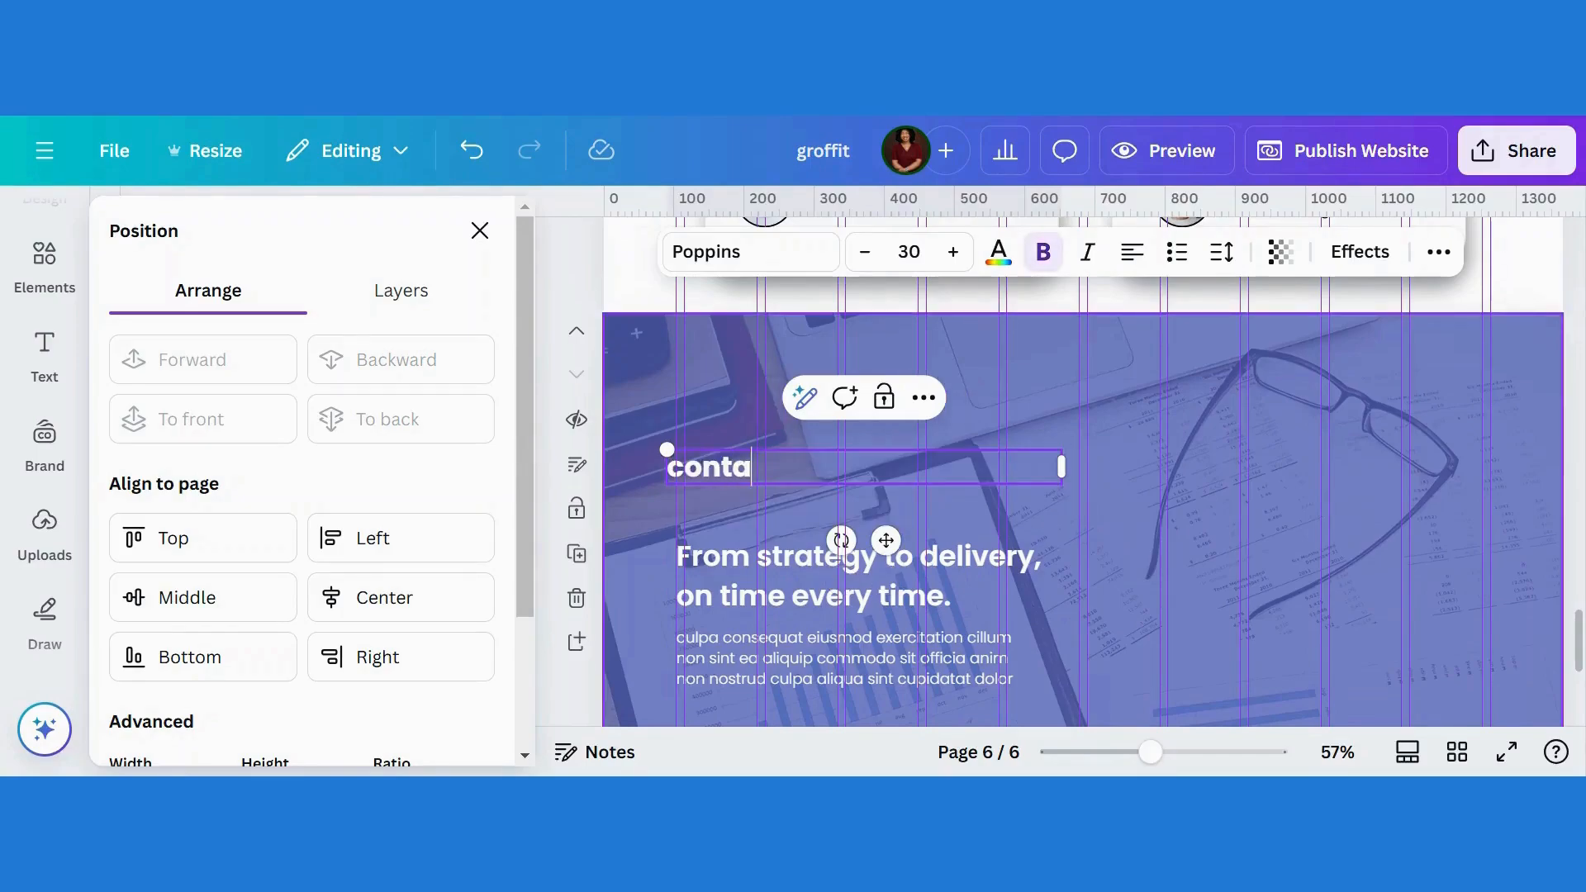
text(ct us)
click(1193, 585)
Step: Convert the "contact us" text to uppercase and narrow its text box to fit the words more closely
click(1000, 479)
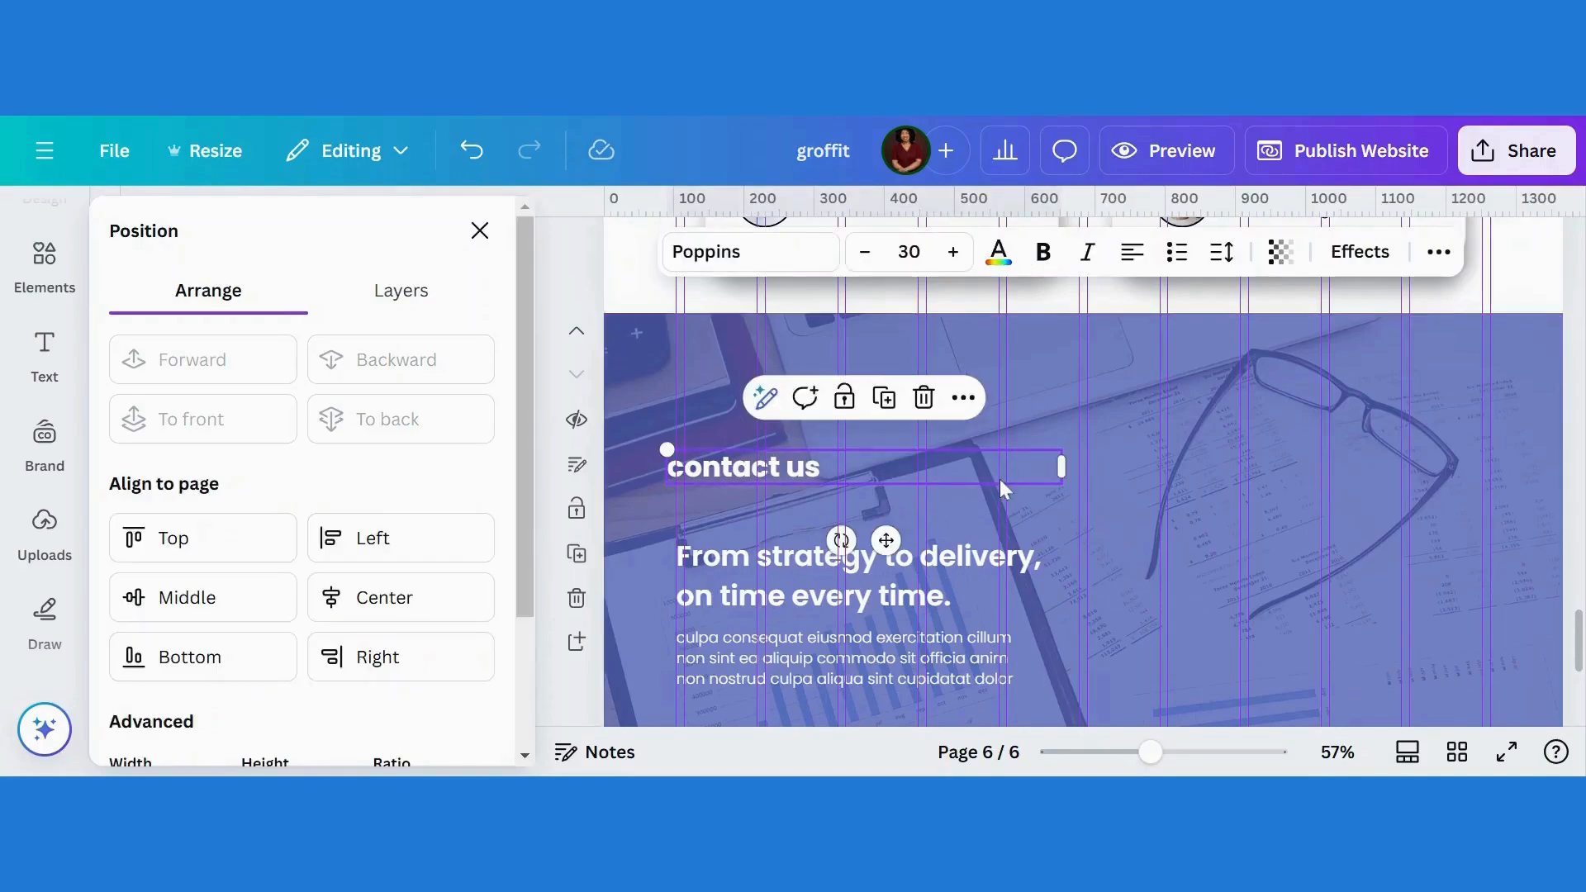
click(1438, 252)
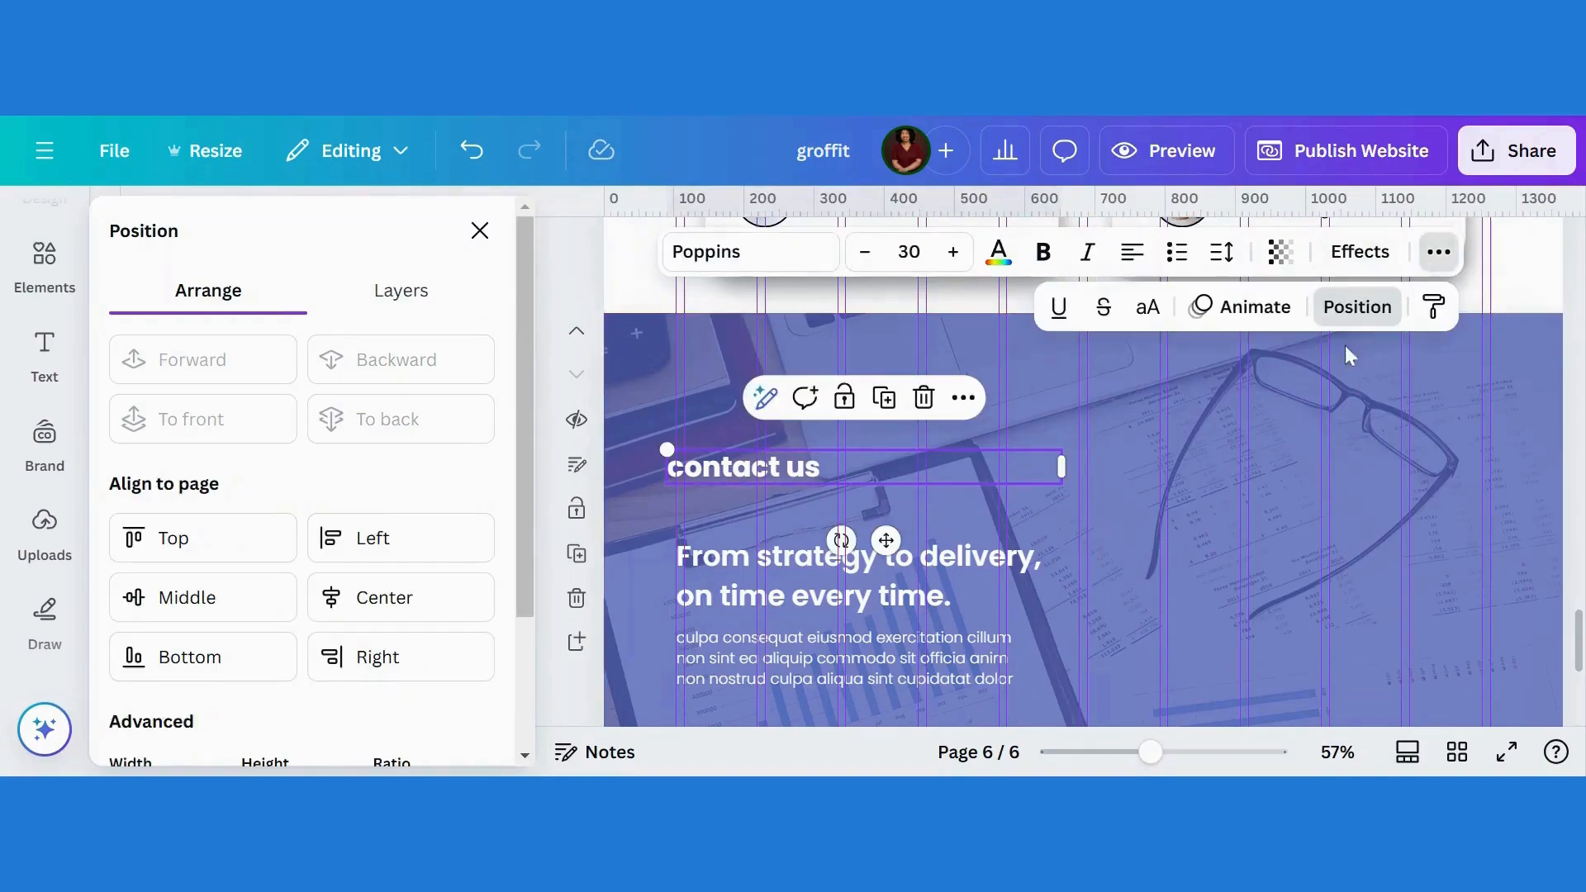
click(1146, 311)
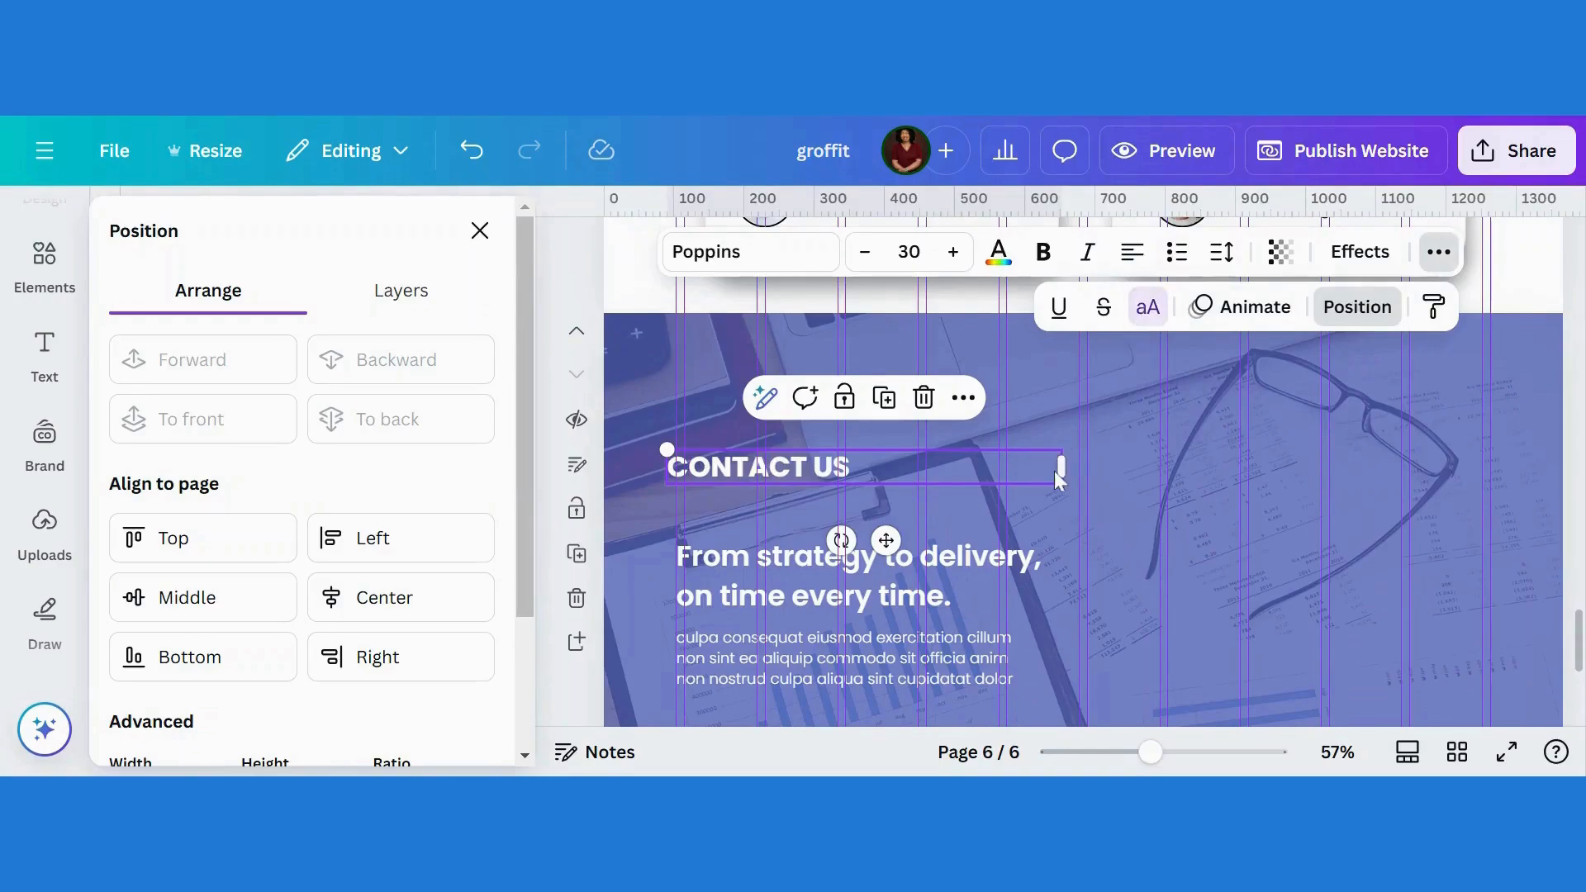
drag(1064, 466, 888, 475)
Step: Check the font size of the "WHAT OUR CLIENTS SAY" label on page 5 and set the CONTACT US label to 20
scroll(1087, 451, up, 5)
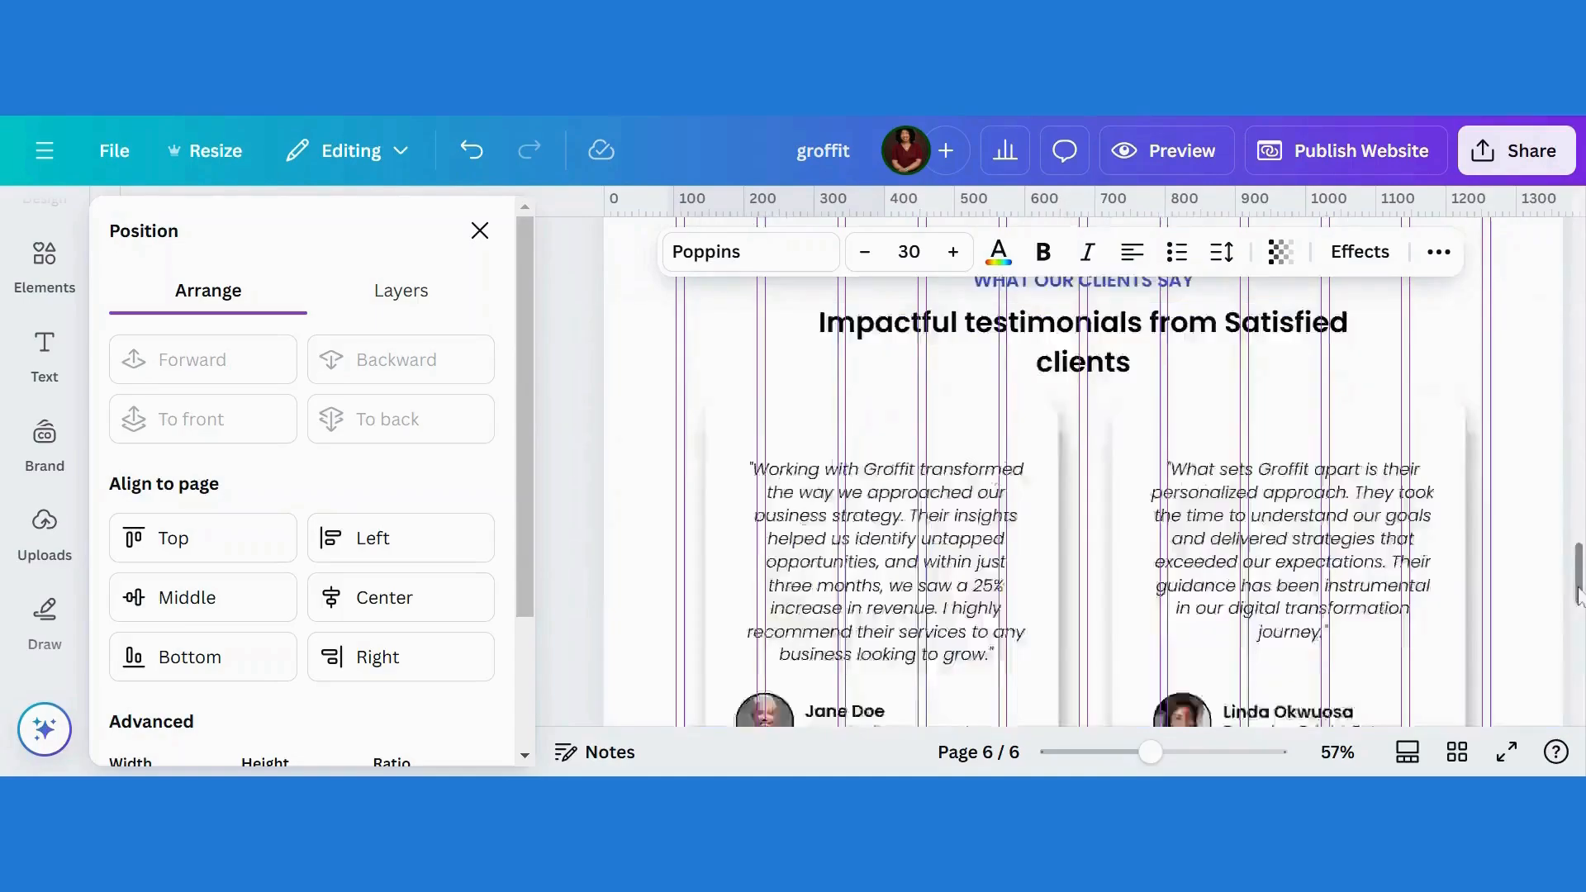
click(1087, 451)
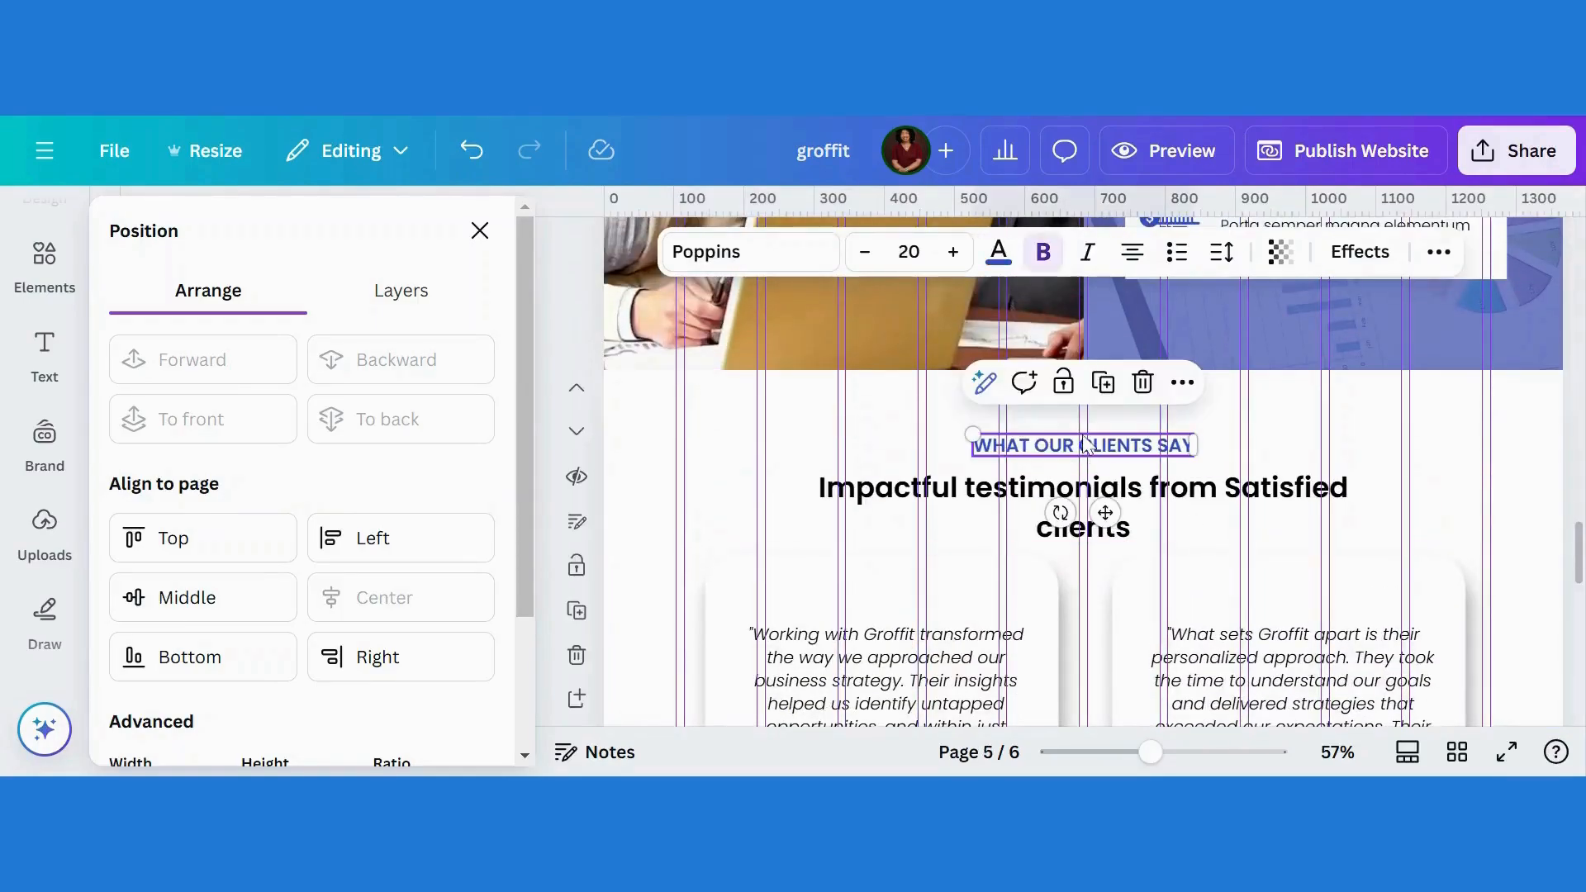
scroll(810, 396, down, 5)
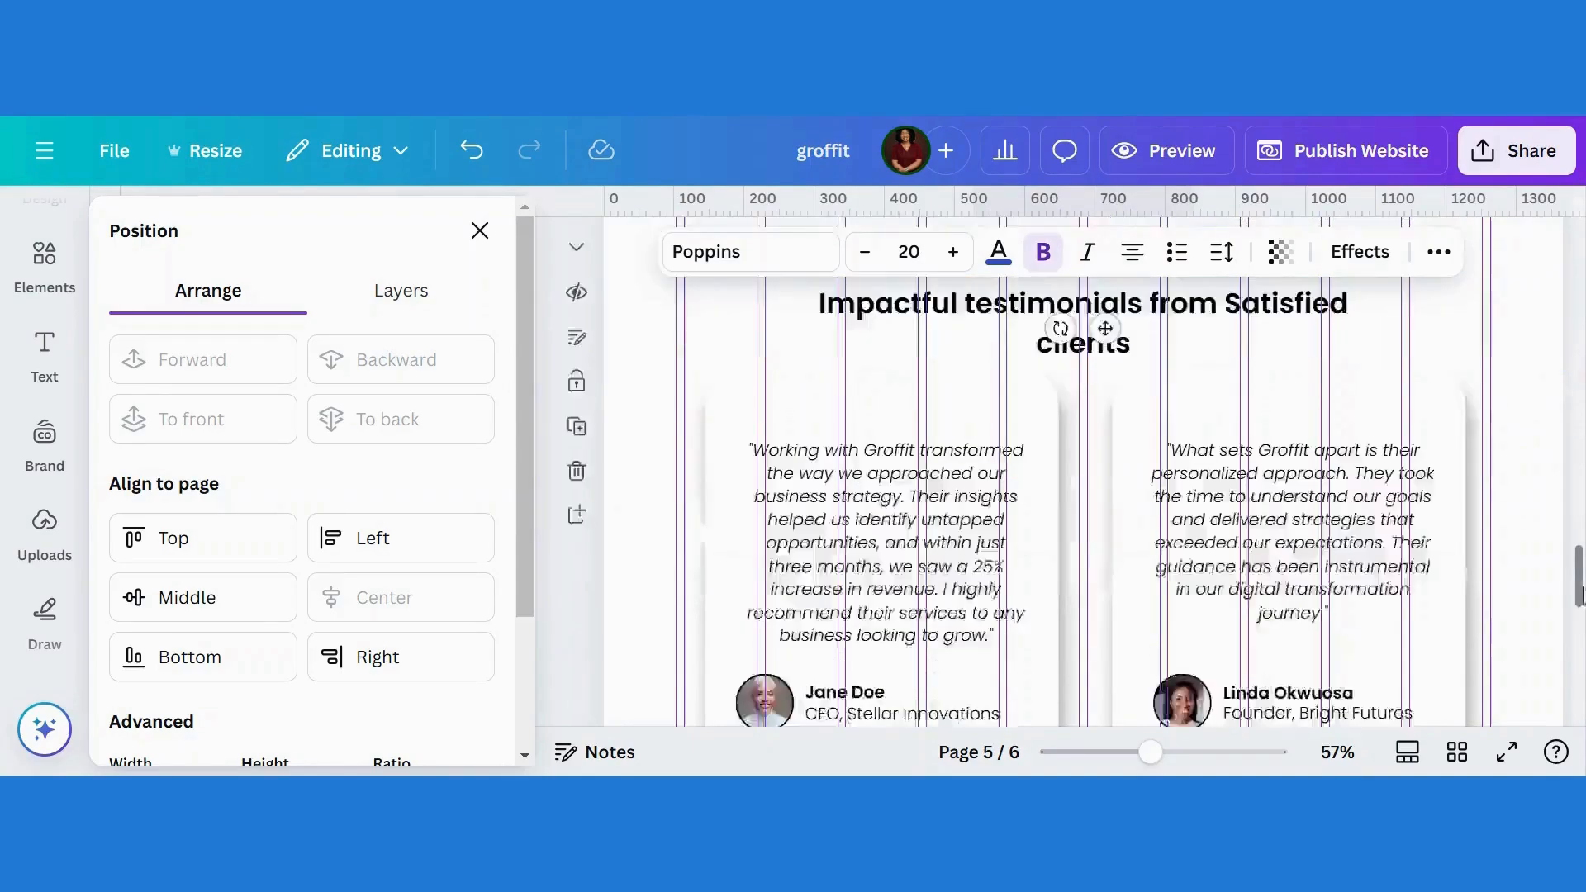
click(805, 373)
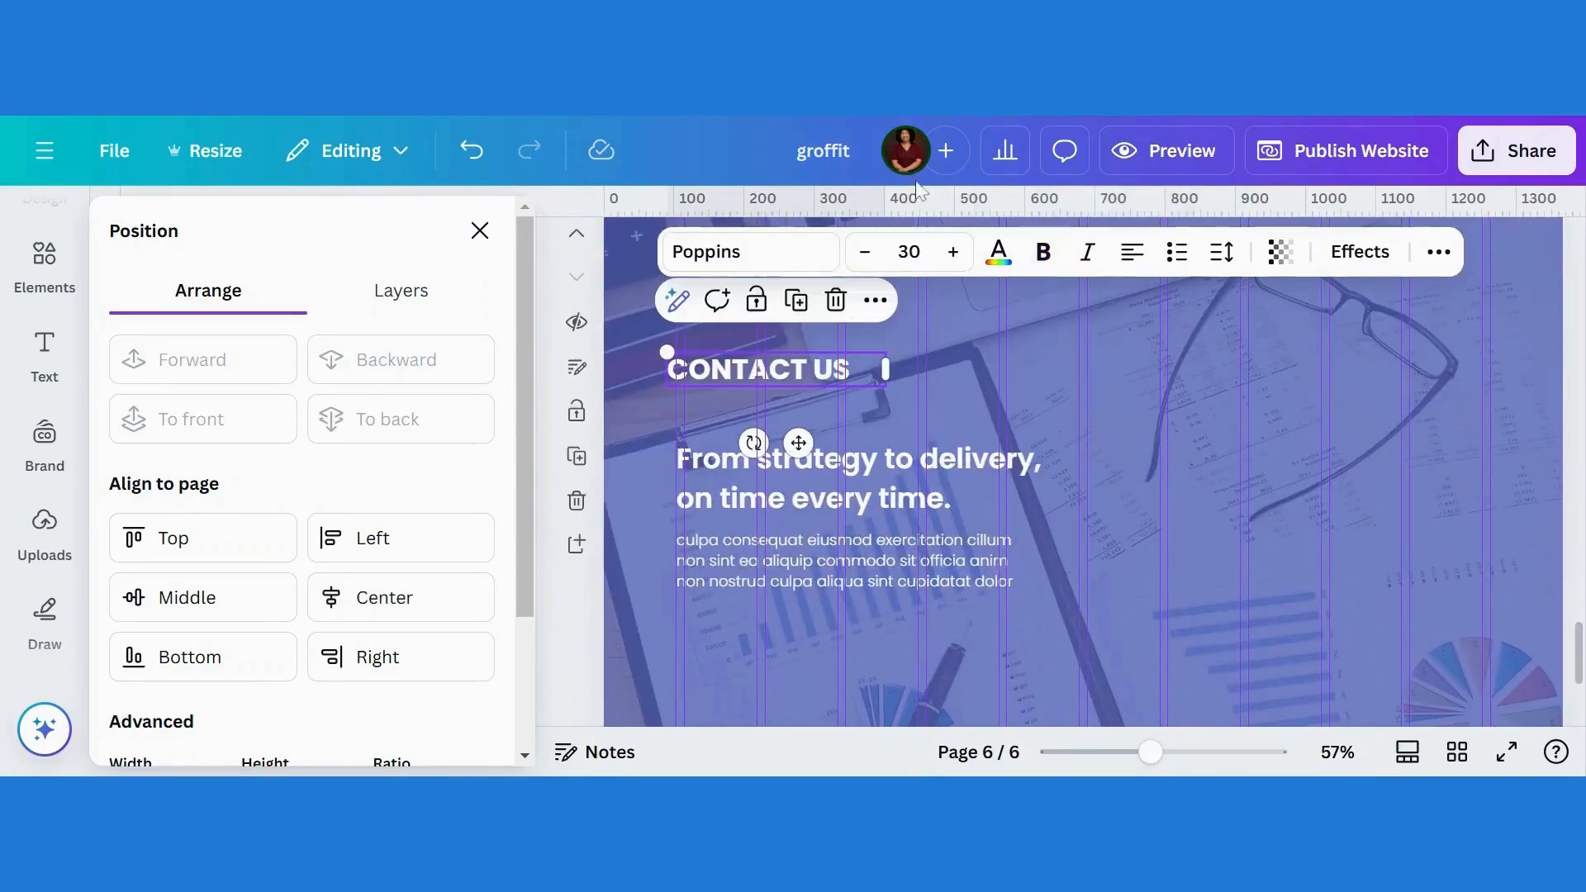
click(909, 251)
text(20)
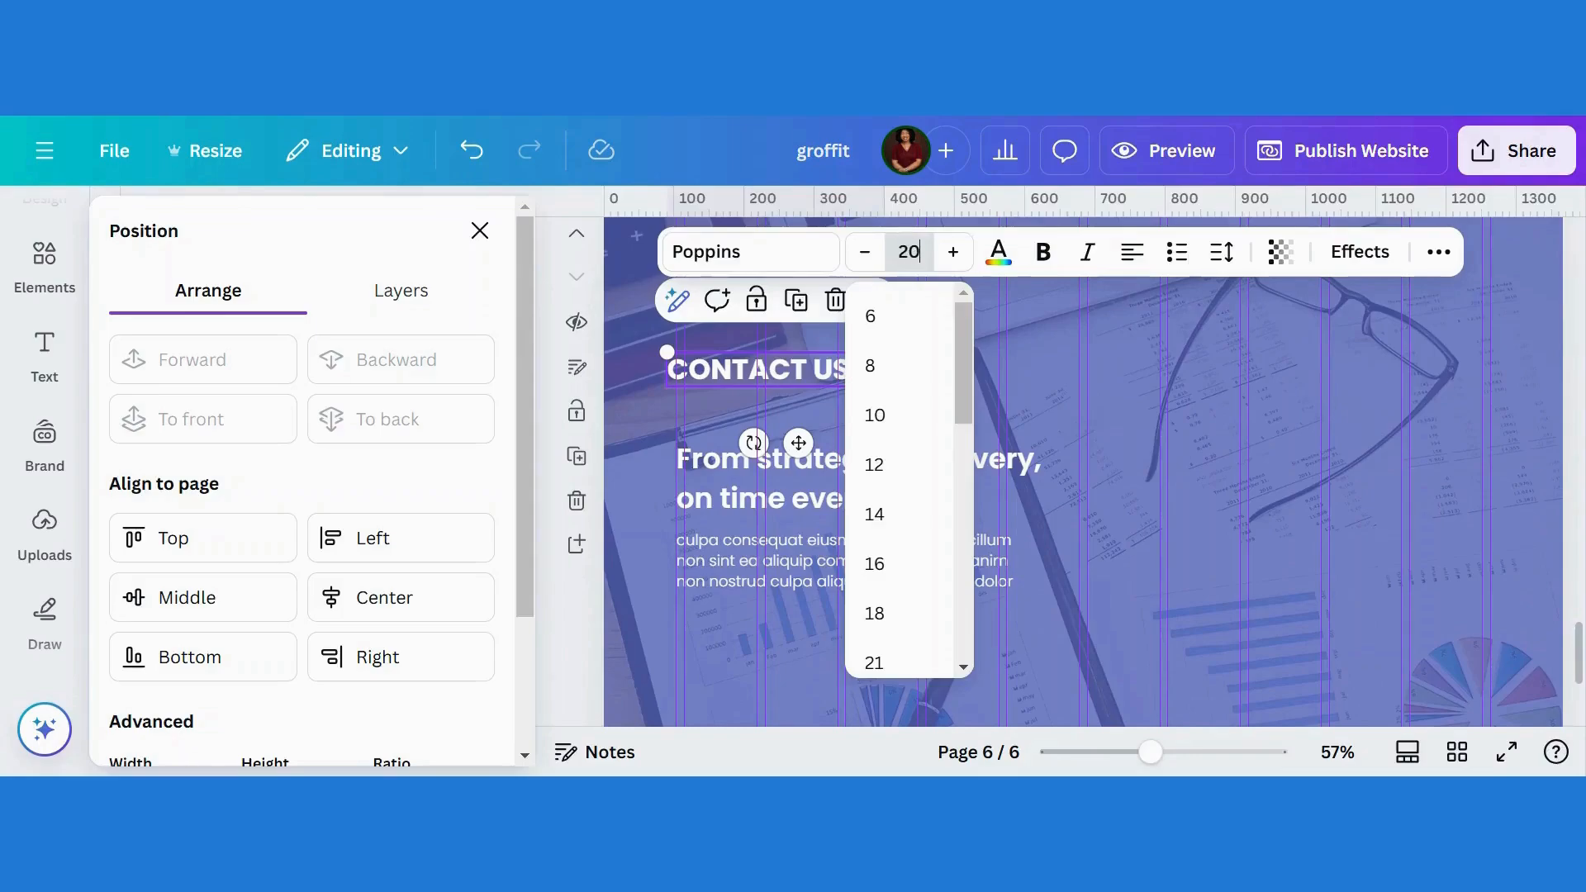
key(Return)
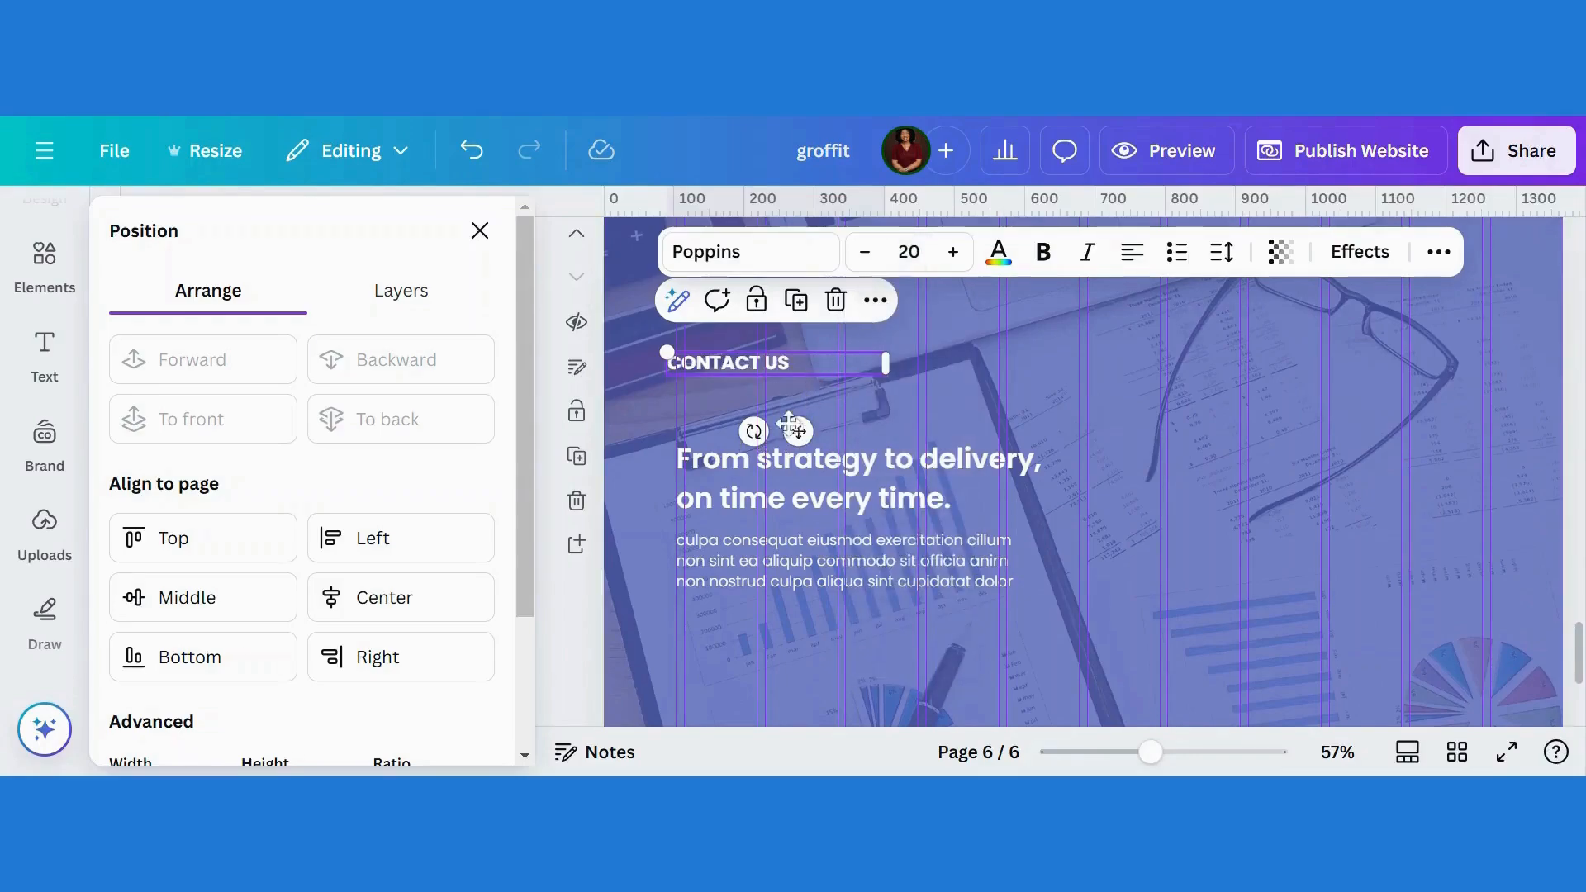
Step: Align the CONTACT US label with the heading's left edge and move the heading and paragraph up to close the gaps beneath it
drag(799, 437, 808, 440)
click(889, 477)
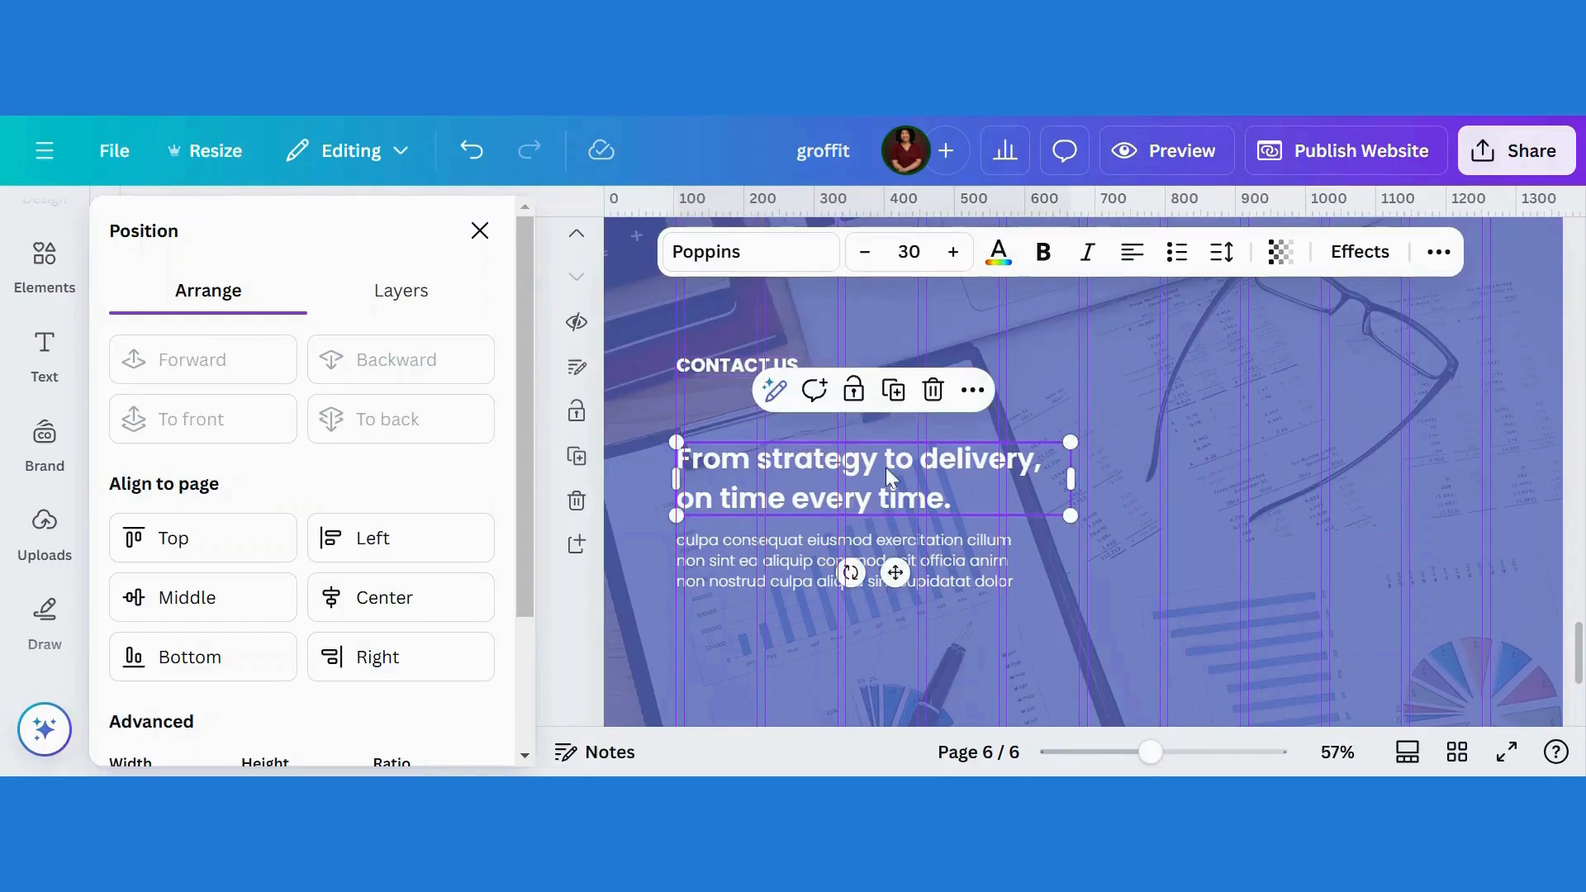
drag(889, 477, 885, 422)
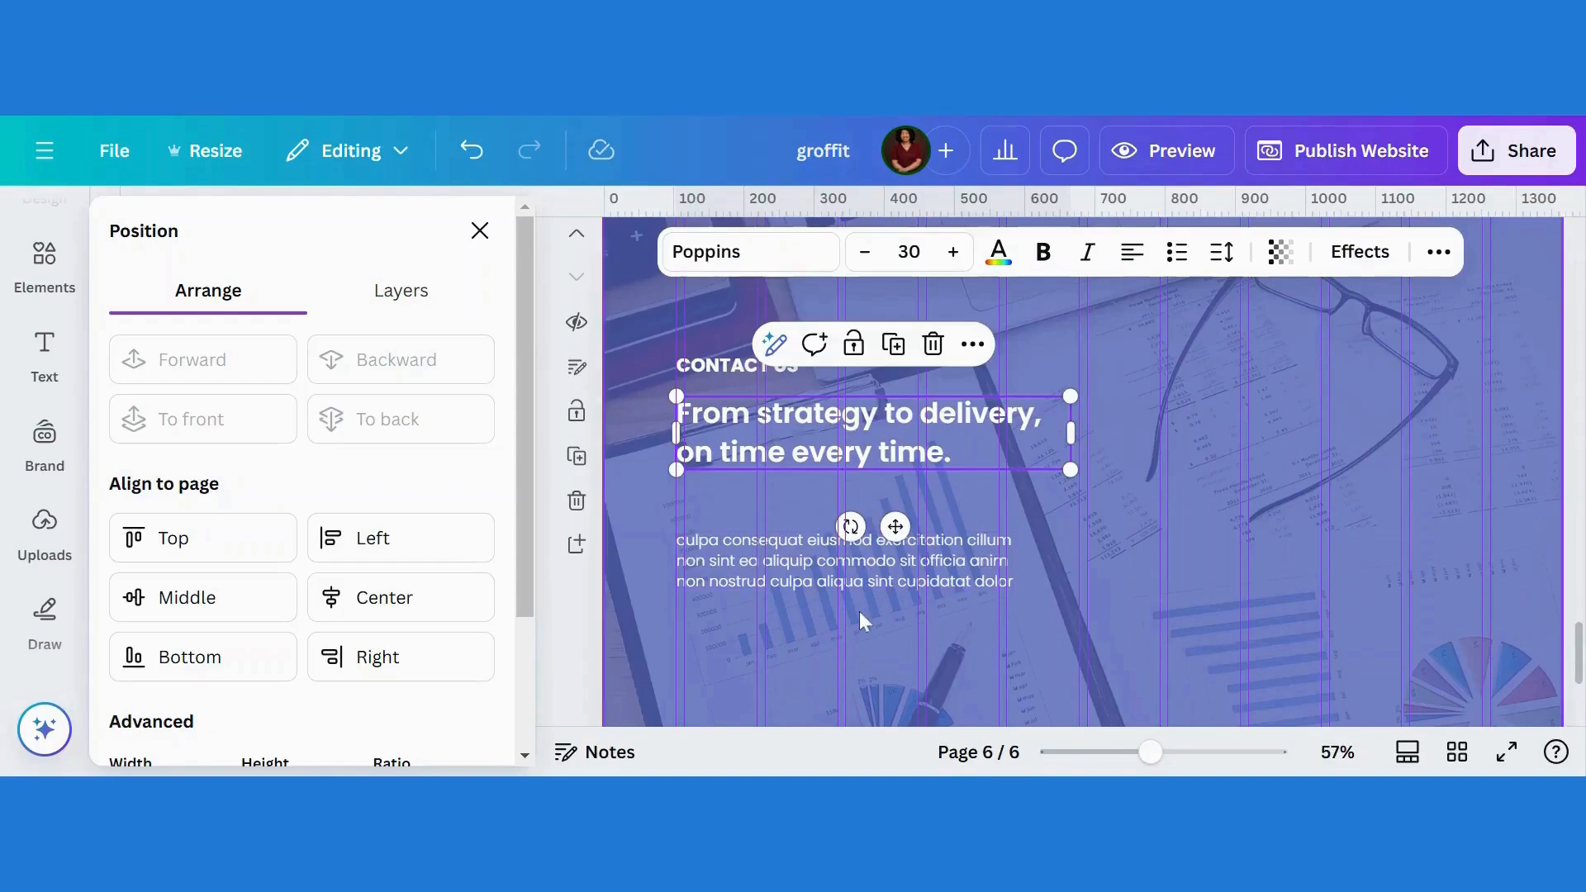
drag(846, 572, 843, 519)
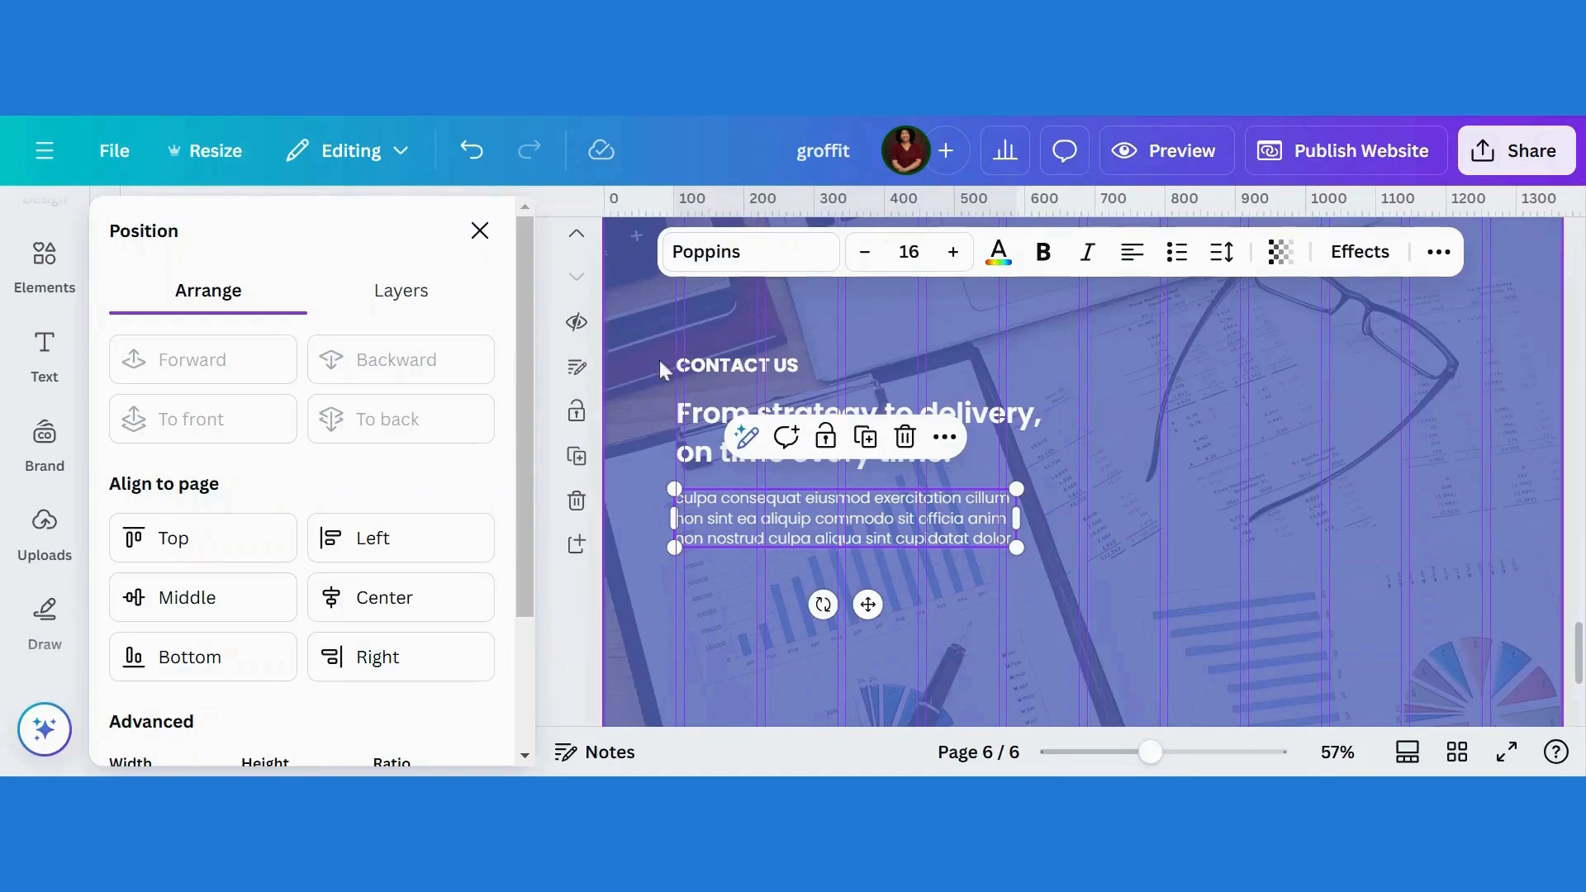
Step: Replace the page 6 heading with "Ready to Elevate Your Business?" and select the paragraph below it
double_click(696, 422)
text(Ready to Elevate Your Business?)
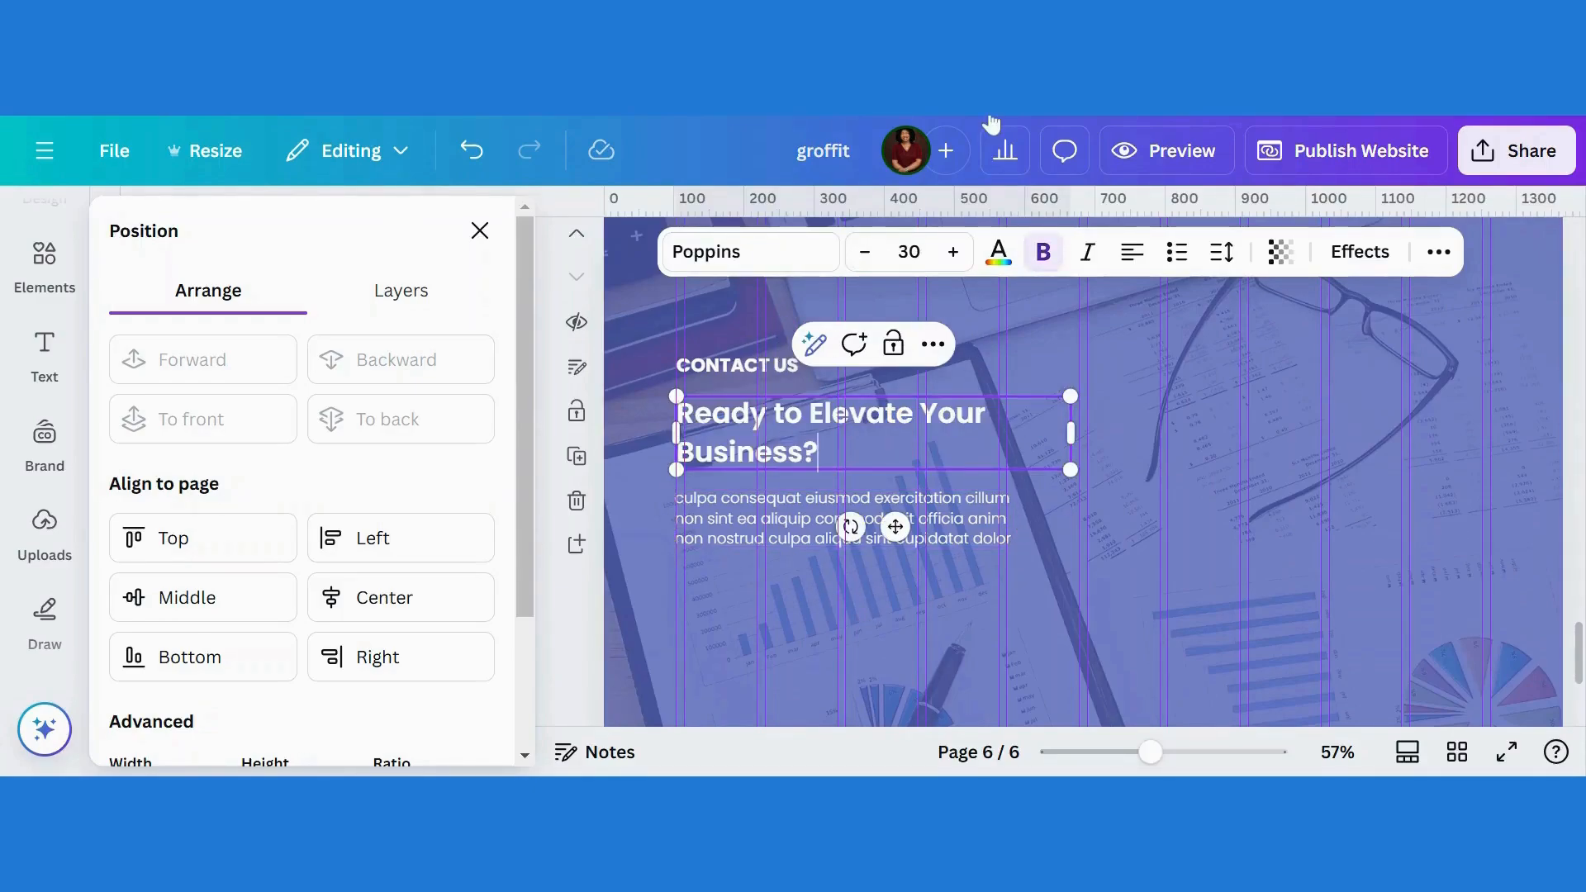
key(Escape)
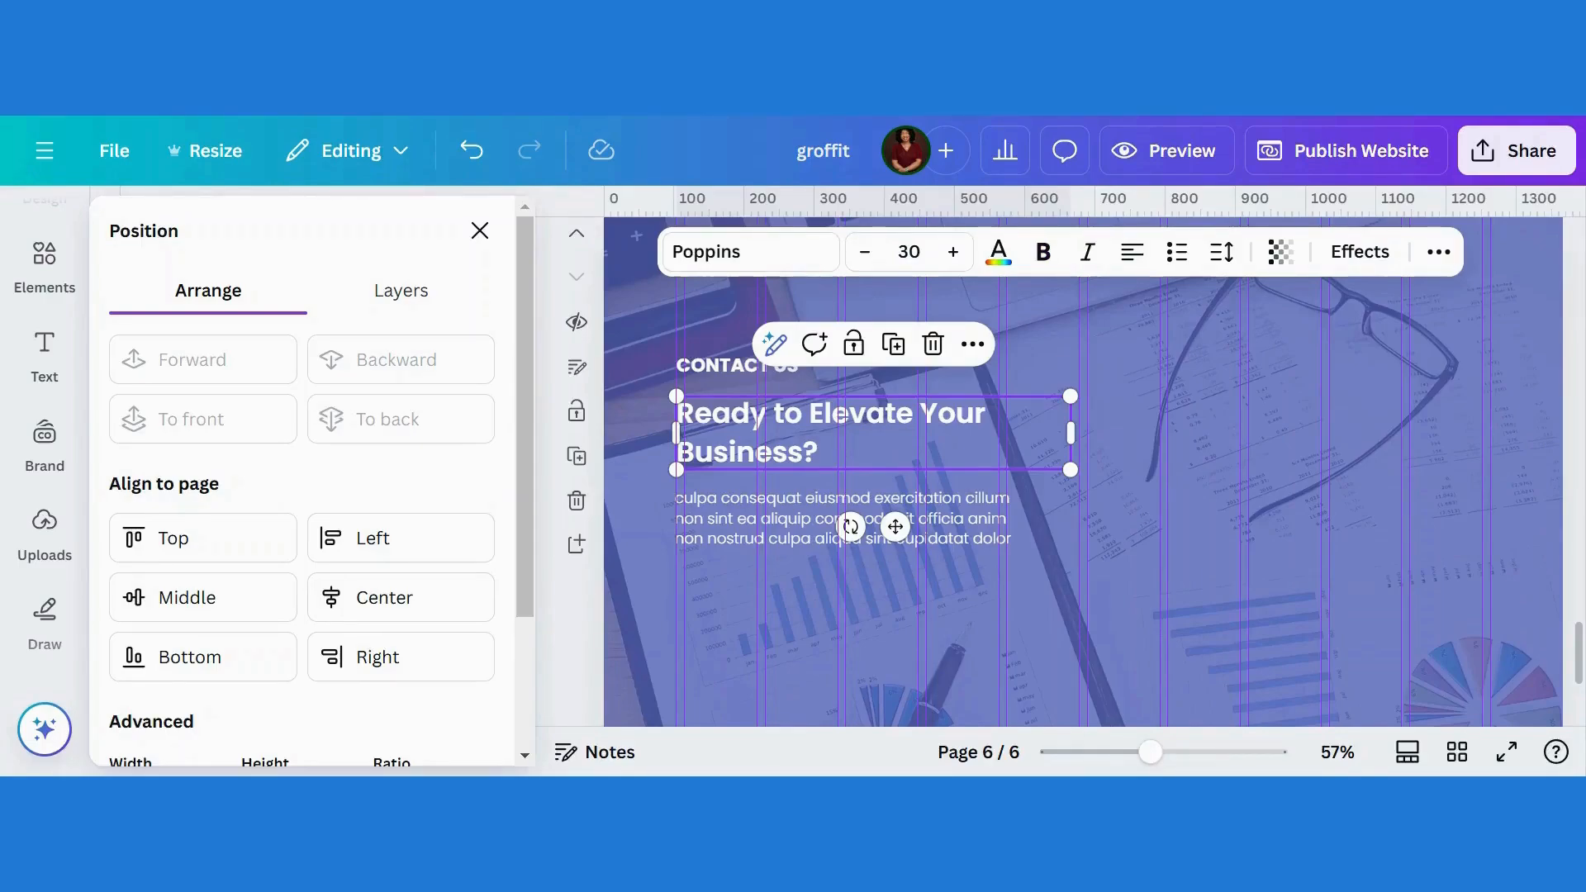
click(831, 521)
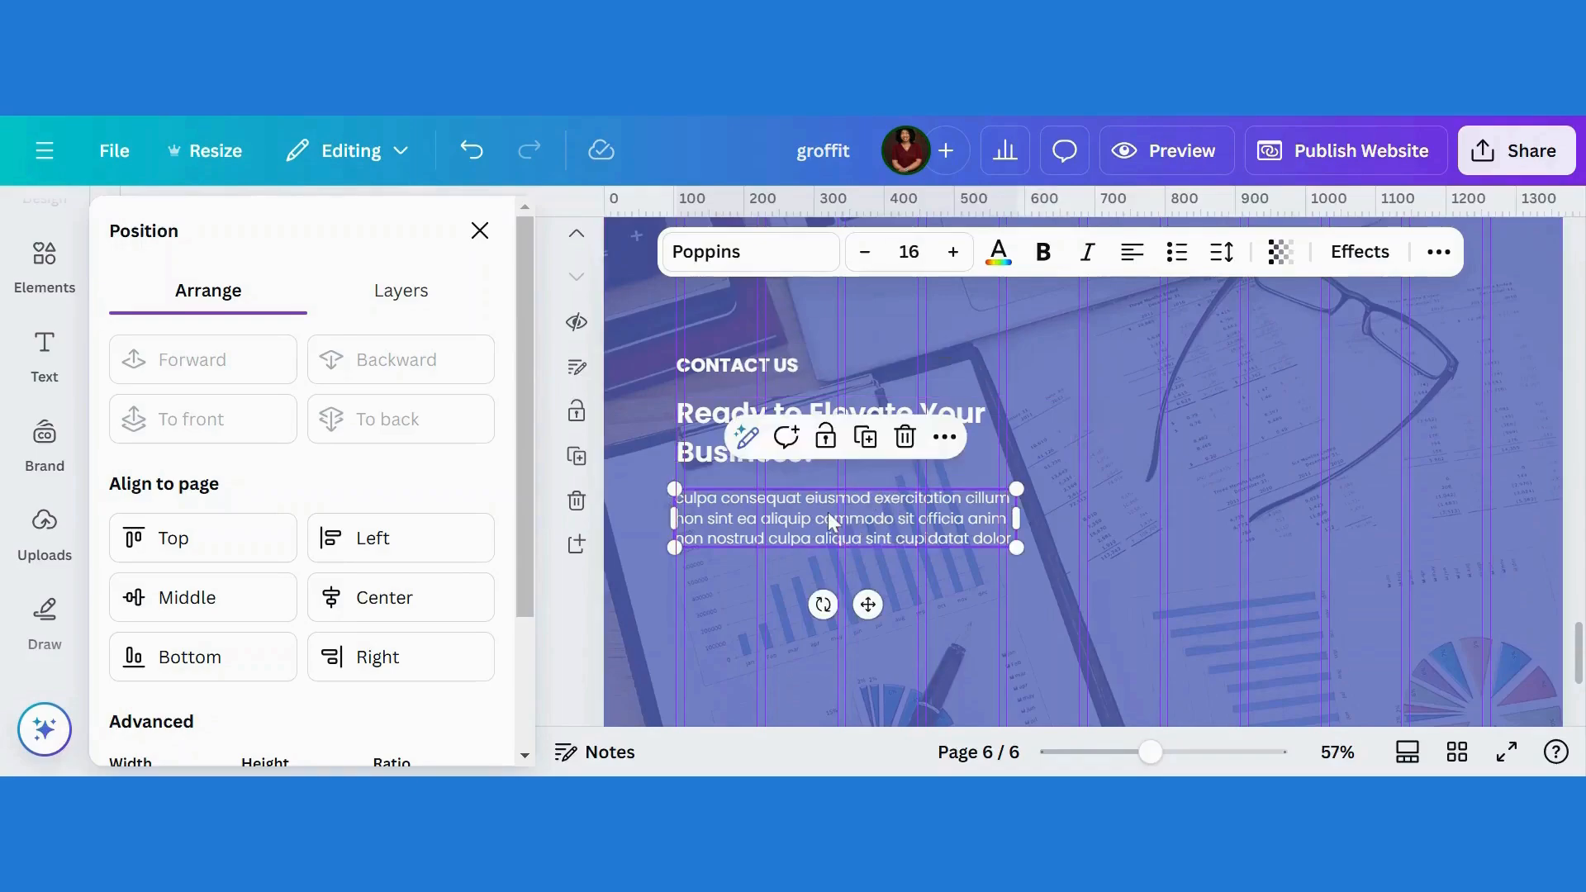
Step: Replace the page 6 paragraph with the blurb "Partner with us to unlock your business's full potential. … we're here to help." and widen its box slightly
double_click(831, 520)
text(Partner with us to unlock your business's full potential. Whether you're looking for strategic guidance, operational improvements, or digital solutions, we're here to help)
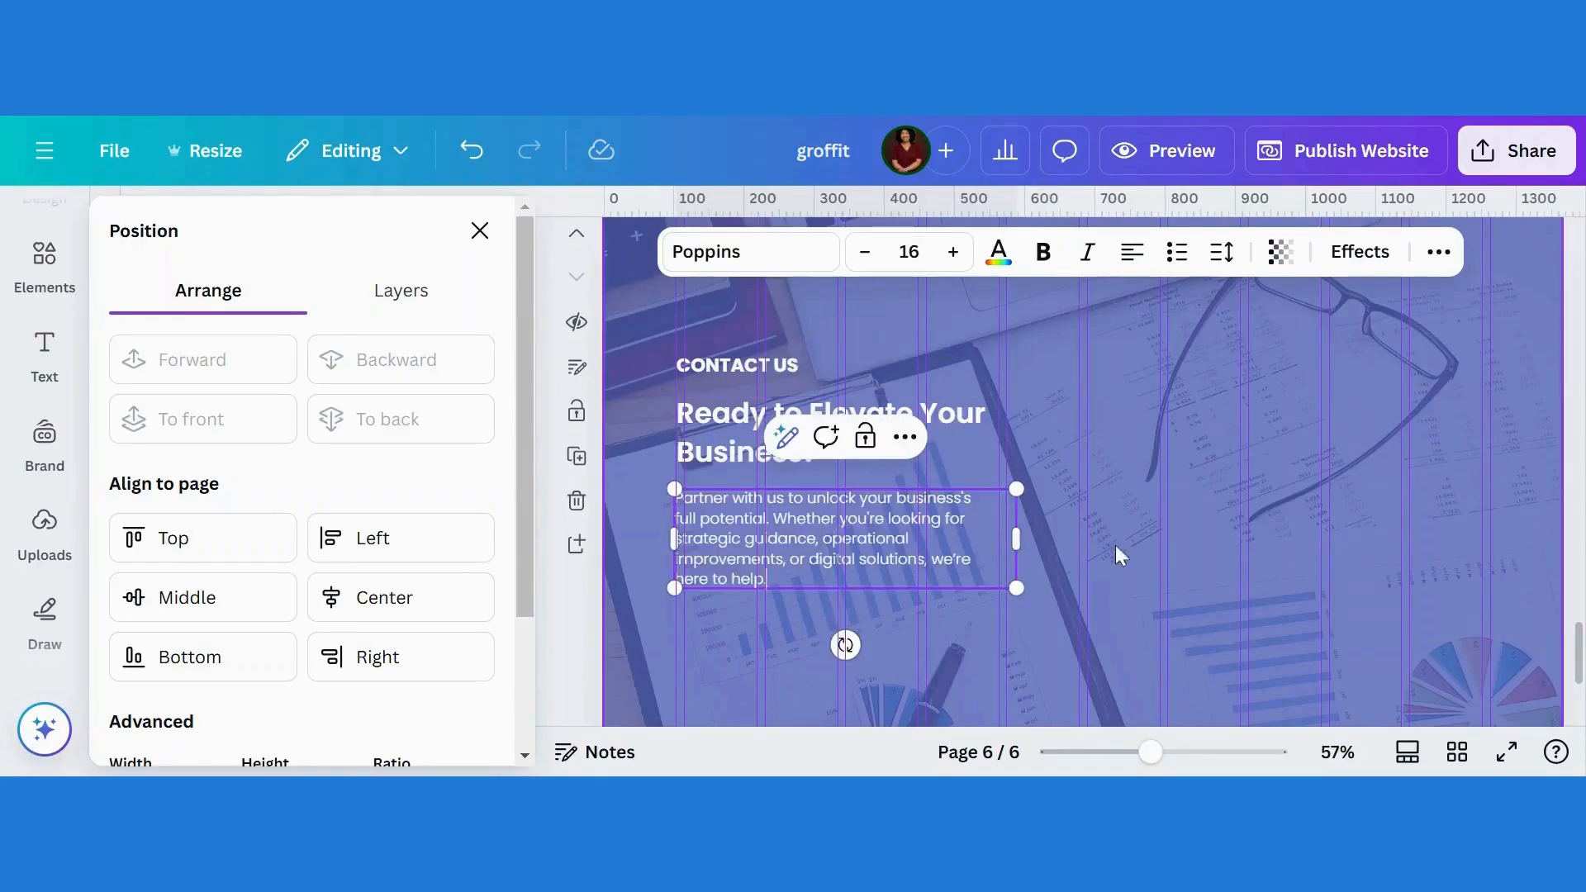
mouse_move(1017, 539)
mouse_down()
mouse_move(1104, 524)
mouse_move(1032, 524)
mouse_up()
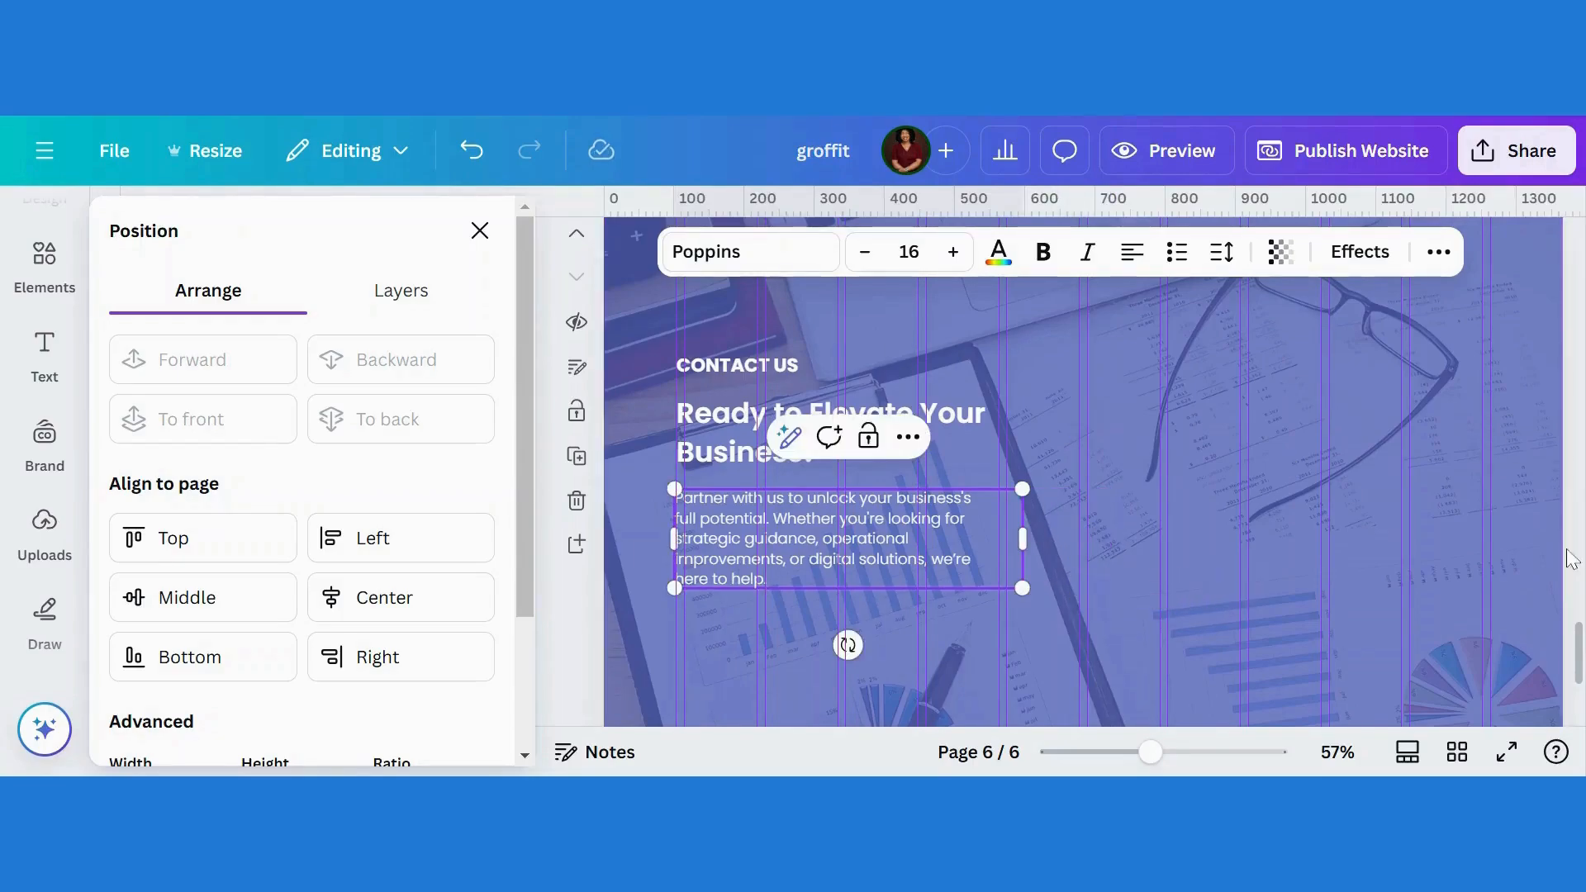
Step: Copy the yellow VIEW OUR SERVICES button from page 1 and paste it below the paragraph on page 6
drag(1580, 635, 1581, 268)
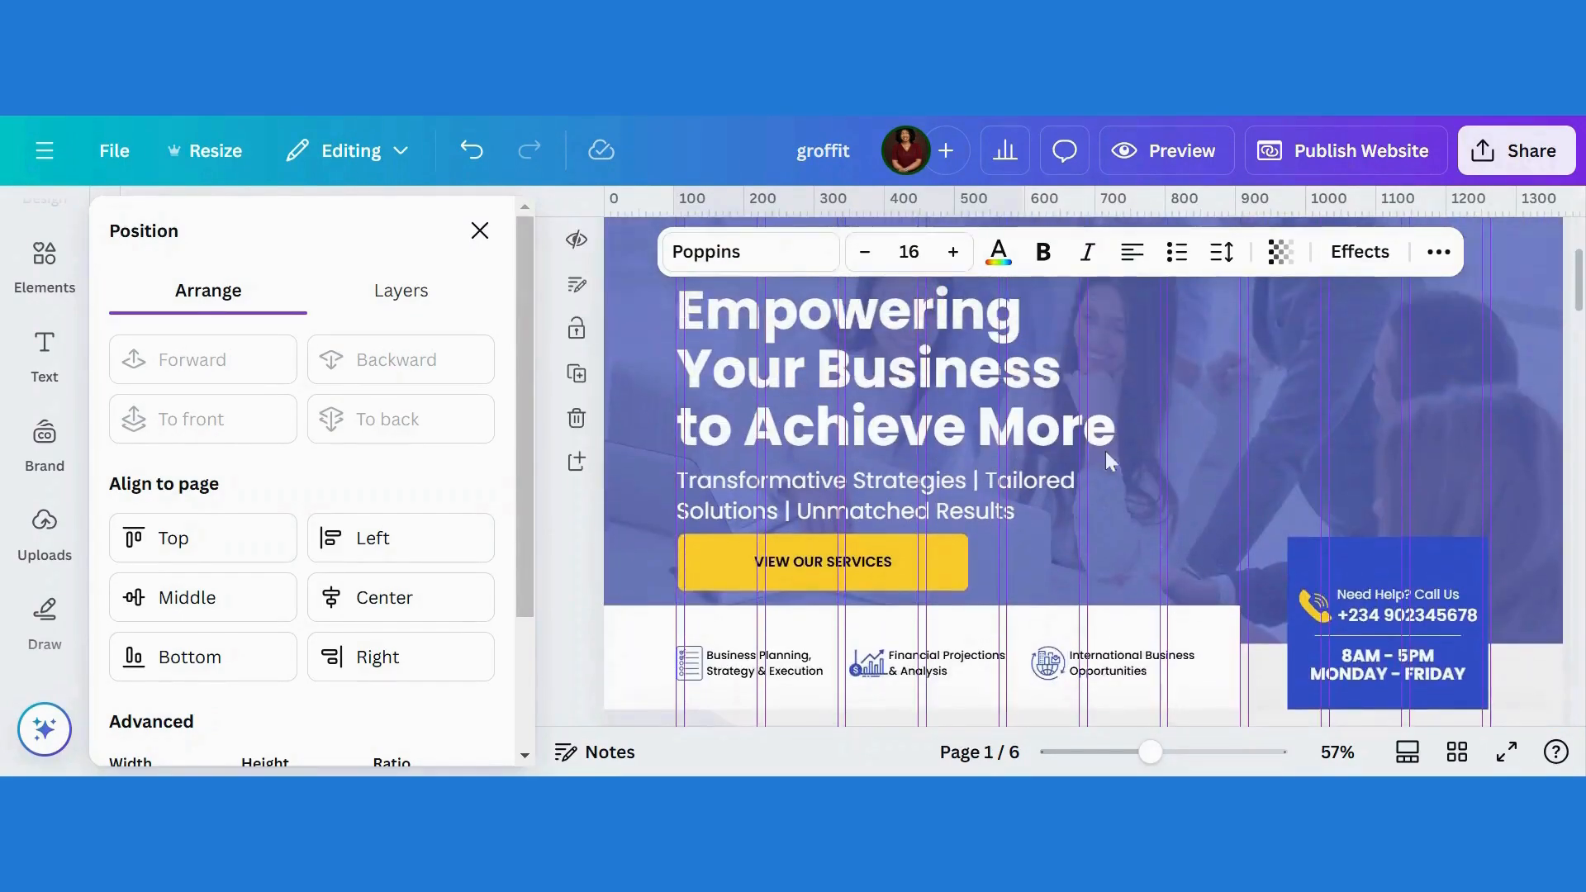
click(875, 564)
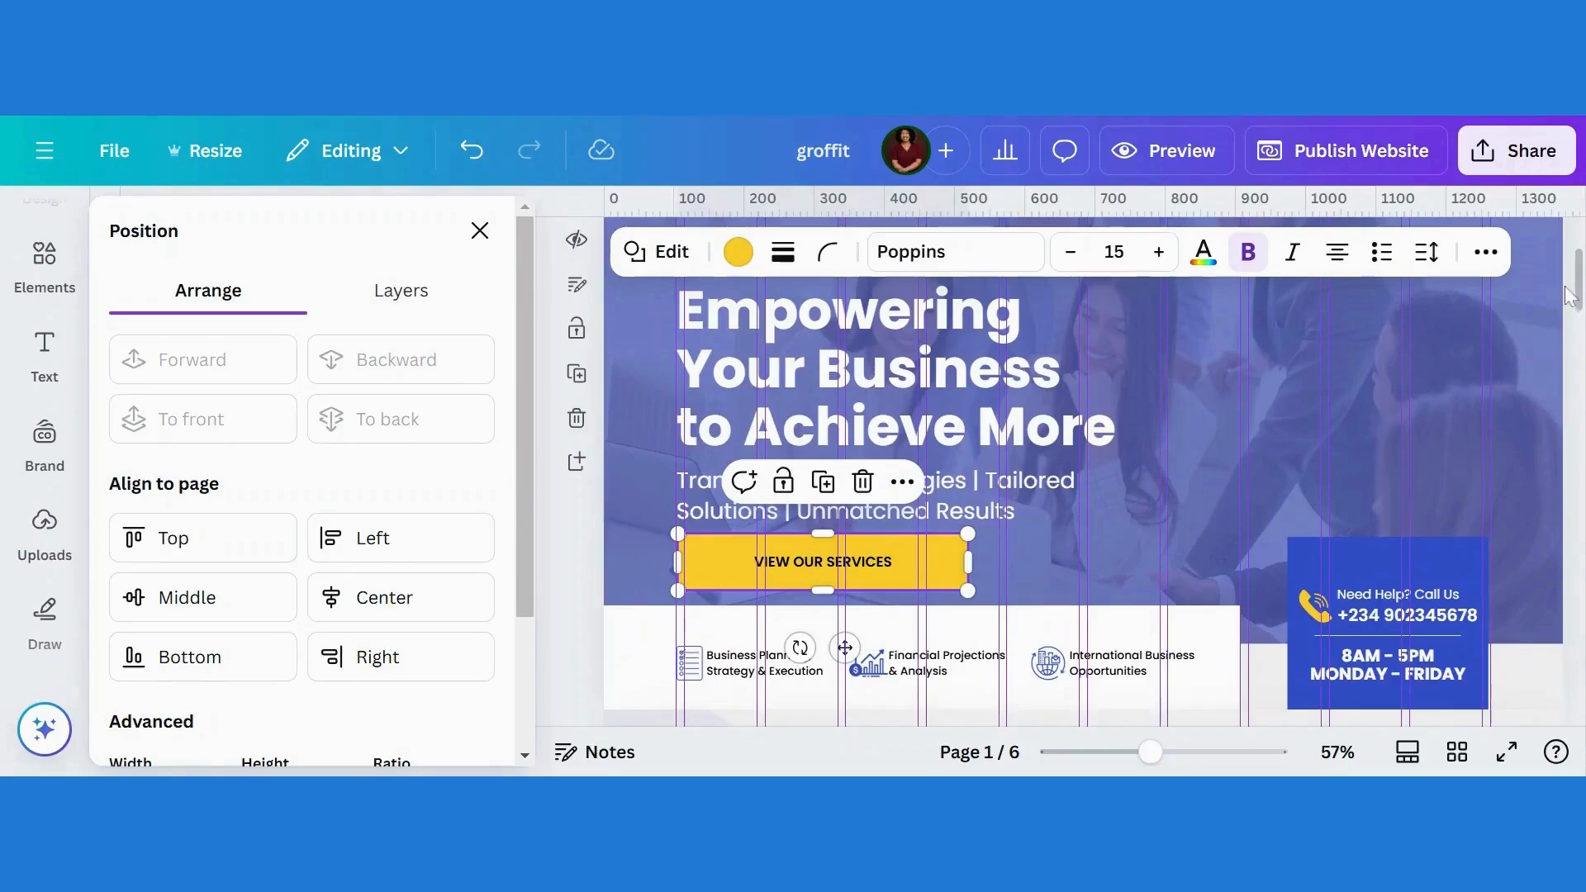
drag(1579, 289, 1579, 681)
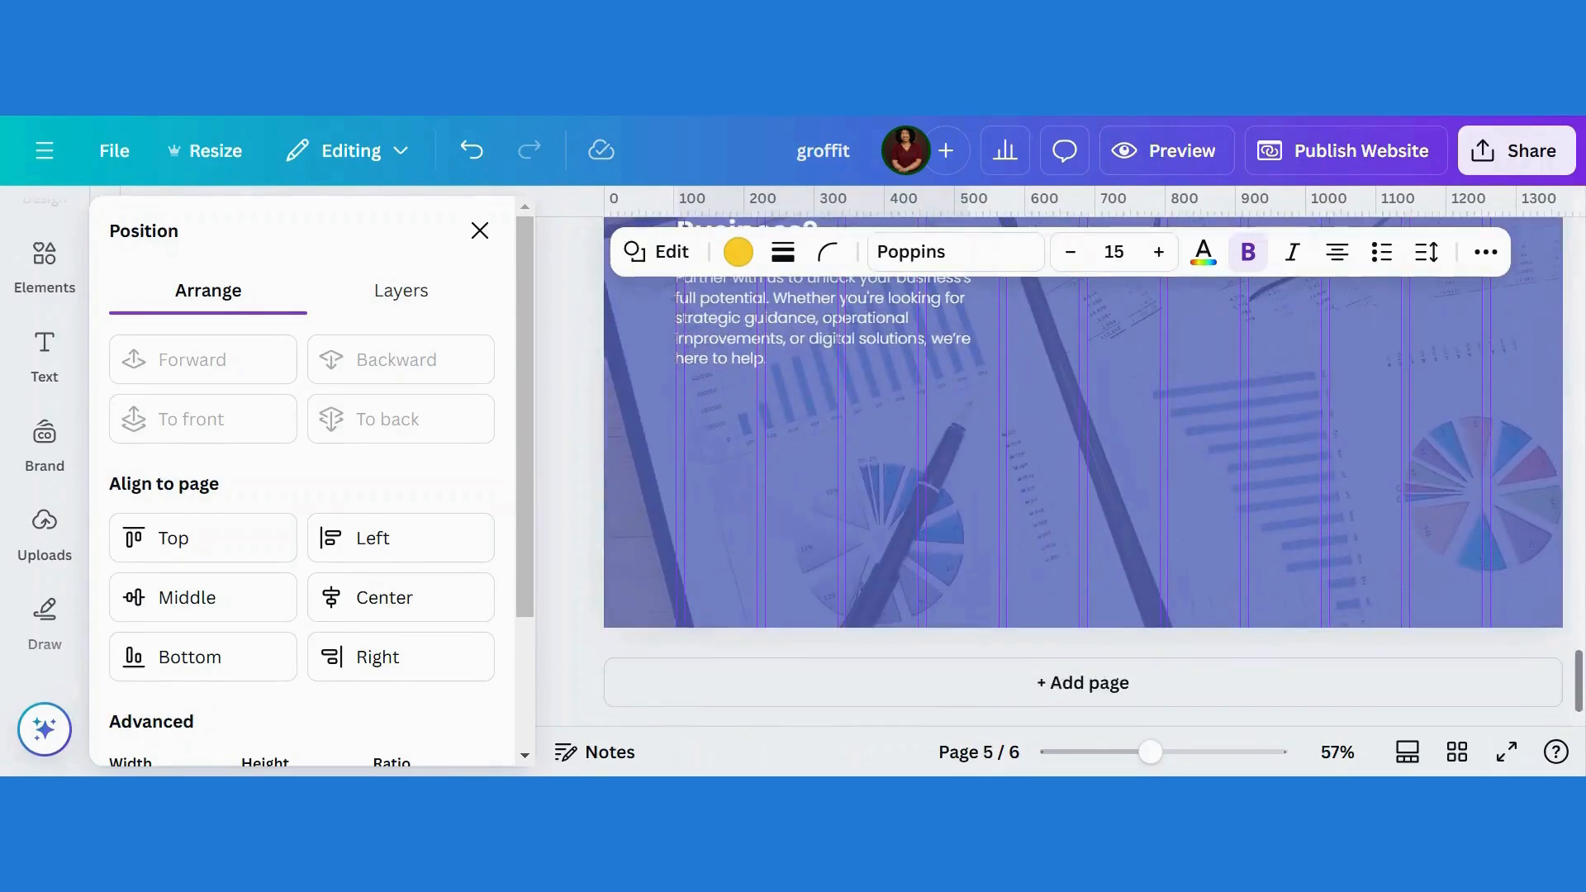
click(938, 496)
key(ctrl+v)
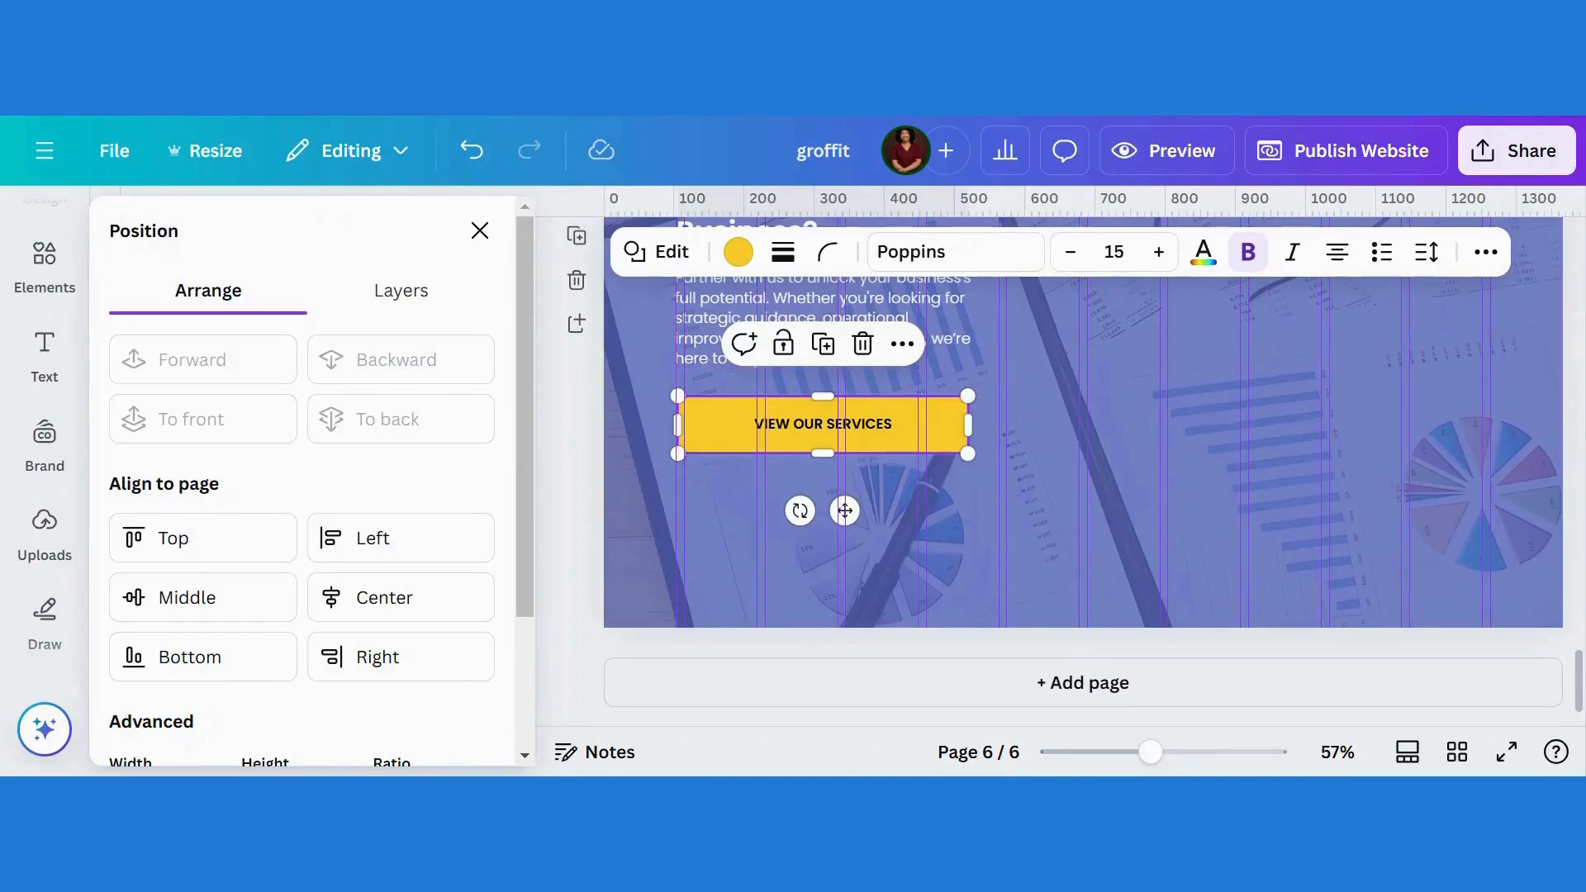
Step: Change the label of the yellow button on page 6 to "BOOK A FREE CONSULTATION"
click(846, 428)
key(ctrl+a)
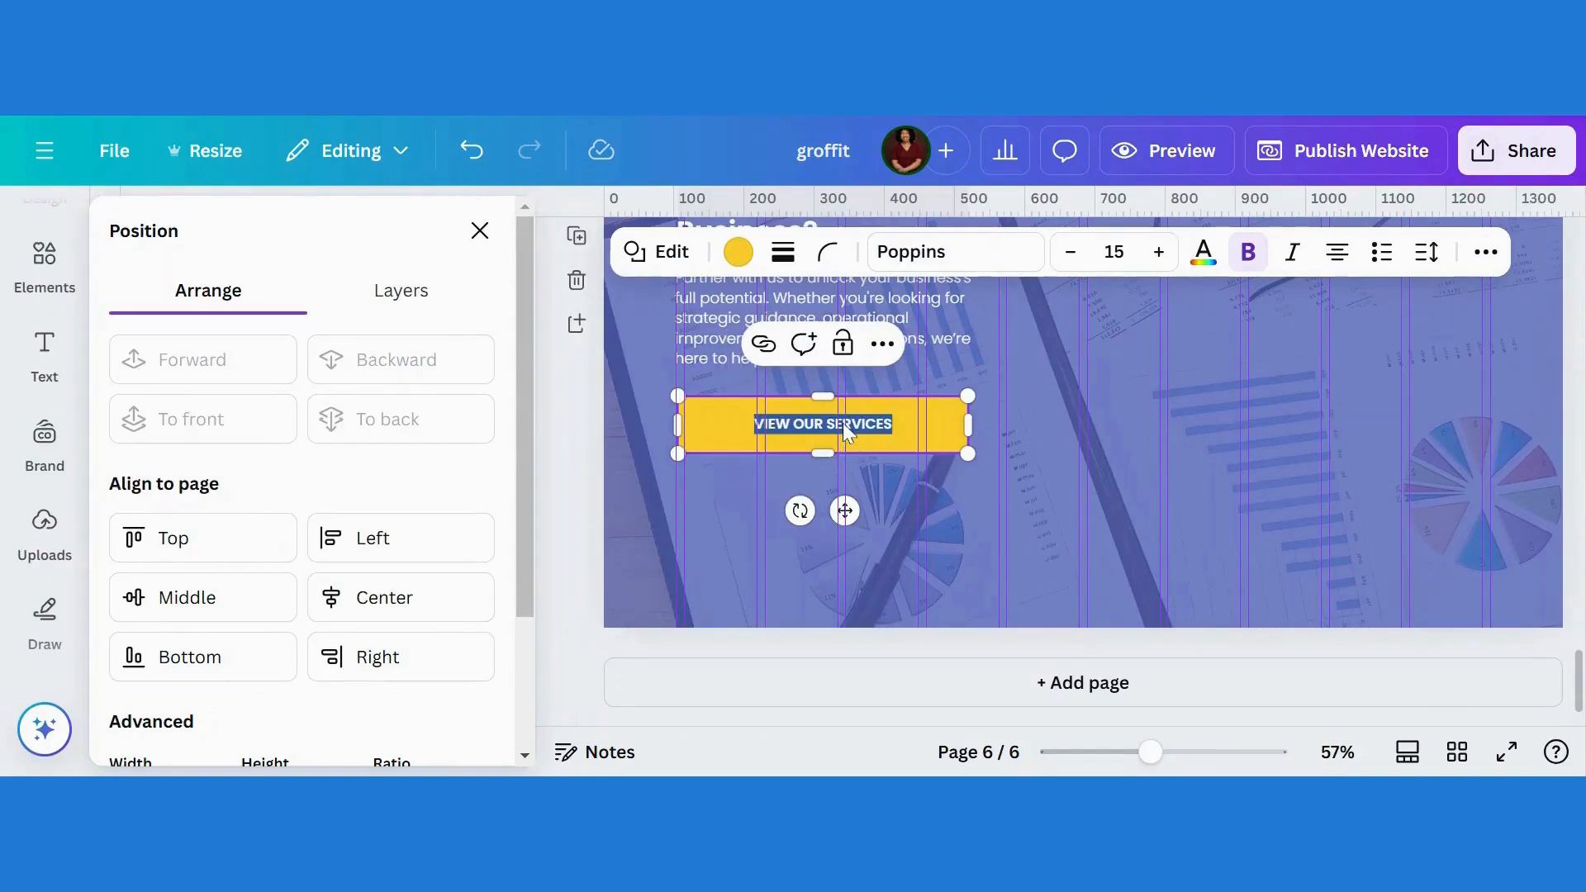
text(BOOK A FR)
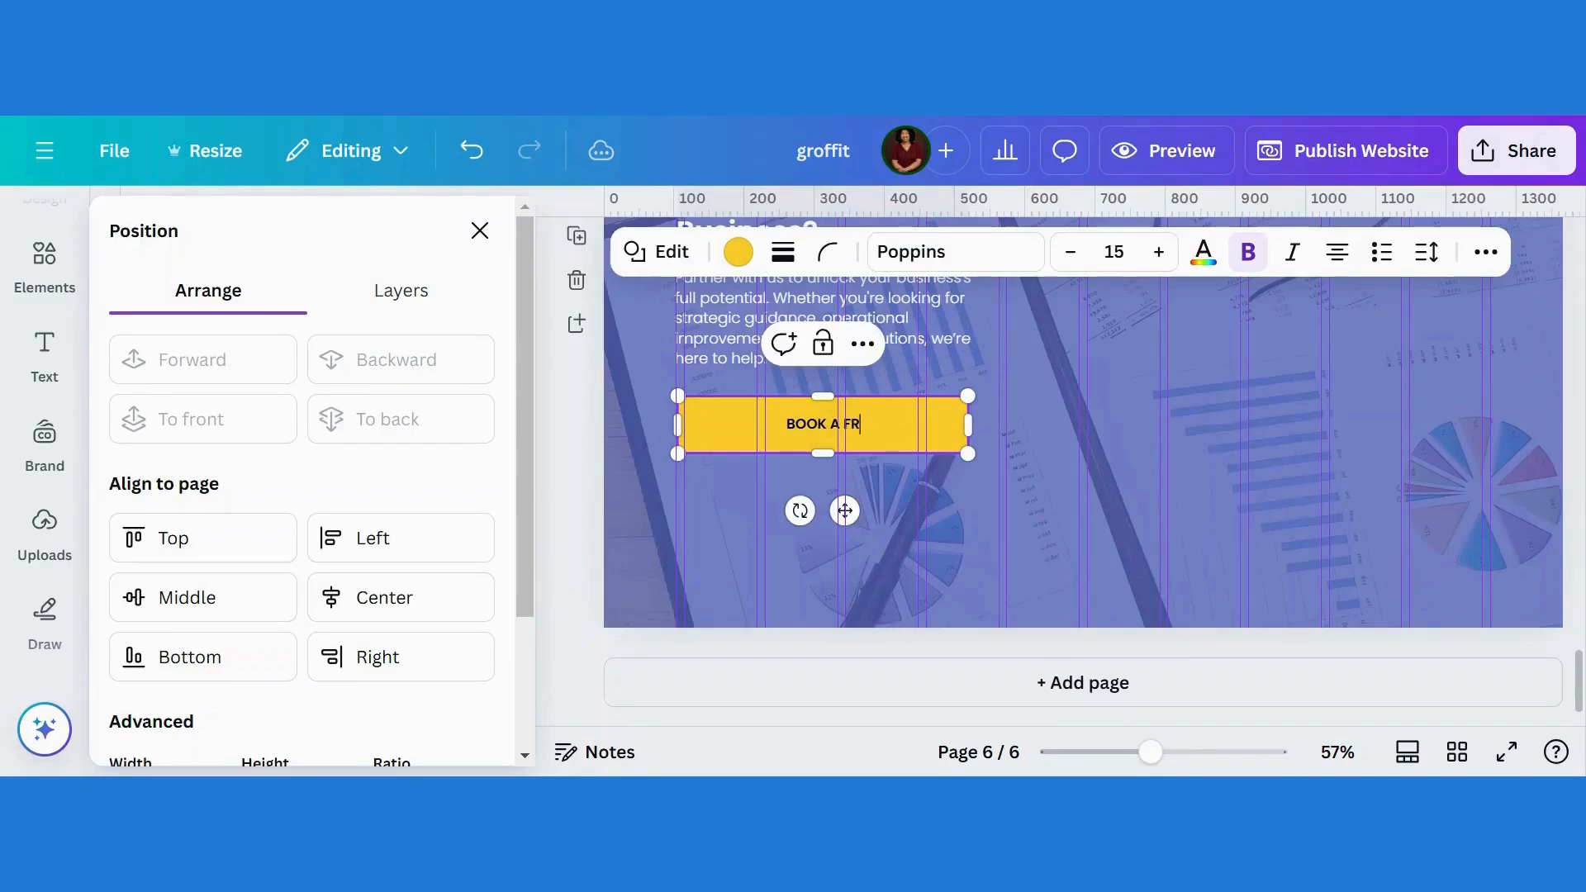
text(EE CONSU)
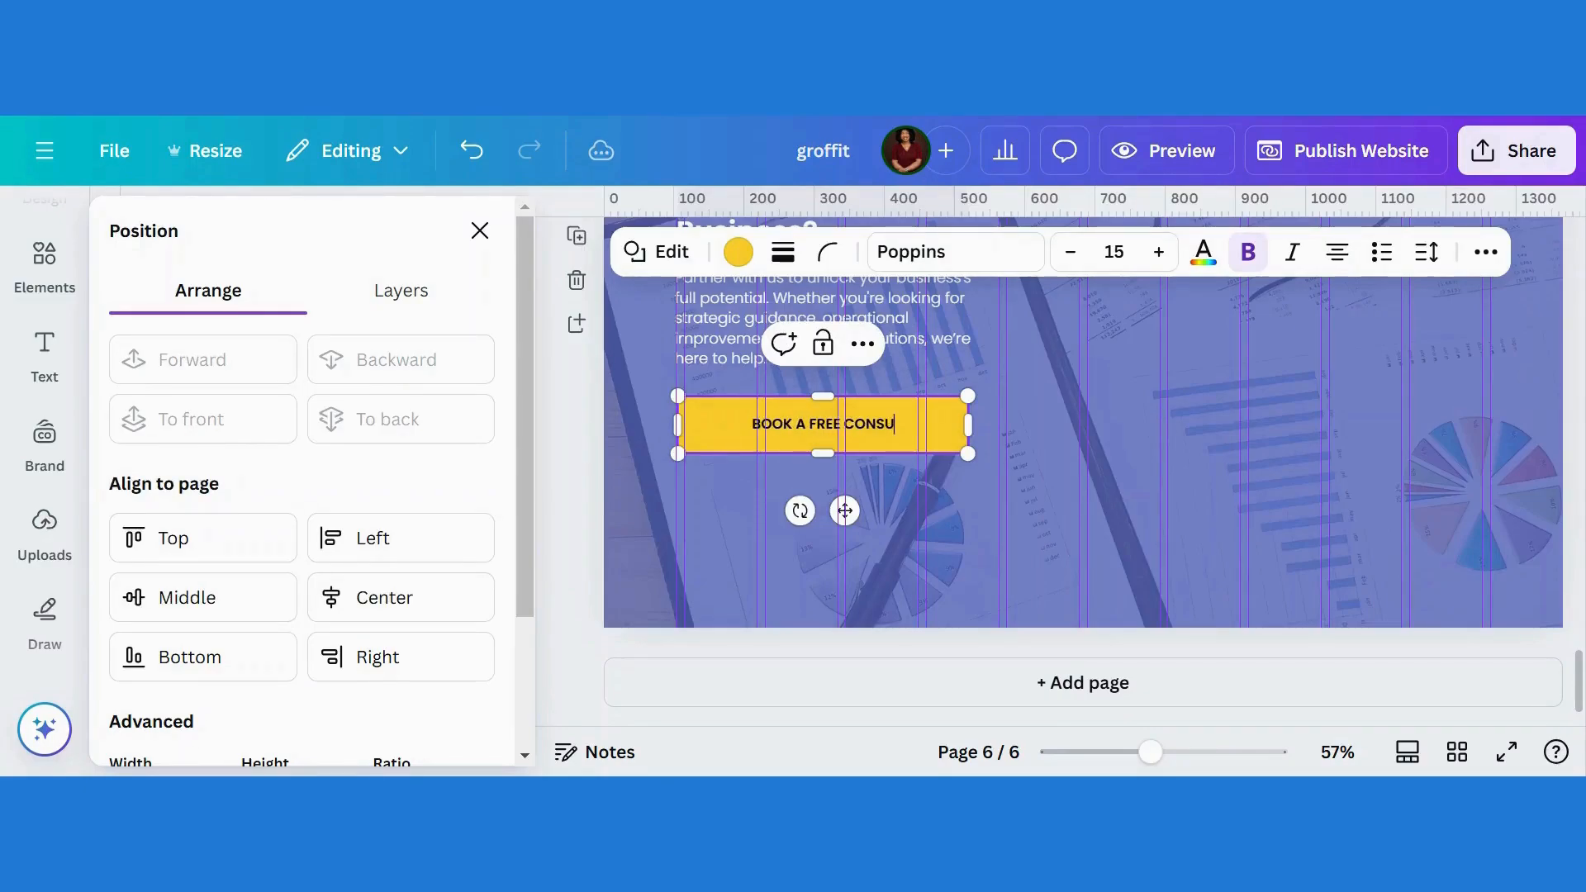
text(LTA)
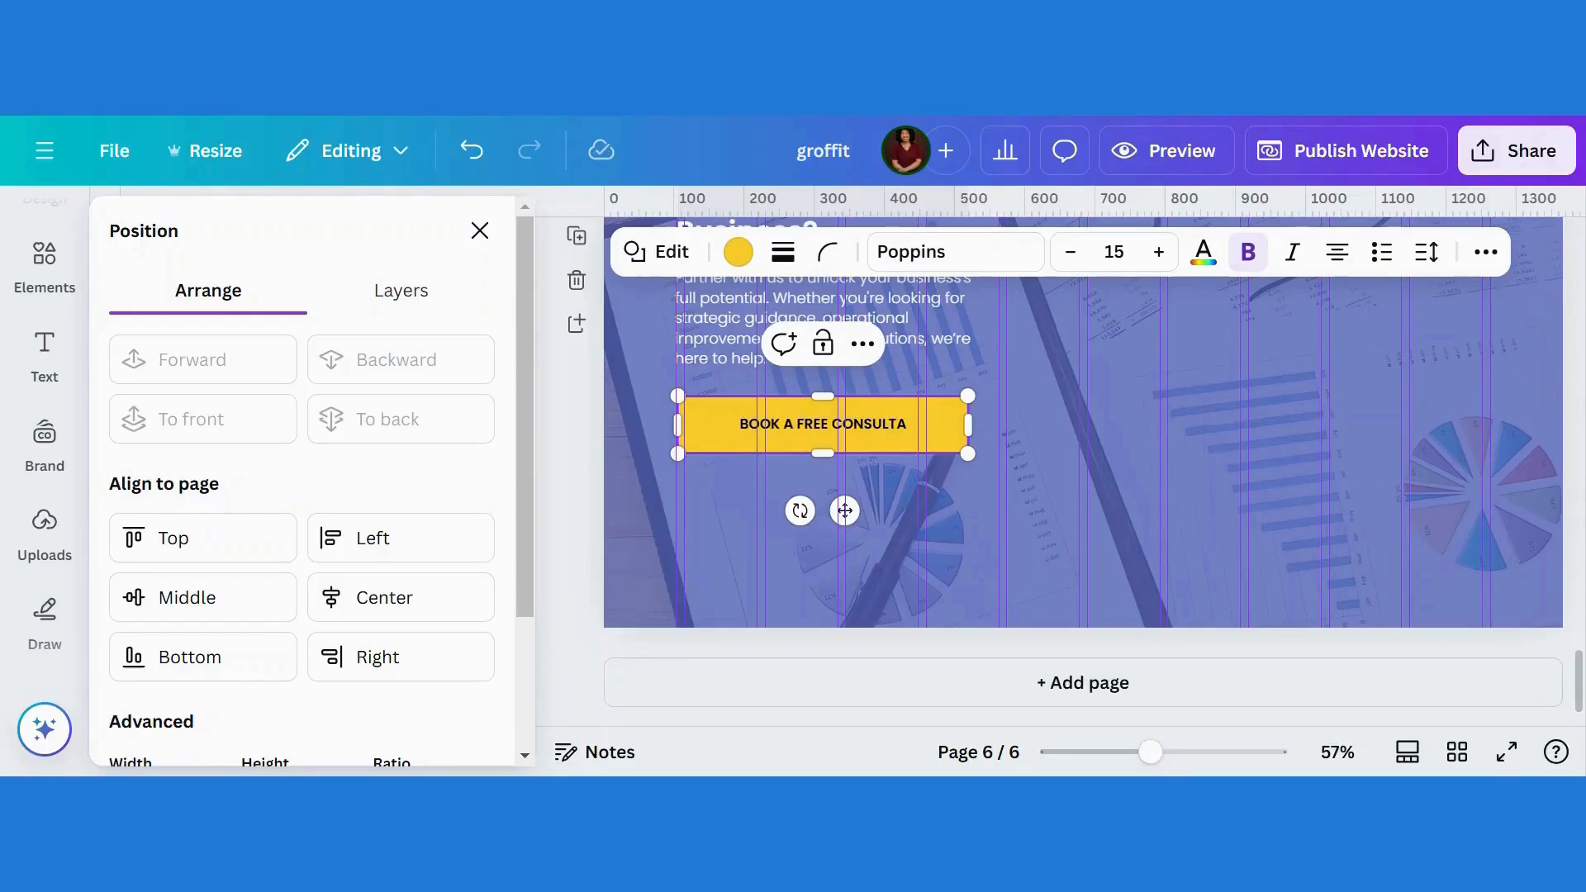
text(TION)
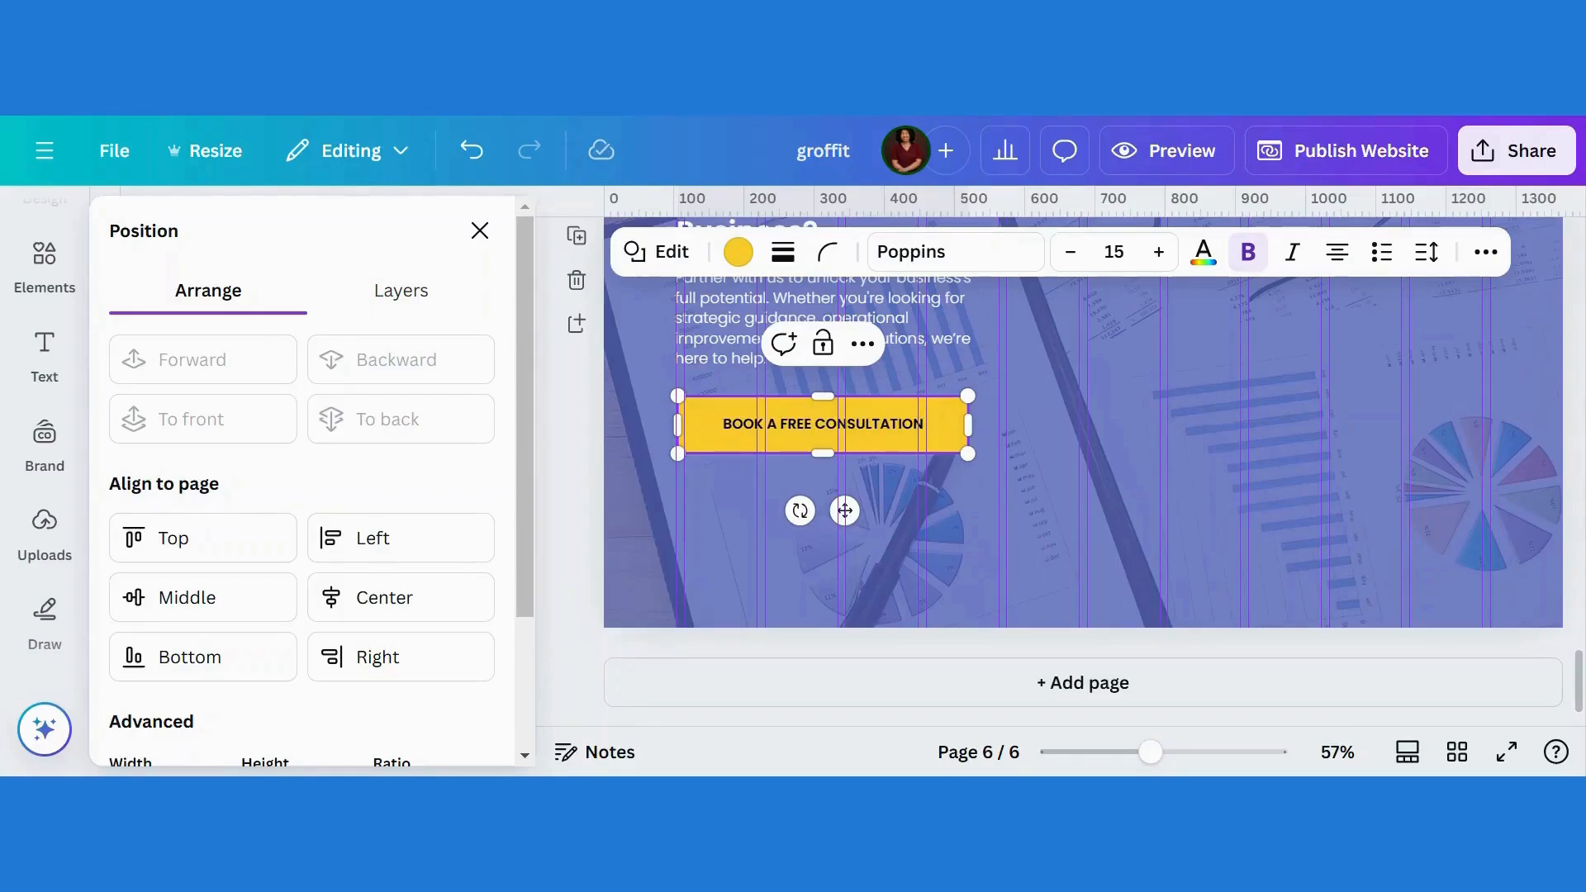
click(1041, 469)
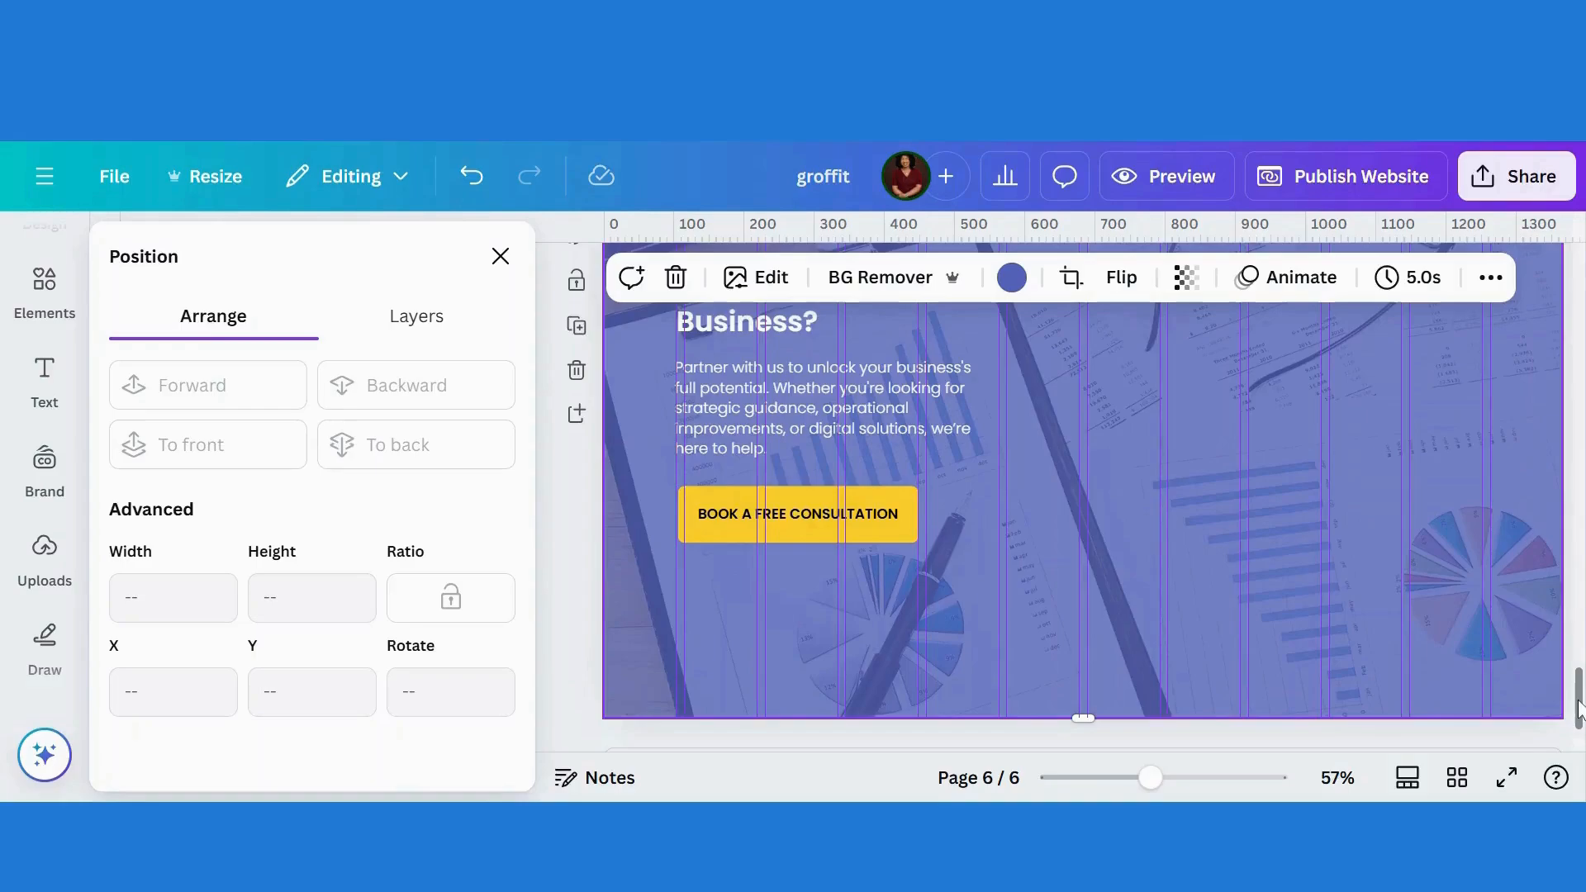
Step: Find the FluidForms app among the Canva apps and open it for the contact page
scroll(1578, 709, up, 3)
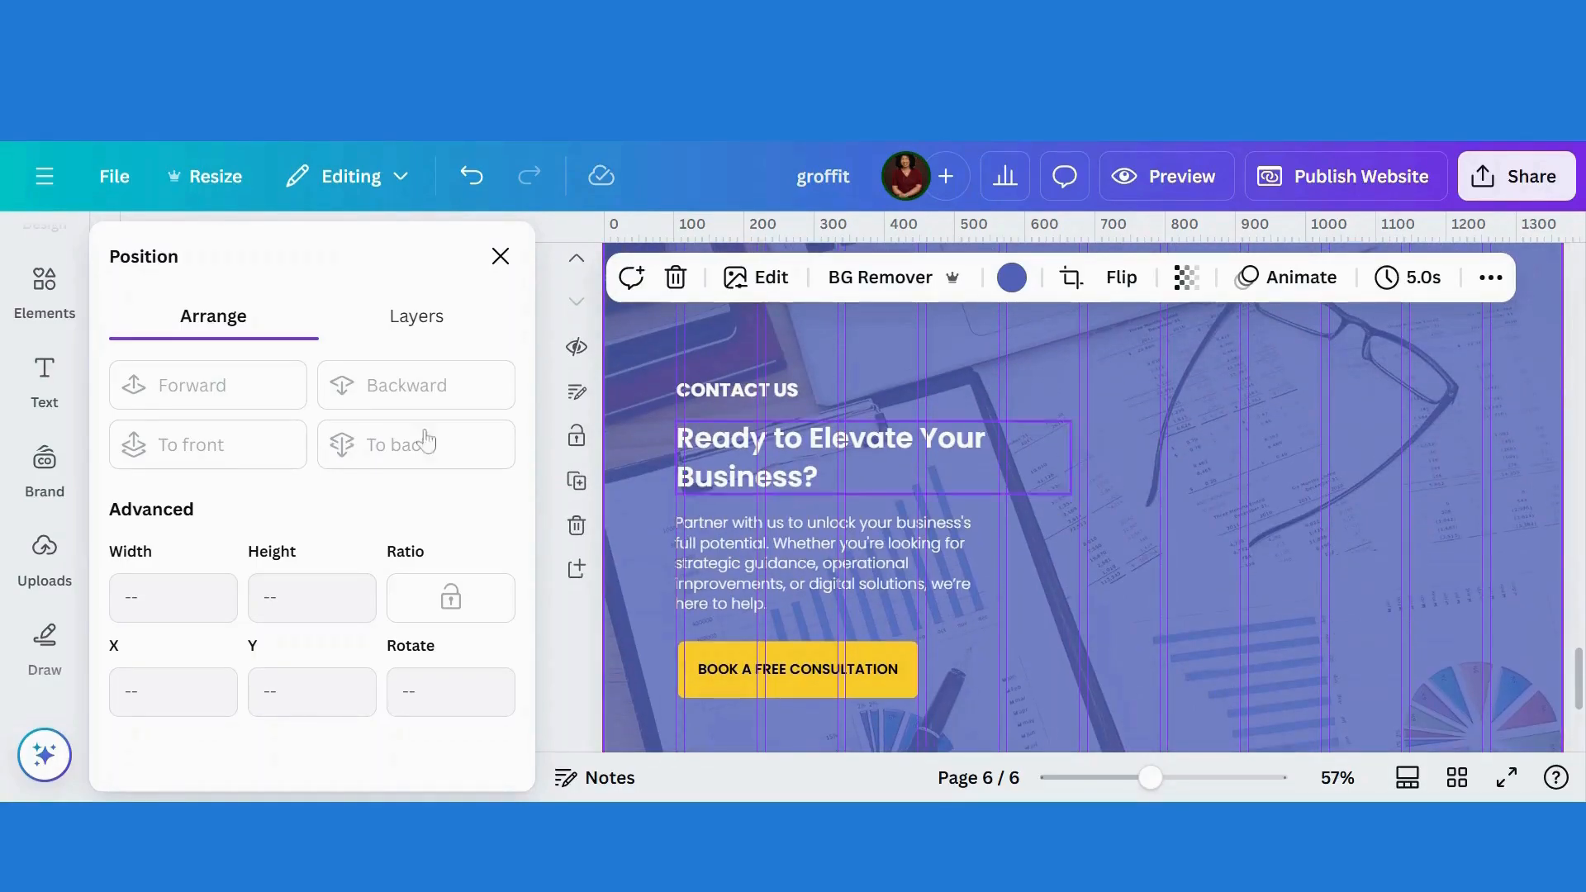
scroll(44, 463, down, 3)
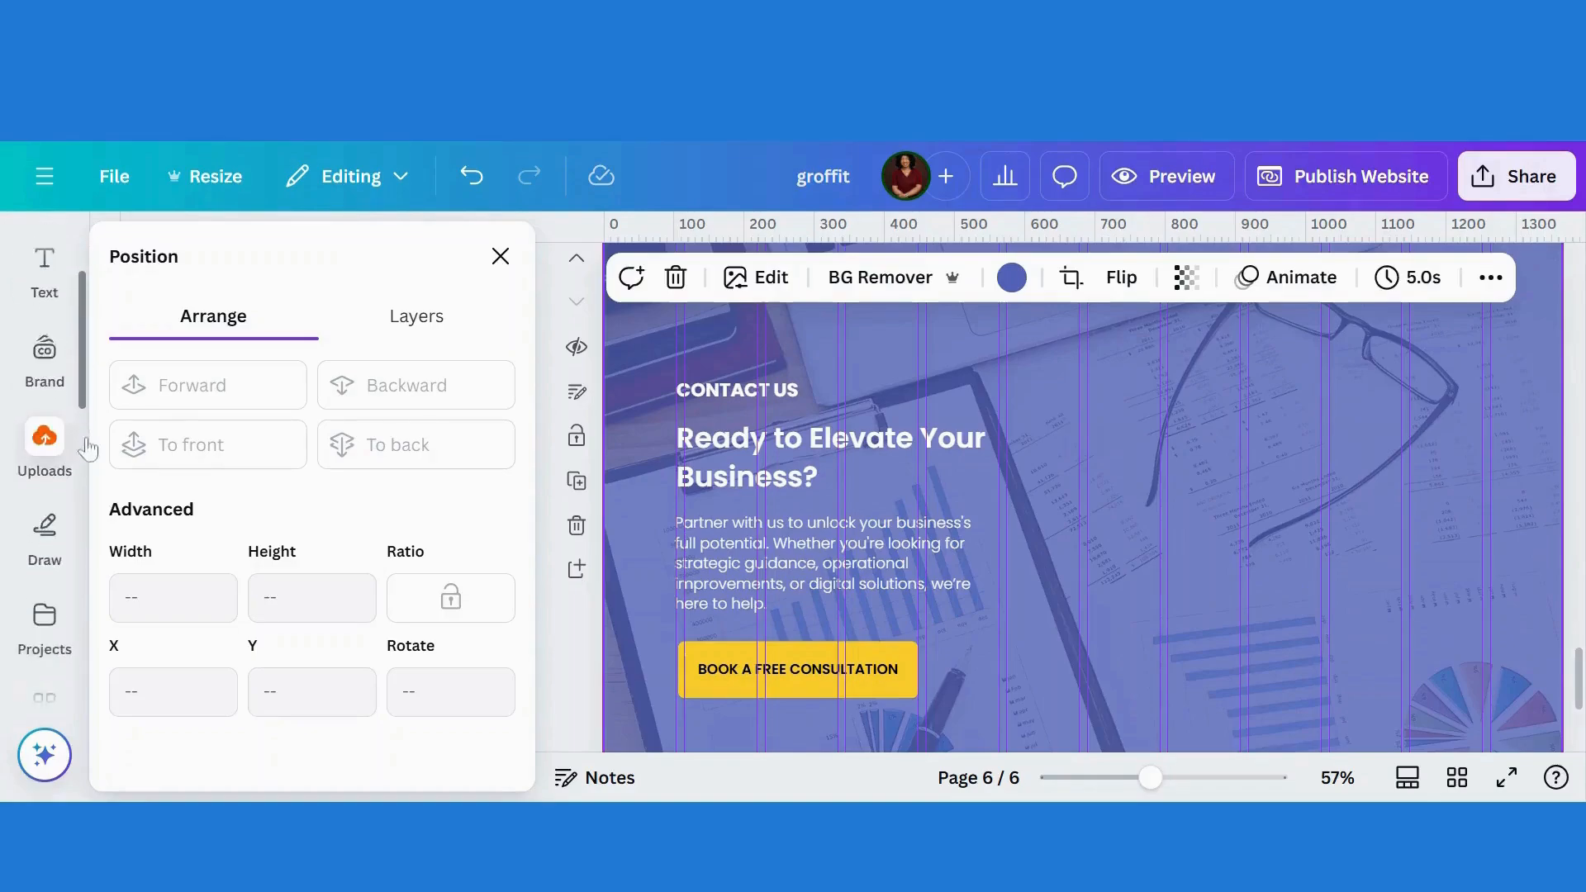
click(39, 541)
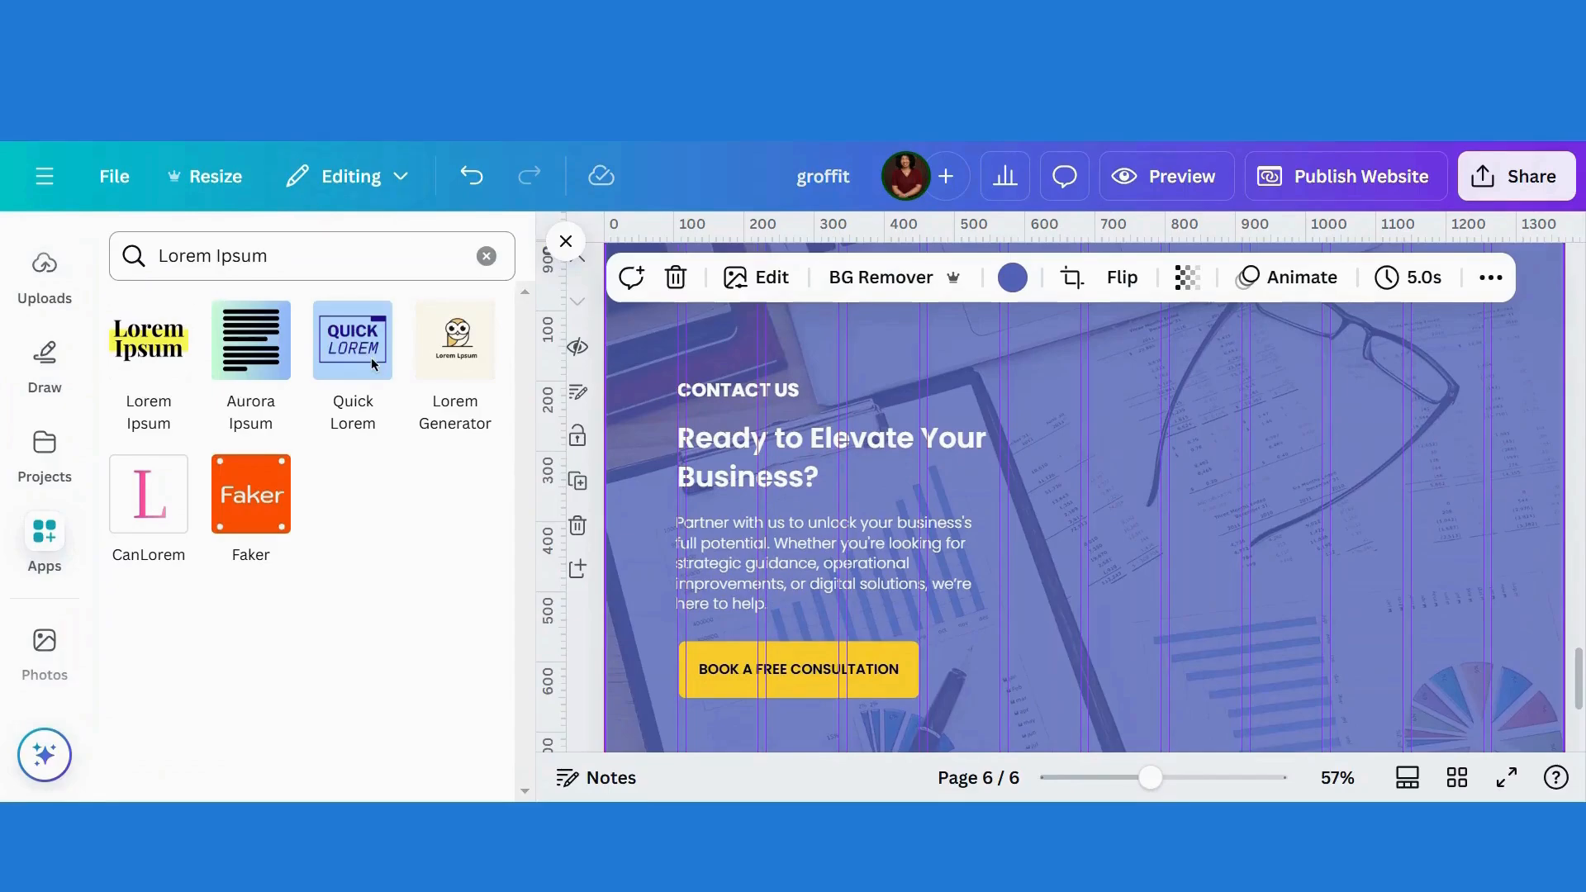
click(486, 256)
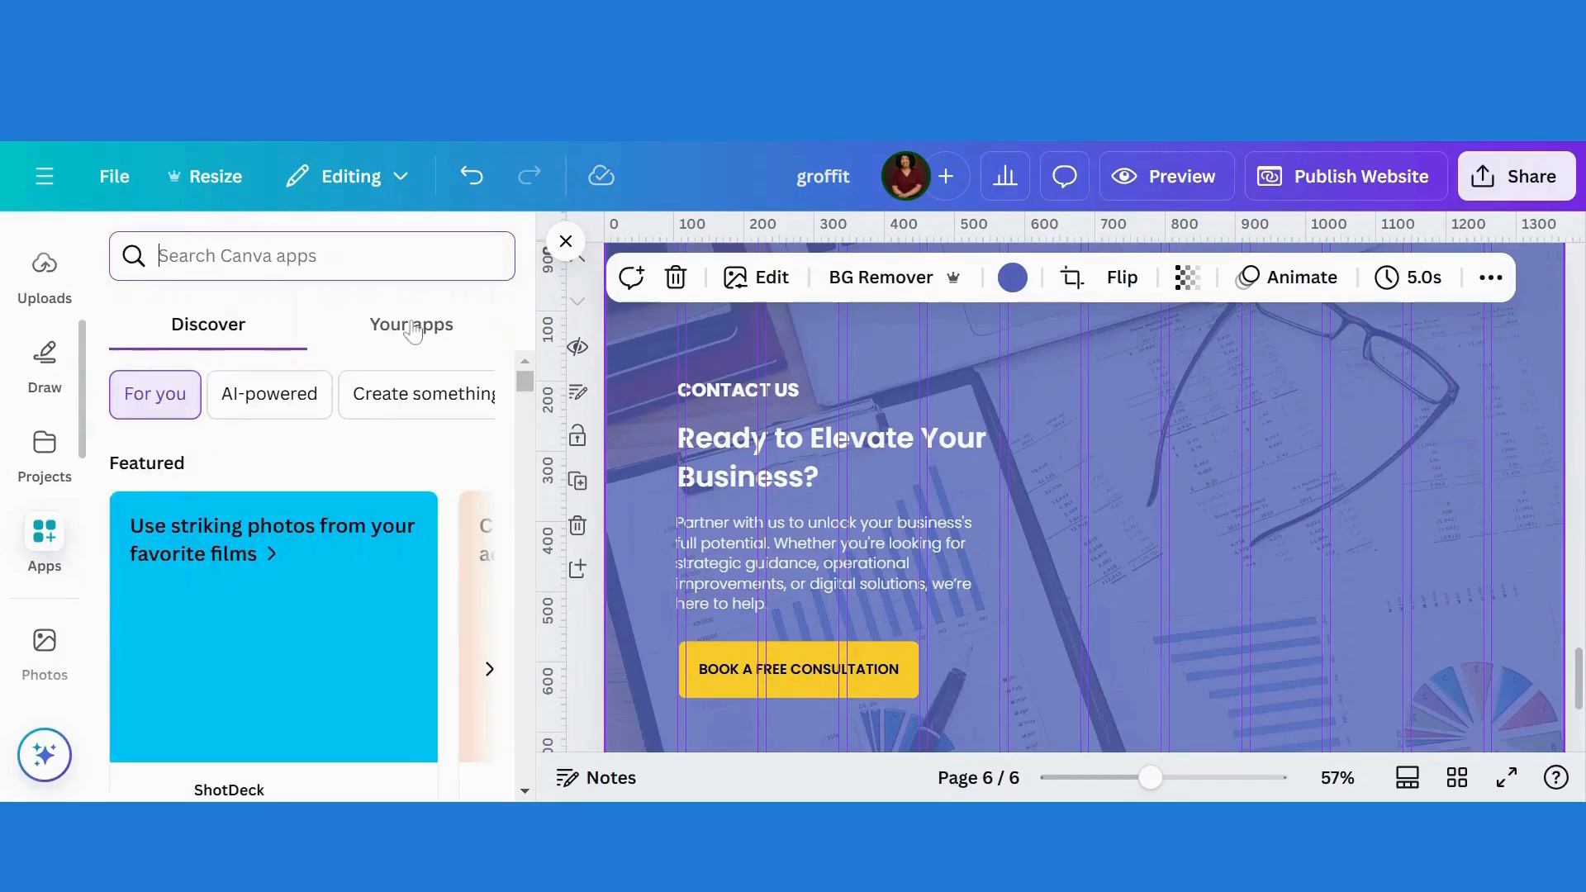
click(414, 326)
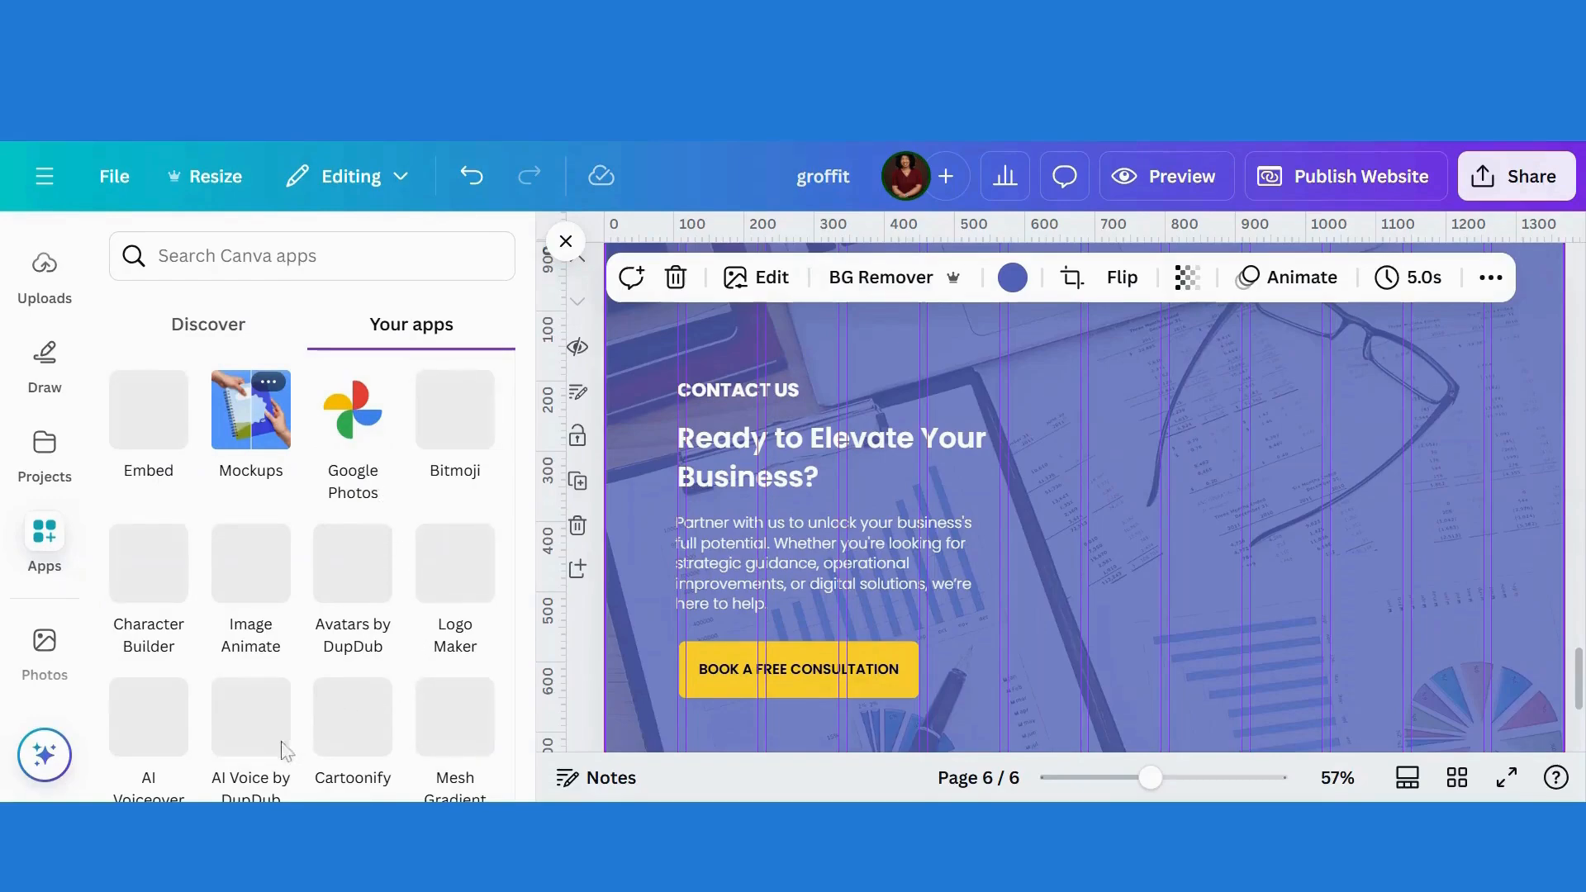
click(238, 263)
text(f)
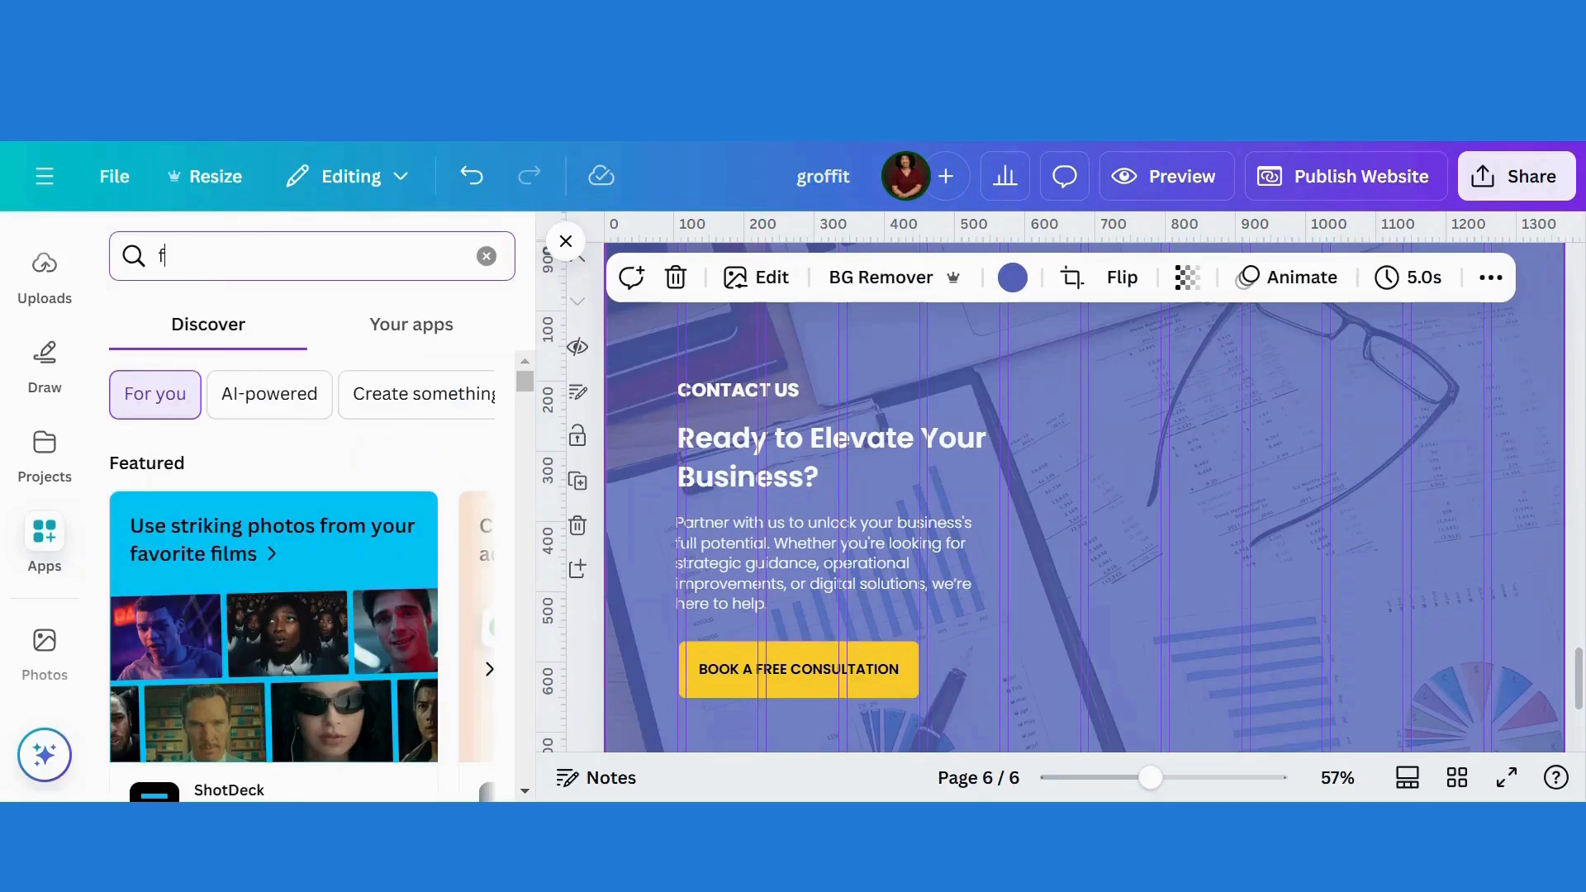
text(lui)
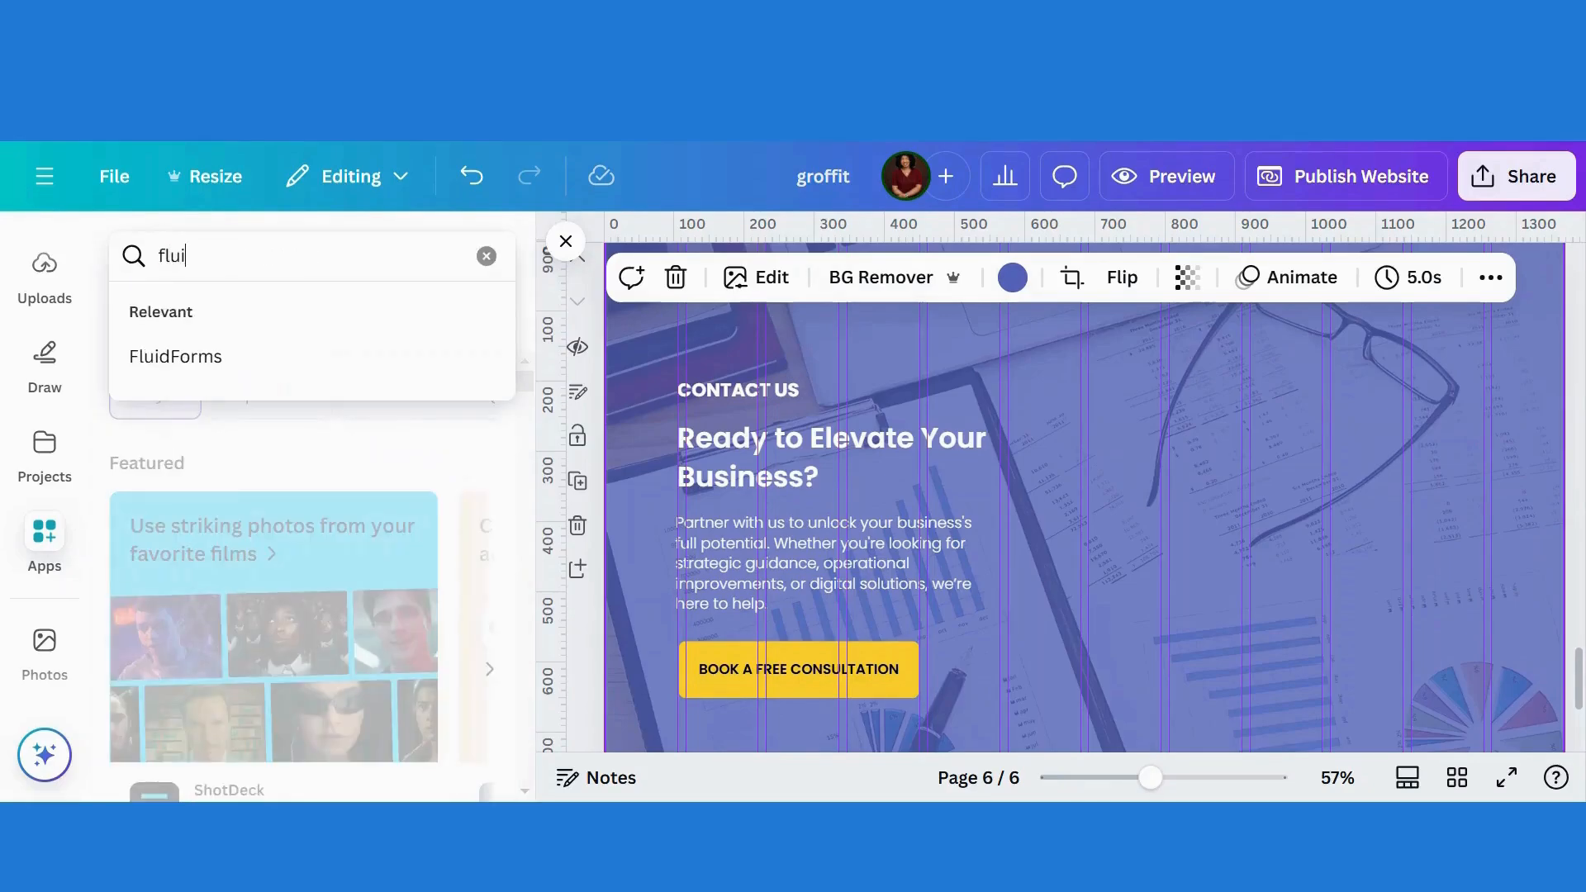
click(187, 357)
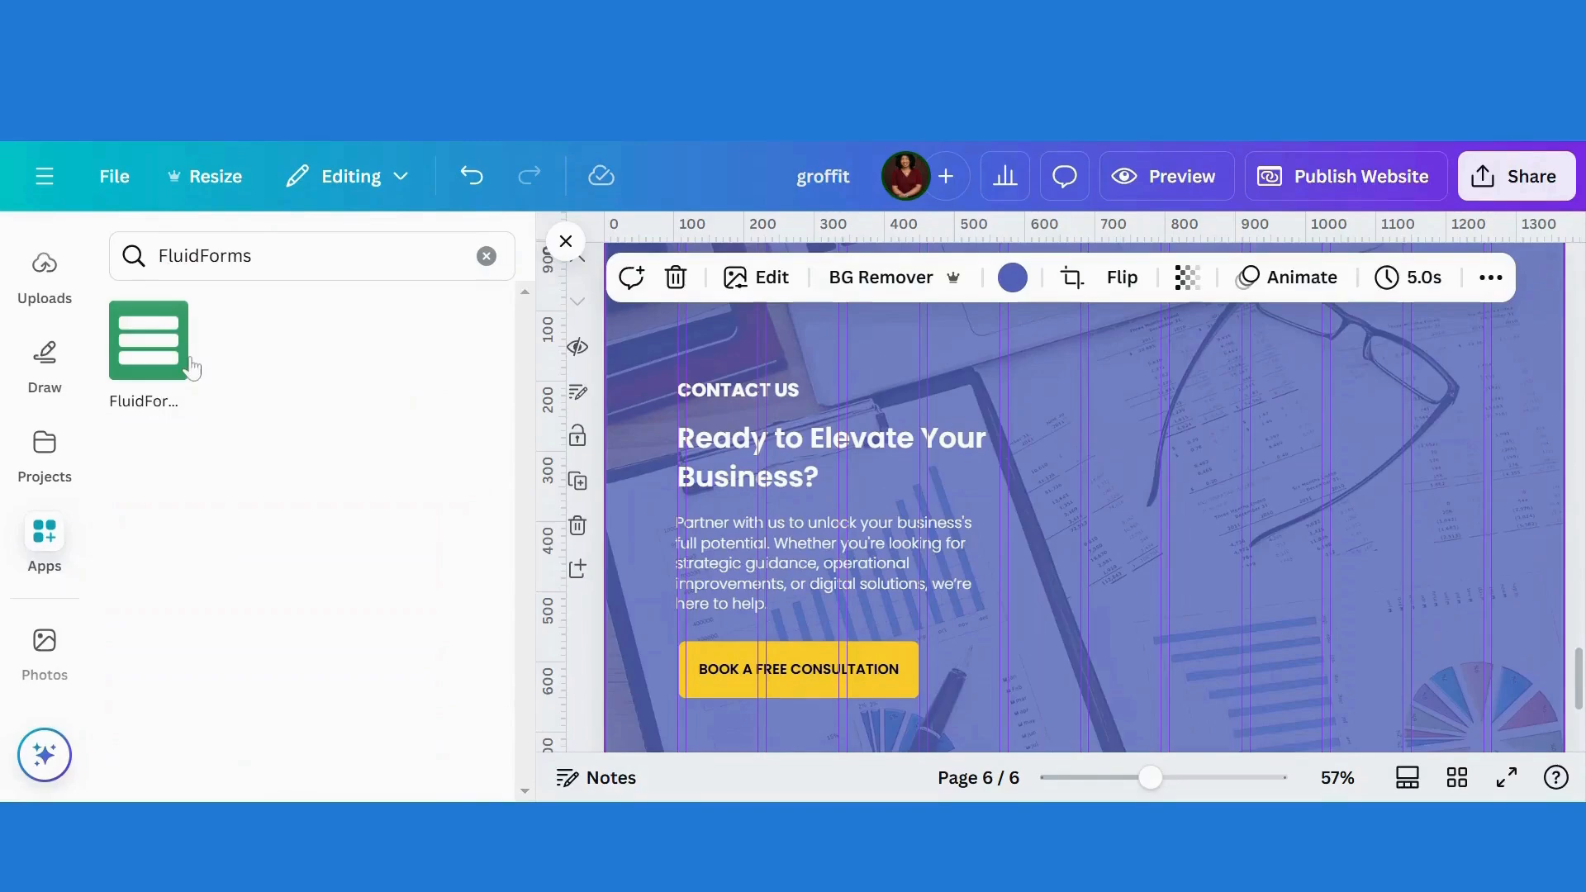
click(142, 364)
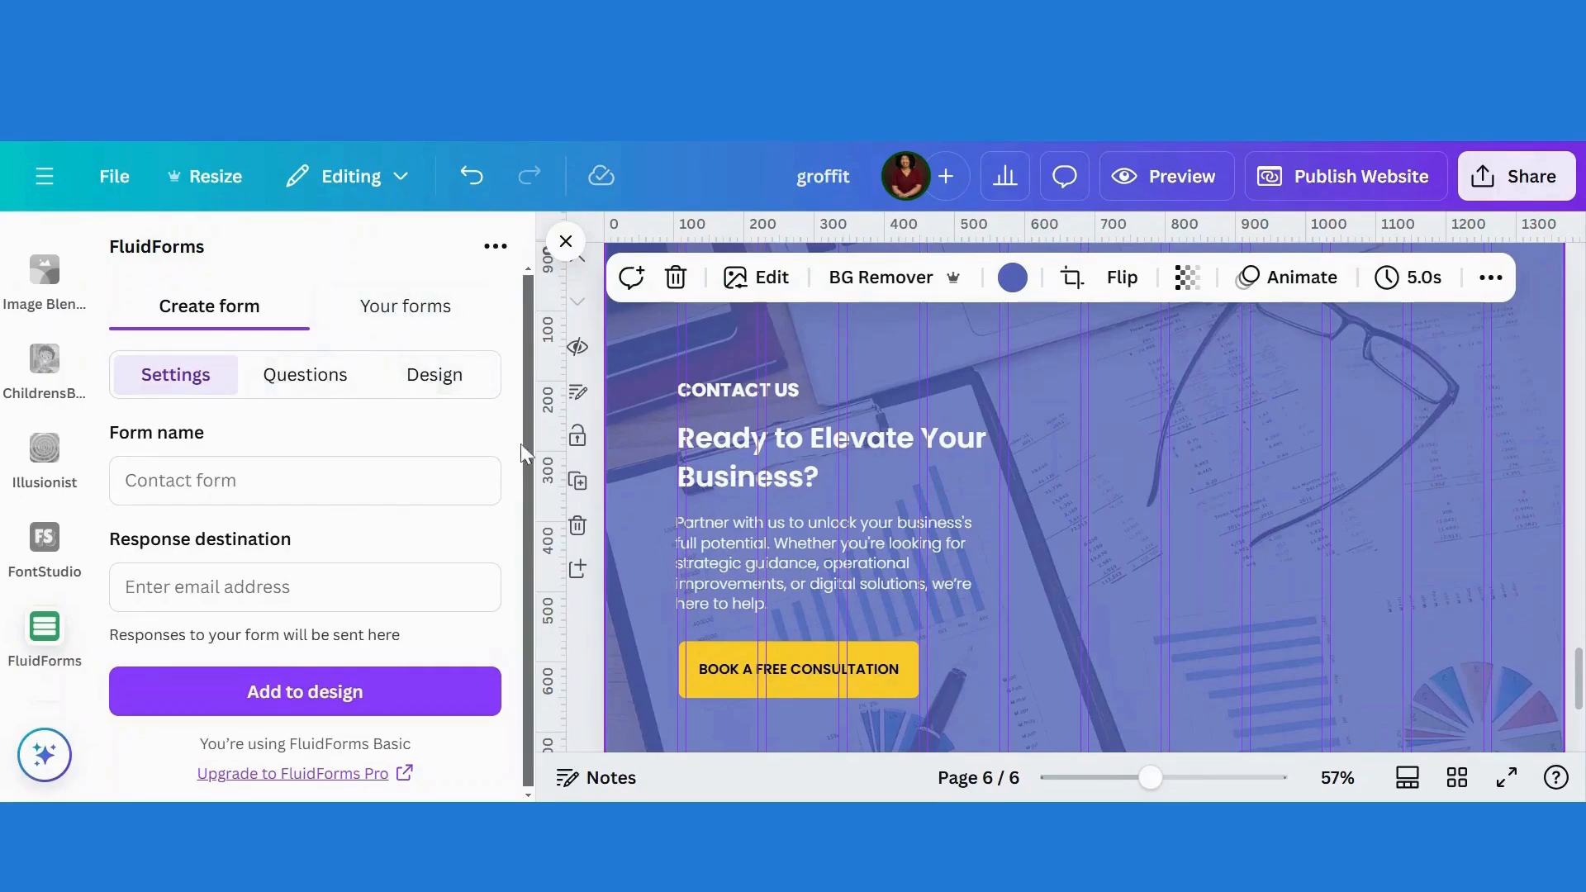
Step: Title the form's first short-response question "Name" and make it required
drag(529, 464, 523, 496)
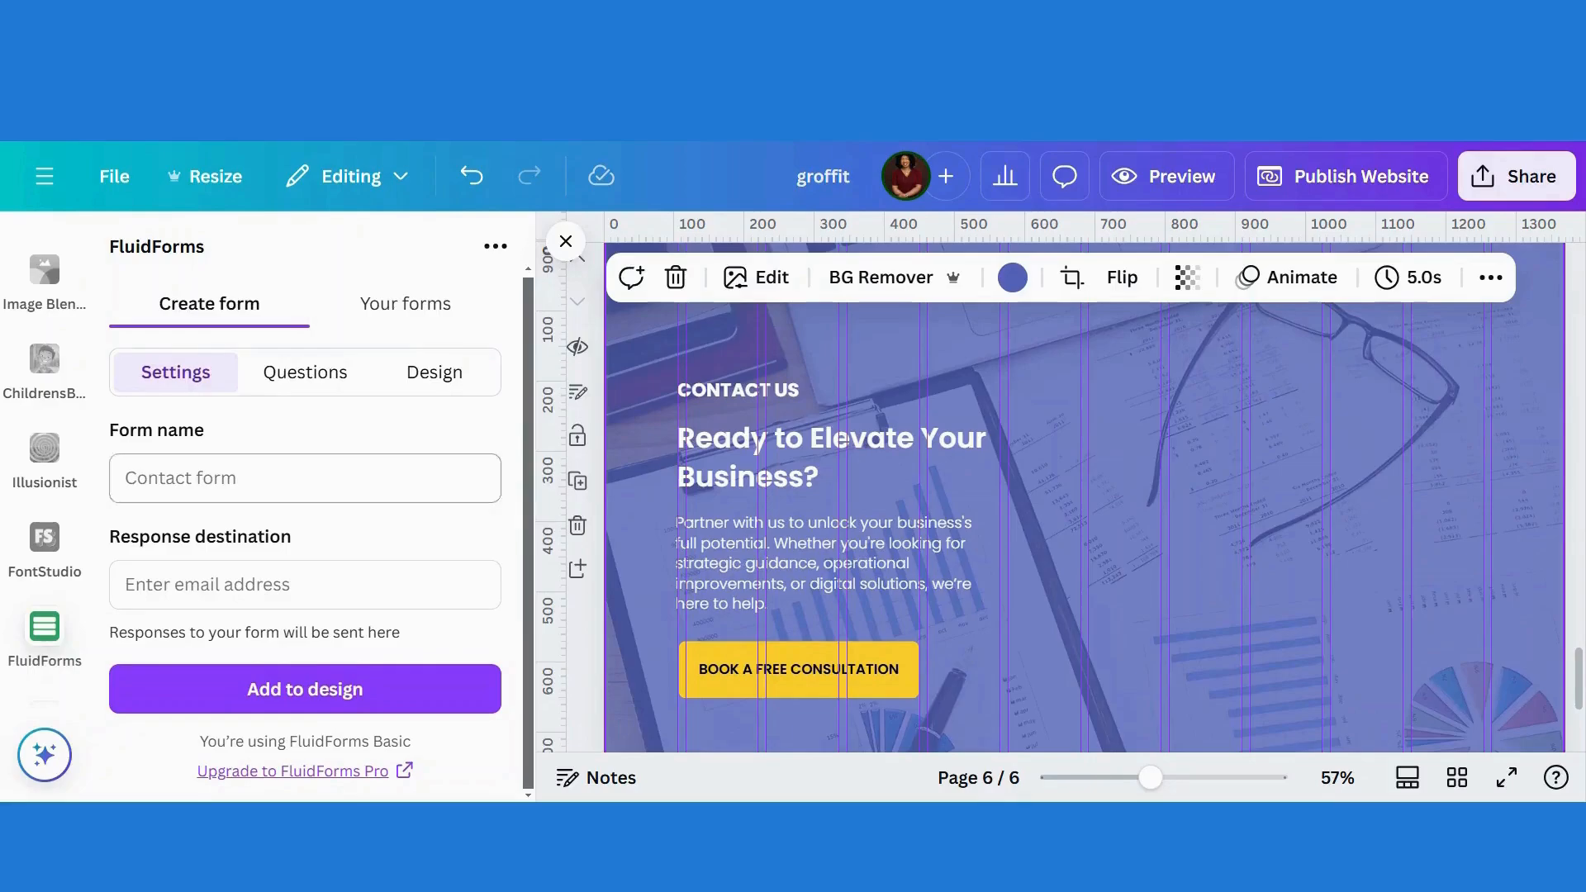
click(294, 385)
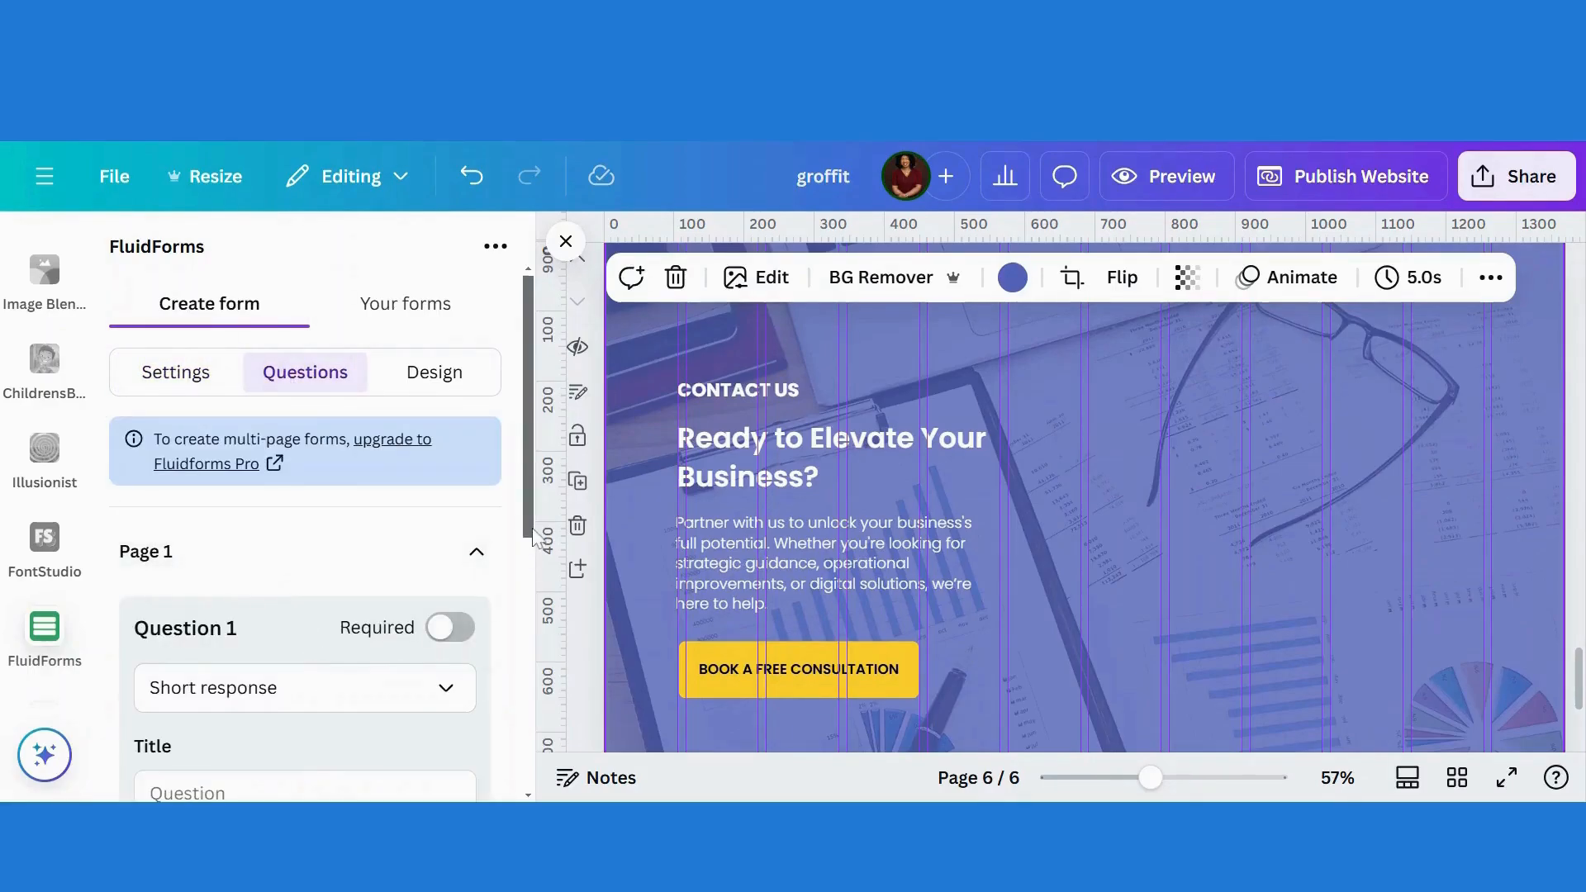
scroll(533, 628, down, 5)
drag(533, 636, 535, 647)
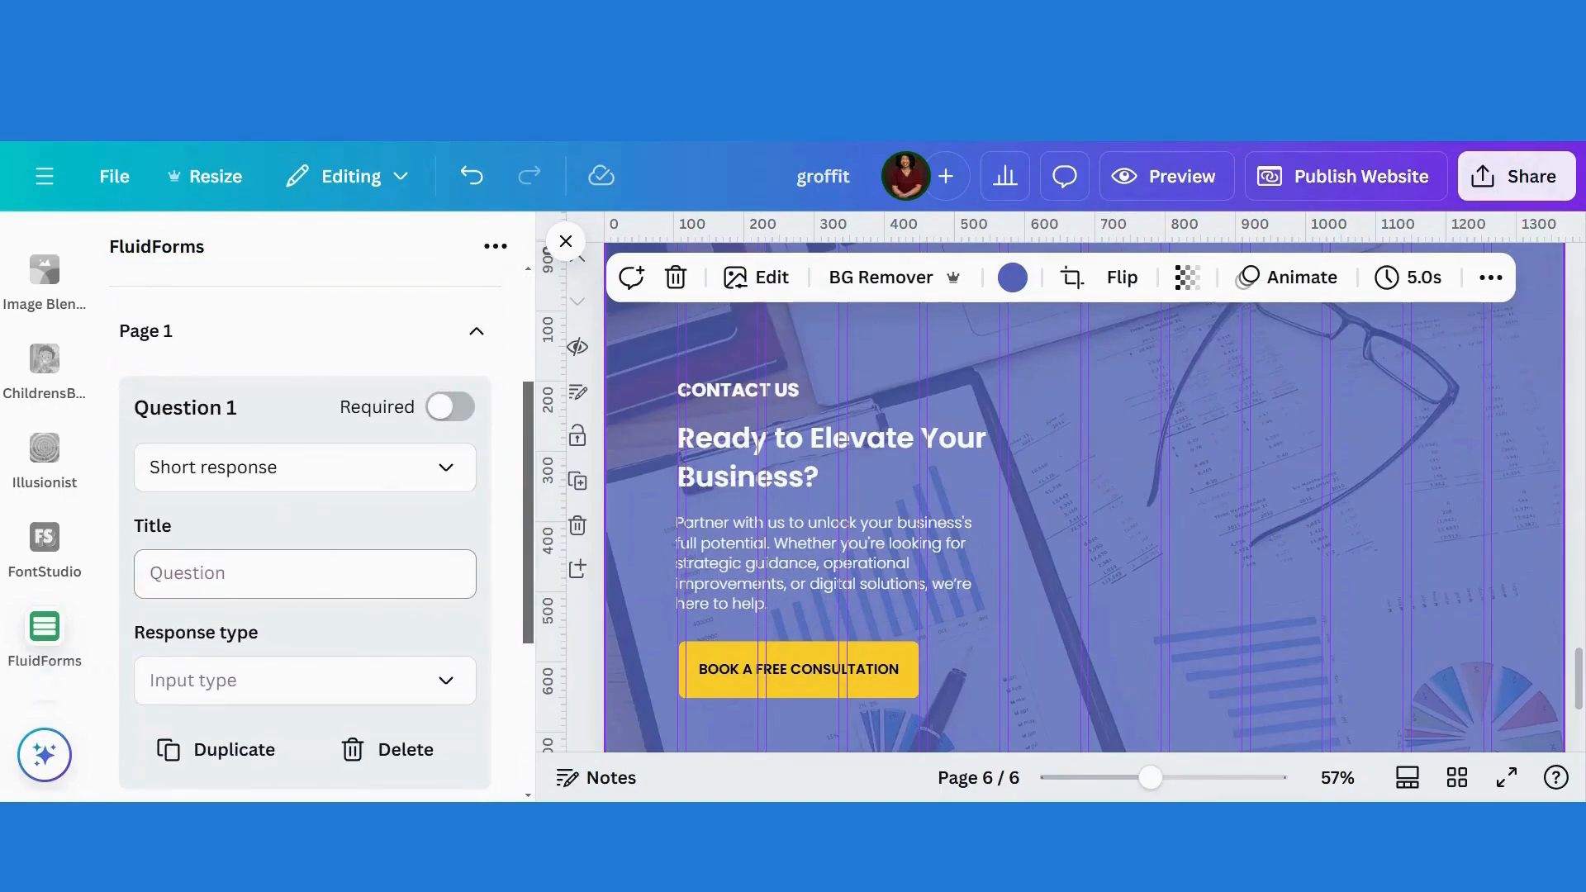
click(150, 572)
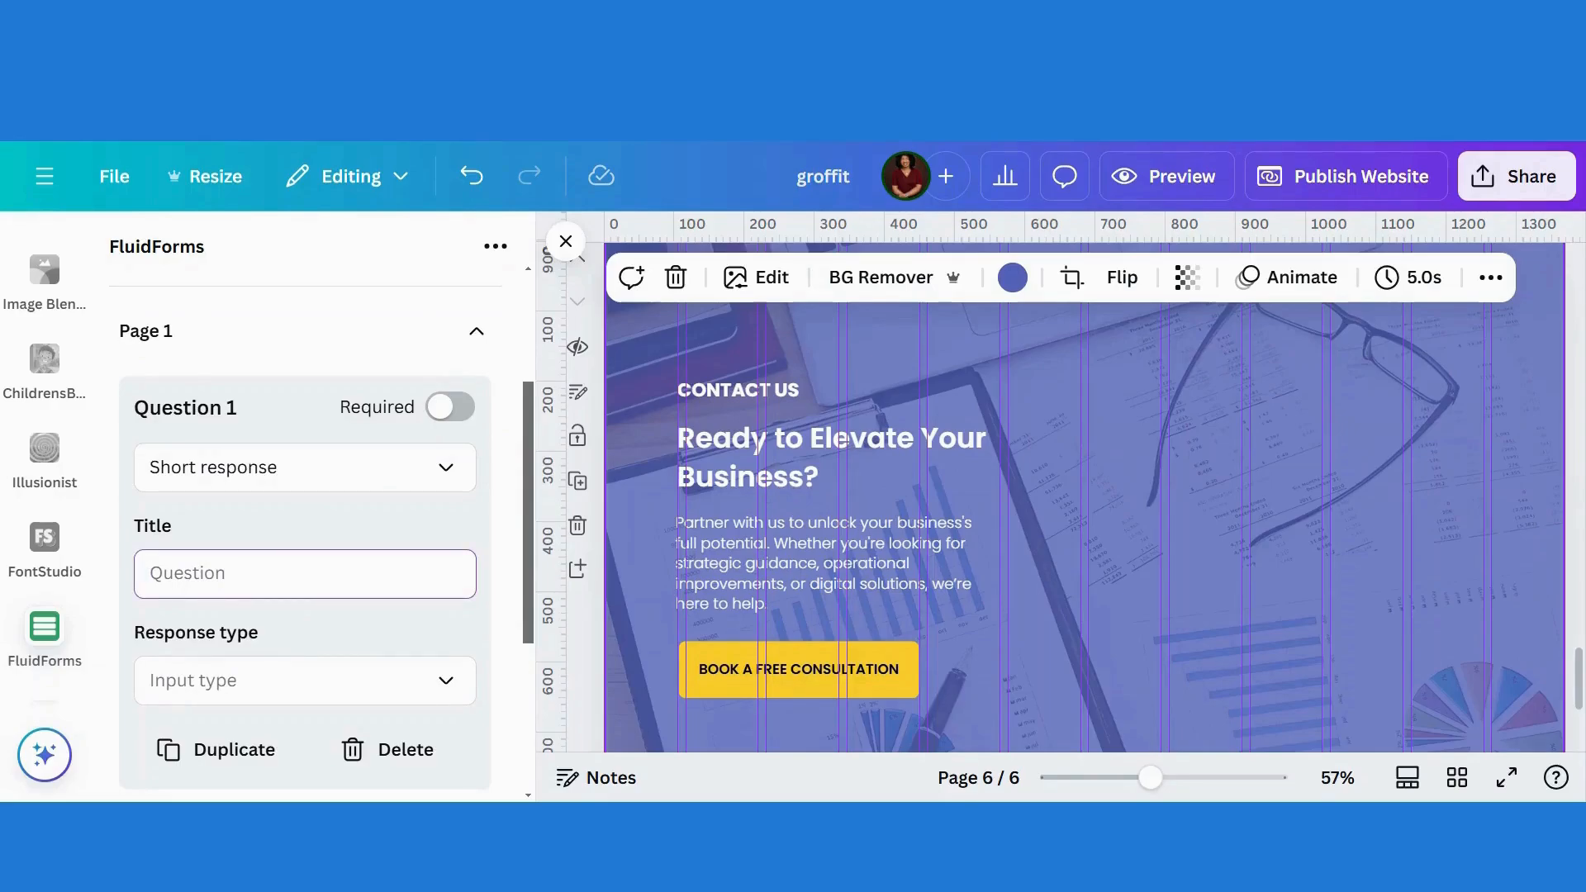
text(Name)
click(456, 409)
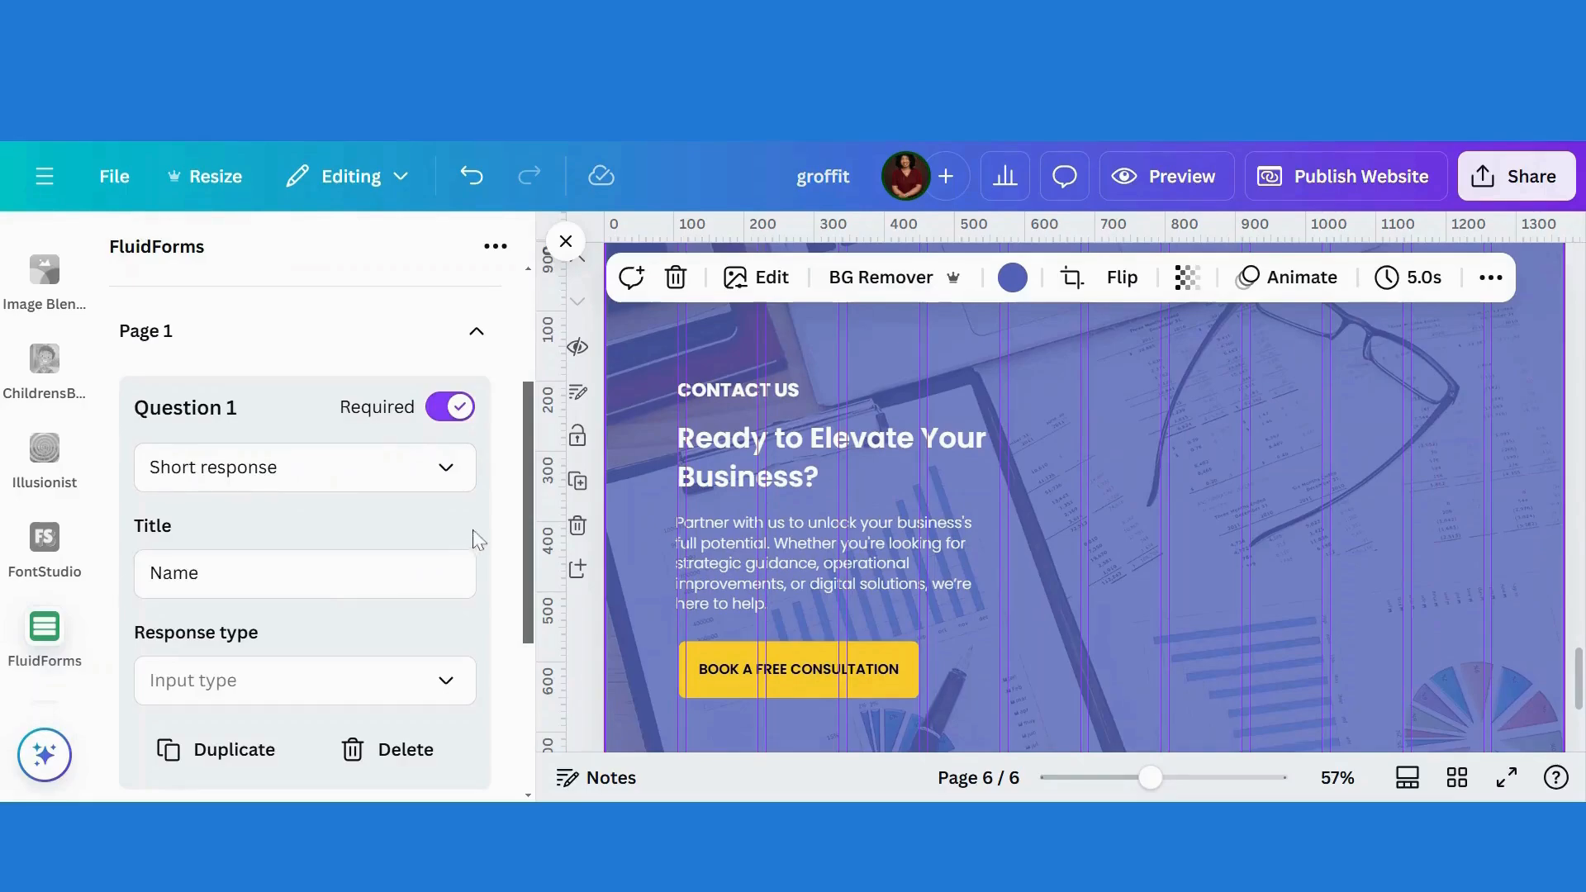
drag(526, 592, 523, 686)
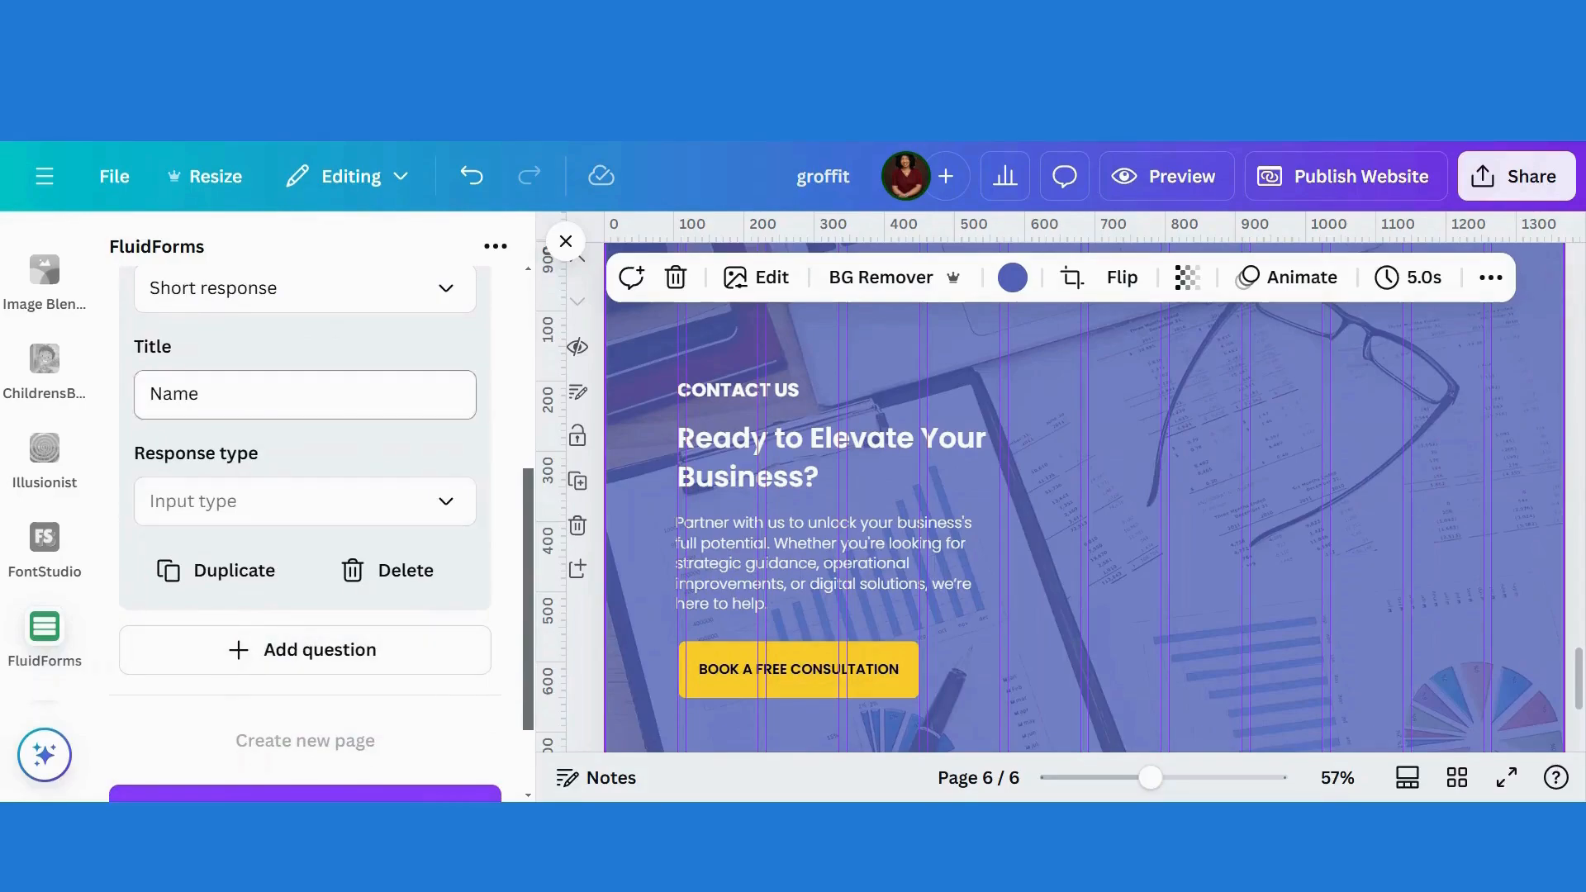
drag(529, 658, 516, 589)
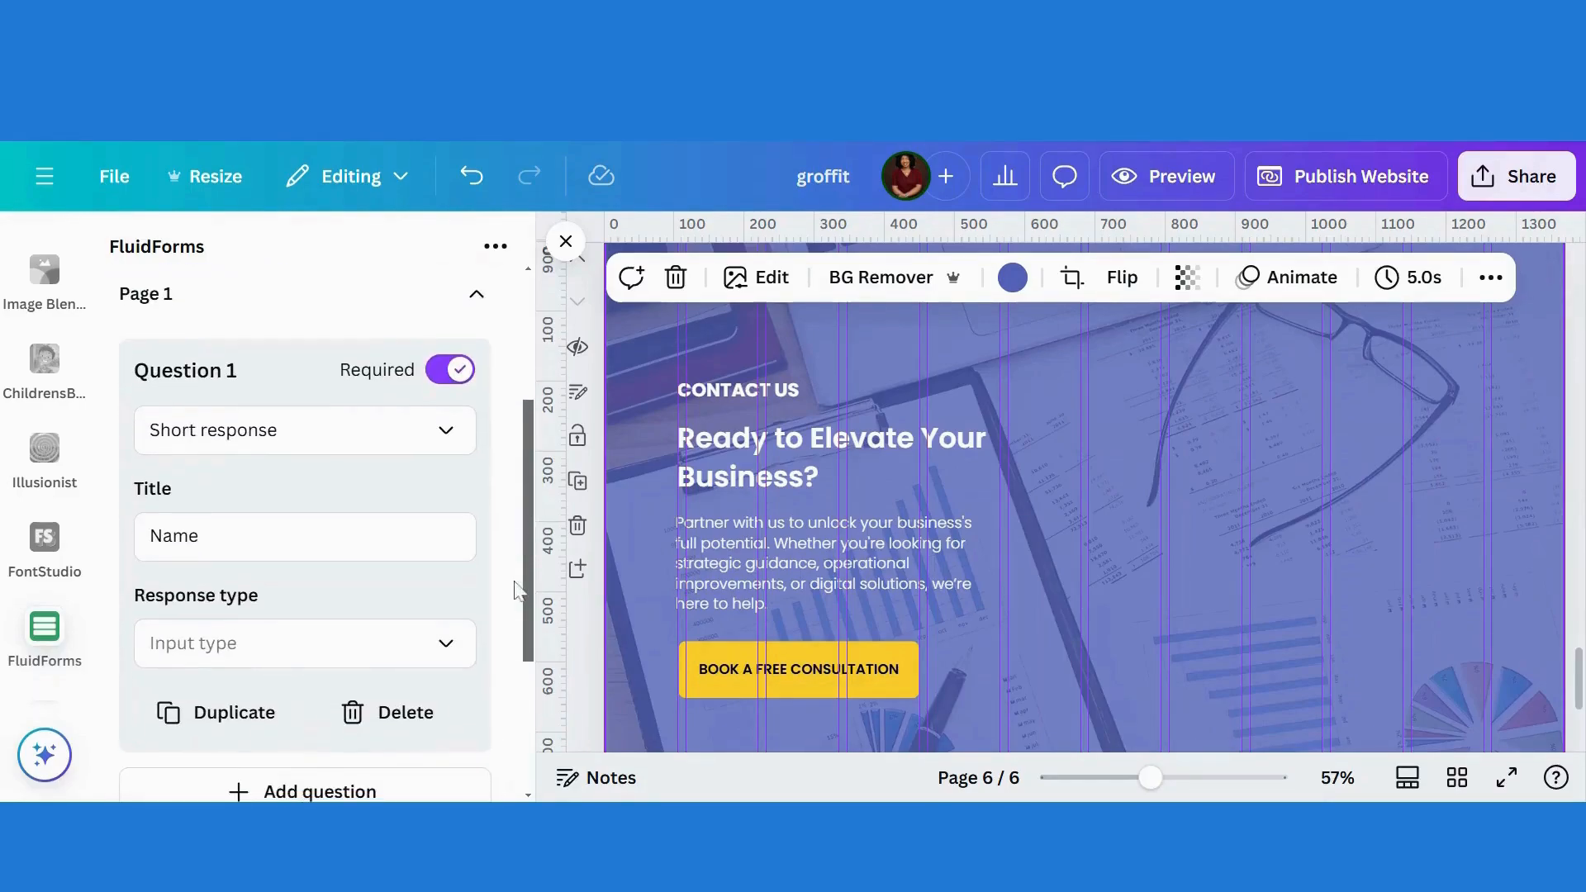
Step: Add a second short-response question titled "Email" to the form and make it required
click(342, 791)
scroll(536, 553, down, 4)
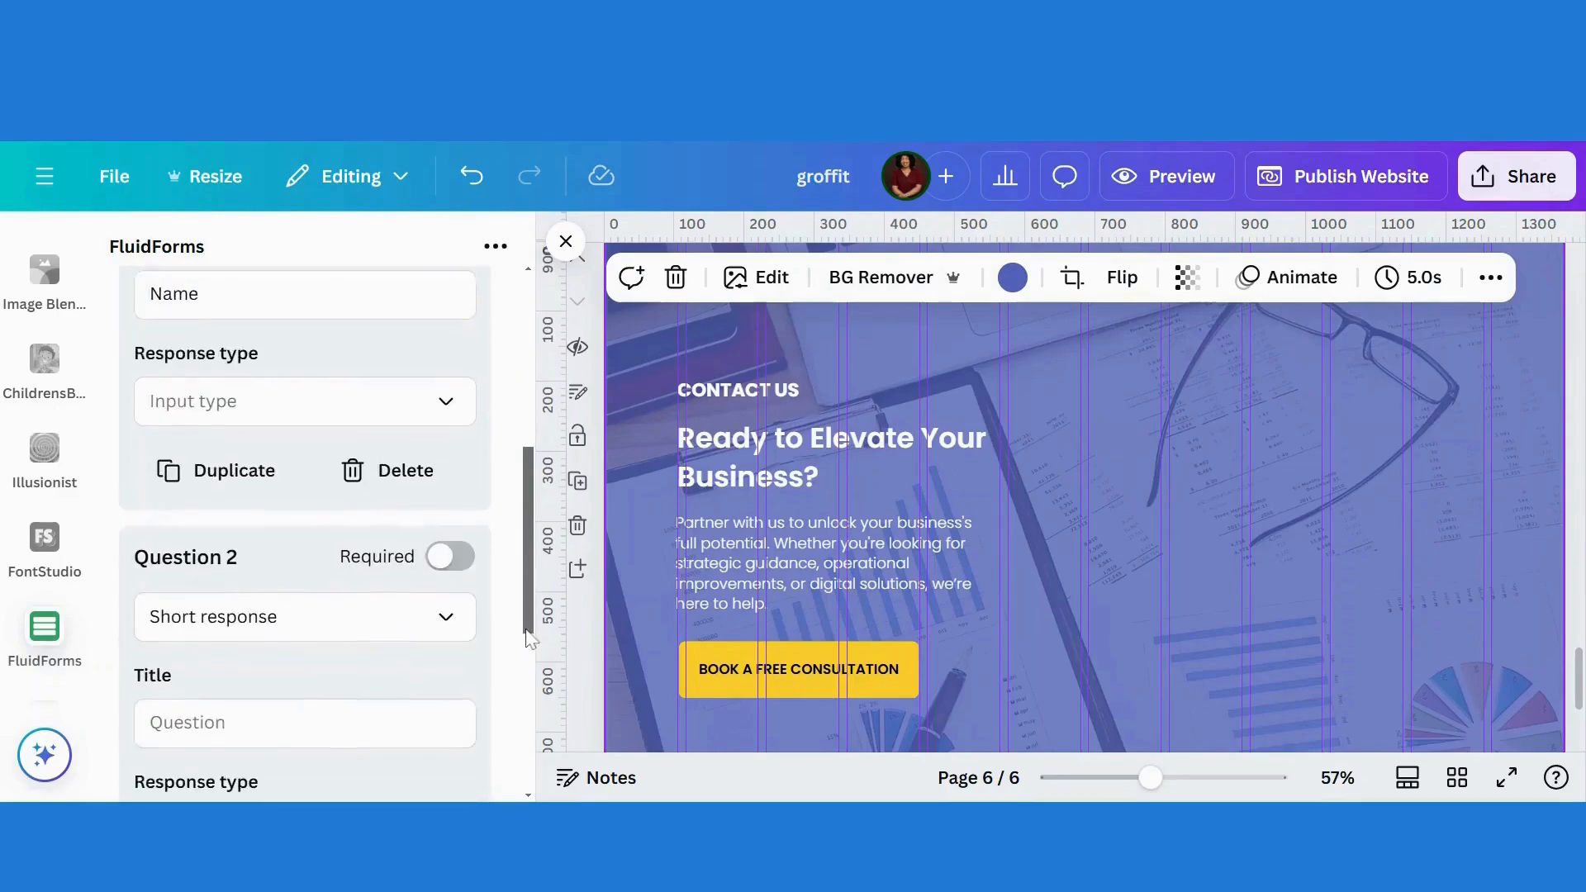
click(150, 692)
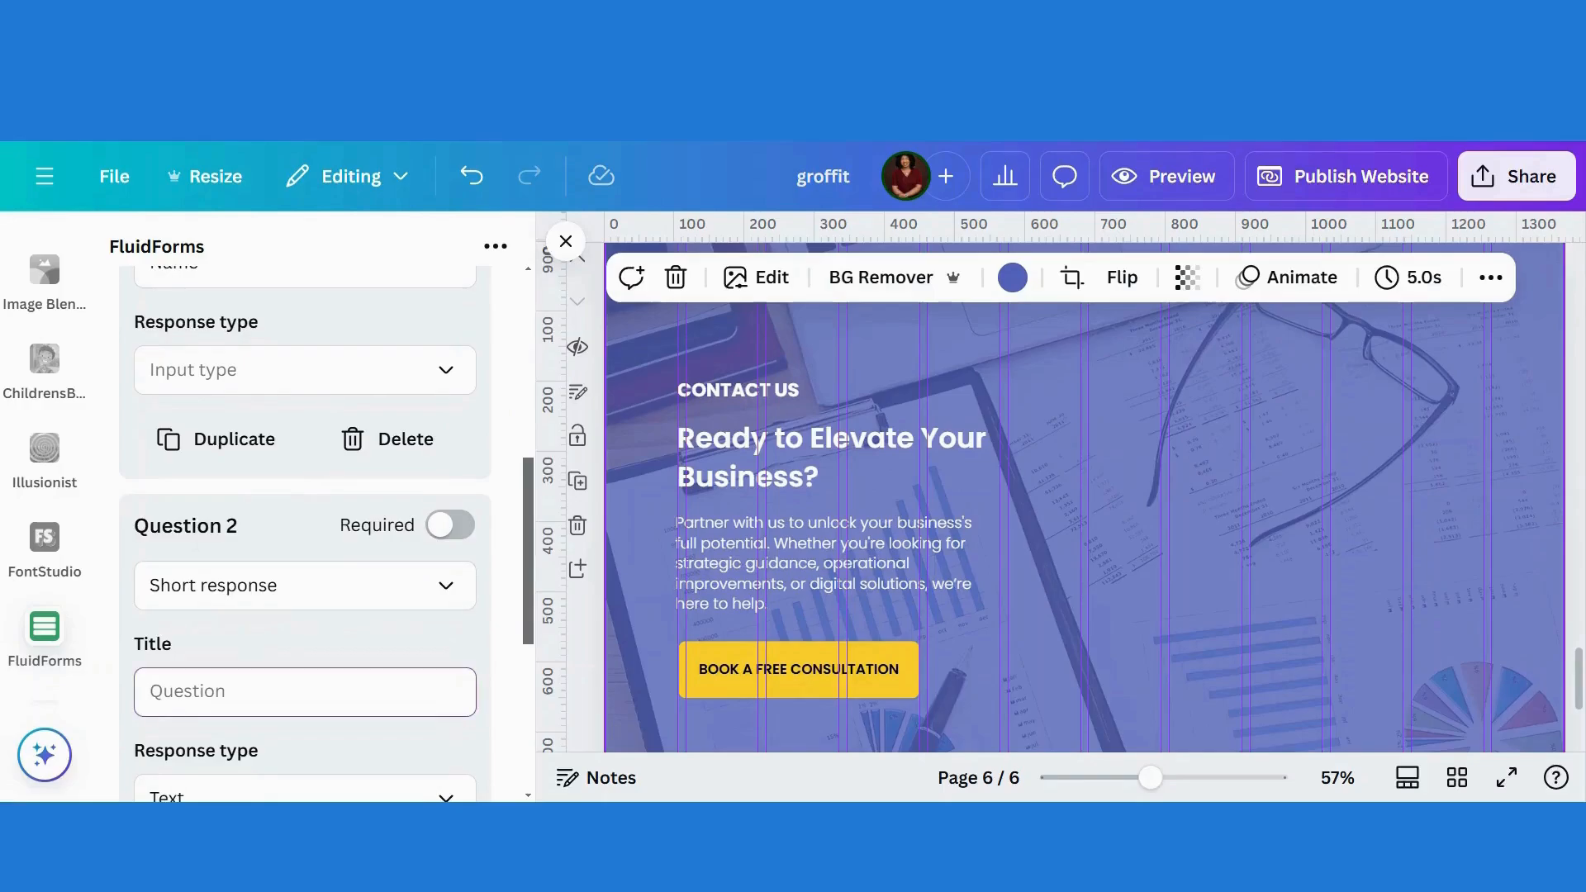
text(Email)
drag(528, 638, 528, 725)
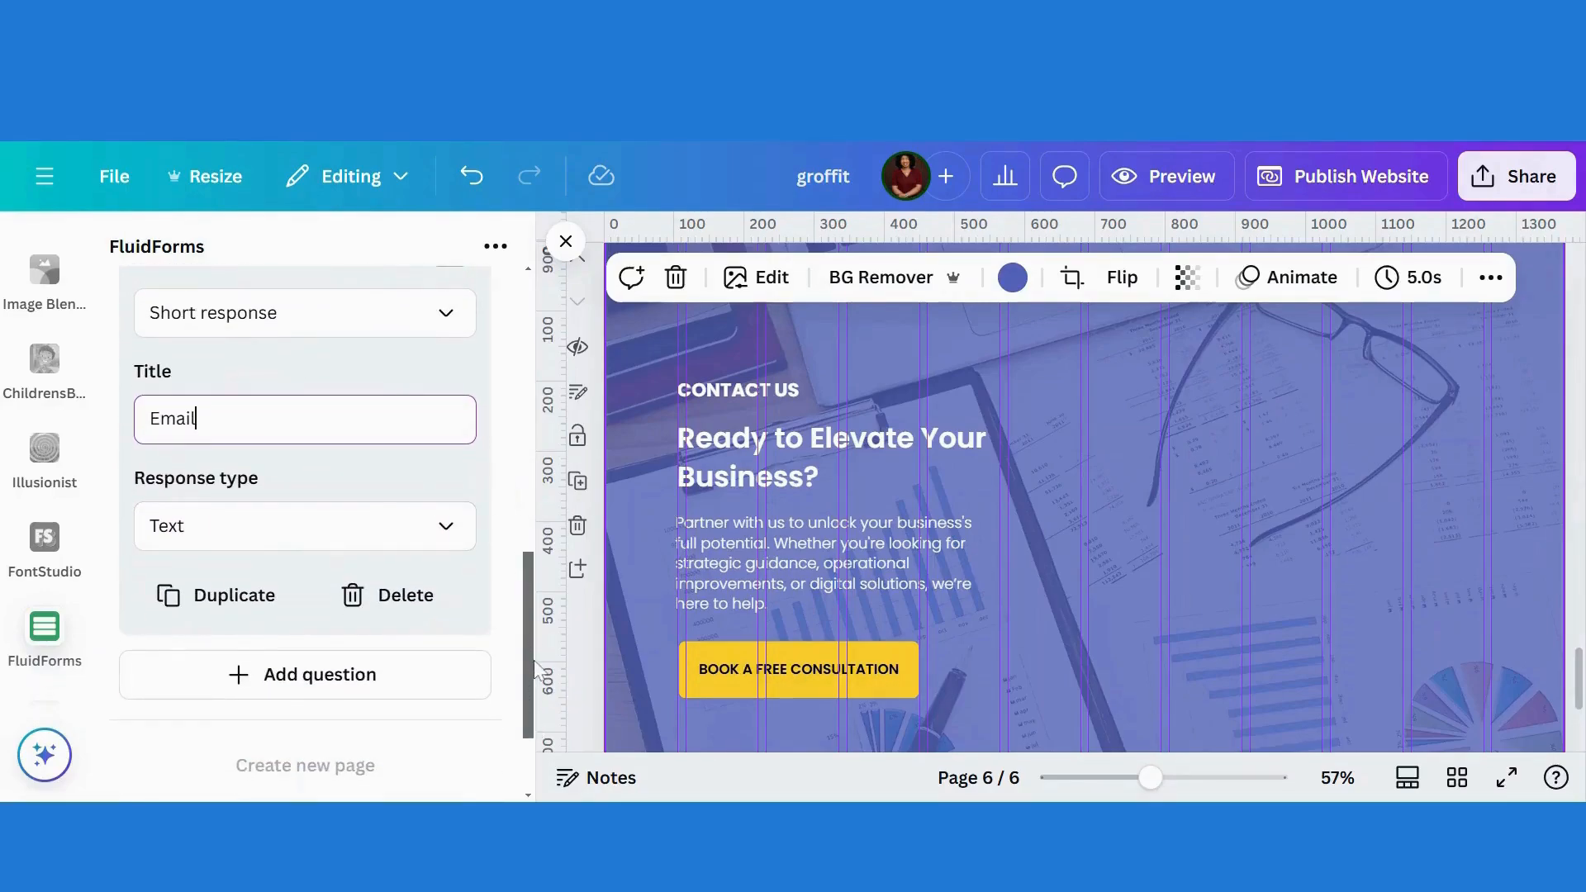
scroll(530, 652, up, 1)
drag(525, 649, 521, 579)
click(466, 492)
click(465, 494)
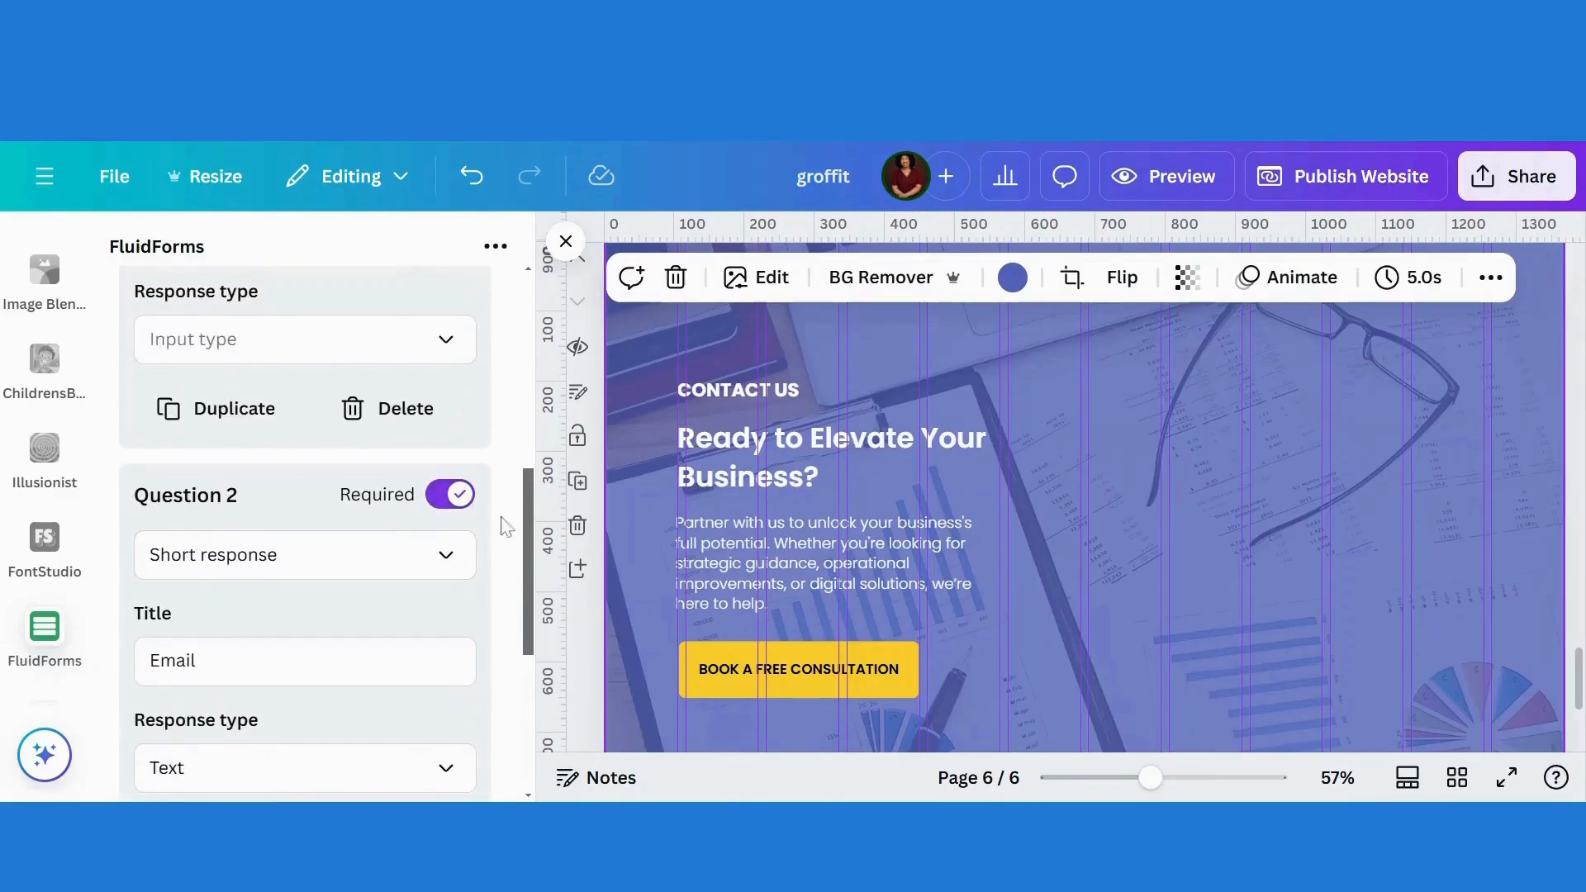
Step: Add a third question to the form and title it "Message"
scroll(496, 612, down, 3)
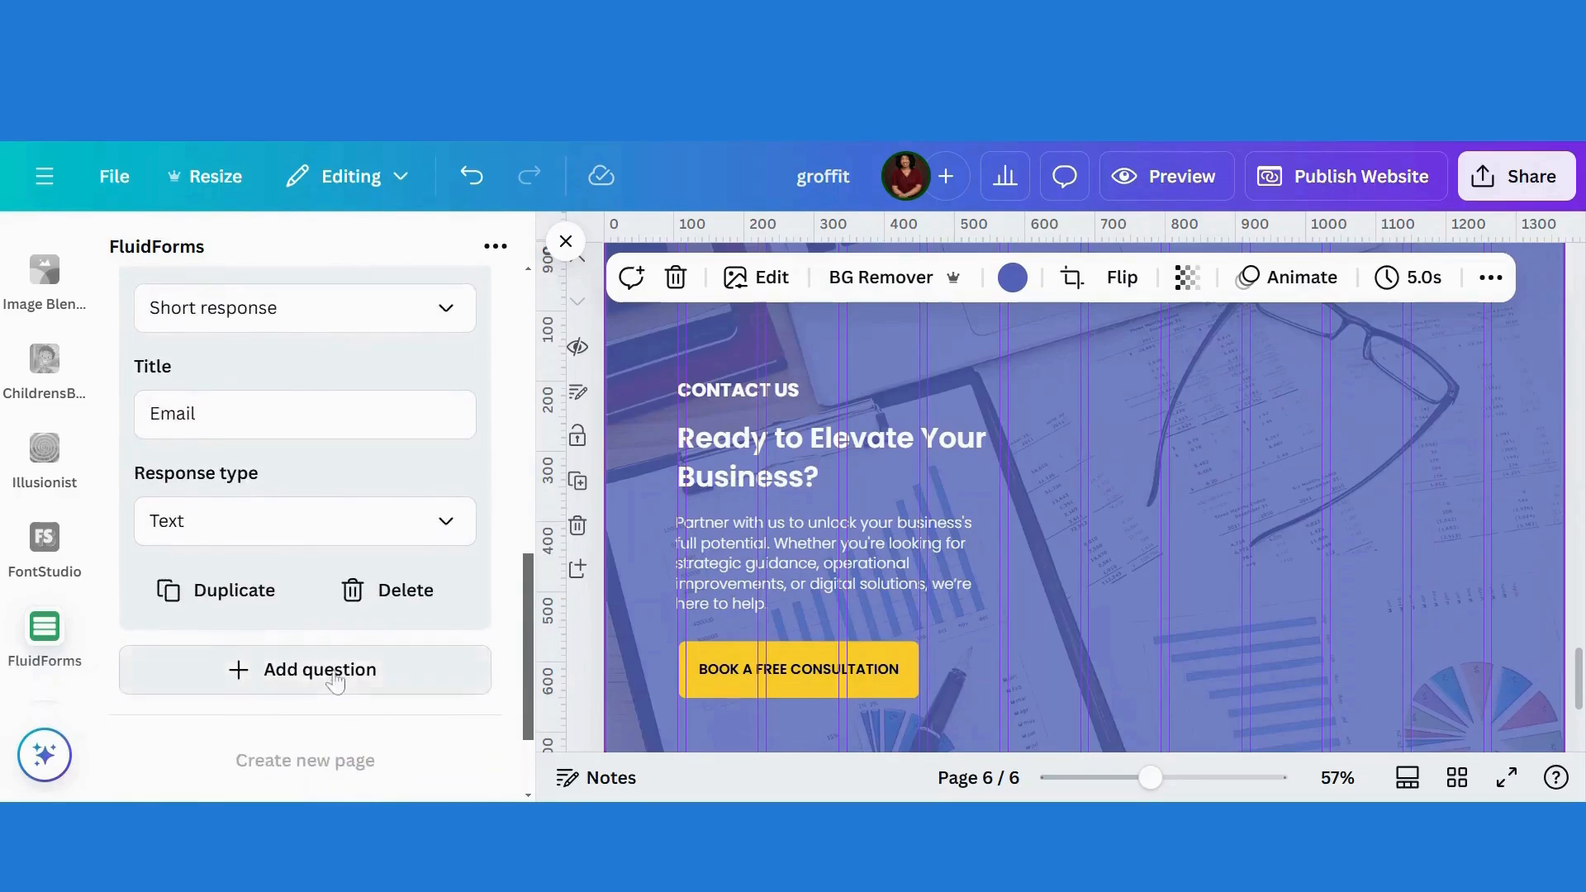
click(332, 668)
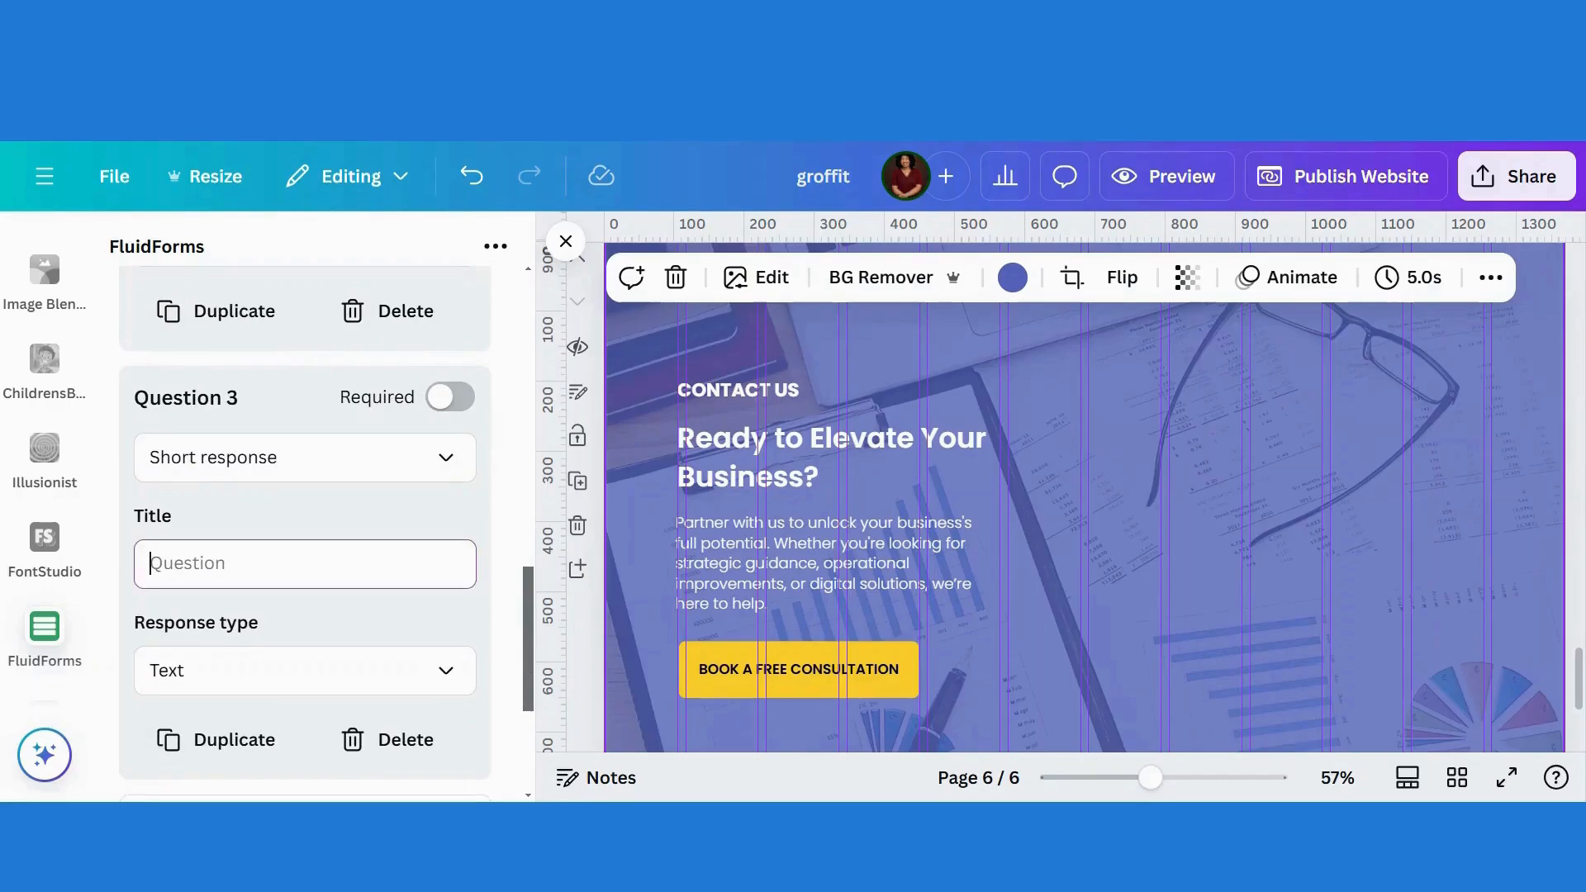
text(Message)
scroll(533, 649, down, 2)
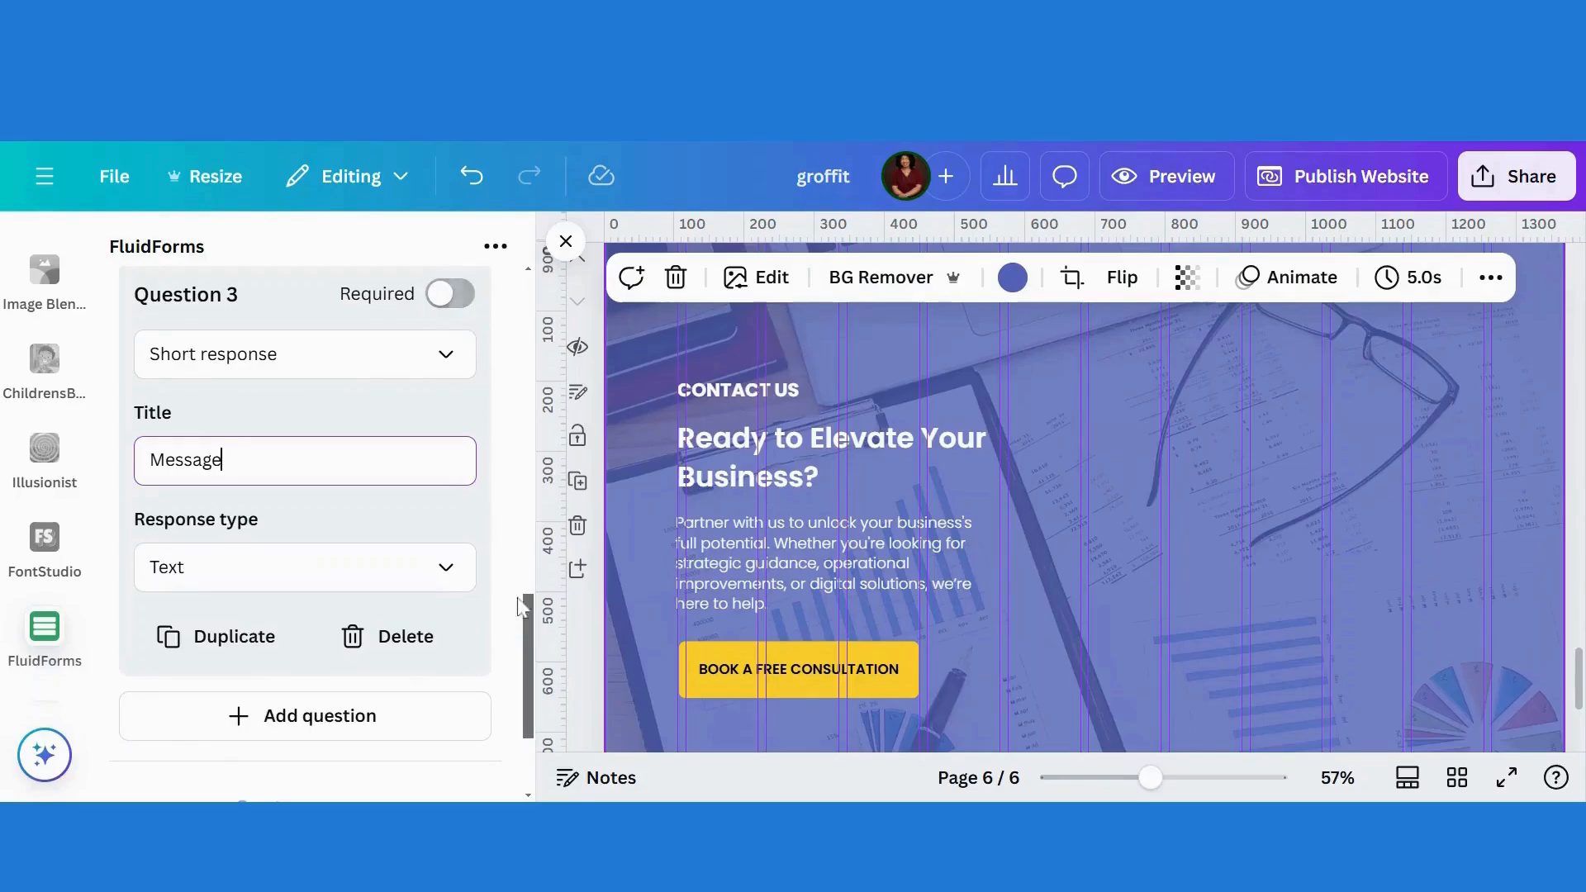
Step: Review the form's design options, including display style, colors and confirmation message, and add the finished form to the design
drag(533, 665, 512, 324)
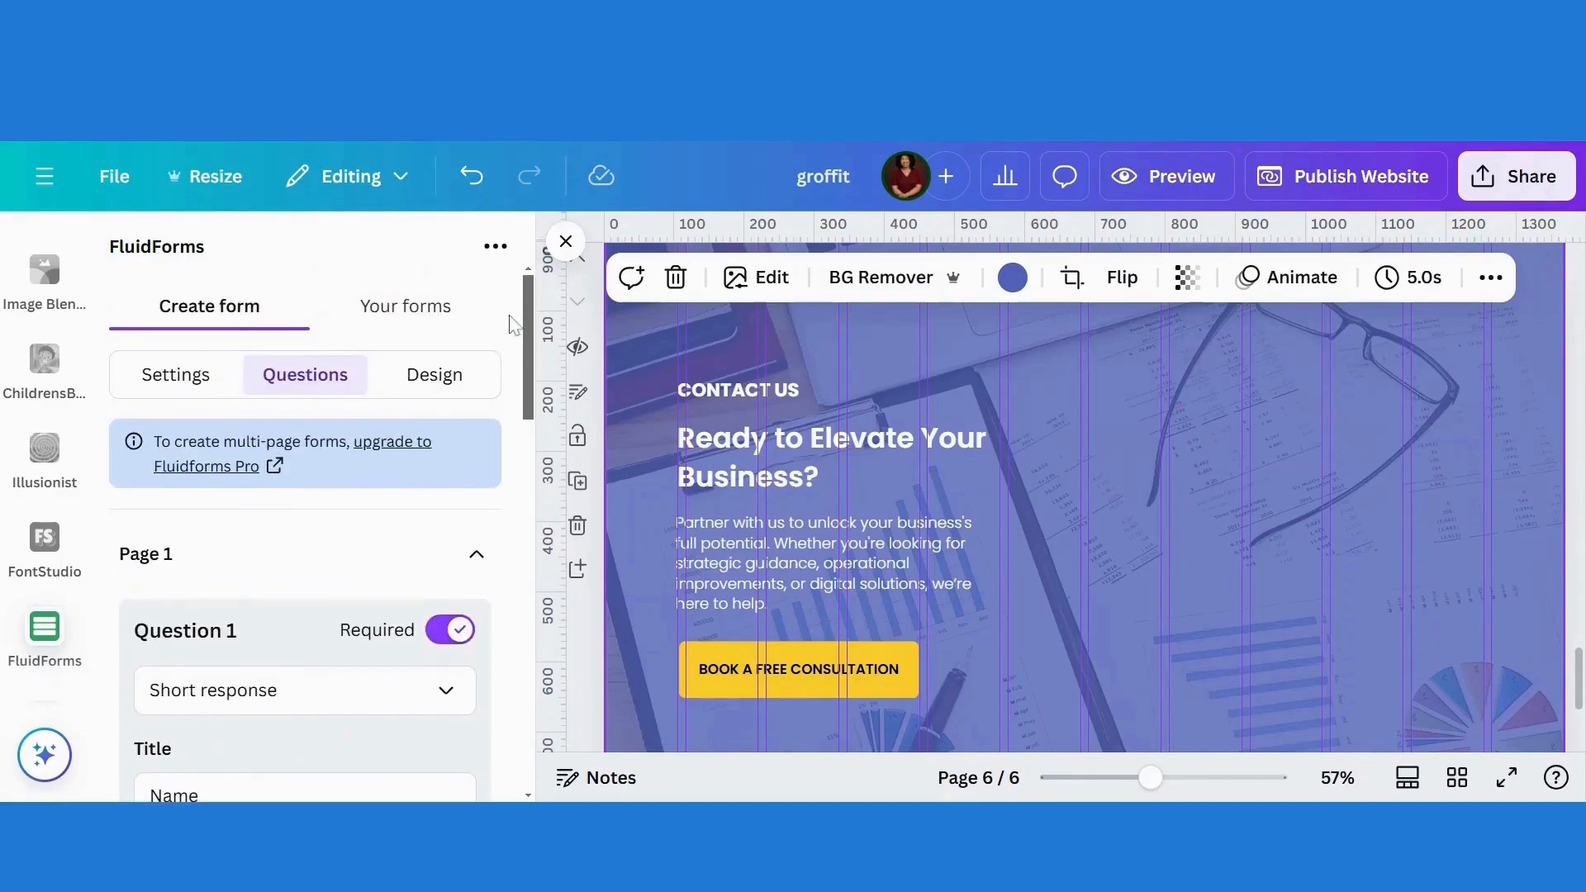
click(435, 371)
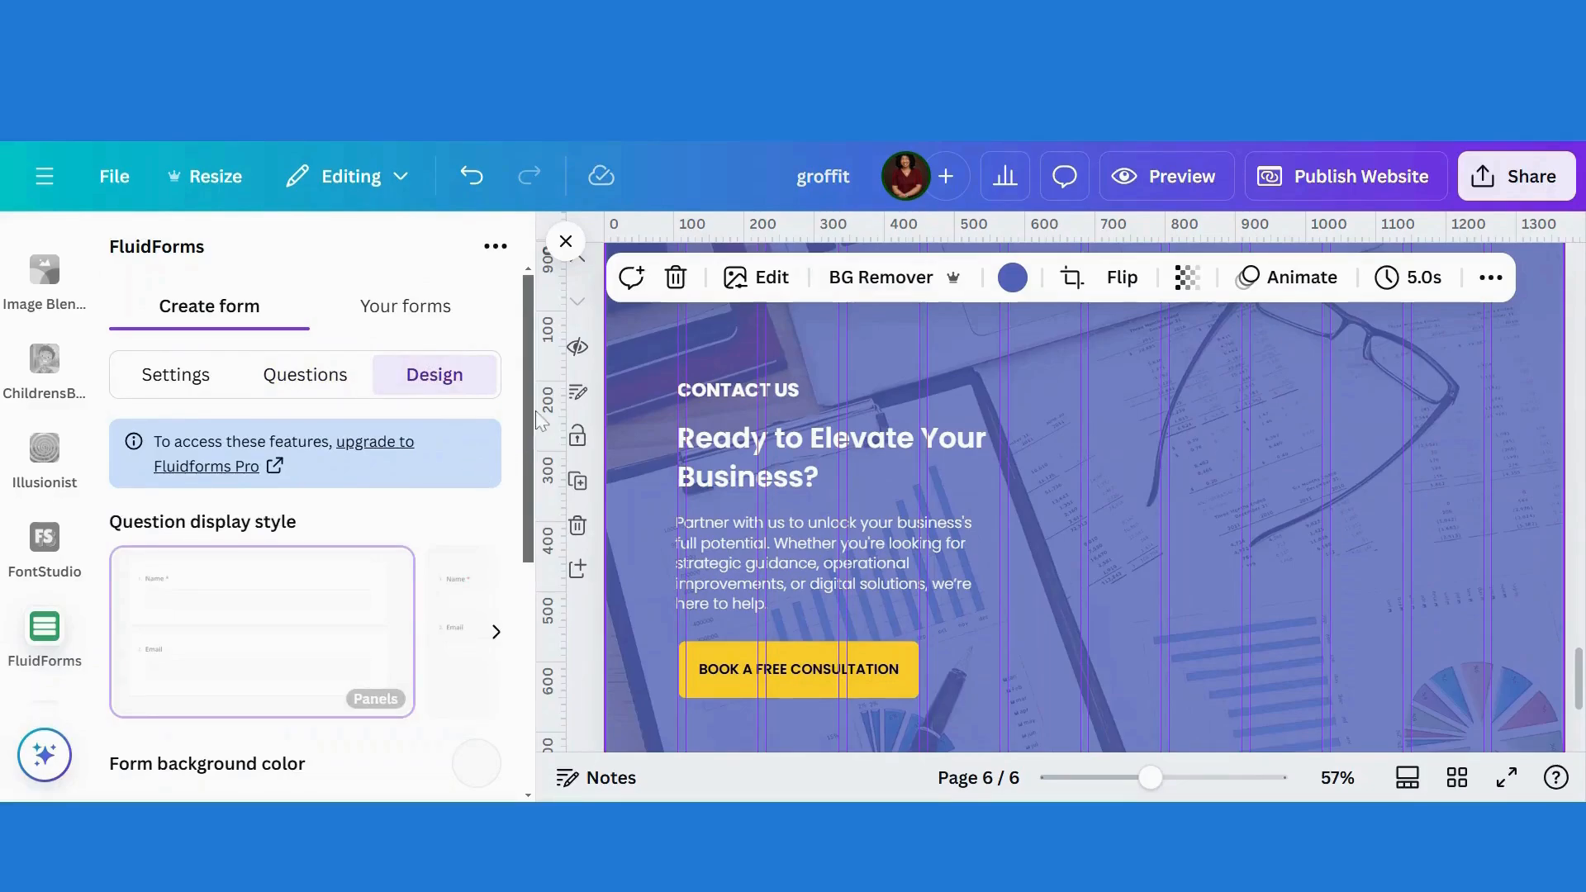
drag(537, 421, 530, 567)
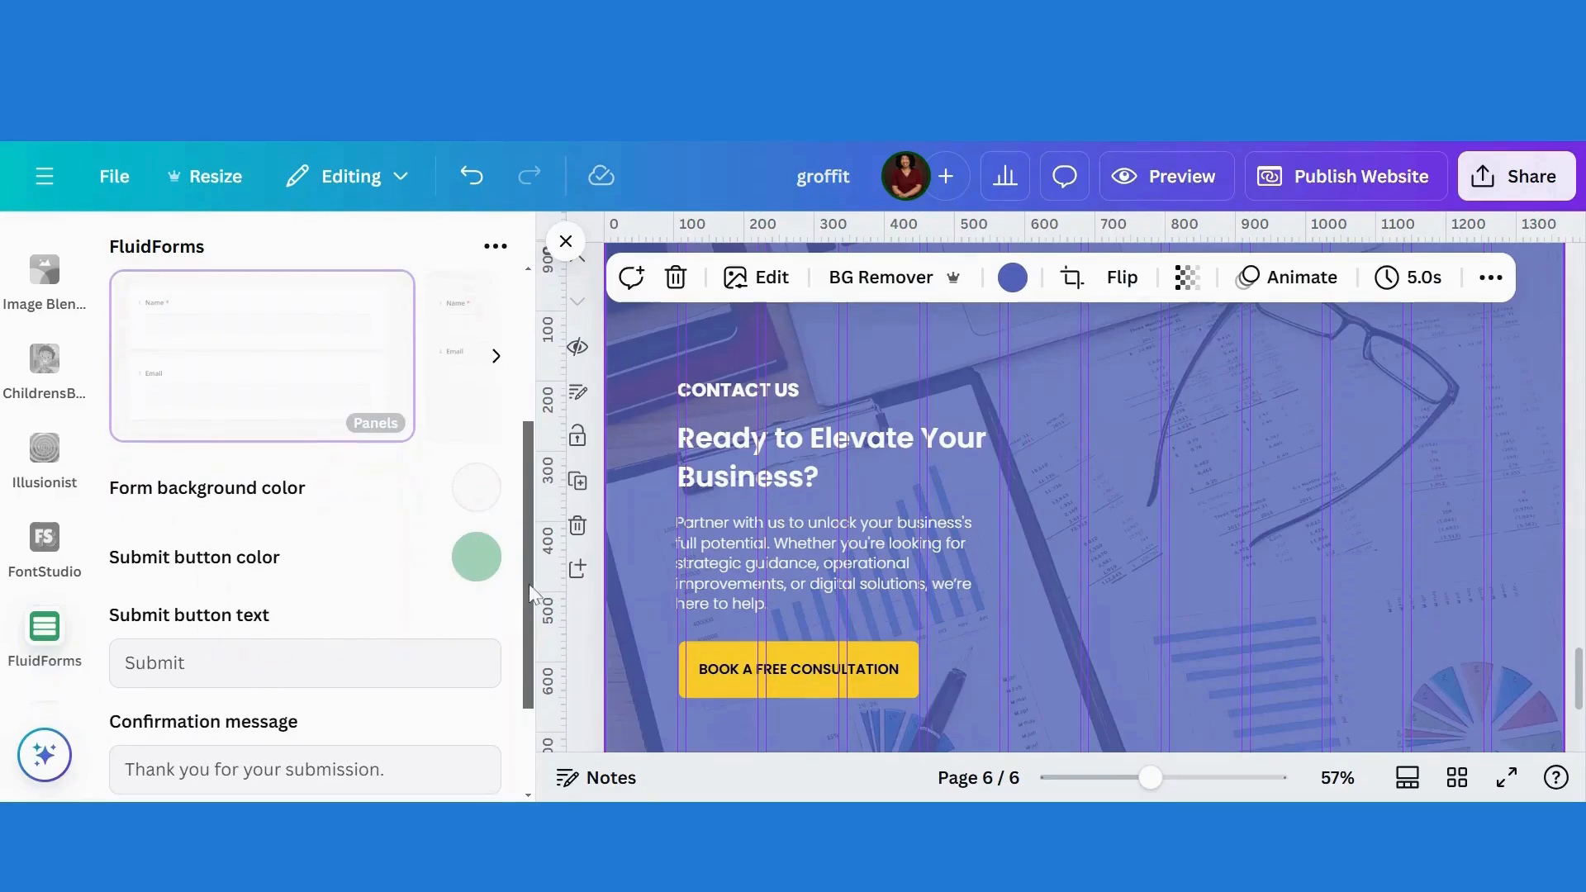
drag(531, 594, 531, 666)
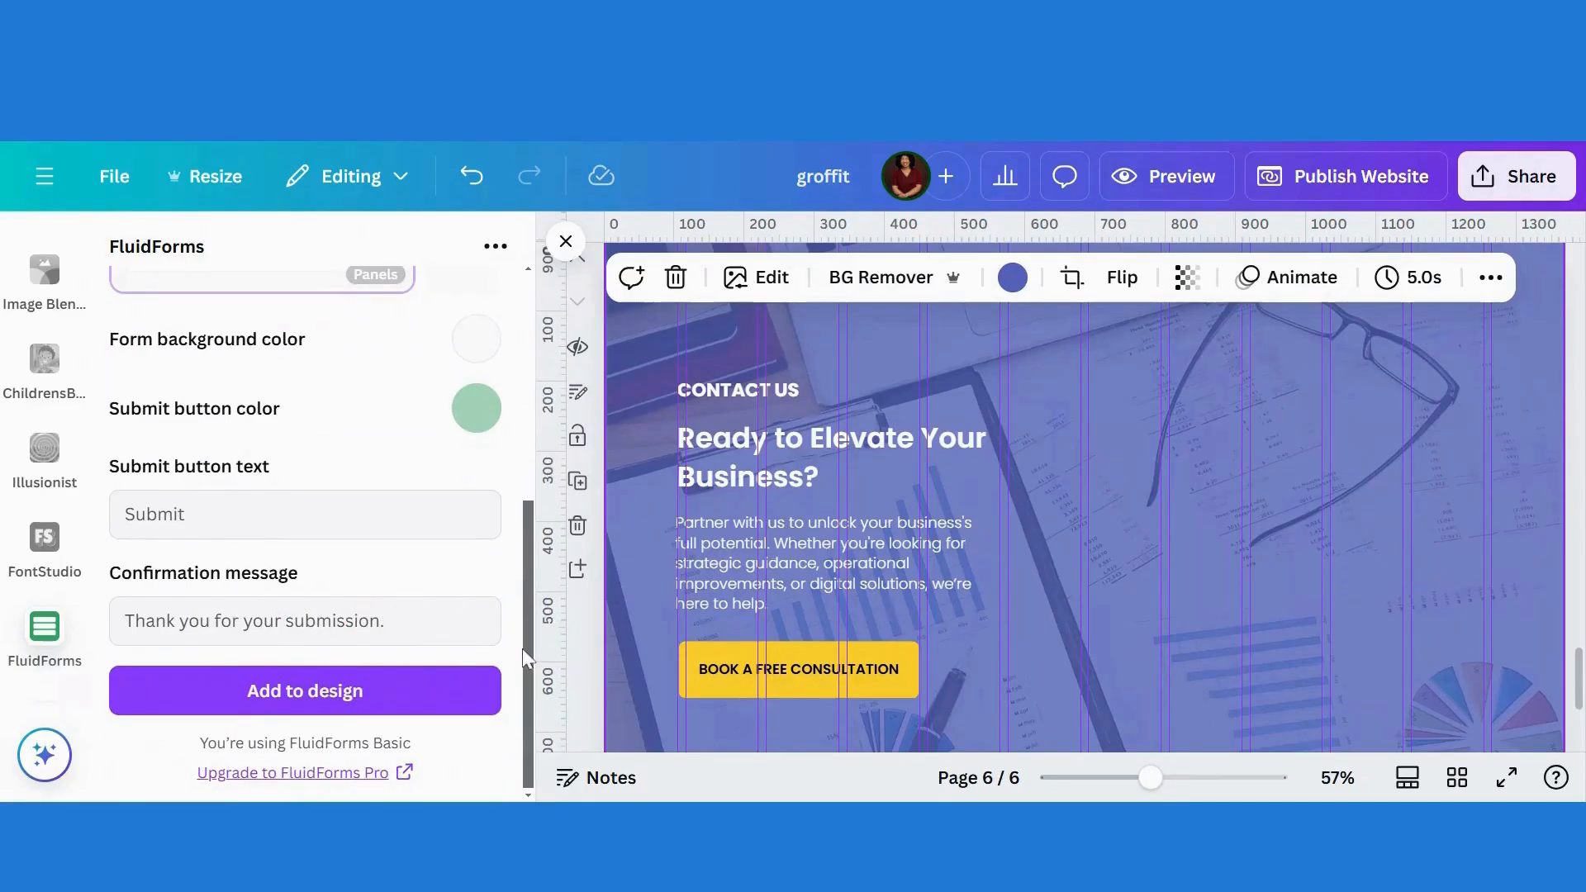
drag(526, 663, 523, 605)
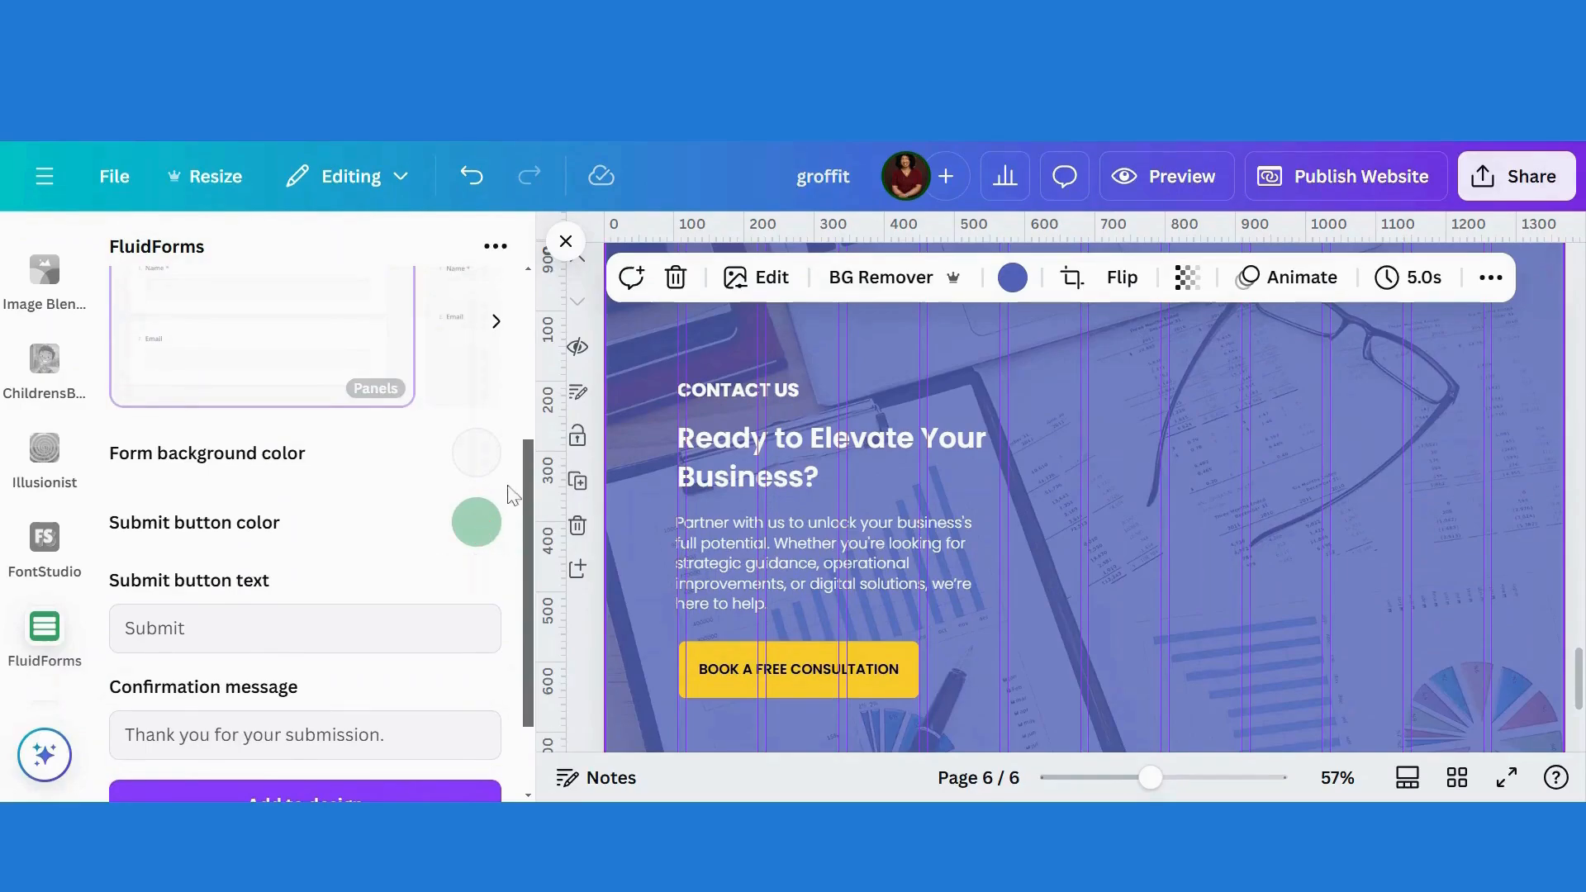
drag(528, 499, 516, 381)
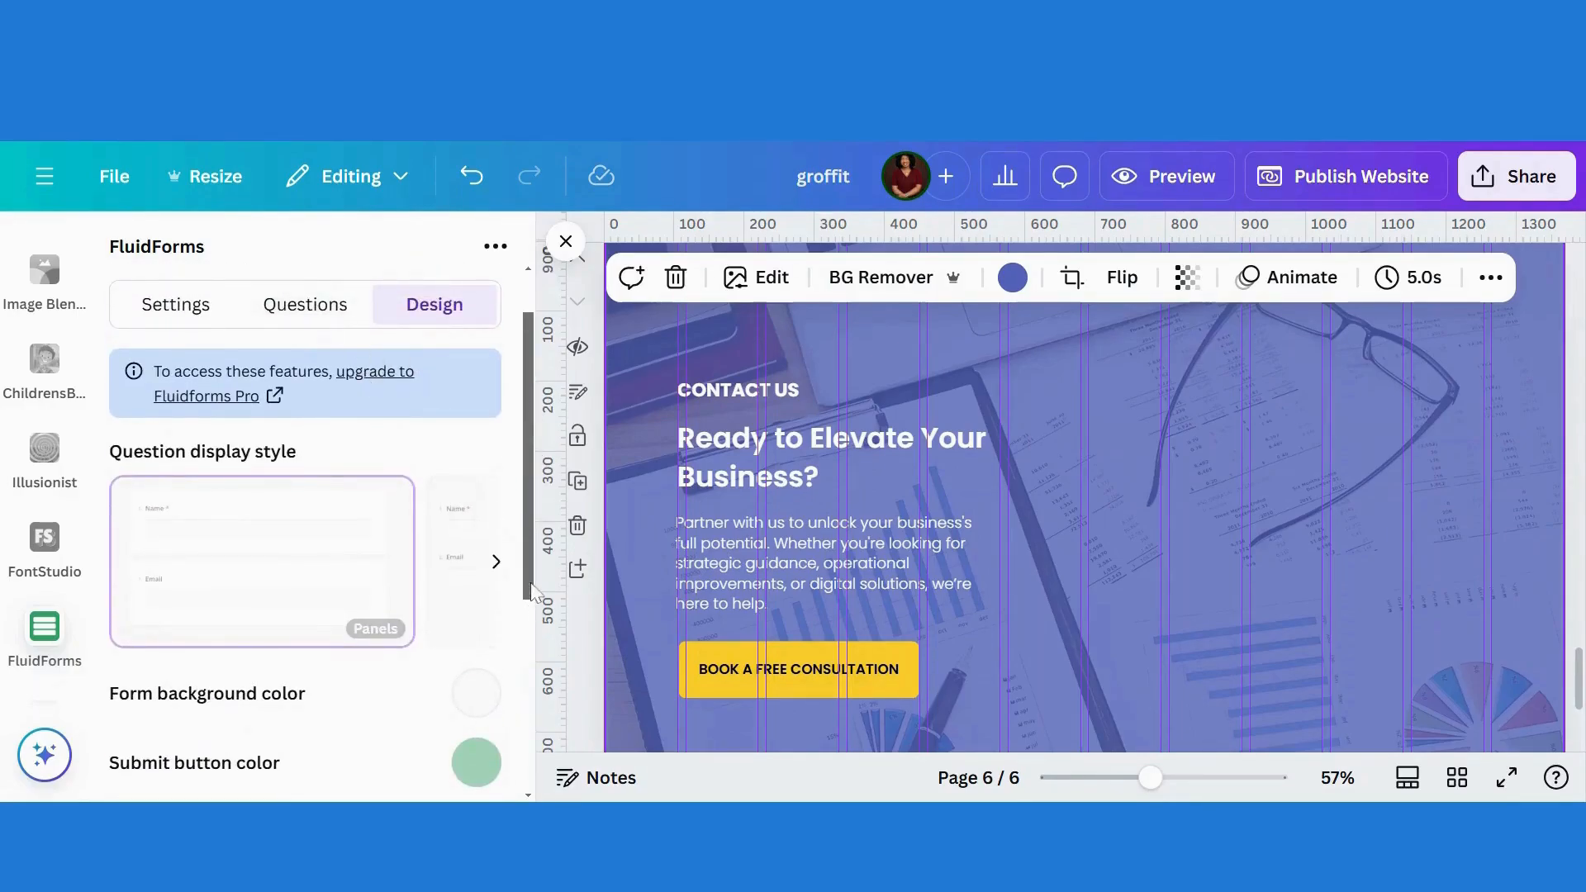
drag(532, 585, 520, 779)
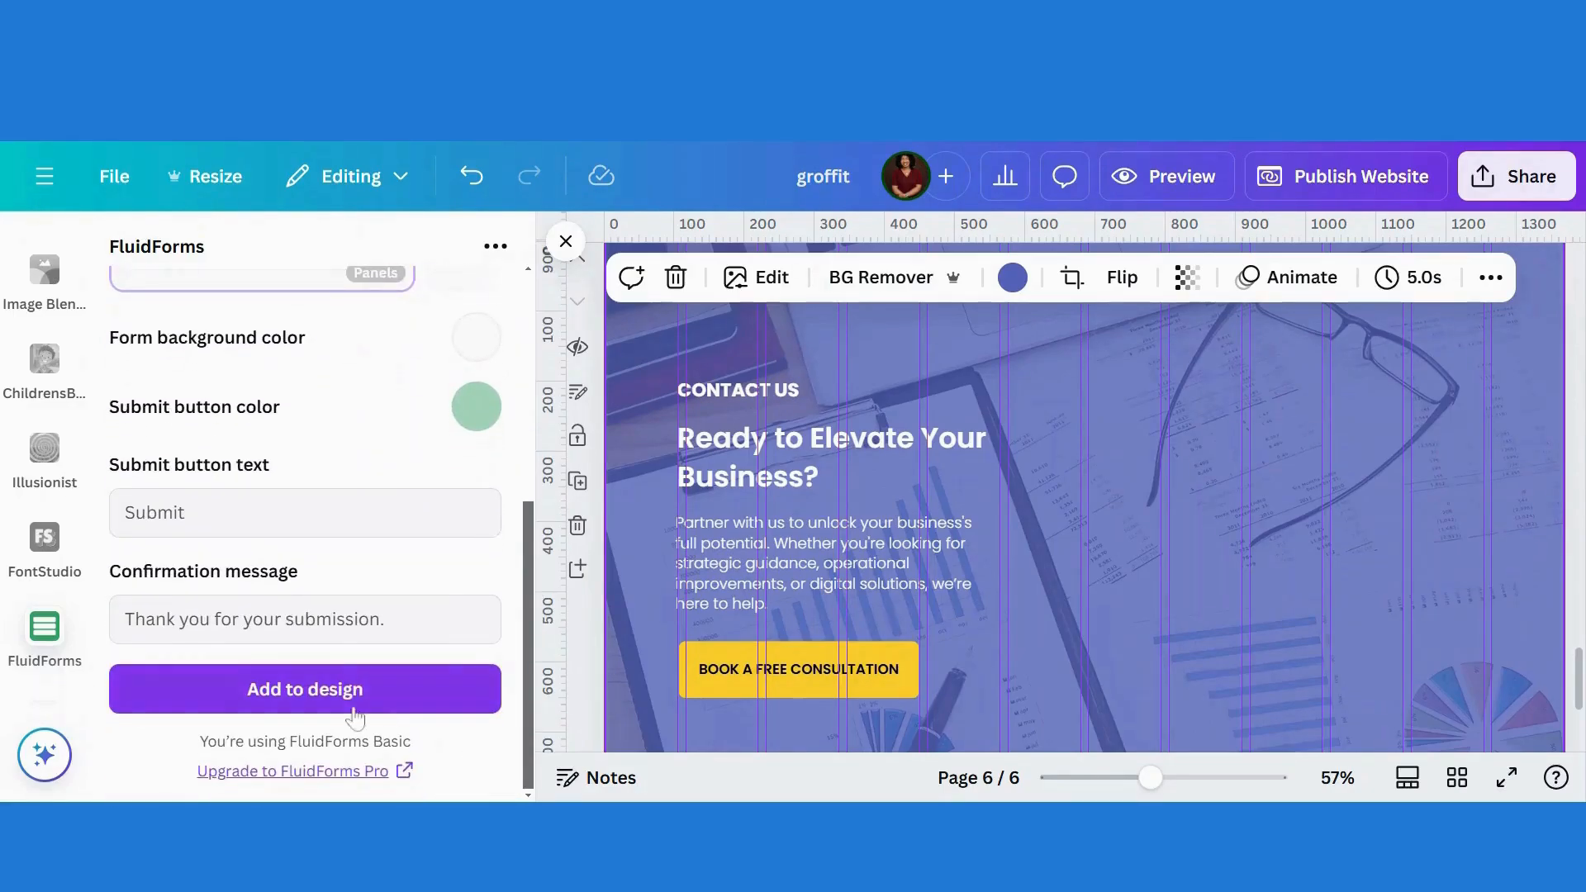
click(309, 691)
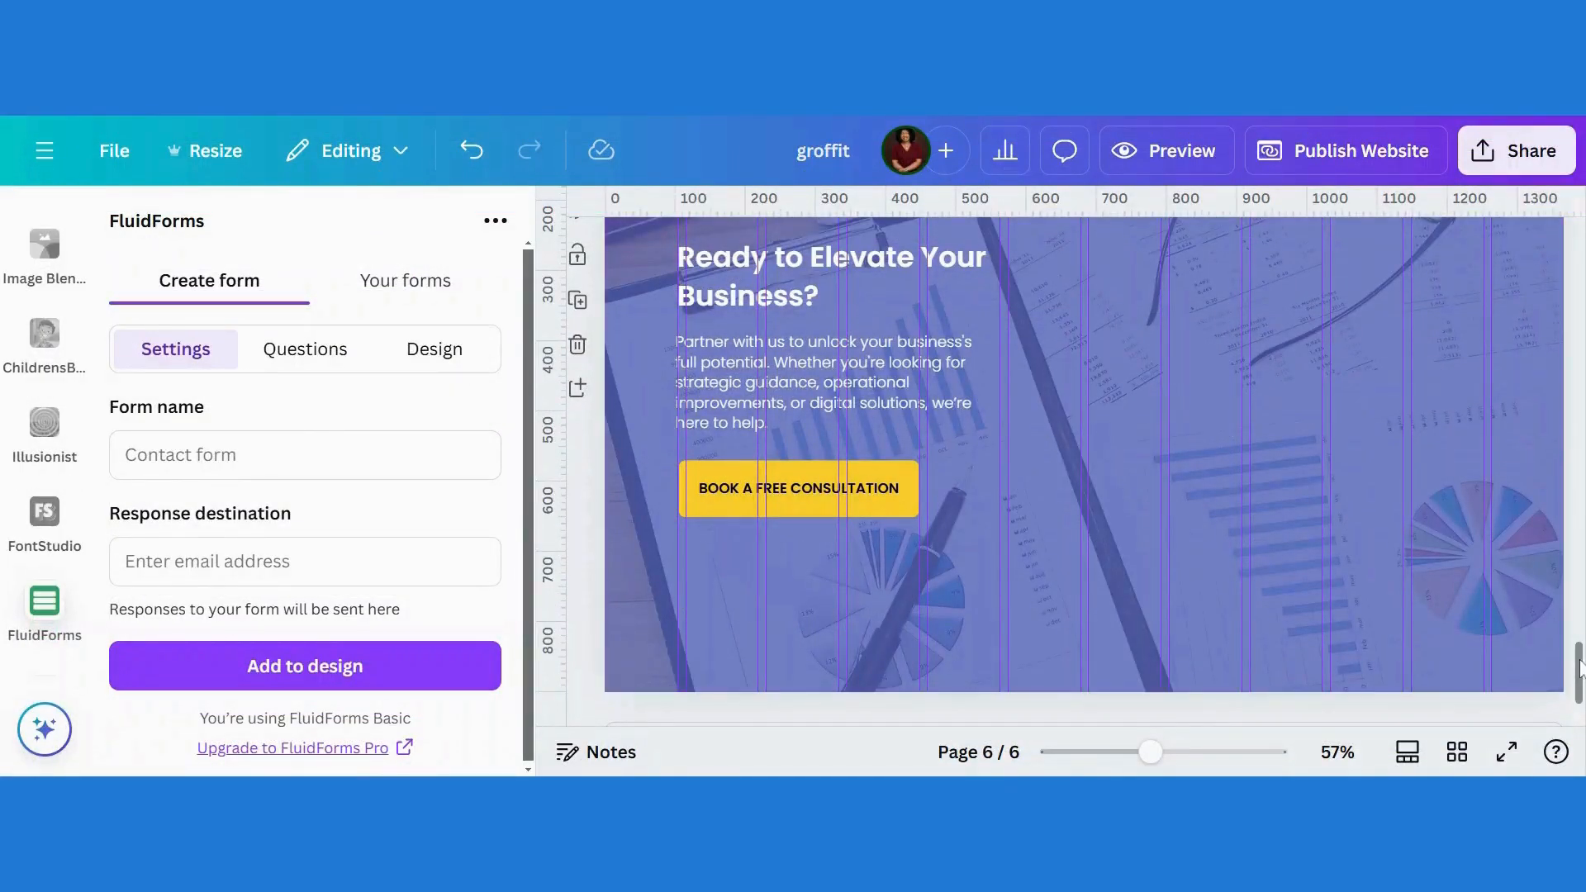
Step: Open the saved Contact Form from the existing forms and add it to the Contact Us page
mouse_move(1580, 669)
mouse_down()
mouse_move(1580, 643)
mouse_move(1580, 667)
mouse_up()
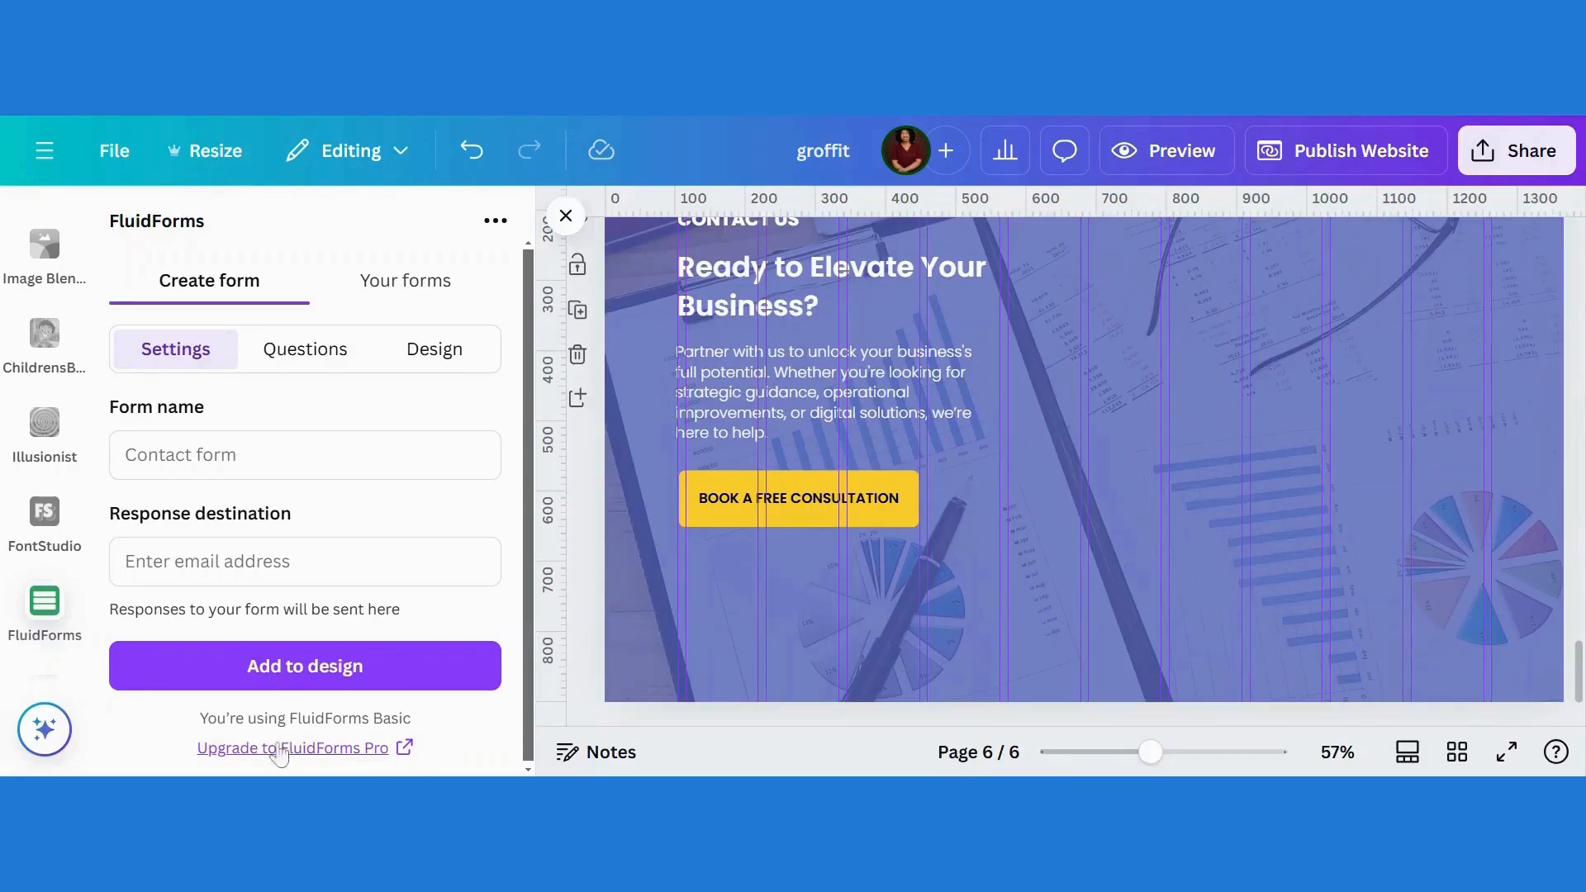
click(388, 284)
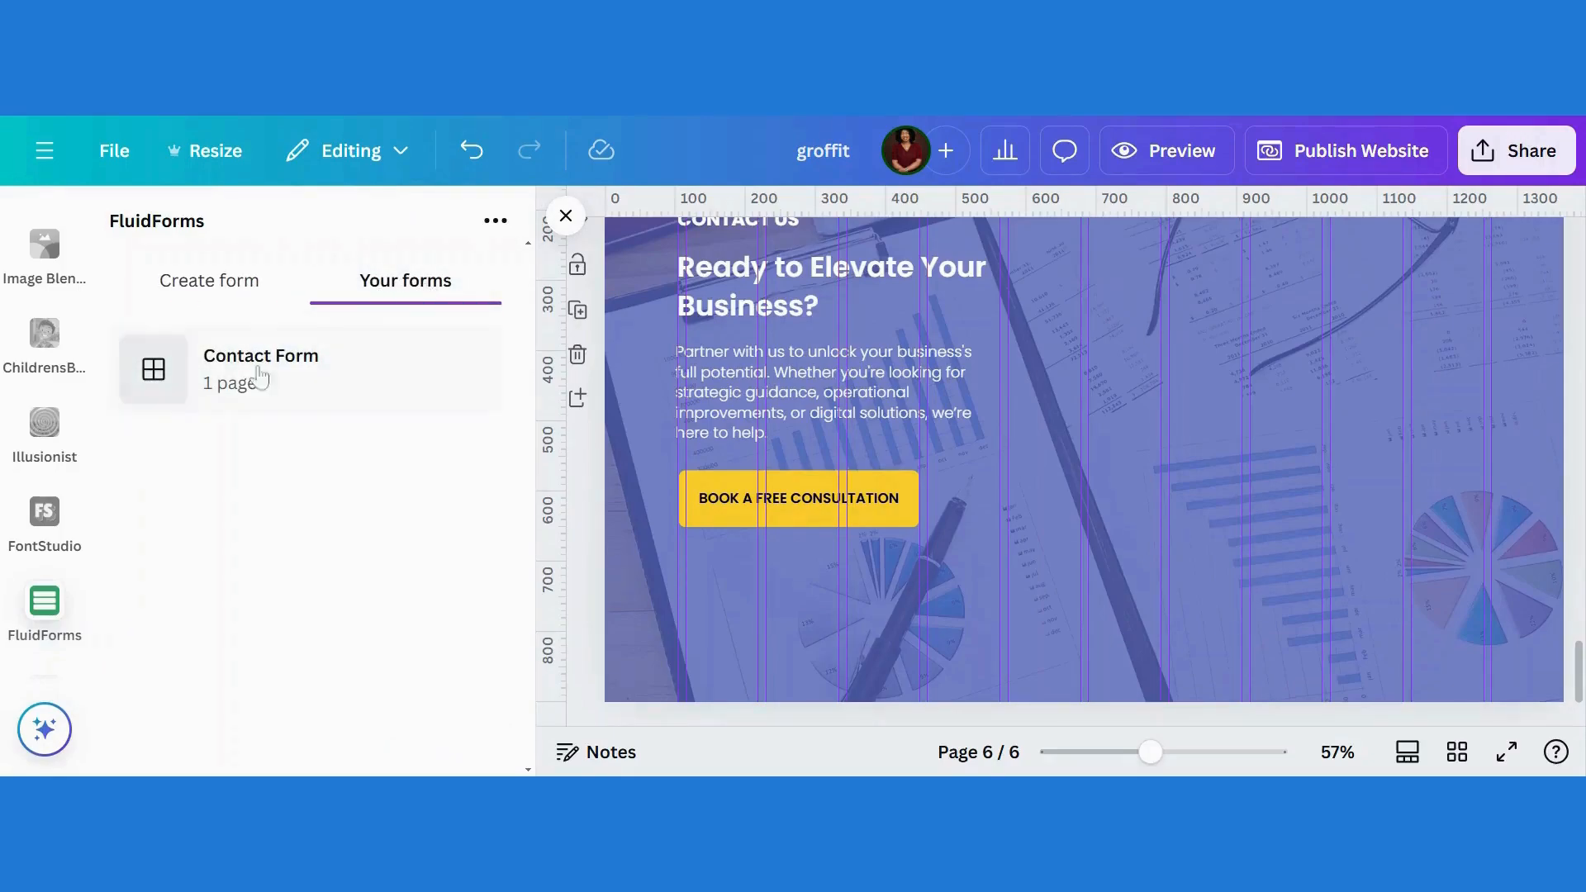
click(228, 395)
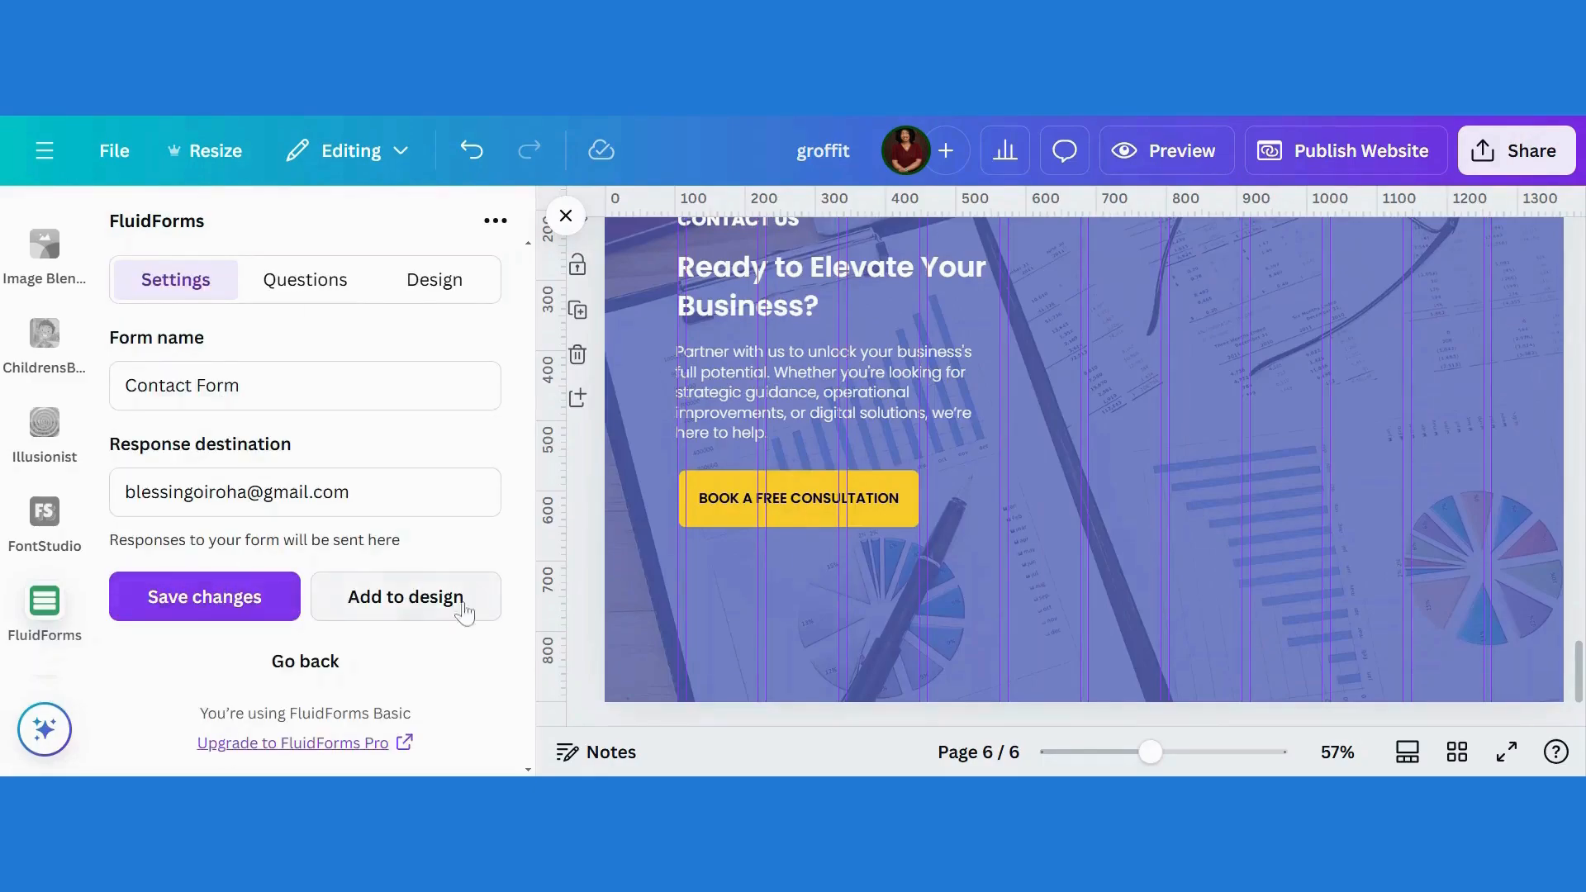
click(406, 598)
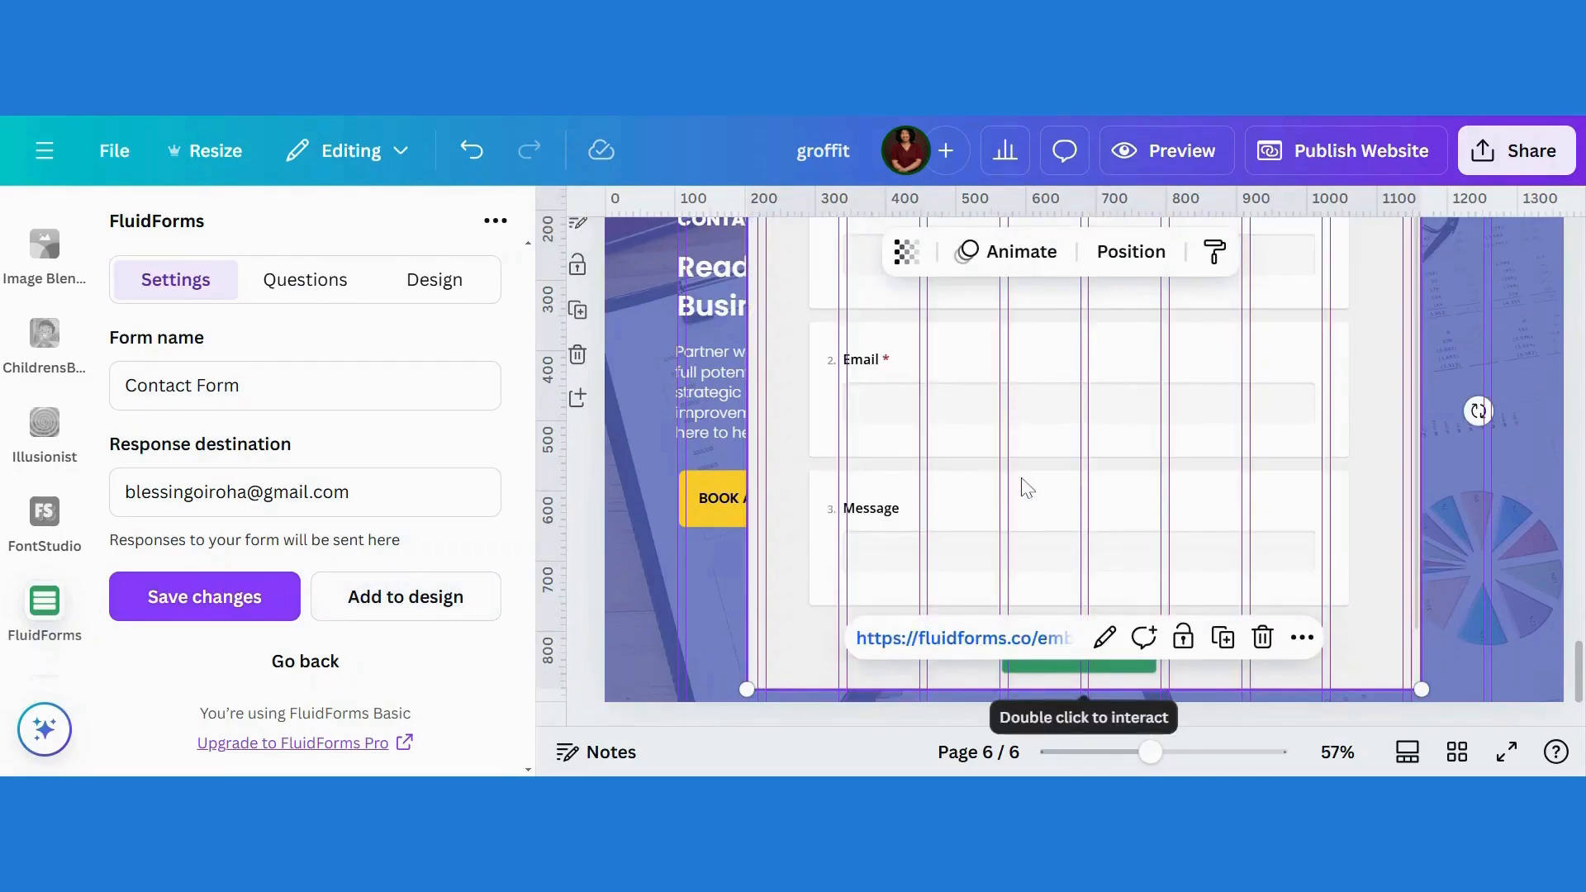
Step: Shrink the embedded contact form and place it beside the Contact Us text, then close the FluidForms app
drag(1027, 487, 1190, 485)
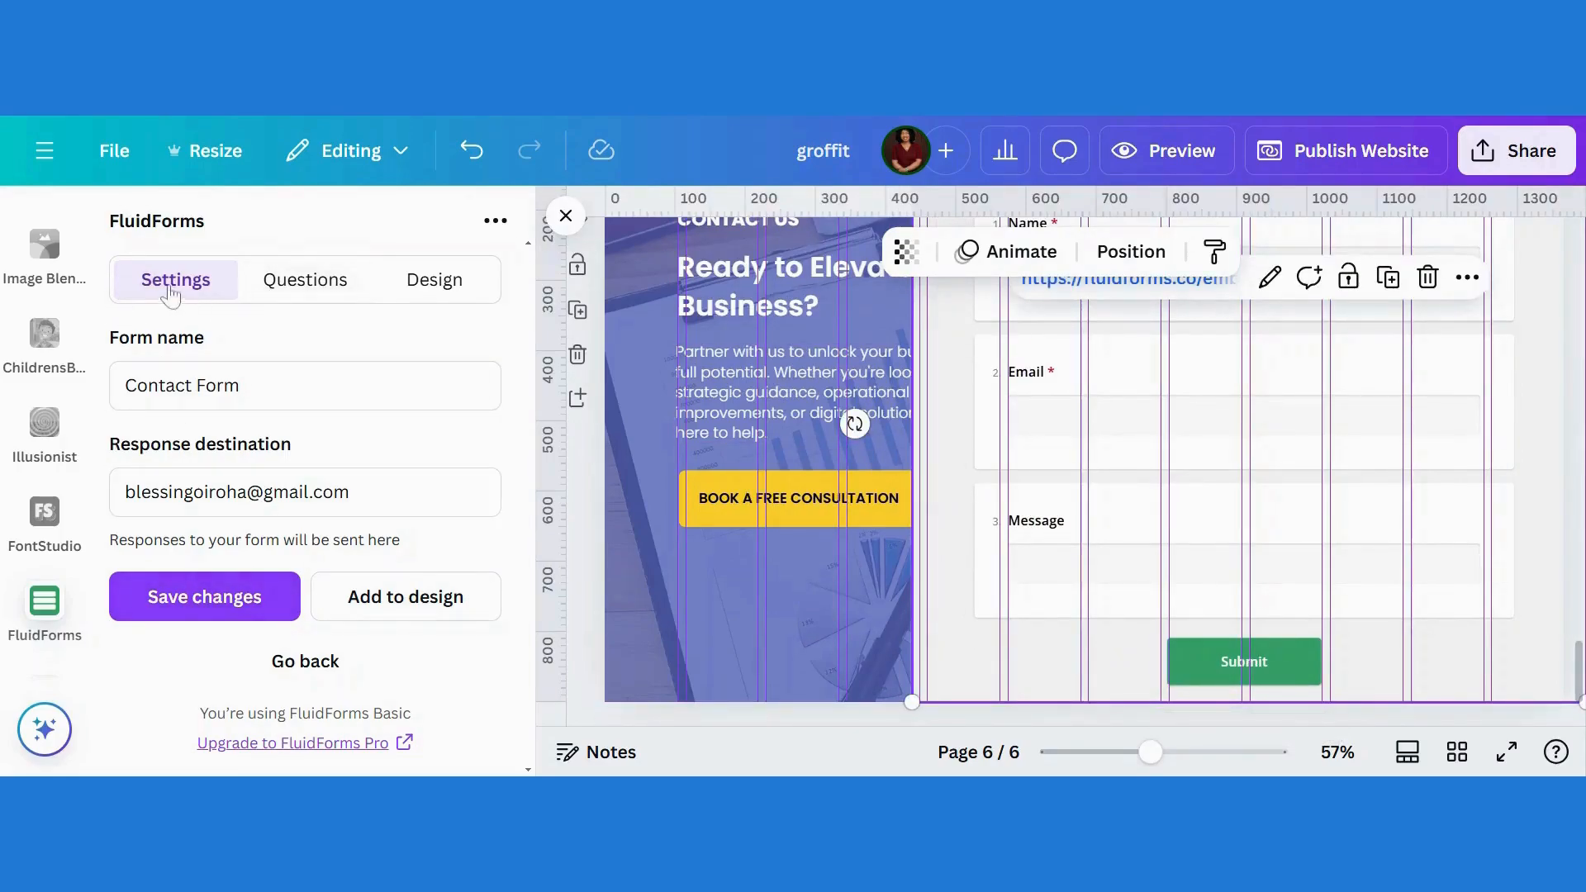
click(309, 682)
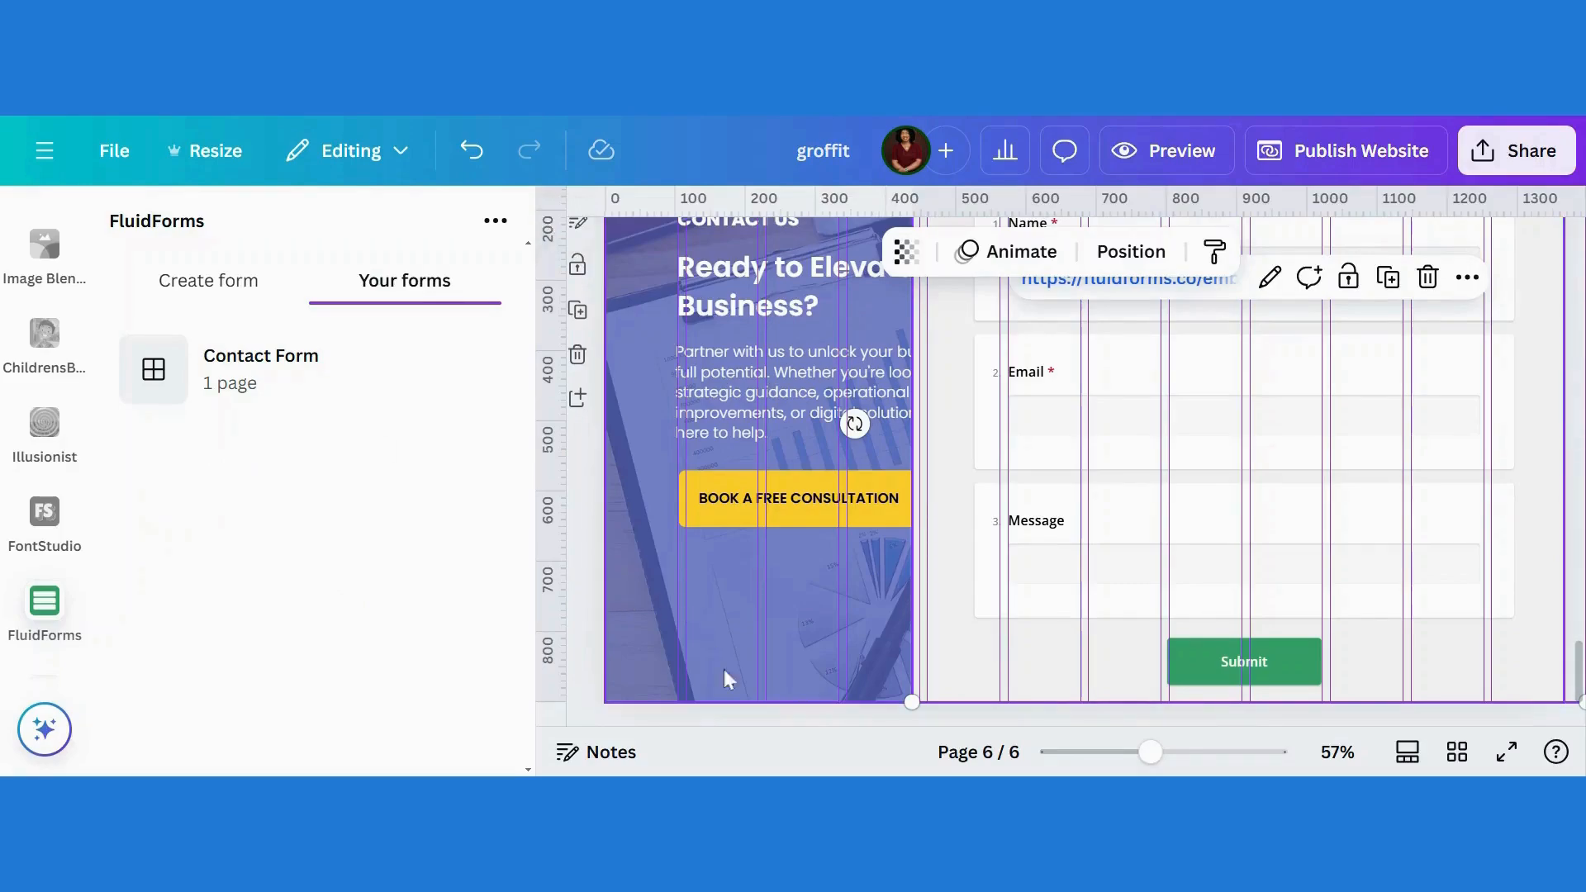
drag(913, 702, 1036, 603)
drag(1234, 425, 1190, 493)
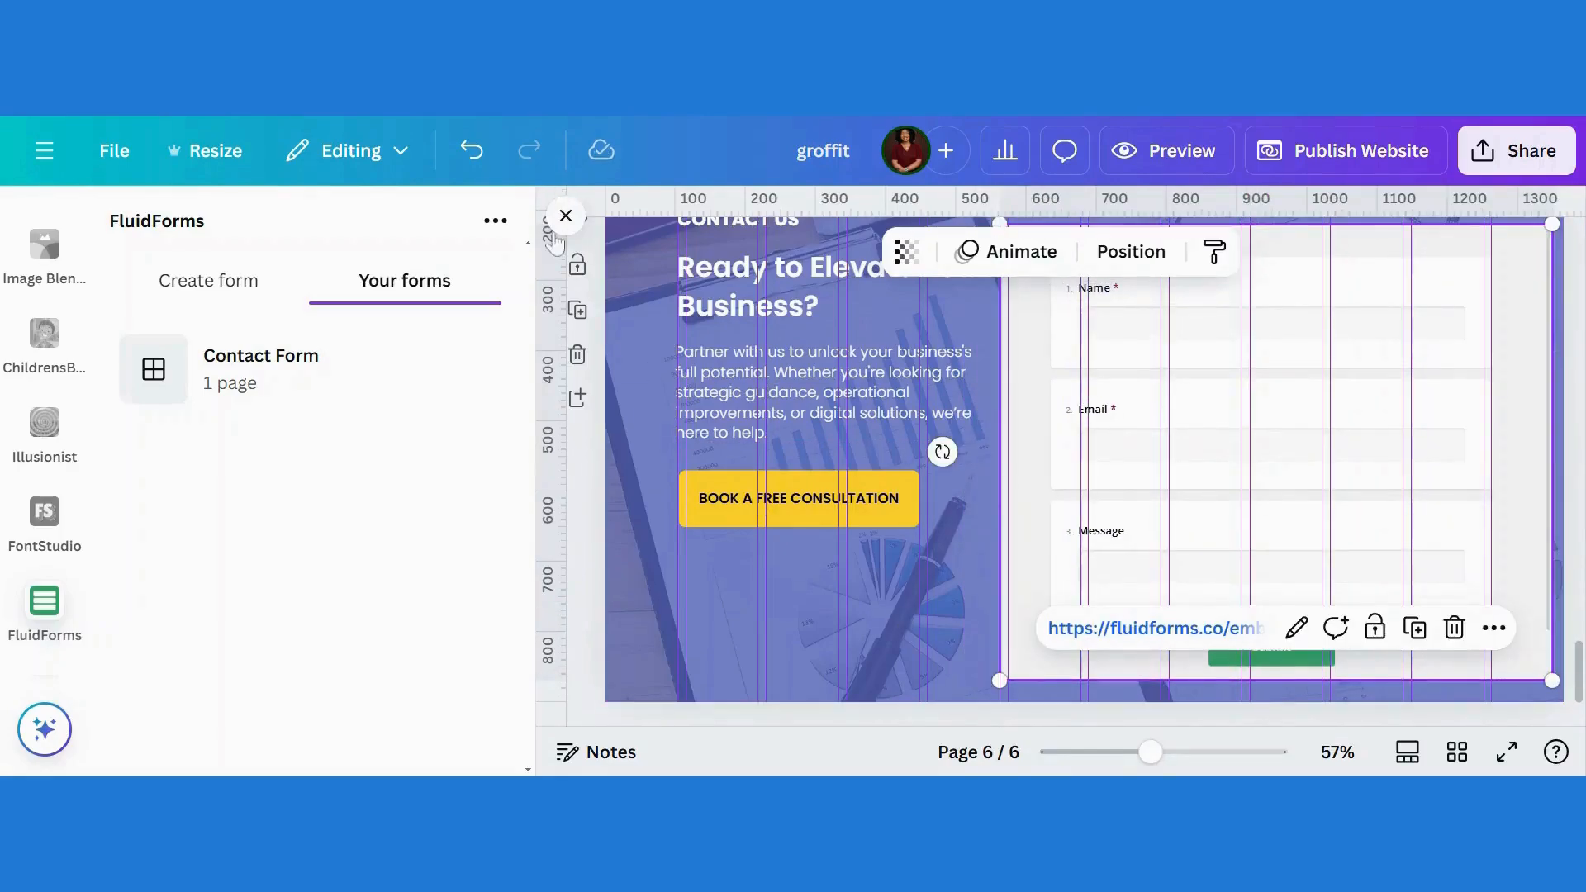
click(567, 215)
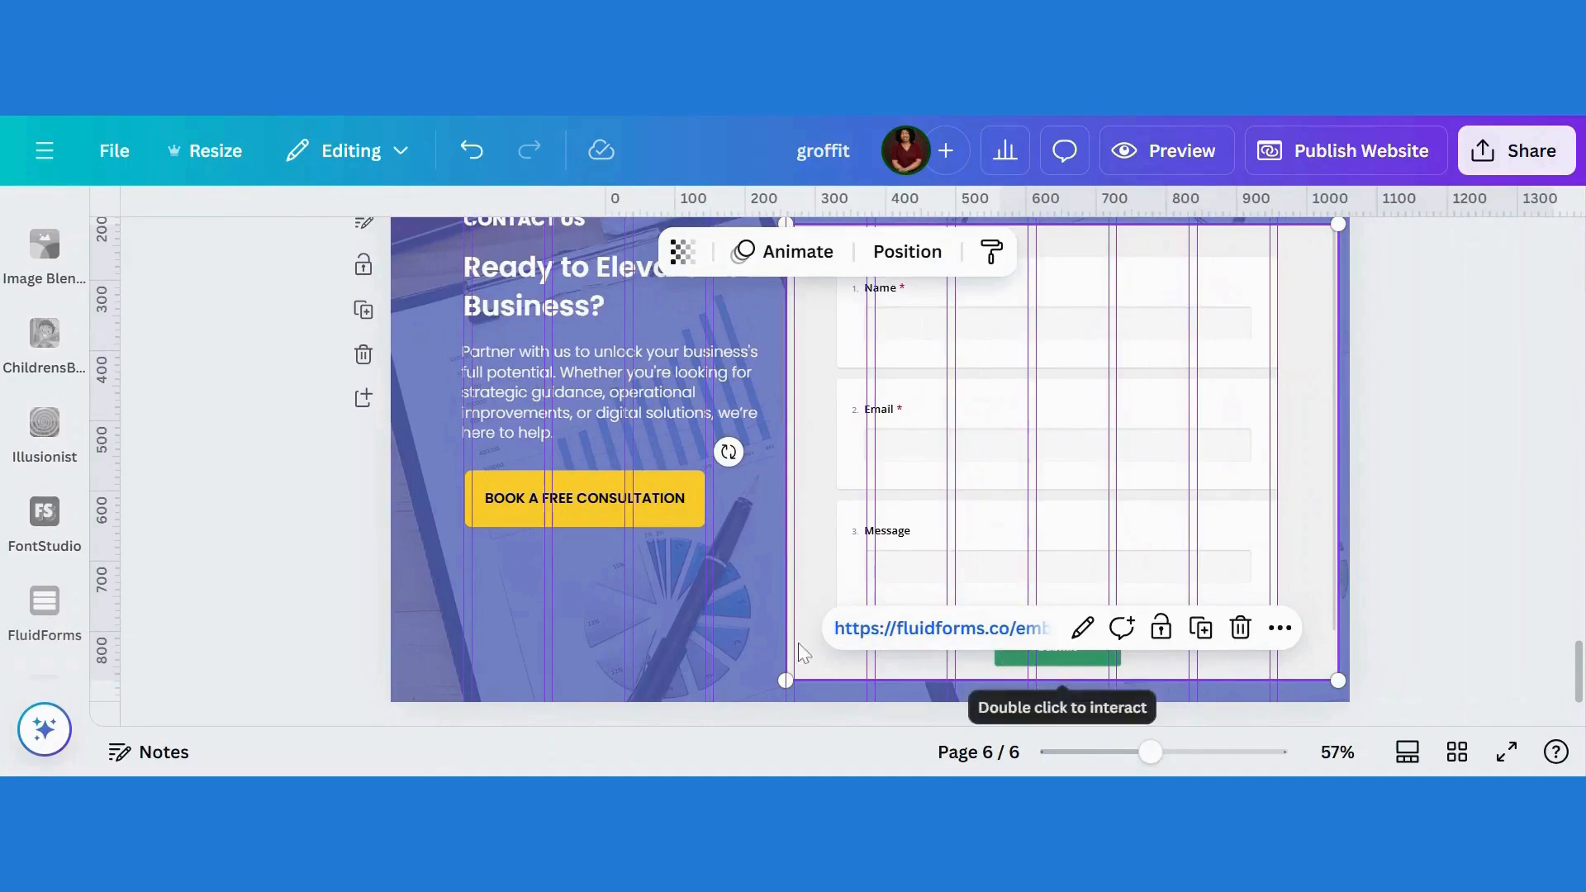
Step: Reduce the contact form further and move it up beside the Contact Us heading, leaving some background visible around it
drag(783, 677, 857, 620)
drag(1068, 380, 1031, 397)
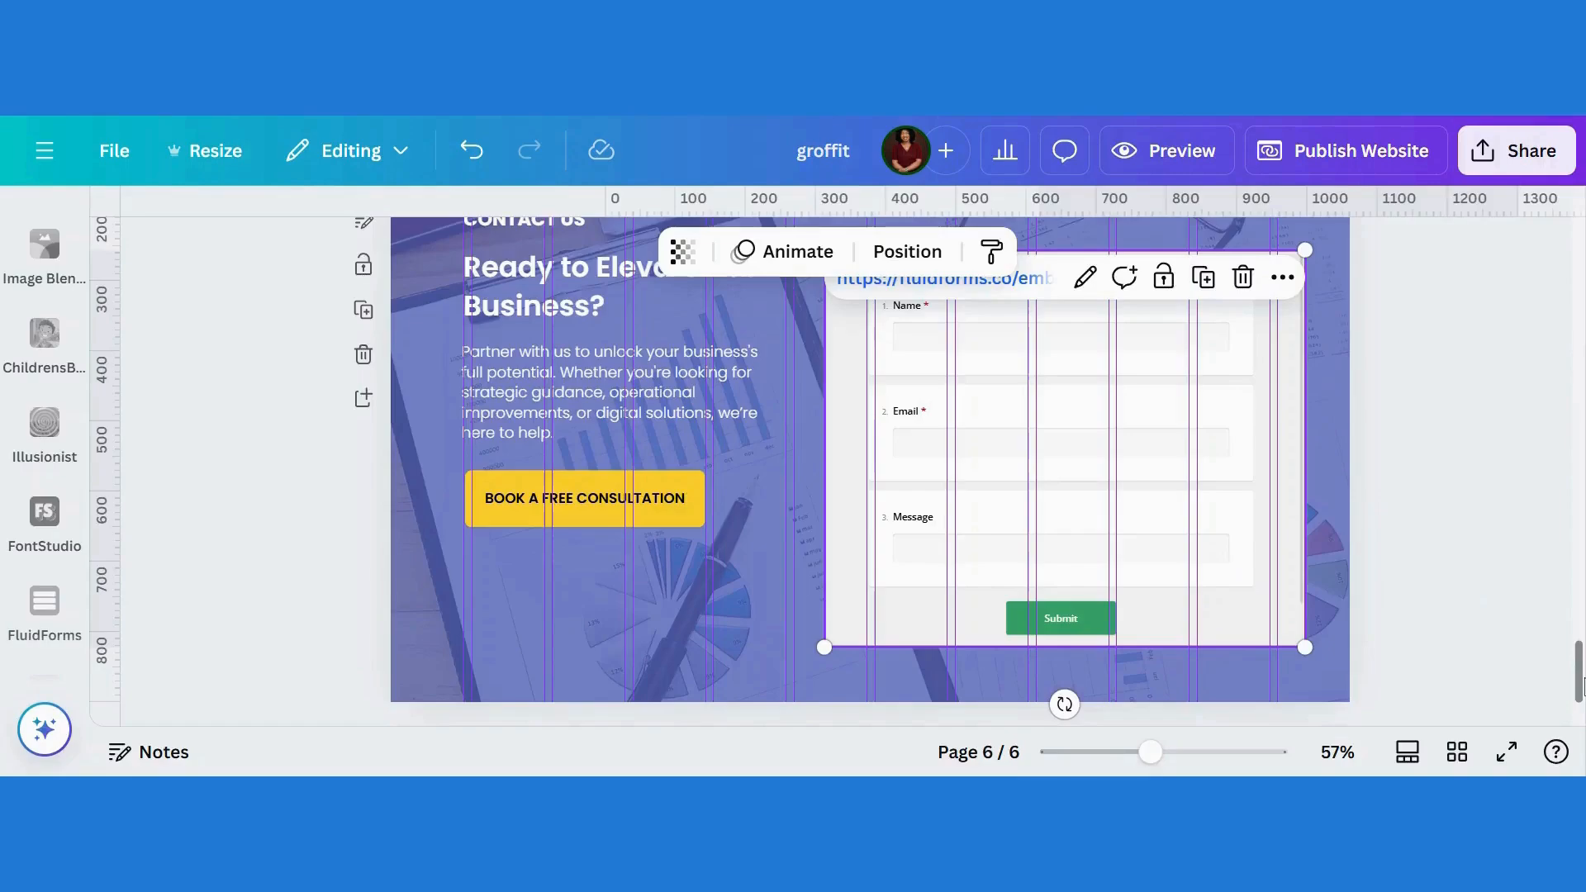
drag(1581, 677, 1582, 665)
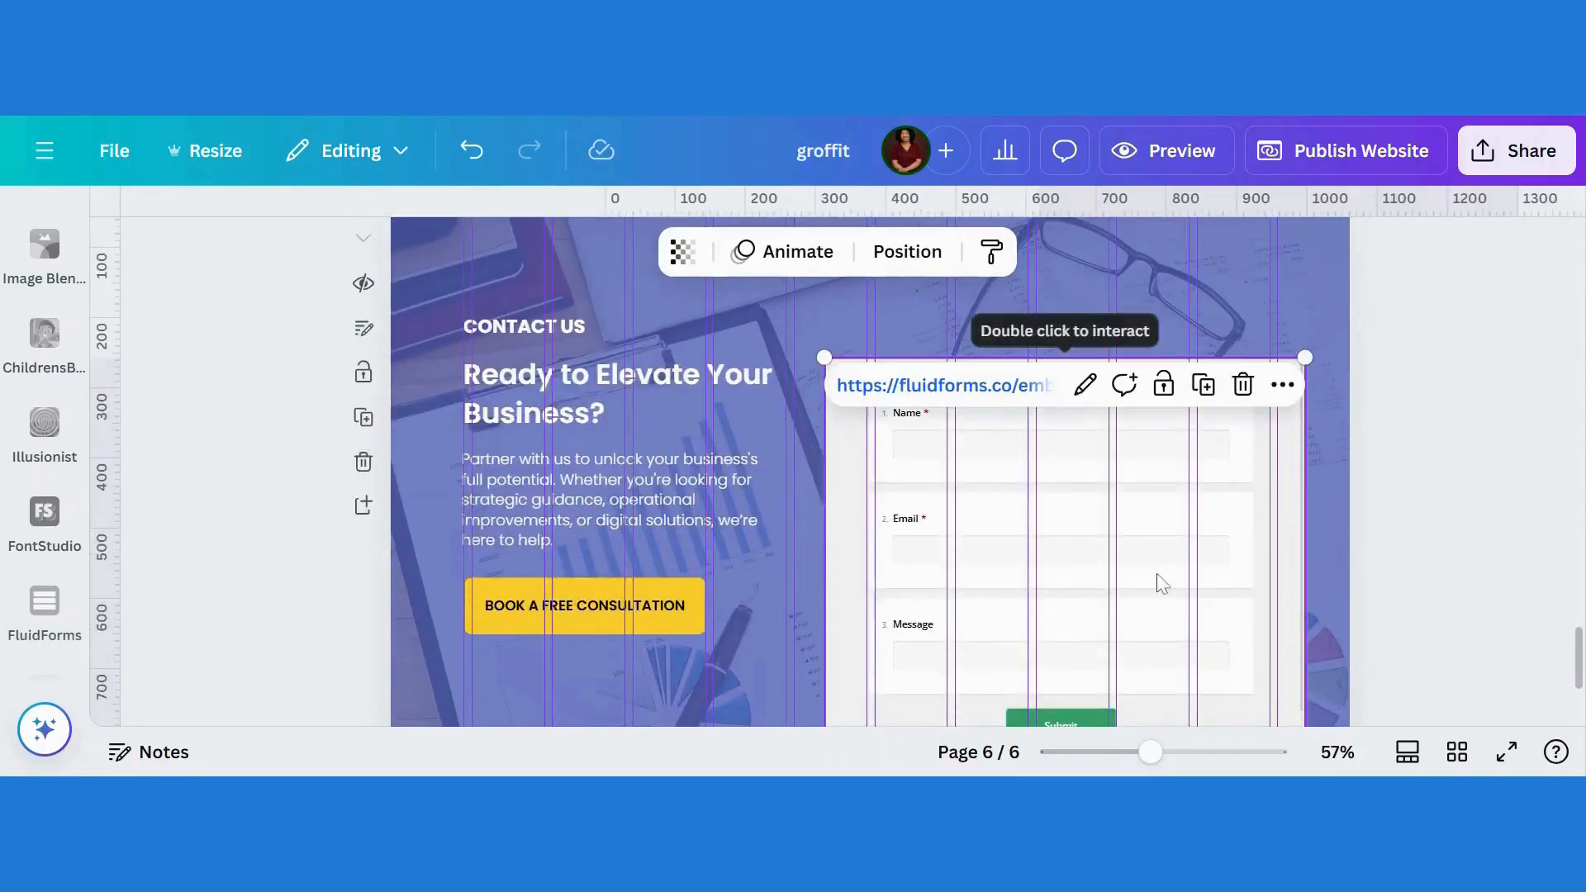
drag(1157, 574, 1161, 526)
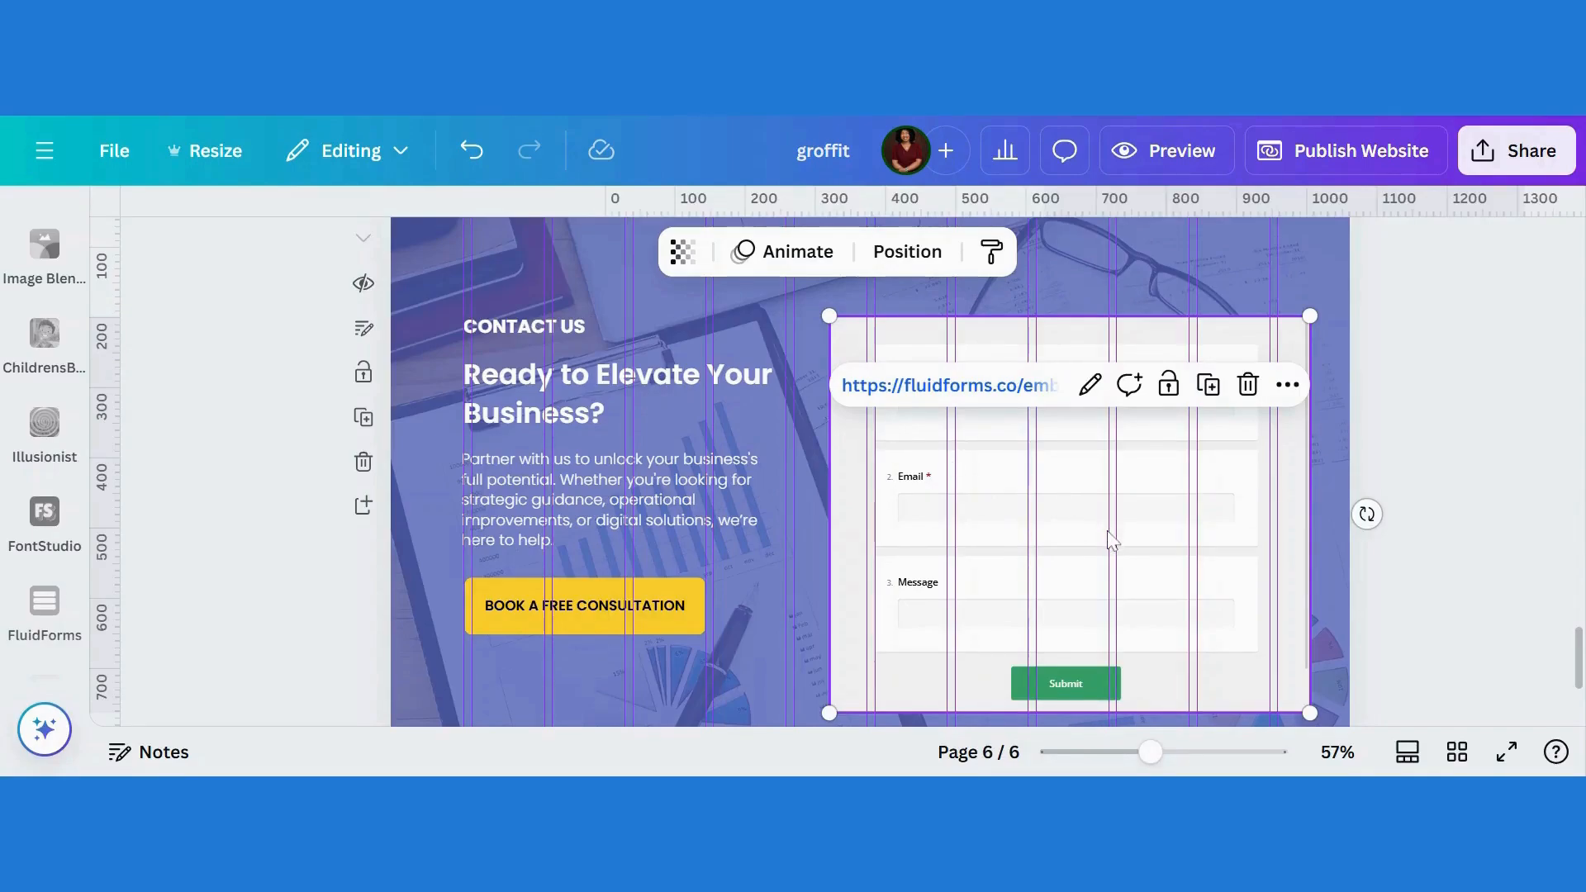
drag(1110, 539, 1112, 507)
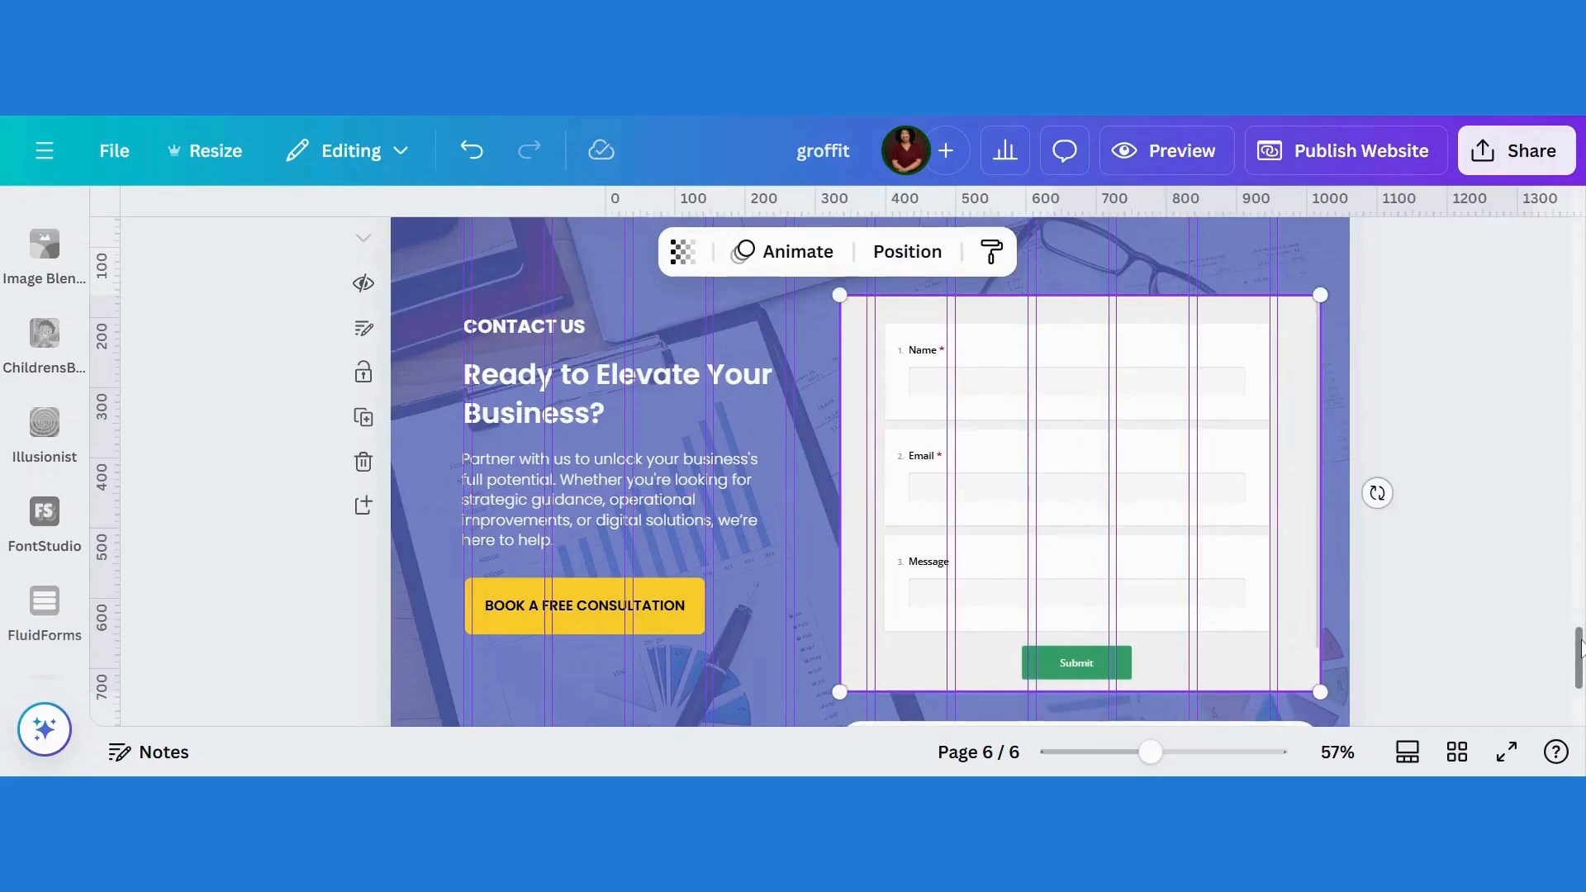
scroll(1578, 640, up, 1)
scroll(1578, 640, down, 2)
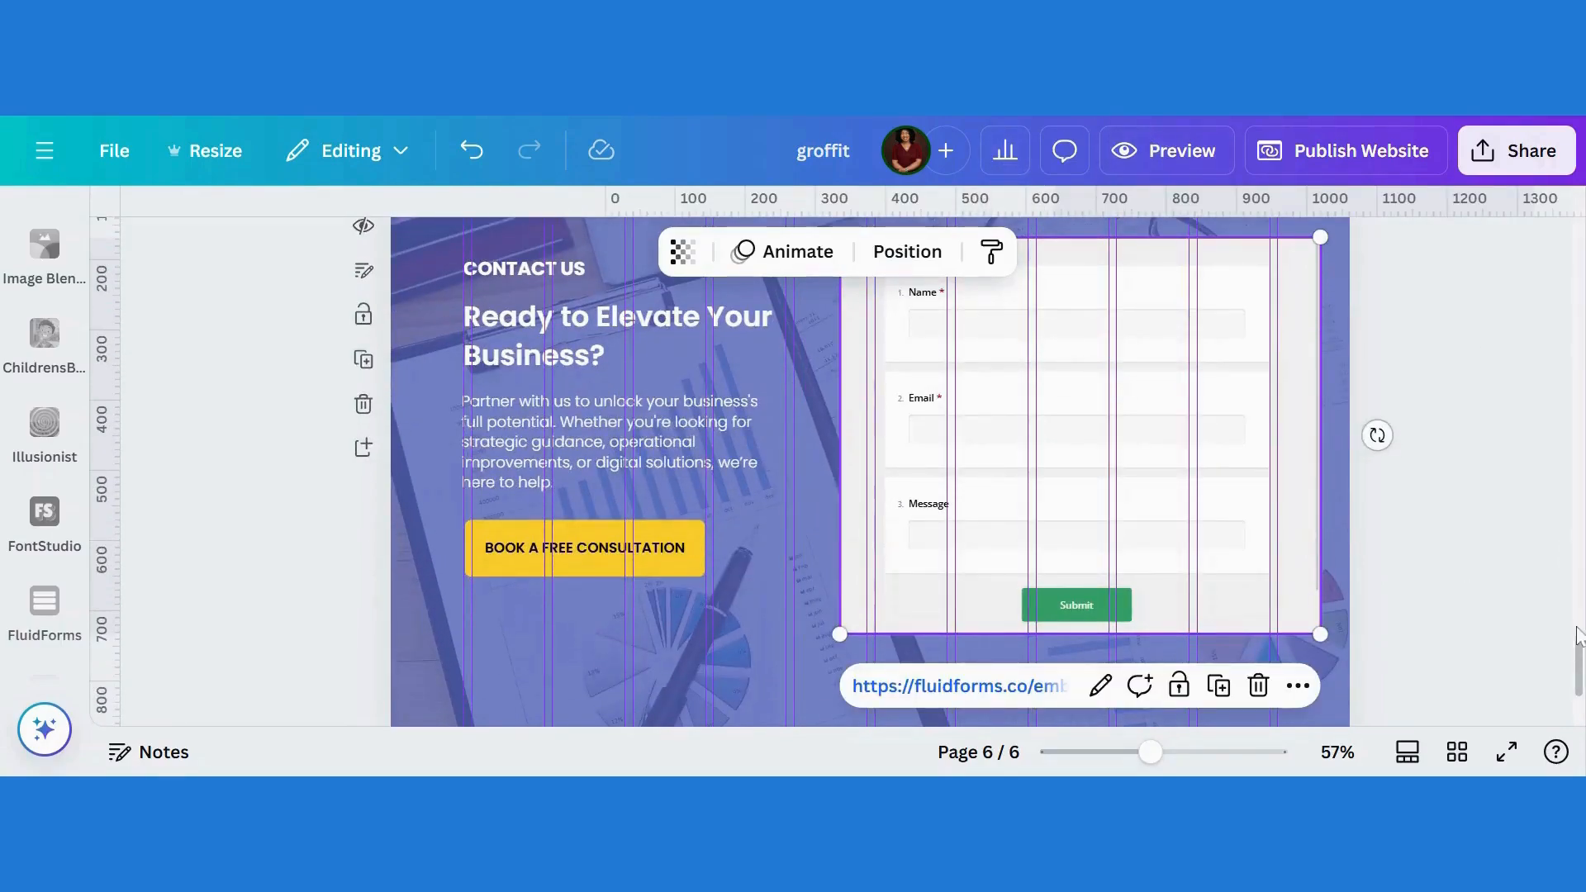
Step: Set the font size of the page 1 heading "Empowering Your Business to Achieve More" to 57.7
drag(1578, 652, 1565, 227)
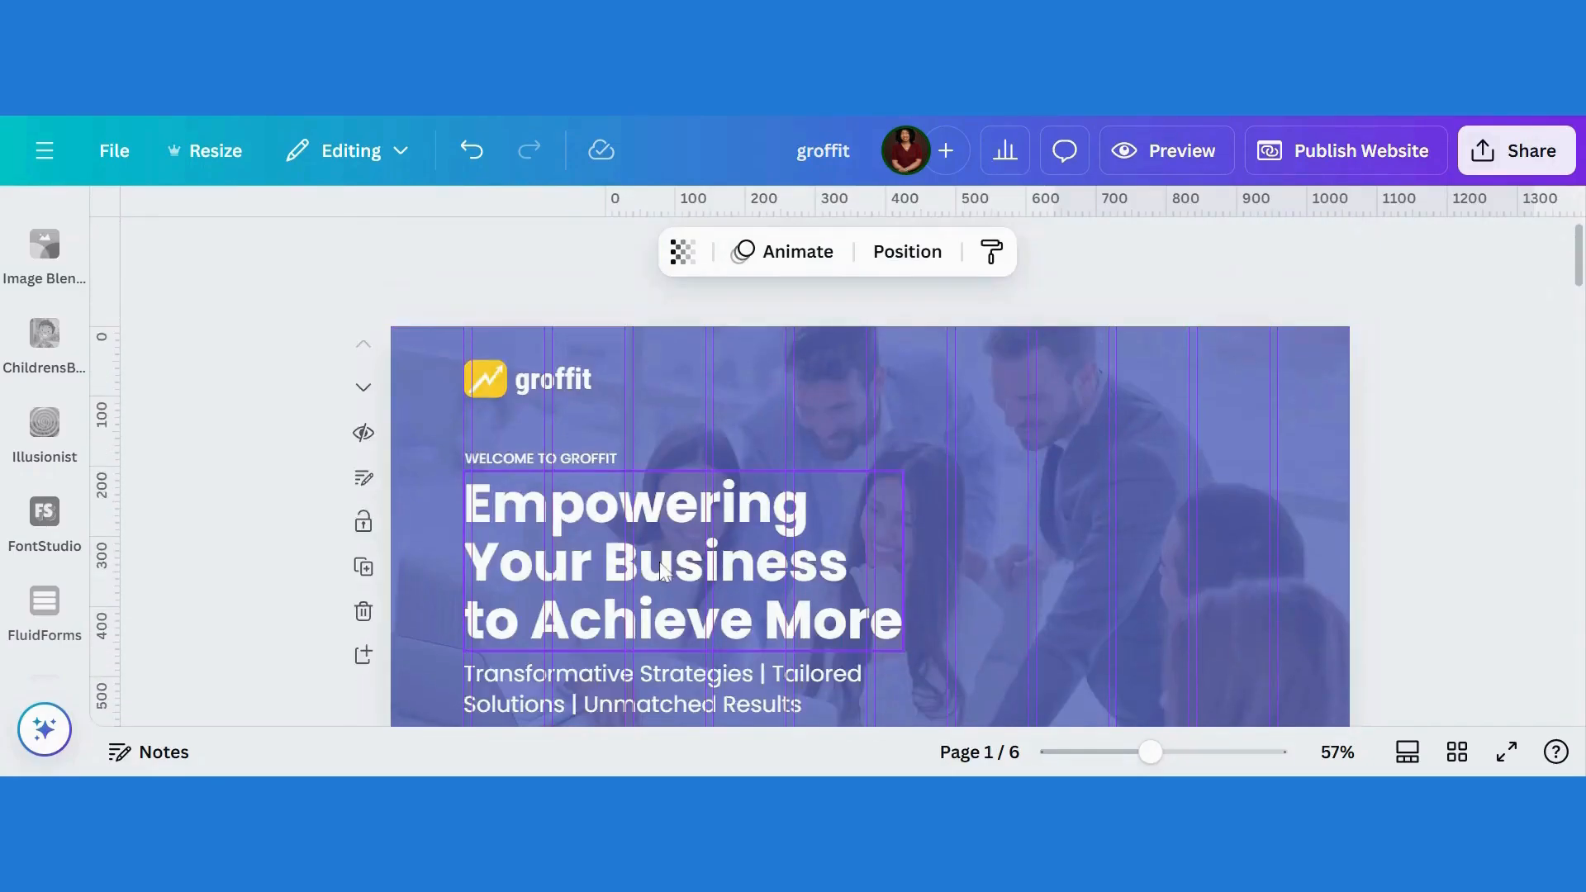
click(570, 528)
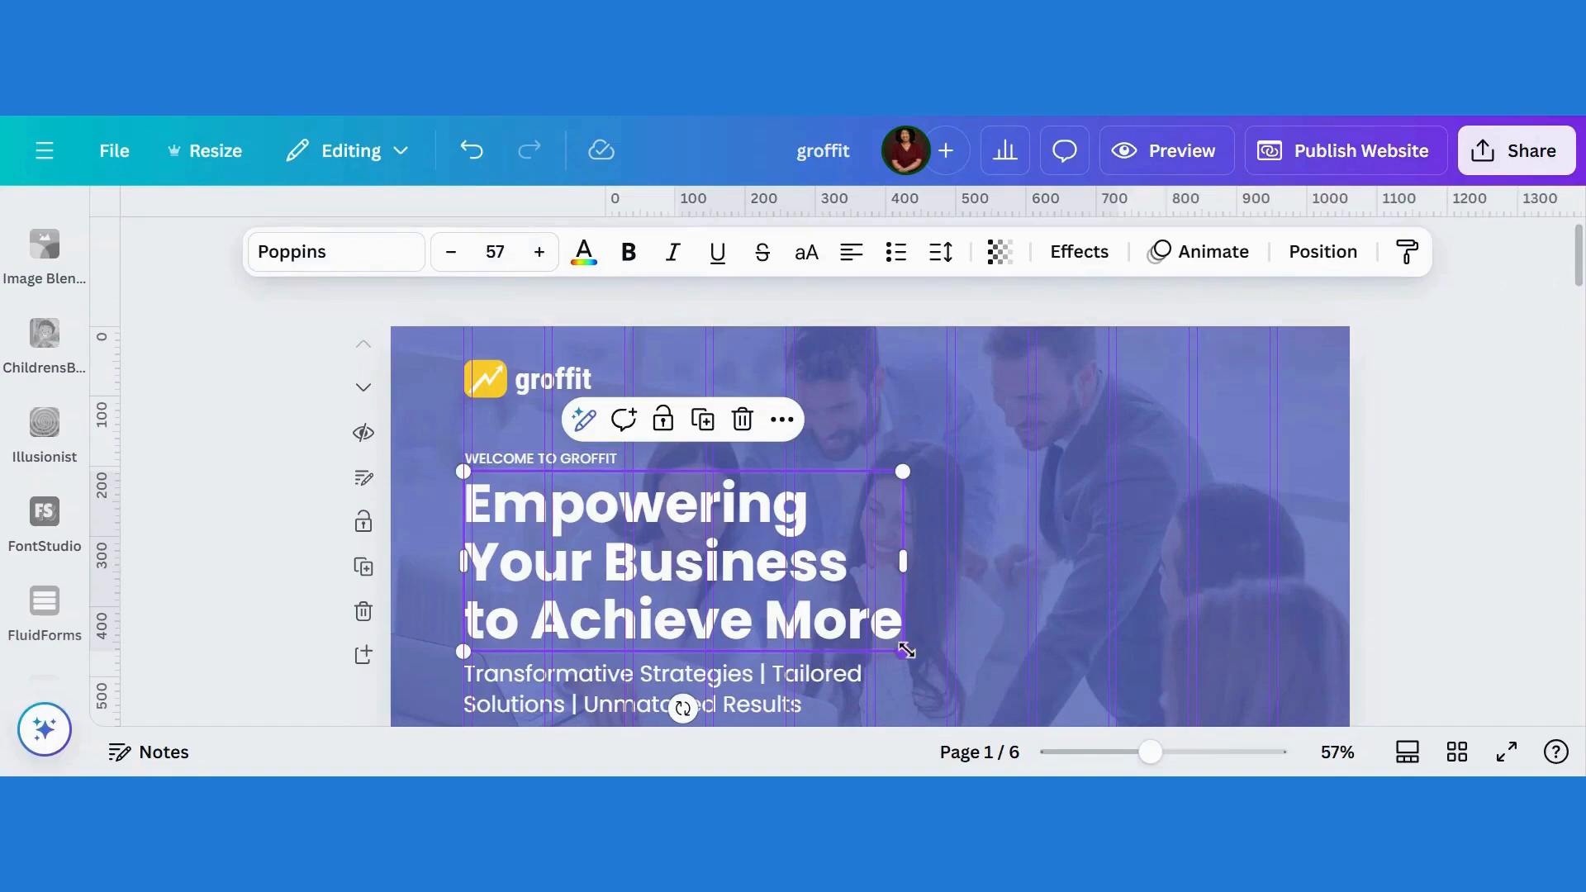
drag(906, 650, 904, 645)
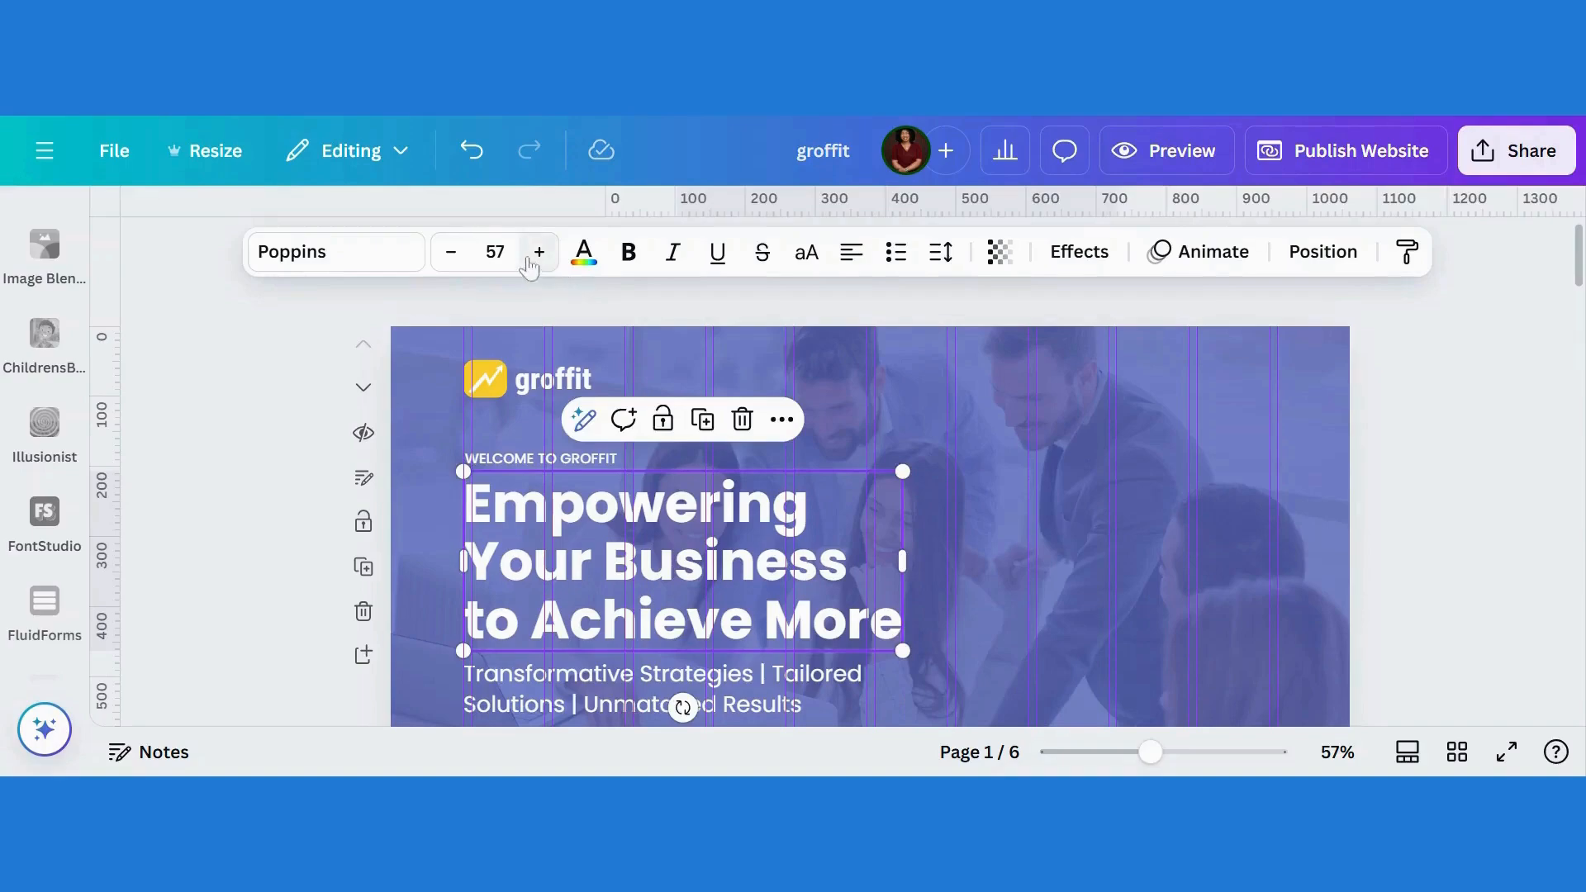
click(495, 252)
click(503, 252)
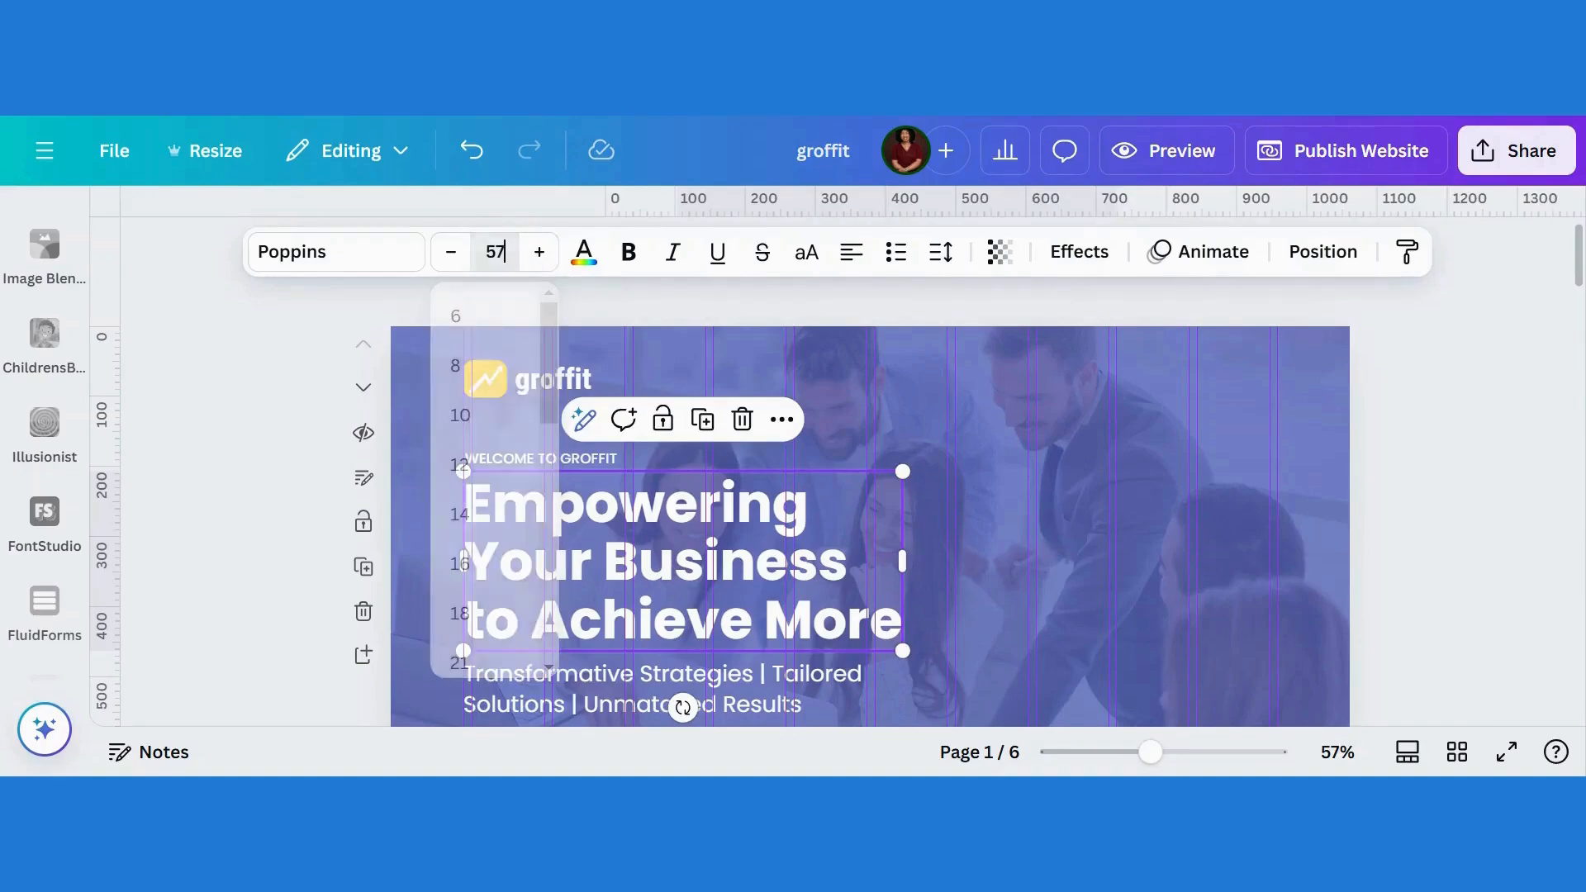
key(Return)
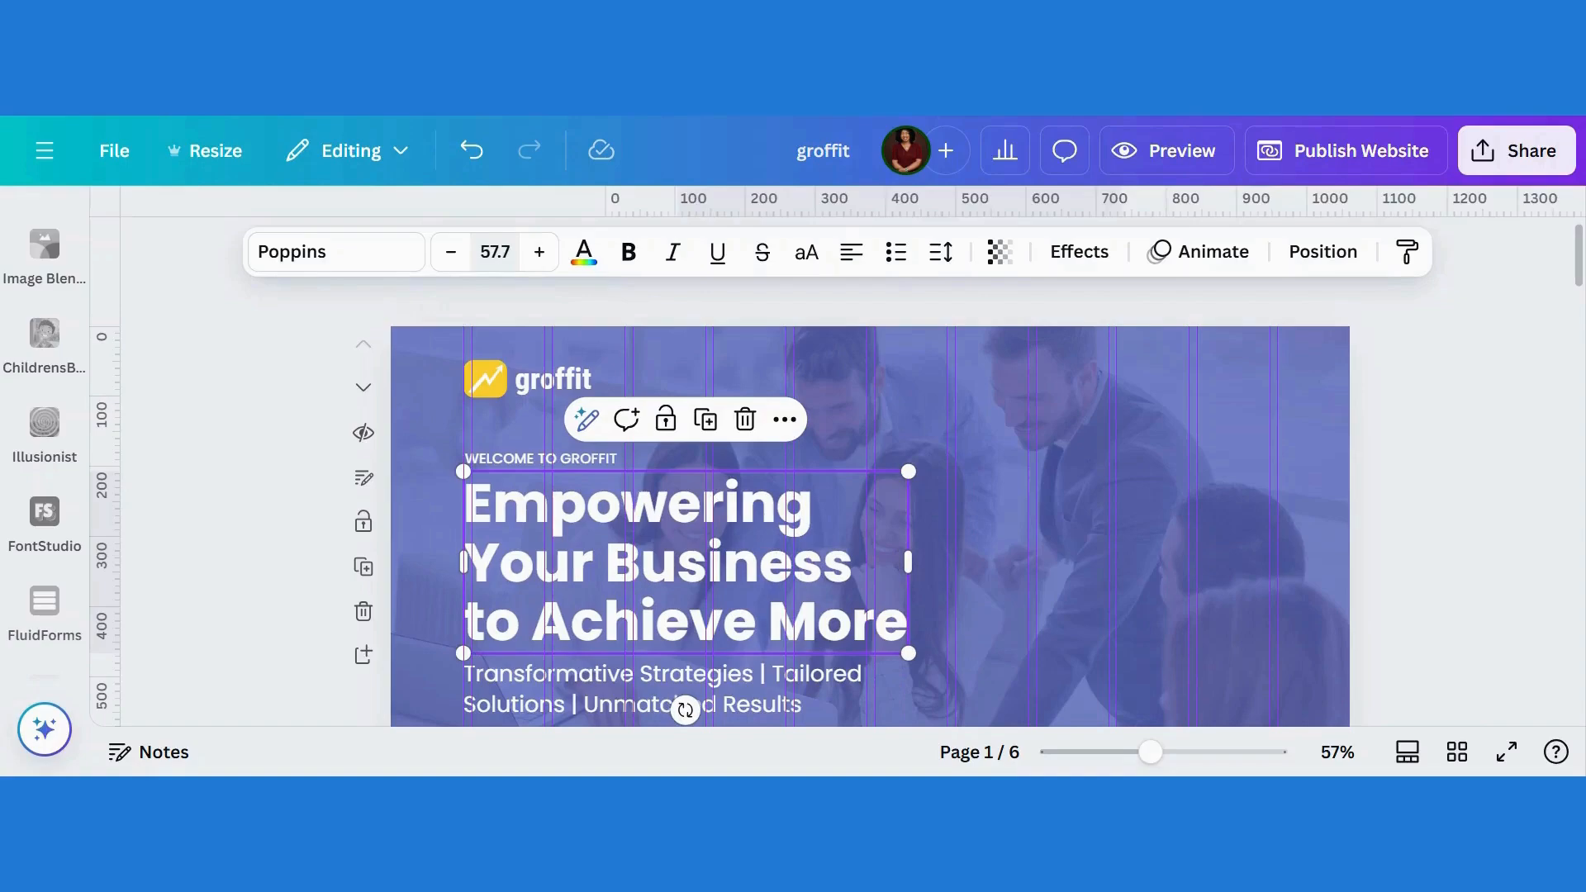
click(1099, 537)
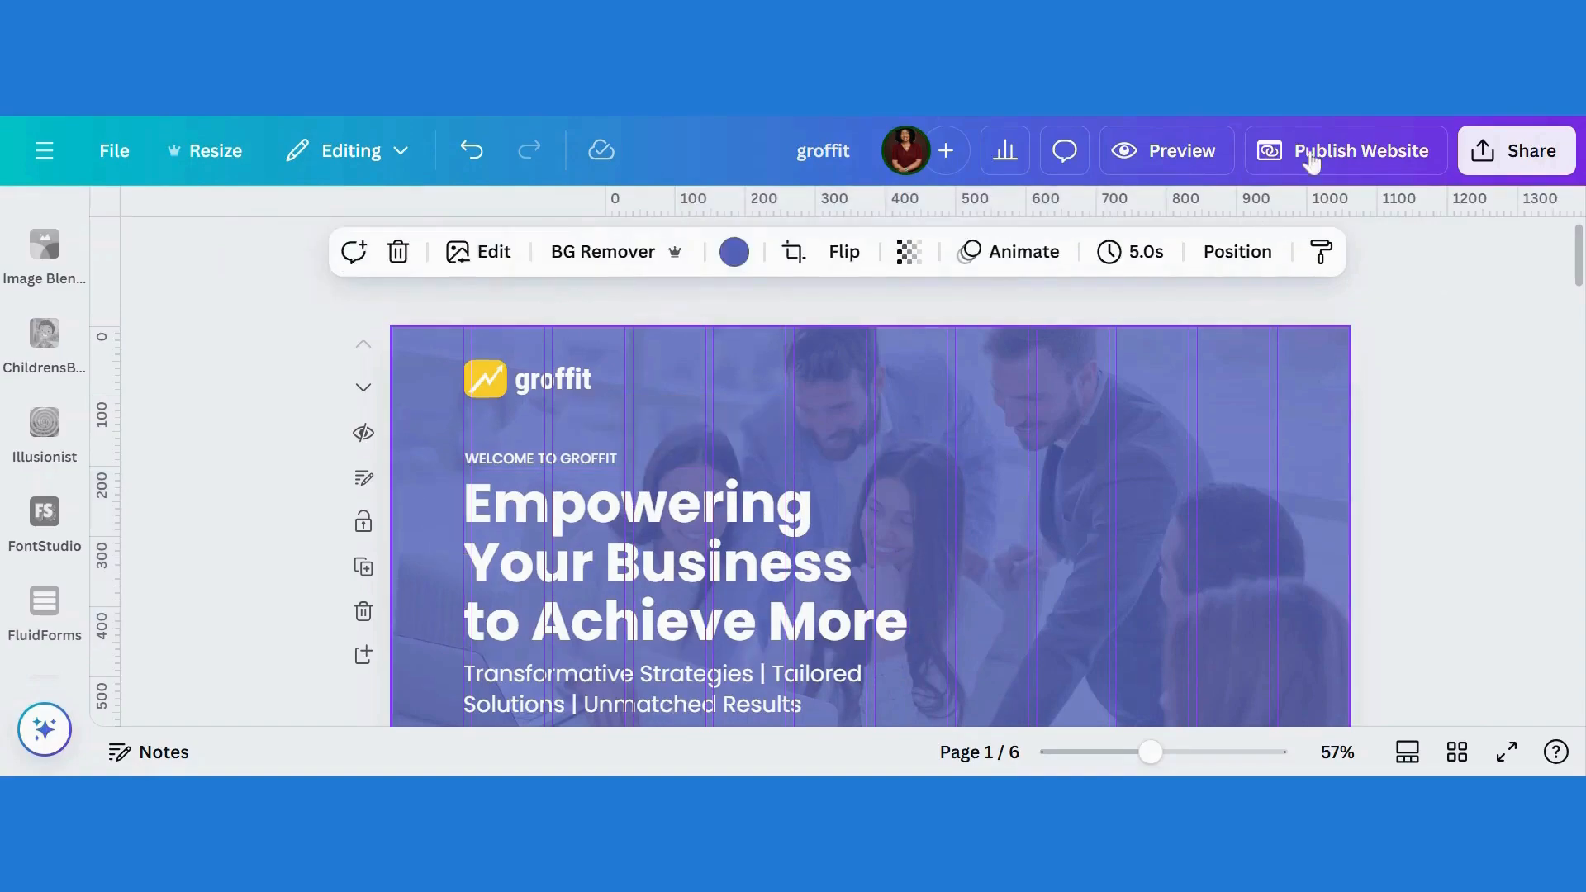
Step: Preview the whole website in desktop and mobile views, down to the Contact Us section, and return to the editor
click(1189, 167)
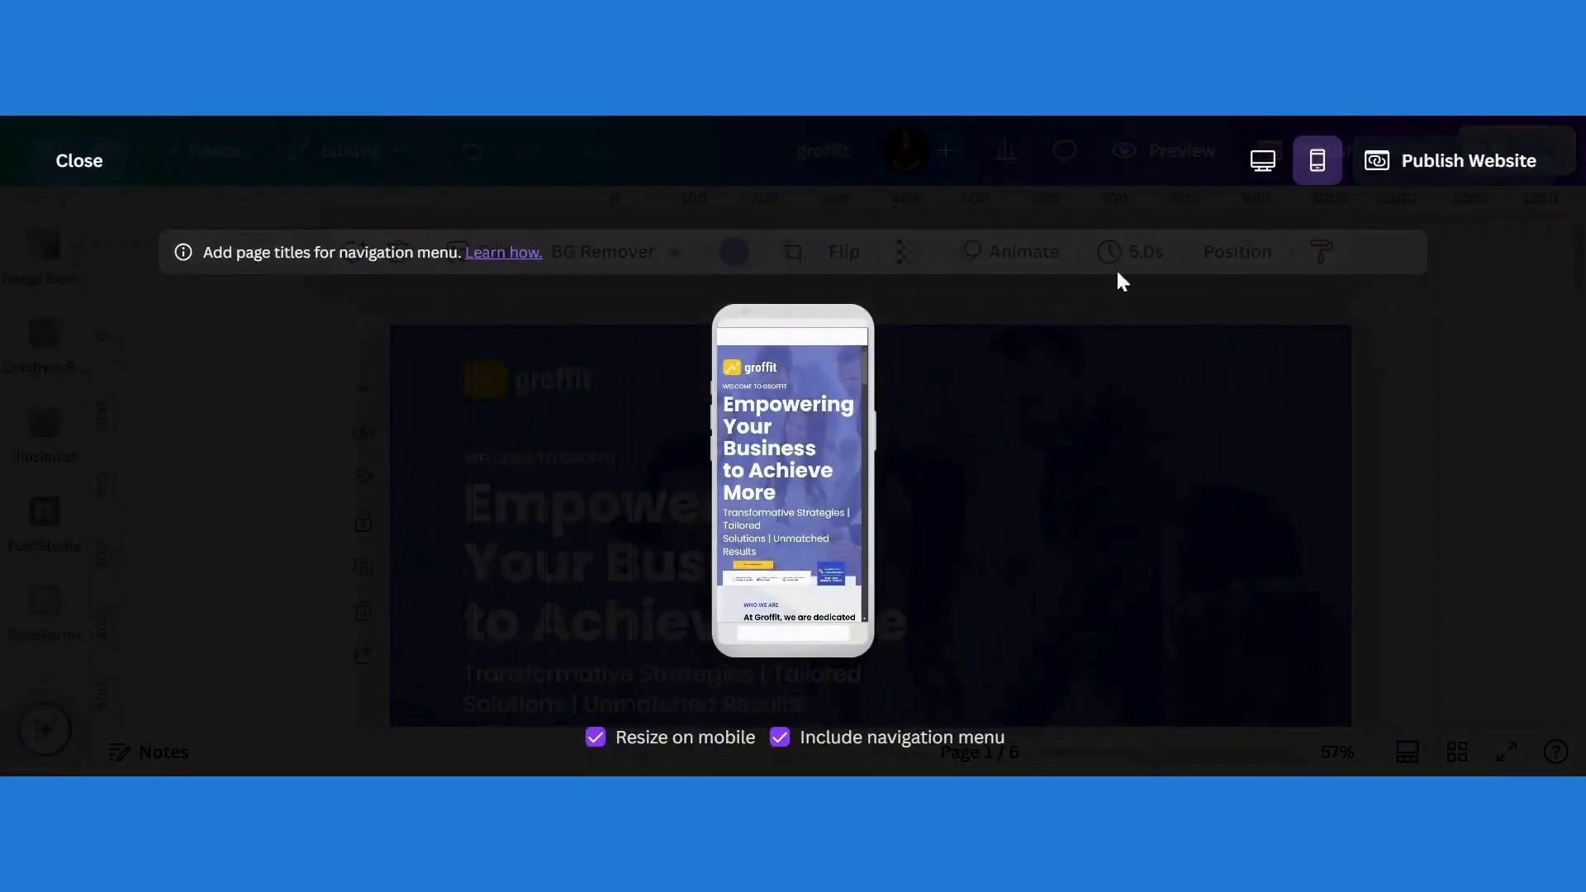
click(1264, 161)
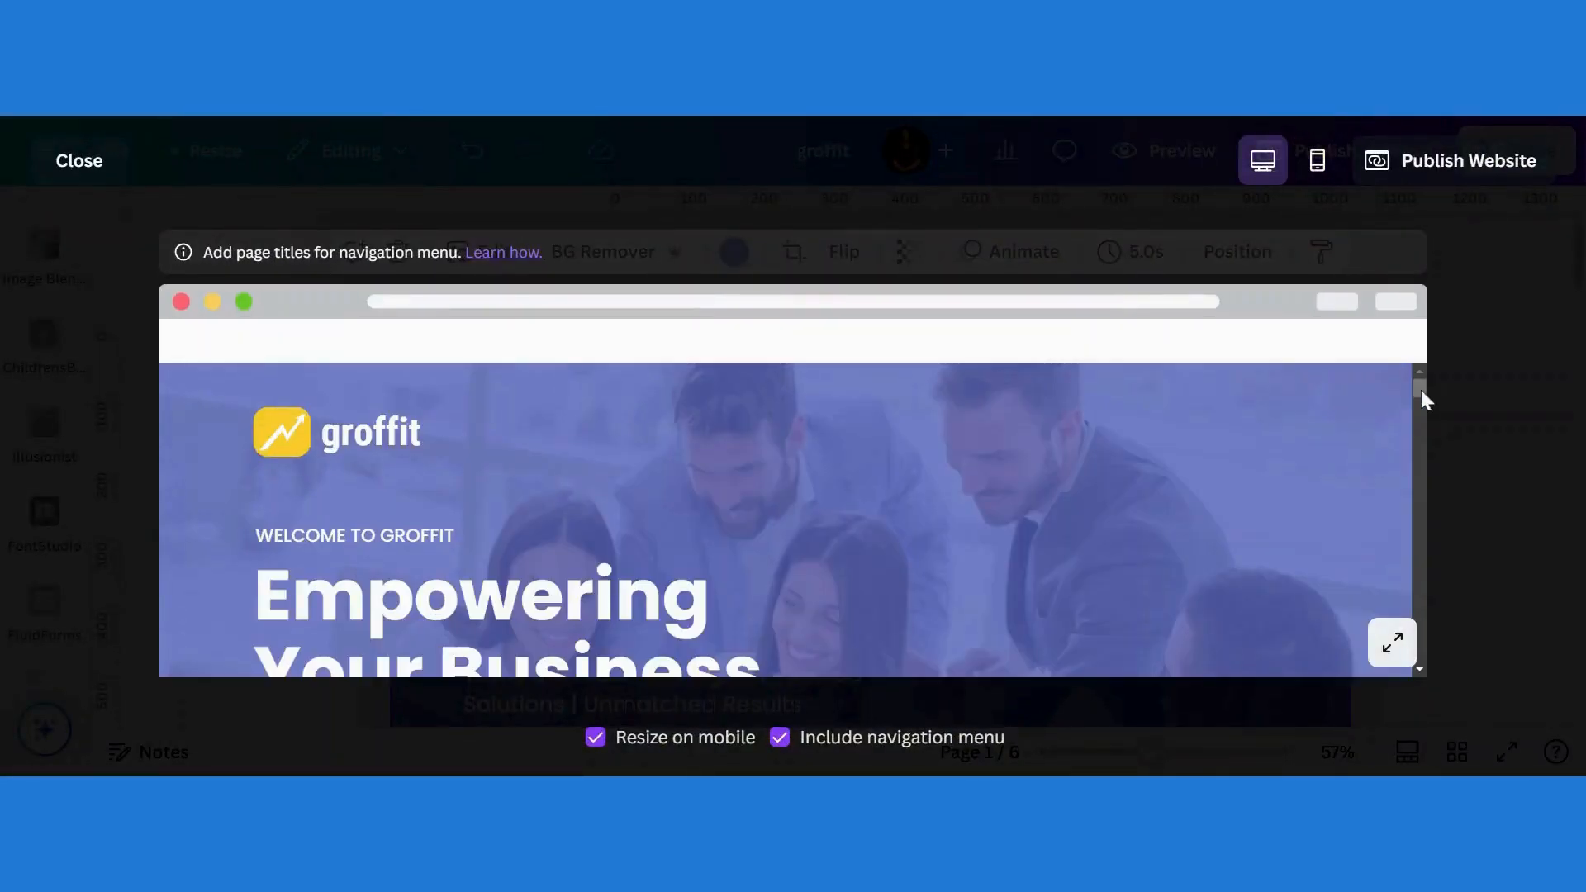
drag(1421, 390, 1441, 653)
click(1320, 161)
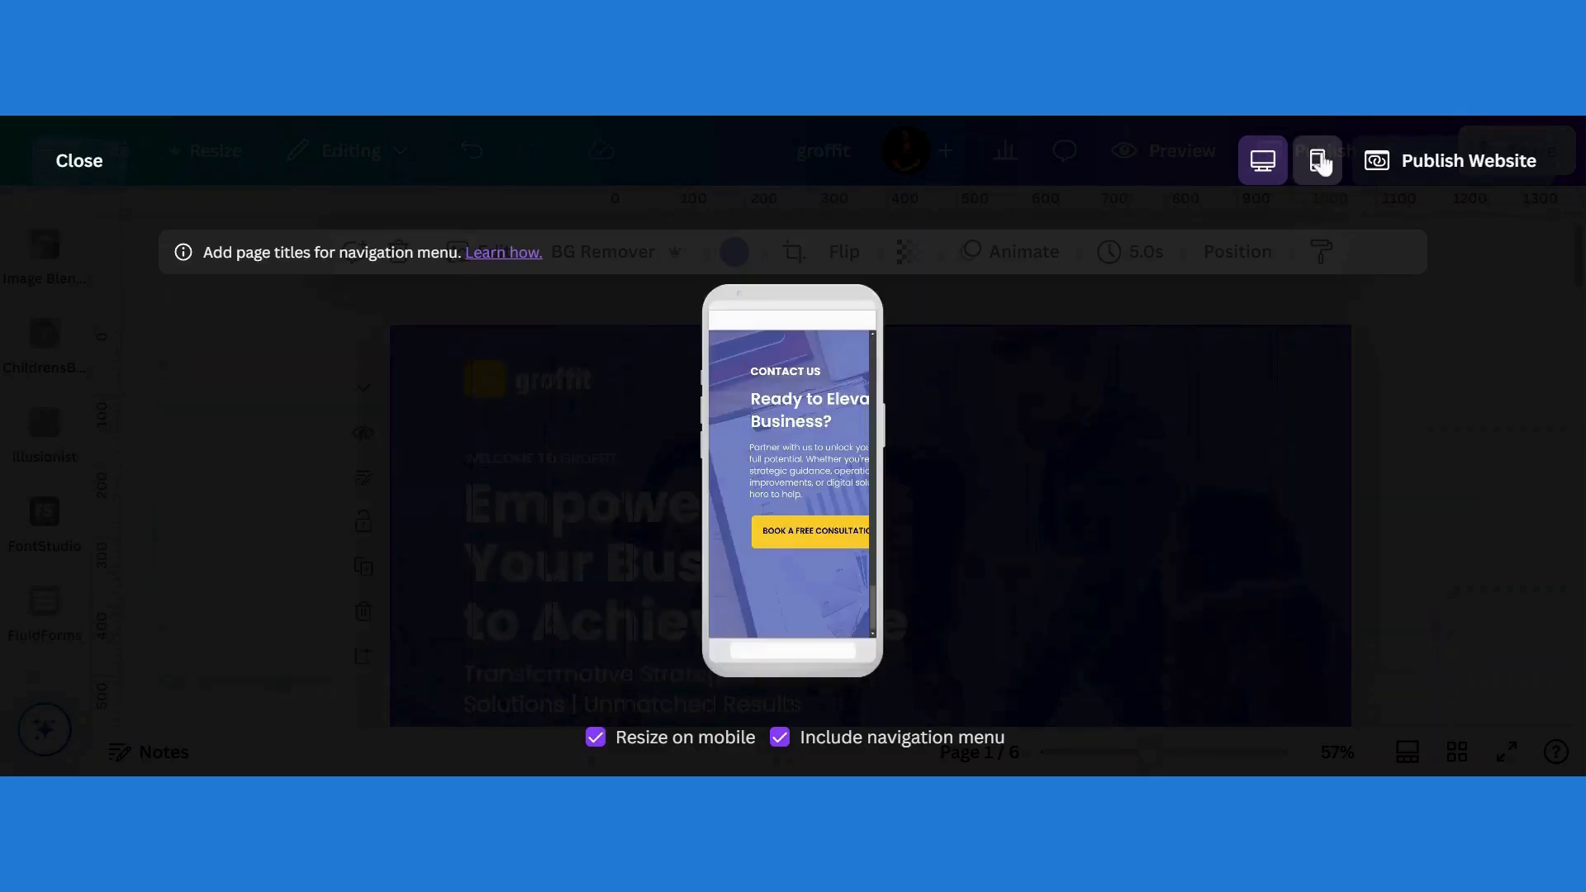
drag(867, 406, 865, 353)
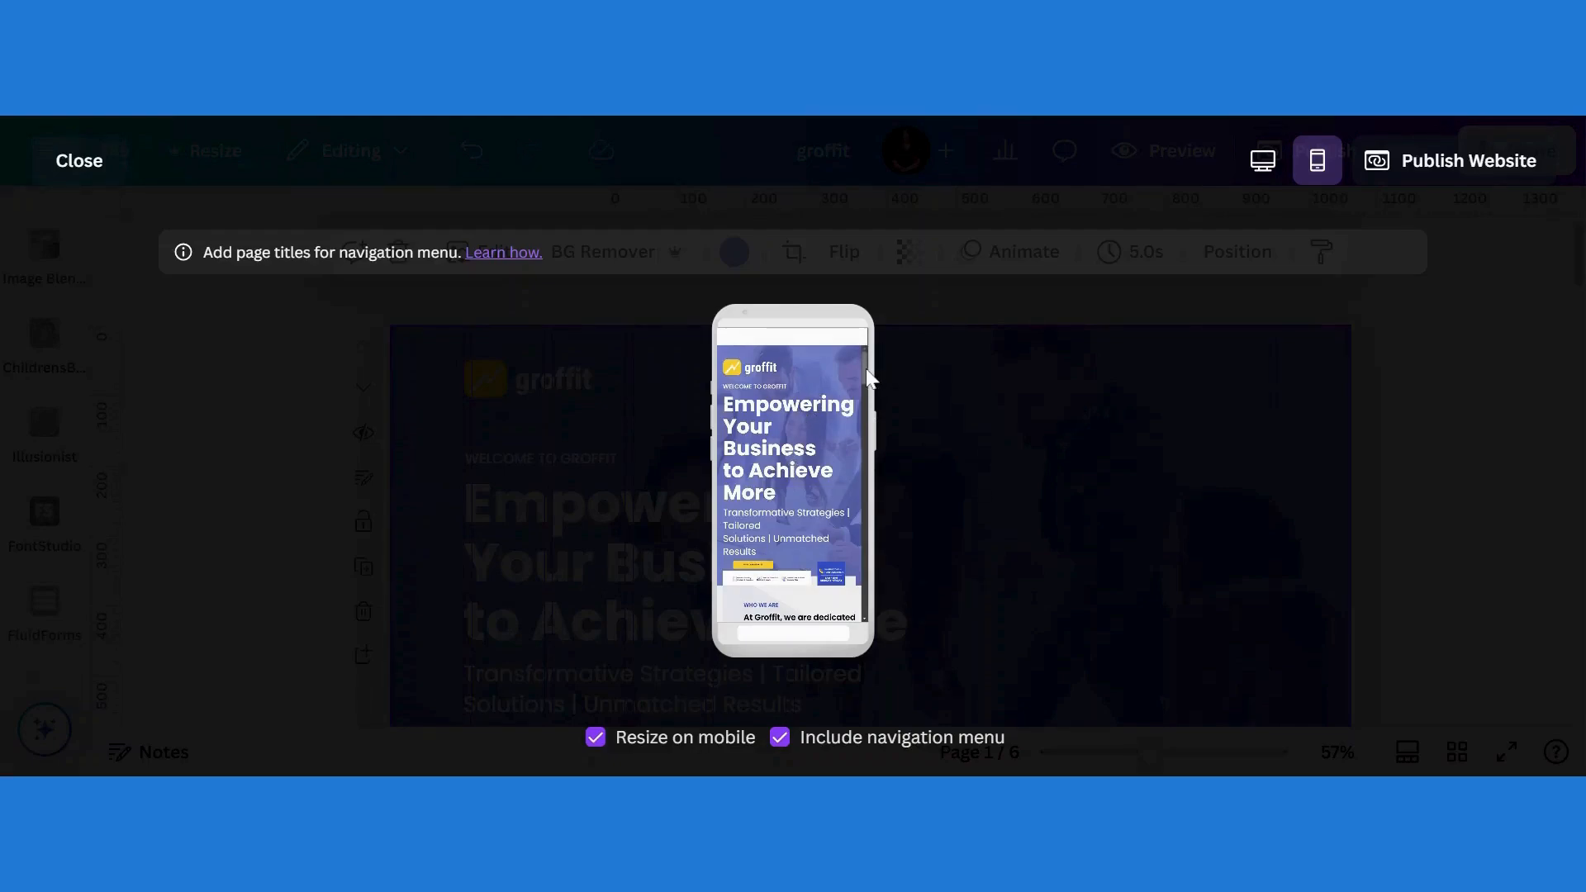
drag(864, 368, 866, 605)
click(71, 169)
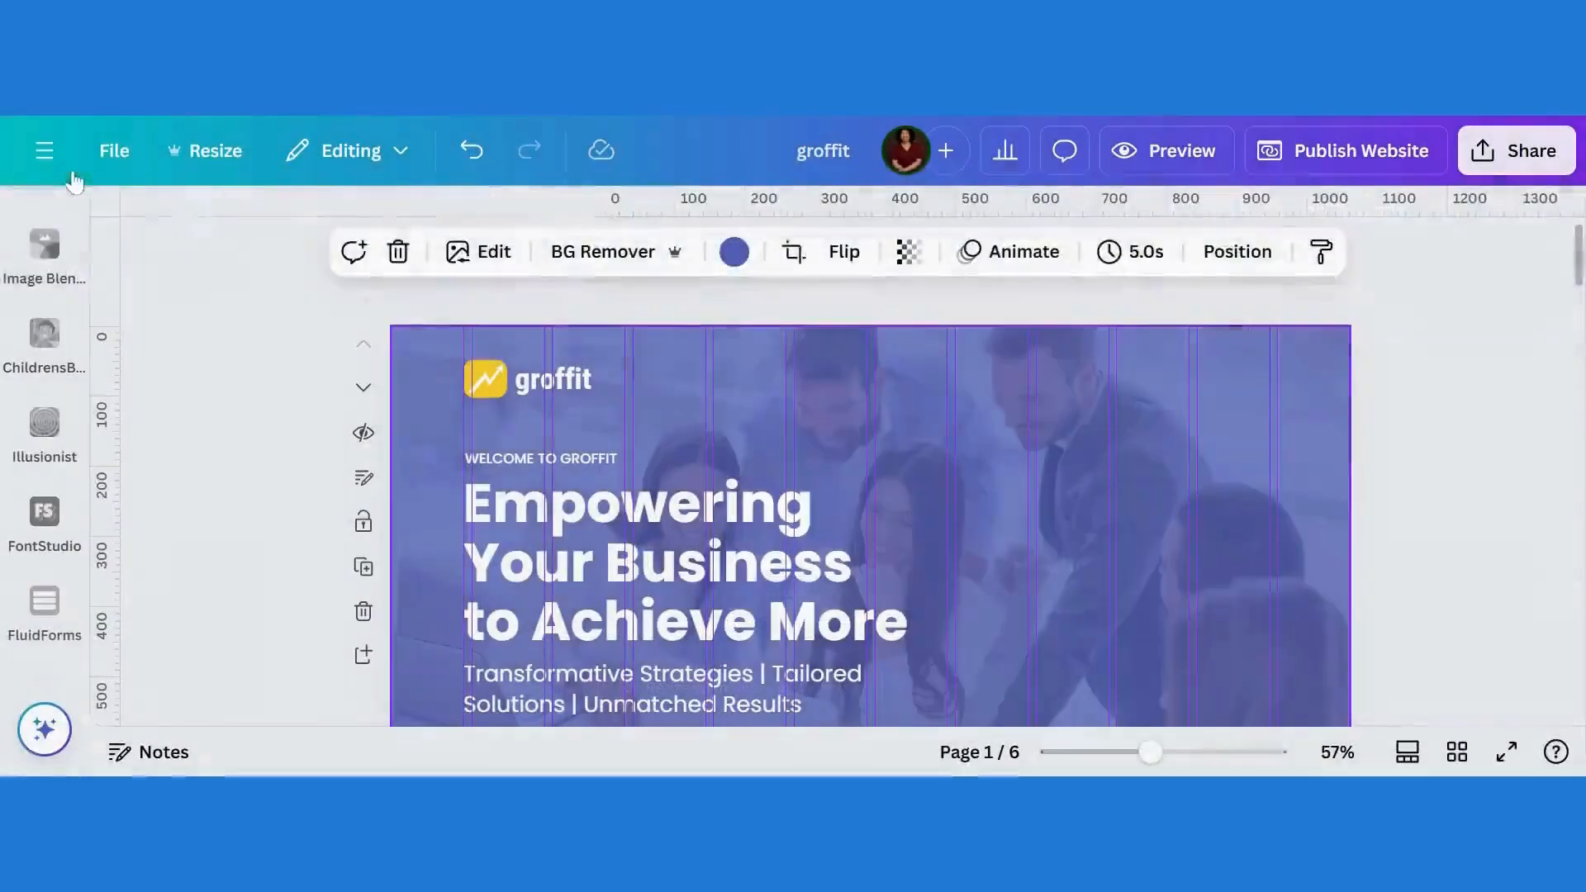
Step: Add page 7 below the contact section with a black #000000 background and shorten it to a low strip
drag(1579, 256, 1579, 682)
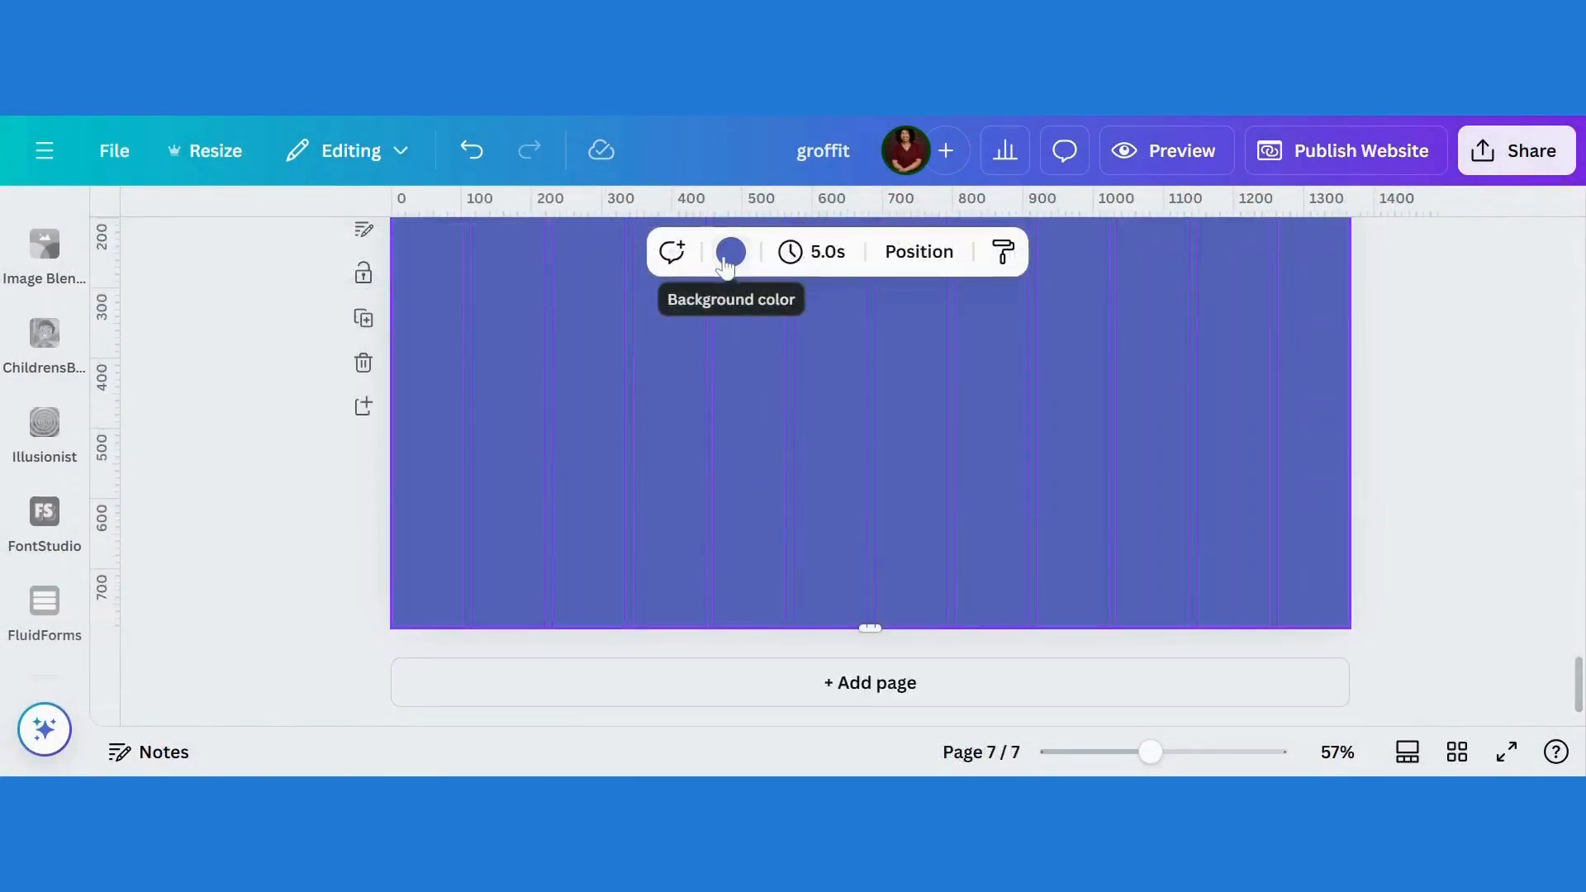
click(729, 262)
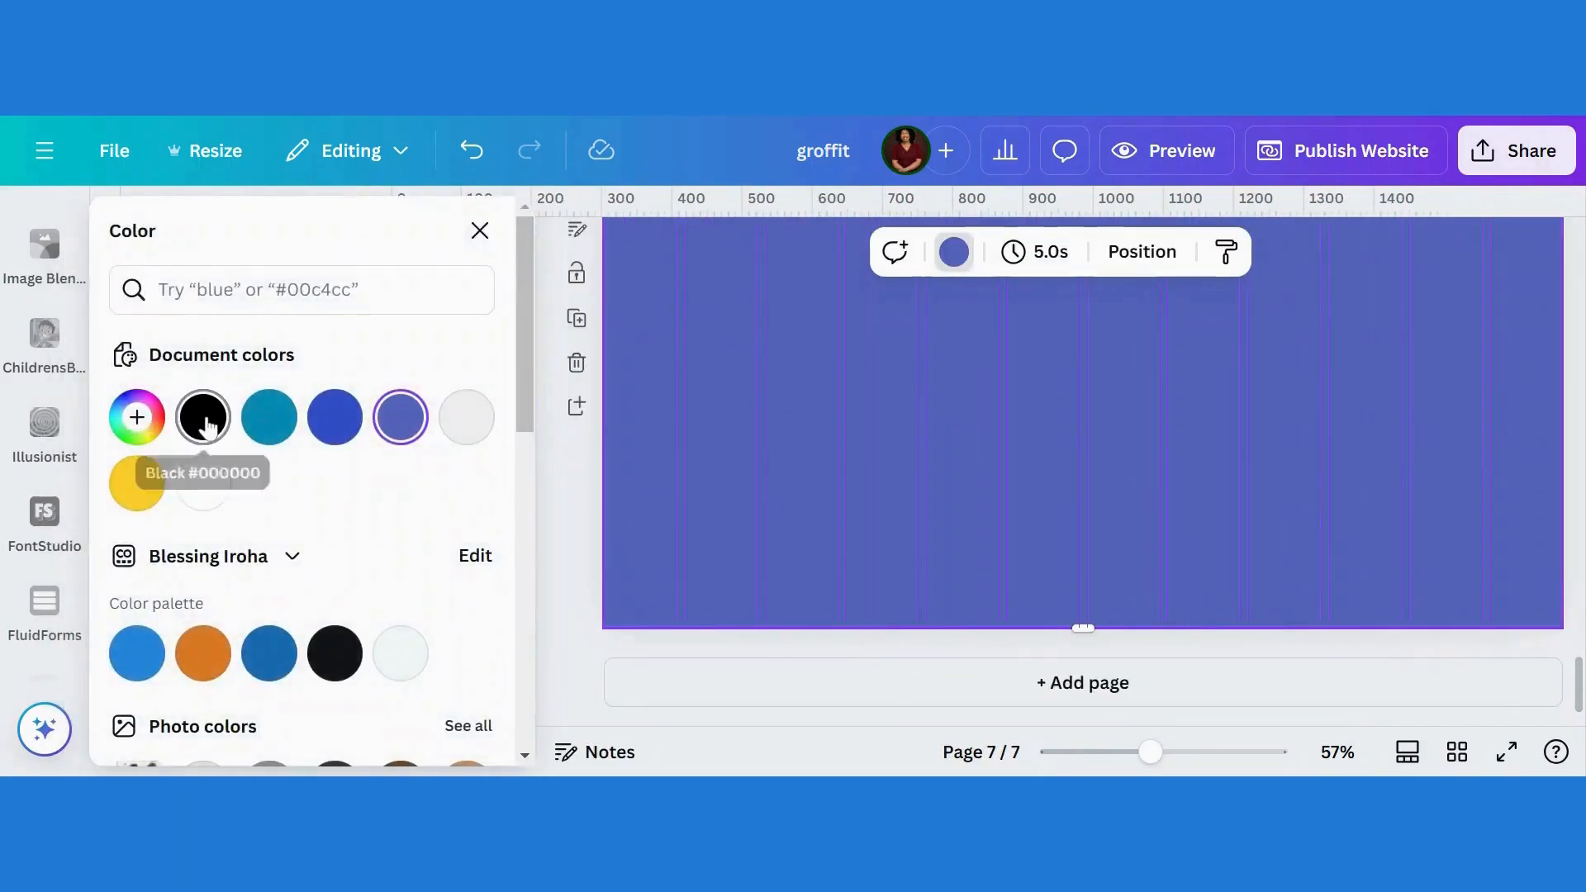
click(202, 416)
drag(1094, 628, 1110, 503)
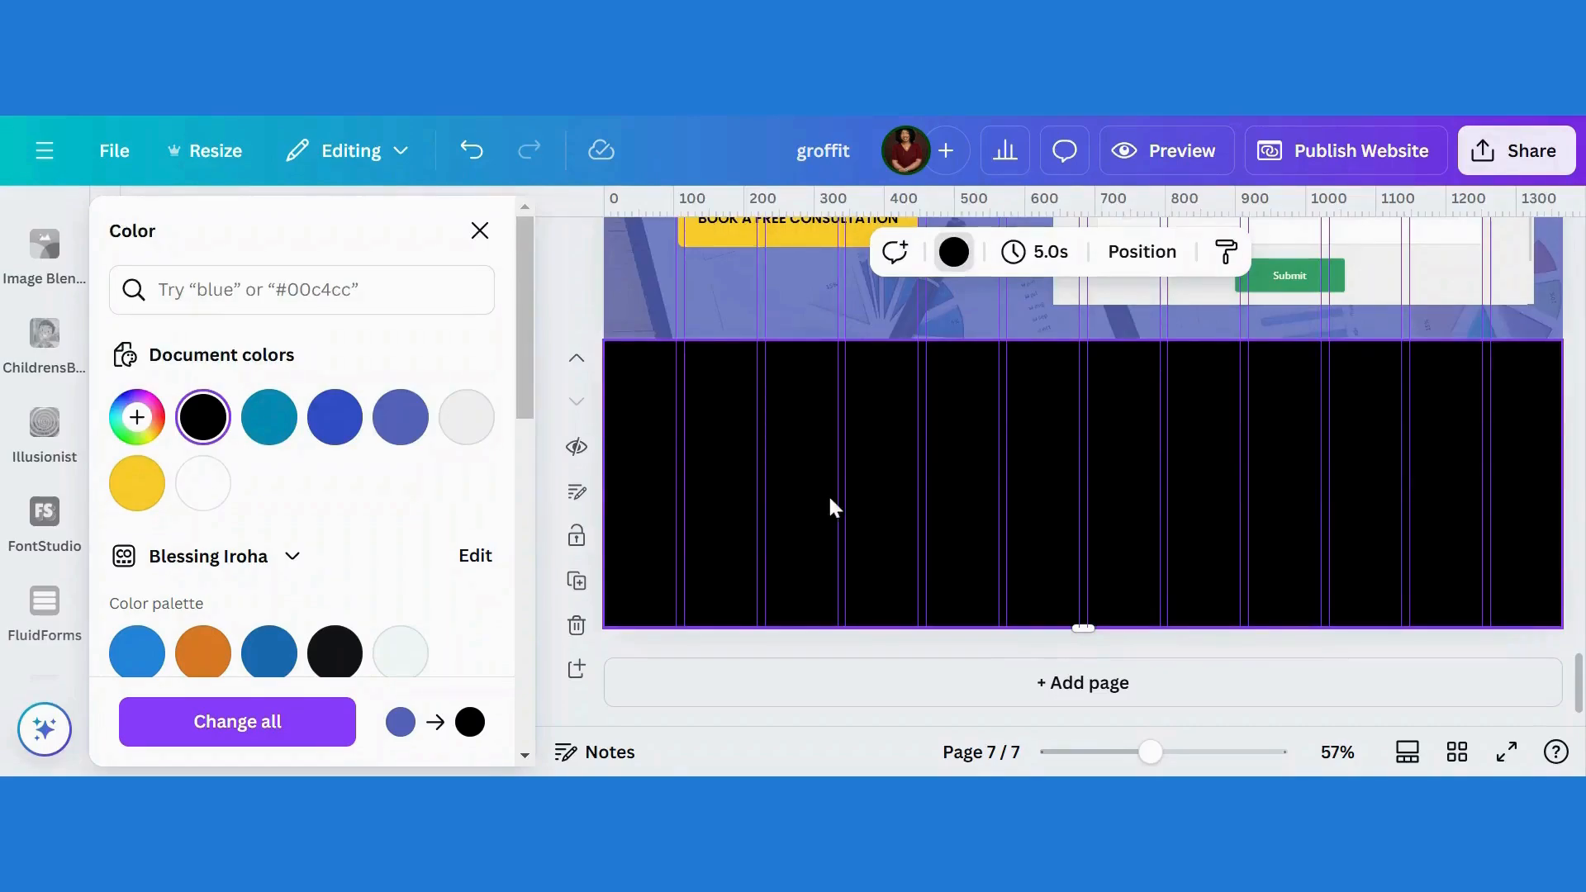
Step: Paste the groffit logo with its lorem ipsum paragraph and the Get In Touch contact block with social icons onto black page 7
key(ctrl+v)
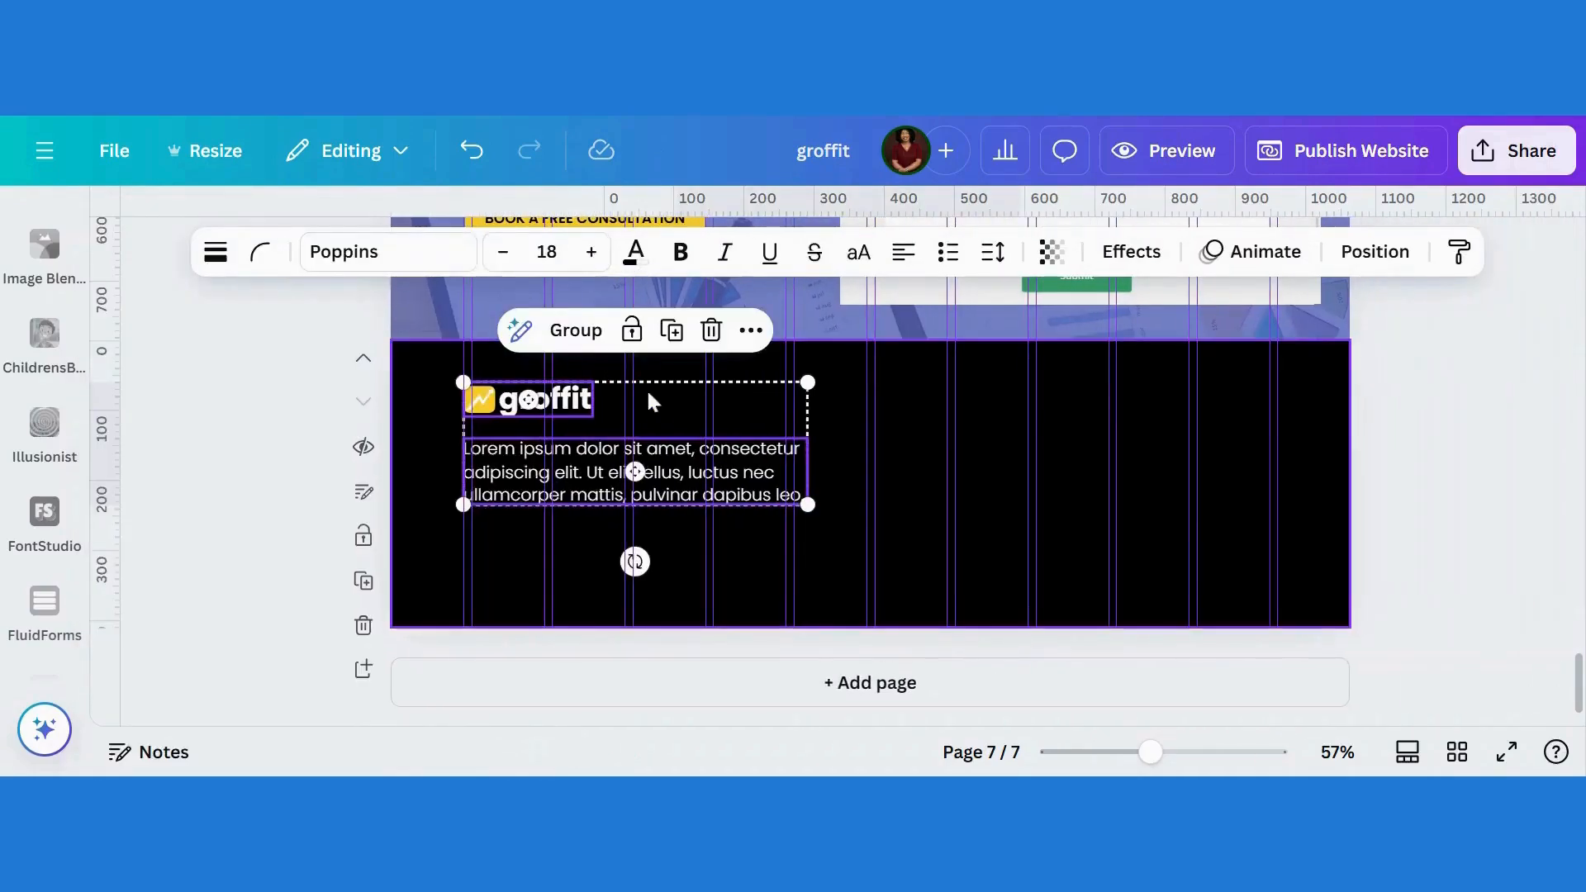
click(916, 433)
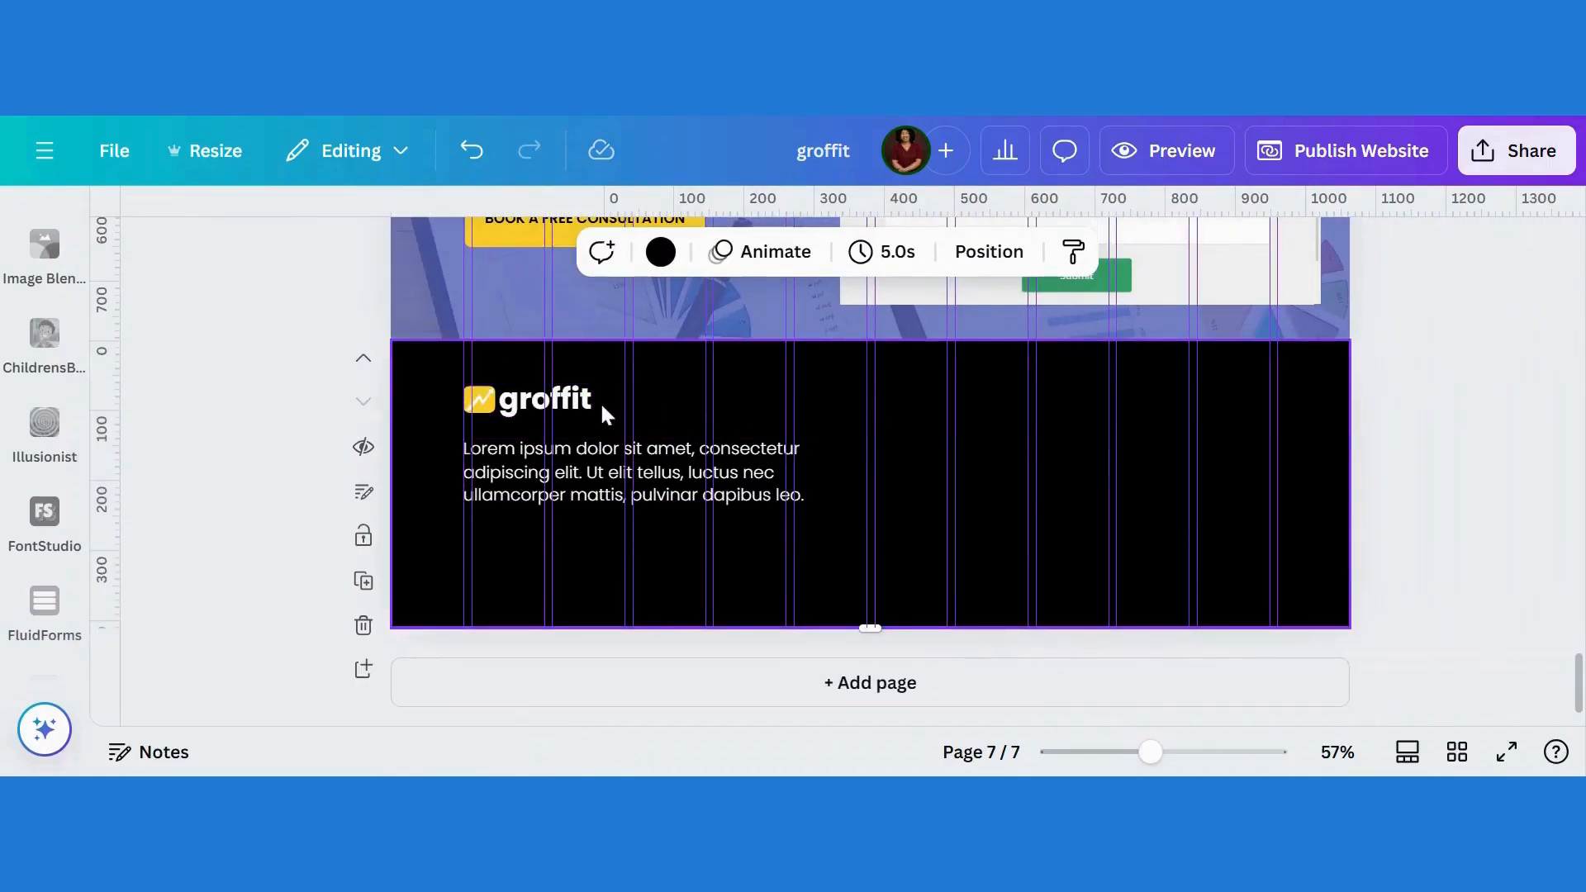
click(598, 469)
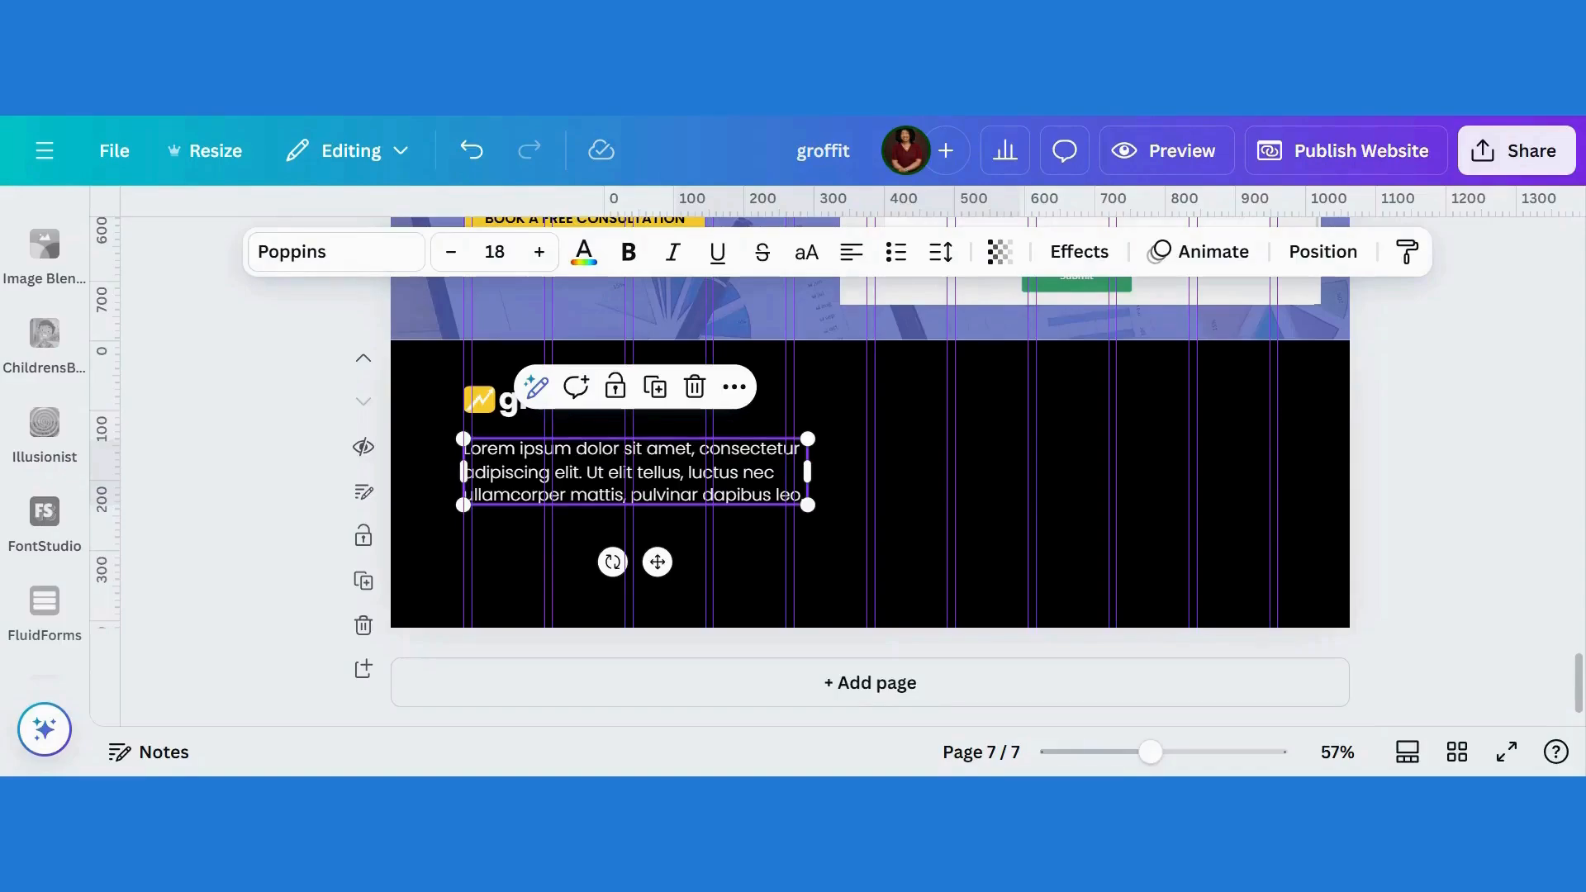
click(980, 470)
key(ctrl+v)
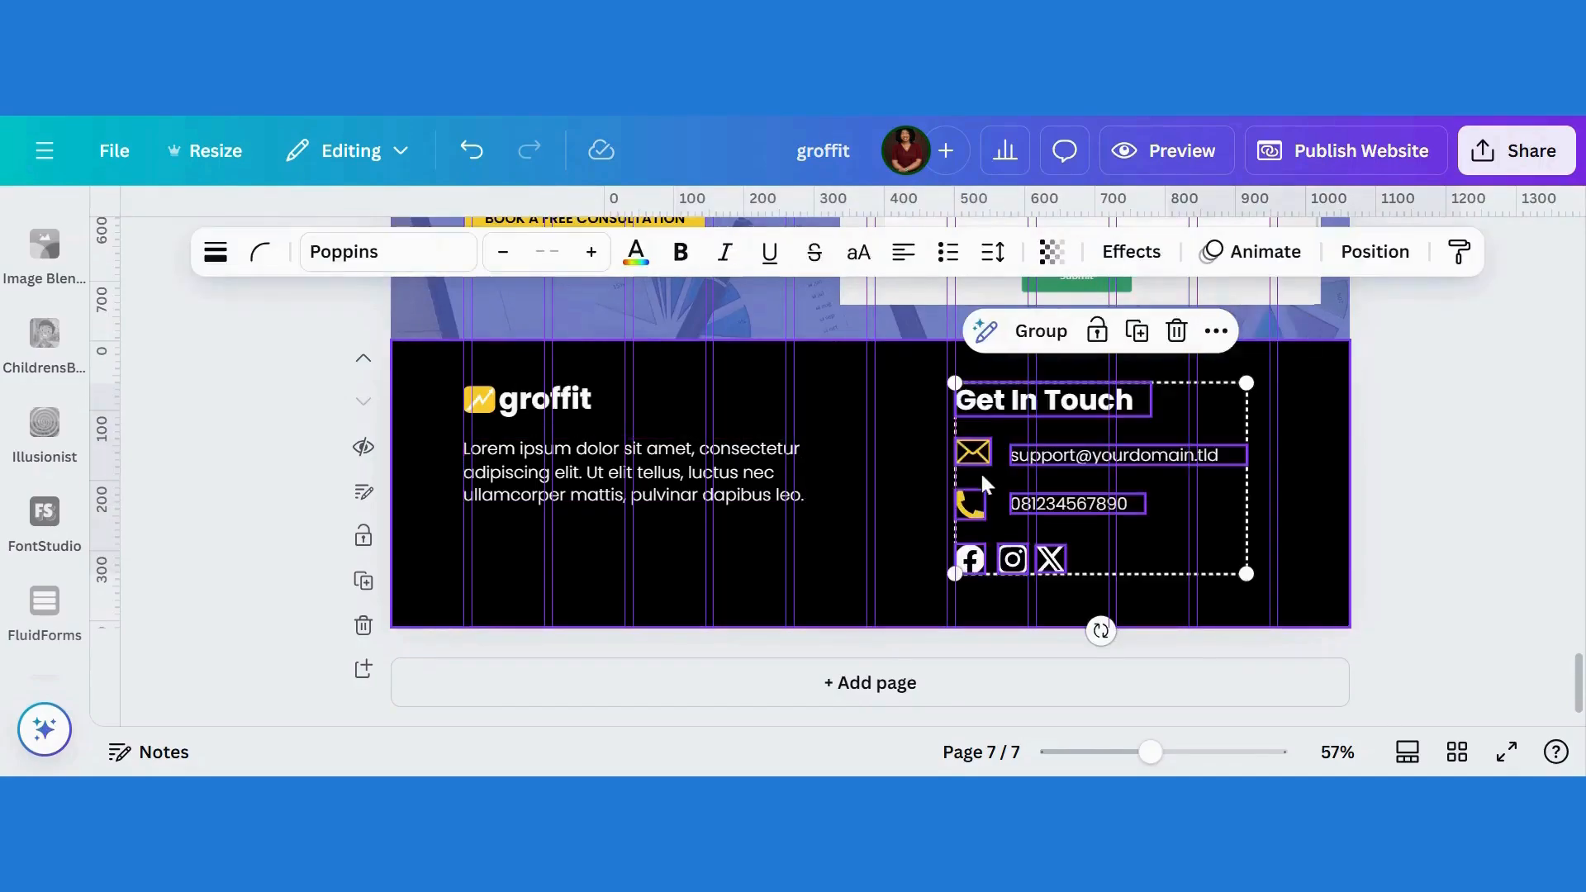
click(1312, 487)
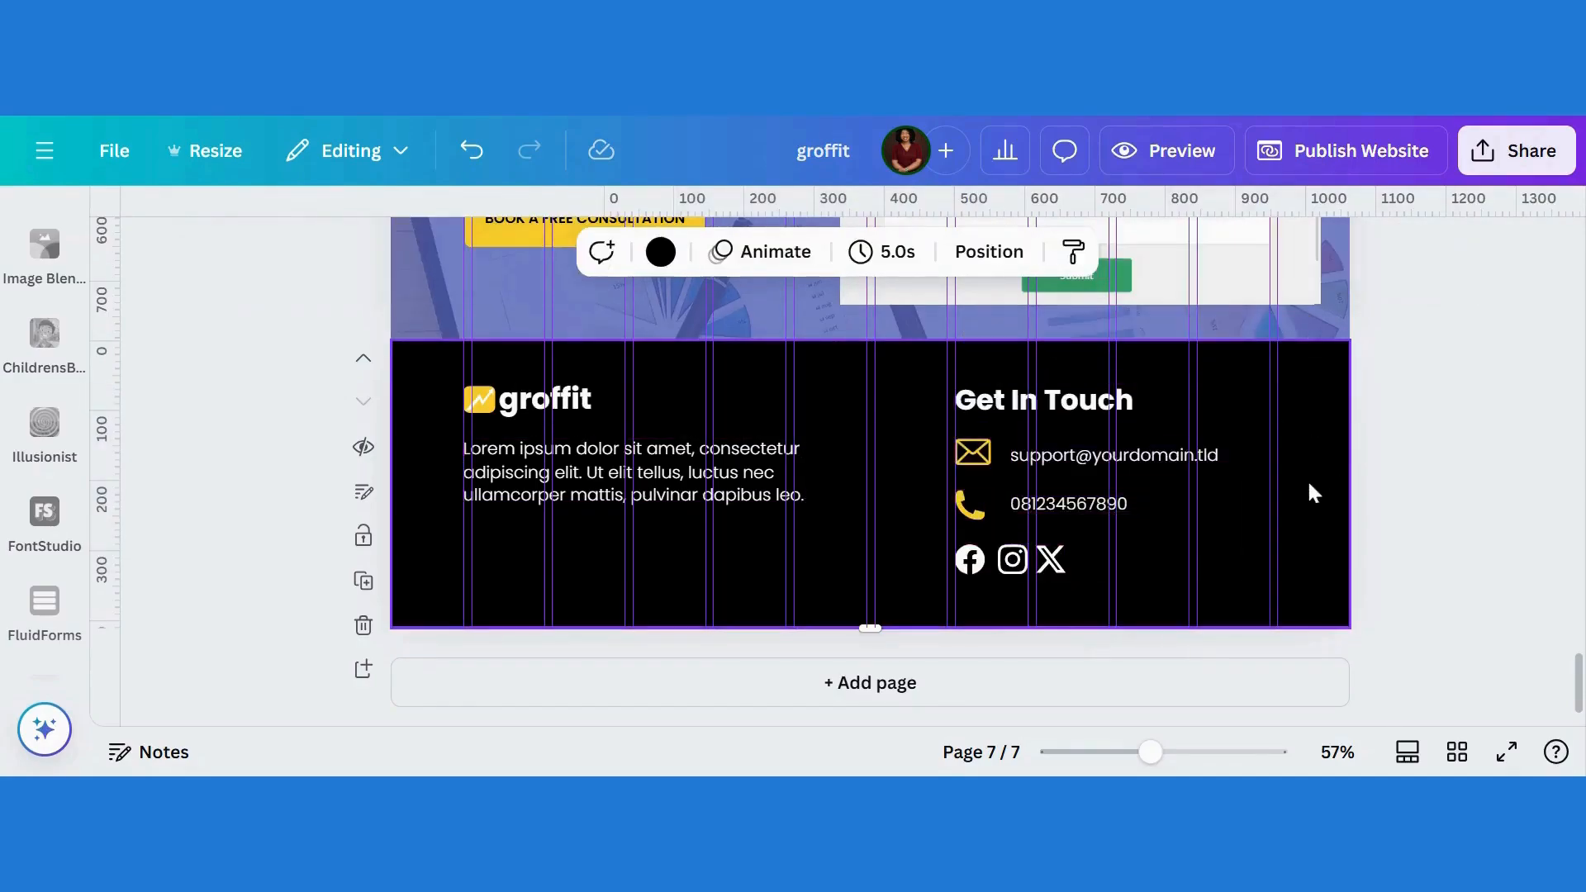
Step: Move the e-mail line in the Get In Touch block left, closer to the envelope icon and level with it
click(984, 453)
click(1041, 461)
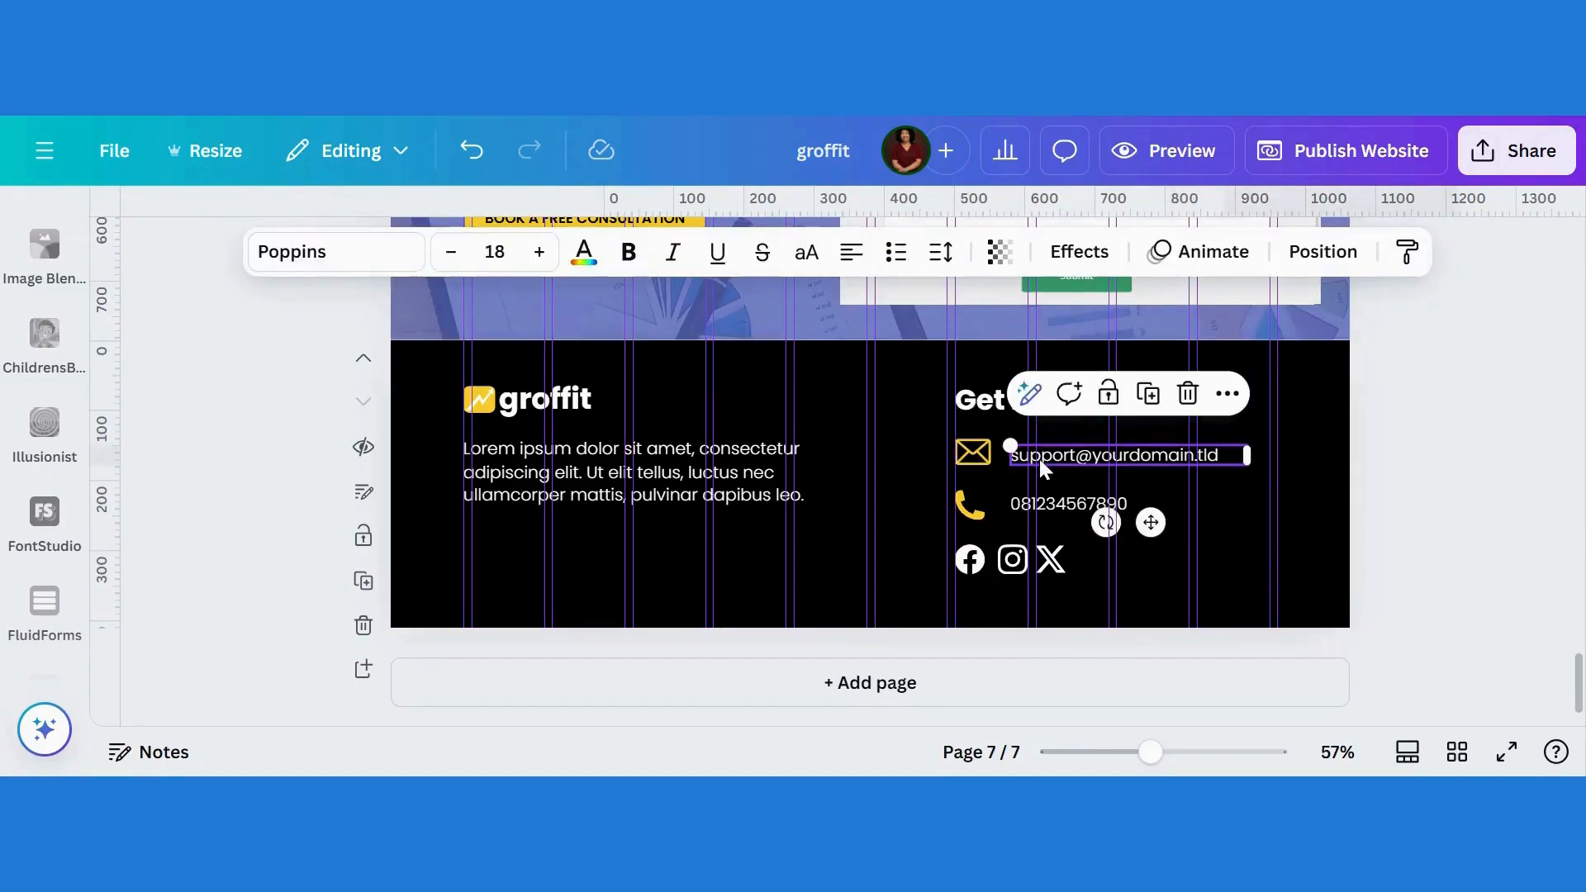
drag(1039, 459, 1038, 457)
key(Left)
key(Left)
key(Left)
key(Left)
key(Left)
key(Left)
key(Left)
key(Left)
key(Left)
key(Left)
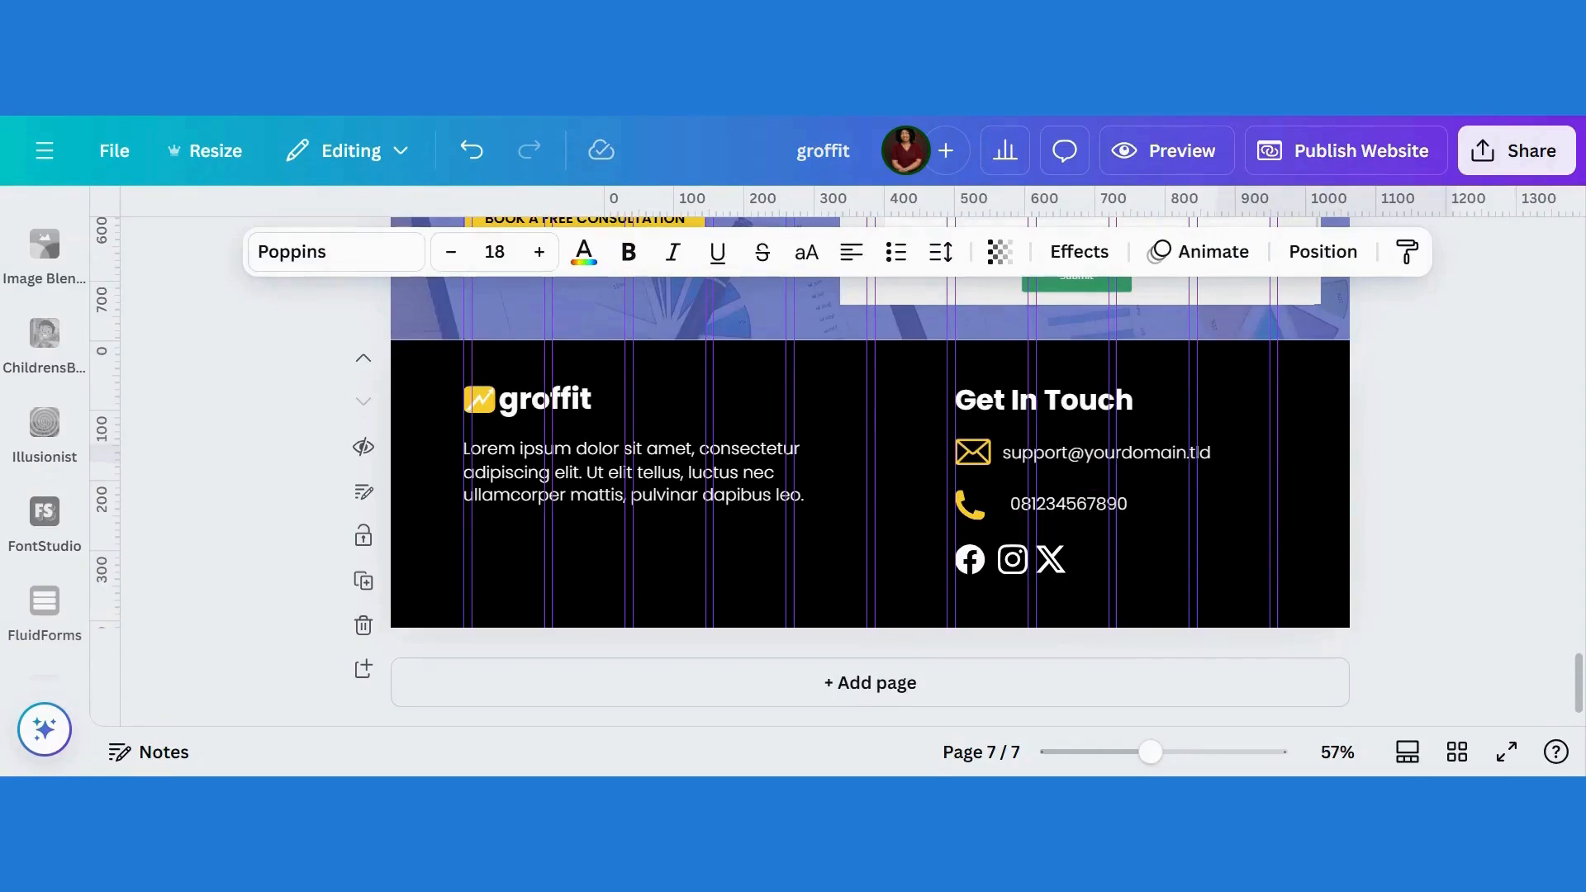
Step: Shrink the phone icon in the Get In Touch block and center it under the envelope icon
click(979, 502)
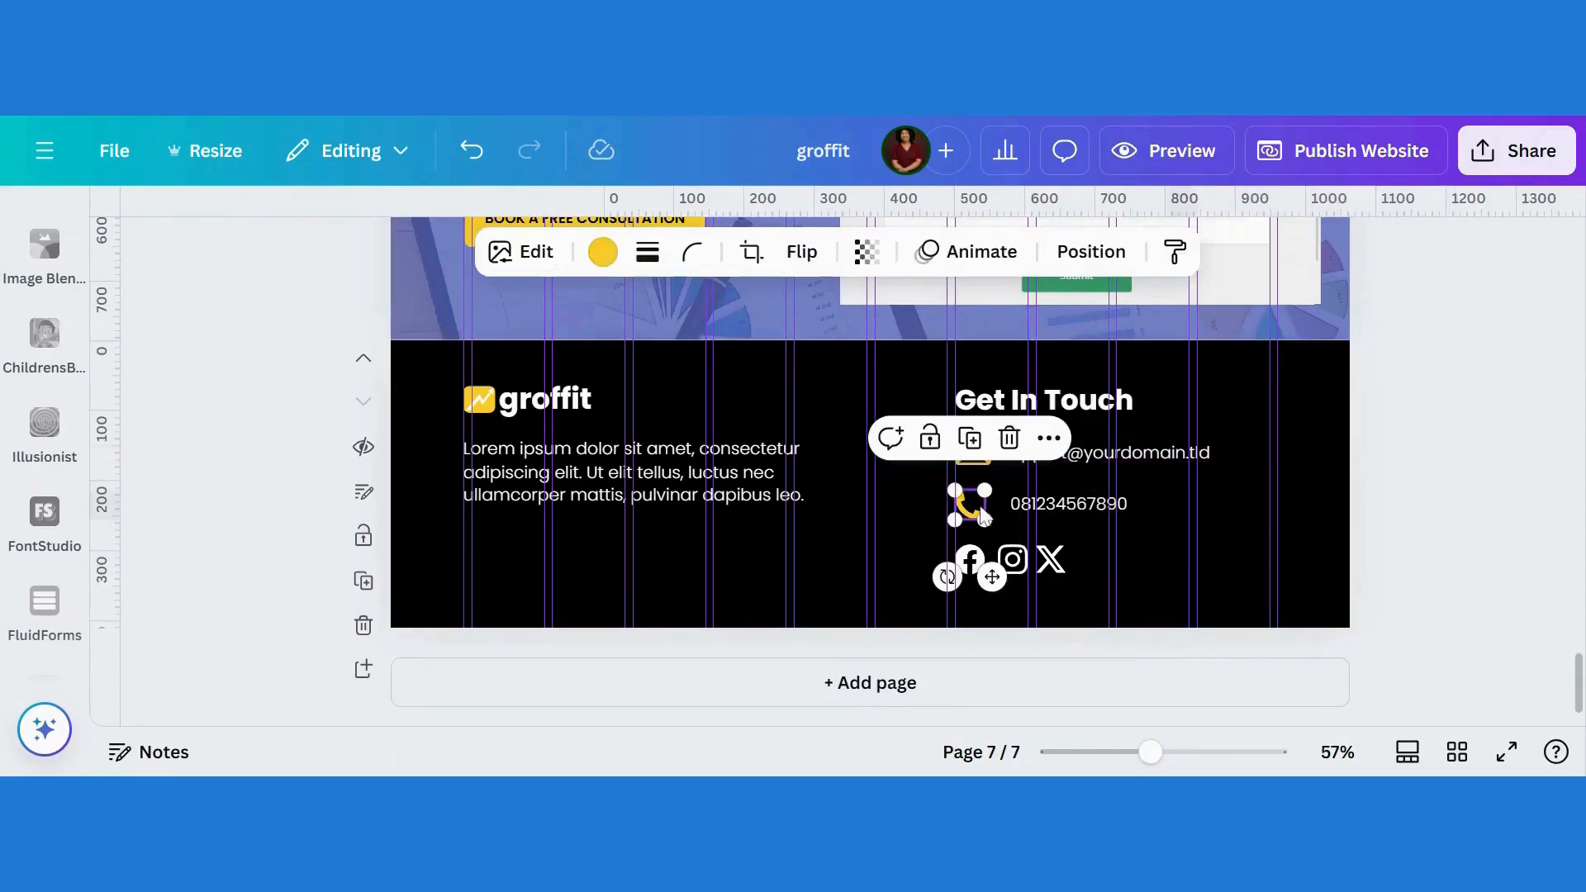
click(1069, 502)
click(958, 505)
drag(984, 522, 979, 514)
drag(989, 570, 993, 570)
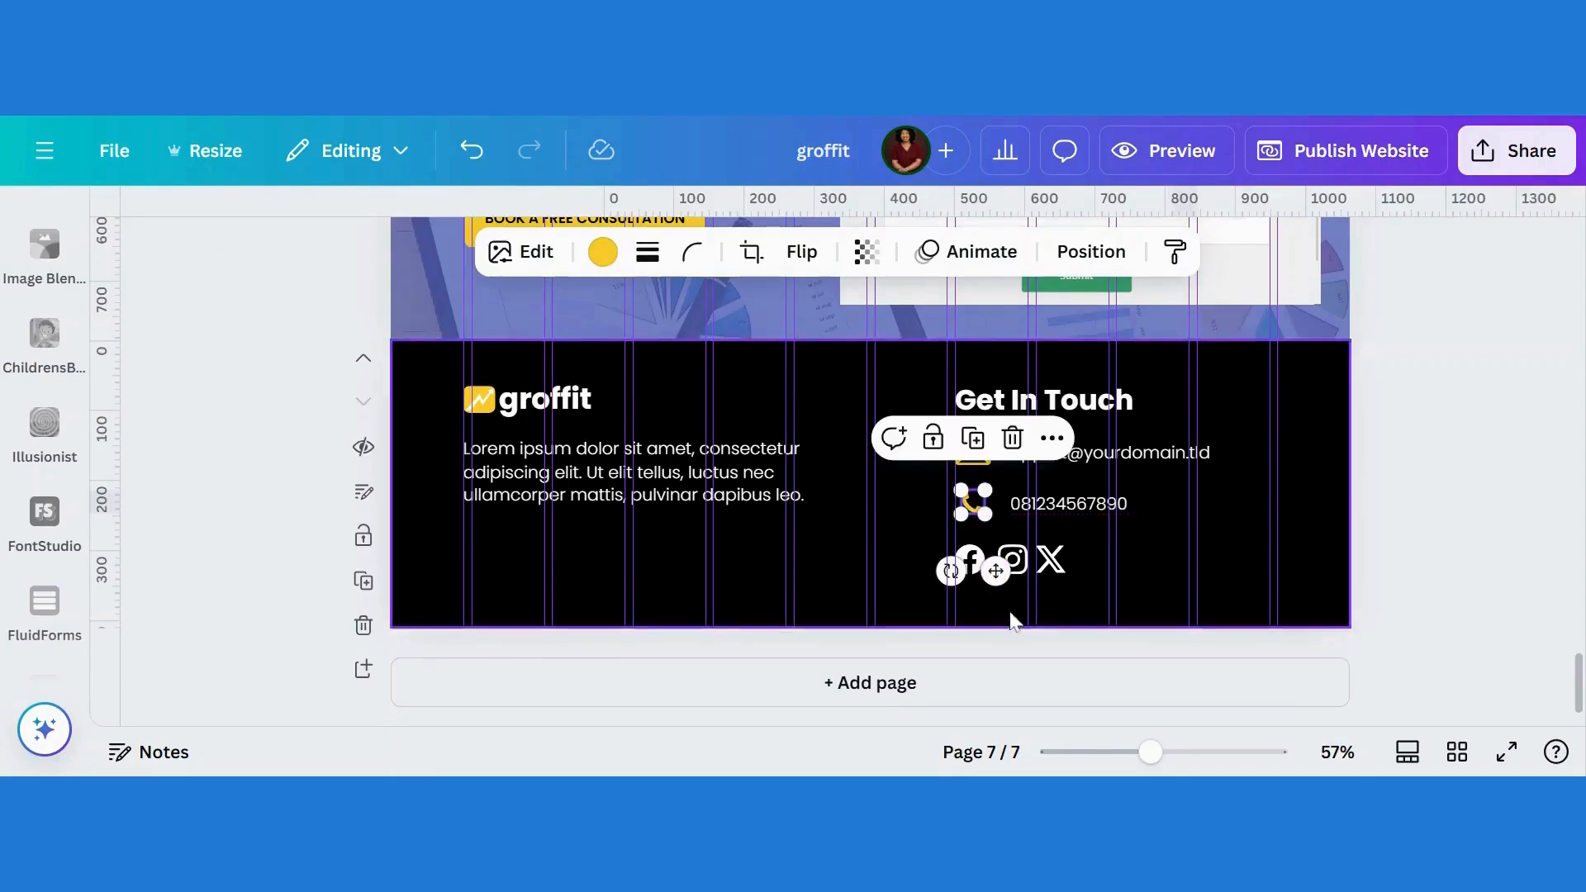
Step: Move the Facebook, Instagram and X icons together slightly up and to the right, beneath the phone row
click(974, 565)
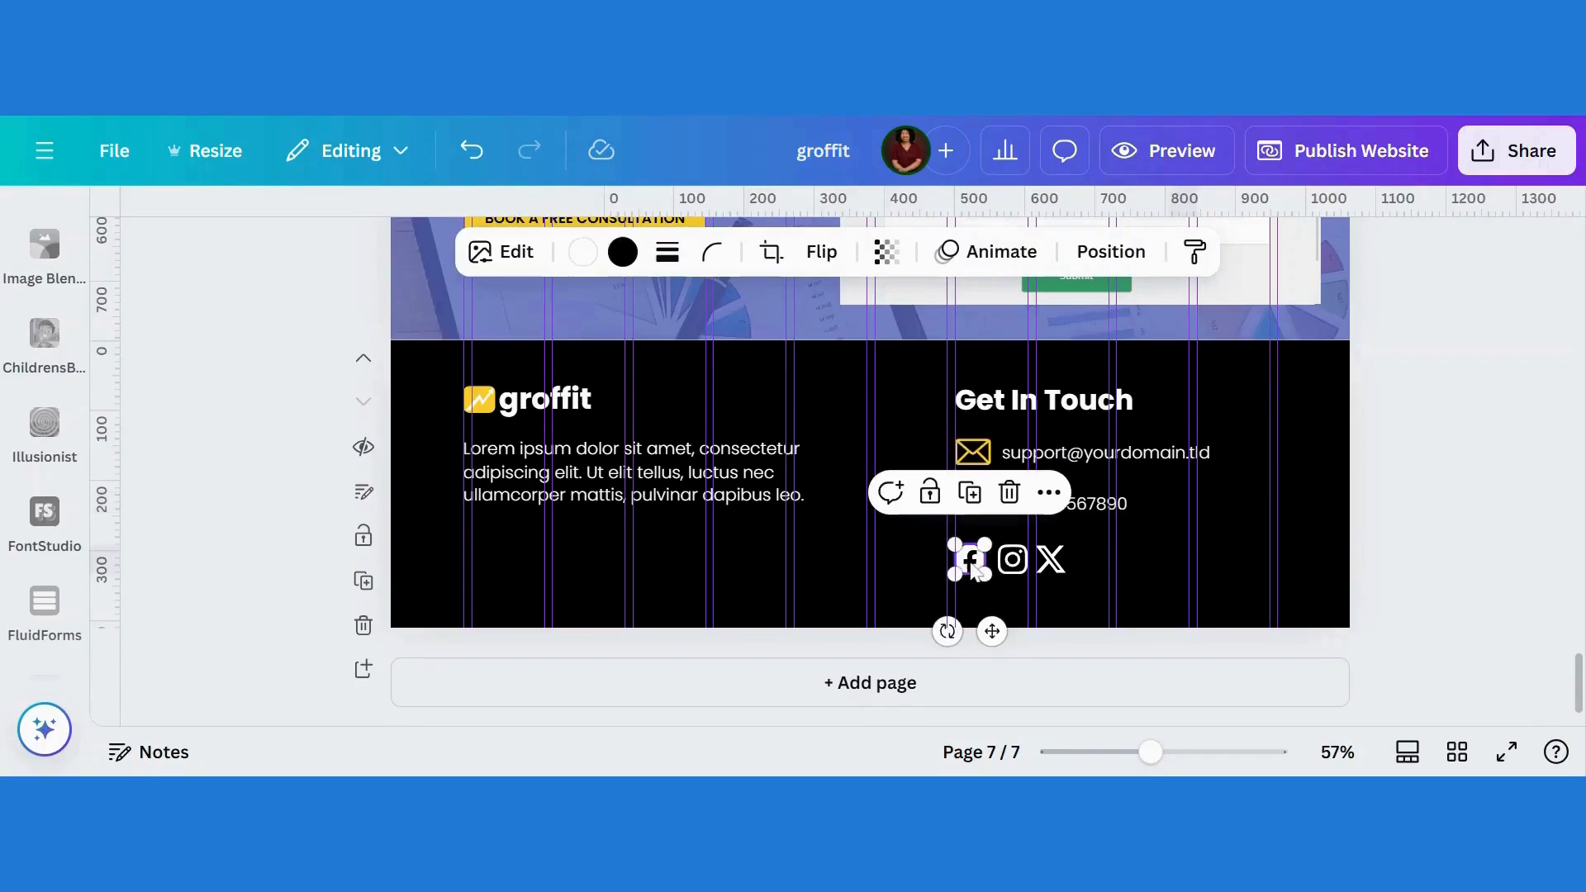
shift+click(1015, 563)
shift+click(1051, 562)
drag(1035, 625, 1041, 605)
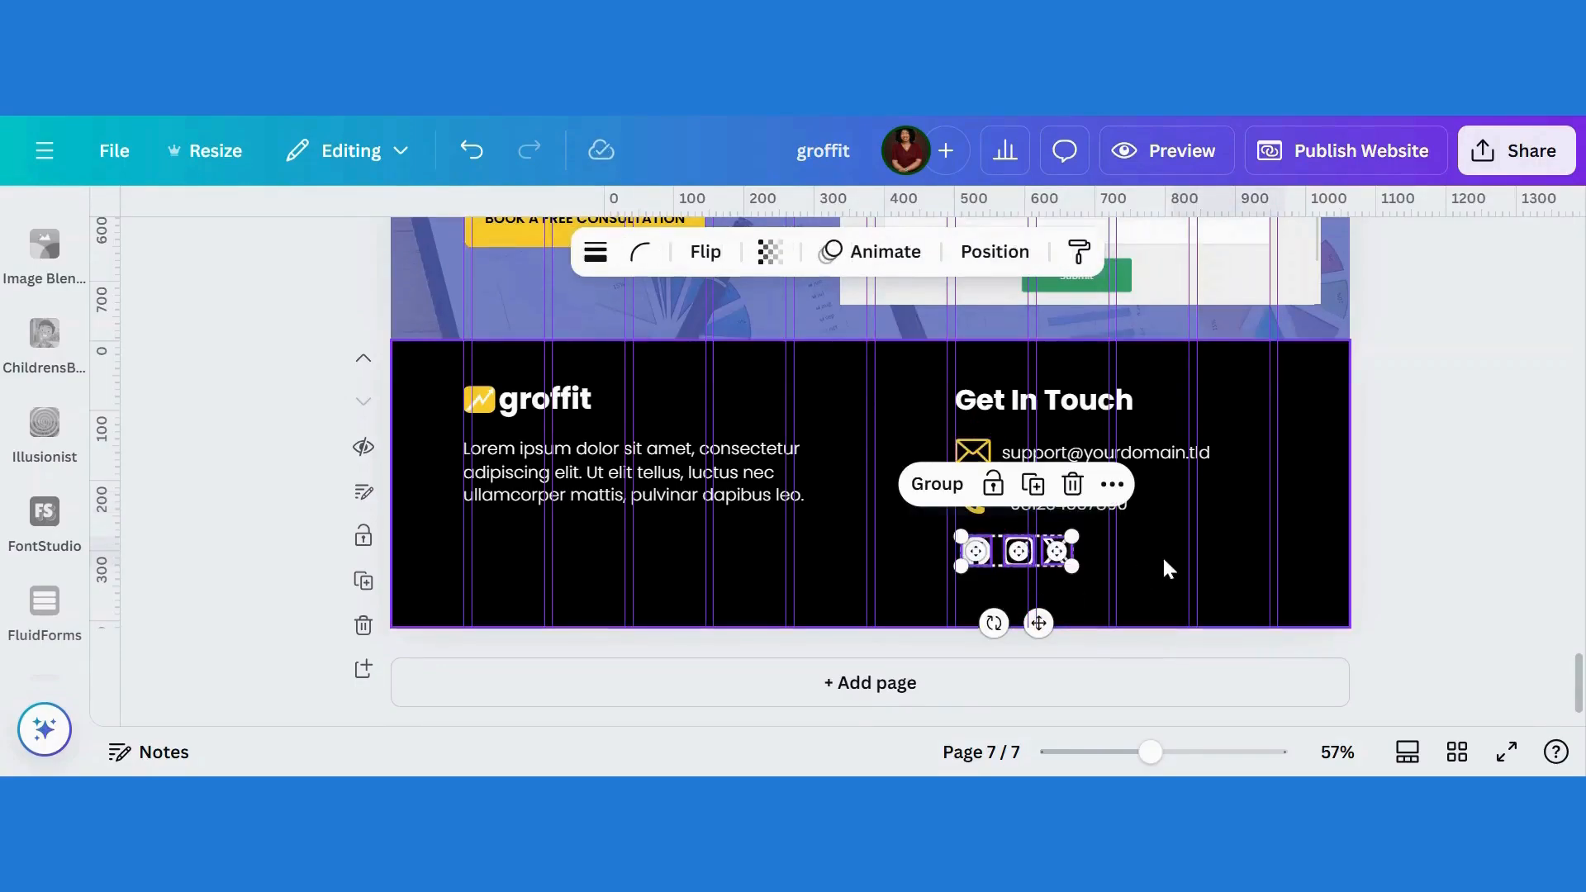
click(1162, 555)
Step: Open the link settings of the X icon on page 7 and close them without entering a link
click(1056, 552)
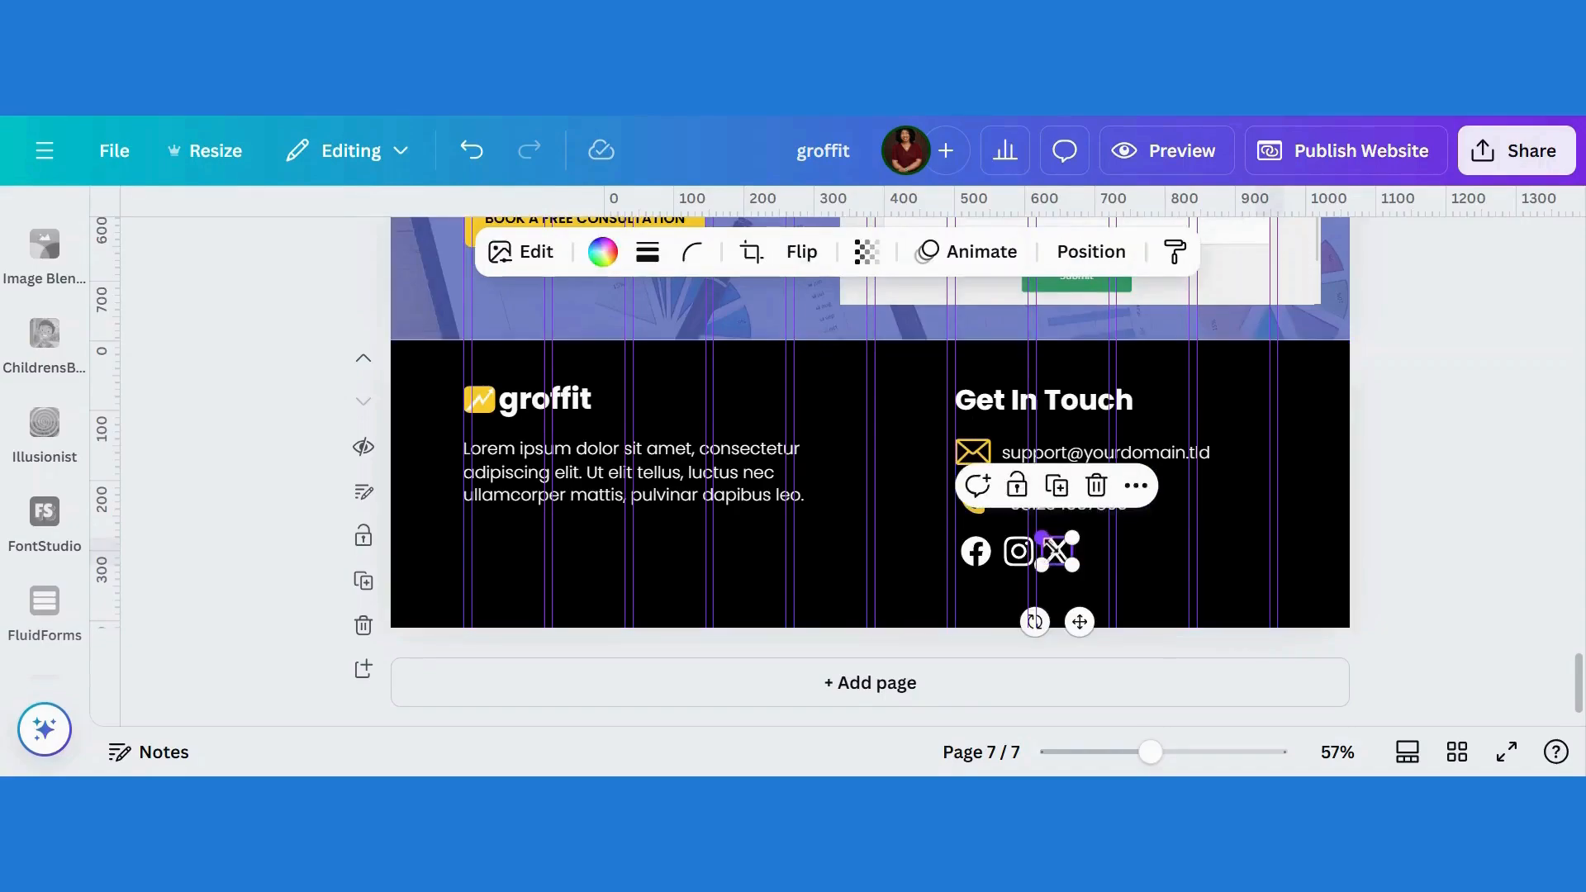
right_click(1049, 547)
click(864, 585)
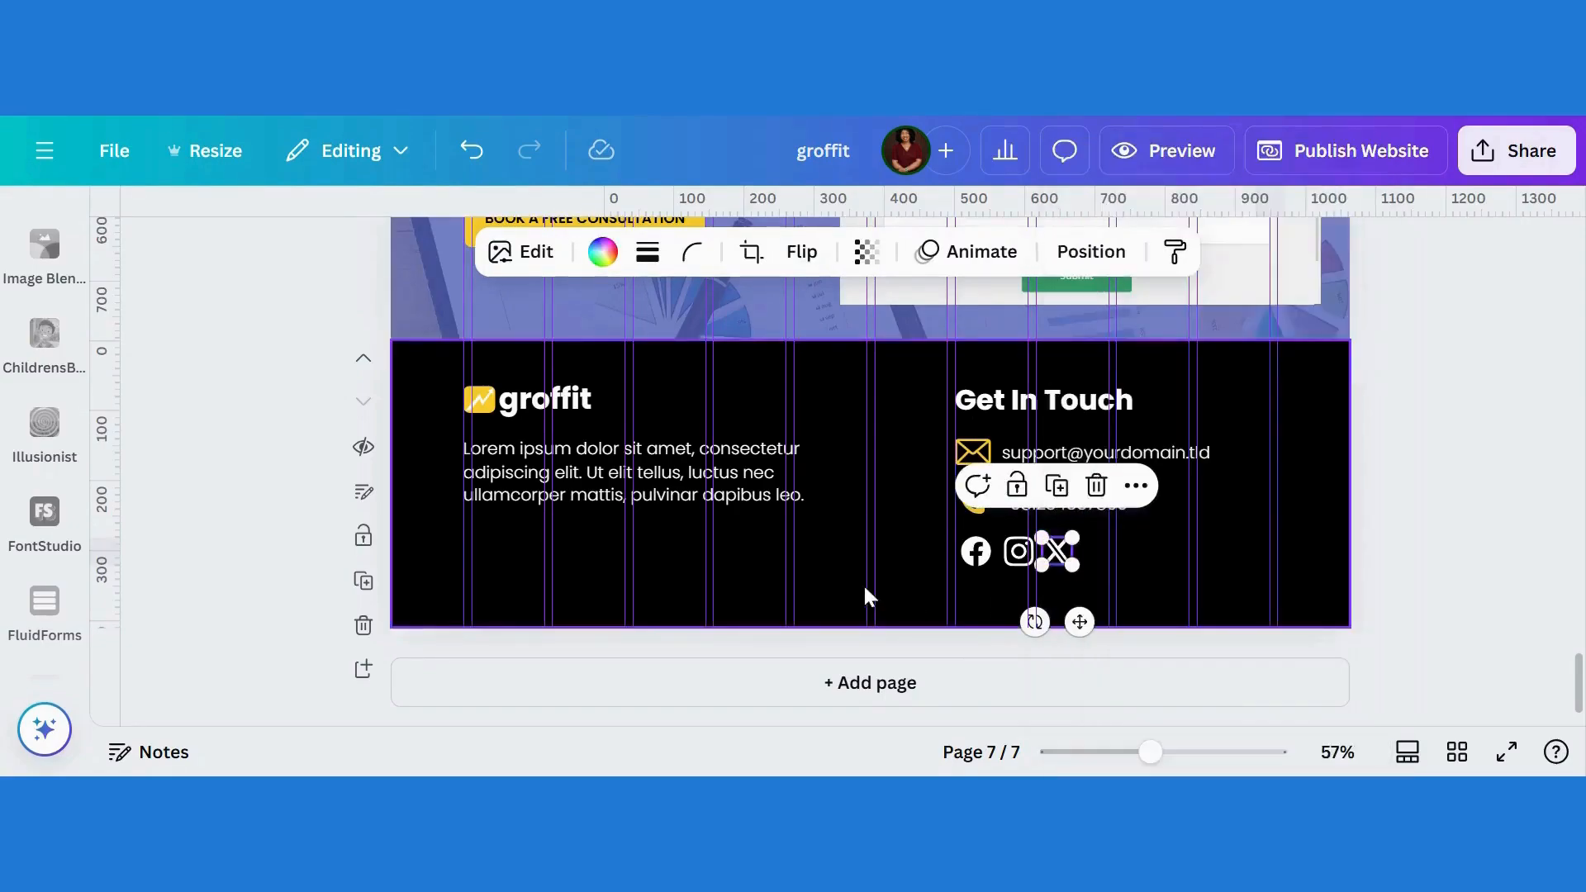
click(1171, 584)
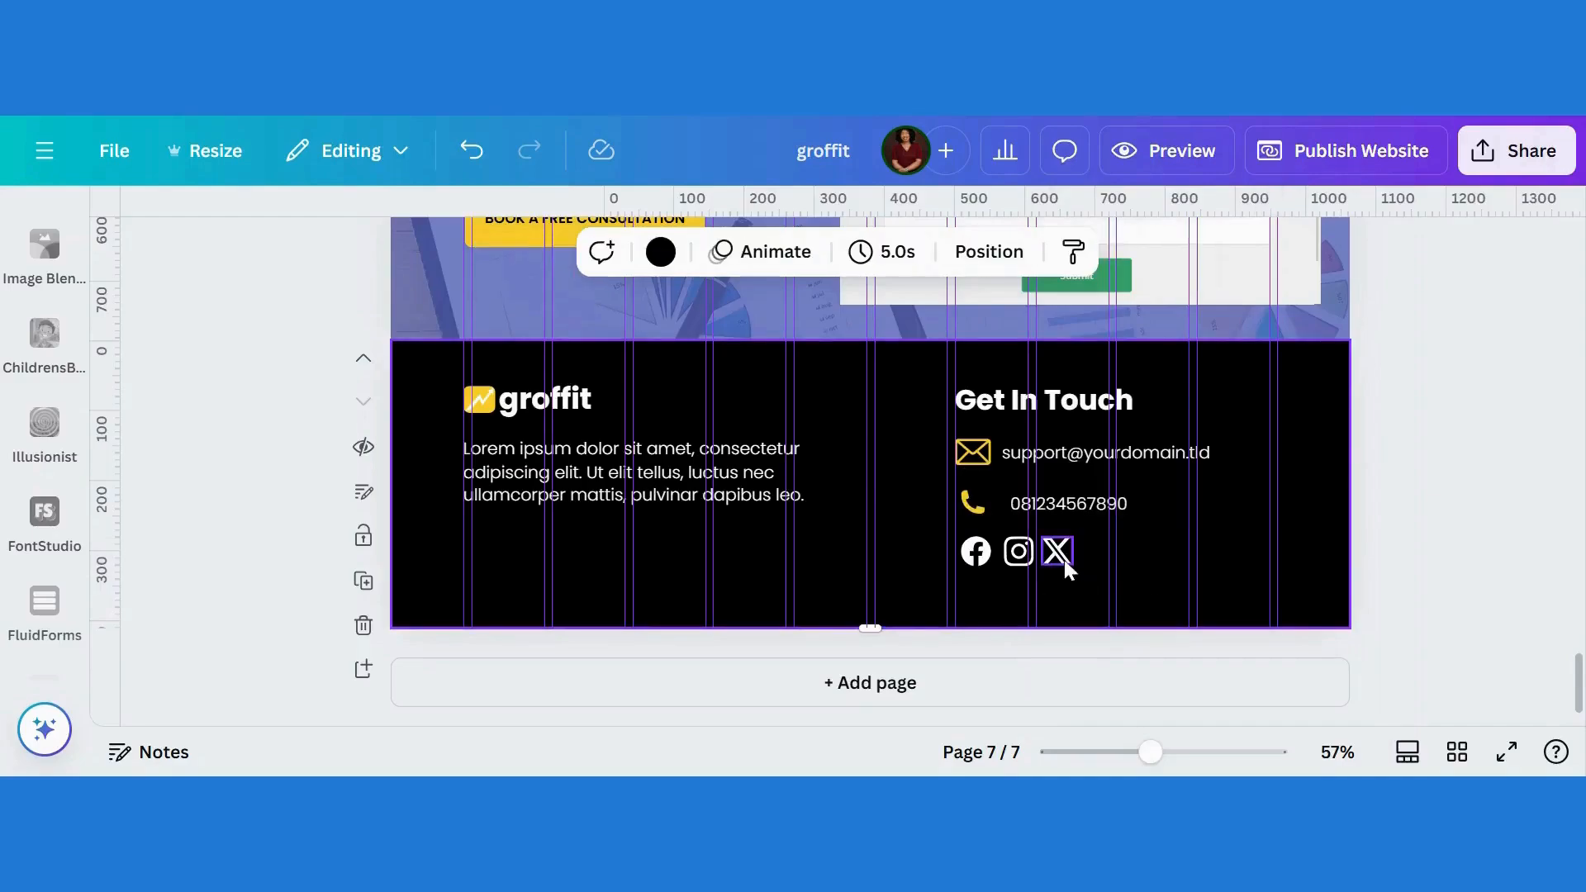
right_click(1065, 560)
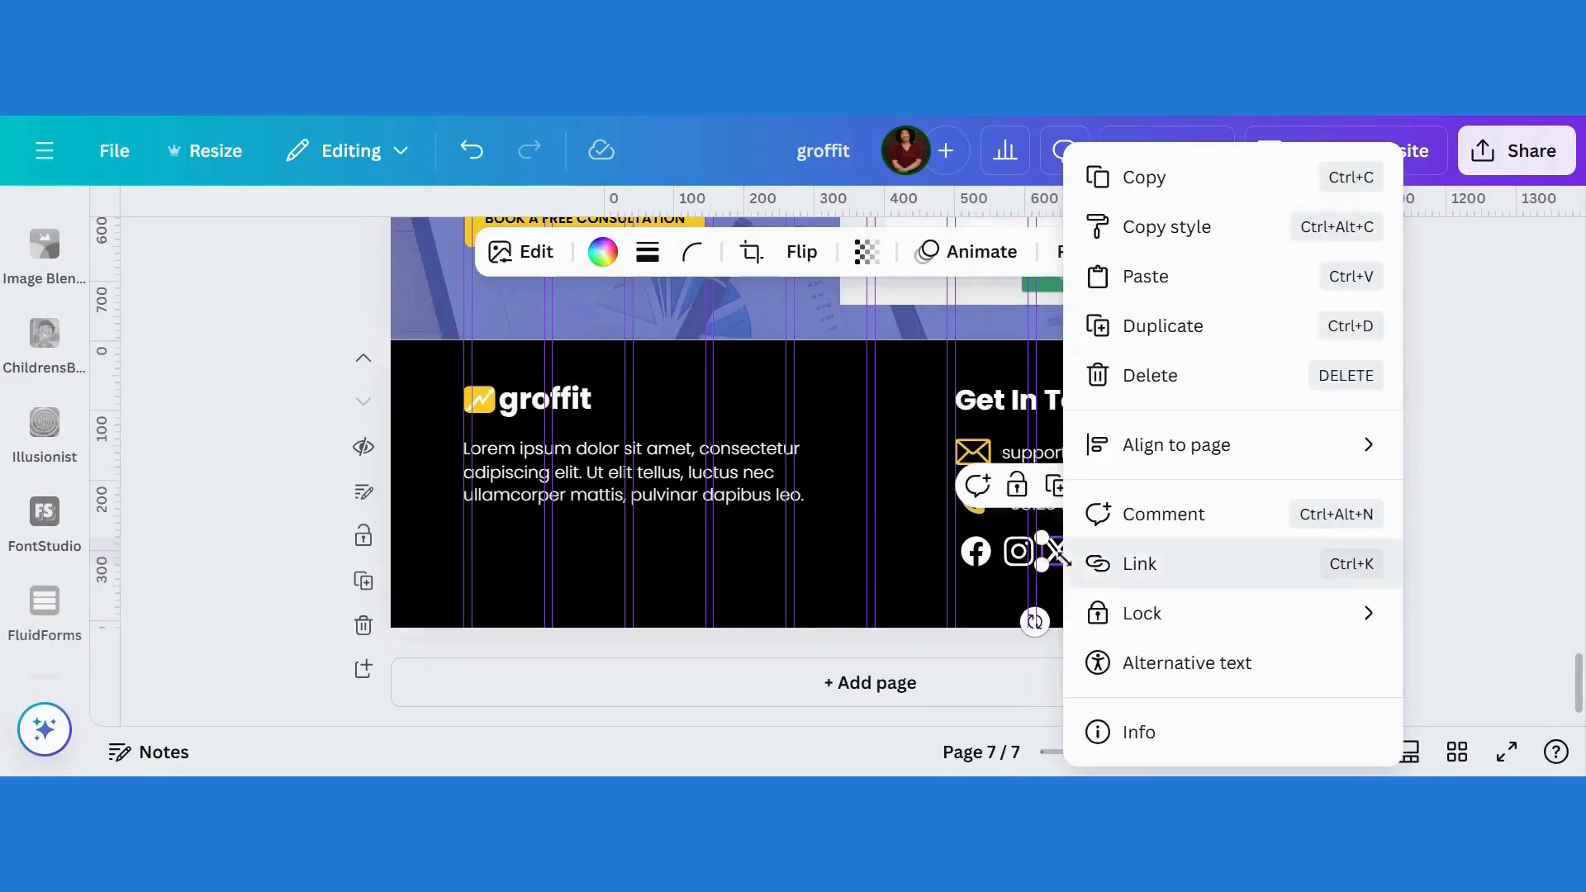
click(1195, 579)
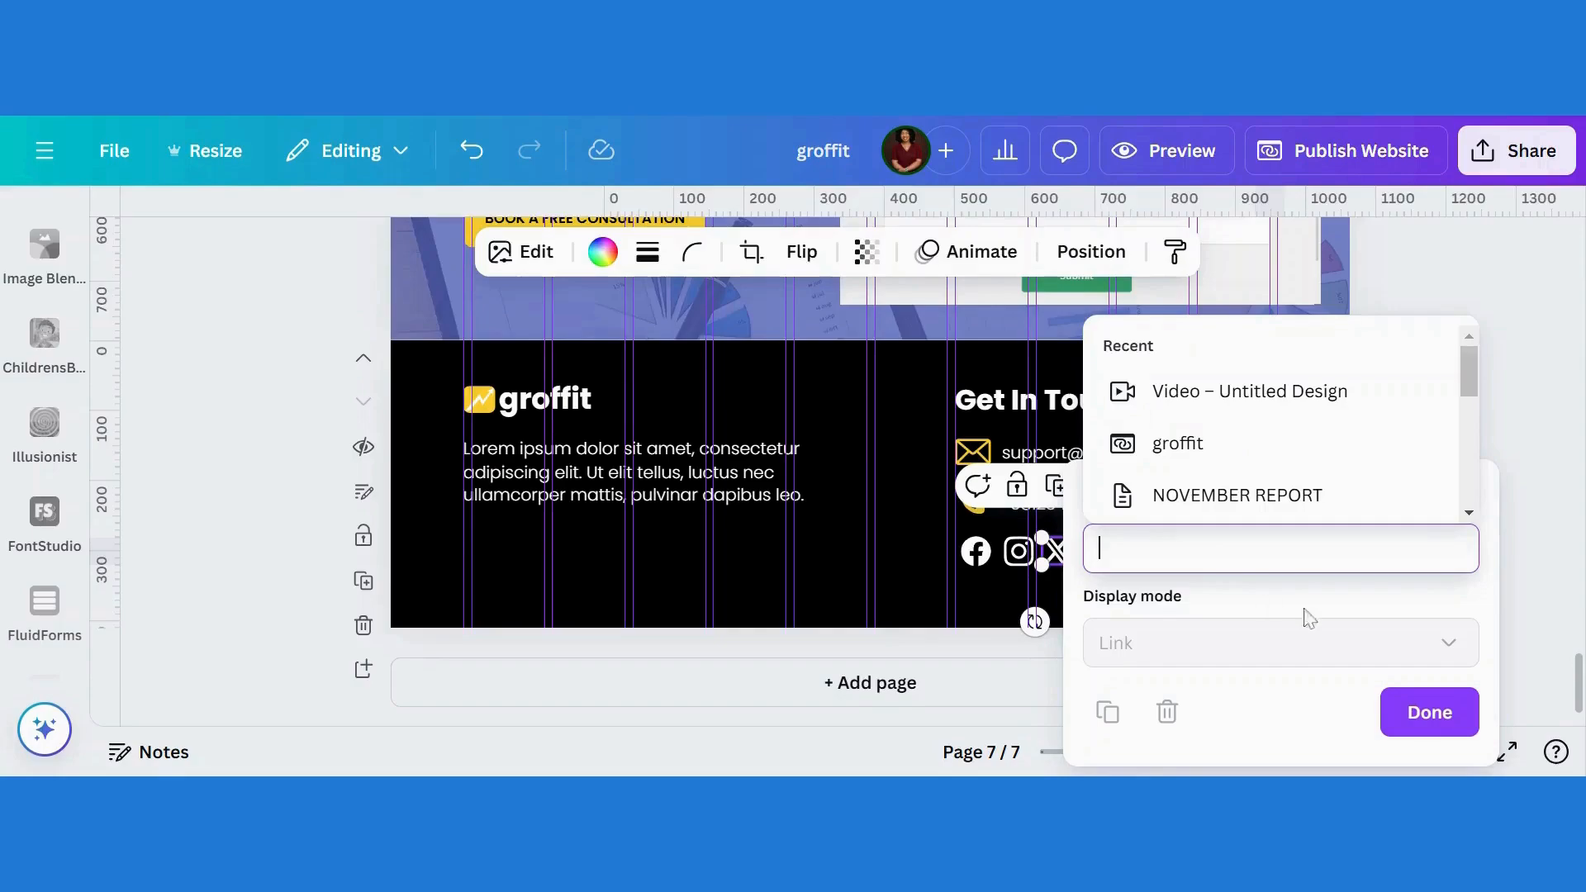
click(893, 680)
Step: Preview the website in desktop and mobile views down to the black footer, and return to the editor
drag(1581, 657, 1581, 622)
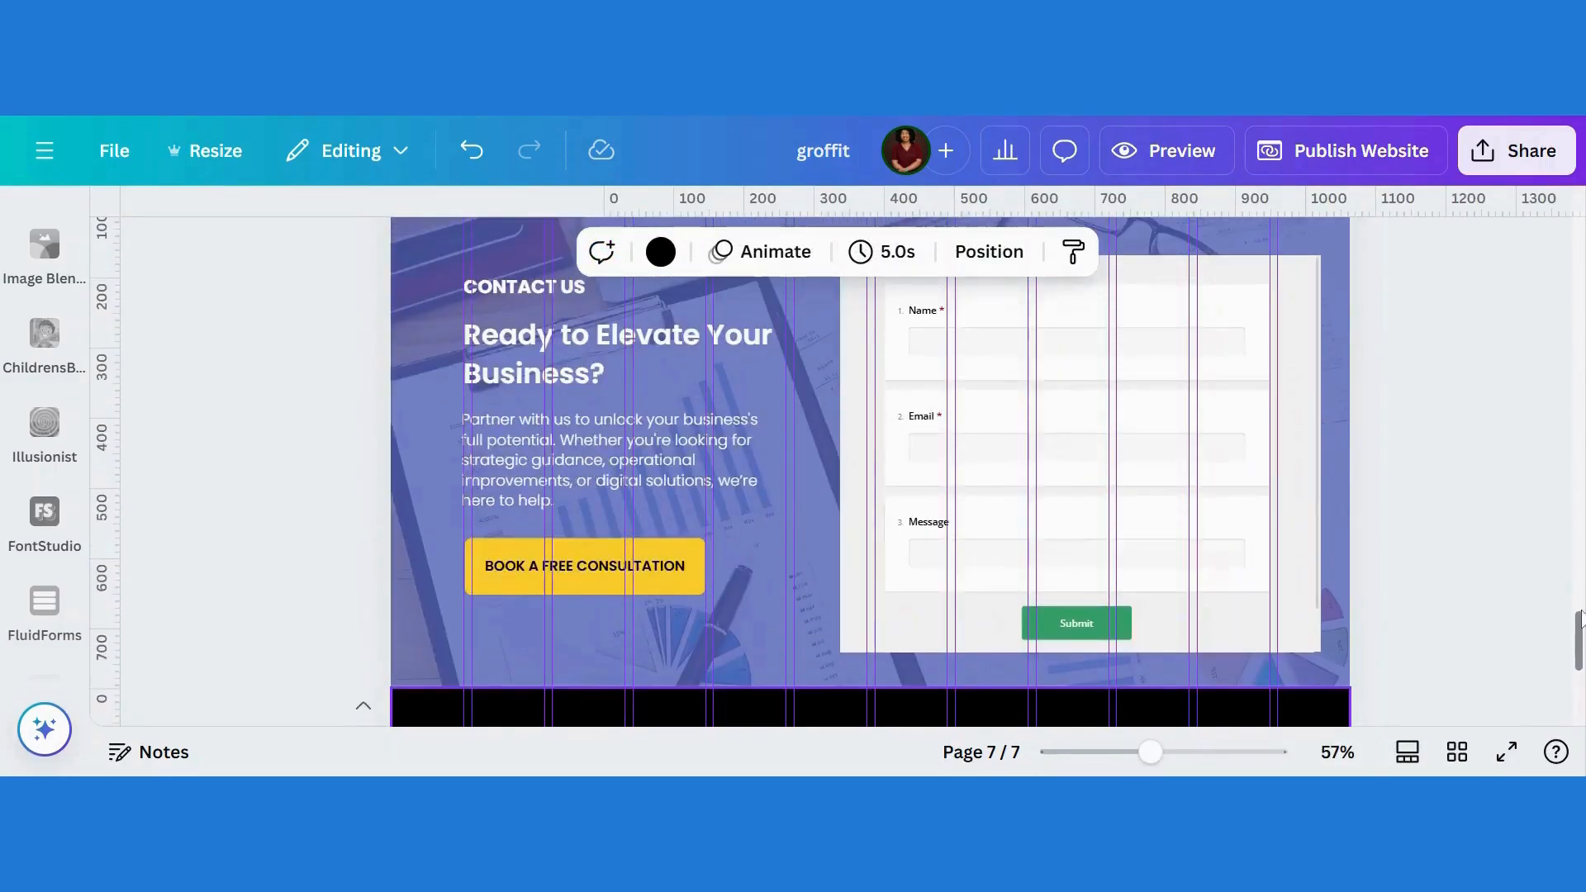
click(1184, 163)
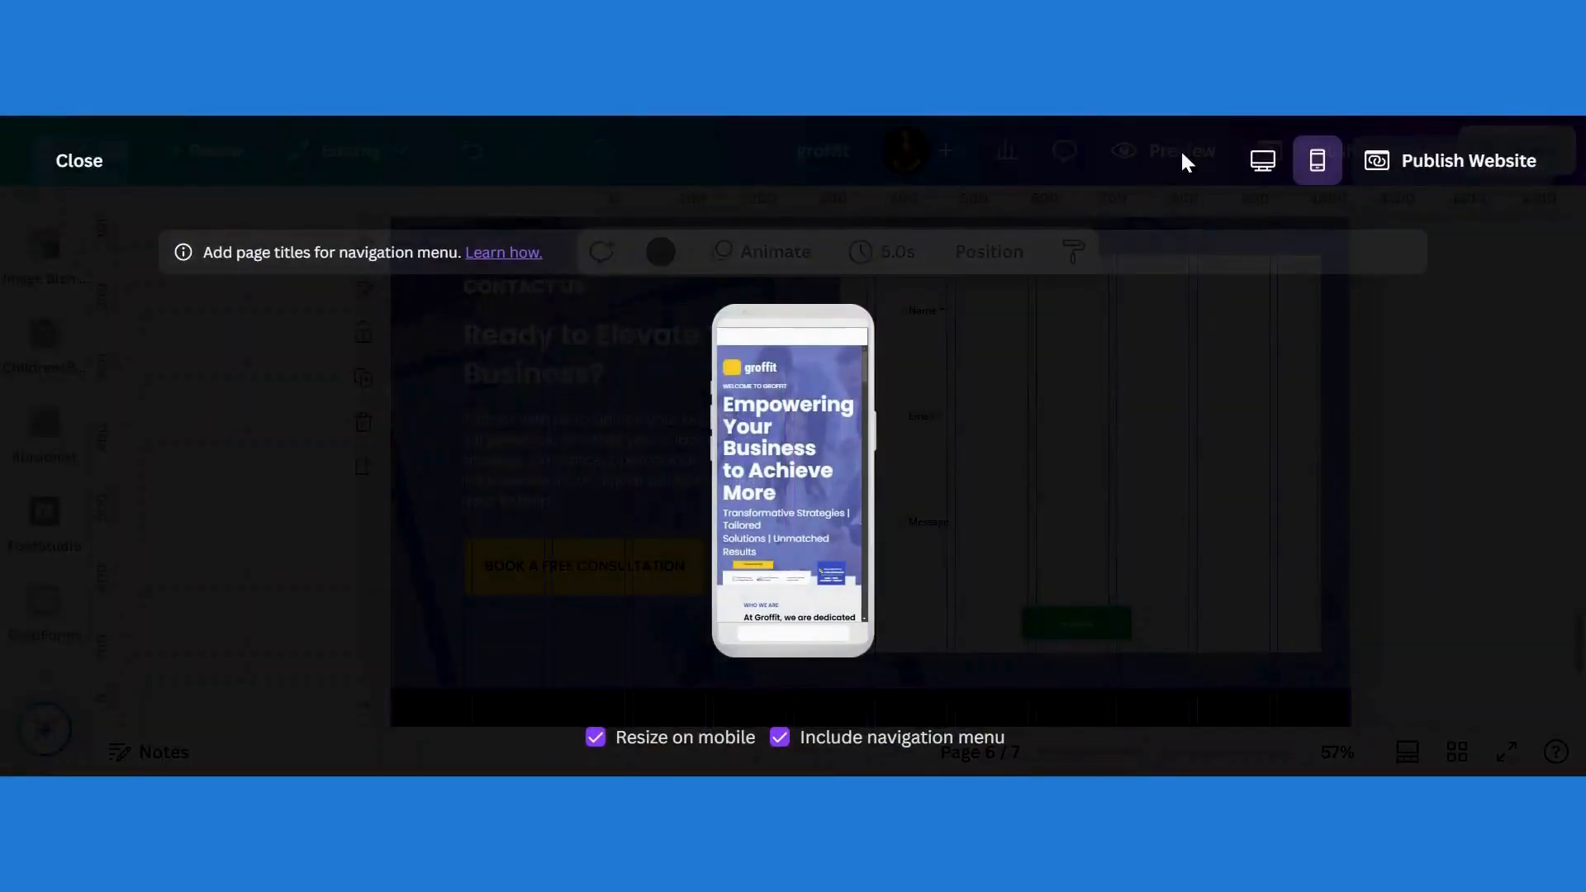
click(1262, 161)
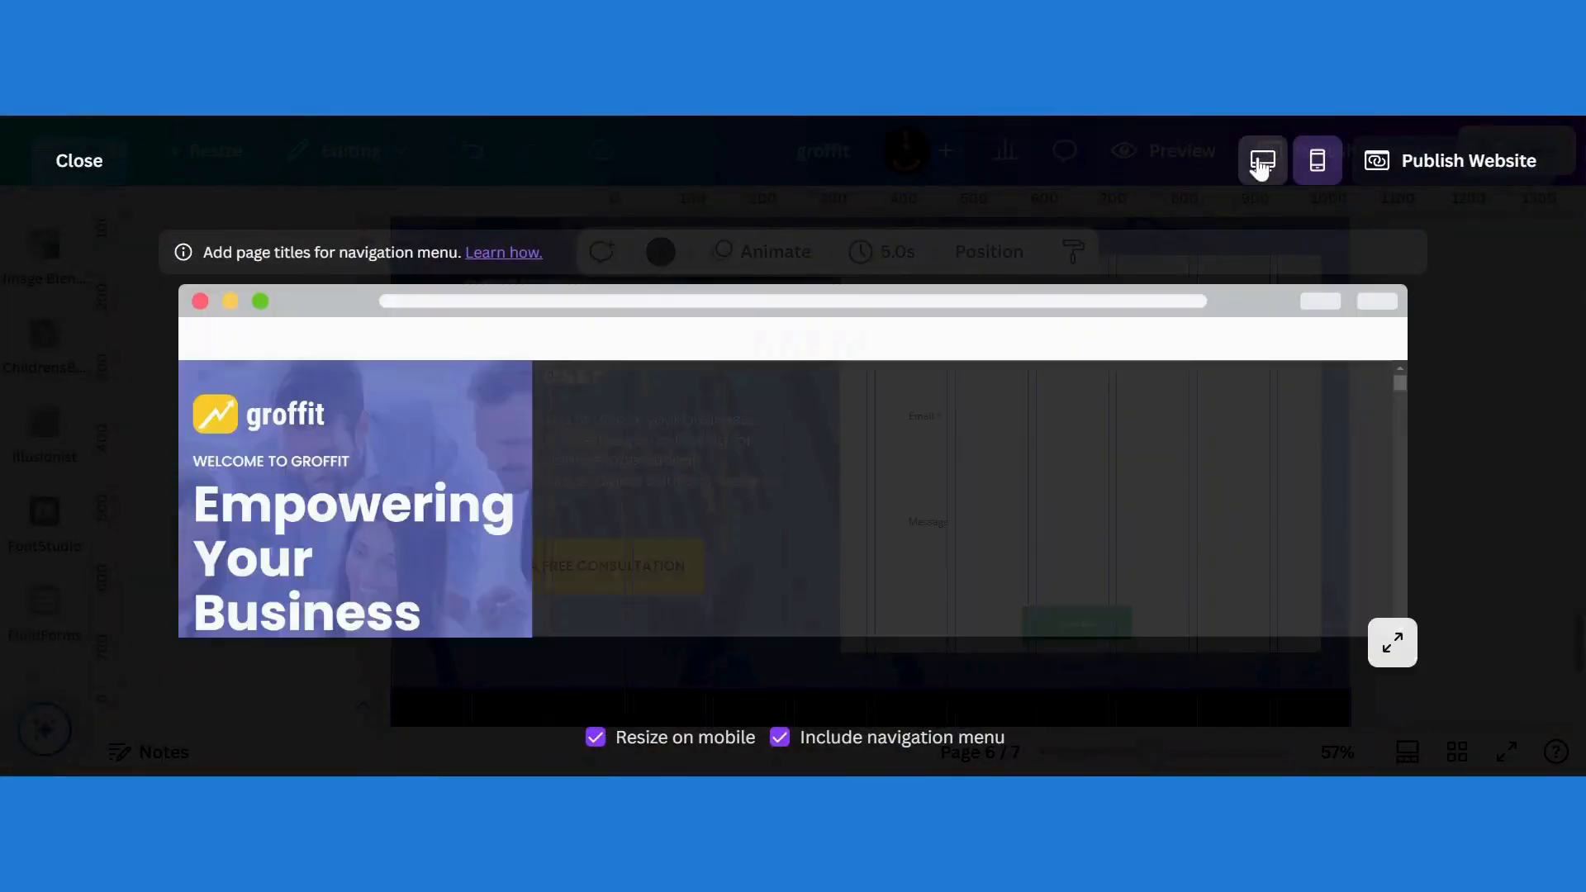
drag(1426, 393, 1426, 306)
click(1331, 168)
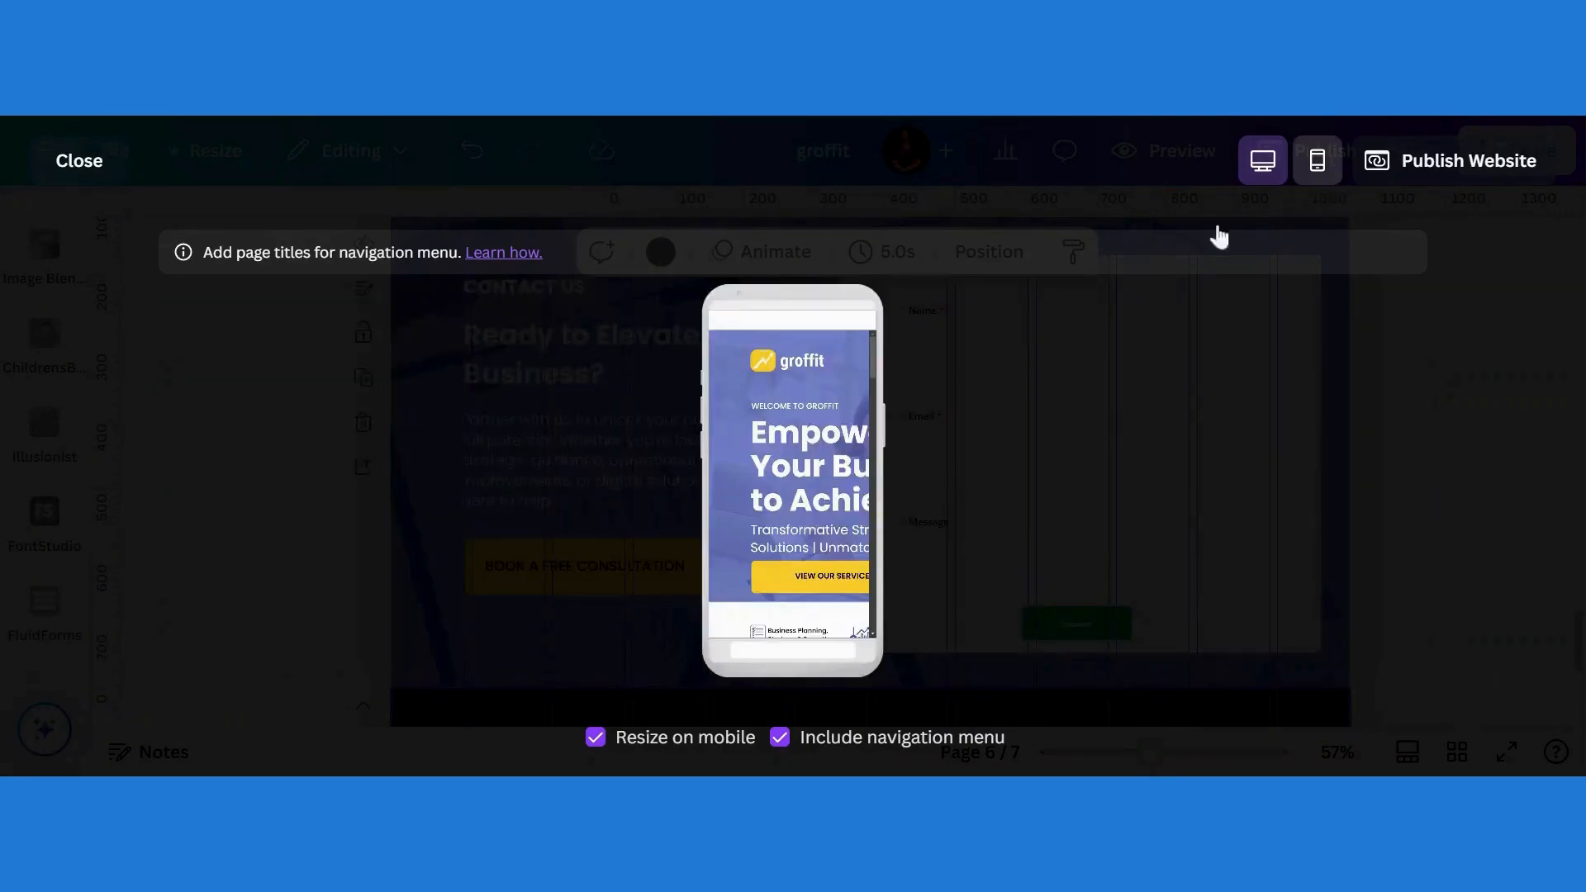
drag(864, 370, 887, 615)
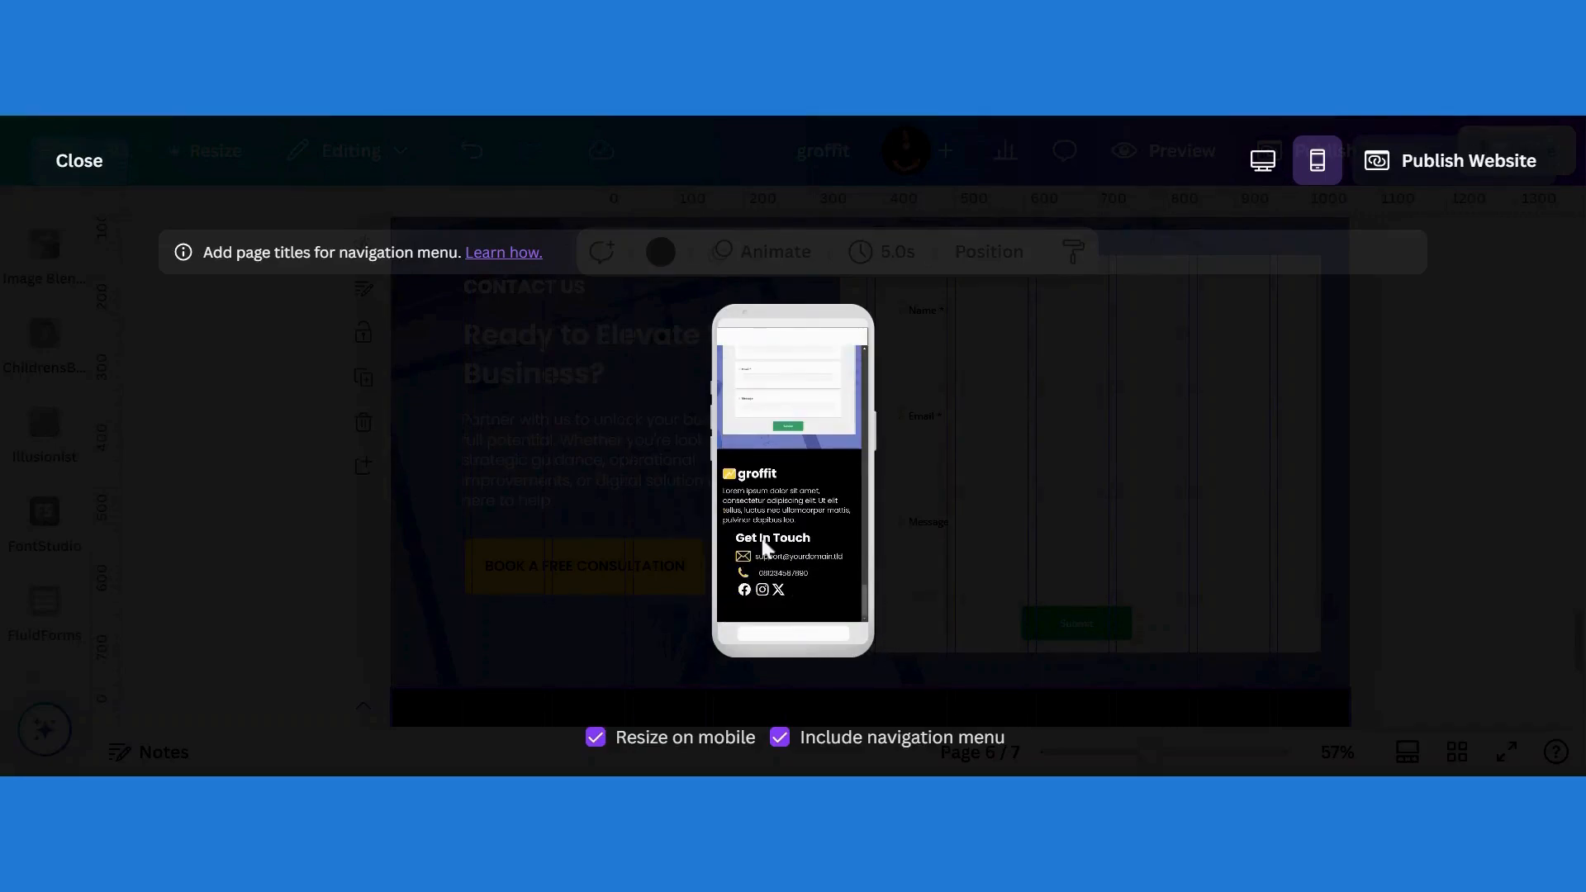
click(92, 162)
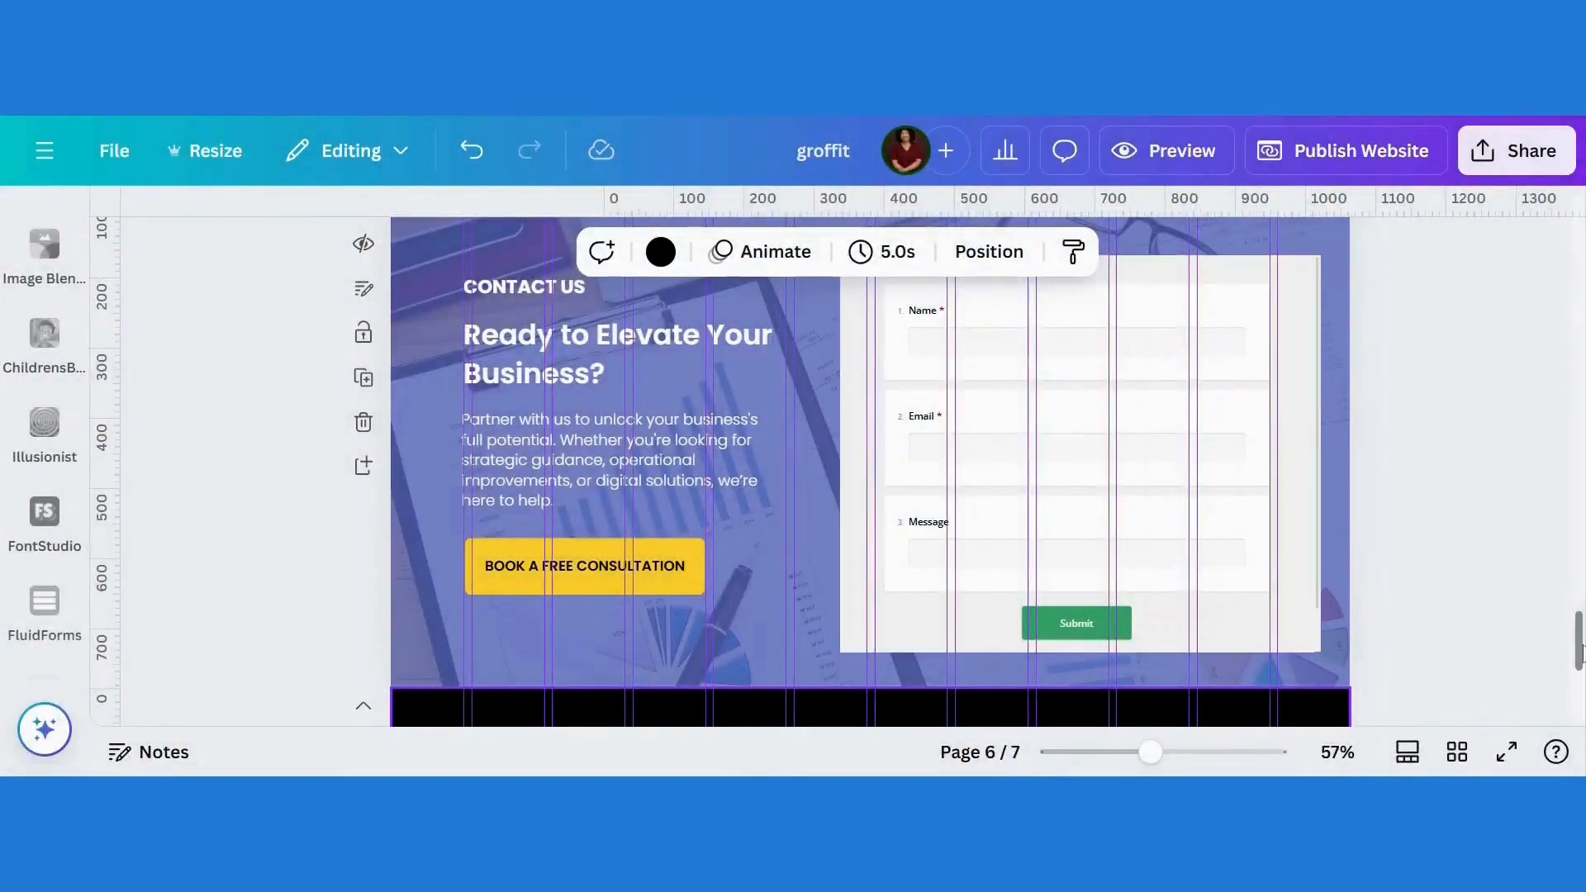
key(Escape)
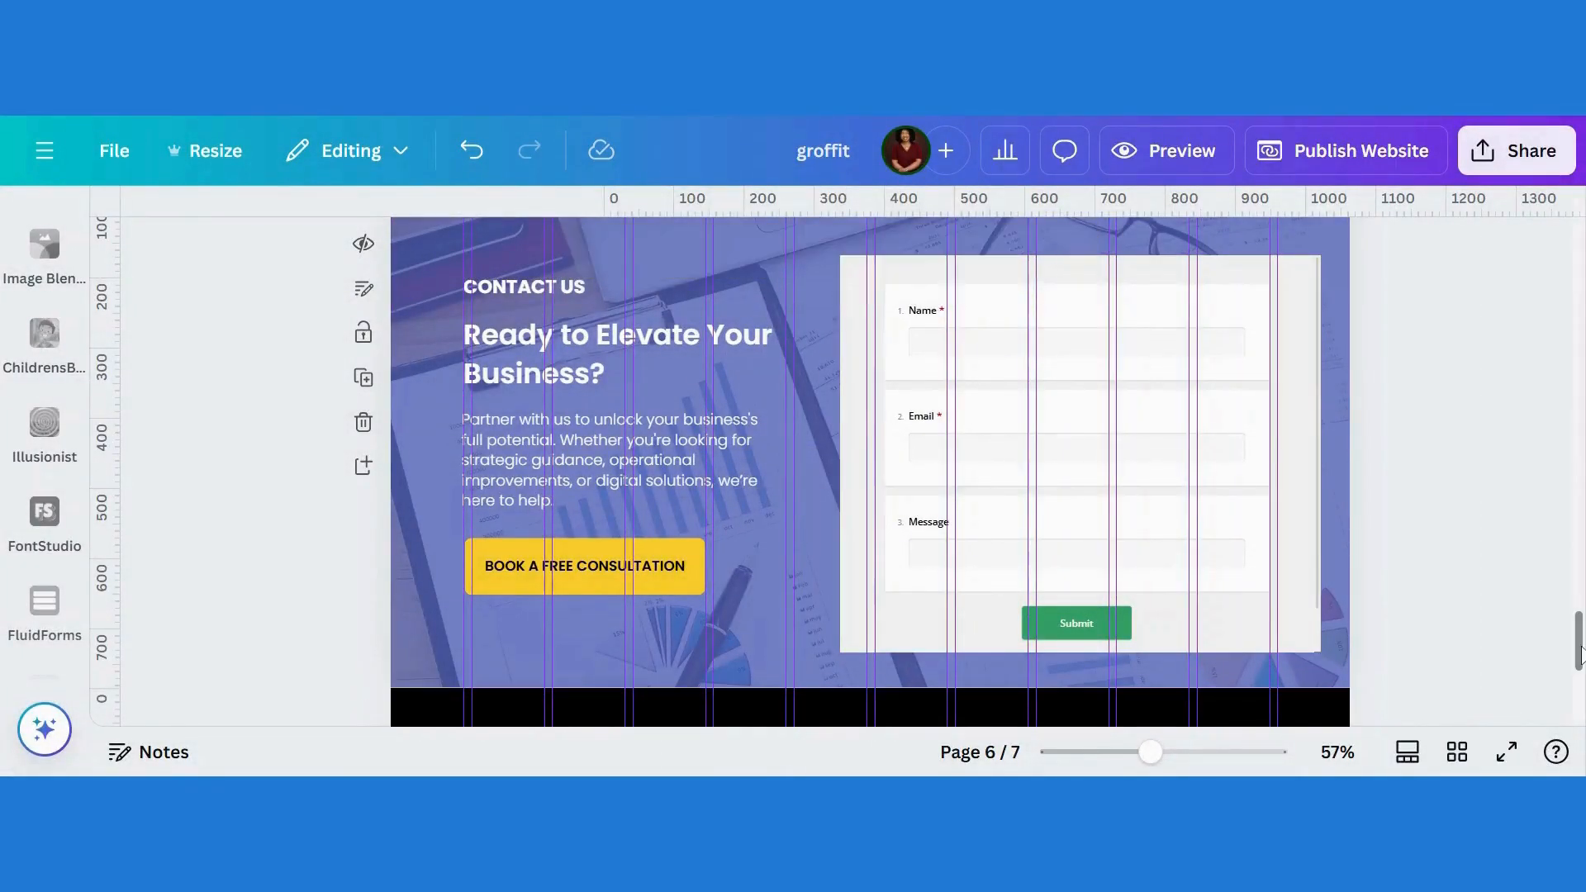
Step: Move the whole Get In Touch block right so its right edge meets the last column guide on page 7
scroll(1581, 653, down, 4)
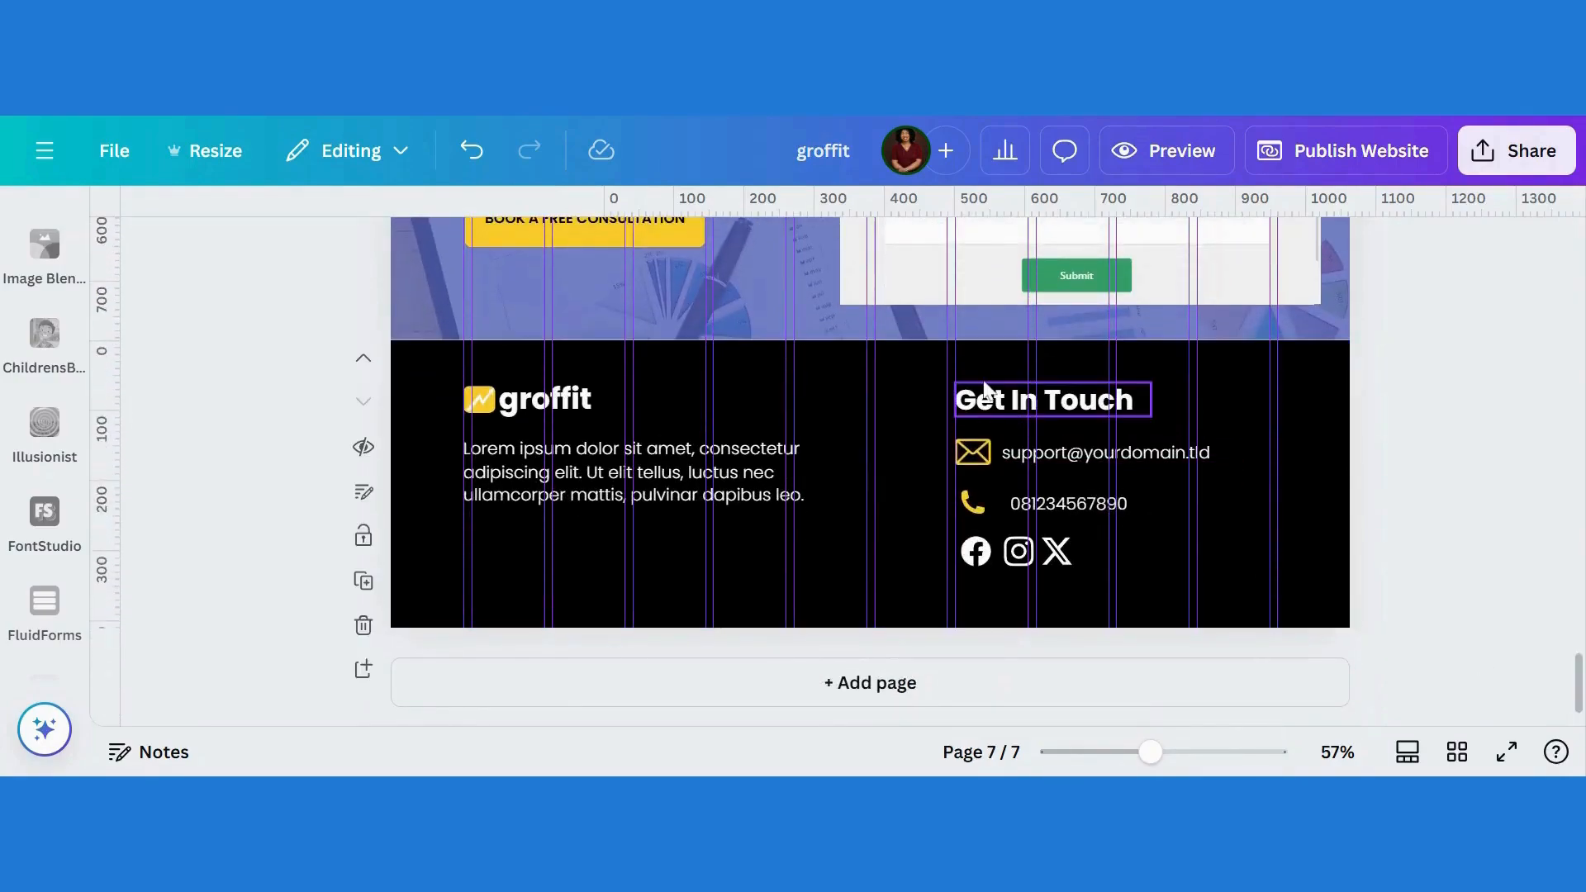
drag(939, 370, 1118, 528)
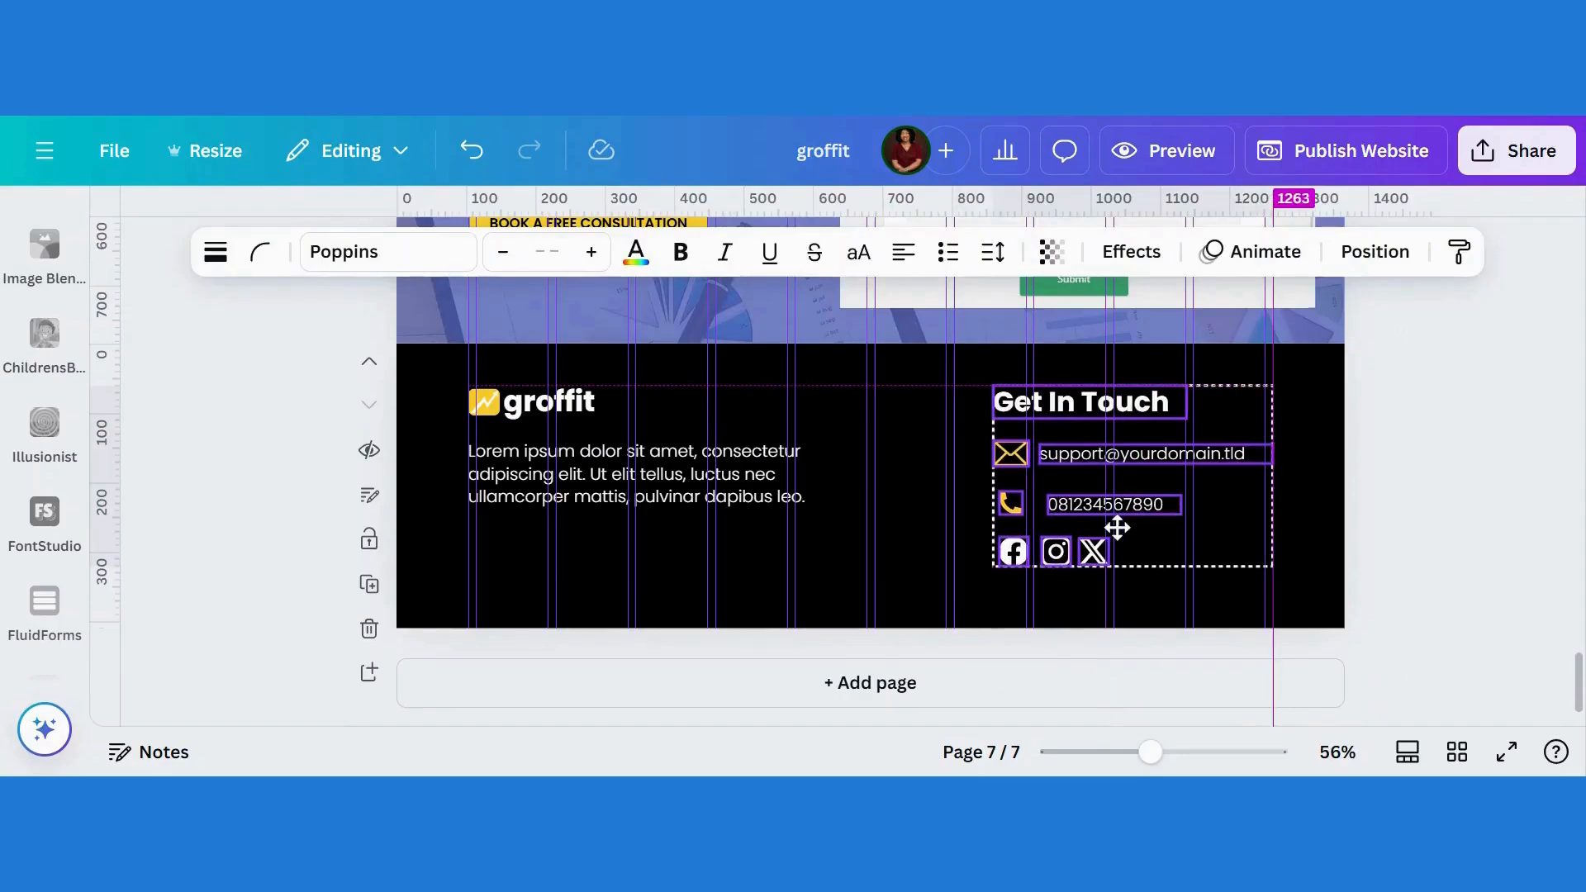
click(1506, 485)
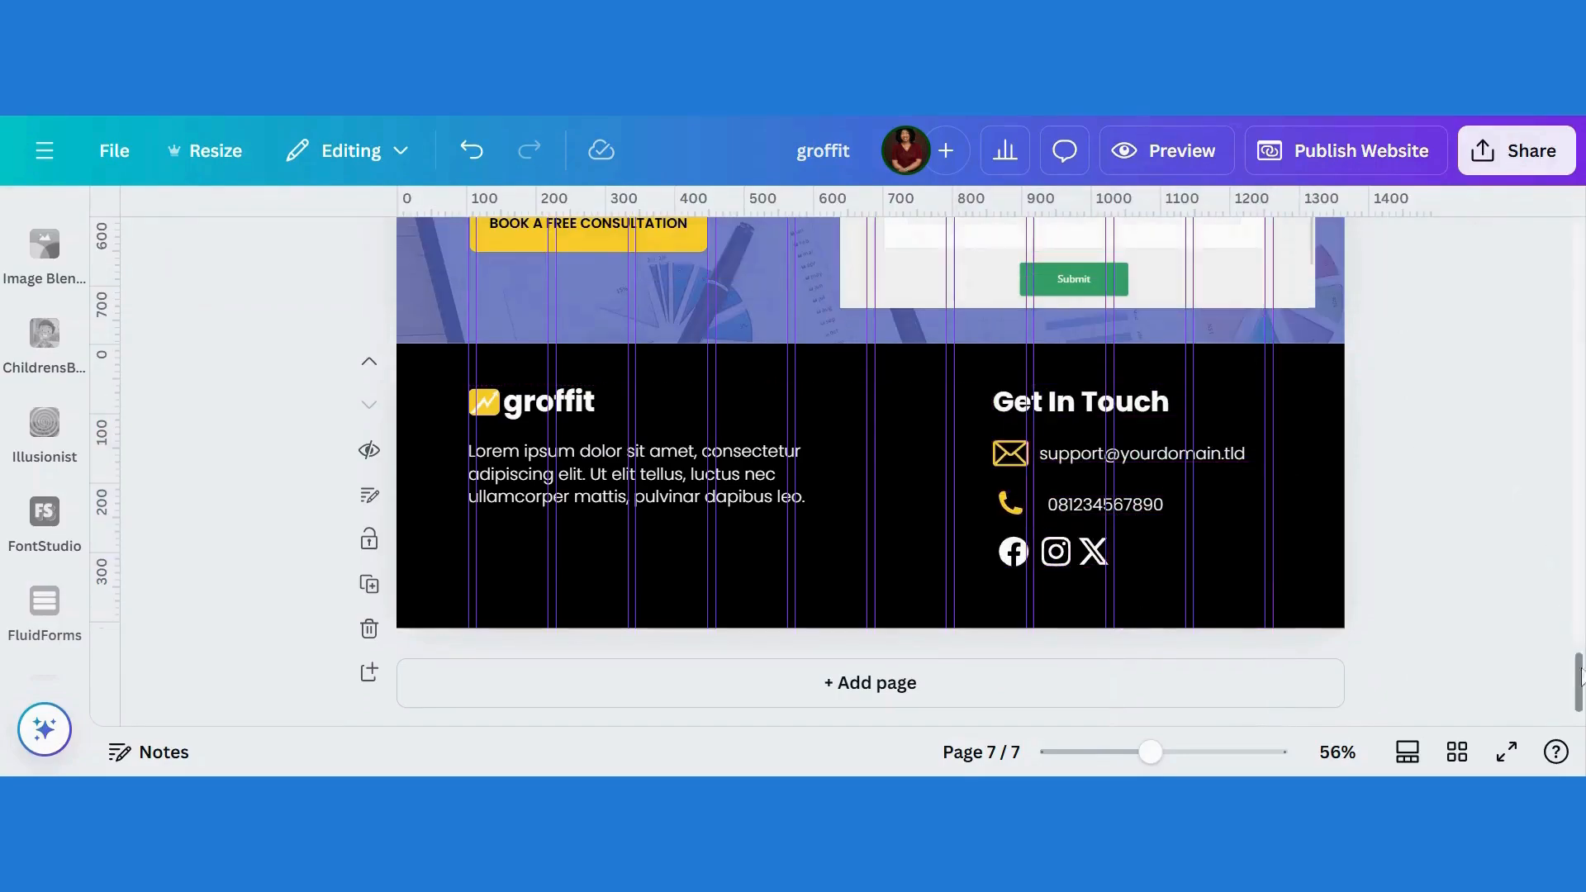
Step: Show all pages in grid view and title pages 1 to 3 Home, About Us and Services
click(1457, 752)
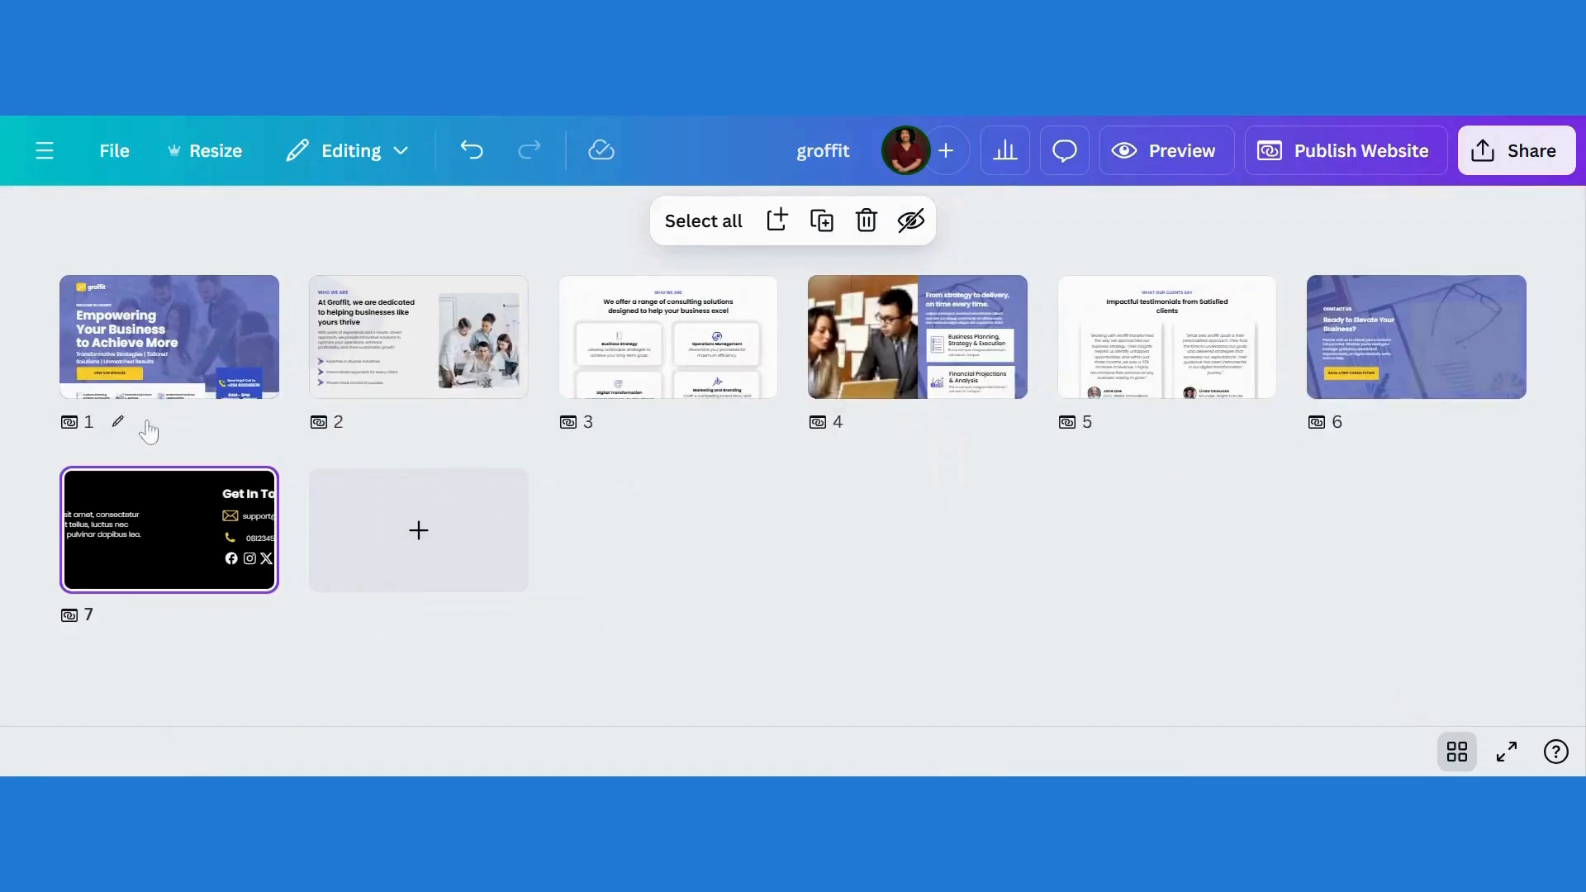
click(120, 423)
text(Home)
mouse_move(382, 422)
text(About Us)
key(Return)
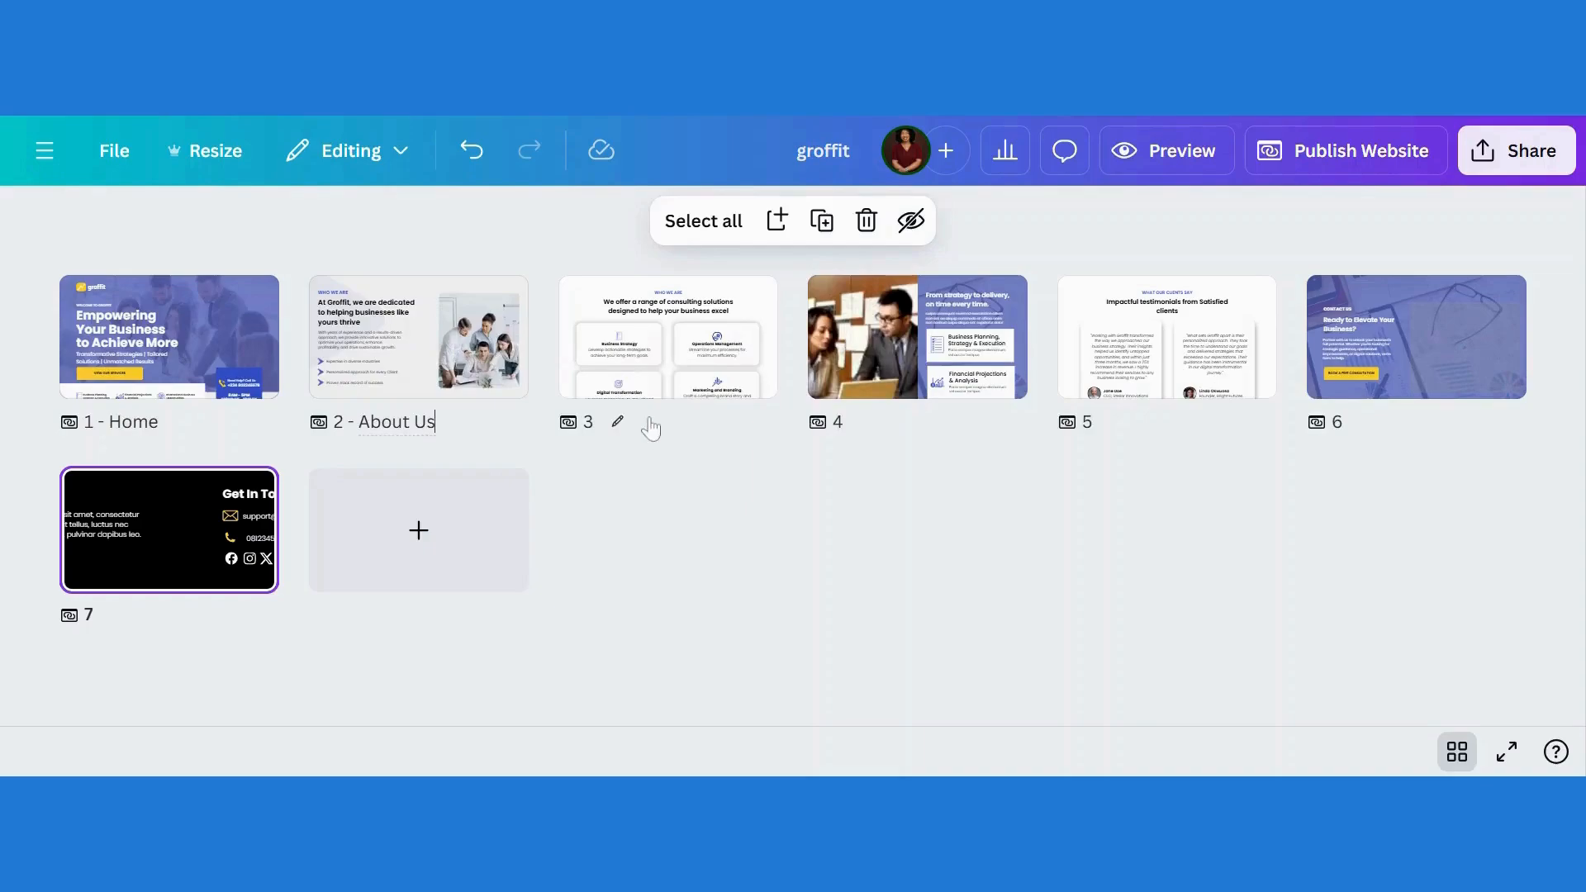
click(617, 425)
text(Services)
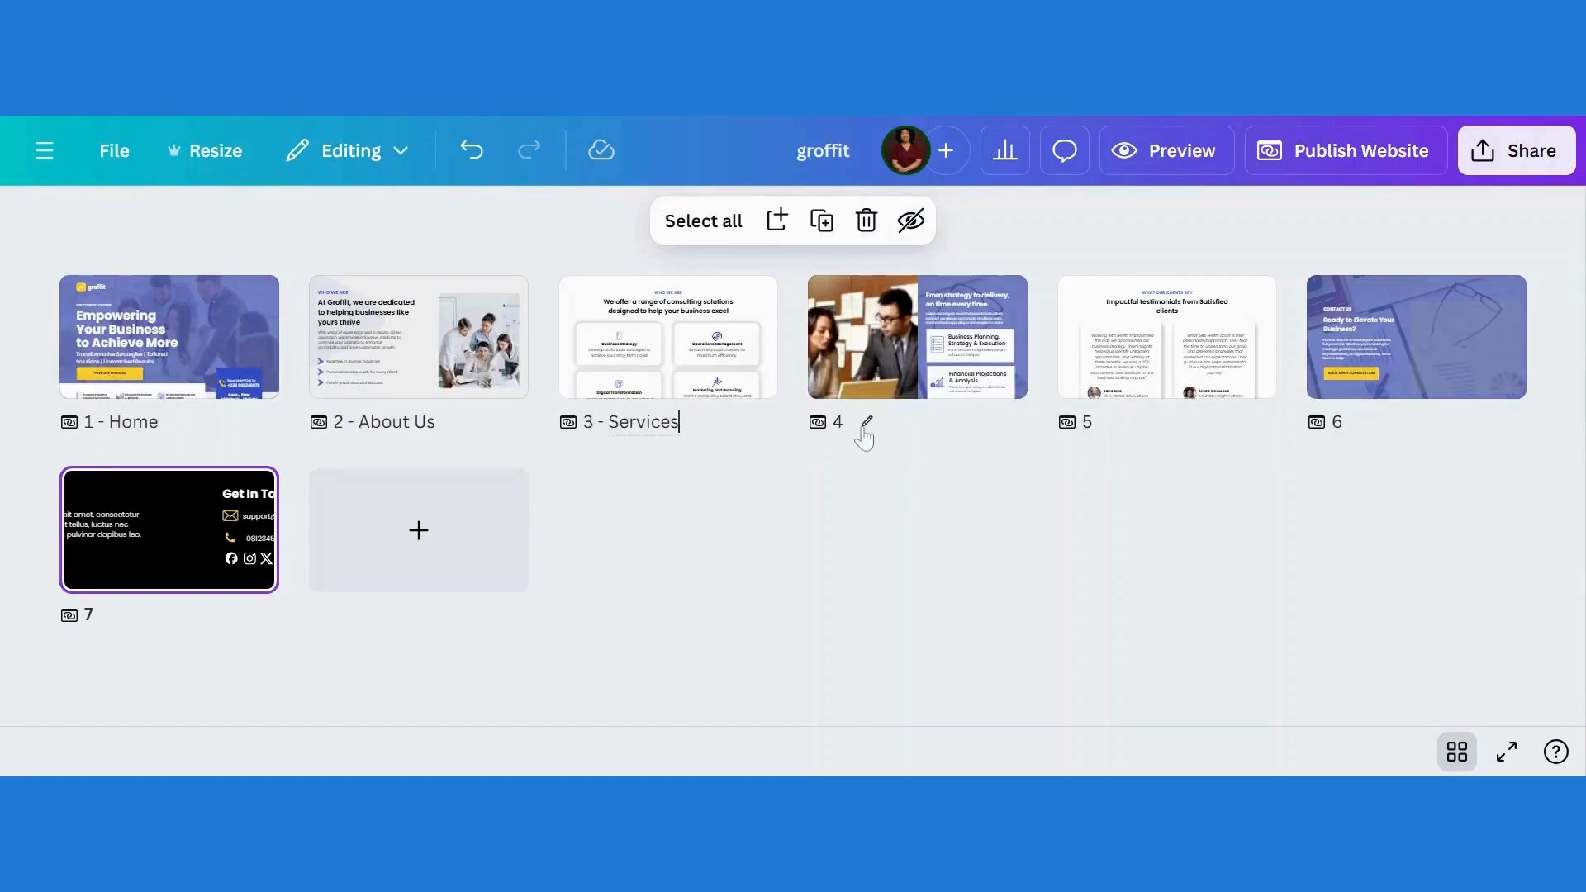
Step: Title pages 4 to 6 Why Choose Us, Testimonial and Contact Us, and return to the page editor
click(862, 423)
text(Why Choose Us)
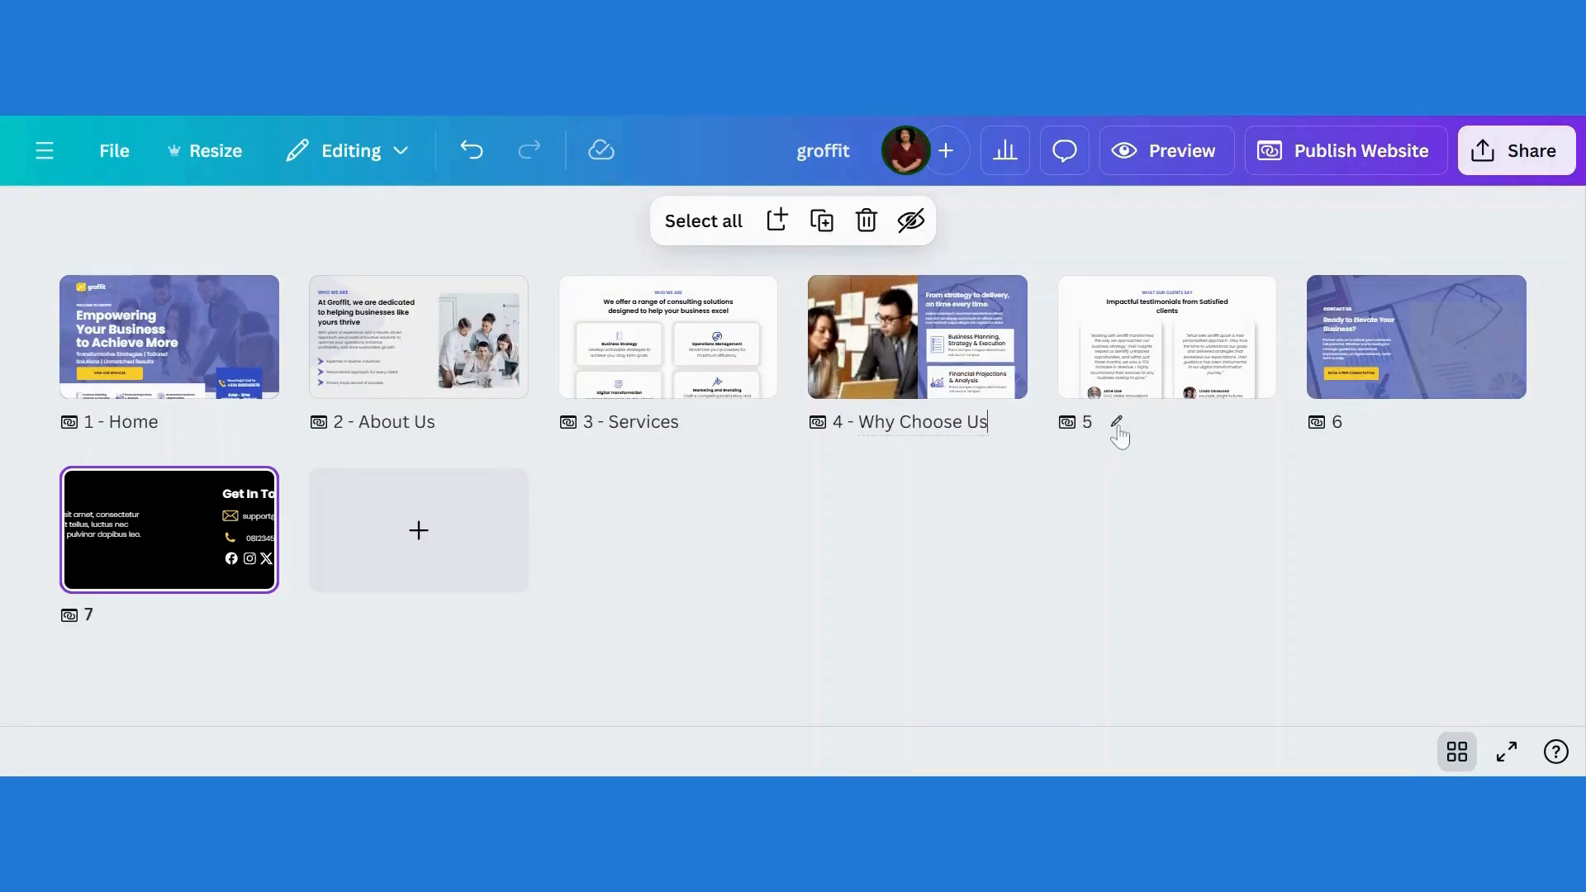
text(Testimonial)
click(1371, 426)
text(Contact)
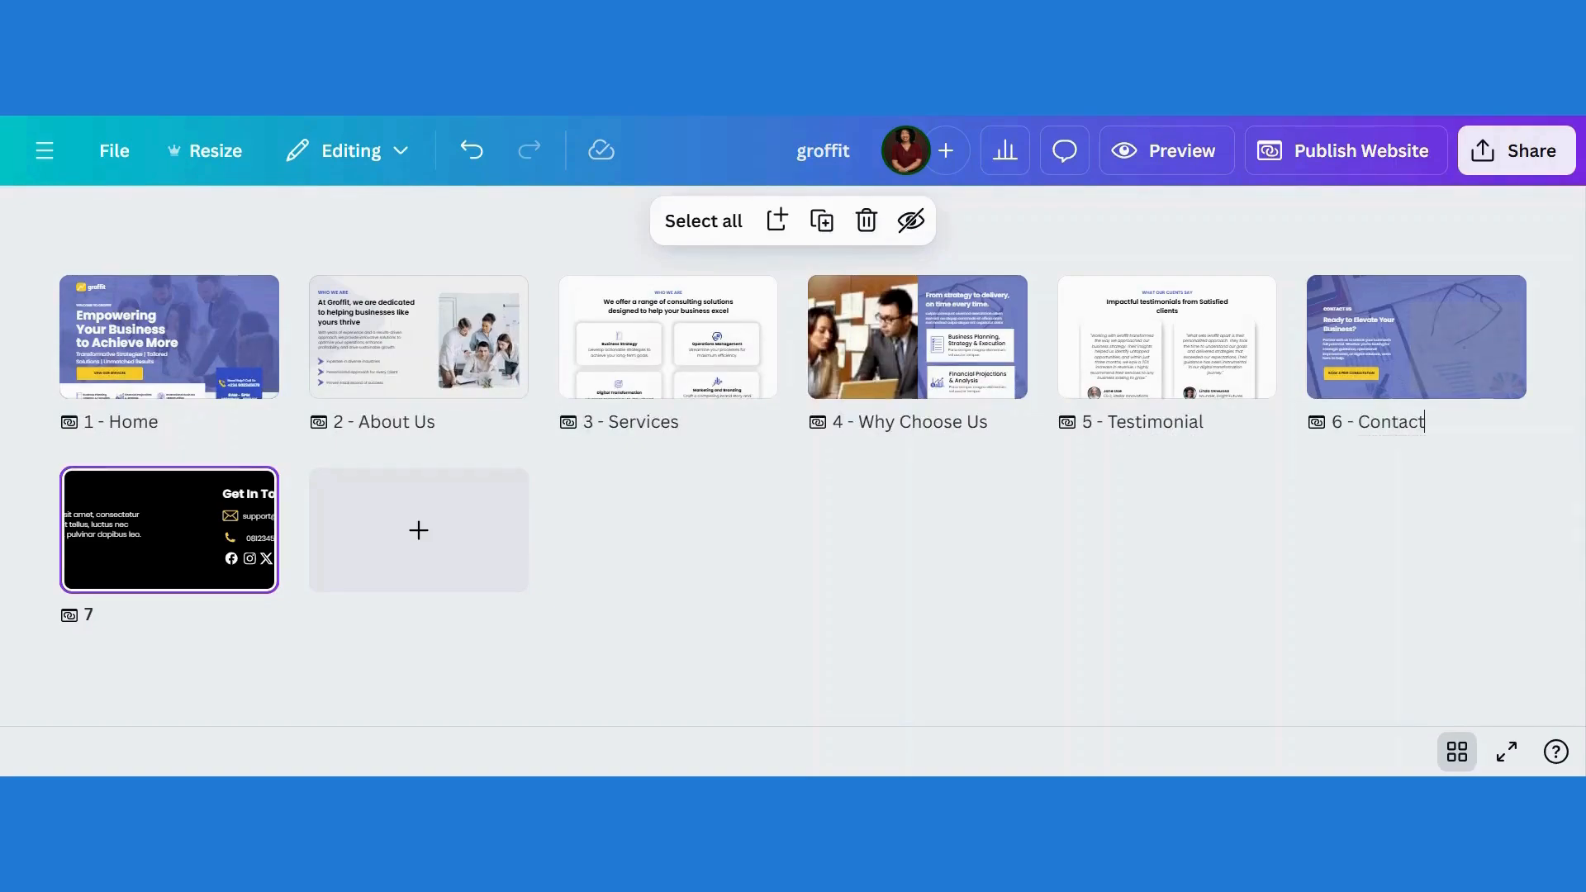
text( Us)
click(1205, 621)
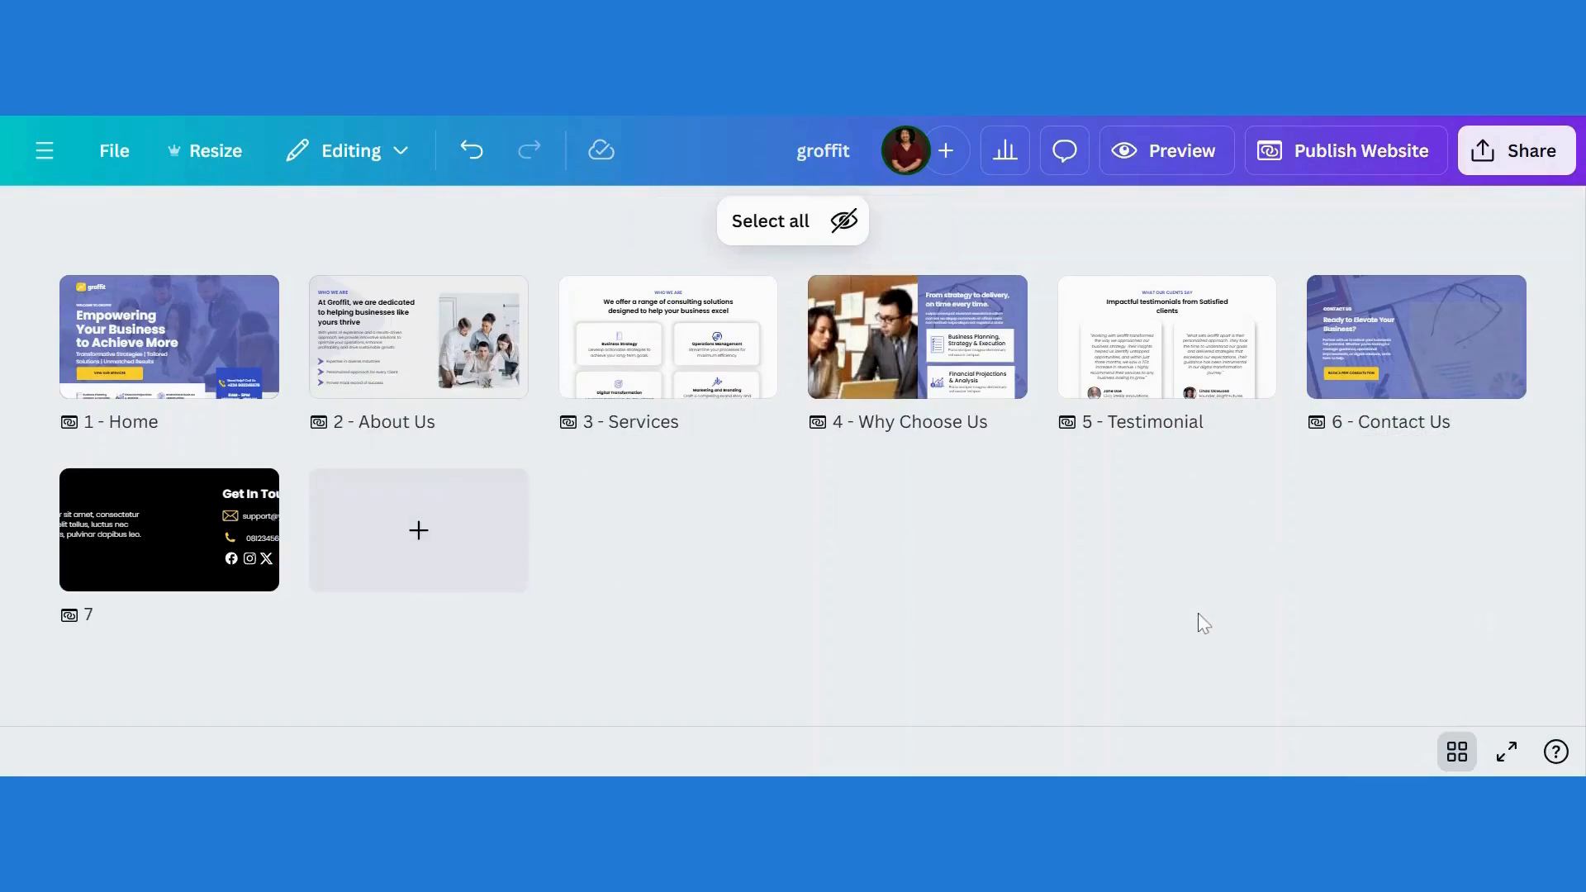
click(1455, 749)
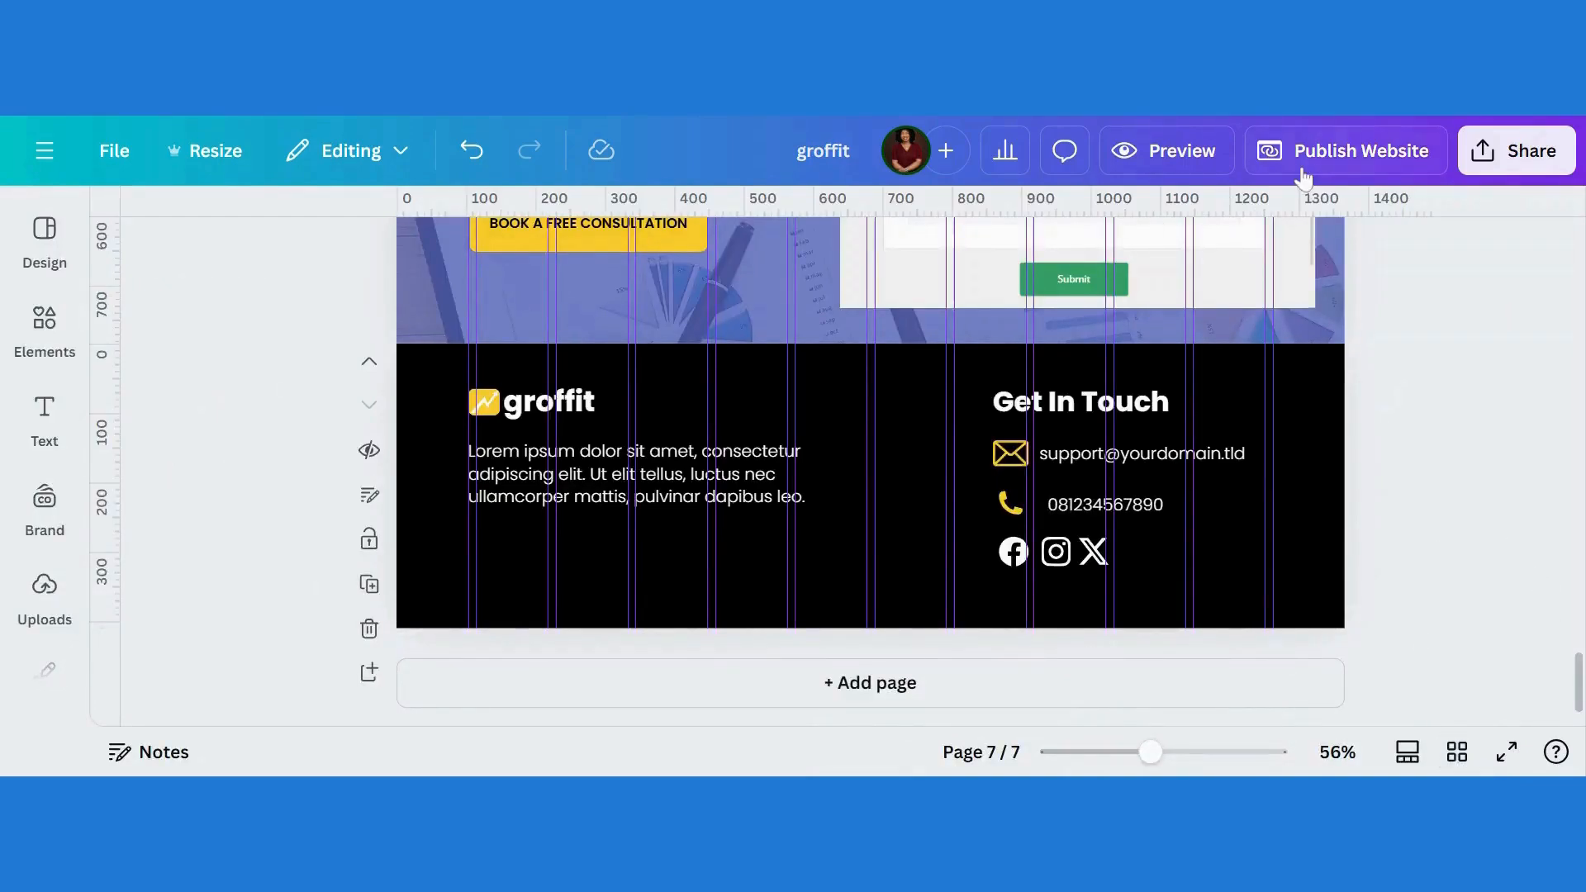
Step: Preview the titled navigation menu in desktop view and the footer in mobile view, and return to the editor
click(1194, 152)
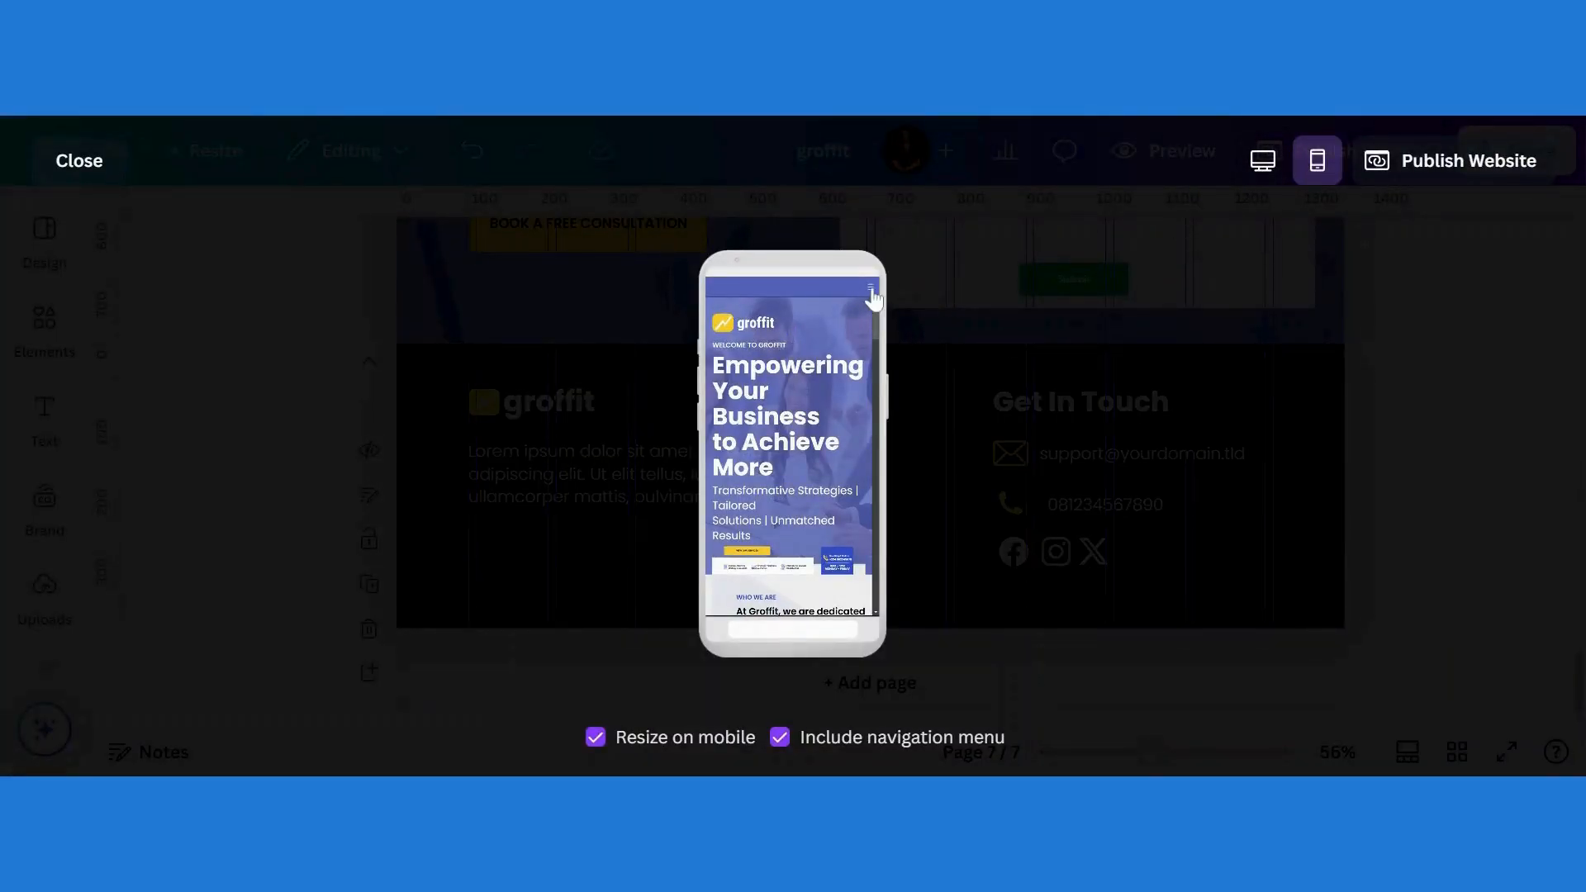
click(1249, 180)
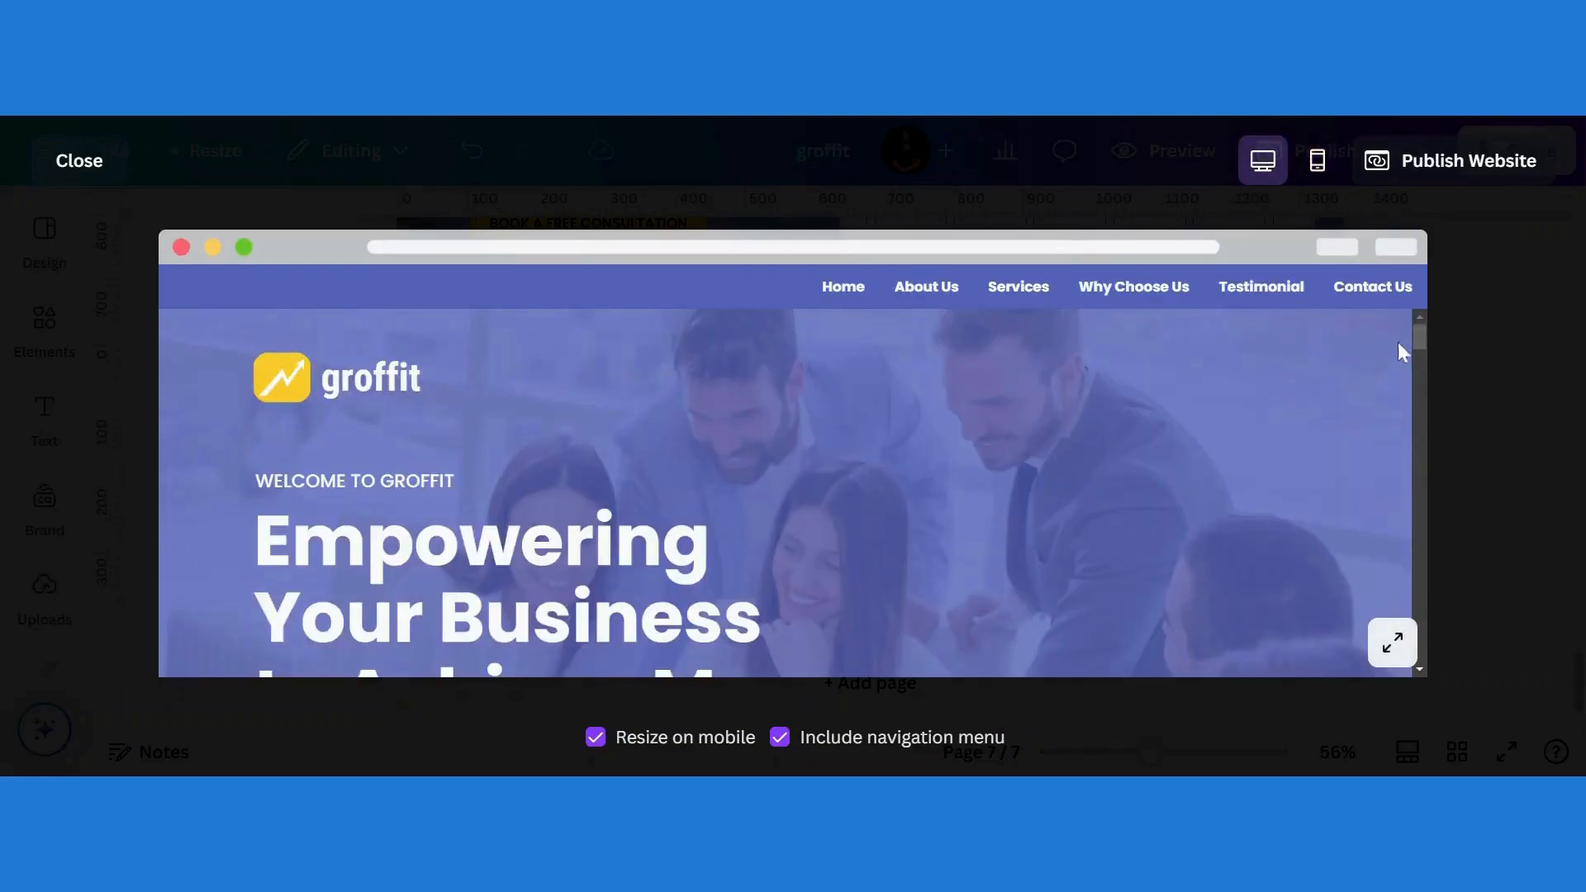
drag(1422, 338, 1349, 184)
click(1317, 170)
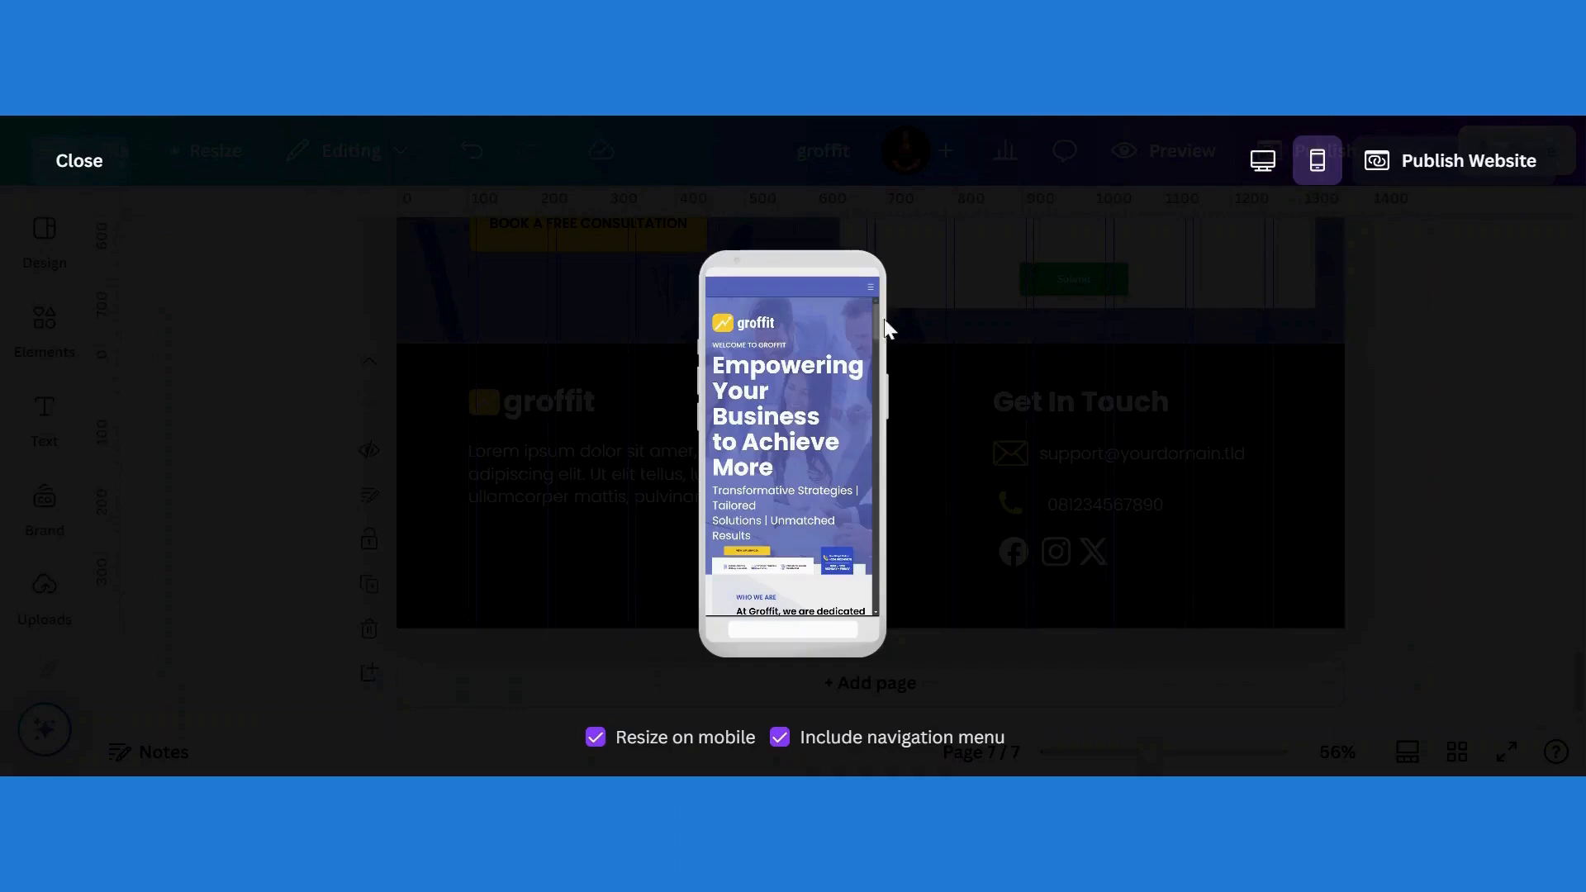
drag(877, 341, 874, 625)
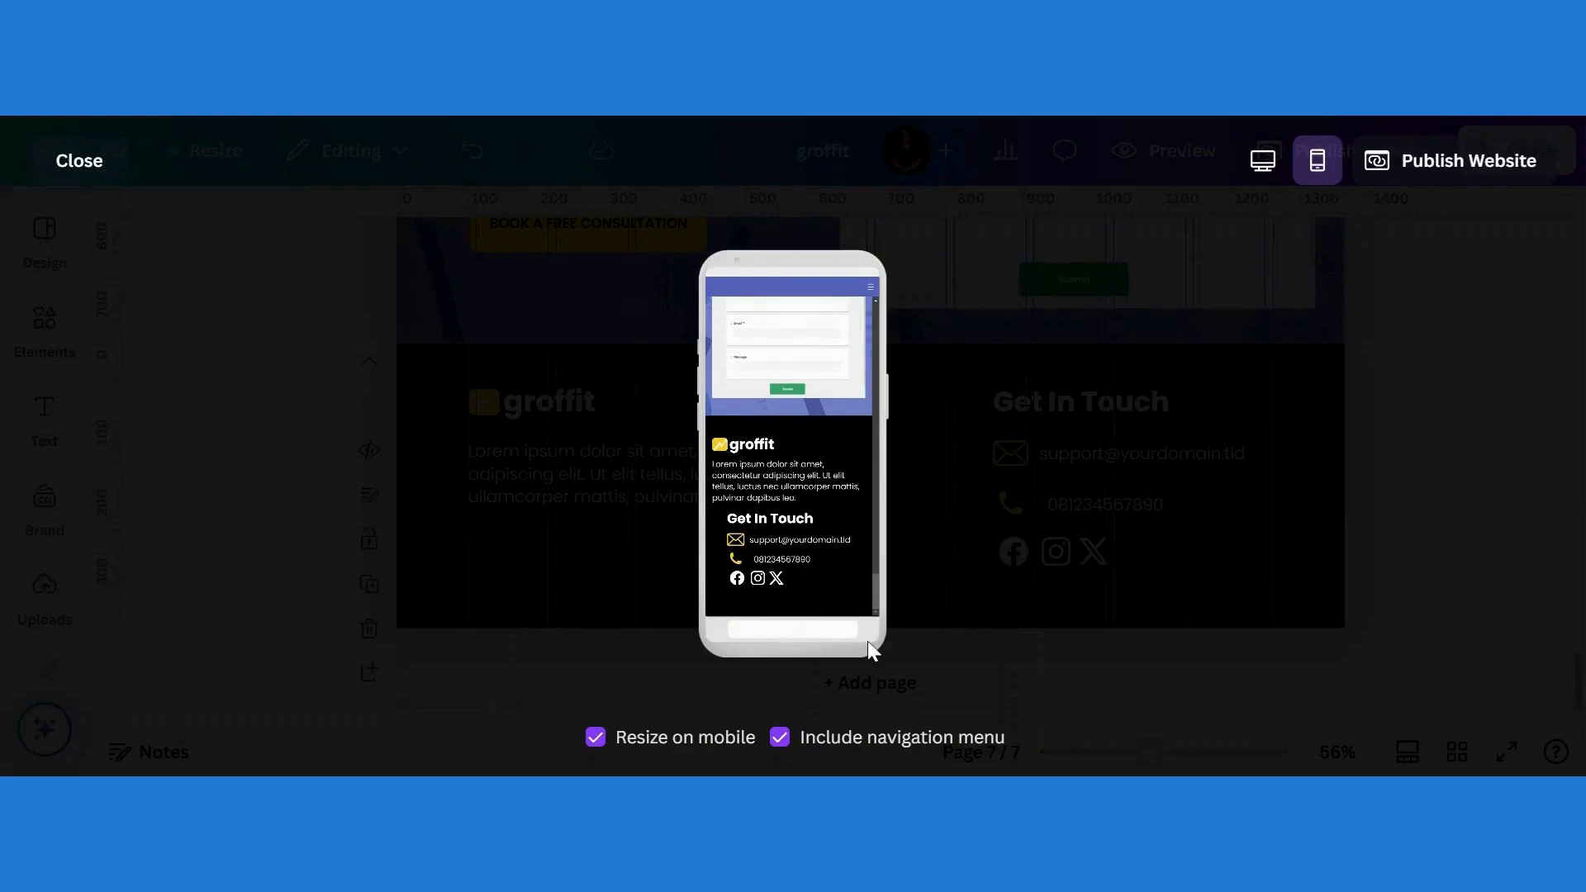
click(66, 164)
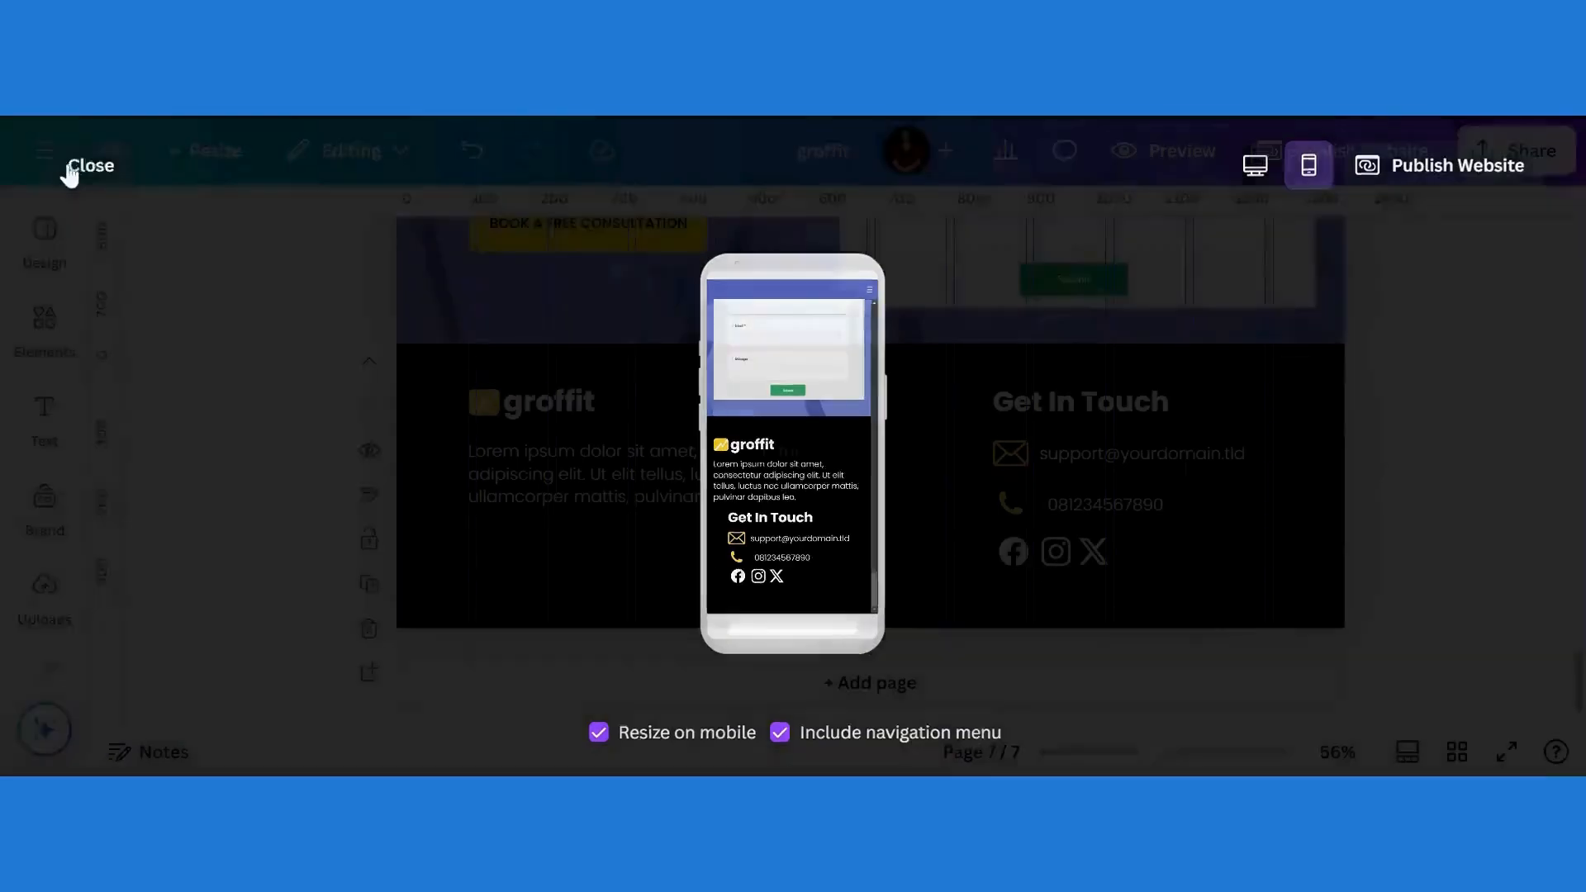
Step: Move the Get In Touch block left in the page 7 footer and align its heading and icons to a column guide
drag(990, 371, 1099, 569)
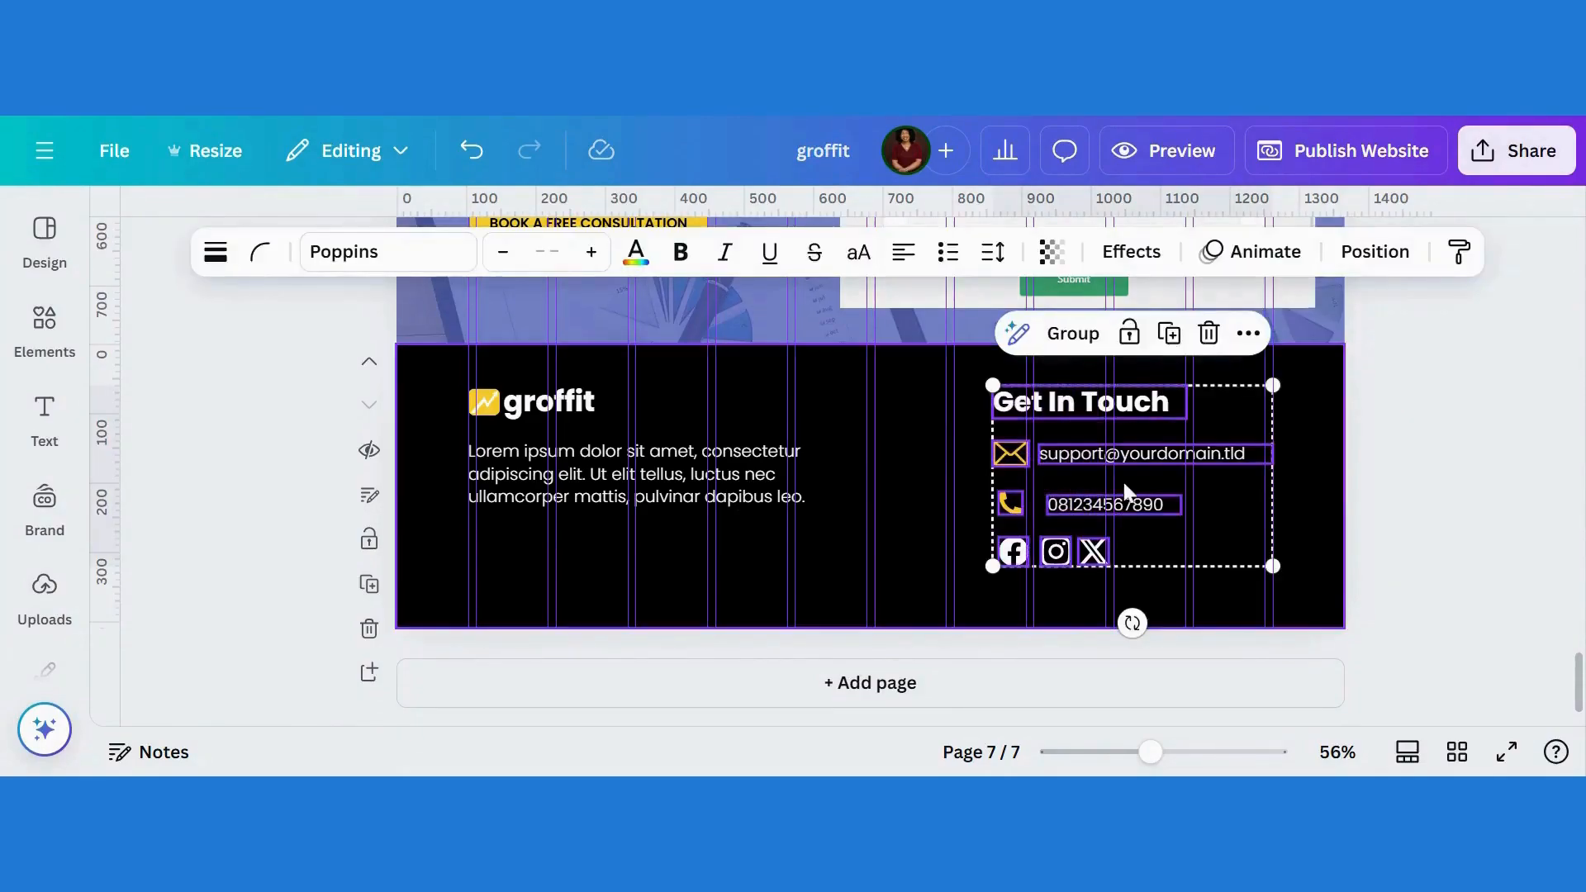
drag(1124, 483, 1135, 482)
drag(1135, 483, 1142, 482)
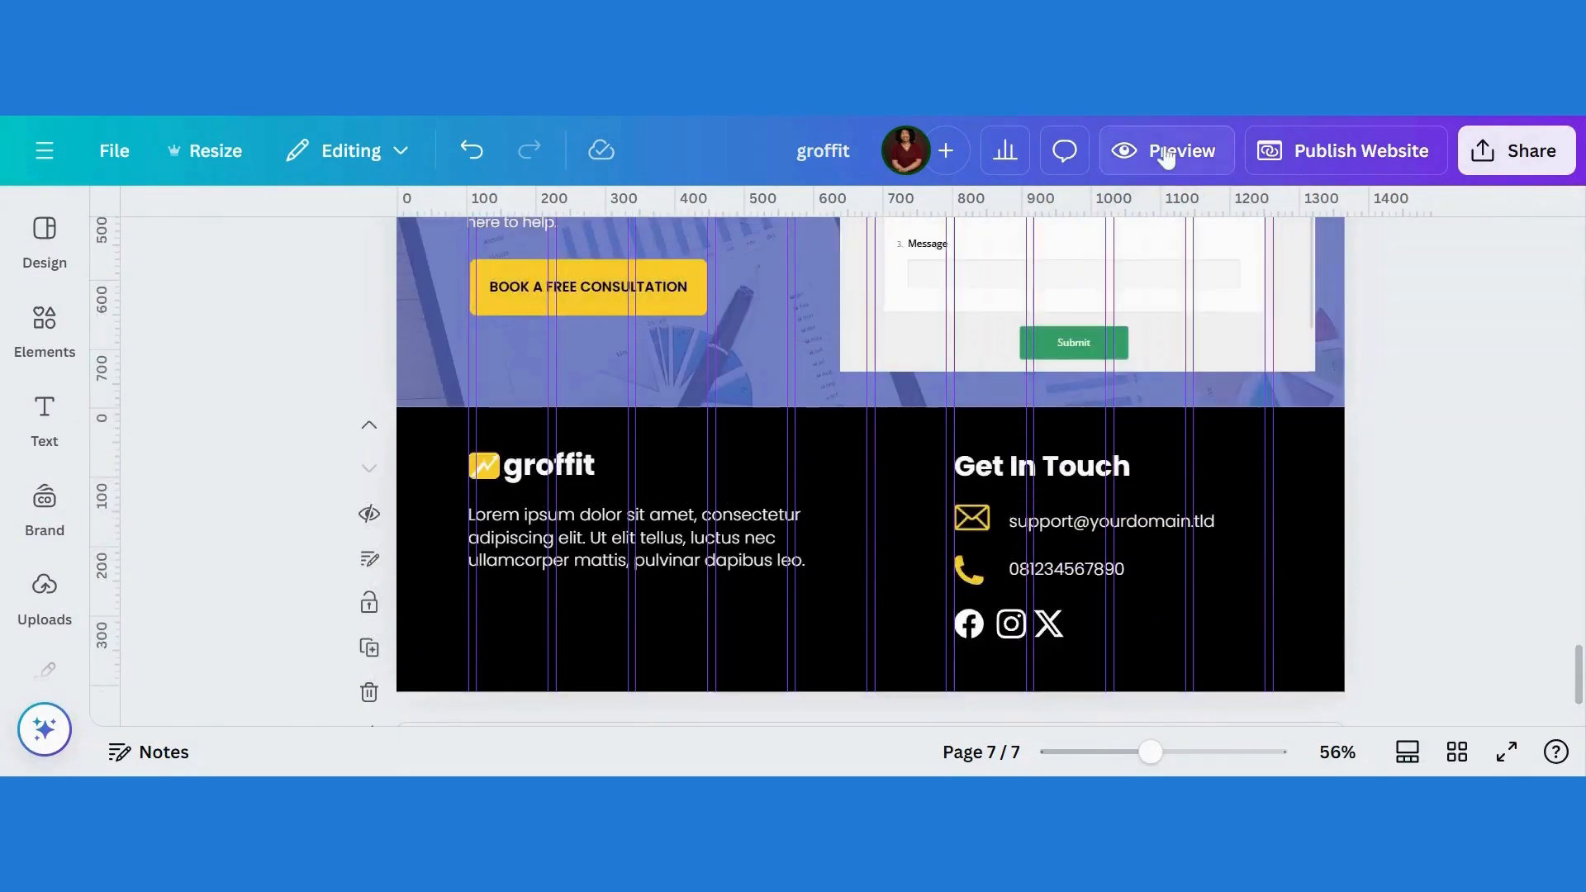
Step: Preview the website in mobile view with the repositioned Get In Touch block, and return to the editor
click(1164, 156)
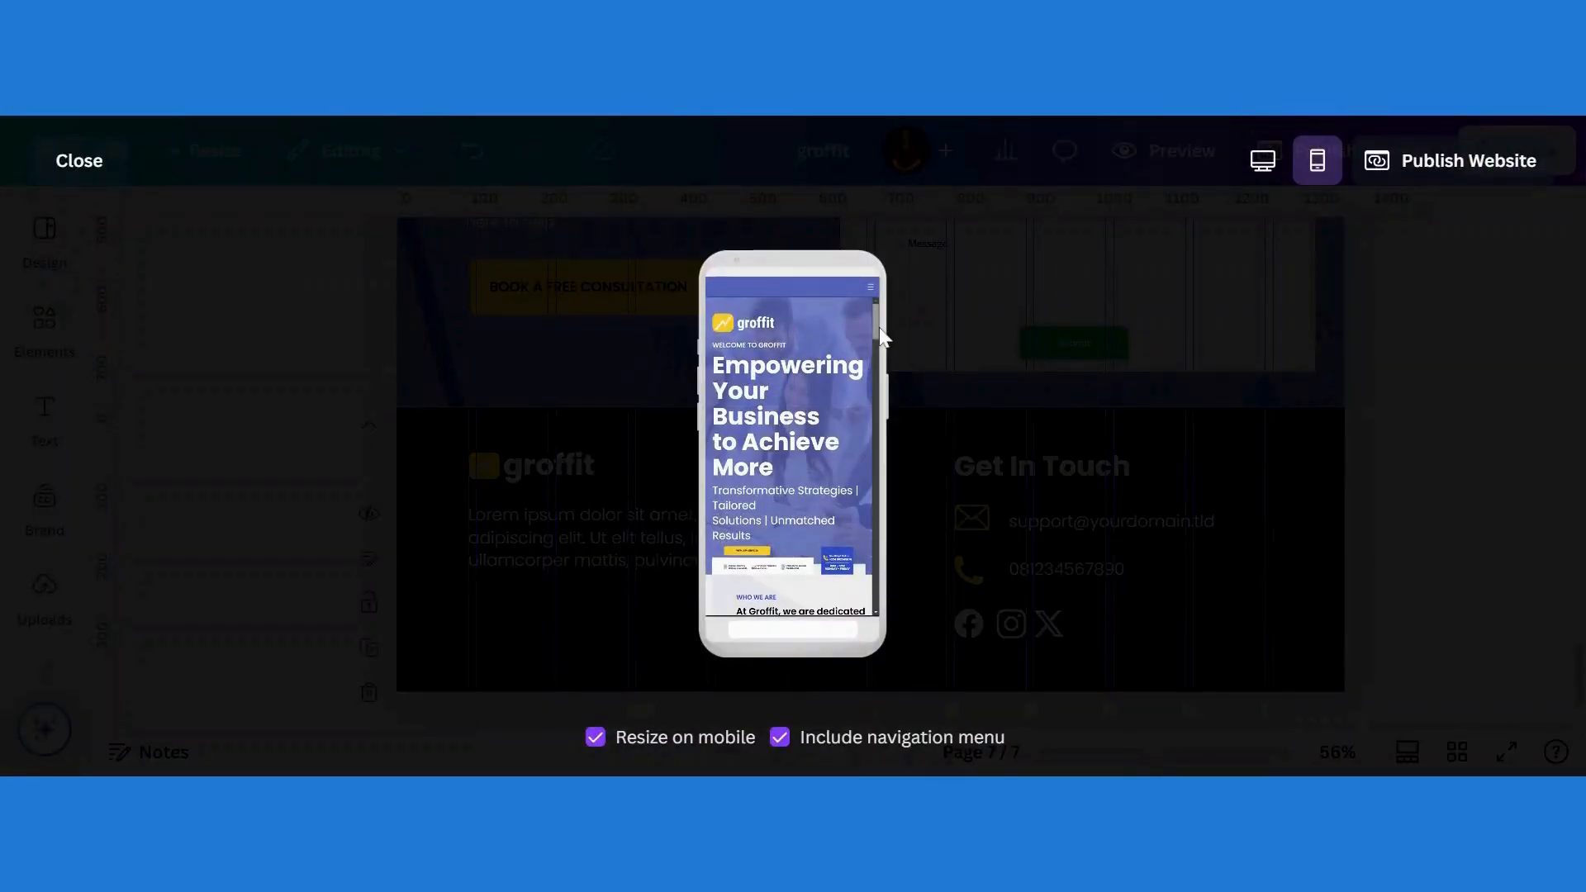
mouse_move(878, 326)
mouse_down()
mouse_move(877, 630)
mouse_move(873, 309)
mouse_up()
click(81, 162)
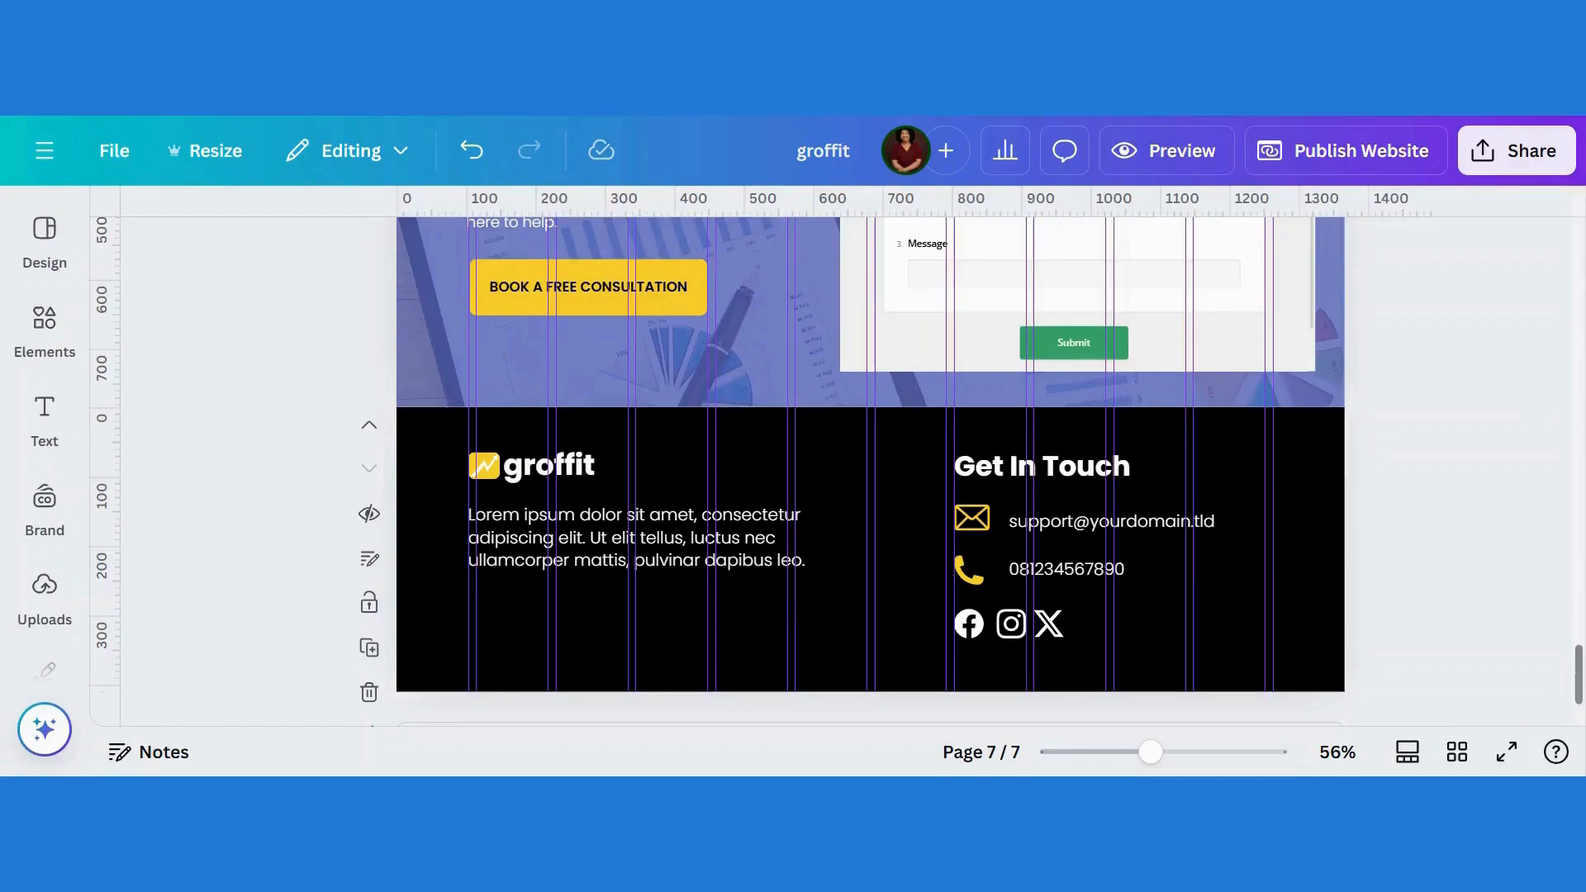
Step: Enlarge the Empowering Your Business headline on page 1 slightly and nudge the WELCOME TO GROFFIT line up above it
drag(1580, 690, 1580, 272)
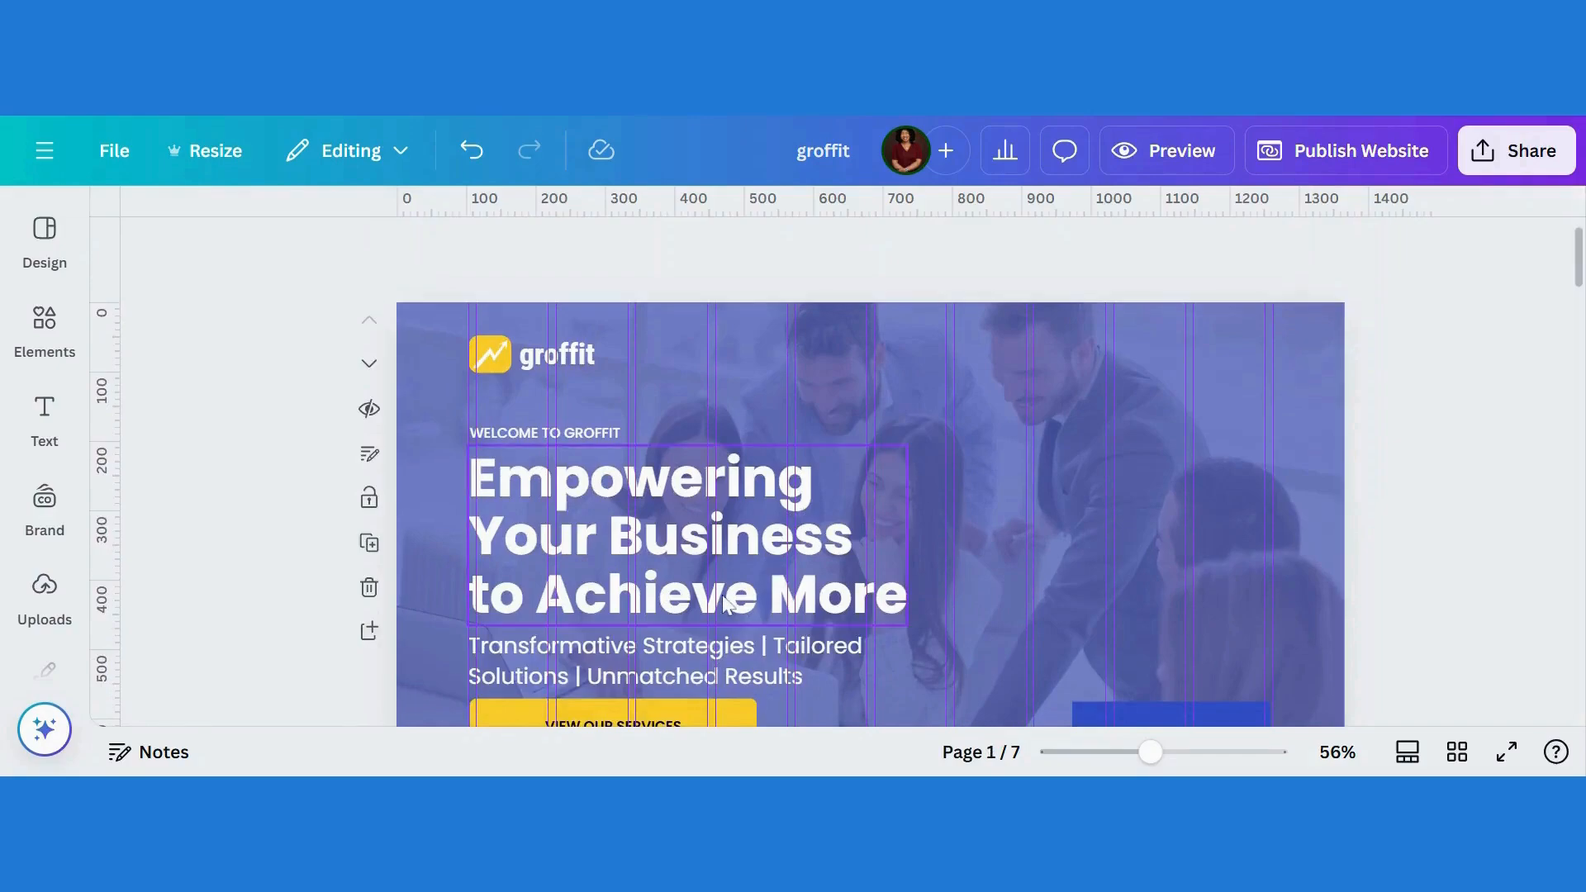
click(746, 573)
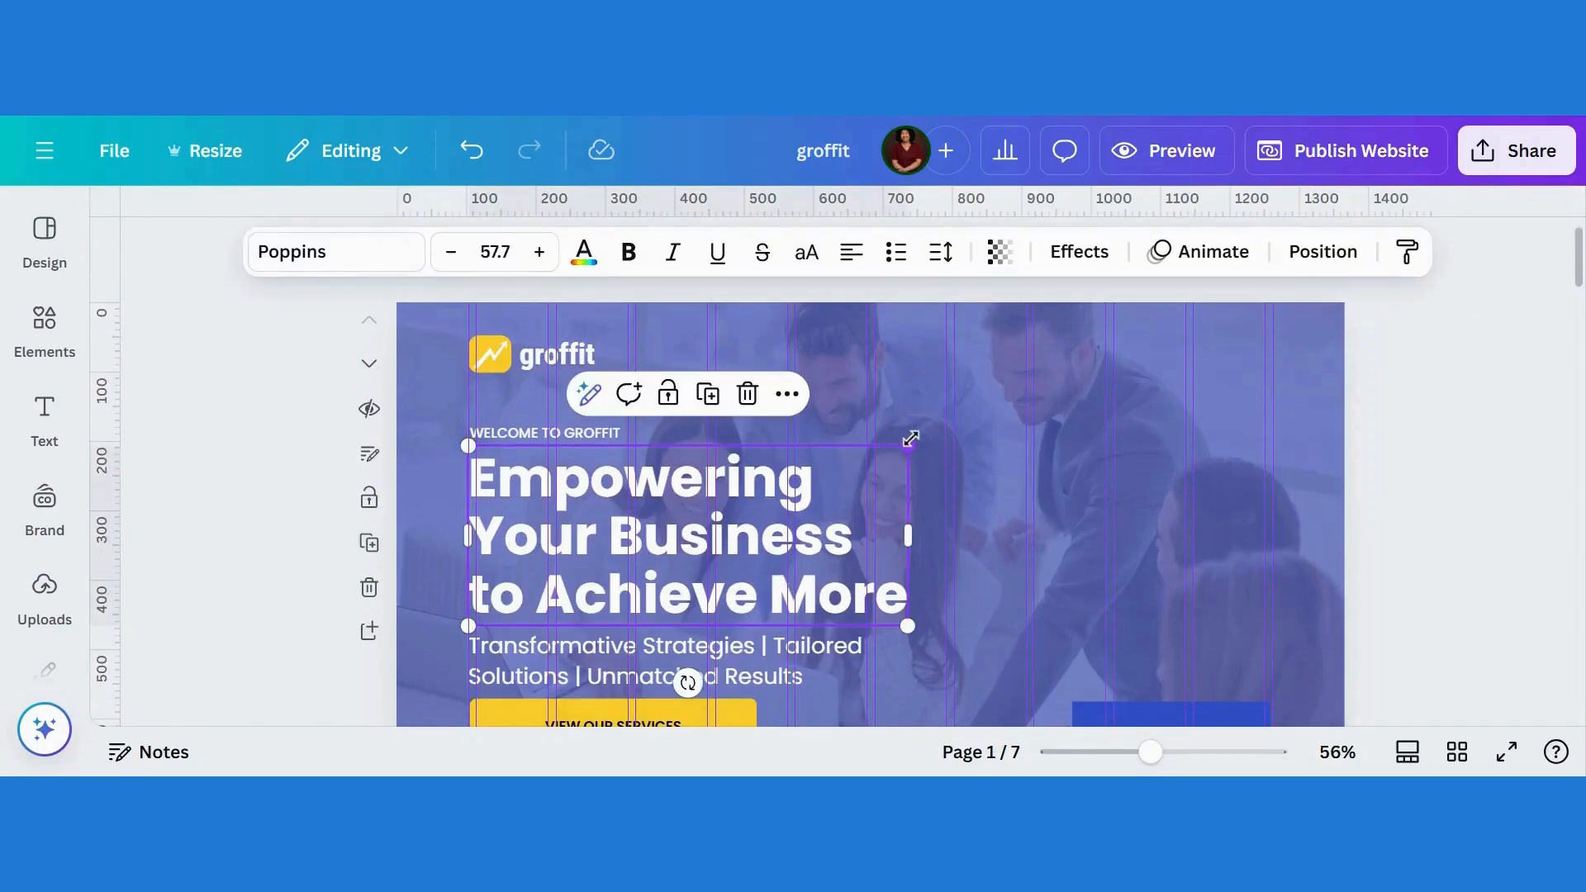
drag(910, 438, 947, 425)
click(590, 430)
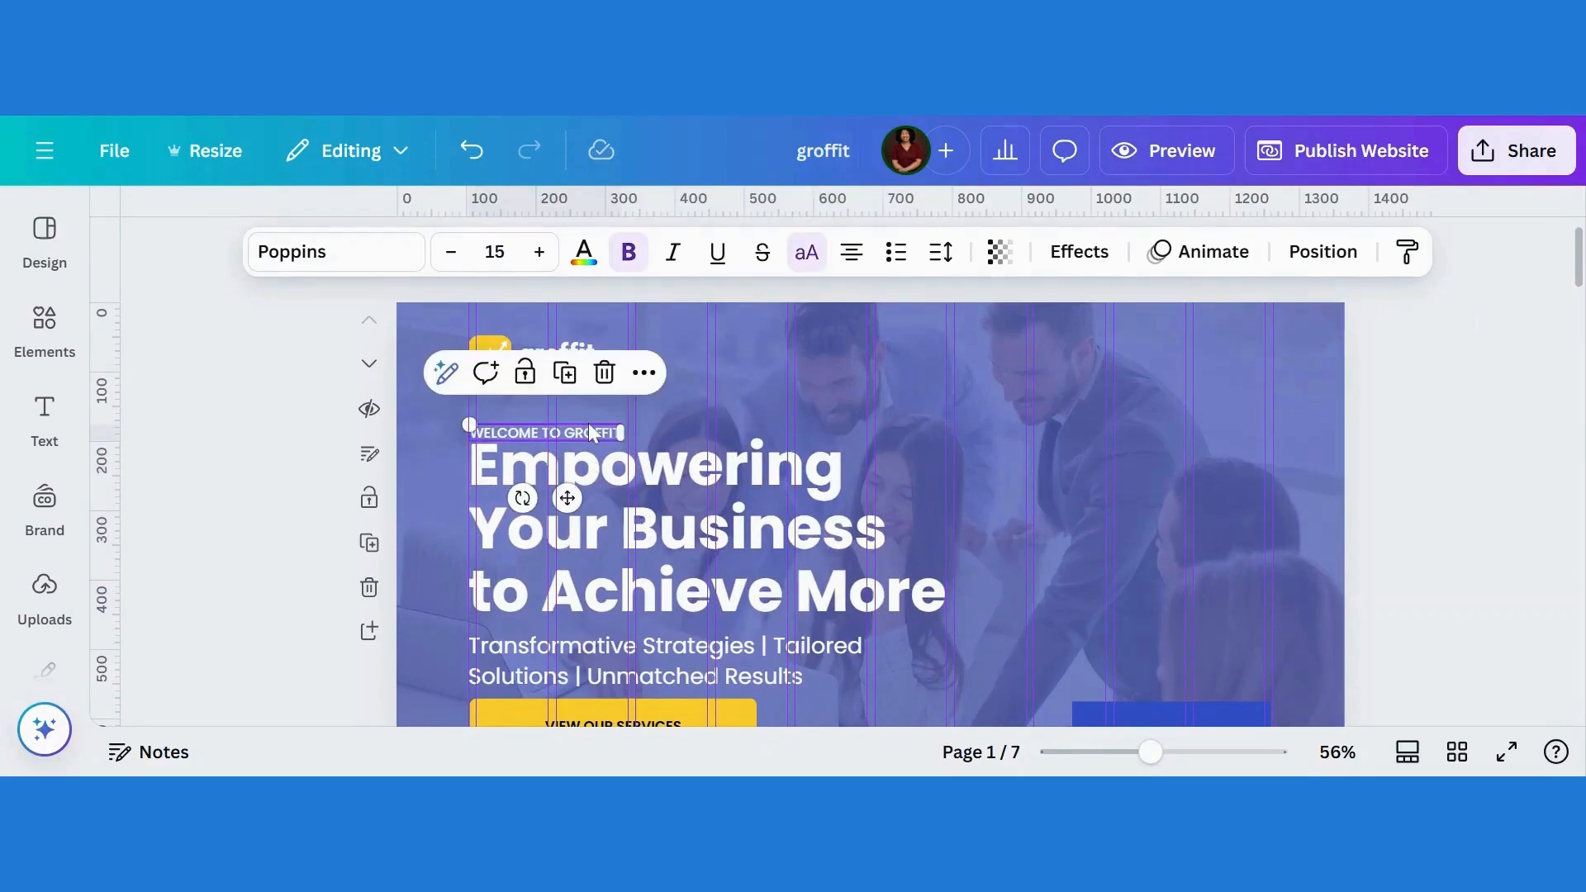
key(Up)
key(Up)
key(Up)
key(Up)
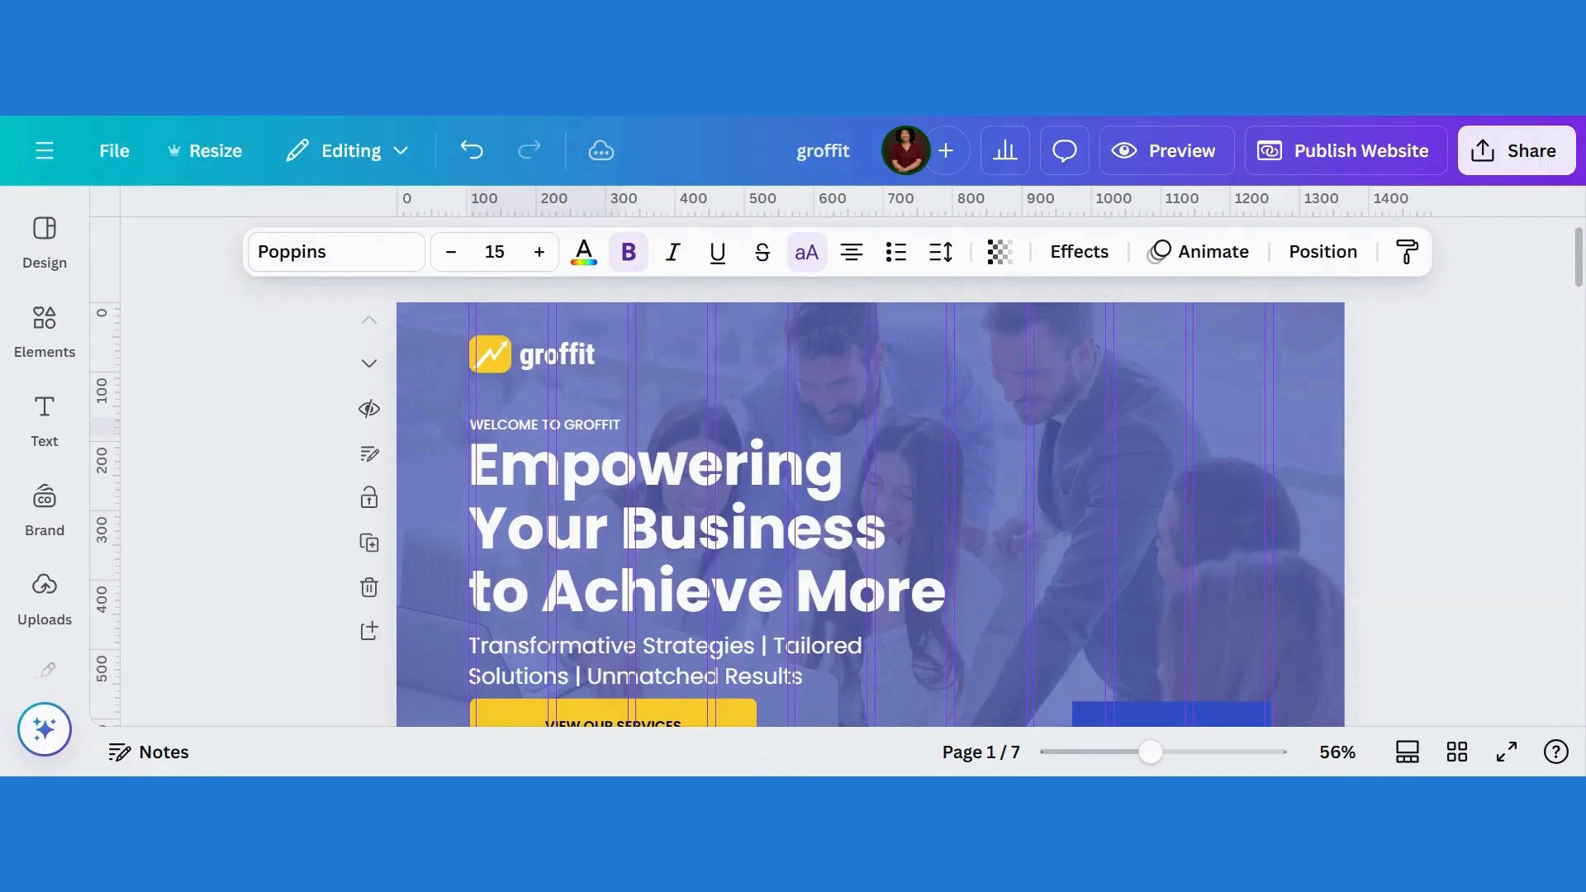
Step: Check how the enlarged headline wraps in the mobile preview, and return to the hero section on page 1
click(1179, 152)
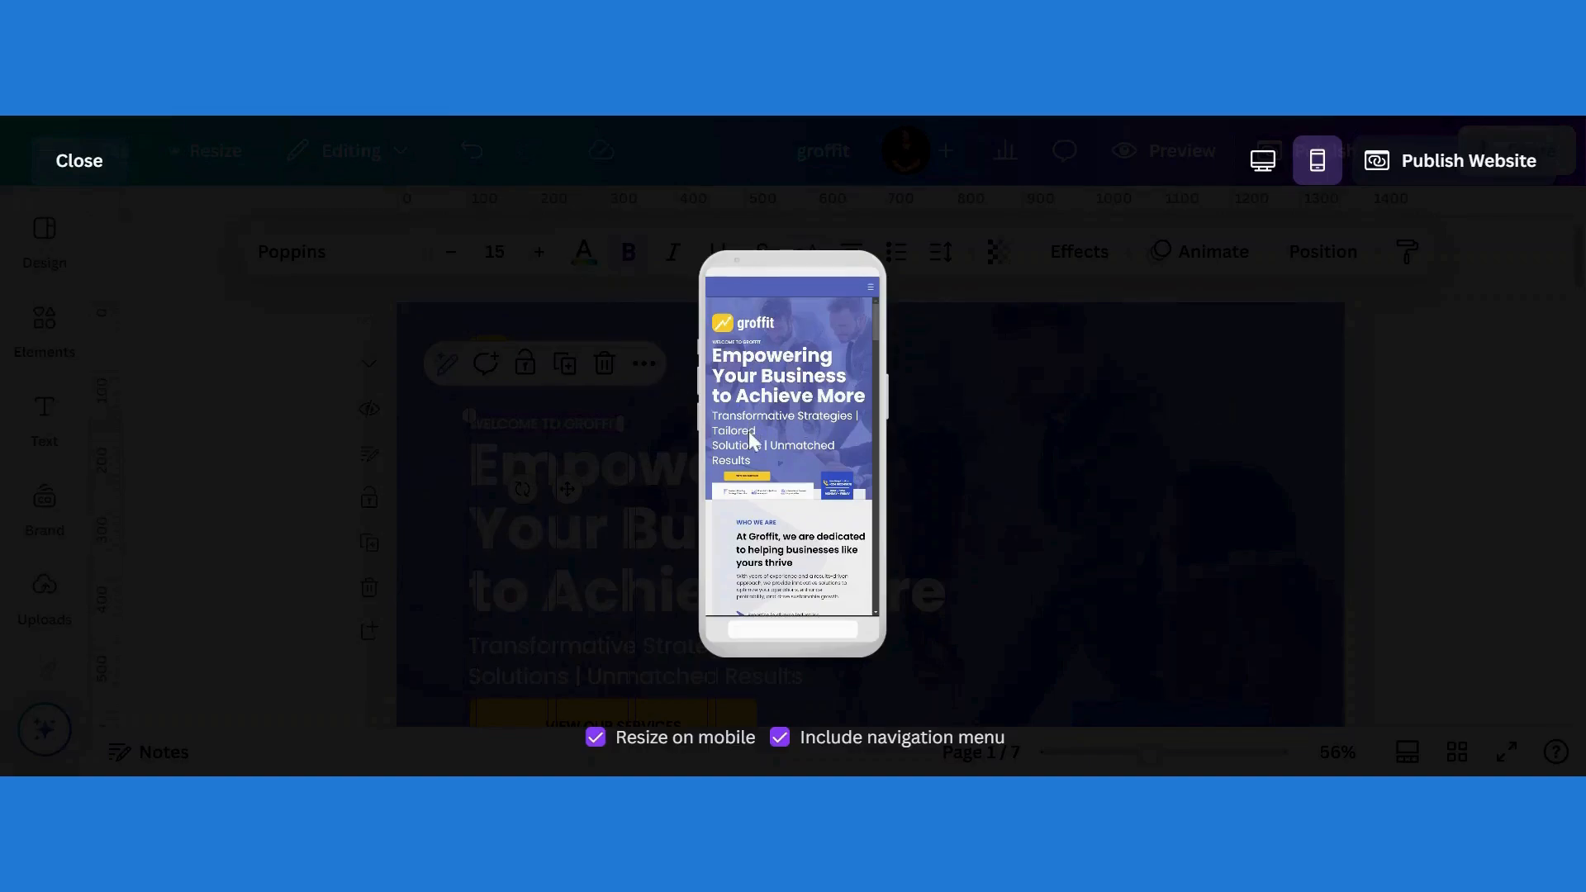
click(79, 161)
click(823, 651)
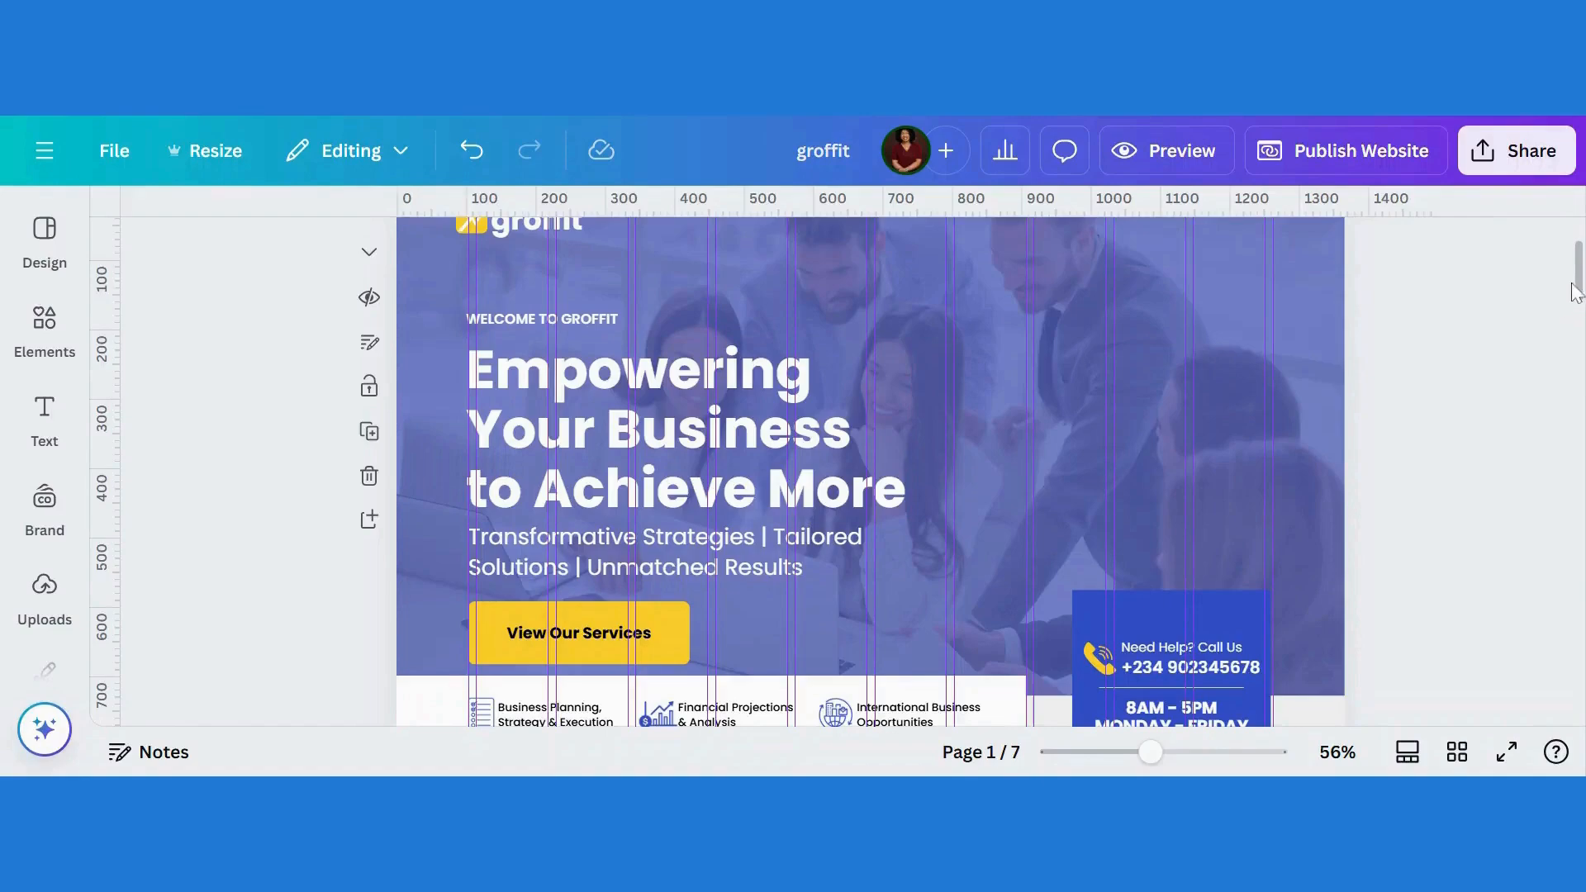
drag(1576, 292, 1582, 285)
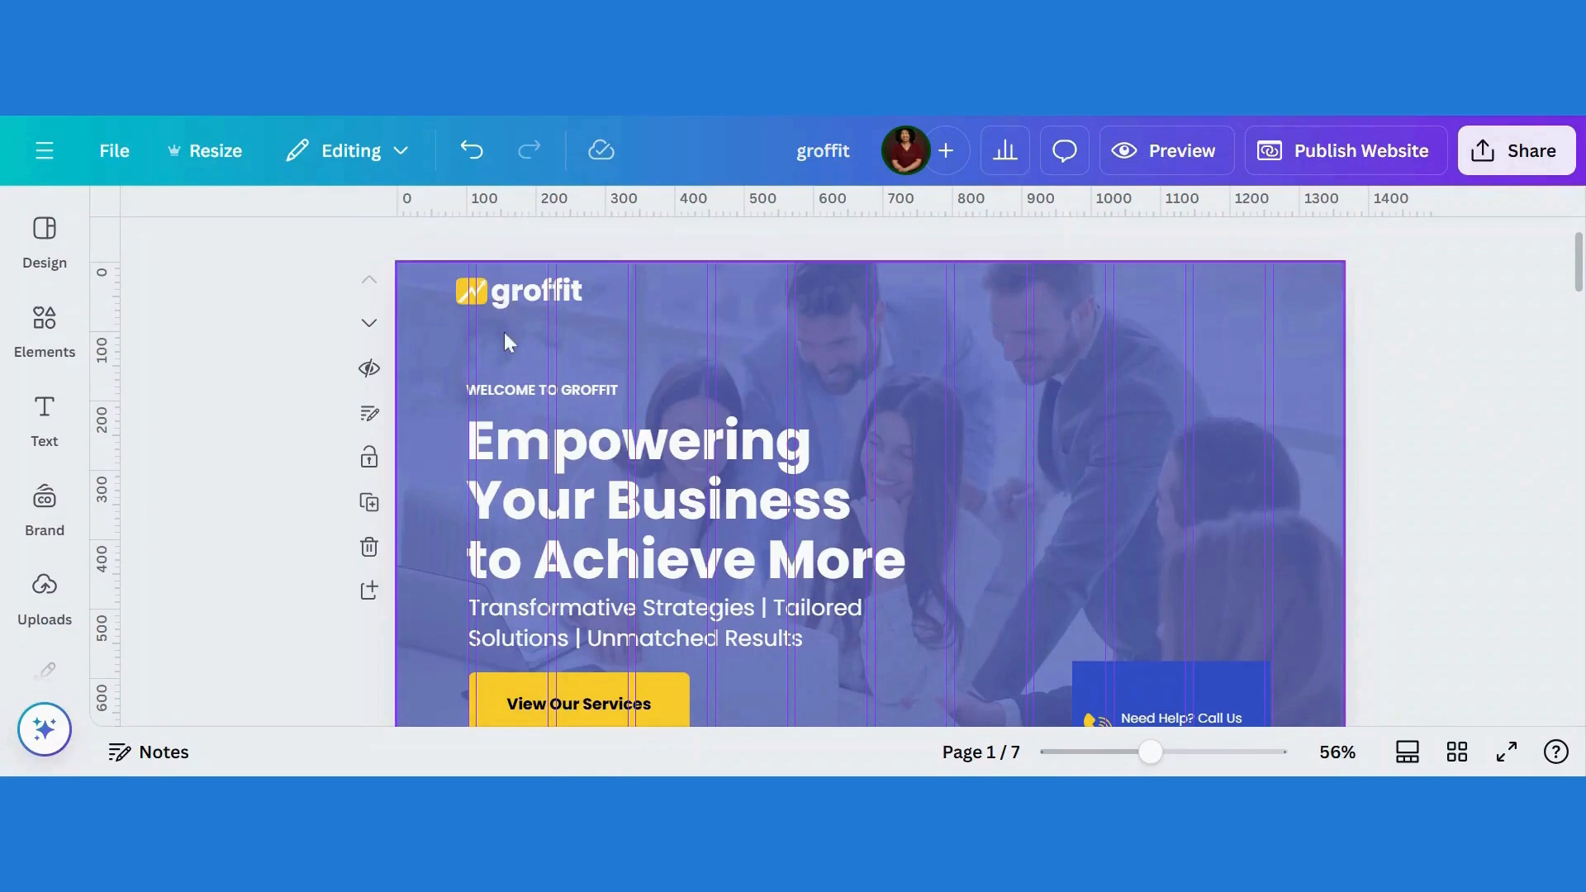
Step: Preview the hero and Who We Are sections in mobile view, and return to the editor
click(1180, 155)
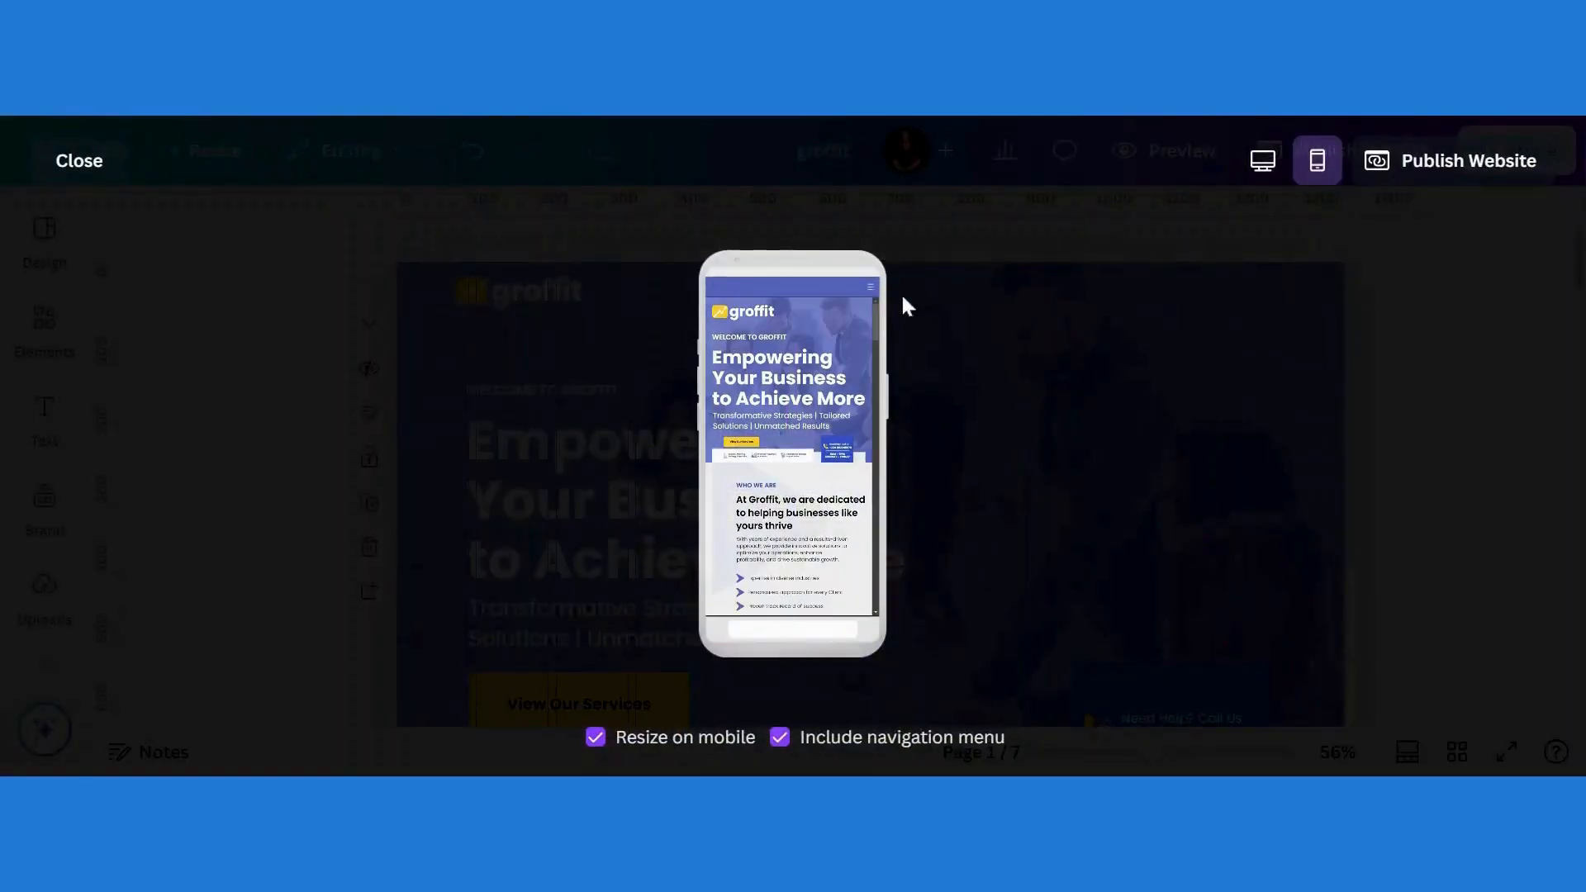
drag(879, 324, 886, 340)
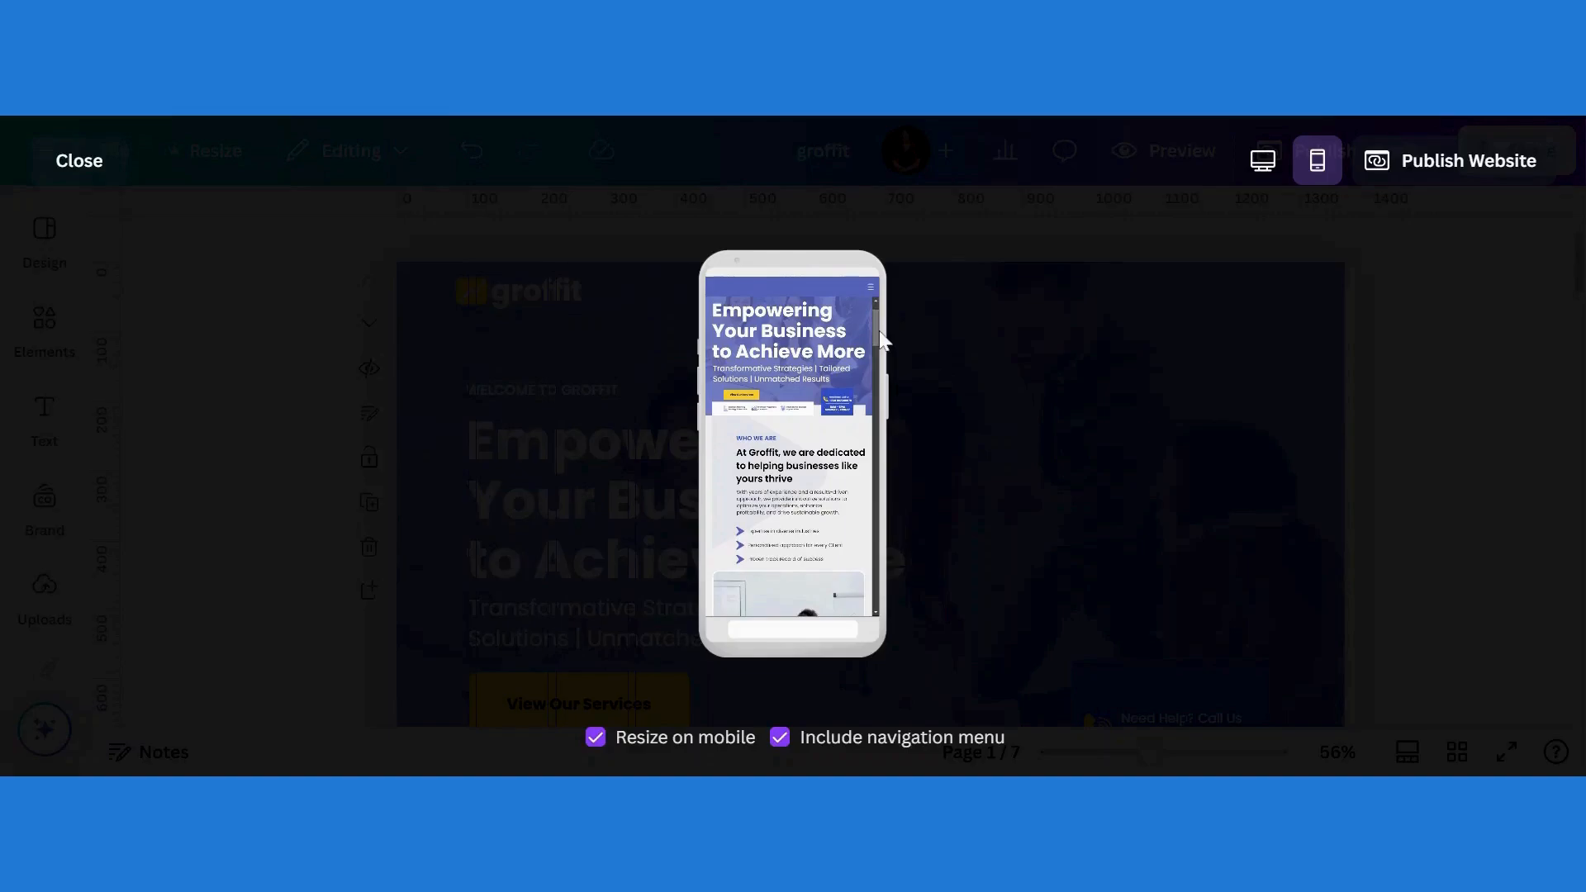
drag(884, 341, 861, 274)
click(78, 161)
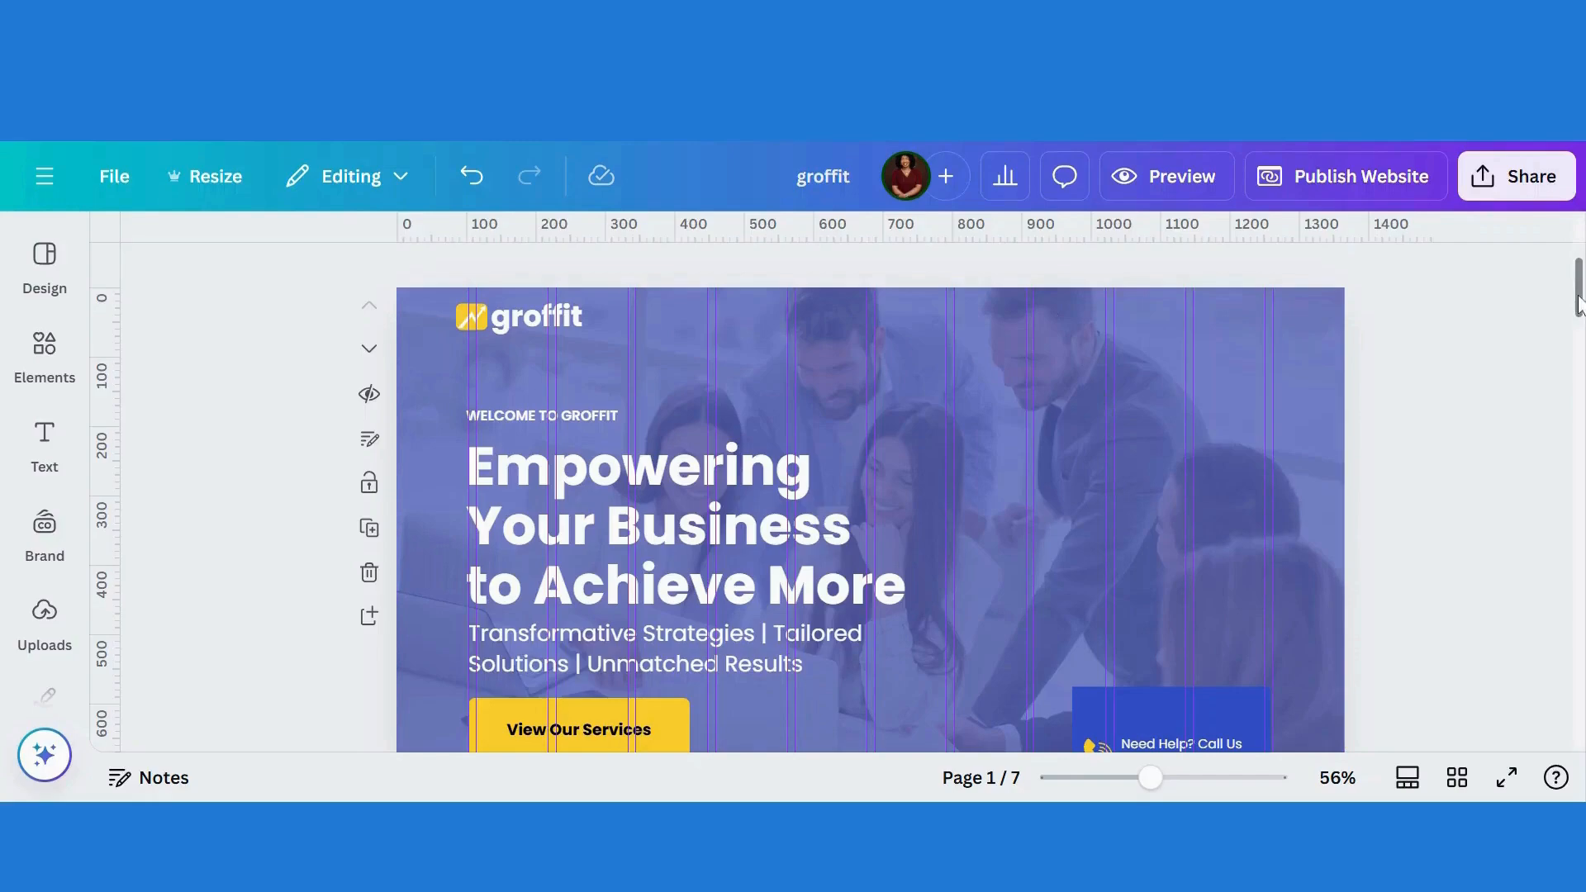
Step: Open the website publishing options and examine the device preview, mobile resizing, navigation menu, website URL and subpath
click(1336, 193)
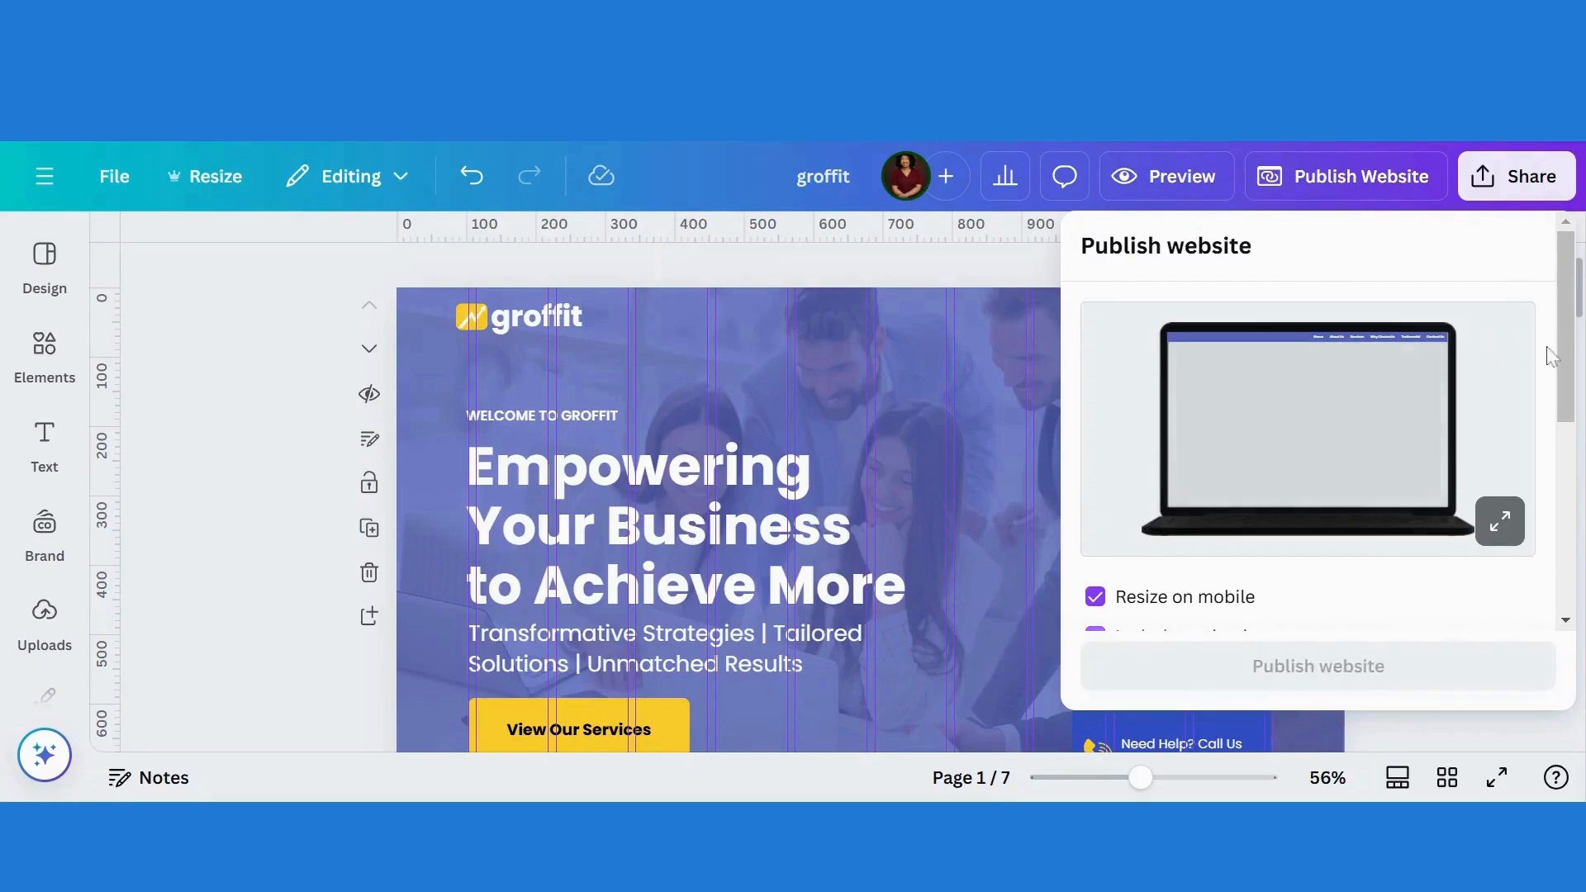
click(1577, 366)
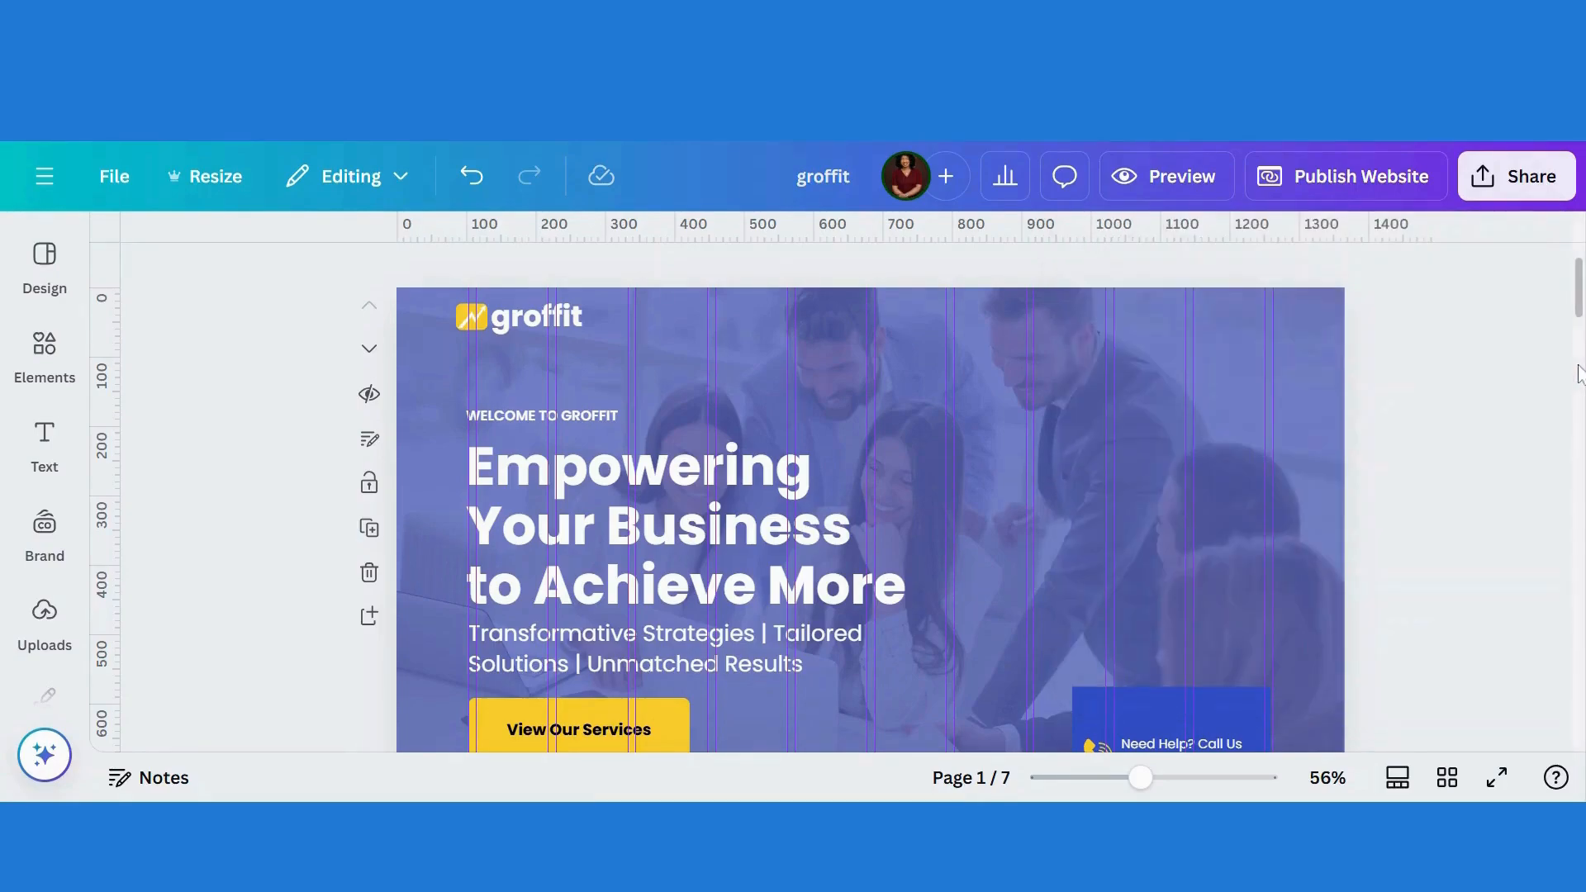
click(1361, 182)
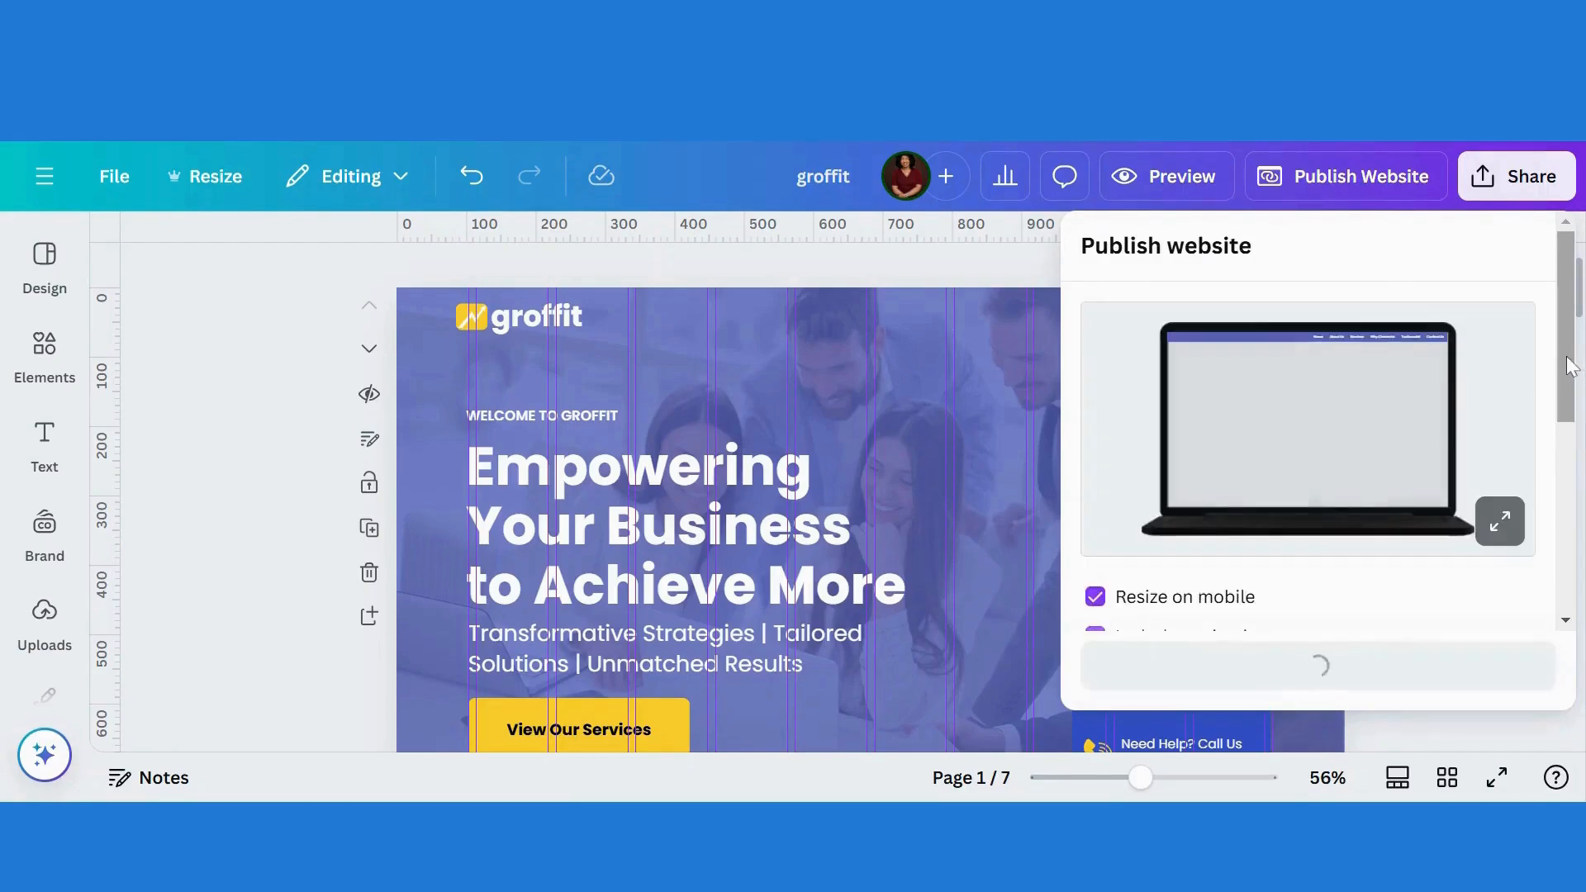
scroll(1566, 366, down, 2)
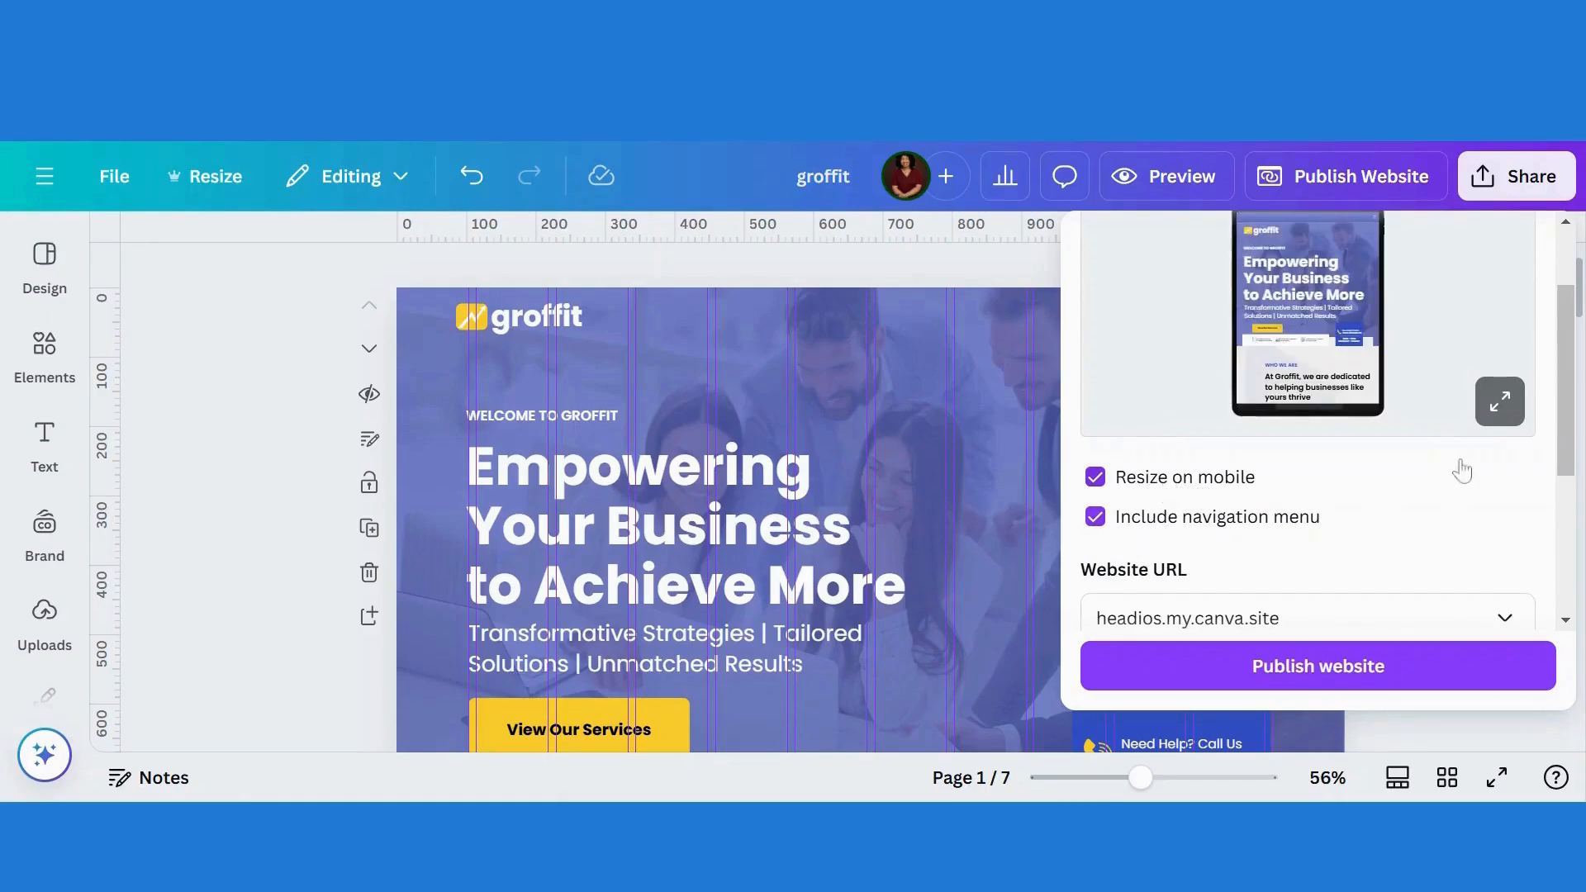
scroll(1355, 413, up, 1)
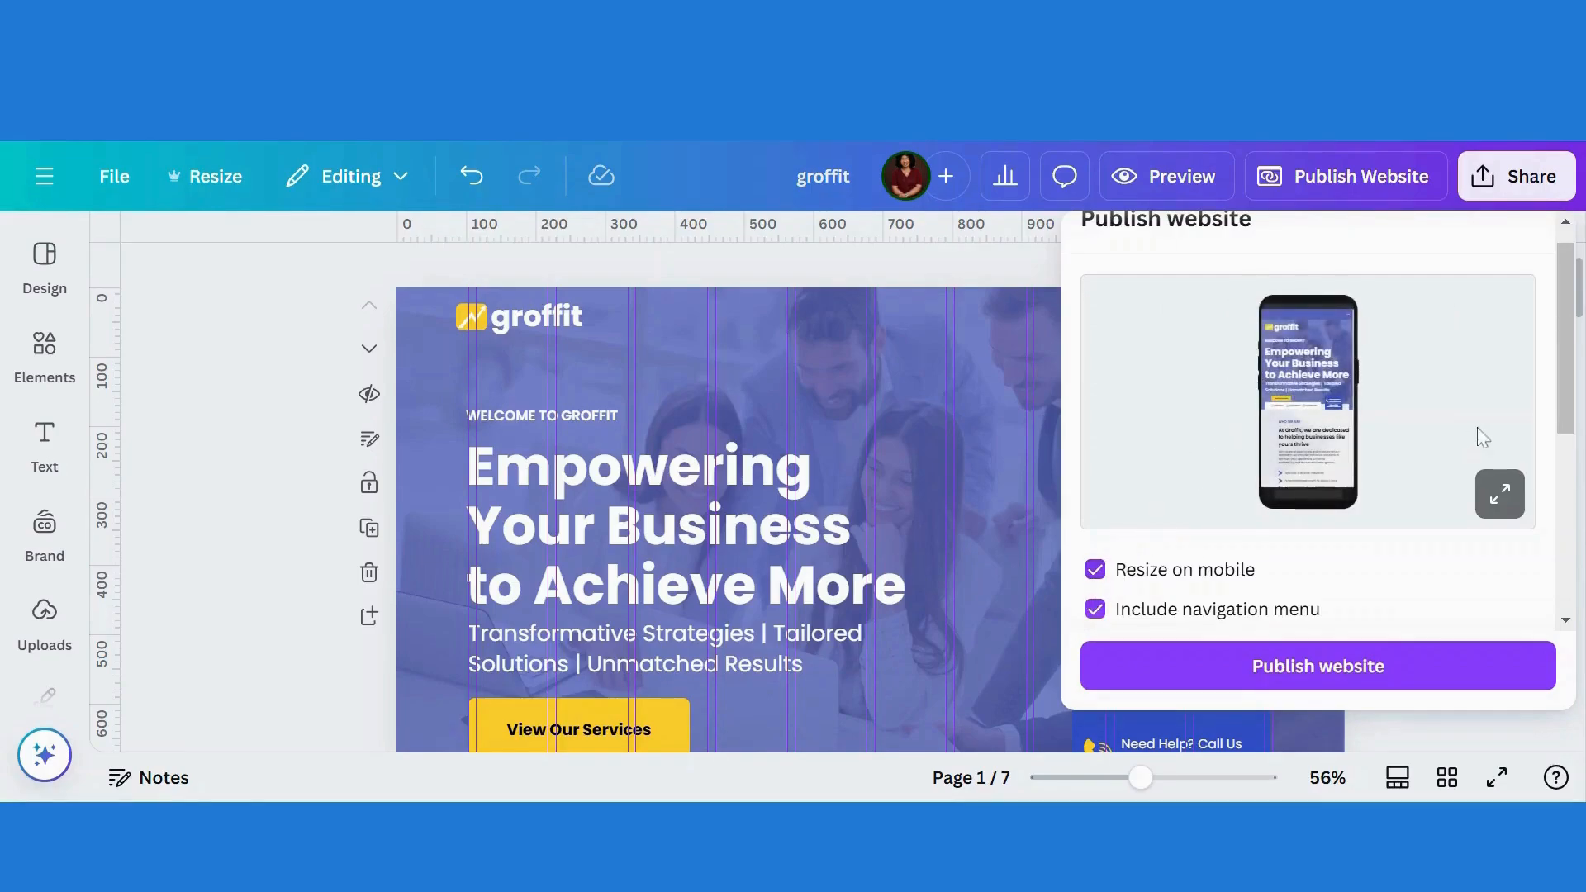
drag(1569, 420, 1547, 535)
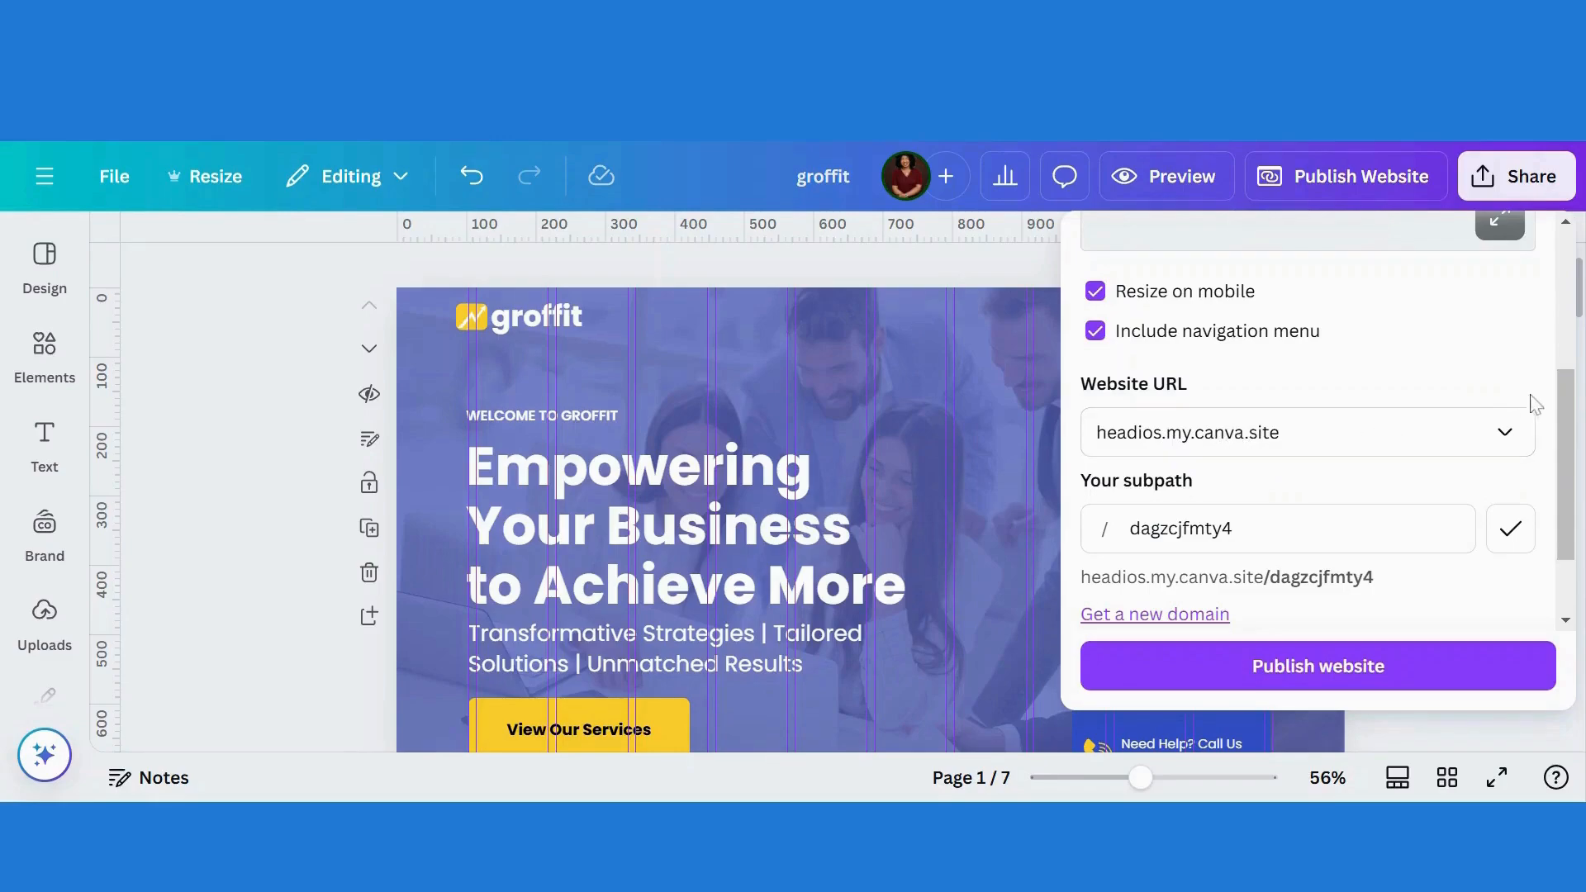
Step: Look over the available website URLs, keep headios.my.canva.site, and turn off the navigation menu
click(1506, 438)
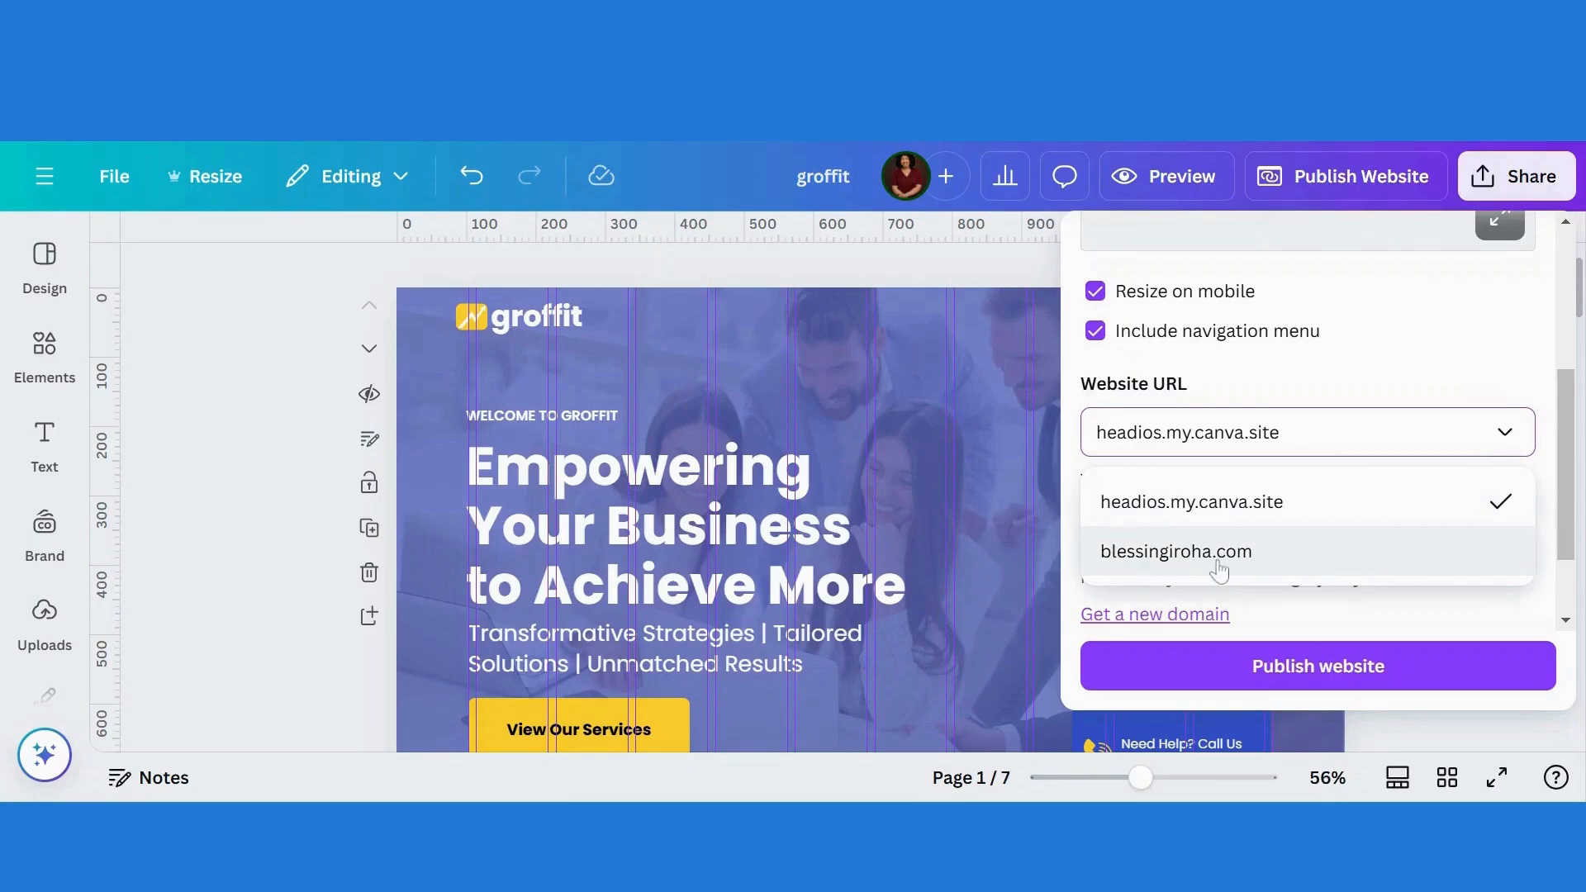
click(1320, 330)
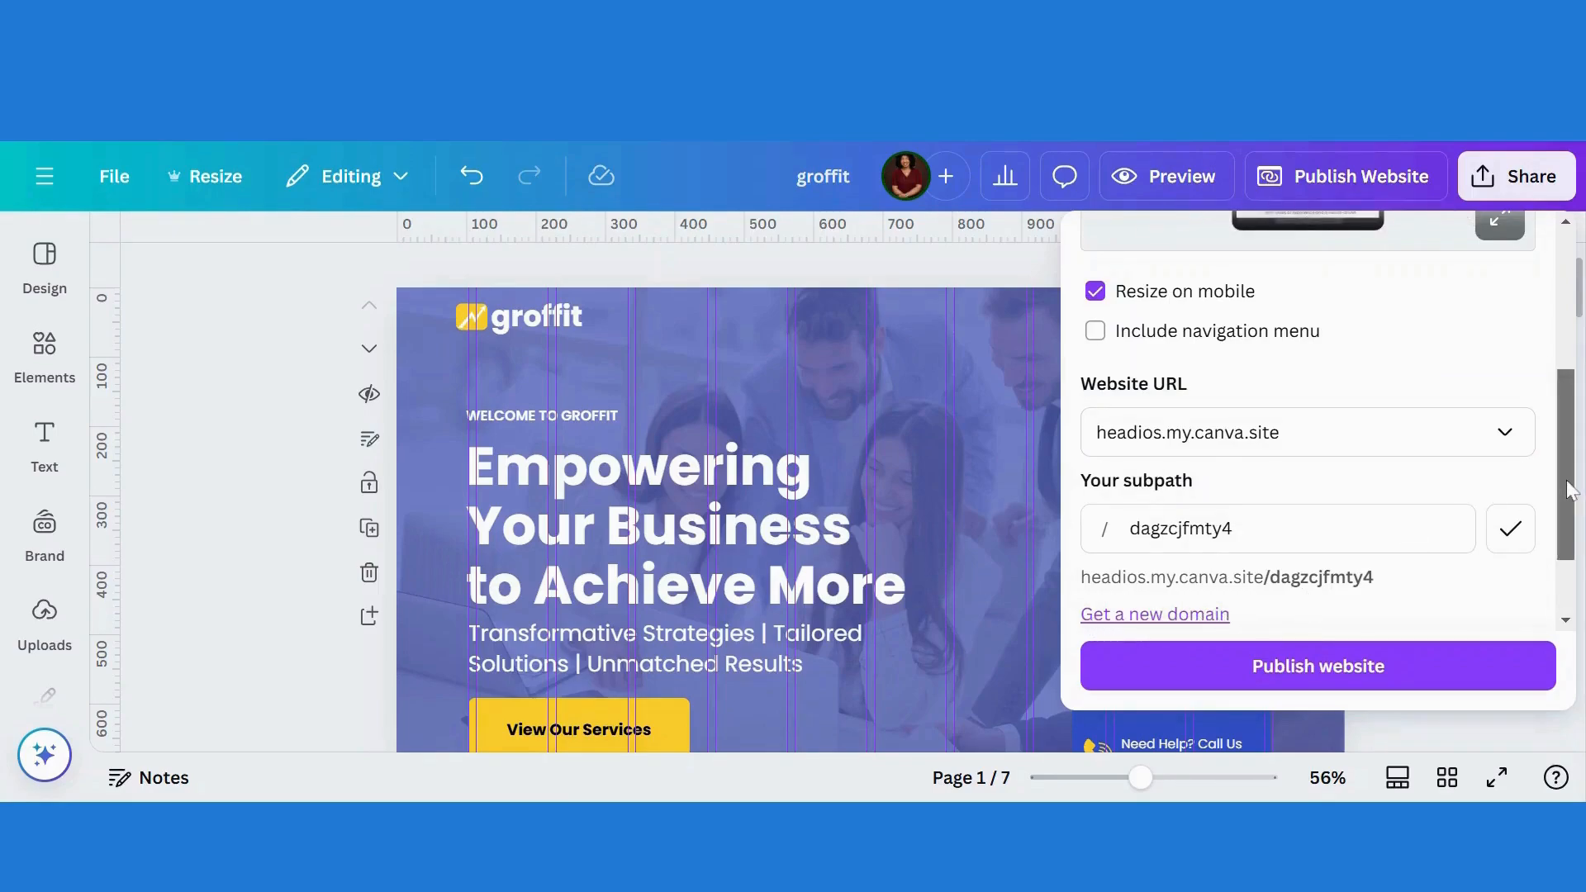
scroll(1568, 485, up, 1)
scroll(1569, 488, down, 3)
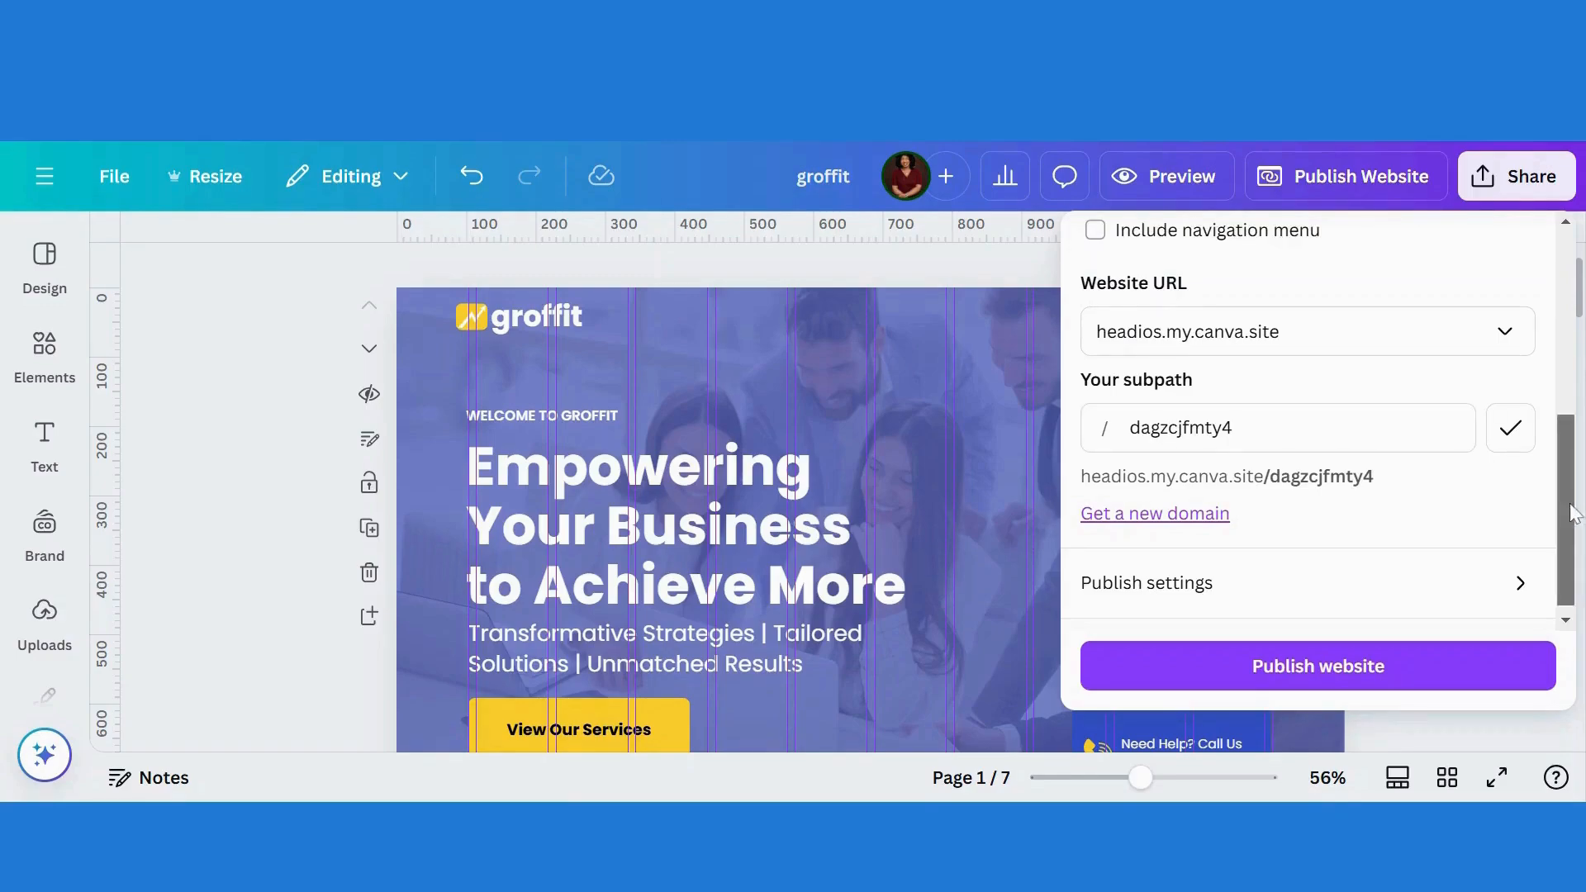
scroll(1574, 513, down, 1)
scroll(1575, 529, up, 3)
scroll(1577, 545, down, 3)
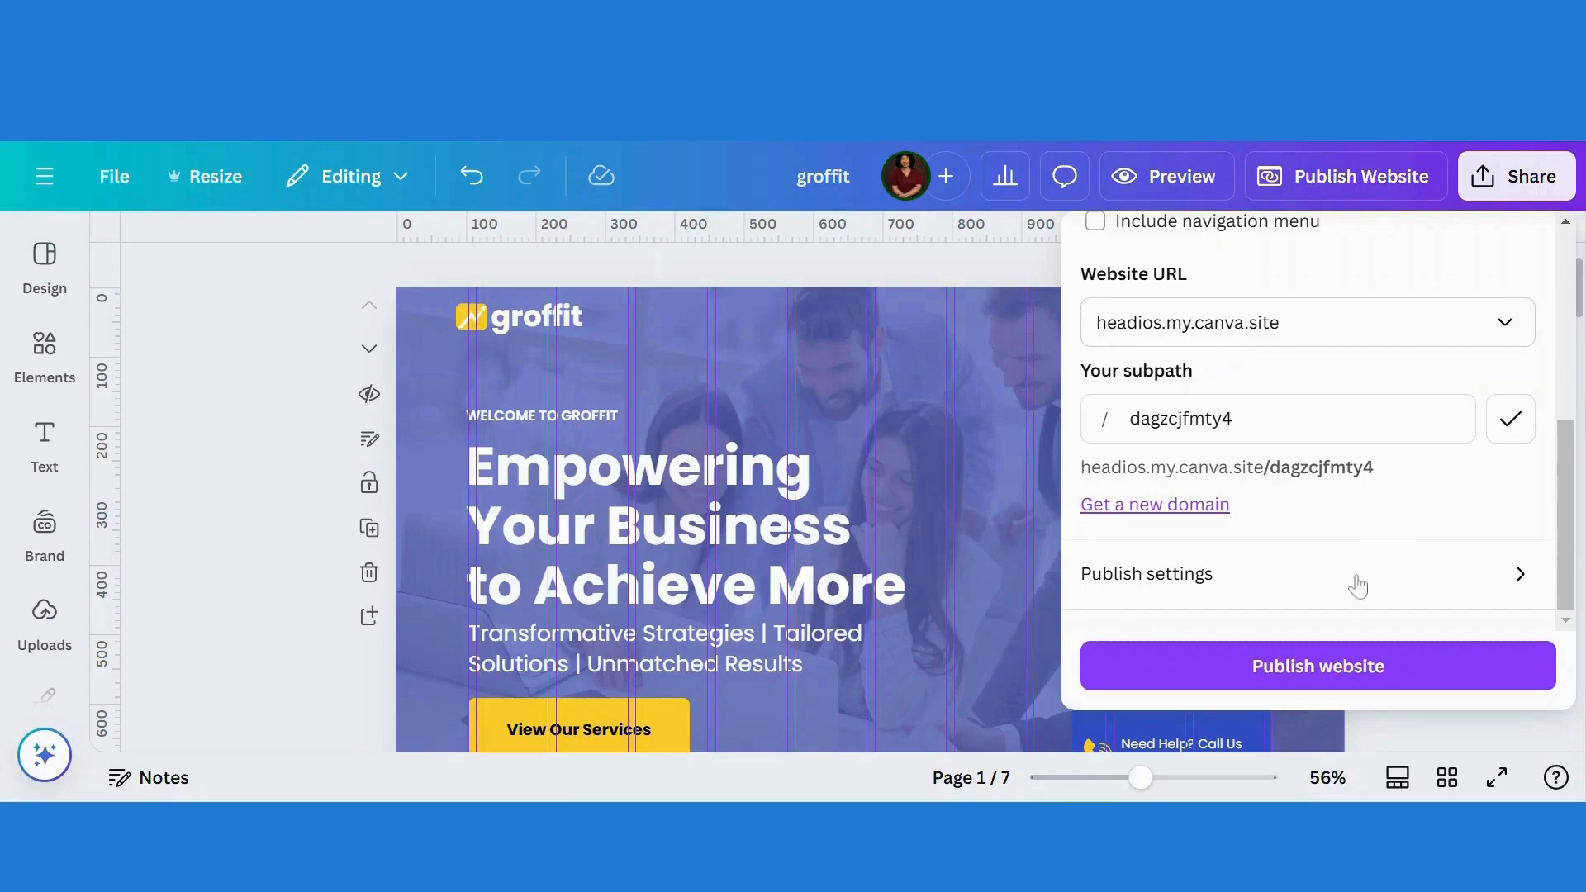
Step: Open the publish settings and examine the browser tab title and favicon choices, keeping the groffit title and default icon
click(1488, 588)
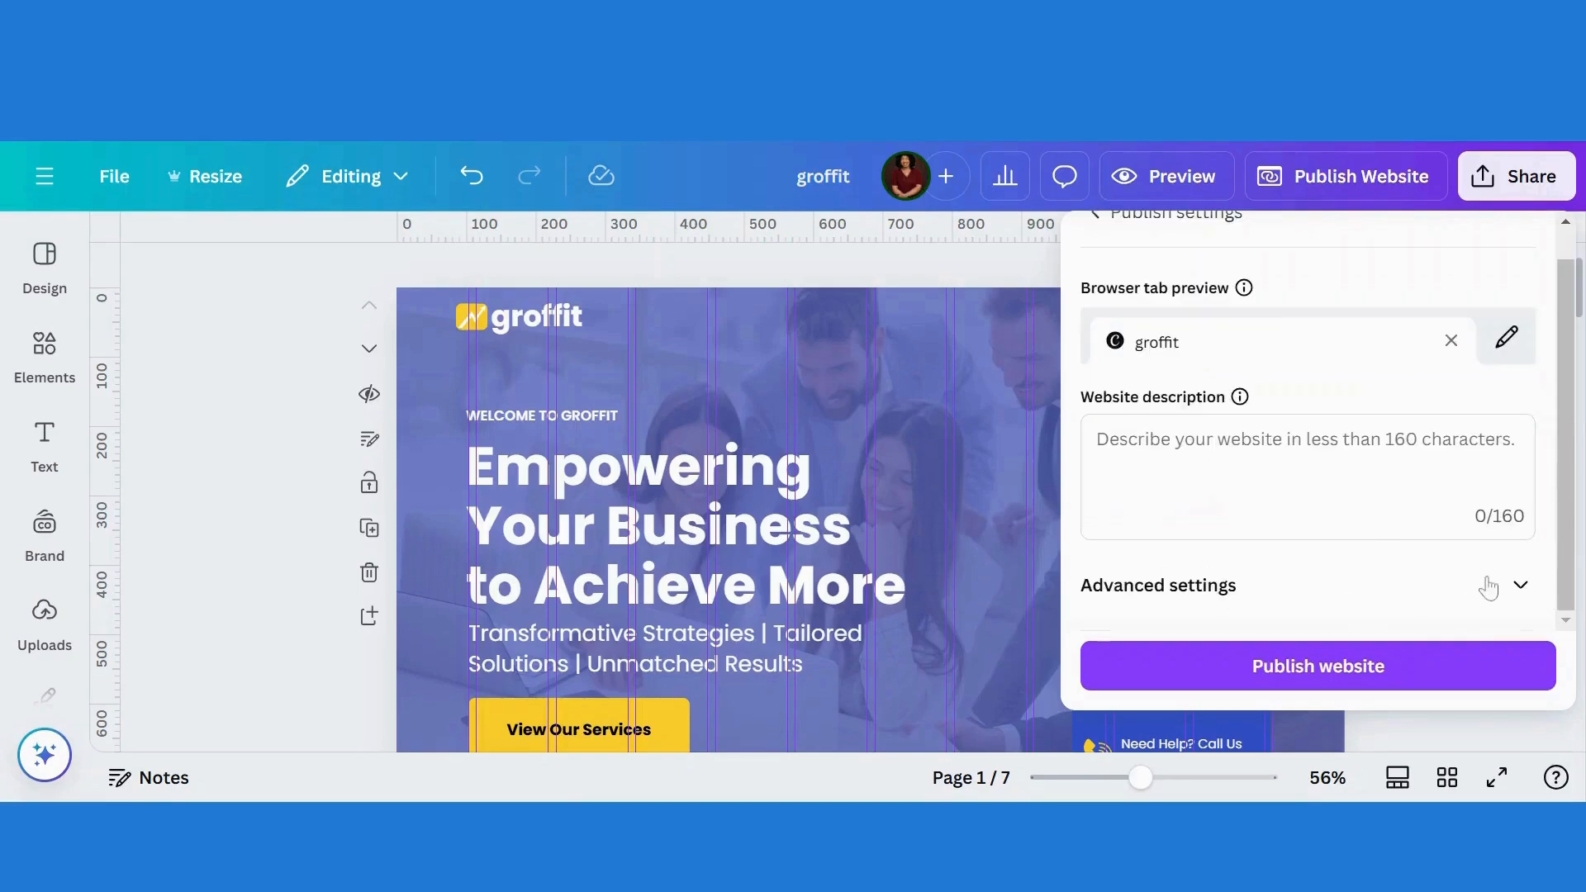
click(1507, 347)
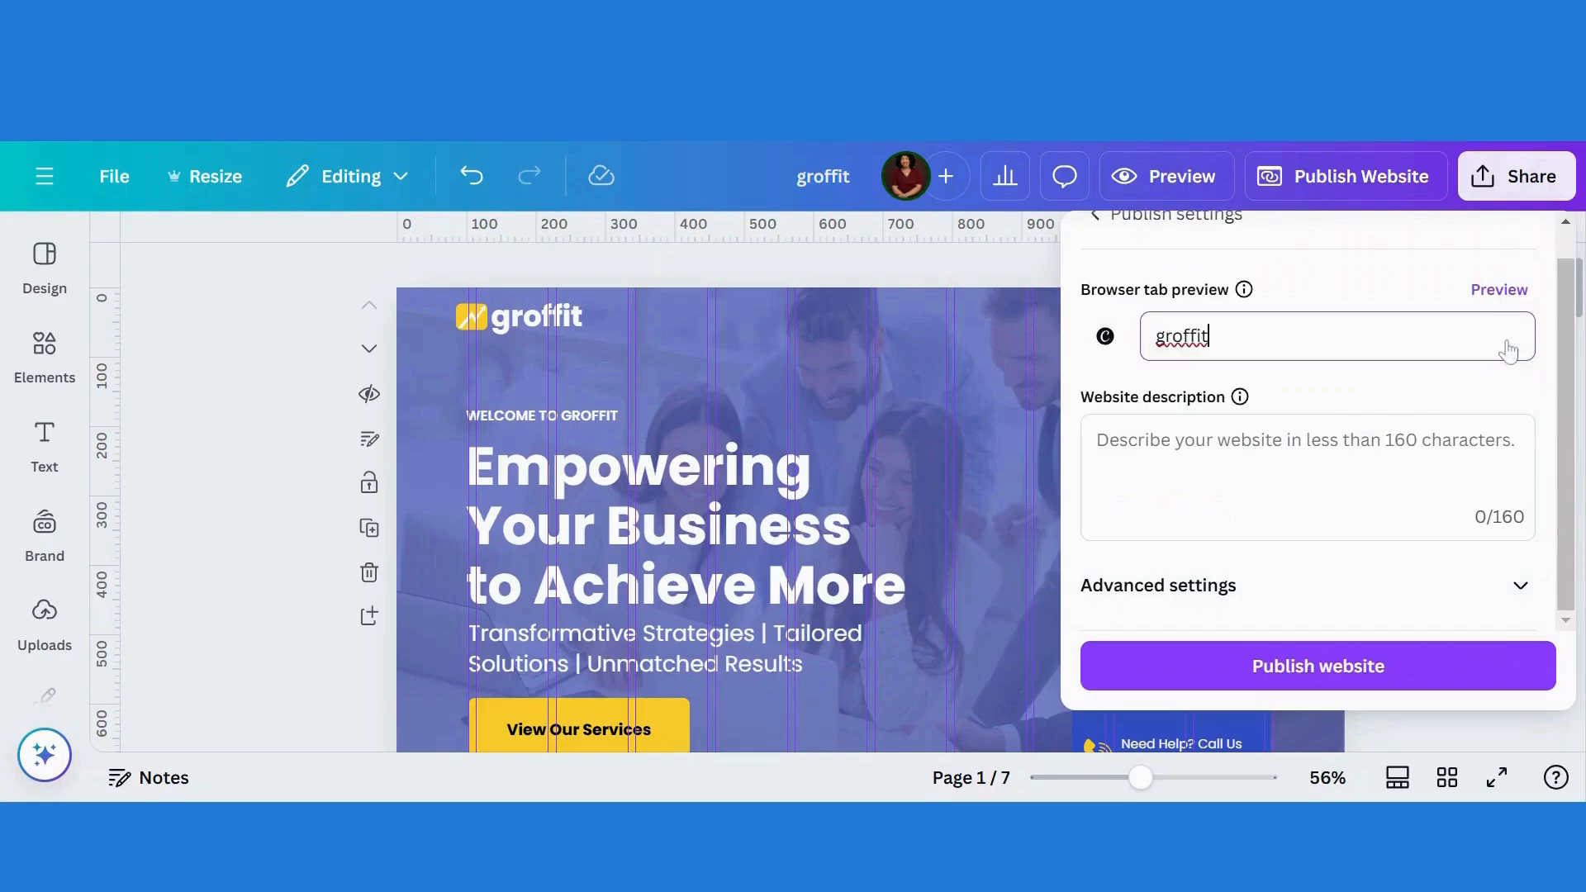
click(1105, 337)
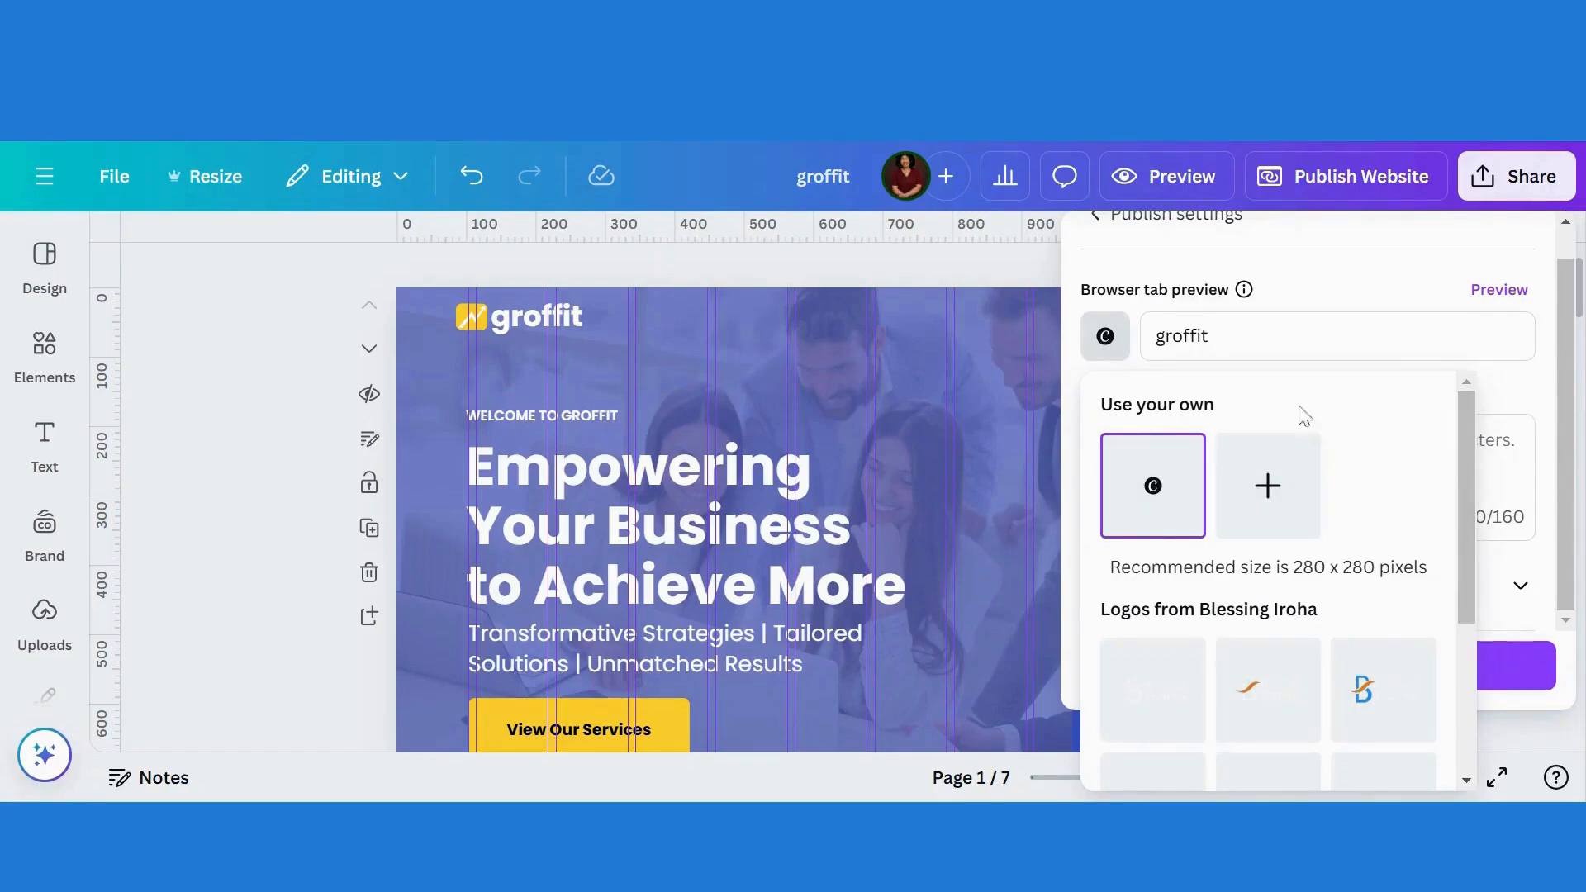
click(1375, 371)
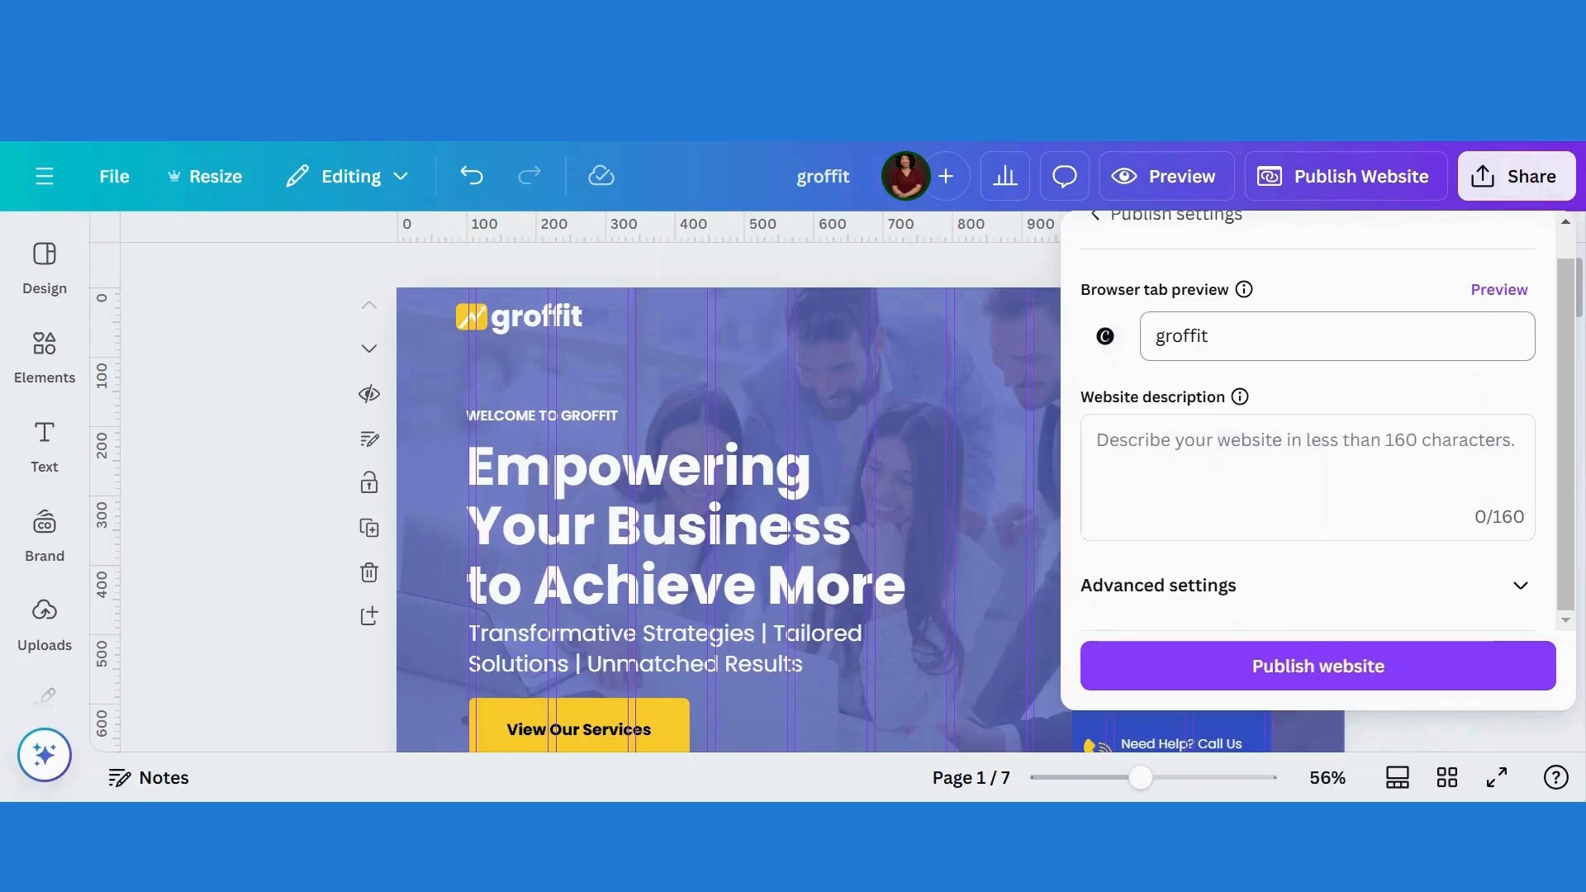
click(1209, 336)
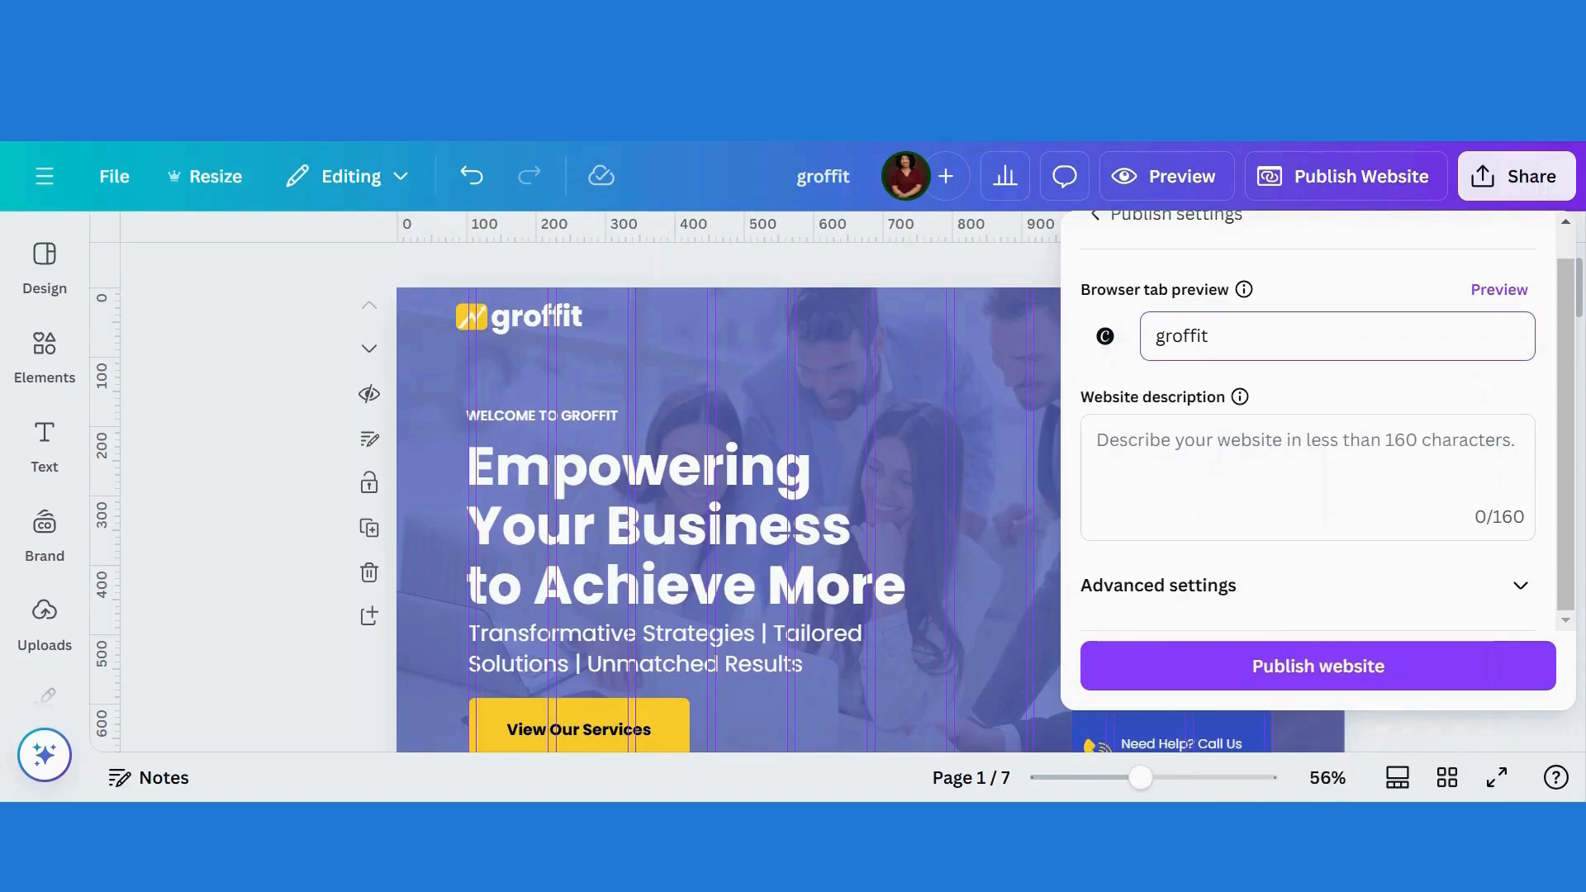
drag(1209, 336, 1172, 335)
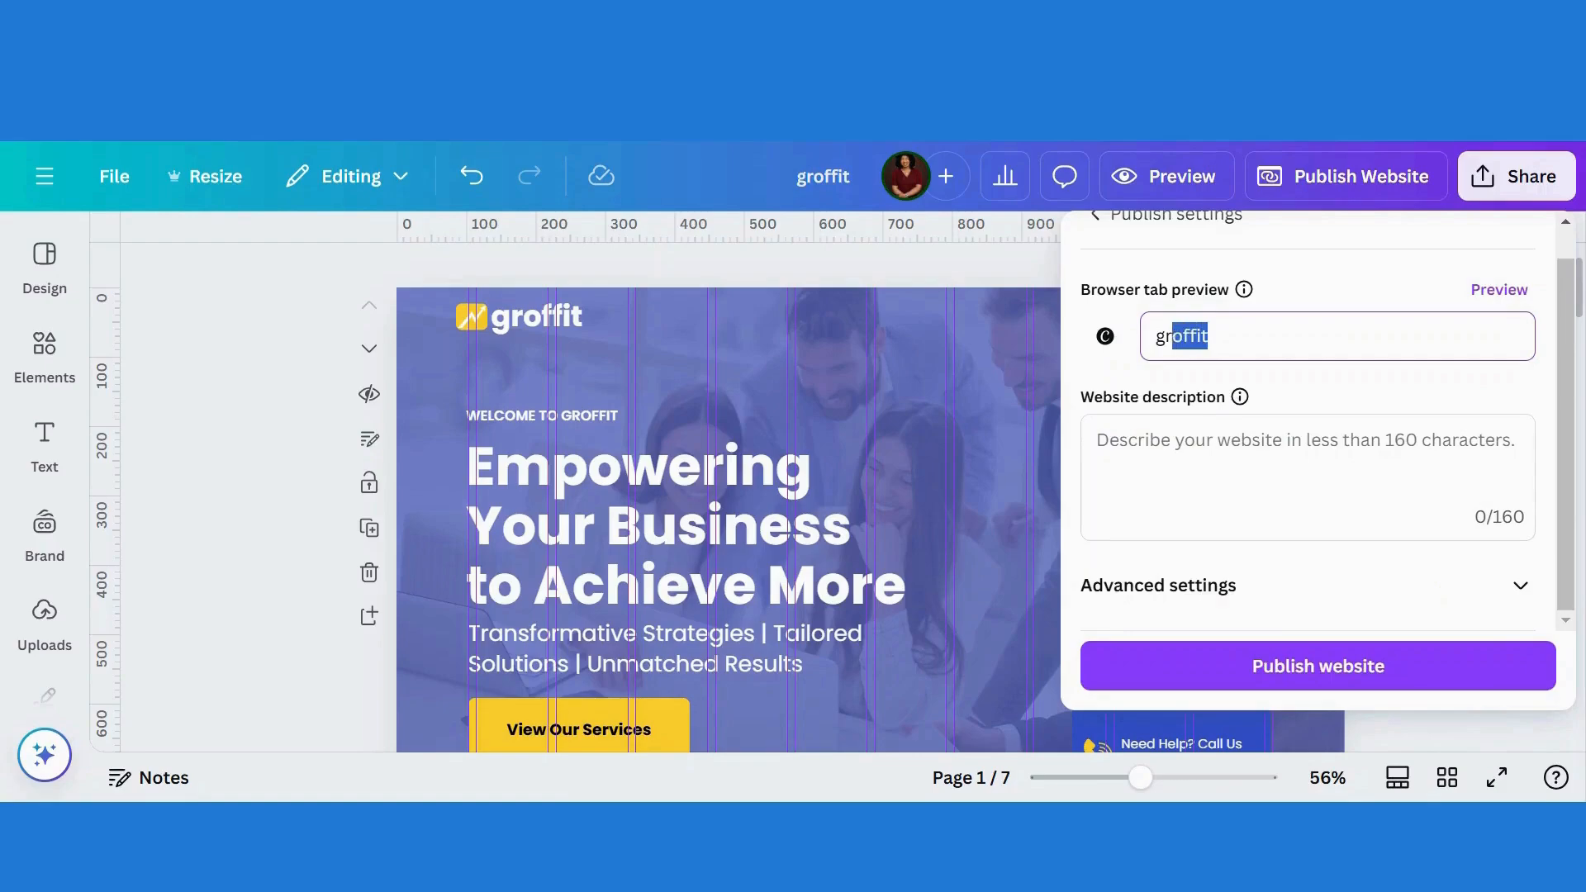
click(1209, 335)
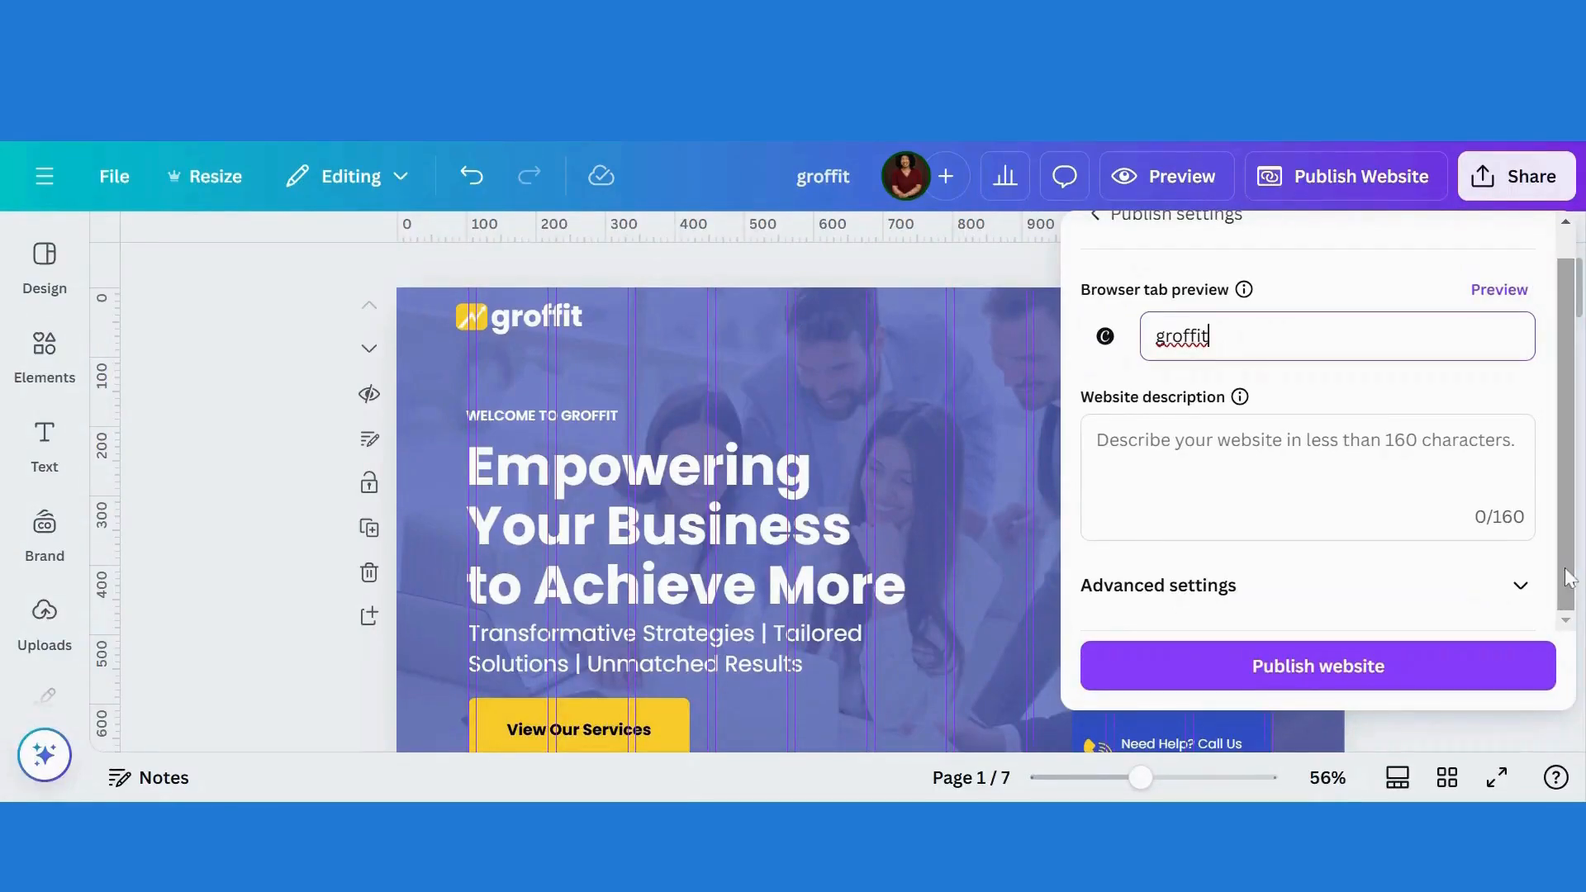
Step: Review the advanced settings for password protection, search engine visibility and link preview, and publish the website
click(1518, 587)
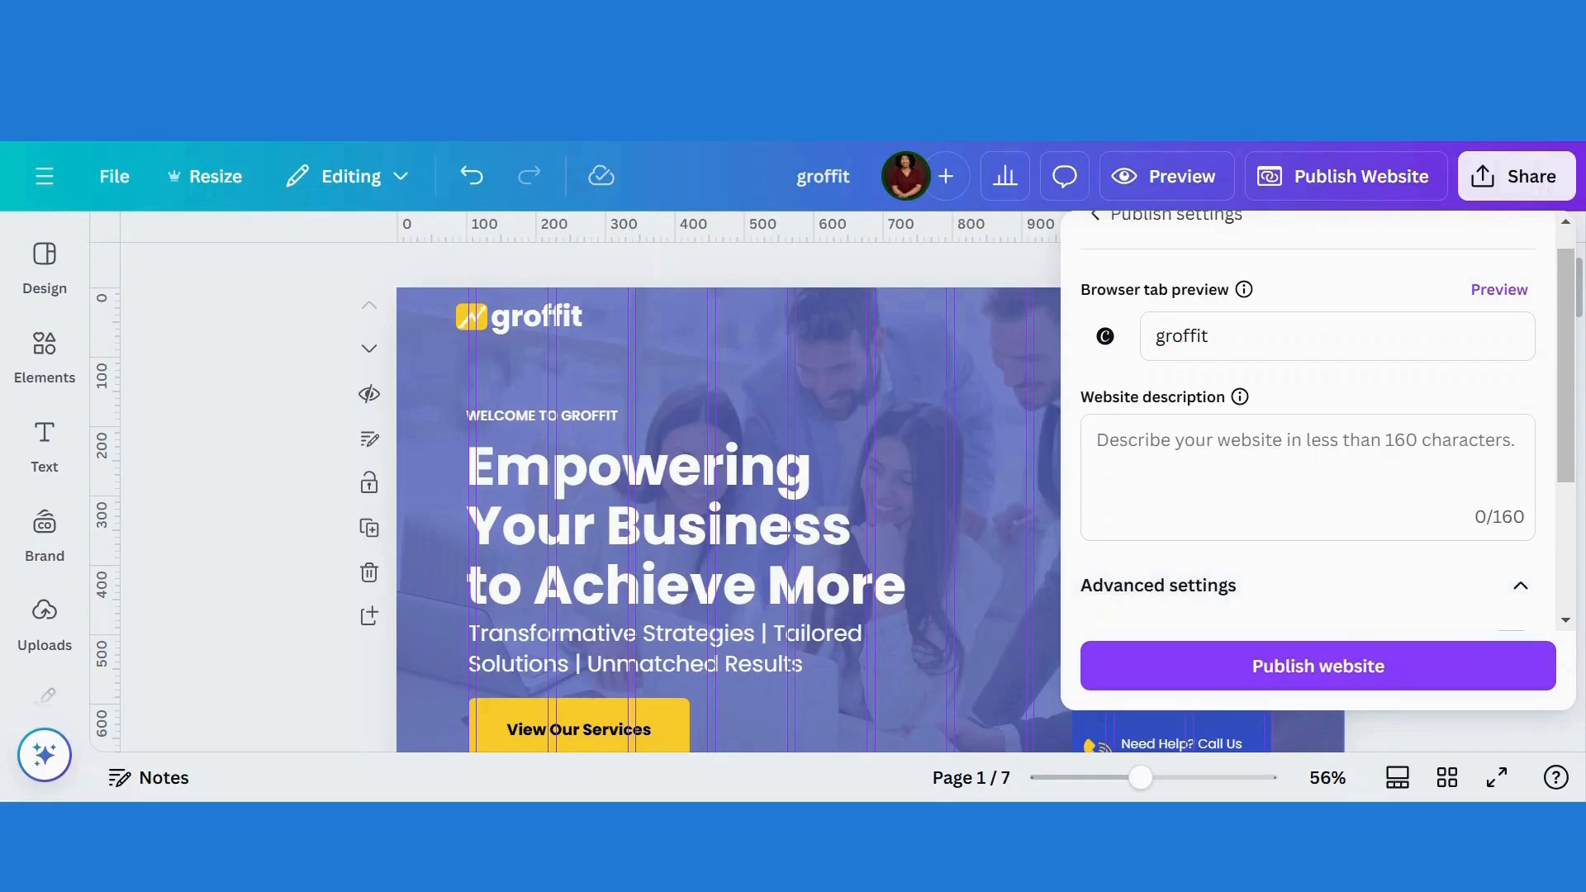
drag(1573, 458, 1574, 593)
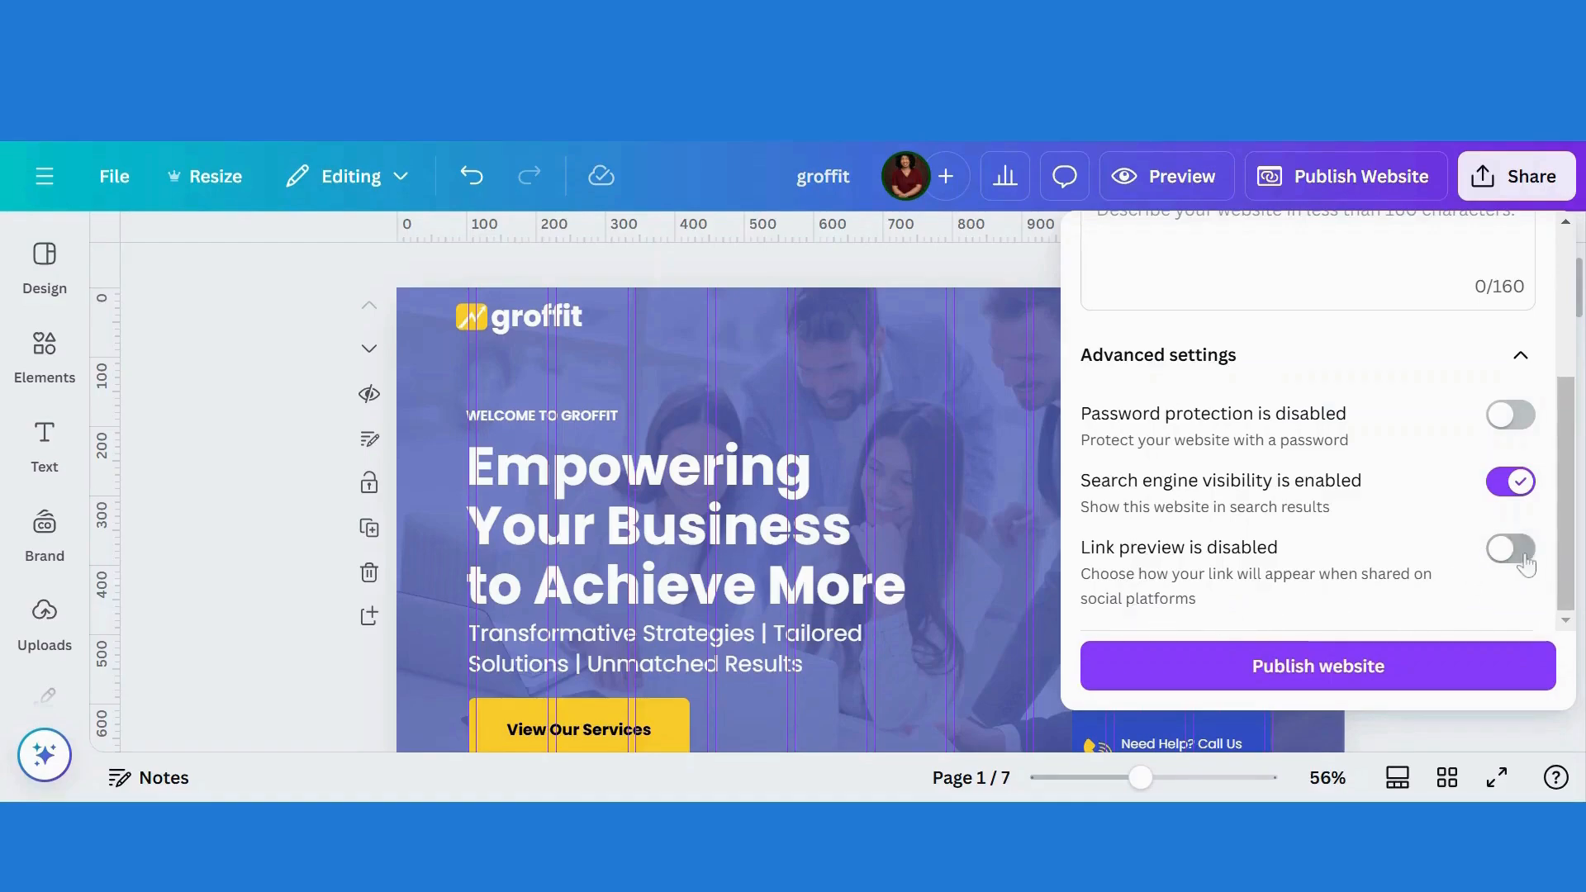
mouse_move(1578, 574)
mouse_down()
mouse_move(1564, 384)
mouse_move(1575, 582)
mouse_up()
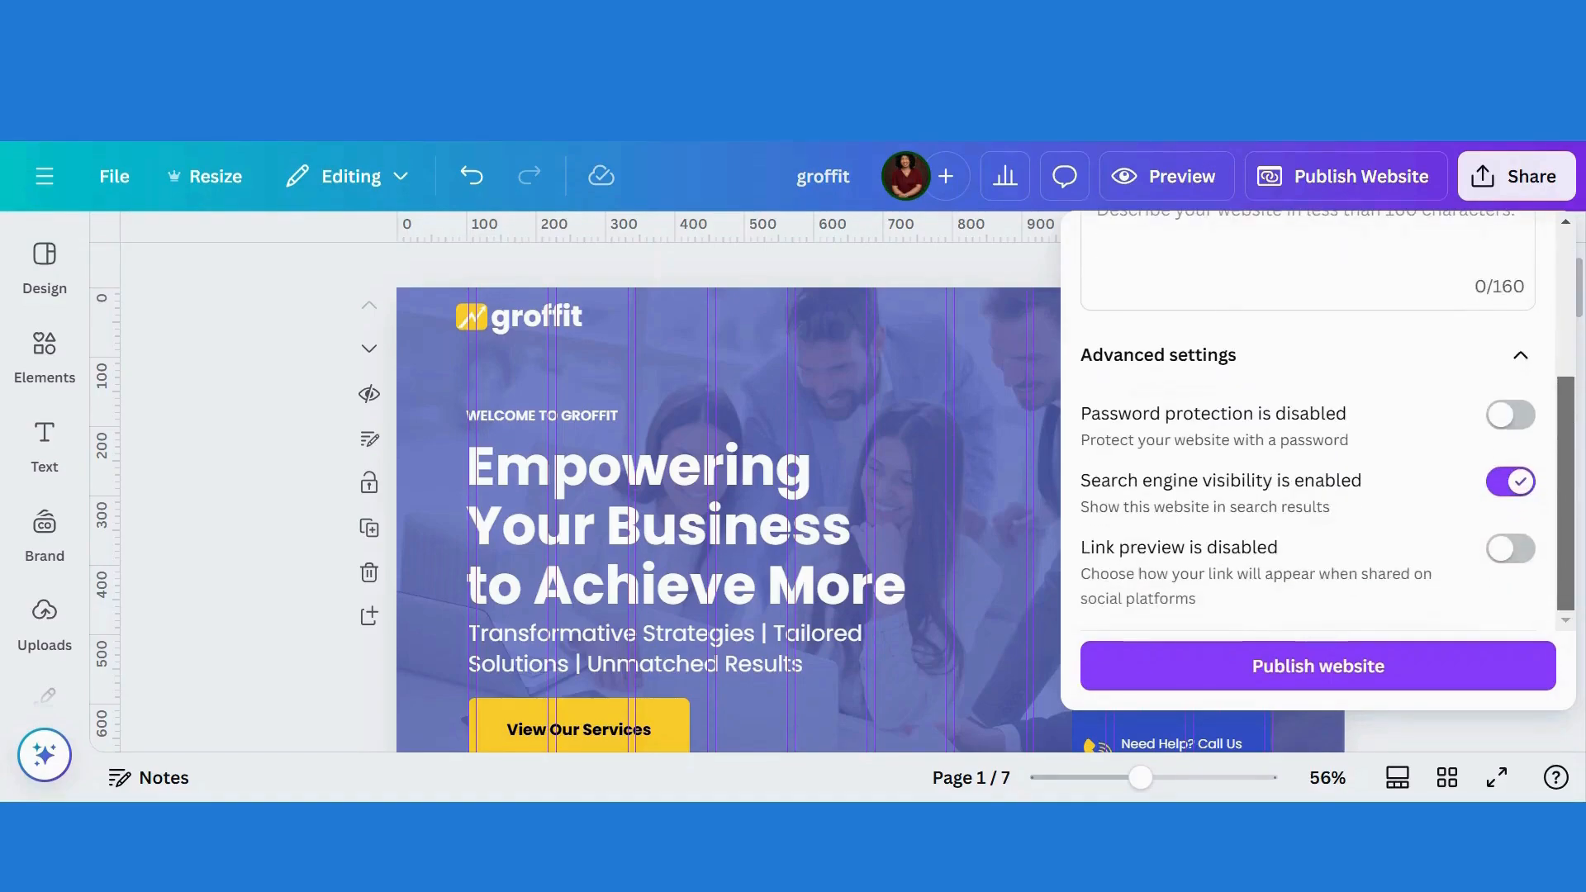
click(1231, 676)
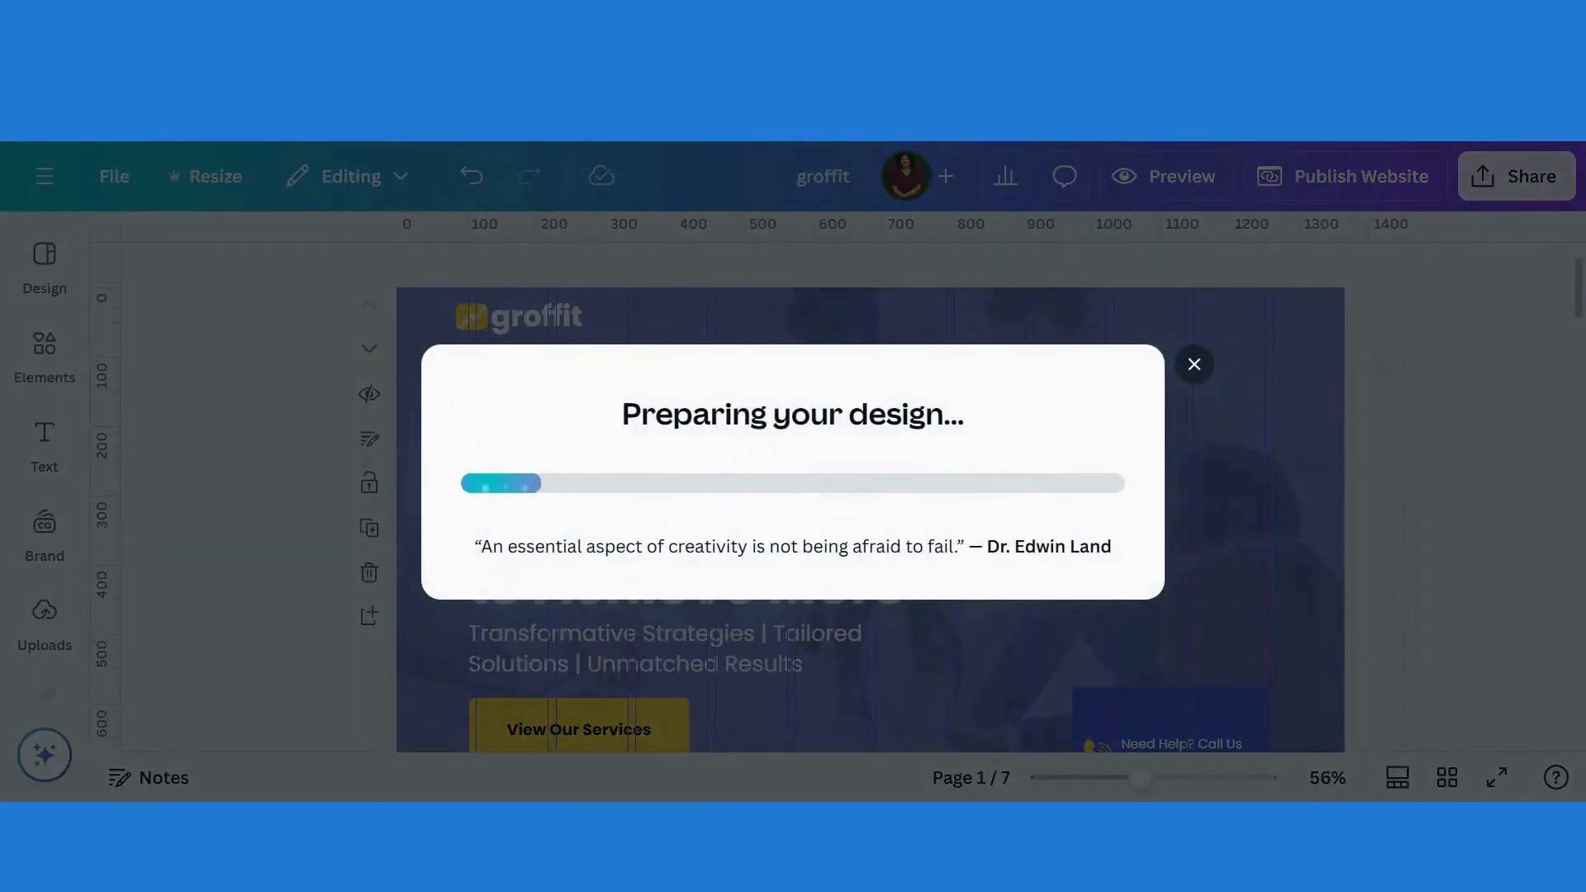